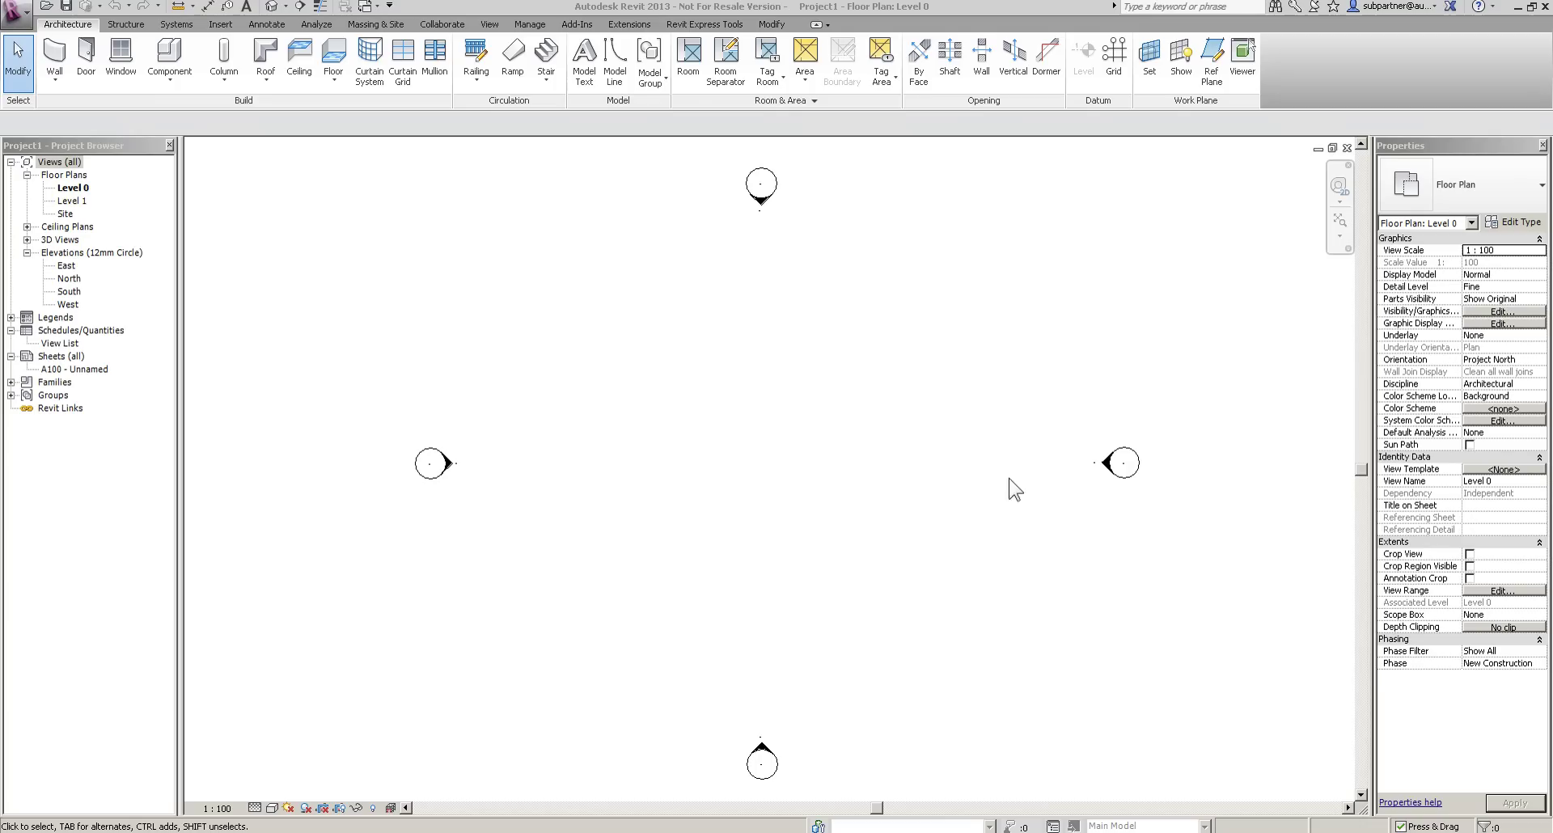
In the East elevation, change both levels to the Triangle Head - Project Datum type.
double_click(66, 267)
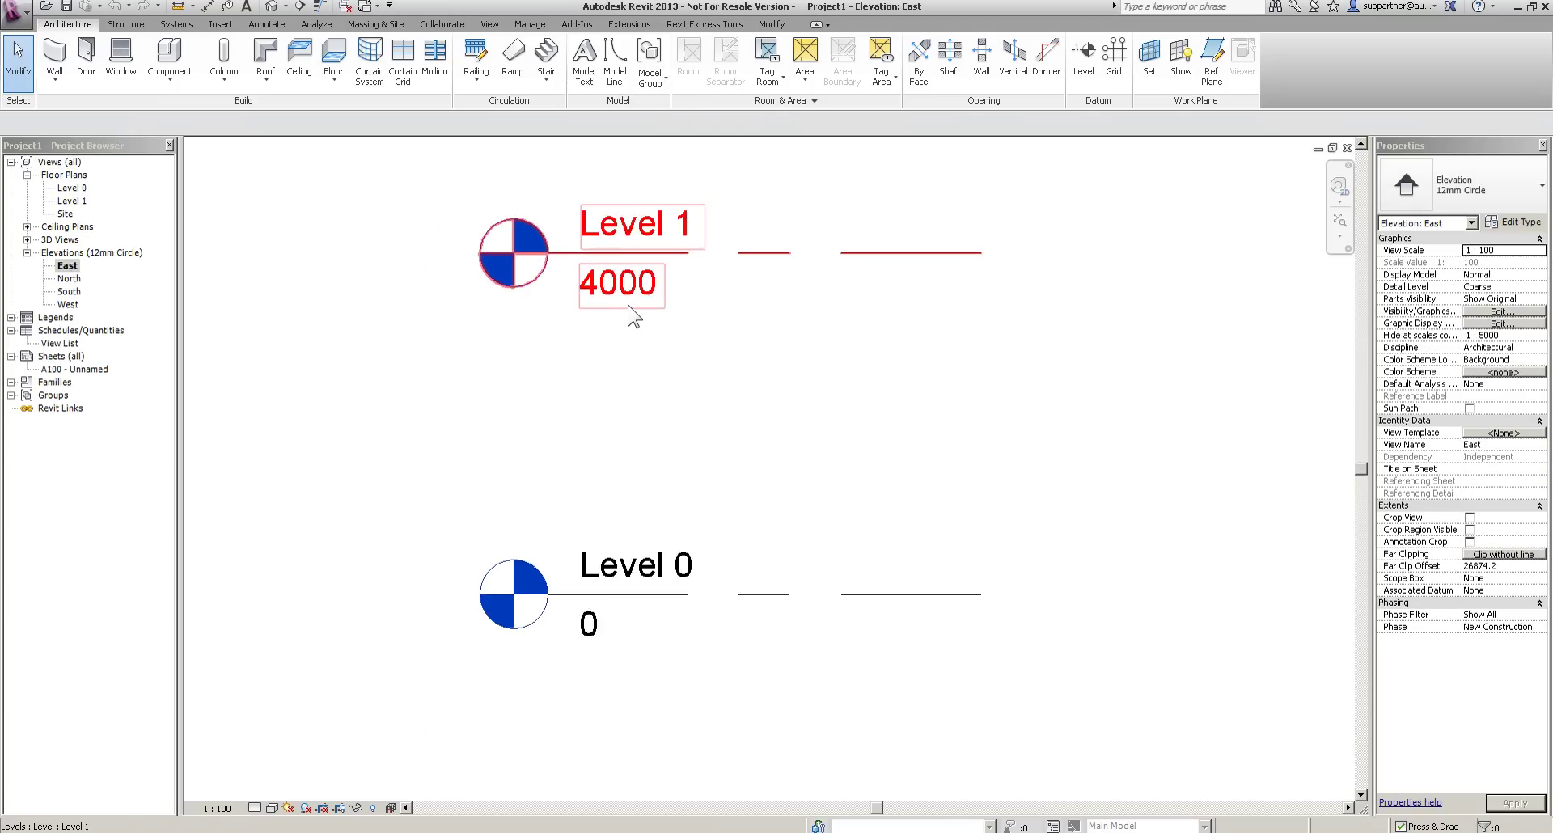
scroll(955, 627, down, 3)
drag(1019, 277, 627, 672)
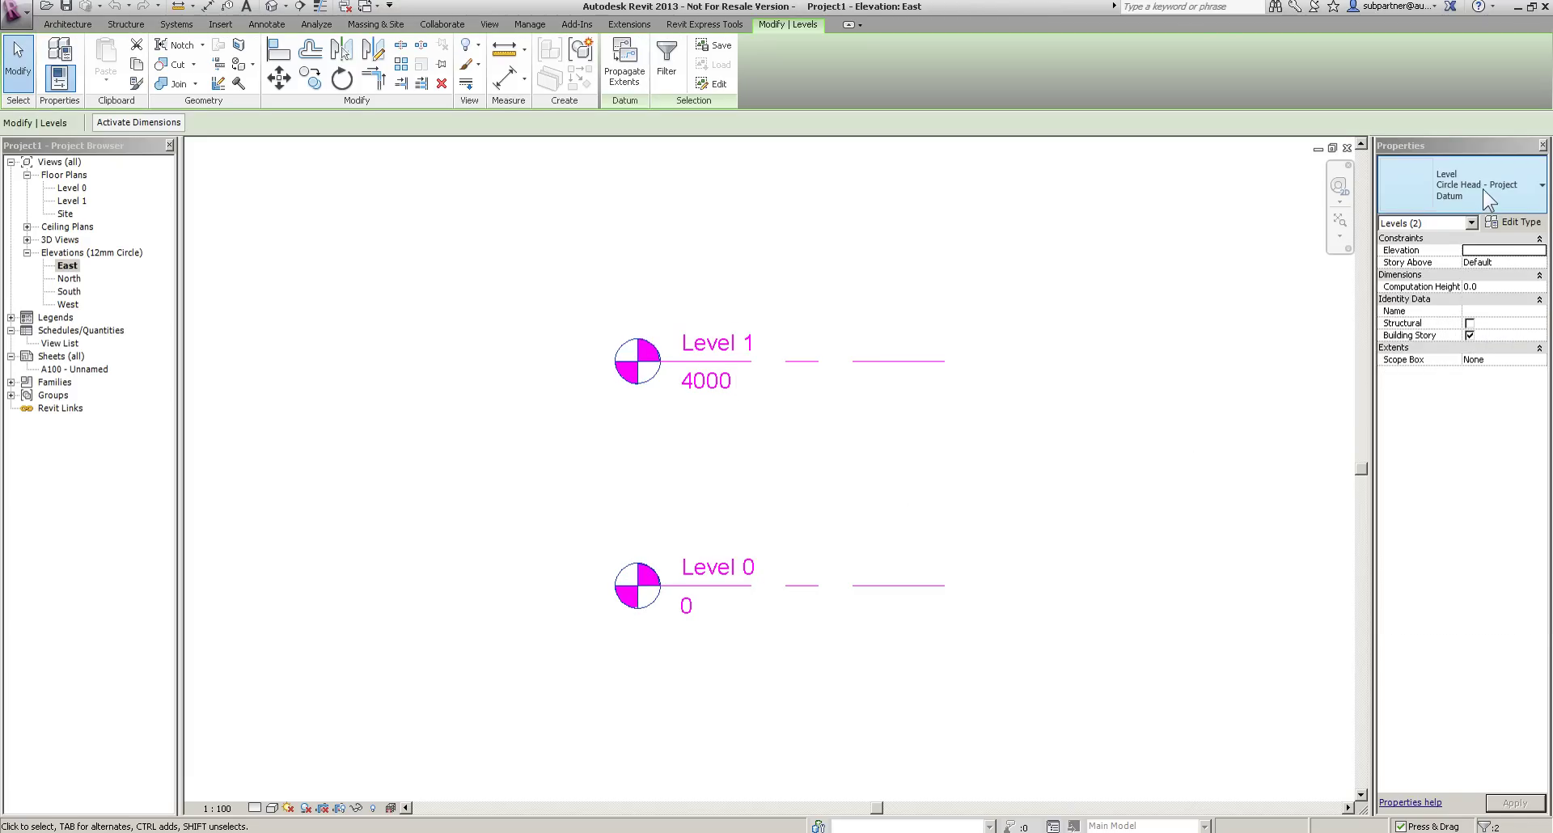
click(1482, 187)
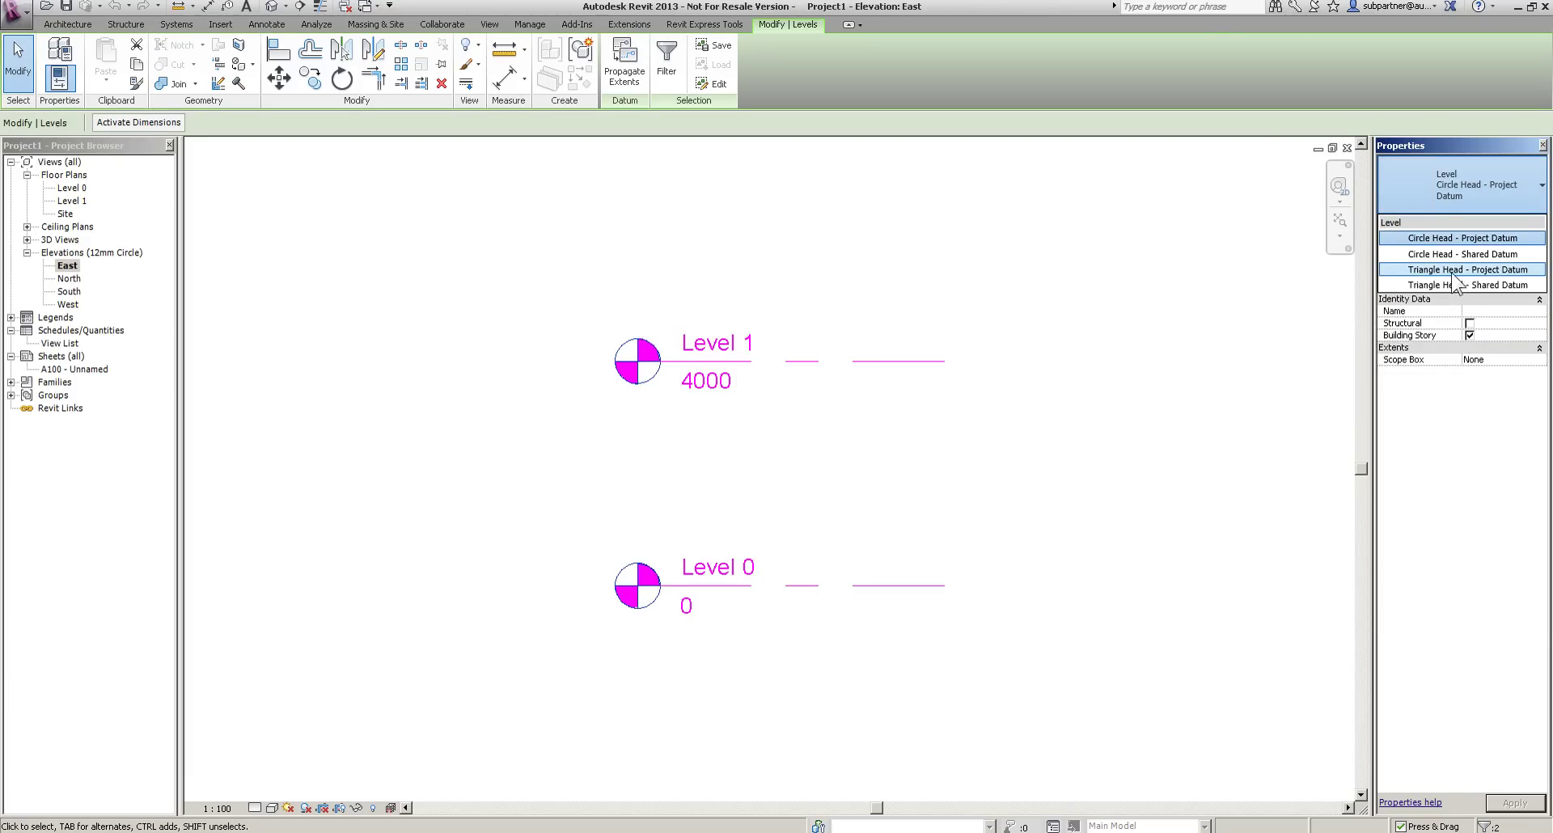
click(1452, 275)
click(981, 241)
Set the height of Level 1 above Level 0 to 2700.
click(795, 354)
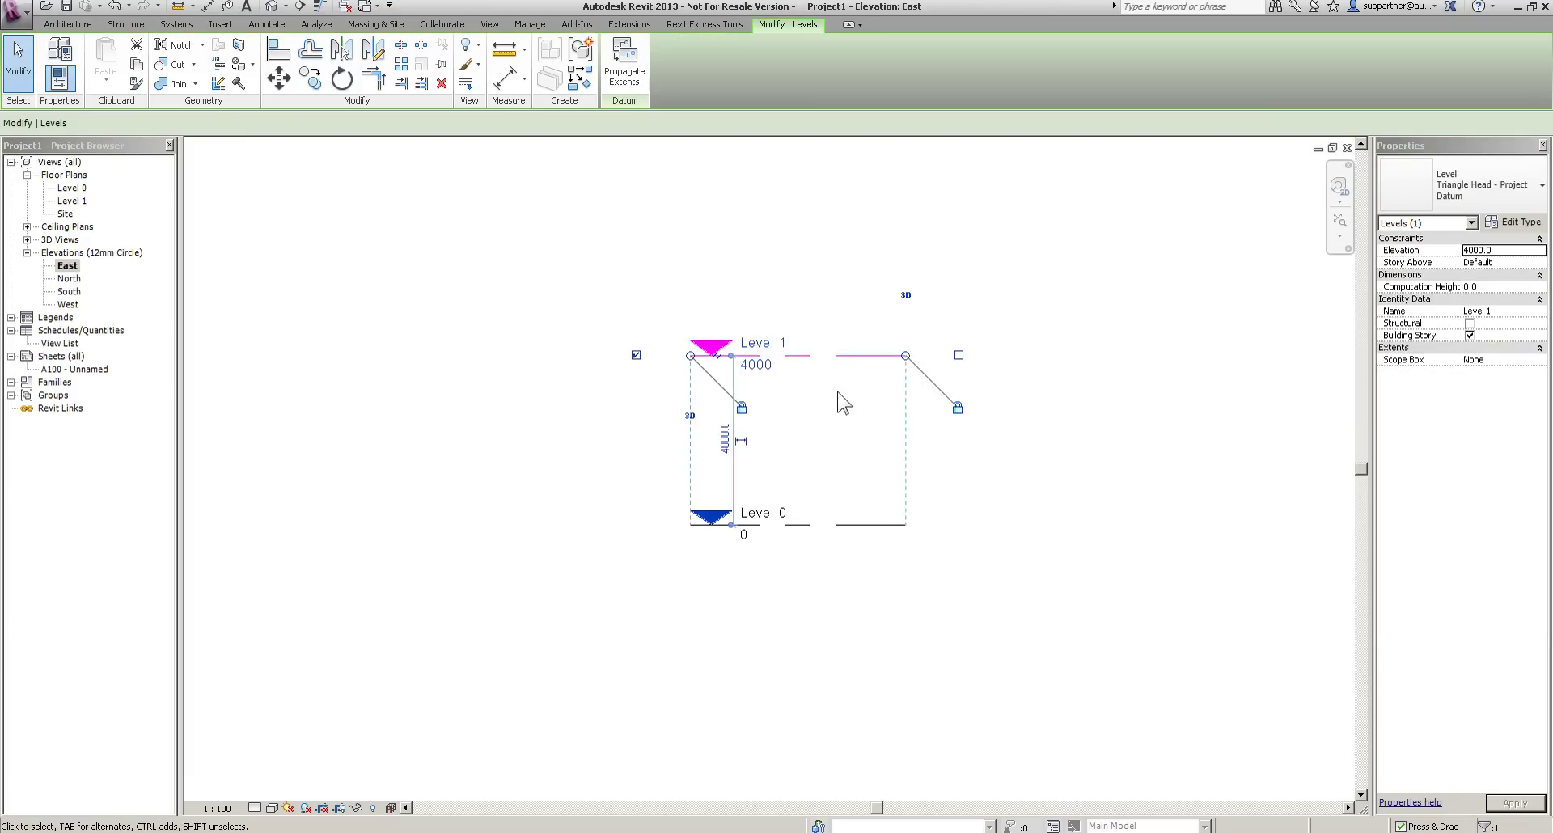
click(724, 440)
text(2700)
key(Return)
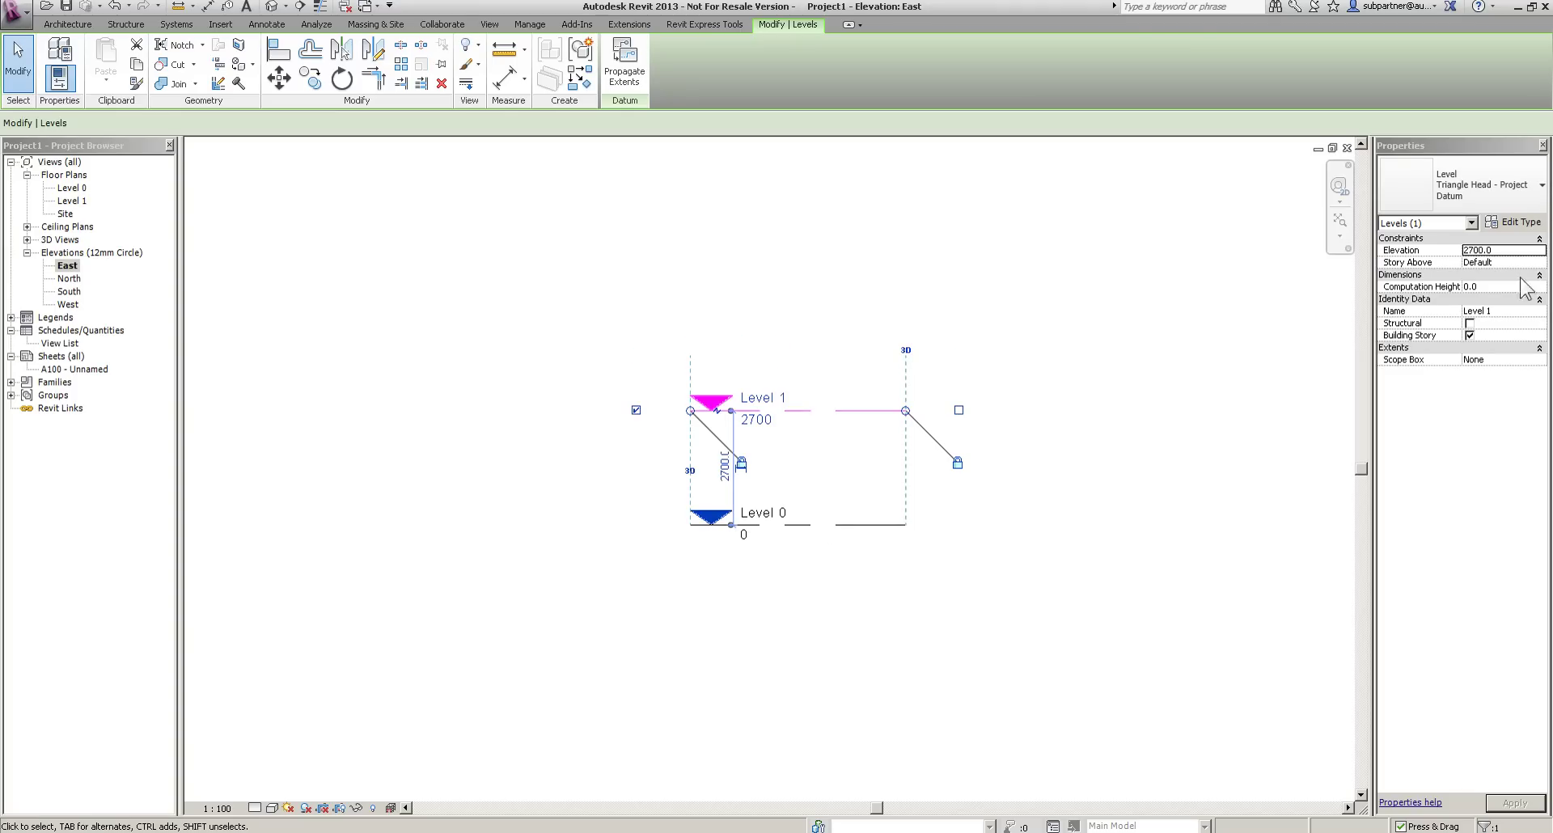
click(834, 657)
Rename Level 0 and its corresponding views as "00 Ground Floor FFL".
click(767, 522)
click(765, 515)
text(00 )
text(Ground F)
text(loor F)
text(FL)
key(Return)
key(Return)
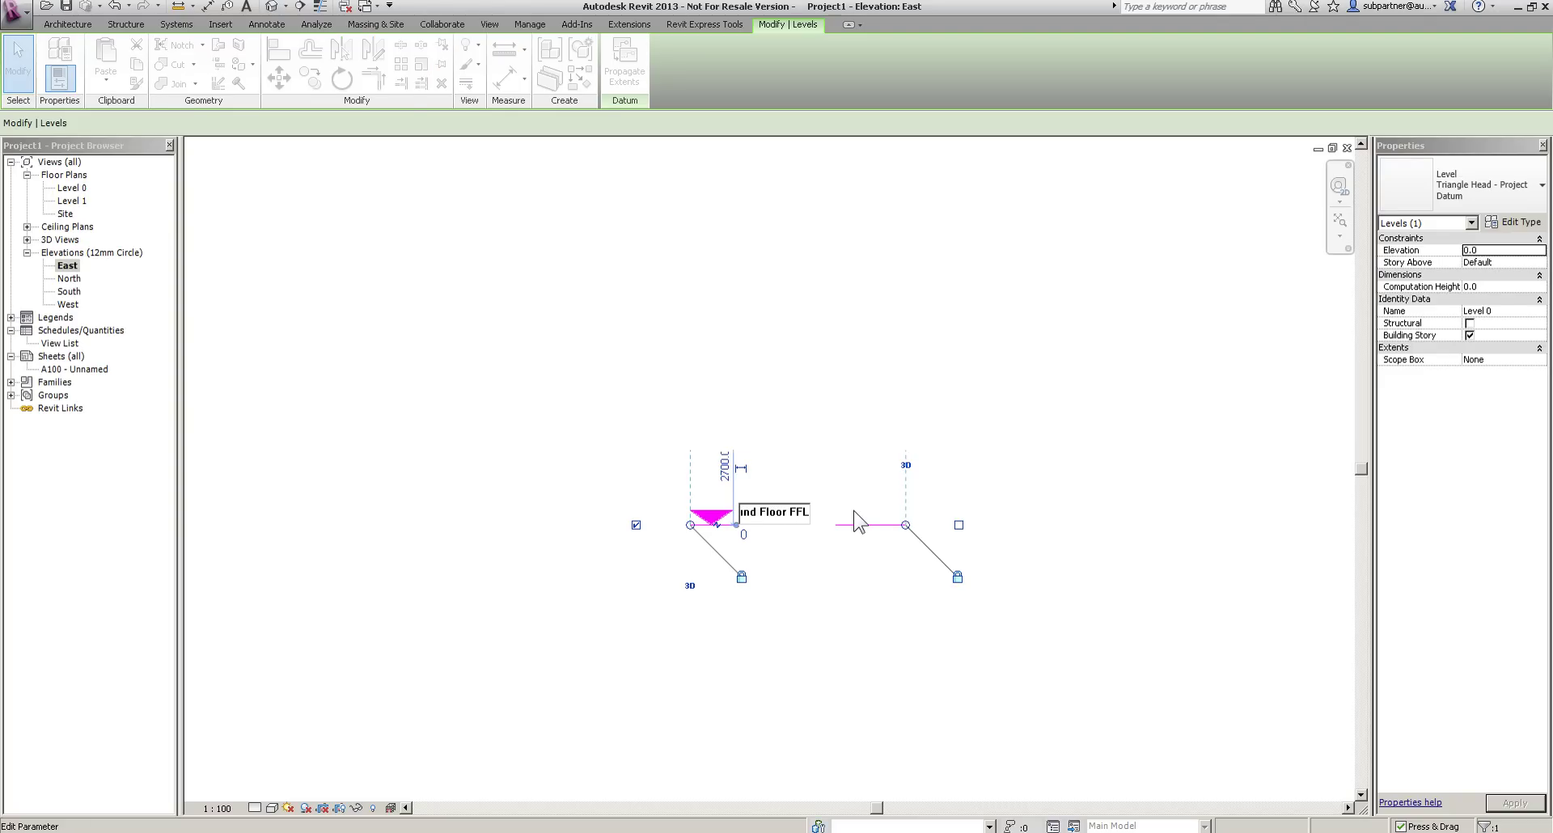
Rename Level 1 and its corresponding views as "01 First Floor FFL".
double_click(767, 408)
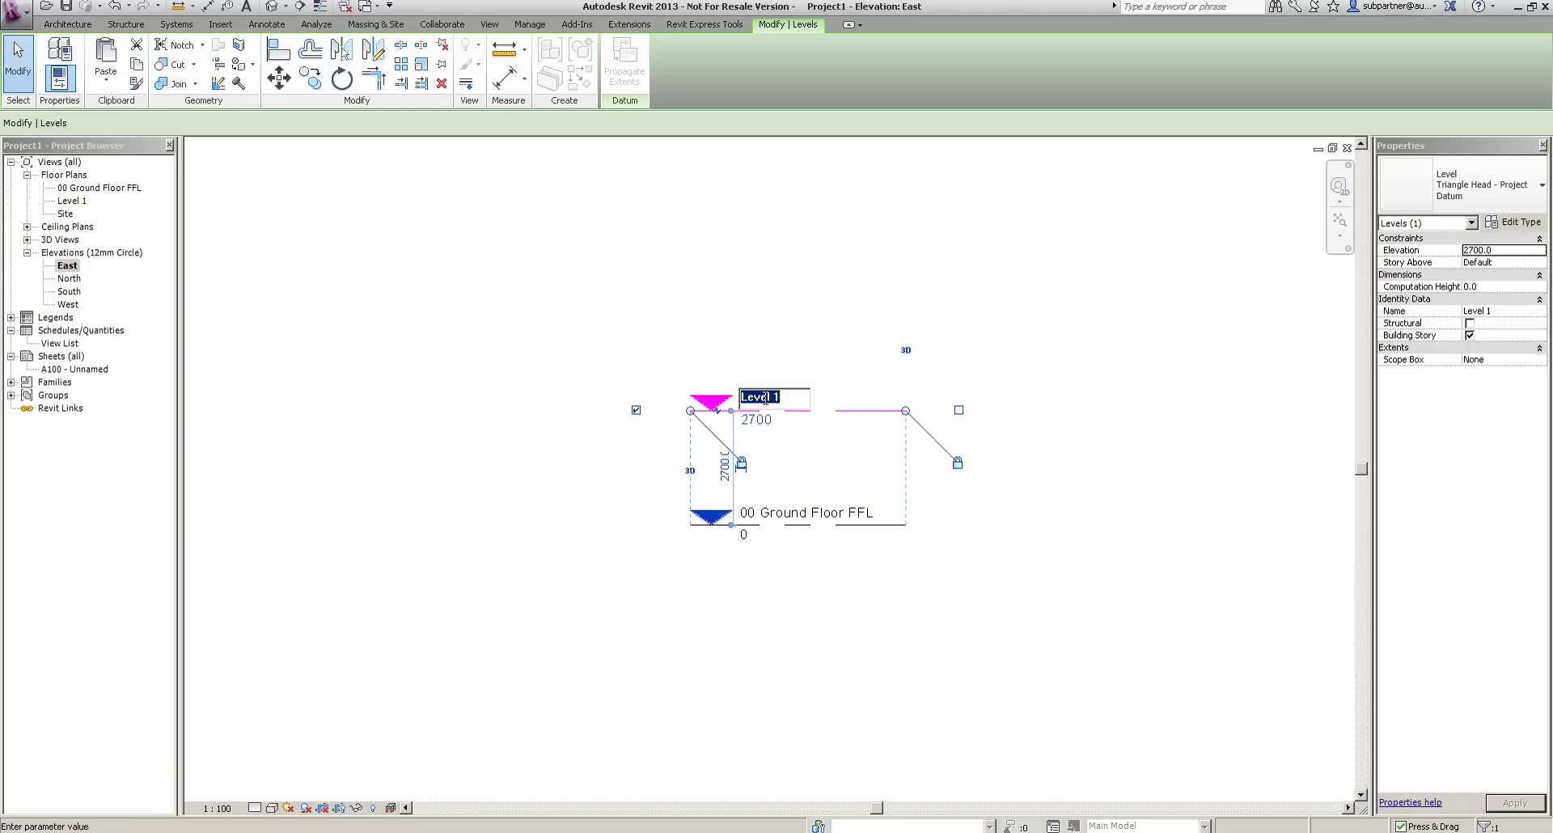
text(01 First Floor FFL)
key(Return)
key(Return)
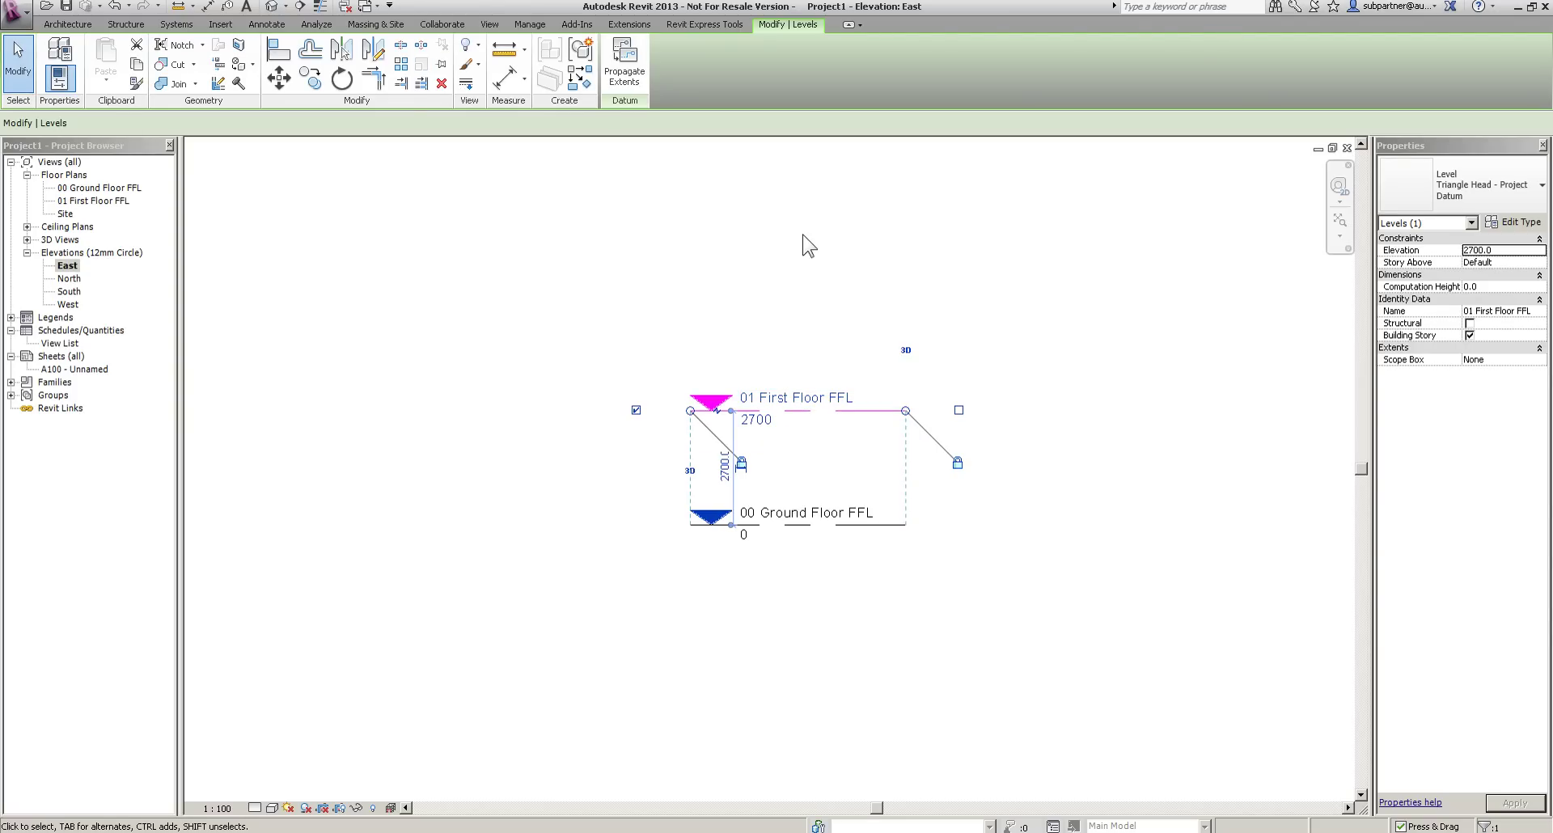
key(Escape)
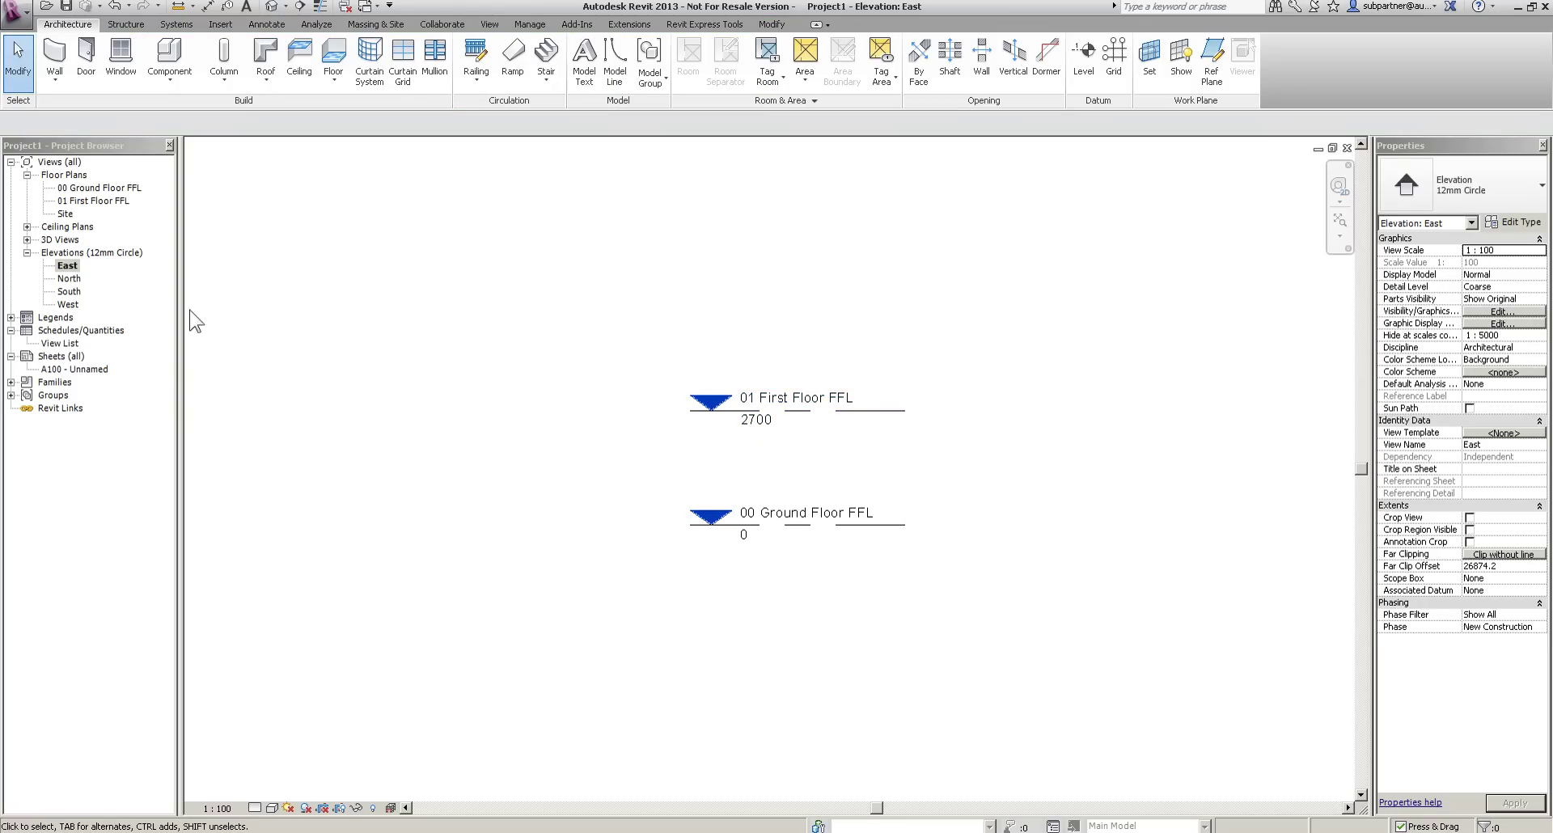
Set the view scale of the ground and first floor plans and all four elevations to 1:50.
click(67, 267)
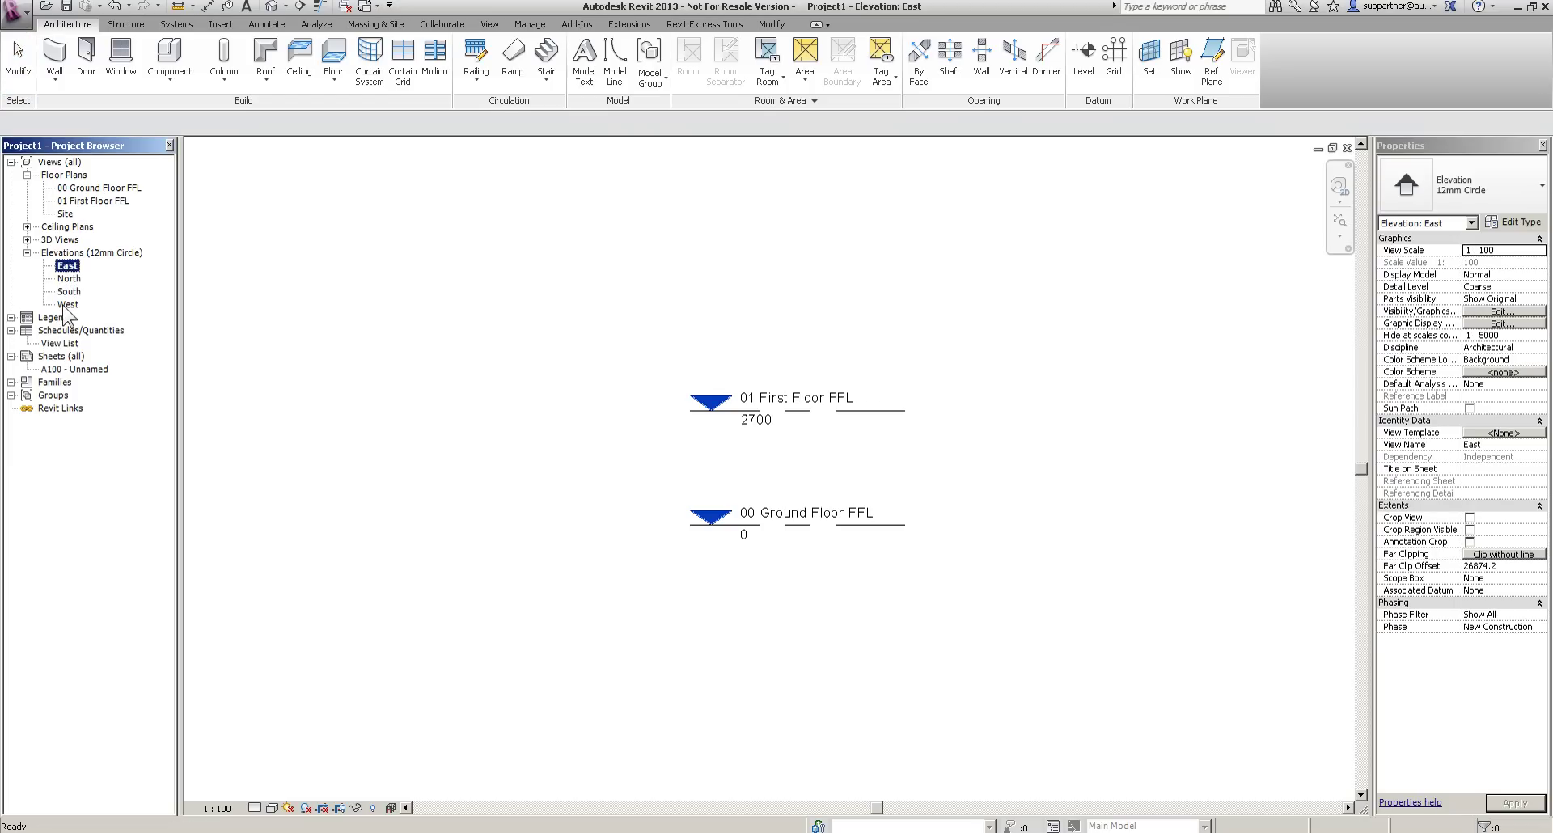
shift+click(64, 305)
ctrl+click(107, 190)
ctrl+click(105, 200)
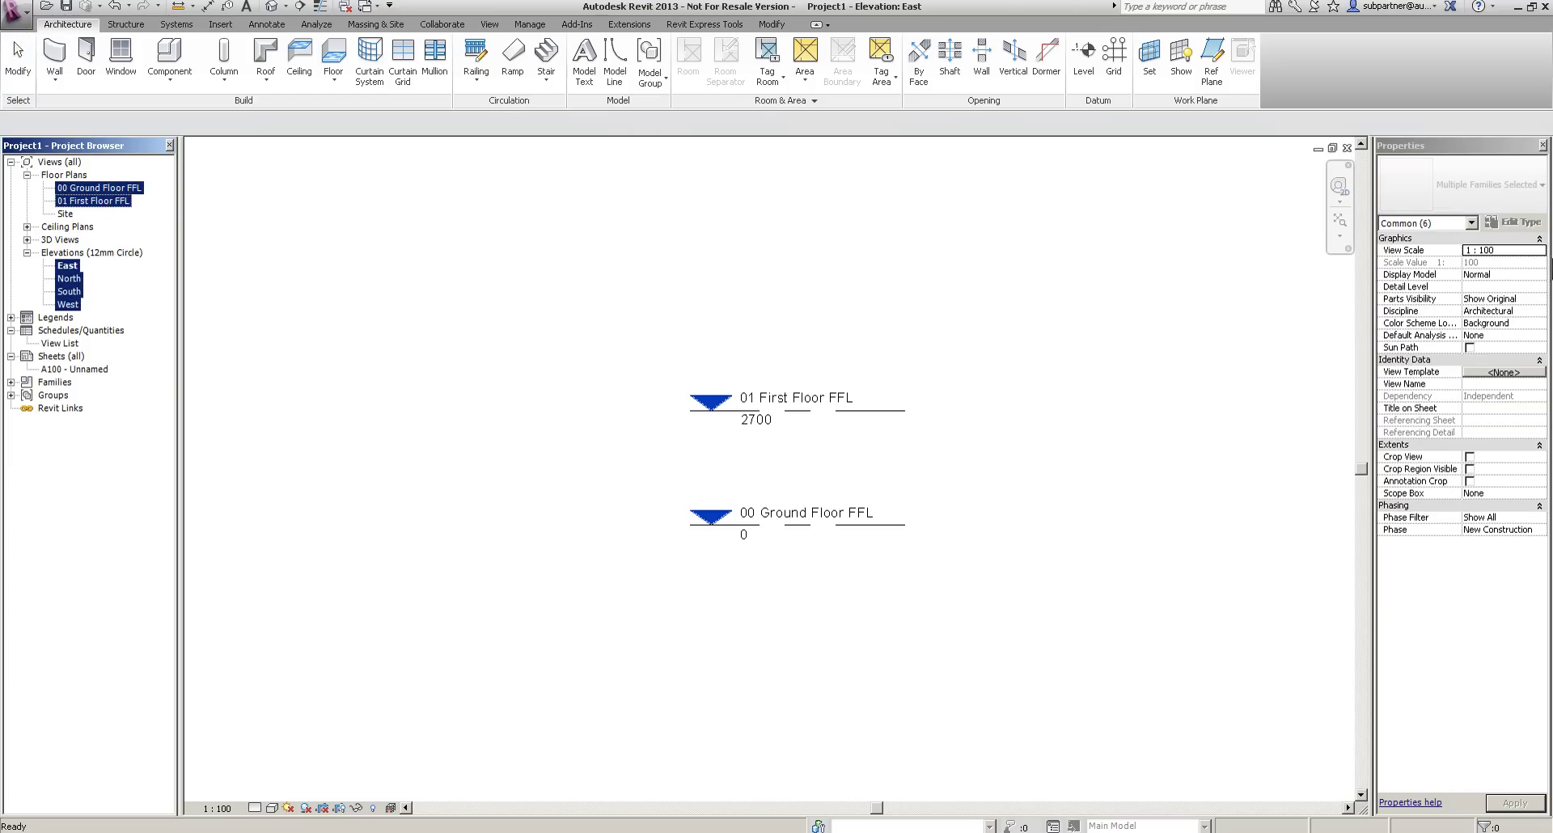
click(1503, 250)
click(1488, 267)
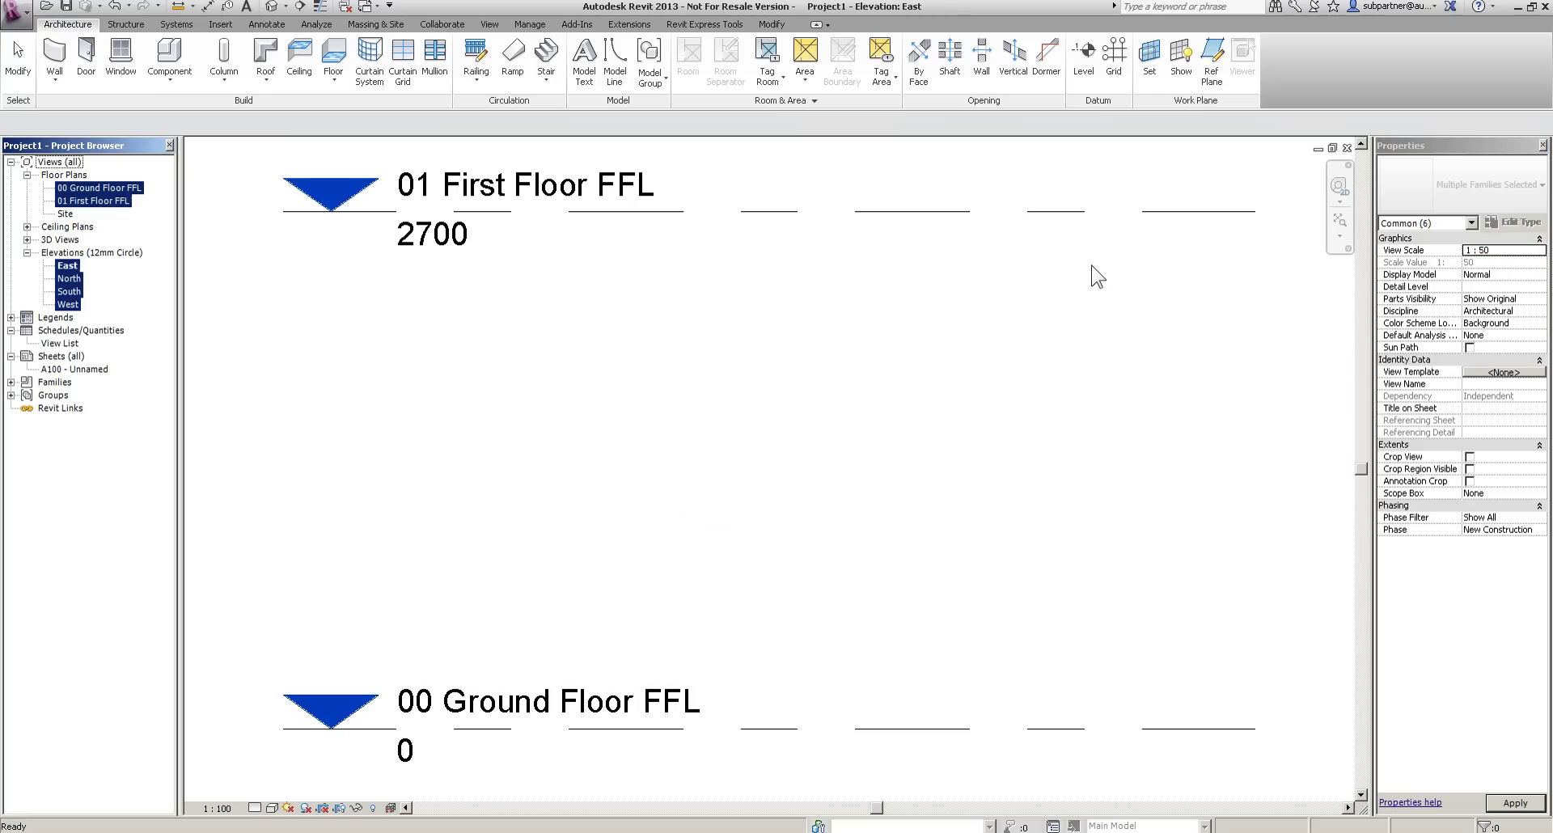
click(822, 386)
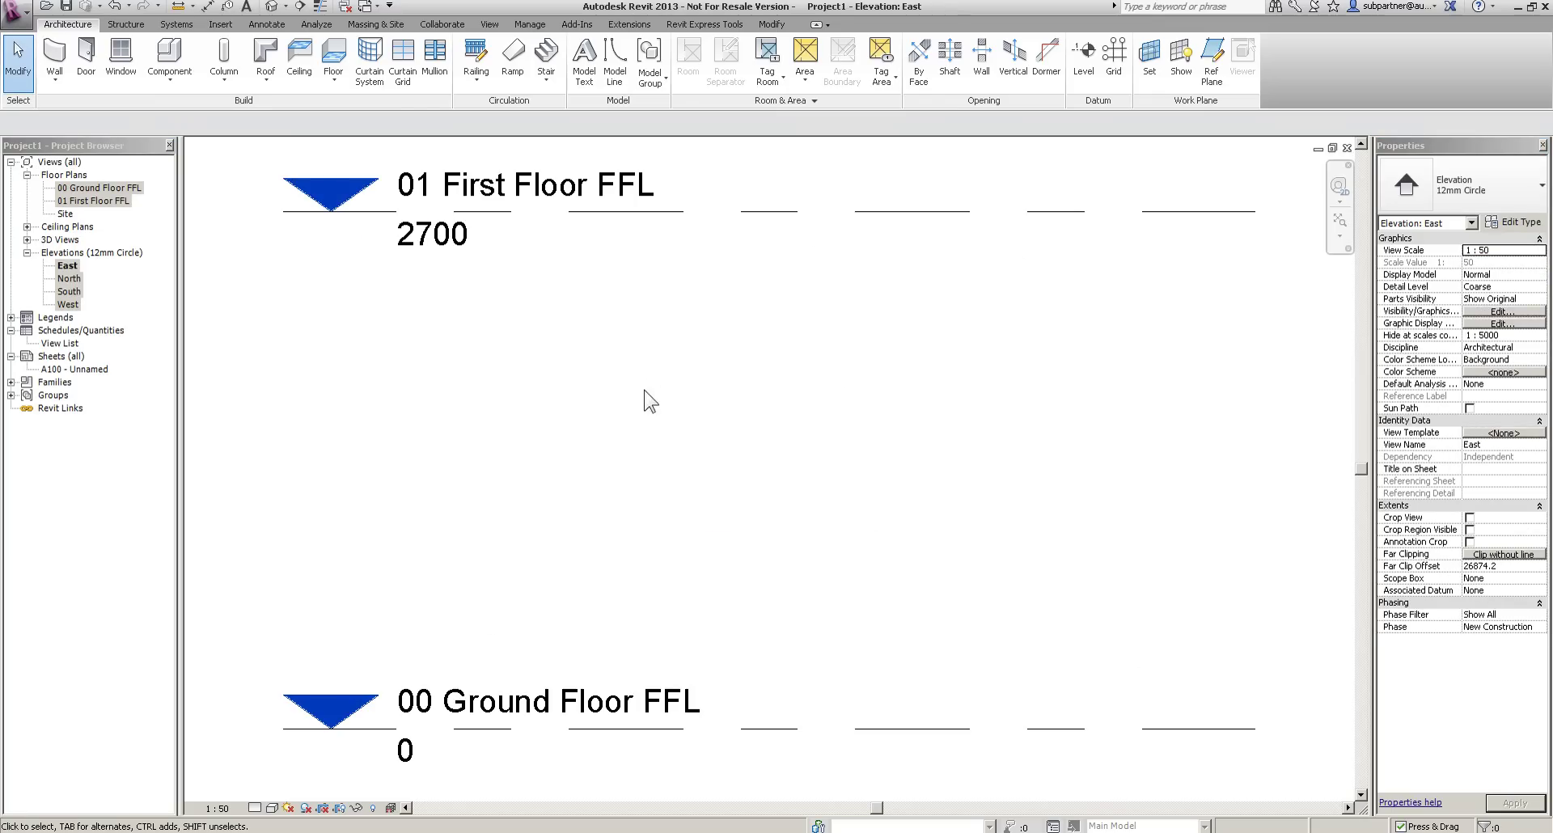
Draw a Triangle Head - Project Datum level at elevation 5100, aligned with the ends of the existing levels.
scroll(642, 408, down, 2)
scroll(631, 417, down, 2)
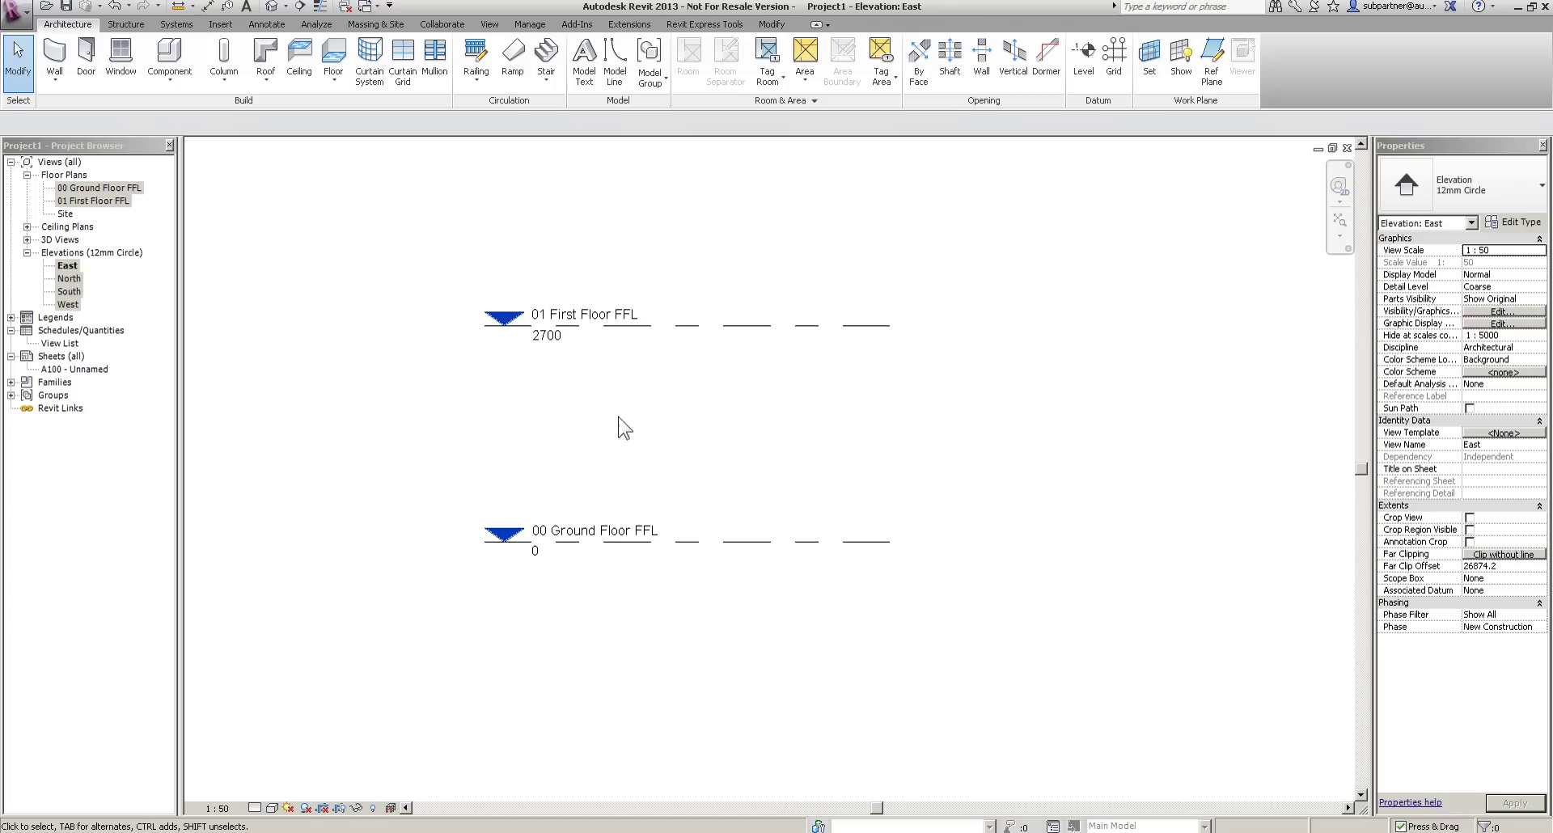
middle_drag(775, 585, 775, 668)
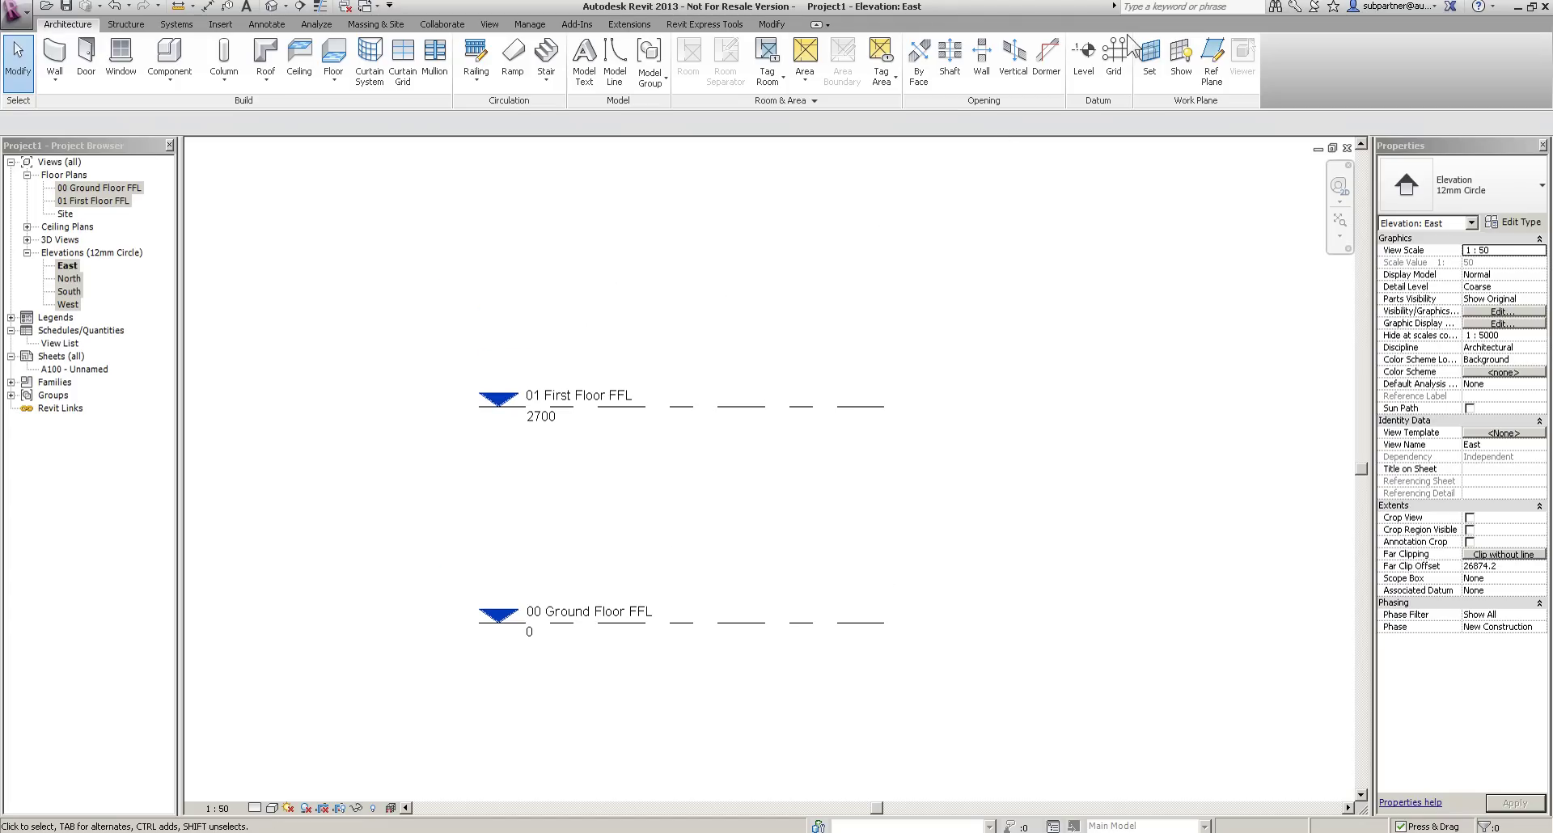
click(1085, 58)
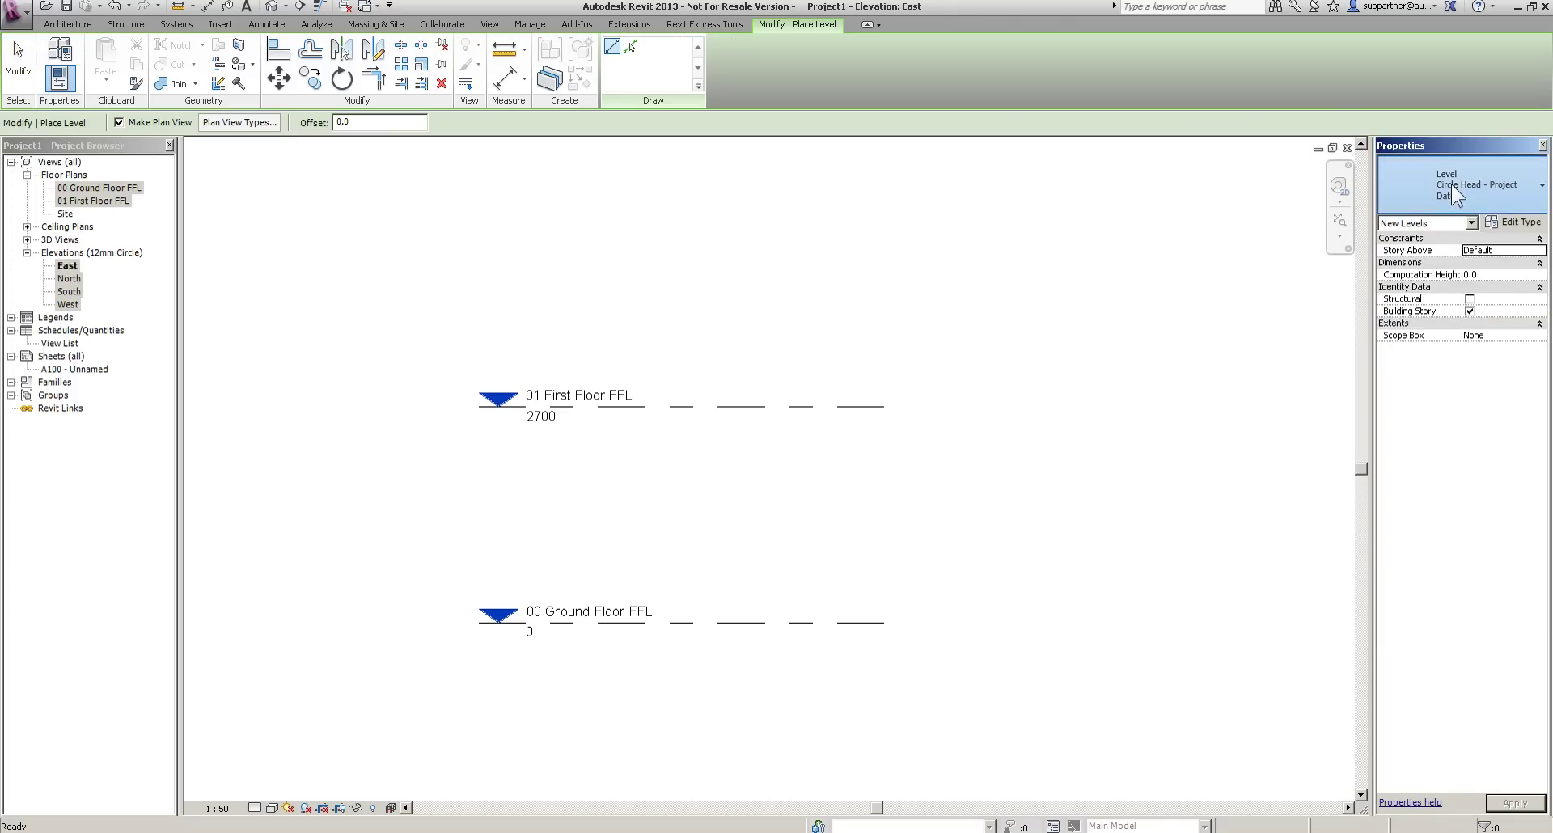
click(1451, 183)
click(1454, 270)
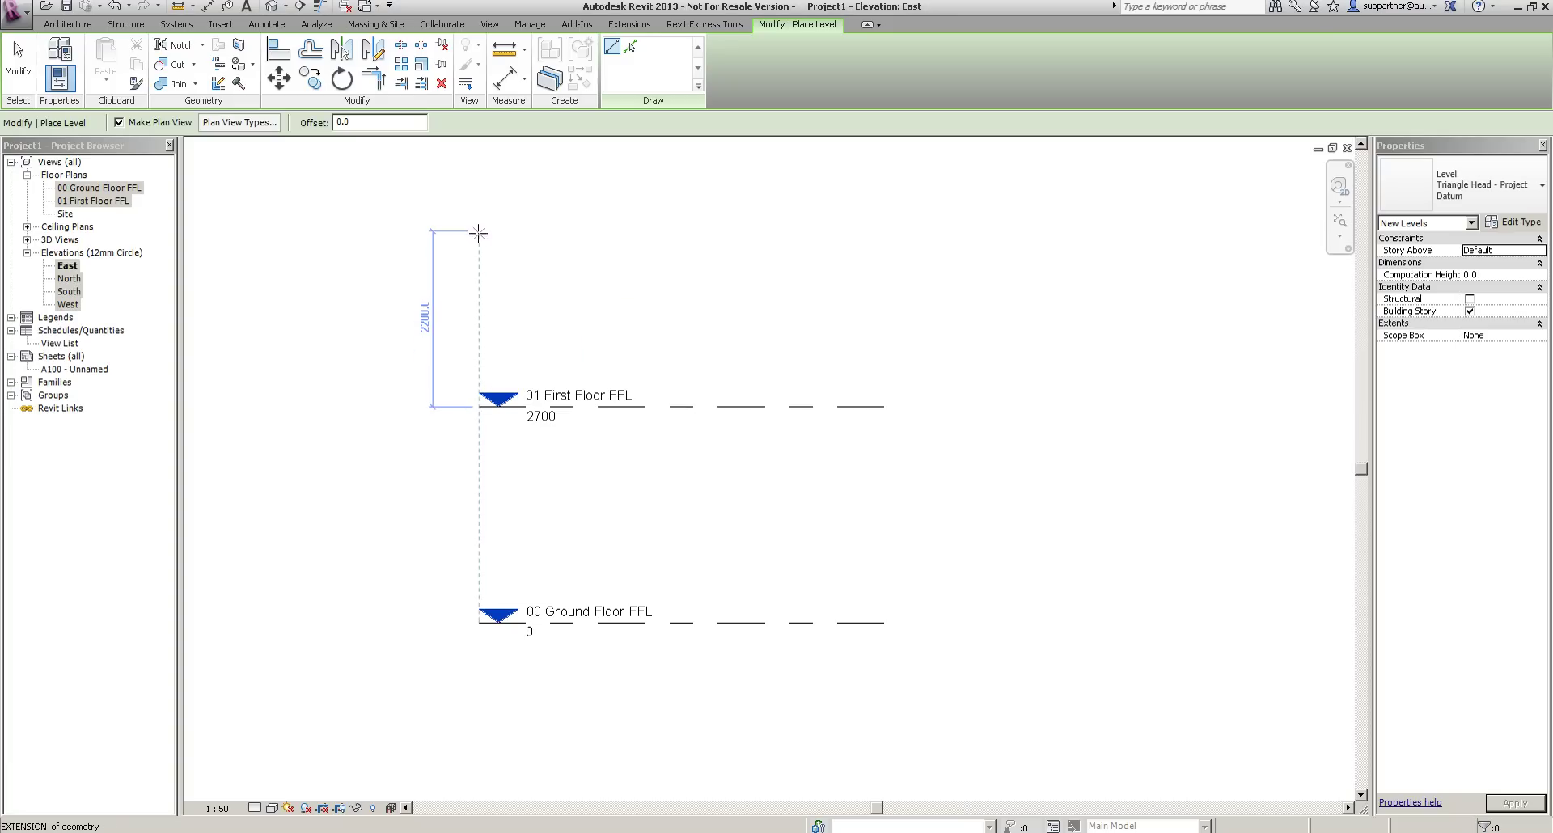
click(479, 214)
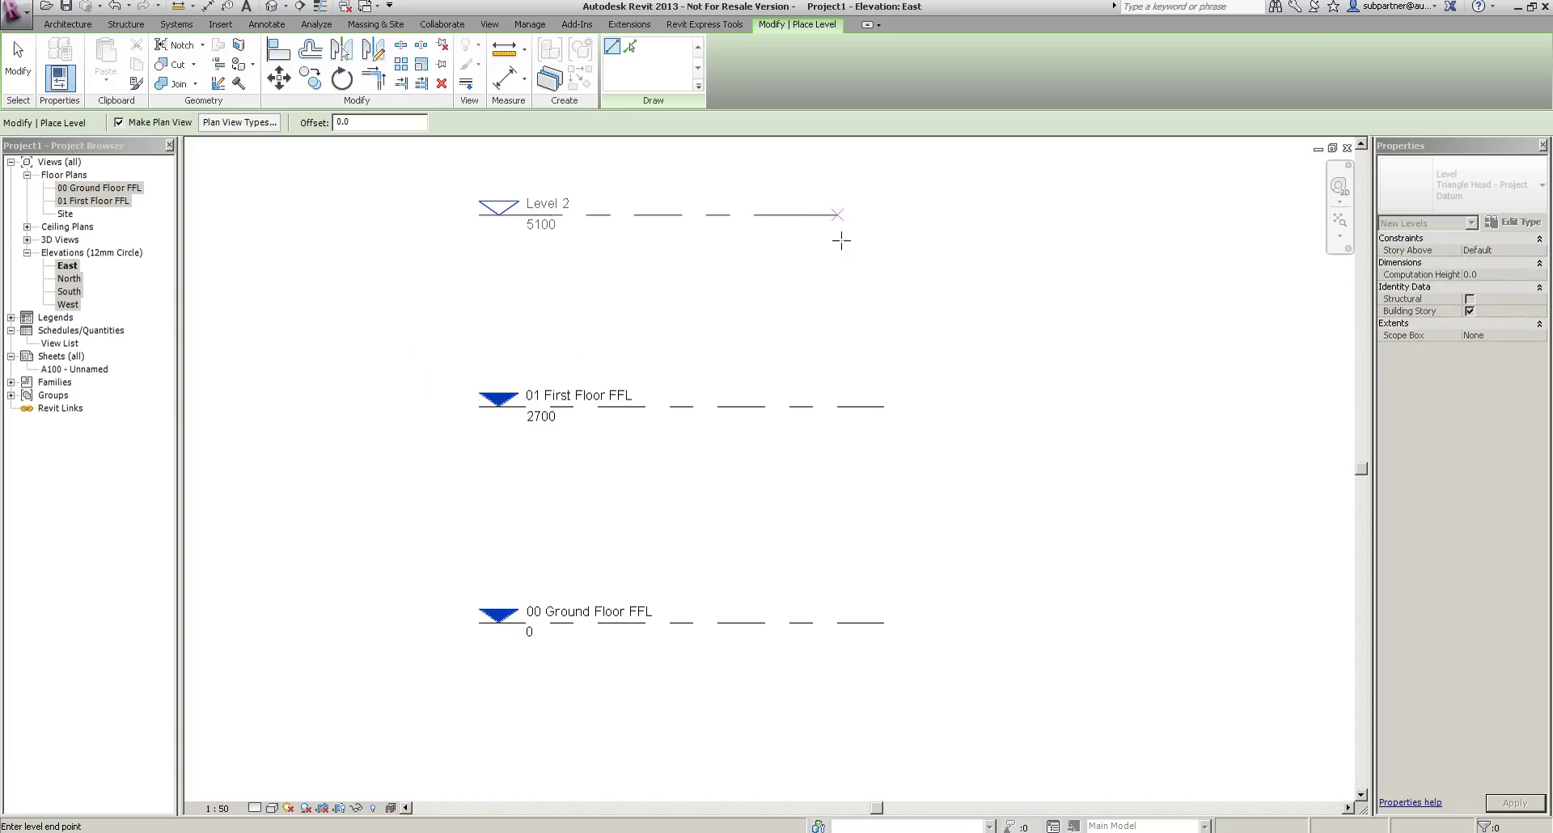
click(884, 237)
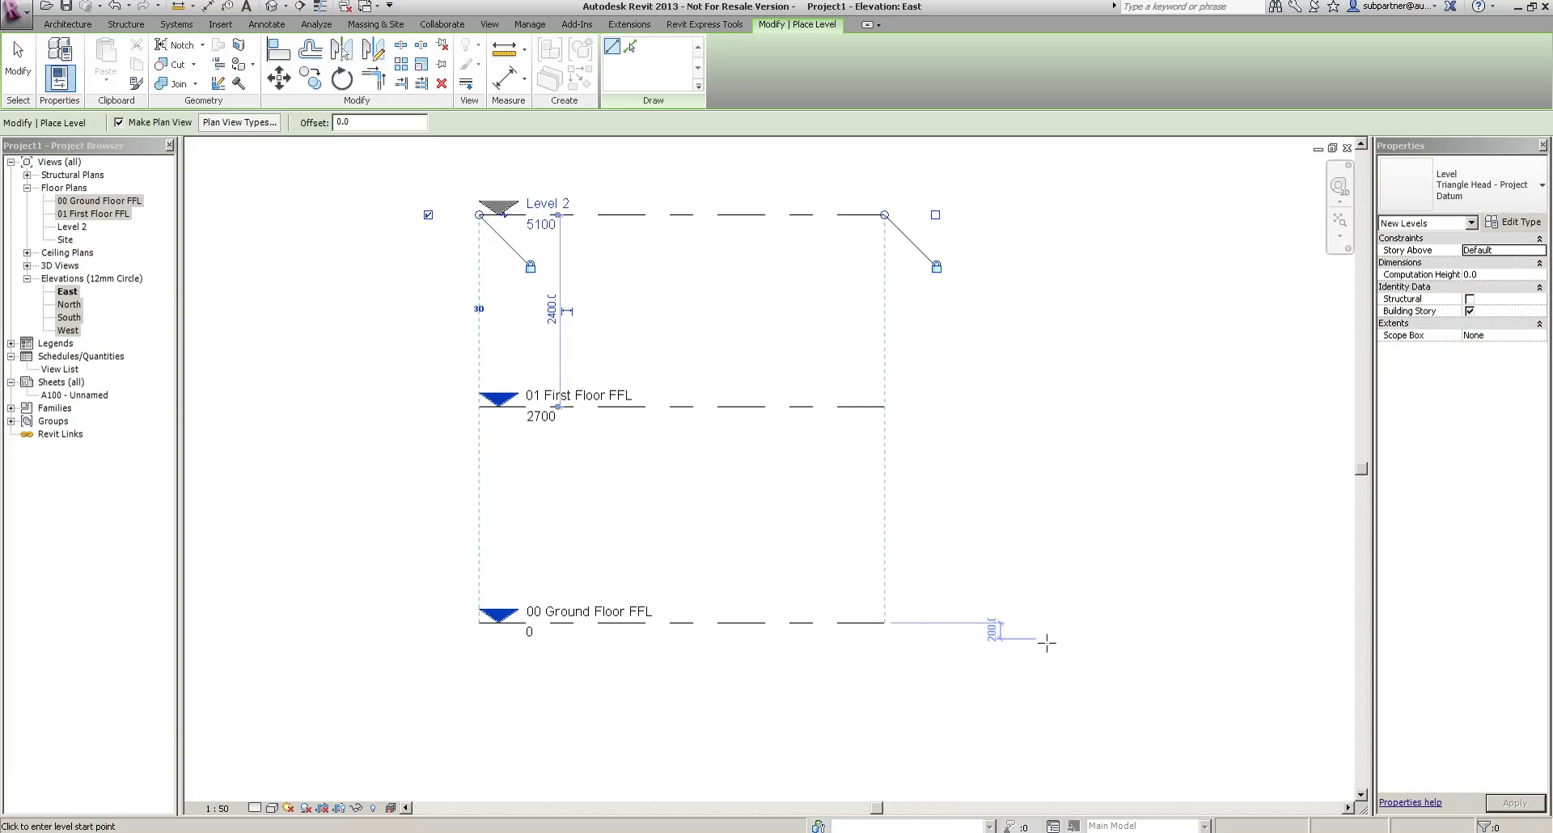
Draw another level at elevation -1200, below the ground floor and aligned with the existing level ends.
scroll(798, 482, down, 2)
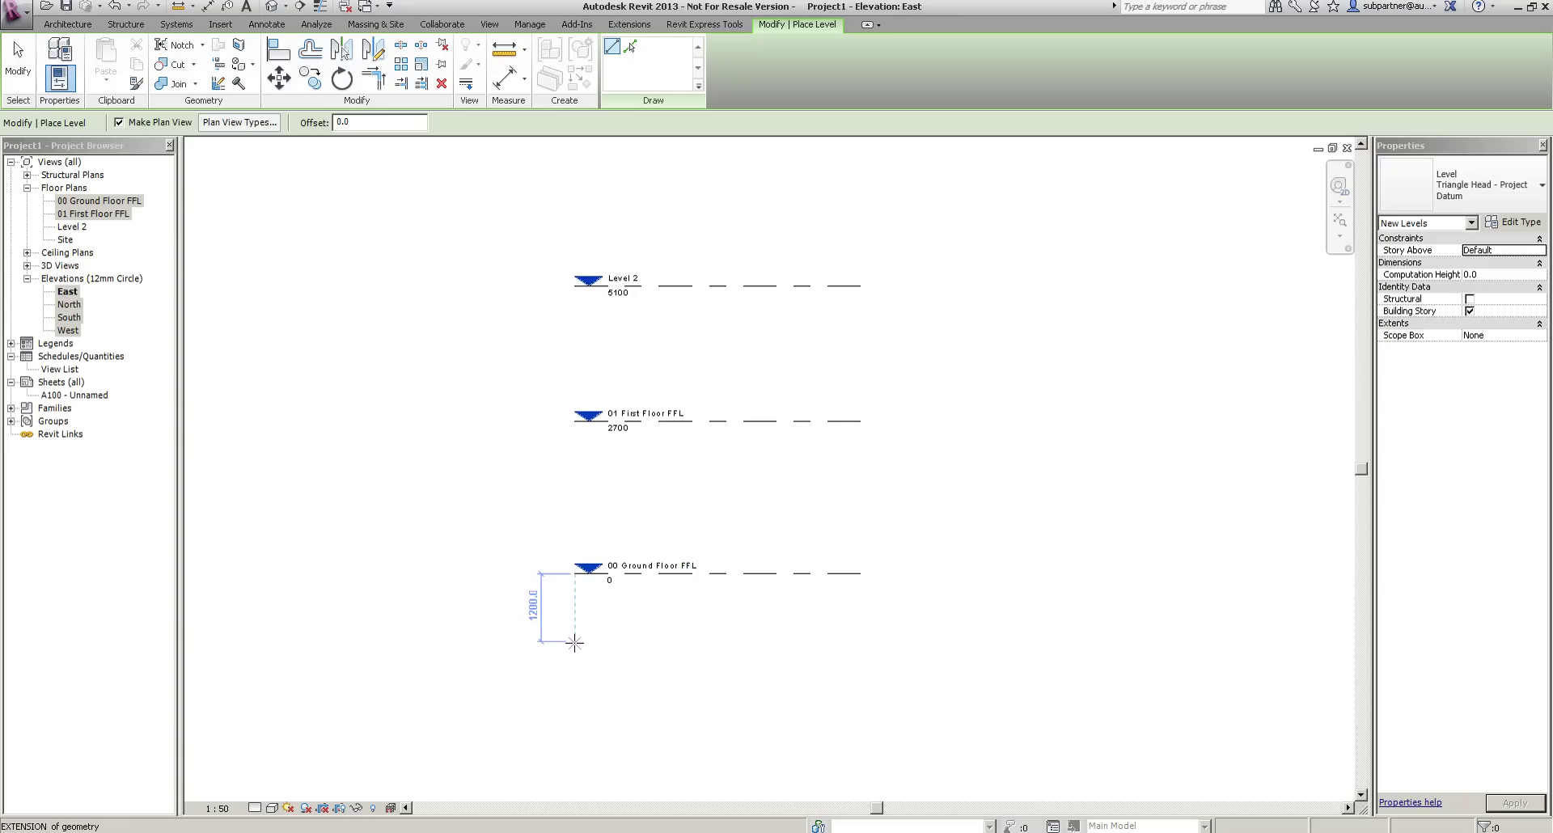
click(574, 637)
click(860, 655)
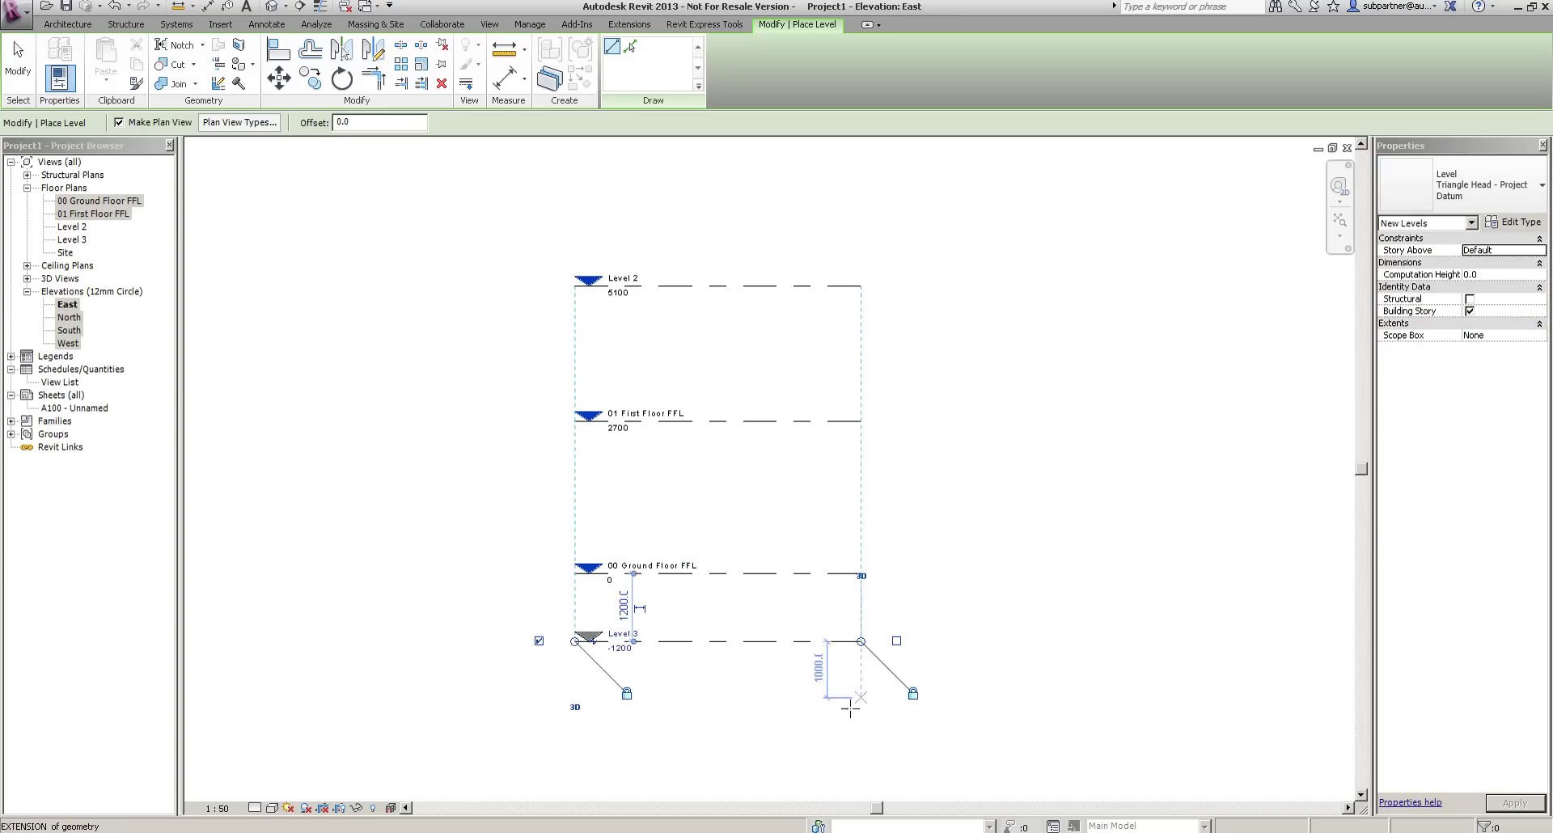
key(Escape)
key(Escape)
Rename the lowest level and its corresponding views as "Top of Foundations".
click(616, 639)
click(618, 634)
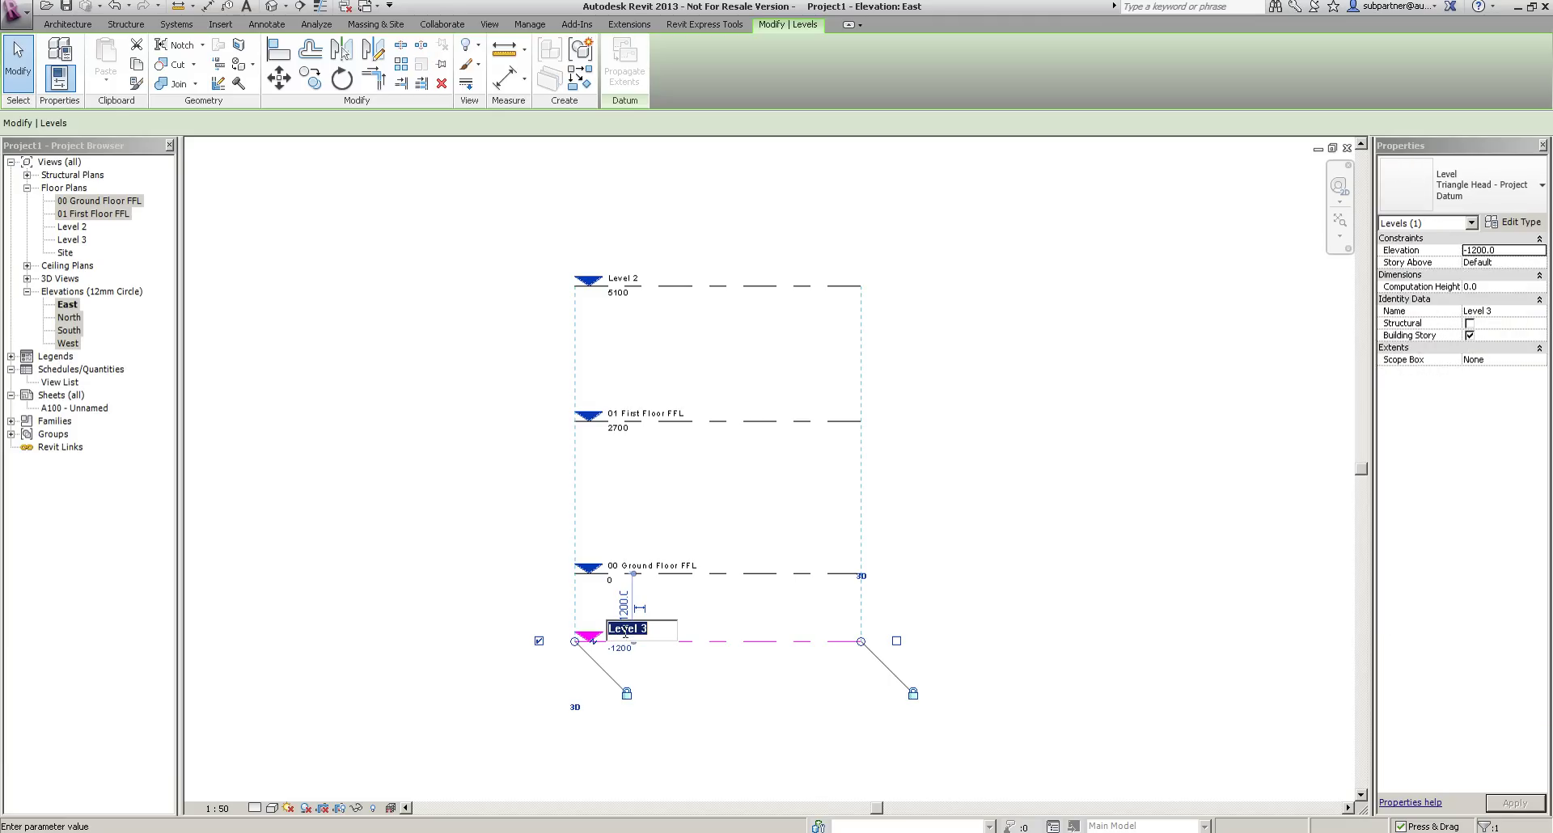
text(Top )
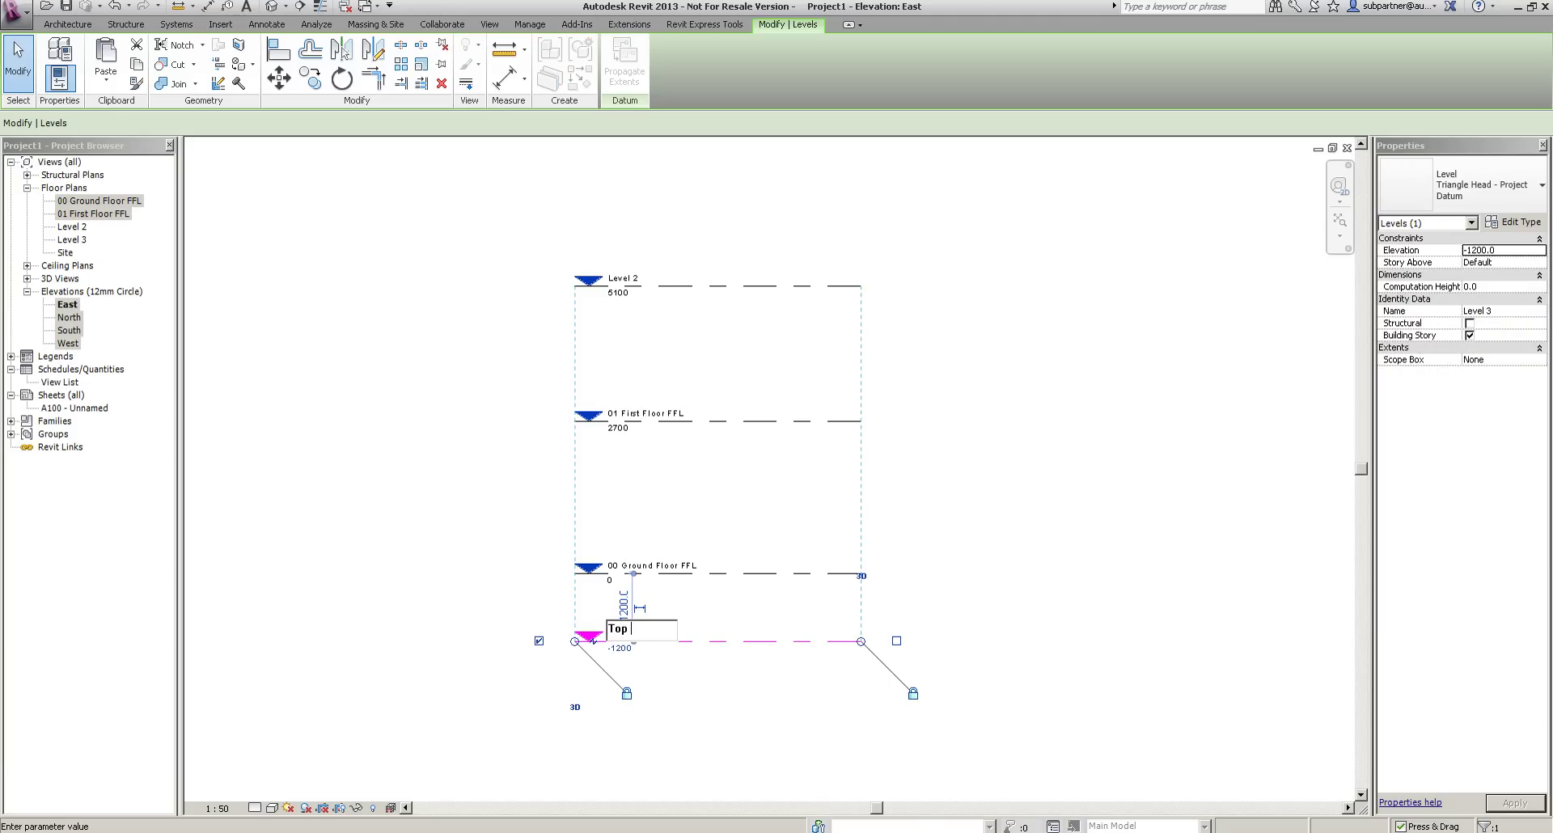
text(of Foundations)
key(Return)
key(Return)
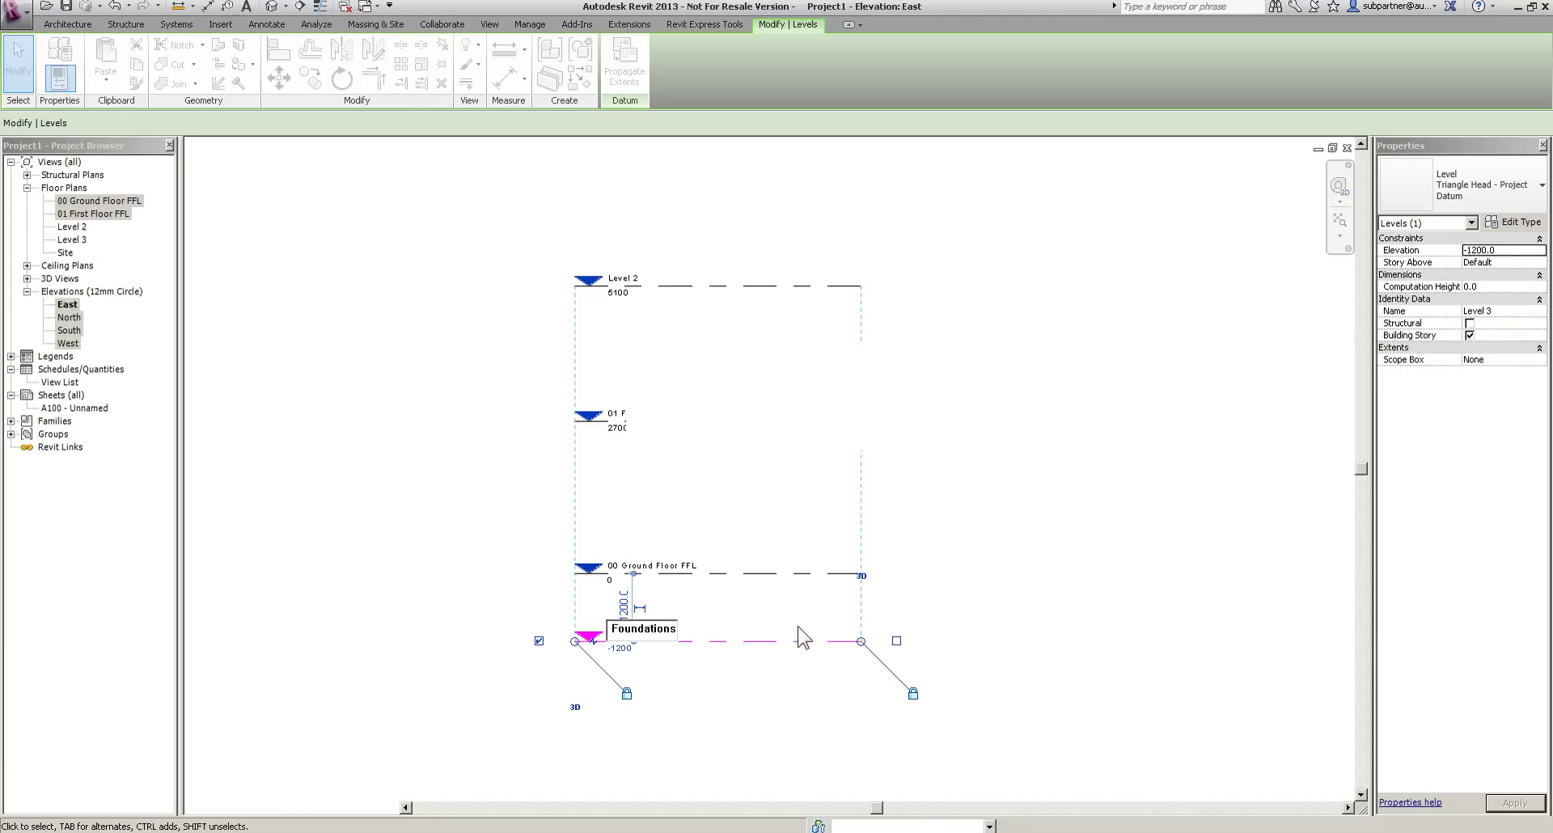
Rename the uppermost level and its corresponding views as "Wallplate".
click(613, 296)
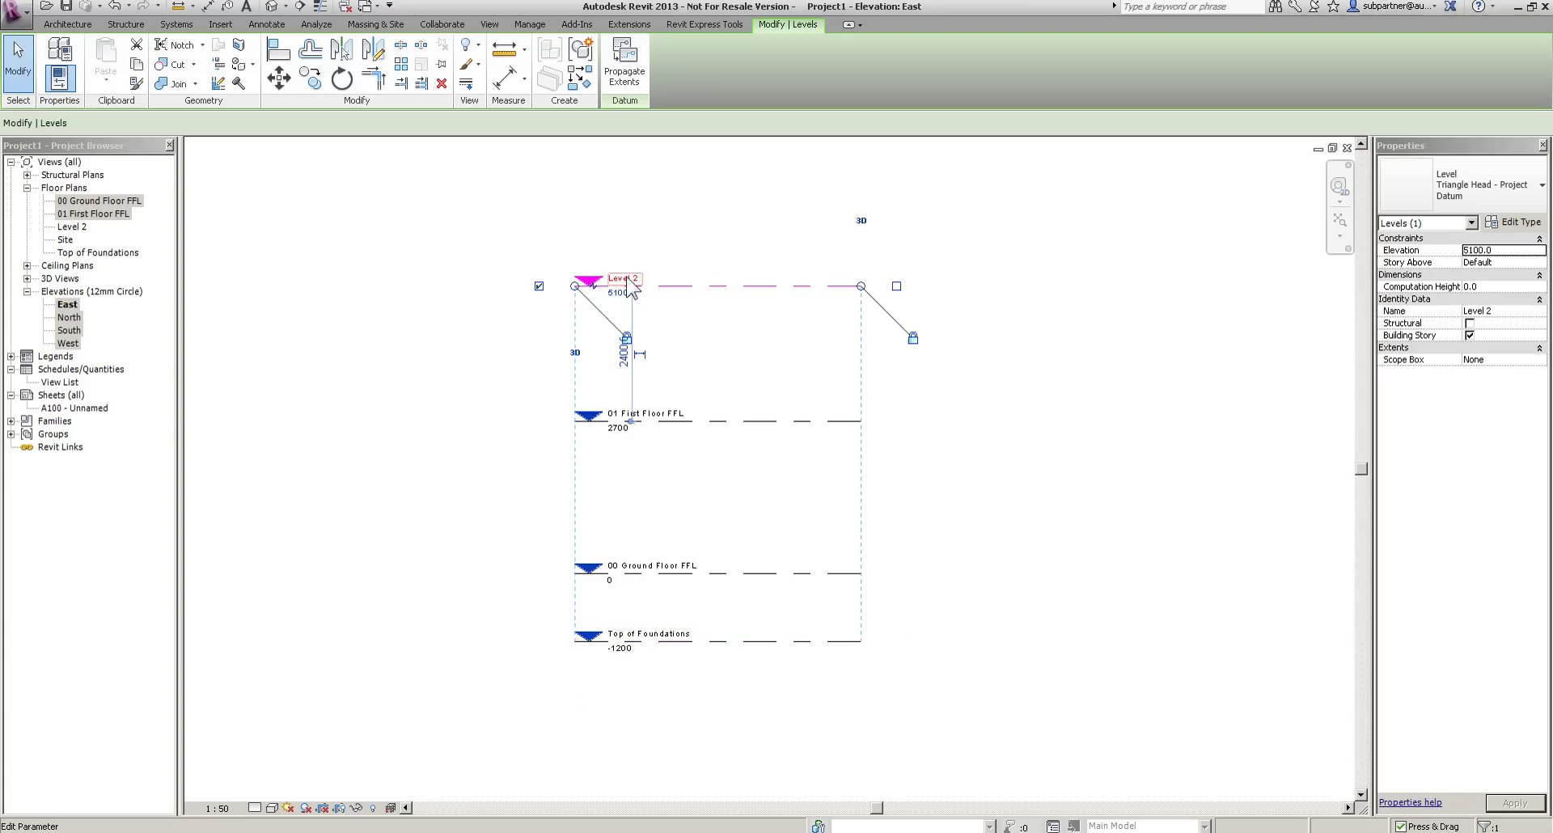
click(626, 275)
text(Wal)
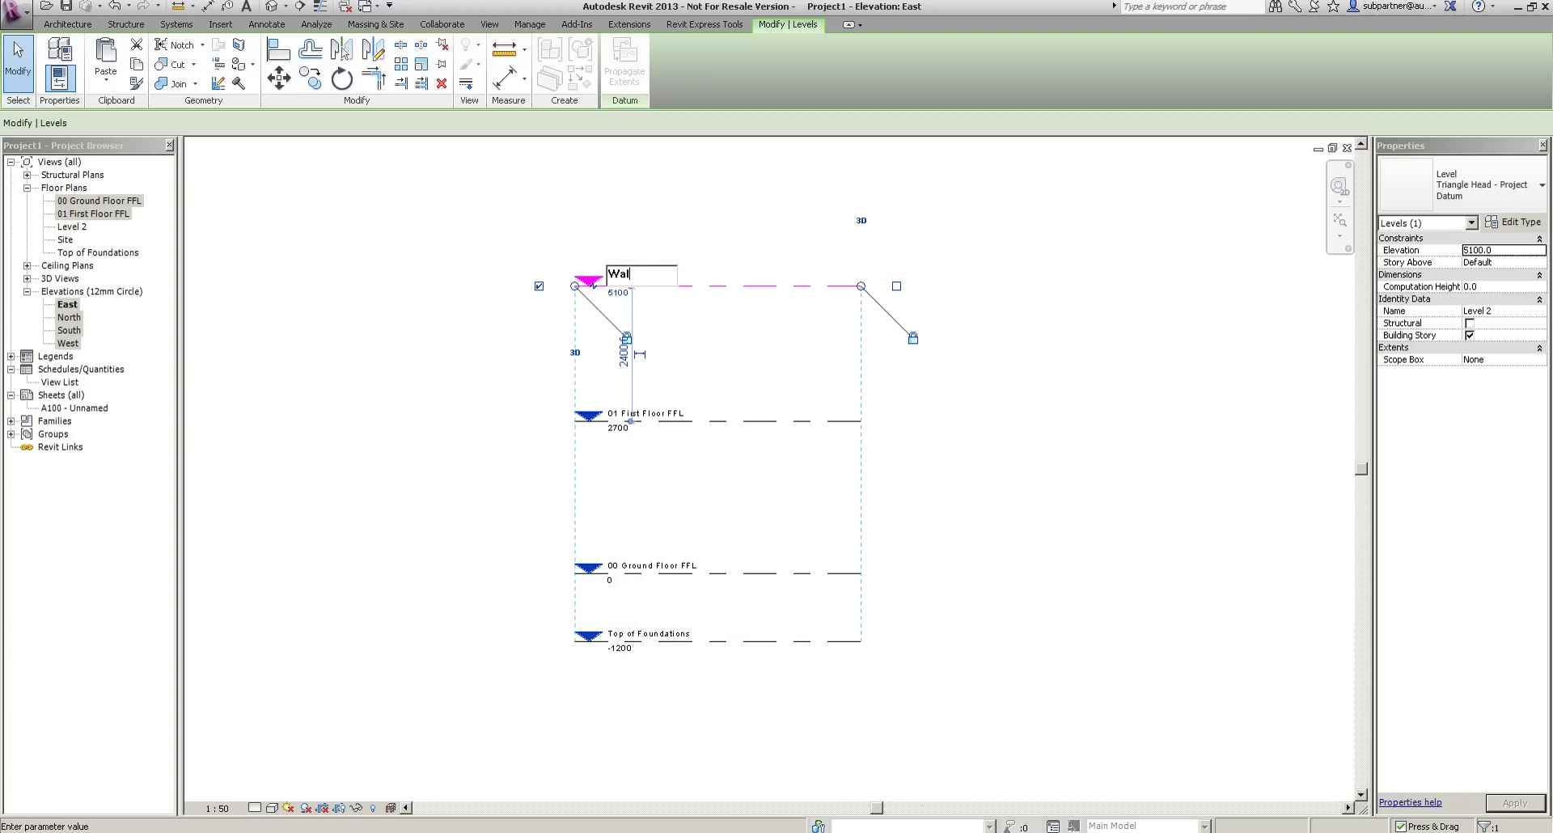
text(lplate)
key(Return)
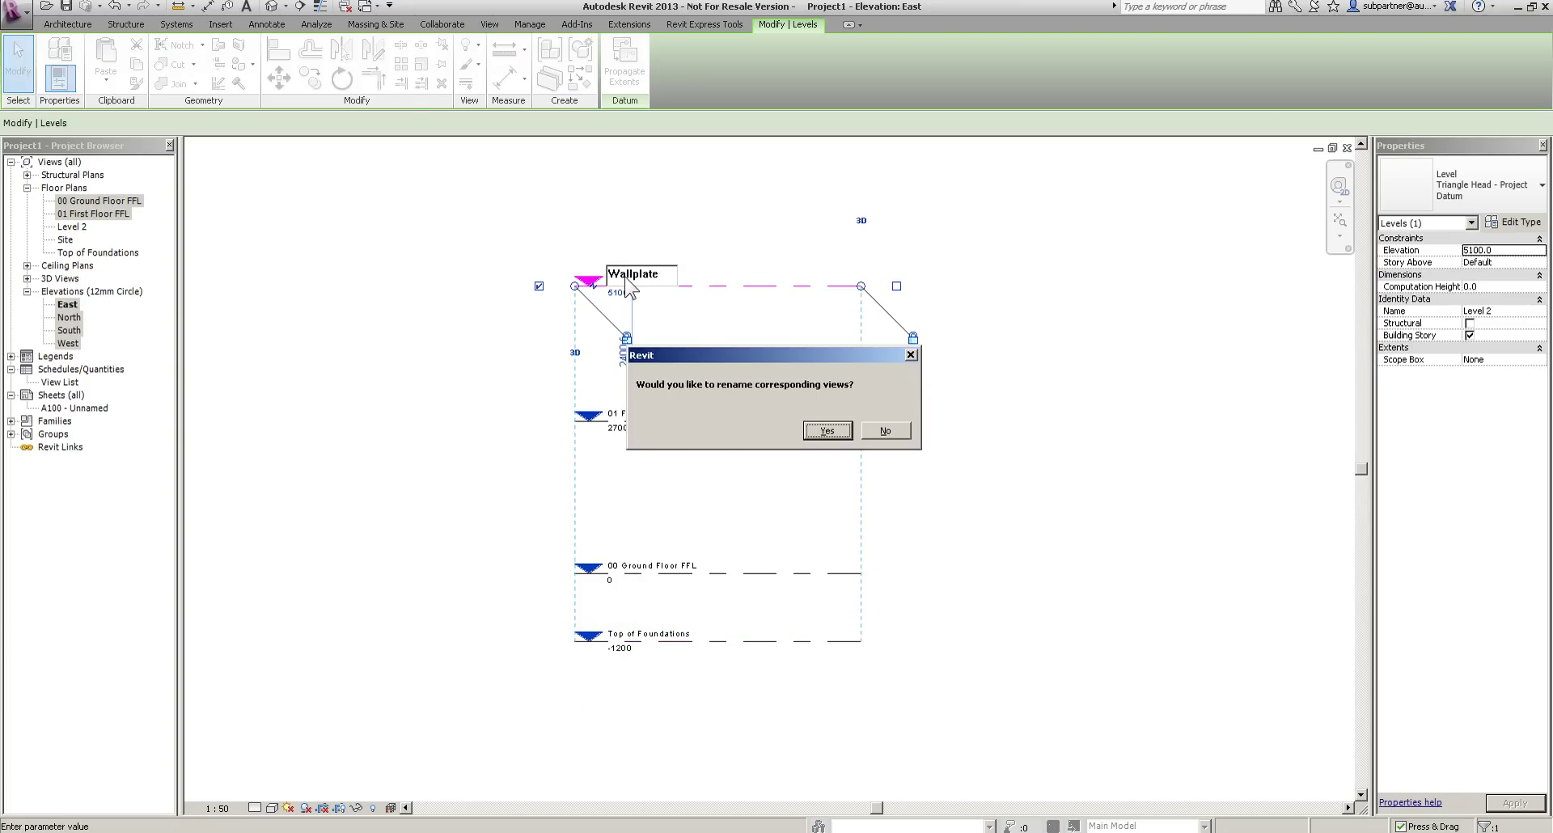
key(Return)
click(936, 428)
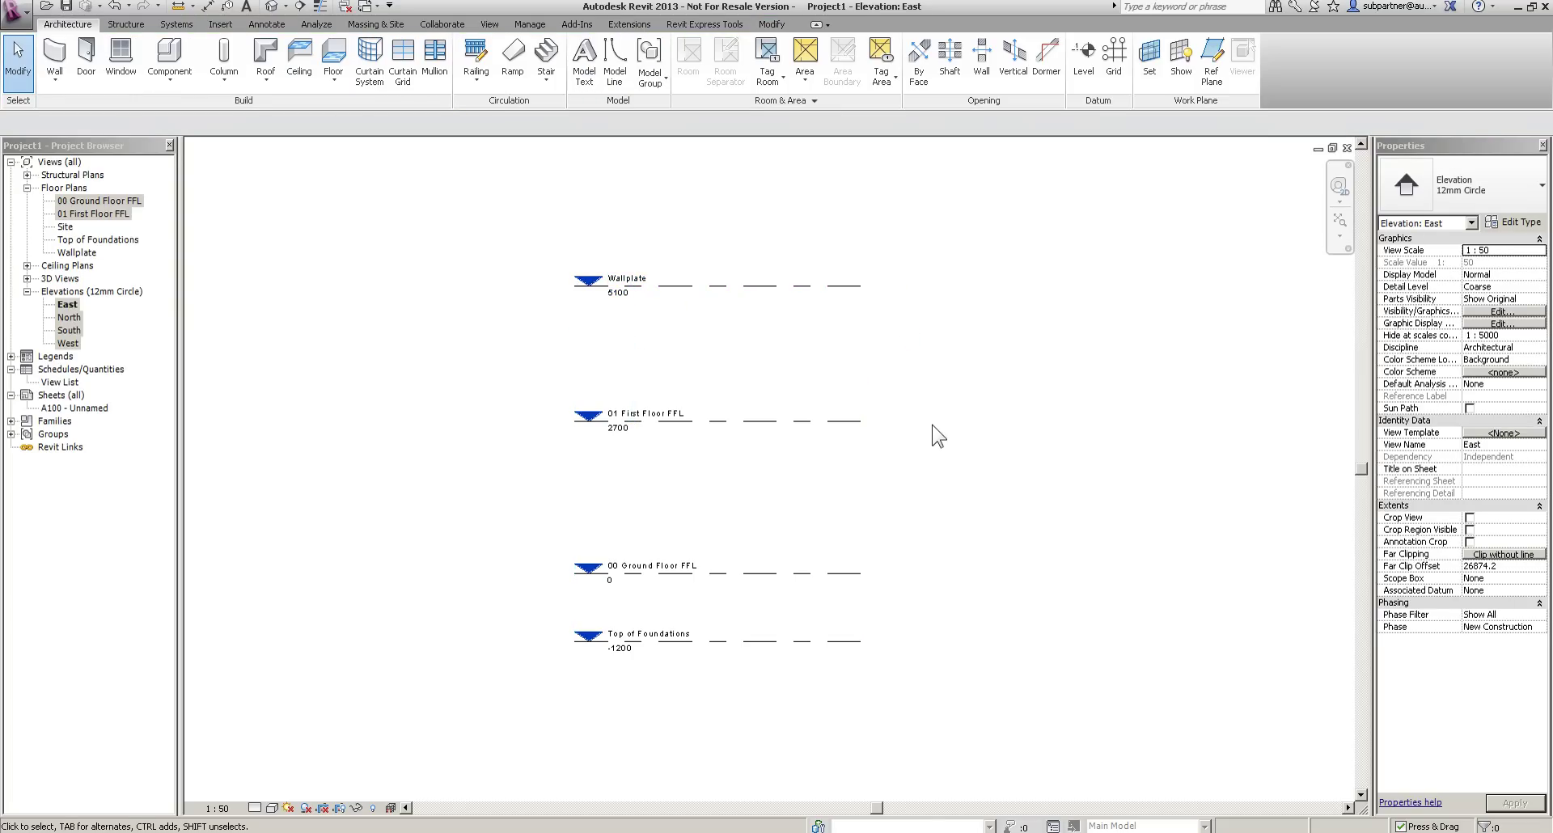
In the 00 Ground Floor FFL plan, start a wall and rename its cavity wall type as "Cav - 102 100i 100 p - Lwt".
double_click(94, 202)
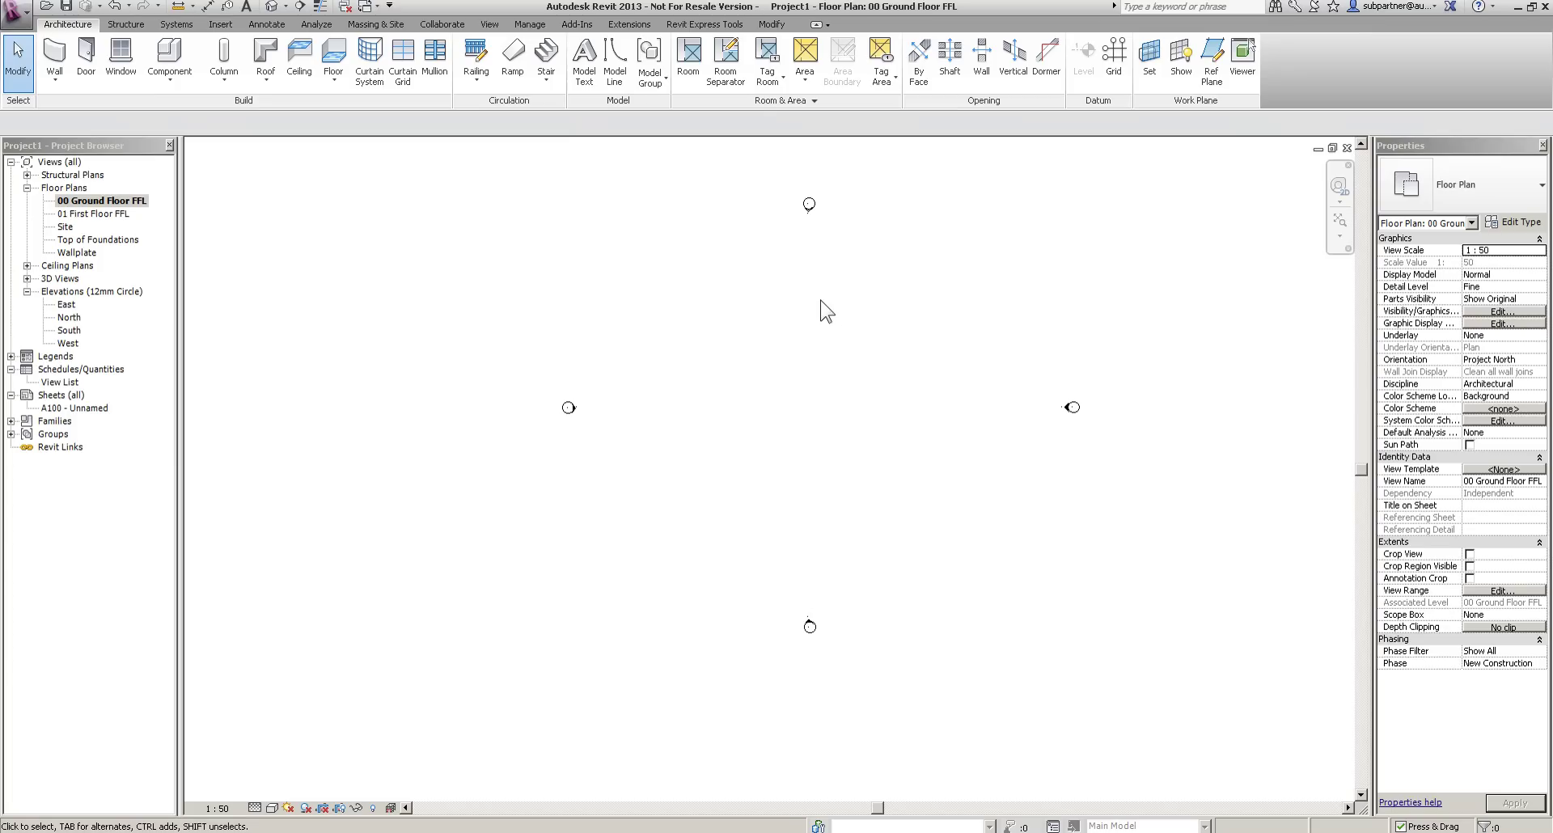
click(55, 58)
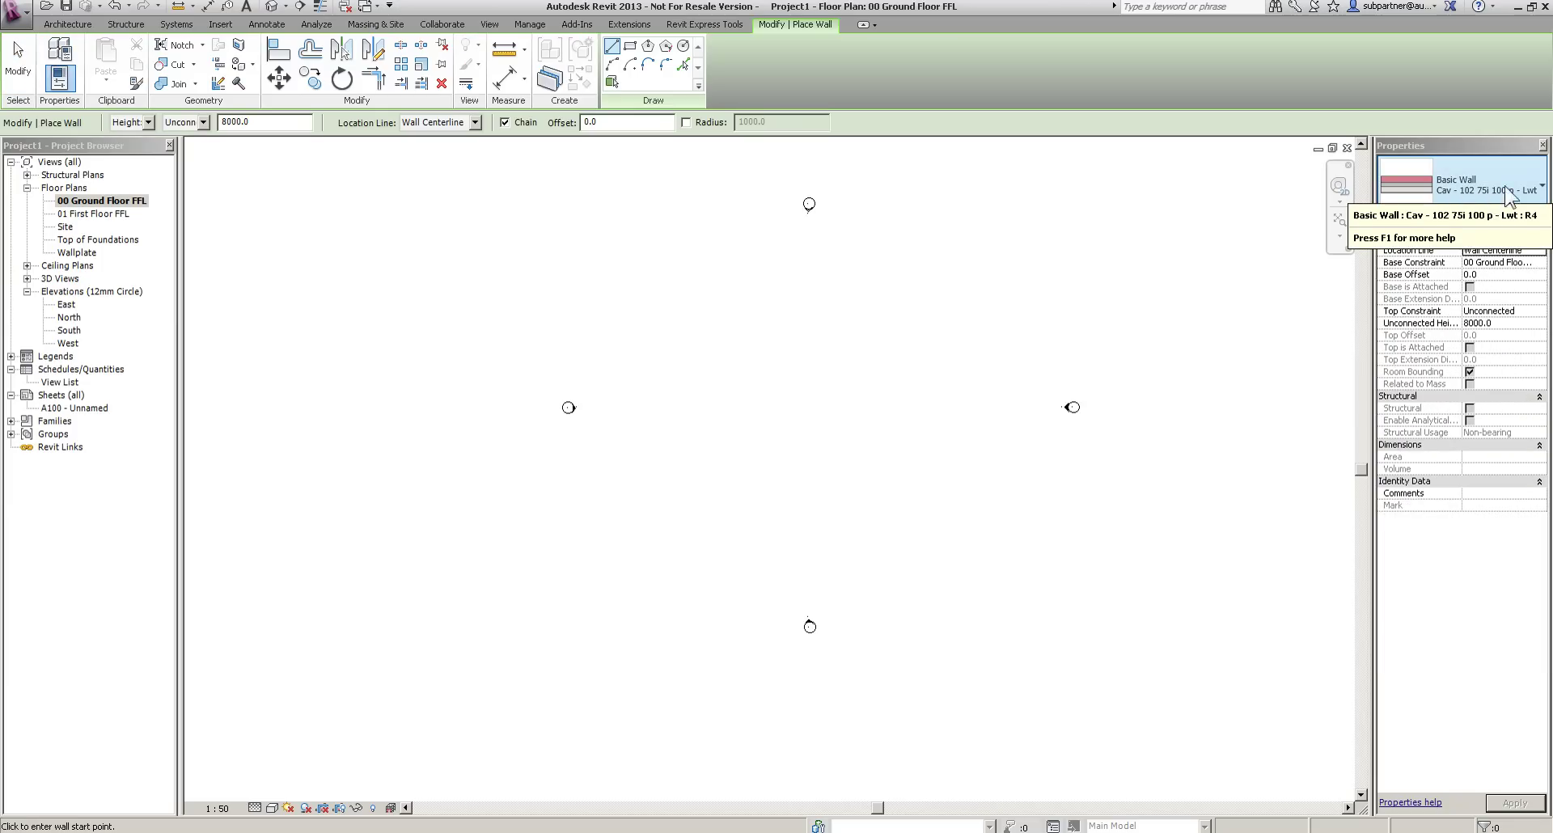
click(1529, 229)
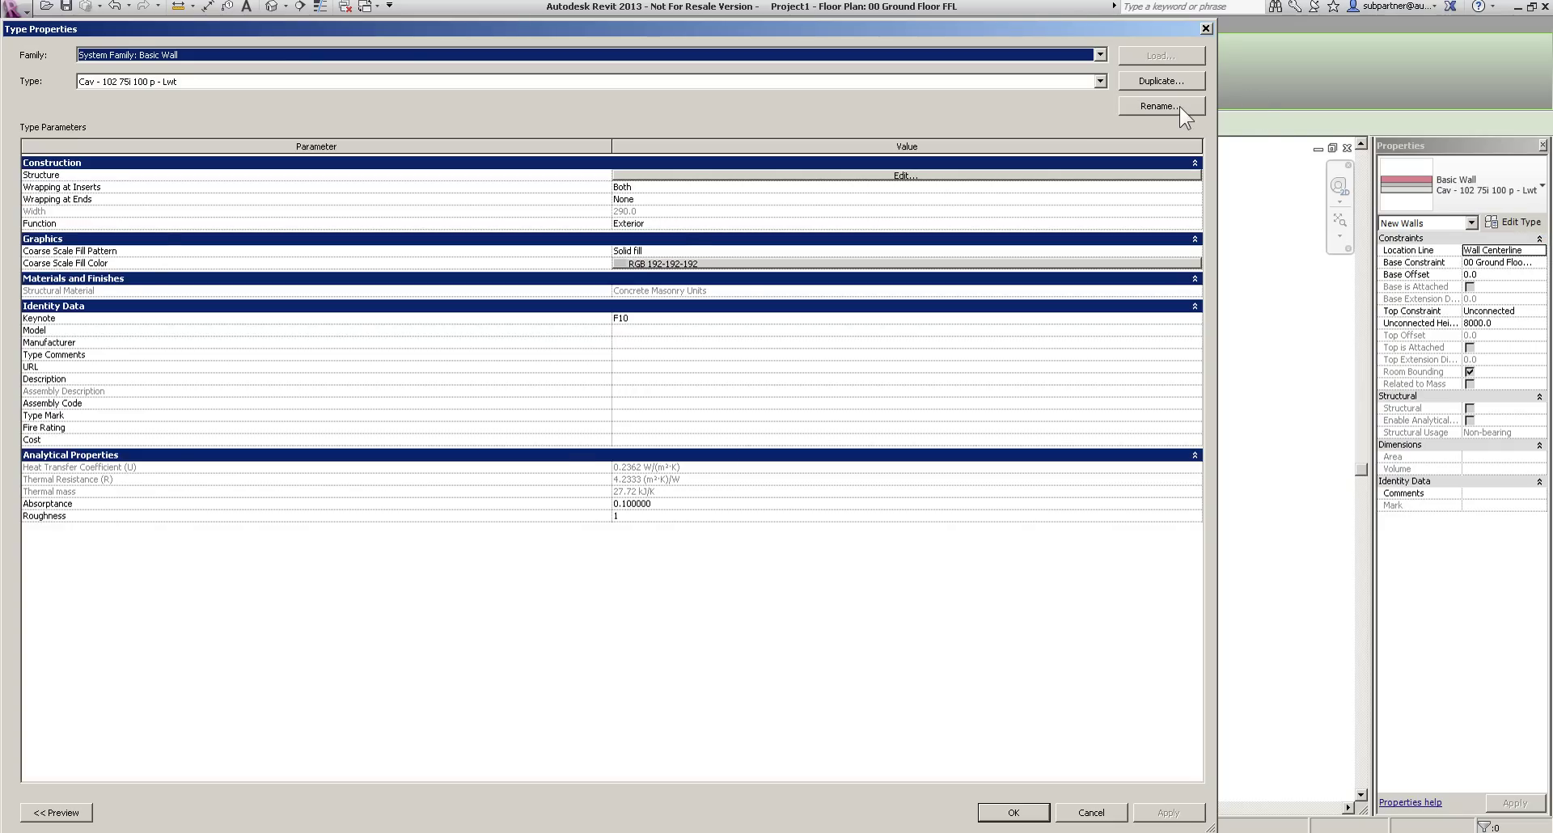
click(1180, 105)
drag(605, 437, 618, 444)
text(100i 100 p - Lwt)
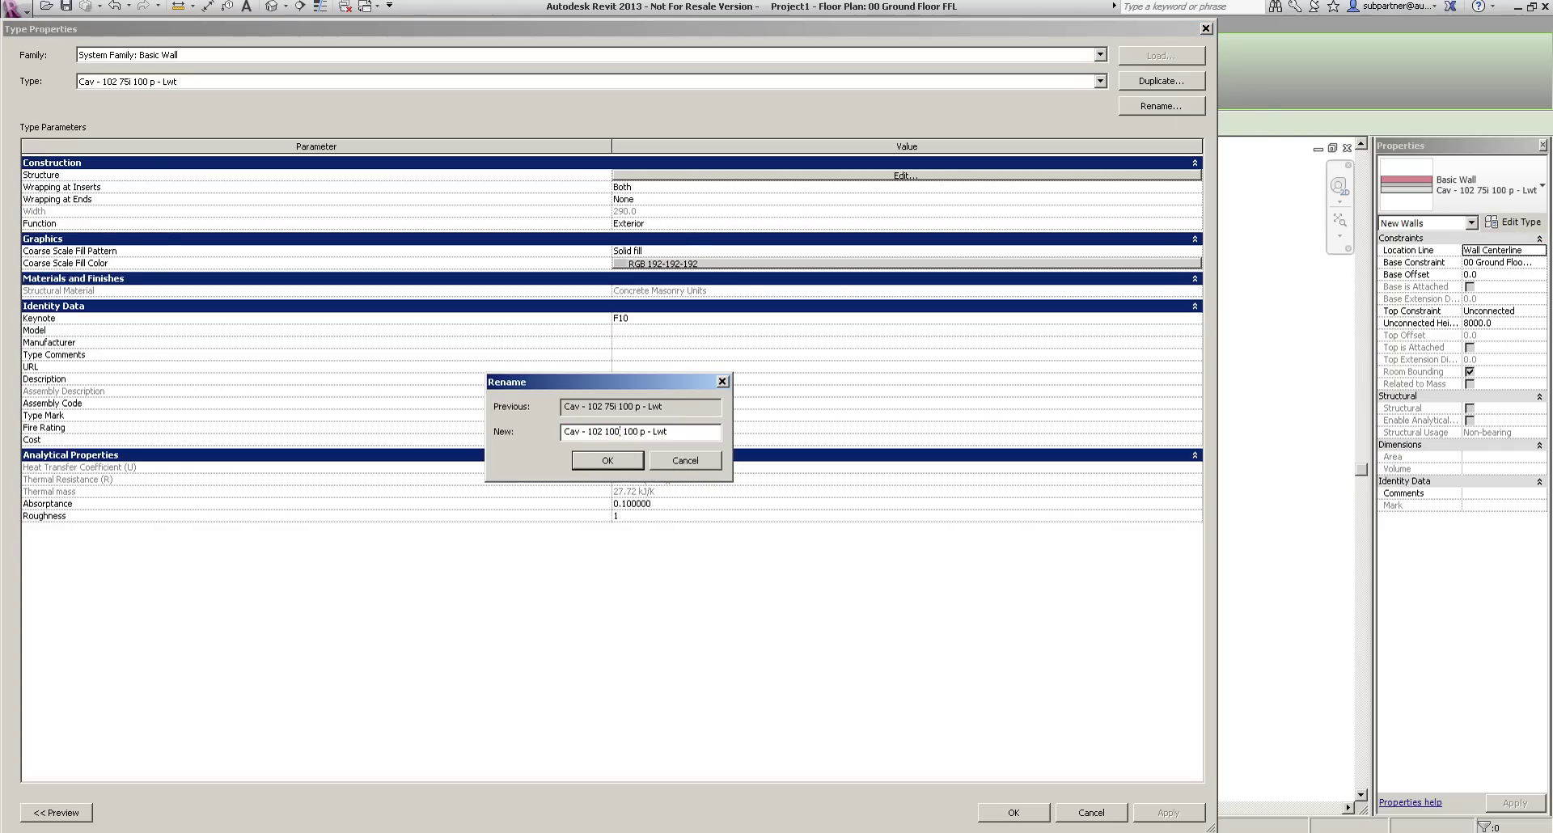
click(611, 459)
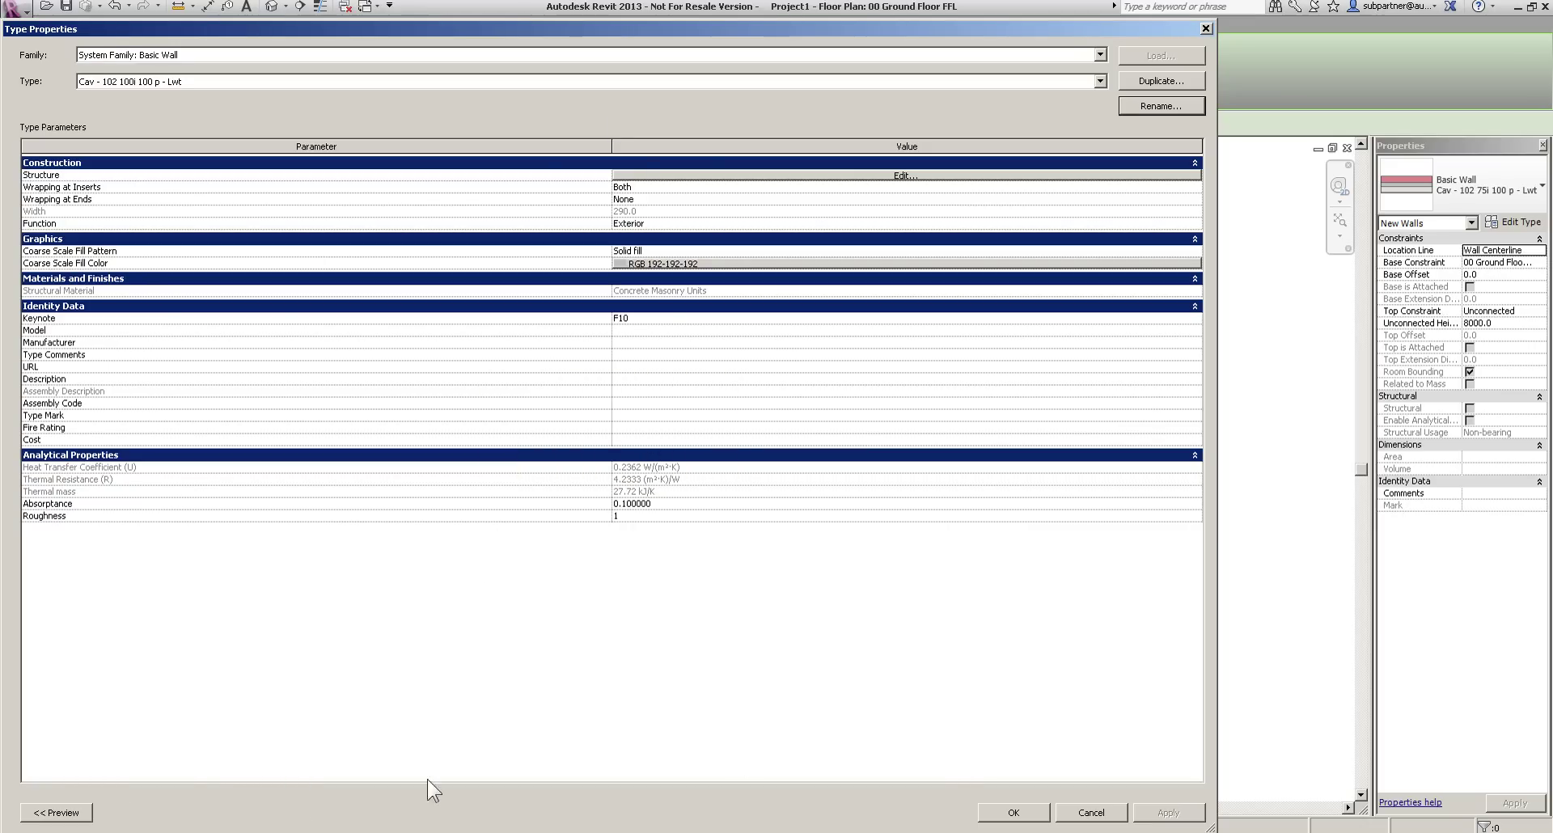
In the cavity wall type's structure, set the Fiberglass Batt layer thickness to 100 and the Gypsum Wall Board layer thickness to 25.
click(73, 819)
drag(469, 31, 649, 11)
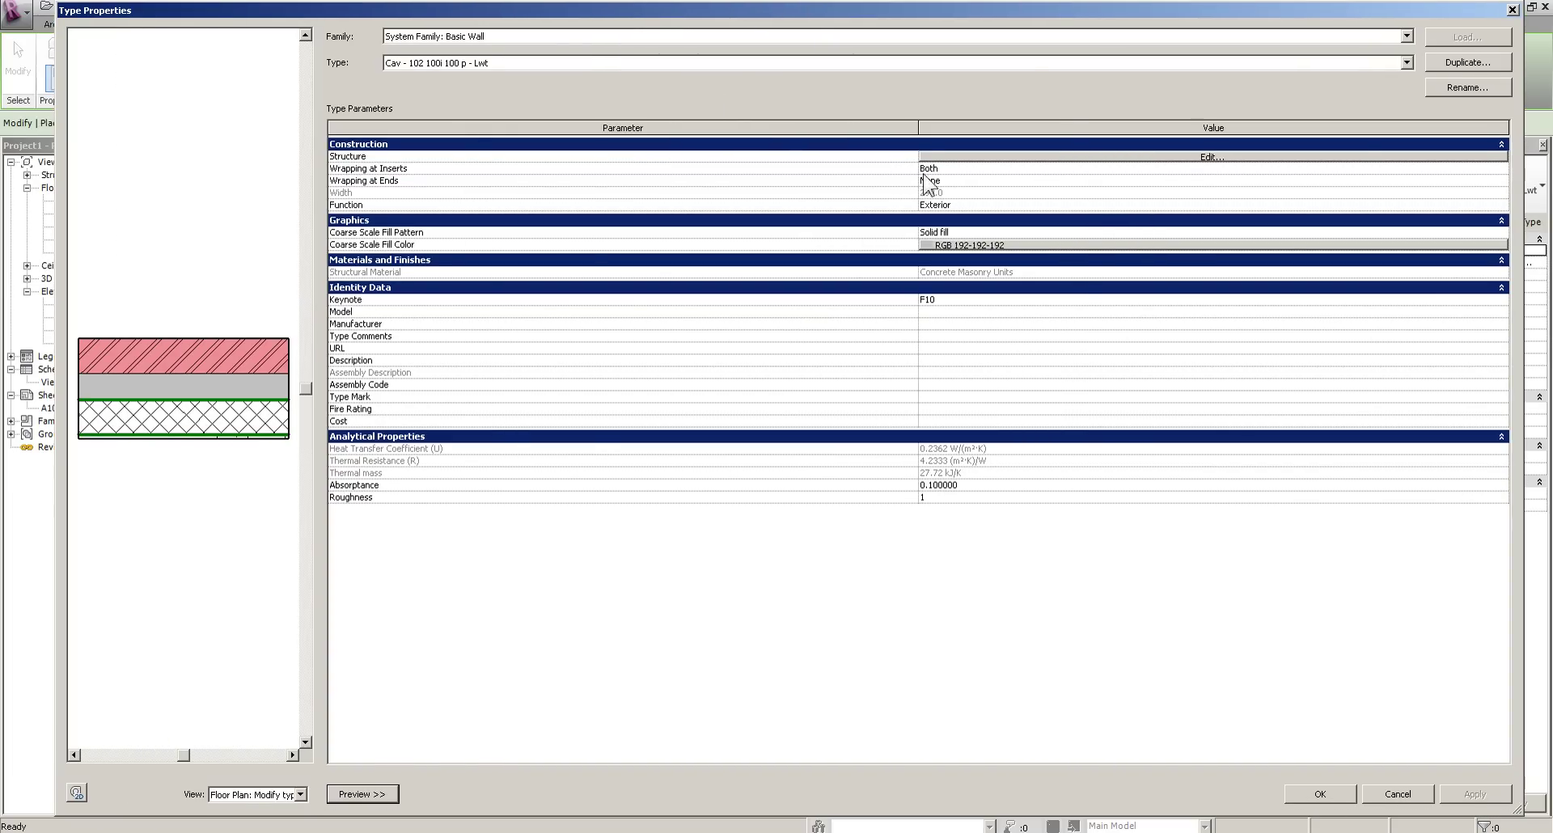
click(945, 158)
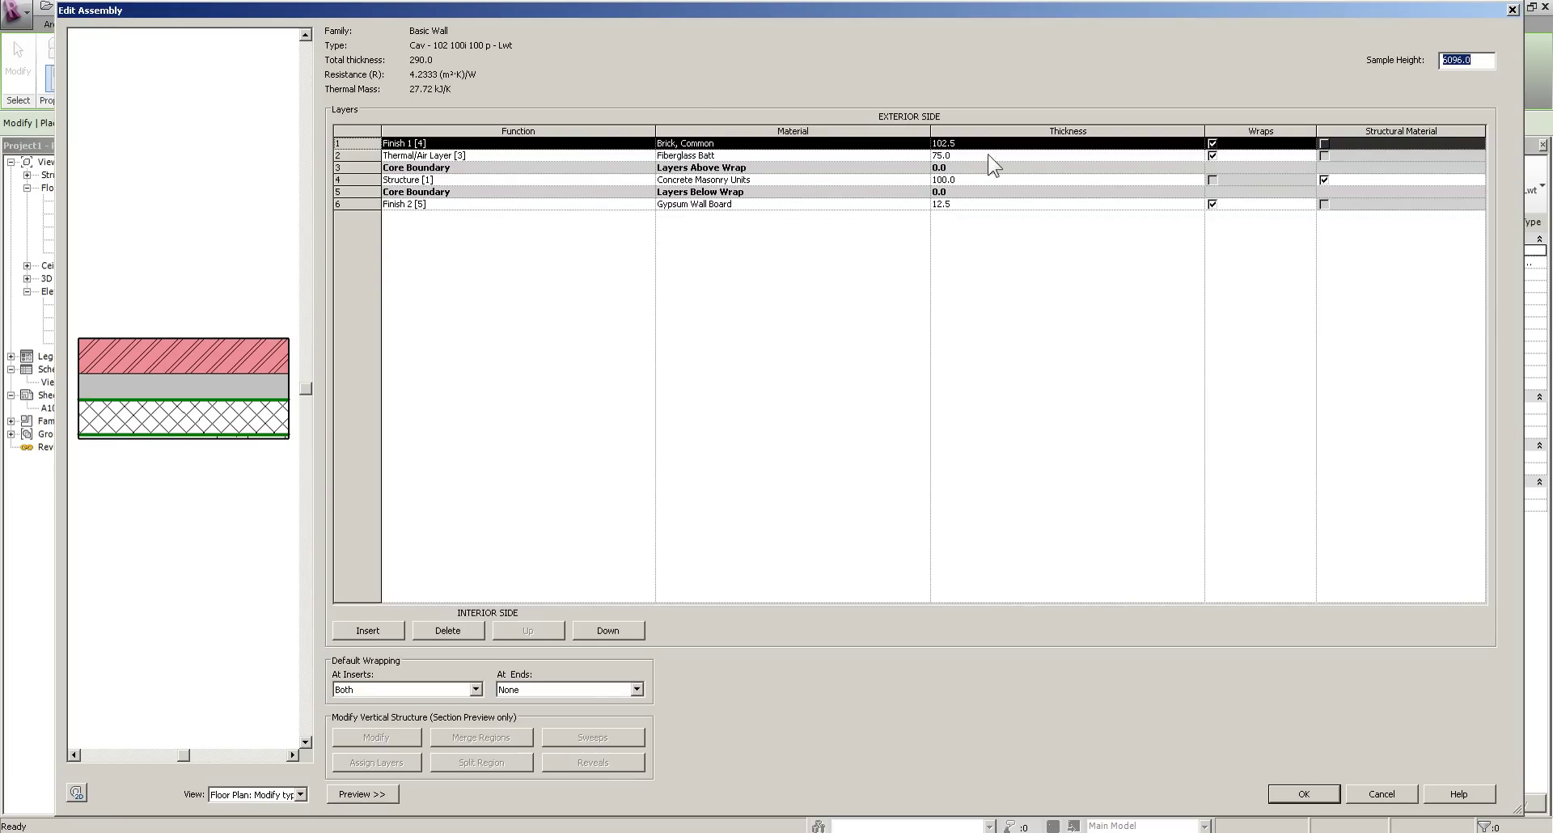
click(988, 154)
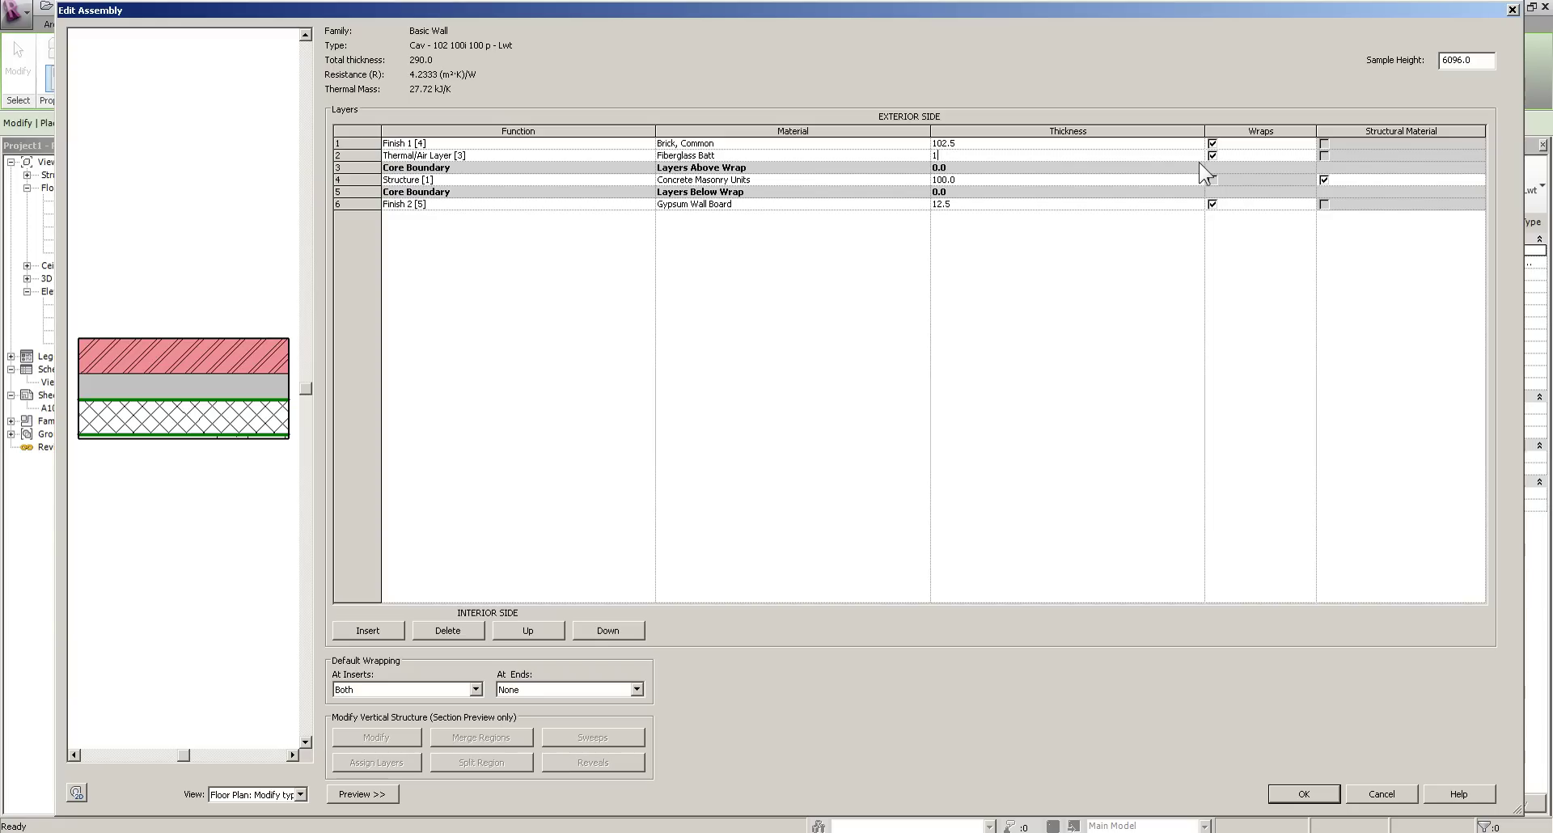
click(971, 203)
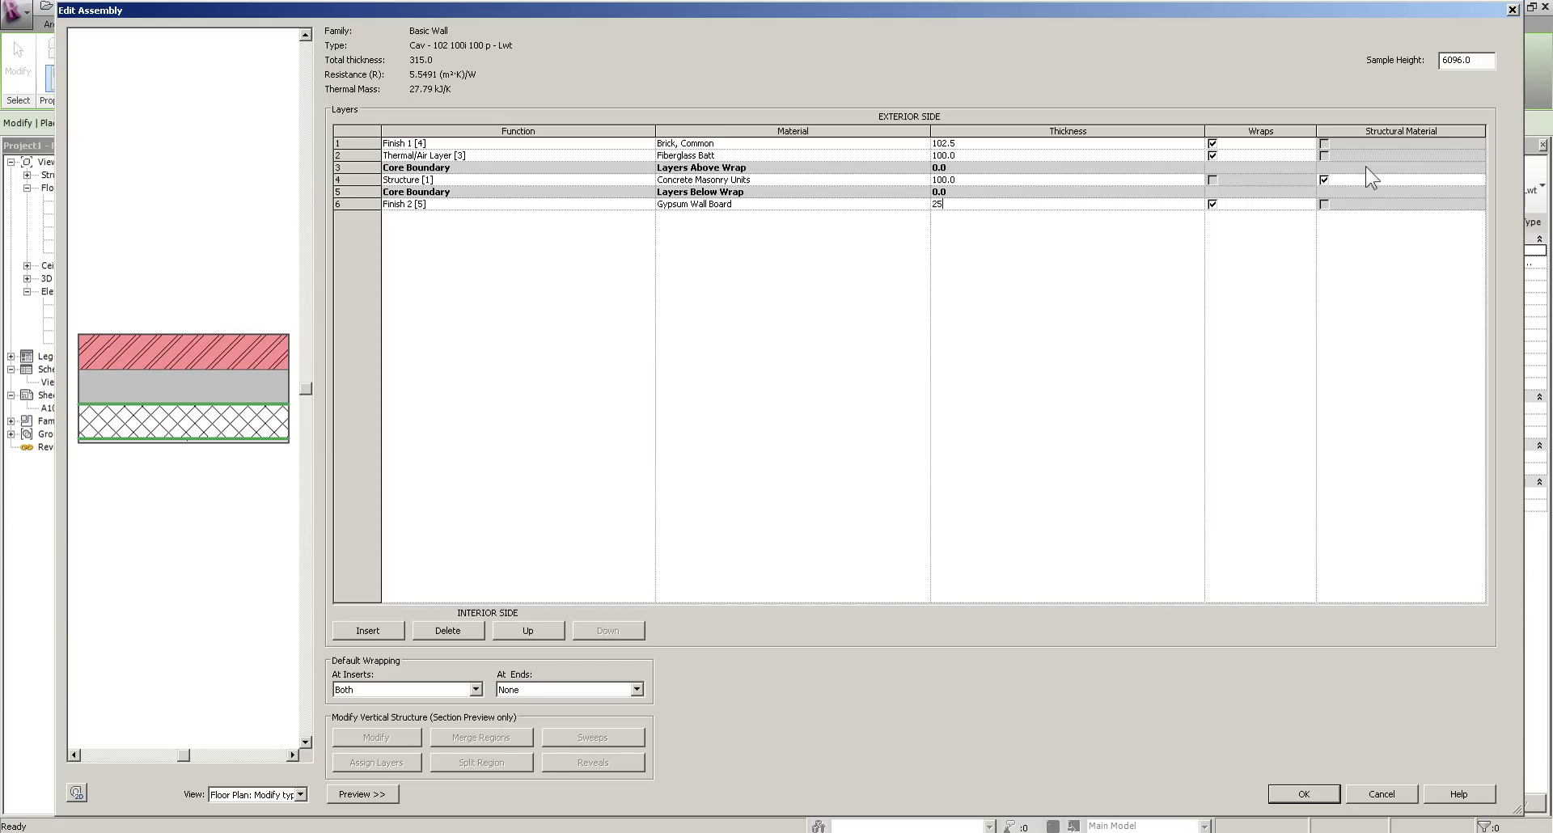
click(1329, 794)
click(1331, 793)
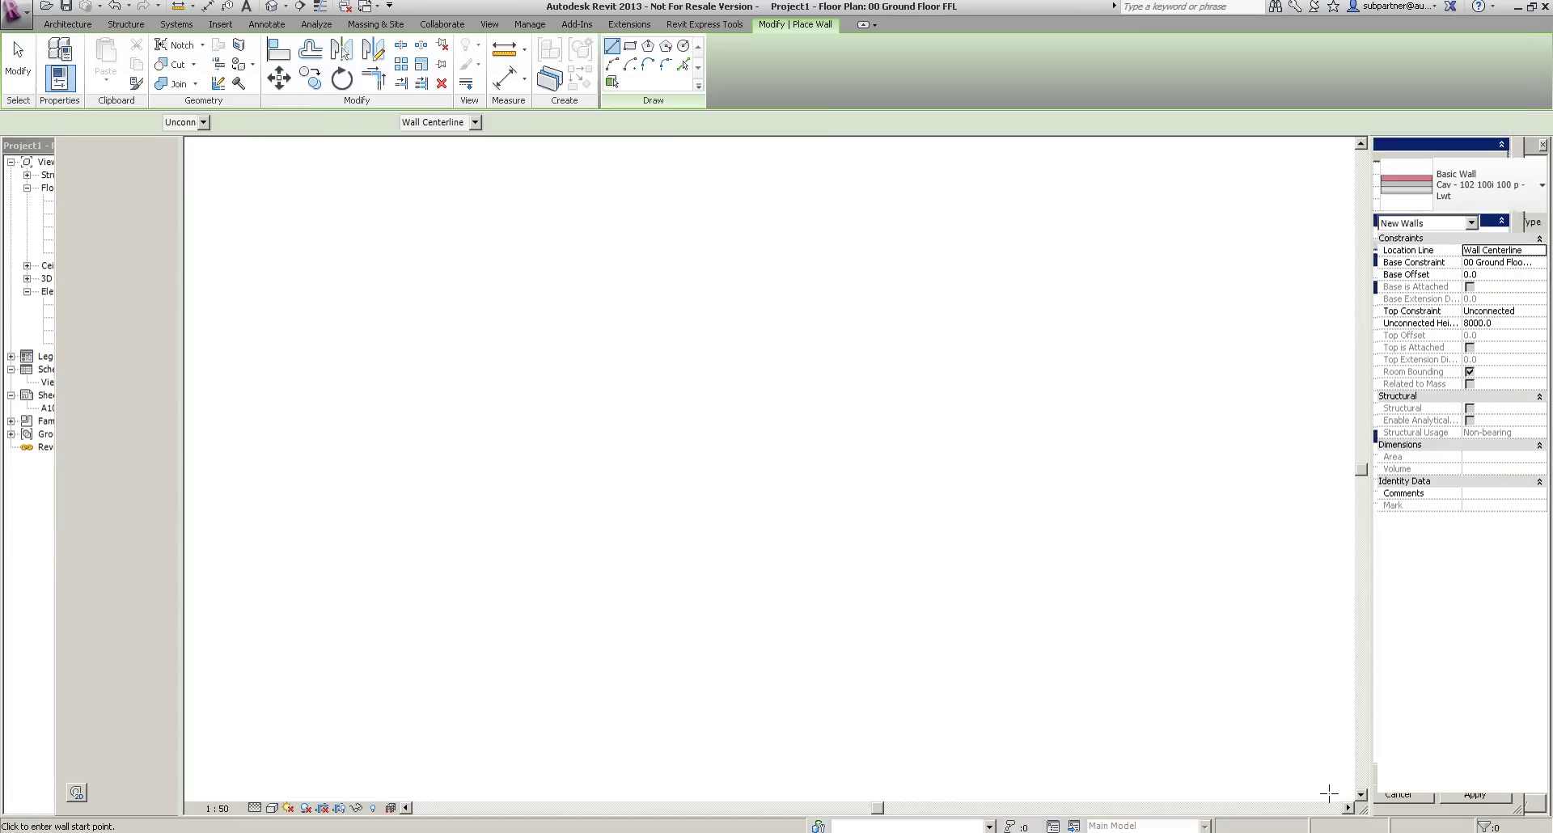
Set the new walls' location line to Core Face: Exterior, base constraint to Top of Foundations and top constraint to level Wallplate.
click(1541, 251)
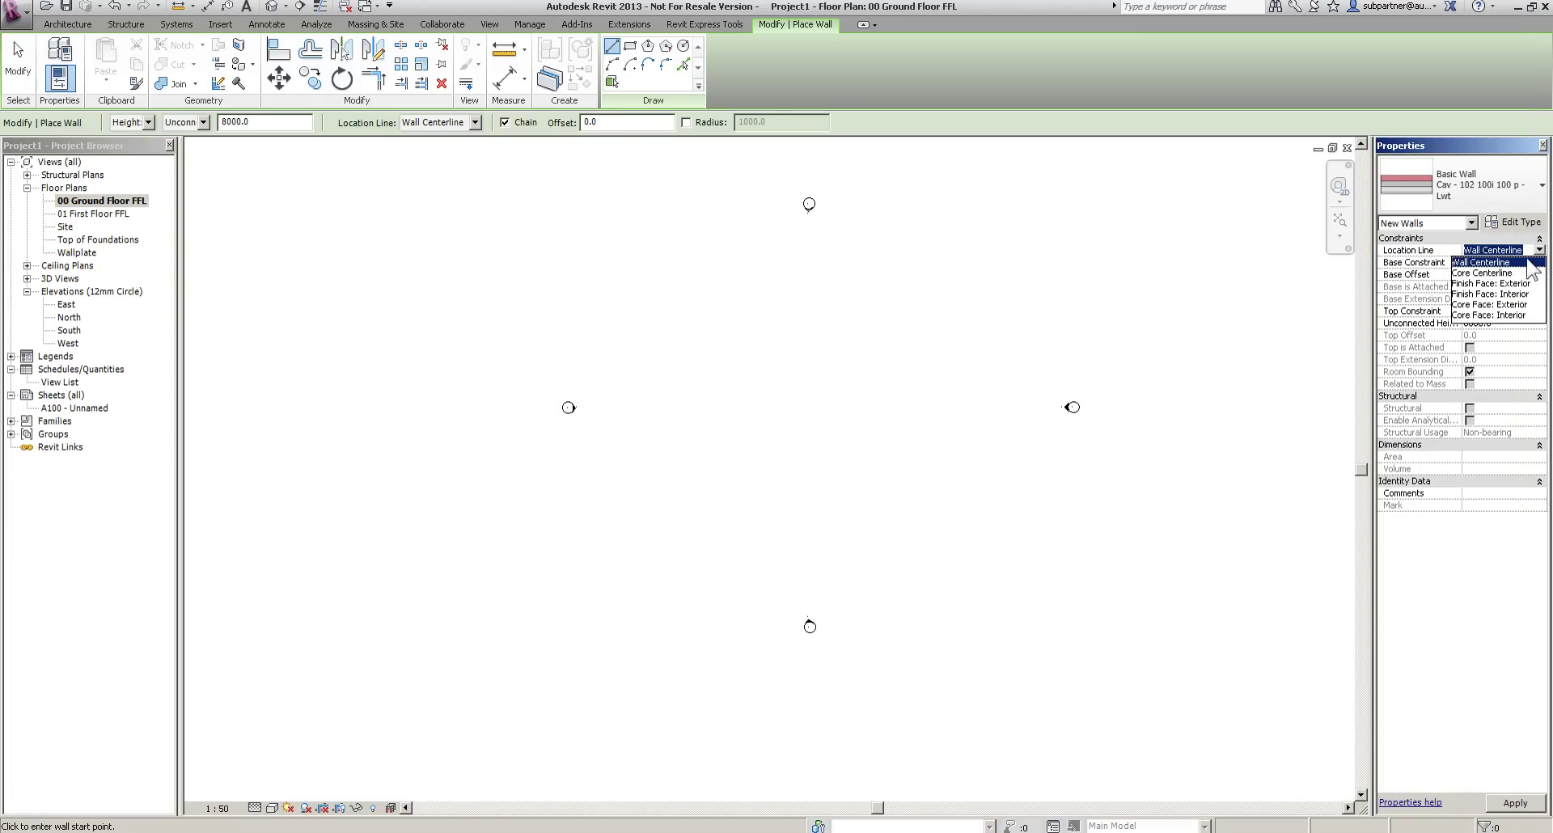
click(1481, 304)
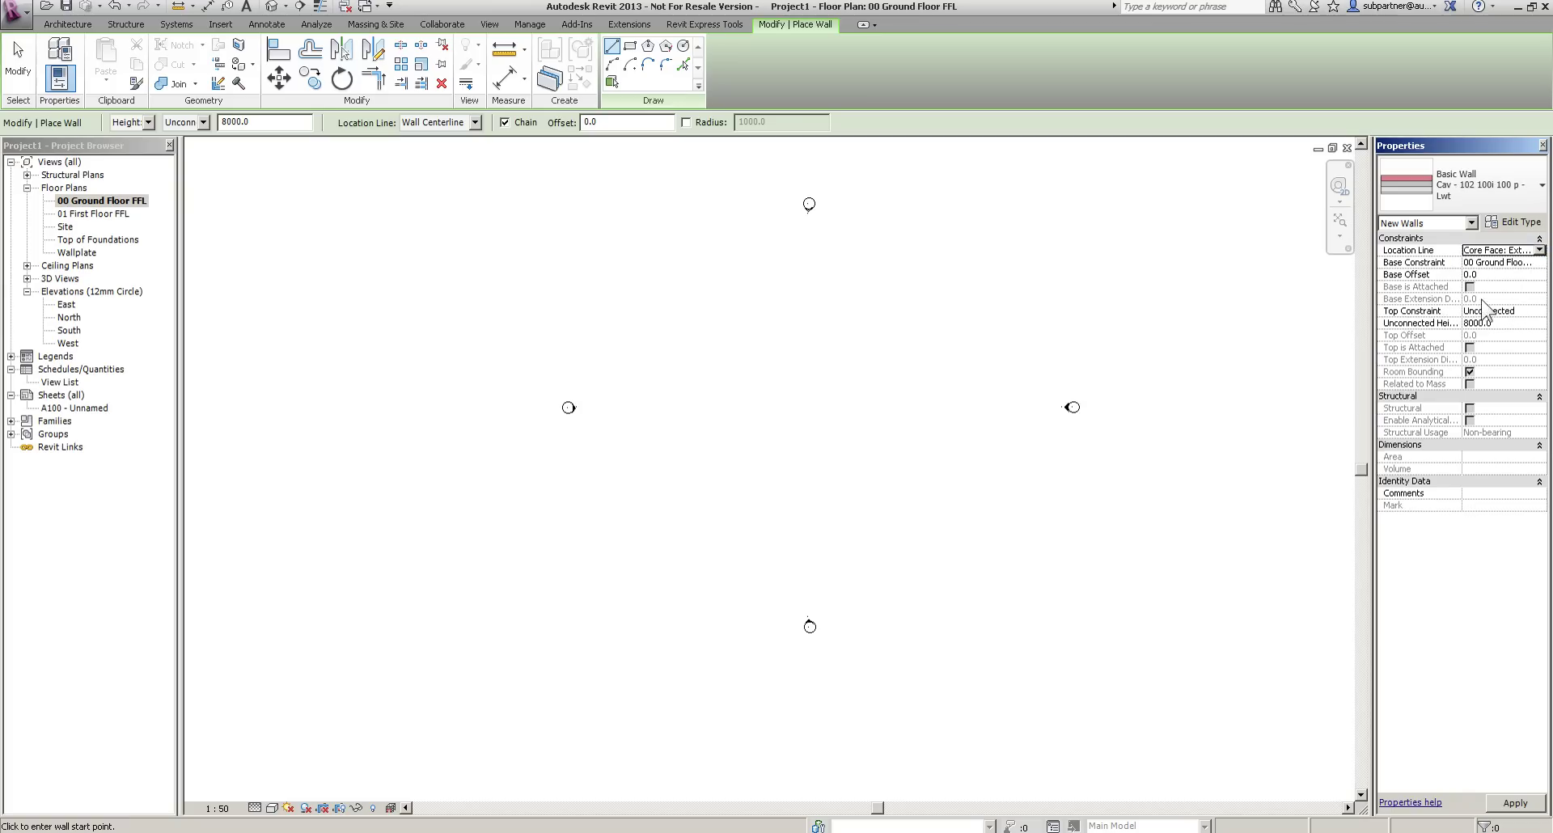
click(1537, 262)
click(1539, 262)
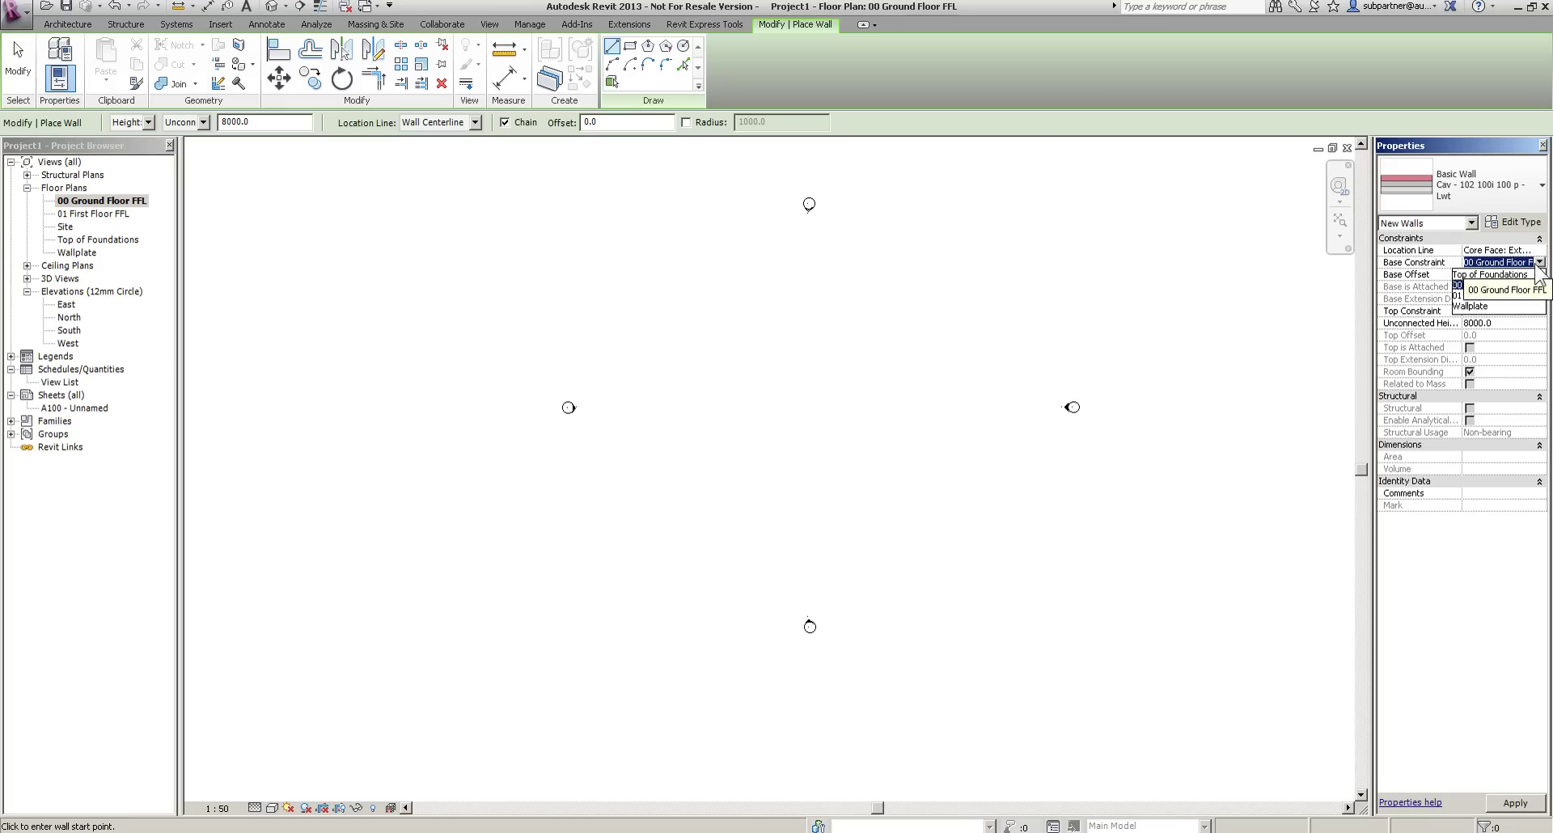
click(1489, 285)
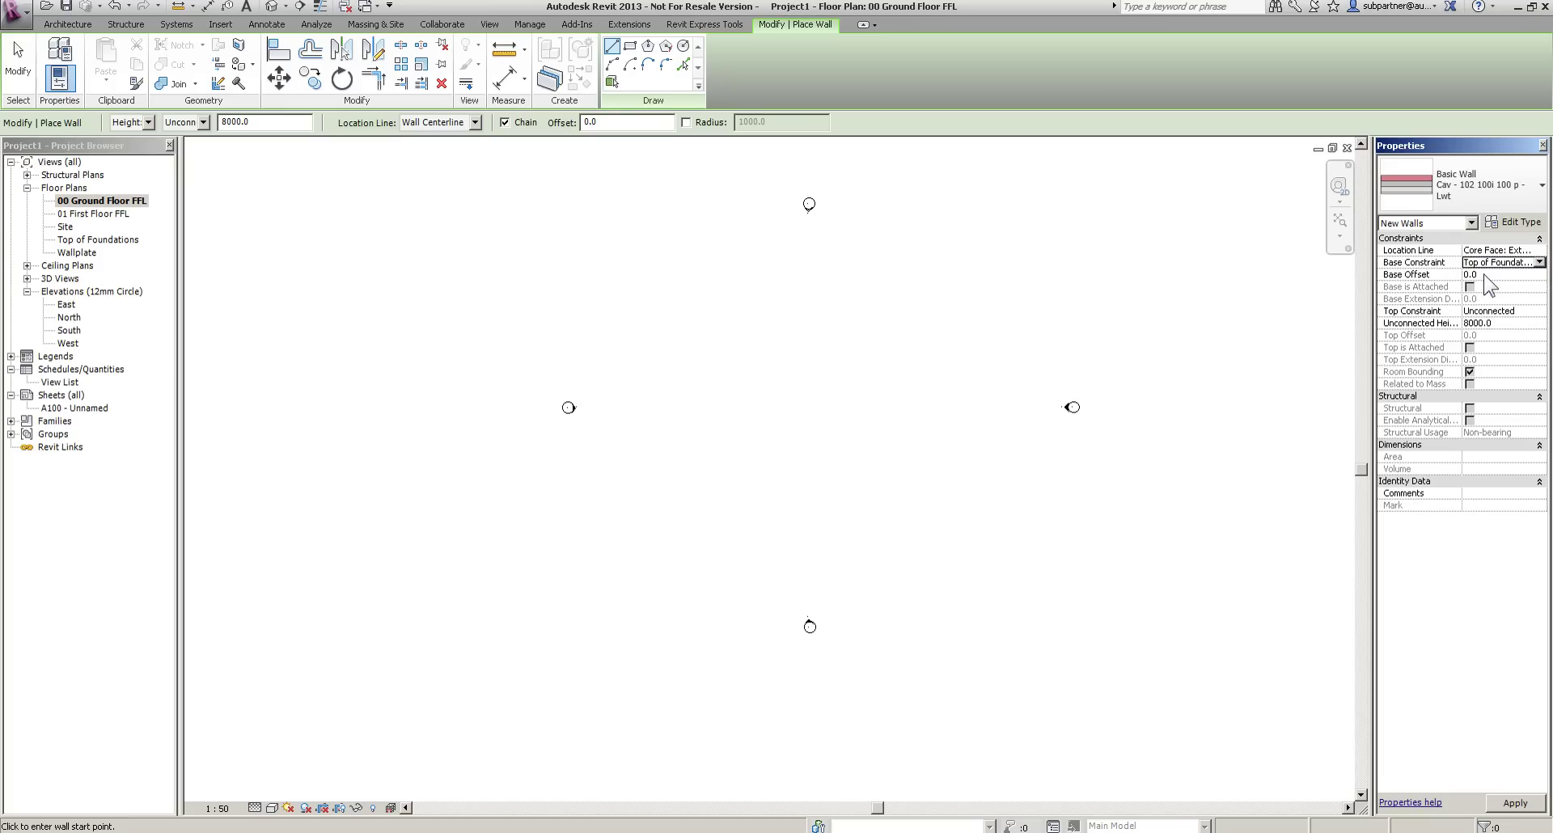
click(1541, 311)
click(1540, 311)
click(1474, 365)
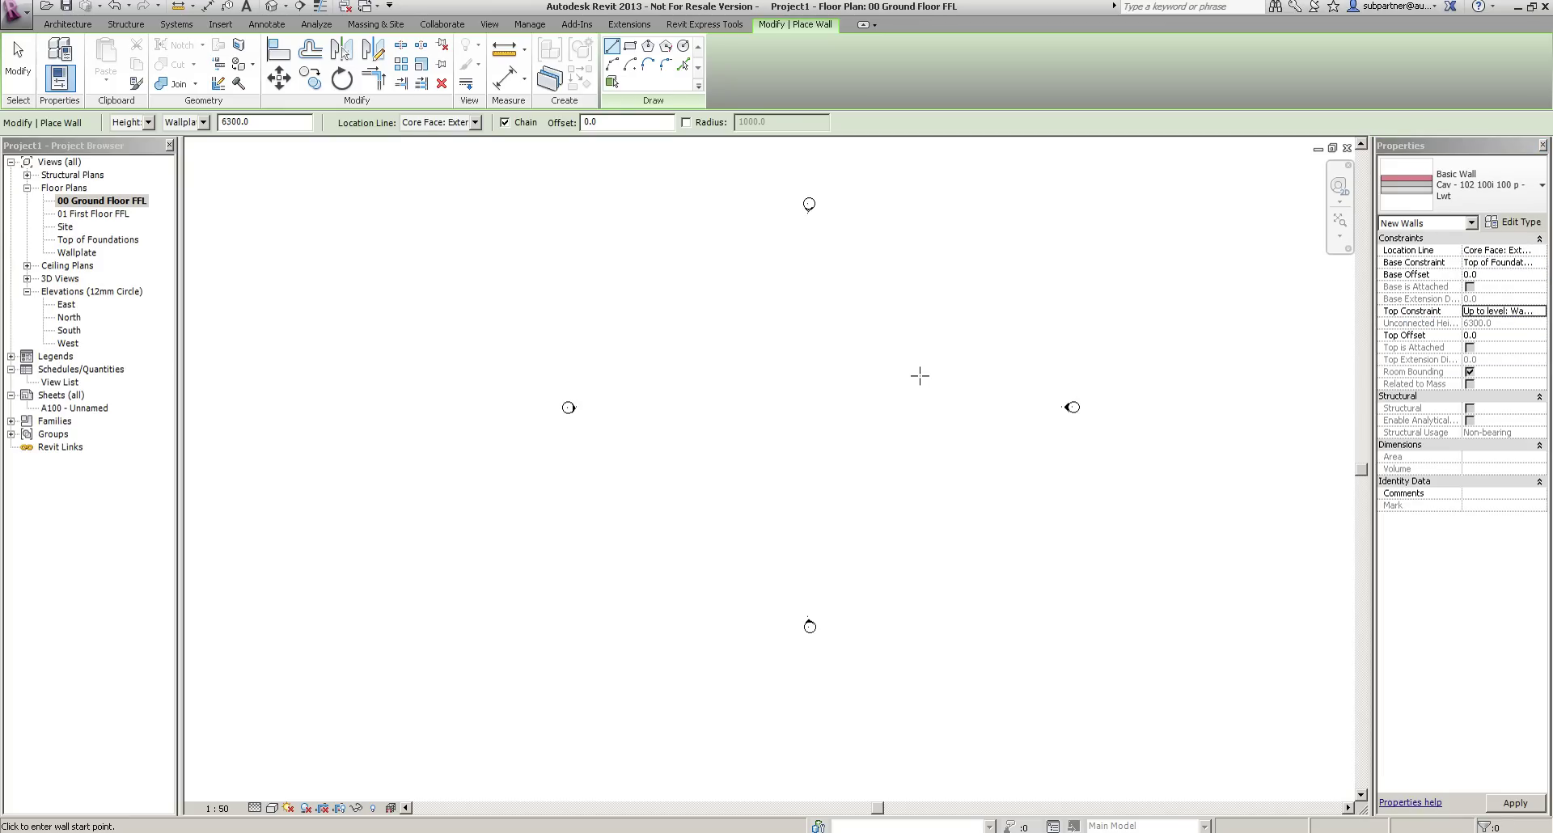
Draw four external walls as a closed rectangle about 9.2 m wide and 11.9 m long, between the elevation markers.
click(721, 517)
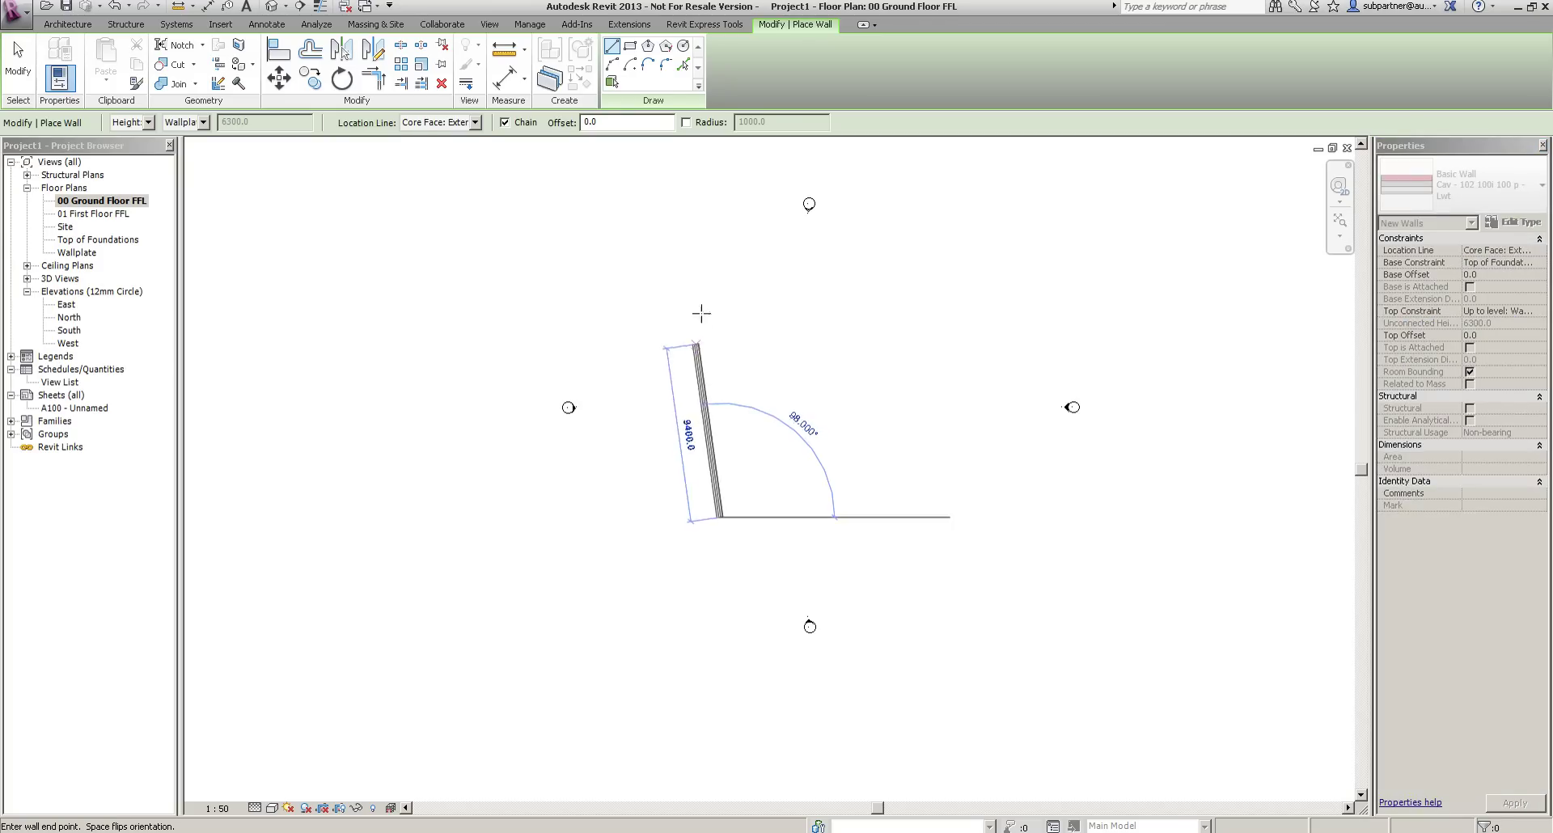
click(720, 298)
click(892, 297)
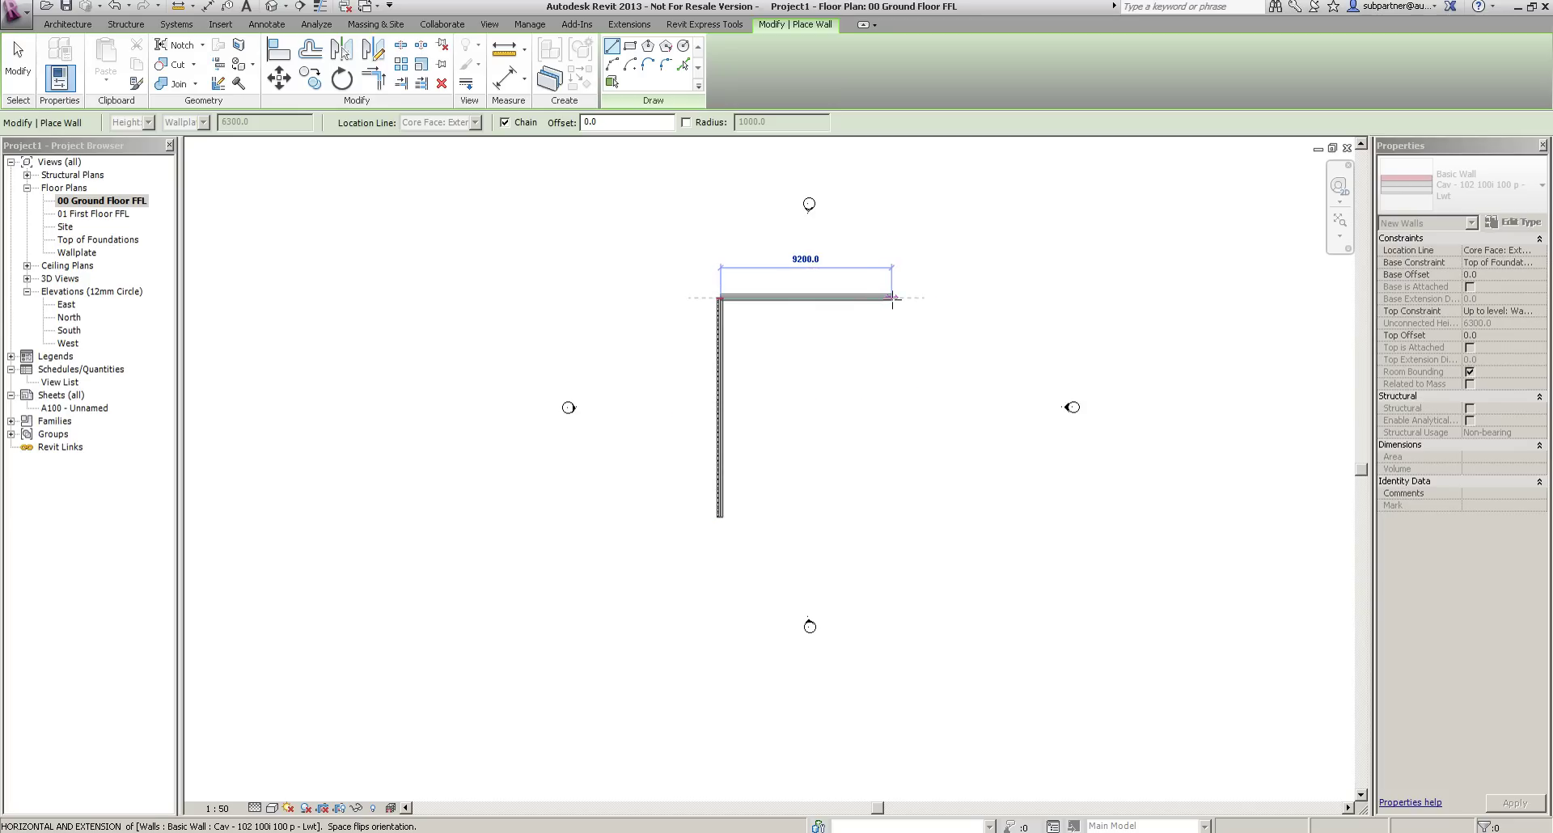
click(893, 518)
click(720, 518)
key(Escape)
key(Escape)
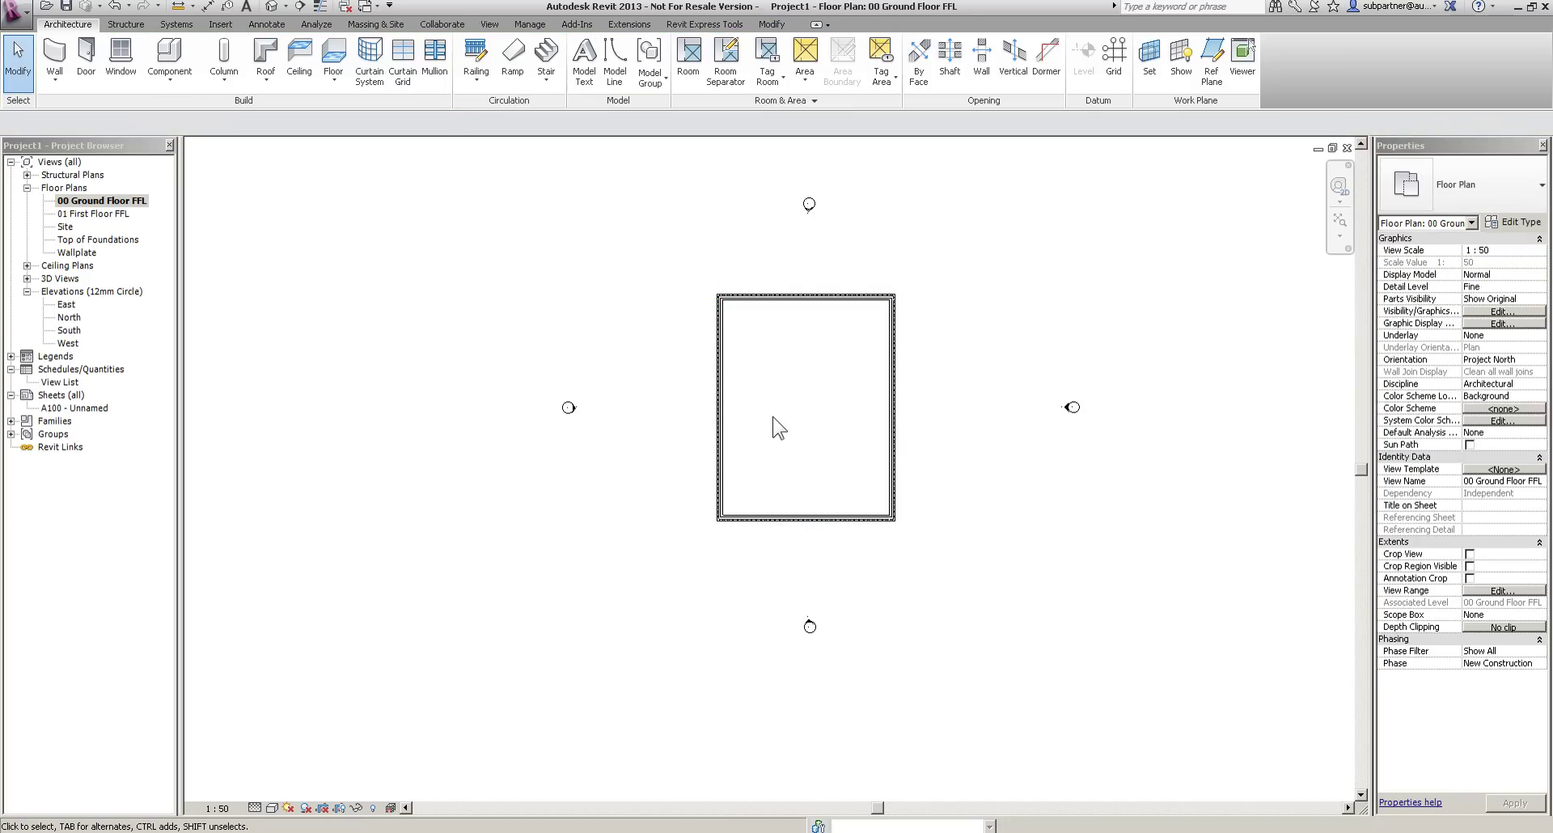
Set the clear distance between the side walls to 6000 mm and between the end walls to 11 m.
scroll(780, 426, up, 1)
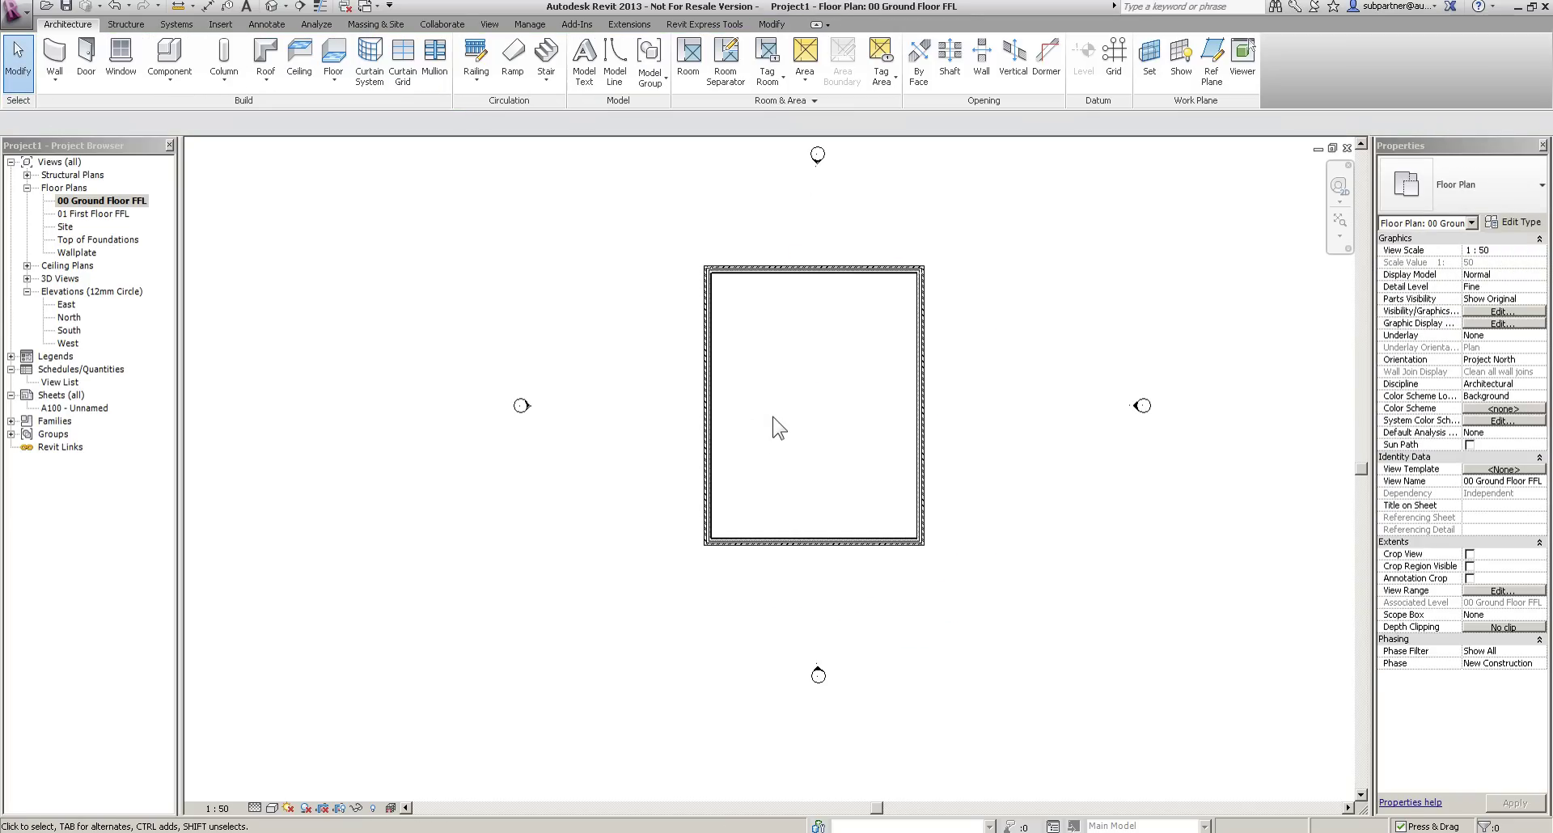
click(920, 337)
click(813, 569)
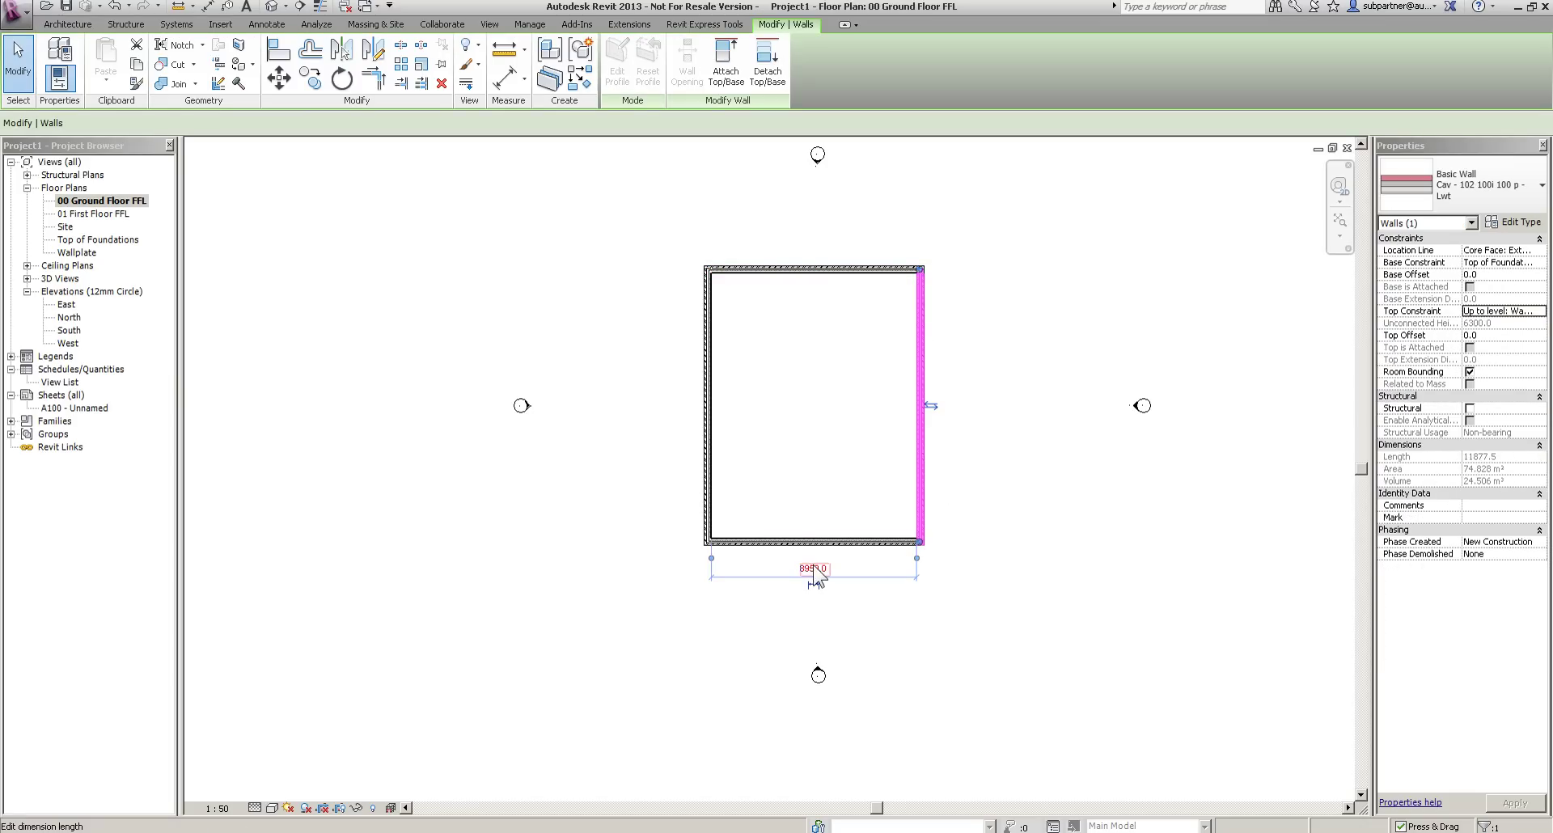
key(Return)
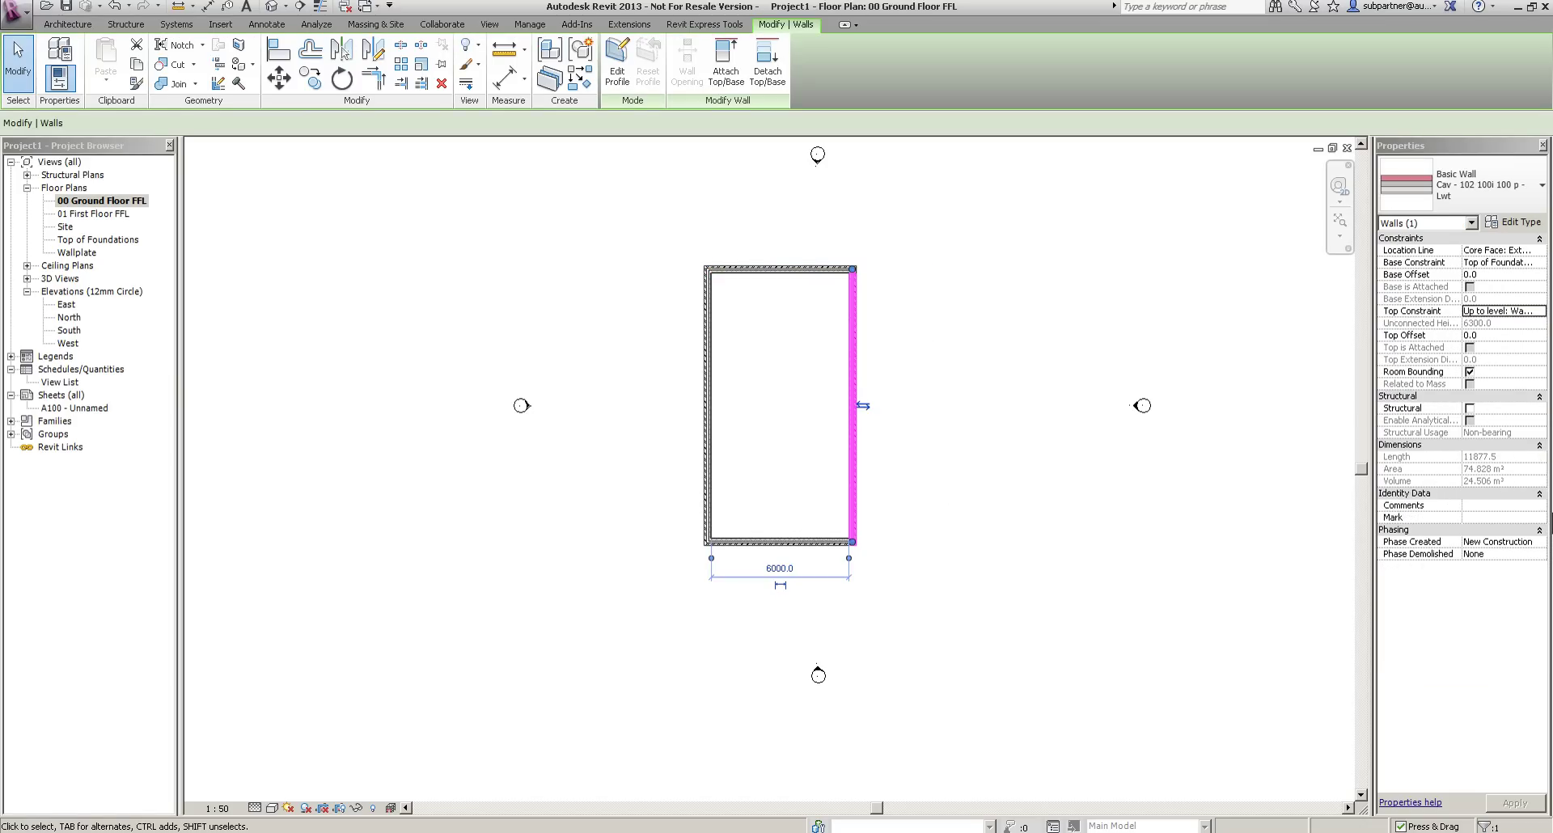
click(841, 270)
click(880, 404)
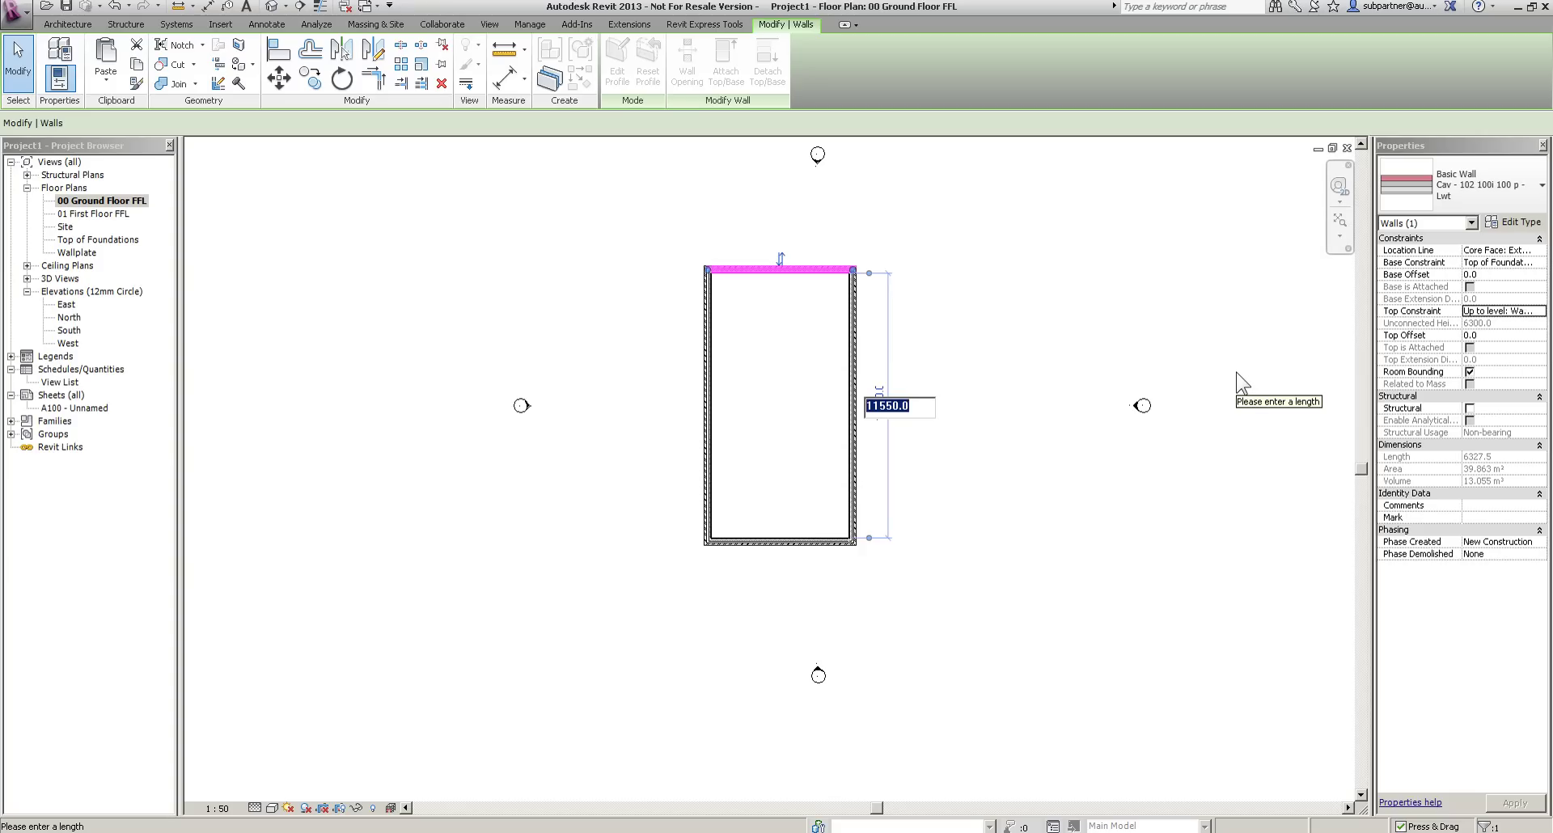
text(11)
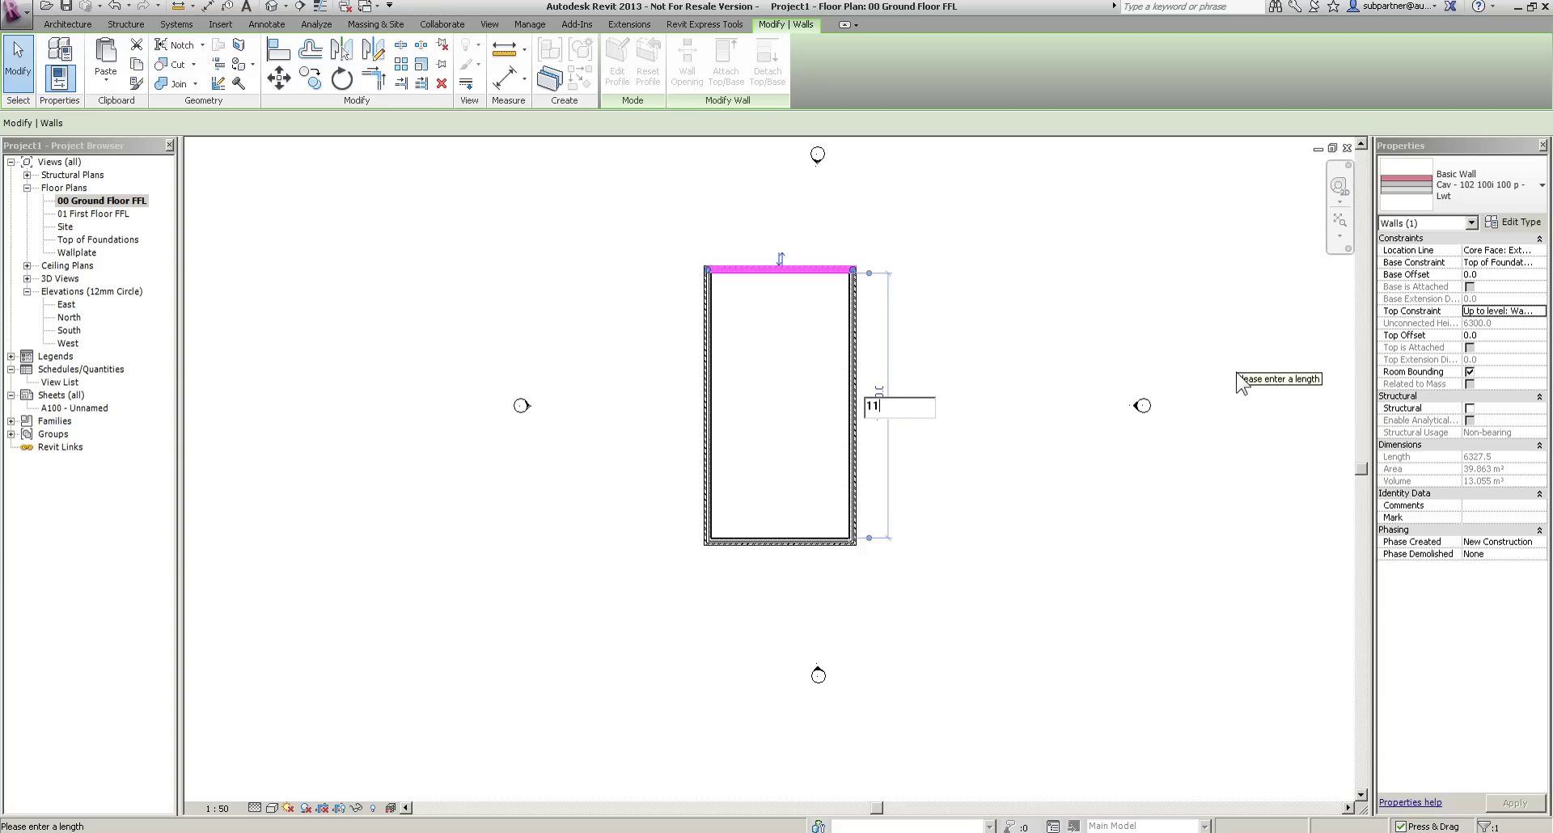
key(Return)
key(Escape)
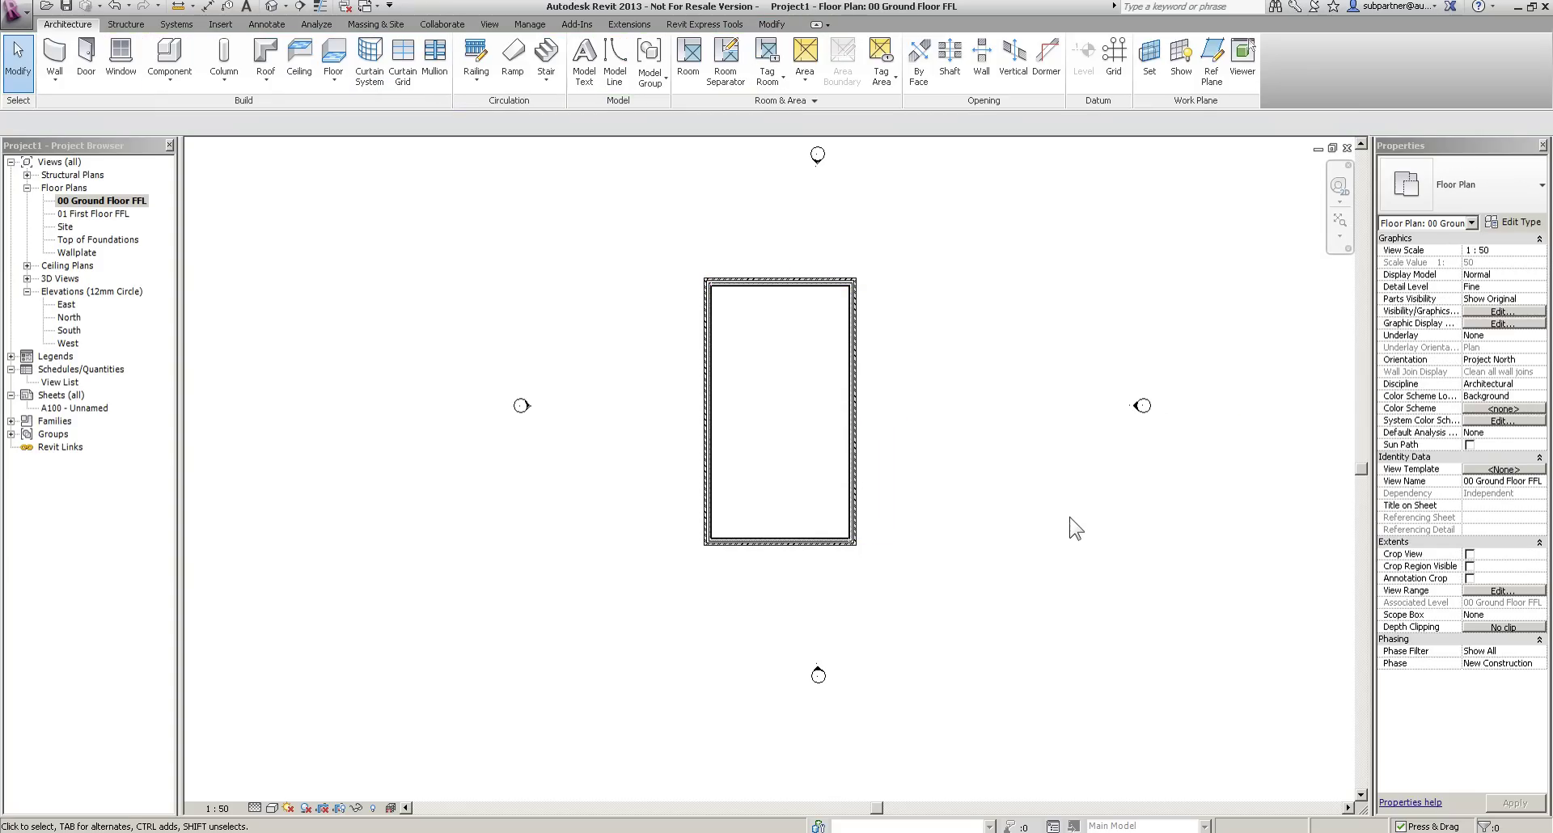
Move all four external walls horizontally to centre them between the elevation markers.
drag(635, 247, 921, 620)
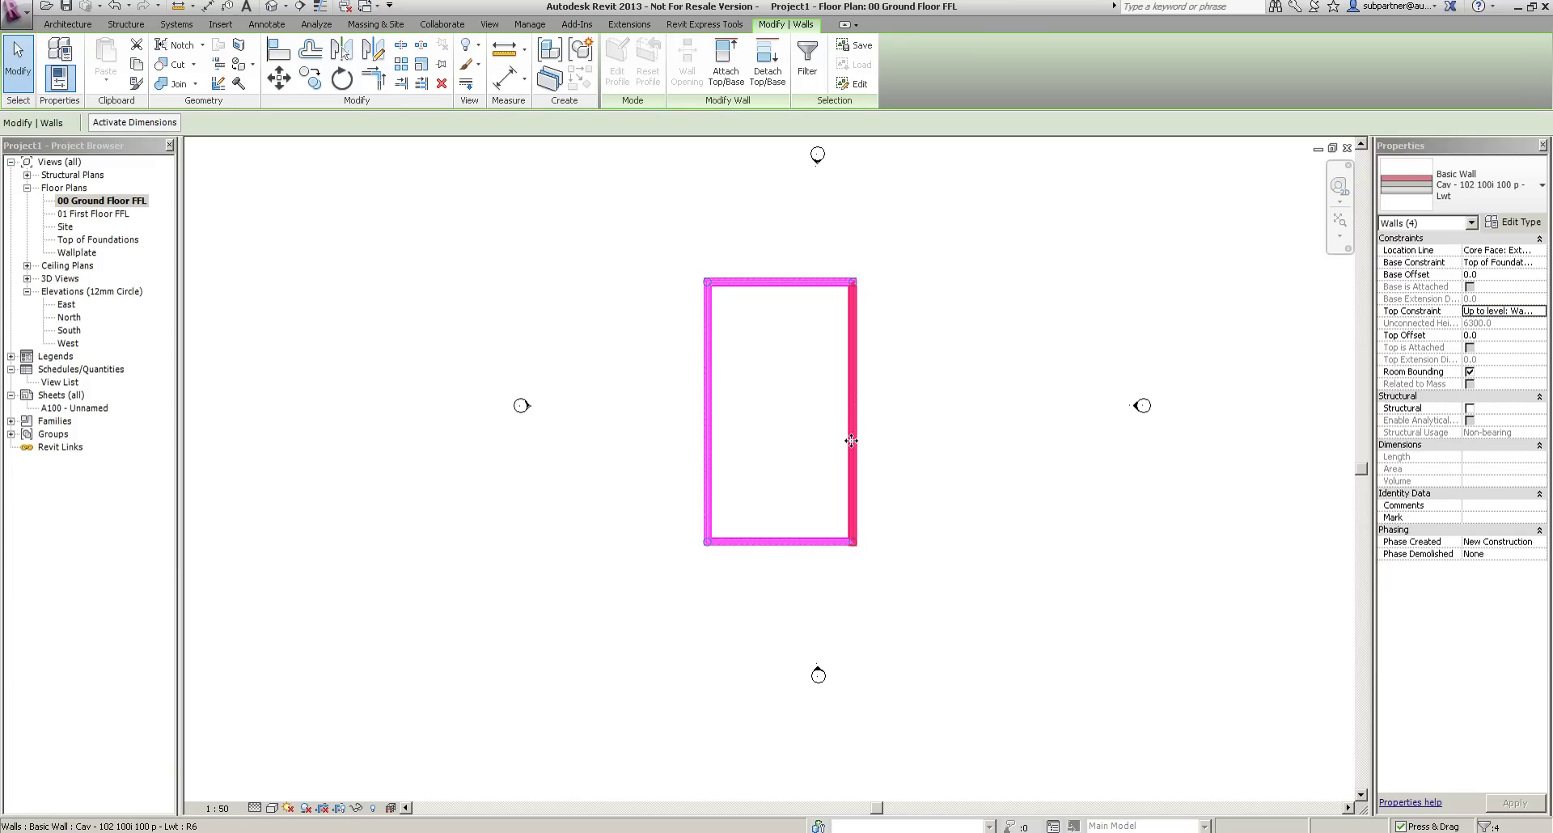
drag(887, 444, 893, 443)
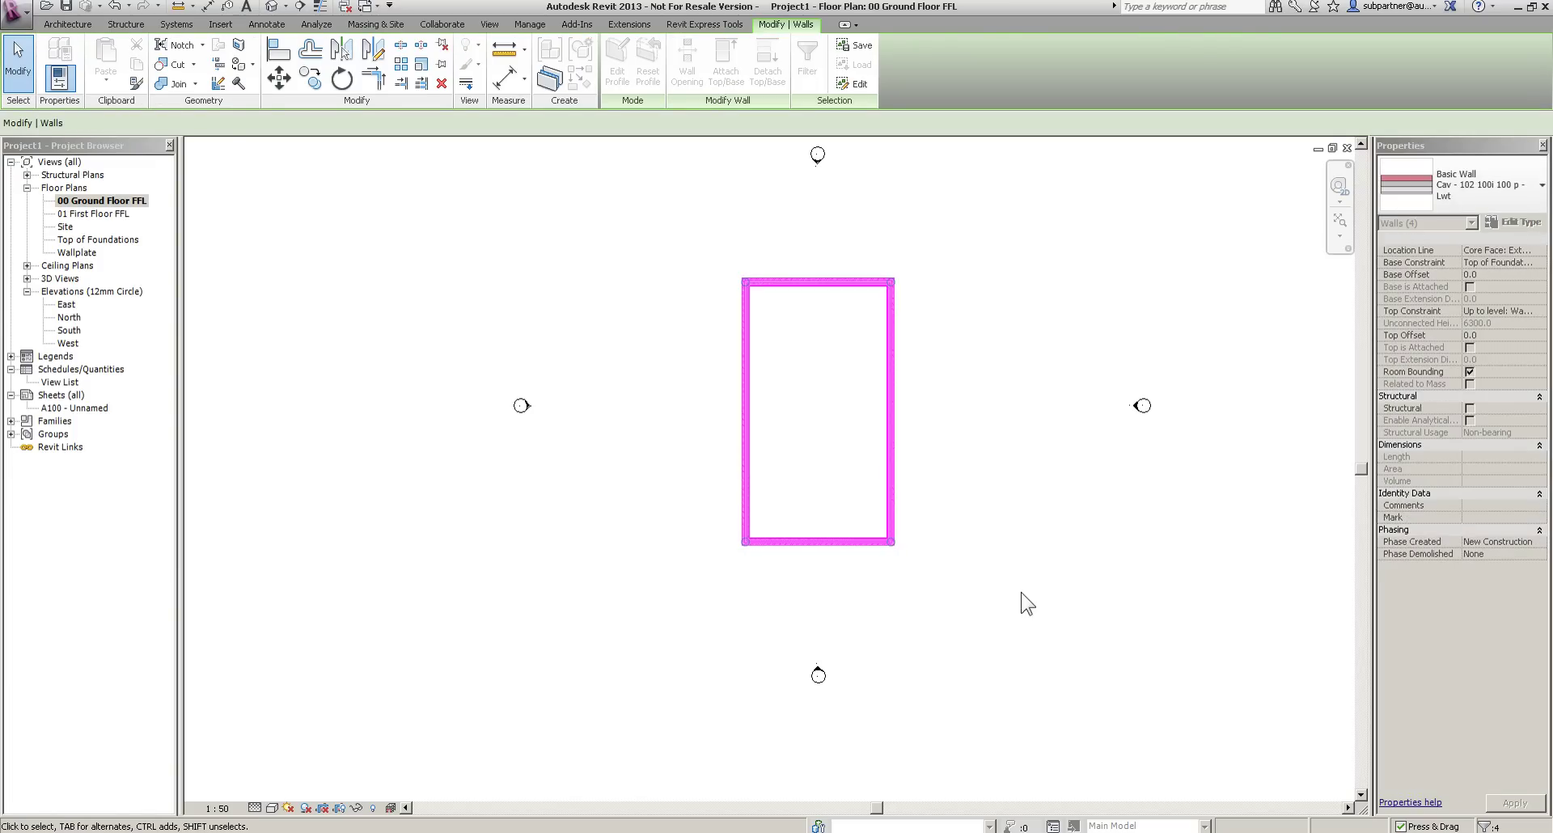
click(1016, 588)
Draw Partn - p 75i p - Stud walls about 5500 mm up from the lower external wall and across to the right-hand external wall.
scroll(880, 496, up, 2)
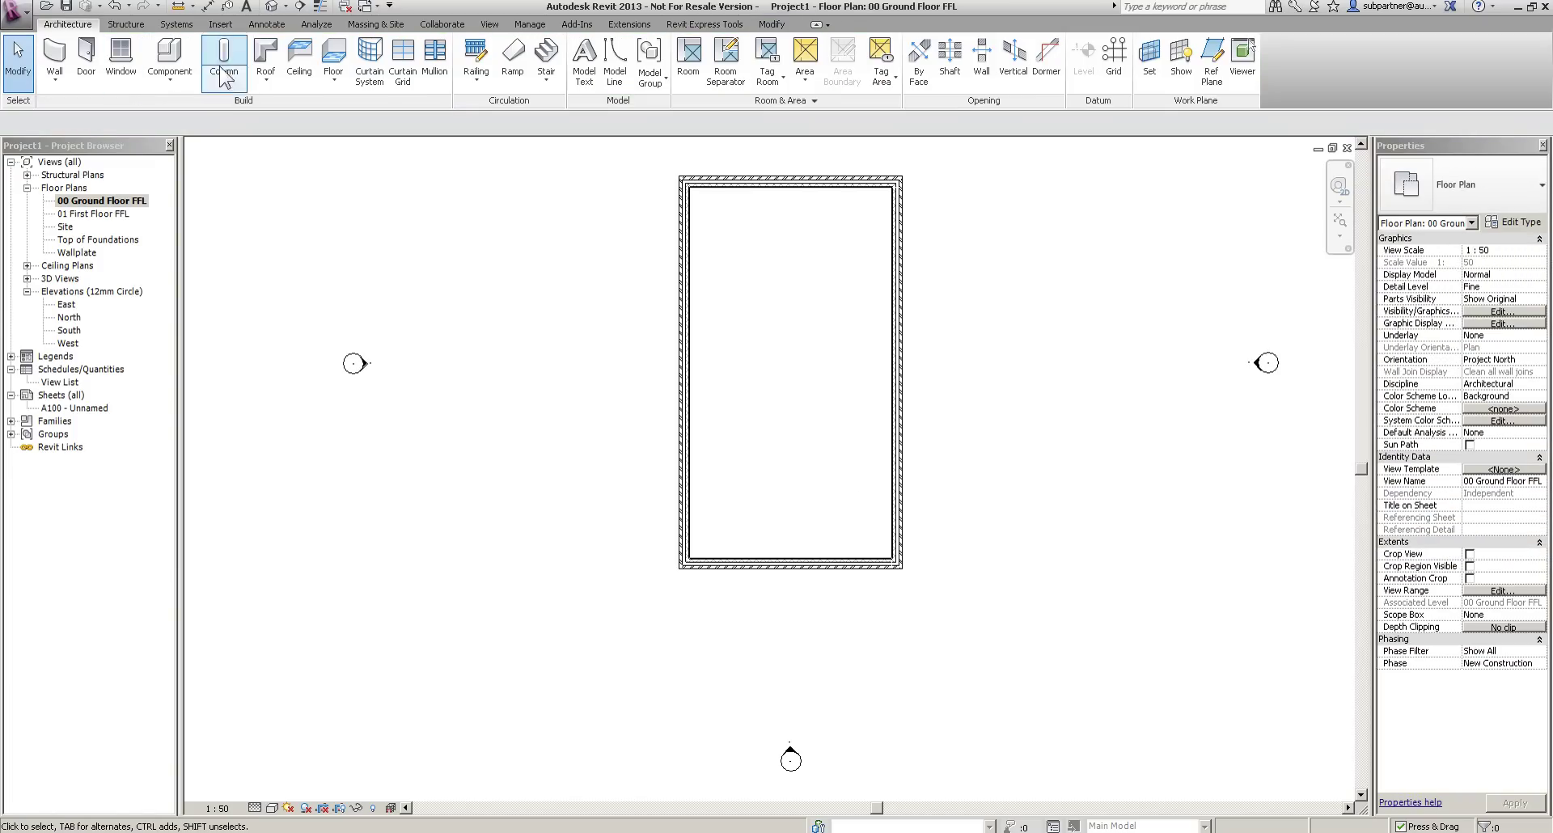
click(44, 60)
click(1408, 177)
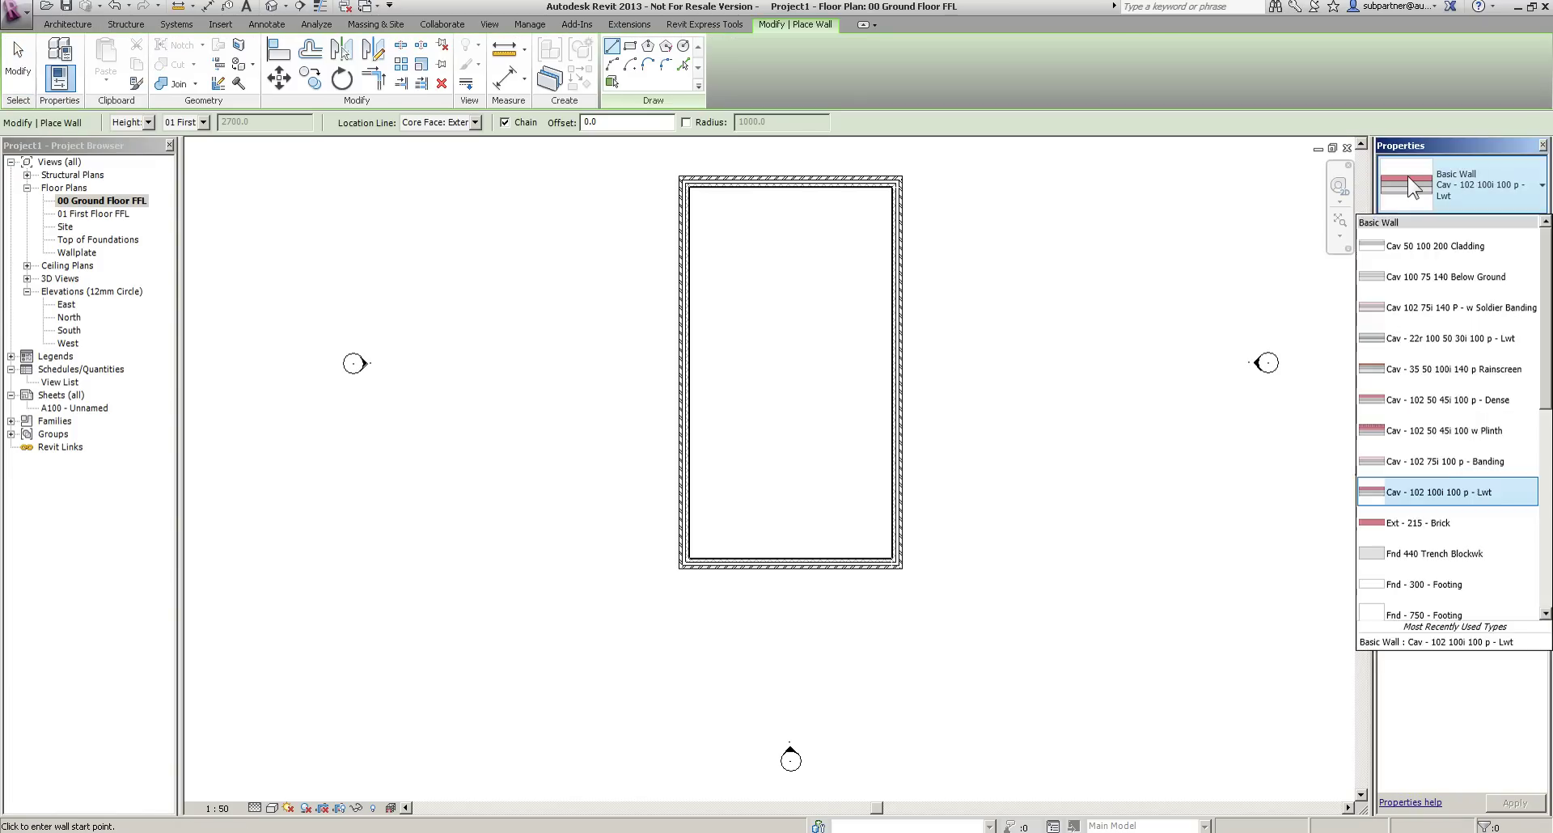
scroll(1443, 282, down, 10)
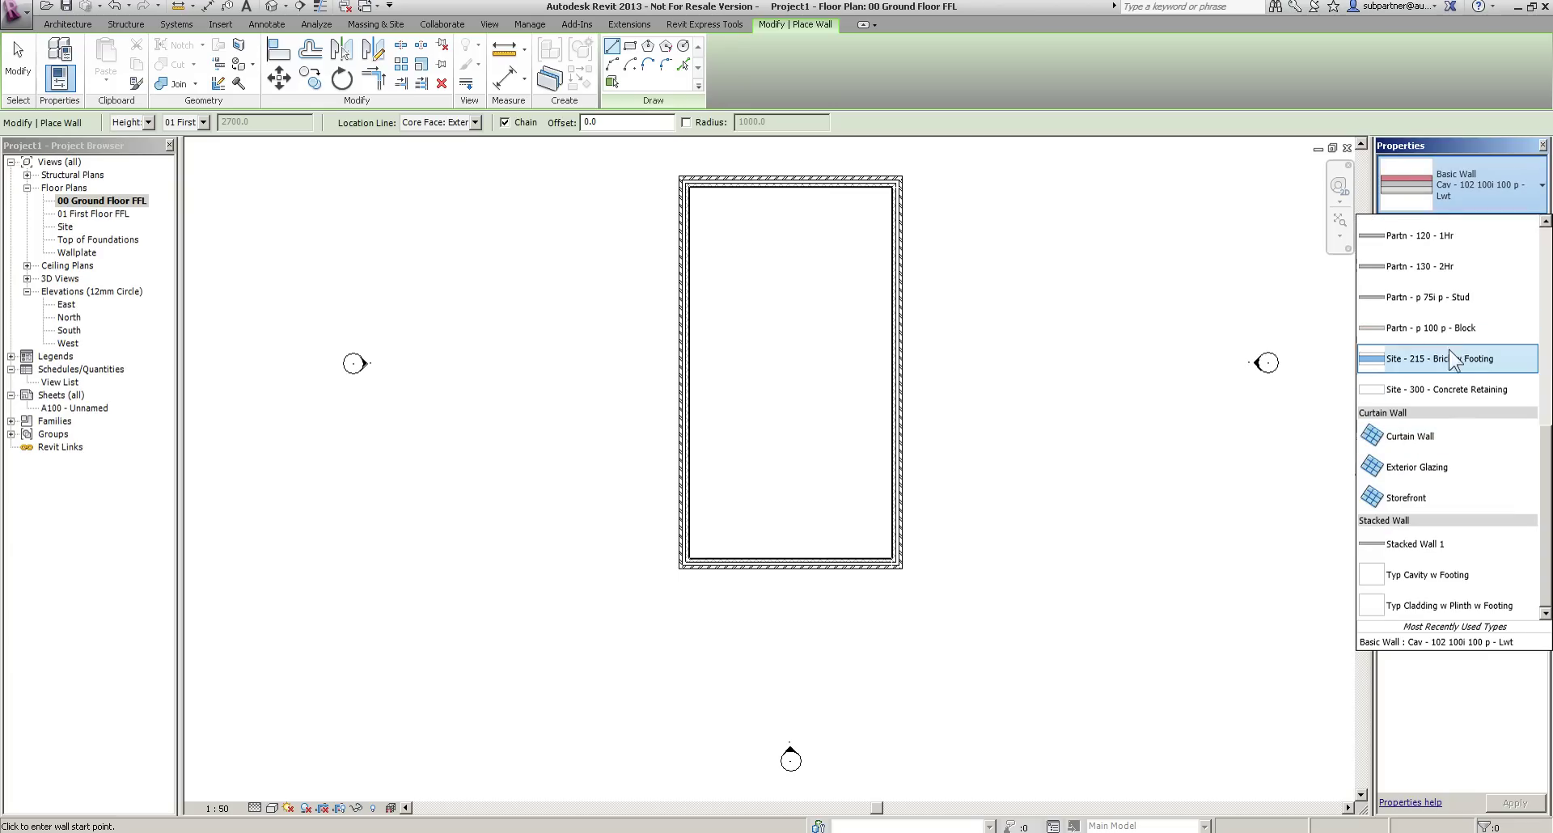
click(1462, 310)
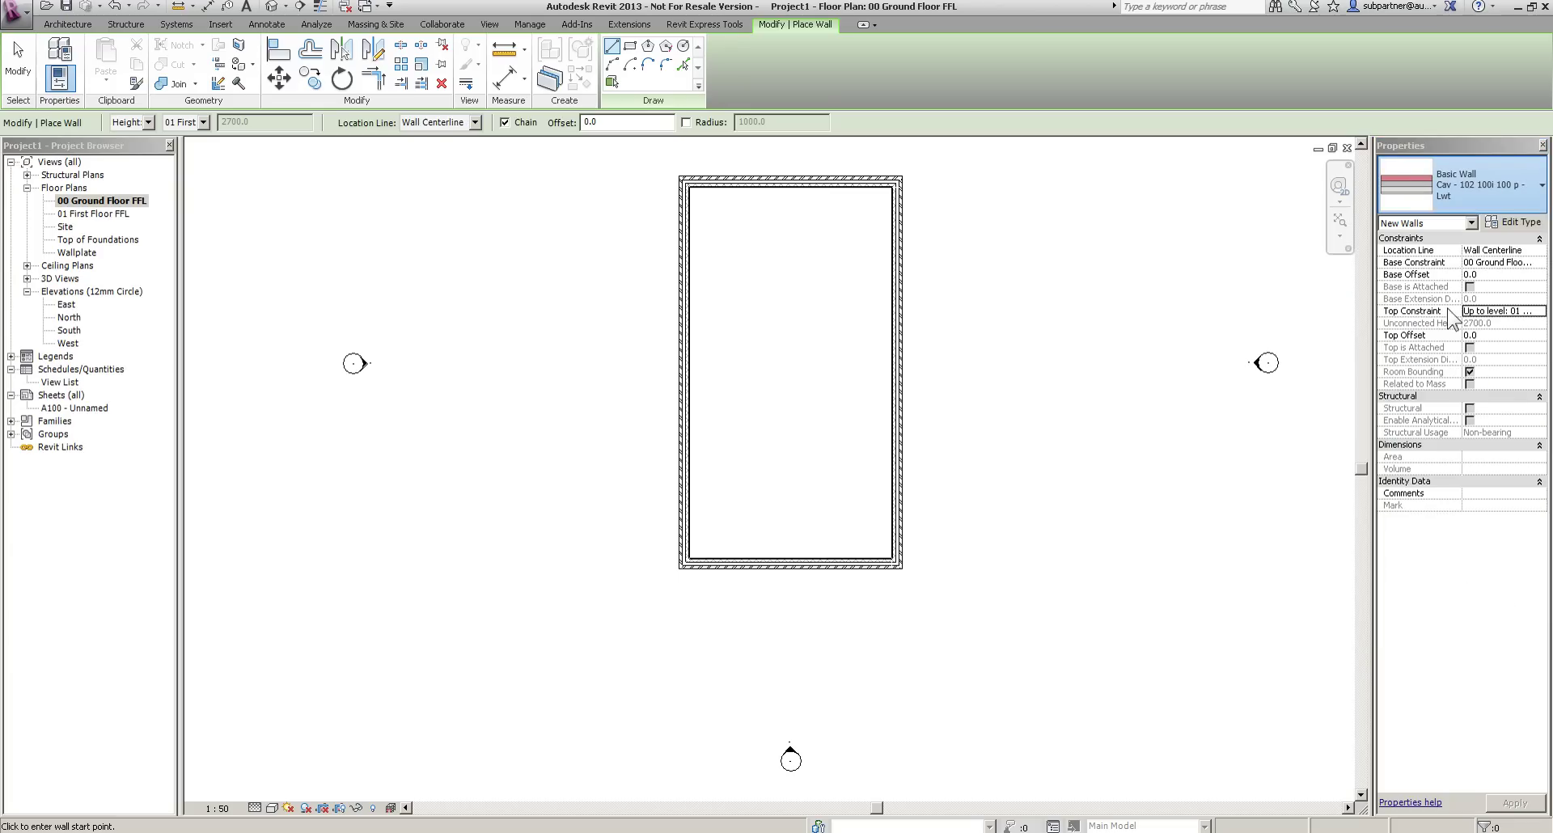
click(757, 563)
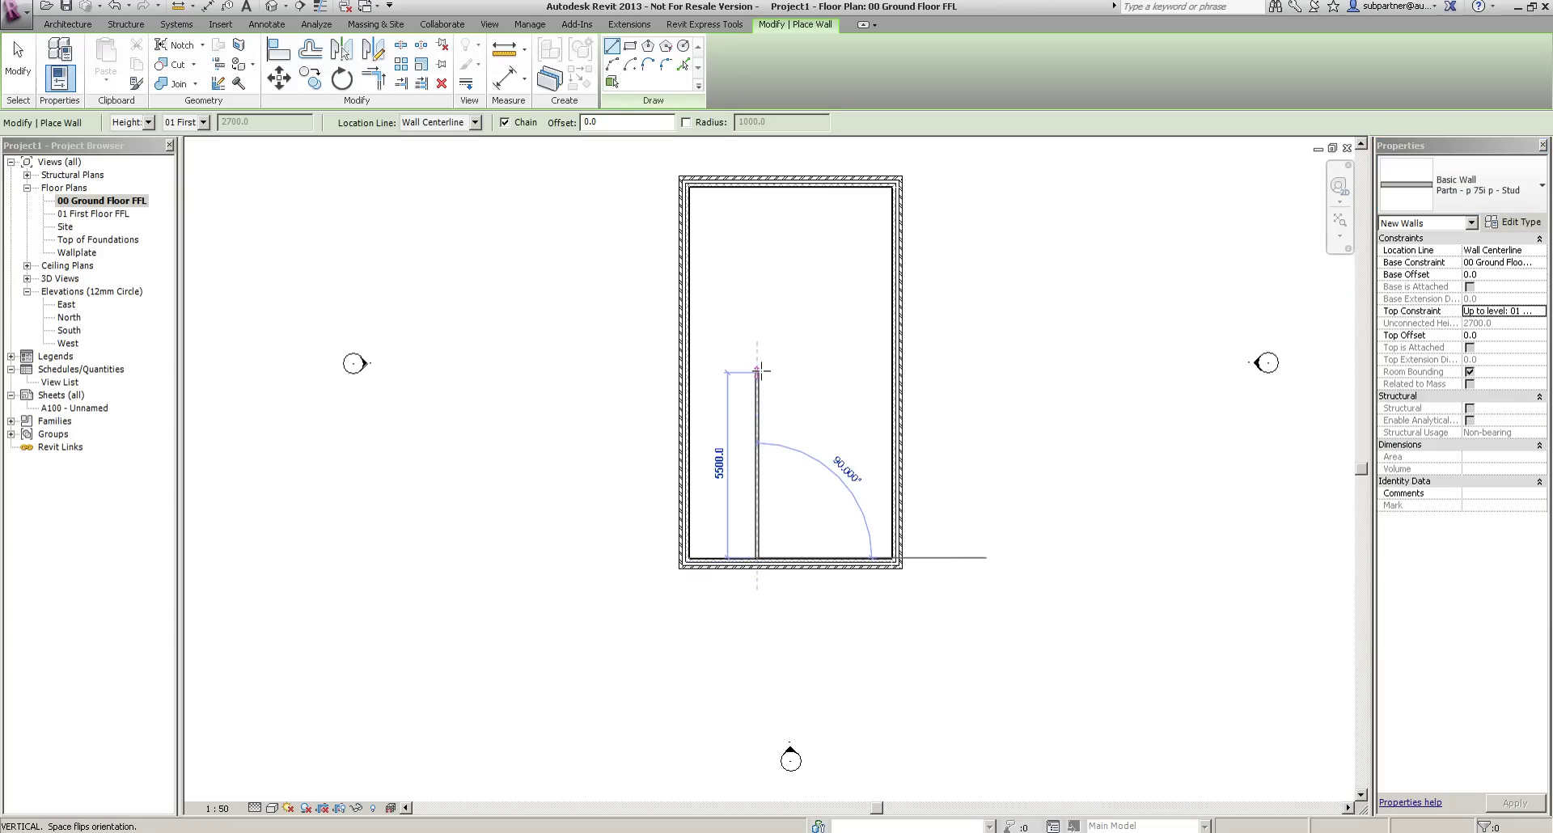
click(756, 369)
click(892, 369)
key(Escape)
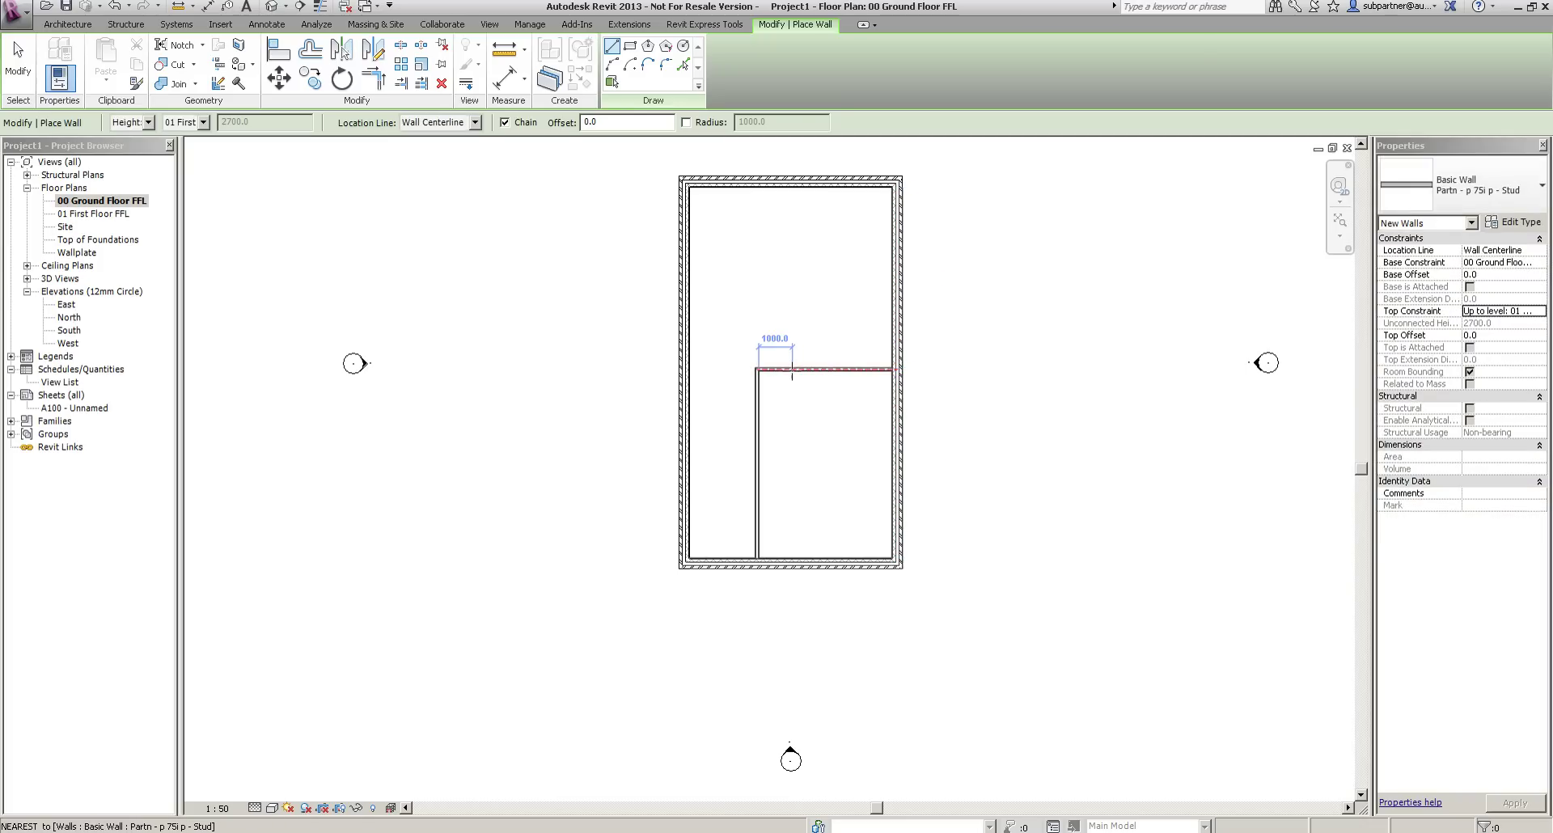
Extend the horizontal partition's free end to meet the left-hand external wall.
click(784, 371)
drag(757, 369, 686, 369)
click(739, 440)
Draw three matching stud partitions enclosing a small room about 2200 mm deep against the lower external wall, straddling the vertical partition.
click(759, 445)
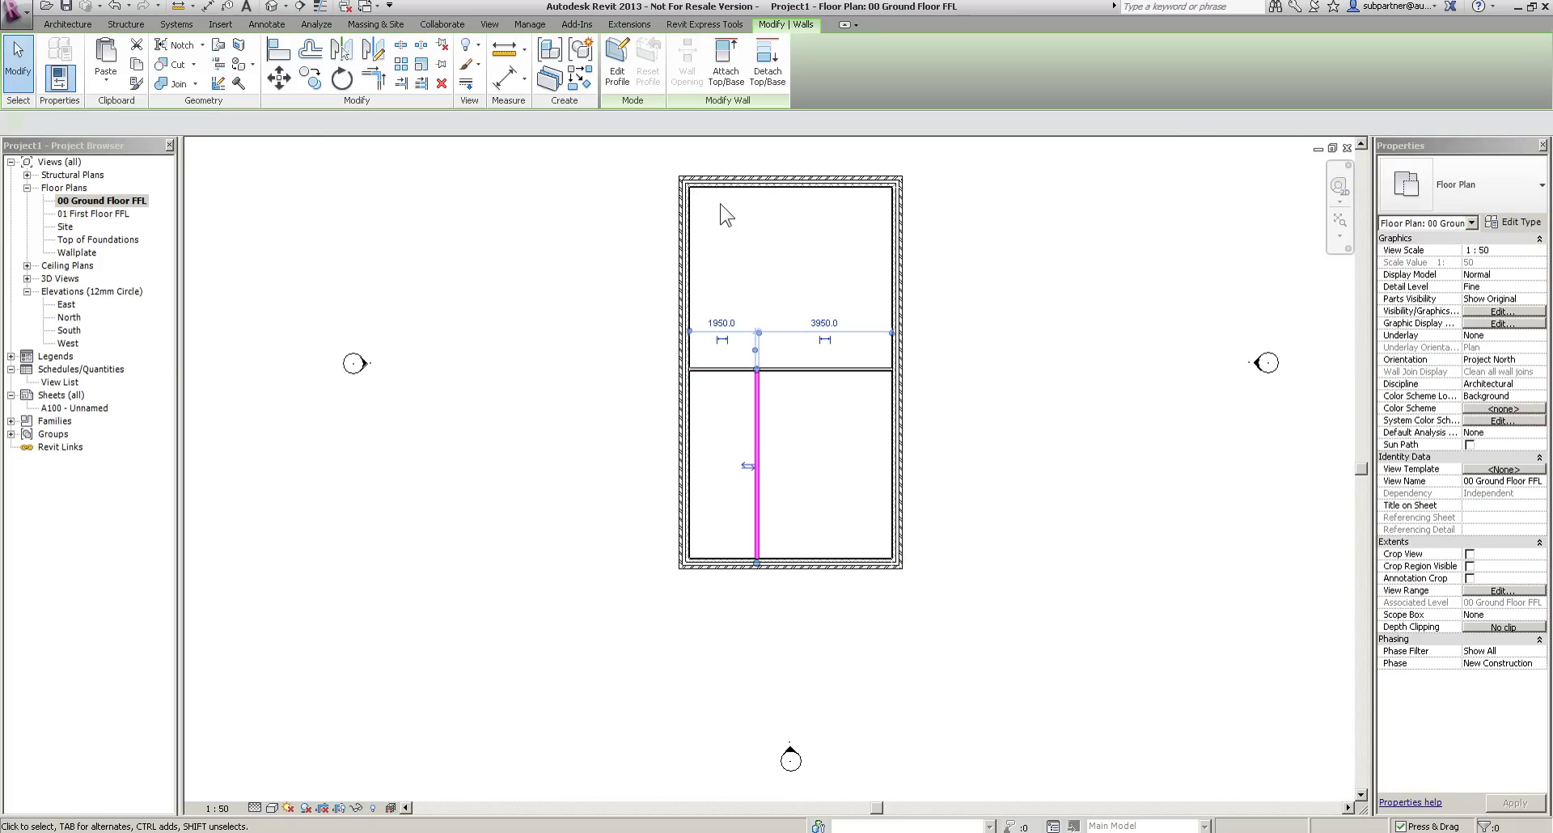
click(591, 66)
scroll(757, 534, up, 2)
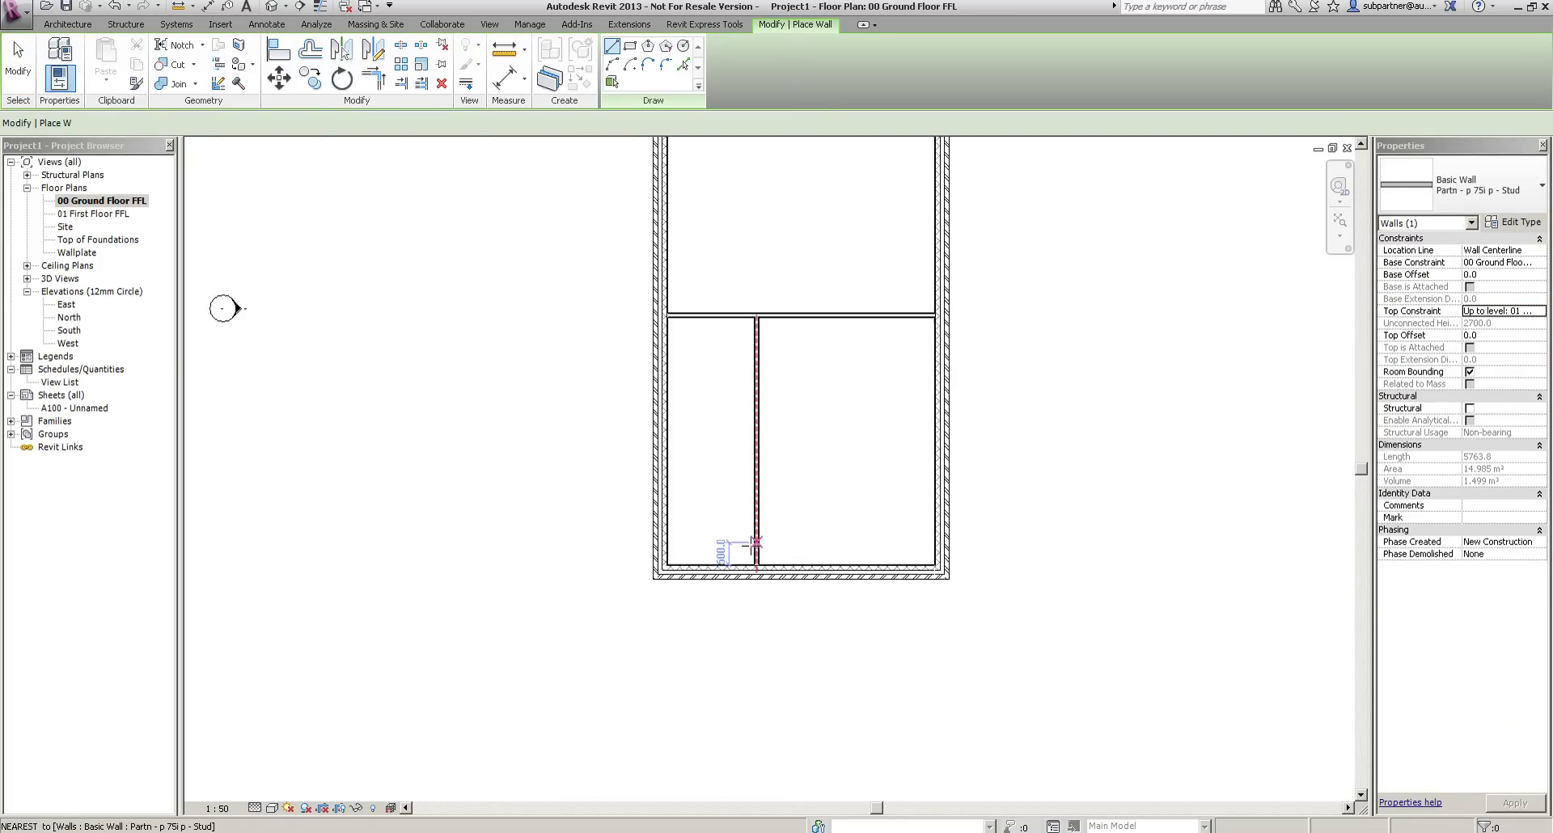
click(736, 563)
click(737, 467)
click(785, 467)
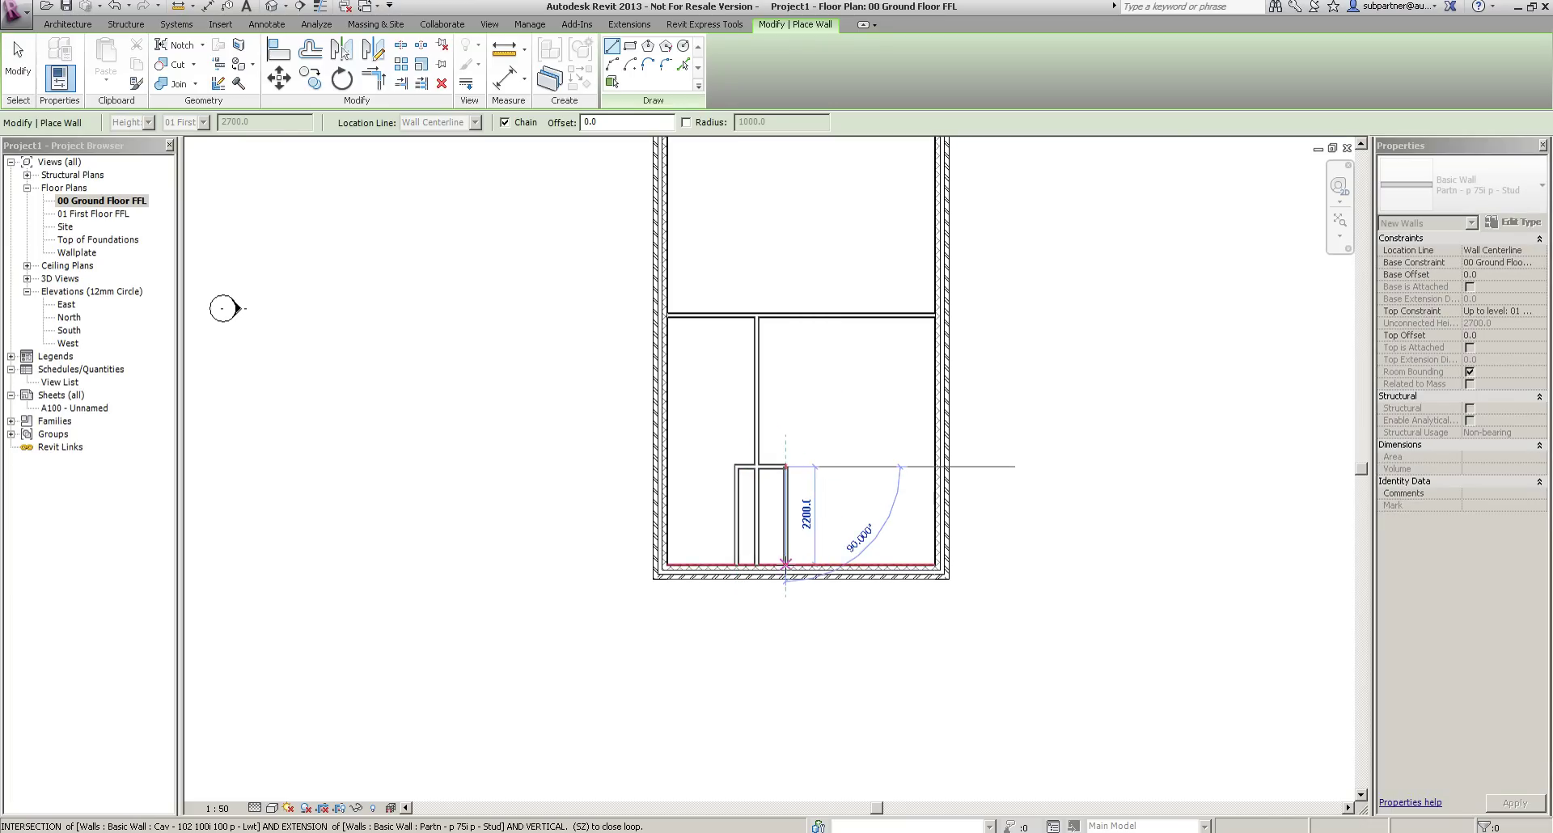
click(786, 564)
key(Escape)
key(Escape)
Shorten the vertical partition so its lower end stops at the small room's upper wall.
click(760, 508)
drag(756, 569, 757, 466)
key(Escape)
Make the temporary dimension across the small room's width permanent and lock it.
scroll(780, 530, up, 2)
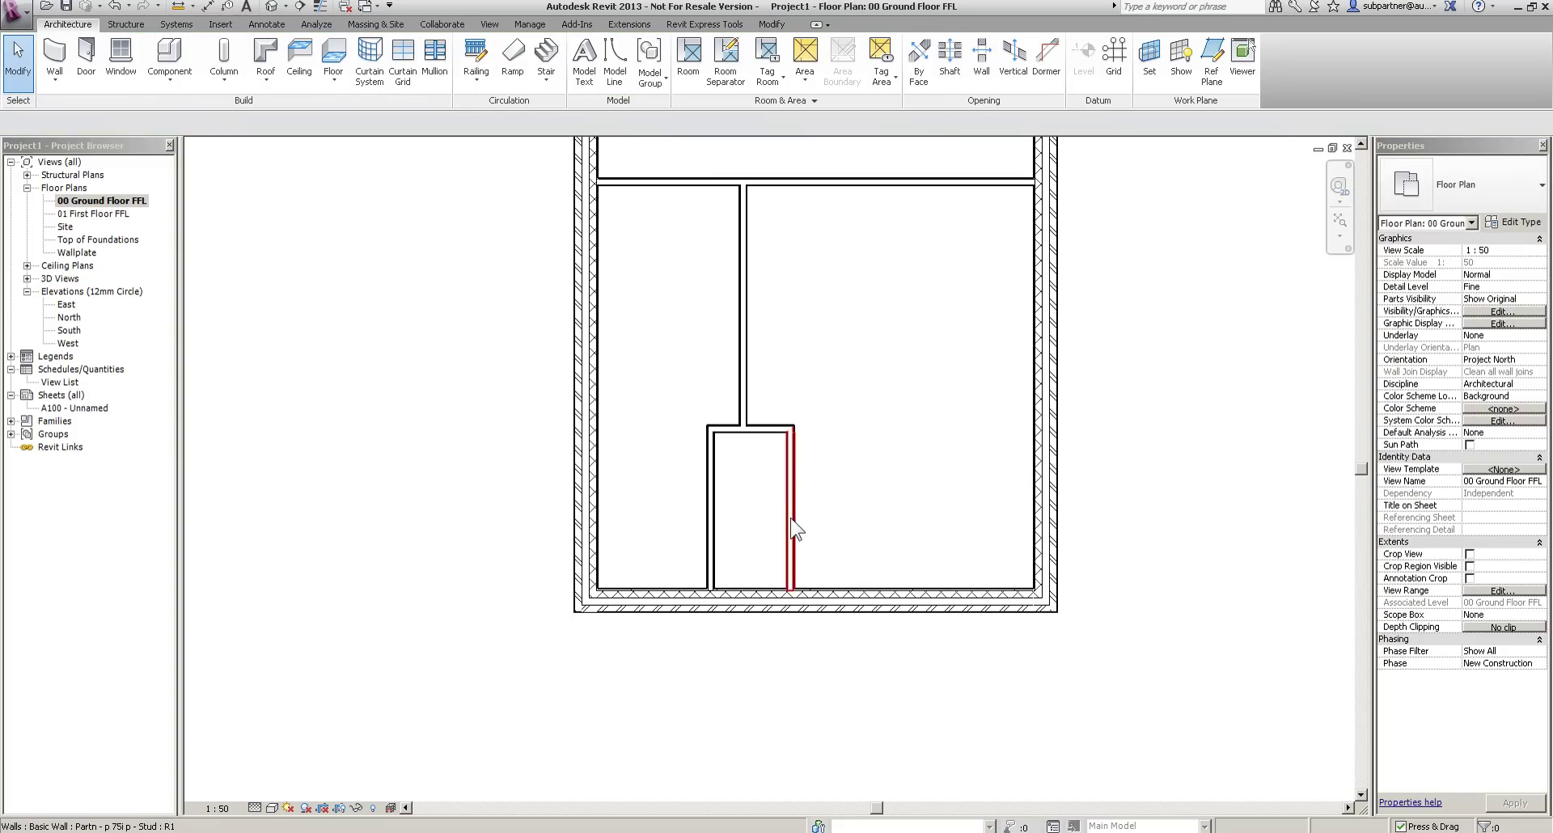
click(790, 511)
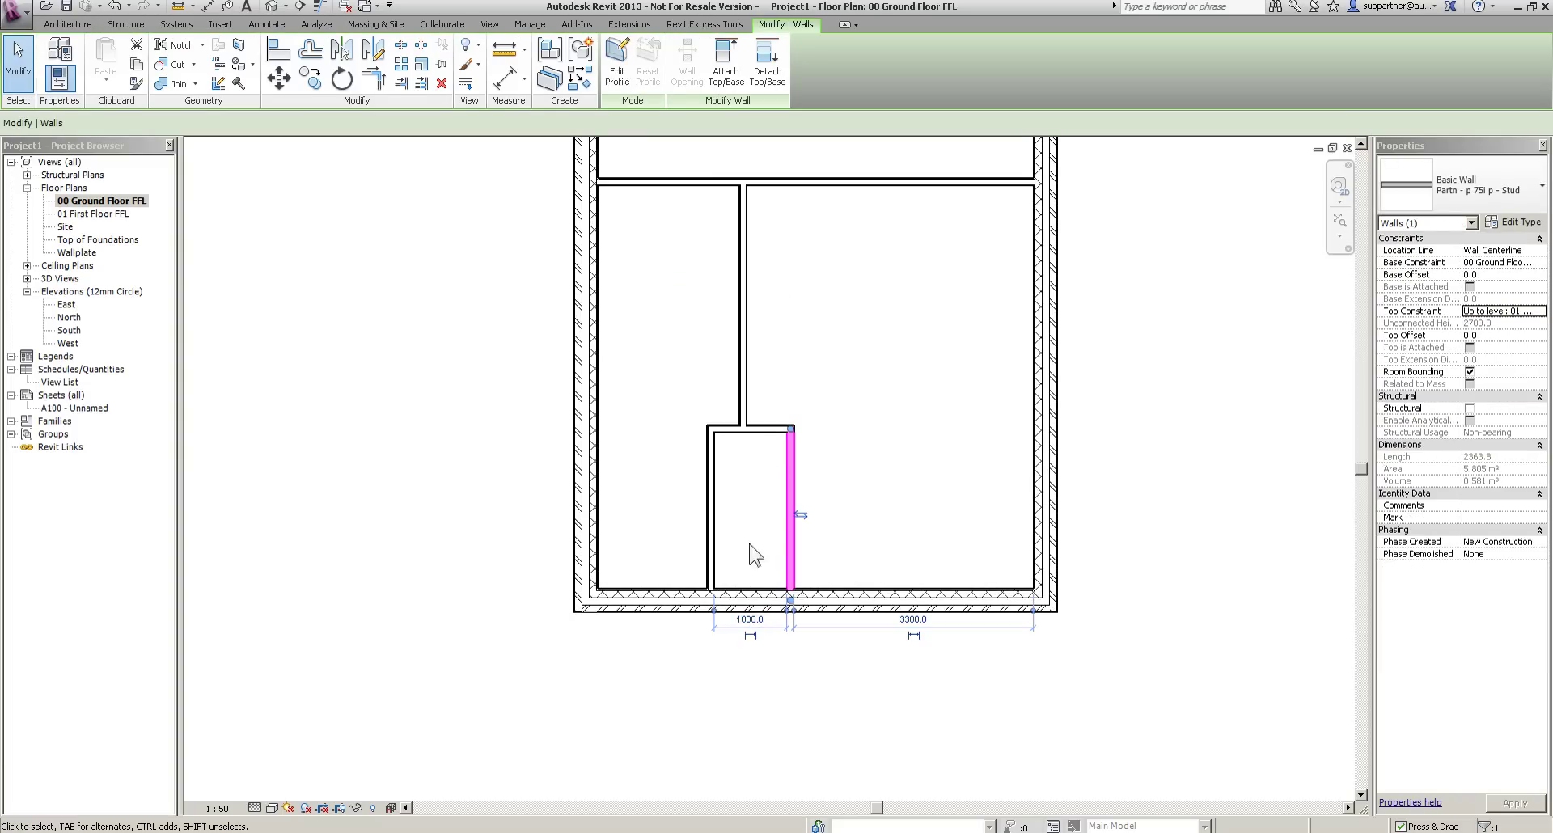
click(753, 635)
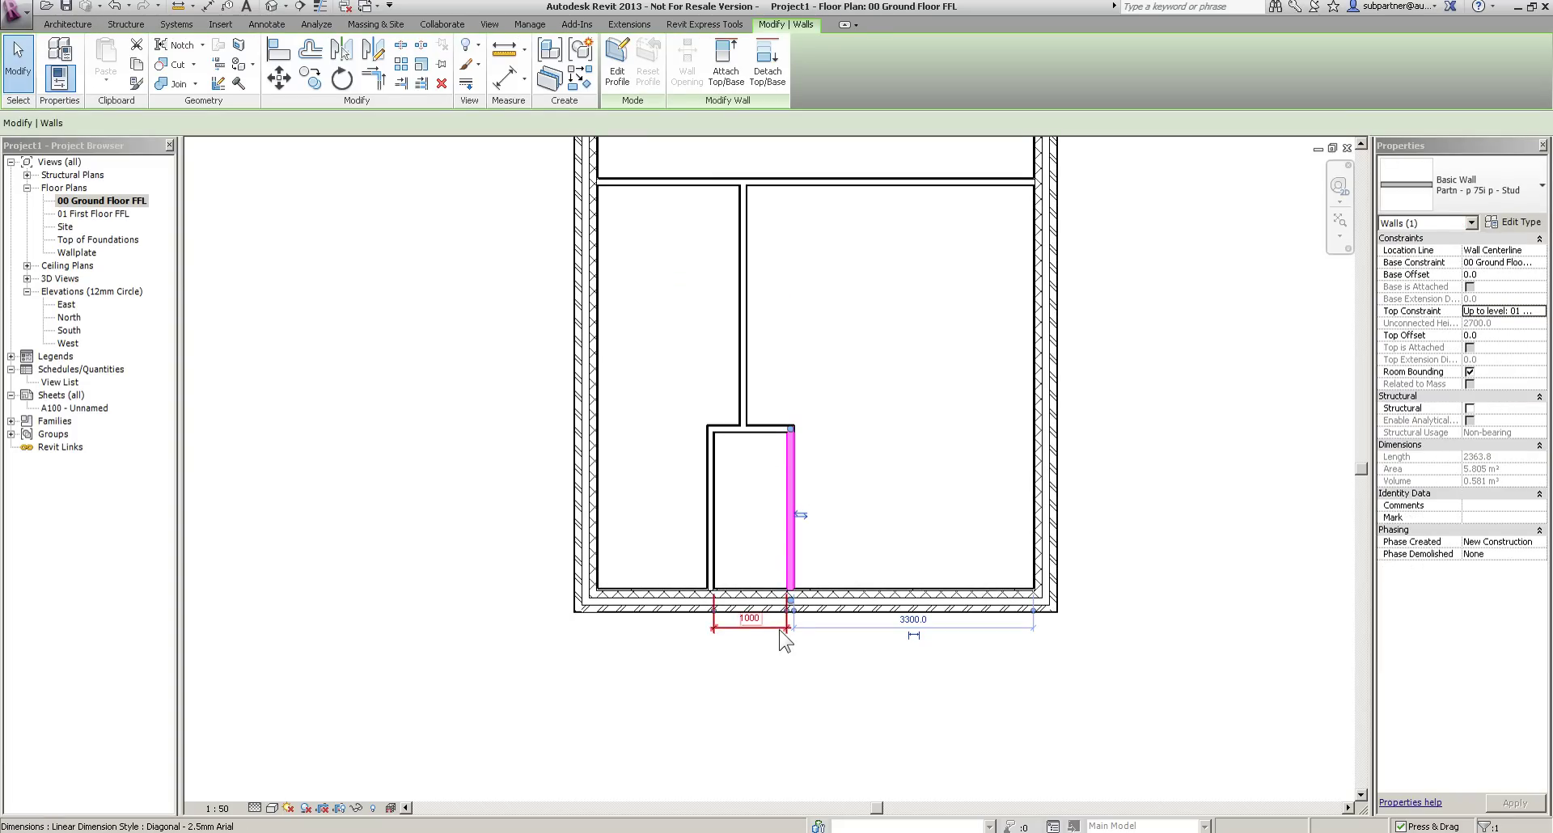
click(769, 628)
click(794, 657)
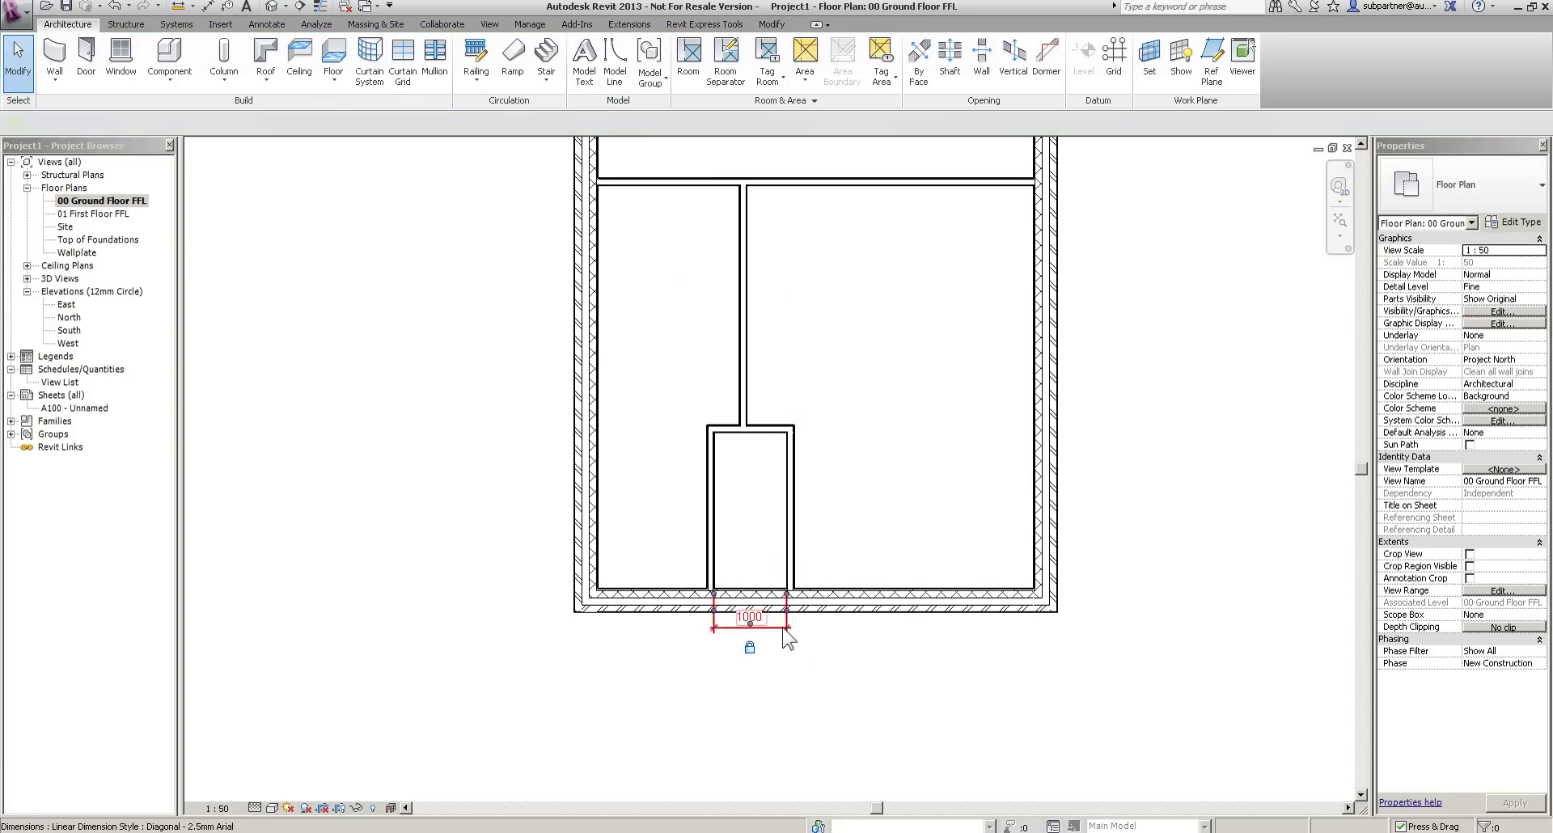
Delete the locked dimension across the small room's width while keeping its walls constrained.
click(783, 628)
key(Delete)
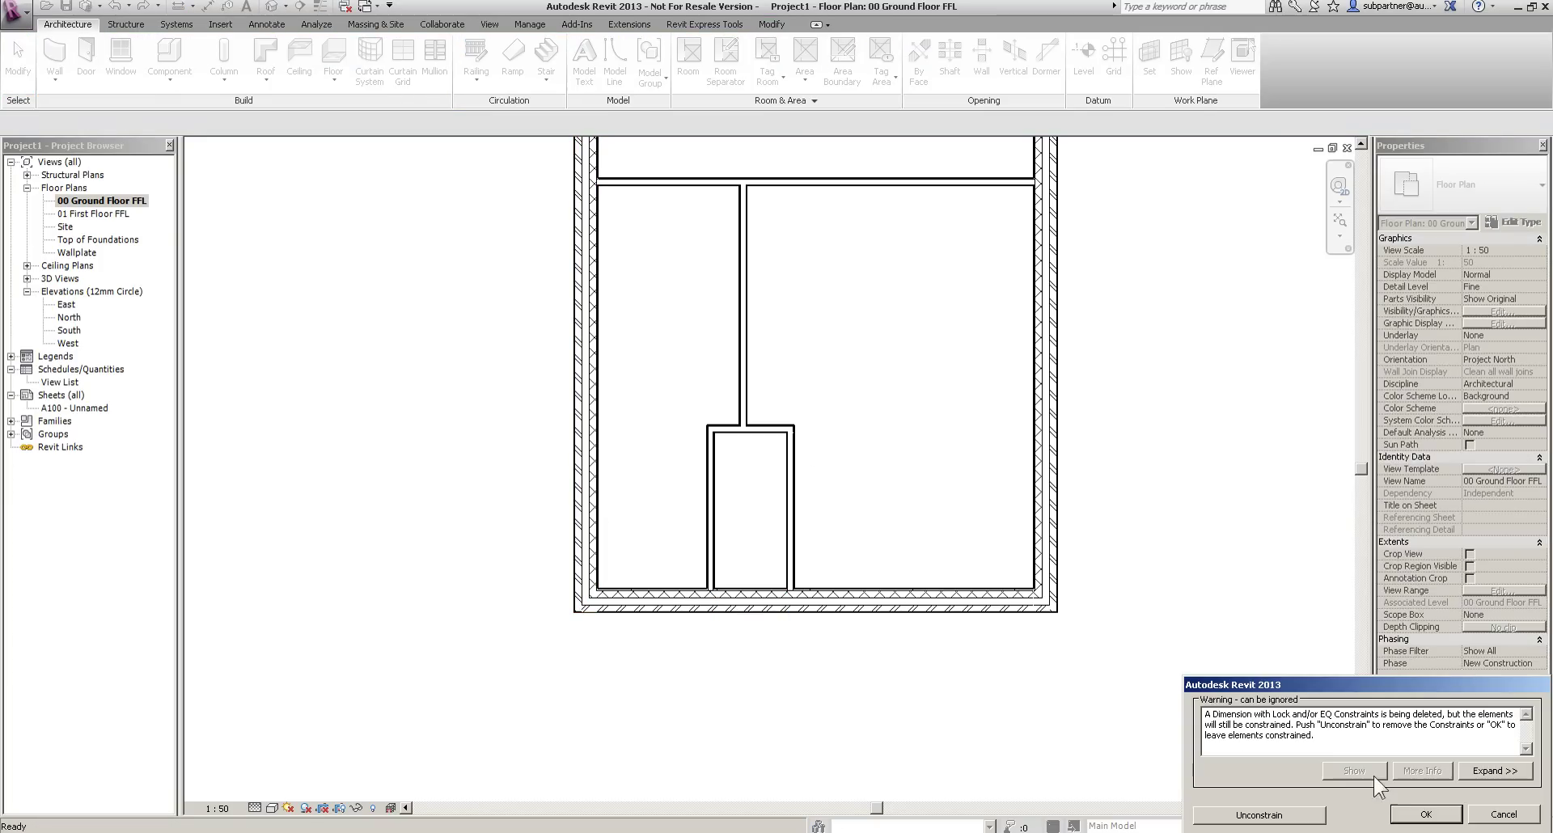
click(1411, 821)
Set the small room's left-hand wall 1700 mm from the inner face of the left-hand external wall.
click(710, 510)
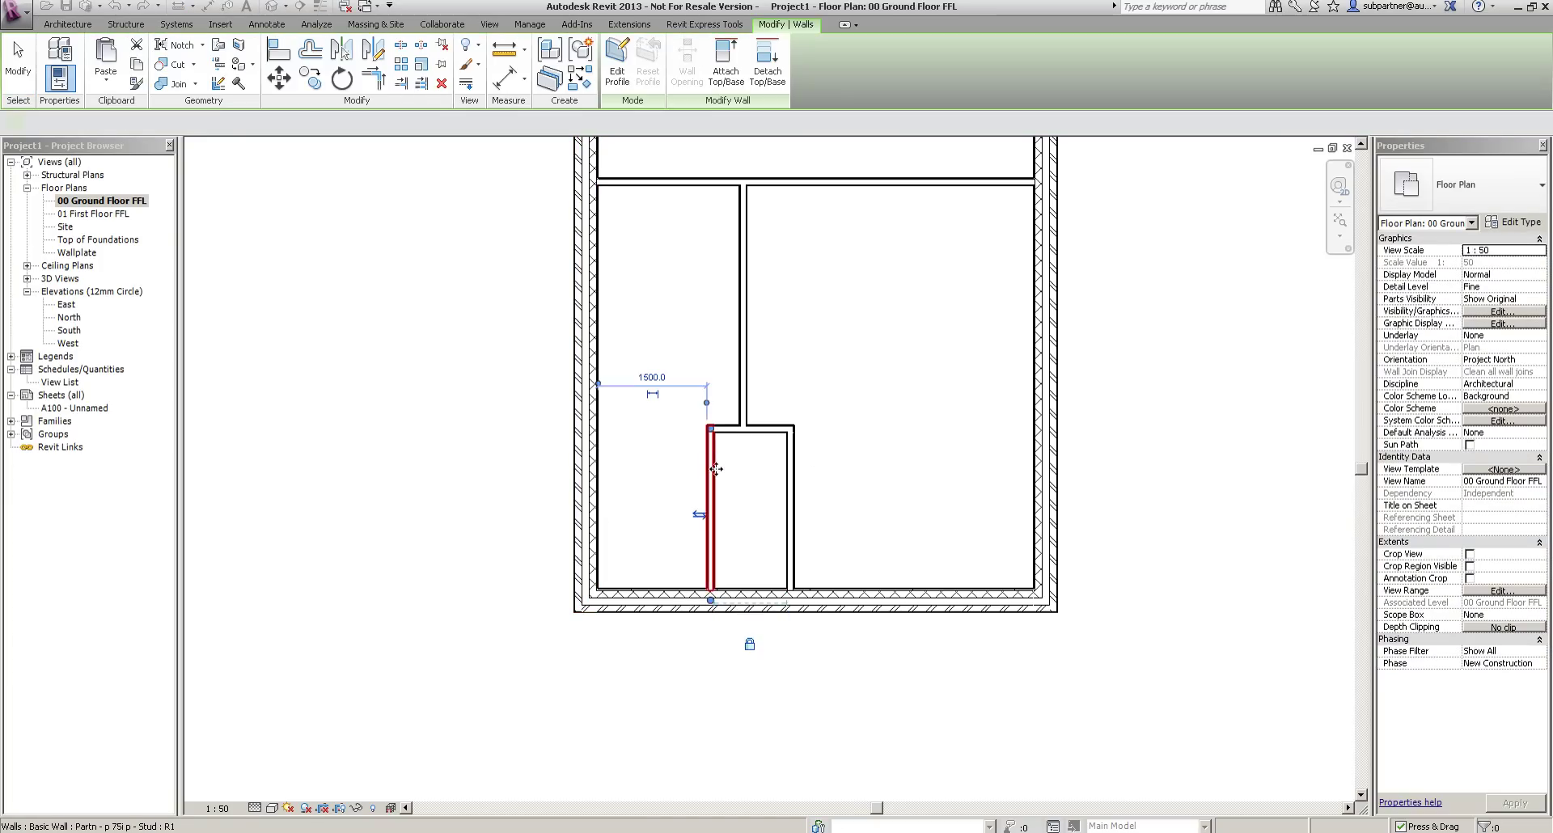
click(651, 377)
text(1700)
key(Return)
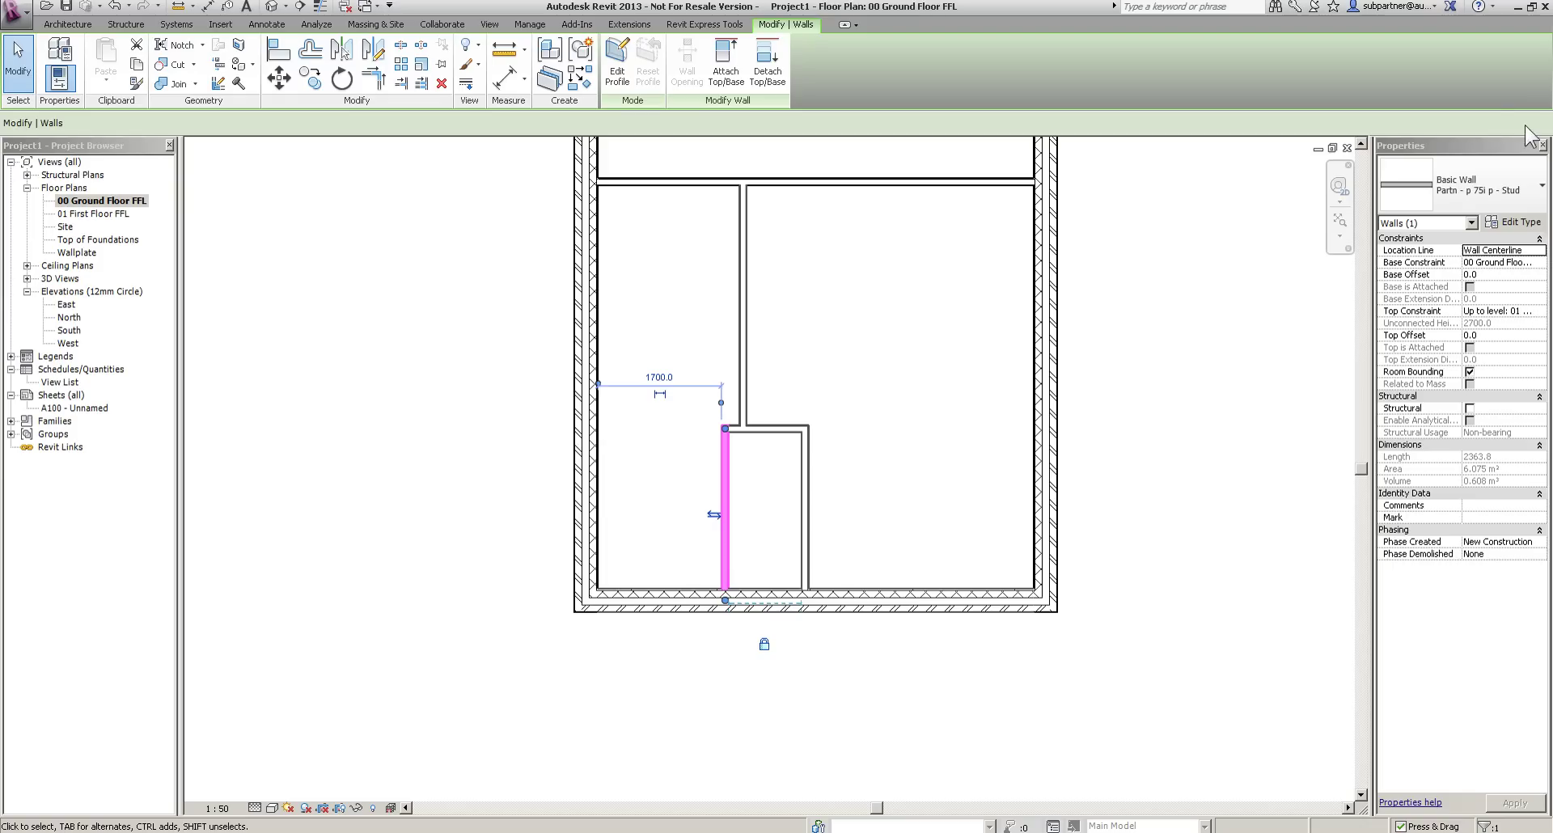
click(901, 378)
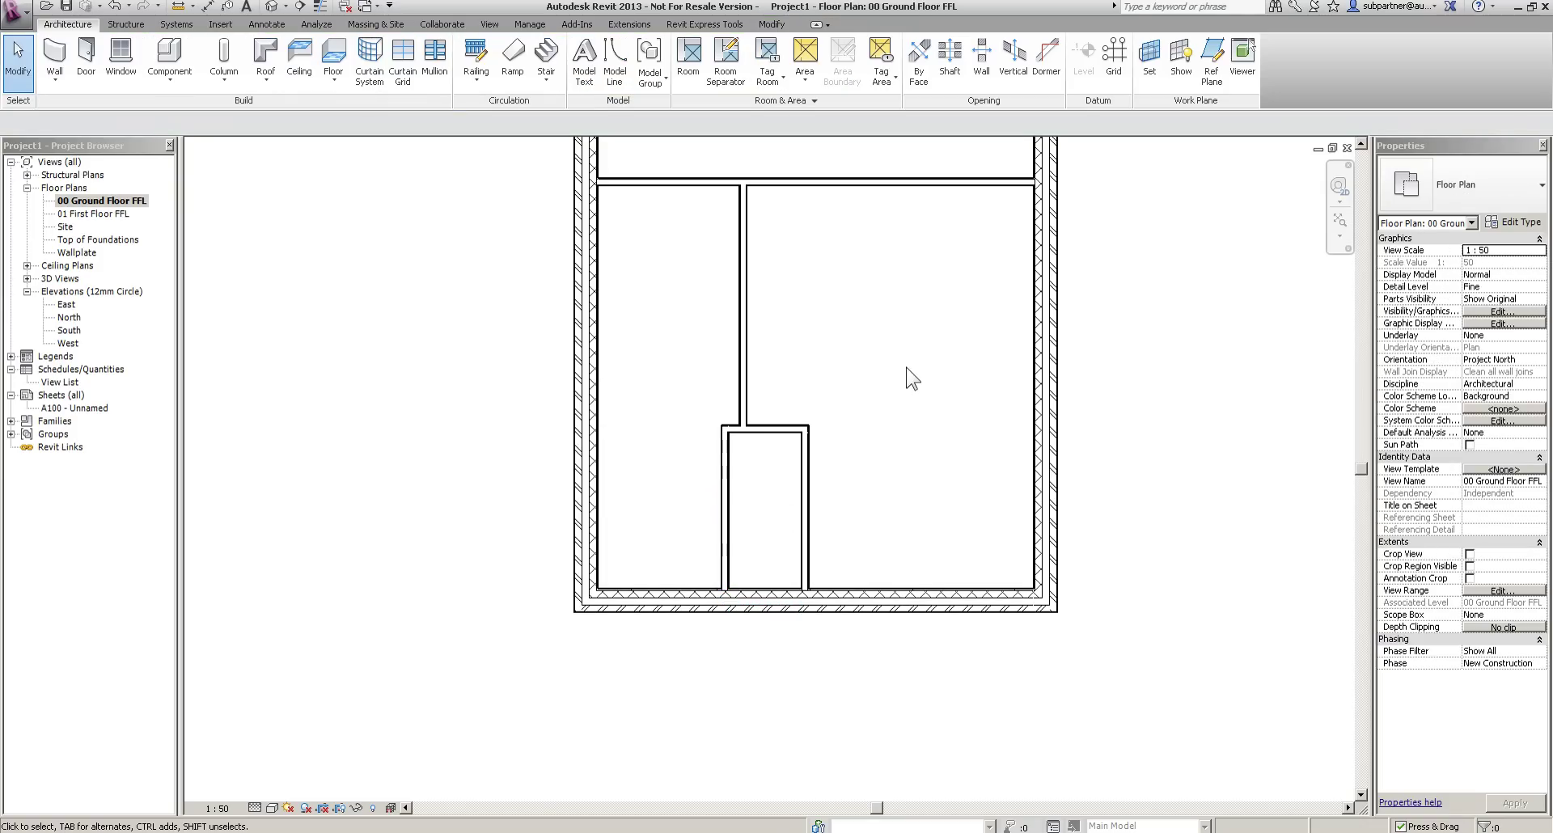
click(781, 429)
click(895, 448)
Place a tagged room with a 2400 mm limit offset in the narrow space left of the vertical partition.
scroll(891, 490, down, 2)
middle_drag(842, 305, 833, 453)
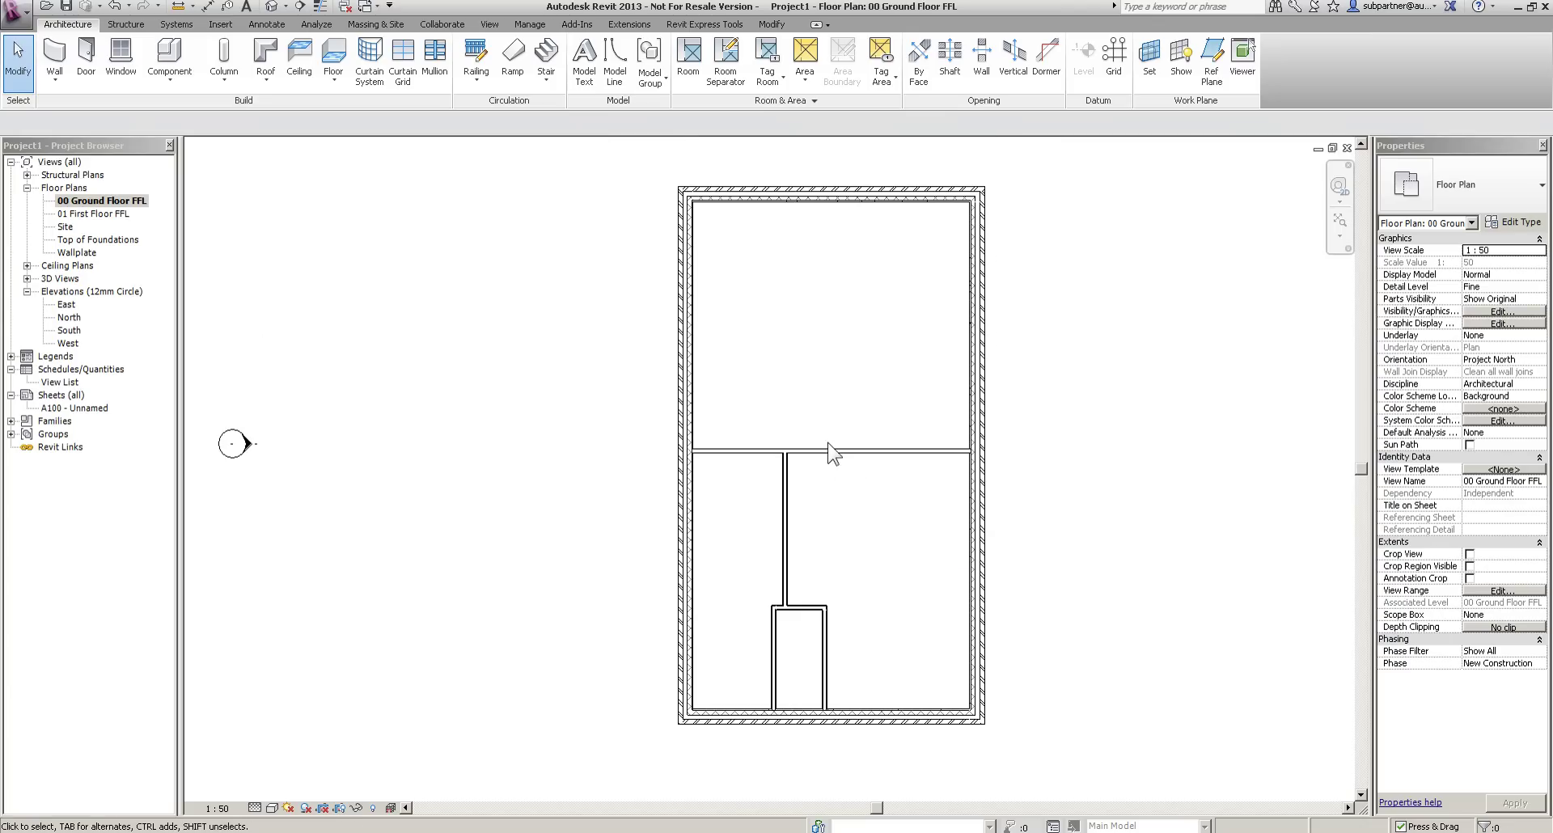
click(686, 81)
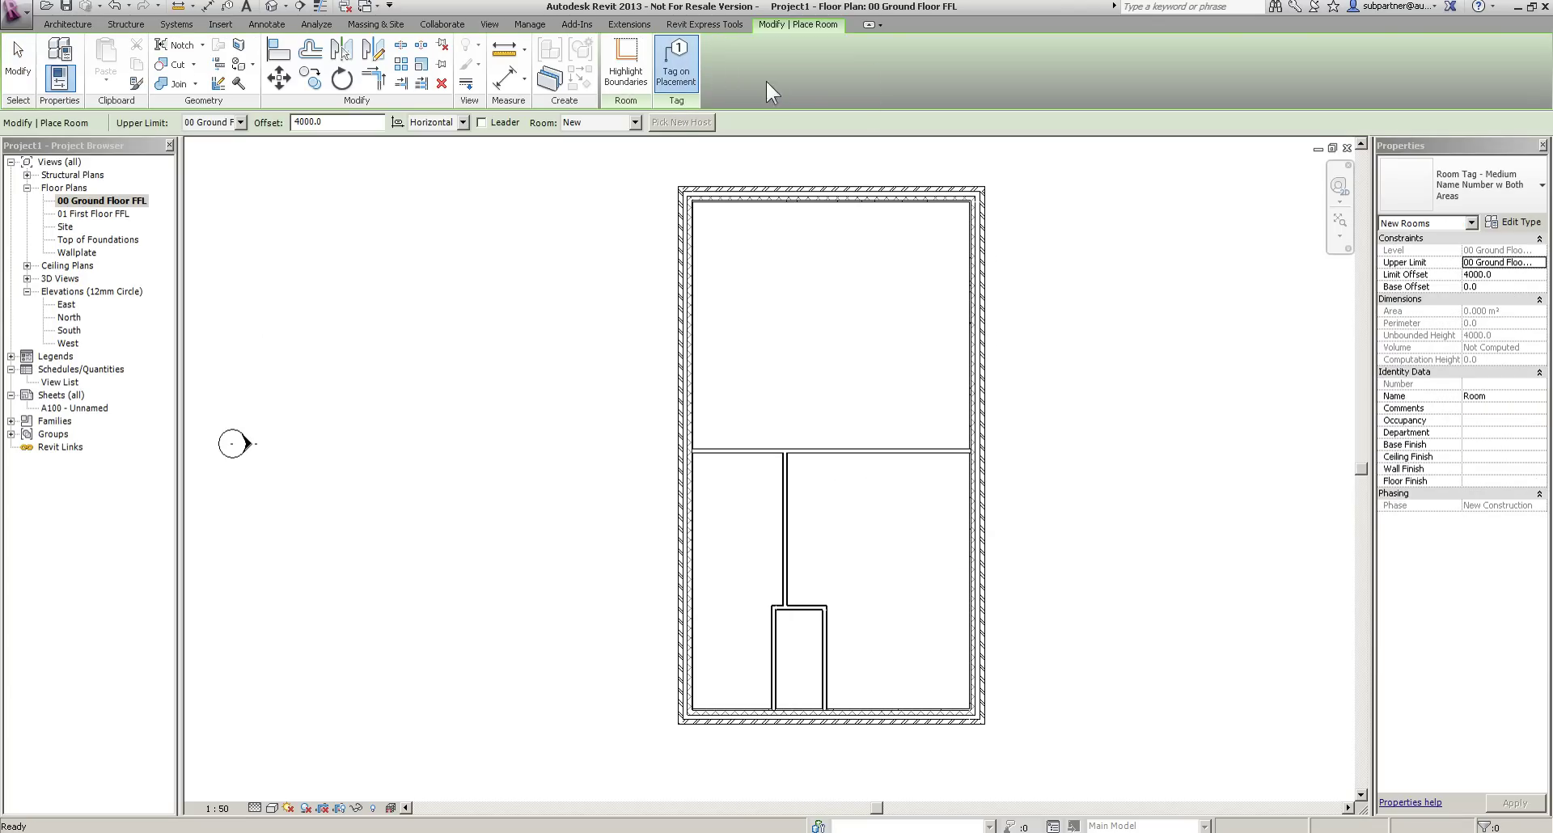
click(1519, 275)
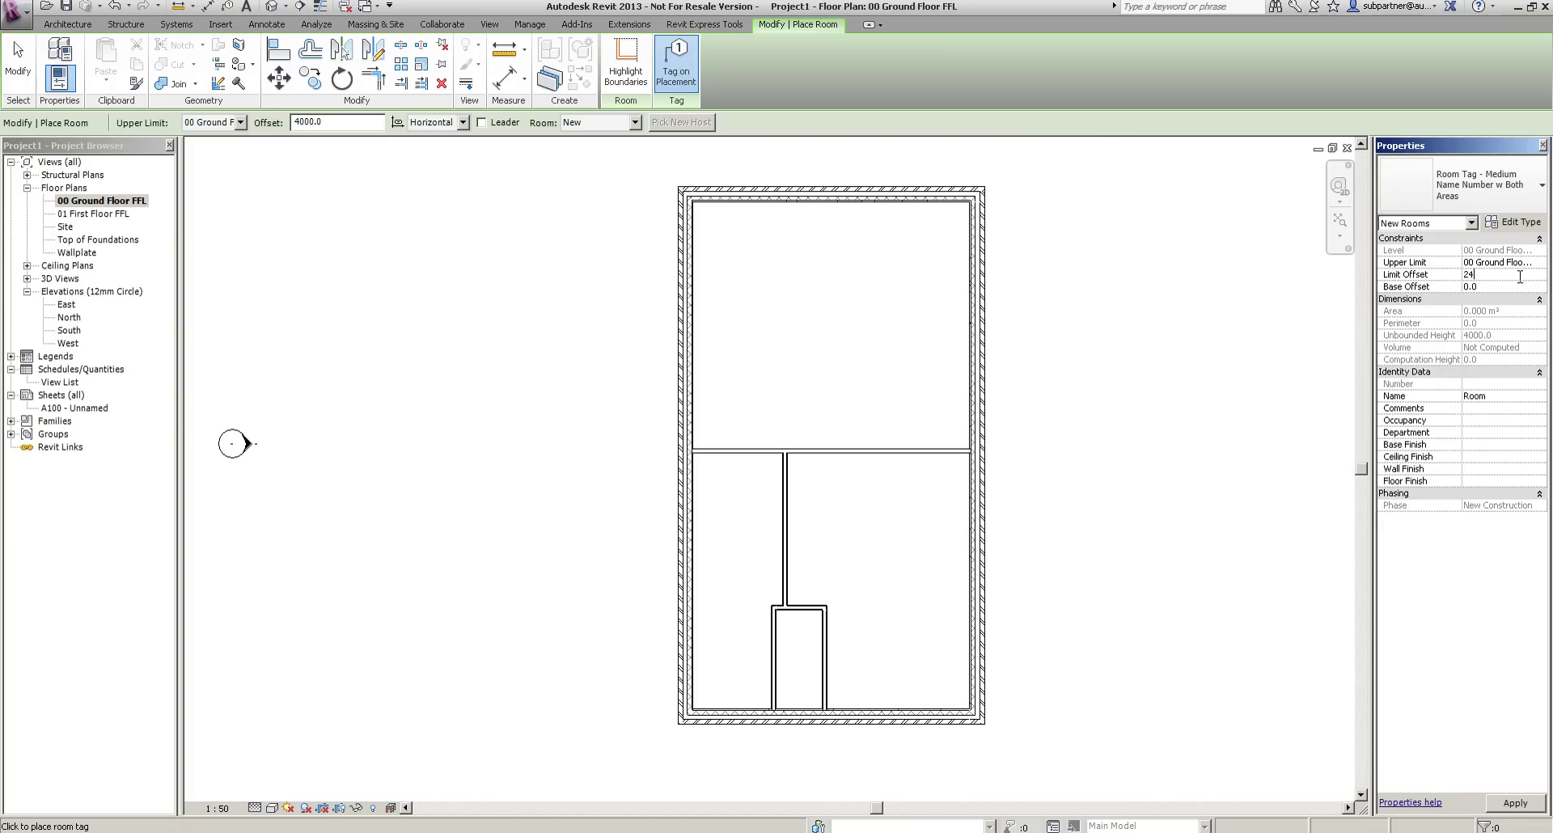
key(Return)
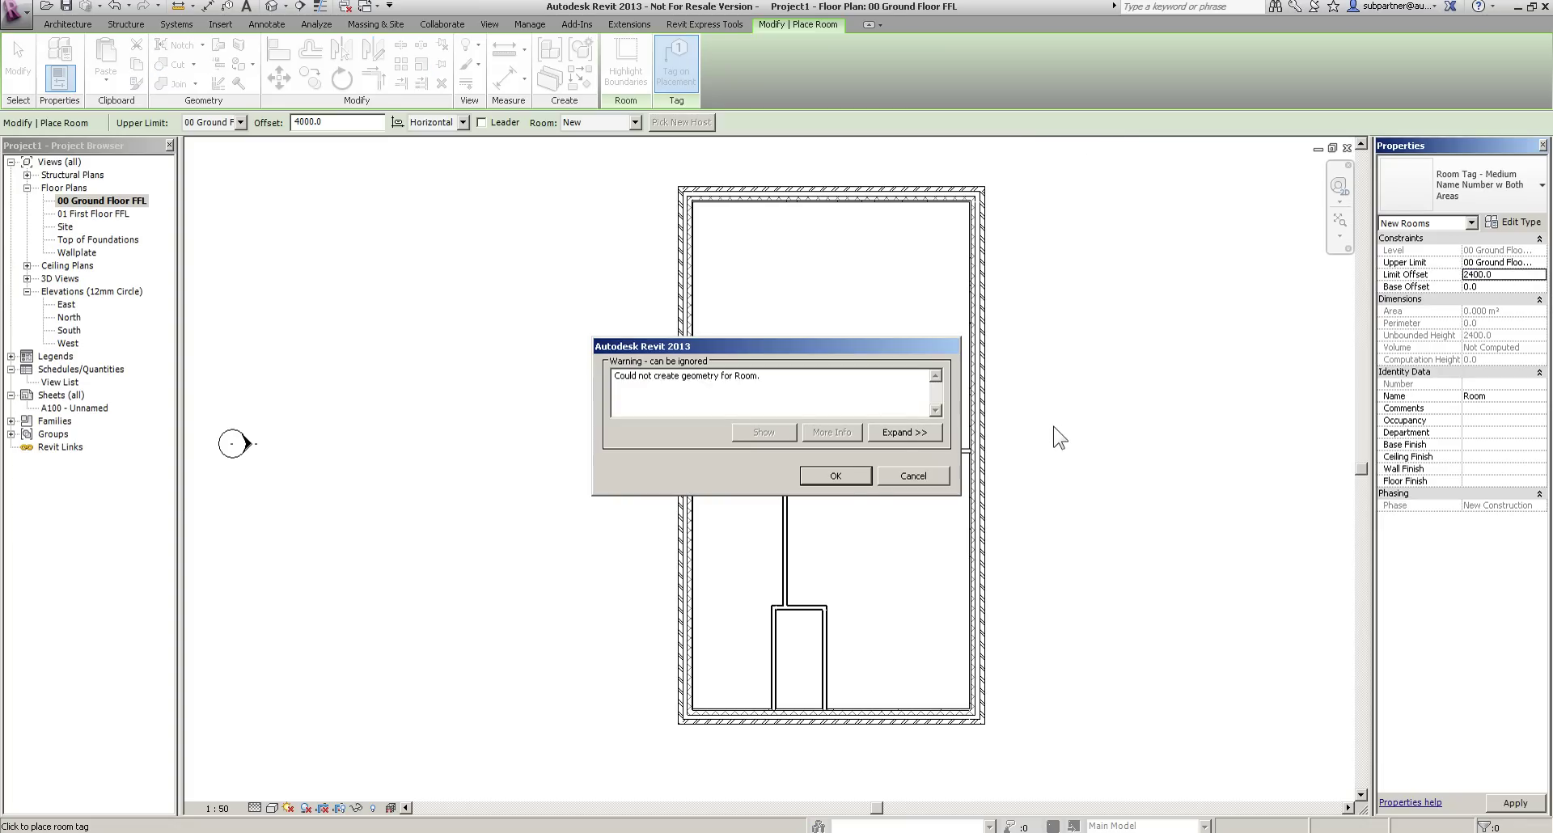
click(836, 475)
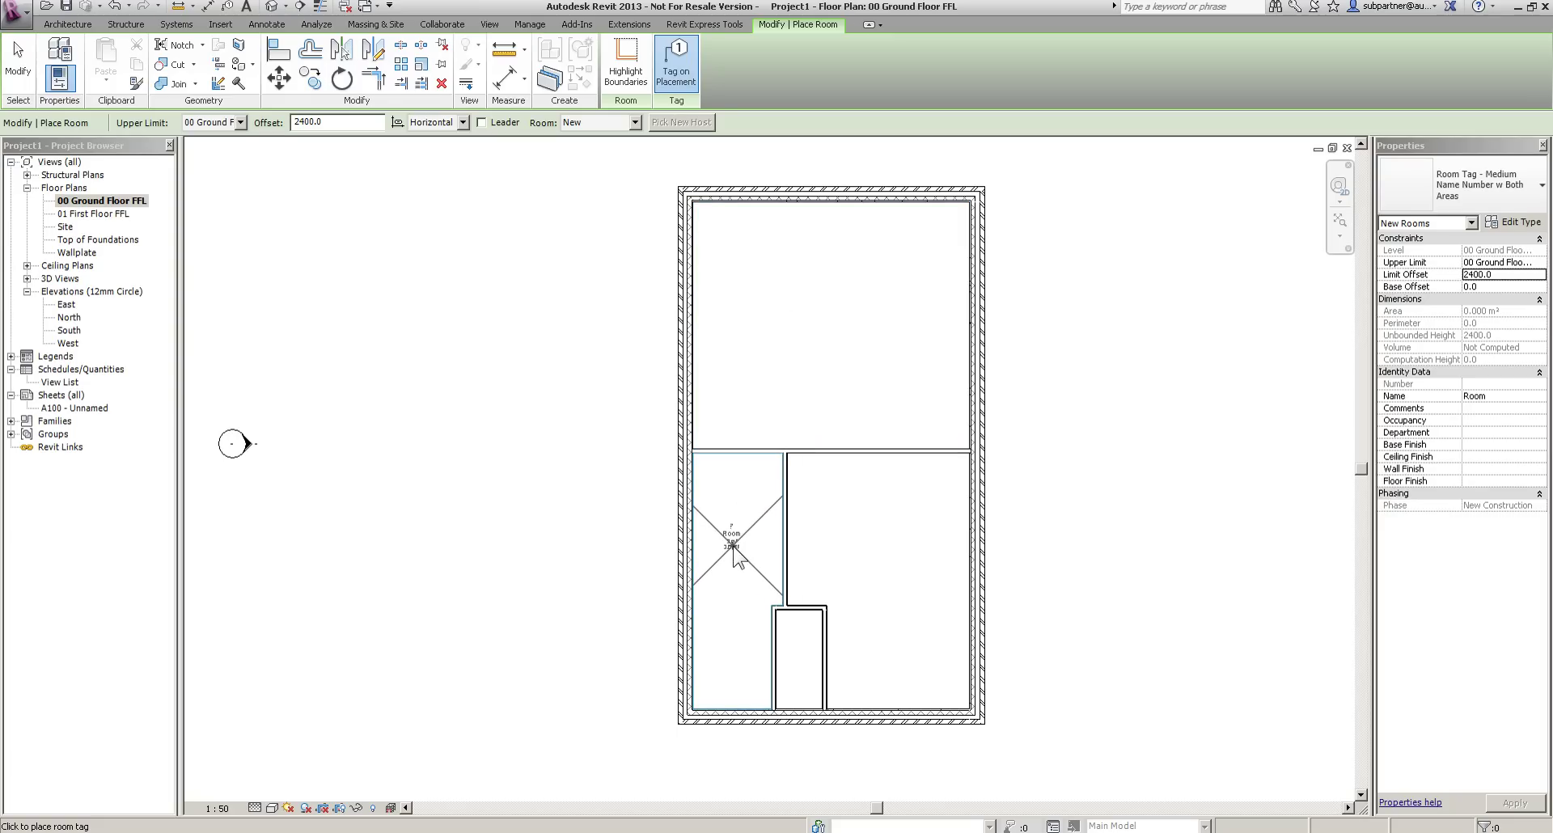
click(734, 550)
key(Escape)
key(Escape)
Renumber the newly placed room as RM-1 in its tag.
scroll(609, 558, up, 1)
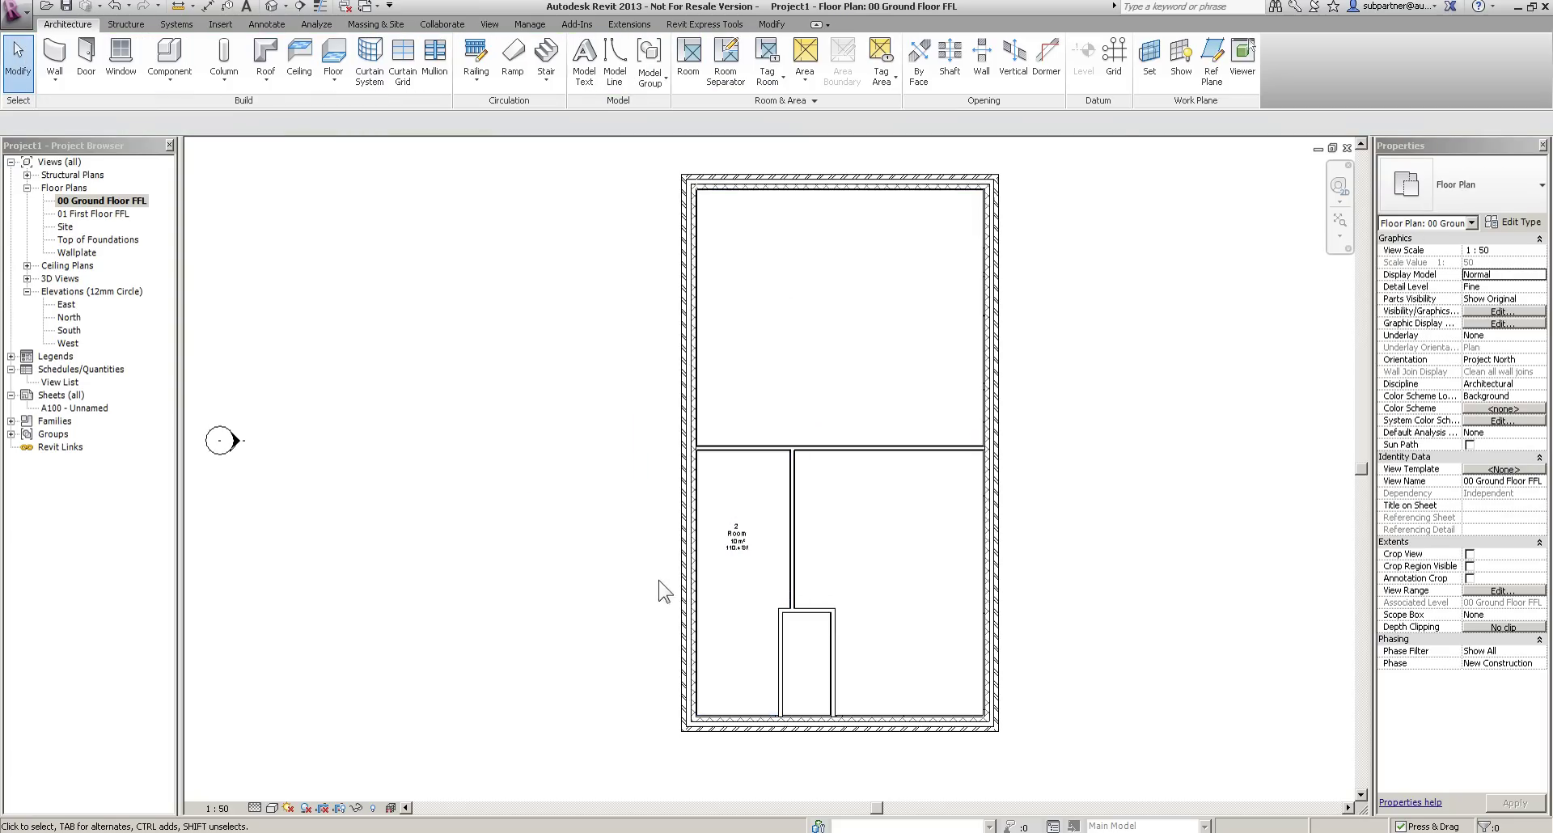
scroll(643, 562, up, 1)
click(780, 510)
click(778, 512)
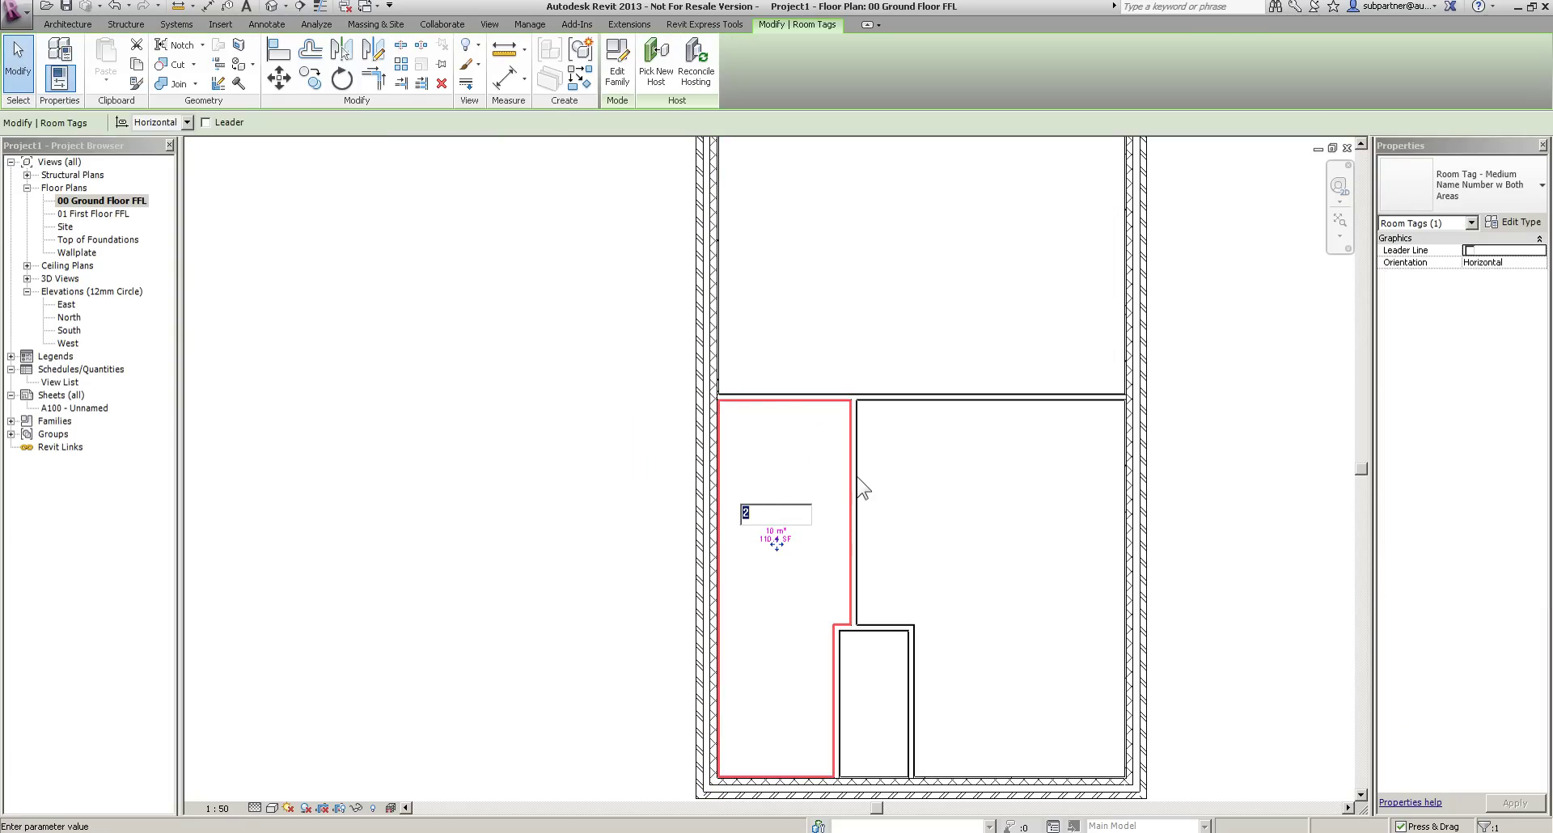
text(RM-1)
key(Return)
click(971, 517)
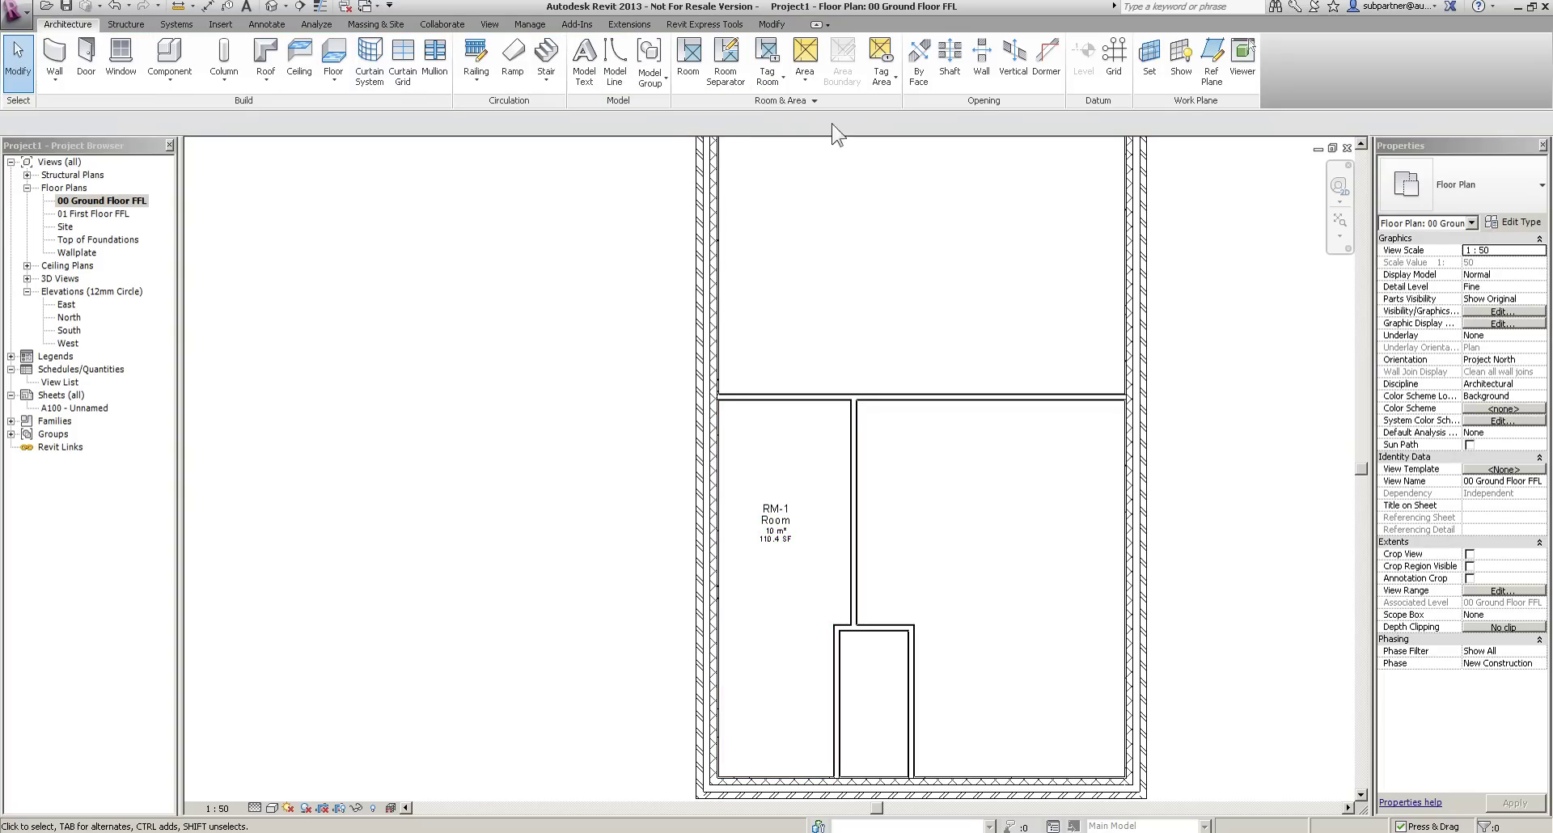
Place tagged rooms in the small room, the large space right of the vertical partition and the upper space, in that order.
click(691, 50)
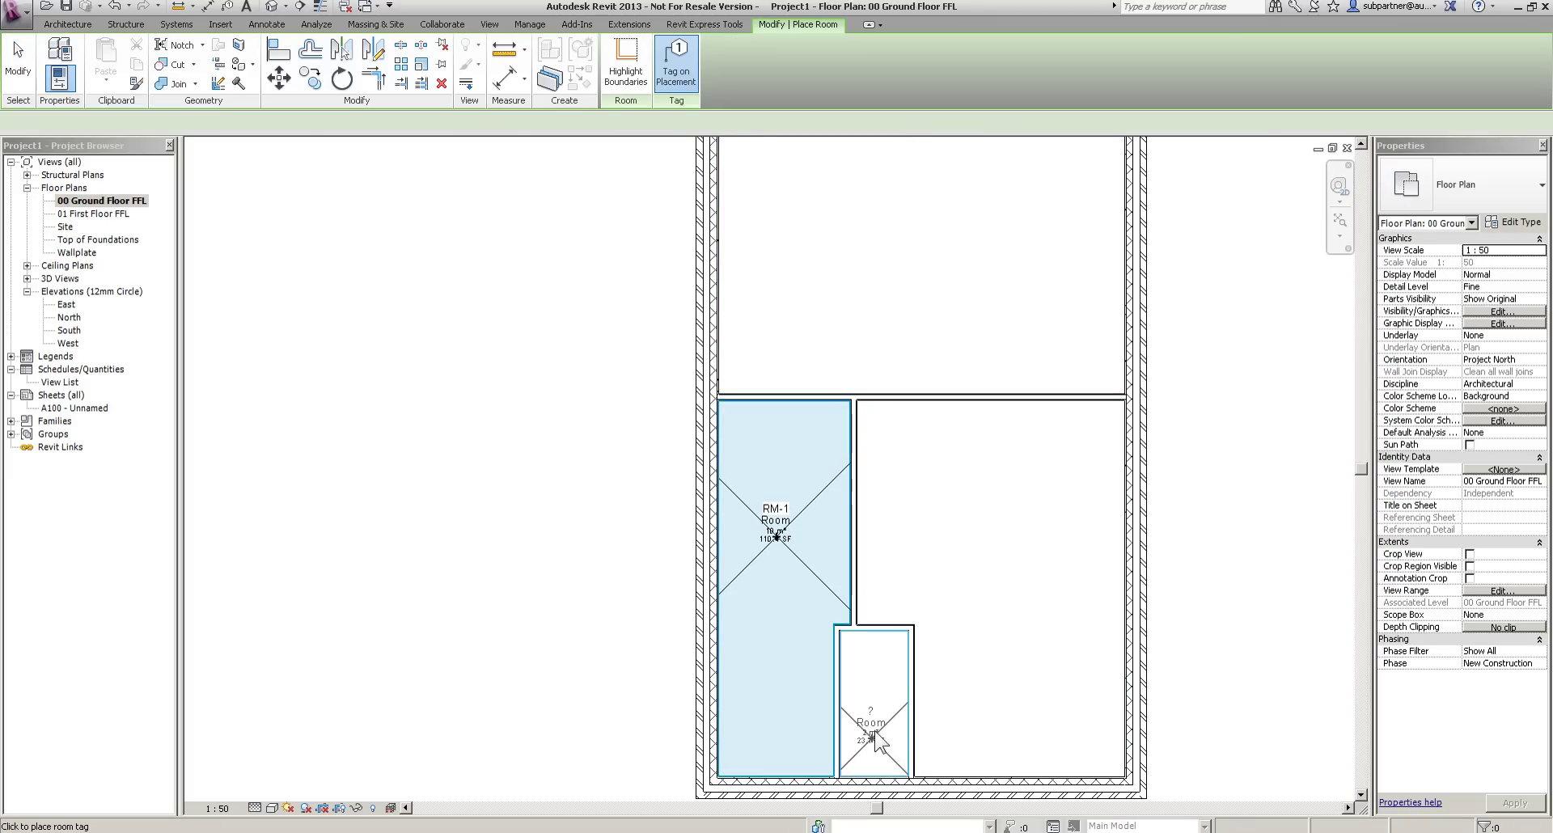
click(873, 708)
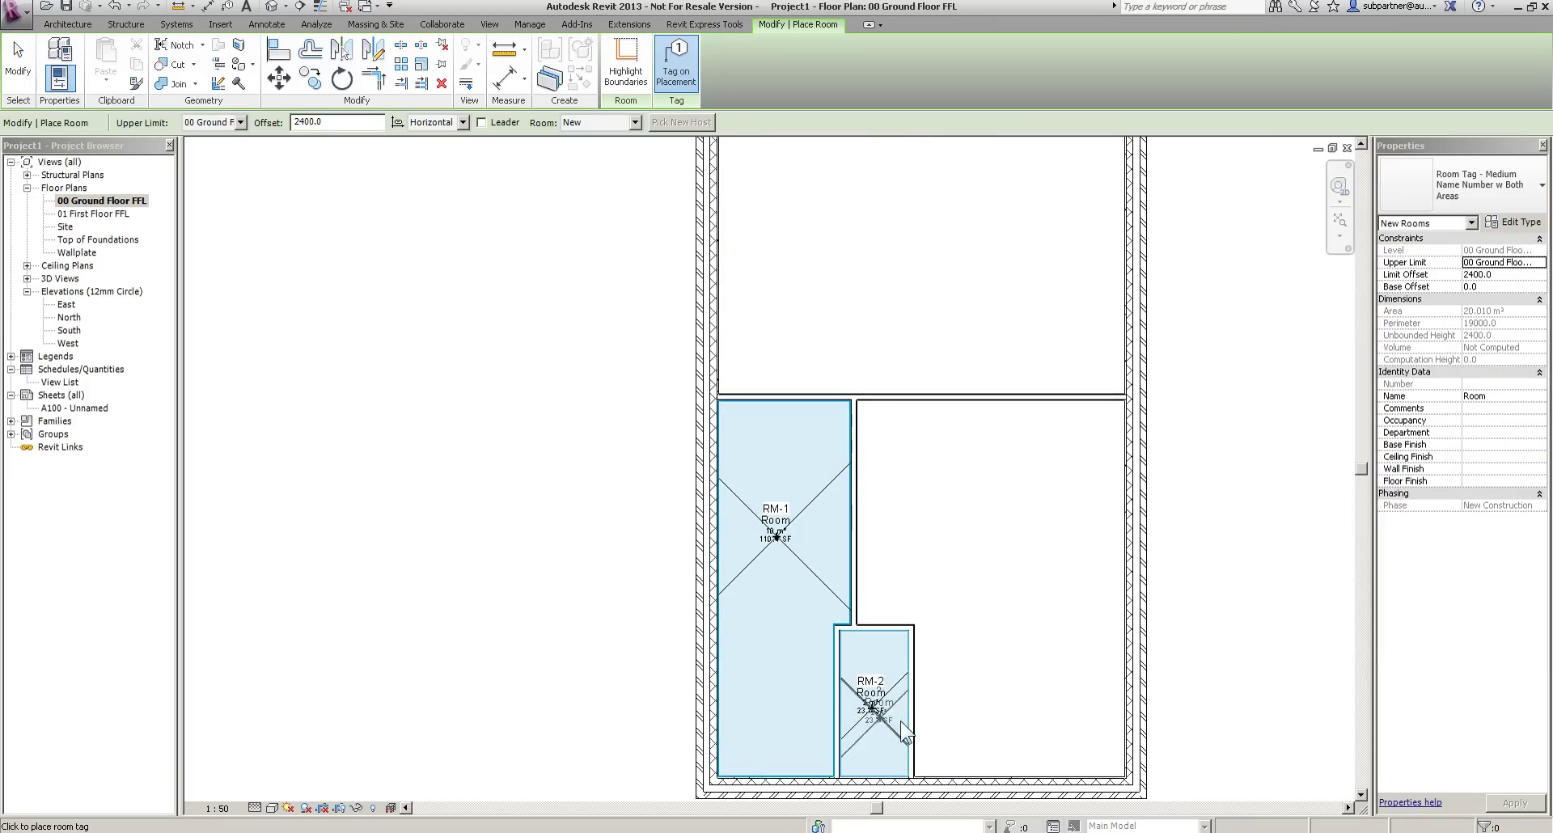
click(1008, 535)
middle_drag(963, 294, 946, 506)
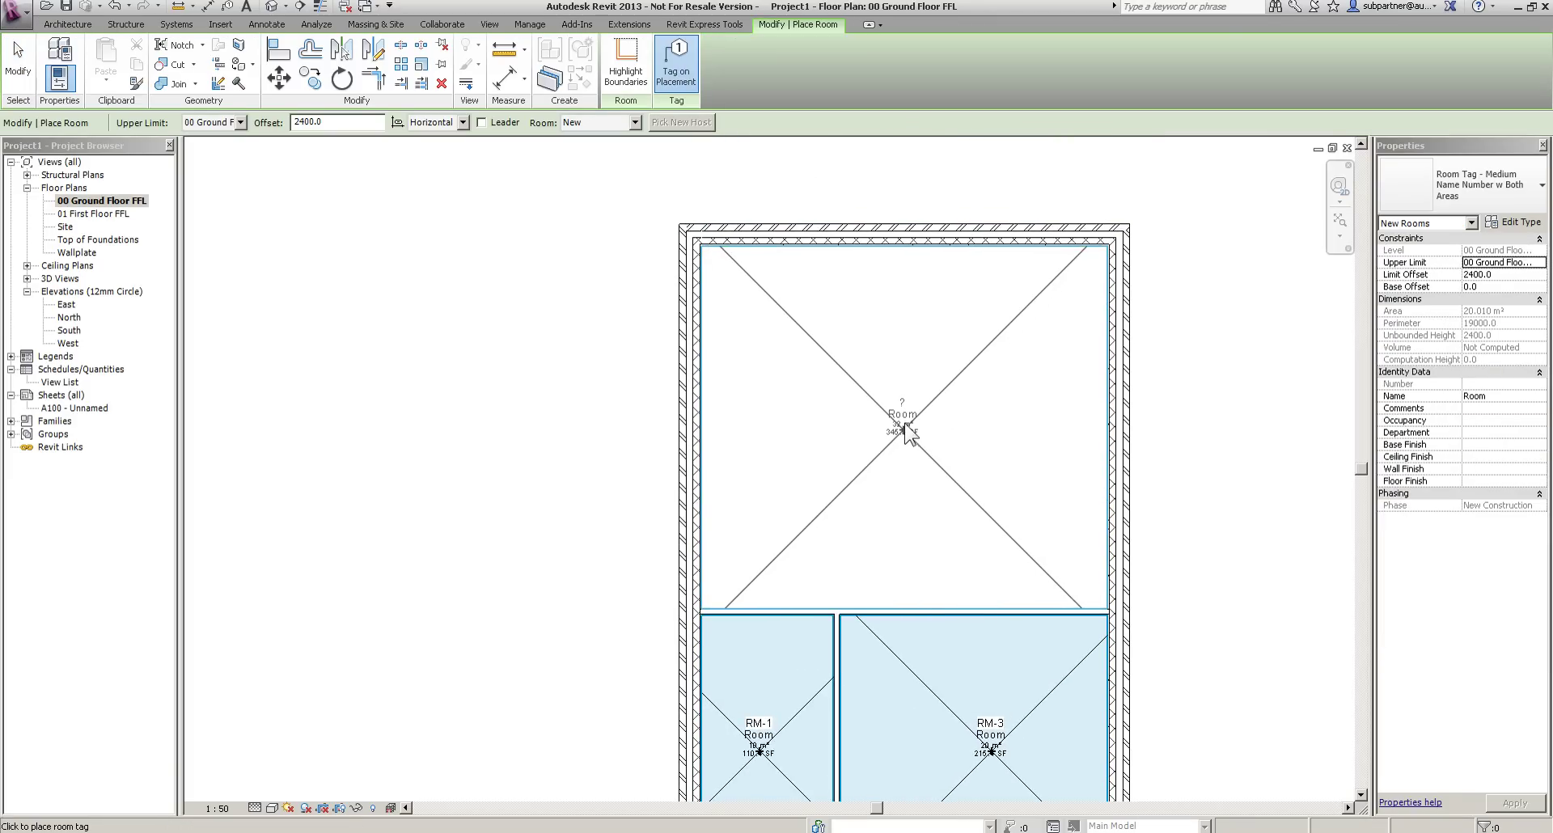
click(901, 412)
scroll(955, 453, down, 2)
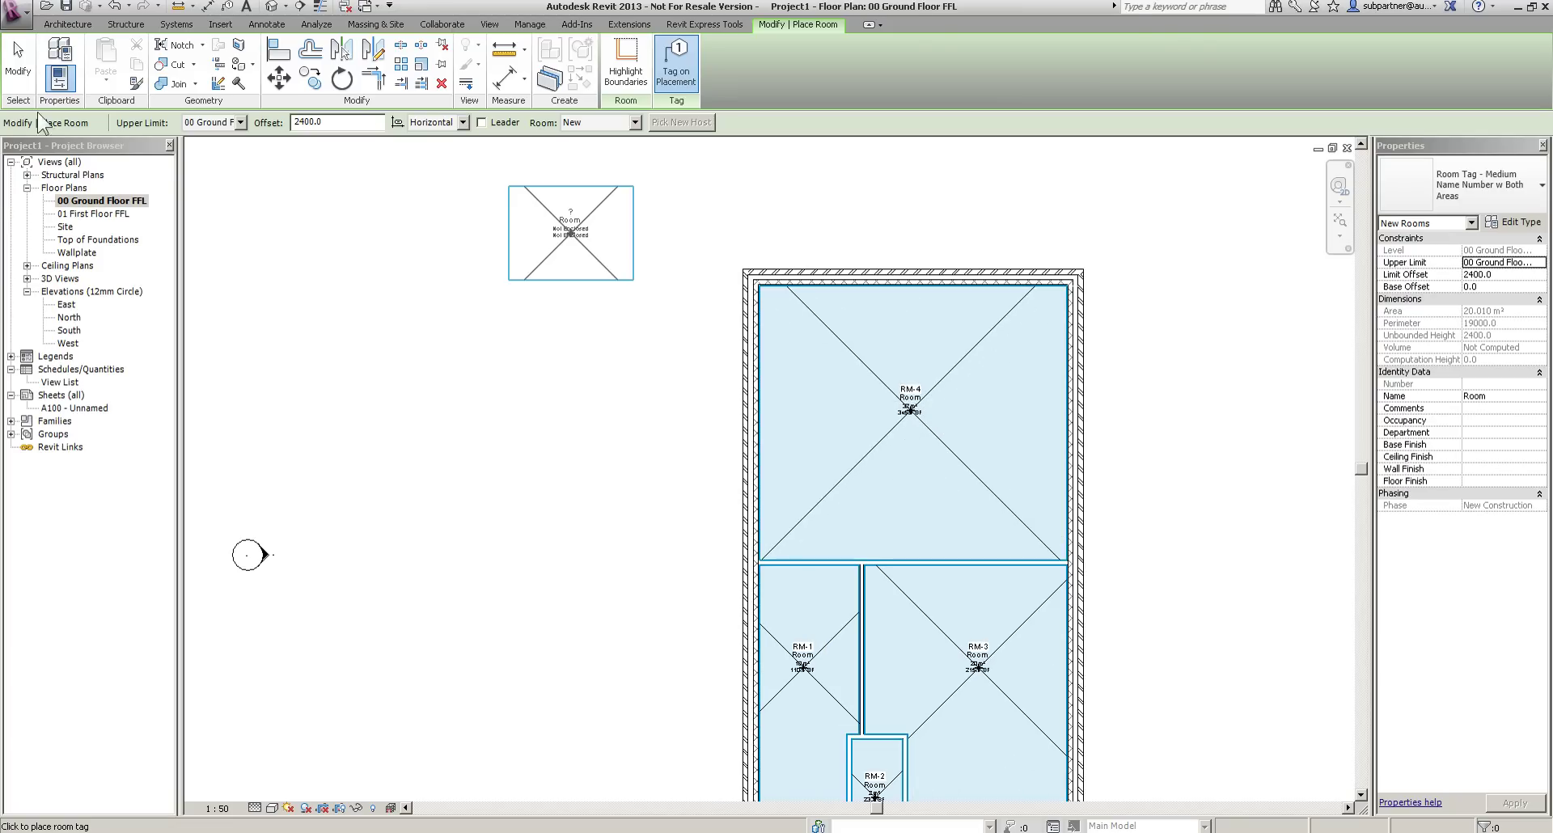
key(Escape)
key(Escape)
middle_drag(1078, 661, 1068, 476)
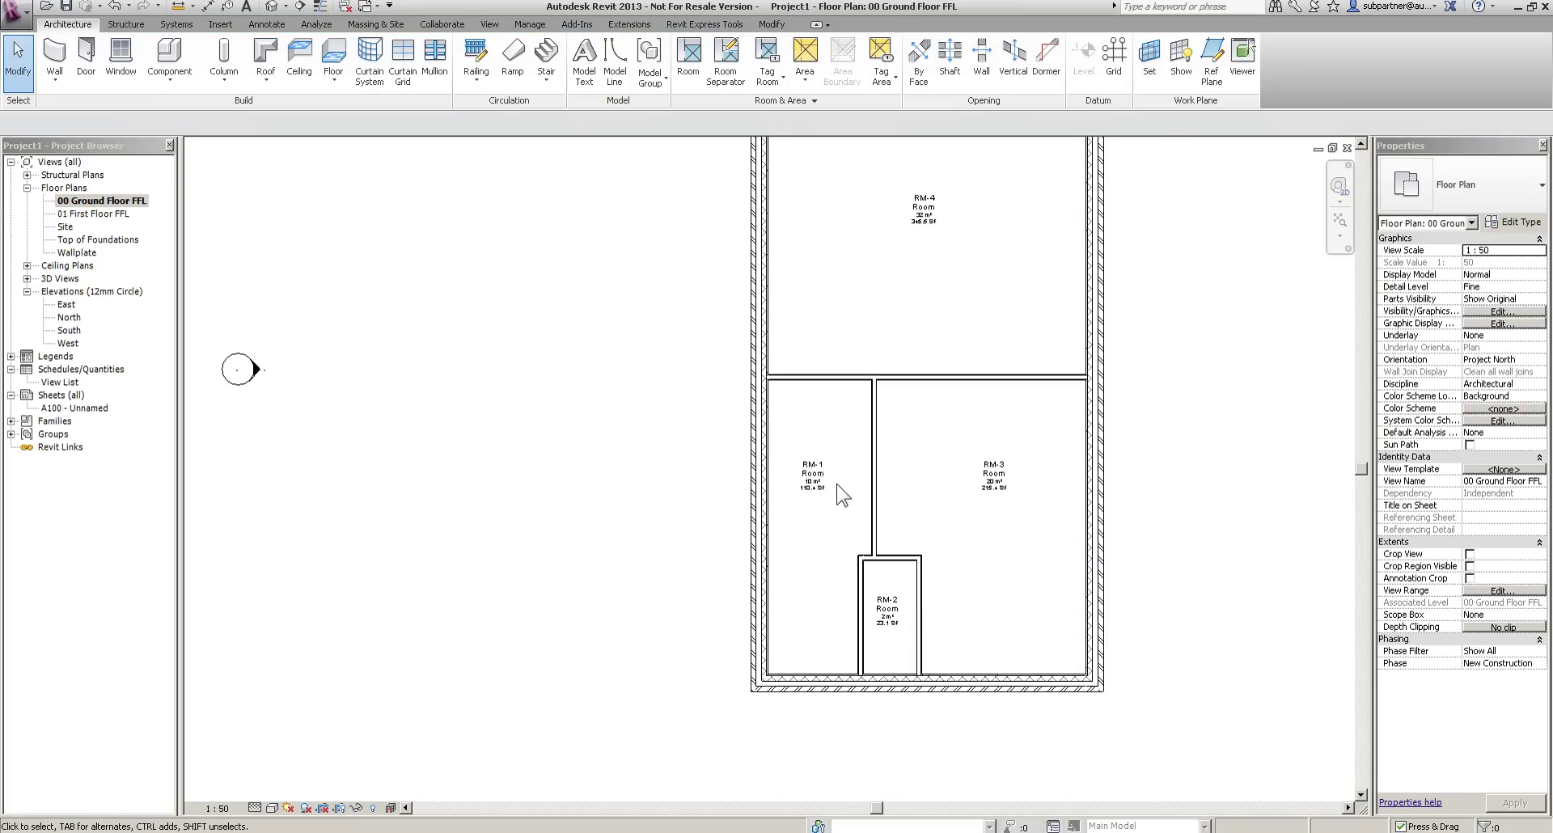
Move the horizontal partition up to about 5150 mm below the upper external wall's inner face.
scroll(807, 498, up, 1)
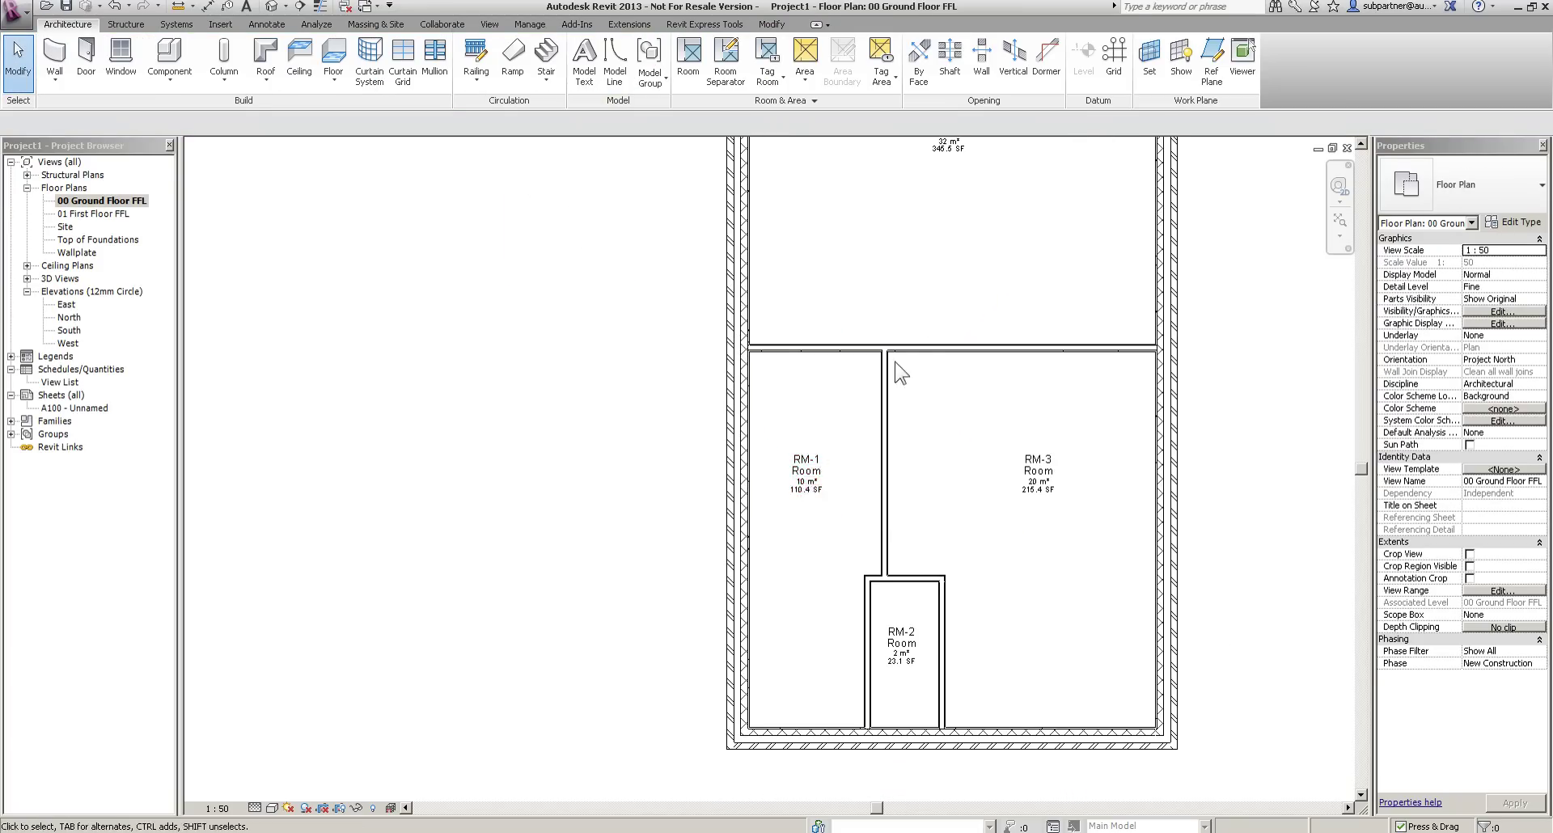
click(984, 351)
middle_drag(980, 275, 982, 419)
mouse_move(1018, 468)
mouse_down()
mouse_move(1009, 386)
mouse_move(1000, 458)
mouse_up()
click(1227, 333)
middle_drag(1227, 334, 1176, 563)
Set the horizontal partition 5 m from the inner face of the upper external wall.
click(1001, 623)
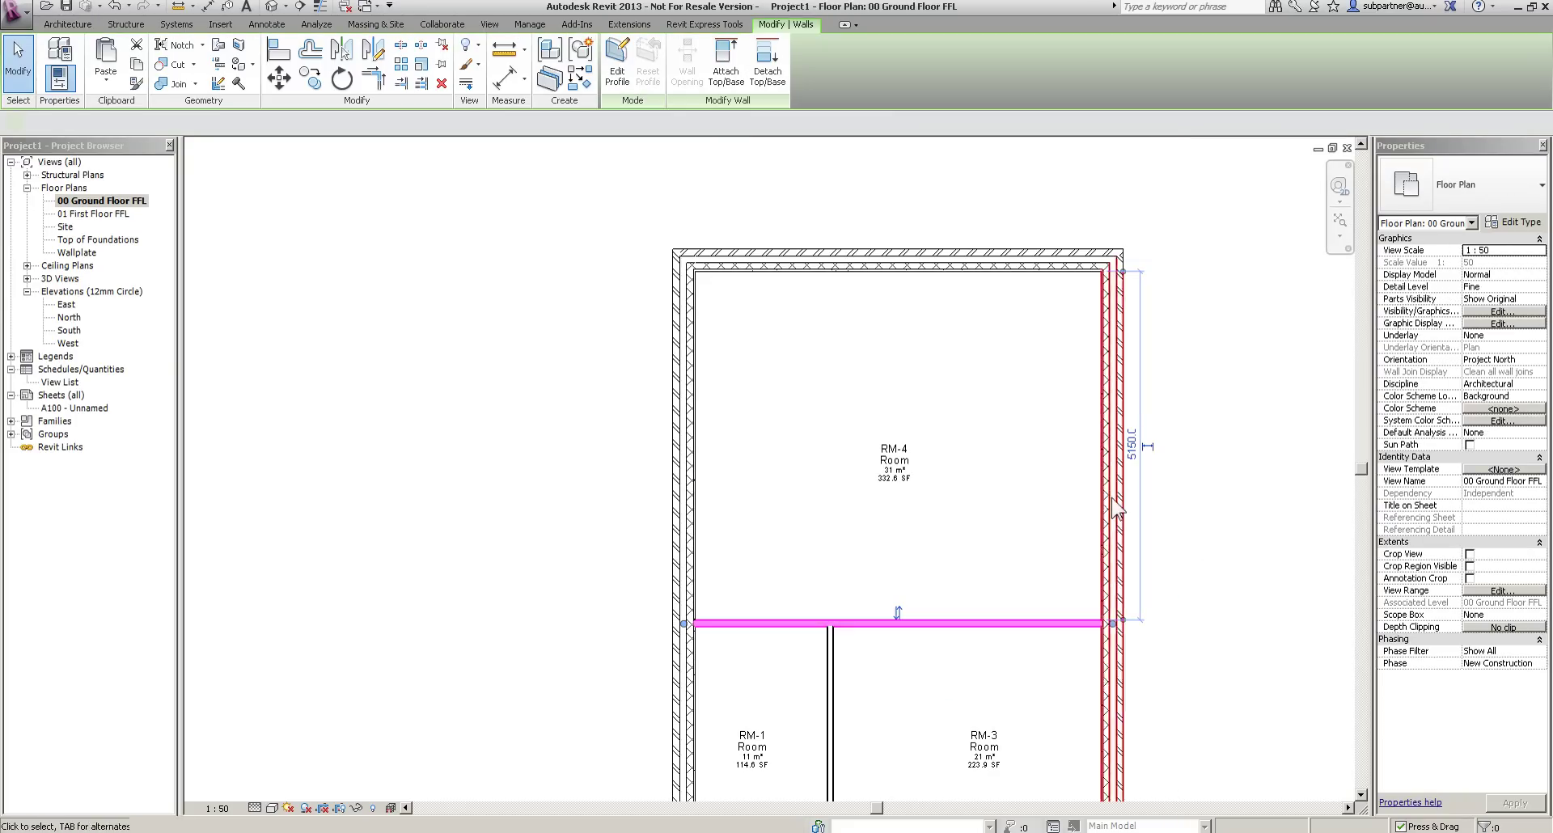
click(1131, 445)
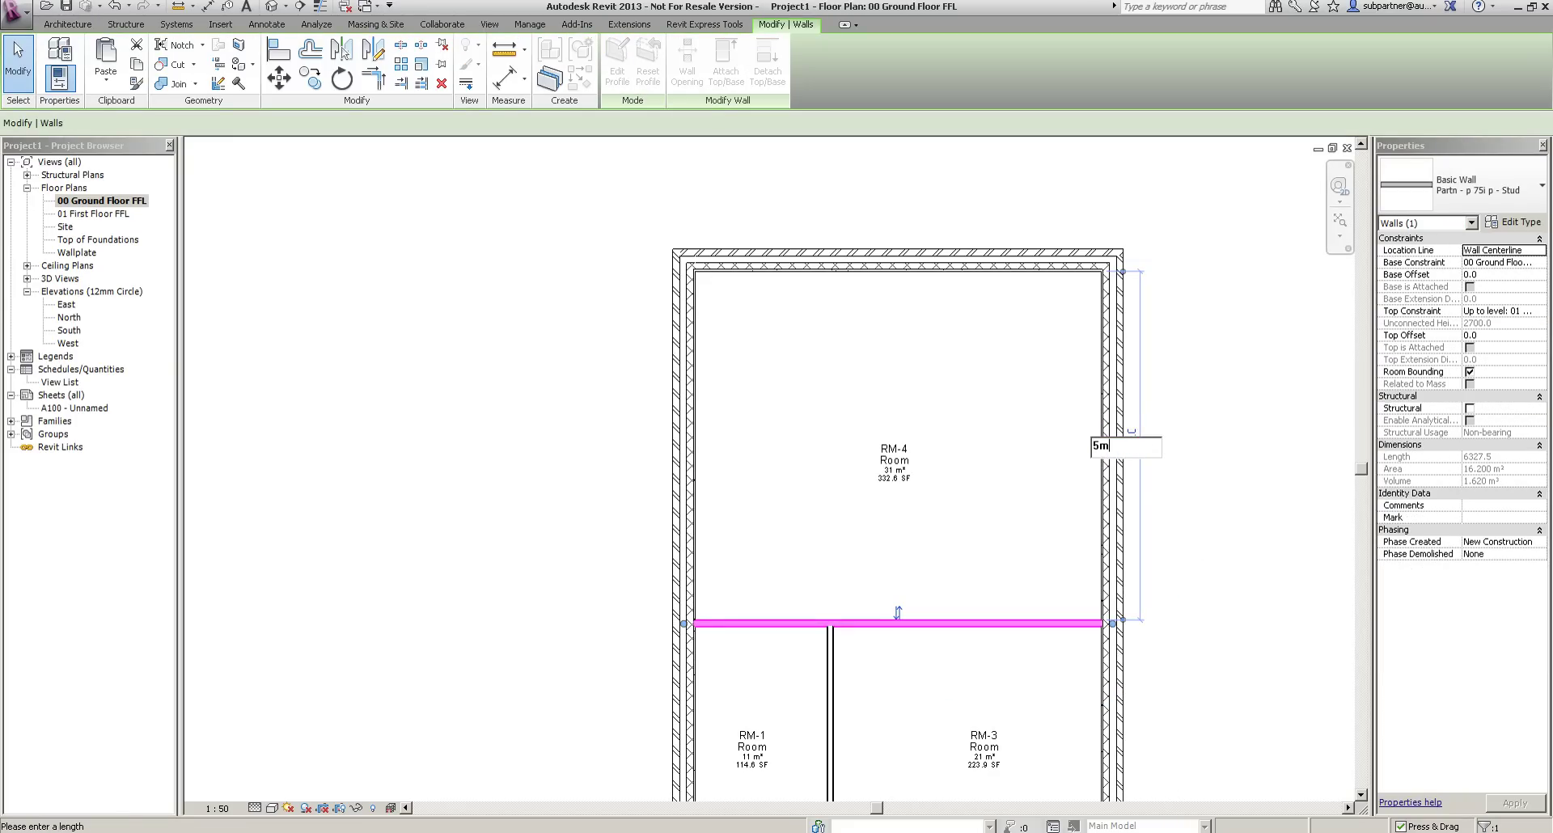
text(5m)
key(Return)
scroll(1334, 447, down, 2)
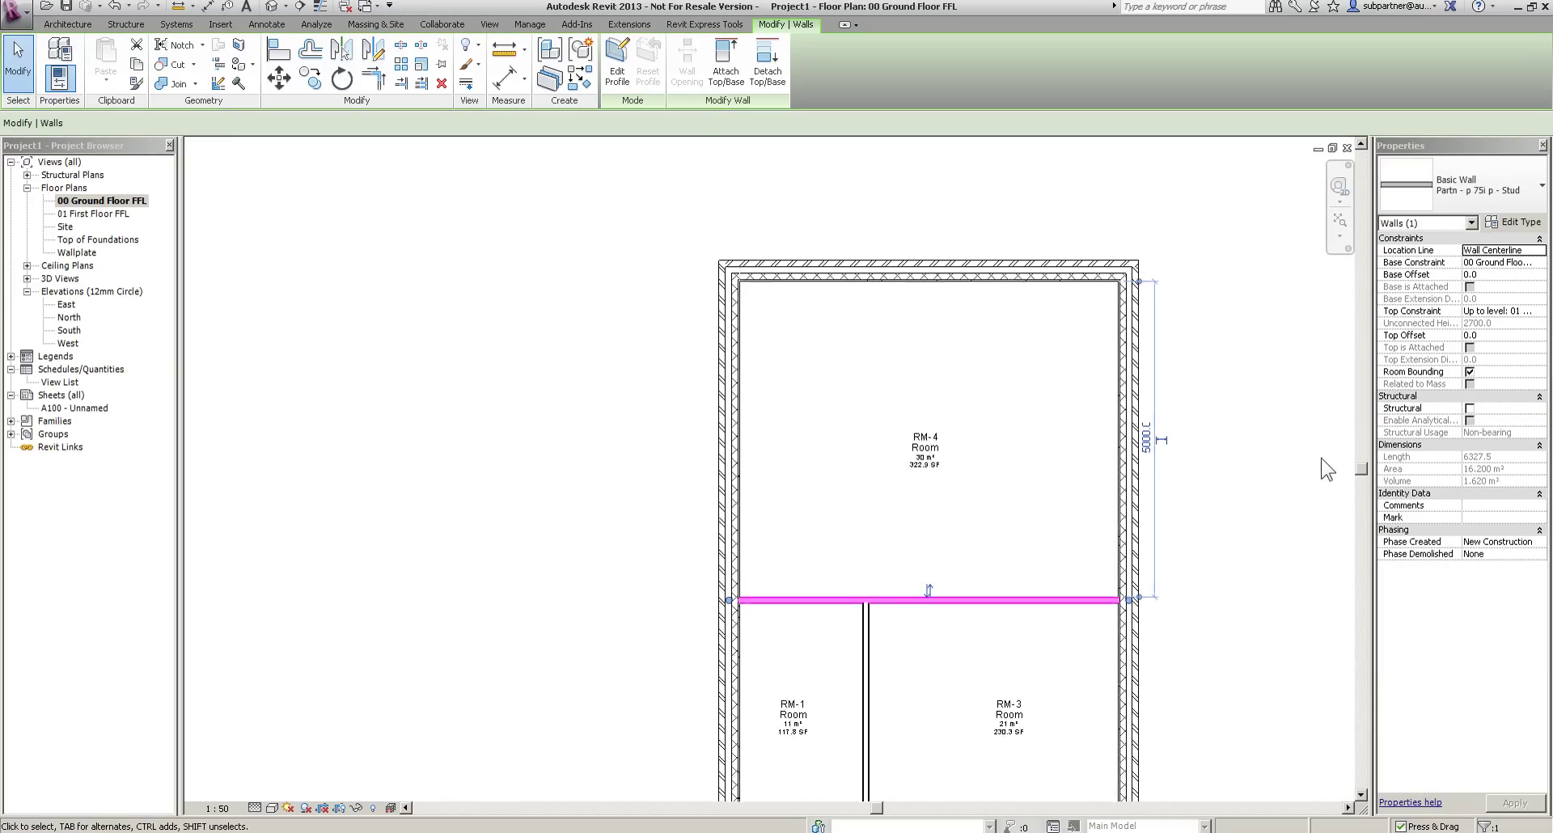
middle_drag(1242, 566, 1199, 263)
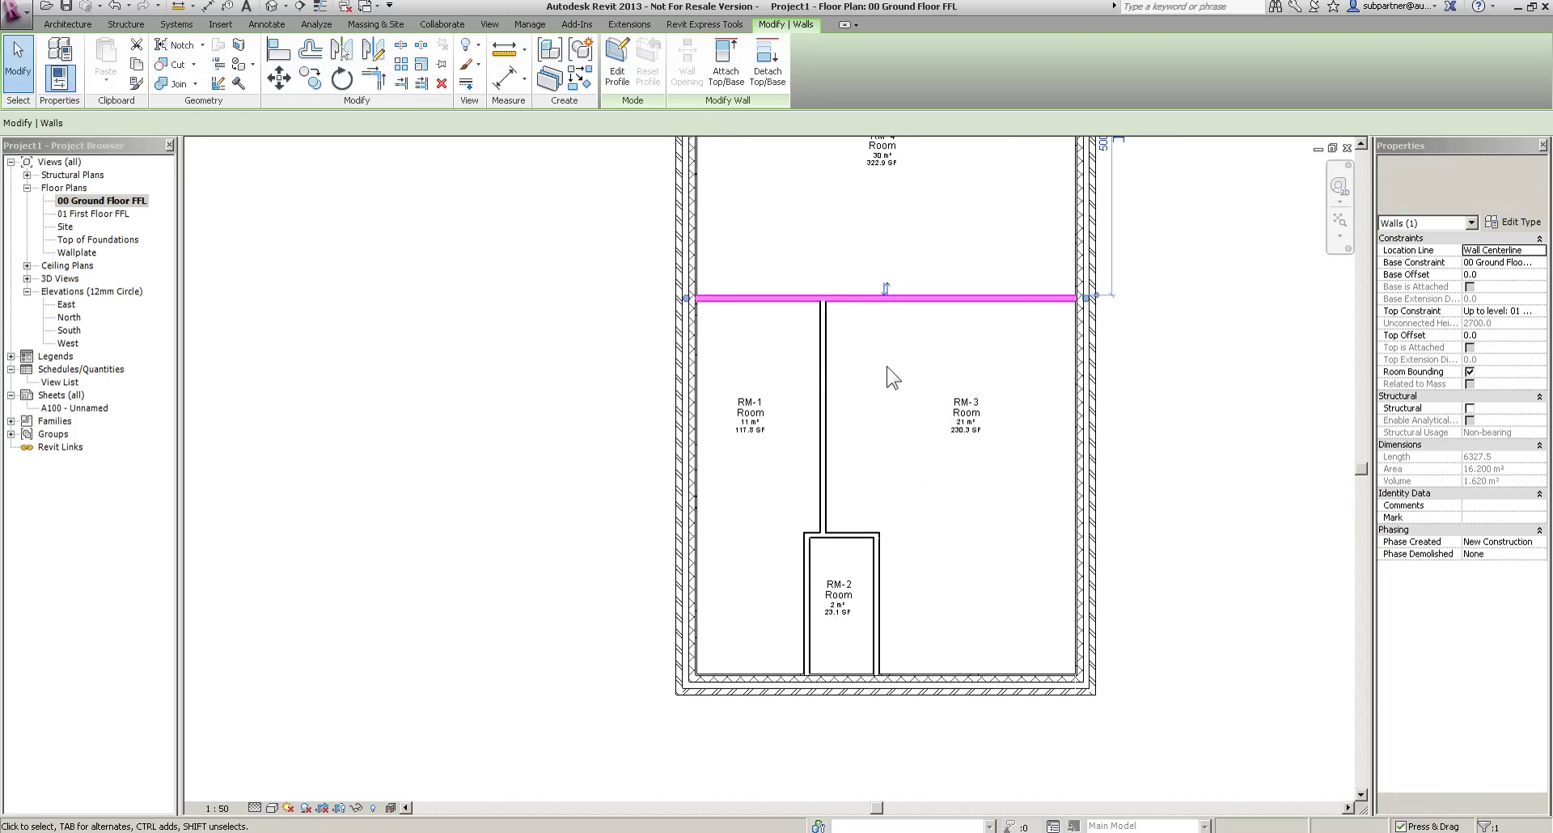
click(1228, 370)
Start placing a door and open the library's External Doors folder for loading a door family.
scroll(1228, 370, down, 3)
scroll(1240, 292, down, 1)
middle_drag(1238, 374, 1175, 471)
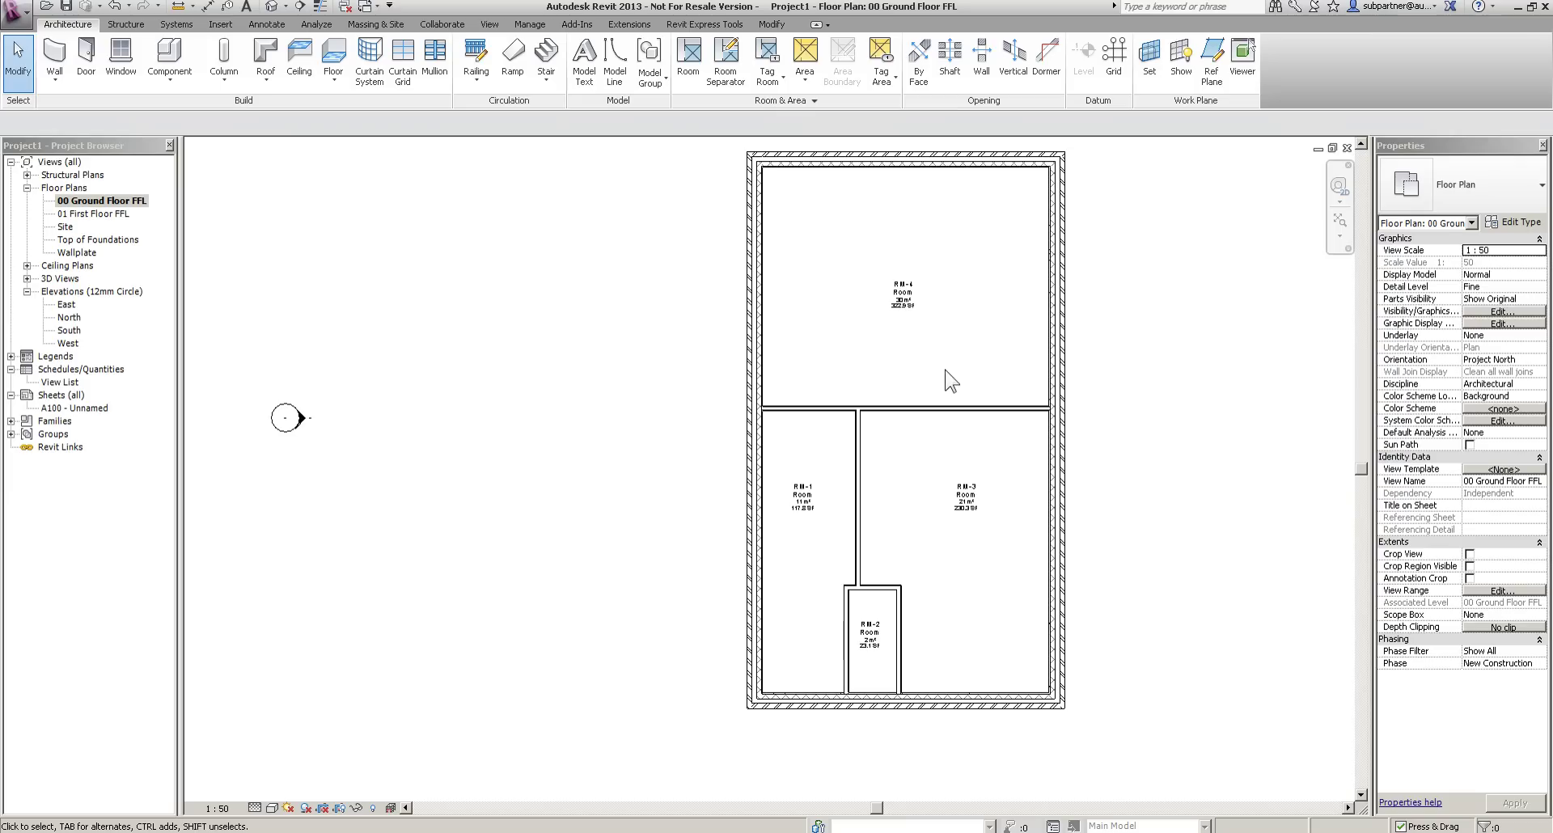
click(89, 63)
click(1461, 187)
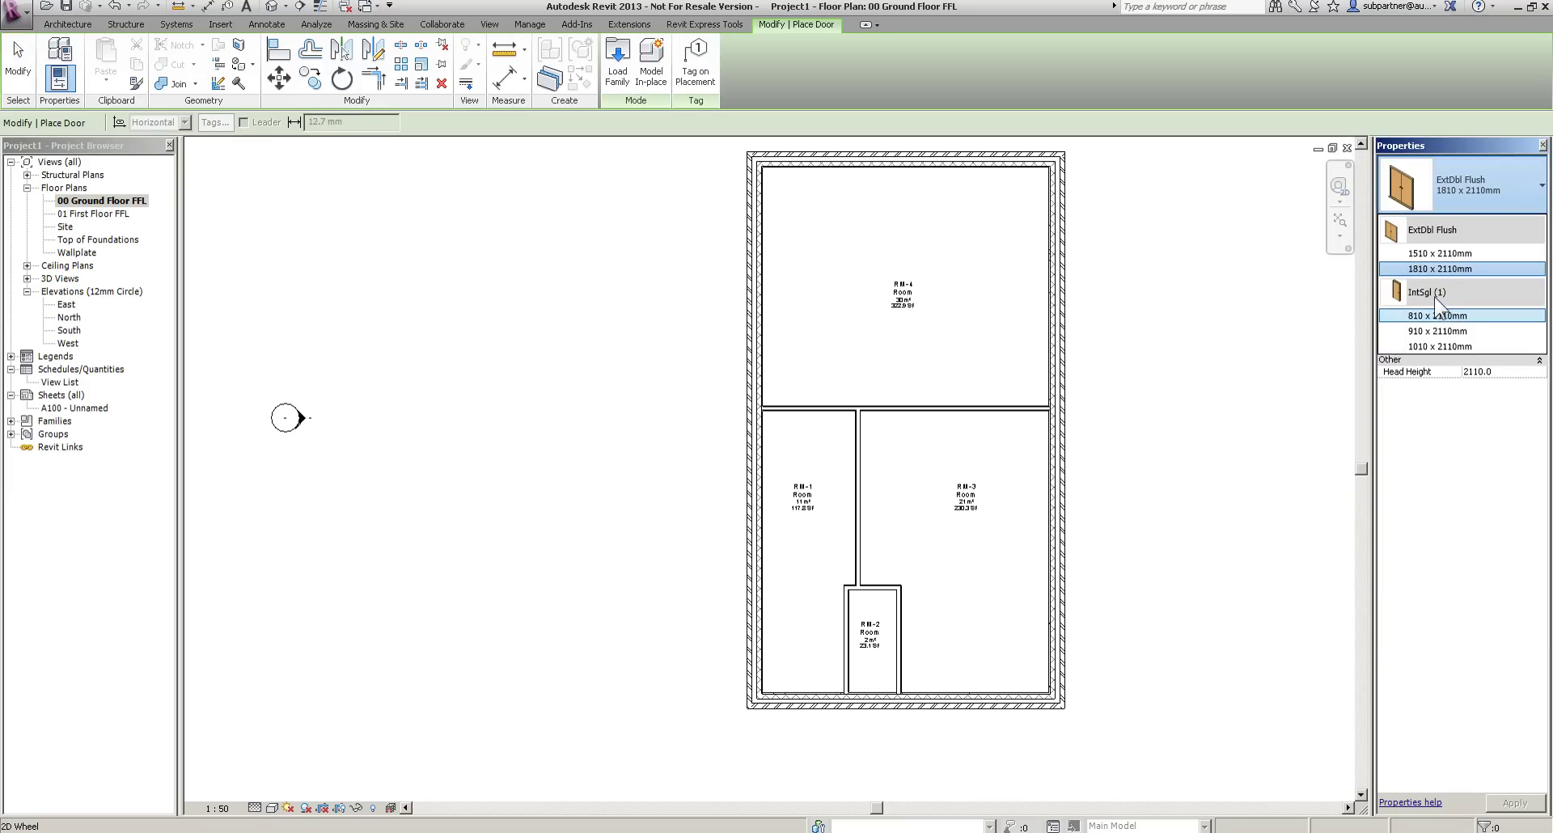
click(1443, 183)
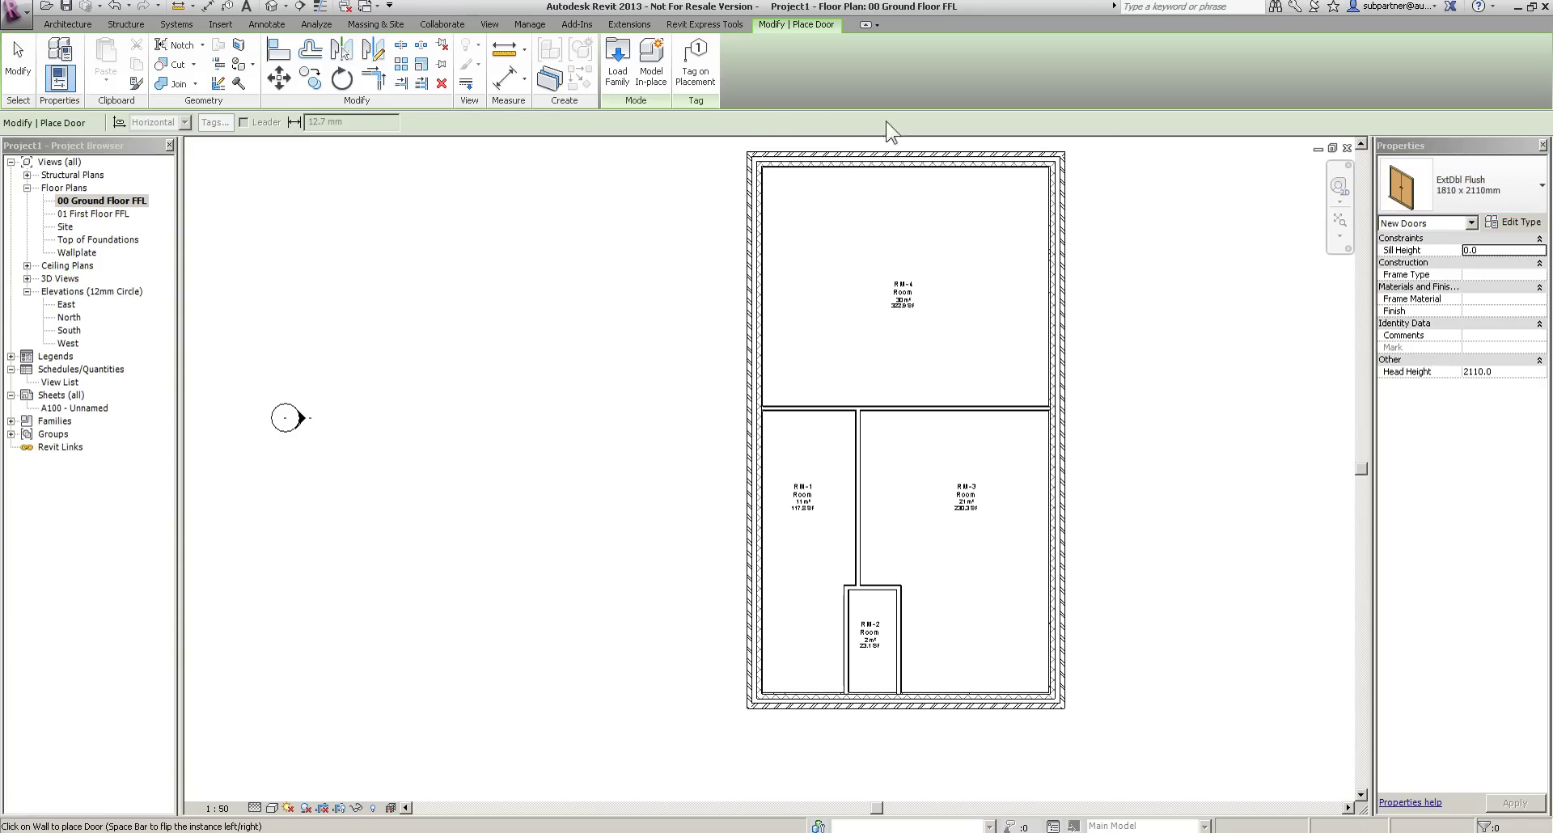
click(619, 56)
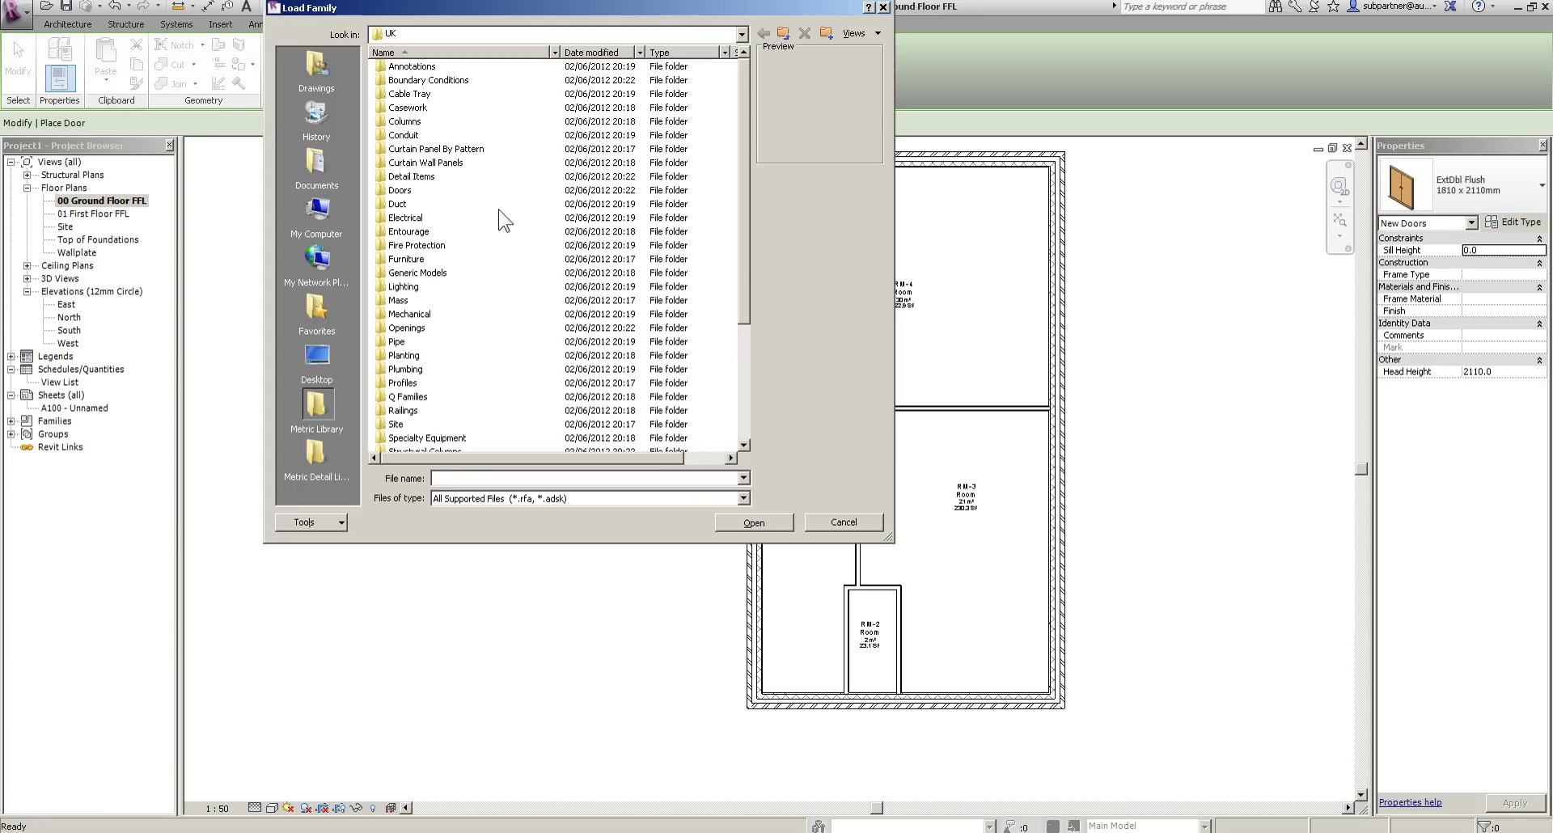
double_click(398, 191)
double_click(411, 80)
Look through the previews of the external door families from Concept ExtDbl.rfa to SCO_ExtSgl .rfa.
click(397, 70)
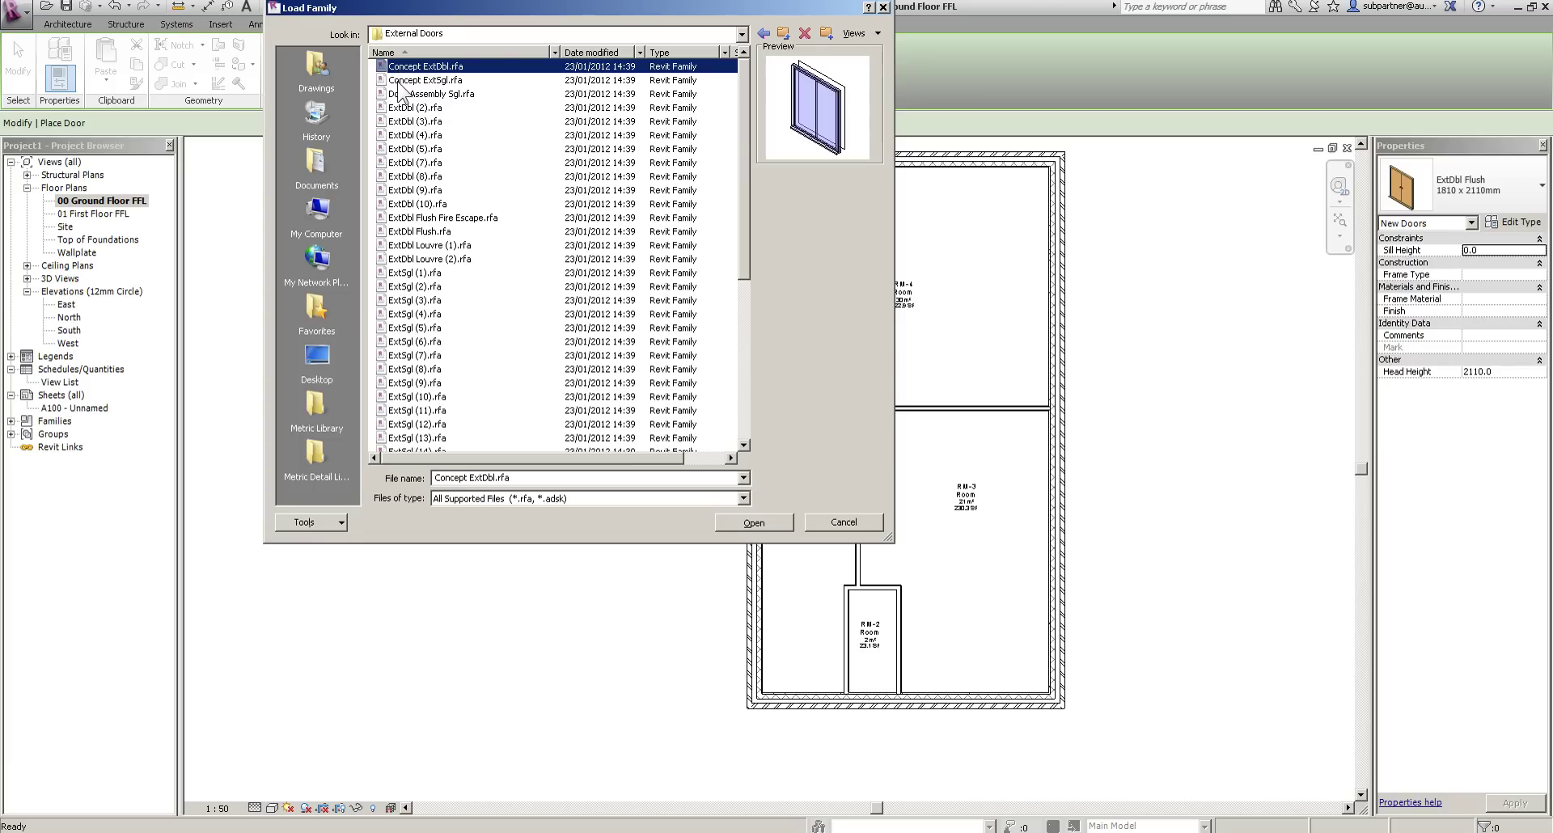
key(Down)
key(Down)
key(Down)
key(Down)
key(Down)
key(Down)
key(Down)
key(Down)
key(Down)
key(Down)
key(Down)
key(Down)
key(Down)
key(Down)
key(Down)
key(Down)
key(Down)
key(Down)
key(Down)
key(Down)
key(Down)
key(Down)
key(Down)
key(Down)
key(Down)
key(Down)
key(Down)
key(Down)
key(Down)
key(Down)
key(Down)
key(Down)
key(Down)
key(Down)
key(Down)
key(Down)
key(Down)
key(Down)
key(Down)
key(Down)
key(Down)
key(Down)
key(Down)
key(Down)
key(Down)
key(Down)
key(Down)
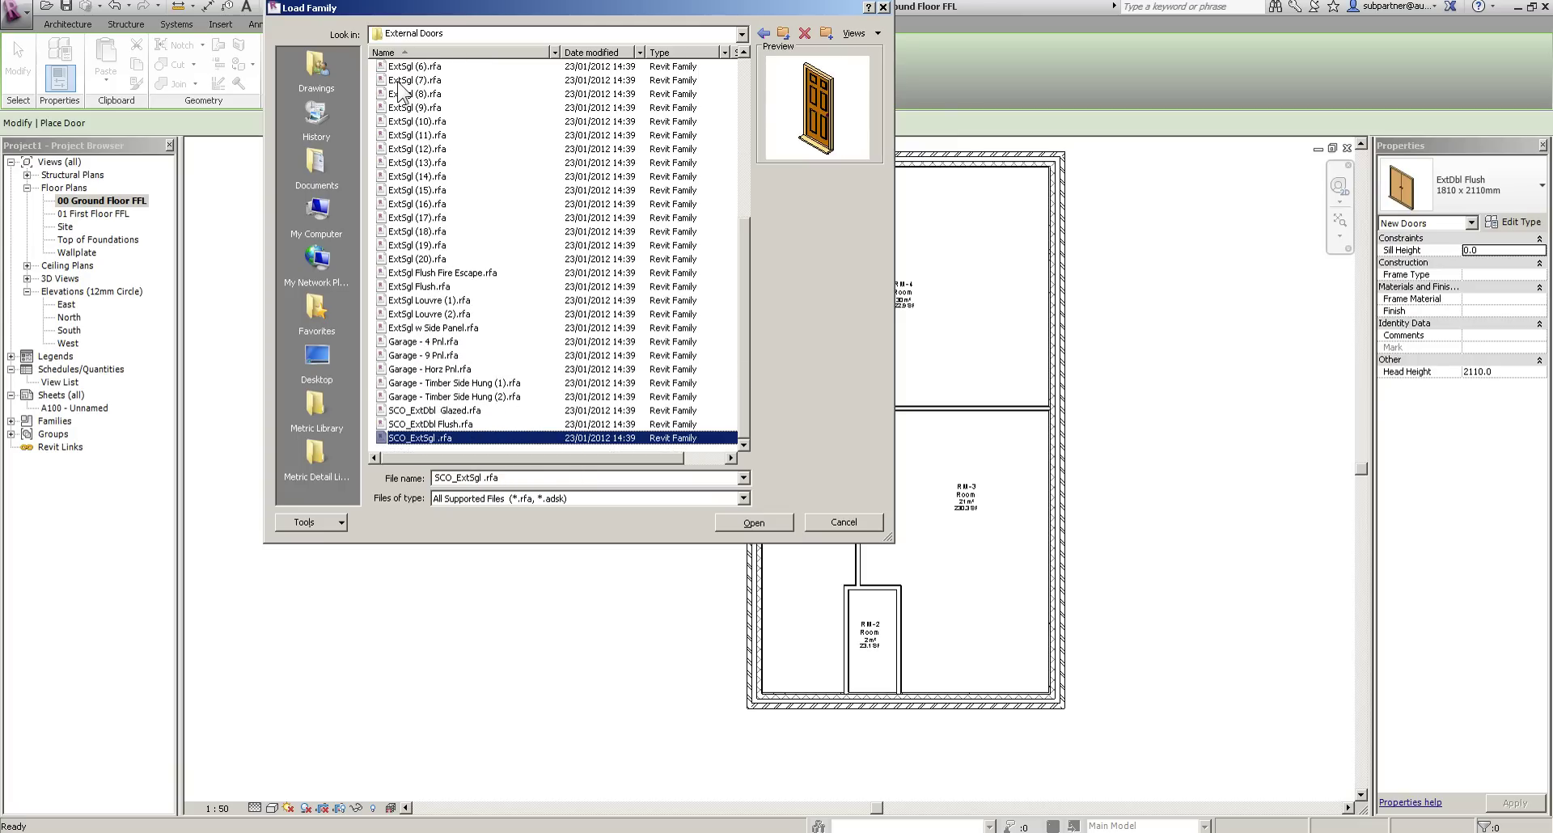
Load the ExtSgl (10).rfa door family and choose its 1010 x 2110mm type for placement.
click(418, 123)
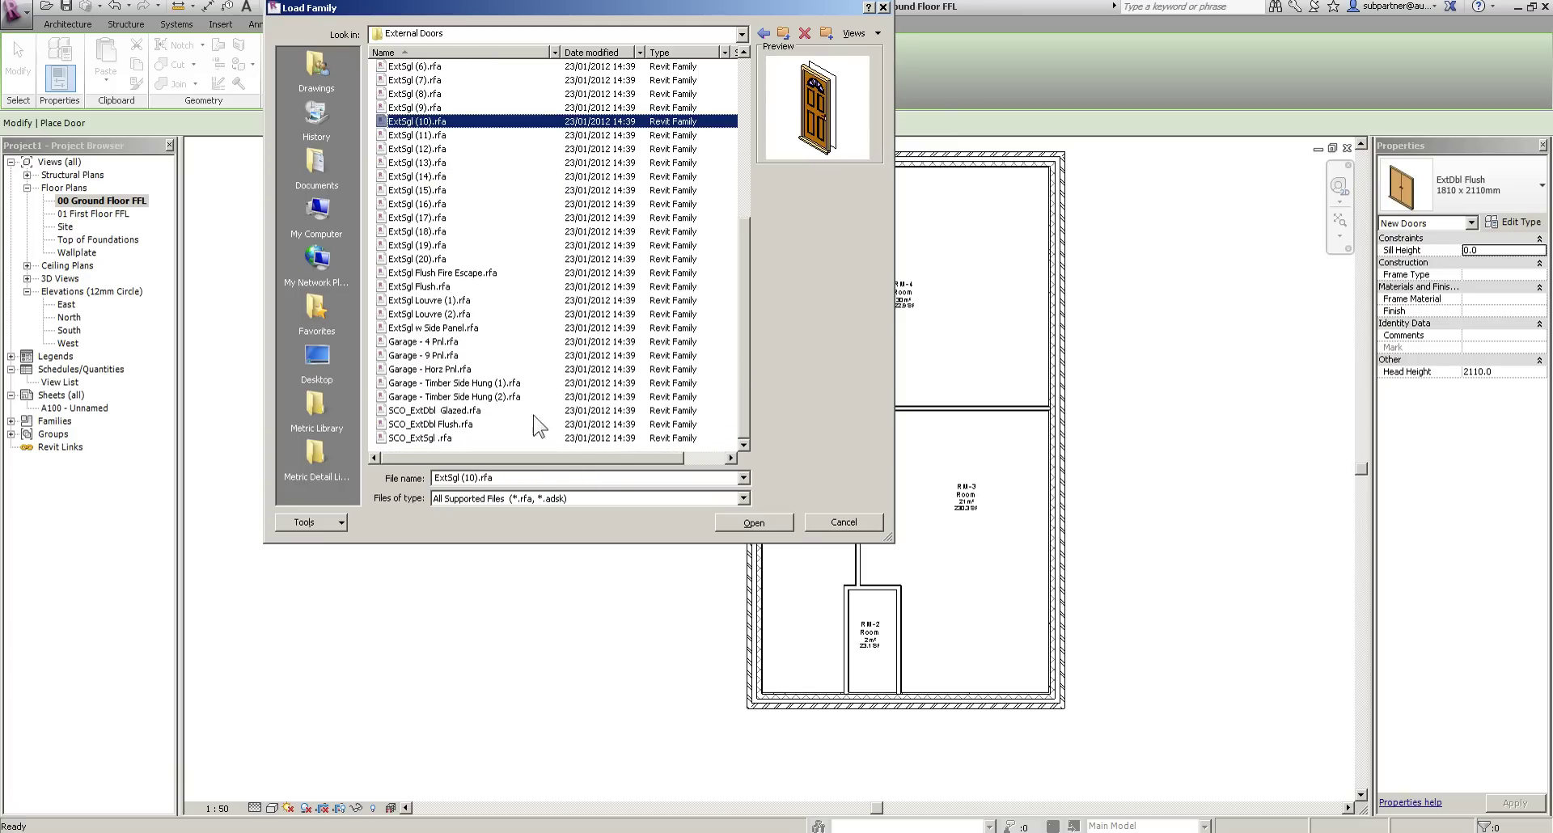
click(738, 524)
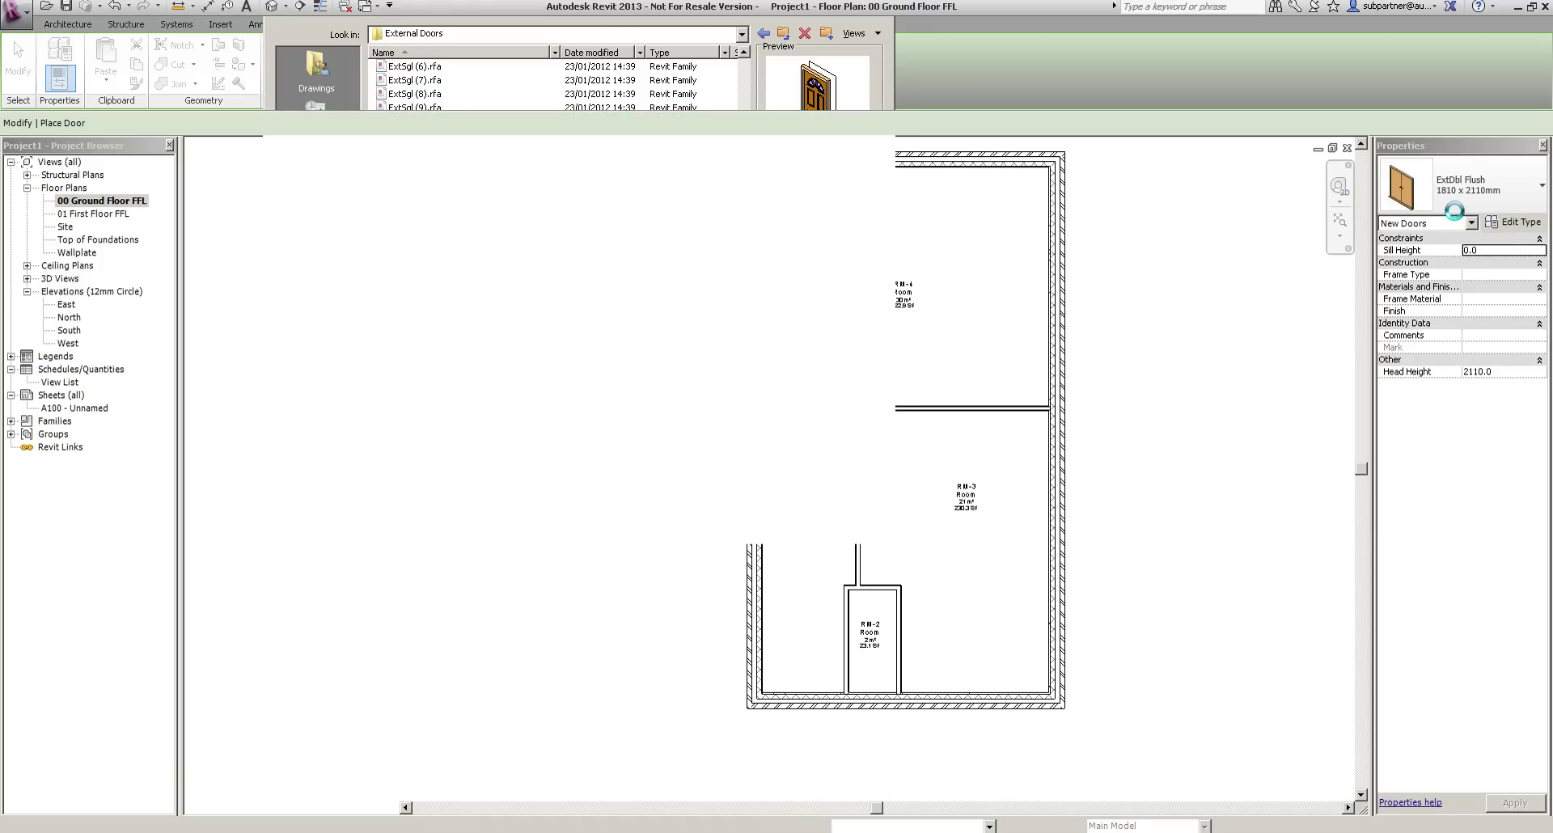
click(1490, 186)
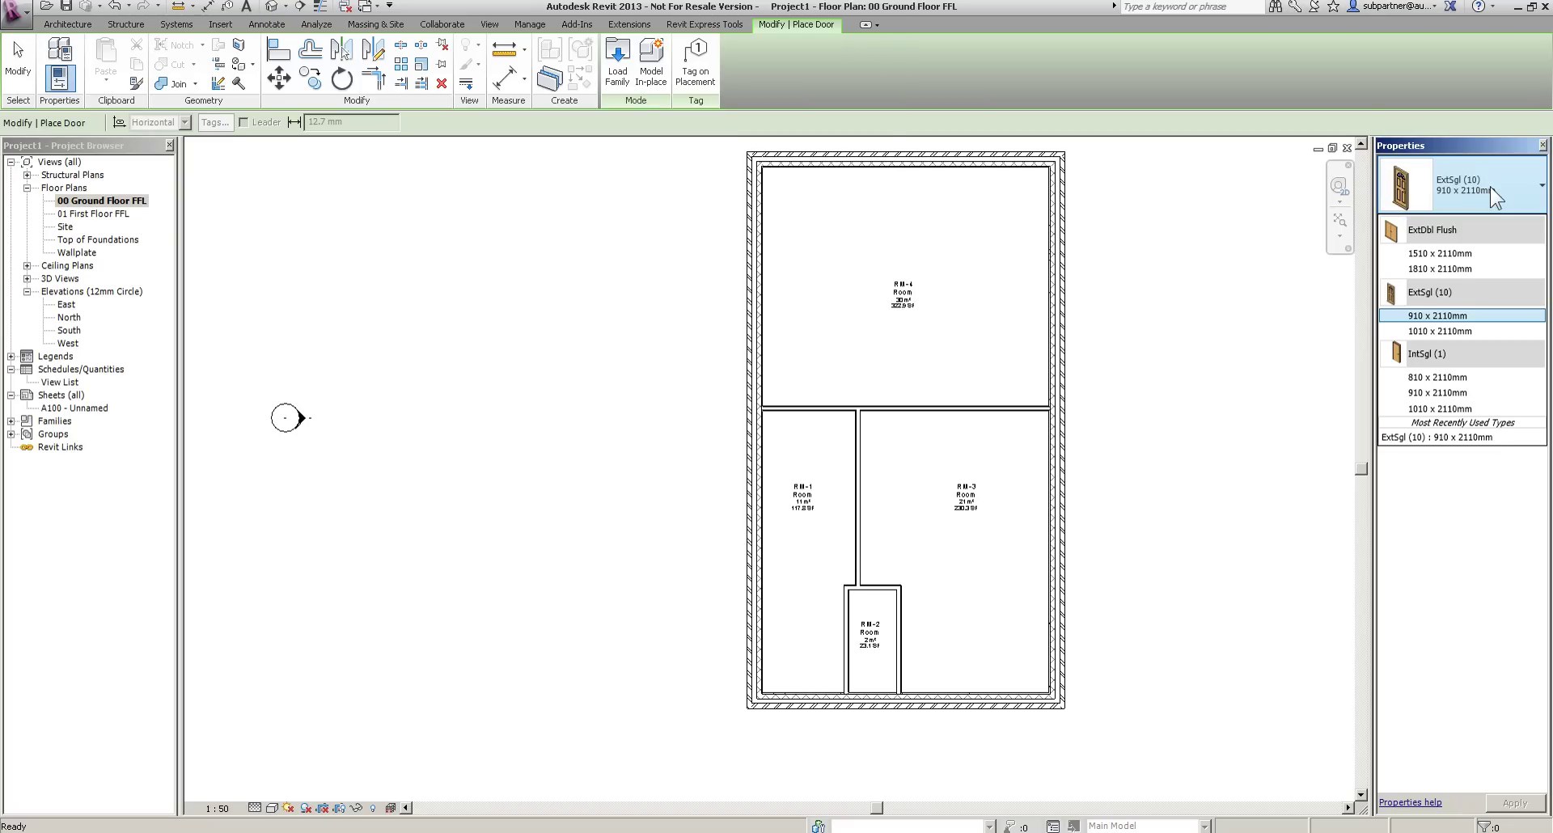
click(1434, 332)
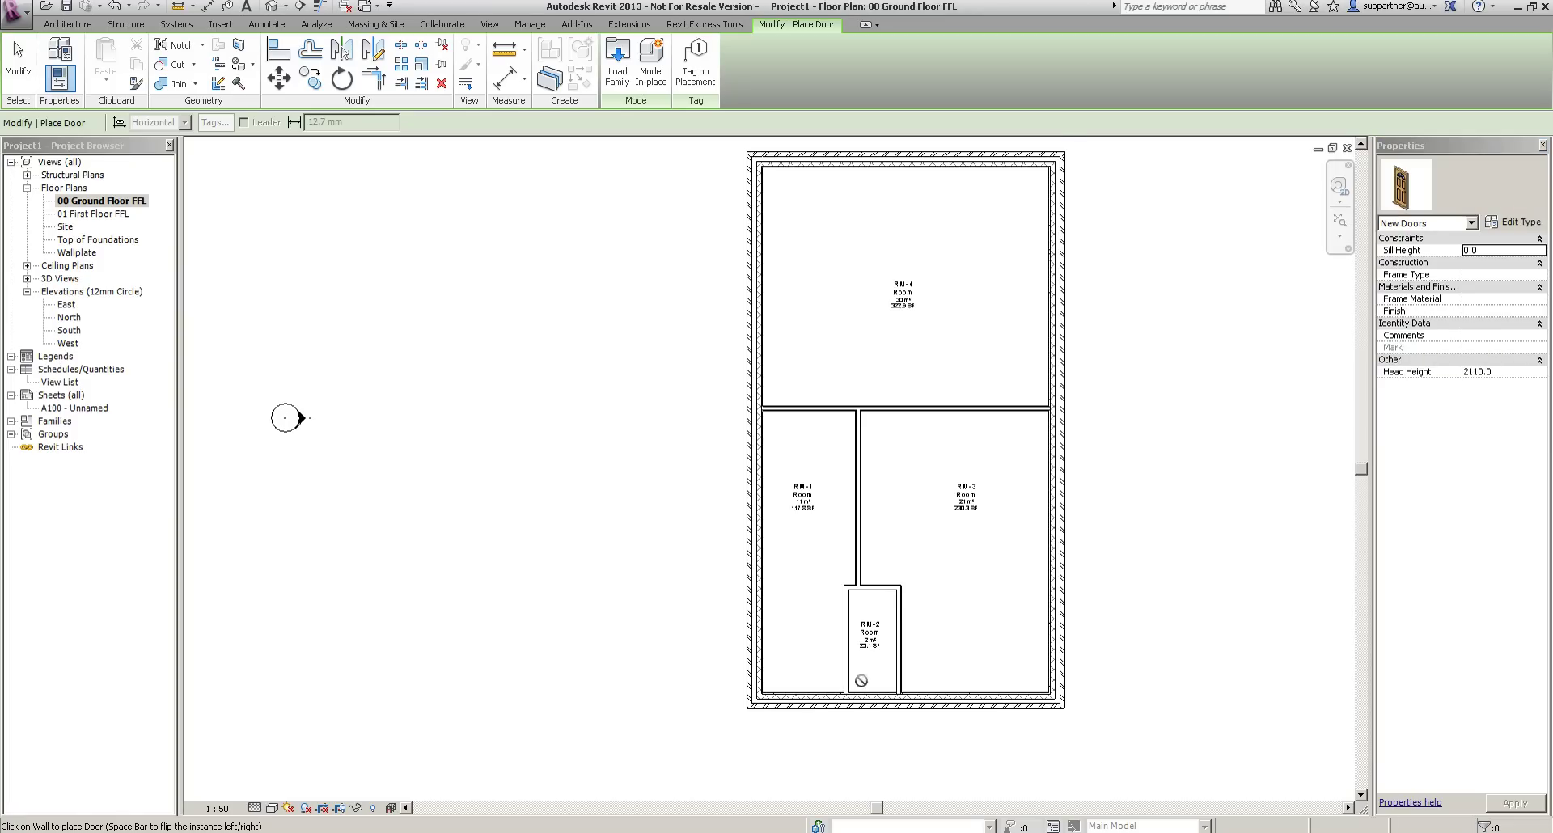
Try placing the door in RM-1's lower external wall, about 530 mm from the small room's wall, and undo the placement.
scroll(768, 770, up, 3)
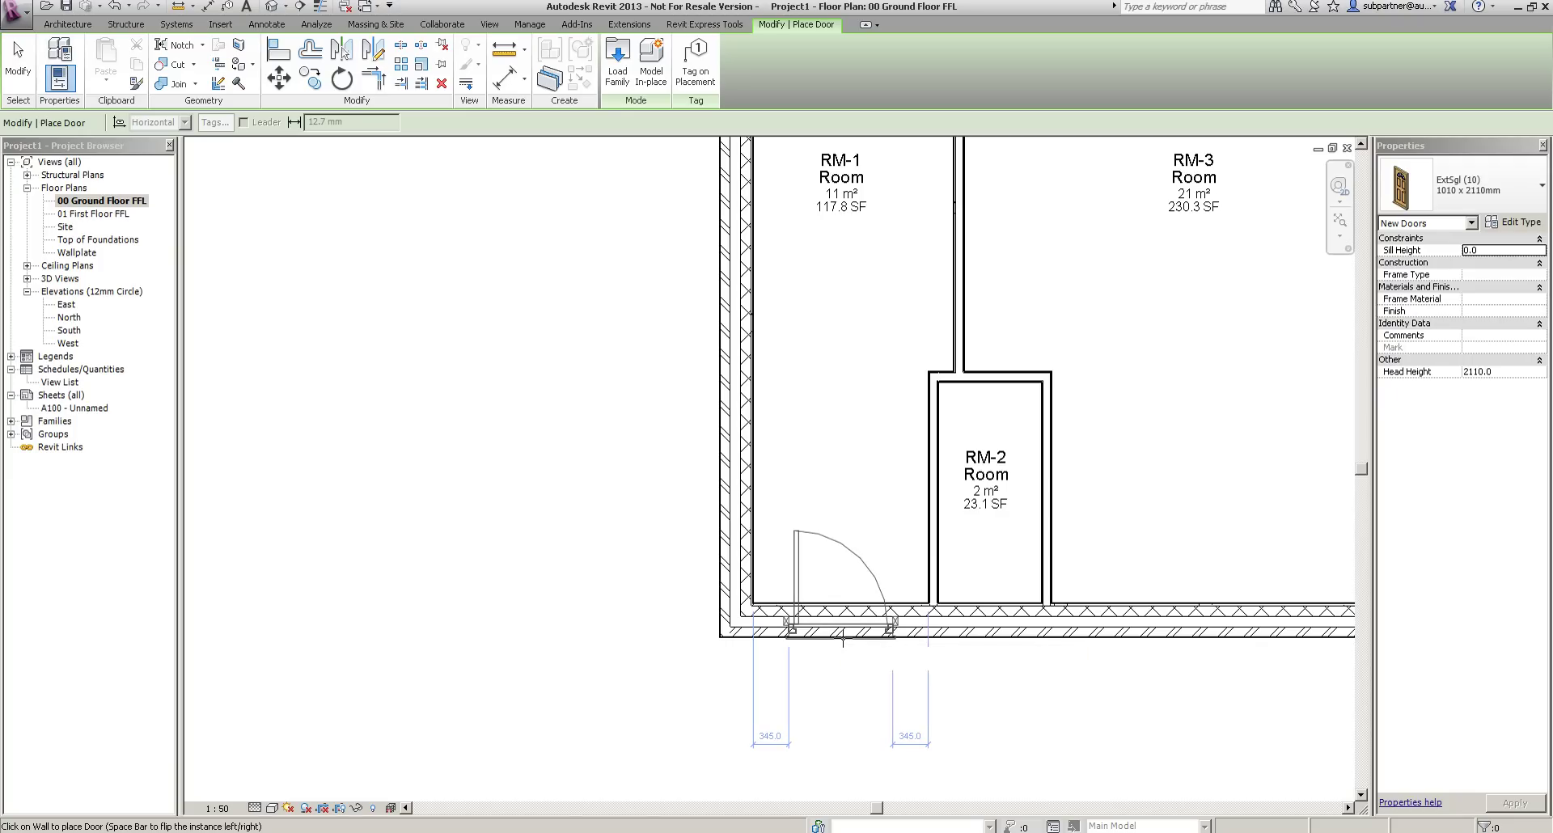
click(839, 723)
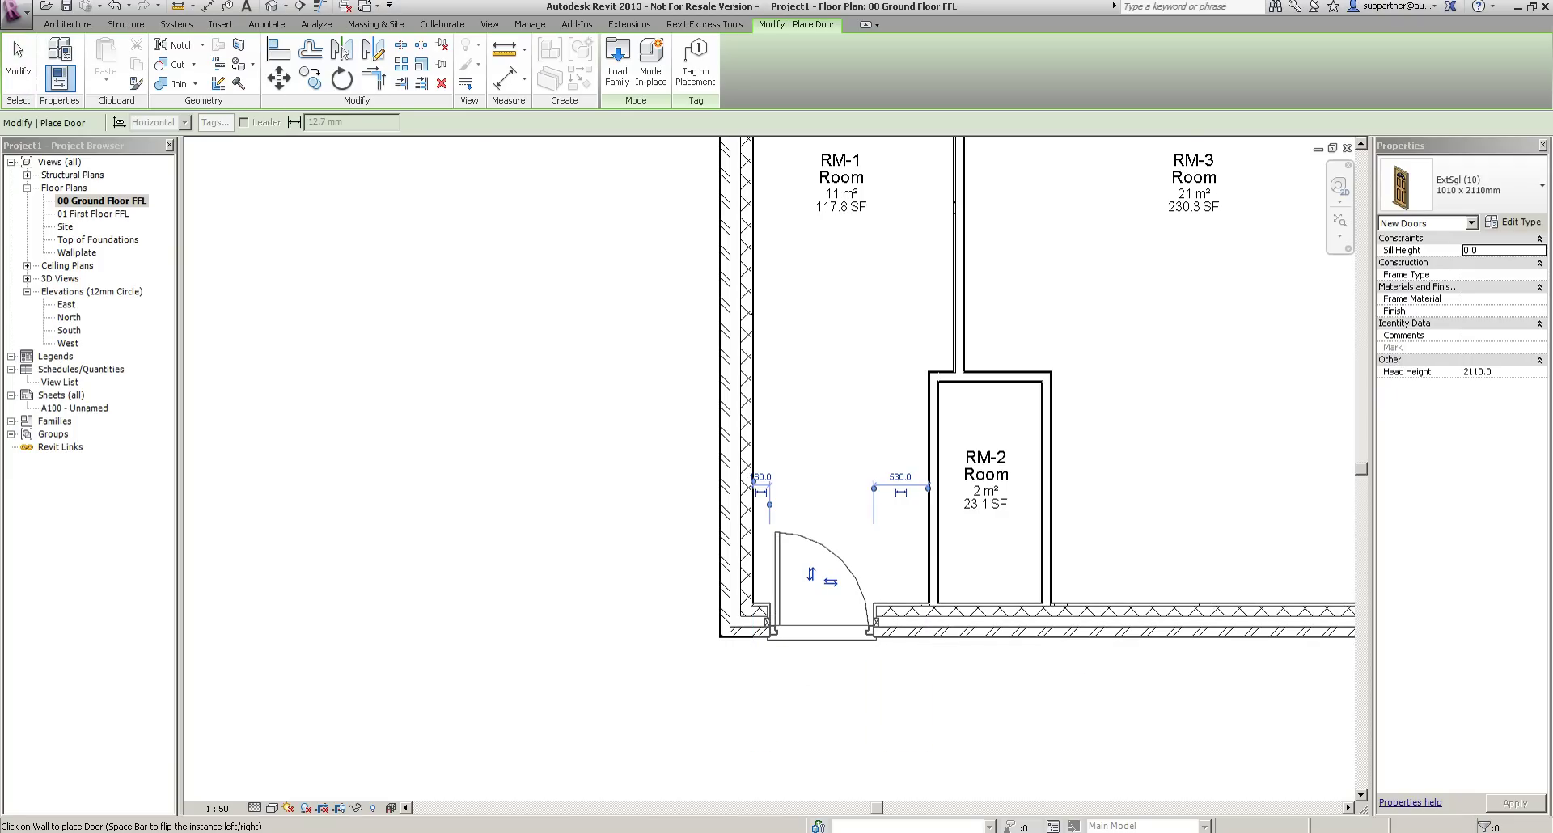
click(116, 5)
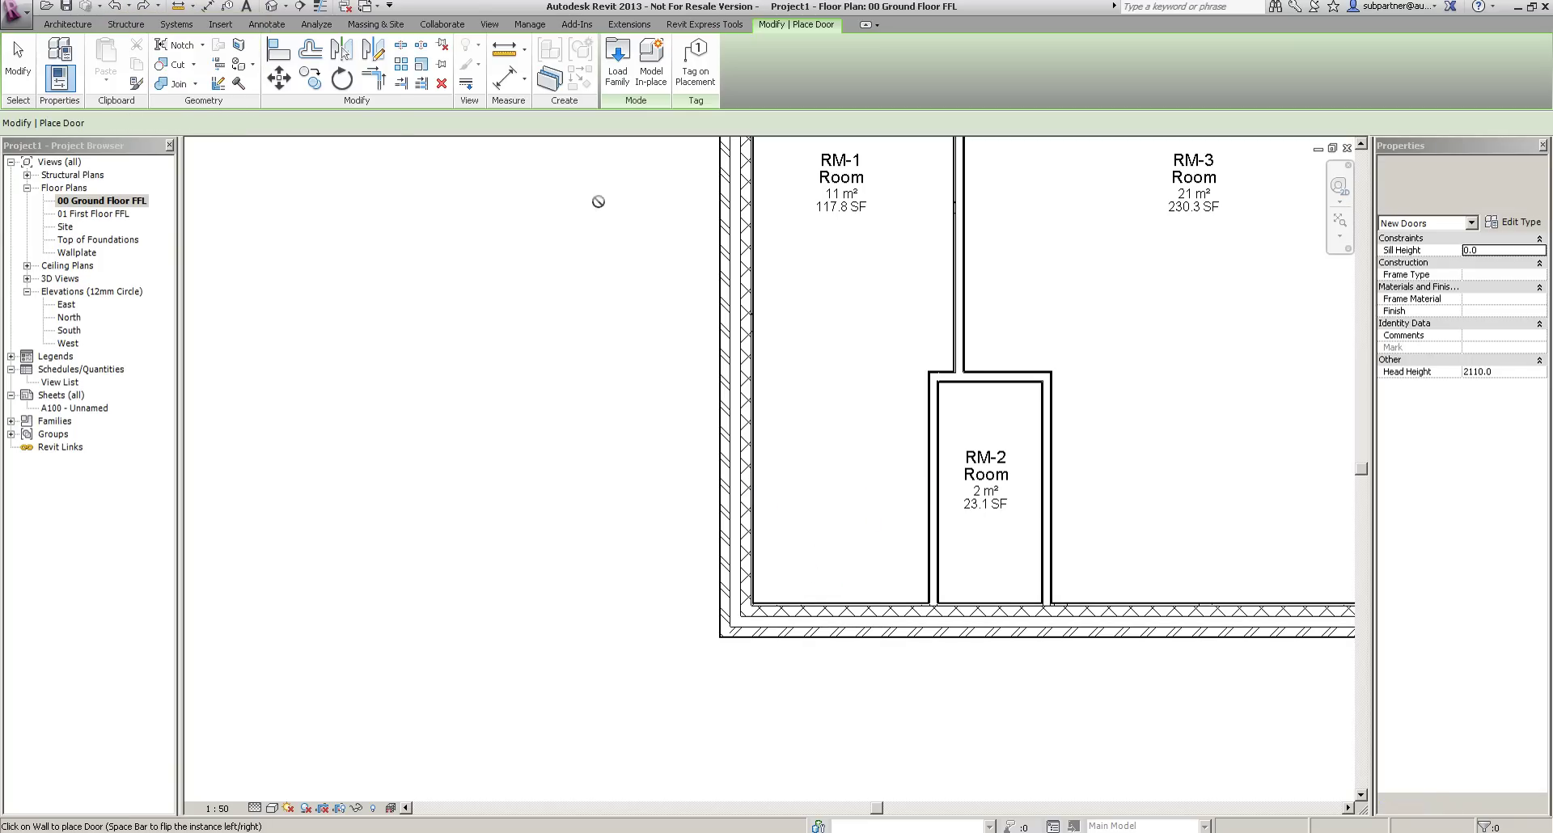
Turn on tagging on placement and place the 1010 x 2110mm door in RM-1's lower external wall, 200 mm from the adjacent external wall.
click(708, 64)
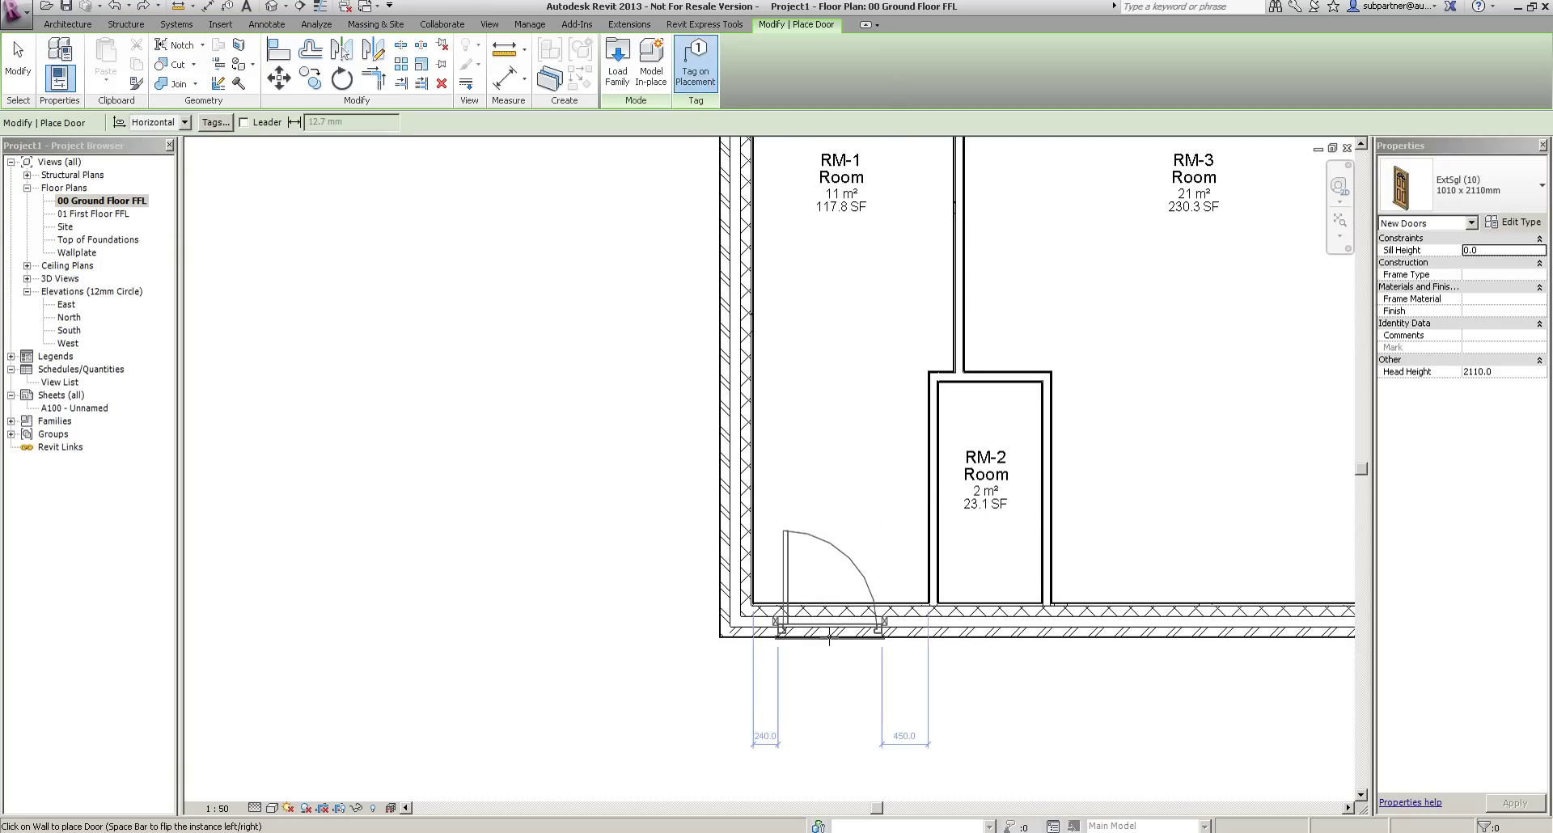
click(825, 665)
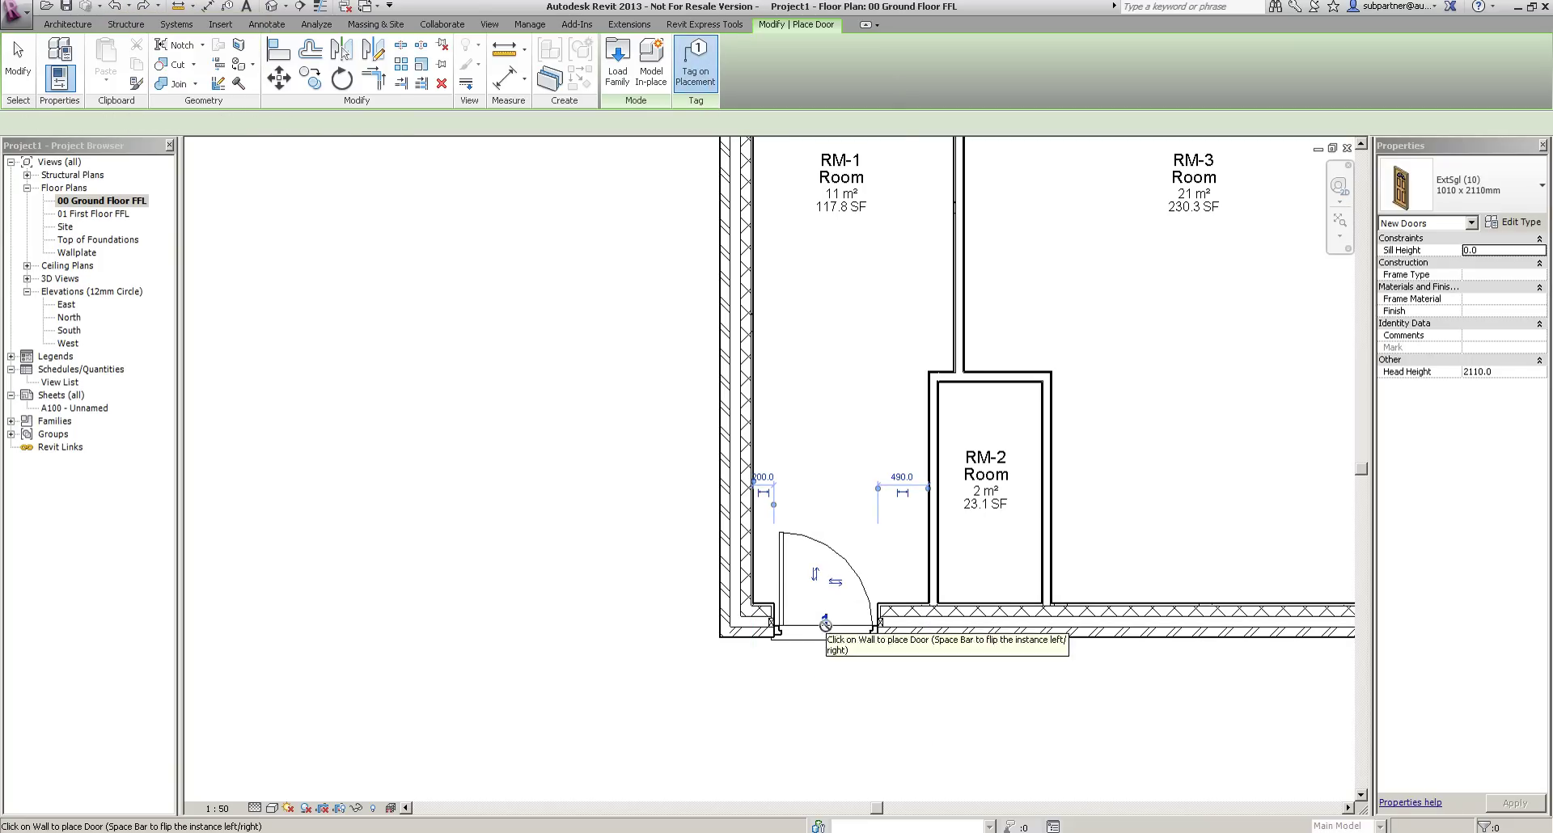
key(Escape)
key(Escape)
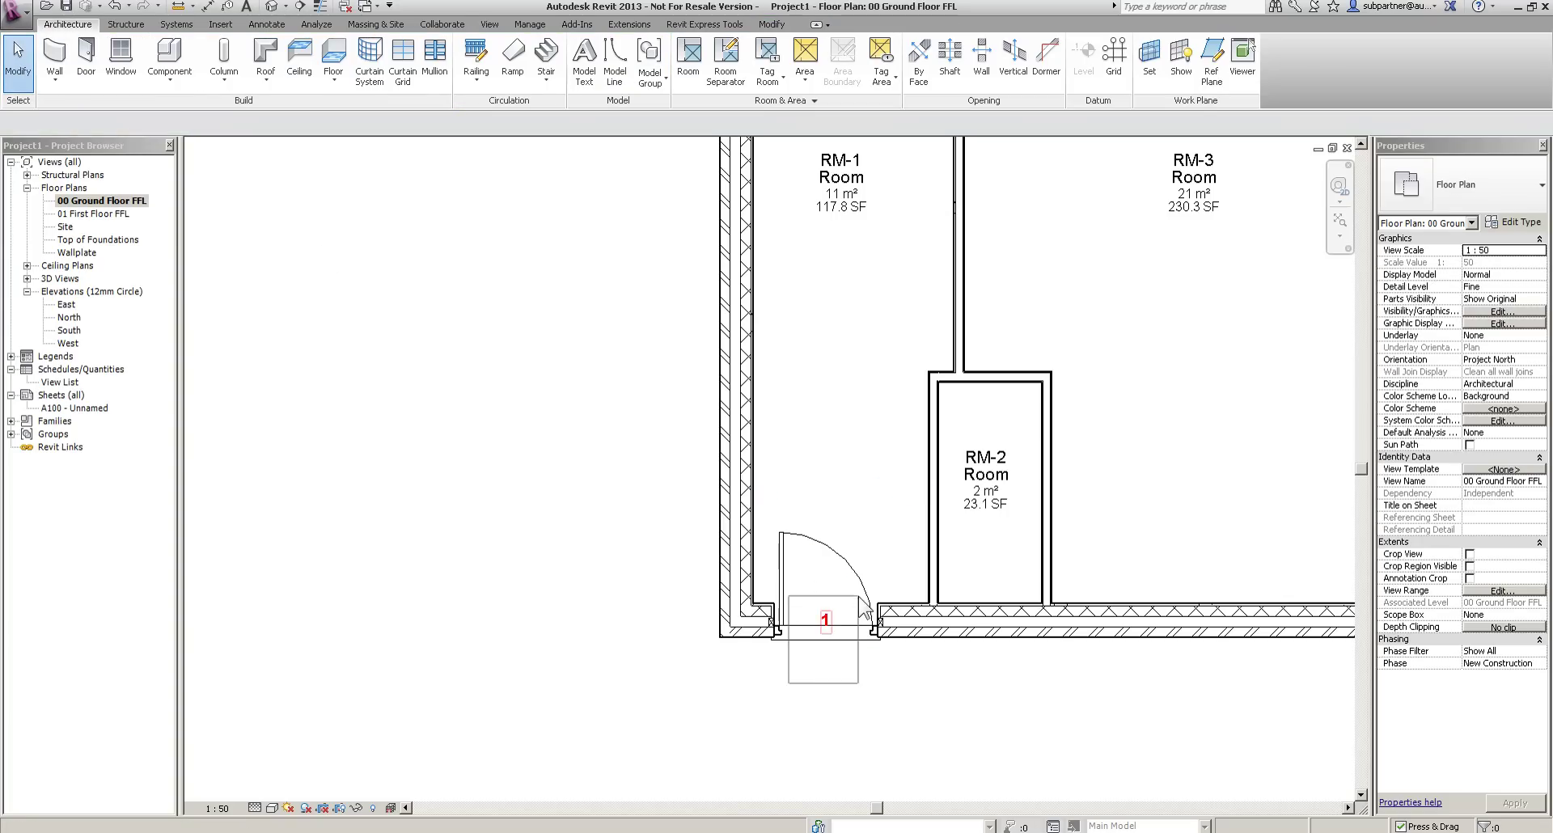
Move the entrance door's tag outside, just below the wall, and change its mark to D-1.
drag(825, 623, 828, 681)
click(916, 711)
click(828, 663)
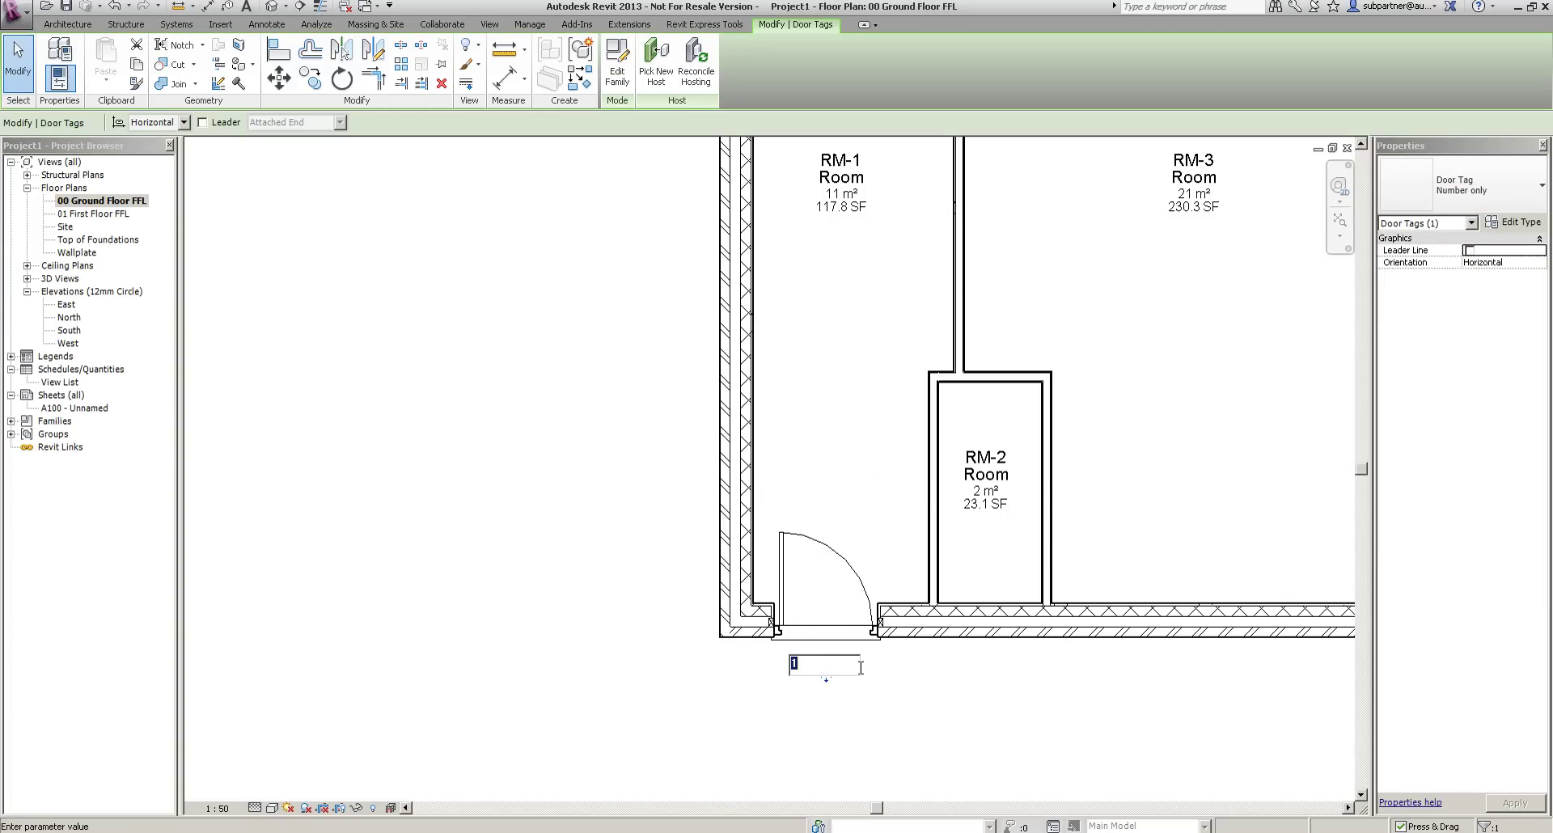
text(D-1)
key(Return)
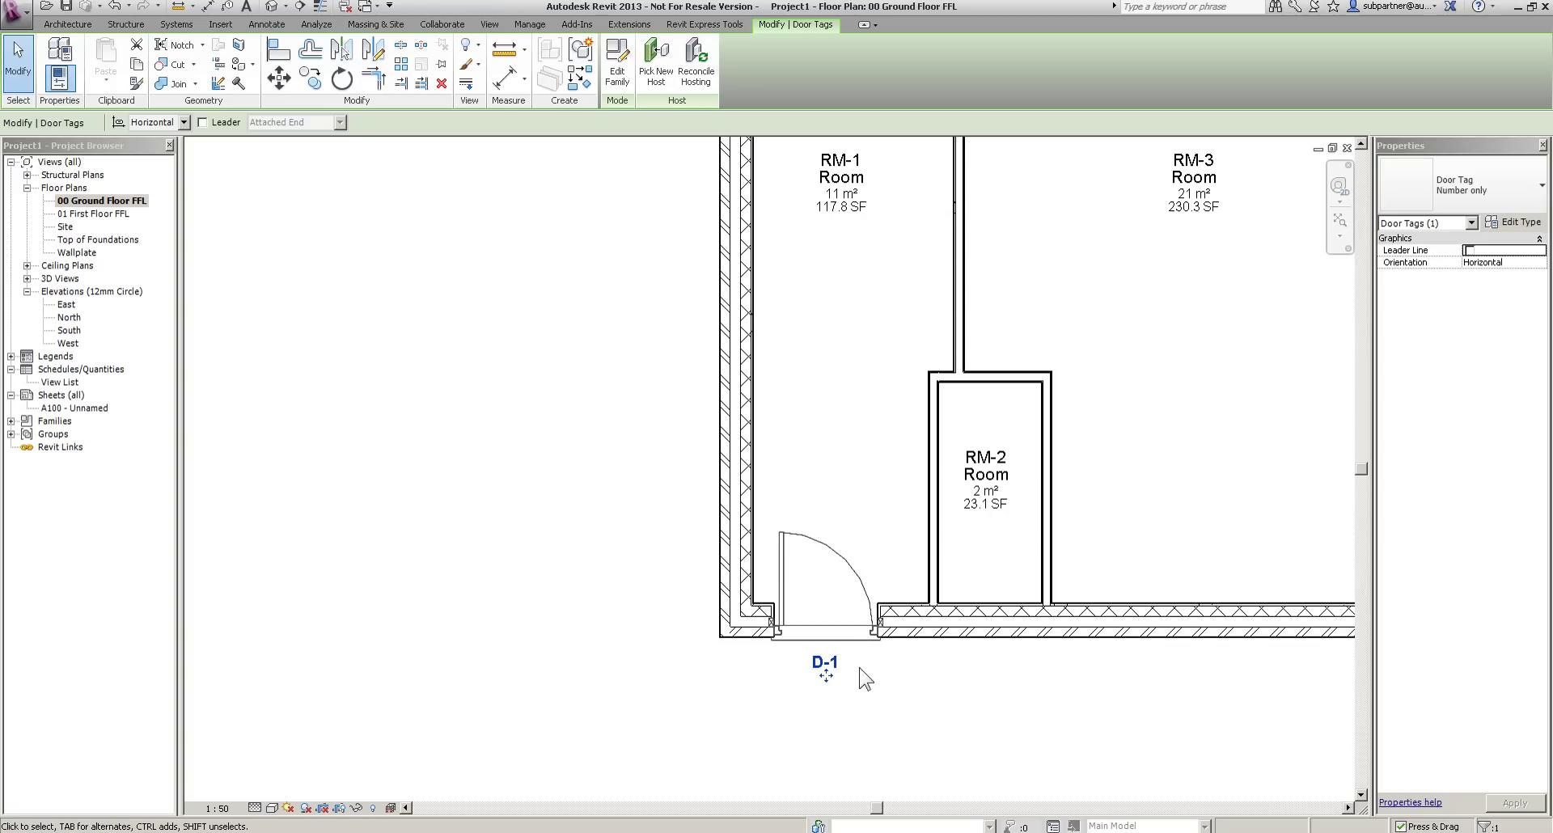
click(885, 706)
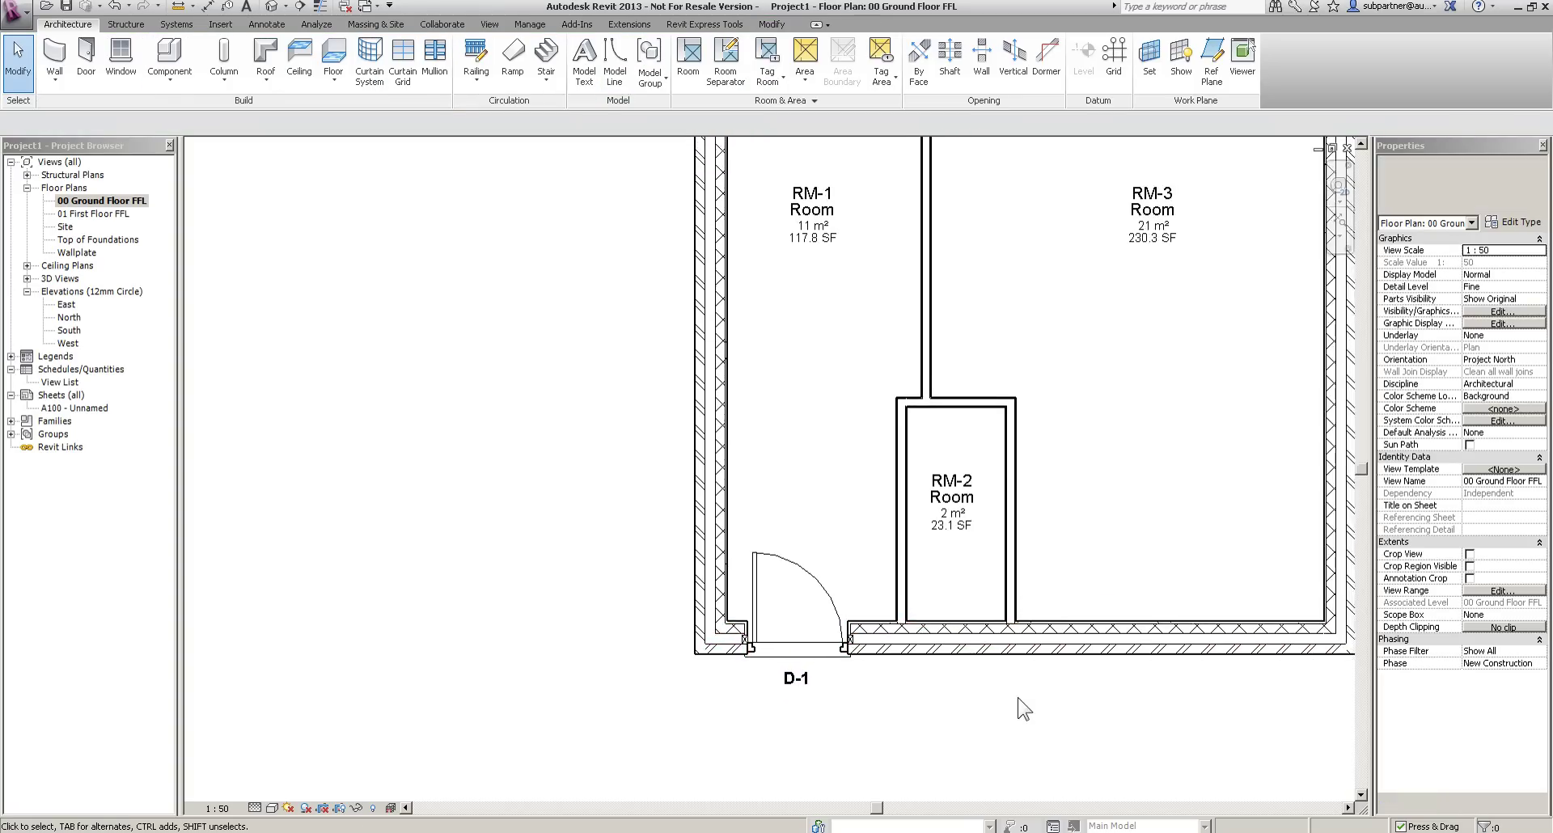
Load the ExtDbl (2).rfa door family from the library's External Doors folder and choose its 1810 x 2110mm type for placement.
scroll(1021, 684, down, 2)
middle_drag(994, 500, 850, 676)
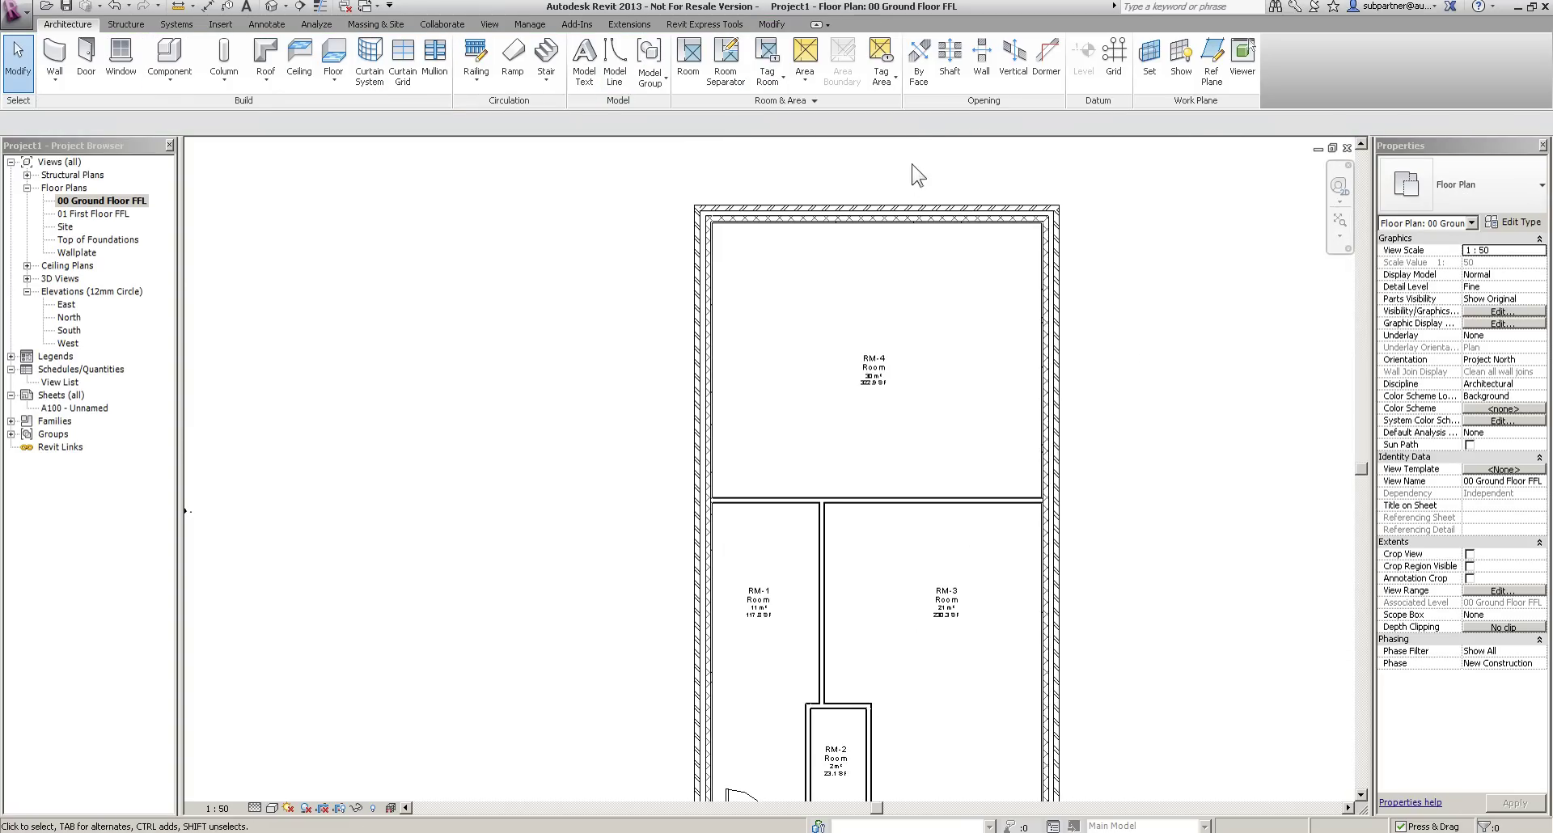
click(84, 59)
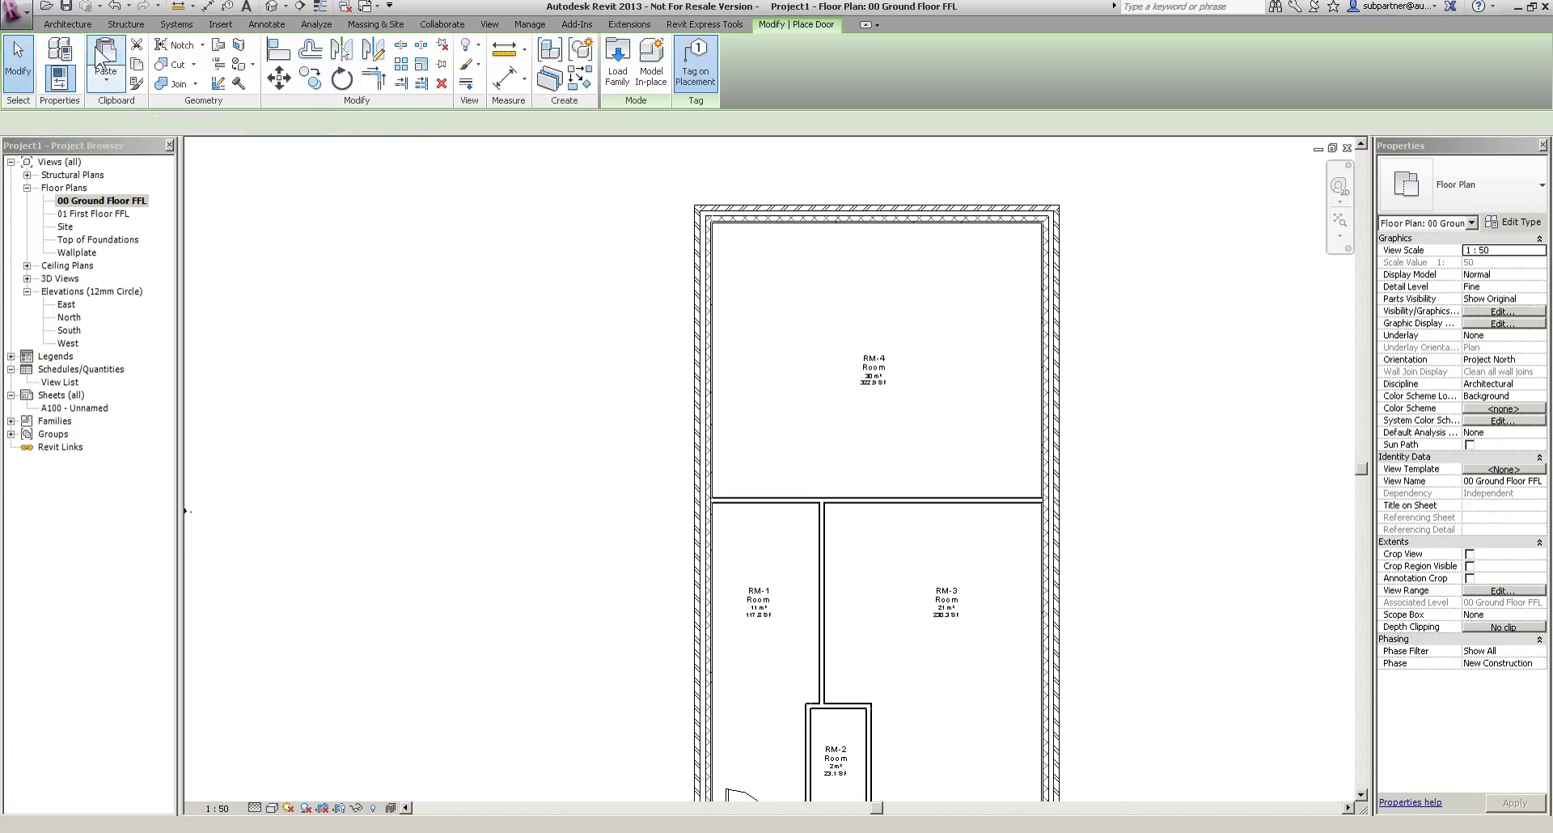
click(618, 78)
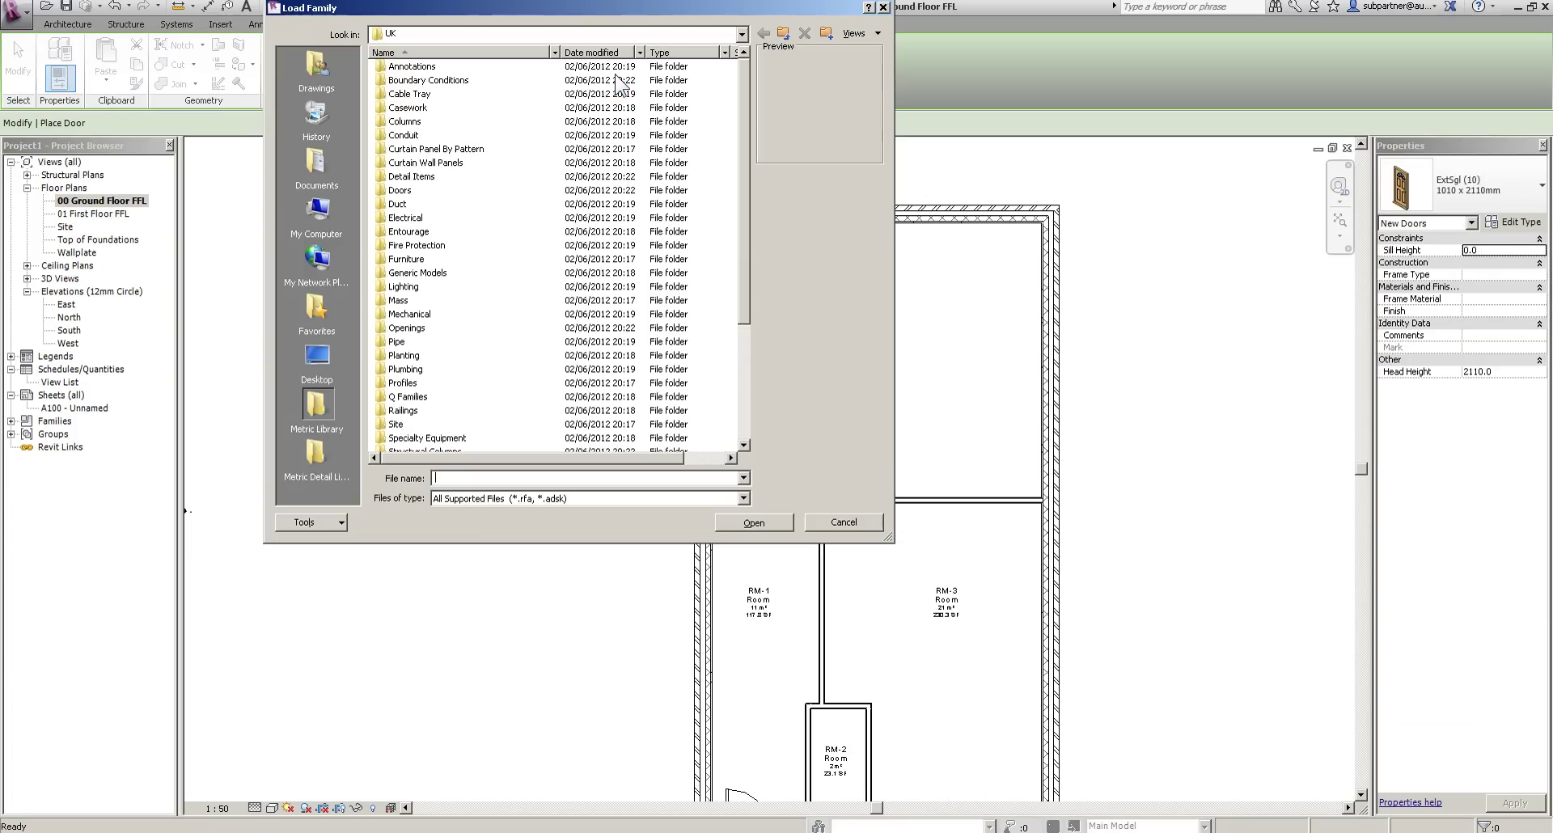
double_click(405, 190)
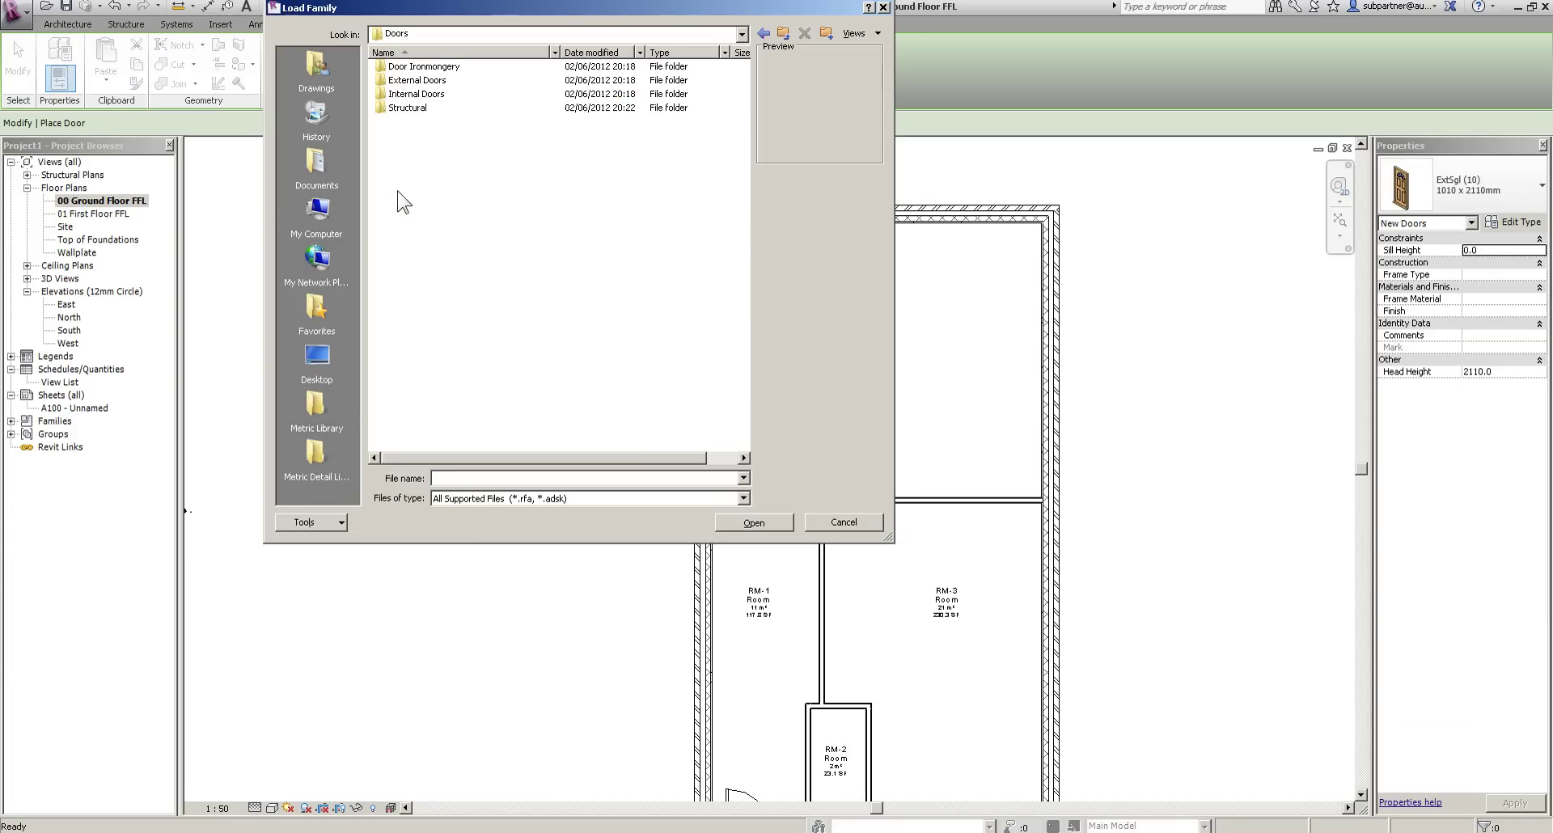
double_click(397, 80)
click(430, 109)
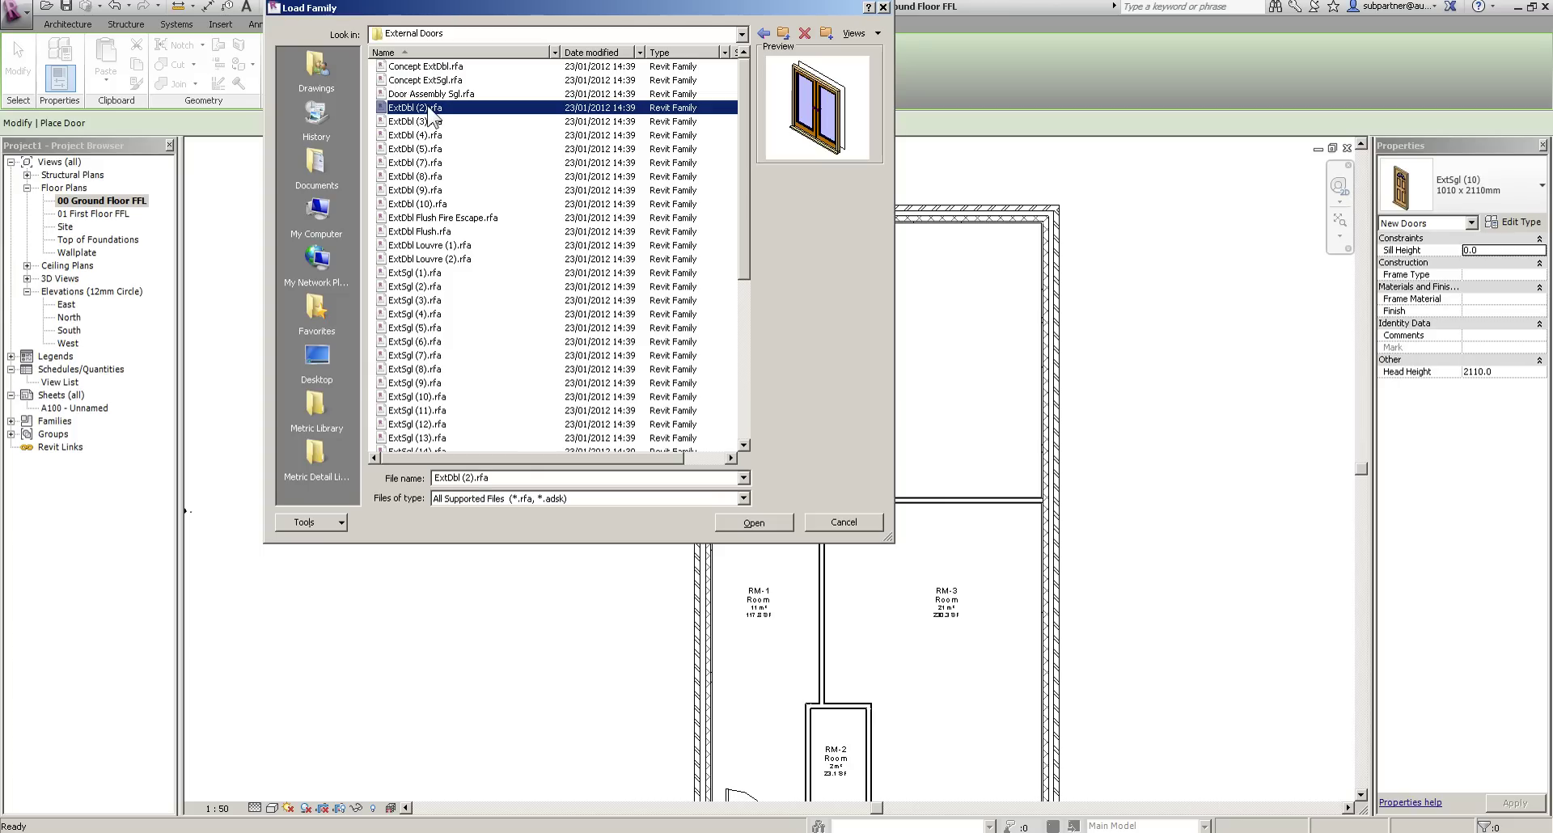
click(748, 523)
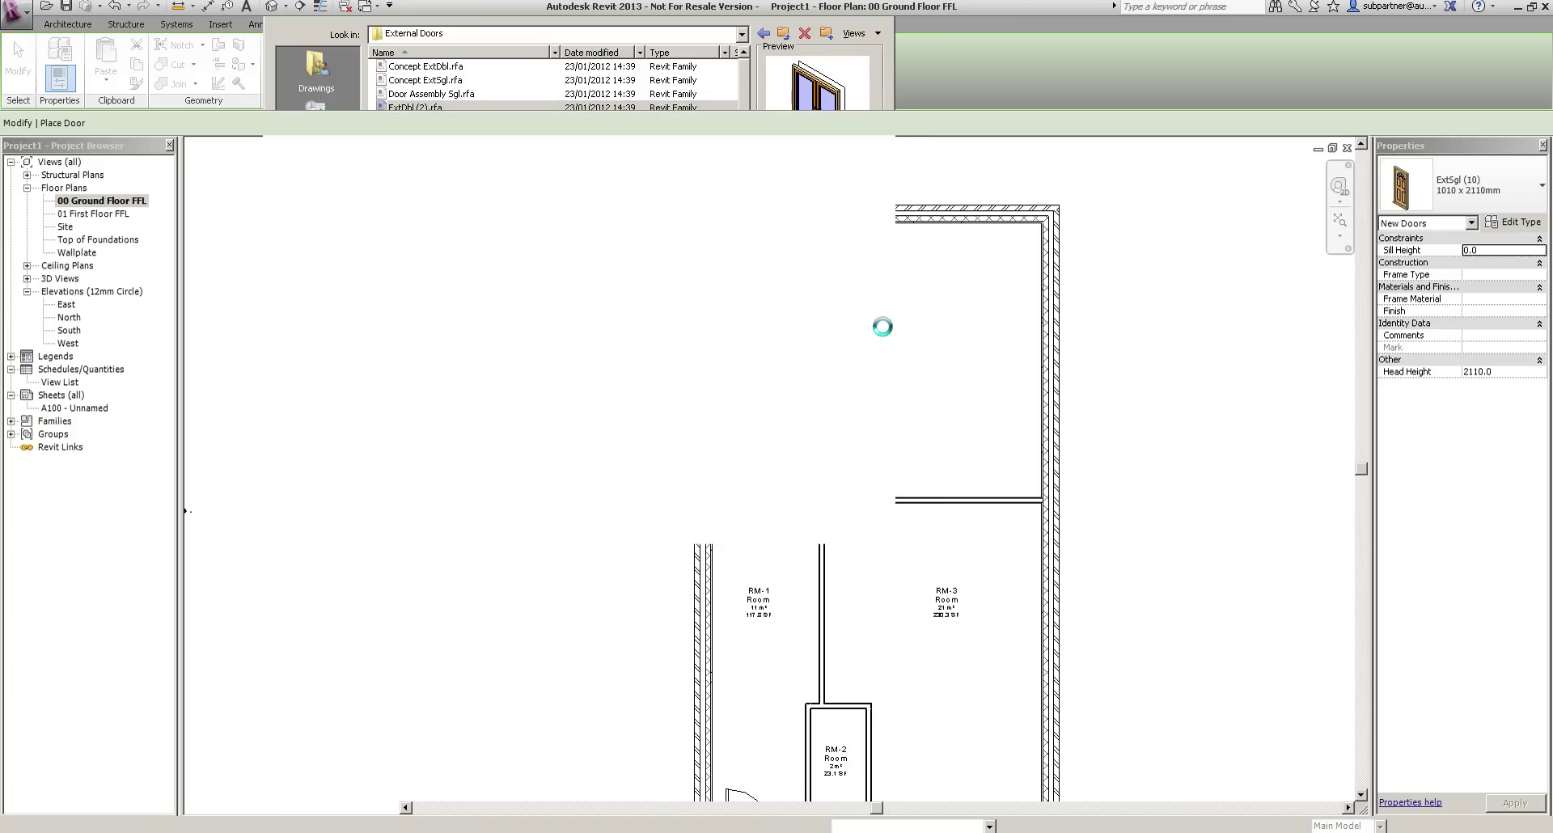
click(1496, 190)
click(1437, 269)
Place the double door centrally in RM-4's upper external wall, 2095 mm from each side wall, and move its tag outside the wall.
scroll(880, 265, up, 3)
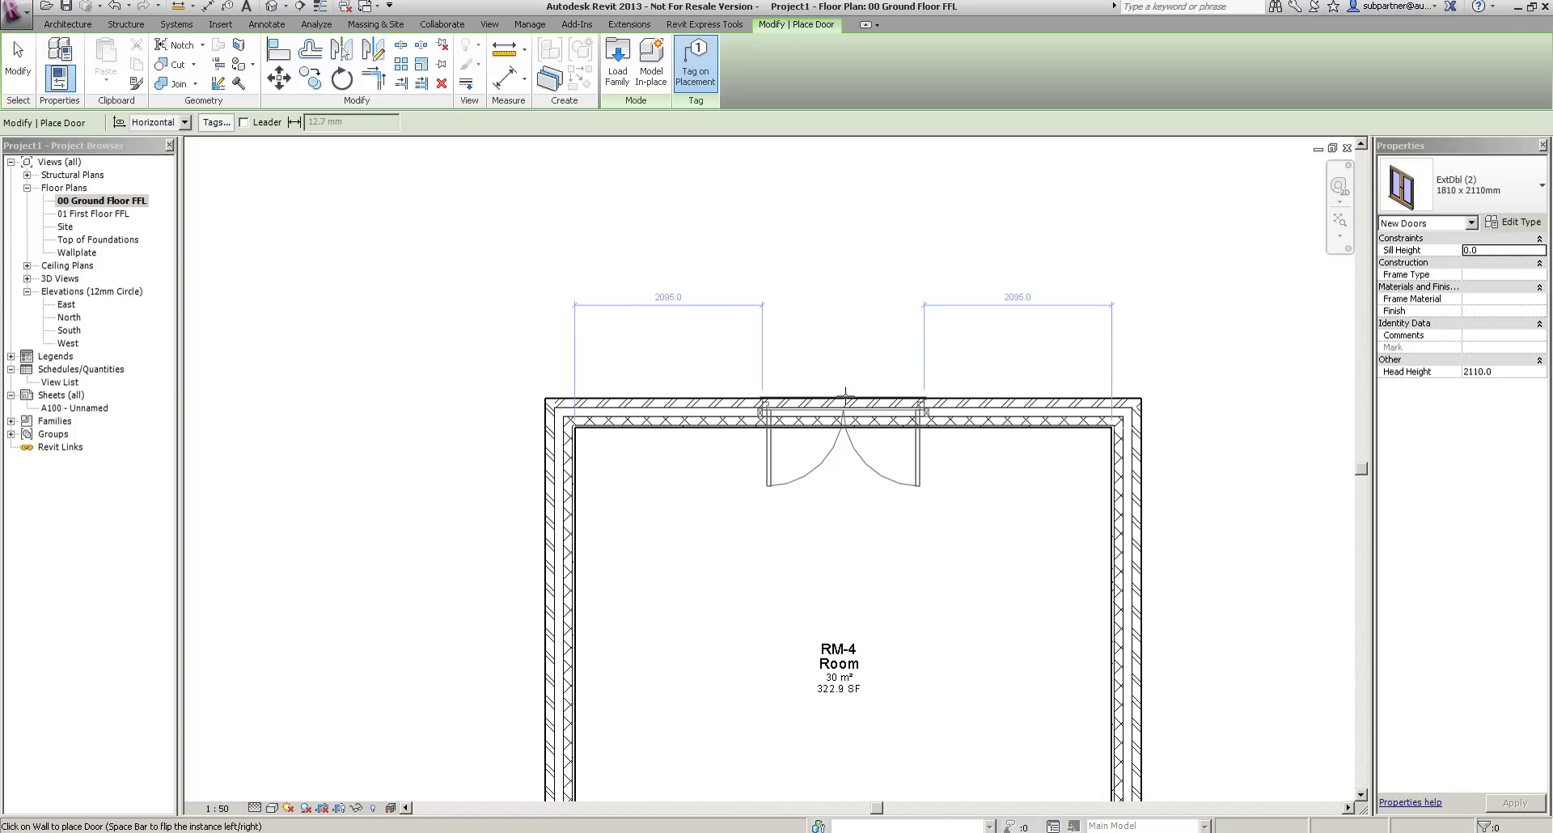
click(845, 395)
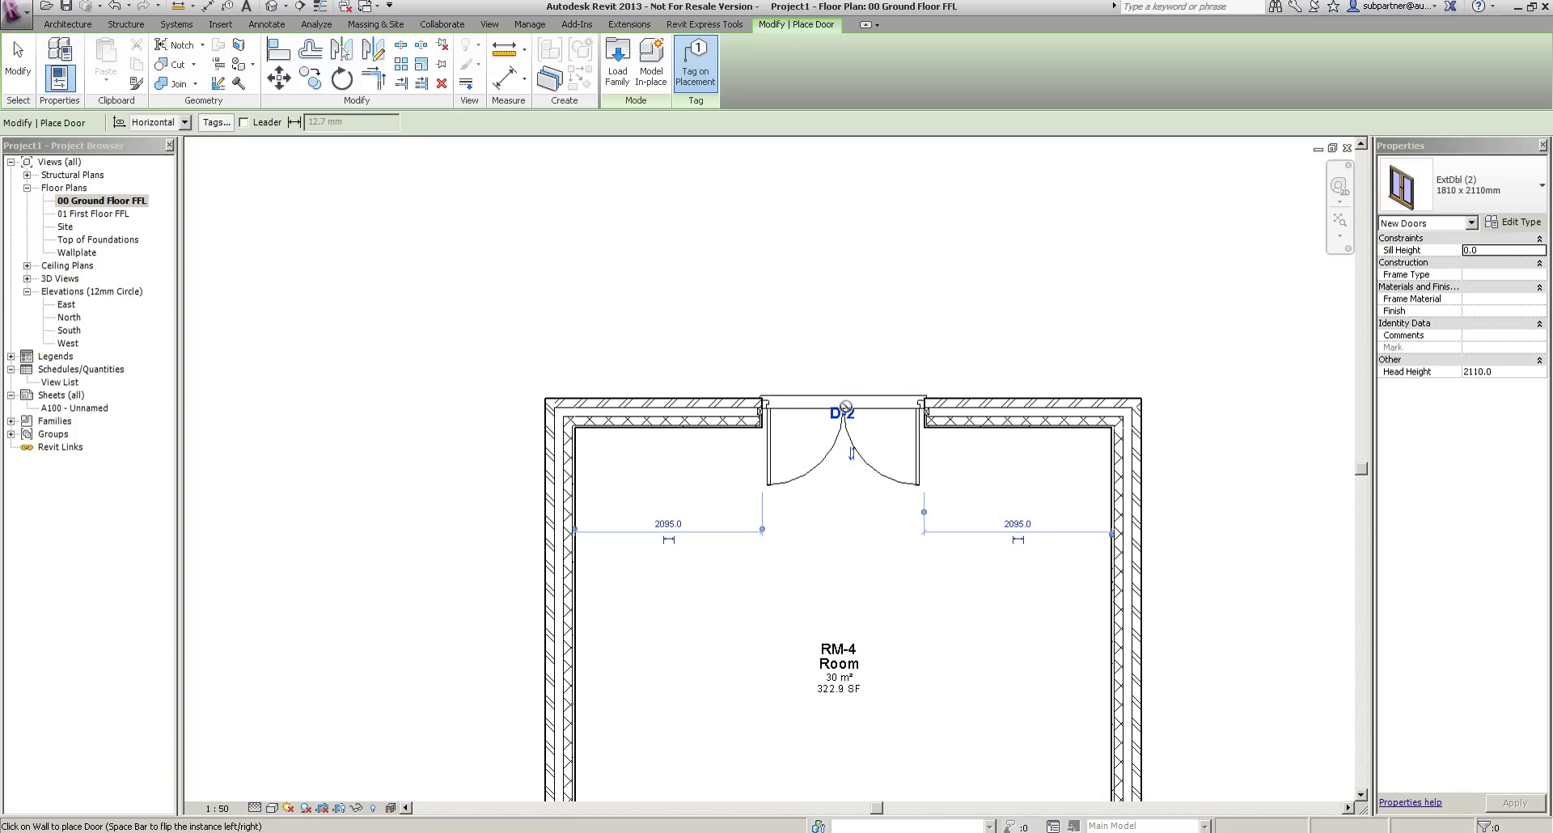
click(11, 85)
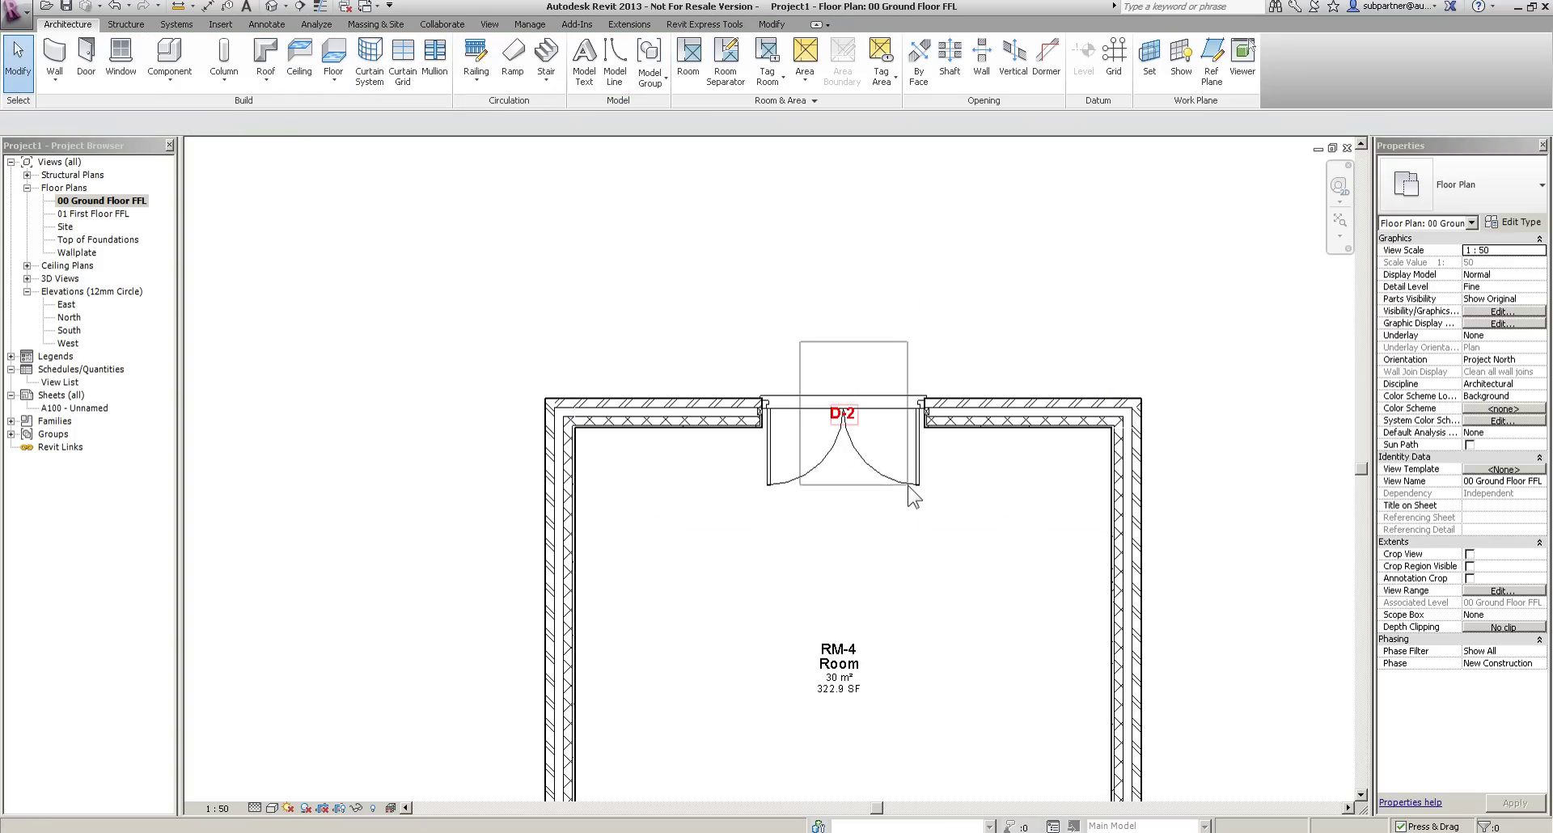
click(842, 416)
drag(842, 417, 840, 375)
click(925, 288)
Start placing another door and open the library's Internal Doors folder for loading a door family.
scroll(948, 458, down, 3)
middle_drag(954, 352, 919, 123)
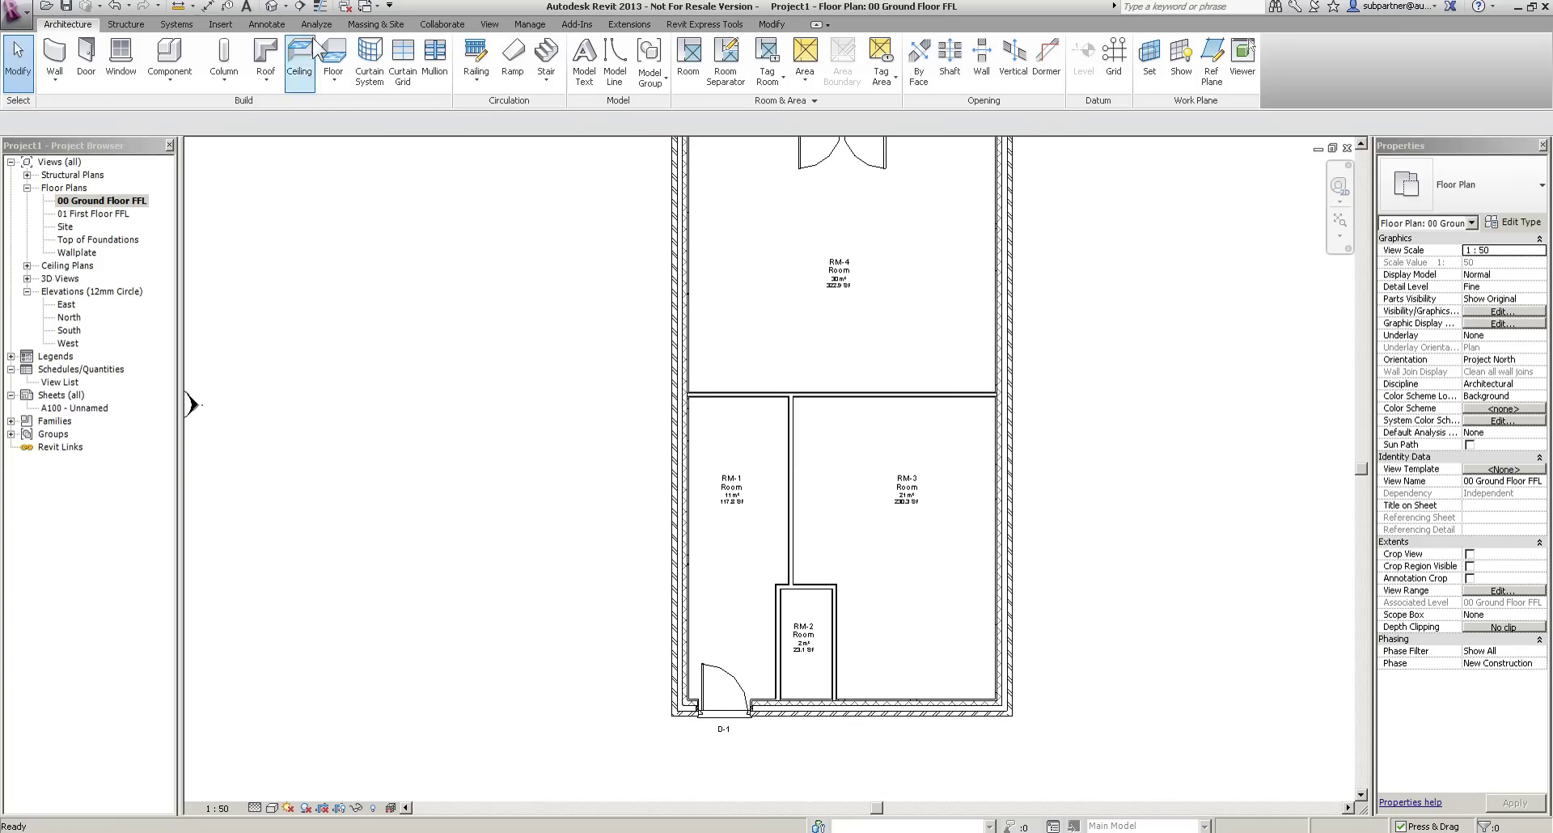
click(87, 72)
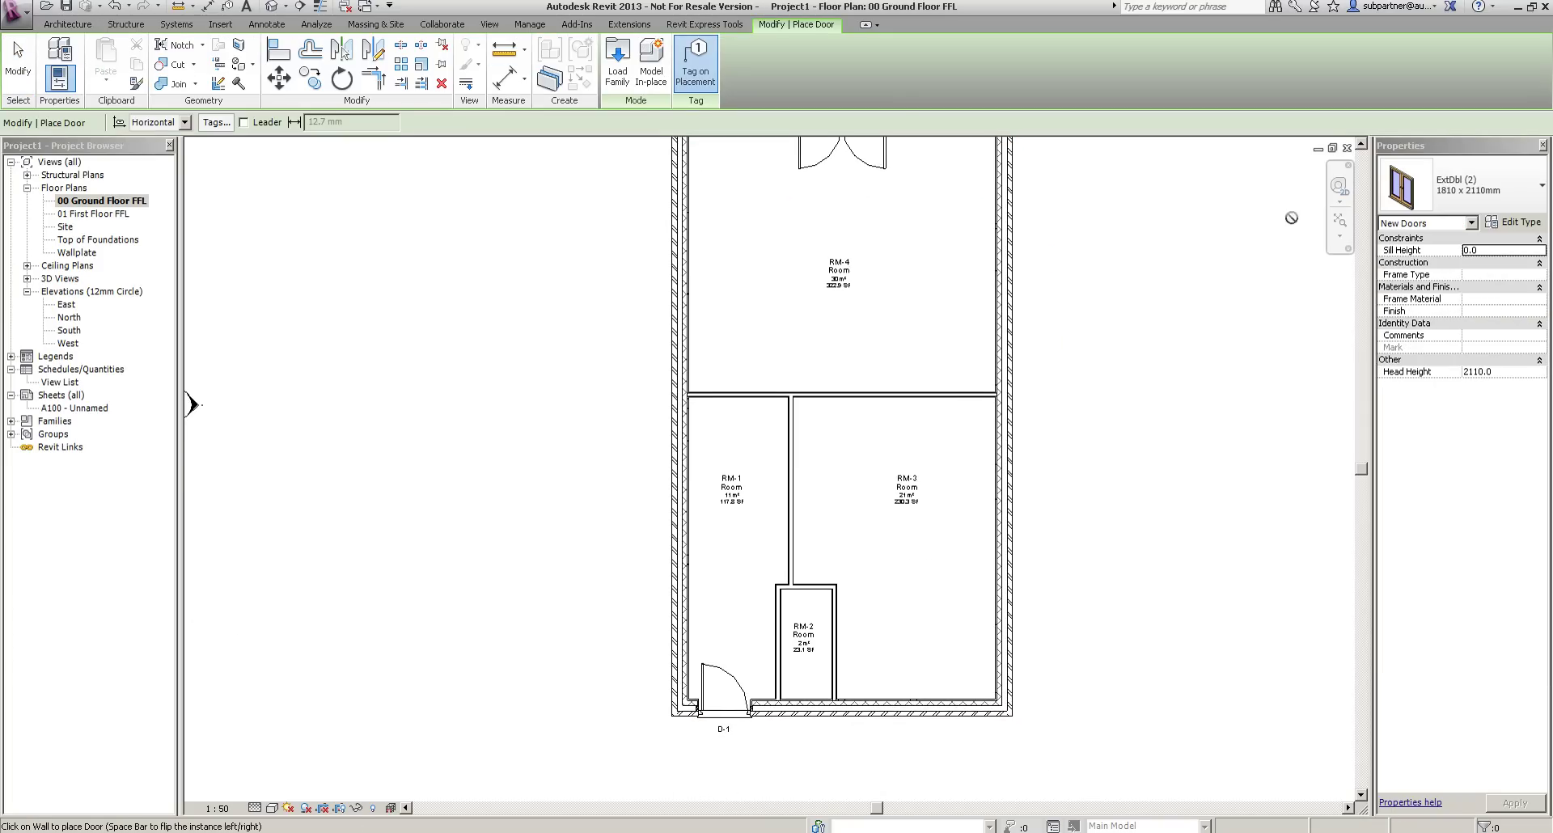
click(617, 61)
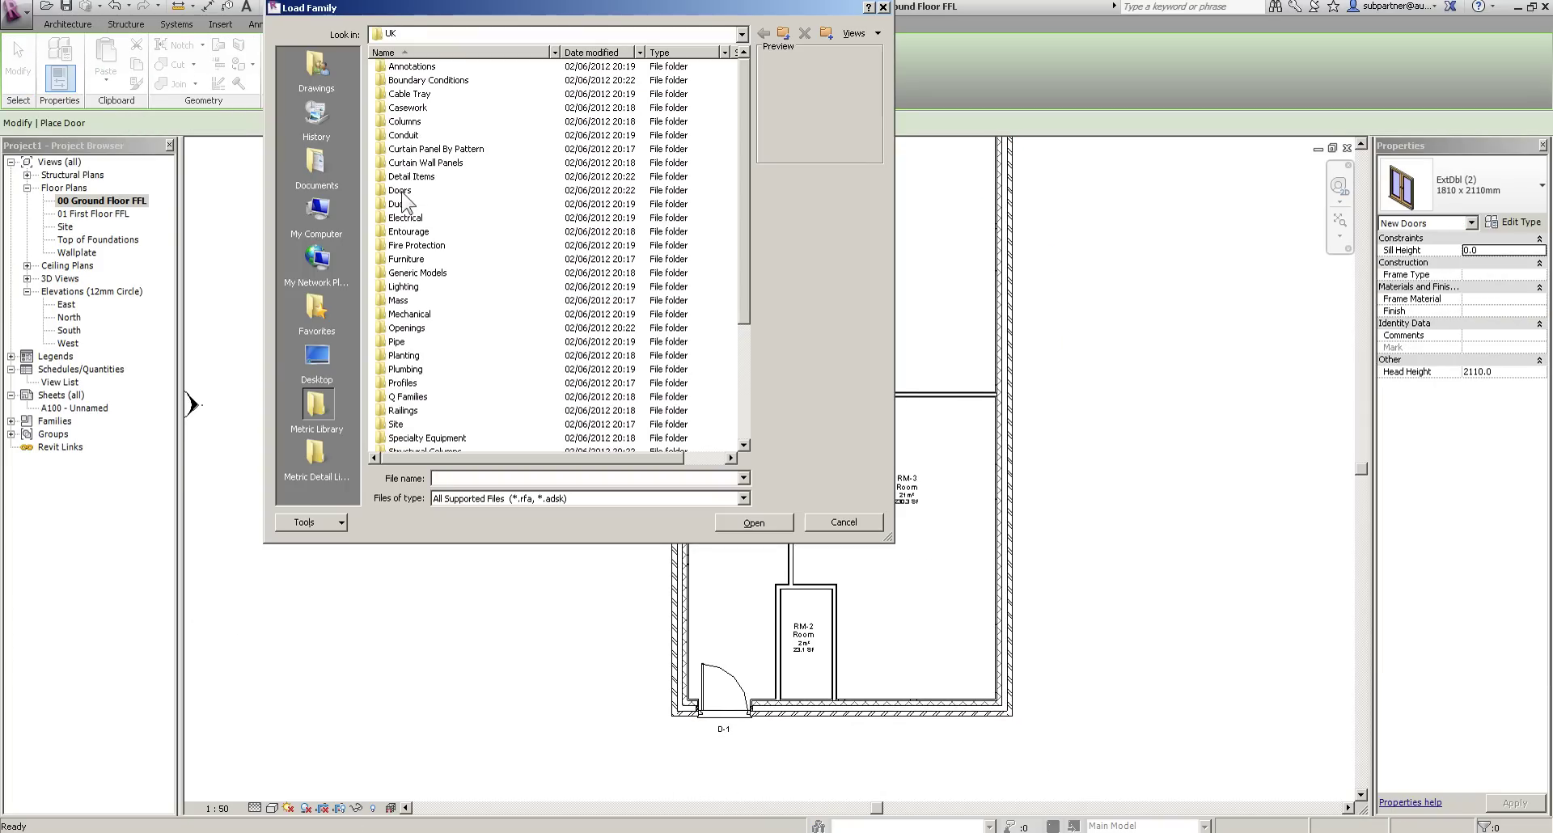
double_click(402, 193)
double_click(410, 106)
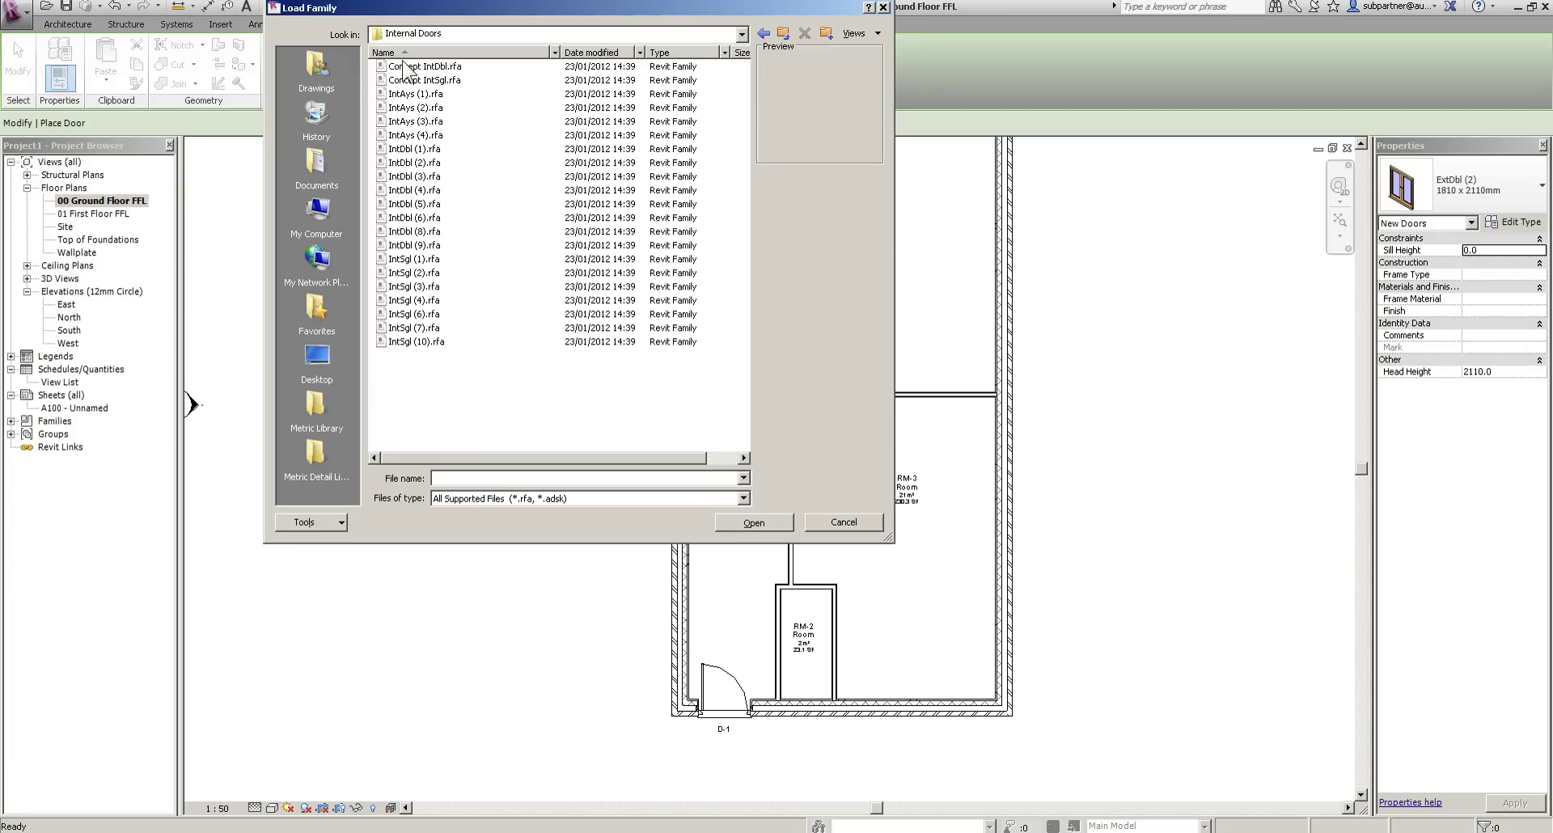
Look through the previews of the internal door families from Concept IntDbl.rfa to IntSgl (10).rfa.
click(404, 67)
key(Down)
key(Down)
key(Down)
key(Down)
key(Down)
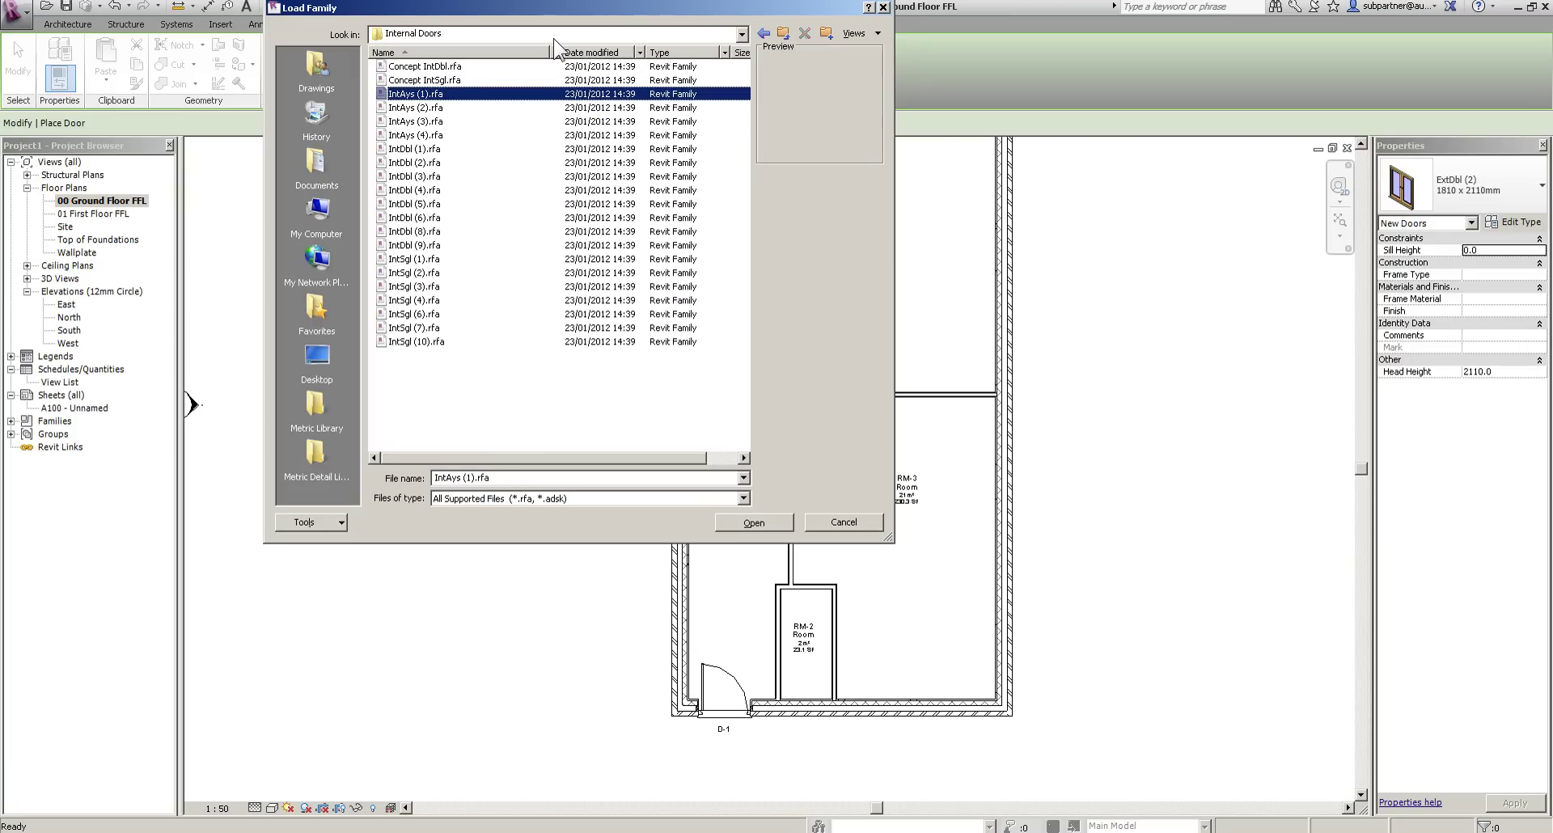
key(Down)
key(Down)
key(Down)
key(Down)
key(Down)
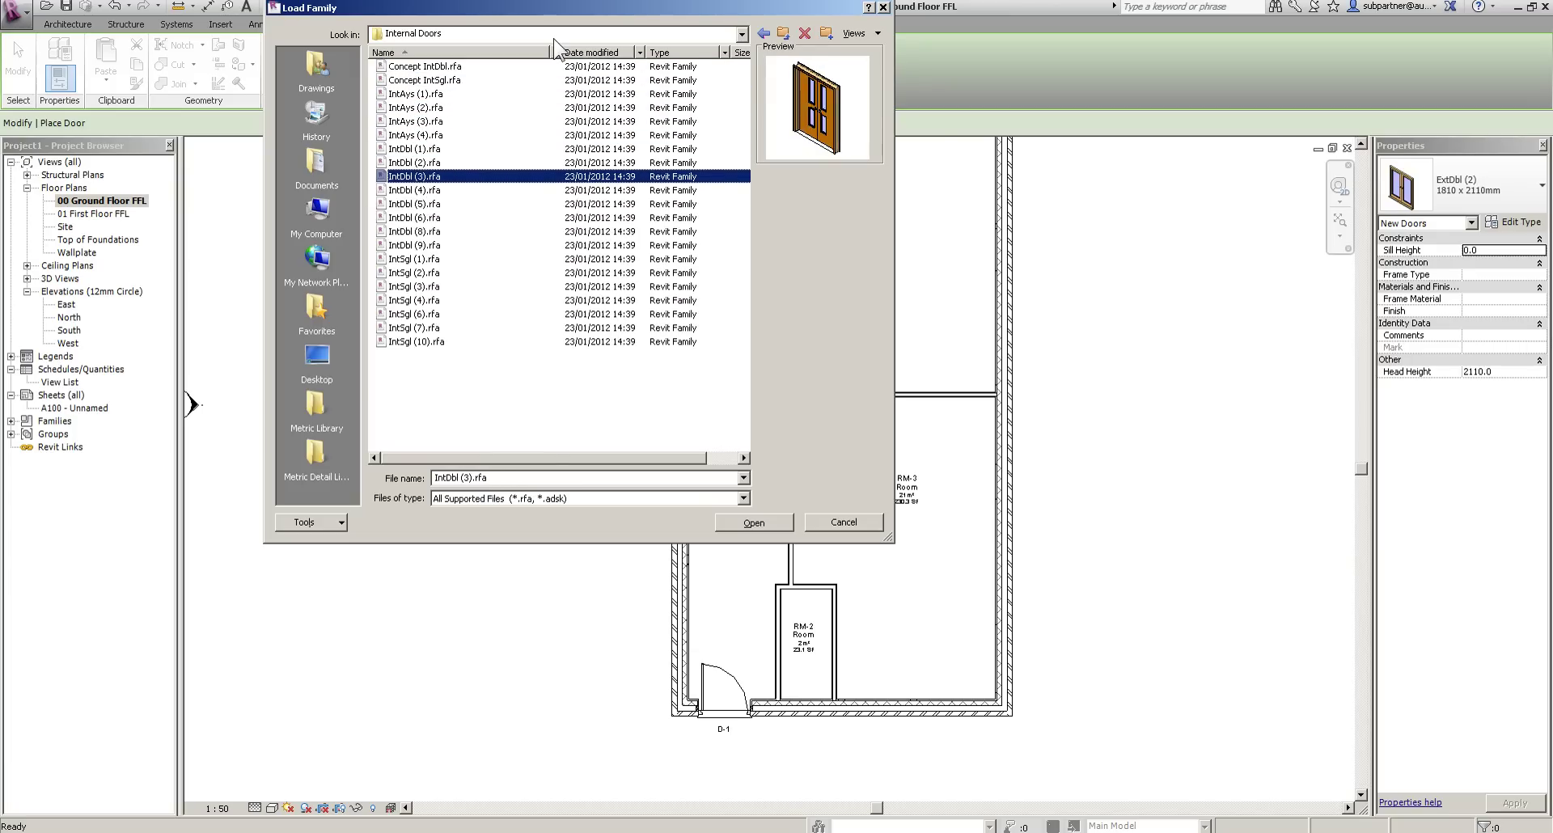
key(Down)
key(Down)
key(Down)
key(Down)
key(Down)
key(Down)
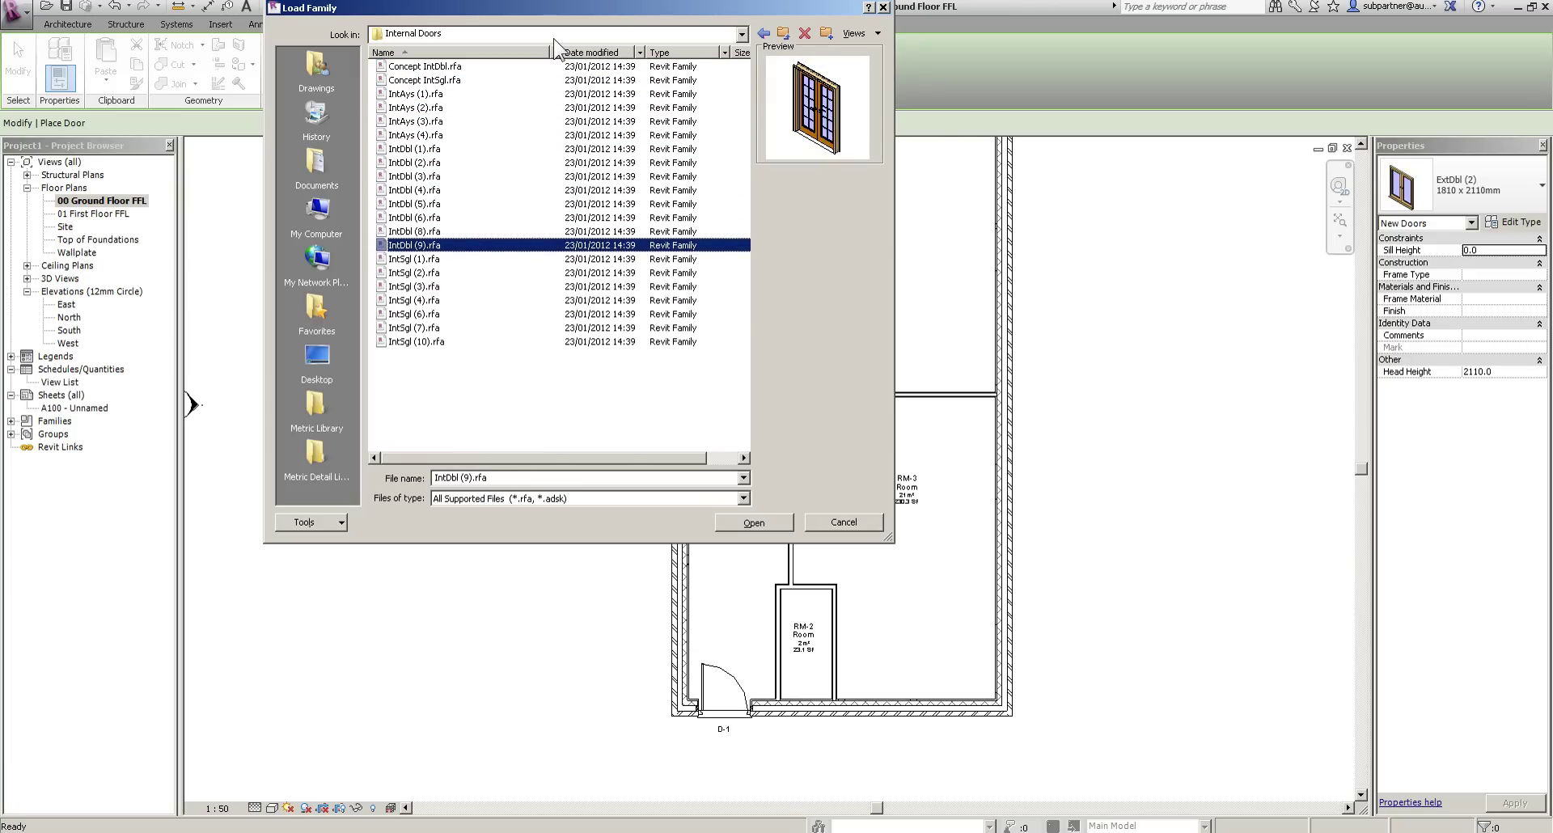
key(Down)
key(Down)
key(Down)
key(Down)
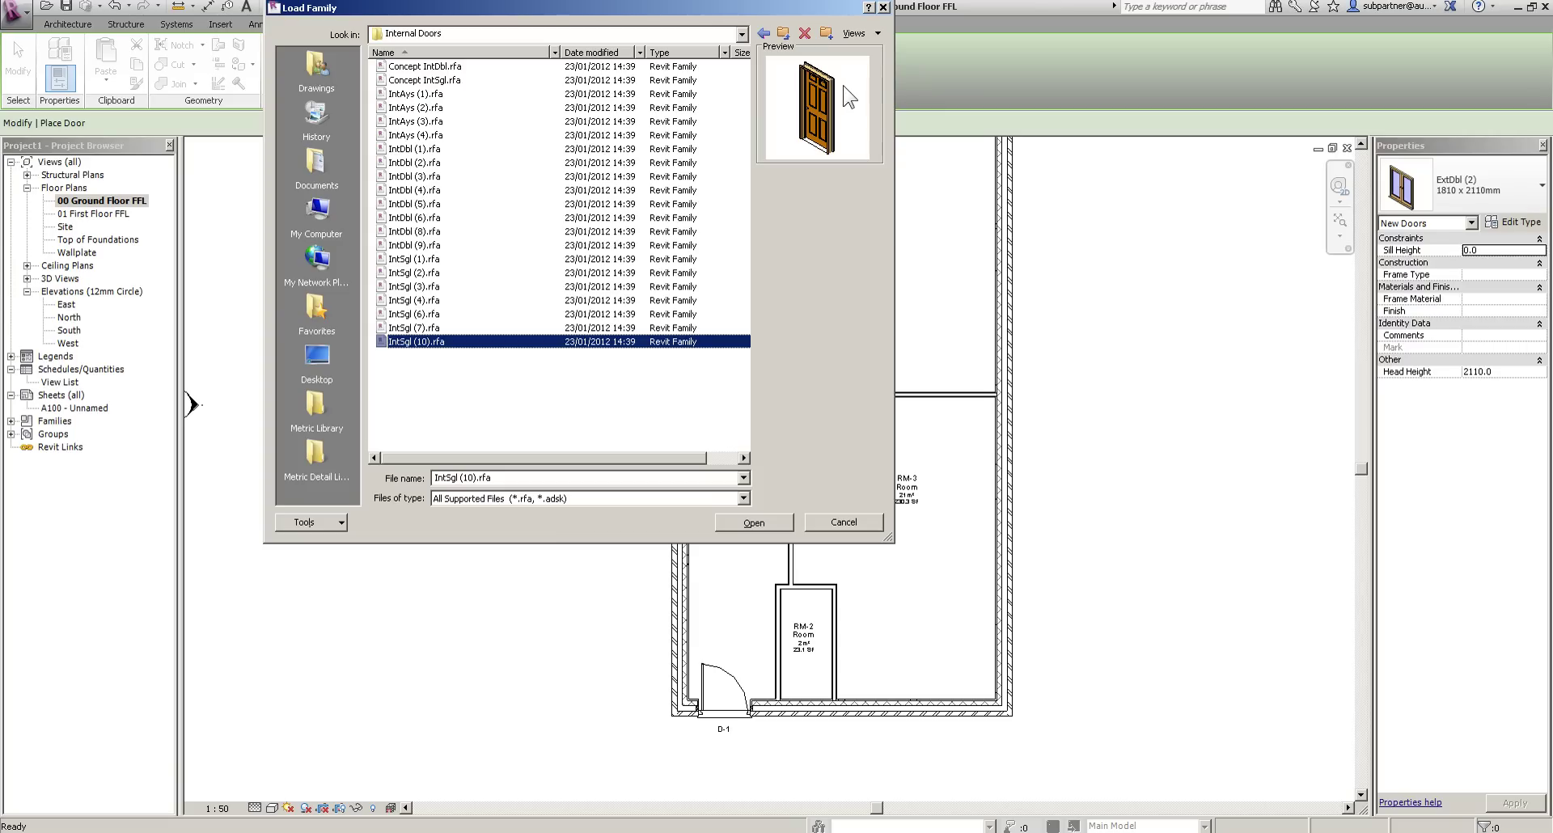
Load the IntSgl (10).rfa door family, keep its 910 x 2110mm type for placement and review that type's properties.
click(752, 522)
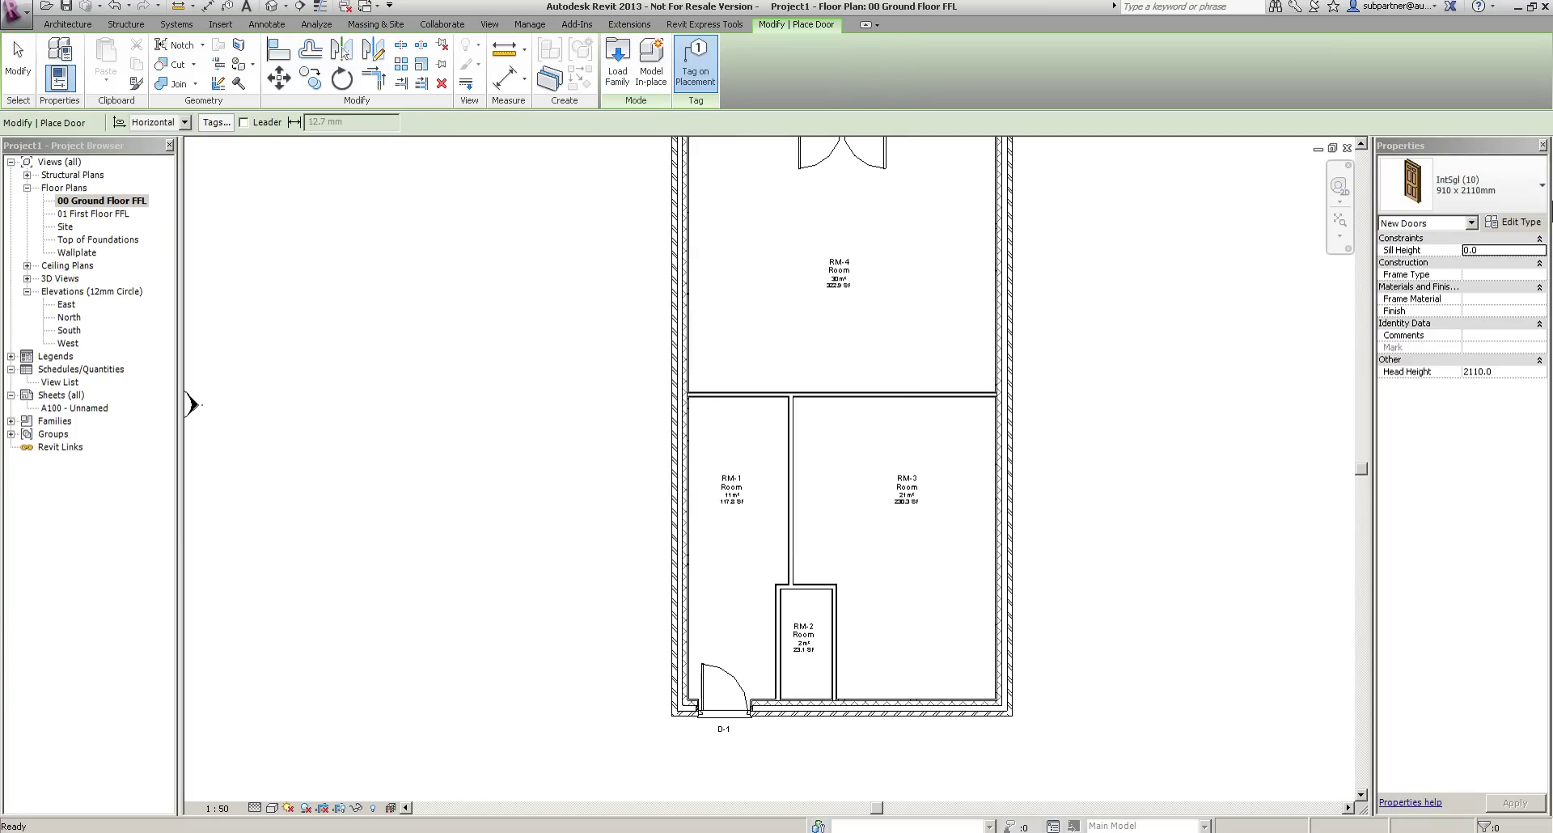
click(1458, 191)
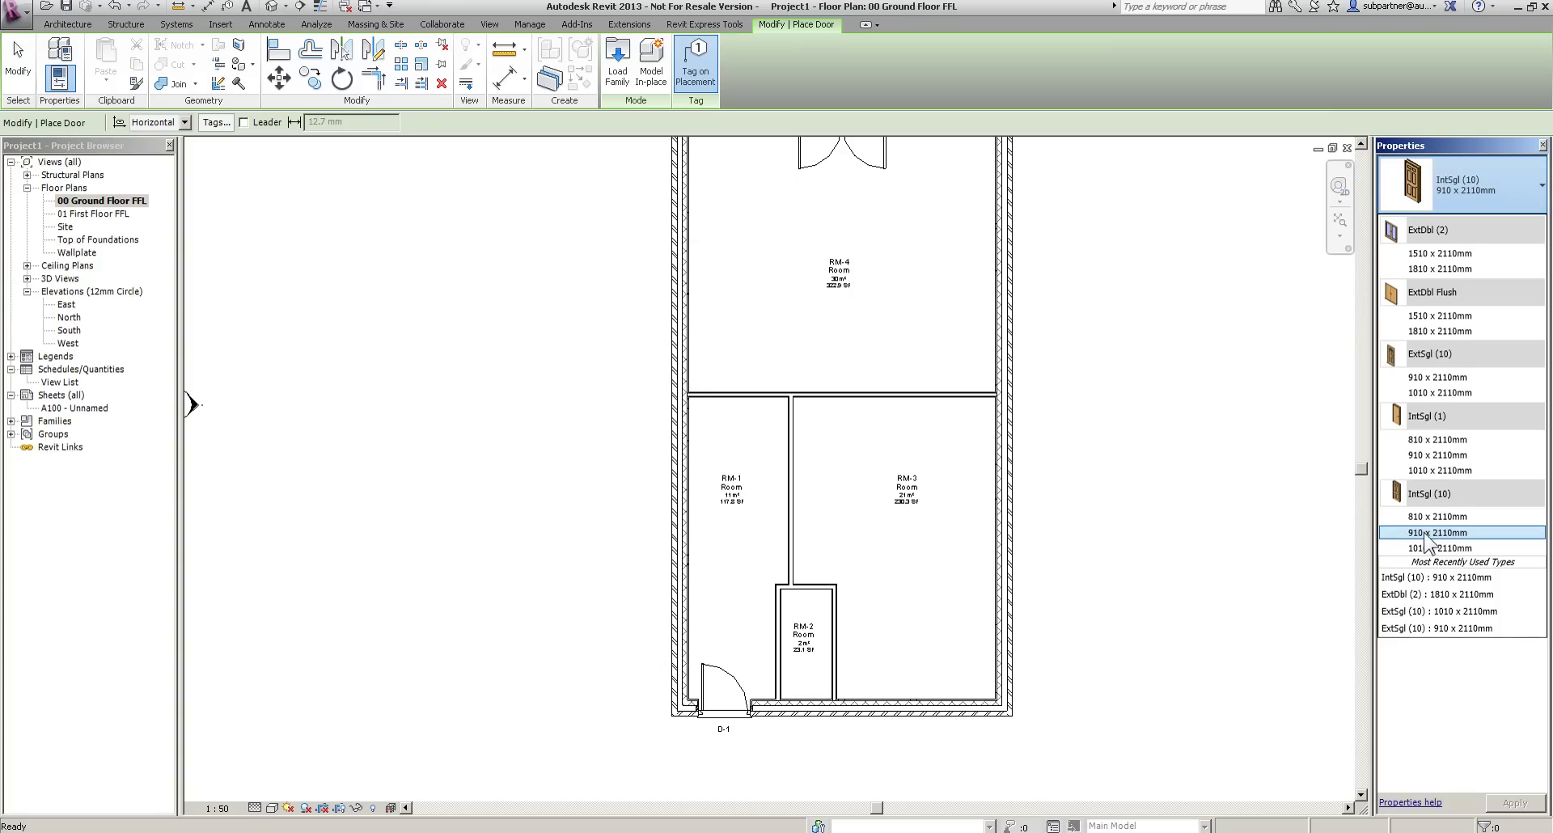
click(1474, 184)
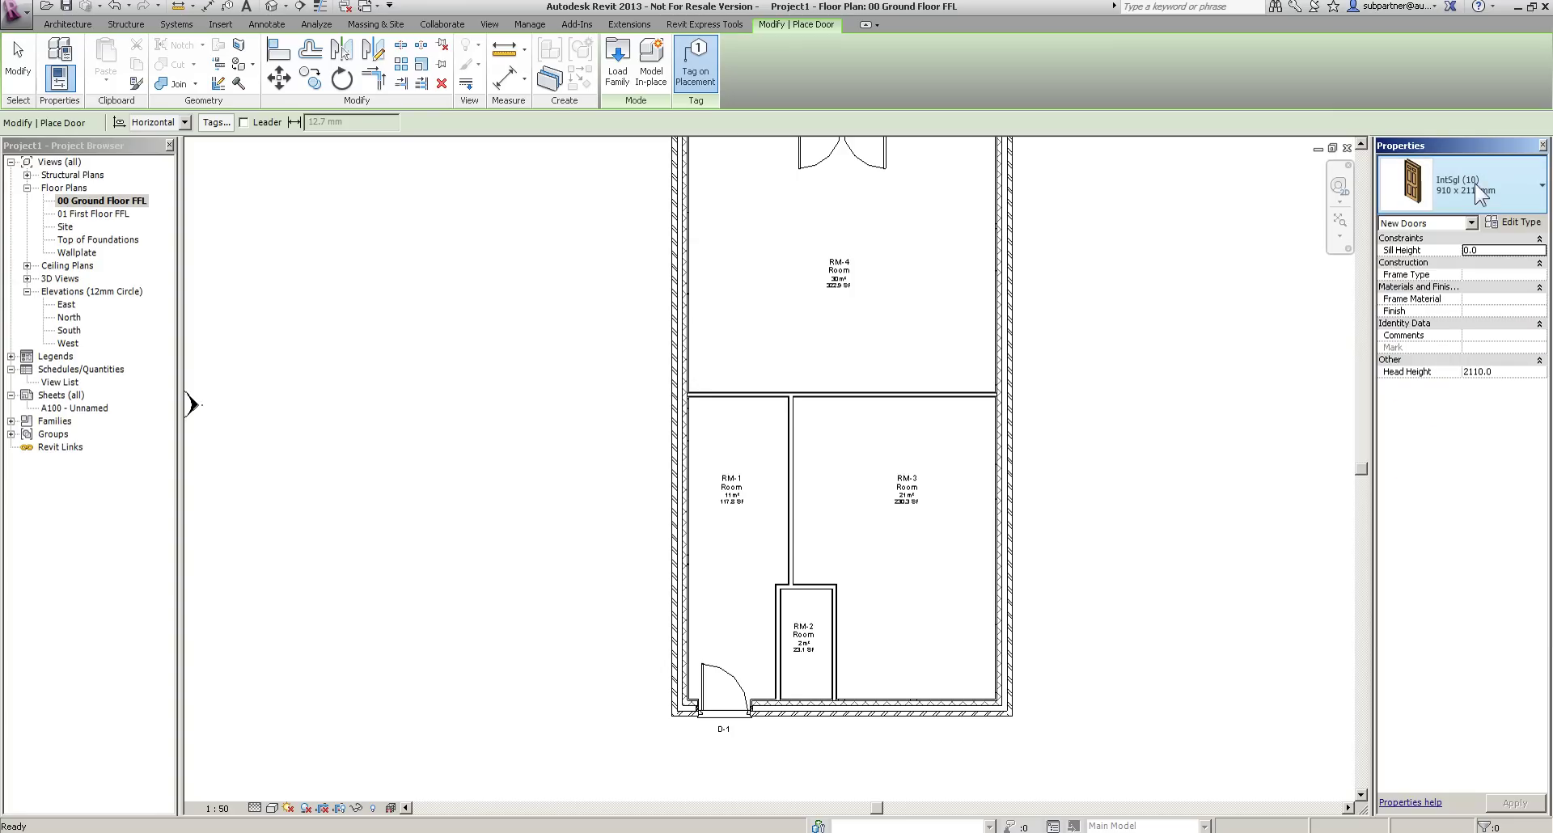
click(1521, 227)
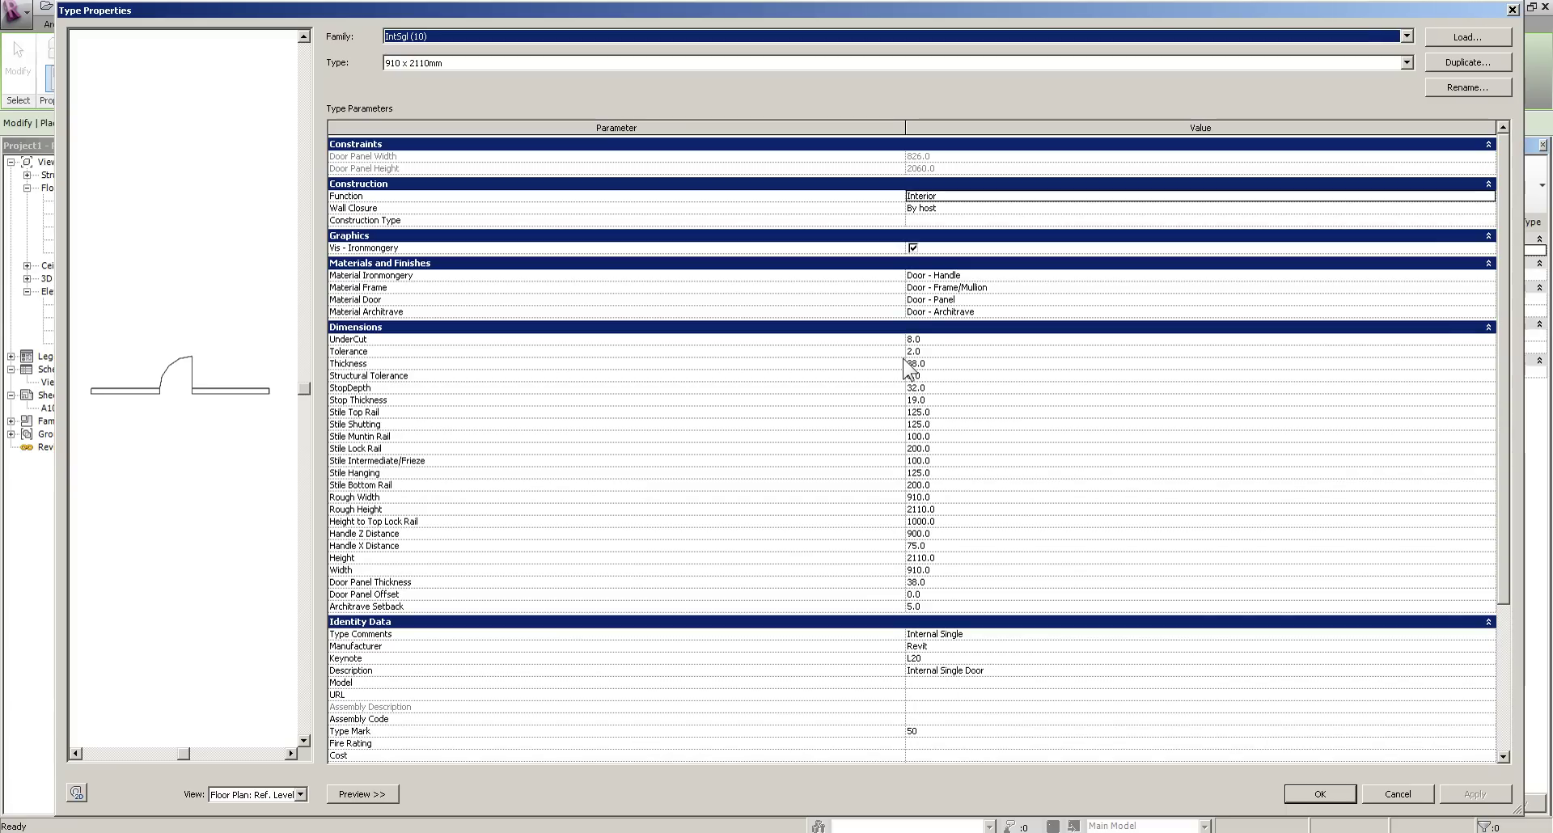
click(1301, 797)
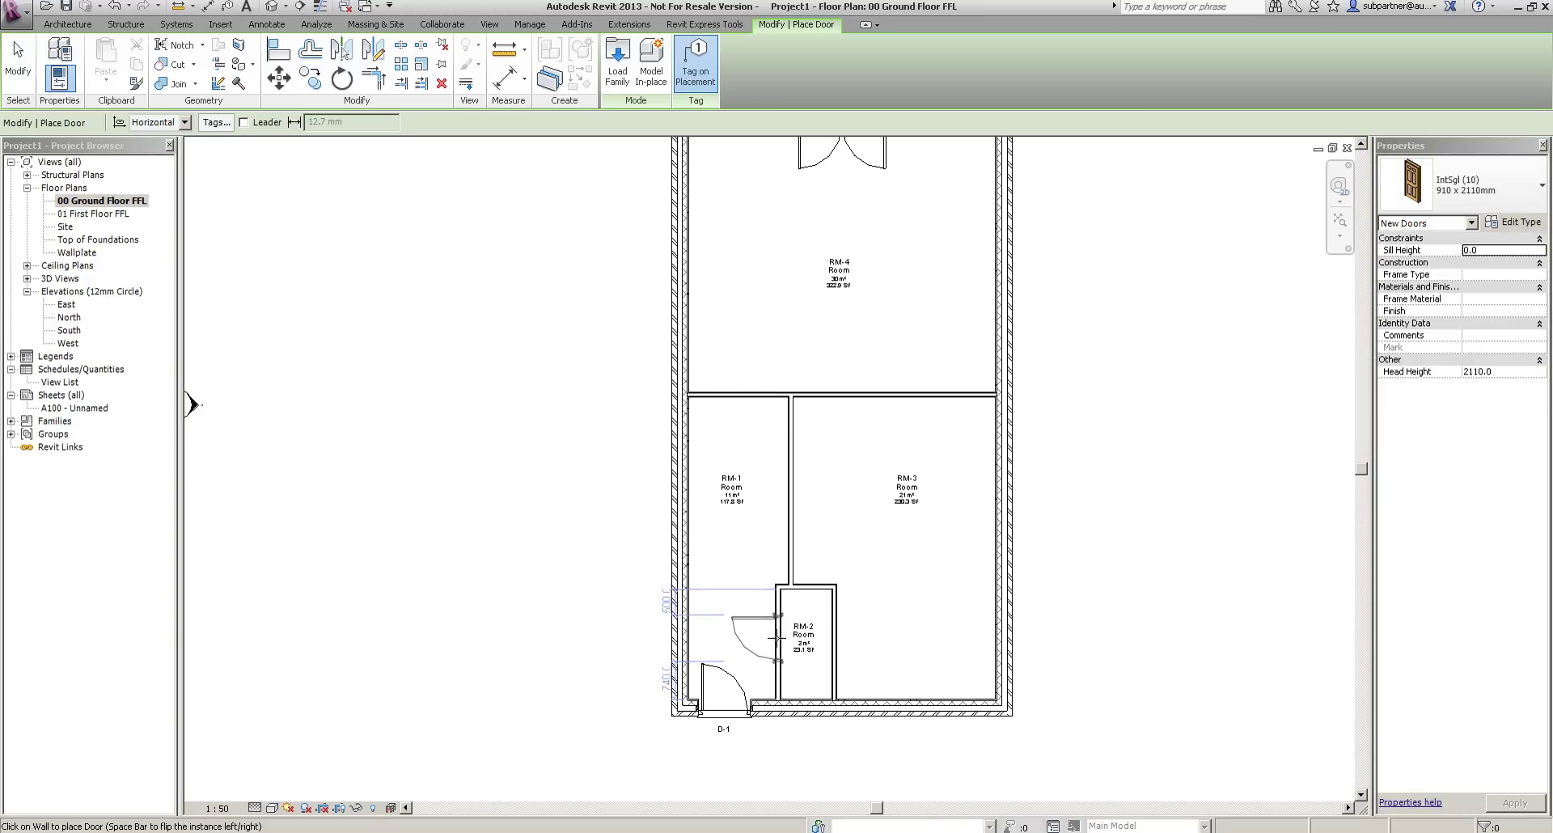
Place tagged internal doors from RM-1 into RM-2, about 500 mm below its upper wall, and into RM-3 and RM-4, each 100 mm from the adjoining partition.
click(777, 638)
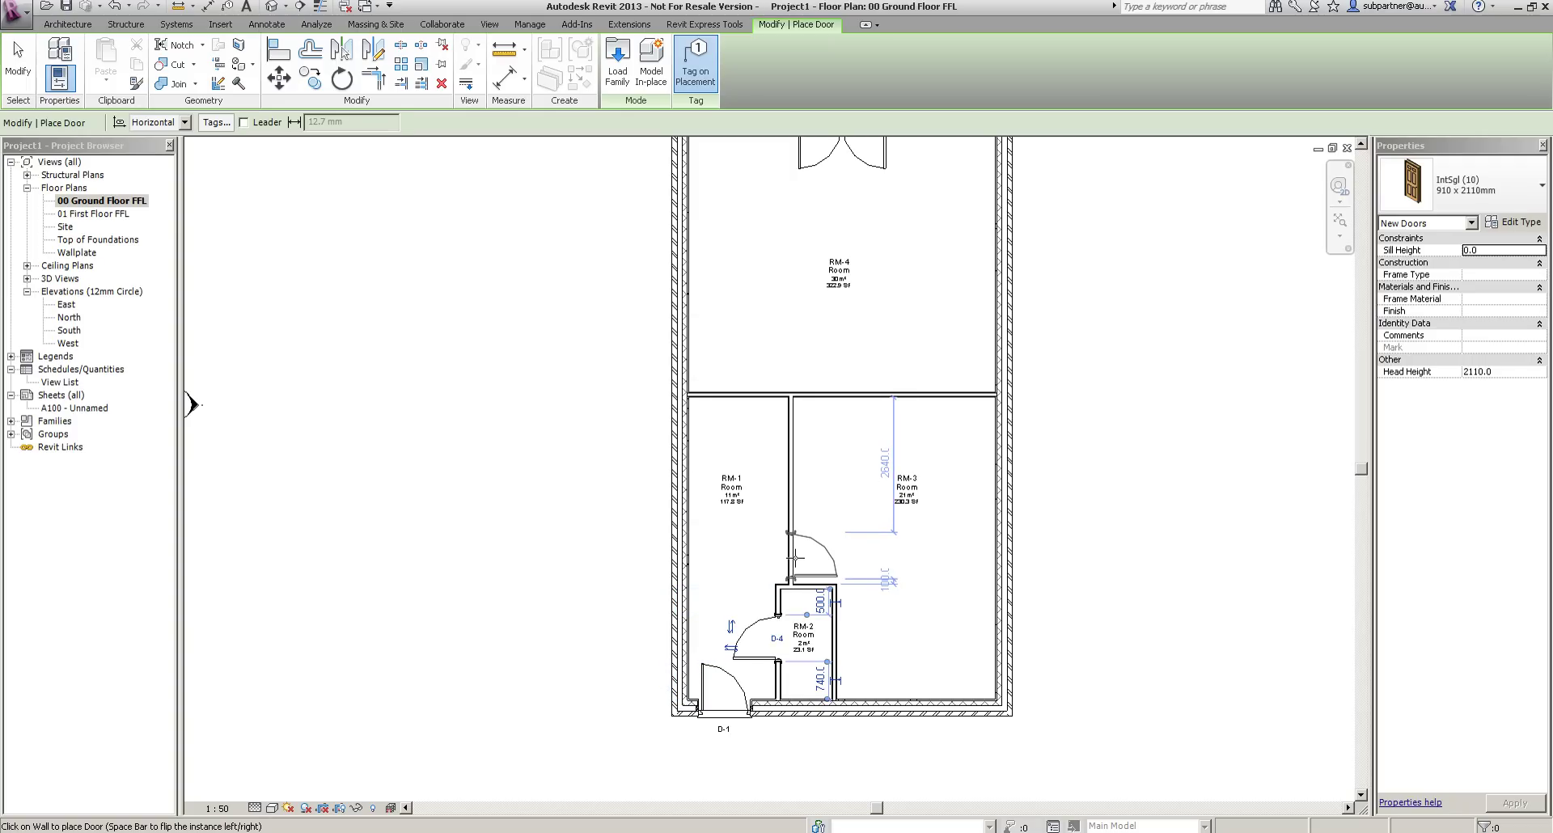
click(791, 556)
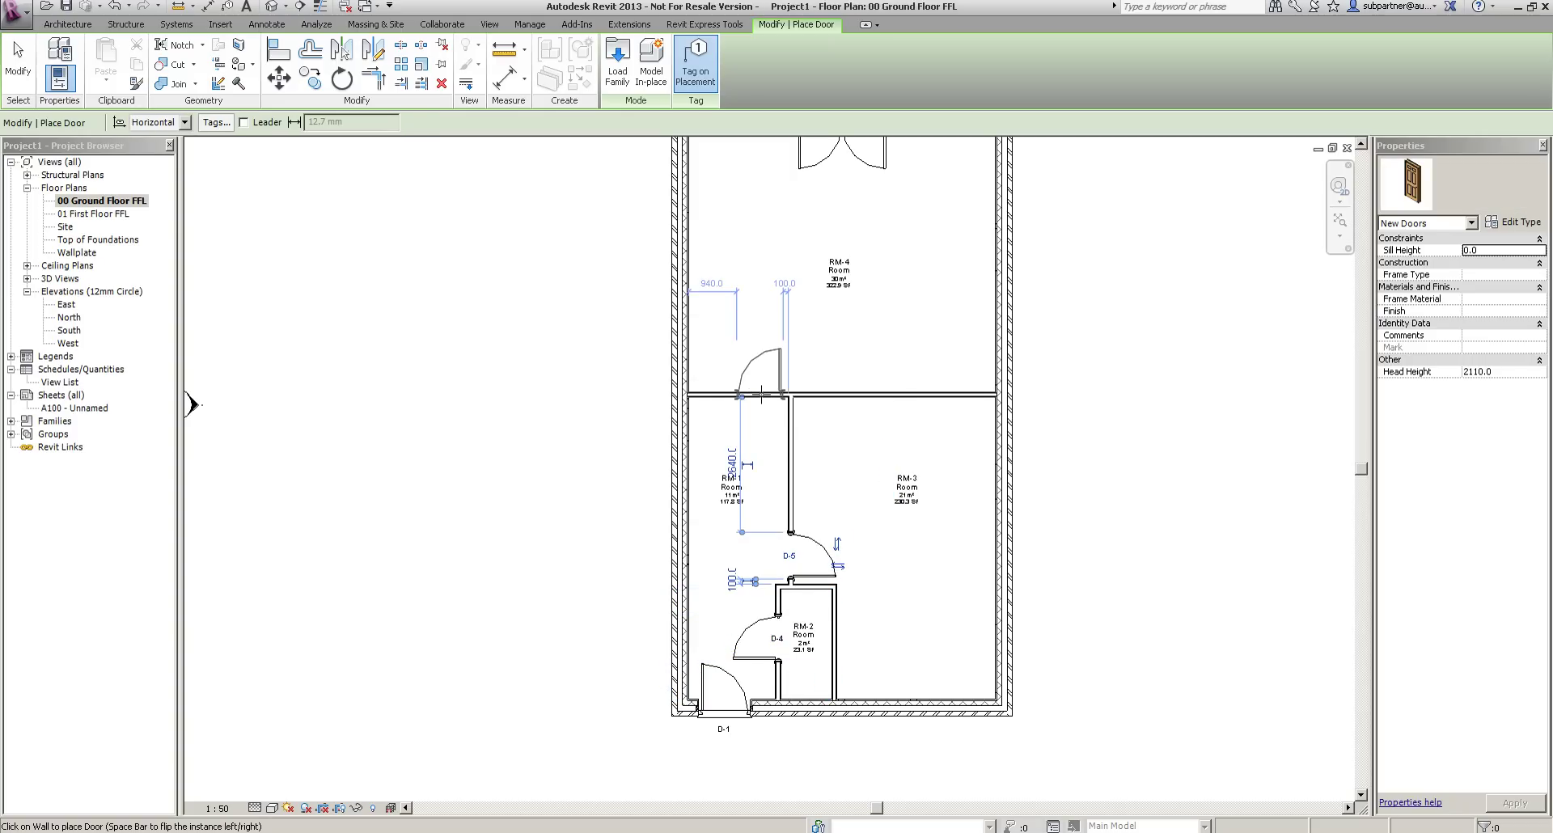
click(760, 395)
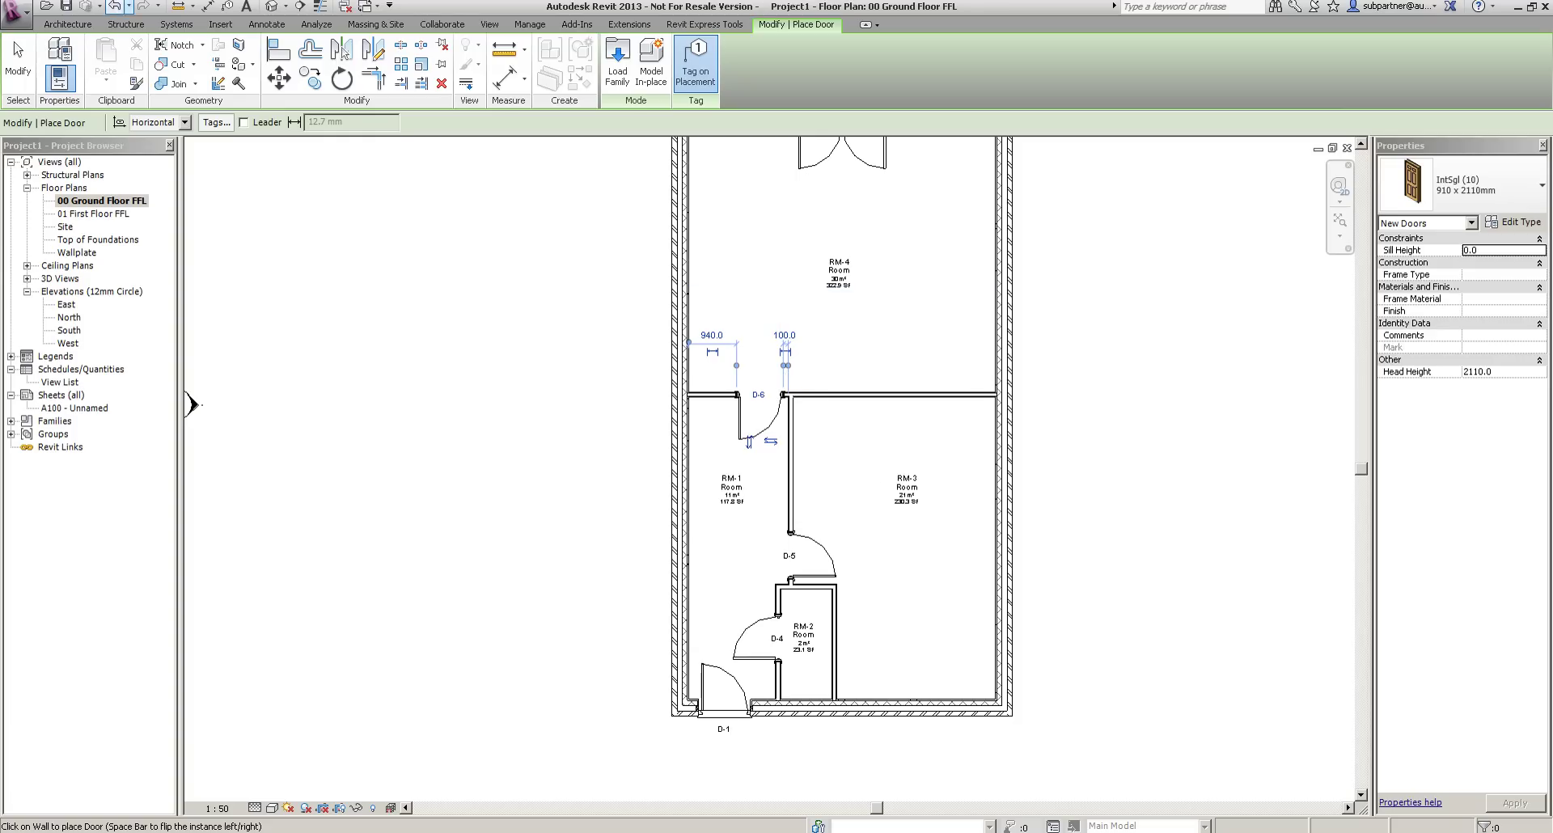
click(18, 60)
Flip the door between RM-1 and RM-4 so that it swings into RM-4.
scroll(765, 429, up, 3)
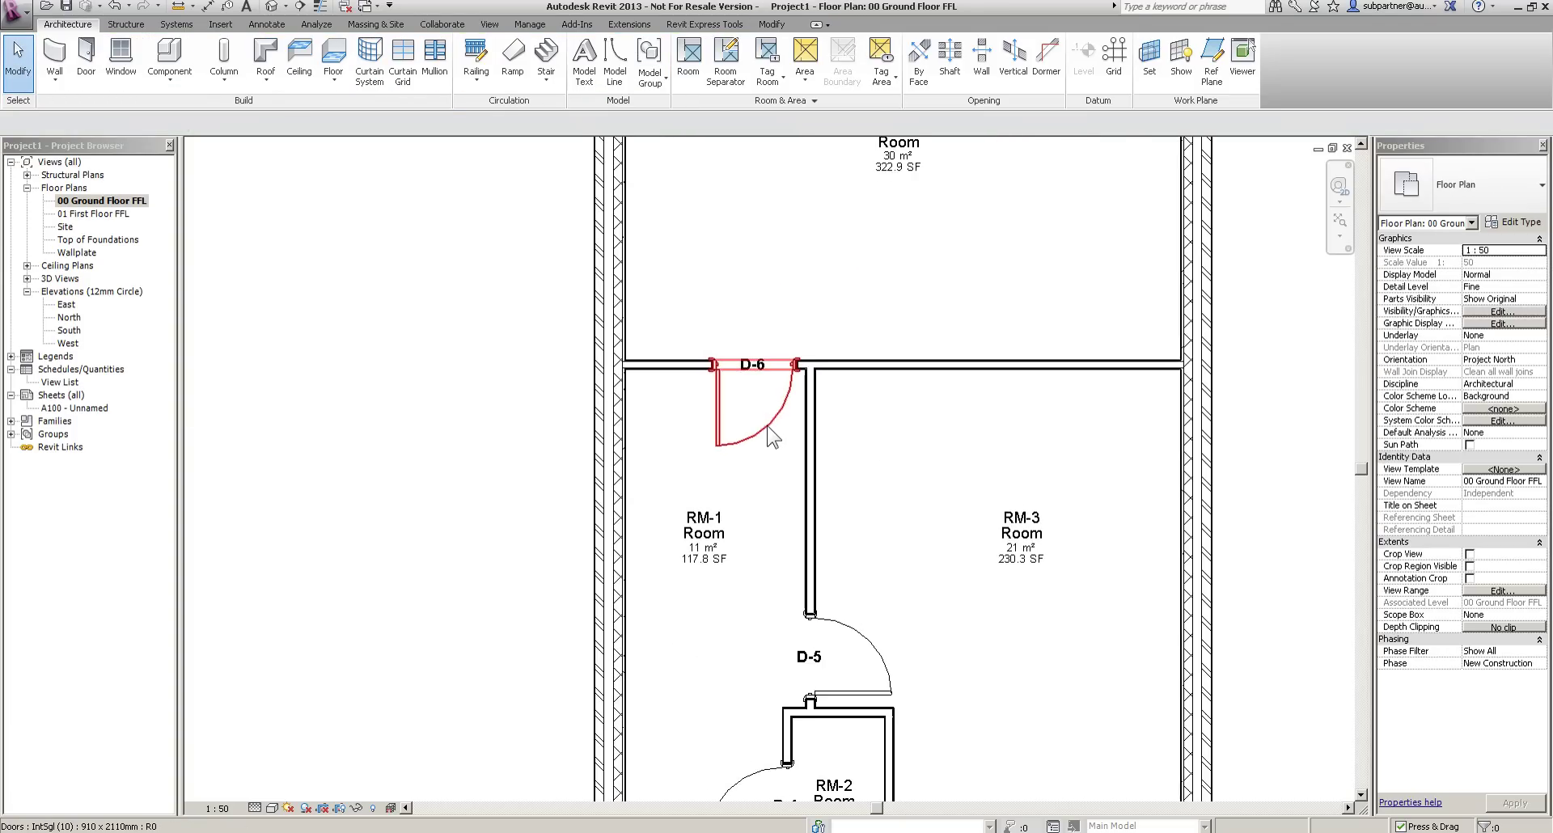
click(746, 458)
click(735, 450)
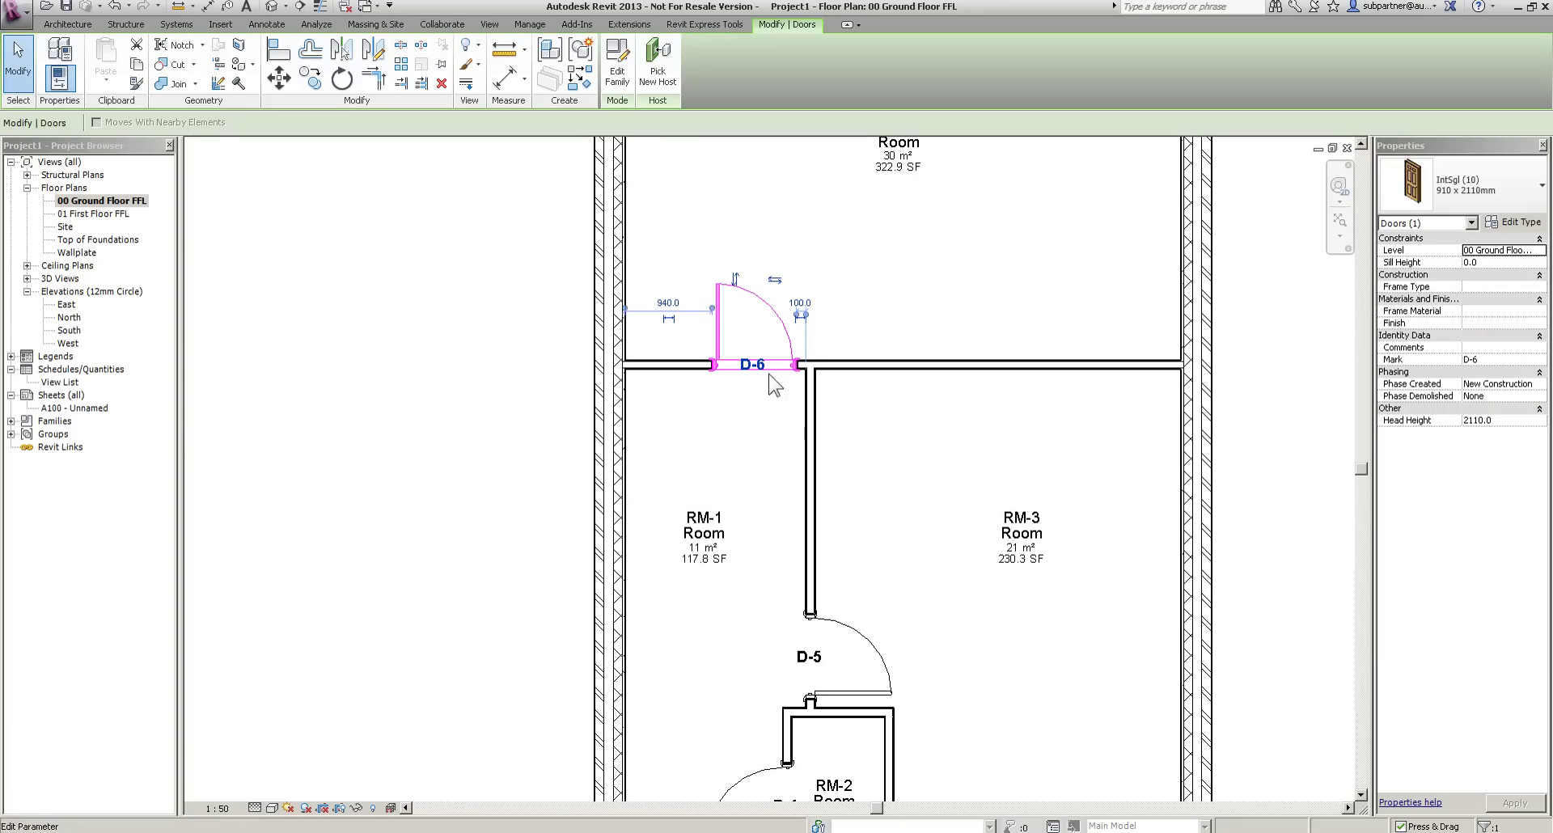
click(962, 275)
Start placing windows with tagging on placement turned on, and open the library's Windows folder for loading families.
scroll(967, 285, down, 3)
scroll(944, 382, down, 2)
middle_drag(943, 382, 941, 450)
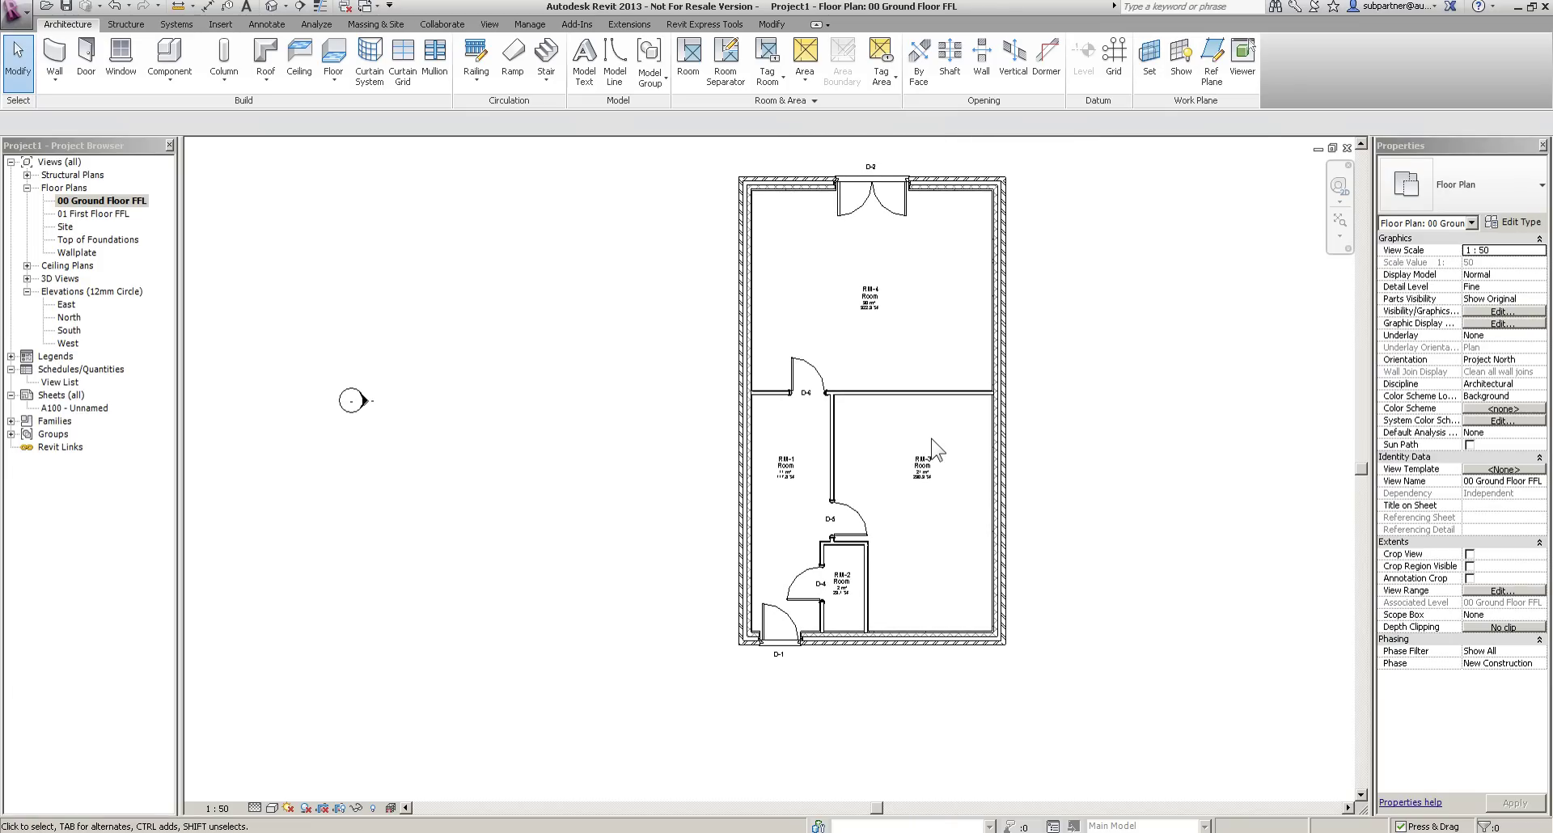
click(121, 57)
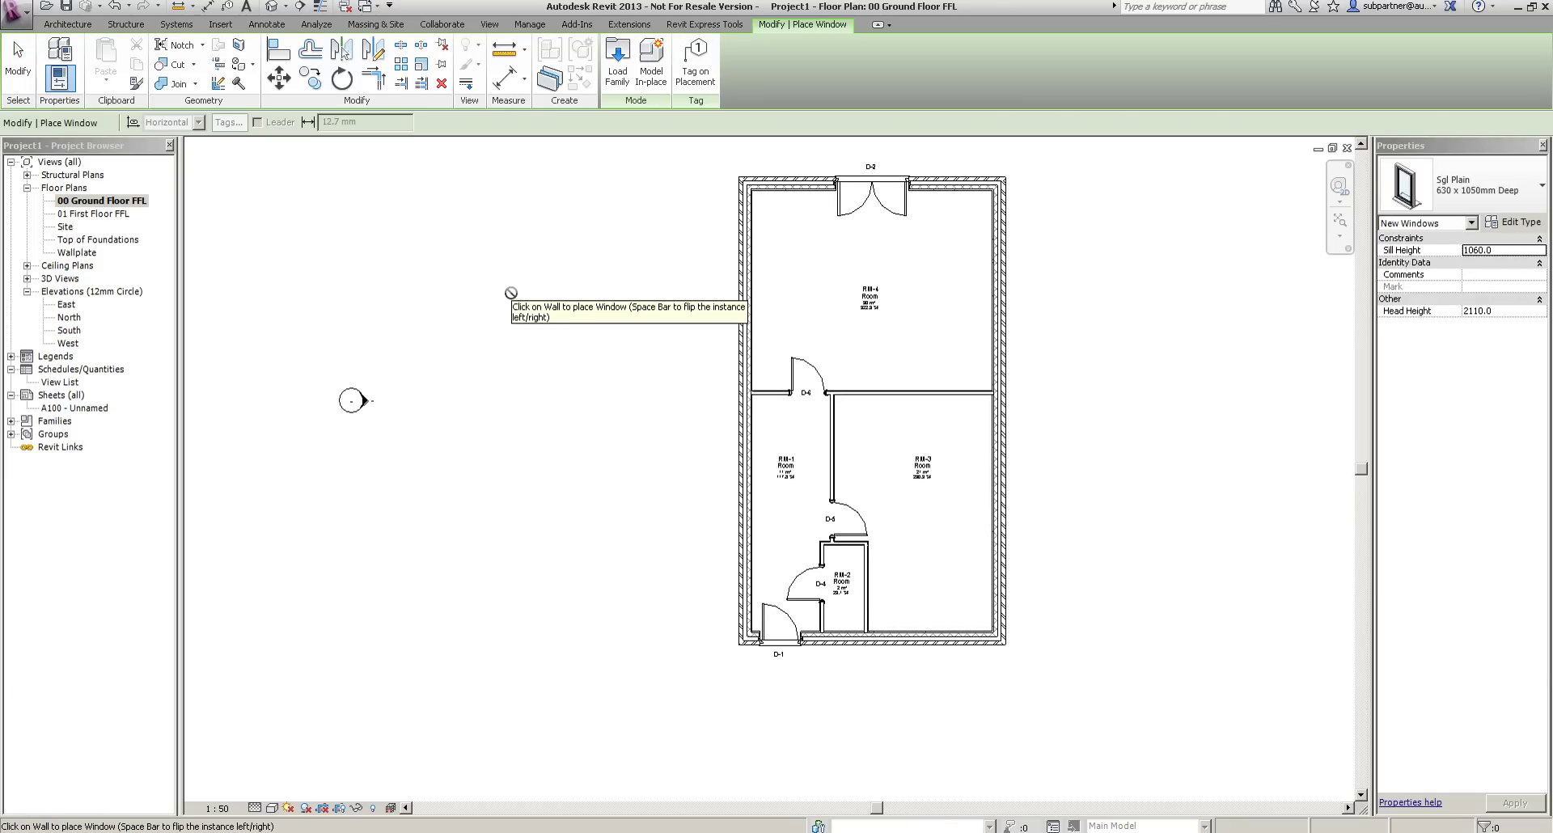
click(1453, 190)
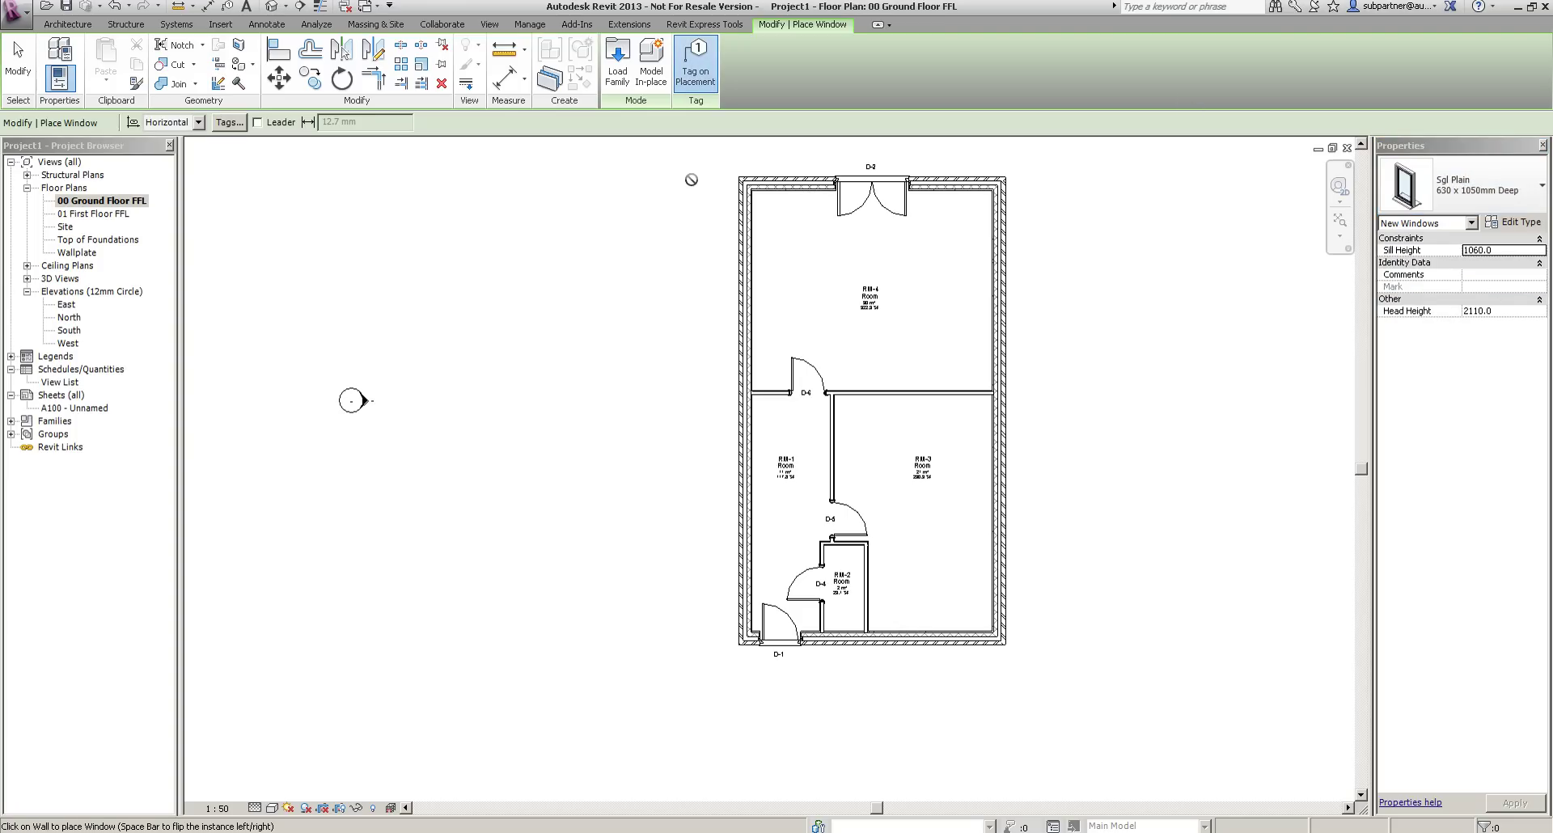
click(617, 63)
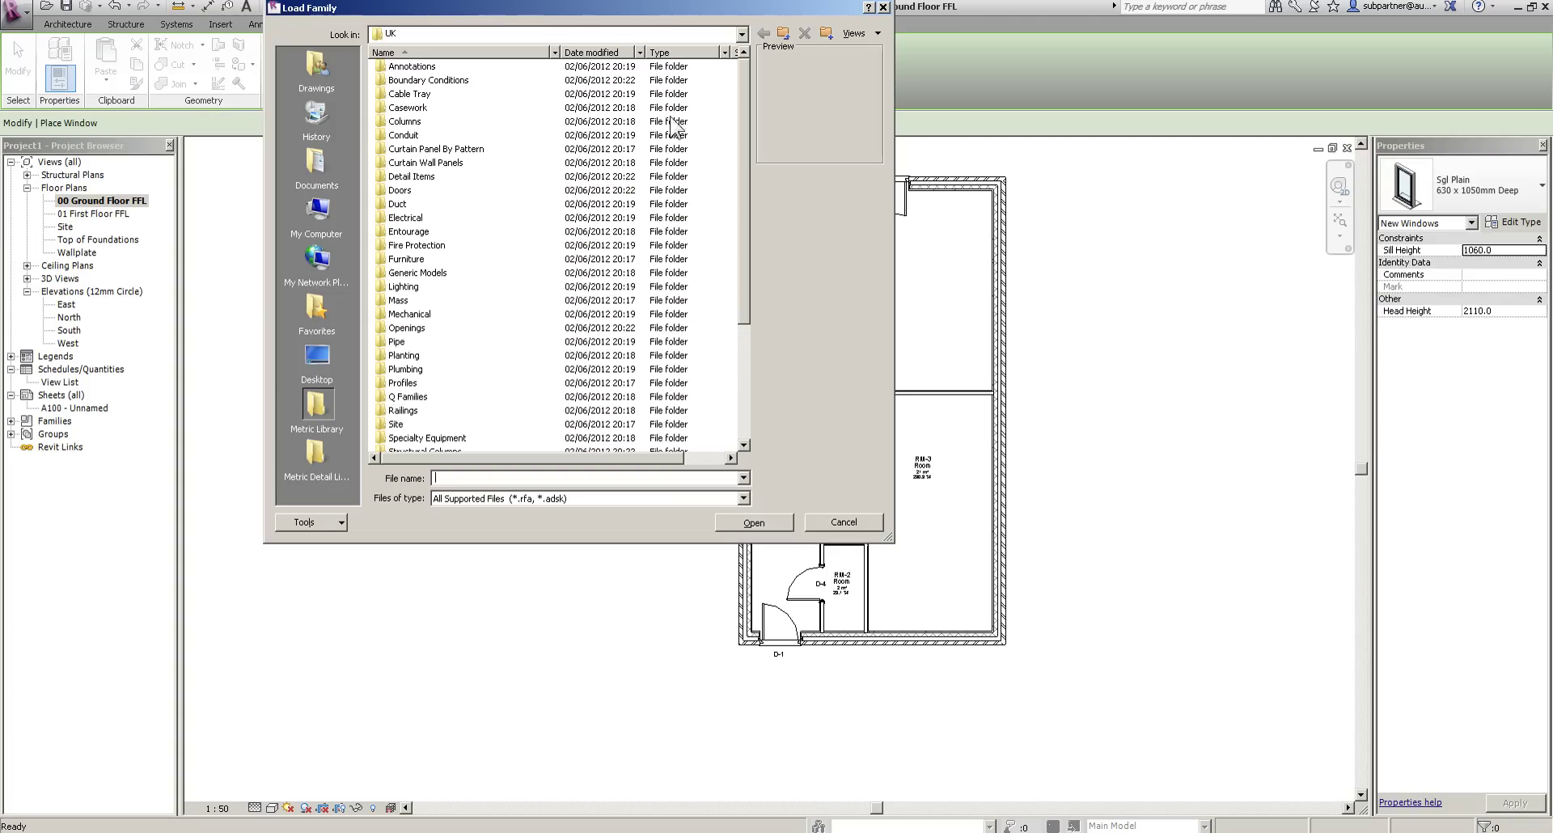
click(419, 177)
drag(896, 541, 976, 806)
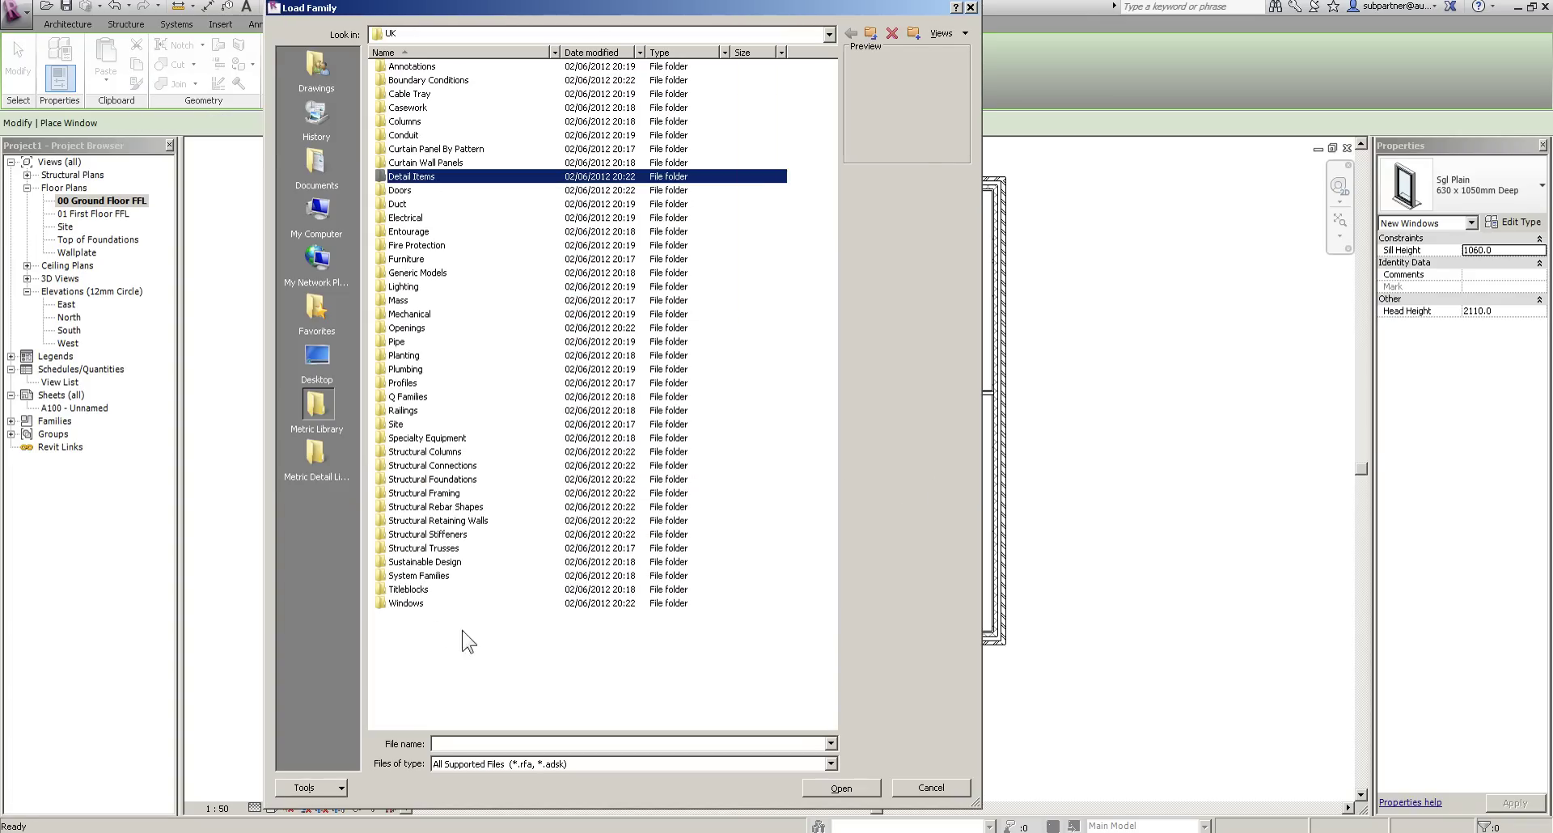
double_click(398, 604)
Look through the previews of the window families from Arched (1).rfa to Tpl w Glazing Bars (2).rfa.
click(409, 80)
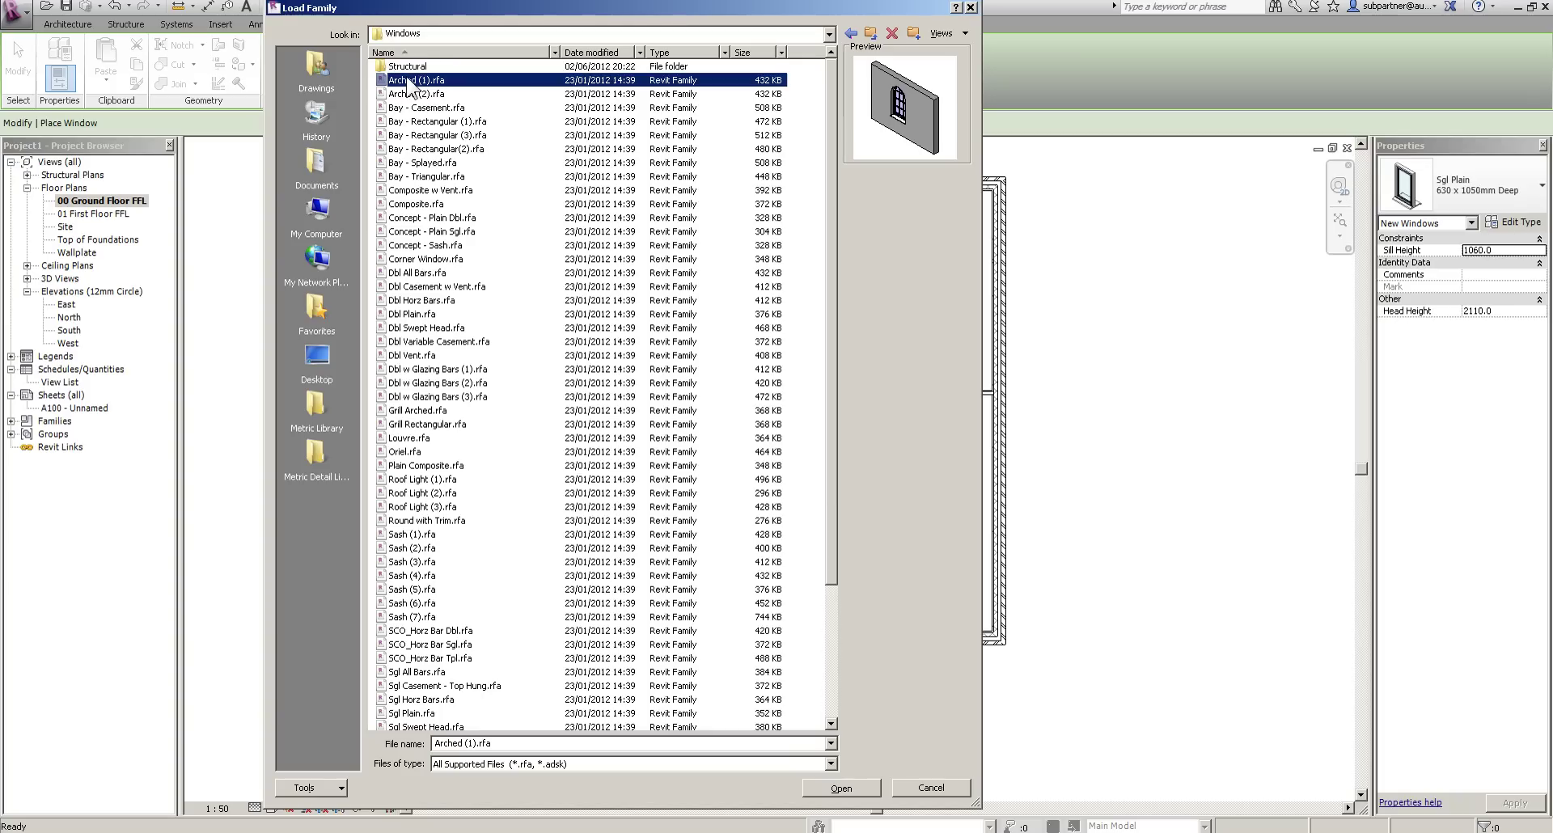
key(Down)
key(Down)
key(Down)
key(Down)
key(Down)
key(Down)
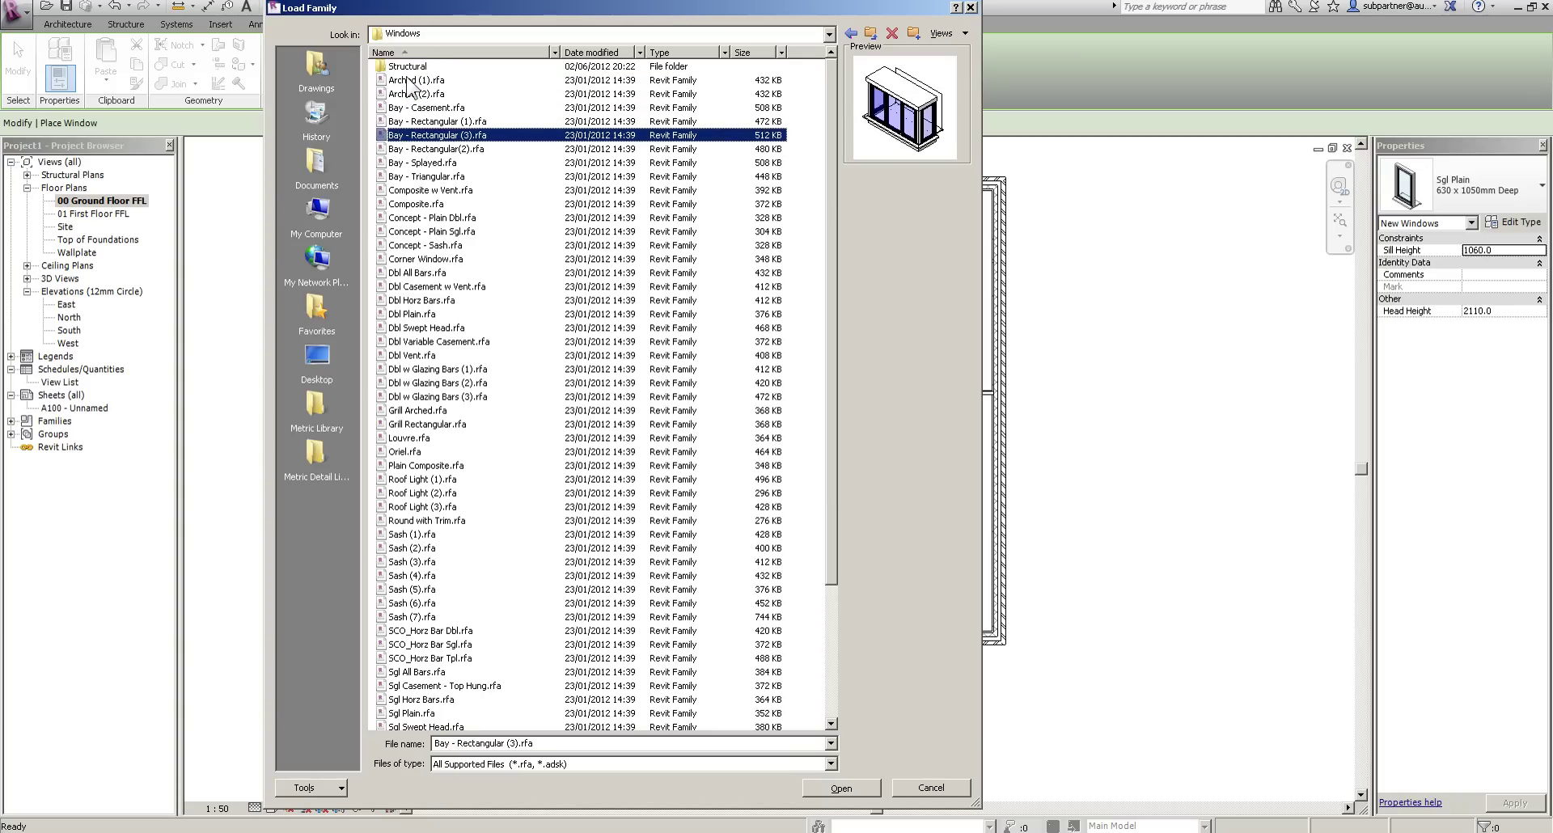
key(Down)
key(Down)
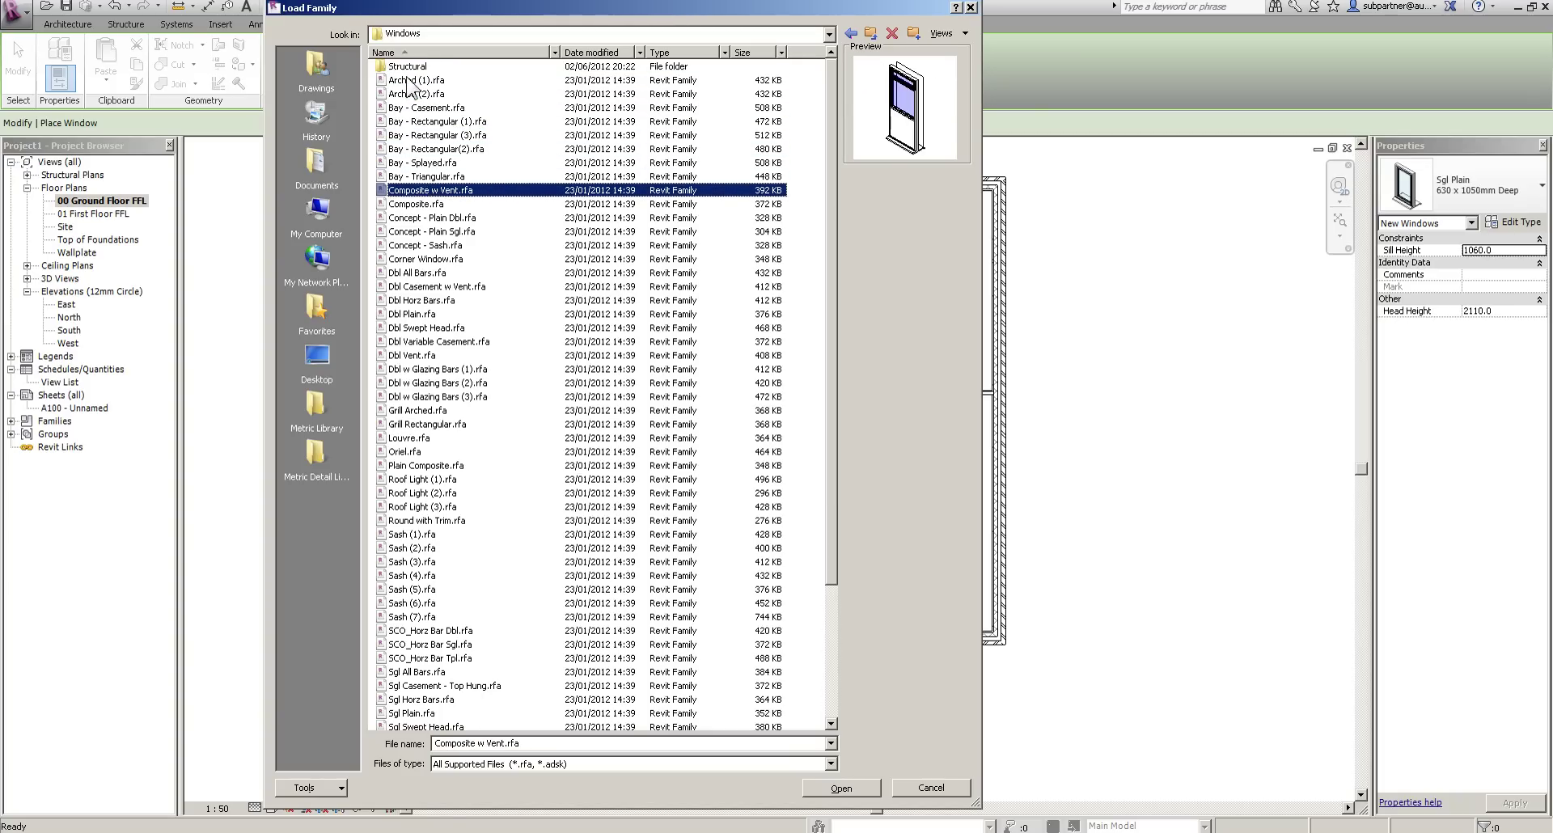
key(Down)
key(Down)
key(Down)
key(Down)
key(Down)
key(Down)
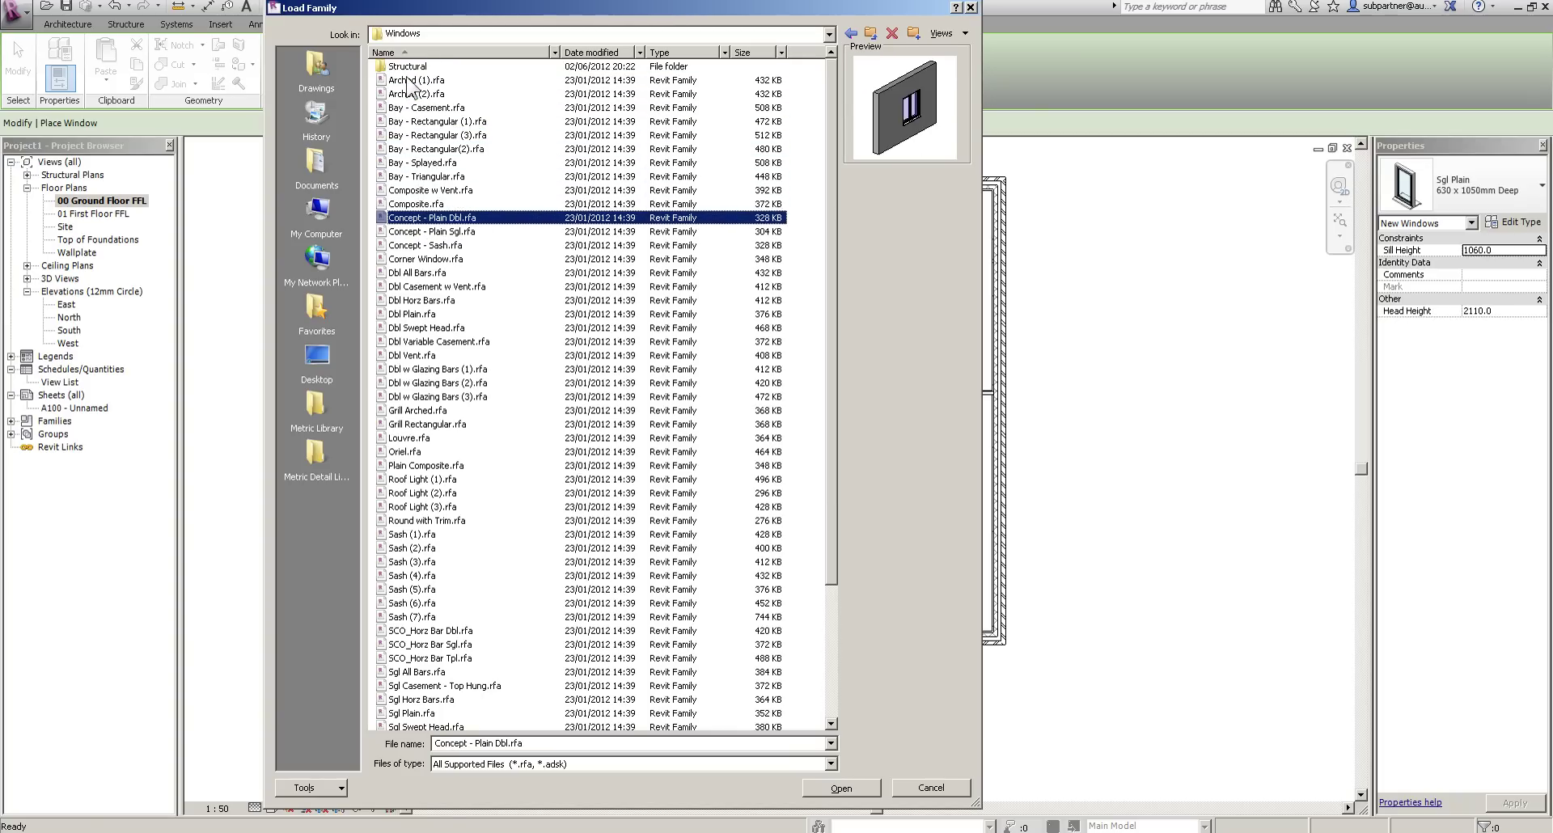
key(Down)
key(Down)
key(Down)
key(Down)
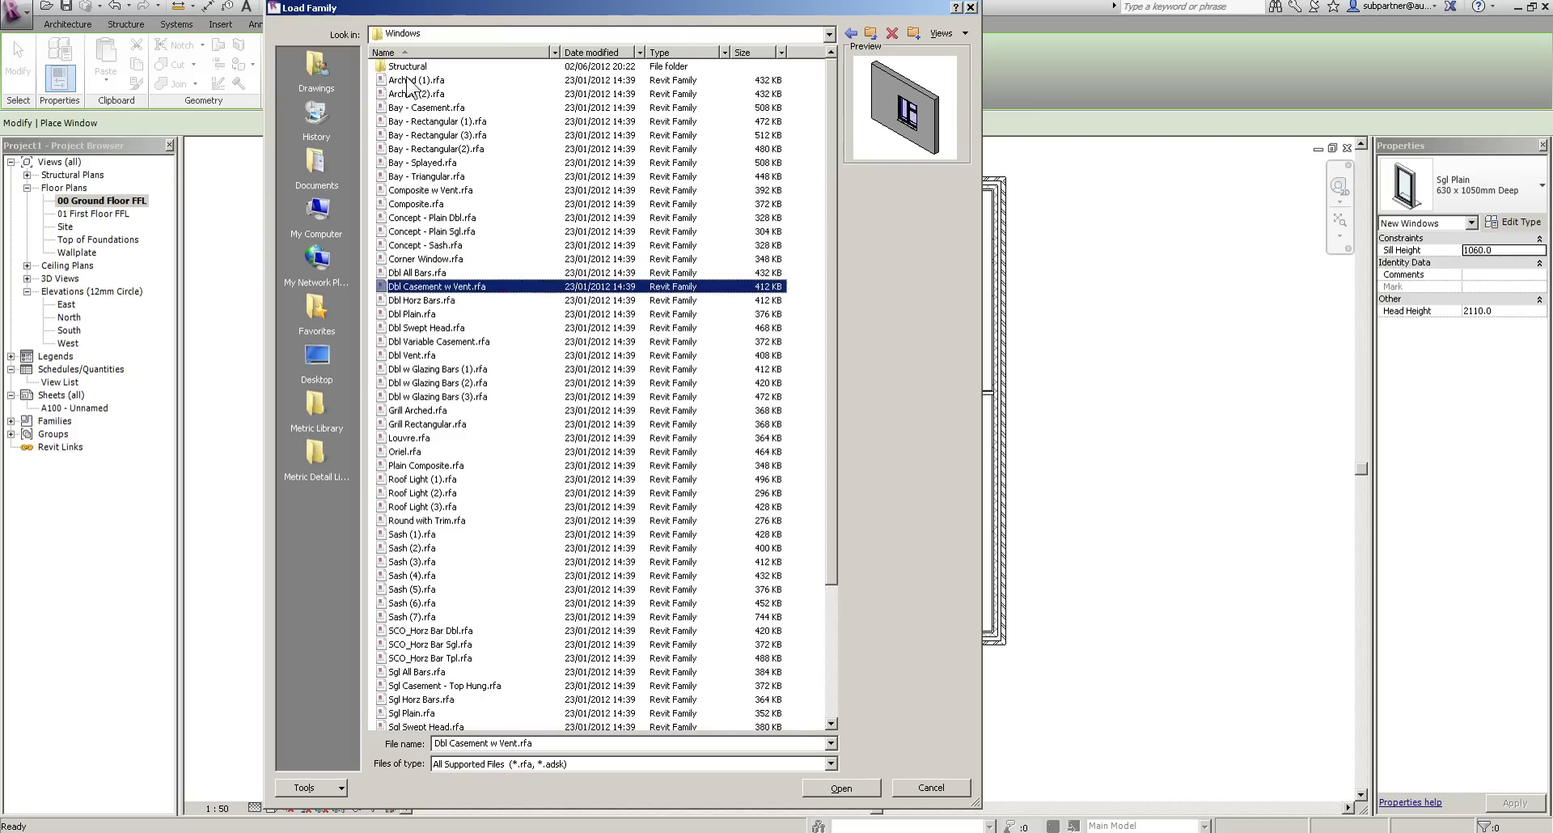
key(Down)
key(Down)
key(Down)
key(Down)
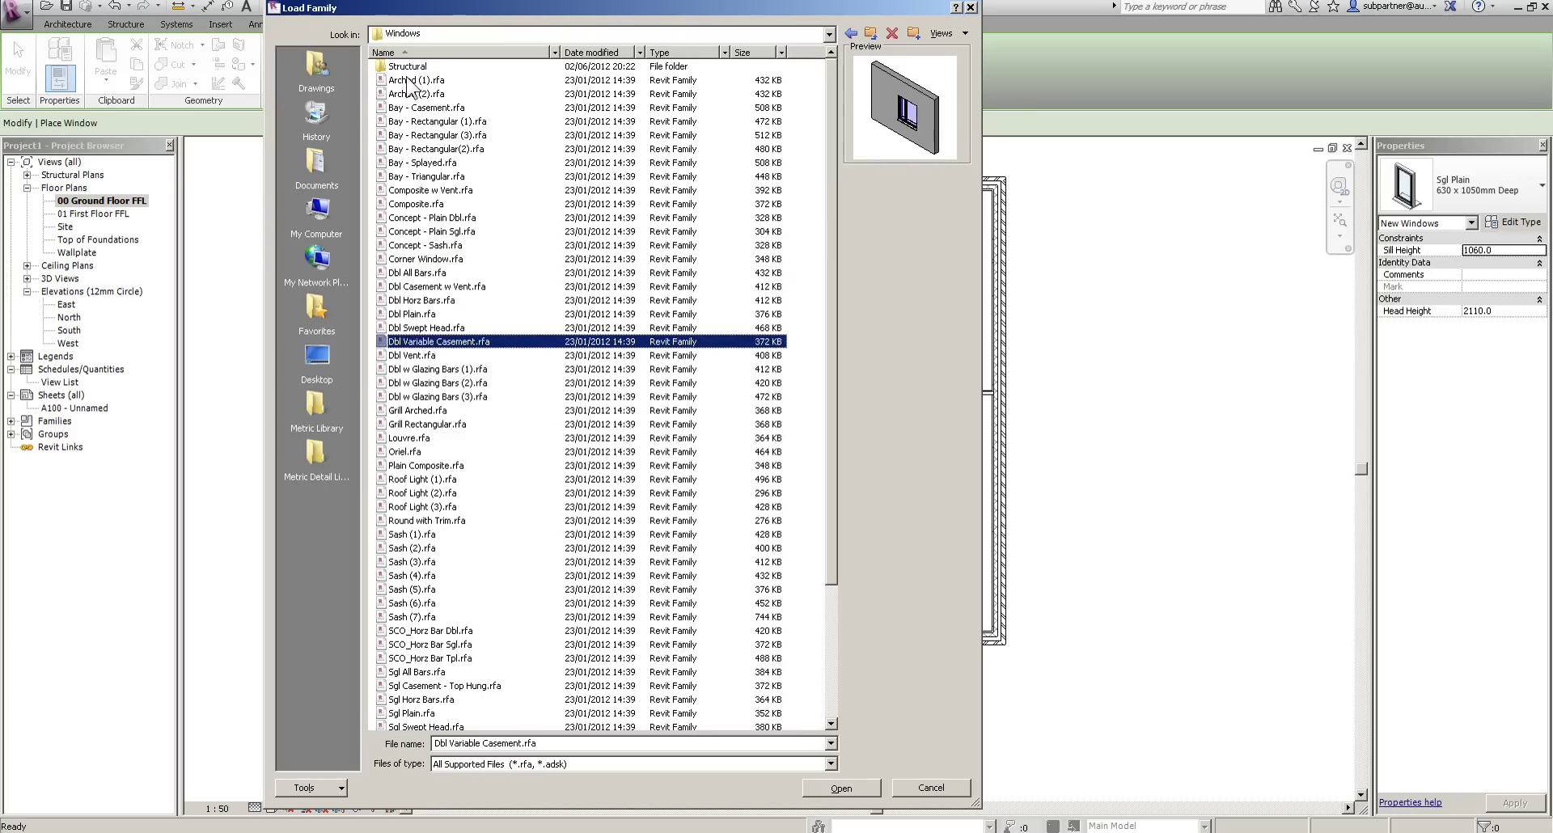
key(Down)
key(Down)
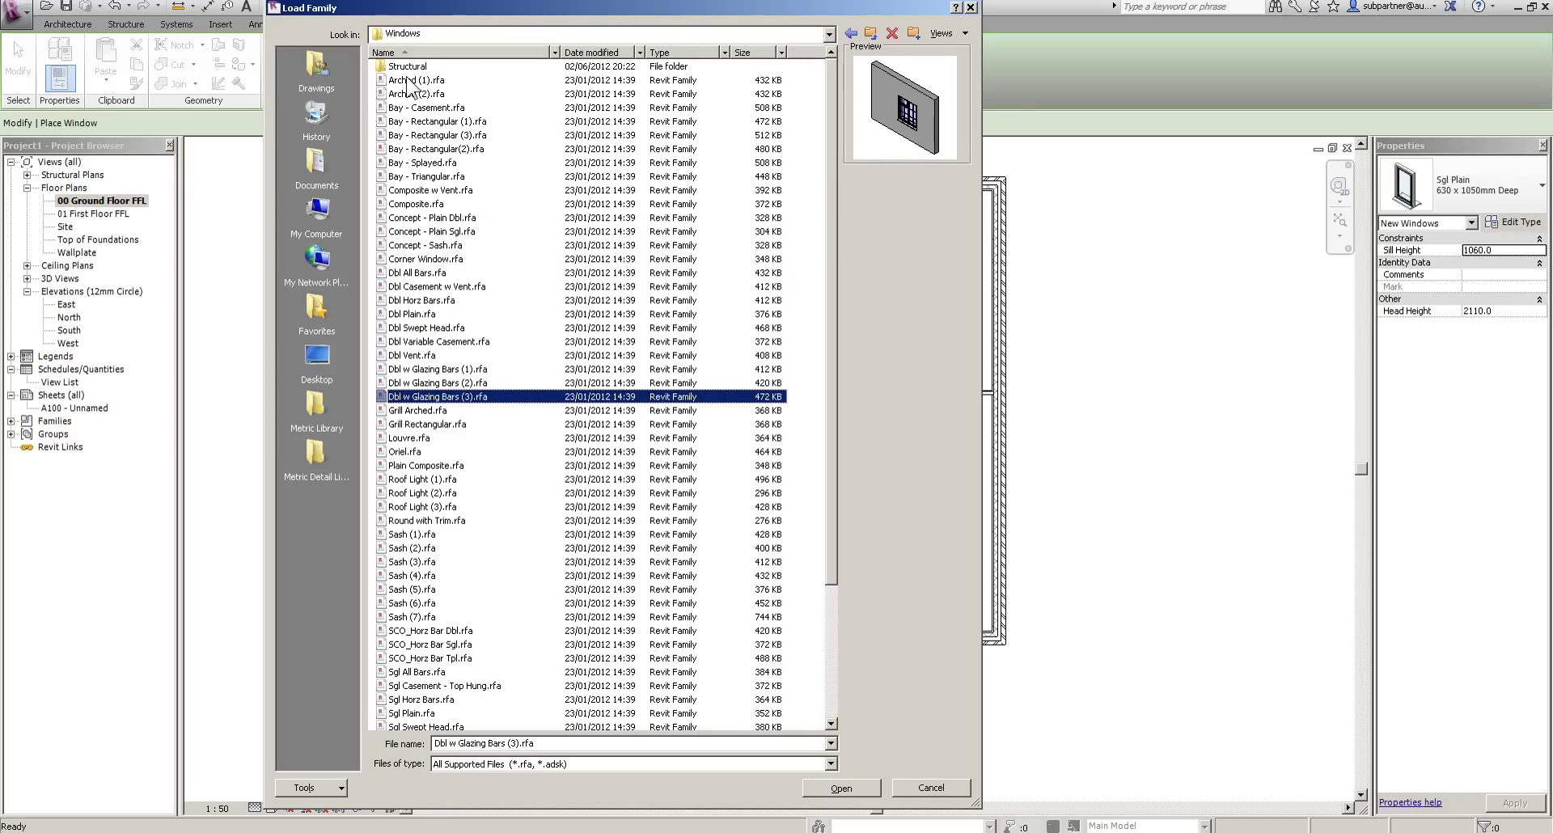
key(Down)
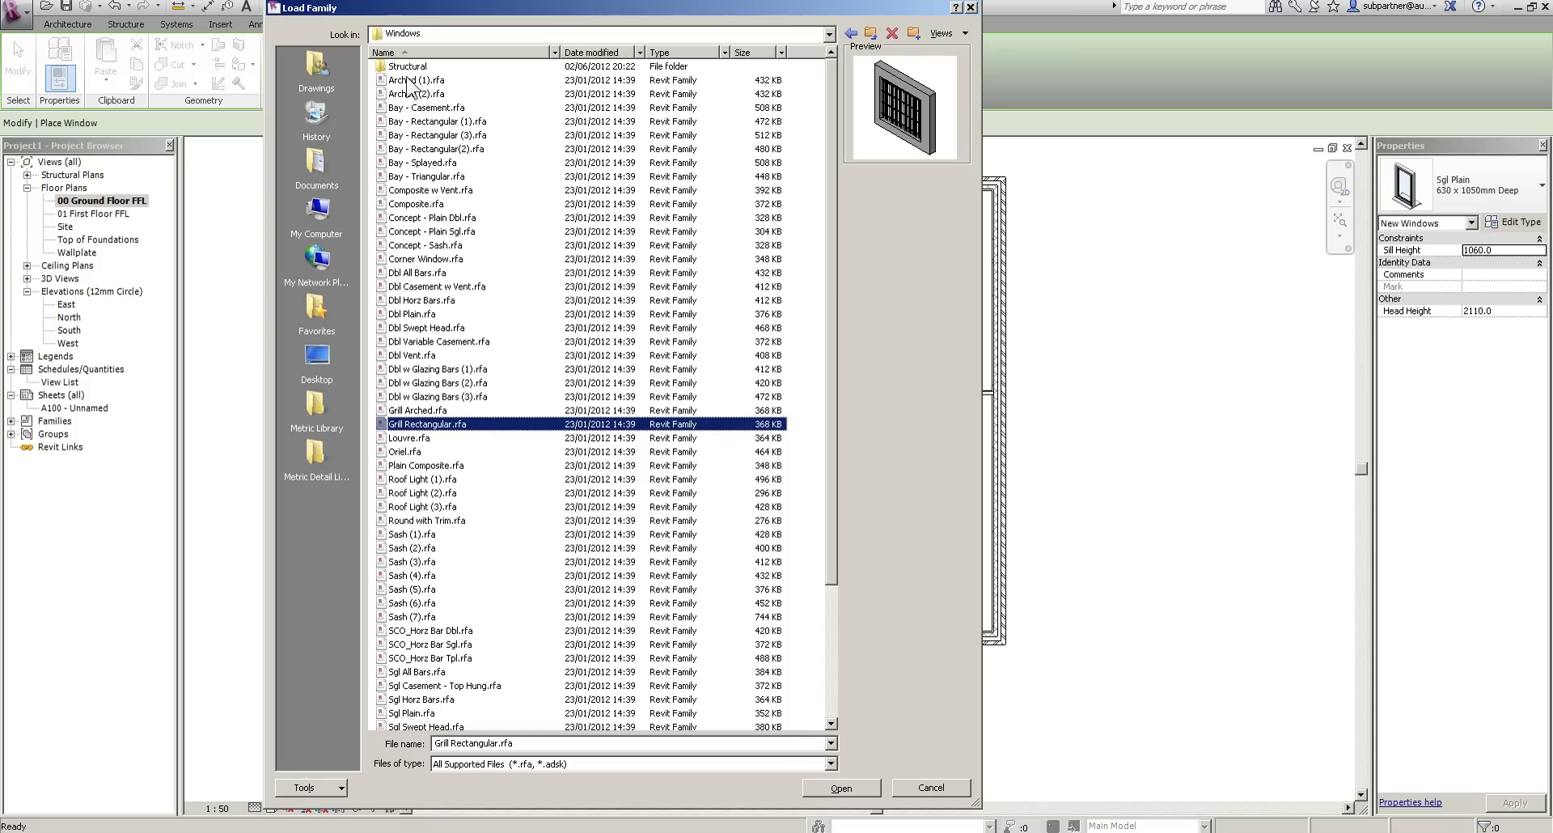
key(Down)
key(Down)
key(Down)
key(Down)
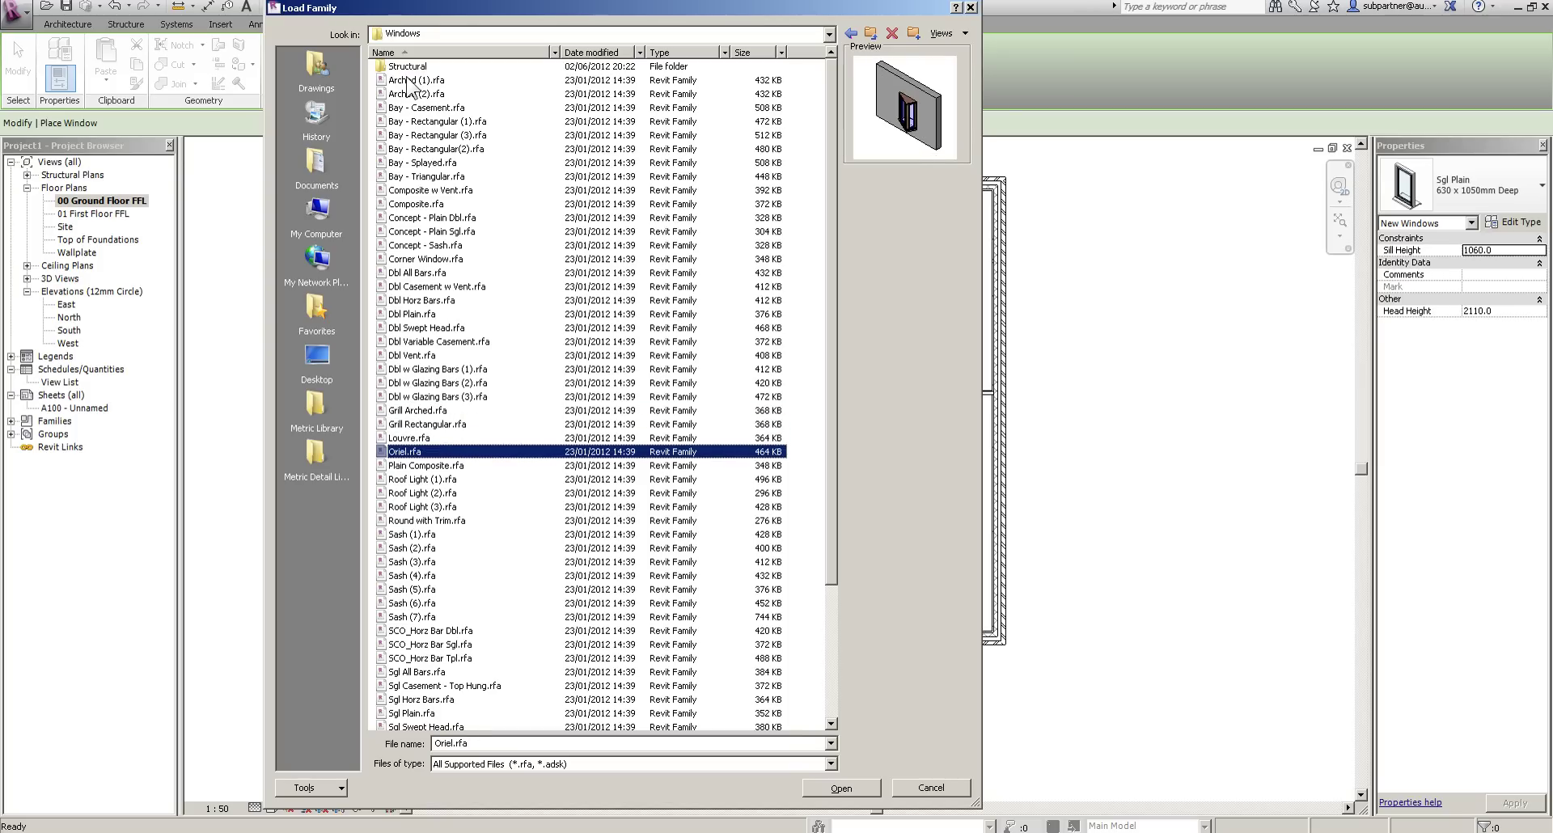
key(Down)
key(Down)
key(Down)
key(Down)
key(Down)
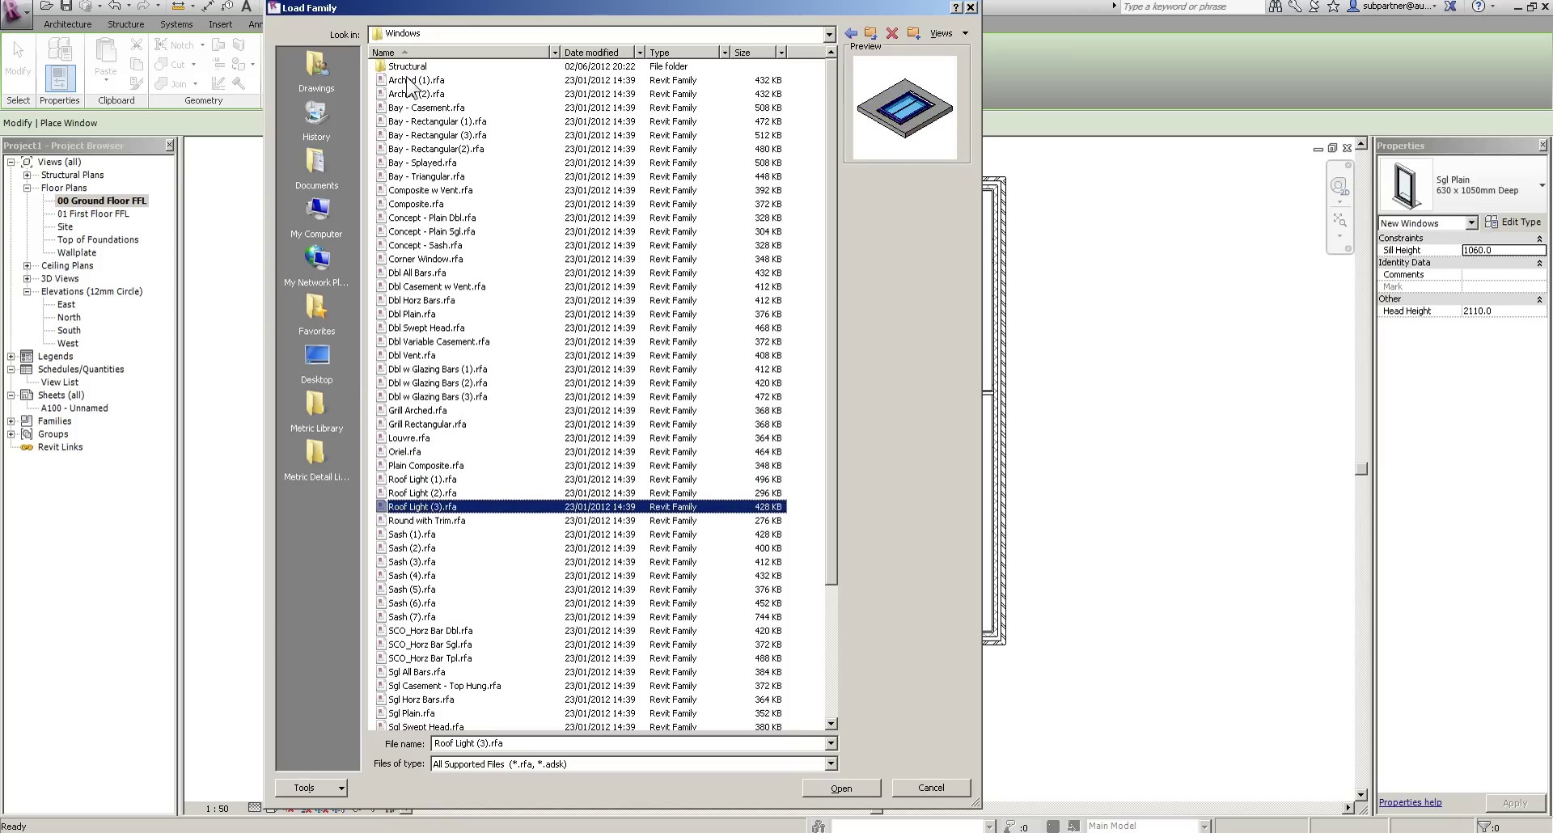
key(Down)
key(Down)
key(Down)
key(Down)
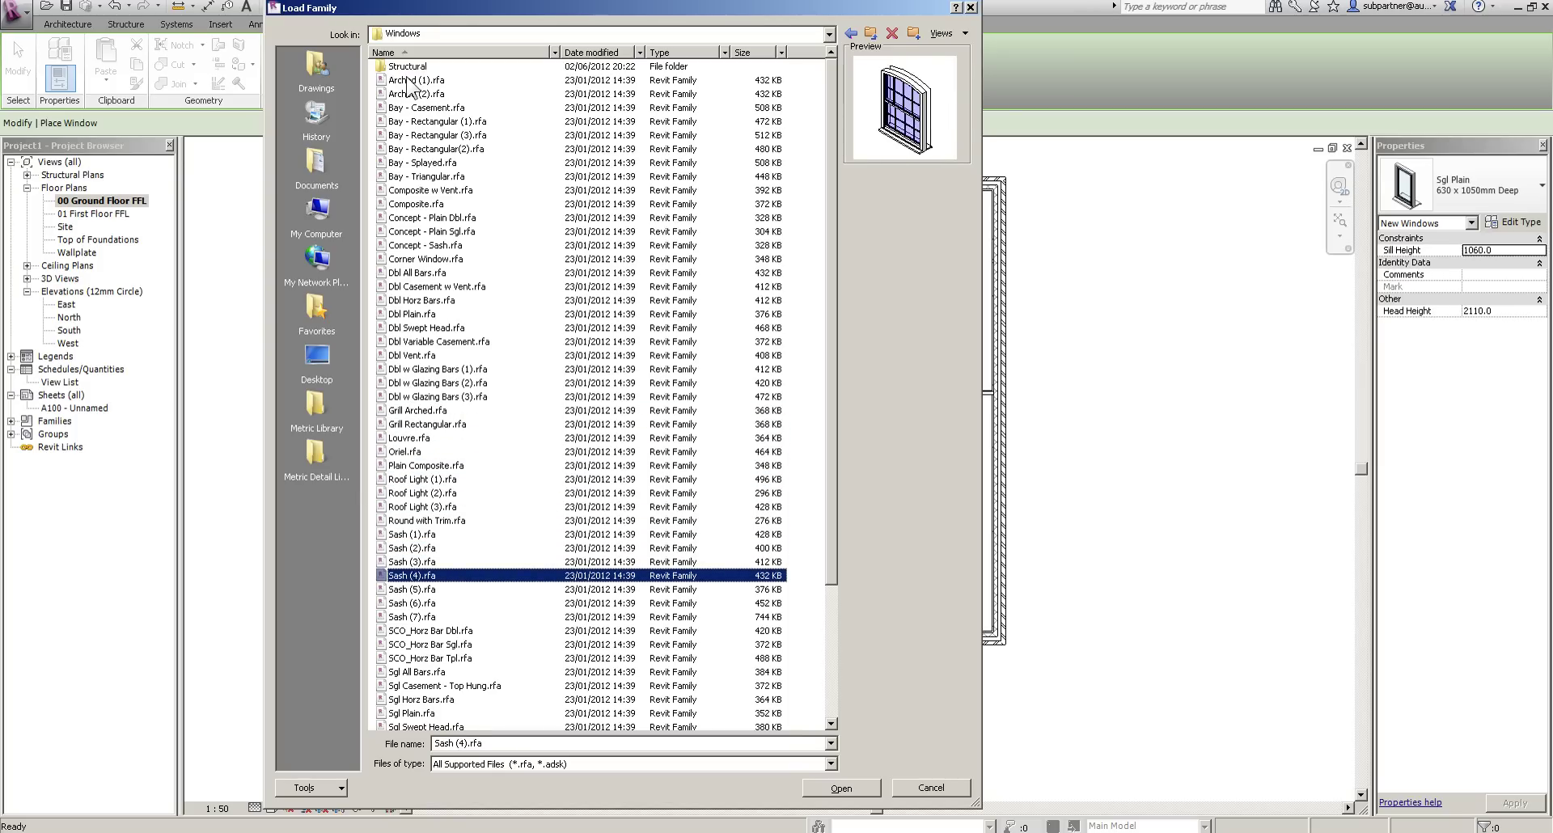
key(Down)
key(Down)
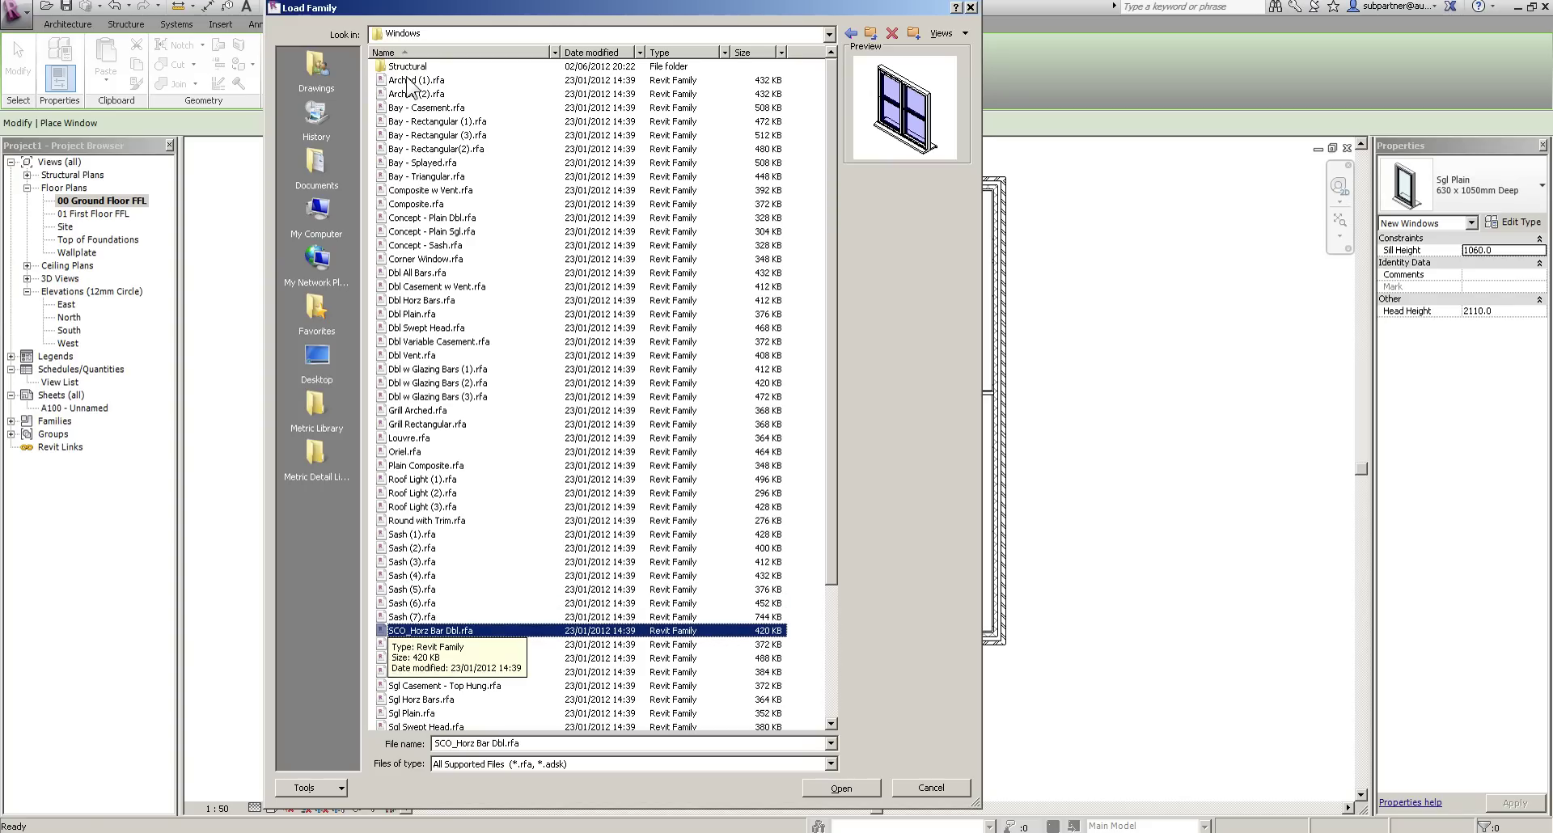
key(Down)
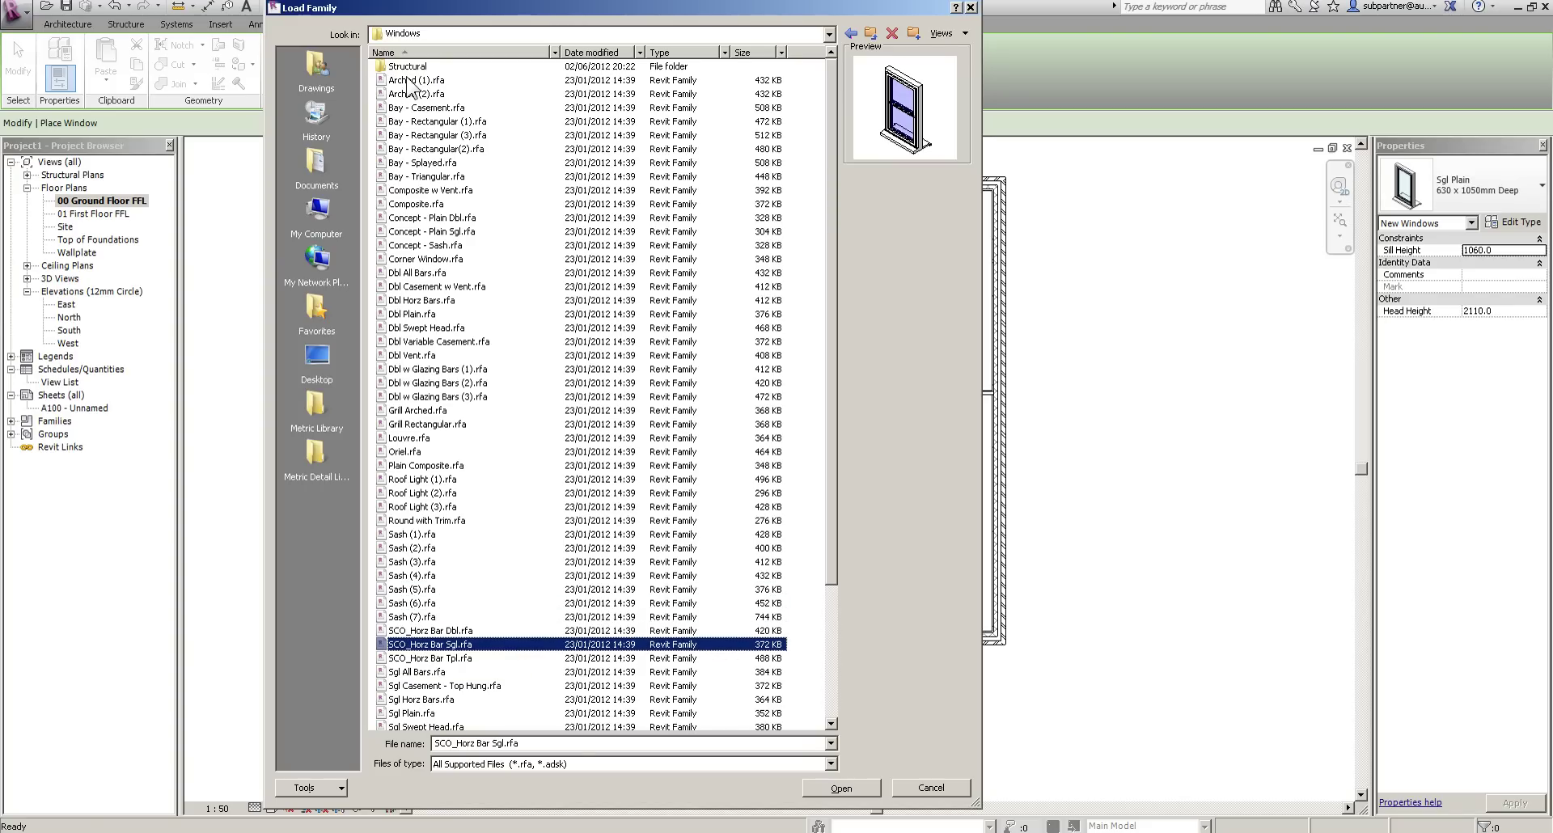
key(Down)
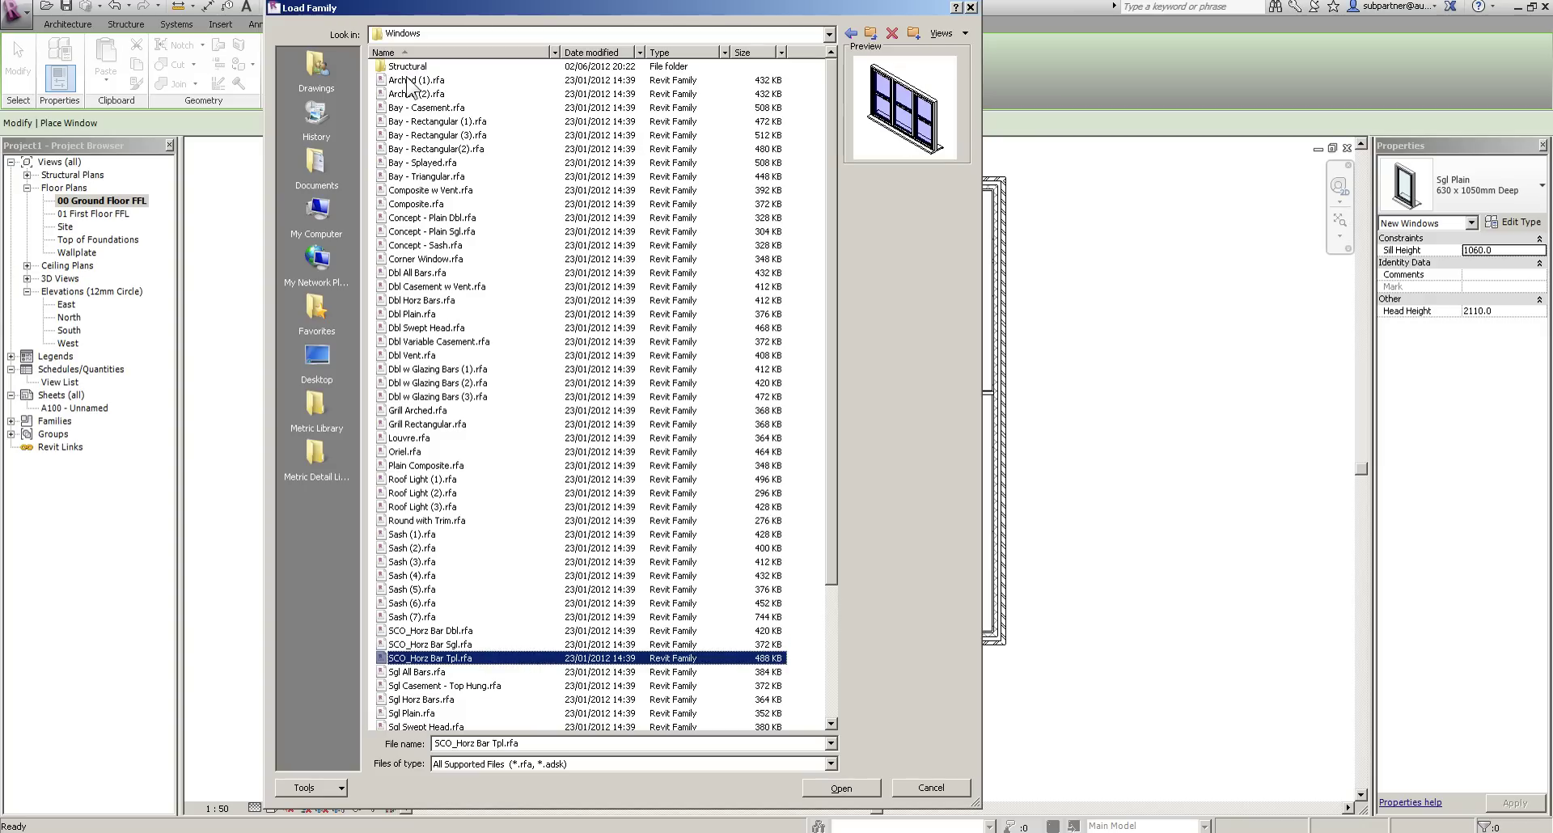
key(Down)
key(Up)
key(Up)
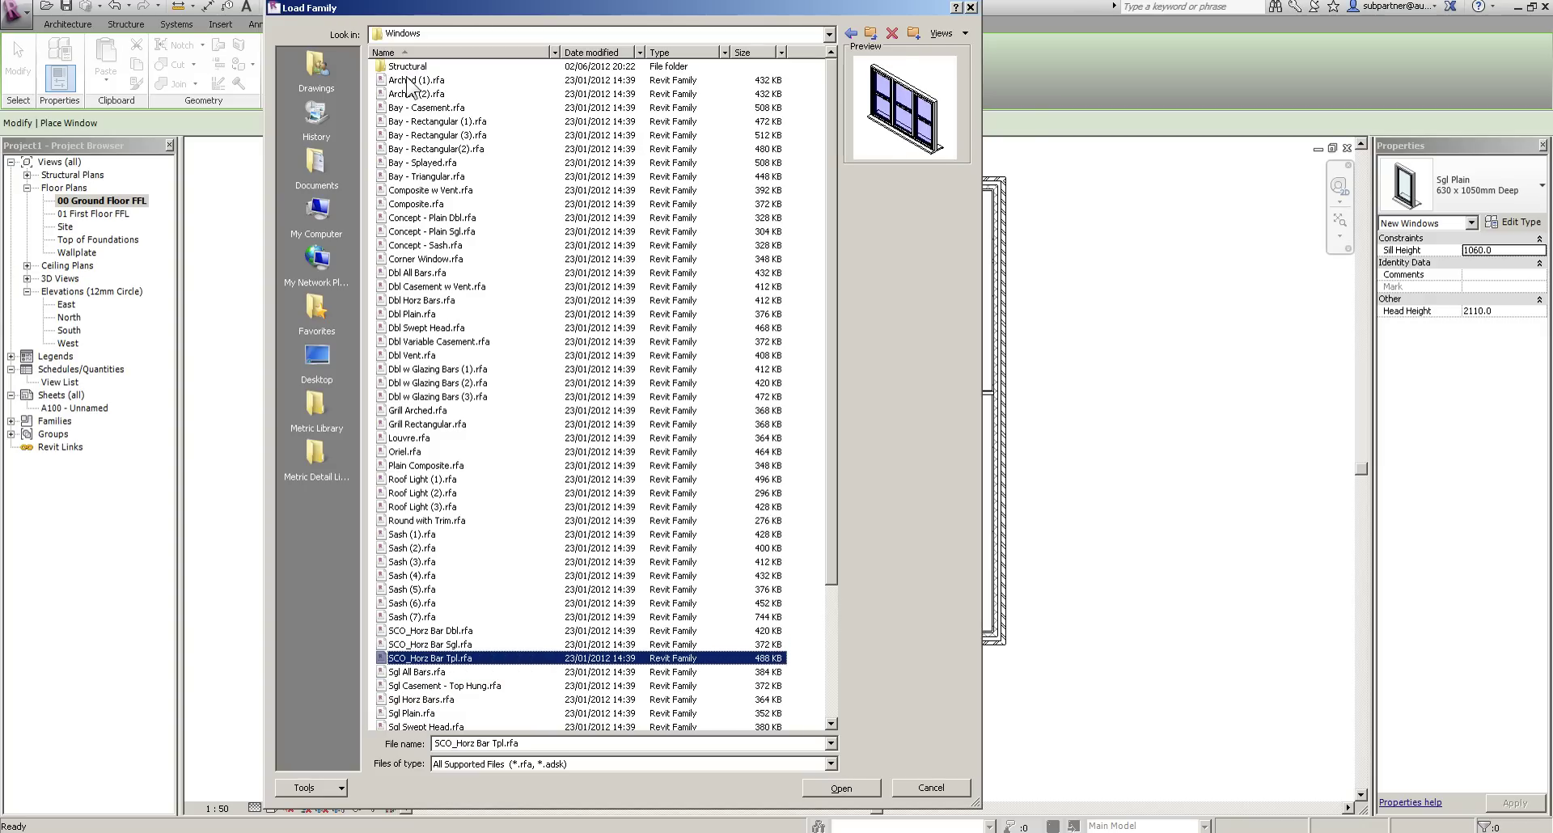
key(Up)
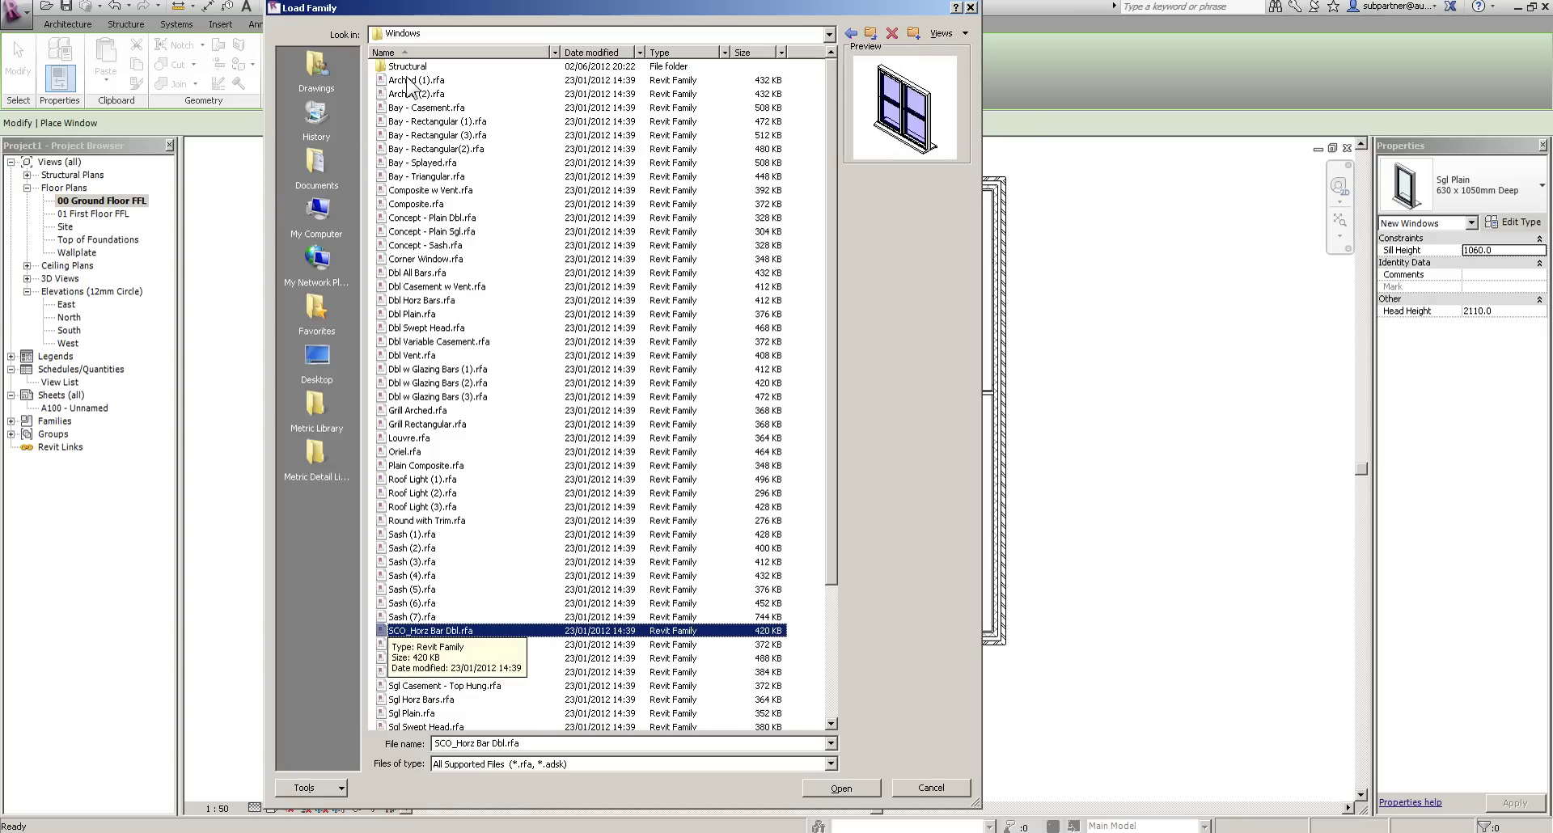
key(Down)
key(Down)
key(Down)
key(Down)
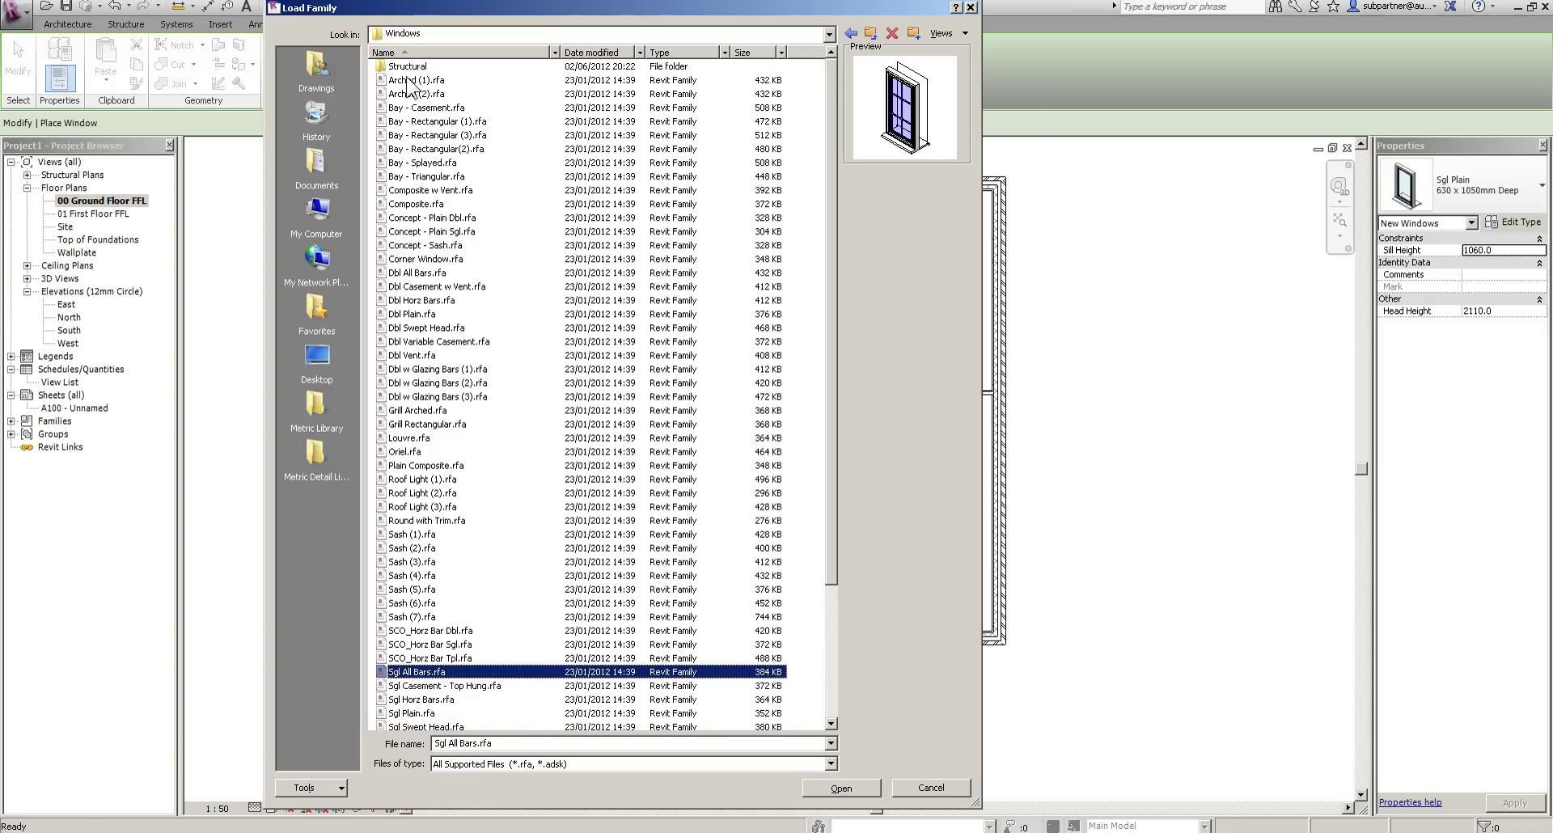
key(Down)
key(Down)
key(Down)
key(Down)
key(Down)
key(Down)
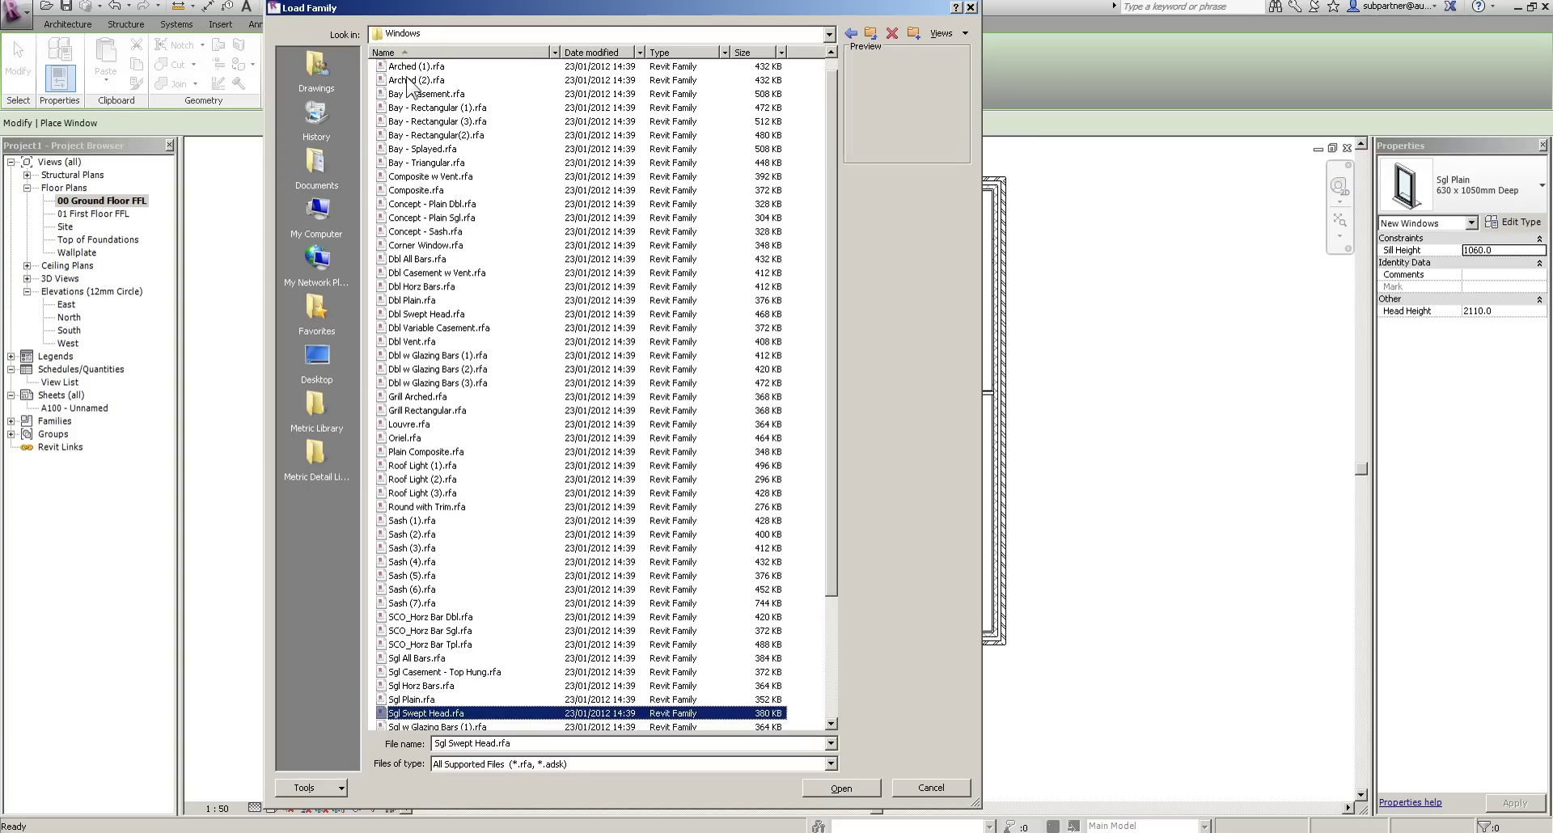
key(Down)
key(Down)
key(Down)
key(Down)
key(Down)
key(Down)
key(Down)
key(Down)
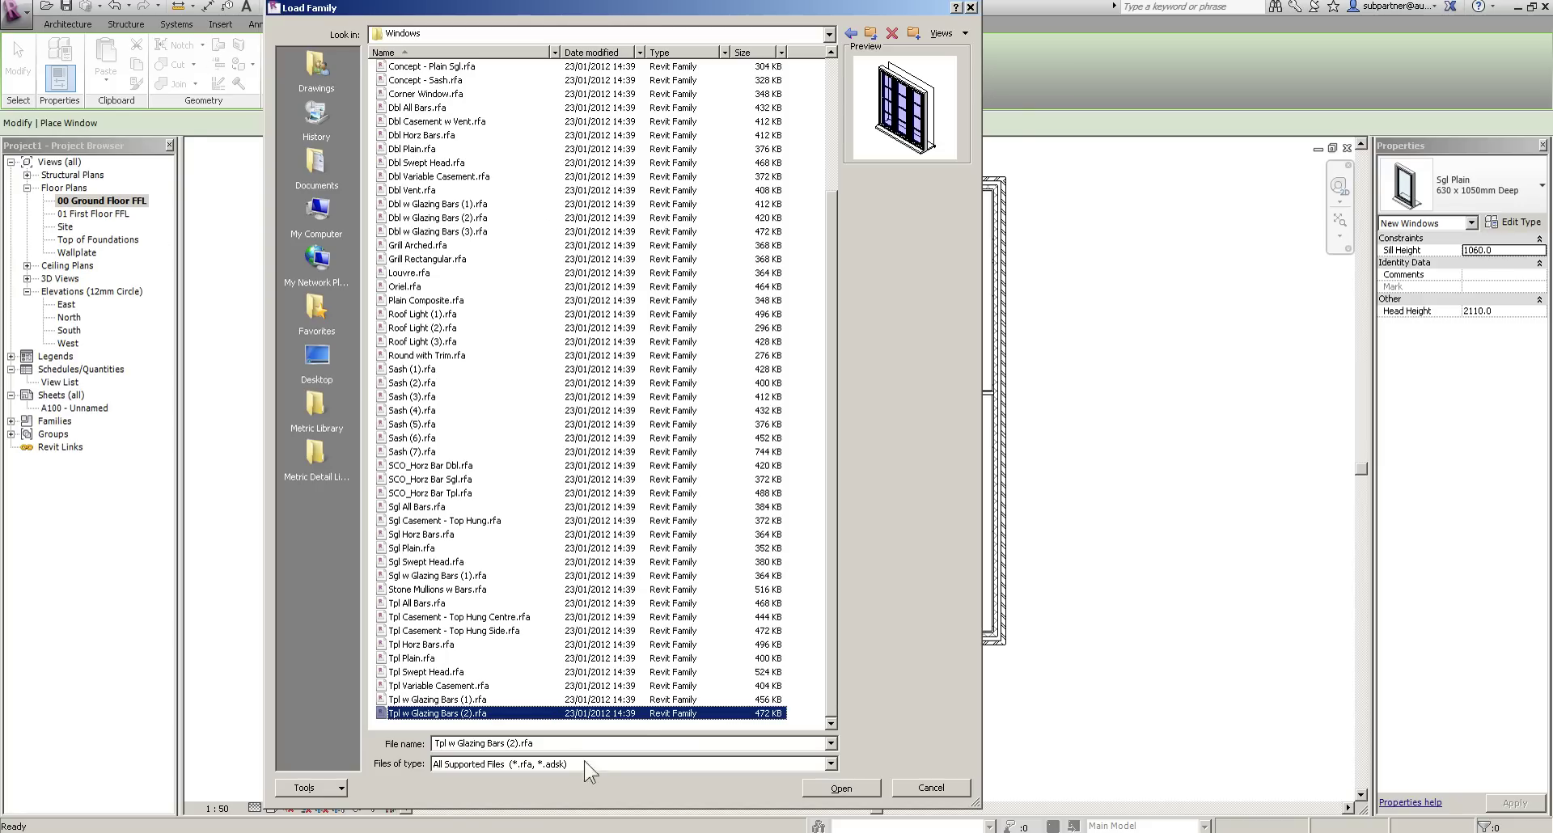
Select the window families Tpl All Bars.rfa, Sgl All Bars.rfa and Dbl All Bars.rfa together and open them for loading.
click(410, 603)
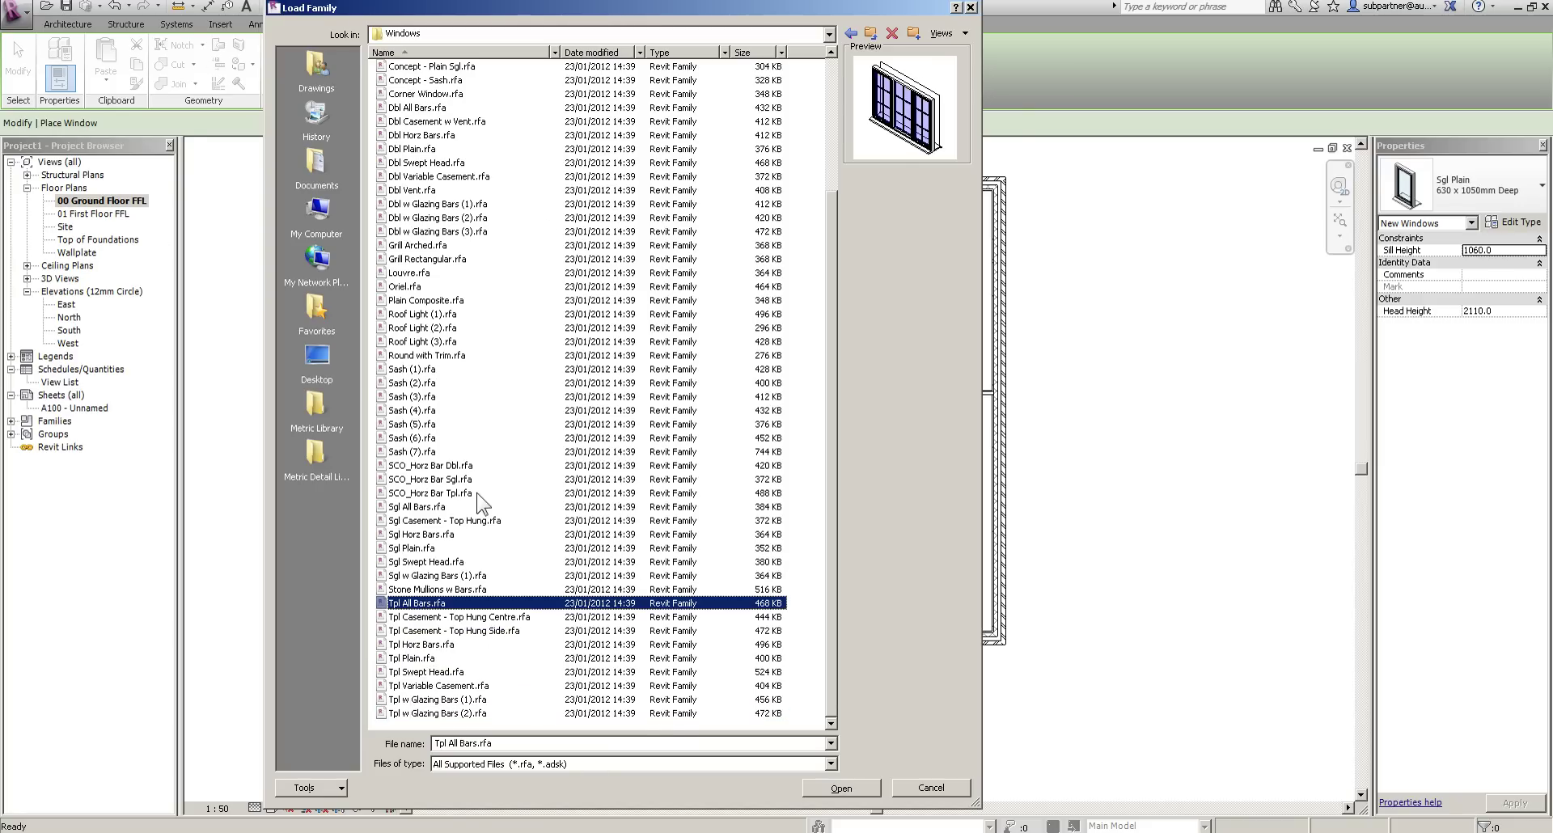
ctrl+click(415, 507)
scroll(429, 331, up, 4)
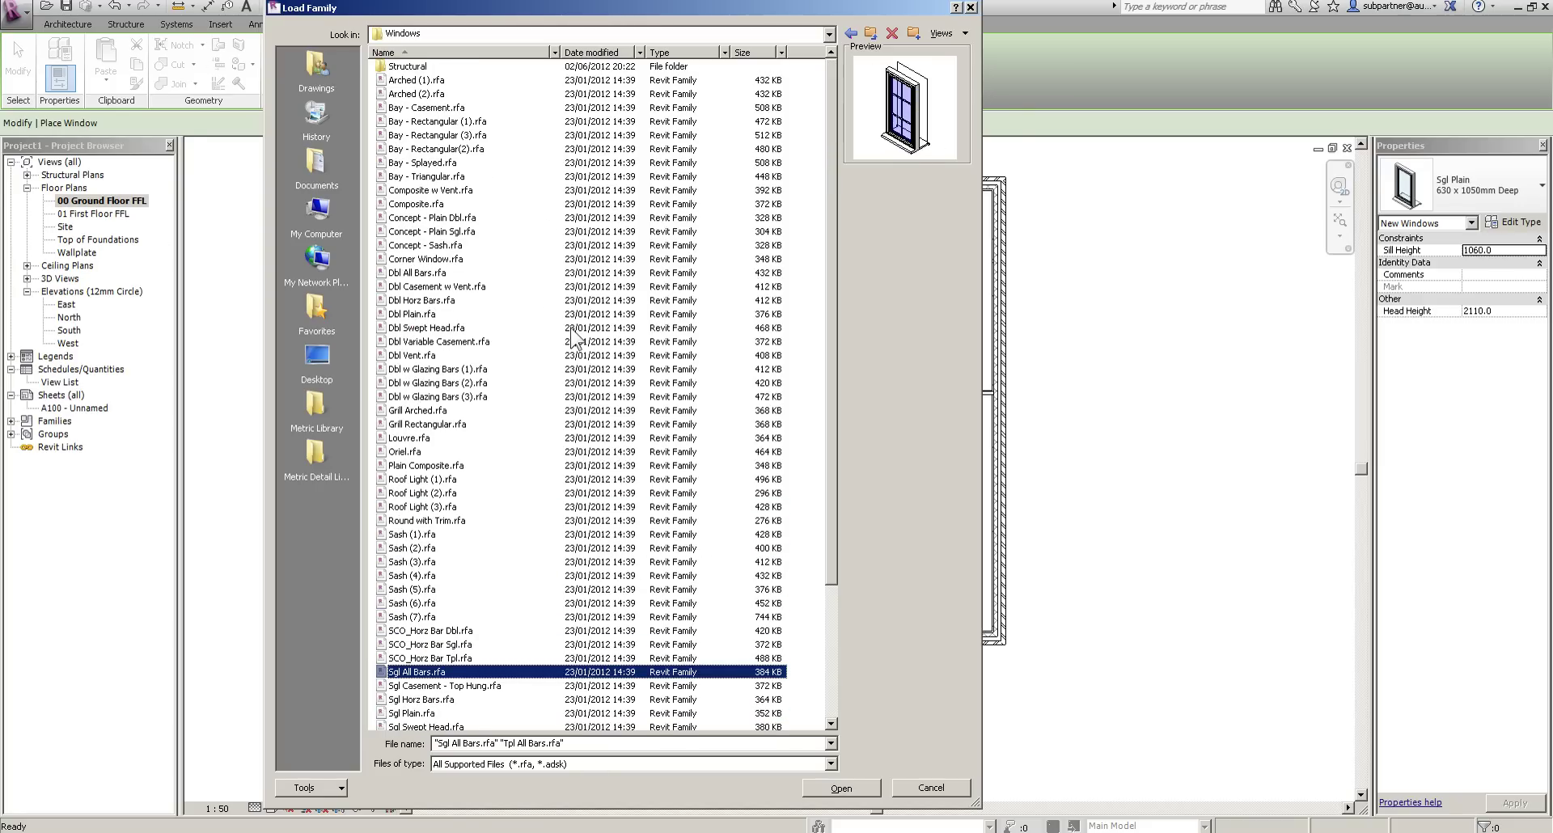
ctrl+click(428, 275)
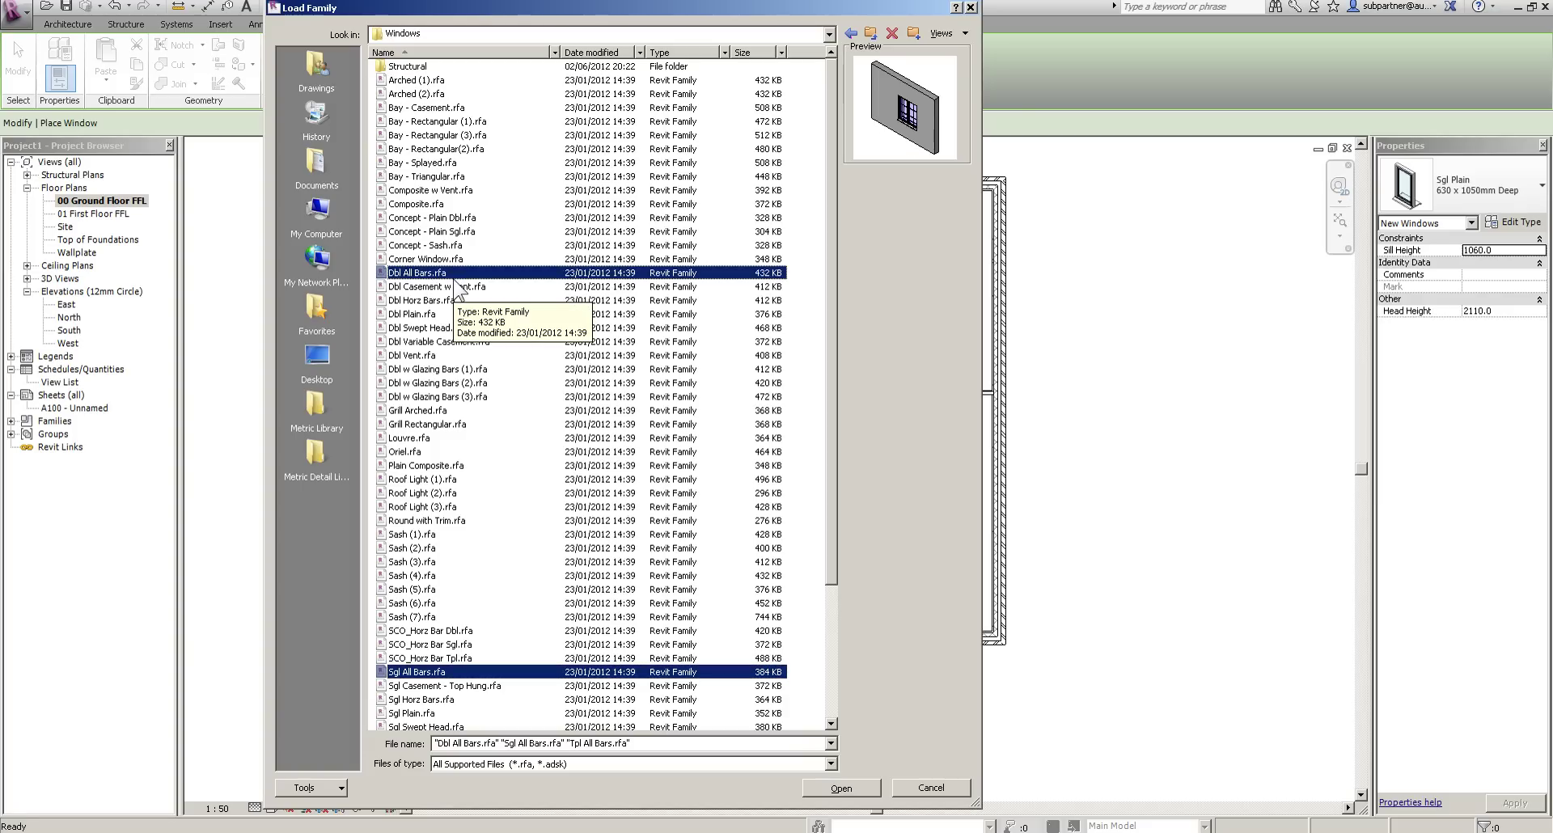
click(829, 789)
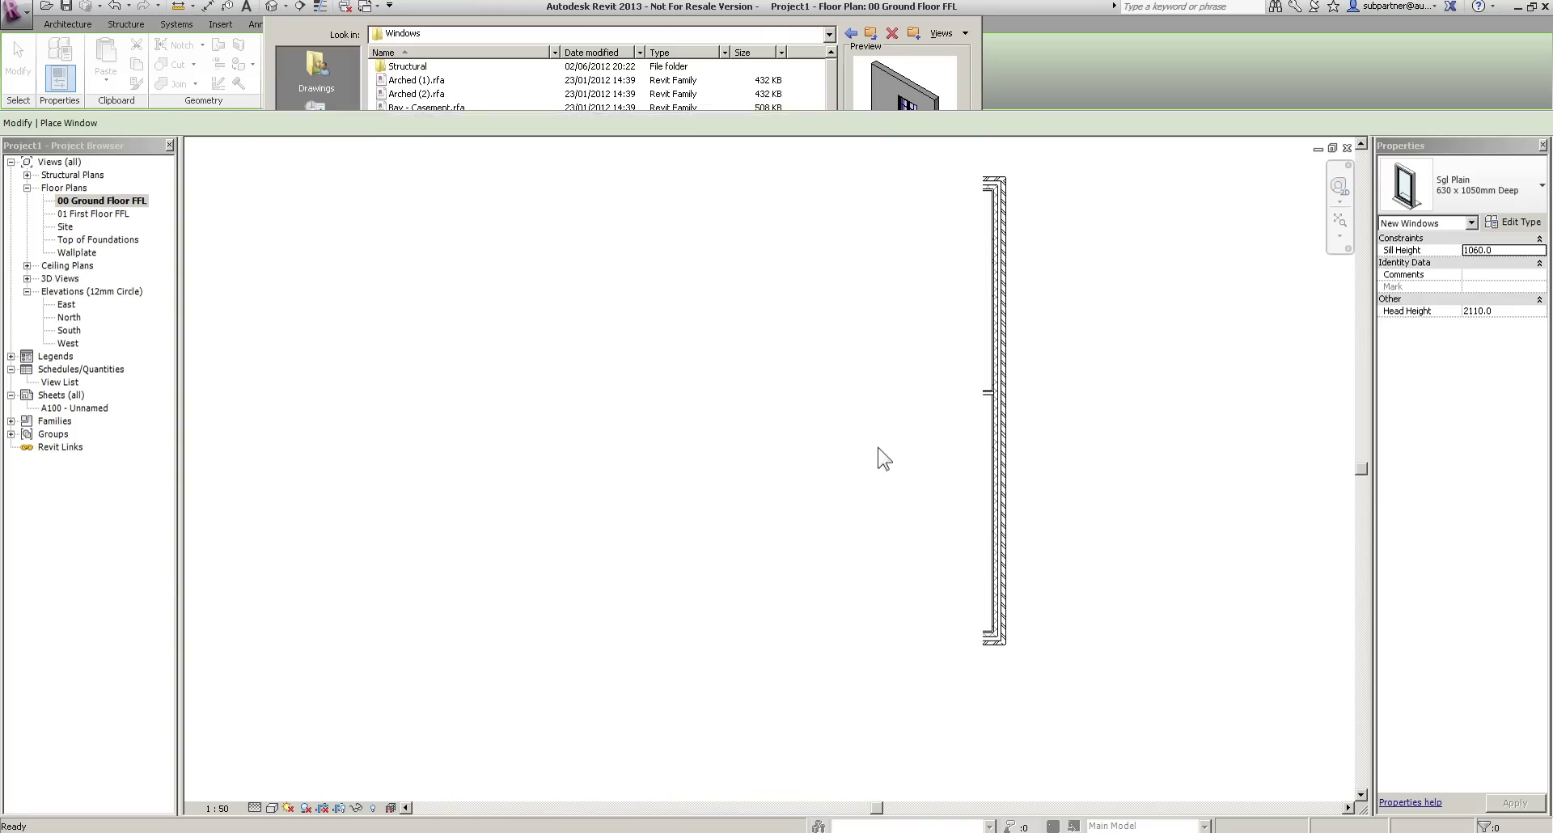
Load the 1050, 1200 and 1350mm deep types of each family: 1200 wide for Dbl, 630 for Sgl and 1770 for Tpl All Bars.
drag(586, 61, 860, 143)
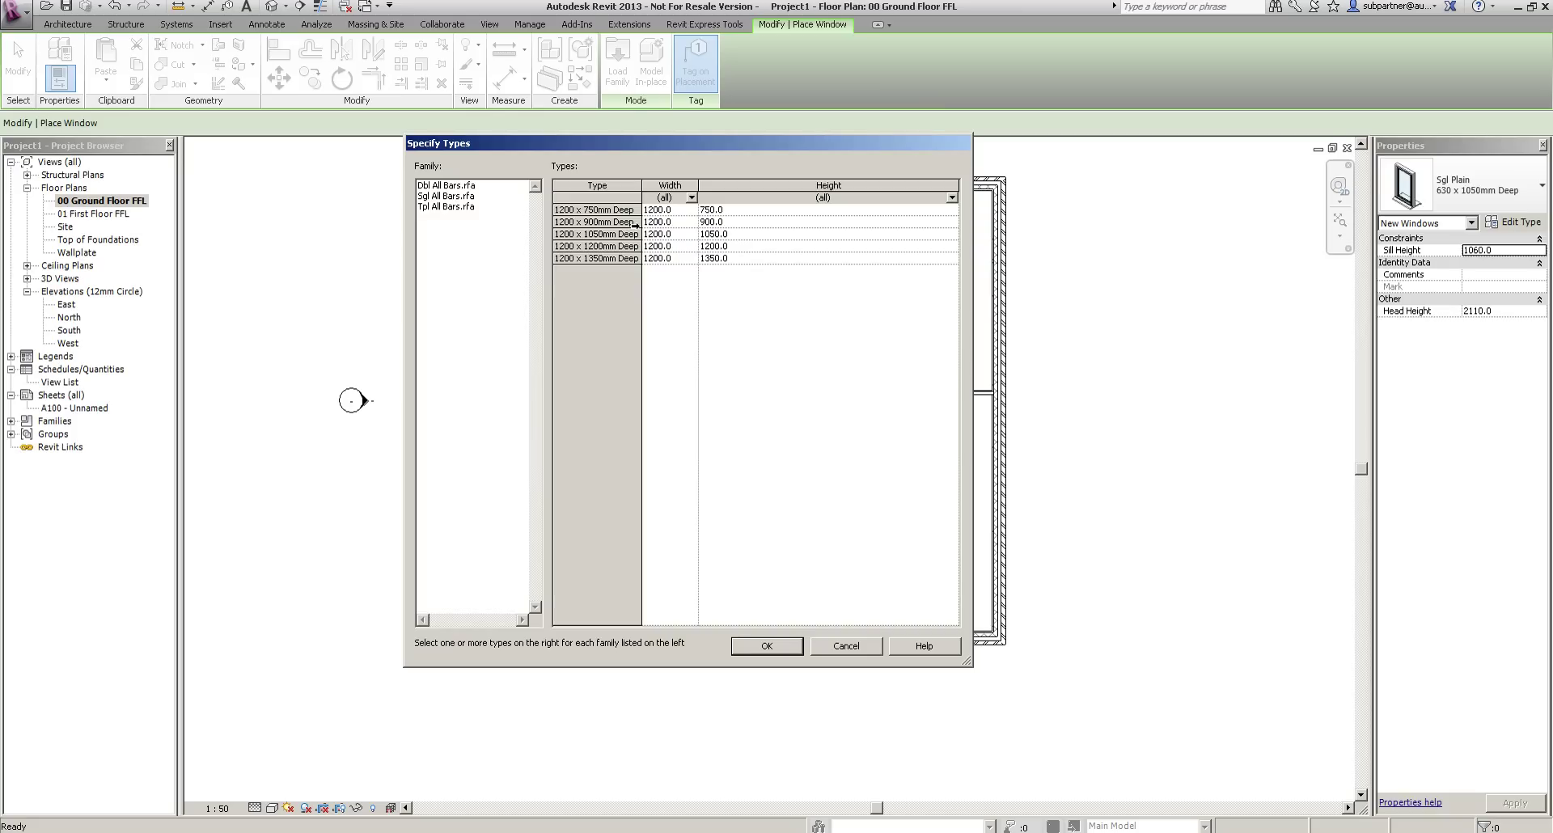
click(450, 186)
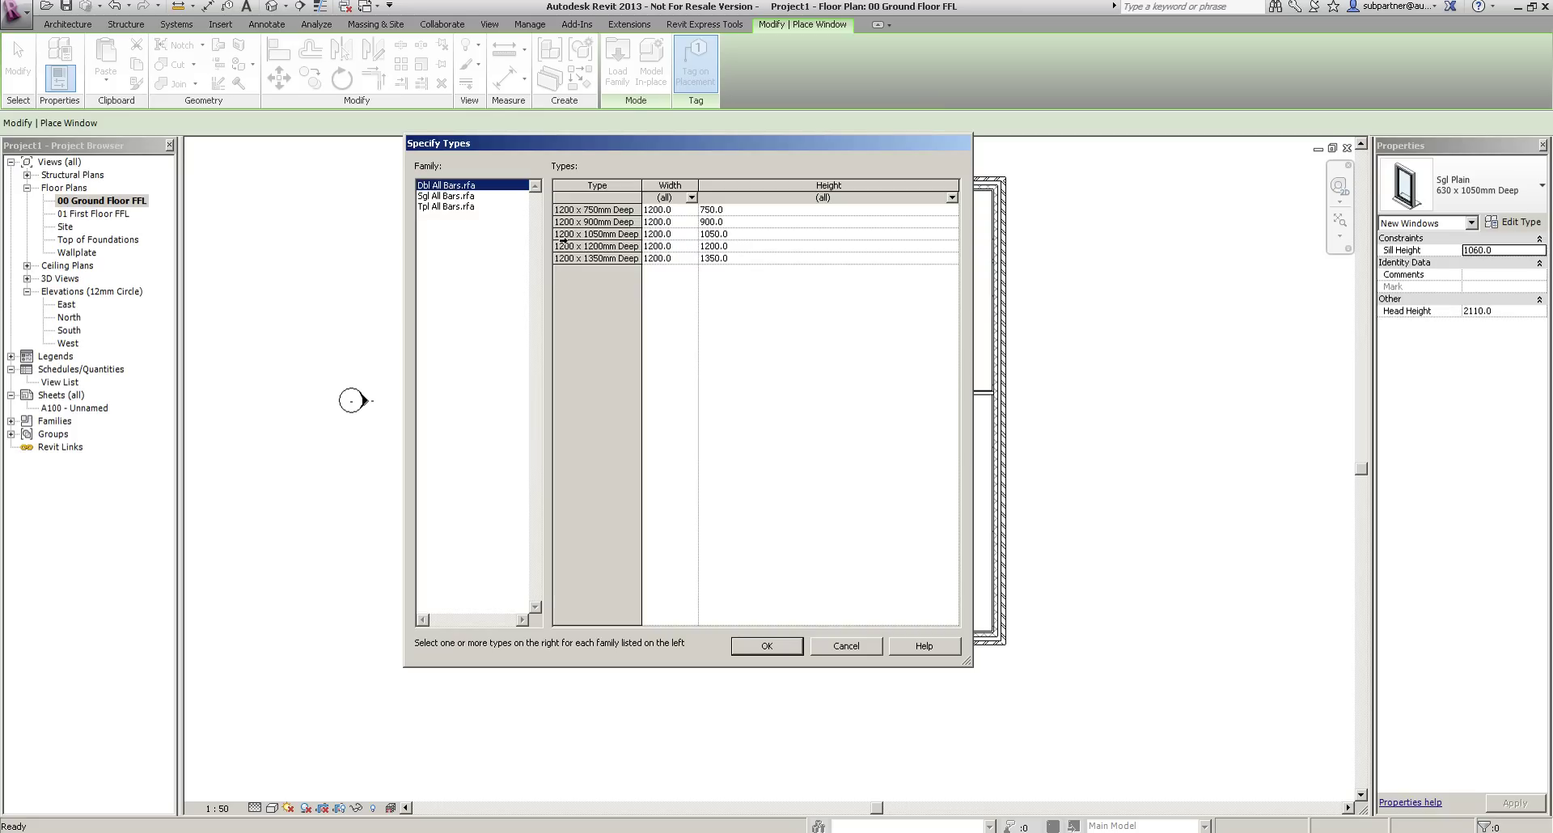
drag(589, 235, 595, 263)
click(450, 196)
click(473, 207)
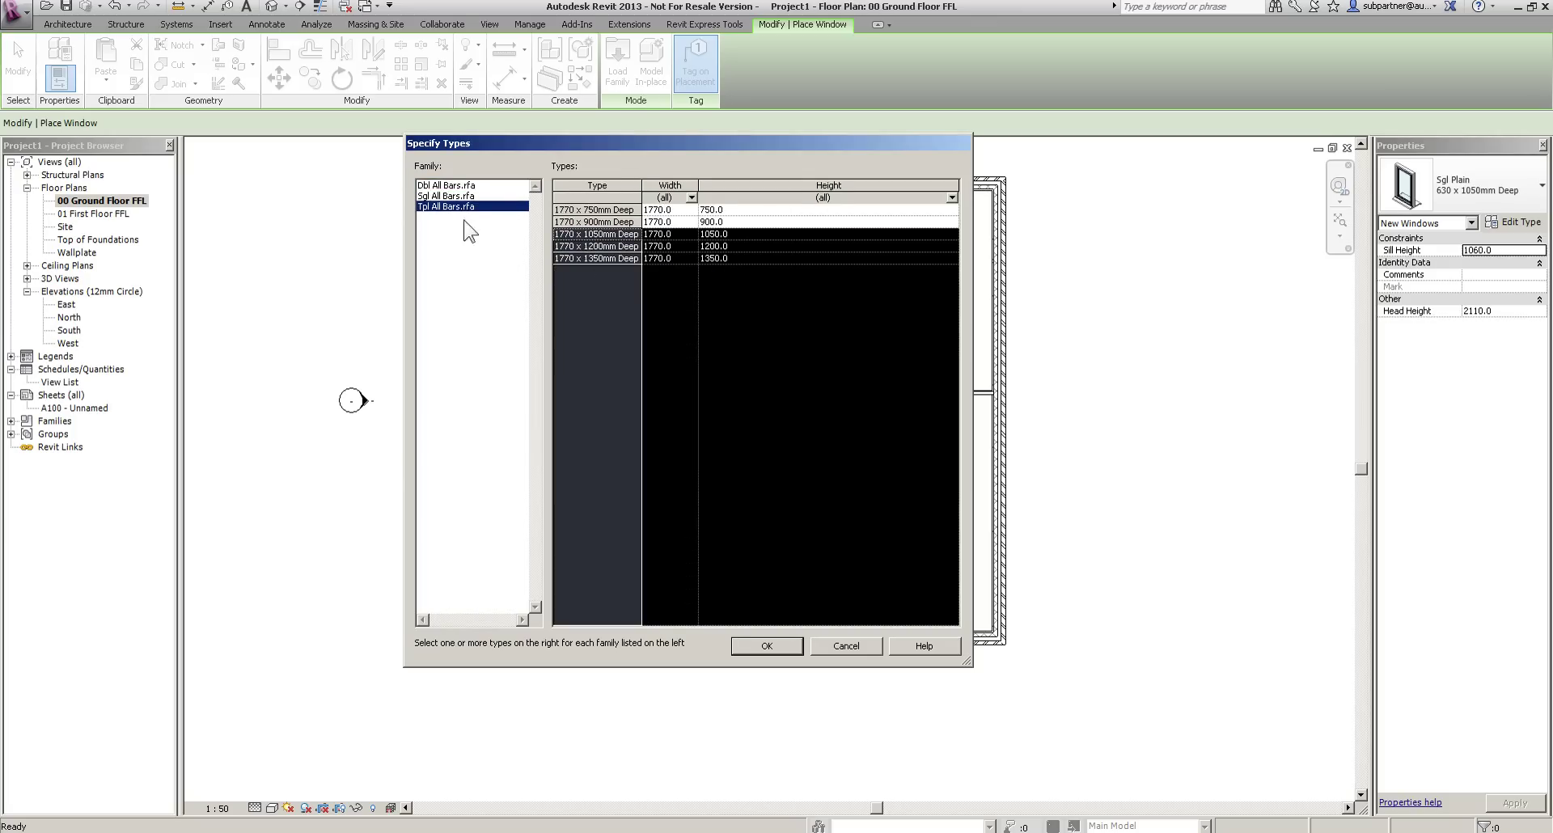
click(448, 196)
click(447, 186)
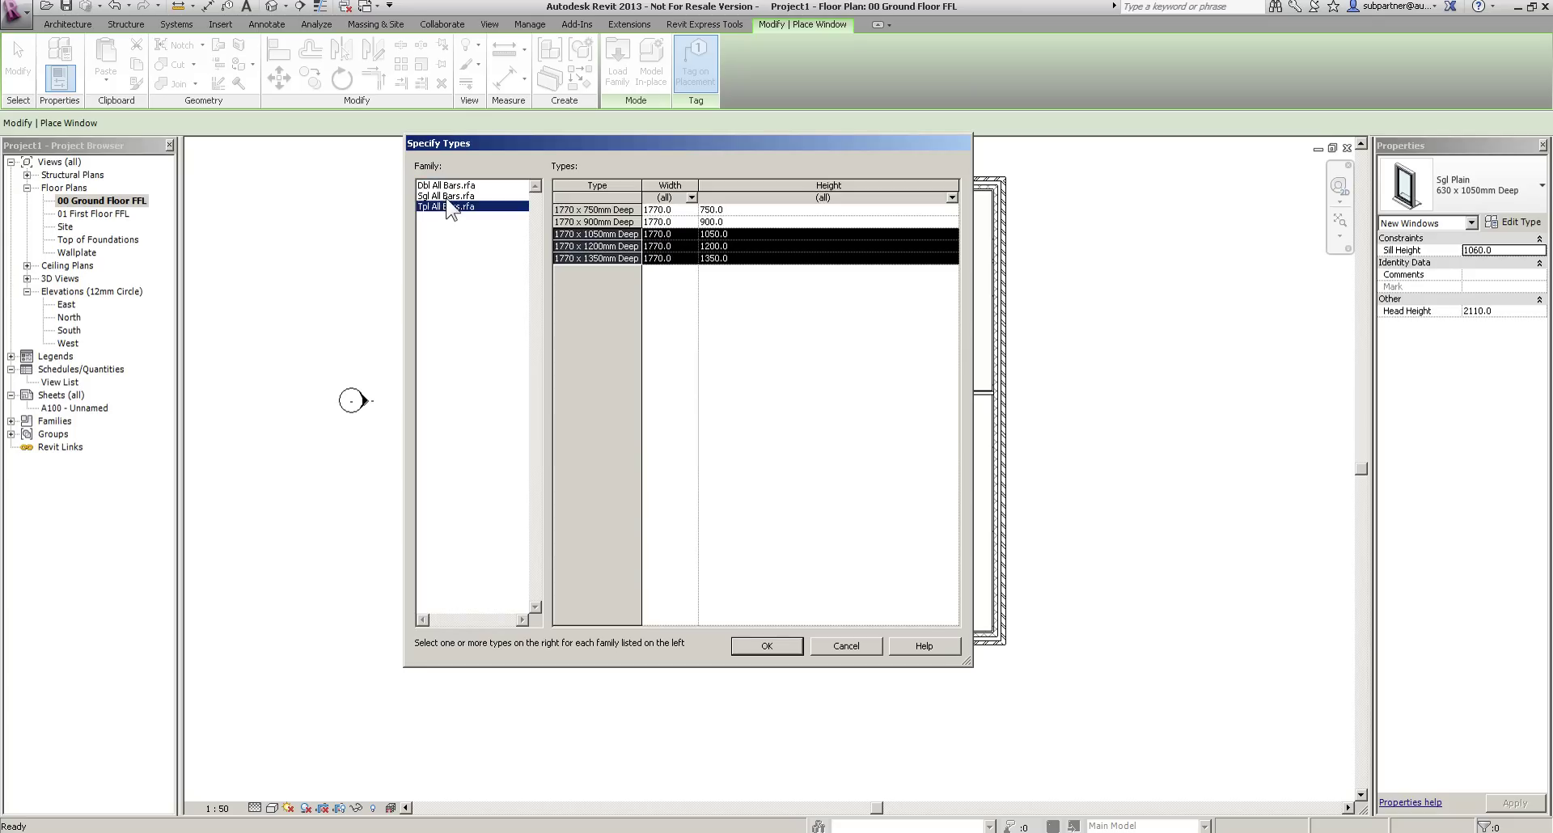
click(755, 646)
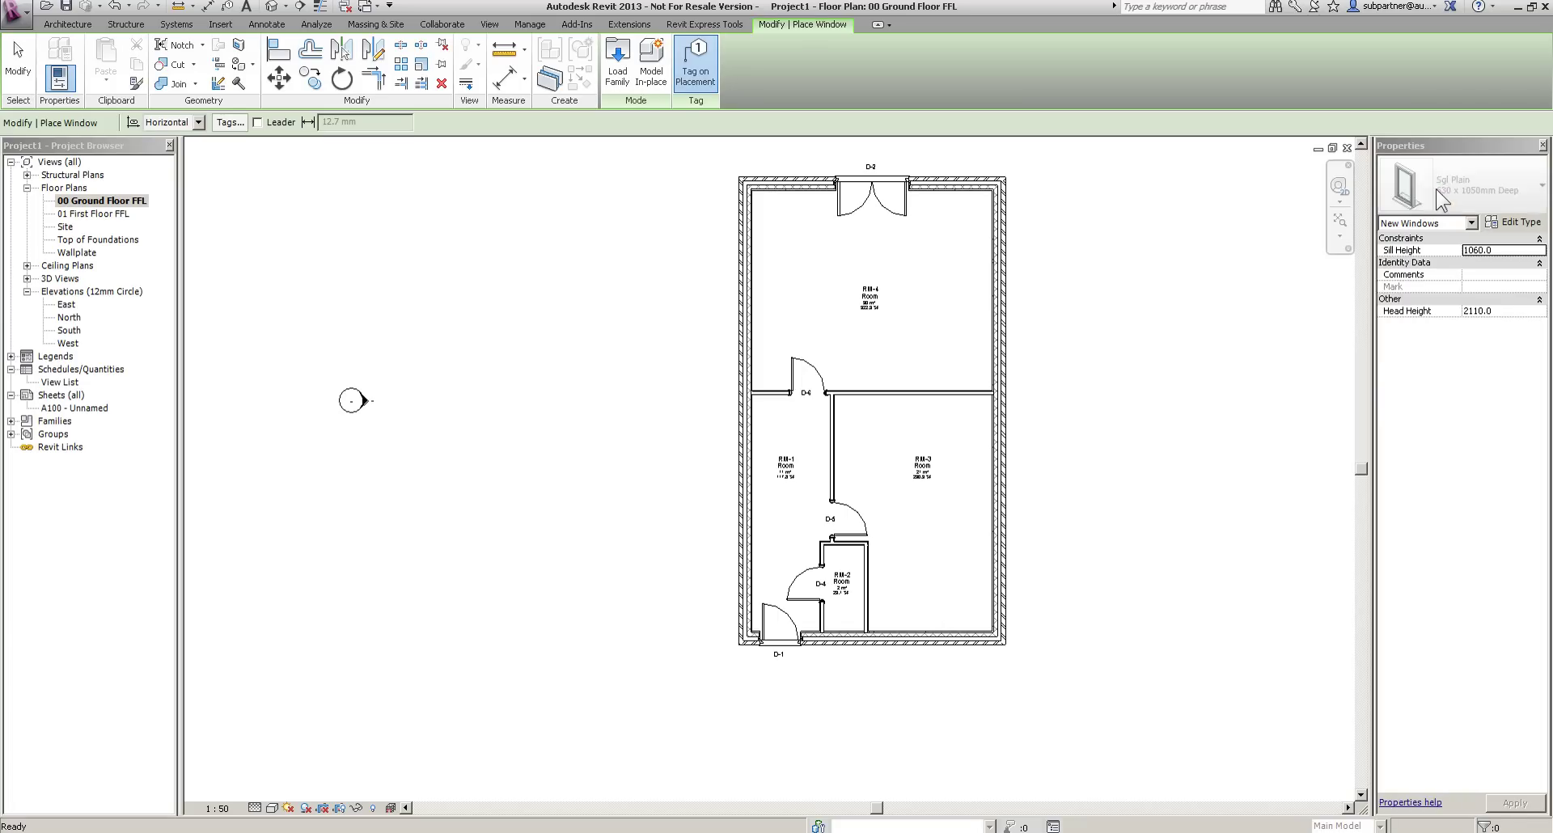
Place a Sgl All Bars 630 x 1050mm Deep window in the external wall of room RM-2, next to door D-1.
click(1482, 186)
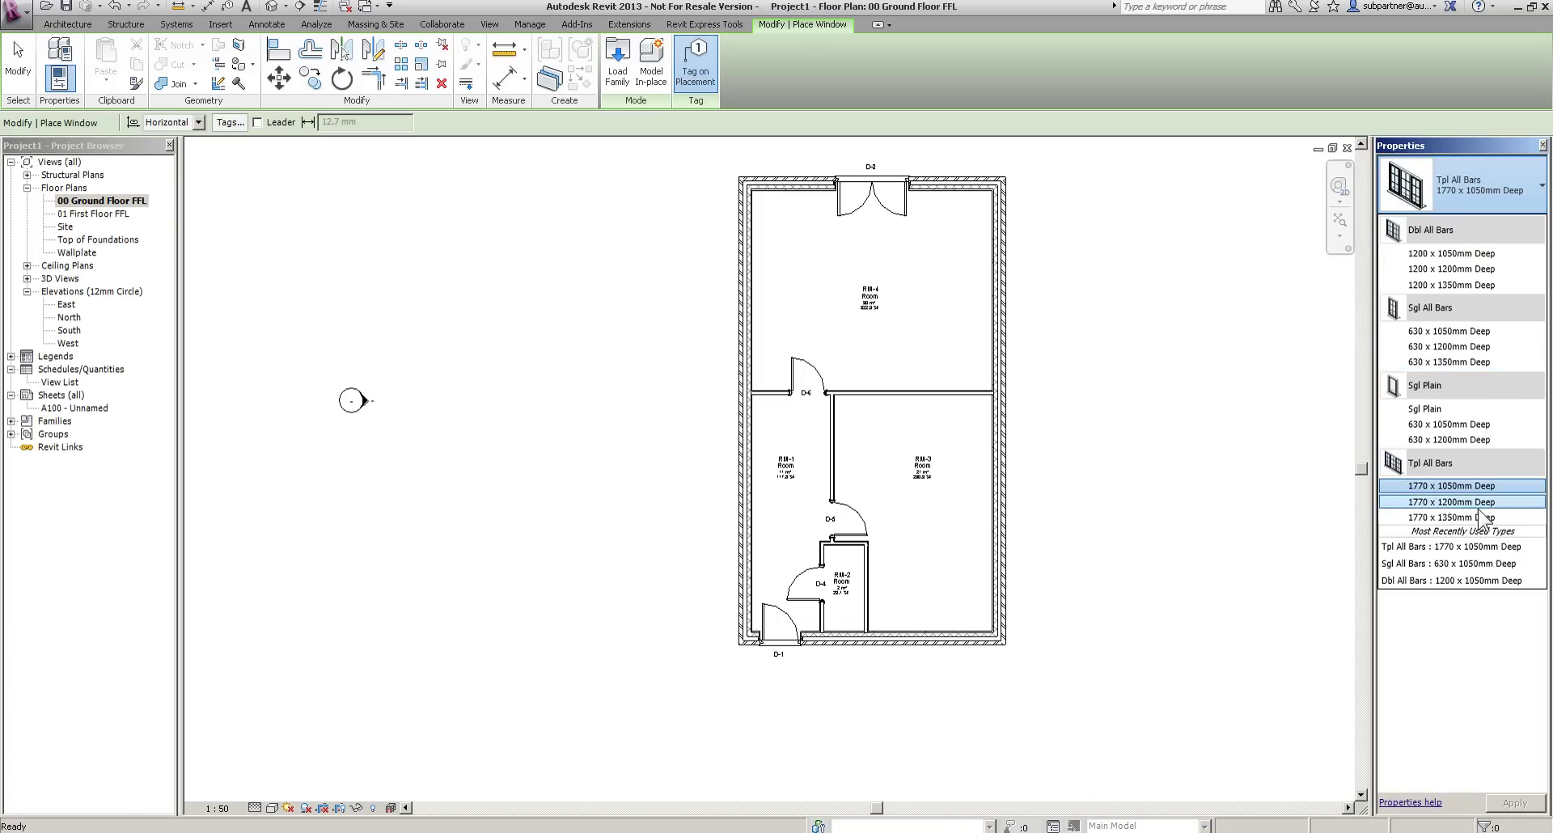
mouse_move(1455, 333)
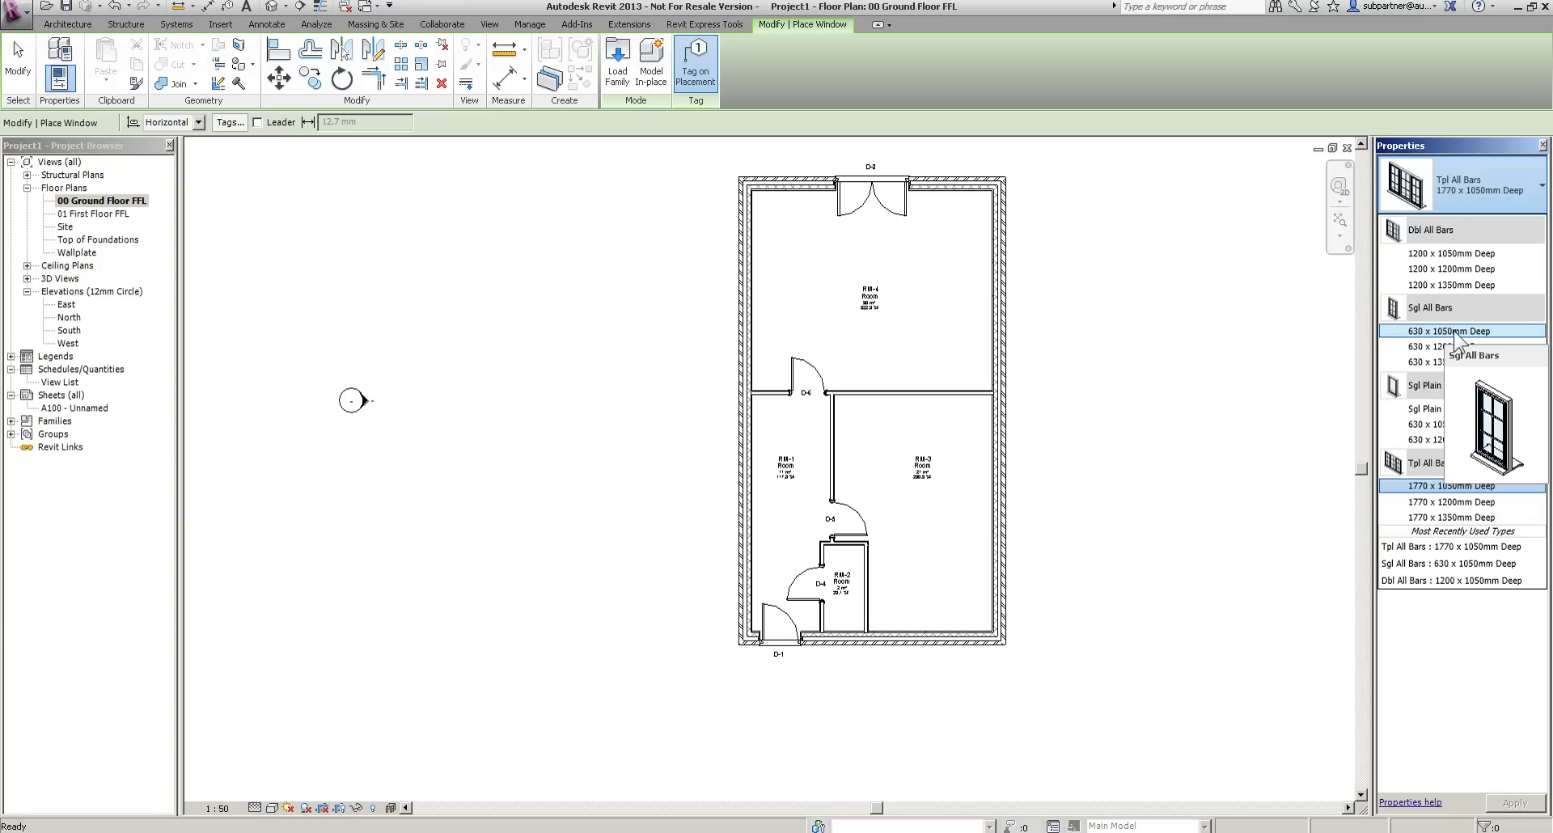
click(1430, 332)
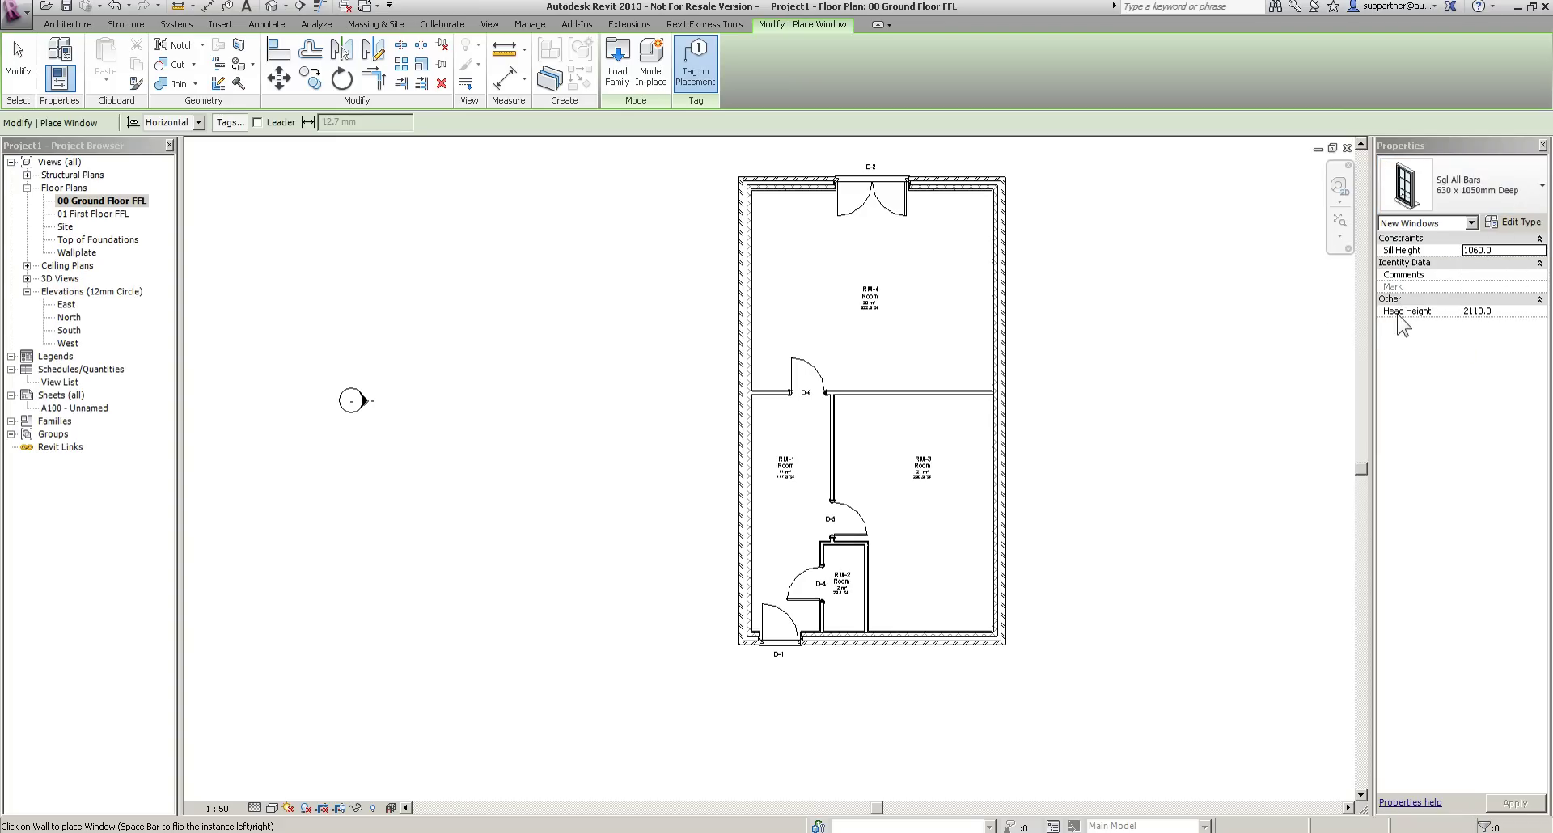
scroll(851, 672, up, 8)
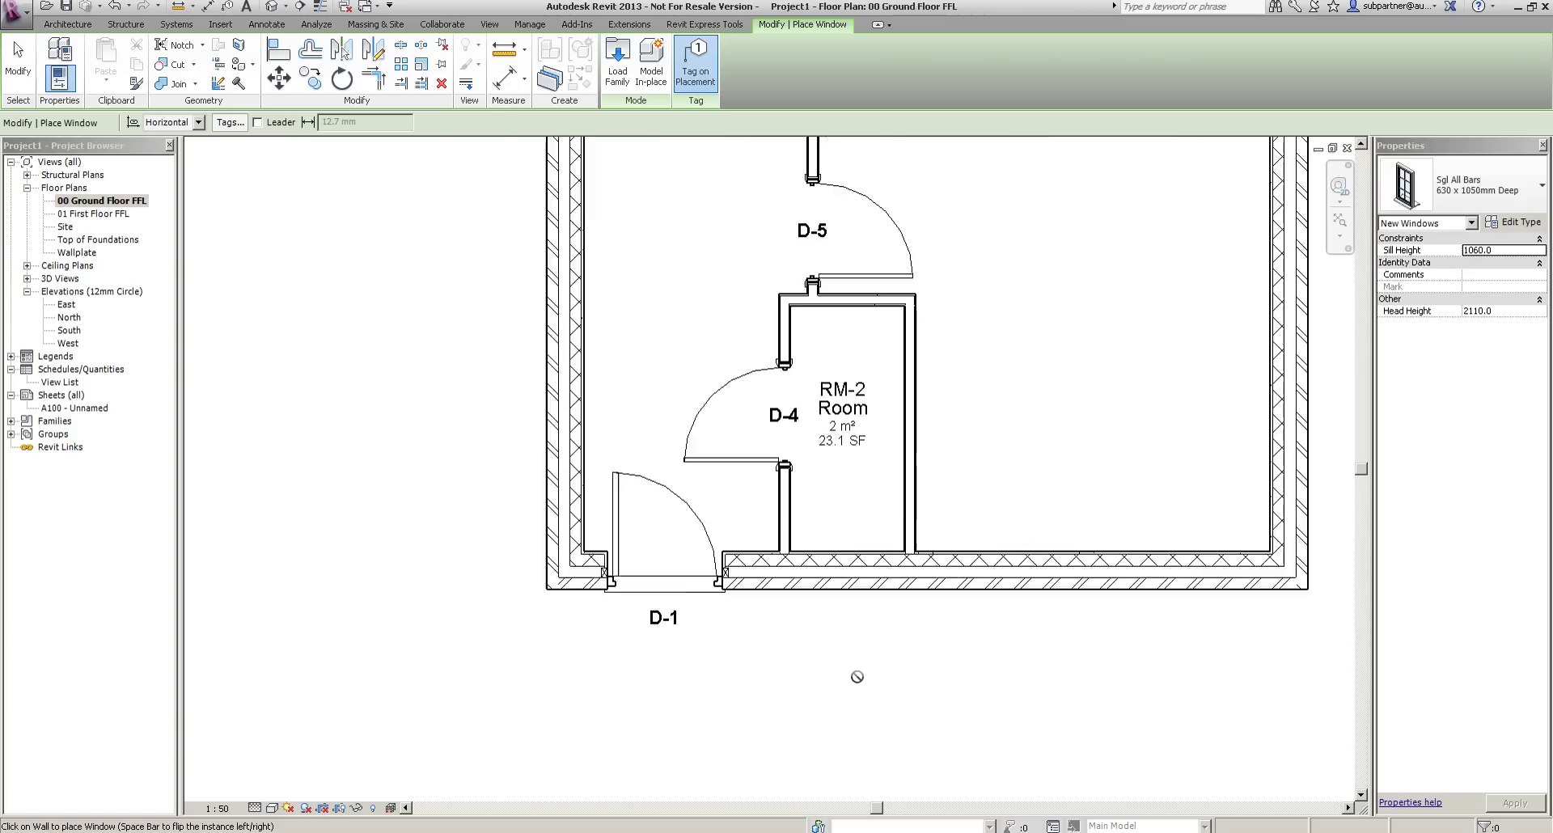
click(844, 564)
key(Escape)
key(Escape)
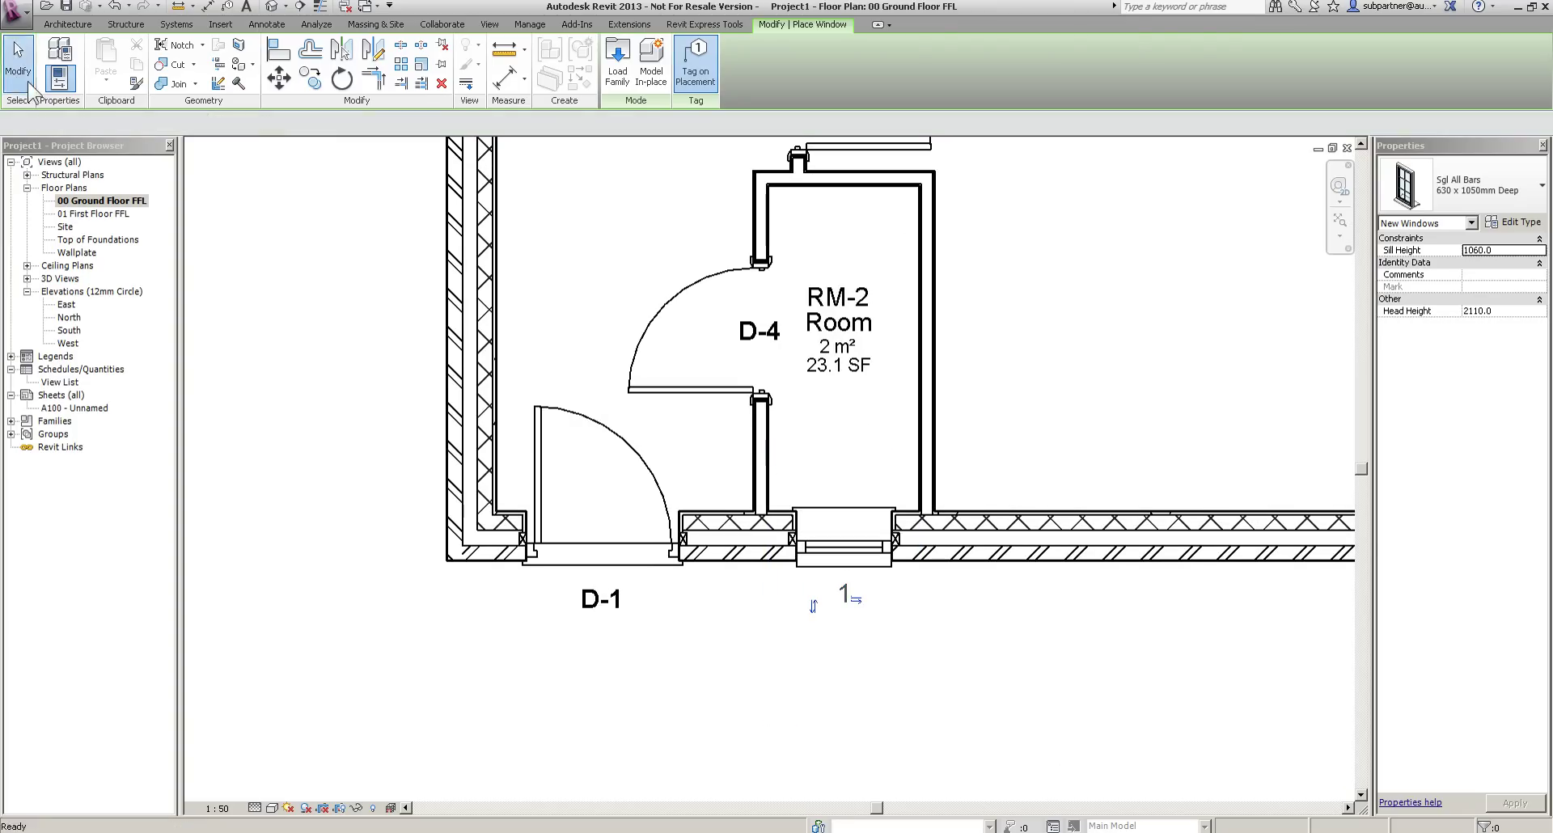
Renumber the tag of the new RM-2 window as W-1.
click(846, 597)
click(846, 597)
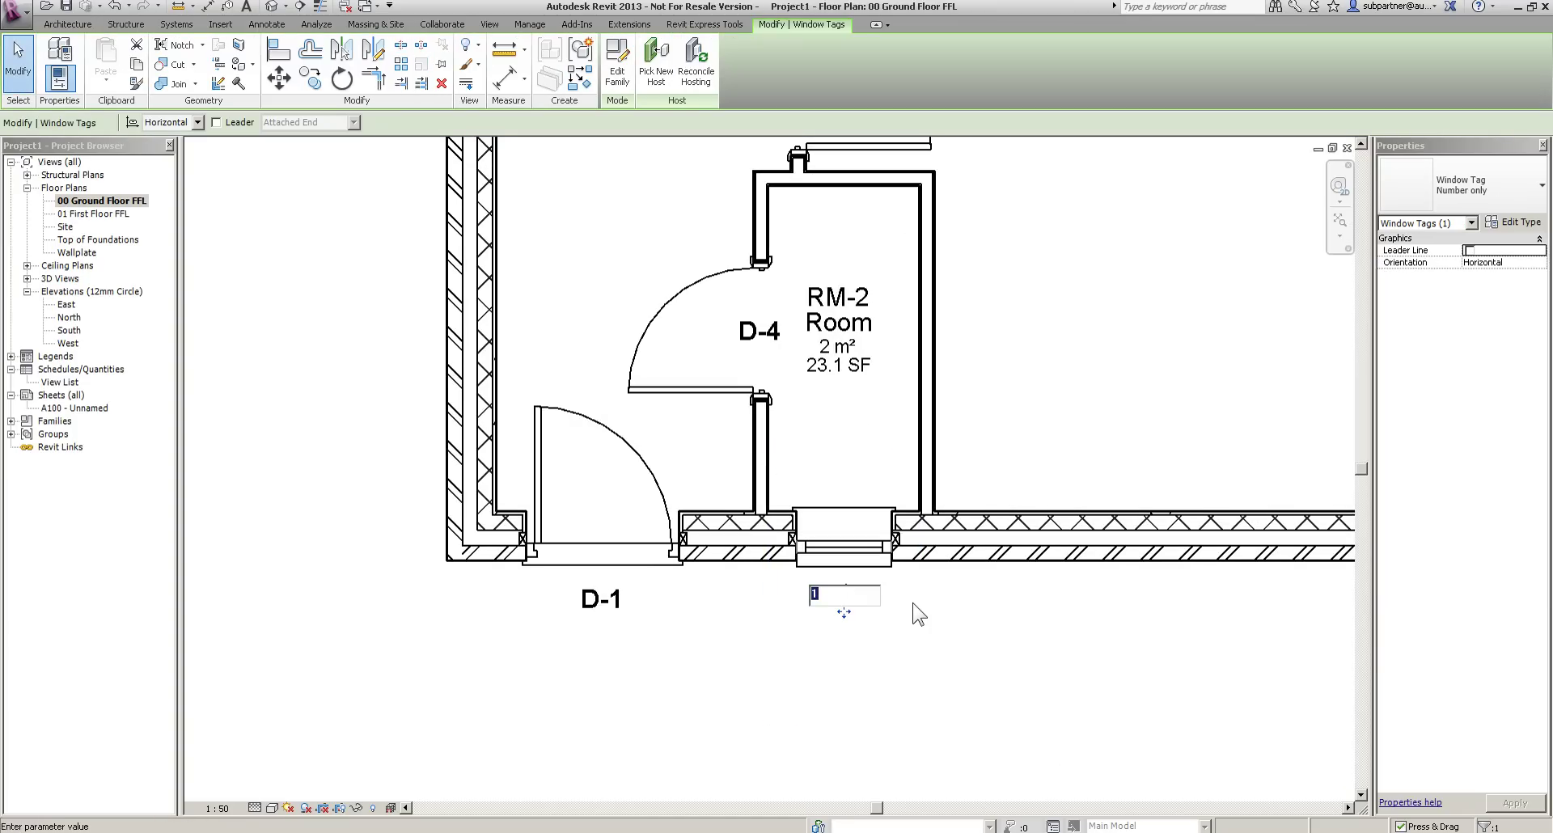
text(W-1)
key(Return)
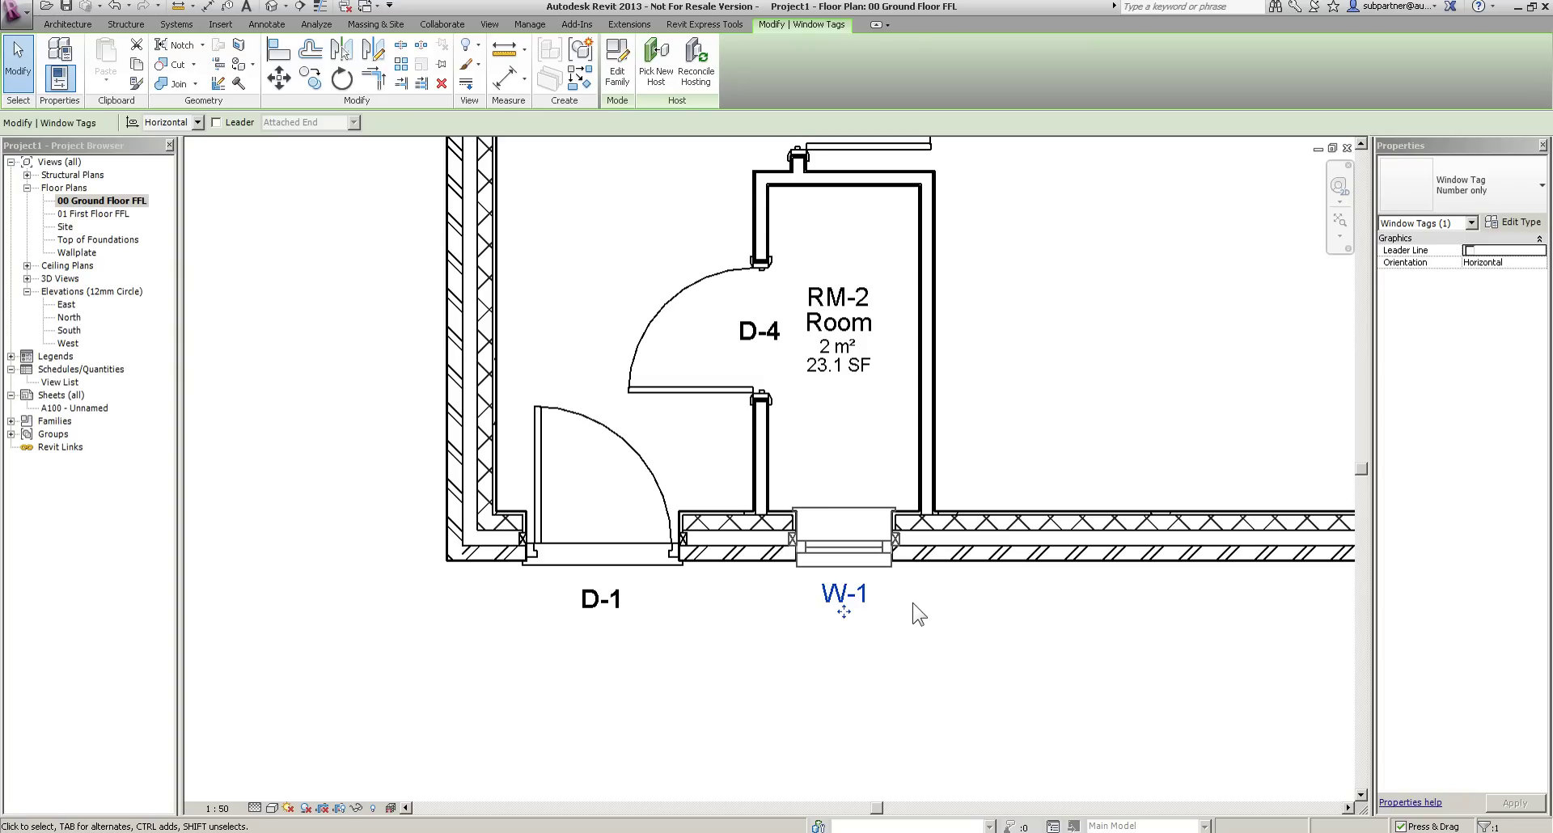
key(Escape)
Place a Tpl All Bars 1770 x 1050mm Deep window in the front wall of room RM-3, 810 mm from the RM-2 partition.
scroll(913, 607, down, 2)
middle_drag(1064, 433, 781, 473)
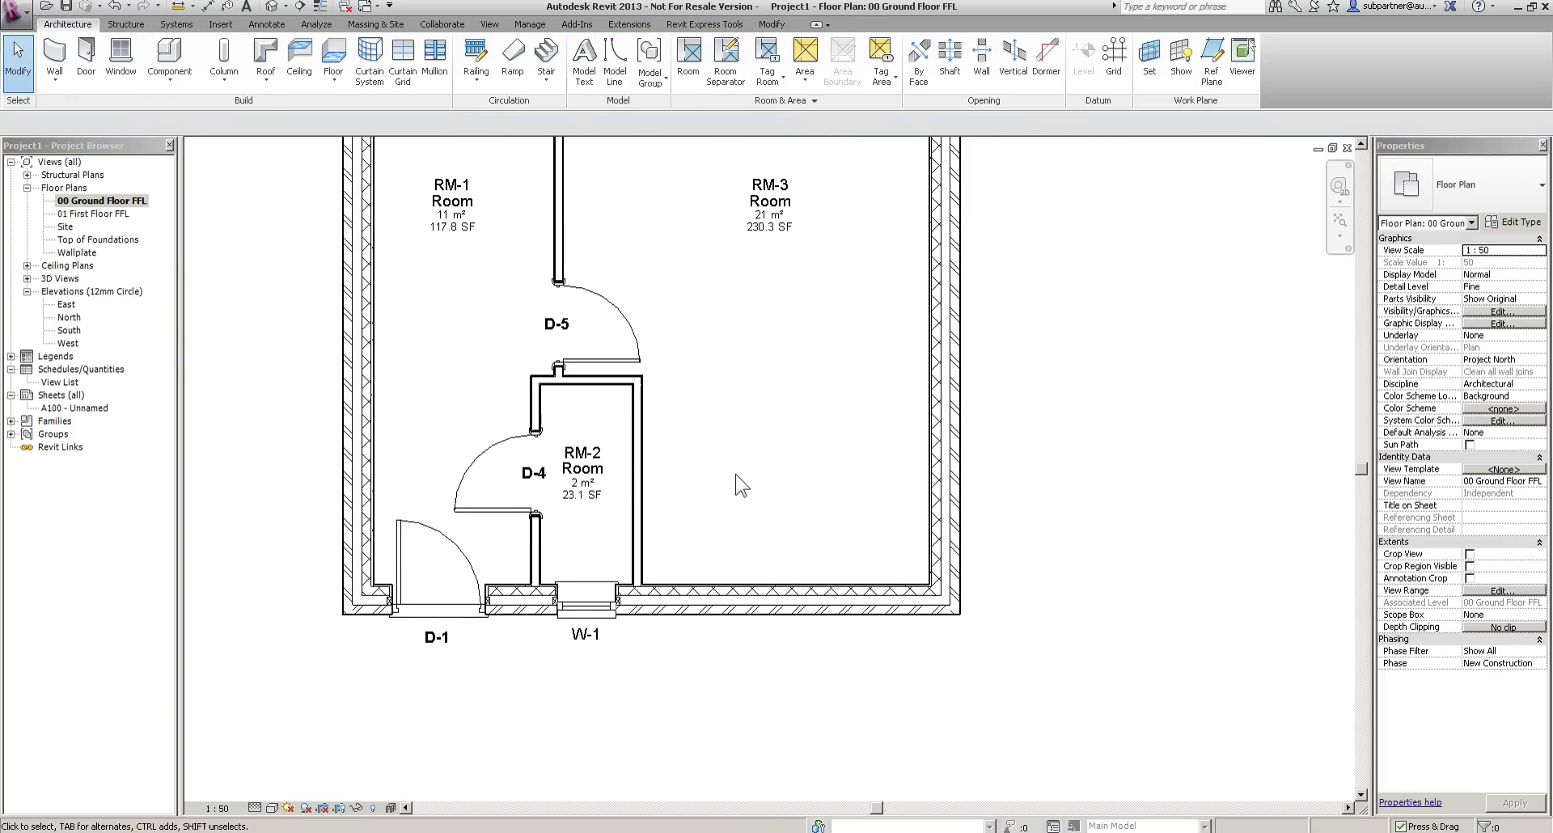
click(121, 58)
click(1464, 186)
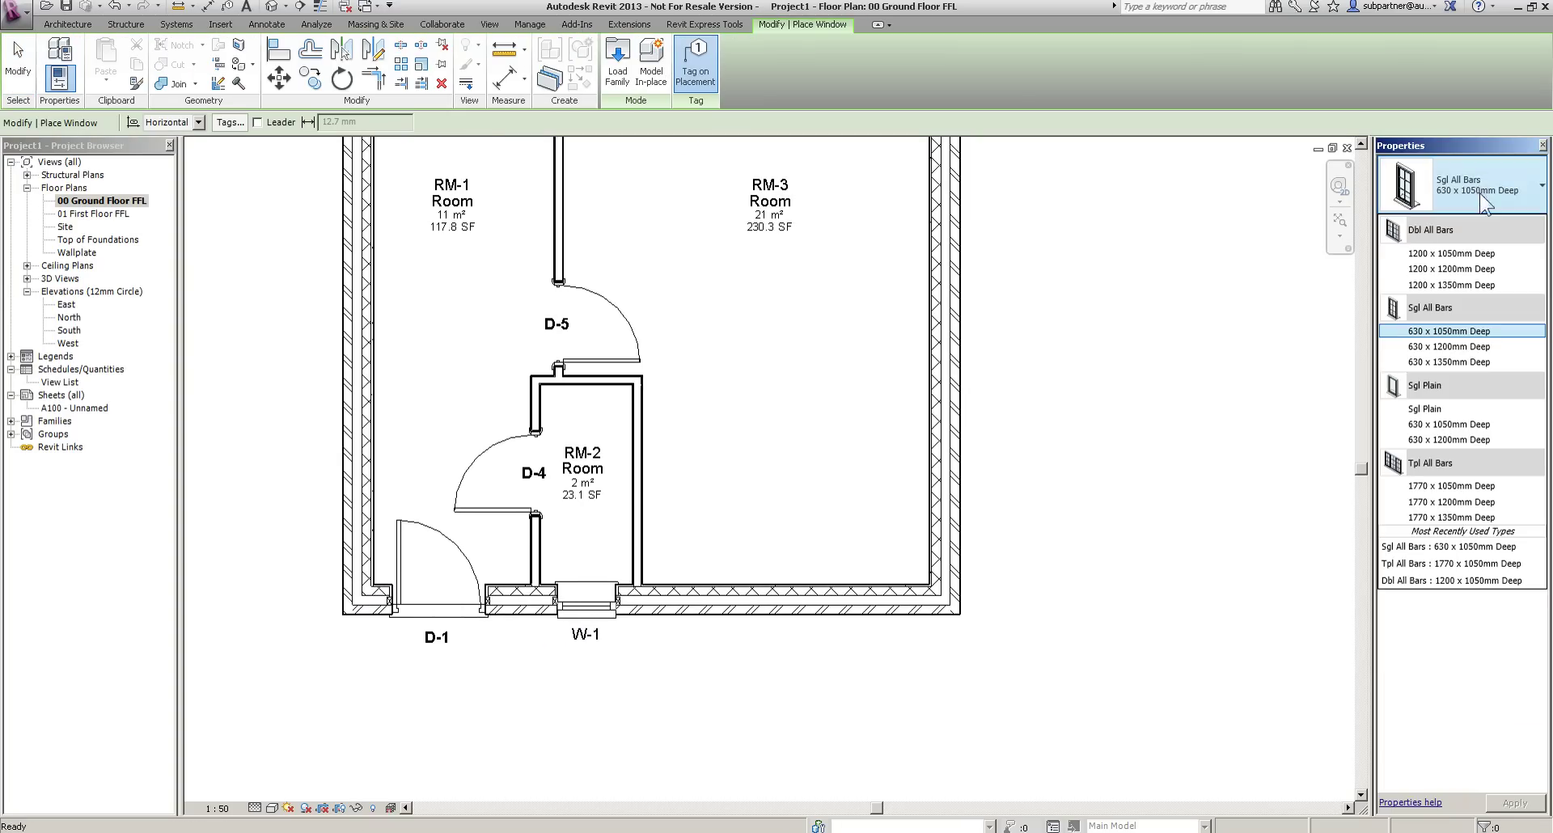
click(1452, 485)
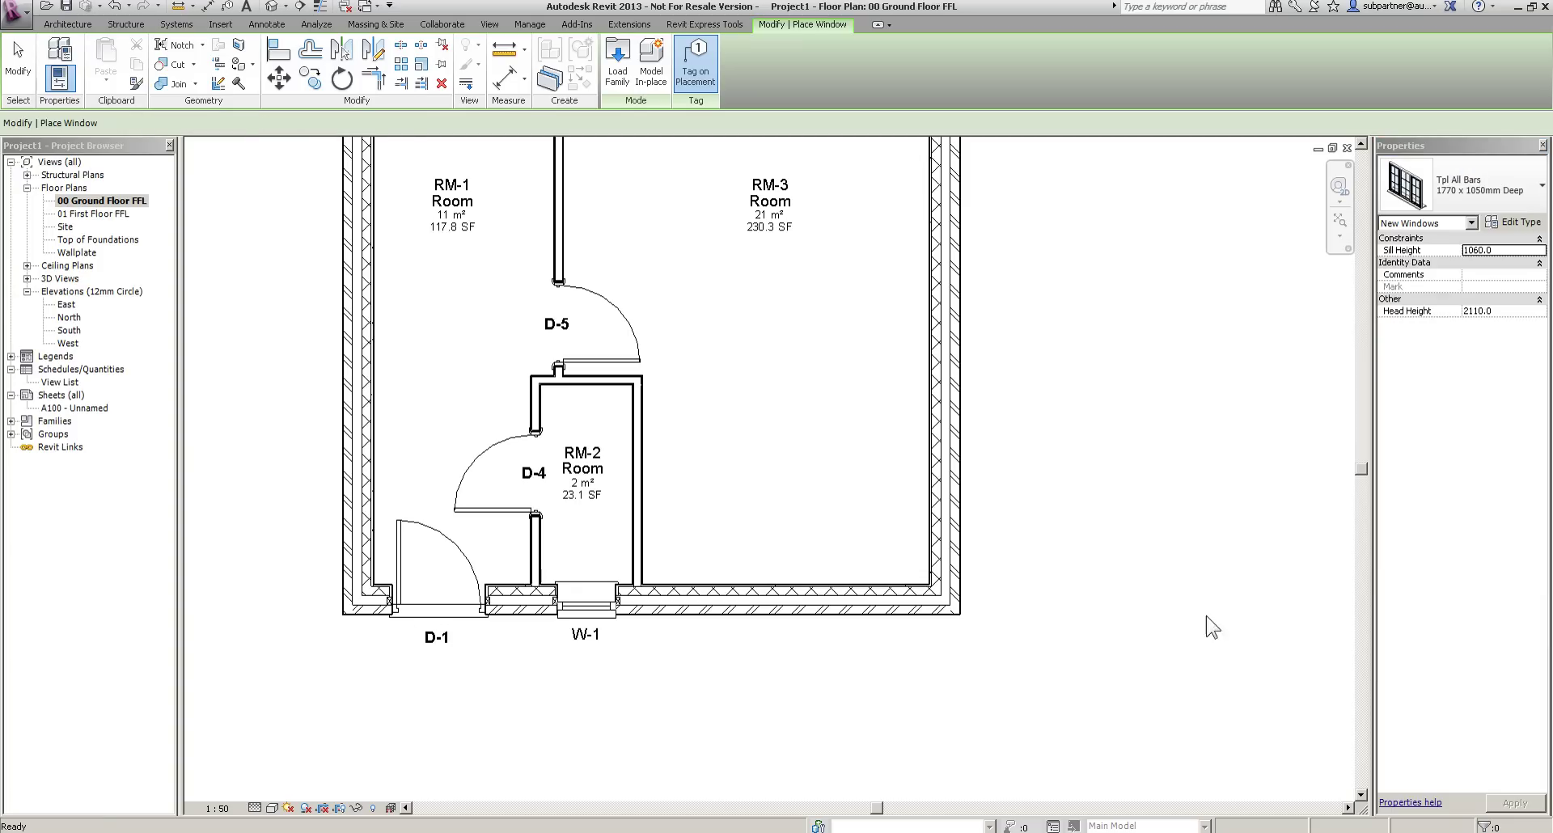
click(798, 612)
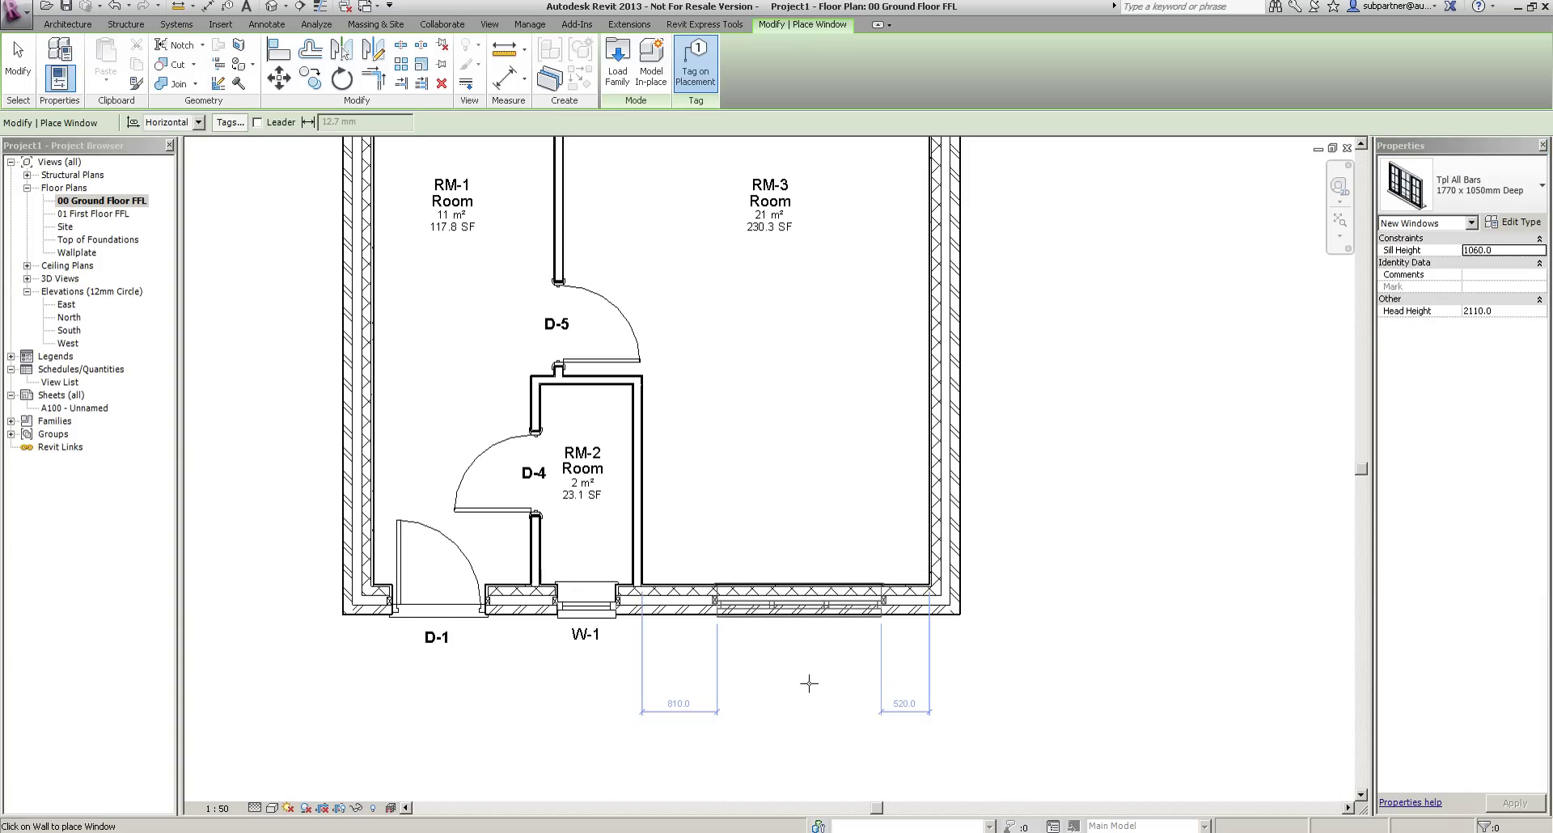
scroll(899, 674, down, 3)
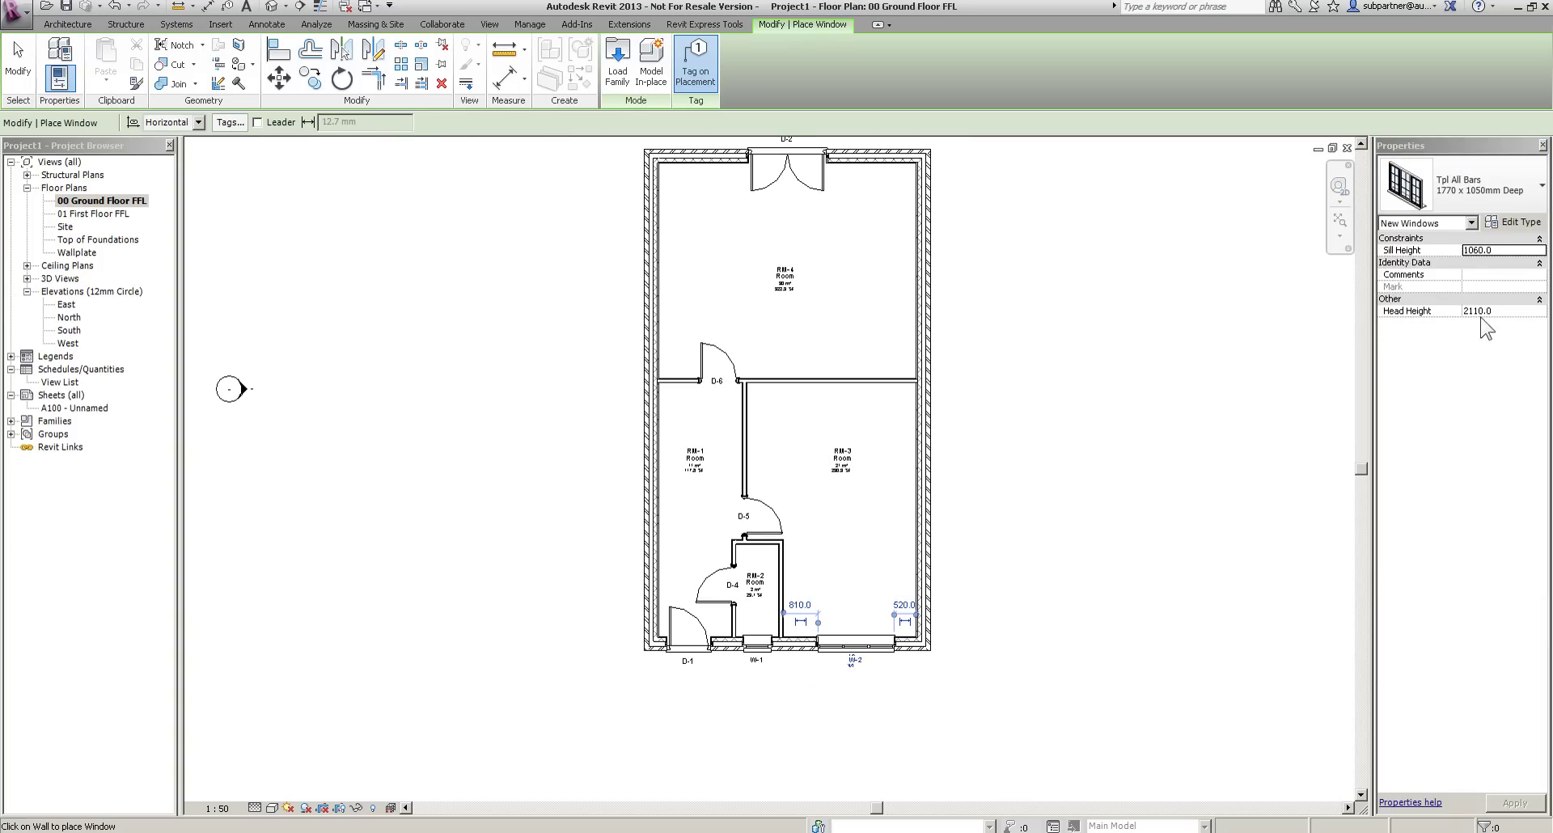
Place Sgl All Bars 630 x 1350mm Deep windows on both sides of door D-2, each 500 mm from the adjacent side wall.
click(1456, 186)
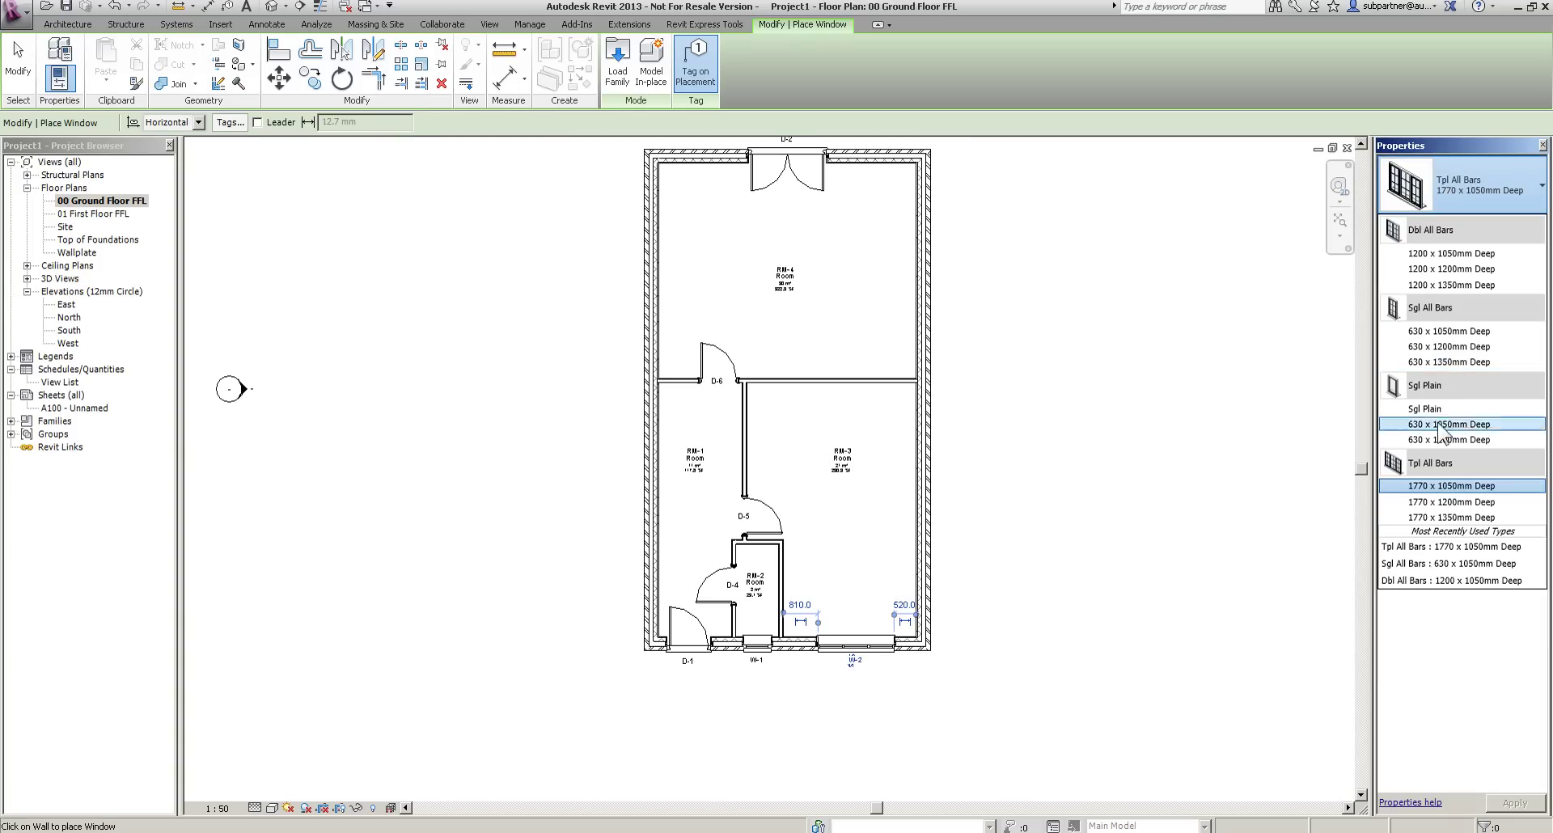
click(1433, 362)
scroll(1061, 452, up, 4)
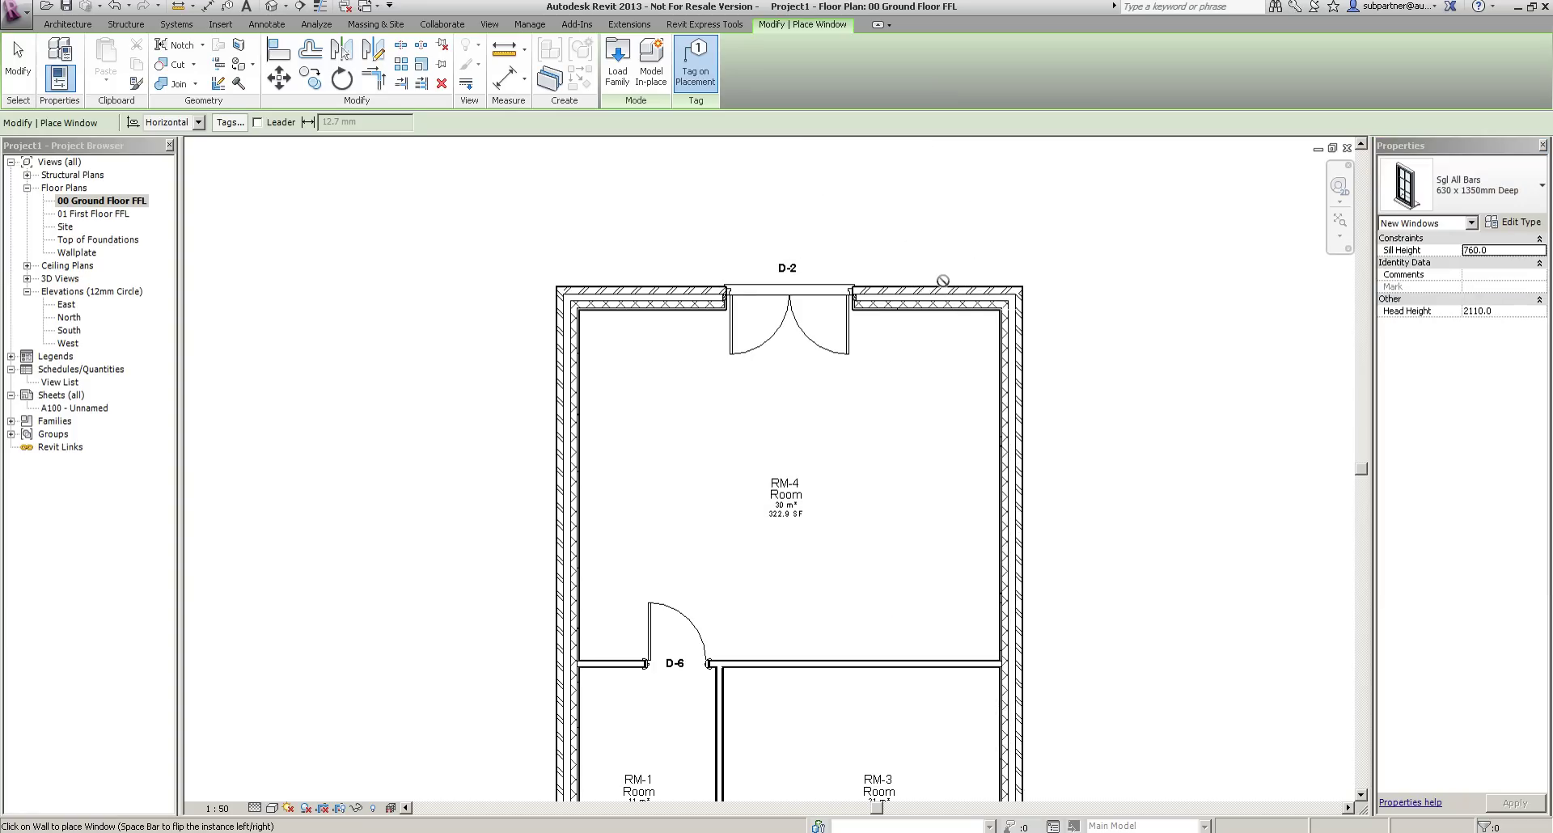
click(946, 287)
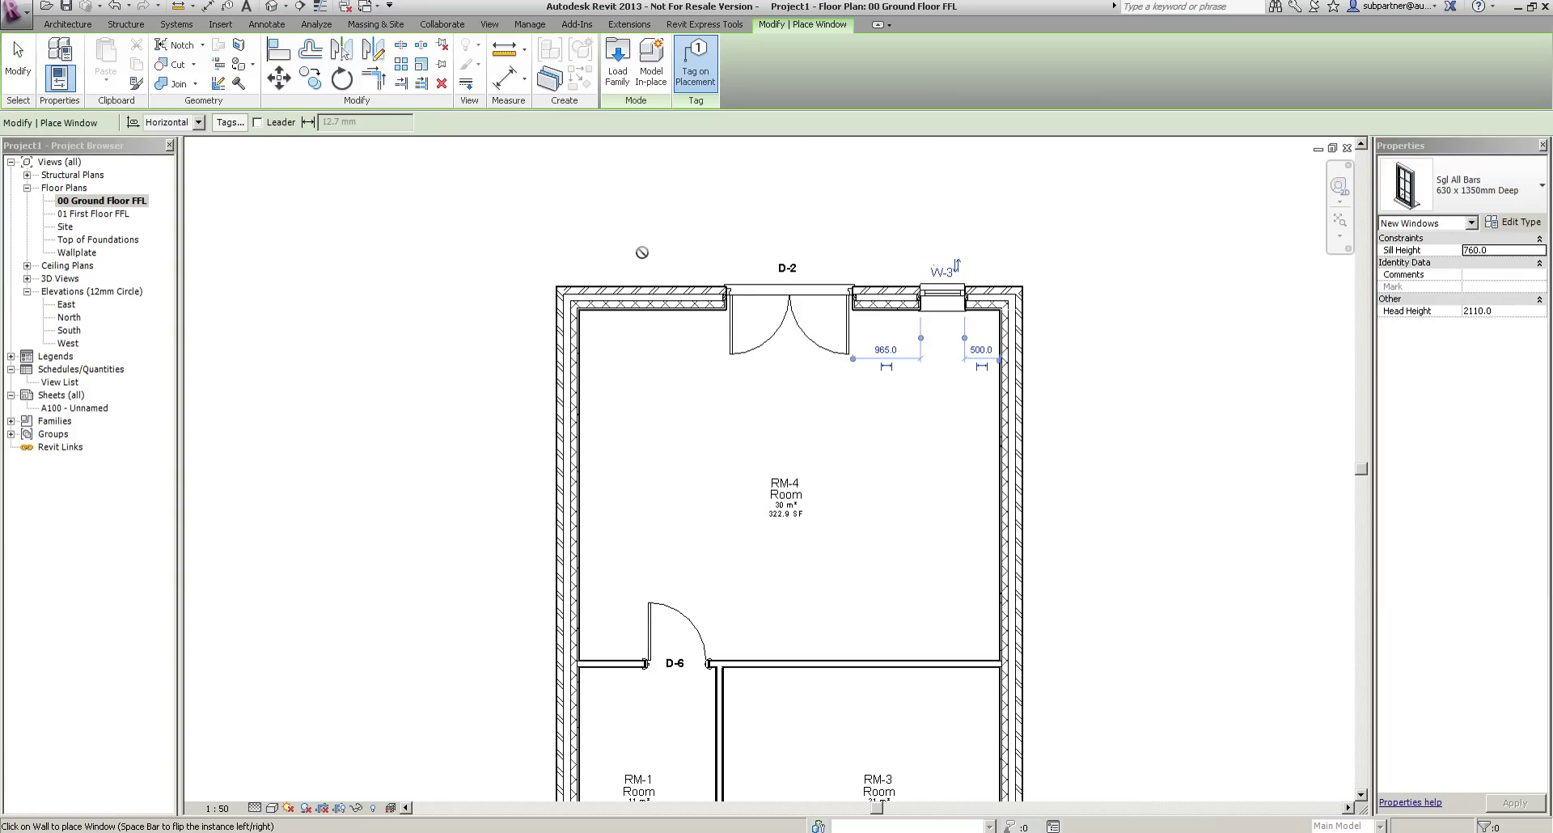
click(636, 287)
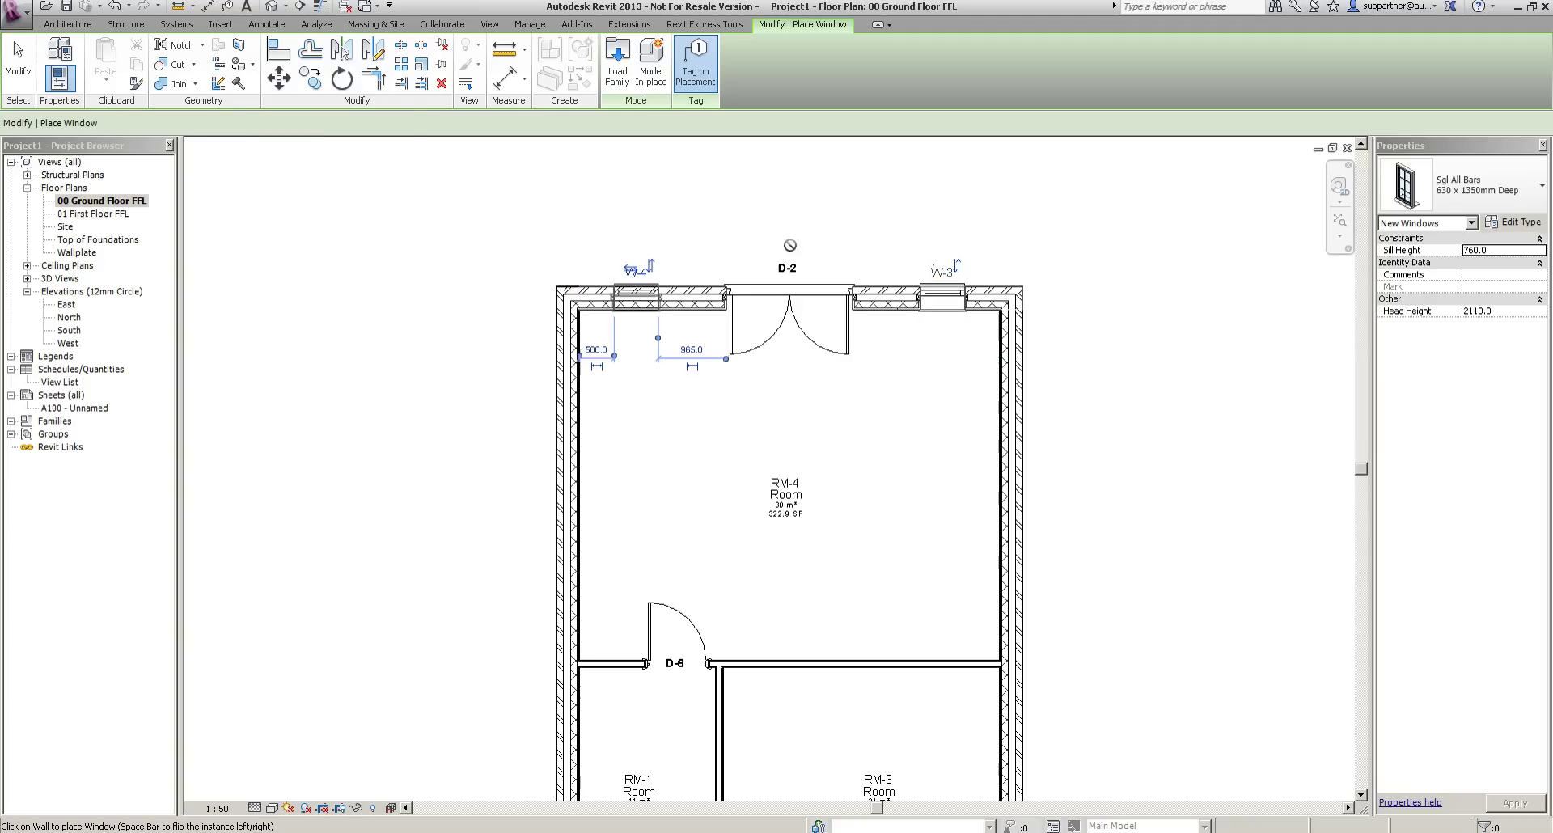
scroll(802, 192, down, 2)
click(17, 61)
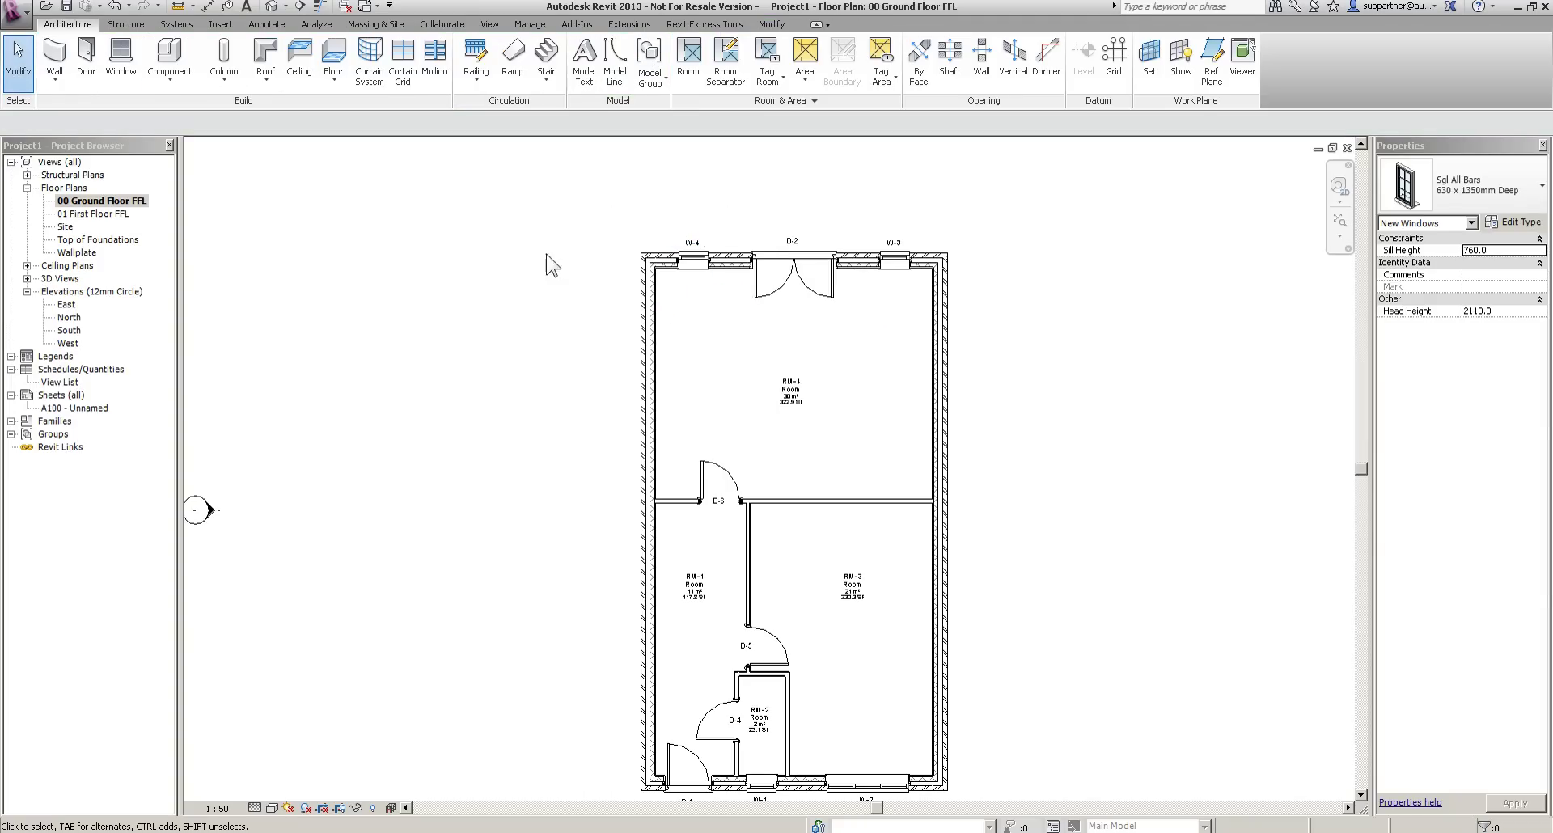
Inspect the placed doors and windows from the front in the 3D view and in the South elevation.
scroll(618, 267, down, 1)
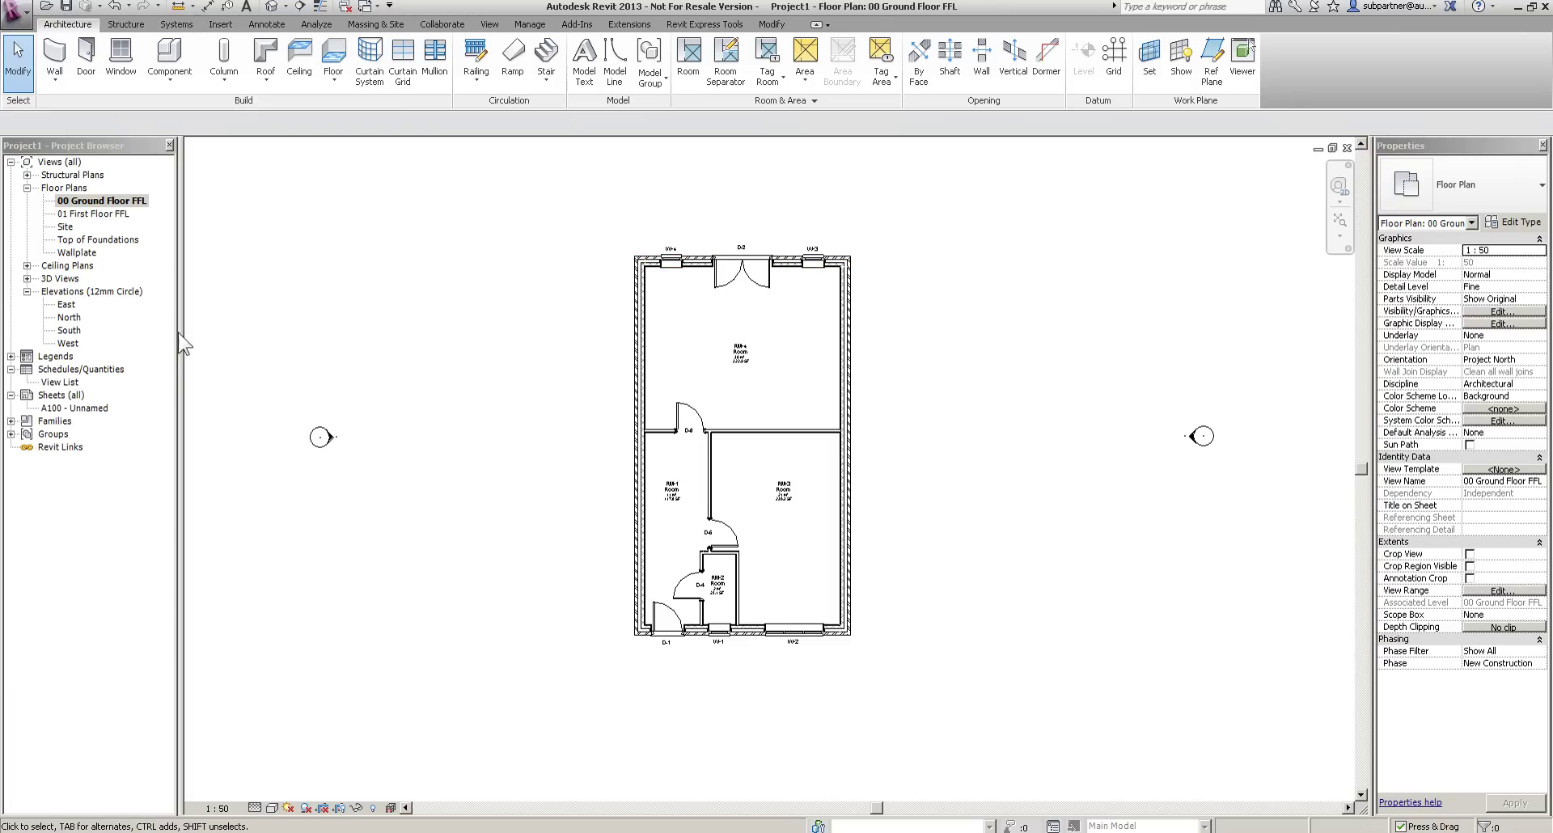
click(26, 278)
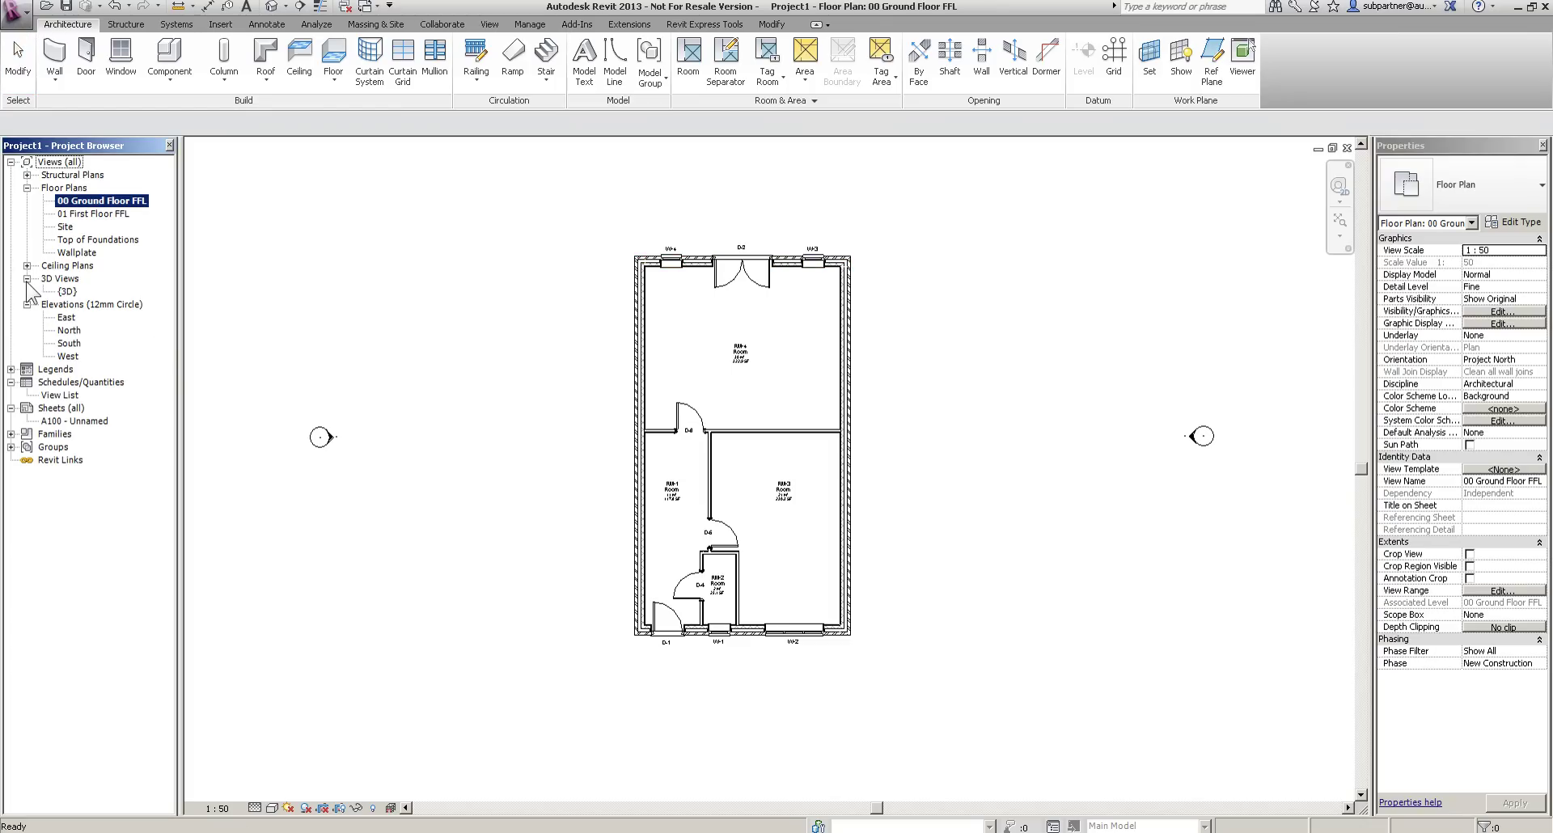
double_click(68, 292)
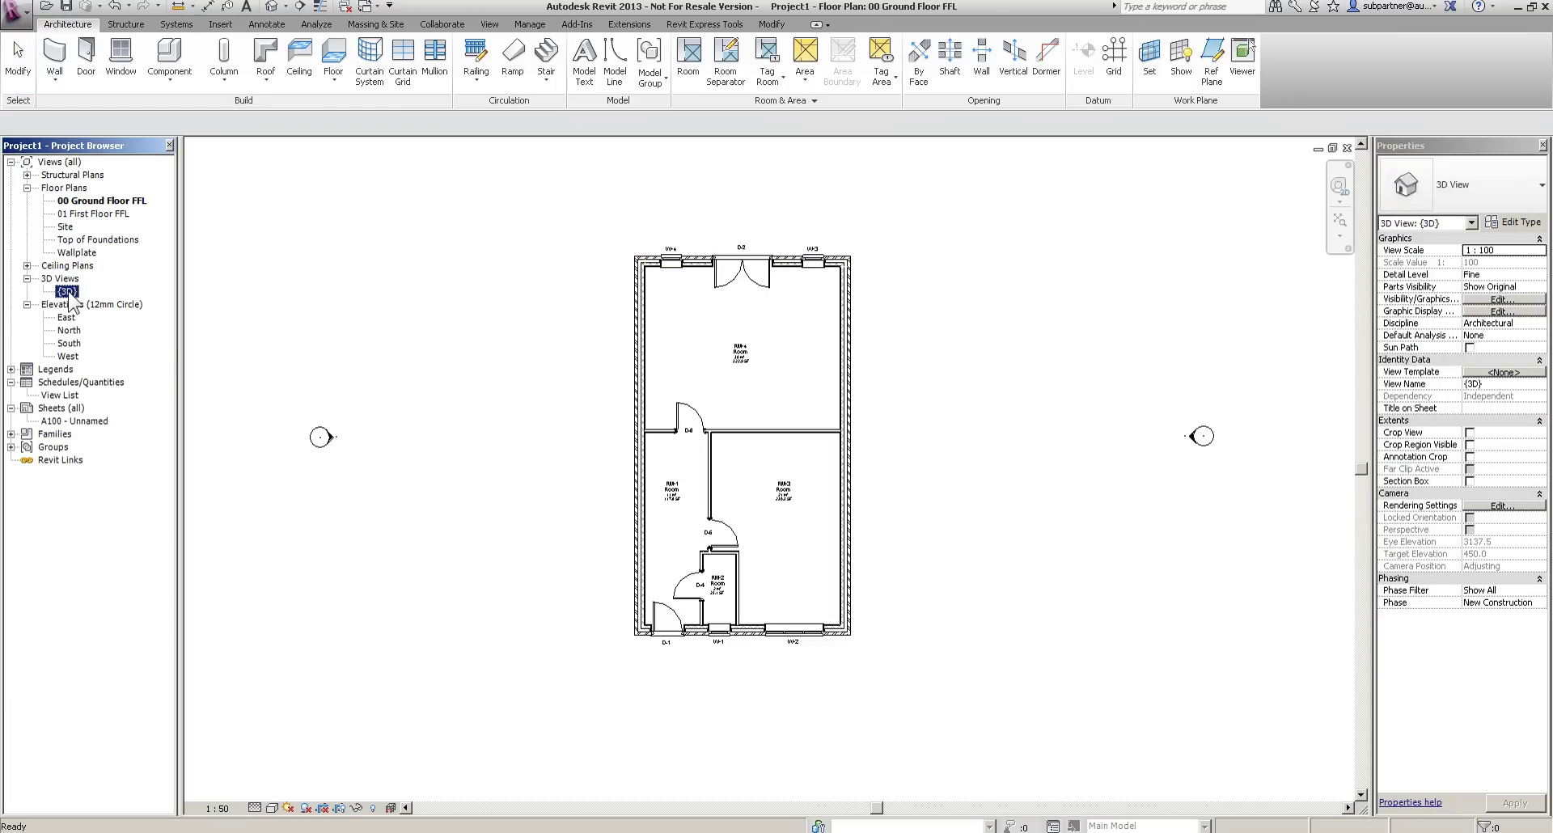
shift+middle_drag(564, 451, 752, 400)
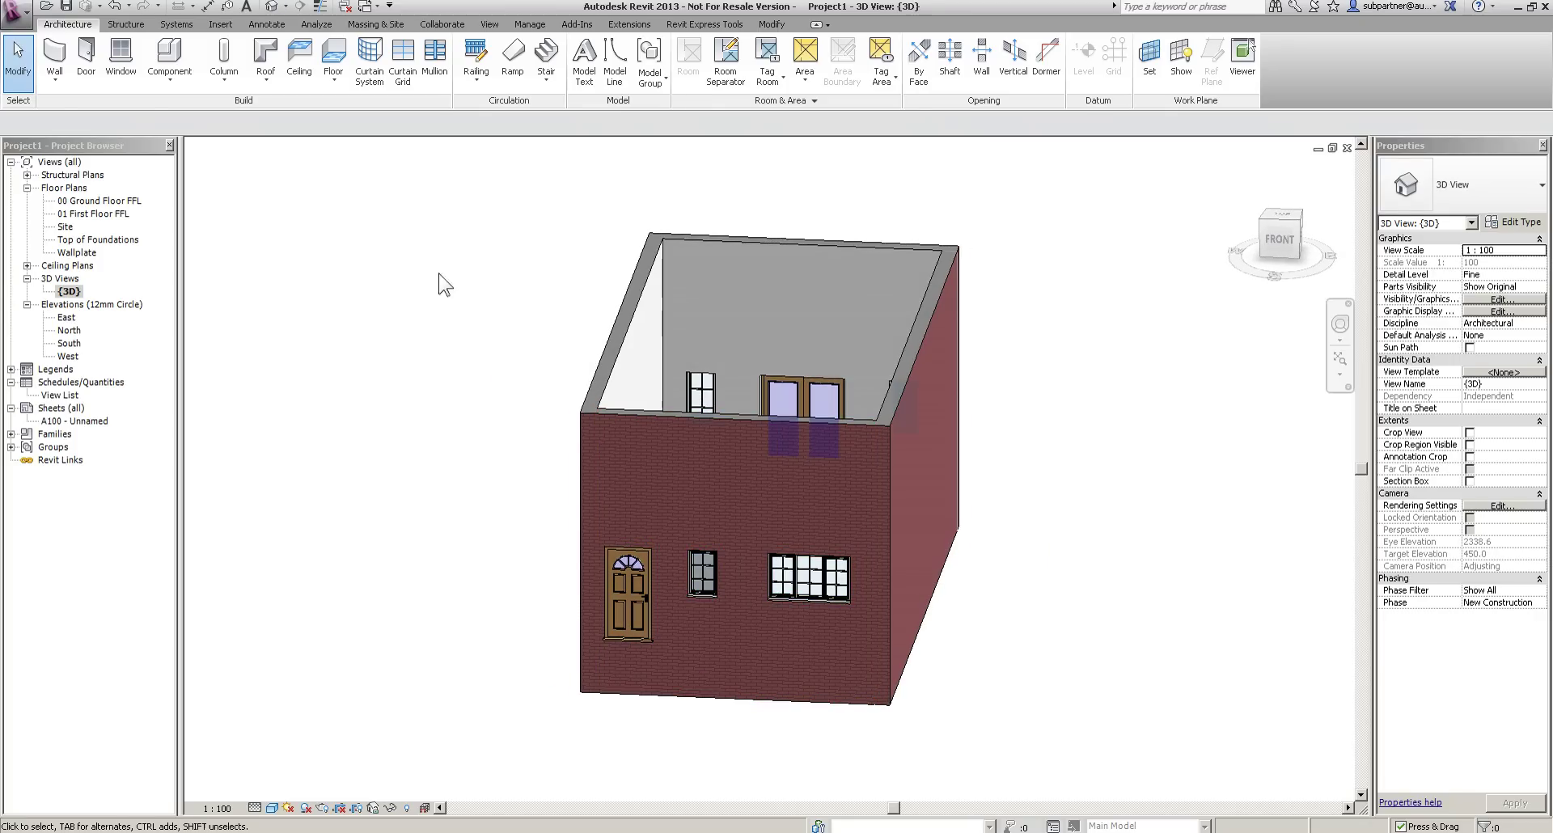
double_click(70, 343)
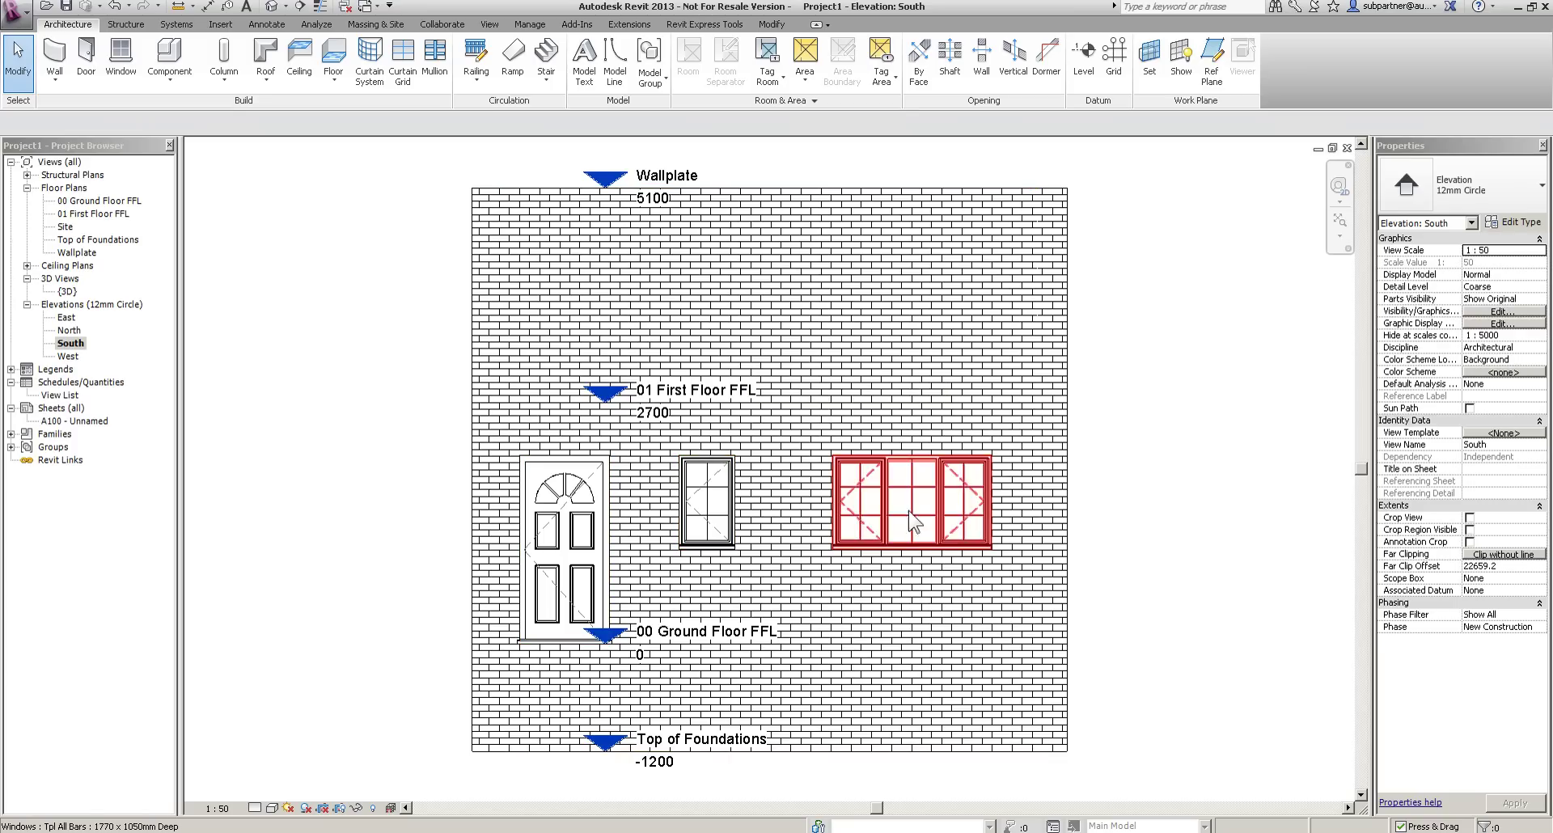
Try Sgl All Bars 630 x 1200mm Deep and Dbl All Bars 1200 x 1050mm Deep on window W-1, and restore Sgl All Bars 630 x 1050mm Deep.
click(718, 483)
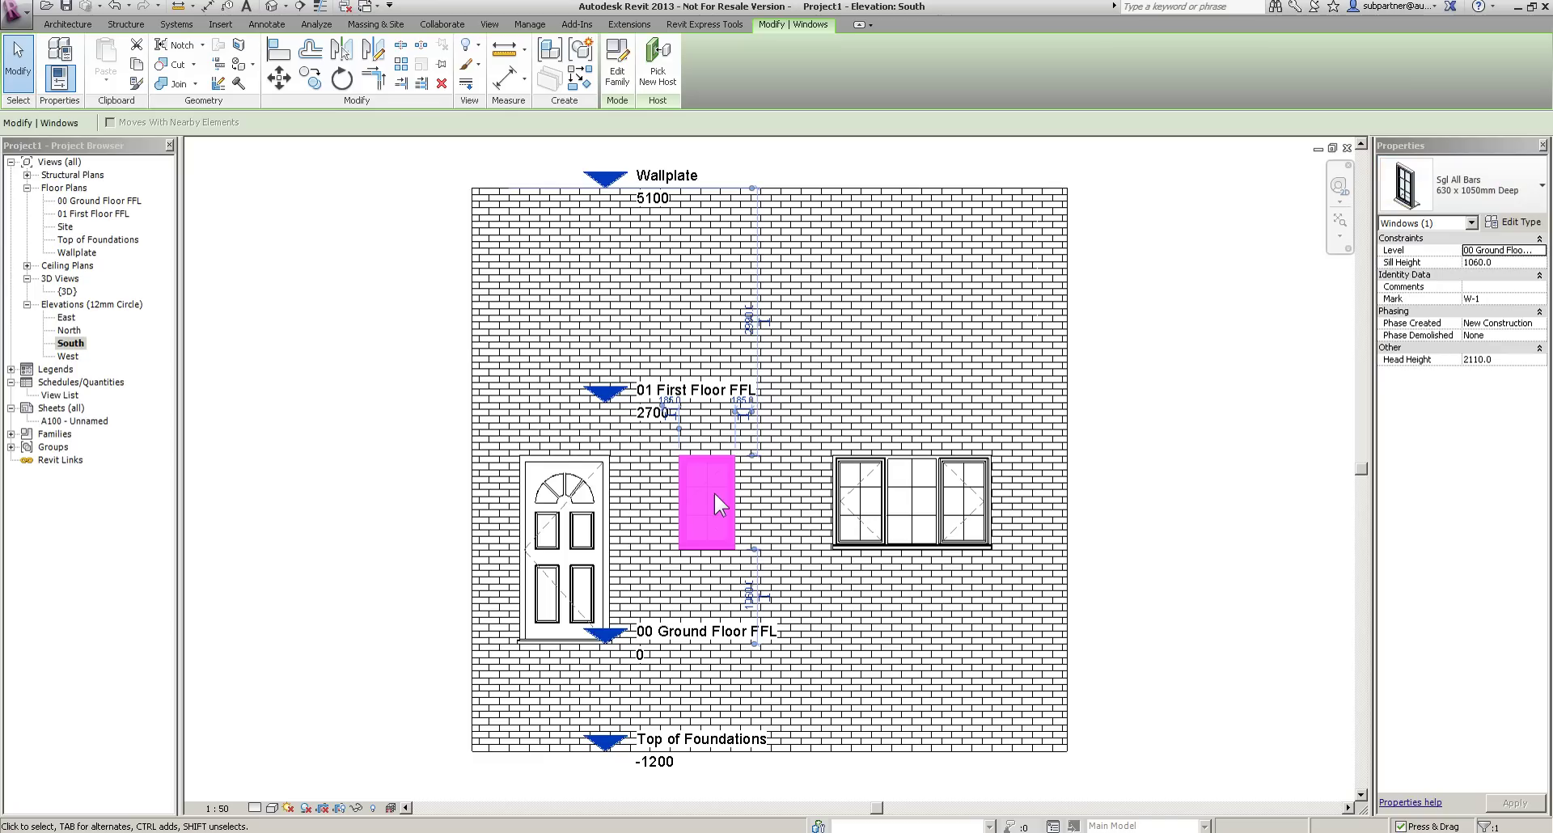
double_click(94, 203)
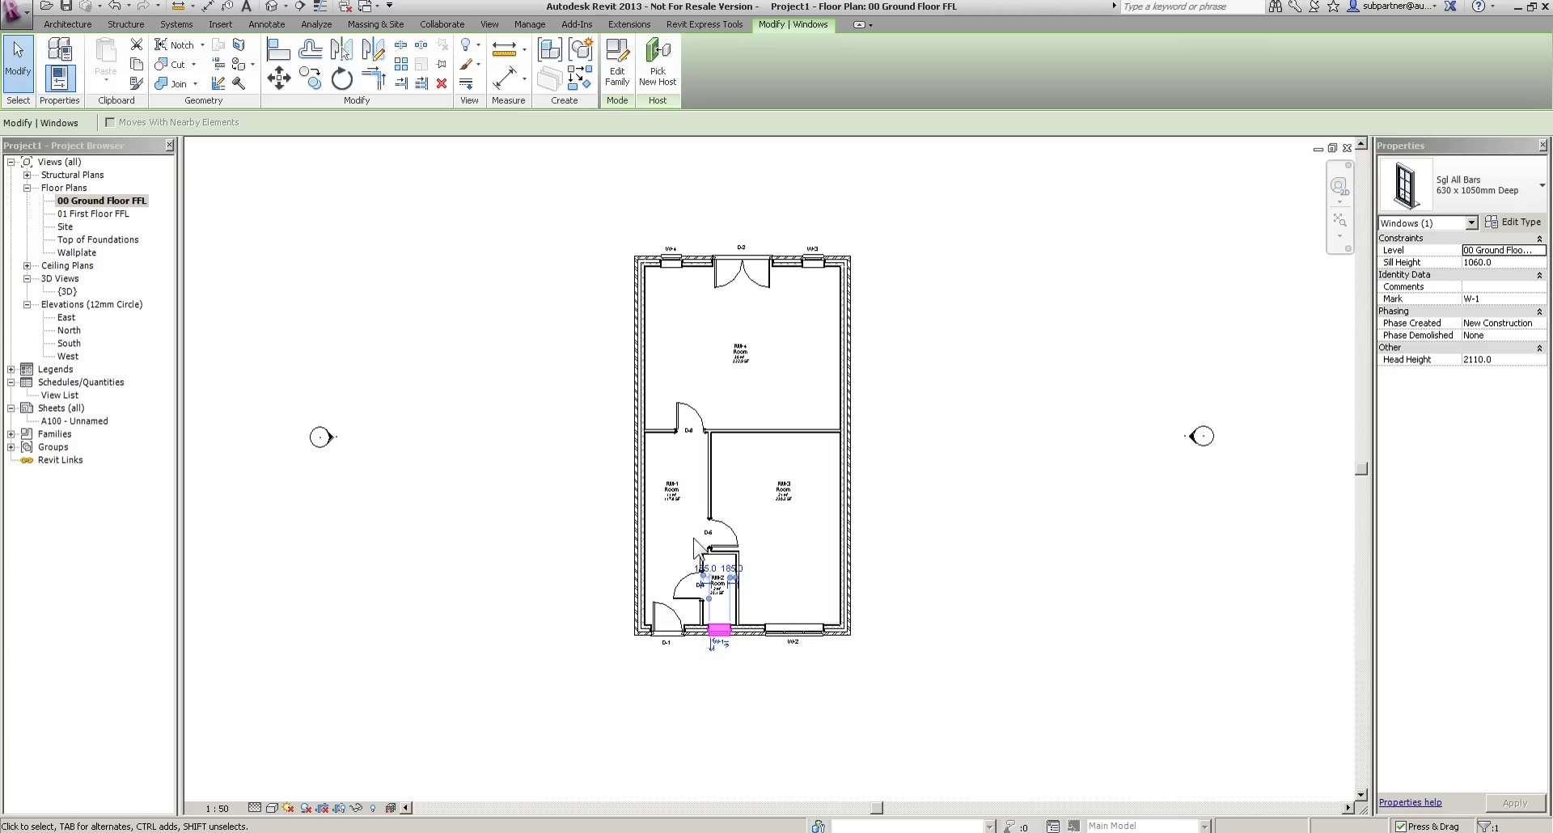
click(1508, 191)
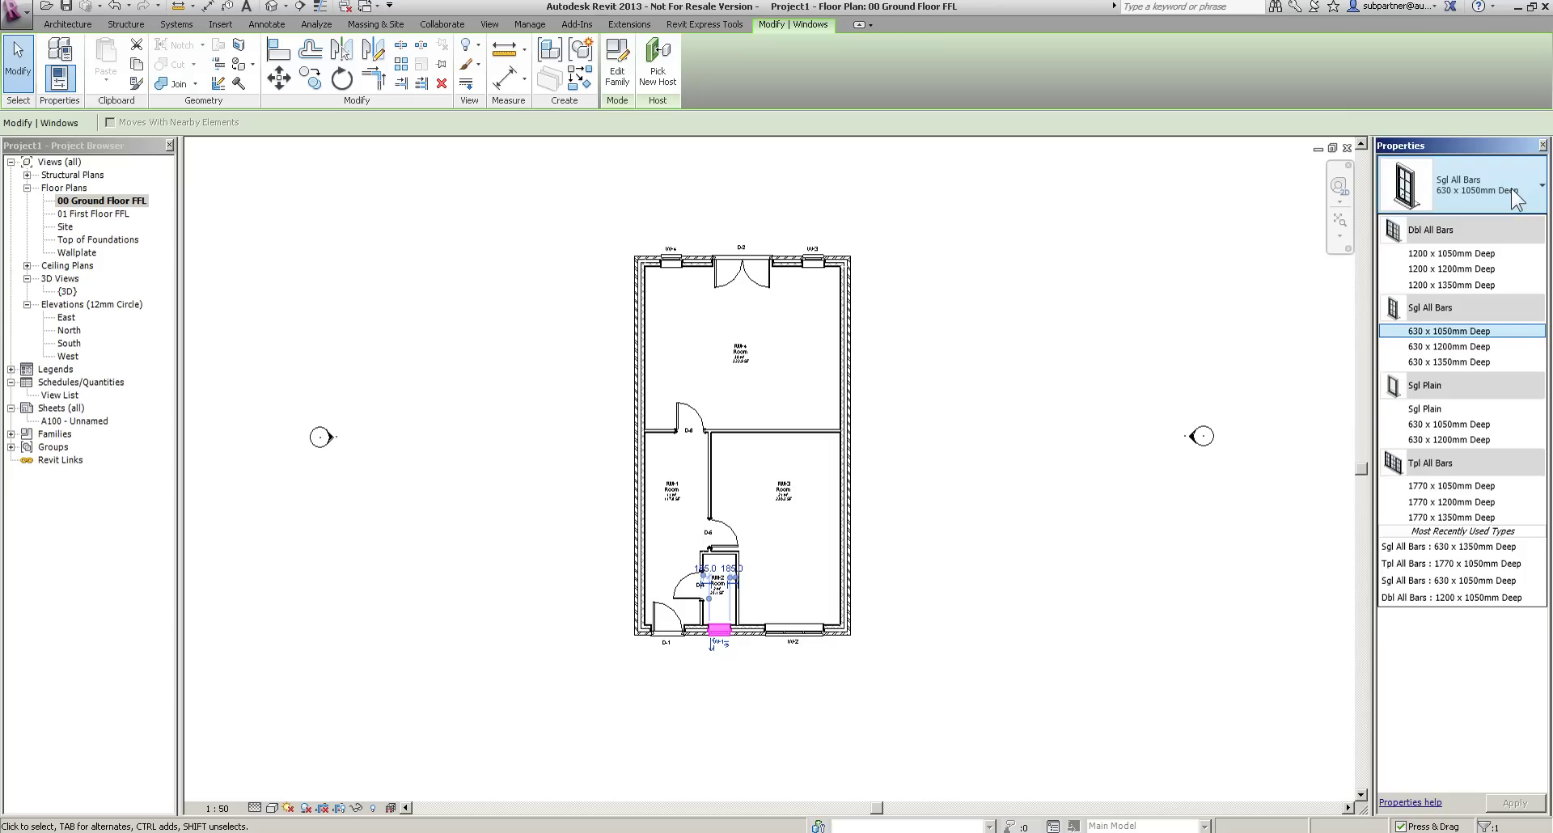
click(1424, 347)
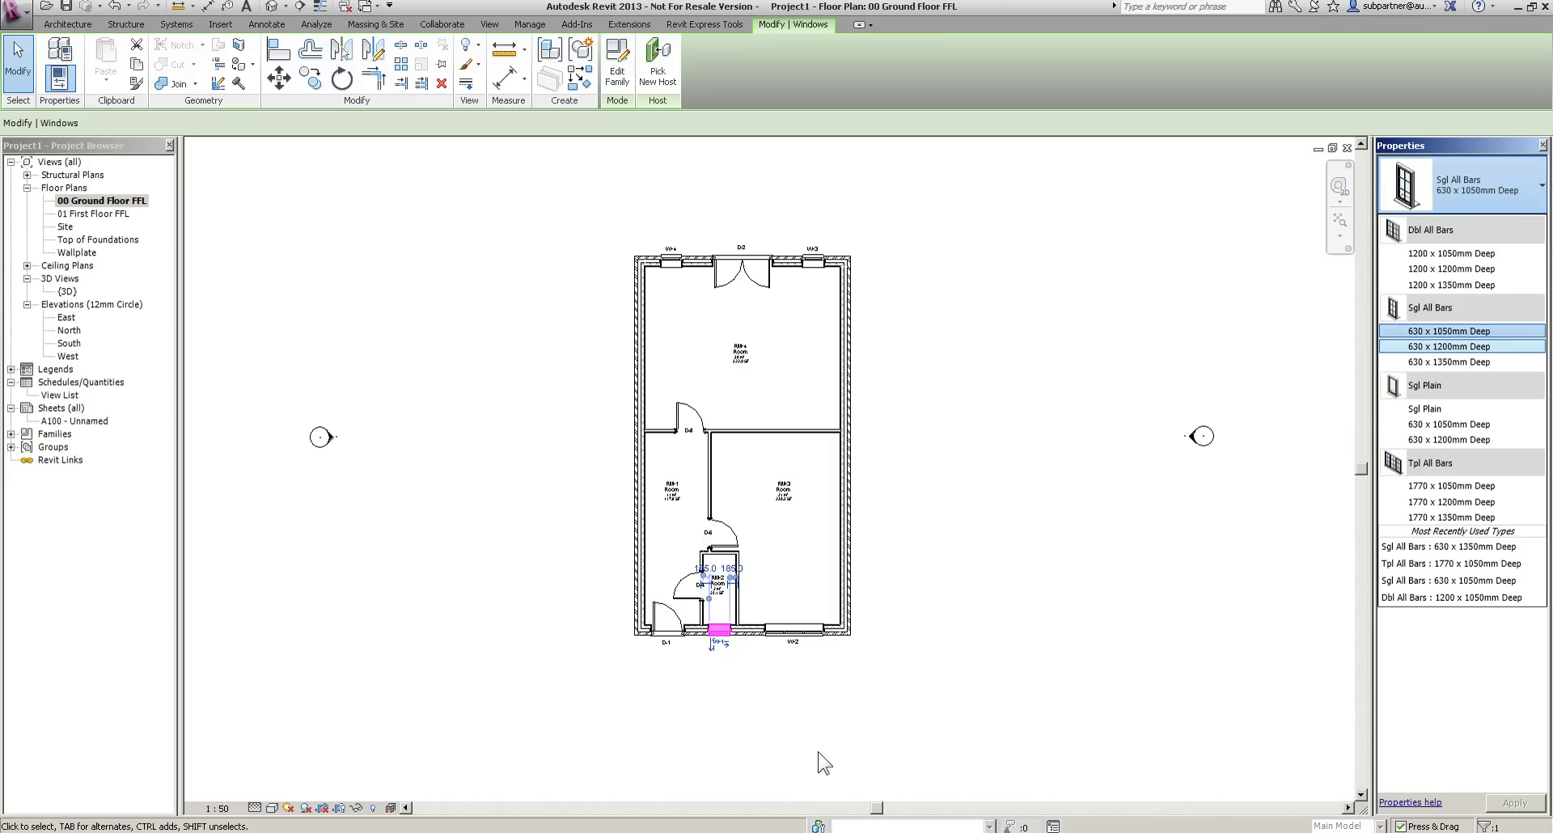
click(1505, 188)
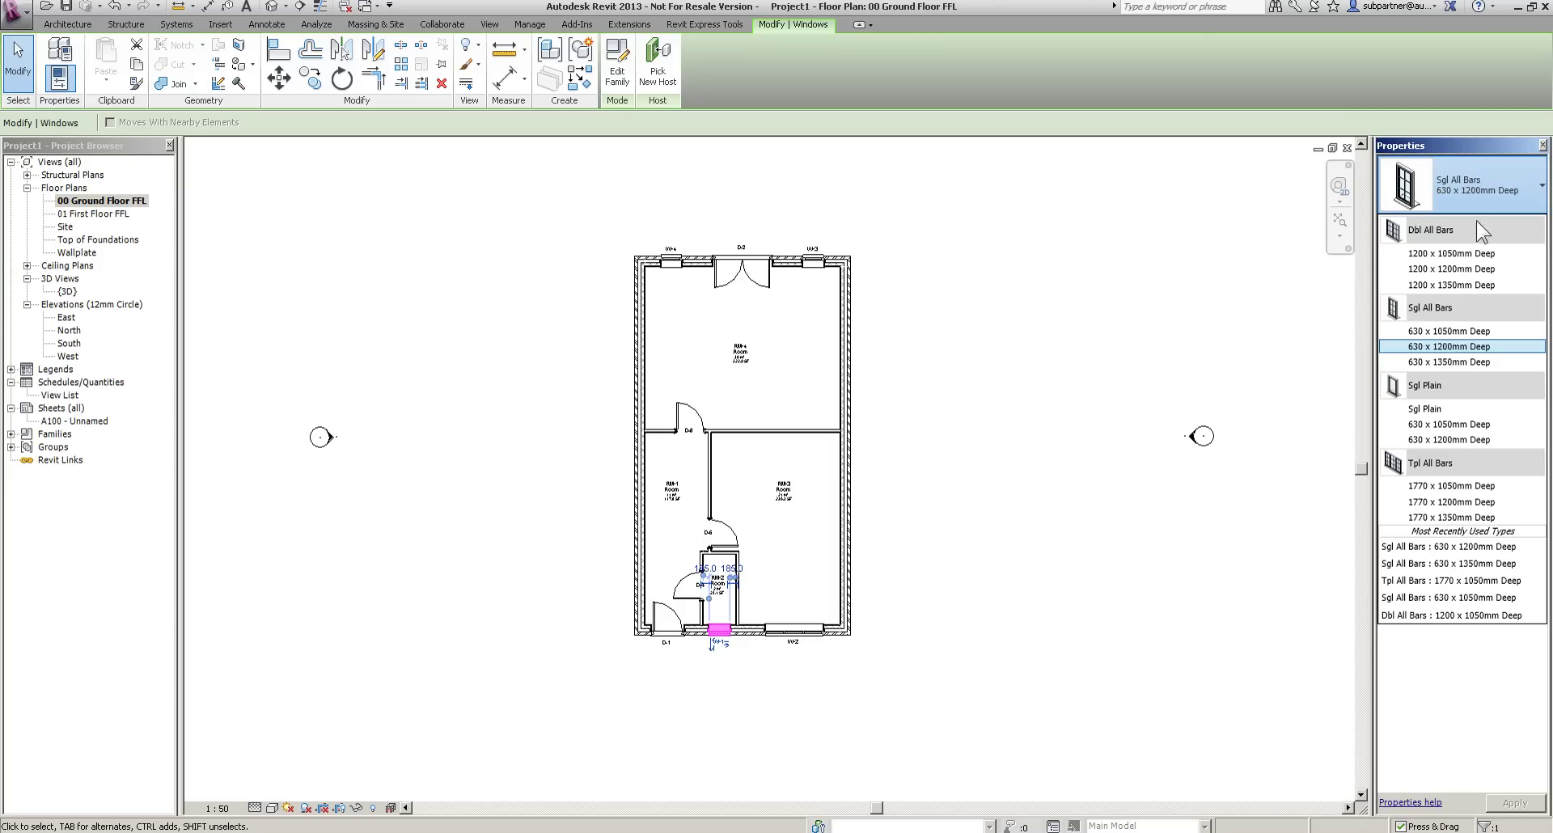
click(1450, 253)
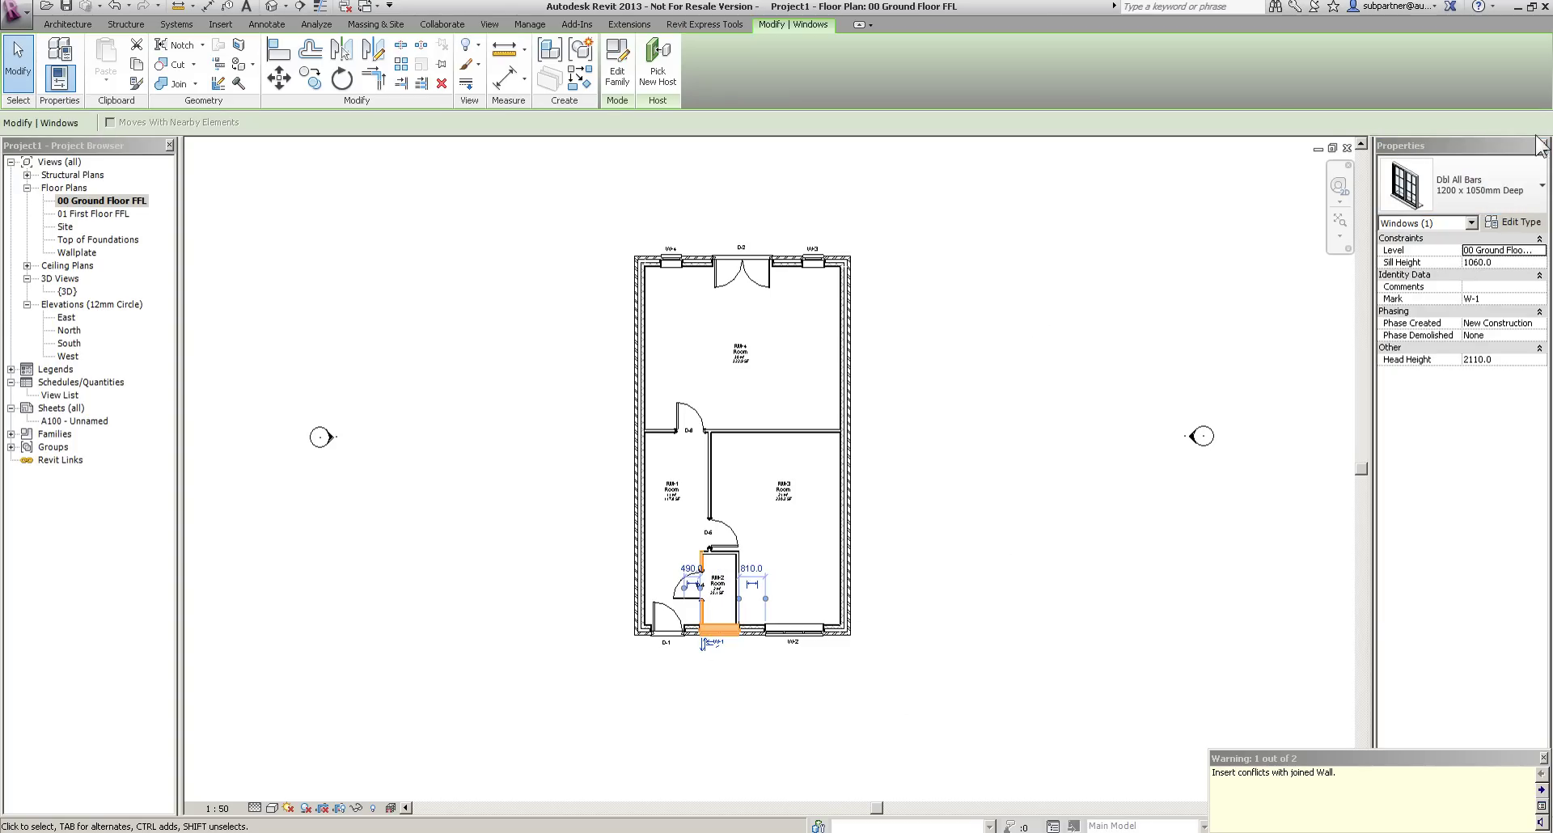
click(1484, 195)
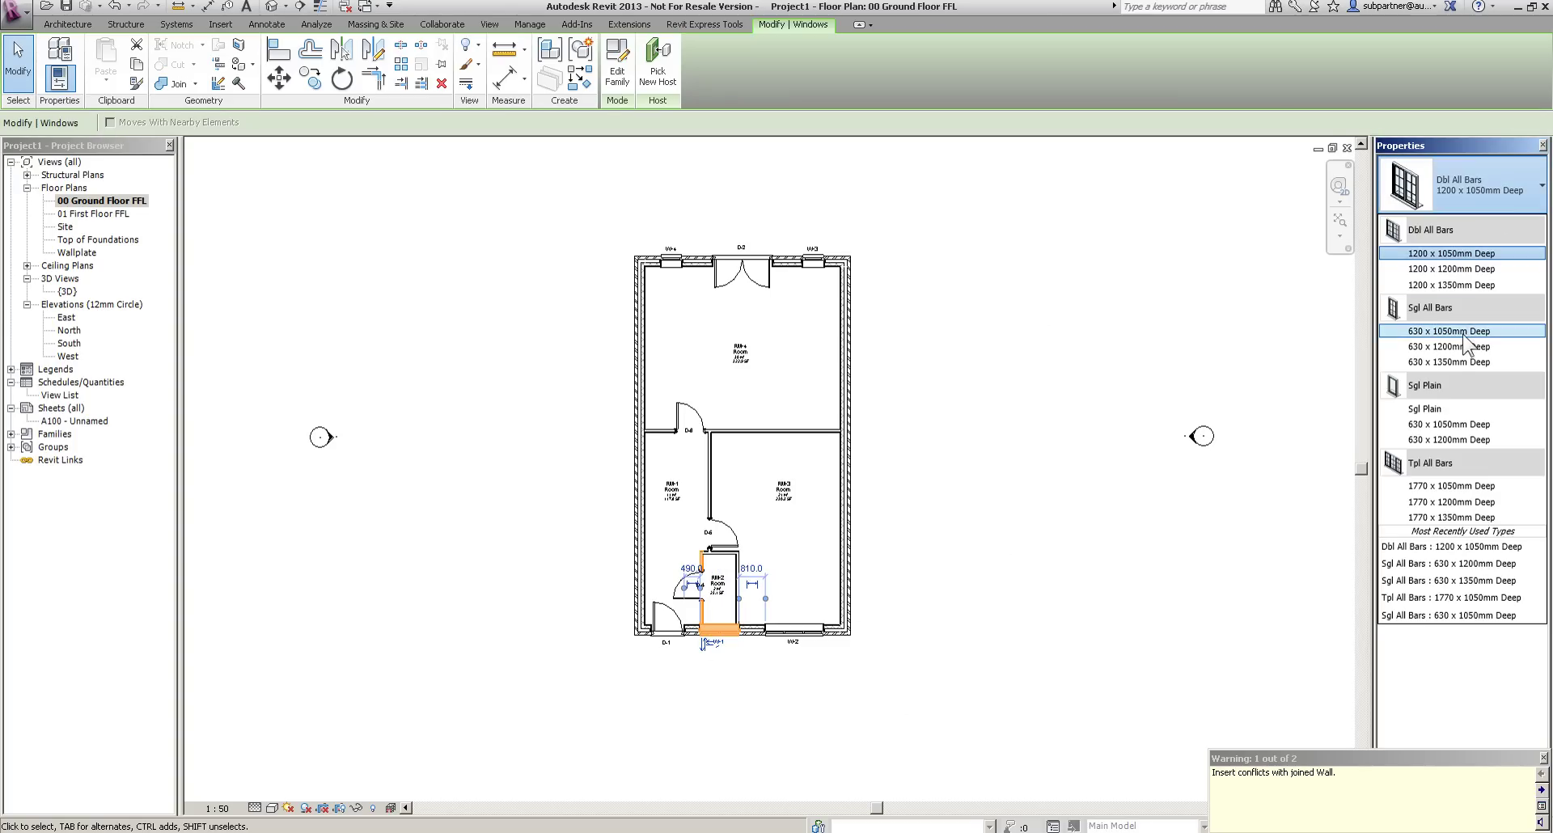
key(Return)
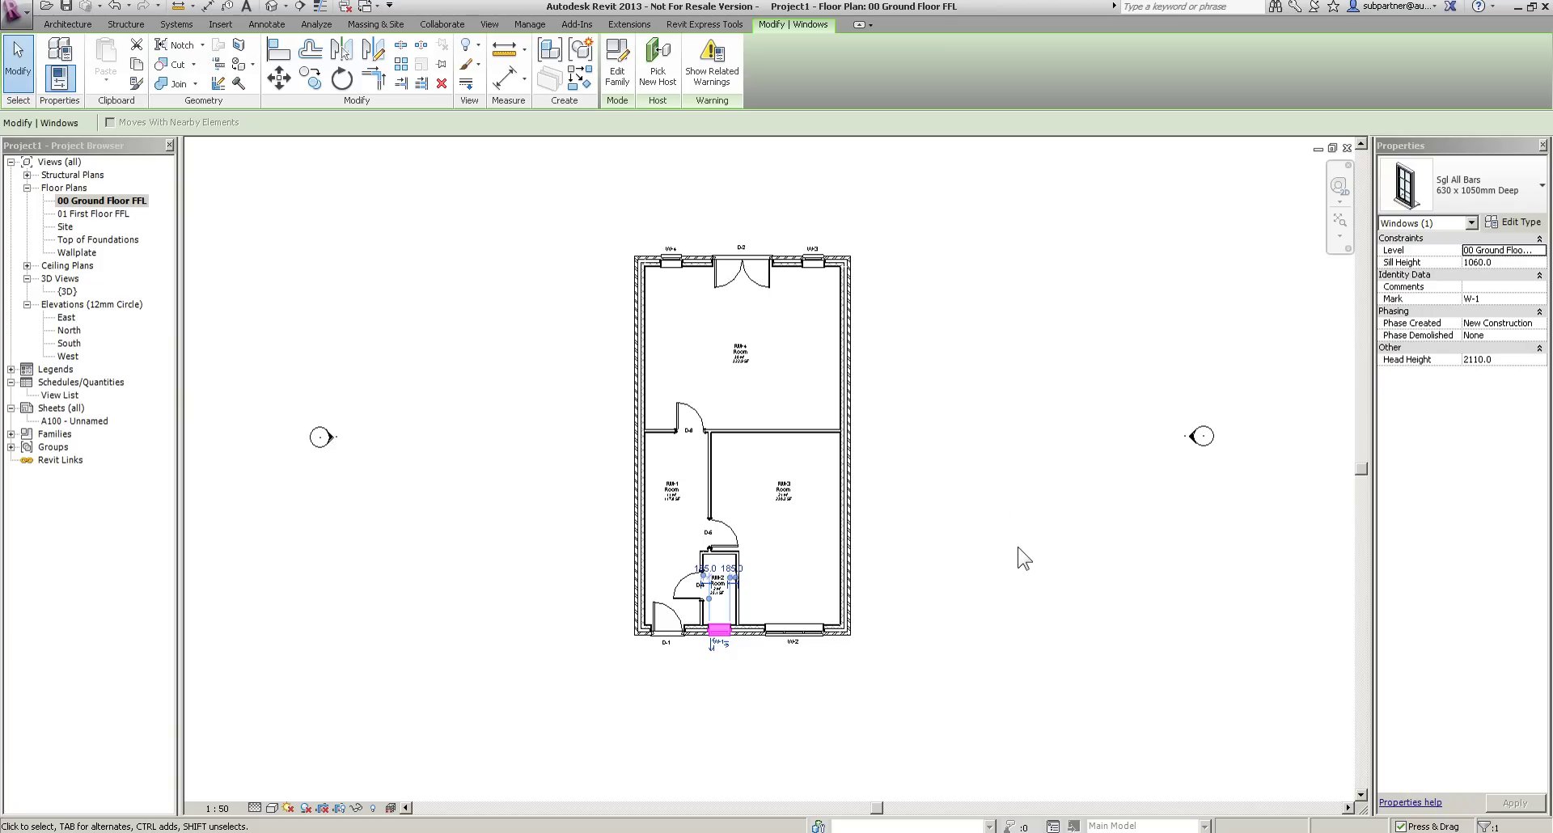
click(1018, 547)
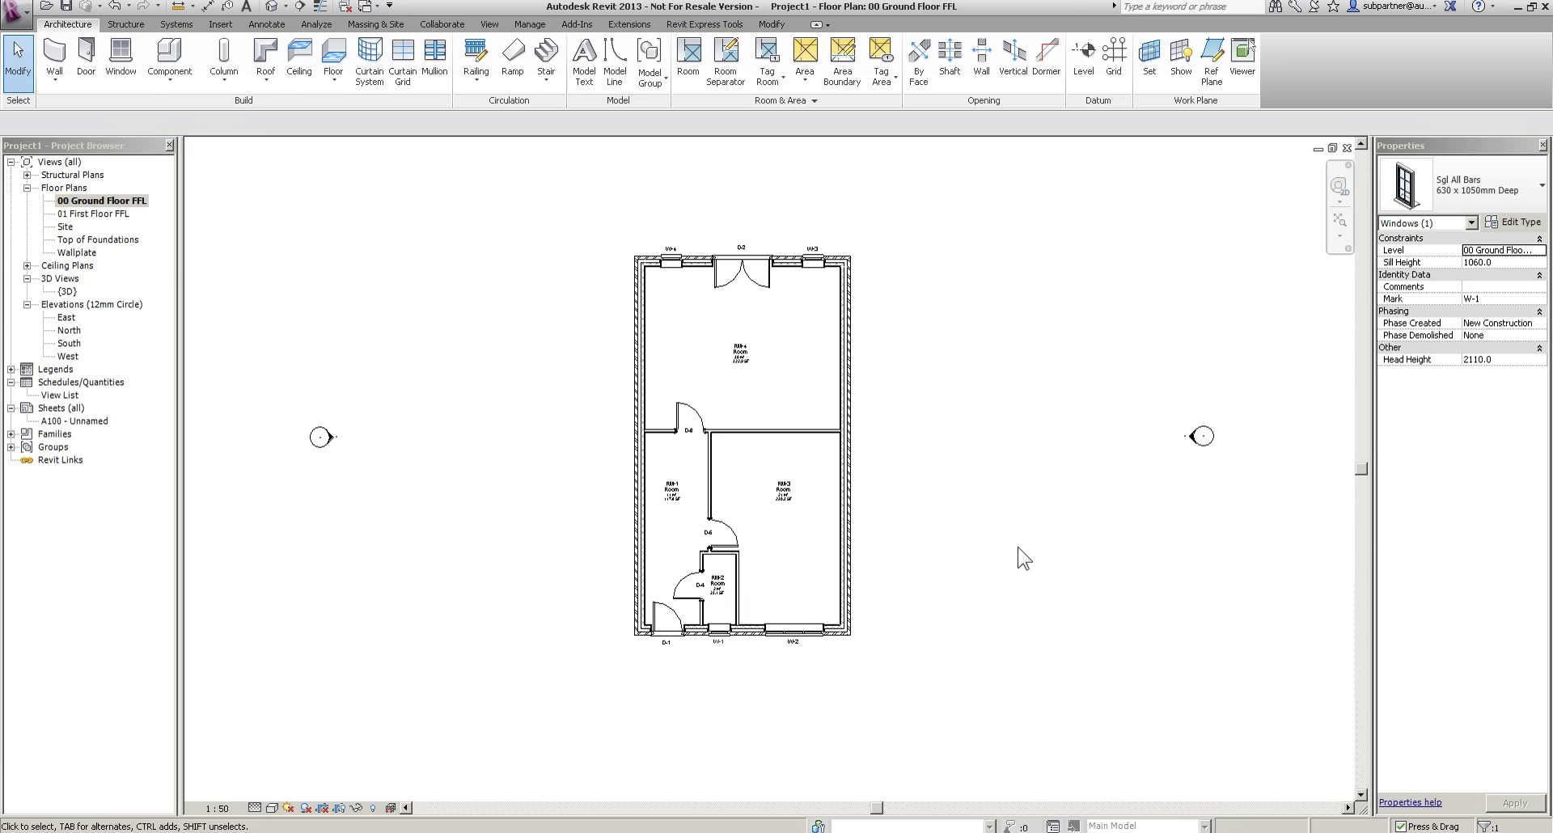
Examine the house interior from above in the 3D view, and return to the 00 Ground Floor FFL plan.
double_click(72, 291)
shift+middle_drag(978, 476, 1107, 597)
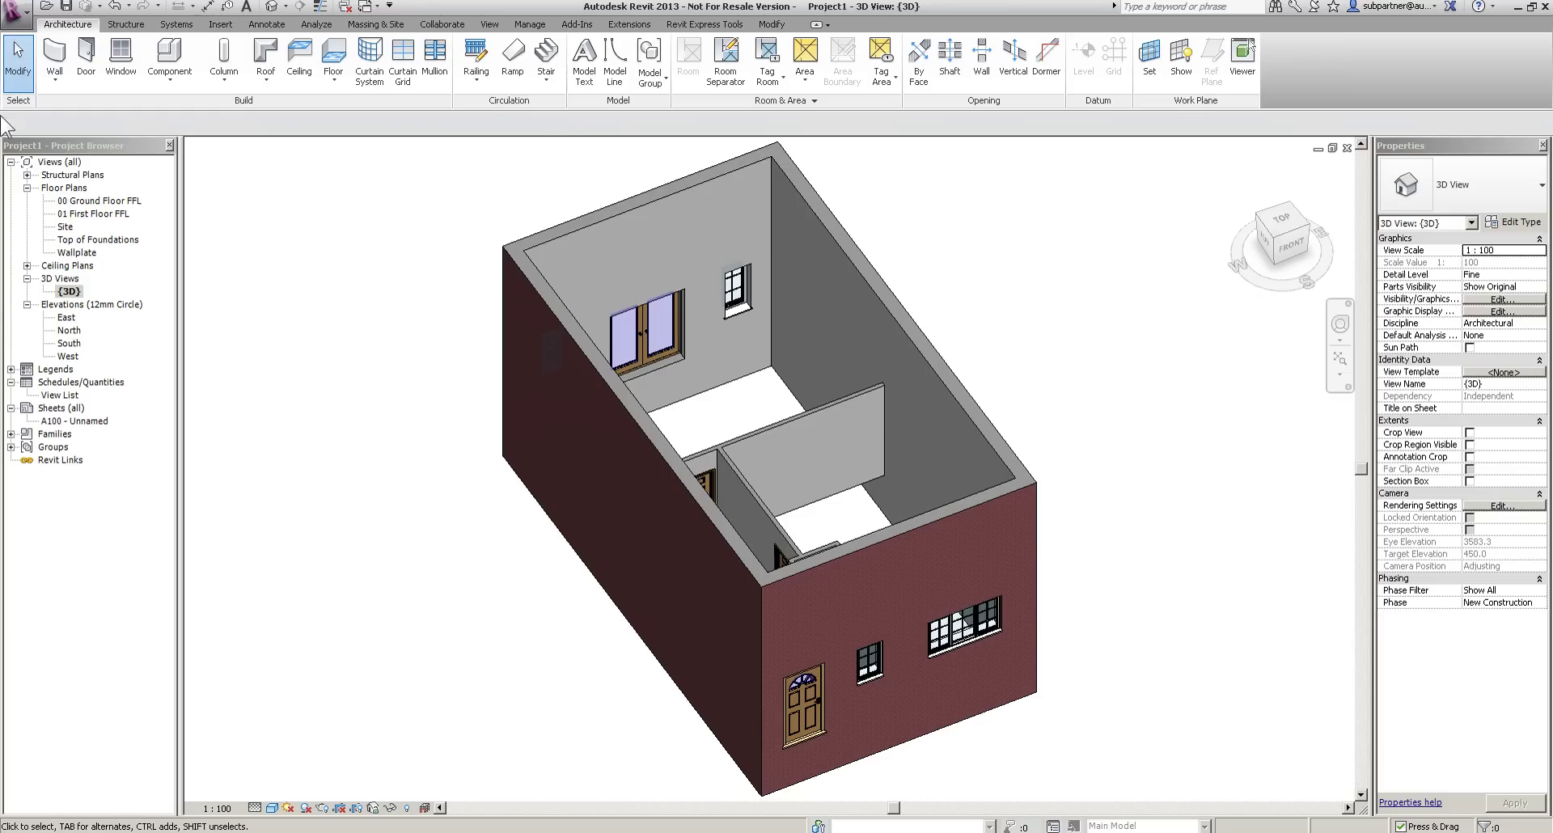
double_click(73, 202)
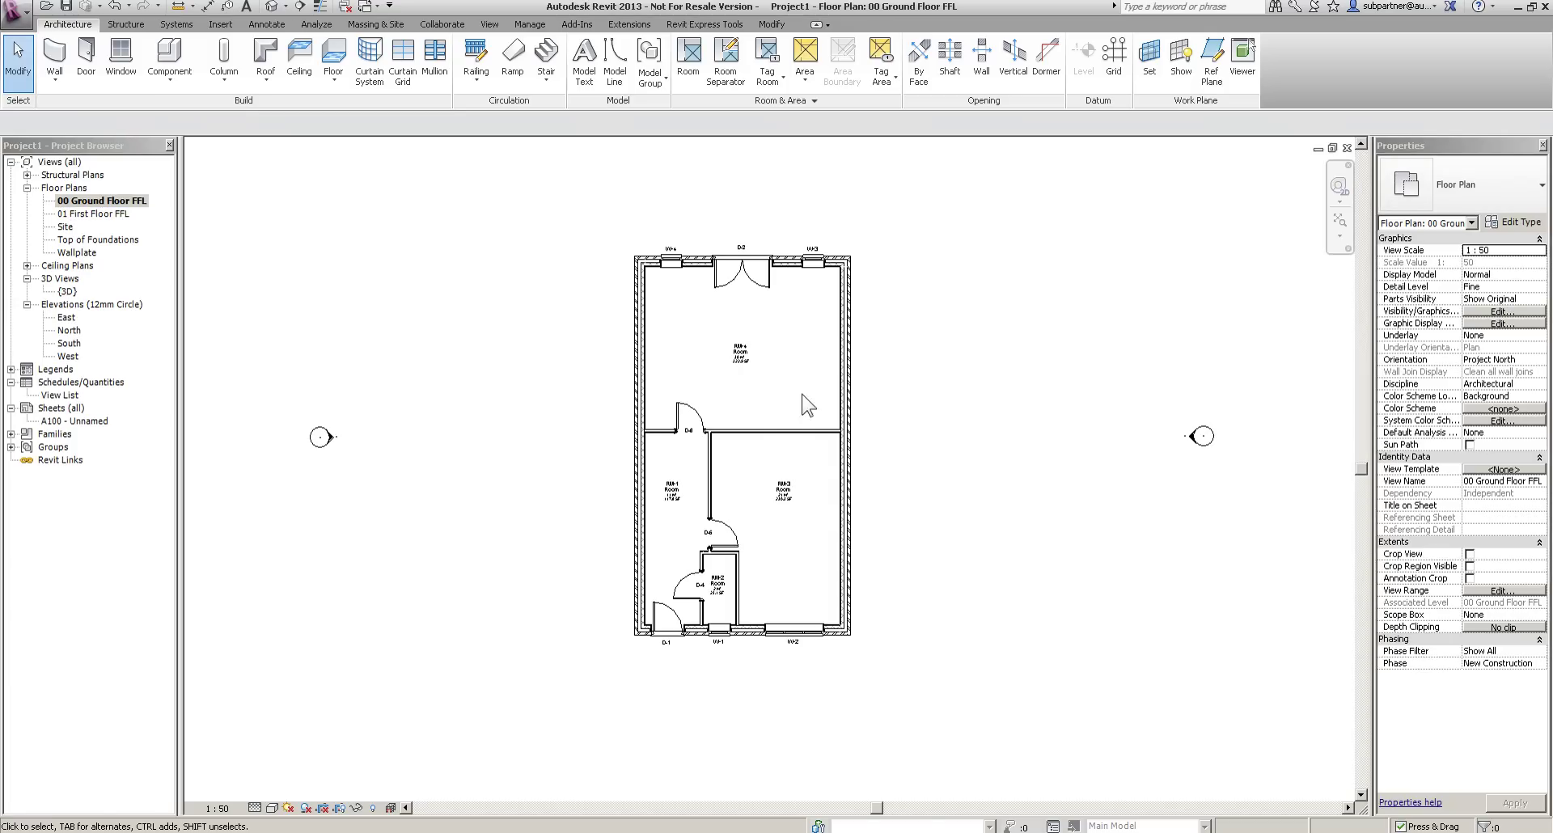
Start a Beam and Block 225mm Susp Ground floor and pick the whole chain of external walls as its boundary.
click(340, 59)
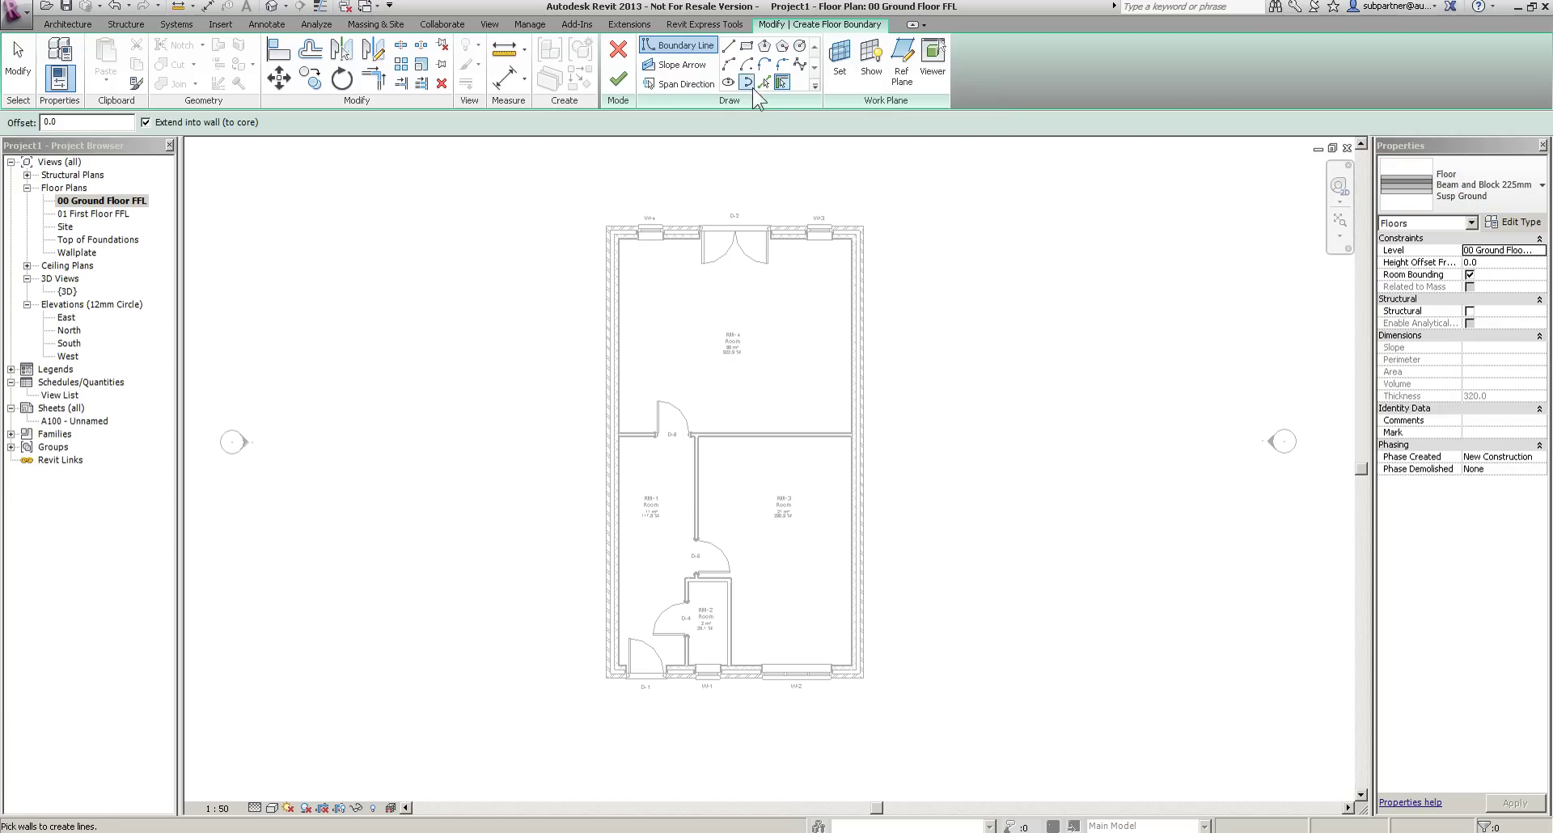
key(Tab)
click(805, 254)
scroll(849, 234, up, 2)
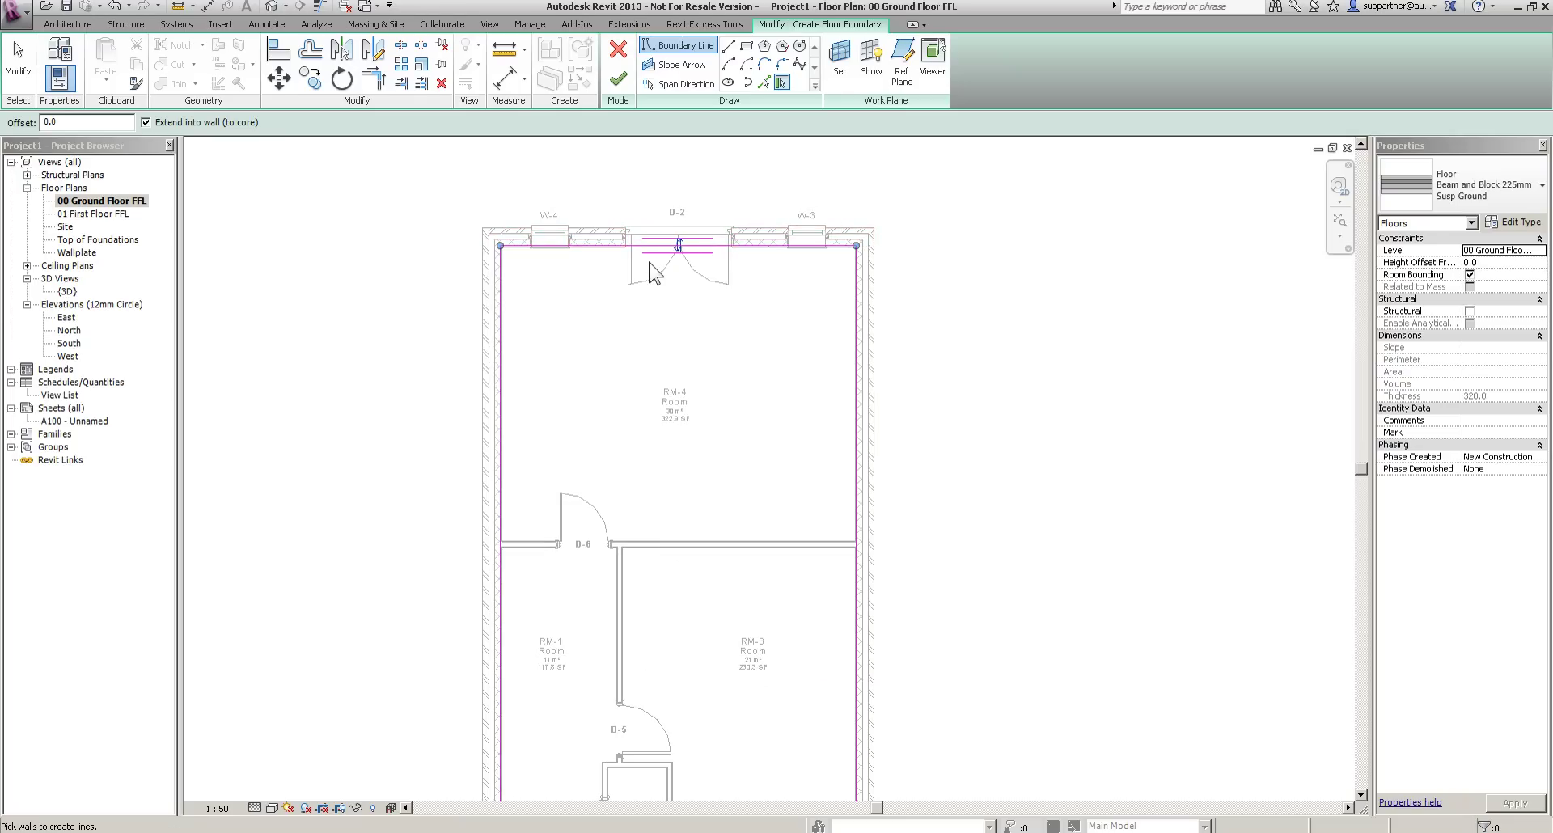
Align the east floor boundary line with the outer face of the wall's inner blockwork leaf, using the Faces of core preference.
scroll(652, 267, up, 2)
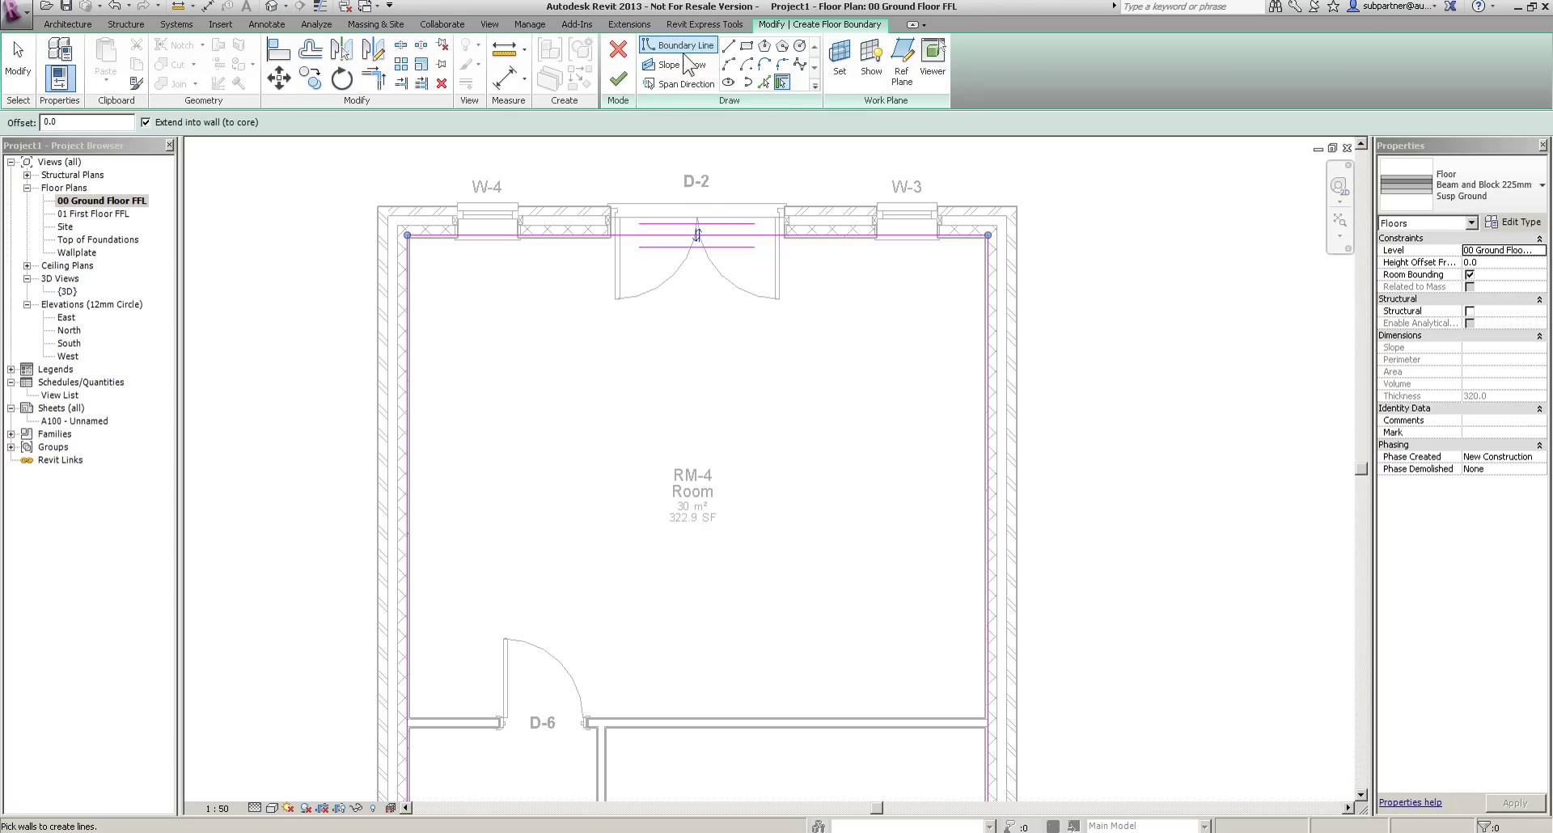
scroll(1035, 242, up, 2)
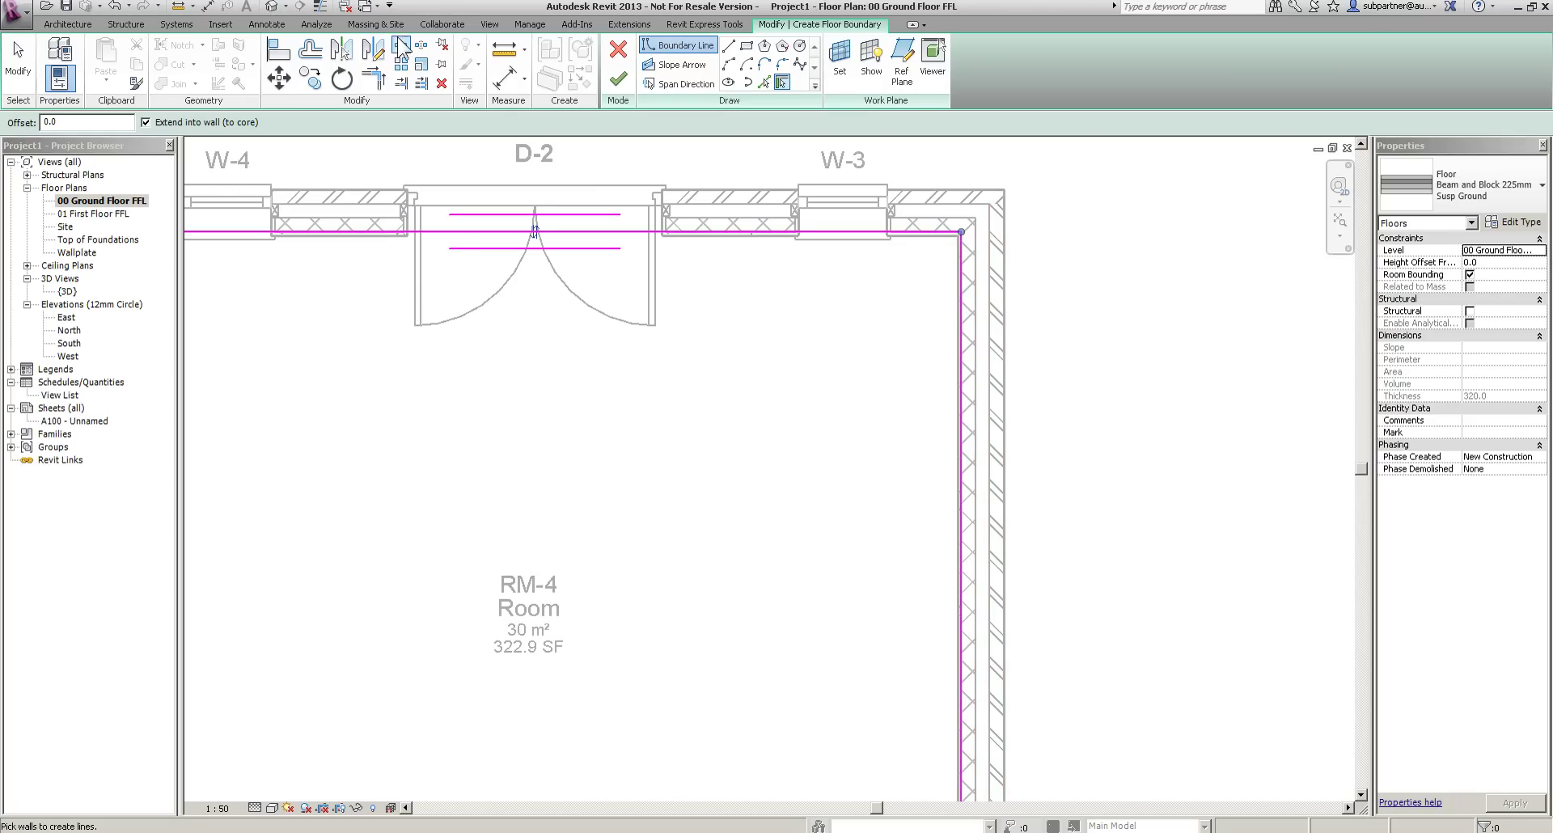
click(279, 53)
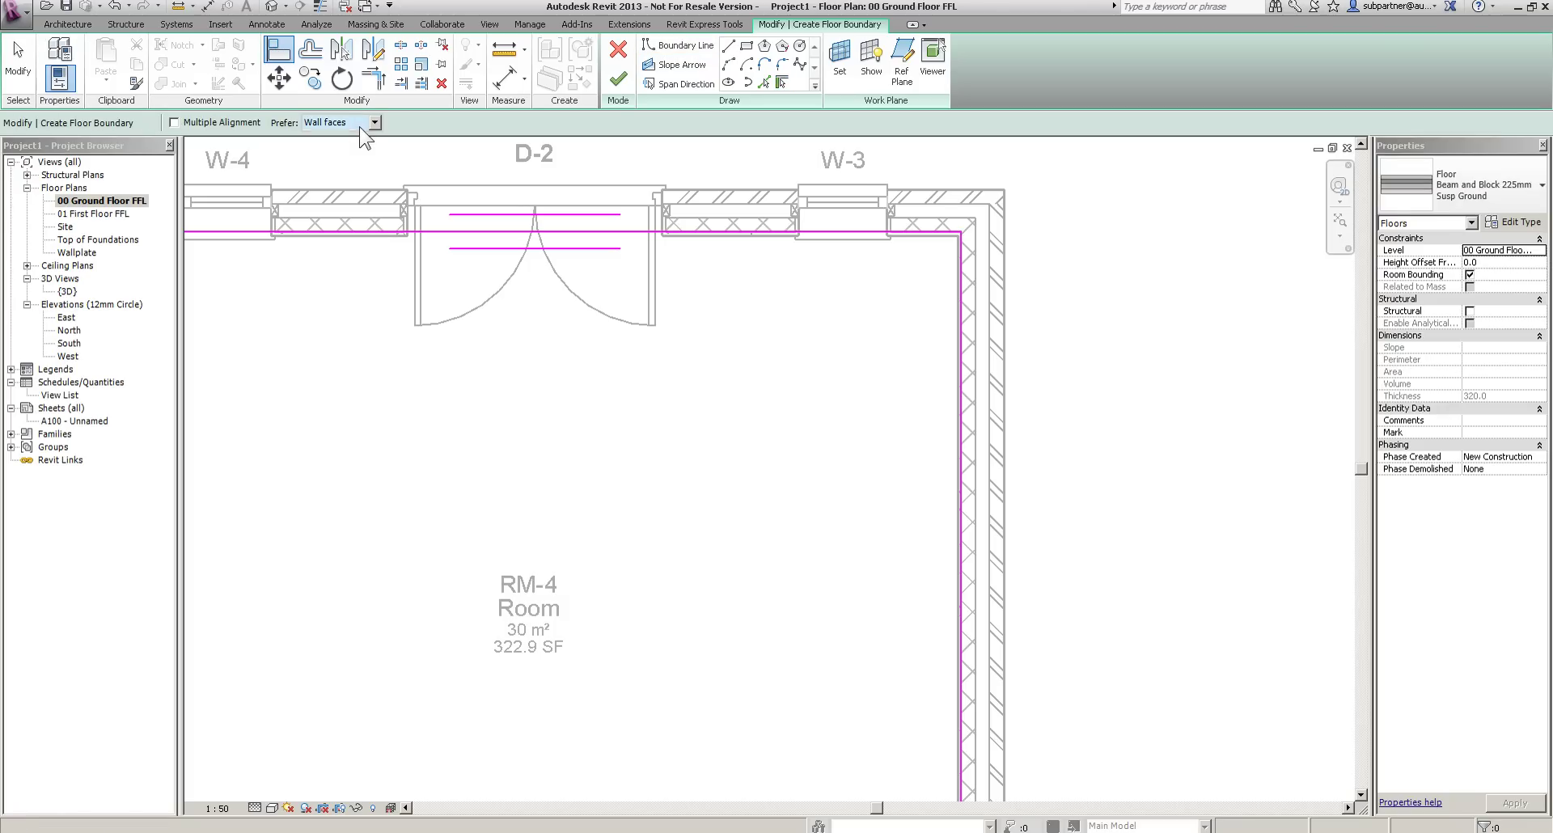
click(374, 121)
click(339, 169)
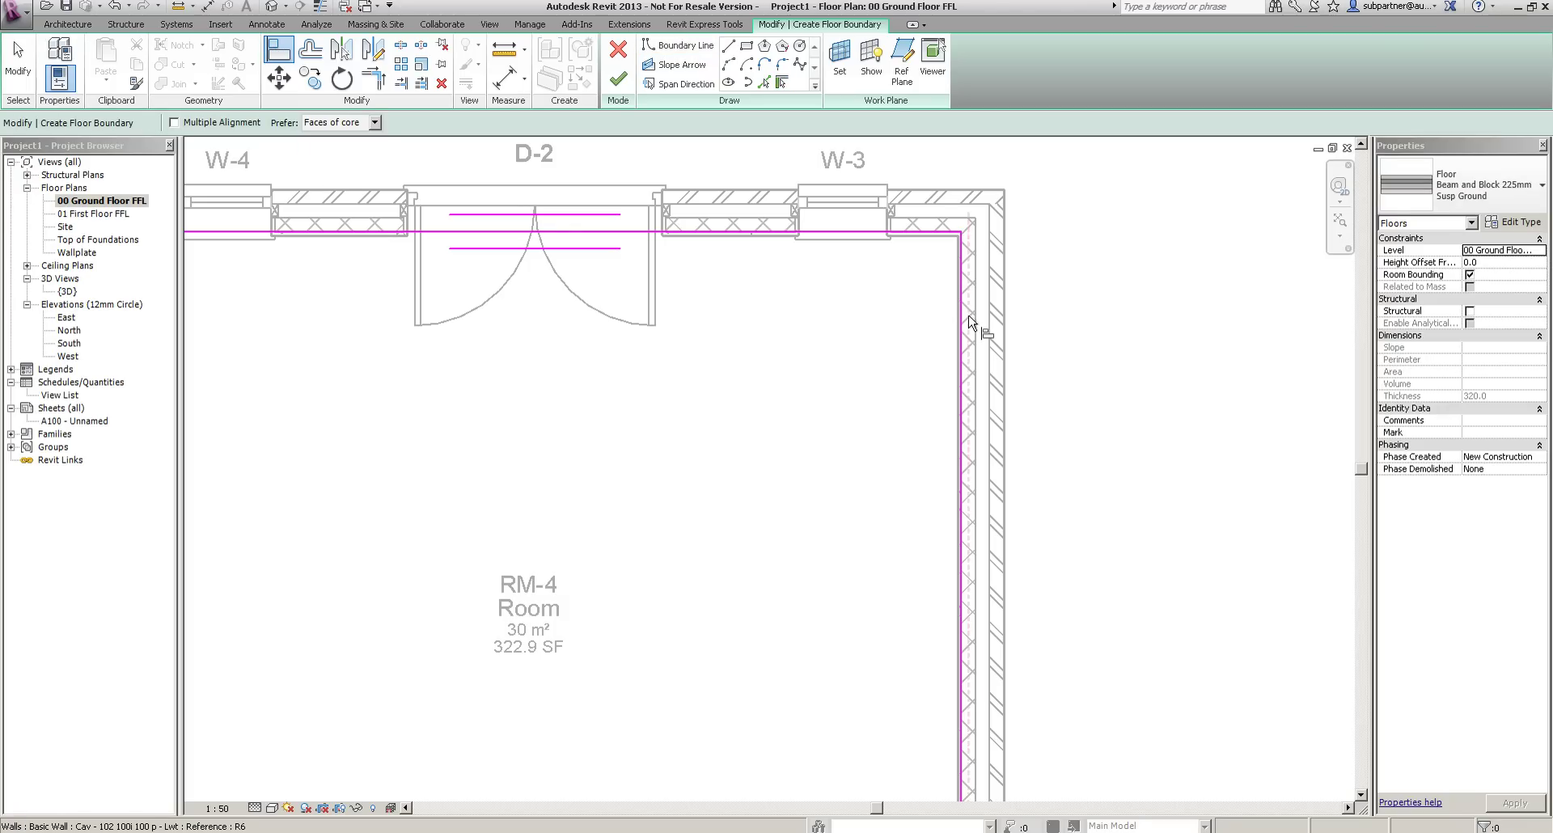
click(965, 324)
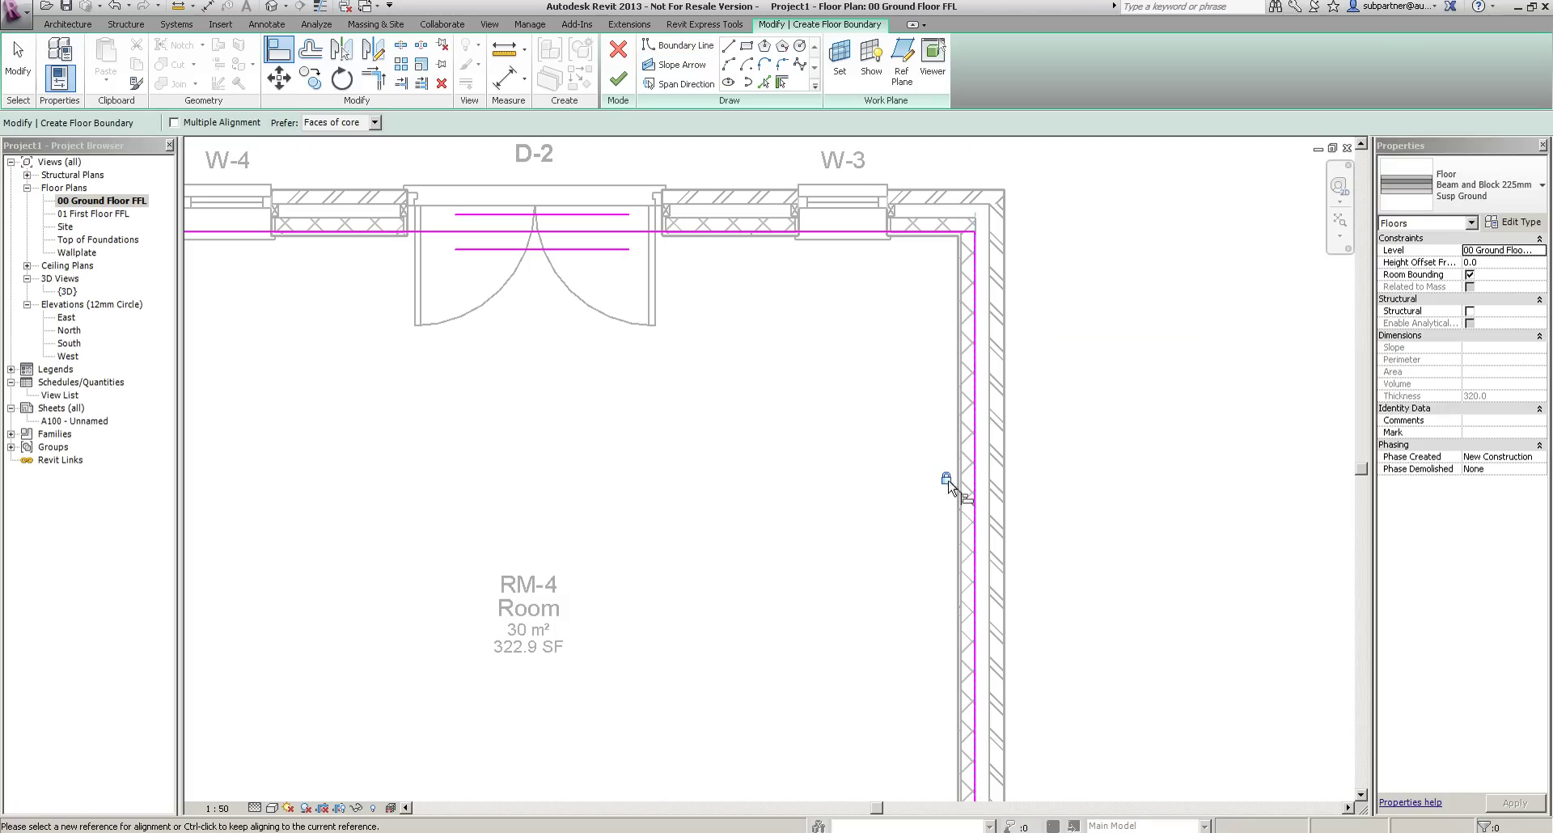
Align the west floor boundary line with the outer face of that wall's inner blockwork leaf and lock the alignment.
scroll(1068, 468, down, 3)
scroll(507, 449, up, 2)
click(440, 440)
click(459, 449)
click(468, 529)
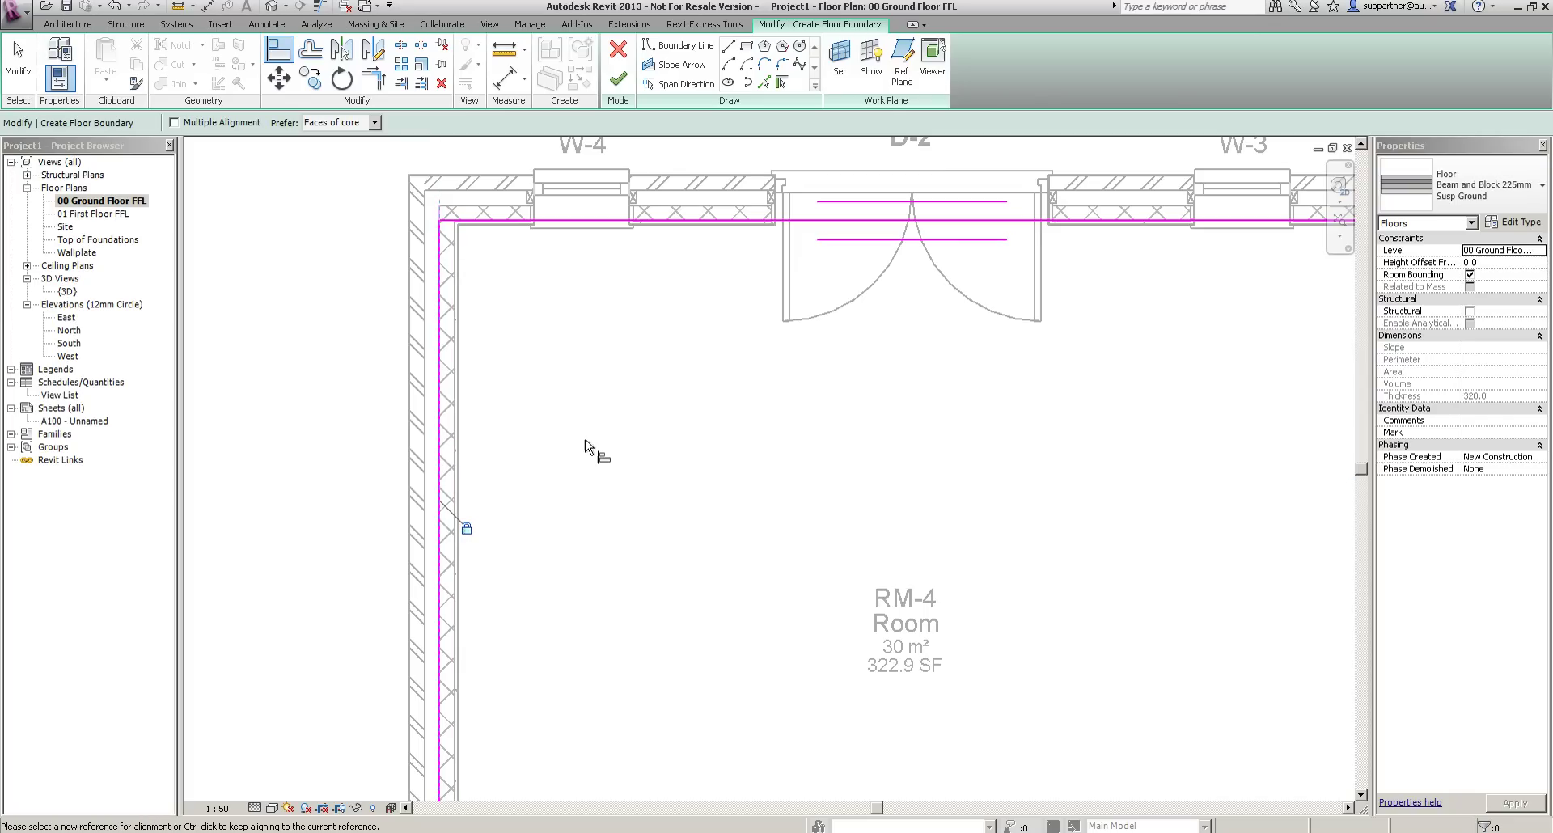
scroll(622, 407, down, 4)
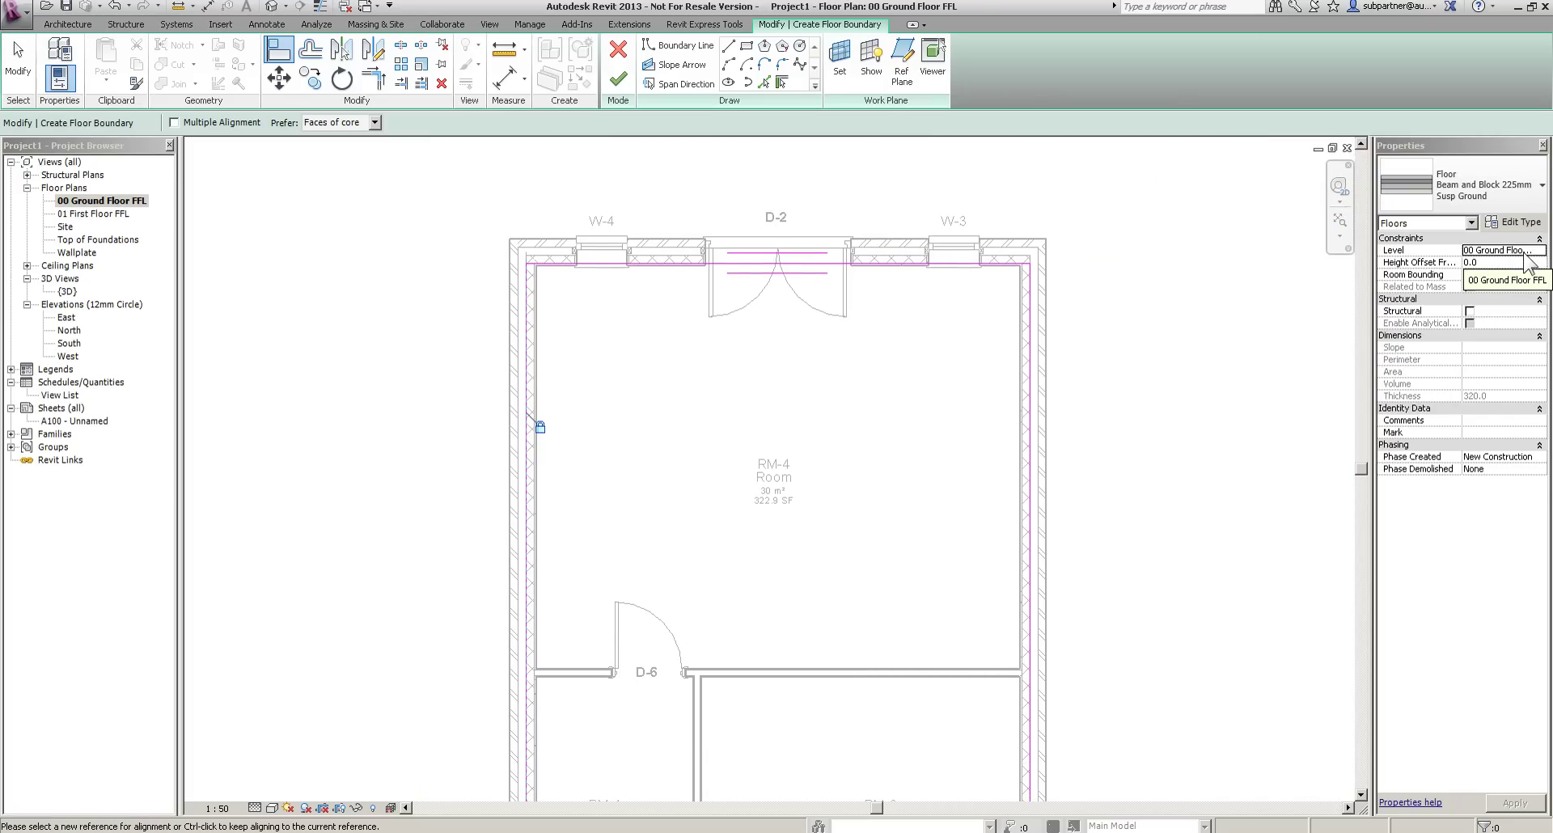
Finish the ground floor sketch and join its geometry with the walls, cutting the overlapping volume out of them.
click(618, 79)
drag(847, 341, 1100, 232)
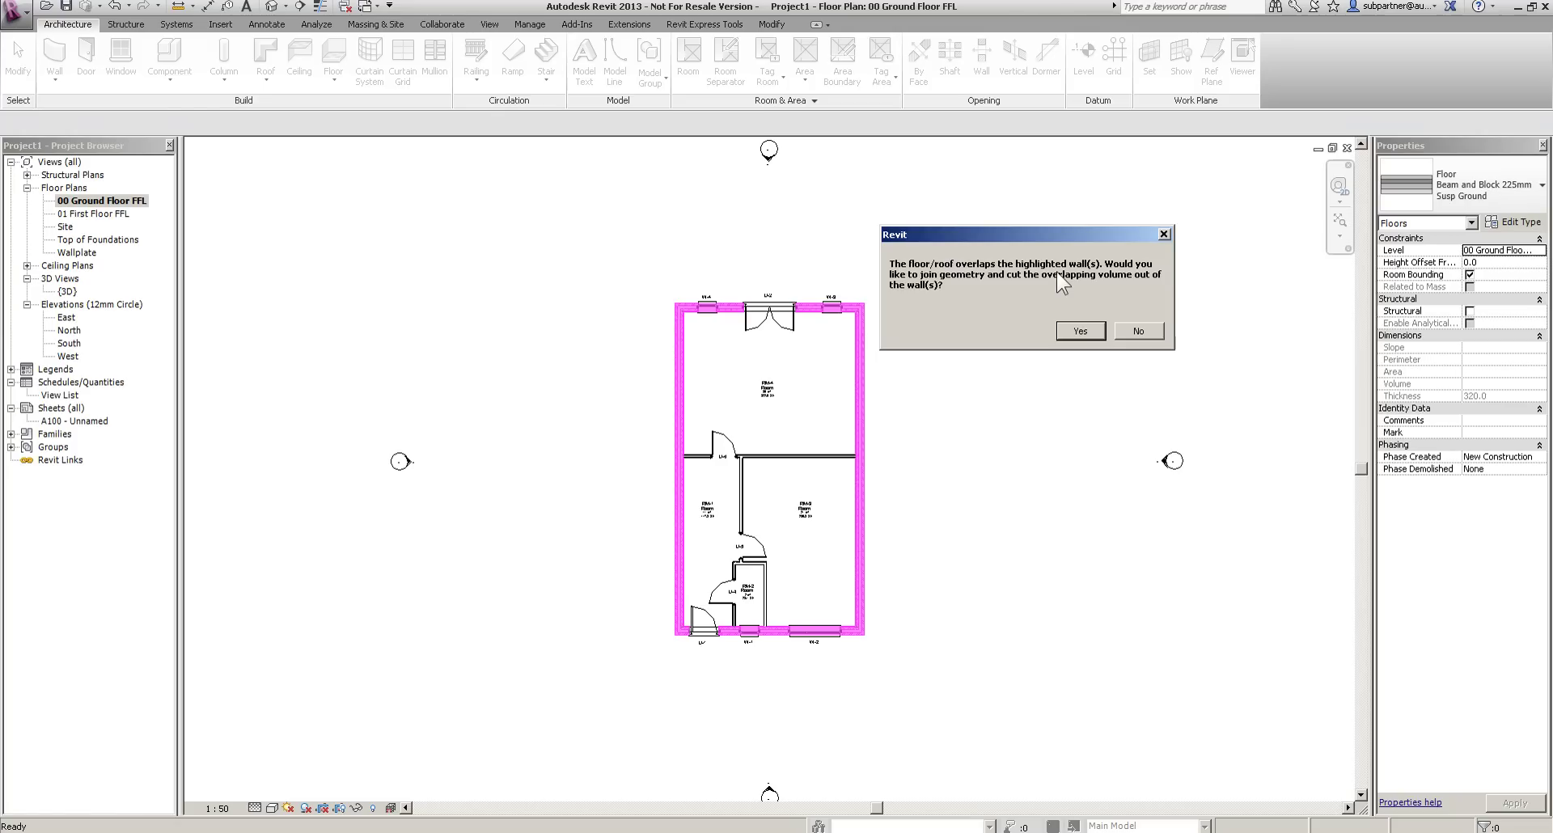
click(1073, 332)
click(1151, 319)
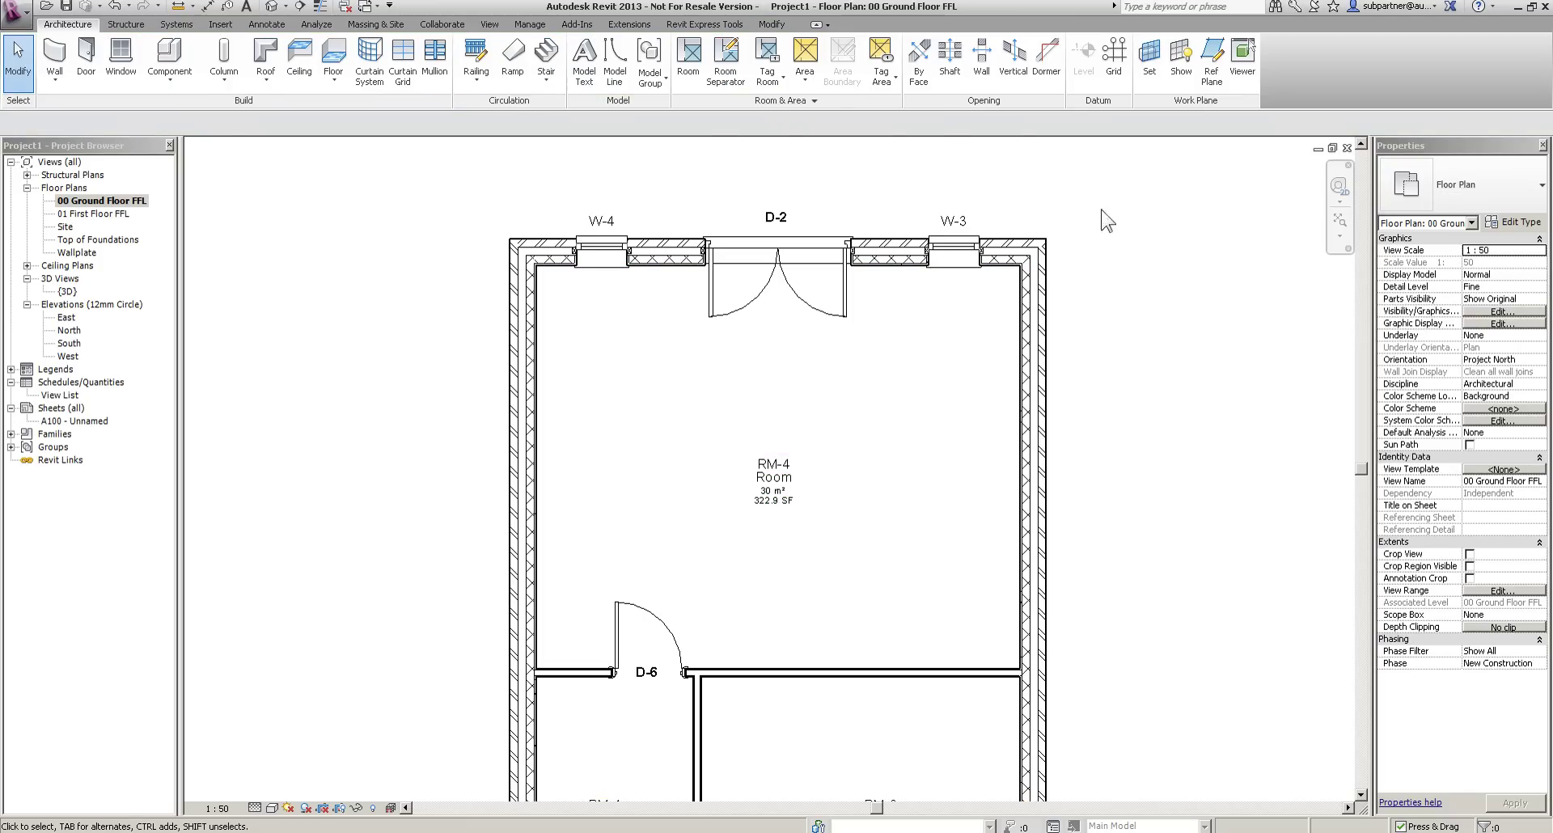
Create a building section running the full length of the house through W-4, RM-1 and door D-1, looking east.
scroll(1108, 220, down, 2)
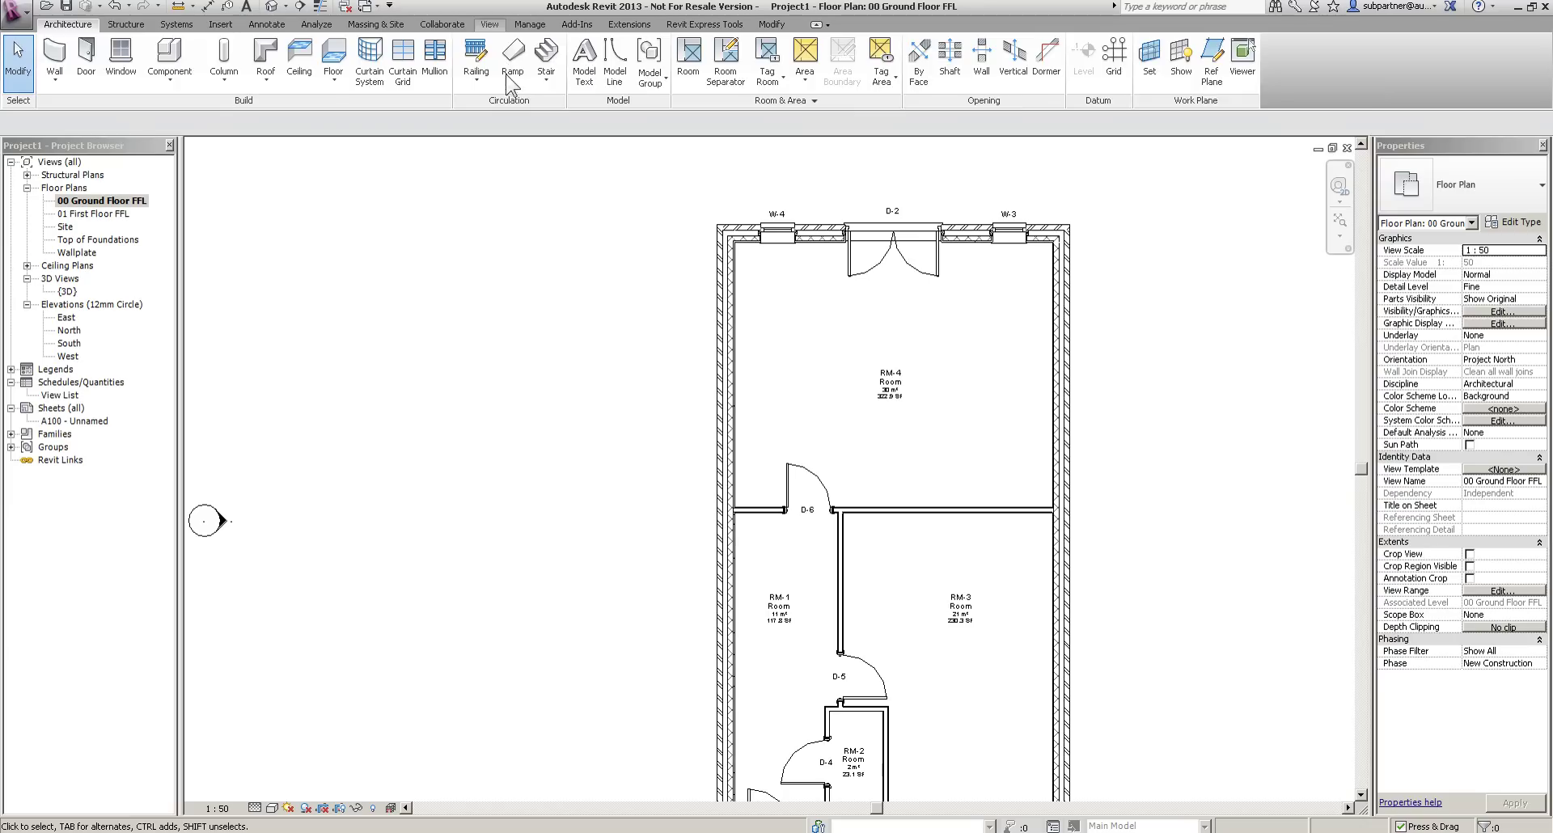
click(489, 24)
click(301, 10)
scroll(752, 211, down, 3)
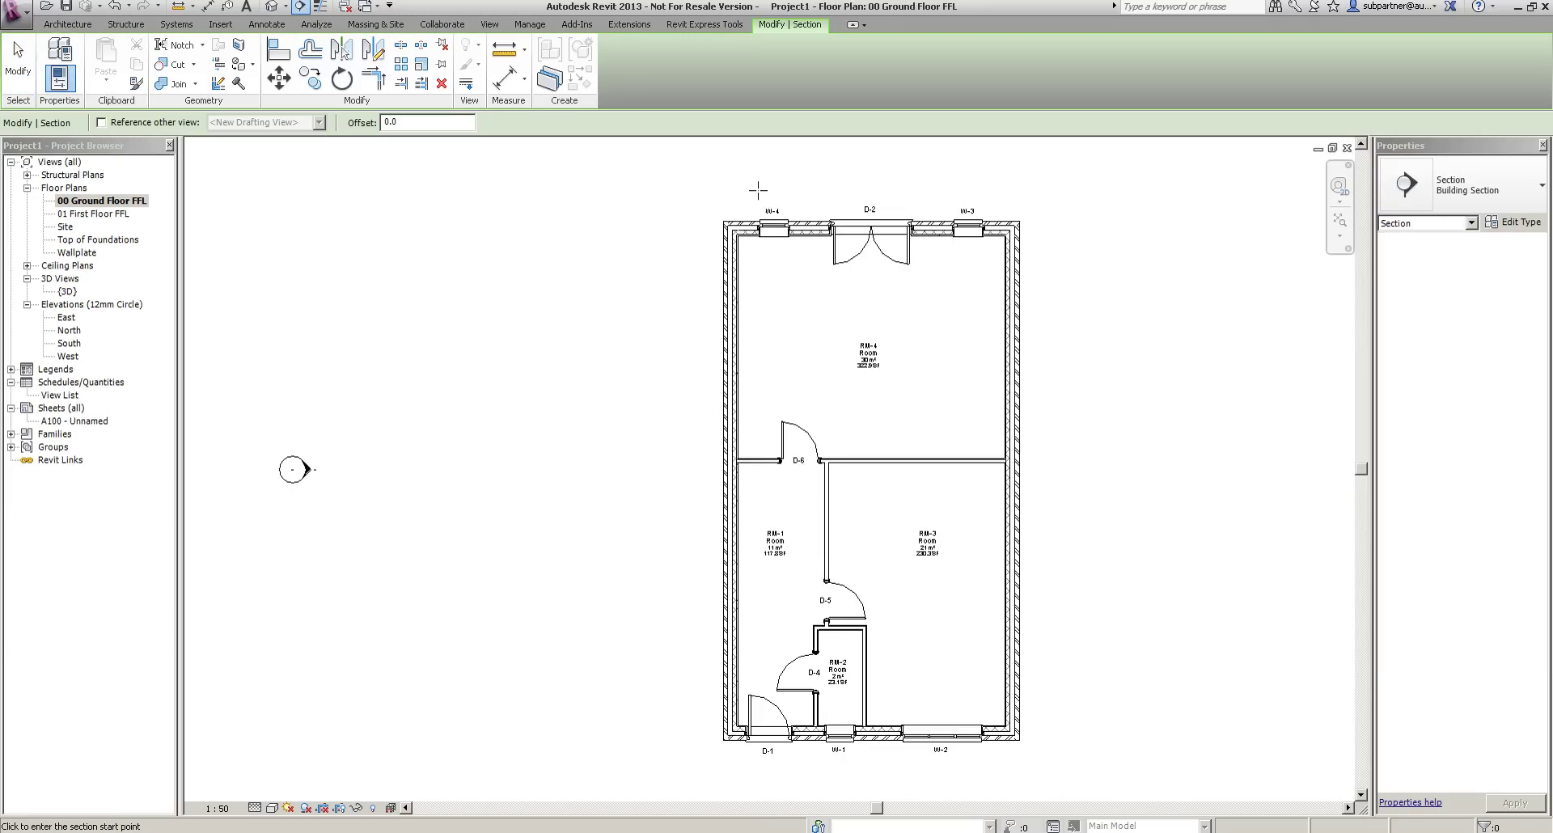
click(769, 169)
click(764, 689)
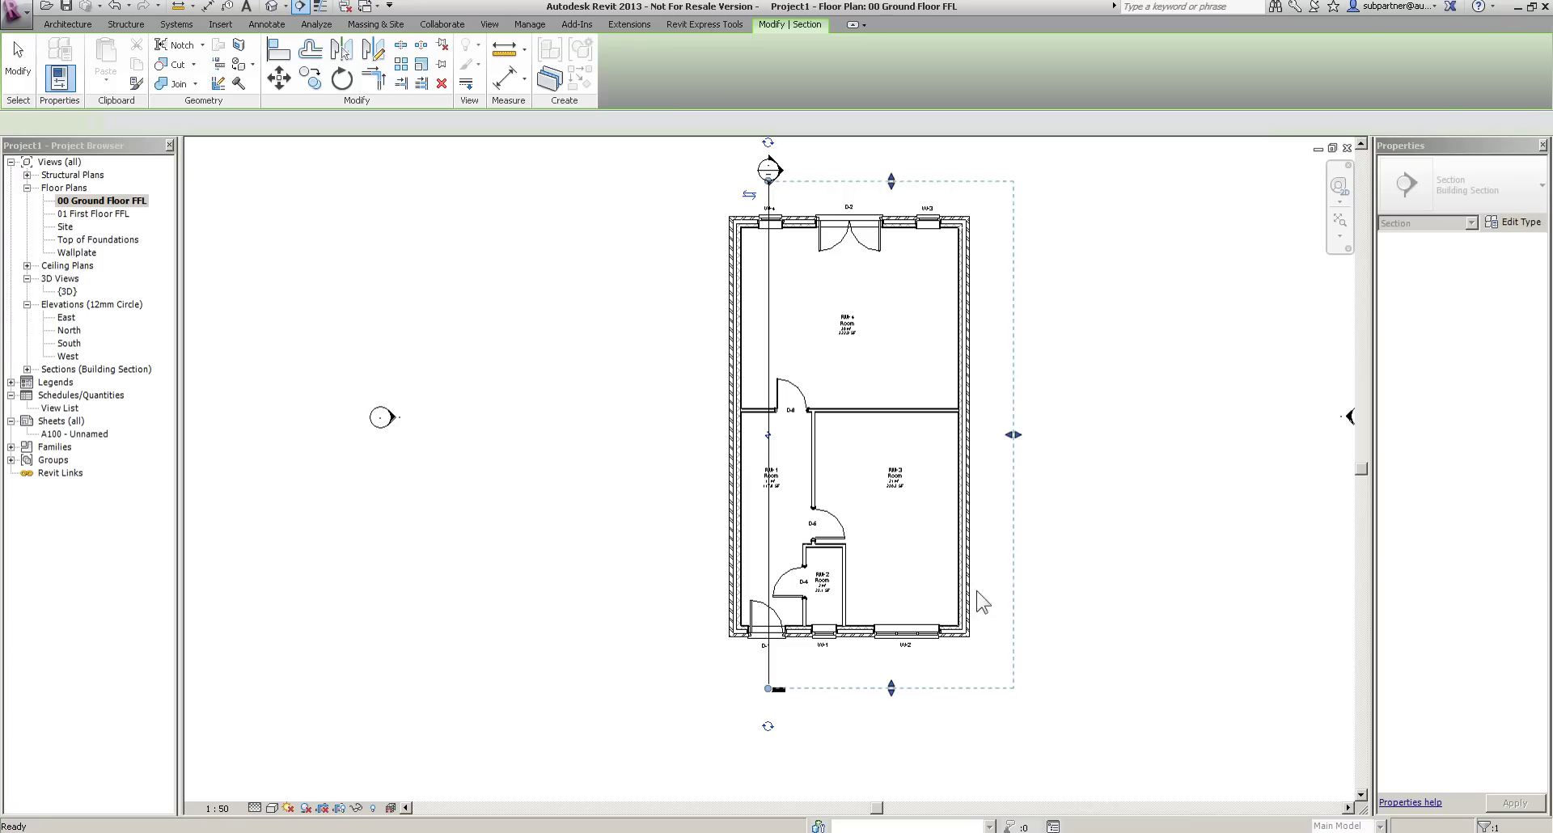
Create a second building section across the full width of the house through RM-1 and RM-3, looking north.
click(299, 6)
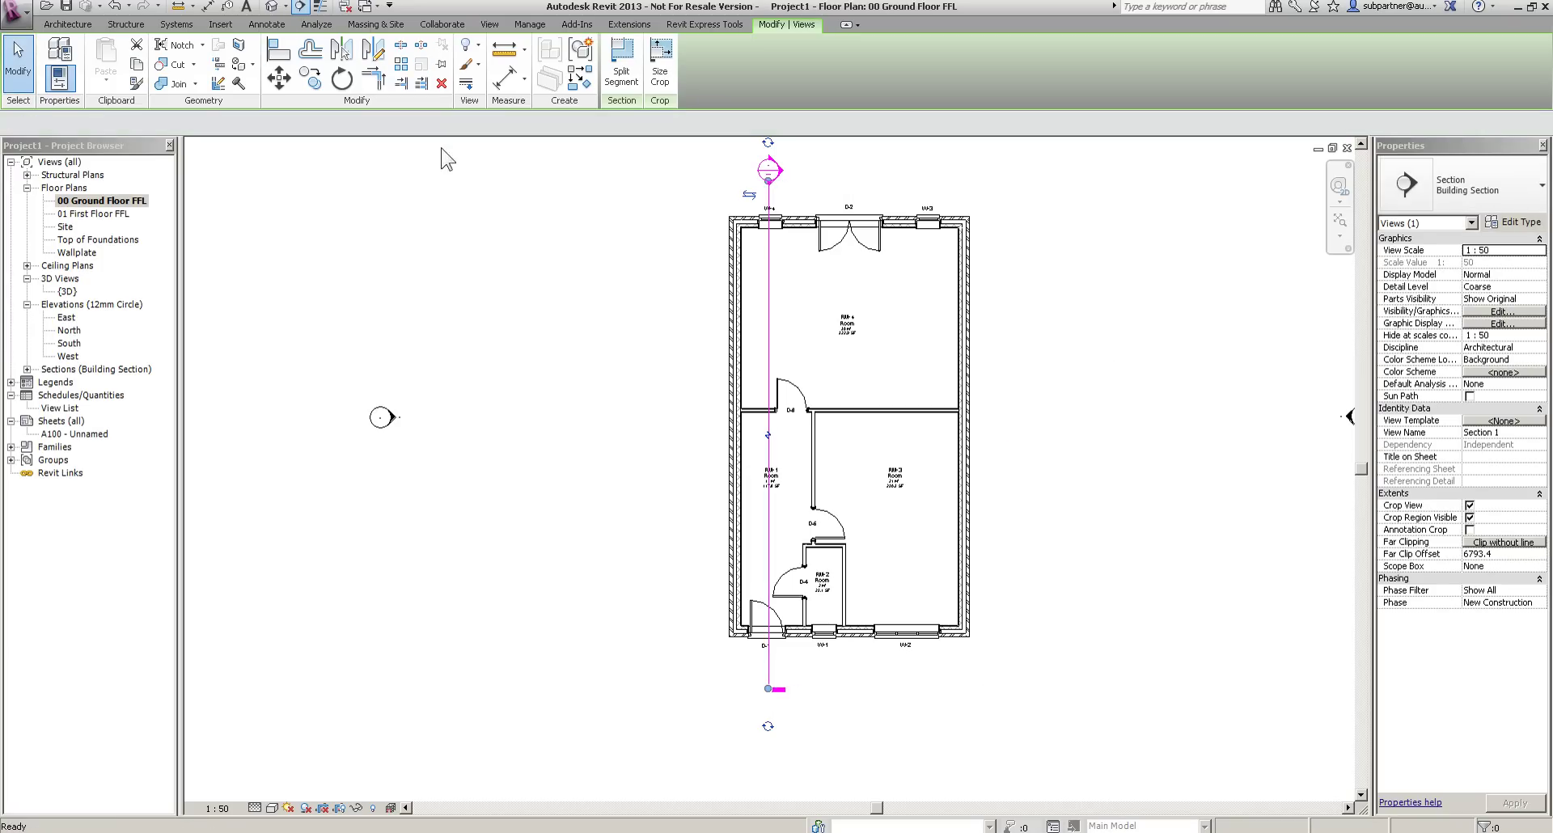
click(644, 465)
click(1019, 465)
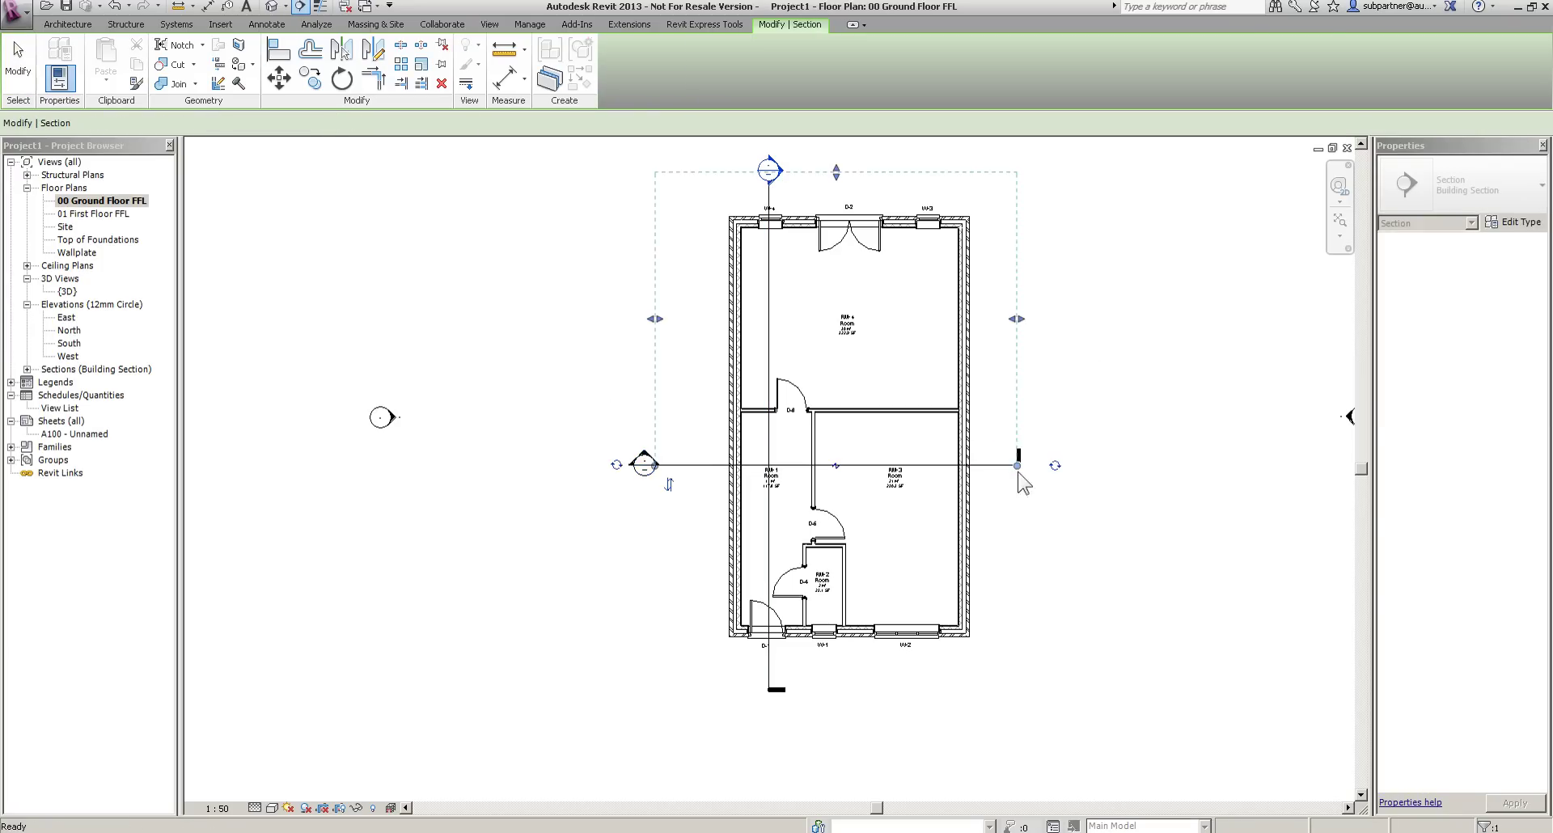
key(Escape)
key(Escape)
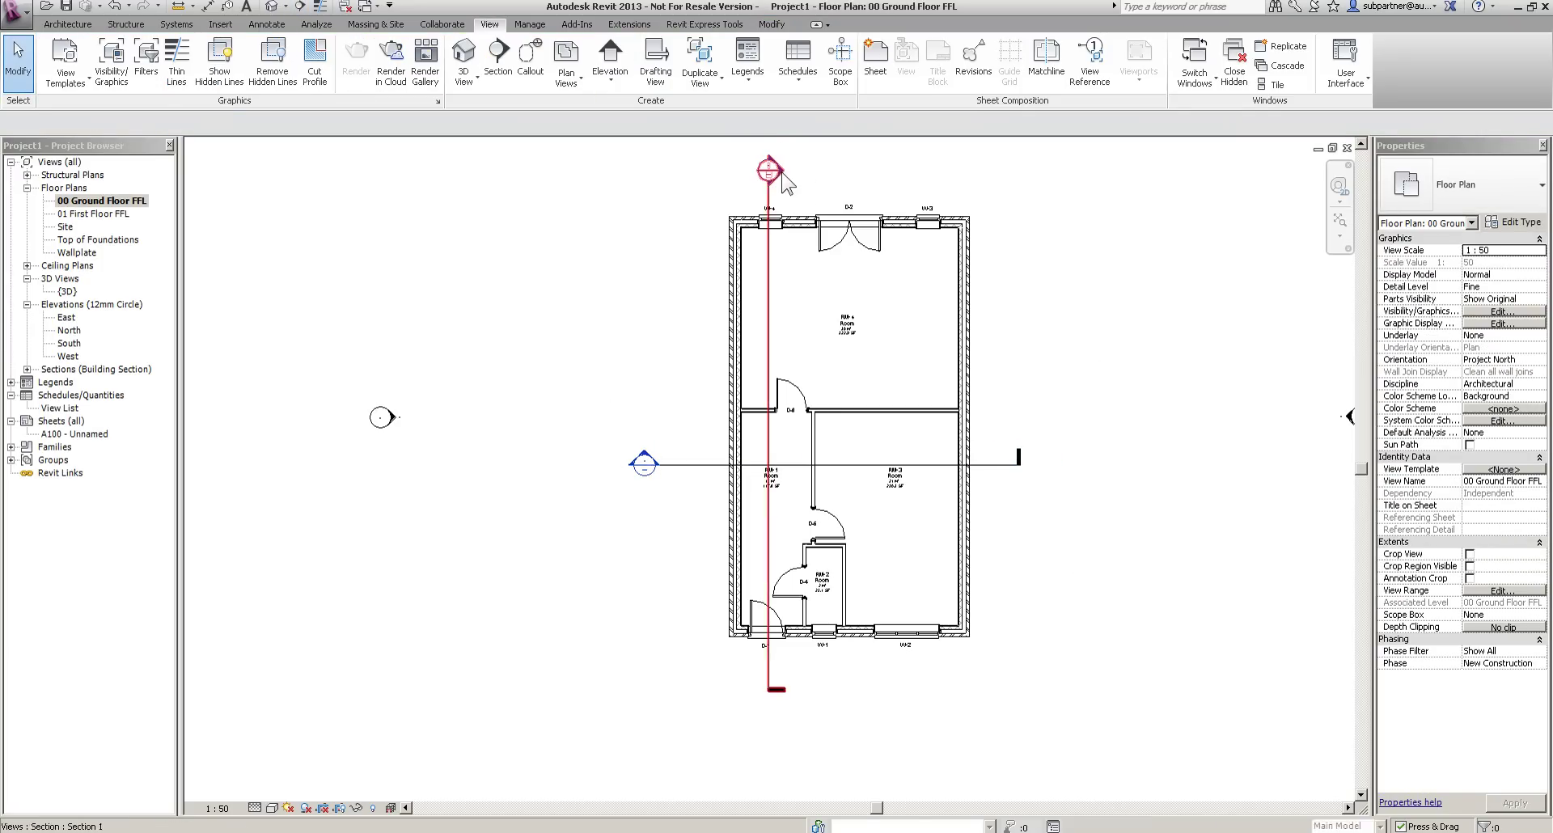
Open the lengthwise Section 1, set its detail level to Fine, and examine how the ground floor meets the cavity wall.
double_click(782, 173)
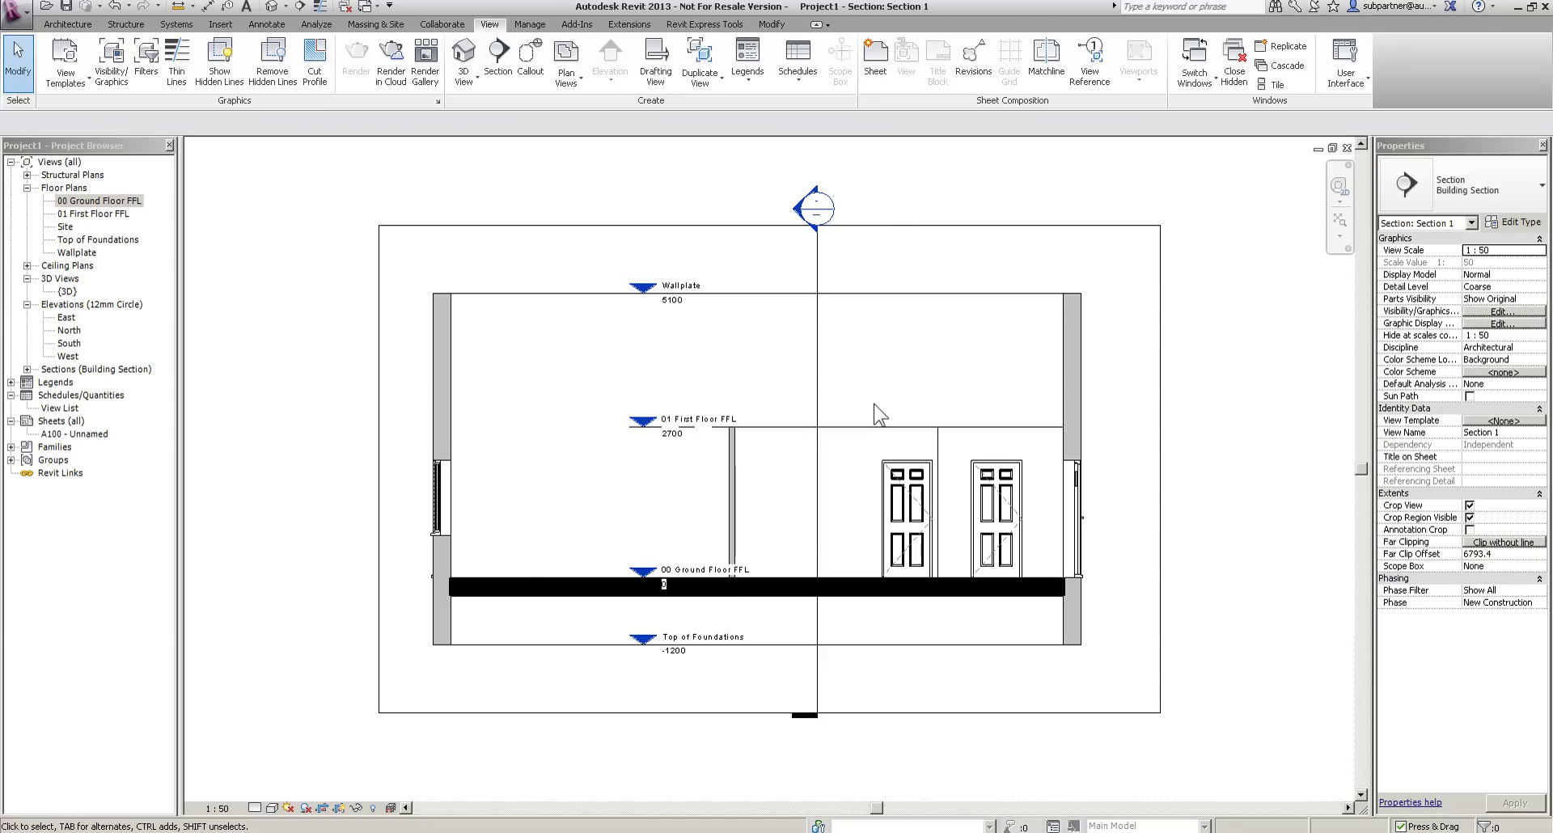
click(256, 808)
click(277, 805)
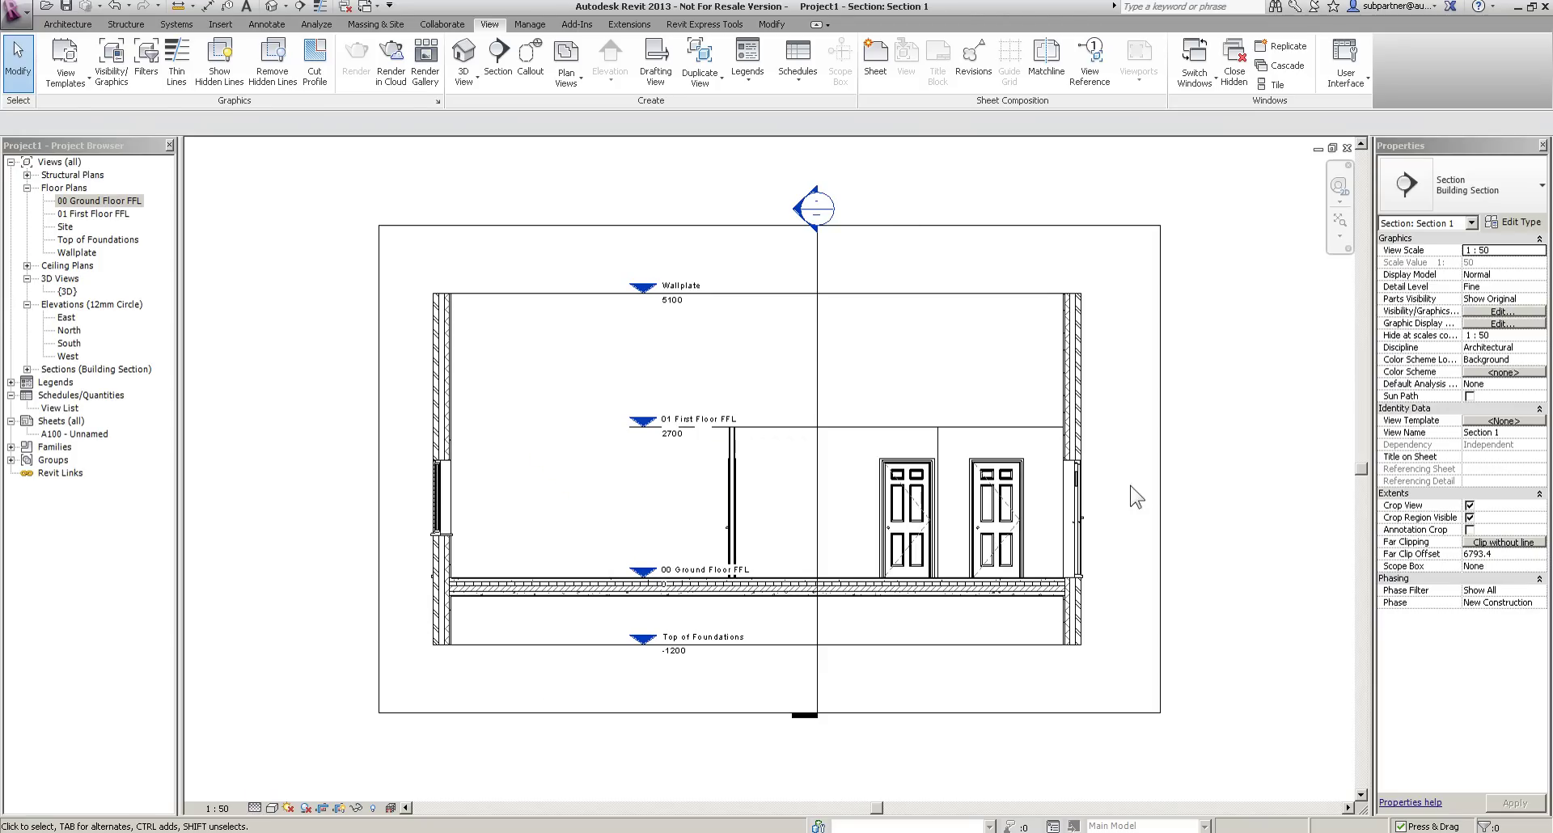
scroll(441, 581, up, 6)
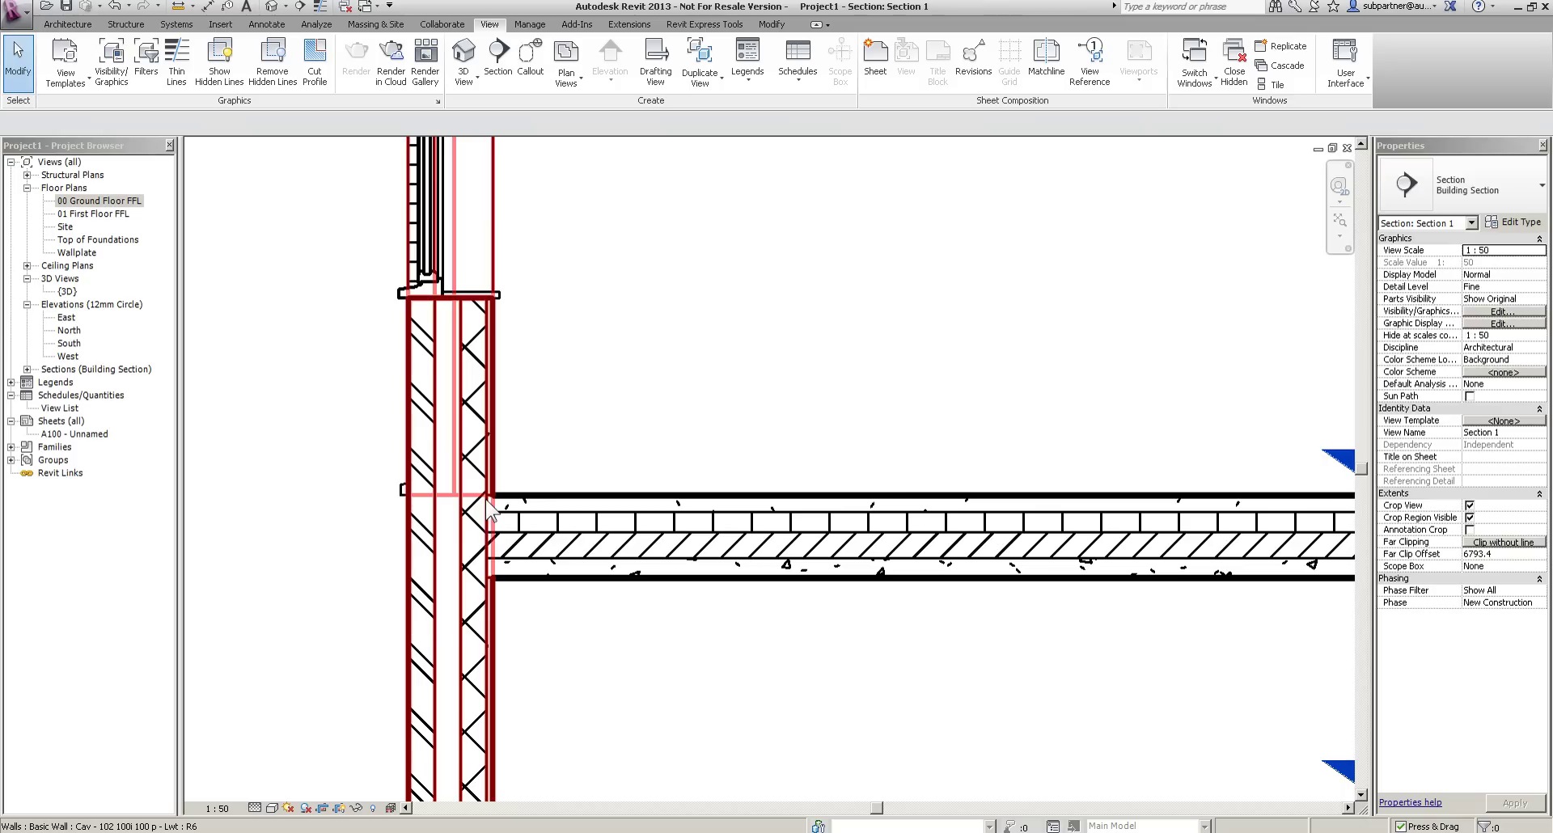
scroll(488, 508, down, 4)
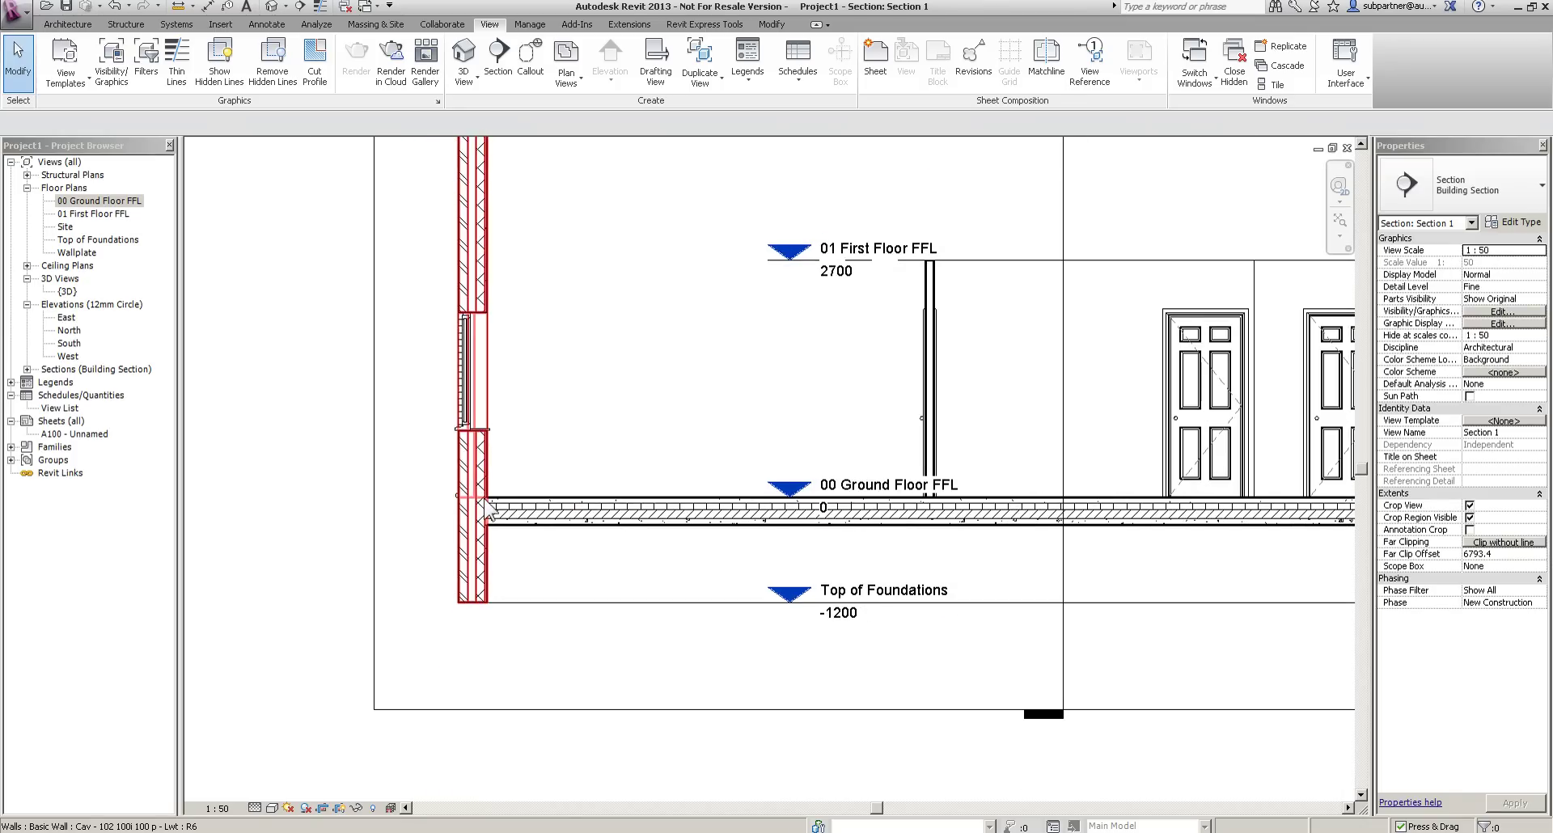
scroll(604, 470, down, 2)
middle_drag(790, 324, 773, 492)
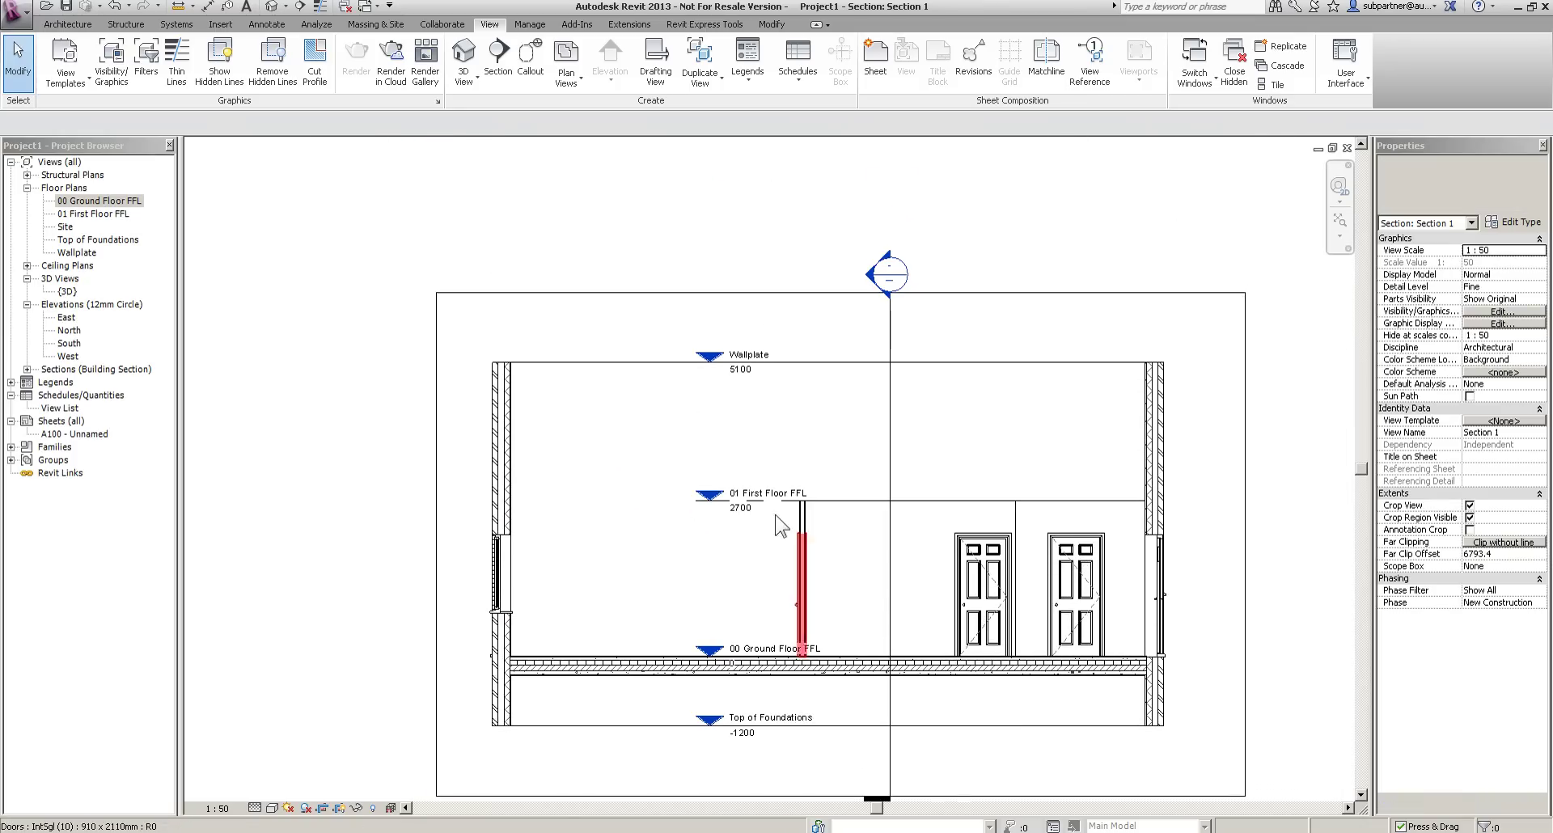
Open the crosswise Section 2, set its detail level to Fine, and examine how the floor bears on the inner leaf.
double_click(866, 284)
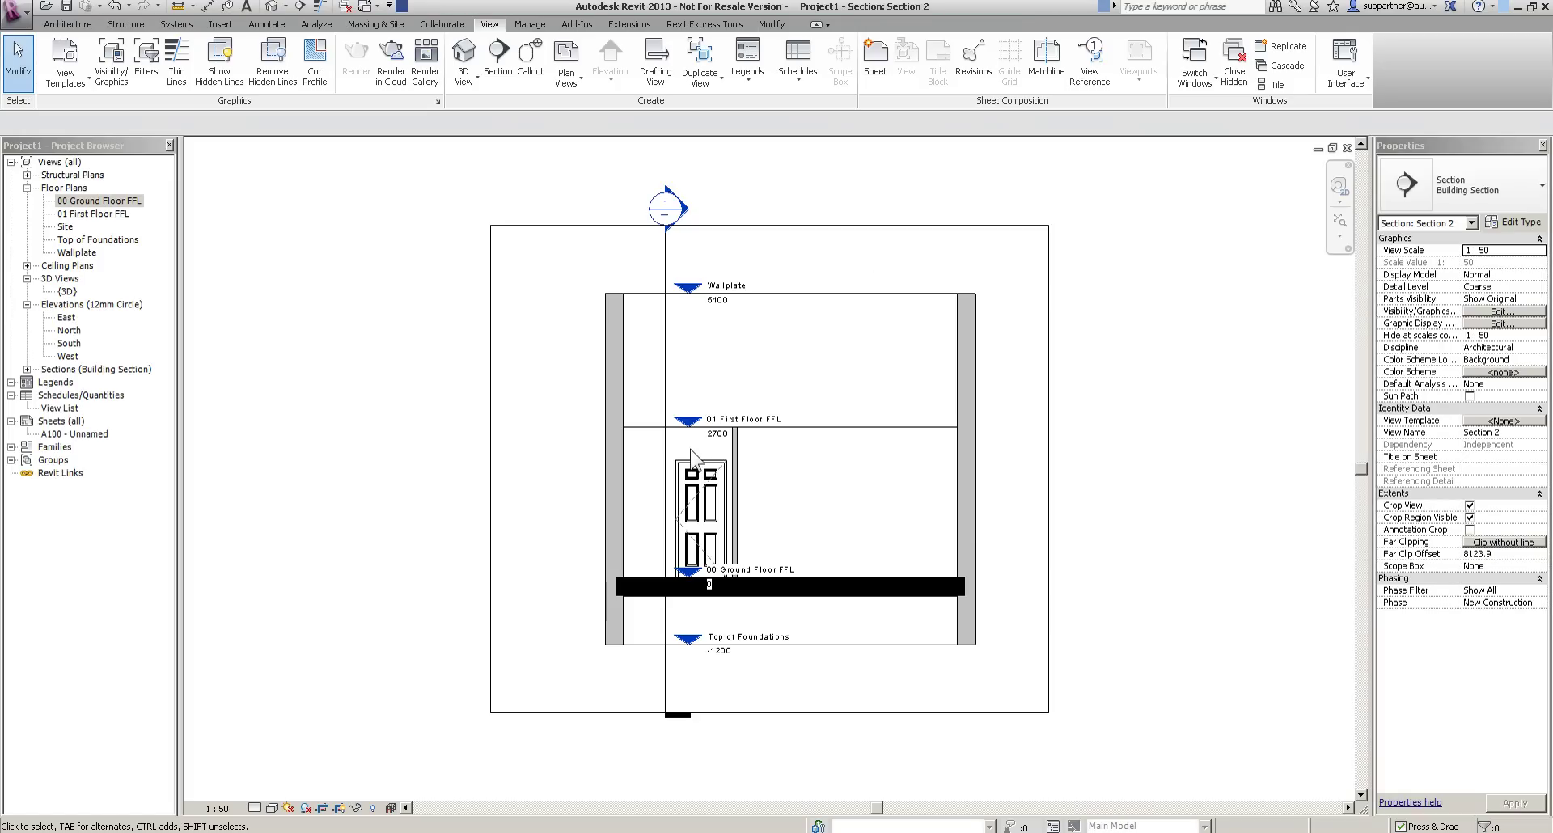
click(255, 809)
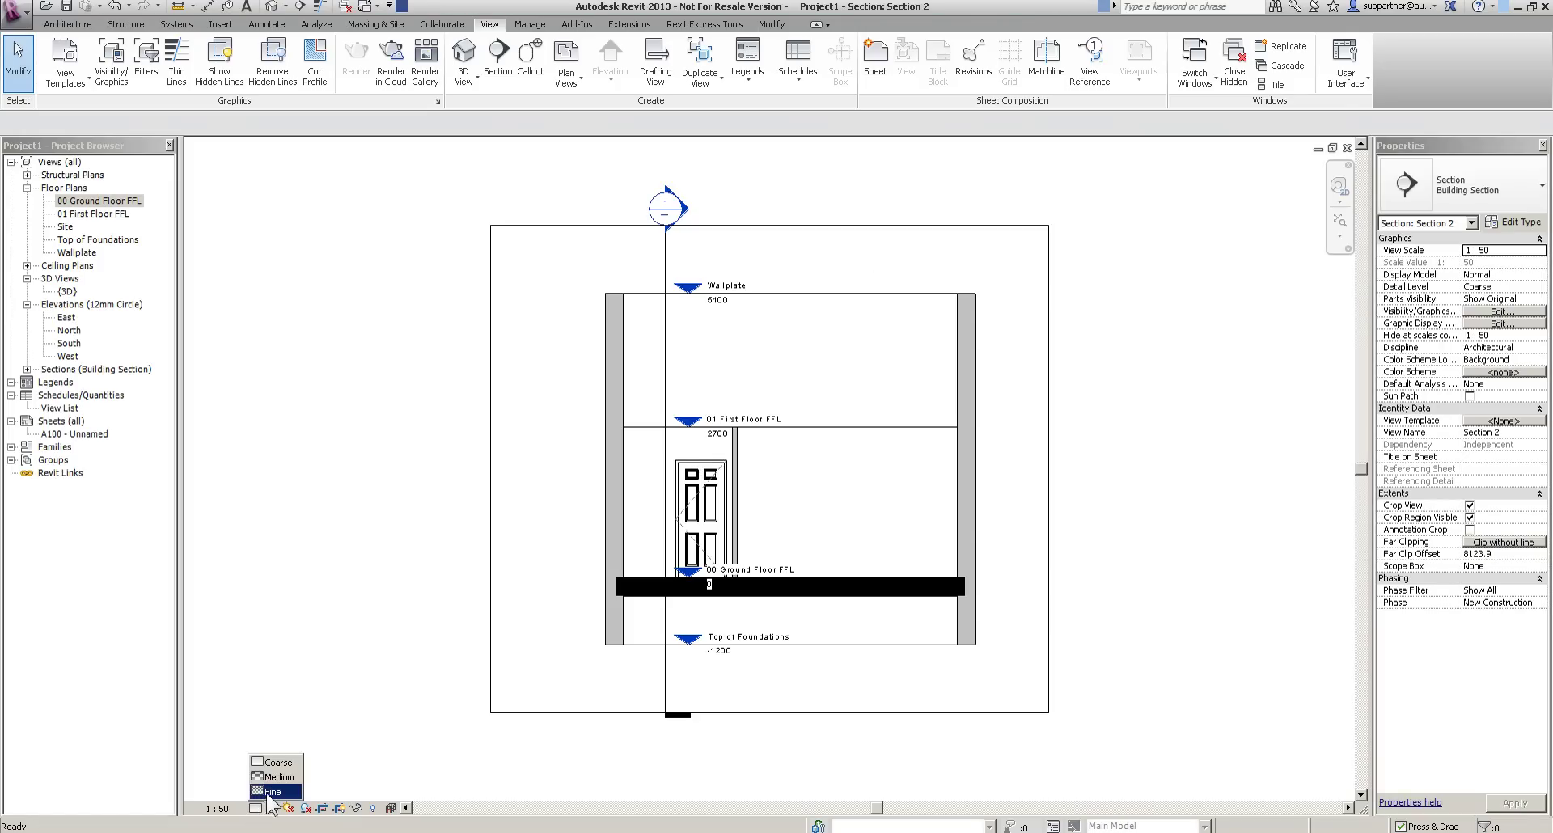
click(274, 792)
scroll(979, 583, up, 5)
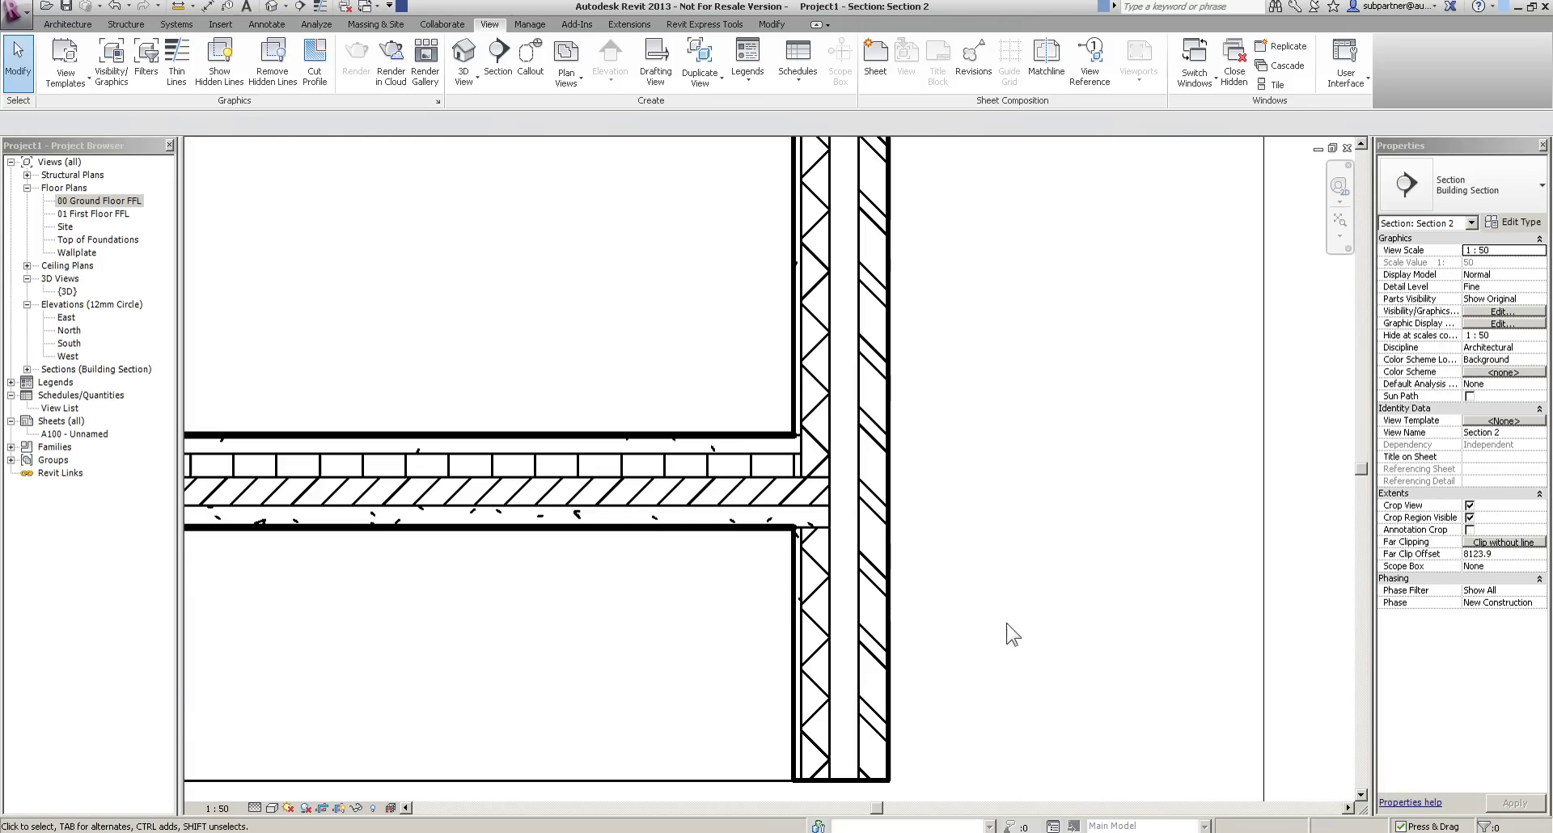
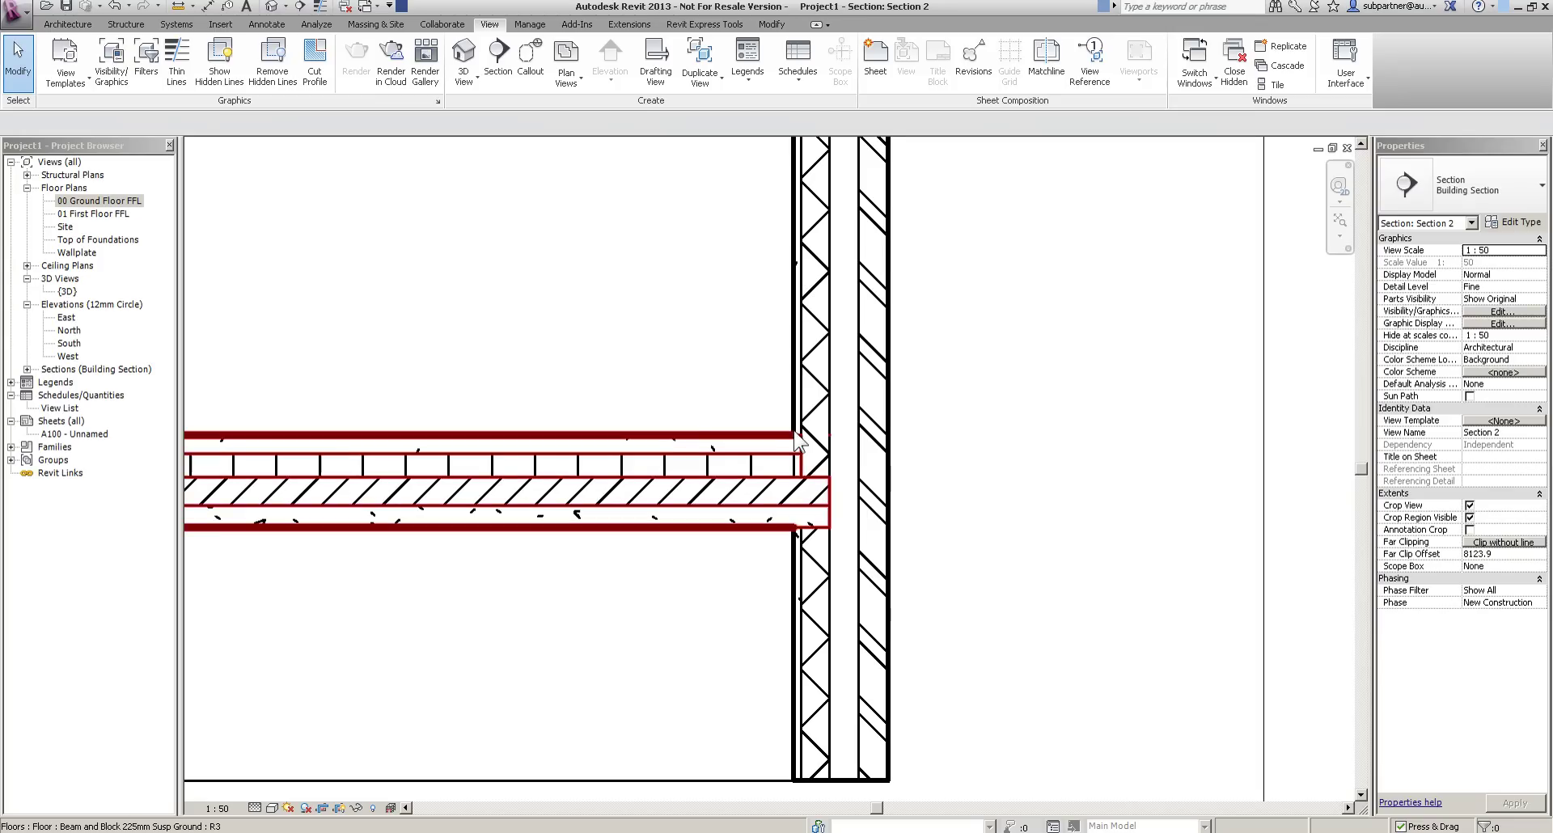
scroll(783, 469, down, 5)
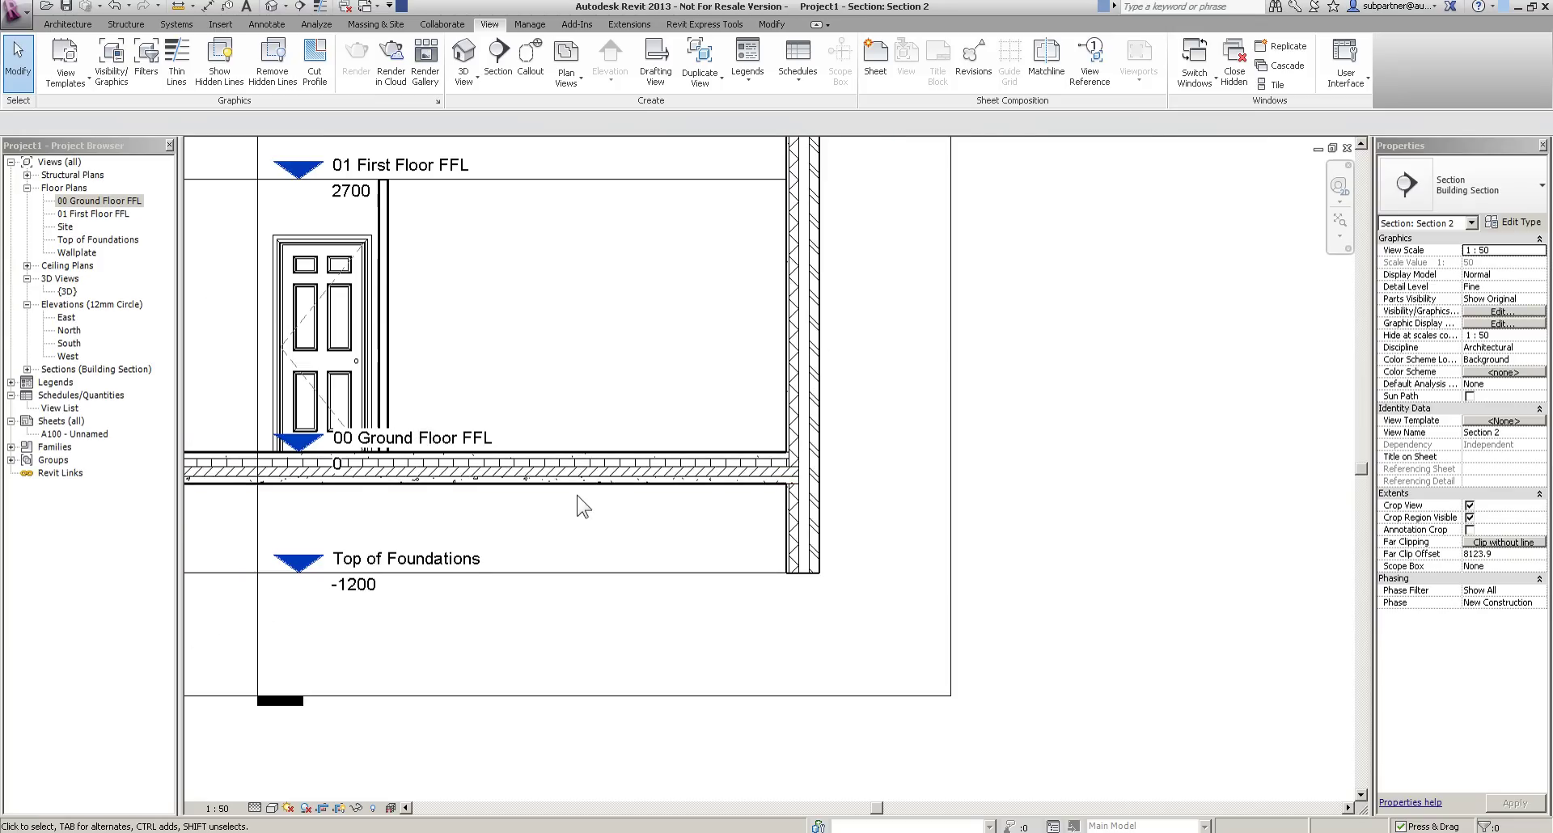
scroll(883, 599, down, 1)
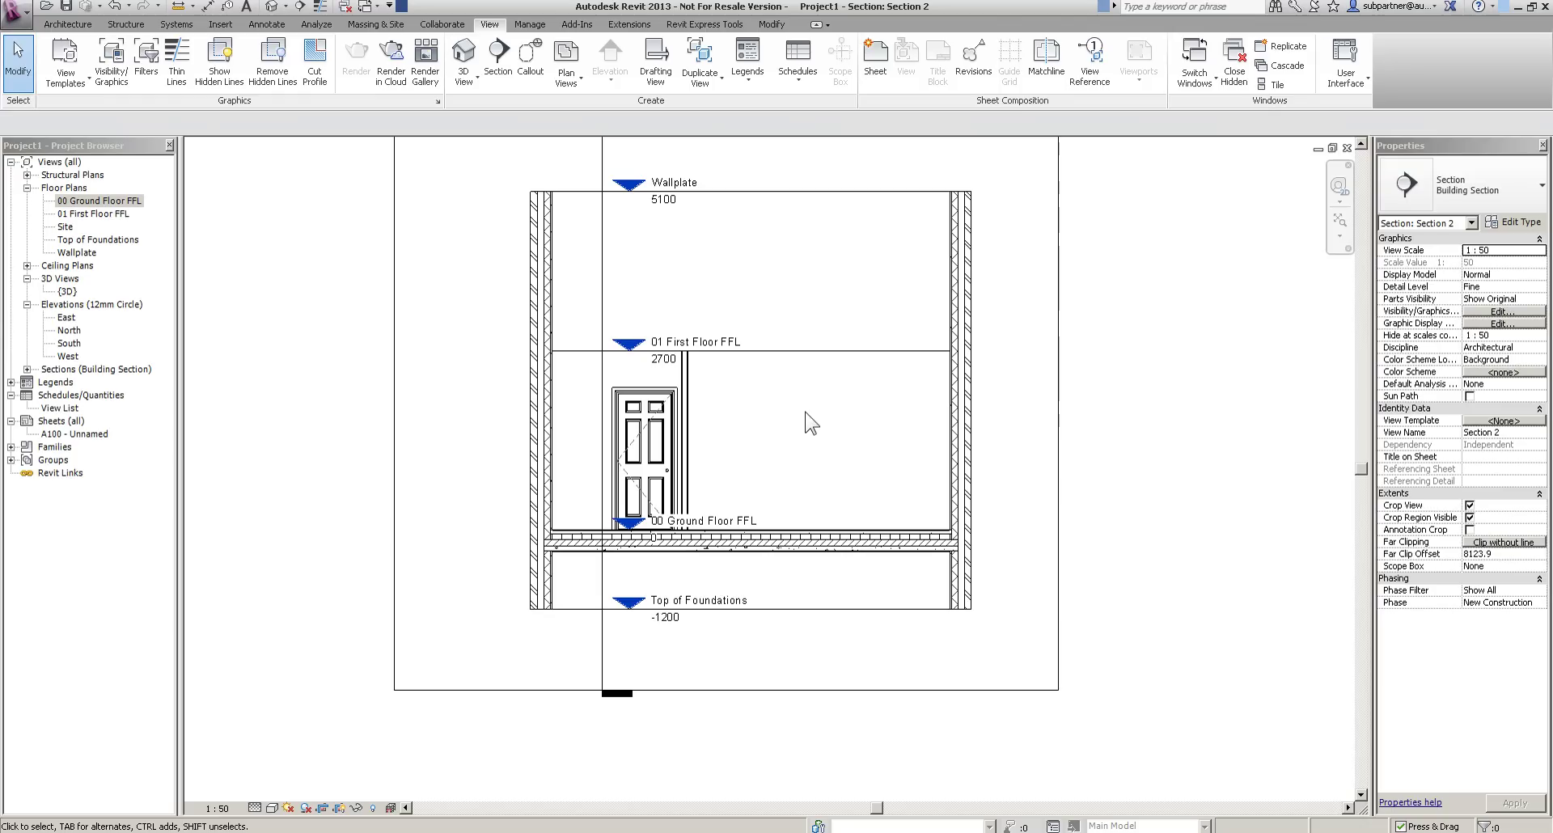
Copy the ground floor slab to the 01 First Floor FFL level and change the copy to Timber Suspended Floor.
click(761, 546)
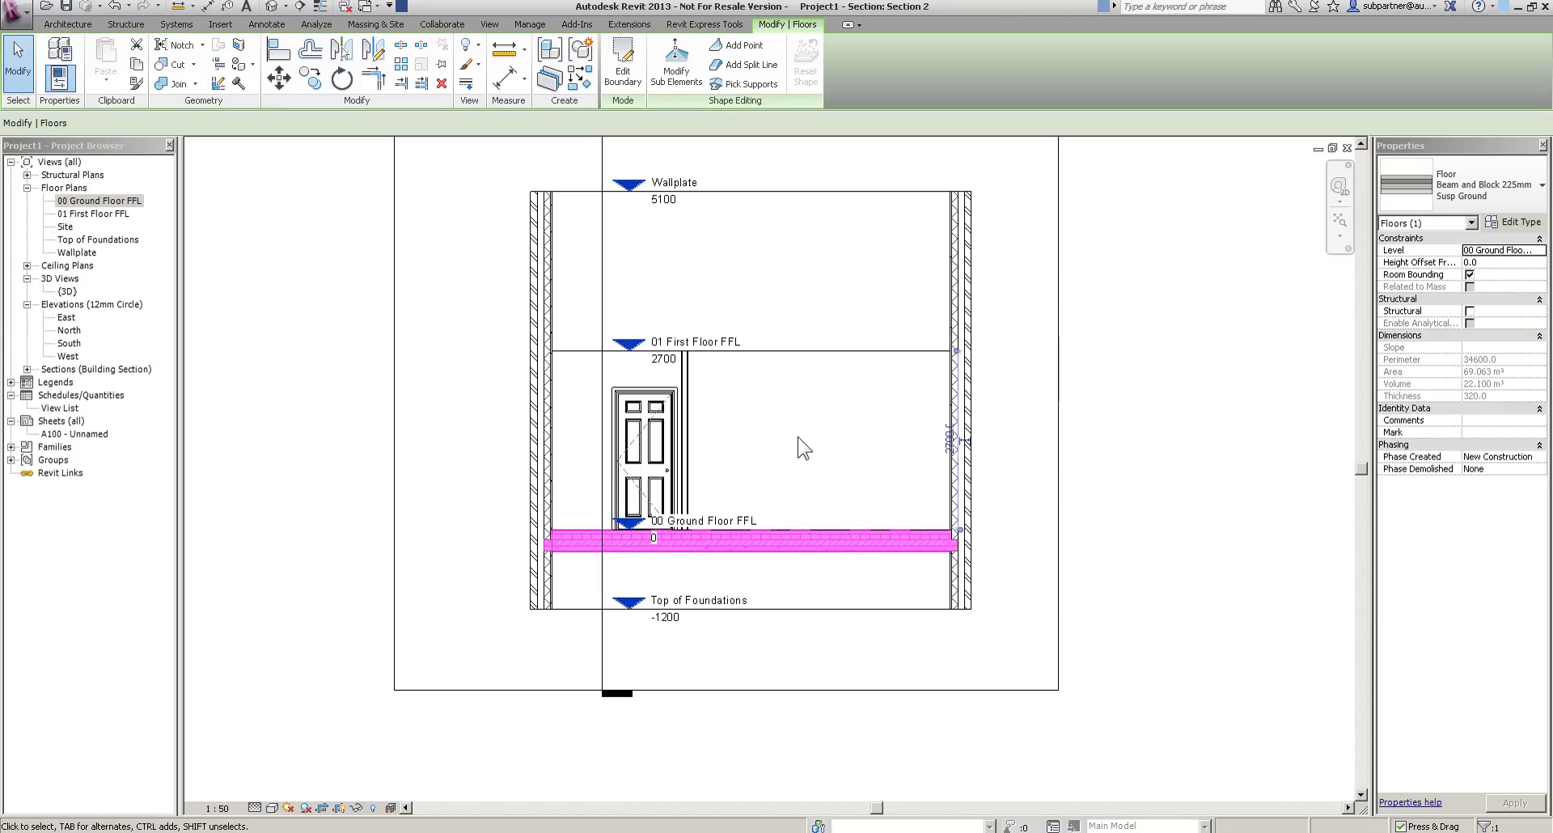
key(ctrl+c)
click(106, 82)
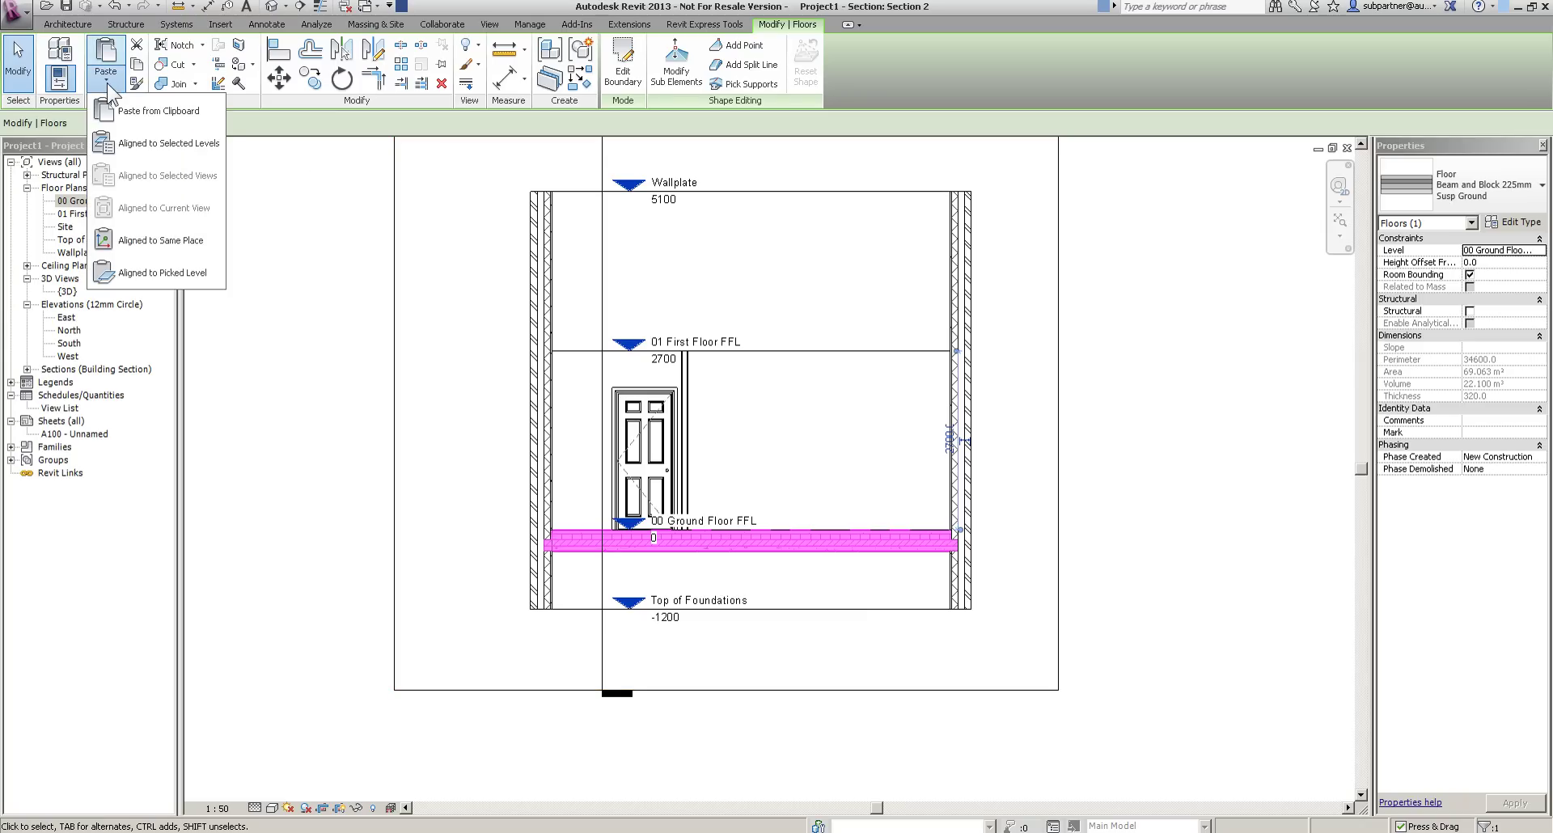
click(172, 274)
click(761, 354)
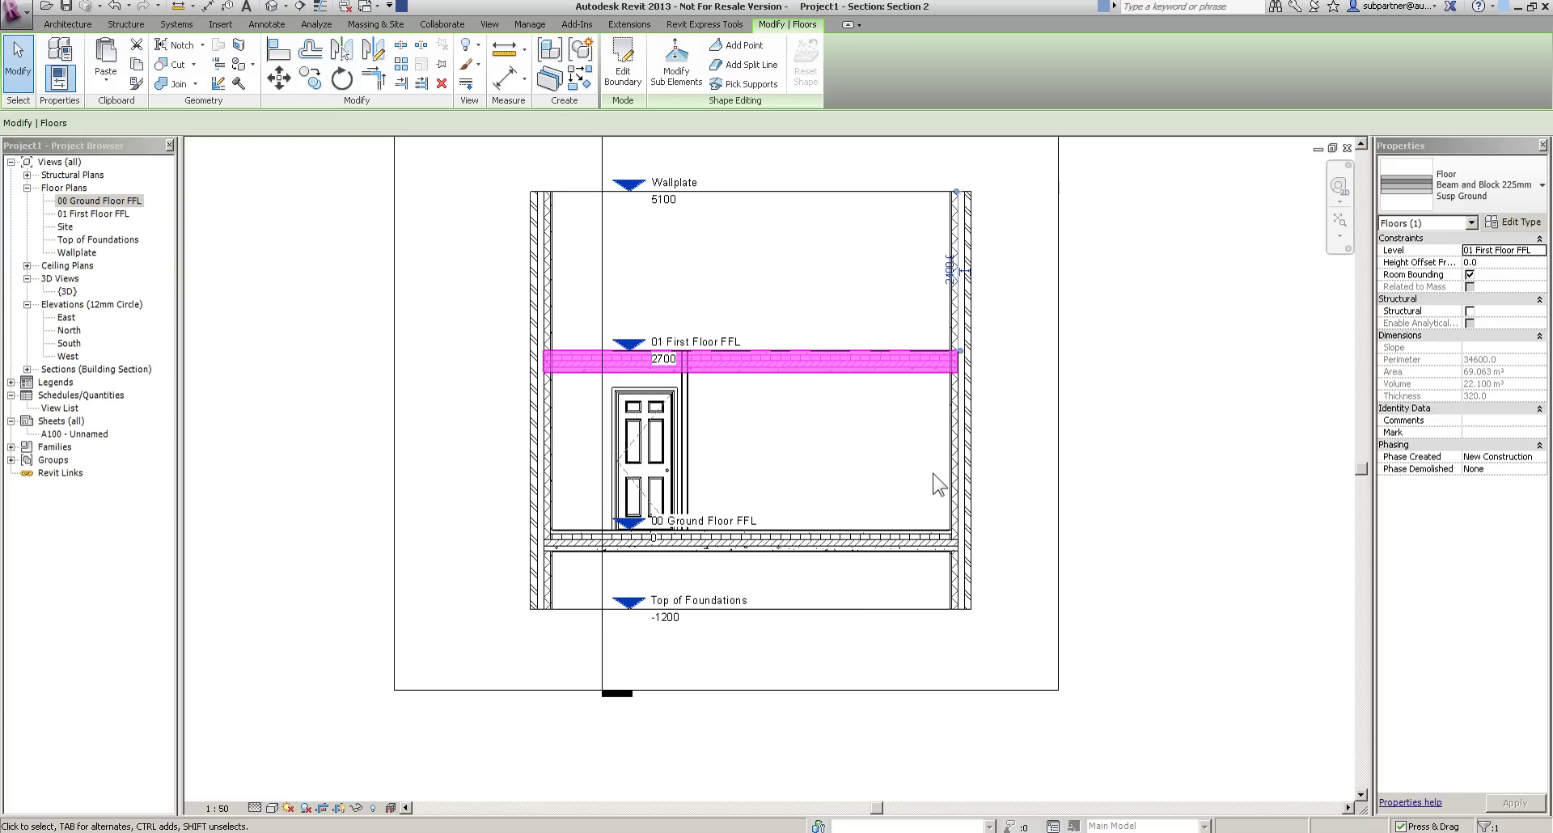
click(1495, 194)
click(1415, 338)
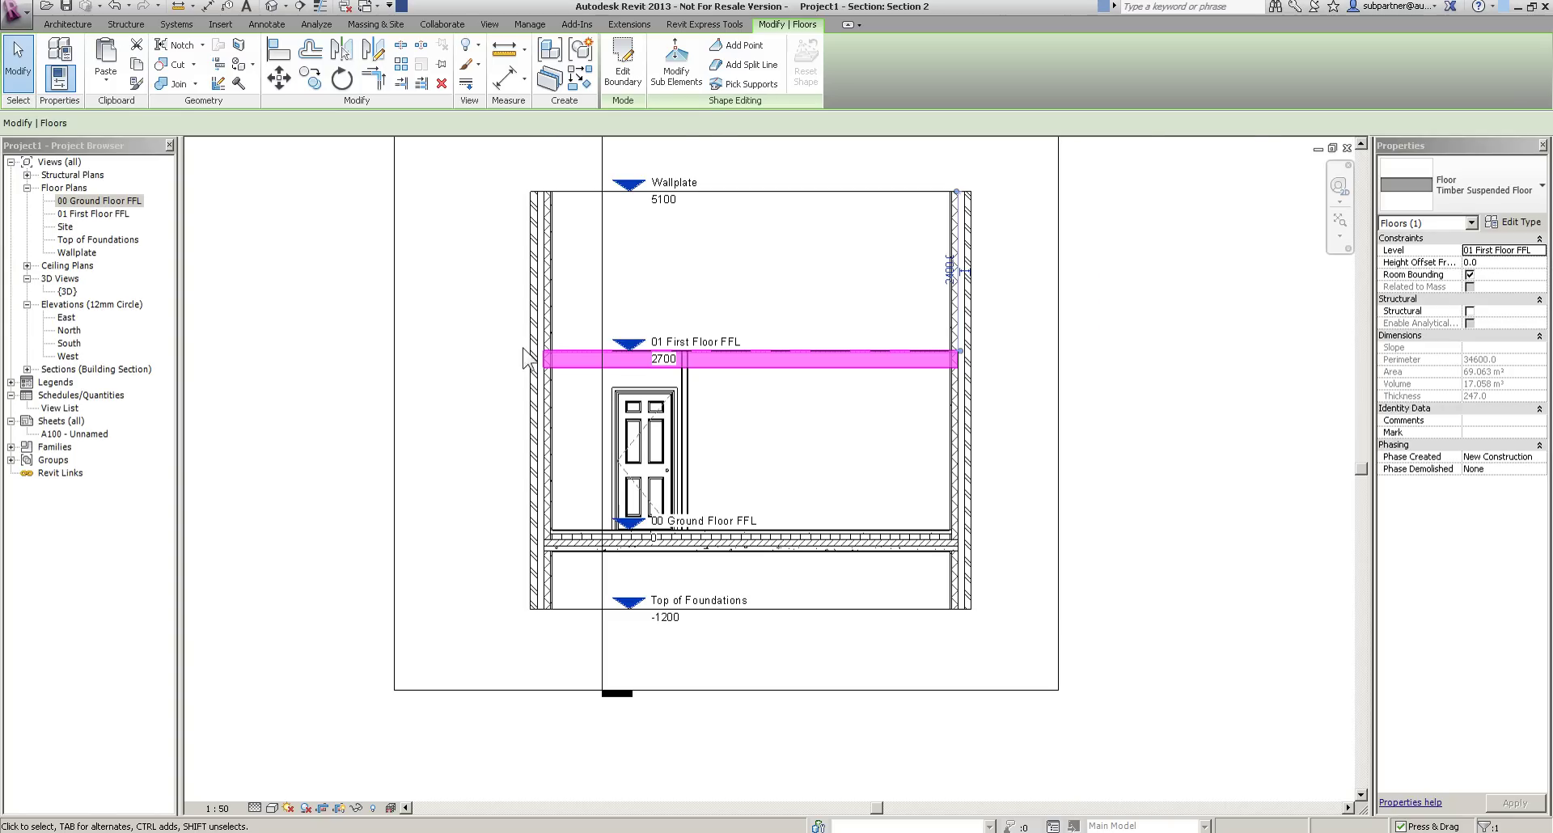
Join the timber first floor with the west cavity wall using Join Geometry in Section 2.
scroll(523, 356, up, 2)
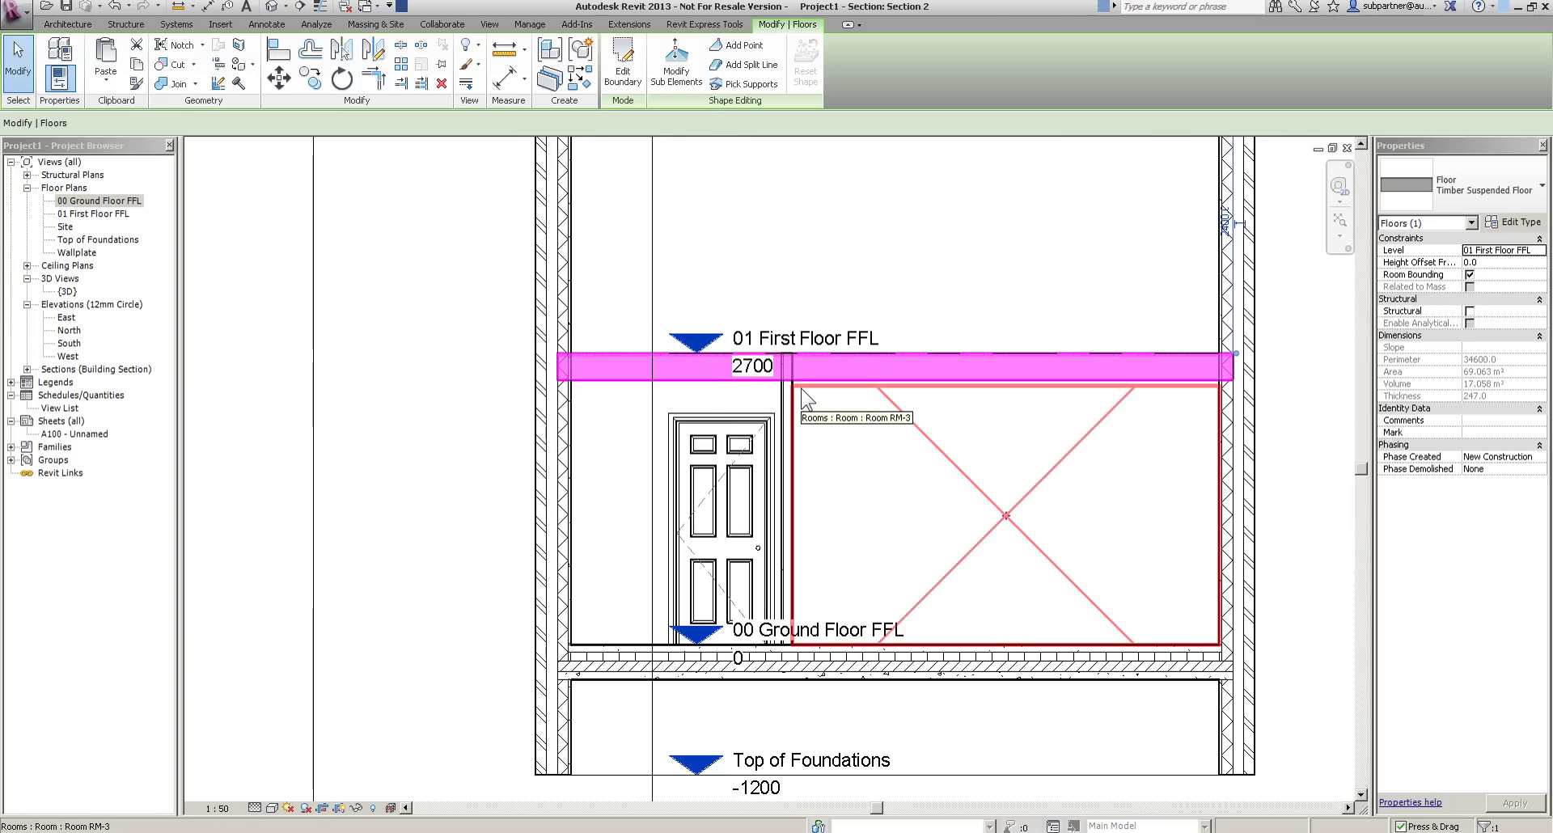
click(172, 84)
click(566, 385)
click(576, 380)
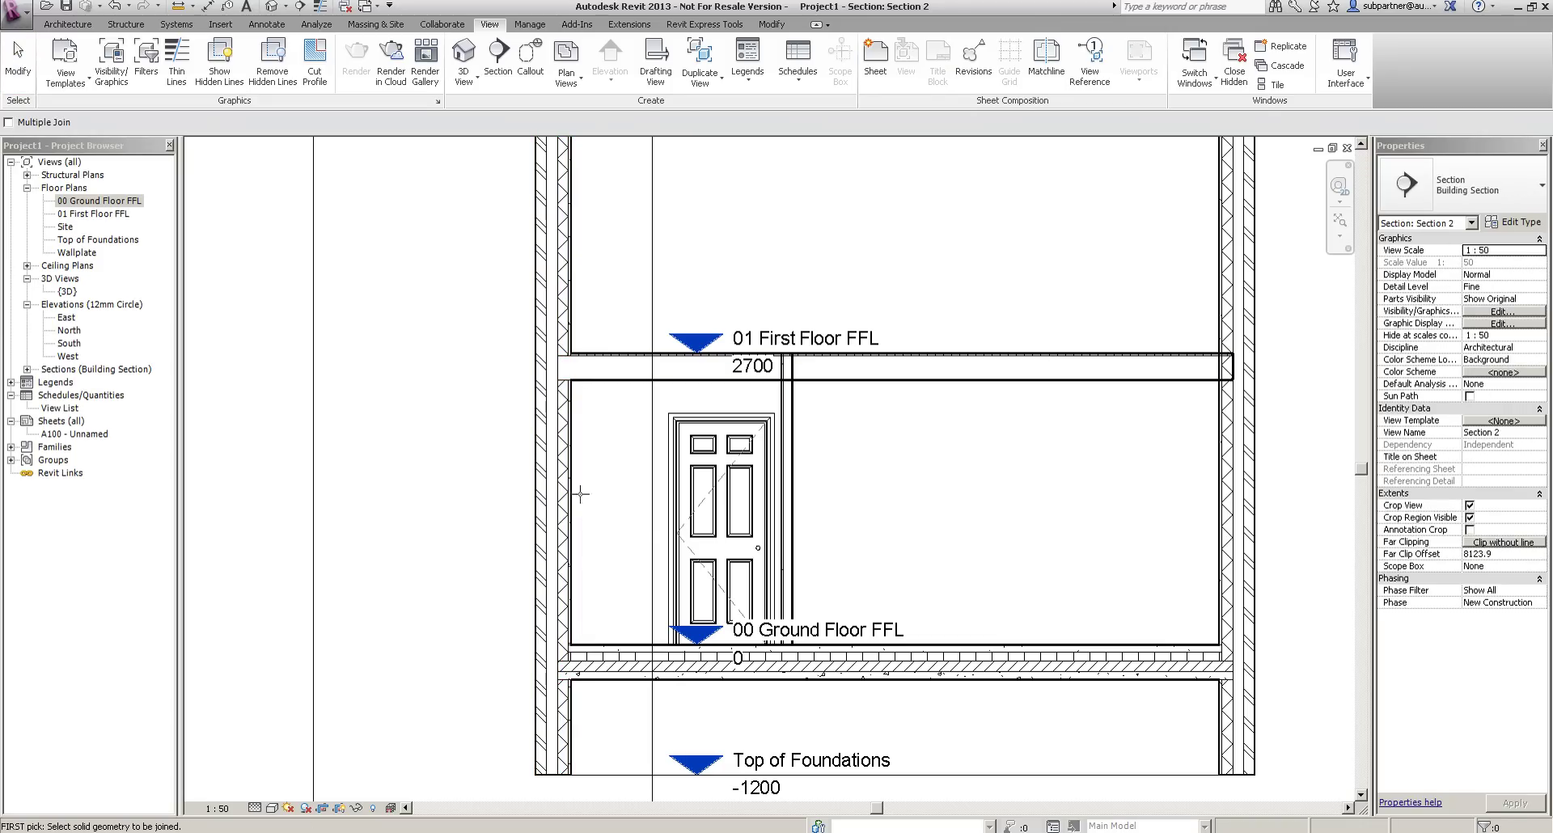
Refinish the timber first floor's unchanged boundary, attaching partitions to its underside and joining it with the overlapping cavity walls, then reopen Section 2.
click(836, 376)
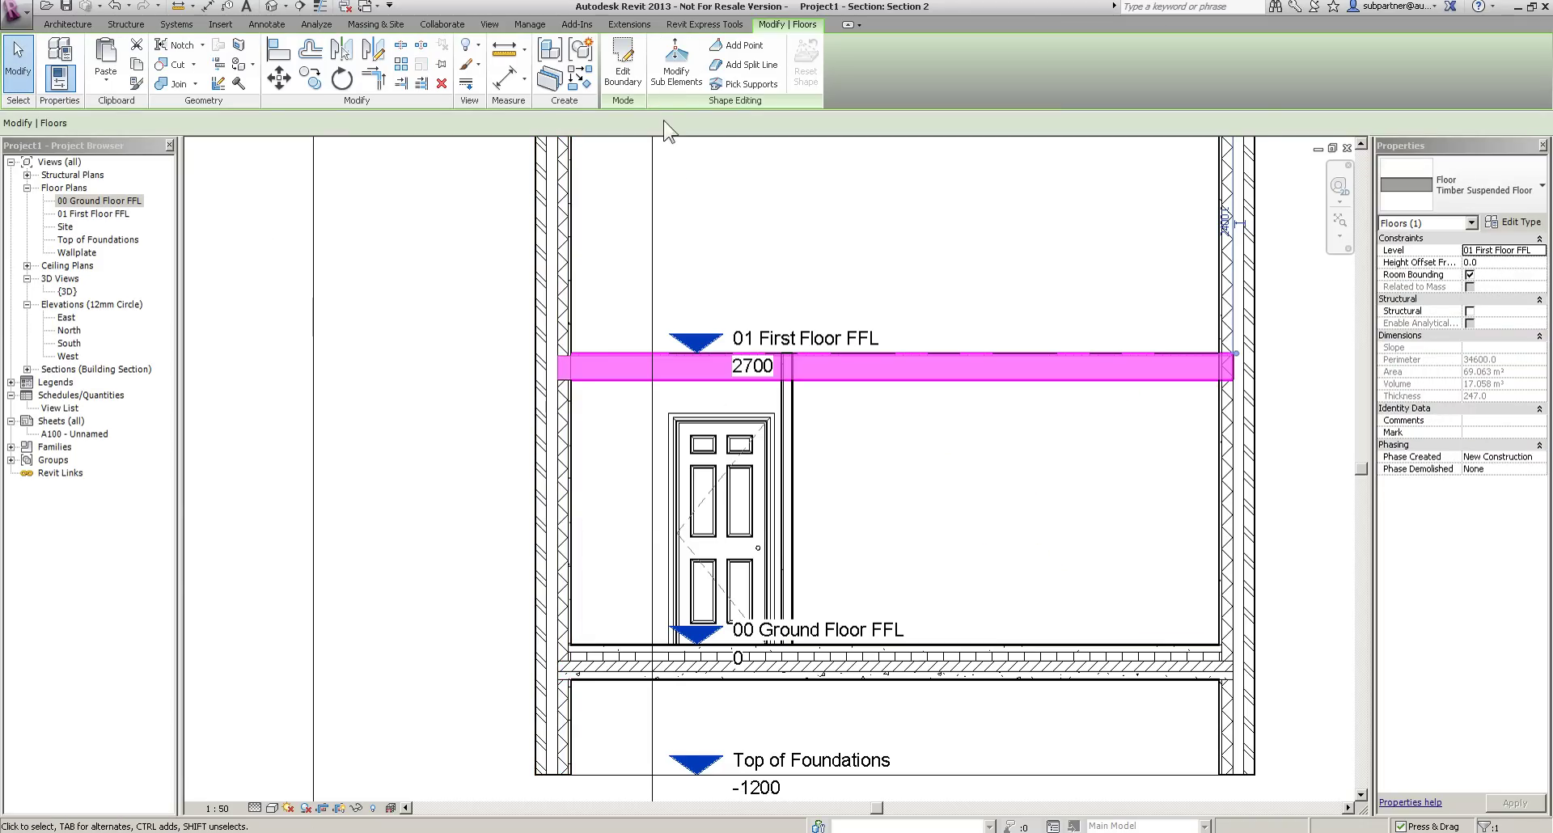
click(624, 75)
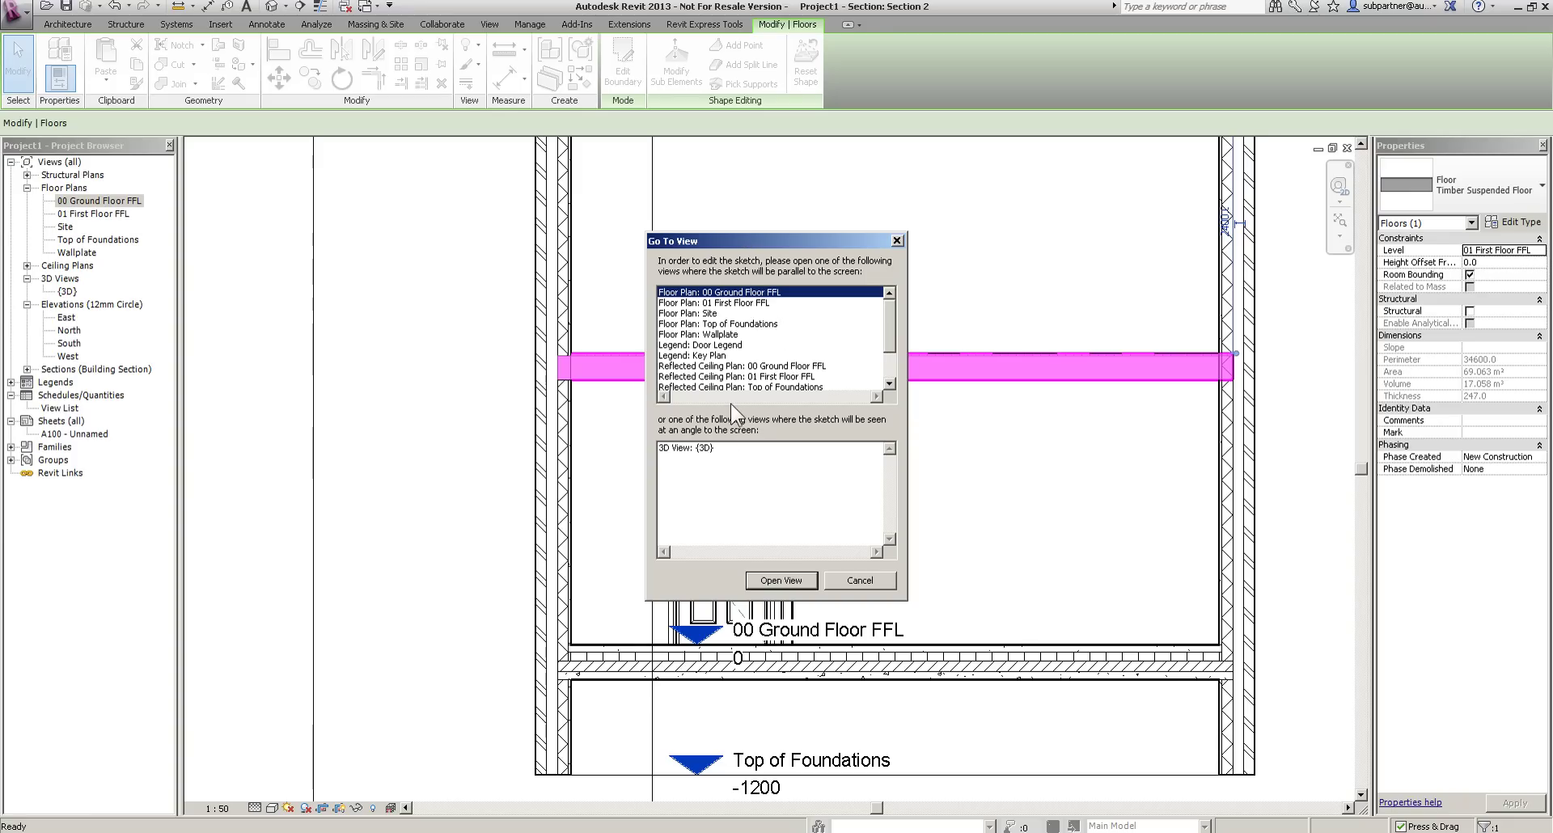
click(779, 579)
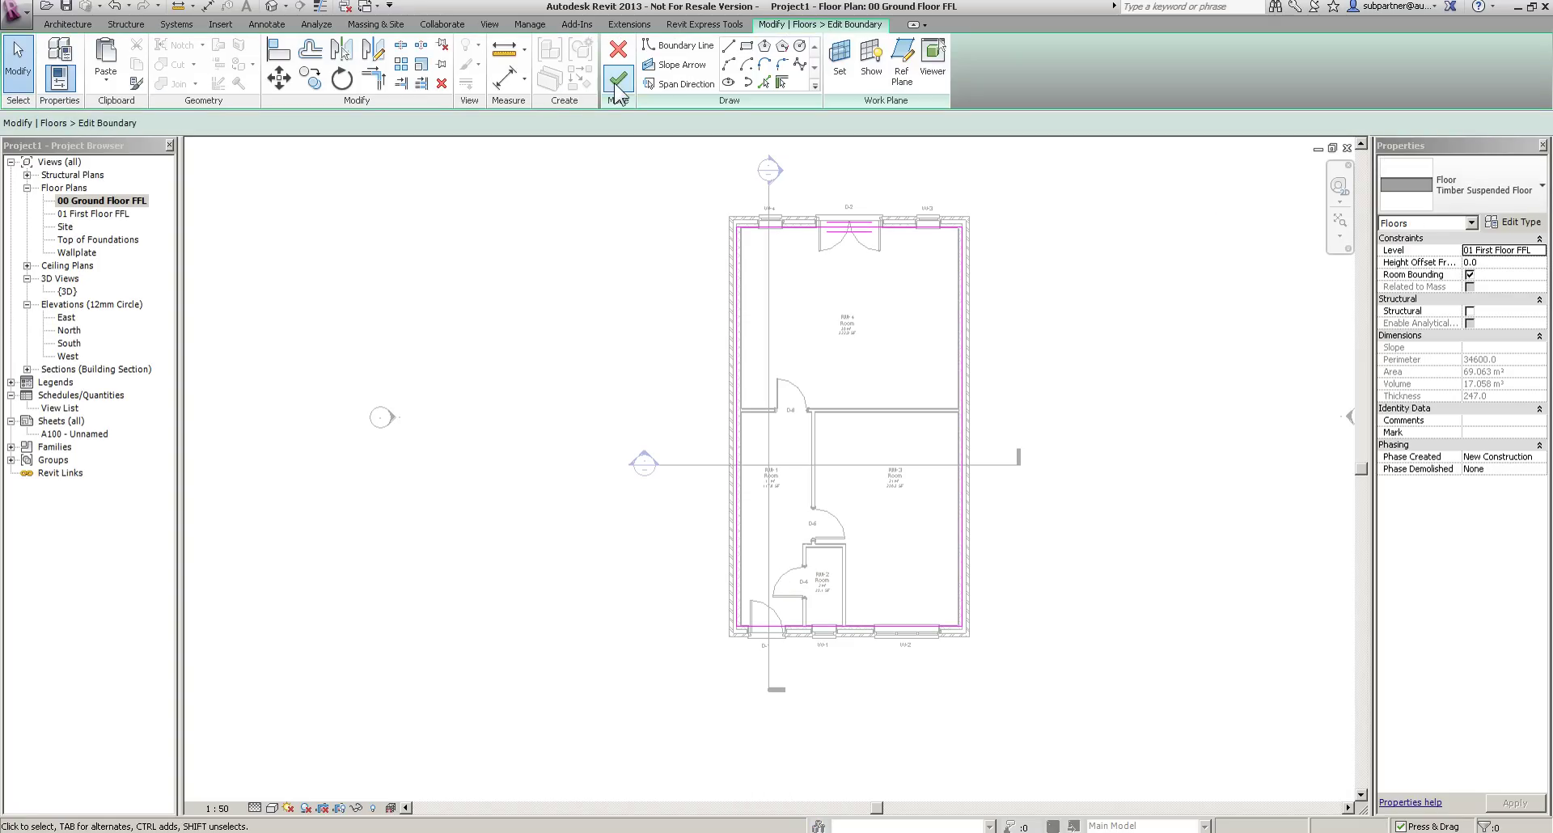
click(617, 81)
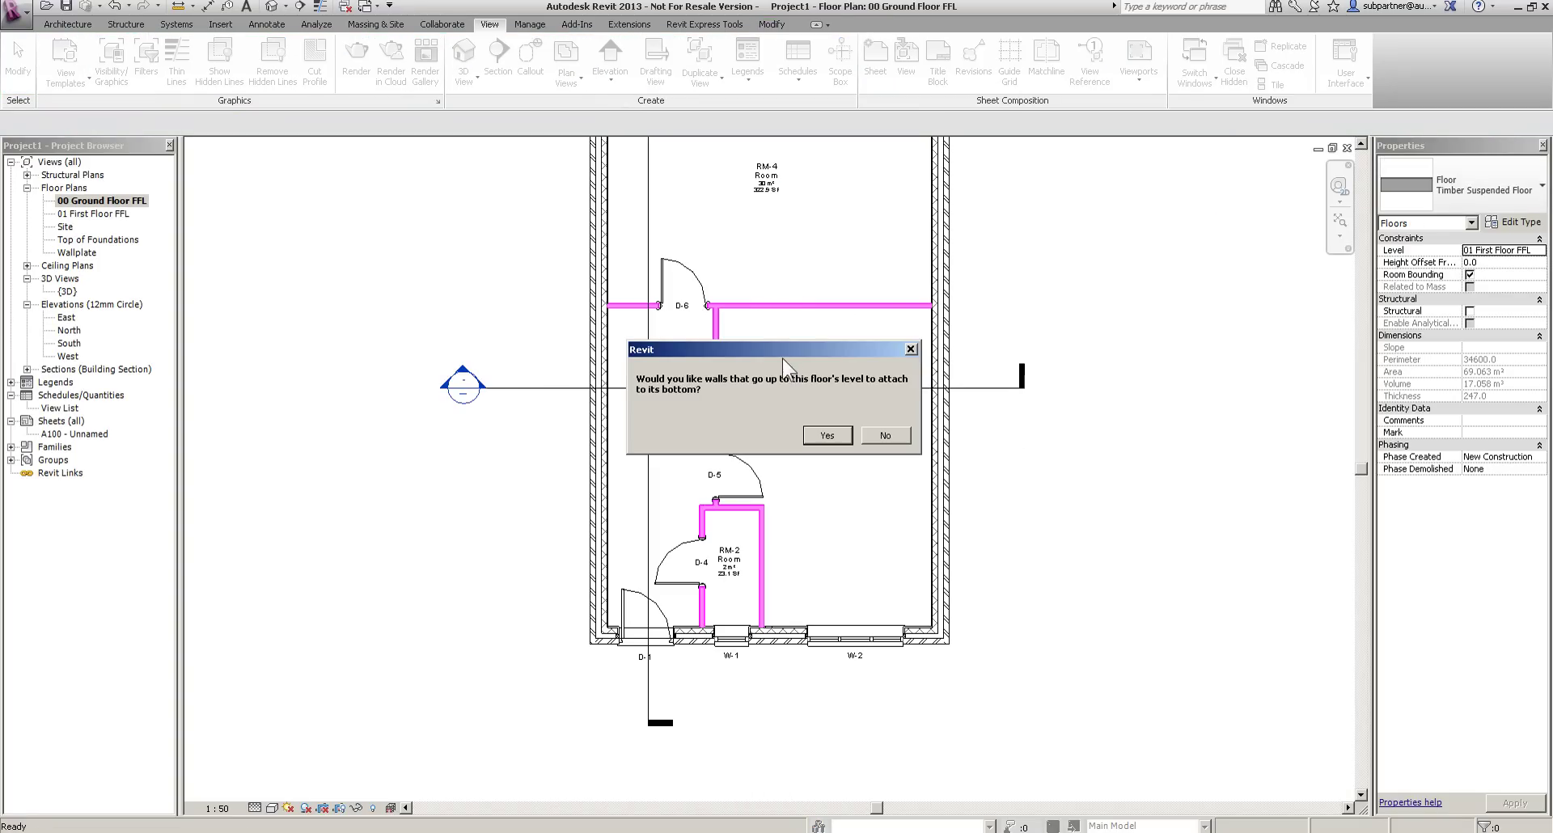
drag(780, 351, 1098, 242)
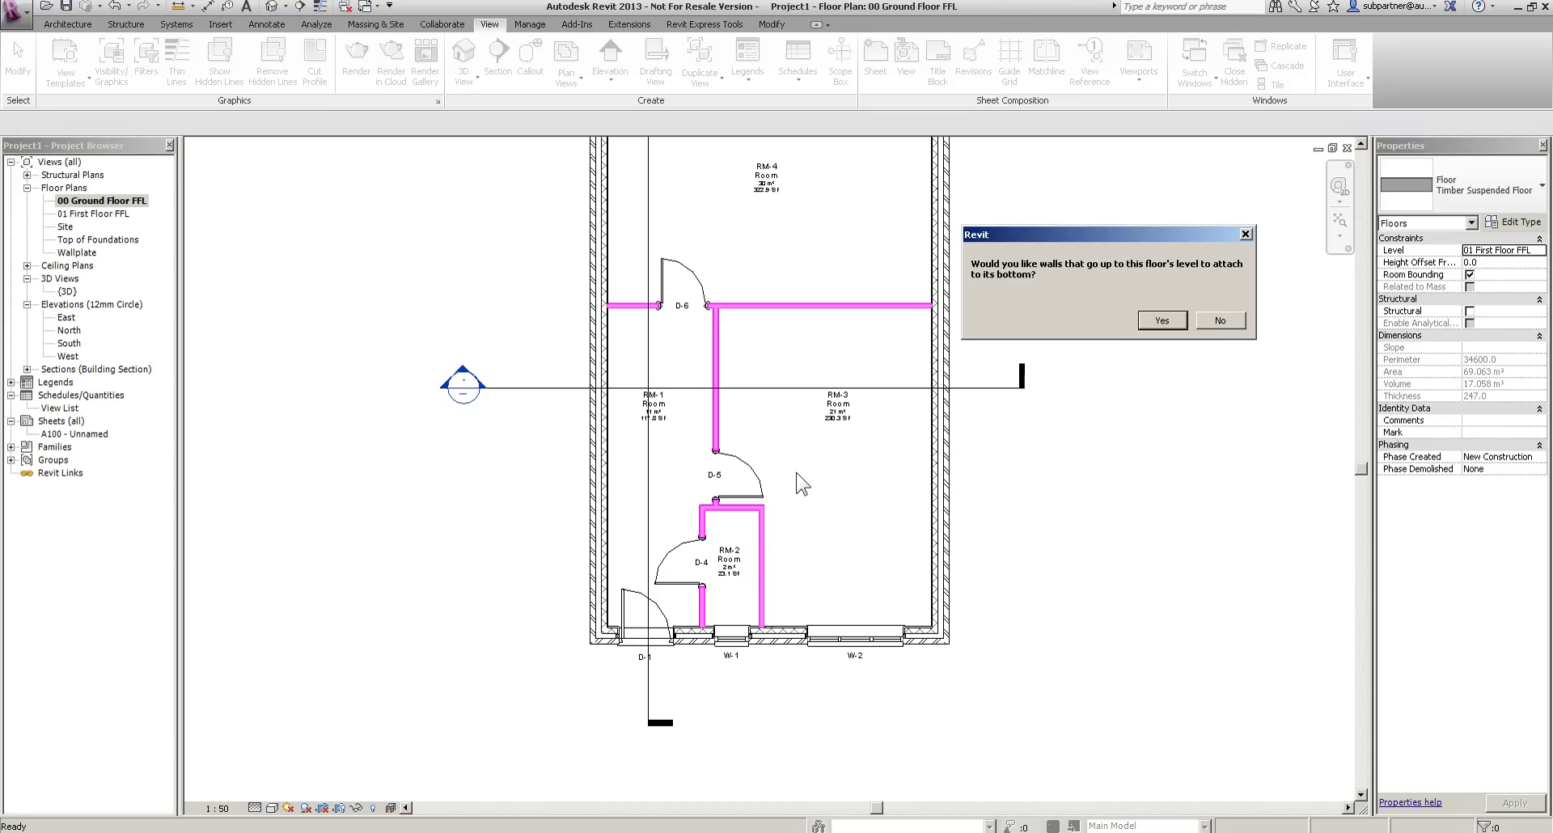
click(1157, 321)
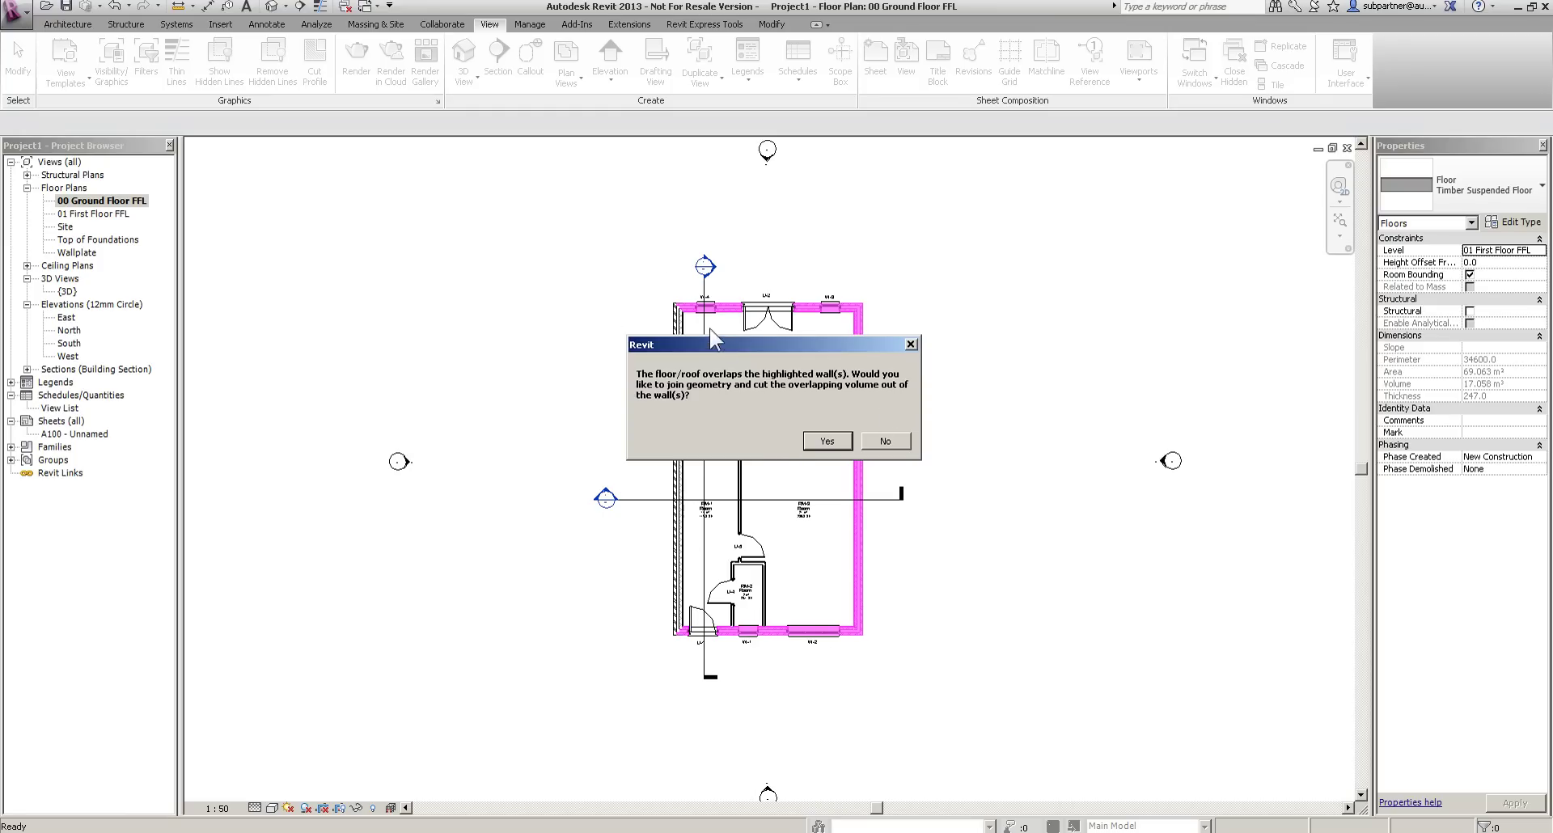
key(Return)
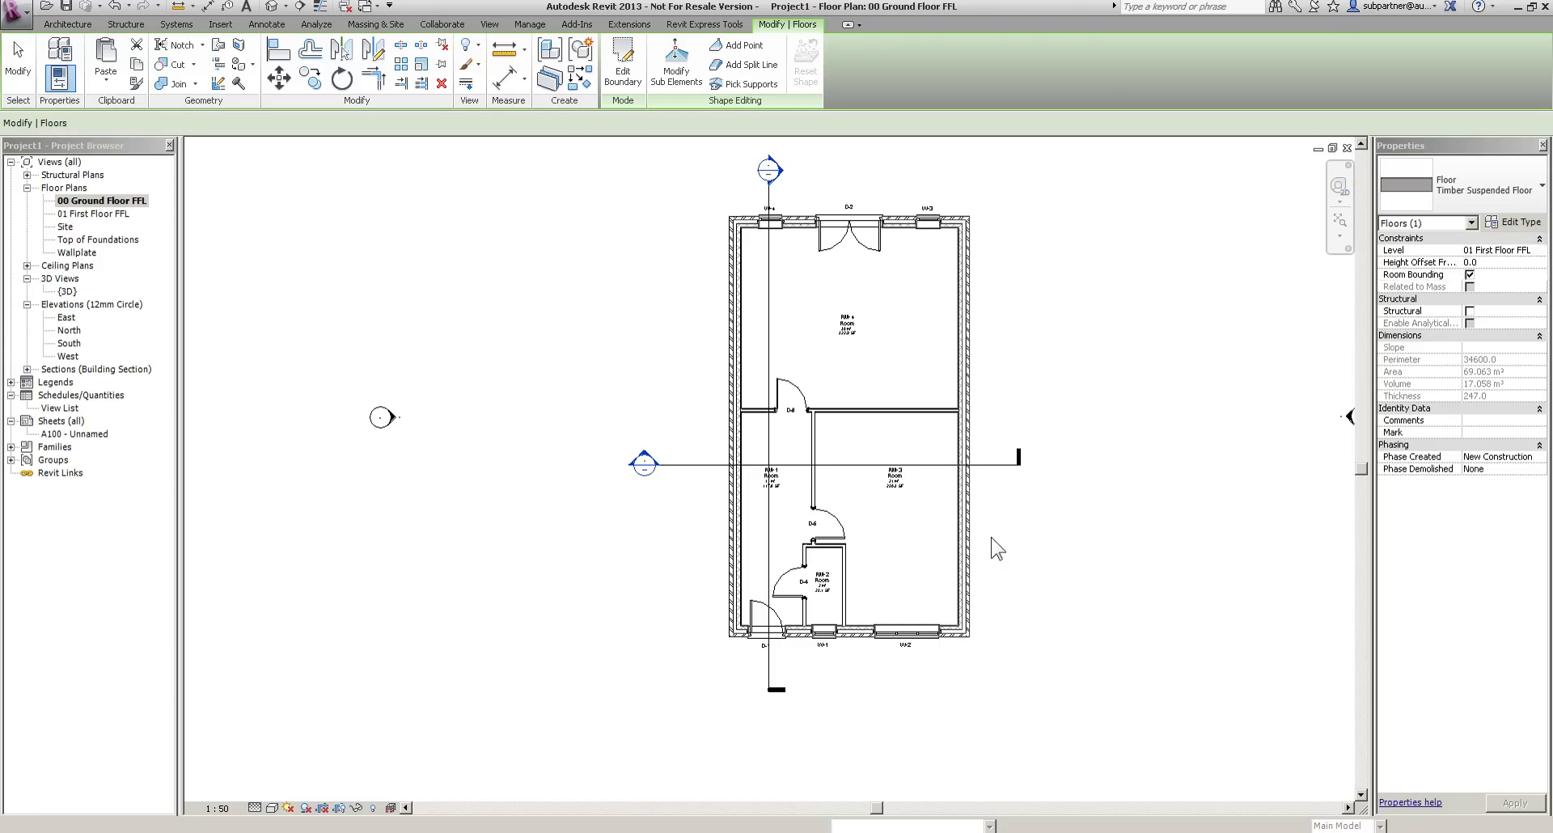
double_click(645, 453)
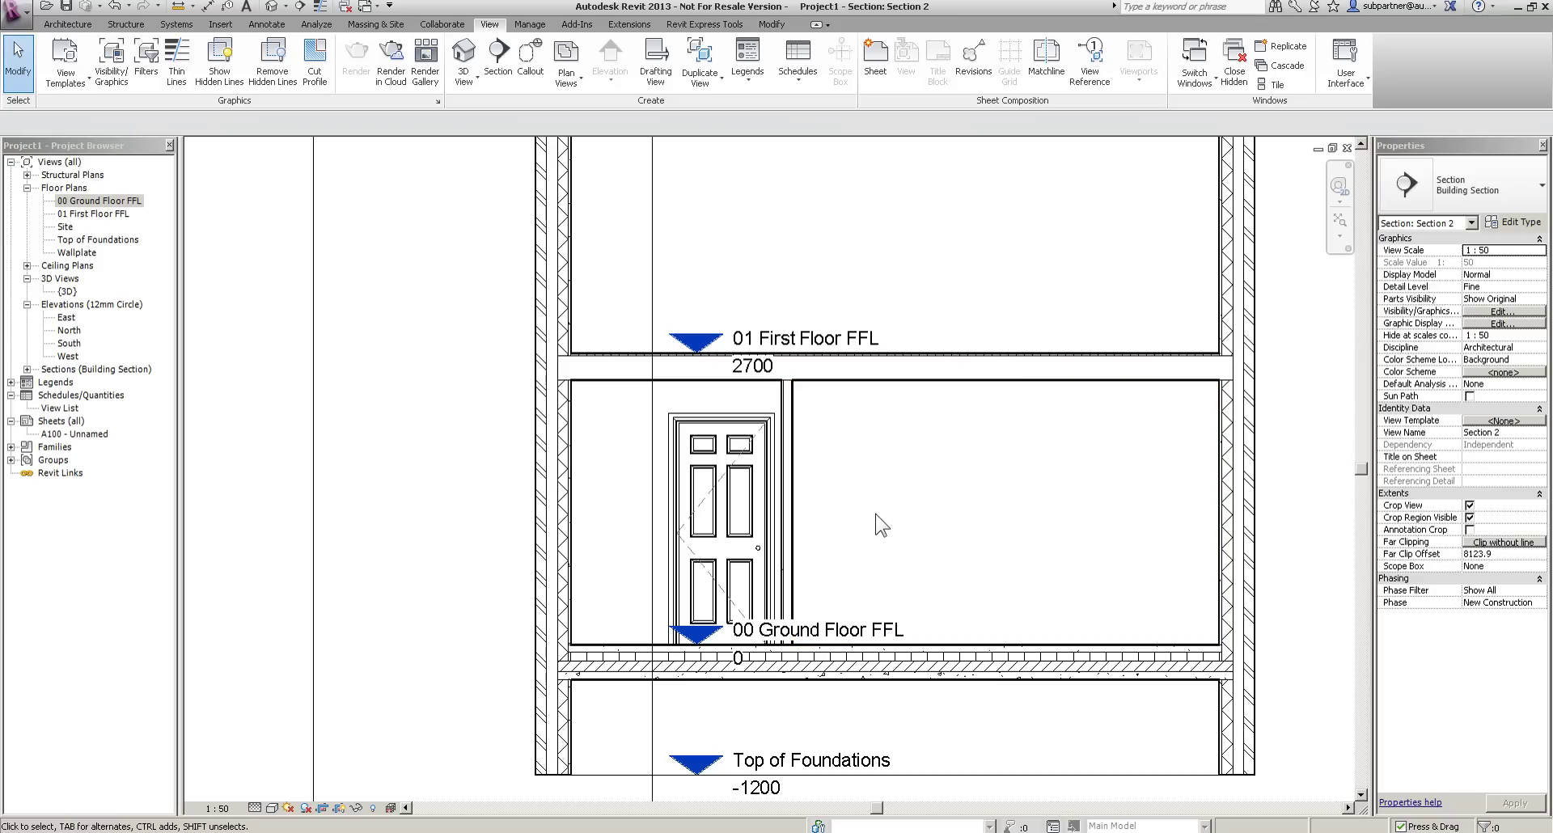
Open the 01 First Floor FFL plan and review the levels available for its underlay.
double_click(93, 213)
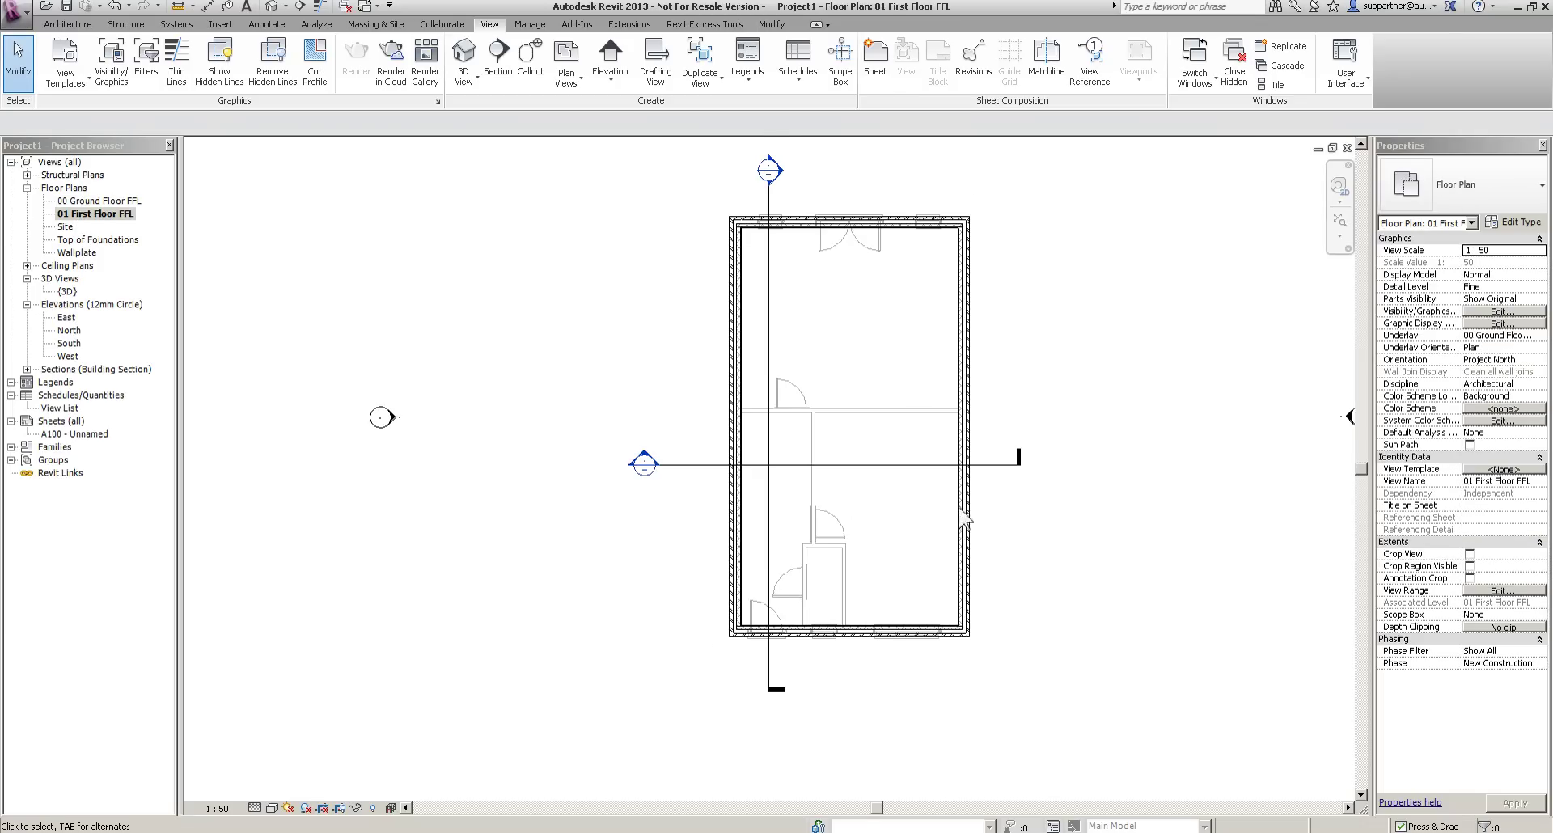
scroll(965, 518, up, 1)
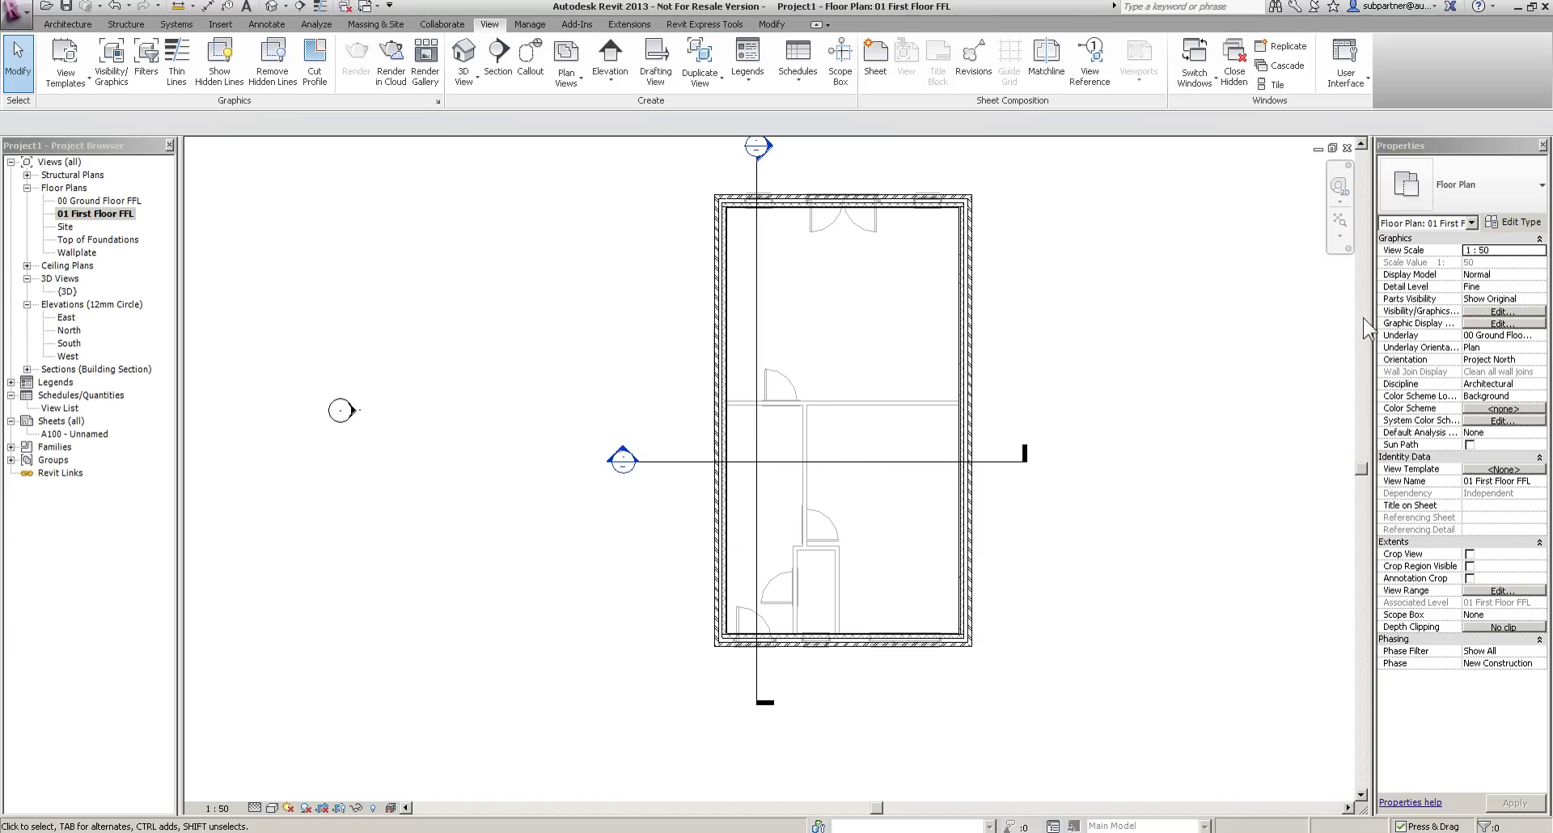
click(1528, 339)
click(1539, 335)
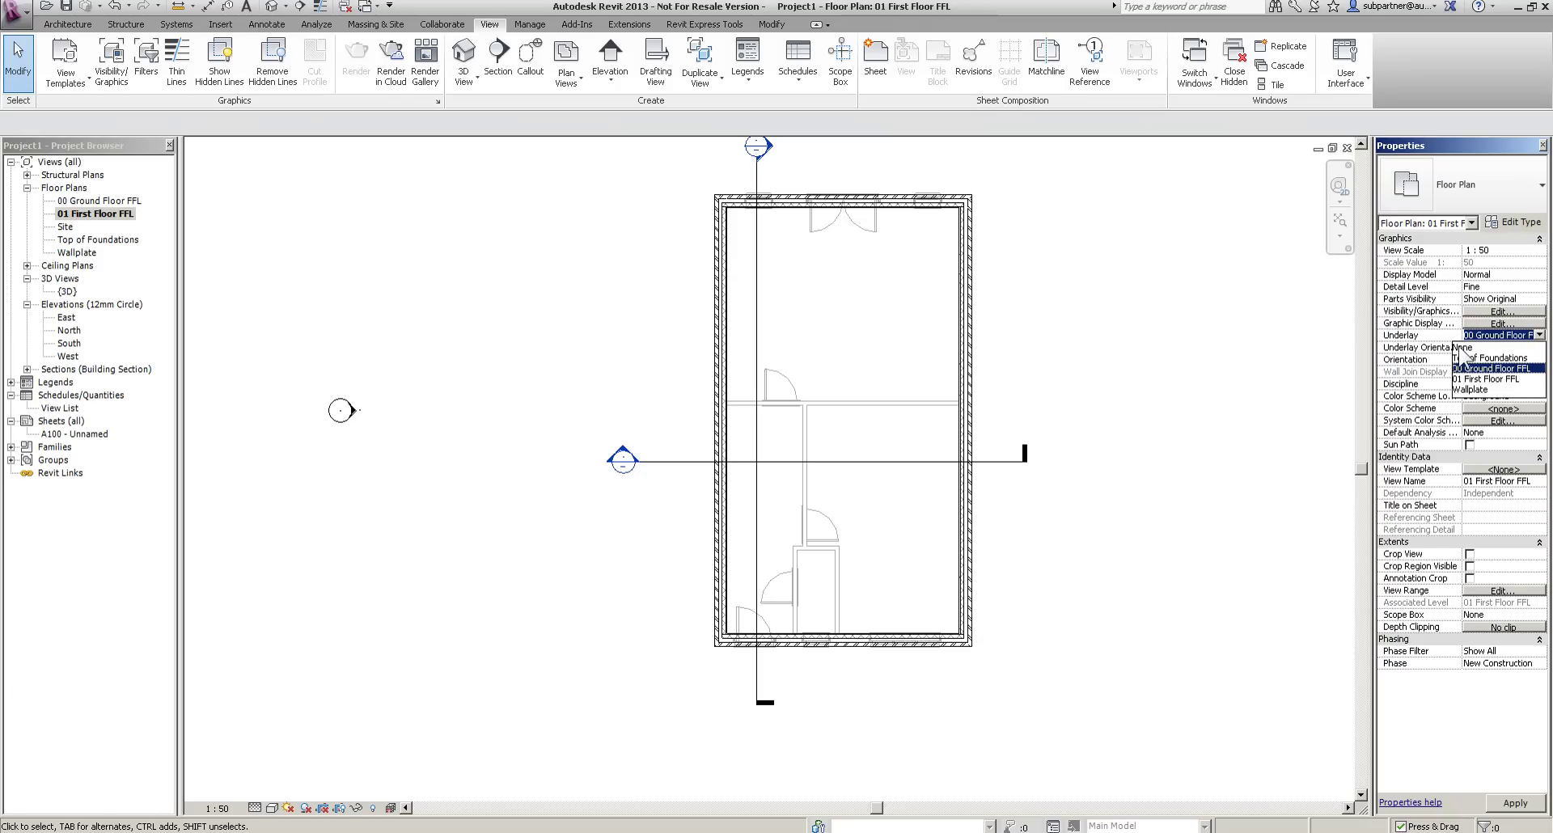
click(1223, 313)
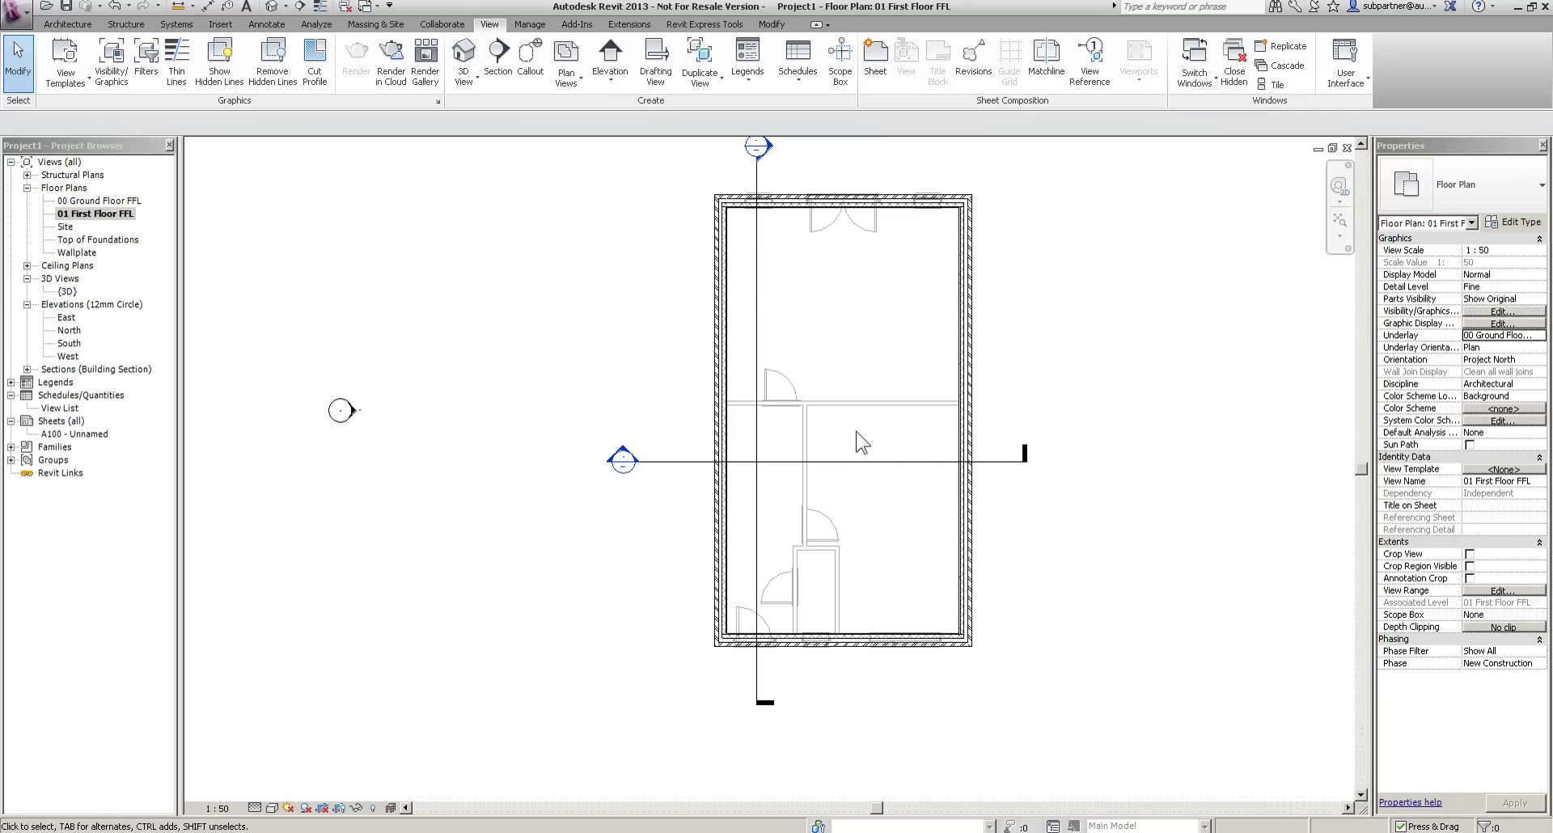
Draw Partn - p 75i p - Stud walls north from the south cavity wall along the underlaid WC wall, then west to the west cavity wall.
click(67, 24)
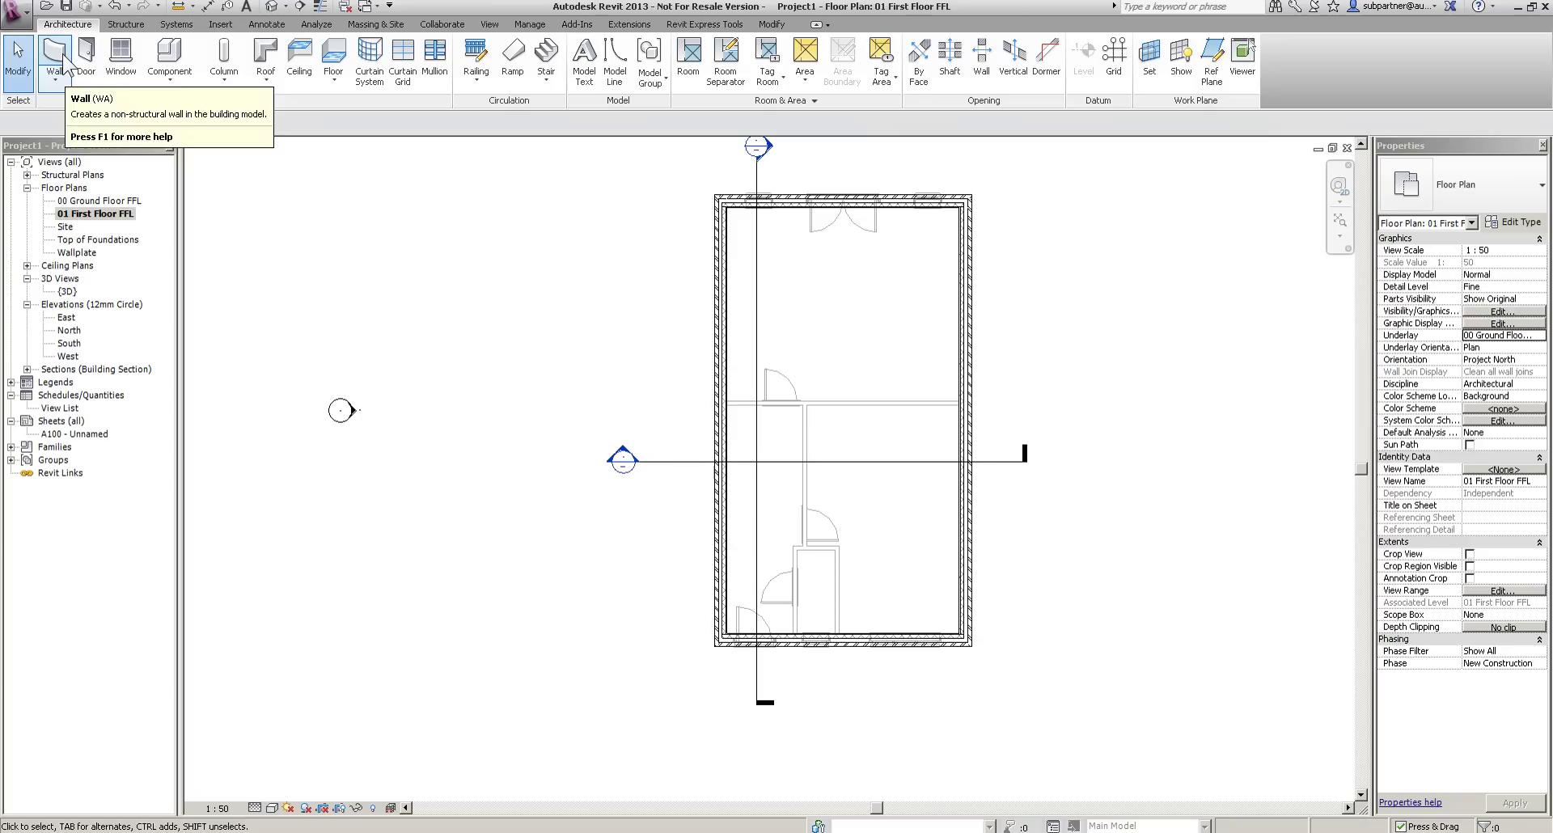
click(65, 61)
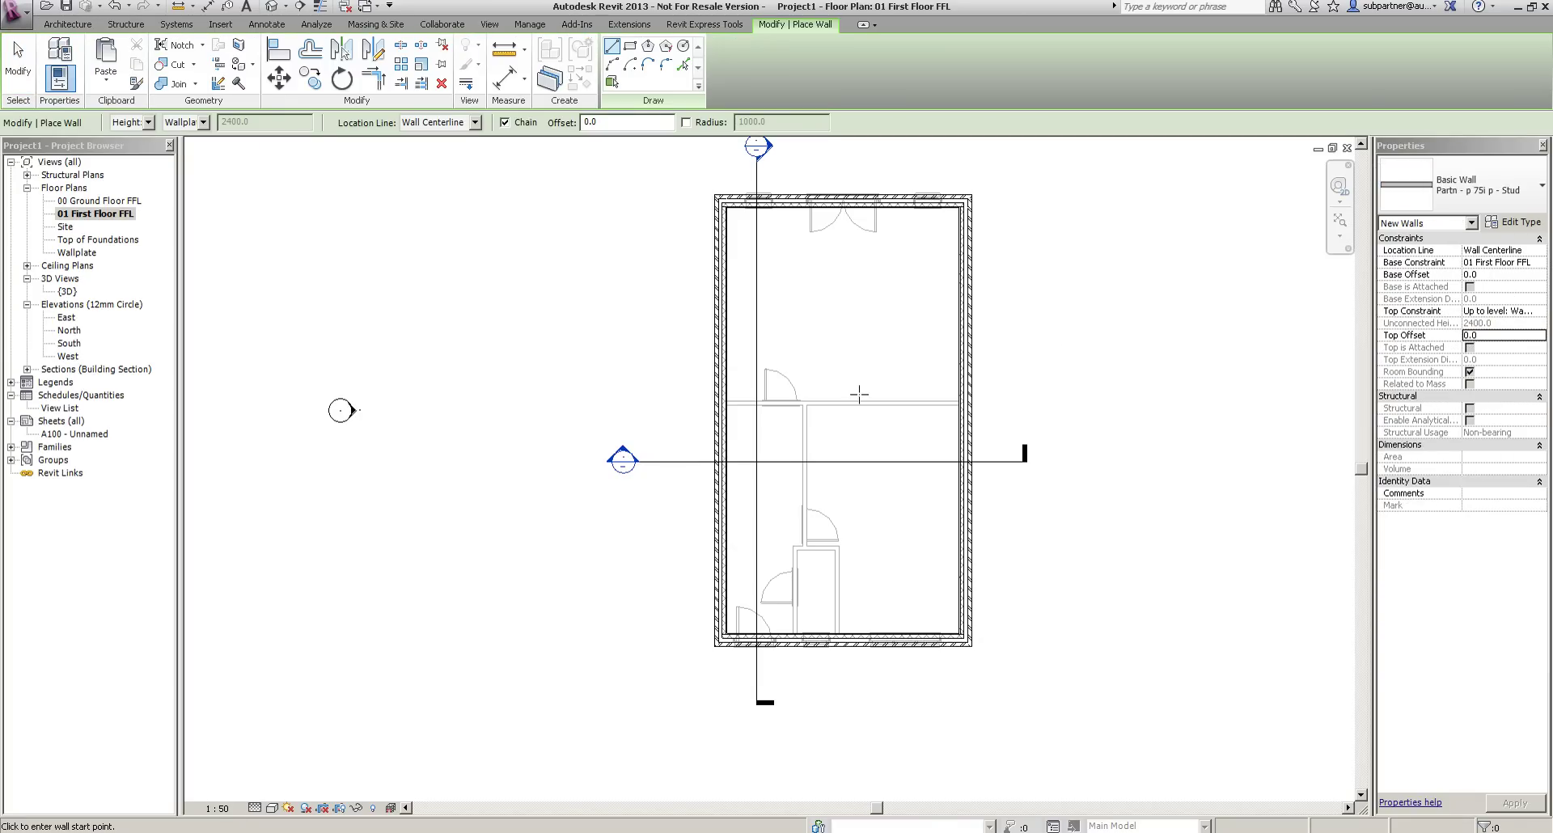
scroll(864, 594, up, 8)
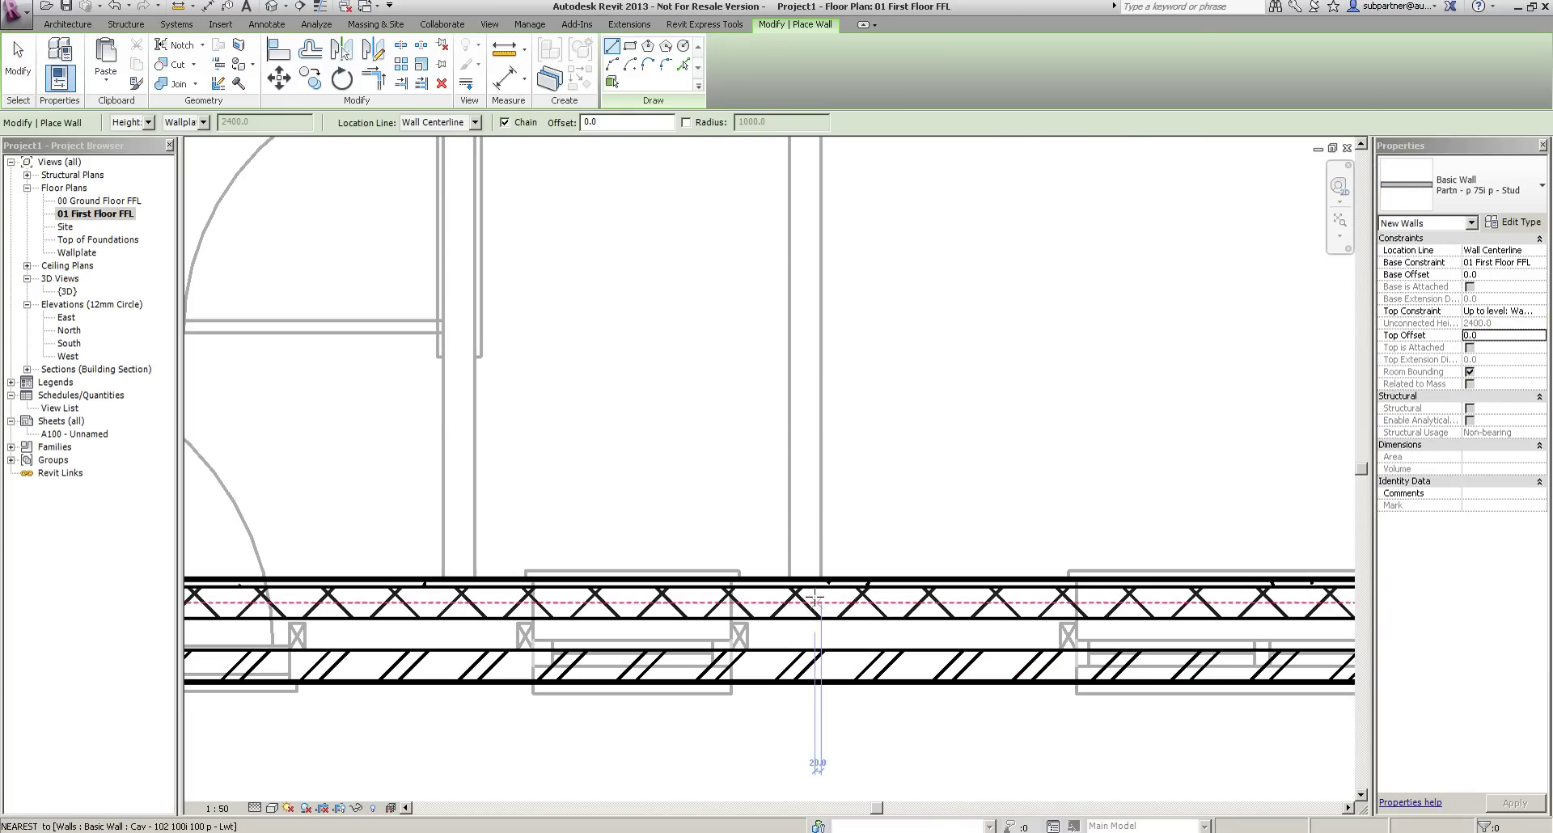
click(815, 601)
scroll(815, 602, down, 4)
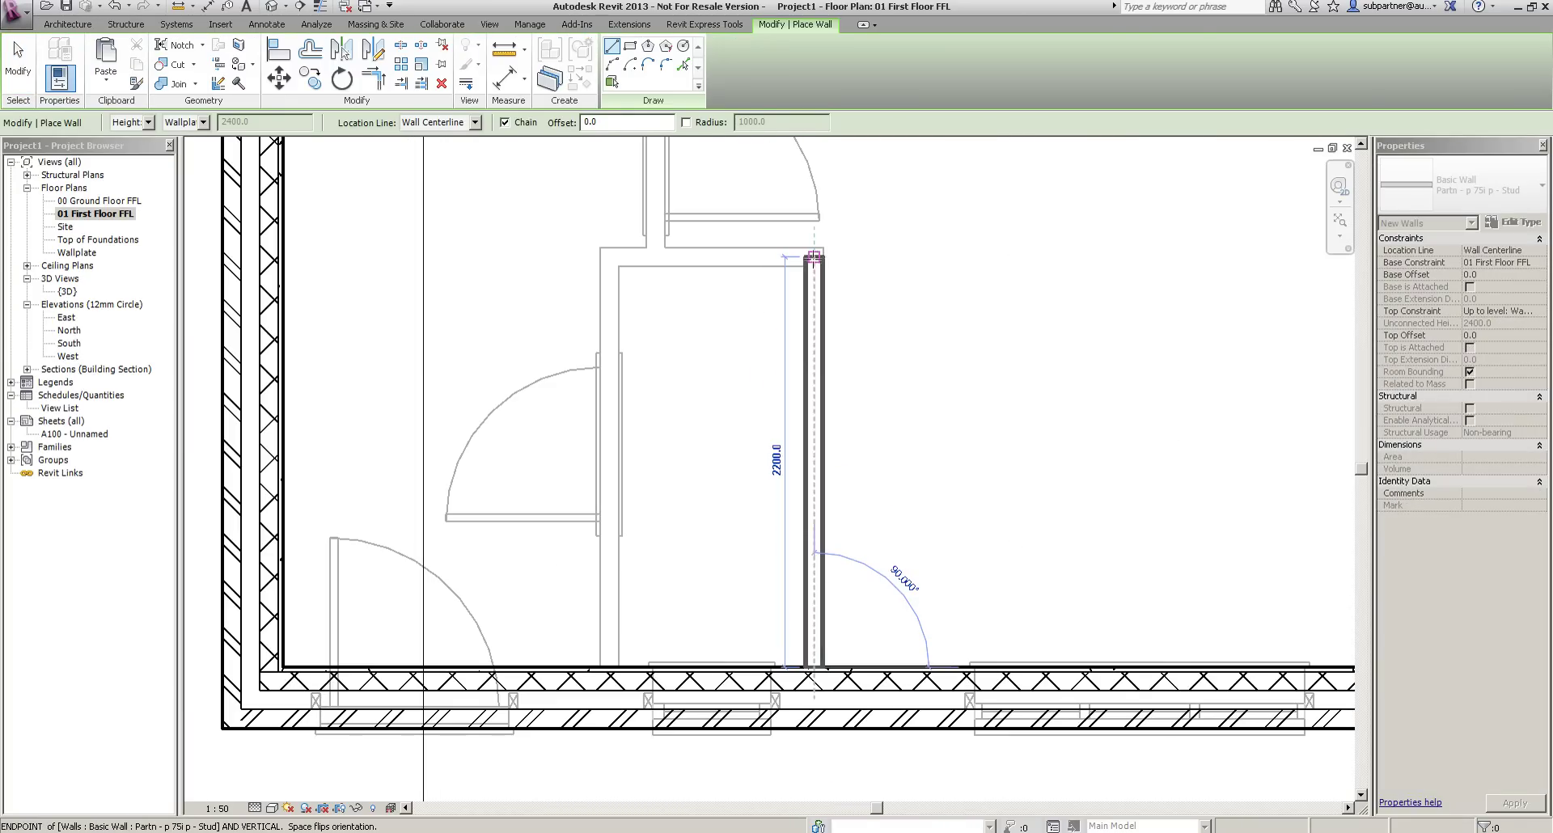
click(814, 257)
click(257, 257)
middle_drag(692, 308, 701, 480)
key(Escape)
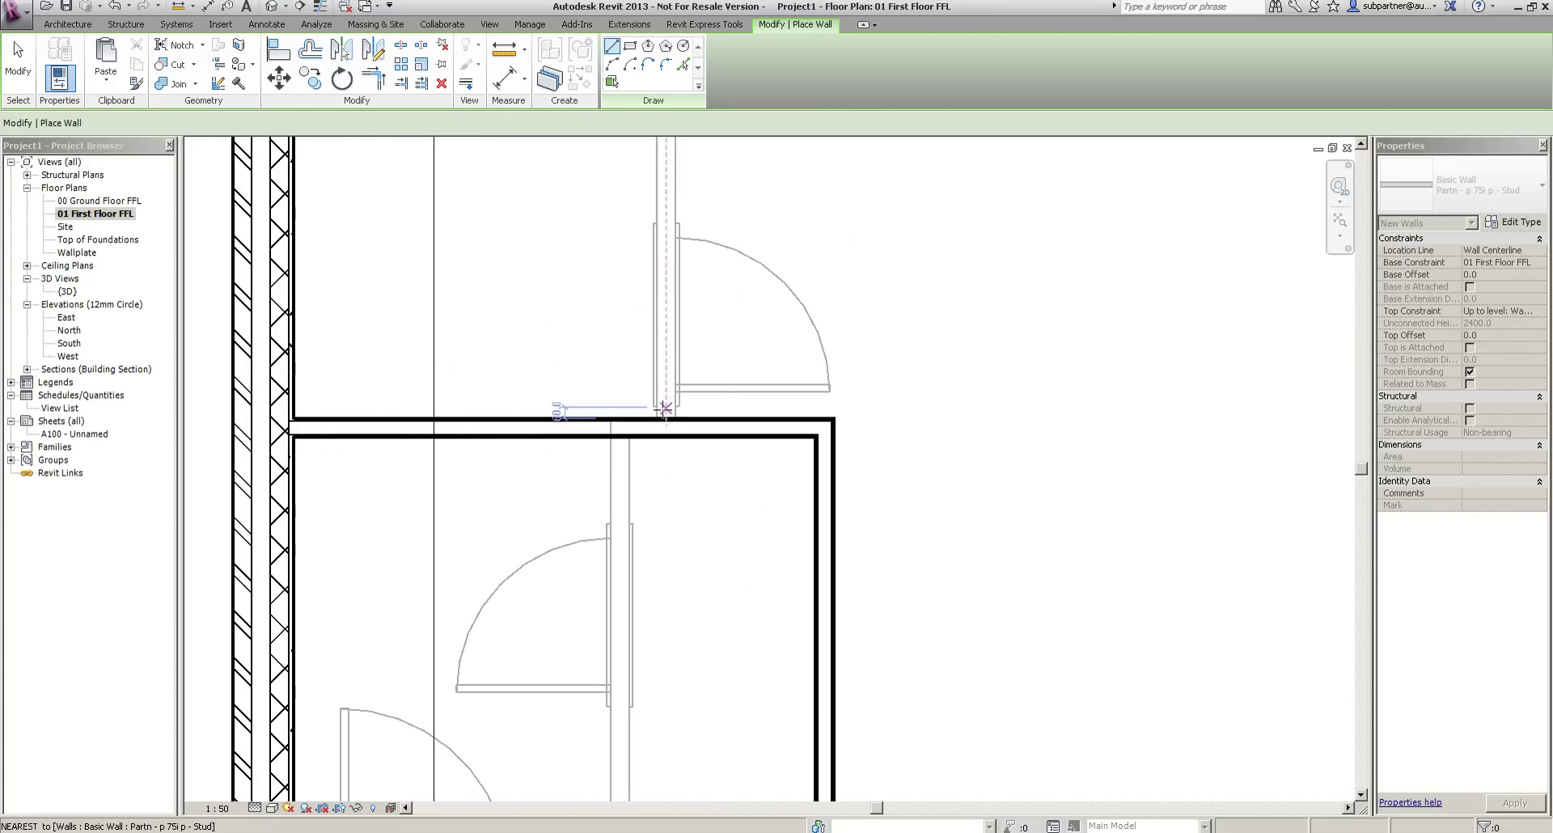
Draw chained stud partitions north over the underlaid hall wall and beyond, a short way east, then north to the rear cavity wall.
click(665, 417)
scroll(647, 485, down, 3)
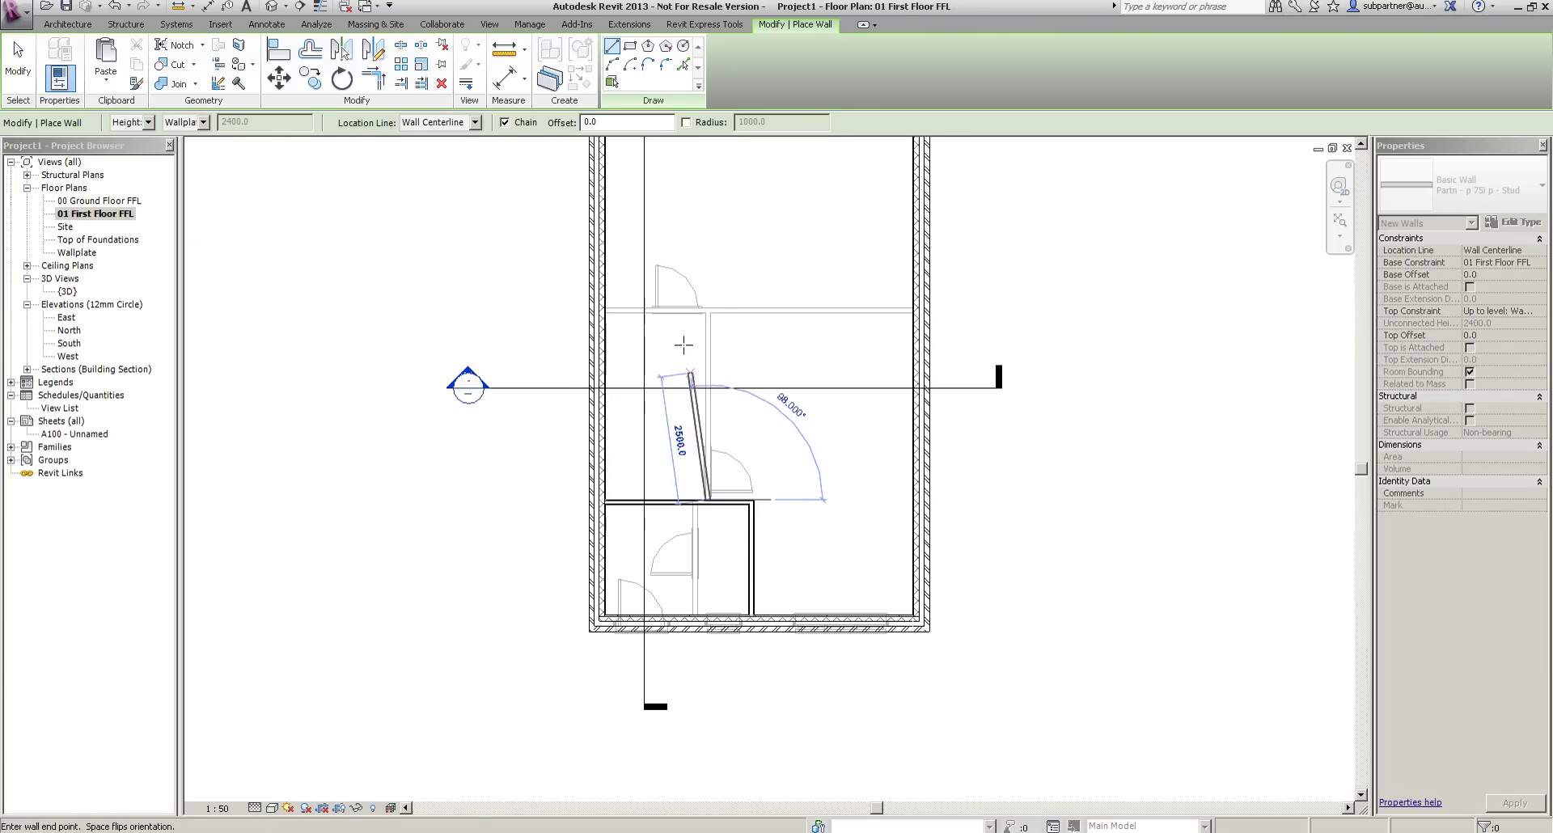
scroll(710, 283, down, 1)
middle_drag(749, 348, 753, 565)
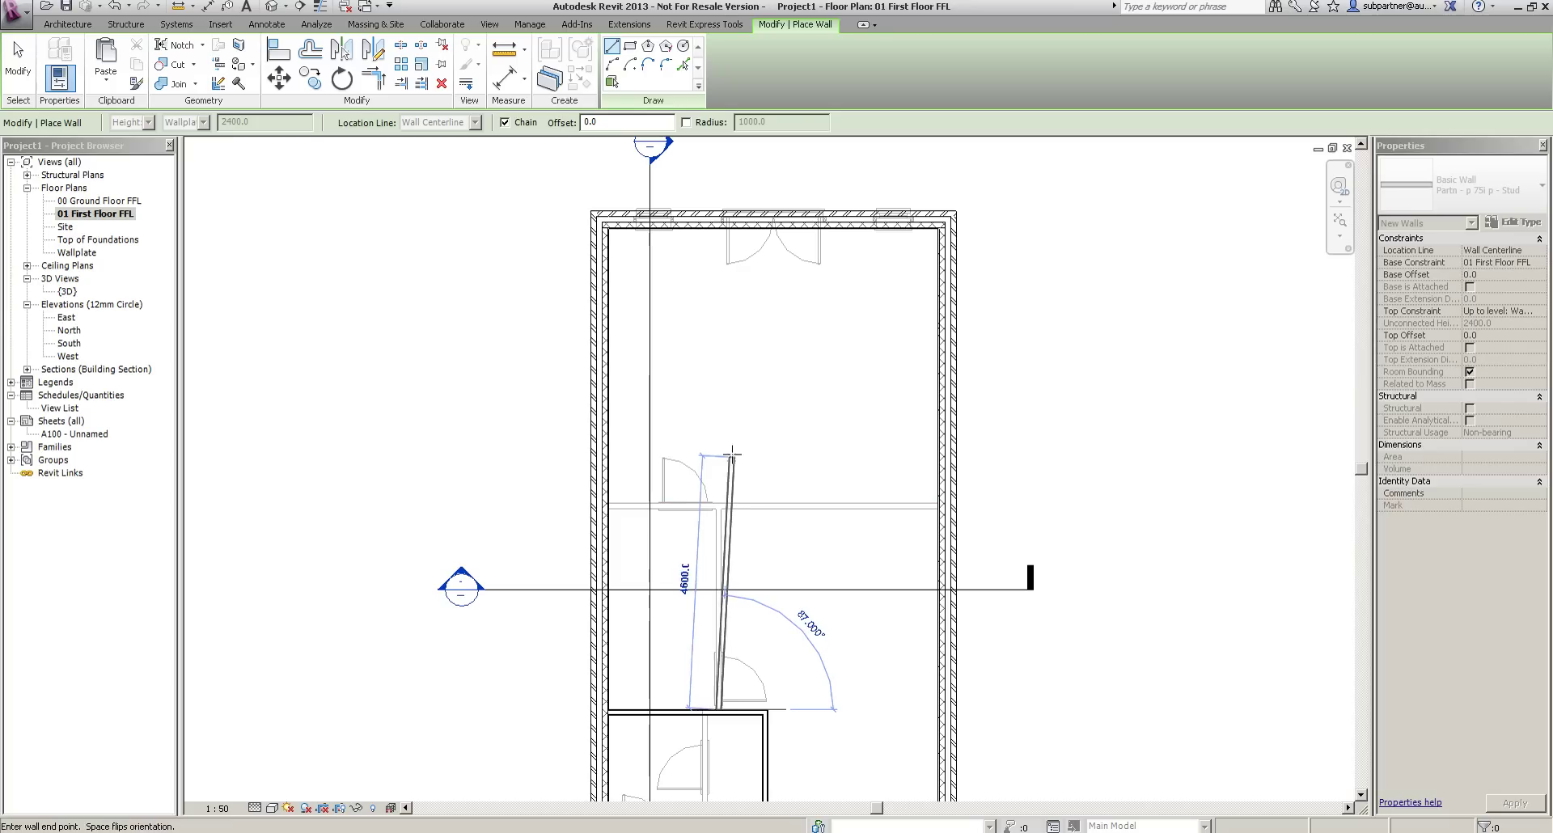
click(720, 422)
click(778, 422)
click(779, 229)
key(Escape)
key(Escape)
Extend the short east-west partition at the north end of the hall to the west cavity wall.
click(728, 423)
drag(719, 423, 607, 423)
key(Escape)
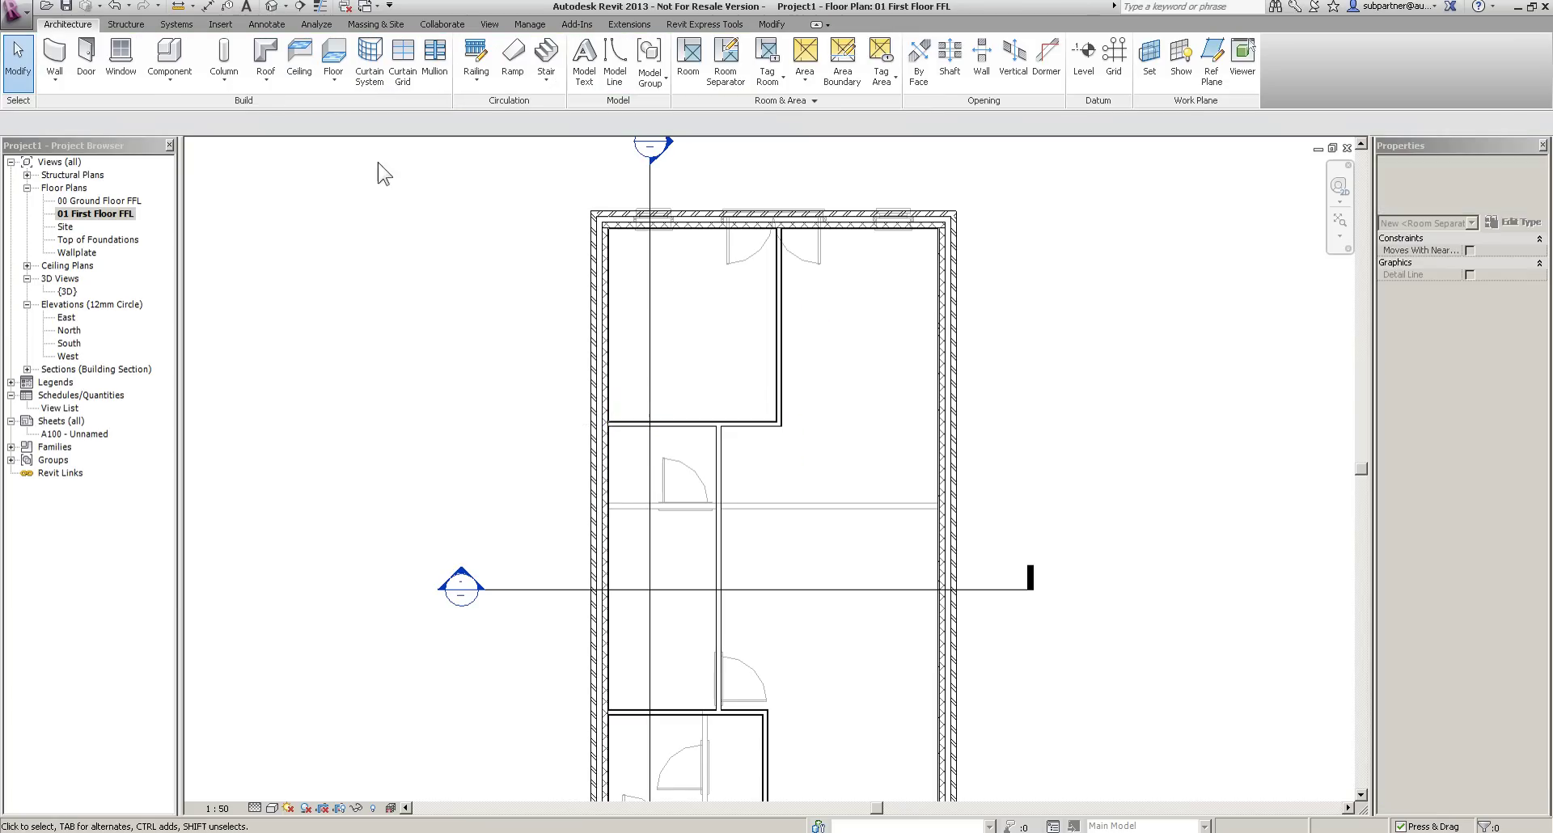
Draw a matching stud partition from the hall wall east to the cavity wall, following the underlaid ground floor partition.
click(695, 423)
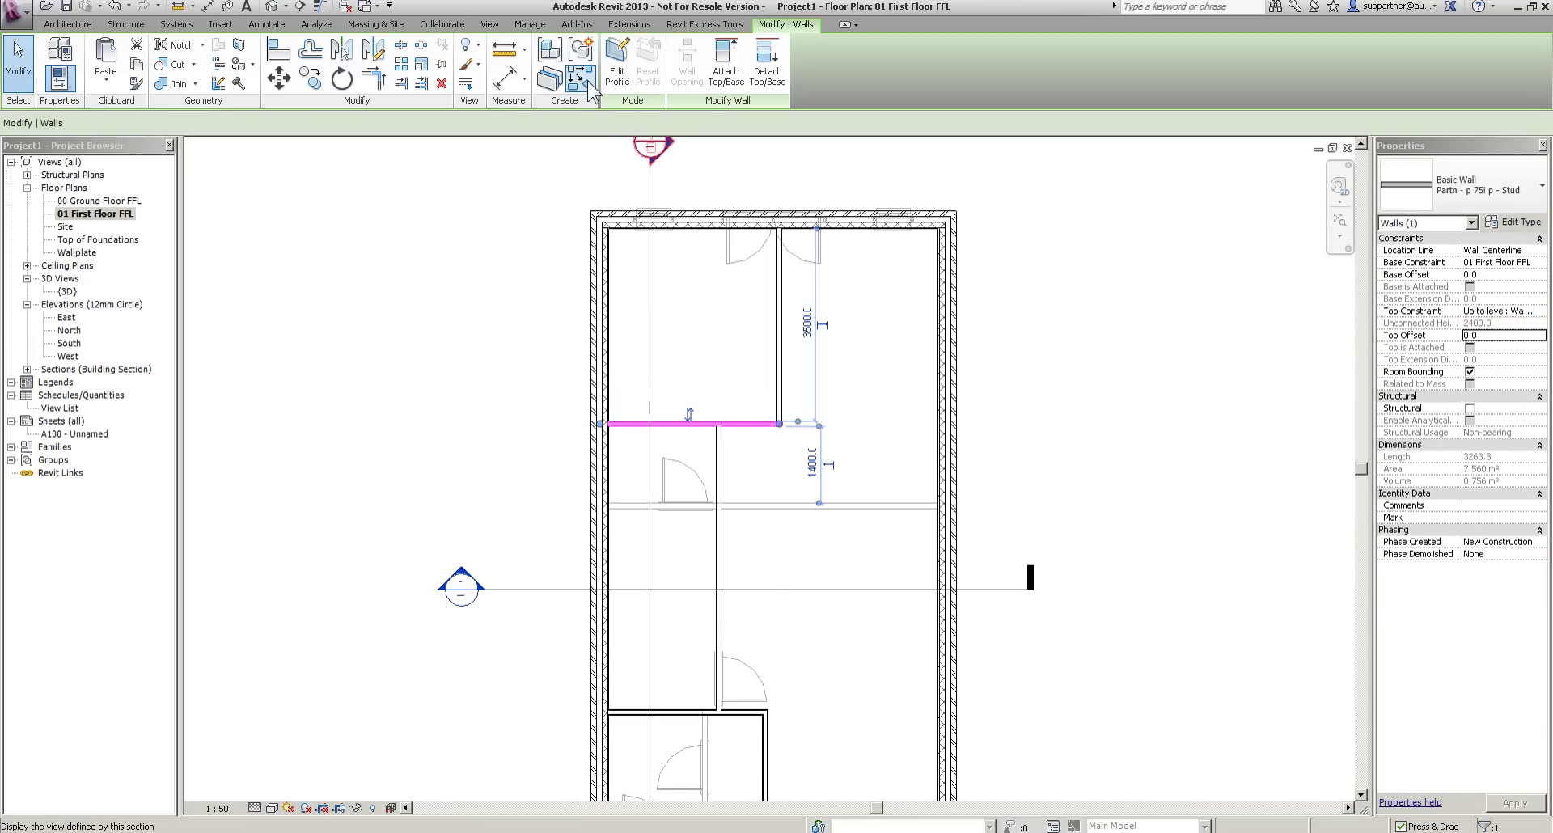
click(592, 87)
scroll(718, 503, up, 3)
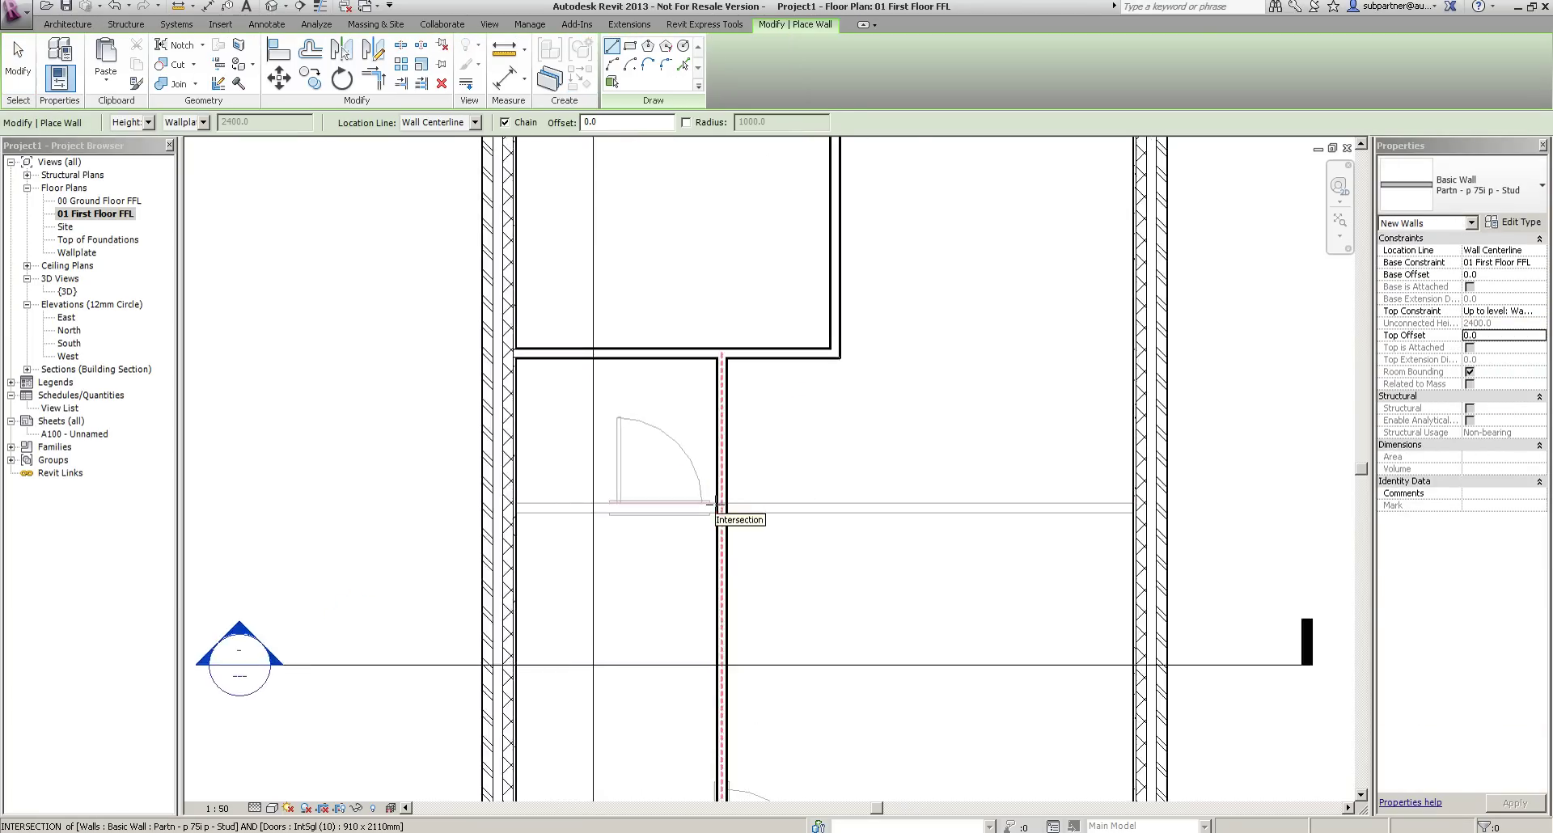
scroll(719, 503, up, 2)
click(721, 504)
scroll(997, 508, down, 2)
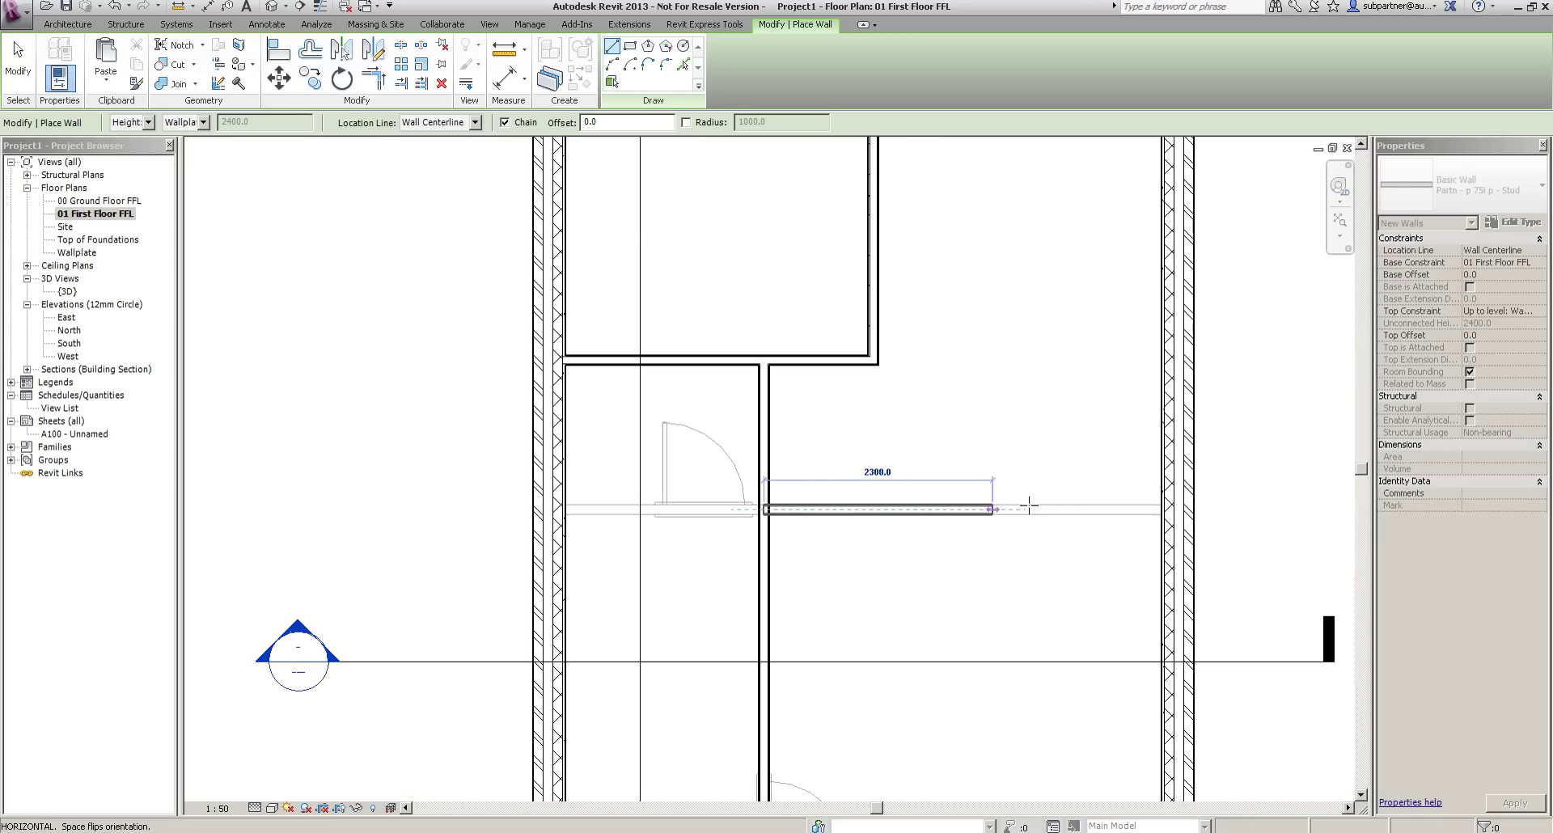
click(1147, 510)
key(Escape)
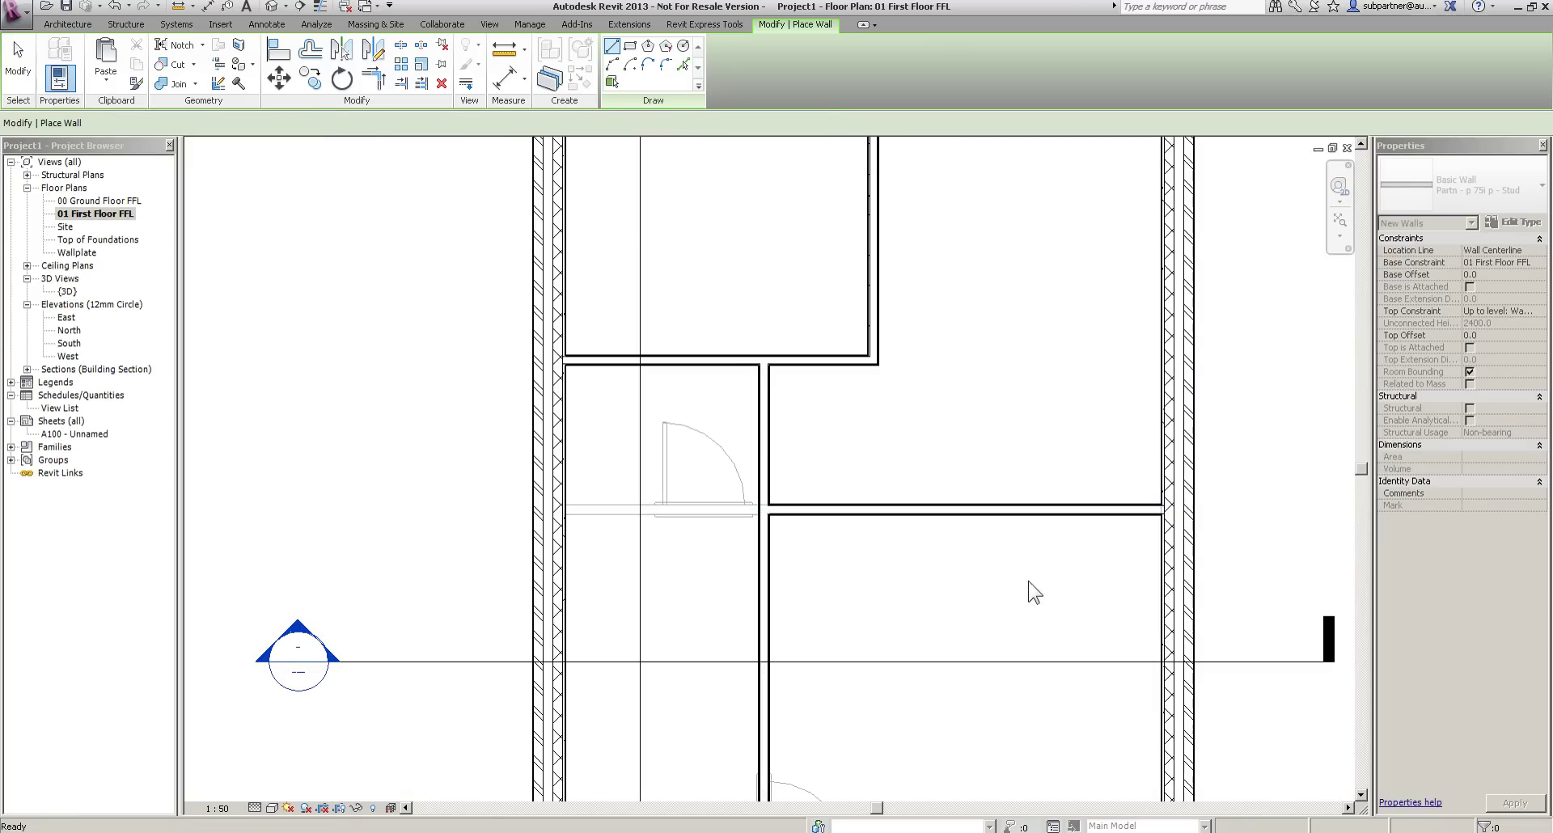
scroll(1024, 584, down, 3)
middle_drag(1016, 558, 967, 413)
key(Escape)
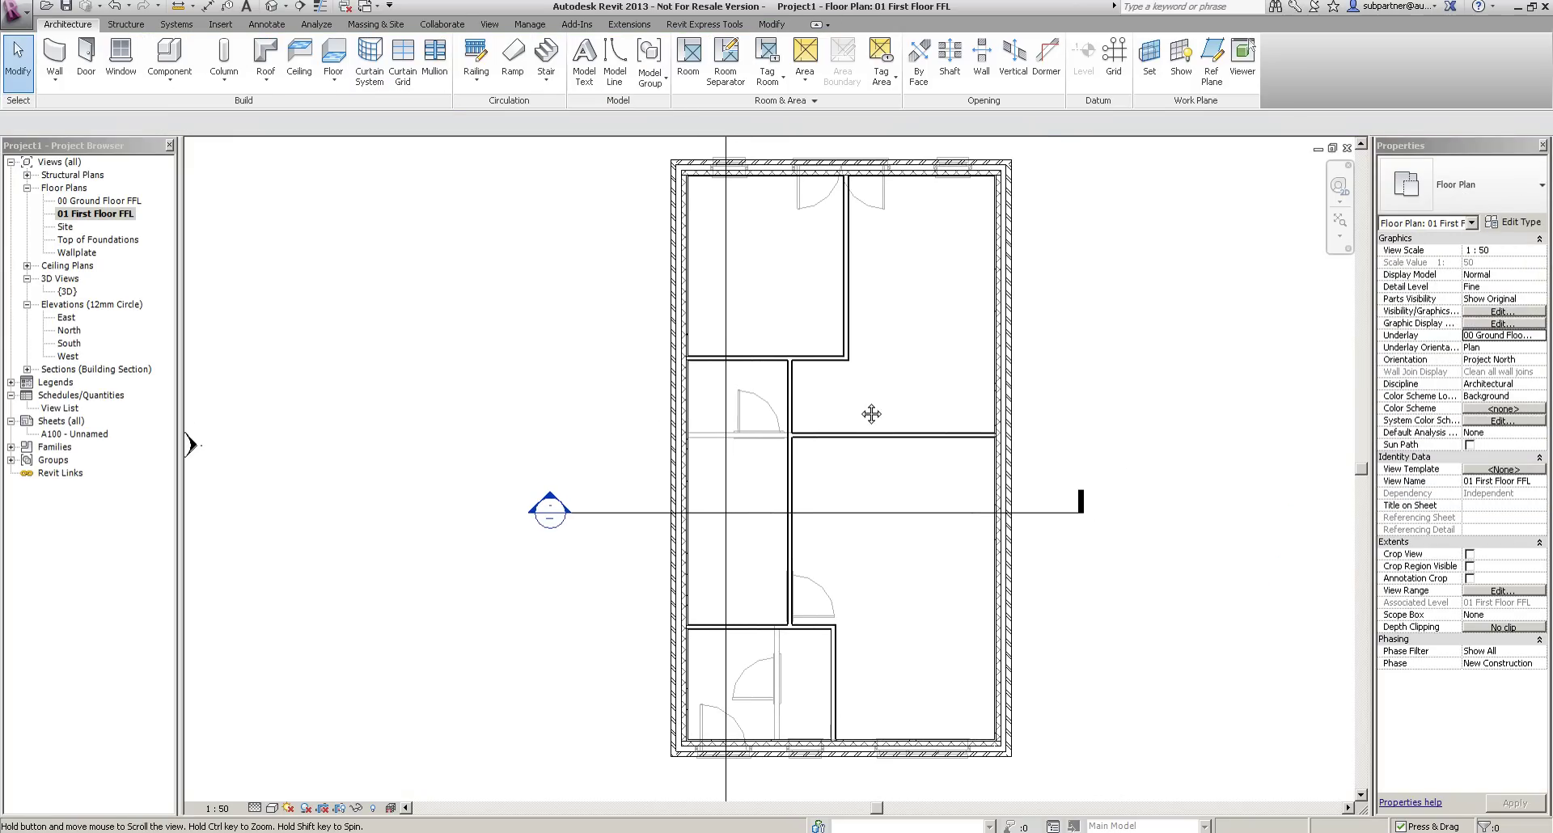
Place tagged rooms in all five enclosed first floor spaces, starting with the central hall.
click(689, 65)
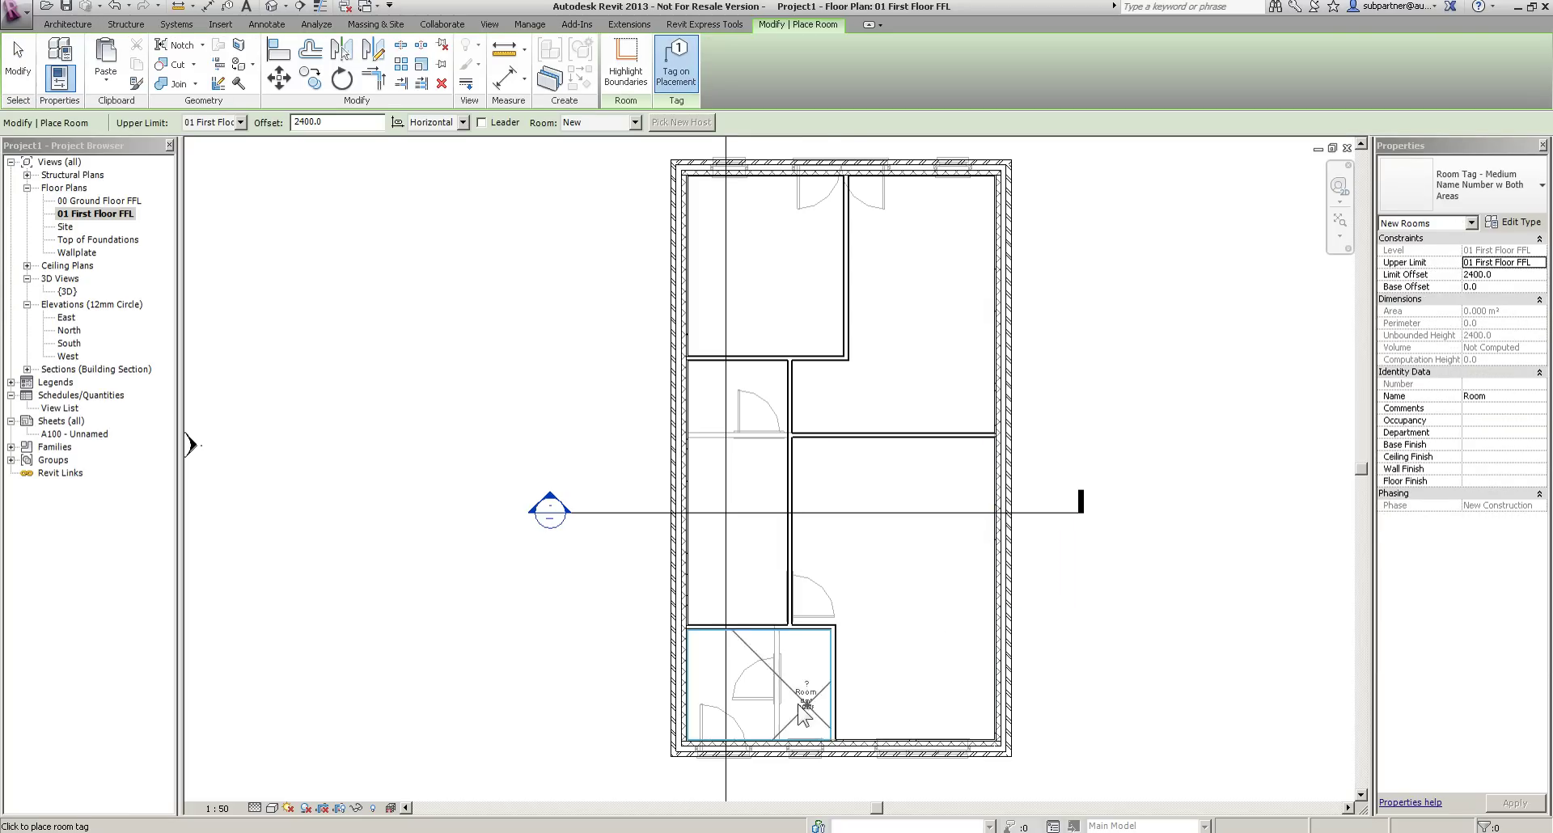
click(739, 487)
click(758, 688)
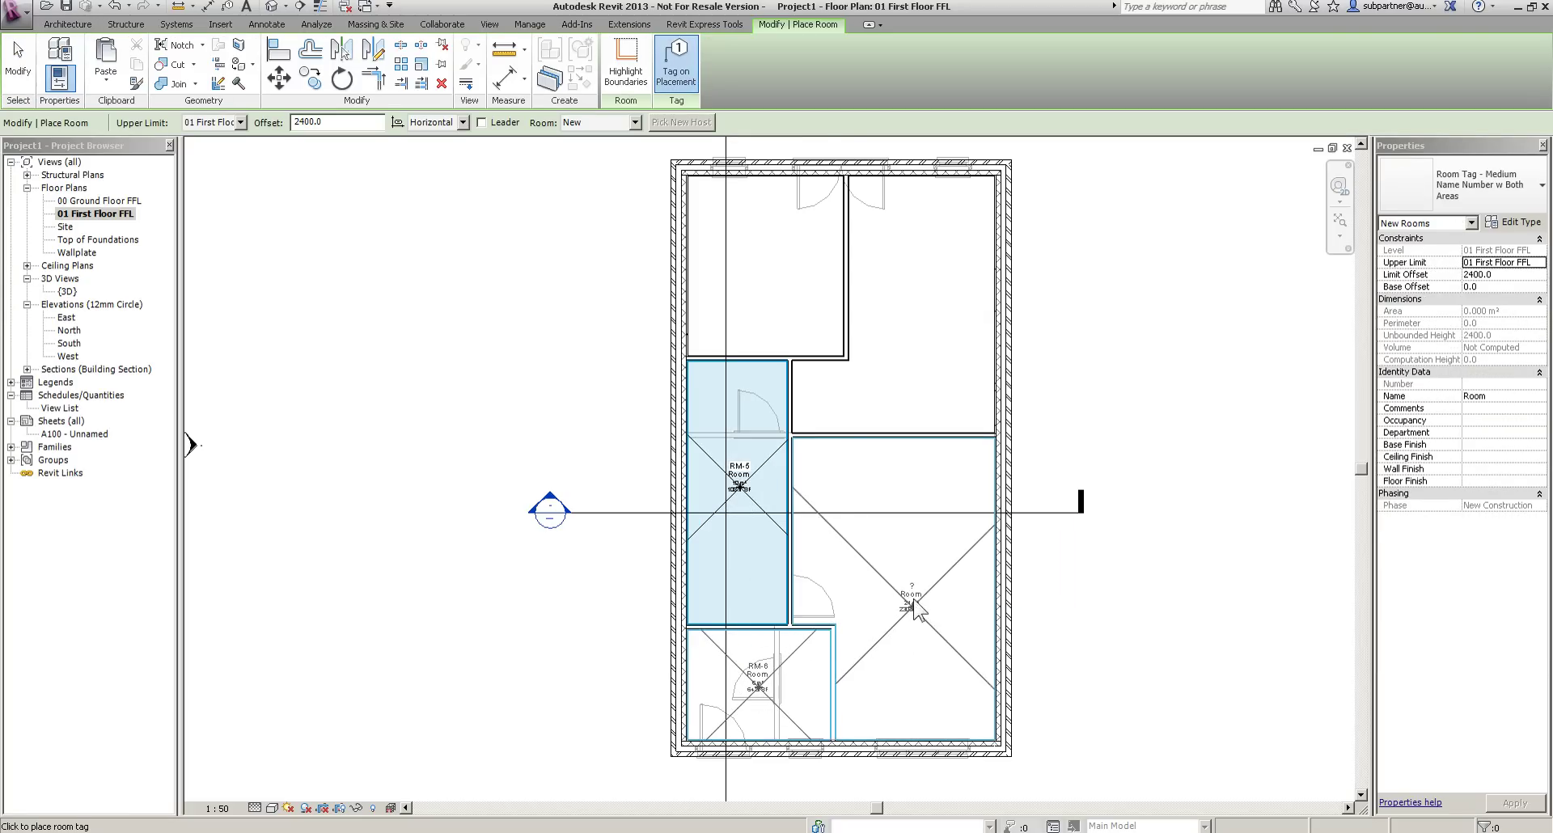
click(904, 575)
click(929, 313)
click(772, 267)
key(Escape)
key(Escape)
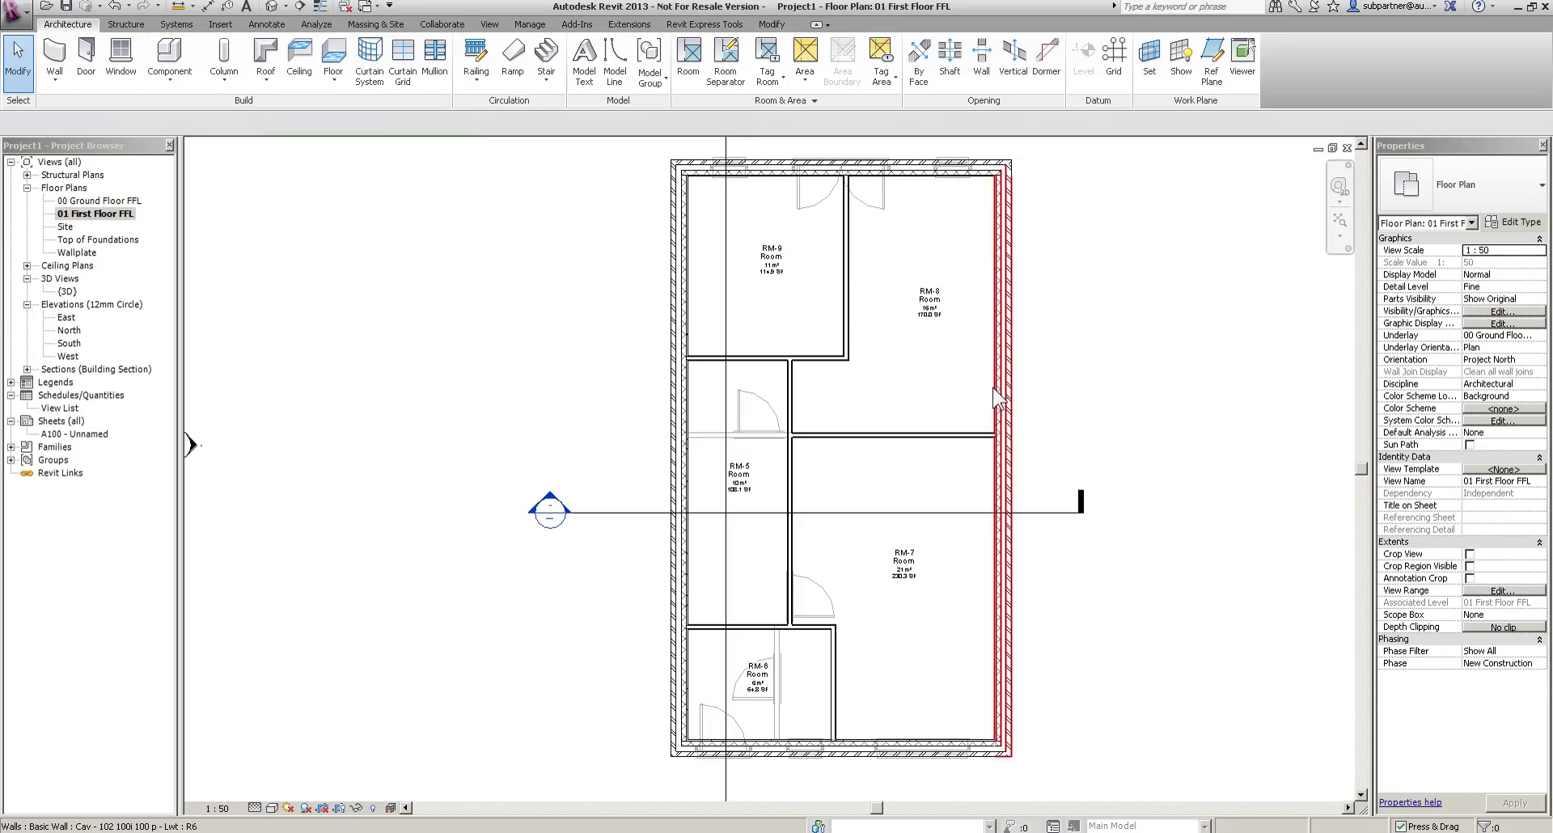
Place IntSgl (10) 910 x 2110mm doors from hall RM-5 into RM-9, RM-8 and RM-7, each swinging into the room it serves.
click(85, 61)
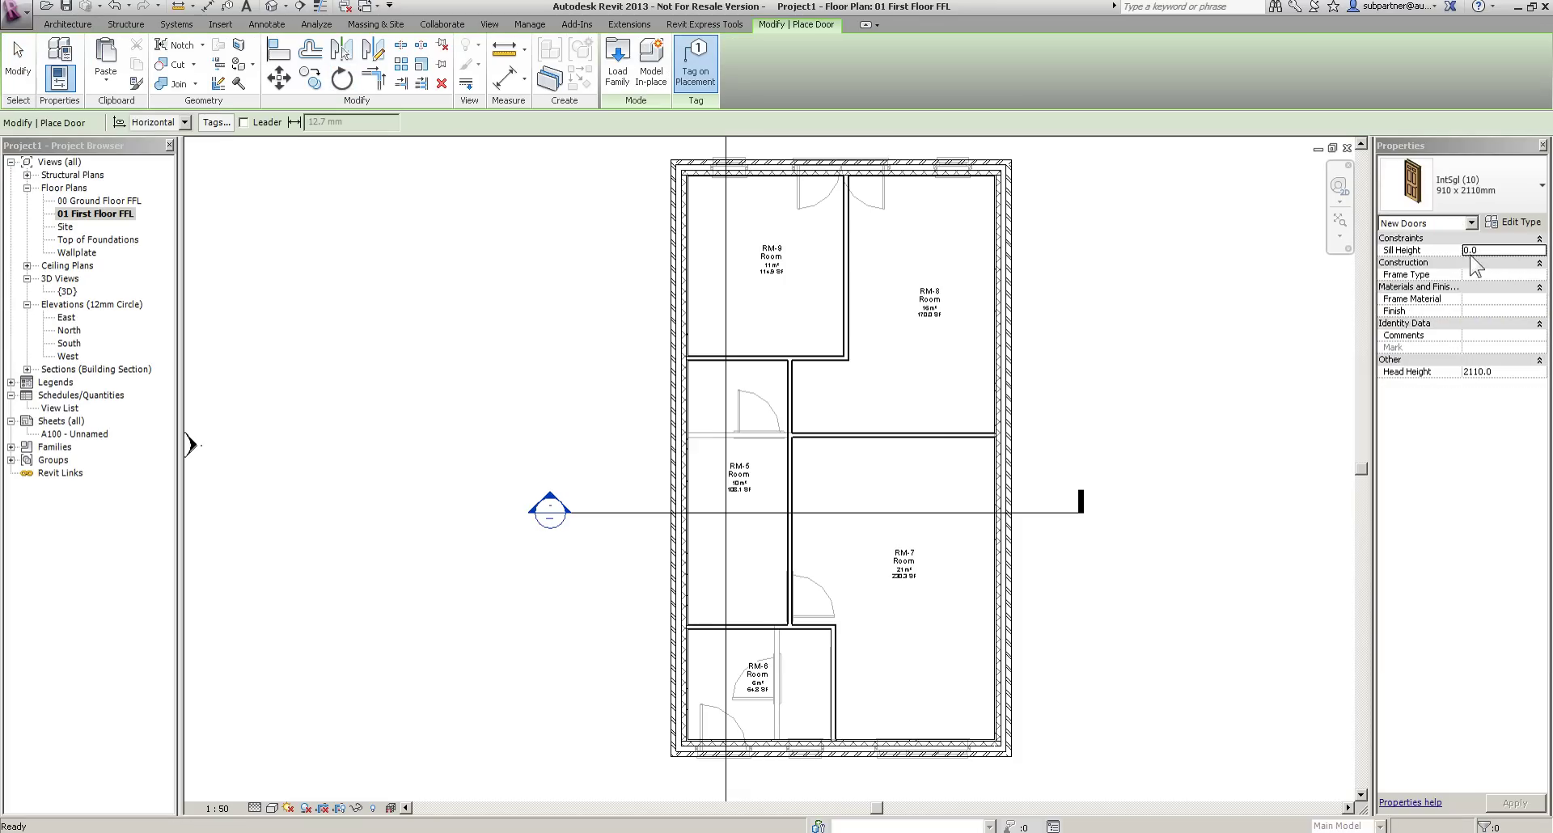
scroll(785, 652, up, 2)
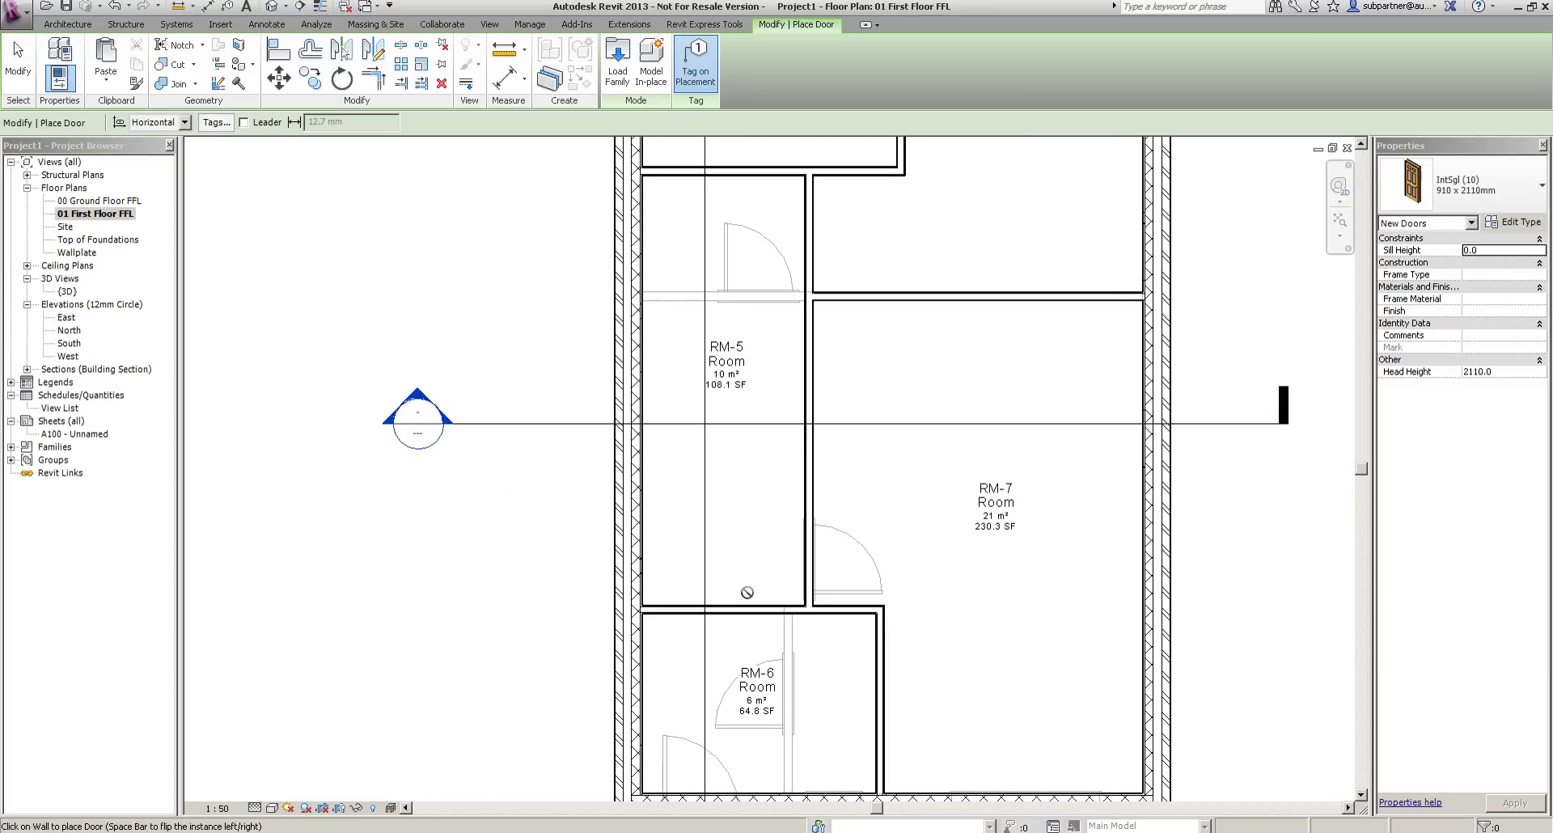
middle_drag(758, 421, 749, 553)
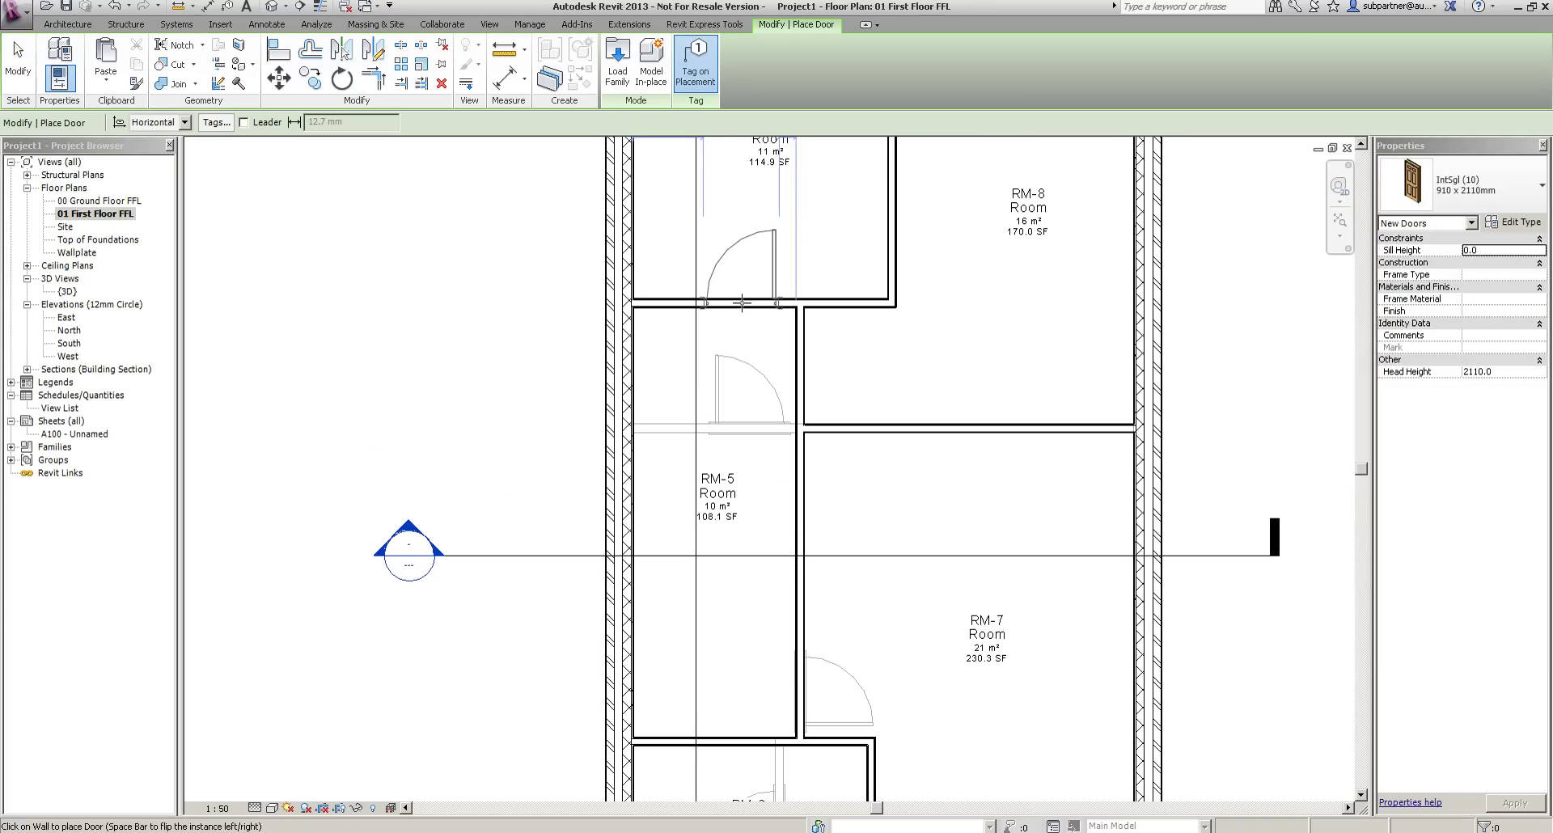
key(space)
click(684, 302)
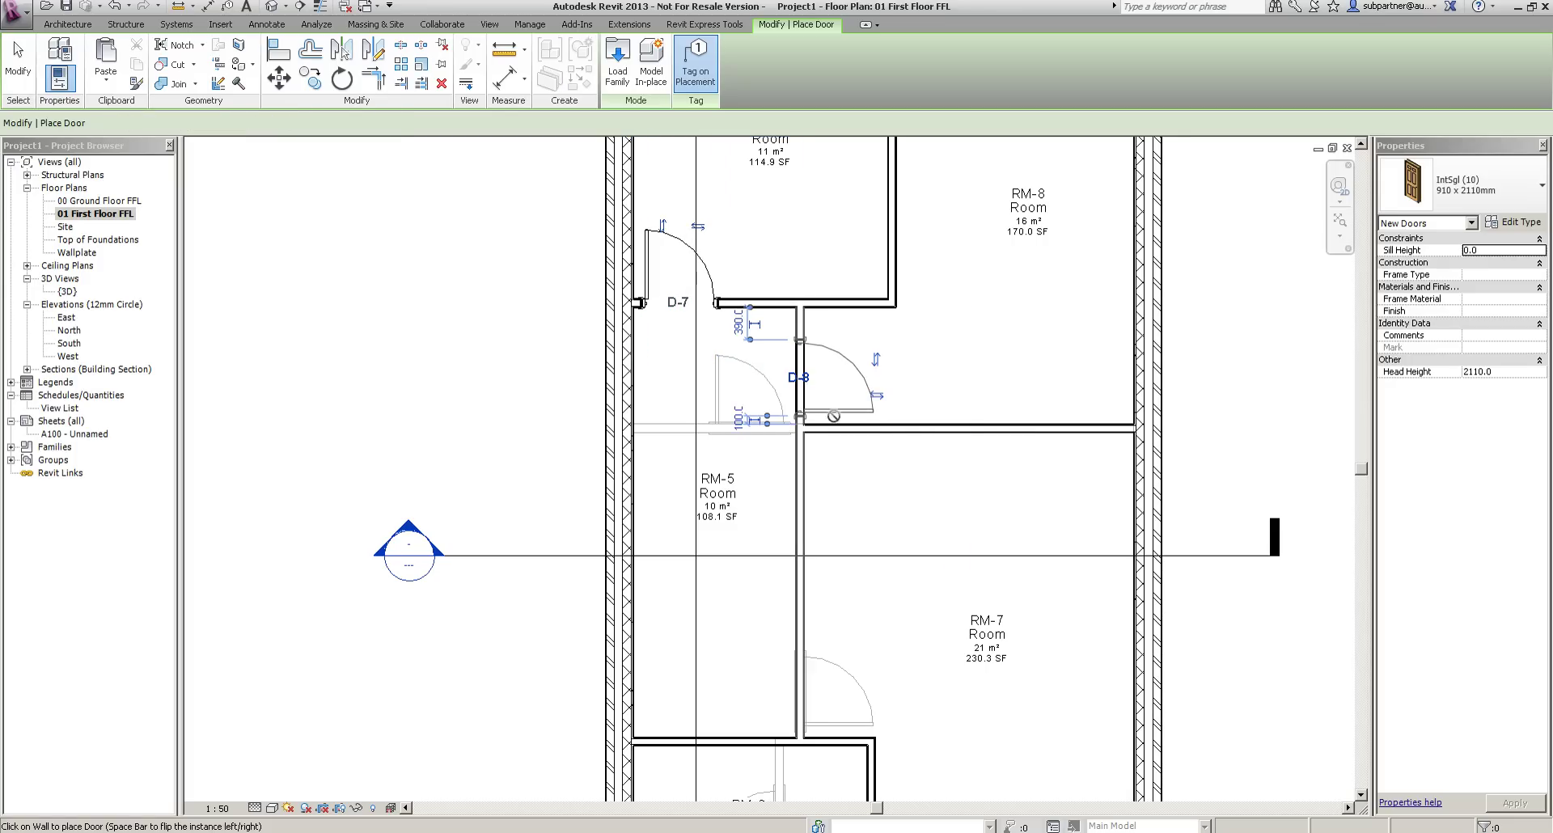
click(807, 377)
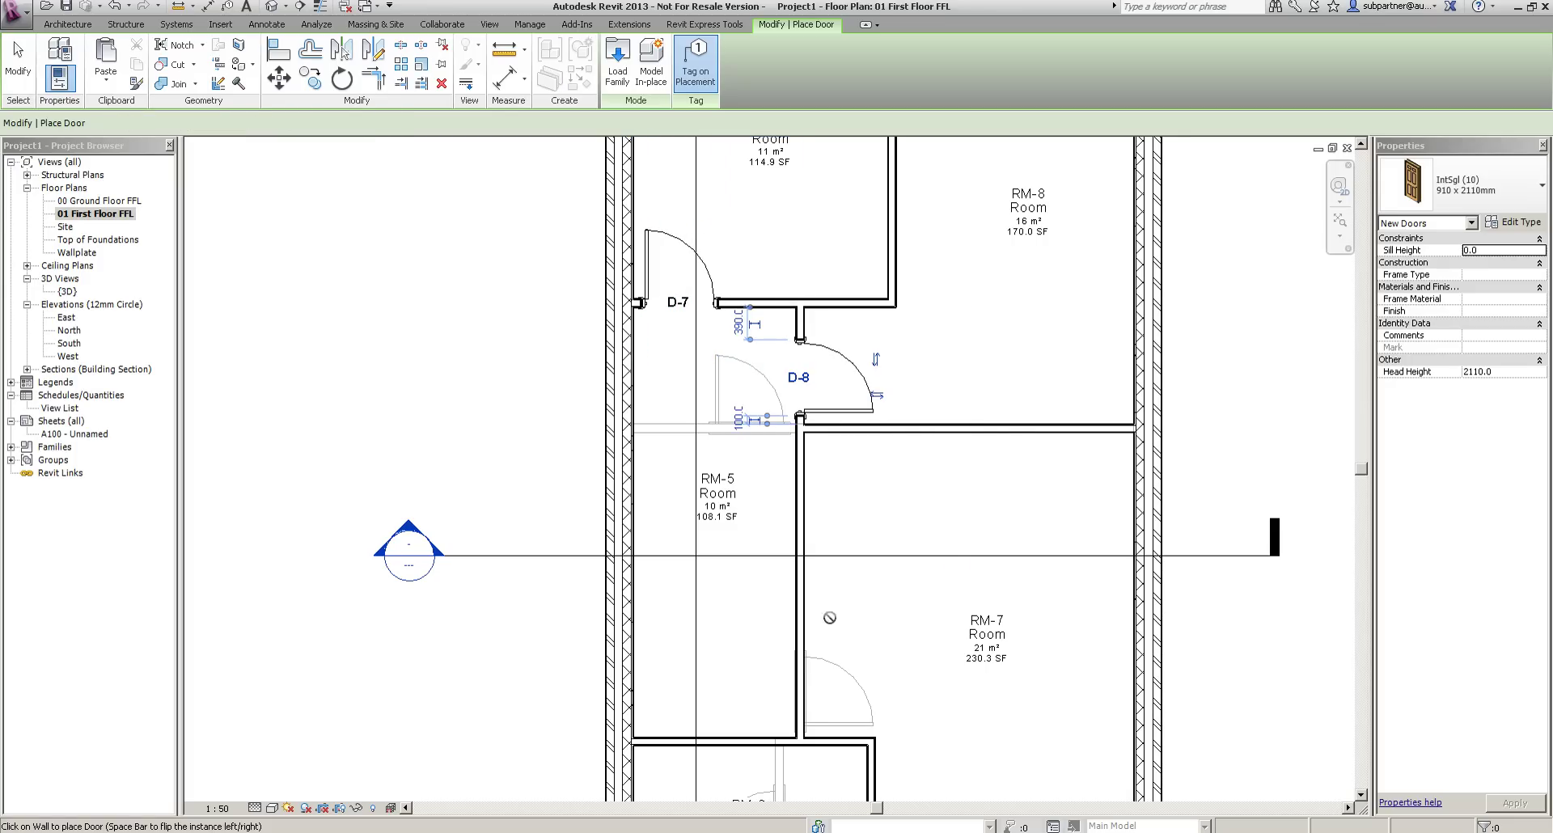
click(808, 690)
Place an IntSgl (10) 910 x 2110mm door from hall RM-5 swinging into RM-6, and shift the RM-6 room tag clear of its swing.
middle_drag(803, 587, 805, 366)
scroll(754, 467, up, 2)
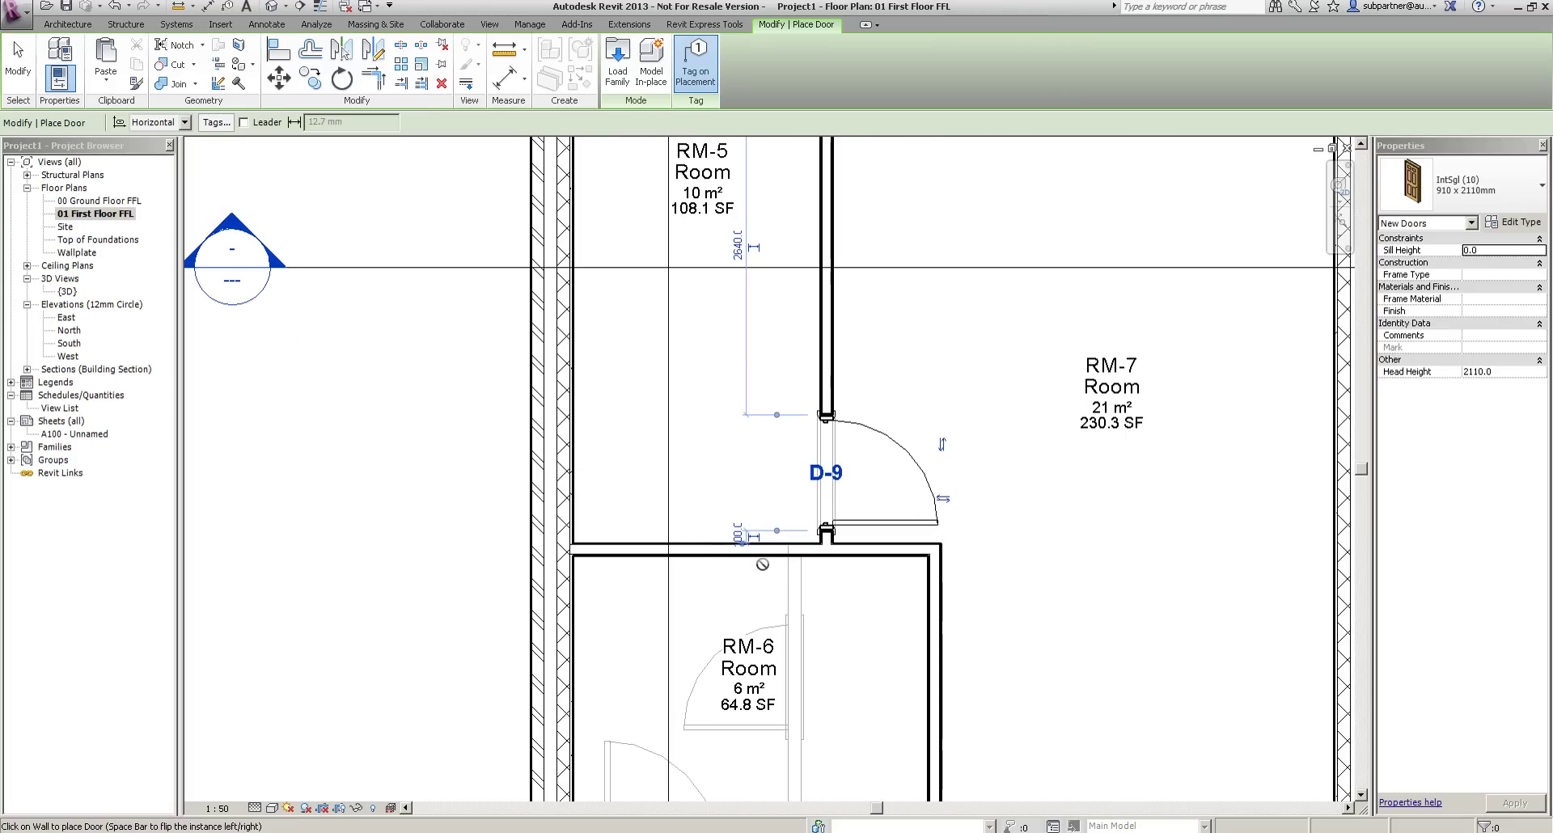
key(space)
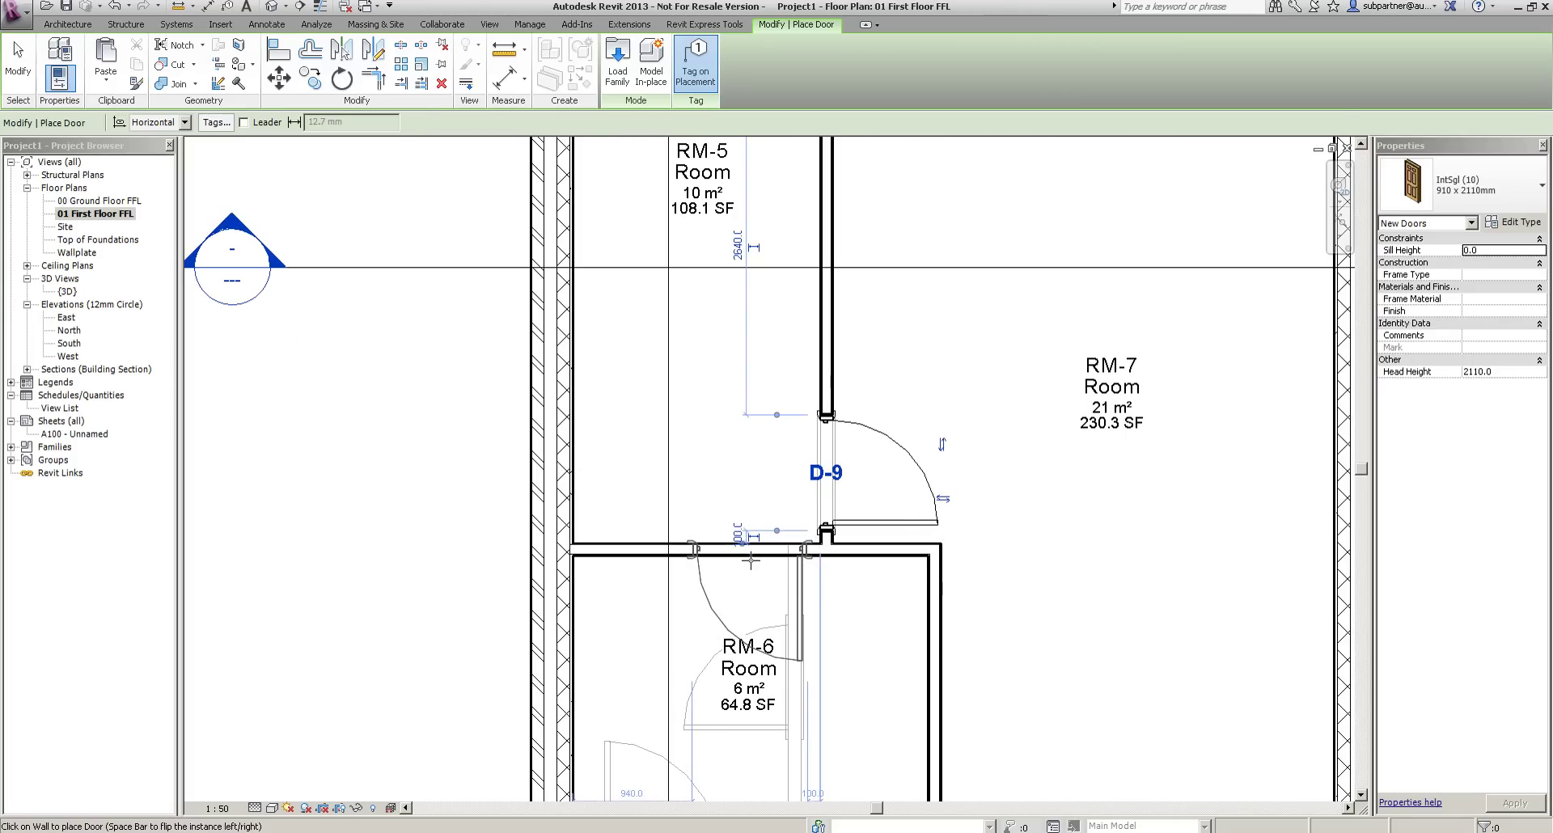
click(751, 558)
scroll(877, 560, down, 3)
key(Escape)
key(Escape)
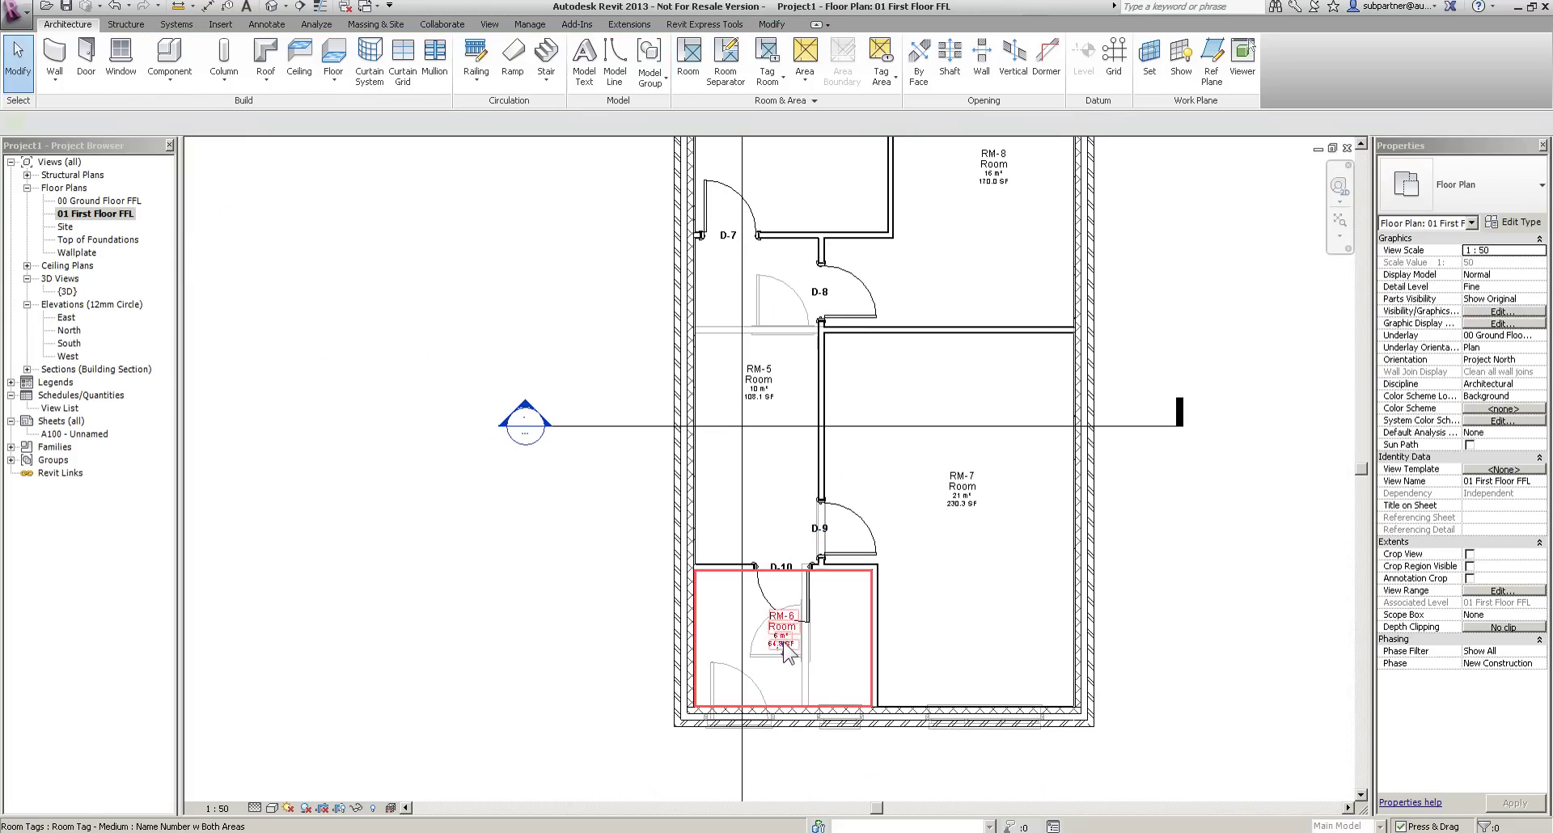
click(787, 654)
drag(788, 654, 780, 676)
key(Escape)
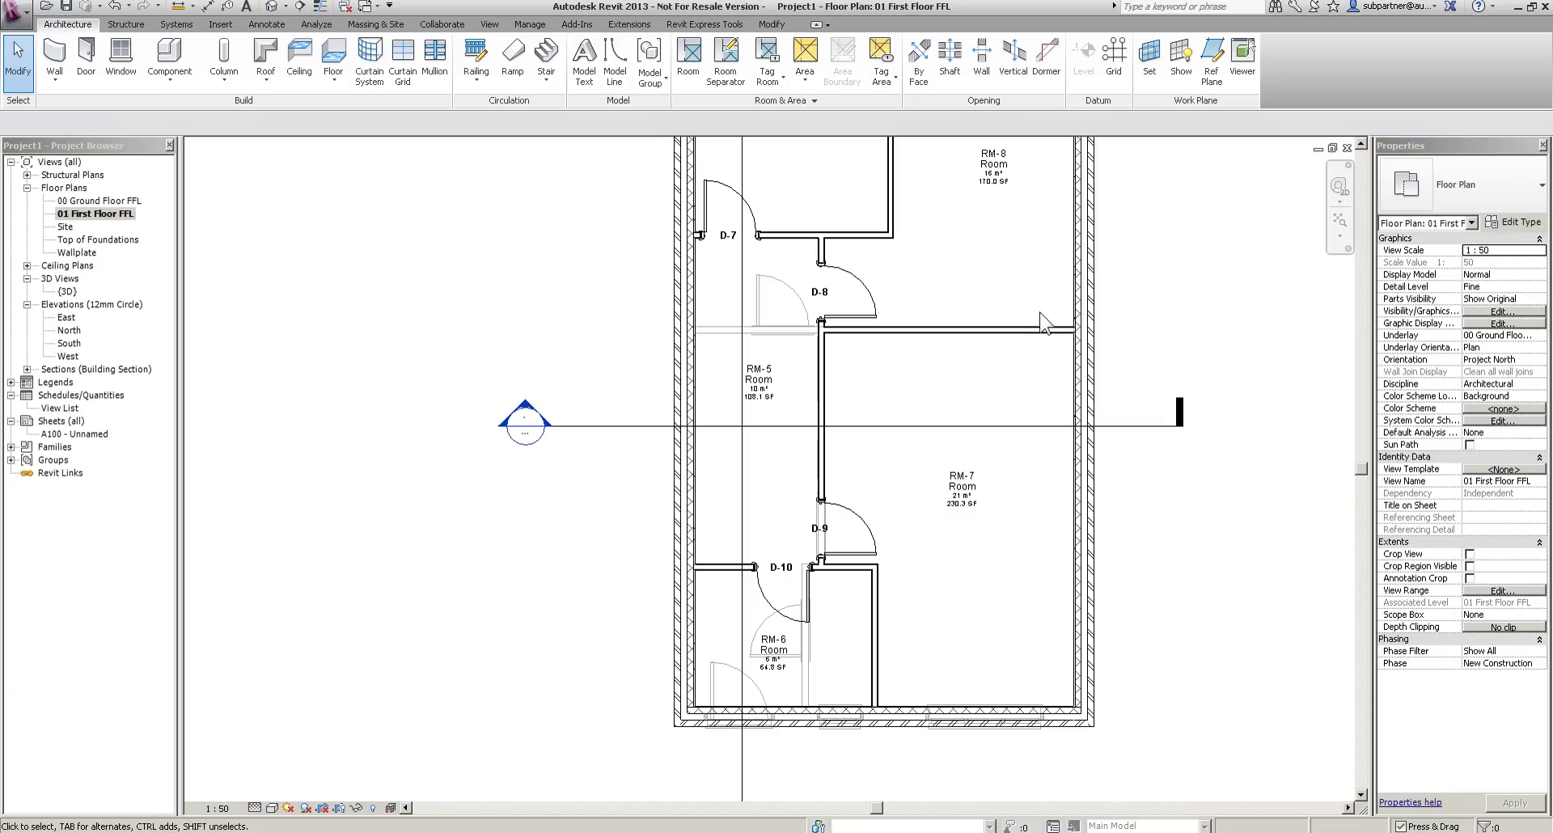
Place a Dbl All Bars 1200 x 1200mm Deep window in the south cavity wall of RM-6.
middle_drag(1043, 324, 963, 507)
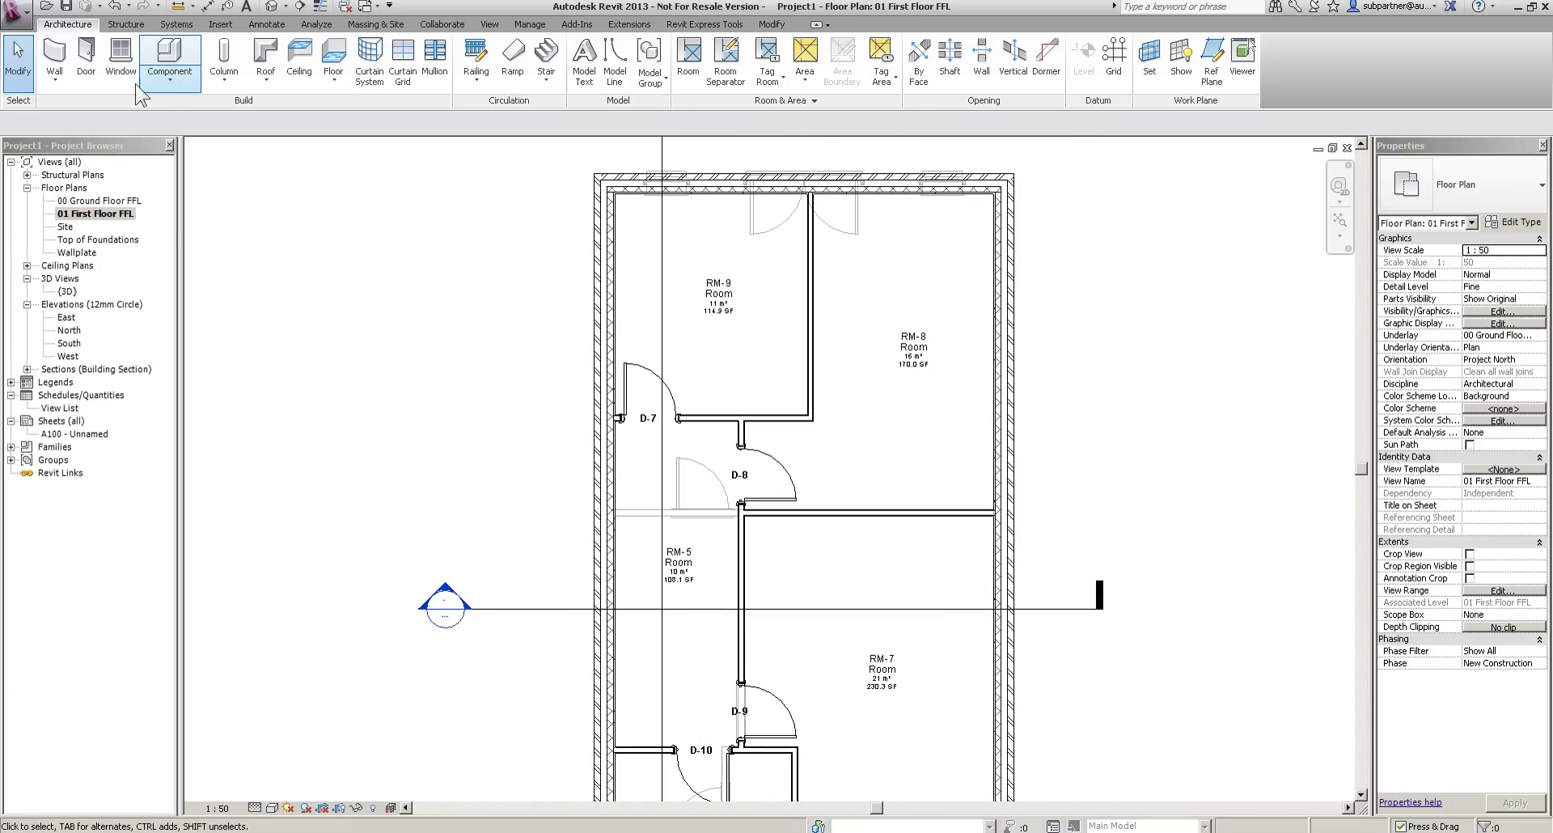
click(120, 58)
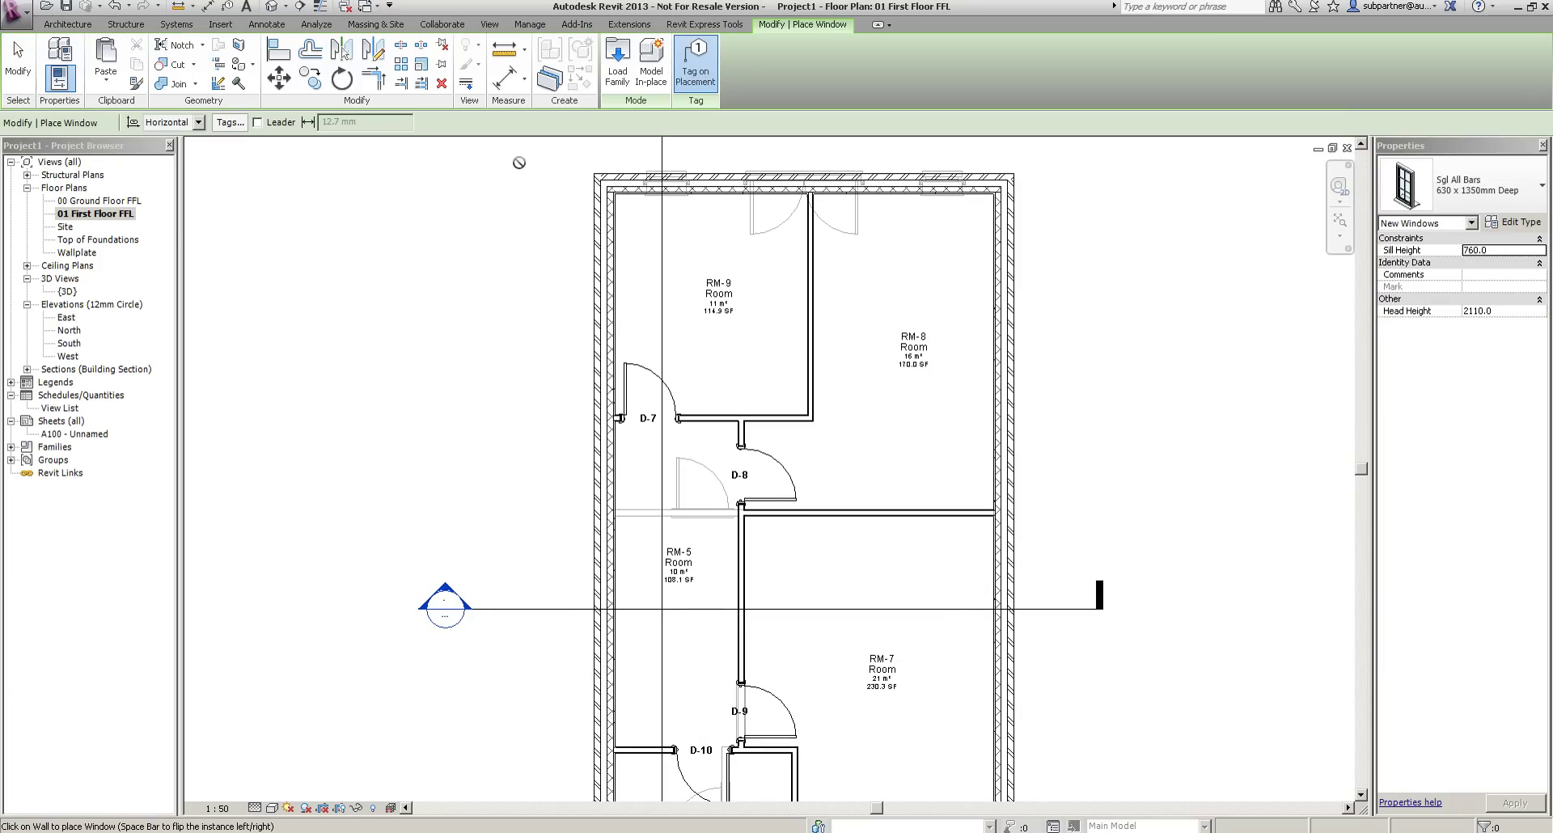
click(1433, 202)
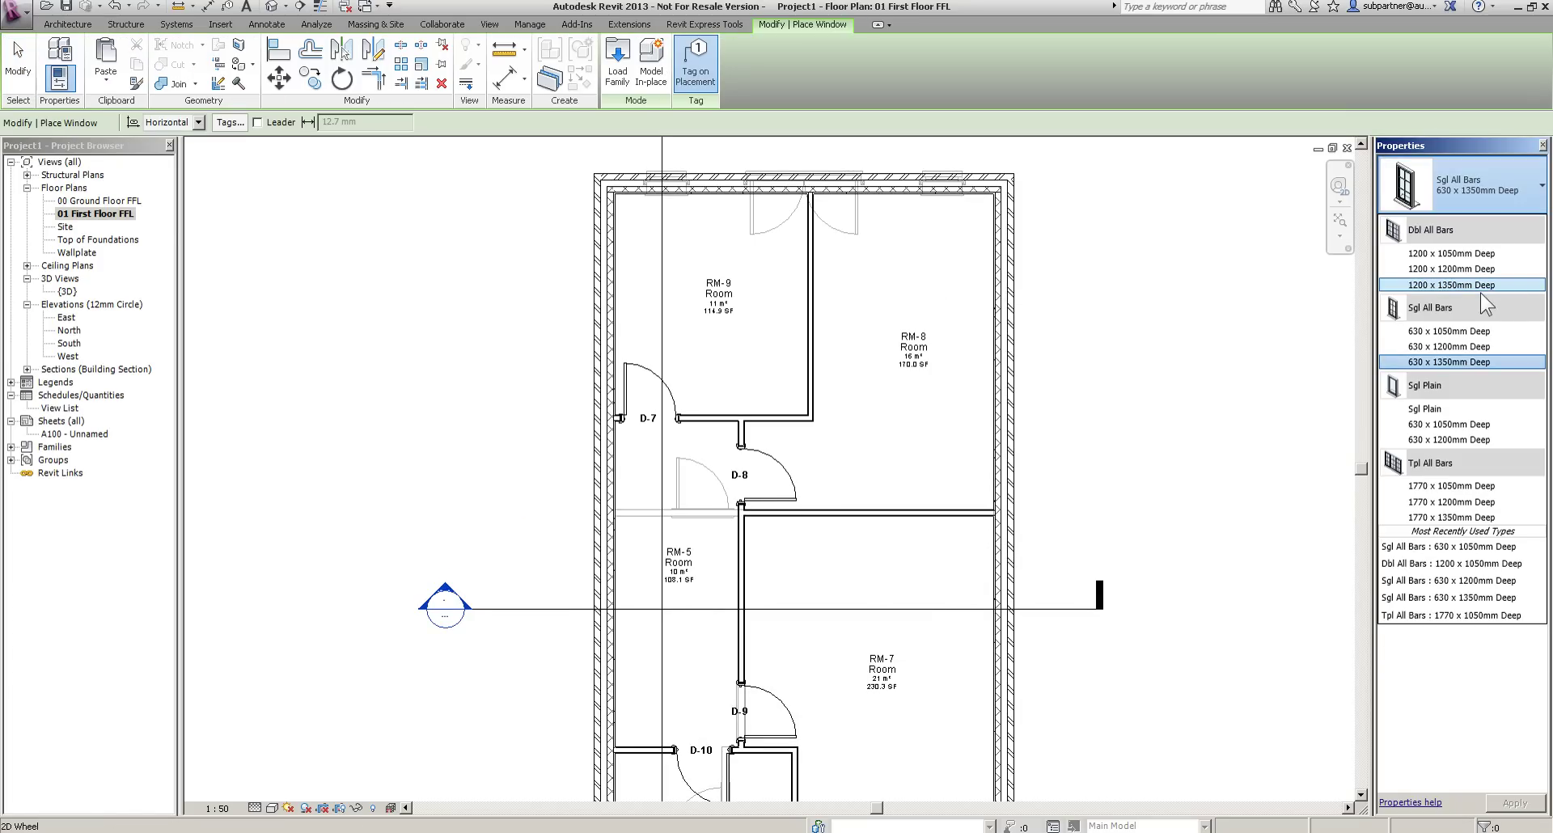
click(1424, 273)
middle_drag(948, 408, 990, 90)
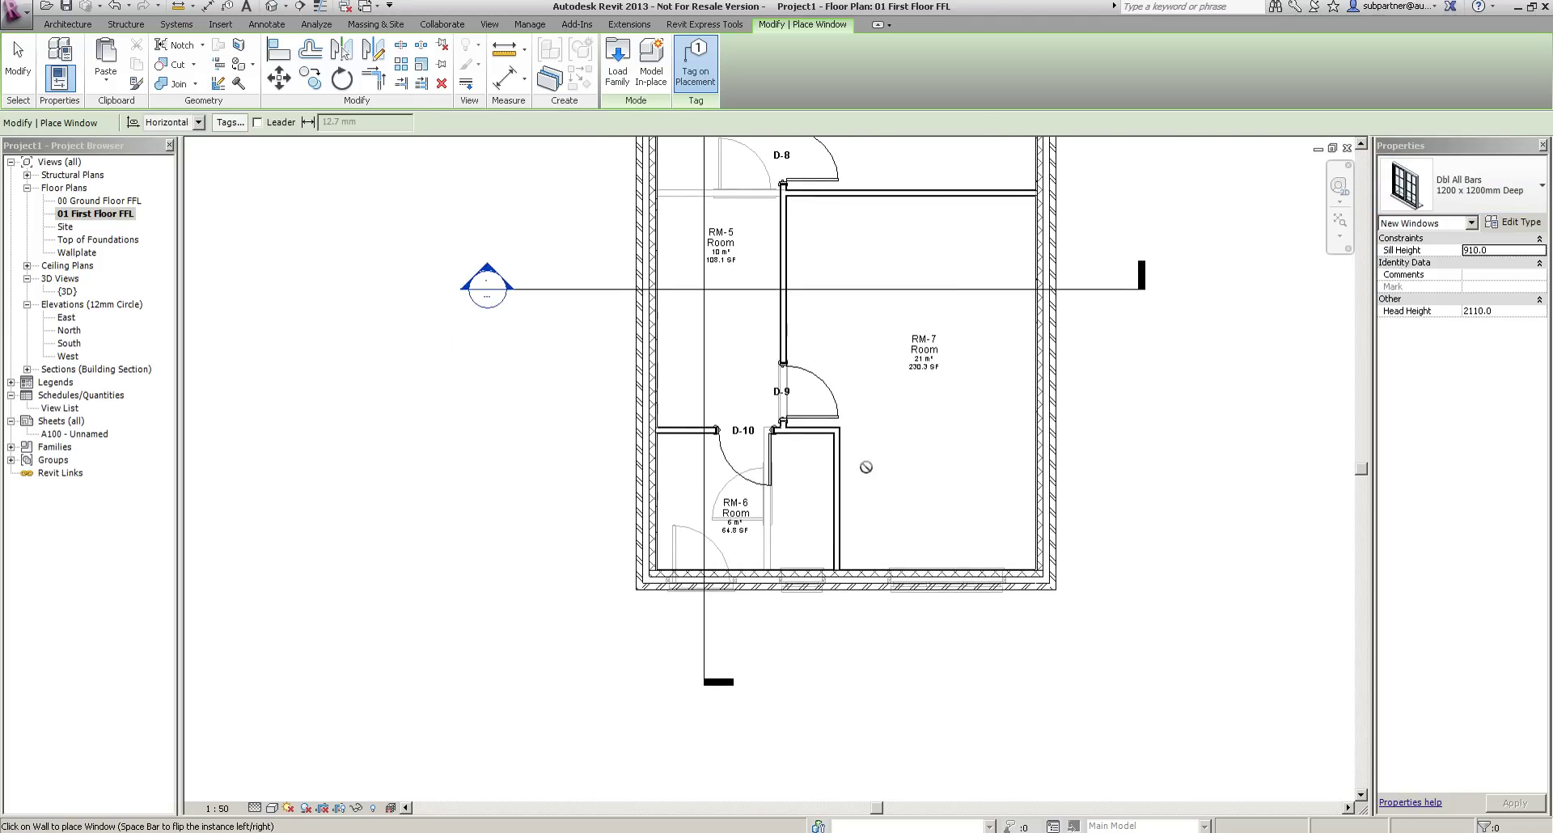
scroll(781, 638, up, 2)
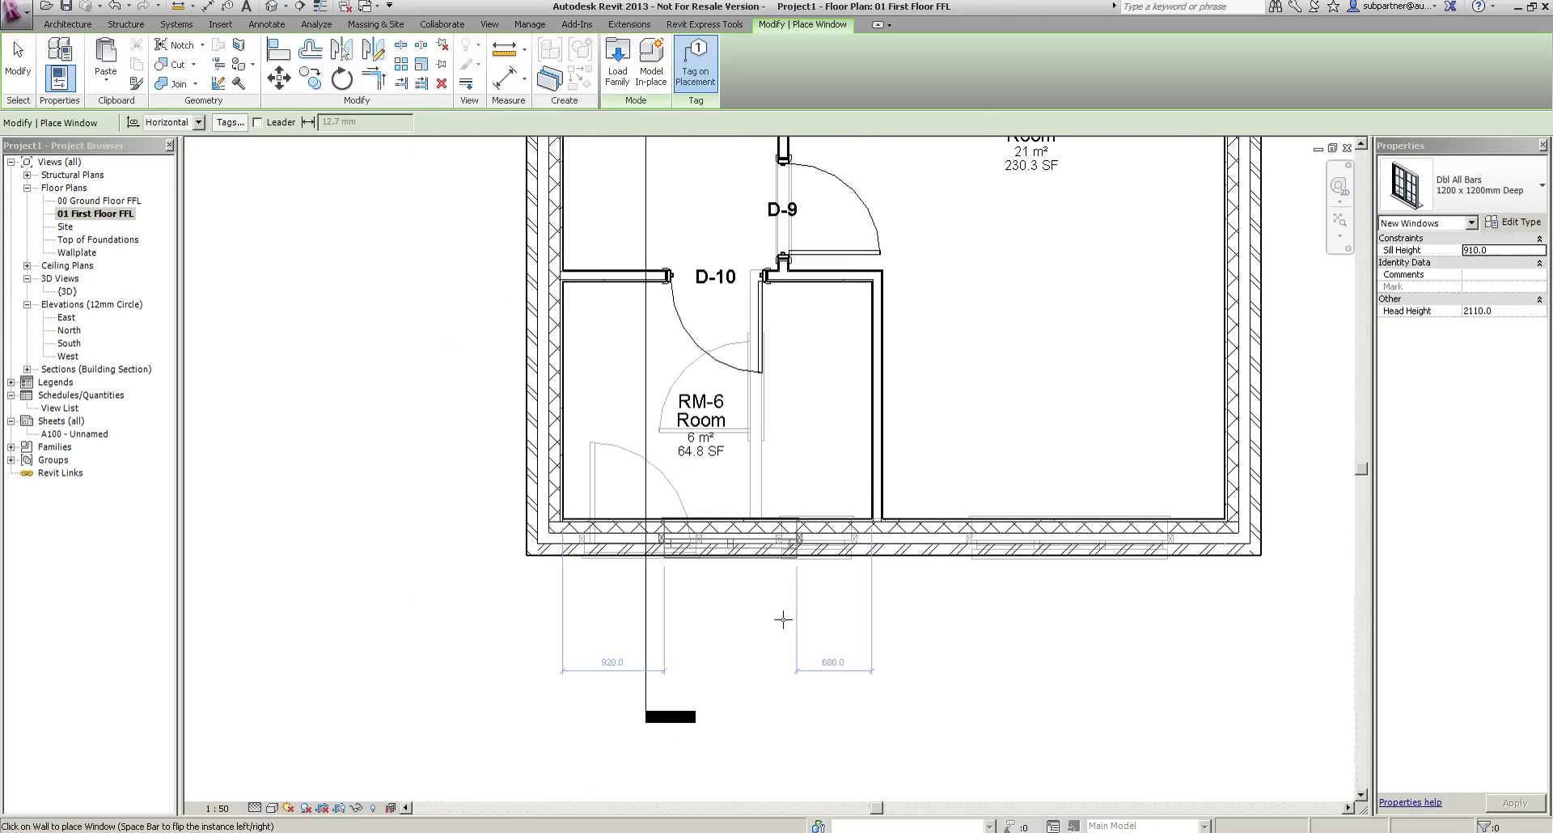
click(783, 620)
Place a Tpl All Bars 1770 x 1200mm Deep window in RM-7's south wall, directly above the underlaid ground floor window.
click(1460, 186)
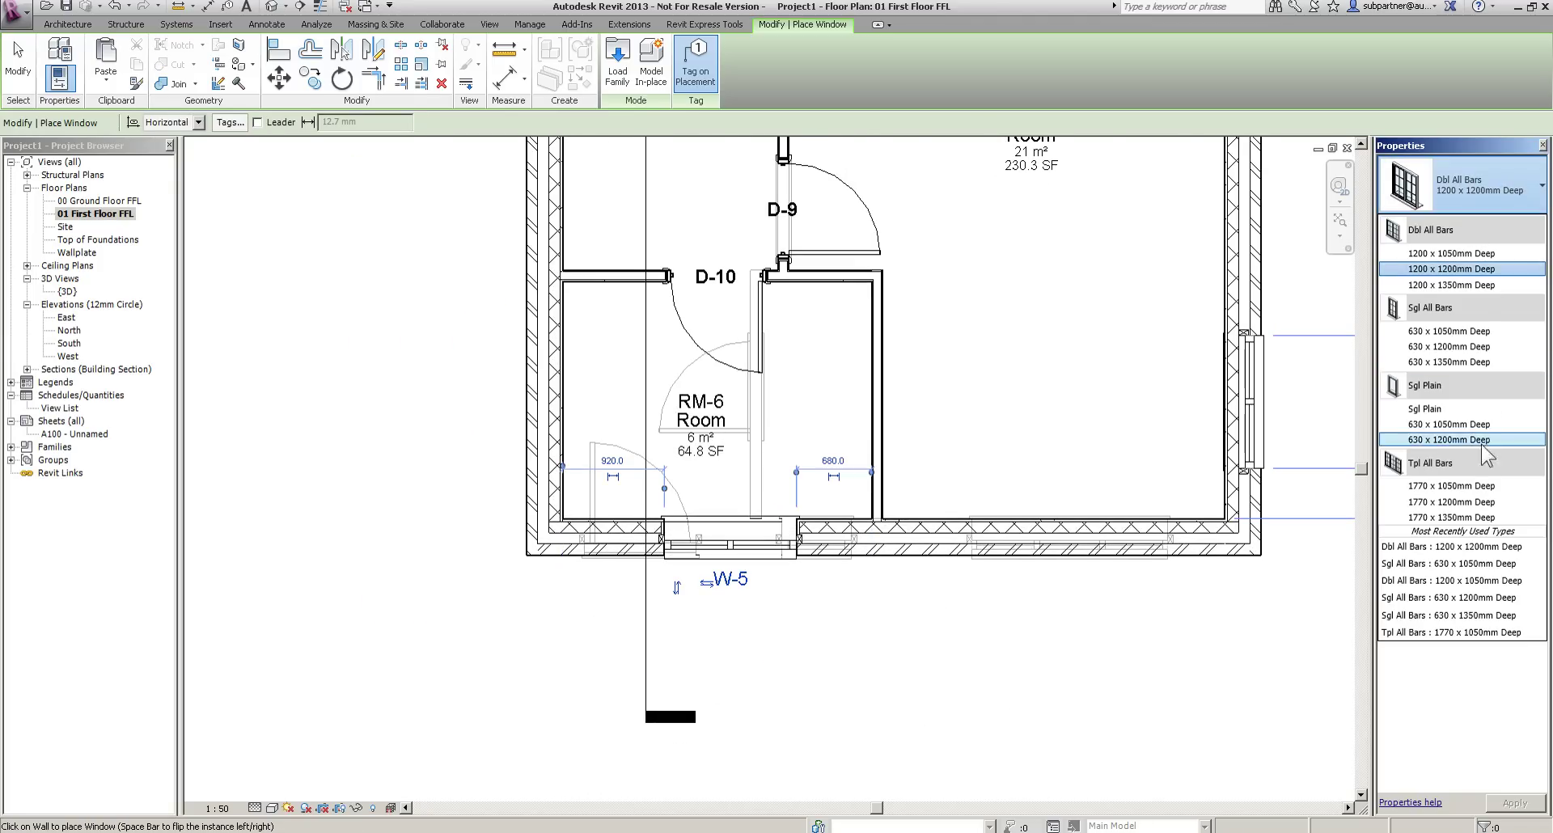
click(1454, 505)
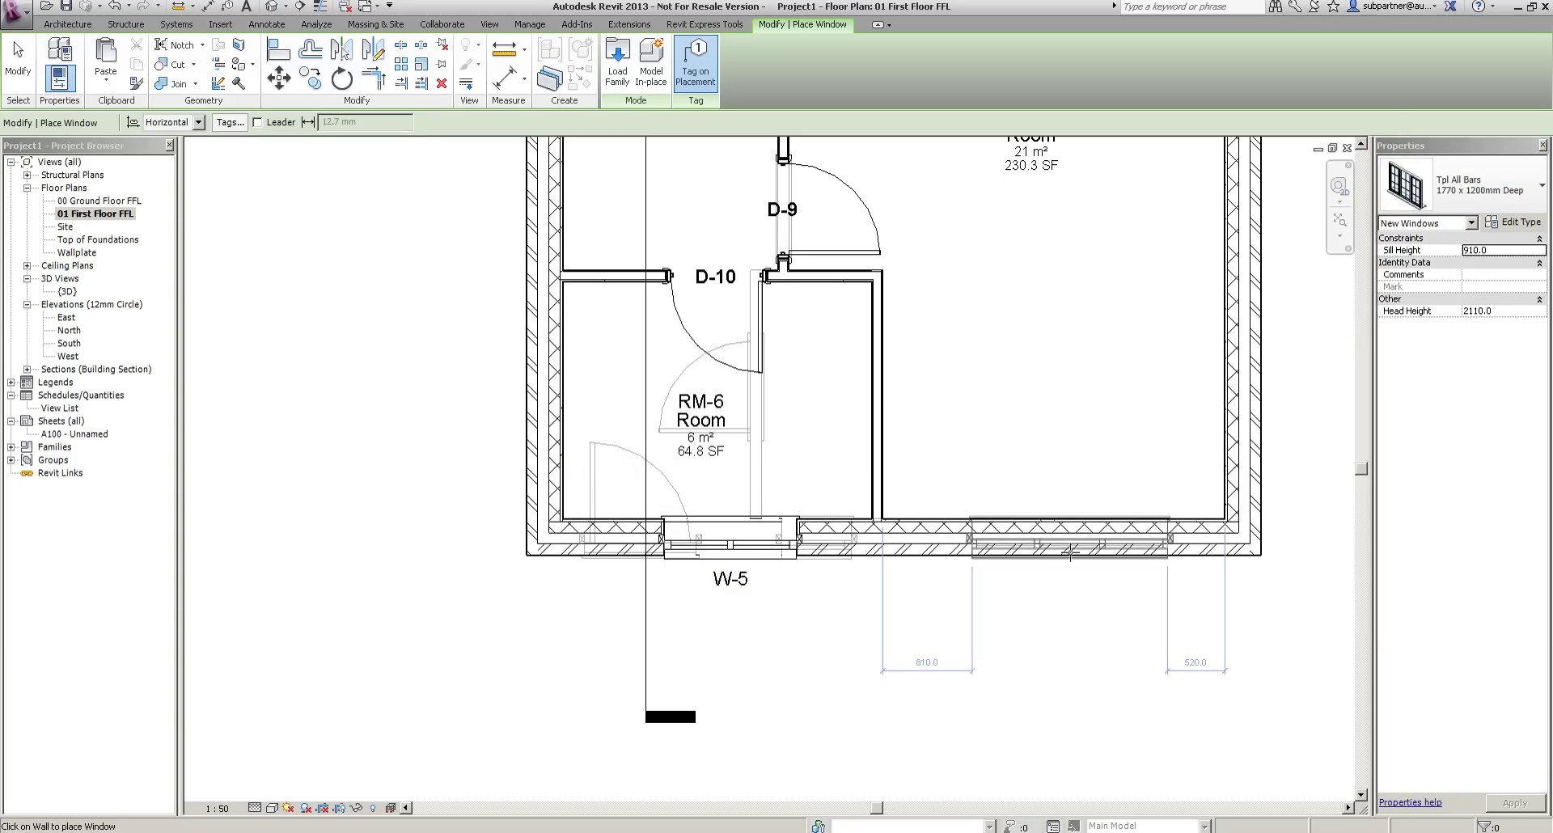
click(1090, 628)
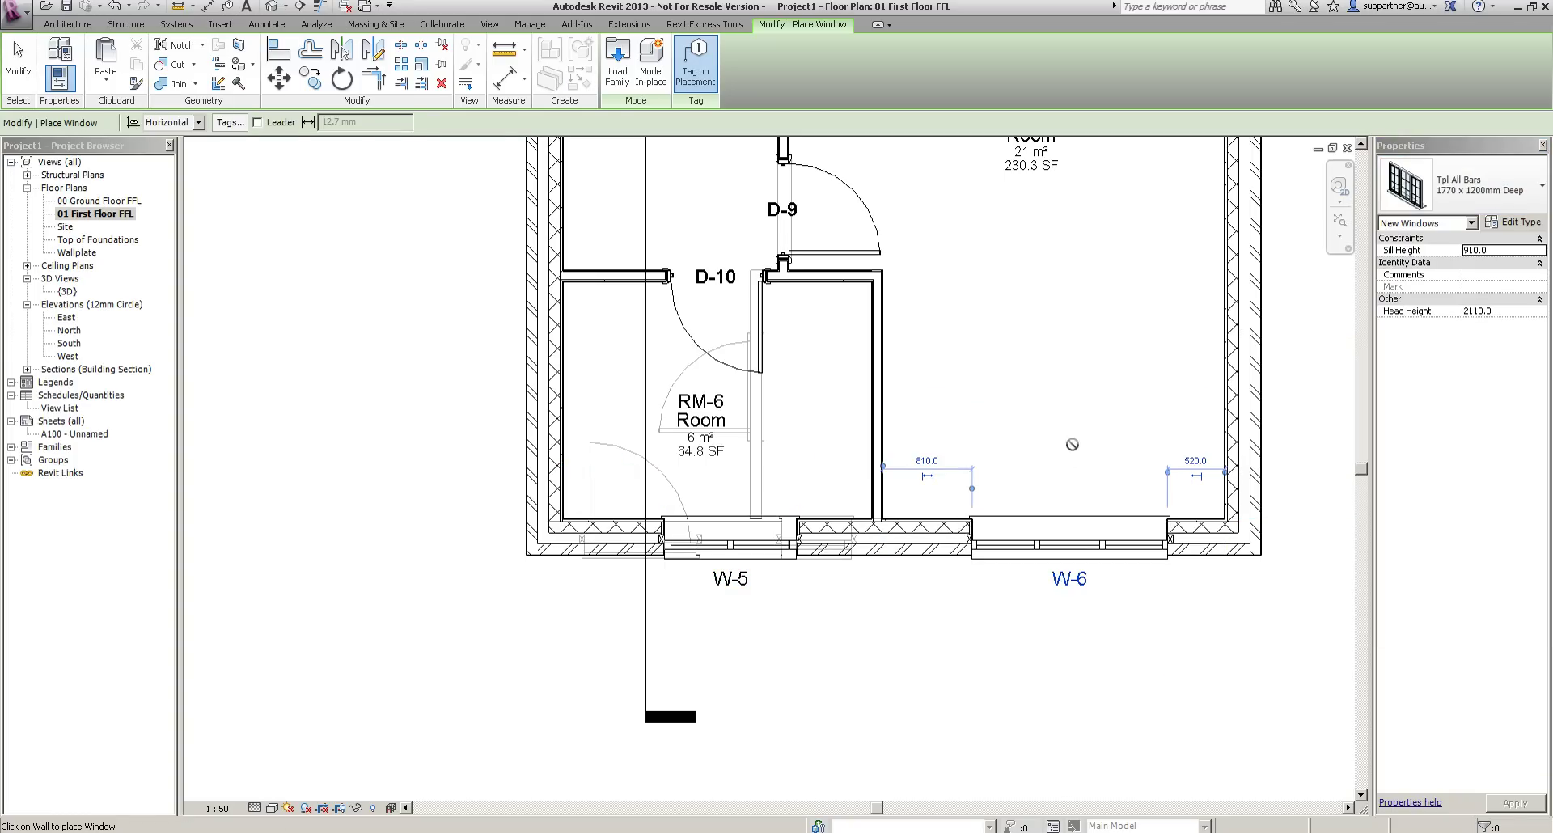
Place Dbl All Bars 1200 x 1200mm Deep windows in the north cavity wall, one in RM-8 and one in RM-9.
scroll(1061, 350, down, 4)
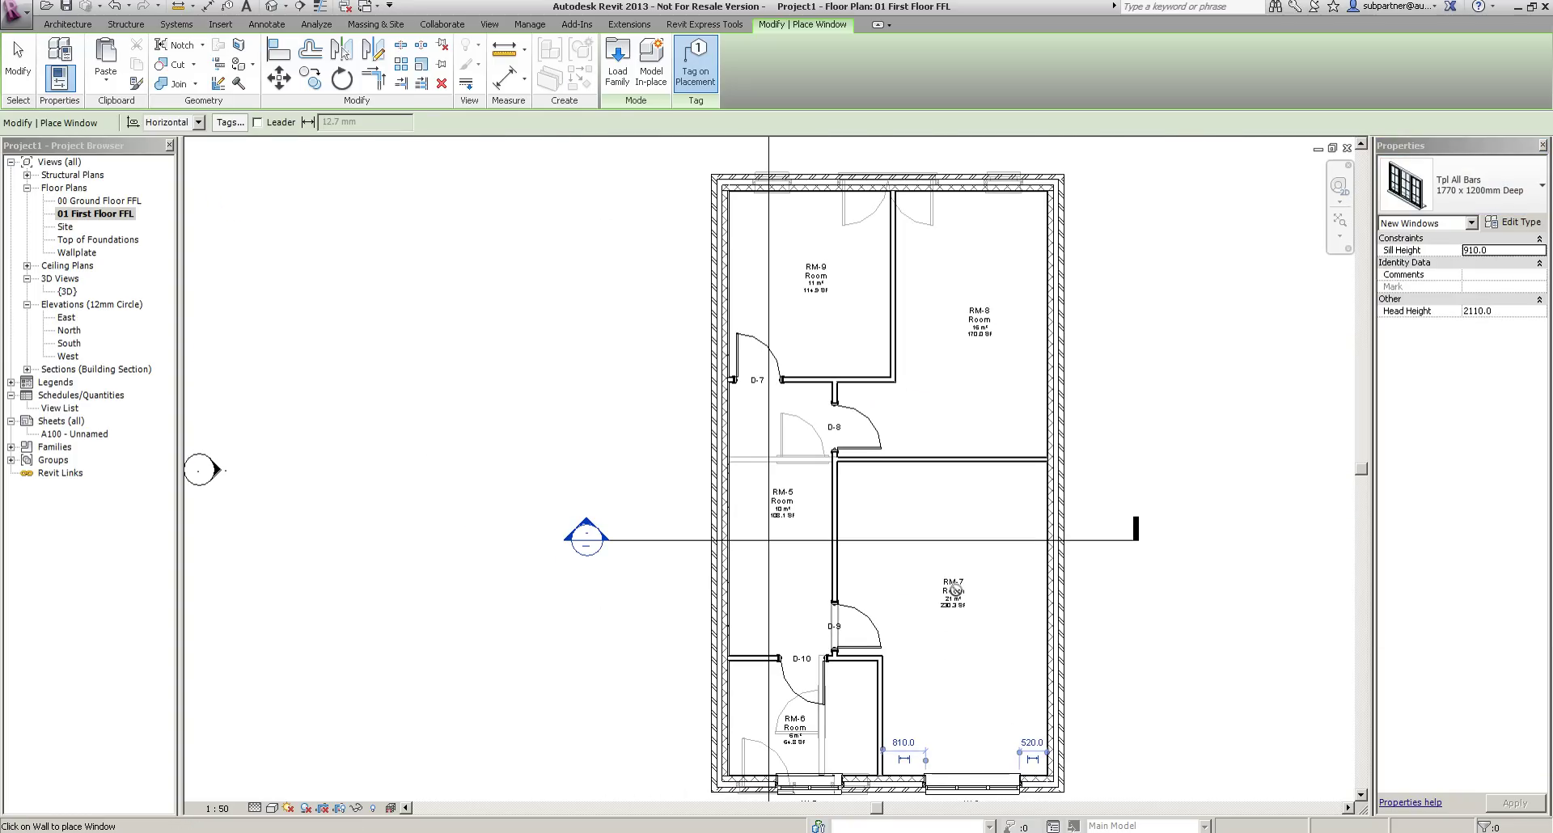
scroll(935, 274, up, 3)
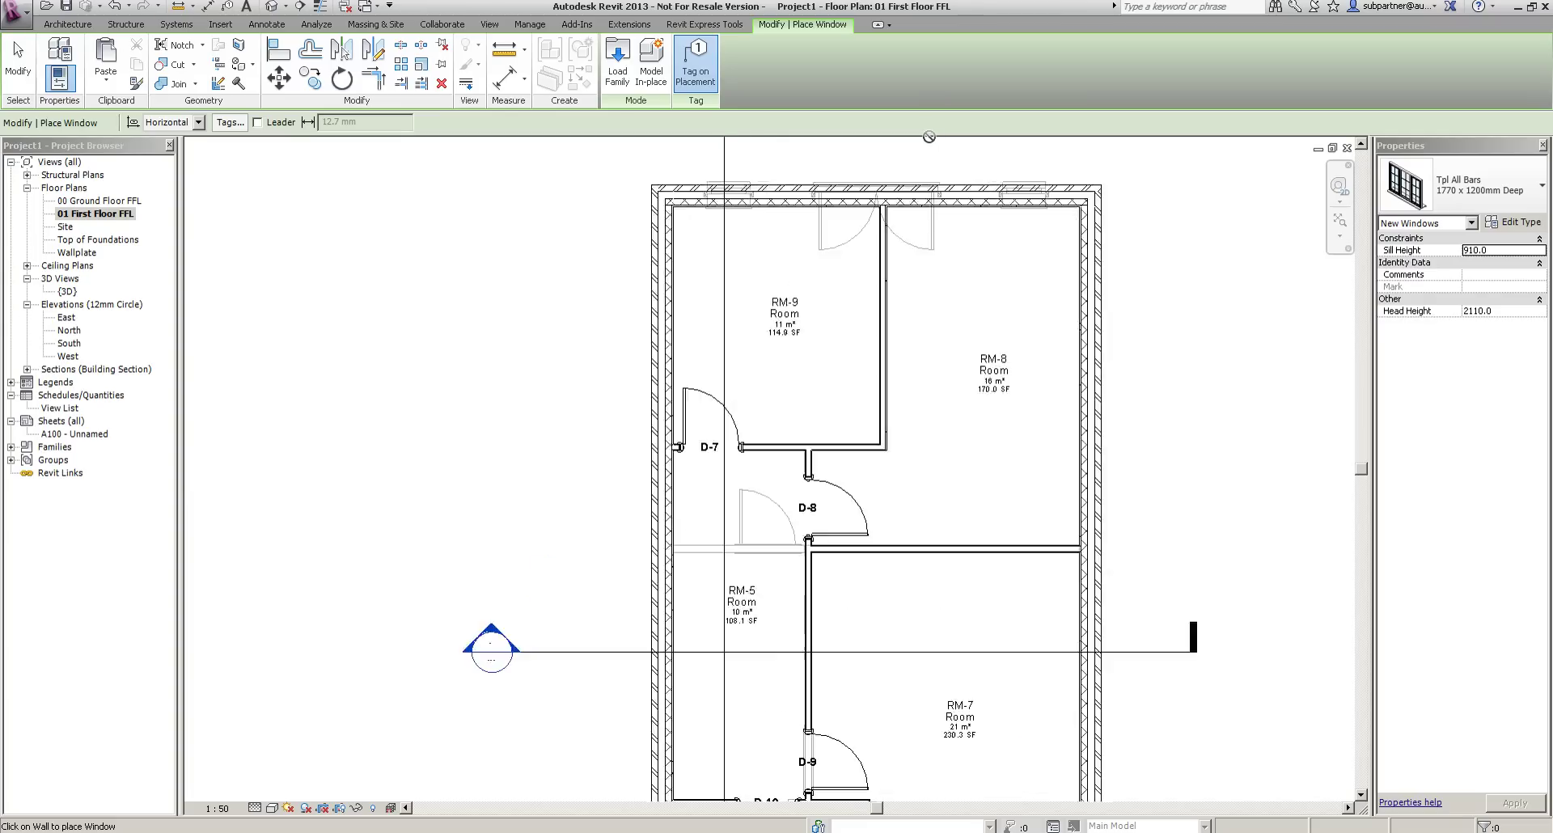
click(1455, 202)
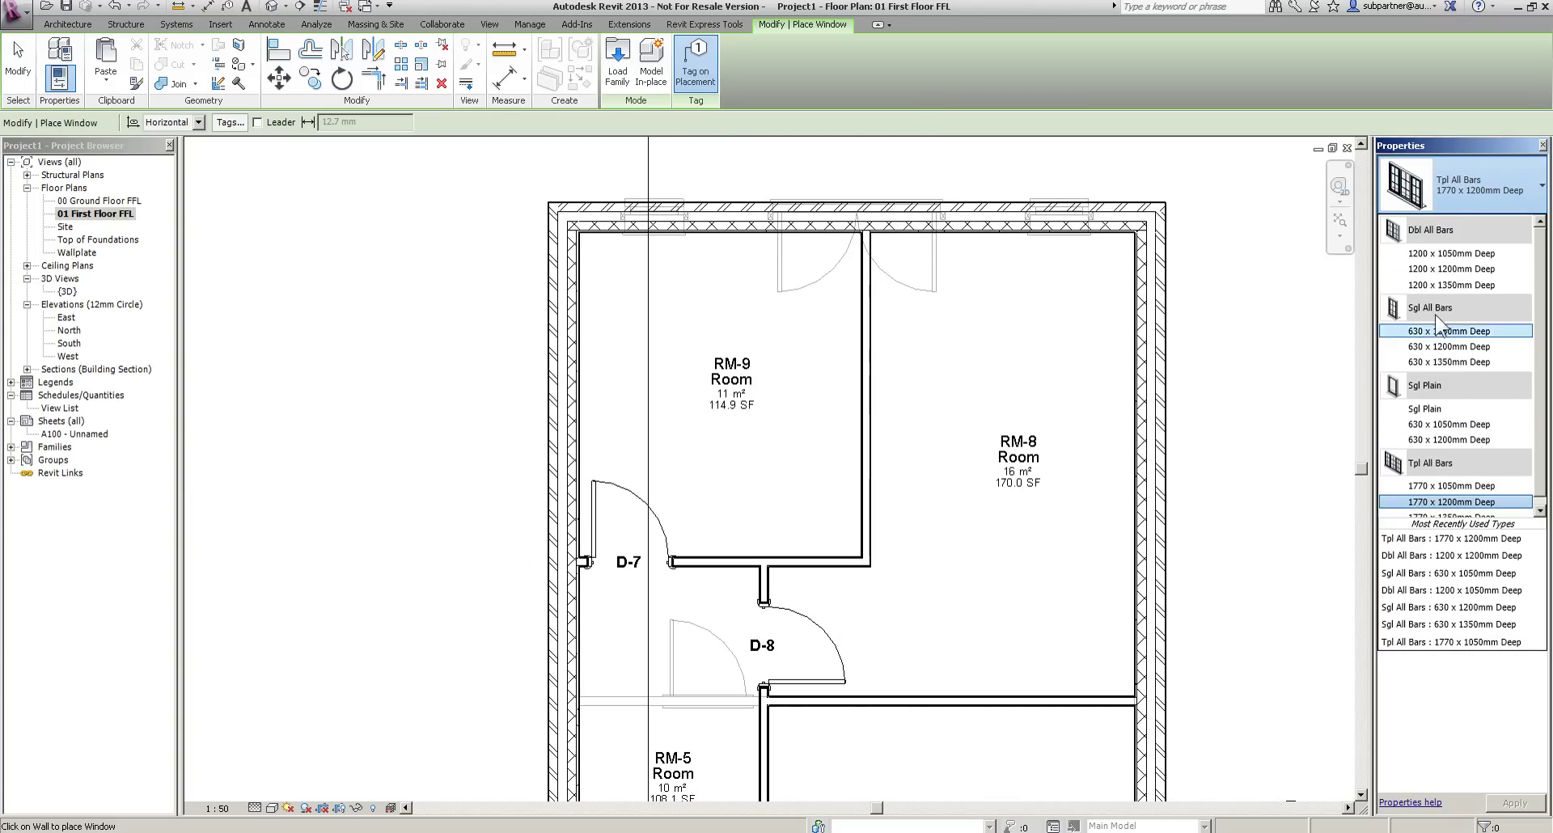
click(1459, 271)
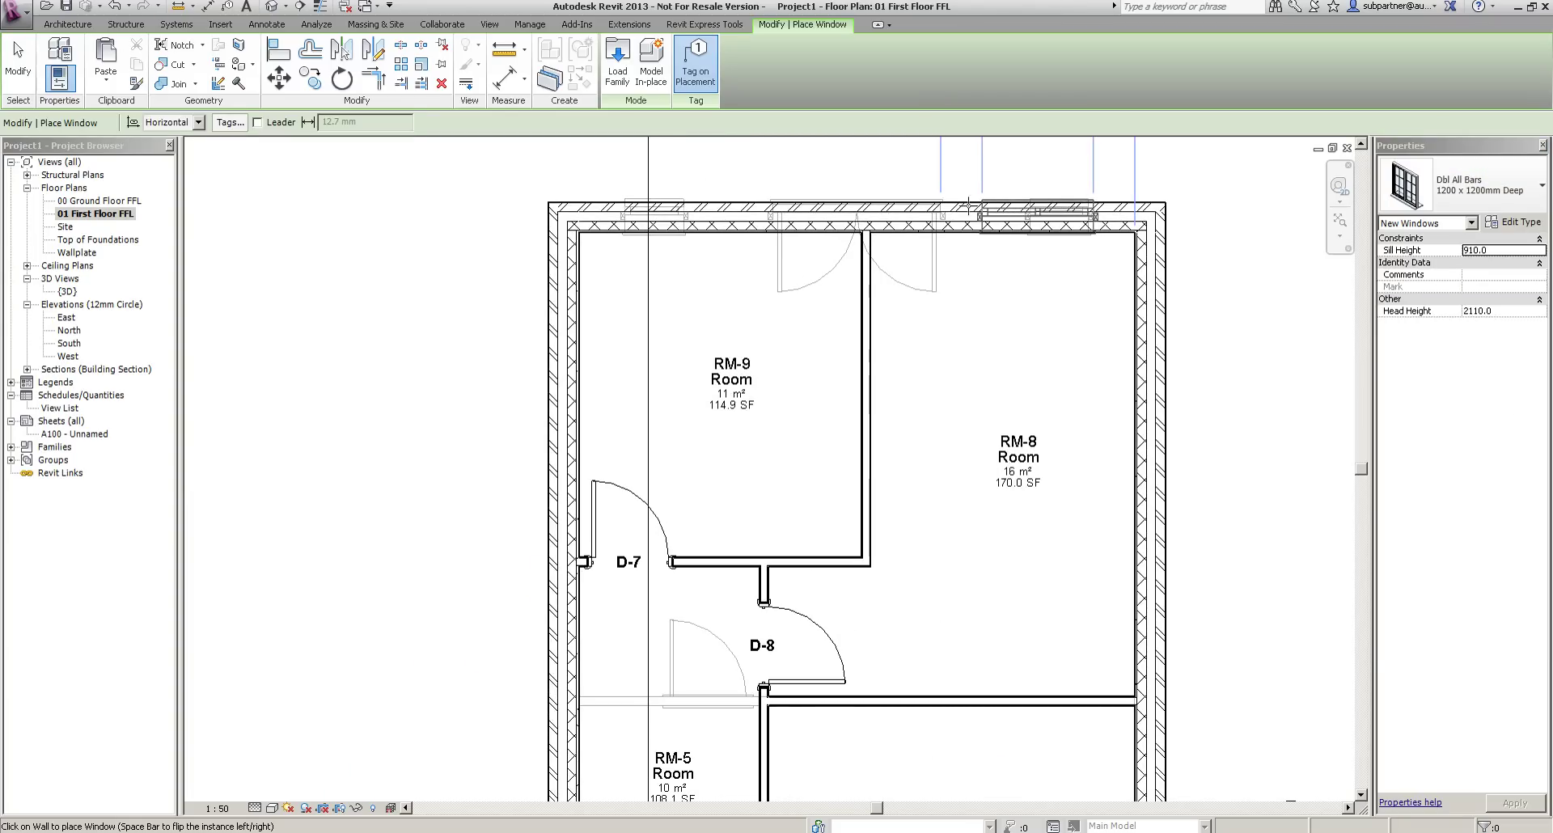
click(718, 212)
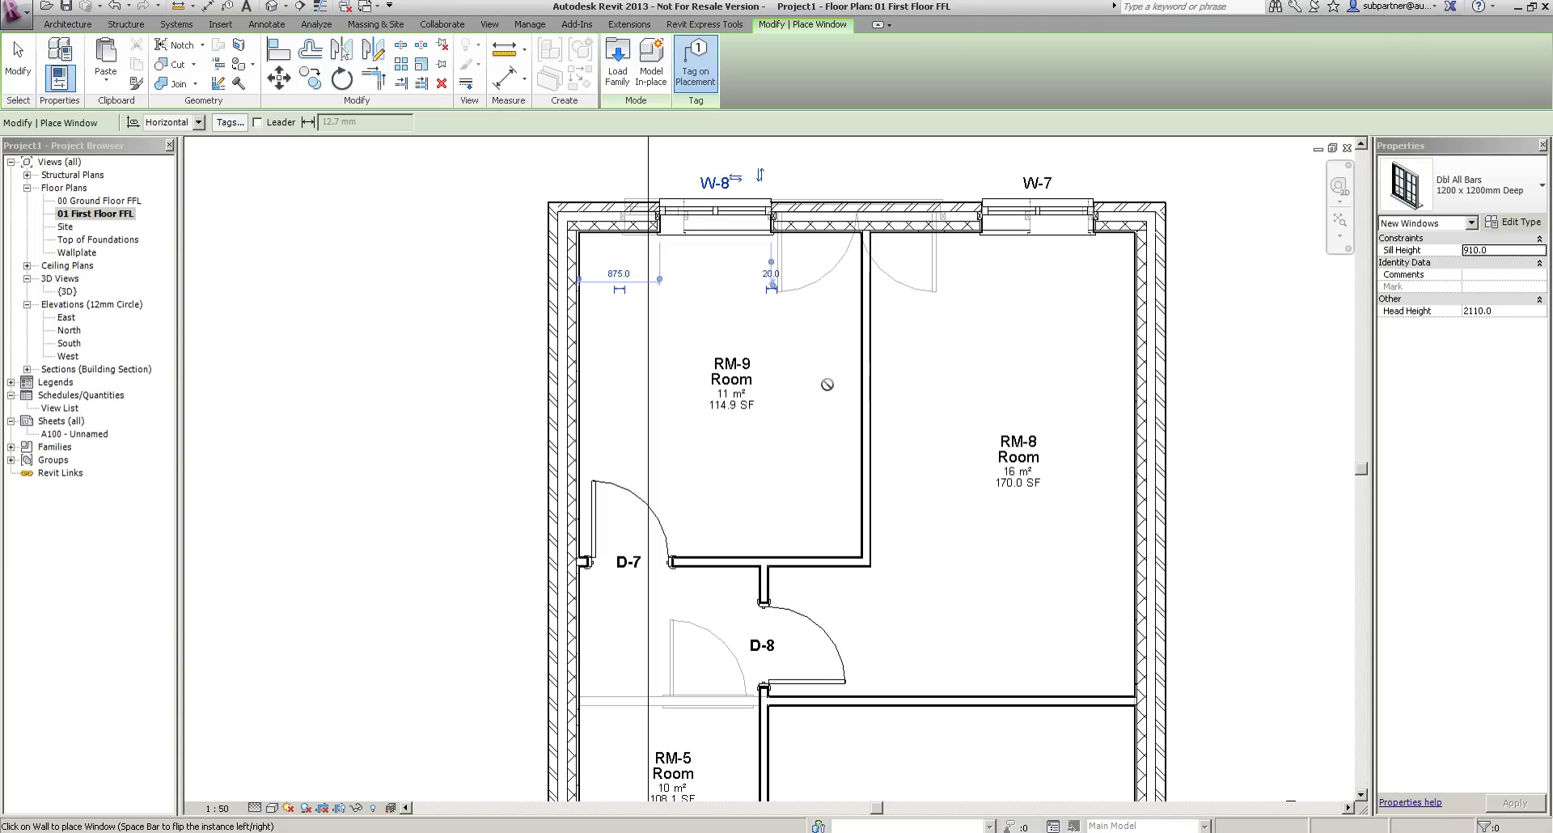
click(17, 60)
scroll(881, 362, down, 2)
scroll(882, 361, down, 1)
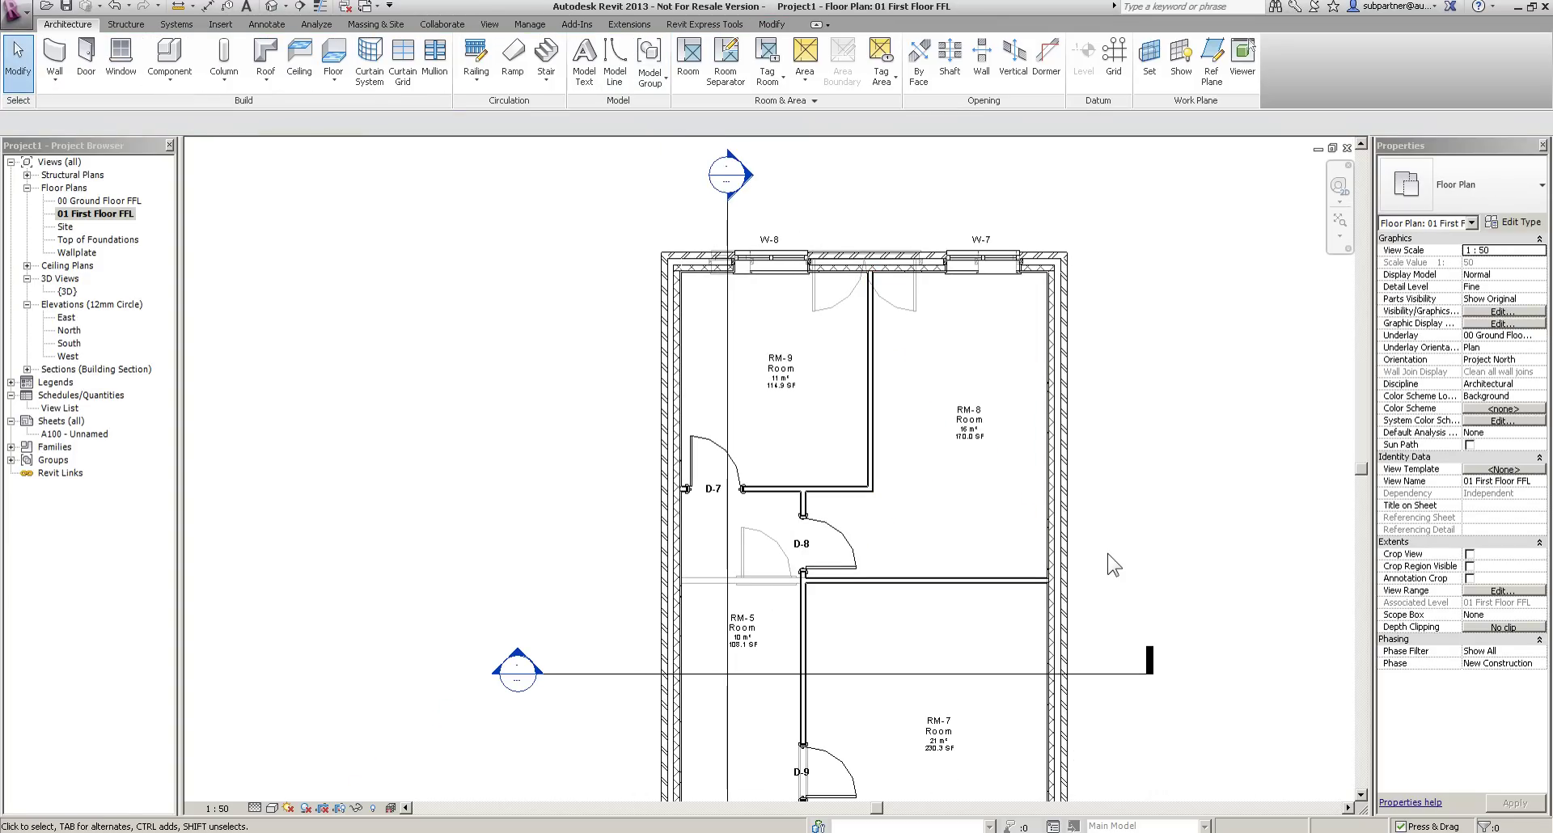
In the South elevation, extend both ends of the level lines well beyond the sides of the house.
scroll(1108, 559, down, 3)
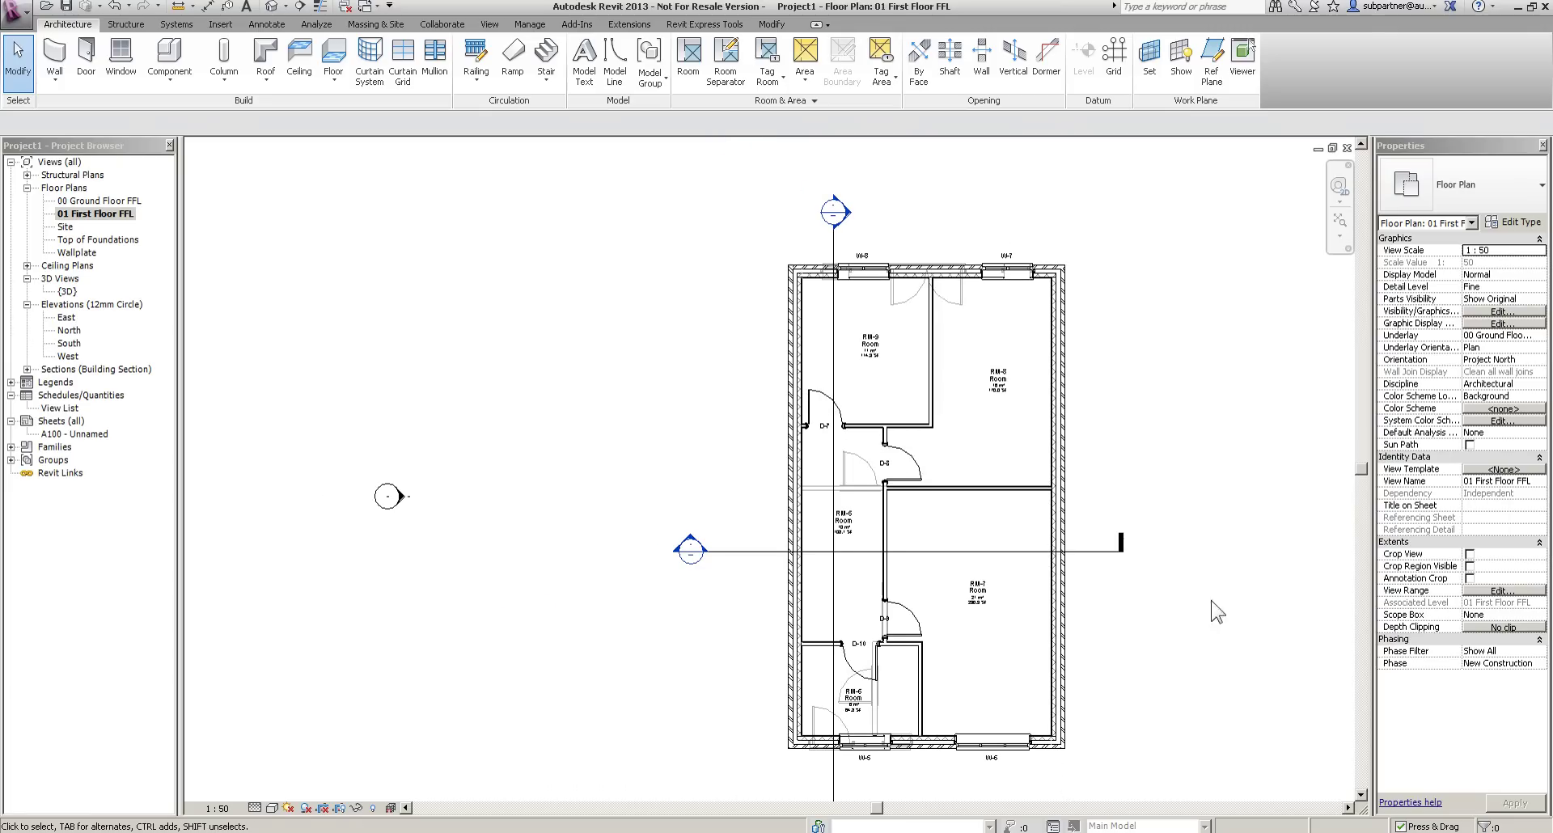
middle_drag(1160, 546, 1133, 451)
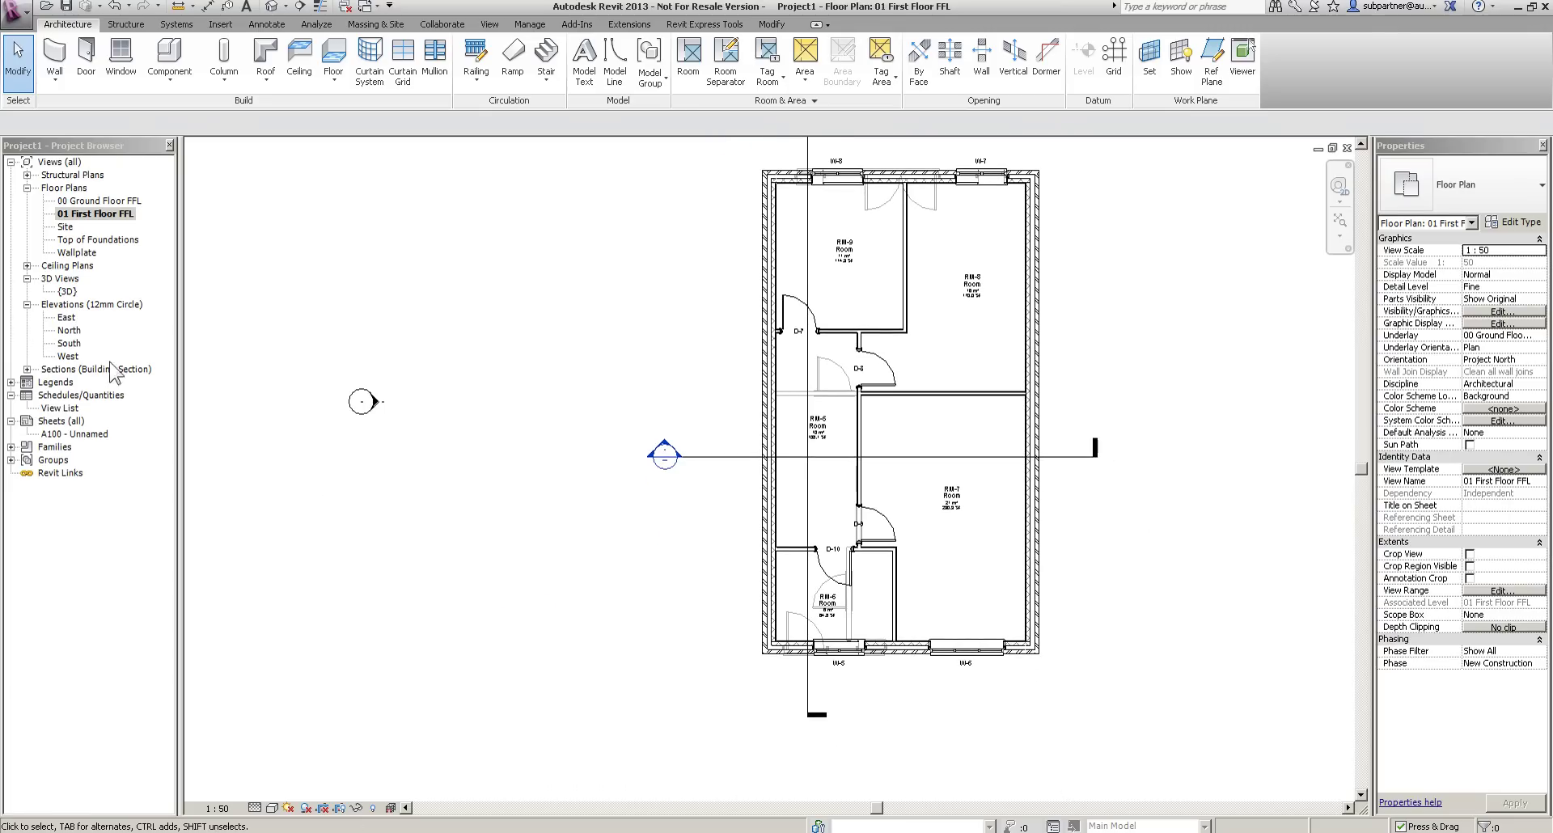
double_click(69, 341)
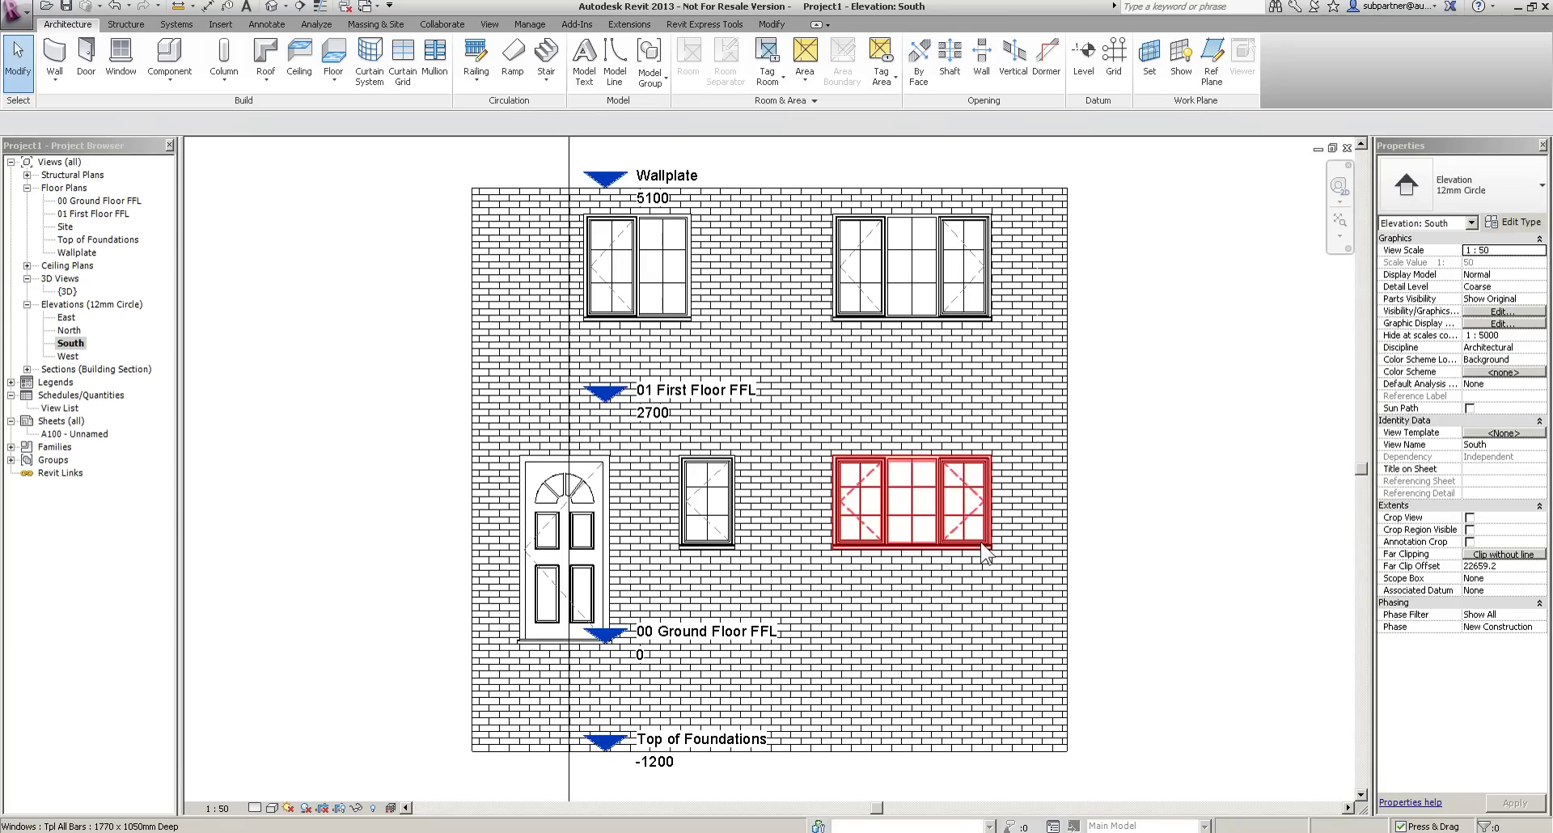
scroll(1094, 497, down, 1)
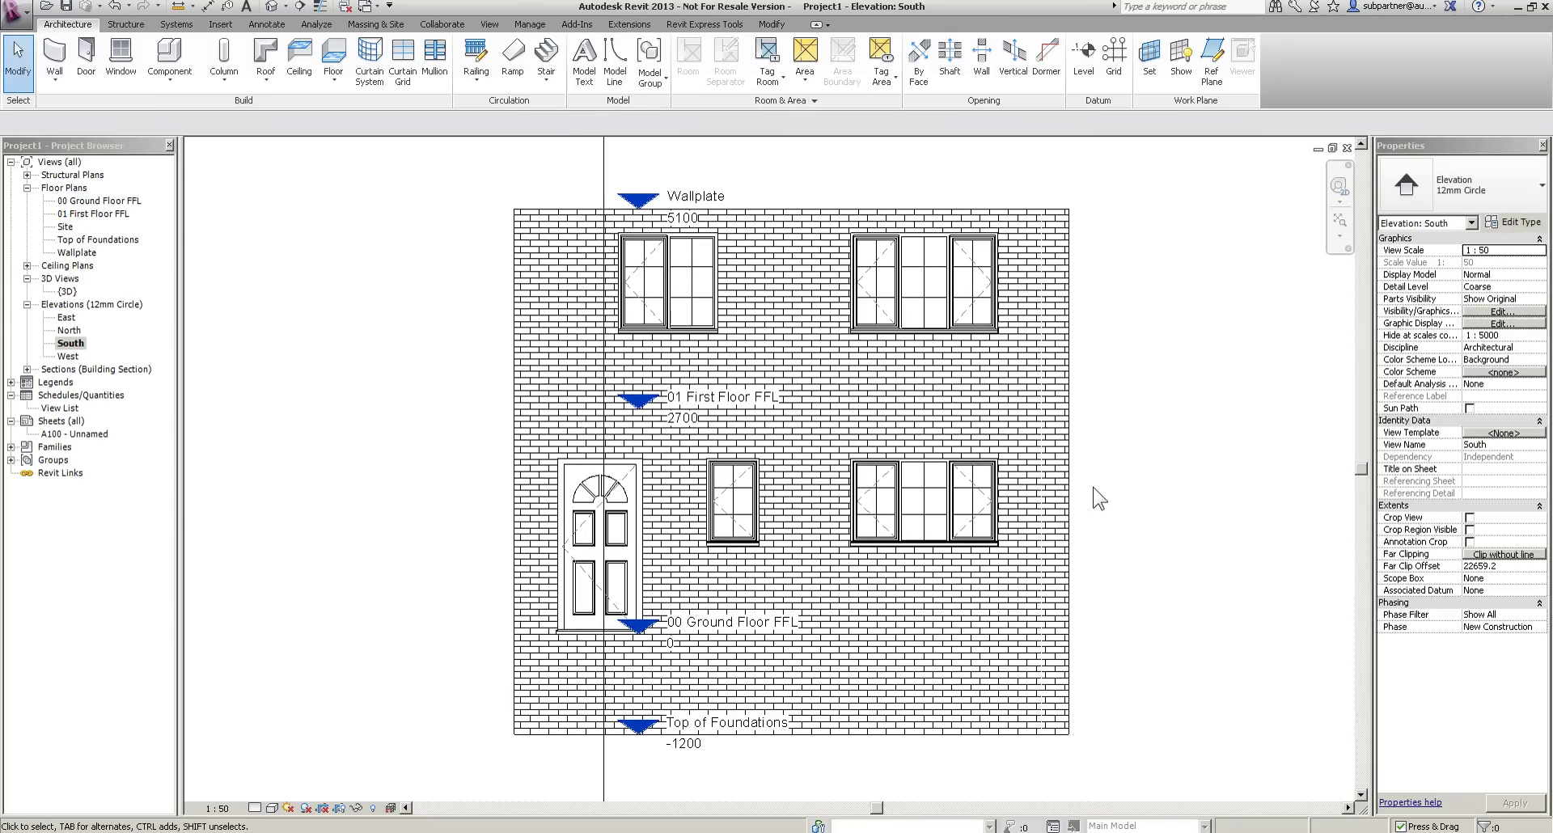
click(623, 212)
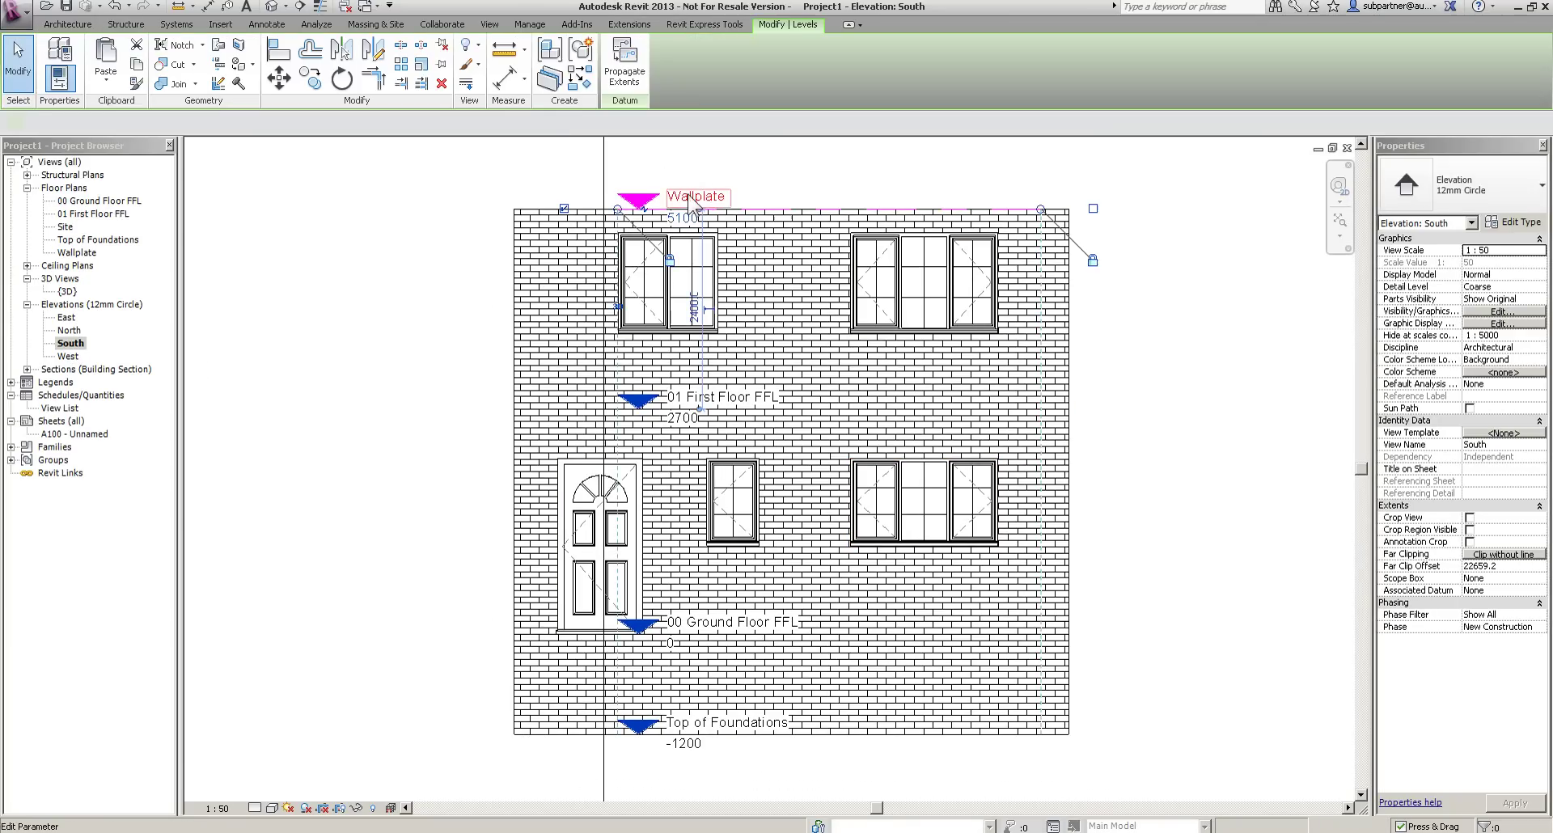
drag(617, 211, 298, 235)
drag(1041, 210, 1256, 209)
click(1111, 302)
Align the upper triple window's east edge with the east edge of the ground floor triple window below it.
scroll(860, 252, up, 1)
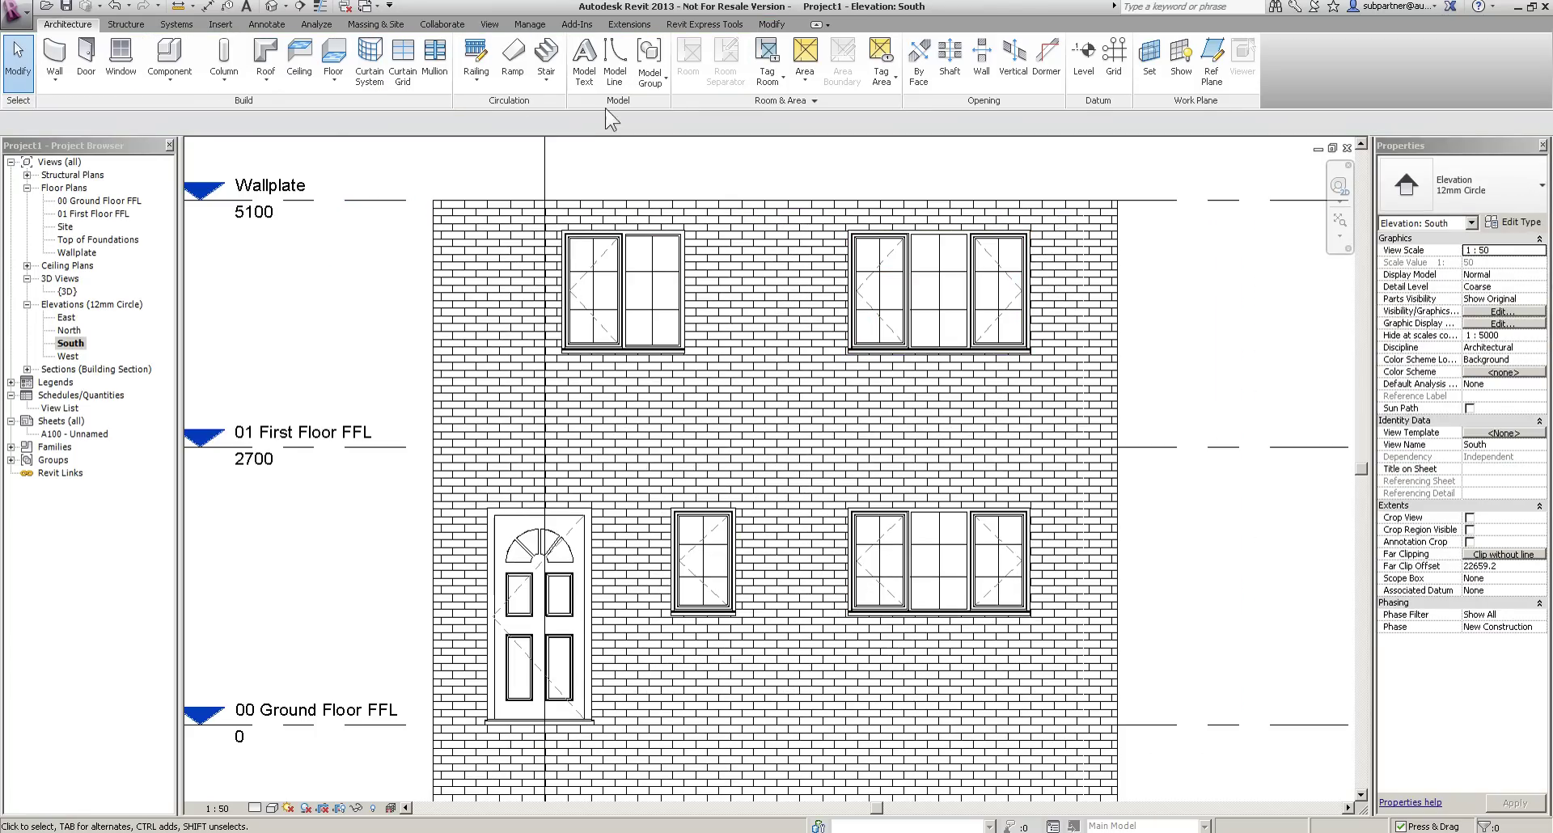
click(912, 279)
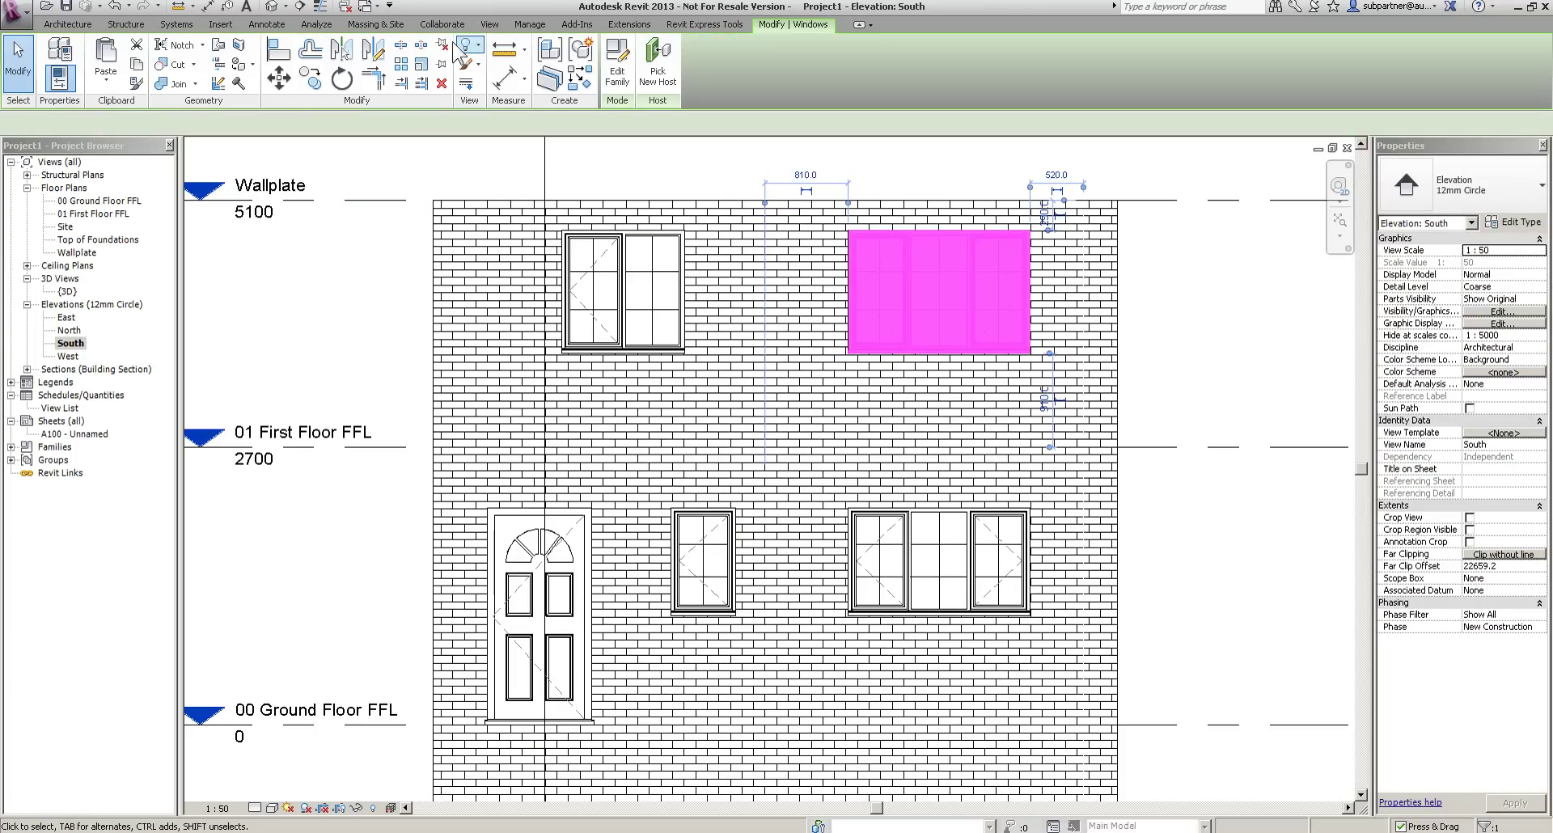
key(a)
key(l)
scroll(1023, 567, up, 1)
click(1022, 569)
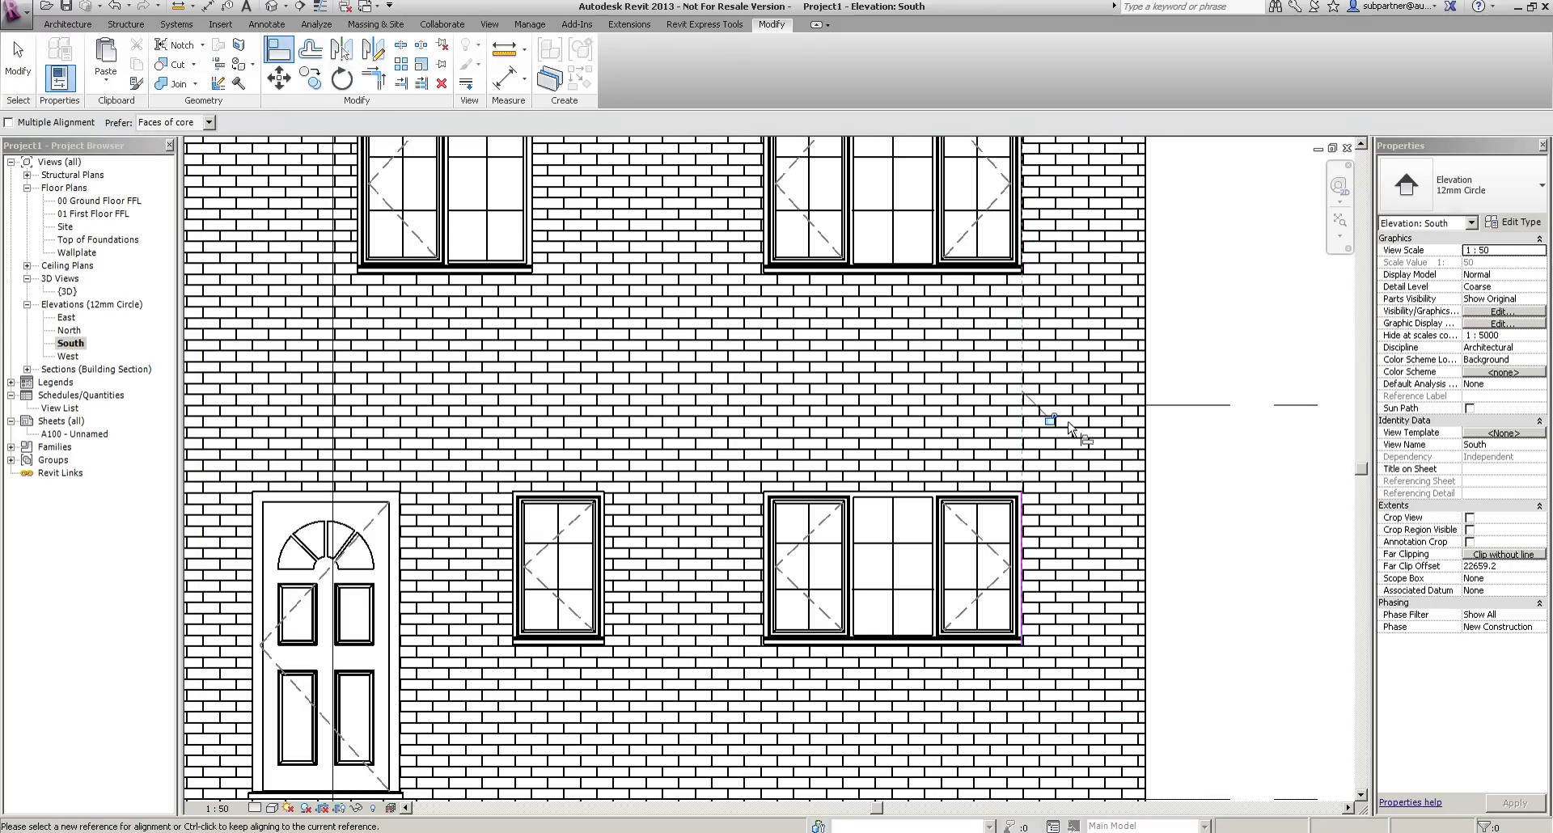
Set the alignment preference to Wall faces and align at the outer west edge of the south facade.
middle_drag(536, 413, 608, 459)
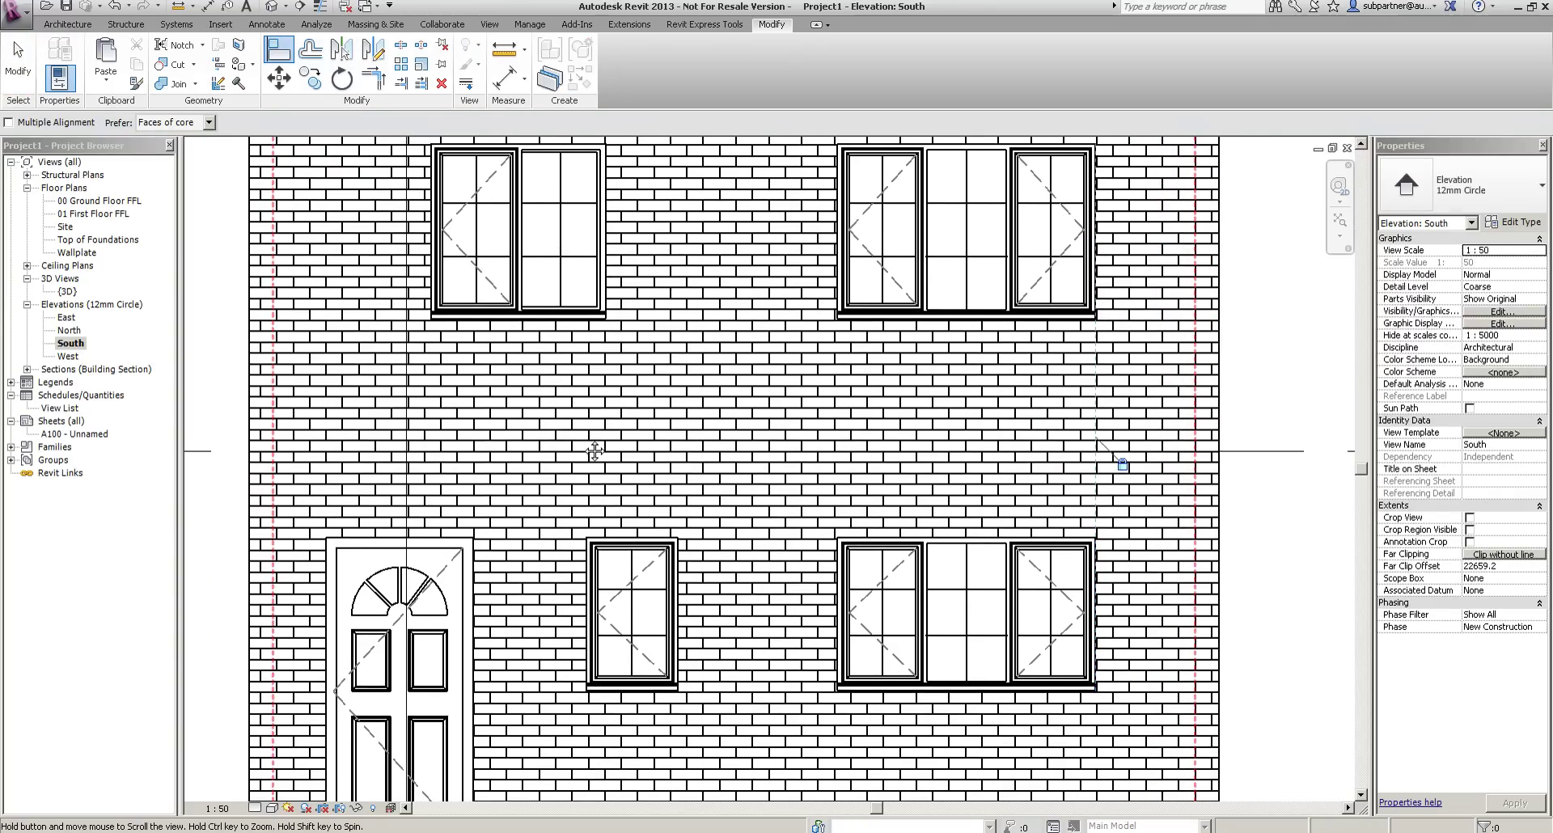
scroll(1005, 340, down, 3)
scroll(385, 298, up, 3)
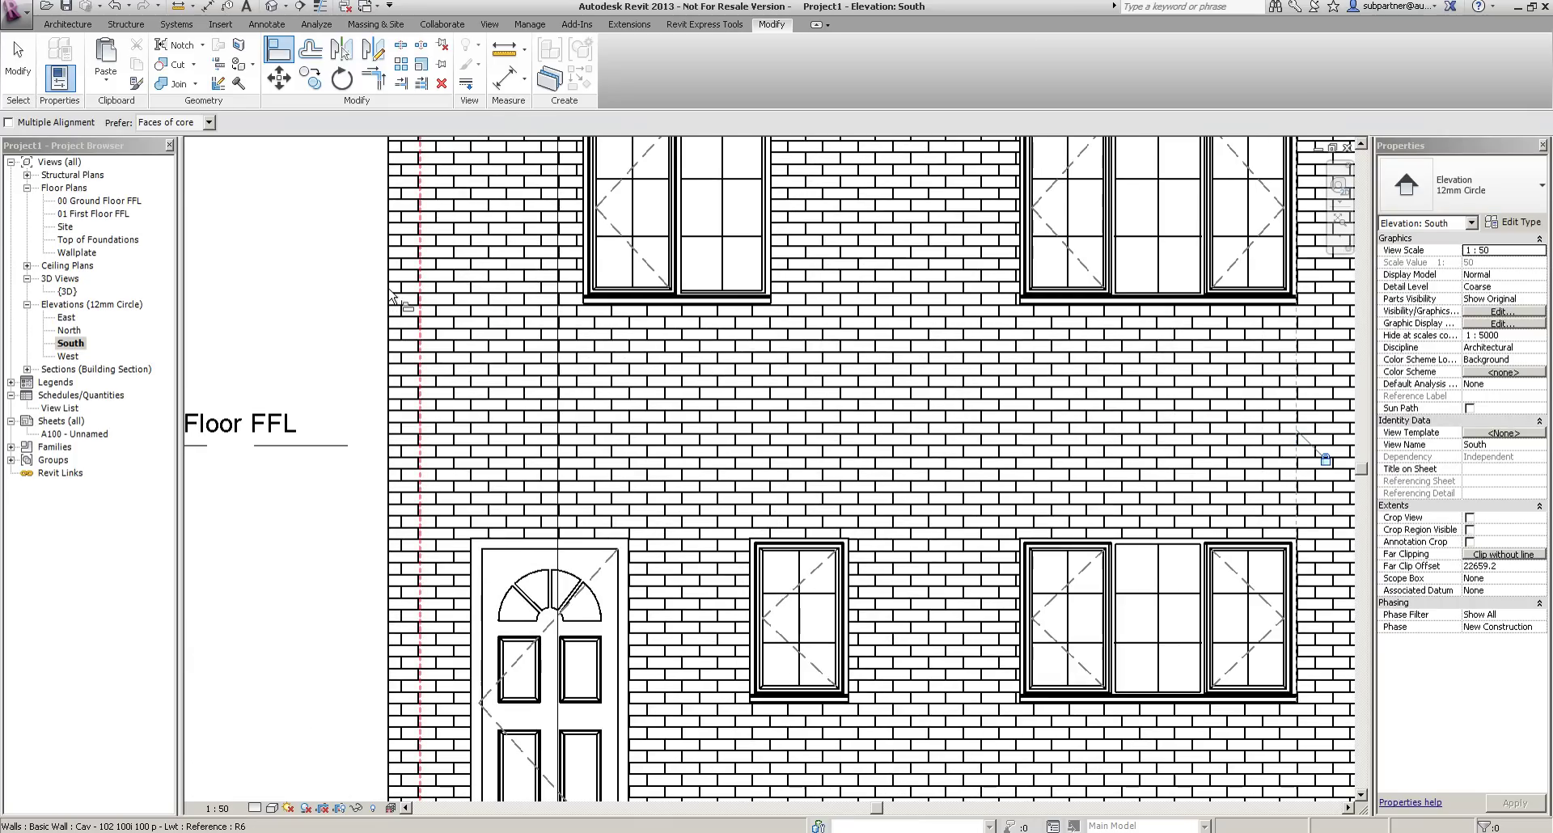
click(172, 122)
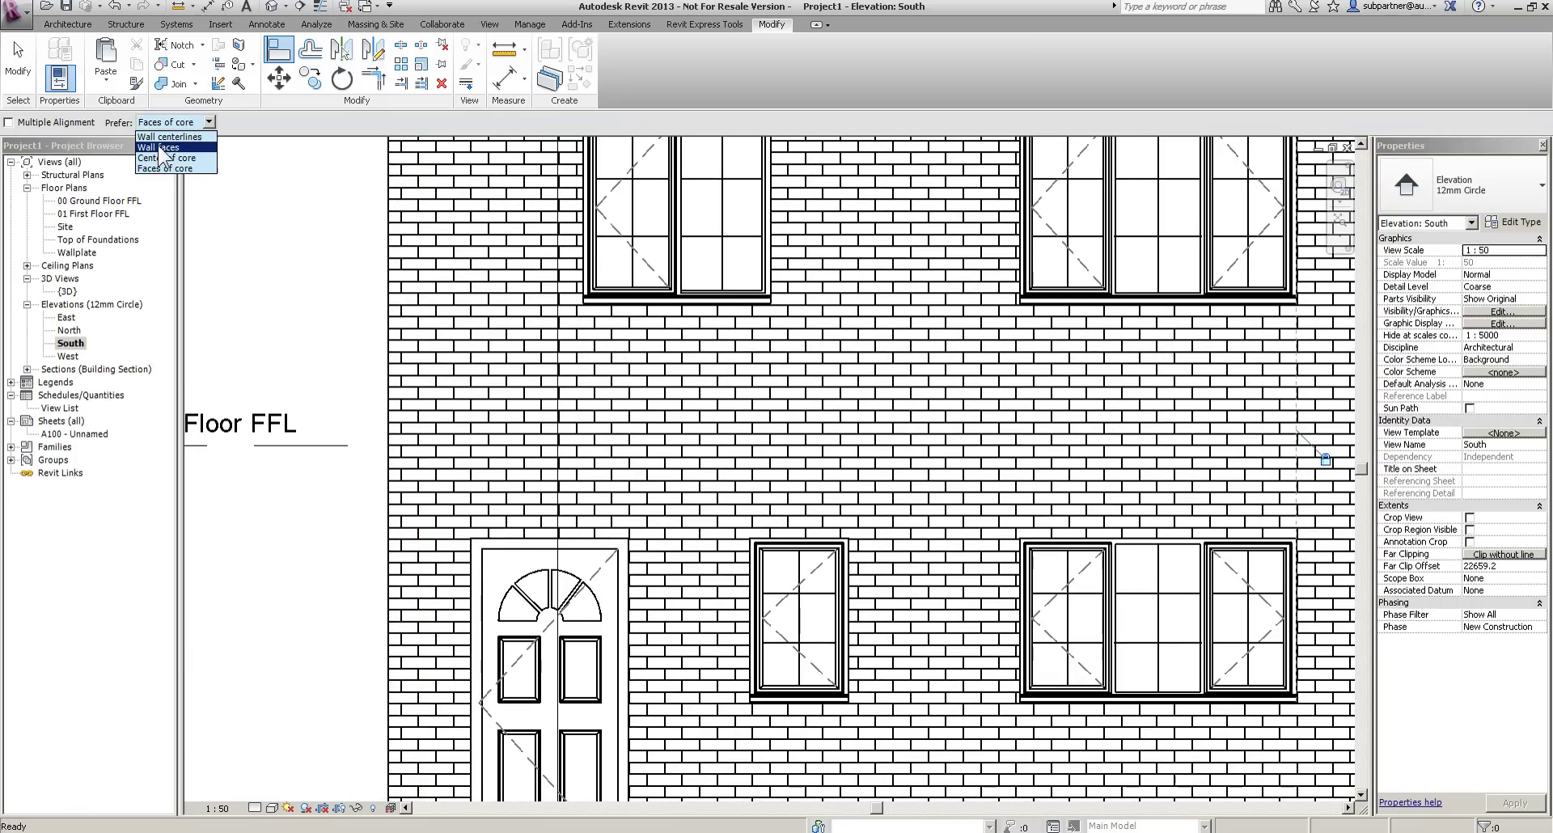
click(166, 147)
click(391, 241)
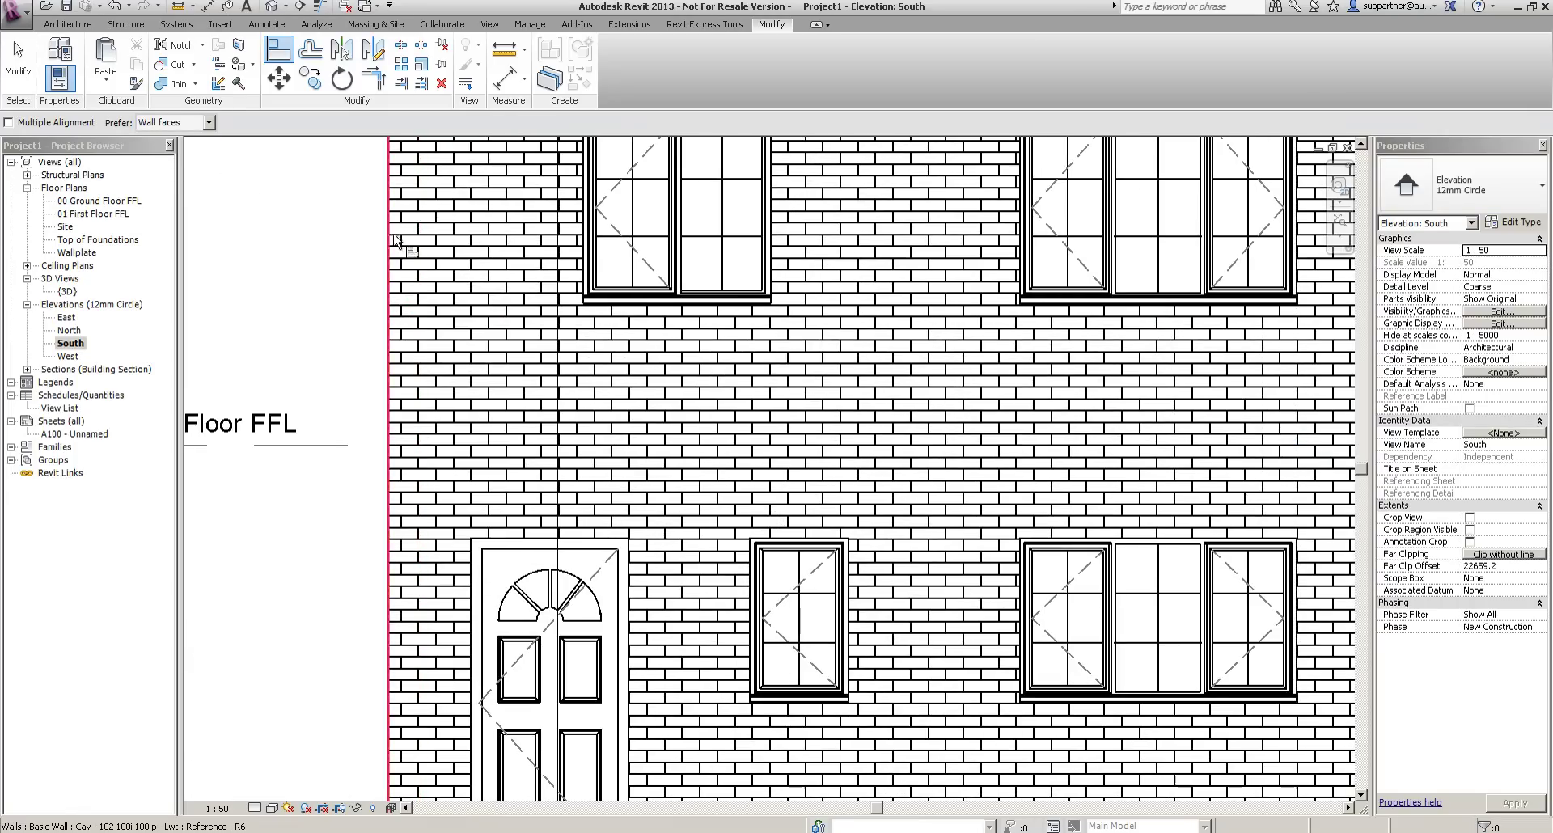
scroll(396, 326, down, 1)
scroll(395, 326, down, 2)
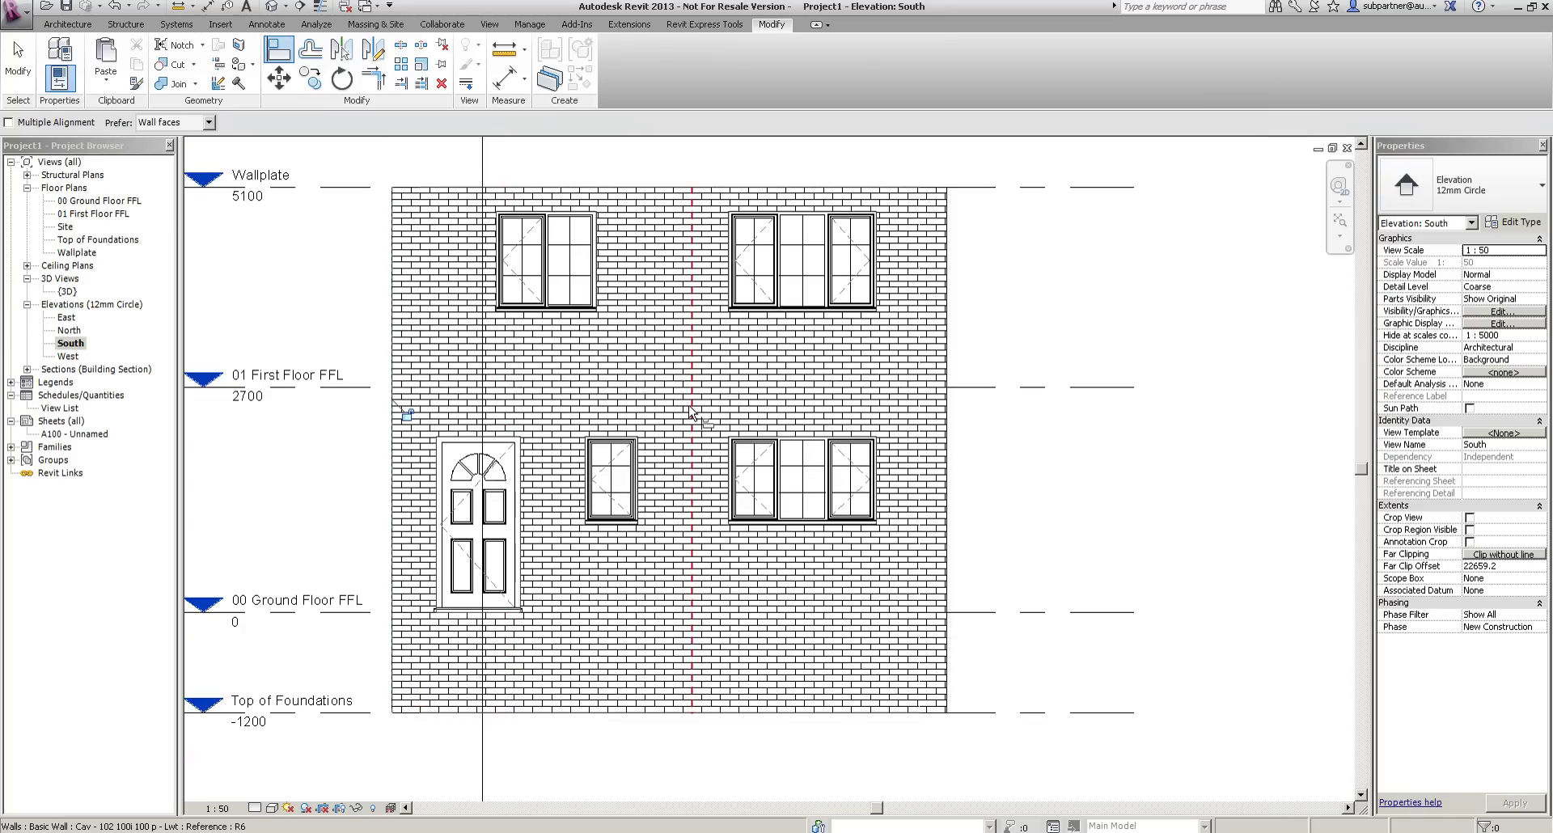
In the North elevation, align the eastern upper window's outer edge with the outer edge of the single window below.
double_click(69, 330)
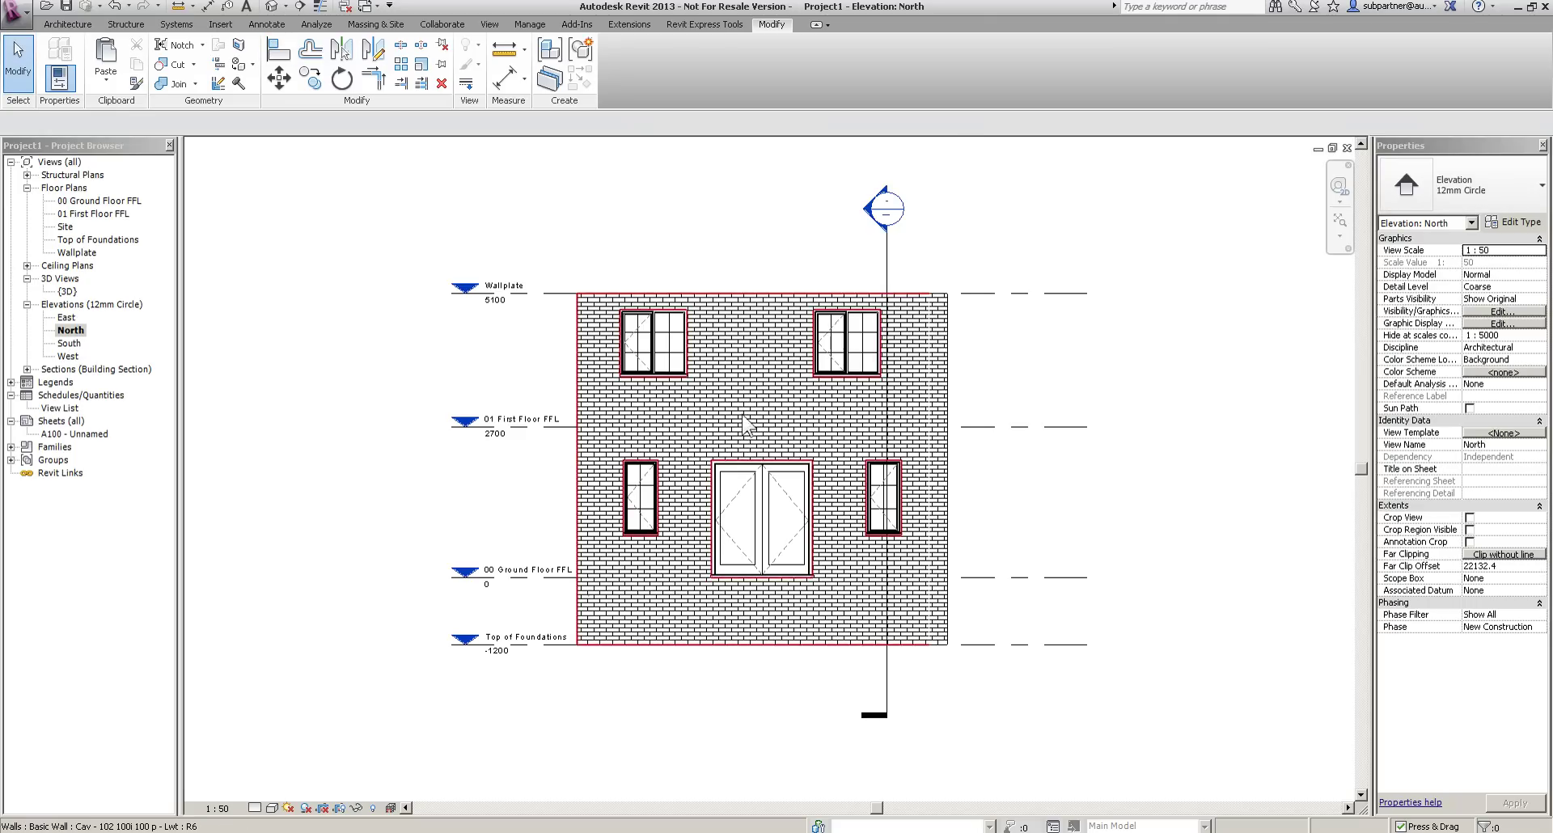
scroll(742, 412, up, 1)
key(a)
key(l)
scroll(579, 421, up, 2)
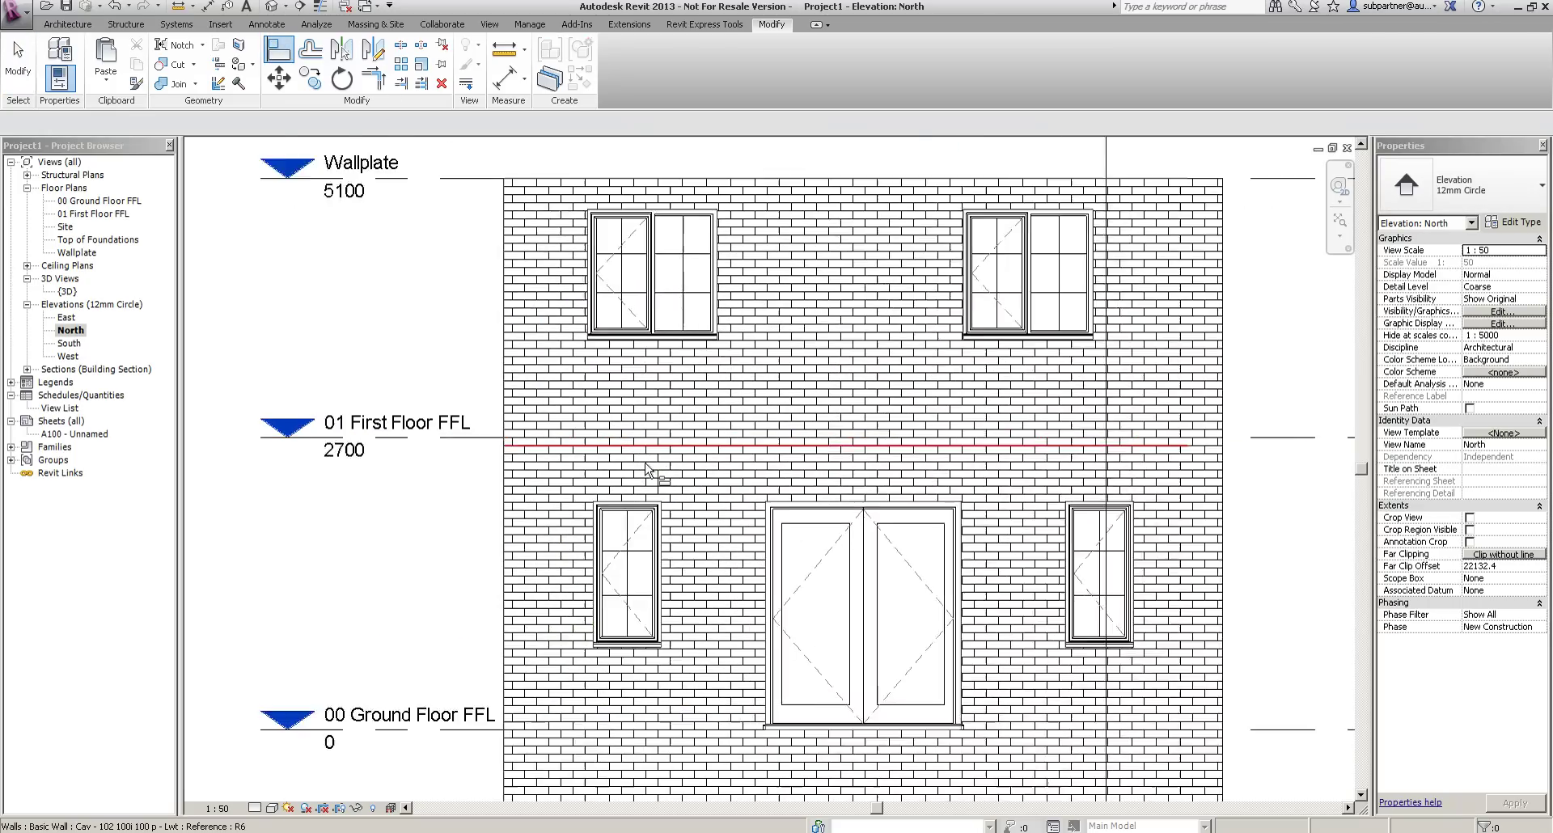
click(568, 271)
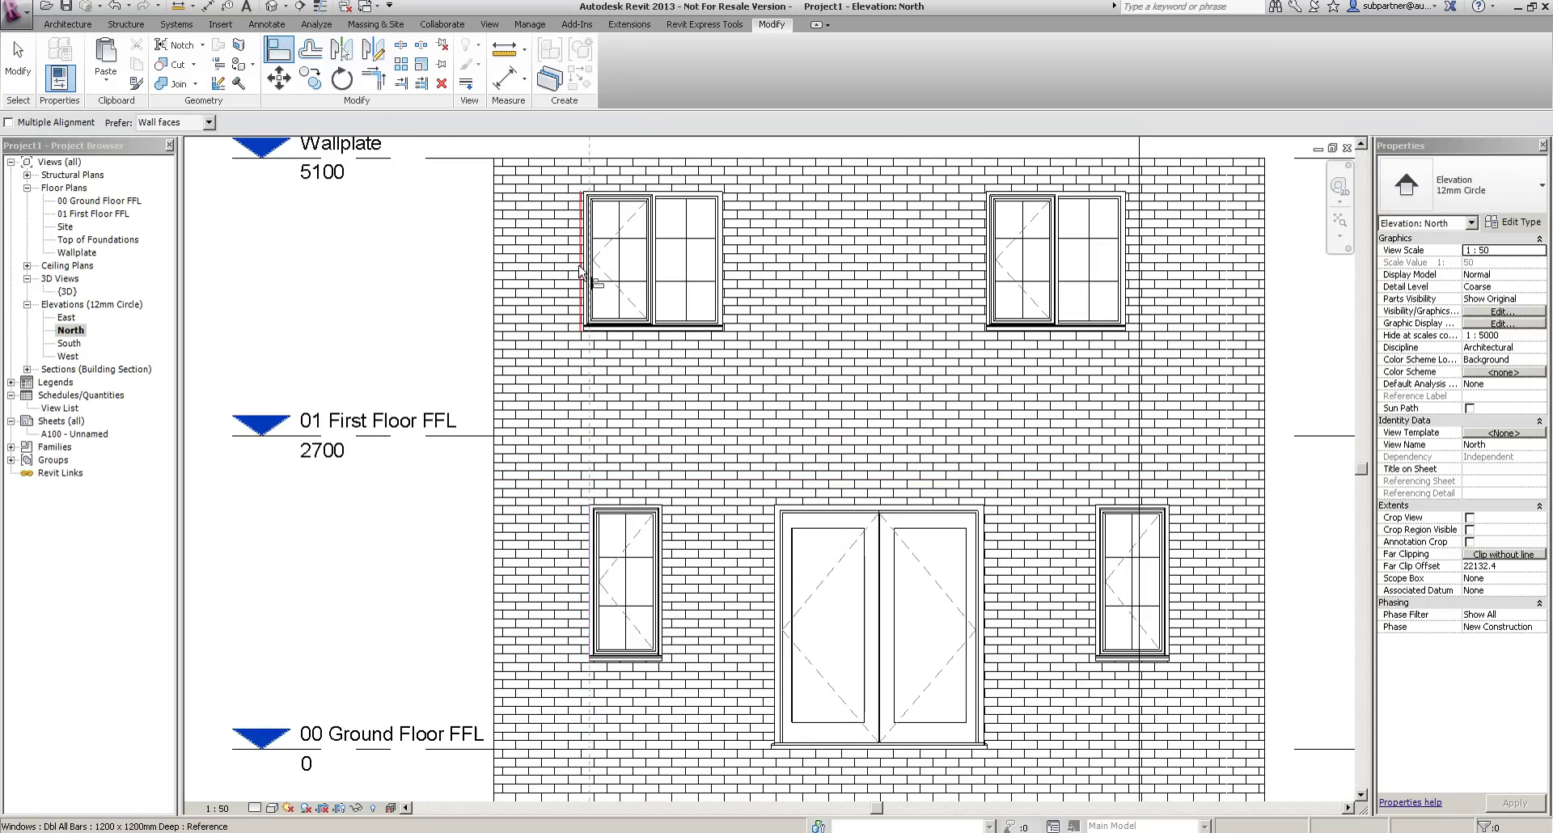
click(587, 267)
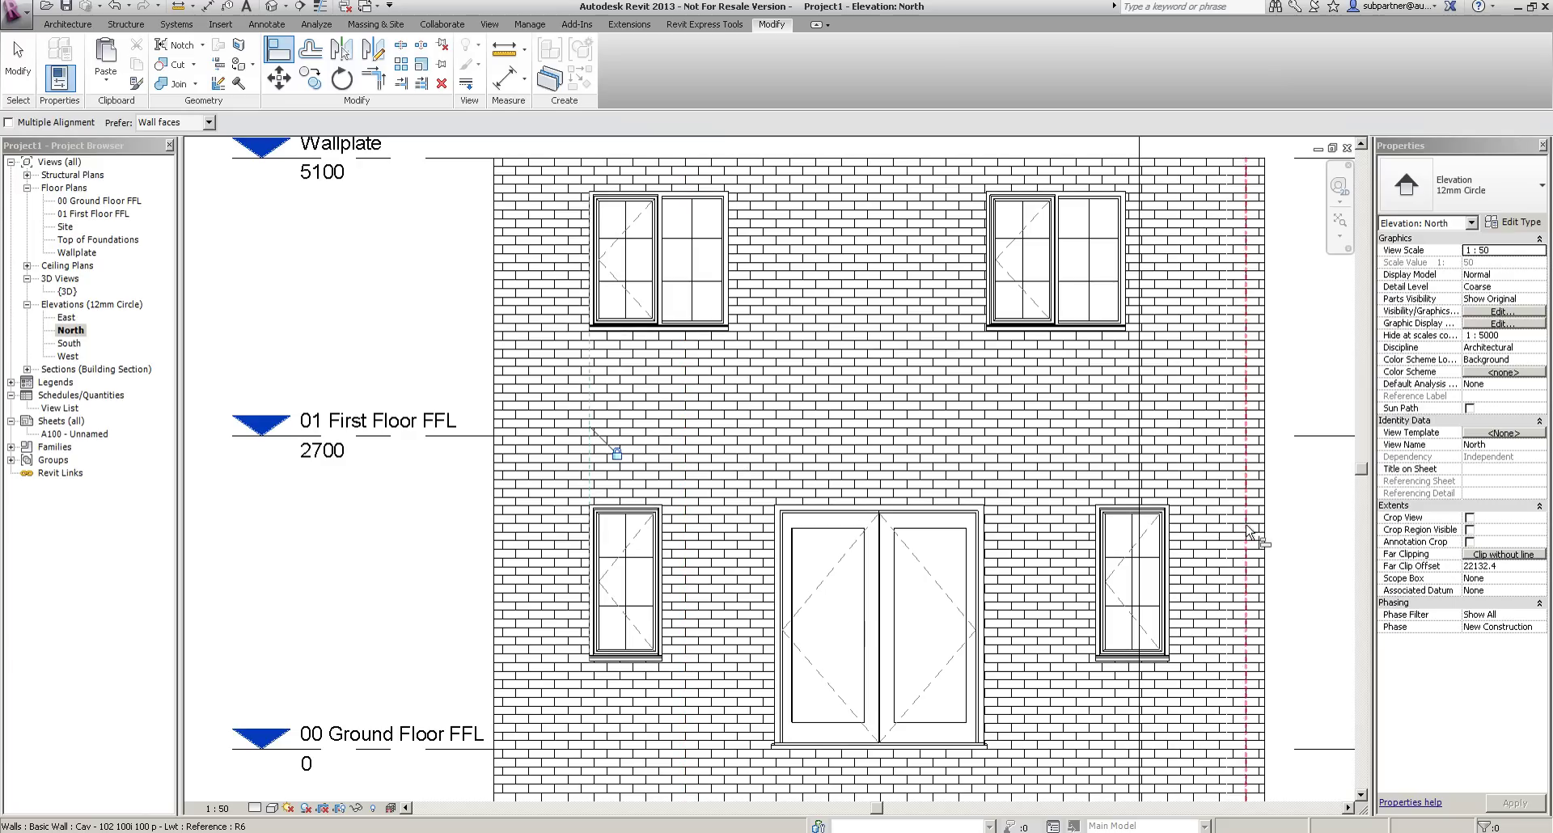
Align the western upper window's outer edge with the outer edge of the single ground floor window below it.
click(1171, 574)
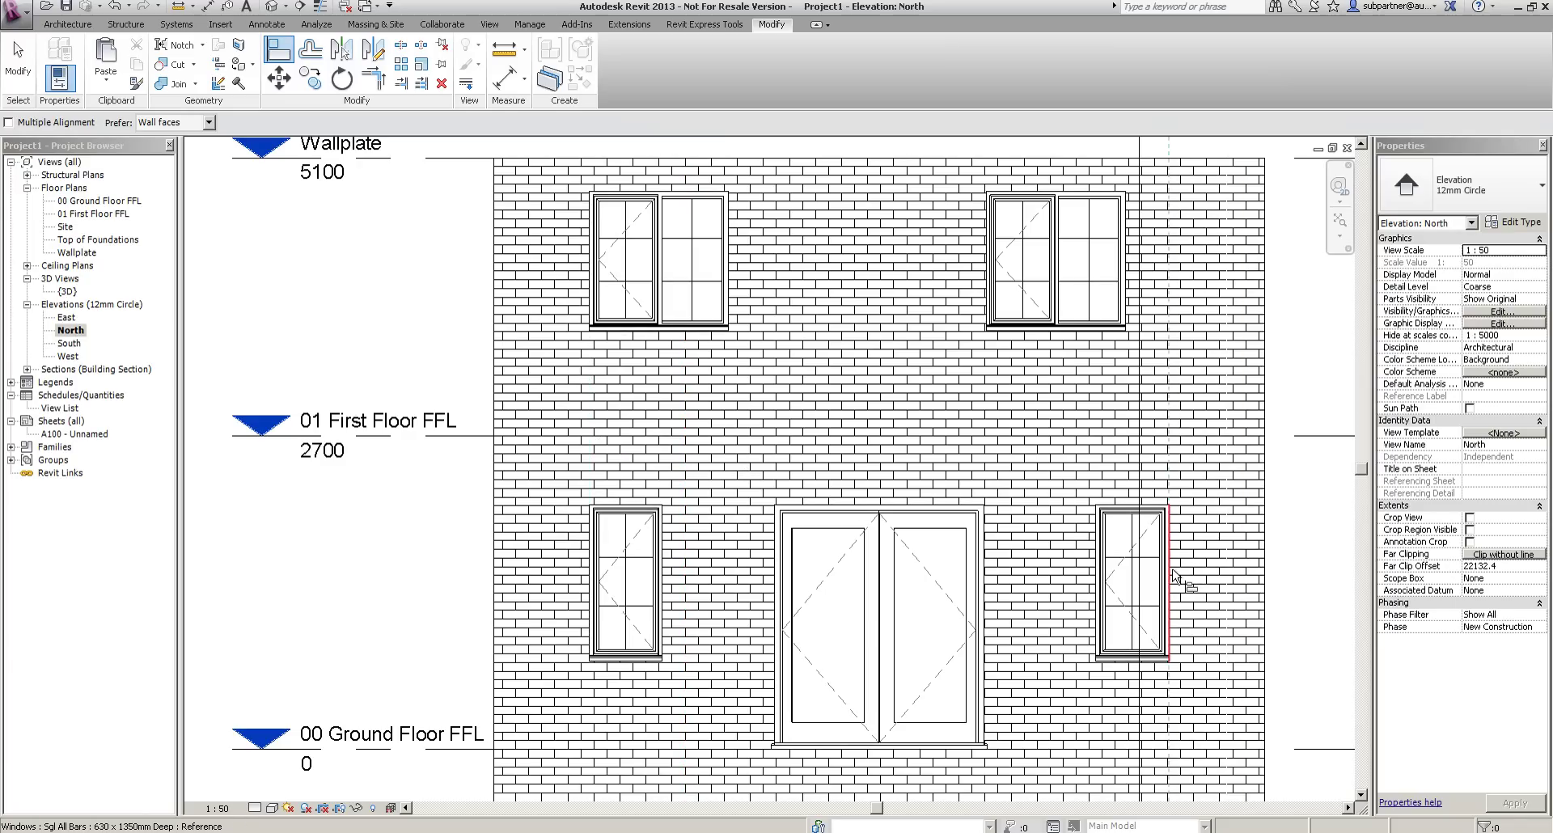
click(1128, 306)
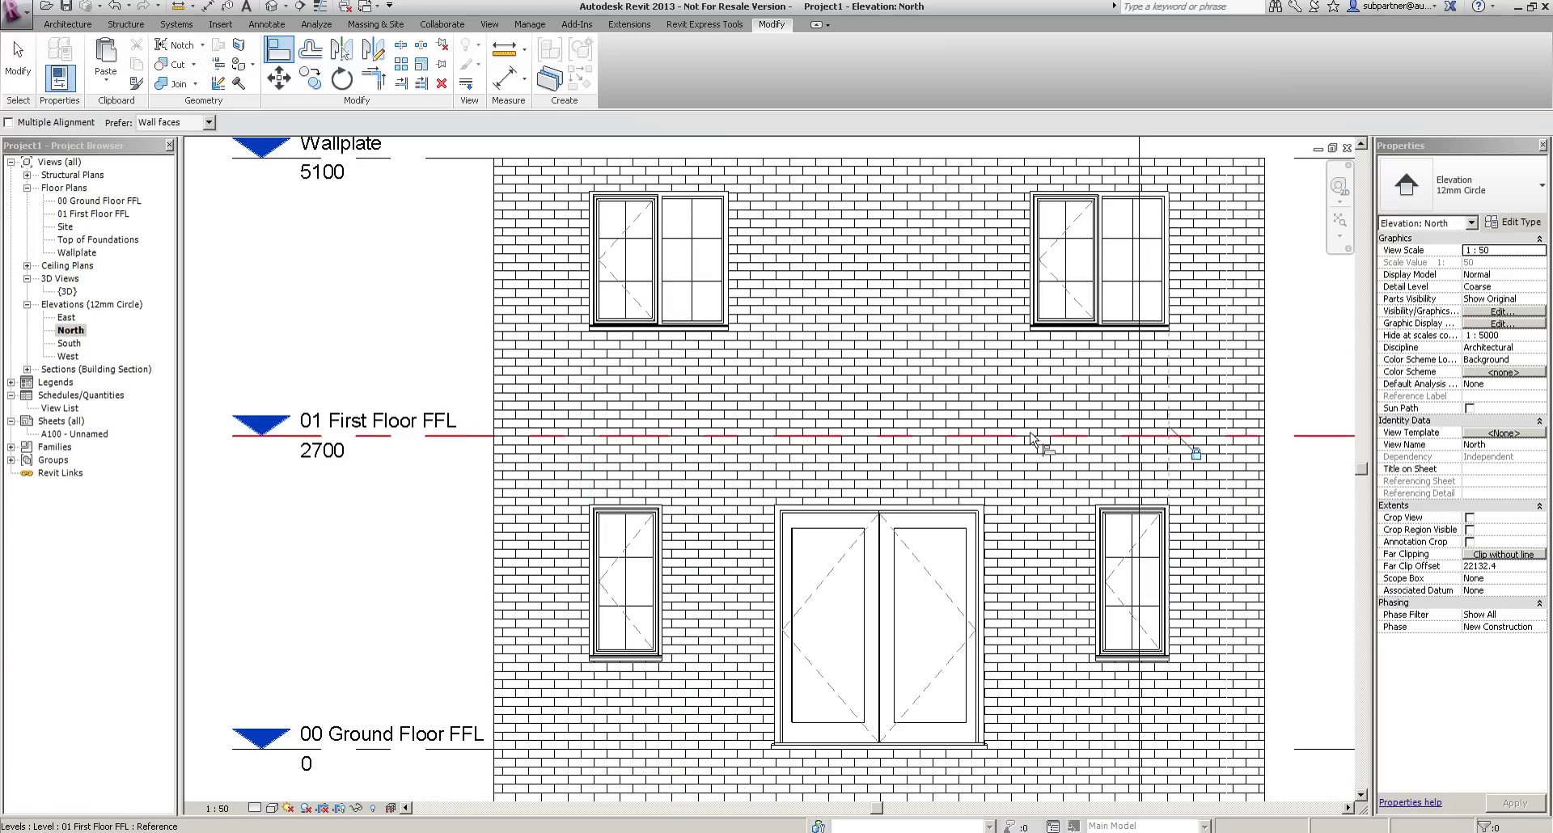
scroll(1030, 437, down, 2)
click(18, 65)
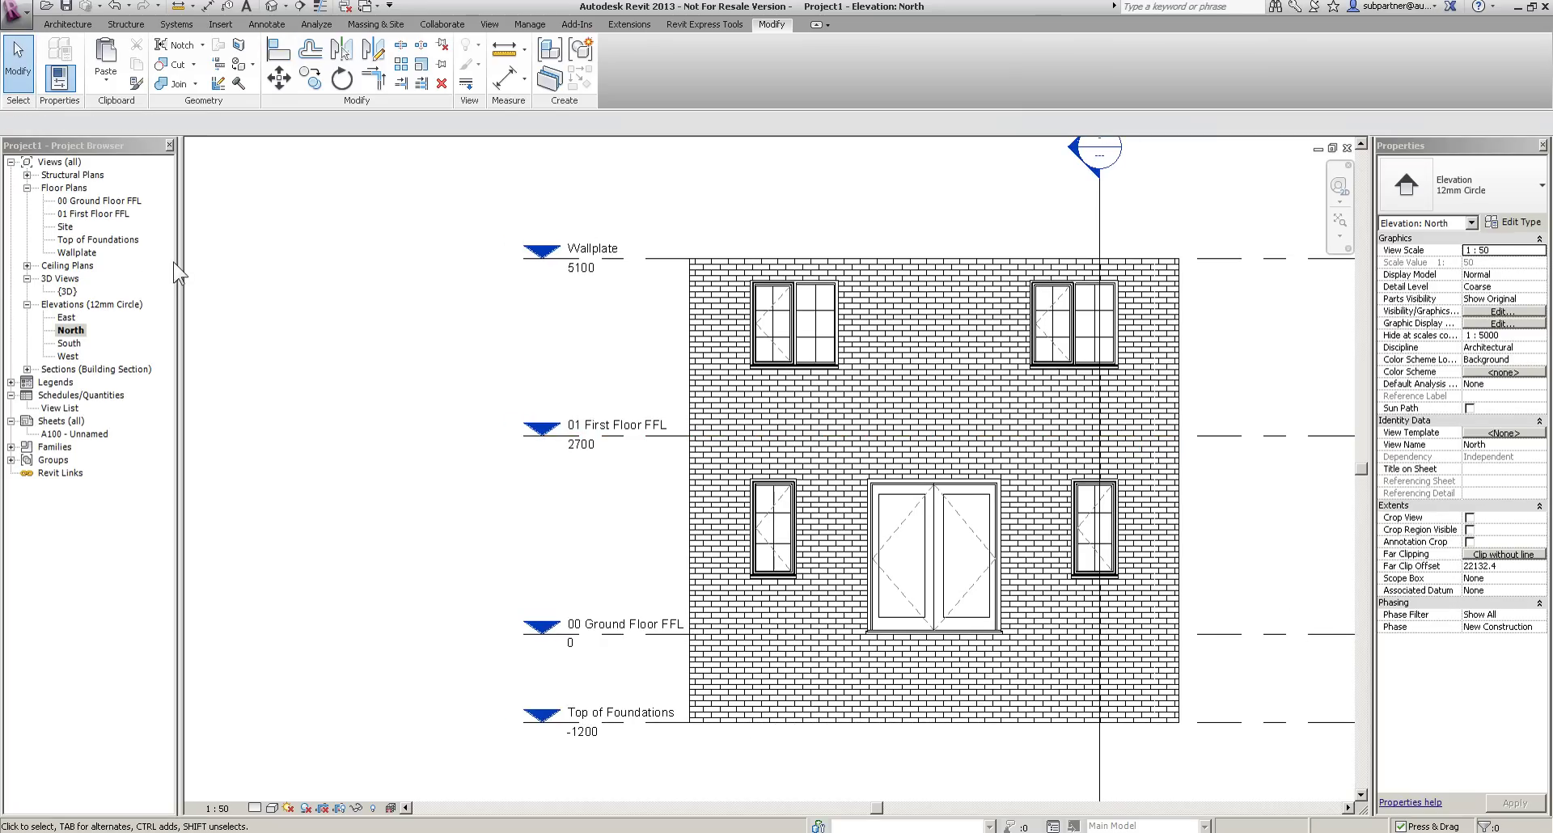
In the 3D view, place wall foundations beneath all the external walls of the house.
double_click(68, 291)
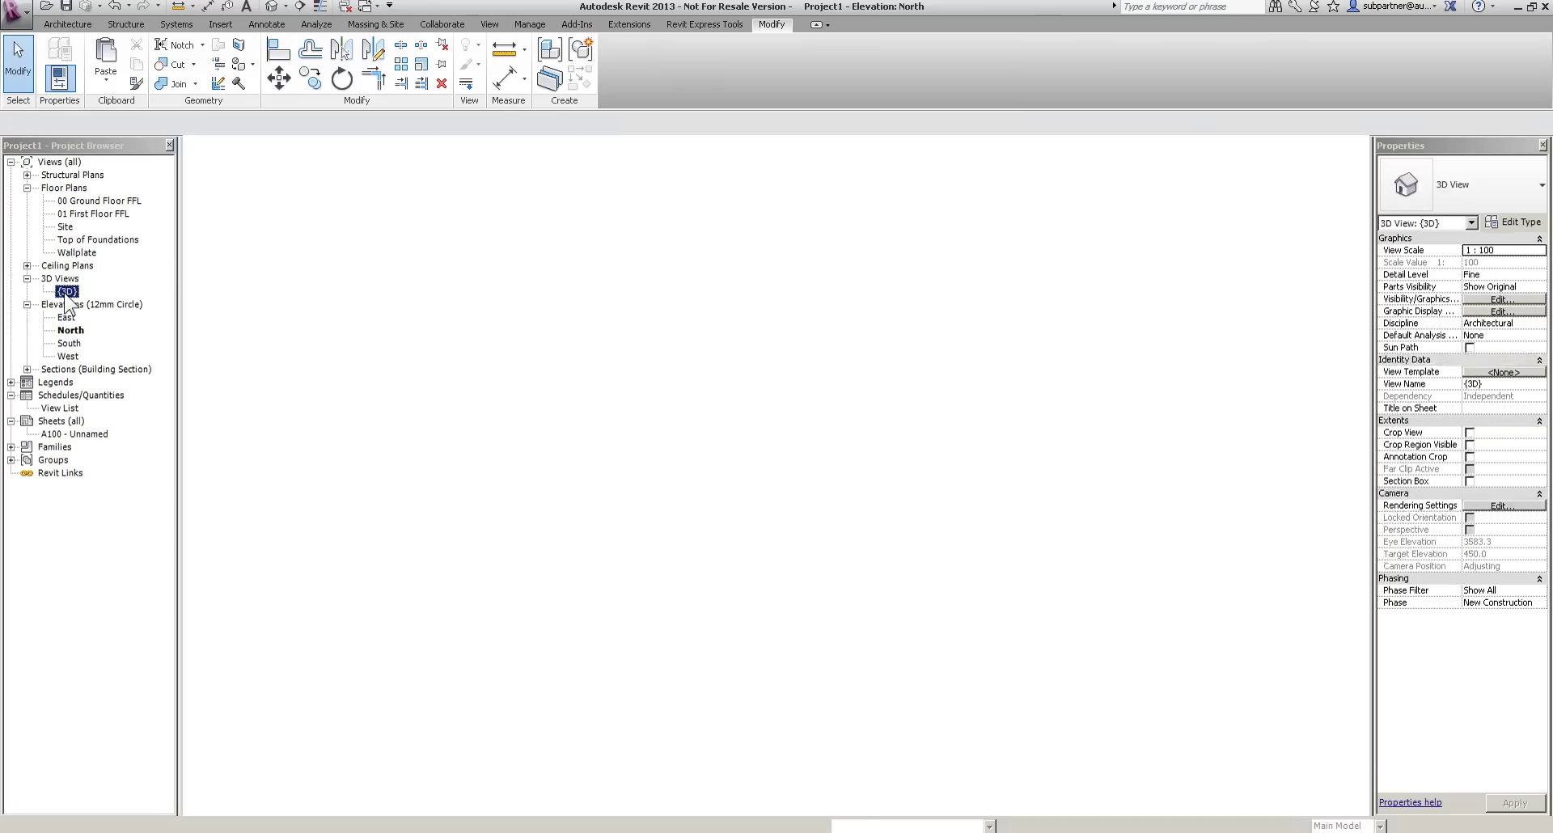
shift+middle_drag(780, 566, 845, 253)
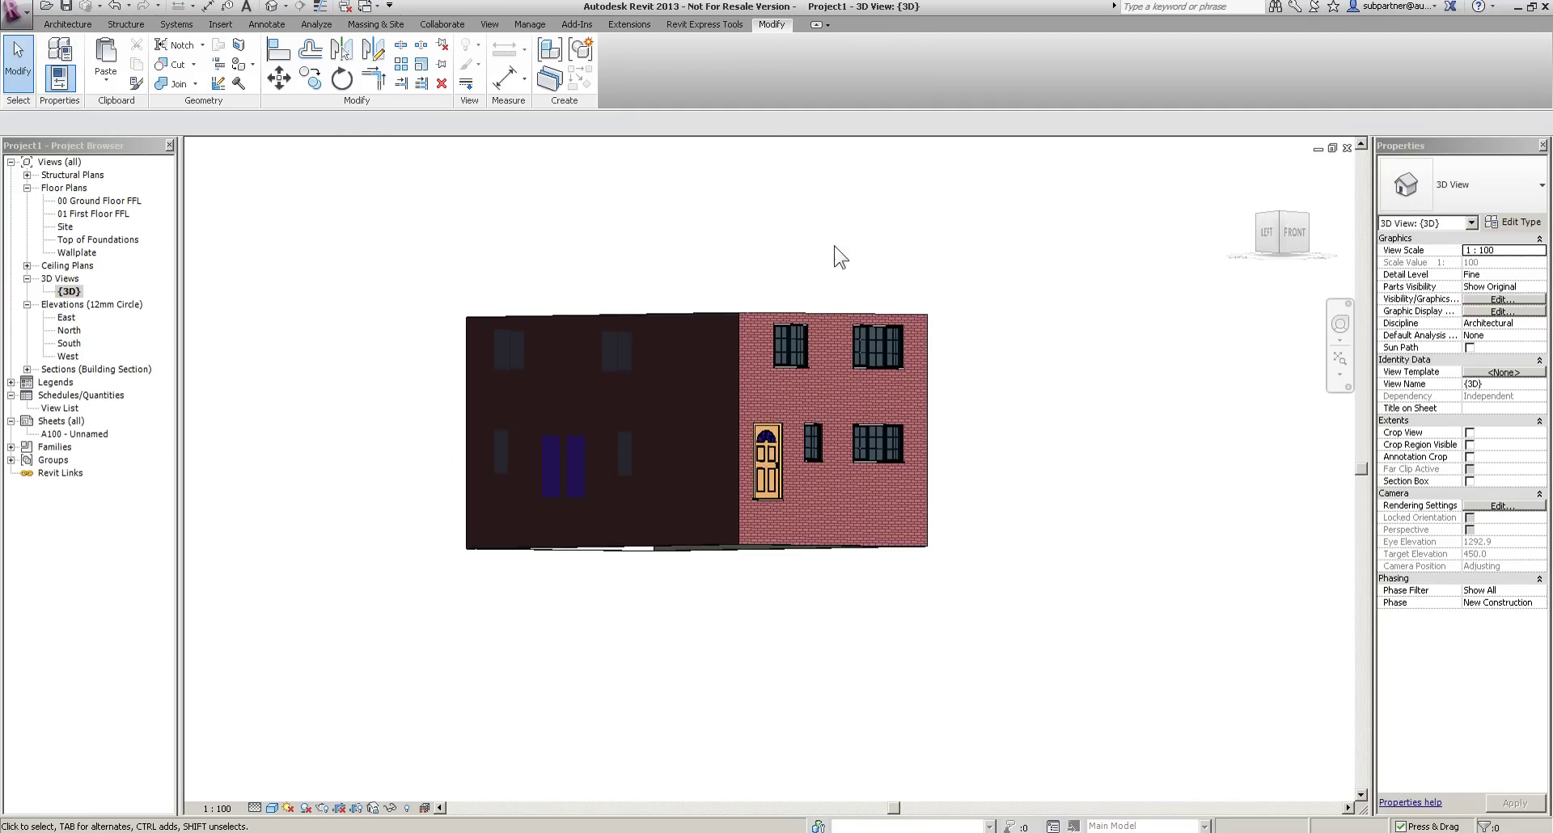
click(125, 24)
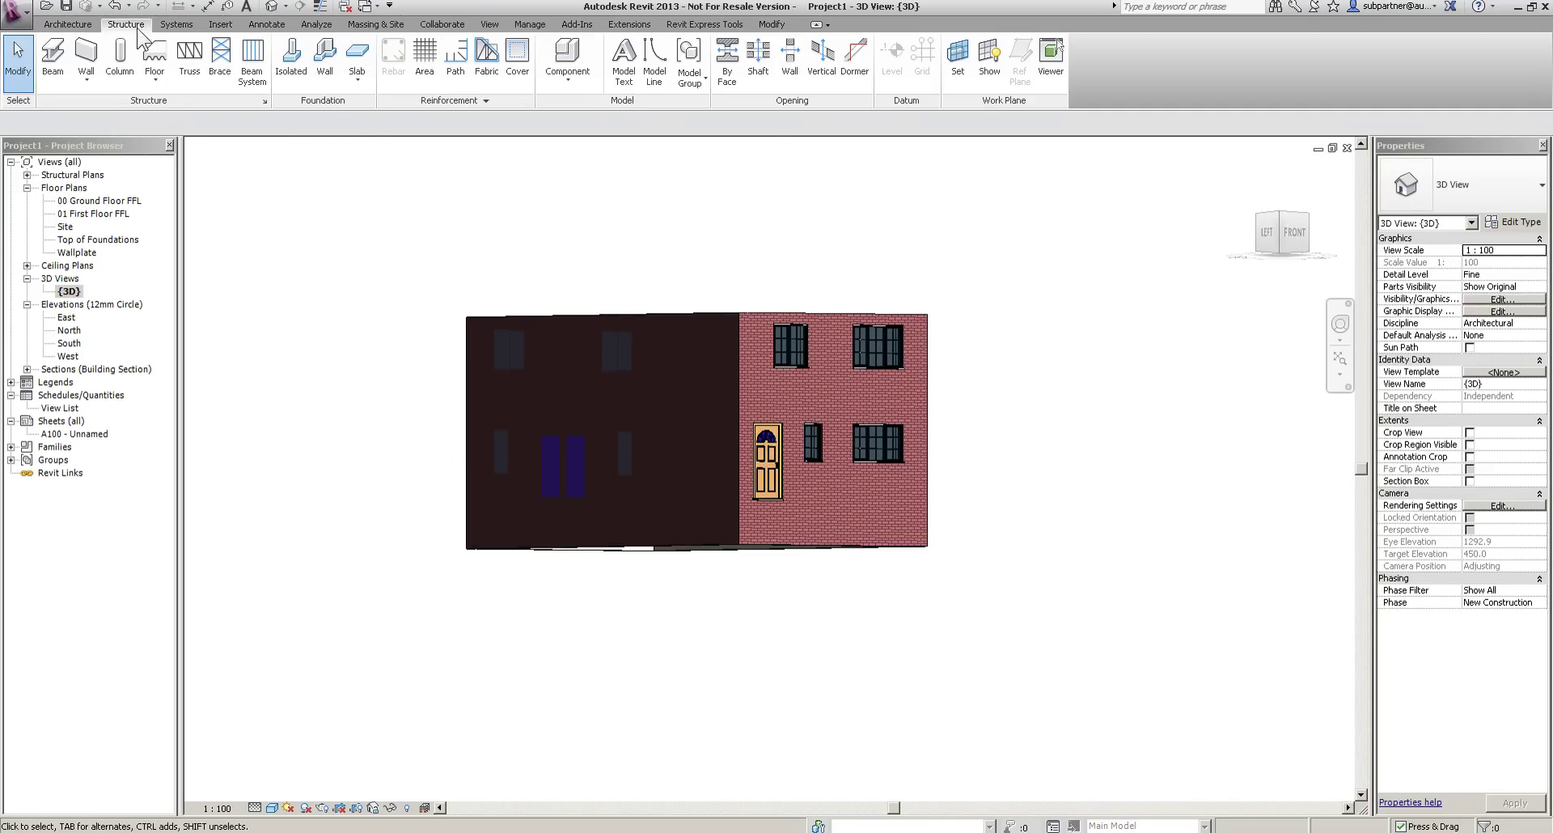
click(326, 69)
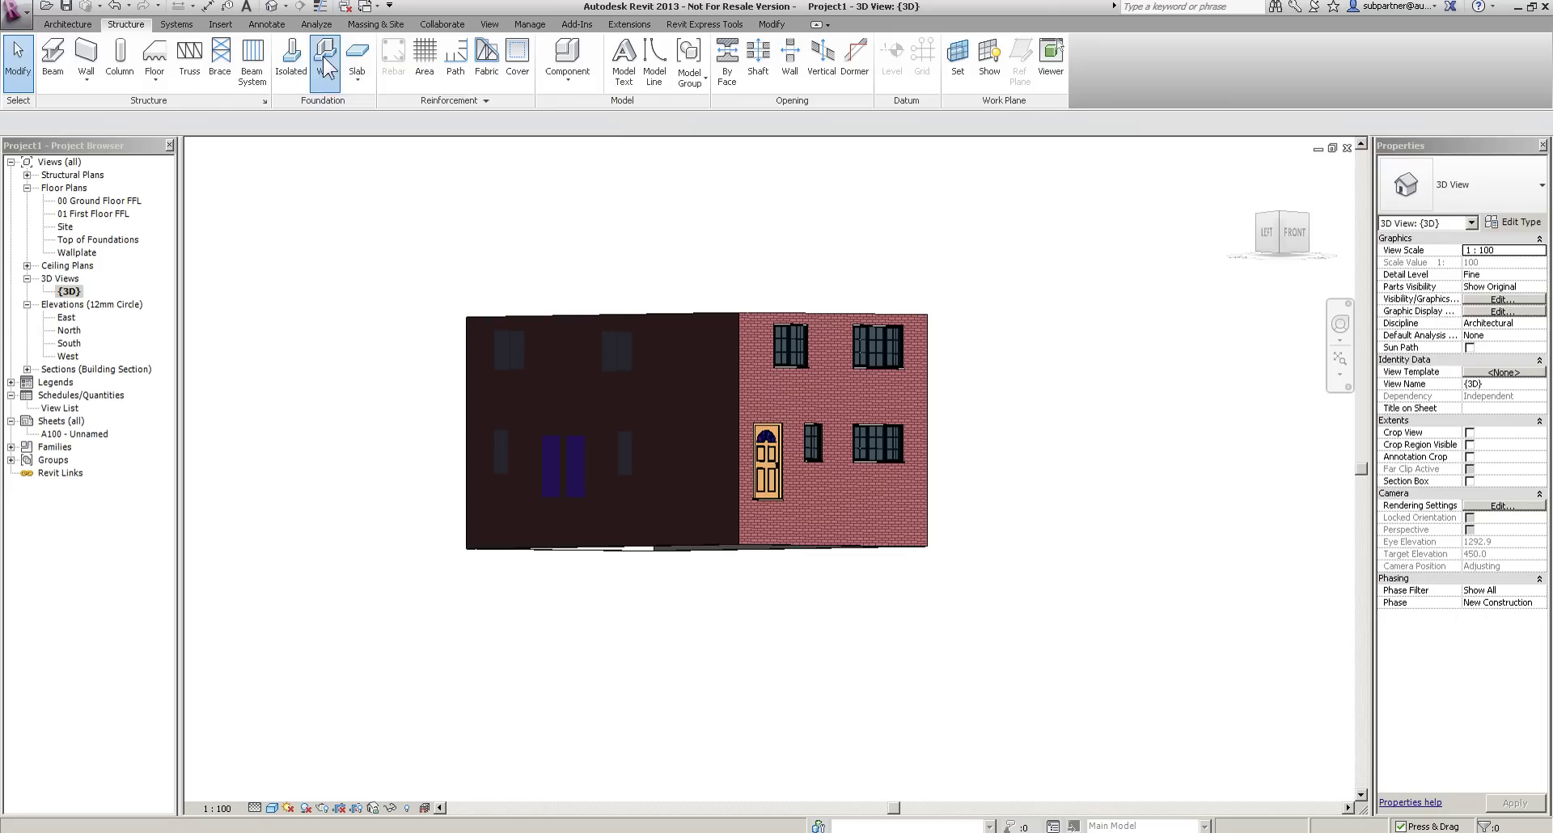
key(Tab)
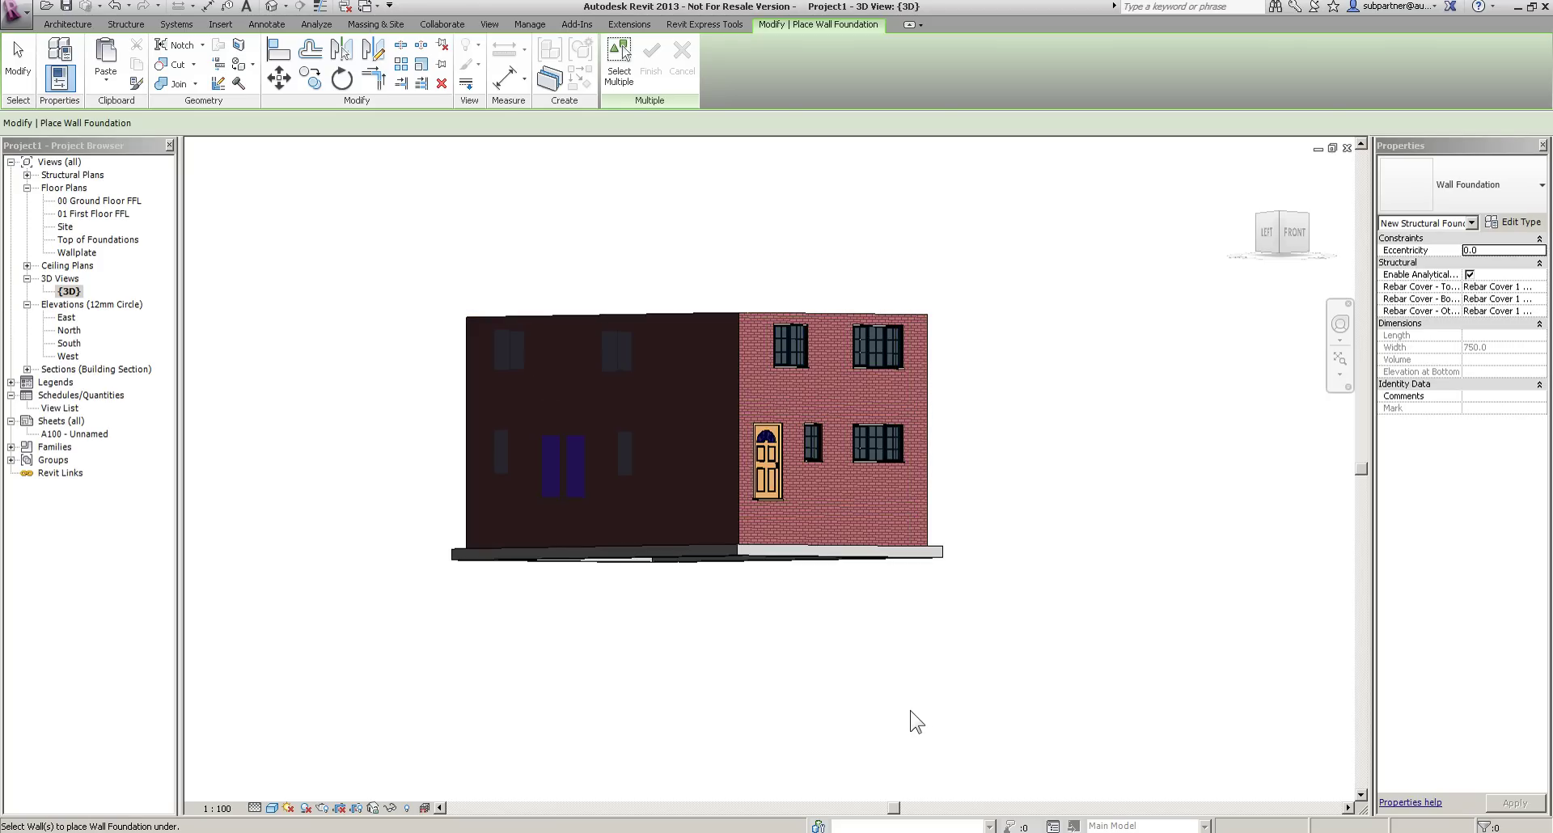
shift+middle_drag(910, 710, 615, 647)
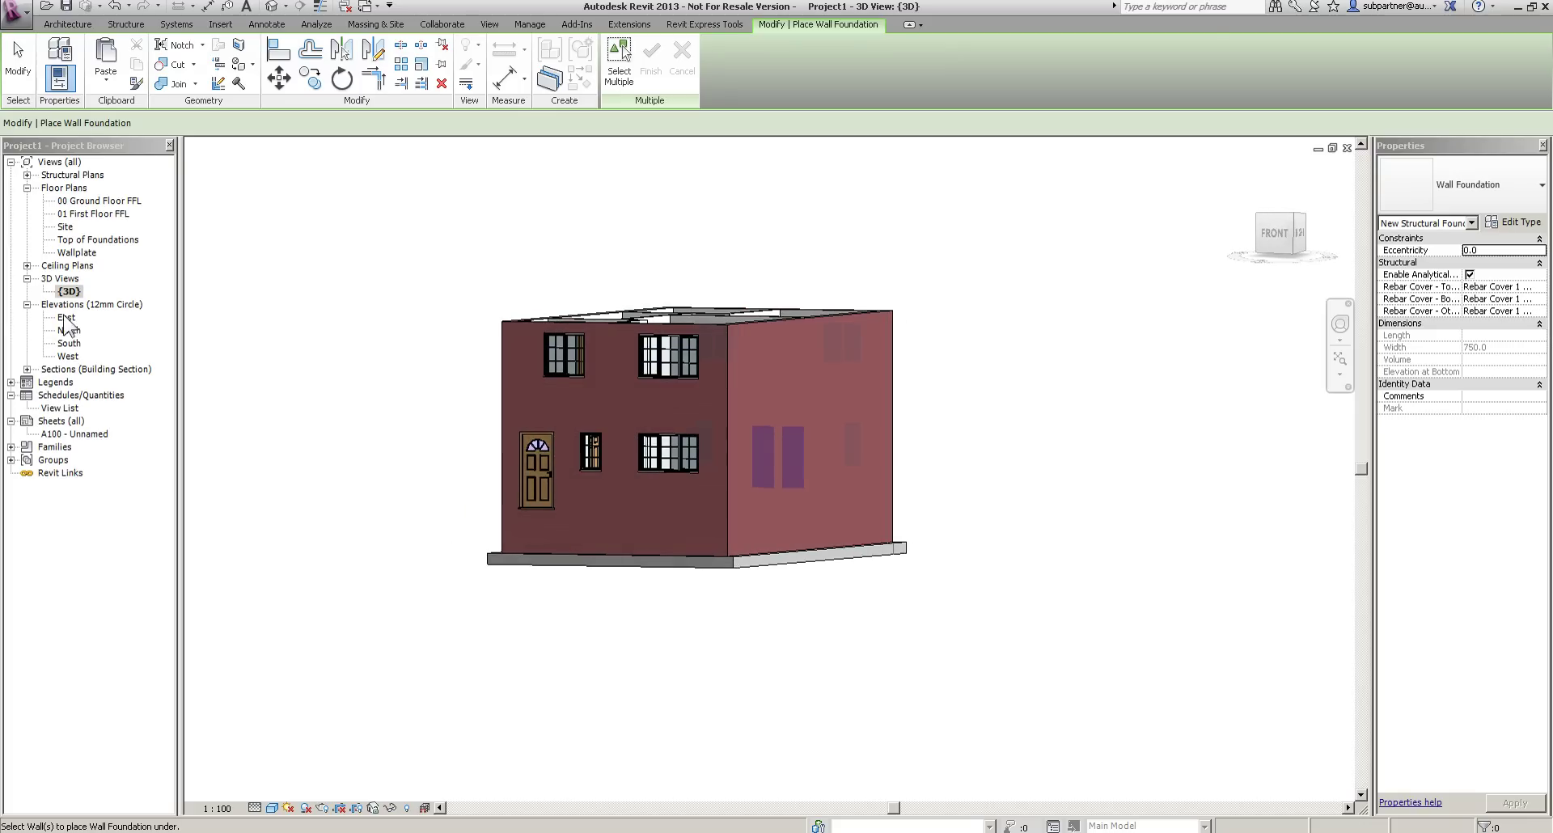
key(Escape)
key(Escape)
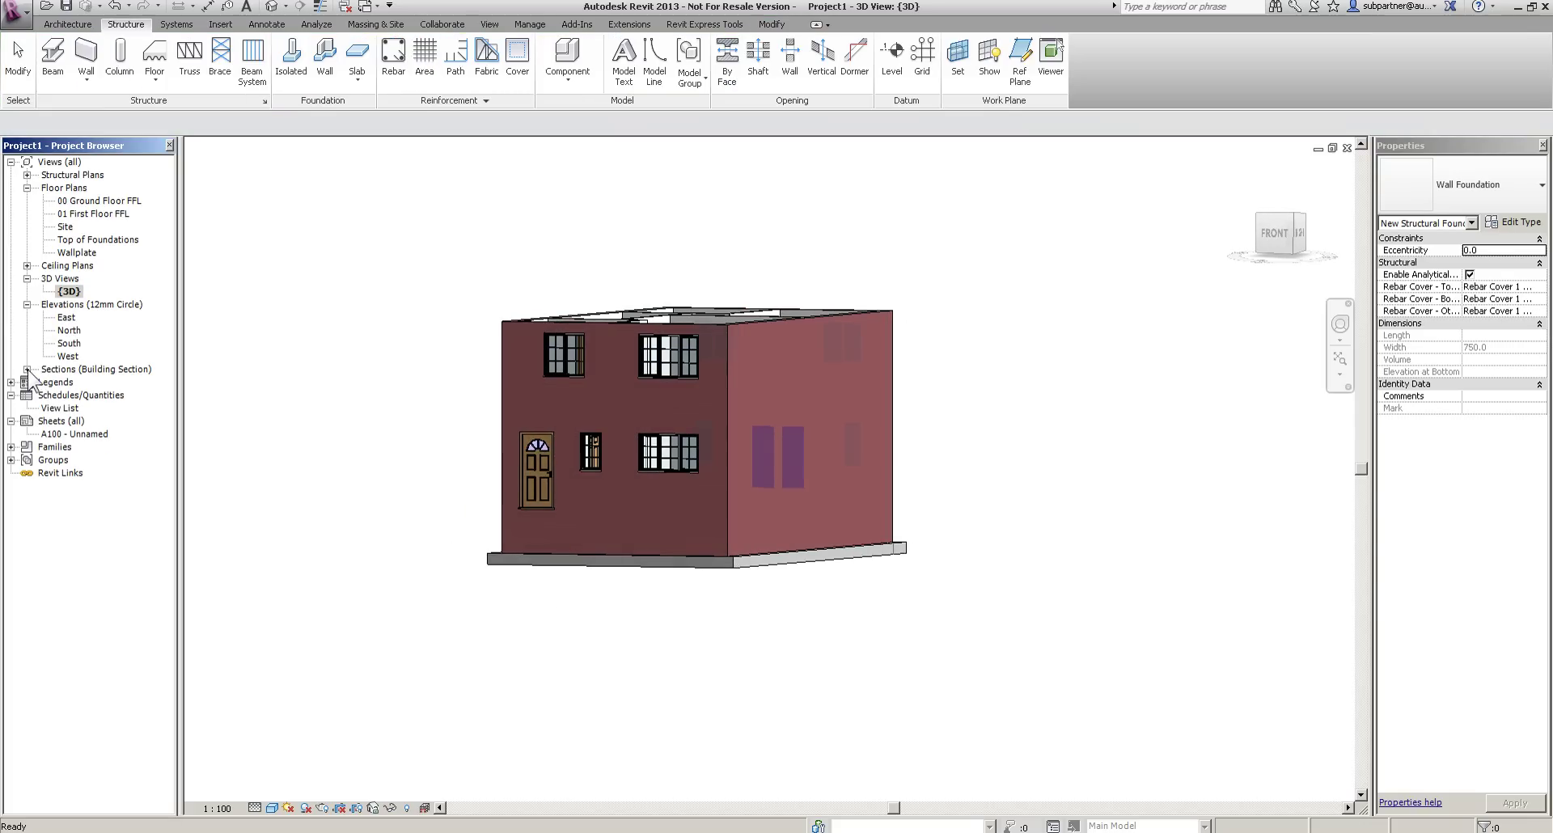
Open the Section 1 view at the foundation beneath the outer wall.
click(27, 369)
click(72, 381)
double_click(67, 387)
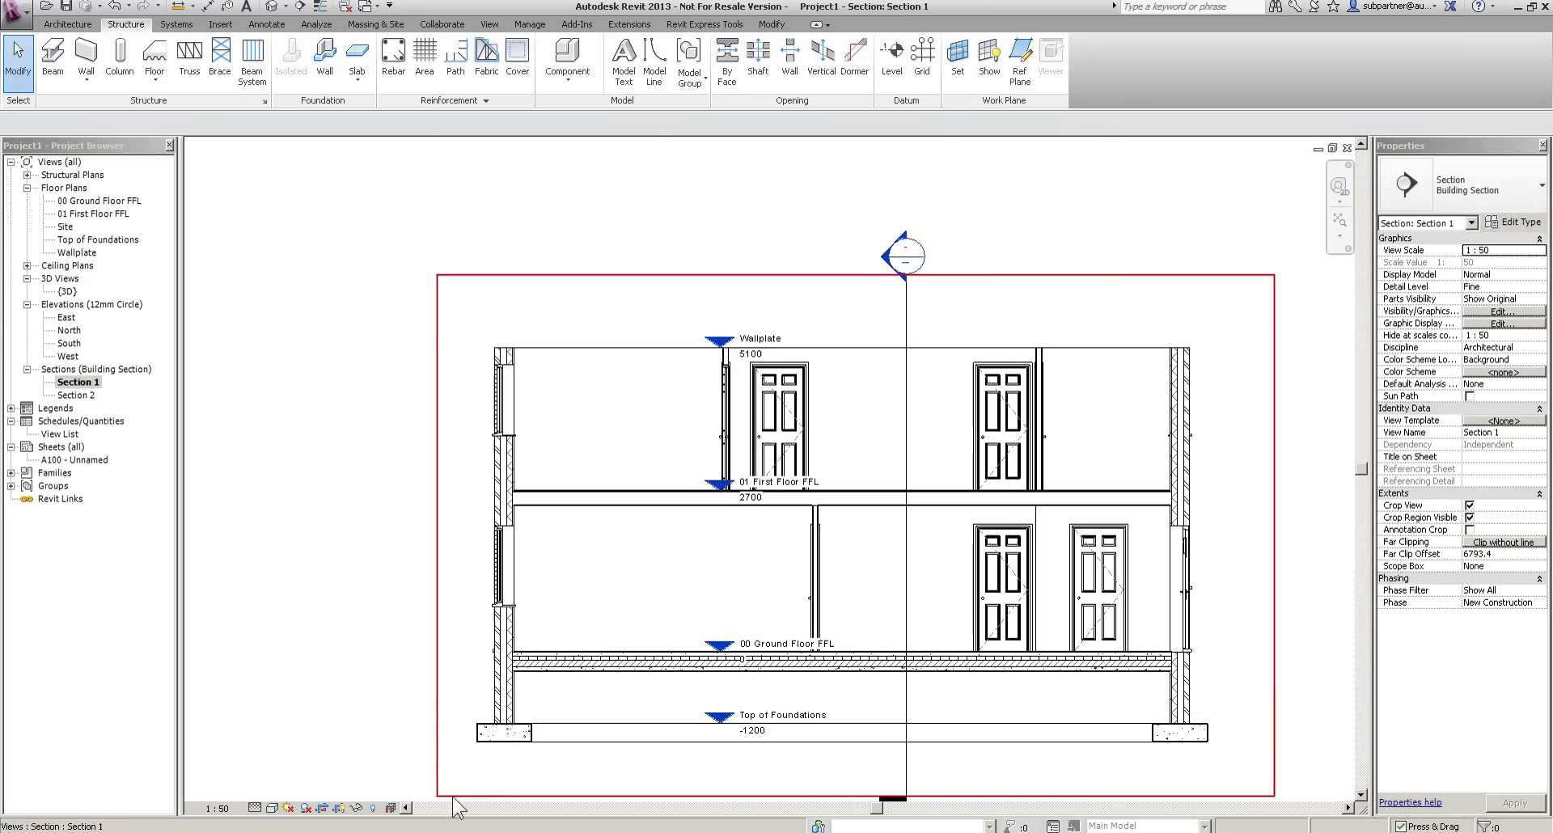
scroll(485, 769, up, 5)
middle_drag(590, 614, 601, 569)
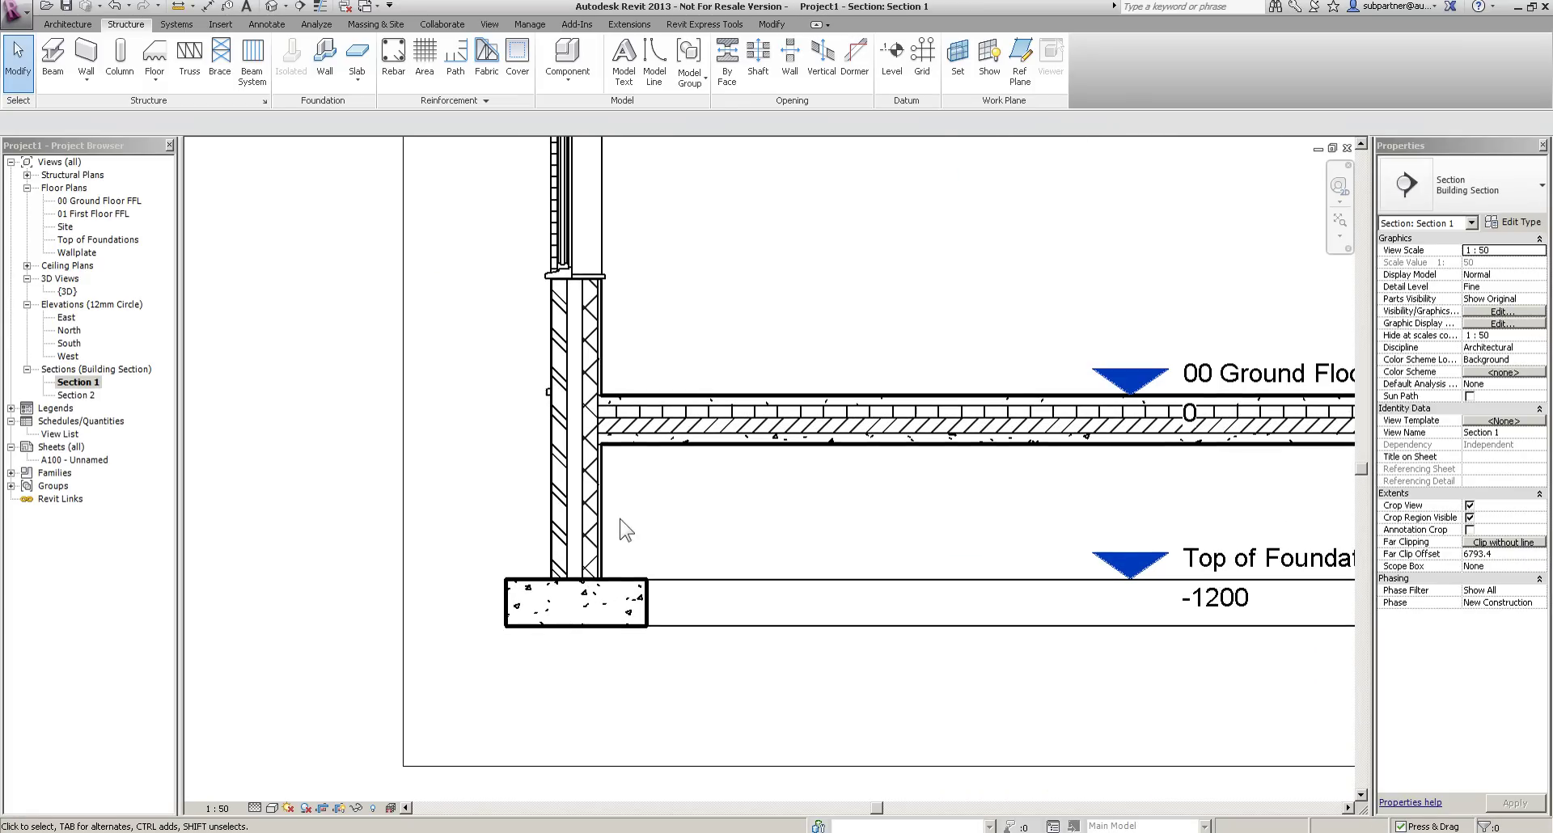
Set the Wall Foundation type's width to 600 and its foundation thickness to 1000.
click(639, 583)
click(1514, 221)
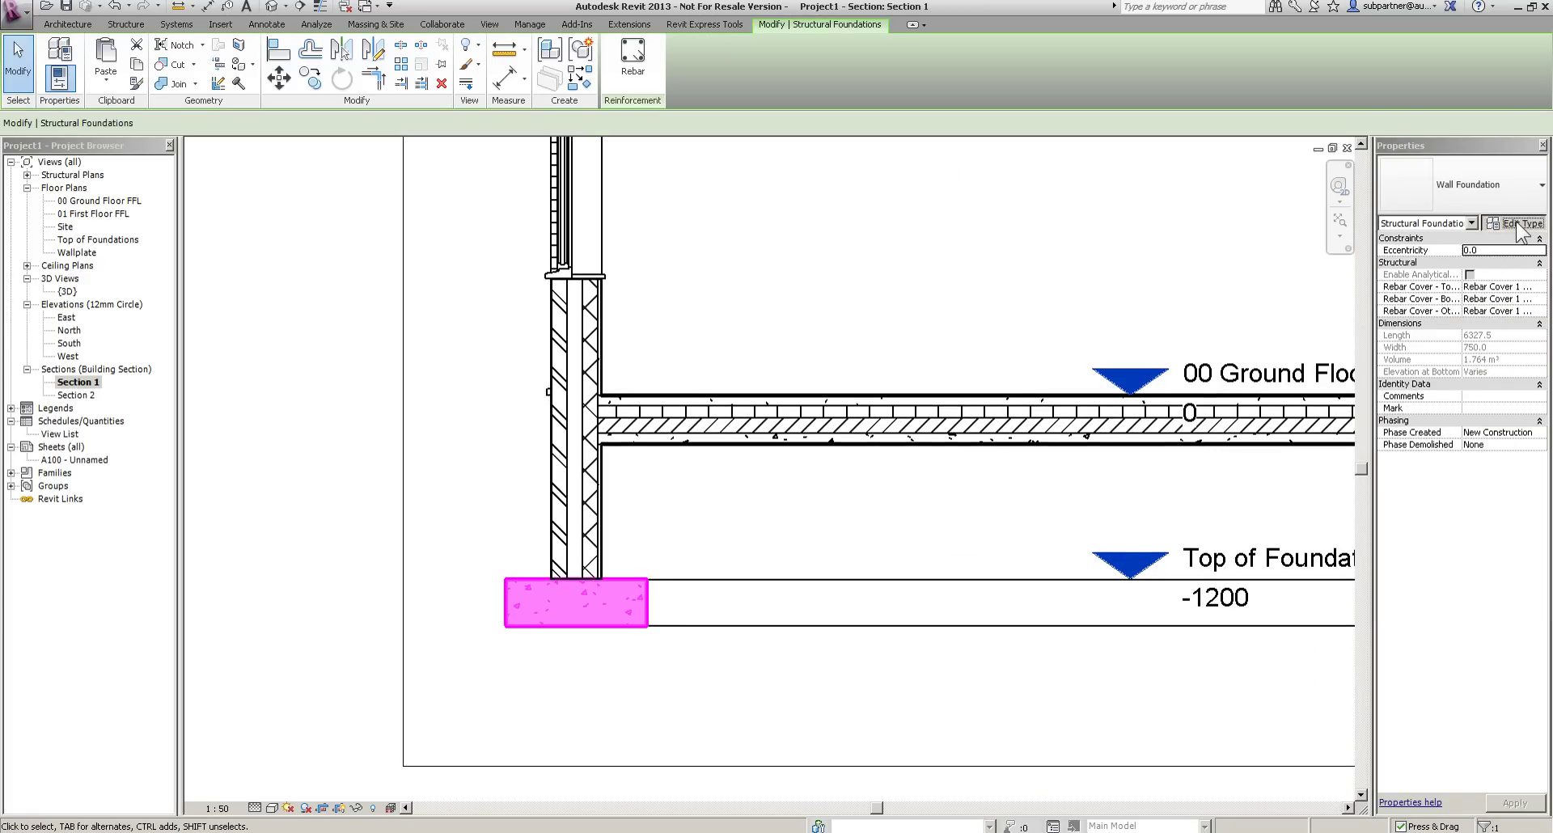
click(857, 211)
text(600)
click(835, 225)
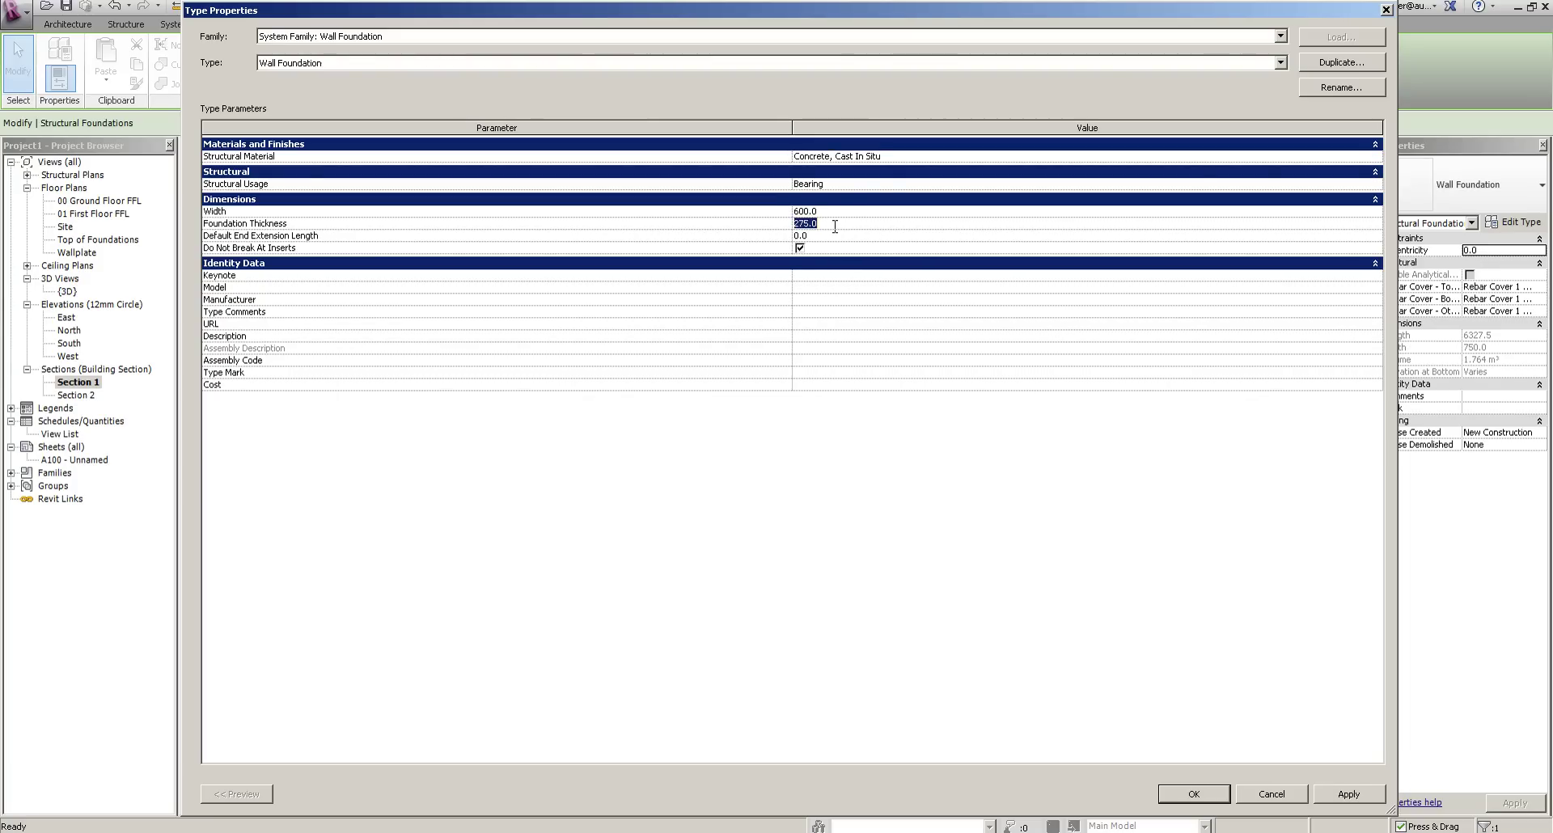
text(1000)
key(Return)
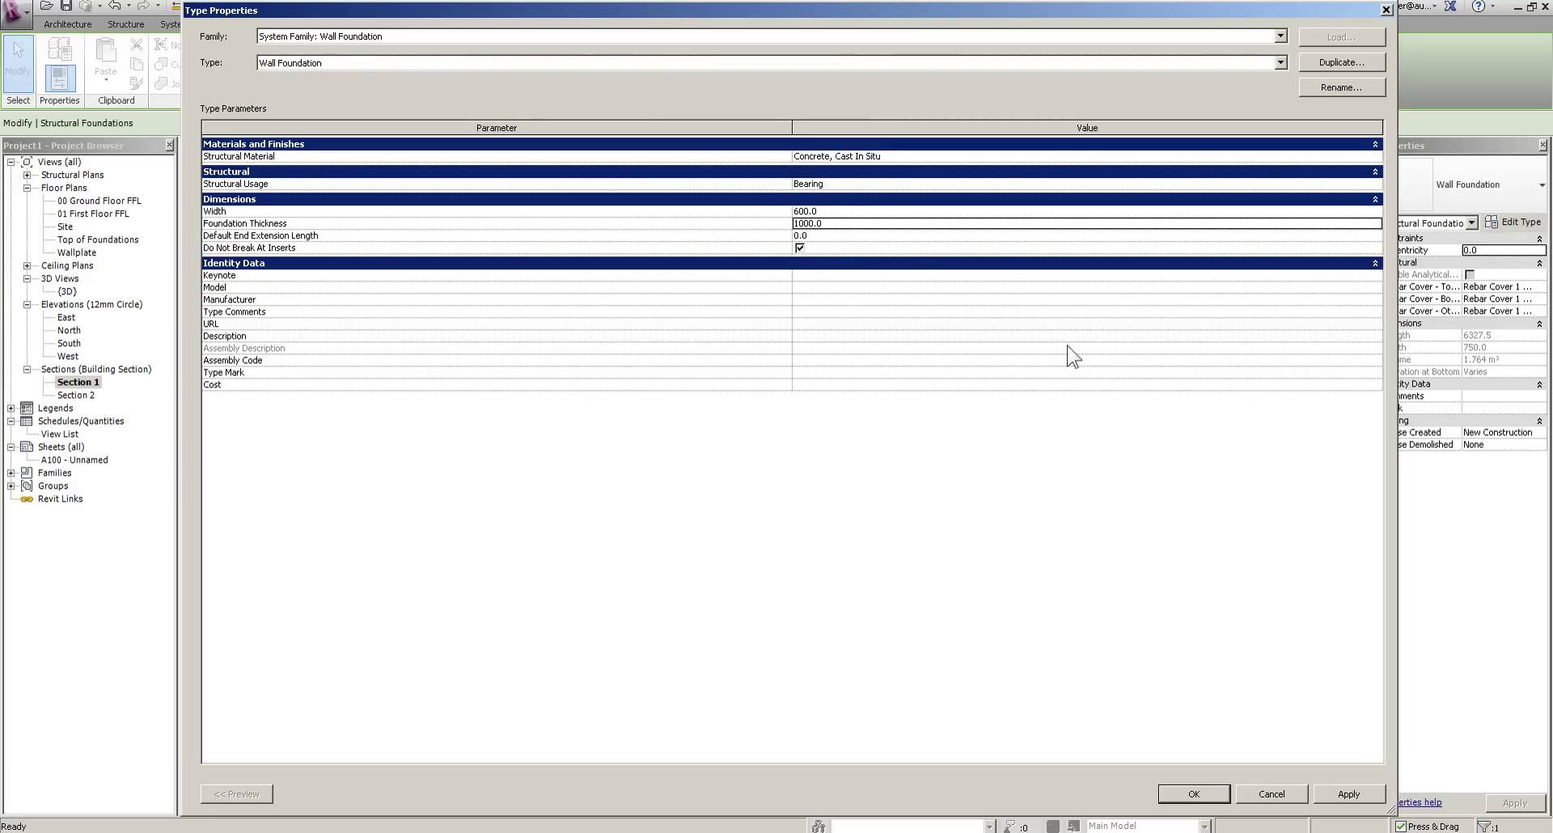
click(1181, 801)
click(841, 671)
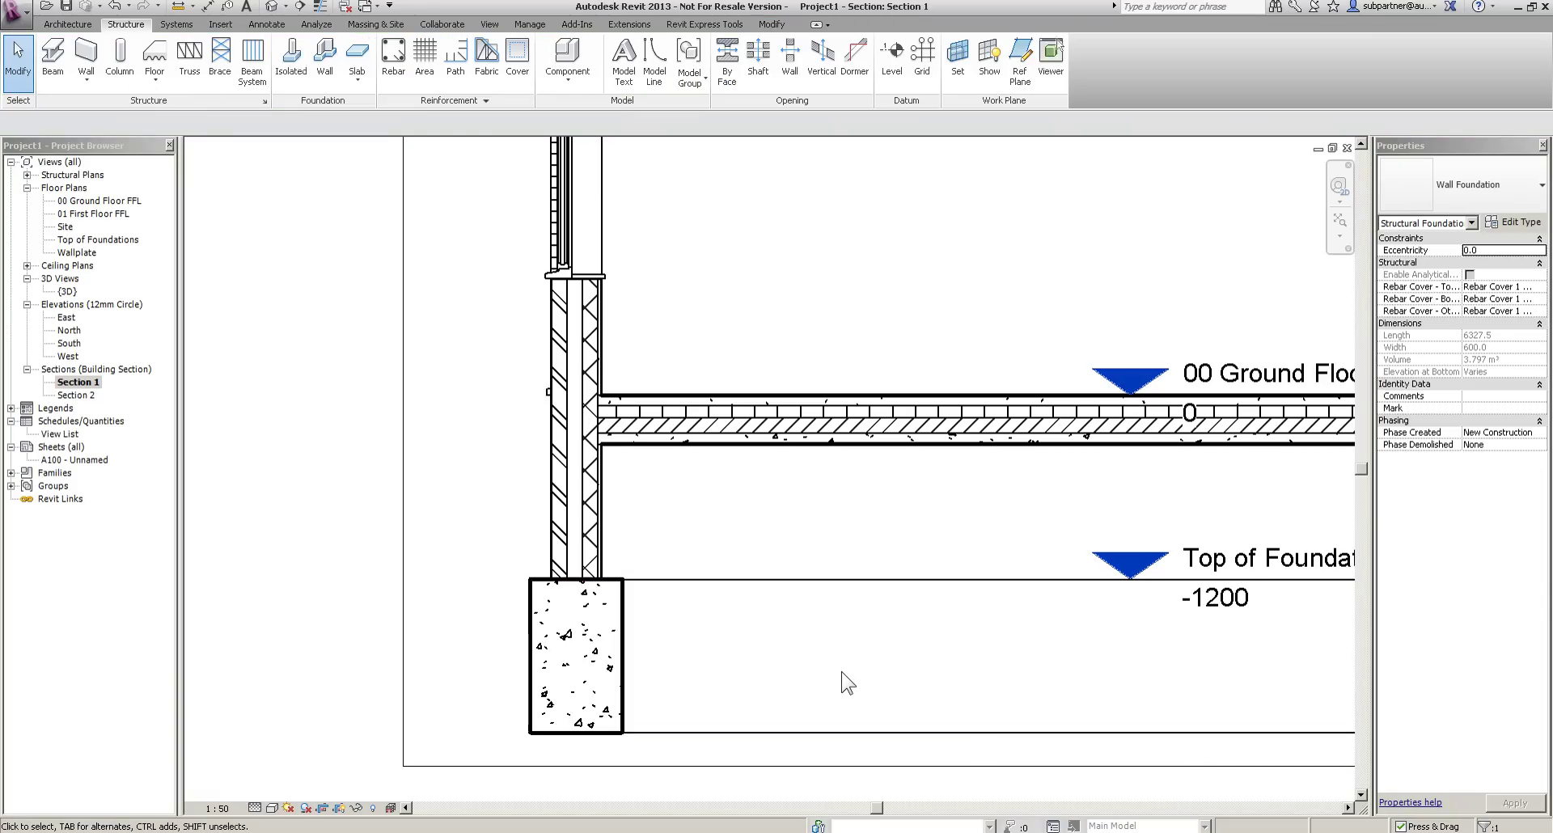
Examine the house and its resized foundations from above in the 3D view.
scroll(841, 671, down, 2)
double_click(69, 291)
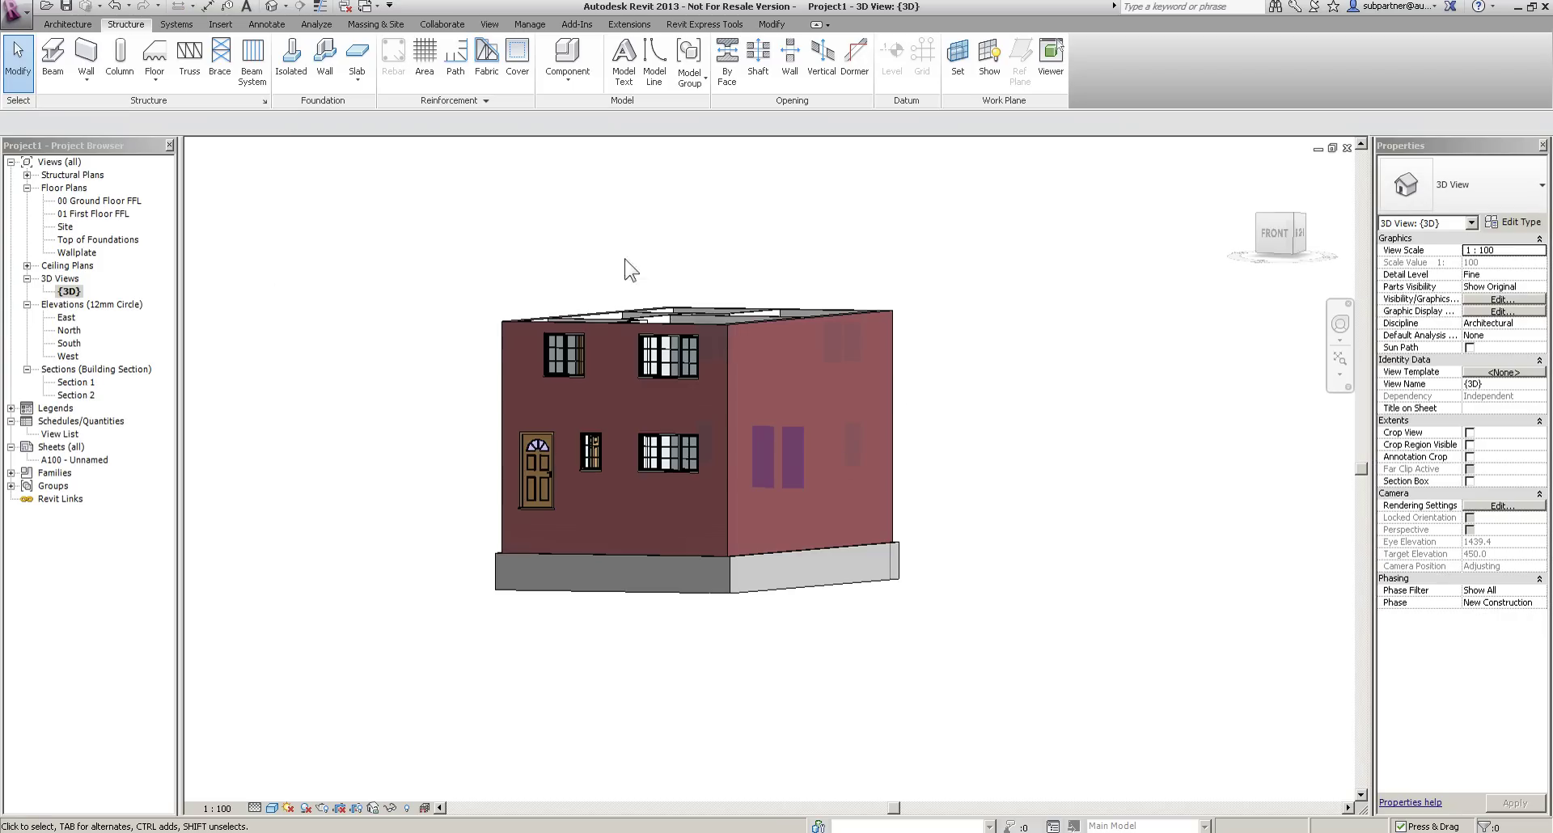
middle_drag(611, 331, 620, 351)
shift+middle_drag(687, 410, 756, 635)
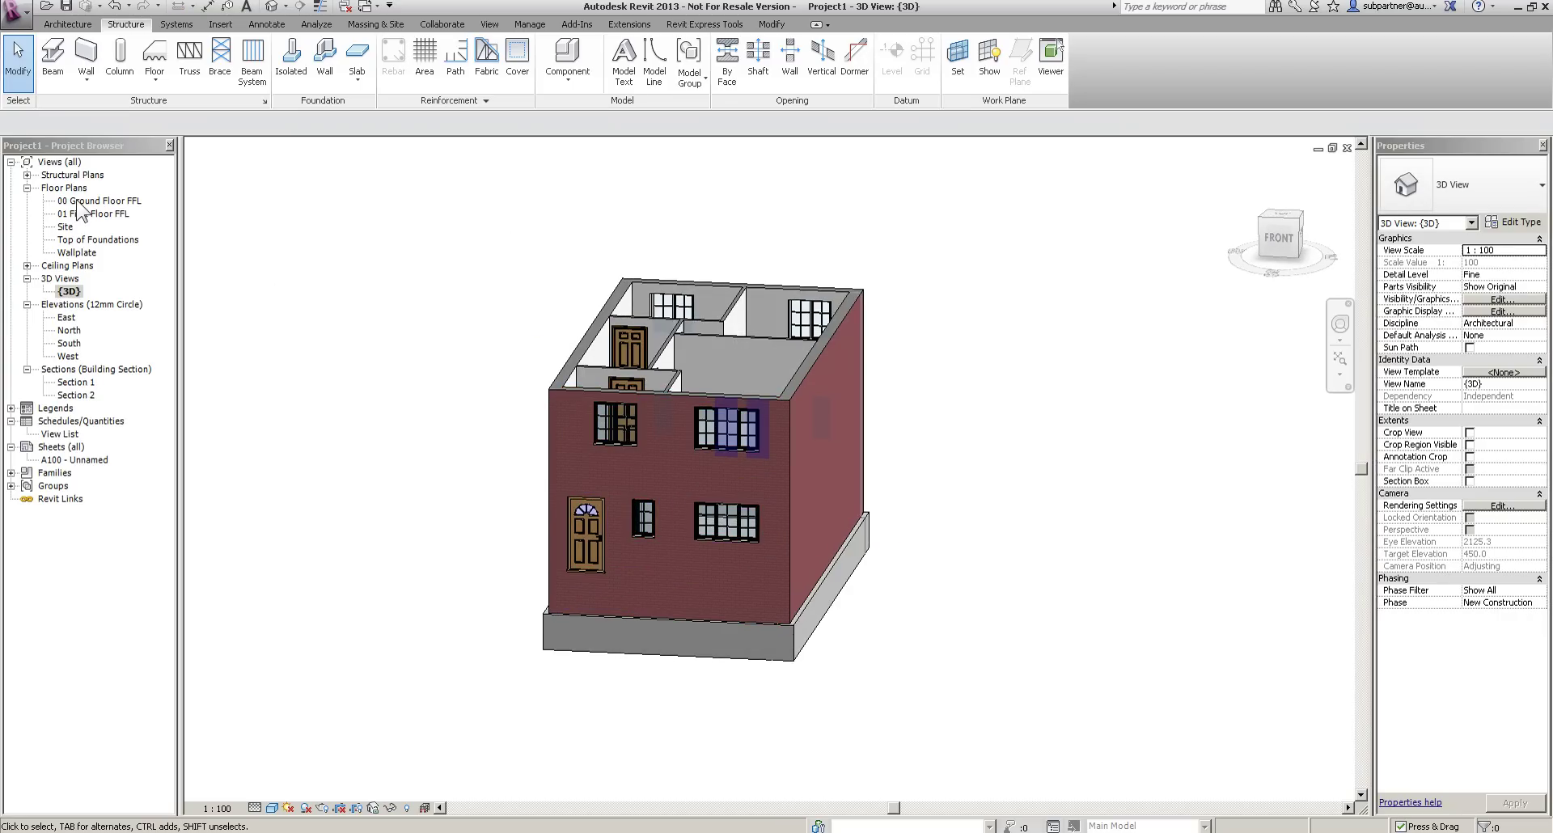
Open the Wallplate floor plan and rename this view as Roof Plan without renaming the corresponding level.
double_click(72, 253)
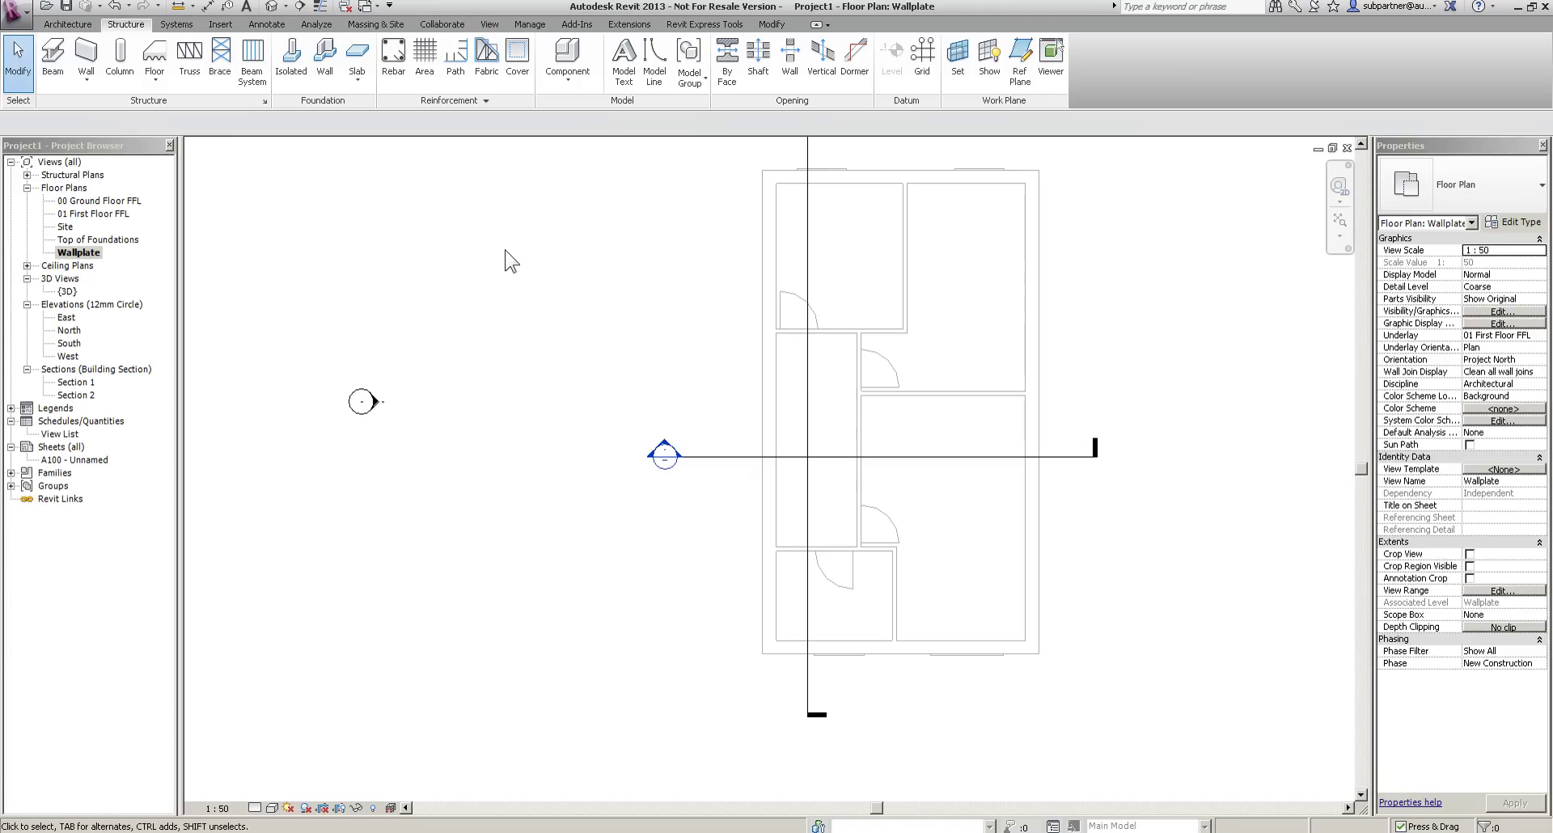
middle_drag(1122, 275, 1007, 309)
scroll(1000, 314, up, 1)
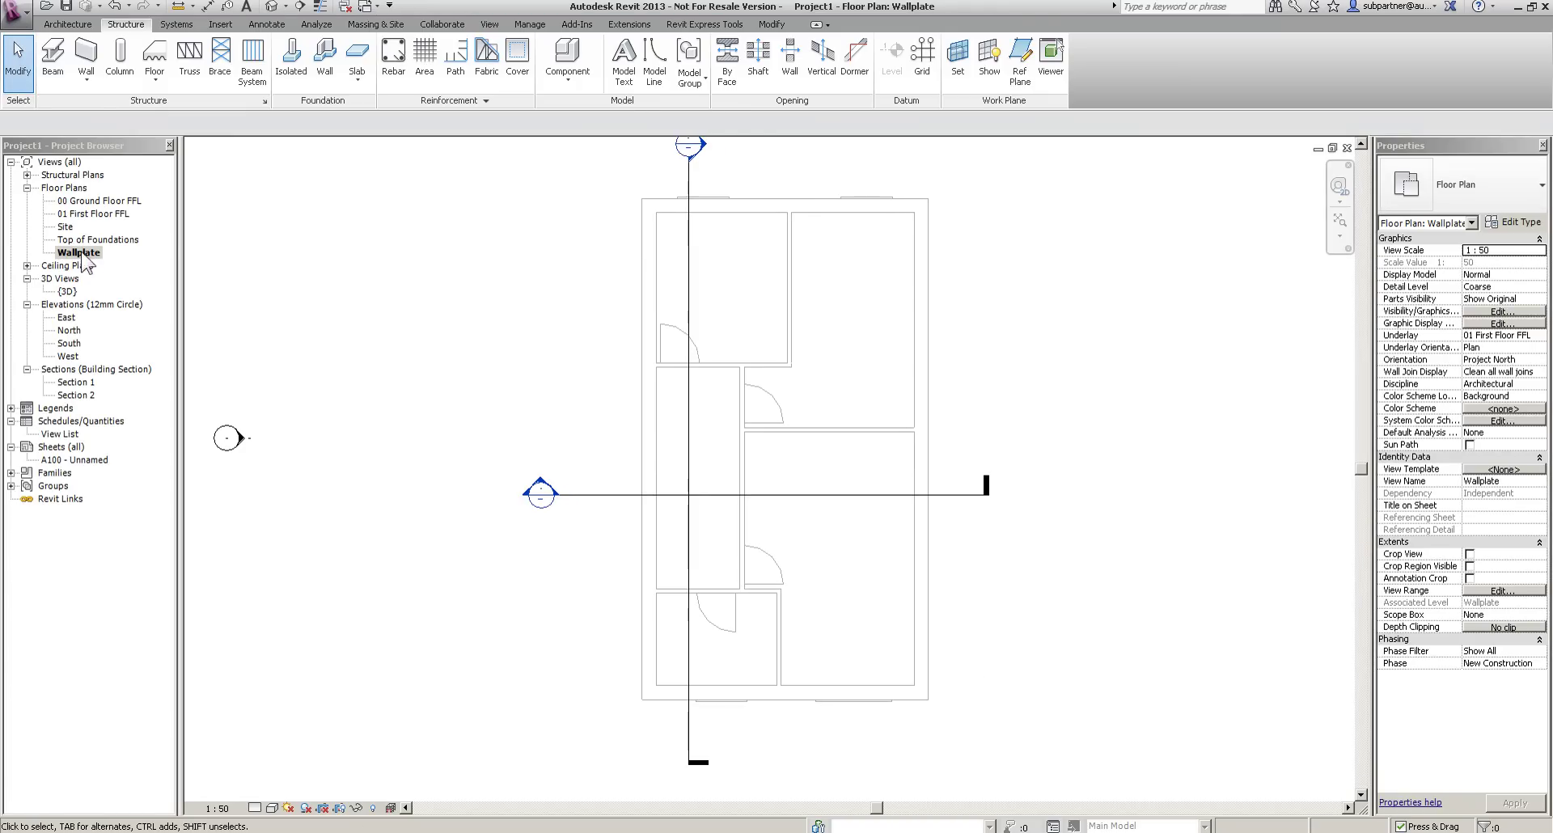
right_click(77, 253)
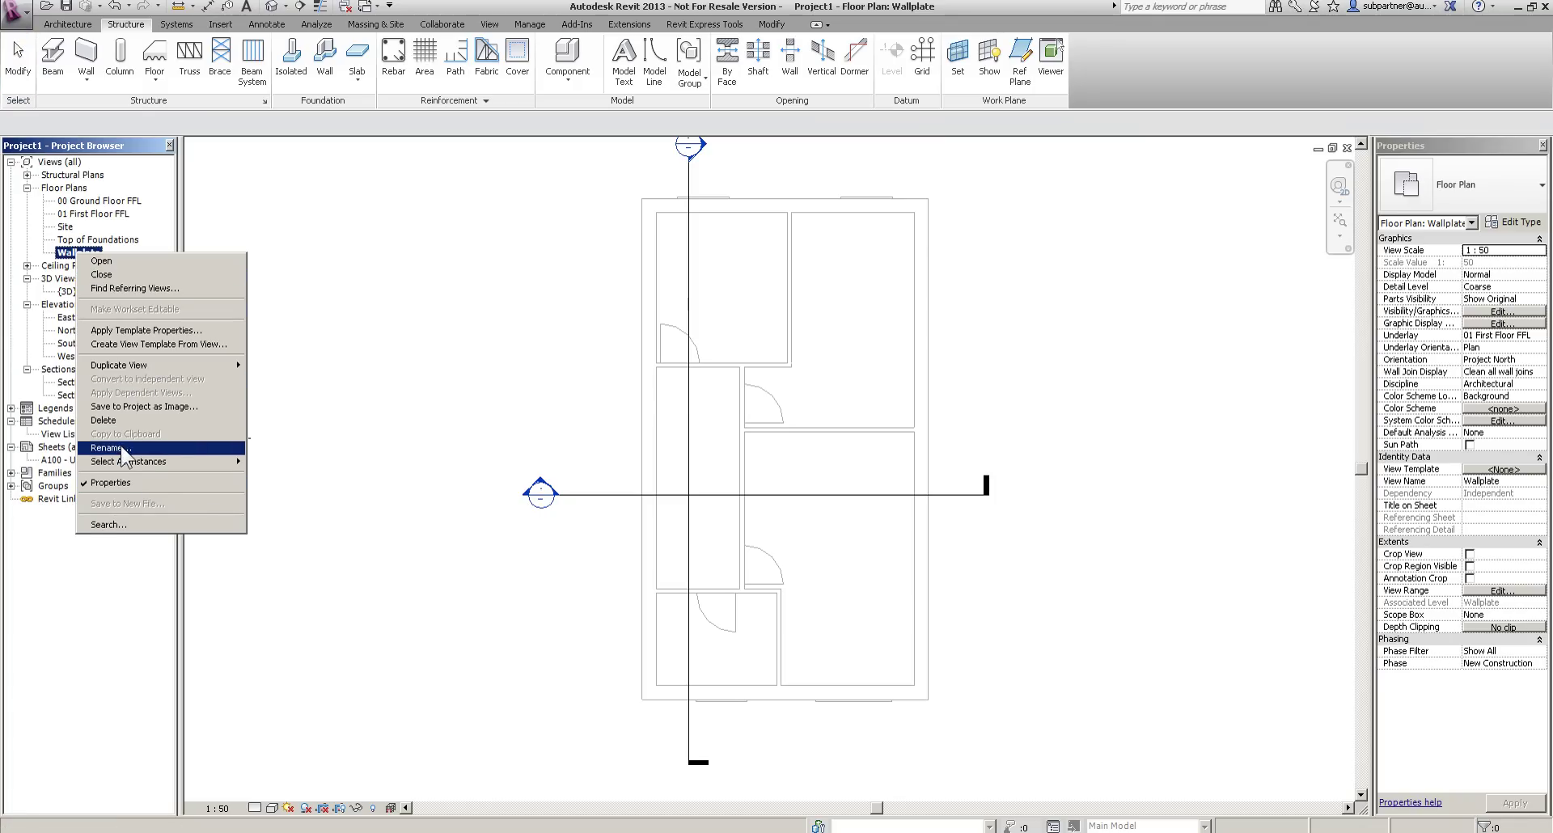
click(122, 448)
text(Roof Plan)
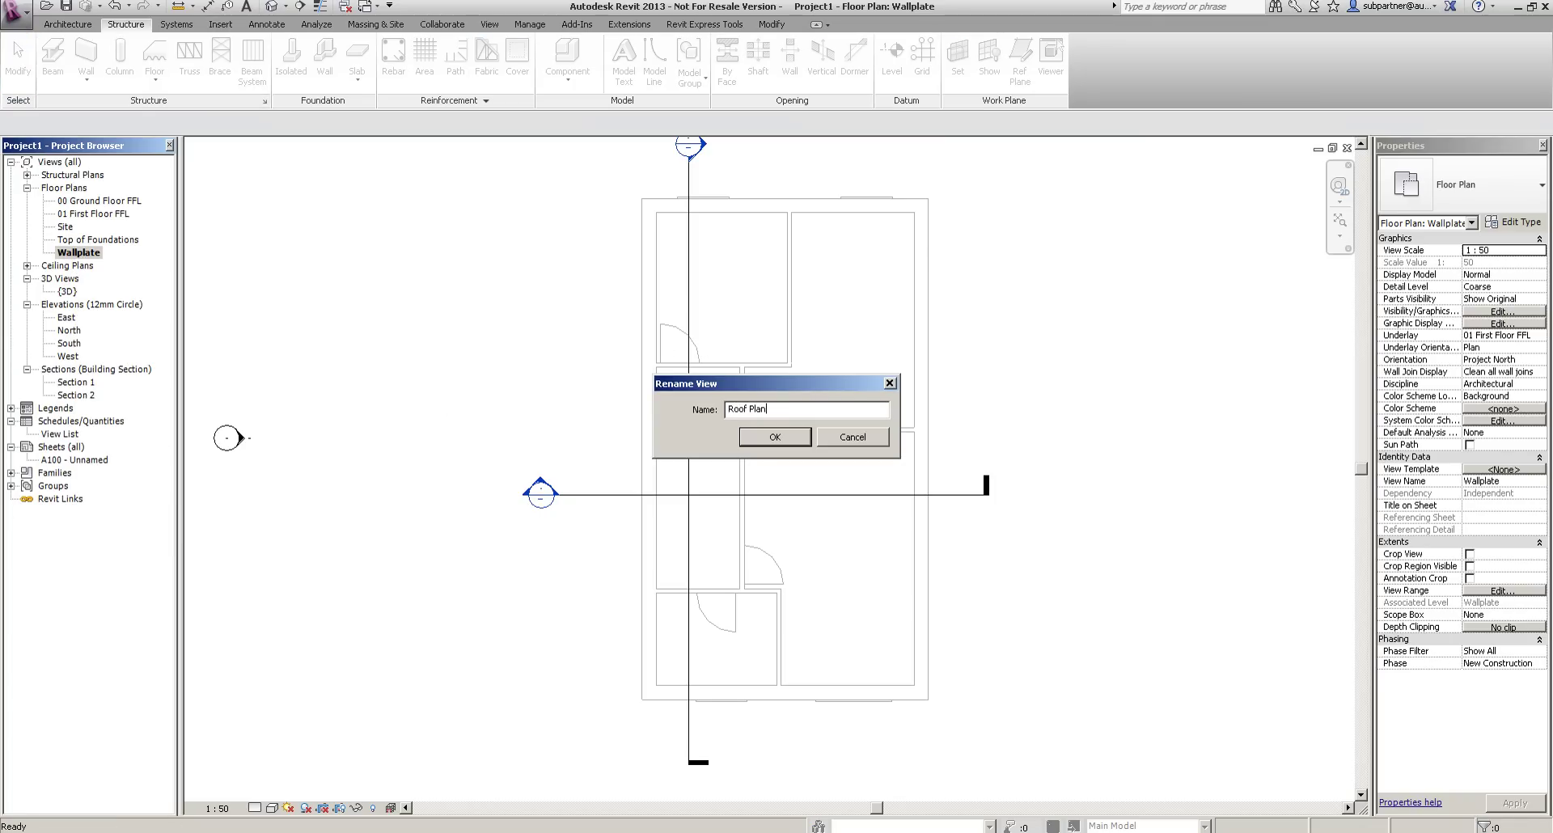
key(Return)
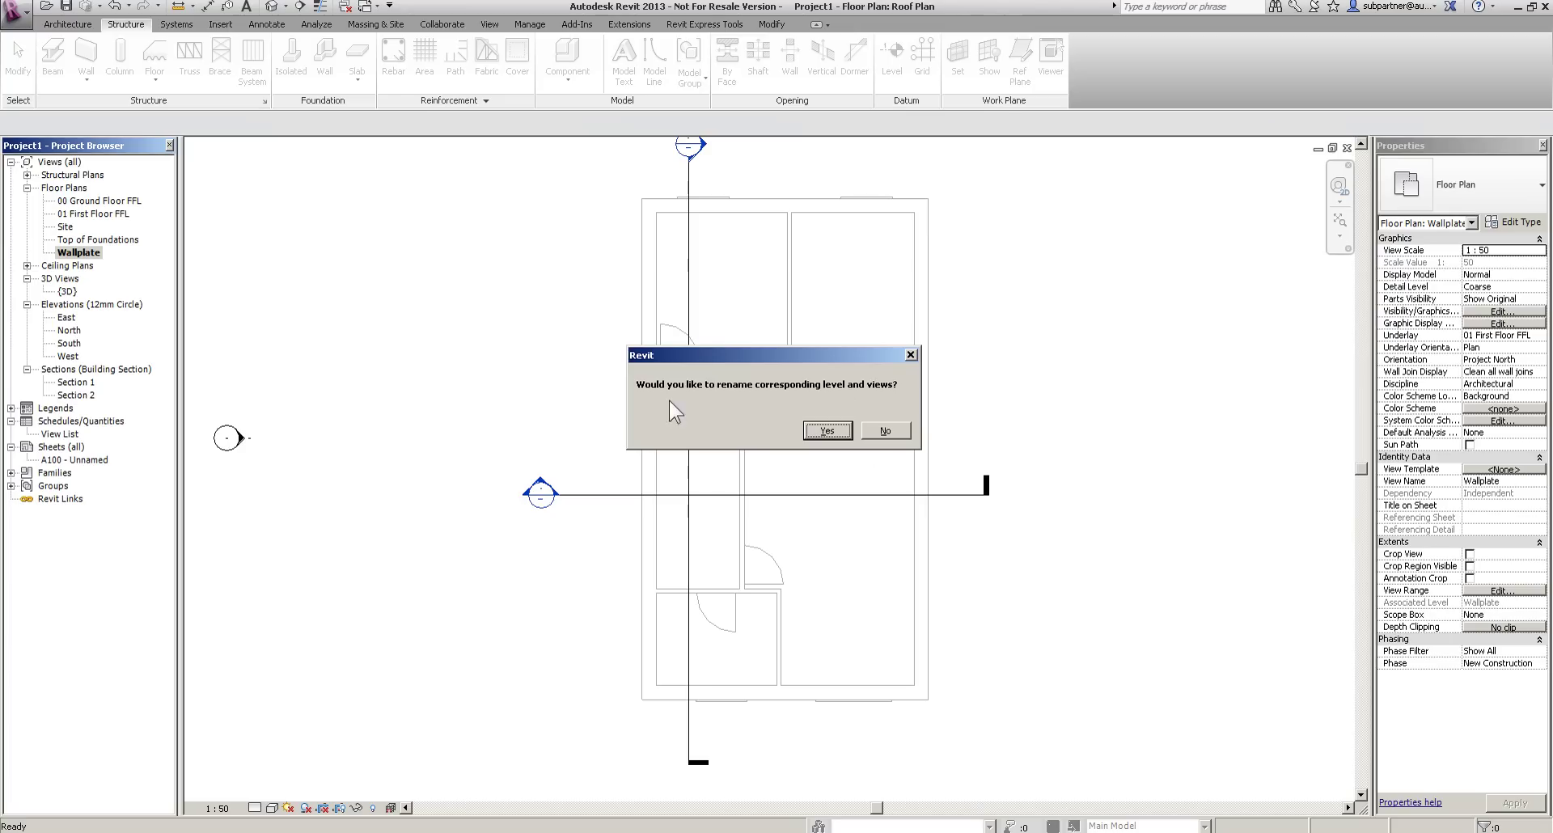
click(882, 433)
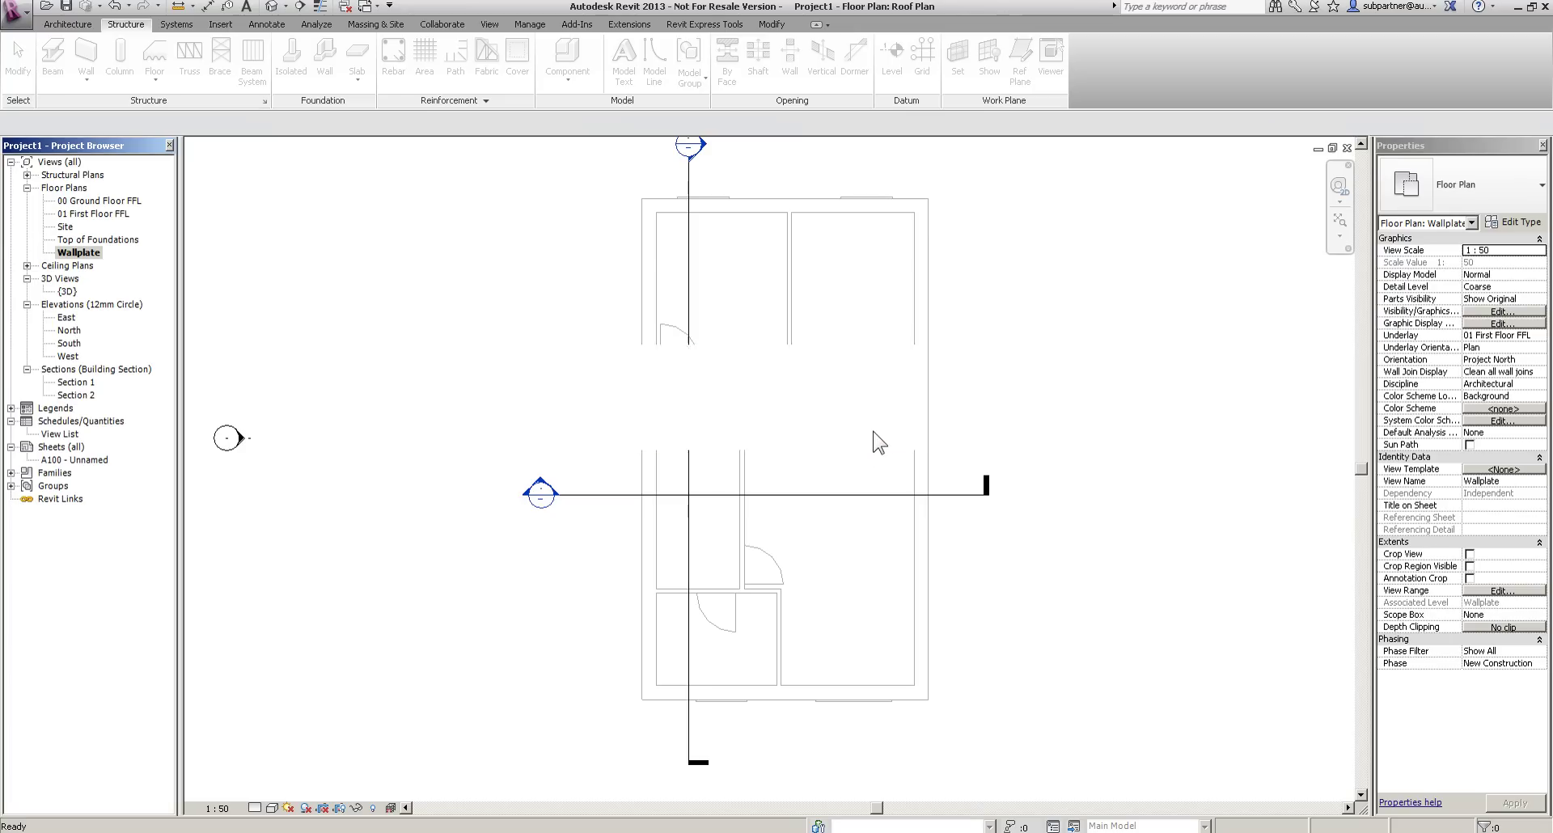
Open the West elevation and rename the 00 Ground Floor FFL plan view as 00 Ground Floor Plan, without renaming its level.
double_click(68, 356)
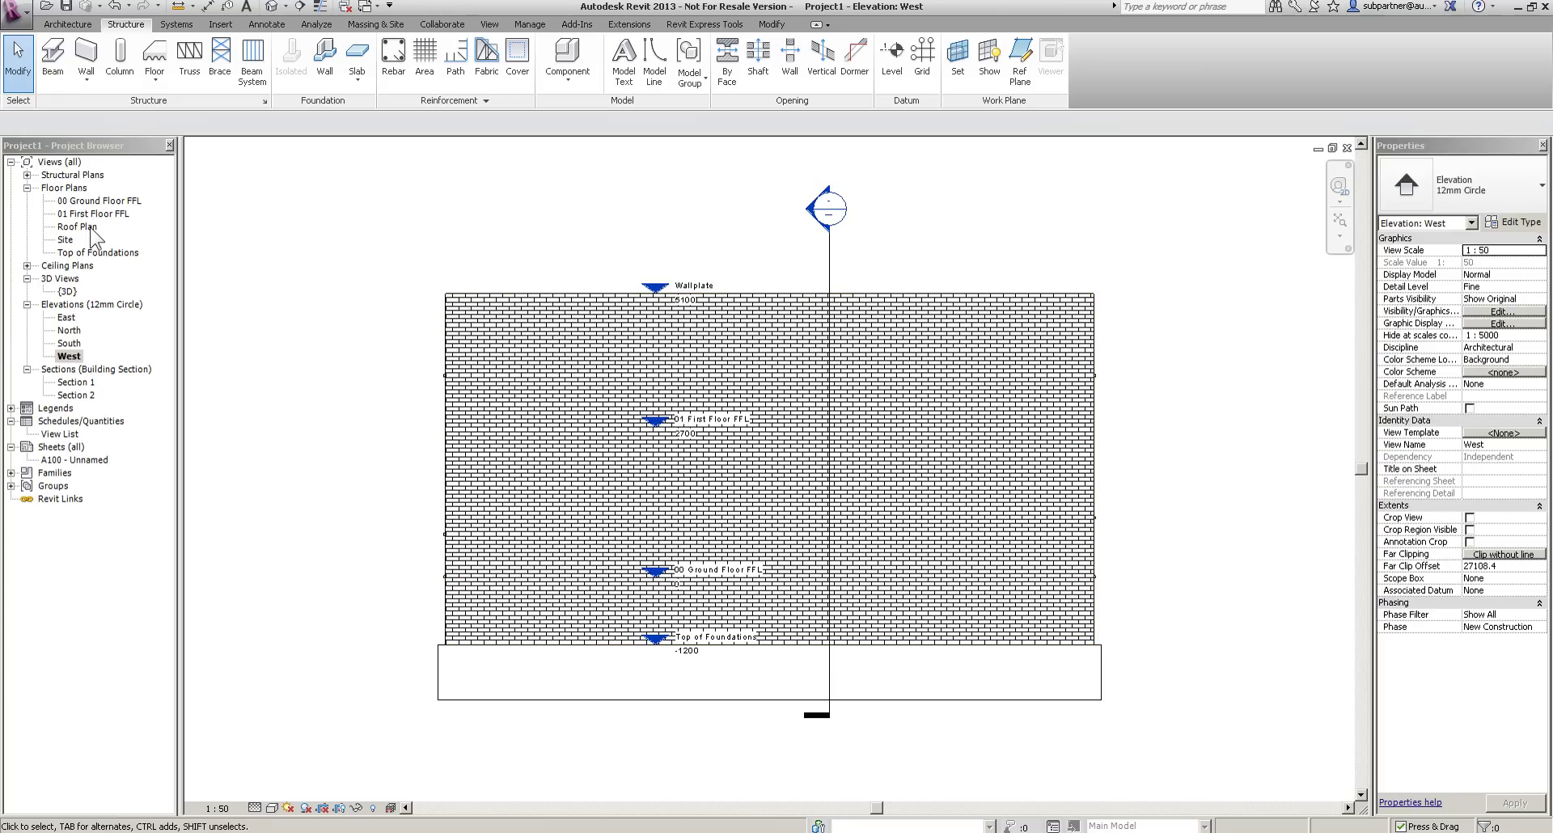
click(61, 201)
right_click(60, 200)
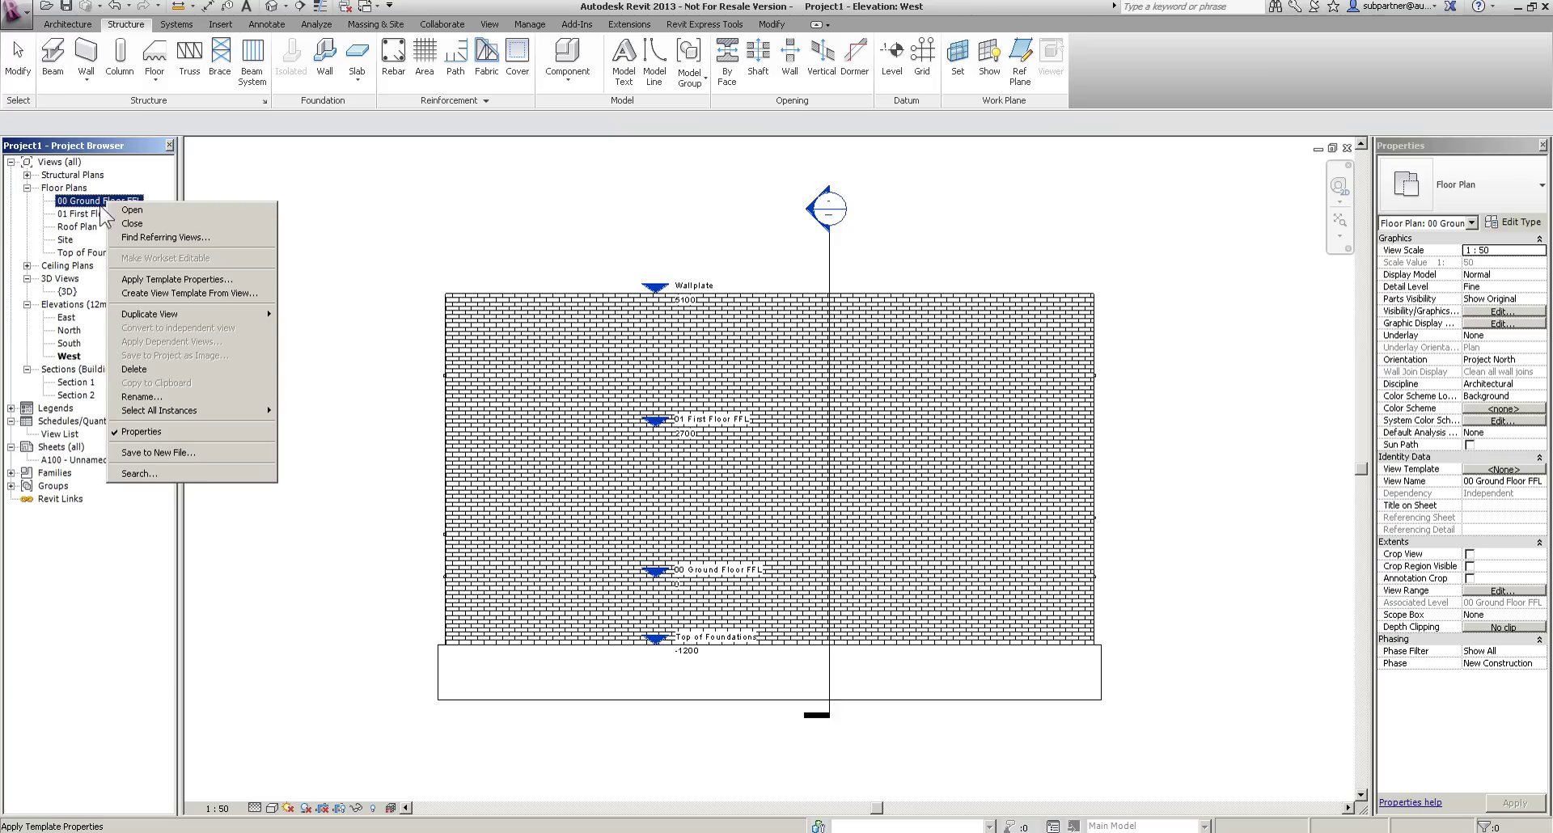
click(142, 397)
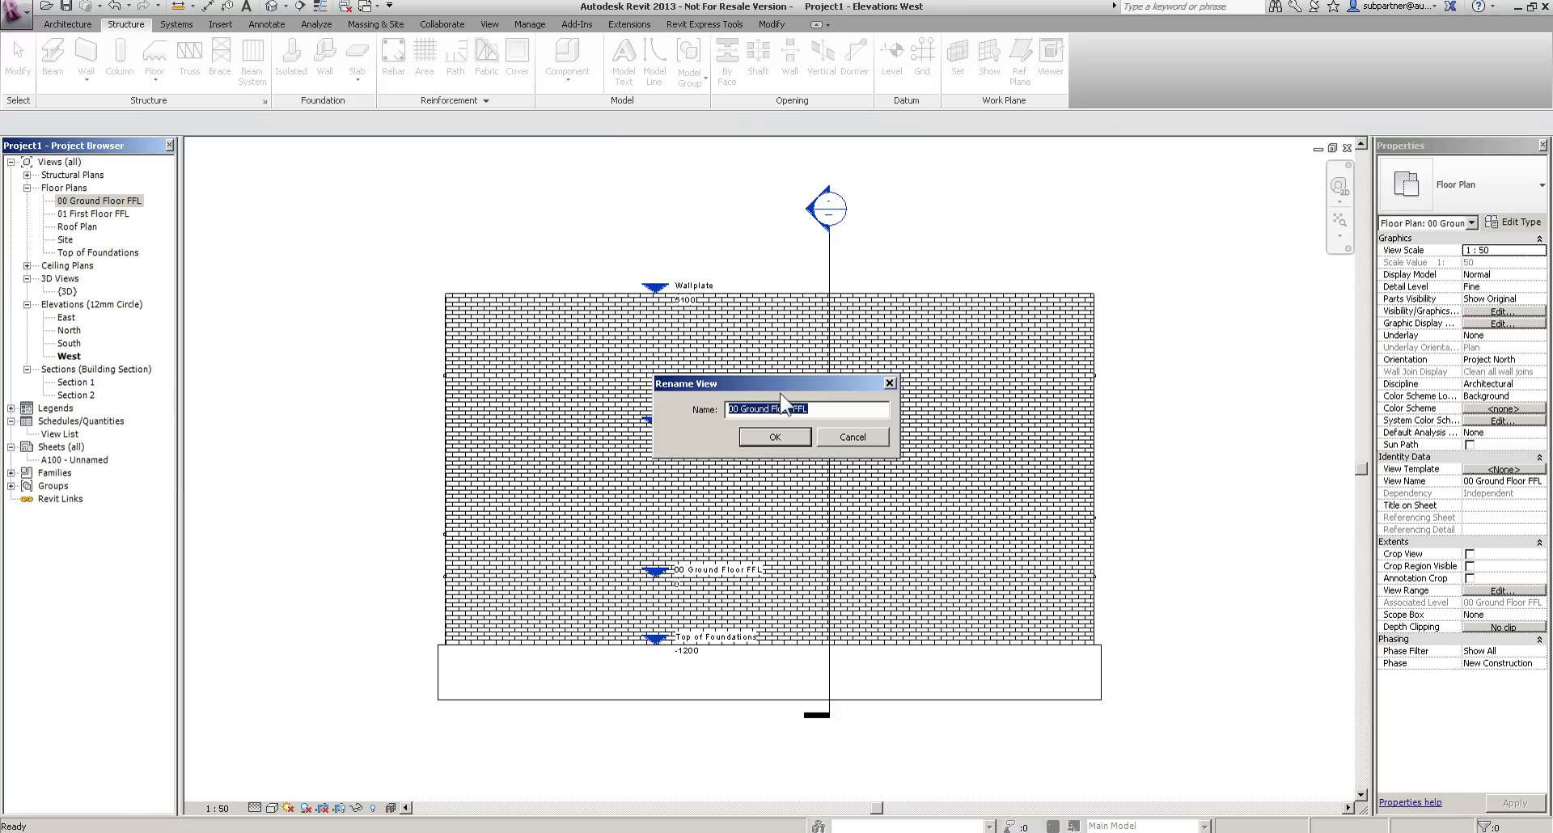
click(797, 409)
key(Return)
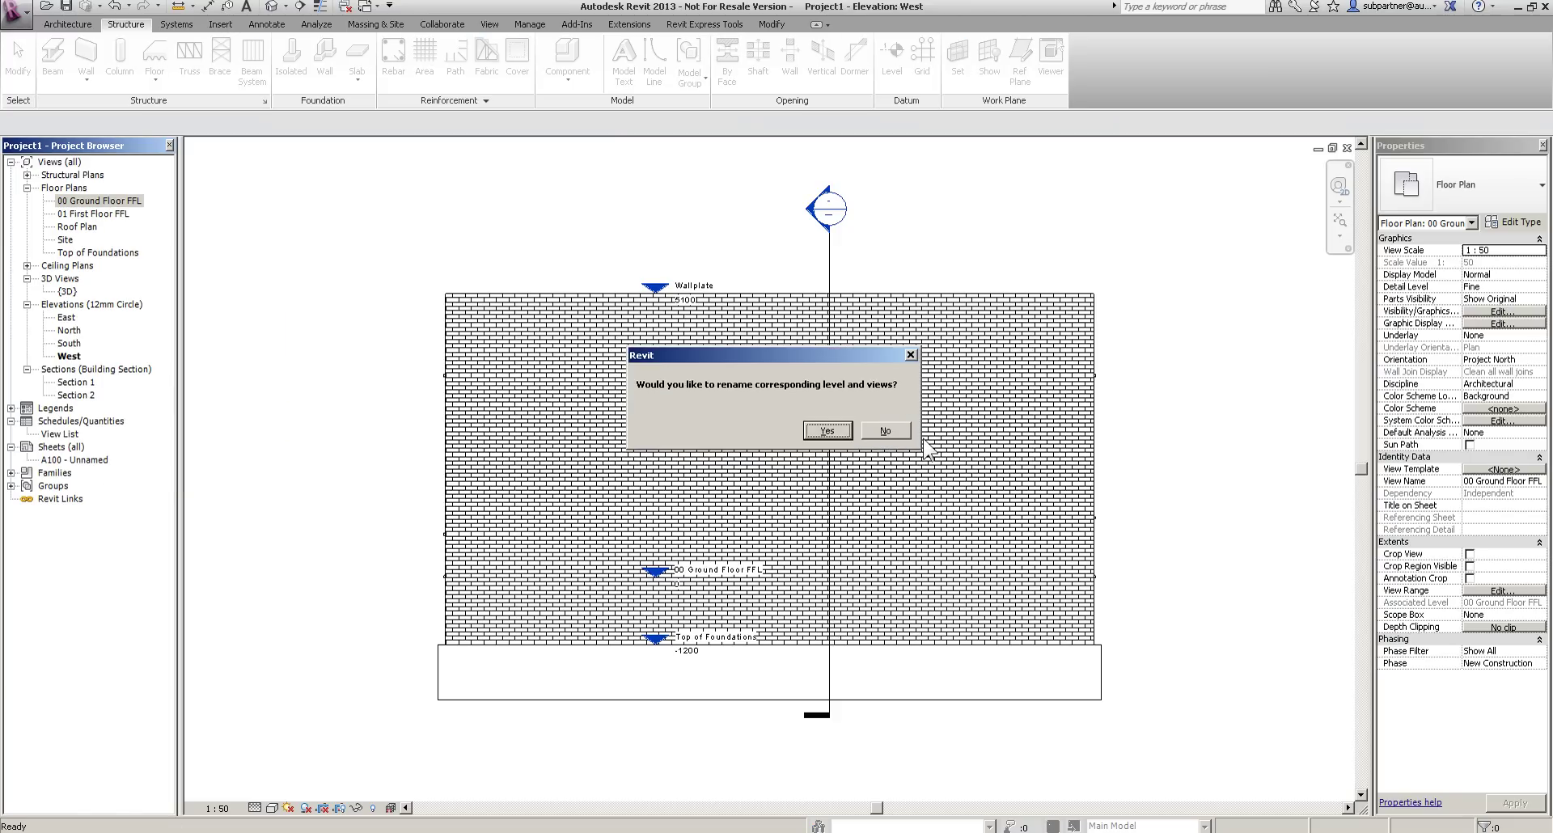
click(885, 431)
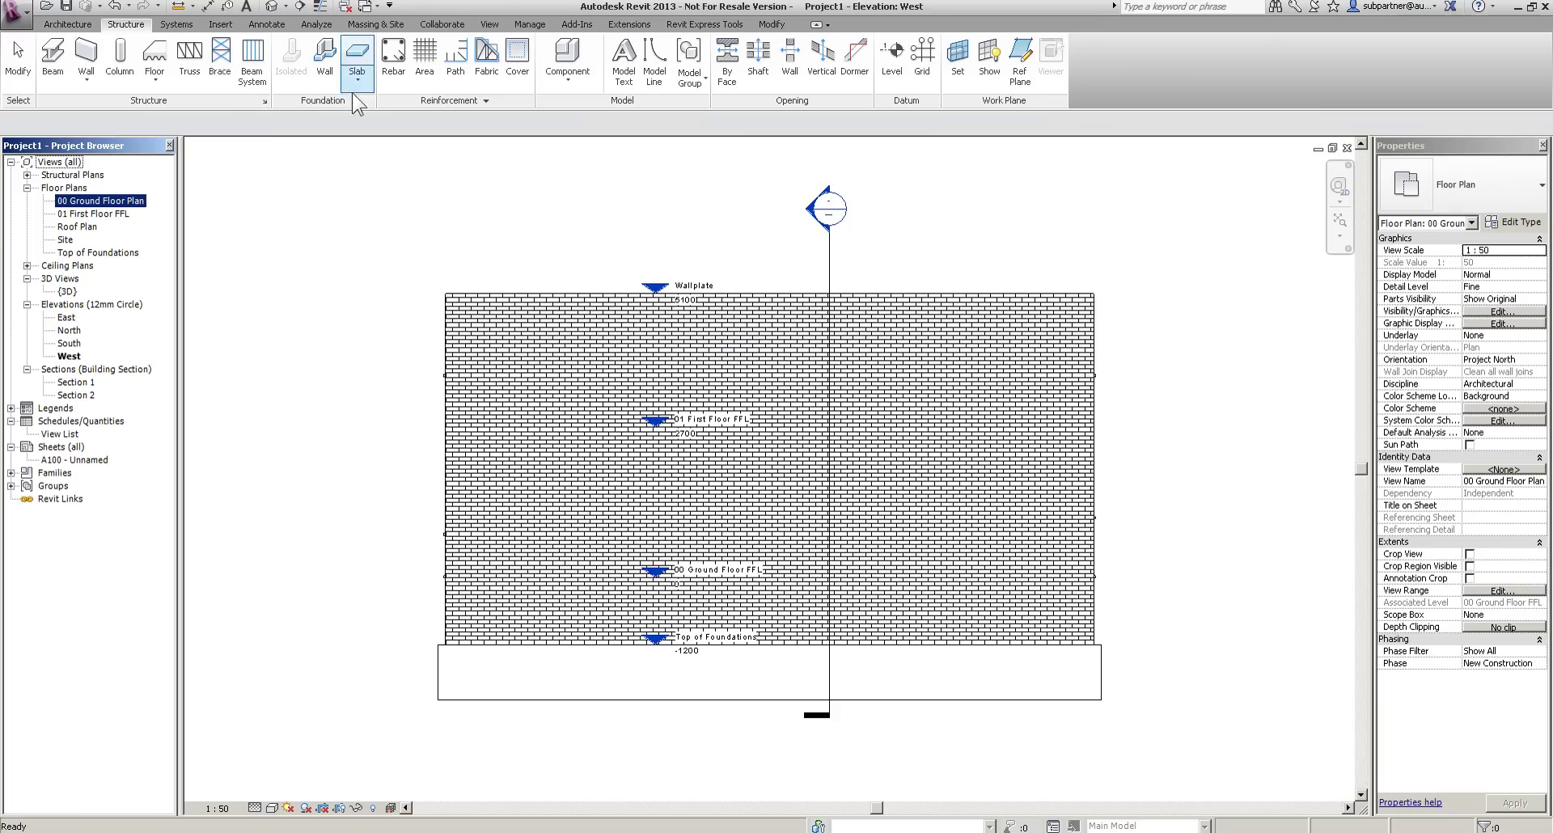
Rename the 01 First Floor FFL plan view as 01 First Floor Plan without renaming its level.
right_click(101, 213)
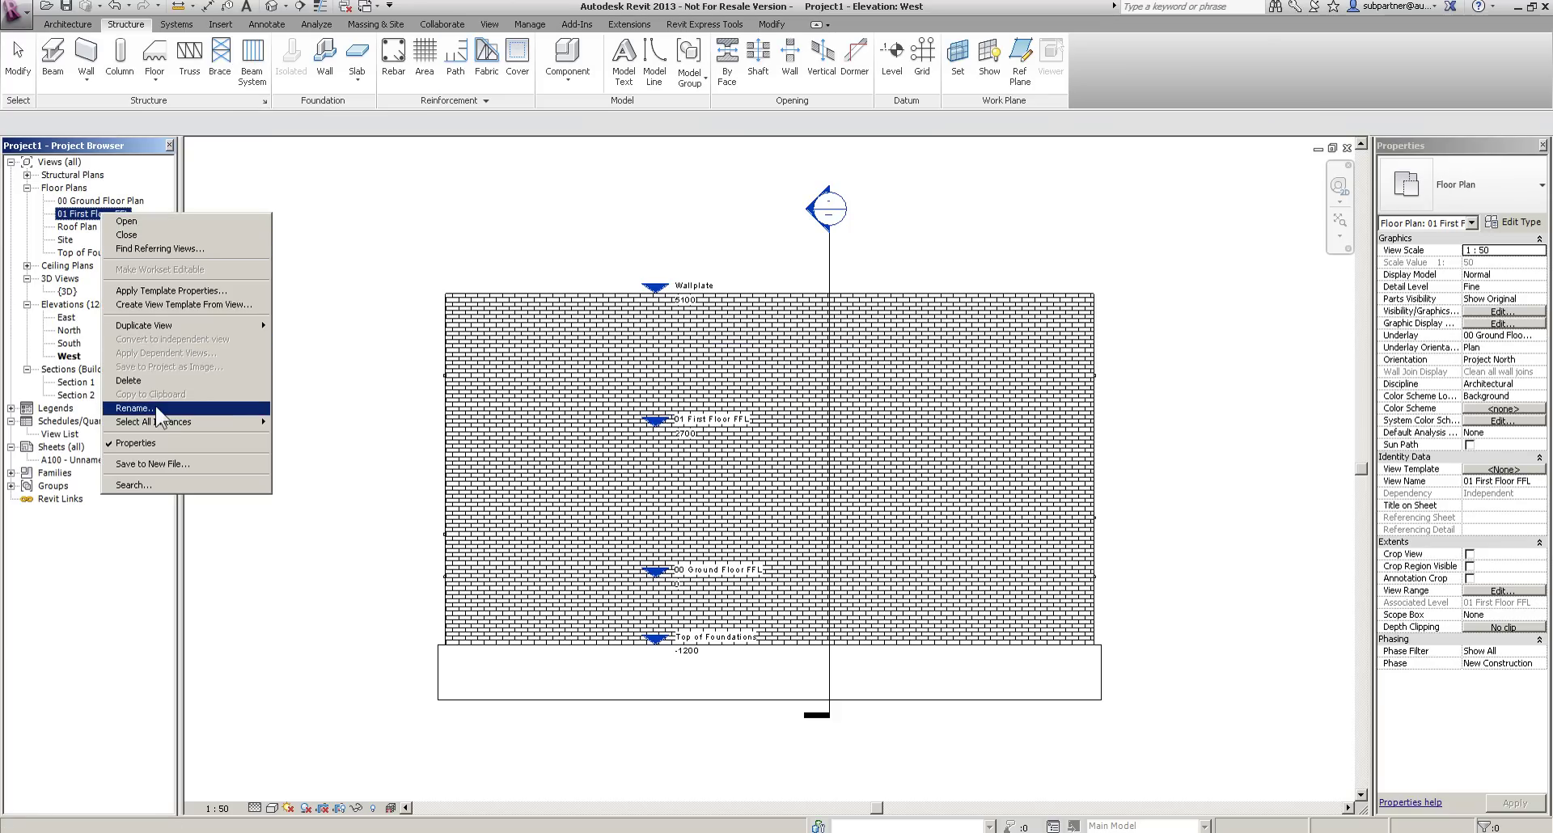
click(117, 395)
click(783, 412)
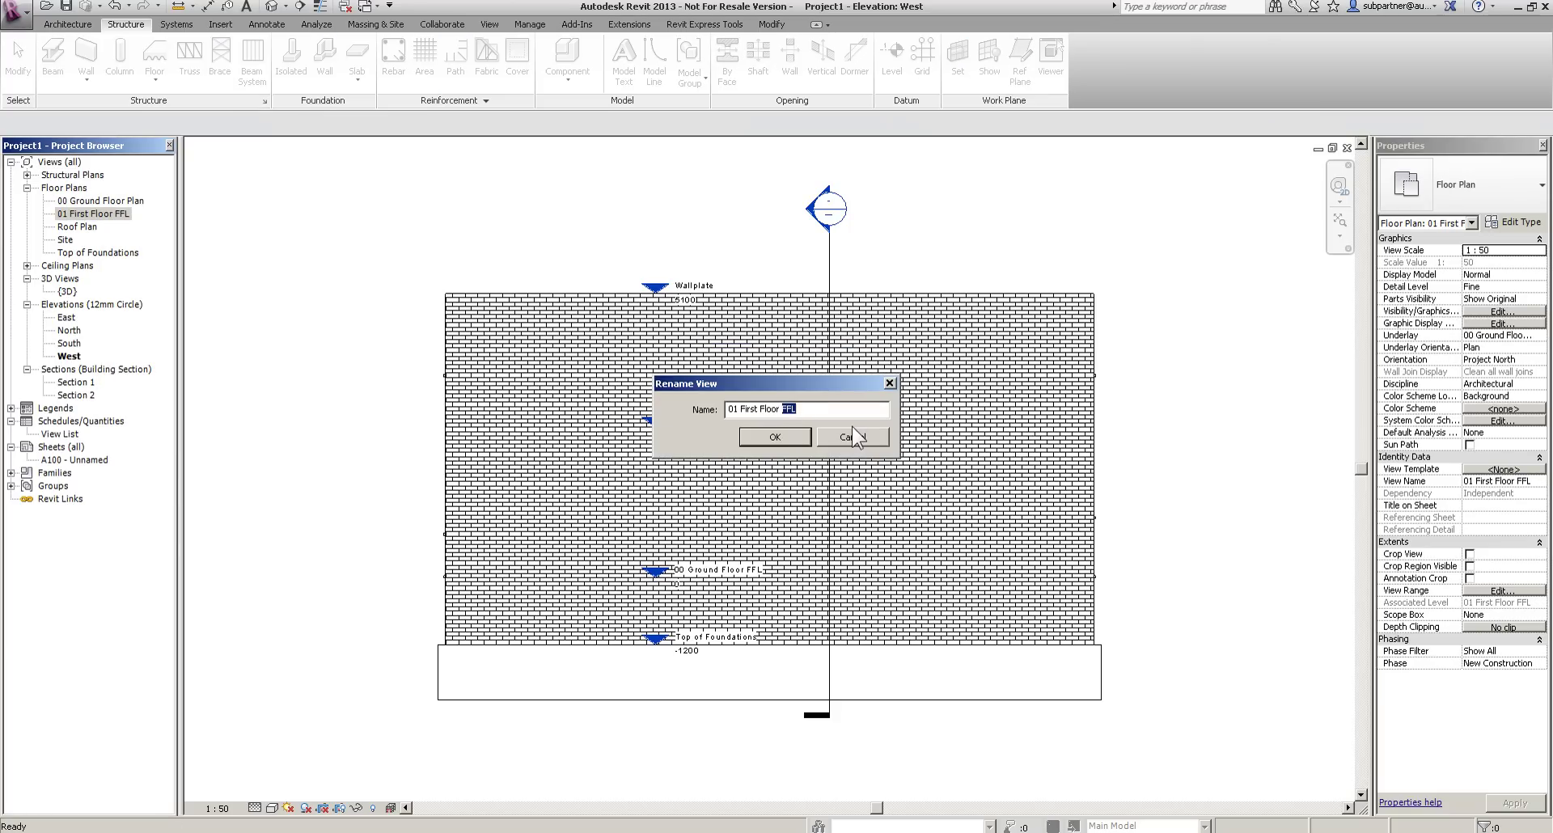
text(Plan)
key(Return)
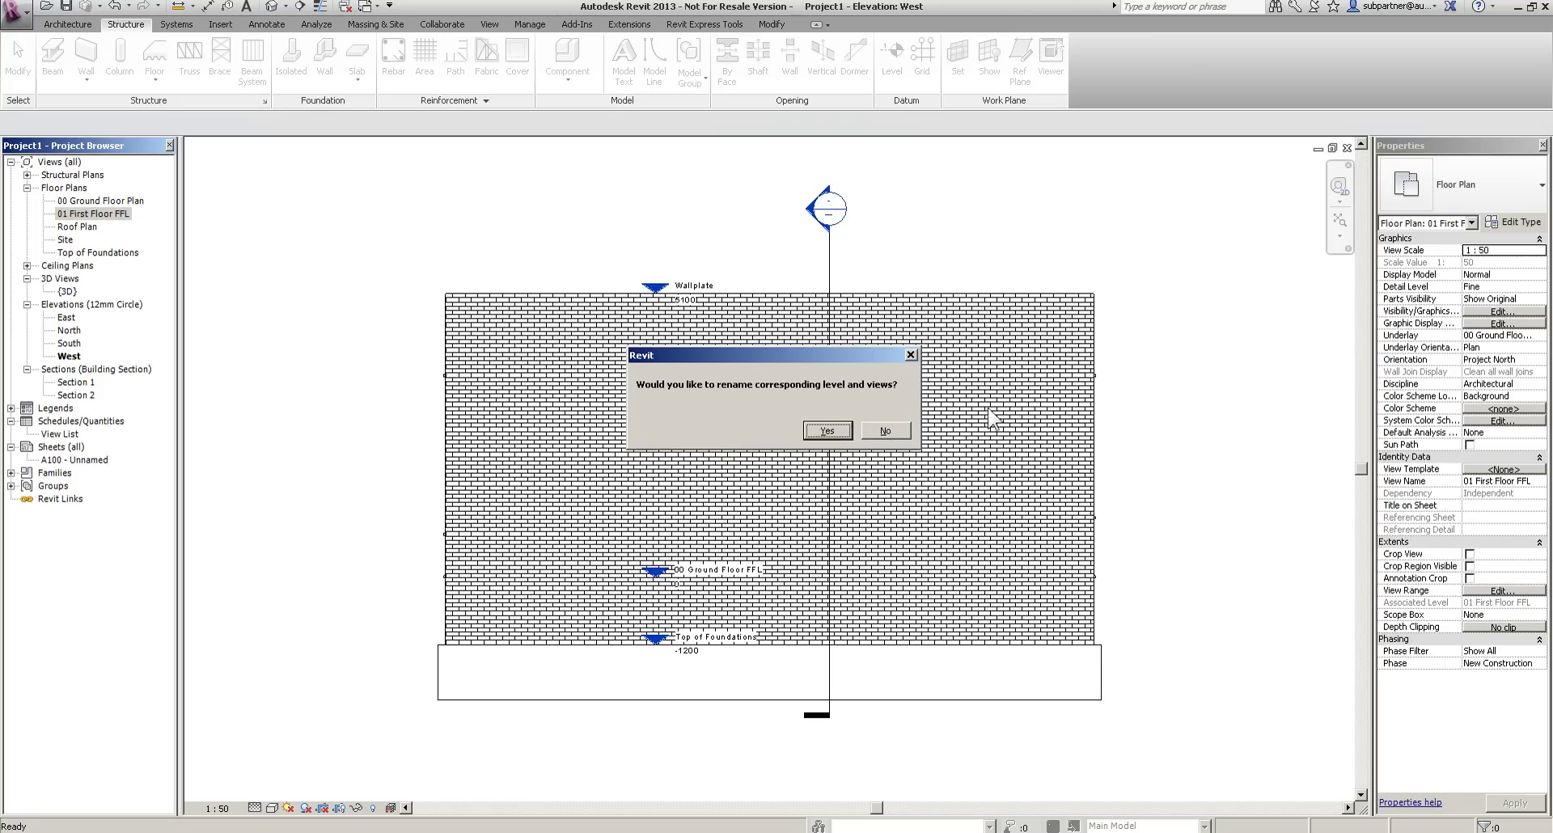
click(887, 431)
In the West elevation, extend both ends of the level lines well beyond the sides of the house.
click(652, 208)
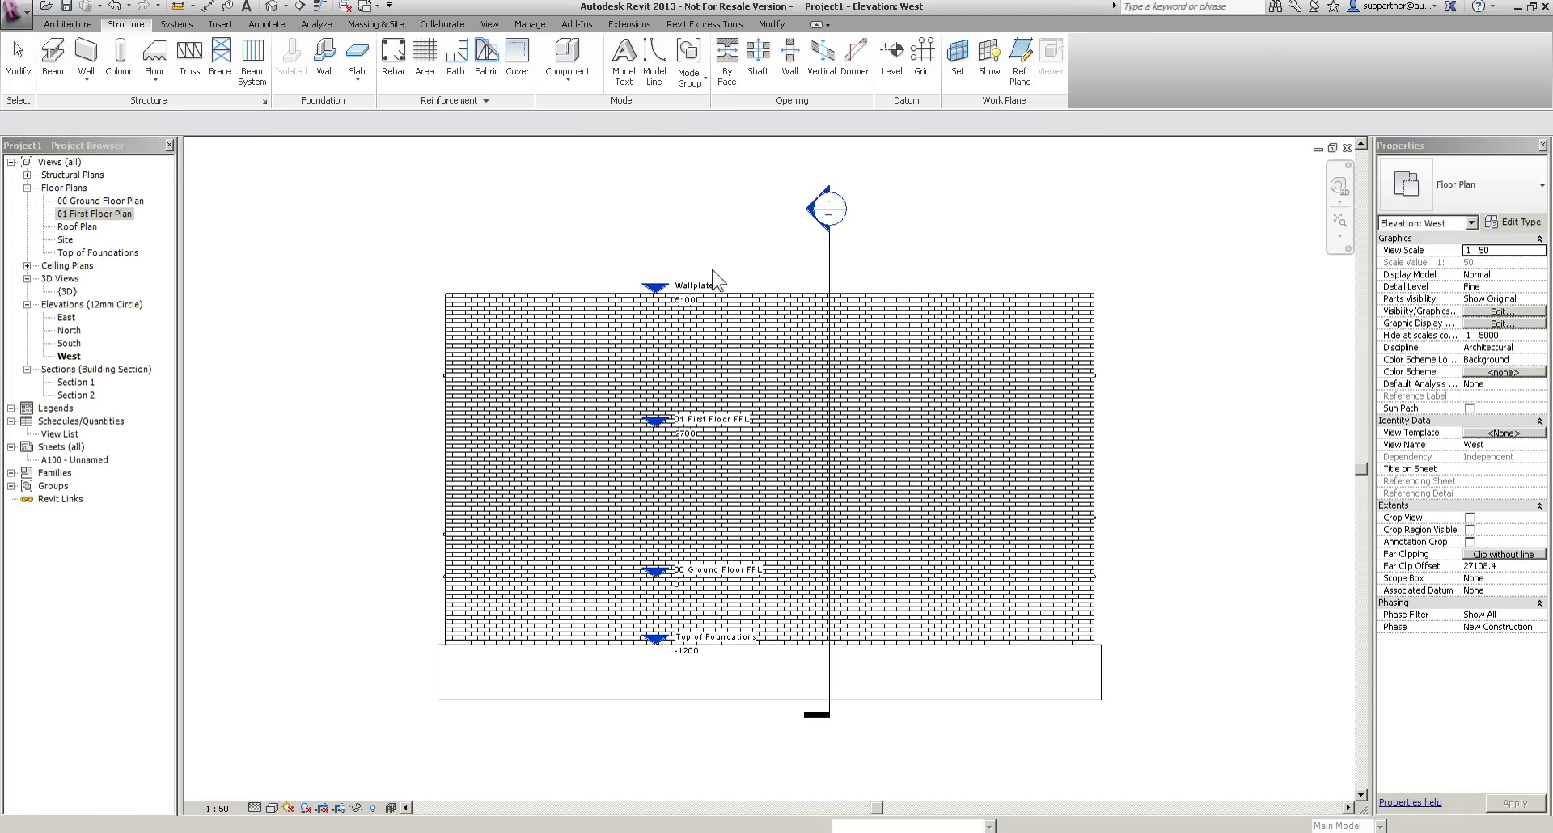
click(676, 295)
drag(672, 306, 271, 316)
drag(925, 293, 1289, 293)
click(750, 229)
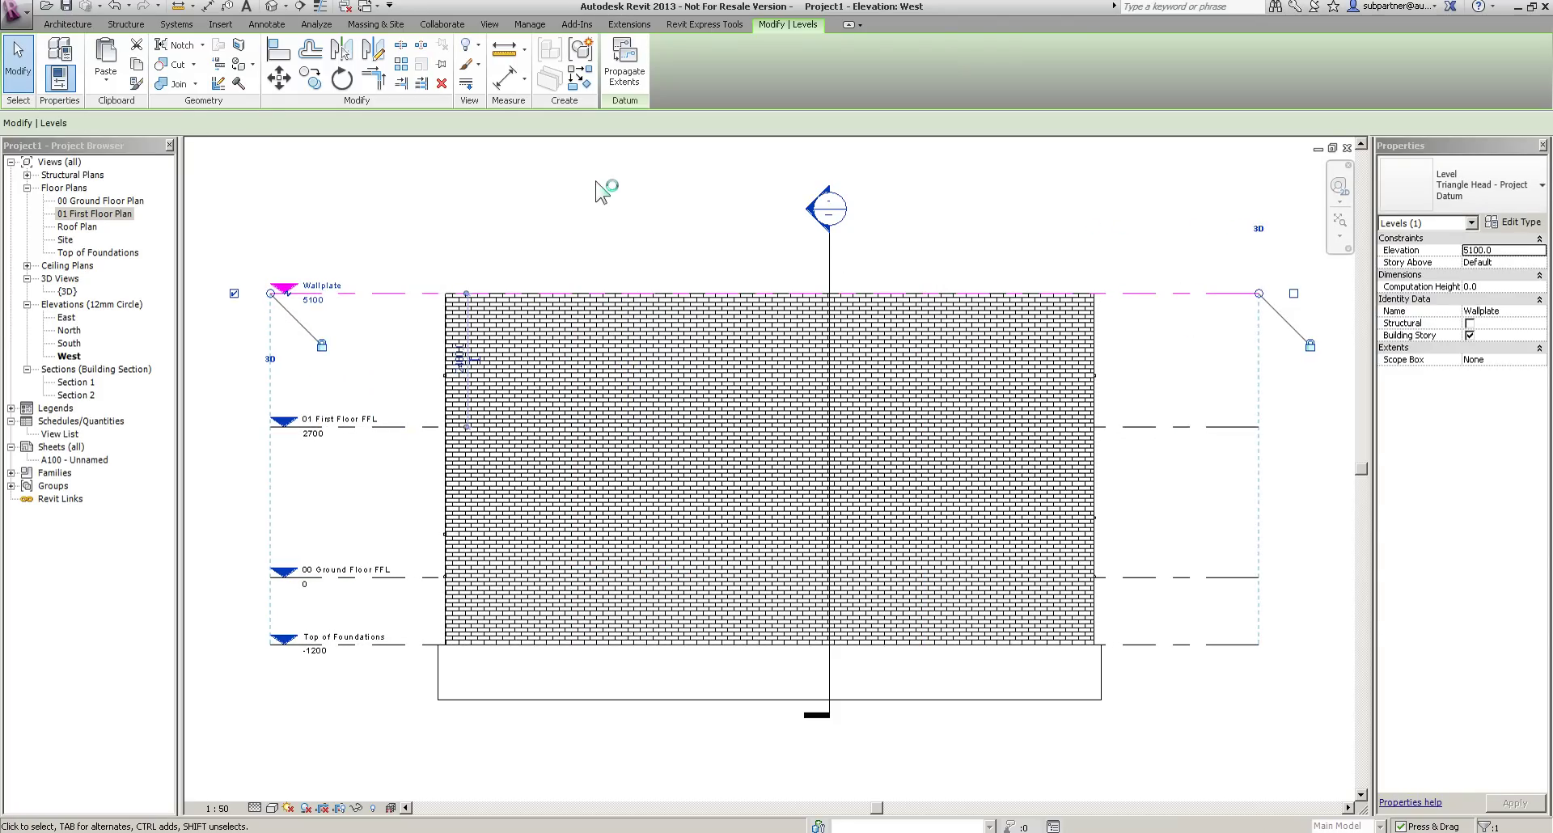
Open the Roof Plan view with the whole house outline in sight.
double_click(75, 227)
middle_drag(1011, 313, 1001, 339)
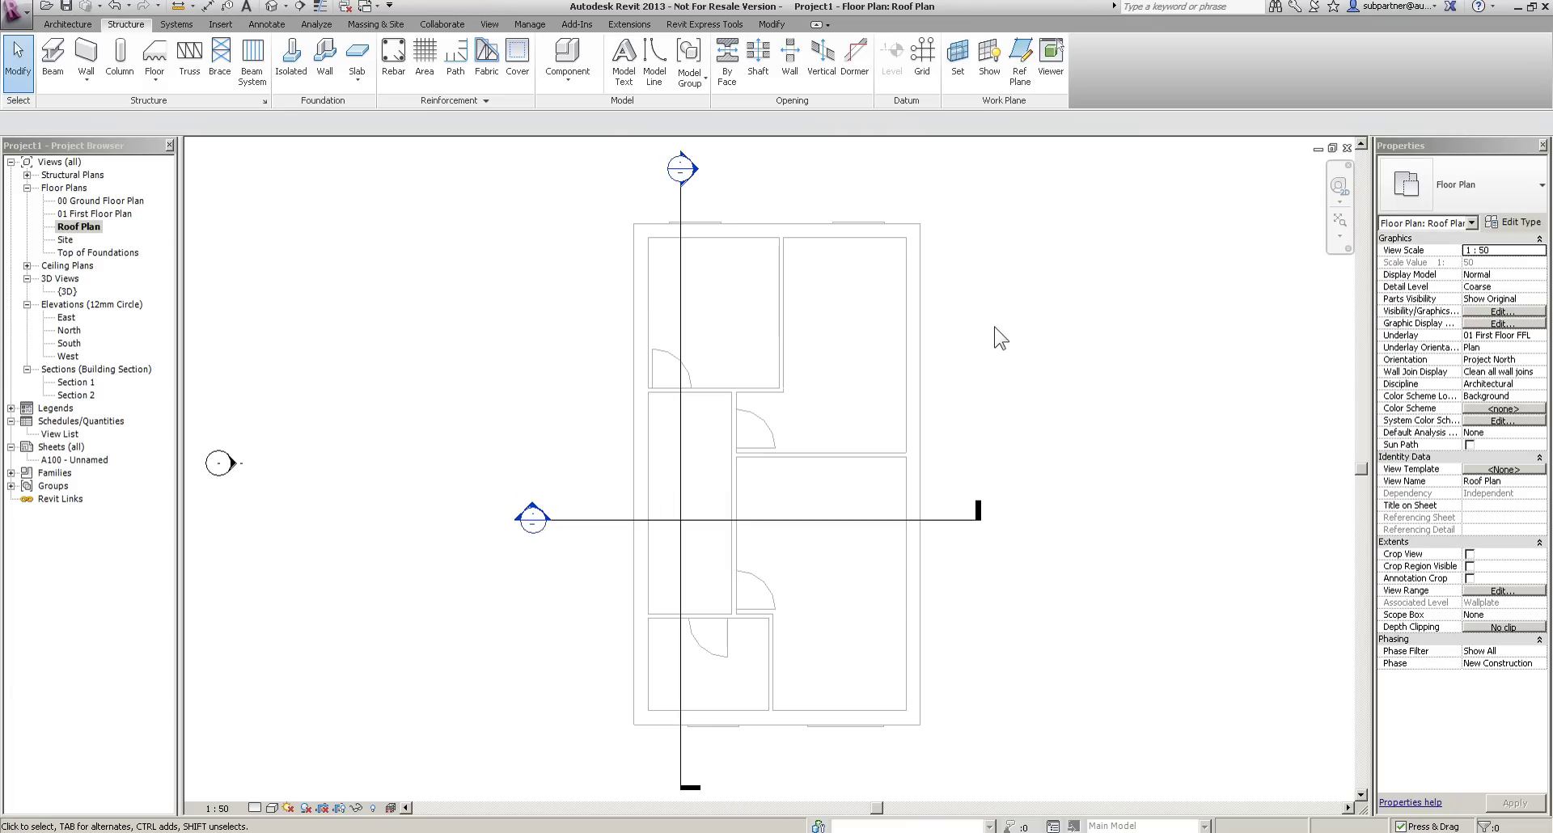
Start a roof by footprint on the Roof Plan using the Basic Roof type Generic - 125mm.
click(70, 24)
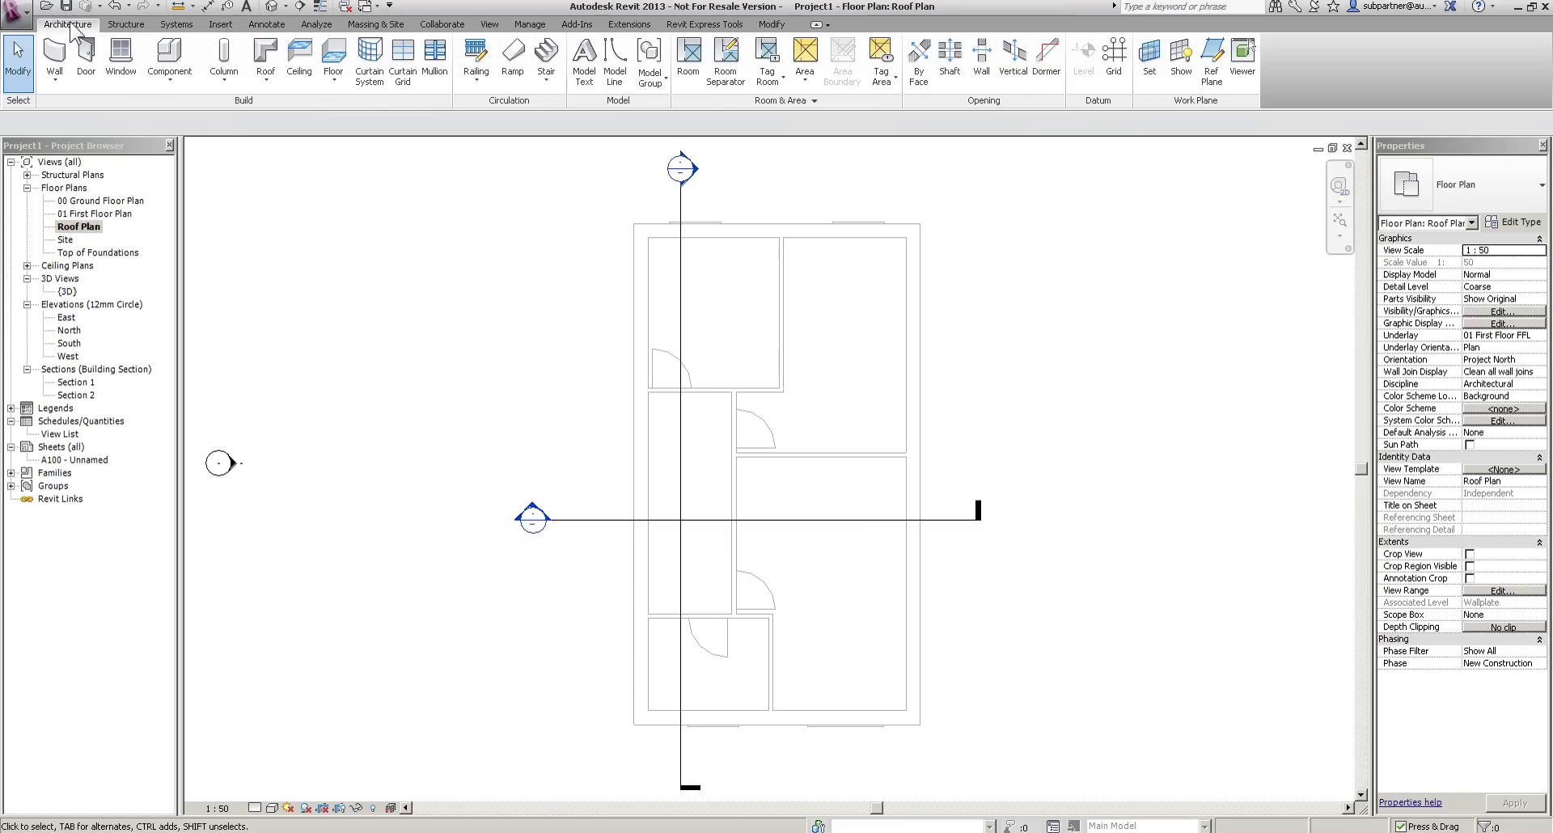
click(267, 64)
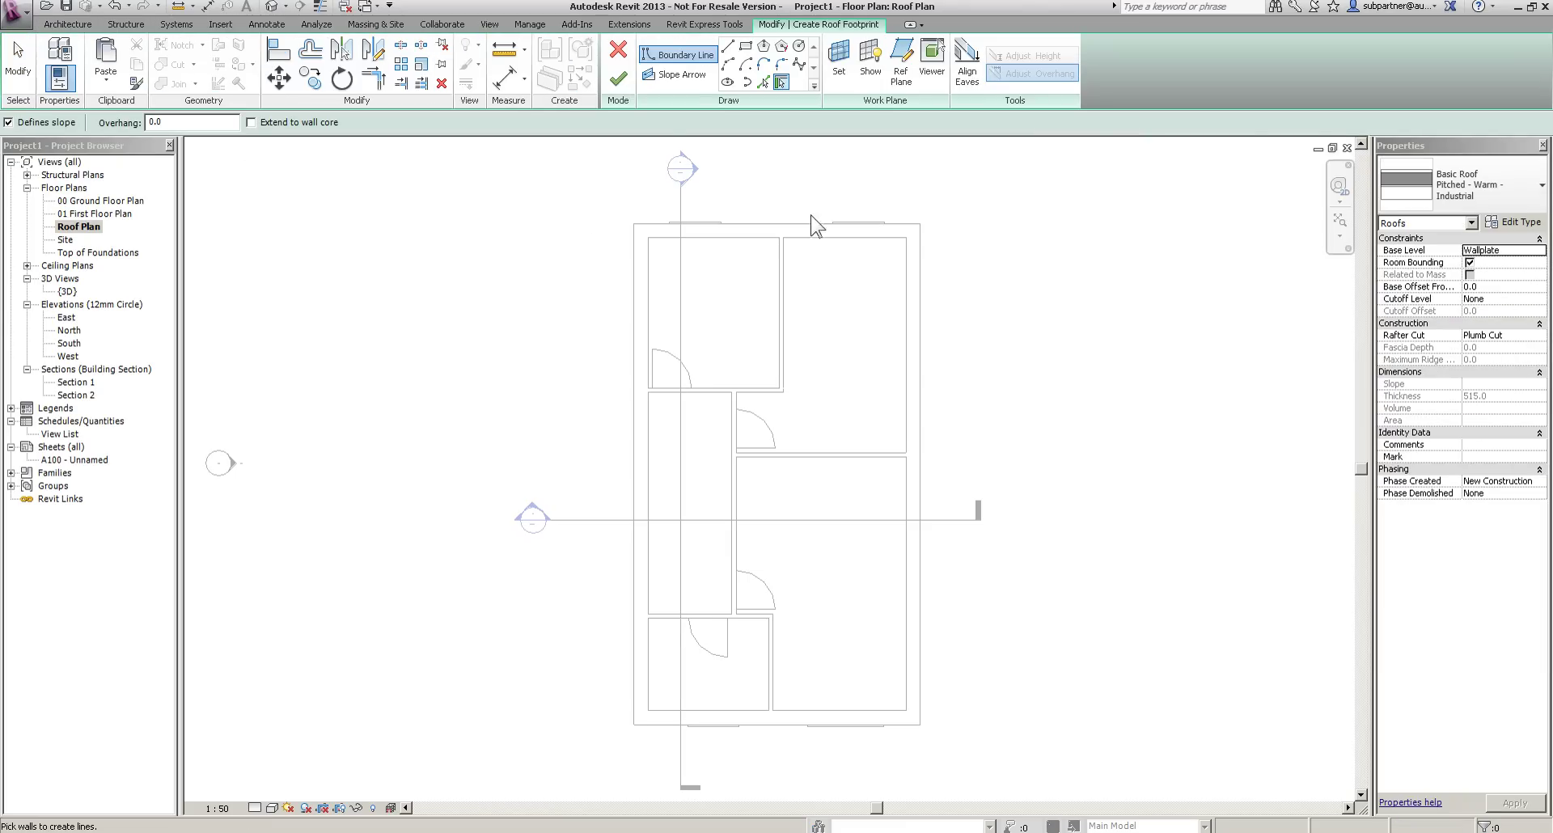
click(1483, 186)
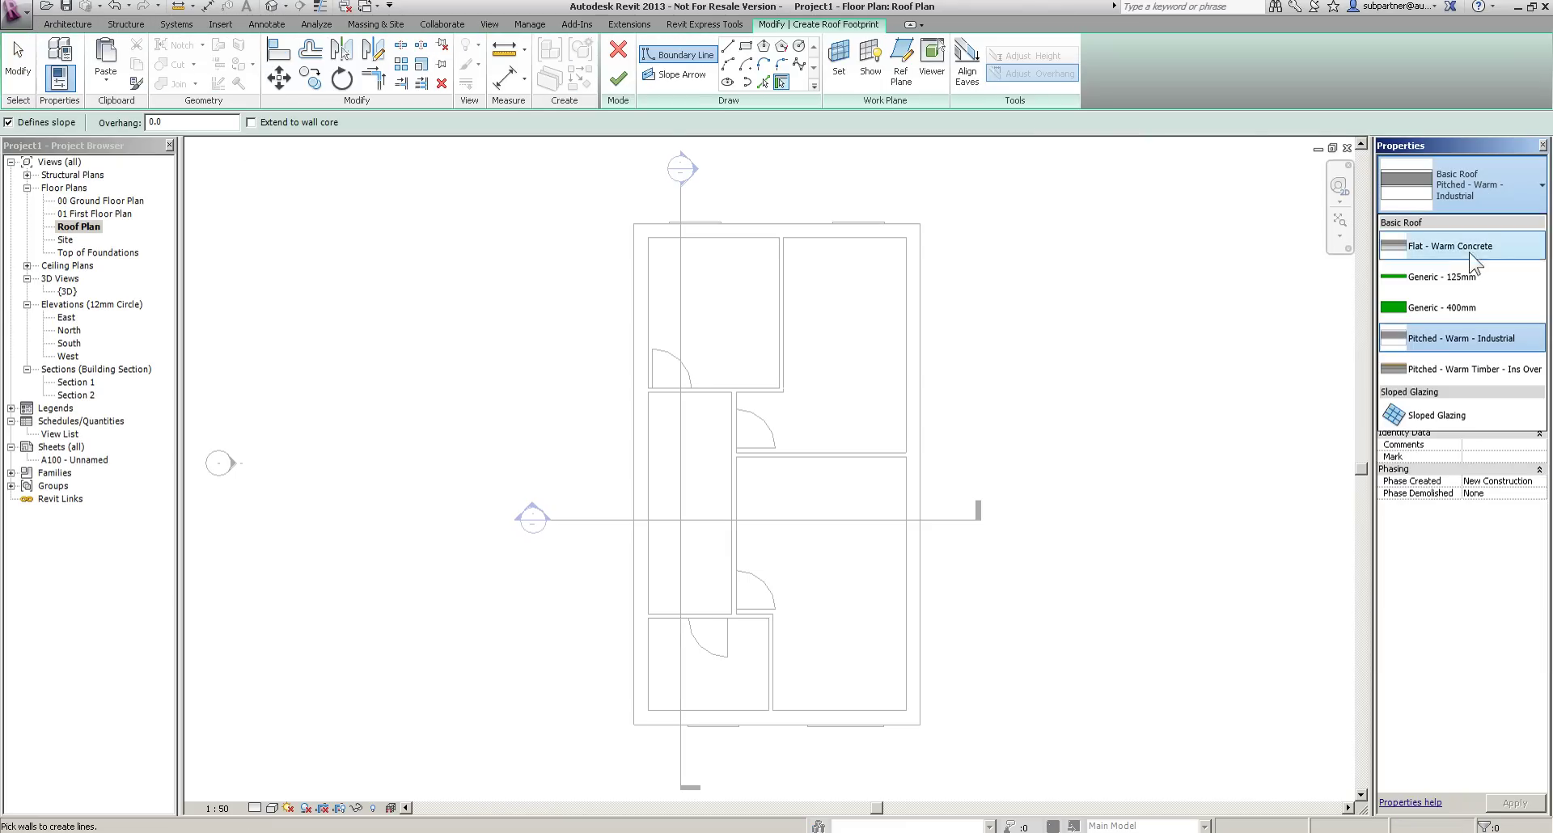
click(1435, 280)
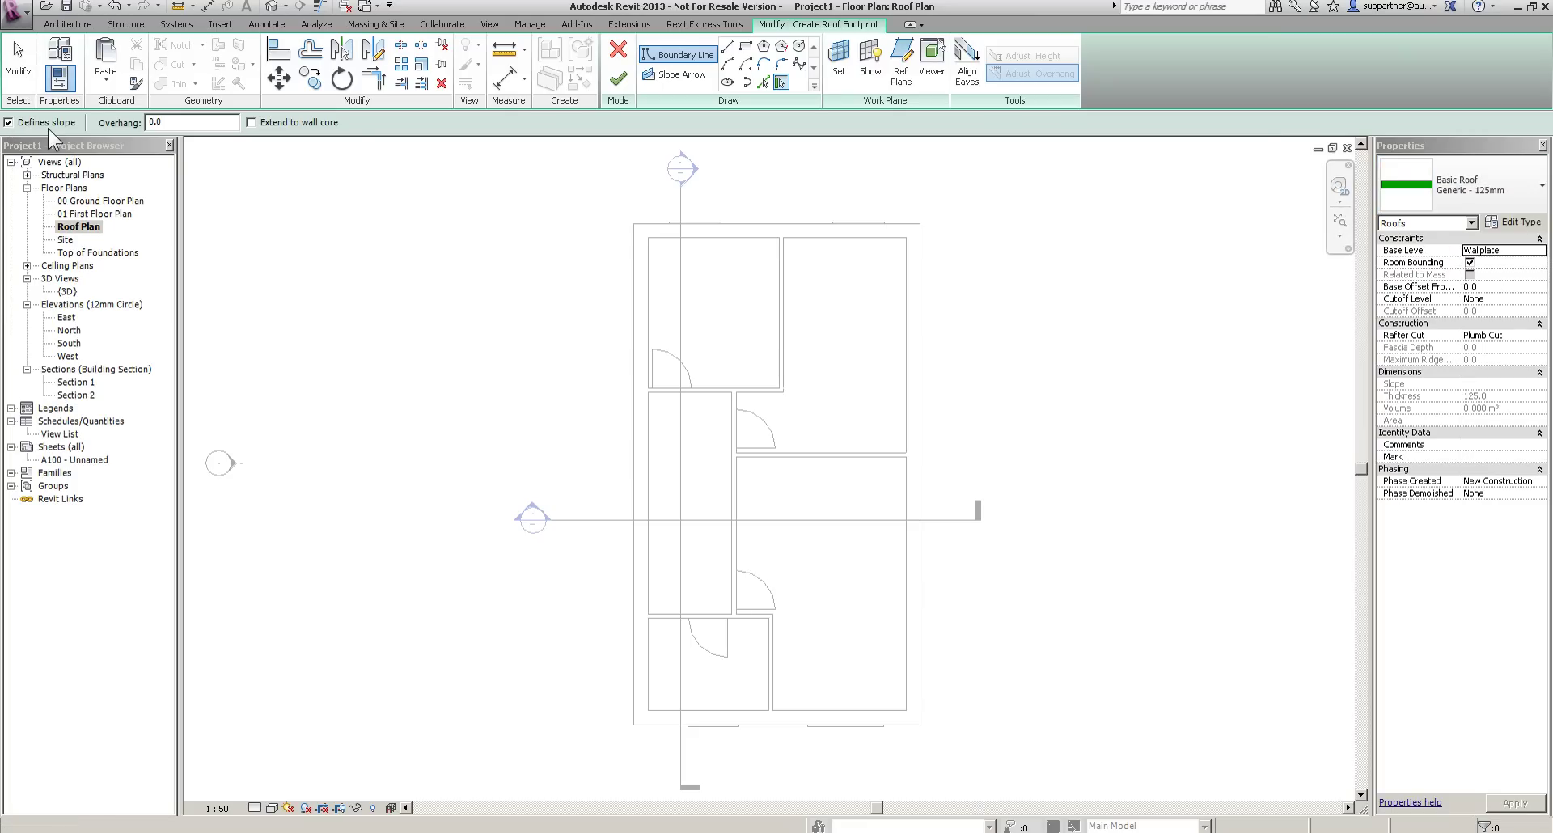
Set the roof overhang to 150 and pick the whole chain of external walls as the slope-defining footprint boundary.
key(Tab)
key(Return)
middle_drag(614, 284, 597, 288)
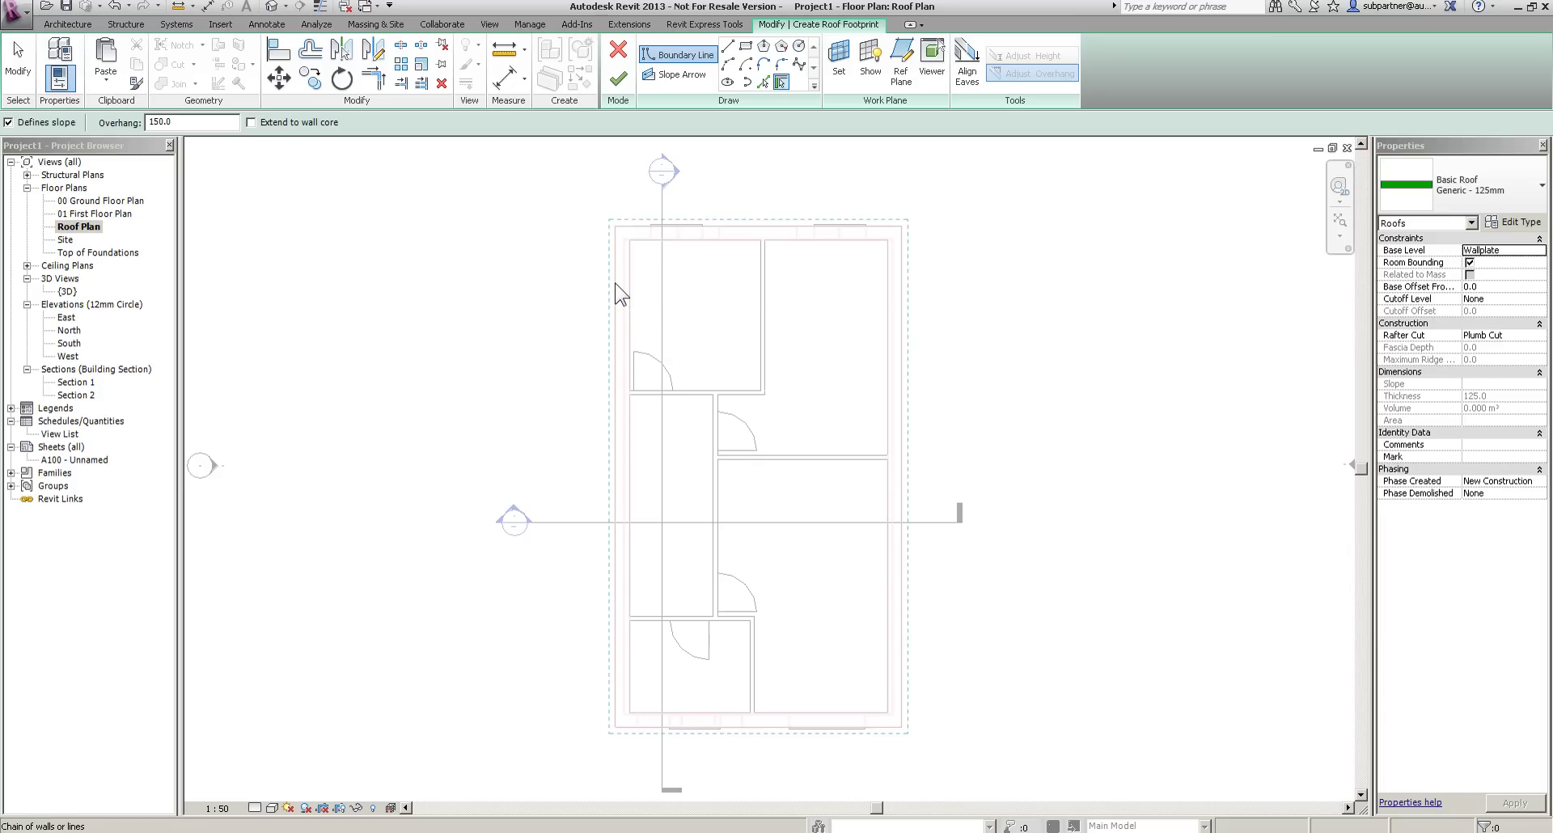
key(Tab)
click(617, 289)
click(32, 72)
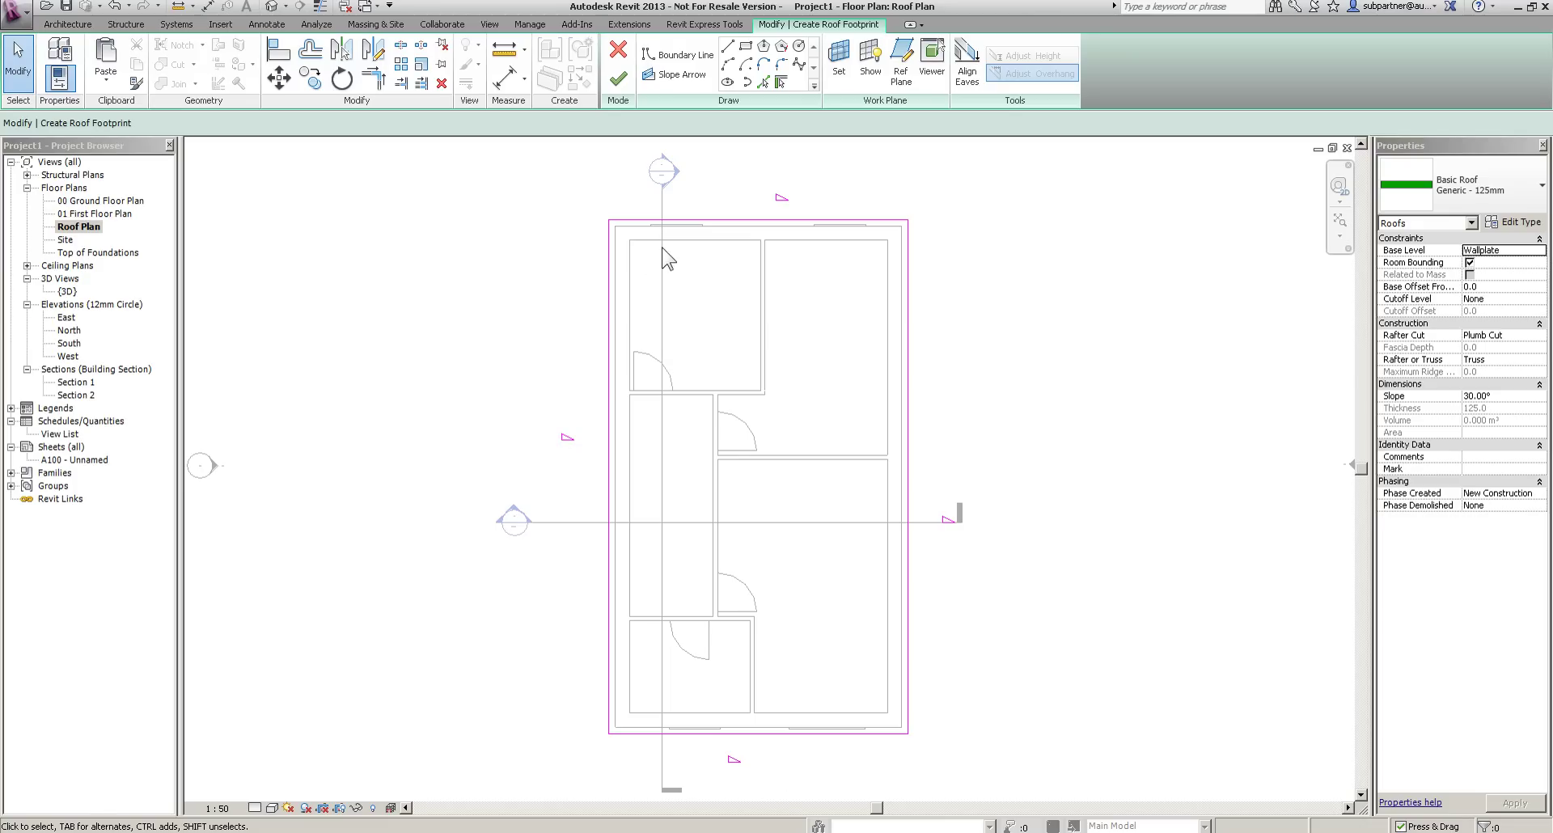
click(712, 224)
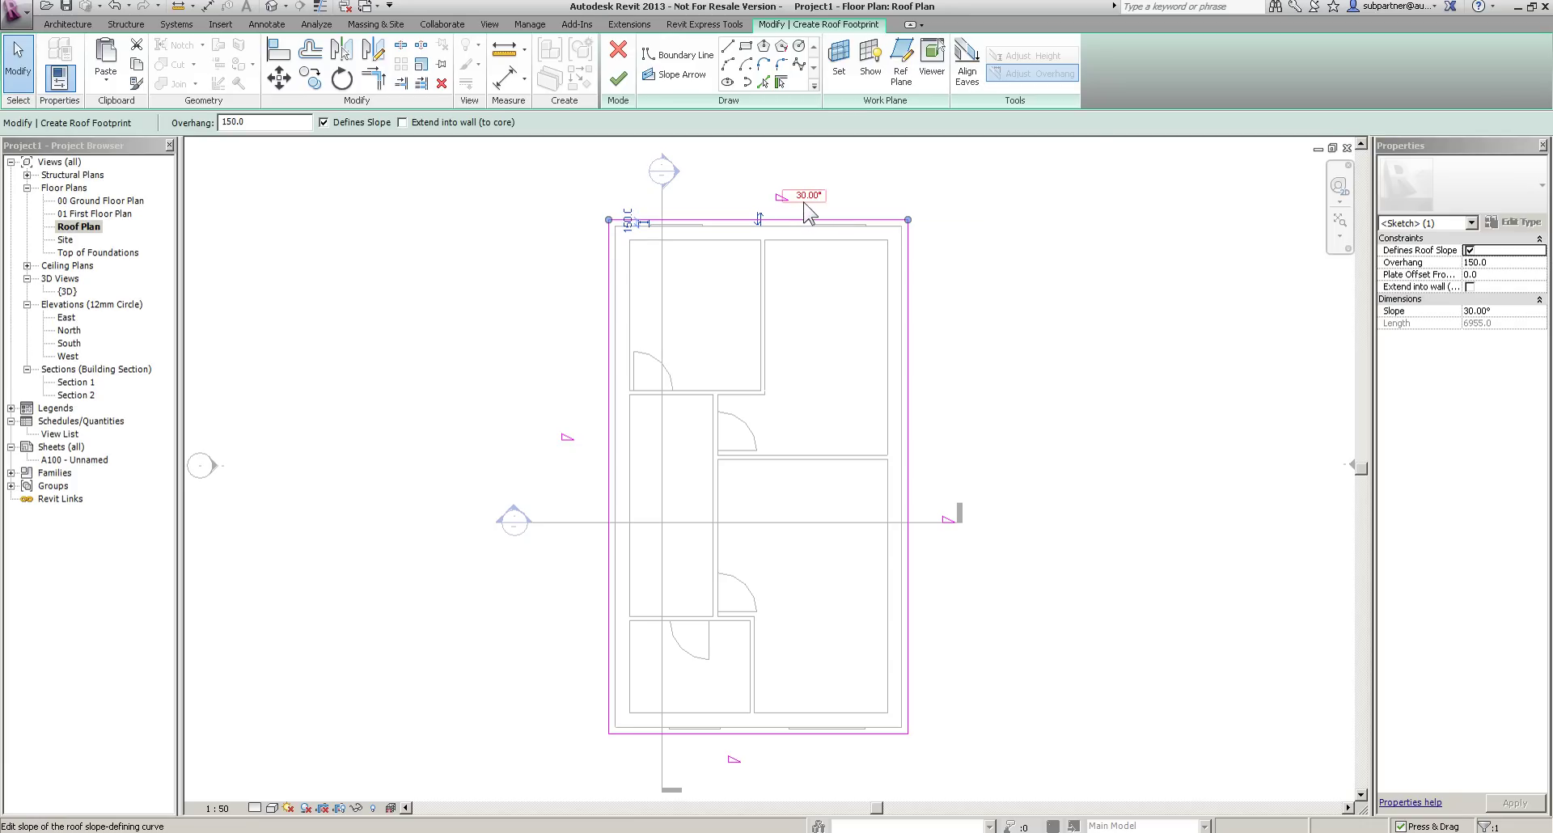
key(Escape)
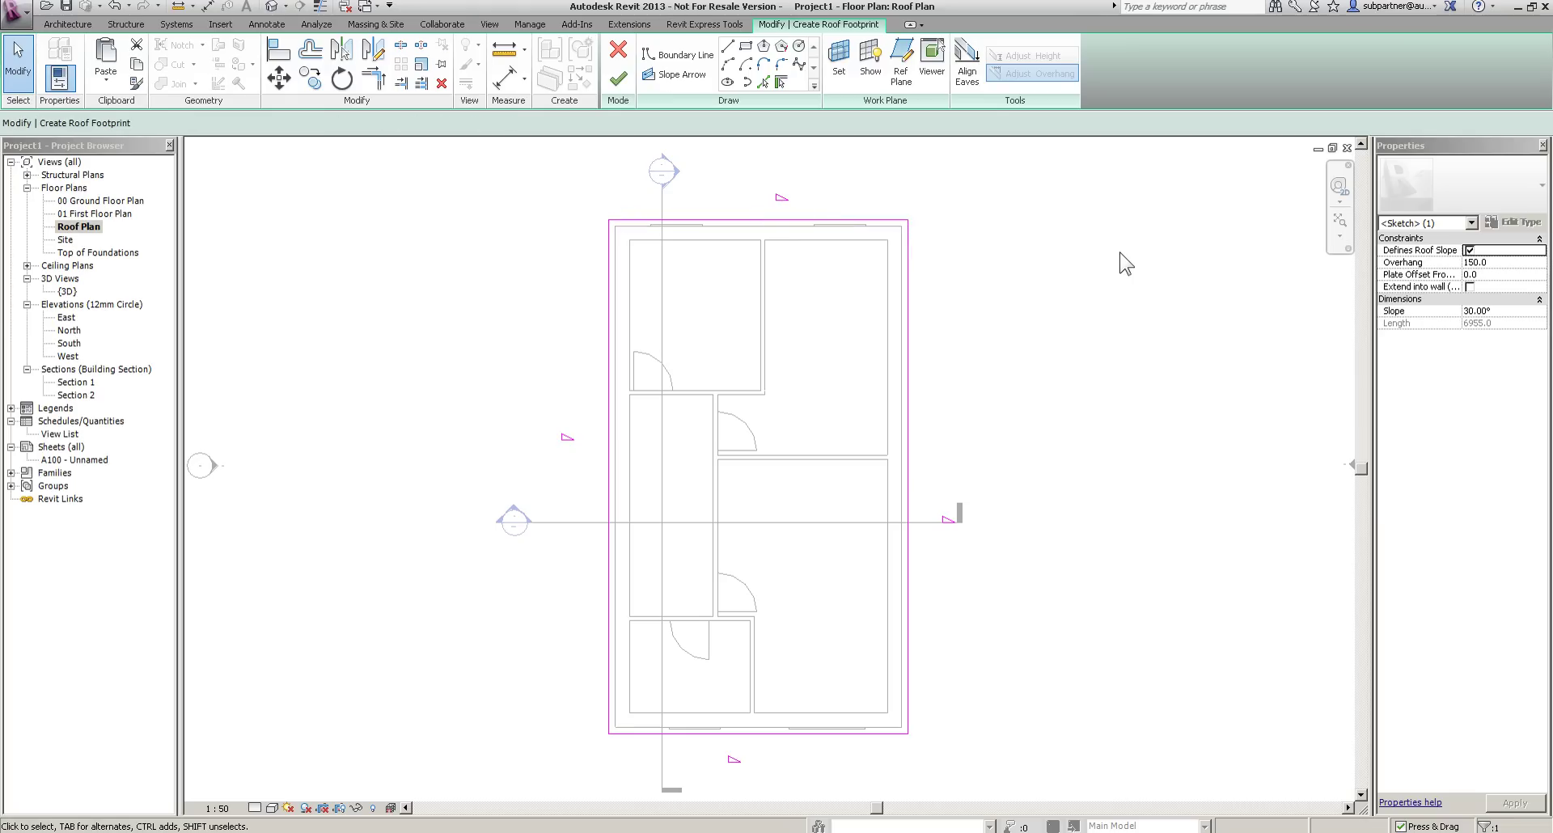
click(846, 221)
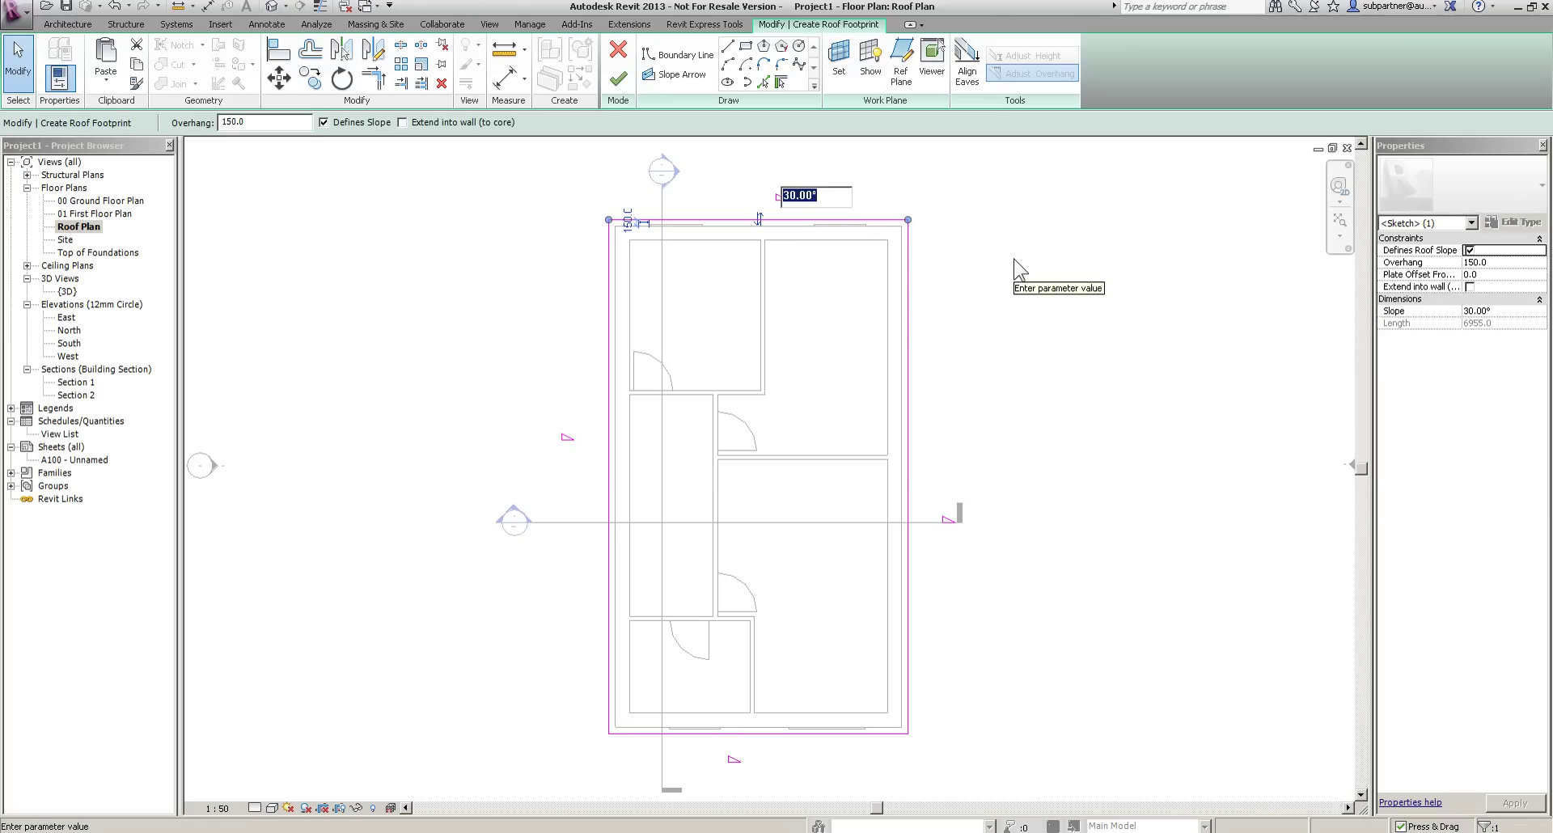
key(Return)
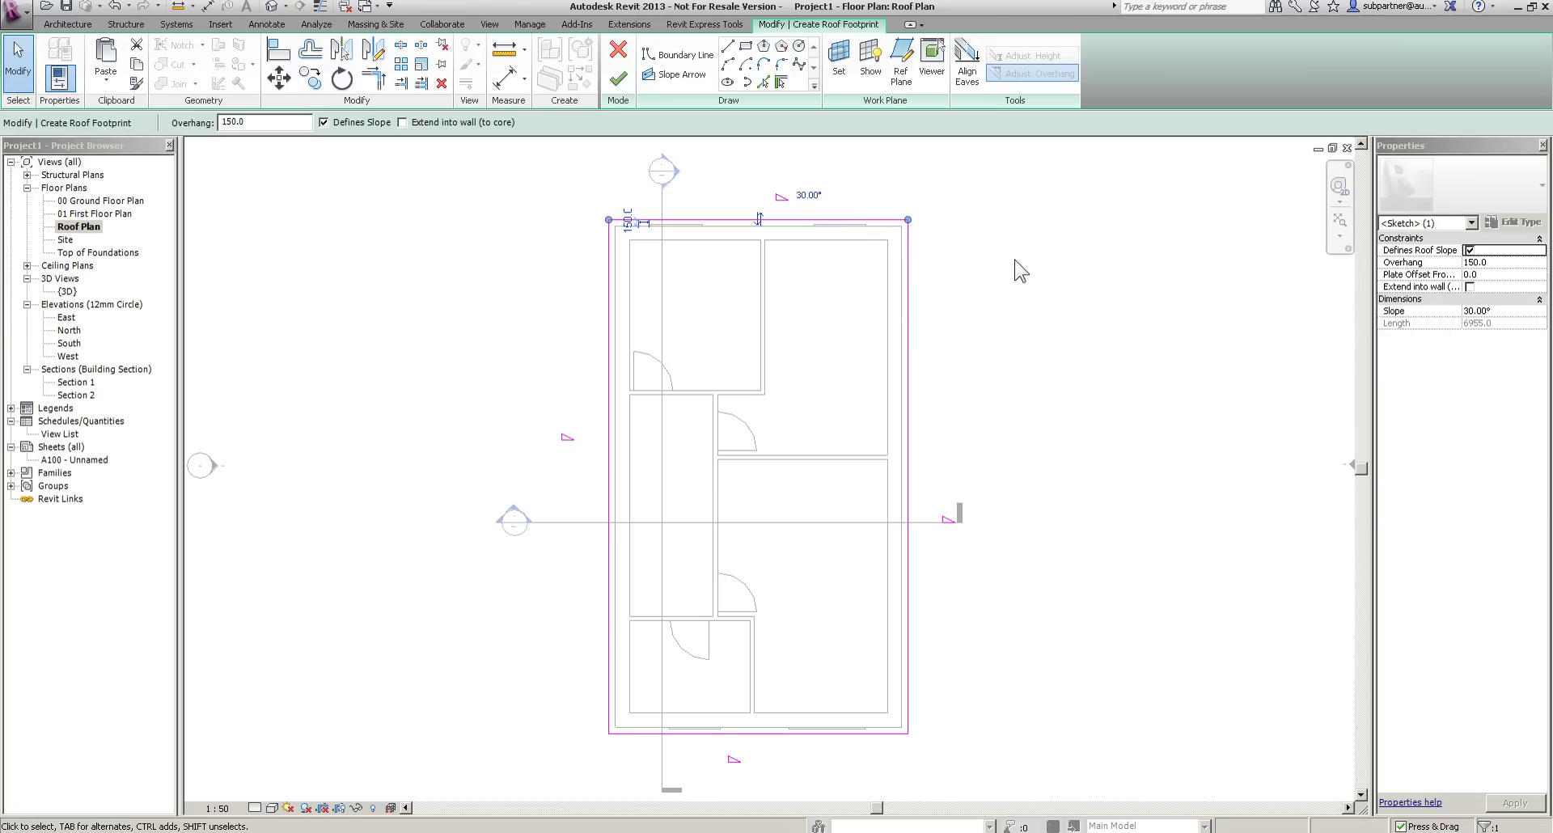
click(31, 68)
Set the overall roof slope to 45° for all the footprint boundary lines.
click(1510, 396)
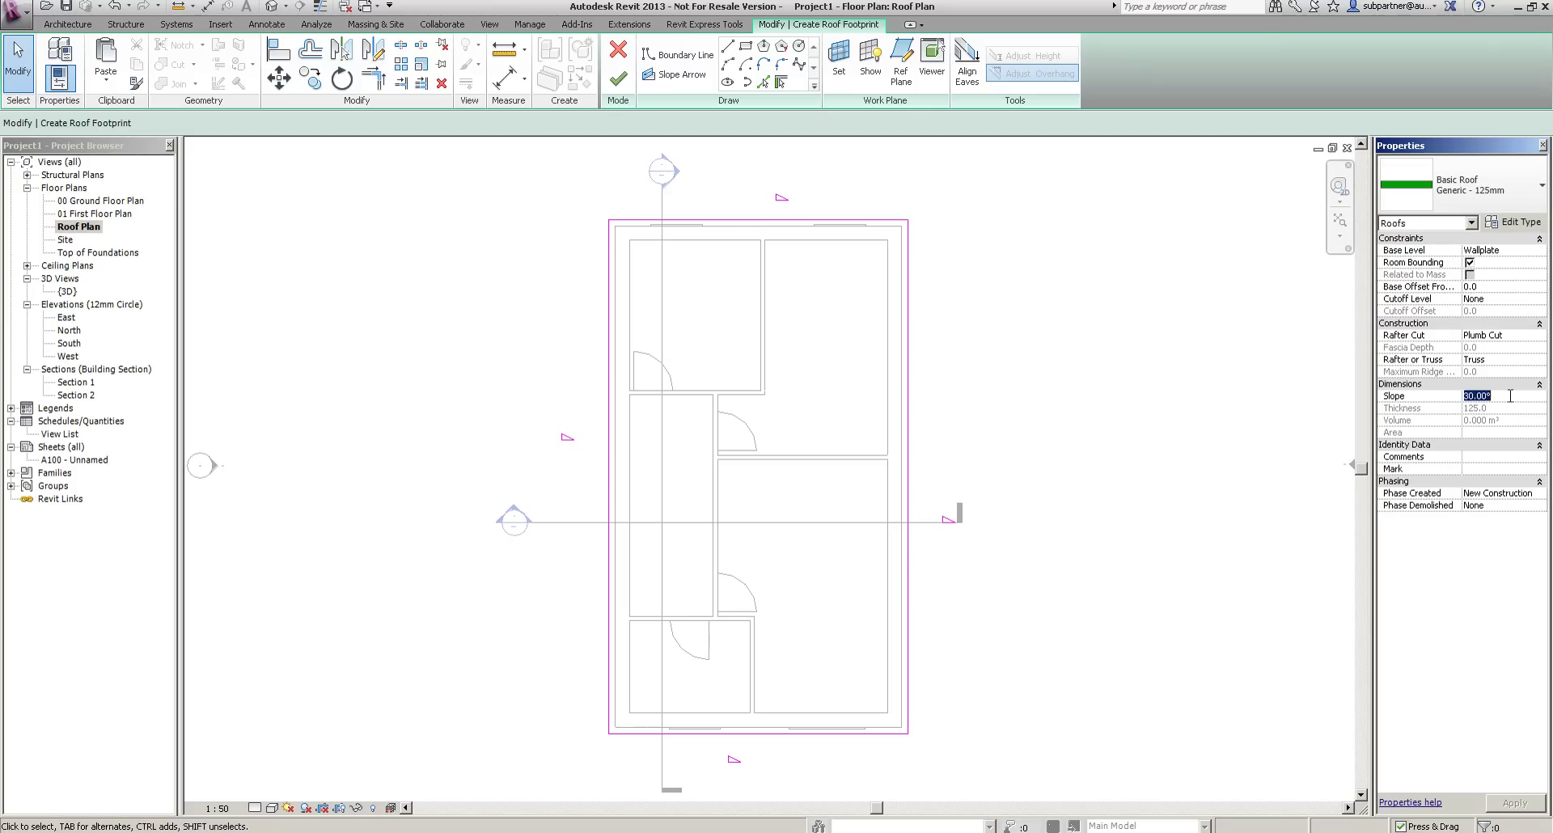
key(Return)
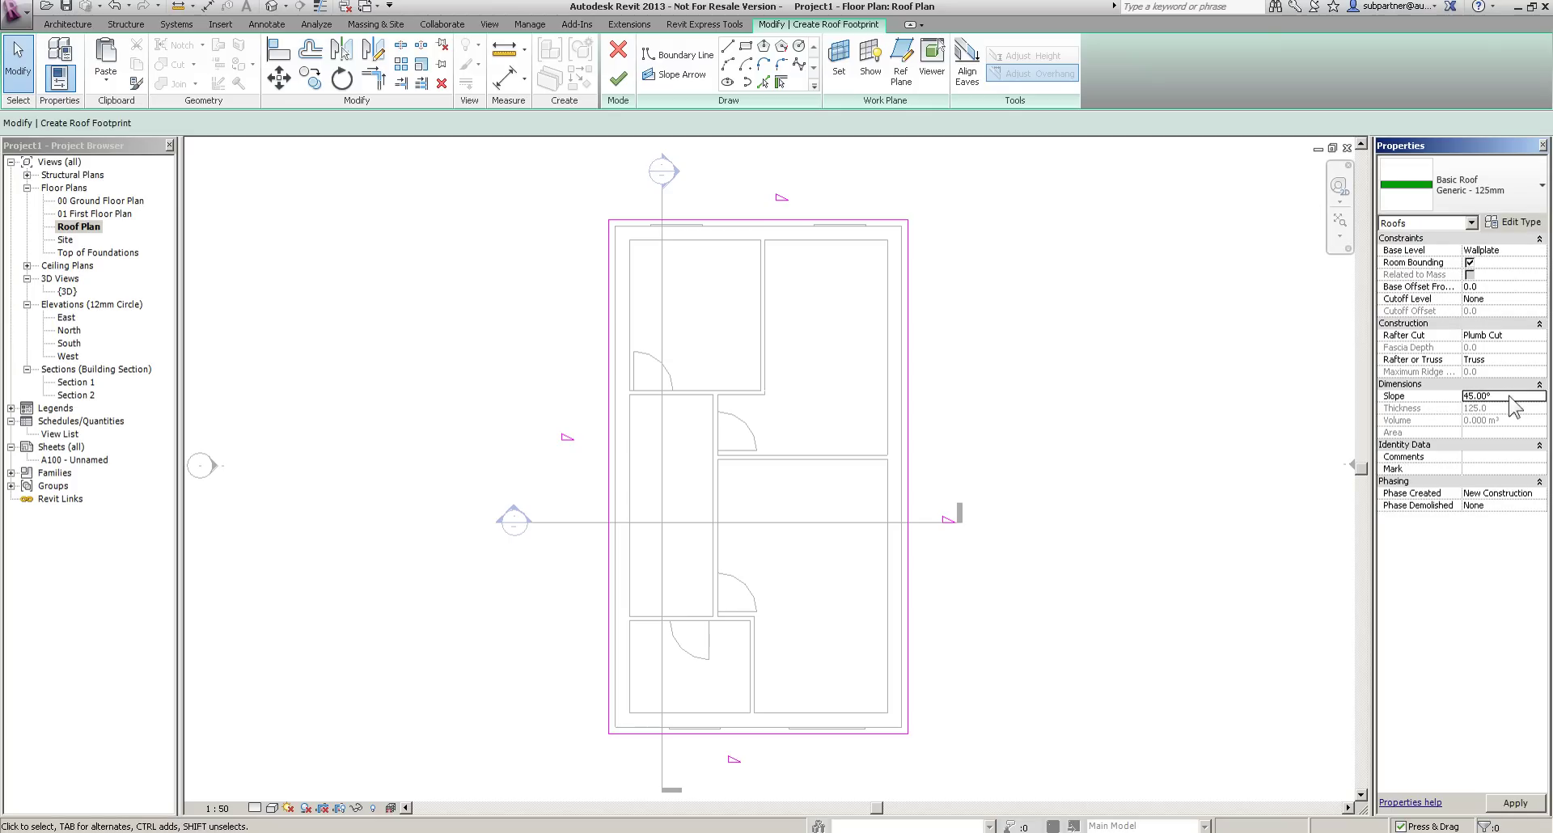
click(859, 224)
click(1021, 301)
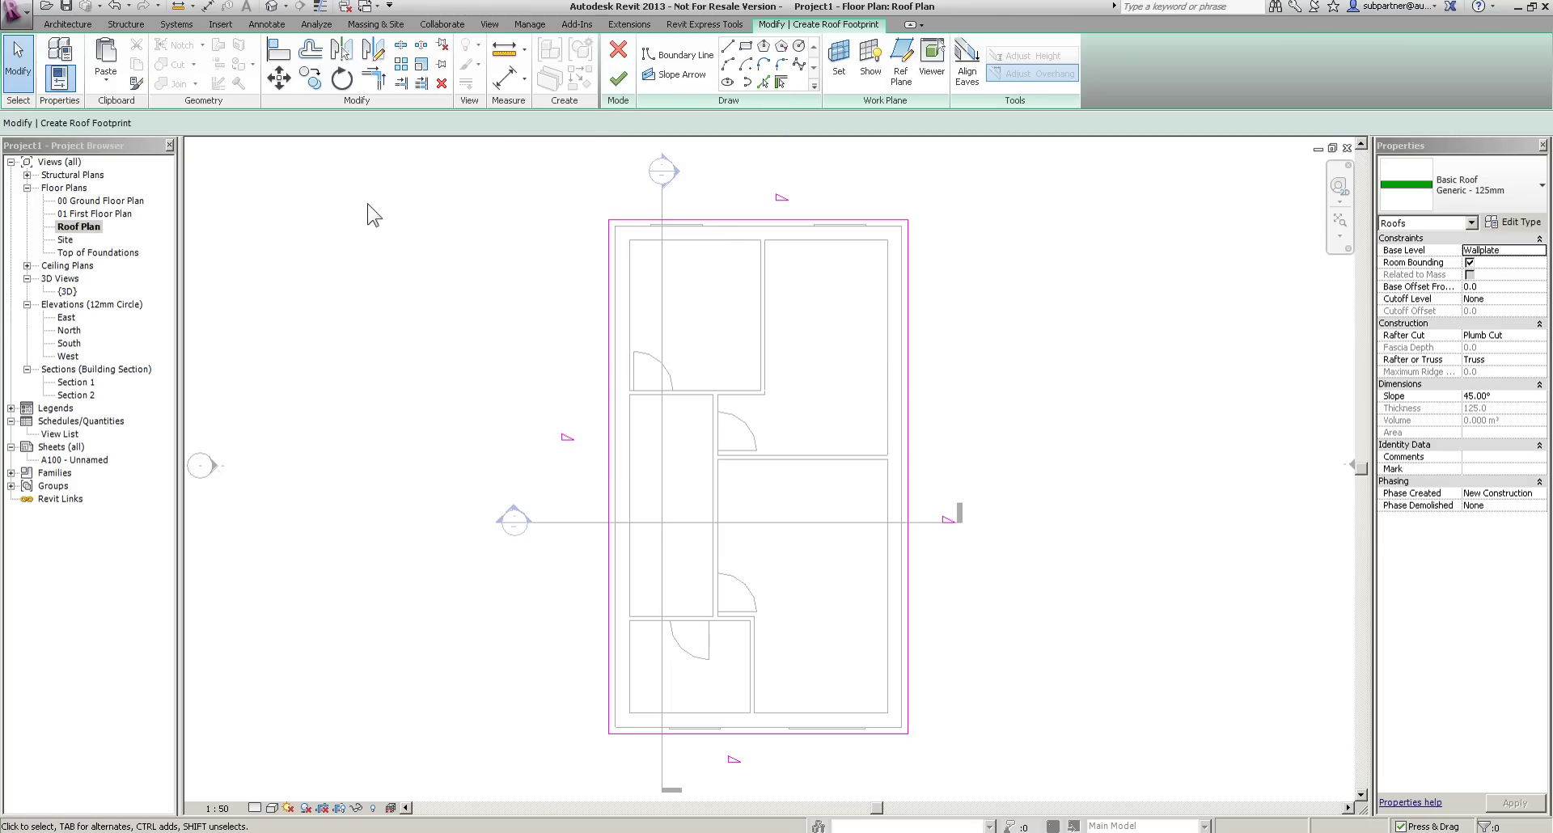
Switch to the {3D} view, finish the roof footprint sketch and view the hipped roof on the house.
double_click(67, 291)
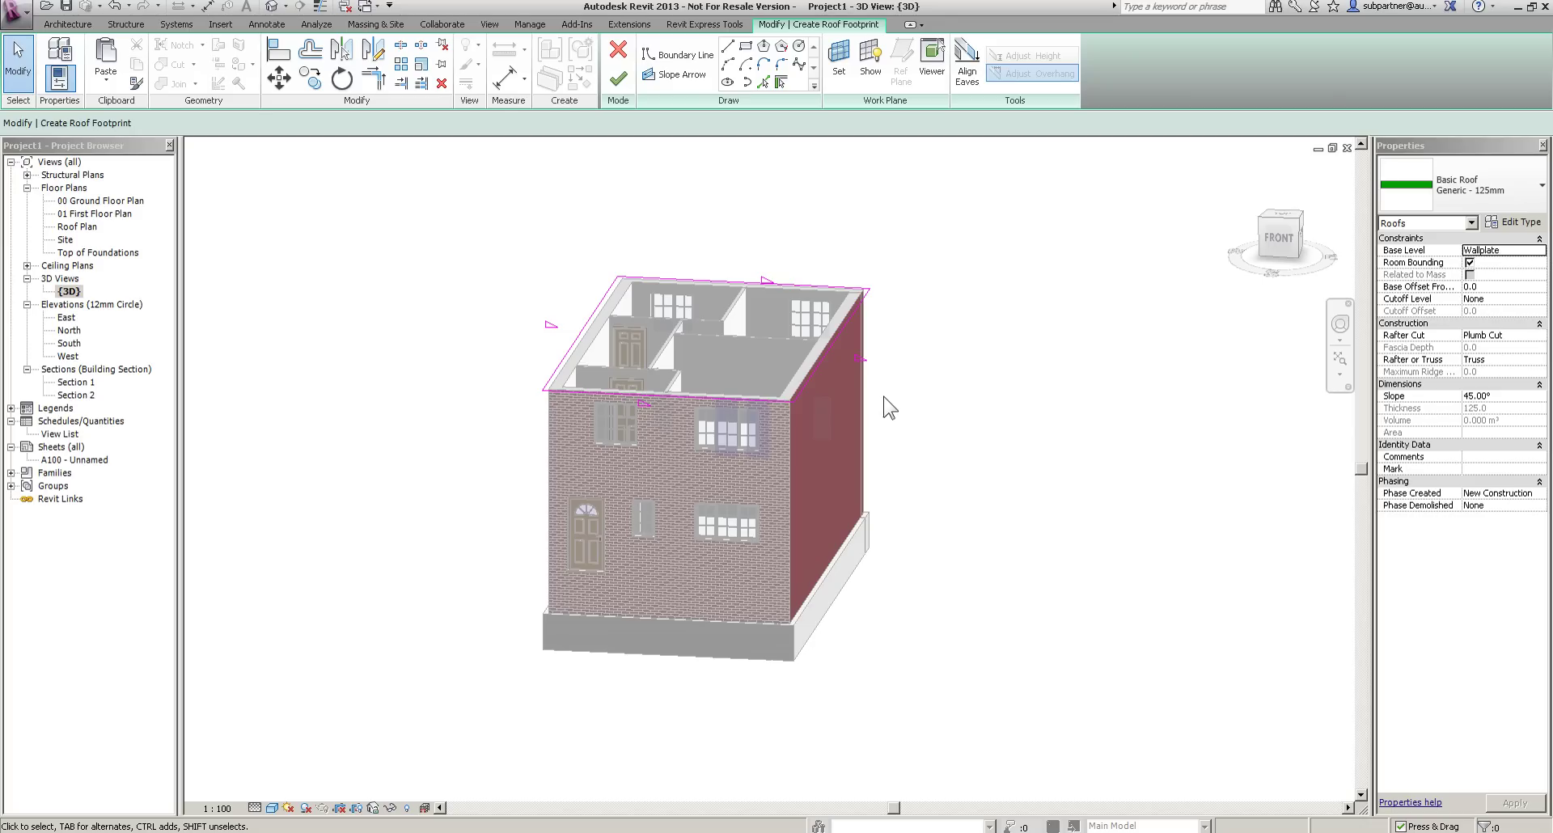
shift+middle_drag(915, 390, 253, 31)
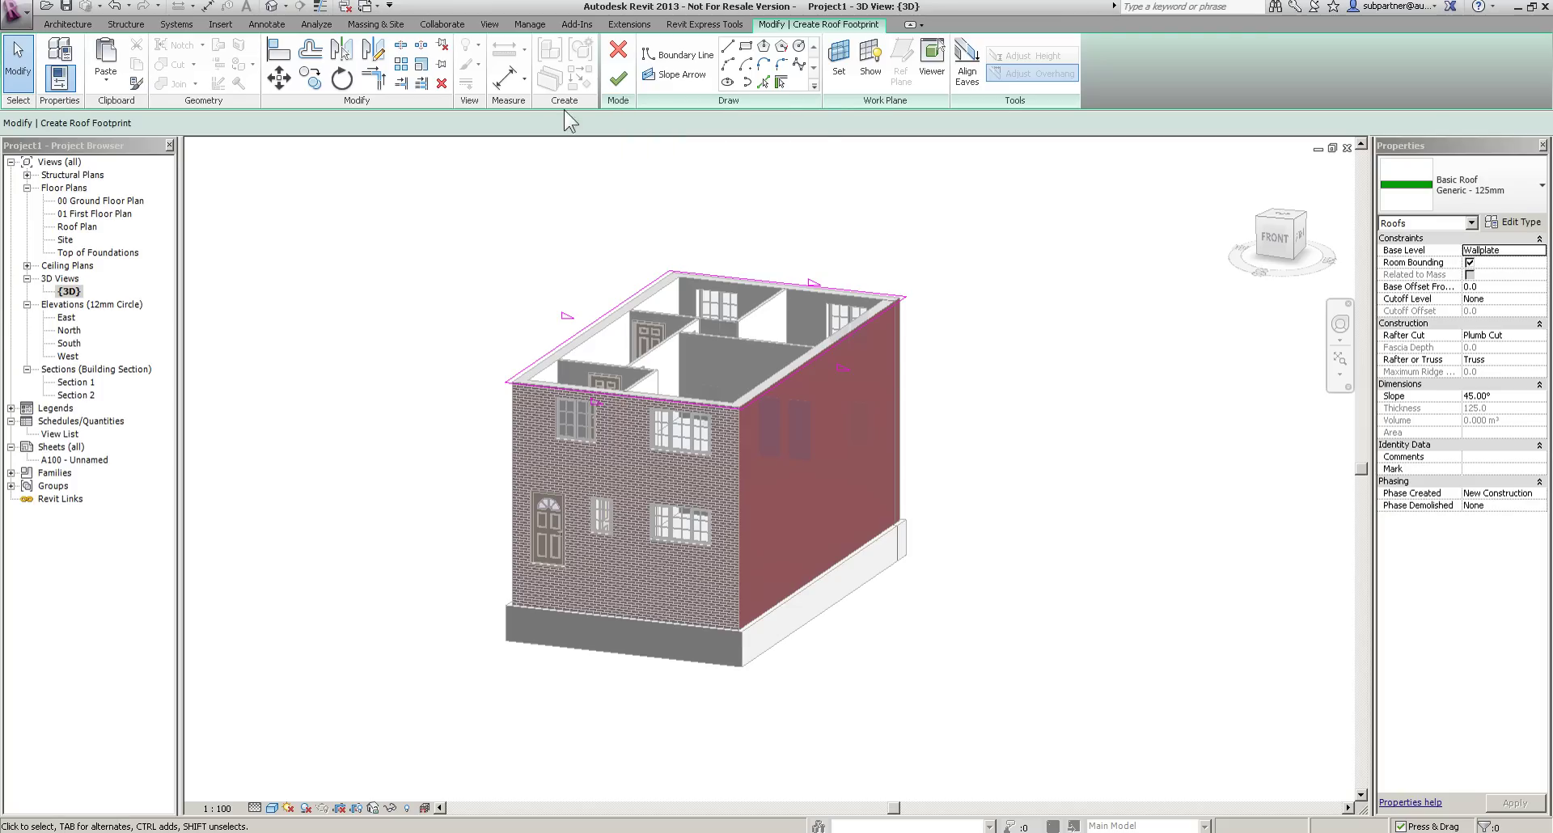
click(619, 81)
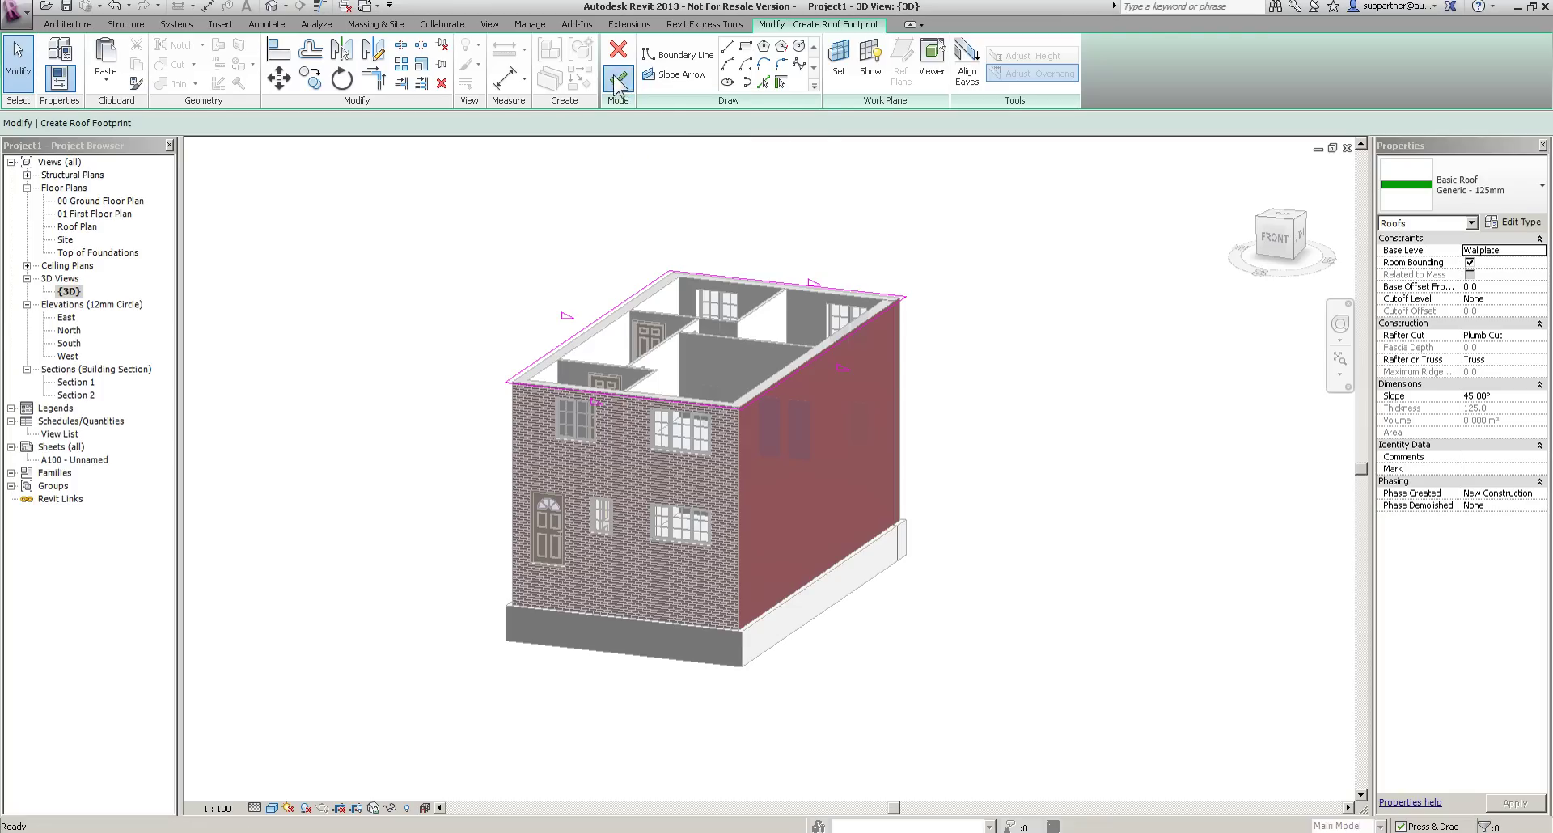
click(1061, 371)
shift+middle_drag(1011, 387, 983, 493)
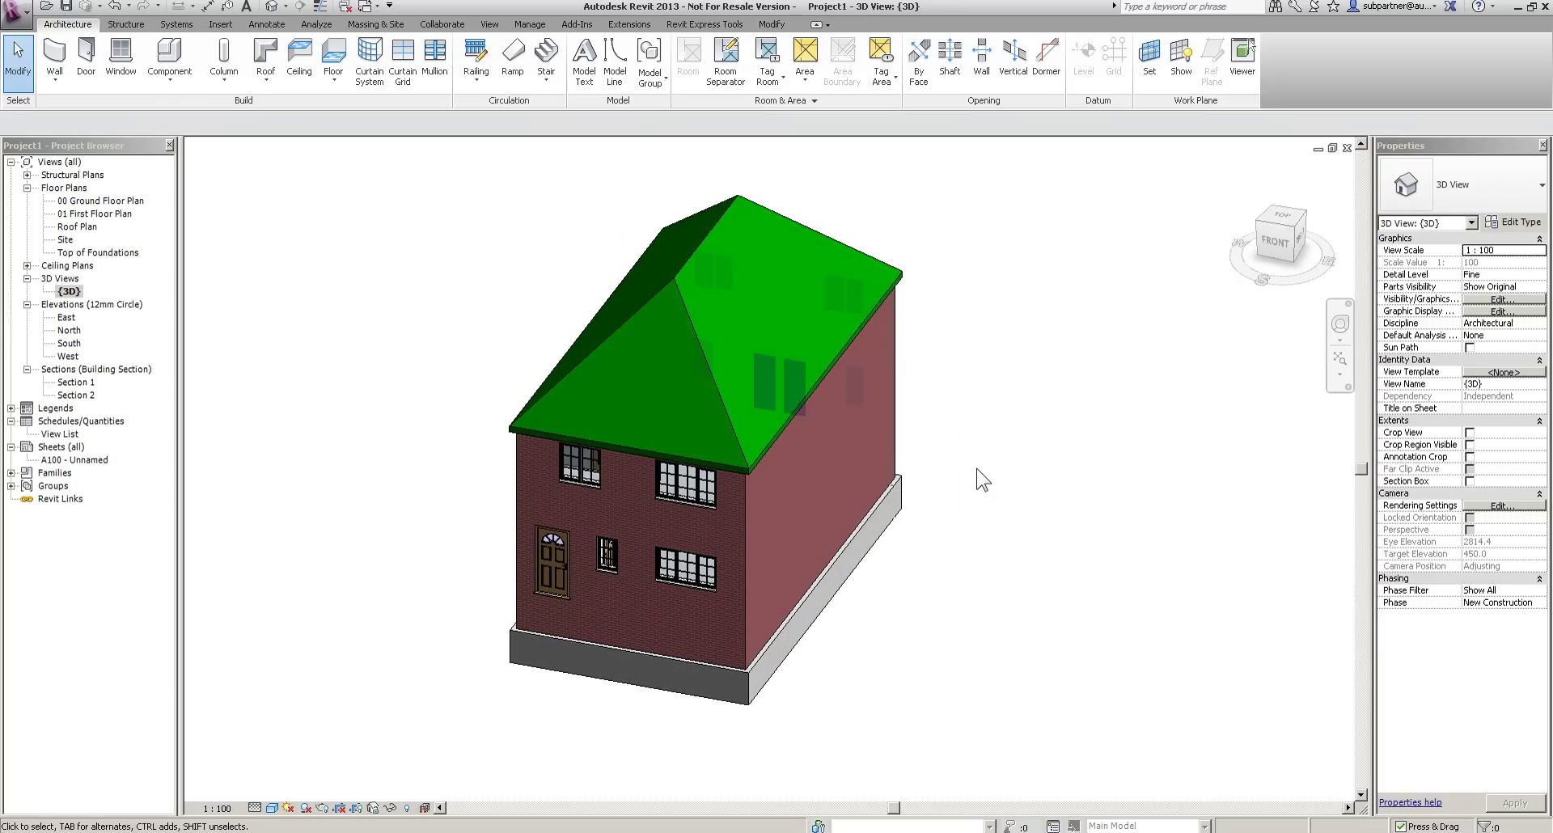
In the 00 Ground Floor Plan, start a new wall similar to the house's east cavity wall with its top constraint up to Wallplate.
double_click(74, 200)
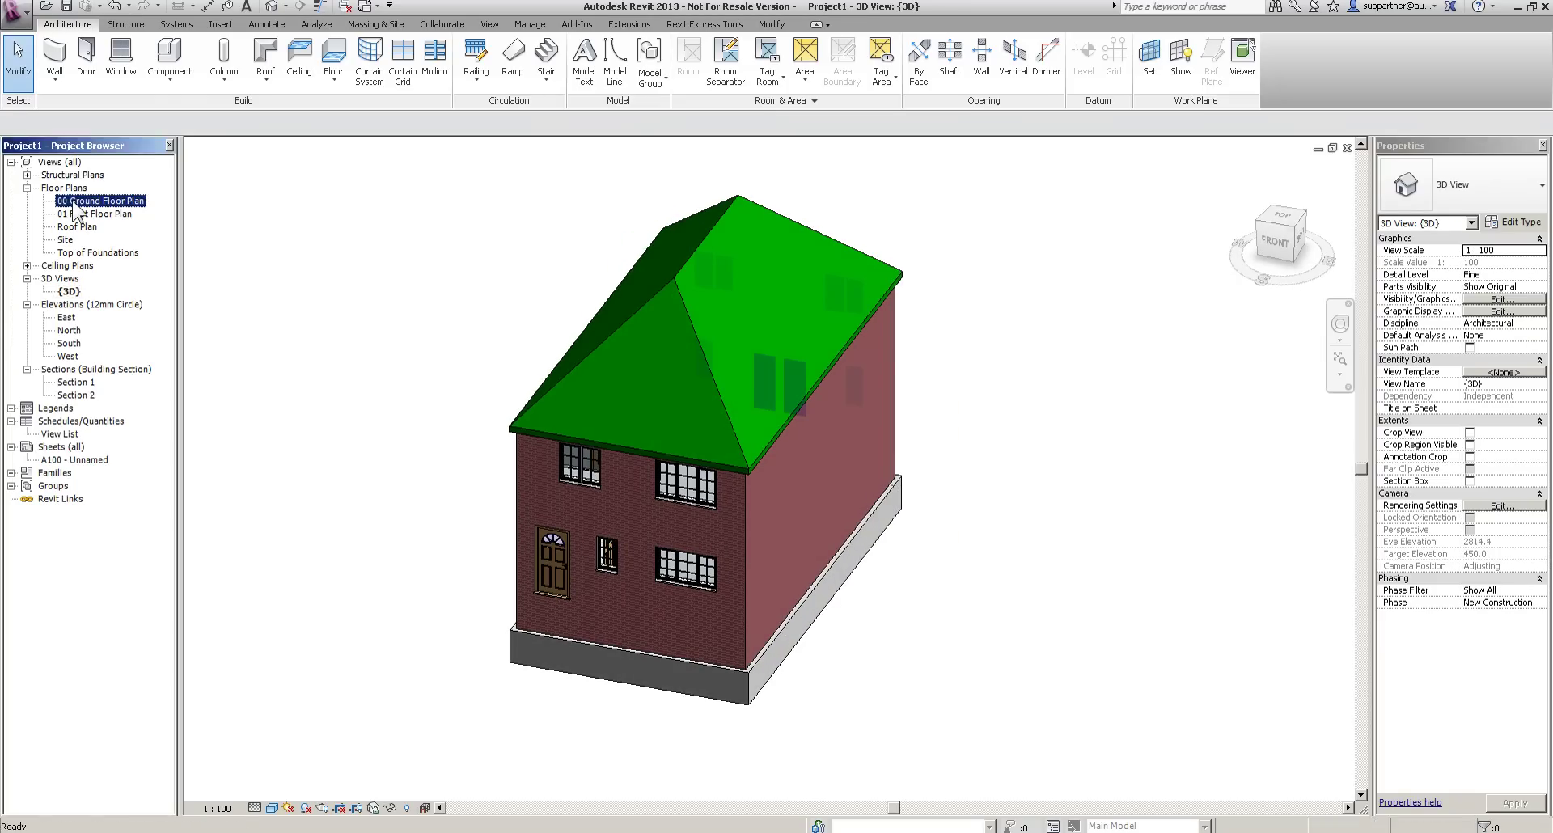
middle_drag(797, 362, 551, 364)
click(469, 340)
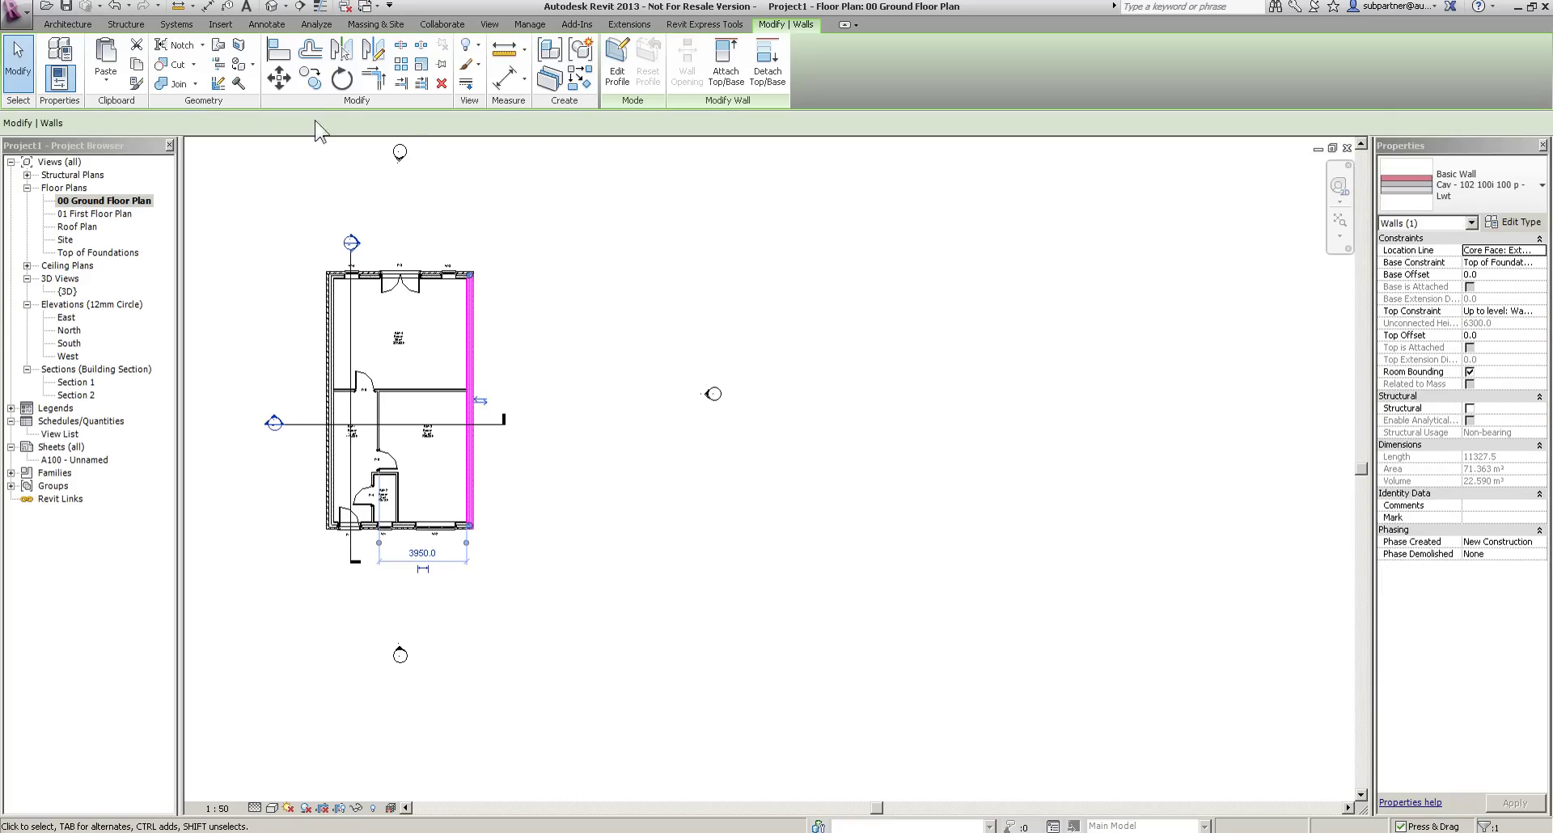
click(579, 78)
click(1540, 312)
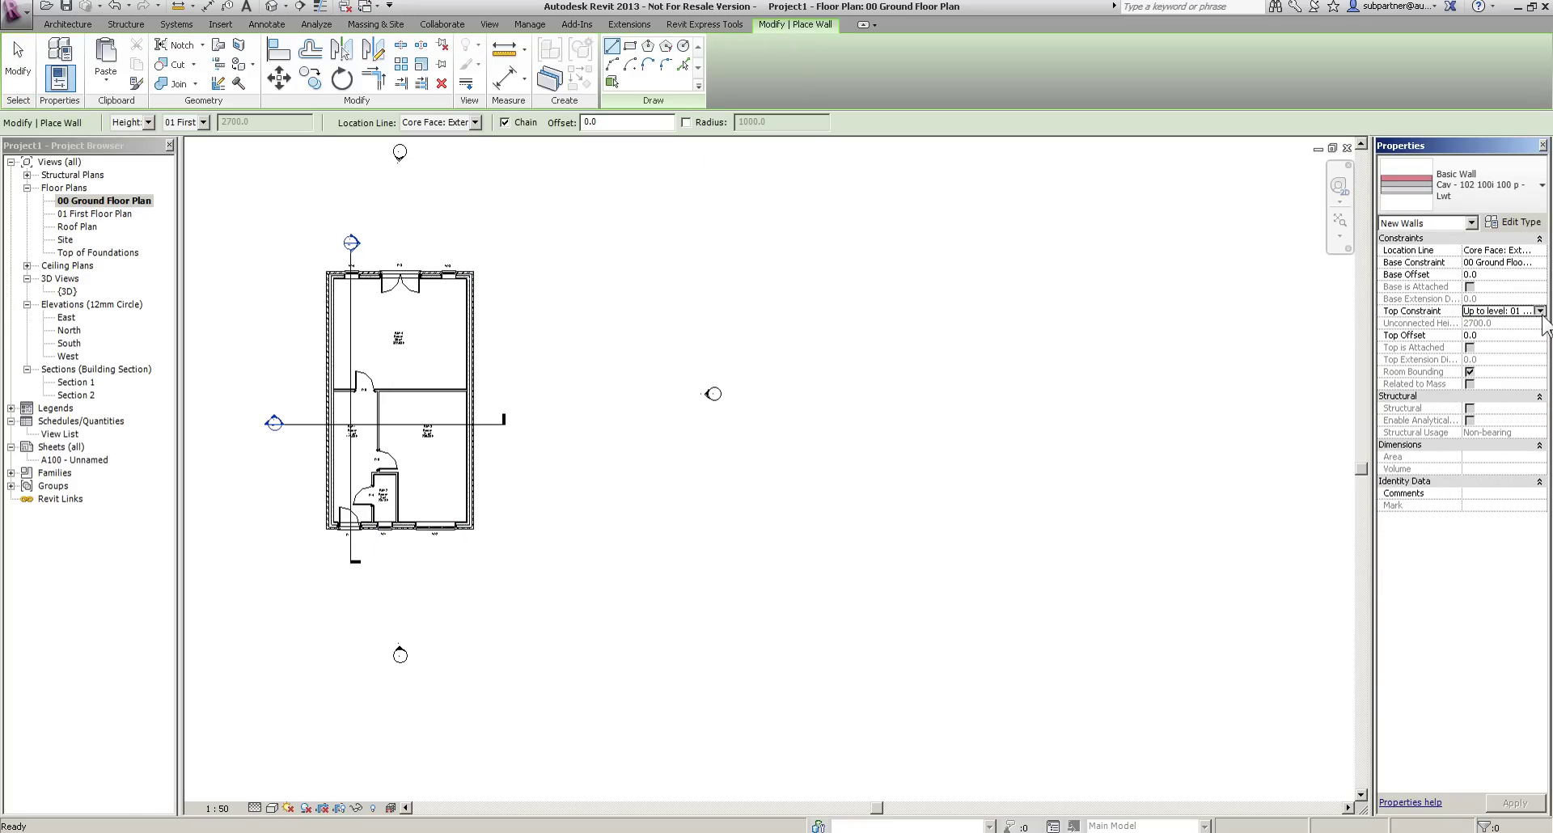
click(1539, 312)
click(1447, 365)
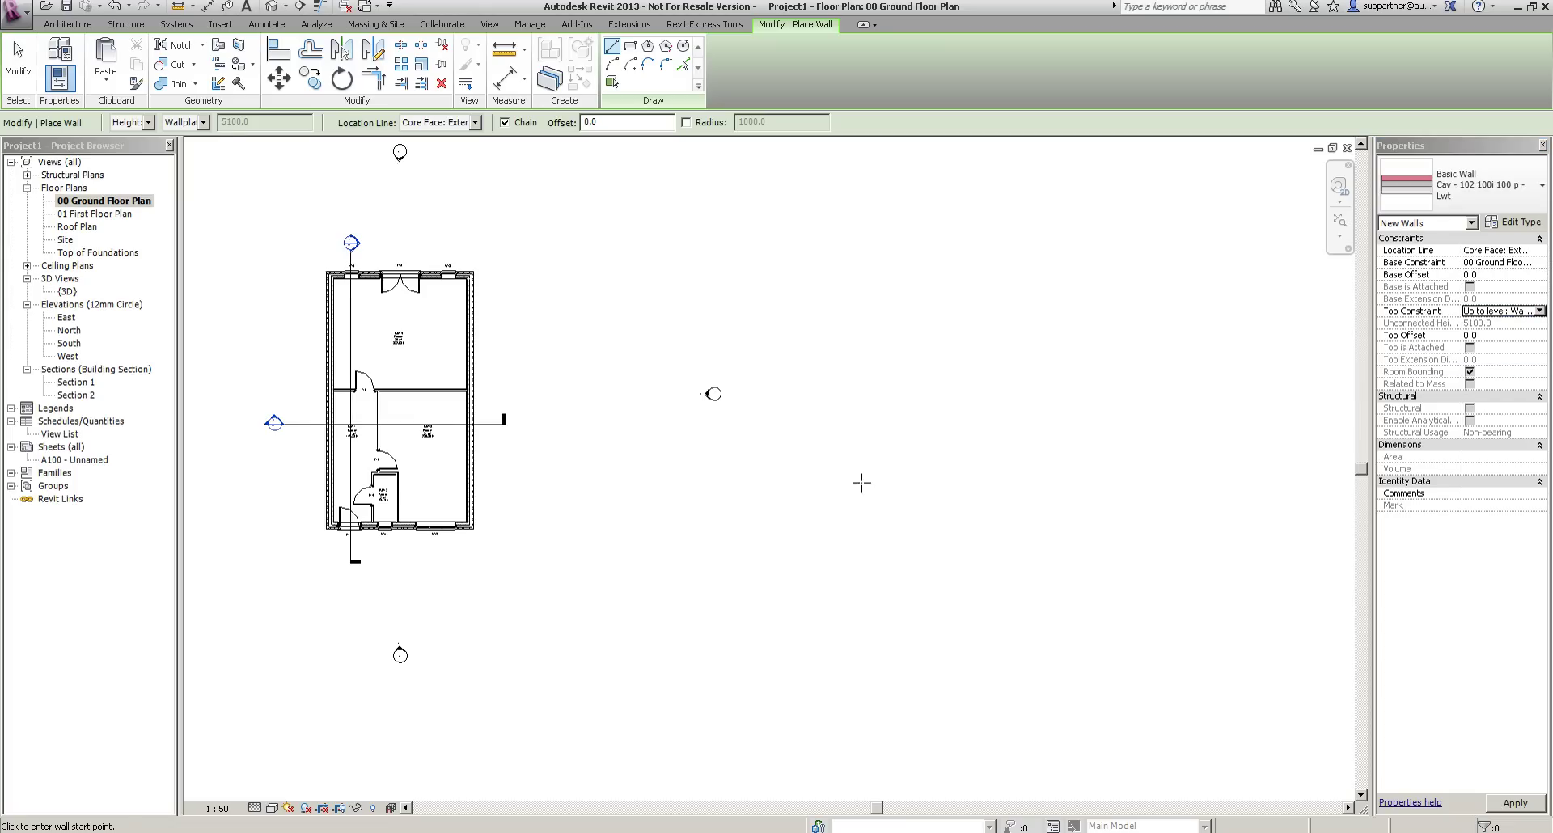
Draw a chain of cavity walls east of the house, with a north wall about 54 m long and a stepped south side.
scroll(841, 498, down, 1)
click(778, 638)
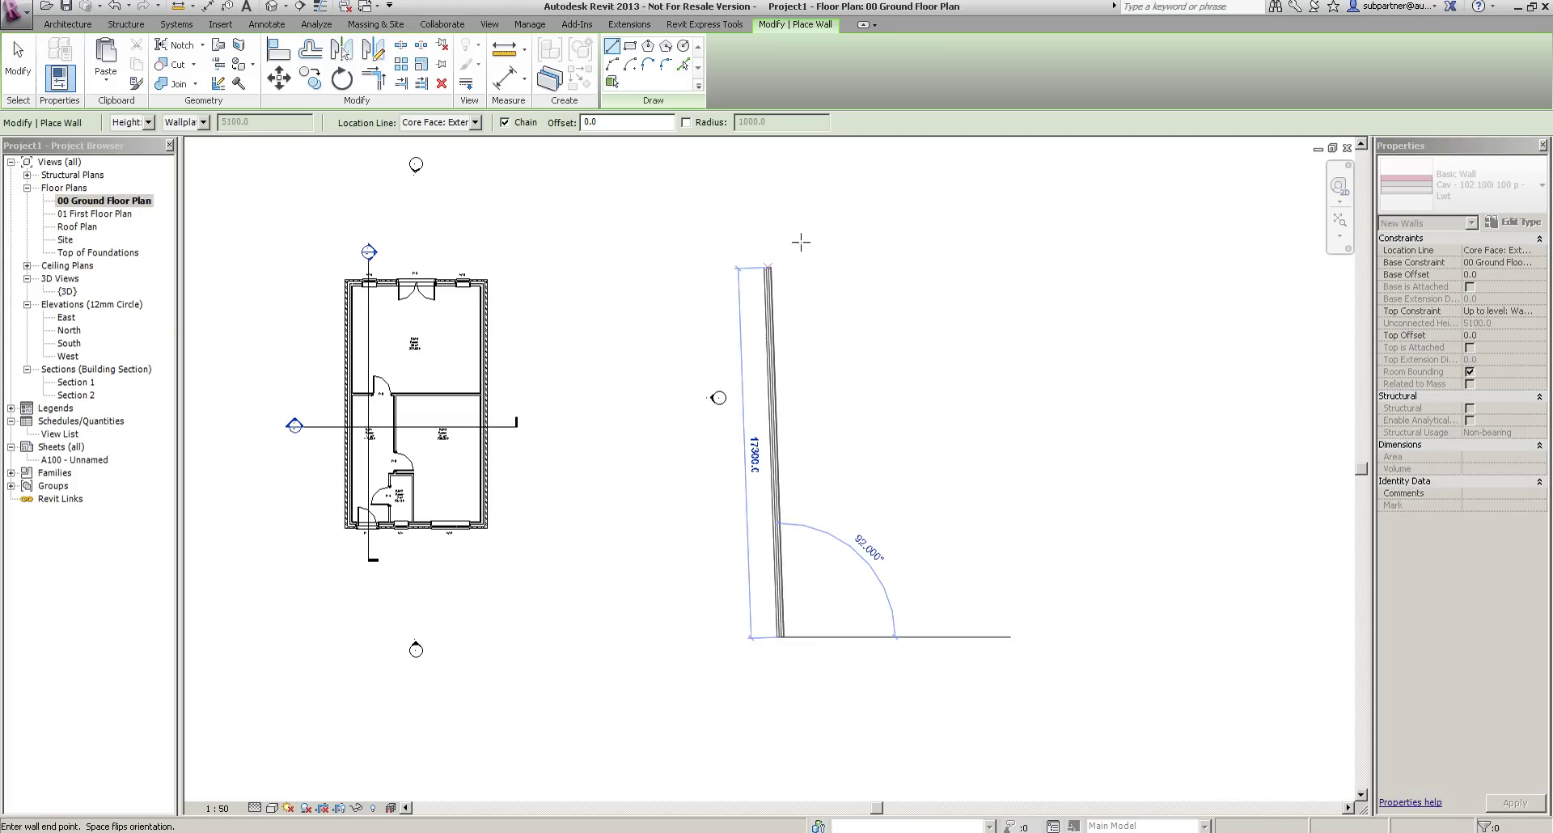
scroll(647, 356, down, 2)
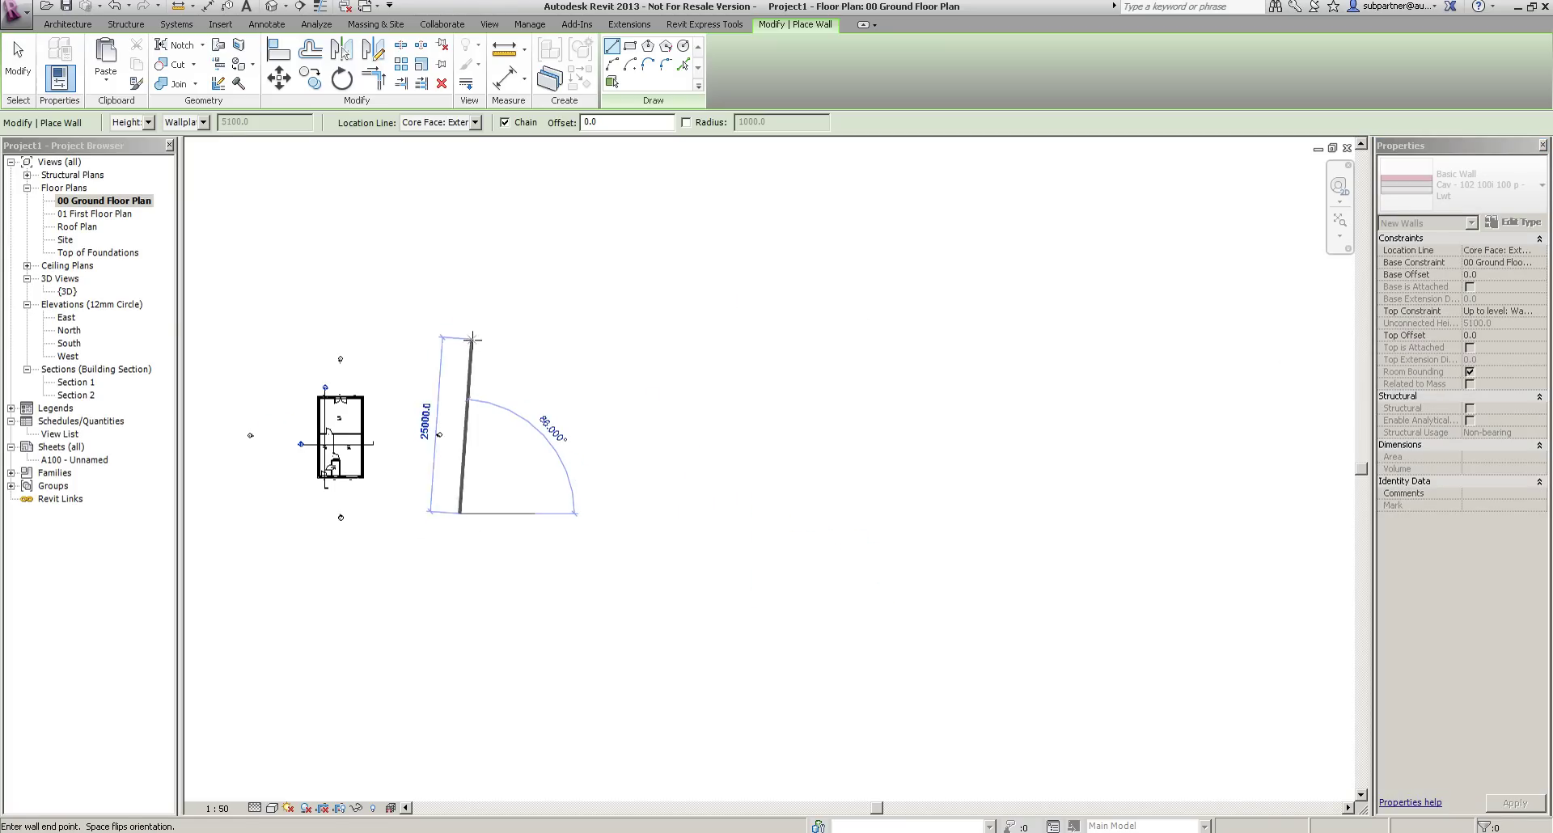
click(459, 329)
click(838, 330)
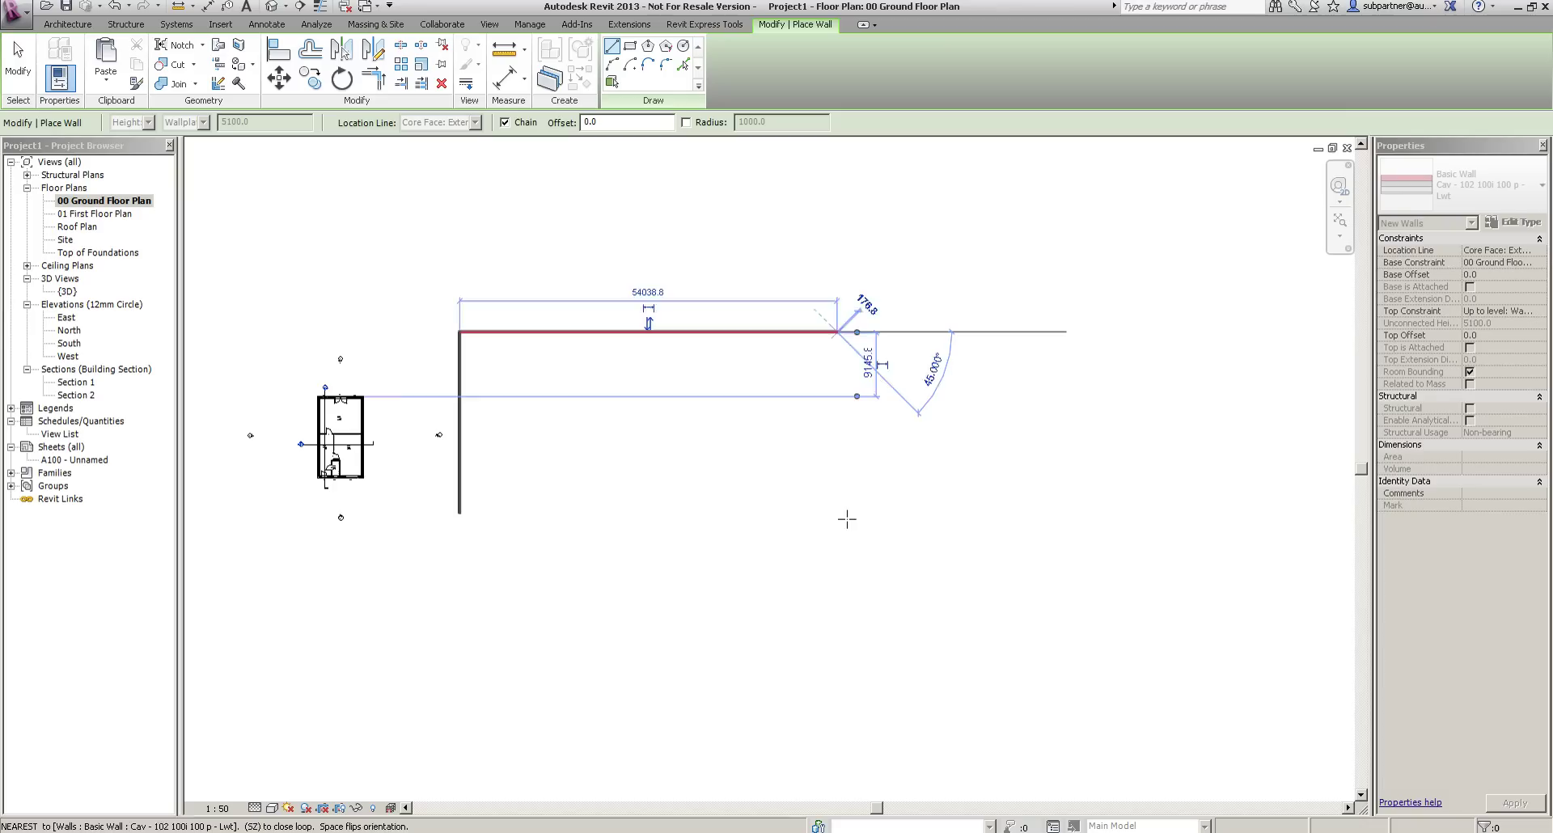
click(838, 597)
click(684, 597)
click(684, 477)
click(572, 477)
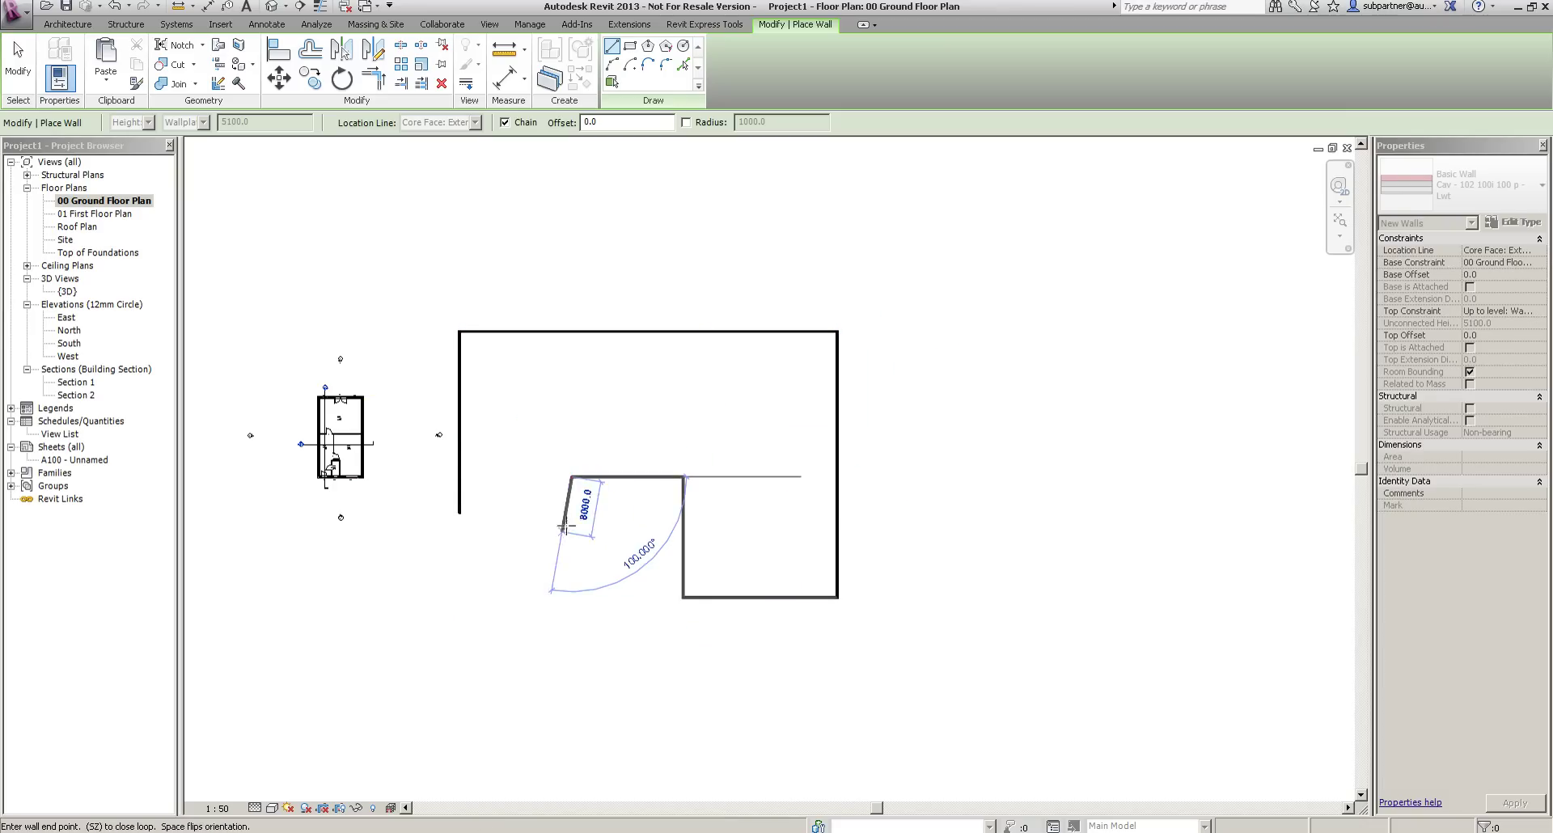
Finish the large wall outline with a downward wall about 5.2 m long and a horizontal wall about 15.75 m long closing the loop.
click(572, 514)
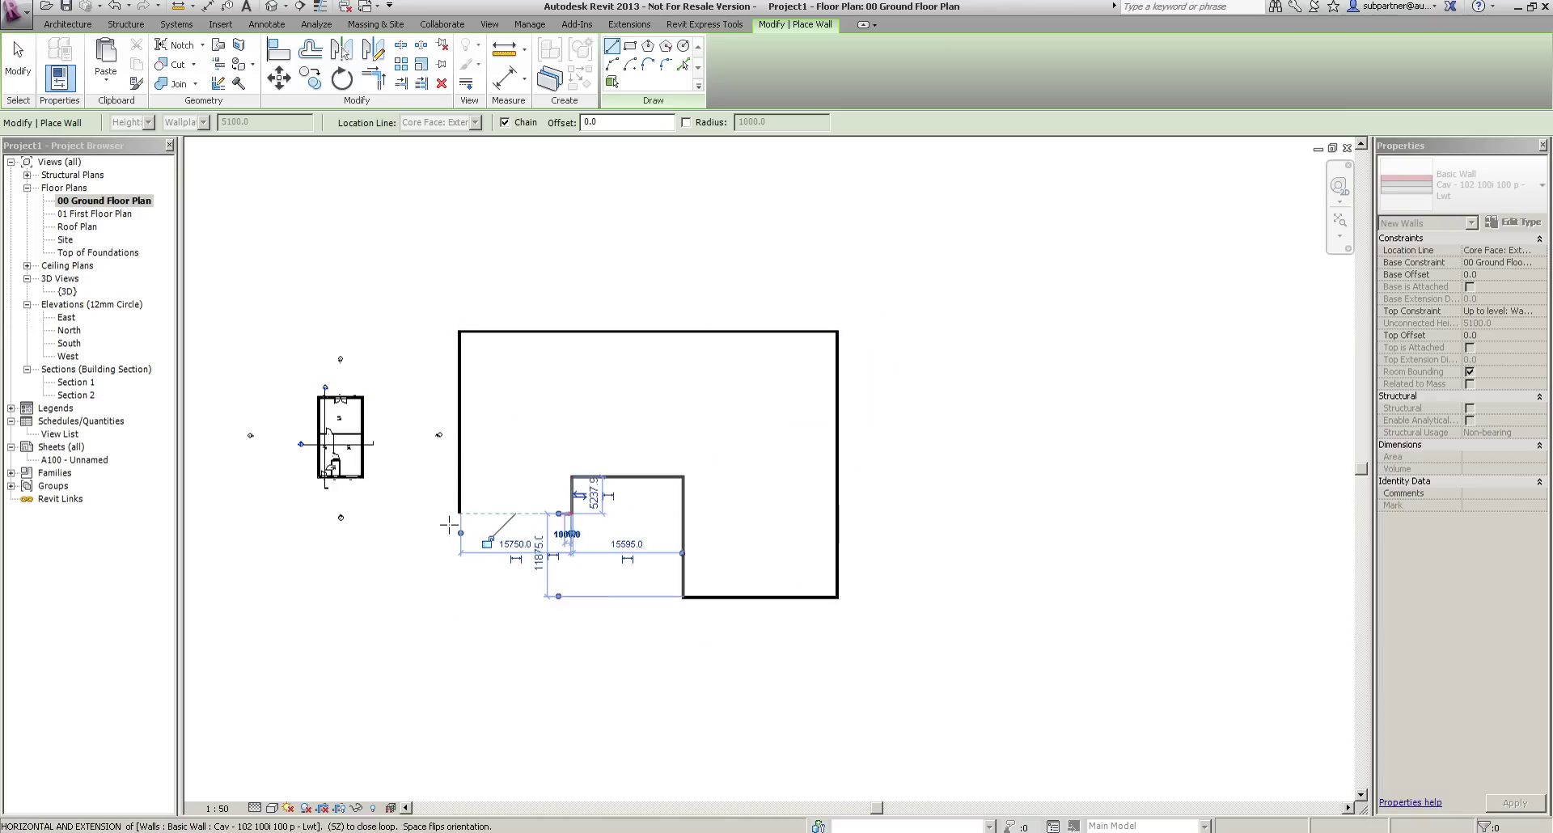
click(460, 513)
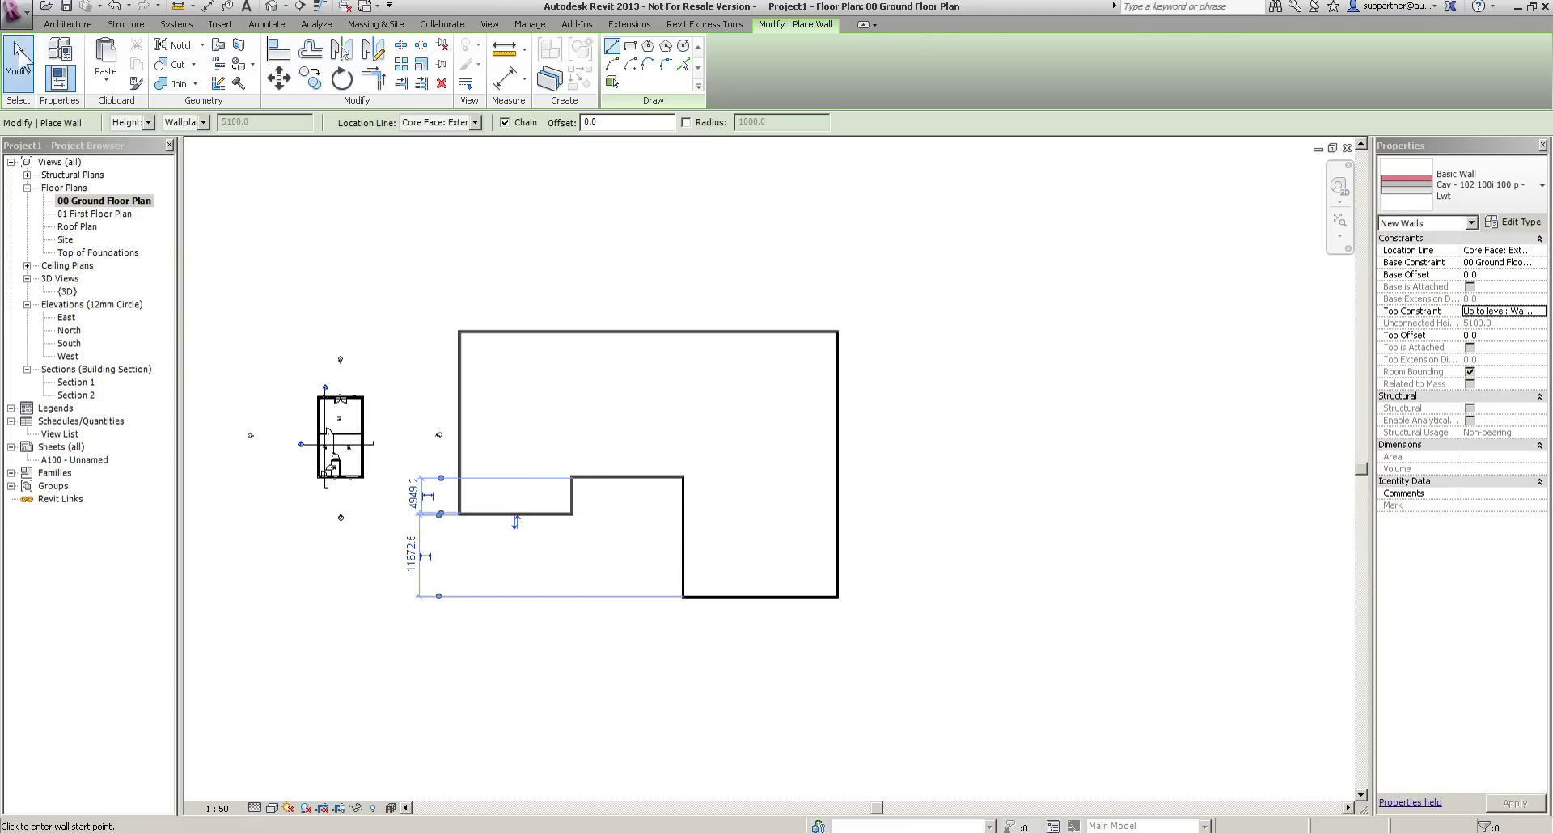
click(18, 61)
In the Roof Plan view, create a footprint roof over the entire large wall outline with sloped edges and a 150 overhang.
double_click(68, 228)
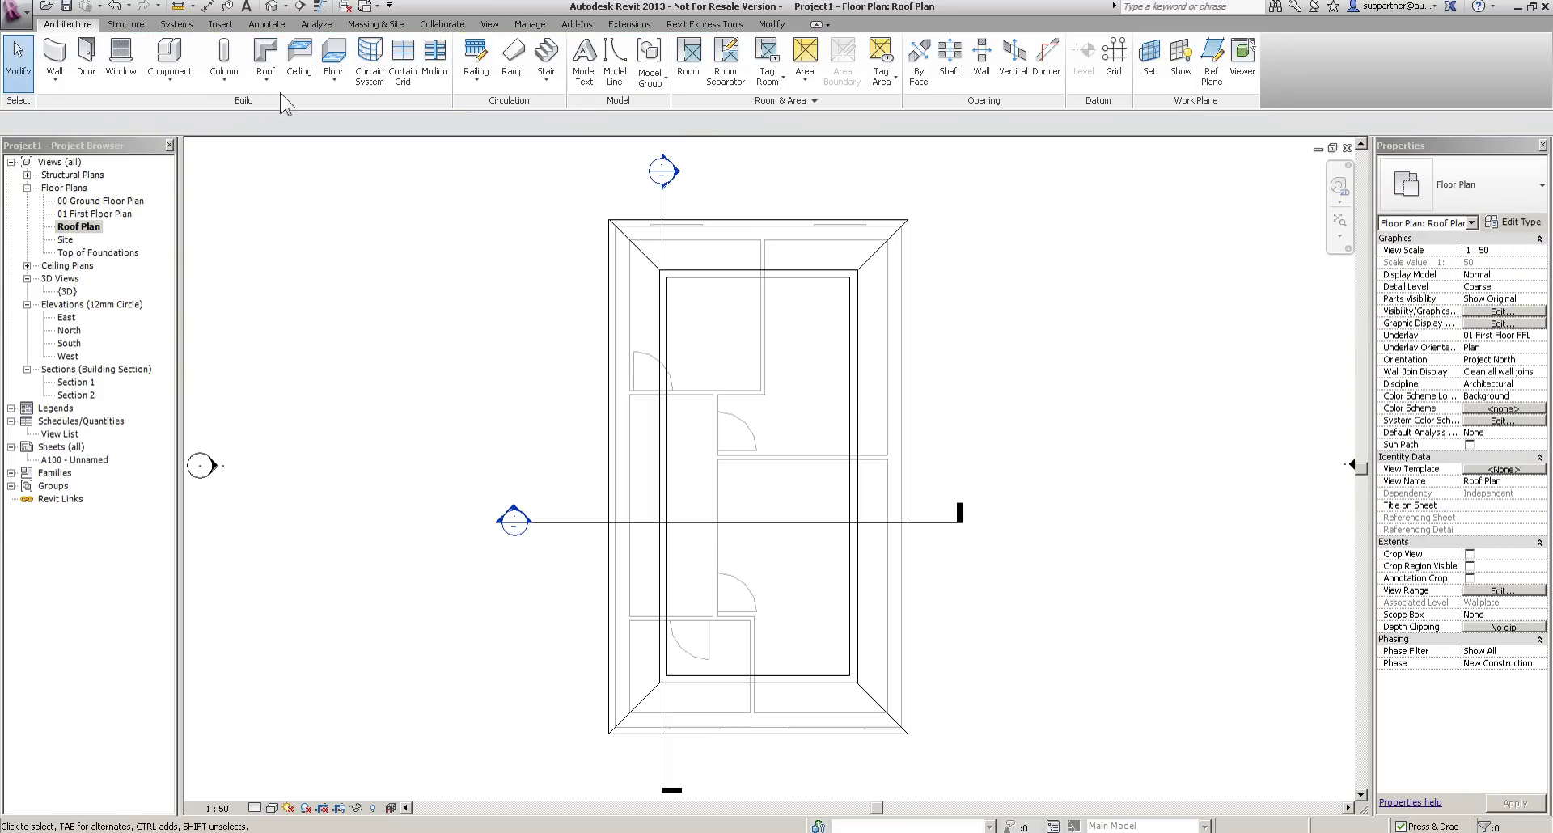
click(267, 61)
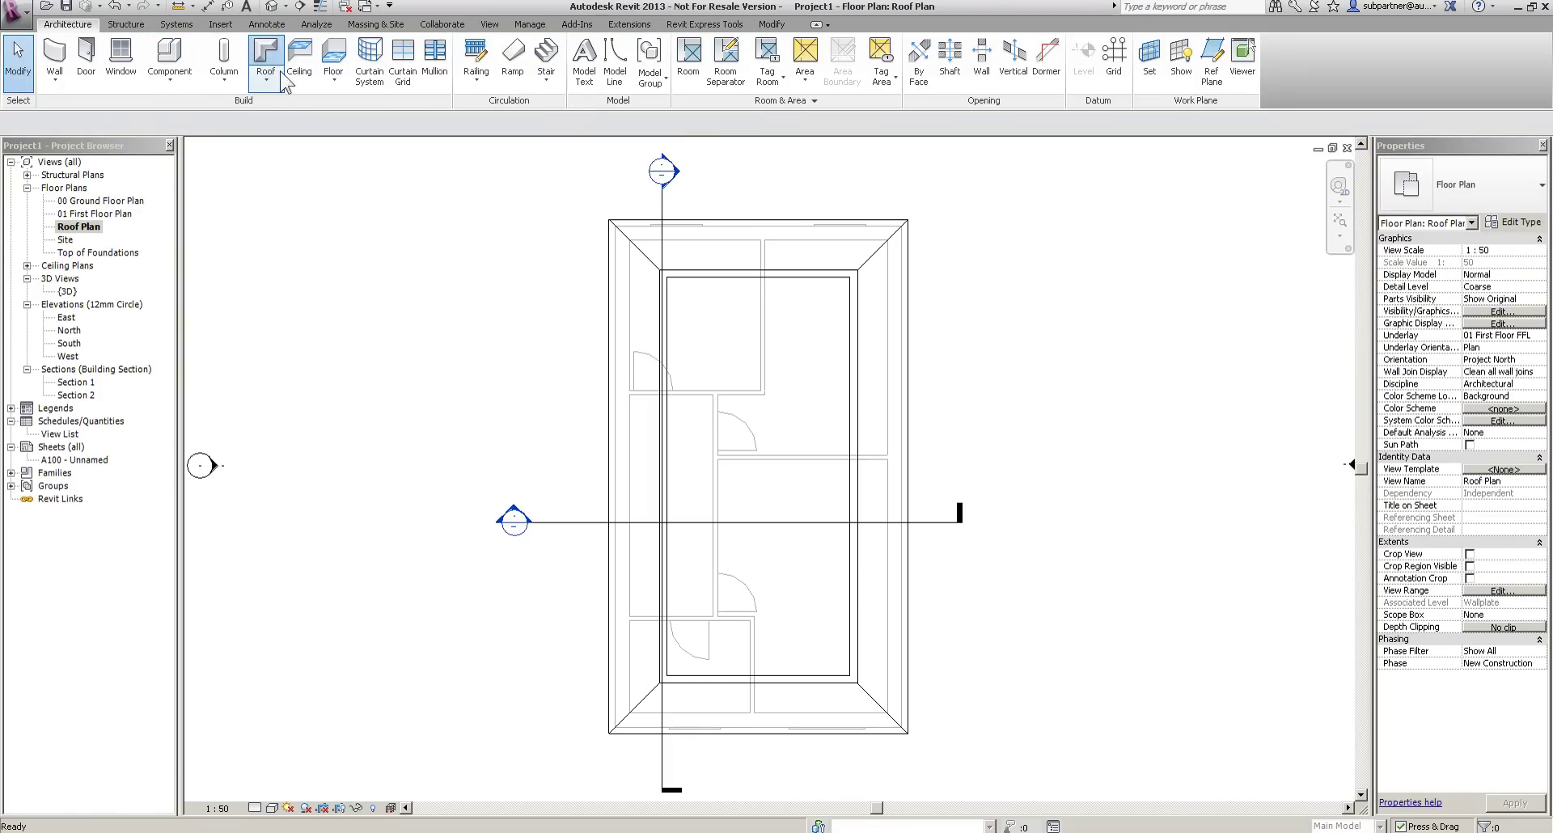
scroll(582, 380, down, 5)
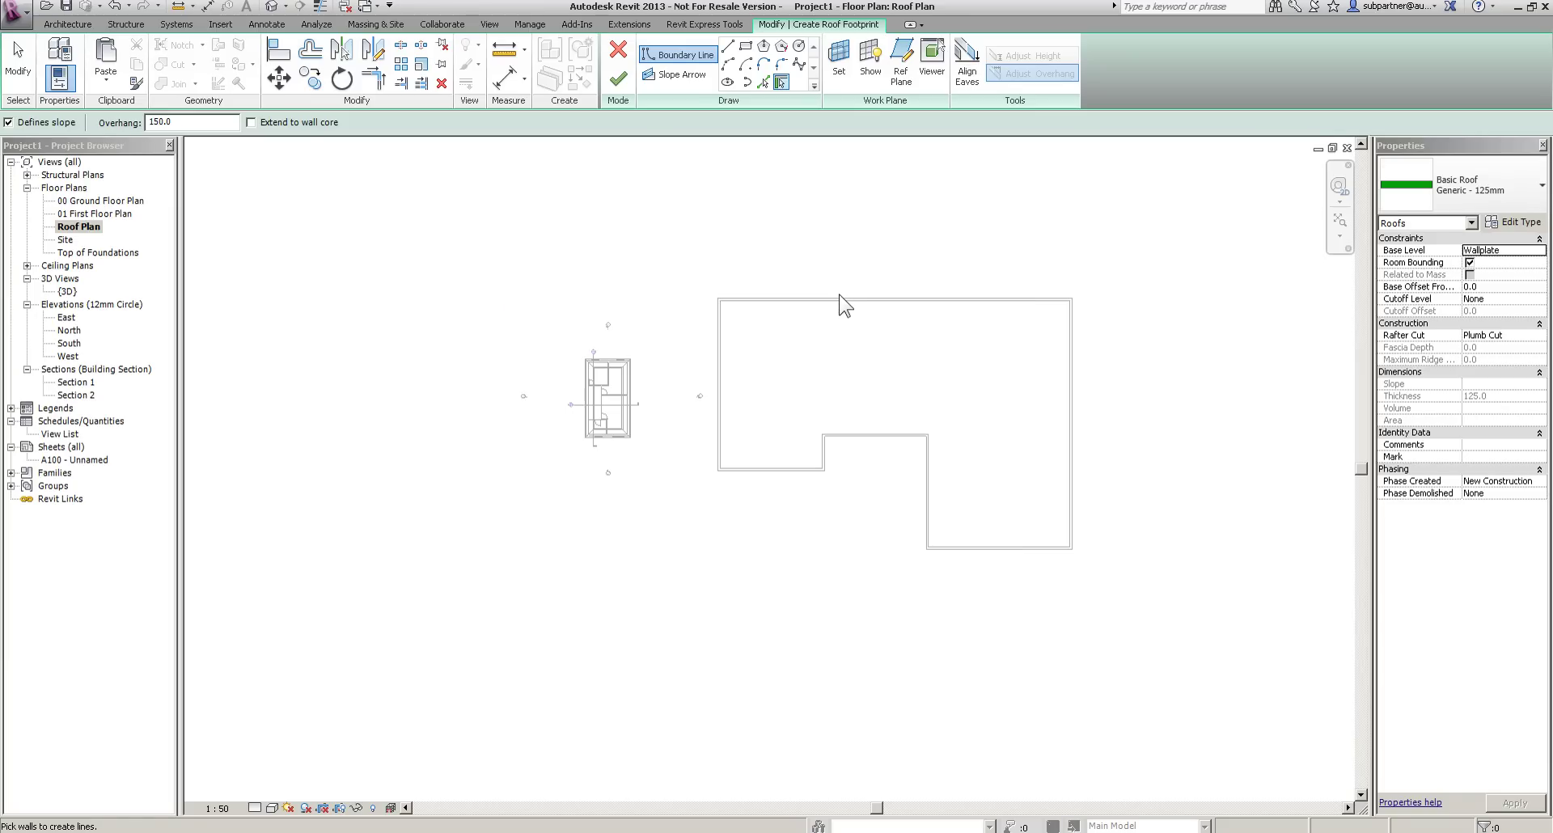
key(Tab)
click(838, 301)
click(619, 80)
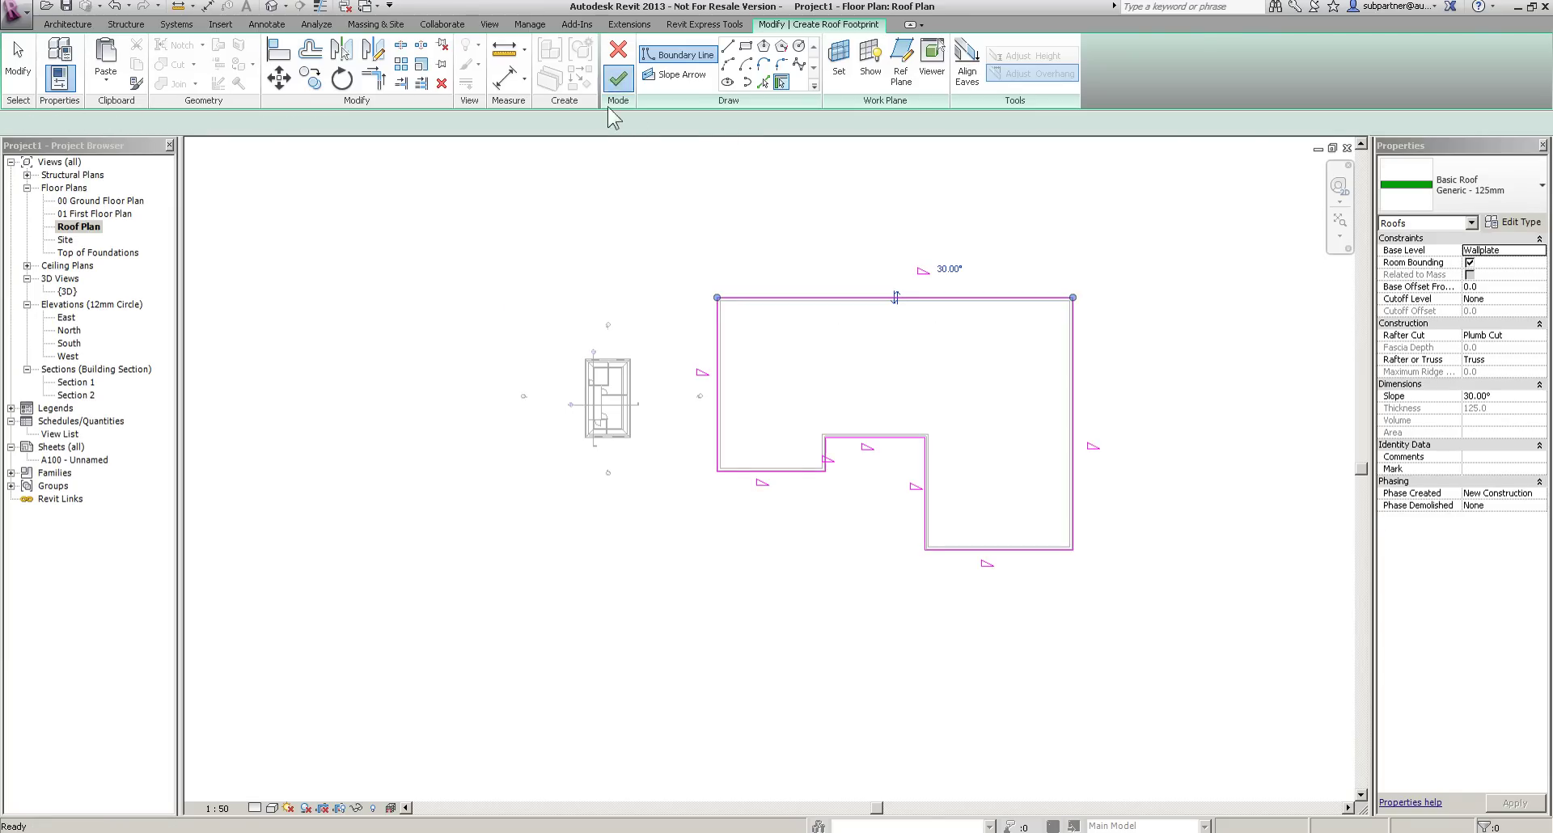
Examine the large building's hipped roof in the 3D view from several angles.
double_click(69, 292)
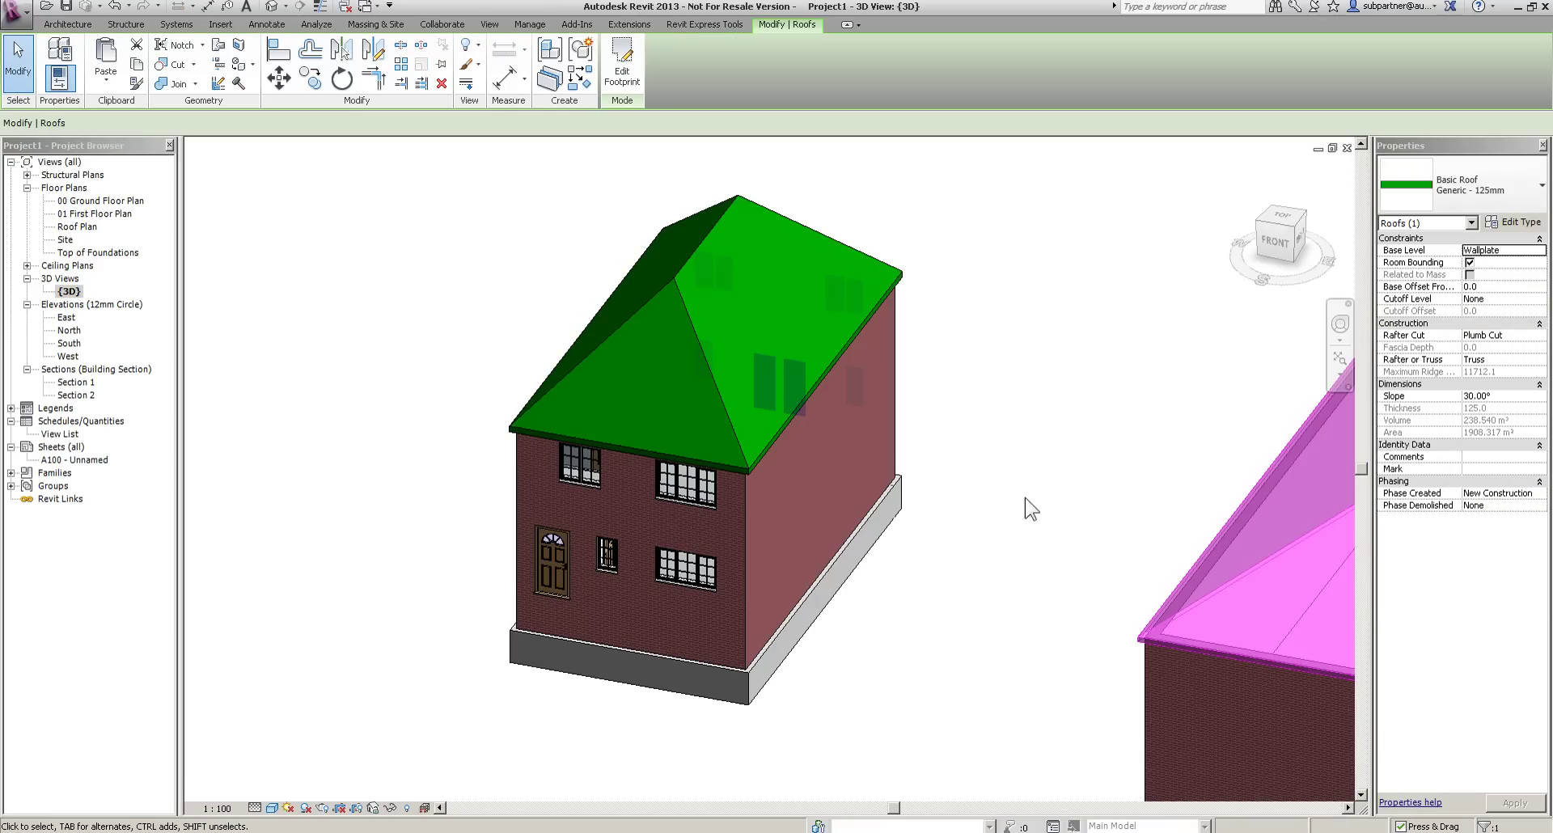
scroll(615, 419, down, 4)
click(1023, 688)
middle_drag(951, 680, 657, 567)
click(758, 327)
shift+middle_drag(461, 558, 571, 785)
click(493, 645)
shift+middle_drag(644, 547, 643, 752)
Show both roofs from the top in the Hidden Line visual style to compare their ridge, hip and valley lines.
click(1287, 238)
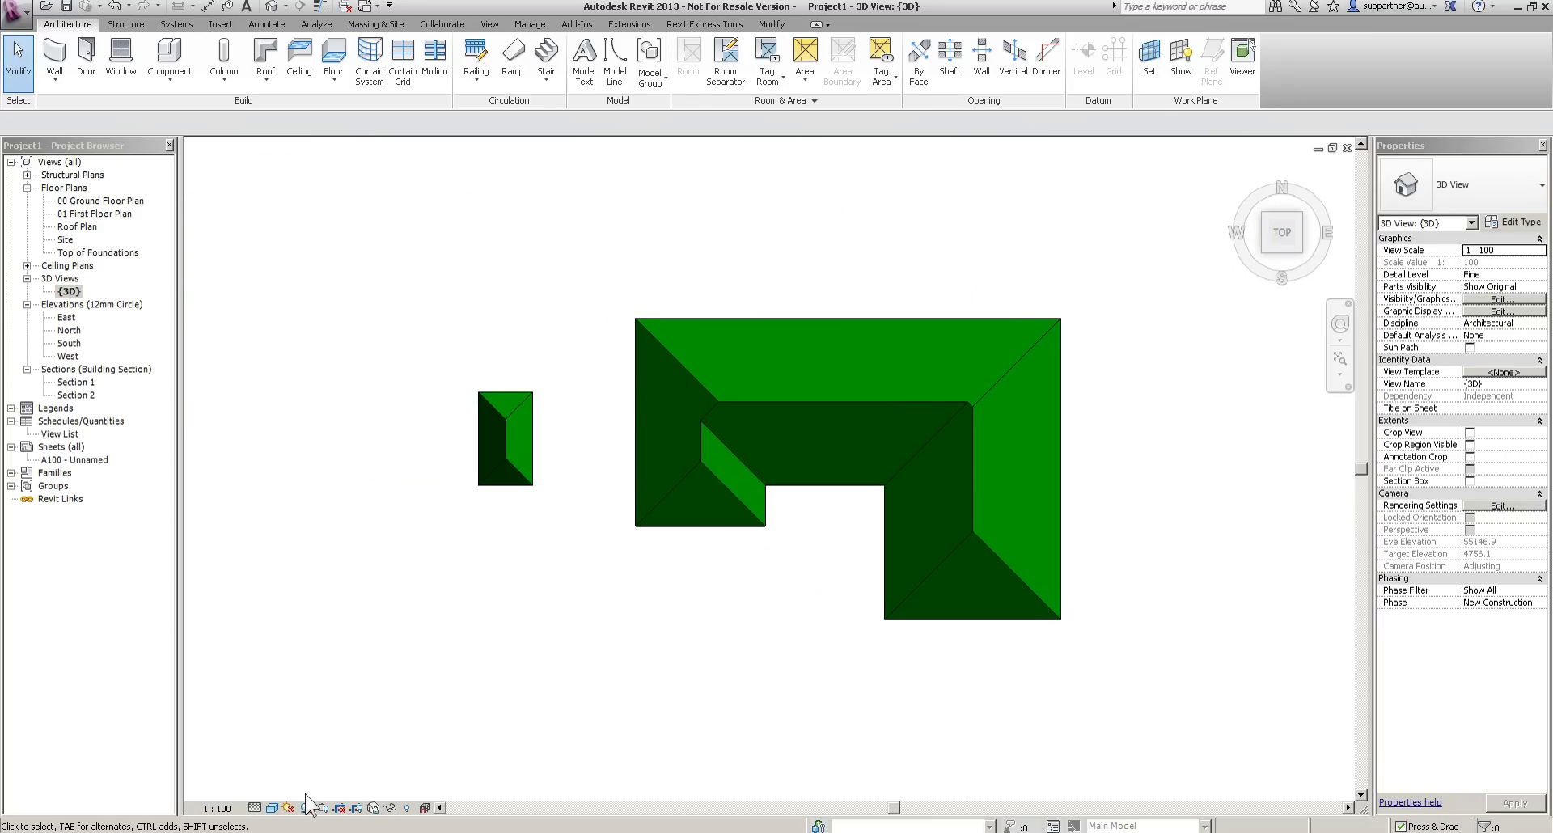
click(272, 808)
click(299, 737)
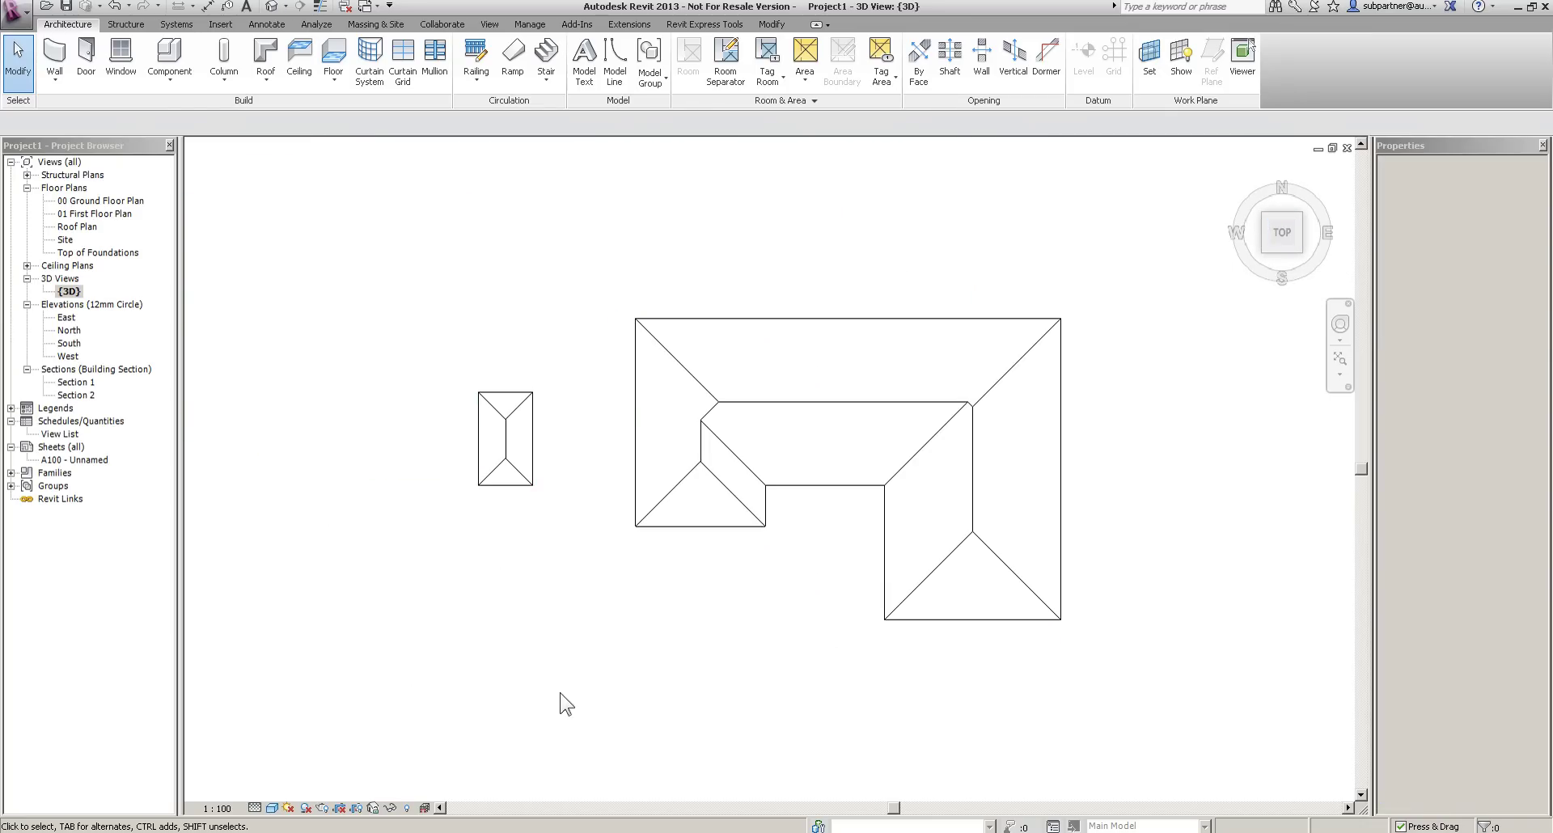
scroll(1002, 504, up, 2)
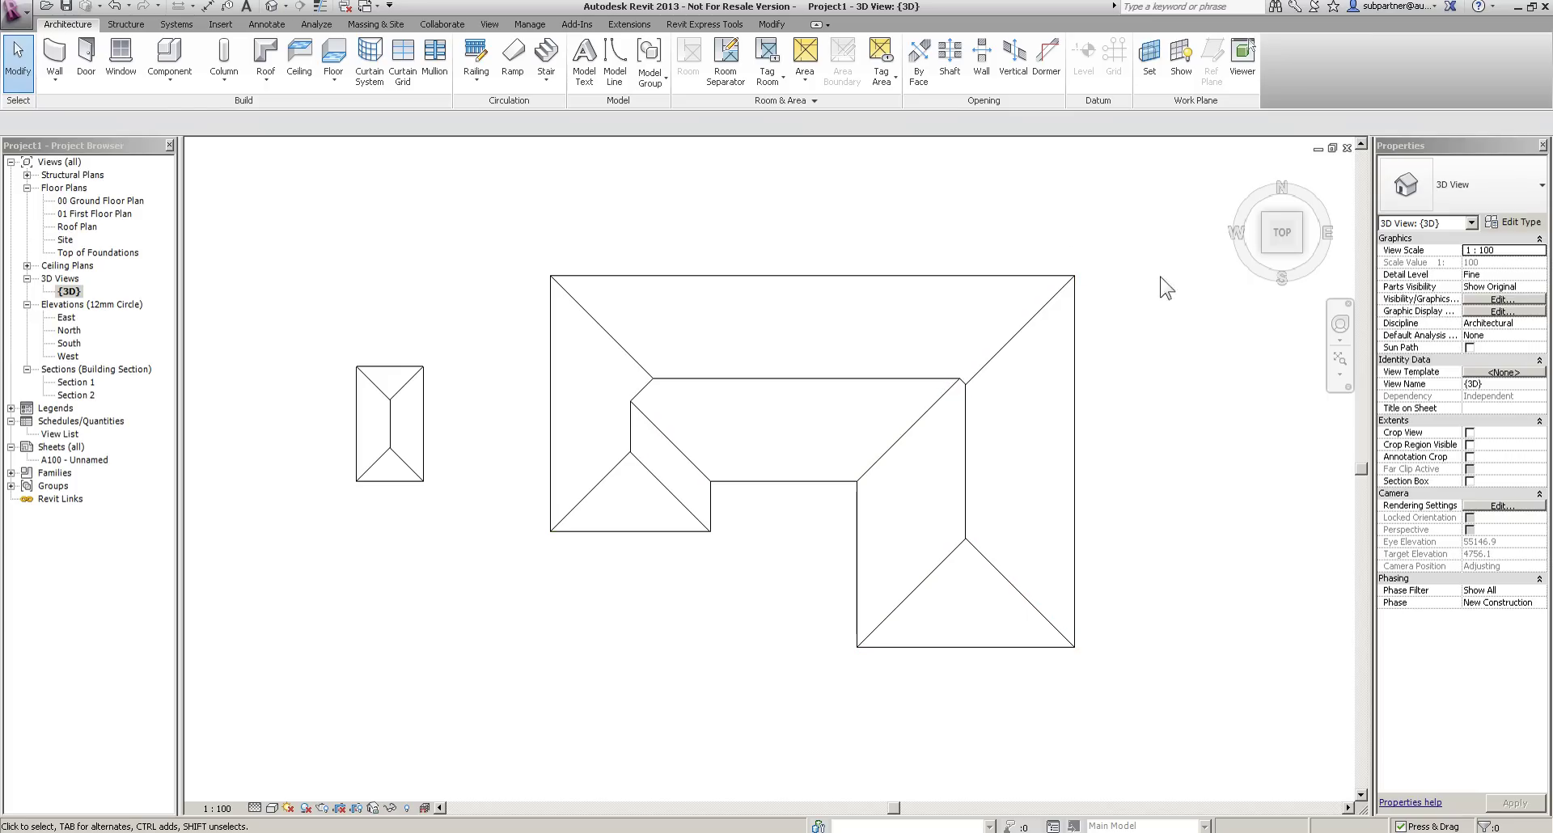
Return to an angled 3D view and delete the large building's walls and roof, keeping the small house.
click(1264, 252)
drag(1069, 279, 659, 559)
key(Delete)
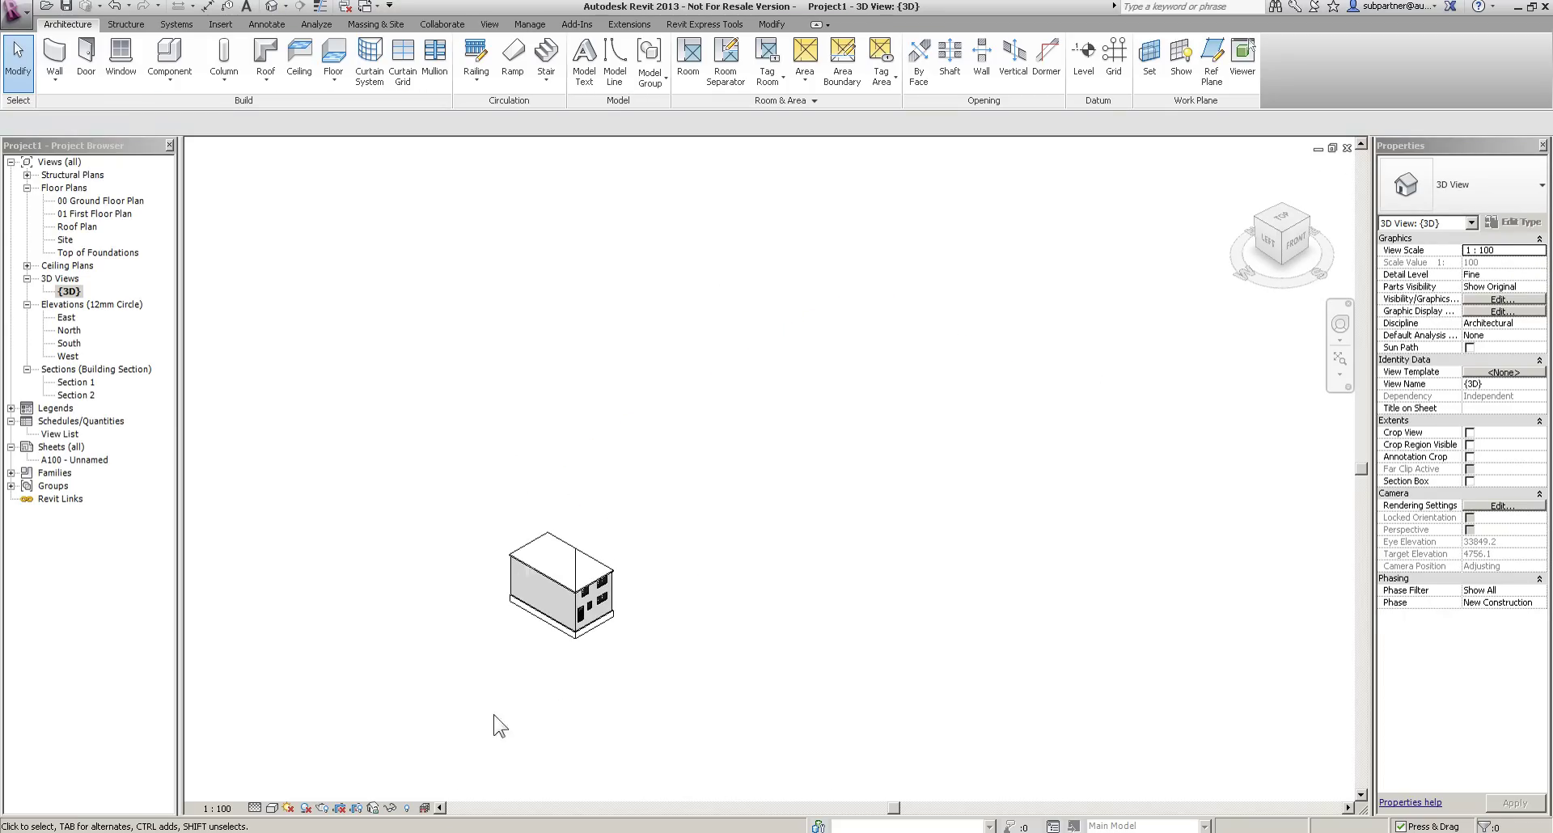
Set the 3D view's visual style to Consistent Colors and frame the small house from its front corner.
click(272, 808)
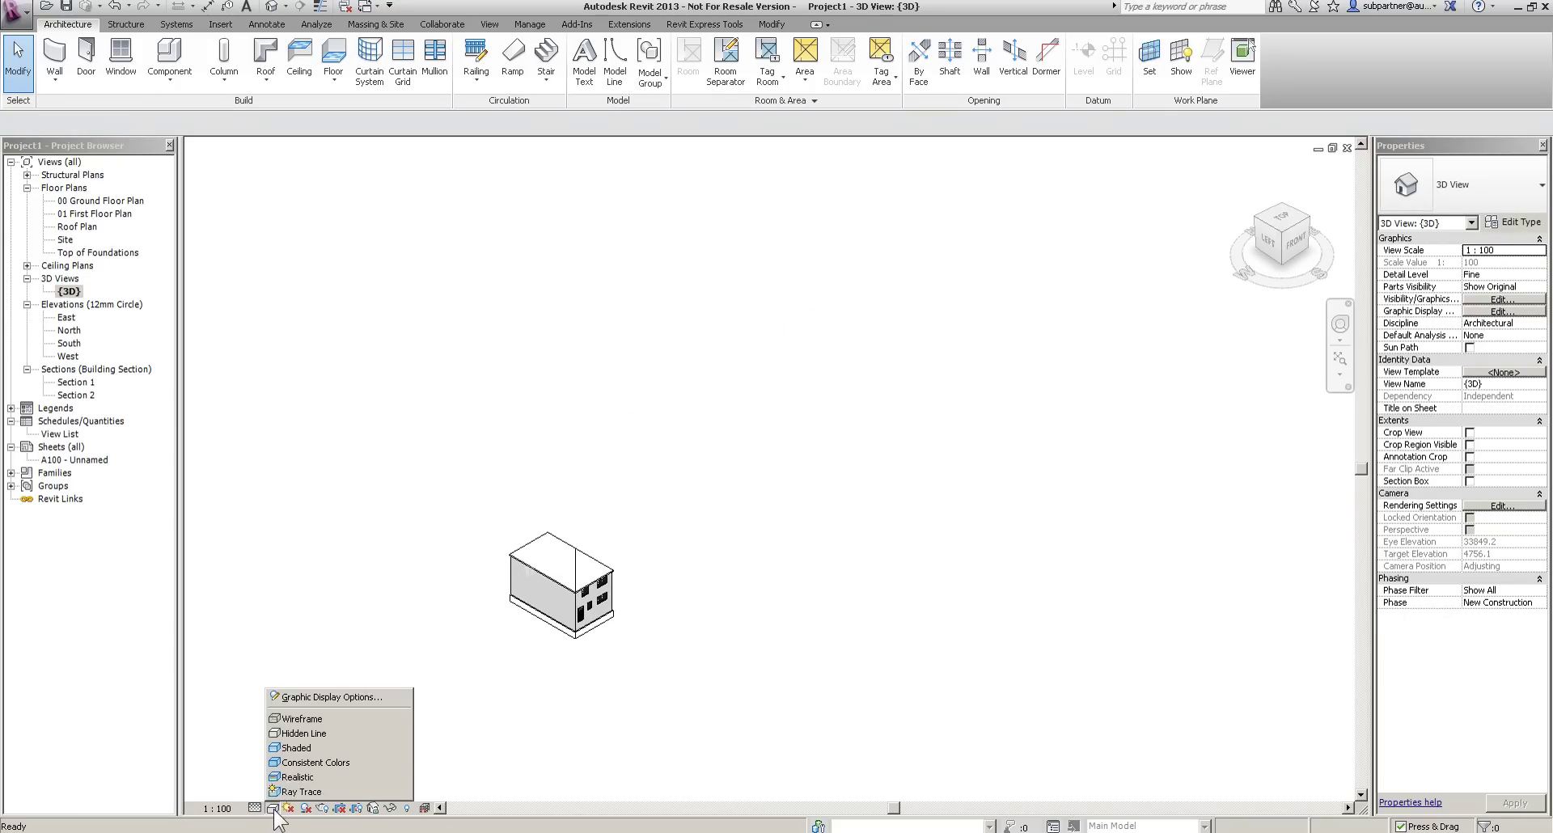
click(305, 761)
scroll(498, 574, up, 5)
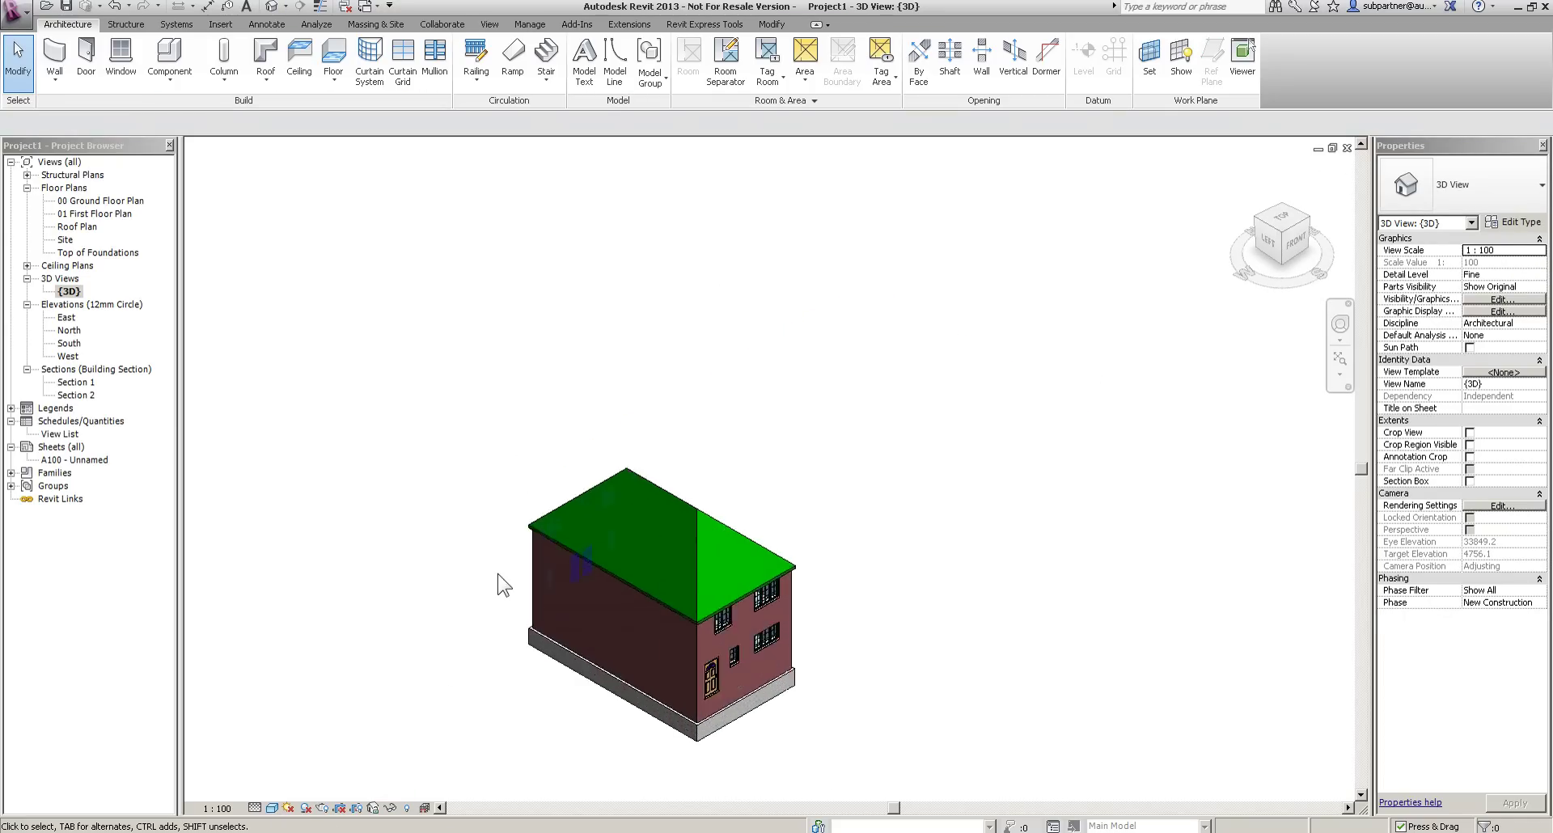
shift+middle_drag(799, 689, 735, 739)
Edit the house roof's footprint so that its two short end edges no longer define a slope, forming gables.
click(603, 318)
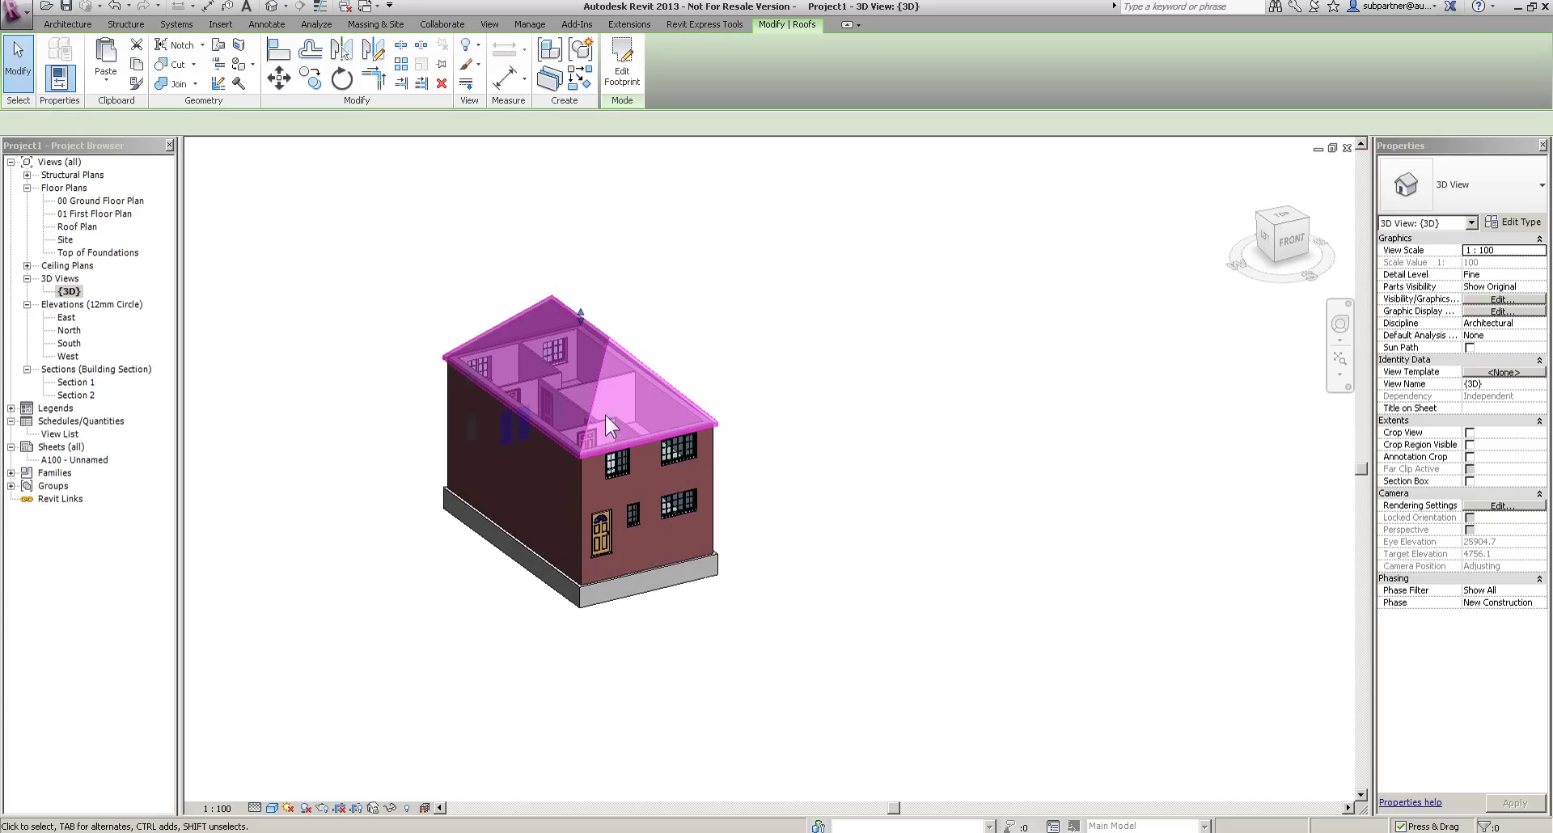
click(622, 65)
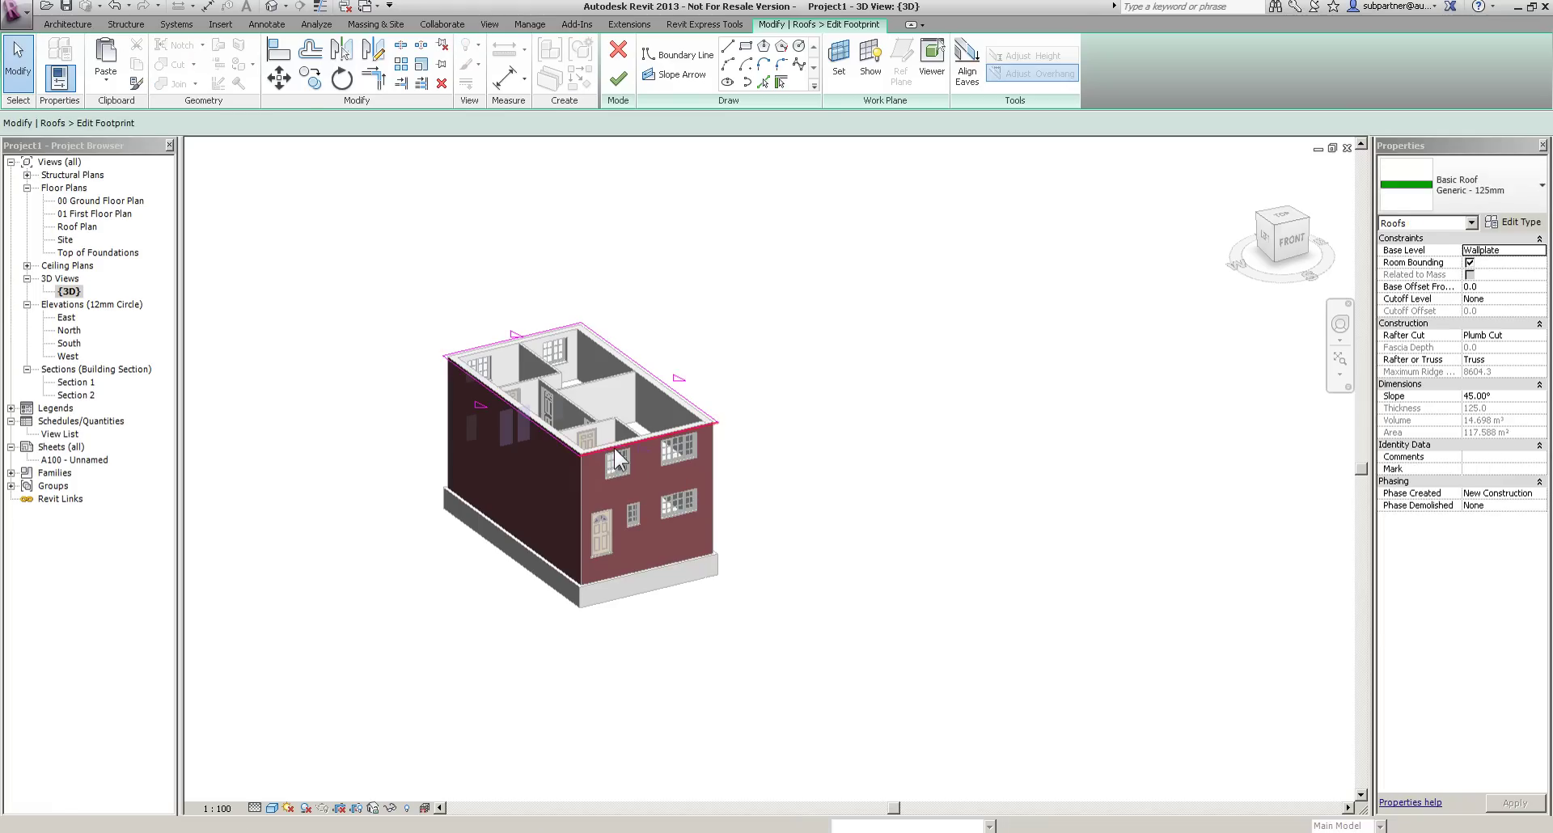
click(616, 449)
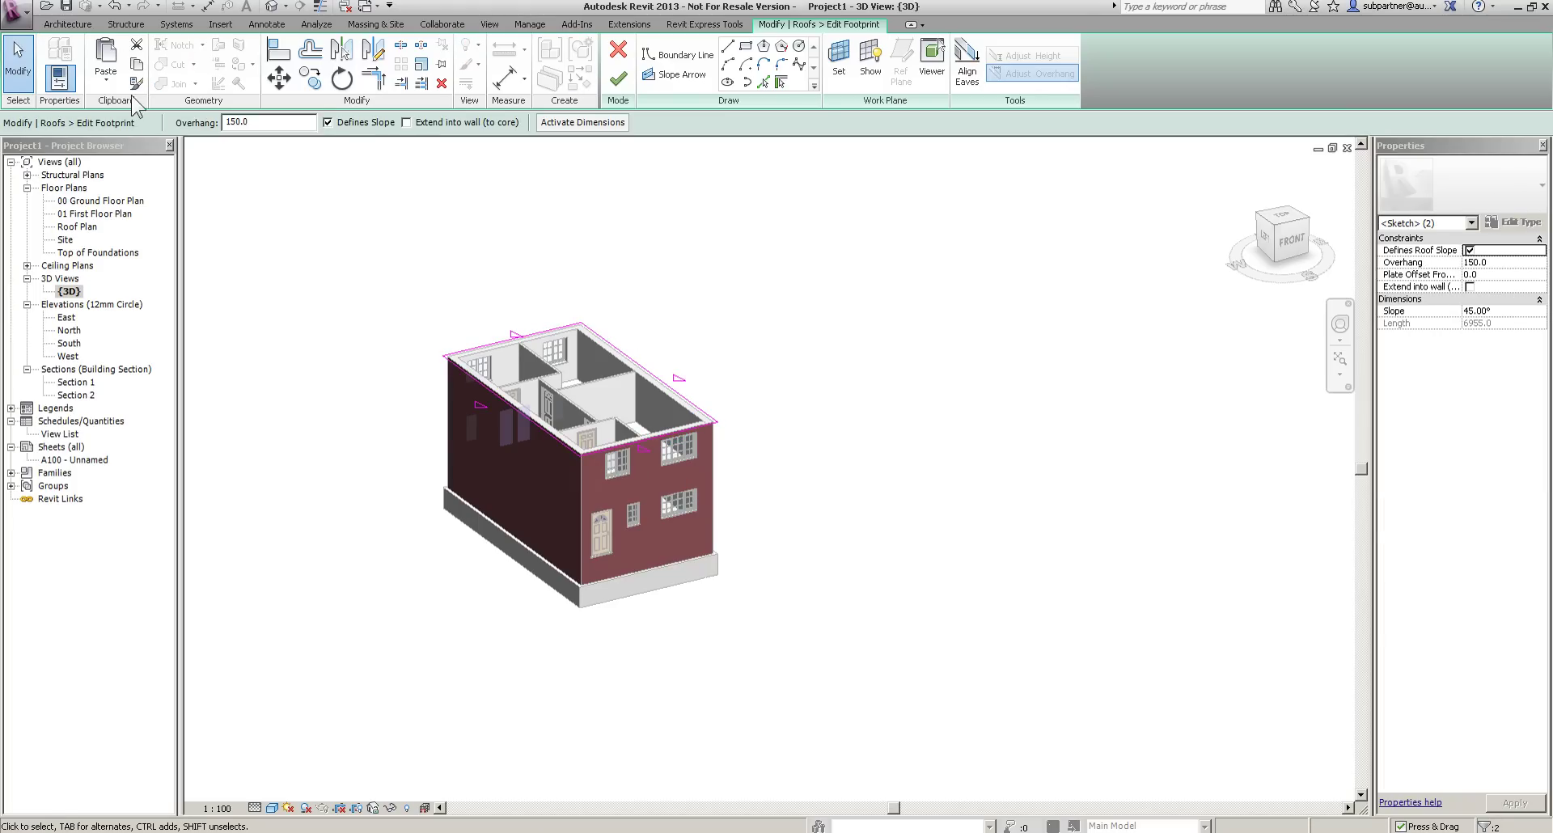
click(329, 123)
click(618, 78)
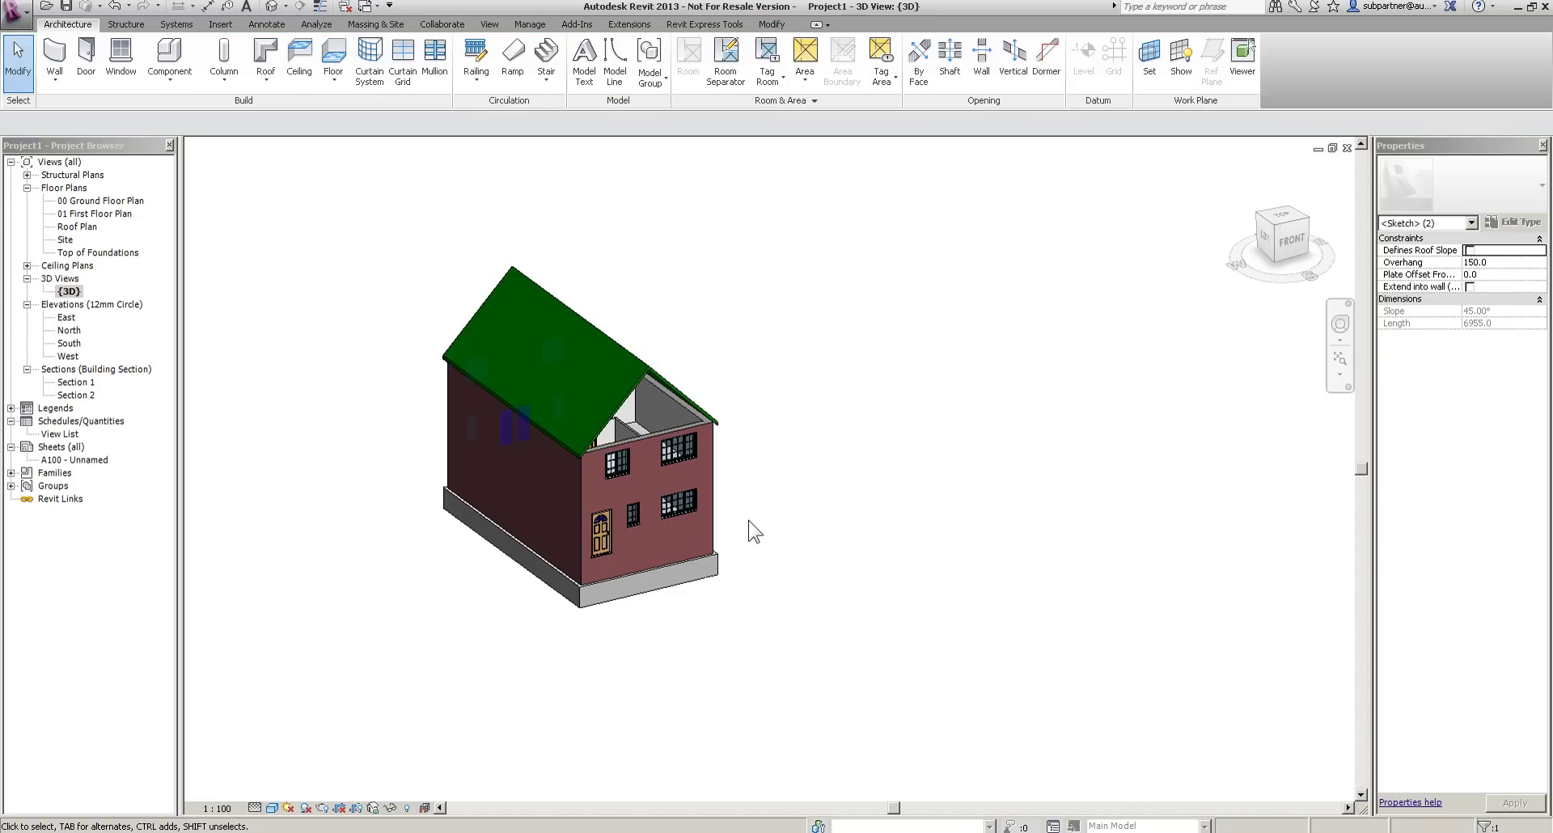
Attach the tops of the front and back gable walls to the roof.
shift+middle_drag(915, 556, 960, 528)
click(668, 464)
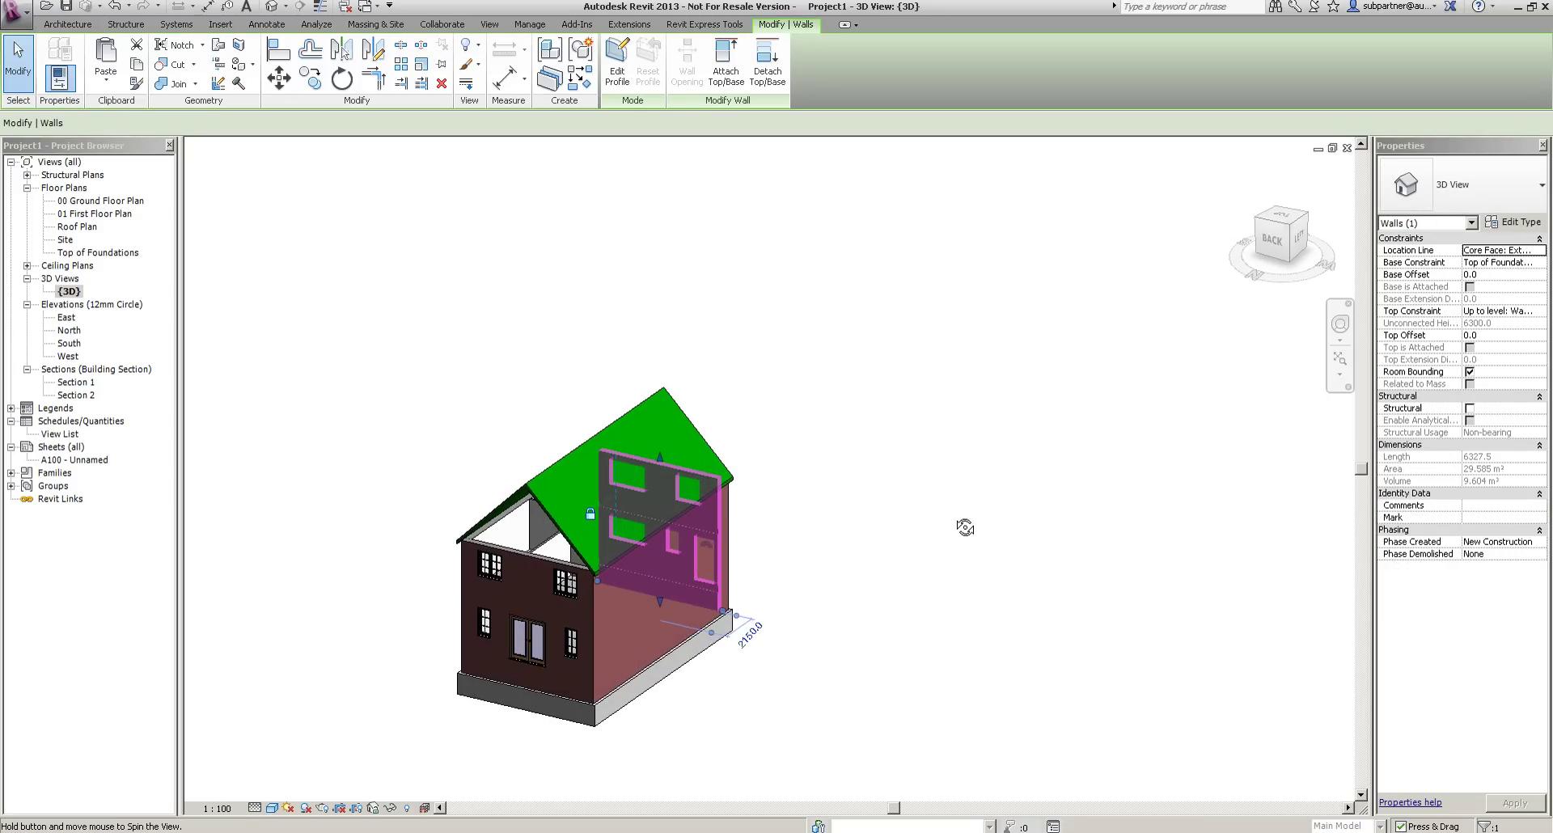
ctrl+click(519, 553)
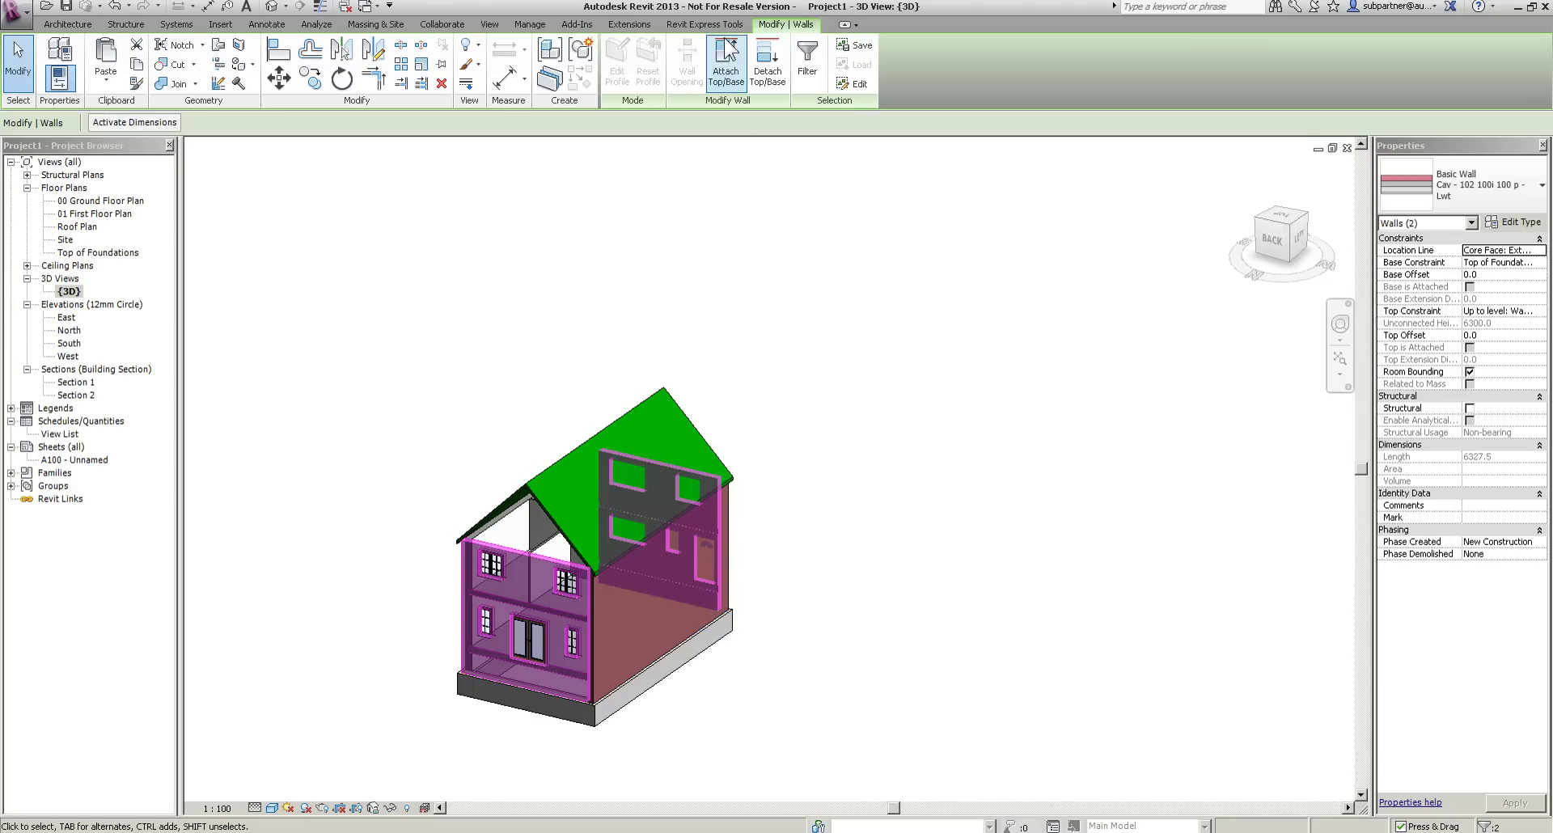
click(725, 81)
click(565, 453)
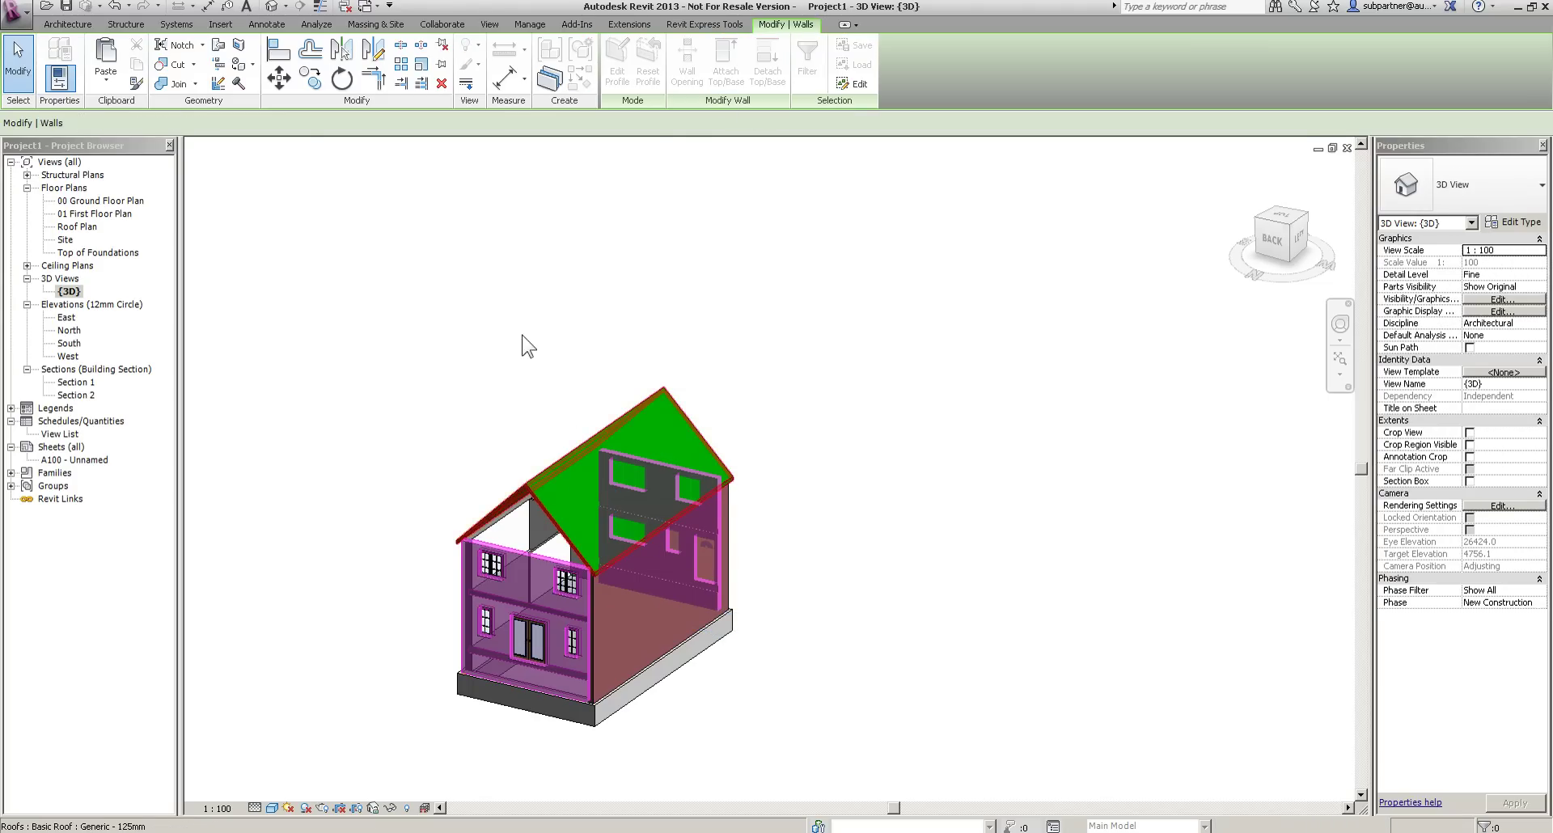
click(865, 336)
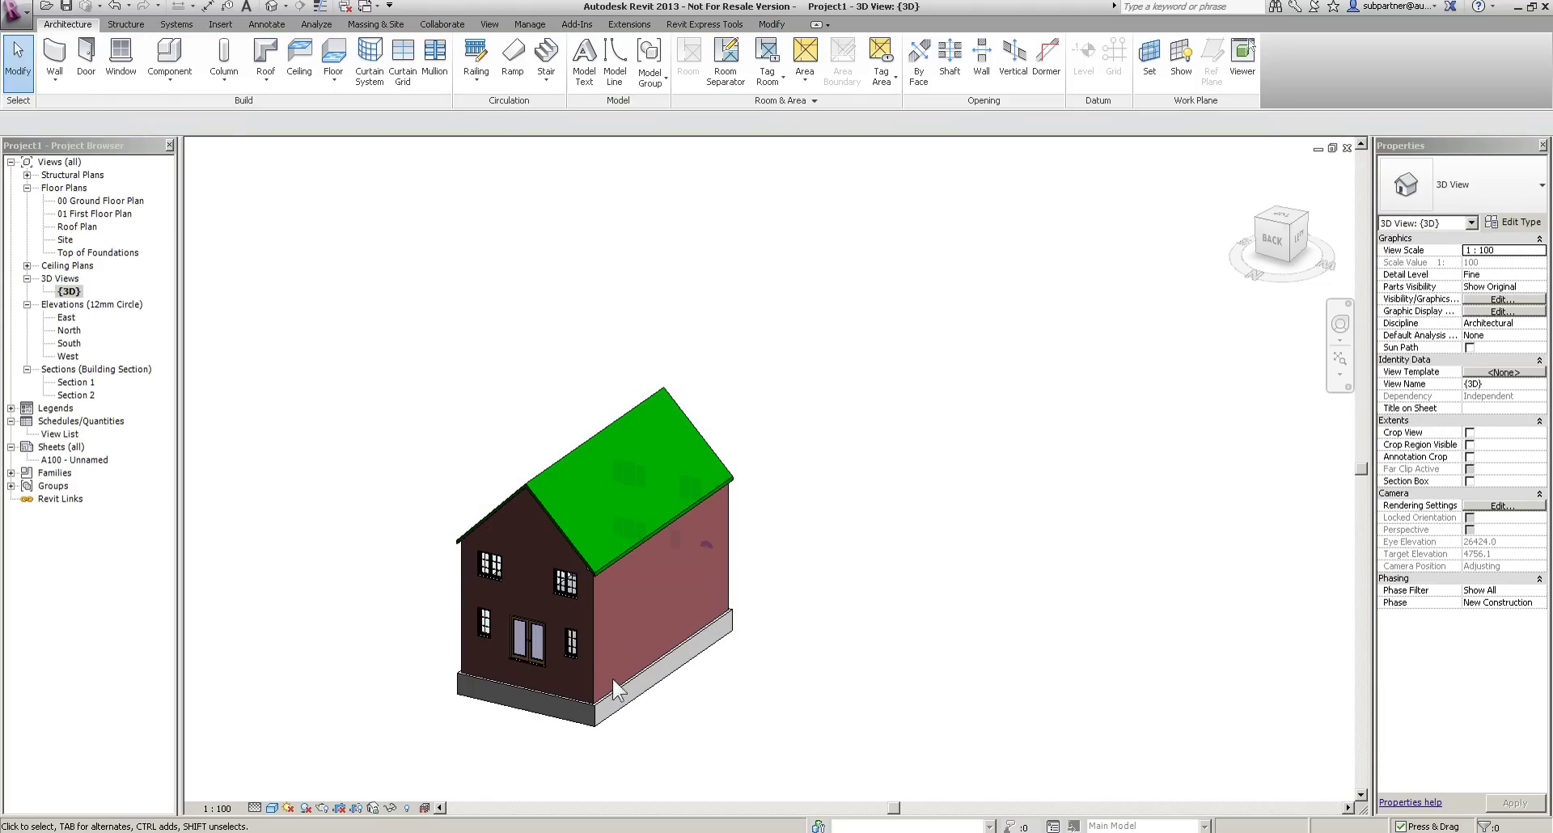
Inspect the eaves corners of the back and front gable walls up close in 3D.
scroll(613, 678, up, 8)
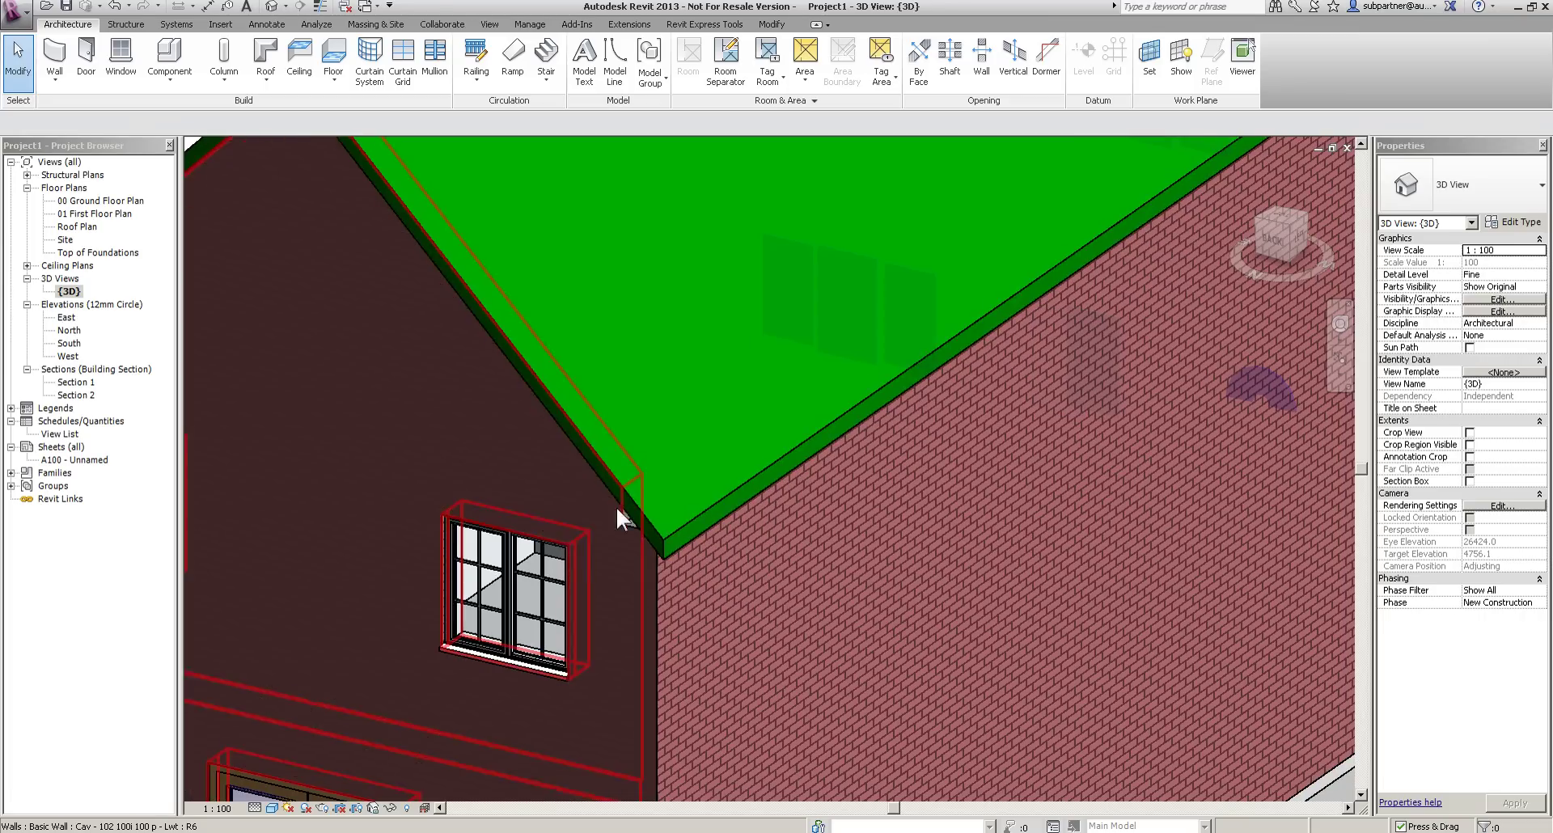
scroll(639, 515, down, 8)
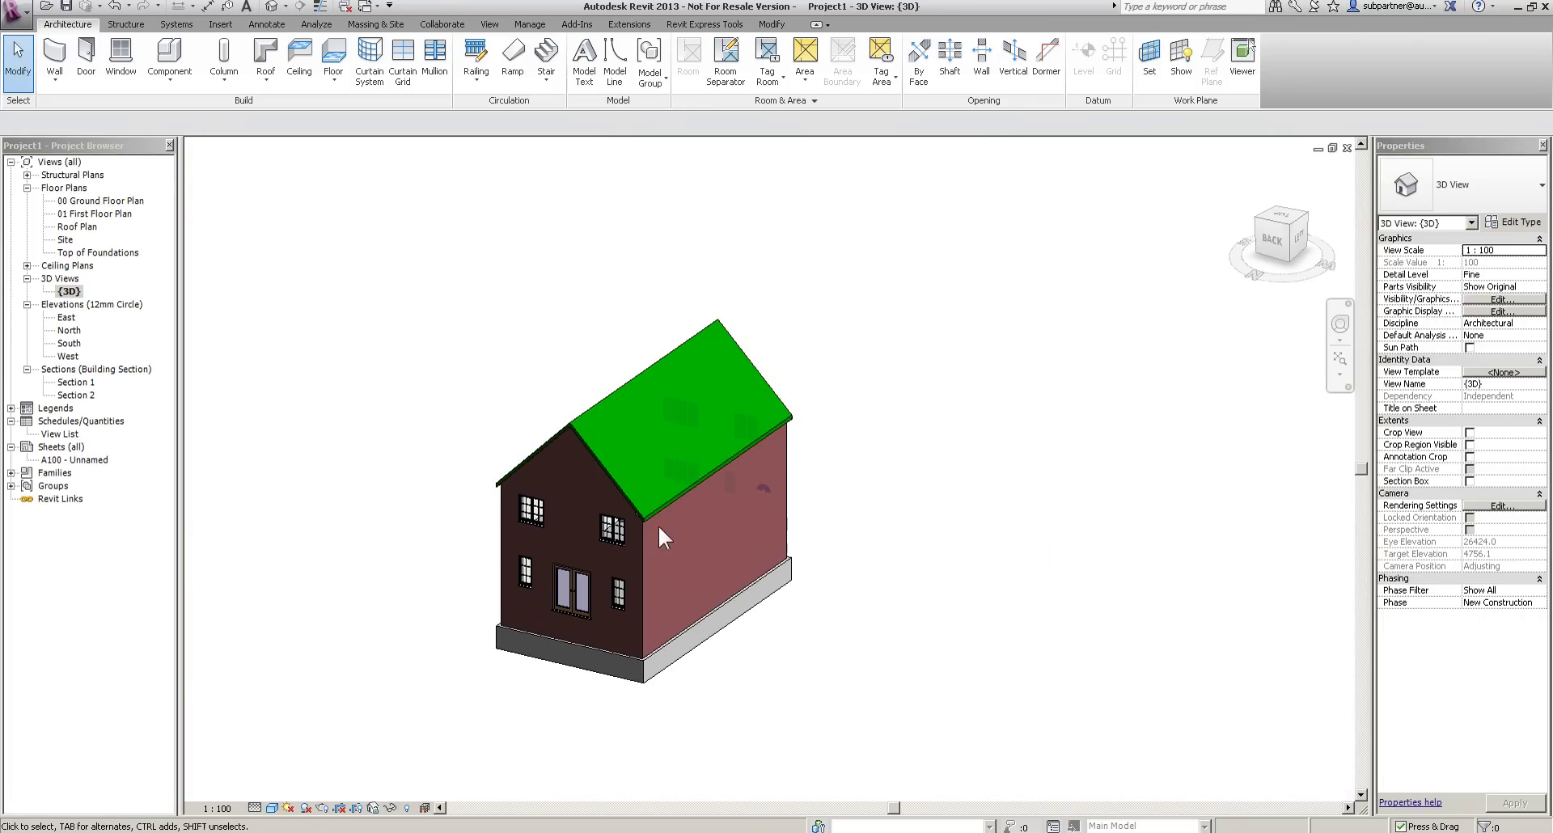
shift+middle_drag(911, 579, 412, 544)
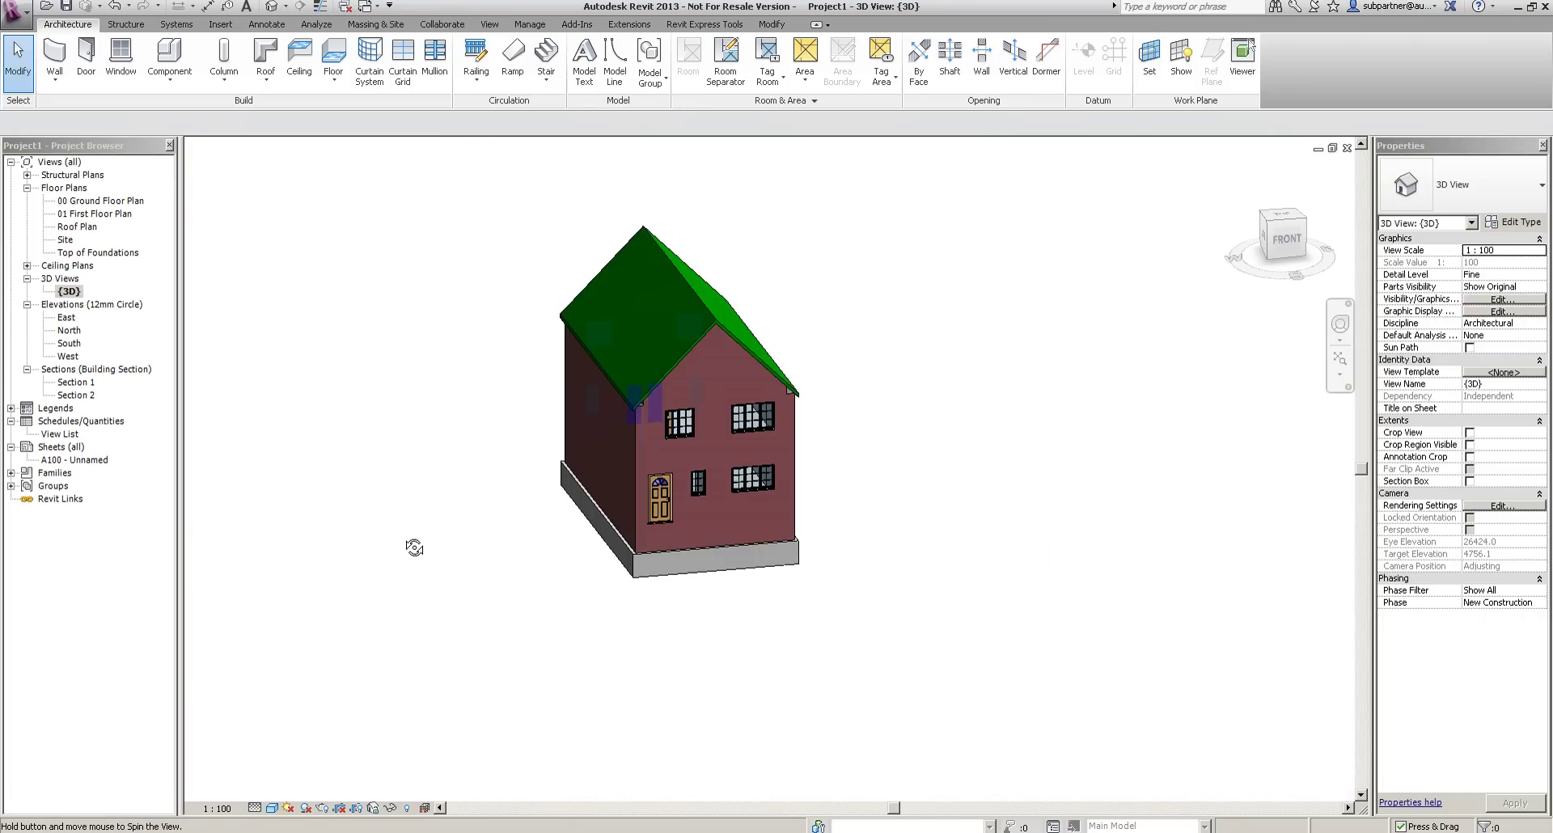
scroll(765, 389, up, 5)
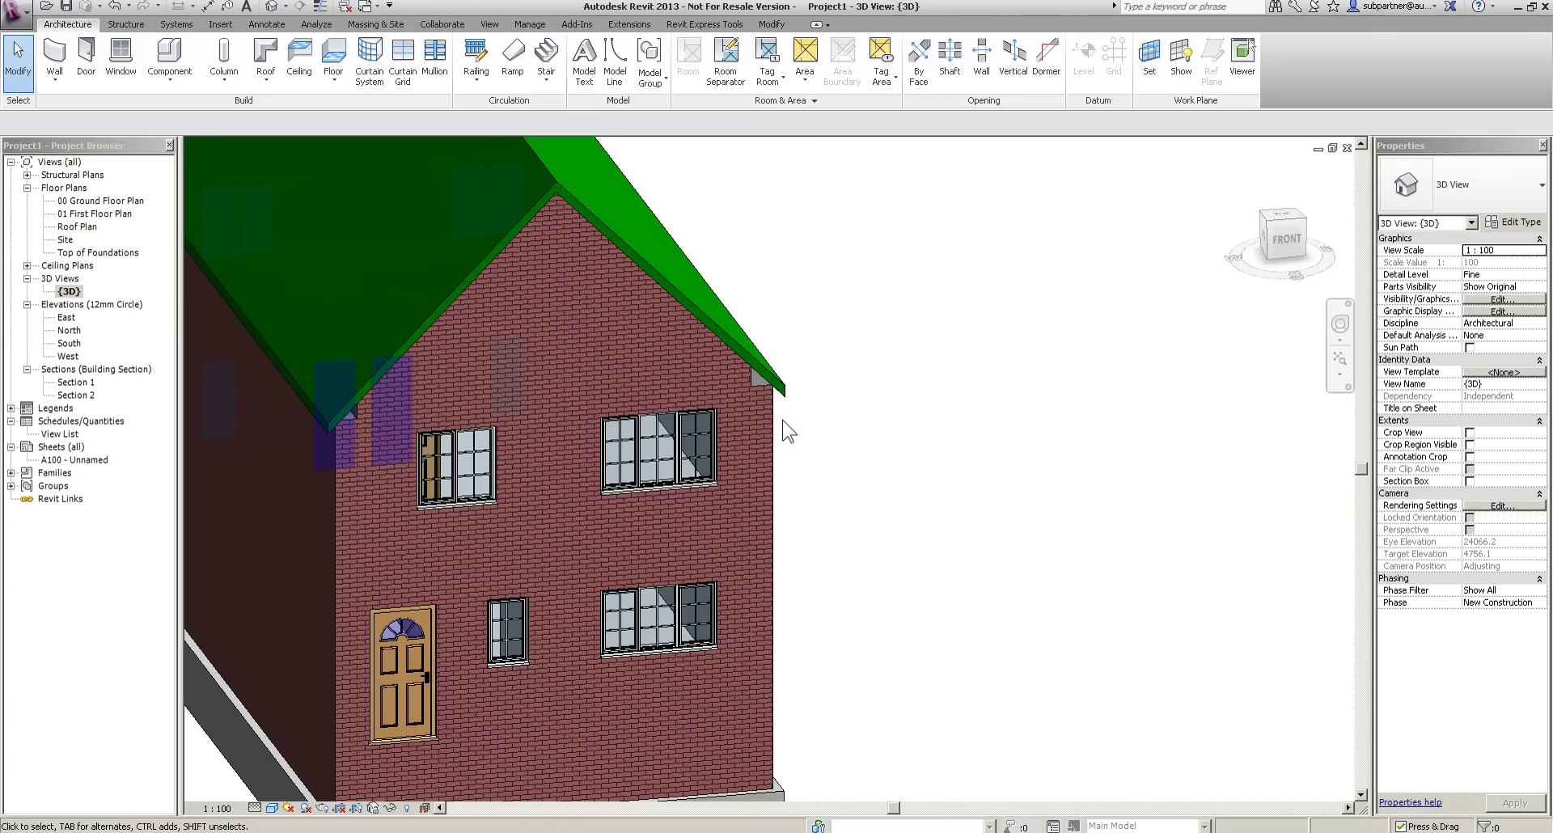
scroll(785, 431, down, 4)
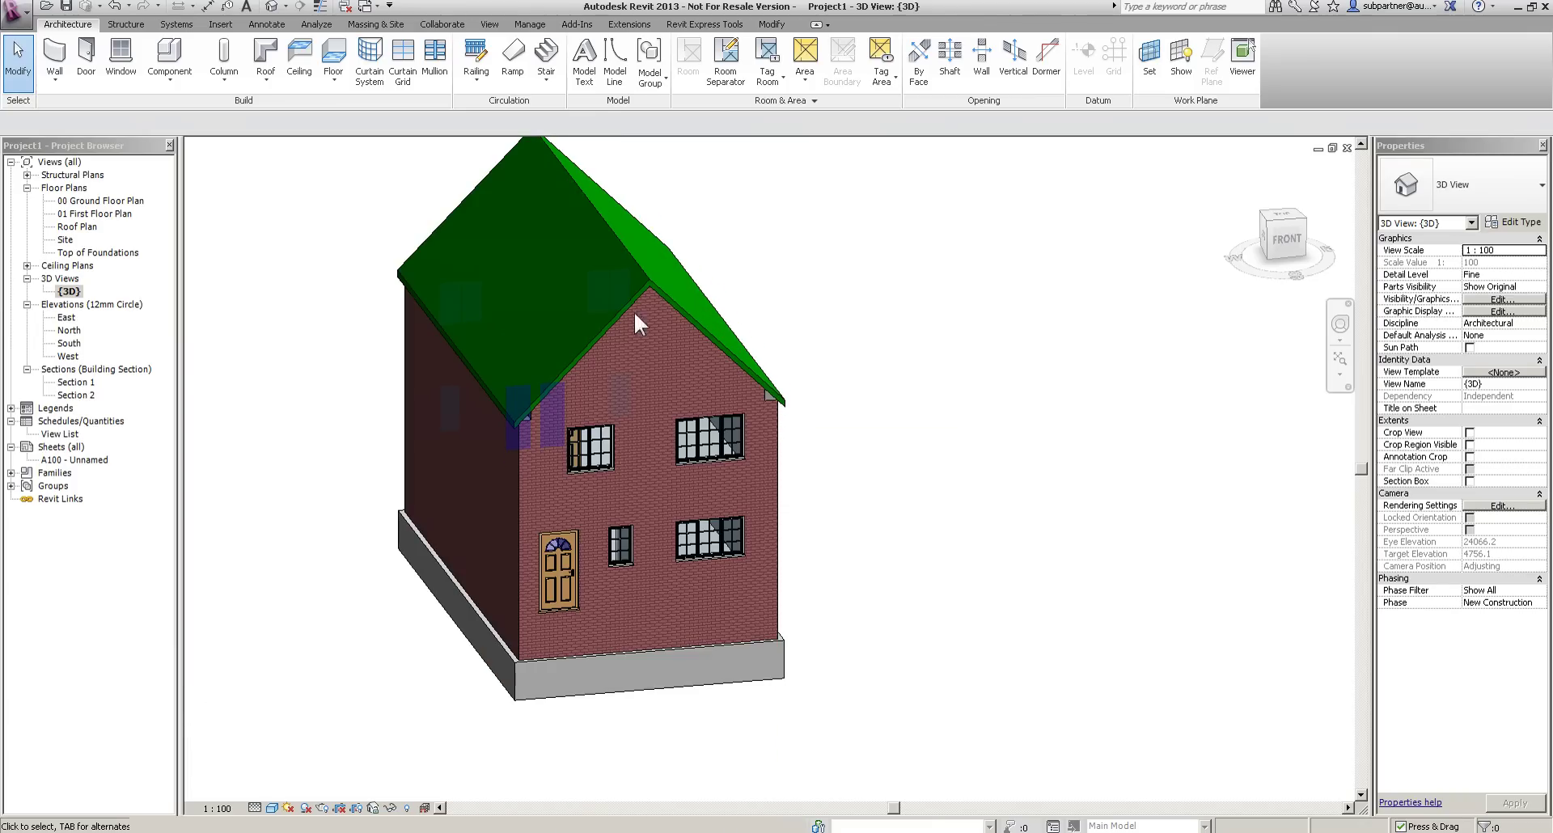
In the 00 Ground Floor Plan, edit the wall join at the outer corner near window W-4, keeping Butt but using the previous configuration.
double_click(72, 201)
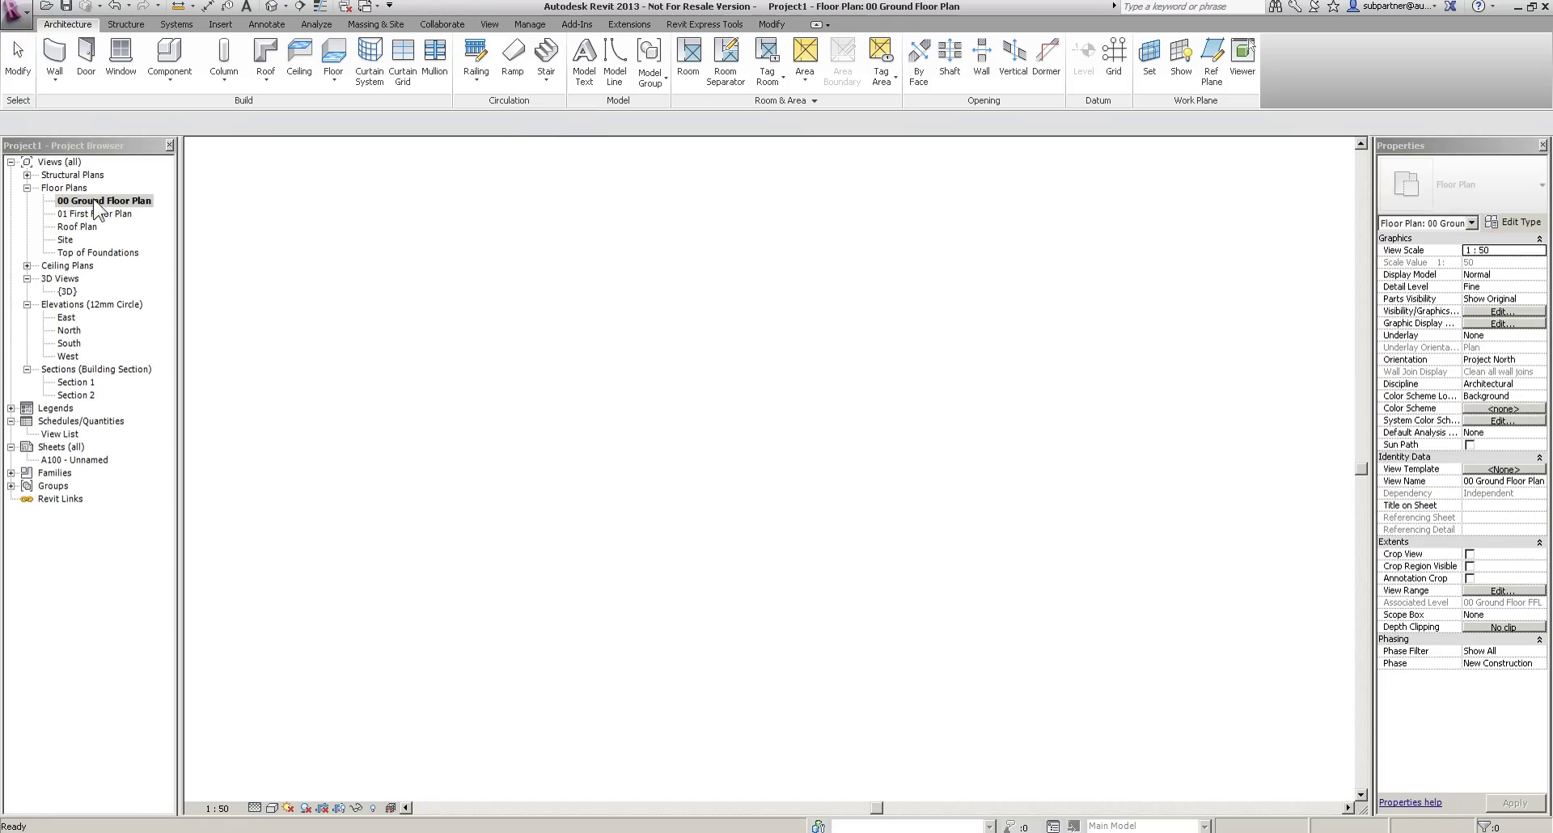
scroll(299, 405, up, 10)
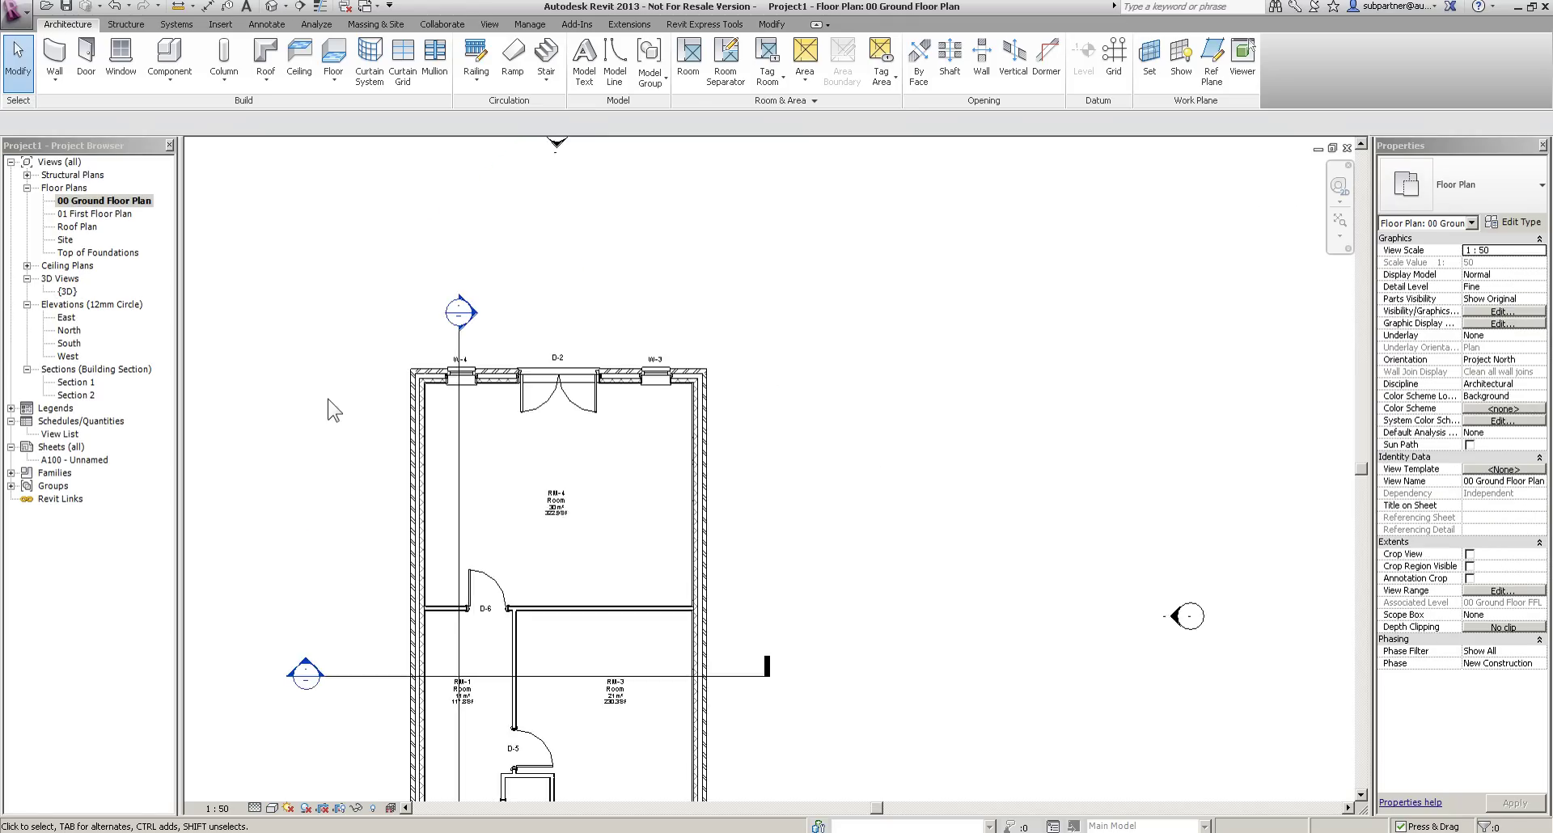
scroll(385, 358, up, 3)
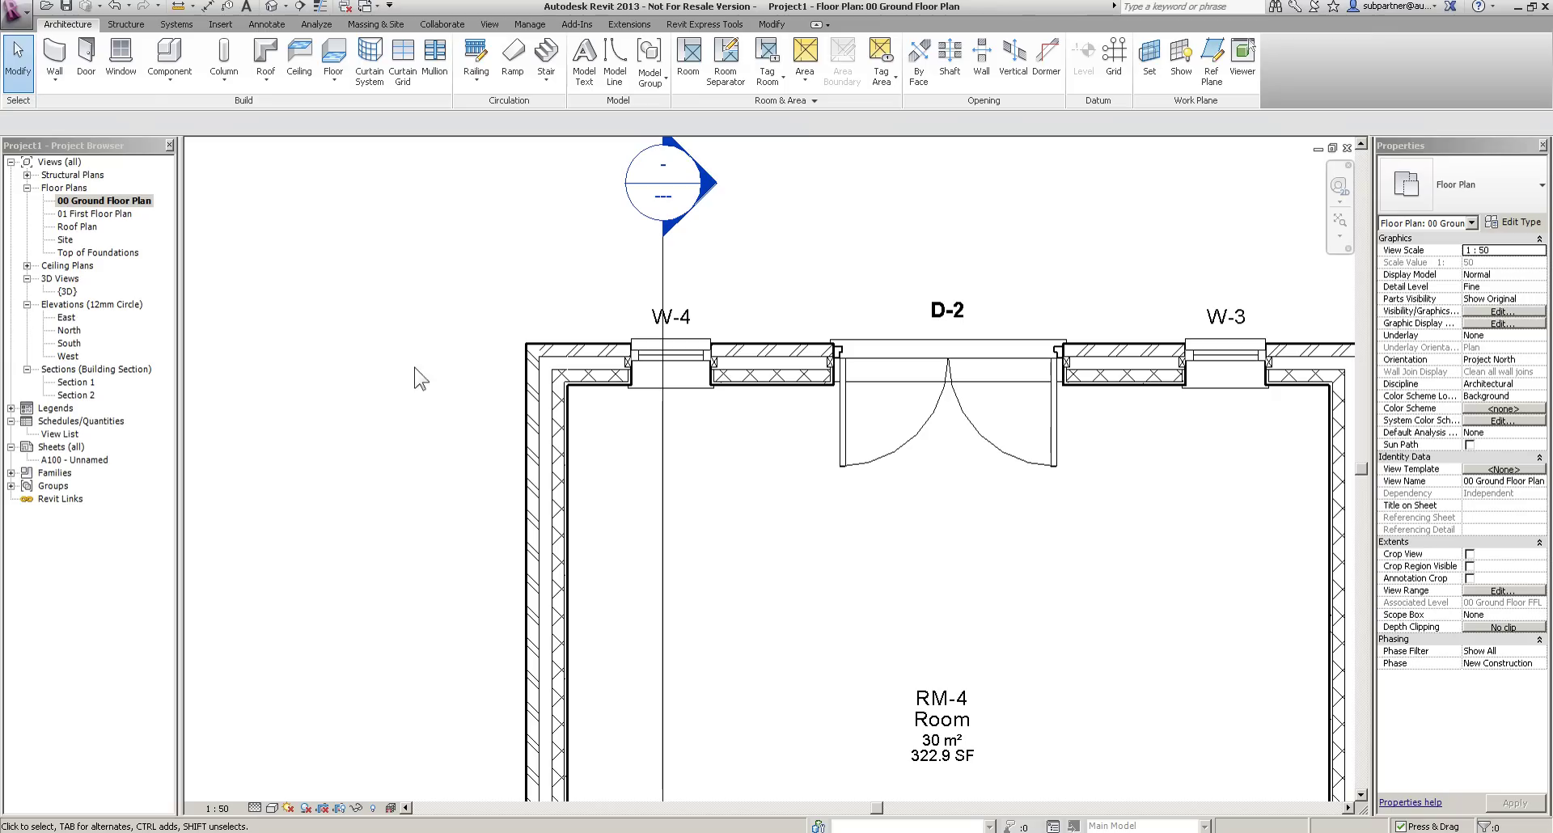
click(569, 486)
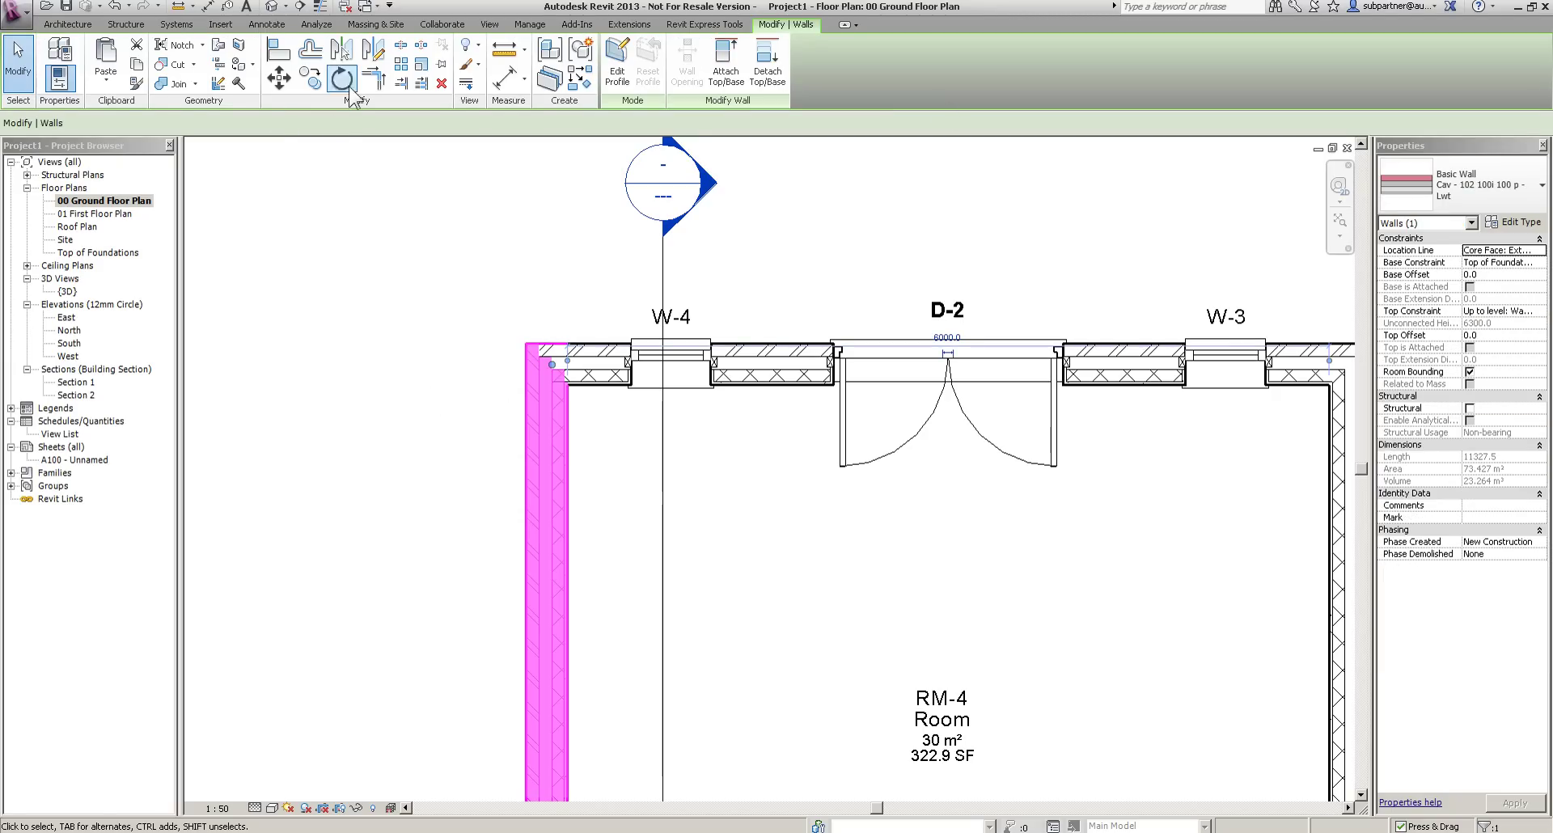
click(220, 85)
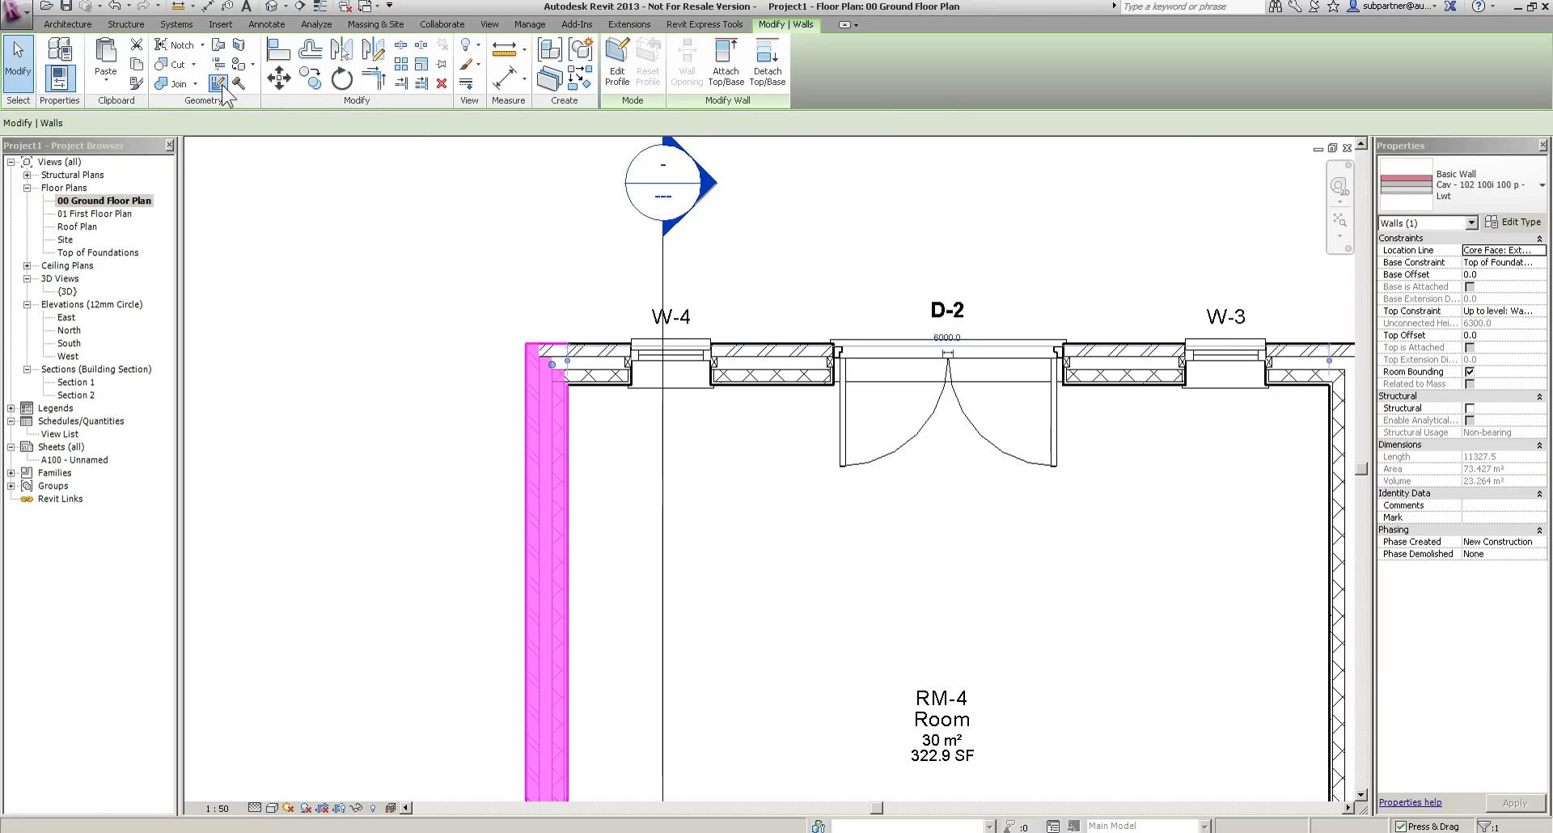
click(508, 350)
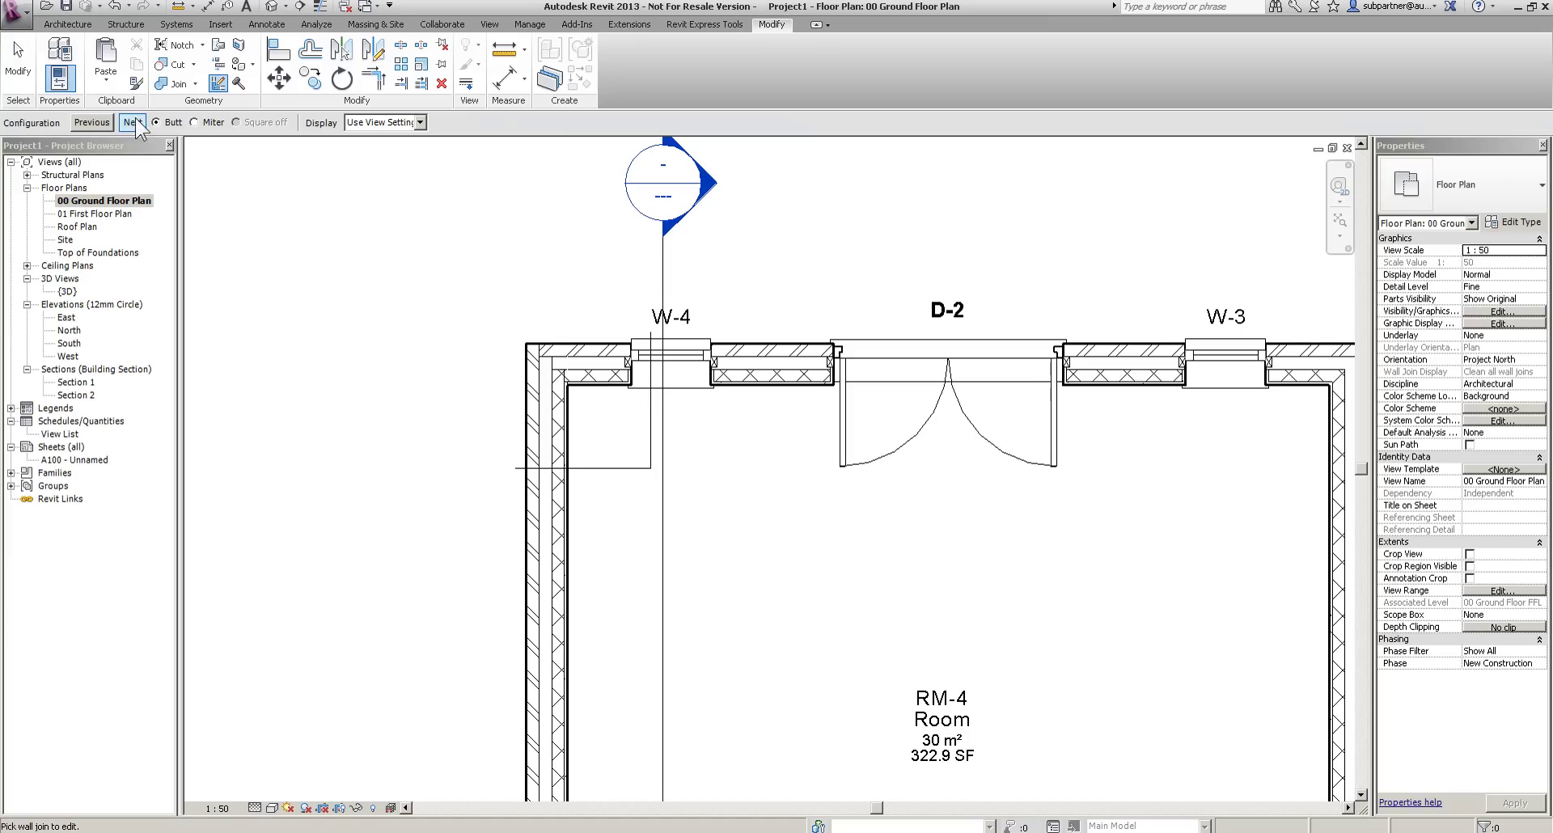
click(194, 122)
click(155, 122)
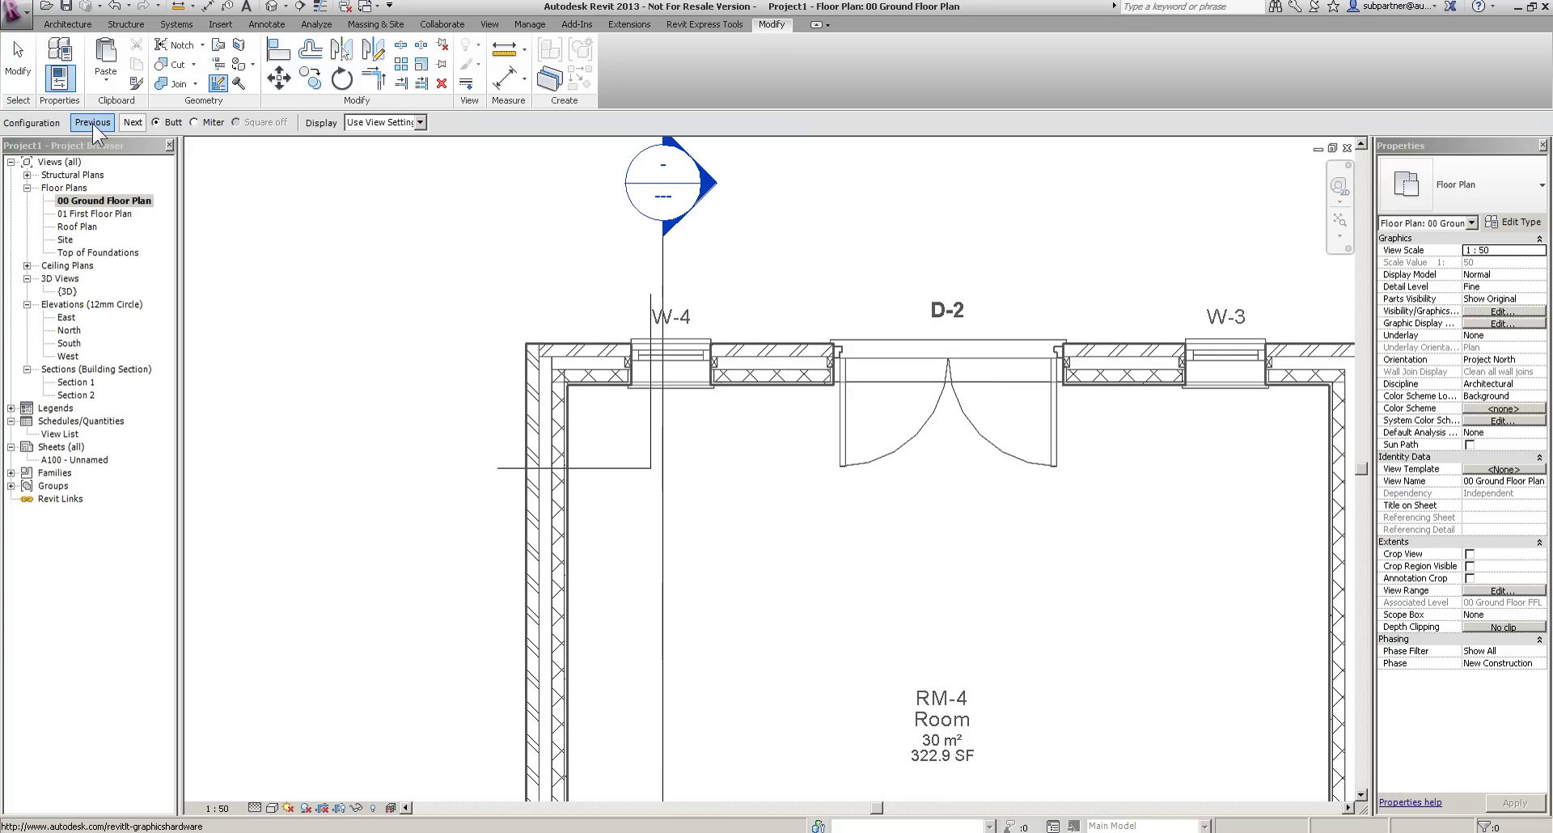
click(93, 123)
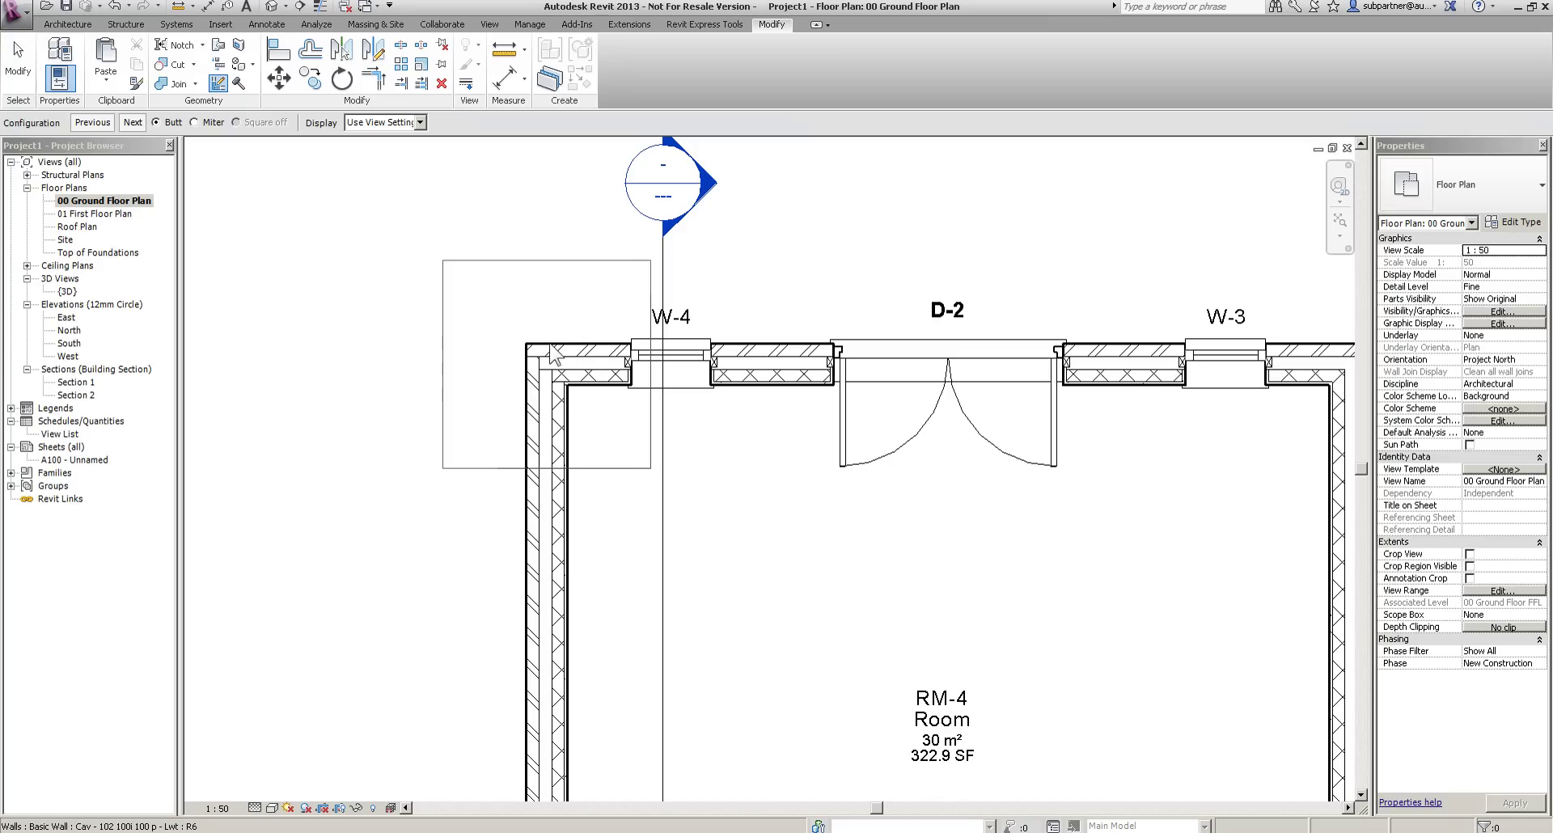
Edit the wall joins at the outer corners near W-3, W-2 and D-1, keeping Butt but using the previous configuration.
middle_drag(1131, 565, 704, 579)
scroll(704, 578, up, 1)
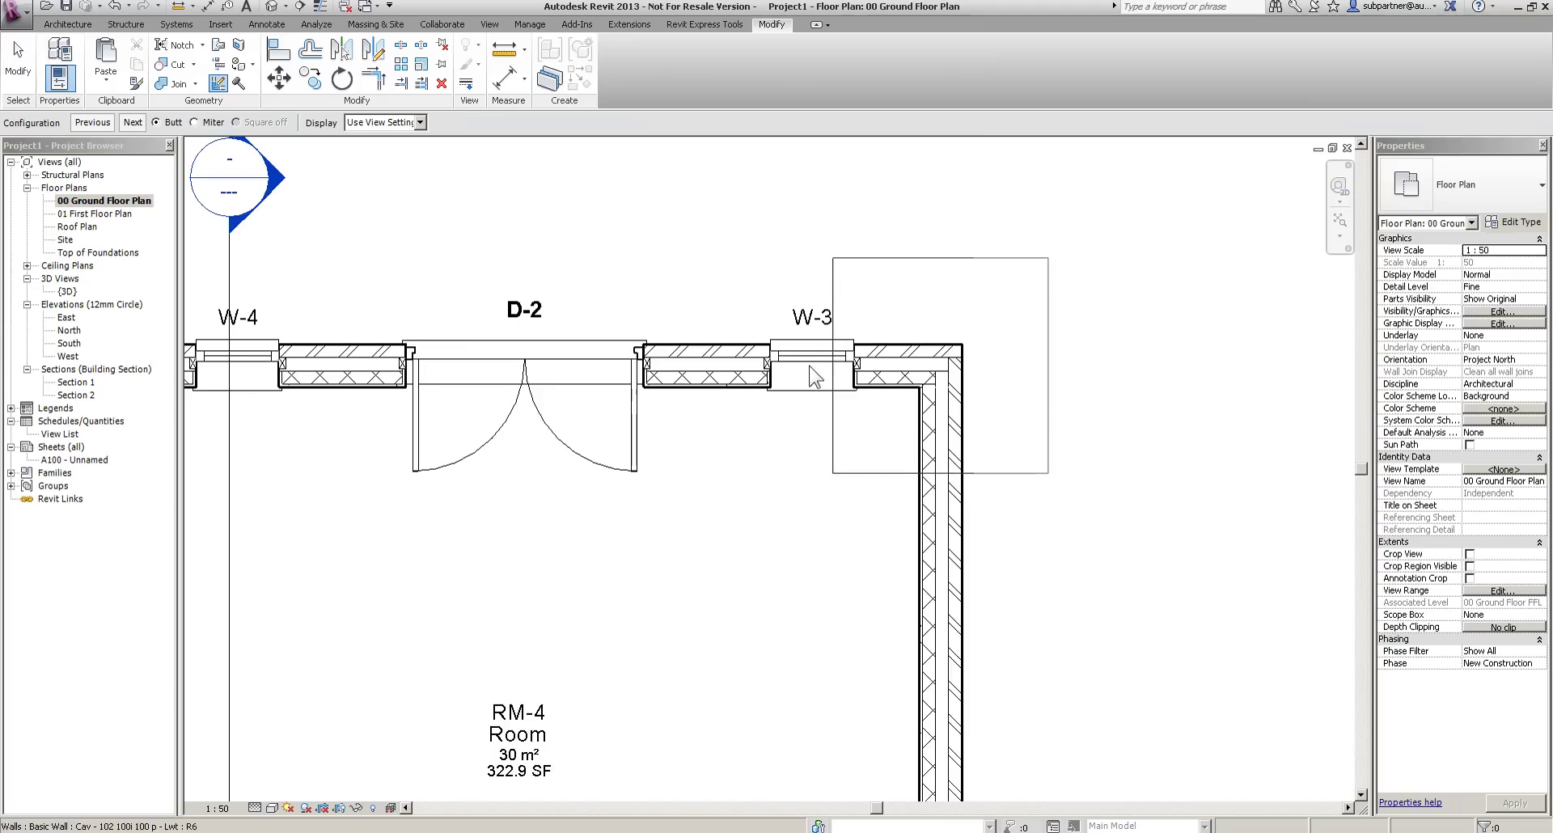
scroll(813, 377, down, 3)
middle_drag(831, 591, 768, 87)
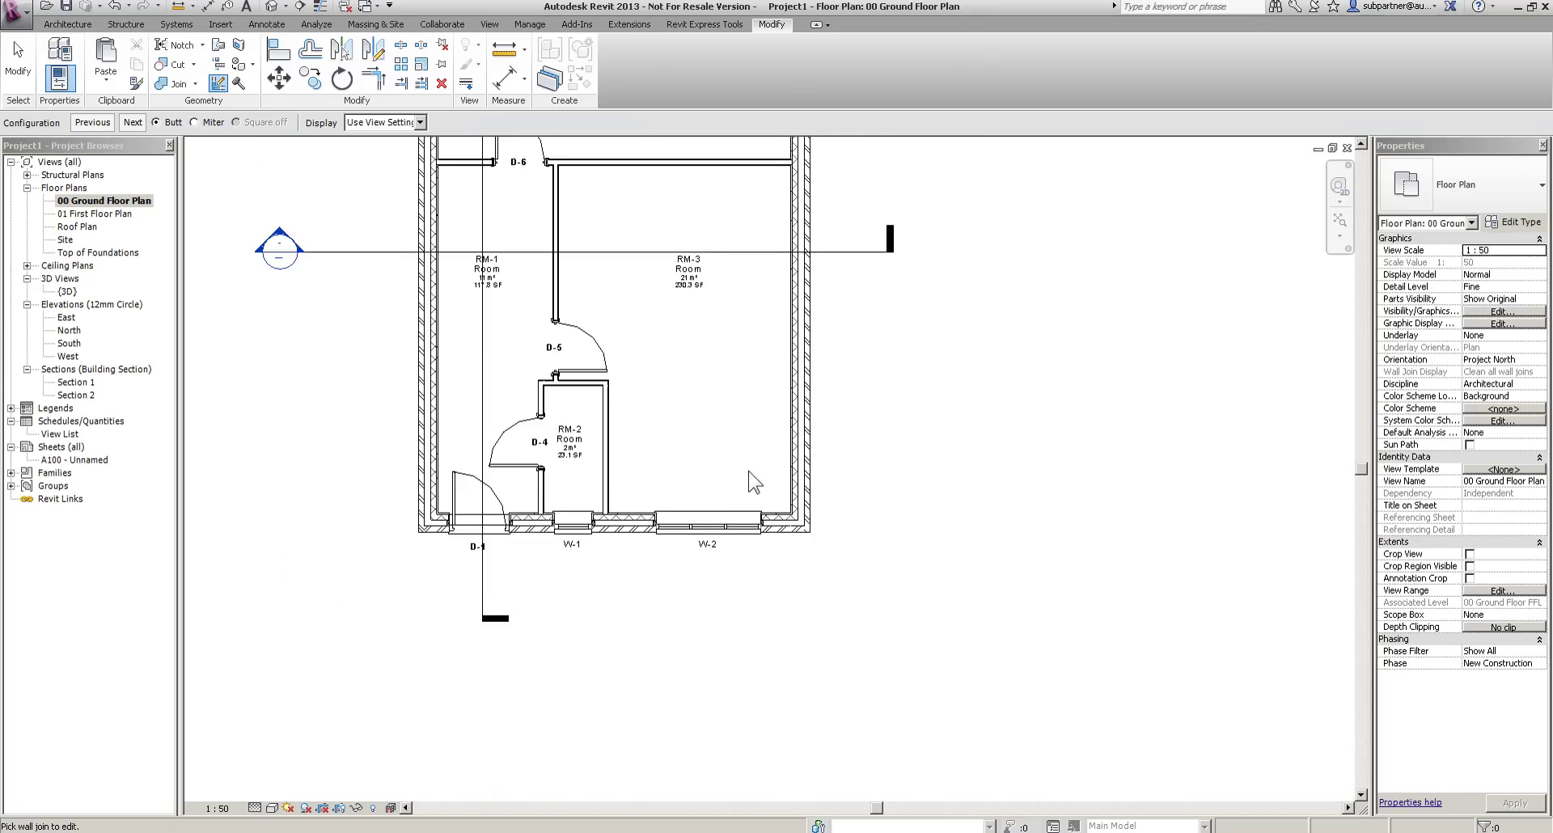
scroll(748, 477, up, 2)
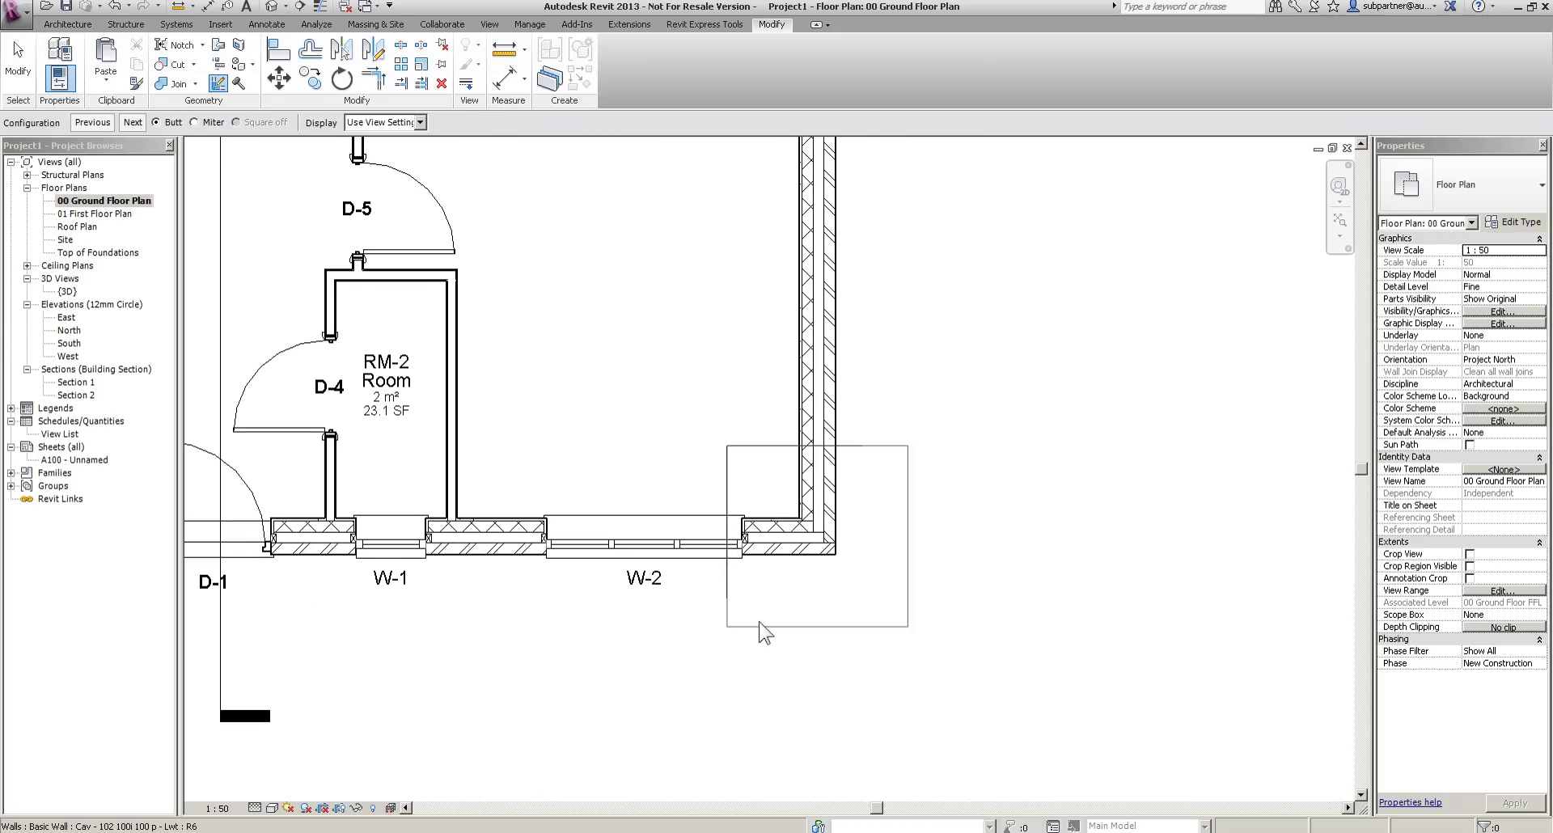
middle_drag(546, 670, 736, 568)
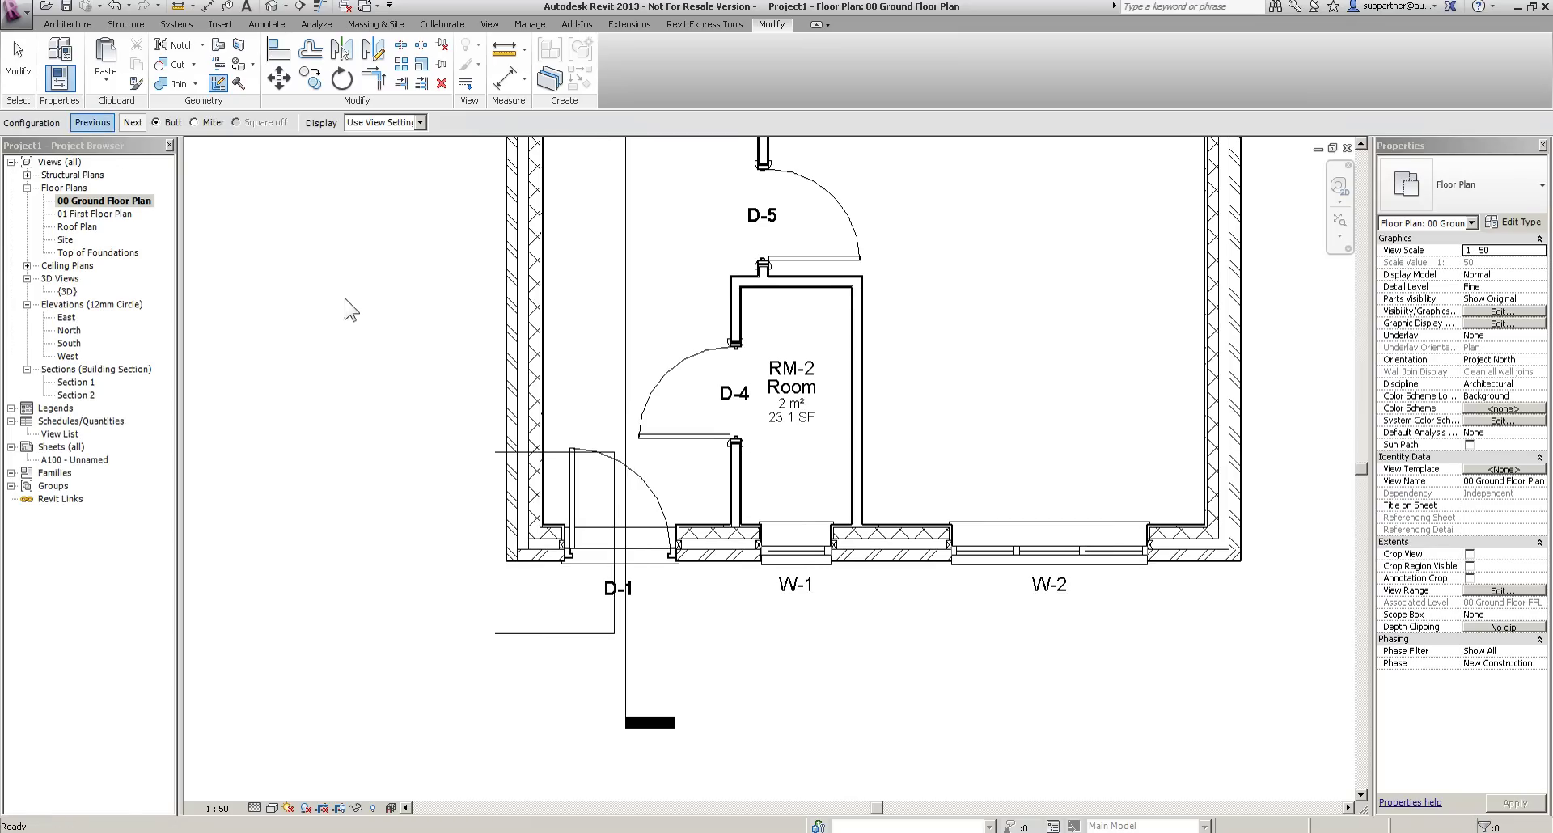
key(Escape)
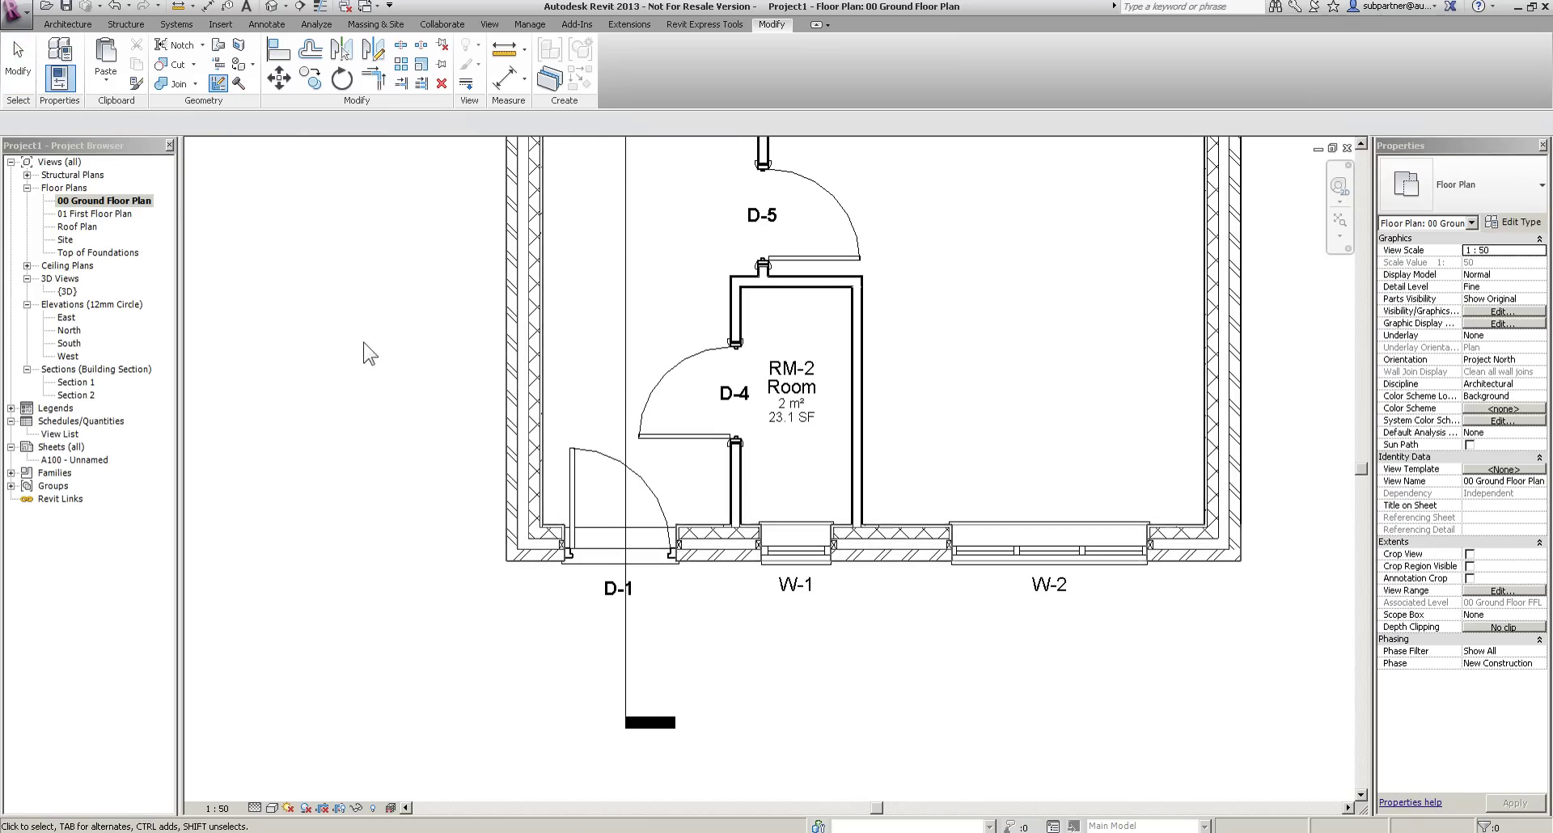
In the 3D view, add roof fascias to the left eaves edge and both sloping edges of the front gable.
key(ctrl+Tab)
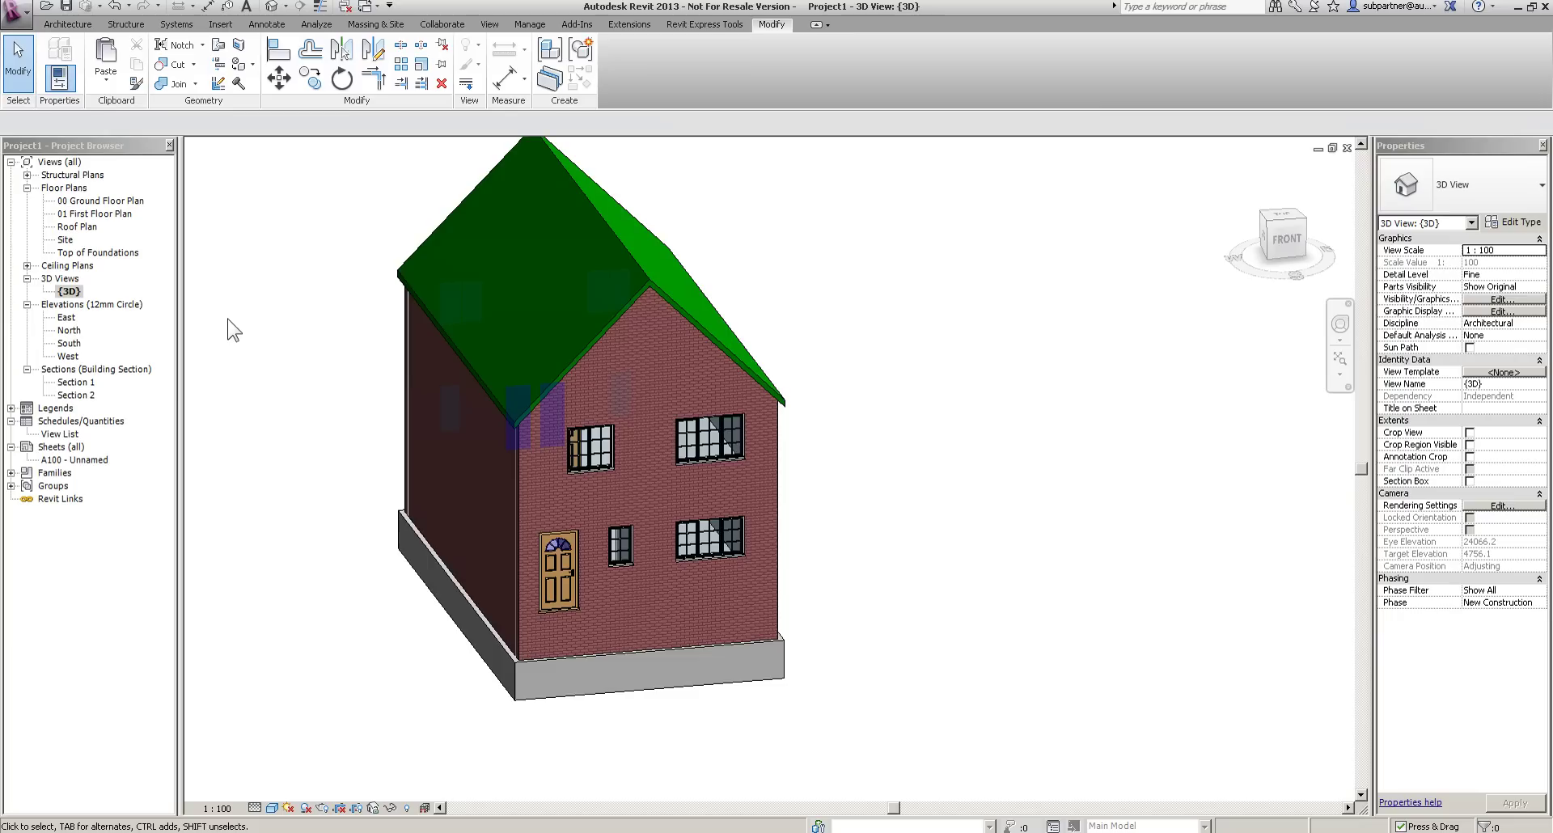
scroll(836, 424, down, 2)
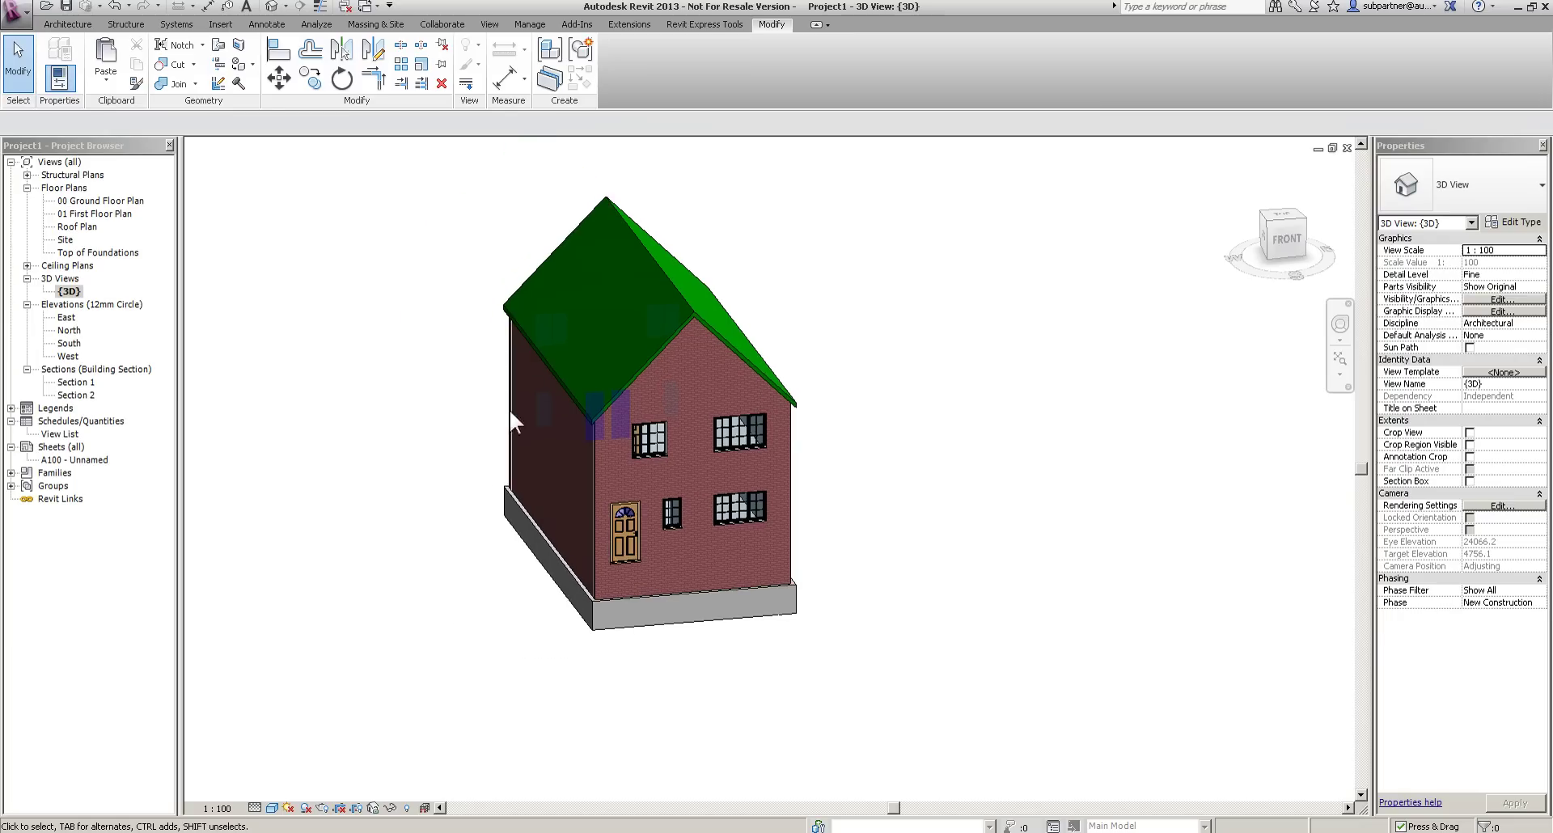
scroll(510, 409, up, 2)
middle_drag(623, 269, 652, 457)
scroll(574, 425, up, 2)
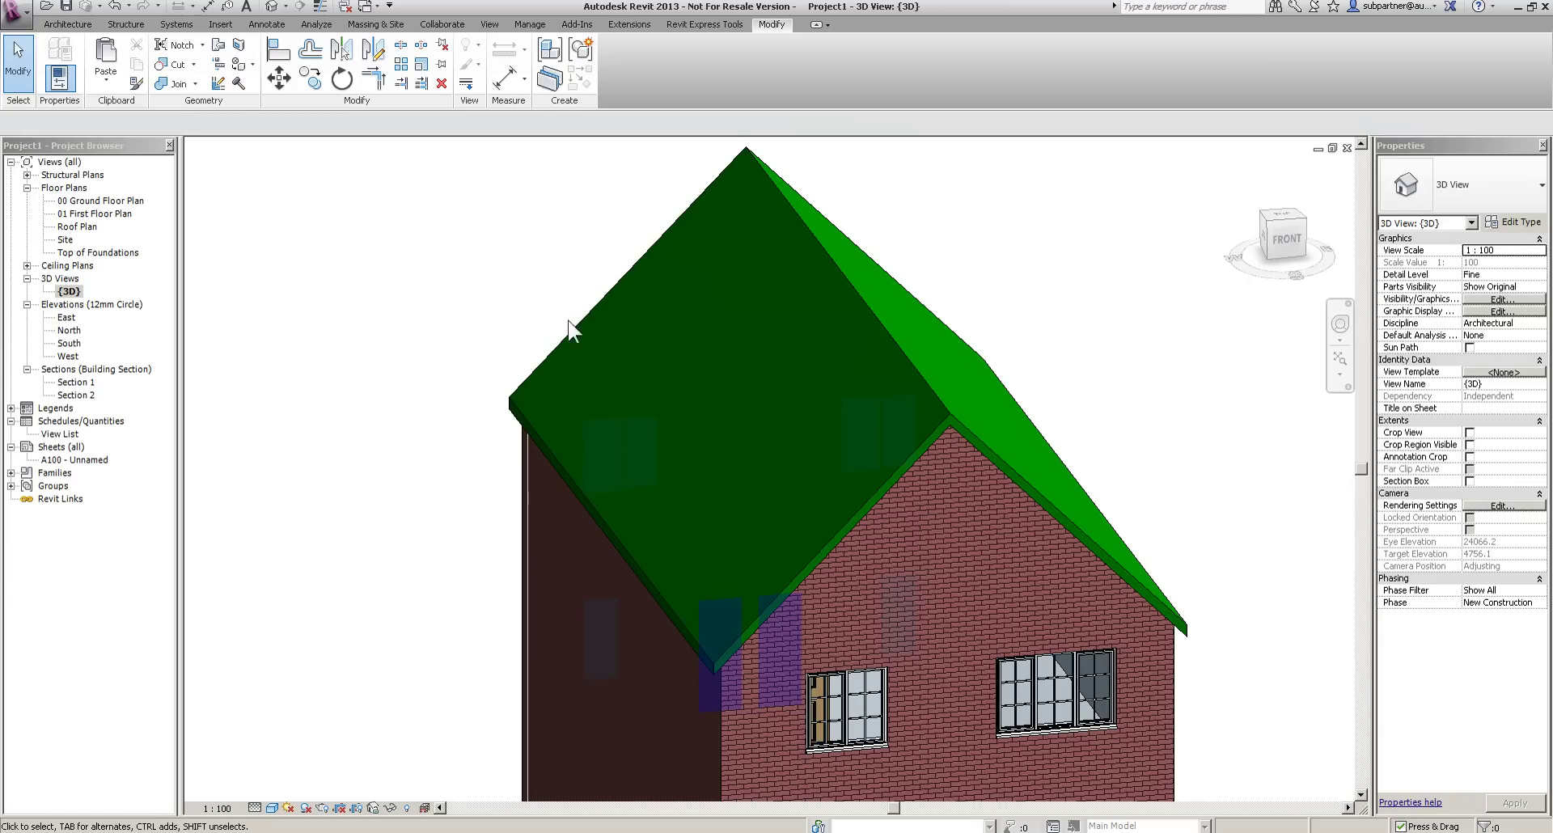
click(65, 24)
click(268, 79)
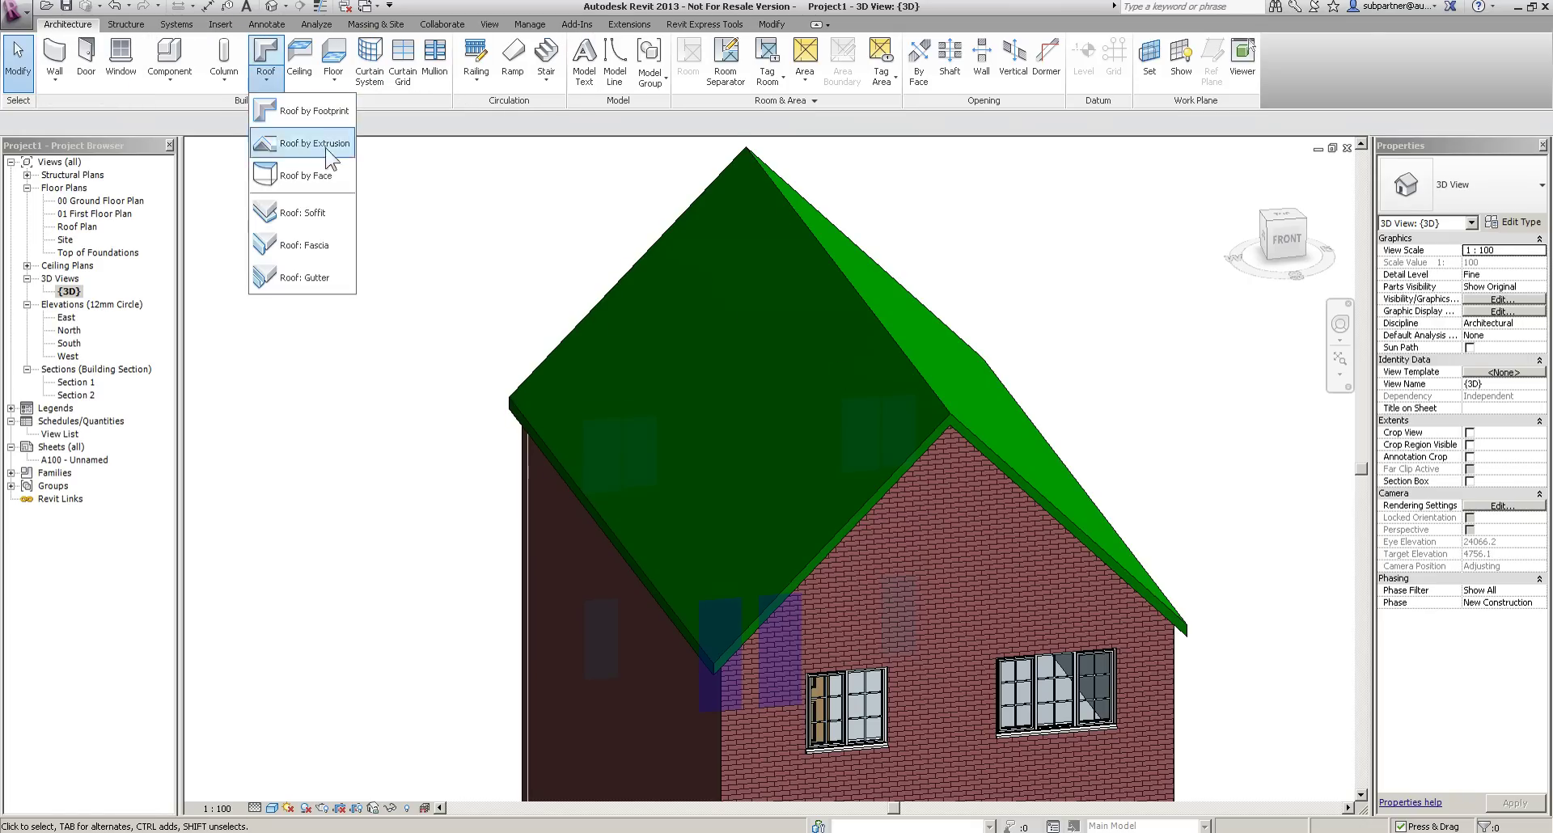
click(315, 245)
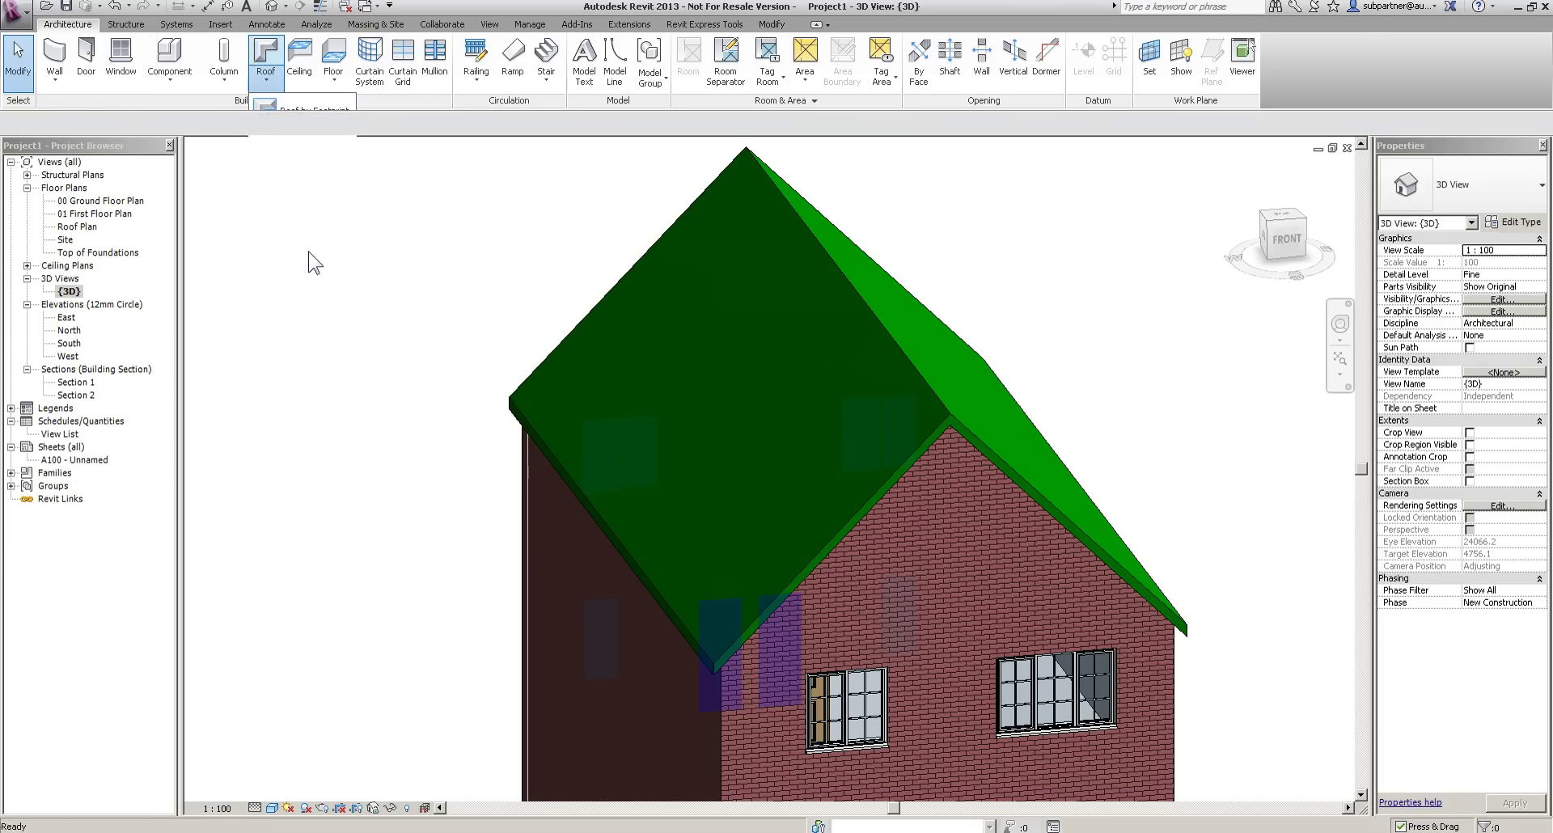
click(579, 493)
click(793, 573)
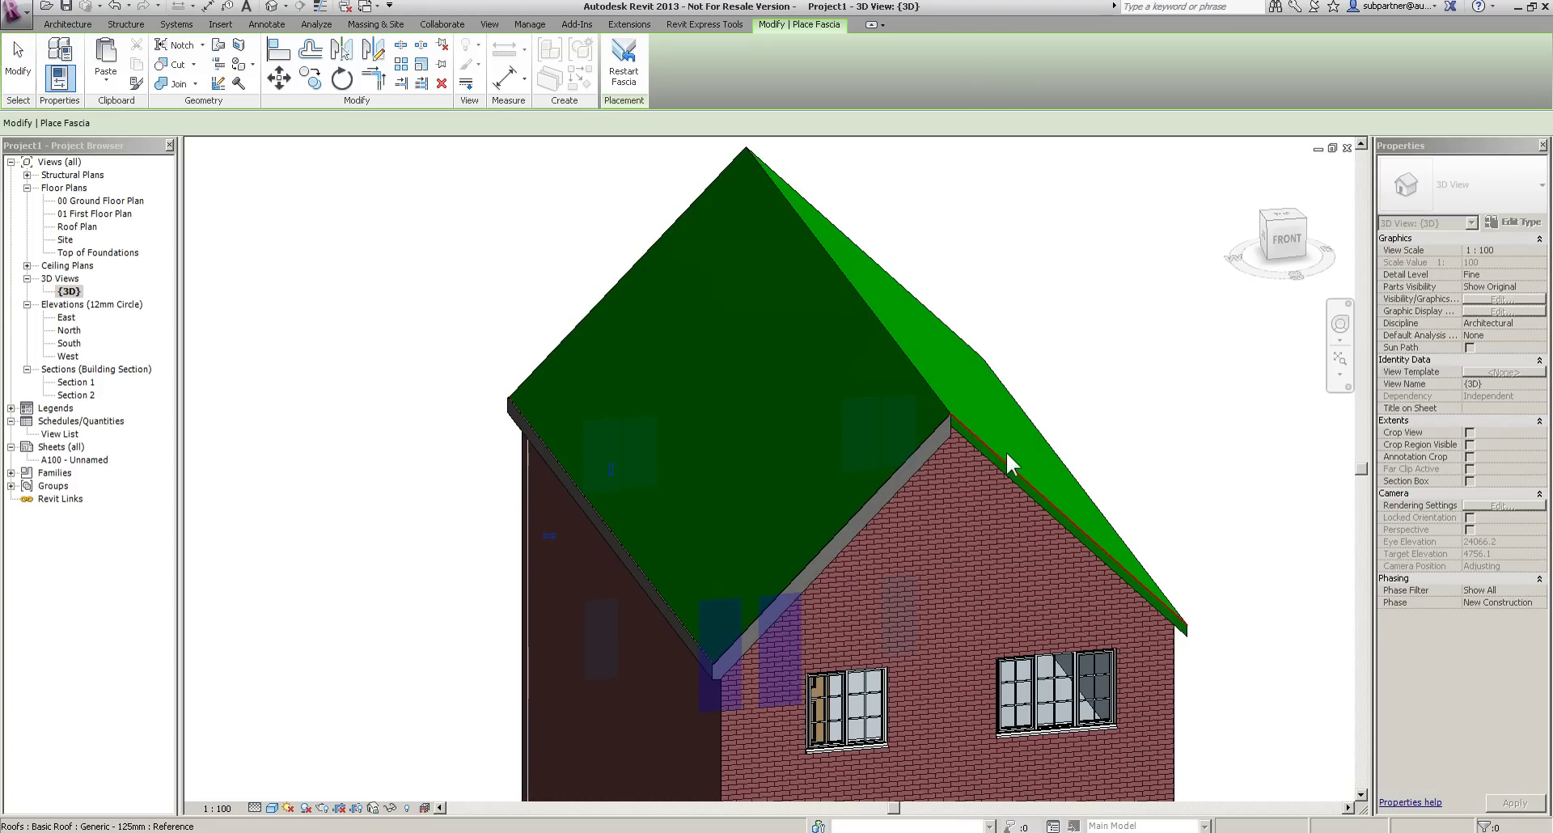
click(1003, 459)
Add fascias to the right eaves edge and both sloping edges of the back gable.
shift+middle_drag(1194, 538, 485, 501)
click(584, 585)
click(622, 571)
click(878, 386)
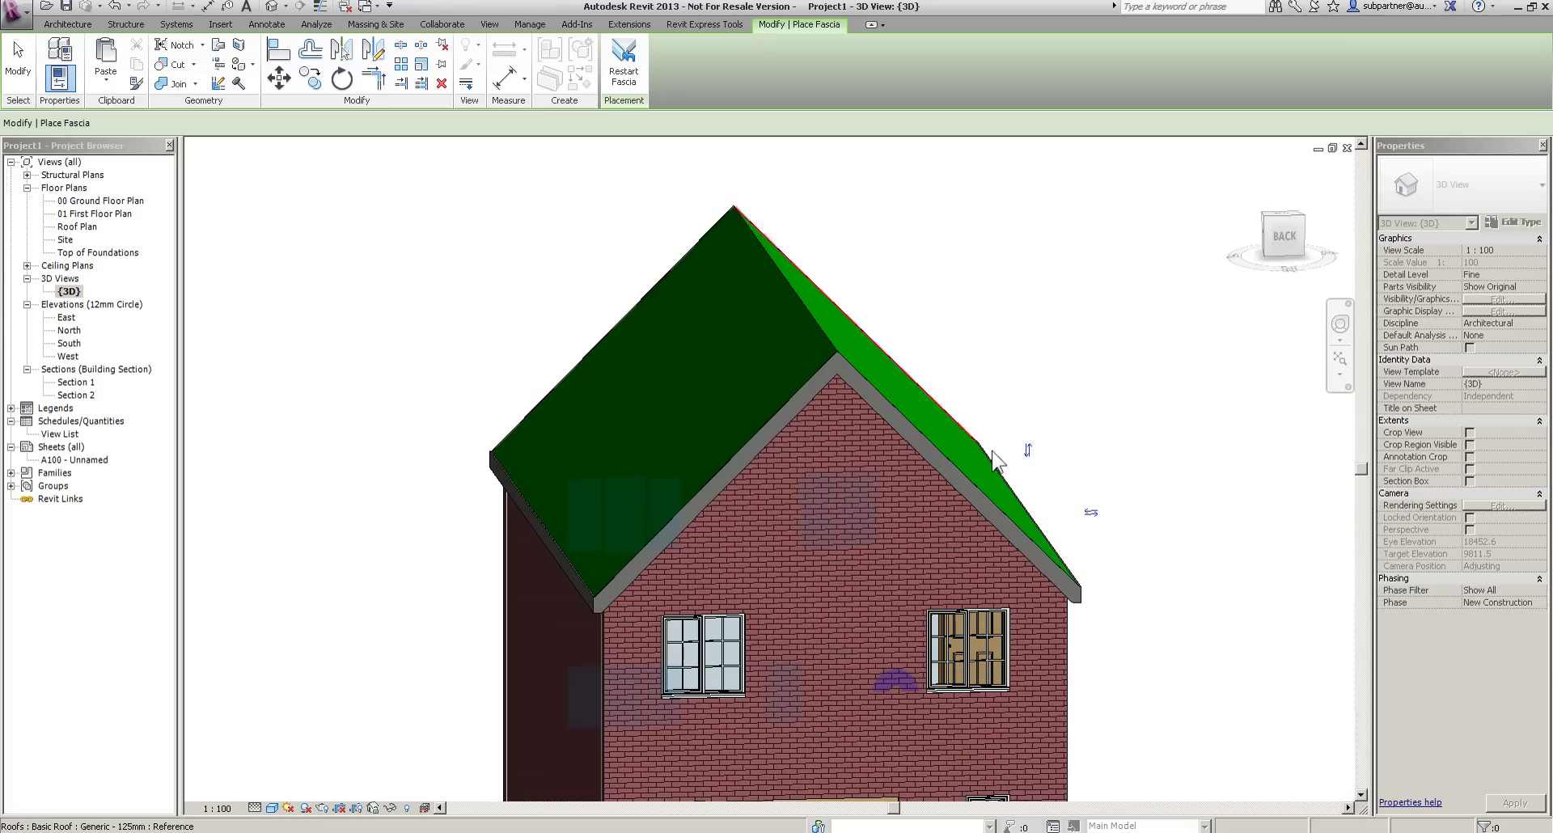
shift+middle_drag(1085, 590, 635, 558)
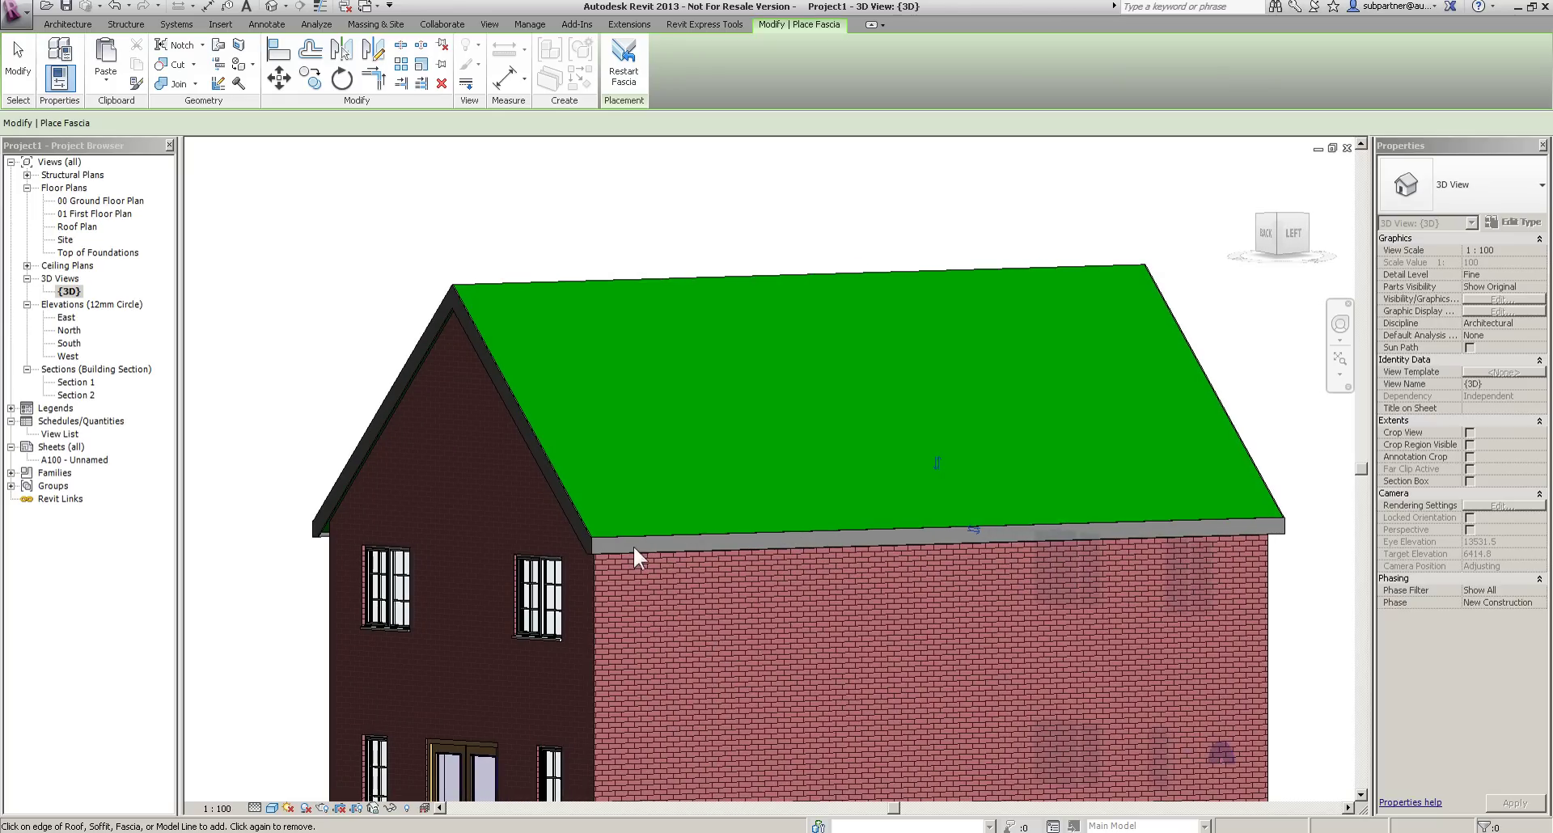
click(4, 58)
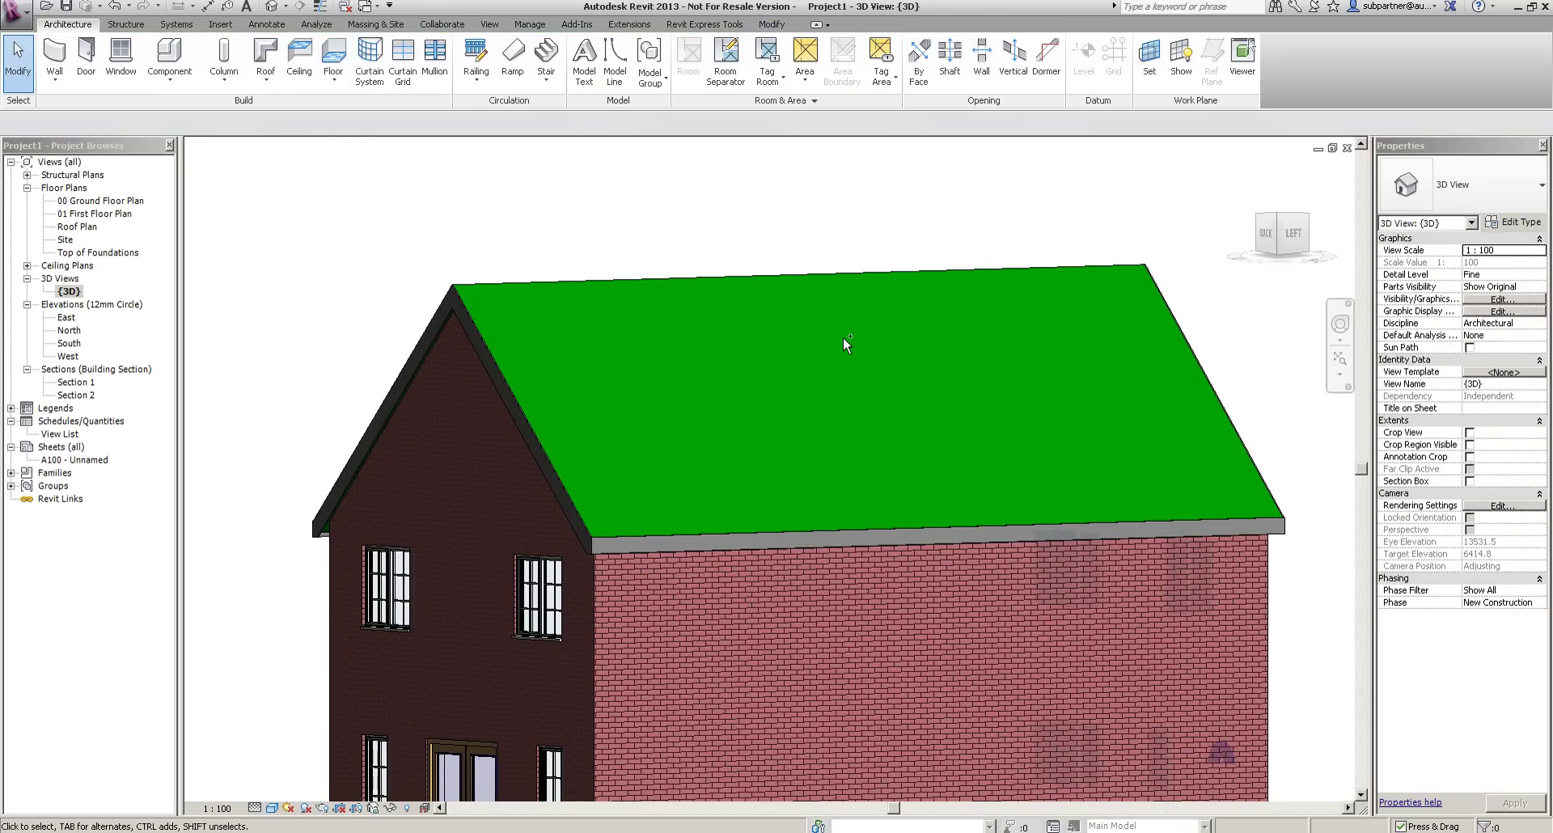
Add a roof gutter along the top edge of the fascia on the house's left eaves.
shift+middle_drag(822, 316, 789, 452)
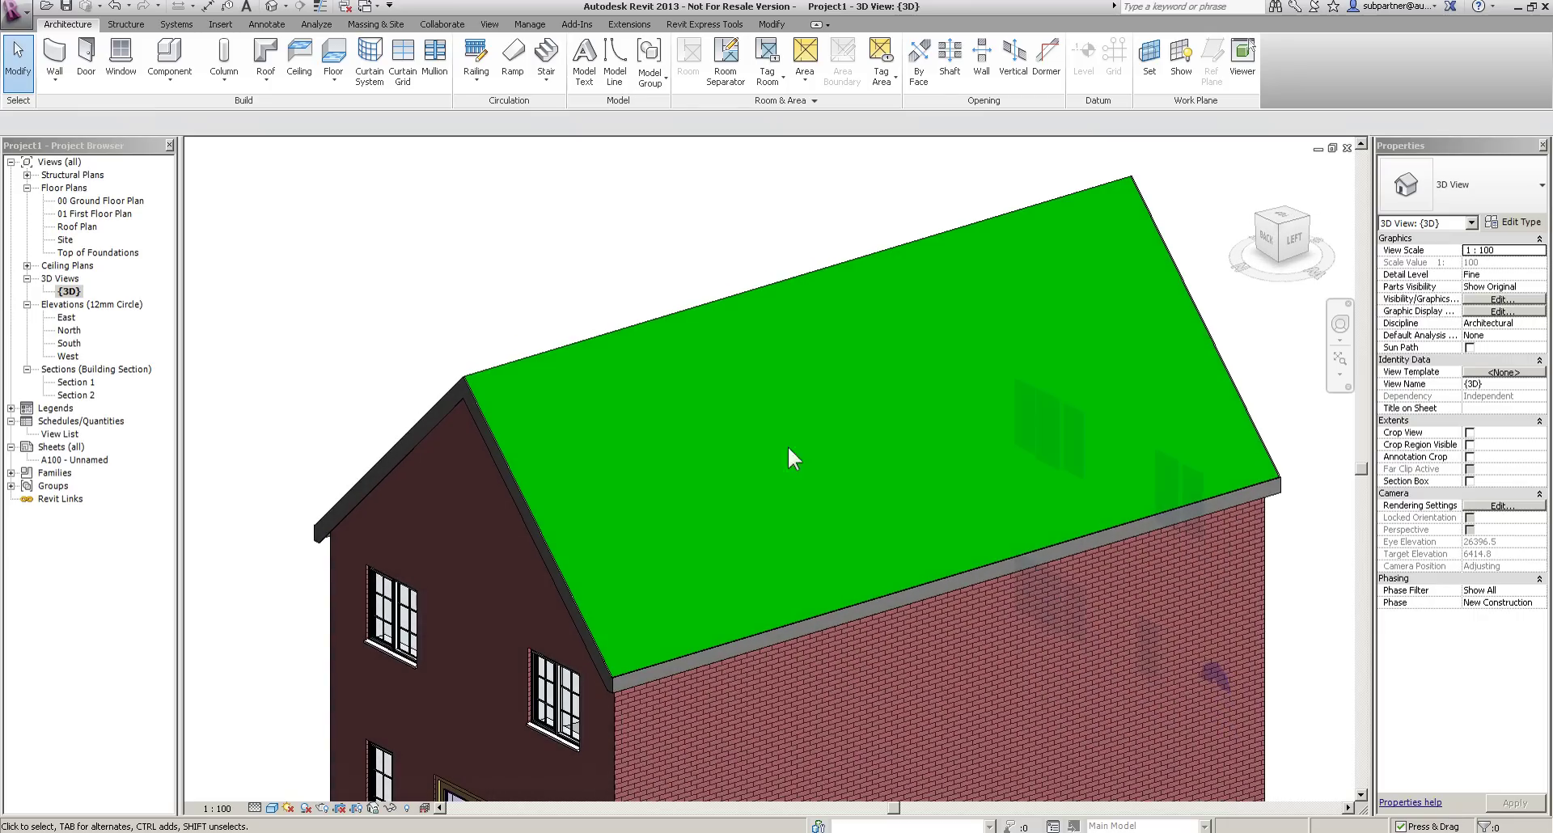
click(266, 77)
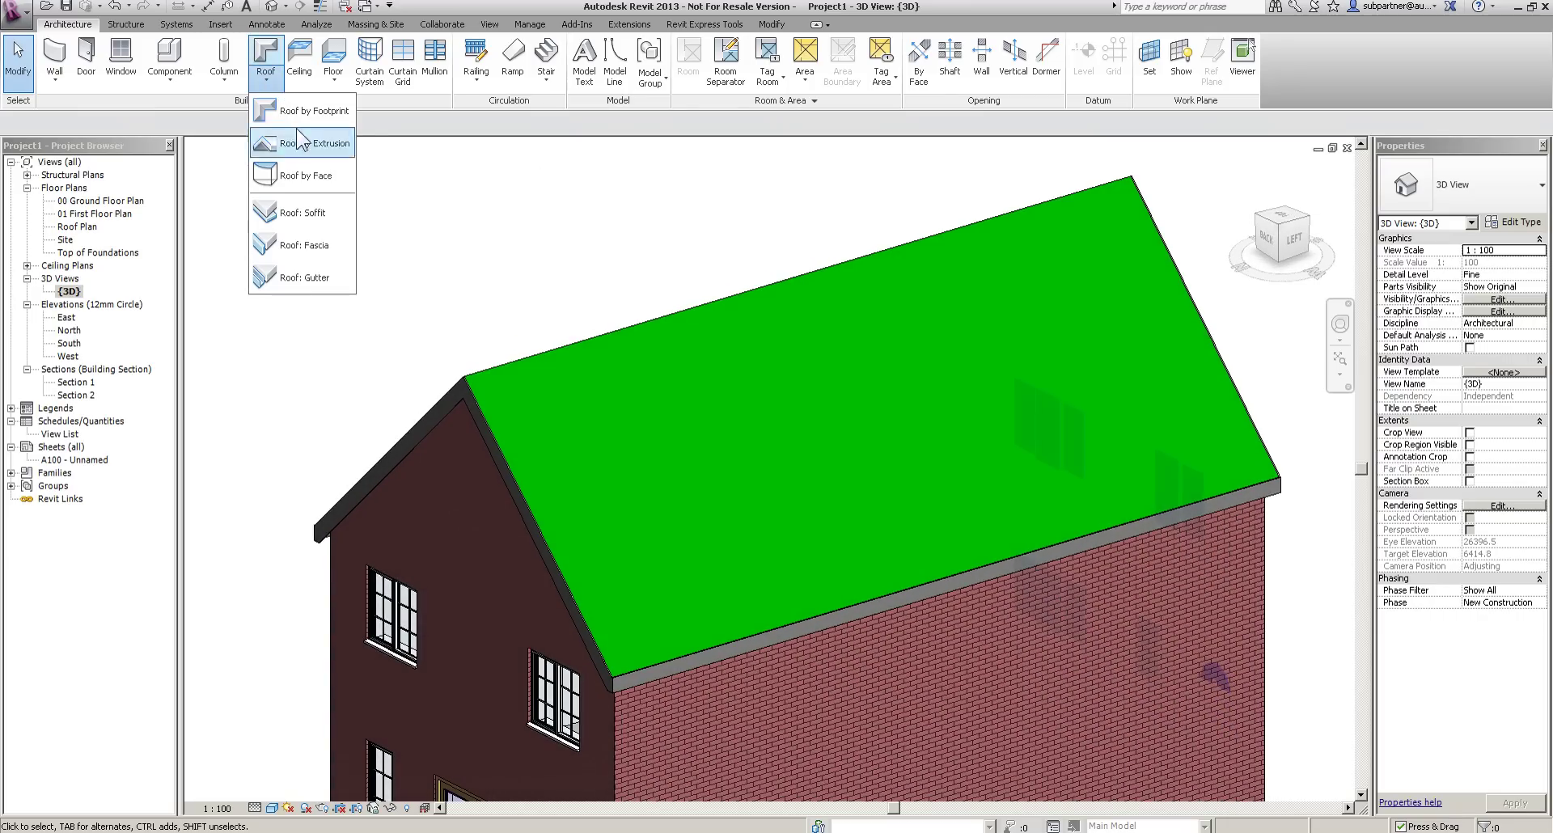
click(303, 278)
scroll(653, 775, up, 5)
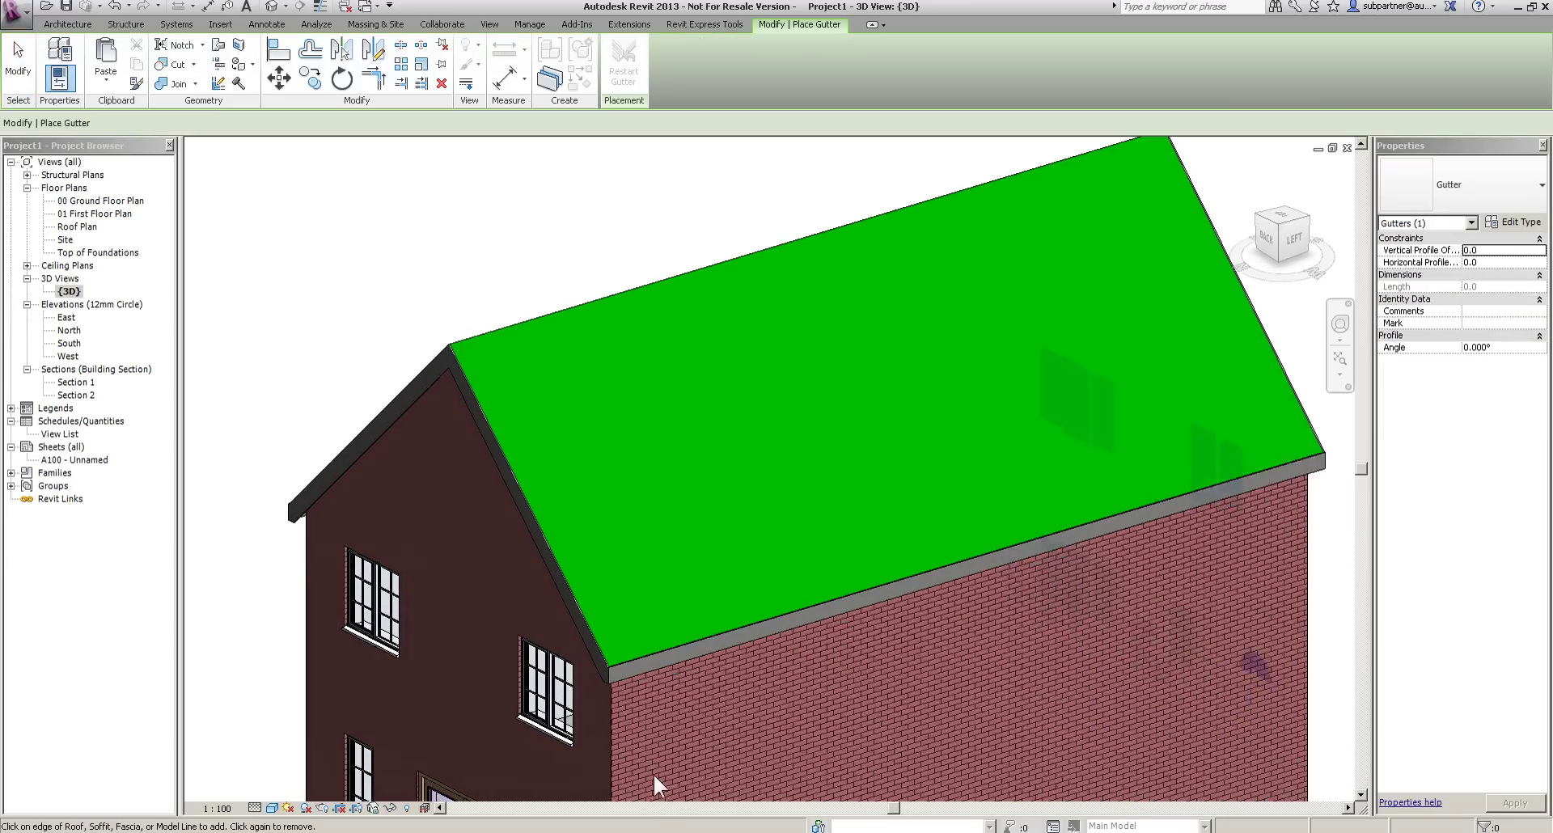
scroll(555, 550, up, 3)
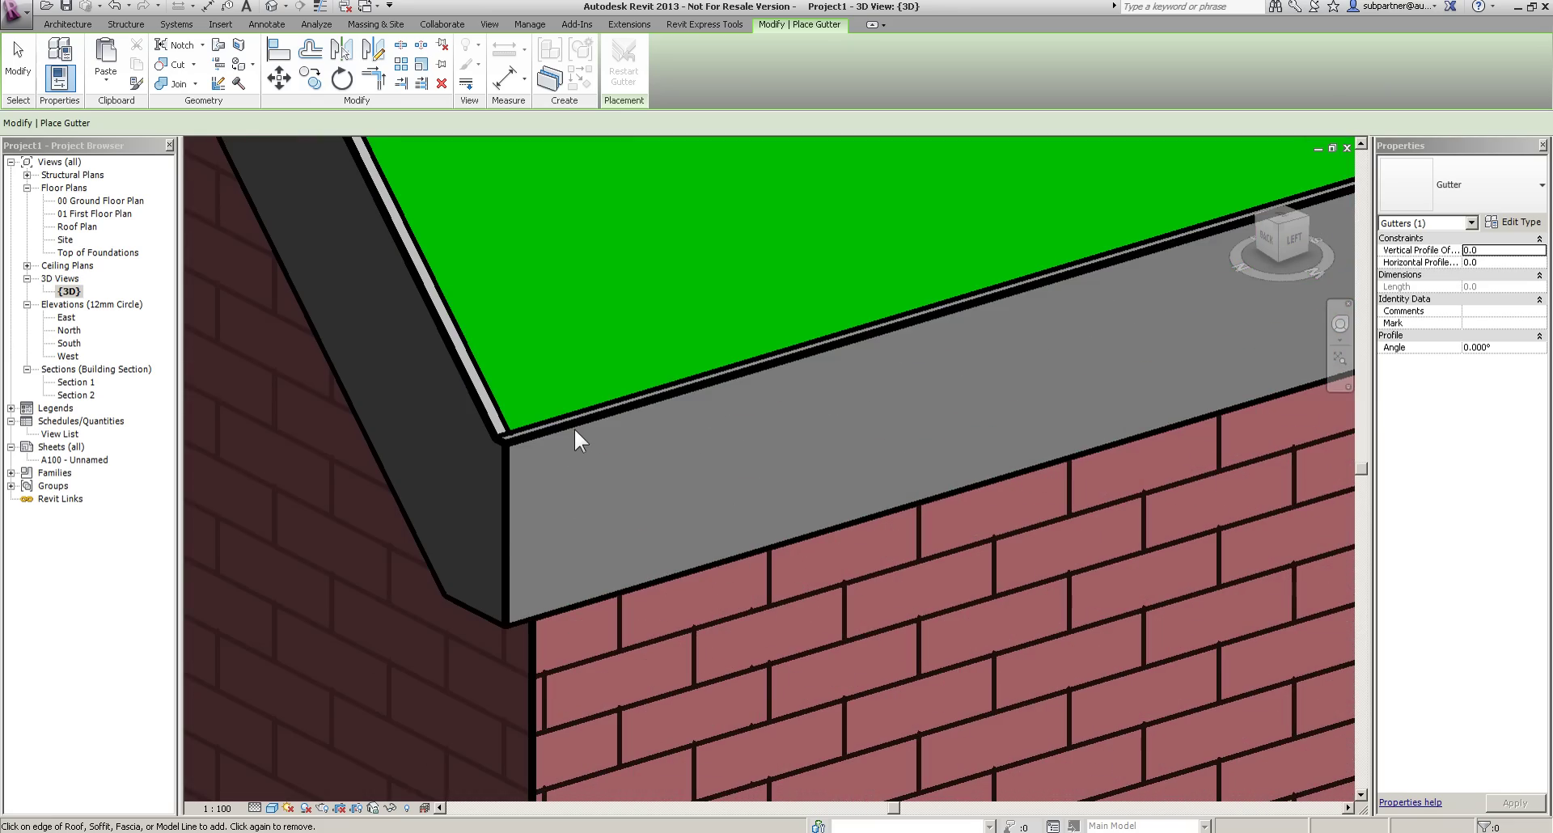
click(574, 429)
scroll(743, 550, down, 8)
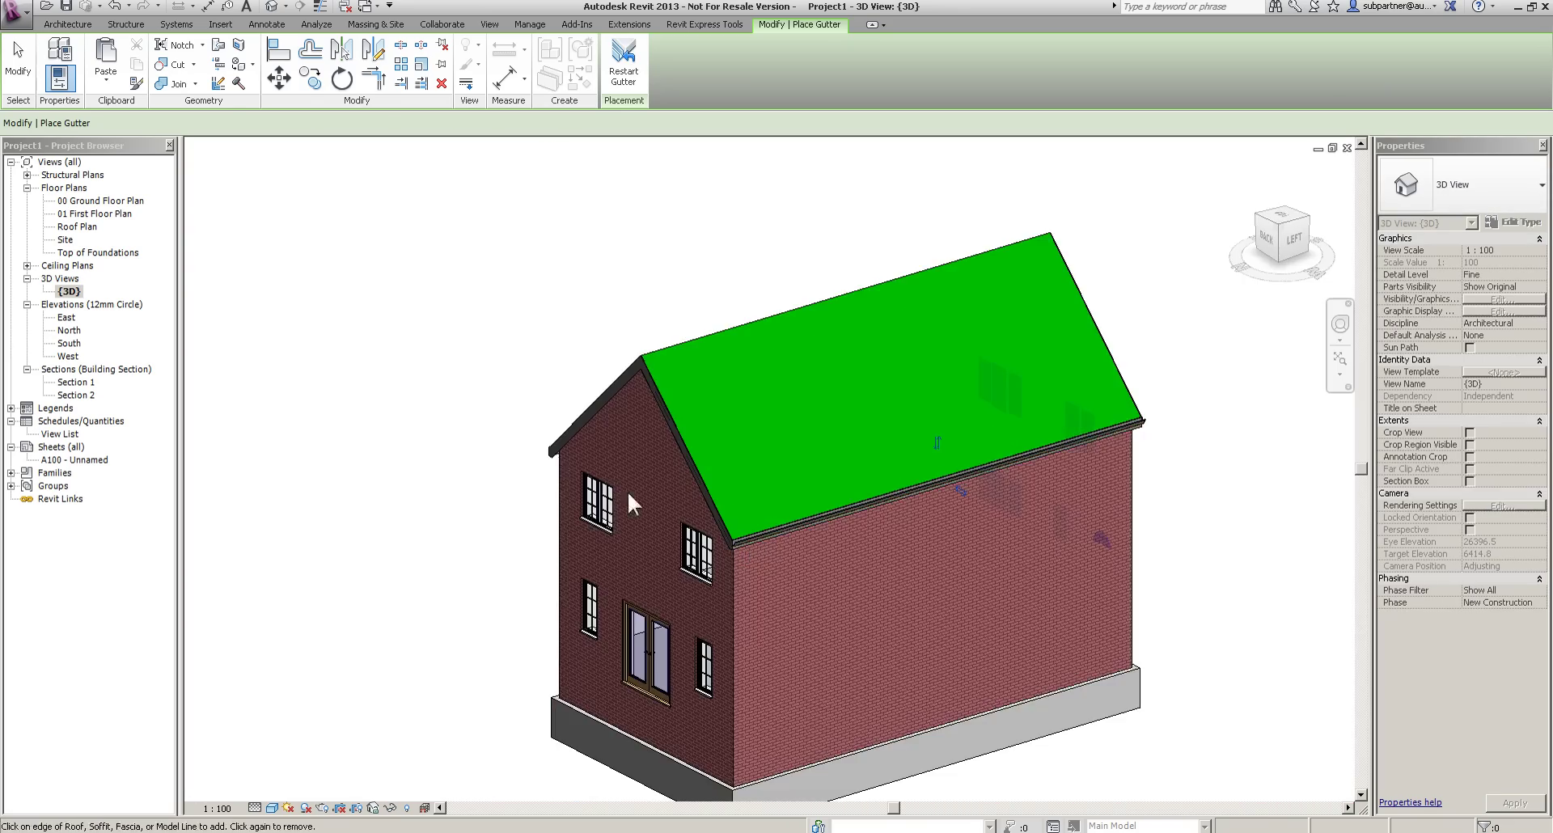
Add a matching roof gutter along the fascia's top edge on the right eaves of the house.
shift+middle_drag(627, 491, 914, 509)
scroll(691, 616, up, 6)
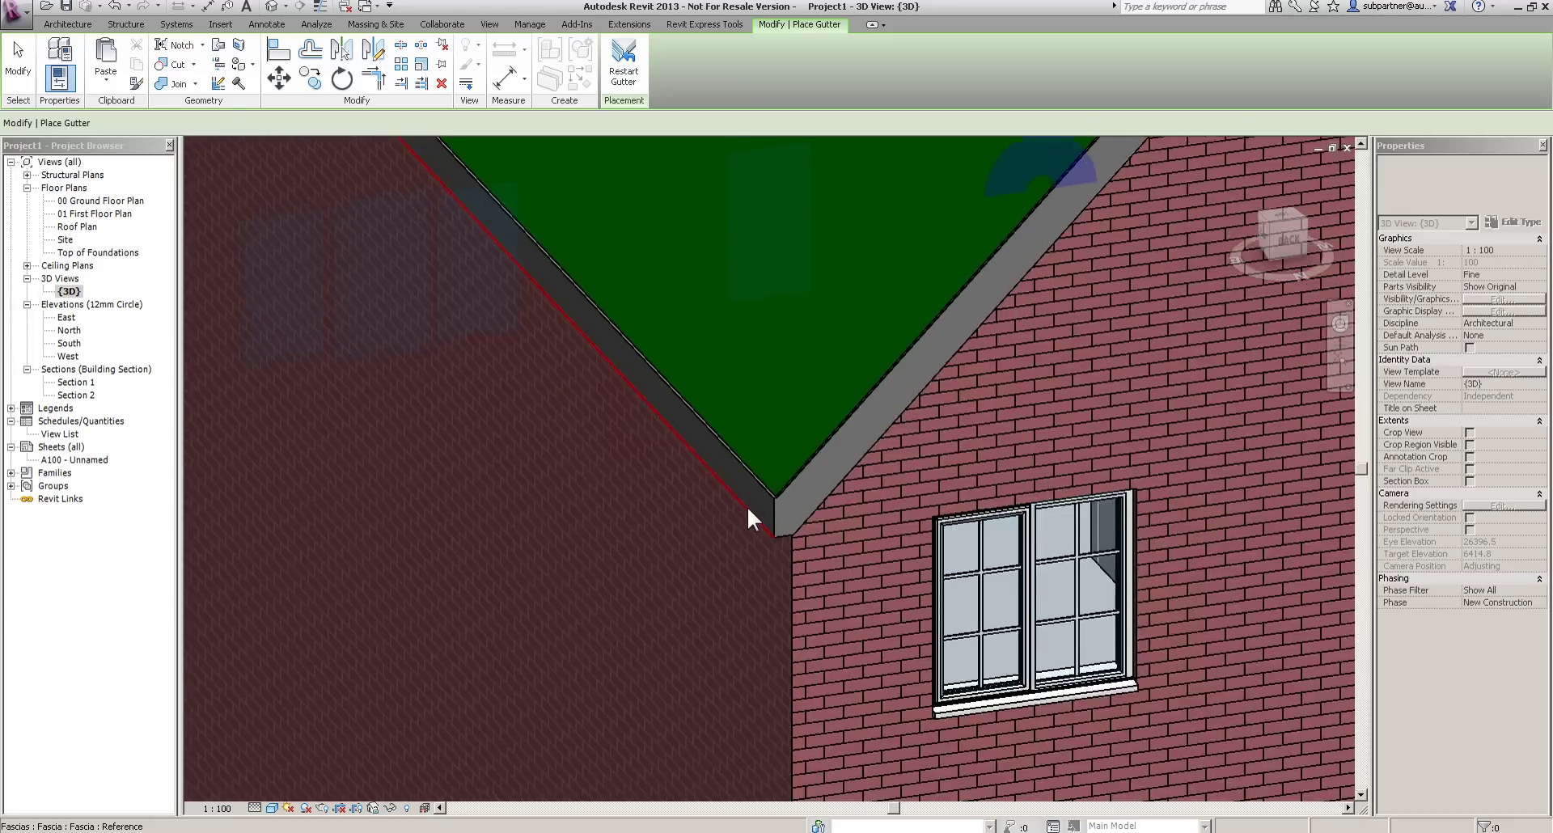
key(Escape)
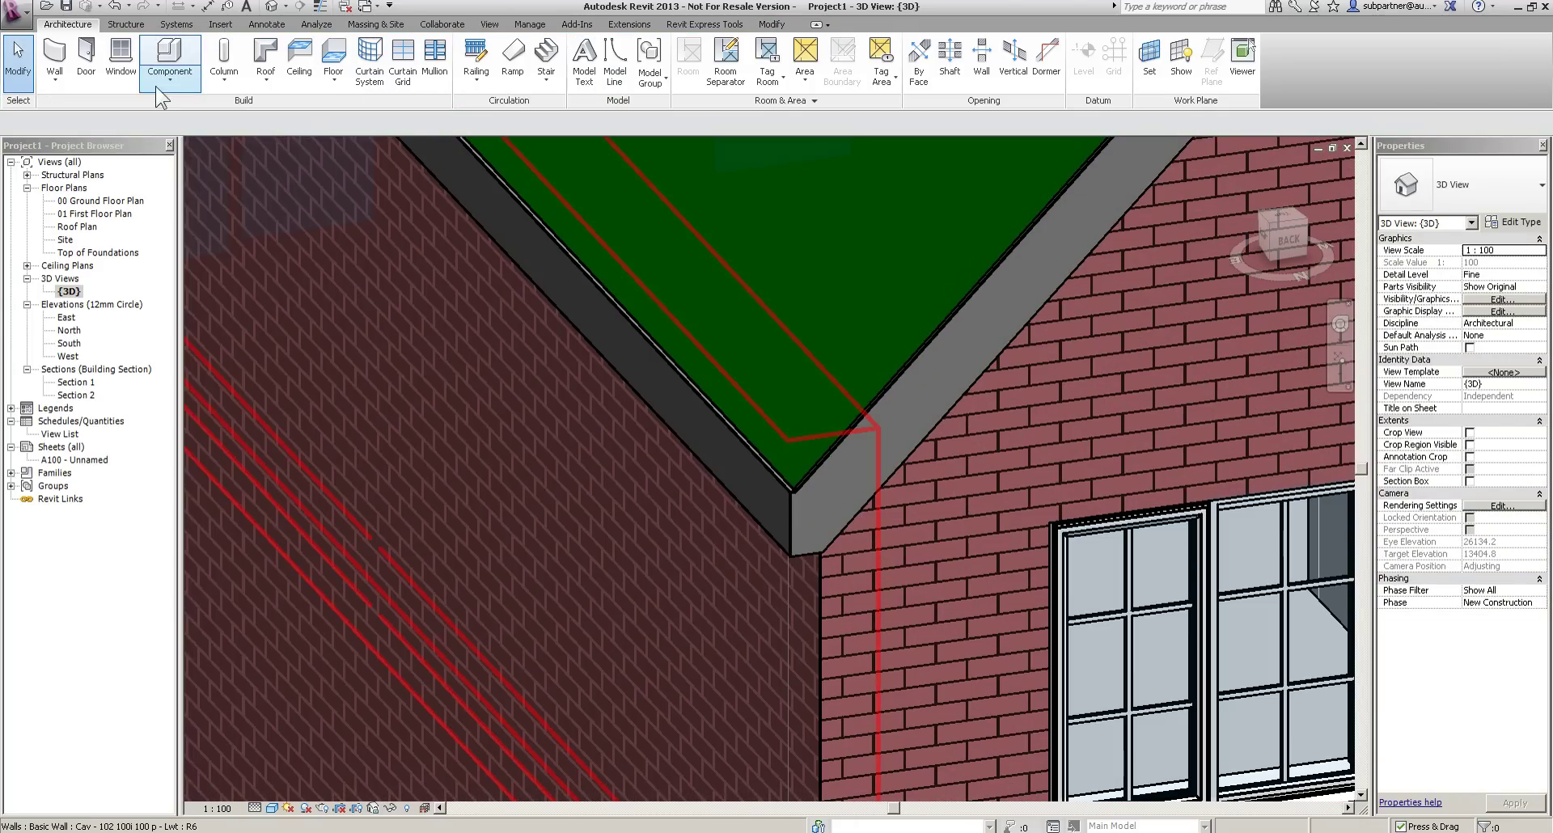
click(269, 80)
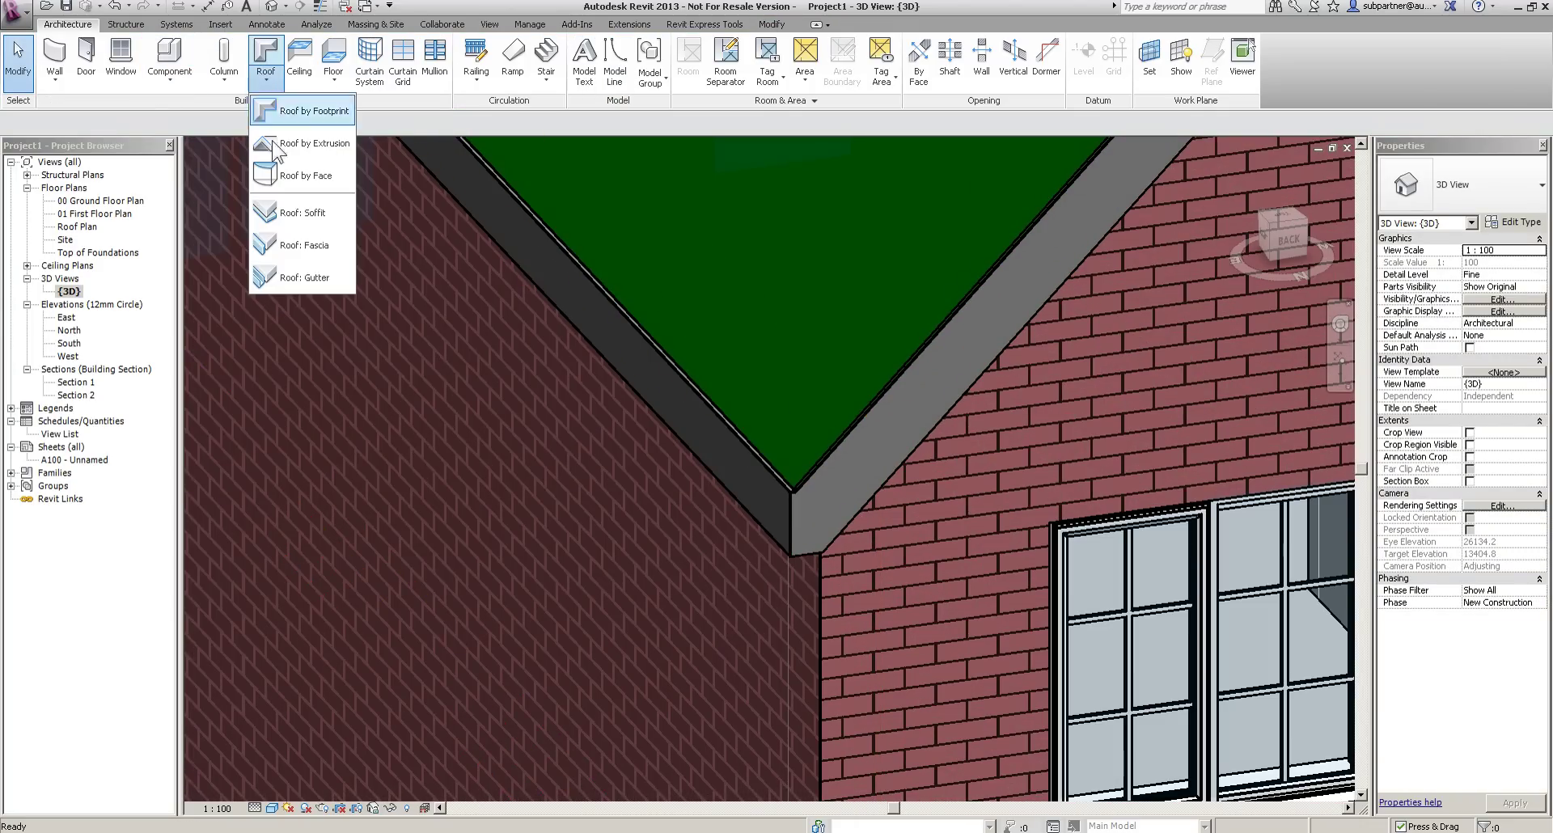
click(299, 283)
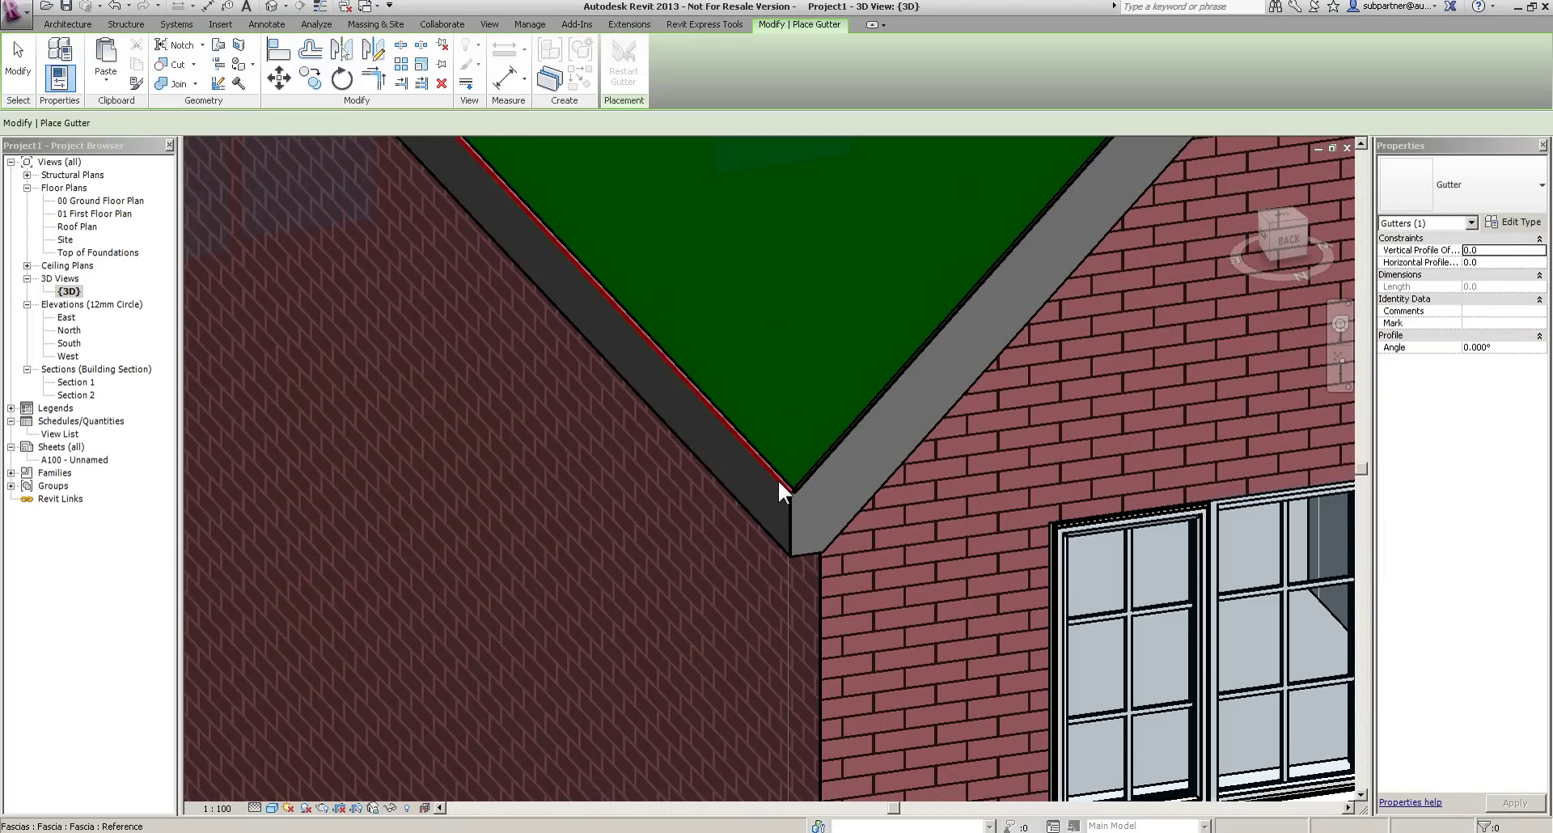
scroll(610, 476, down, 4)
scroll(575, 457, down, 2)
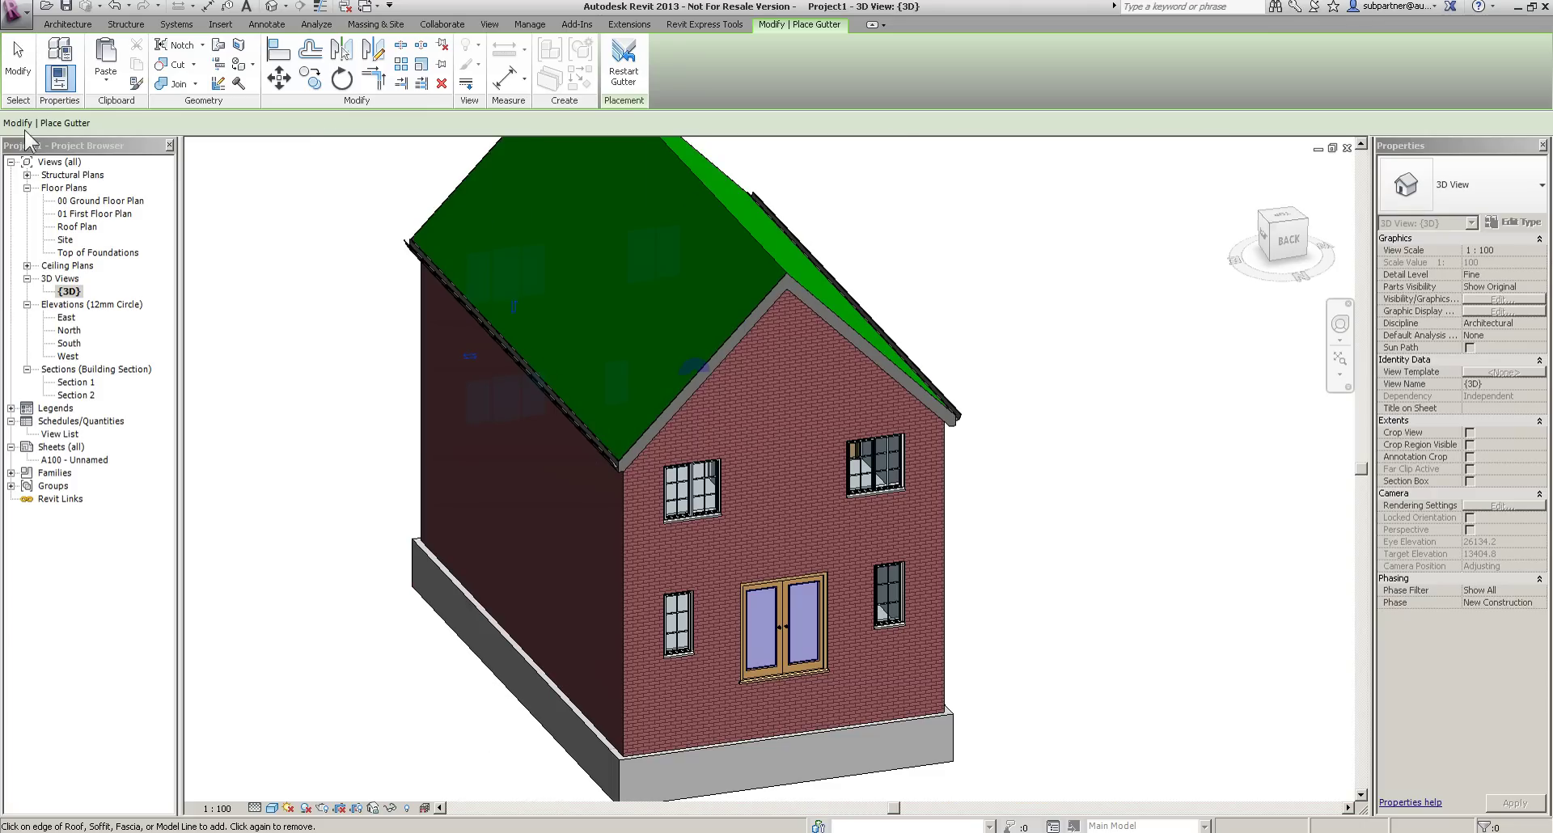
click(17, 55)
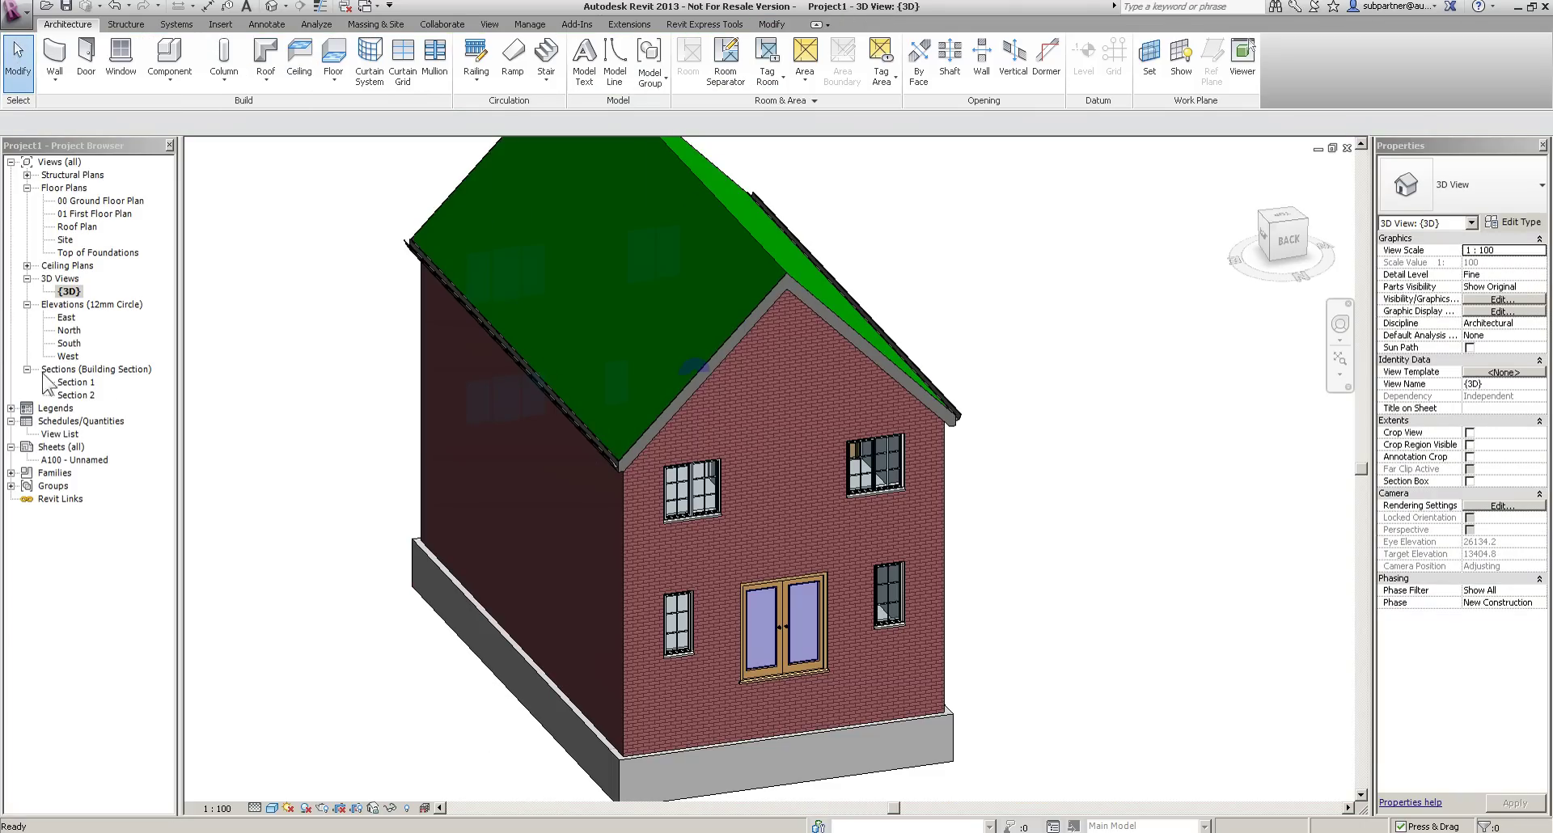
In the South elevation, extend the section line's head upwards so that it sits above the roof ridge.
double_click(69, 344)
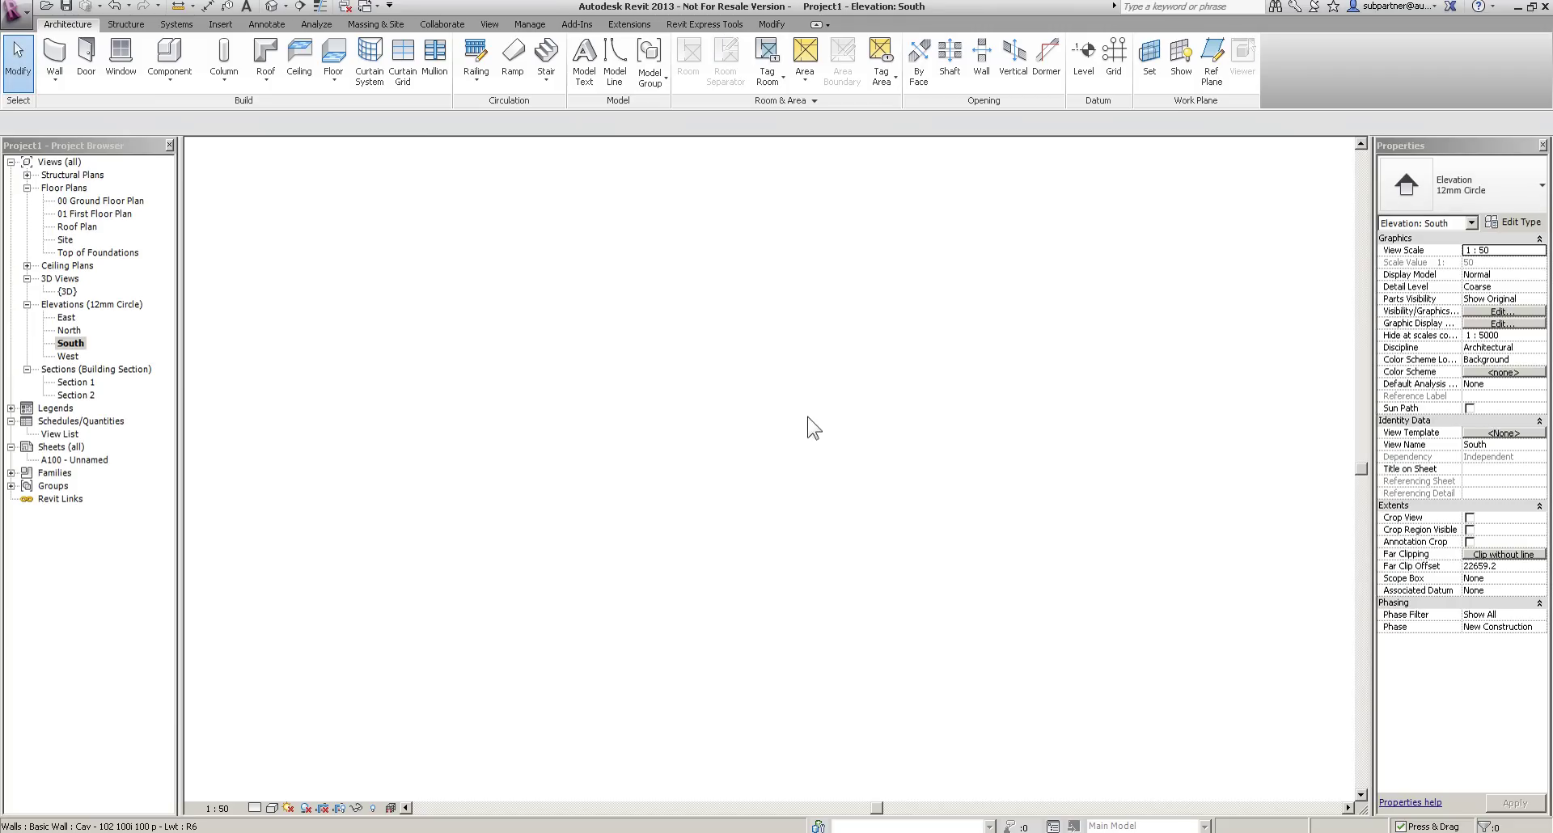
scroll(957, 457, down, 2)
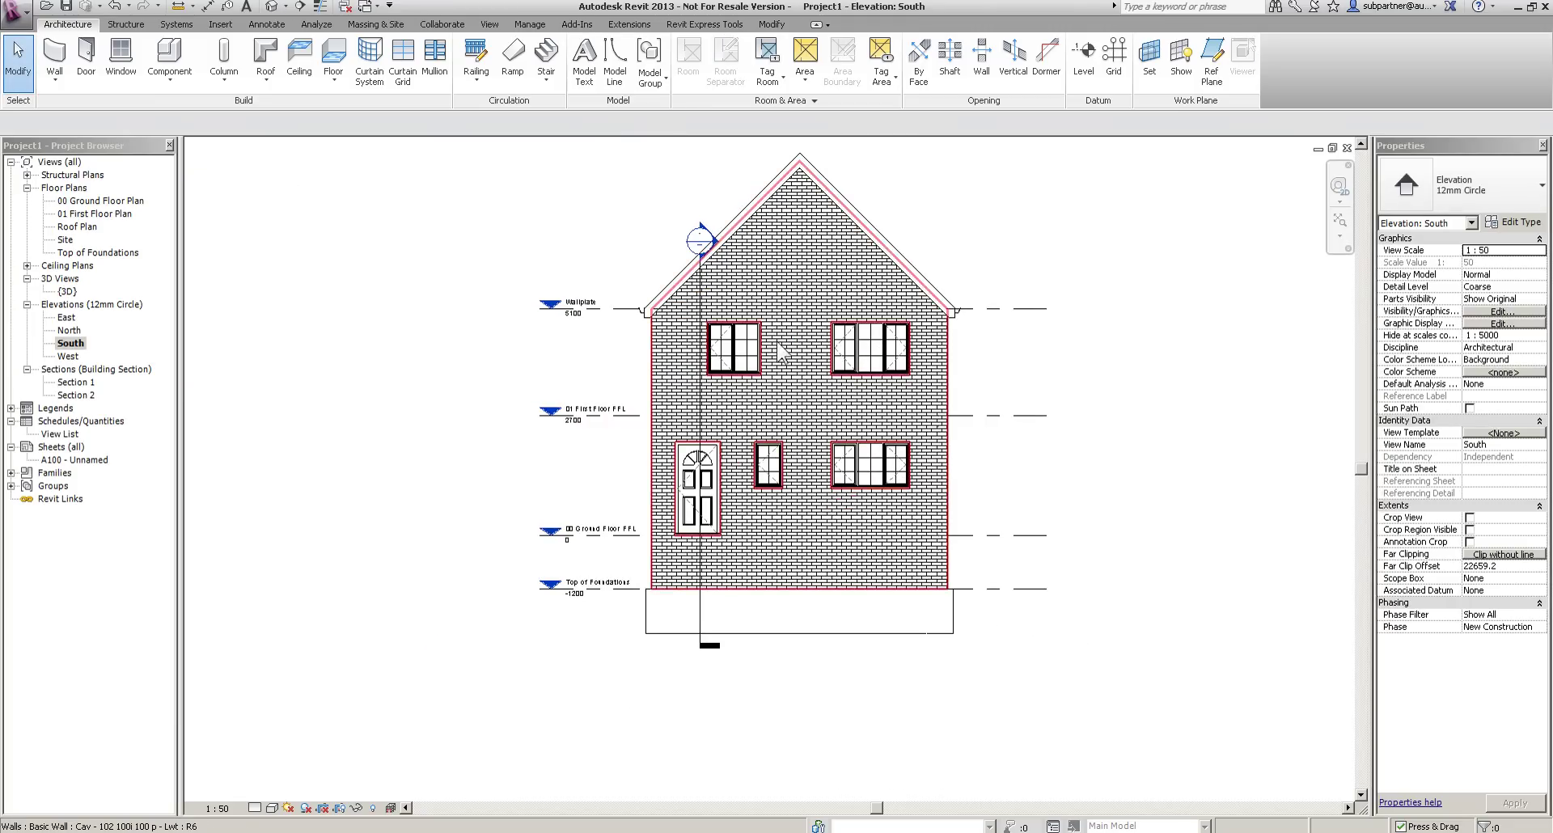
click(700, 255)
drag(700, 256, 700, 139)
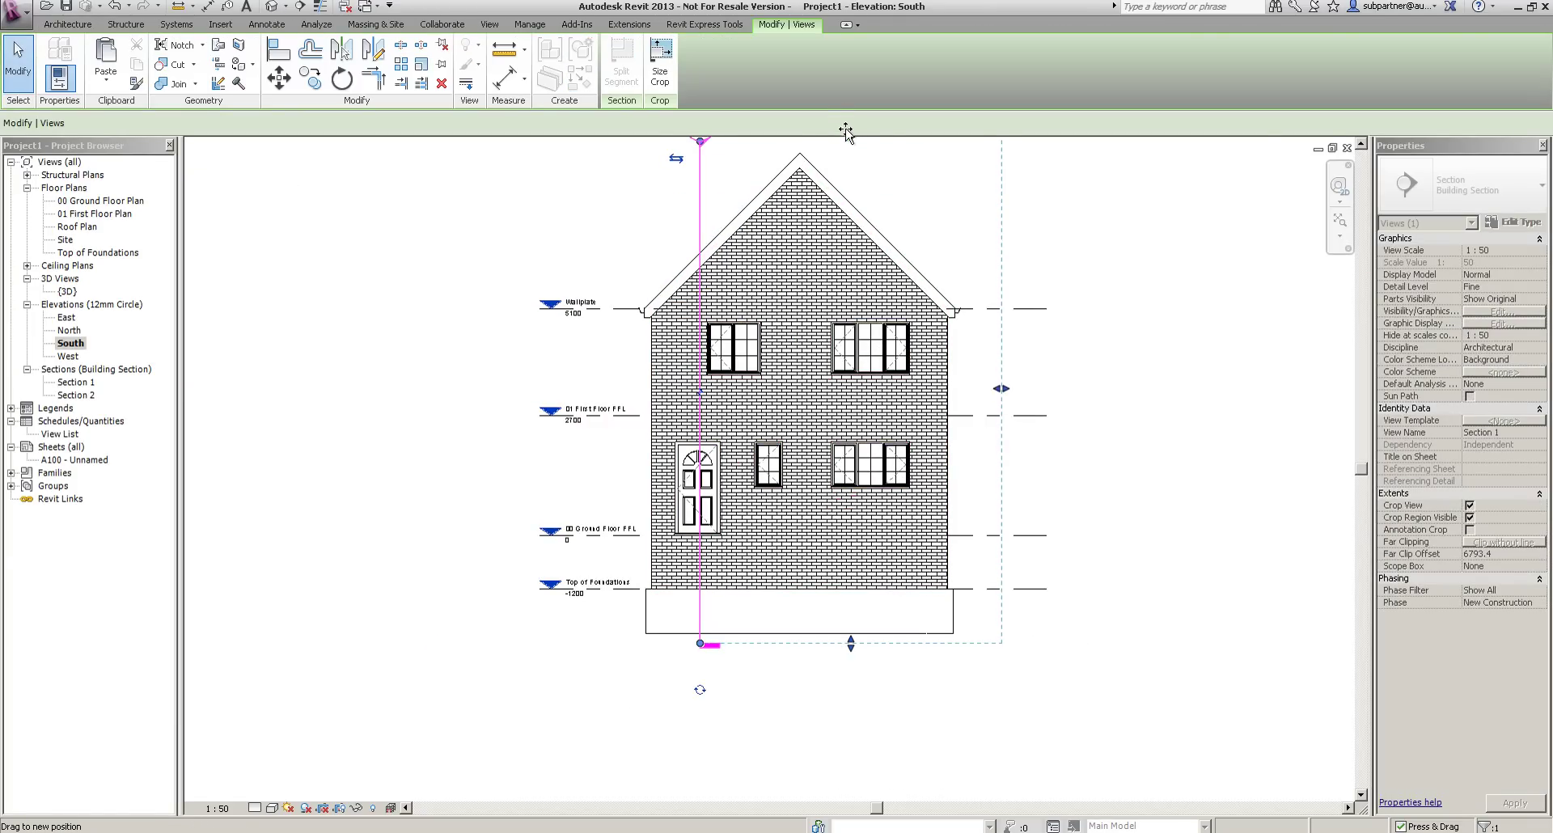
click(1149, 247)
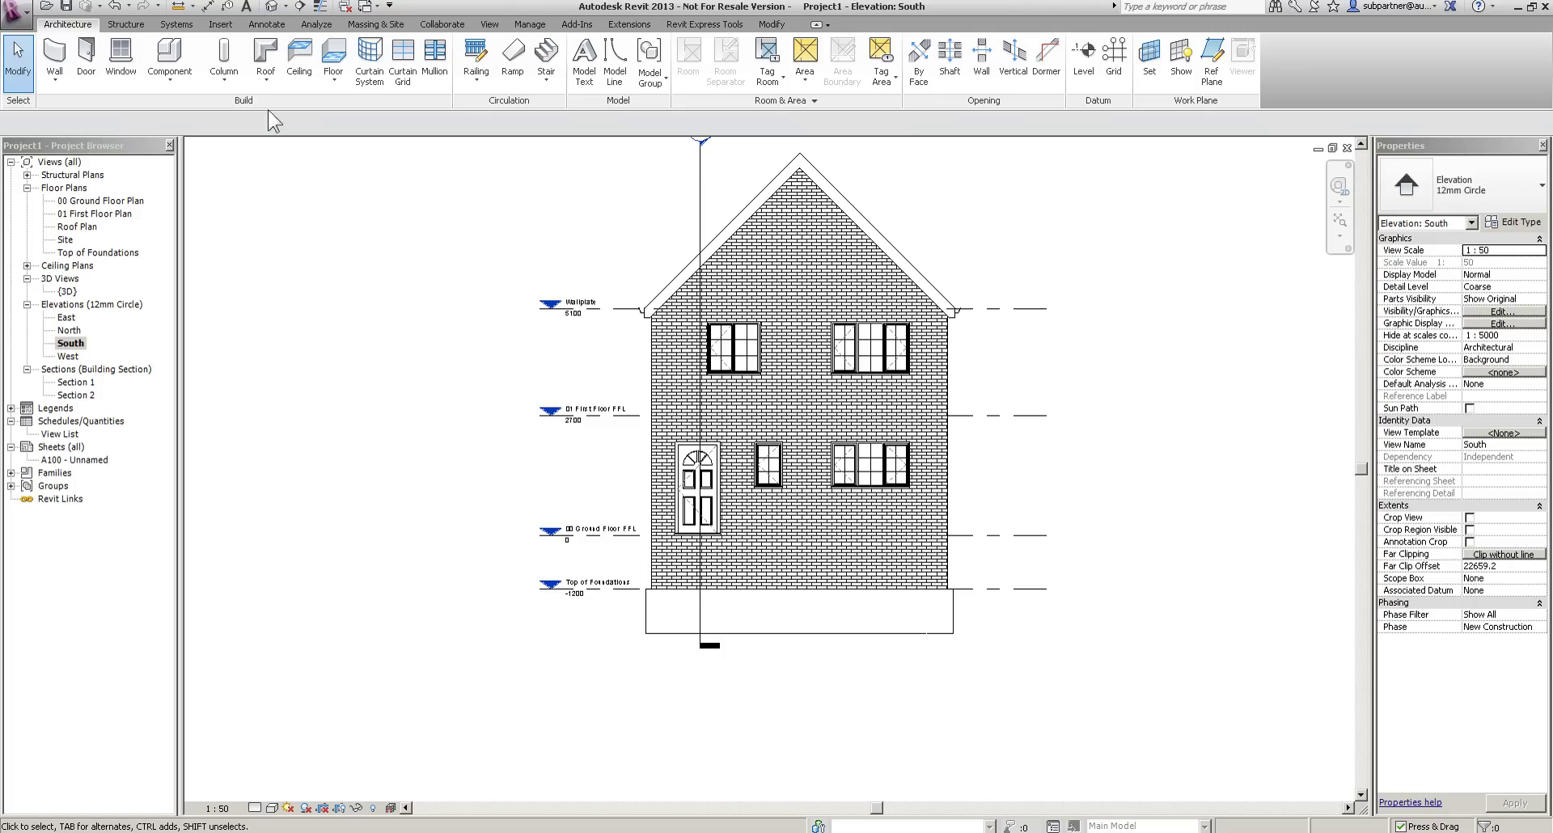
In the Site plan, create a toposurface from four points around the house at absolute elevation -150, and check it in the South elevation.
double_click(65, 239)
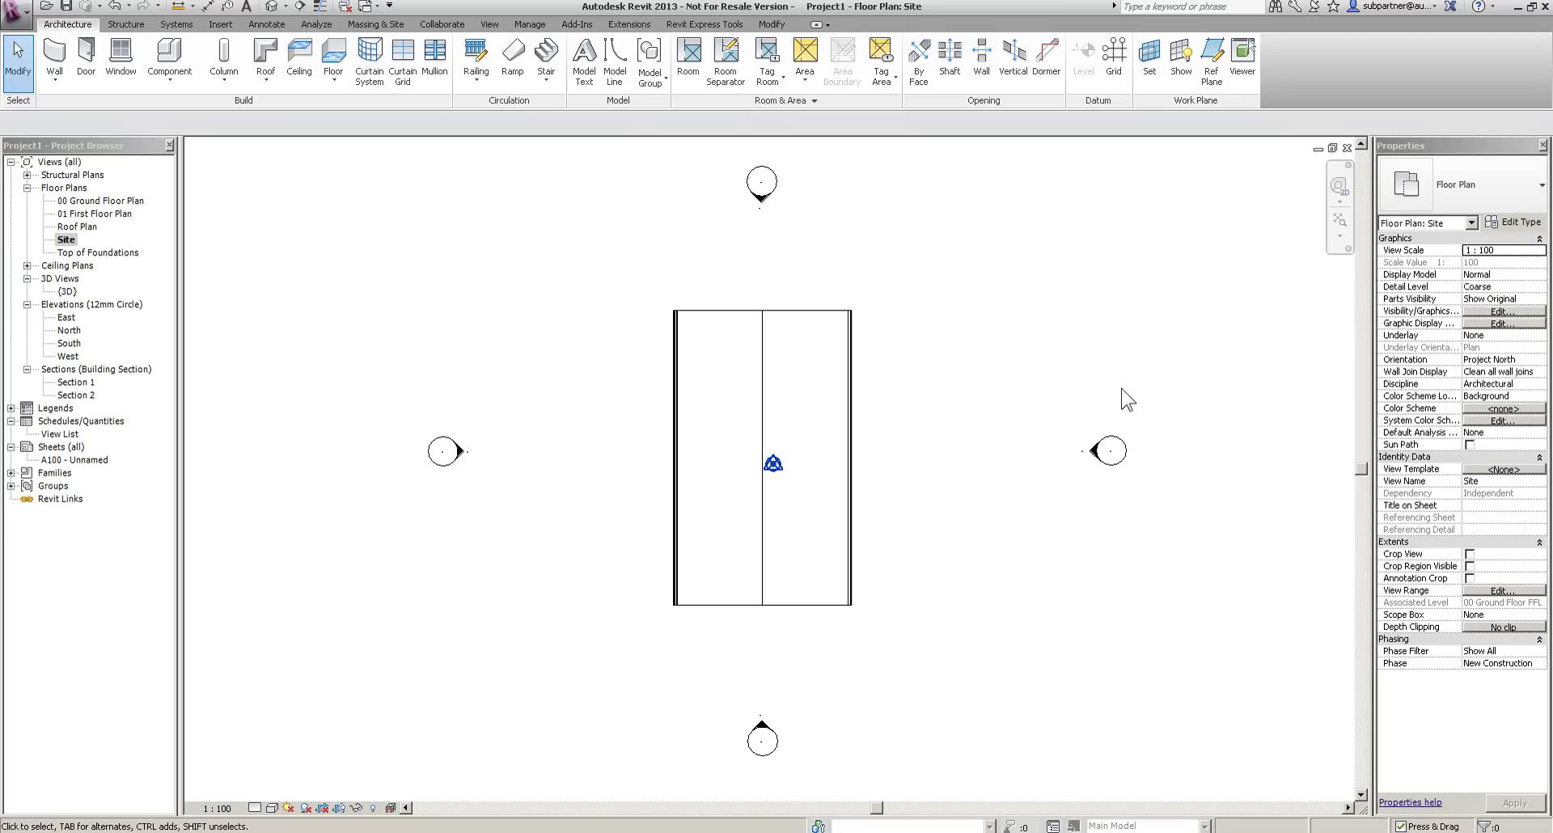
click(375, 24)
click(363, 61)
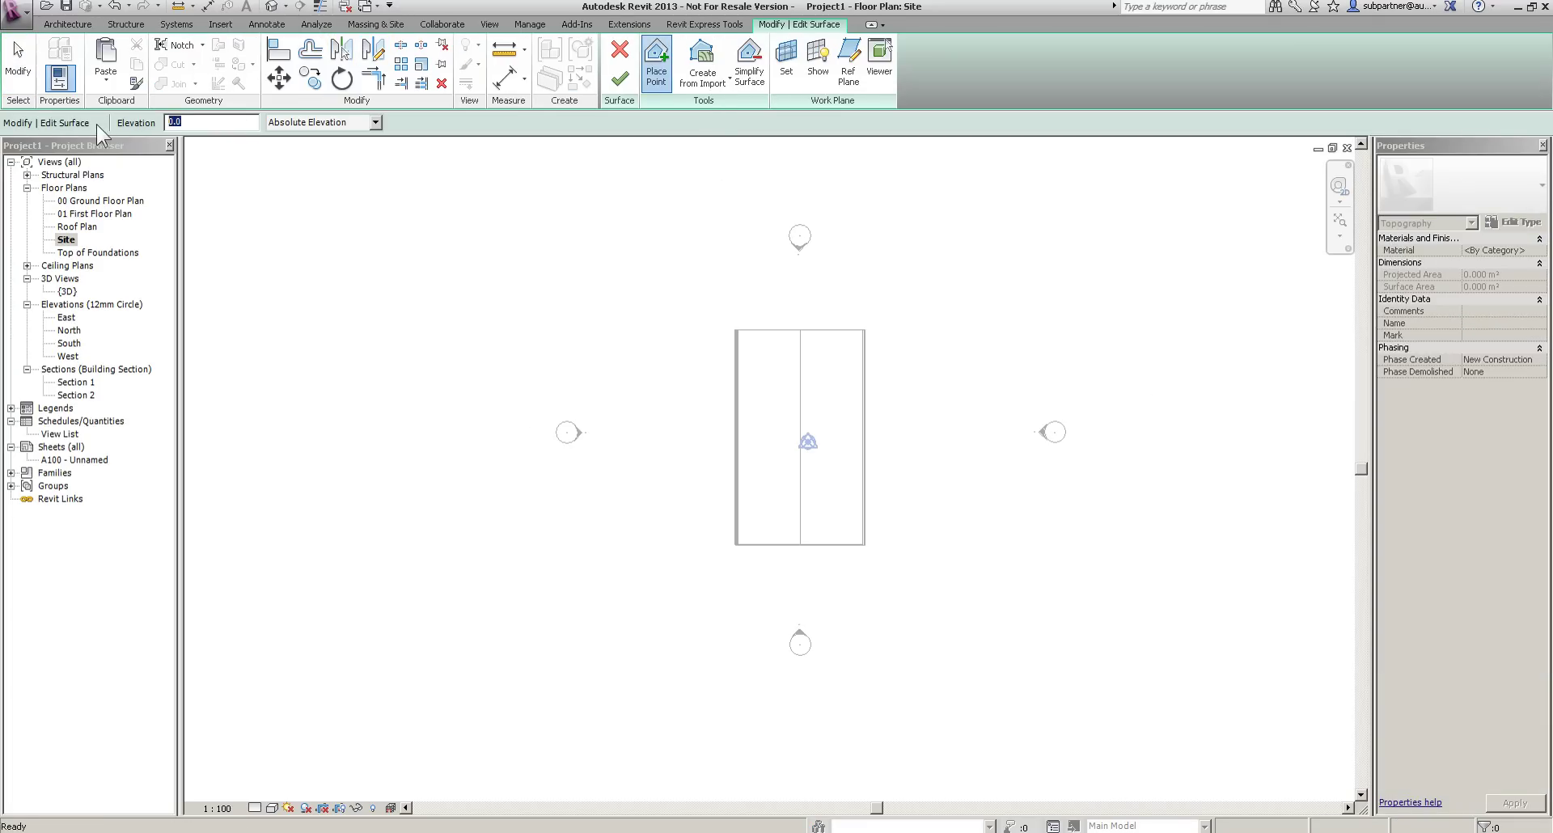
text(-150)
click(518, 160)
click(1074, 166)
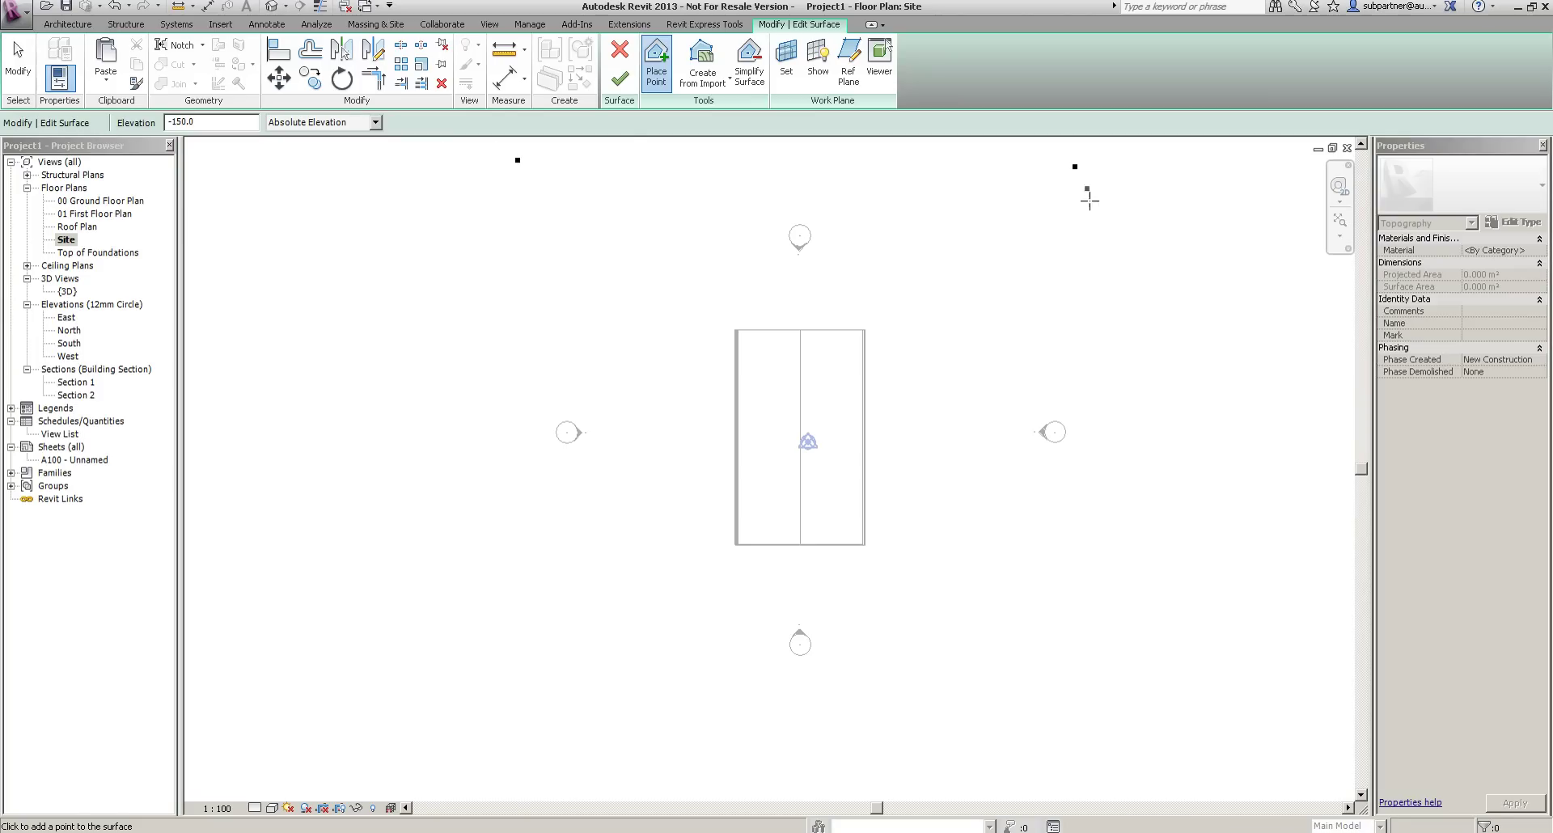
click(1087, 718)
click(511, 713)
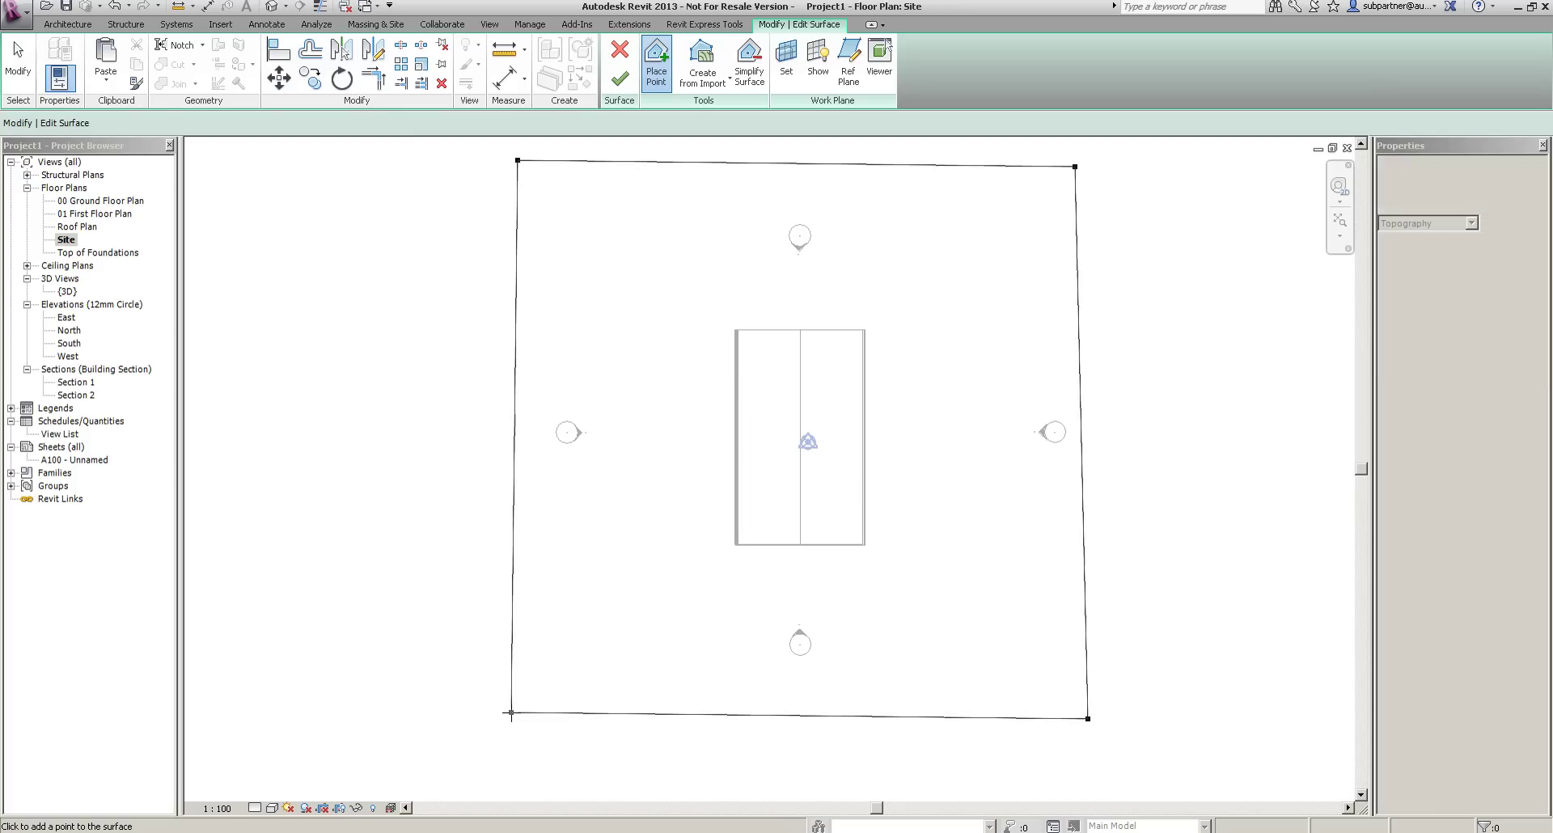
click(620, 78)
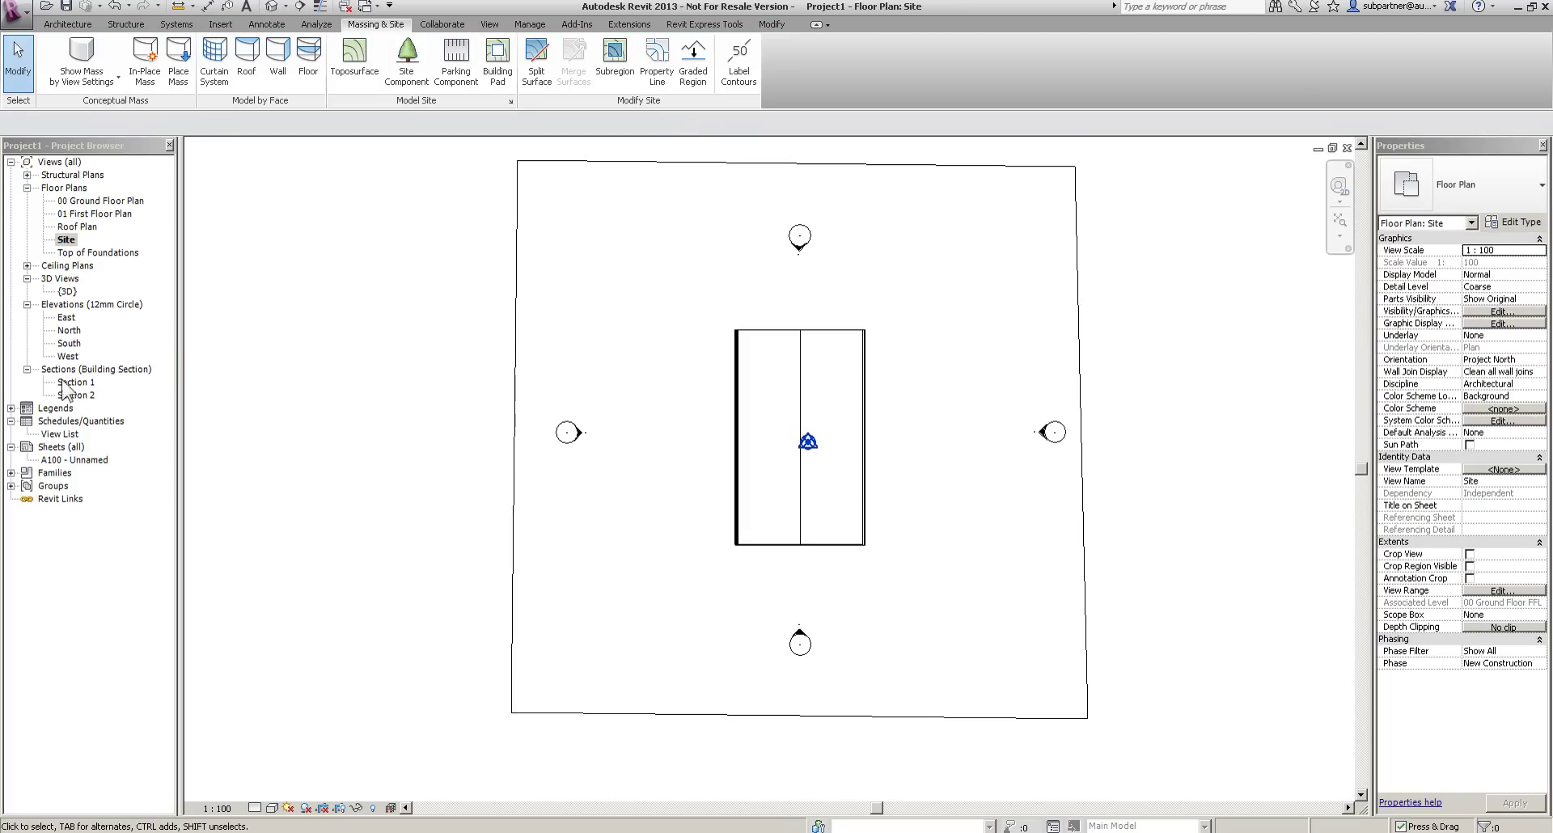
double_click(78, 344)
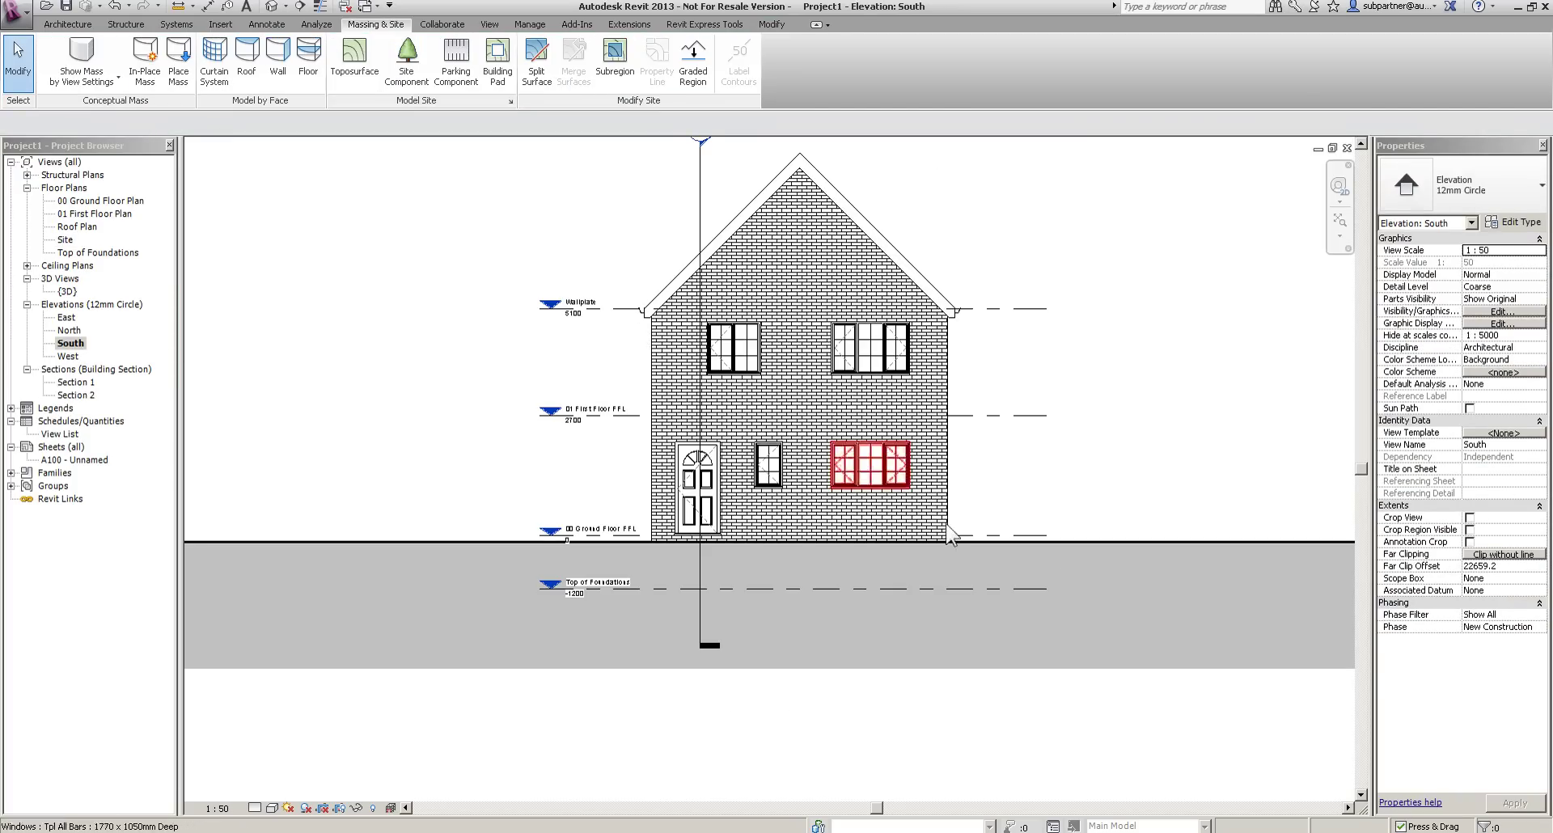
Check how the site surface meets the house in the South and North elevations and in Section 1.
scroll(1058, 480, down, 2)
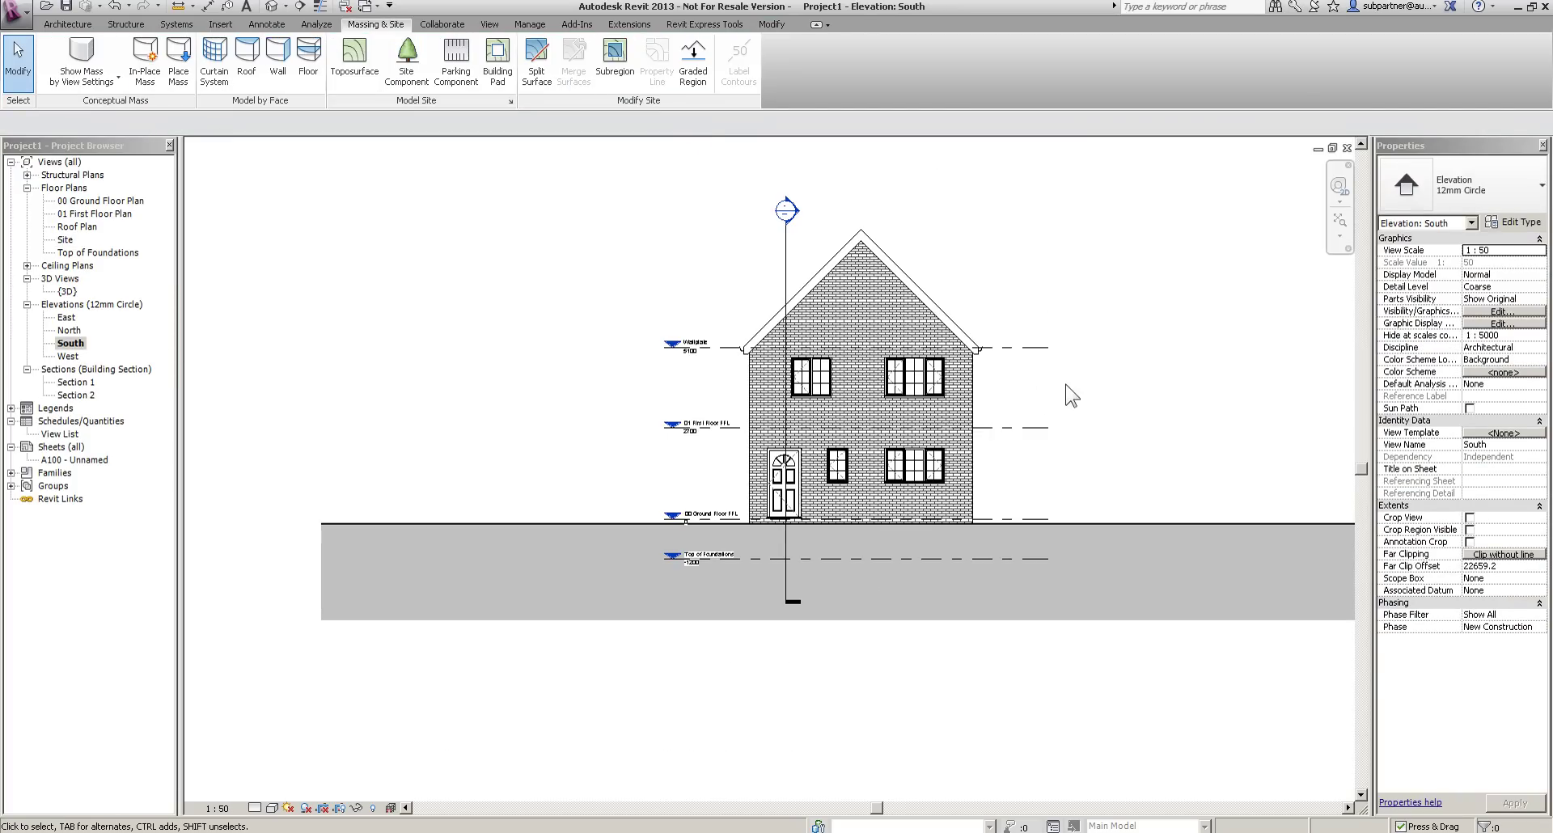
double_click(69, 330)
scroll(566, 566, down, 2)
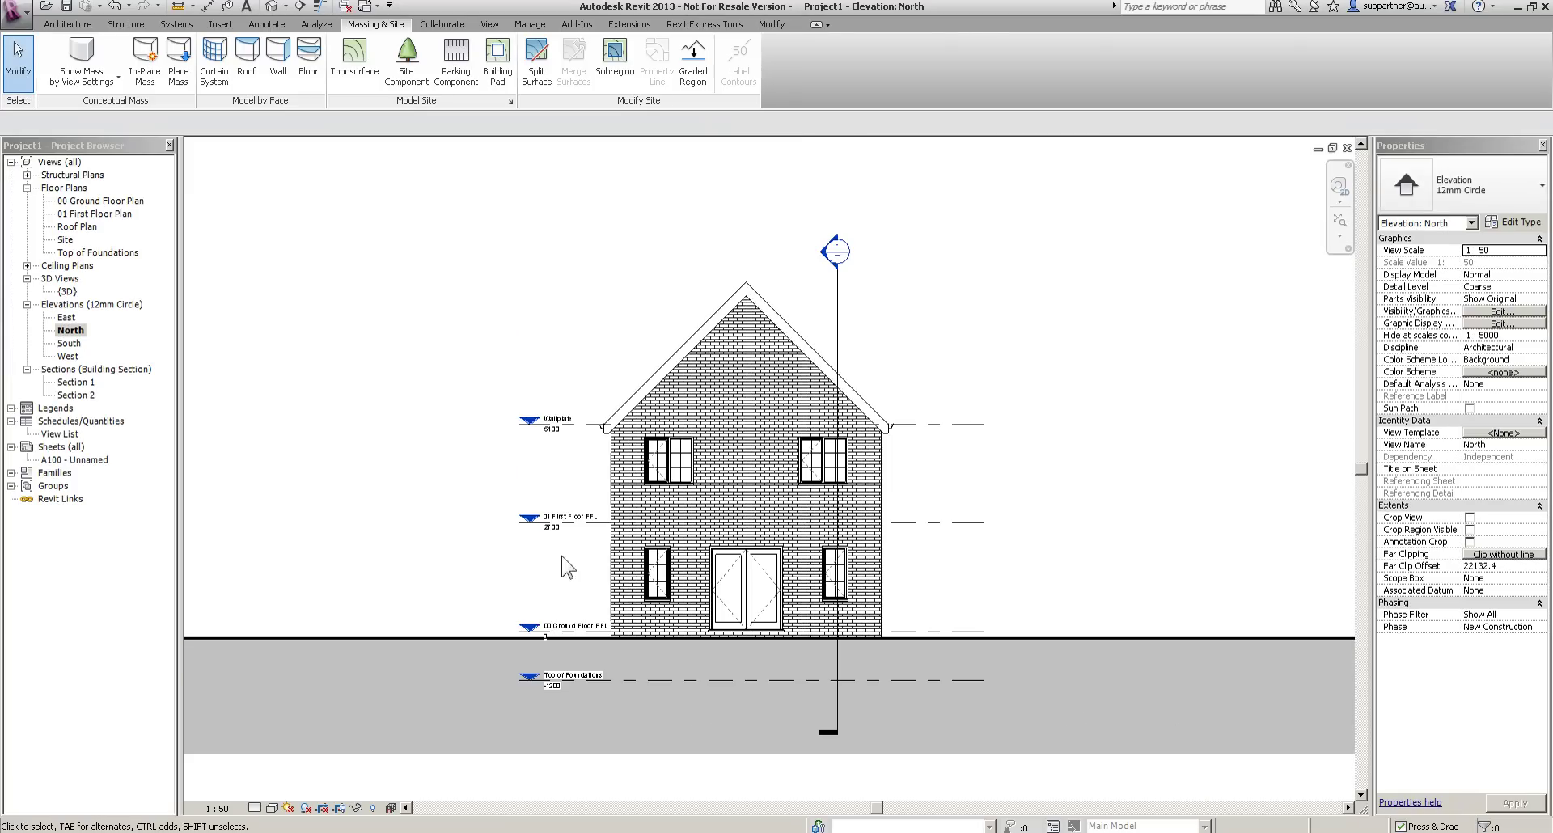
double_click(76, 382)
scroll(596, 365, down, 2)
middle_drag(840, 530, 683, 623)
click(73, 346)
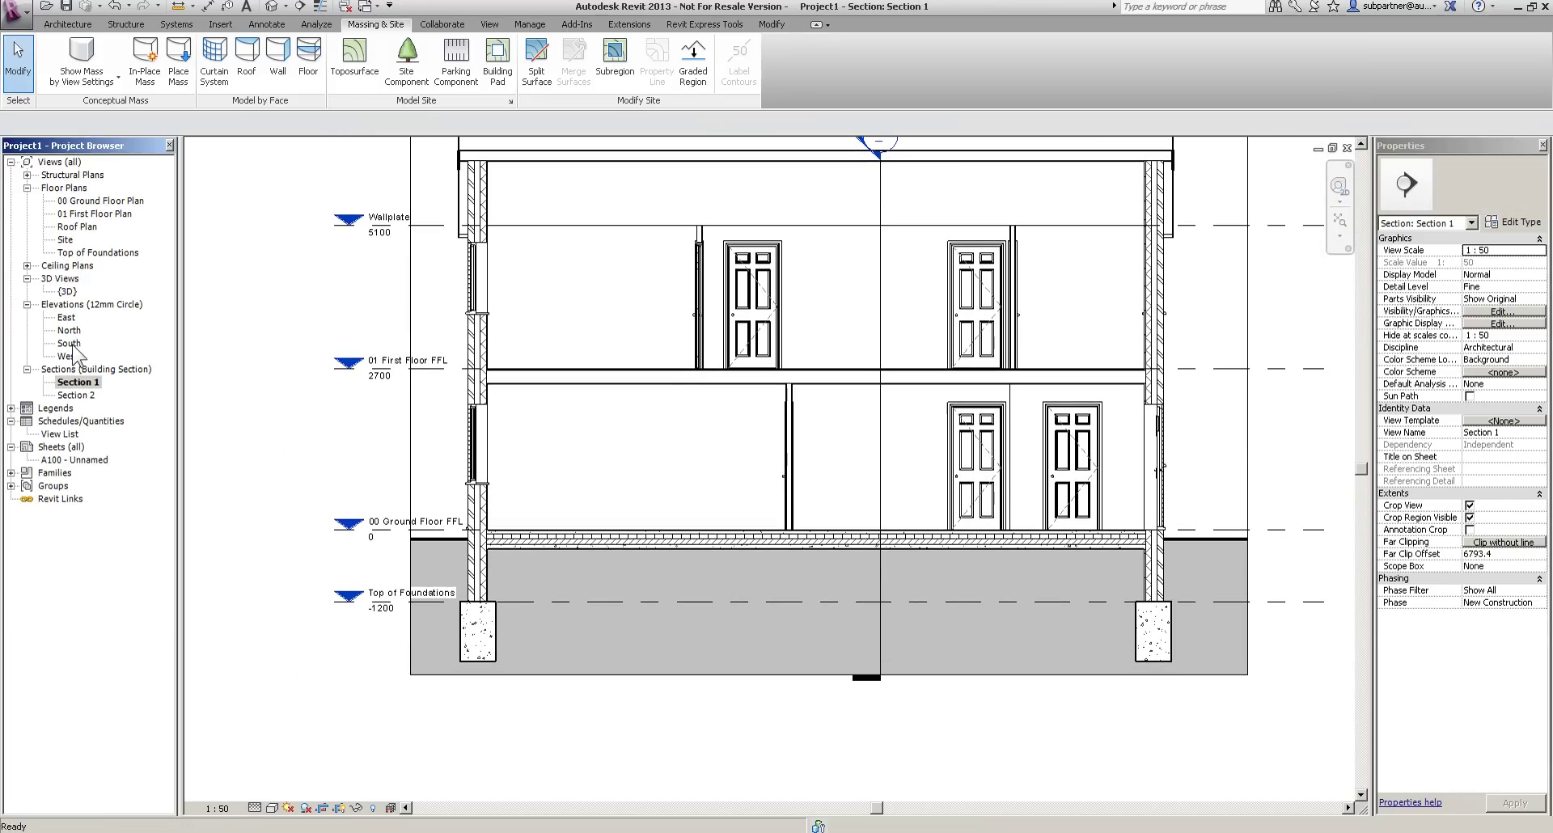
Turn on shadows in the South, East, North and West elevation views.
double_click(71, 343)
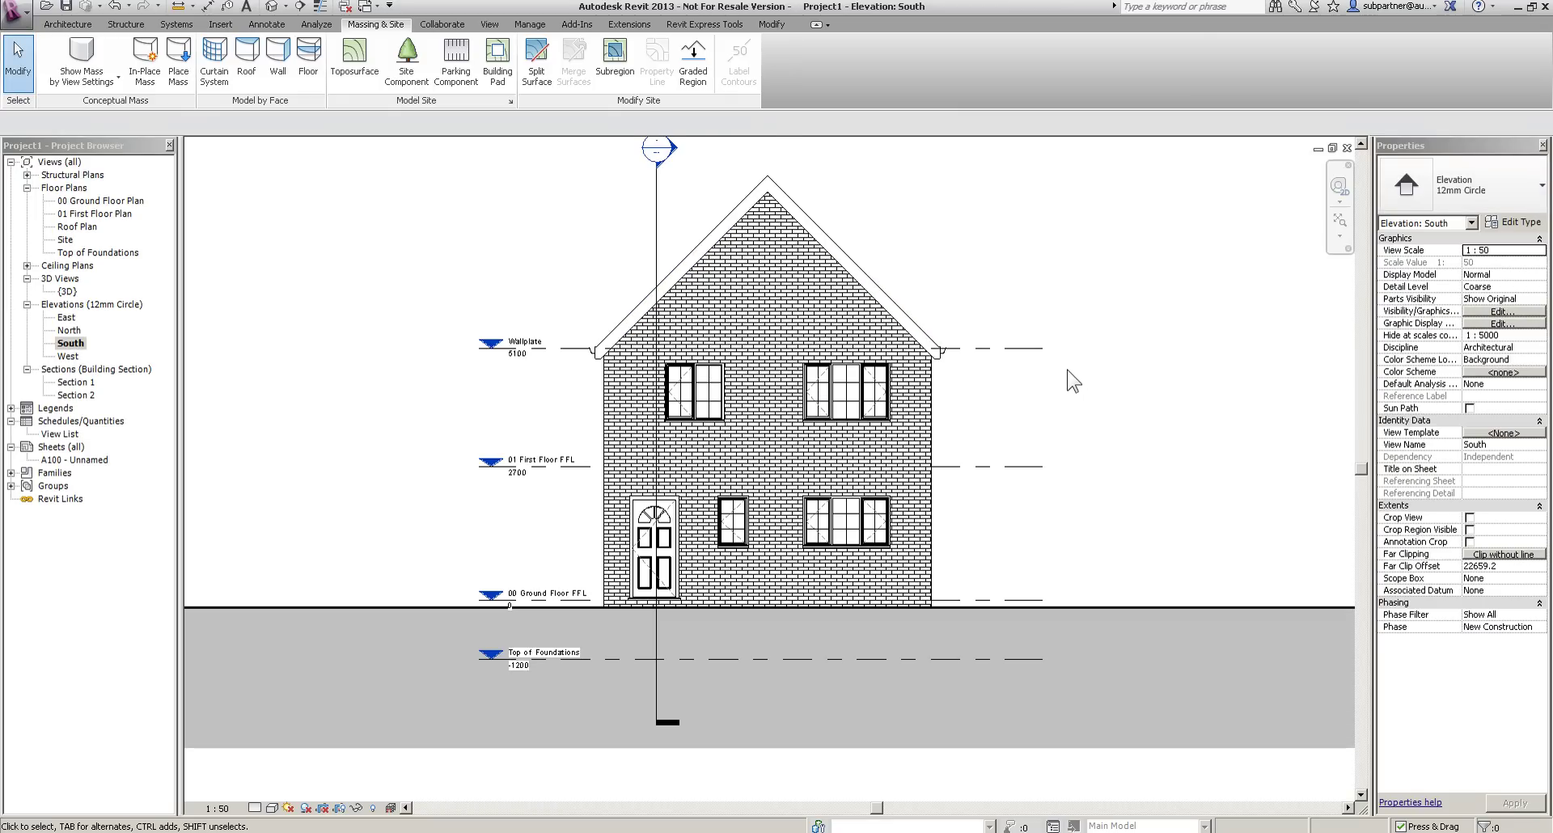
click(306, 808)
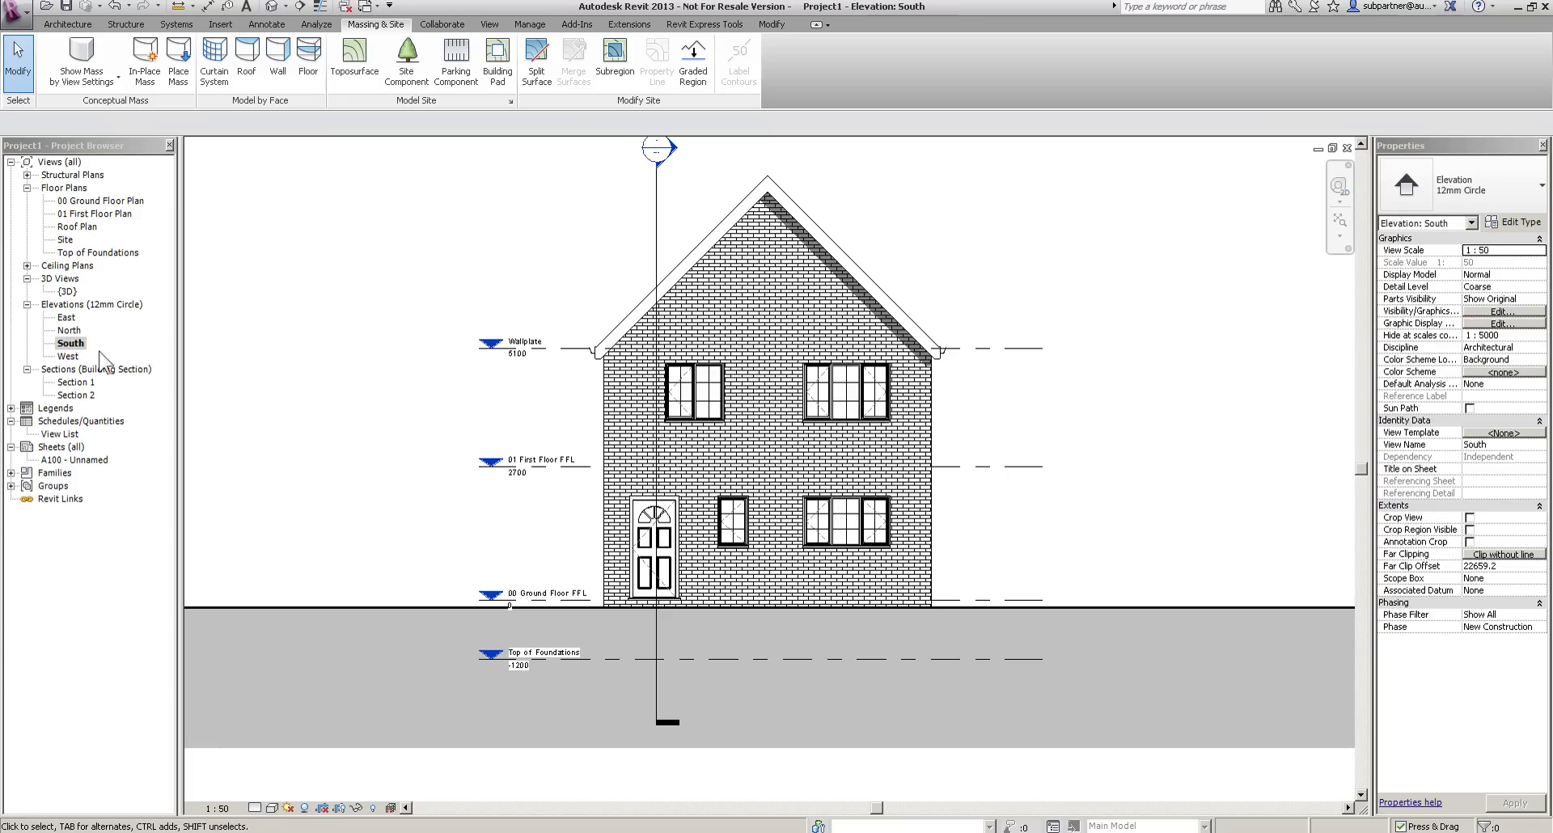
click(66, 319)
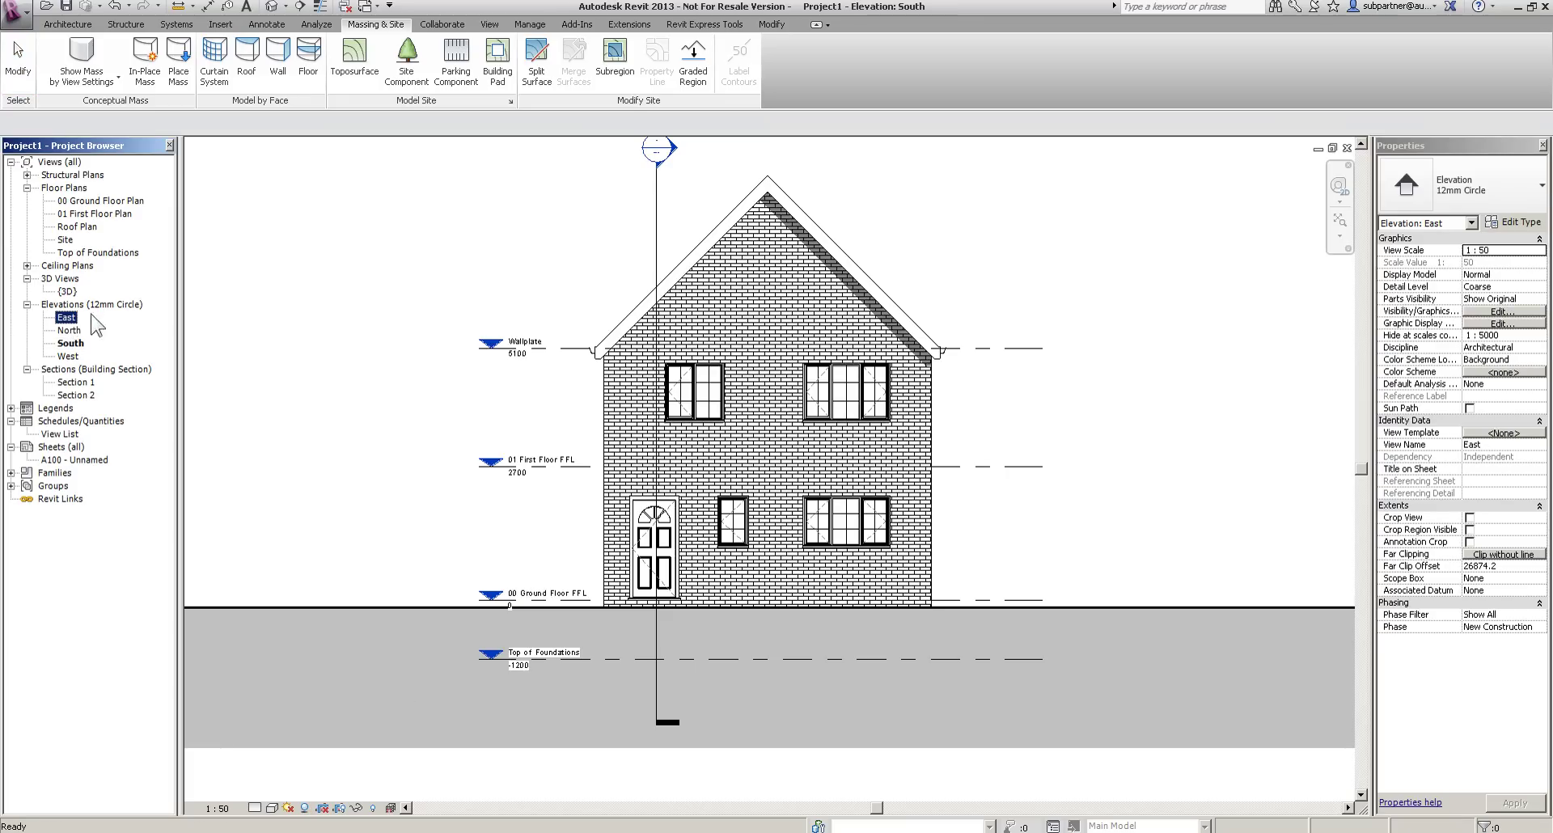
double_click(67, 318)
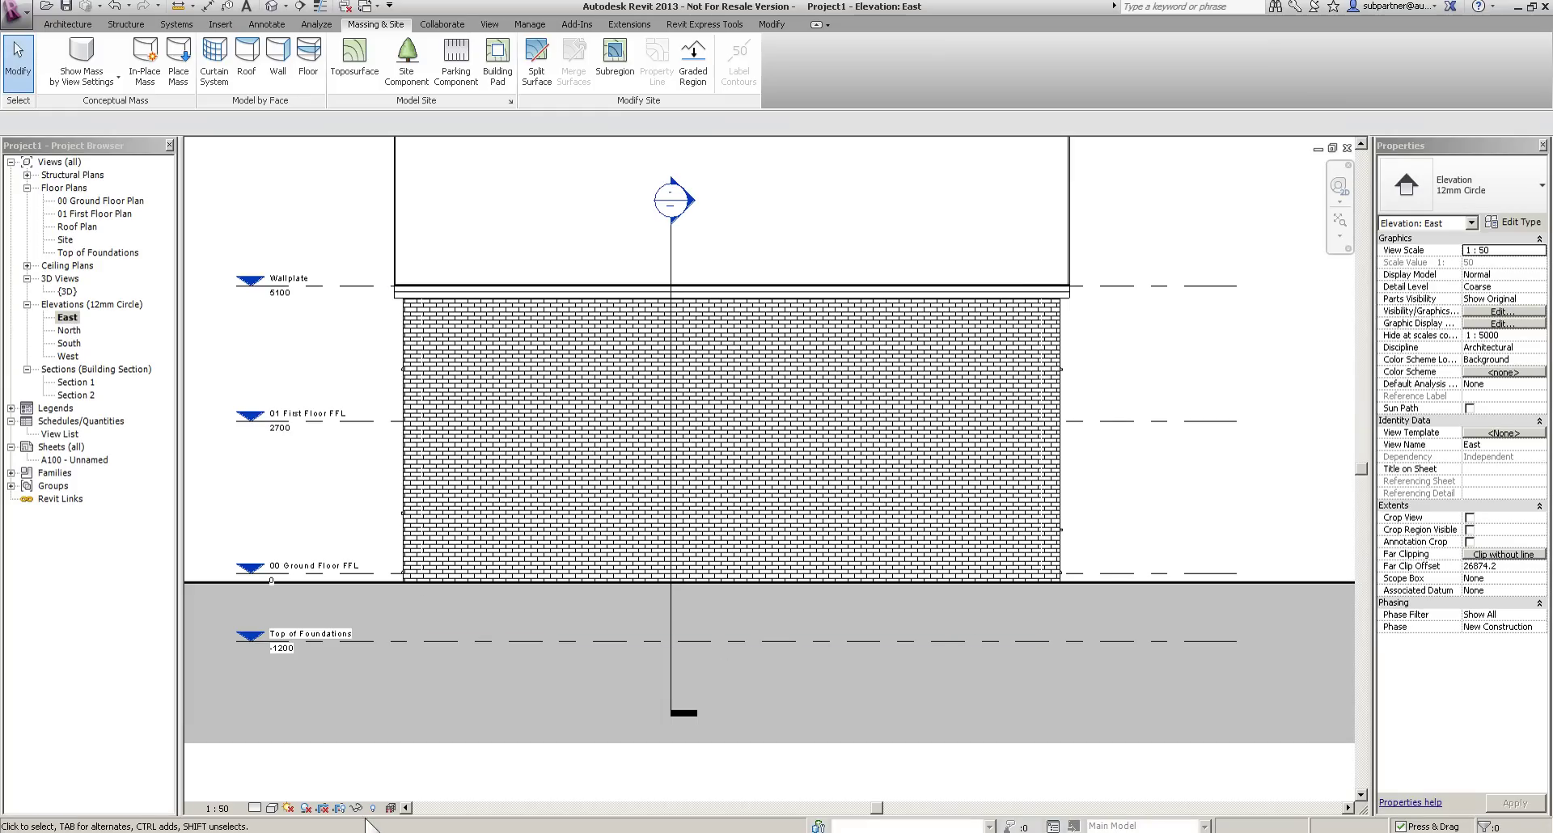
click(307, 809)
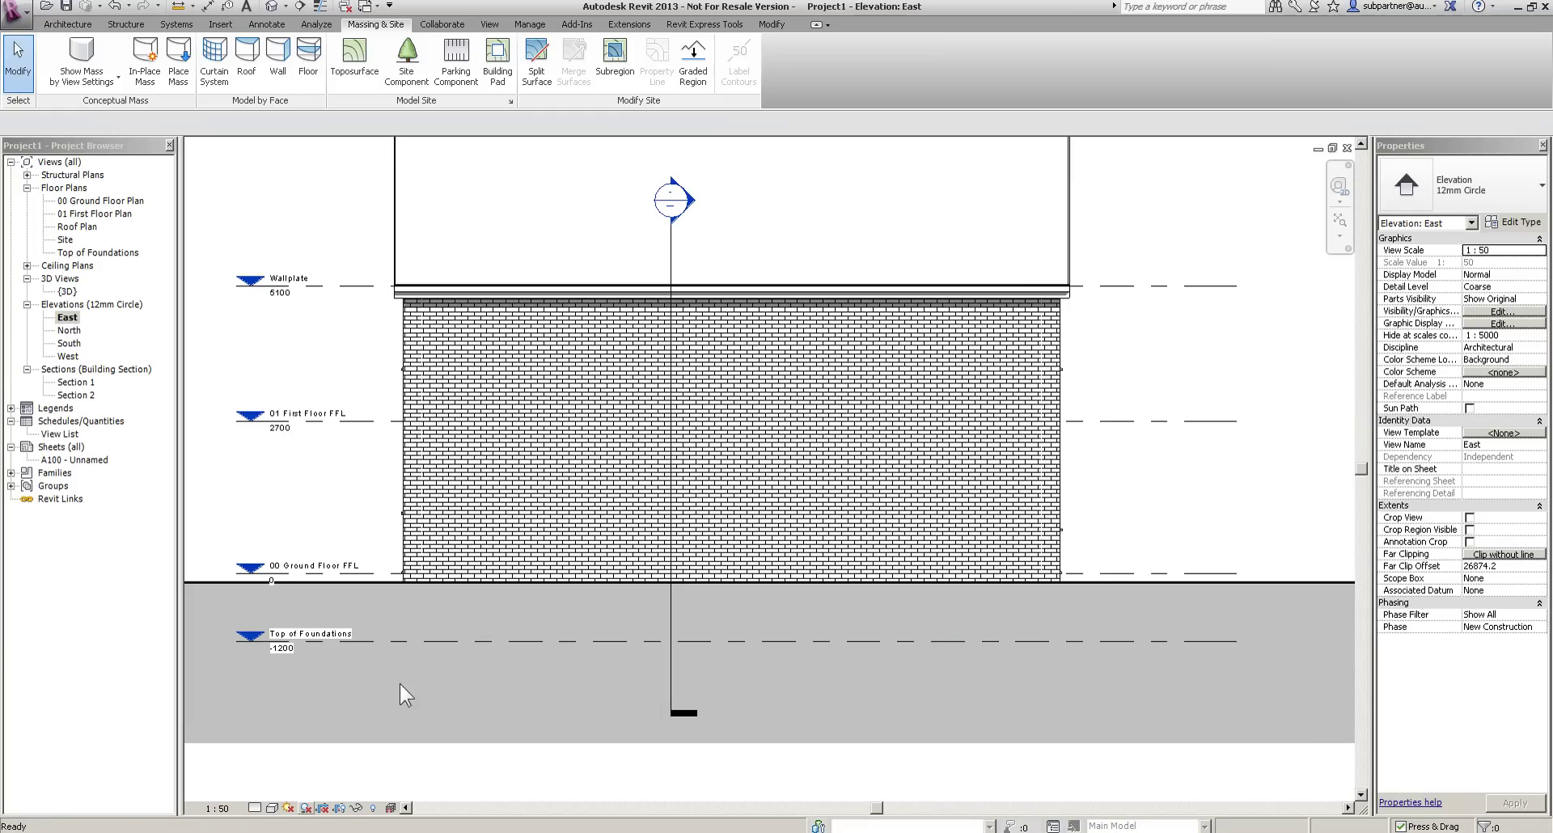
double_click(69, 330)
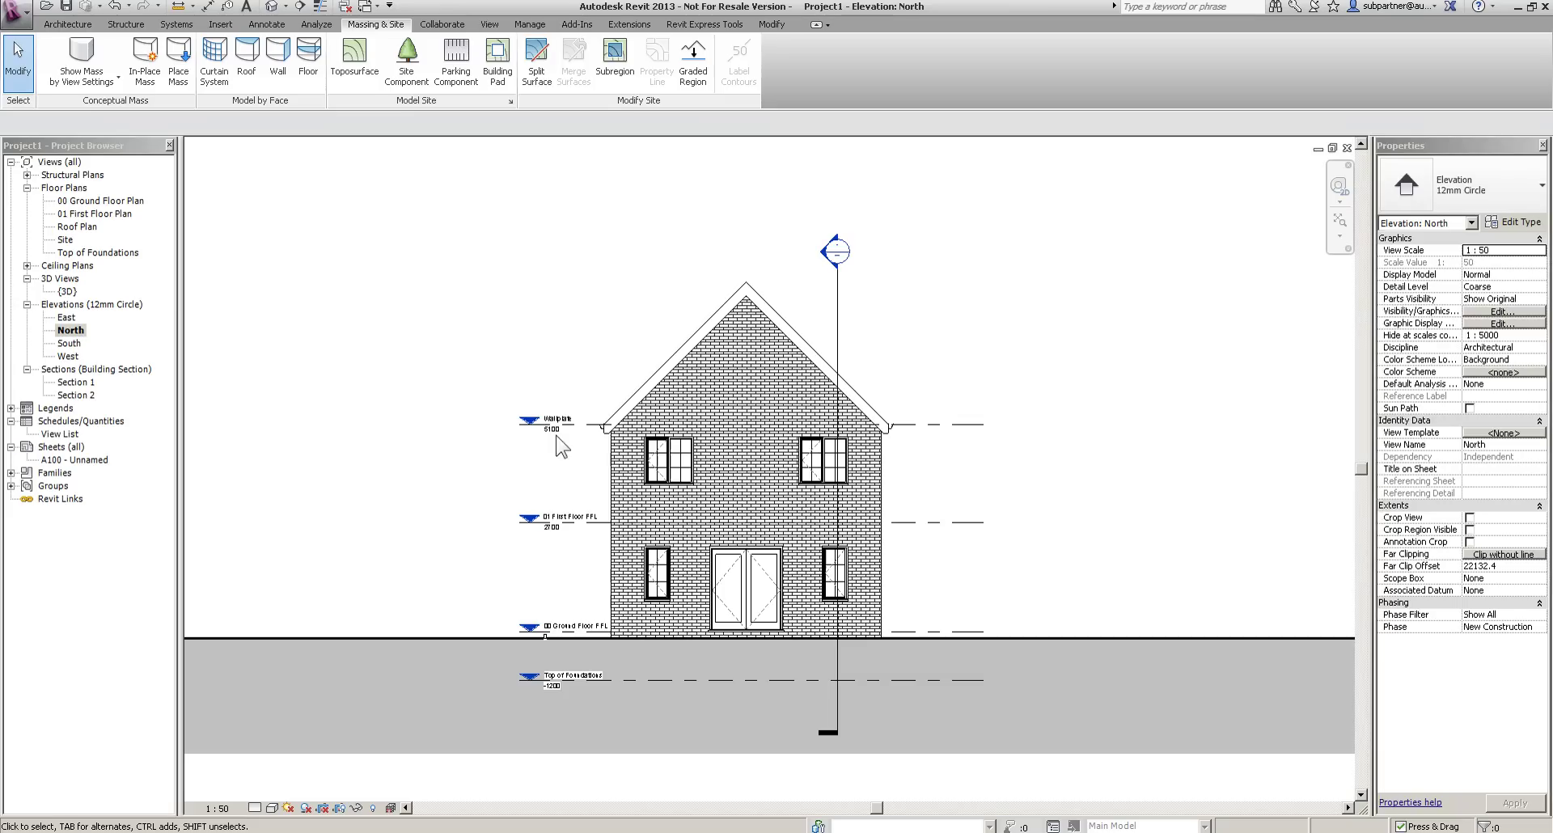
click(307, 809)
double_click(68, 356)
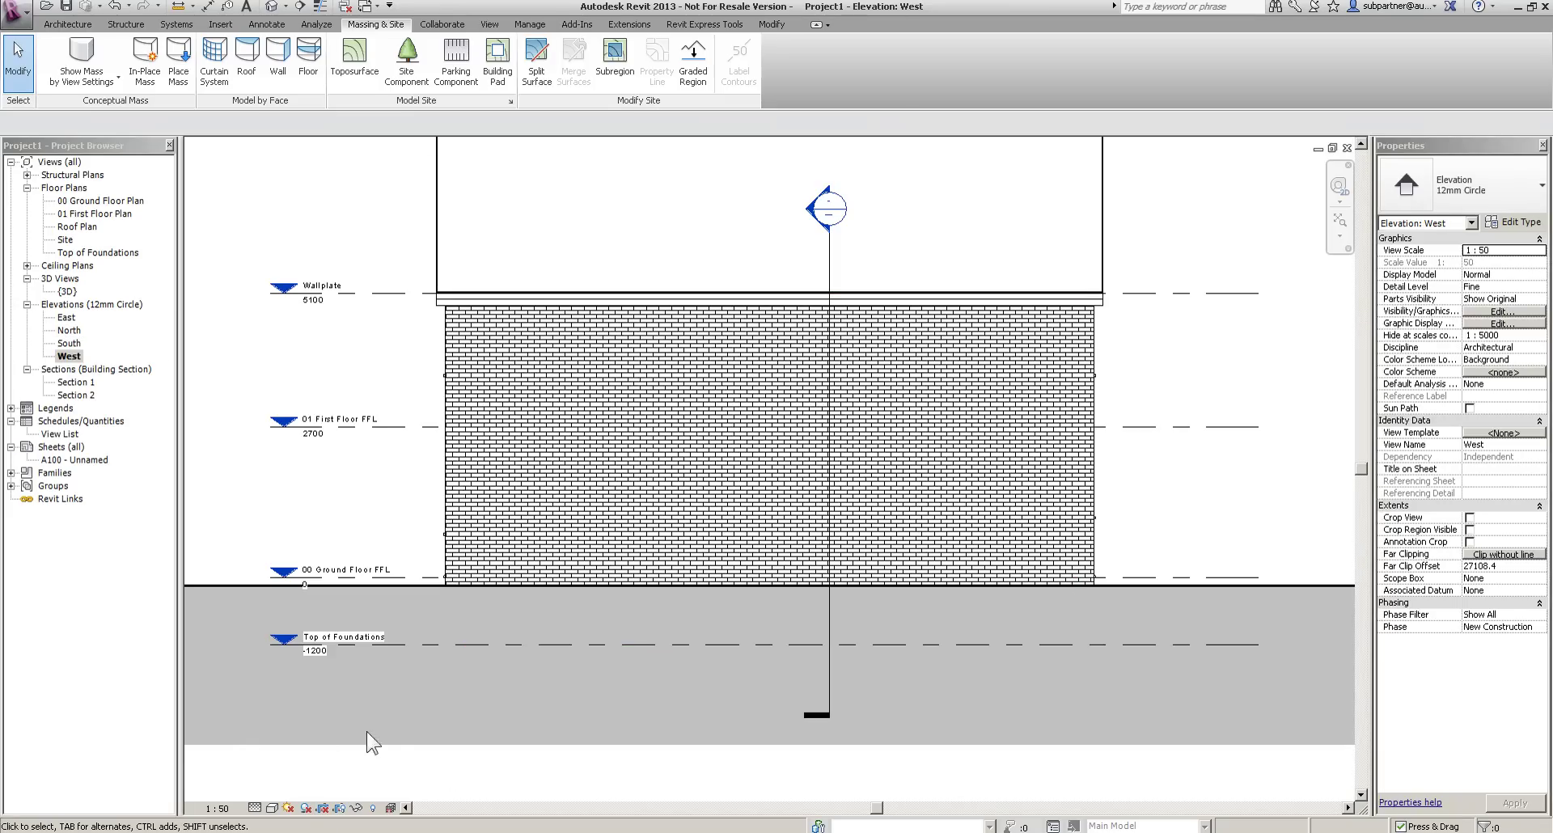
click(305, 809)
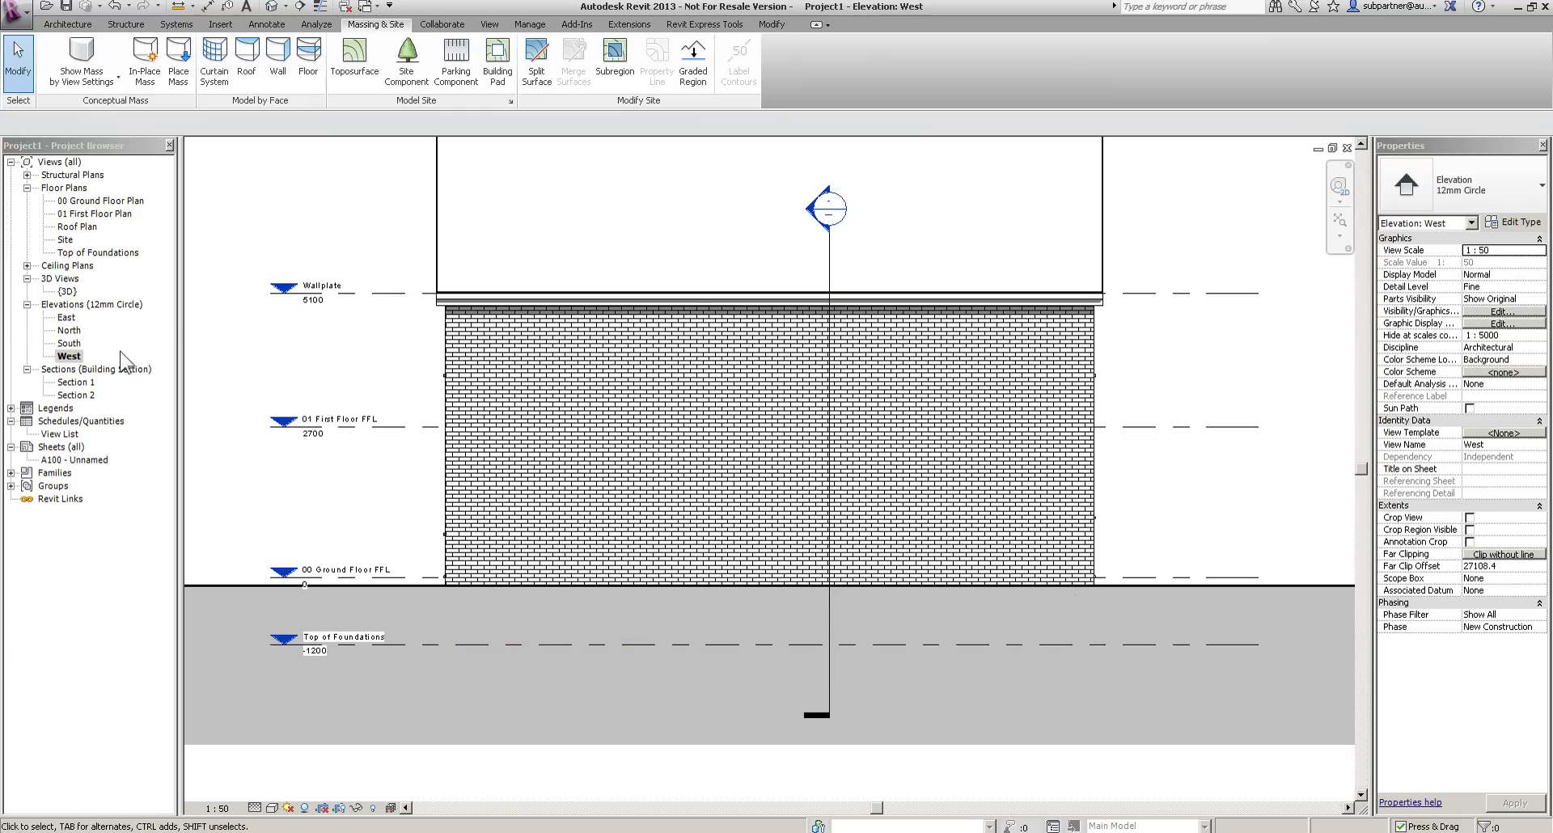
In the South elevation, tag all untagged windows with the Window Tag : Boxed tag.
double_click(69, 343)
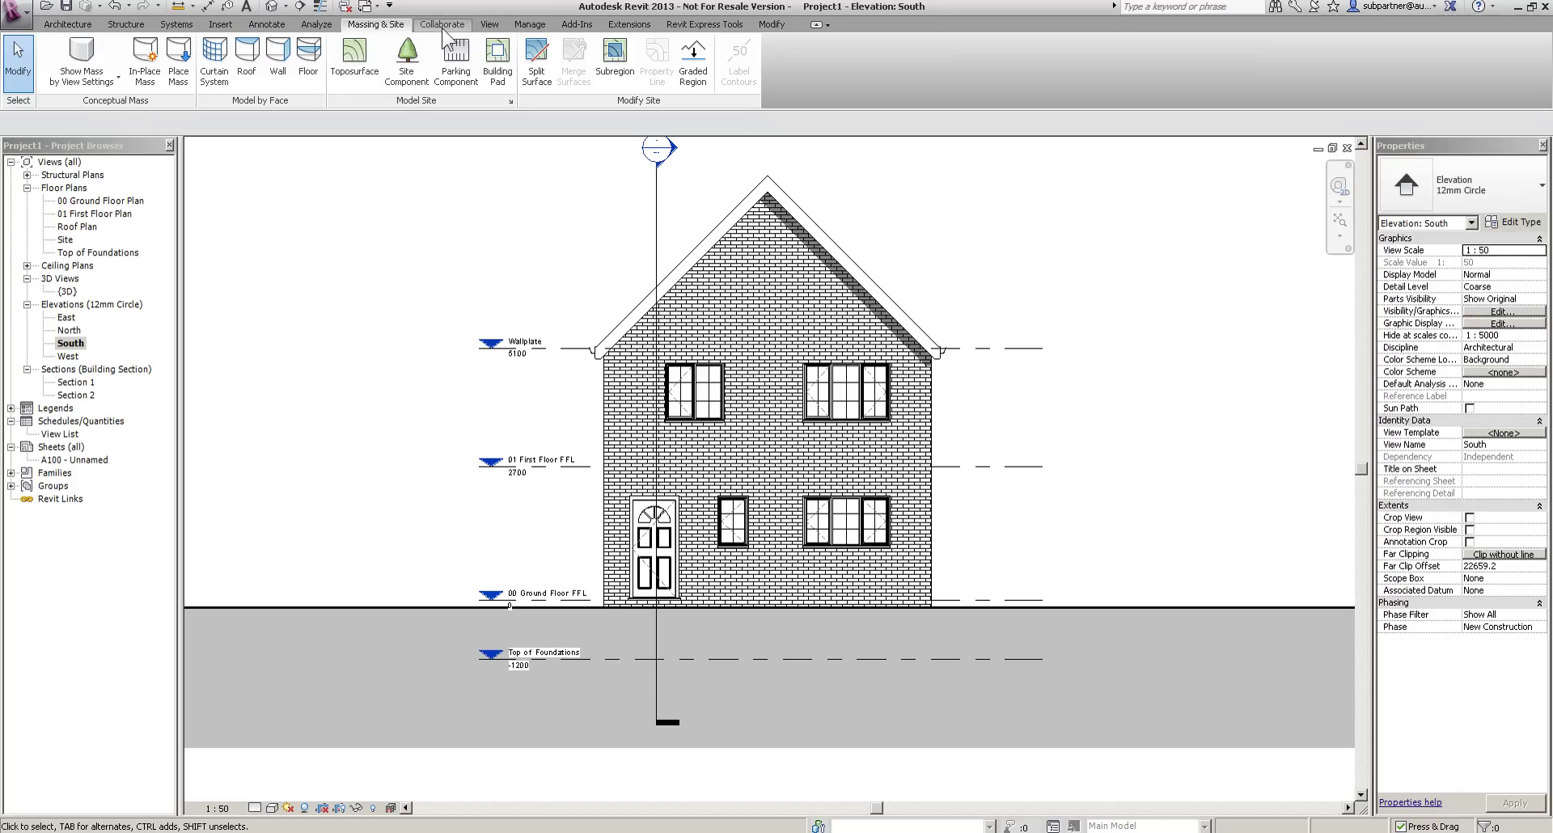
click(267, 24)
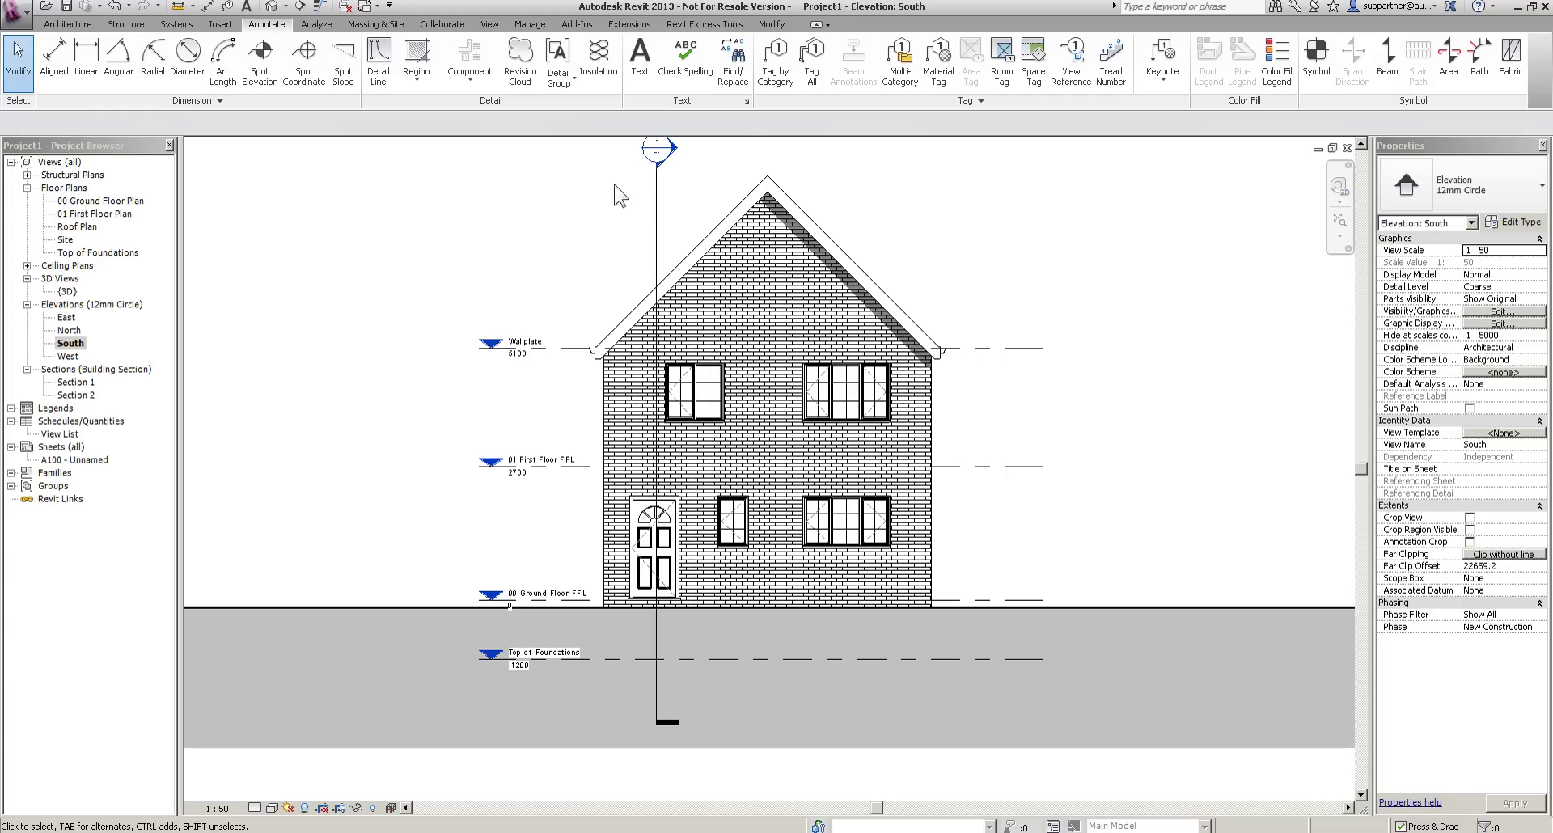
click(812, 71)
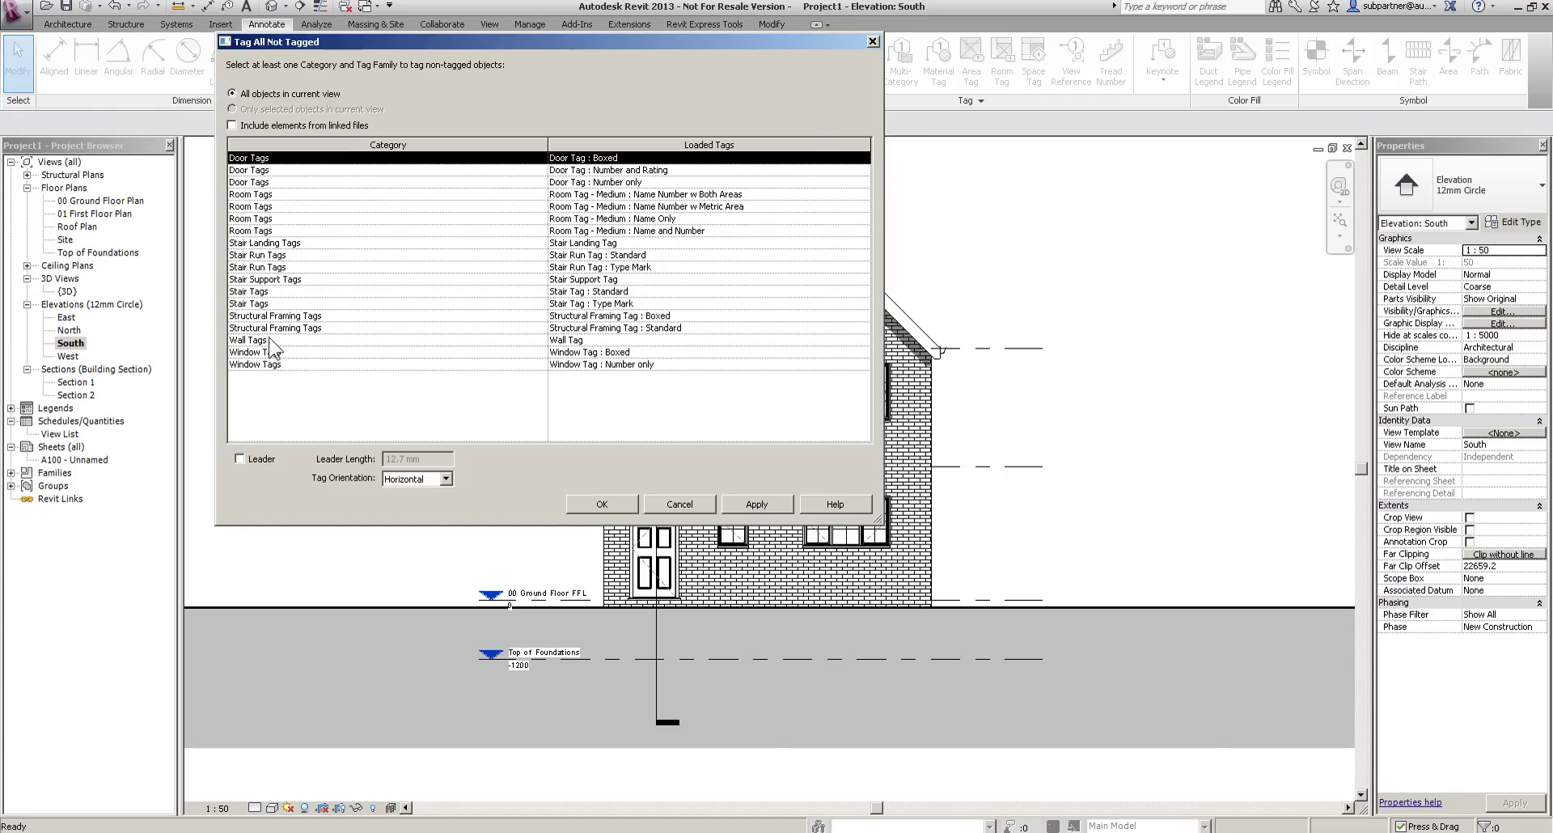
click(633, 353)
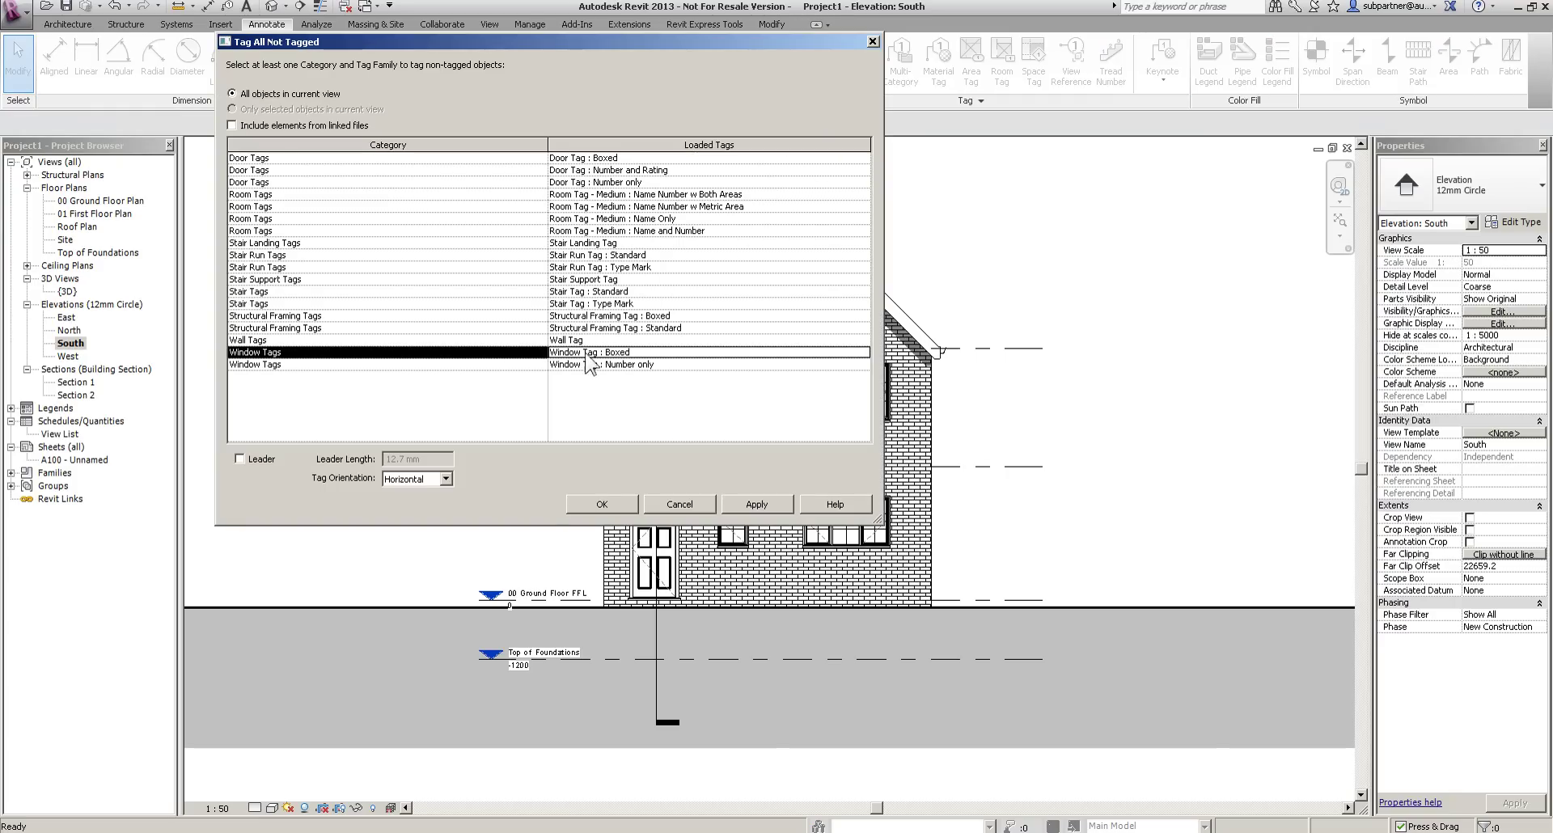
click(600, 504)
scroll(913, 538, up, 3)
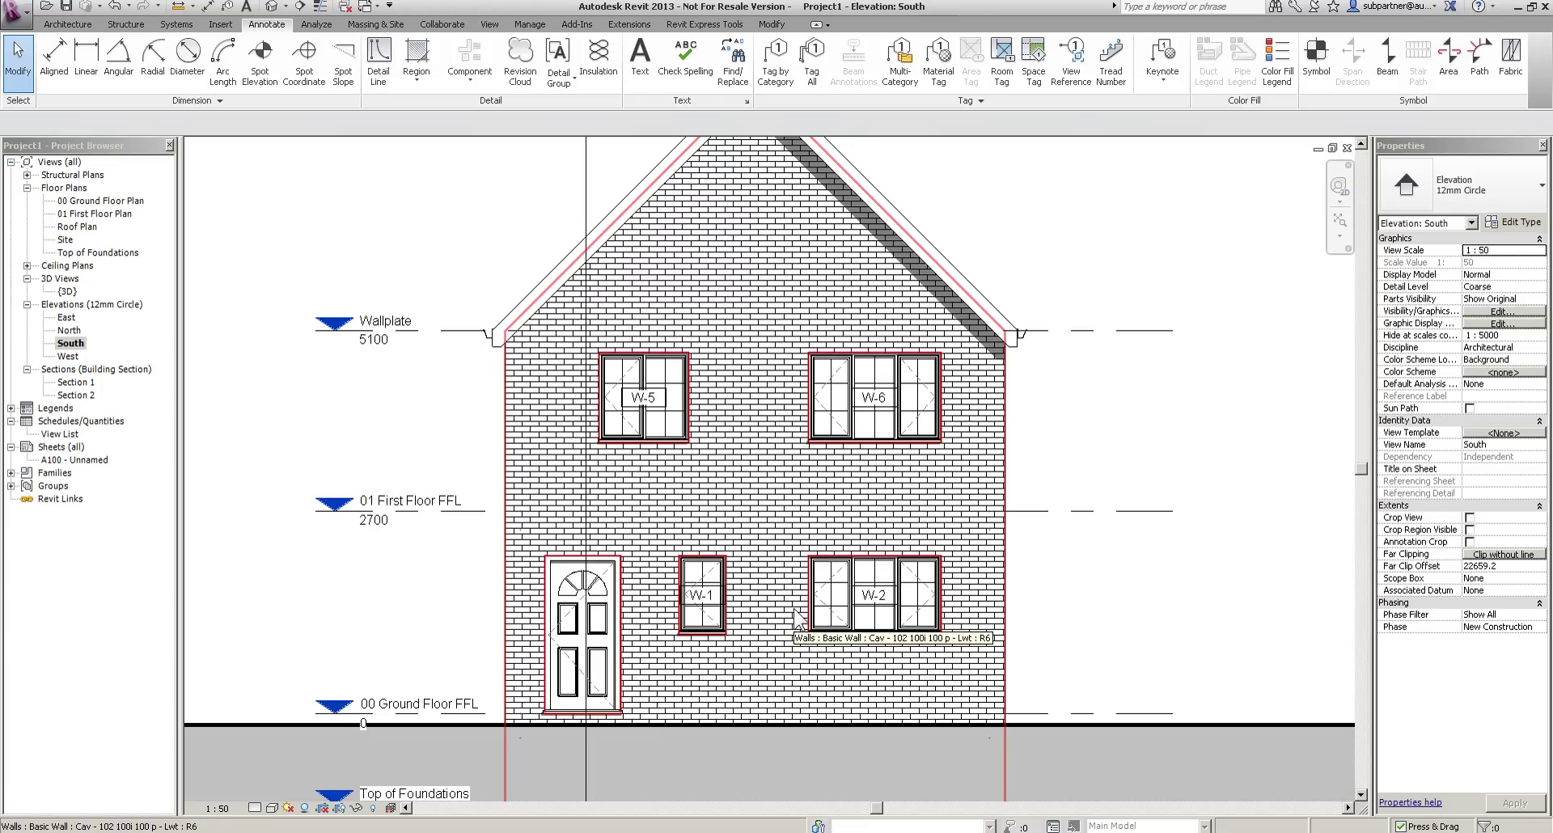
Tag all untagged doors in the South elevation with Door Tag : Boxed and check the front door's tag.
click(813, 64)
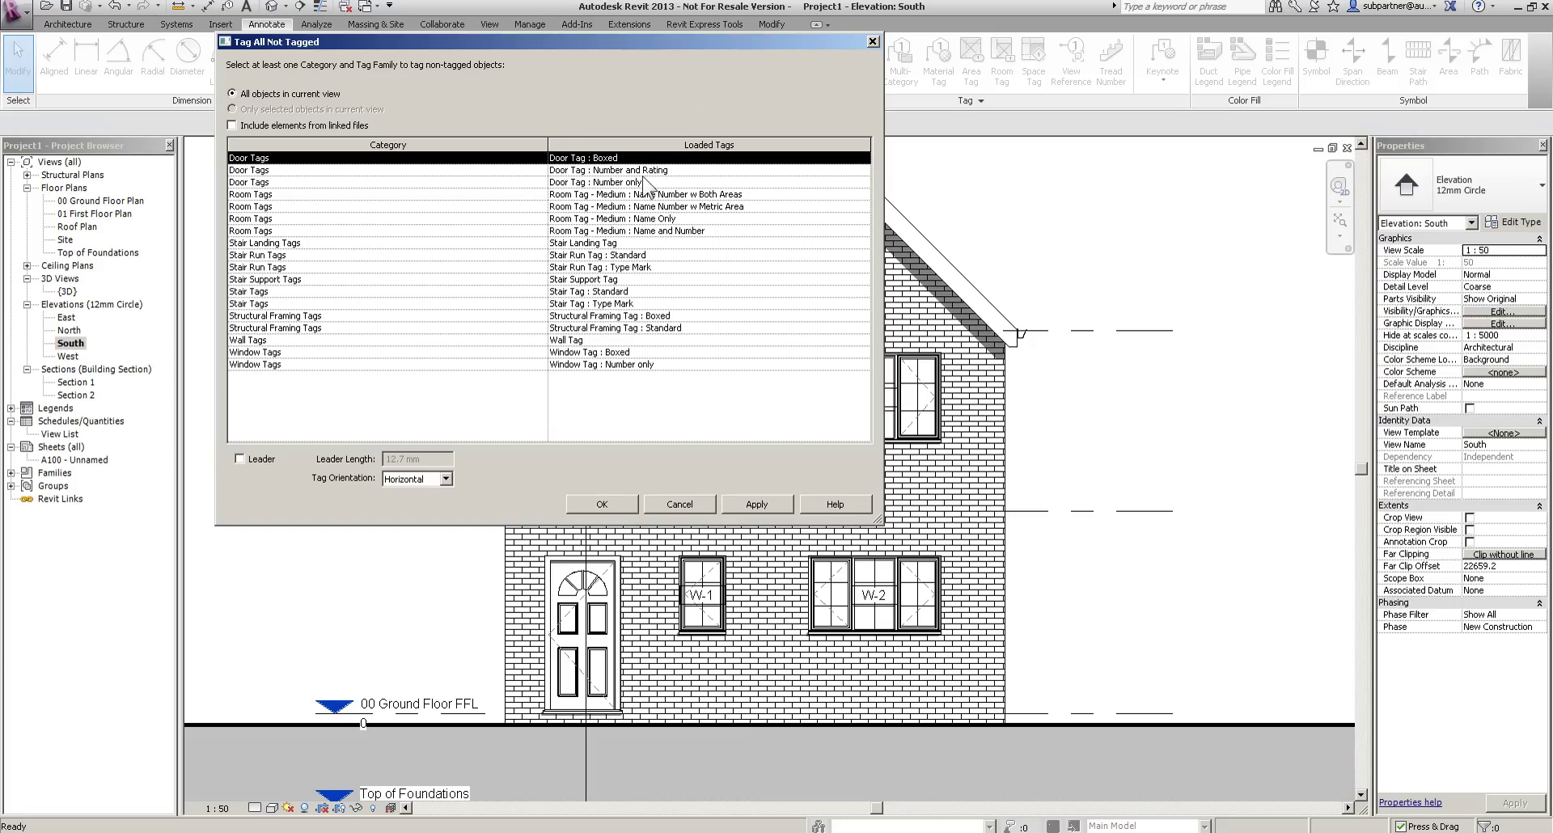
click(623, 504)
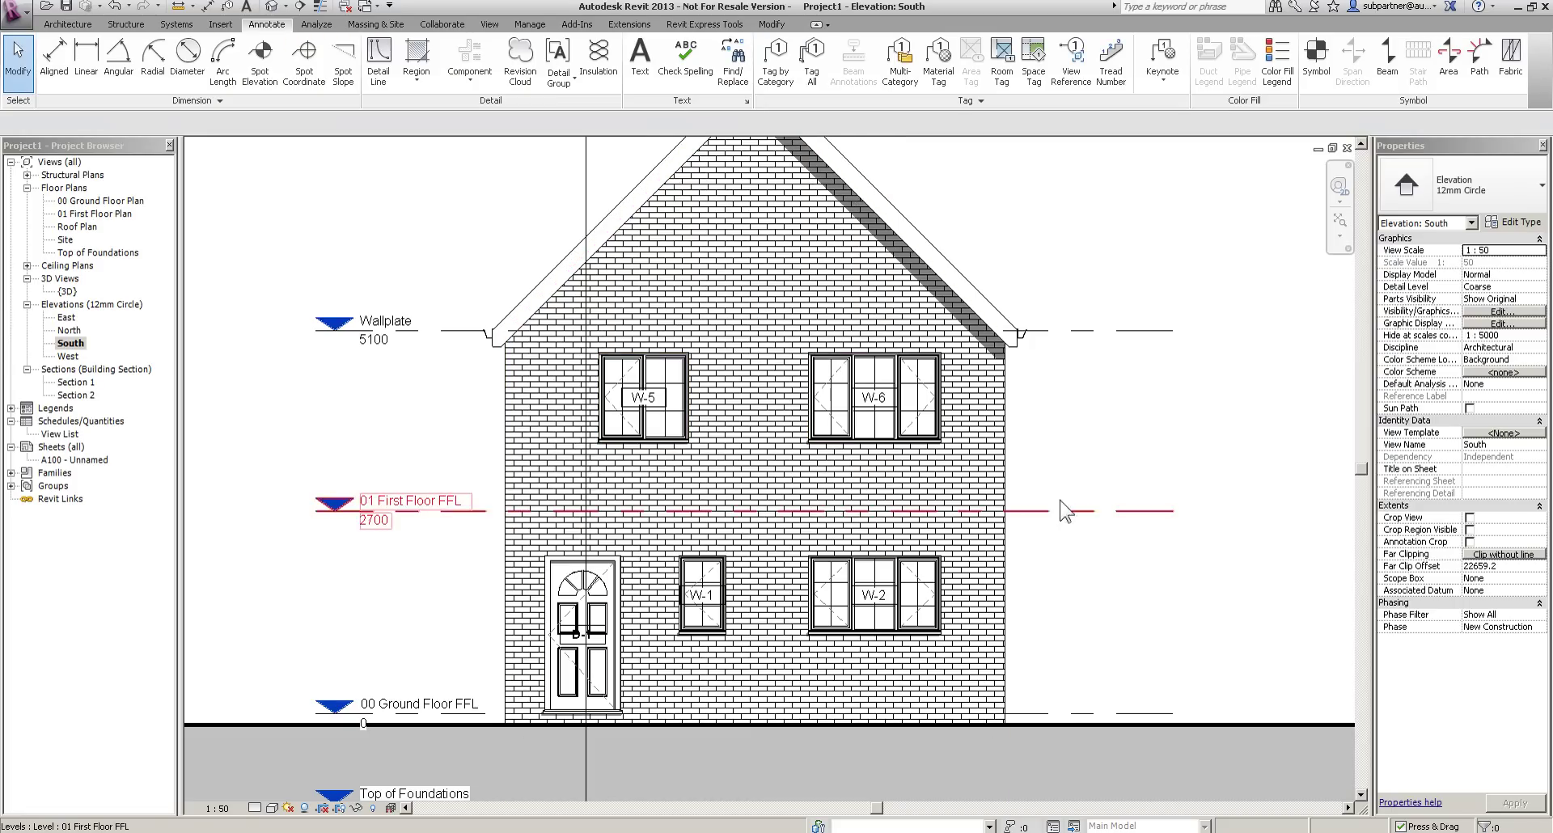
scroll(589, 665, up, 5)
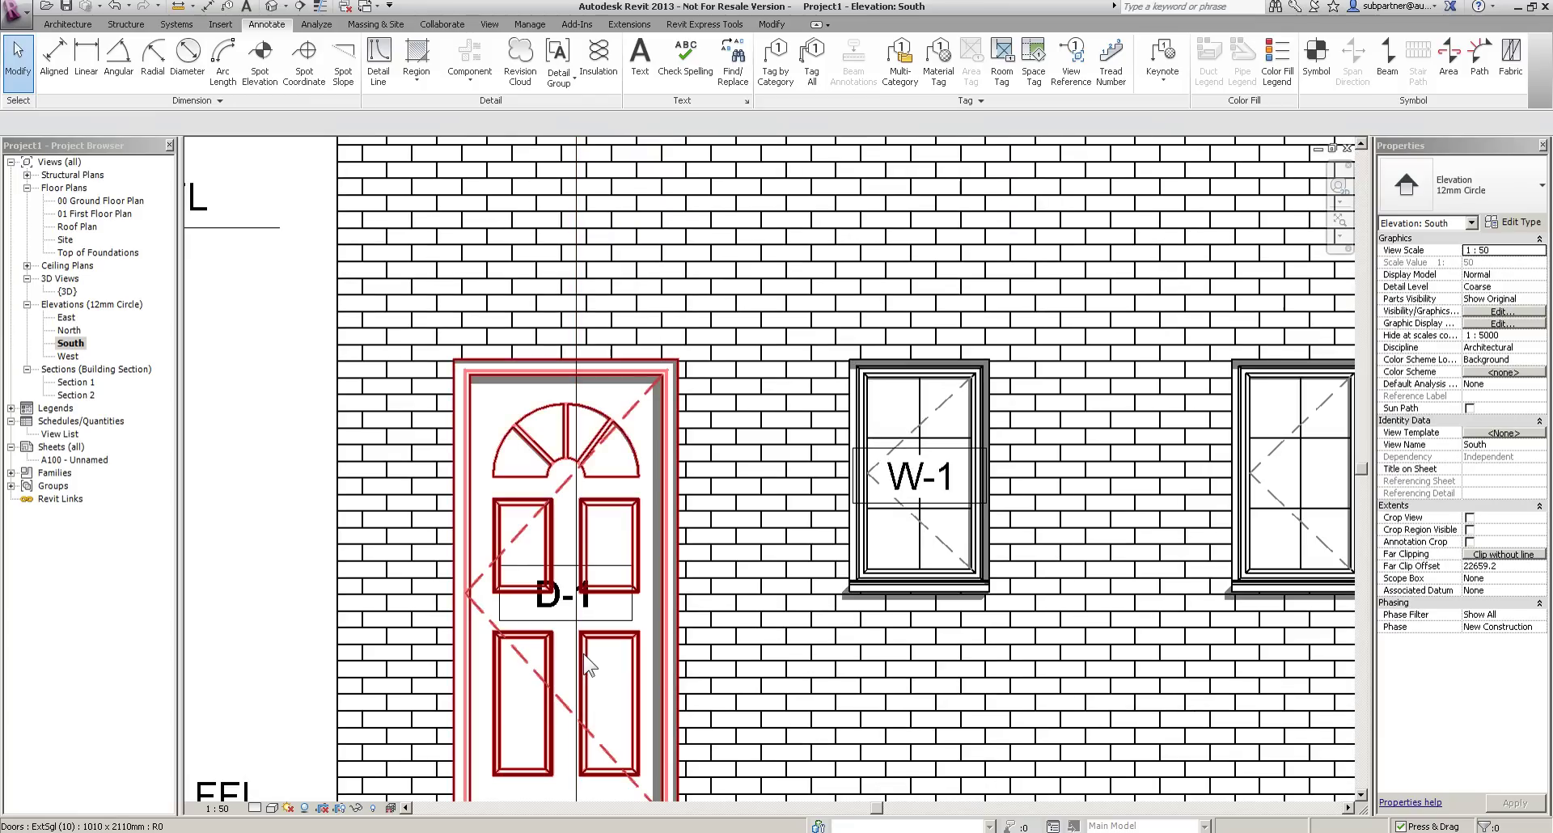
scroll(589, 665, down, 5)
In the North elevation, tag all doors and windows together using Door Tag : Boxed and Window Tag : Boxed.
double_click(69, 330)
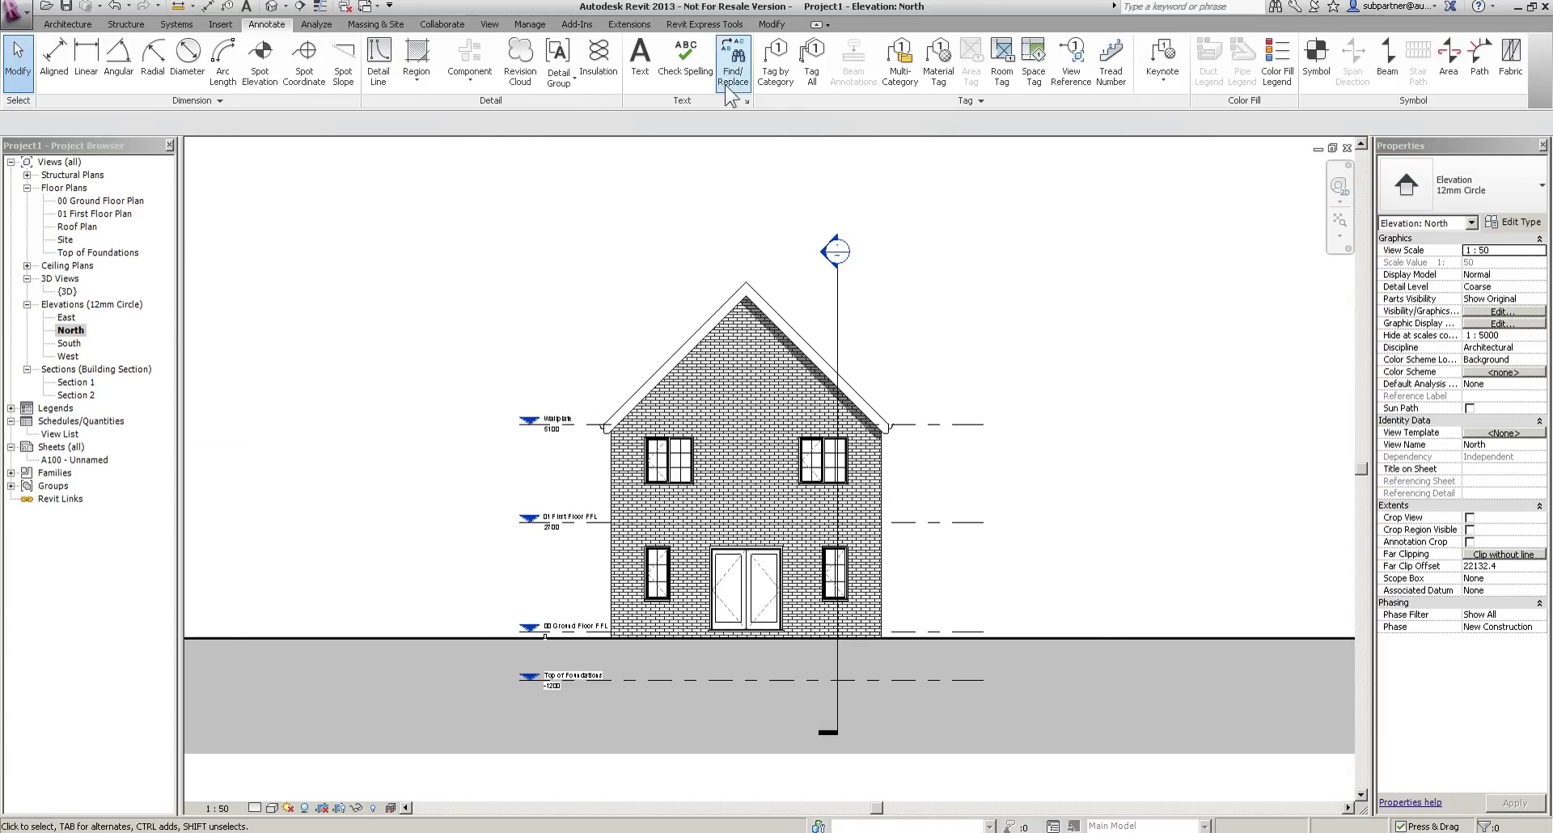
click(811, 57)
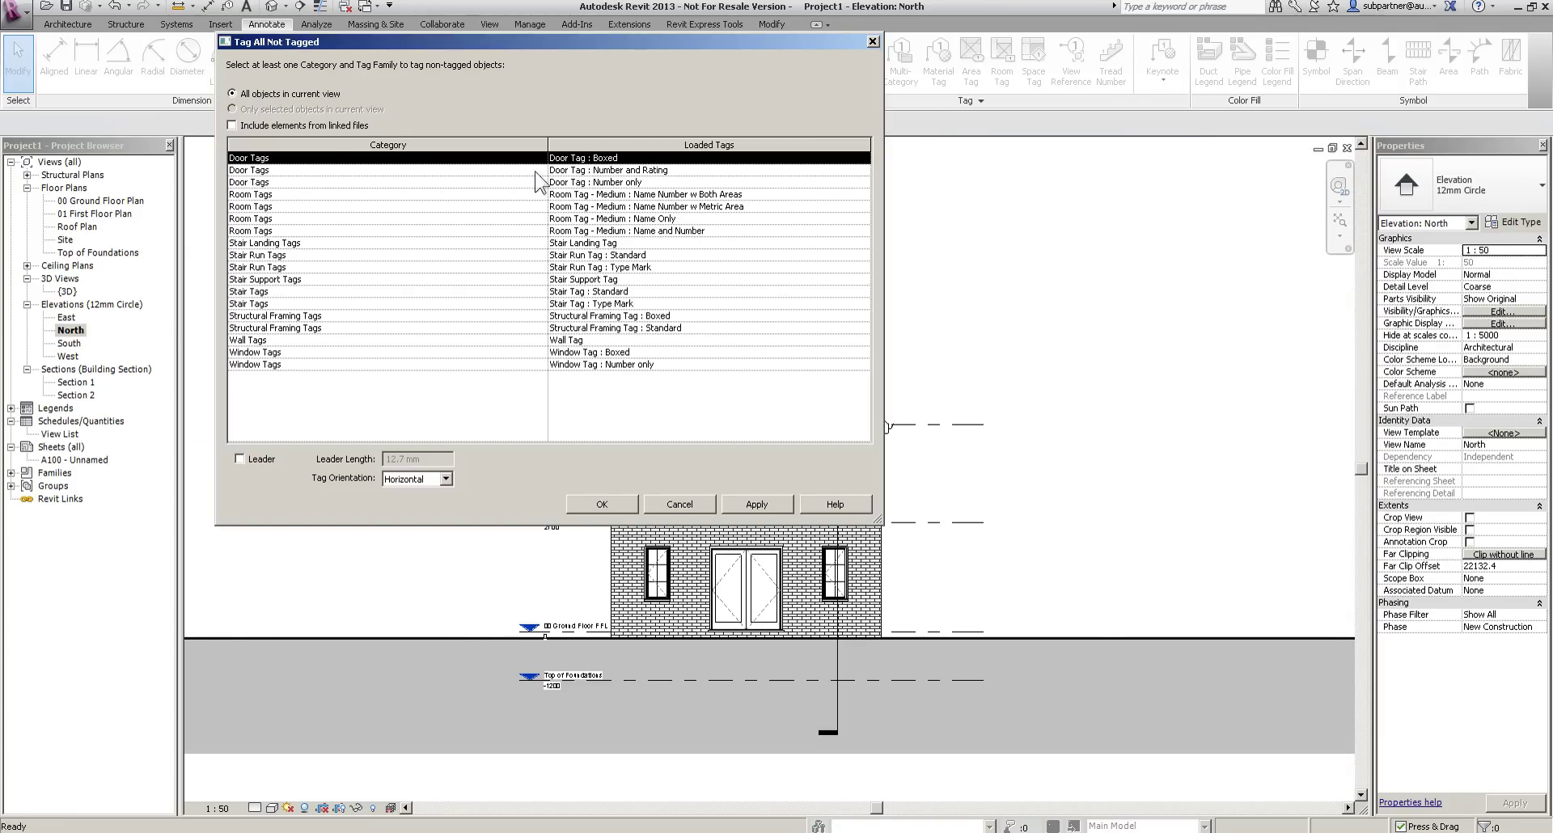
click(591, 161)
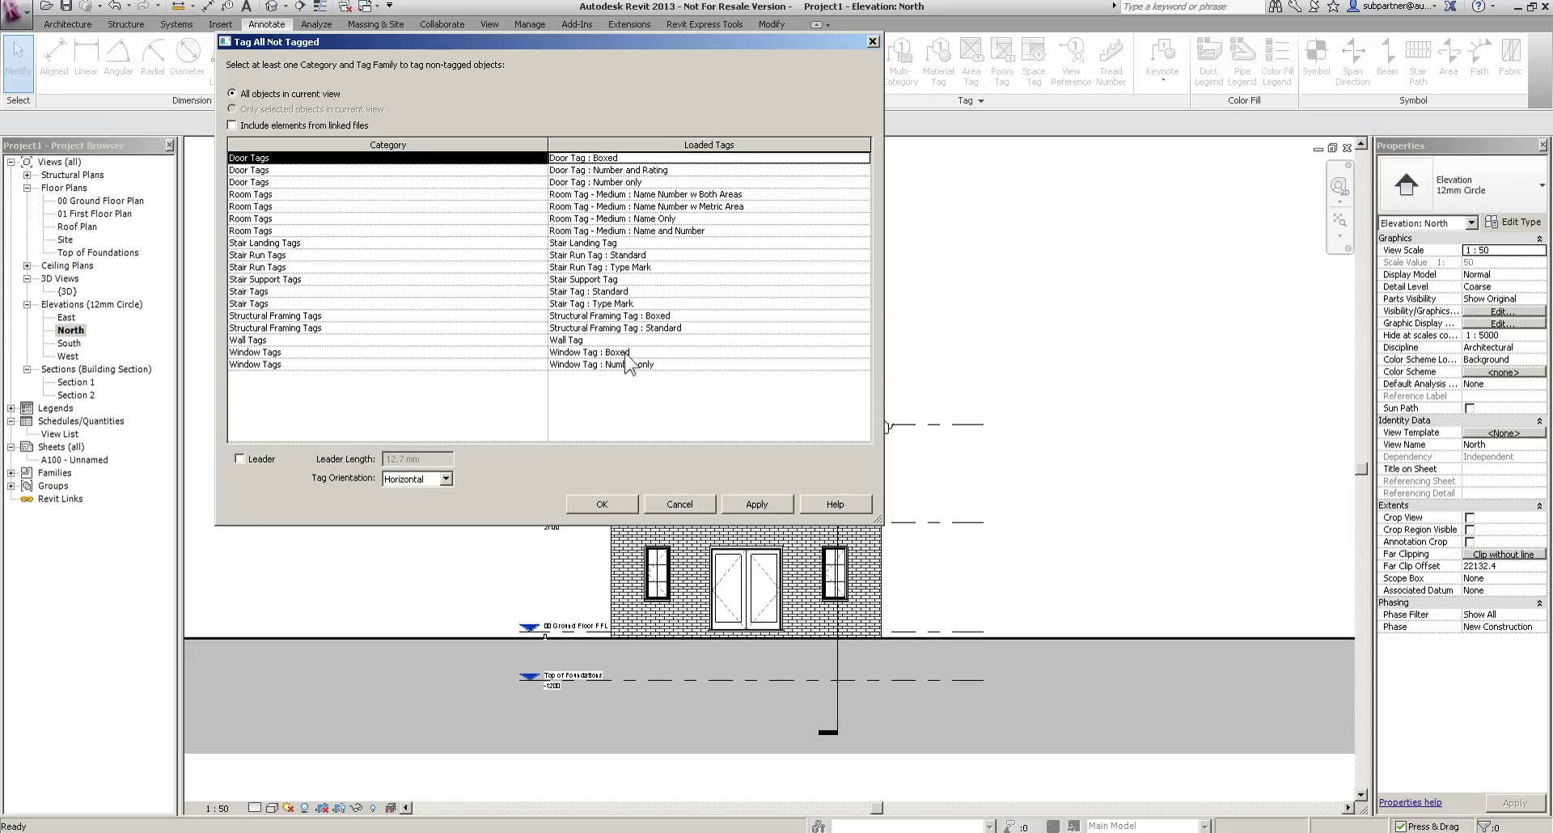
ctrl+click(599, 352)
click(604, 505)
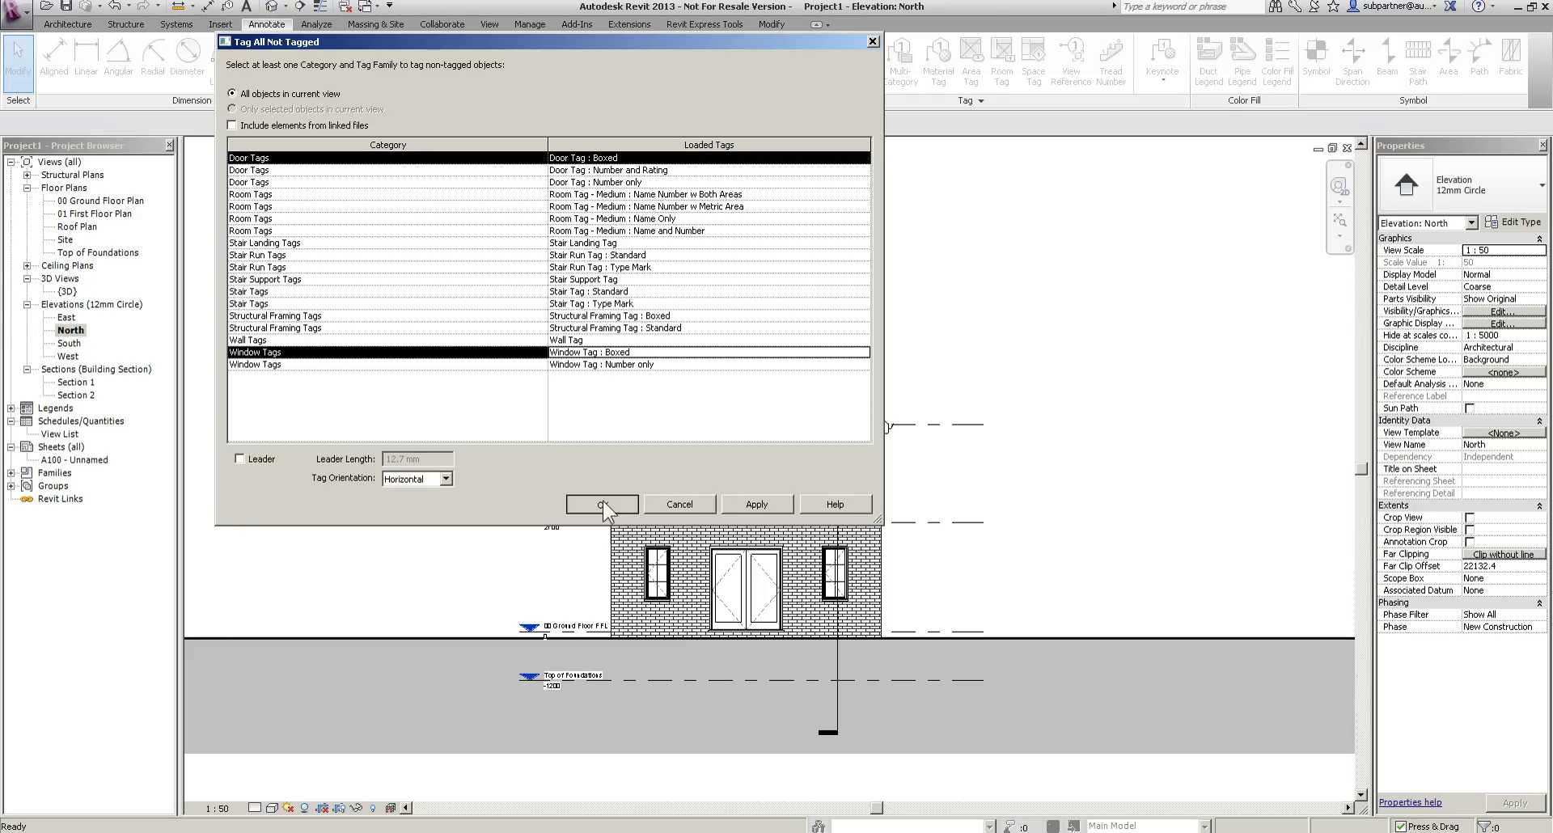
scroll(939, 597, up, 2)
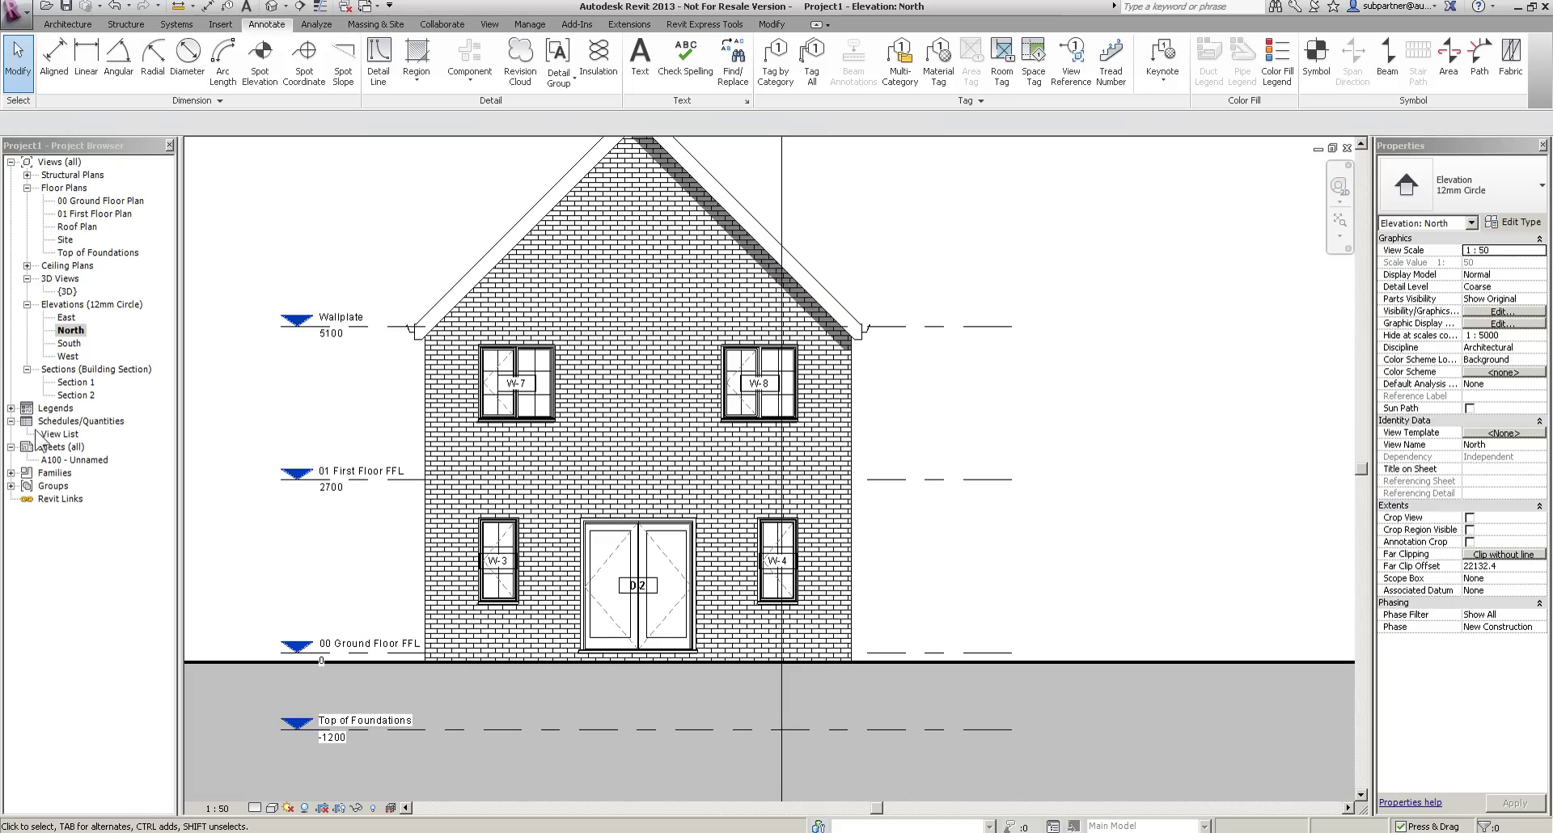
In the 00 Ground Floor Plan, rename room RM-2 as WC.
double_click(73, 200)
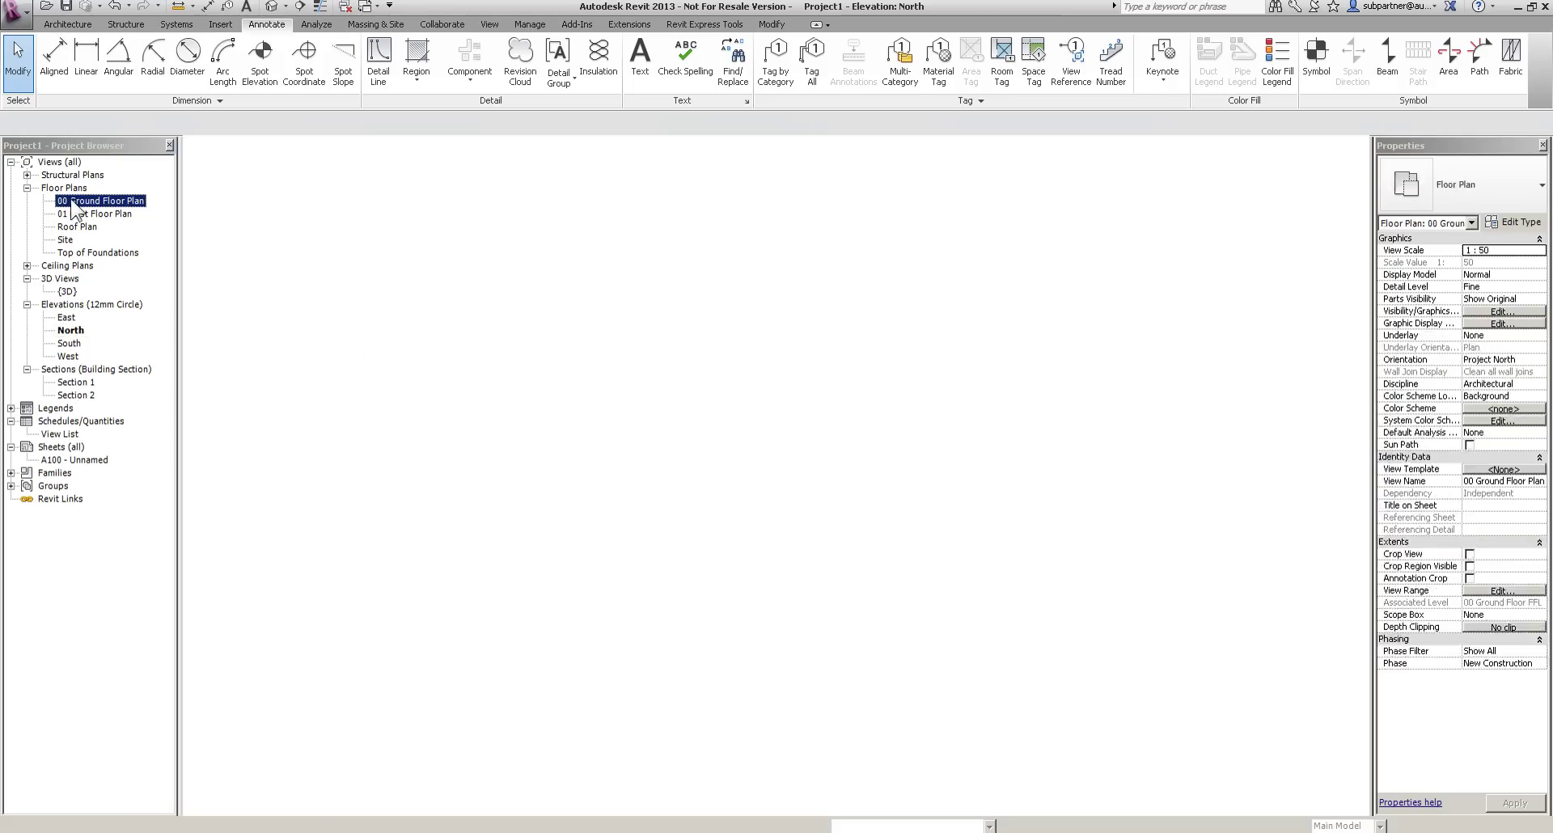
scroll(790, 392, up, 2)
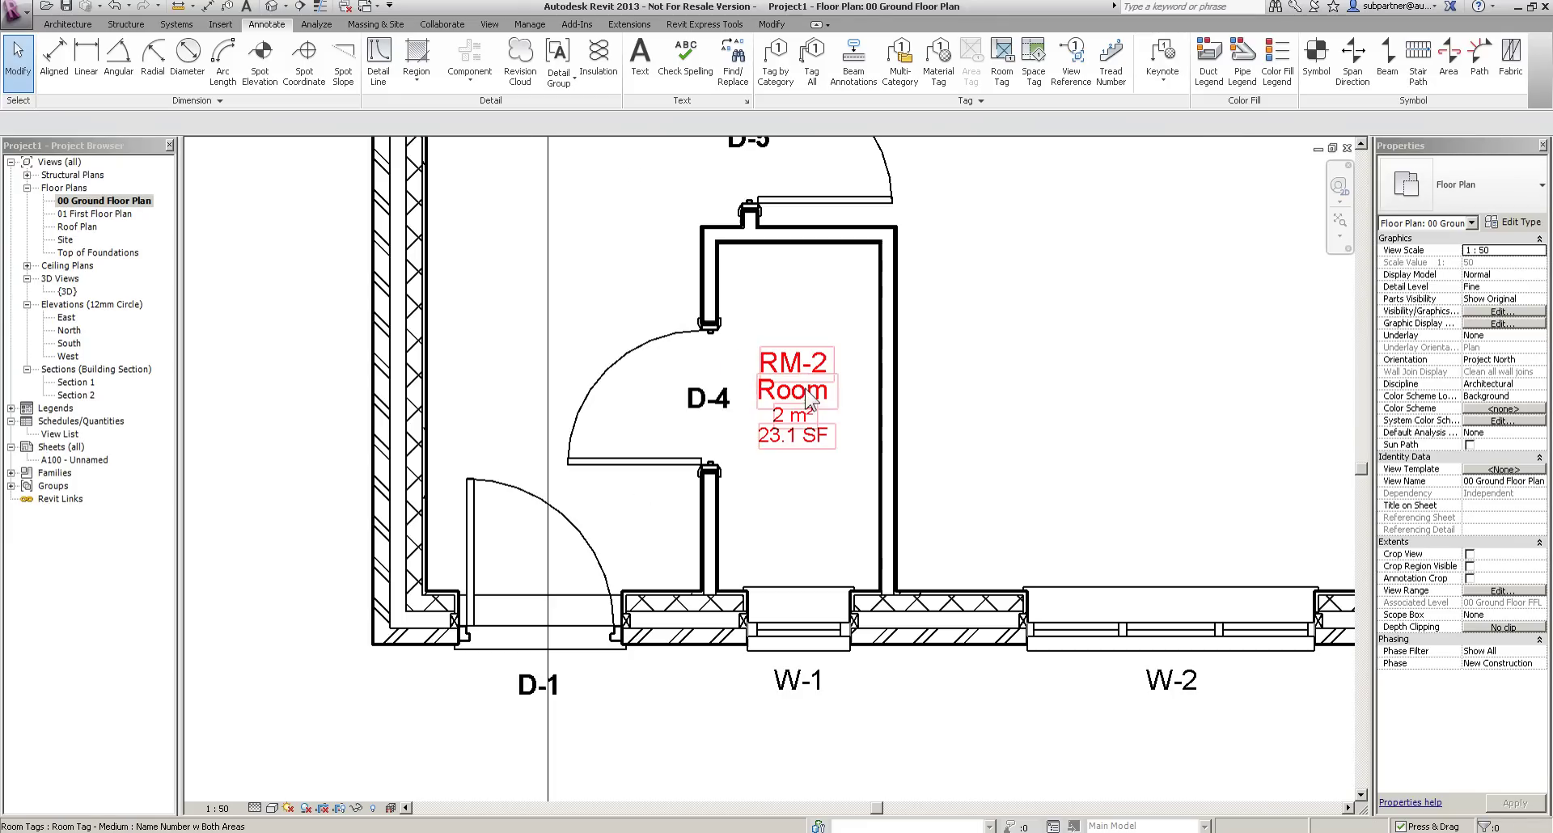
click(797, 392)
click(811, 391)
text(WC)
key(Return)
Rename room RM-1, inside the front door, as Hall.
scroll(811, 396, down, 3)
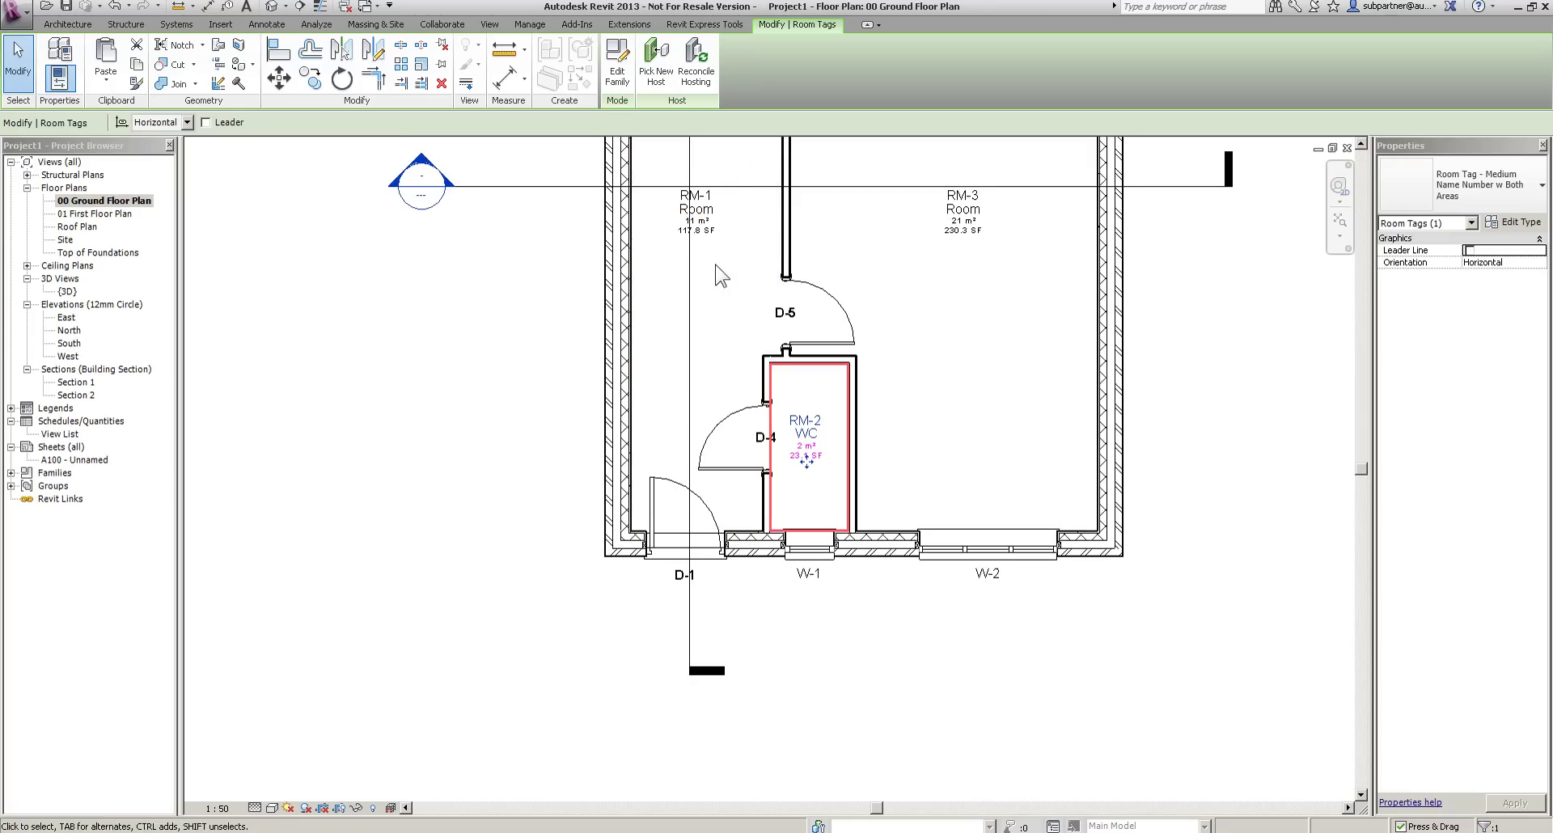
click(705, 210)
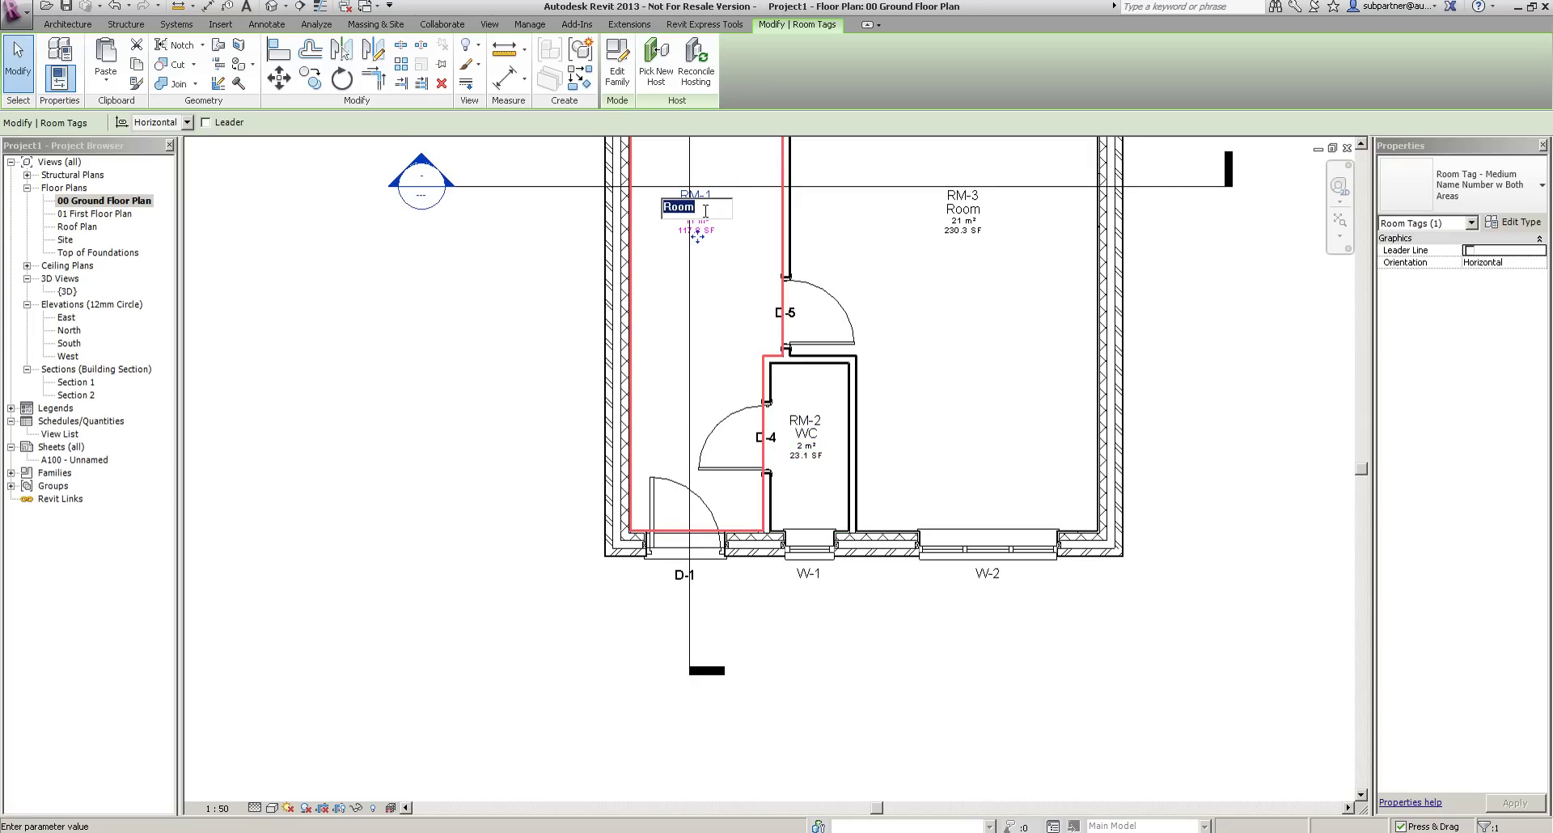
text(Hall)
key(Return)
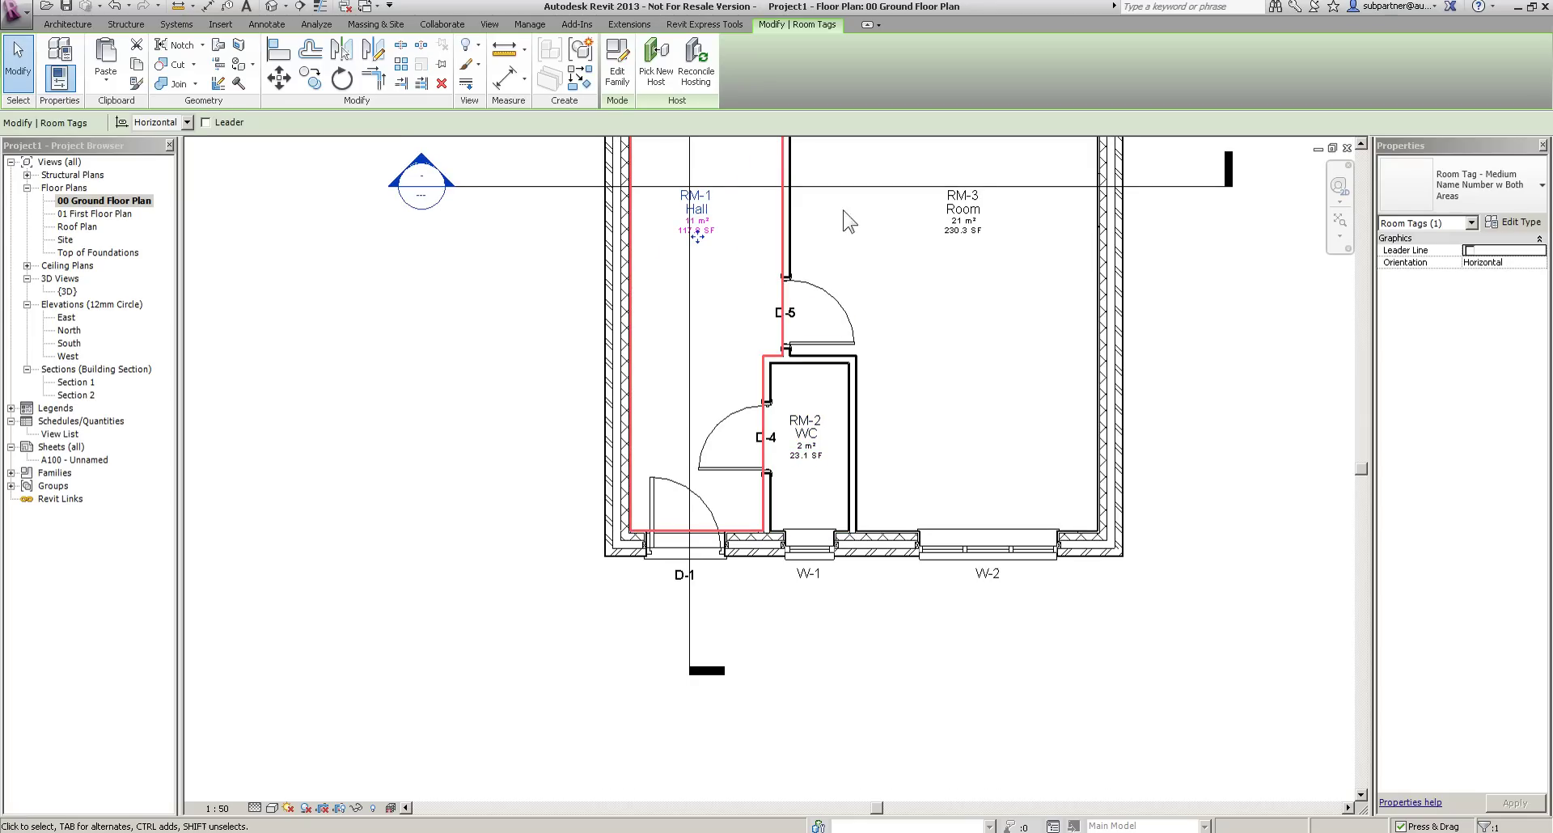
Open the Room Tag - Medium family, set the 150SF area label's unit symbol to ft², and reload the family into the project.
click(961, 212)
double_click(967, 215)
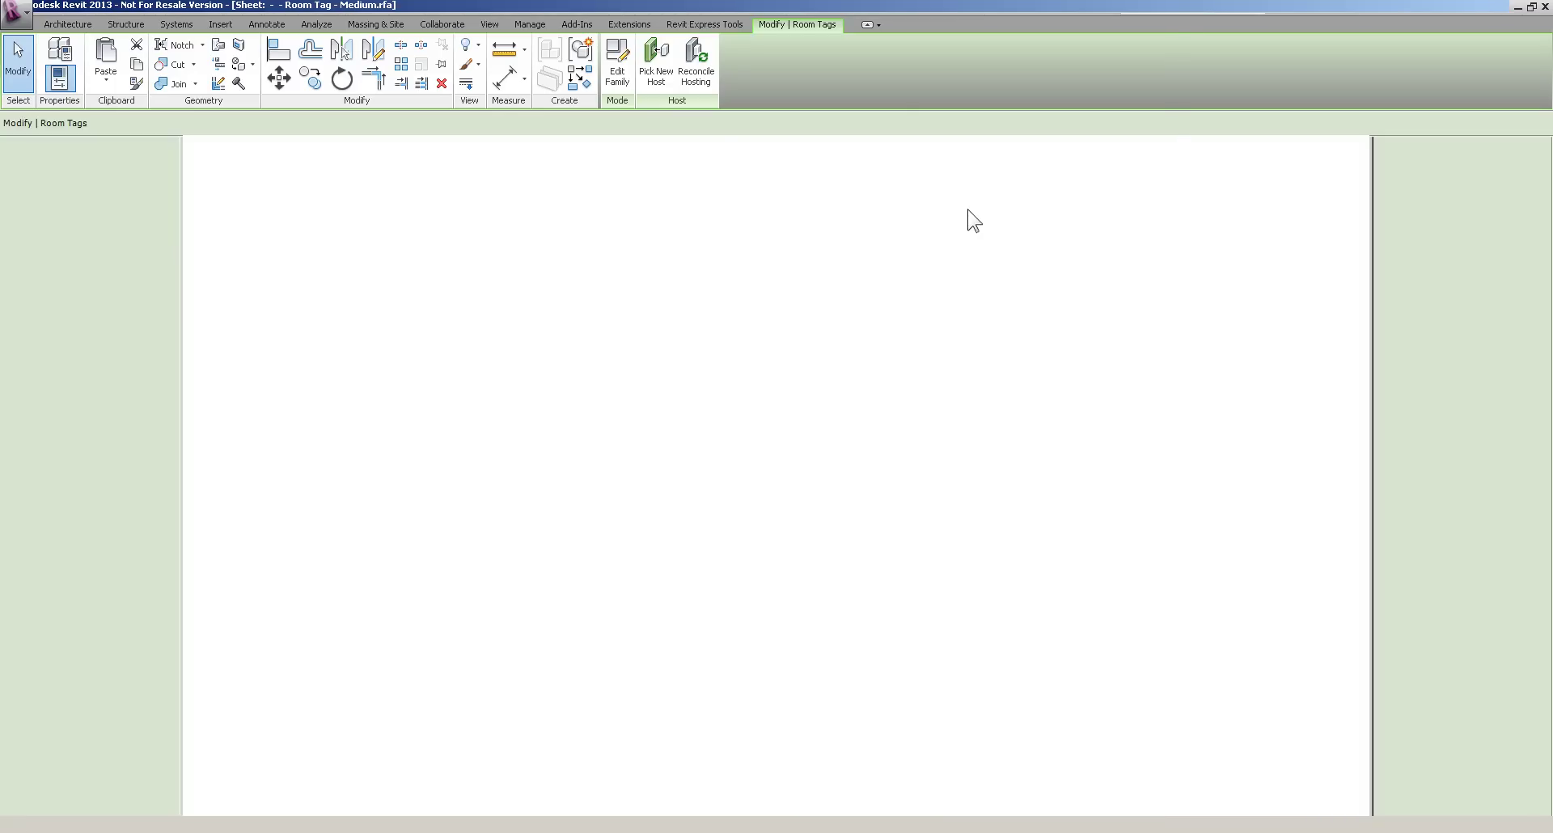
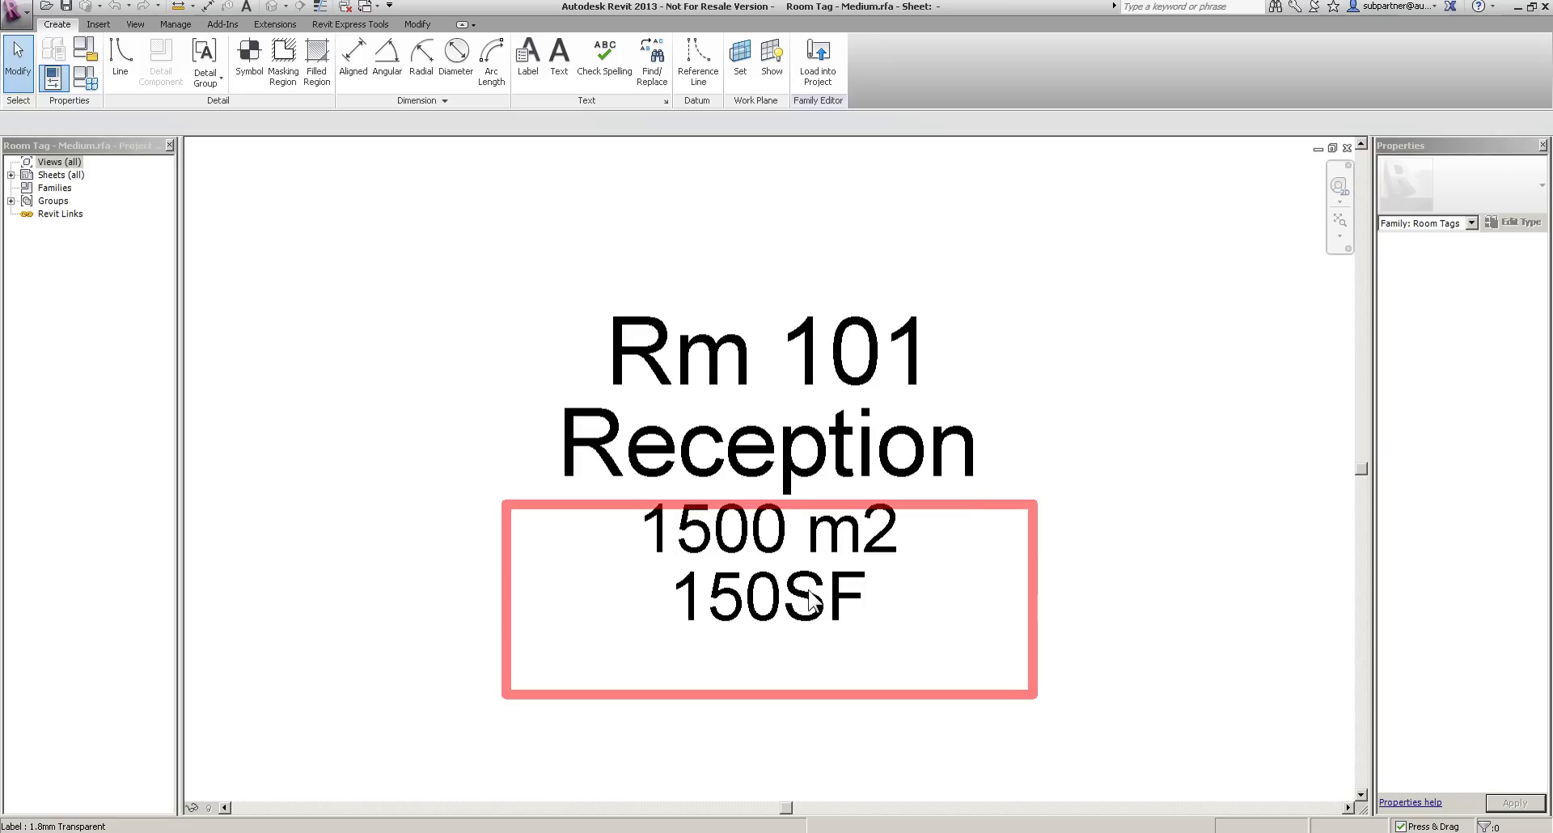
click(782, 631)
click(546, 80)
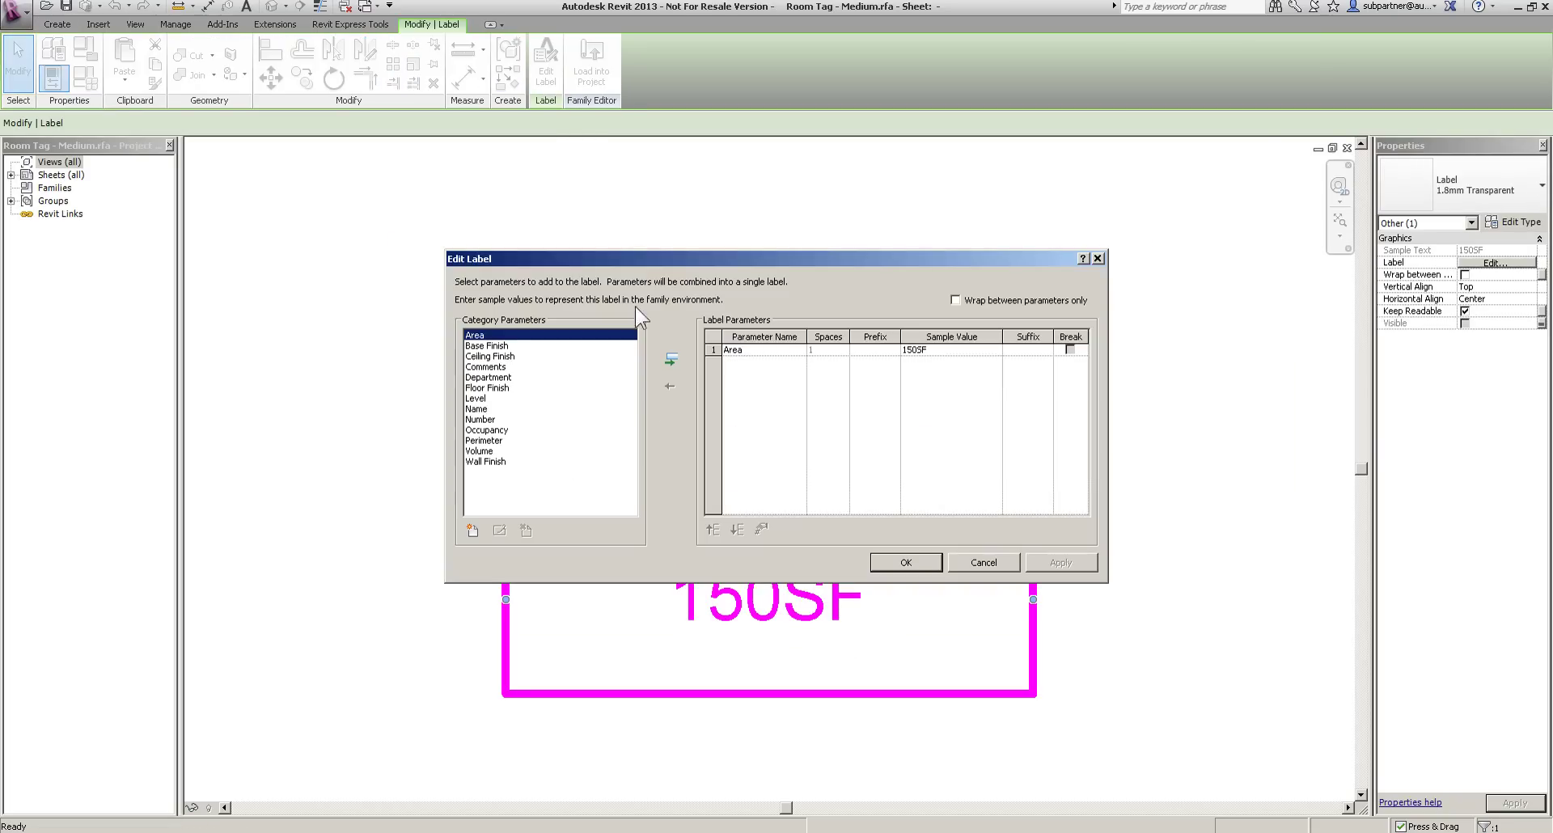
click(764, 350)
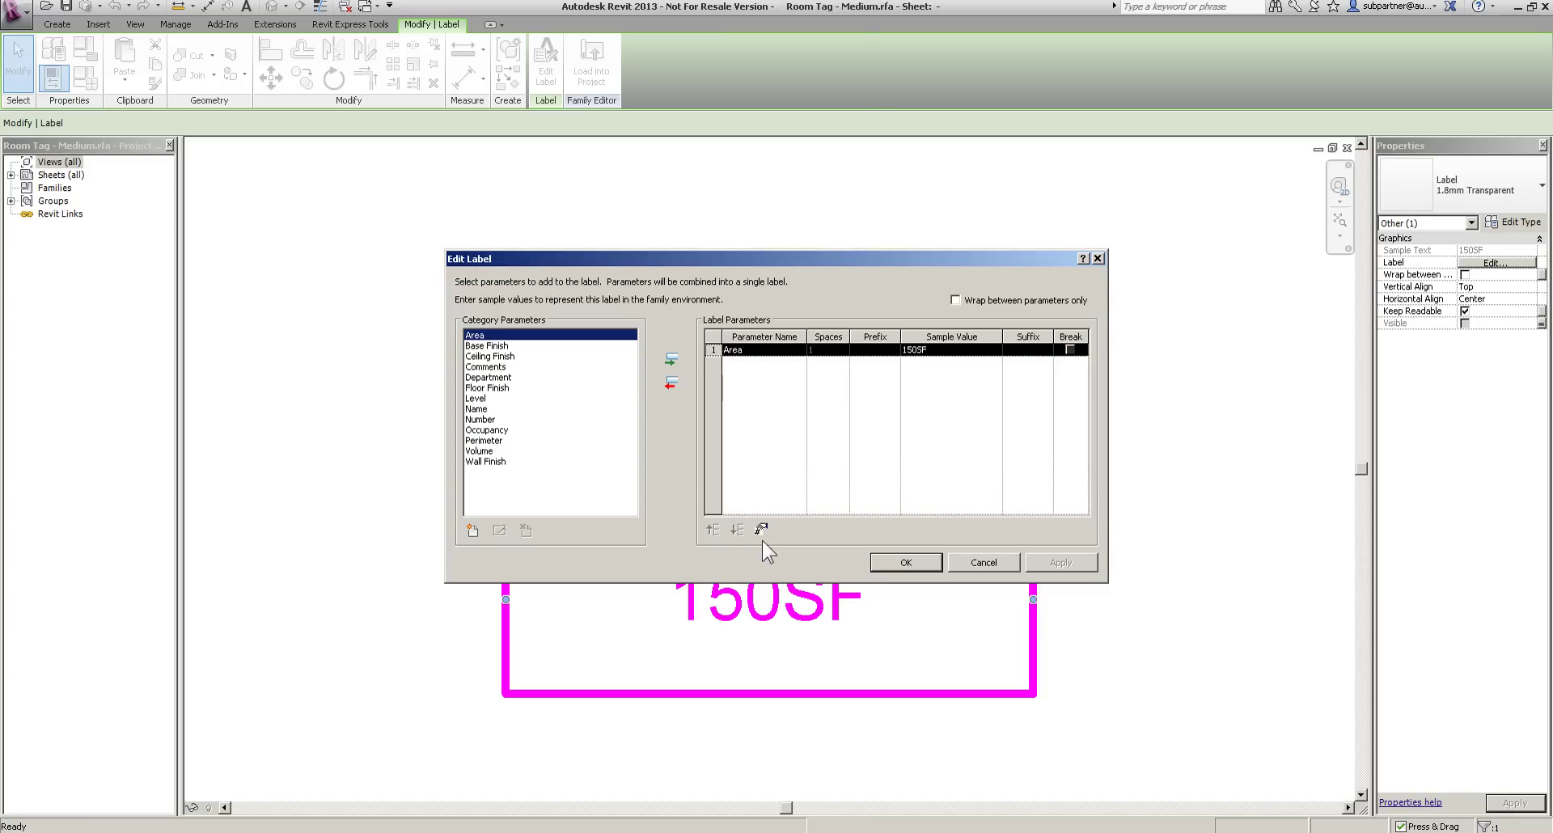
click(761, 529)
click(751, 412)
click(680, 435)
click(773, 536)
click(908, 563)
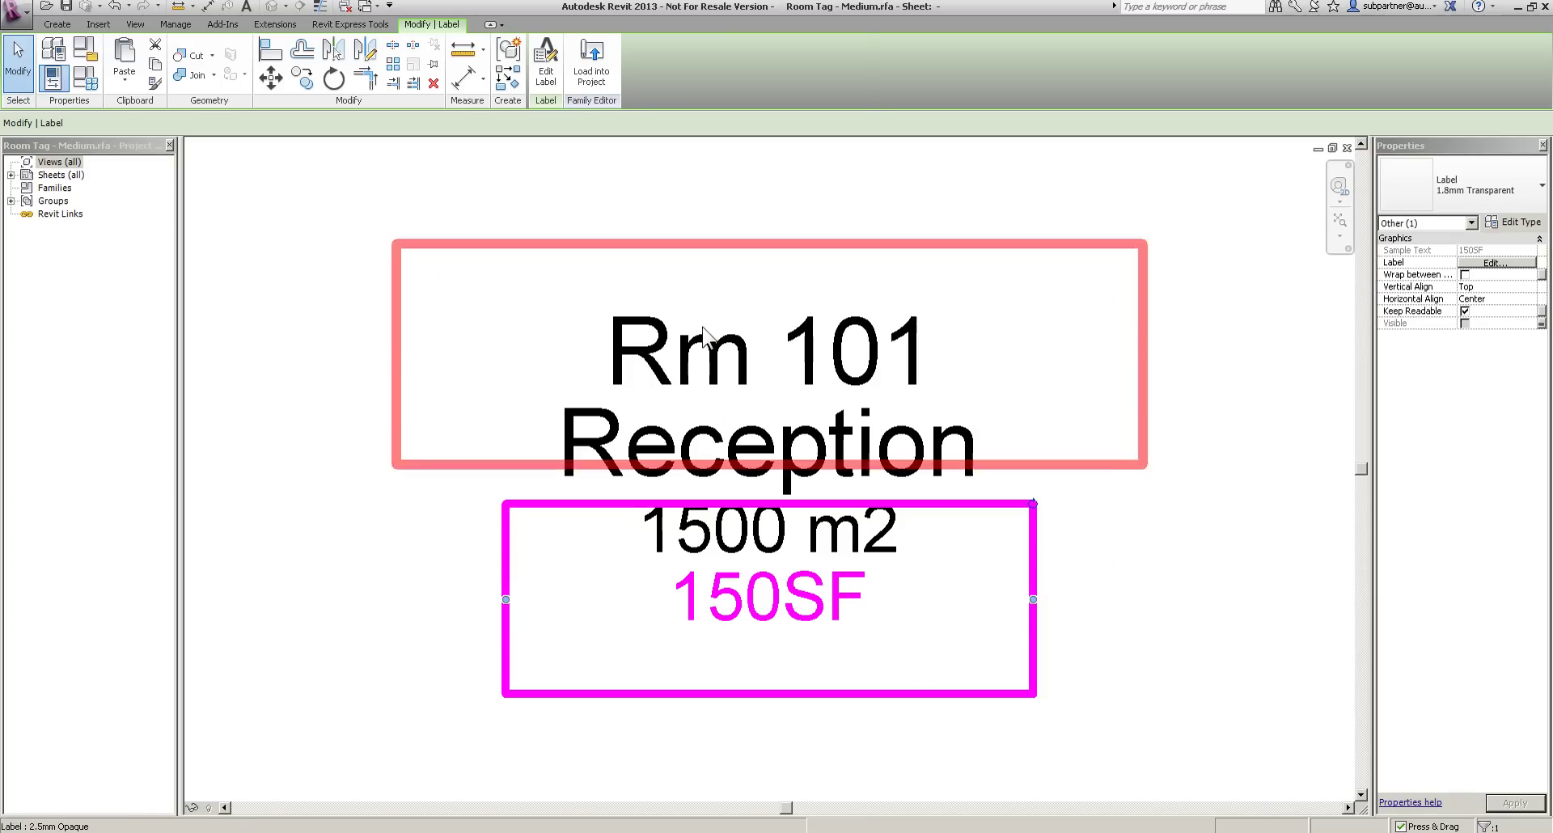
click(740, 415)
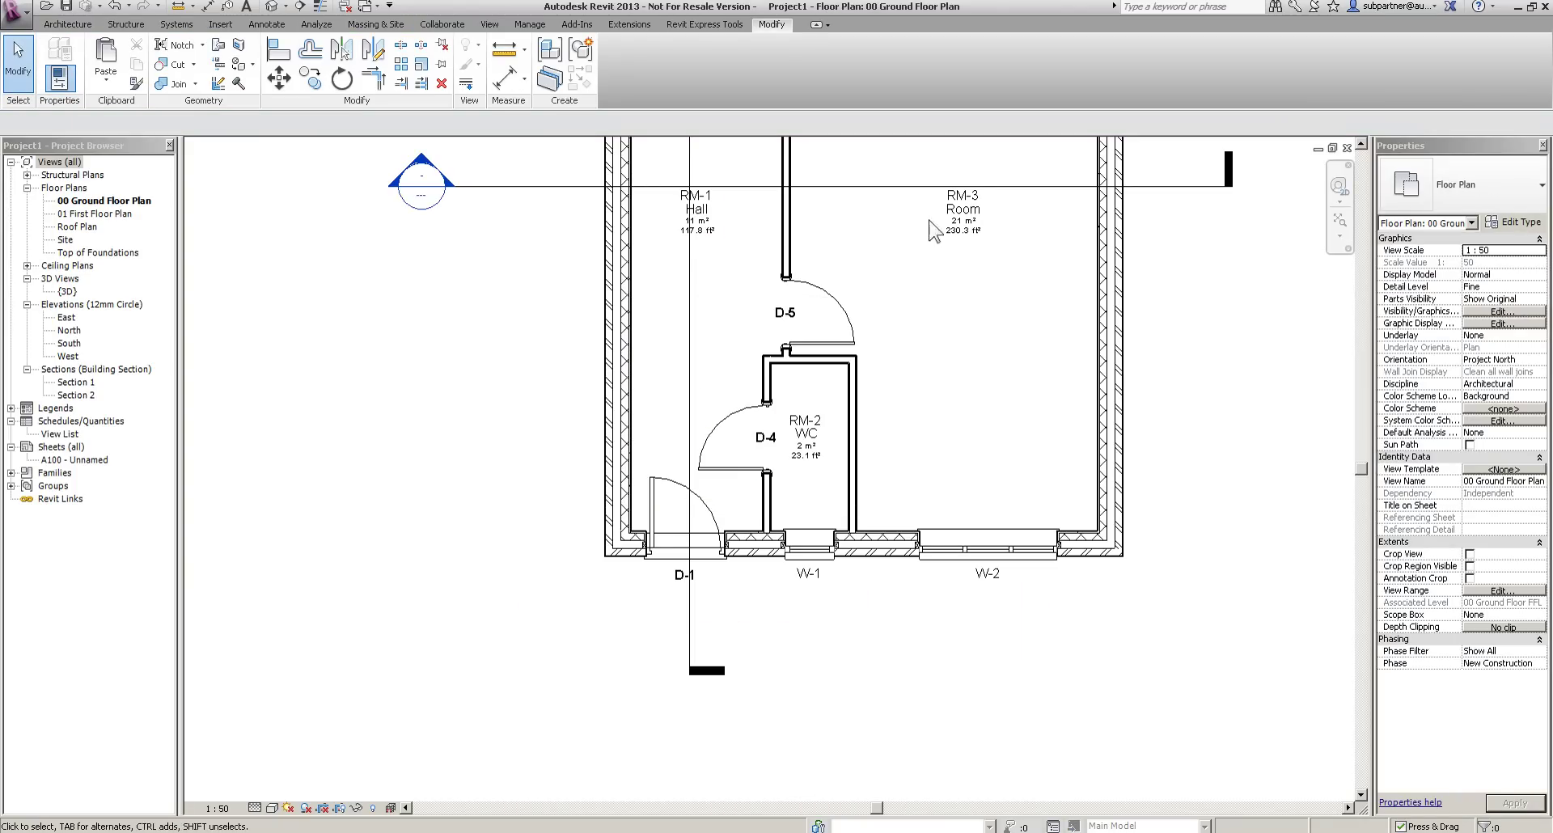
Rename room RM-3 on the ground floor as Kitchen.
click(964, 214)
click(964, 209)
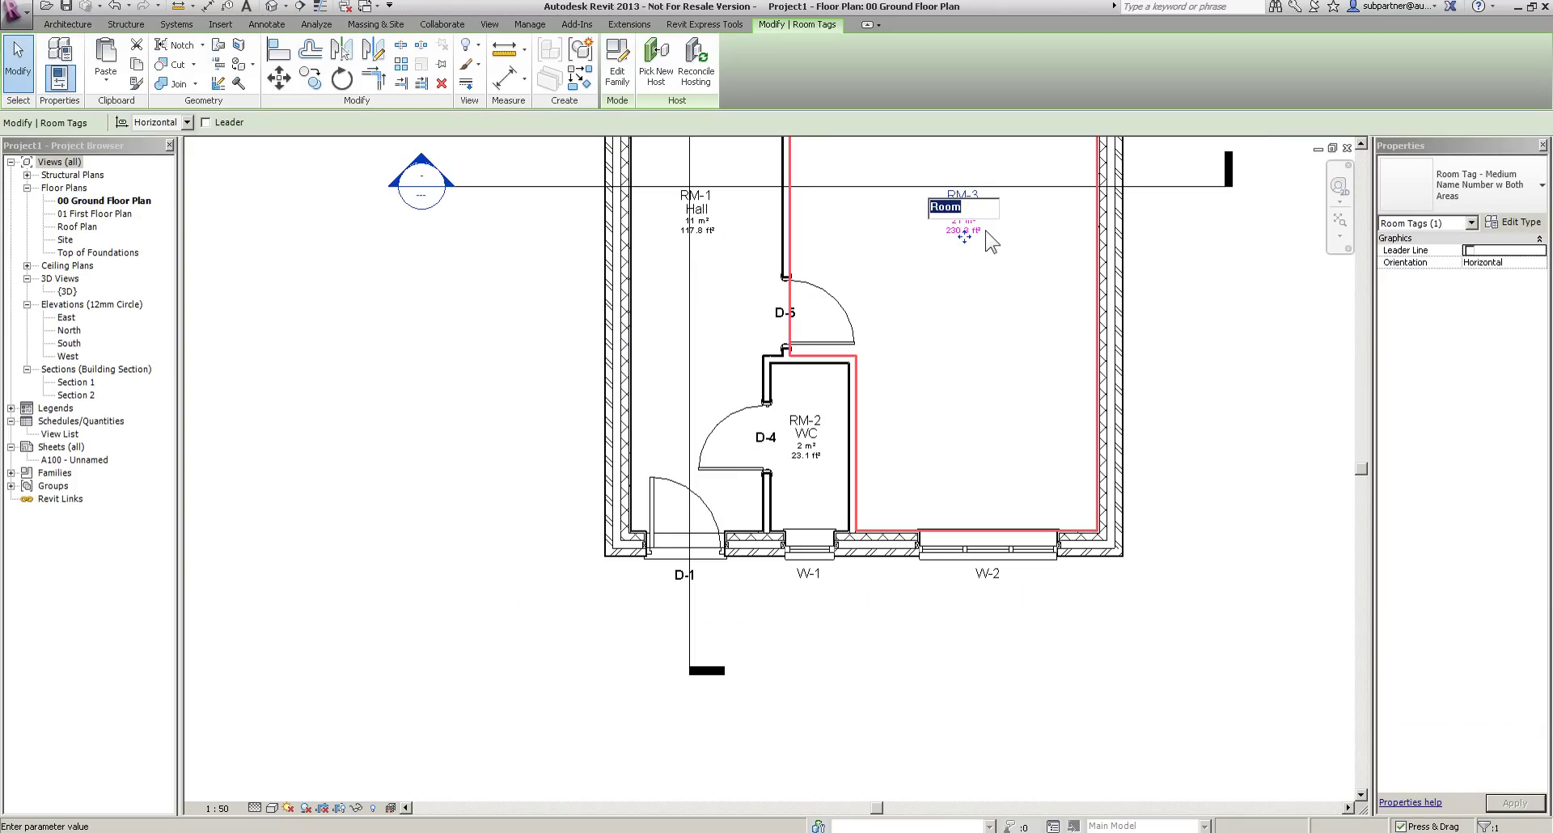
text(Kitchen)
click(1042, 440)
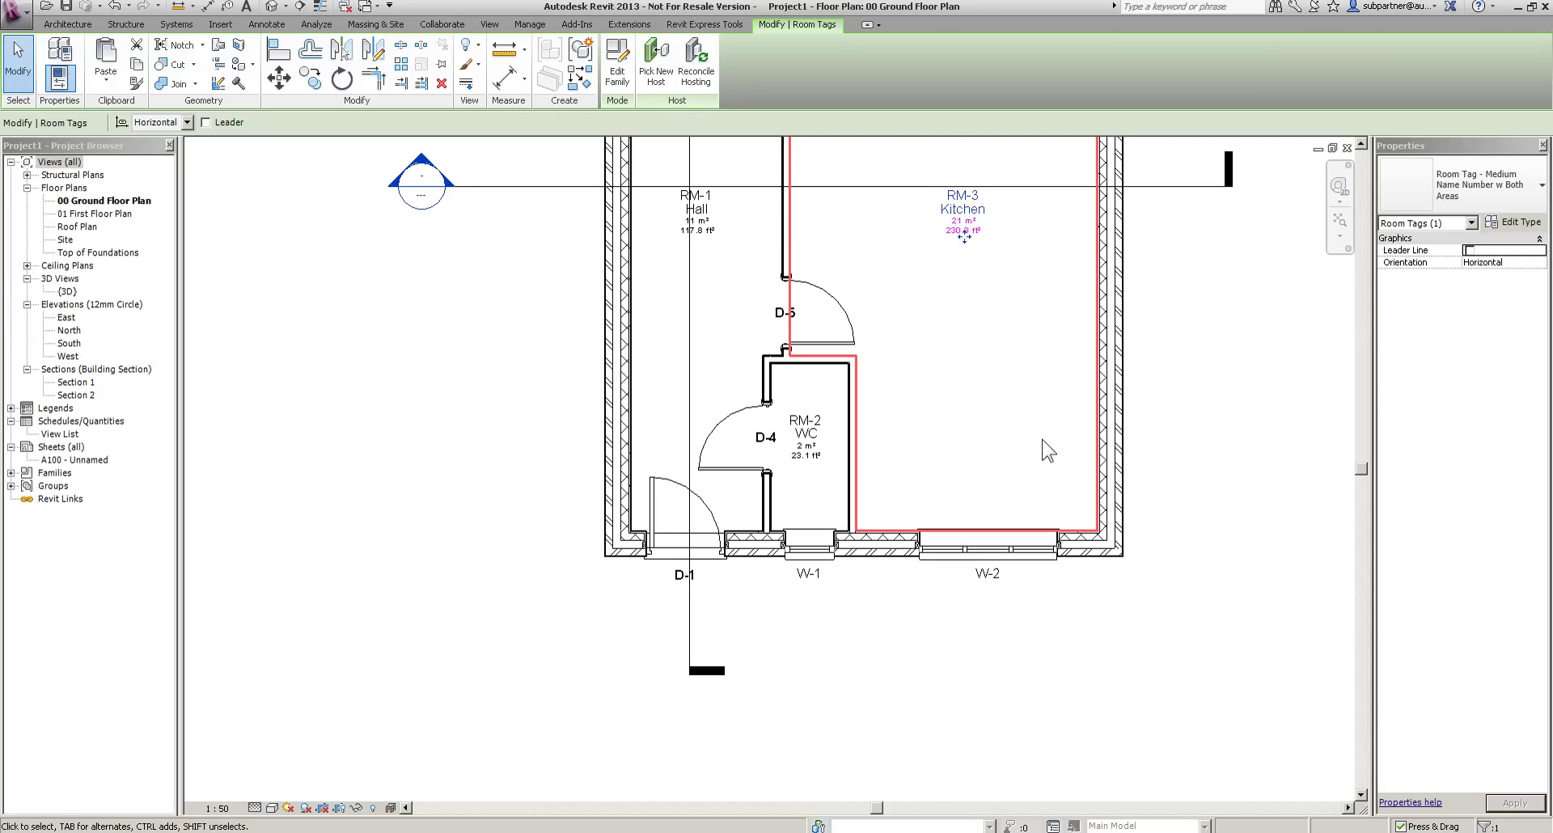
Rename room RM-4, the large room with the double doors, as Lounge.
middle_drag(950, 342, 902, 798)
click(824, 346)
click(816, 337)
text(Lounge)
key(Return)
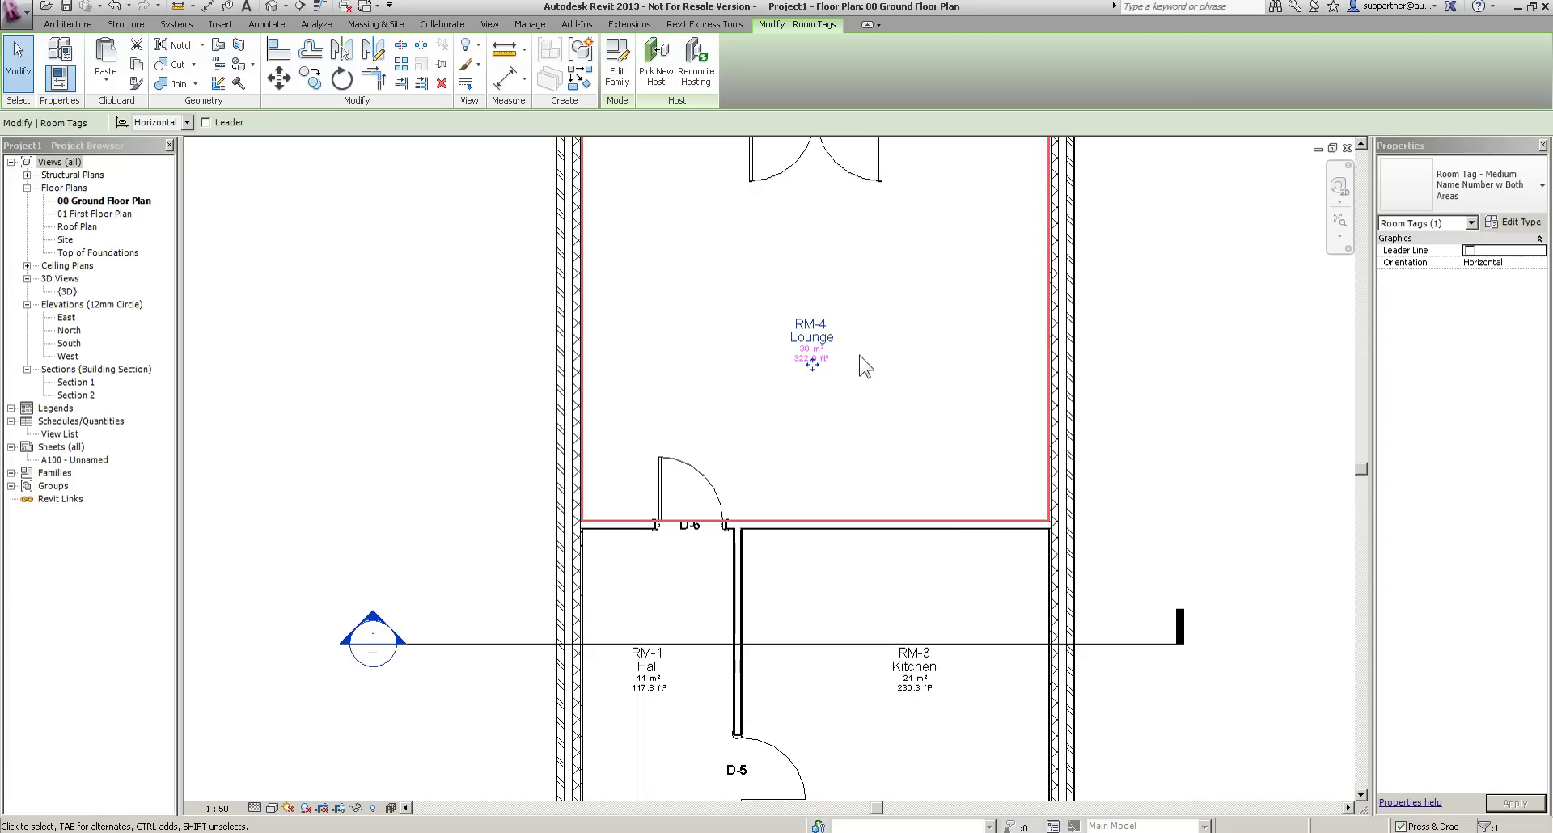
In the 01 First Floor Plan, rename room RM-6 as Bathroom.
double_click(94, 214)
click(827, 603)
click(827, 614)
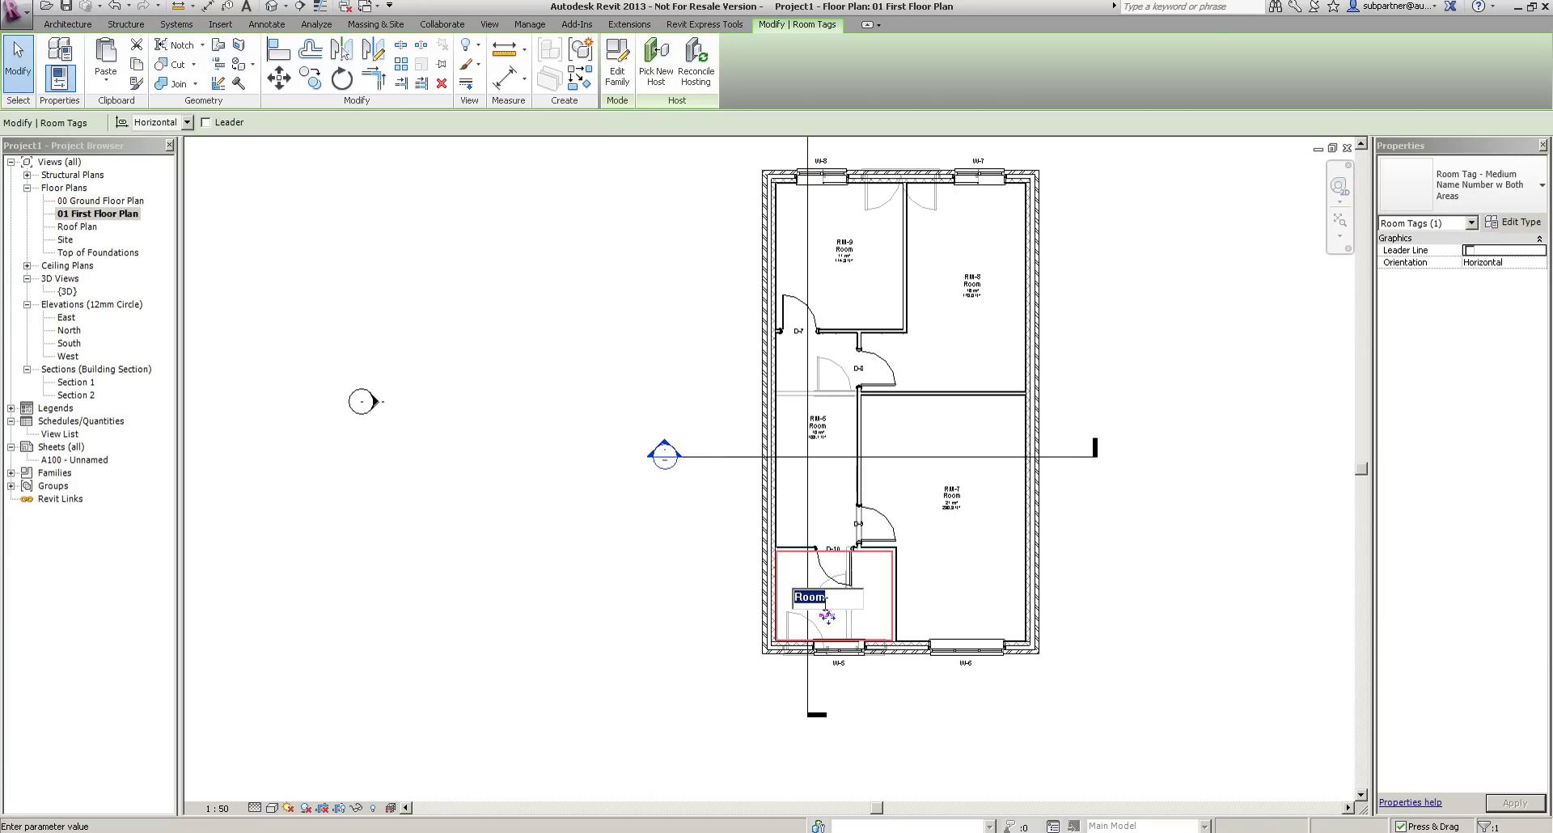
text(Bathr)
key(Return)
Rename room RM-5 on the first floor as Landing.
scroll(833, 425, up, 3)
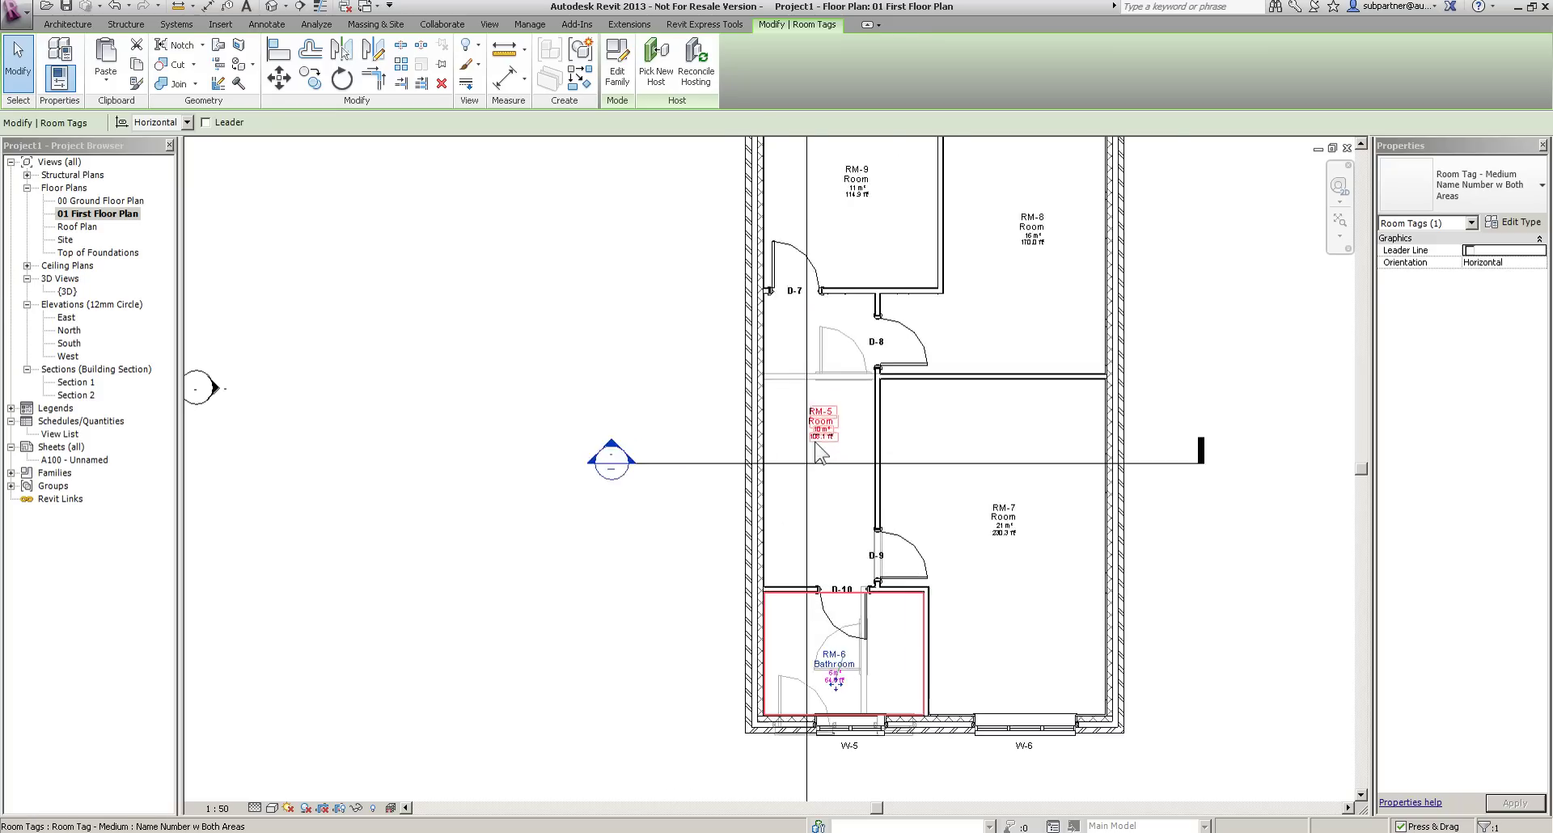
click(833, 421)
click(825, 416)
text(Landing)
key(Return)
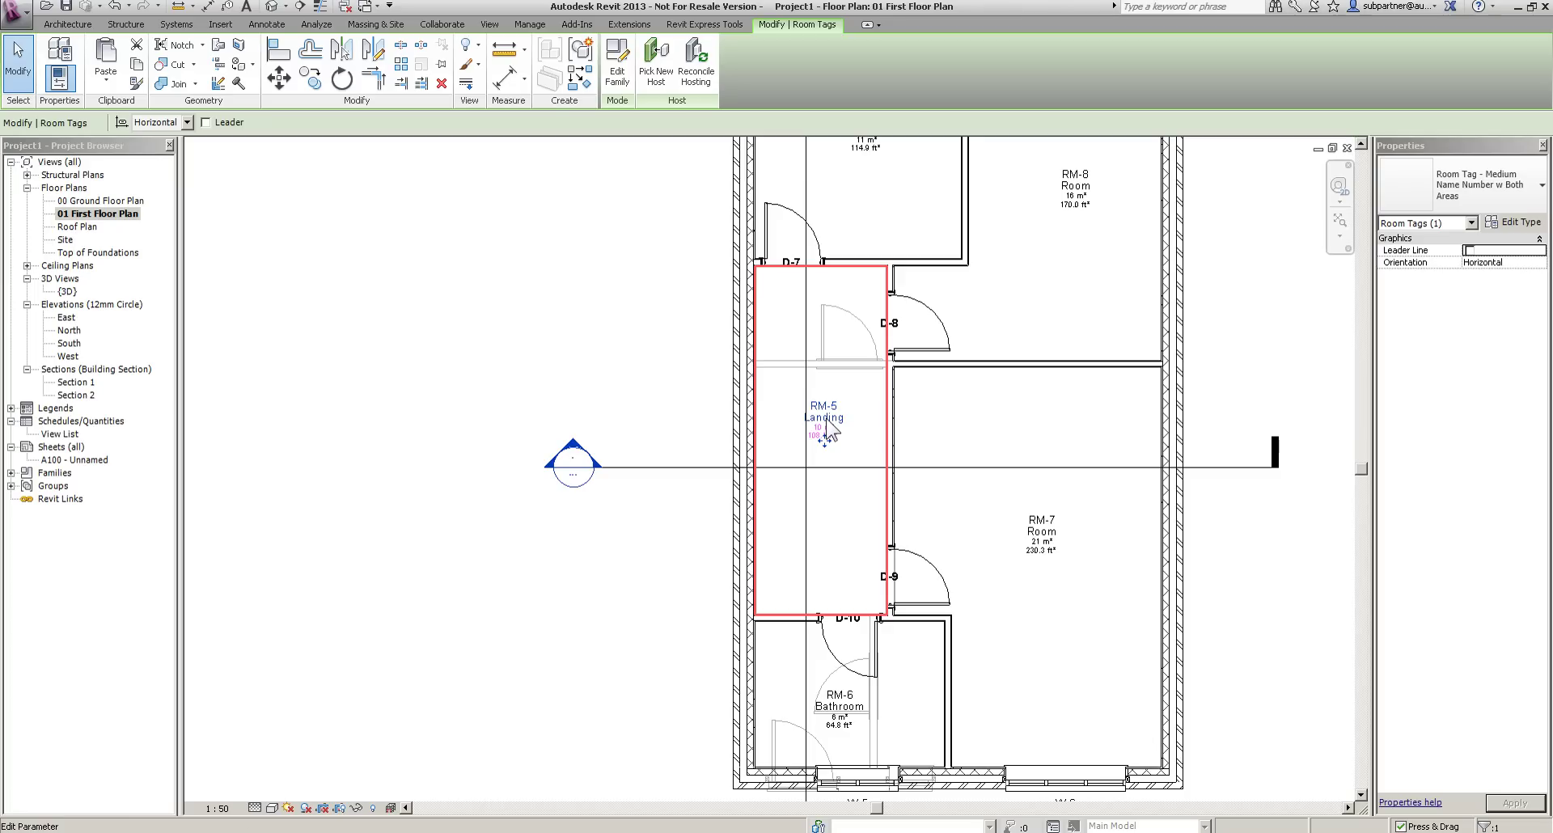
Rename room RM-7, the large room beside the landing, as Bedroom.
click(1042, 534)
click(1042, 531)
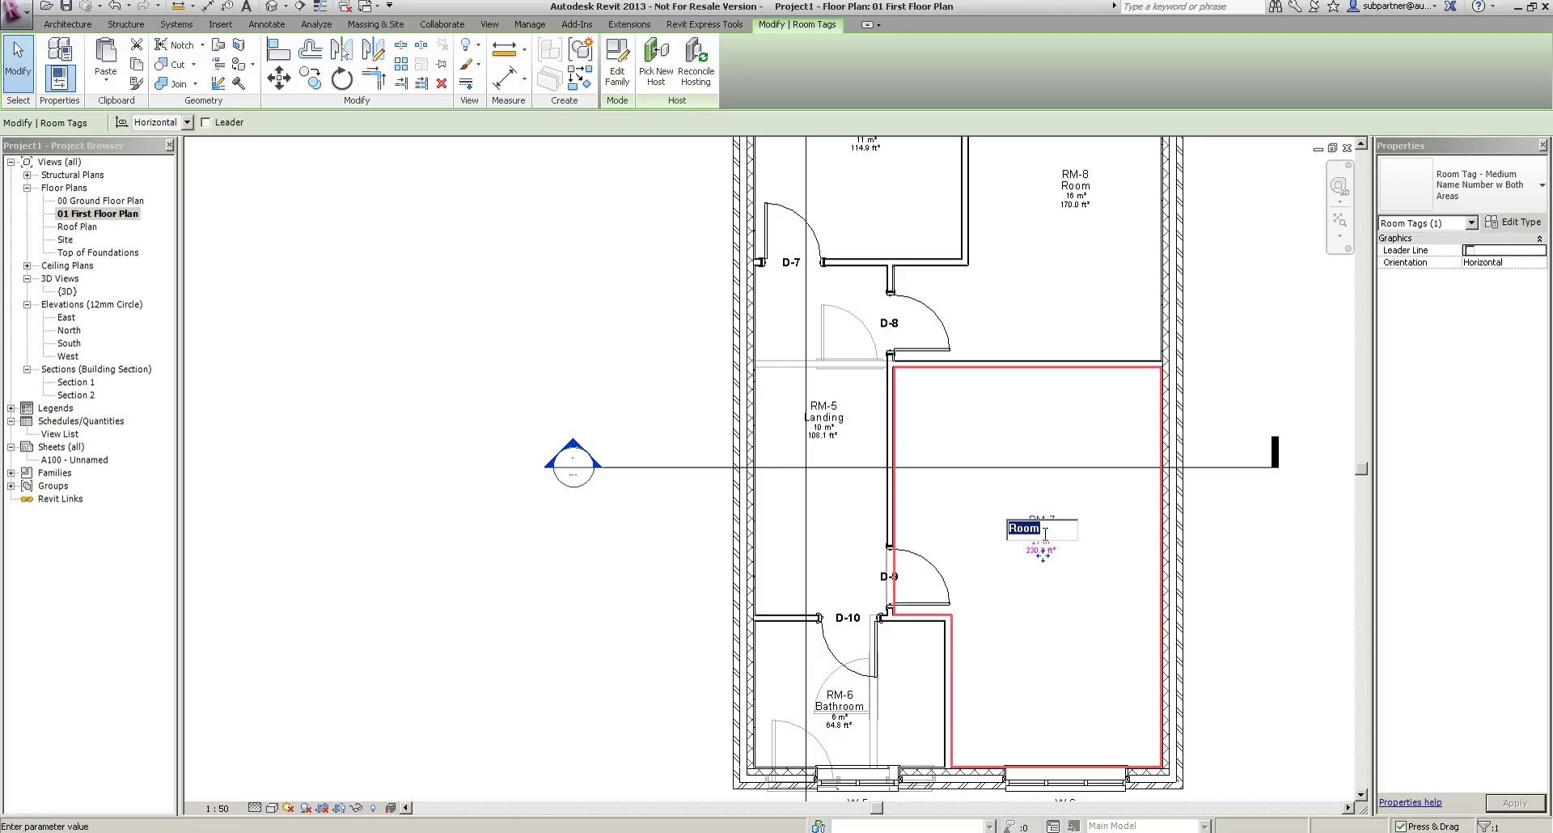
text(Bedroom)
key(Return)
Select rooms RM-8 and RM-9 together and set both names to the existing name Bedroom.
scroll(949, 445, down, 1)
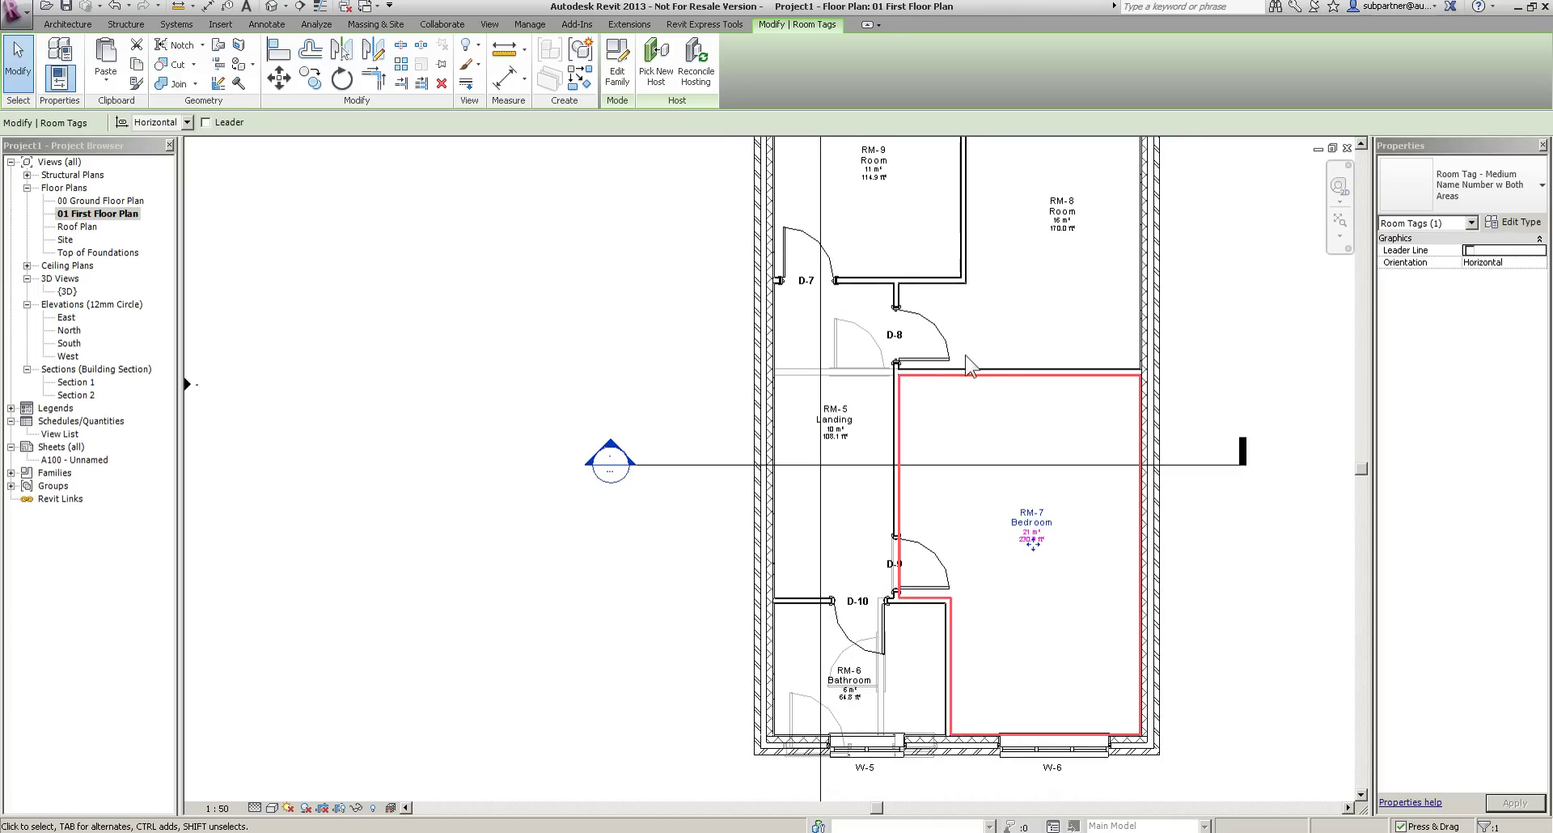
middle_drag(969, 365, 950, 537)
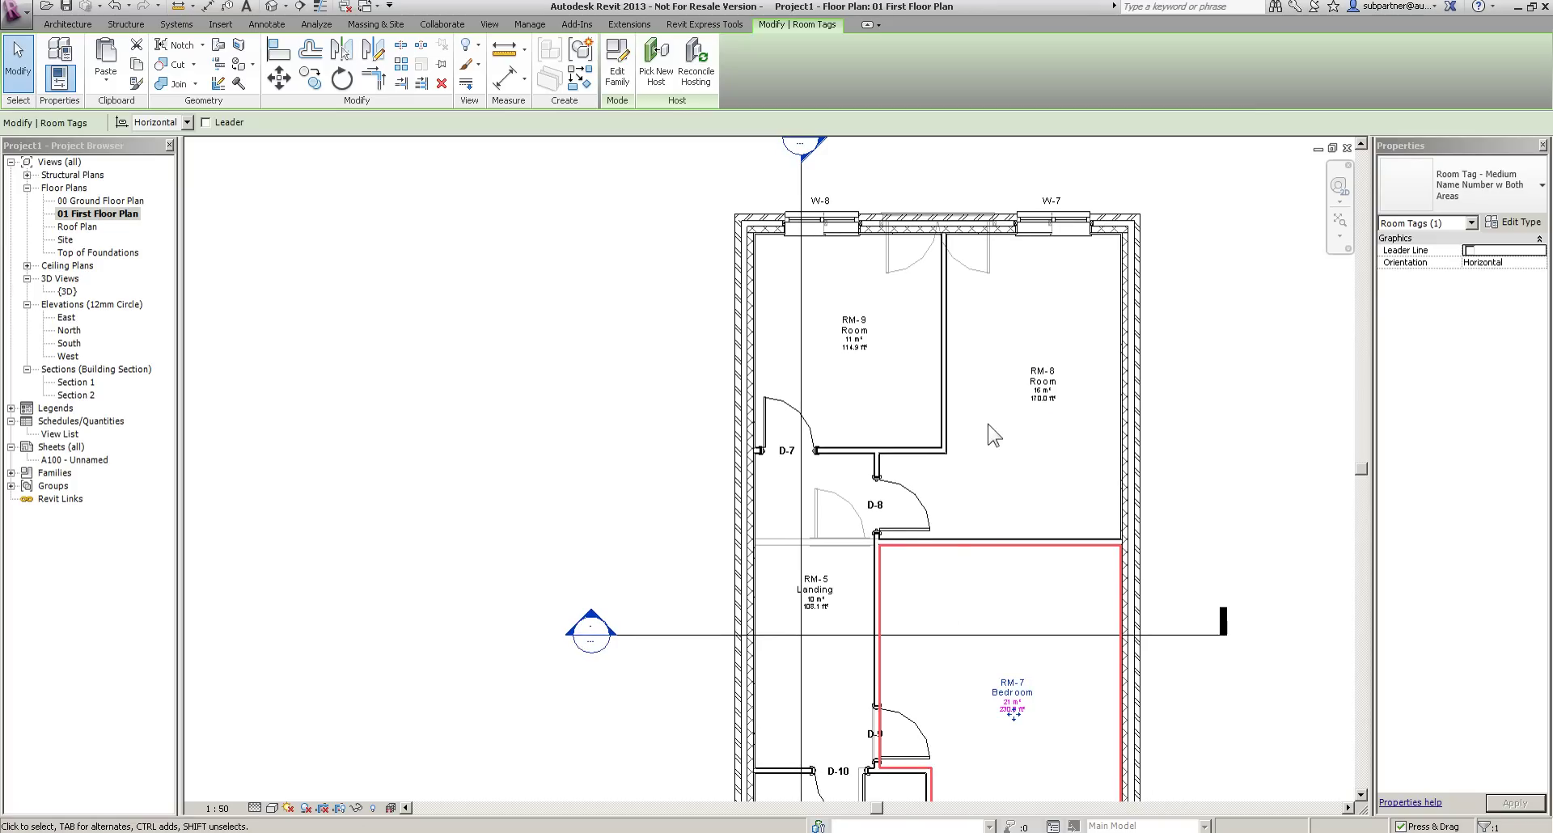
click(985, 461)
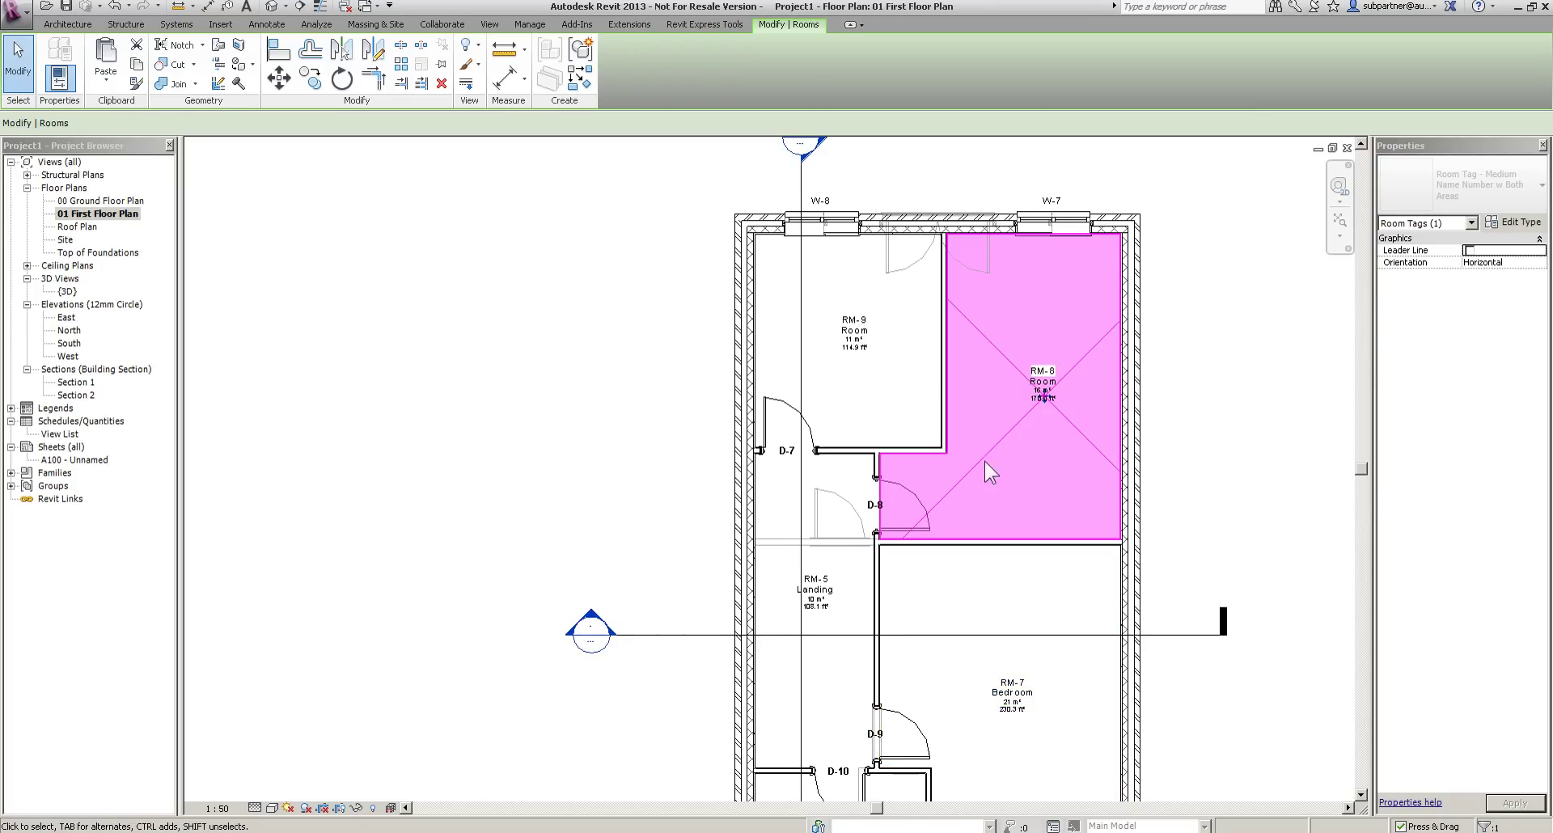
ctrl+click(913, 402)
click(1543, 395)
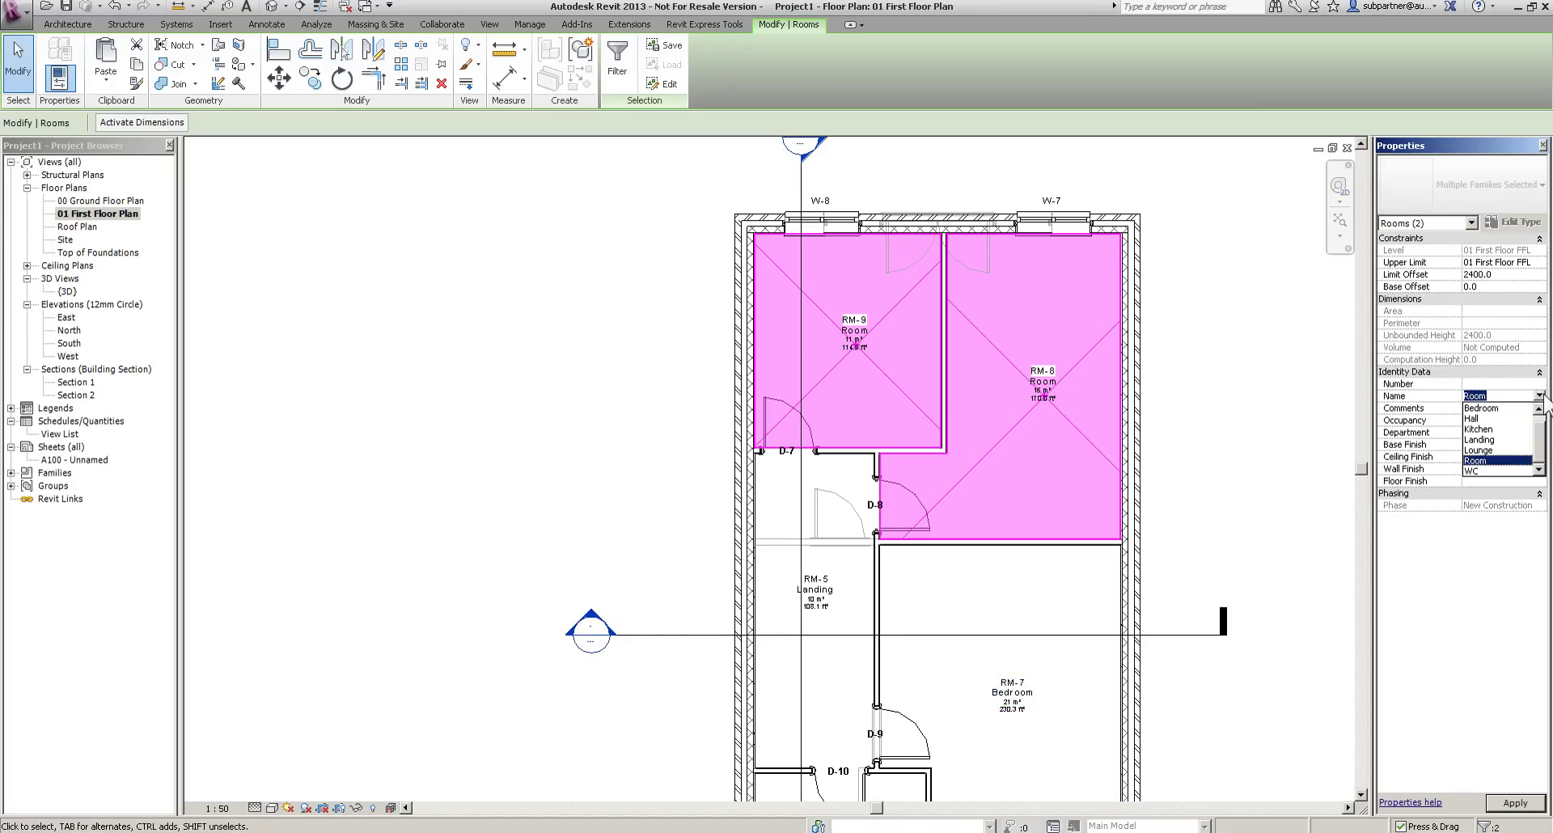
click(1482, 407)
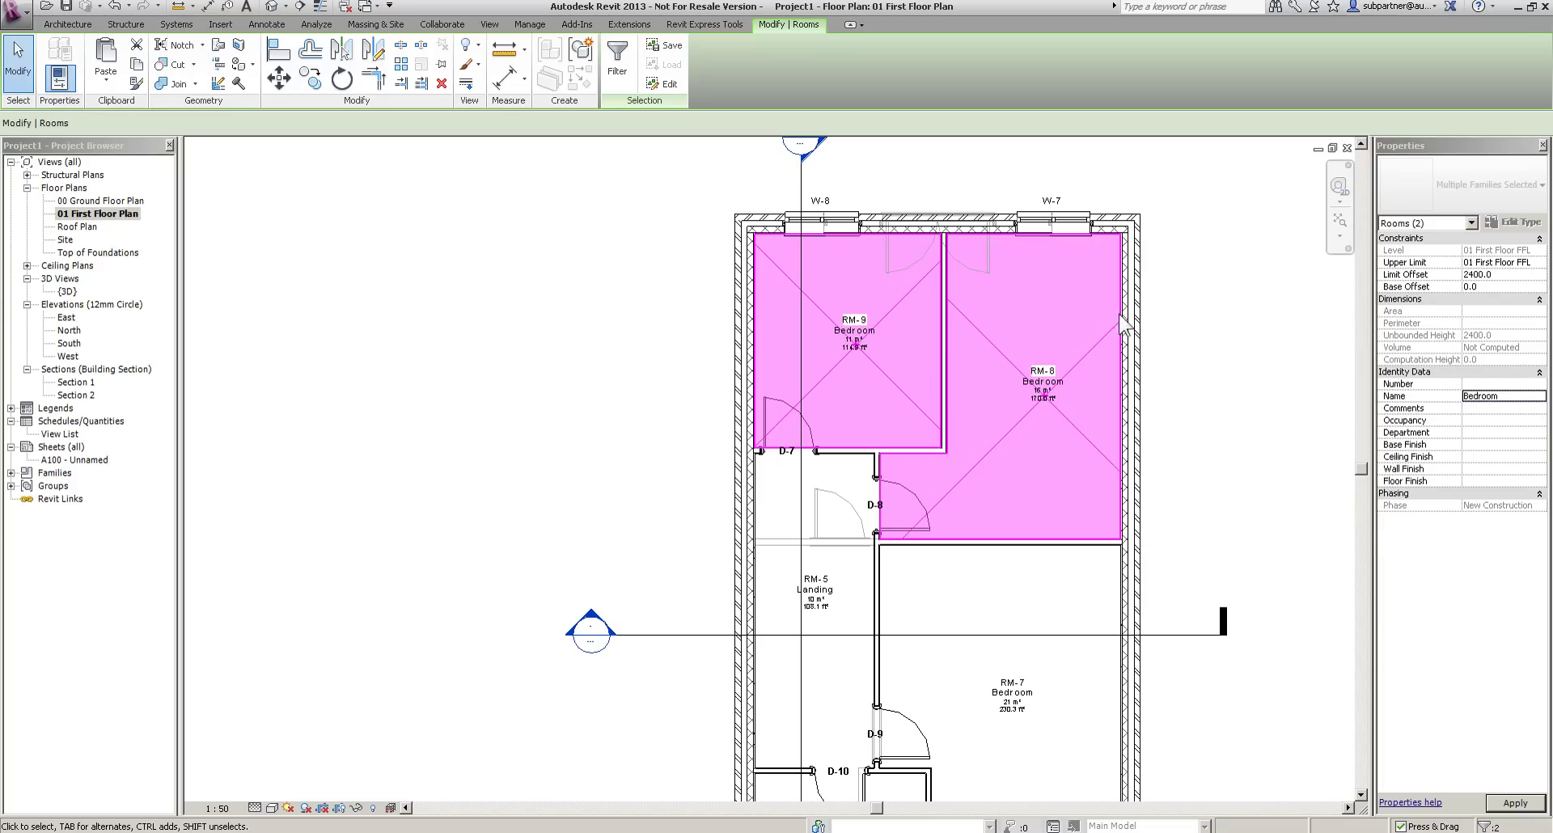
key(Escape)
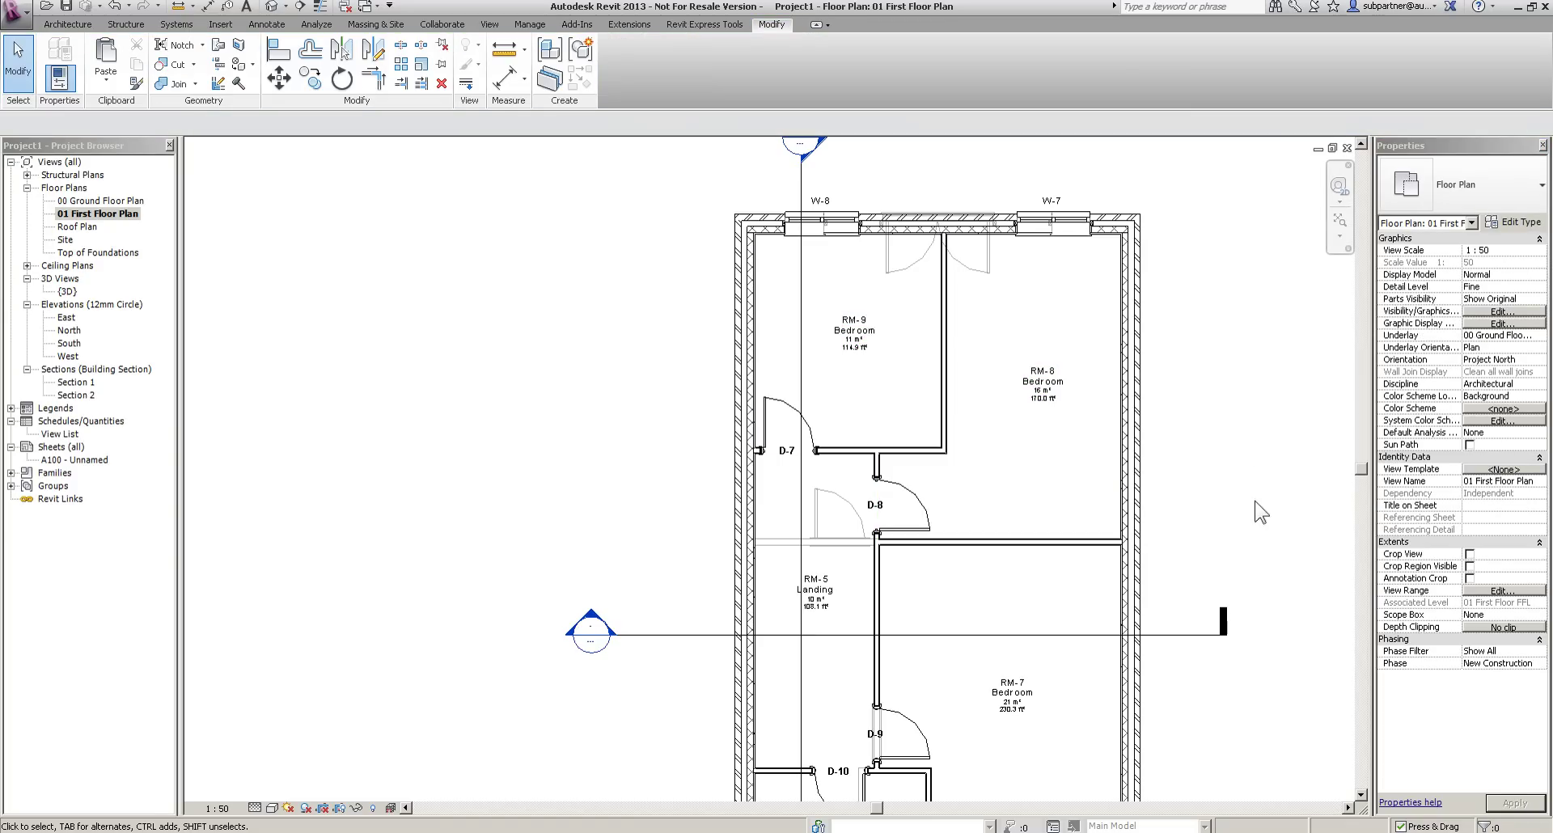
Check which Room Tag - Medium types are available for the RM-9 tag, keeping Name Number w Both Areas.
scroll(866, 534, up, 1)
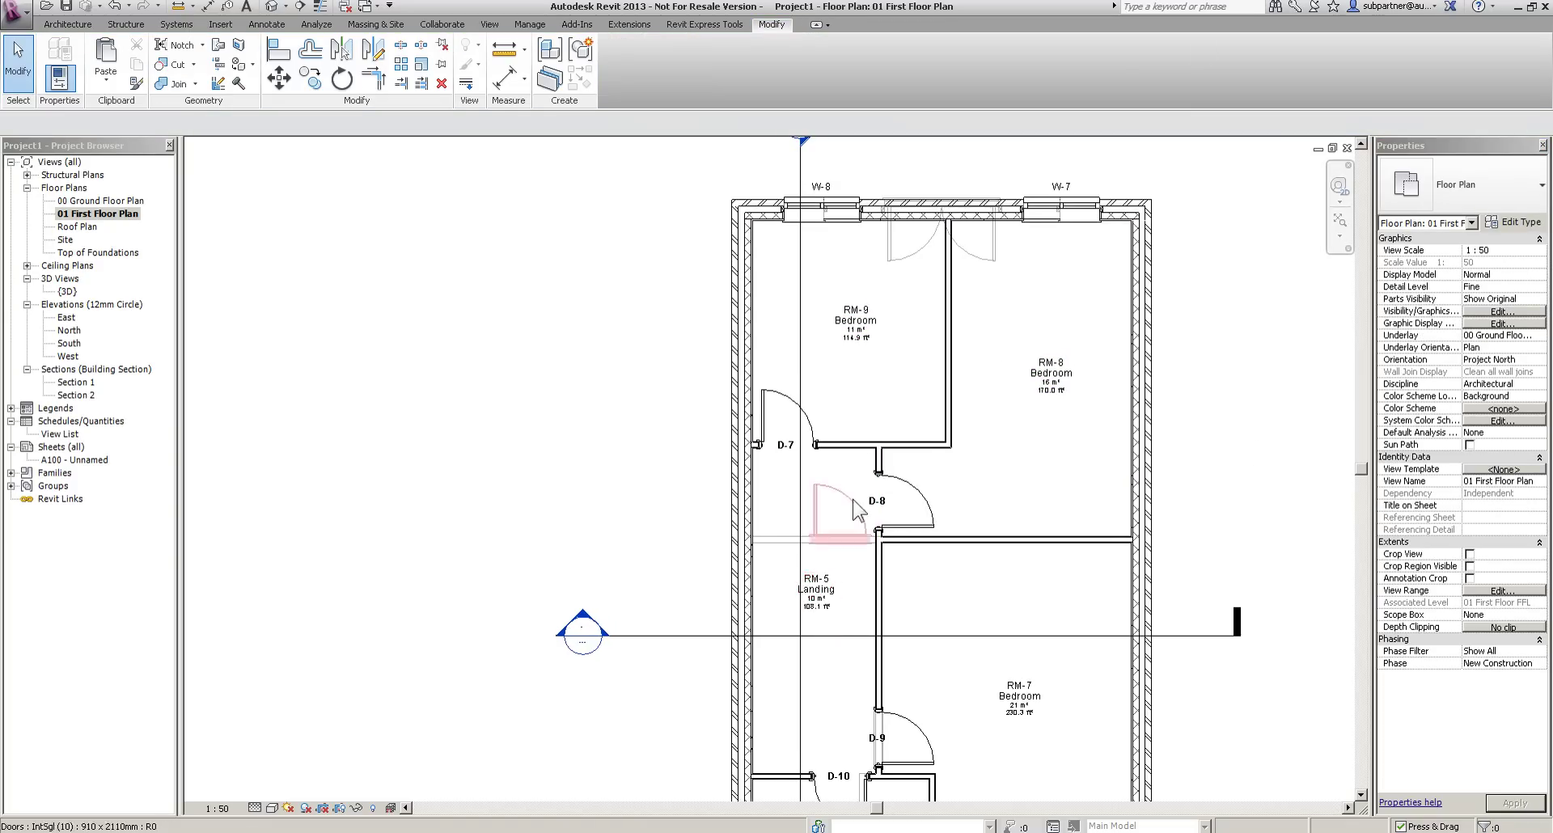
scroll(859, 502, down, 1)
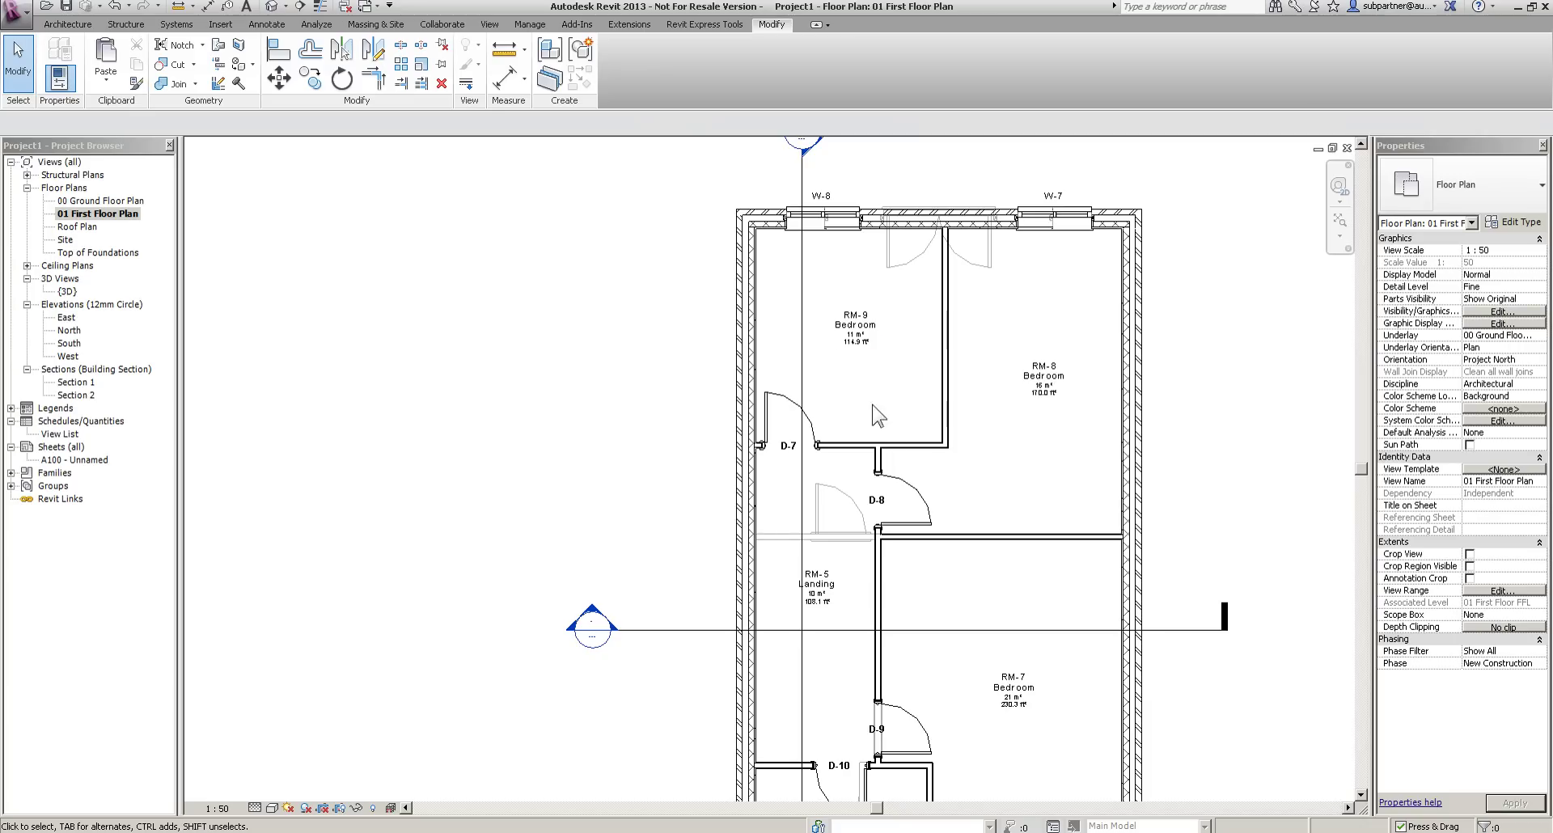
scroll(856, 327, up, 2)
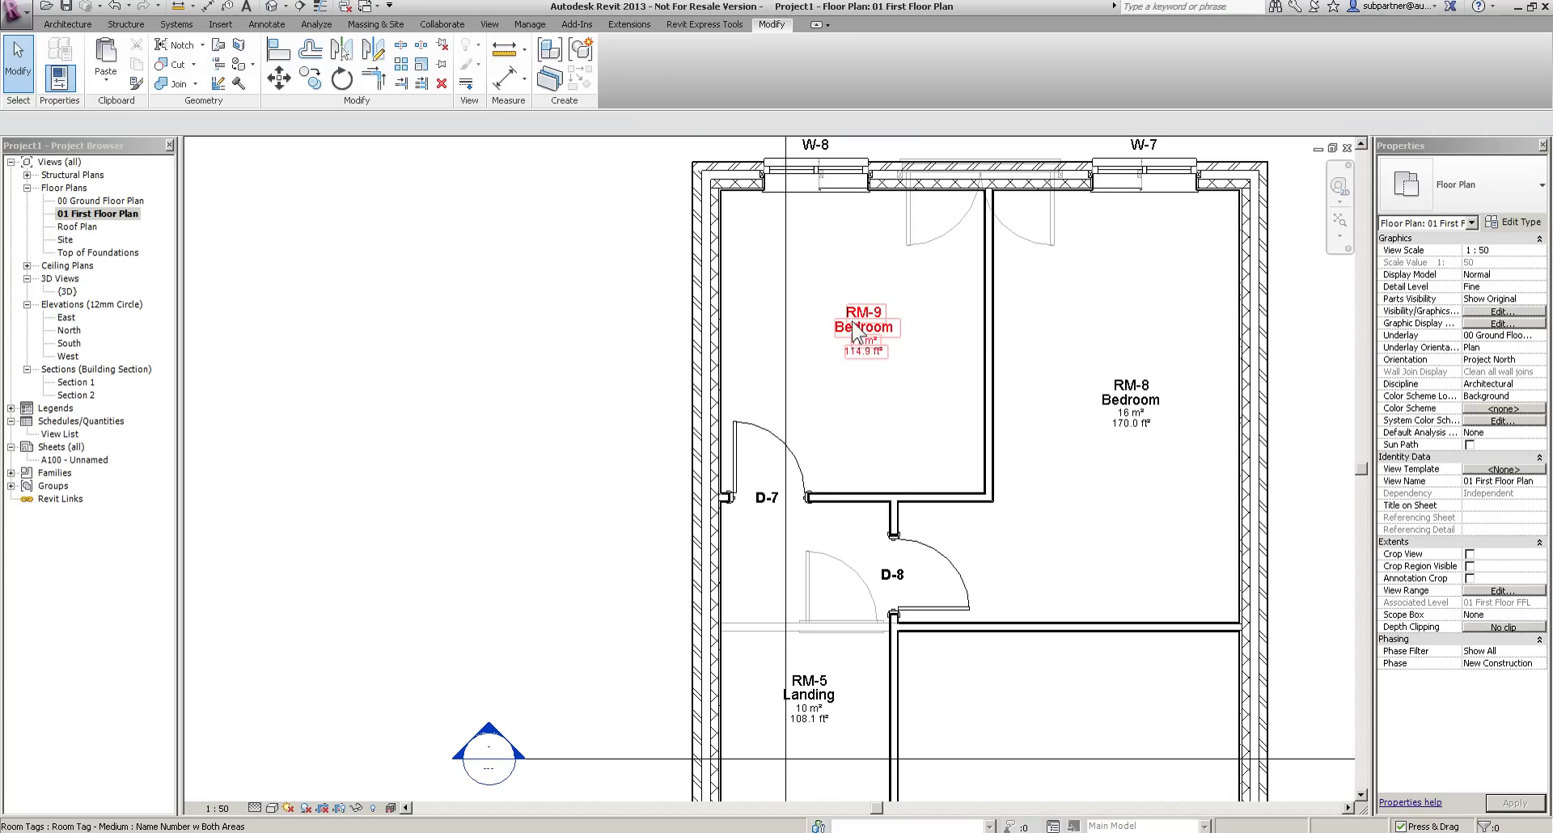
click(859, 331)
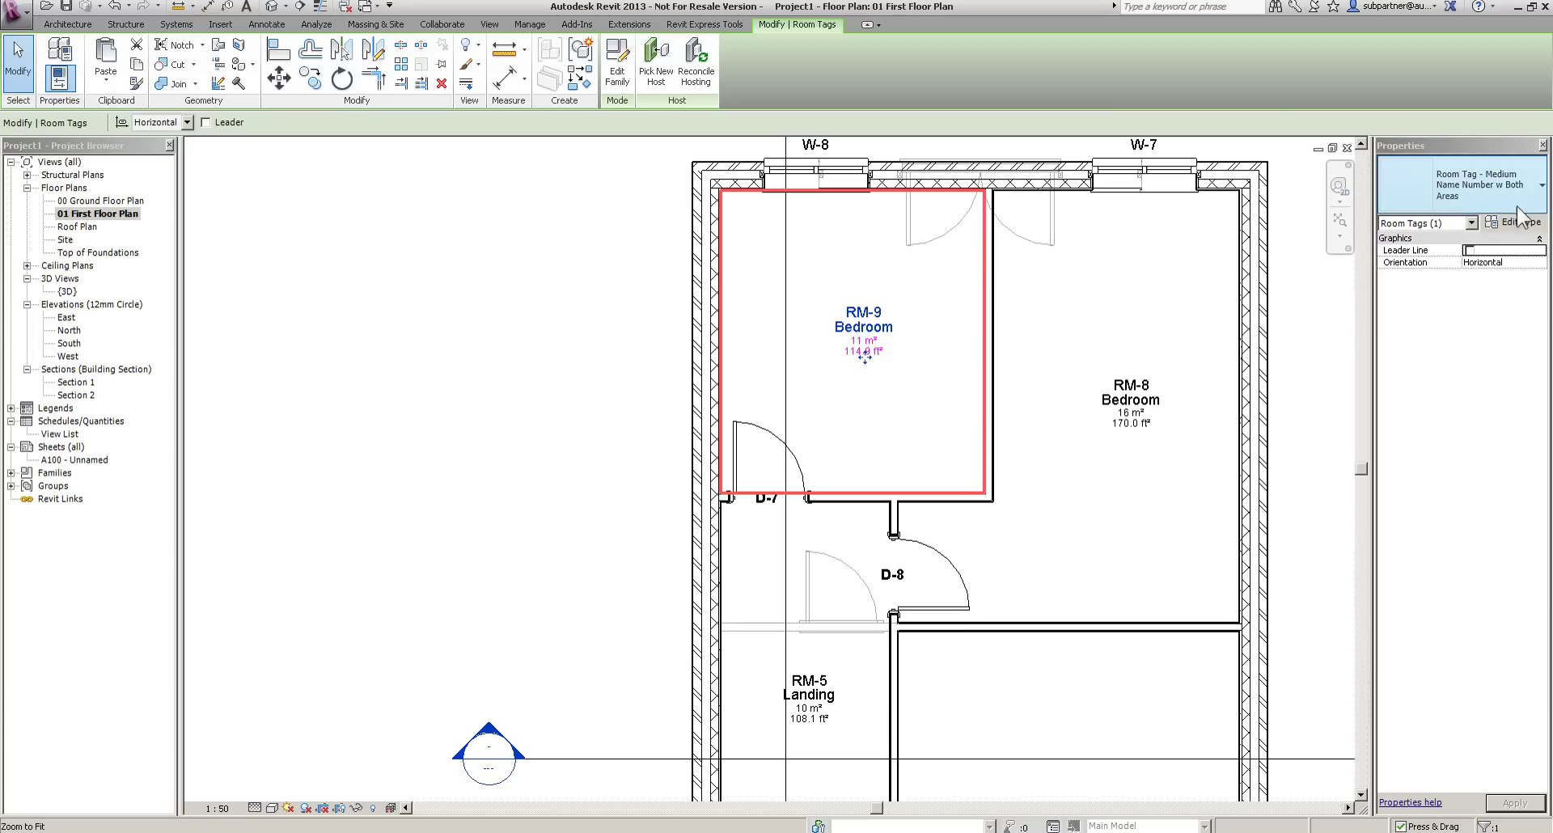
click(1477, 189)
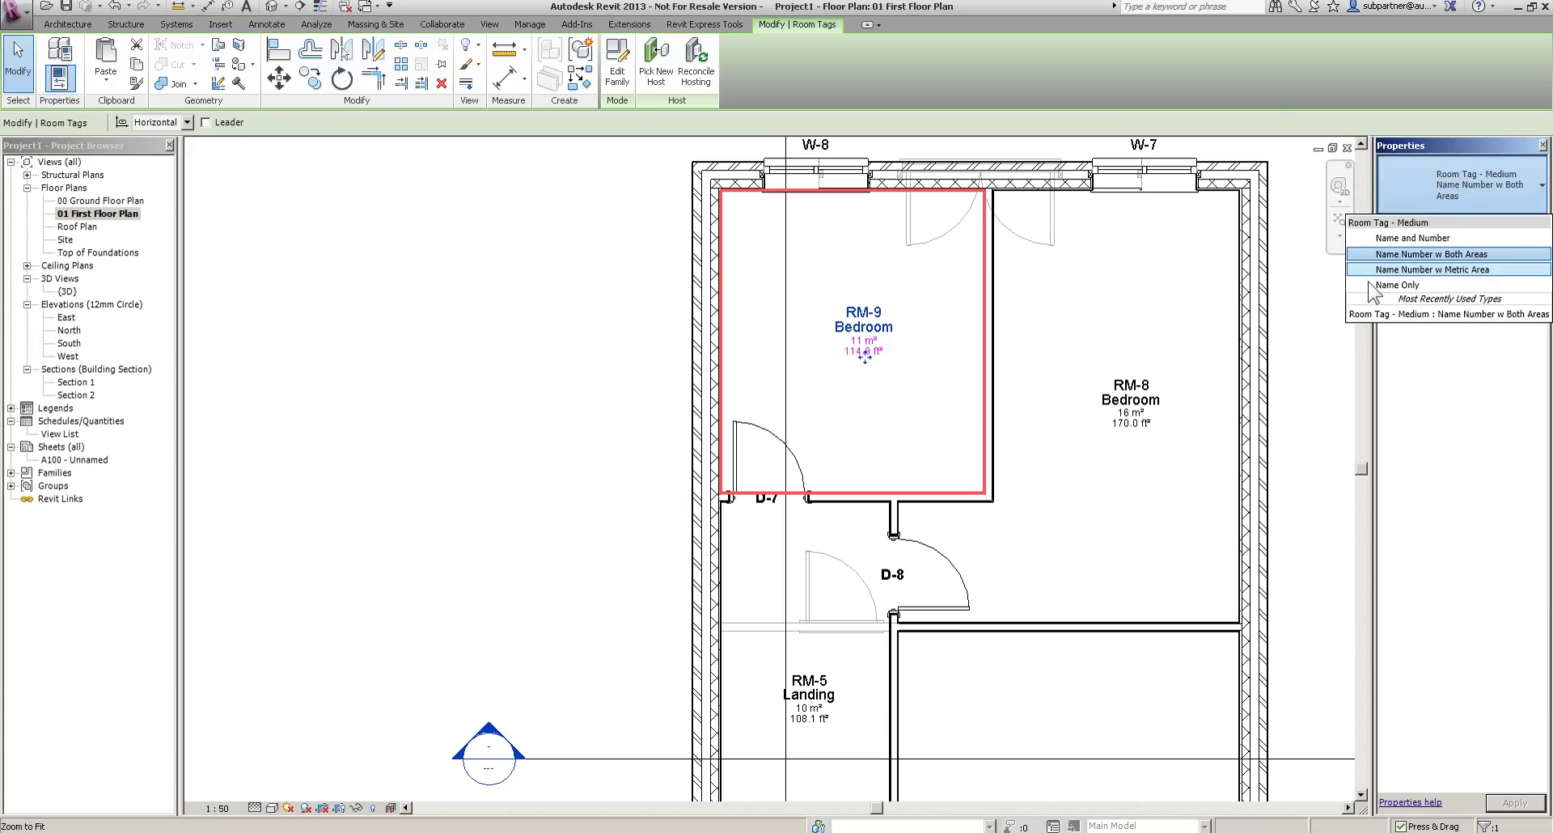
click(1415, 255)
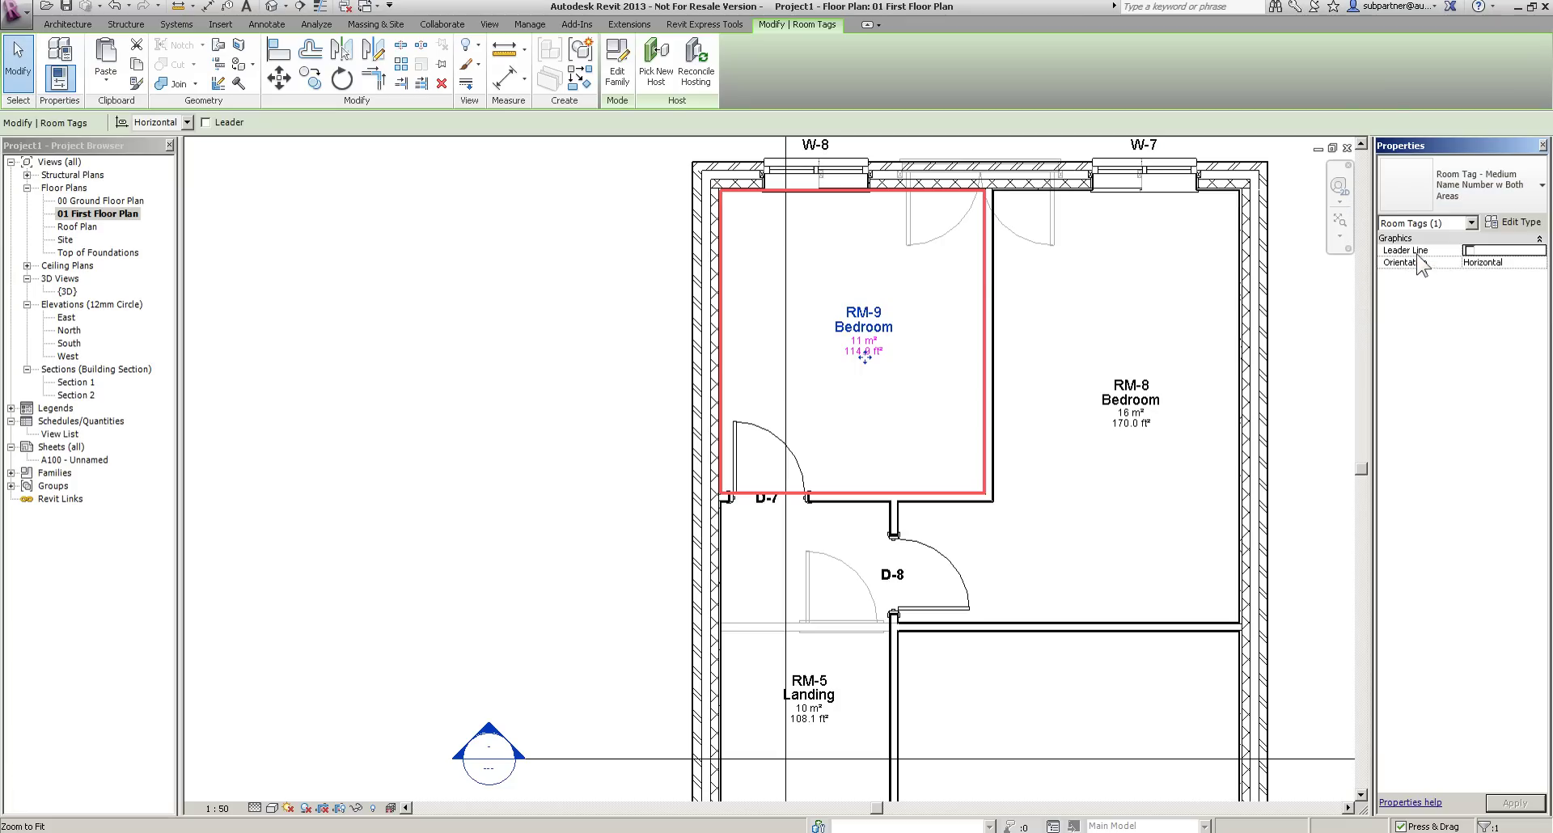
Duplicate the RM-9 tag's type as Name w Both Areas and turn off its Vis - Room Number parameter.
click(1513, 222)
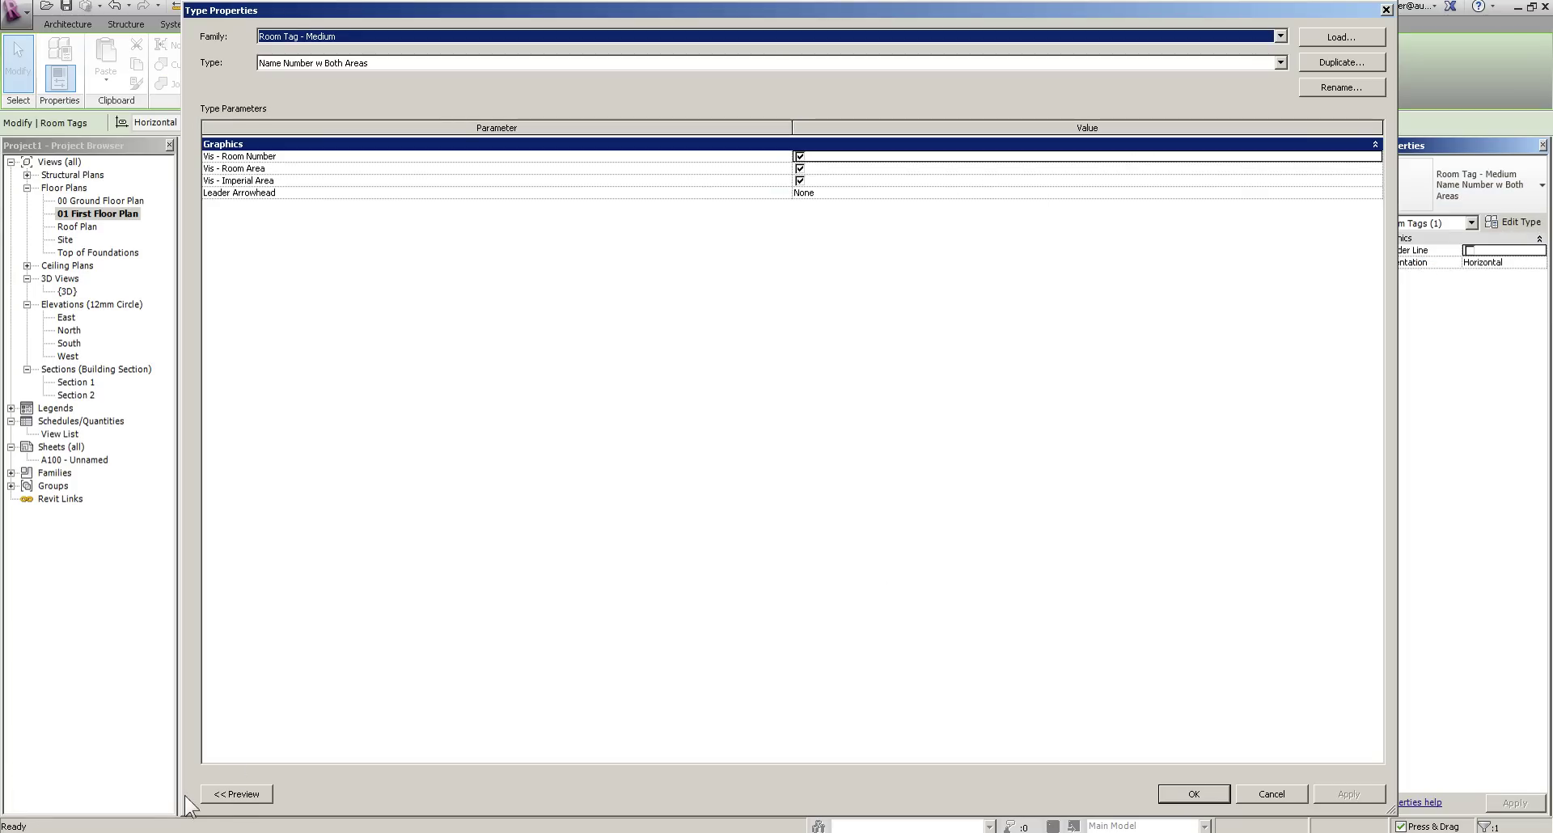
click(235, 793)
click(1455, 68)
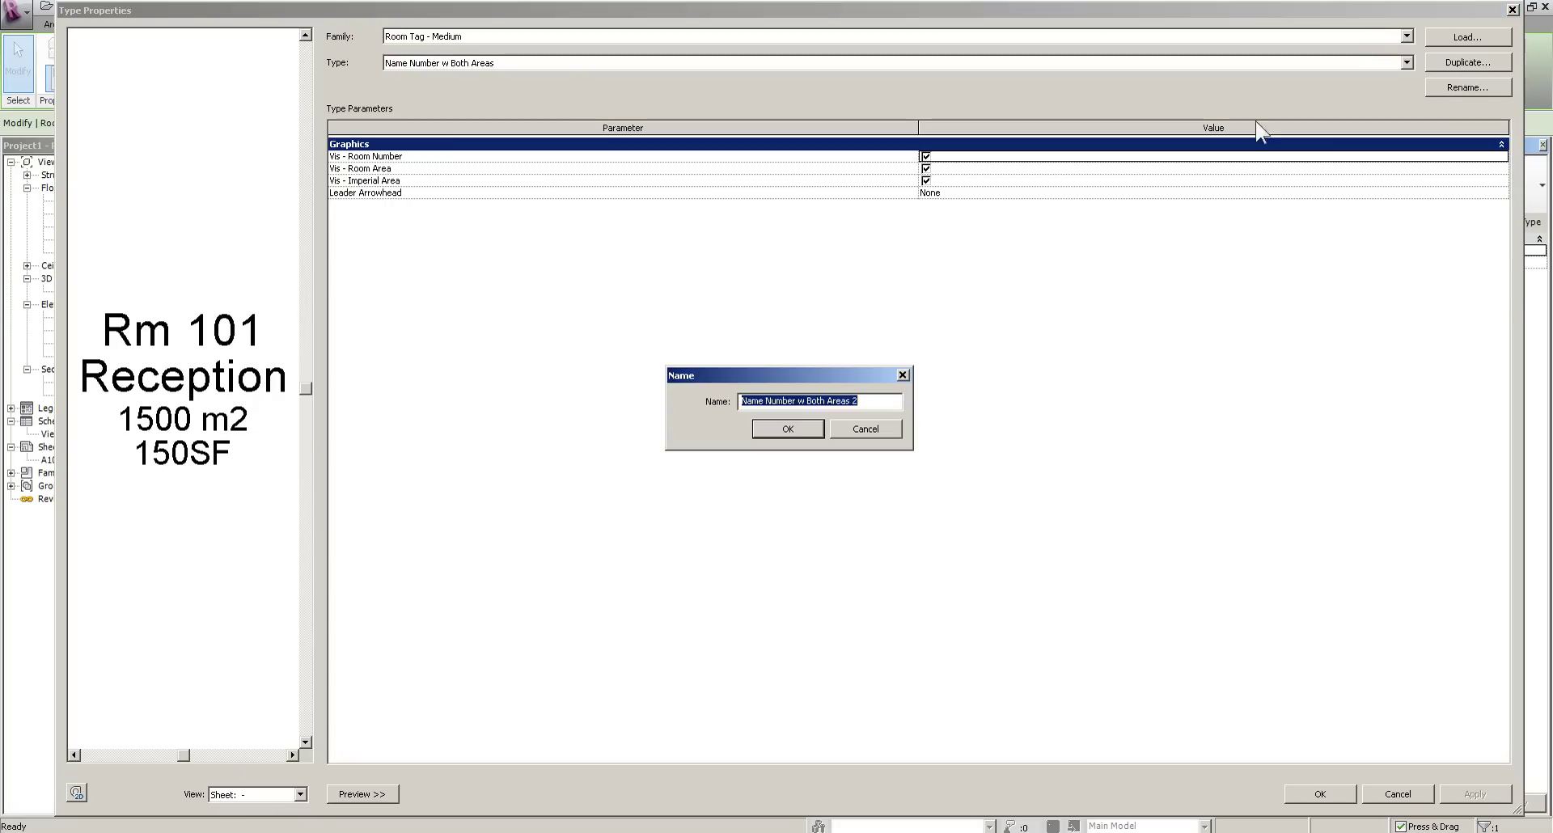
drag(768, 404, 800, 427)
click(799, 432)
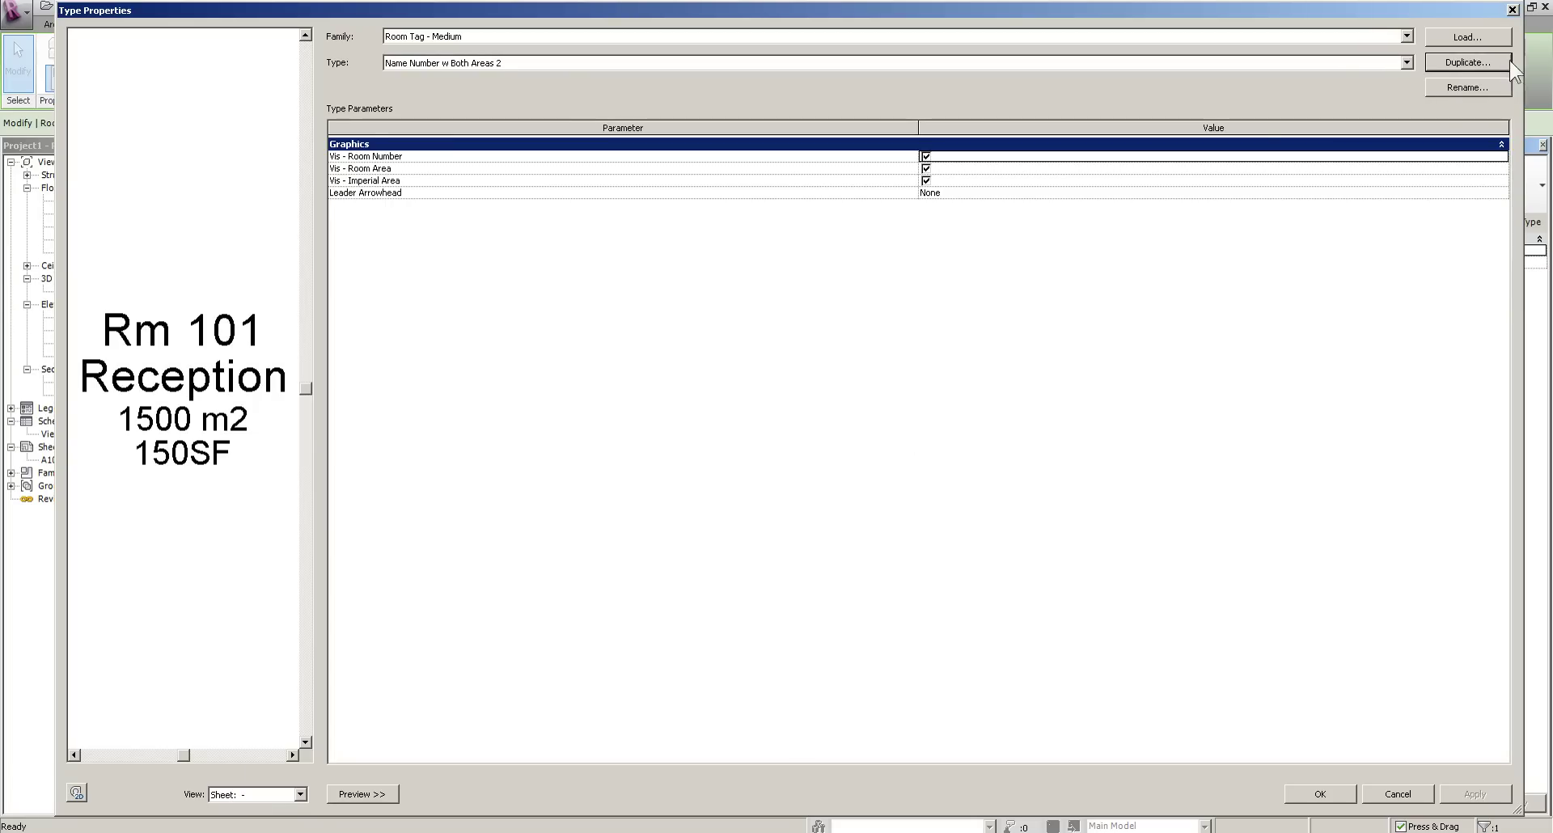
click(1475, 86)
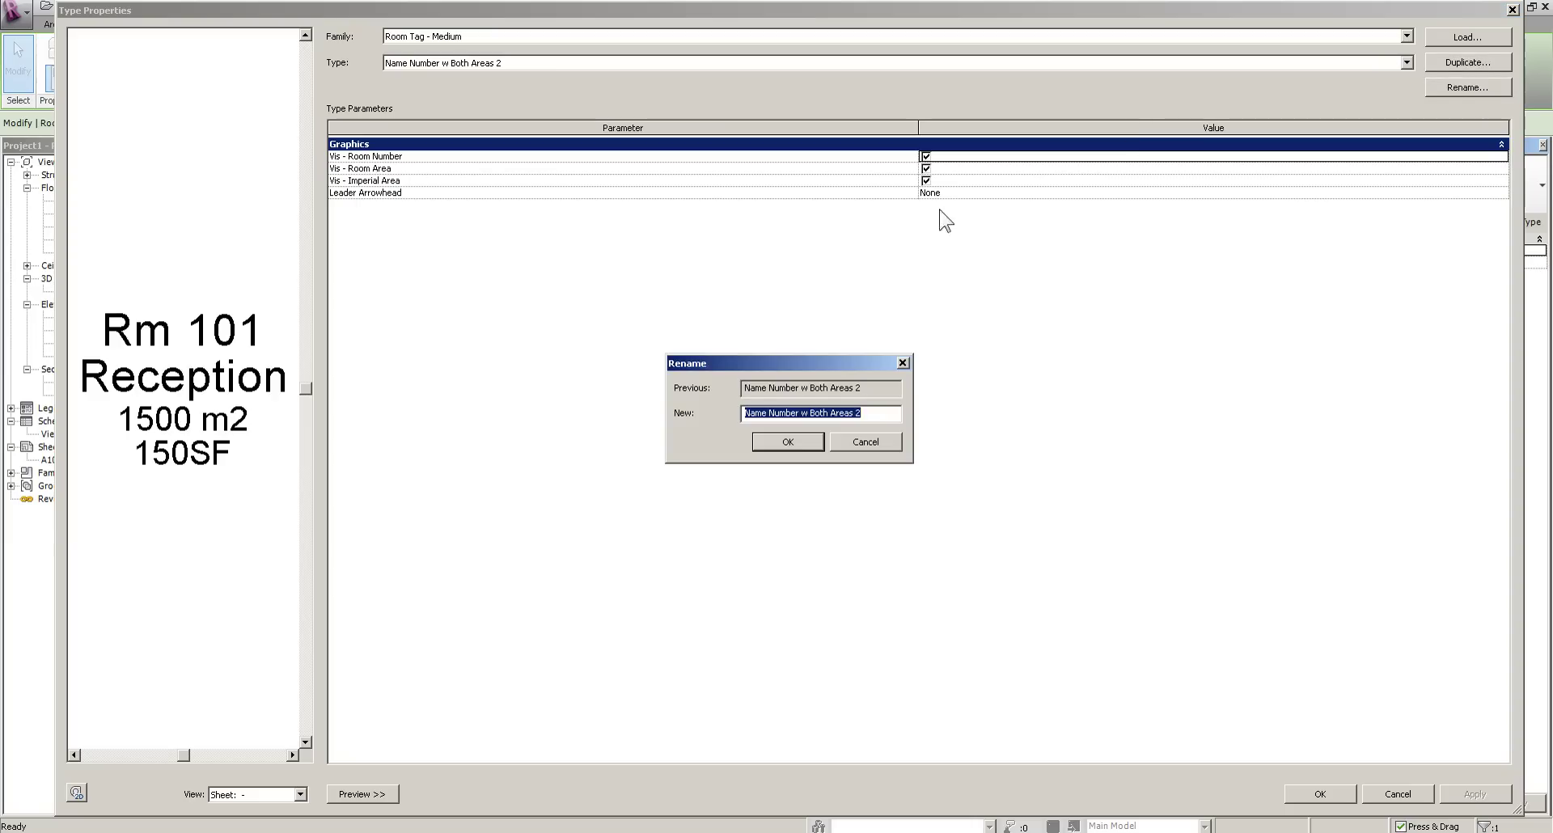
drag(771, 422, 800, 433)
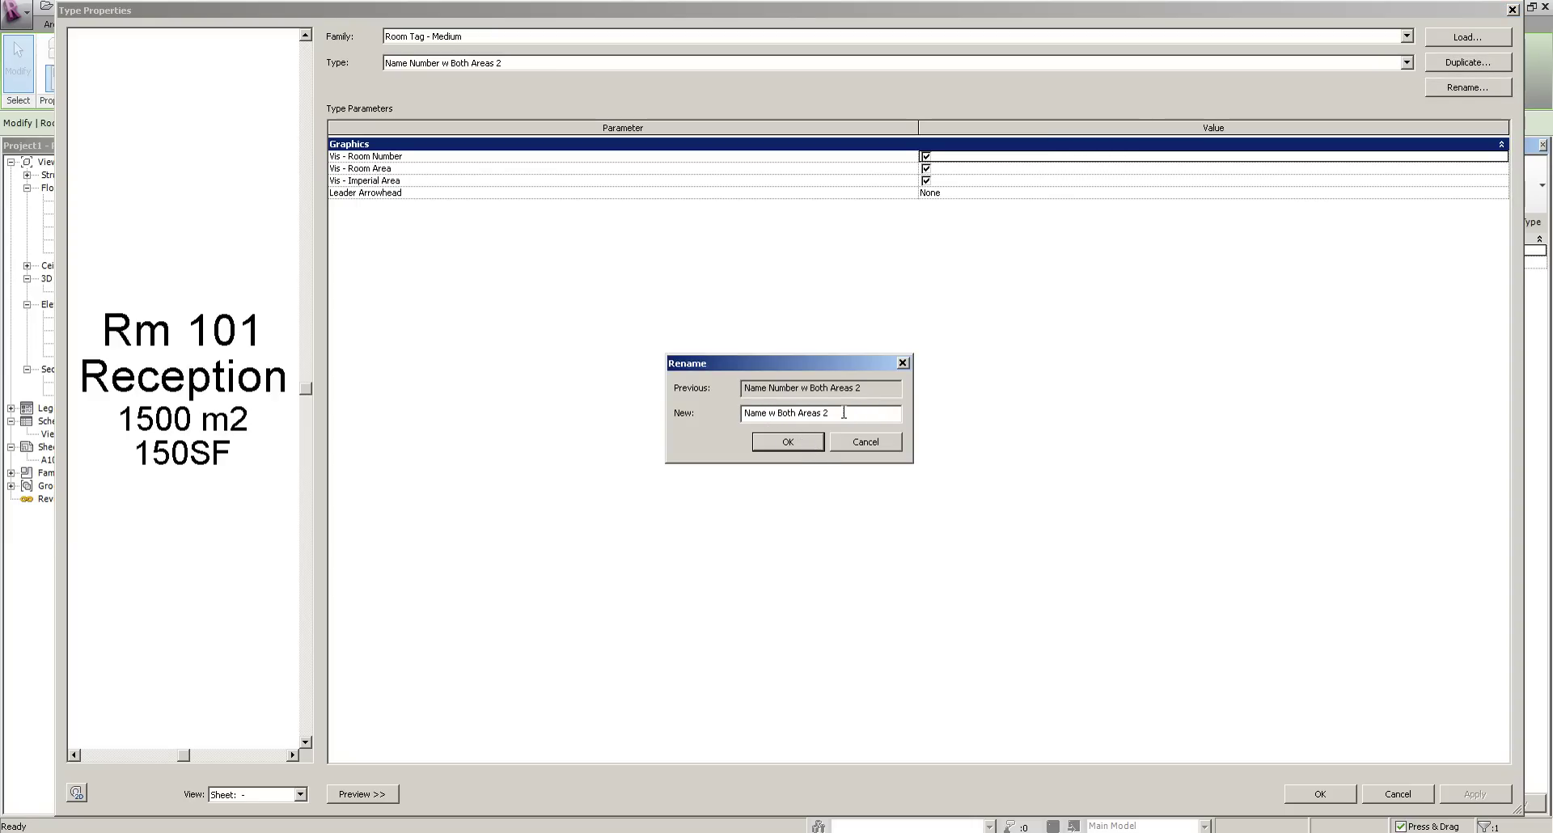
click(788, 441)
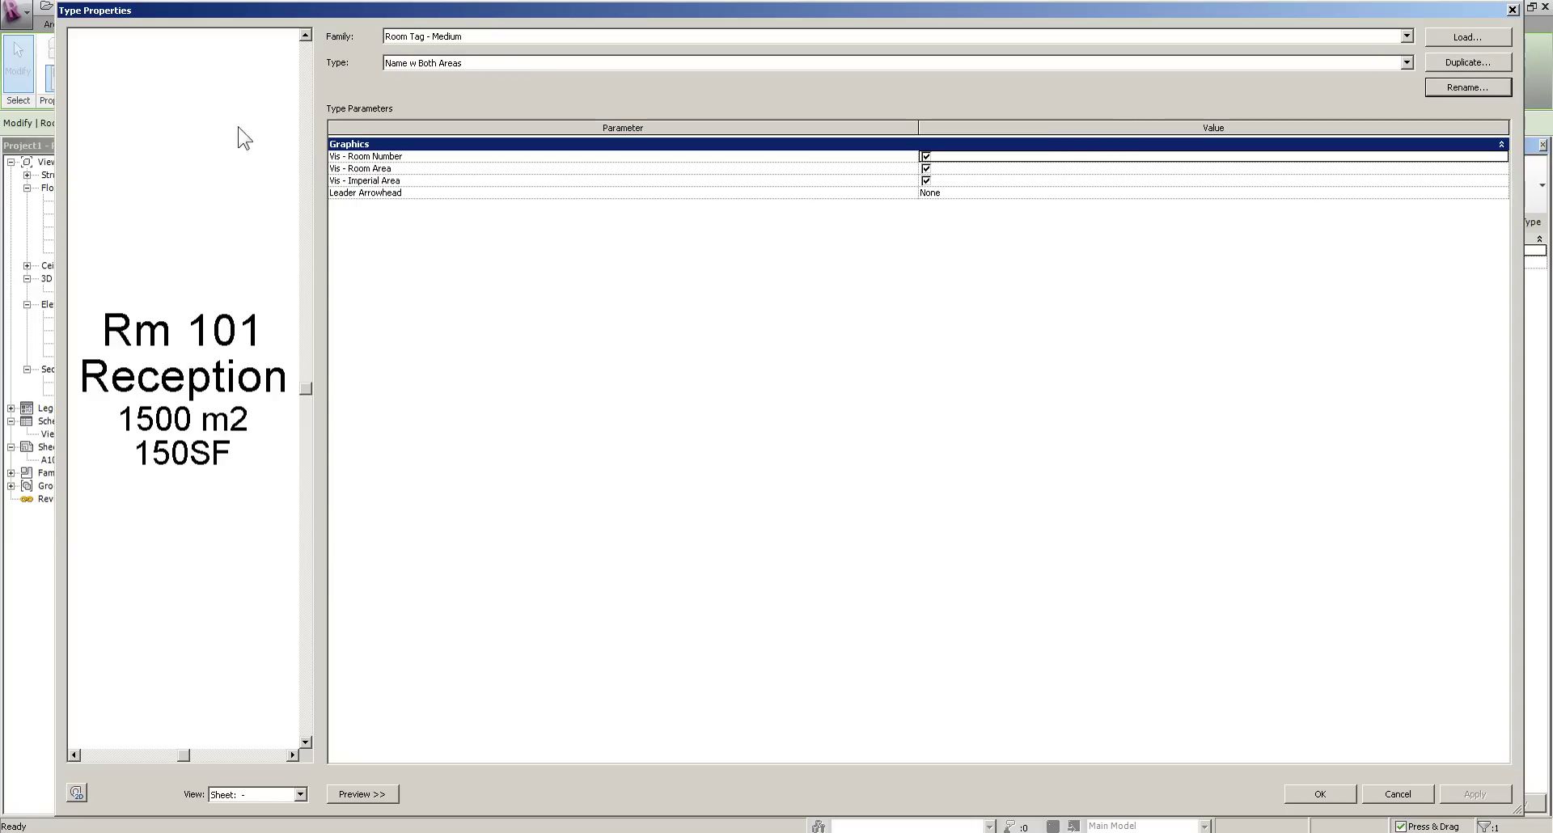
click(925, 156)
click(1293, 796)
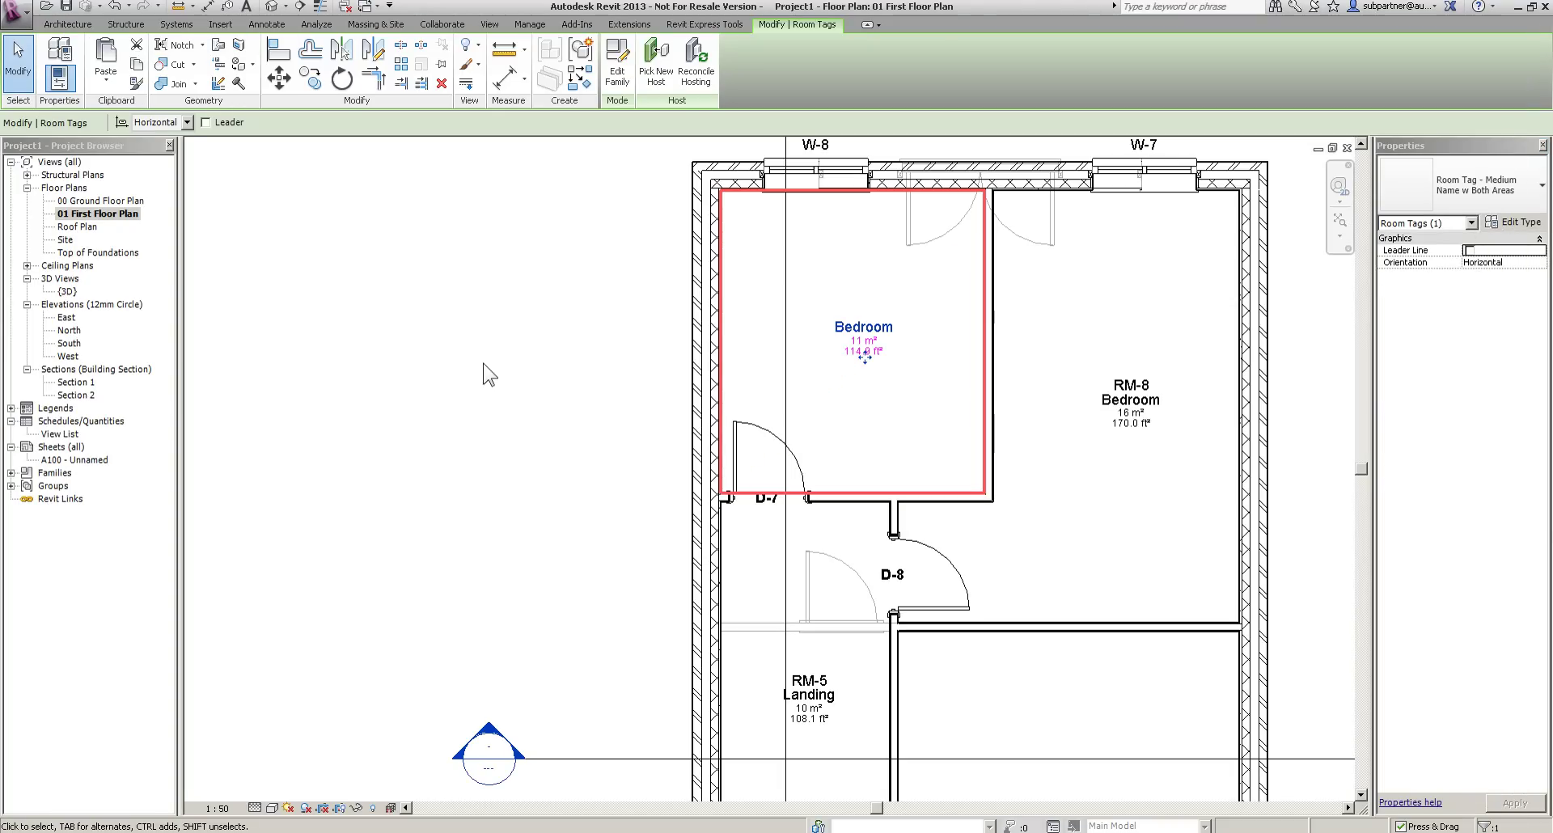
Match the RM-8 Bedroom, Landing, RM-7 Bedroom and Bathroom tags to the RM-9 tag's Name w Both Areas type.
click(136, 83)
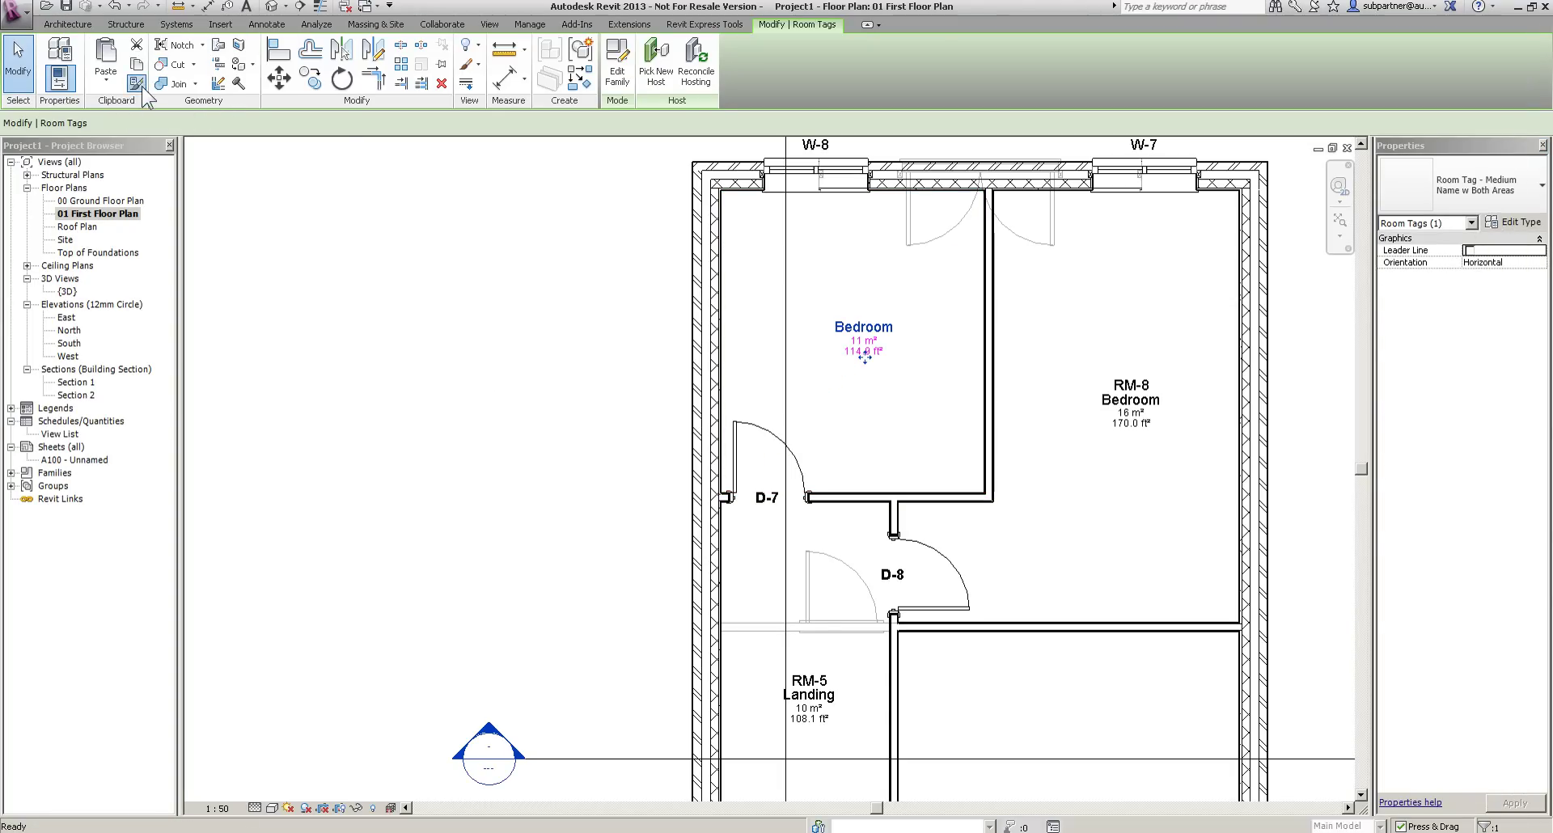
click(1137, 409)
click(809, 694)
middle_drag(928, 584, 797, 173)
click(957, 422)
click(699, 646)
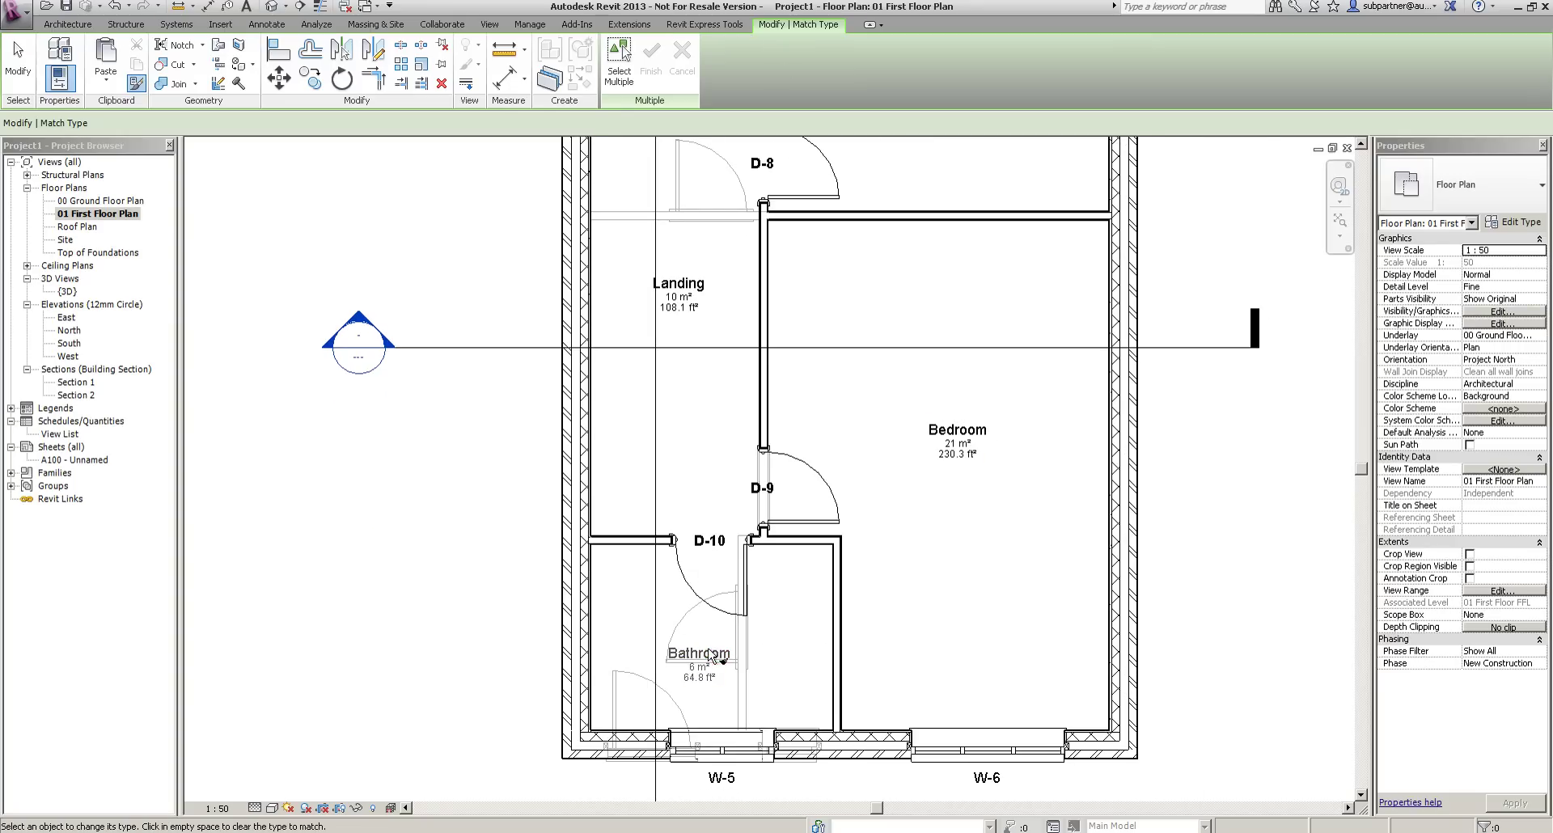
In the 00 Ground Floor Plan, change all four room tags together to the type Name w Both Areas.
double_click(99, 201)
scroll(981, 340, down, 3)
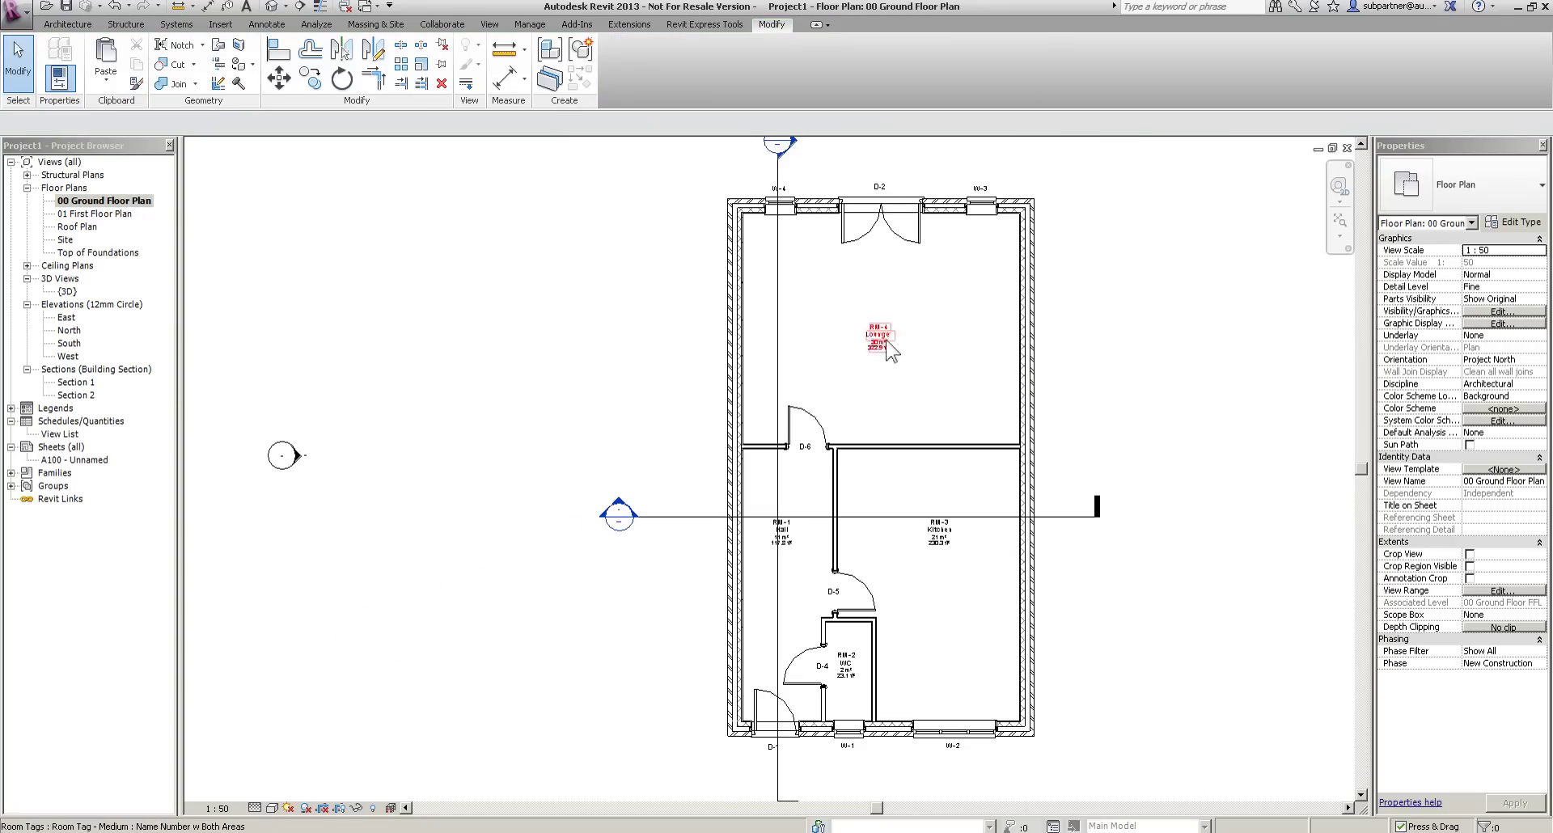
drag(648, 251, 1090, 695)
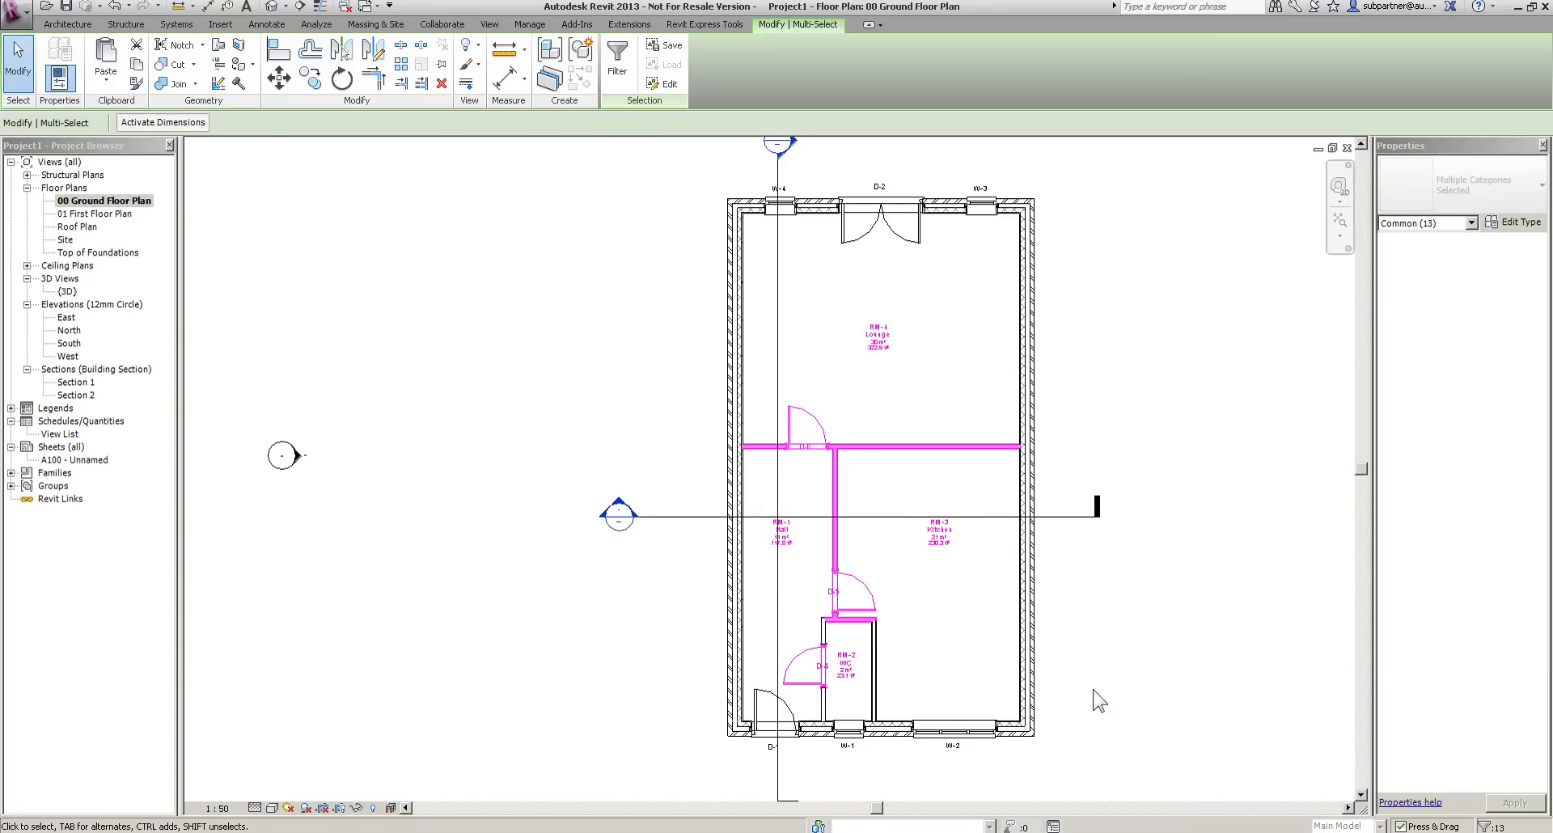
click(1448, 223)
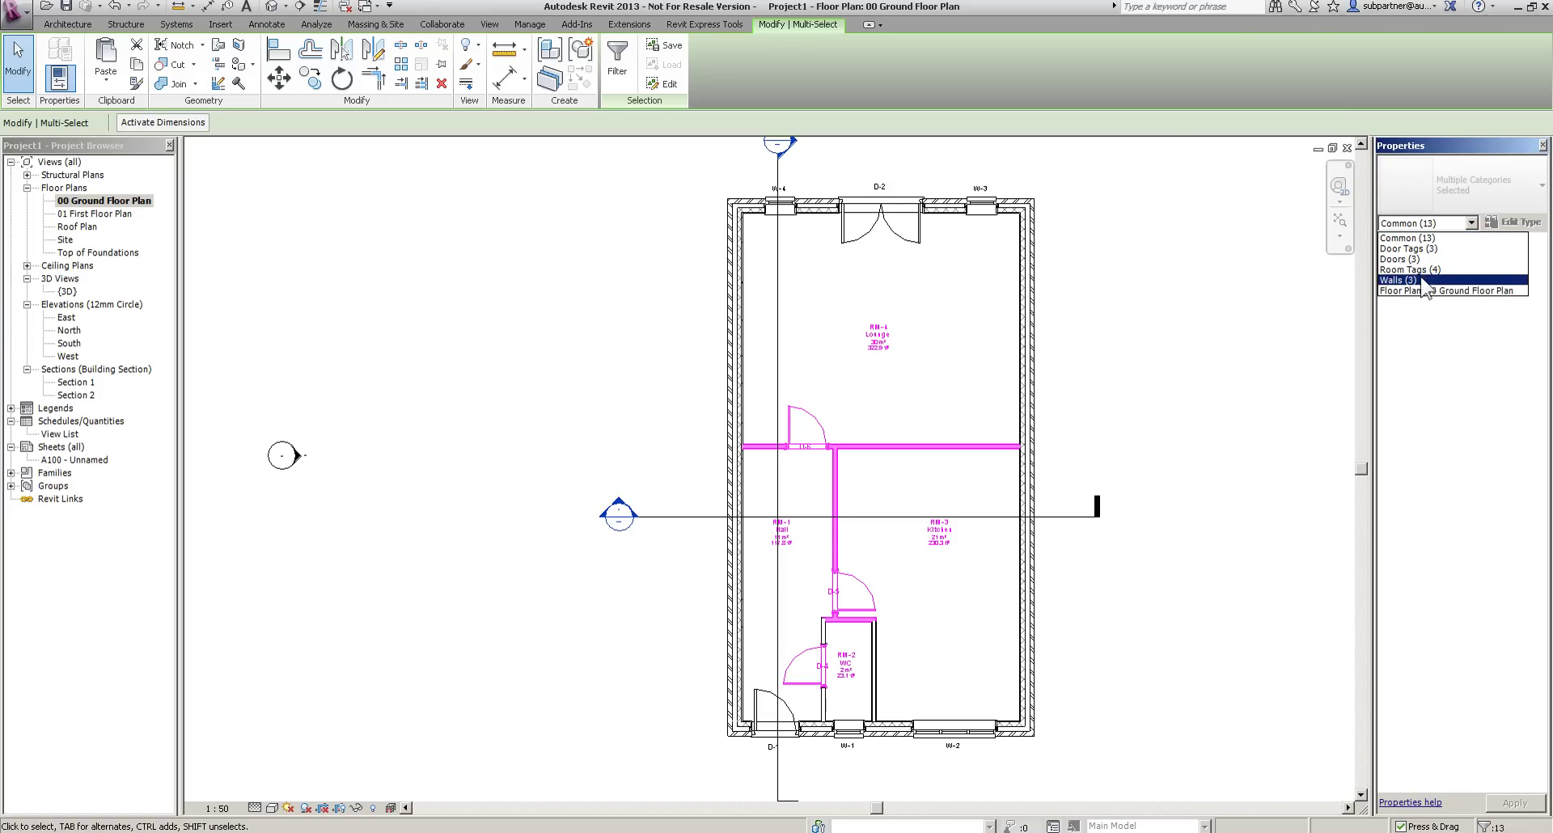
click(1410, 270)
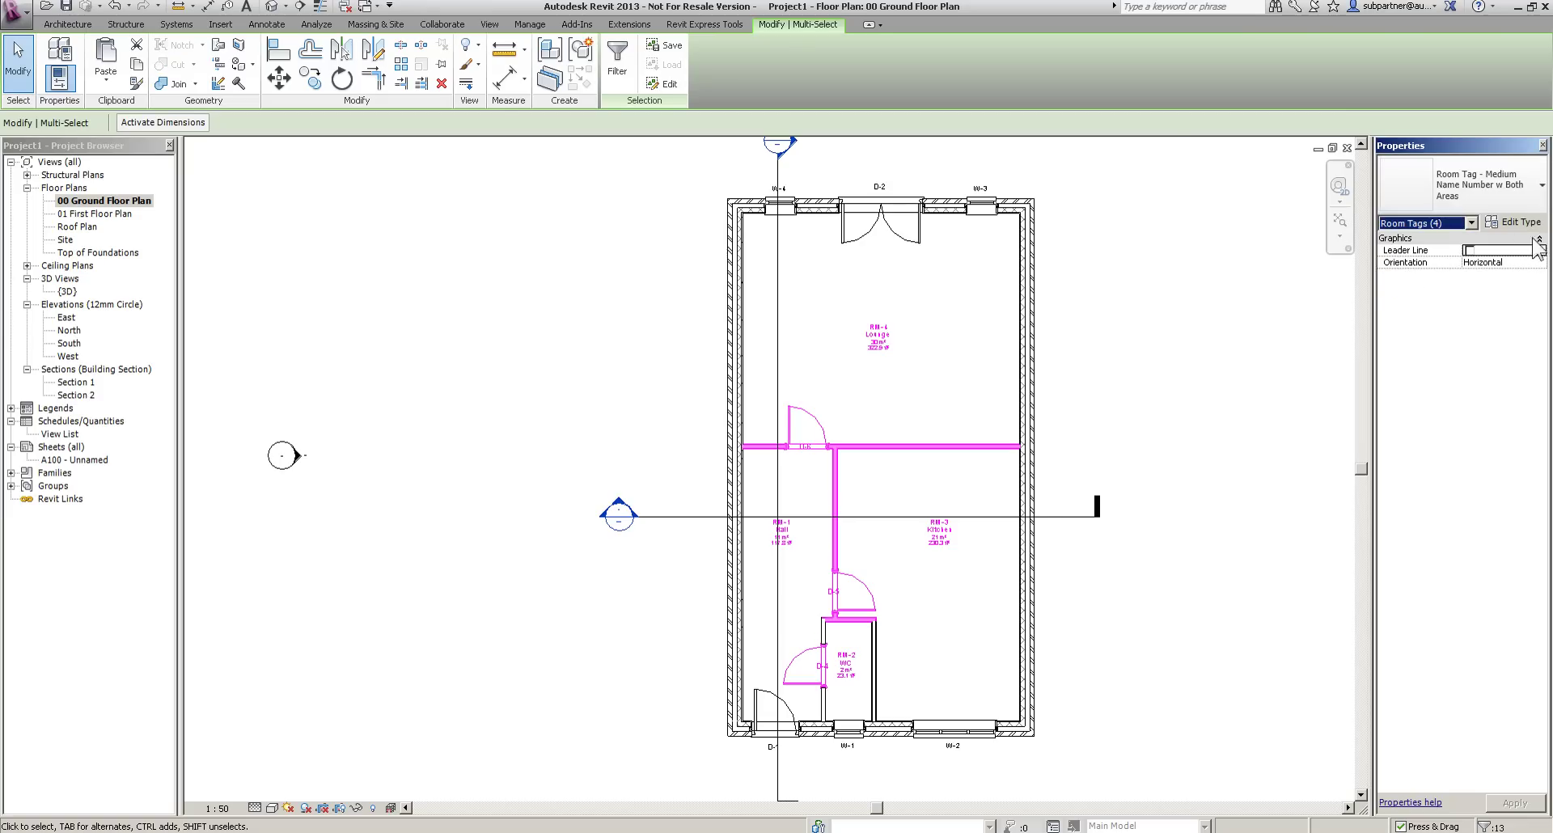
click(1504, 181)
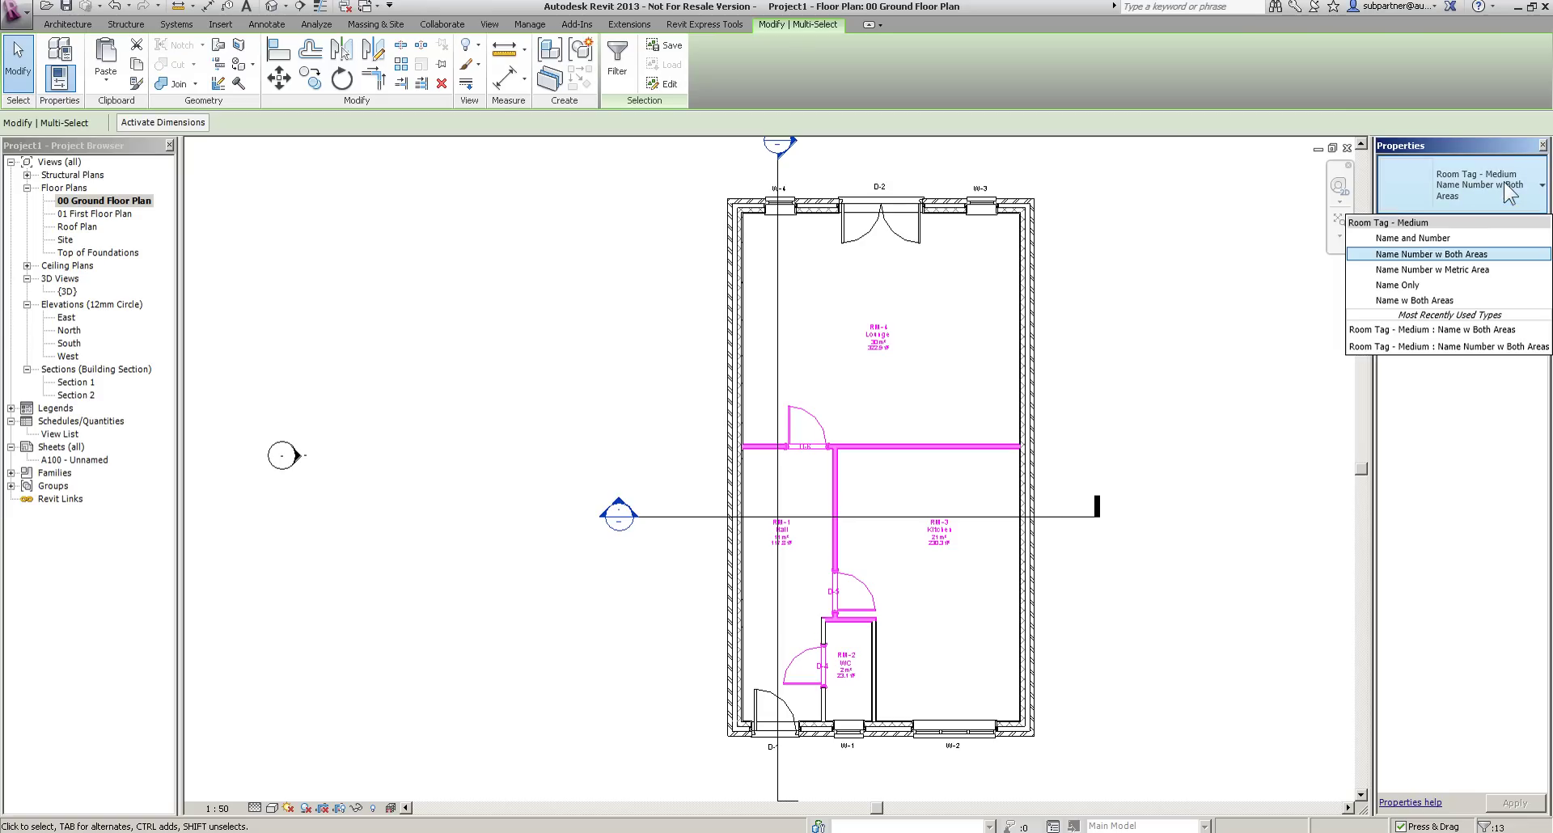
click(1424, 300)
click(1093, 340)
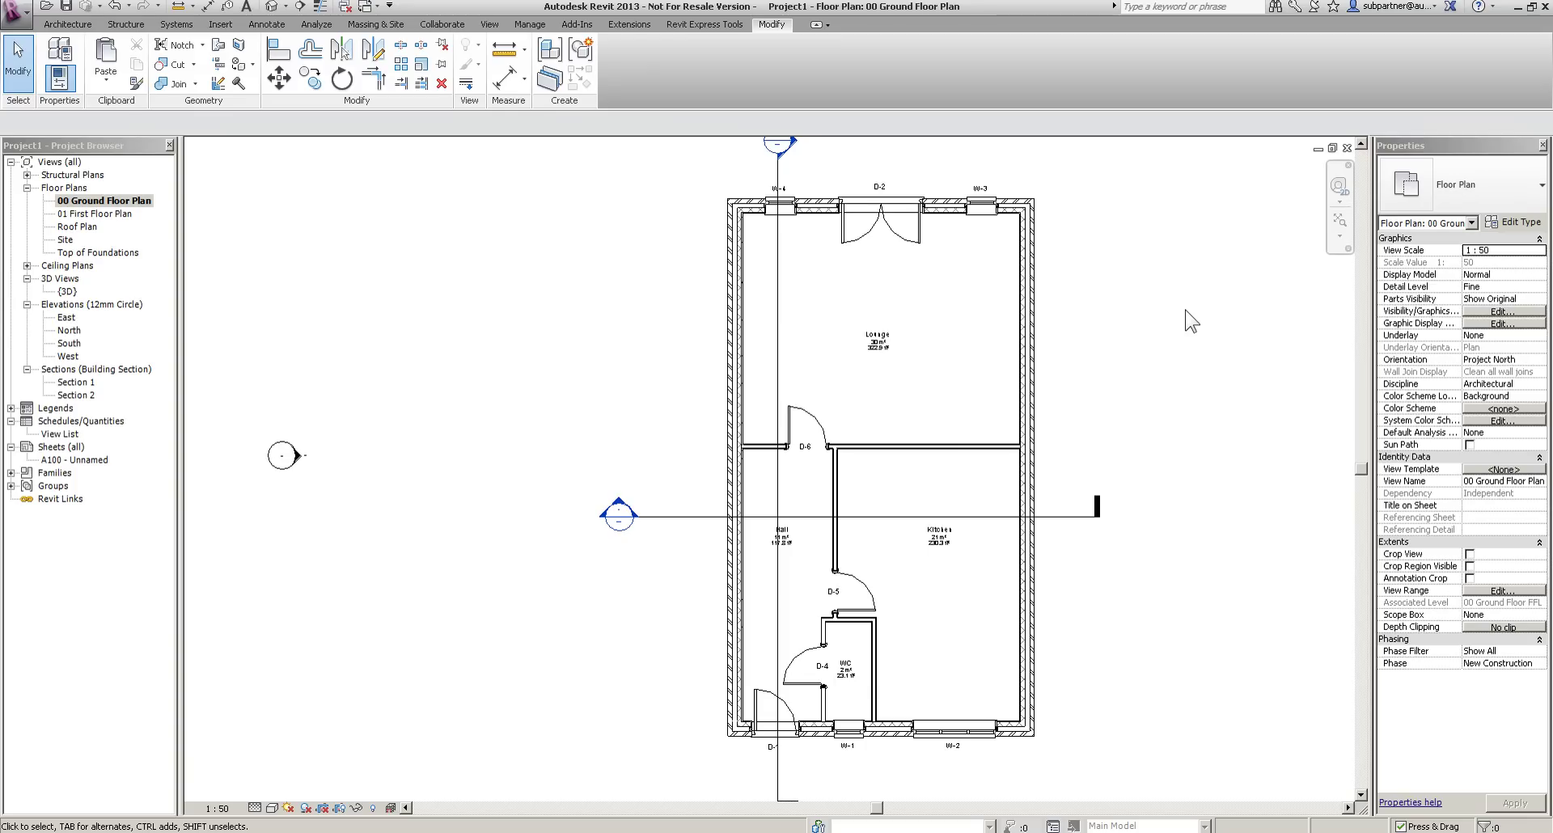
In Section 1, tag all untagged rooms with the Room Tag - Medium : Name Only type.
double_click(77, 382)
middle_drag(776, 266, 752, 331)
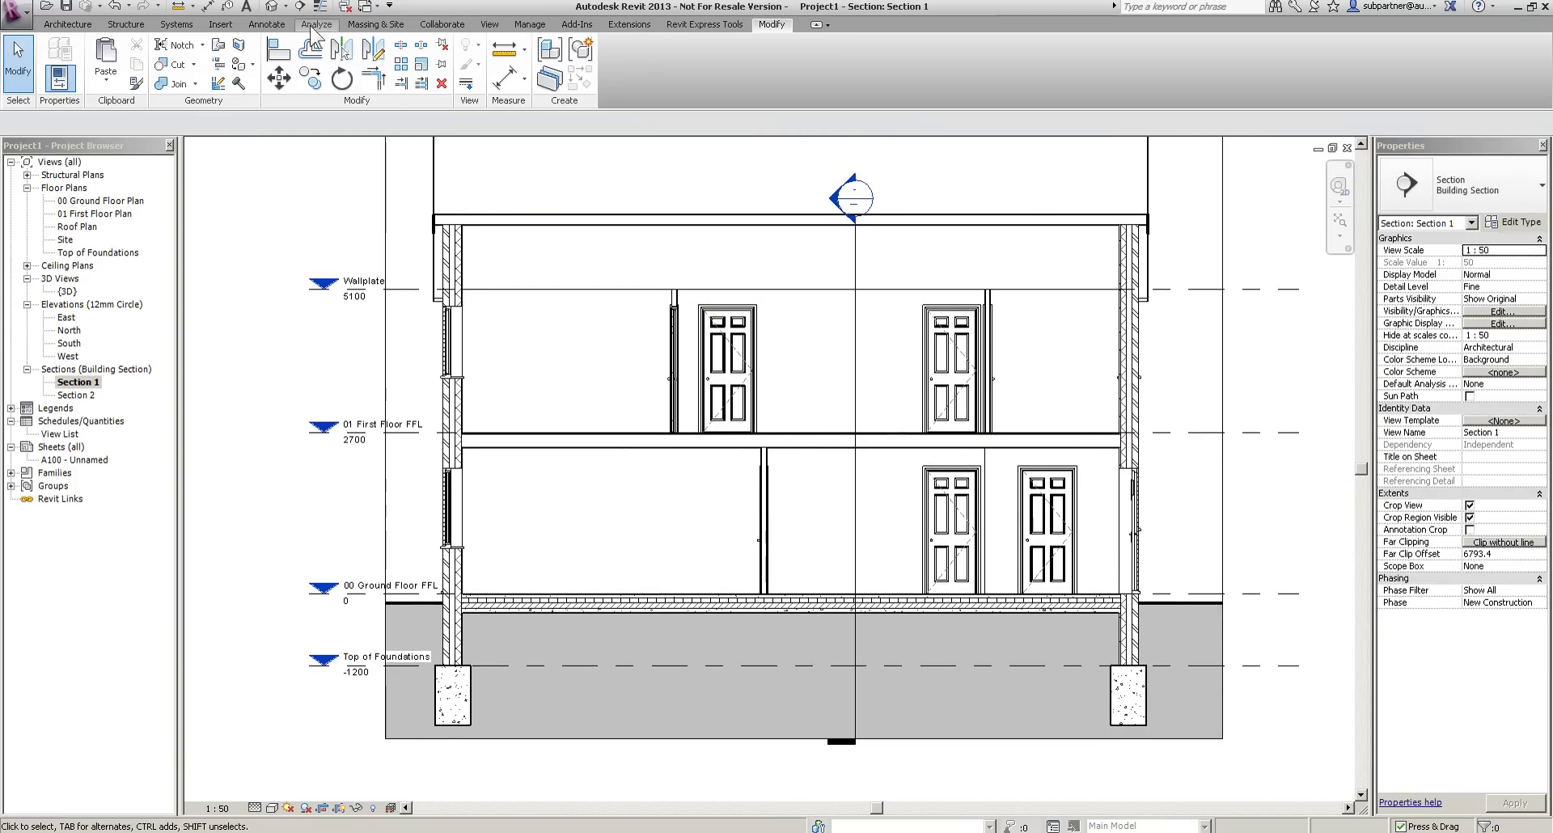
click(267, 24)
click(812, 58)
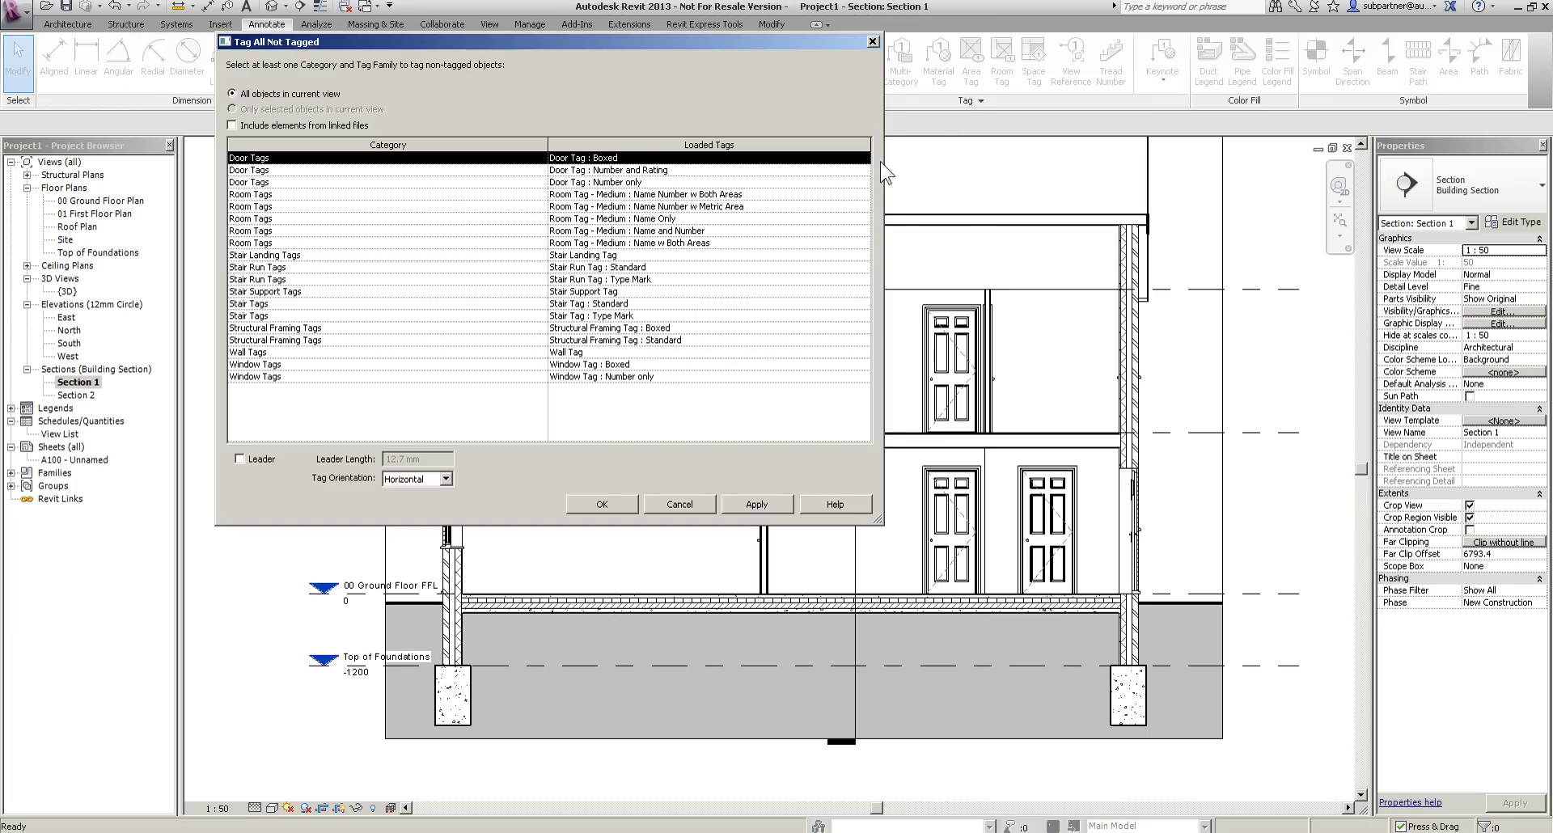
click(682, 220)
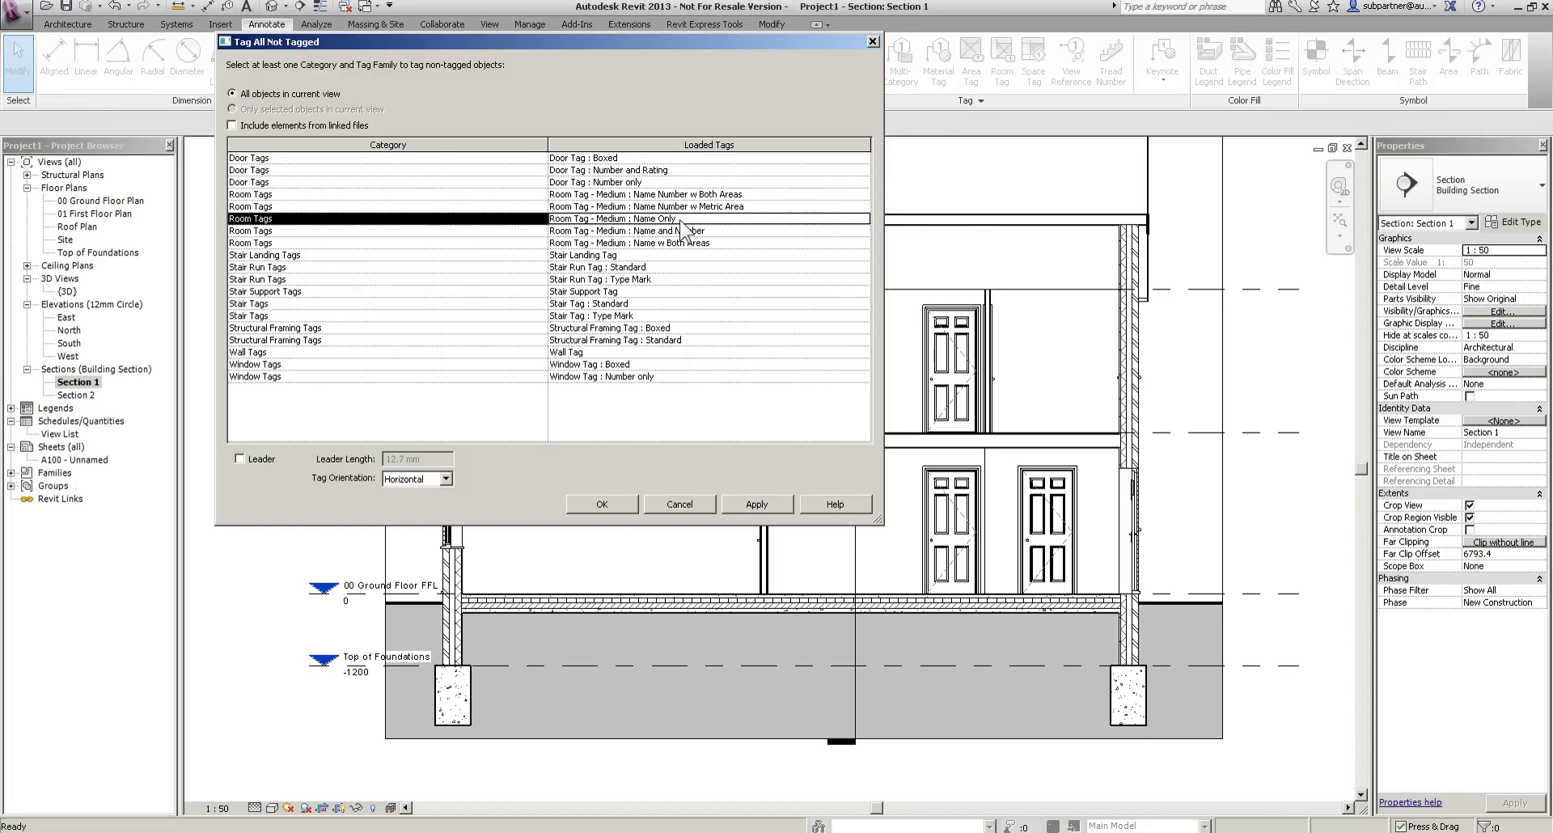
click(617, 502)
scroll(829, 501, up, 1)
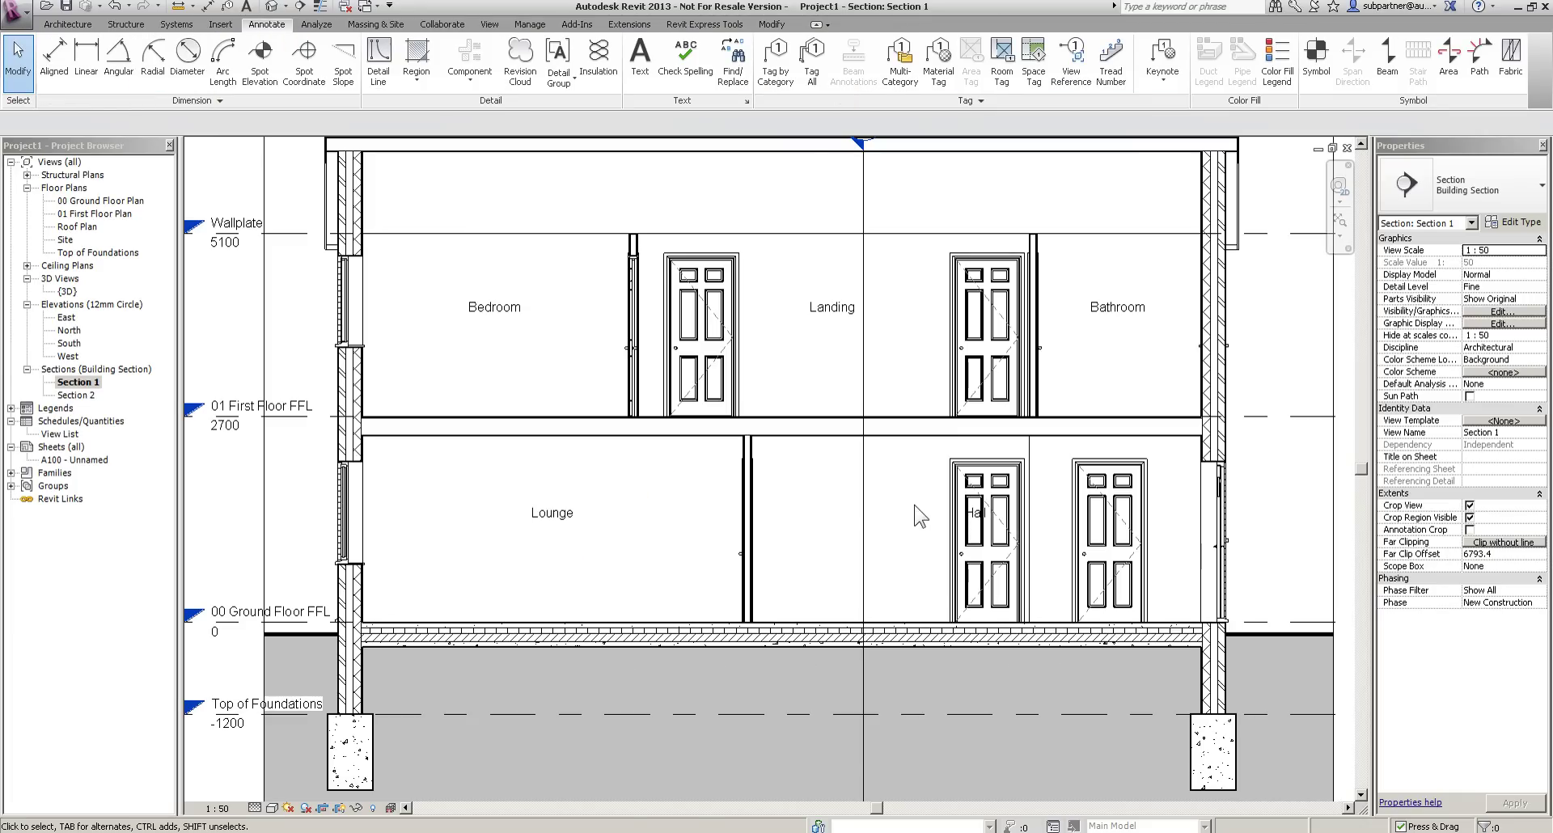
Move the Hall room tag clear of the ground floor door in Section 1.
drag(975, 514, 919, 529)
click(916, 351)
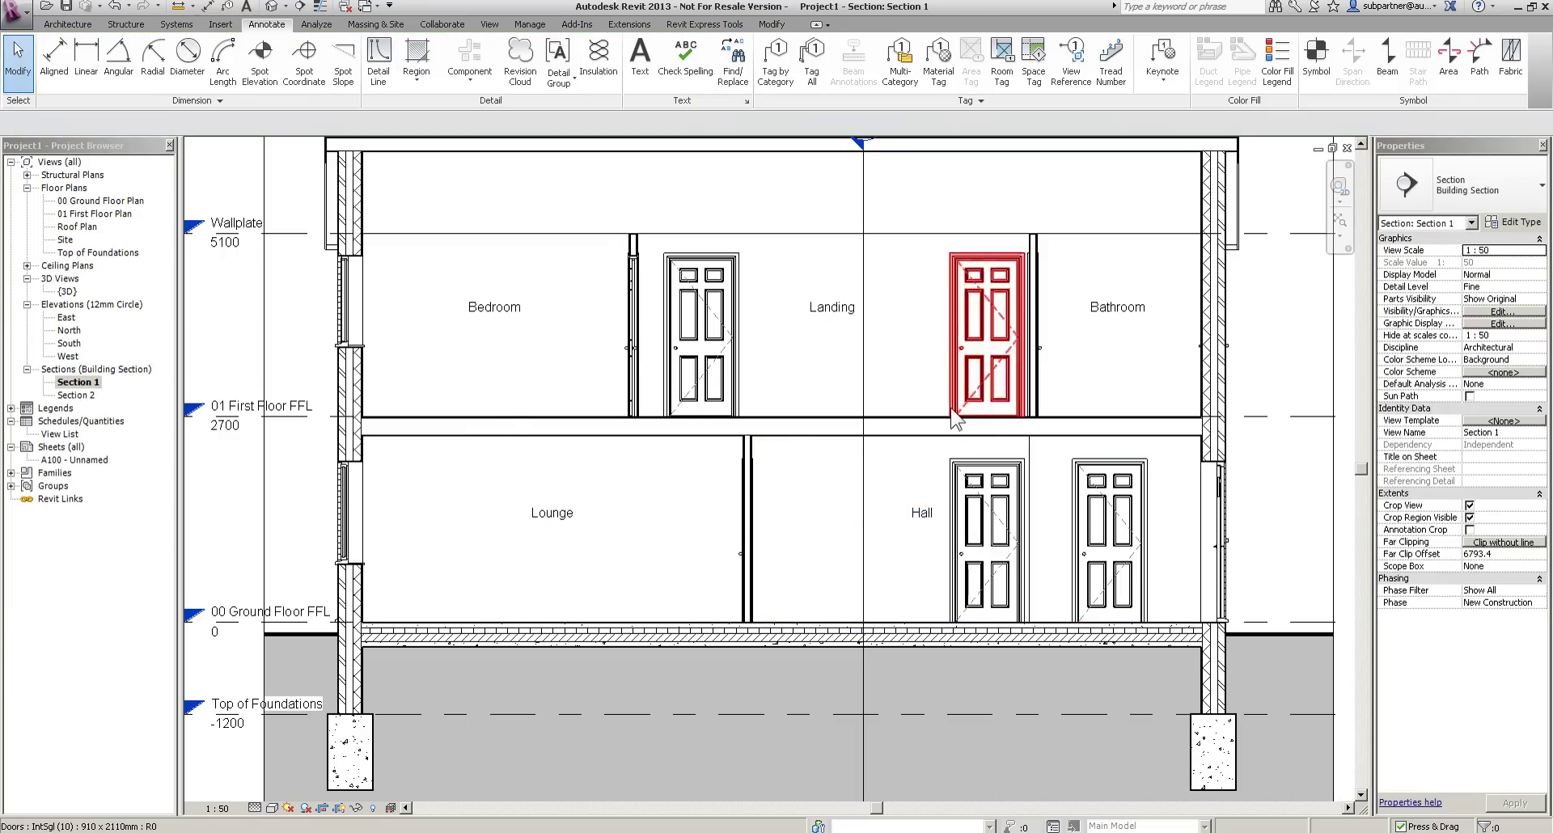
scroll(955, 418, down, 1)
In Section 2, tag all untagged rooms with the Room Tag - Medium : Name Only type.
double_click(76, 395)
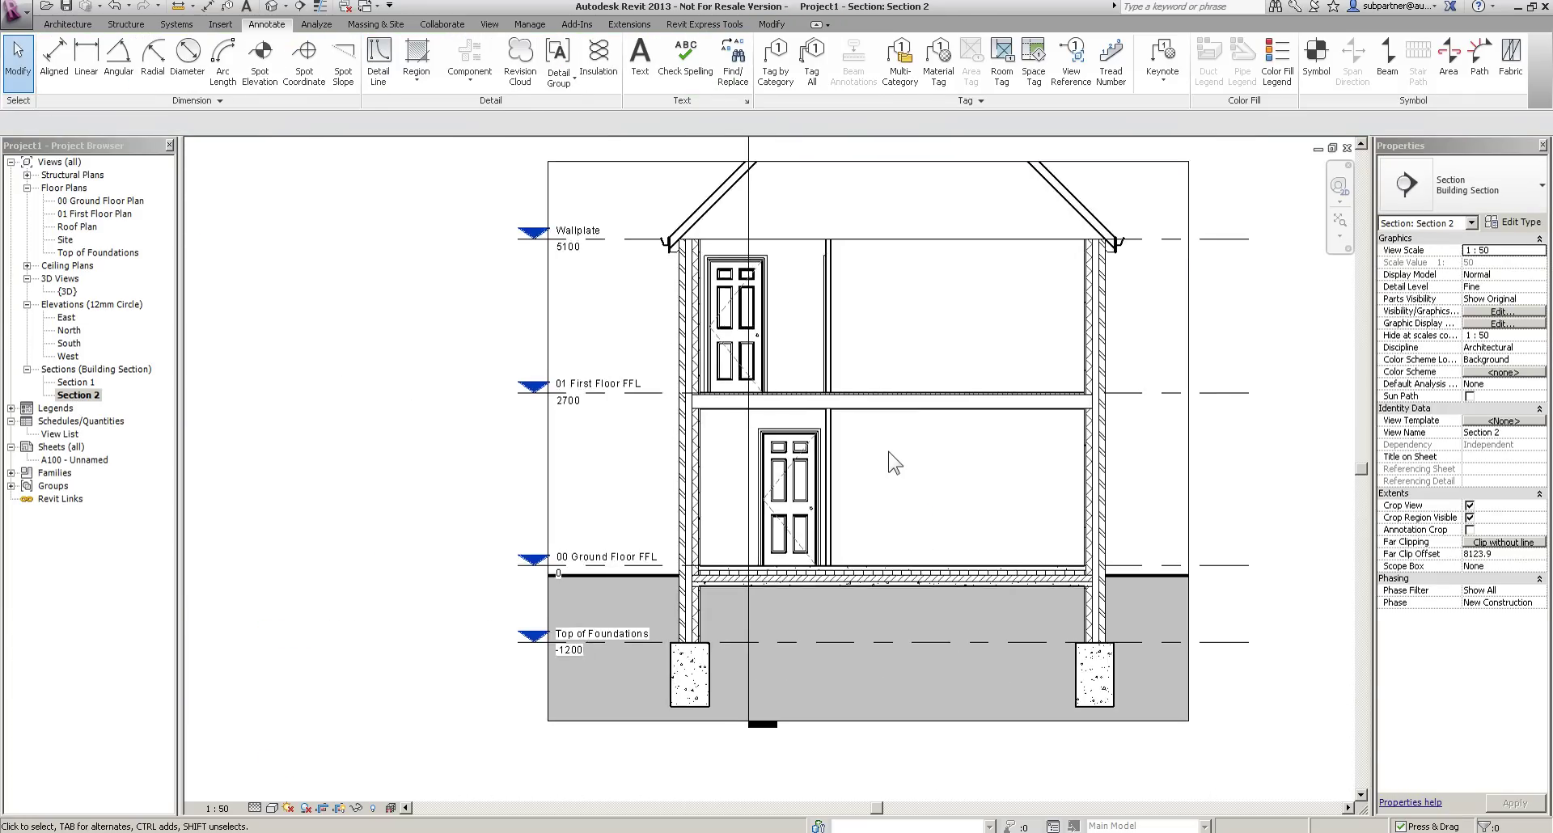
click(813, 65)
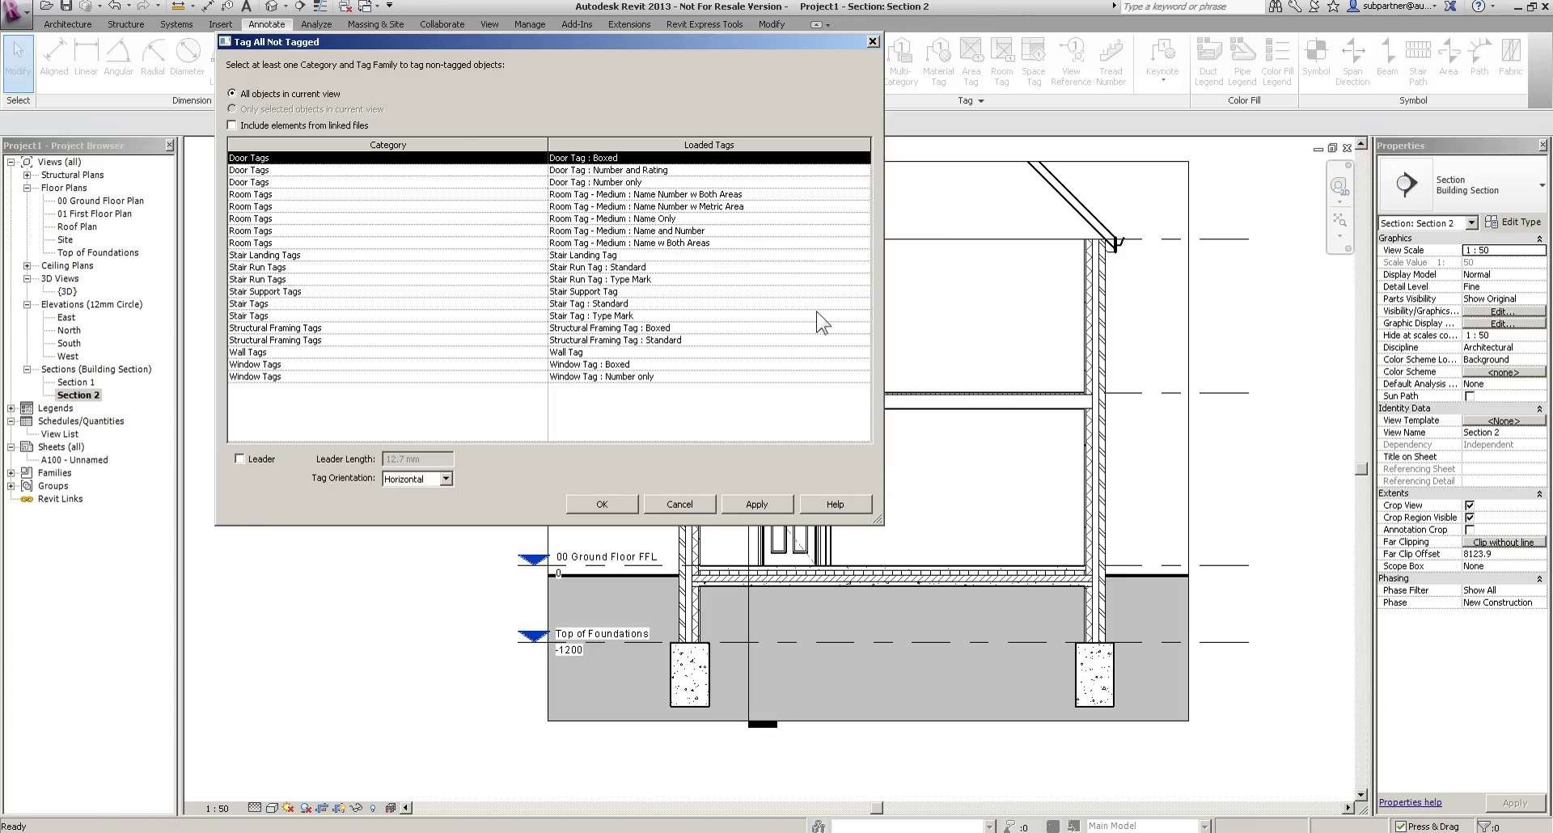
click(651, 220)
click(602, 504)
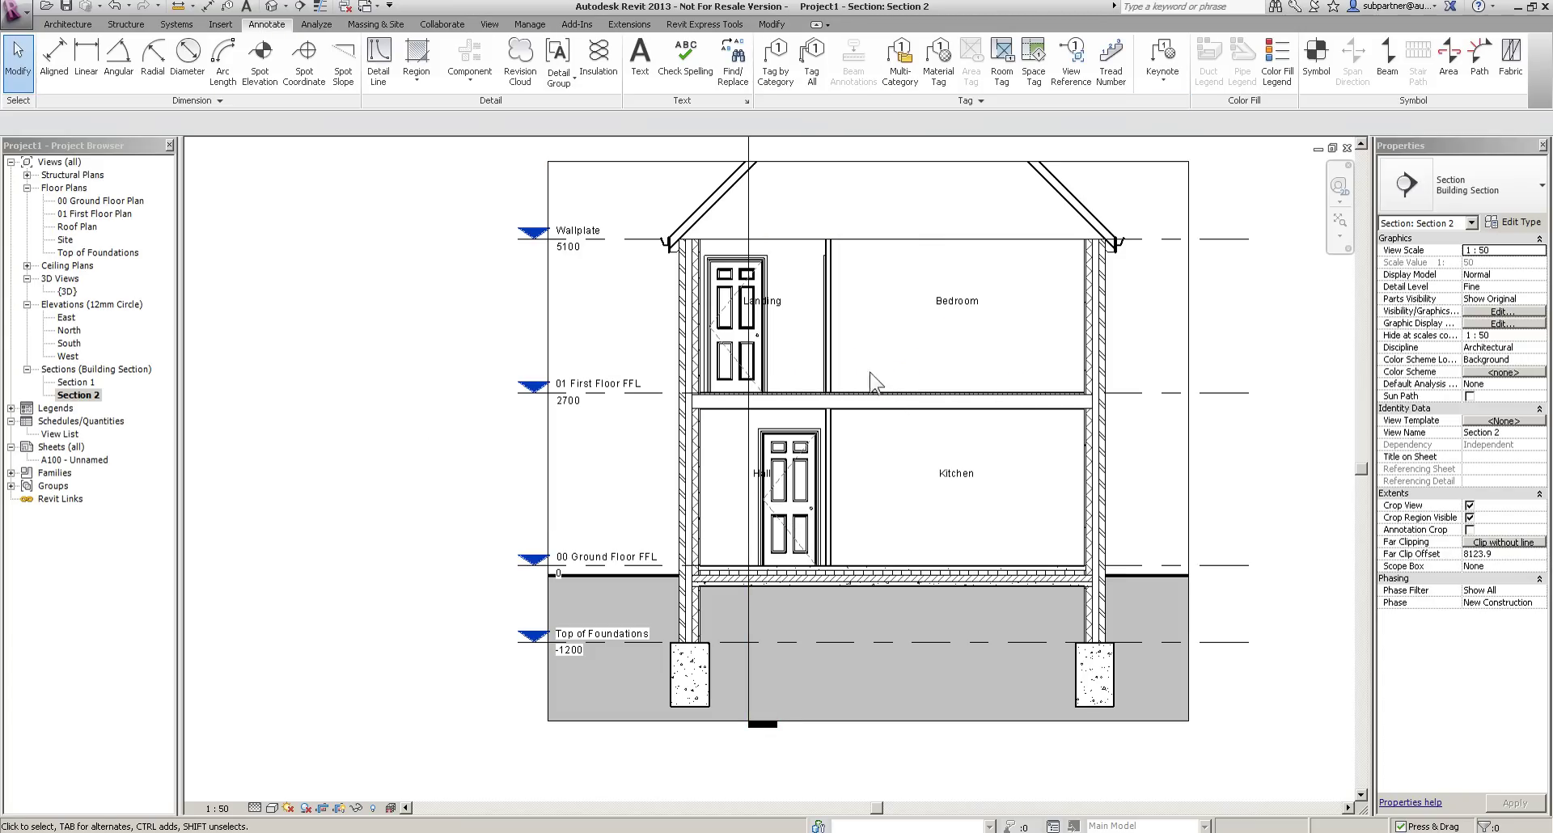
scroll(744, 475, up, 2)
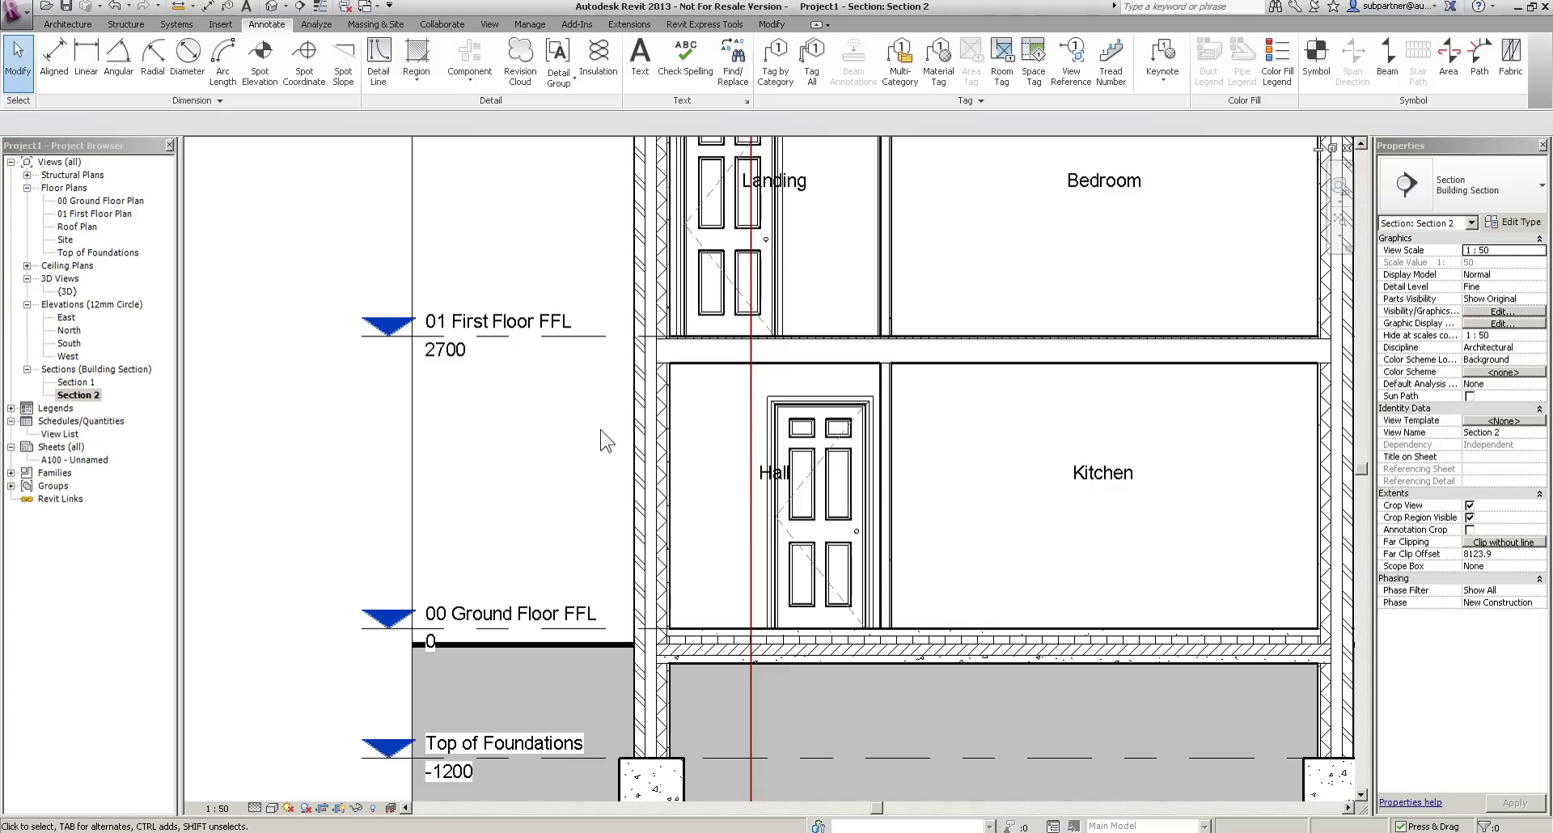
scroll(603, 441, down, 2)
Raise the upper edge of Section 2's crop region above the roof ridge so the whole roof is included.
middle_drag(812, 534, 788, 793)
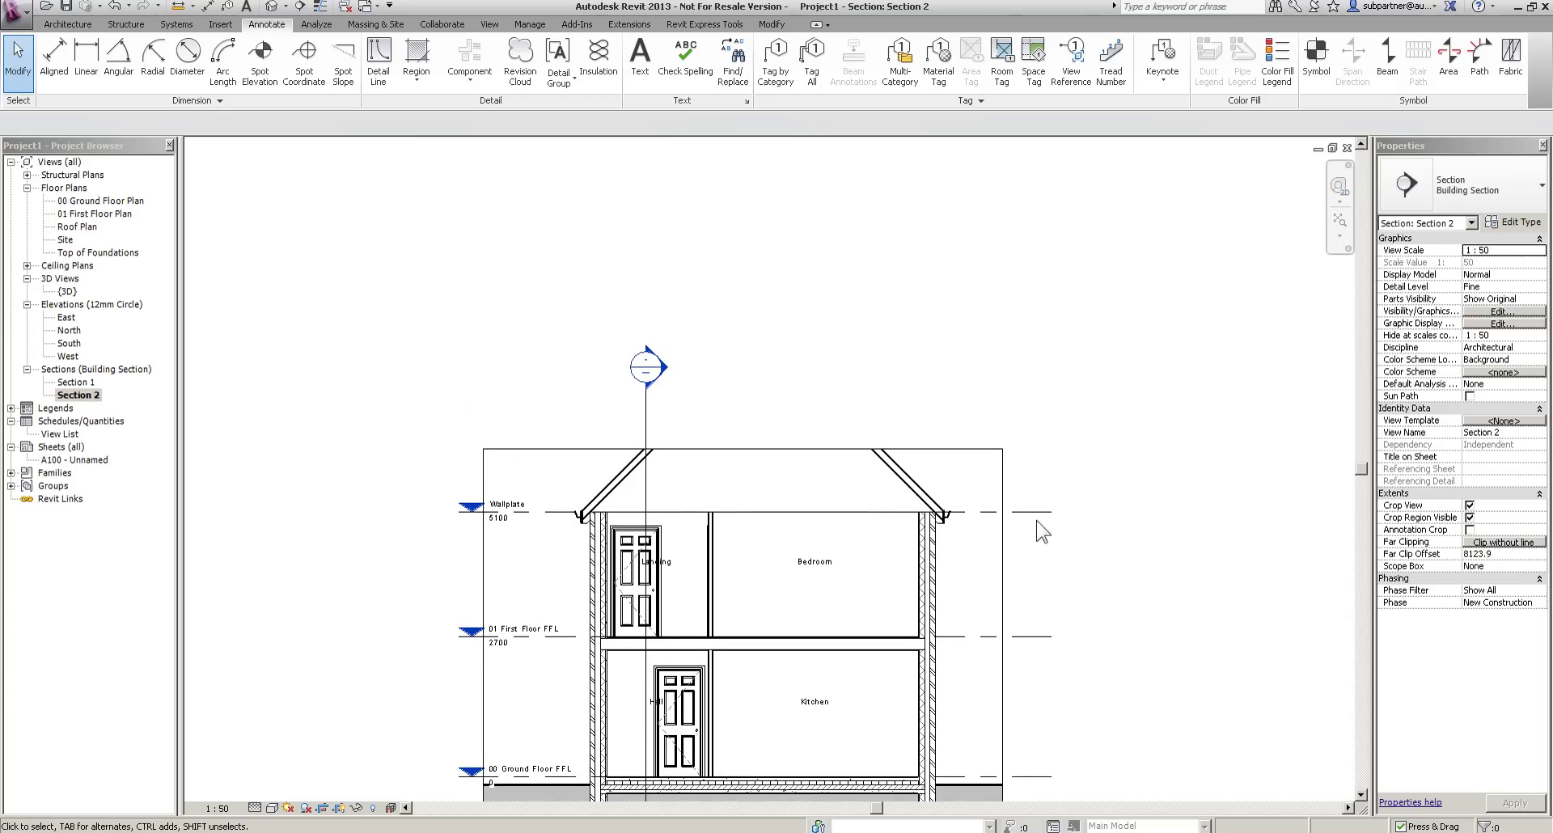
click(969, 449)
drag(742, 449, 746, 300)
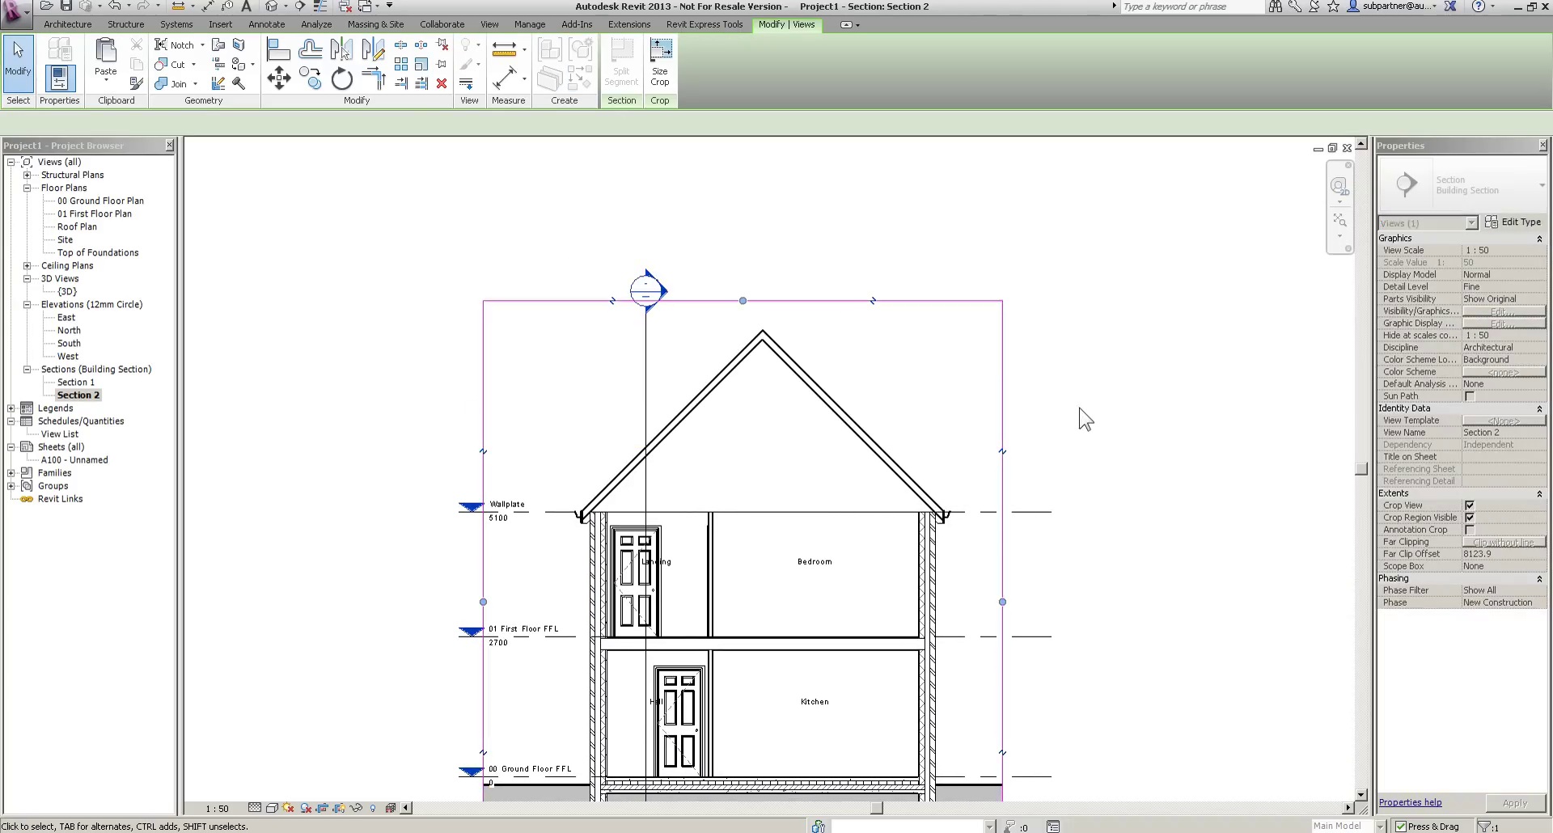
click(1130, 348)
scroll(1100, 325, down, 2)
scroll(1080, 429, up, 2)
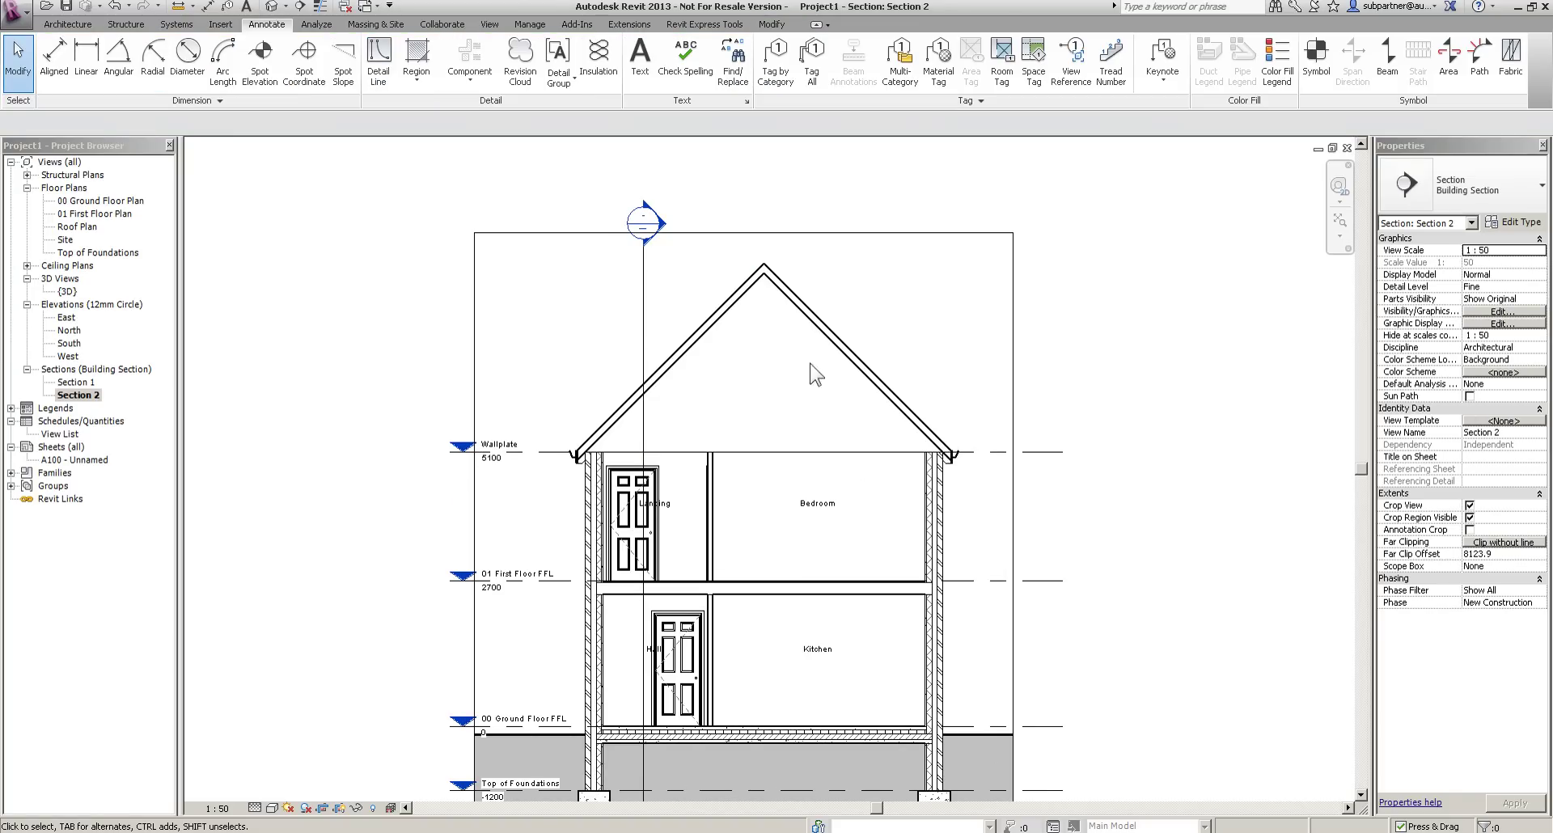
Examine the eaves in Section 2 where the roof meets the cavity wall, dismissing the save reminder without saving.
scroll(534, 510, up, 6)
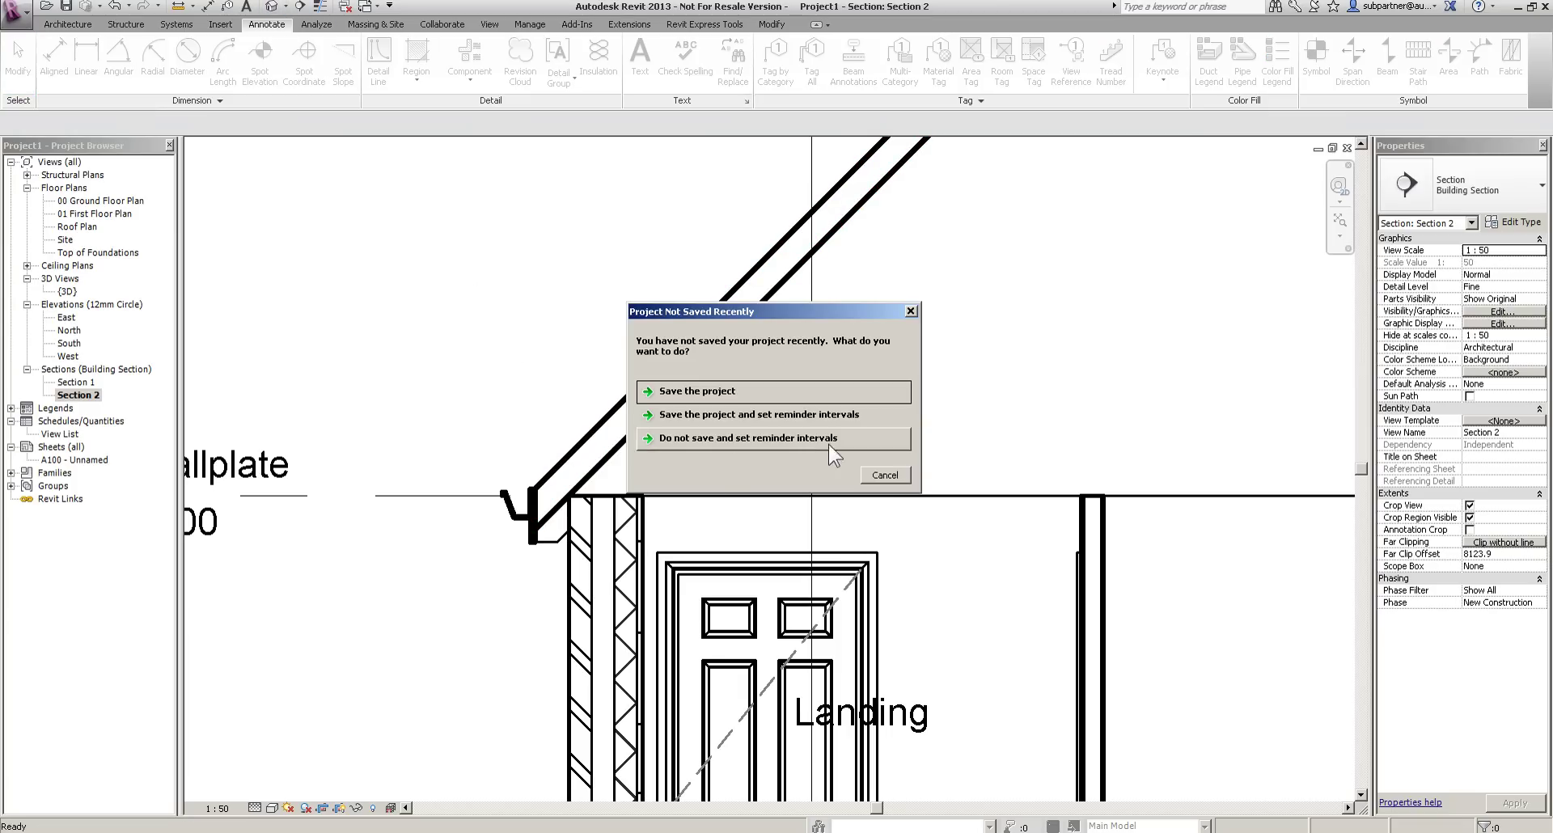
click(885, 474)
scroll(536, 526, up, 2)
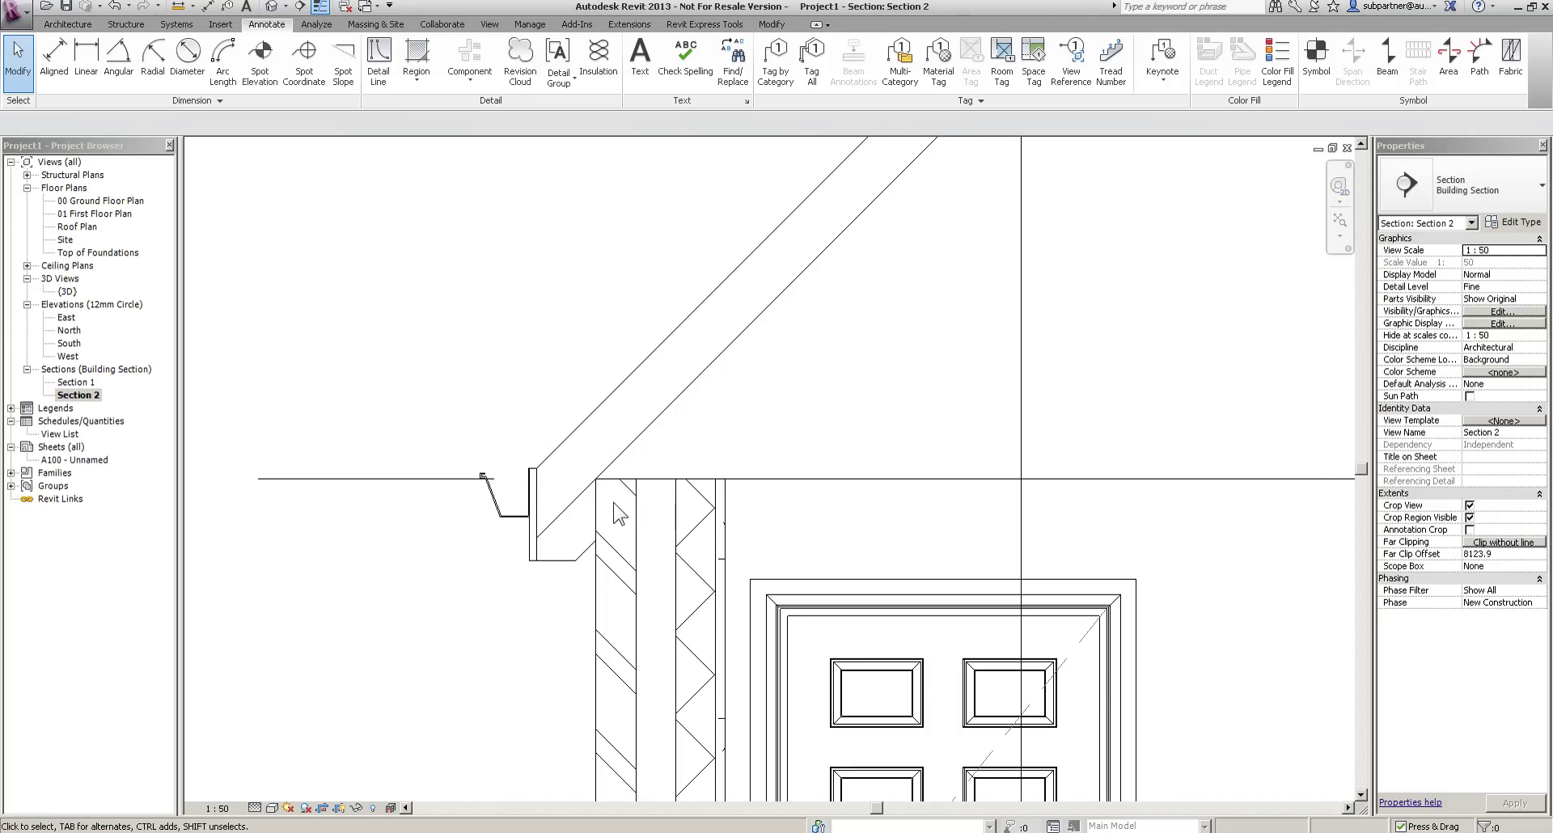
scroll(618, 513, down, 2)
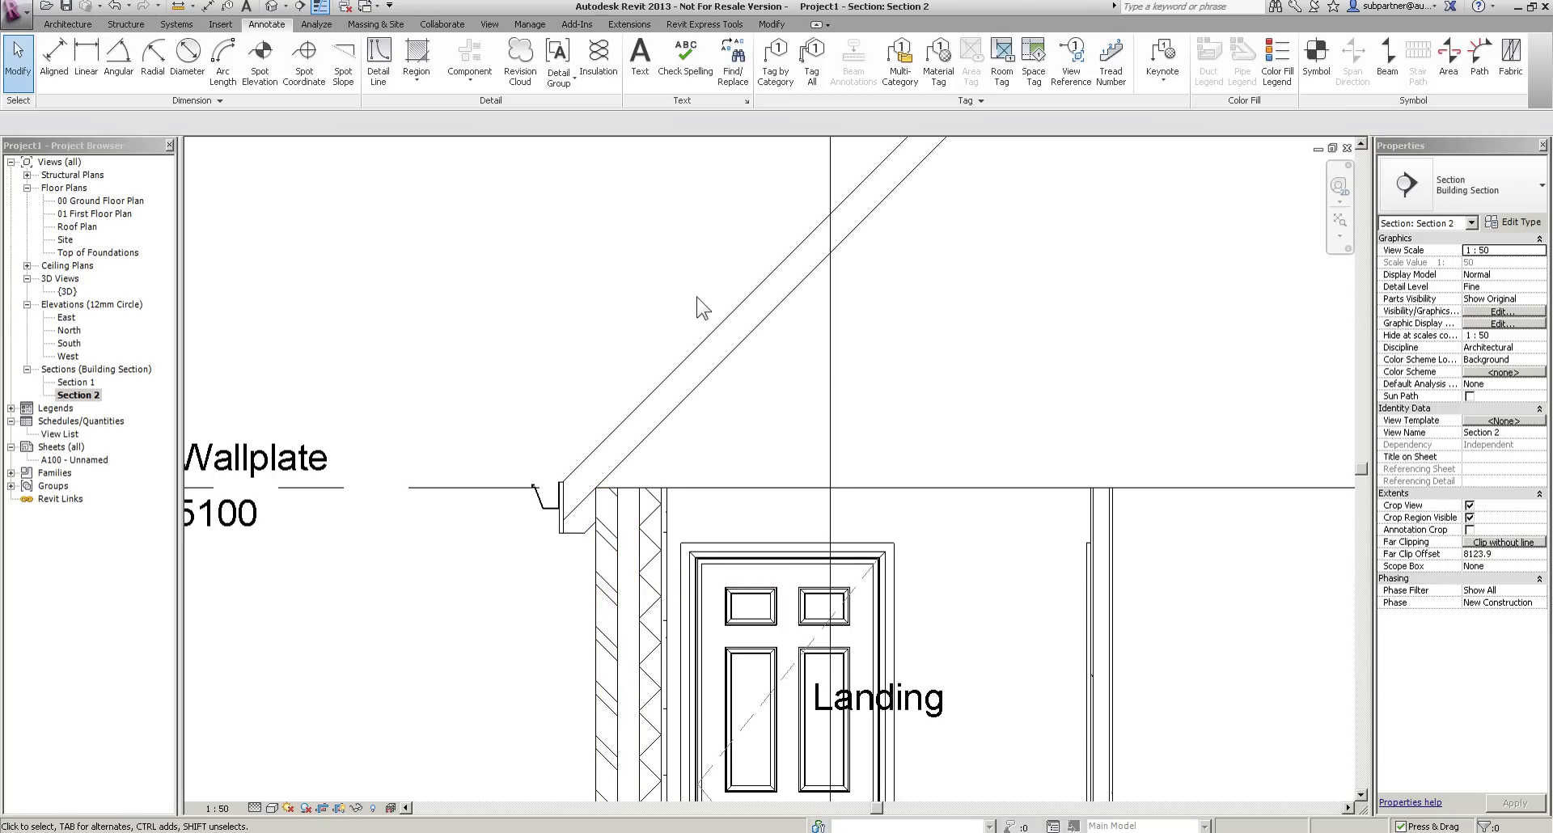
scroll(809, 365, down, 4)
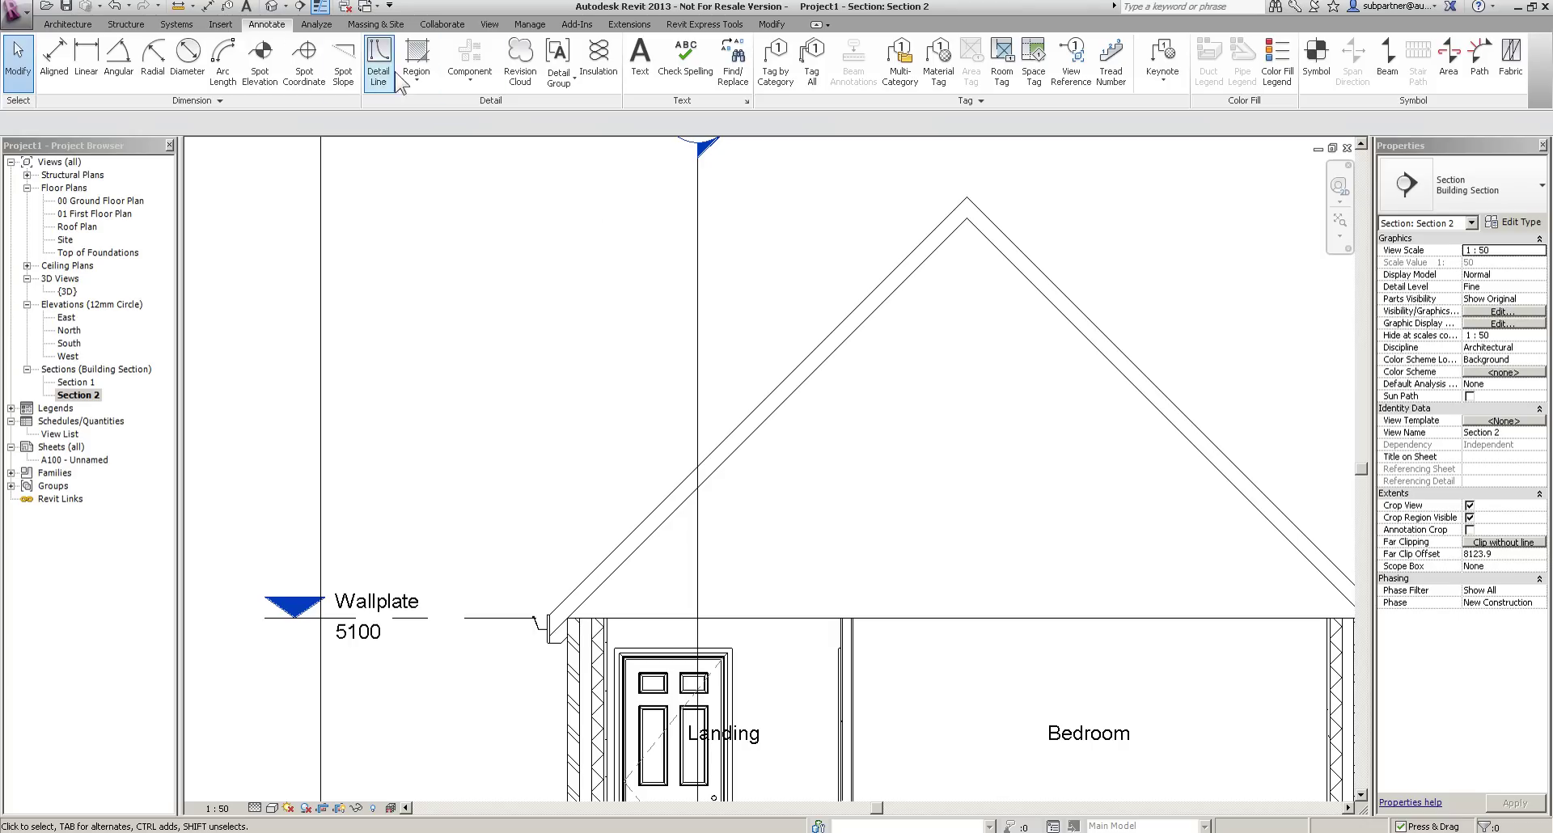
click(471, 80)
click(503, 140)
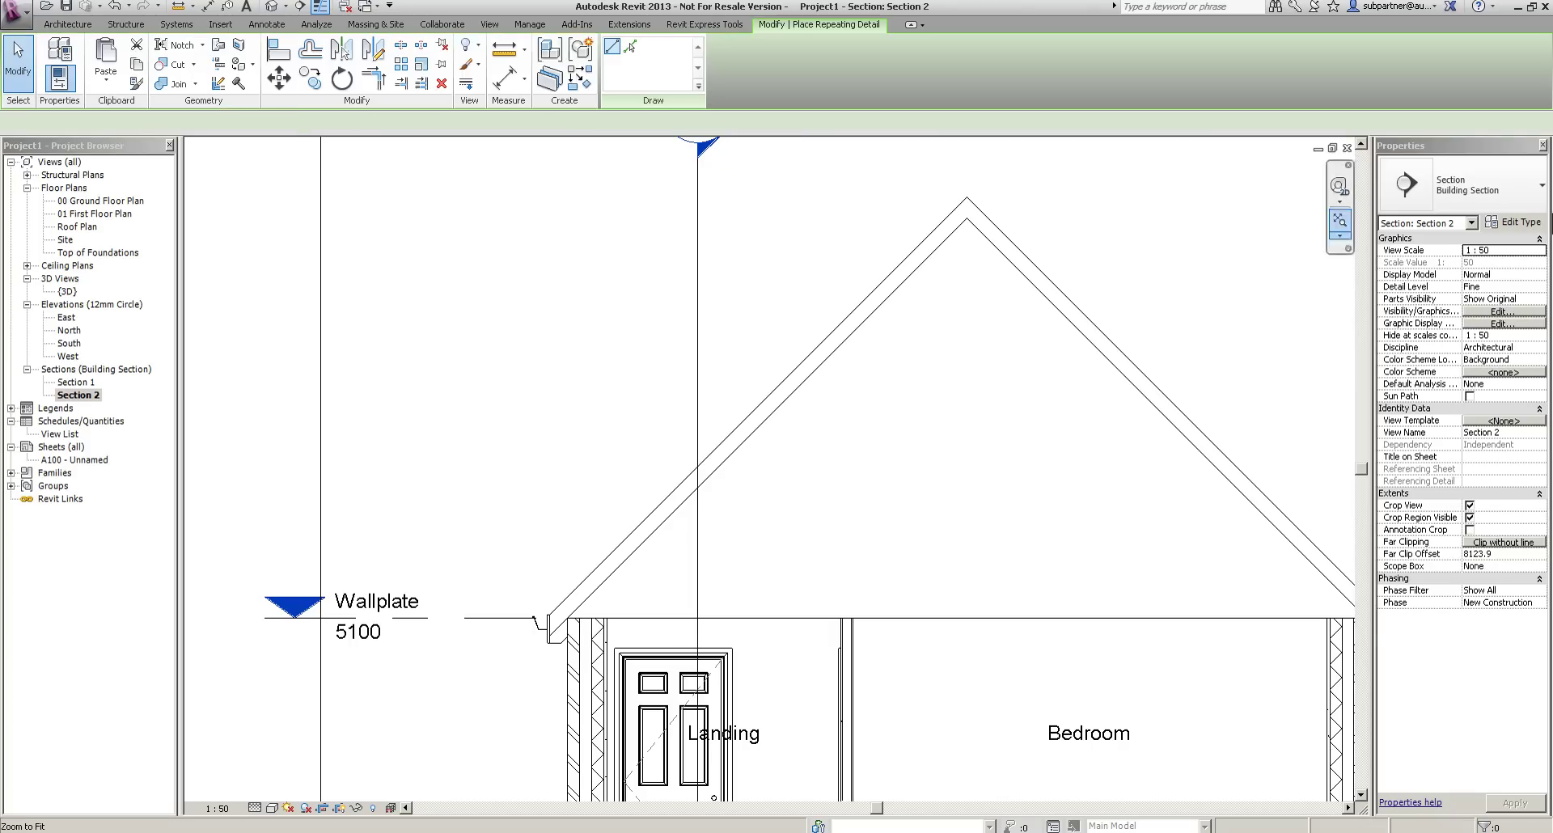
click(1509, 204)
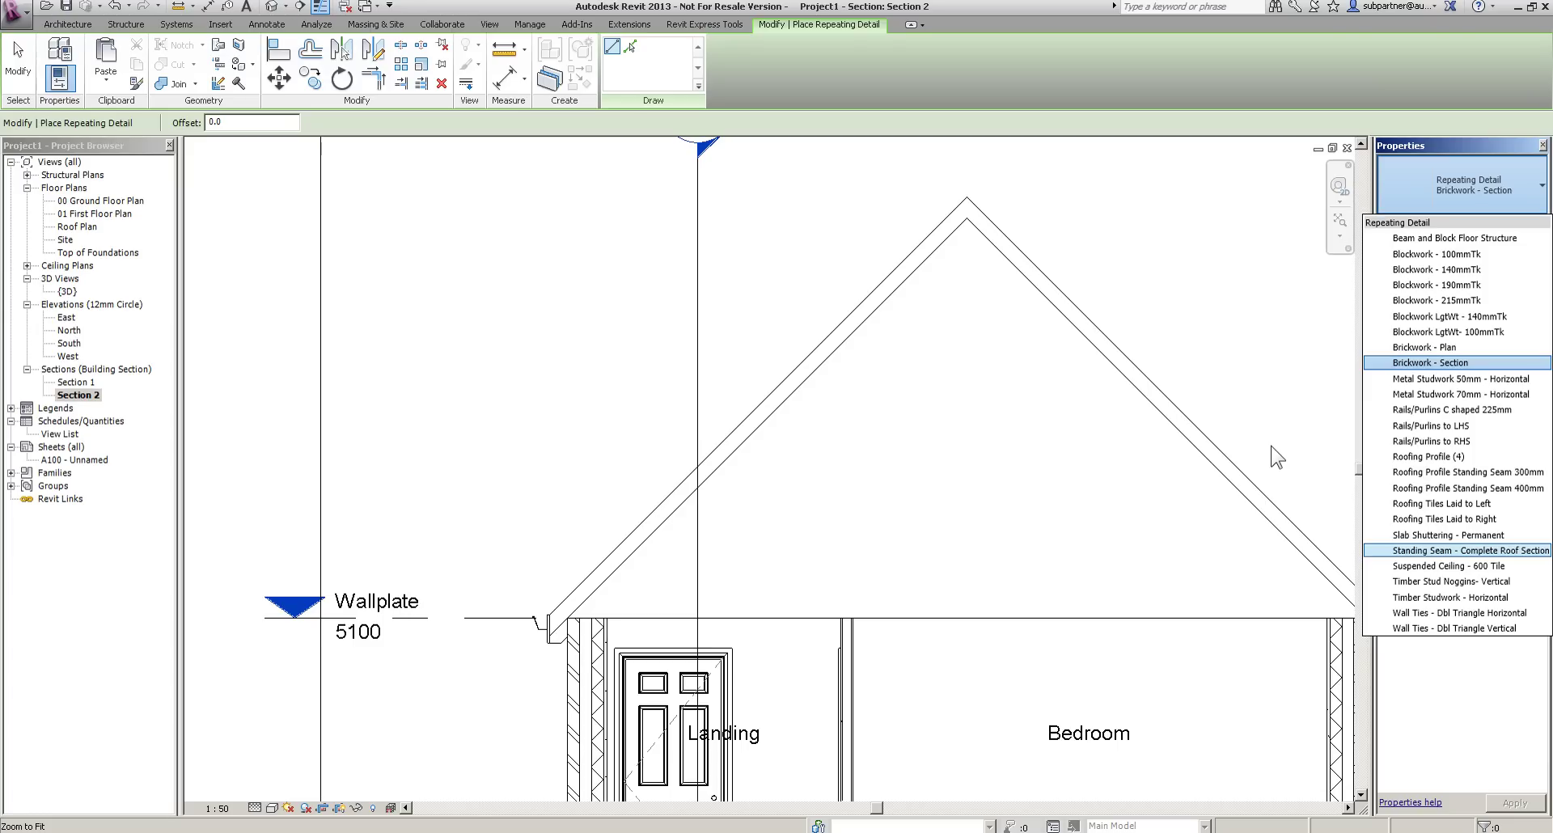
key(Escape)
key(Escape)
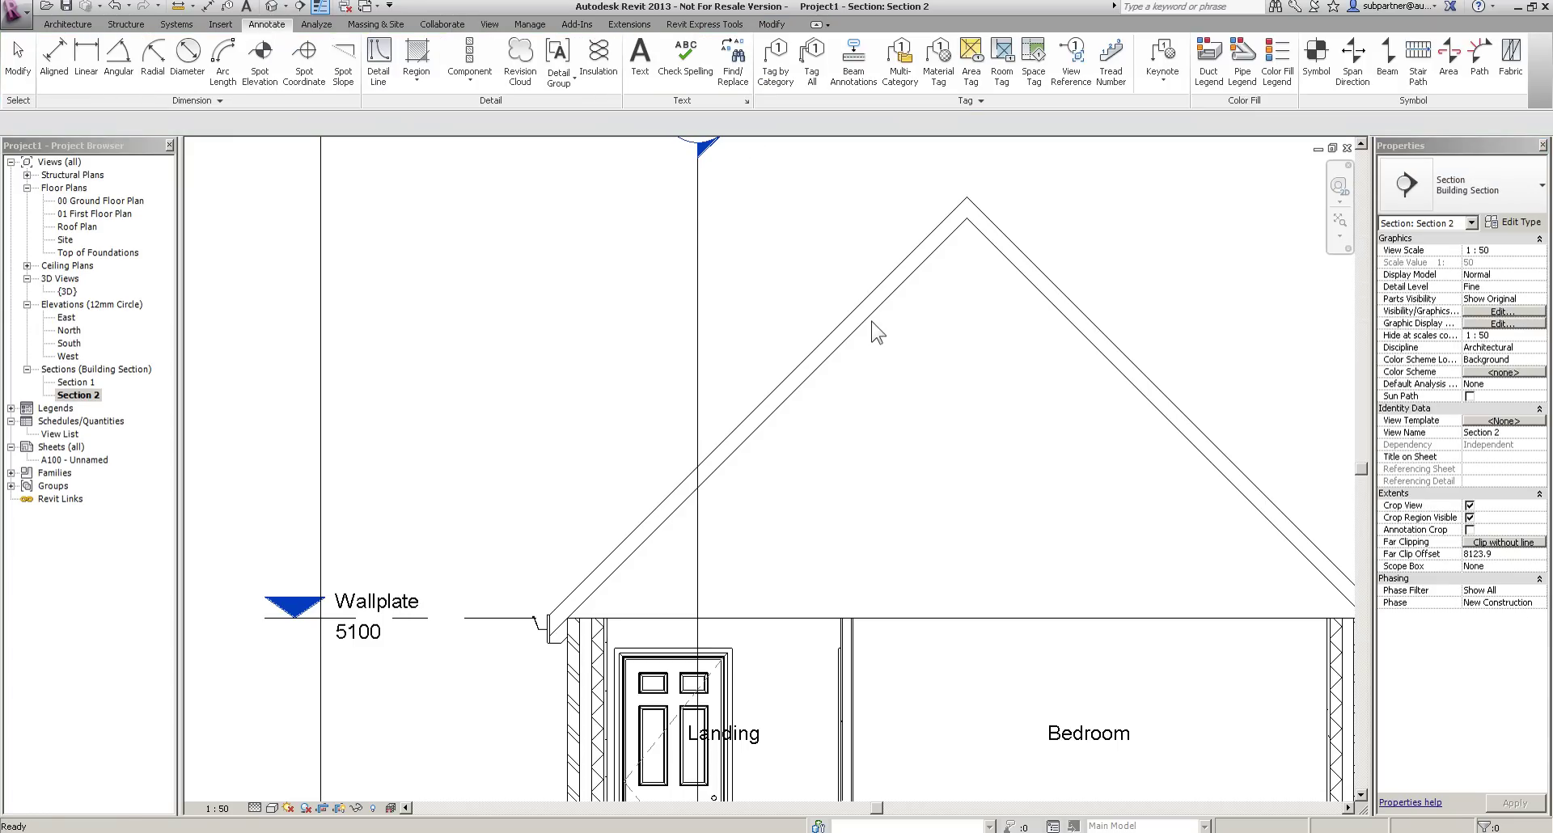
Try the Pitched - Warm Timber - Ins Over type on the roof, check its eaves, and undo the type change.
click(872, 317)
click(1483, 176)
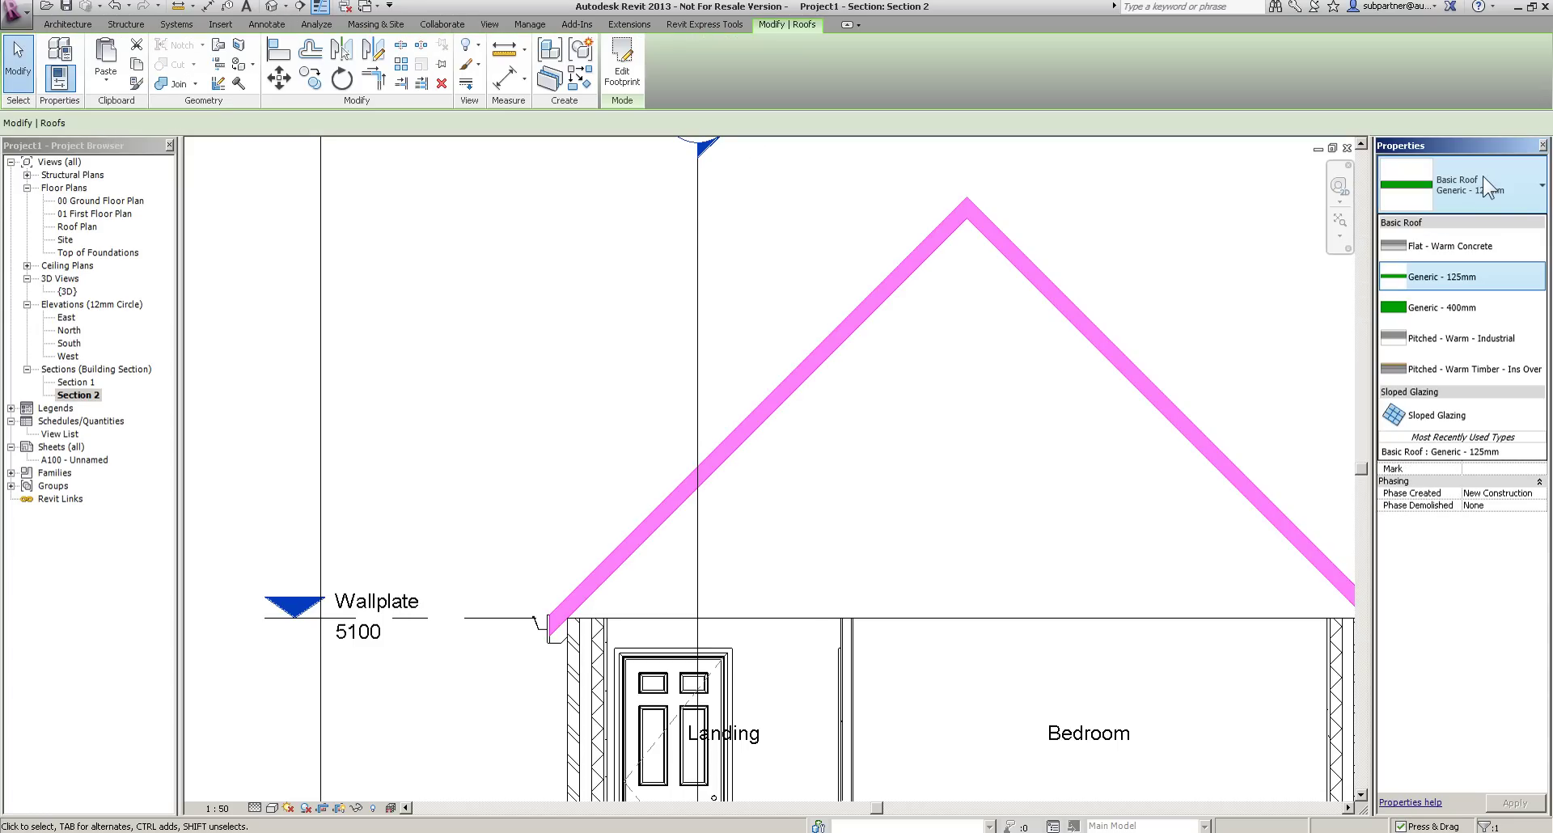
click(978, 589)
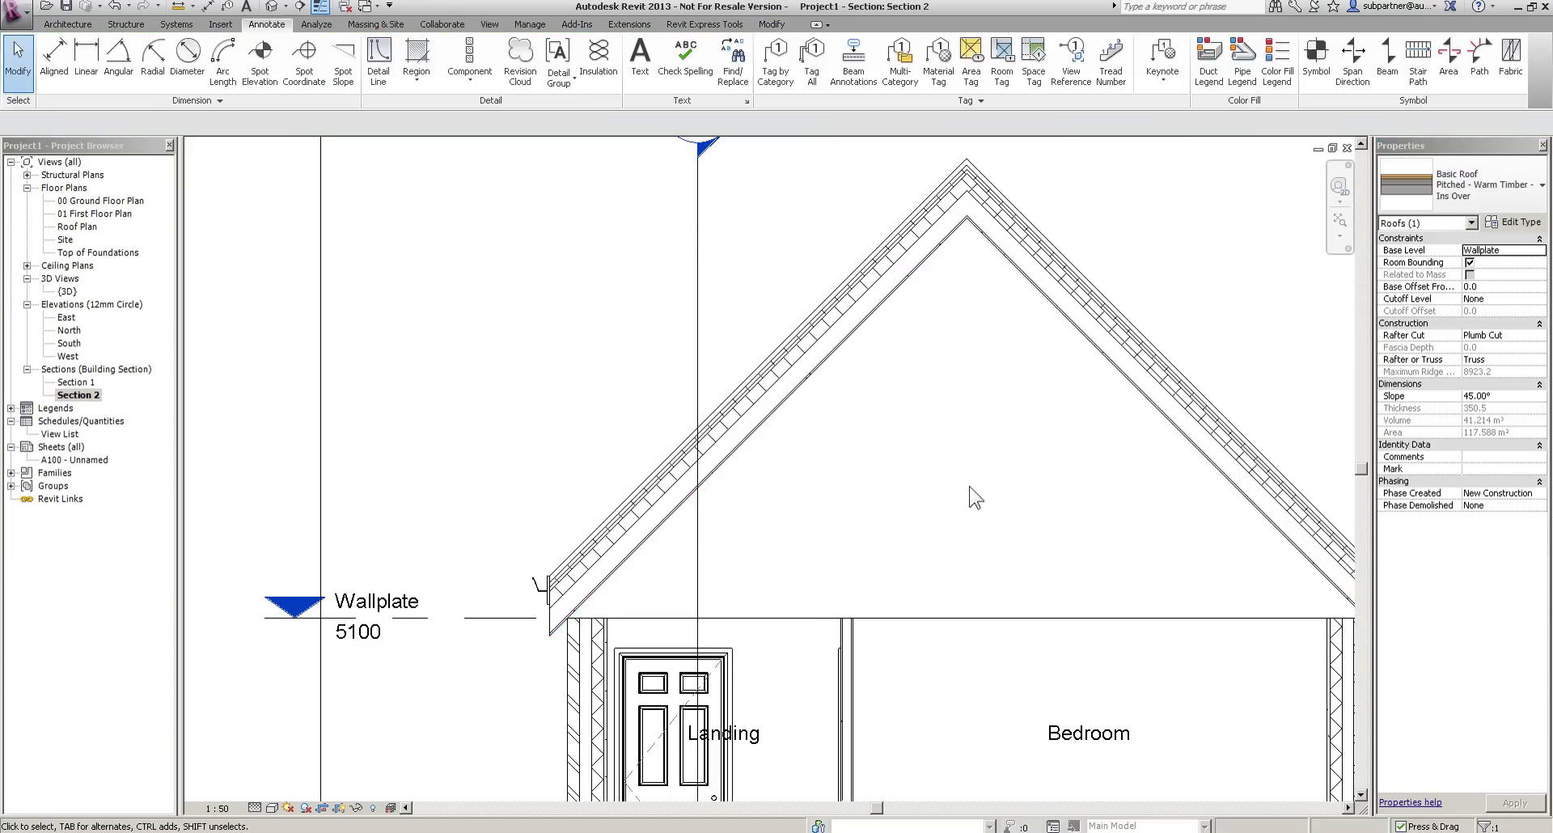
scroll(537, 662, up, 3)
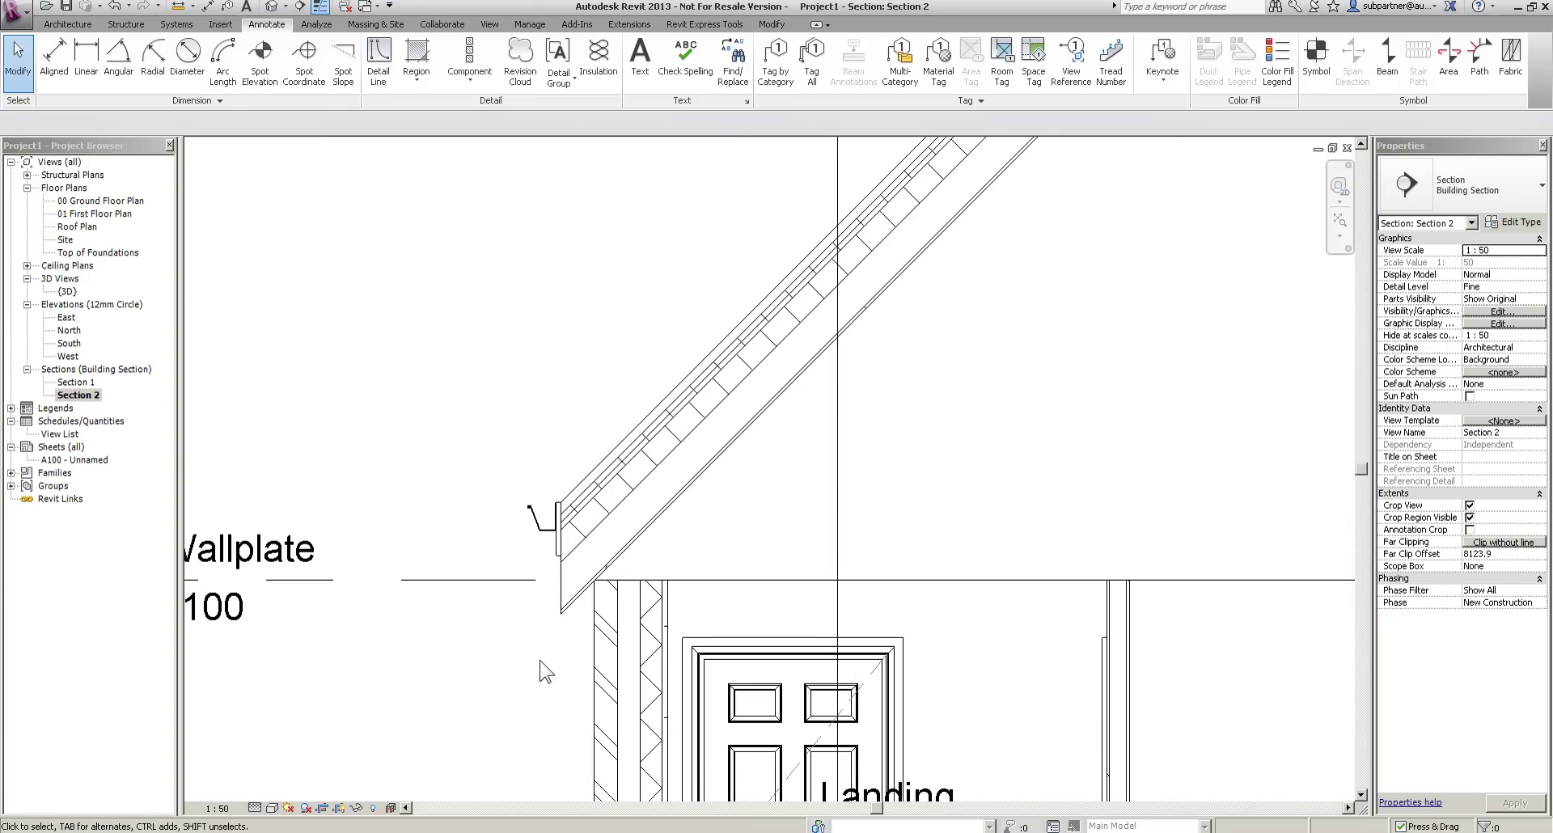
key(ctrl+z)
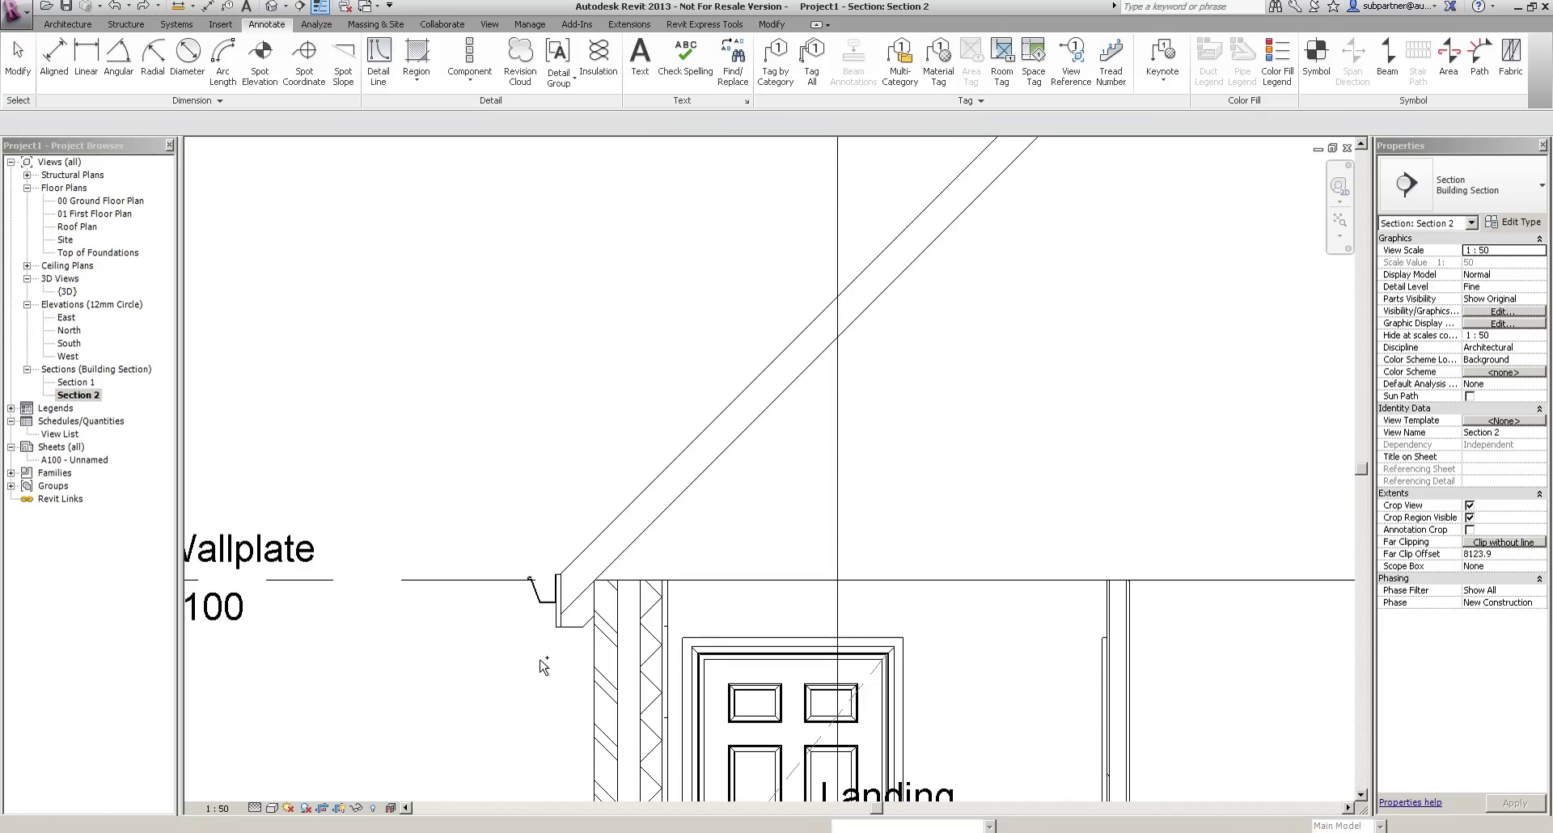
Place a Roofing Tiles Laid to Left repeating detail along the left roof slope from the eaves to the ridge.
click(469, 76)
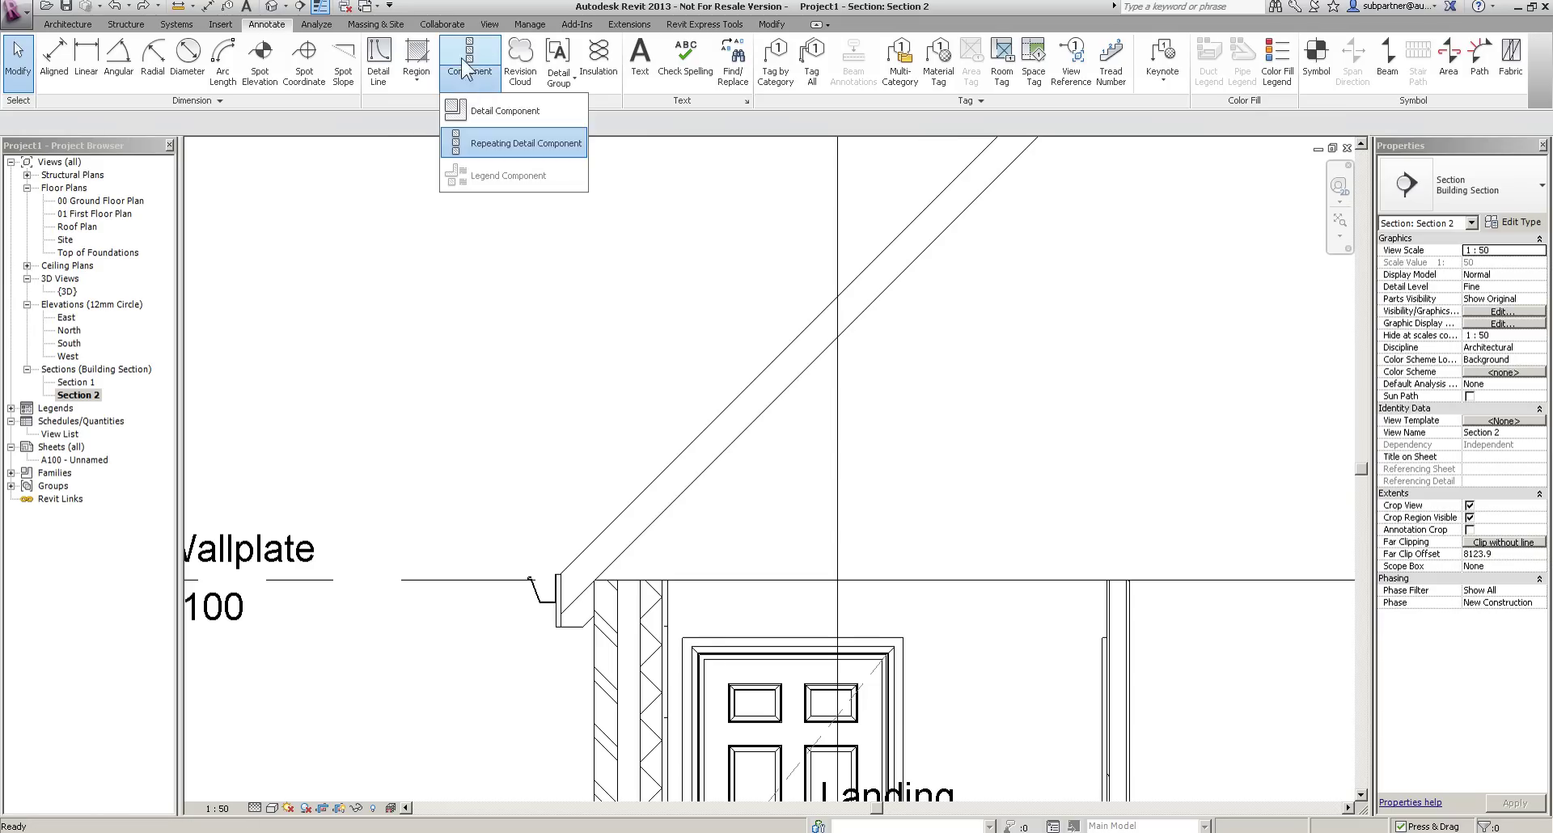
click(509, 139)
click(1513, 194)
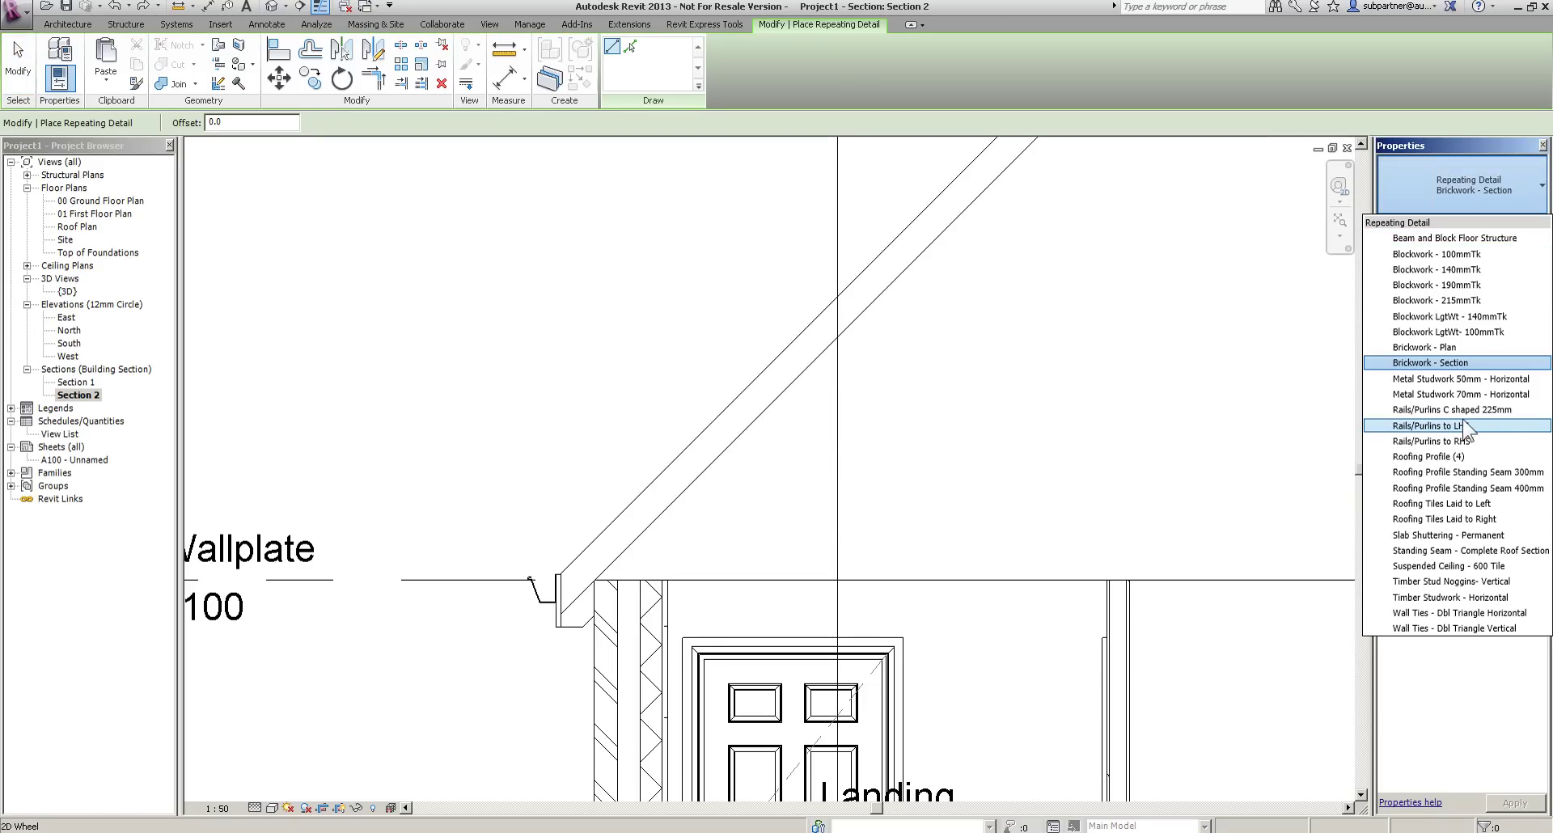
click(1456, 503)
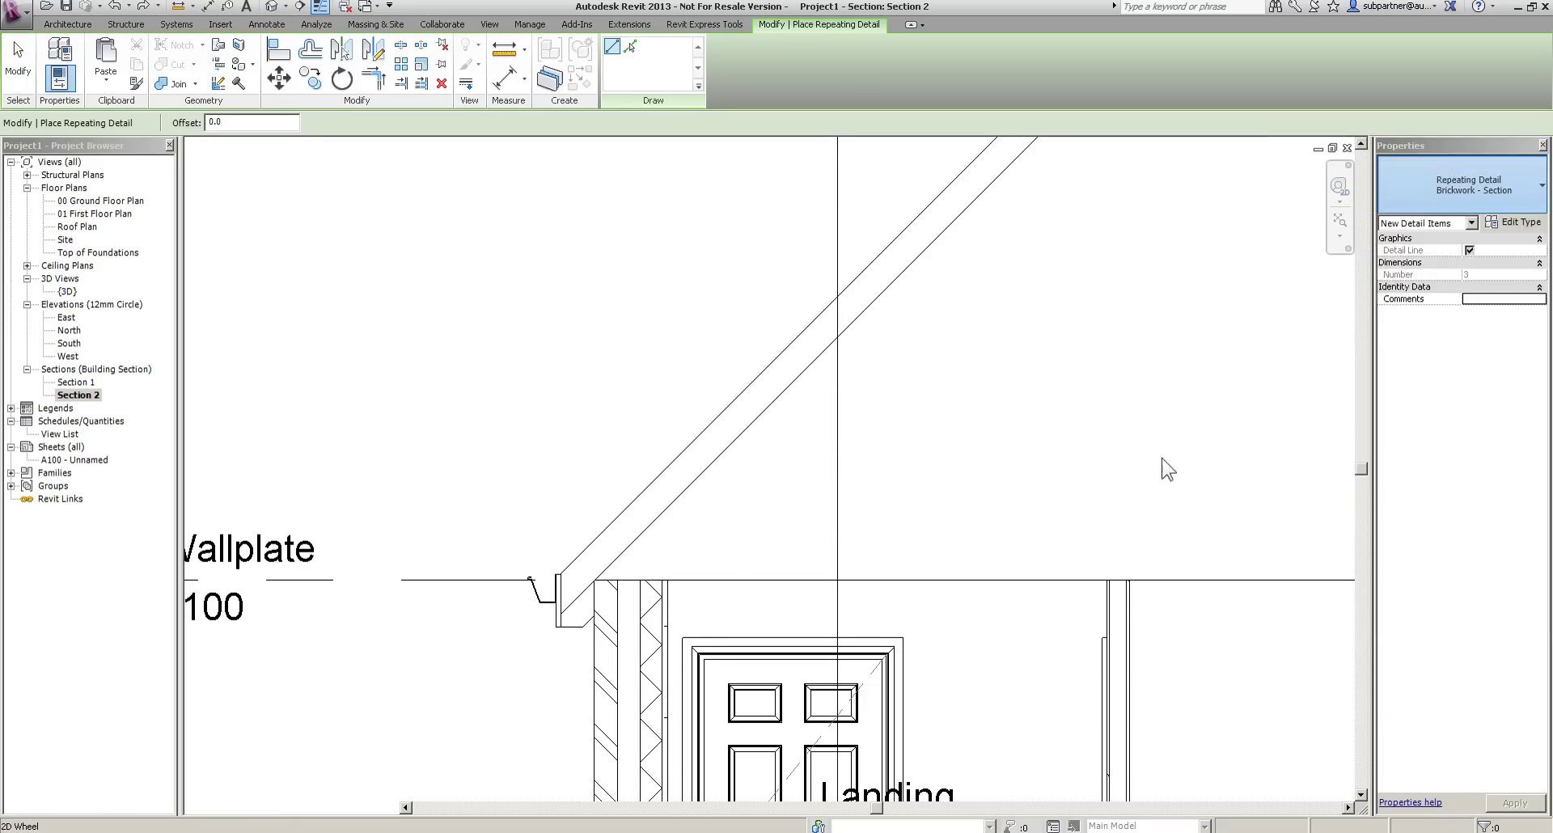
click(561, 573)
scroll(561, 573, down, 4)
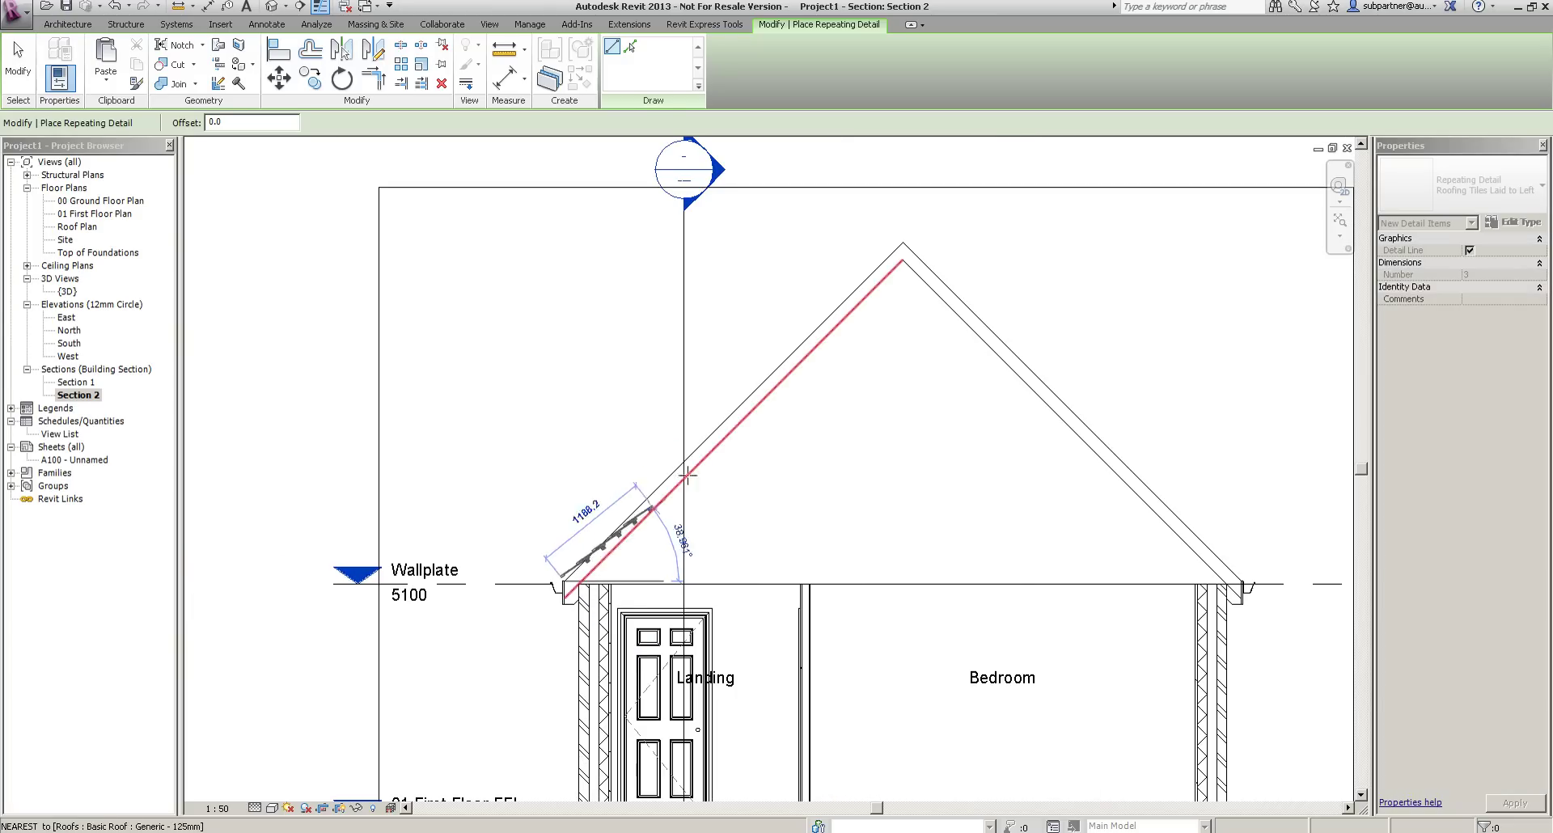
click(901, 241)
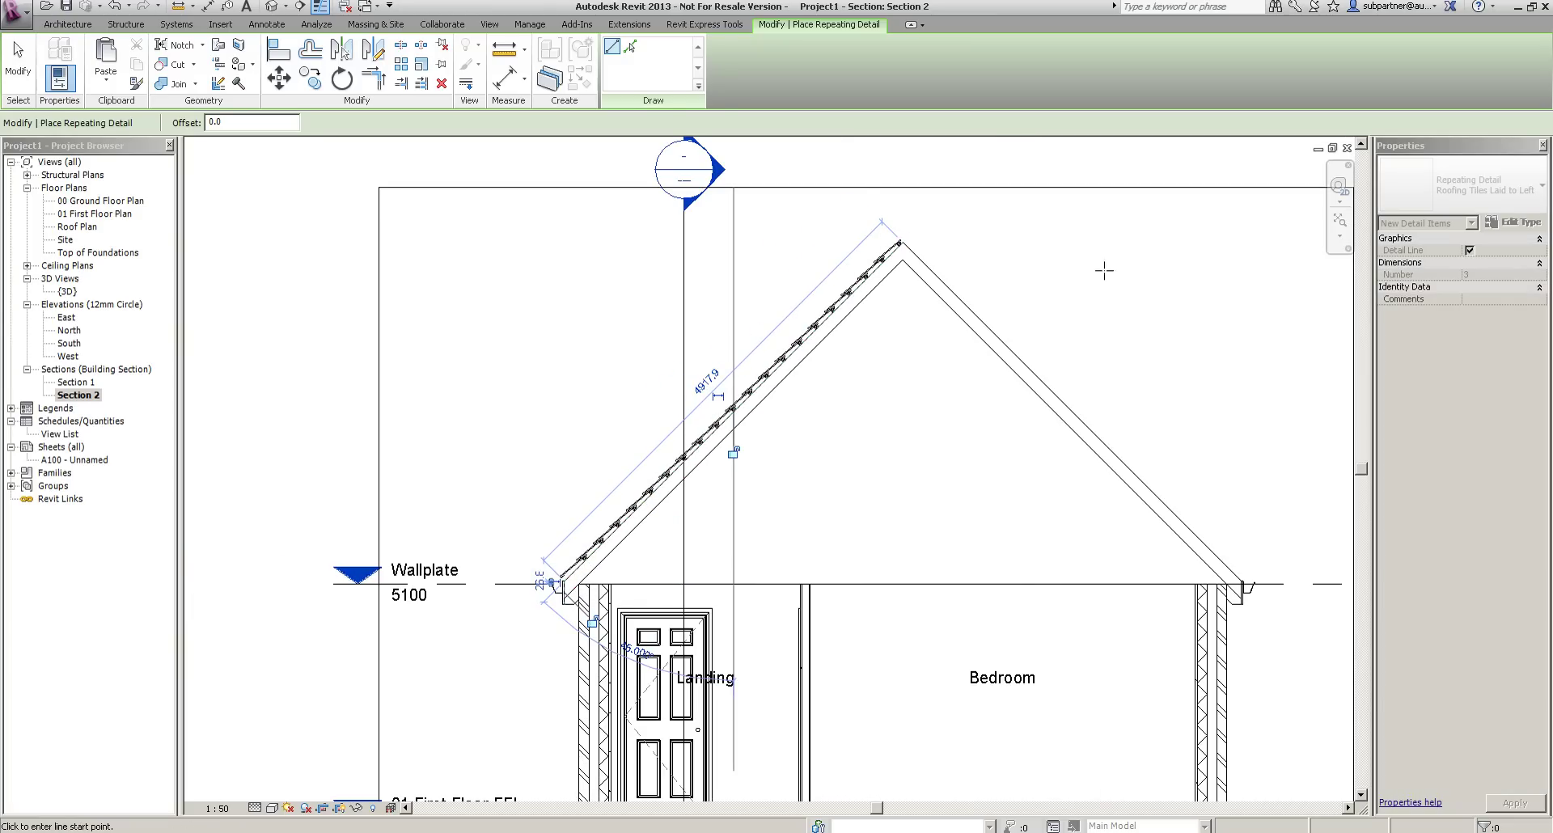
click(25, 69)
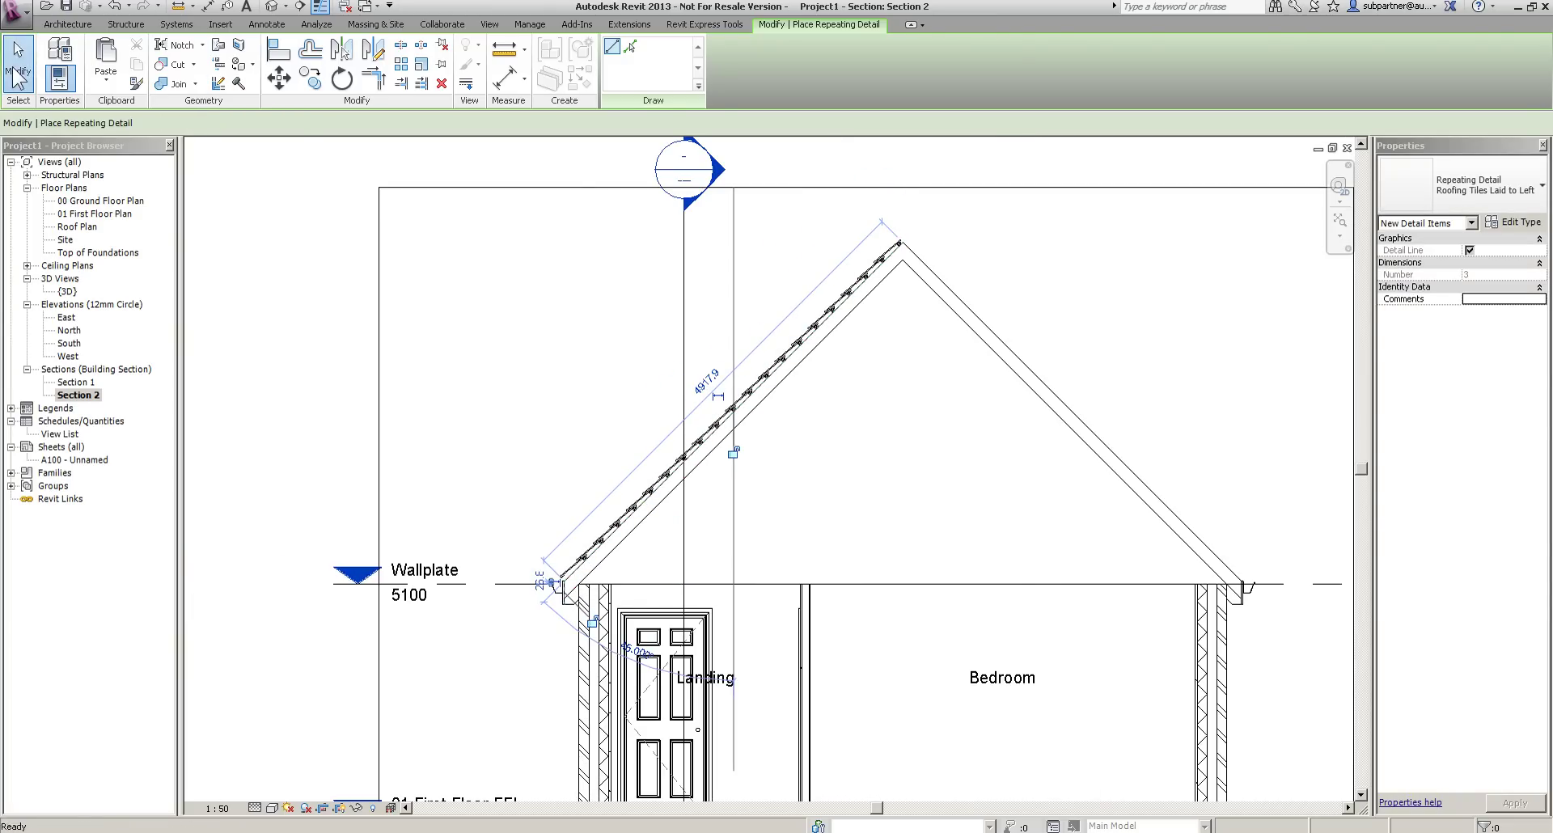
Mirror the roofing tiles repeating detail about the ridge's vertical centreline onto the right roof slope.
click(861, 279)
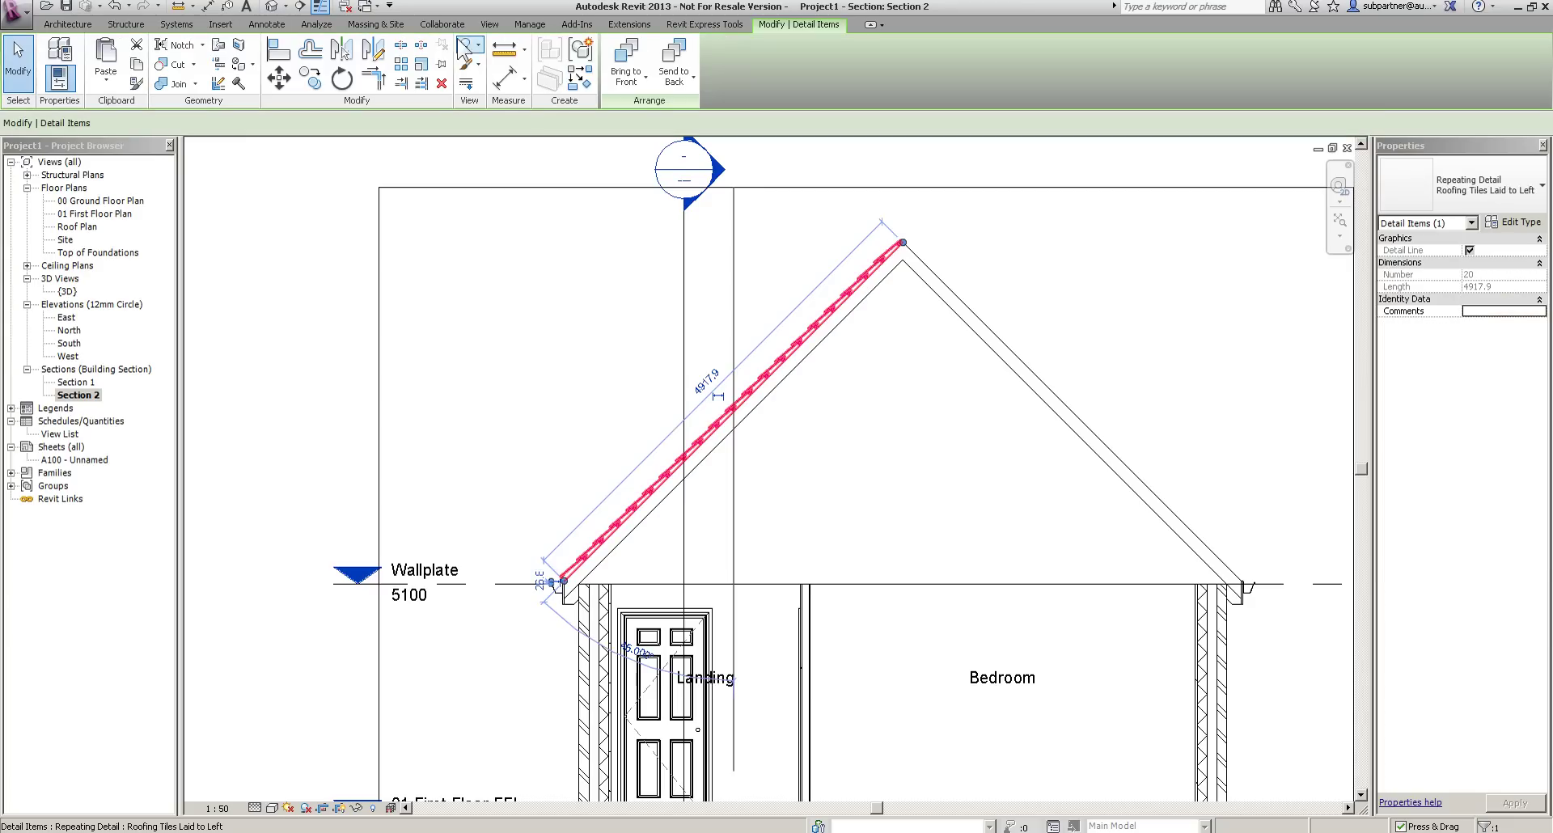
click(504, 50)
click(902, 260)
key(Escape)
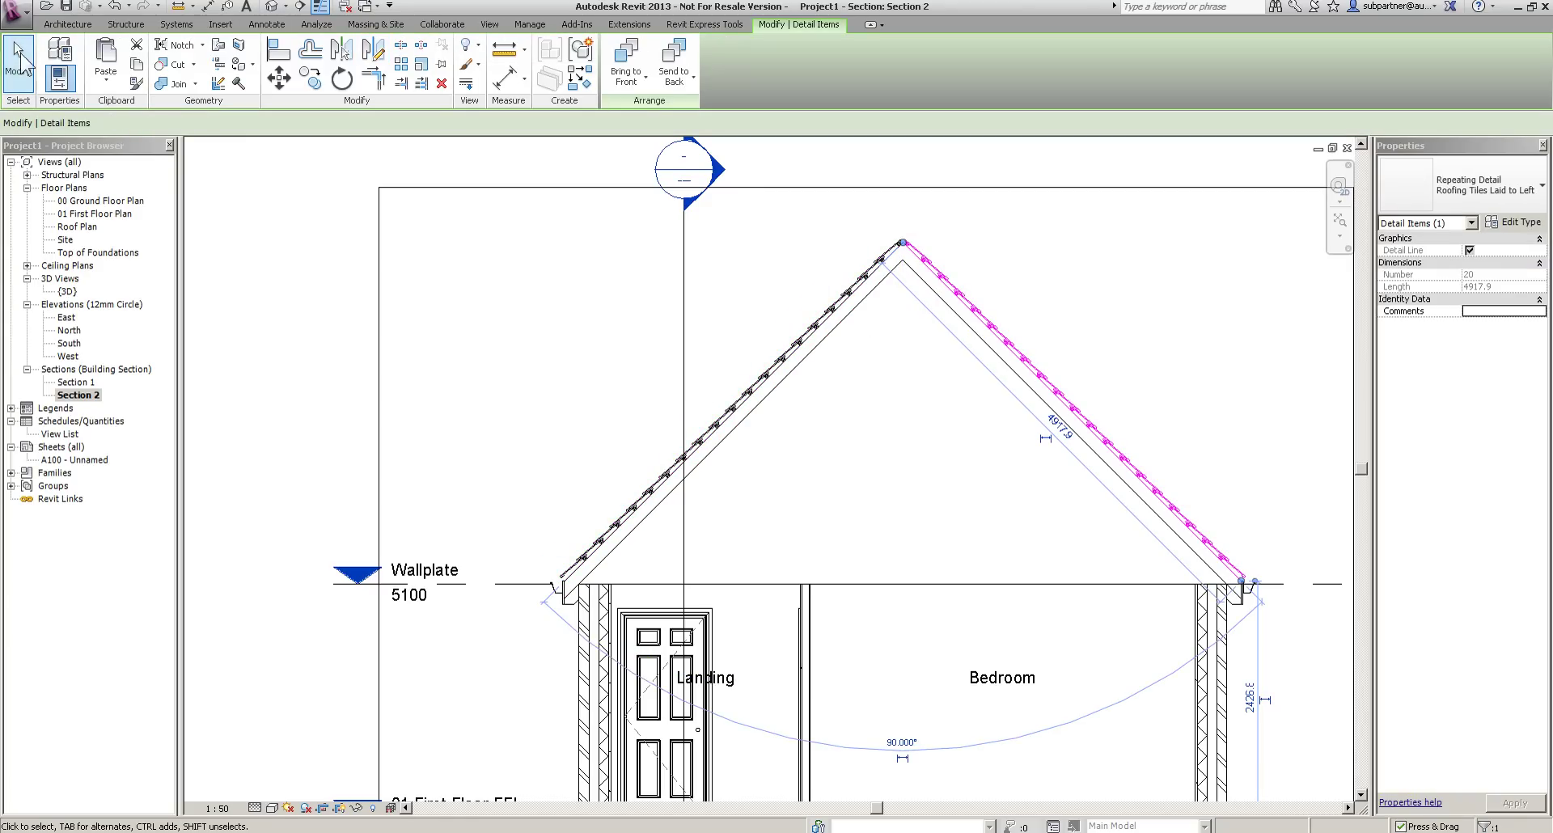
click(1005, 471)
scroll(1010, 475, down, 3)
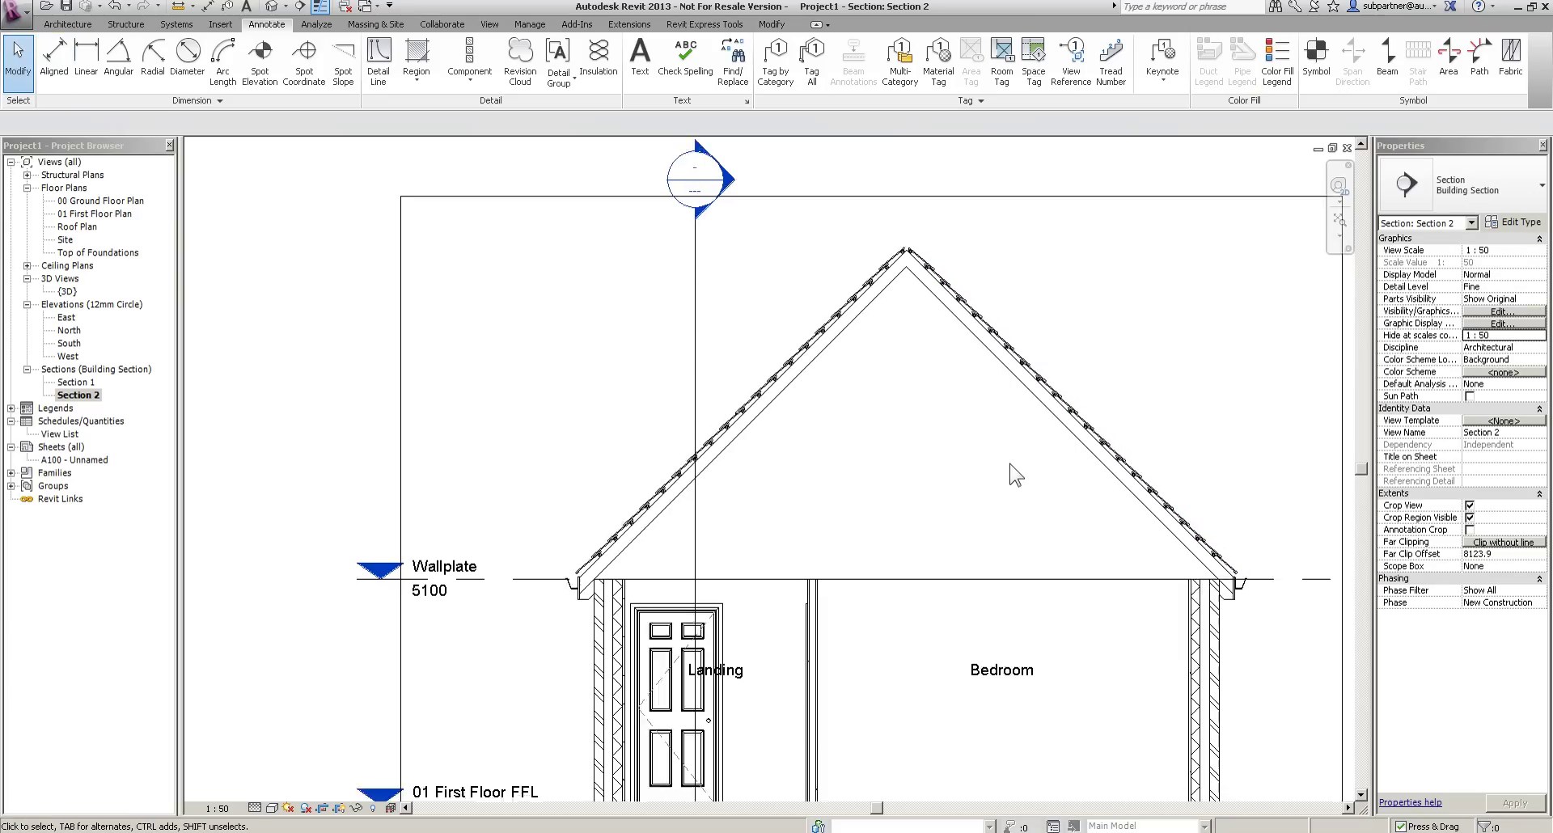
middle_drag(1010, 474, 876, 391)
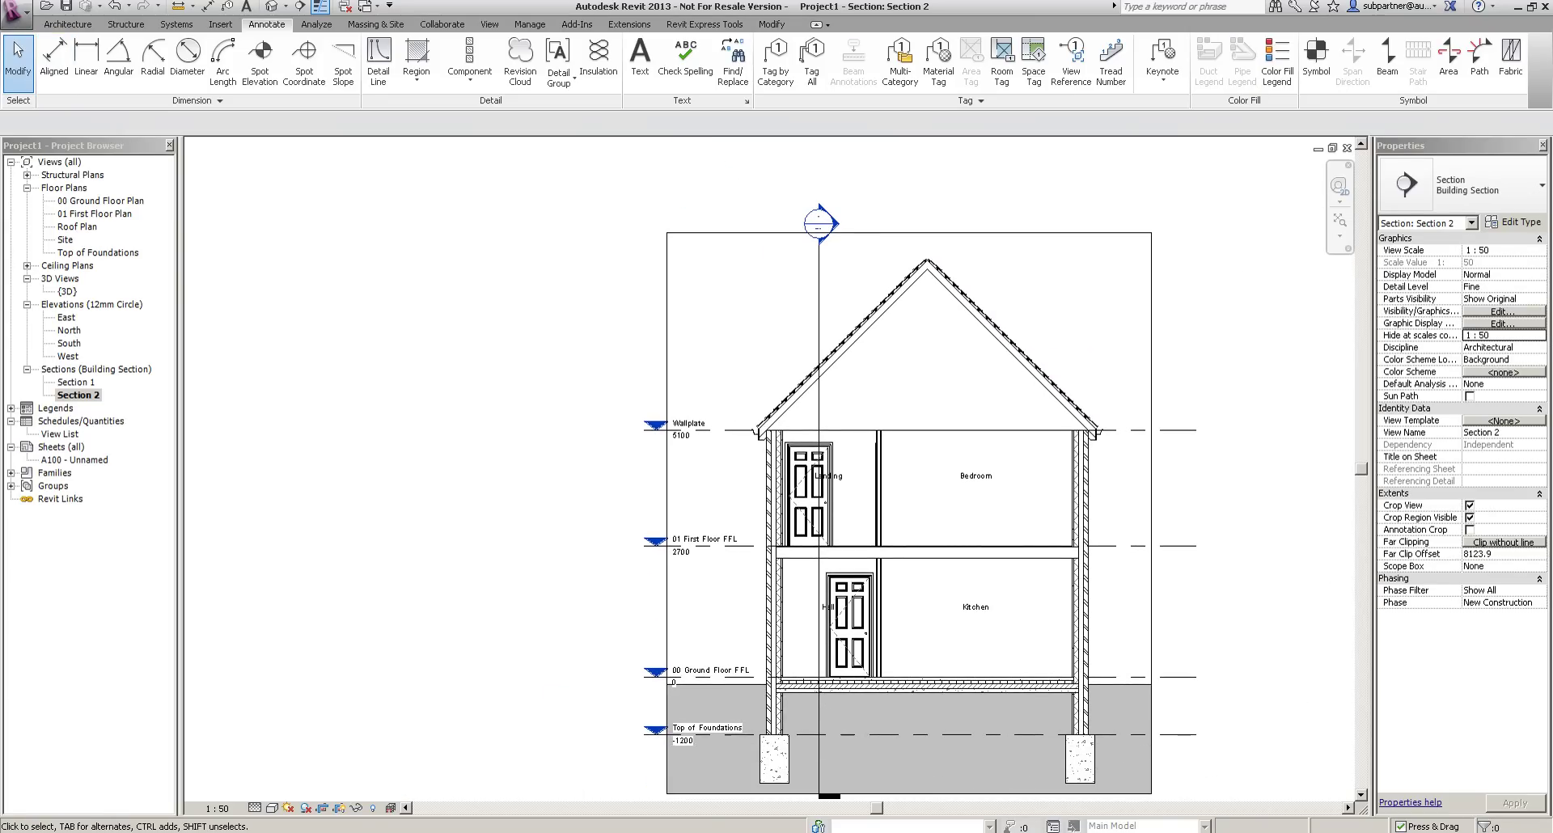
In the ground floor plan, nudge the Hall–Kitchen partition wall and door D-6 together towards the Kitchen side to widen the Hall.
double_click(78, 202)
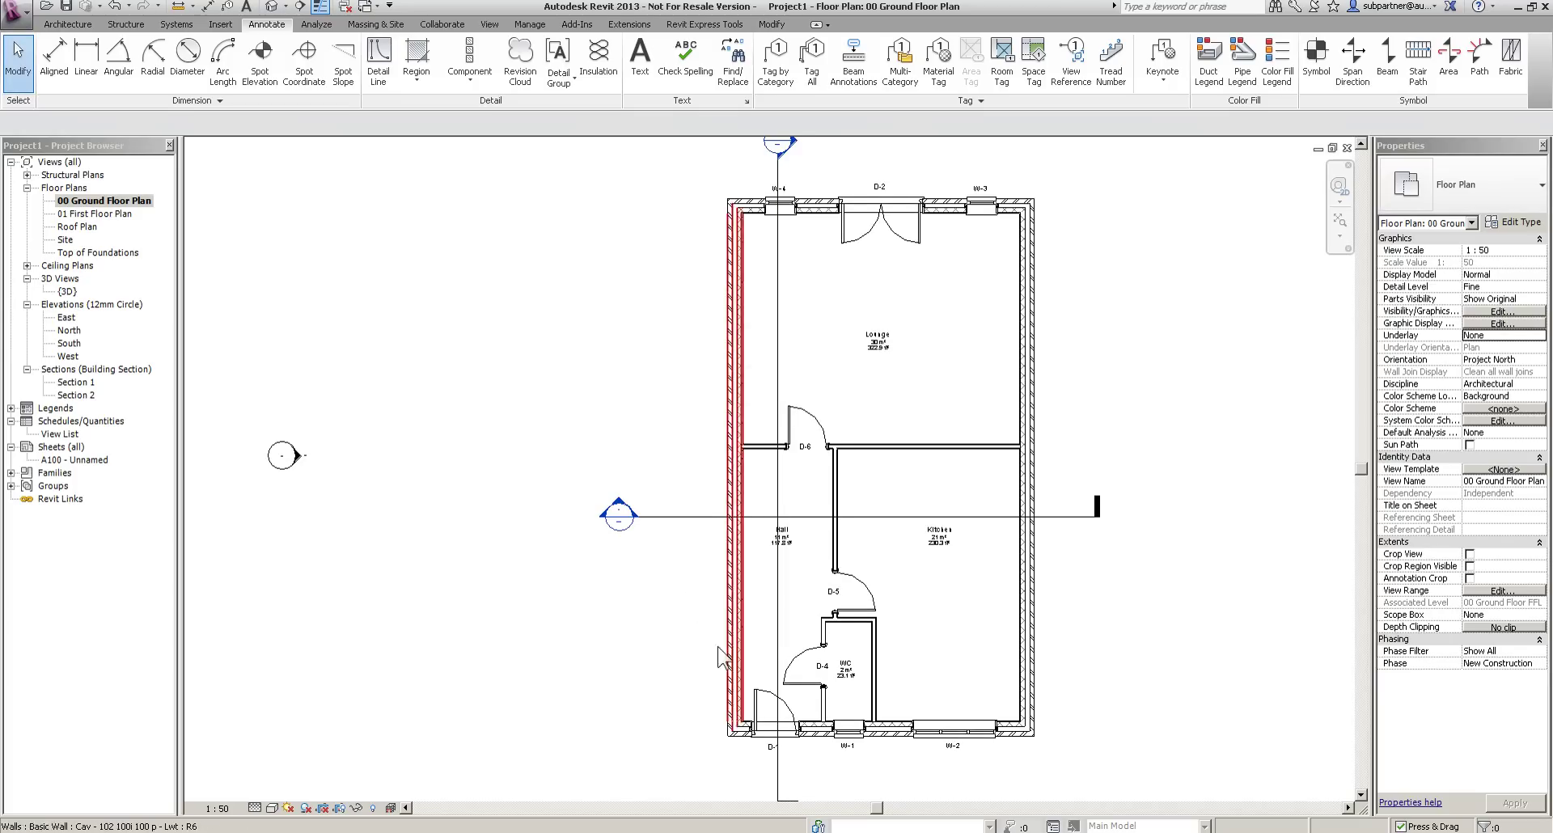
scroll(788, 530, up, 2)
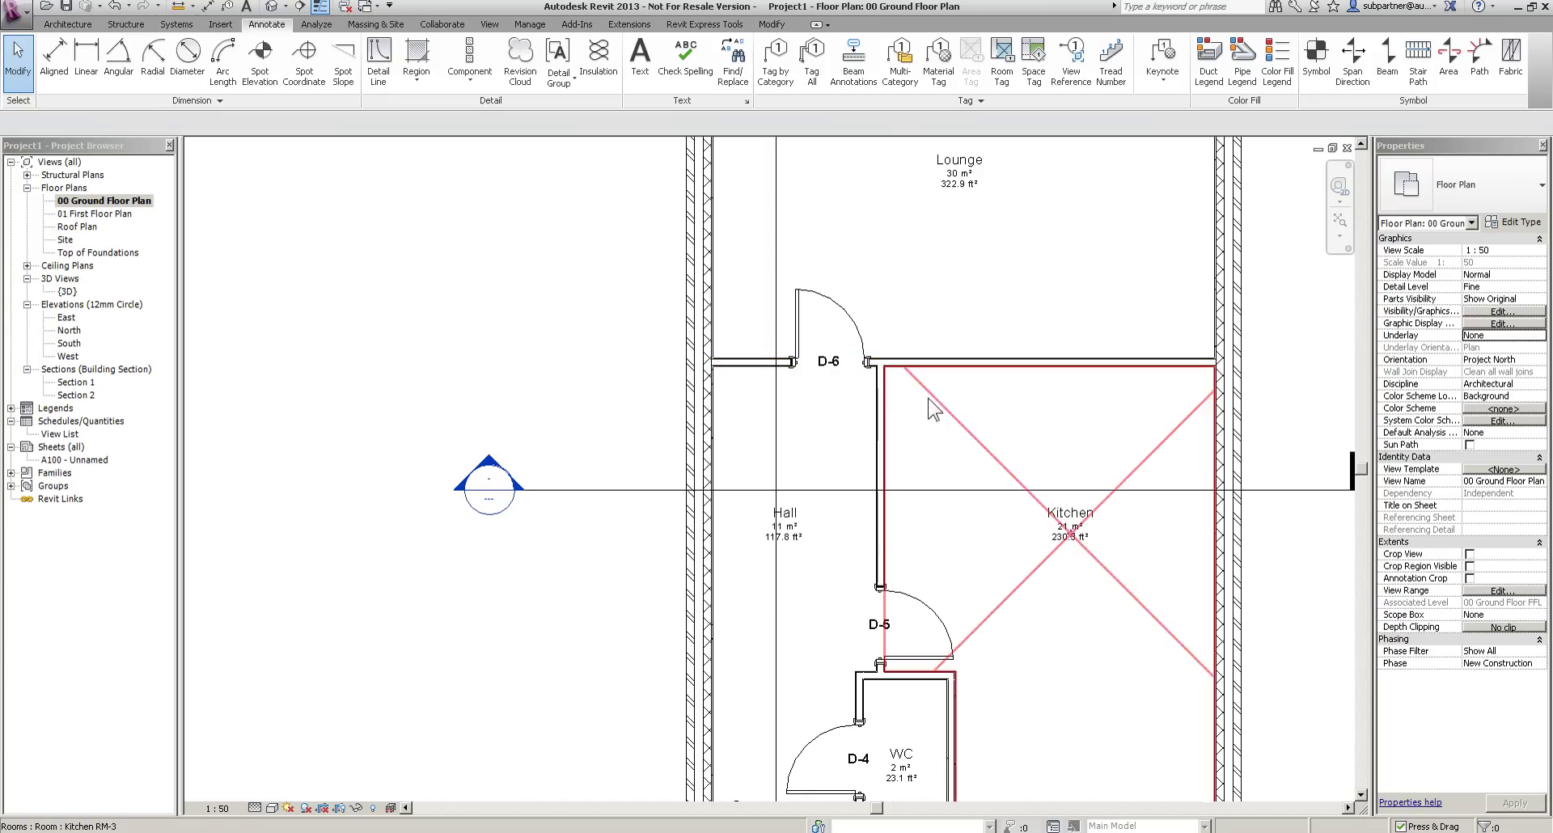
click(881, 453)
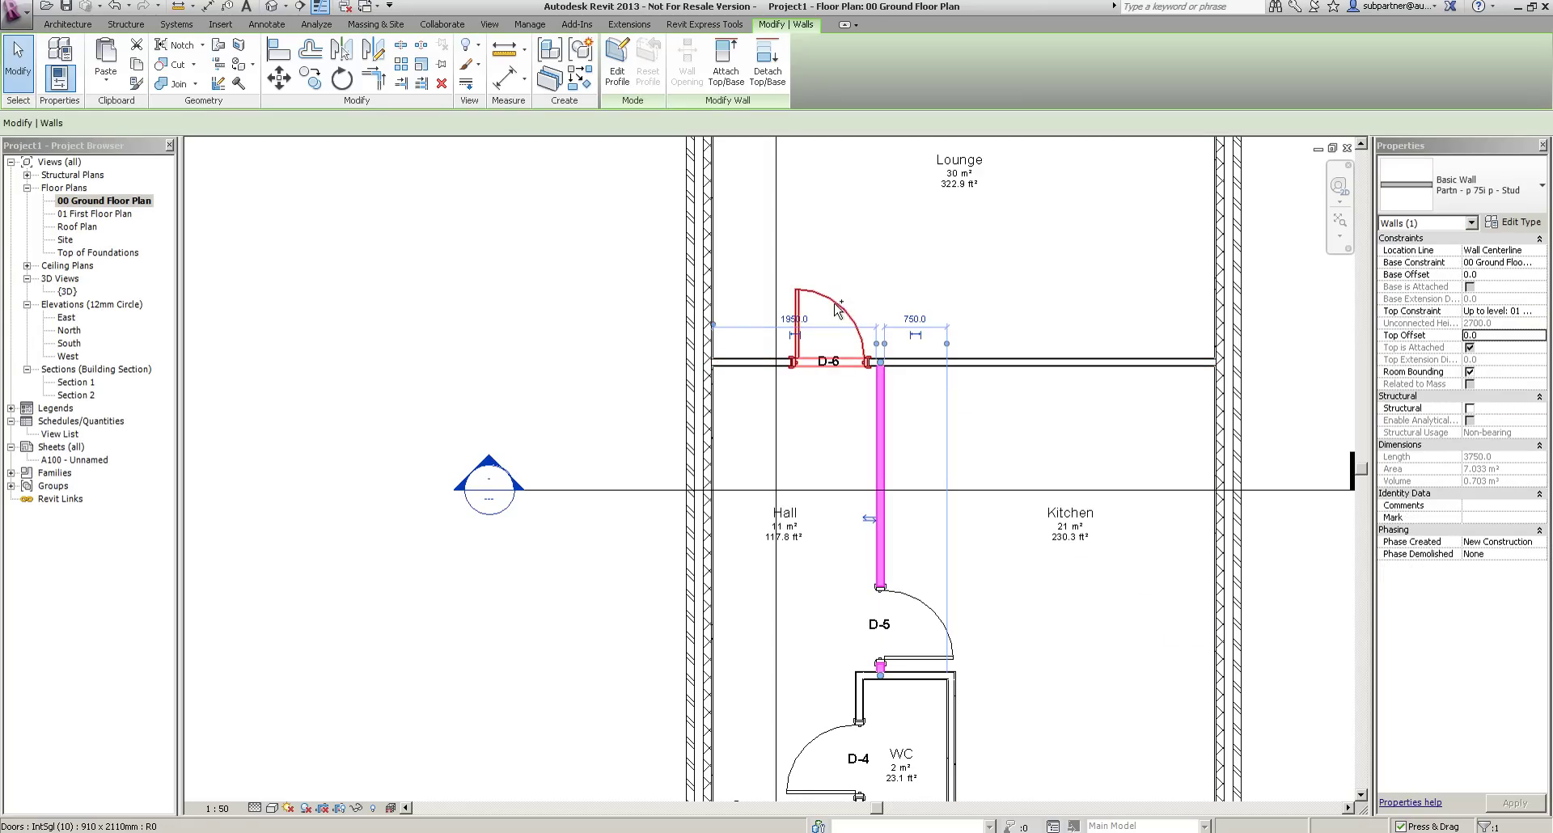
ctrl+click(859, 309)
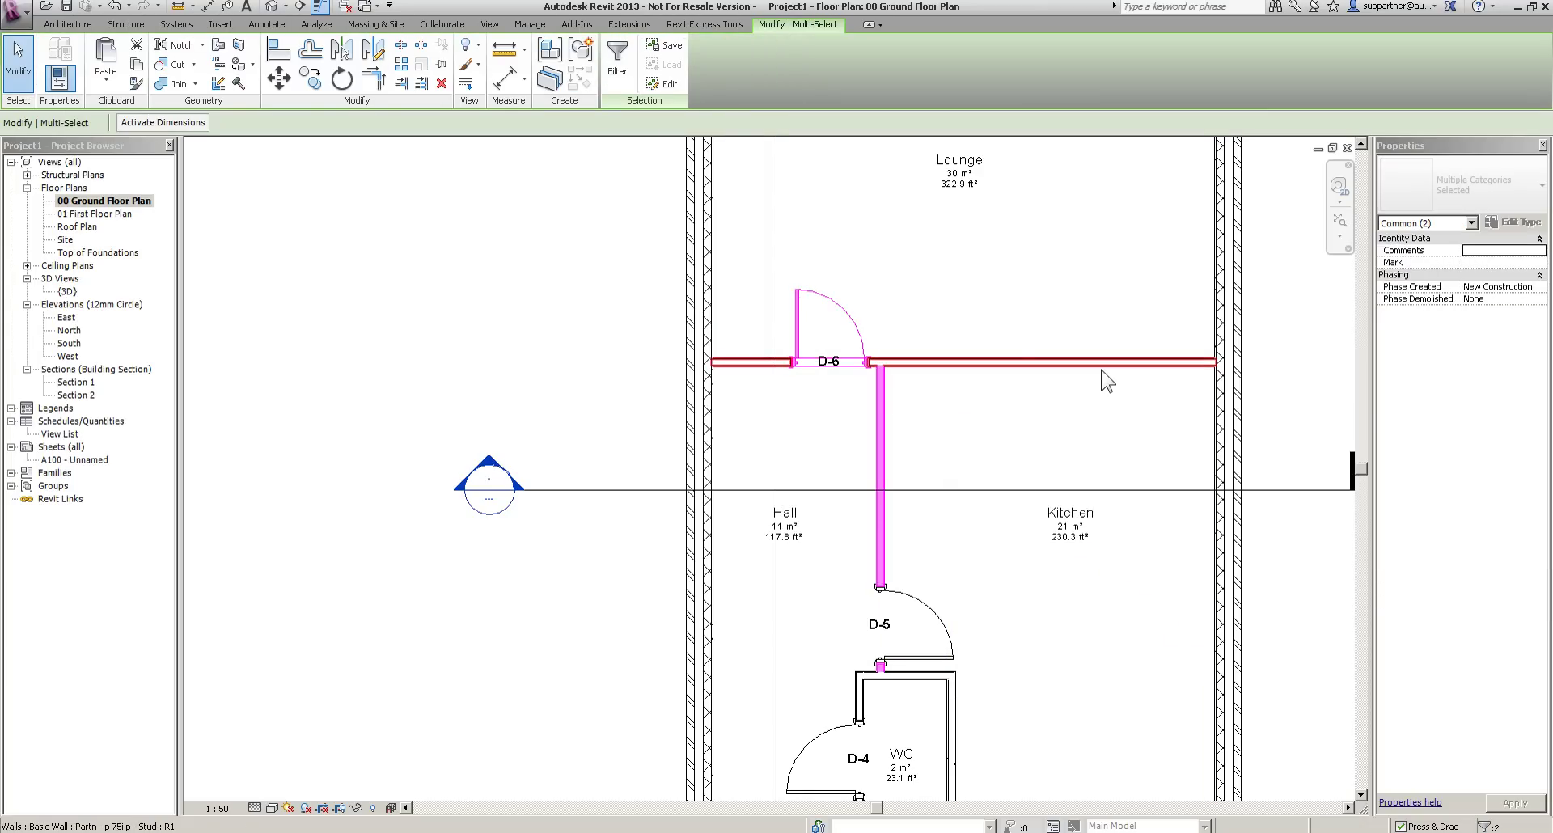
key(Right)
key(Right)
key(Right)
key(Right)
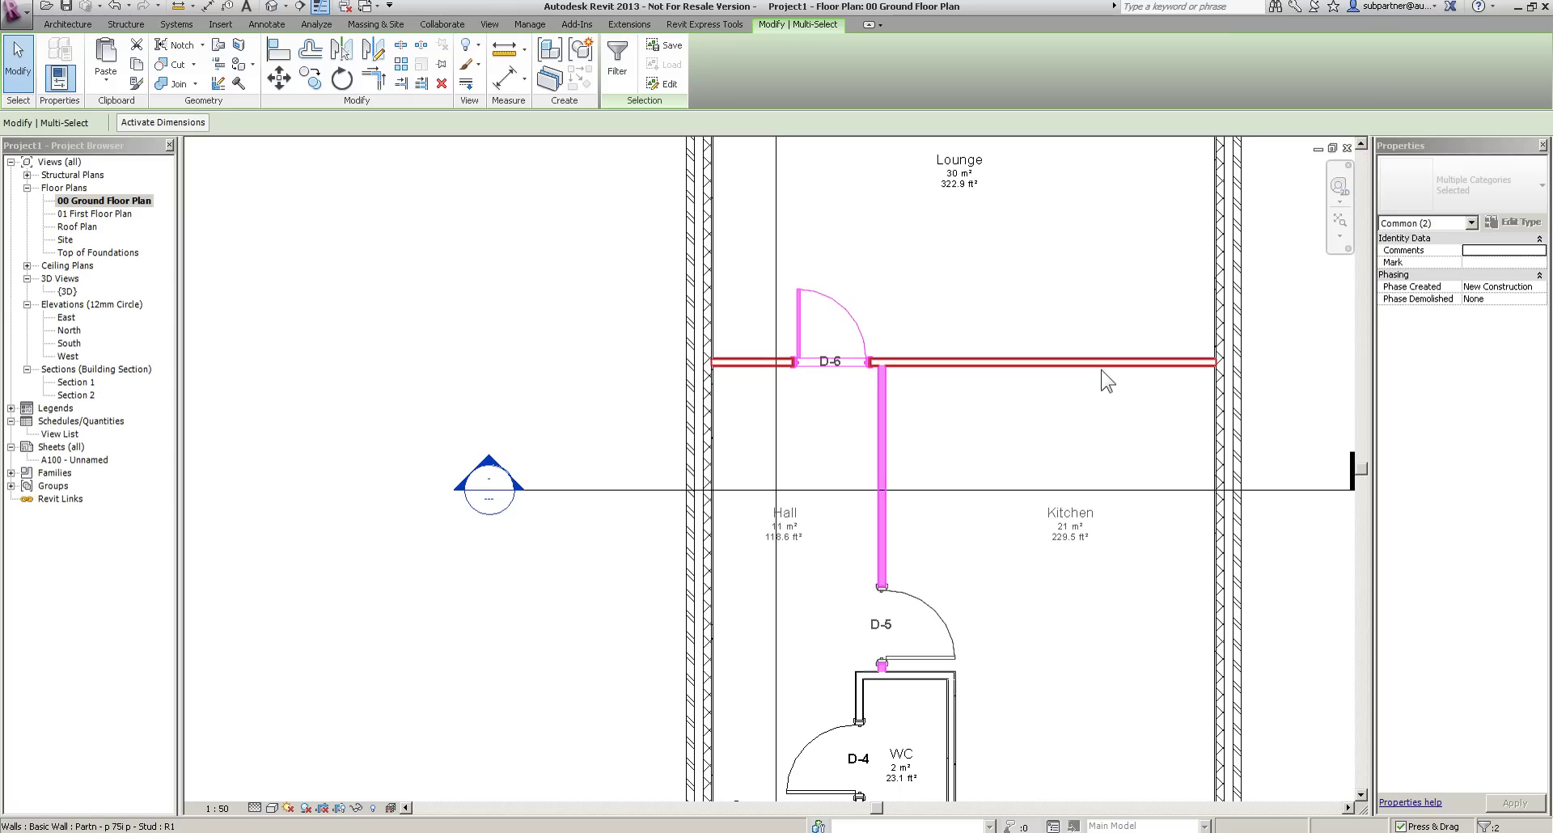
key(Right)
key(Right)
key(Right)
key(Right)
key(Right)
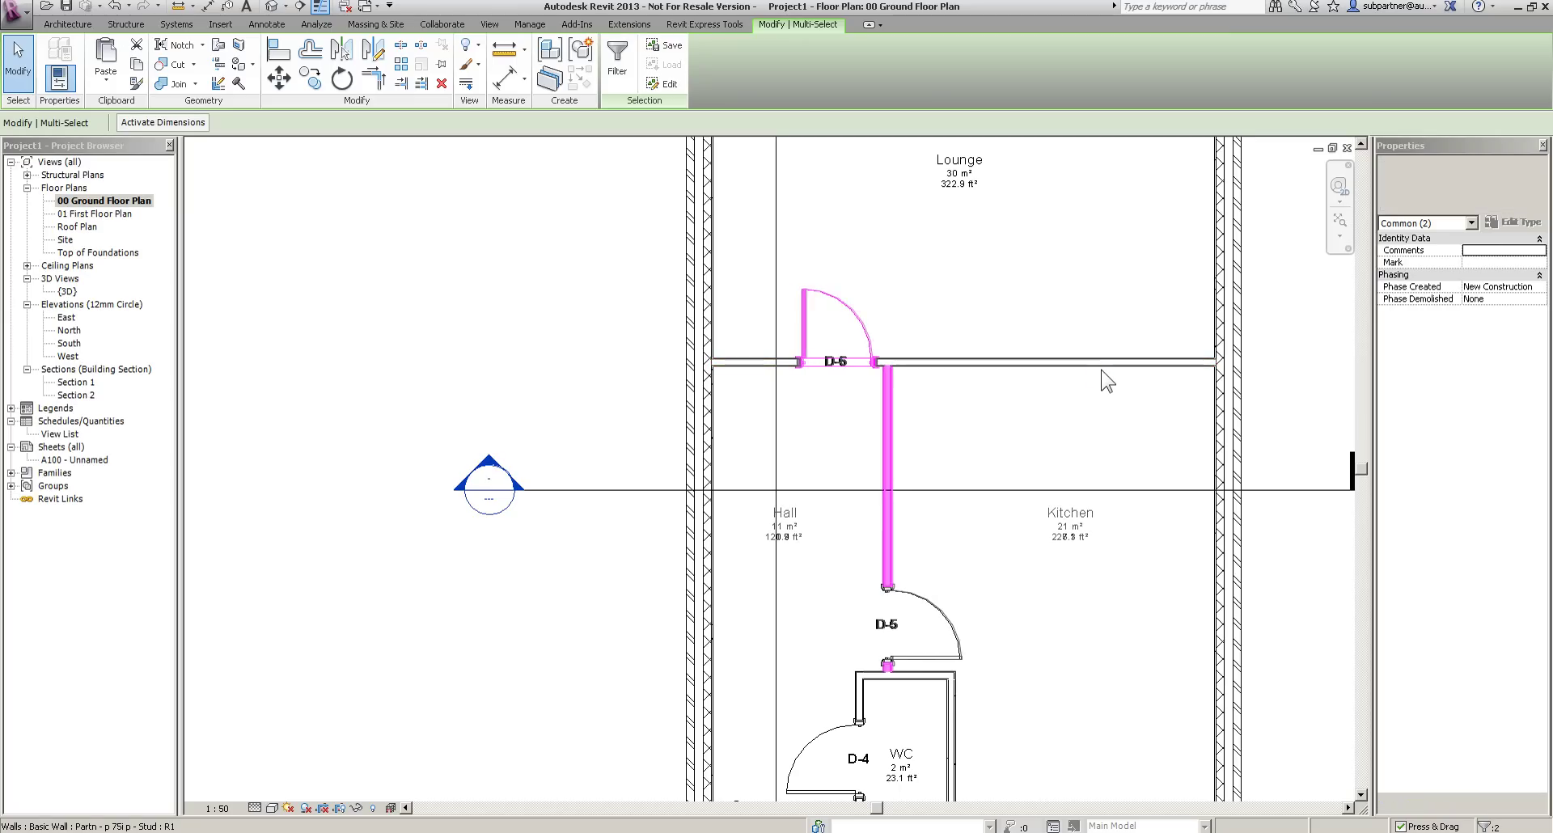
key(Right)
key(Right)
key(Right)
key(Right)
key(Right)
key(Right)
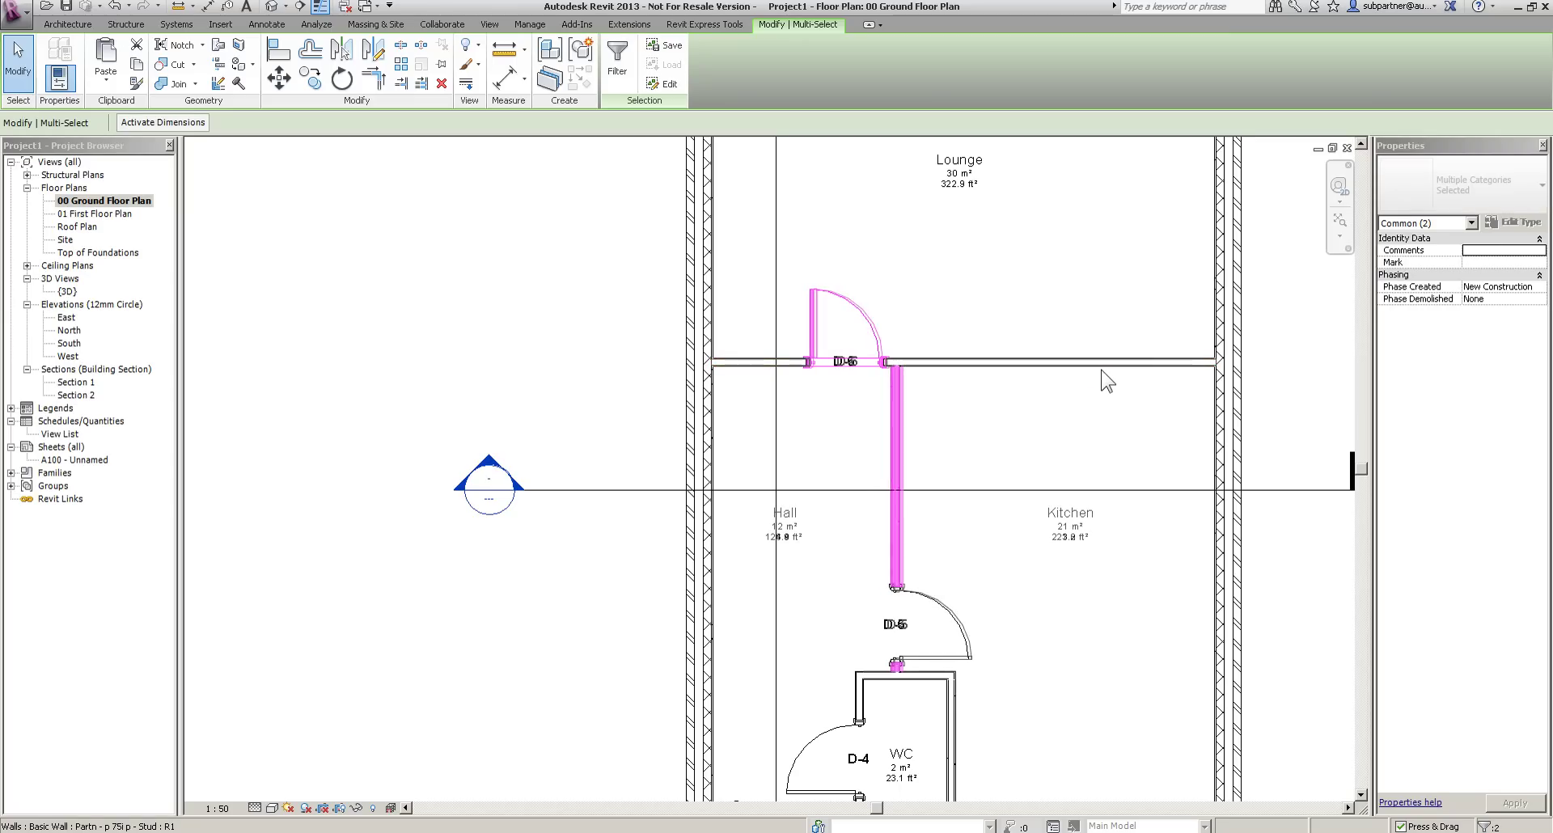
key(Right)
key(Right)
key(Right)
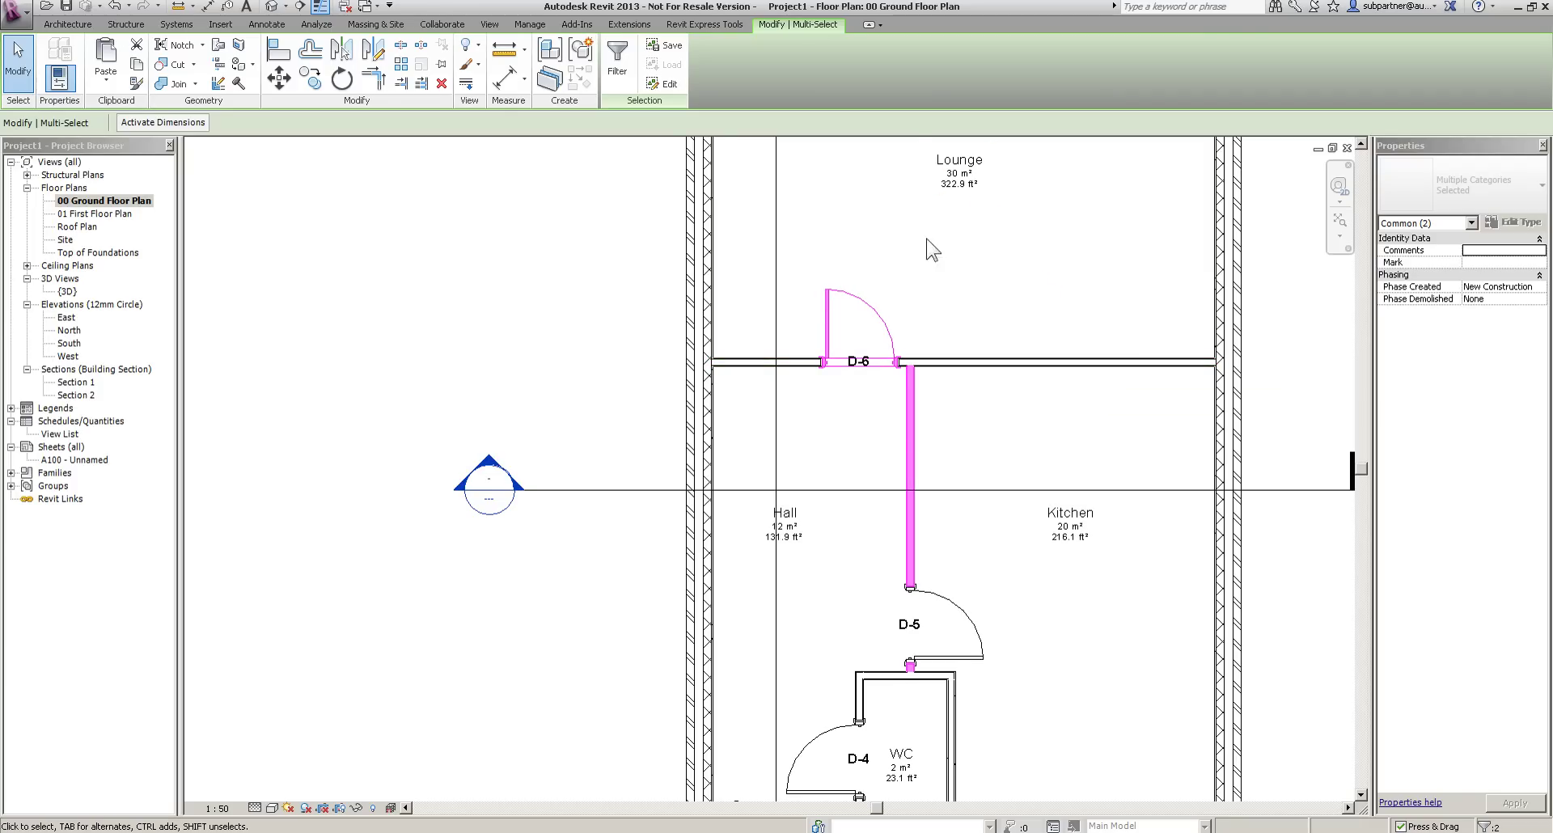
click(527, 289)
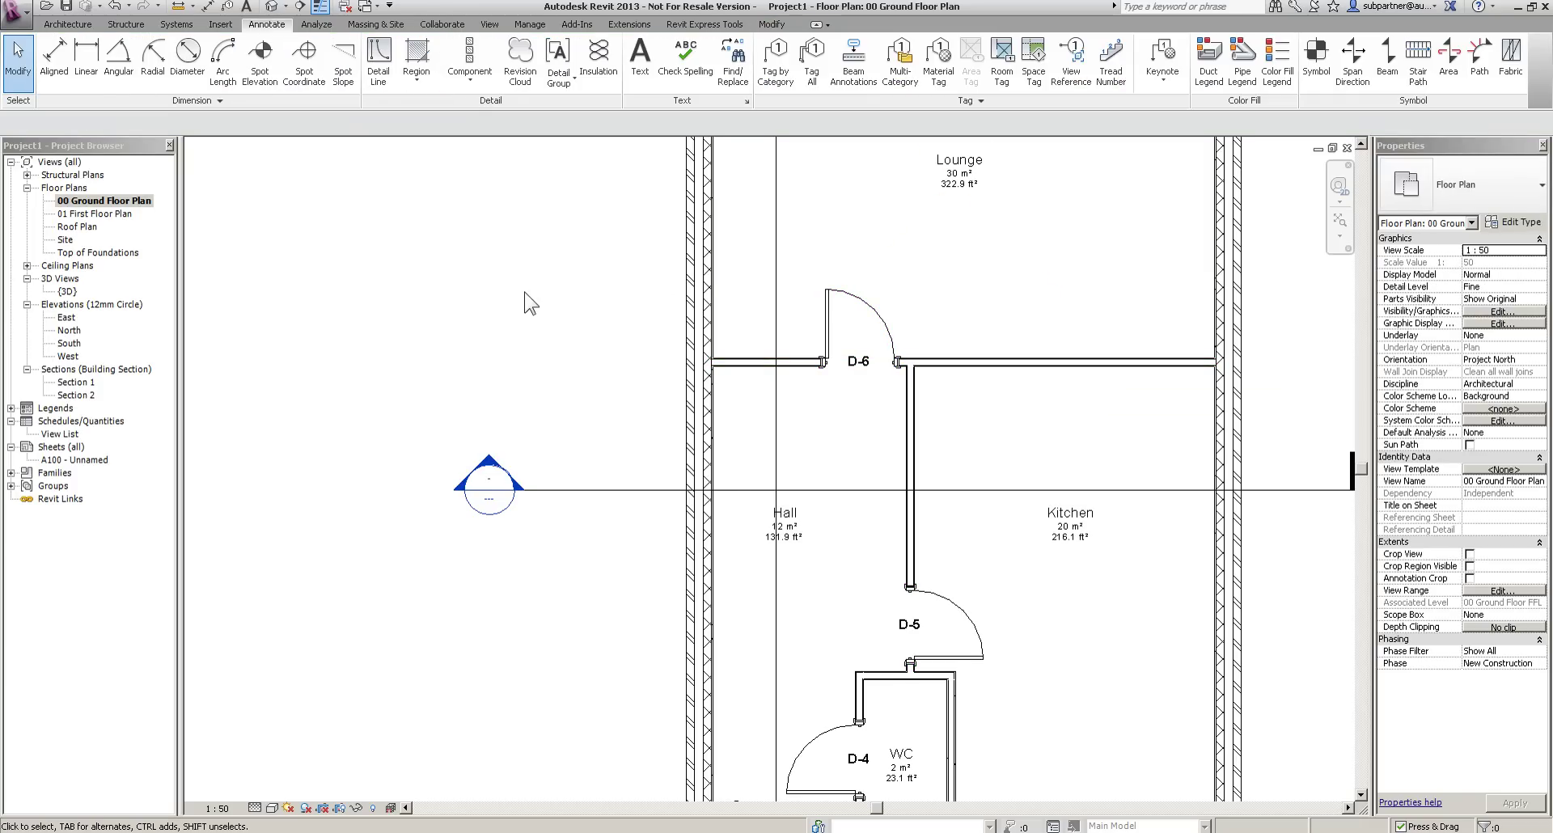
Start a stair of type Residential - Left Saddled and set its type's maximum riser height to 210.
click(68, 24)
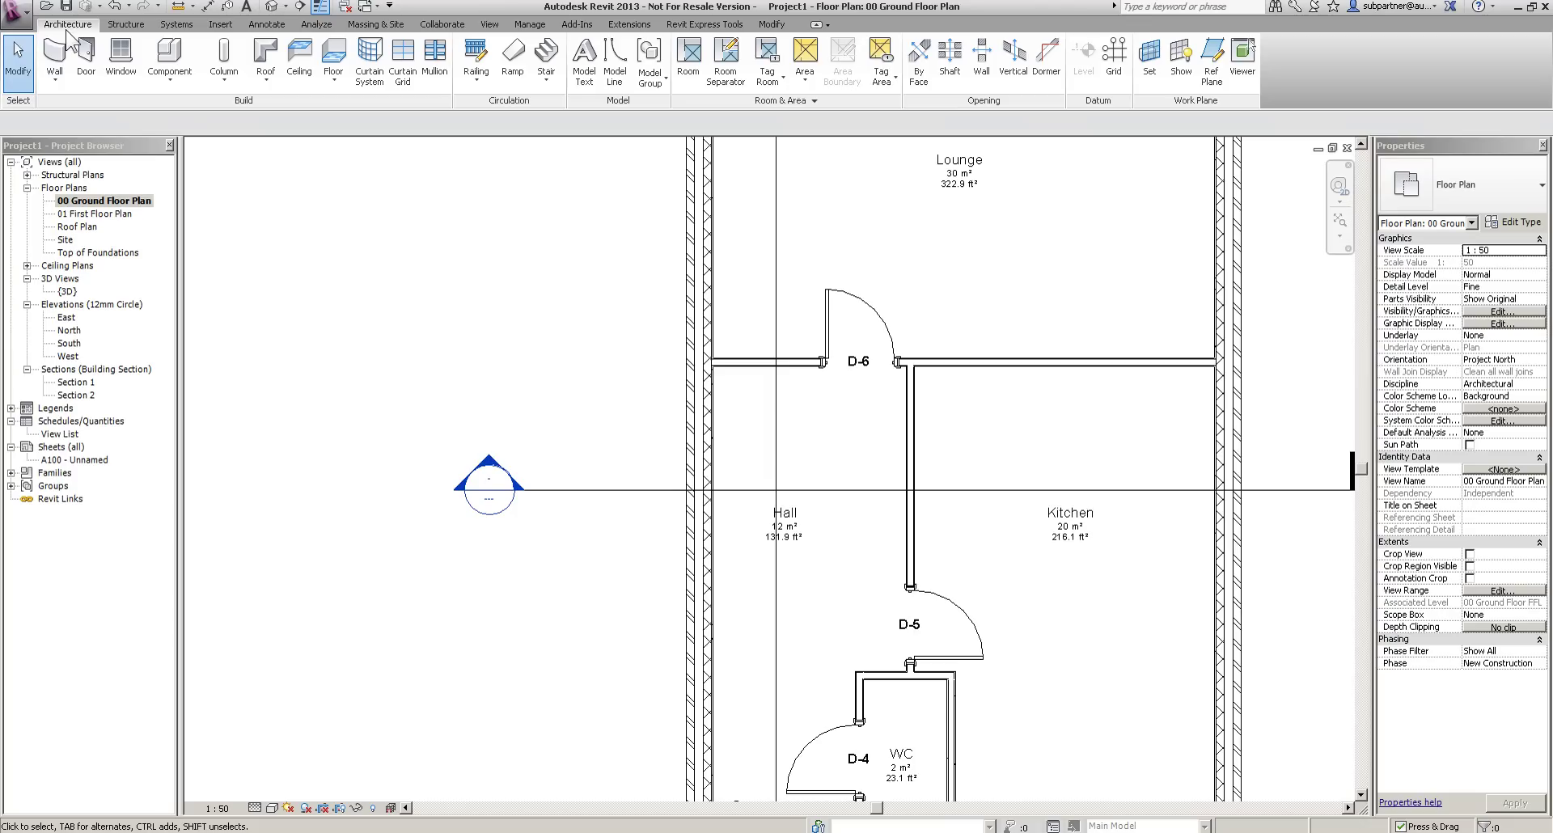
click(545, 56)
click(1497, 188)
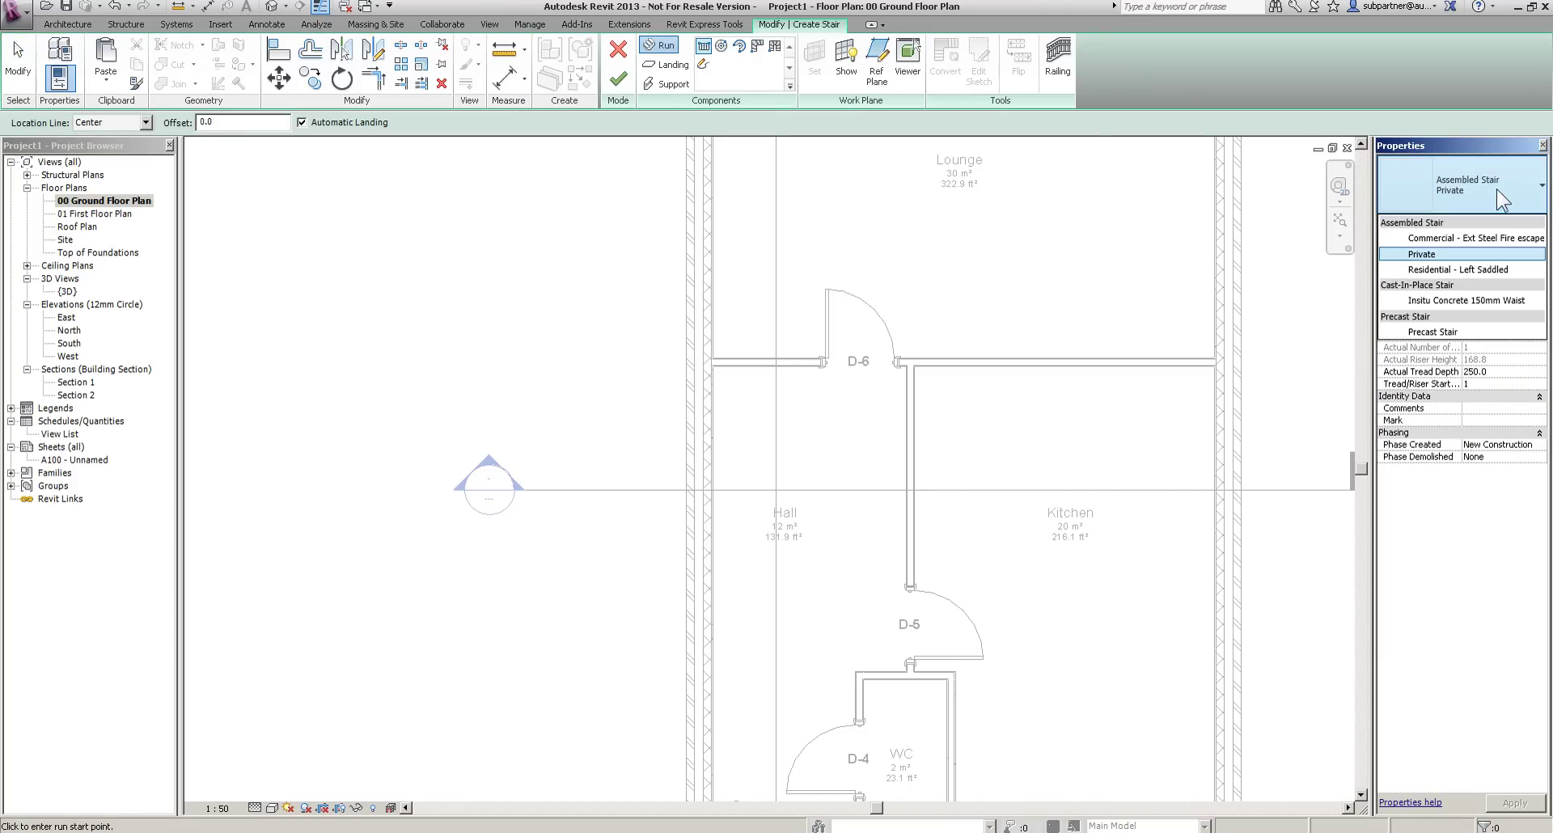
click(1456, 269)
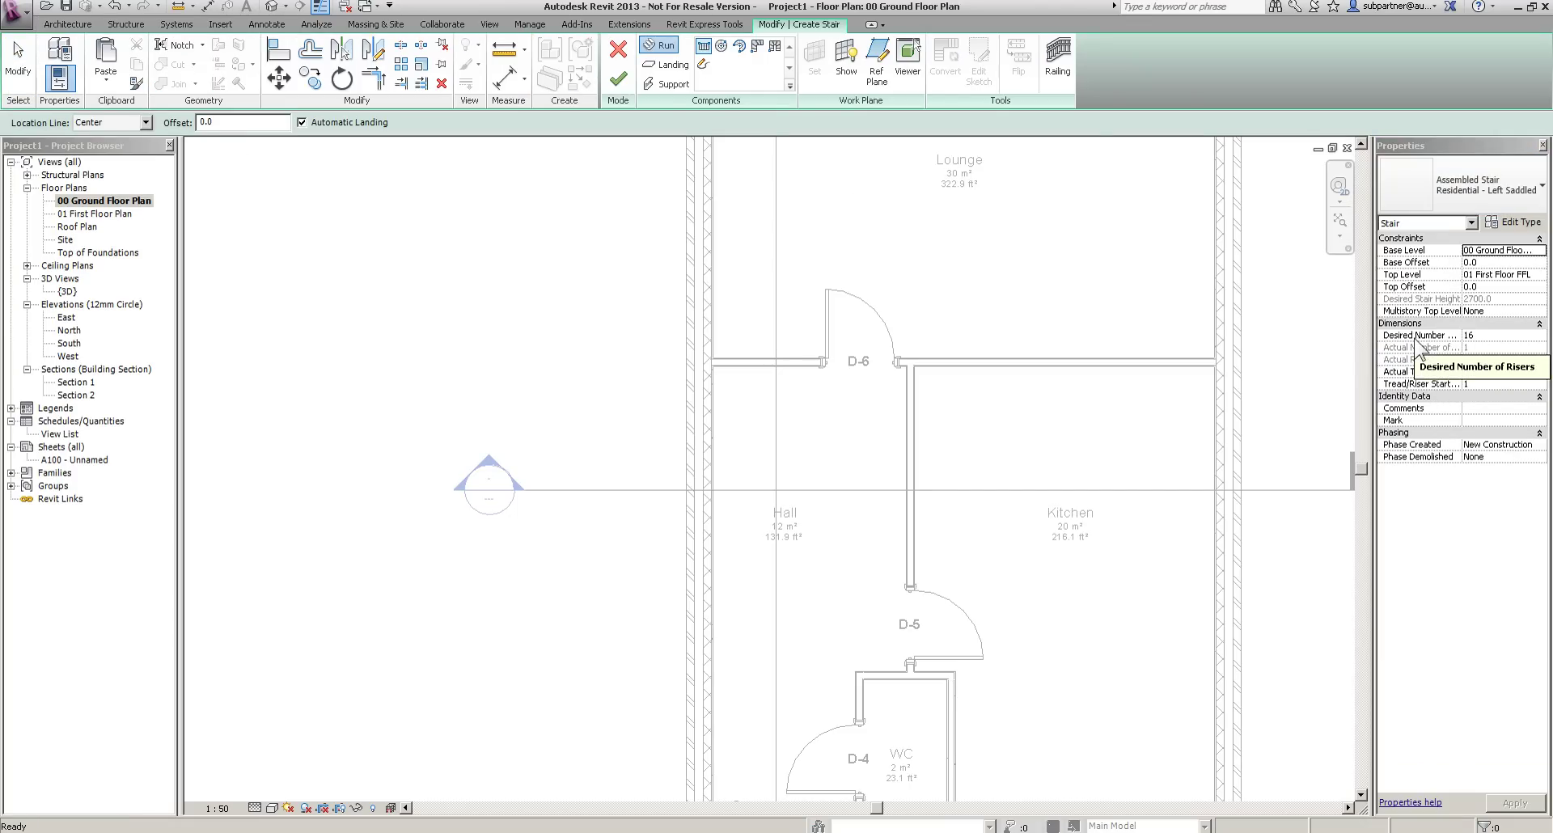
click(1515, 221)
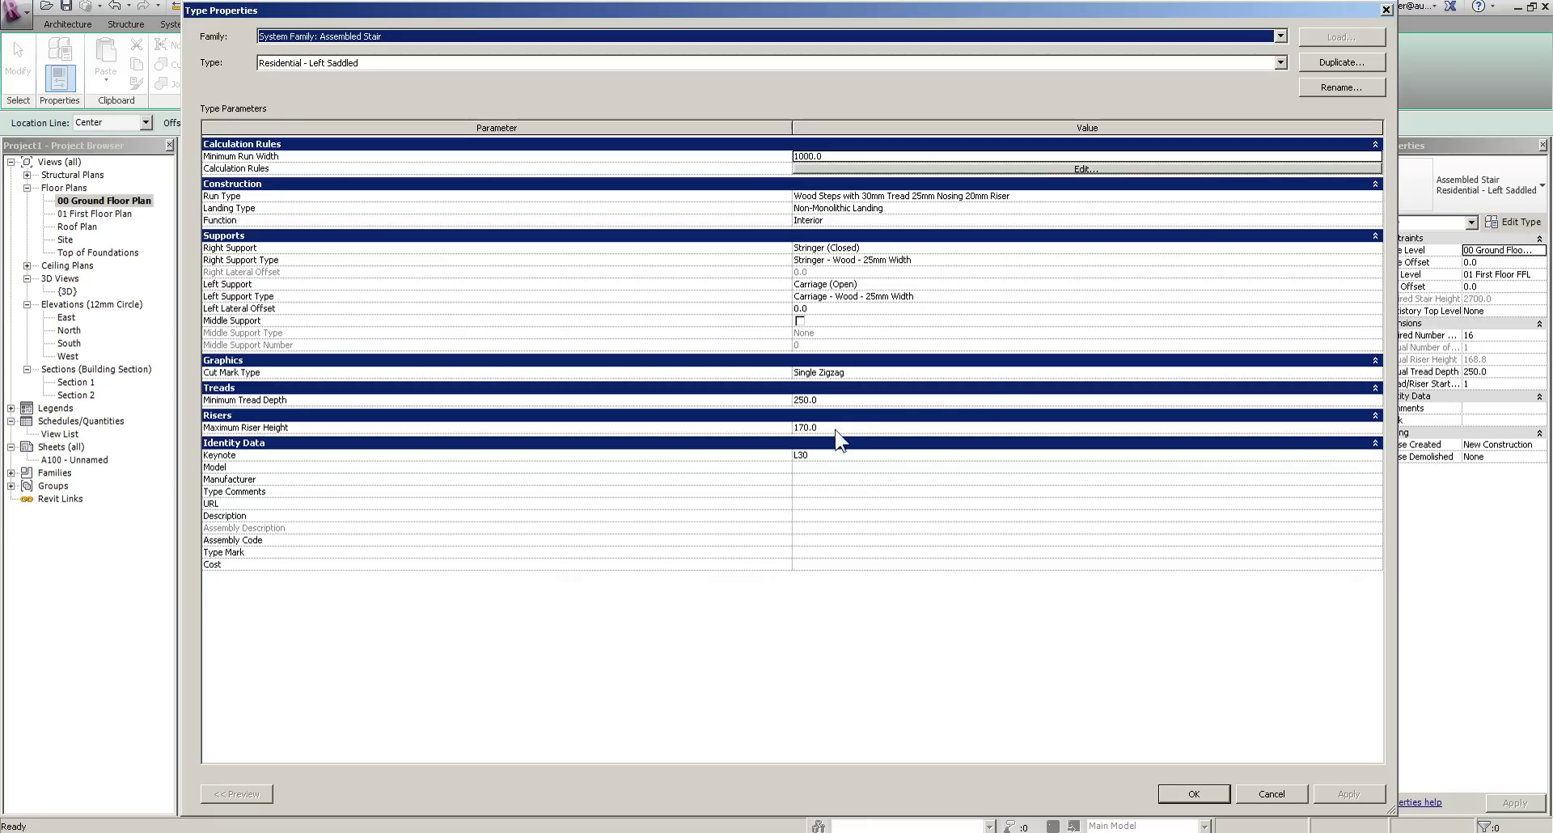
click(835, 427)
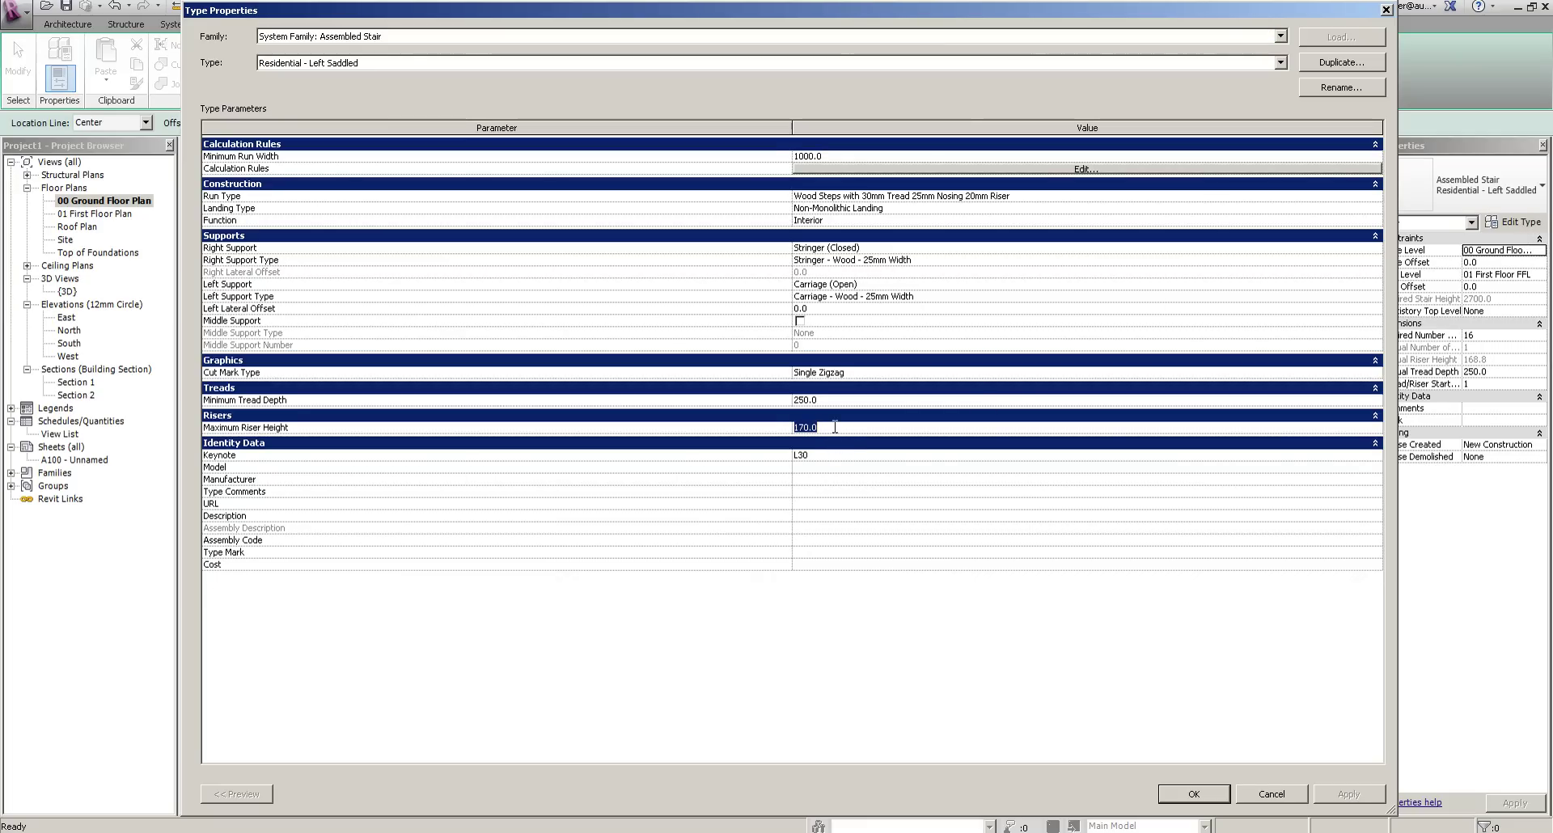
text(210)
click(835, 400)
click(1172, 794)
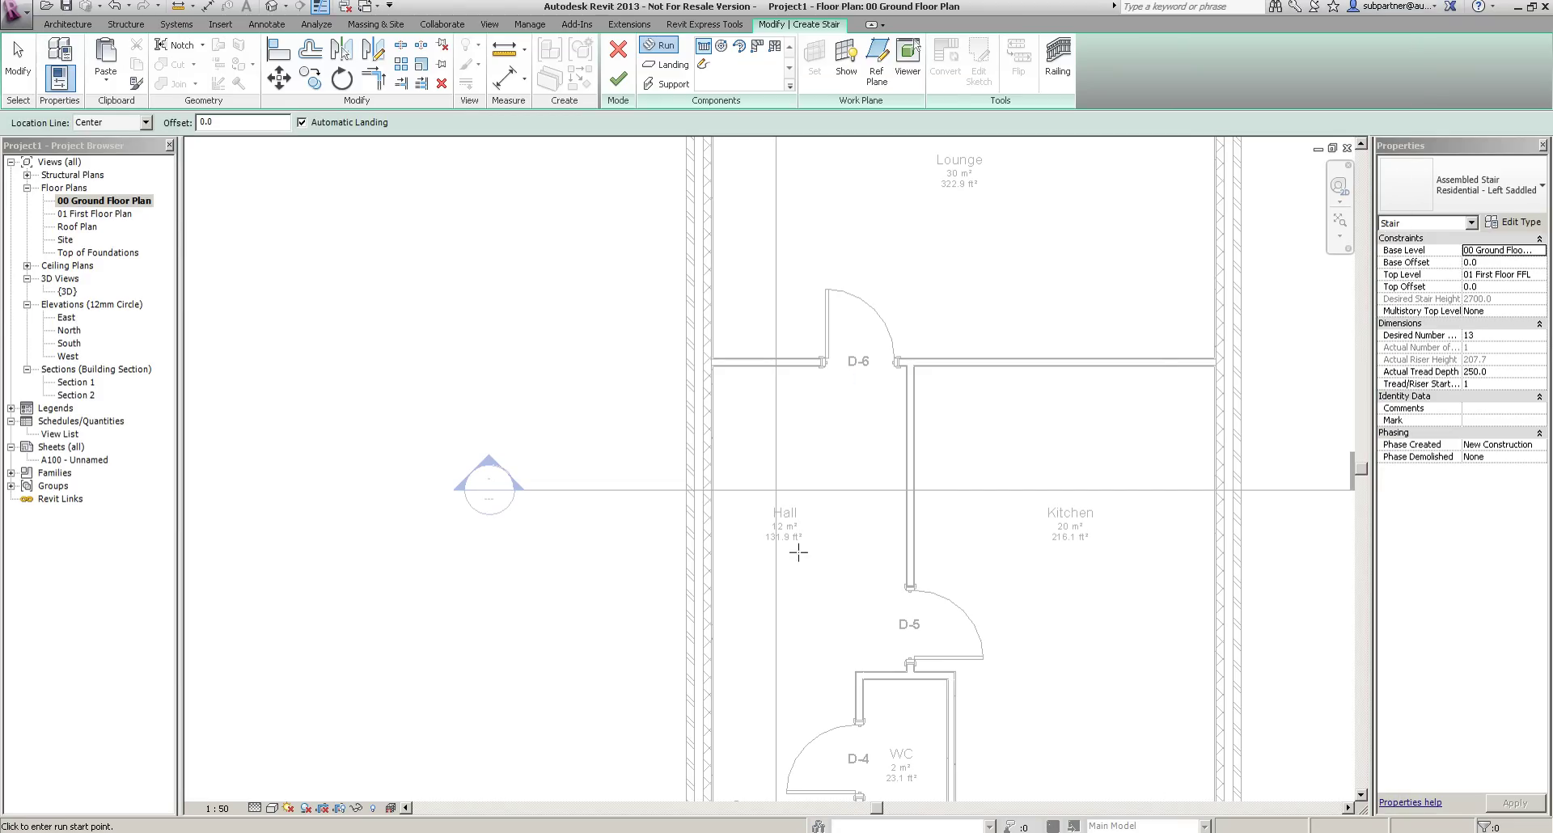
Draw a straight 13-riser run with a Left location line along the Hall's external wall, rising to the Lounge partition.
click(144, 122)
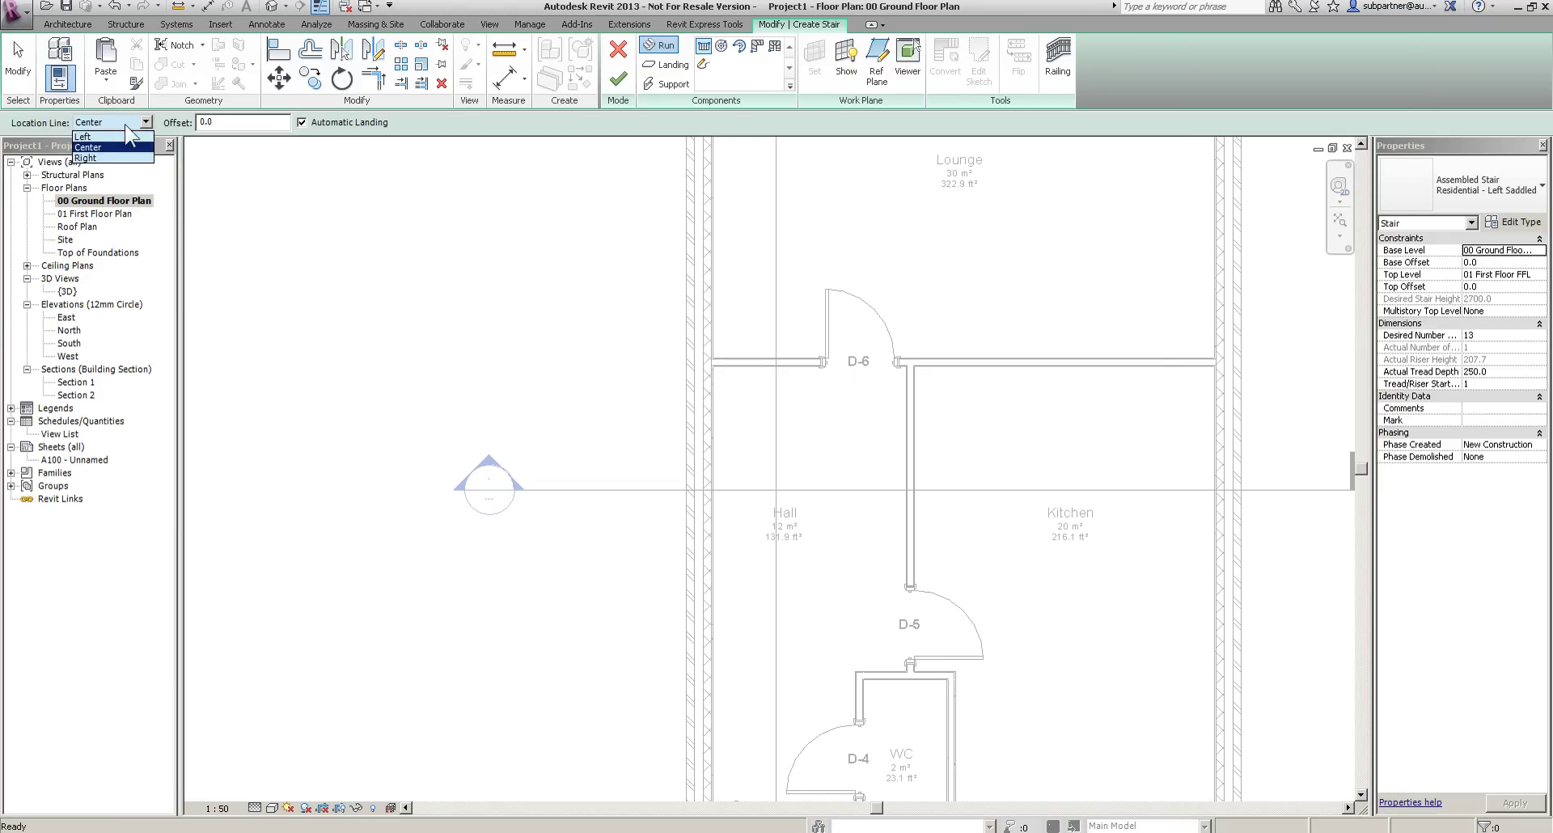
click(80, 134)
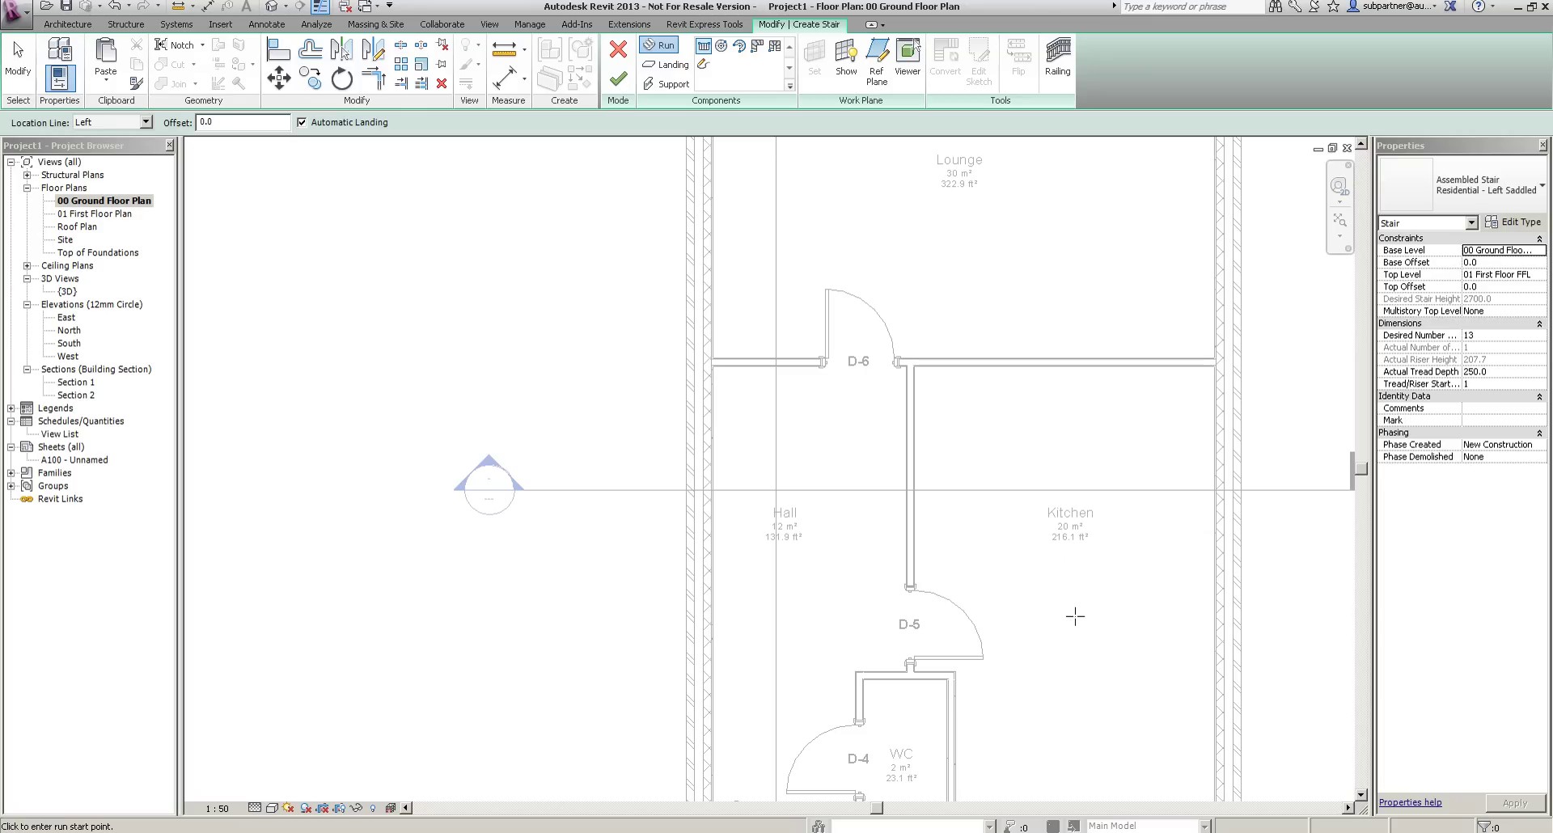
click(713, 615)
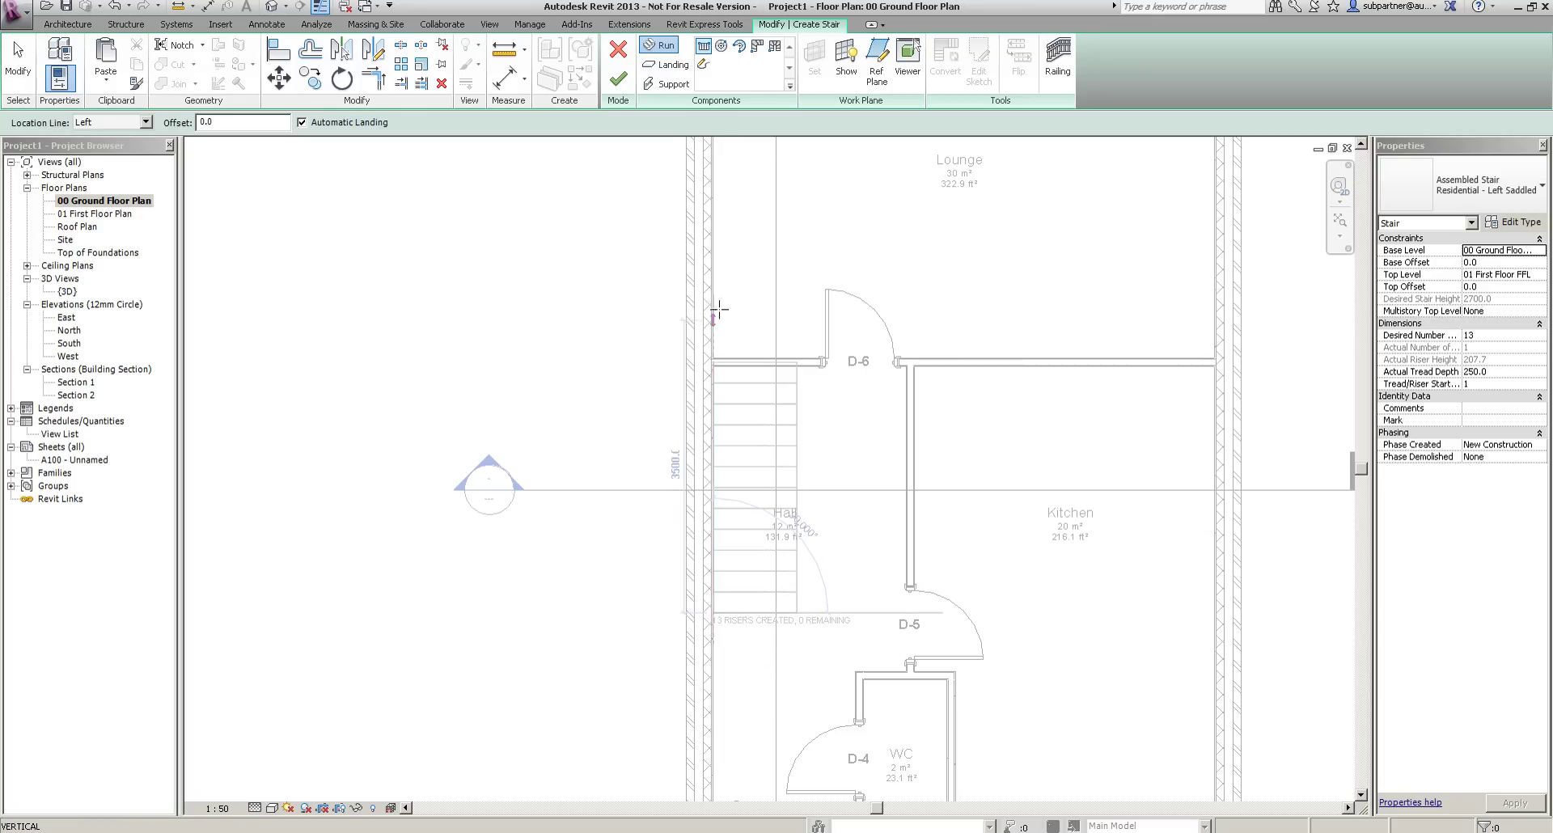
click(712, 254)
key(Escape)
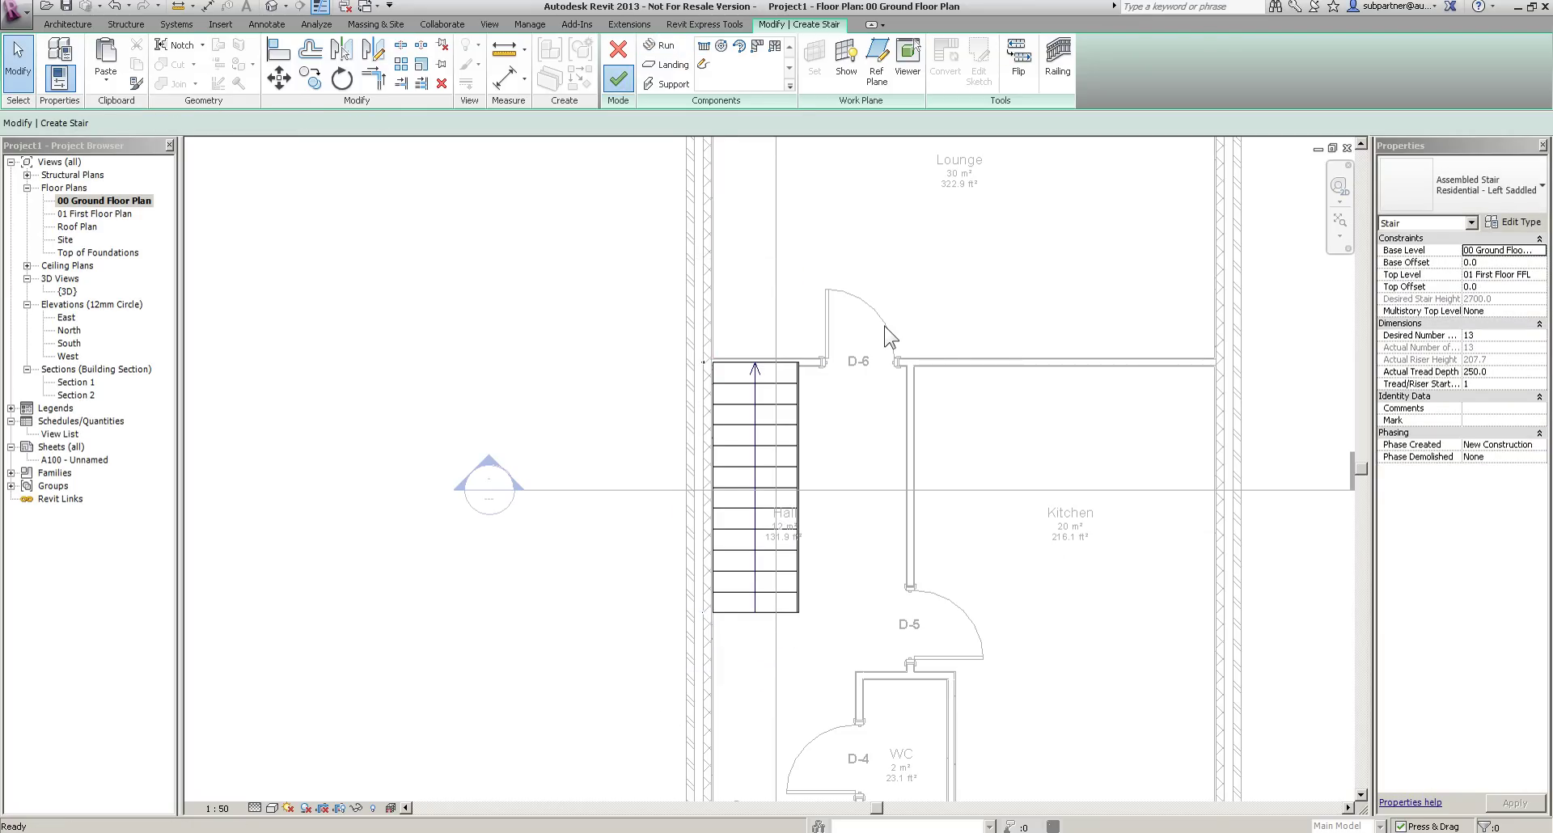
Finish the stair and change its stair path to the Fixed Up Direction Standard type.
scroll(647, 641, up, 2)
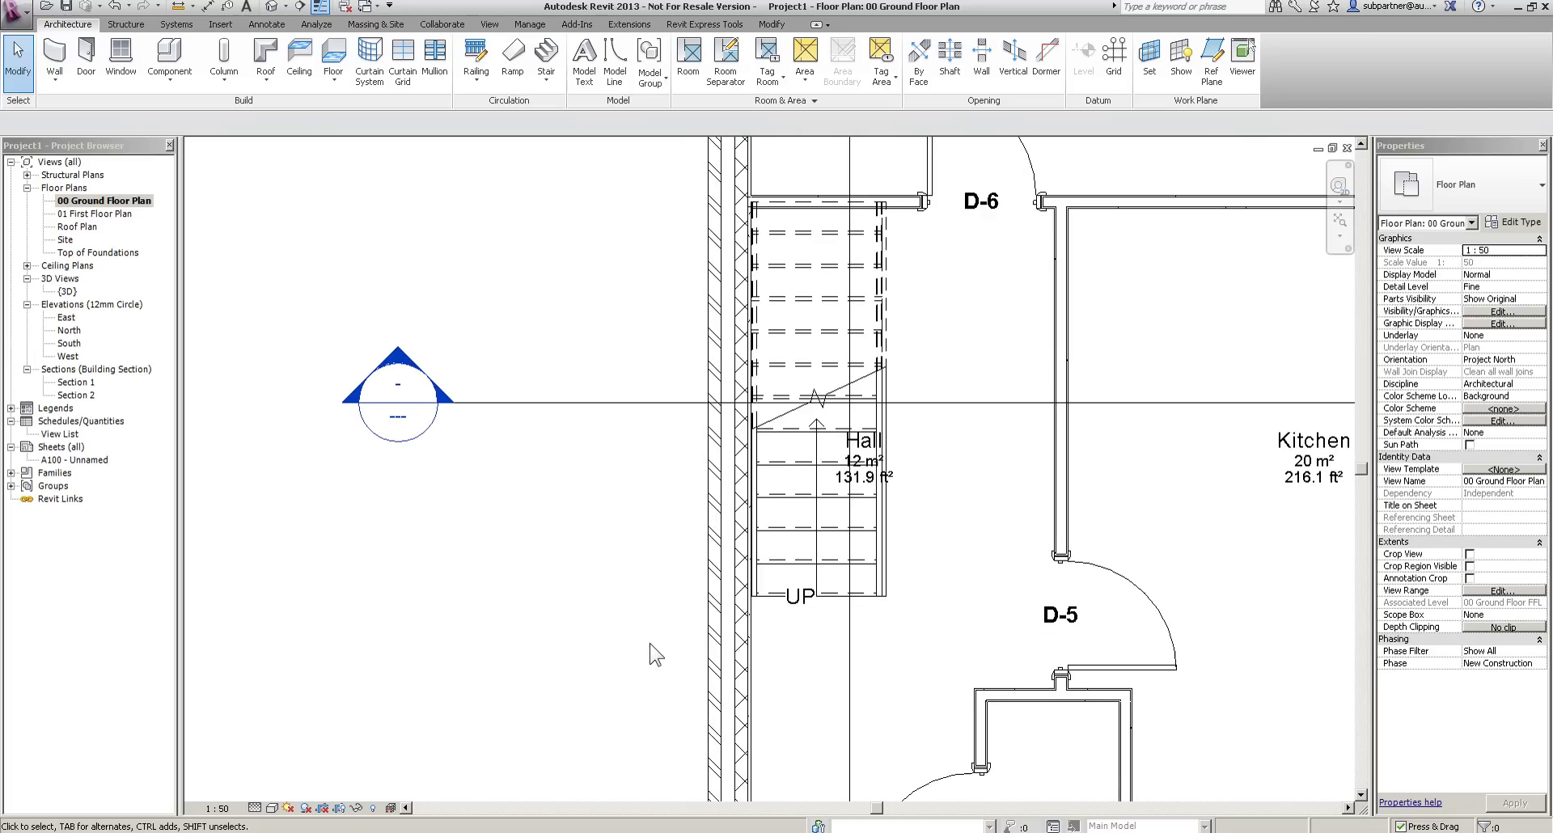
click(817, 505)
click(1497, 206)
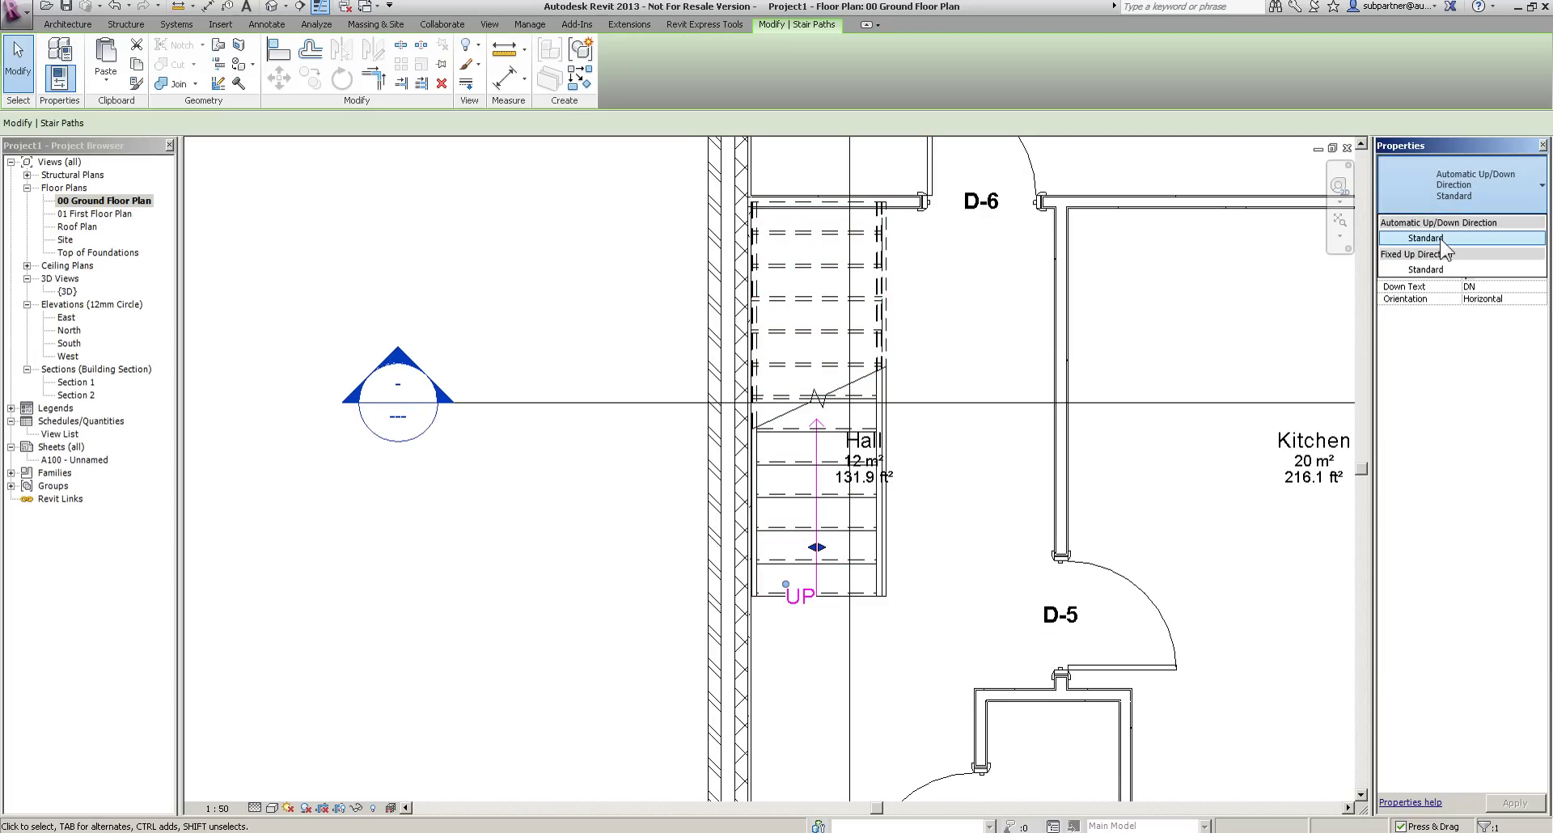
click(1440, 270)
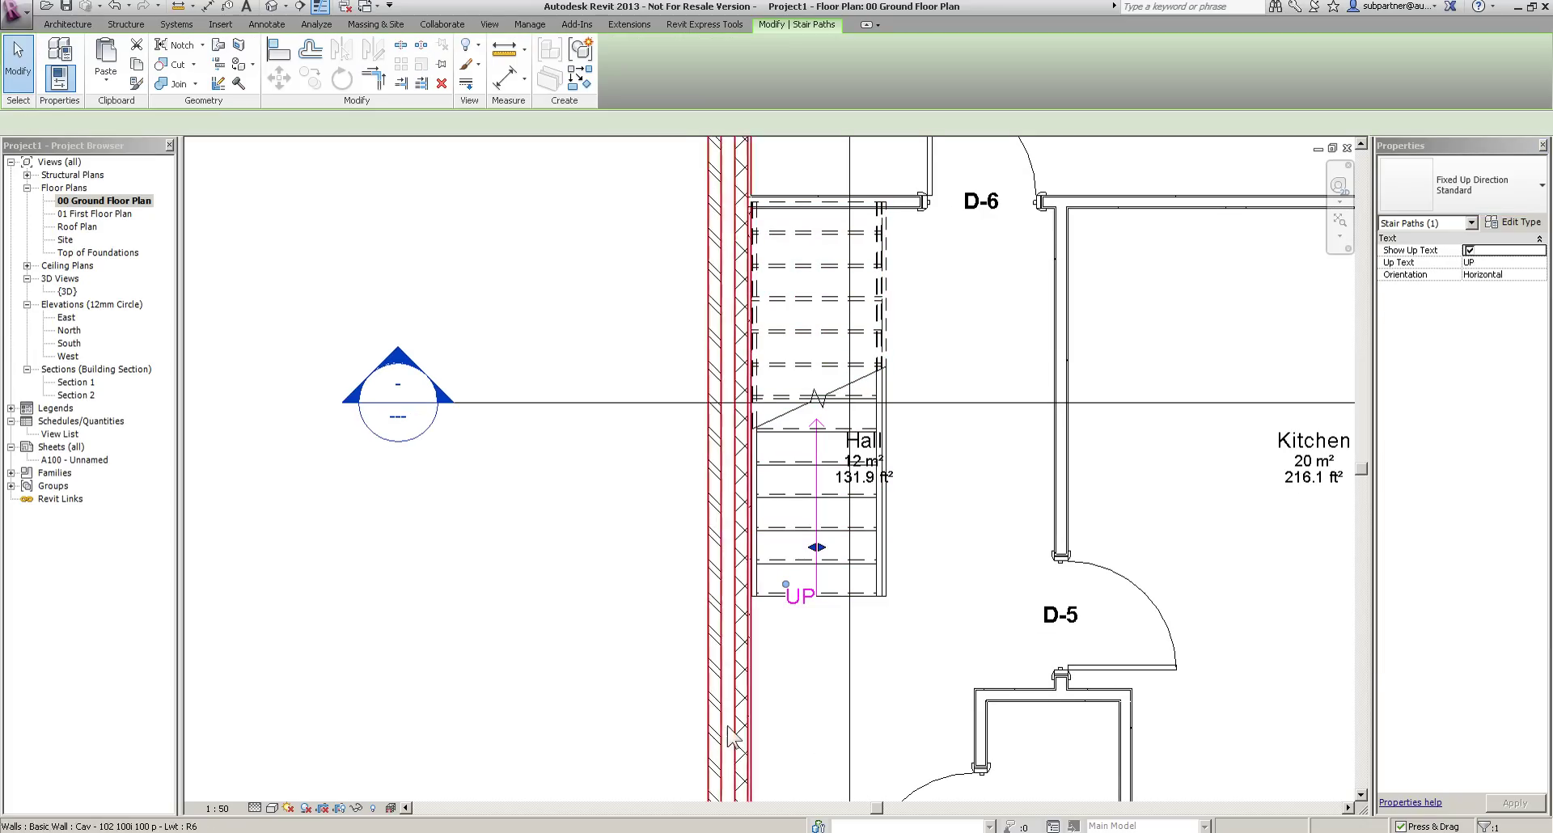
click(672, 590)
Move the Hall room tag off the staircase into the clear floor space beside it.
click(864, 479)
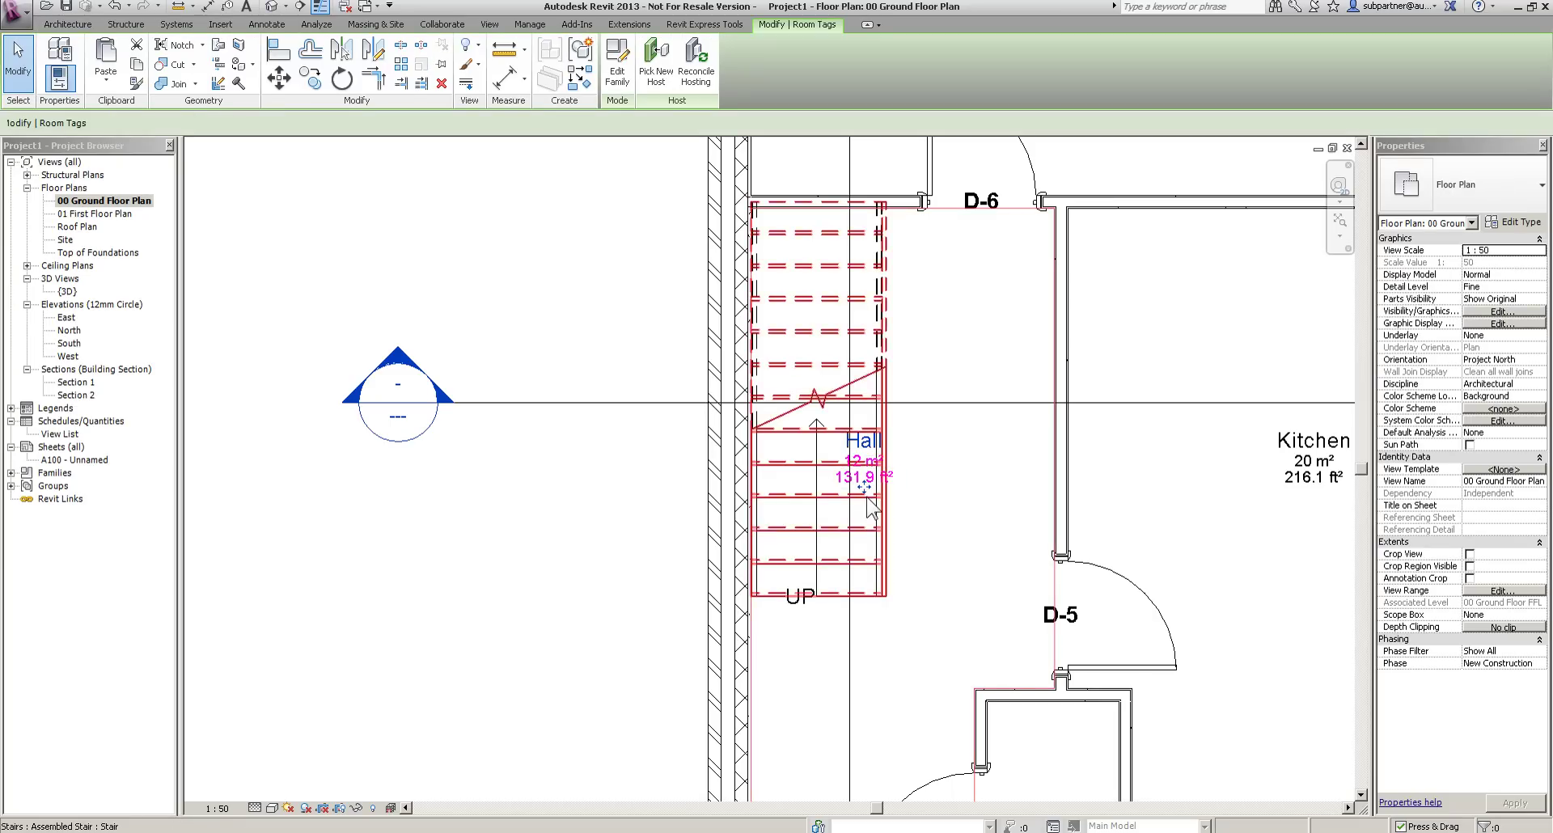
drag(866, 498, 970, 494)
click(900, 589)
Open Section 1 from its section mark and examine the staircase between the Hall and the Landing.
scroll(868, 562, down, 2)
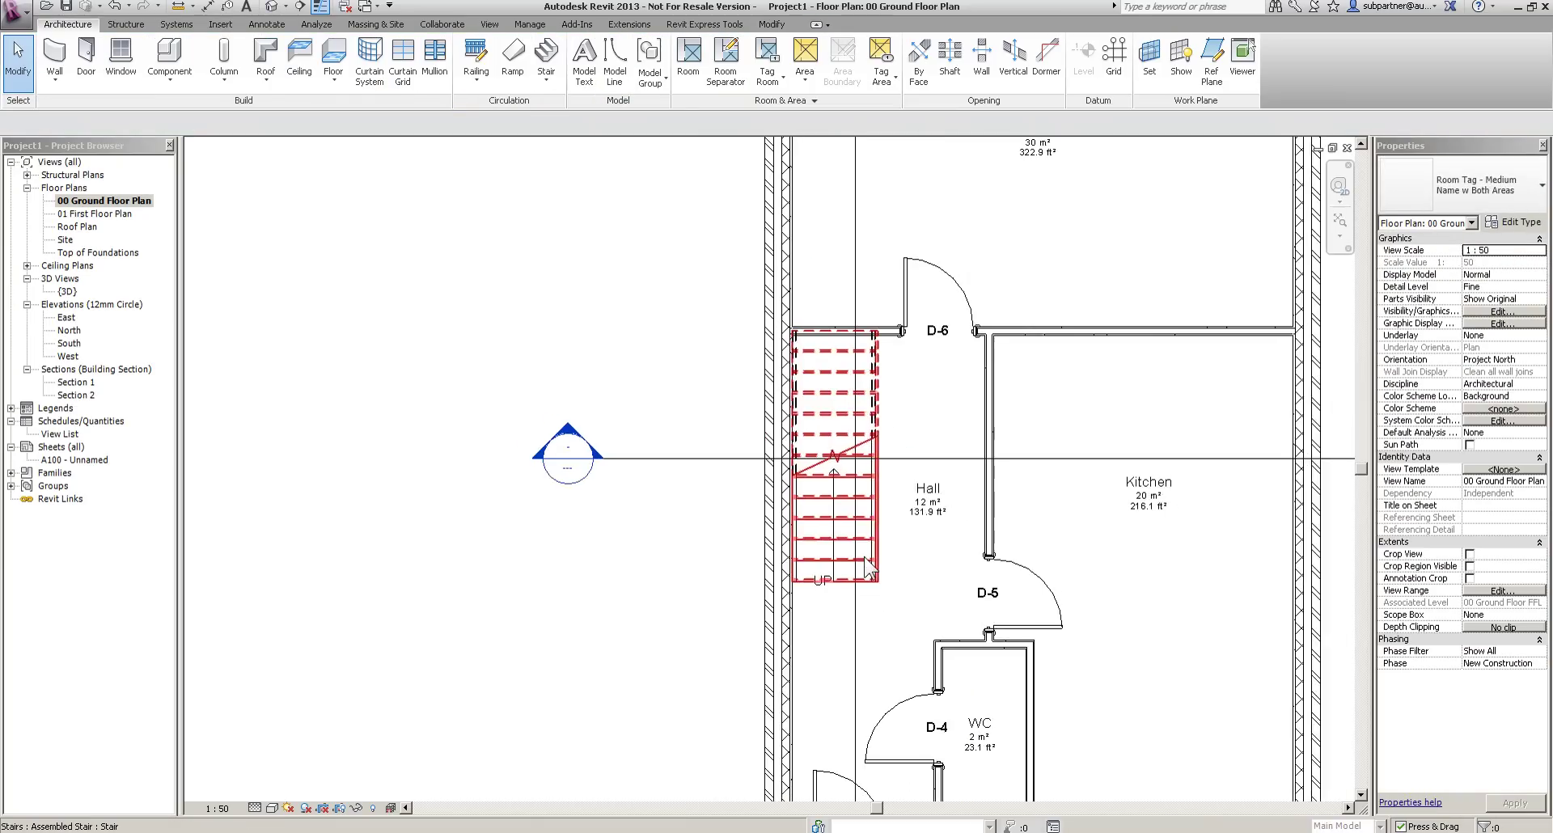
scroll(868, 566, down, 2)
middle_drag(889, 162, 849, 526)
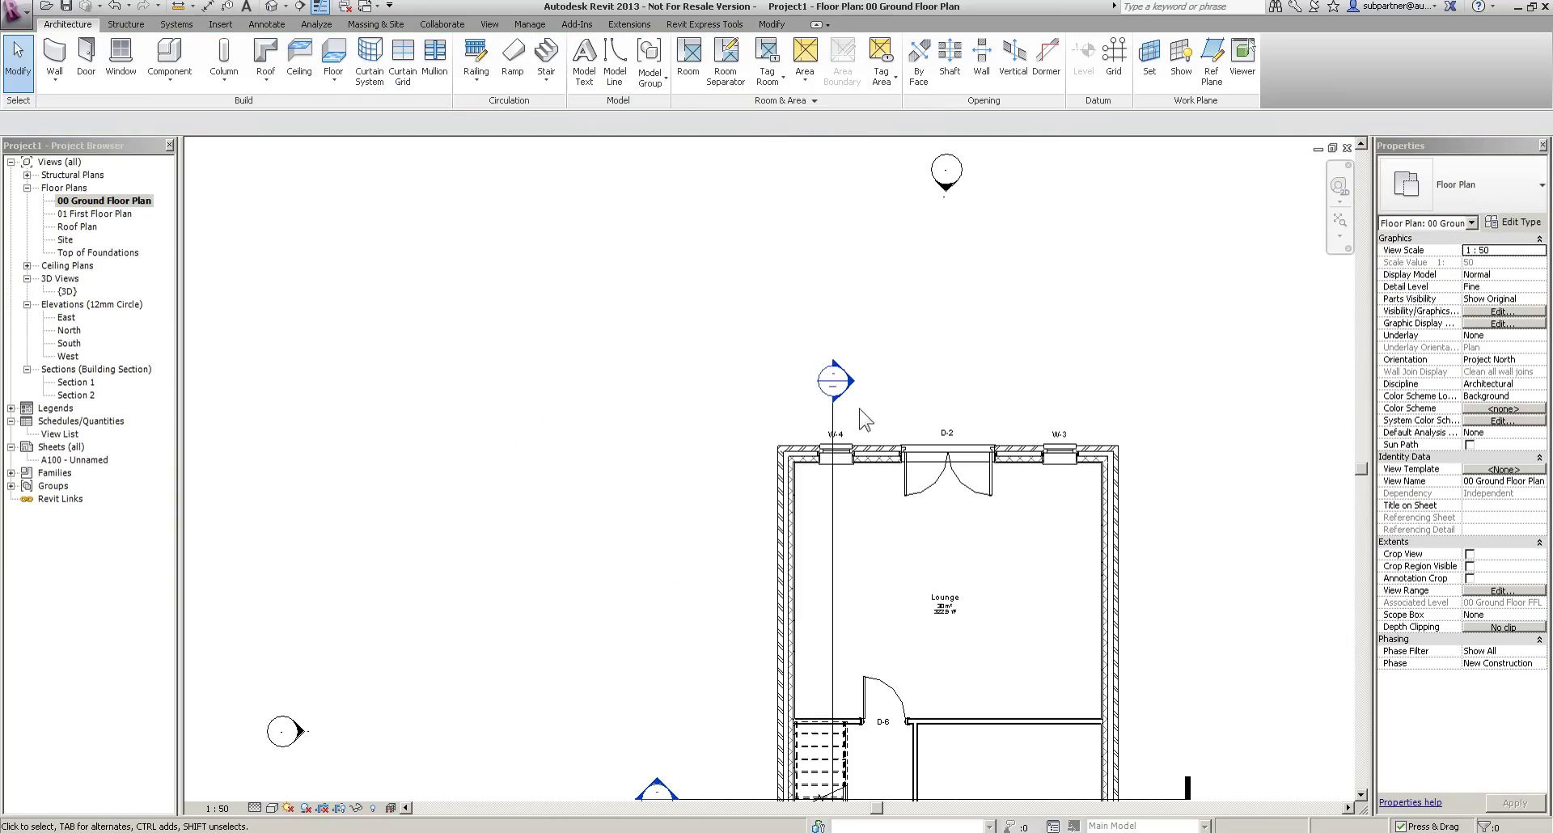
double_click(847, 387)
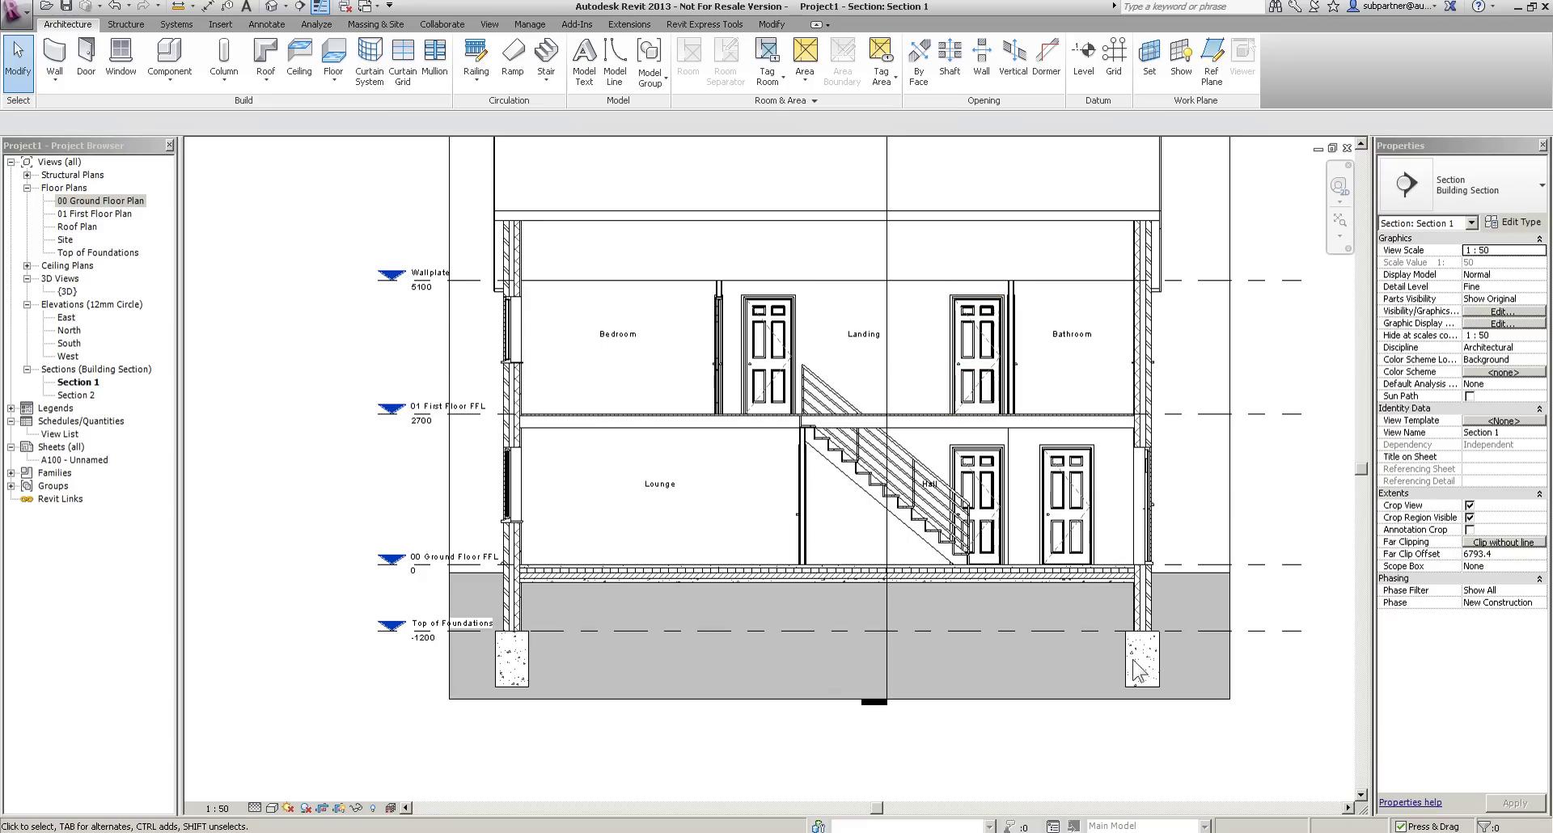
scroll(951, 535, up, 3)
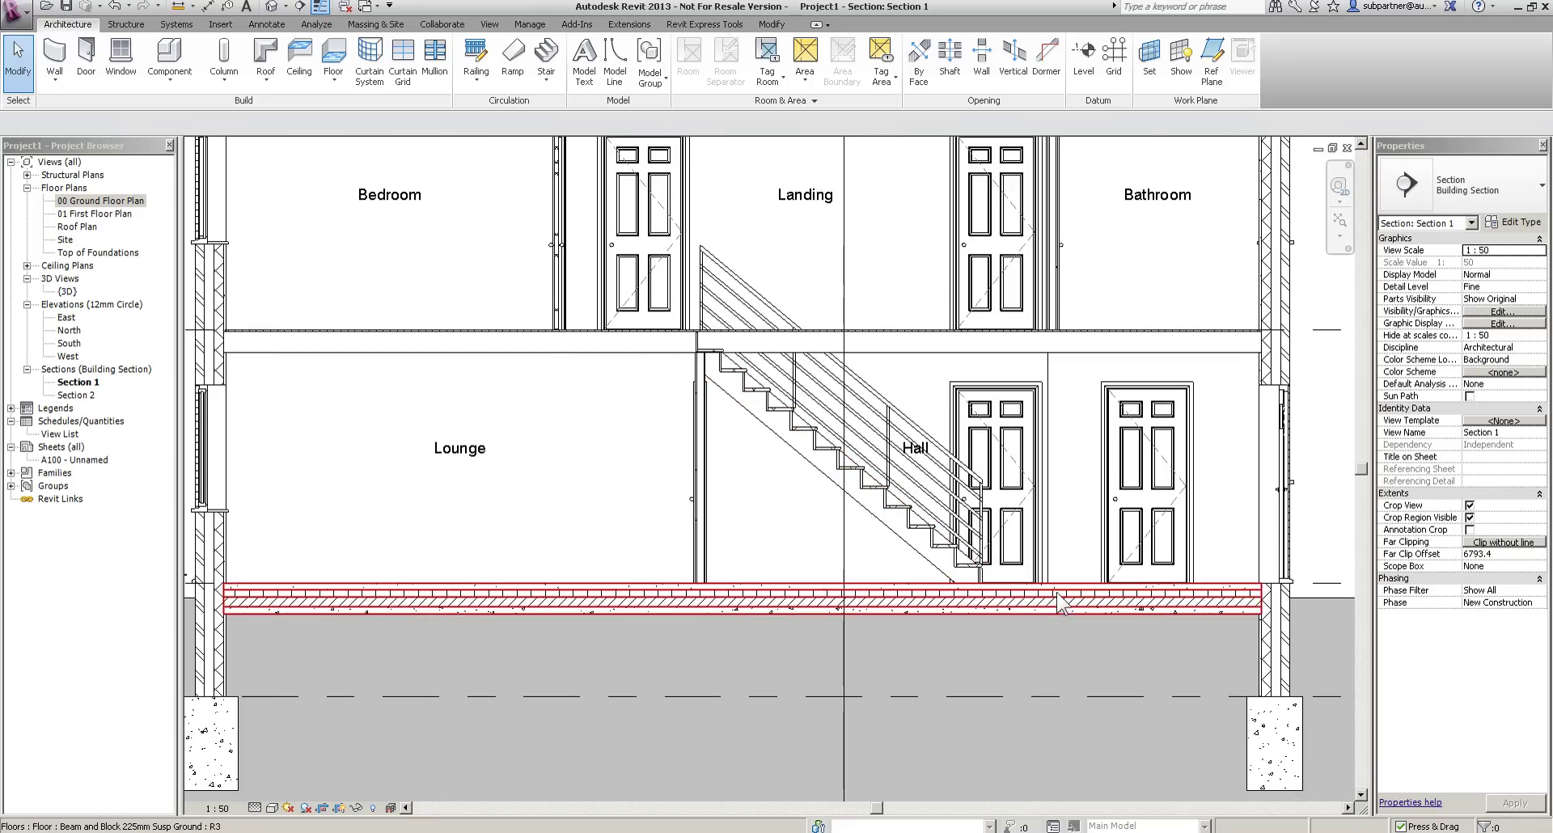
middle_drag(1170, 547, 1130, 540)
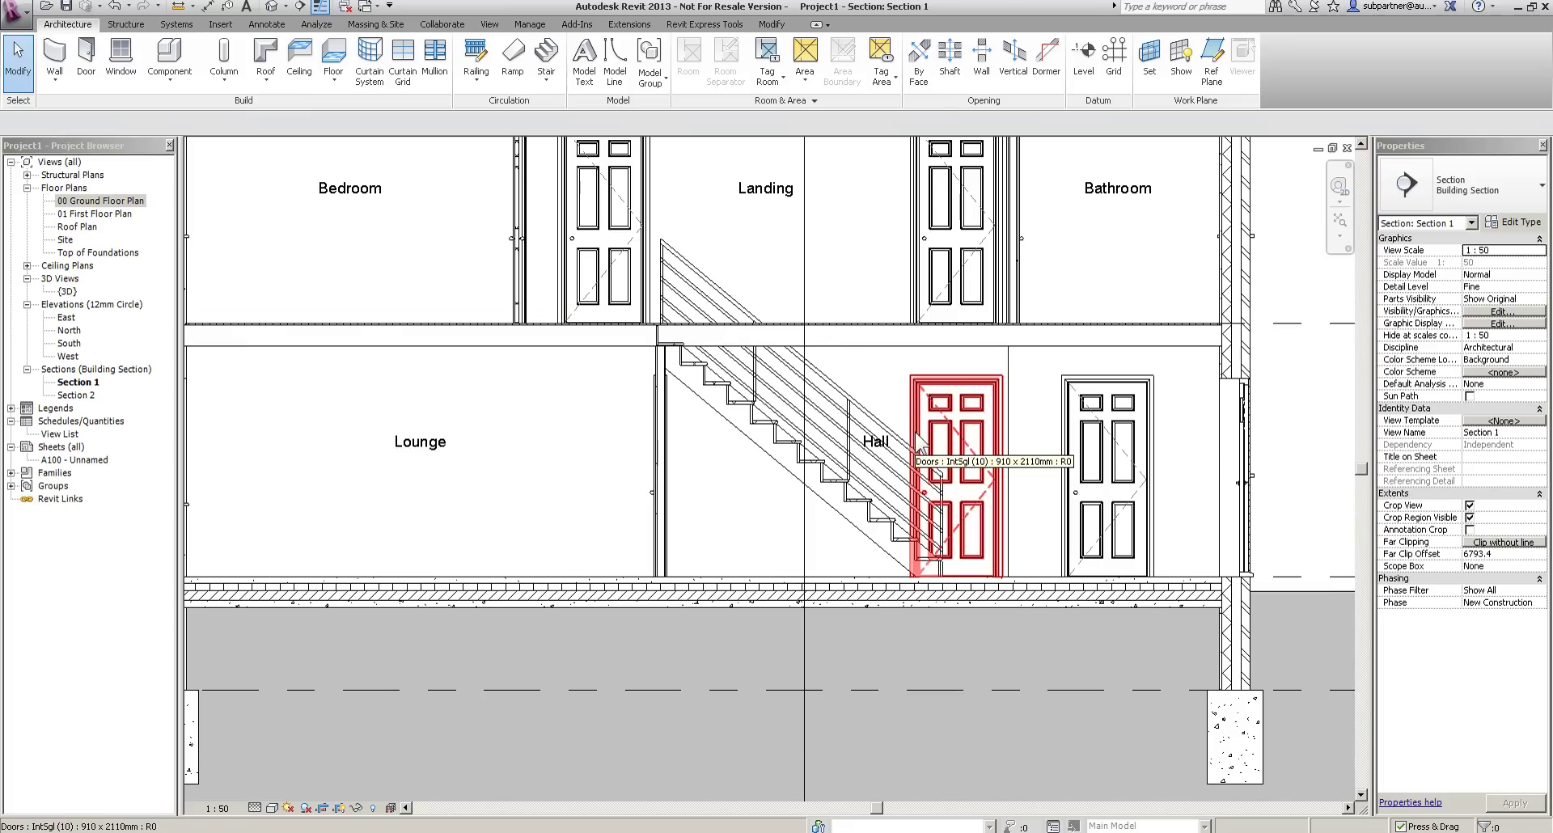
In the 00 Ground Floor FFL ceiling plan, place a 600 x 600mm grid ceiling with a 2400 height offset over the Lounge.
click(27, 265)
double_click(77, 279)
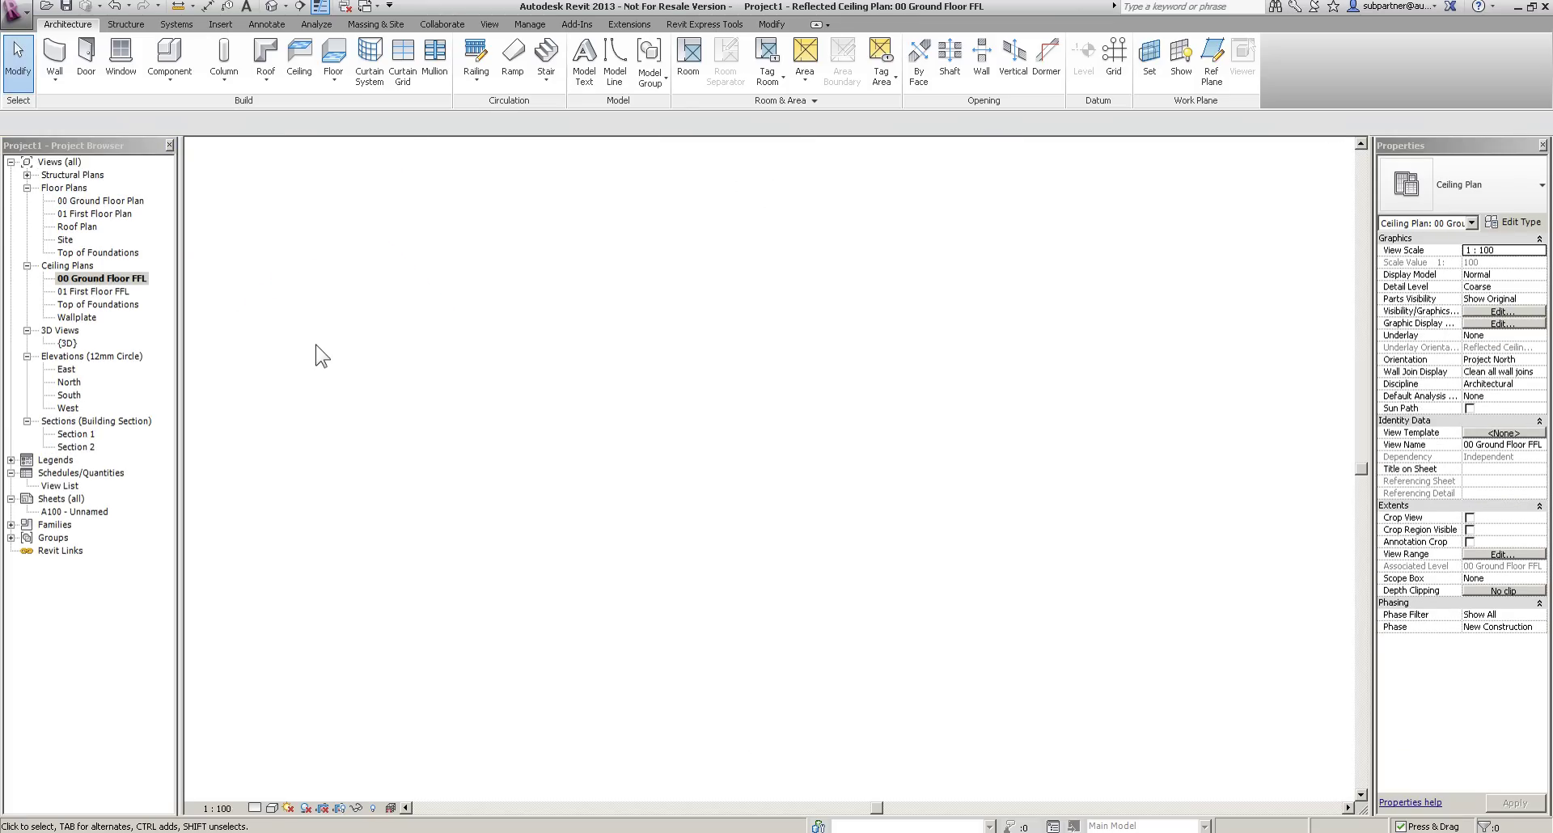
scroll(798, 563, up, 2)
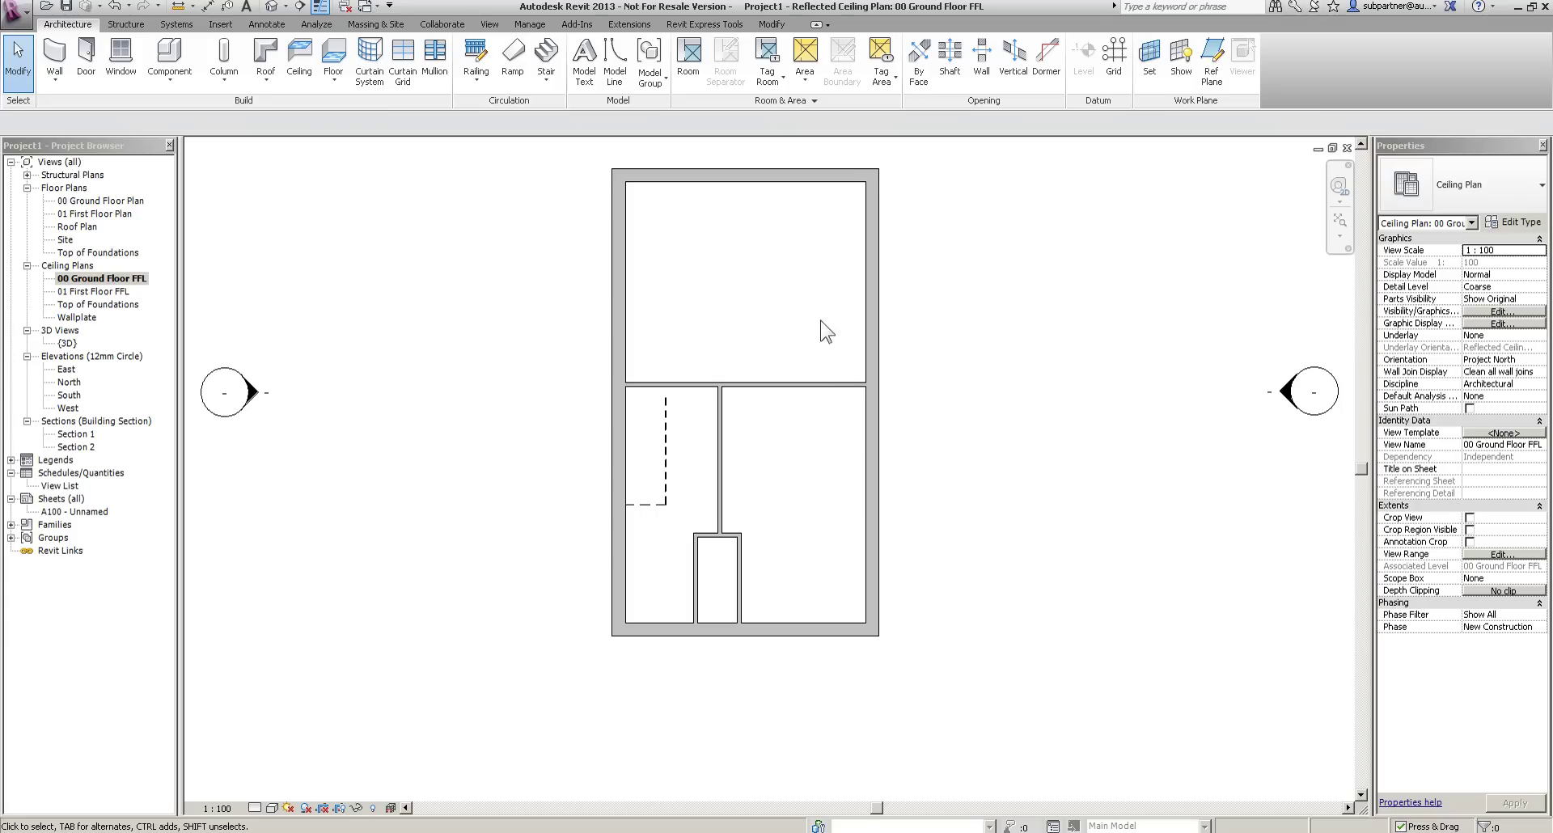
click(301, 65)
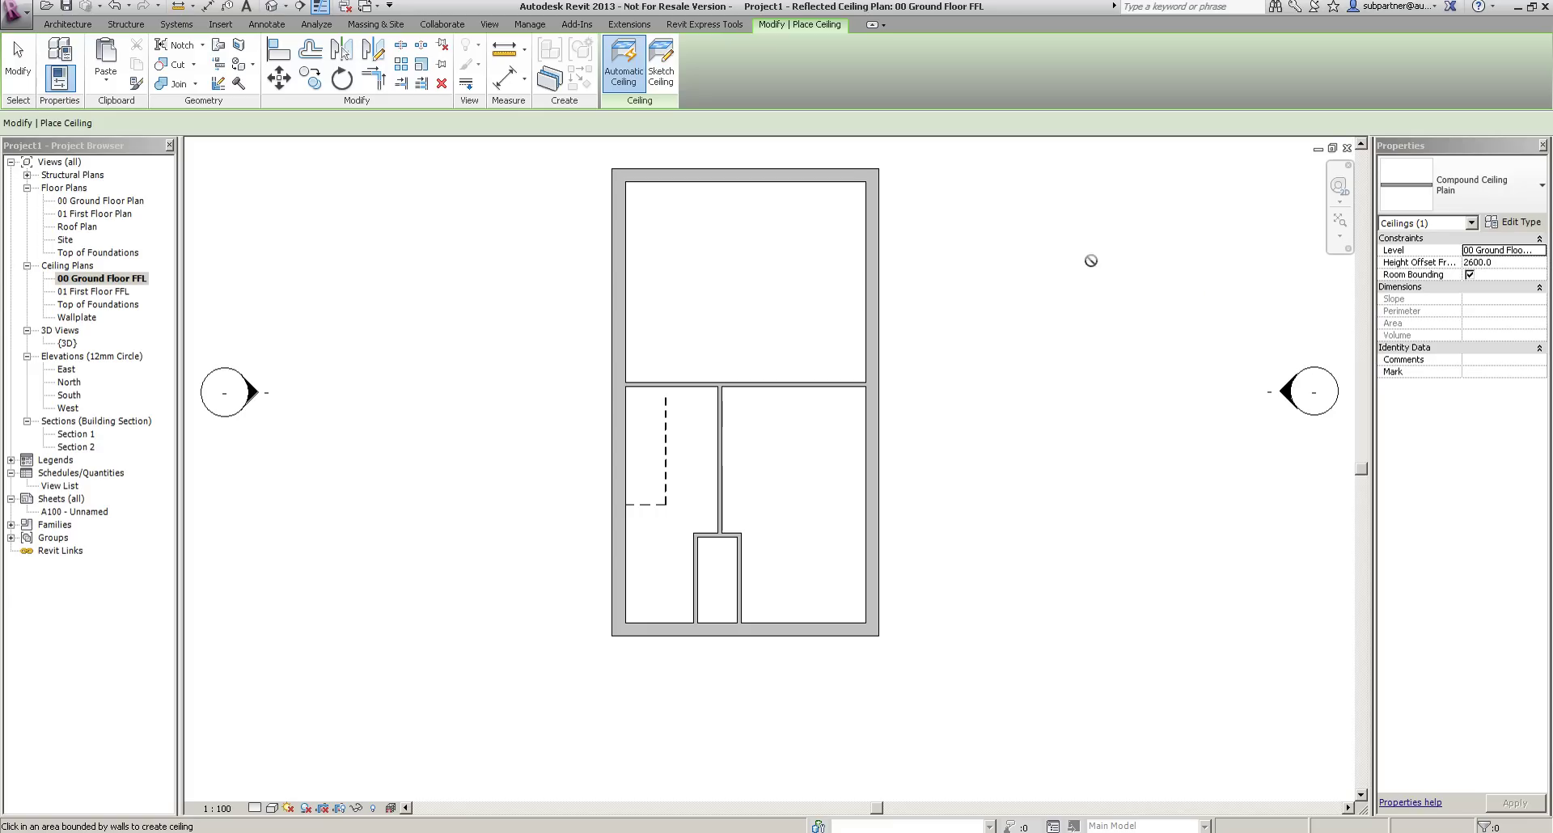
click(1473, 188)
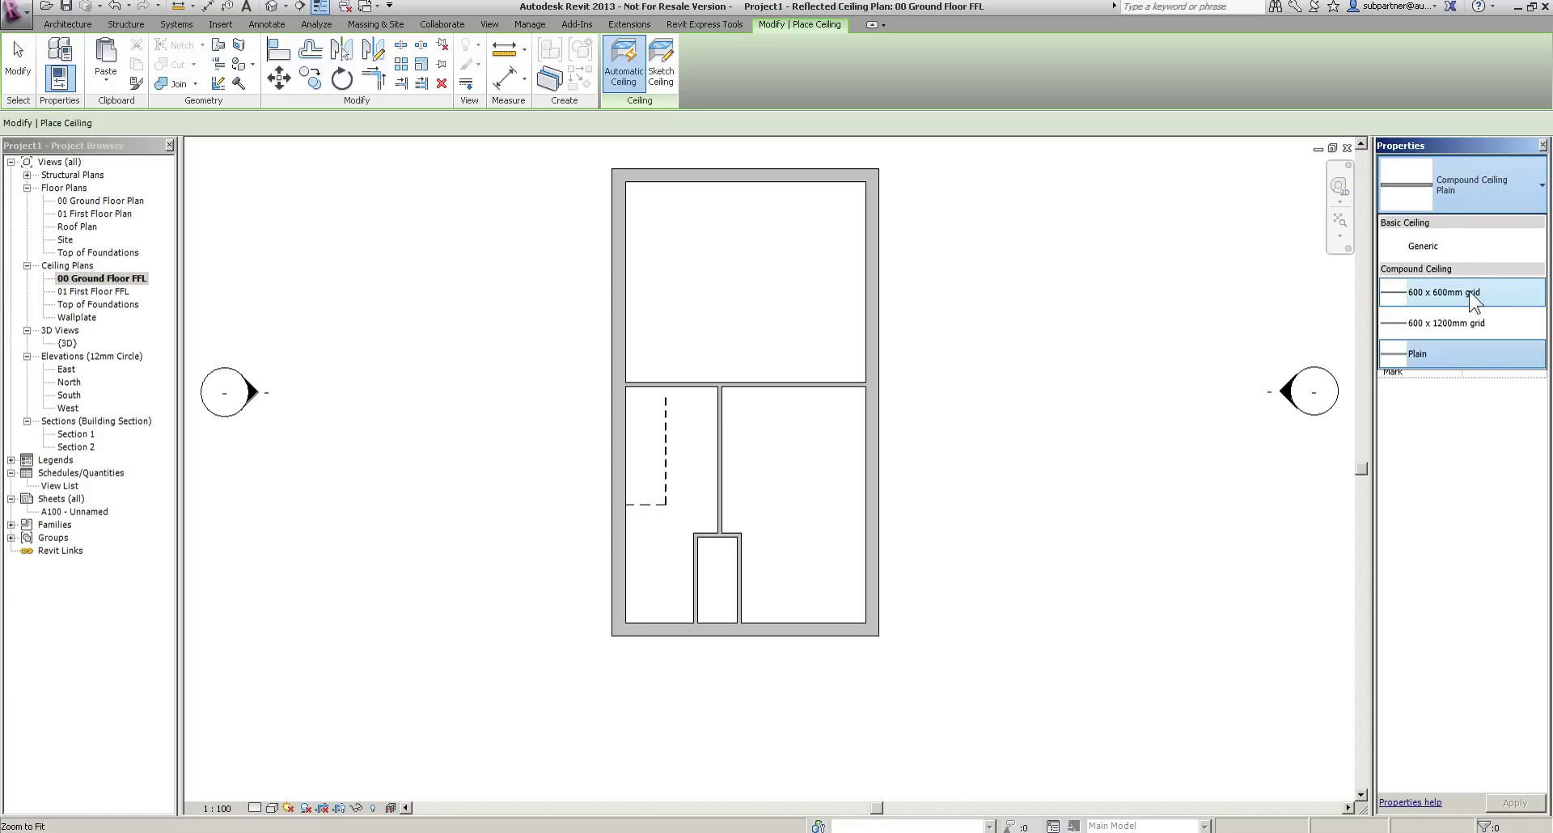
click(1472, 299)
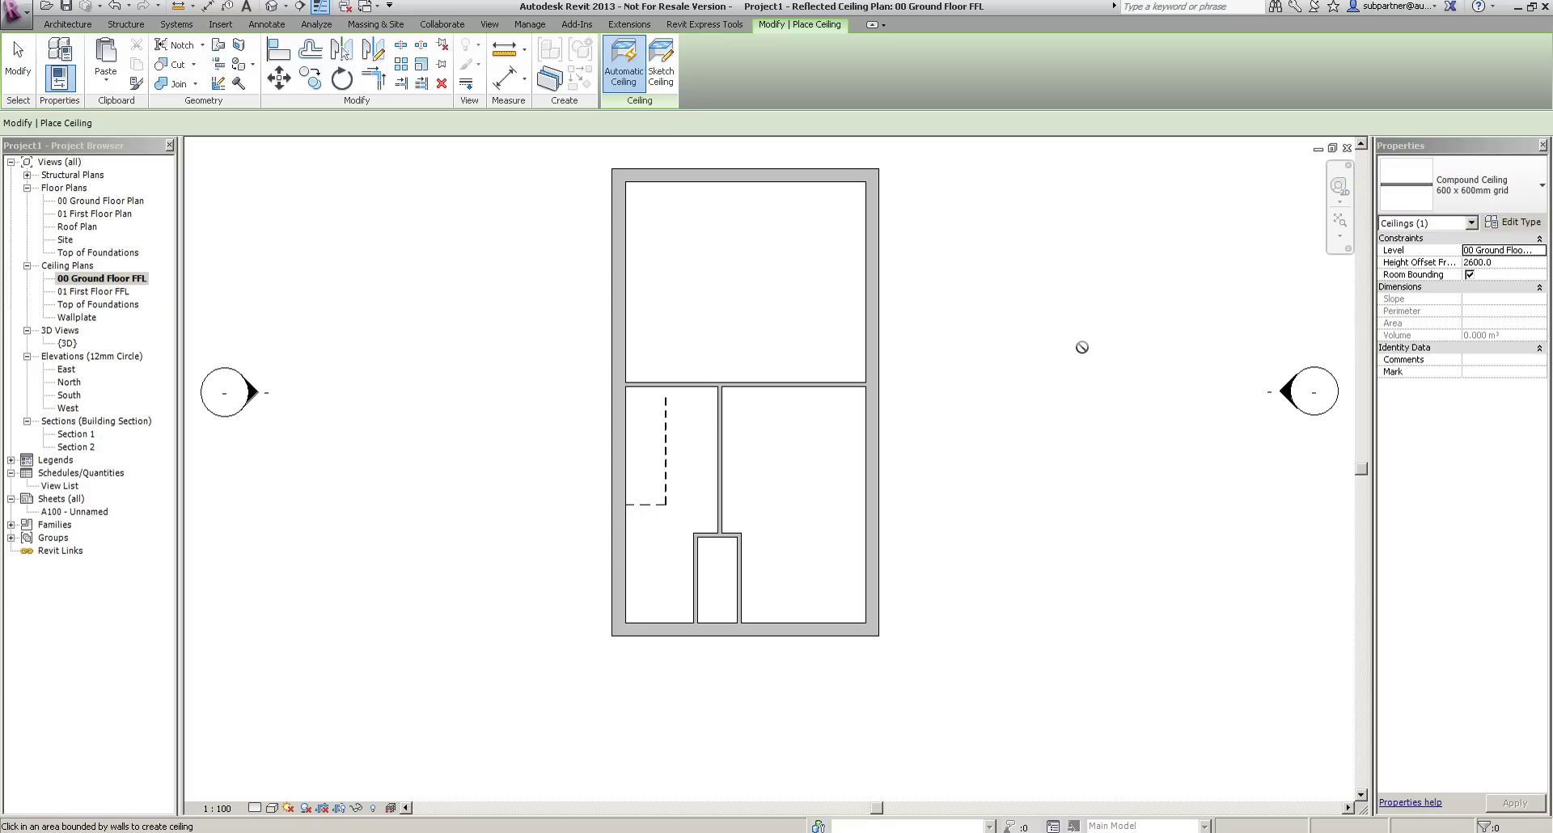
click(1507, 263)
text(24)
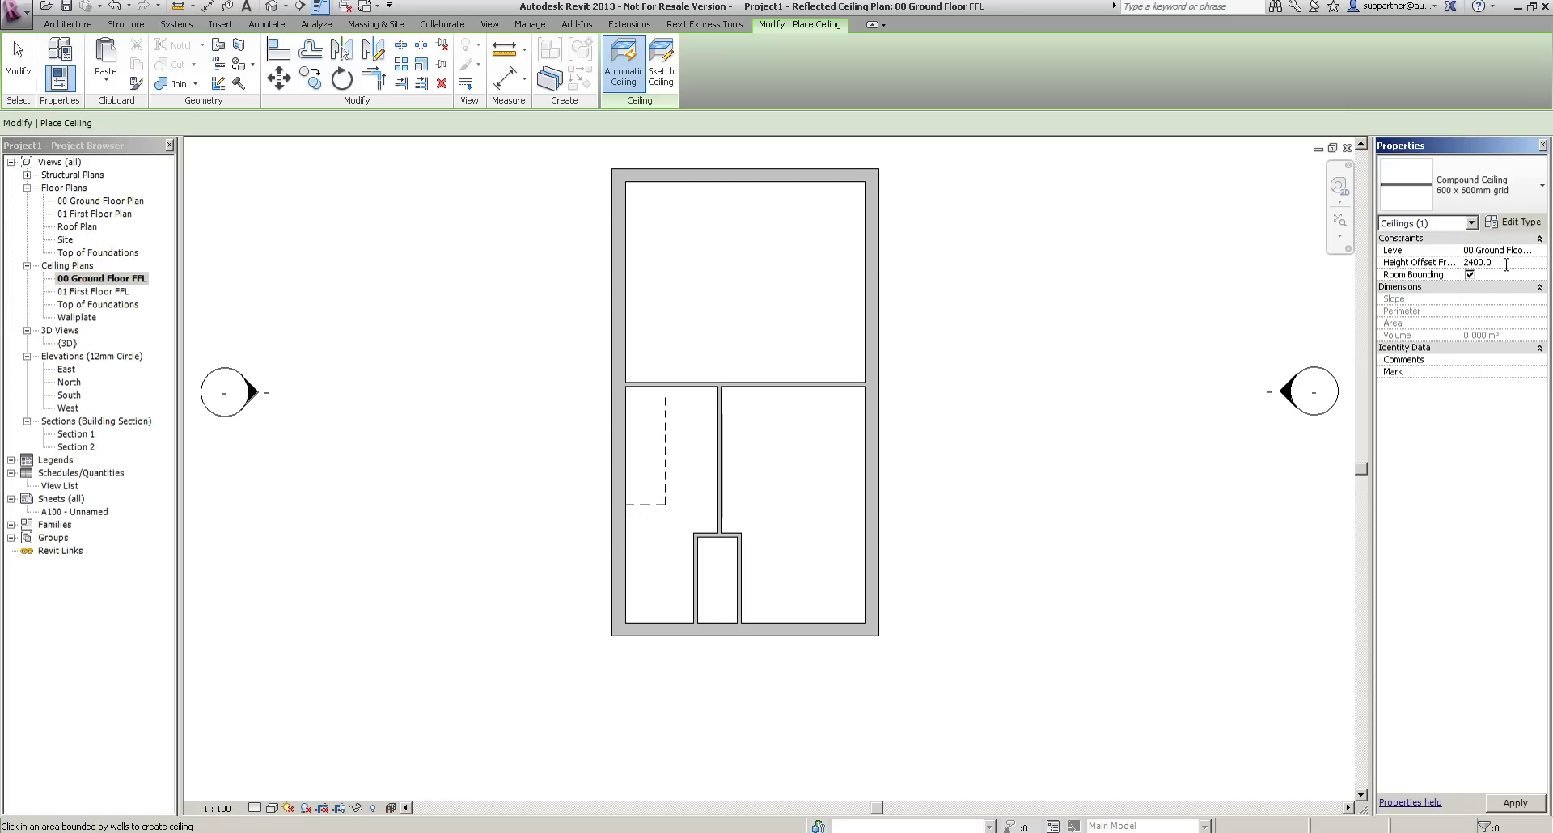
click(775, 300)
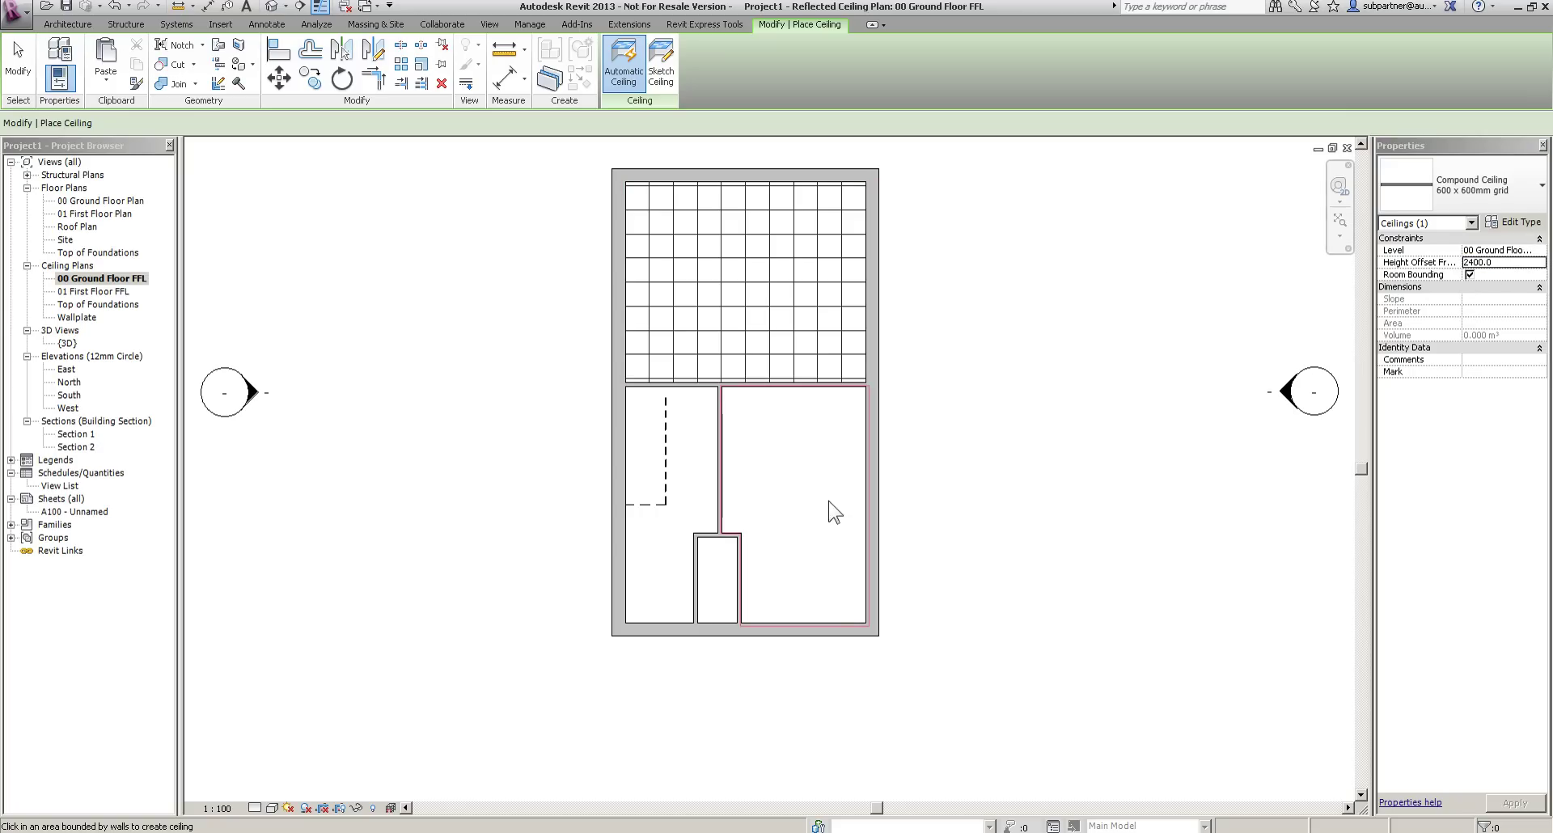
Place 600 x 600mm grid ceilings over the Kitchen, the WC and the Hall.
click(834, 513)
click(717, 576)
click(683, 520)
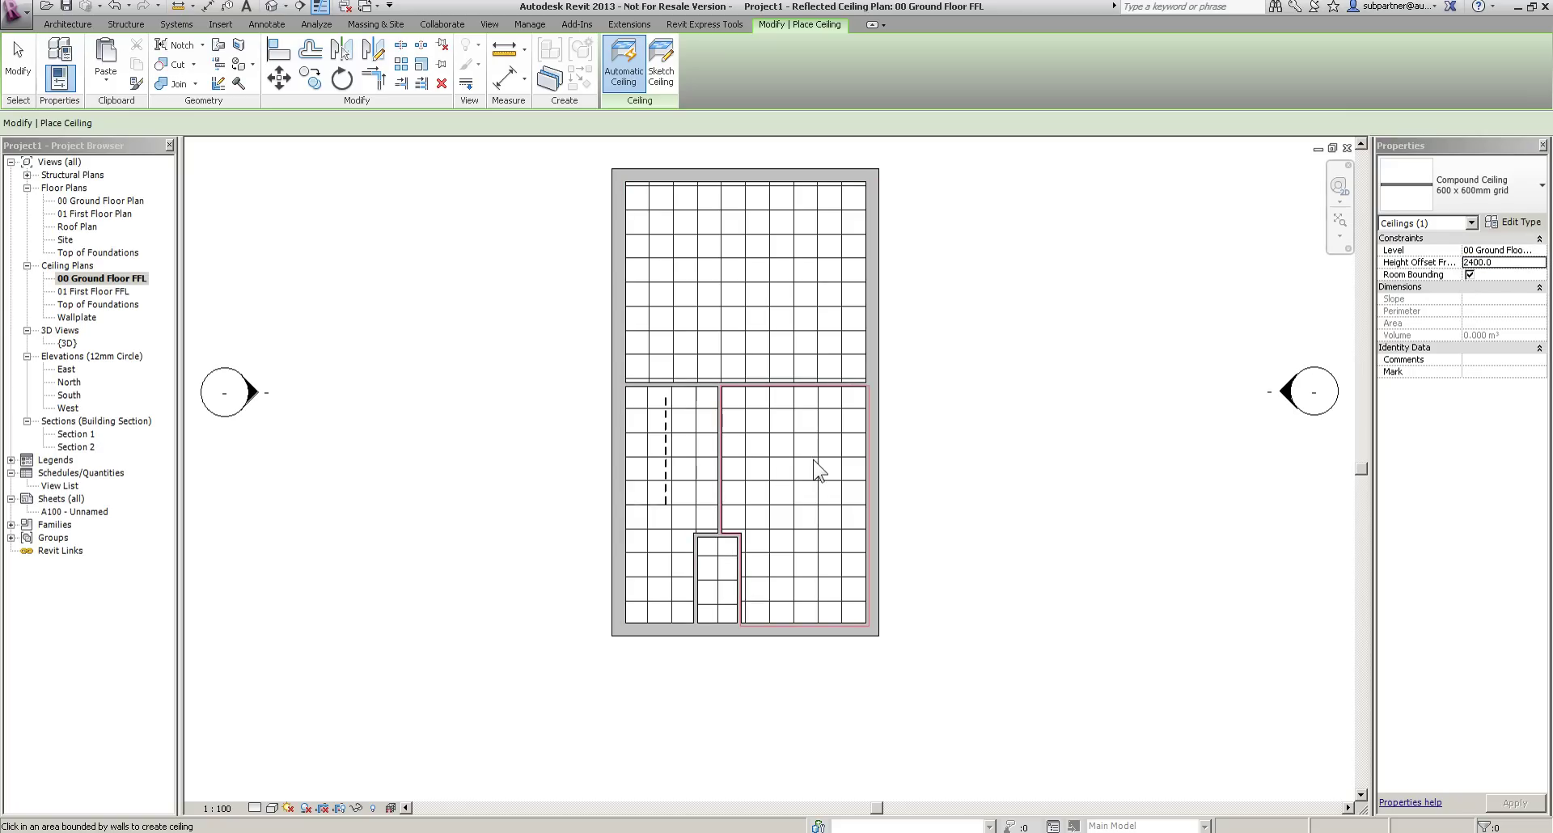
click(17, 65)
Move the Lounge ceiling grid 300 mm north so its tiles shift relative to the walls.
scroll(705, 279, up, 2)
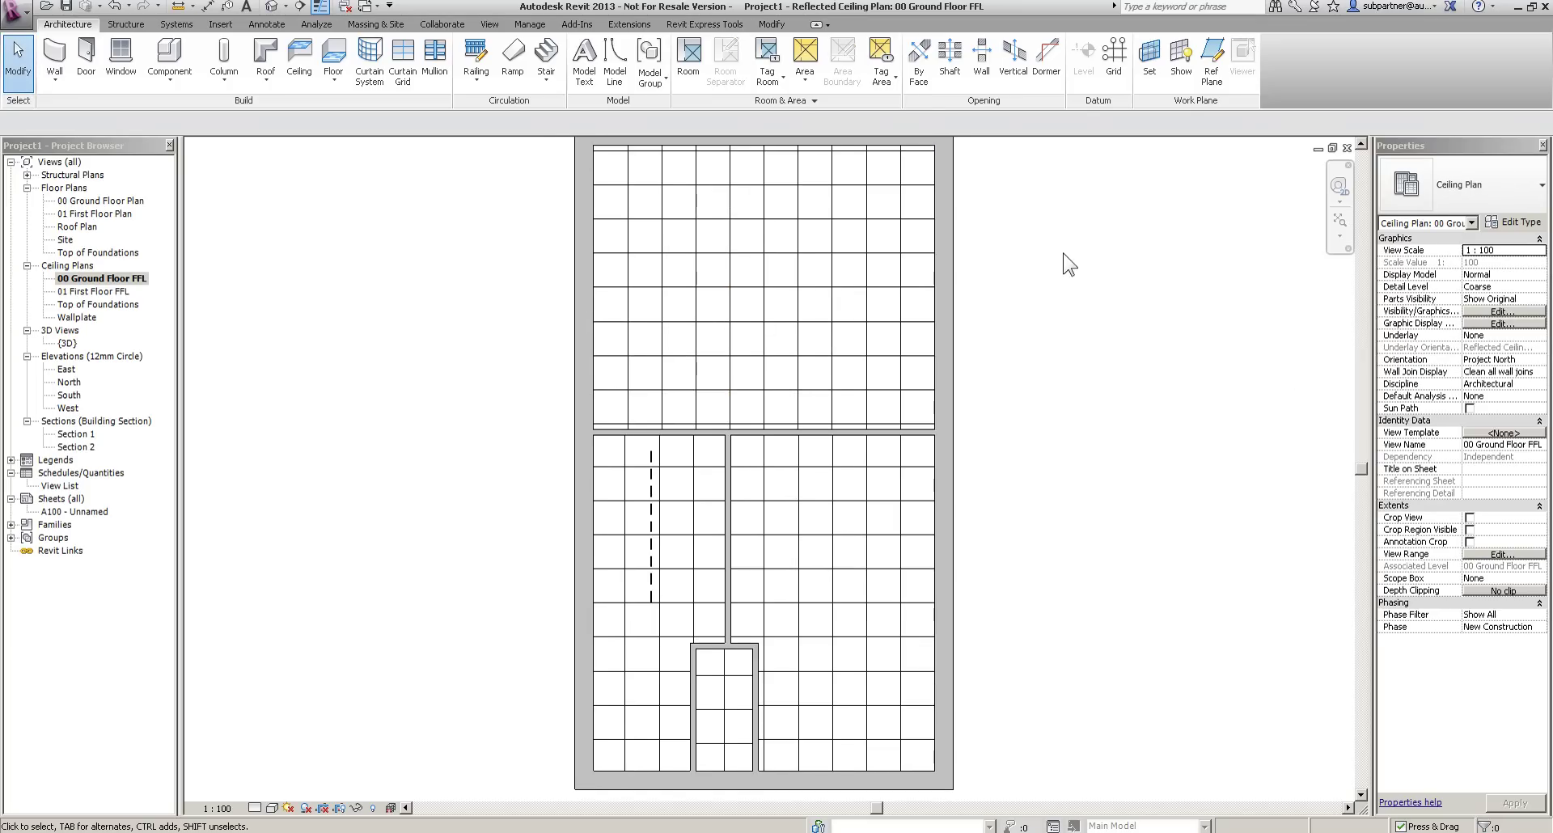
scroll(1070, 265, down, 1)
middle_drag(825, 328, 826, 417)
scroll(827, 209, up, 2)
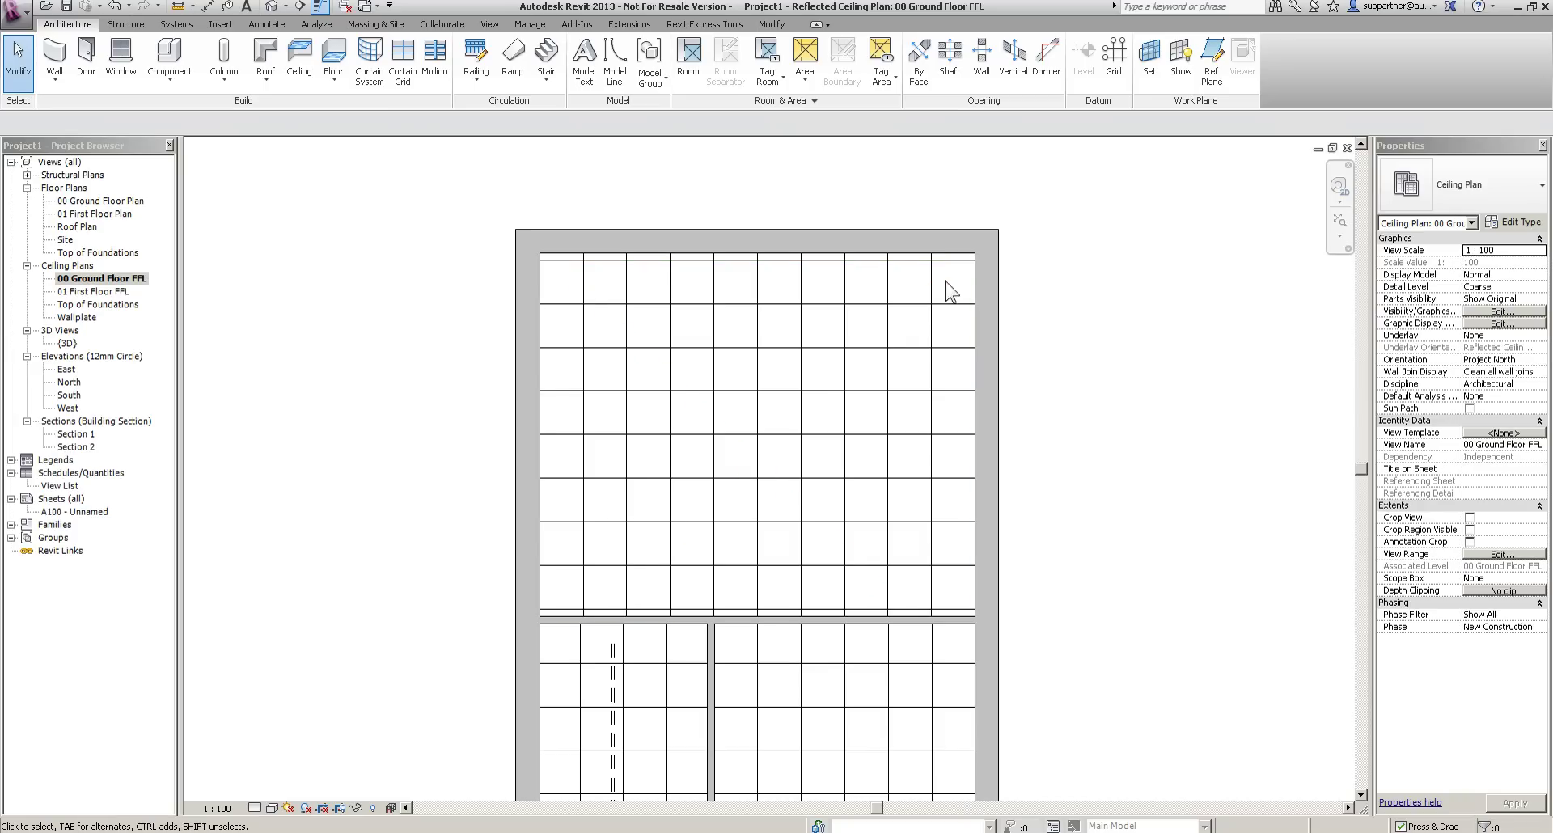
click(818, 400)
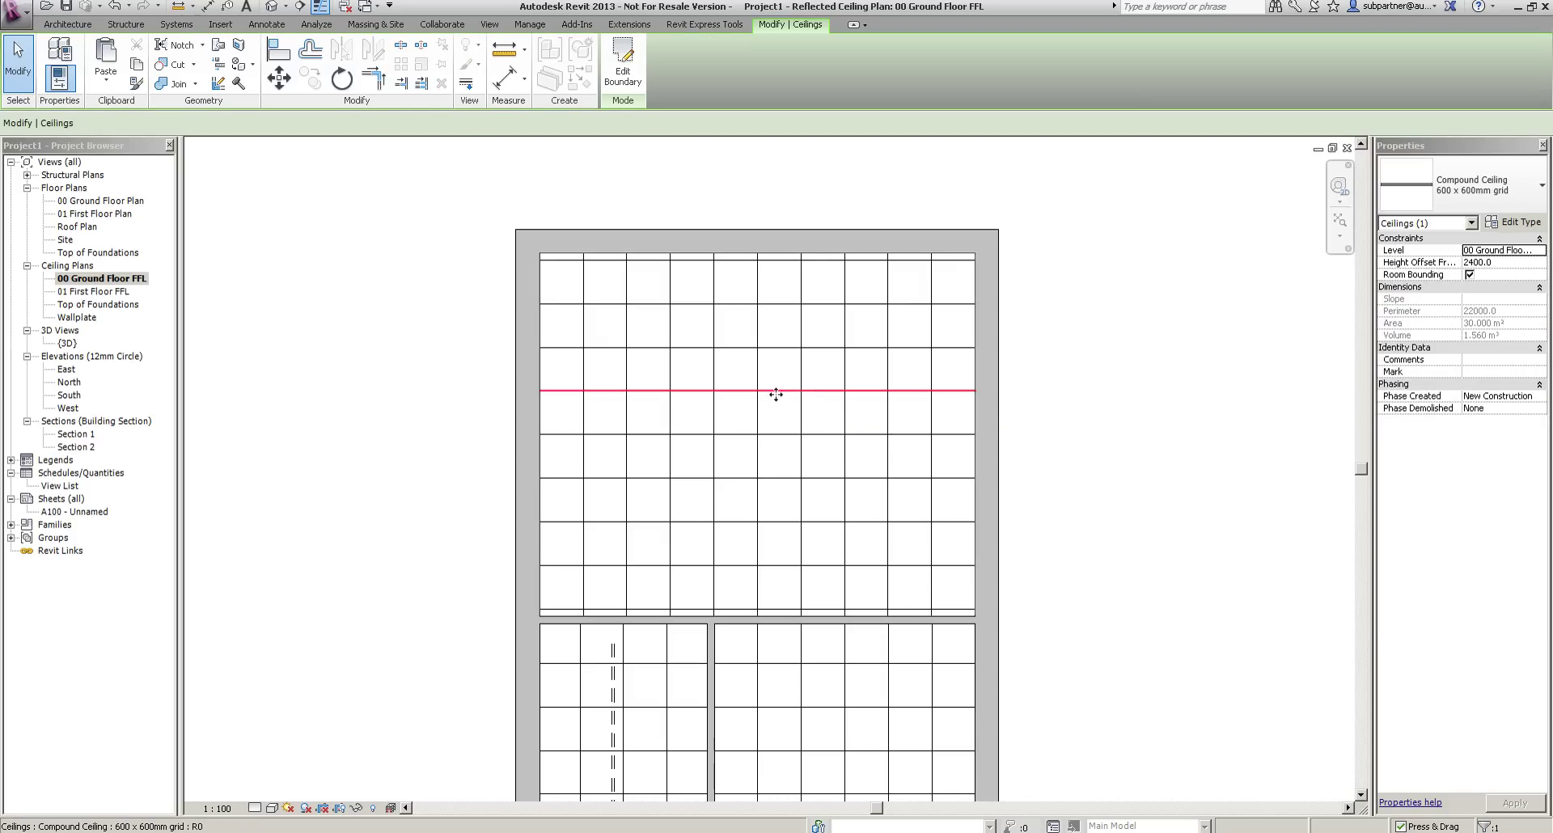
click(283, 76)
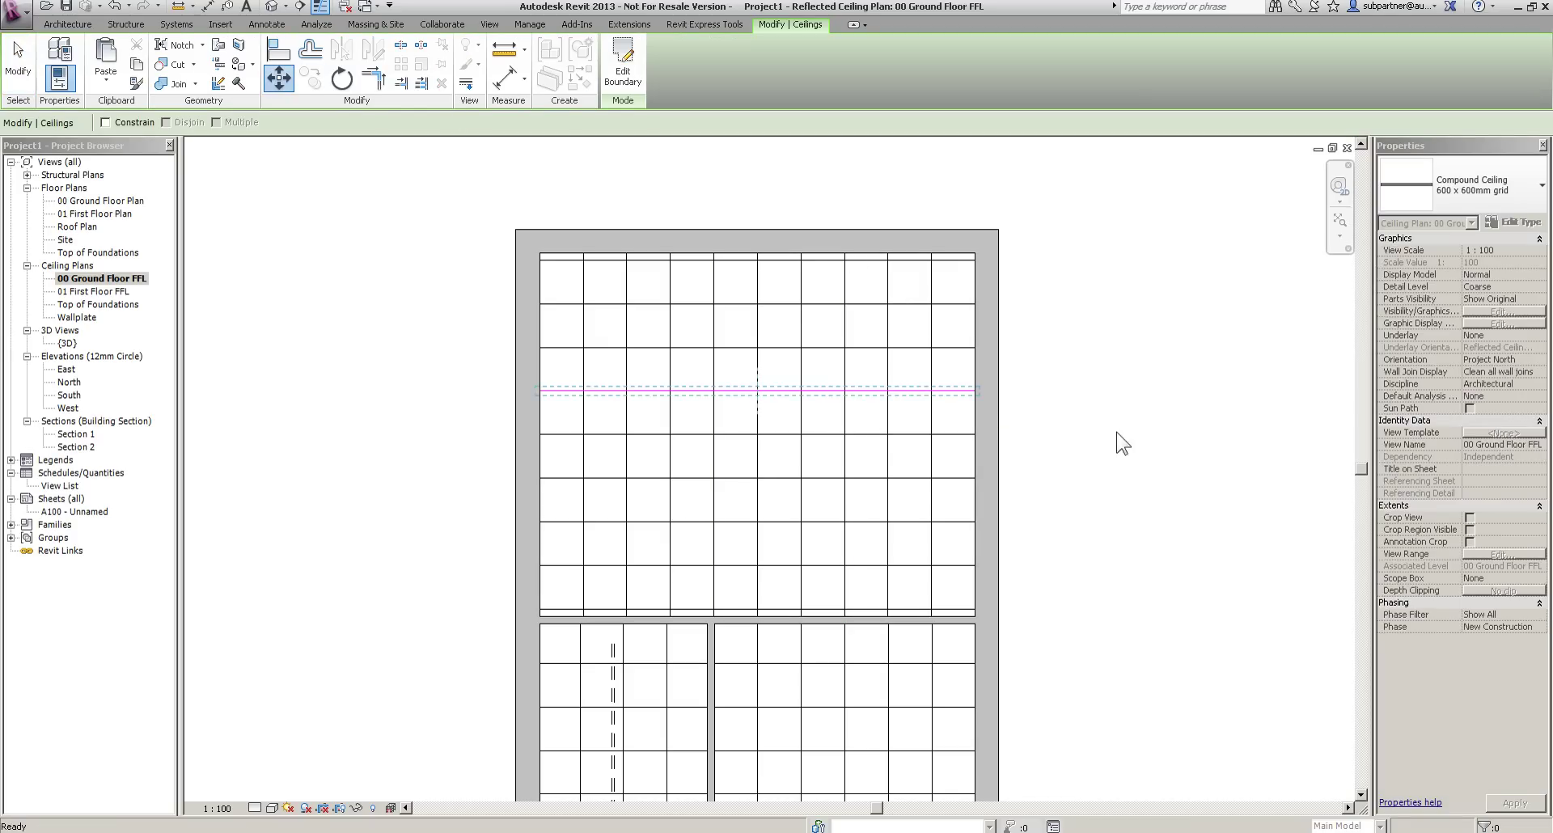
click(1070, 444)
text(300)
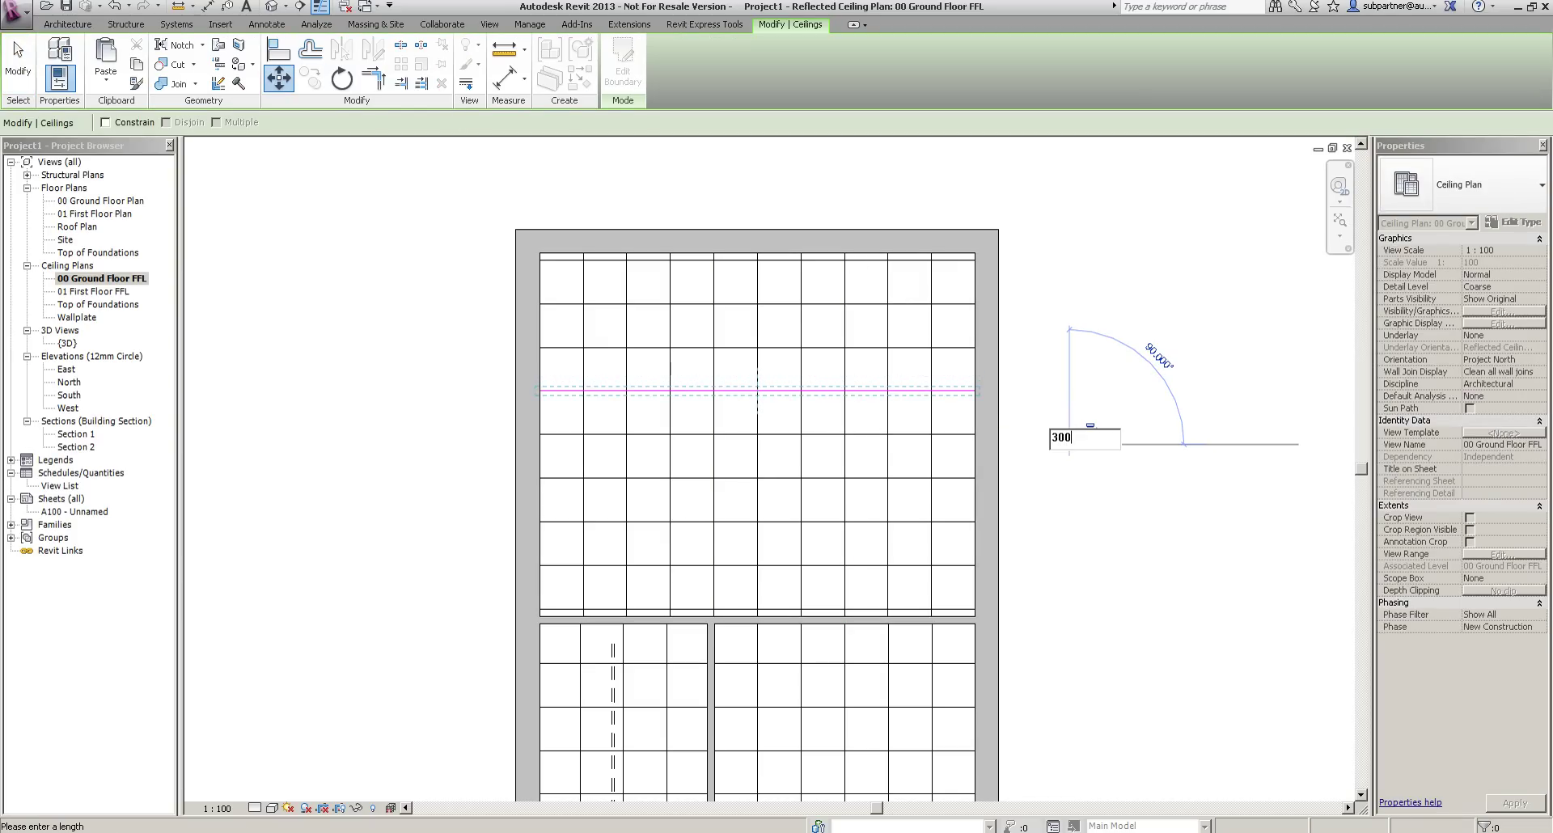
key(Return)
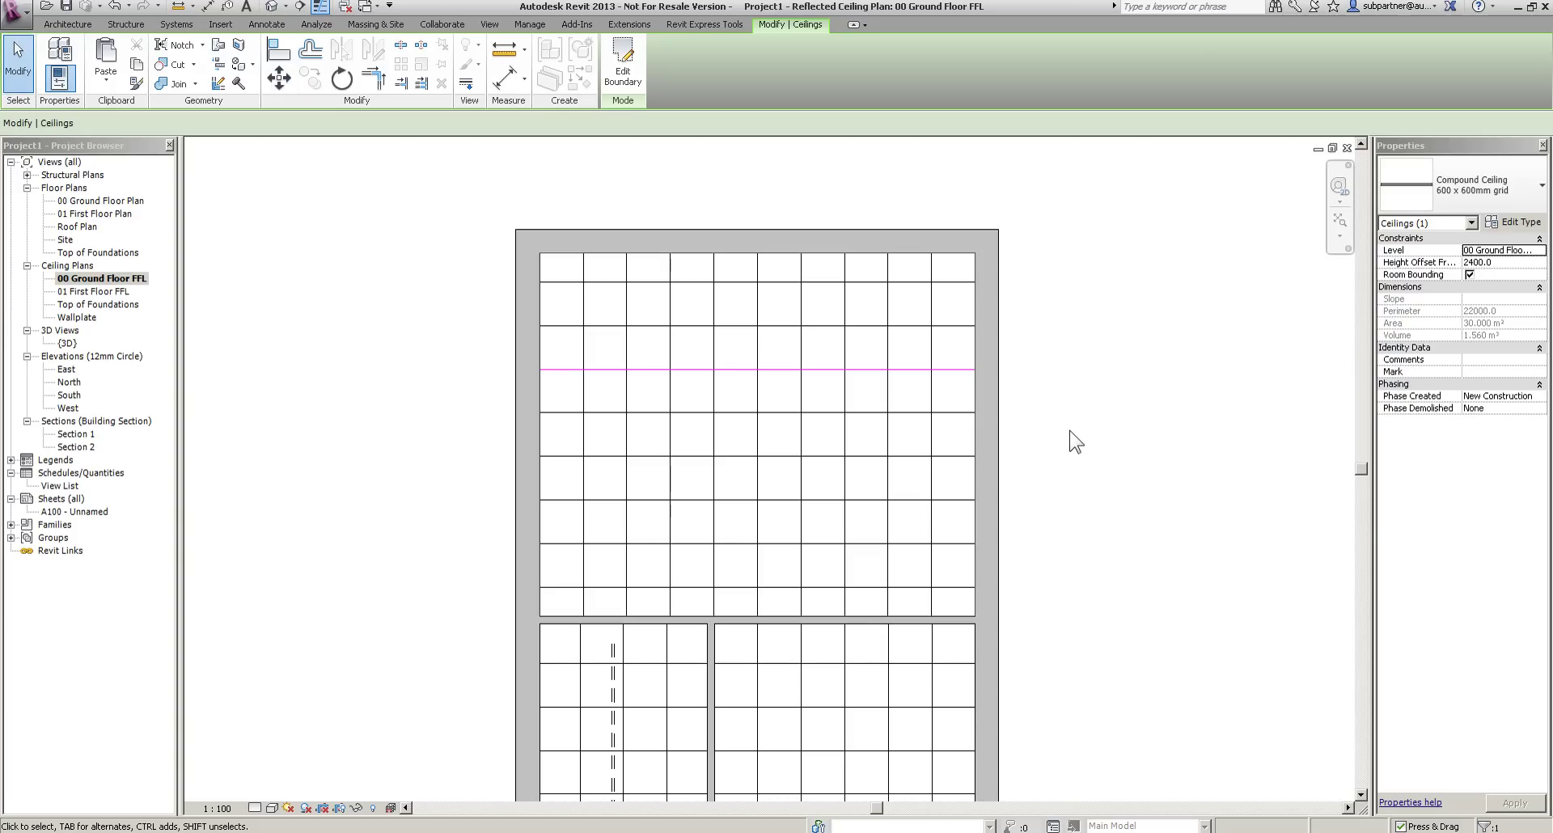
click(1069, 430)
Align the Kitchen ceiling's grid lines in both directions with the outer faces of the WC partition walls.
scroll(1095, 396, down, 5)
middle_drag(1056, 415, 1039, 382)
scroll(809, 465, up, 5)
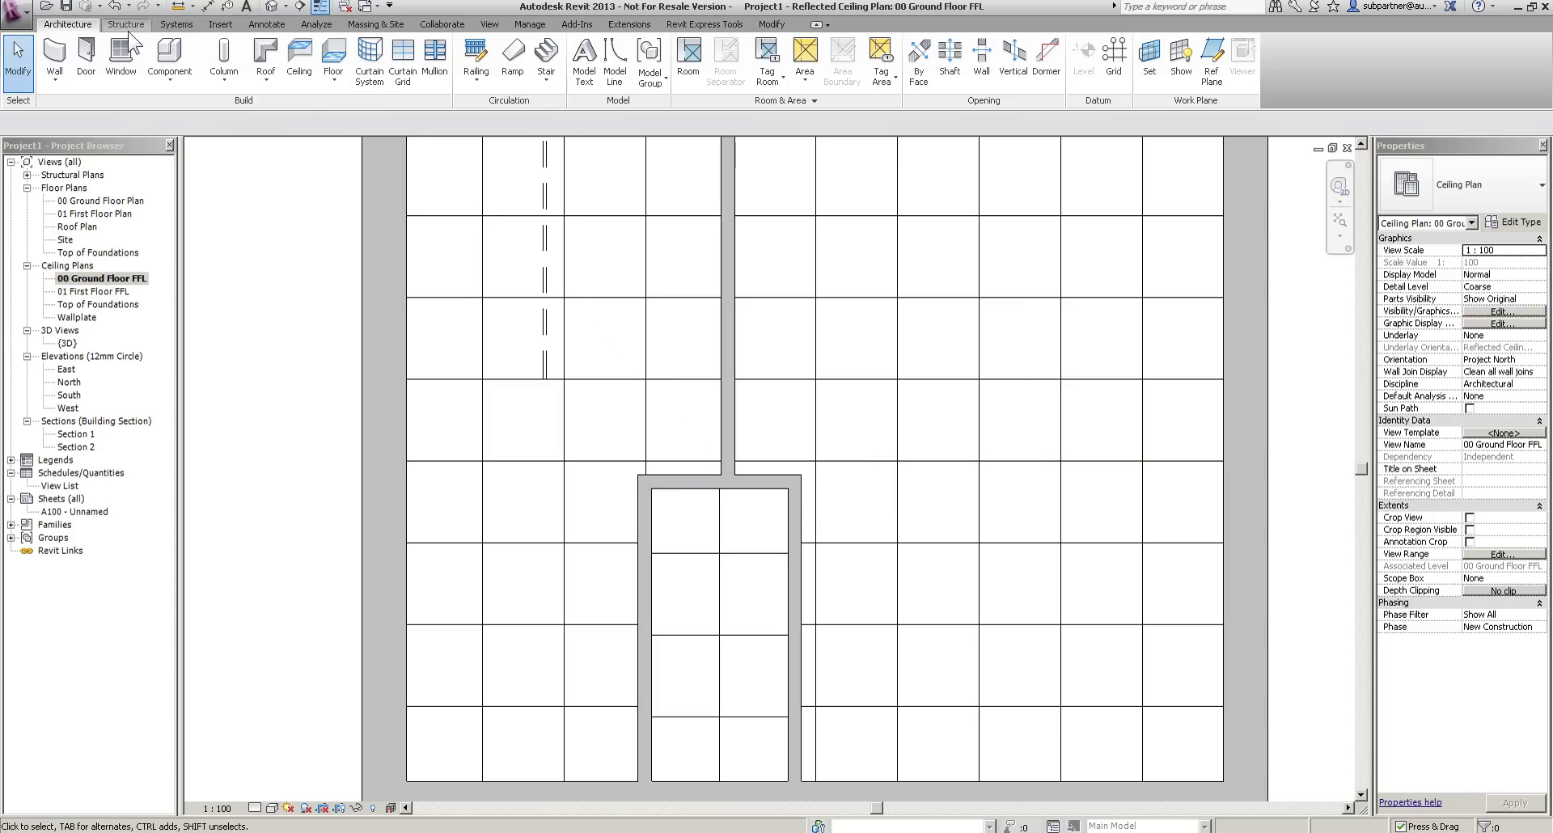
click(856, 462)
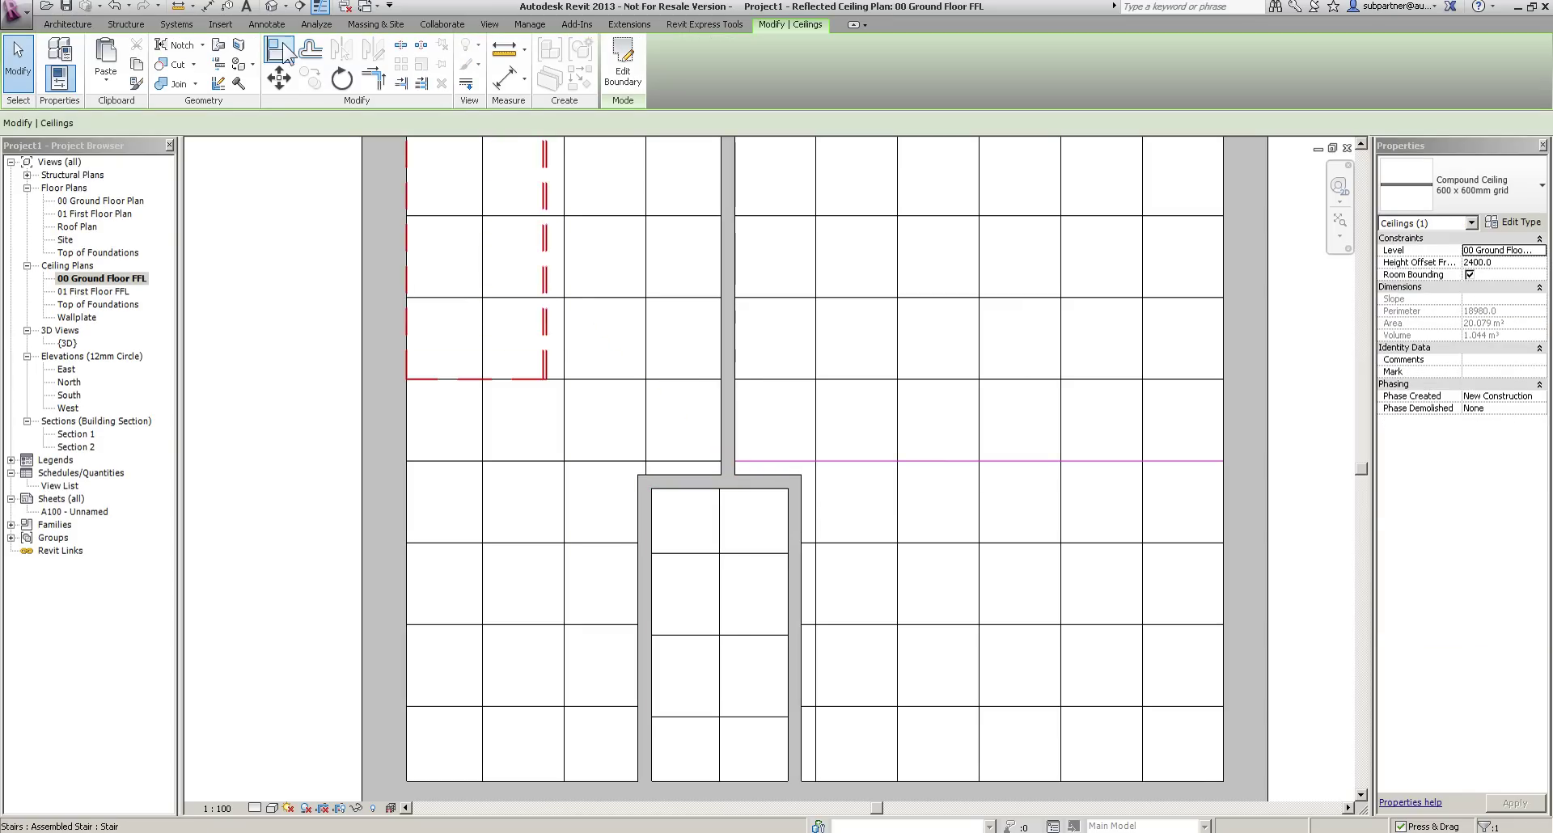
click(278, 51)
click(780, 475)
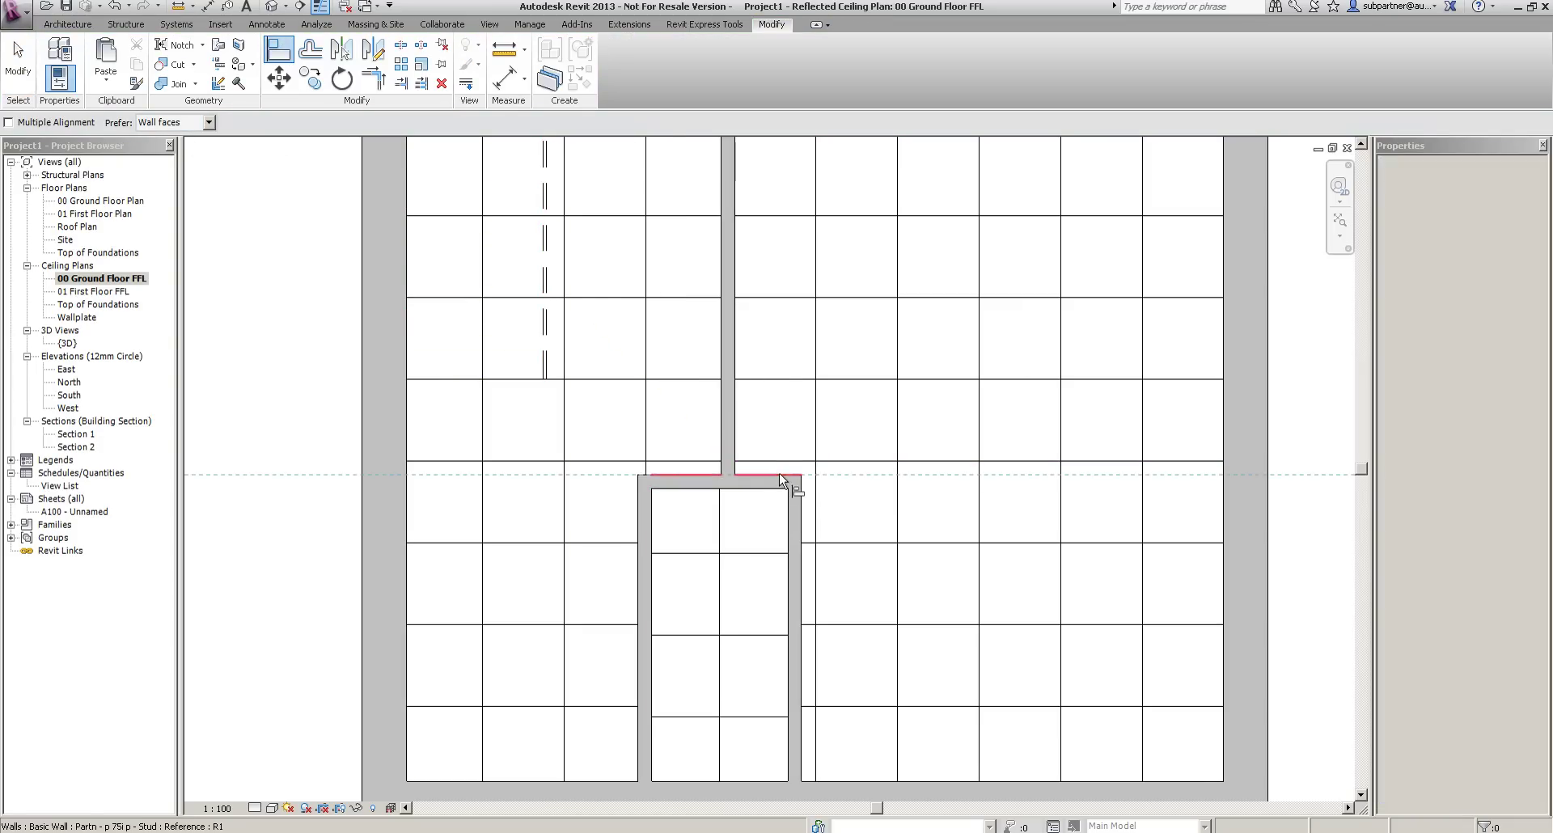
click(774, 462)
click(801, 503)
click(817, 508)
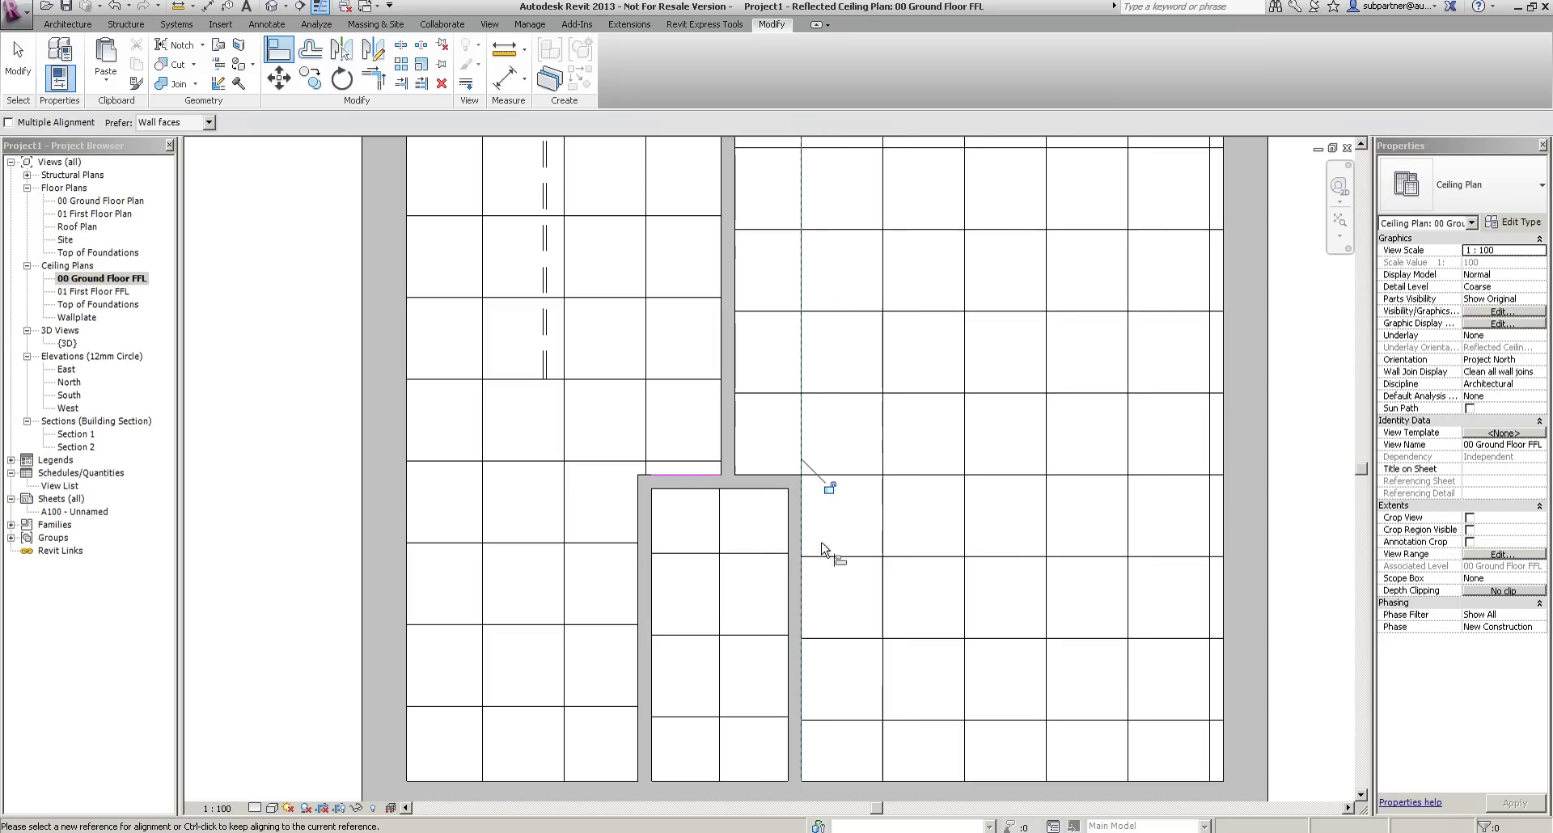
scroll(839, 625, down, 2)
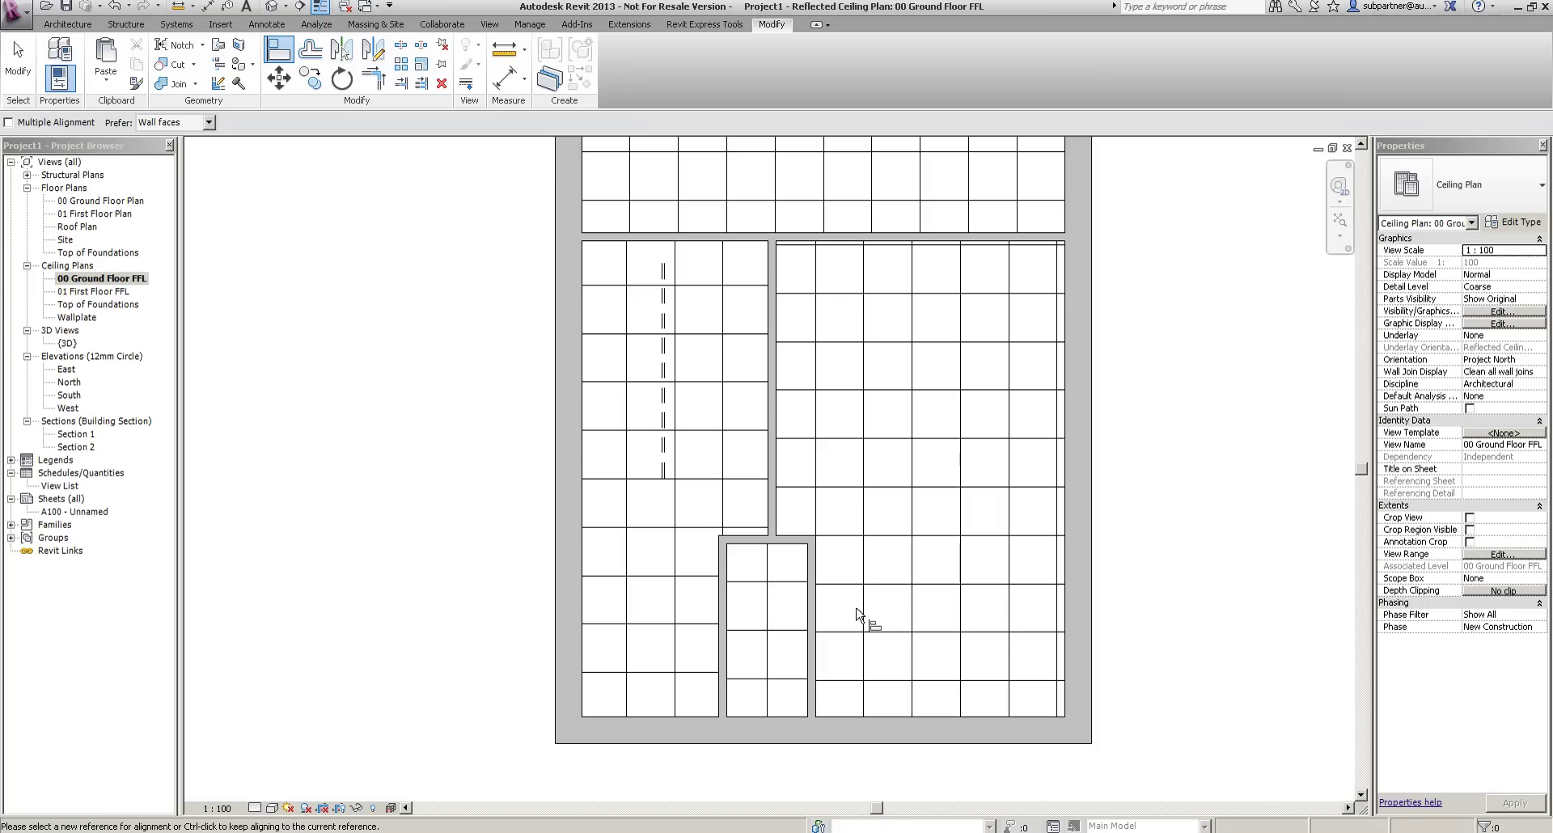
key(Escape)
key(Escape)
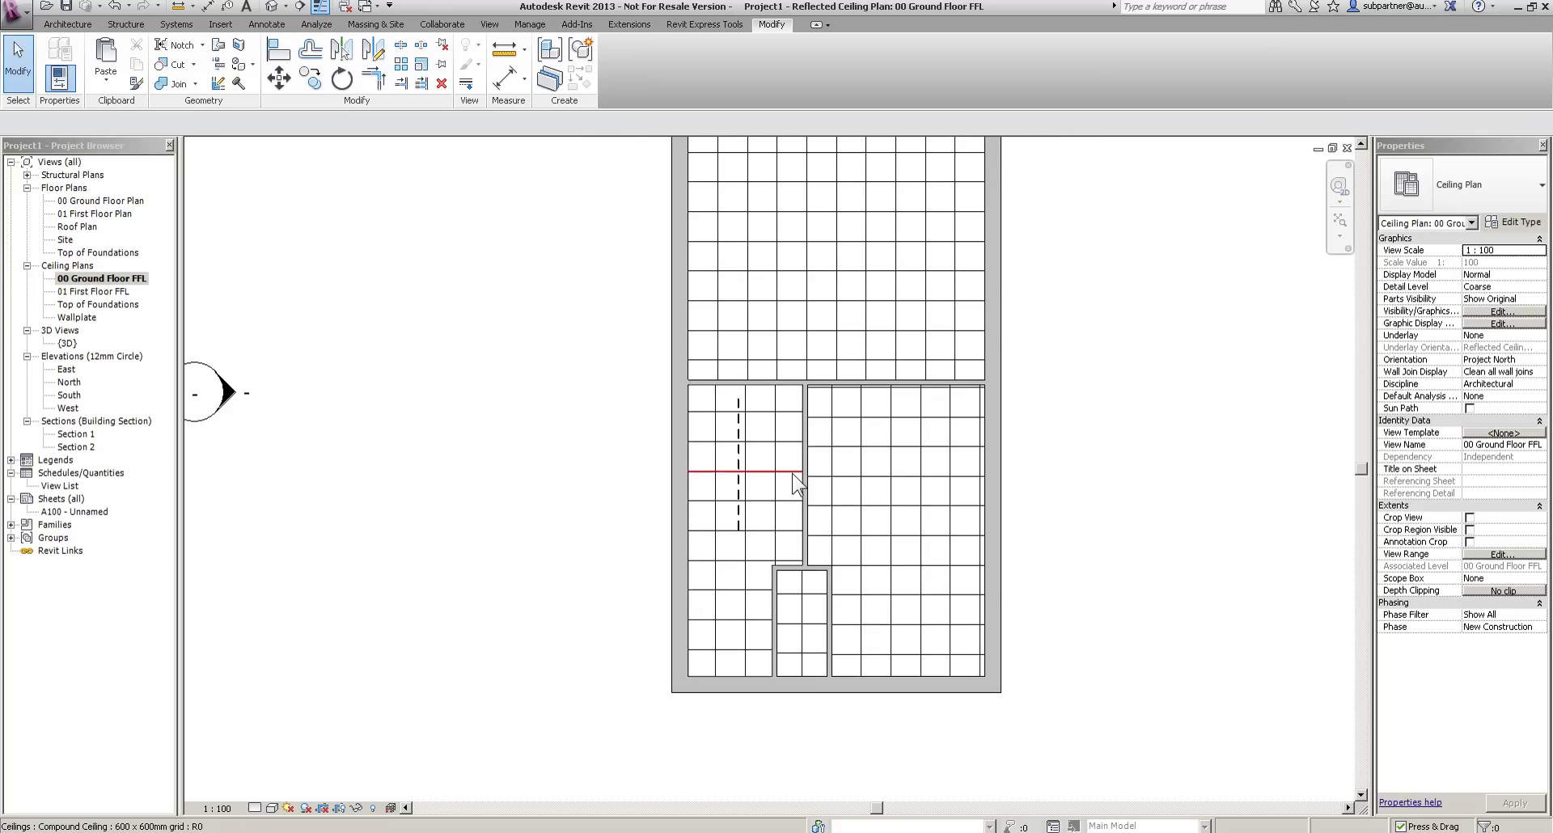
Select the whole ground floor, restrict the properties to its ceilings, and change their type to Plain.
scroll(793, 474, down, 3)
drag(960, 647, 877, 605)
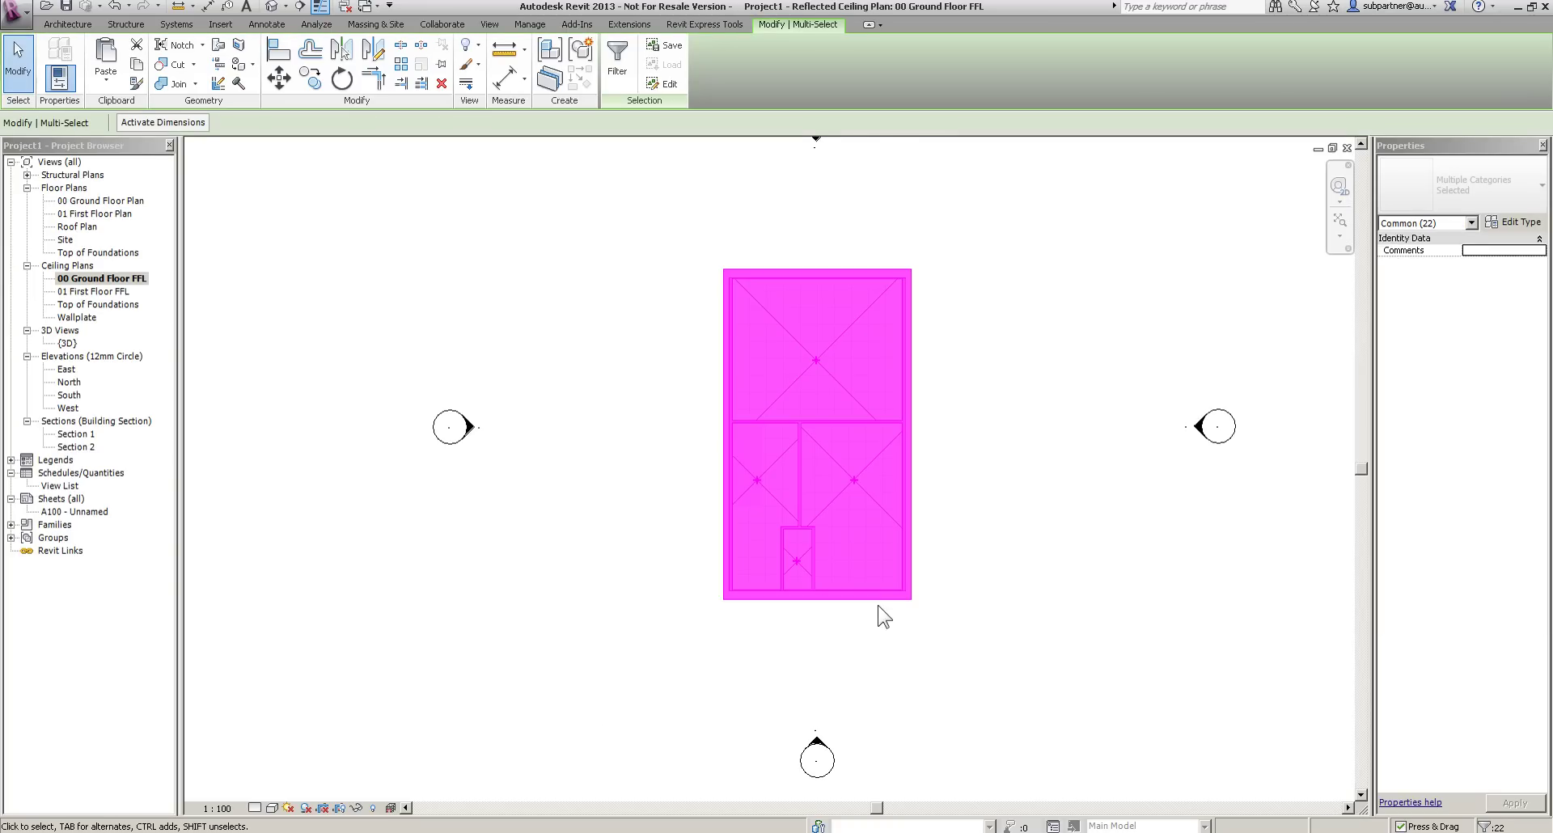
click(1472, 223)
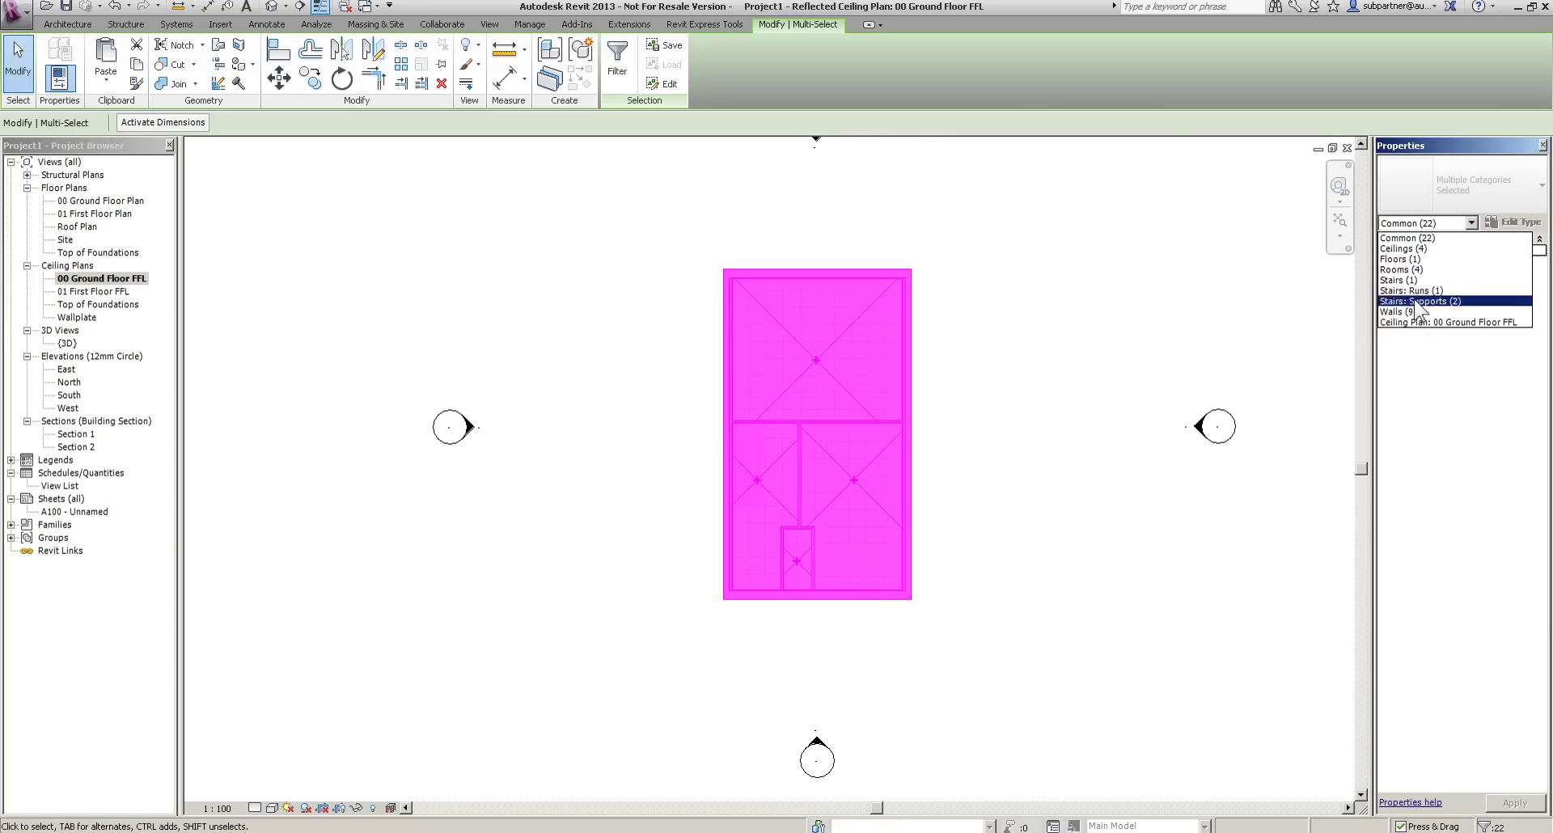
click(1403, 248)
click(1448, 181)
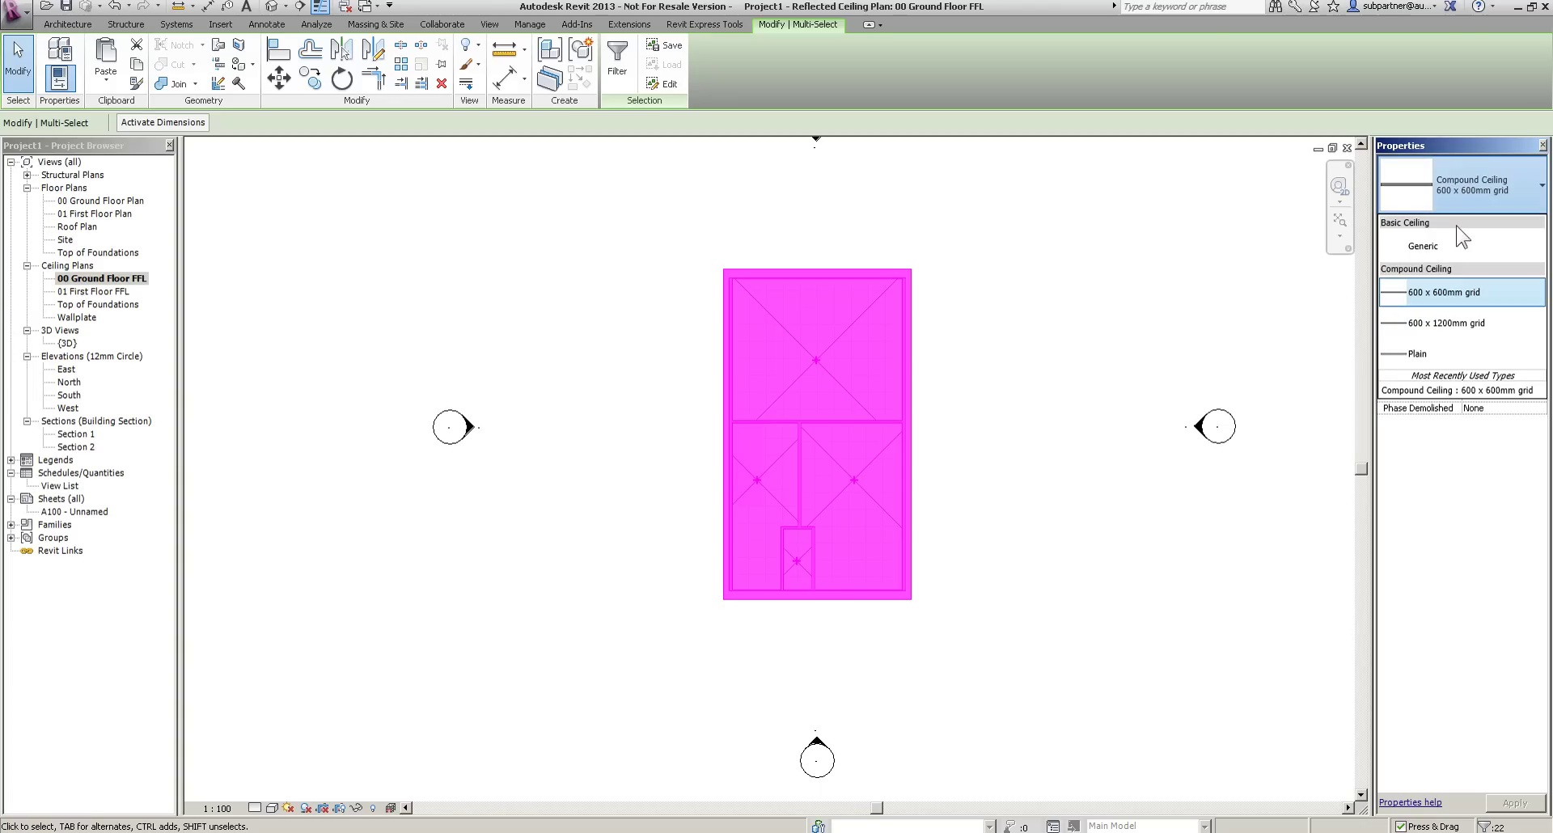
click(1448, 364)
click(988, 298)
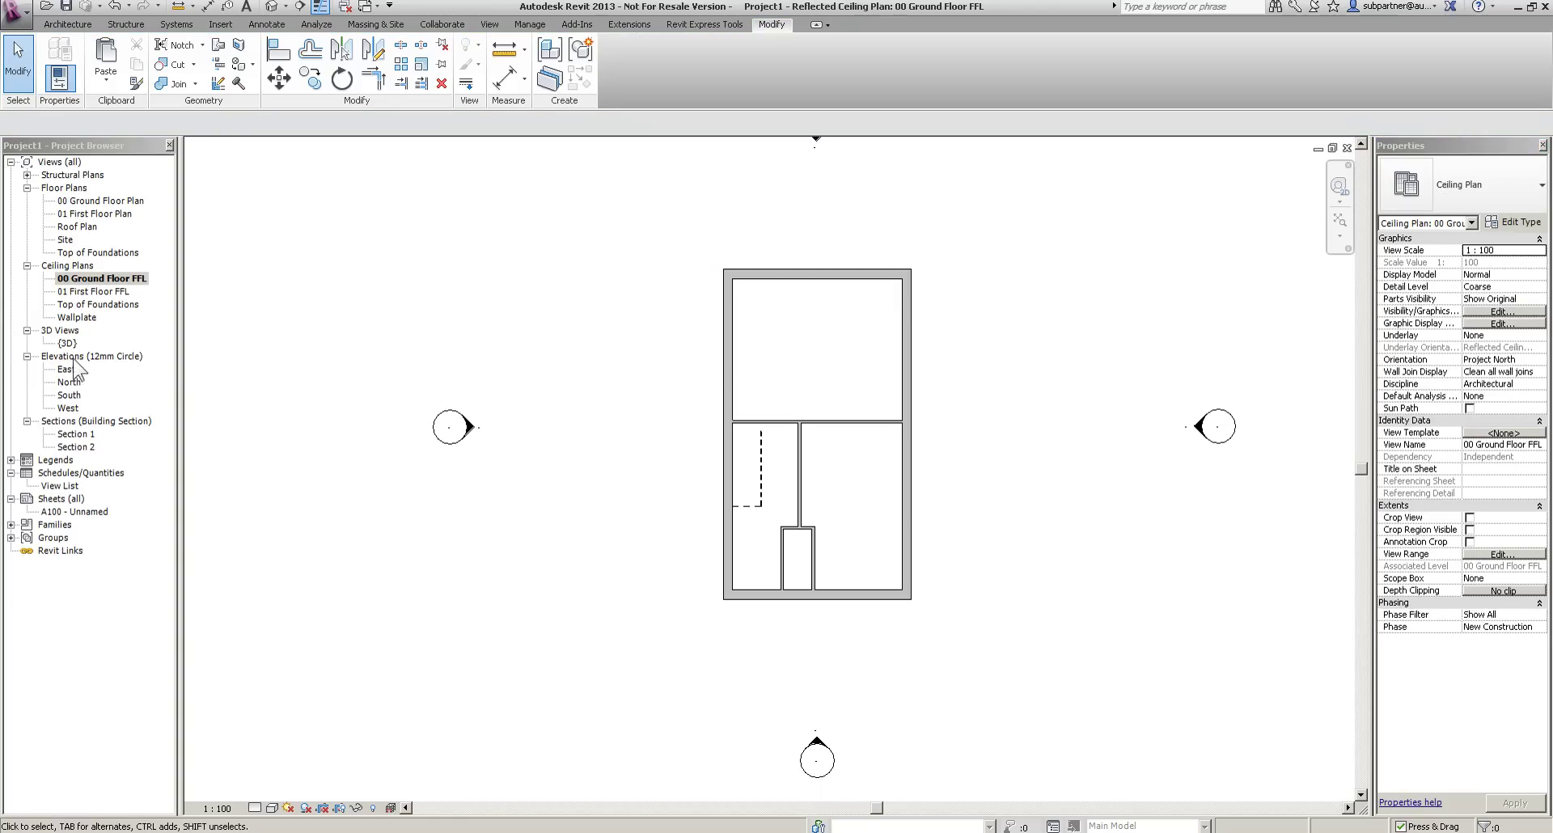
Open Section 1 and examine the ceilings and the timber floor where the staircase passes through.
double_click(76, 434)
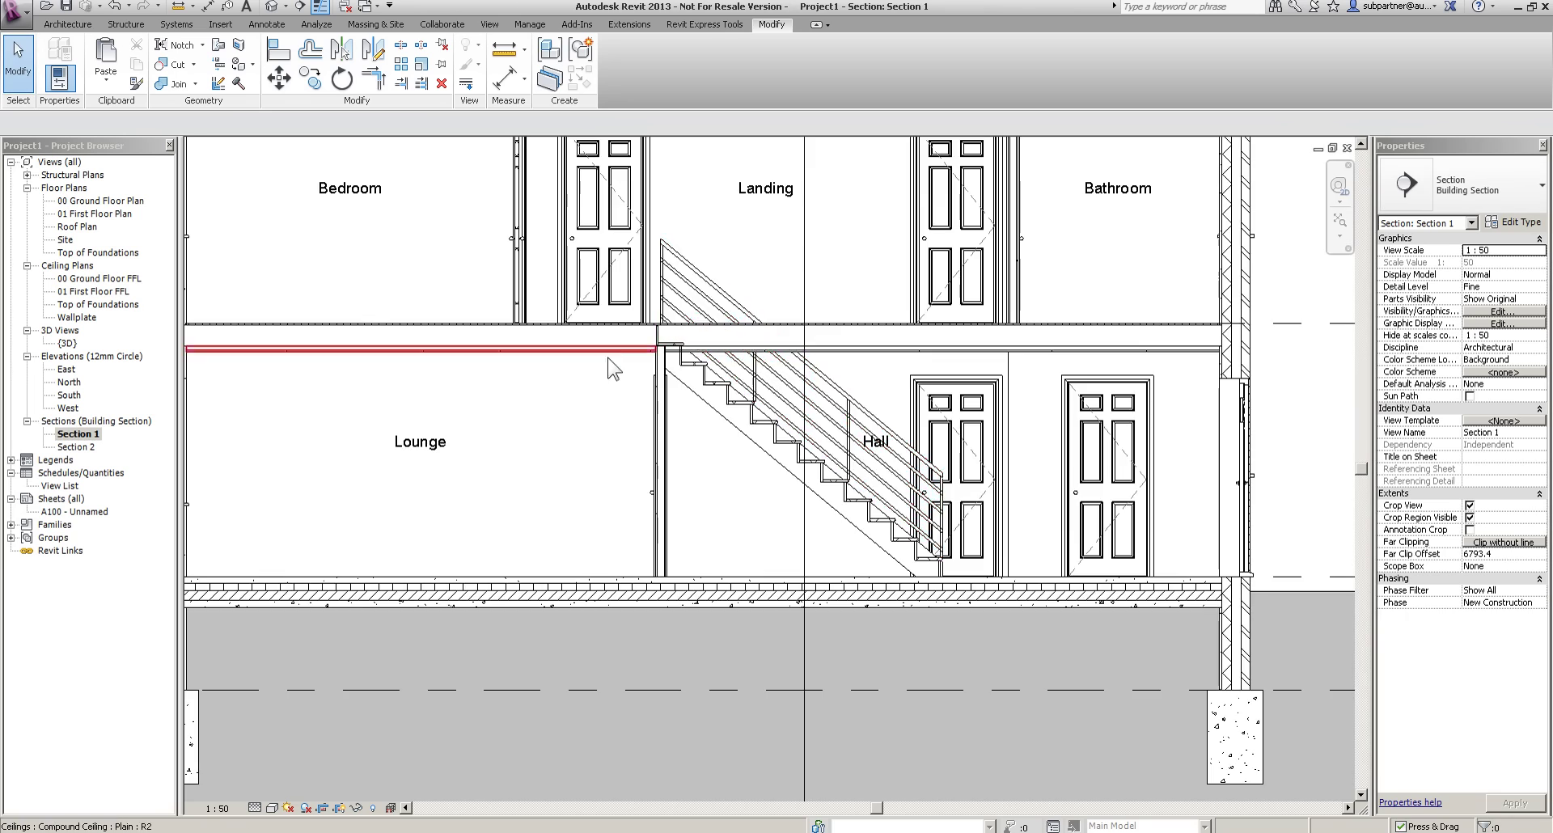
scroll(617, 344, up, 1)
scroll(707, 346, down, 4)
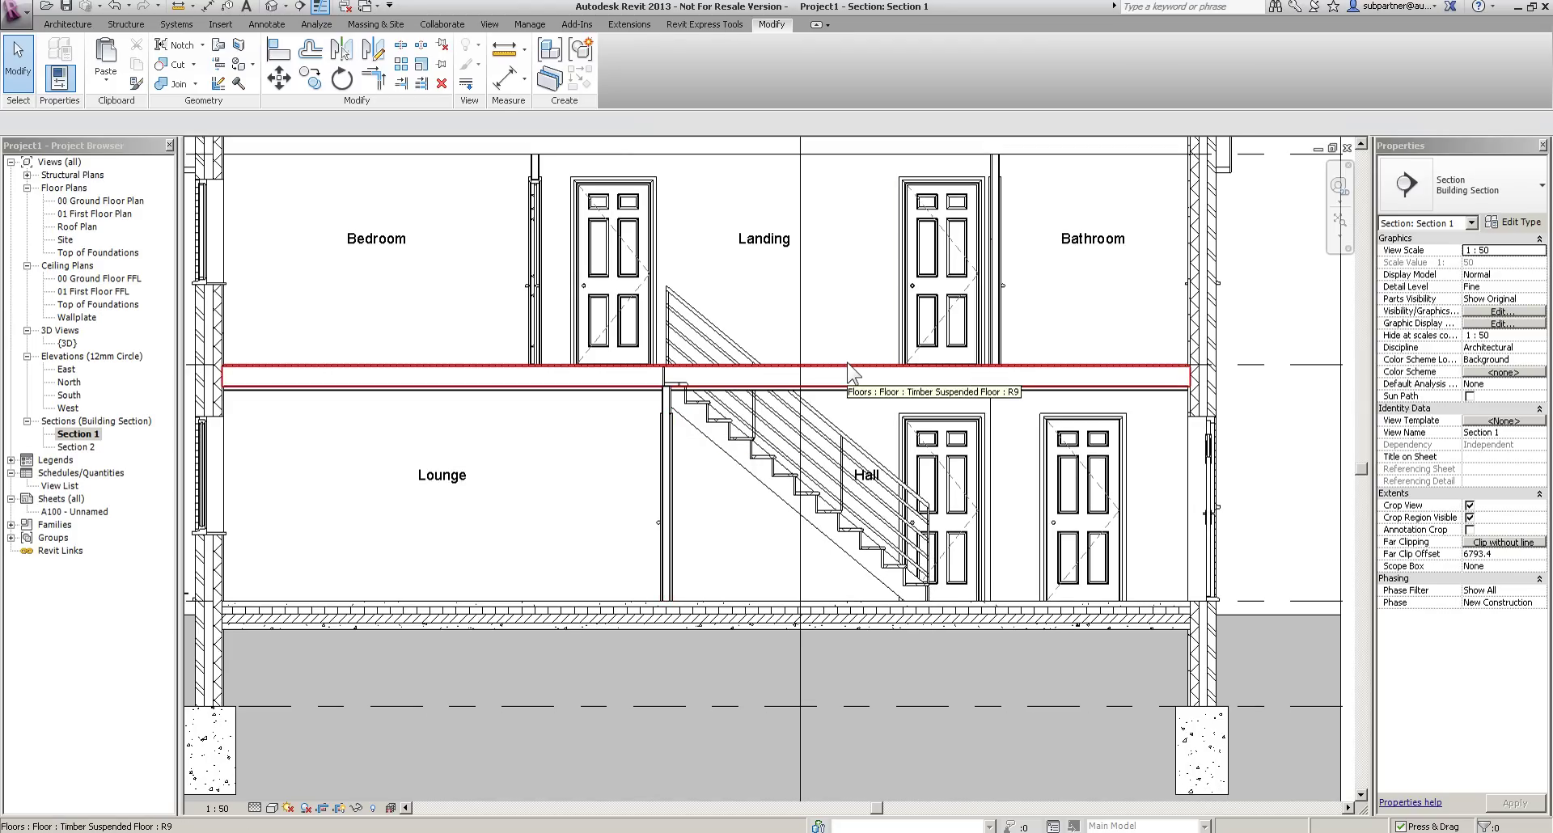
In the 00 Ground Floor Plan, create a rectangular shaft opening about 1025 mm wide around the Hall staircase's outline.
double_click(81, 199)
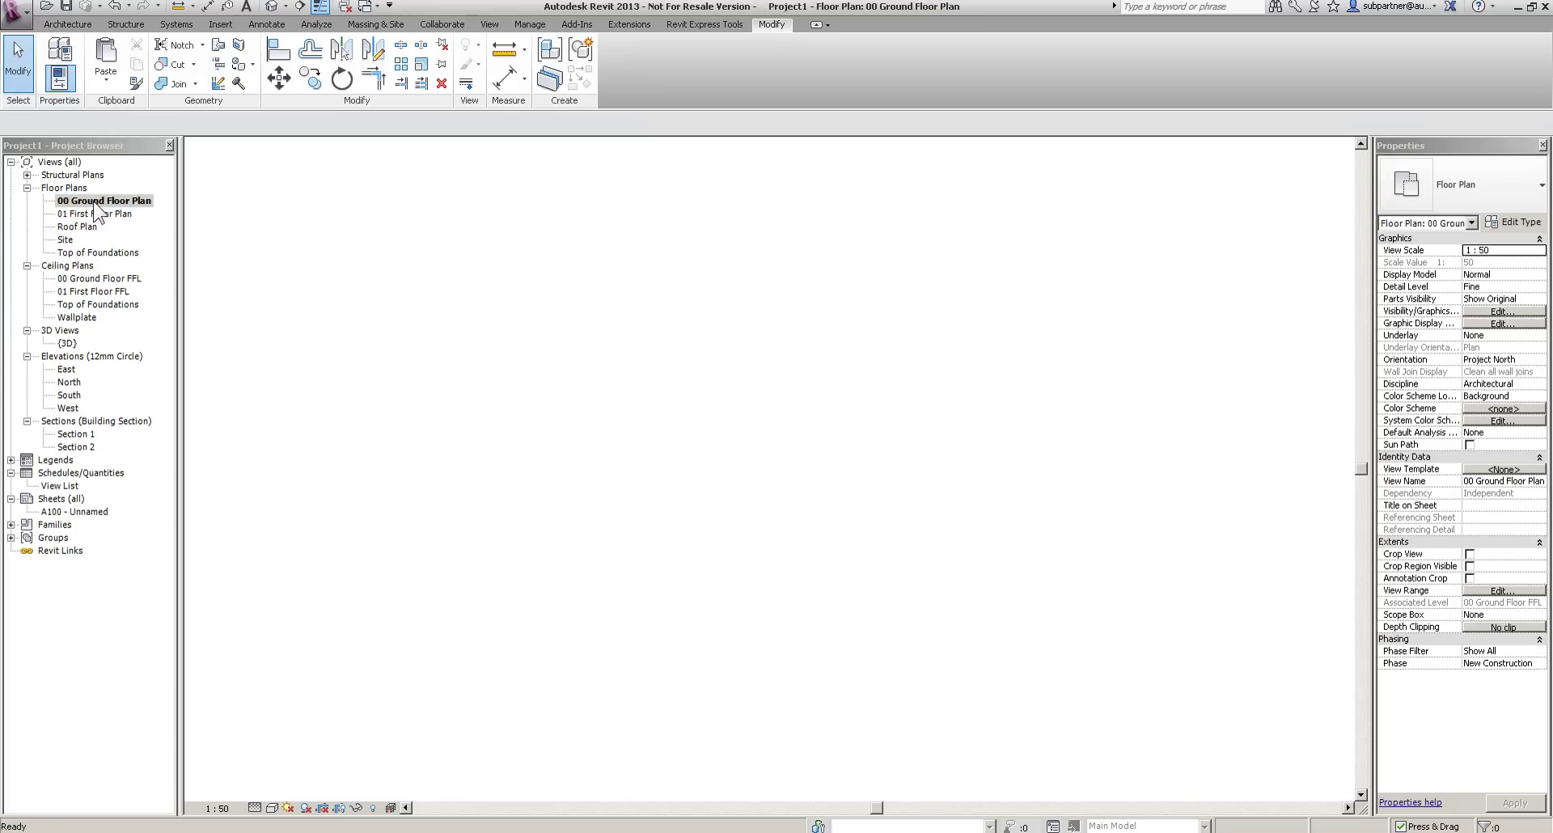
click(68, 24)
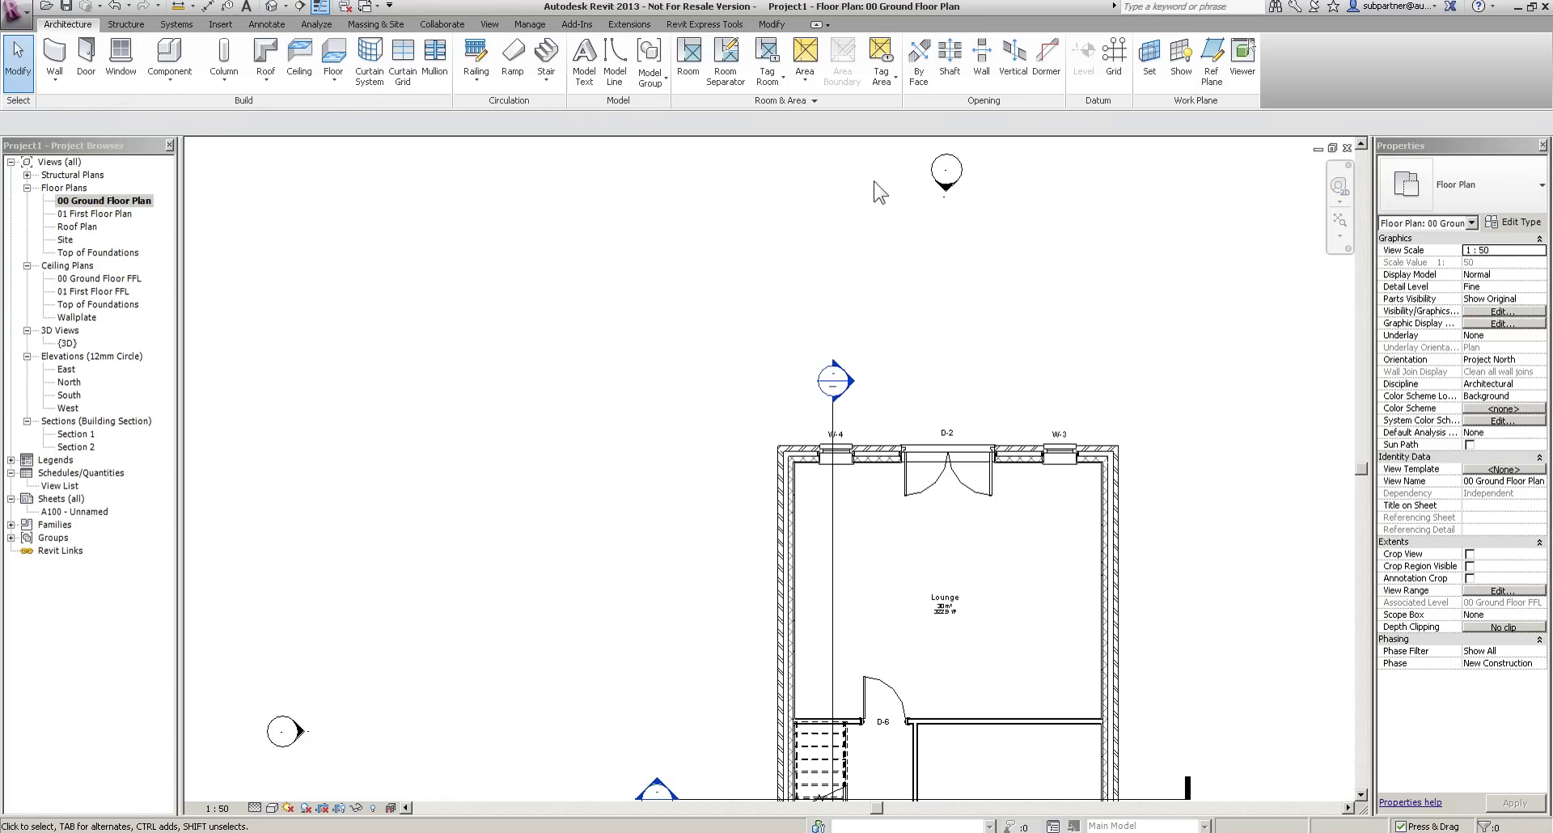
click(950, 64)
middle_drag(903, 586, 820, 164)
scroll(728, 275, up, 4)
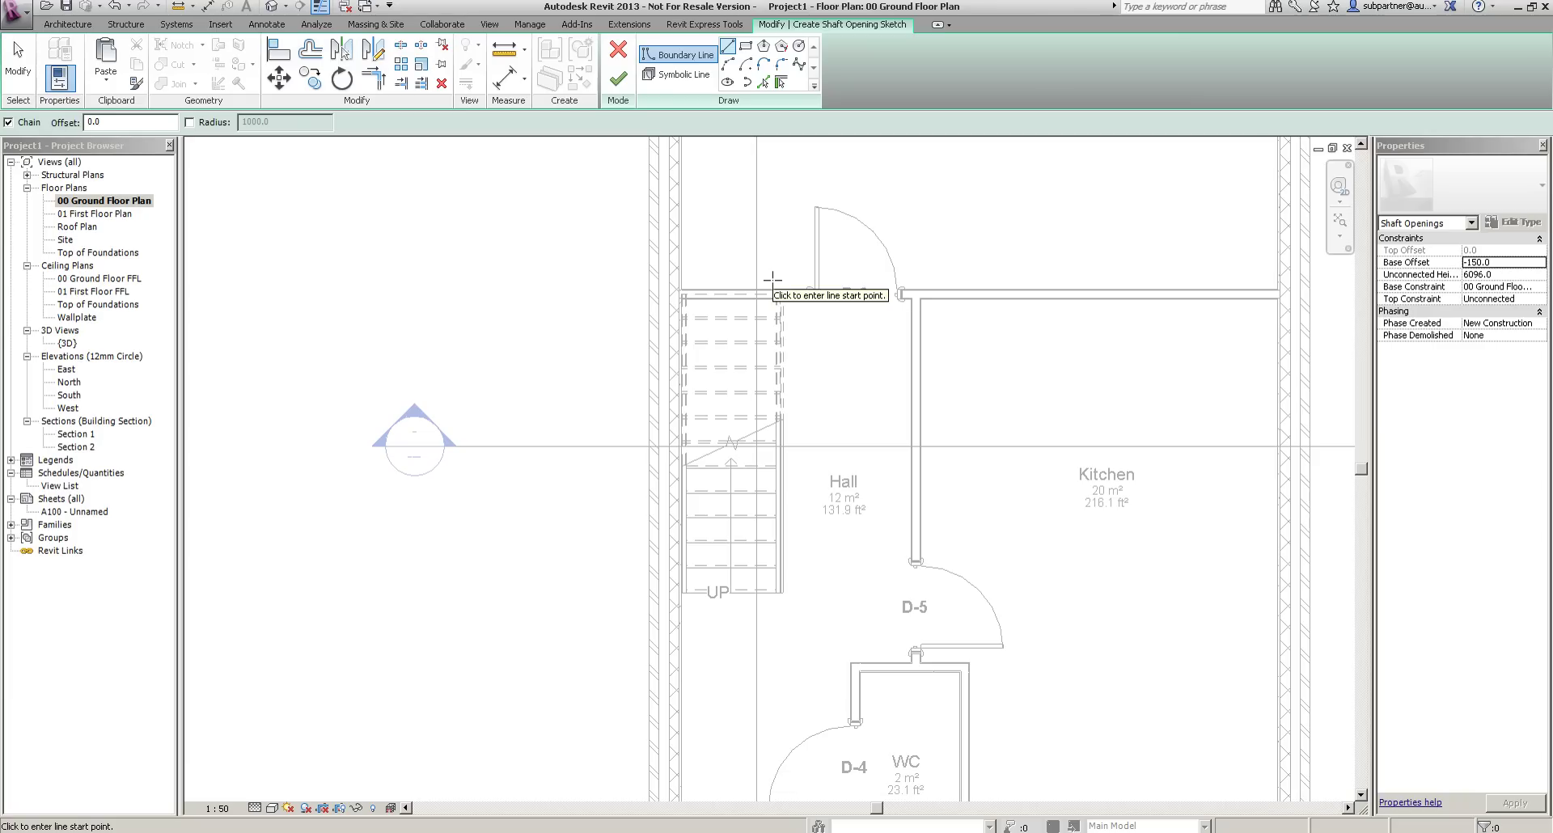
click(745, 46)
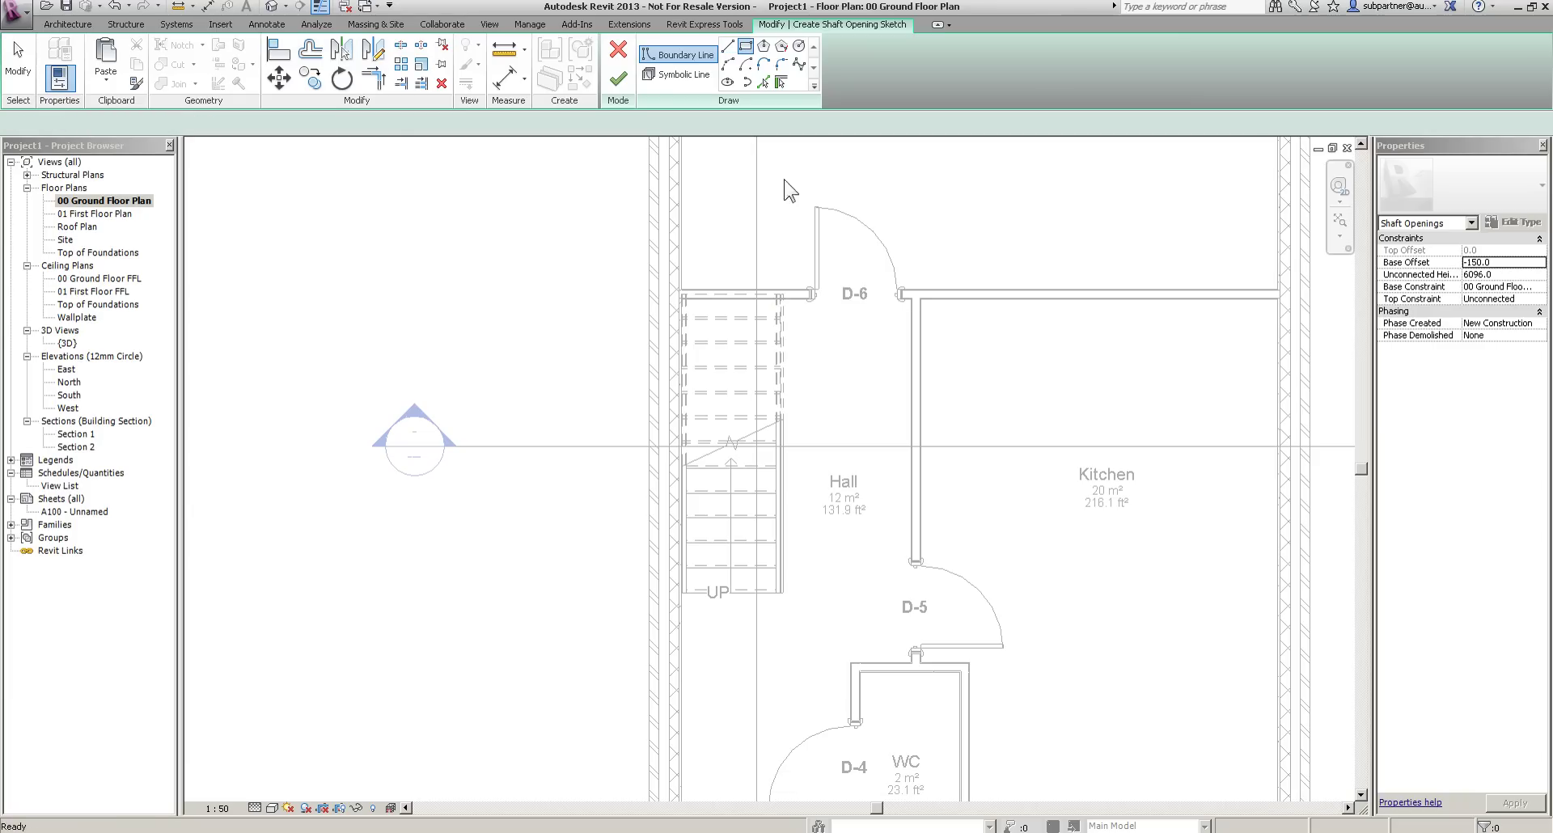
scroll(778, 308, up, 4)
click(767, 296)
scroll(768, 296, down, 3)
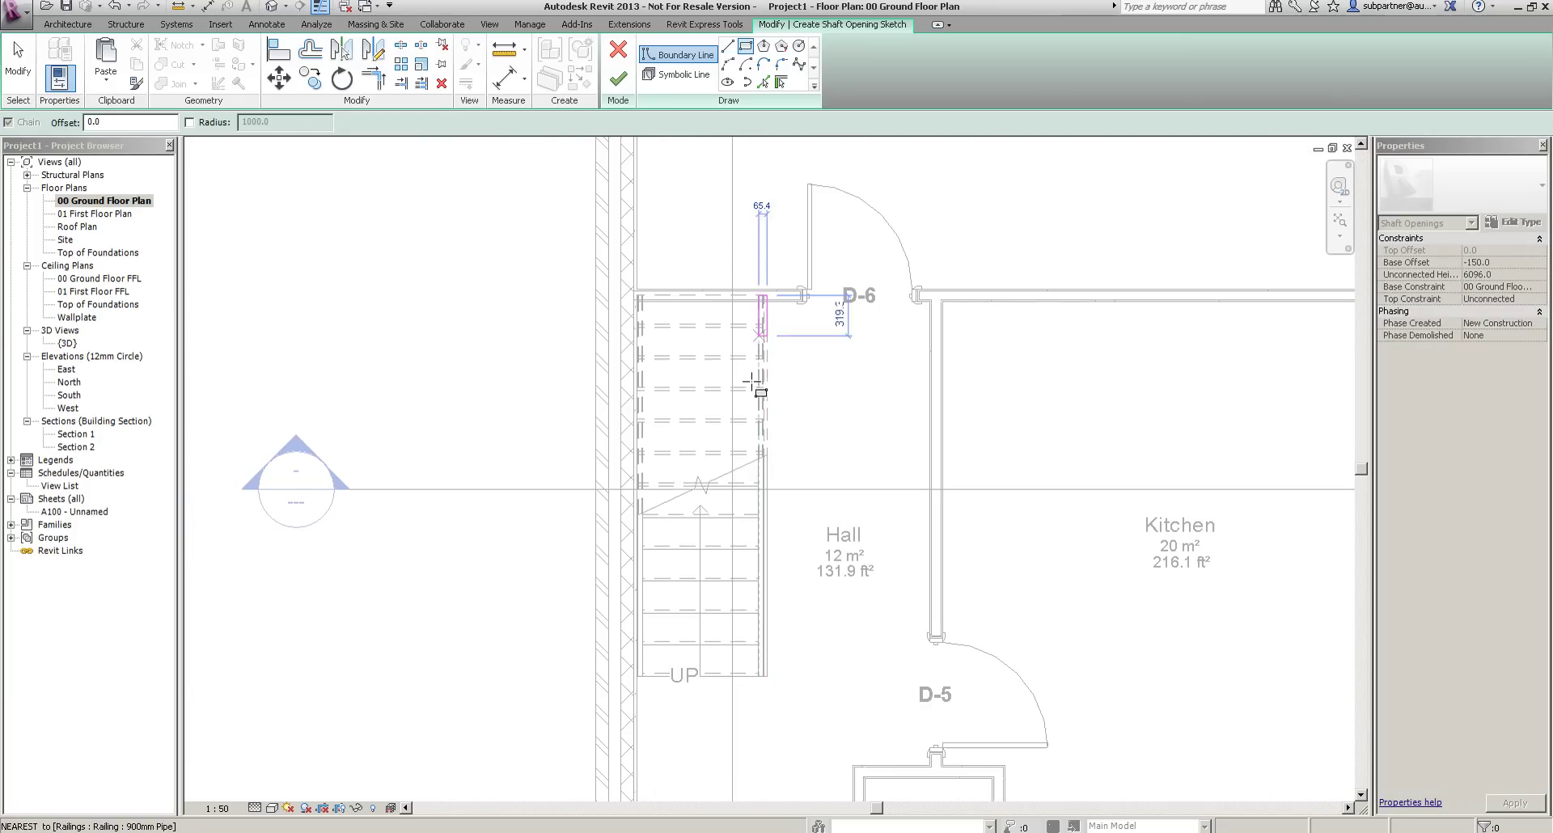
click(638, 676)
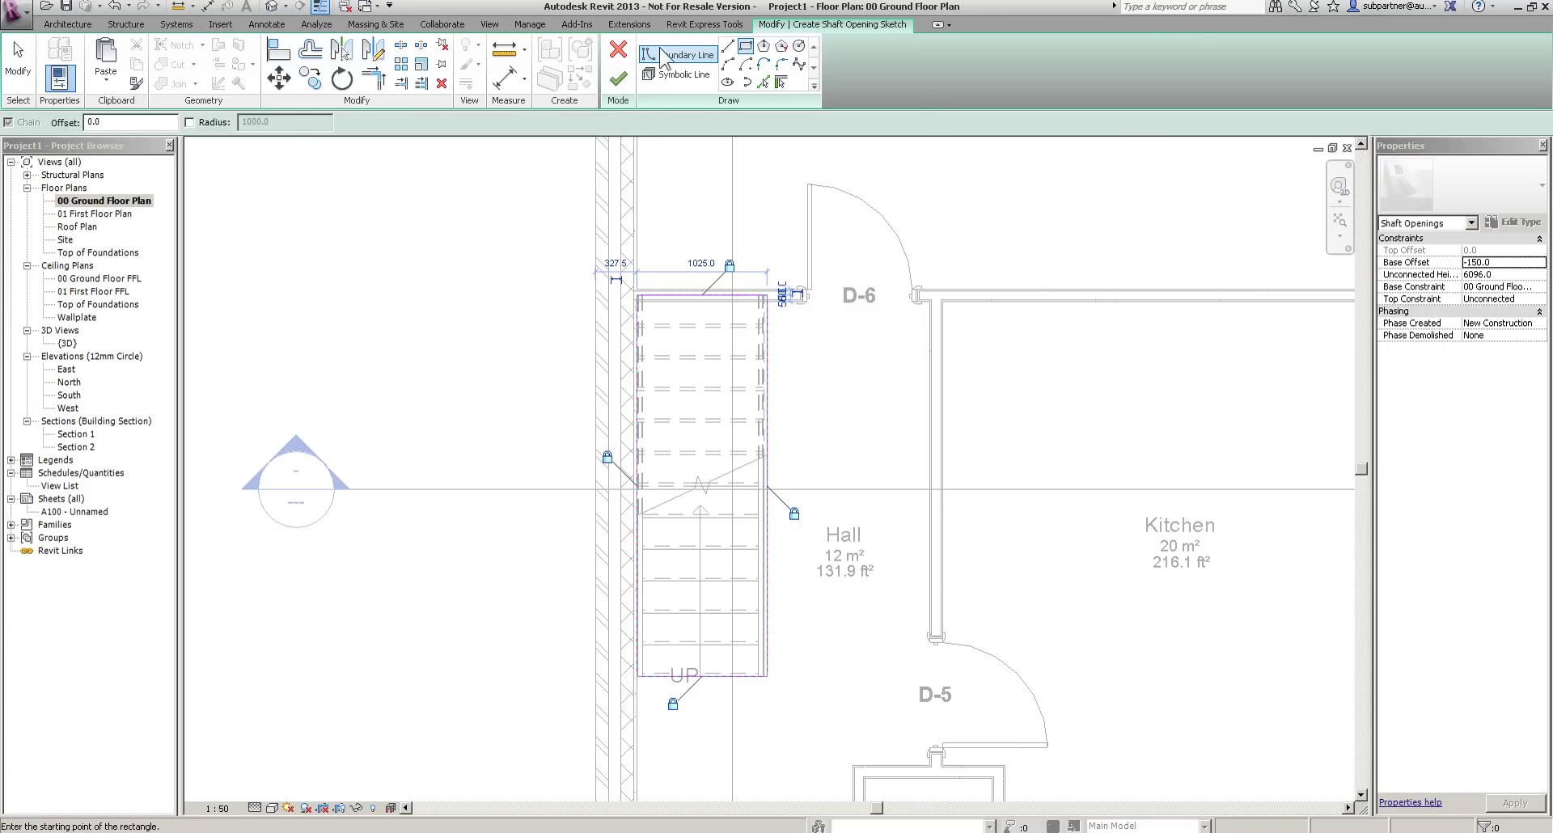
click(619, 79)
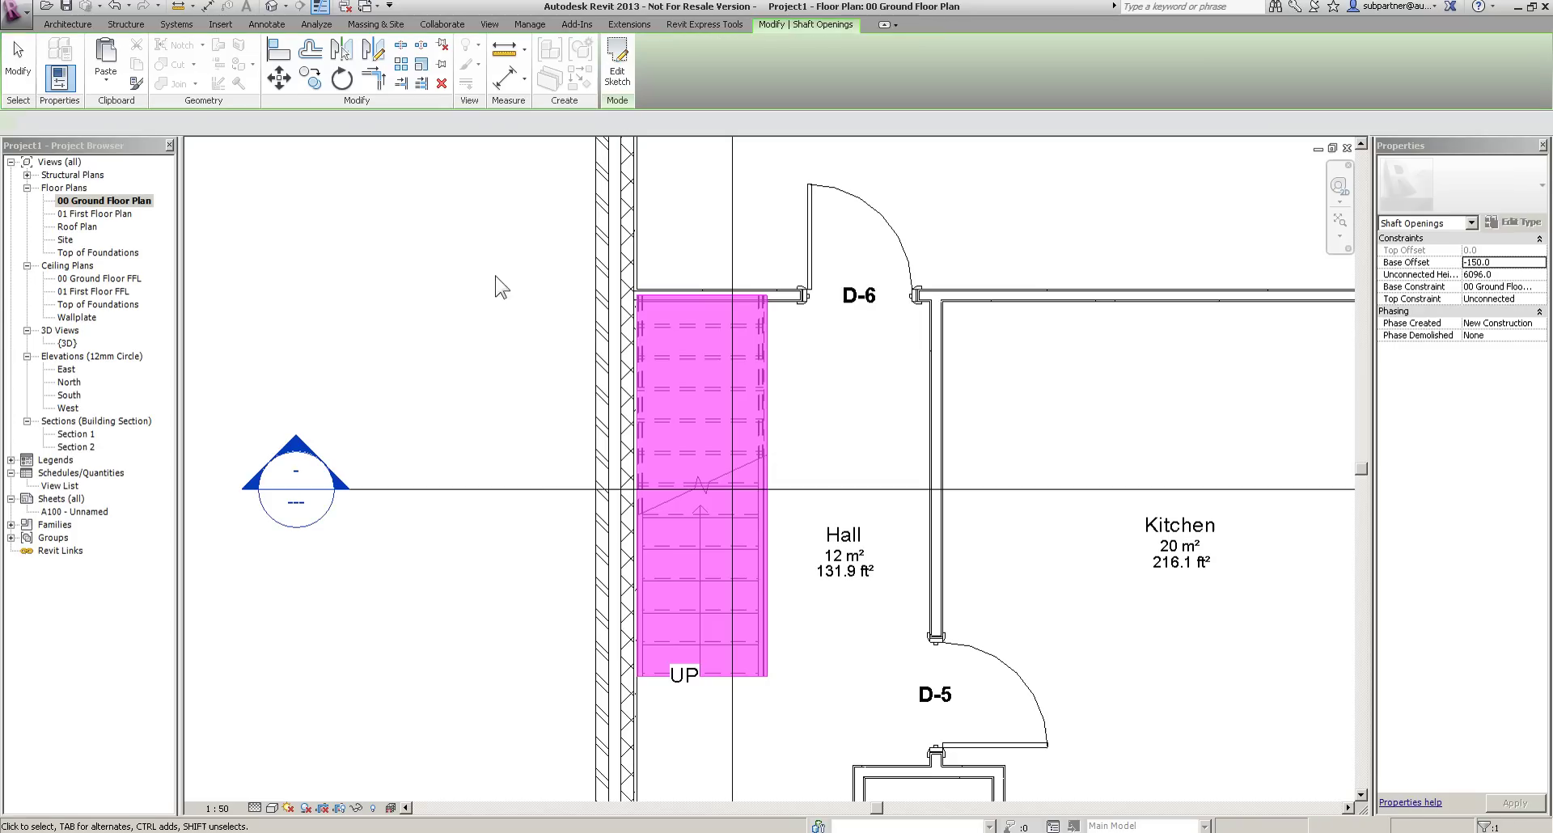
Open Section 1, select the staircase shaft opening and set its base offset to 0.
scroll(555, 441, down, 3)
scroll(550, 431, down, 3)
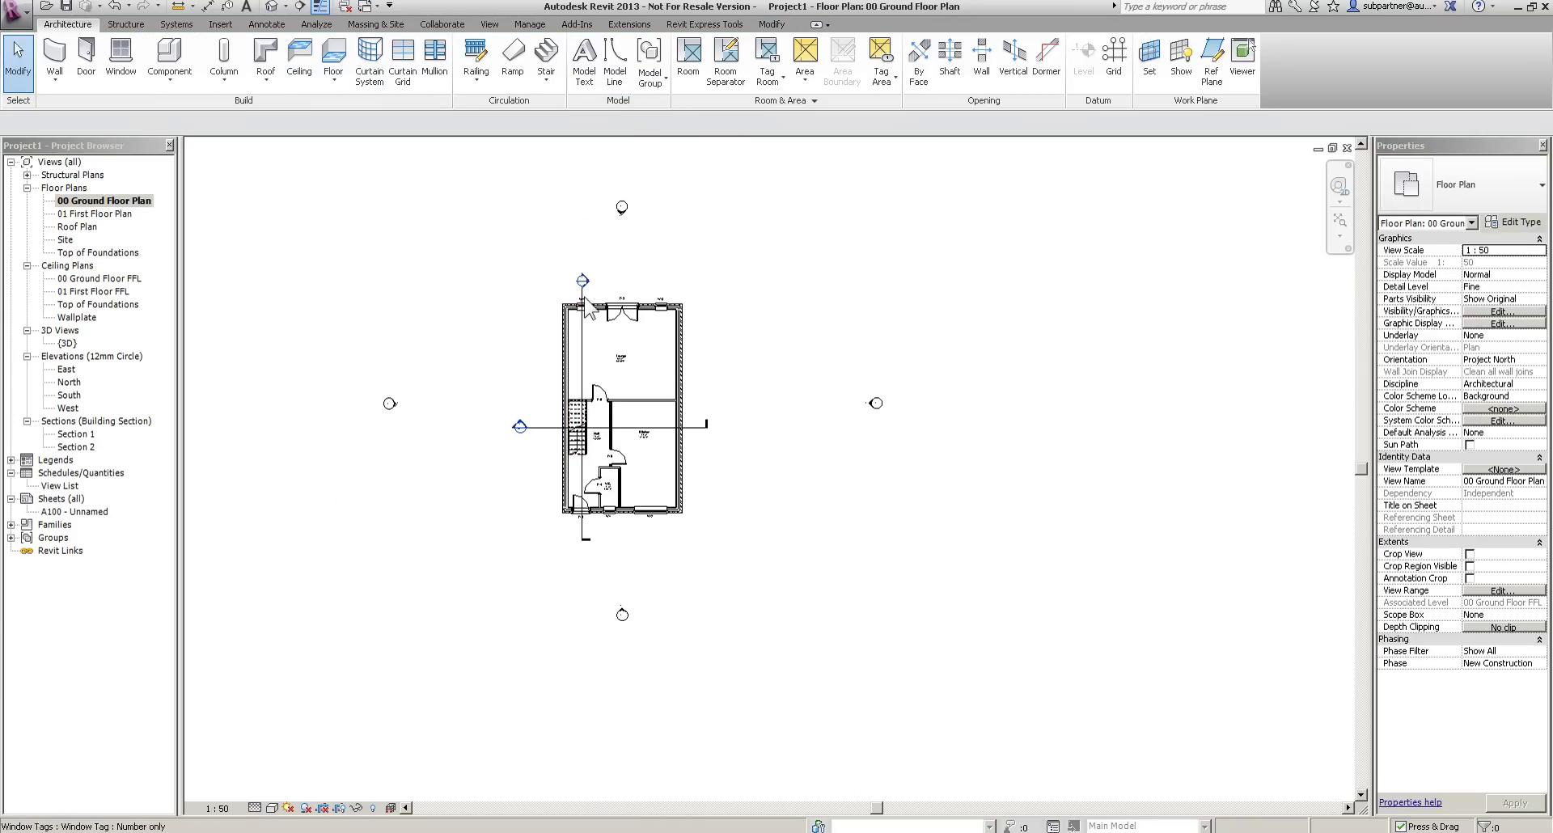
double_click(719, 463)
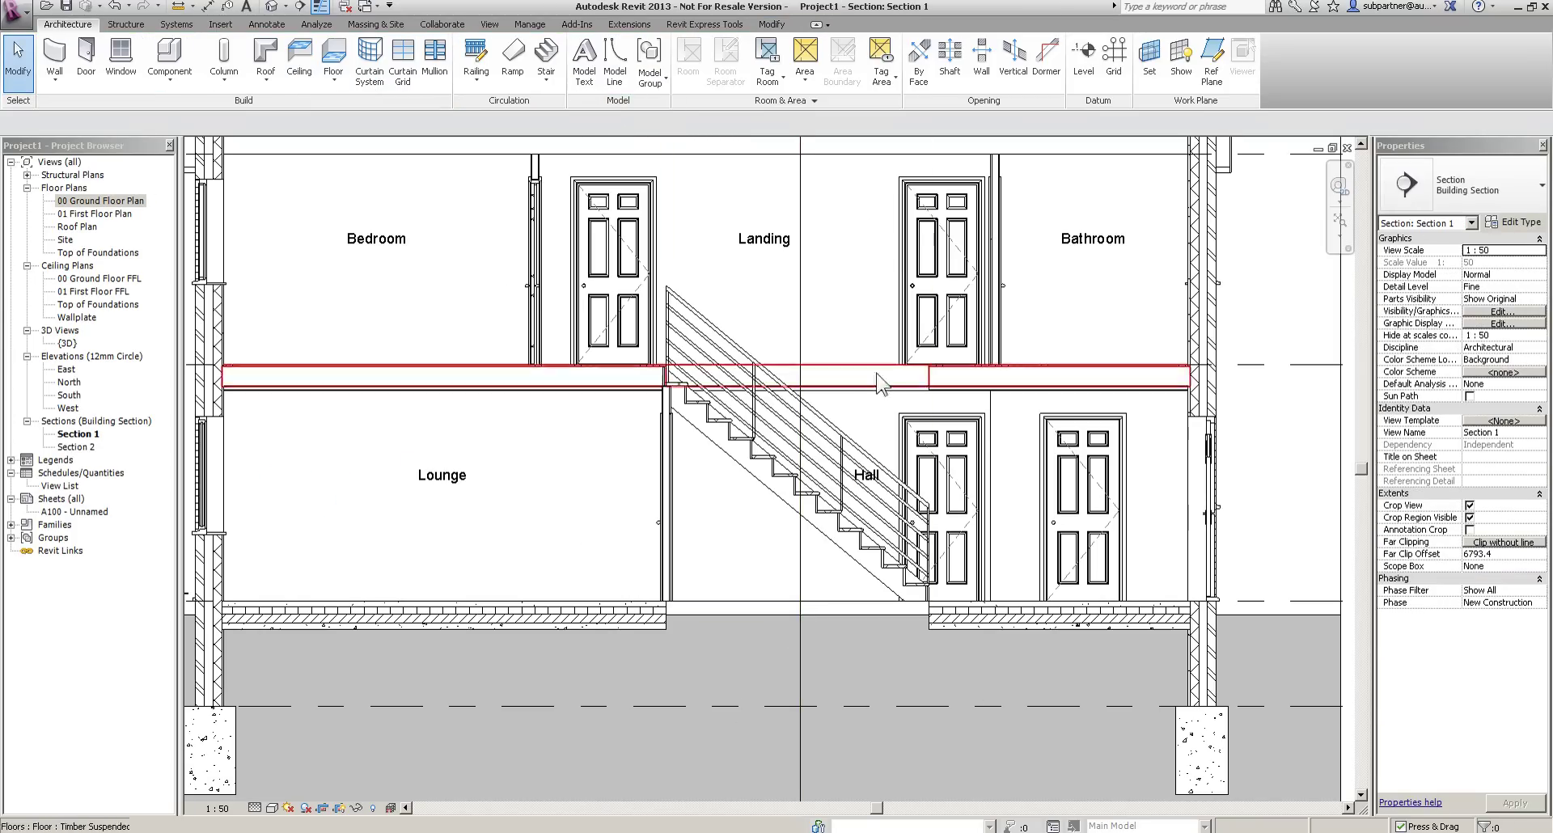
click(932, 402)
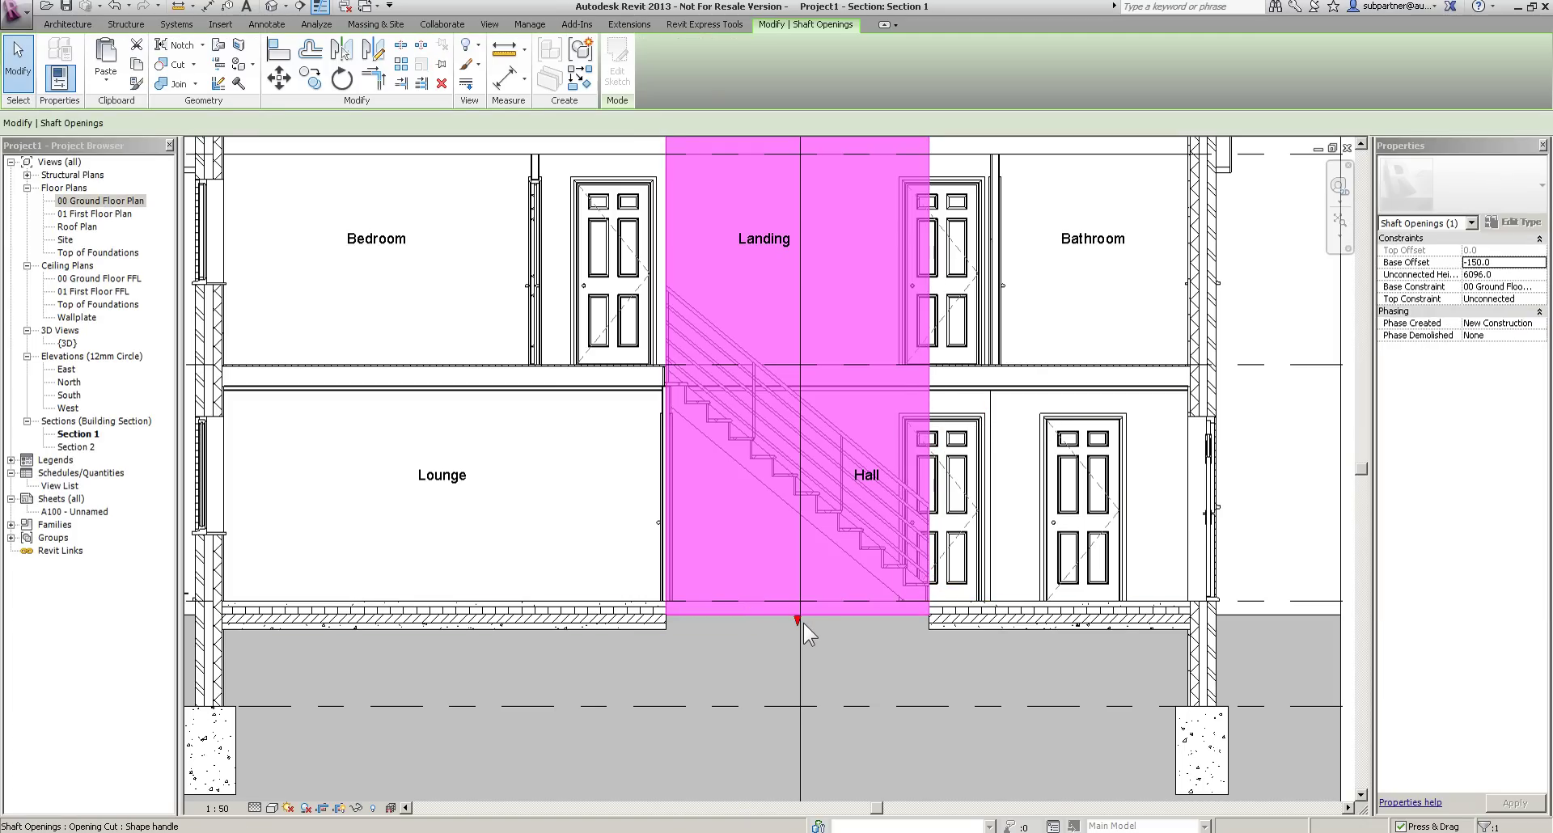
drag(797, 620, 797, 596)
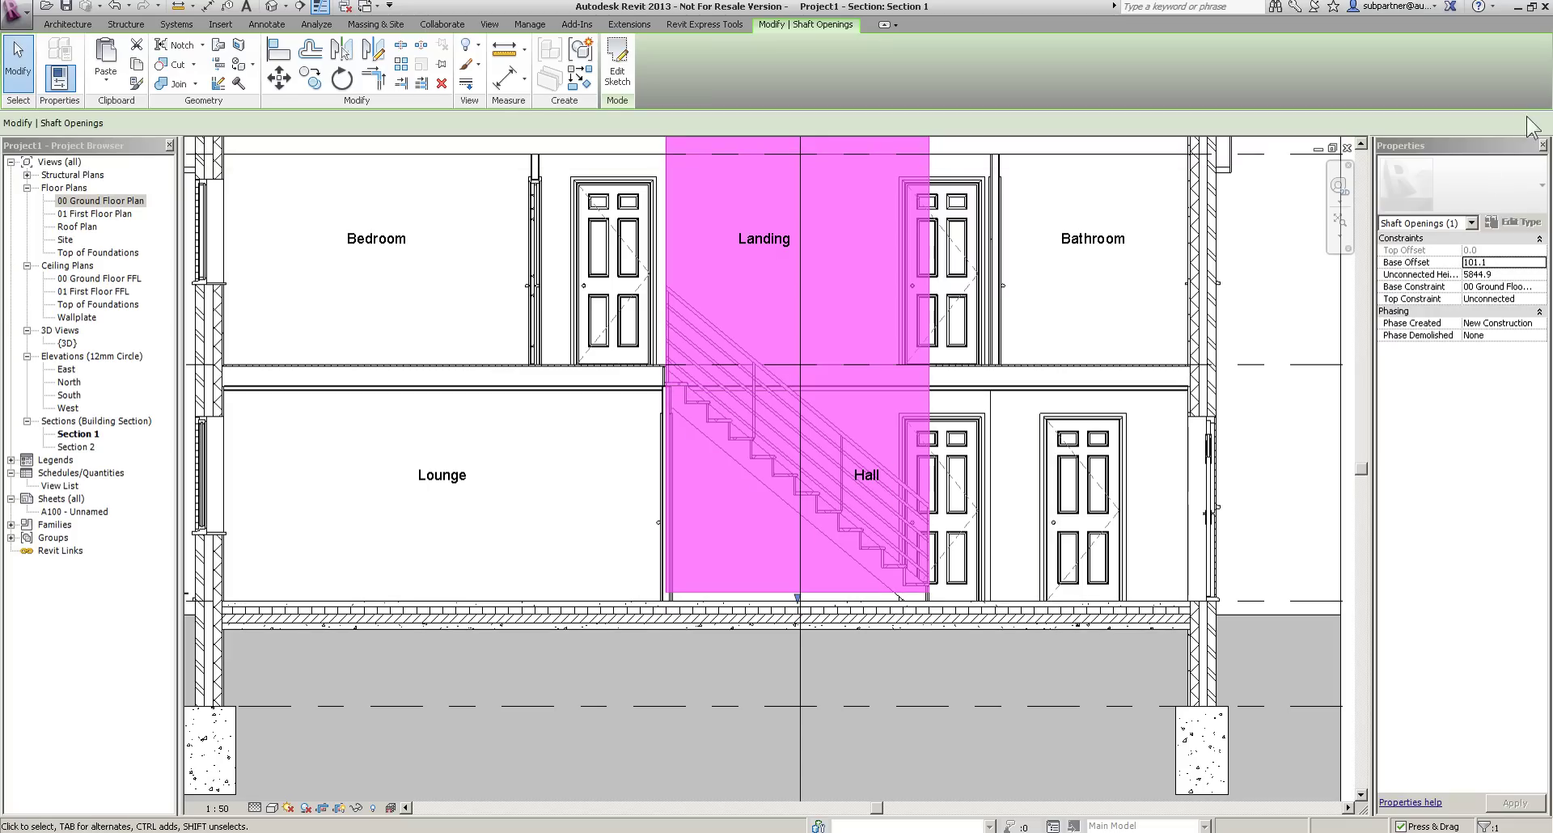
click(1520, 263)
text(0)
key(Return)
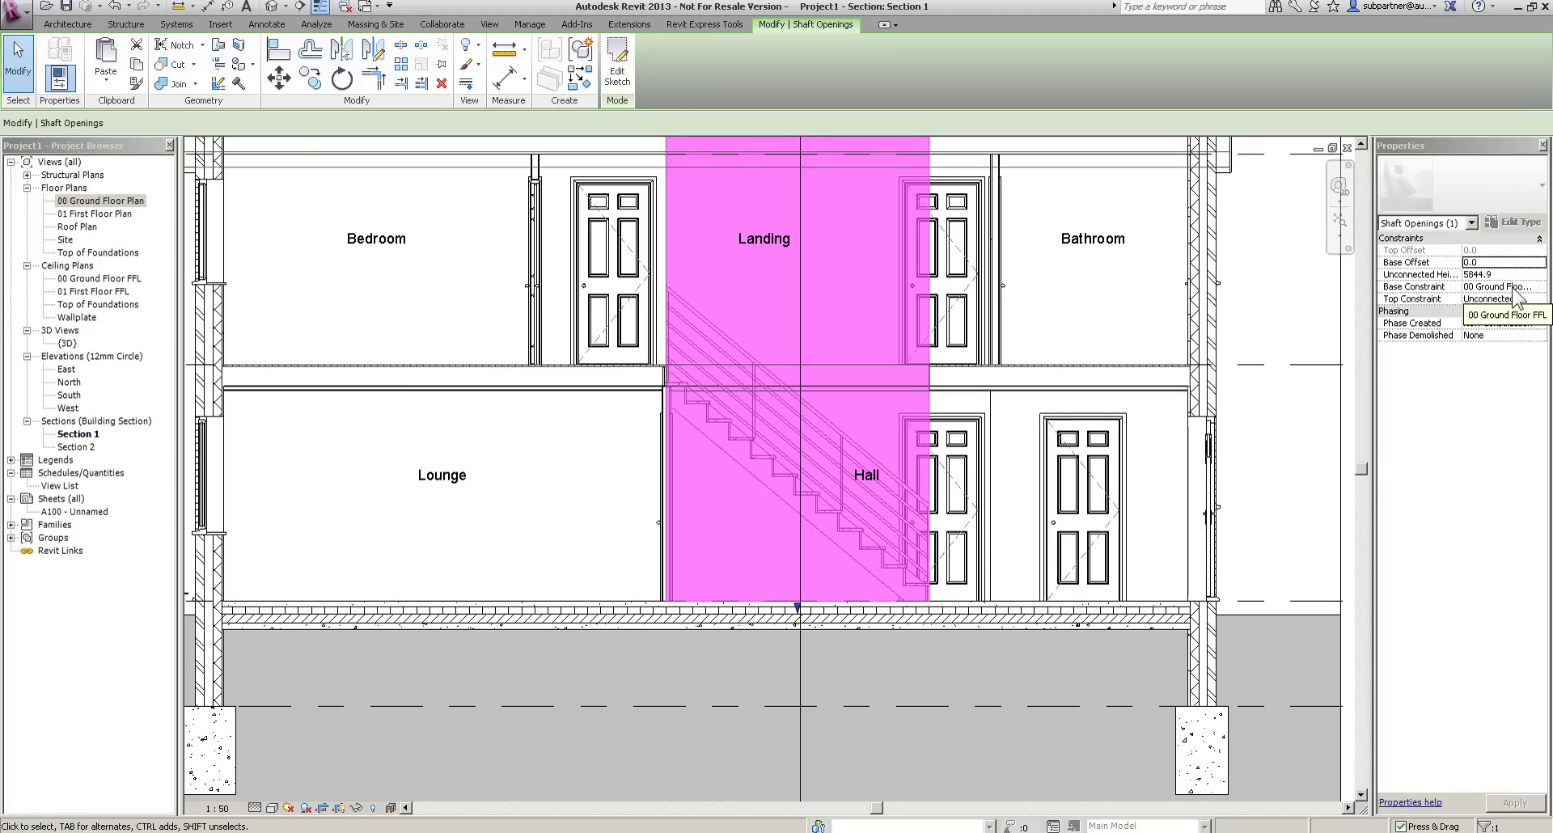
Set the shaft opening's top constraint to Up to level: 01 First Floor FFL.
click(1541, 298)
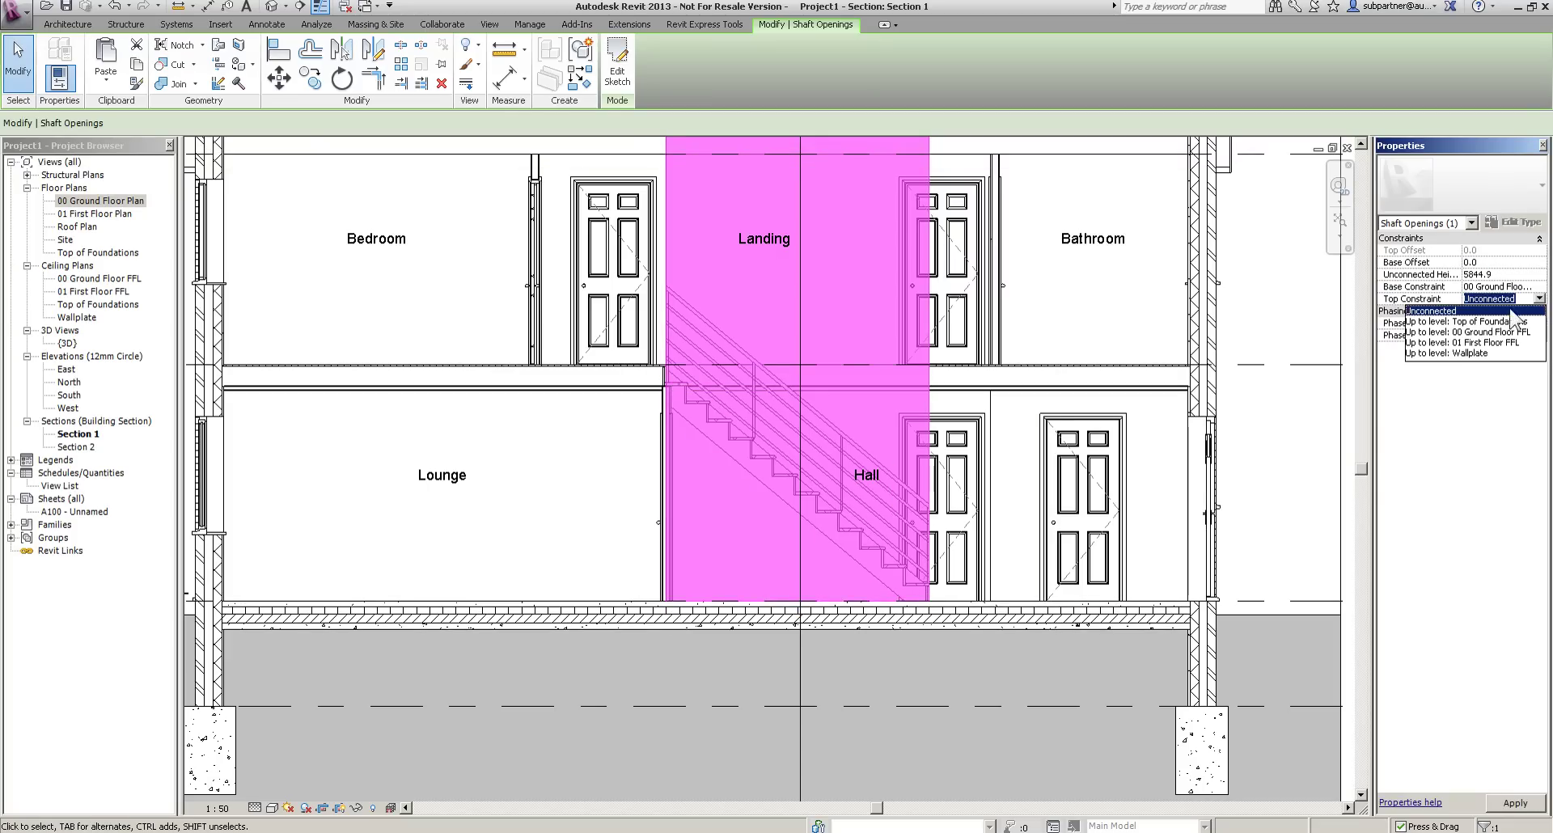
click(1491, 342)
click(1116, 304)
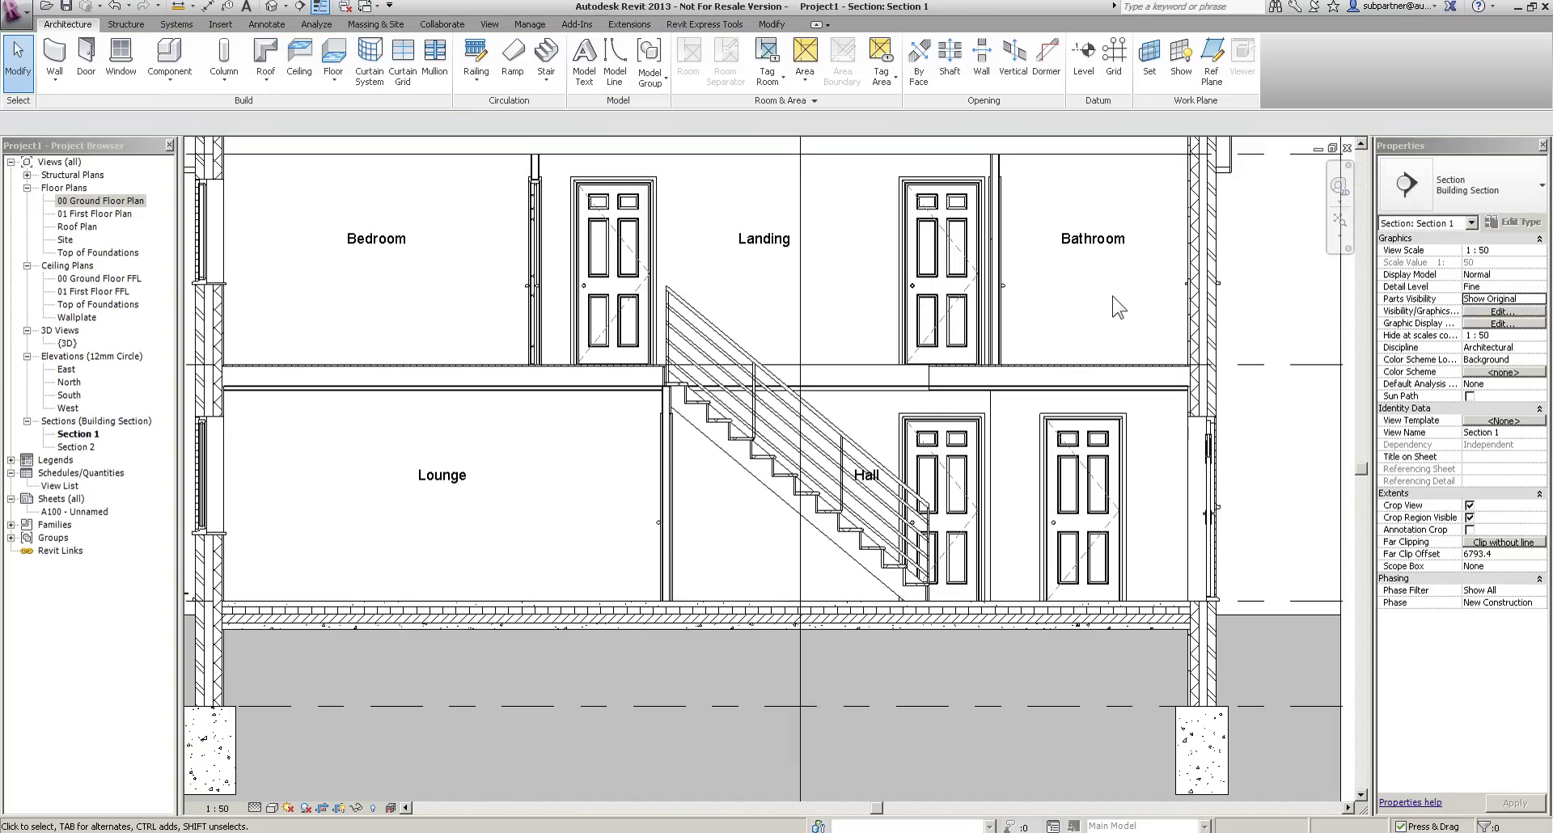
Select the staircase railing in Section 1 and review which railing types are available for it.
click(712, 314)
click(857, 267)
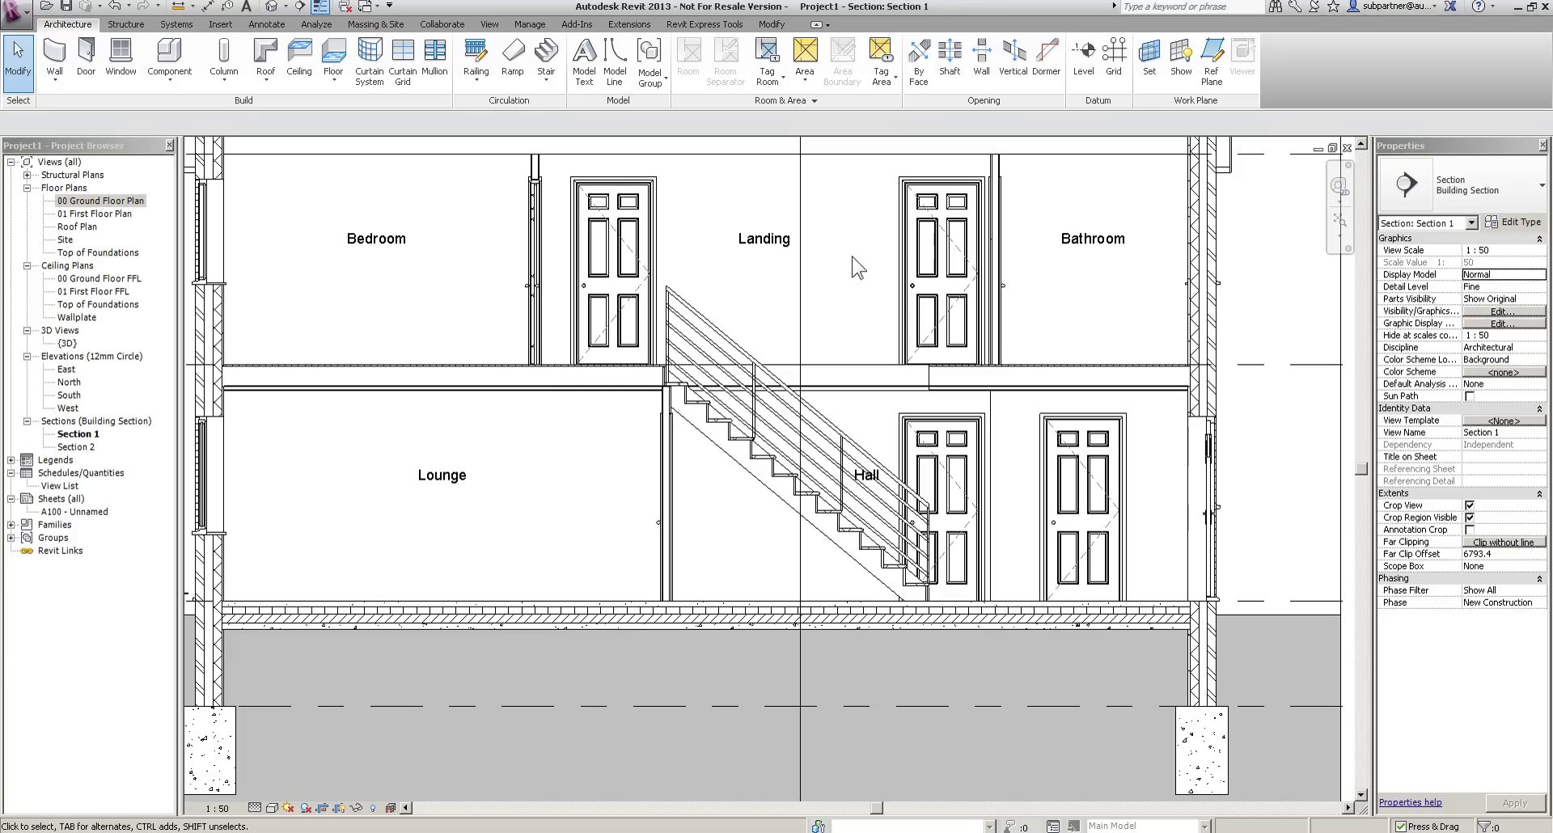
click(724, 351)
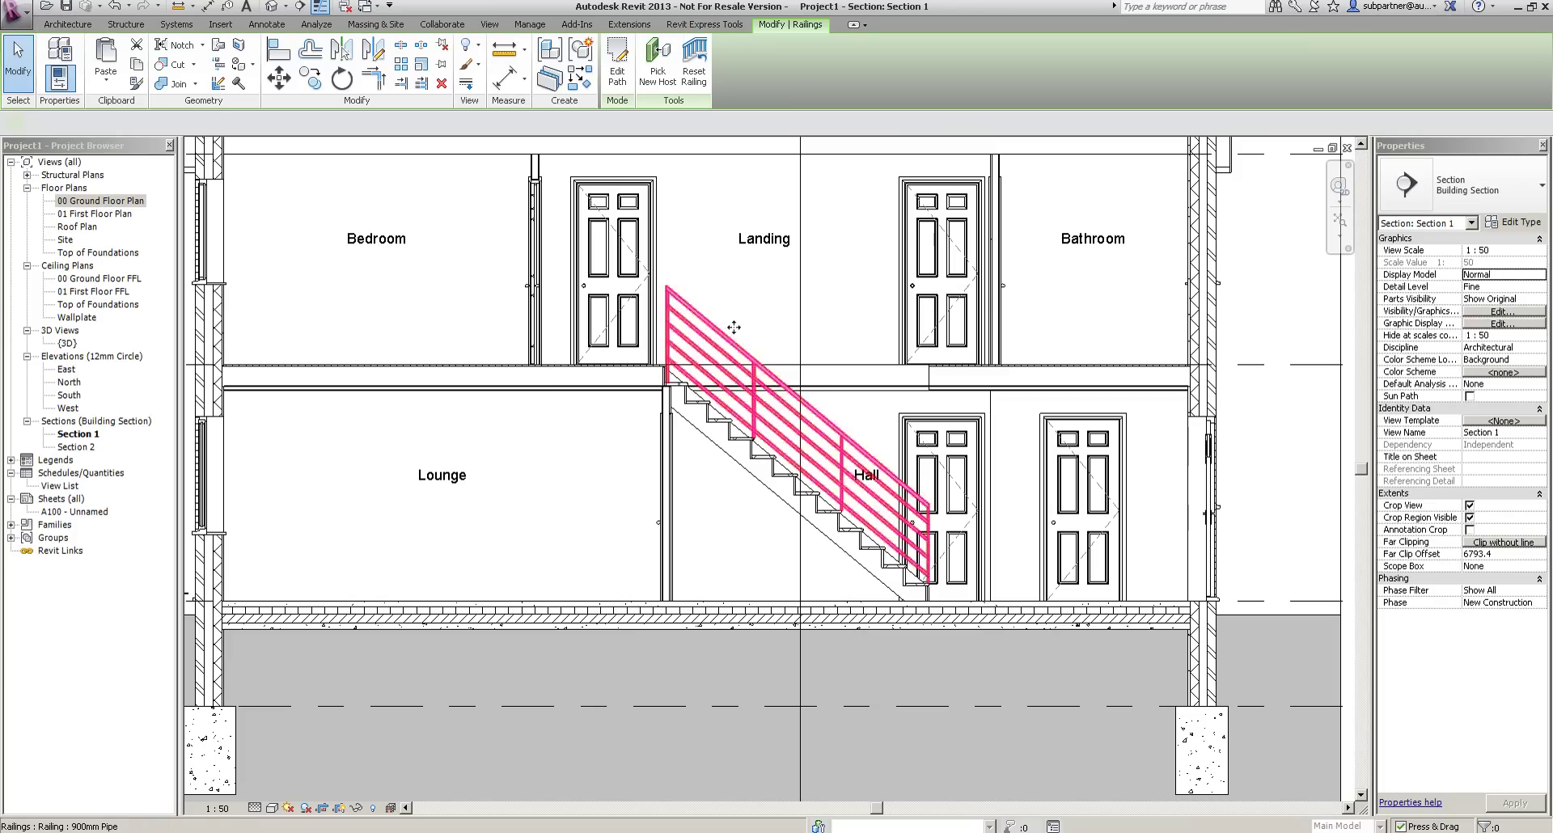
click(1489, 179)
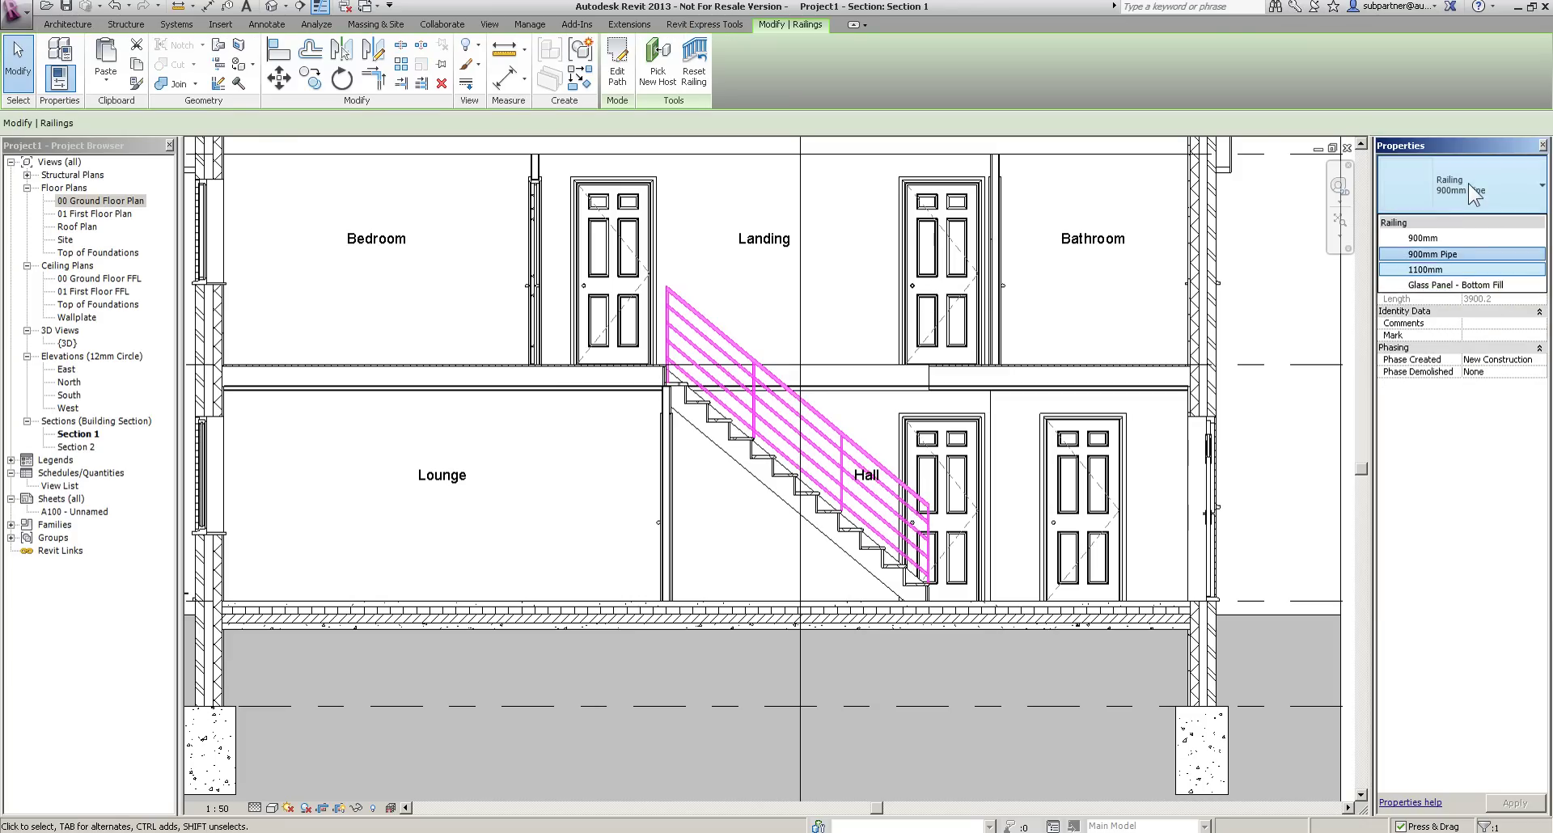
click(1468, 183)
click(851, 287)
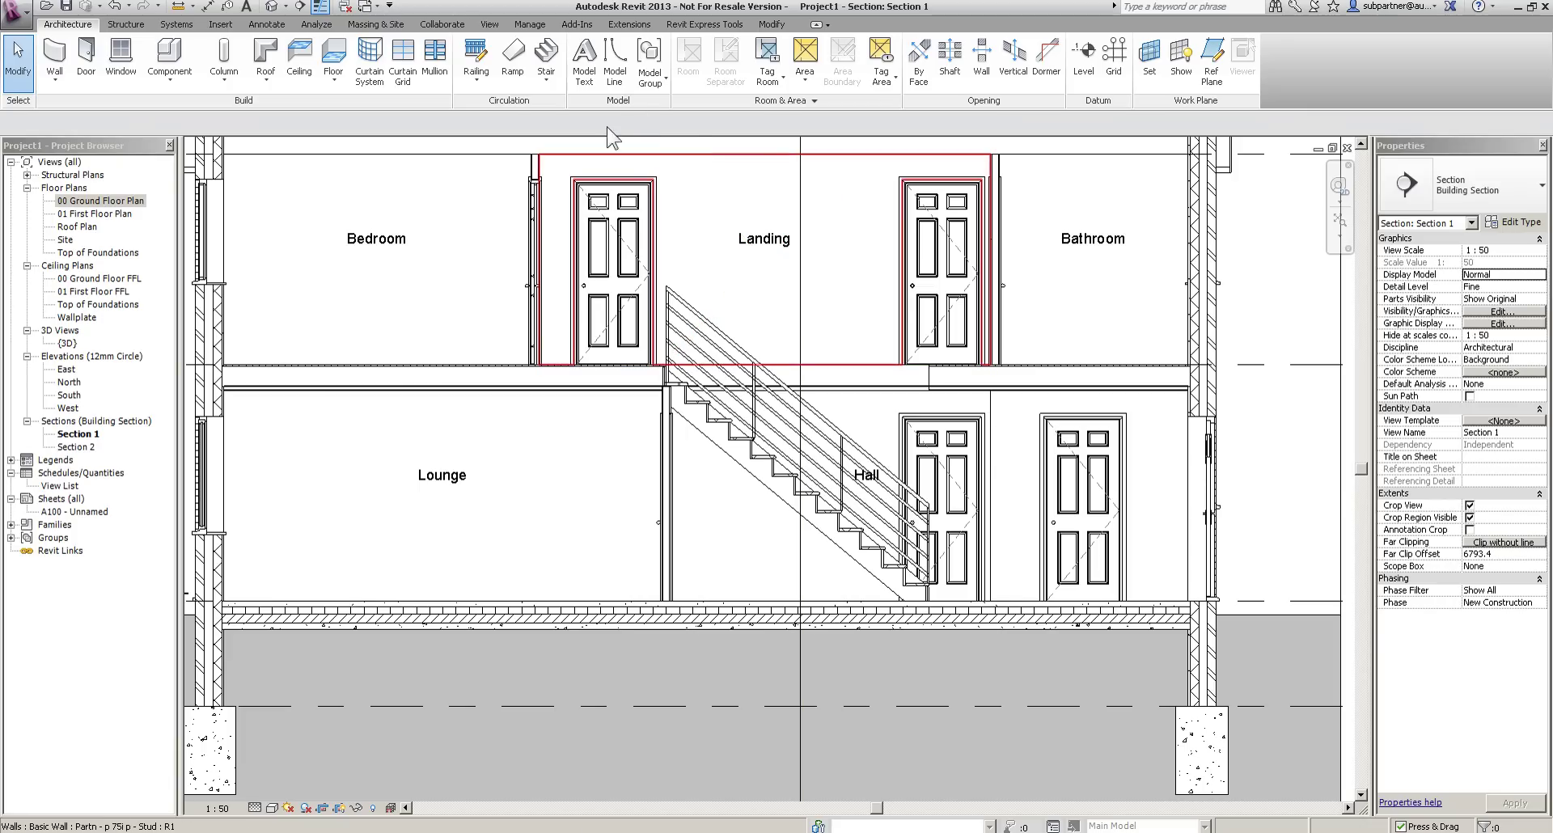
Open GBRENU_Railings.rvt from the System Families folder of the Metric Library.
click(46, 5)
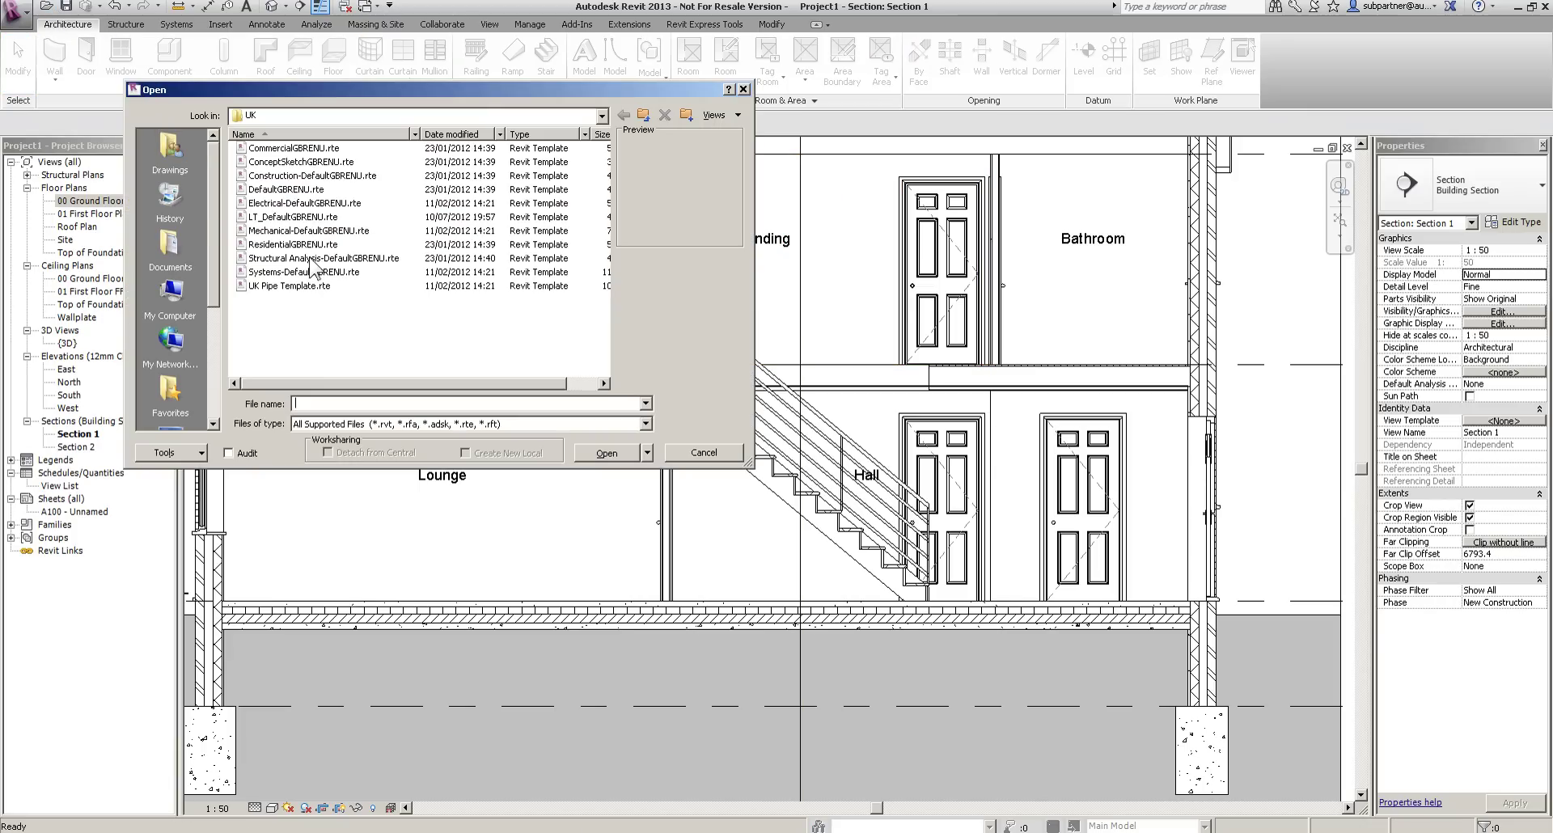
drag(218, 204, 215, 319)
click(204, 301)
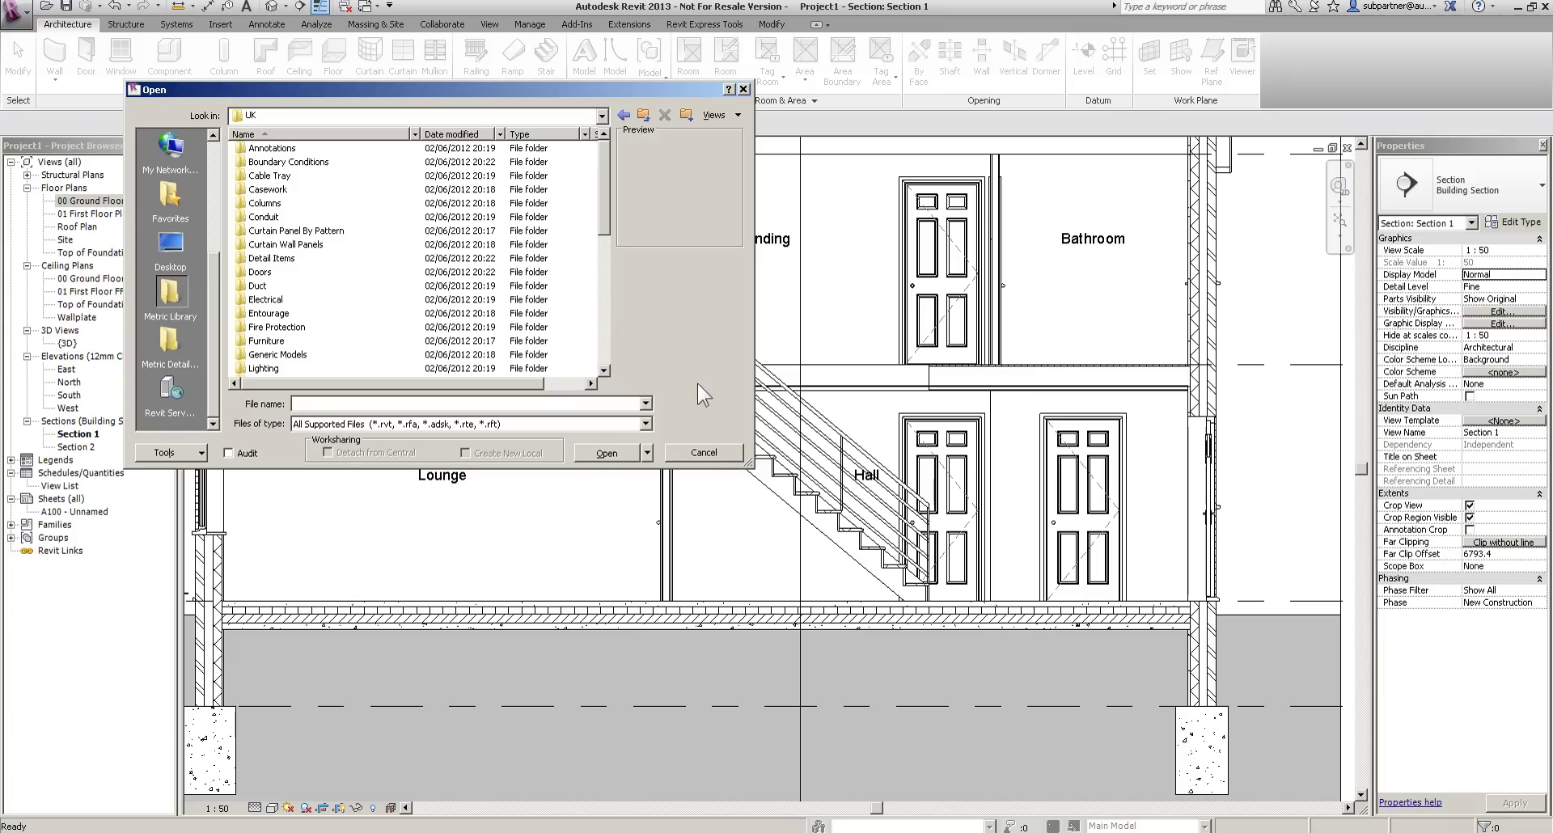
mouse_move(603, 212)
mouse_down()
mouse_move(605, 323)
mouse_move(631, 366)
mouse_up()
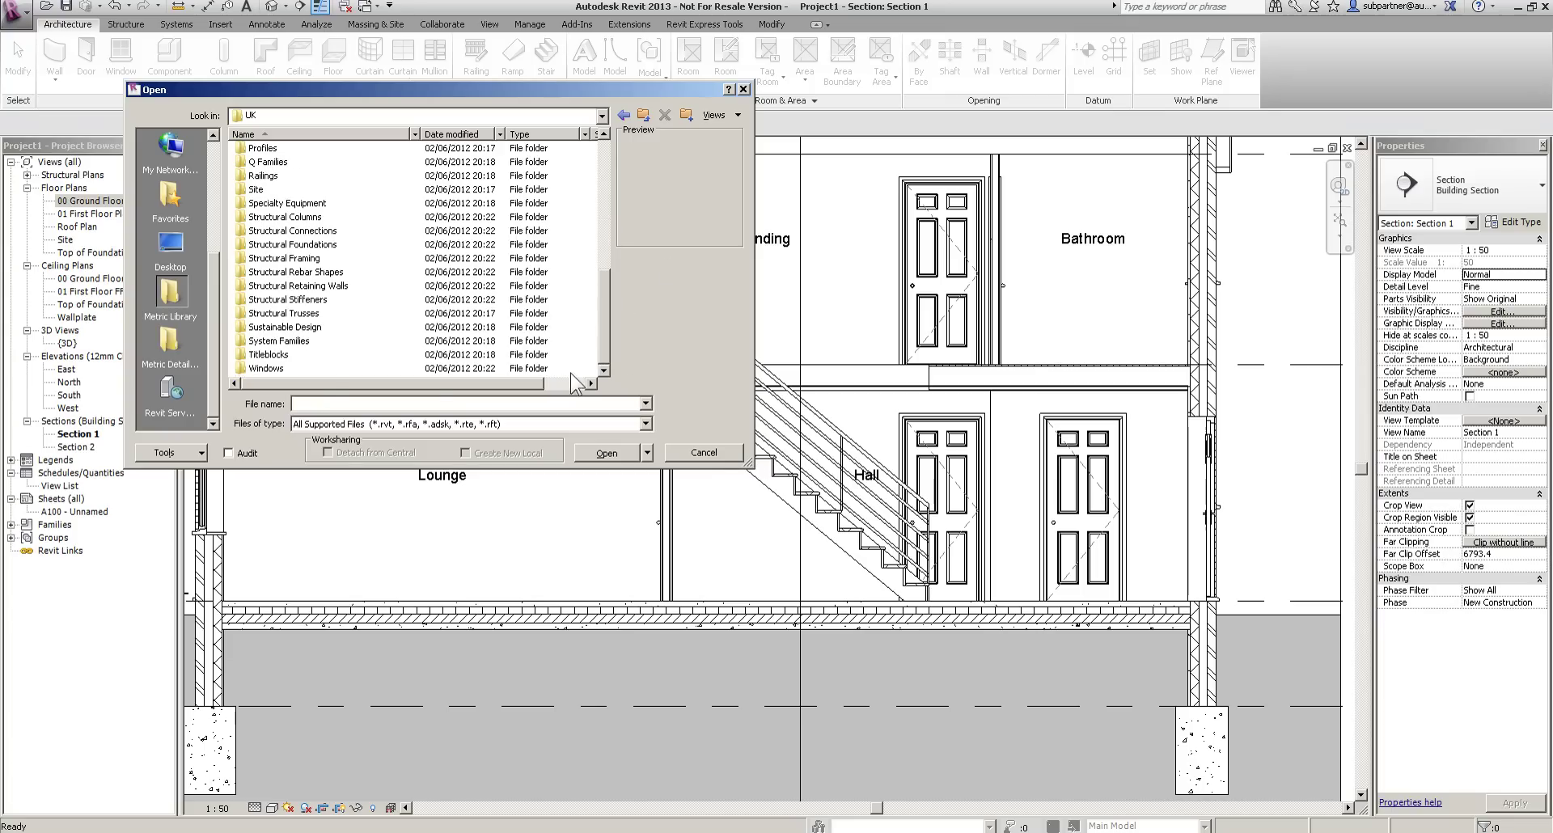
double_click(271, 341)
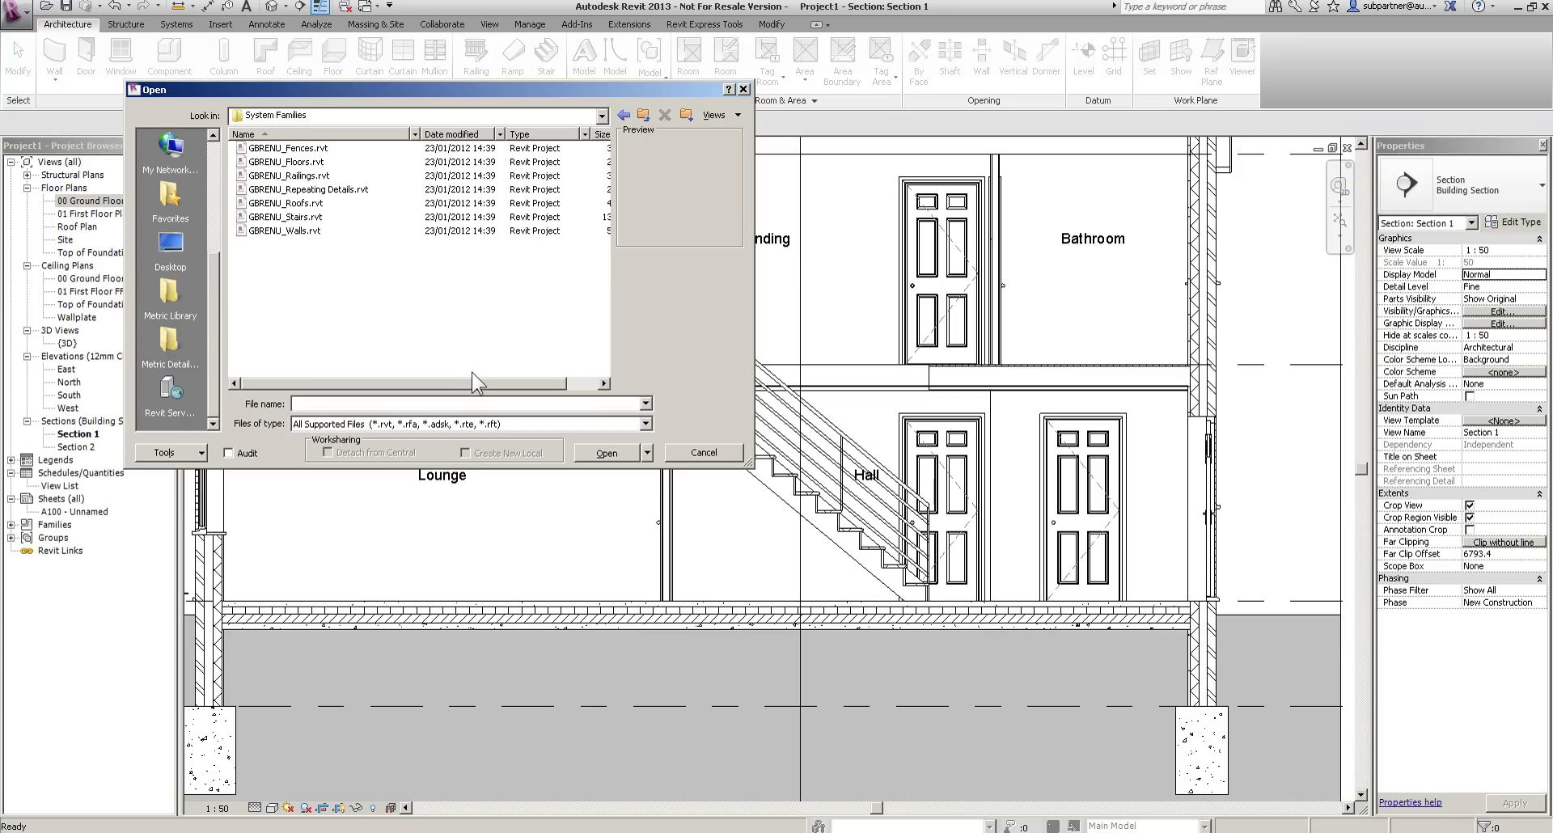
click(309, 162)
click(306, 190)
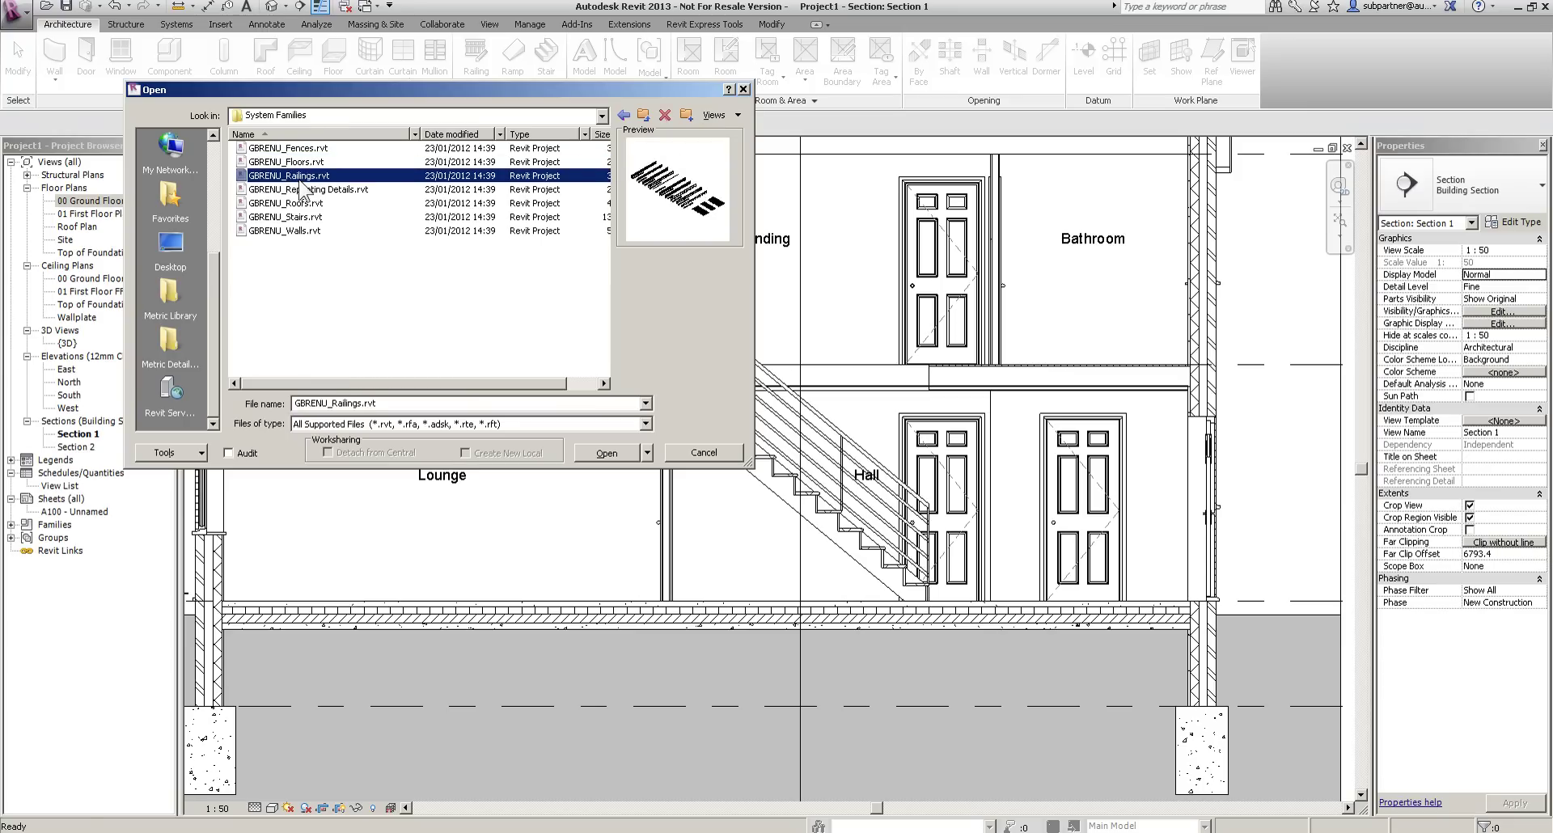
click(302, 203)
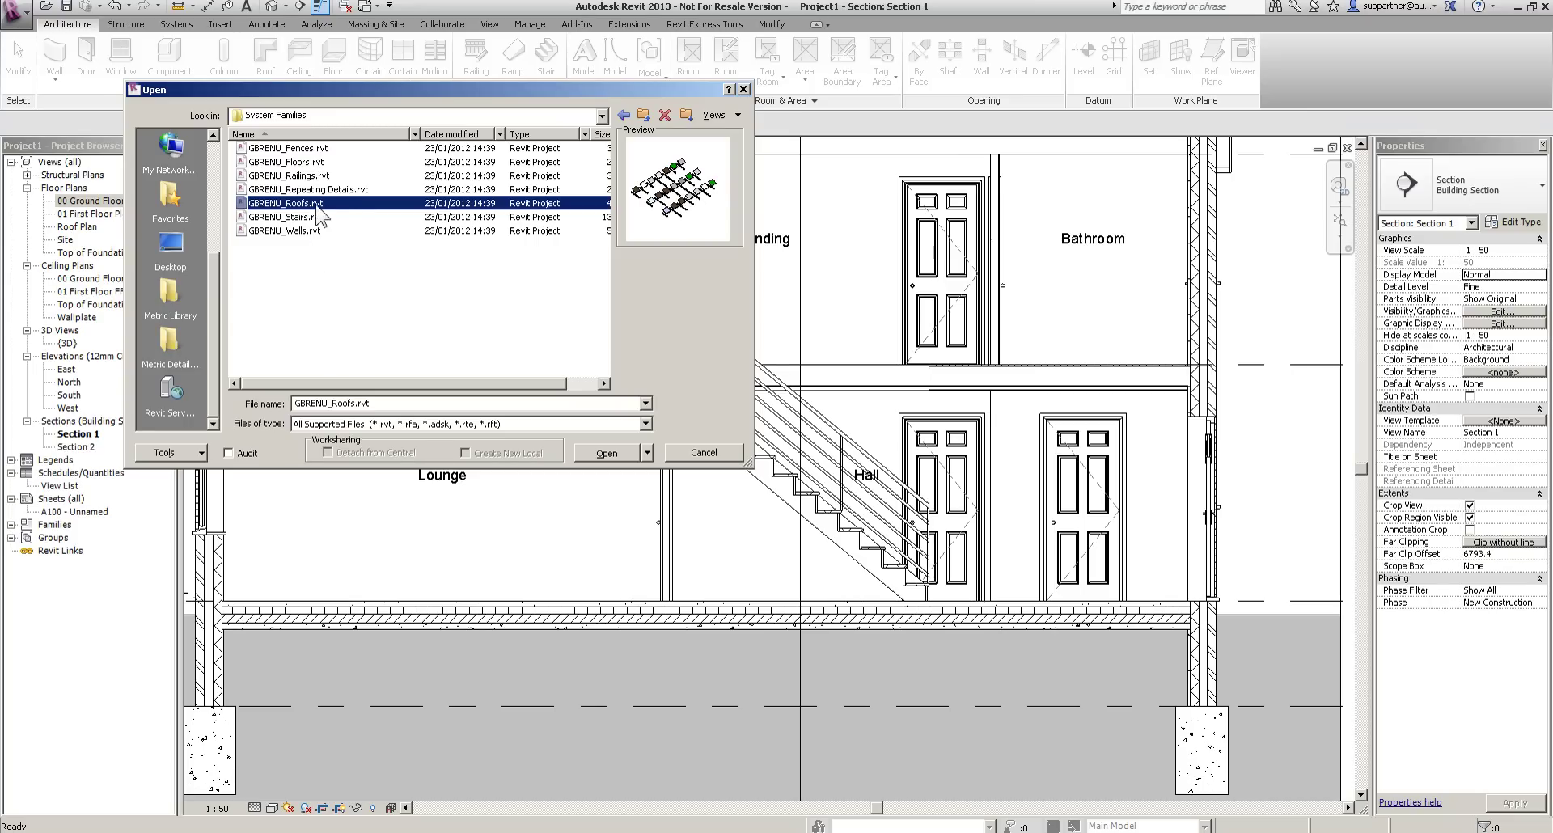
click(308, 176)
click(622, 458)
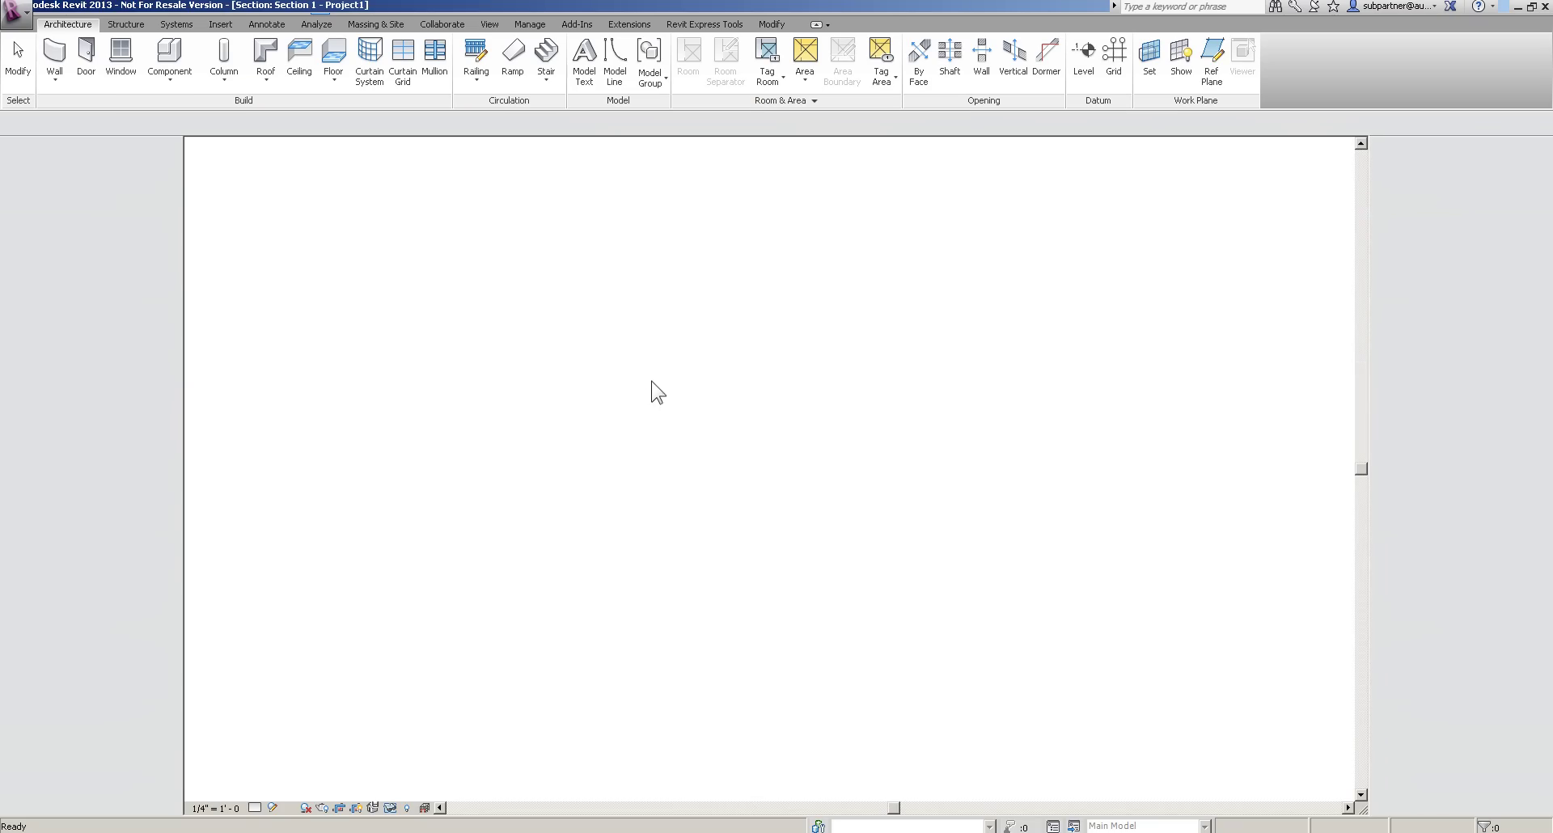
Examine the sample railings and their name labels in the 3D view of the railings file.
scroll(293, 349, up, 2)
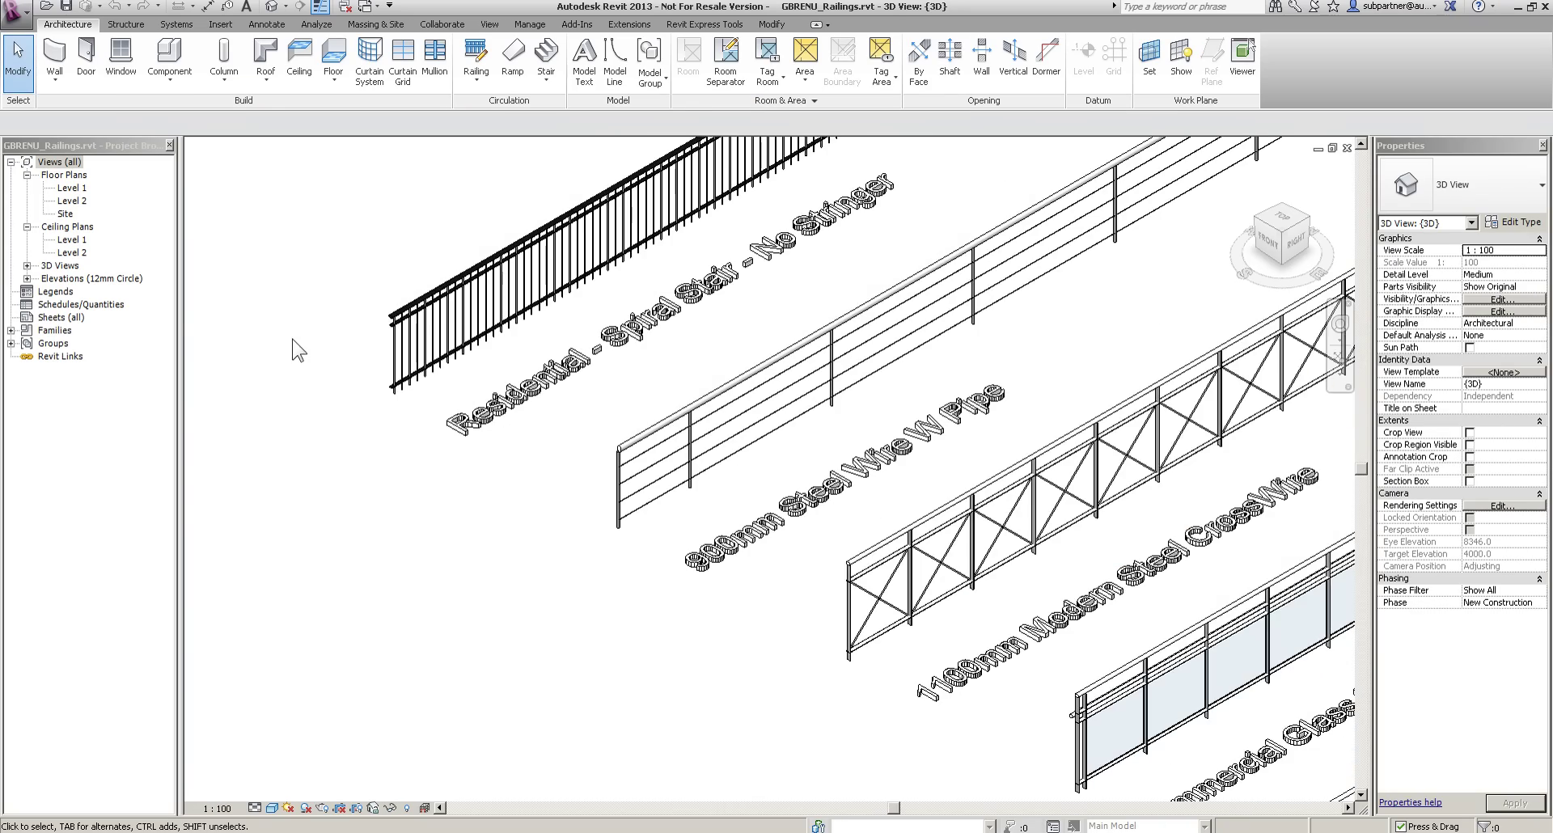
scroll(602, 416, up, 3)
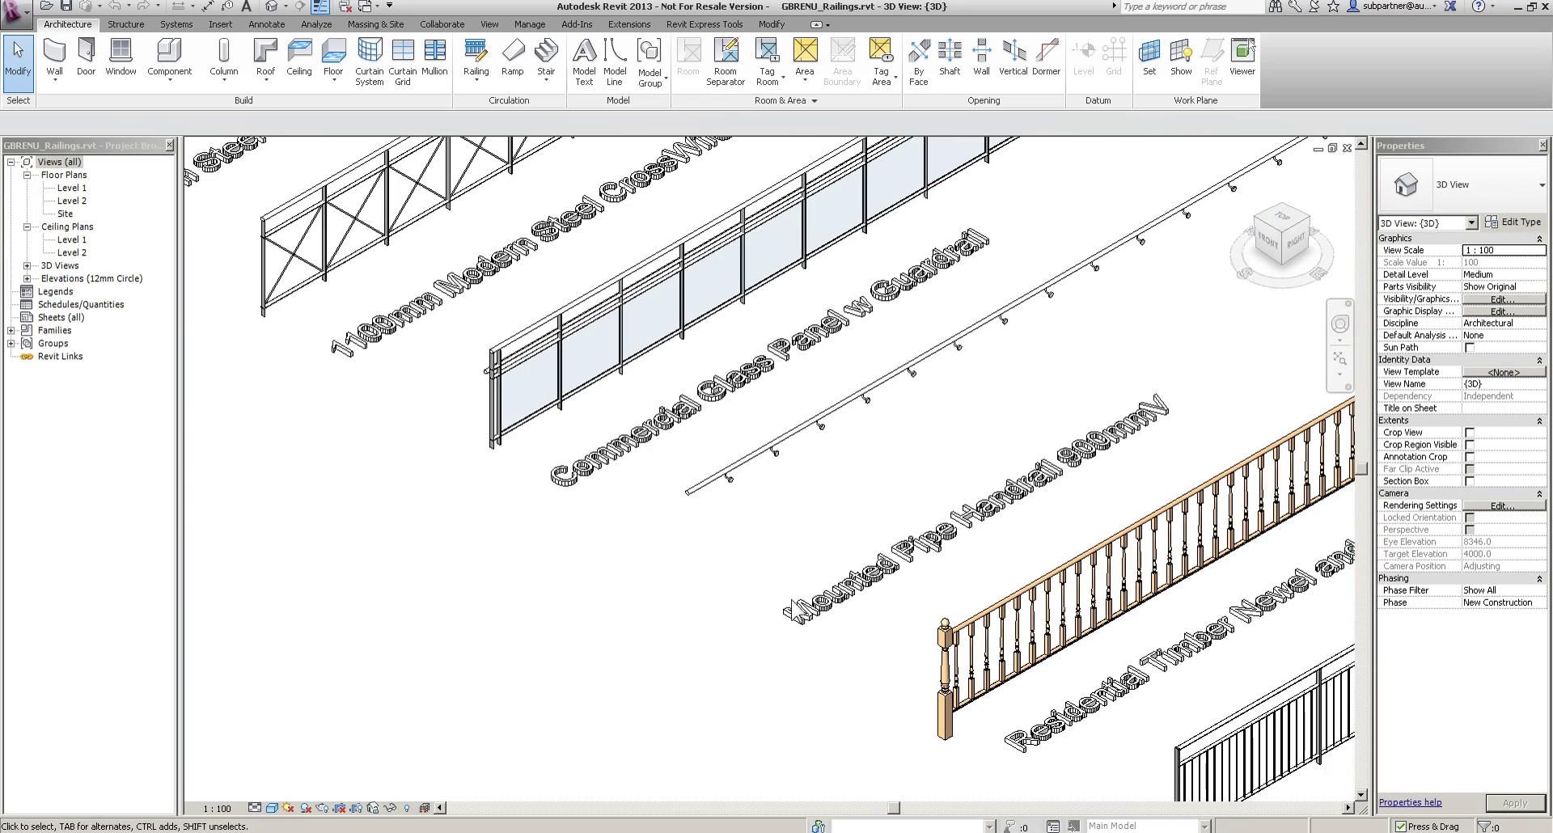
middle_drag(909, 676, 303, 267)
middle_drag(1072, 676, 512, 356)
scroll(838, 529, down, 3)
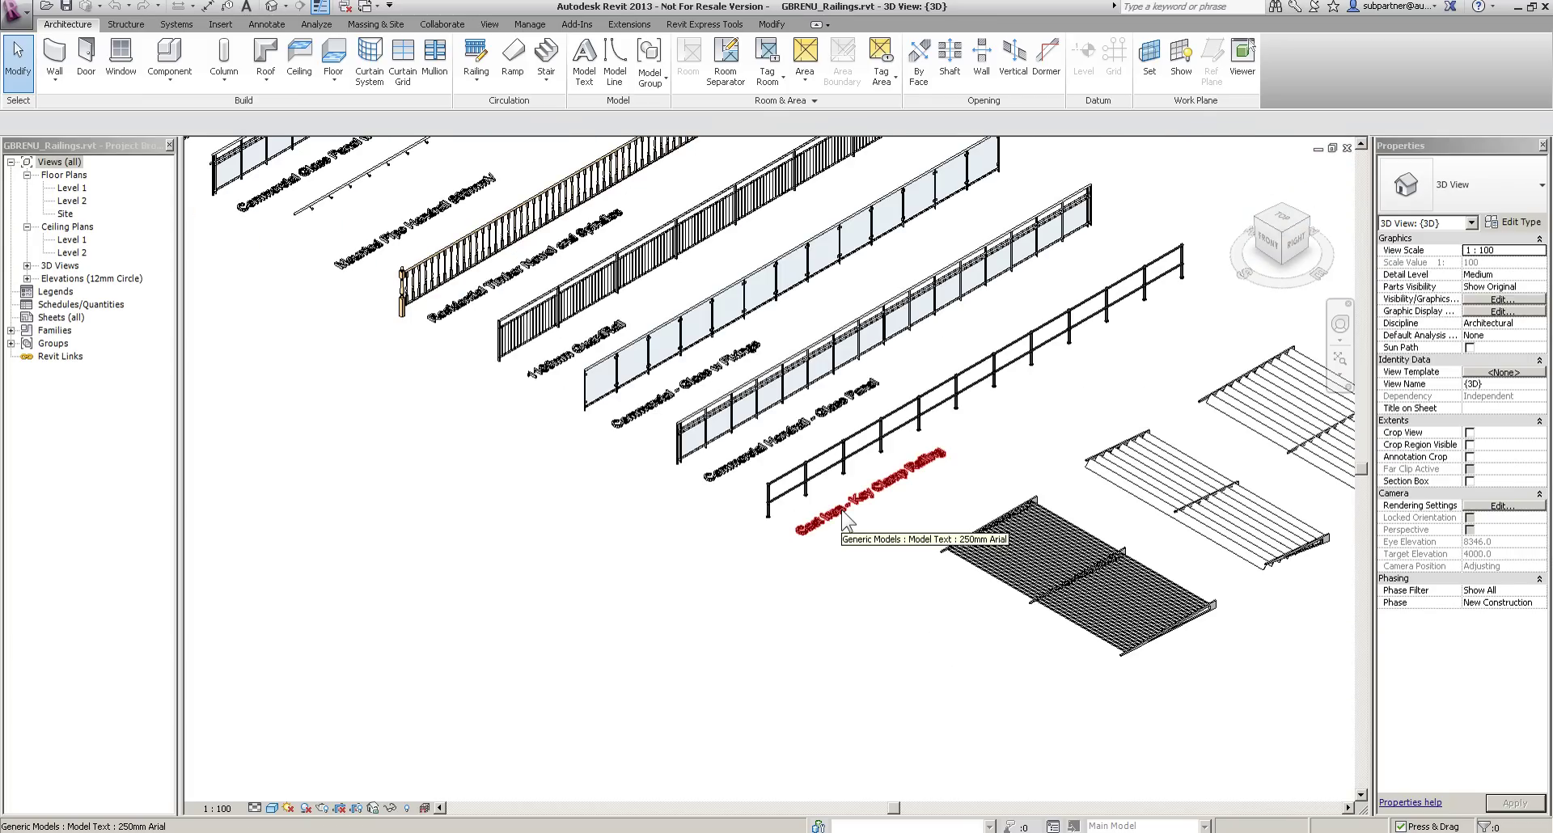
scroll(574, 385, up, 4)
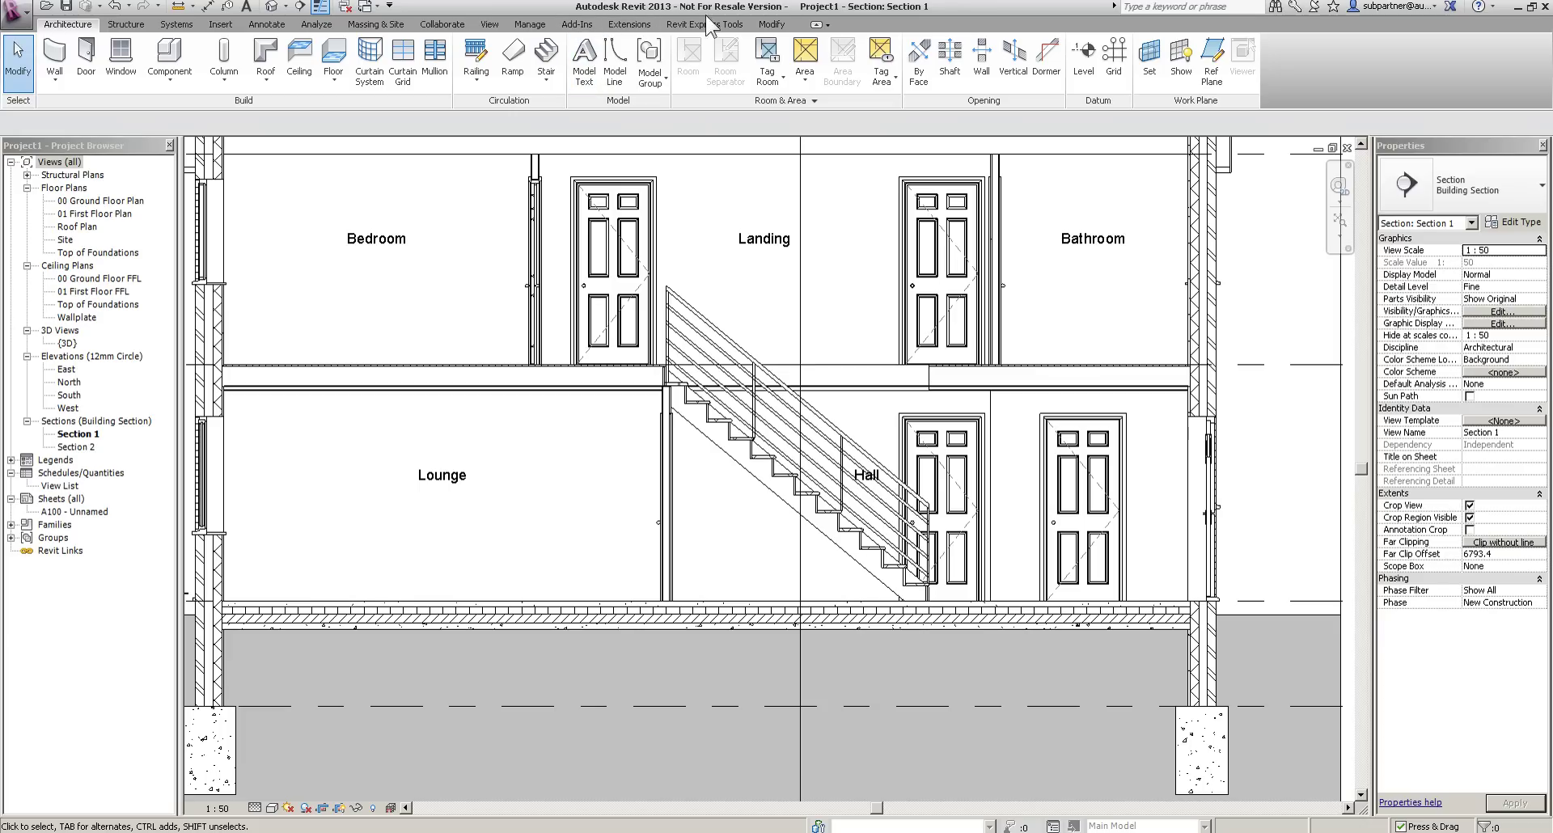
Transfer only the Railing Types from GBRENU_Railings.rvt into Project1, bringing in new types only where duplicates exist.
click(530, 24)
click(358, 59)
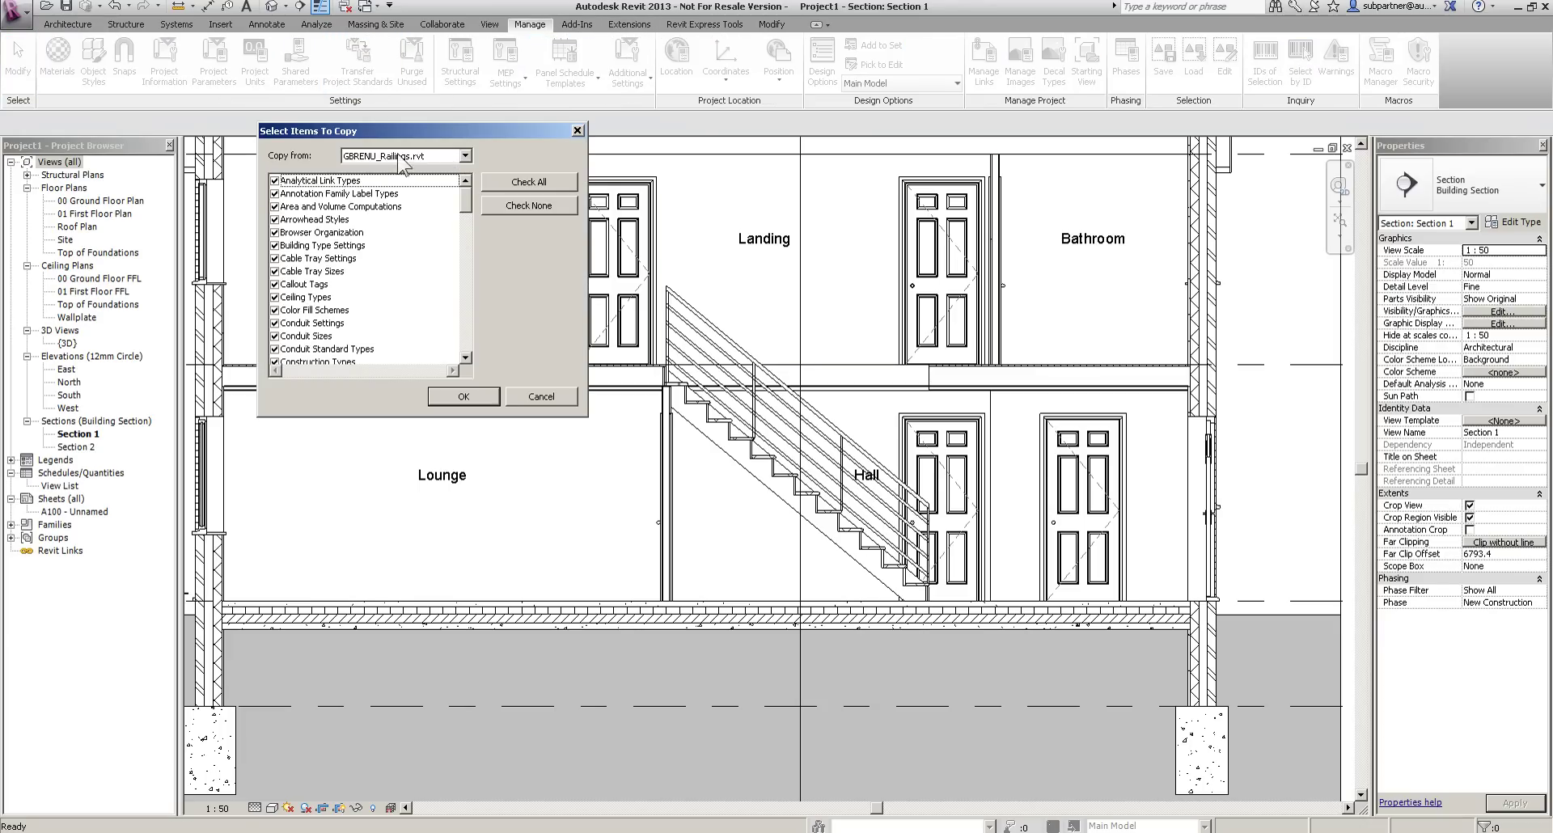
click(412, 160)
click(393, 168)
click(534, 204)
drag(468, 208, 482, 308)
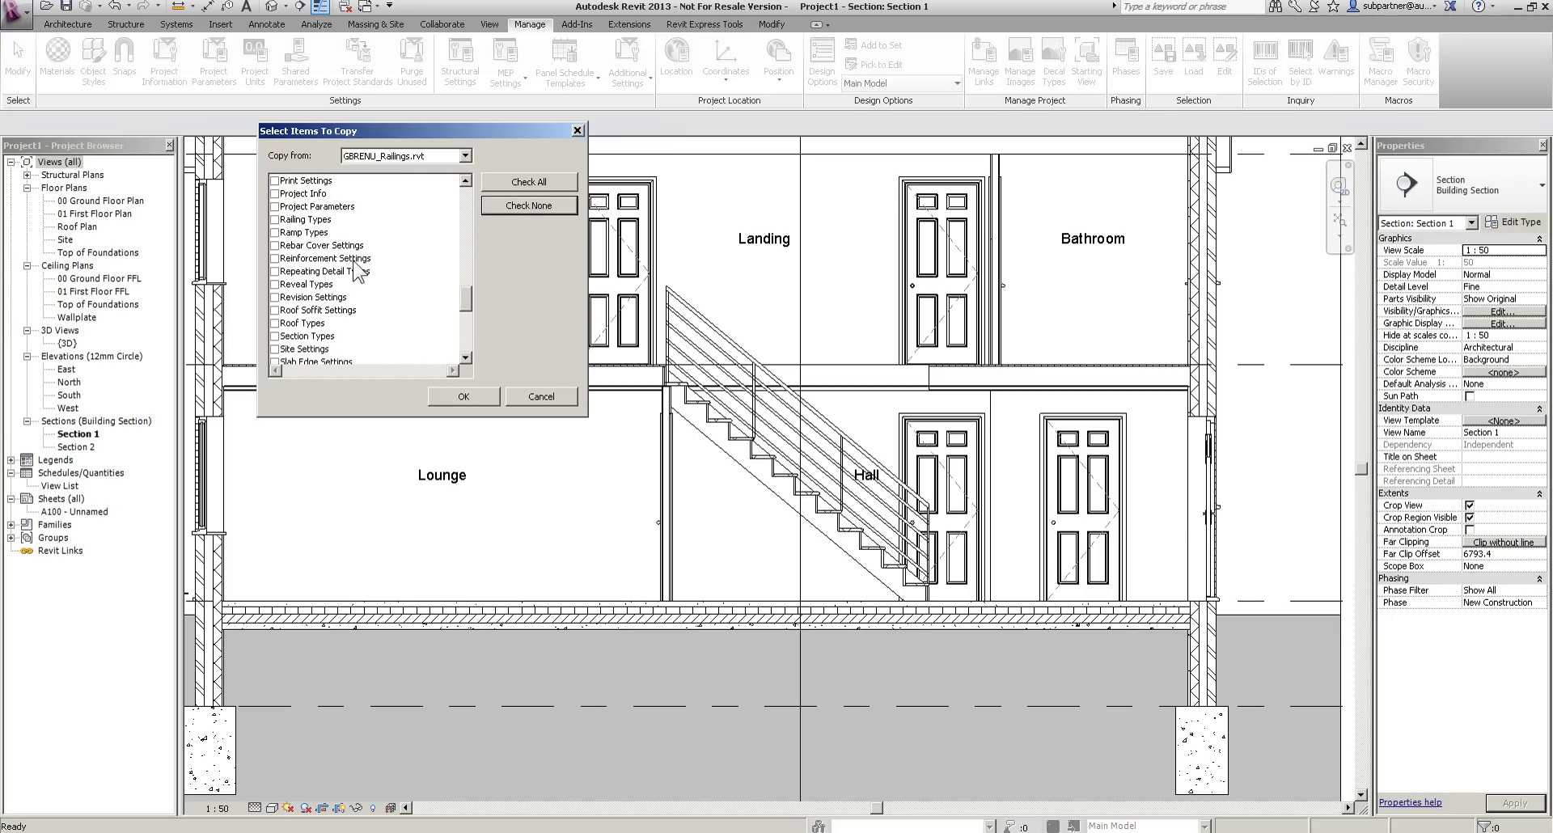
click(274, 220)
click(457, 397)
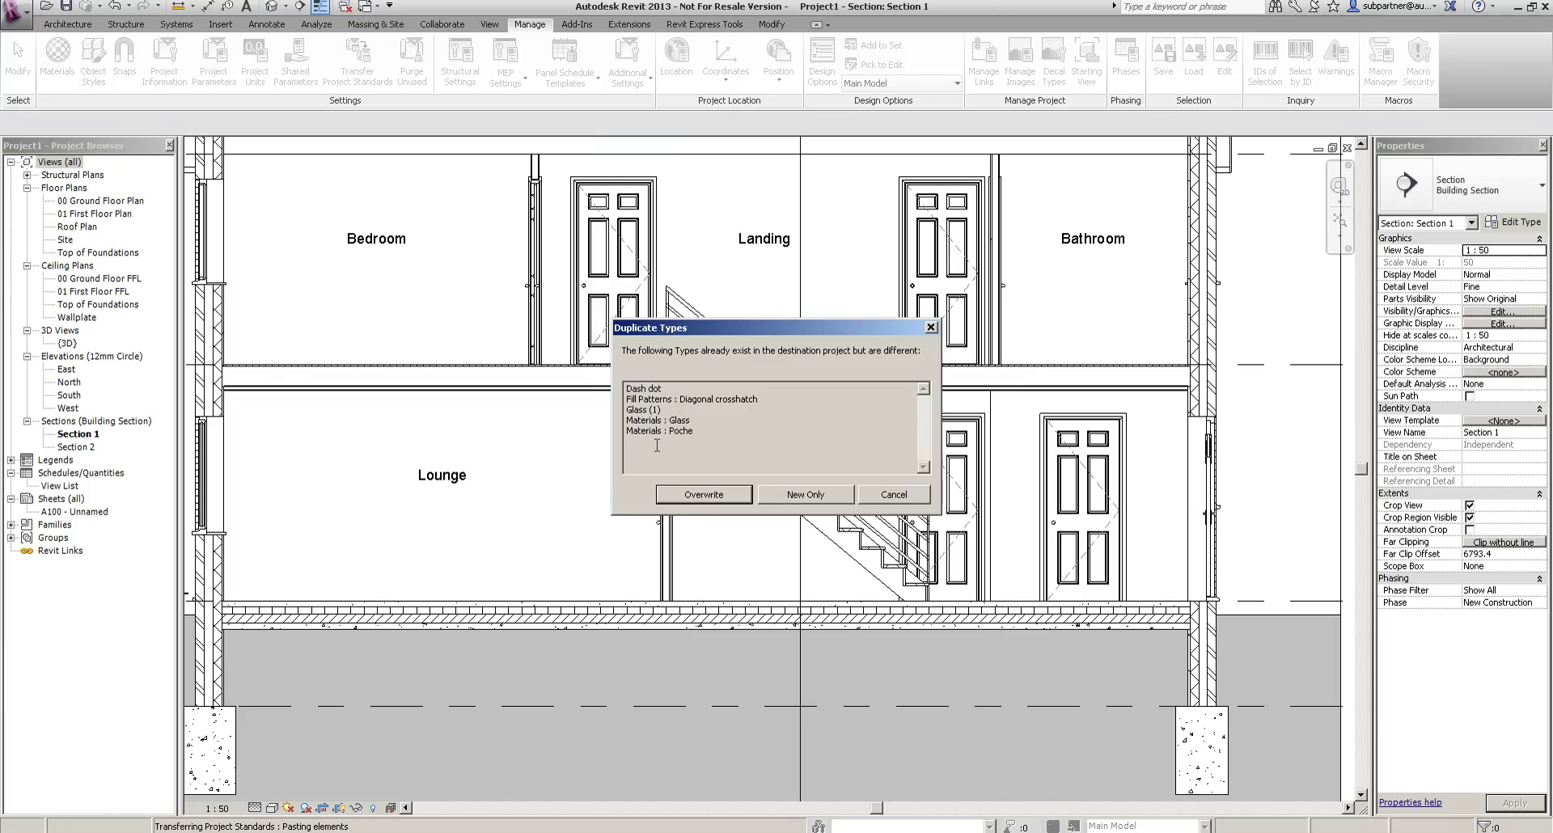
click(803, 496)
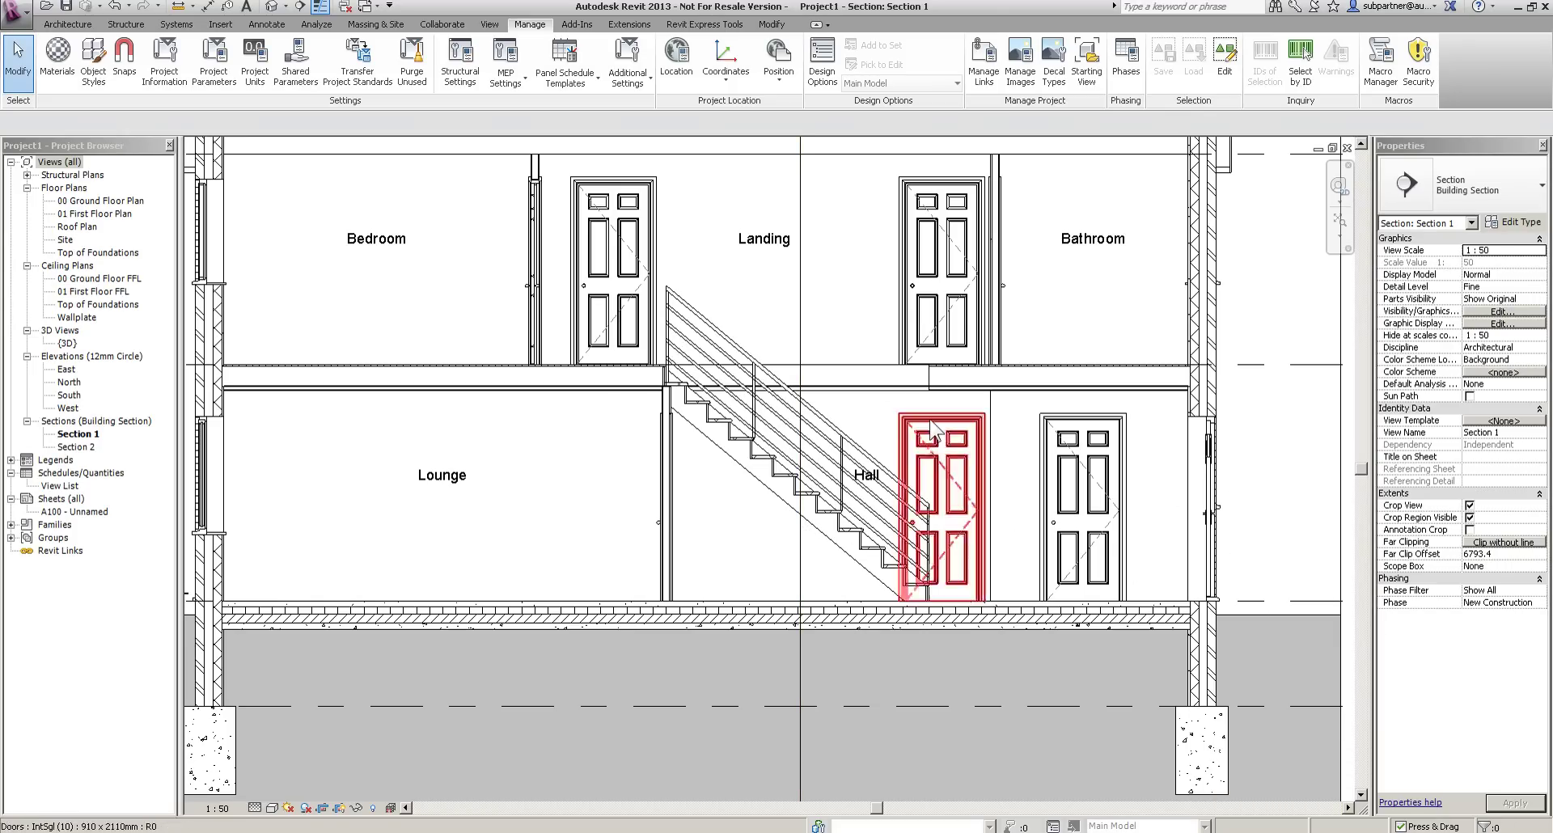
Change the staircase railing in Section 1 to the Residential Timber Newel and Spindles type.
click(725, 335)
click(1487, 176)
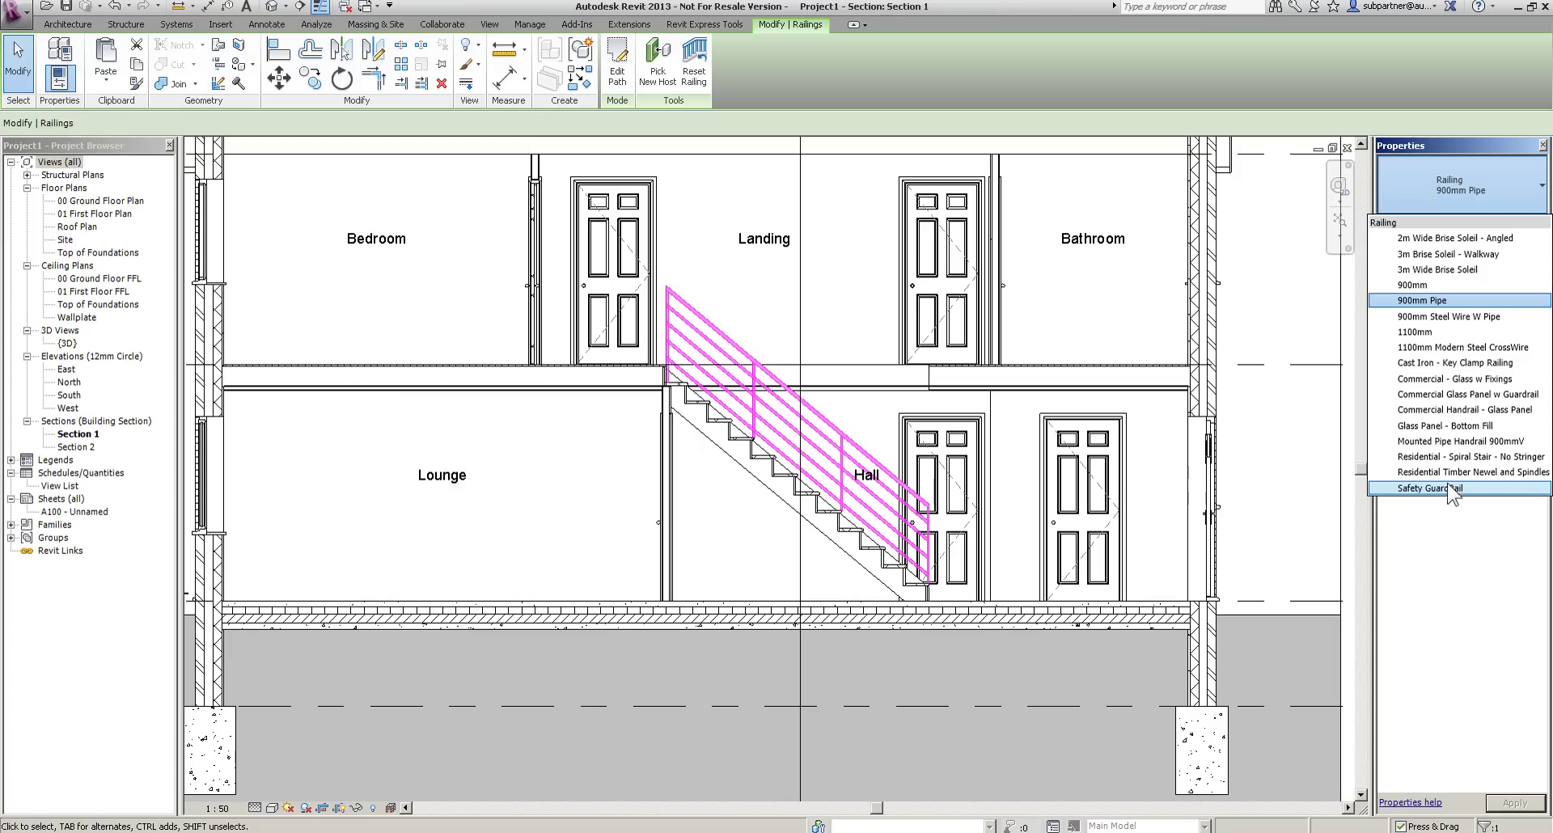
click(1105, 309)
scroll(1072, 500, down, 2)
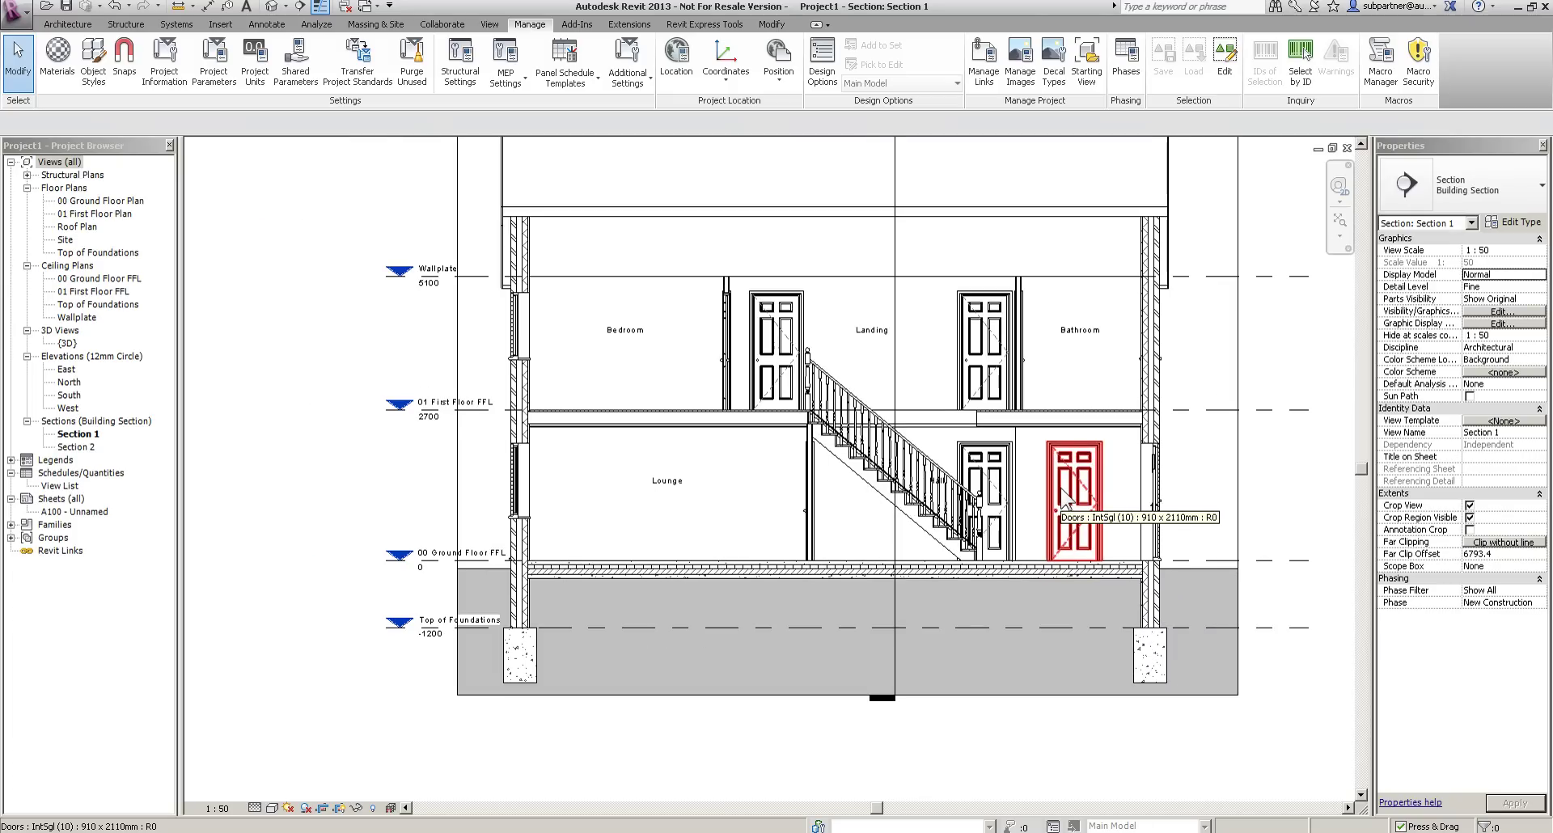
Open the 00 Ground Floor Plan and load the Piano component family from the Furniture library folder.
double_click(106, 202)
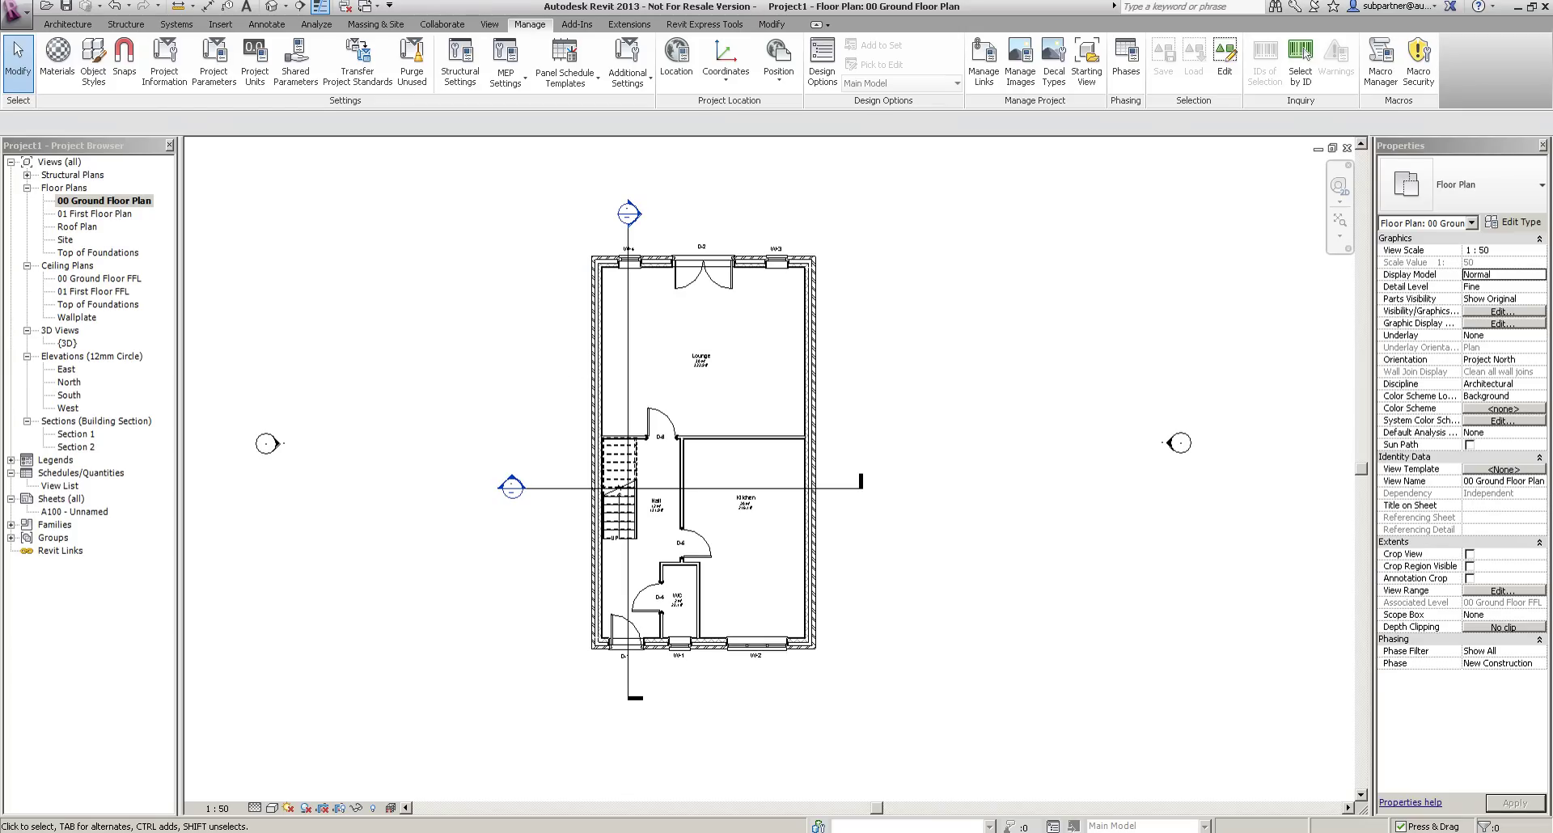
click(68, 24)
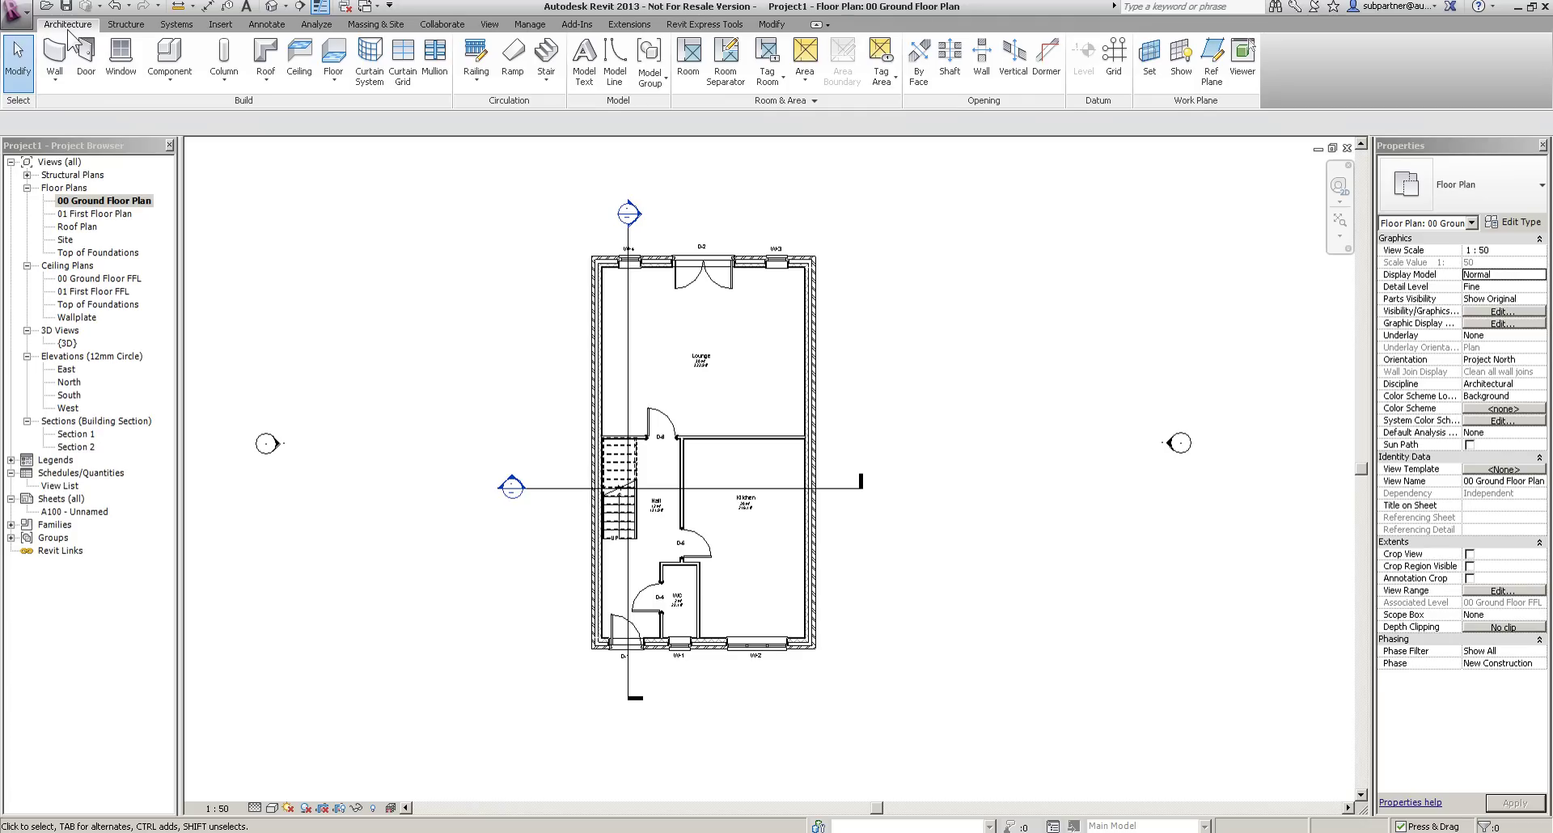
click(186, 61)
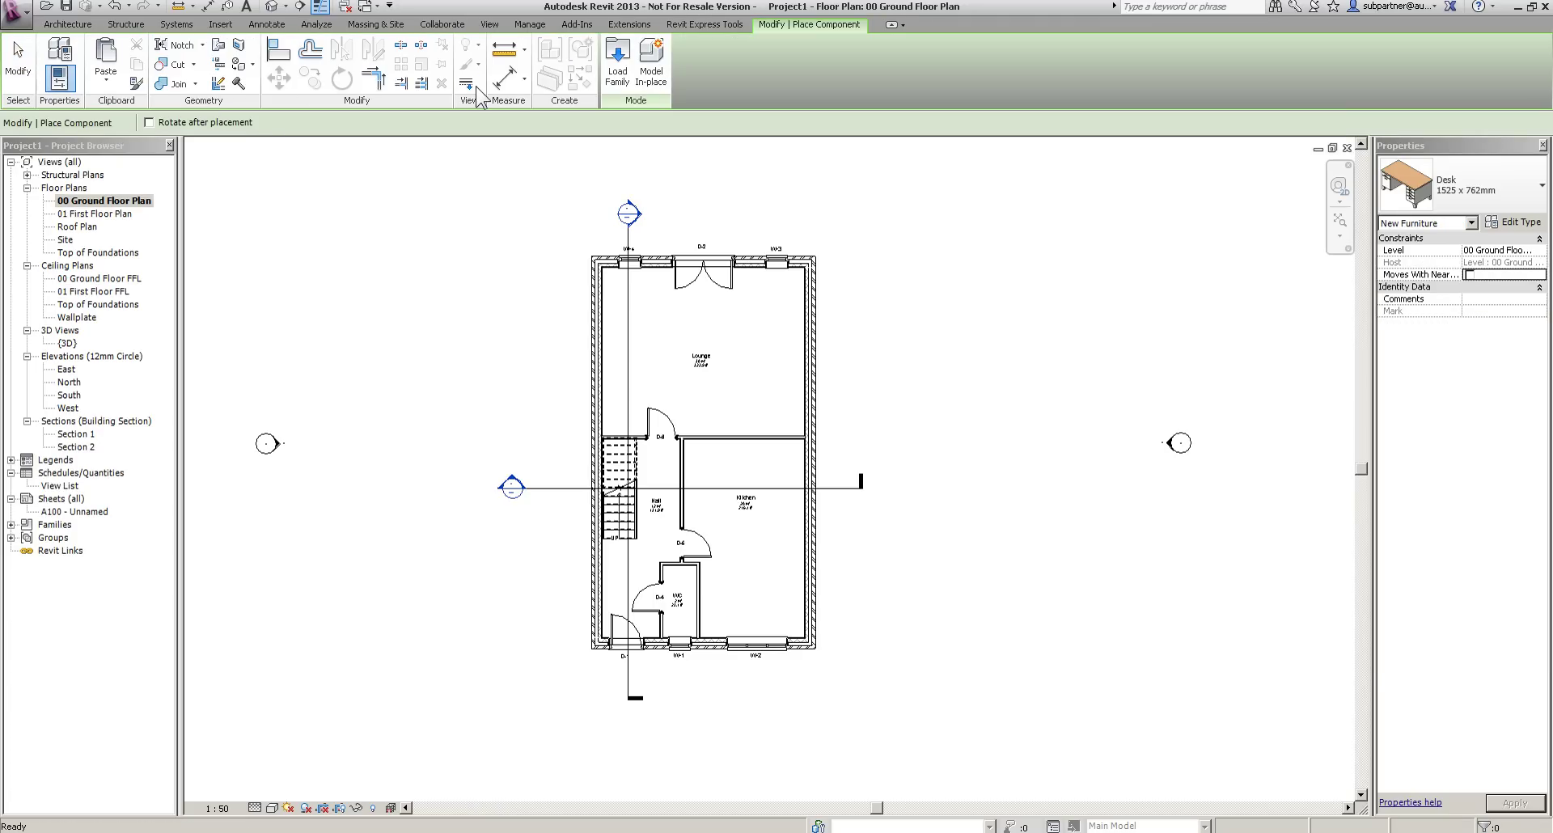
click(618, 59)
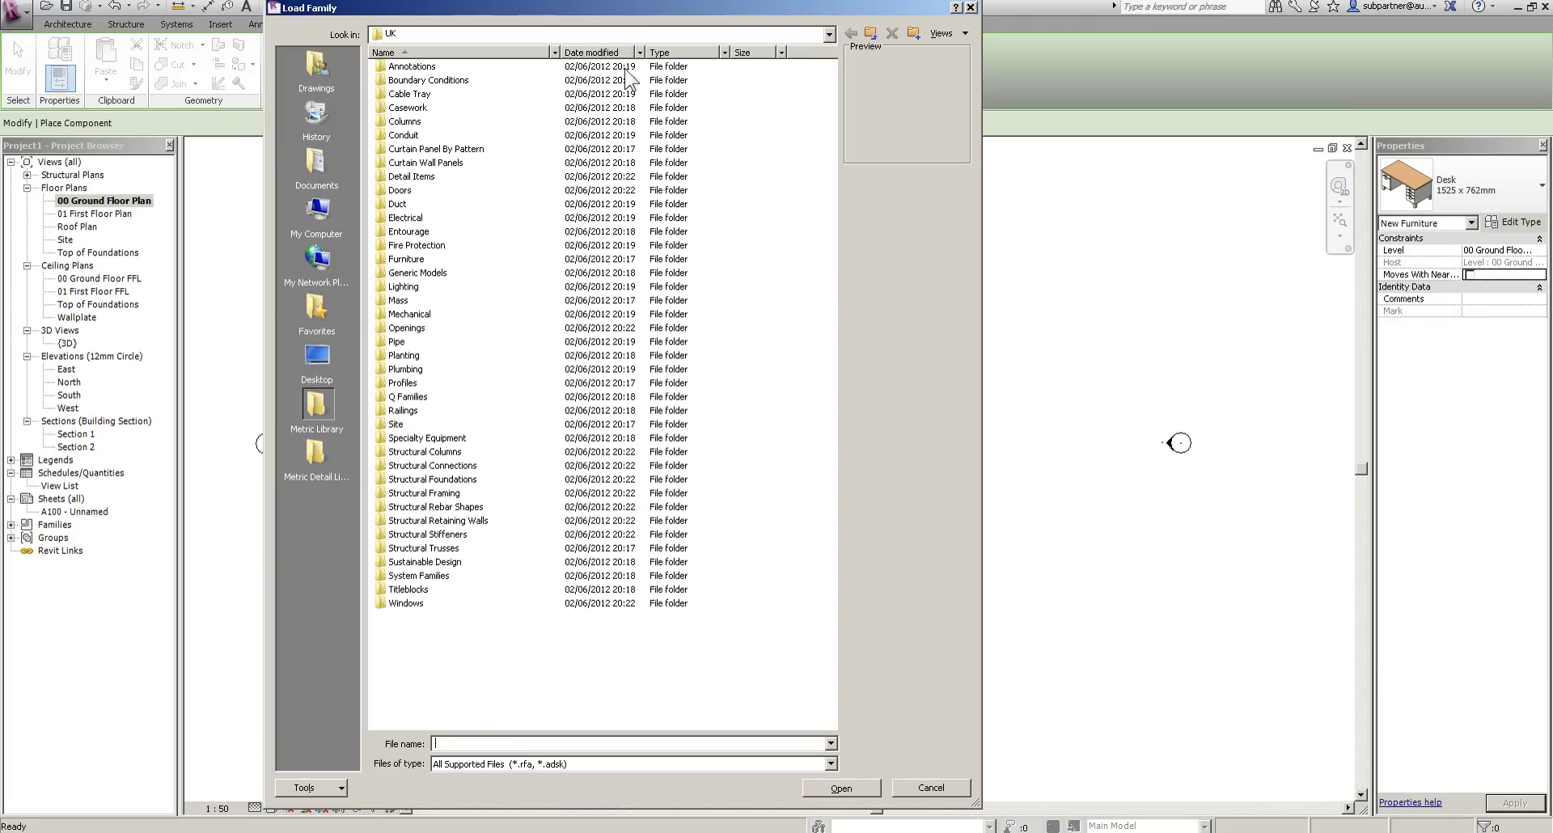
double_click(410, 259)
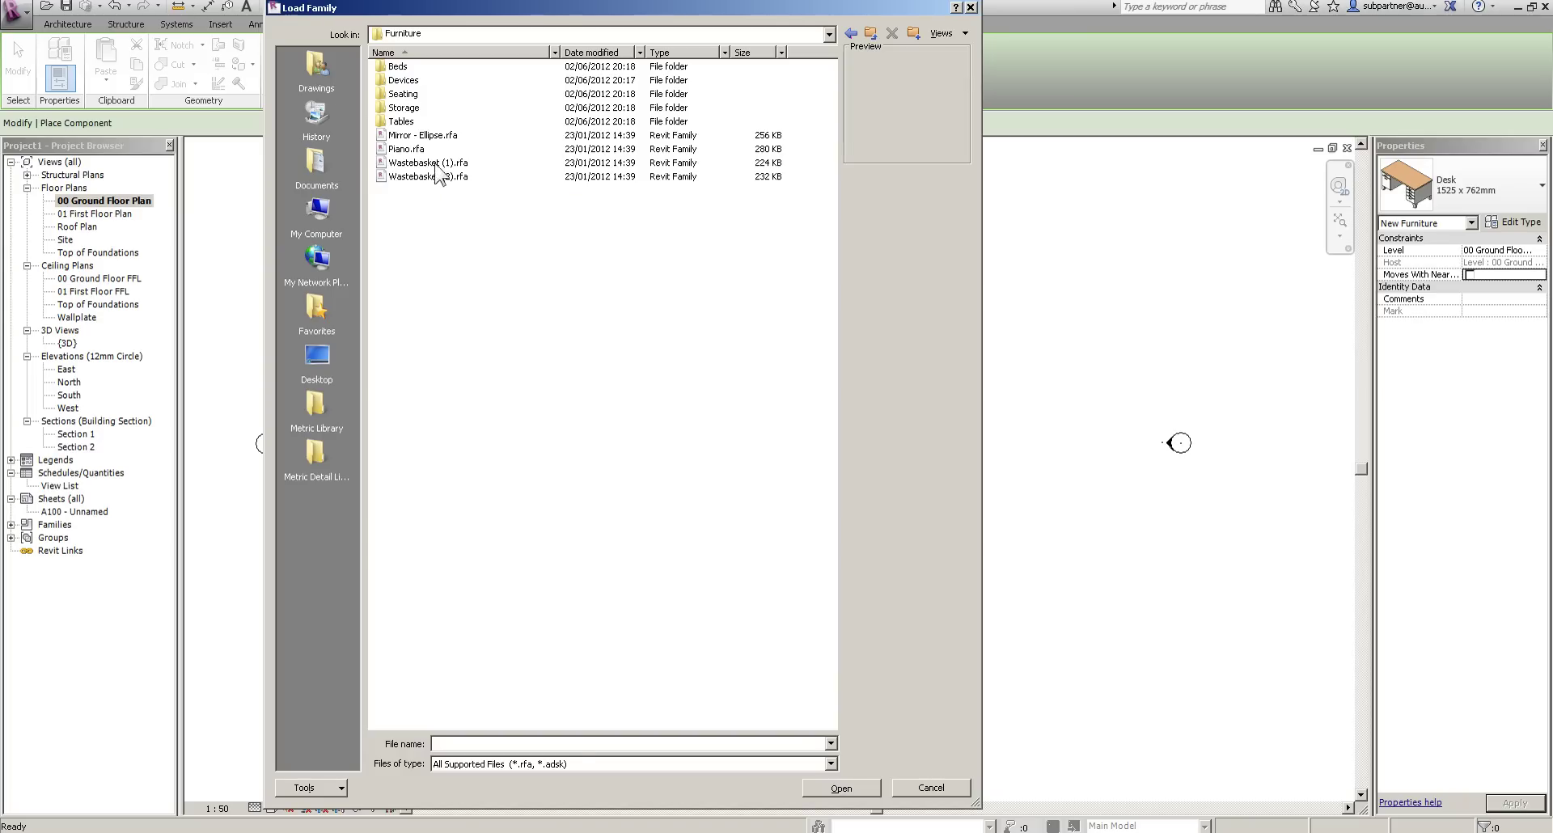
double_click(412, 149)
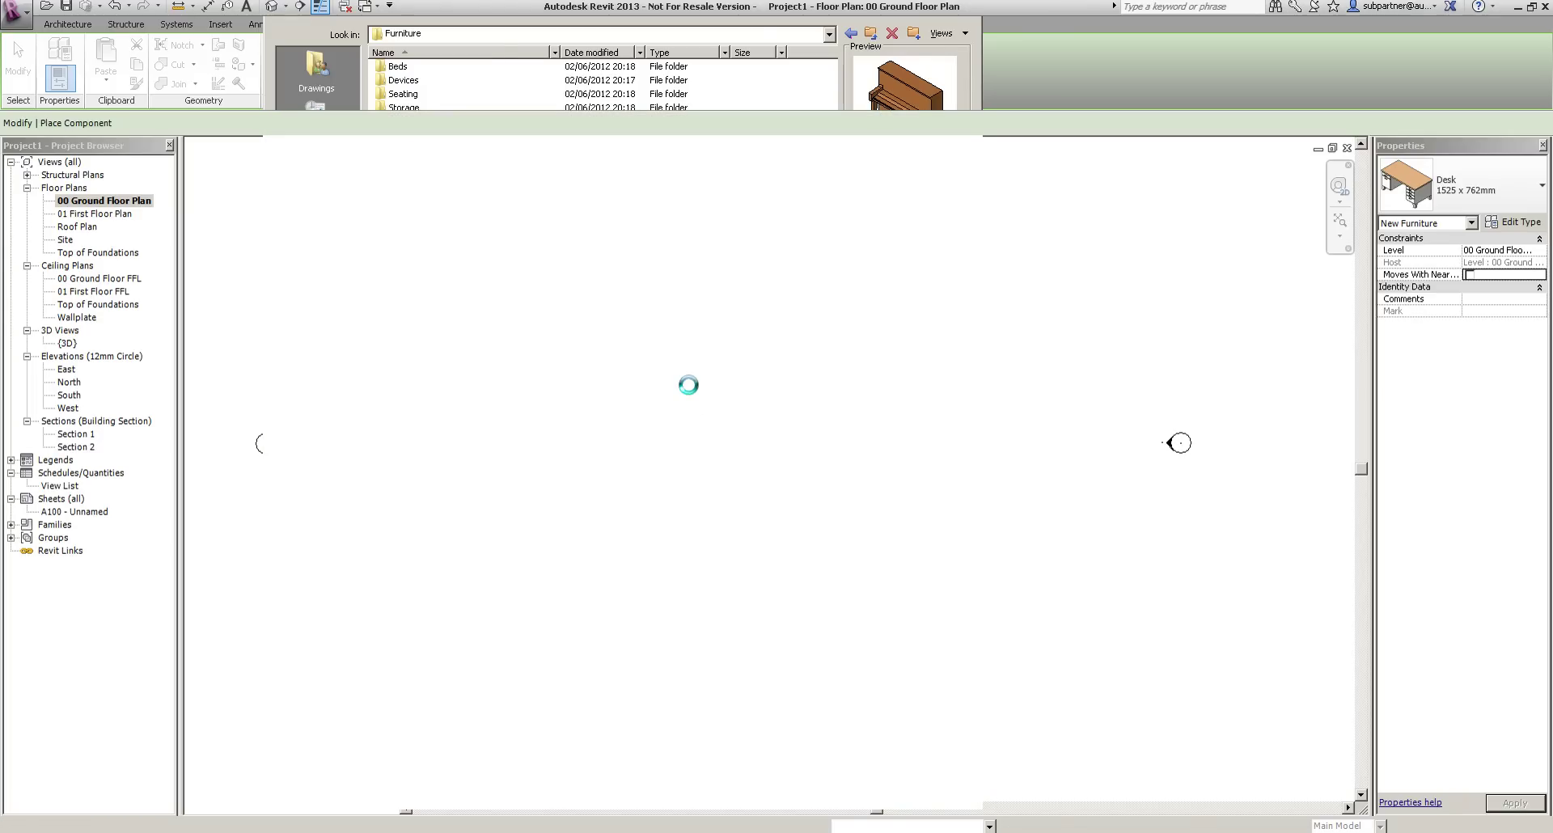
Place the piano, rotated 90 degrees, in the Lounge against the Kitchen partition beside door D-6.
scroll(665, 411, up, 4)
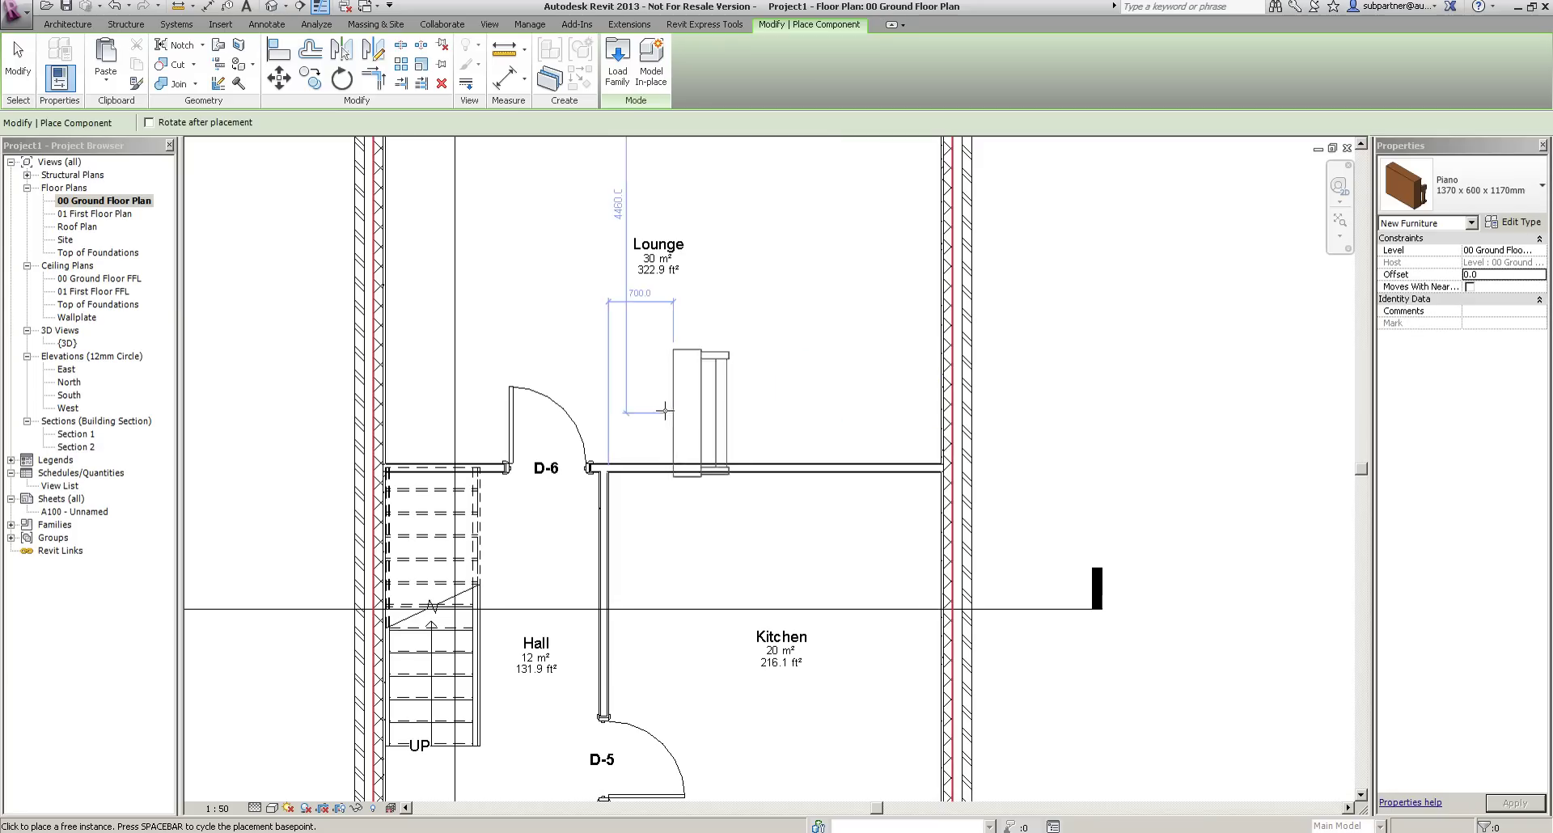
key(space)
click(682, 460)
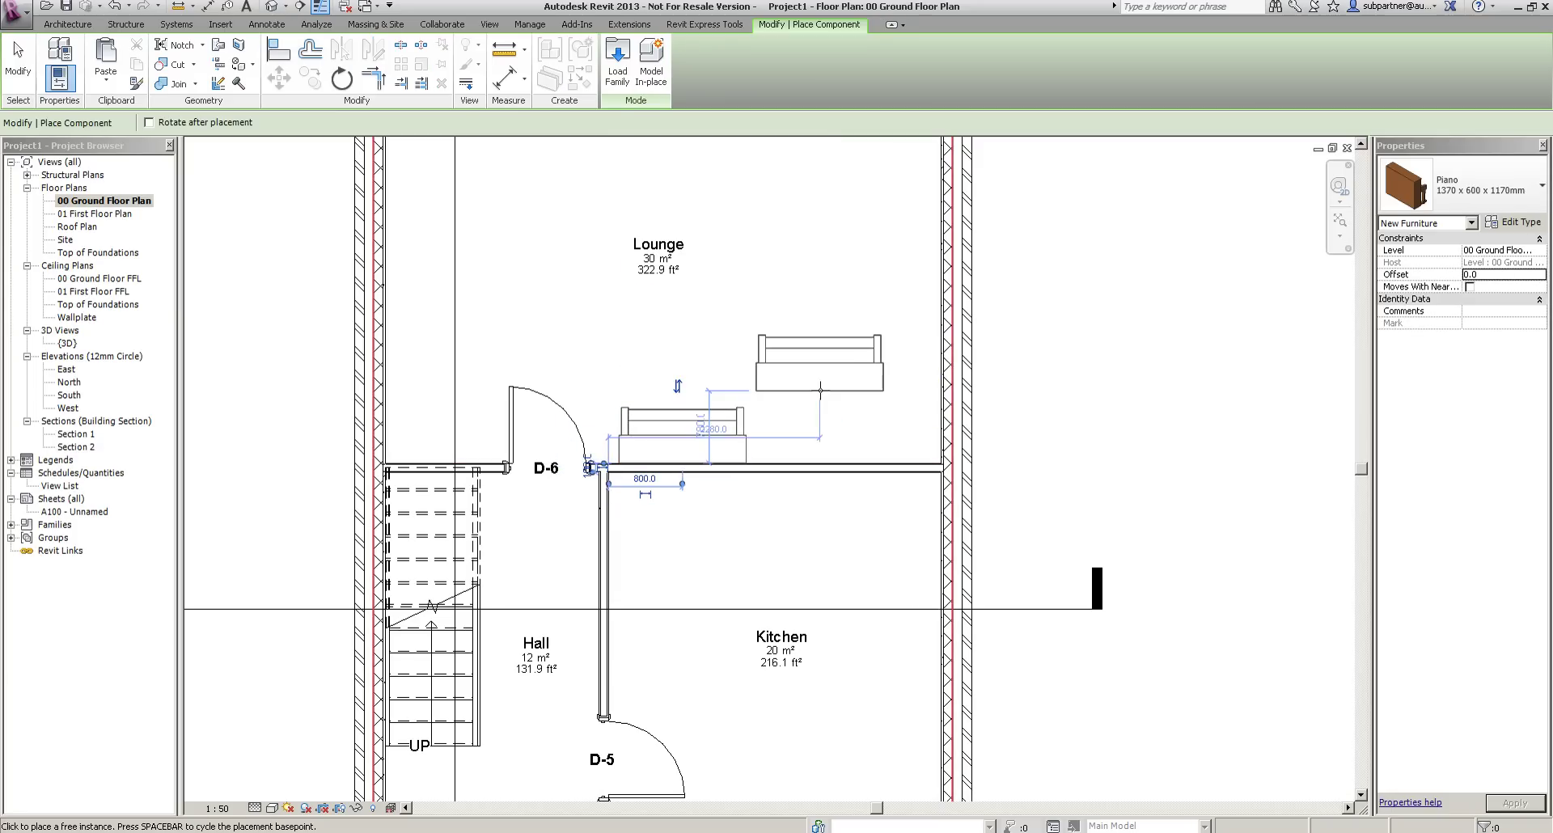
Browse the Seating families in the Furniture library and load Chair - Design (1).
click(617, 61)
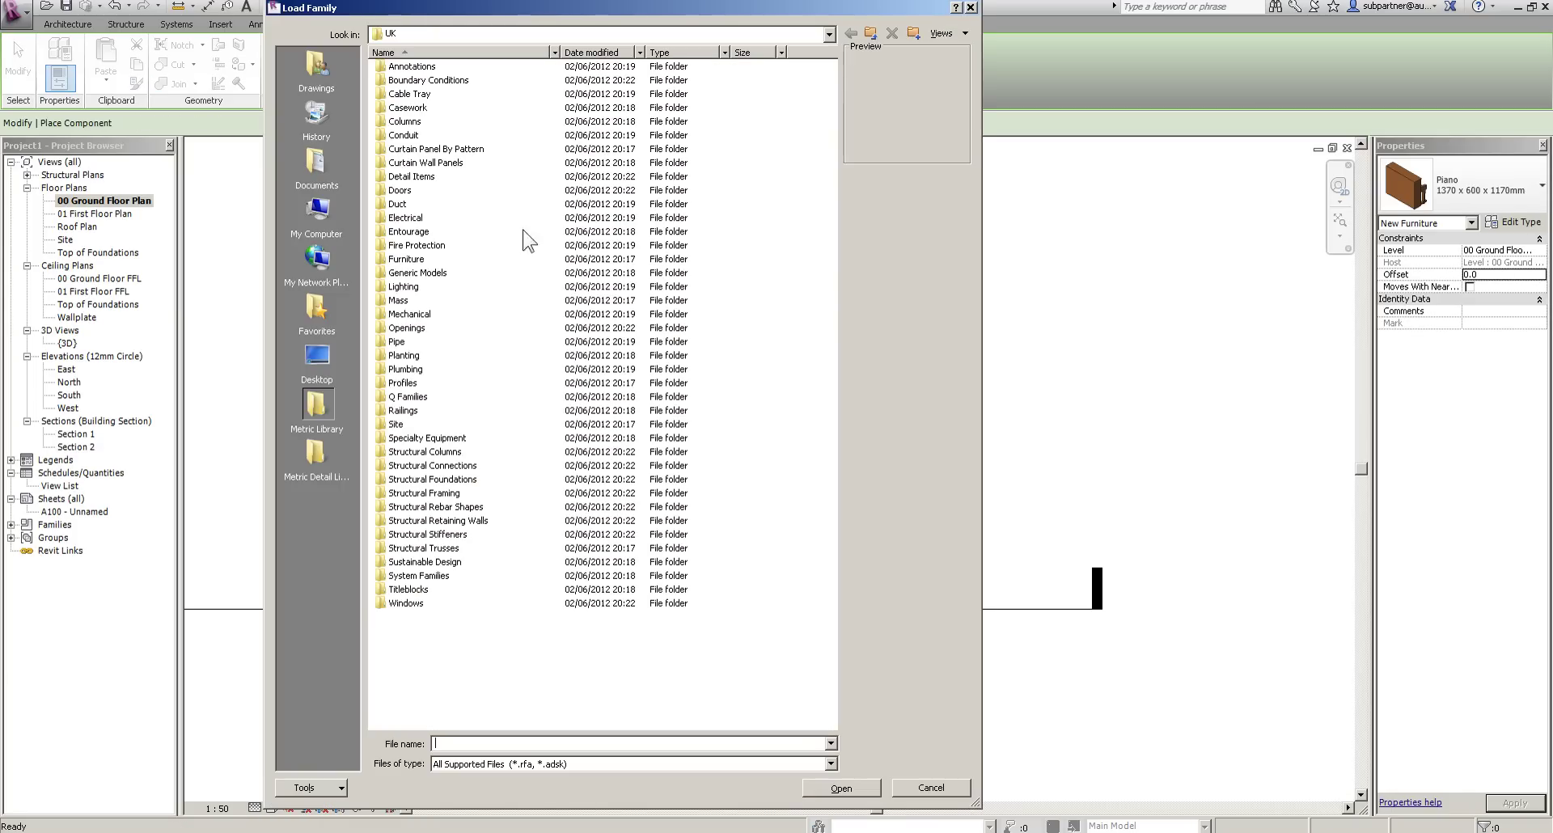
double_click(406, 259)
double_click(402, 95)
click(426, 94)
click(419, 149)
click(419, 217)
click(427, 110)
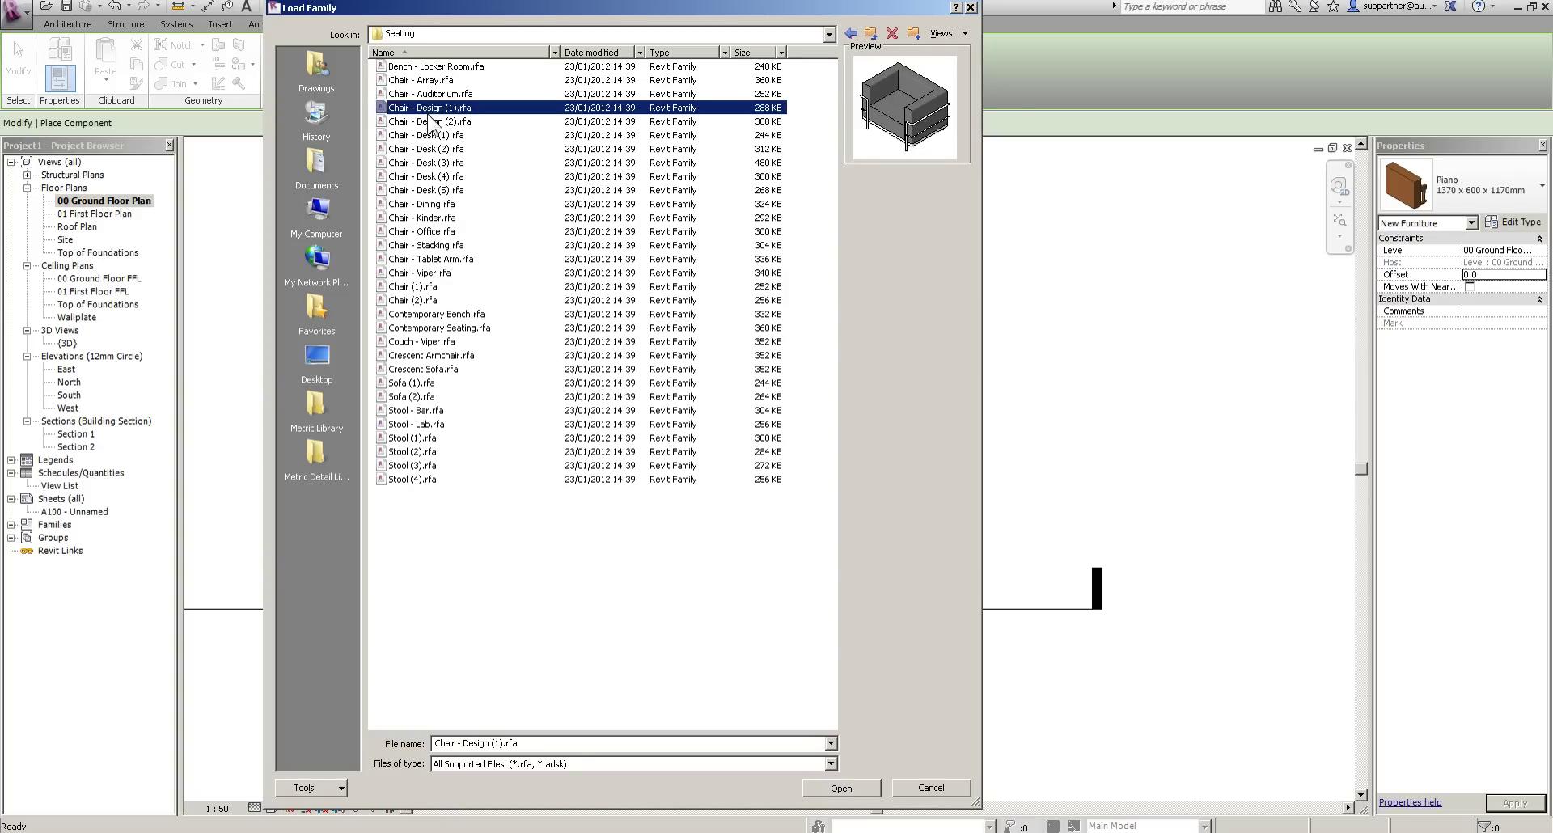
click(839, 789)
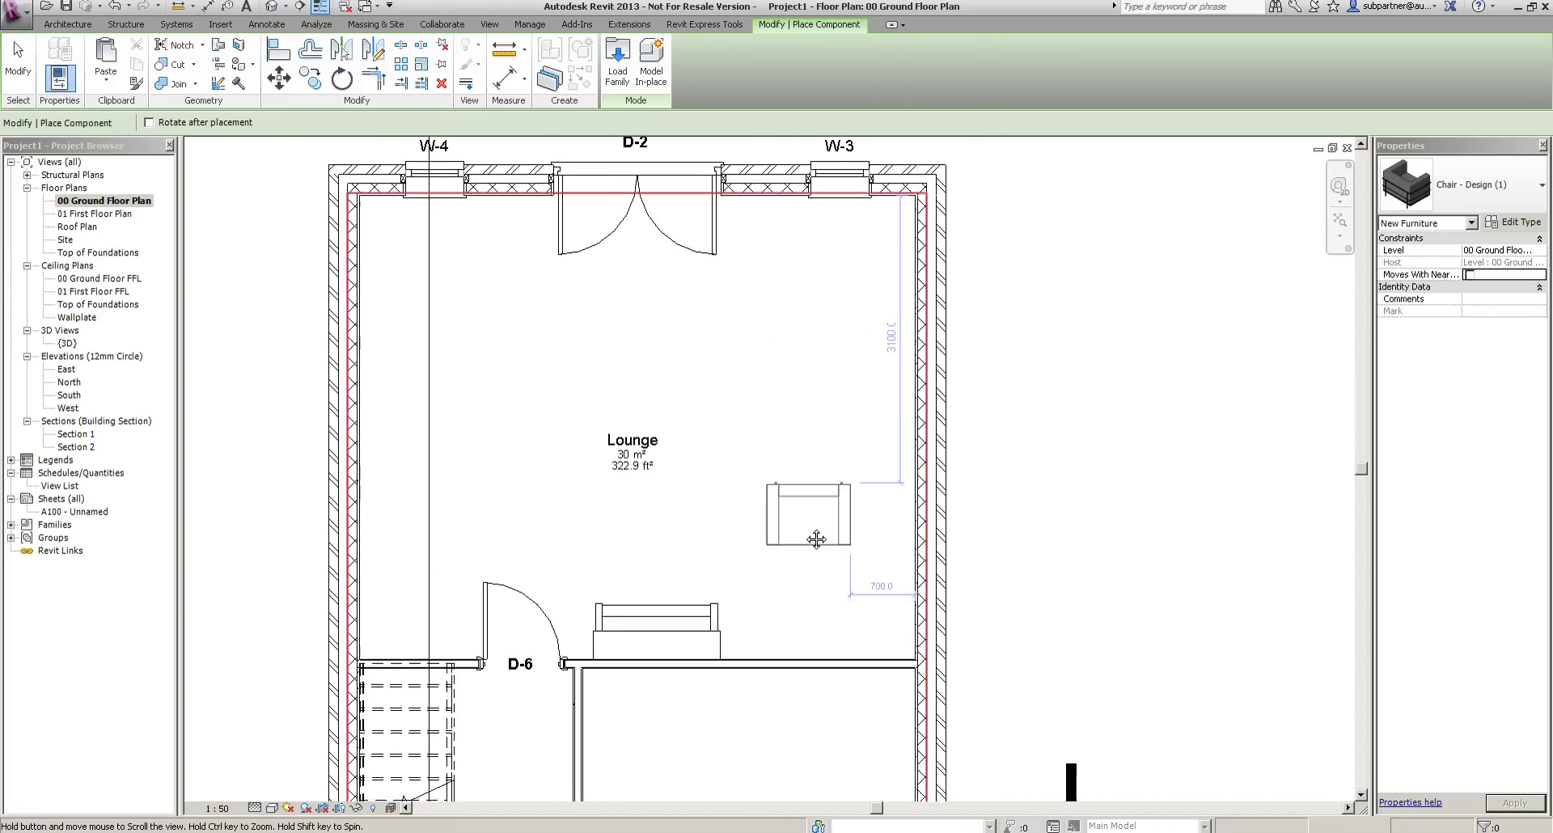
Place three rotated Chair - Design (1) armchairs in a row along the Lounge's outer wall on the W-3 window side.
middle_drag(816, 539, 797, 587)
key(space)
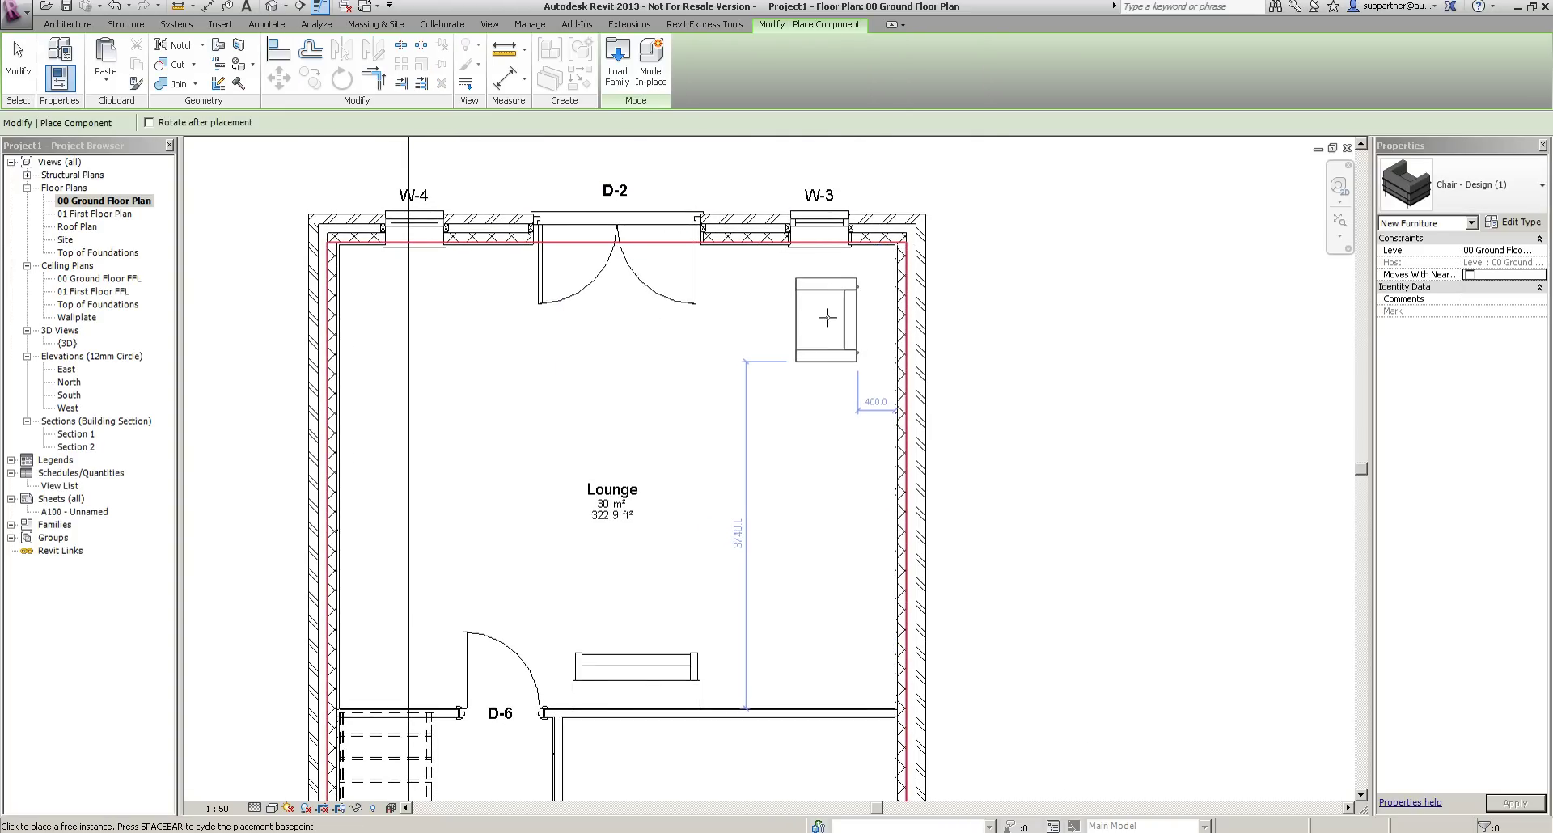
click(833, 312)
click(833, 449)
click(832, 595)
Load the Television - Plasma family from the Devices folder of the Furniture library.
click(617, 61)
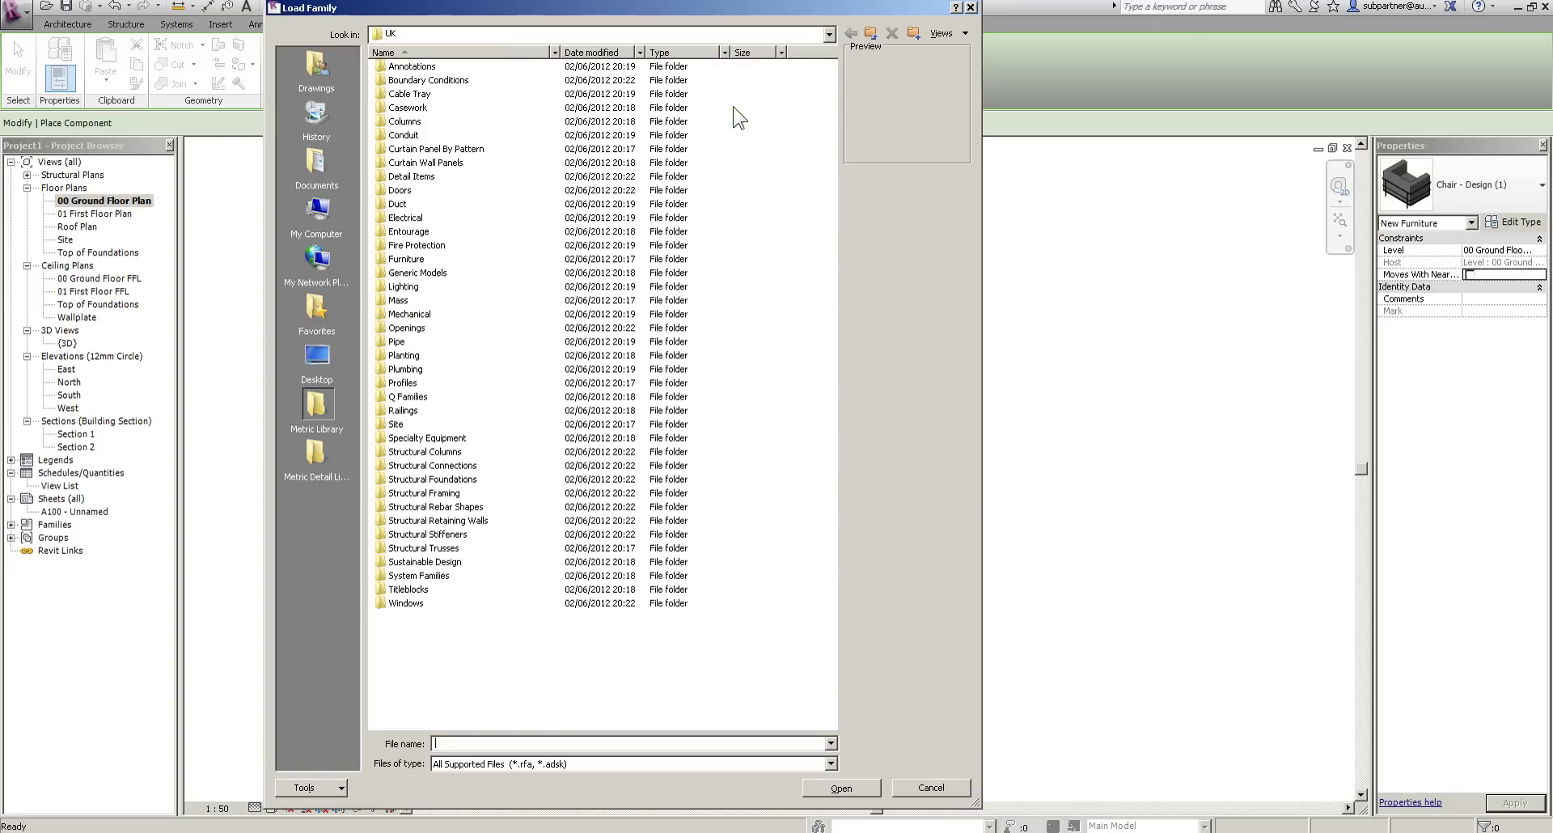
double_click(408, 259)
double_click(402, 80)
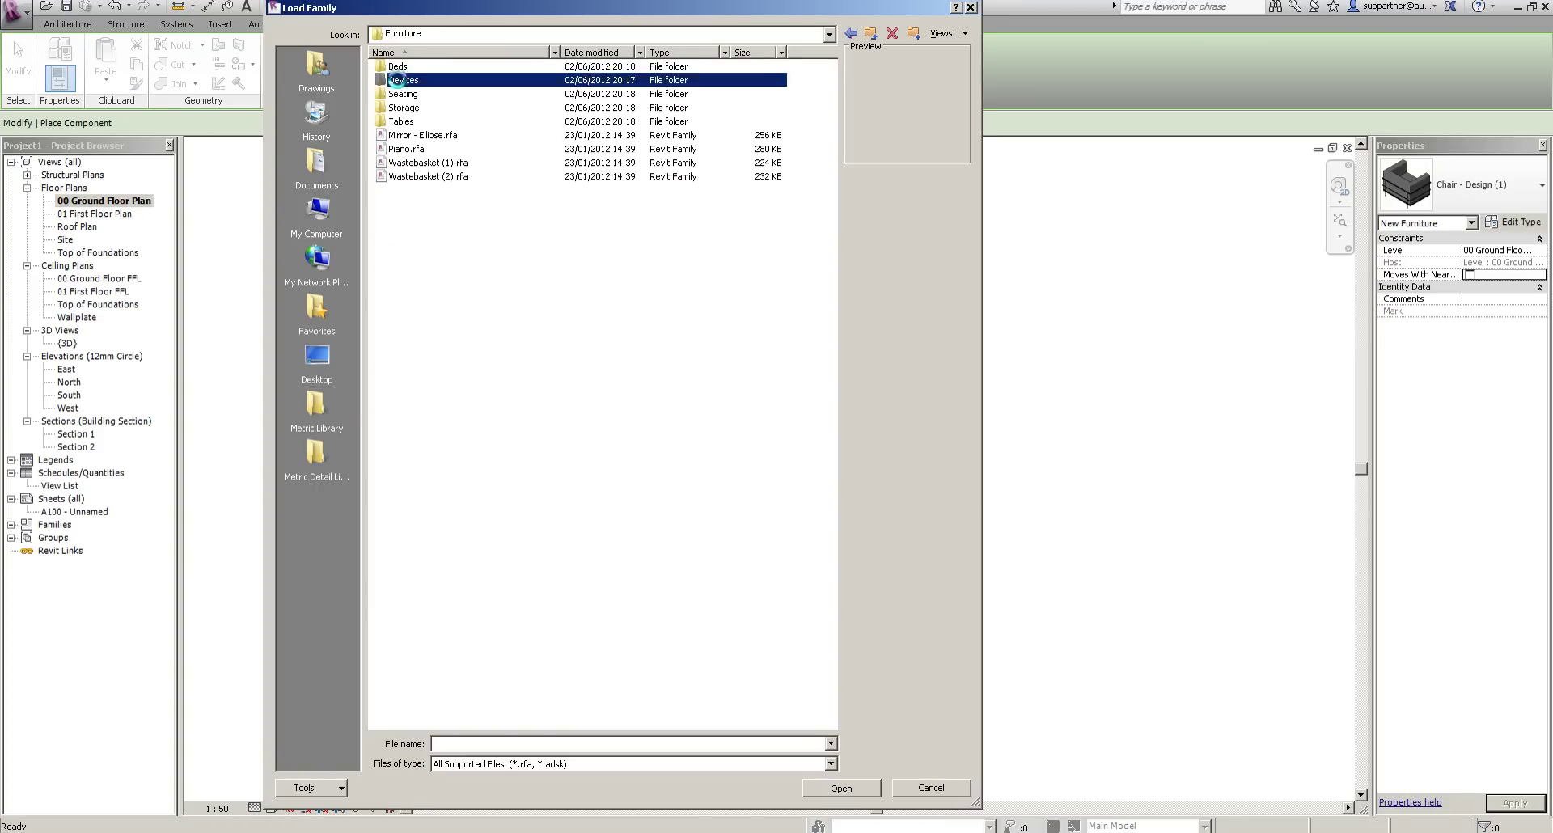
click(436, 191)
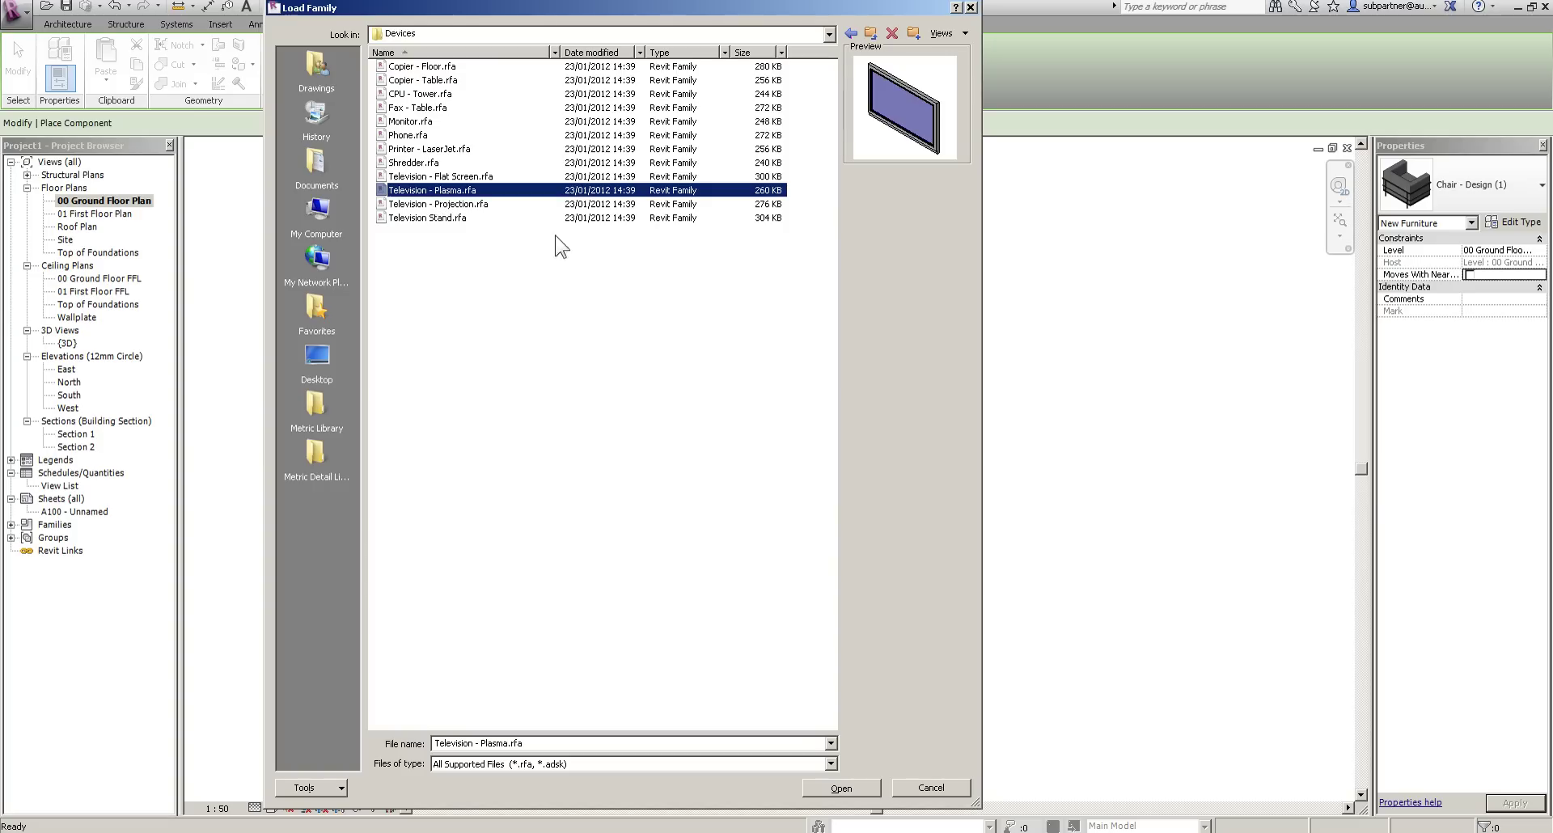
click(841, 788)
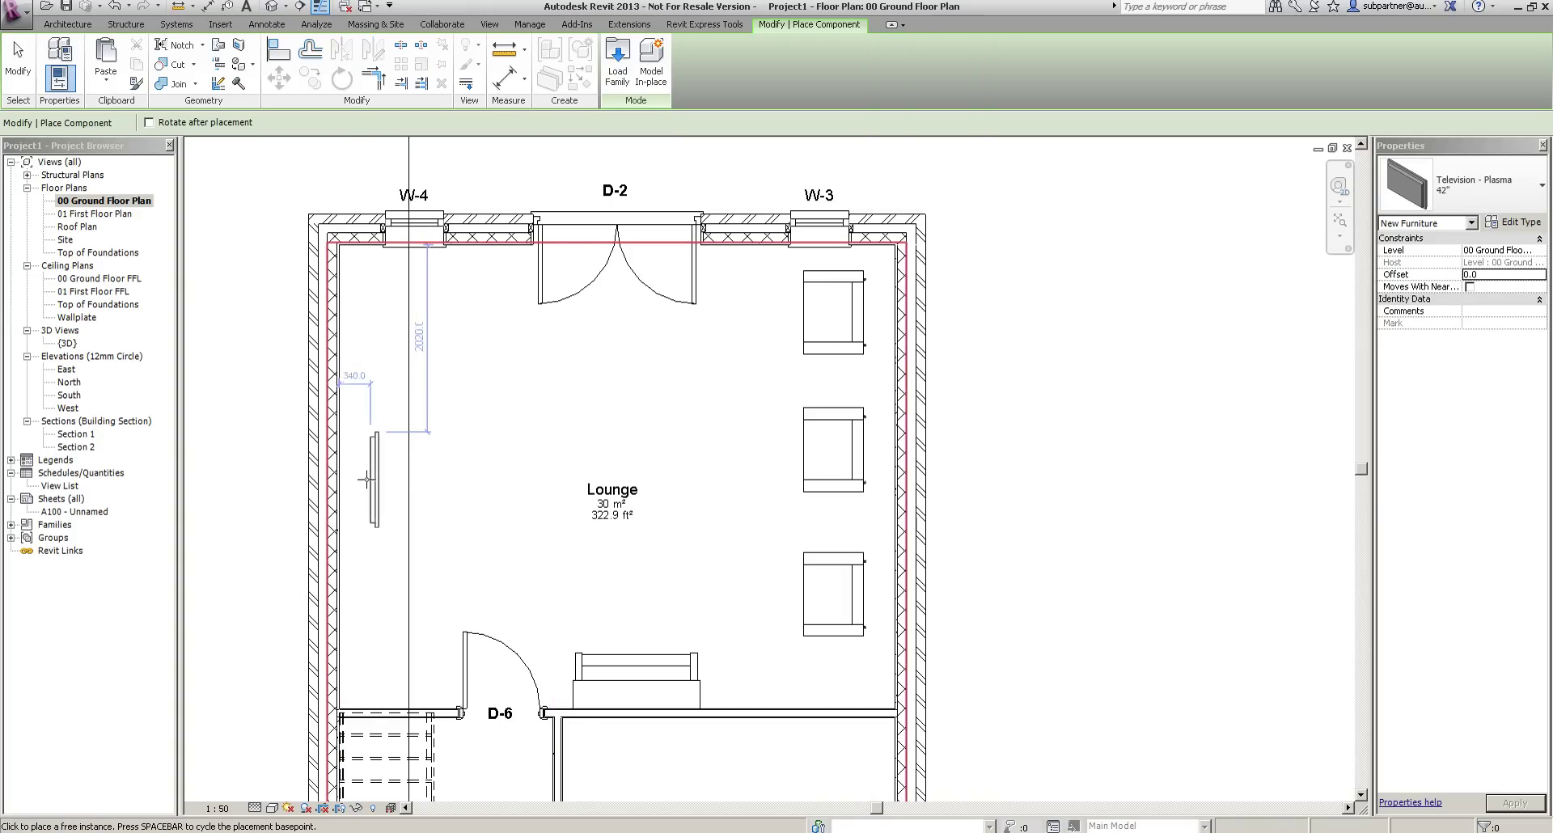
Switch the plasma television to the 50" type and place it against the Lounge wall opposite the middle armchair.
key(space)
key(space)
key(space)
key(space)
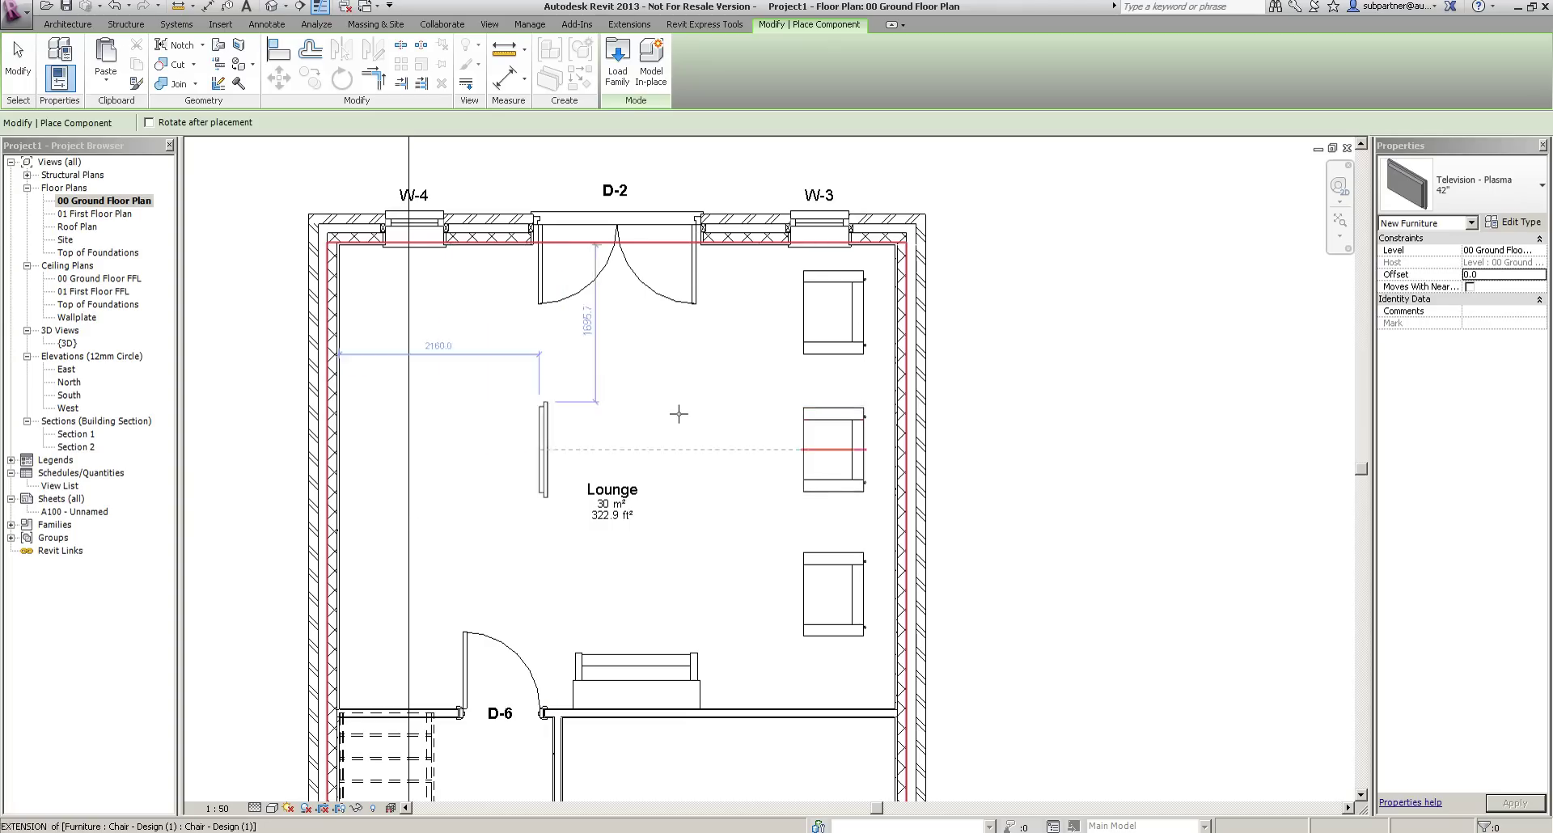
click(1445, 202)
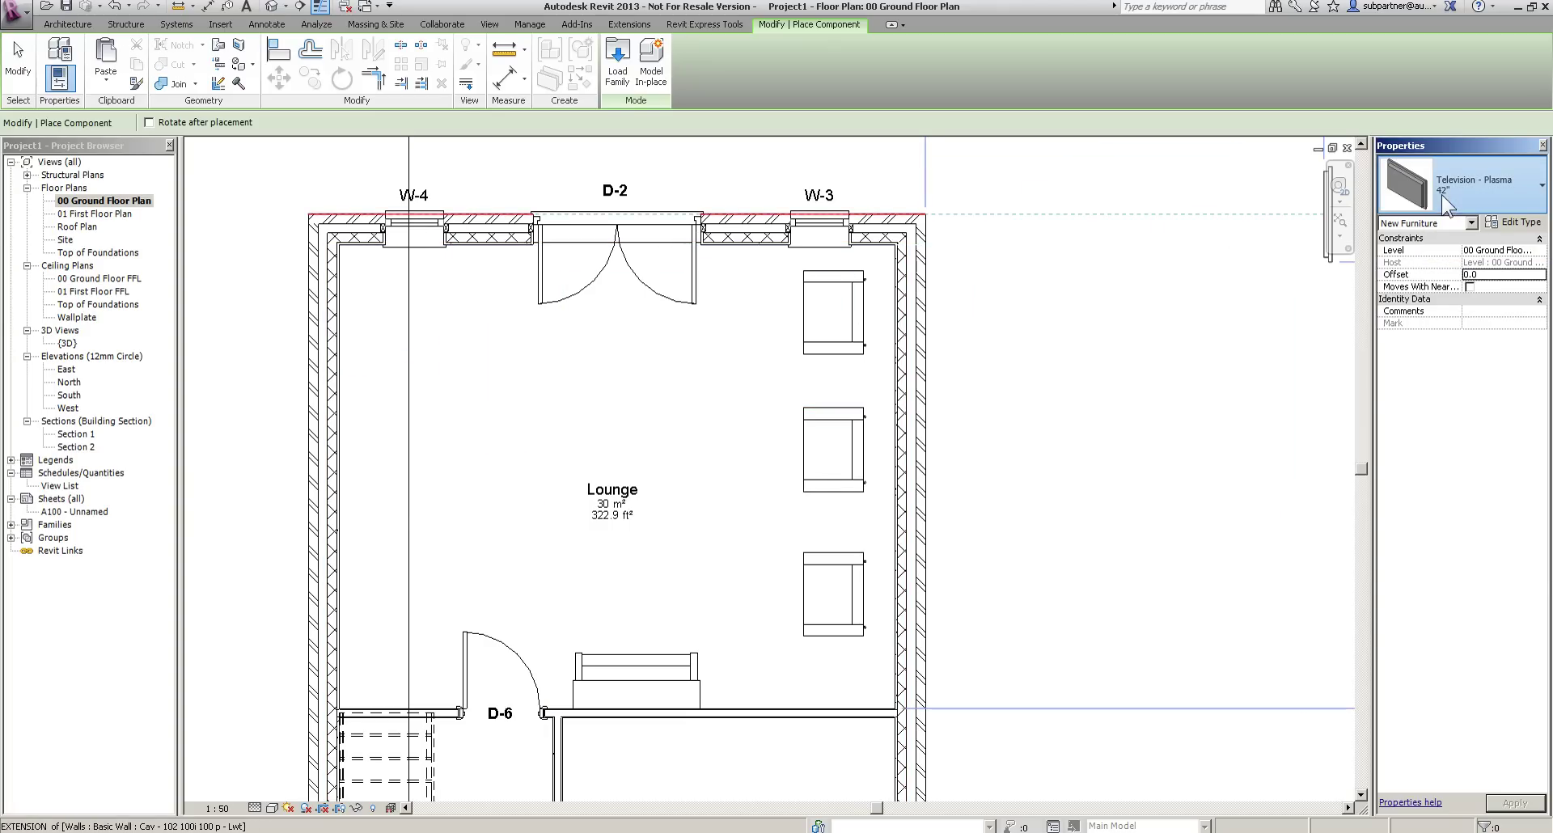
scroll(1428, 486, down, 2)
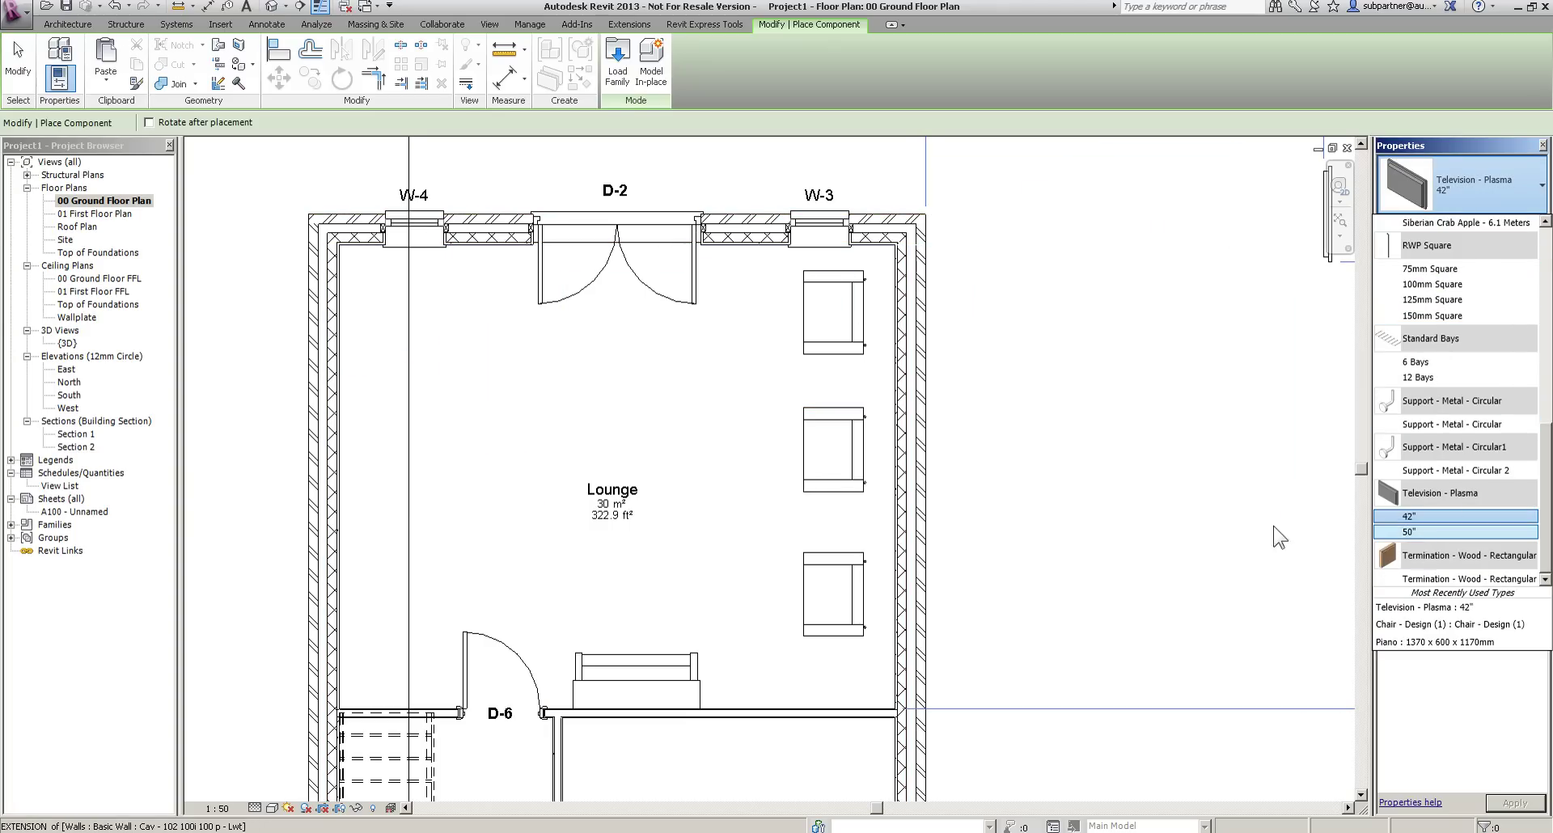
key(Return)
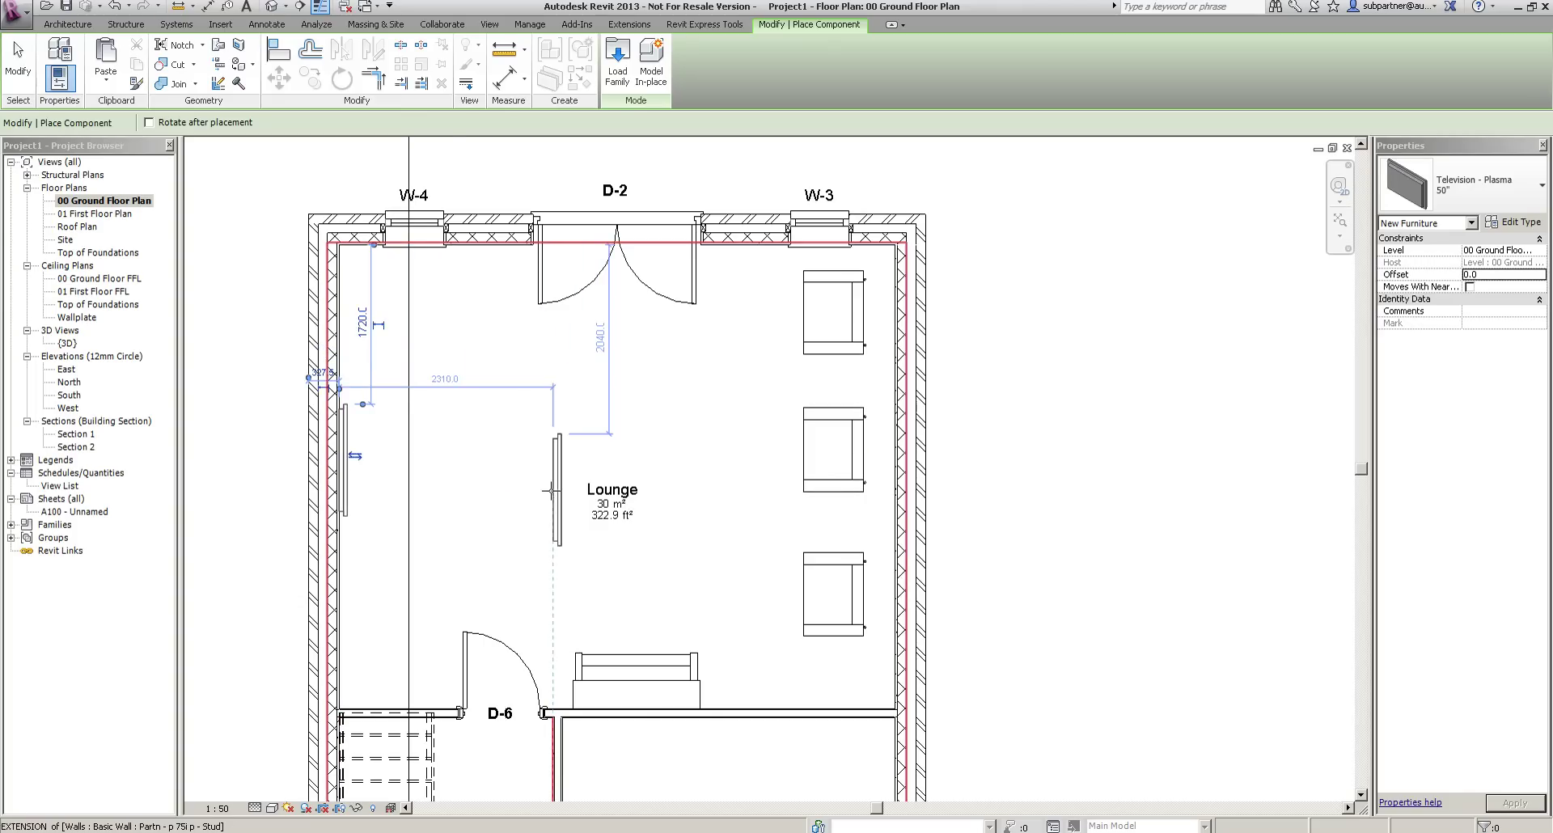
Load Table - Dining w chairs (2) from the Furniture library's Tables folder and place it in the Kitchen near the Lounge partition.
scroll(613, 416, down, 2)
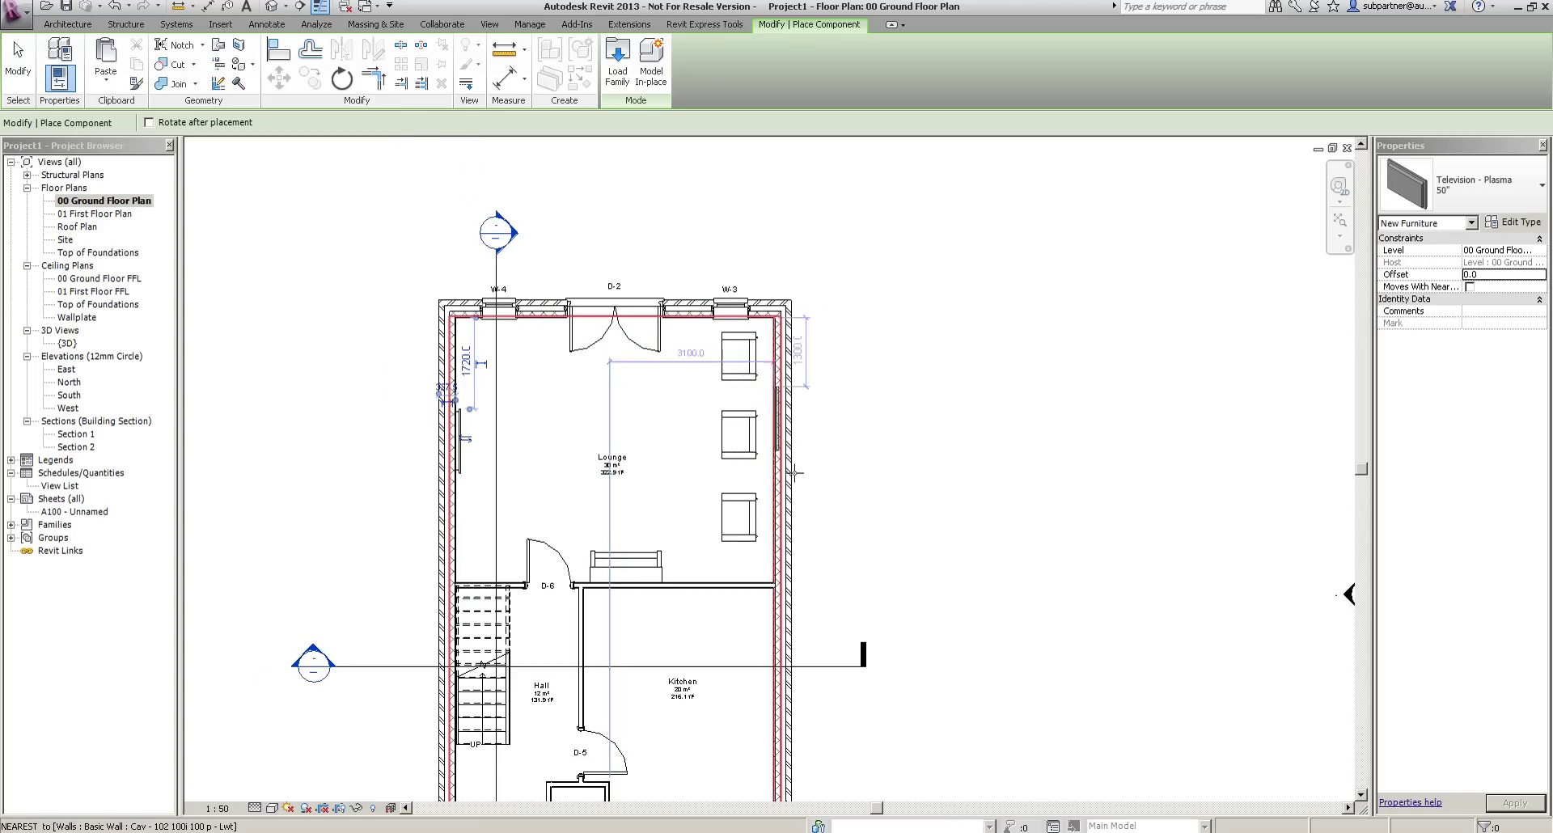
middle_drag(766, 527, 724, 187)
scroll(631, 274, up, 2)
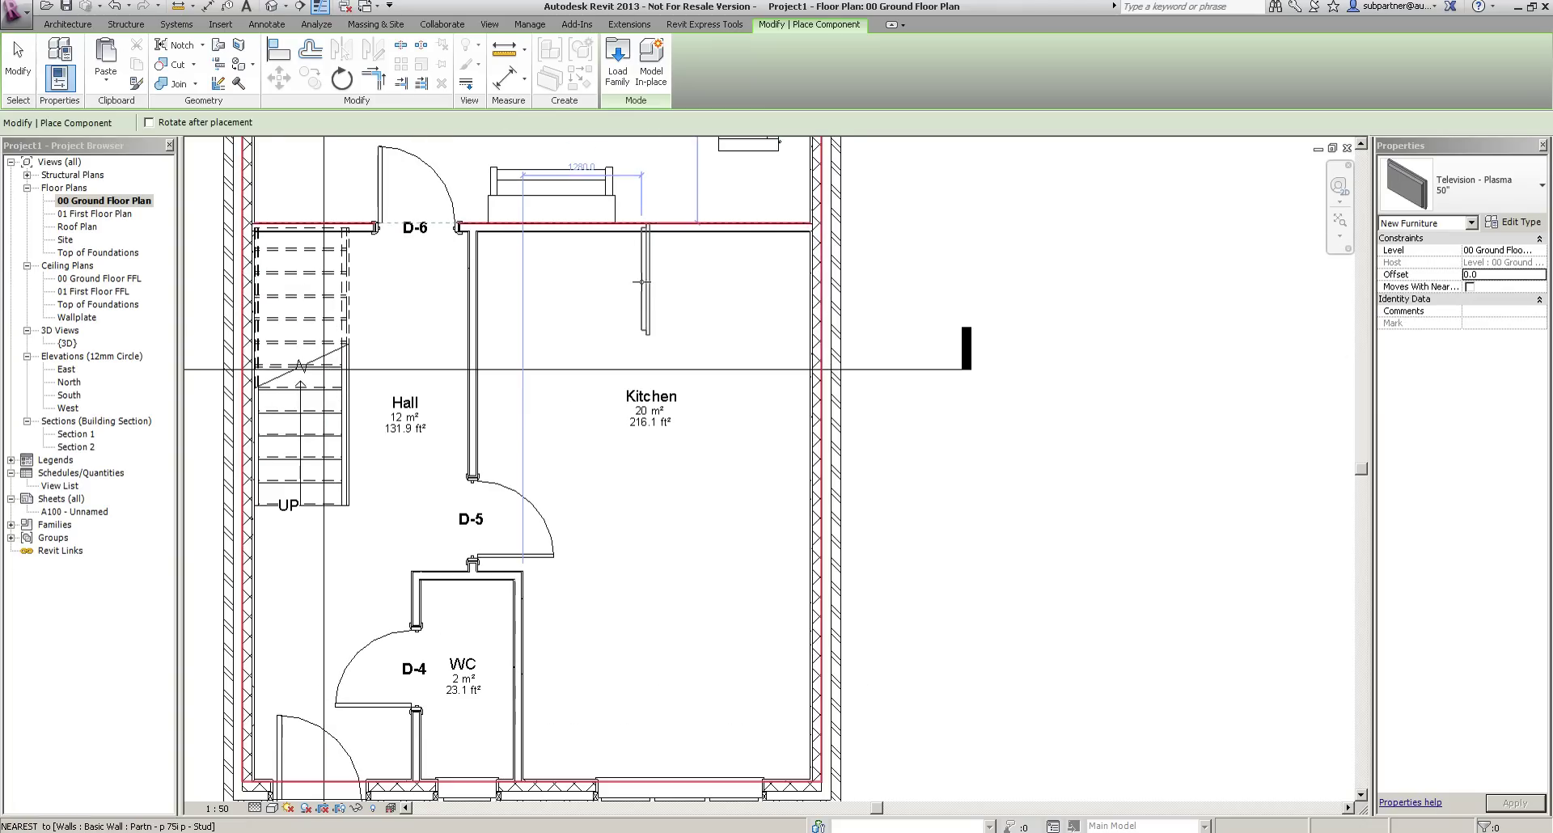
click(617, 57)
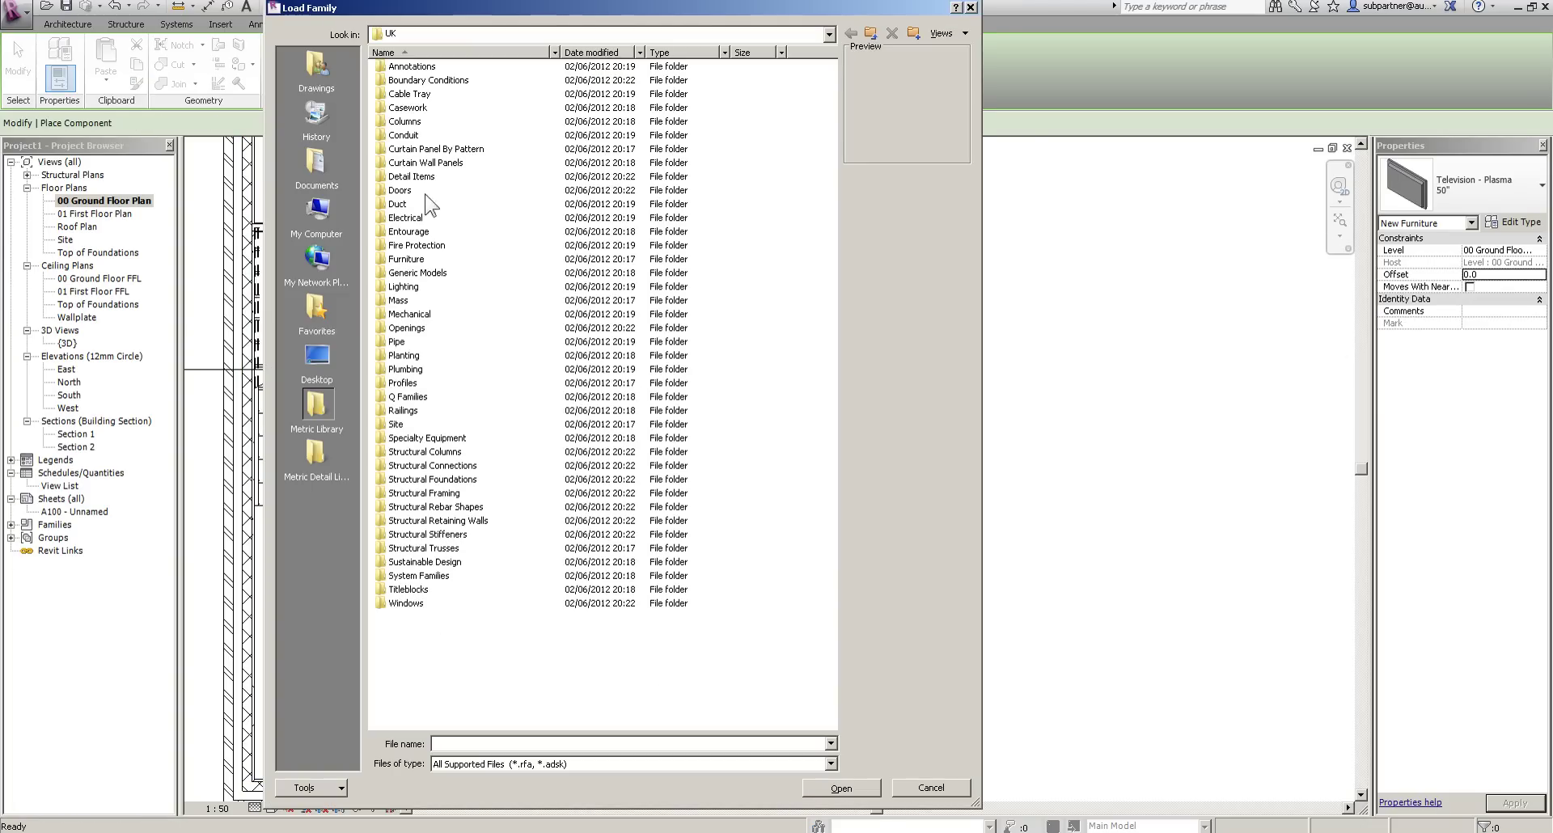
double_click(404, 259)
double_click(405, 122)
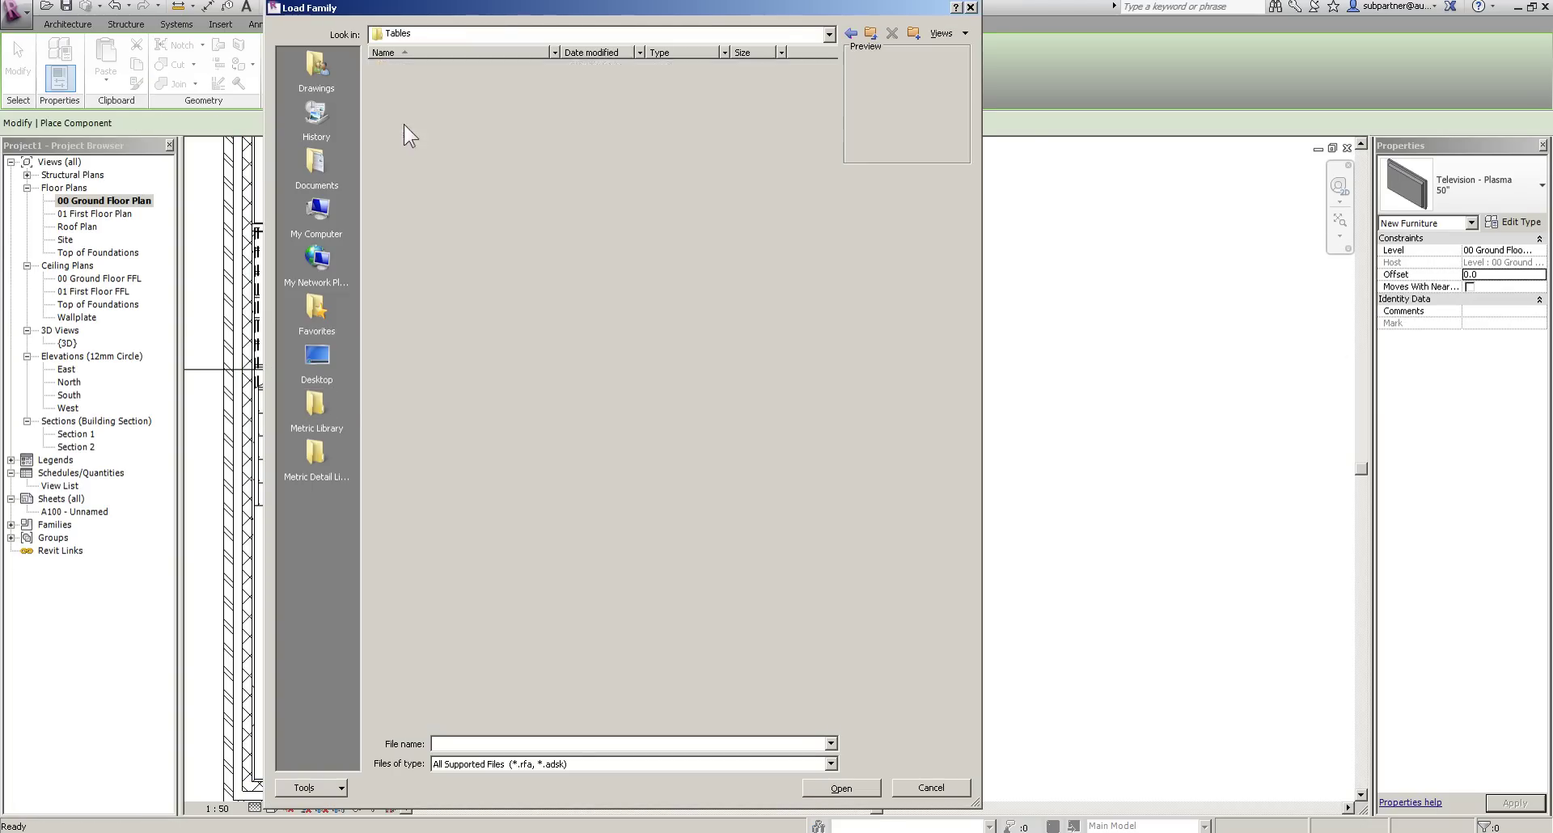
click(417, 122)
drag(410, 173, 407, 412)
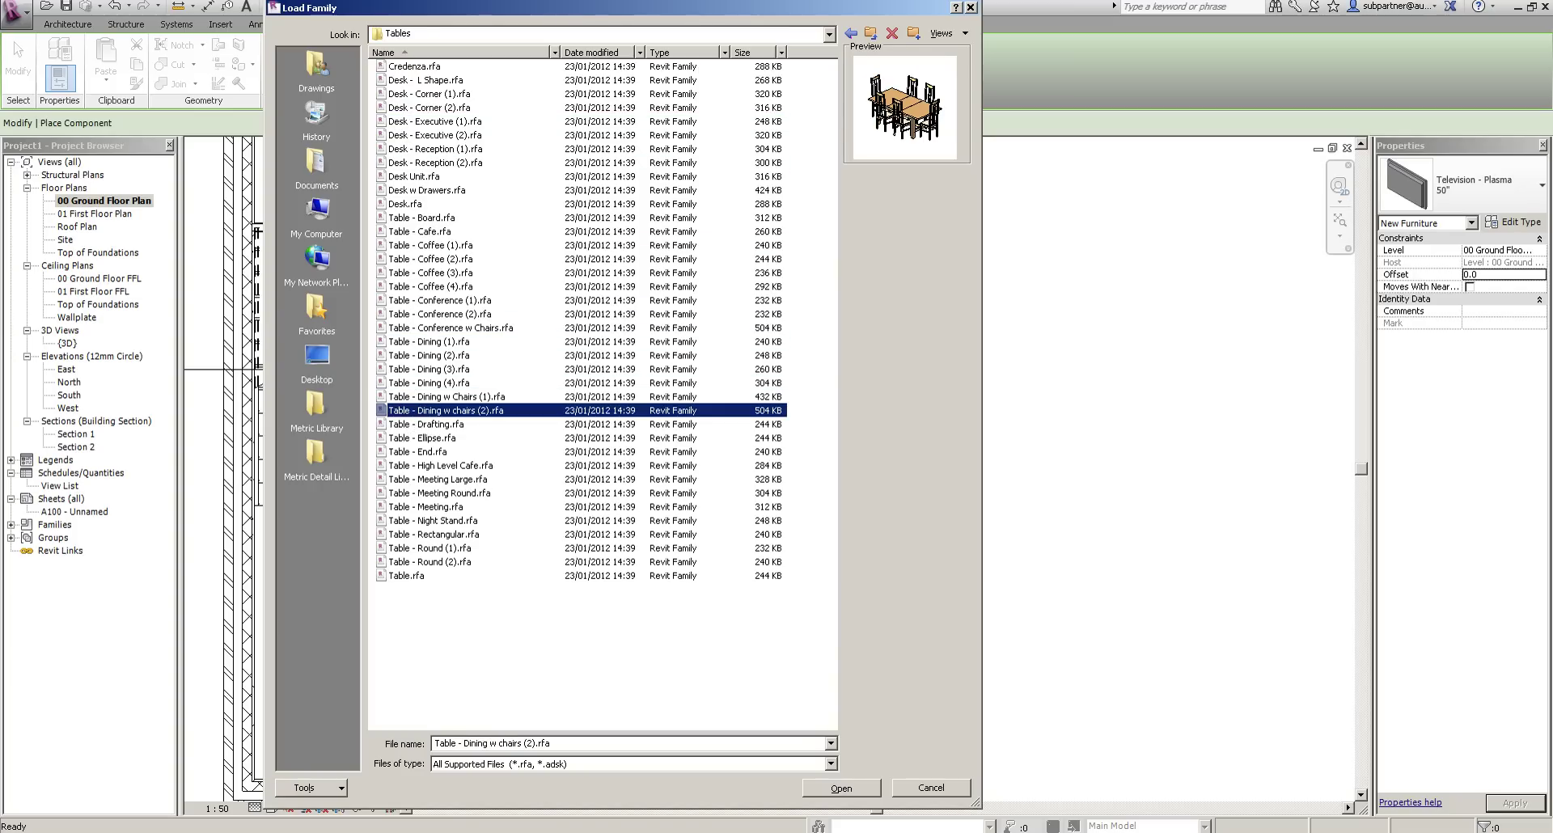
click(841, 788)
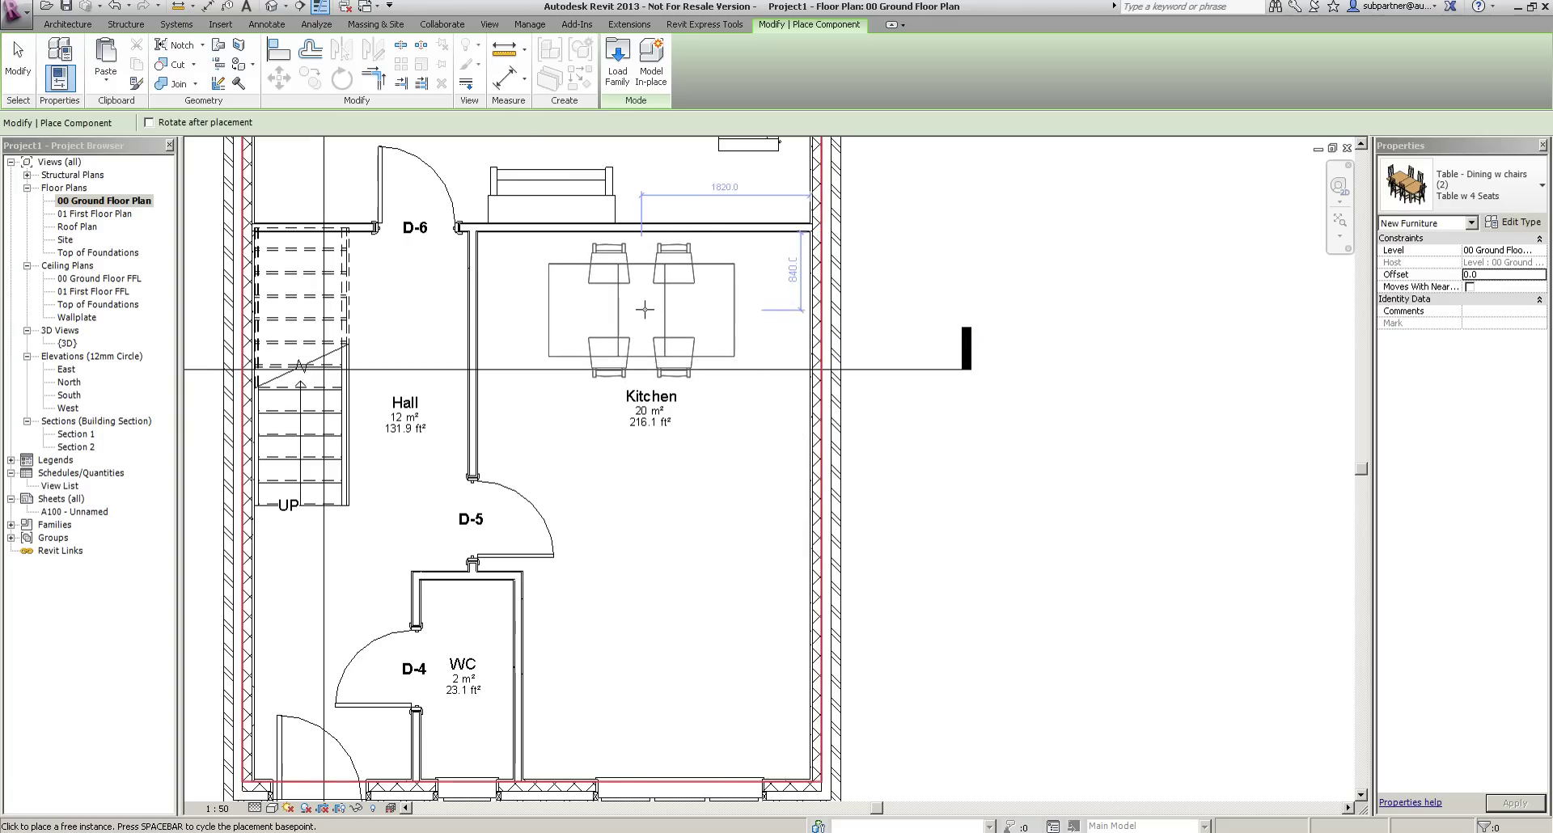
click(665, 317)
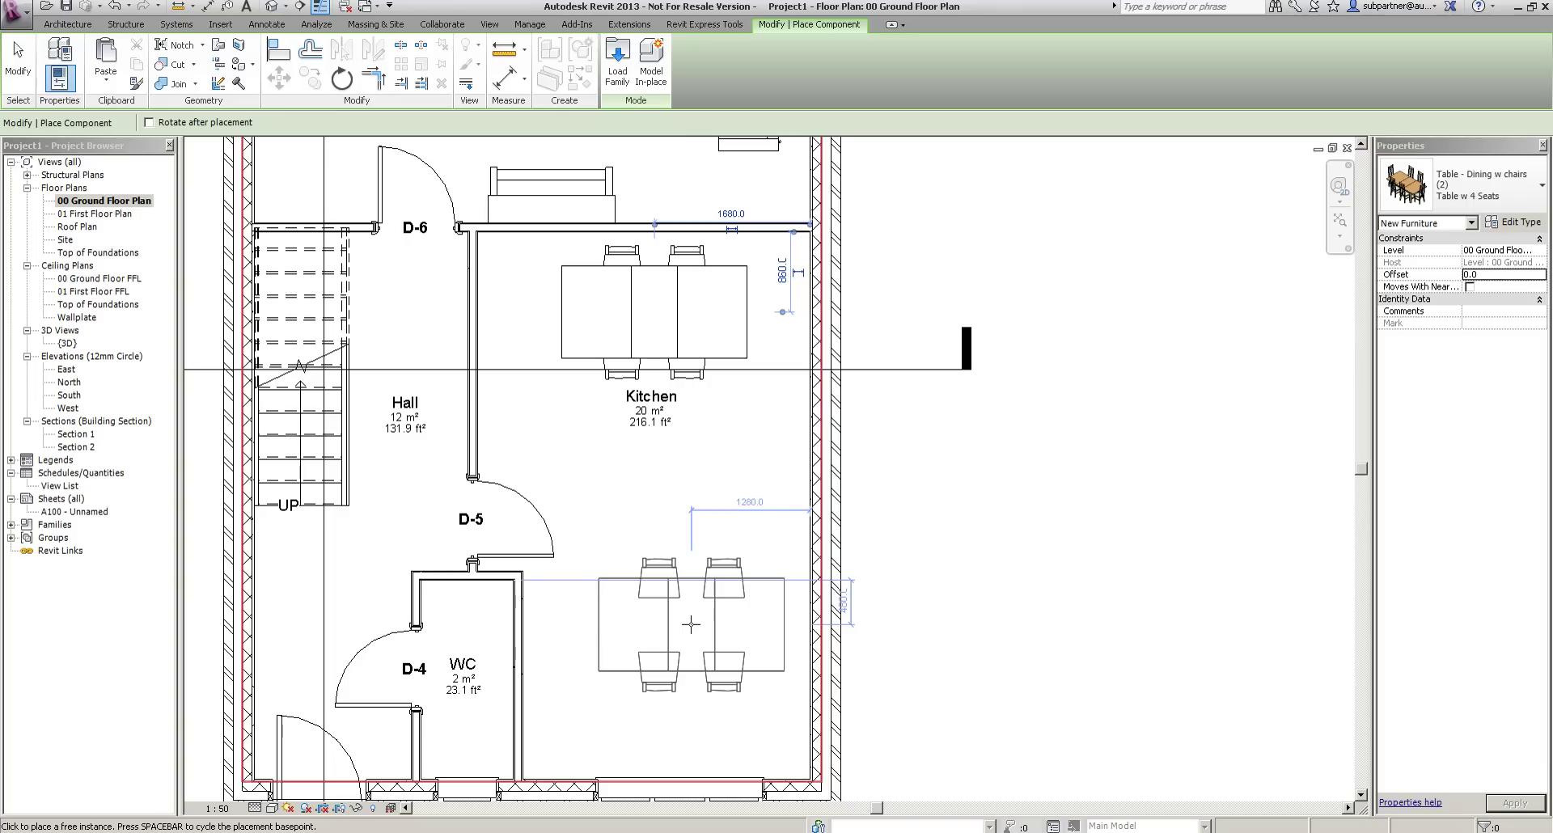
Browse the Base Cabinets families in the Casework library and preview the available units.
click(618, 63)
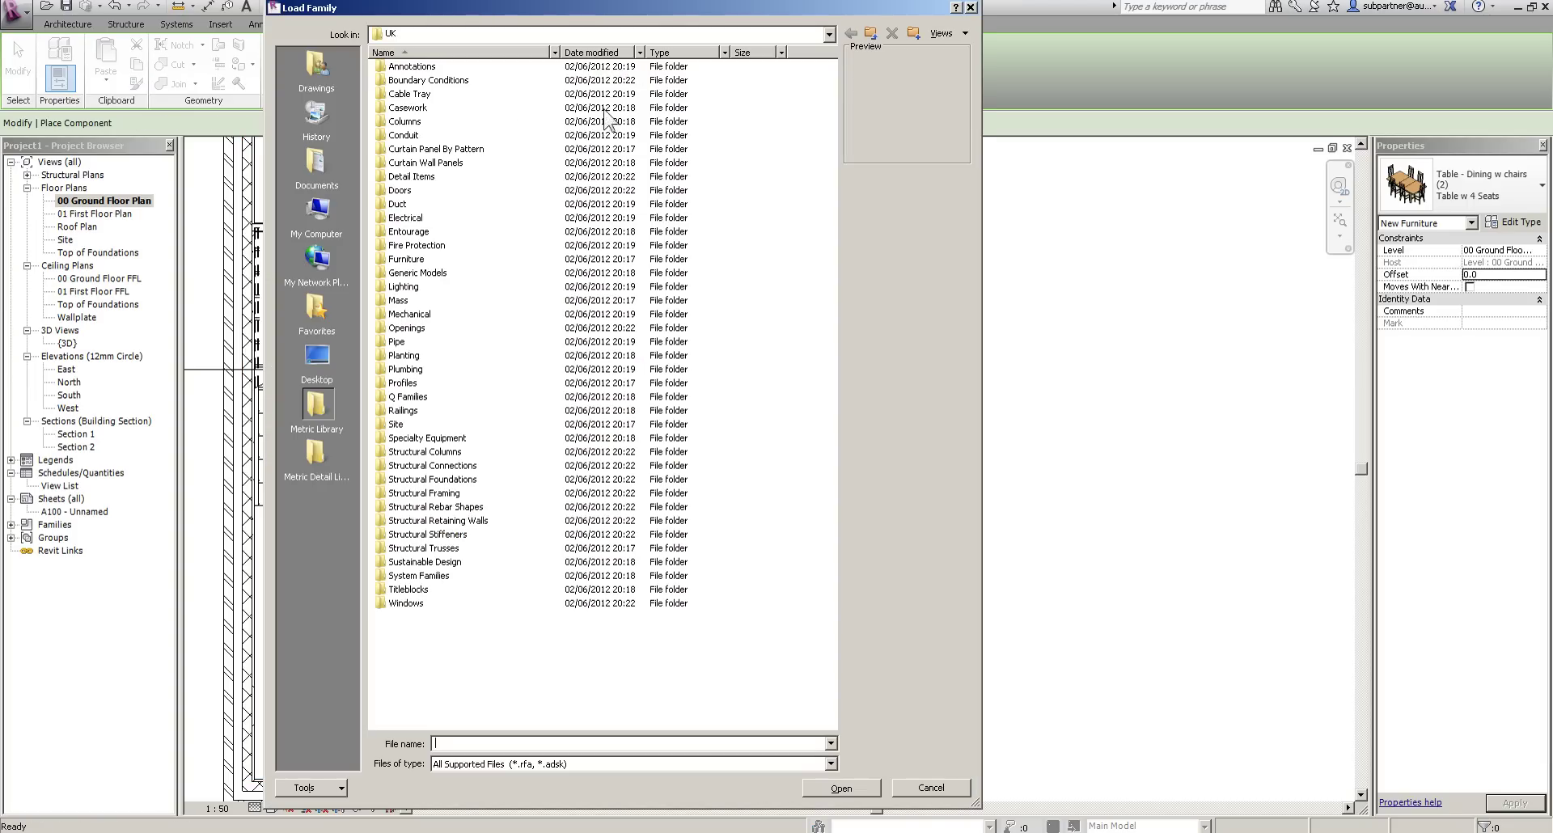
double_click(408, 112)
double_click(419, 67)
click(419, 72)
click(411, 108)
click(408, 150)
click(404, 192)
click(399, 232)
click(393, 273)
click(390, 315)
click(391, 353)
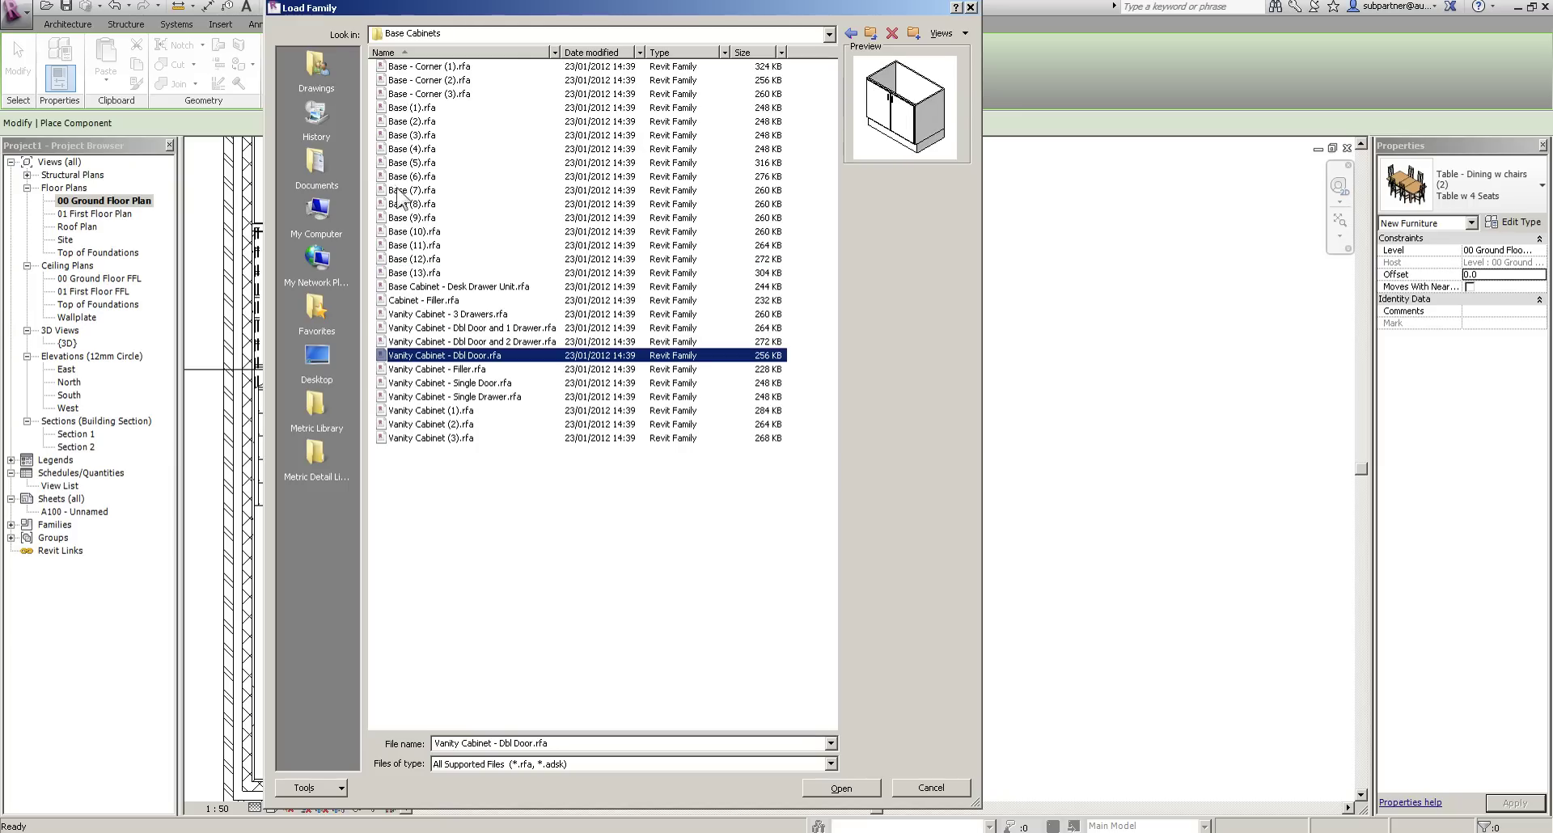
Load Base - Corner (3) and place the 900mm unit in the Kitchen's outer corner beside window W-2.
click(436, 93)
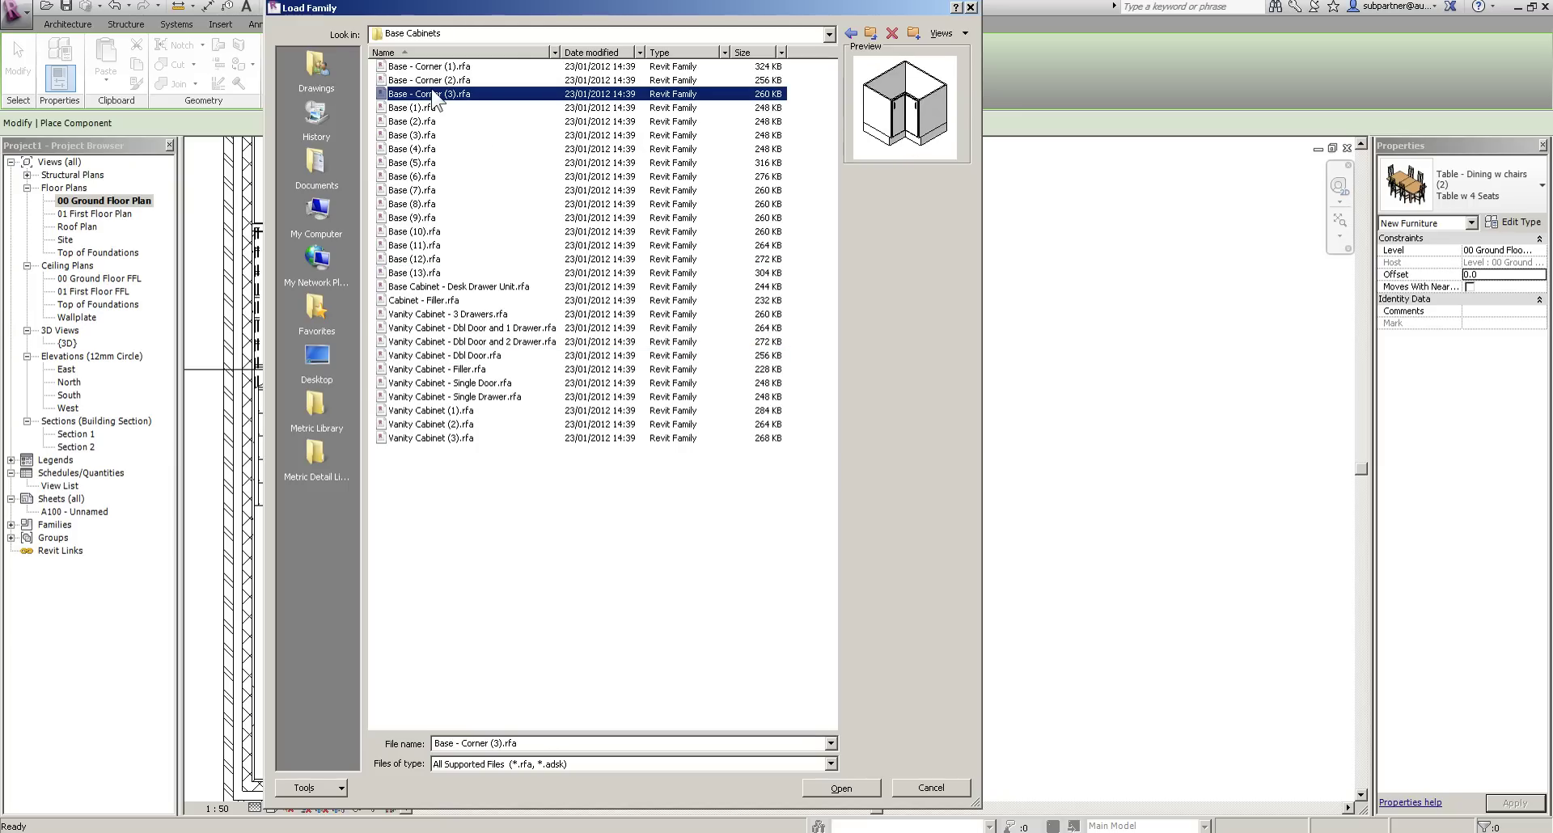
click(833, 788)
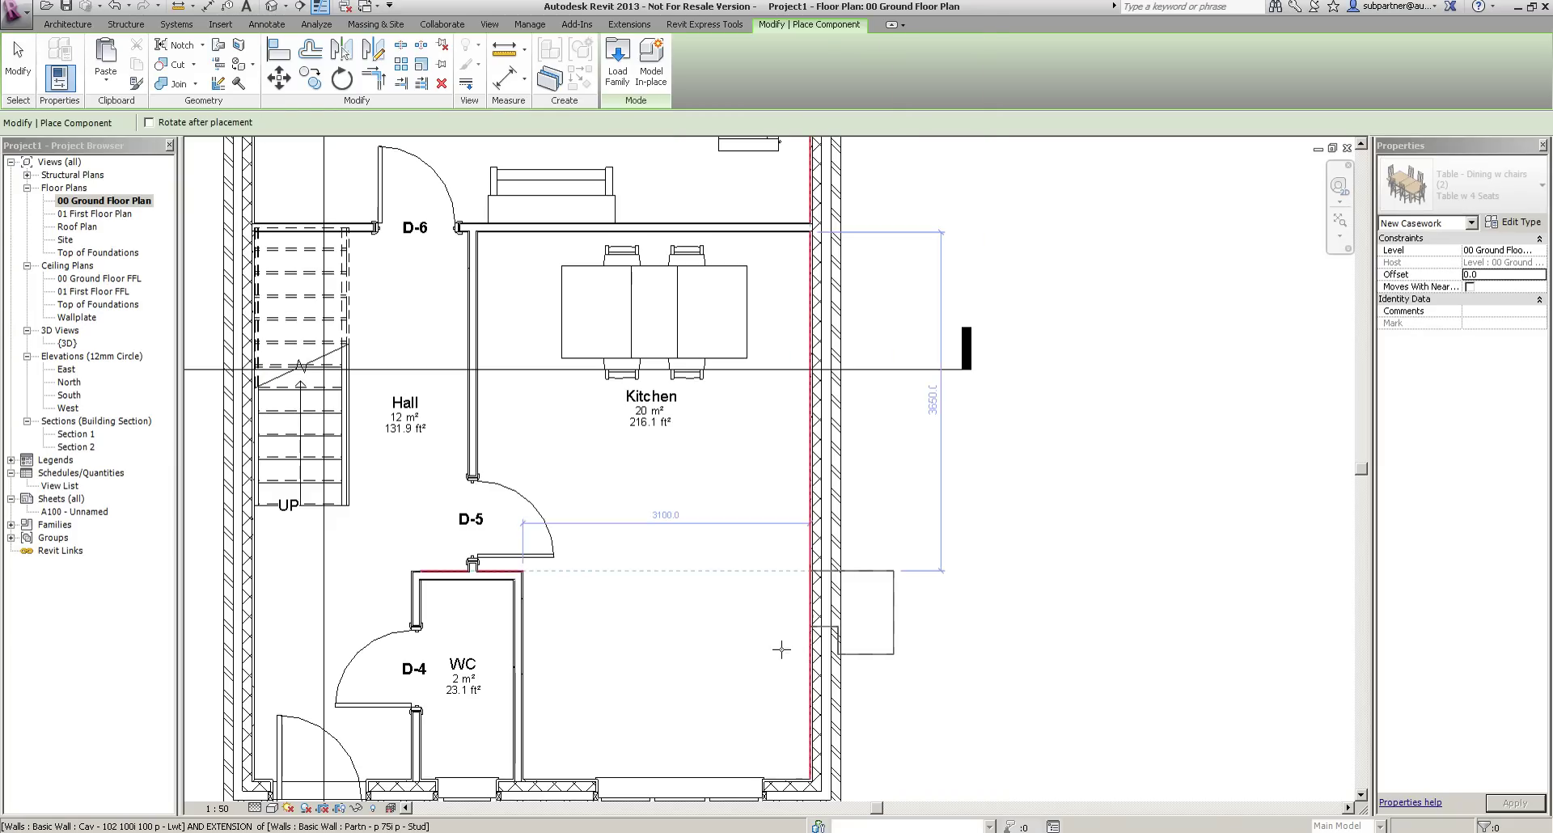
middle_drag(738, 664, 727, 591)
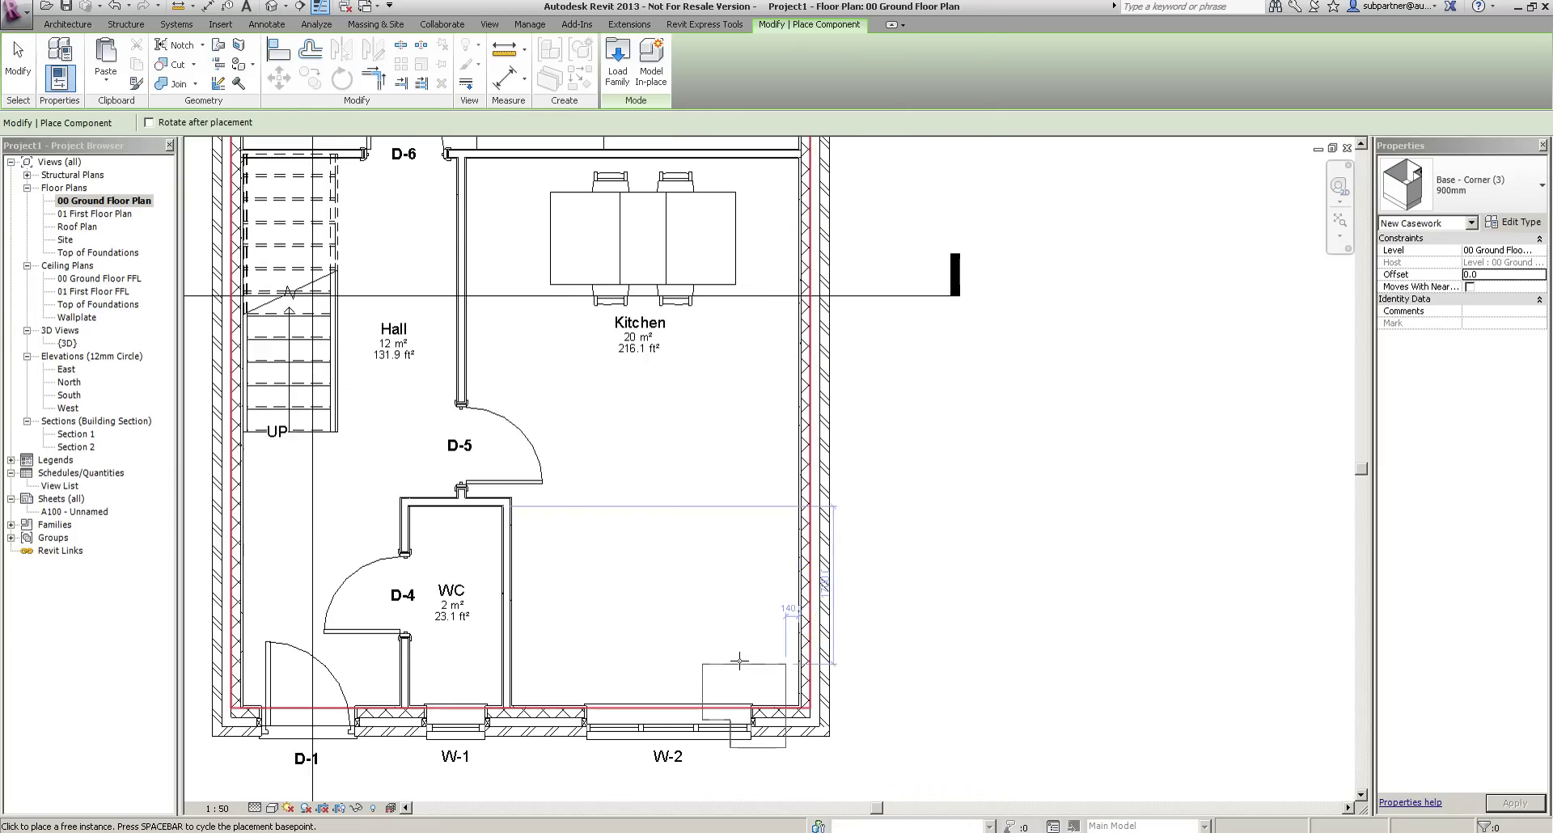
click(797, 657)
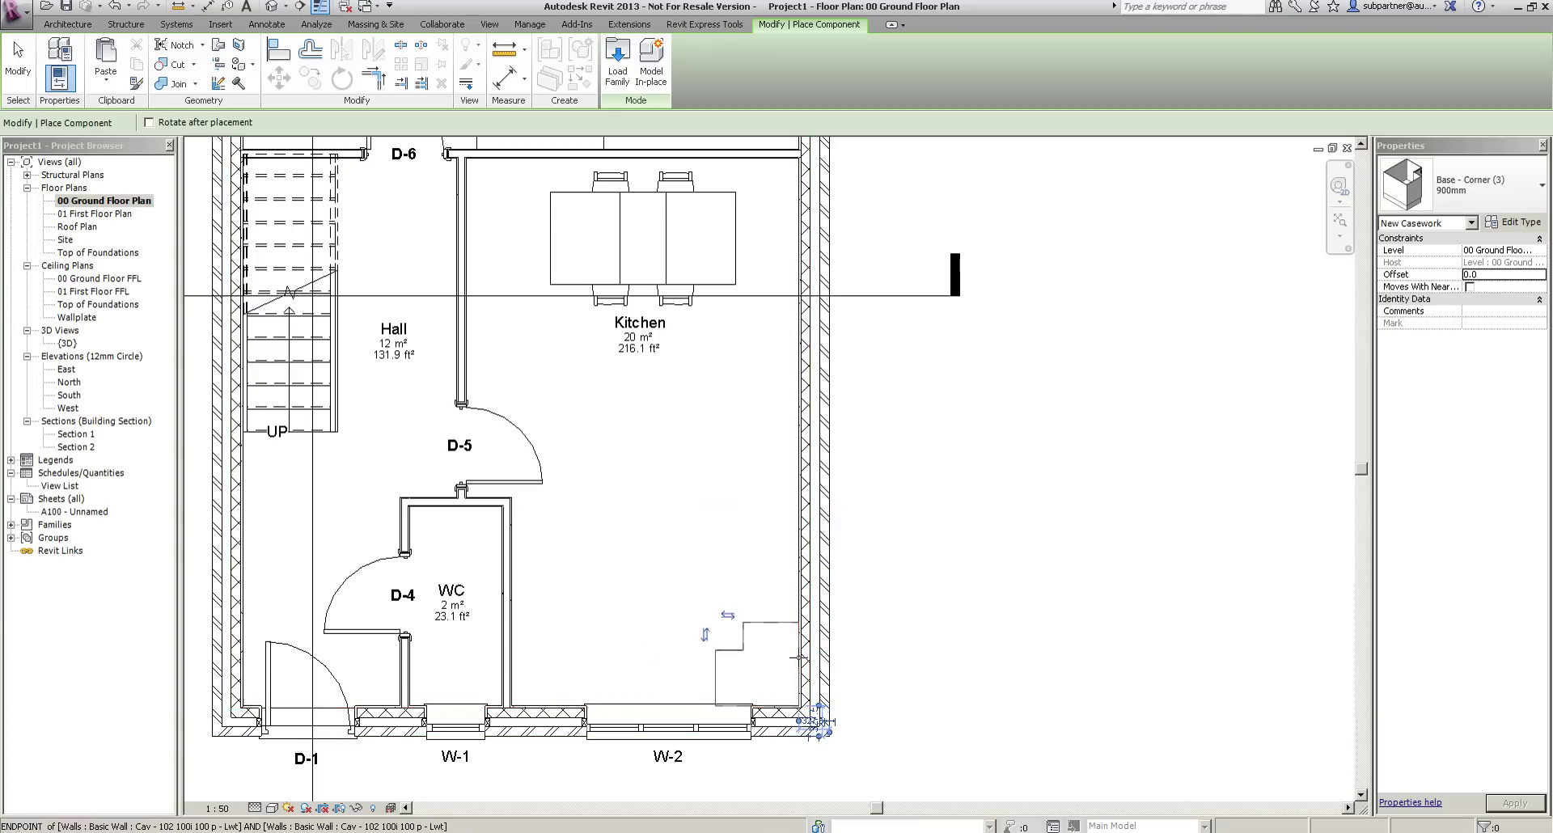
Load the Base (1) cabinet family from the Casework library's Base Cabinets folder.
click(619, 76)
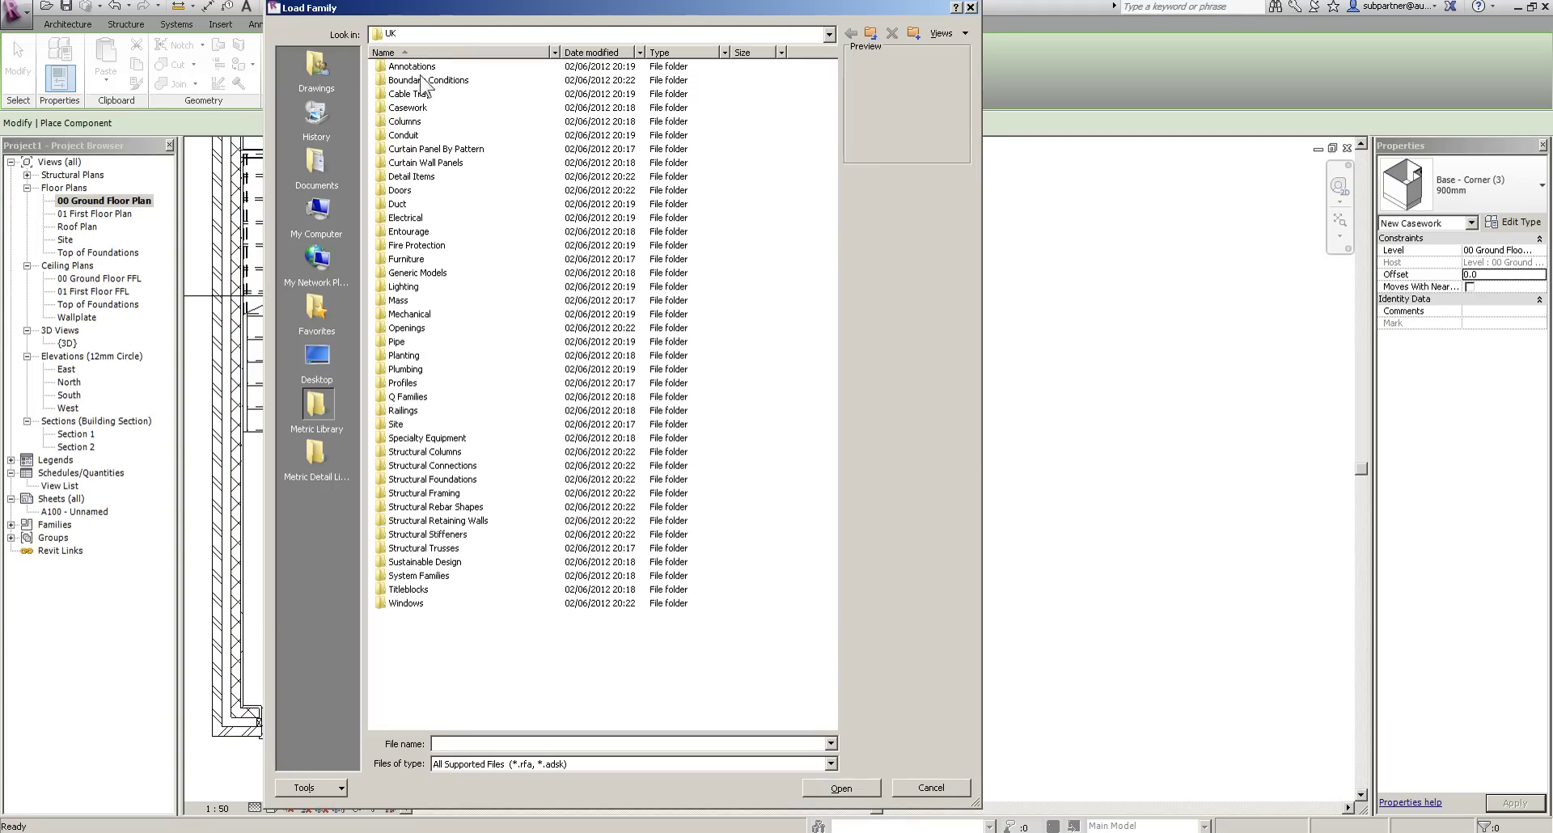
double_click(407, 107)
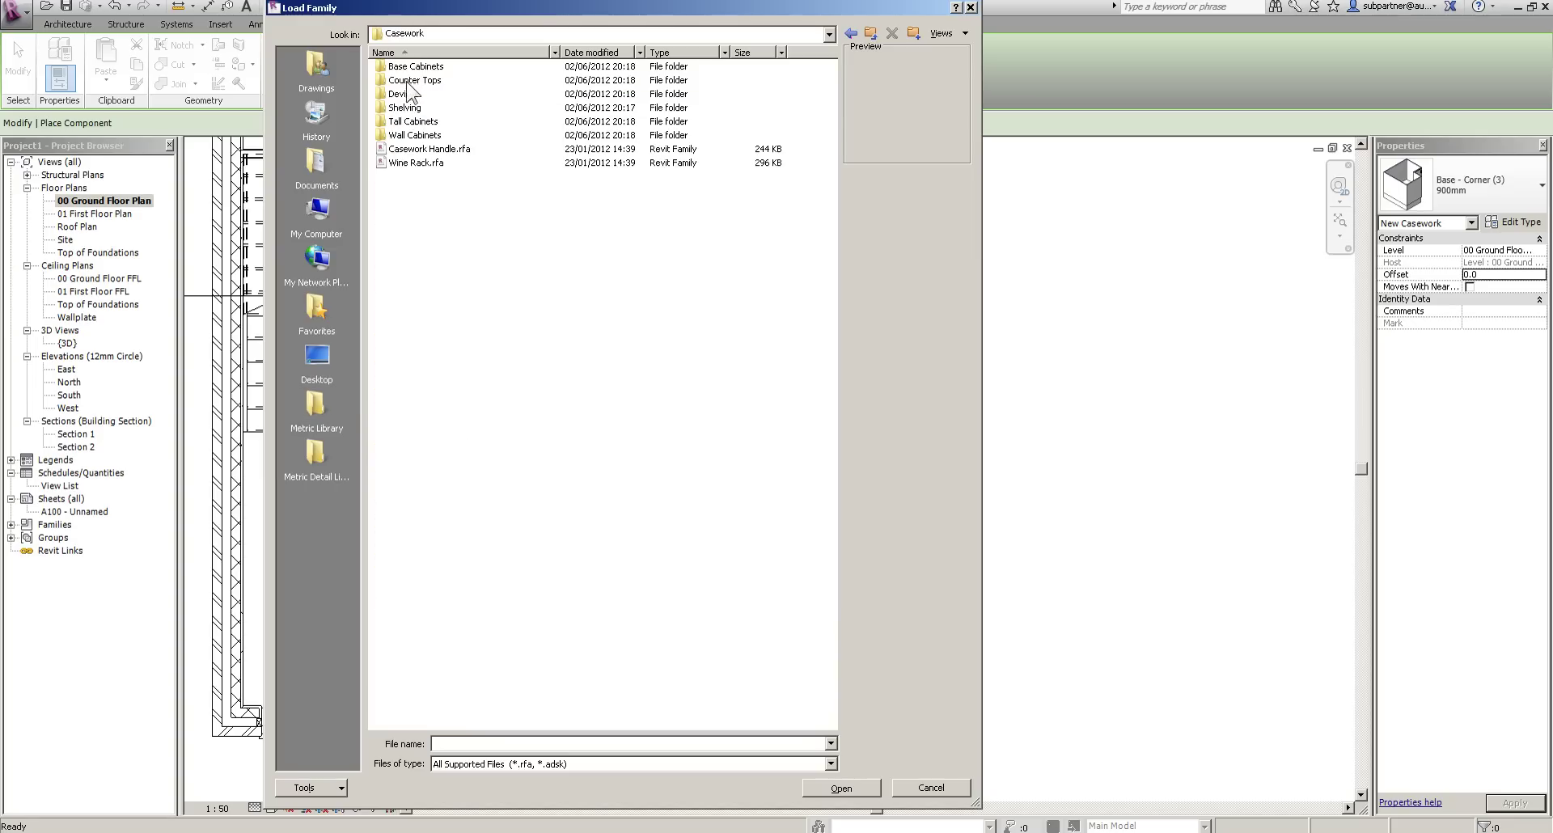
double_click(413, 67)
click(408, 111)
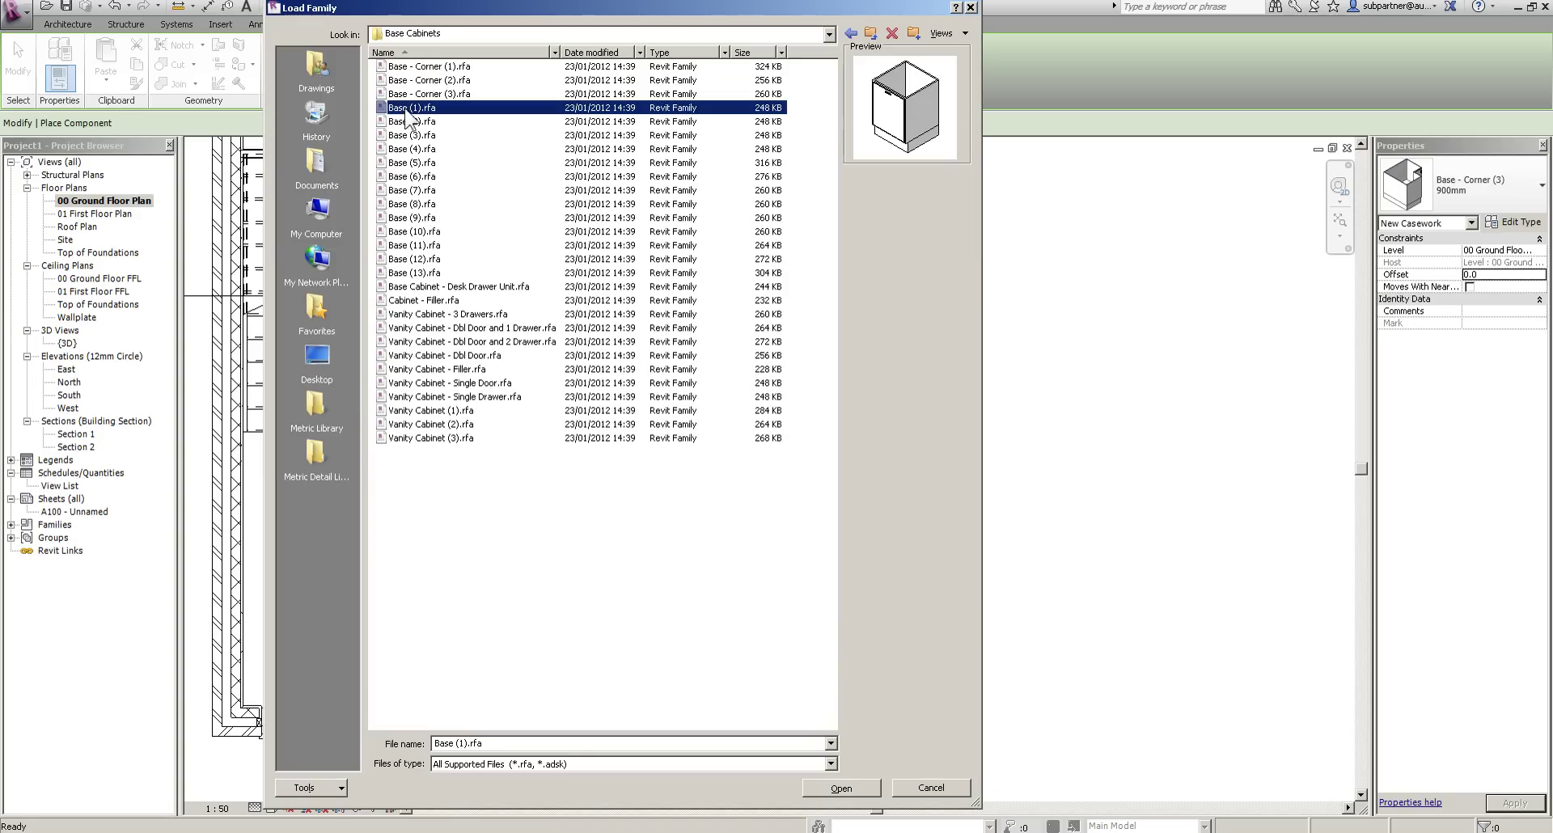
click(839, 788)
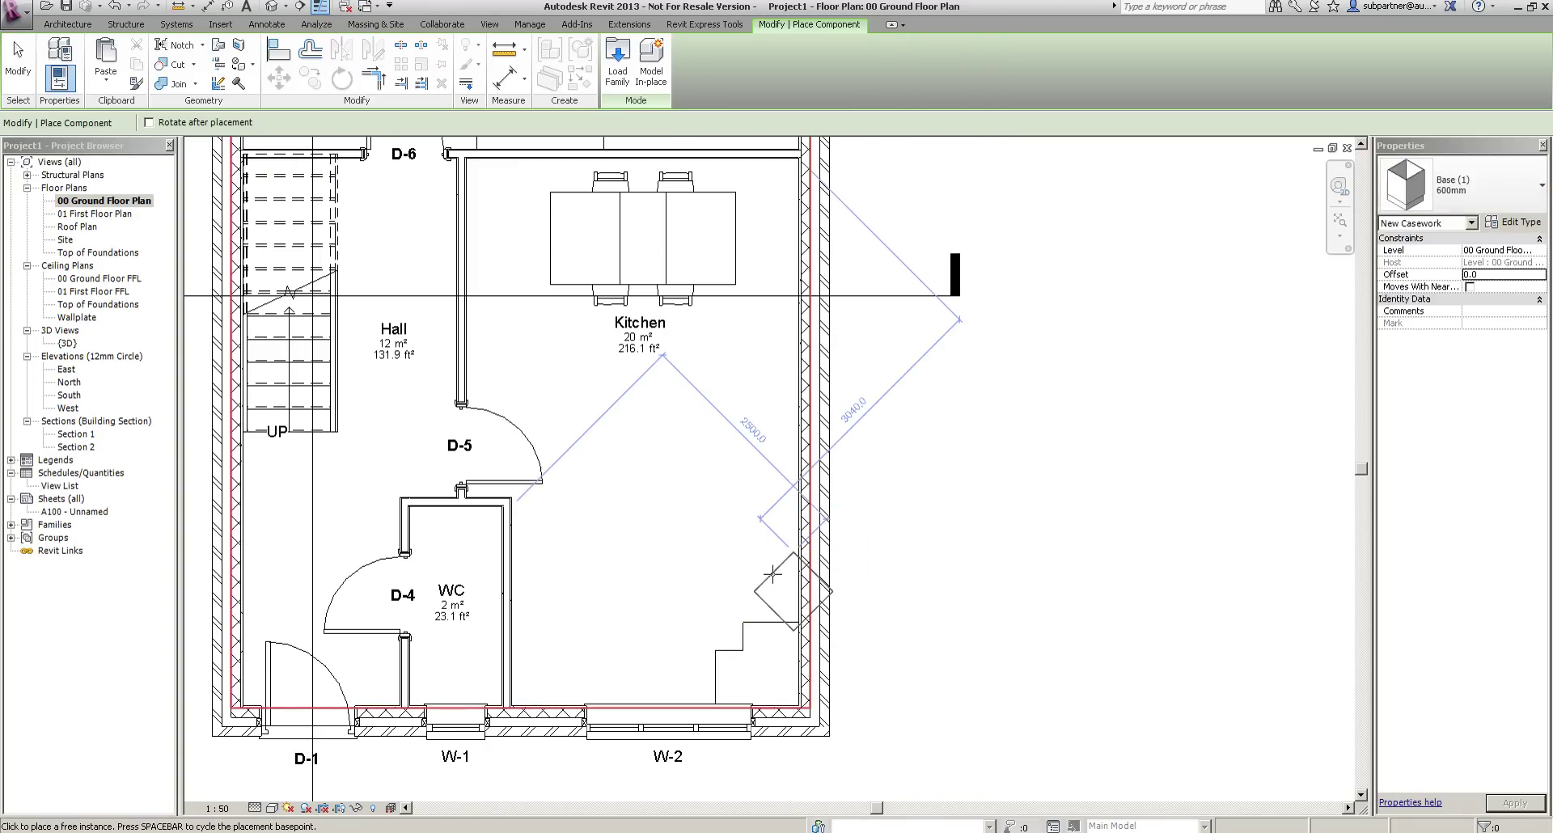
Place two 600mm Base (1) cabinets along the Kitchen's outer wall from the corner unit, and a third beside the WC partition.
scroll(783, 610, up, 5)
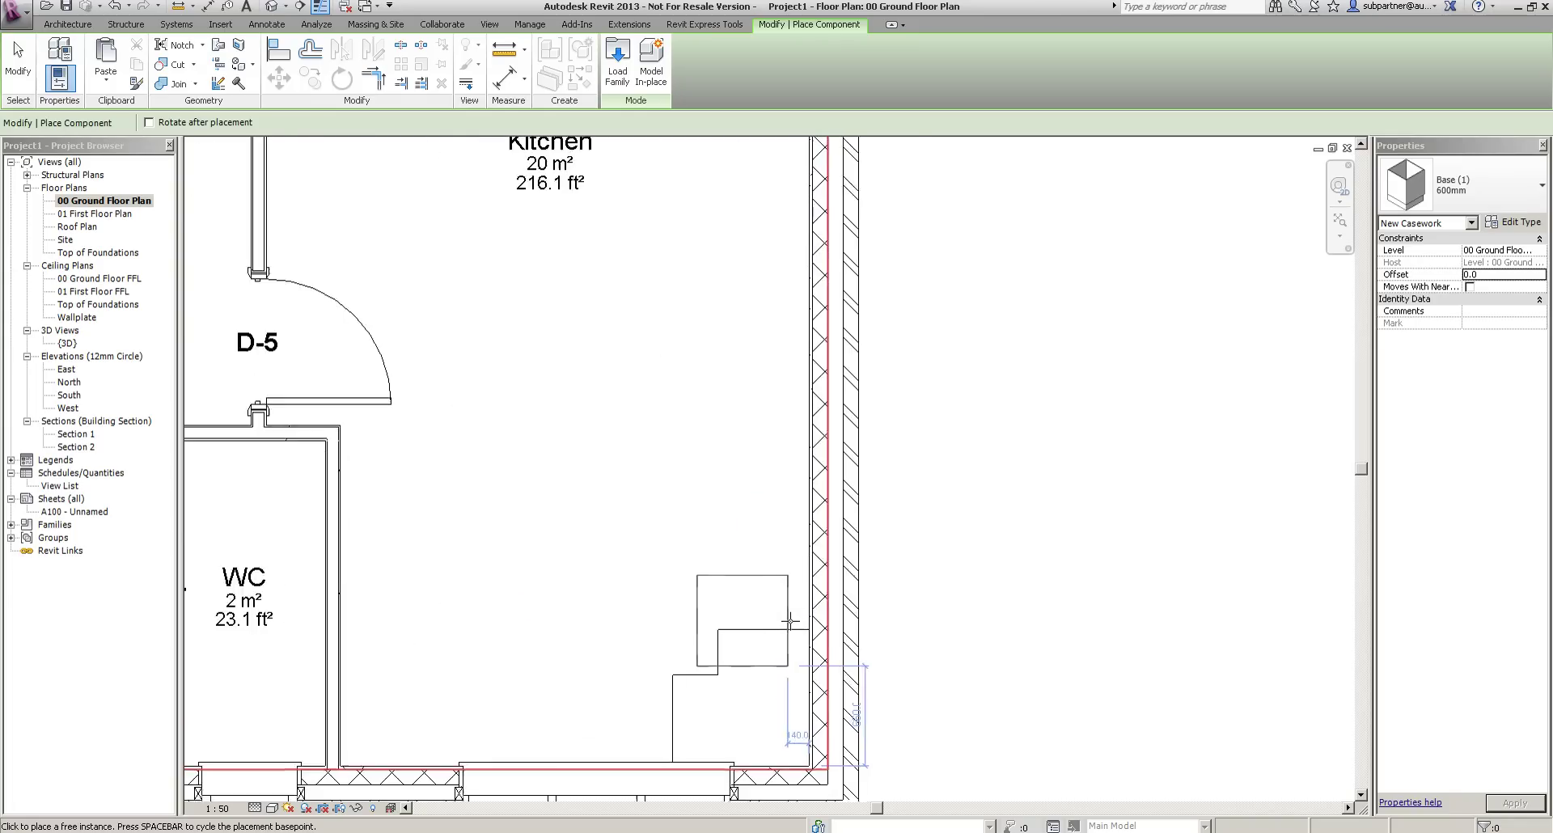
click(822, 559)
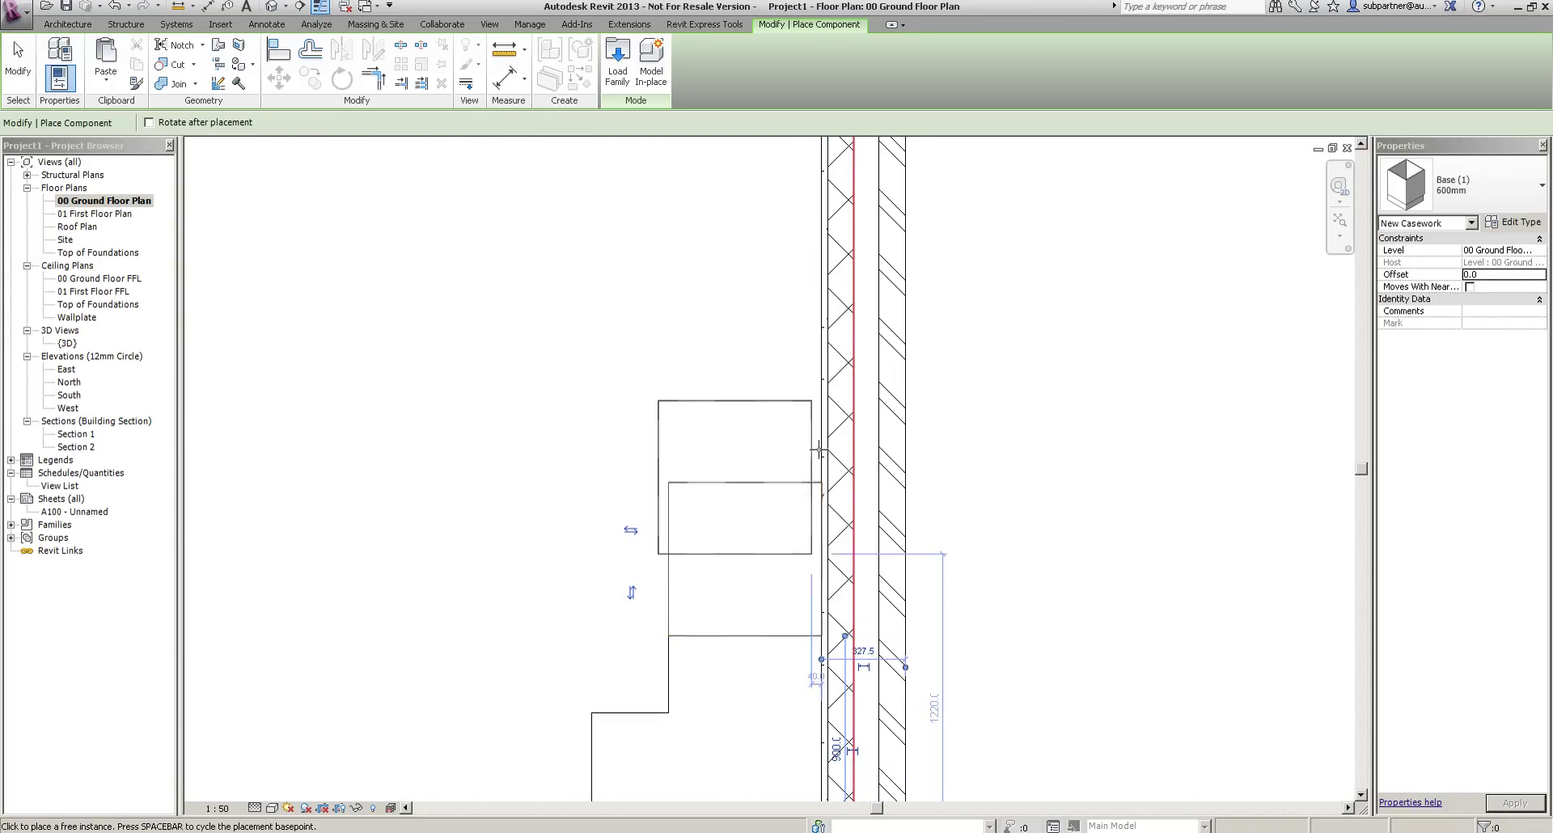
click(819, 400)
scroll(812, 372, down, 5)
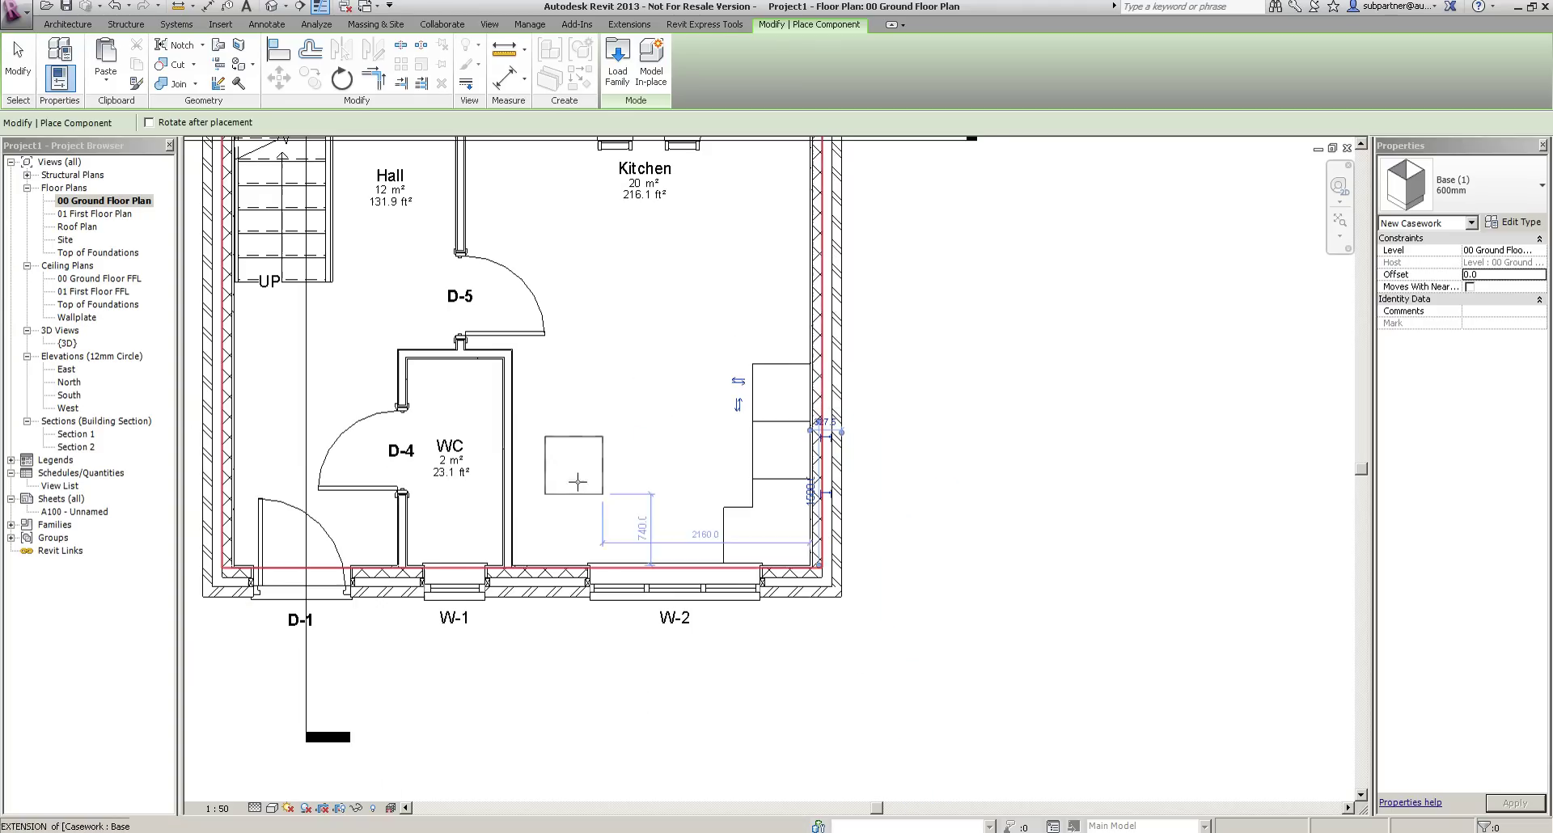
scroll(558, 529, up, 3)
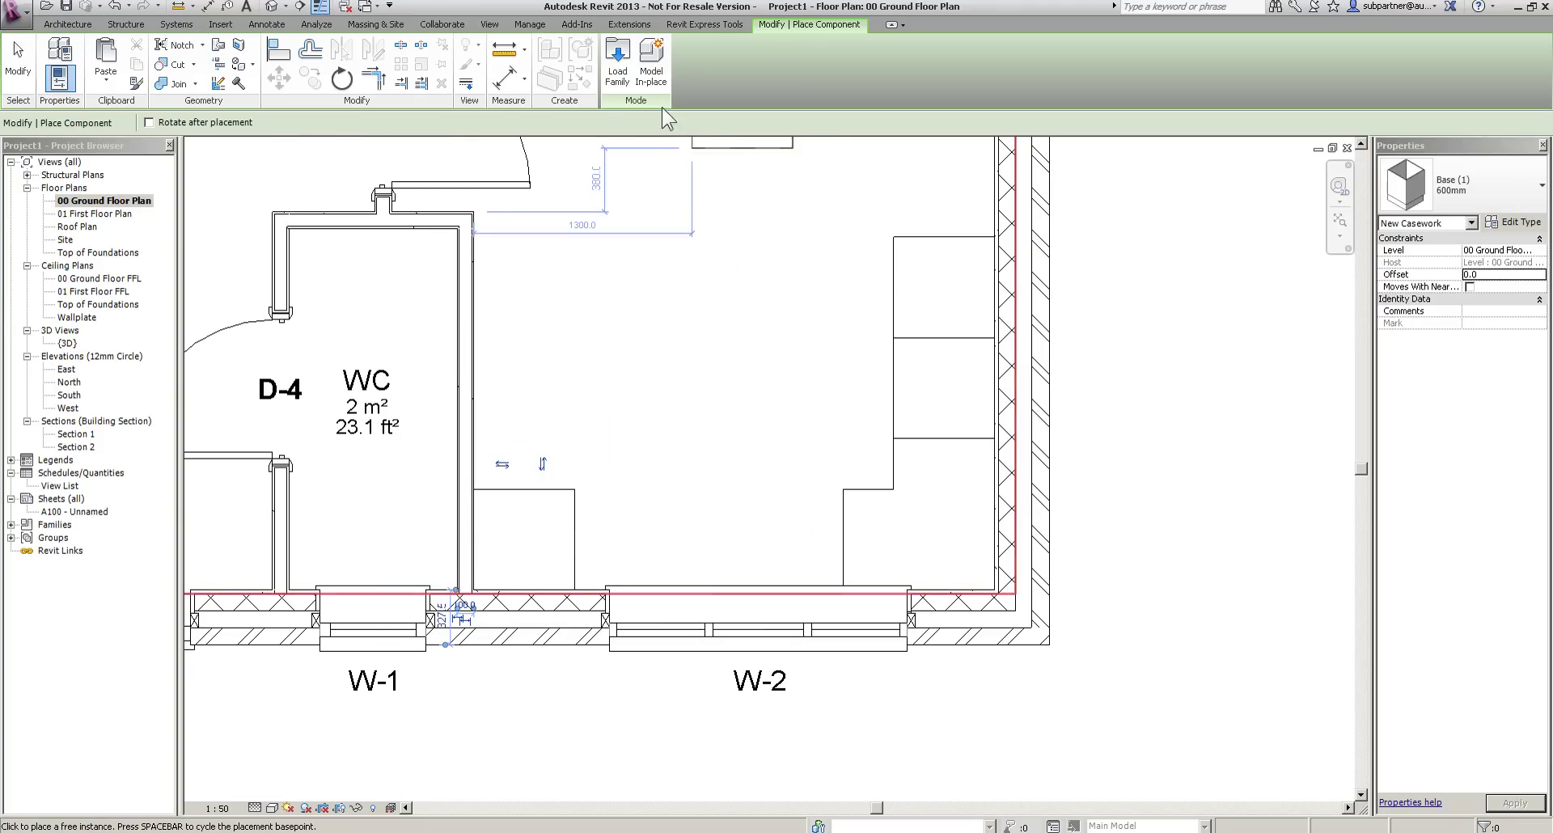
Preview further Base Cabinets families in the Casework library and load Base (9).
click(618, 61)
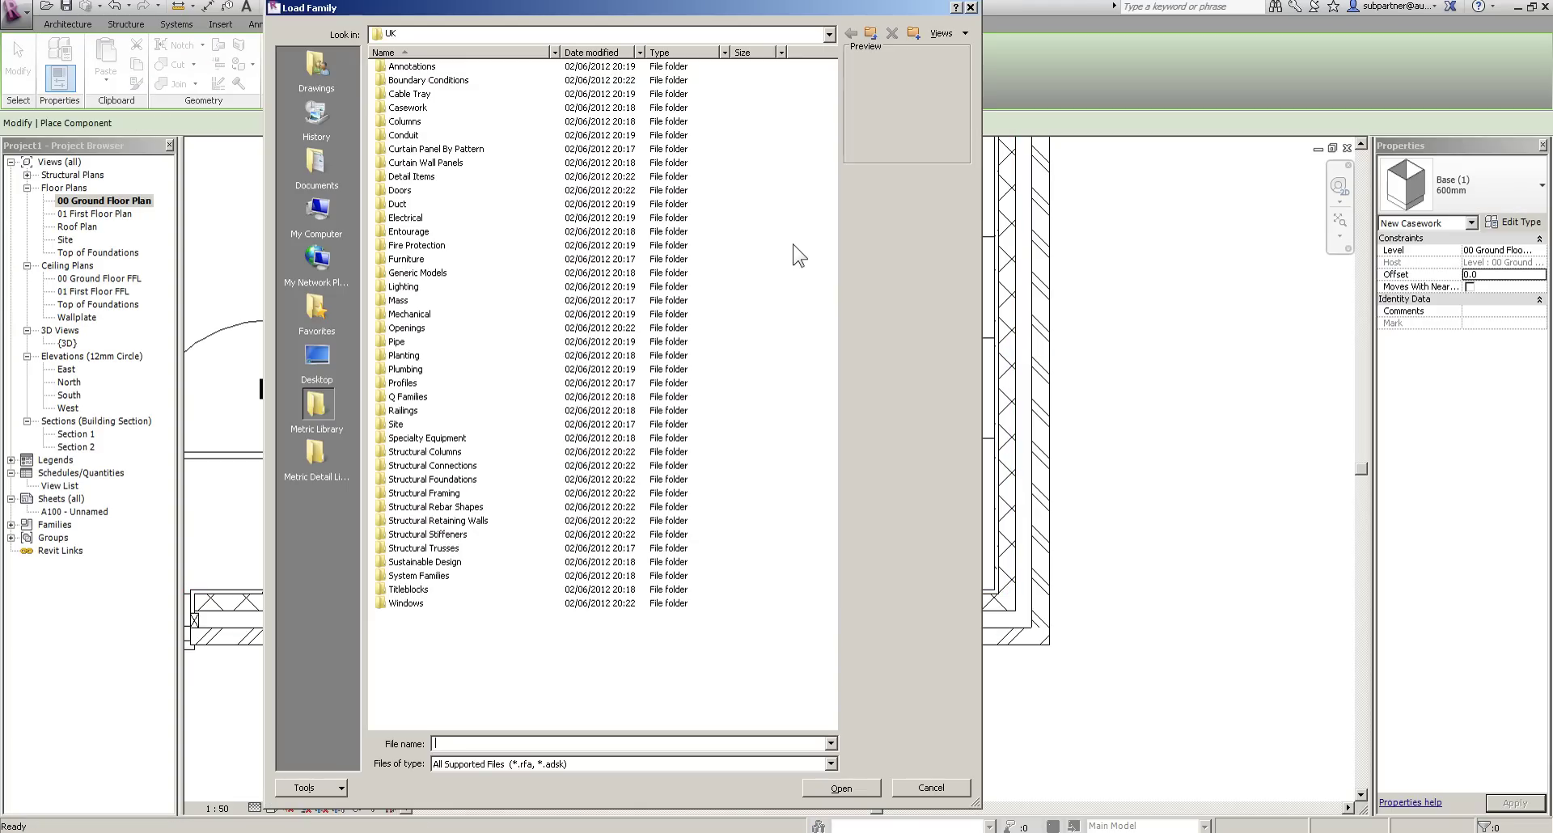
double_click(408, 107)
double_click(406, 68)
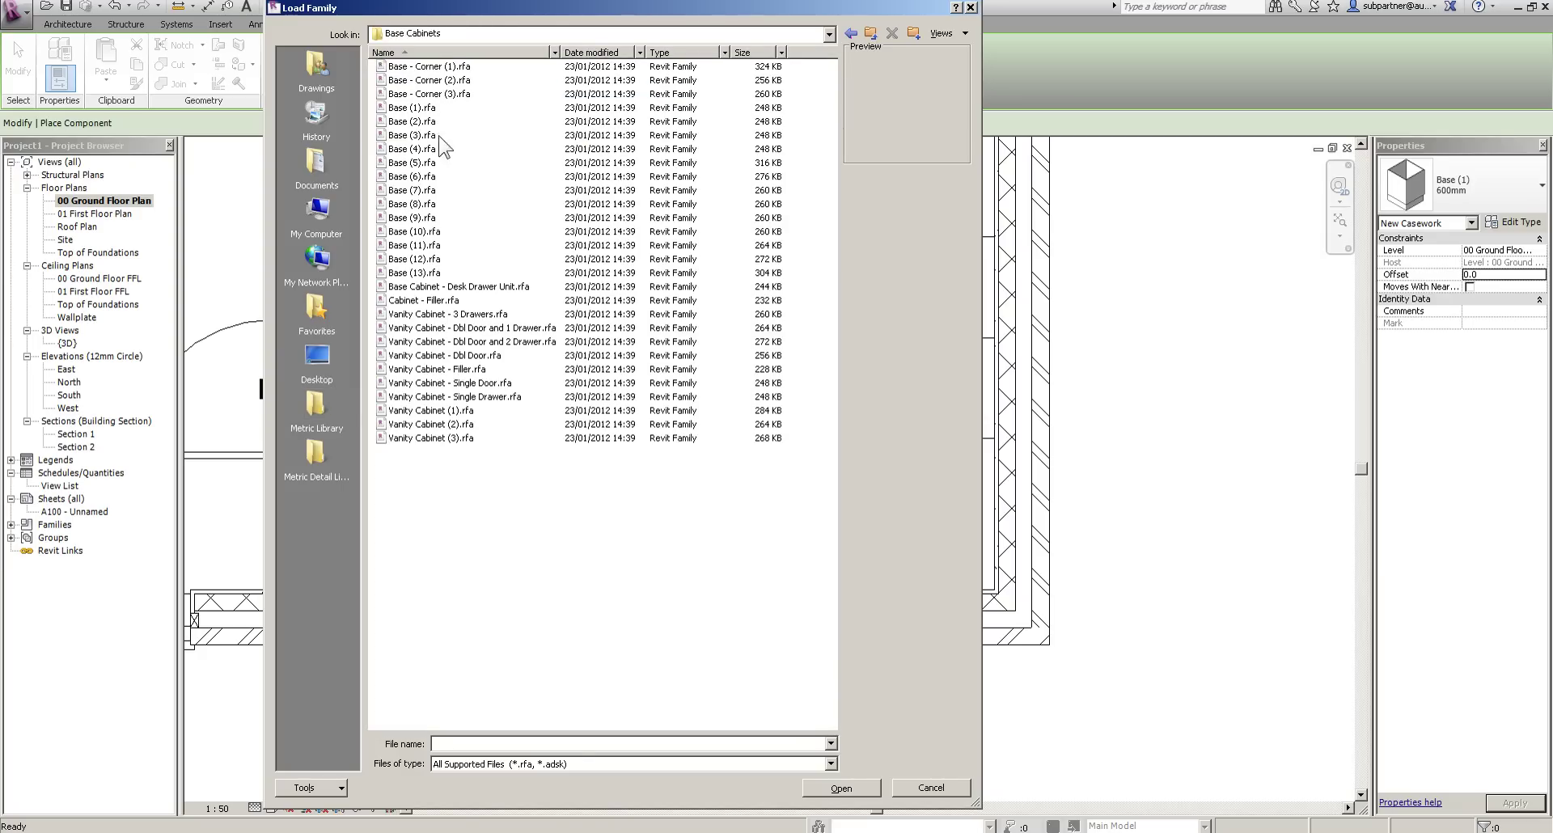
click(416, 162)
click(412, 190)
click(410, 218)
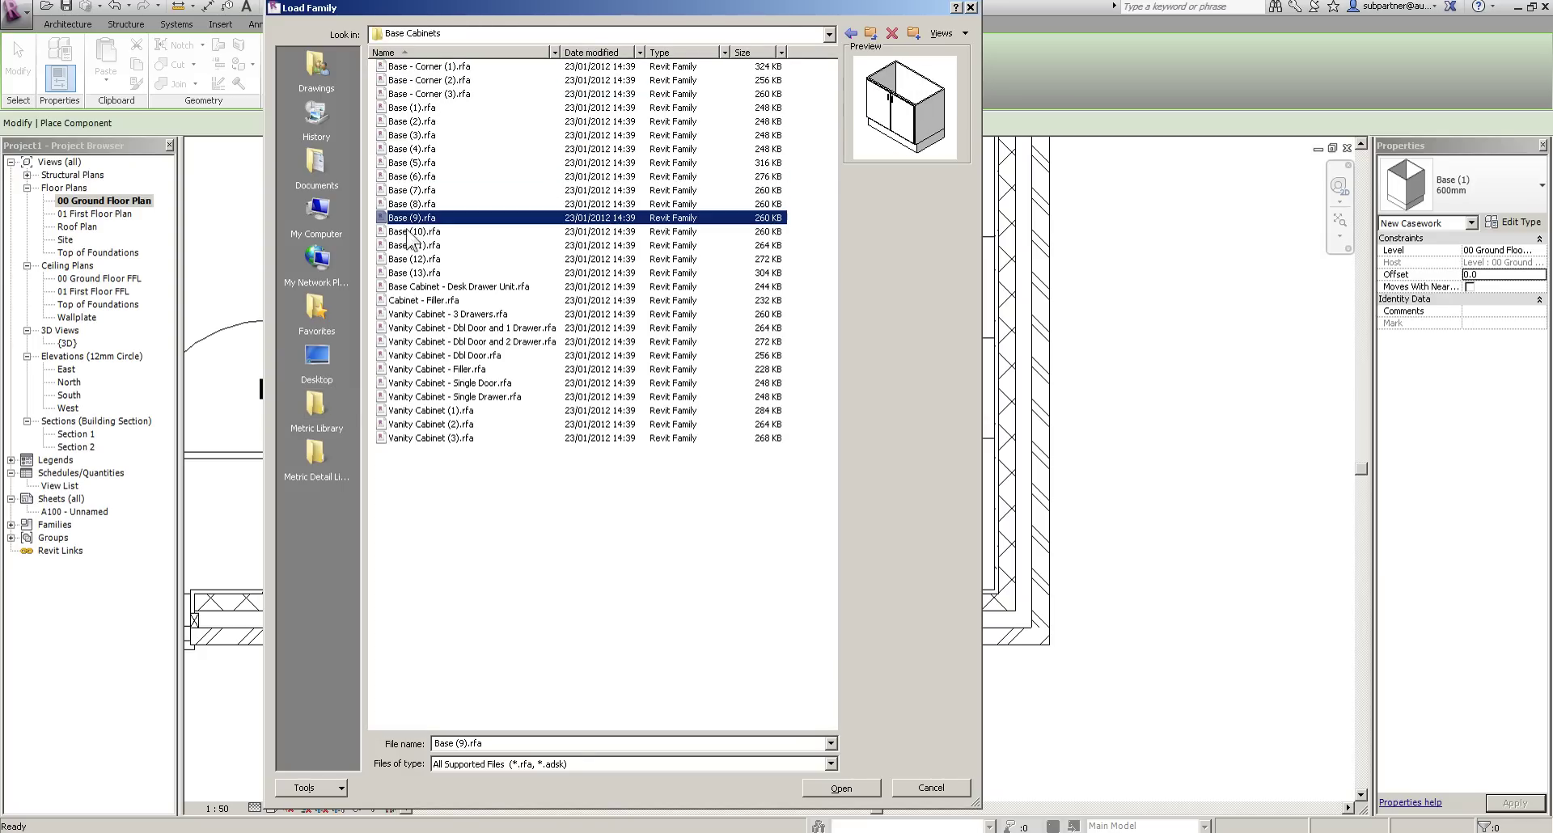
click(833, 787)
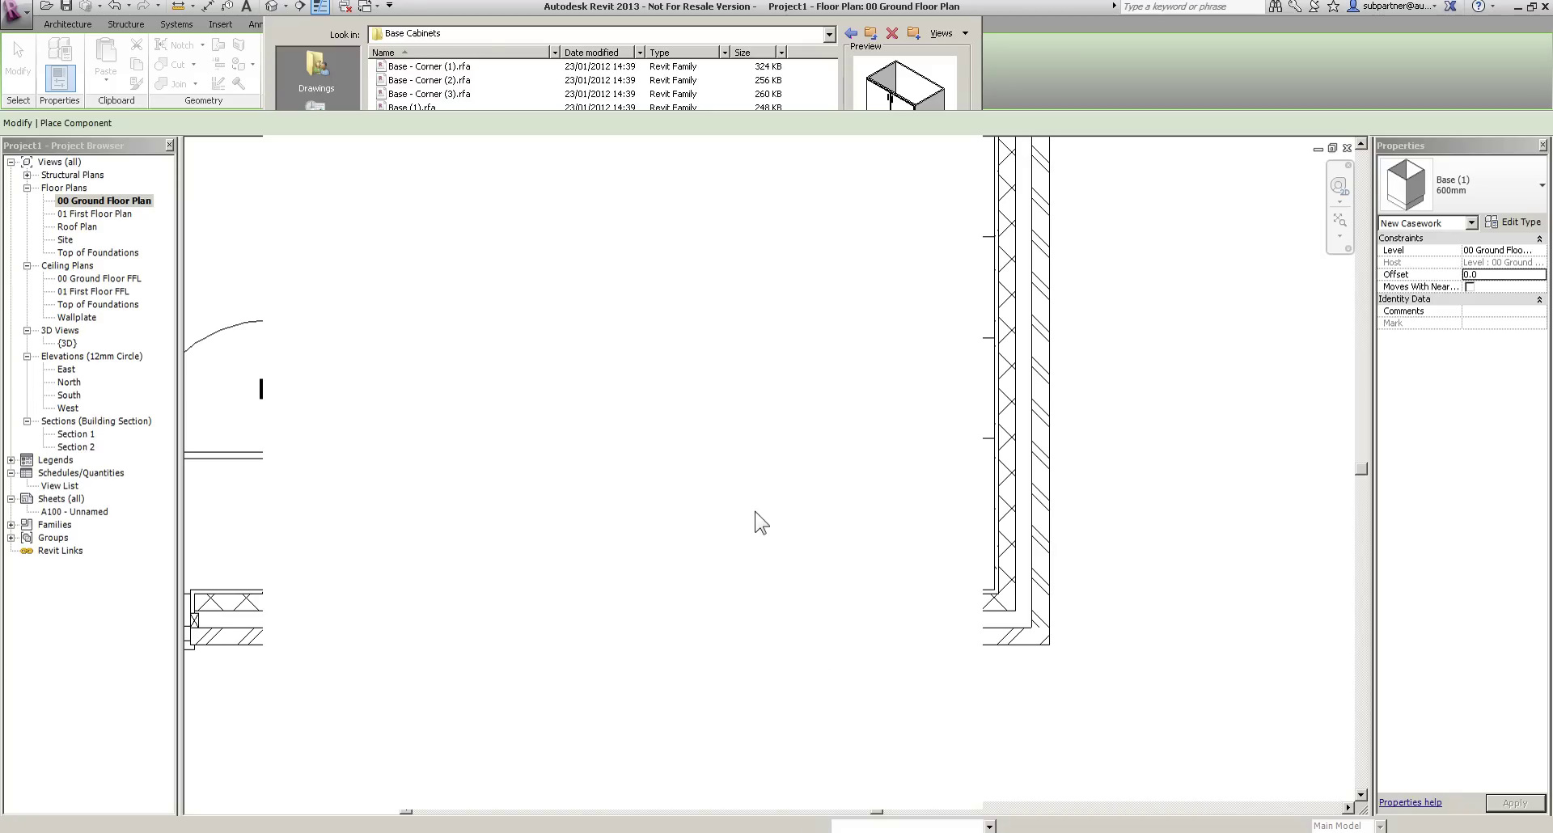
Place a rotated 1000mm Base (9) cabinet against the Kitchen wall below window W-2.
key(space)
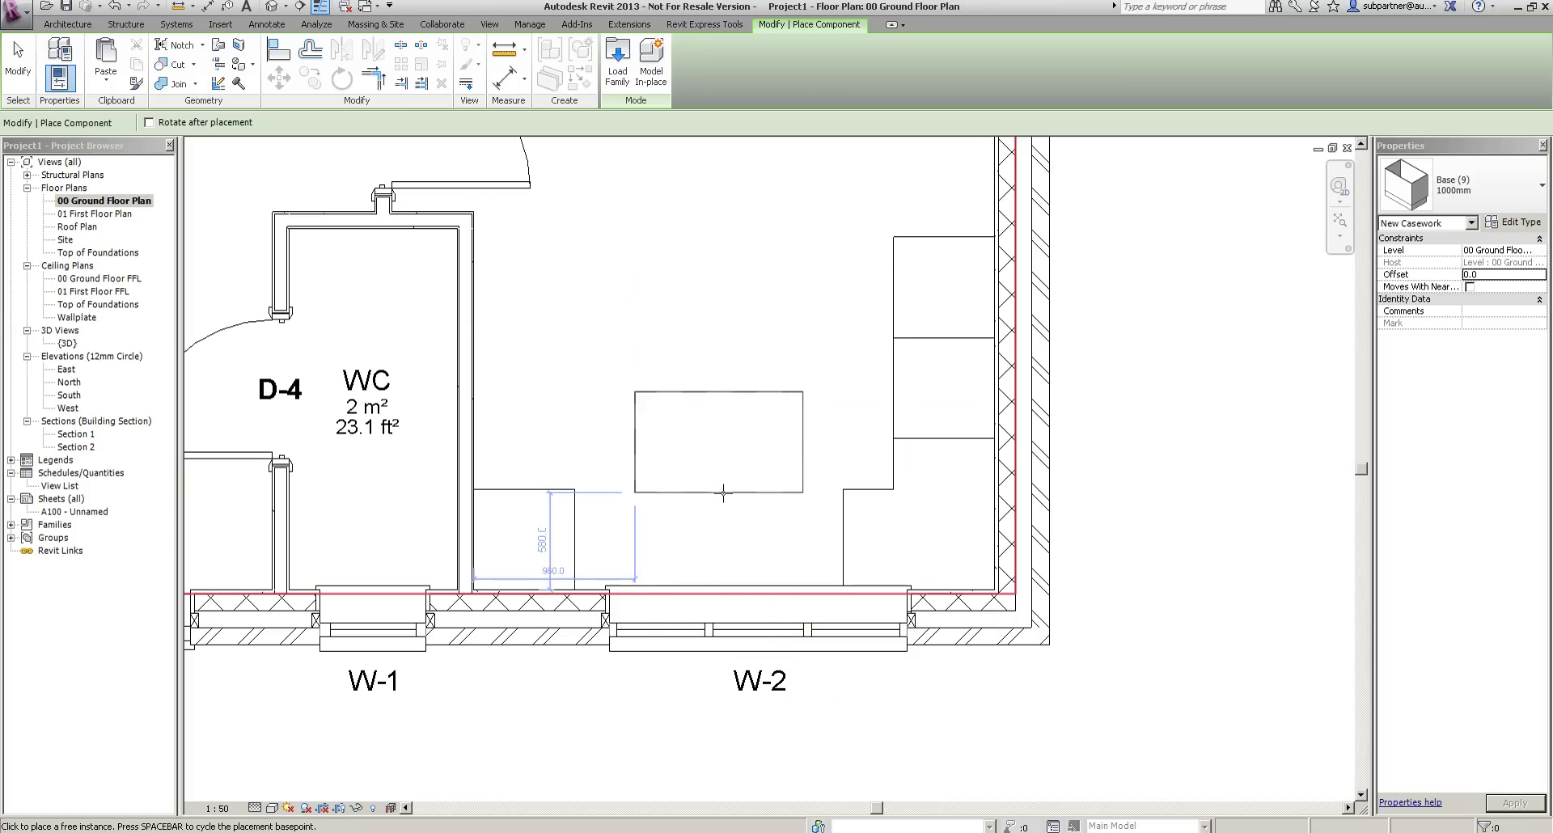
click(744, 588)
middle_drag(836, 498, 692, 758)
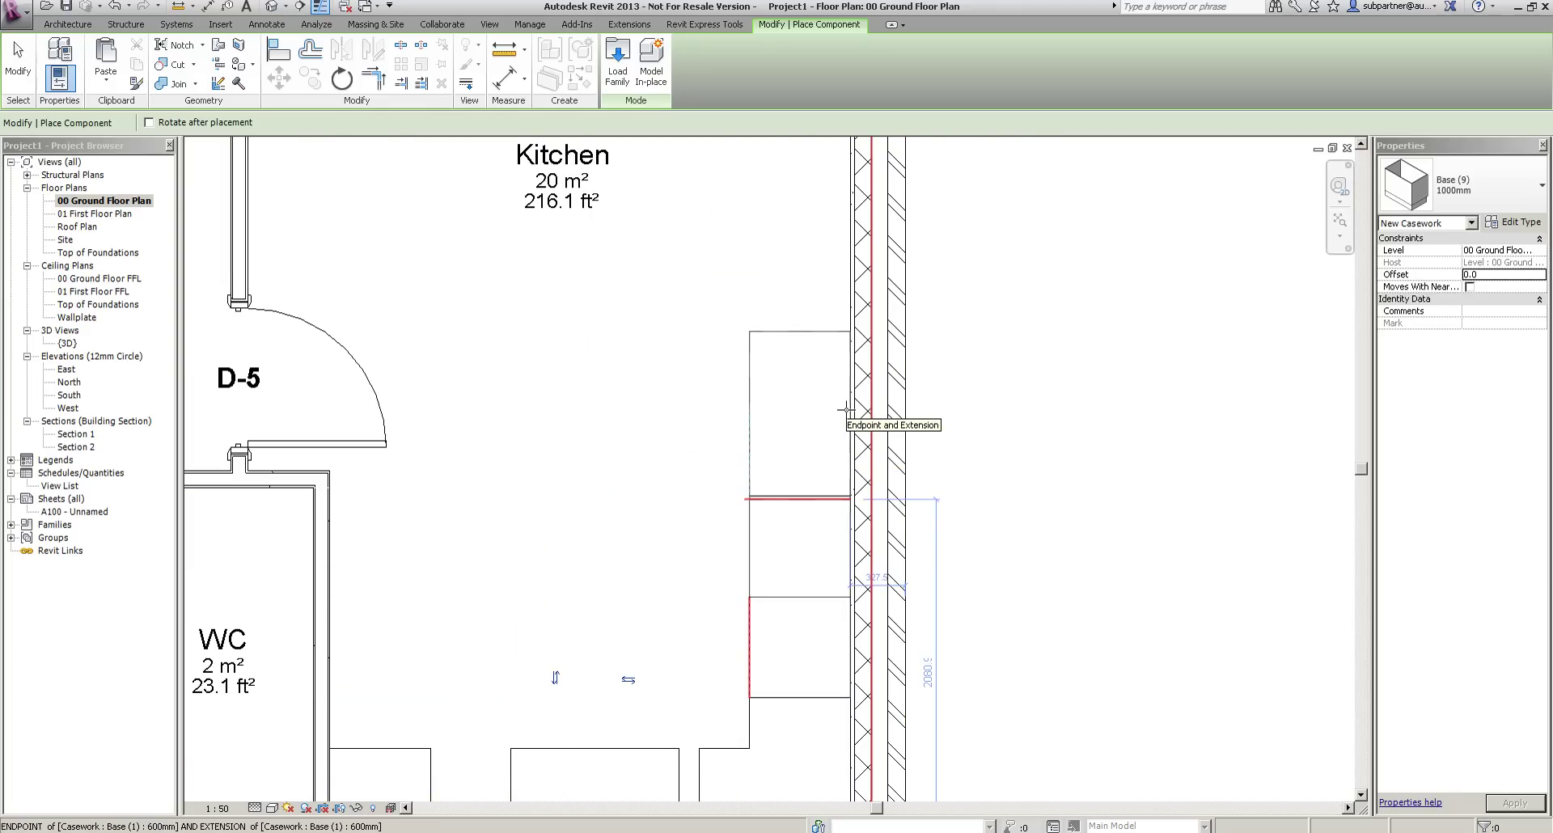
Place a 1000mm Base (9) cabinet along the Kitchen's outer wall beyond the two 600mm cabinets.
click(845, 406)
click(20, 68)
click(20, 69)
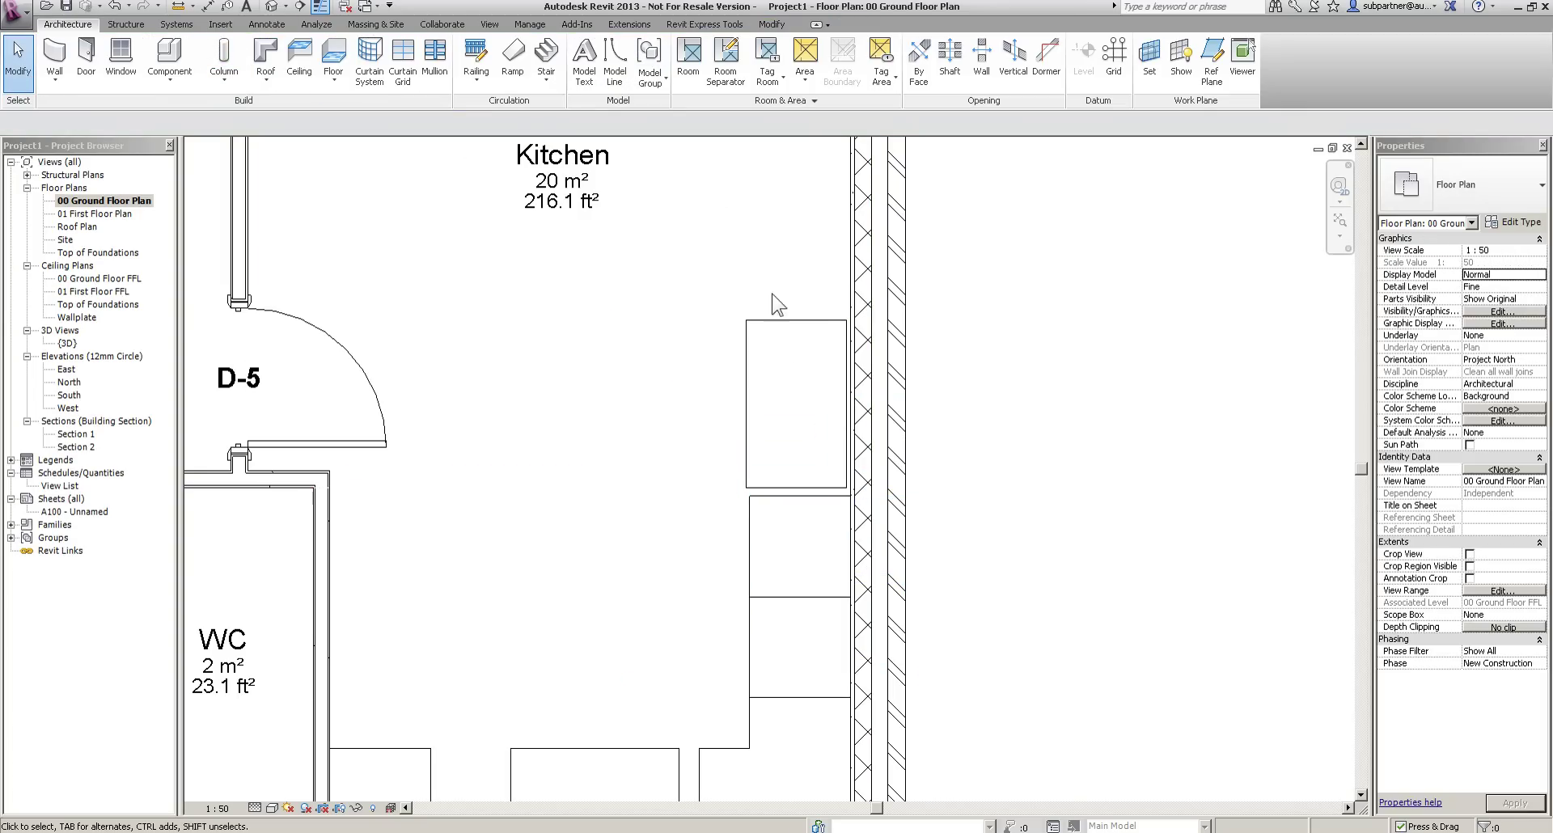
Align the new 1000mm Base (9) cabinet with the outer wall's inner face and with the end of the adjacent 600mm cabinet.
click(749, 324)
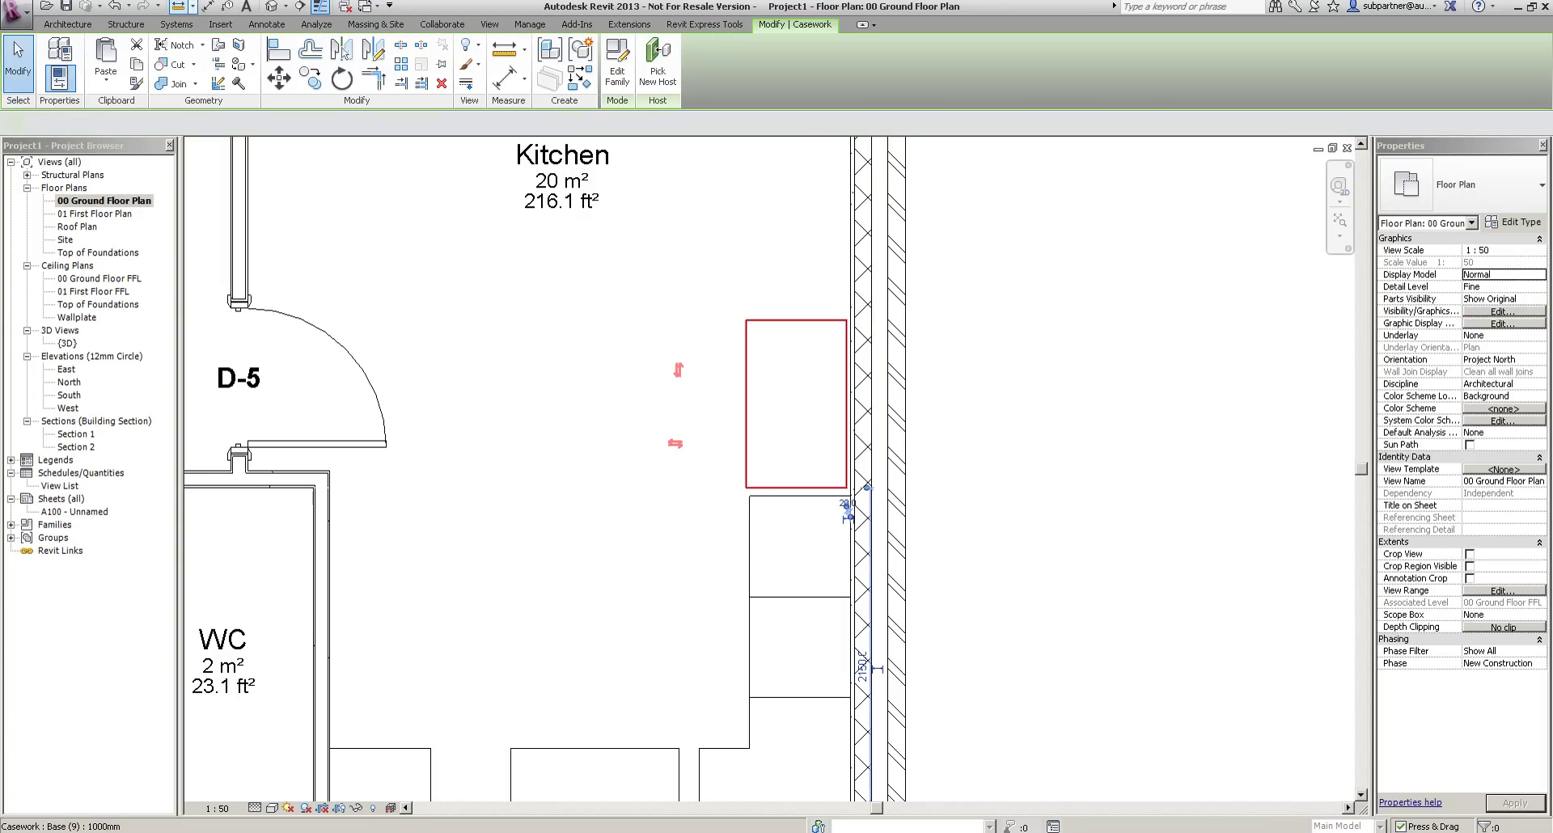
key(a)
key(l)
click(853, 453)
click(846, 461)
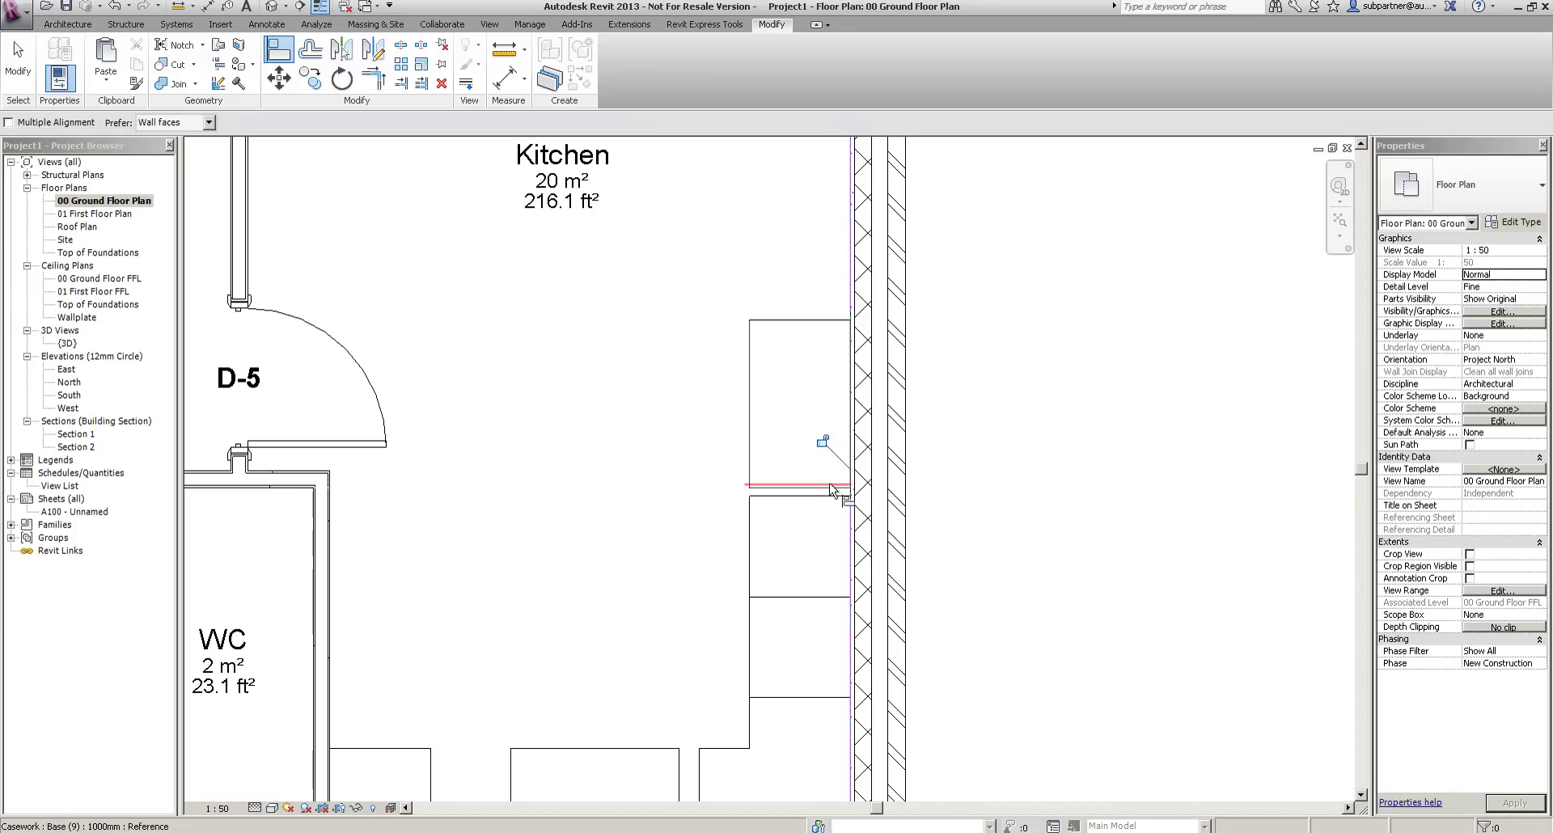
click(804, 485)
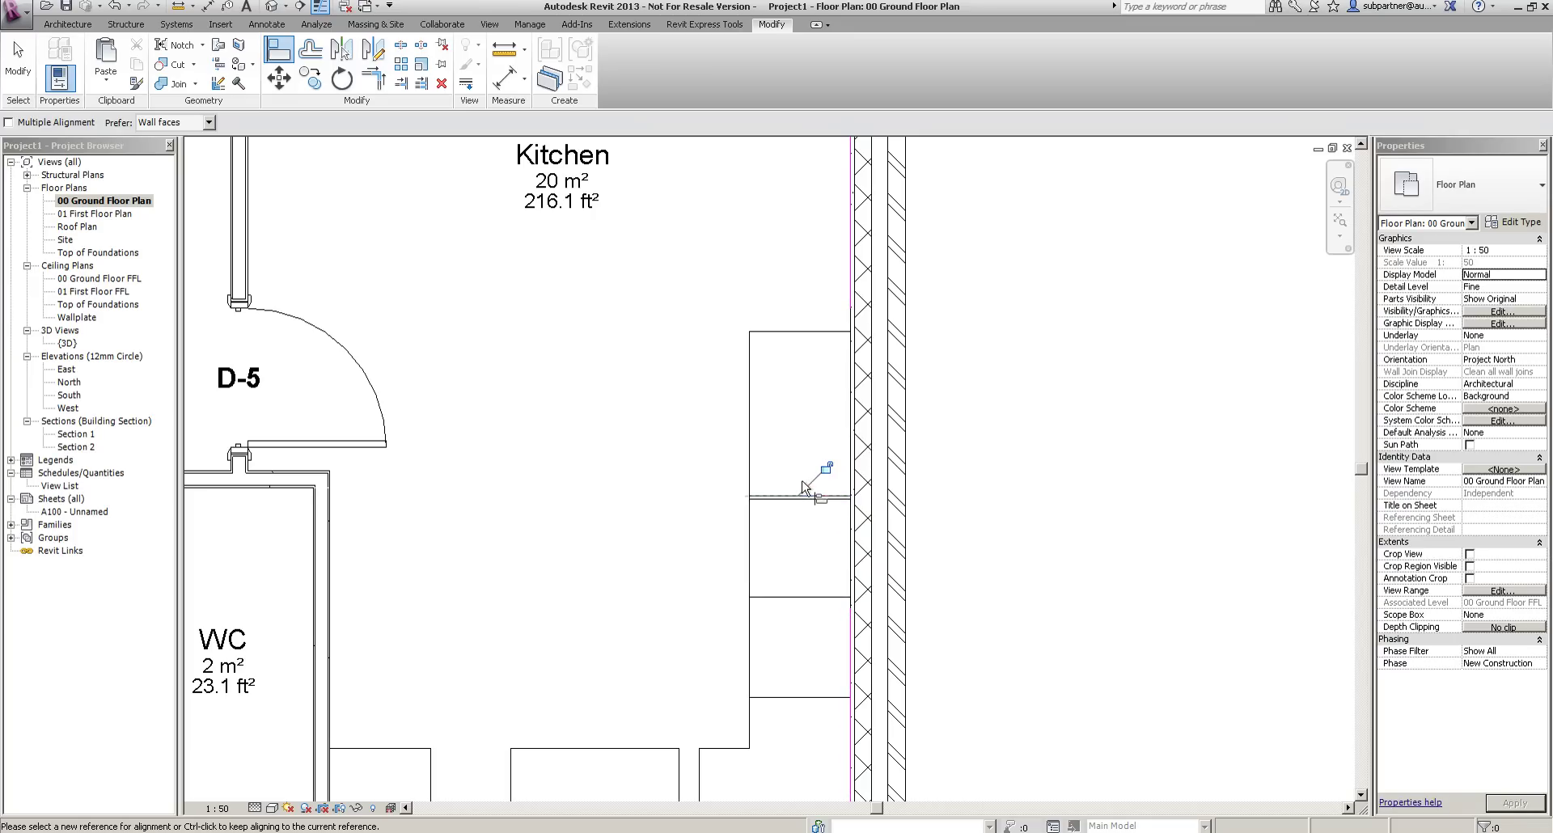
scroll(757, 492, up, 2)
click(762, 496)
click(767, 503)
Align the Base (9) cabinet below window W-2 with the corner unit, and the neighbouring 600mm Base (1) cabinet with its free end.
scroll(635, 395, down, 3)
scroll(659, 732, up, 1)
scroll(659, 738, up, 2)
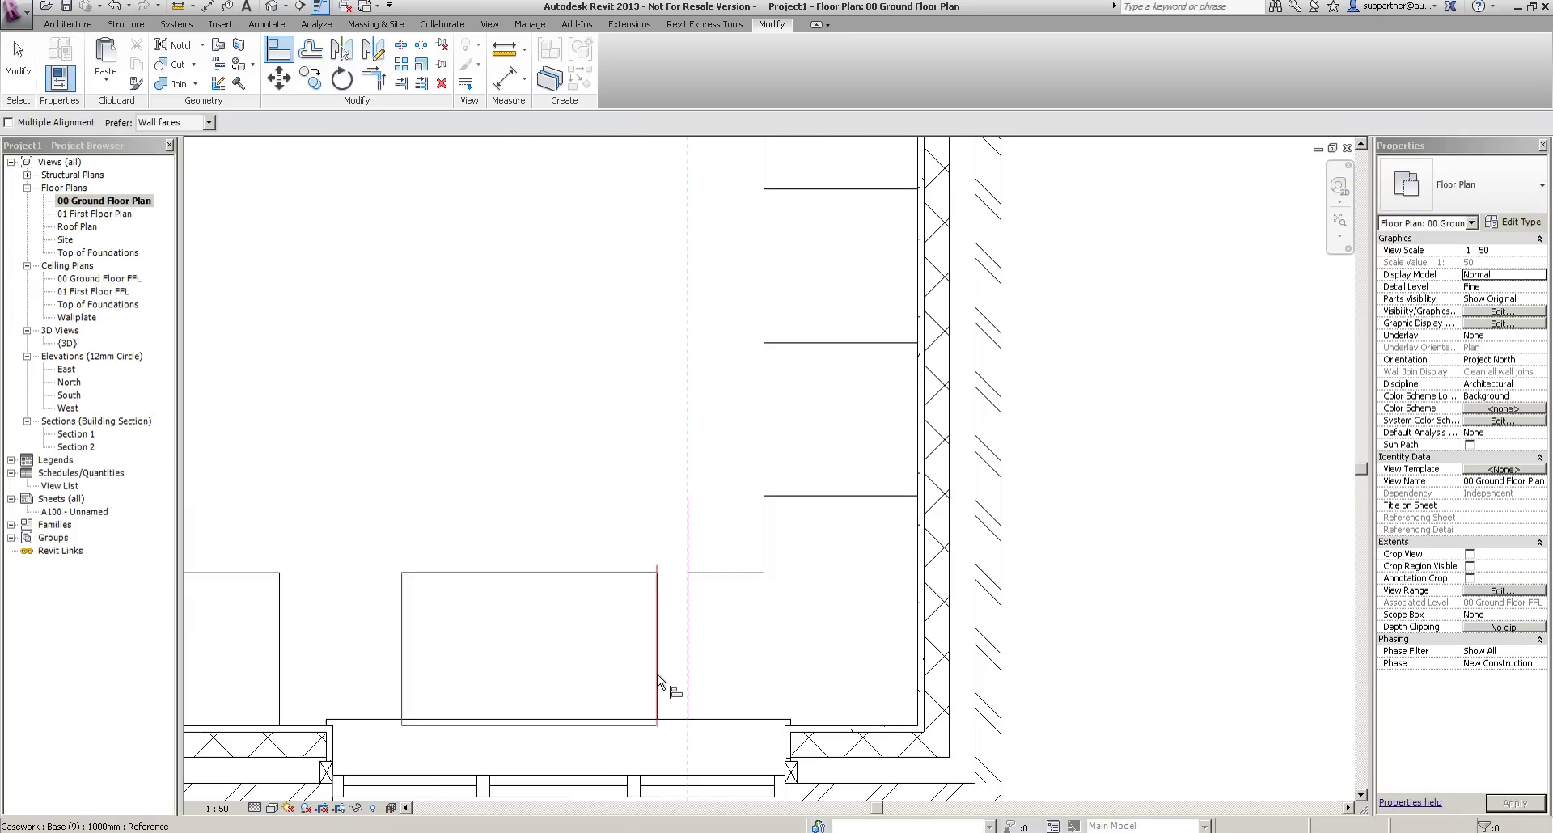
click(435, 629)
click(283, 629)
scroll(450, 398, down, 2)
middle_drag(660, 543, 833, 557)
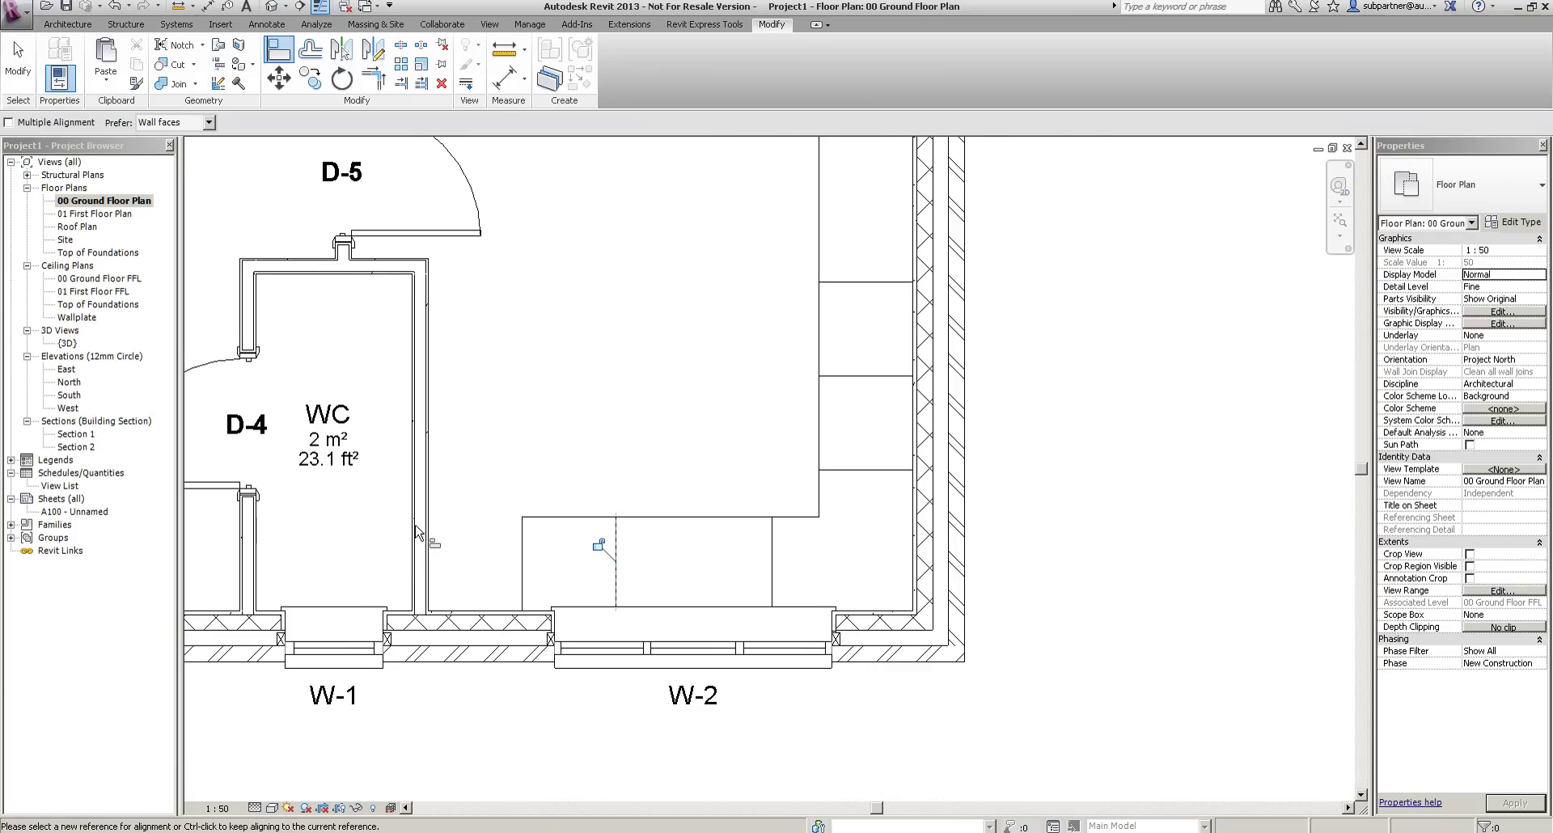
scroll(394, 544, up, 1)
key(Escape)
key(Escape)
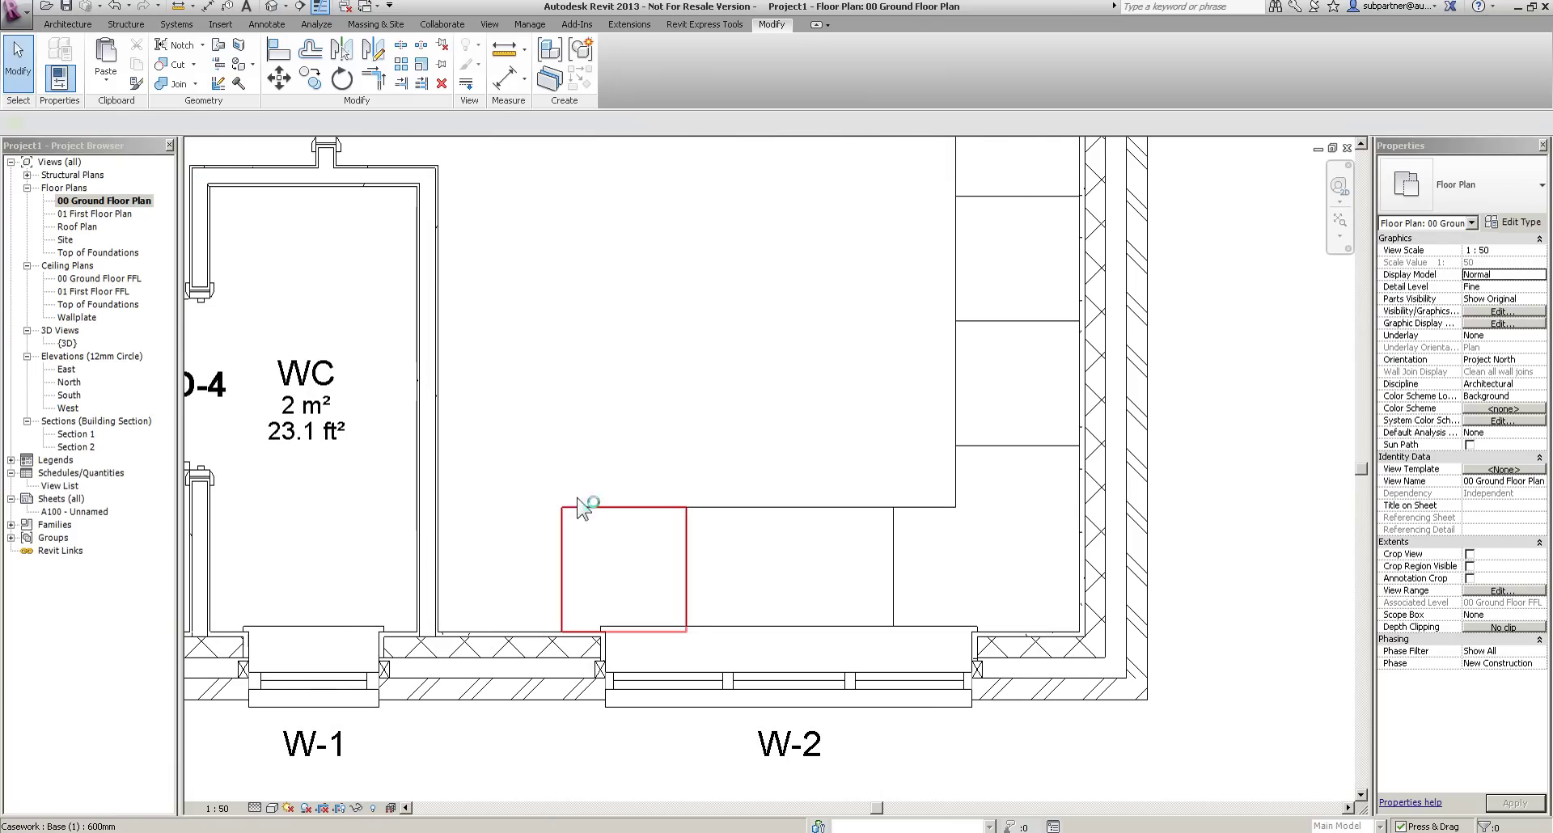
Copy the 600mm Base (1) cabinet beside window W-2 by 600 mm towards the WC partition.
click(598, 511)
click(311, 81)
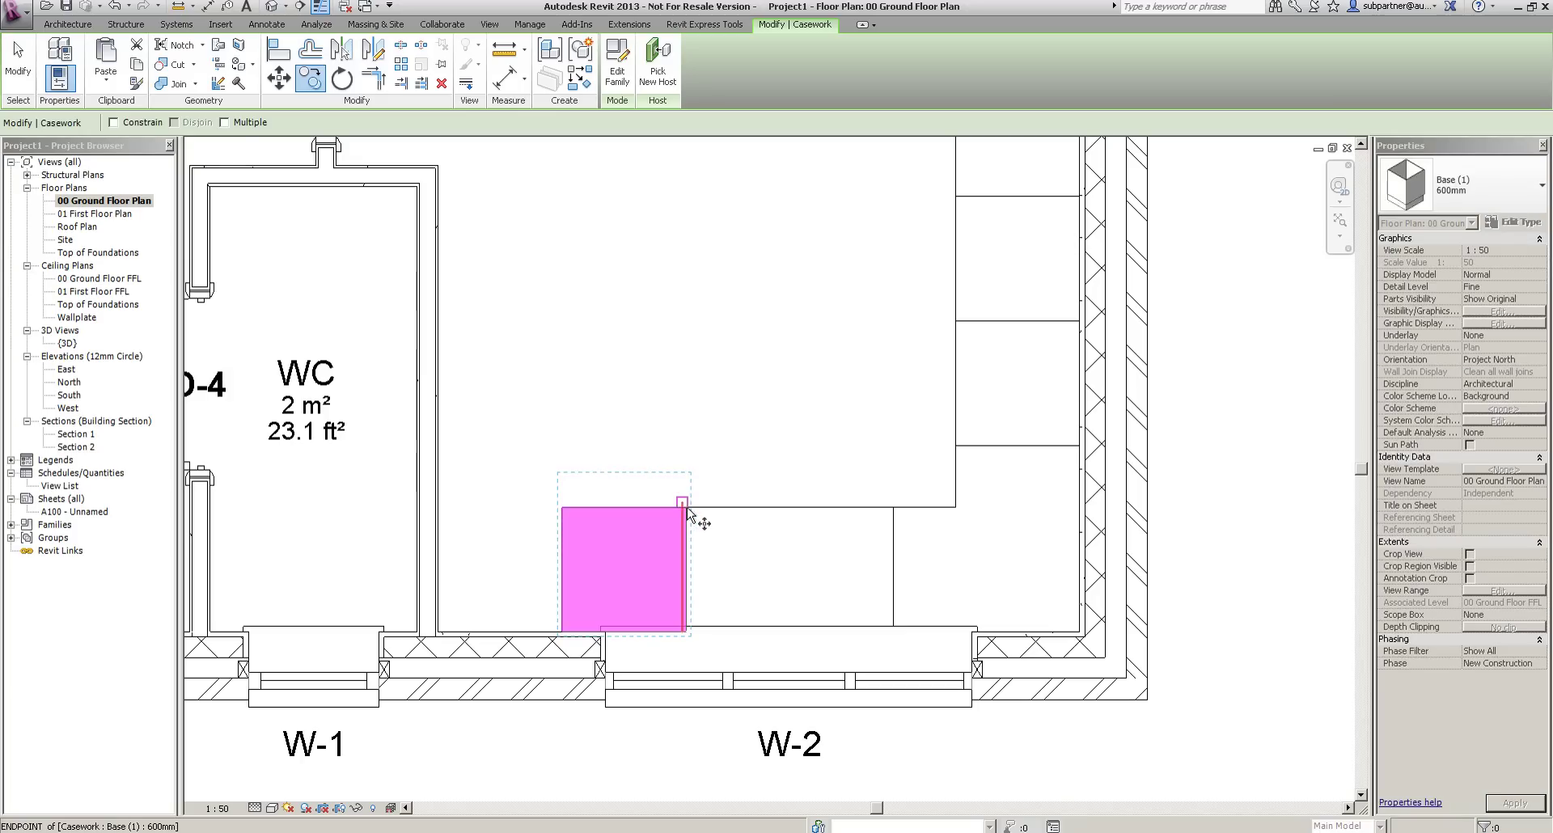
click(686, 507)
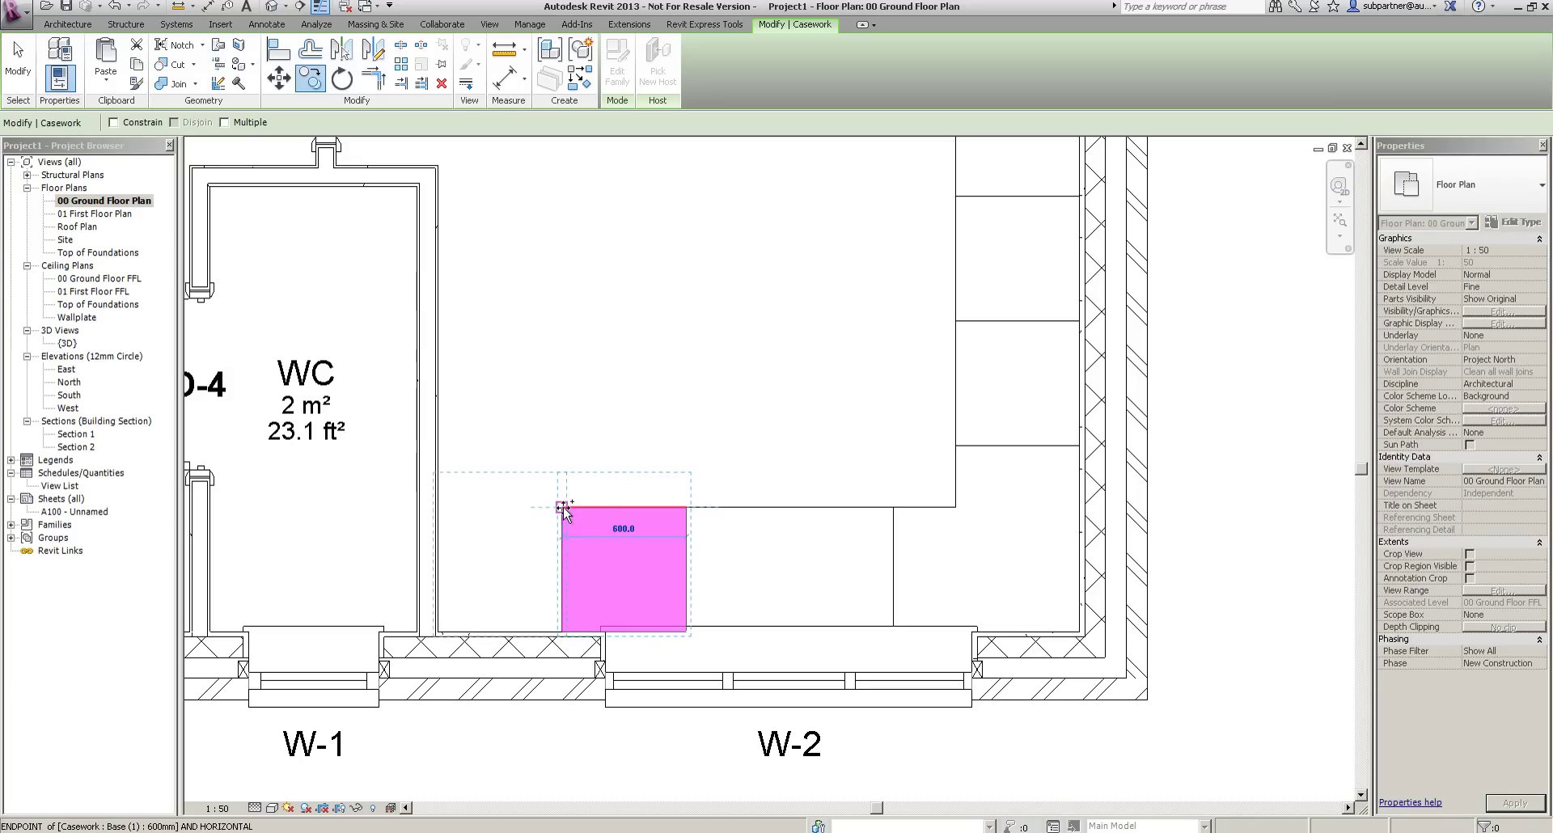
click(563, 507)
key(Escape)
scroll(414, 528, up, 3)
scroll(414, 528, down, 5)
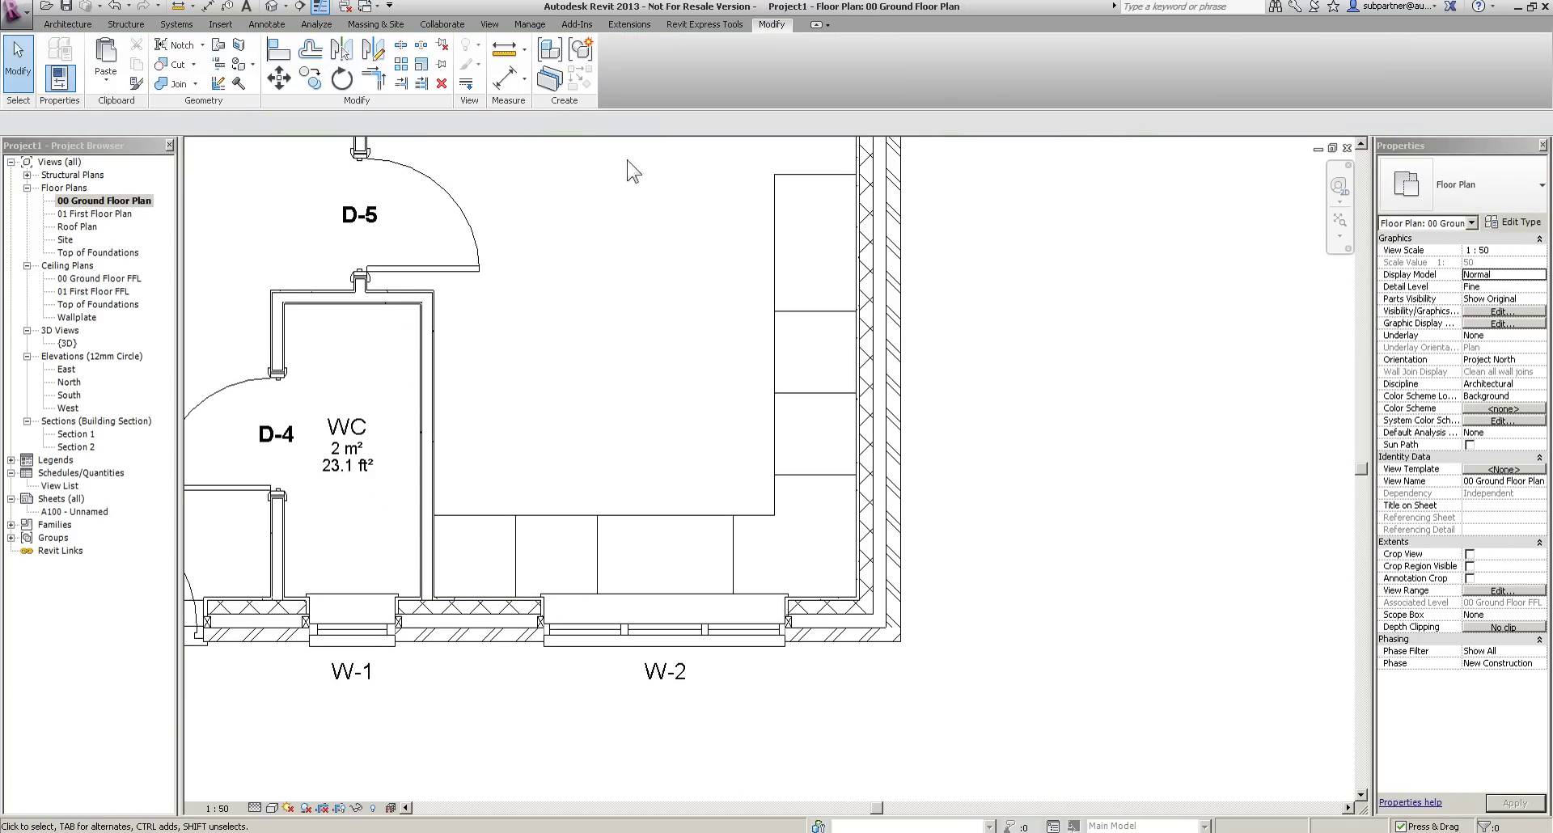
Load the Counter Top - Corner w sink Hole (1) family from the Casework library's Counter Tops folder.
click(79, 24)
click(170, 59)
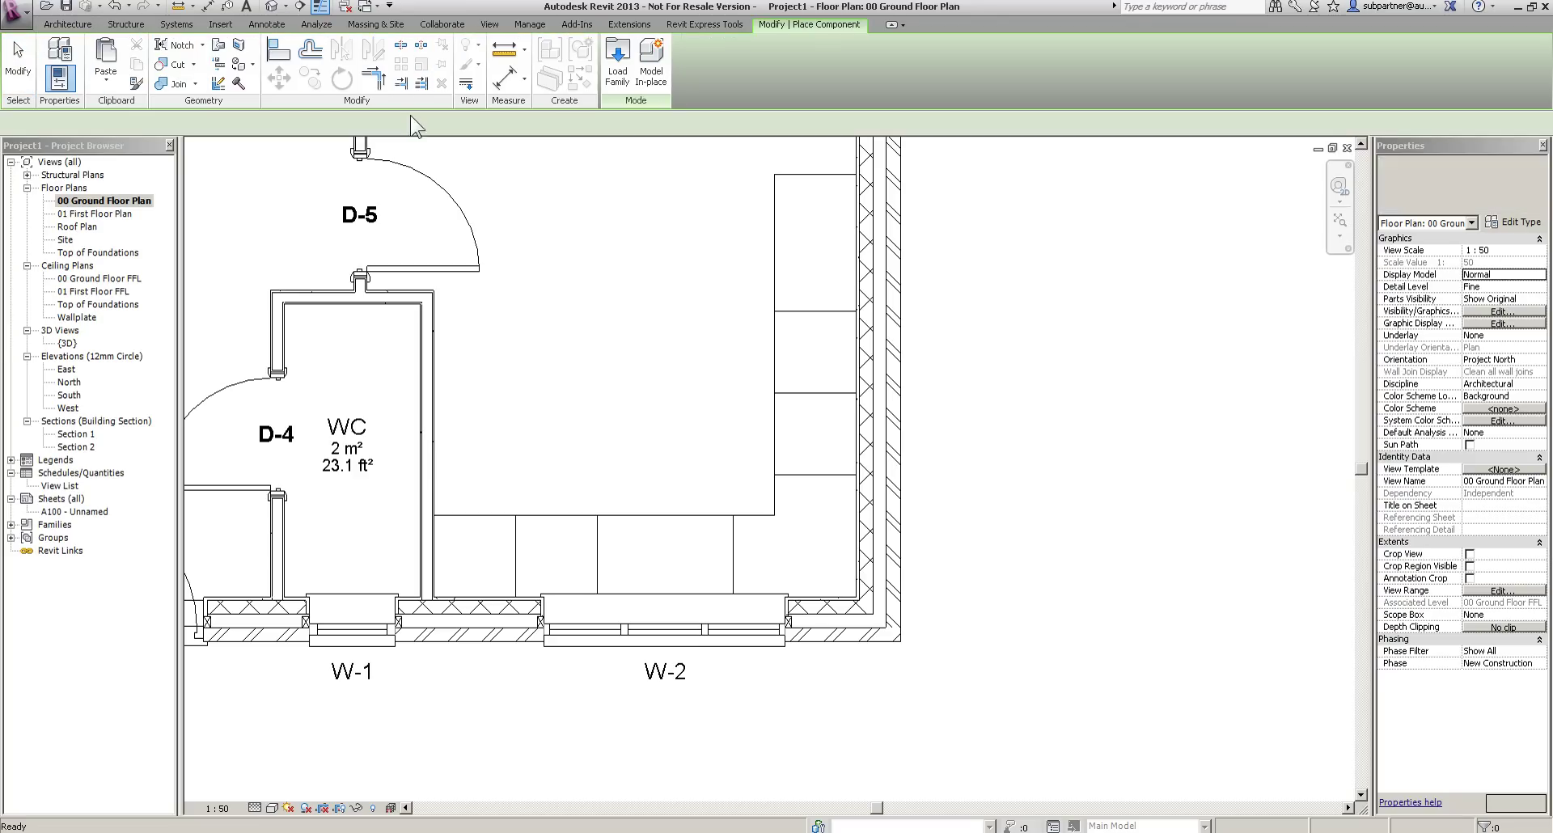
click(616, 65)
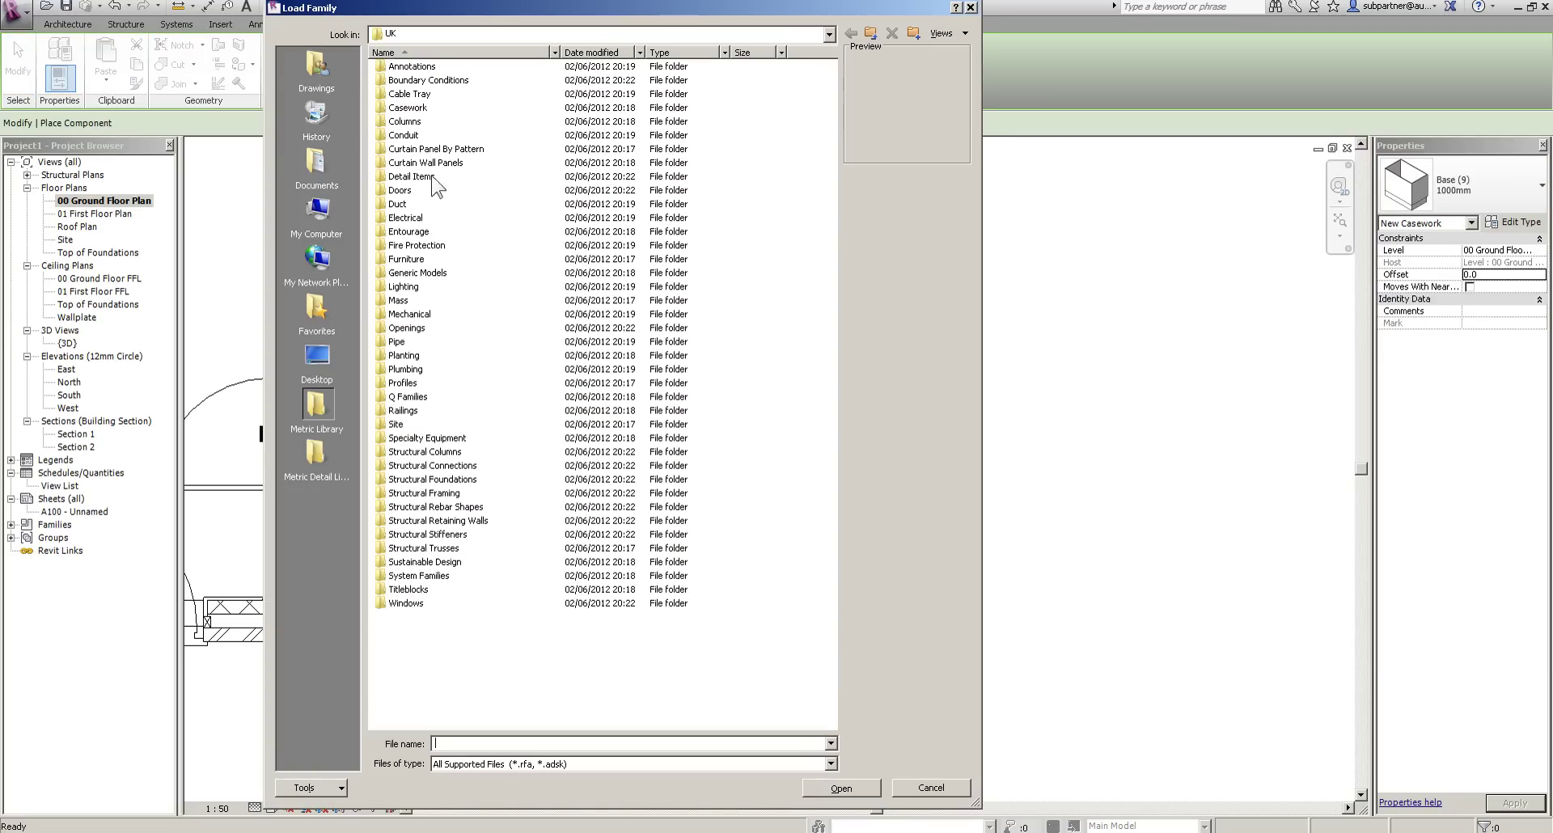
double_click(407, 108)
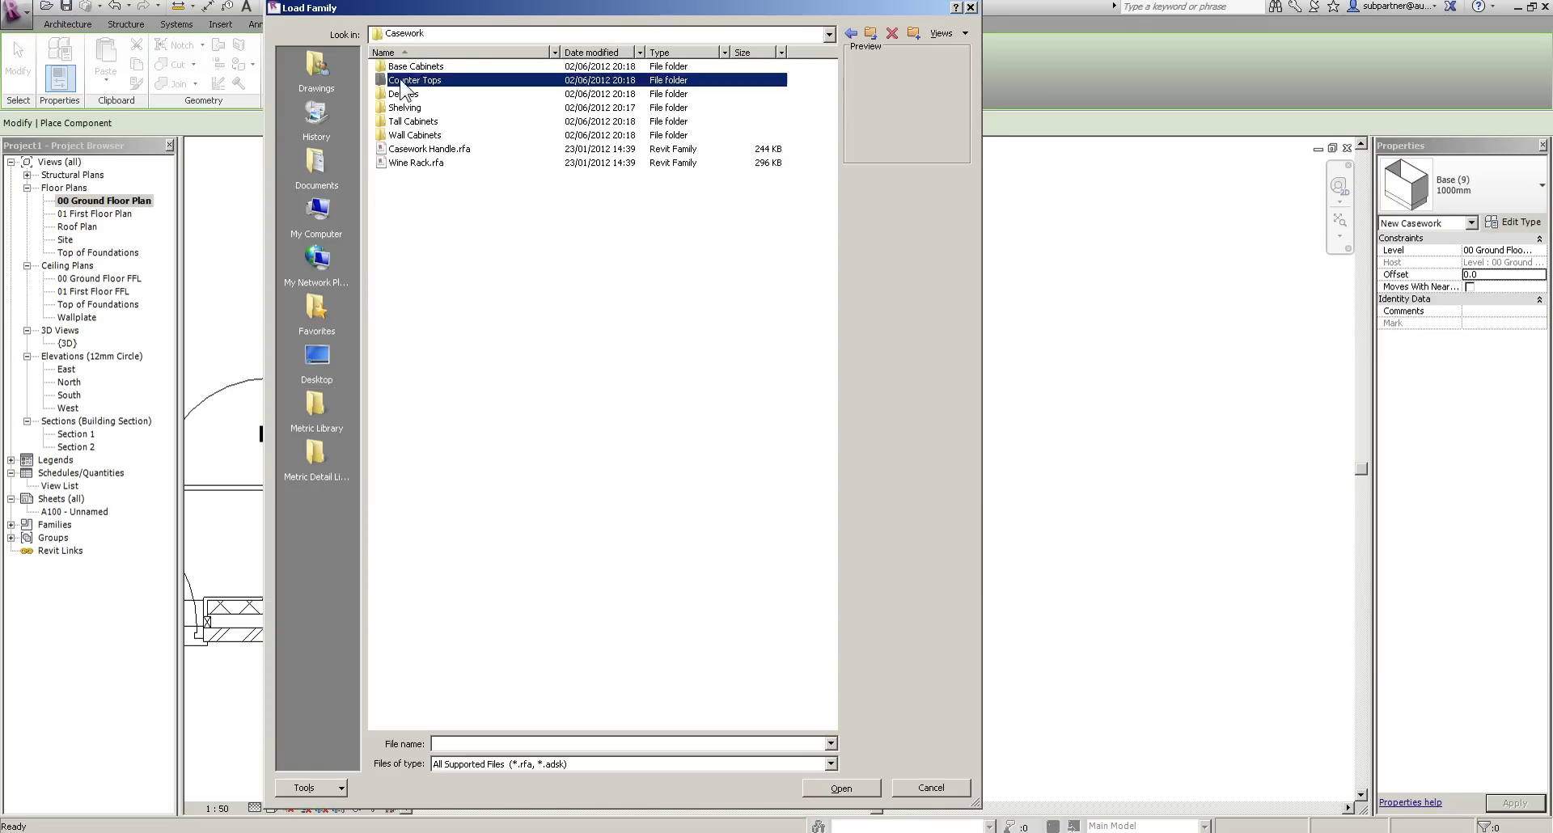
double_click(413, 80)
click(427, 122)
click(429, 95)
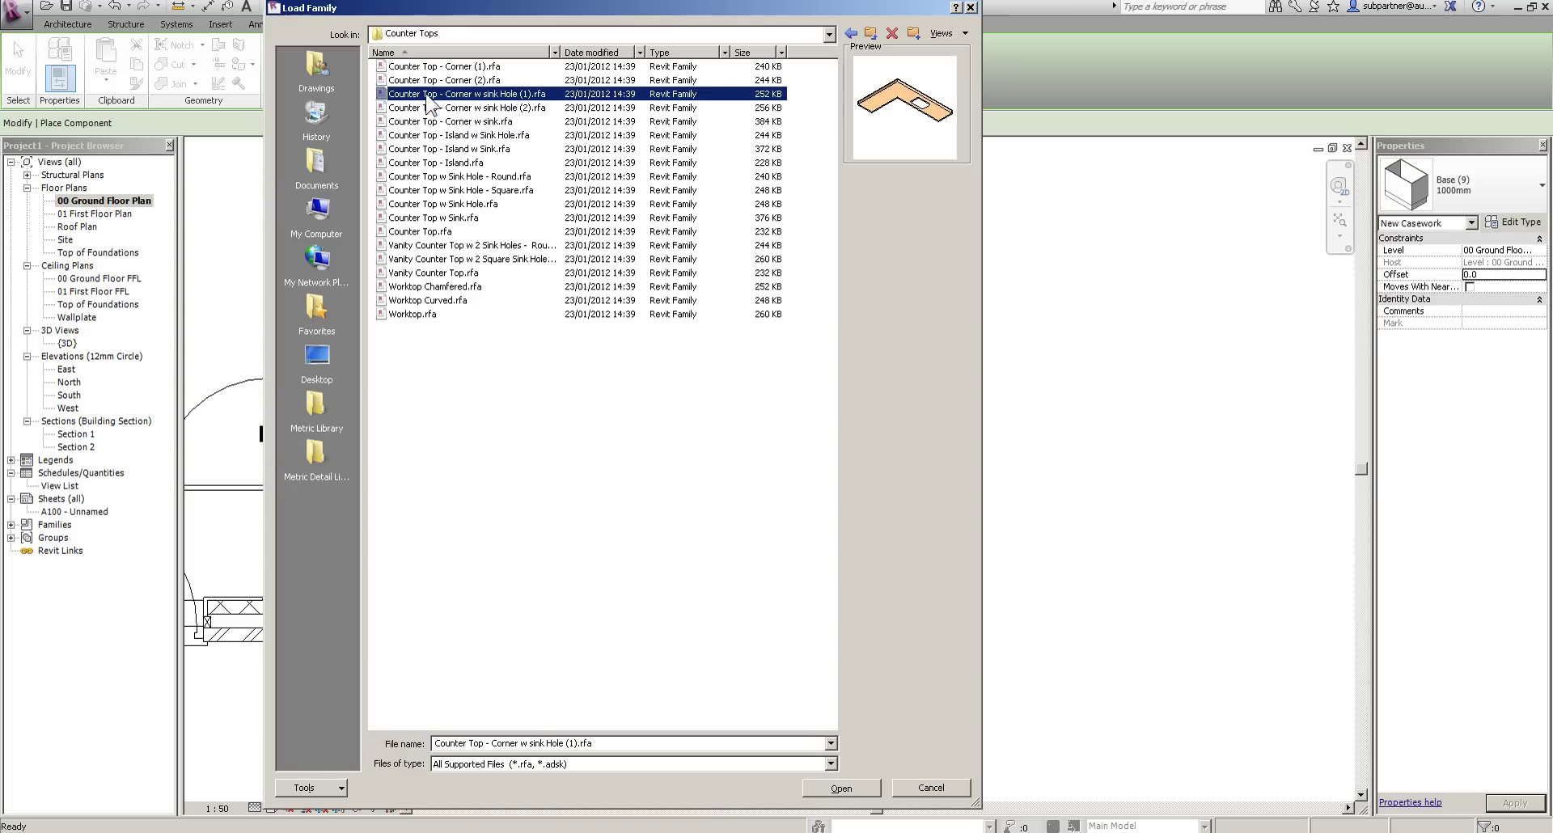
click(842, 787)
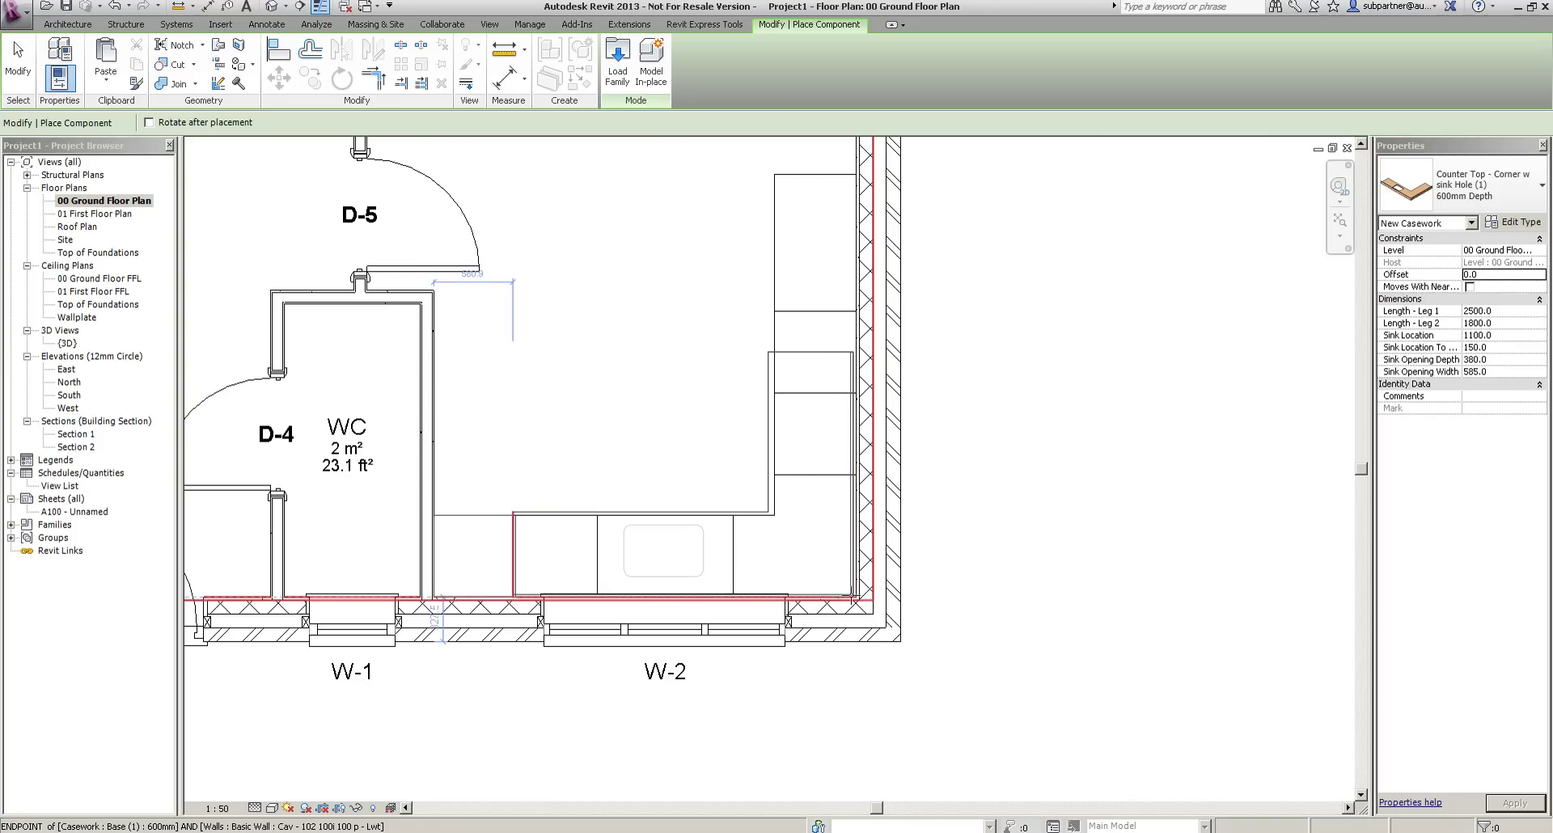
Place the corner counter top over the Kitchen base cabinets and stretch its legs to the WC partition and the end of the outer-wall cabinets.
click(531, 550)
key(Escape)
key(Escape)
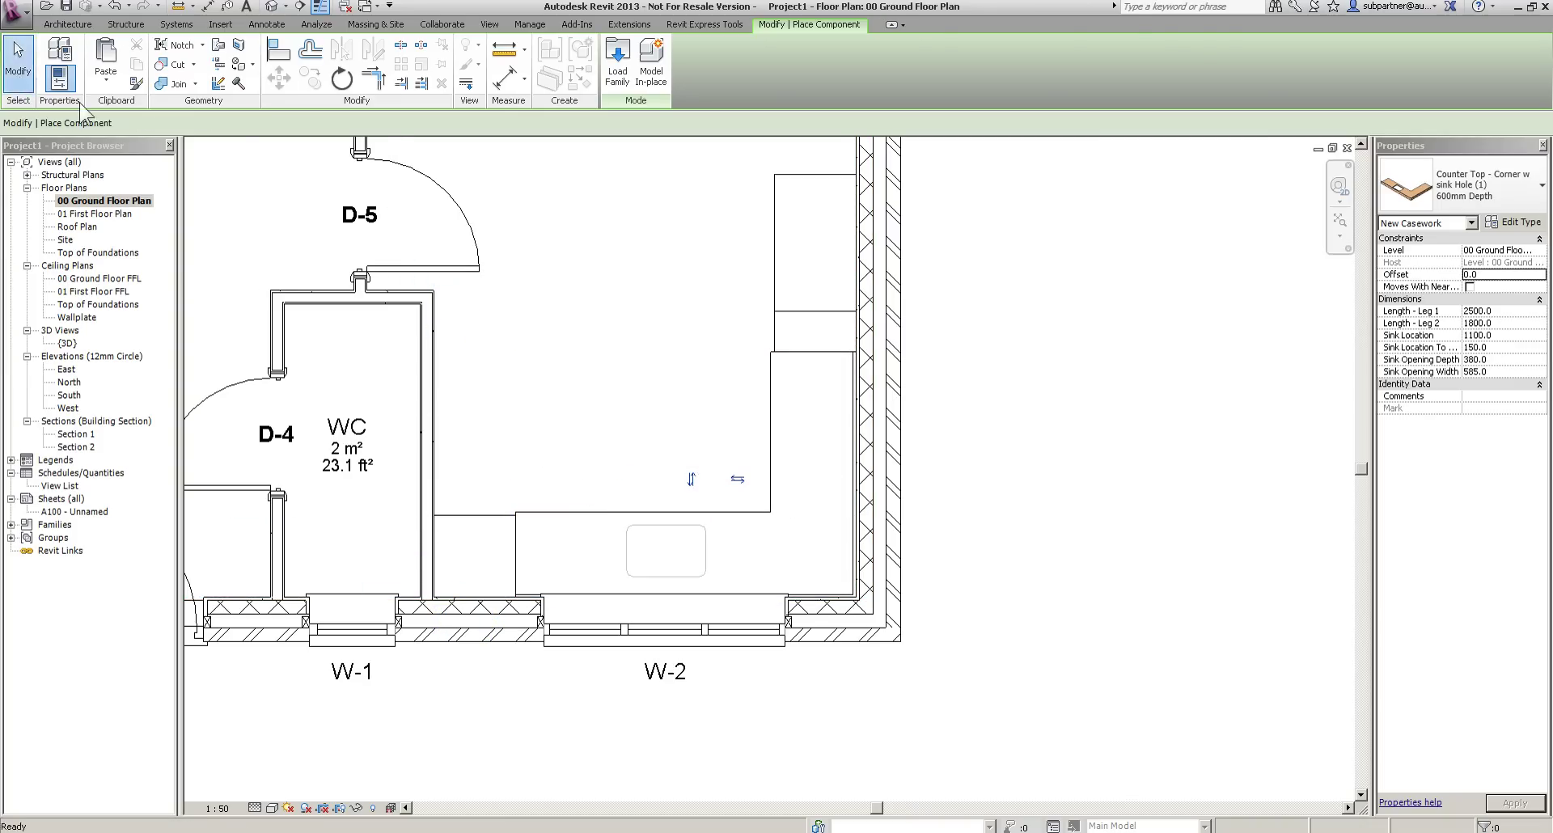
click(516, 546)
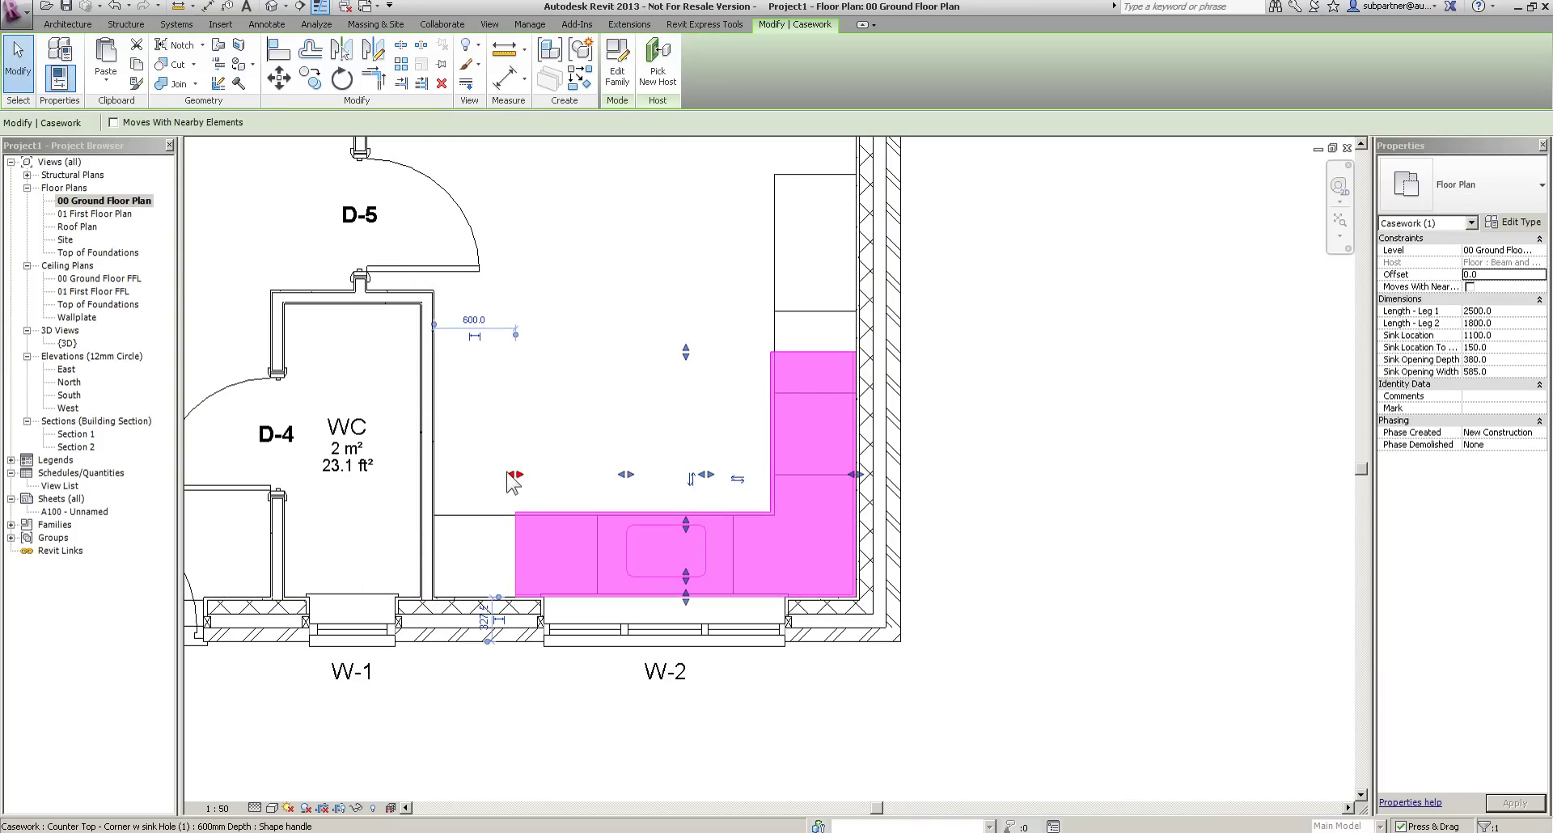
drag(515, 475, 435, 476)
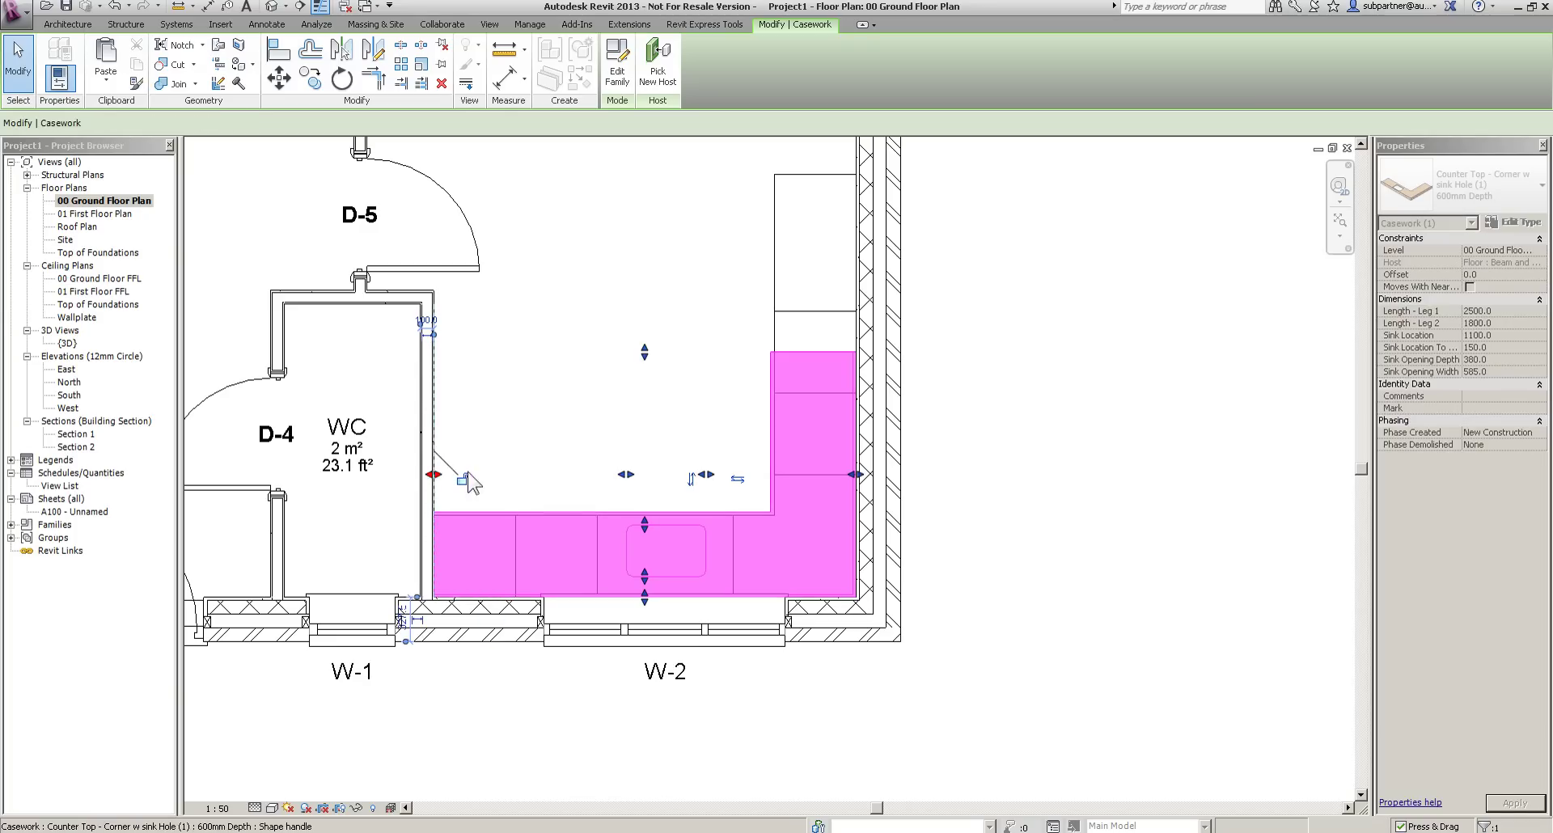
drag(645, 352, 645, 168)
key(Escape)
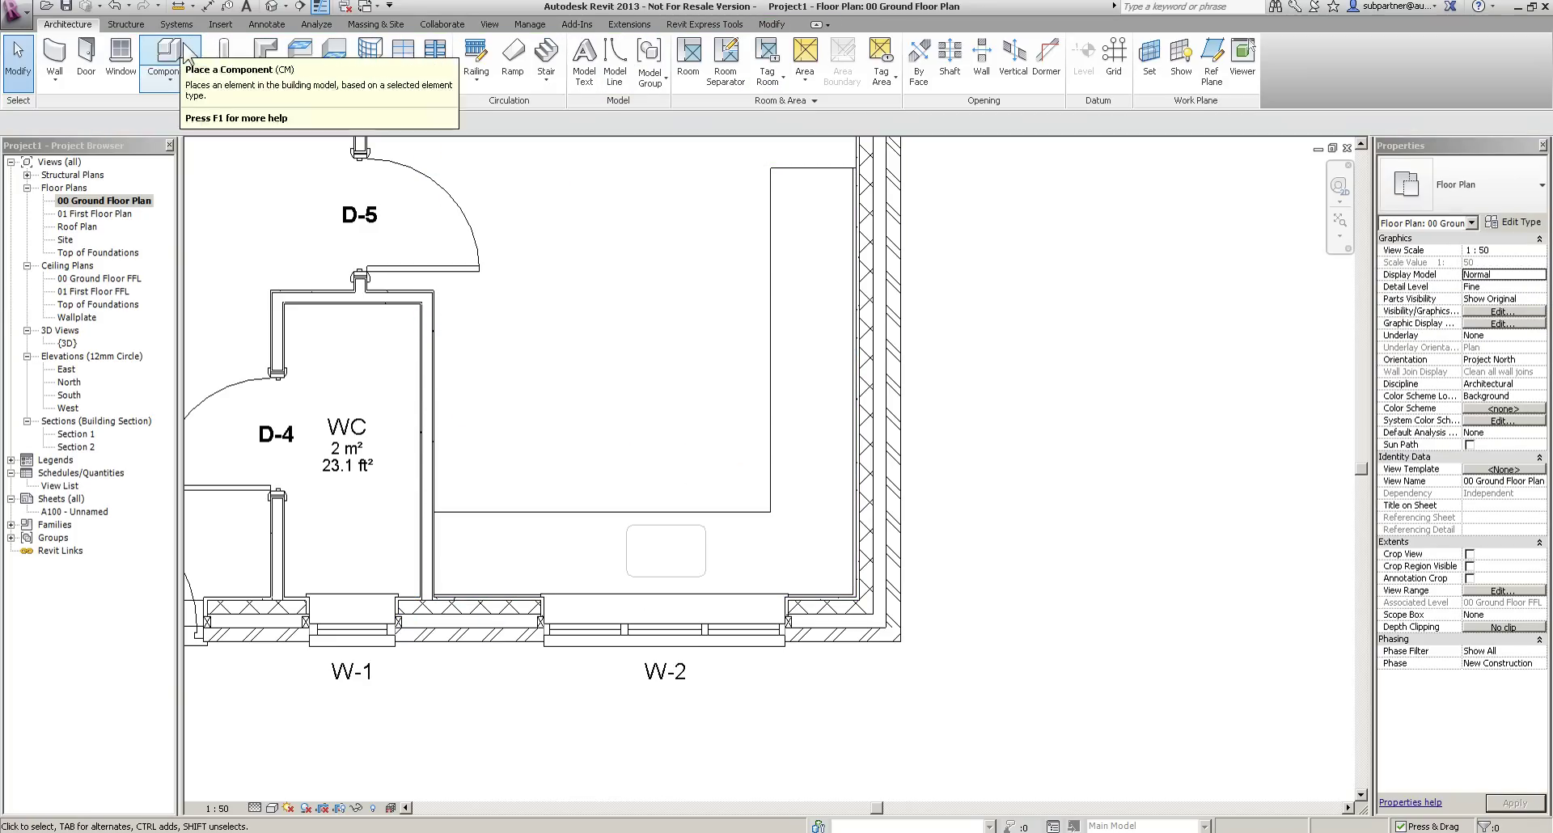
Load the Sink - Kitchen (4) family from the Sinks folder of the Plumbing library's Architectural section.
click(170, 51)
click(621, 54)
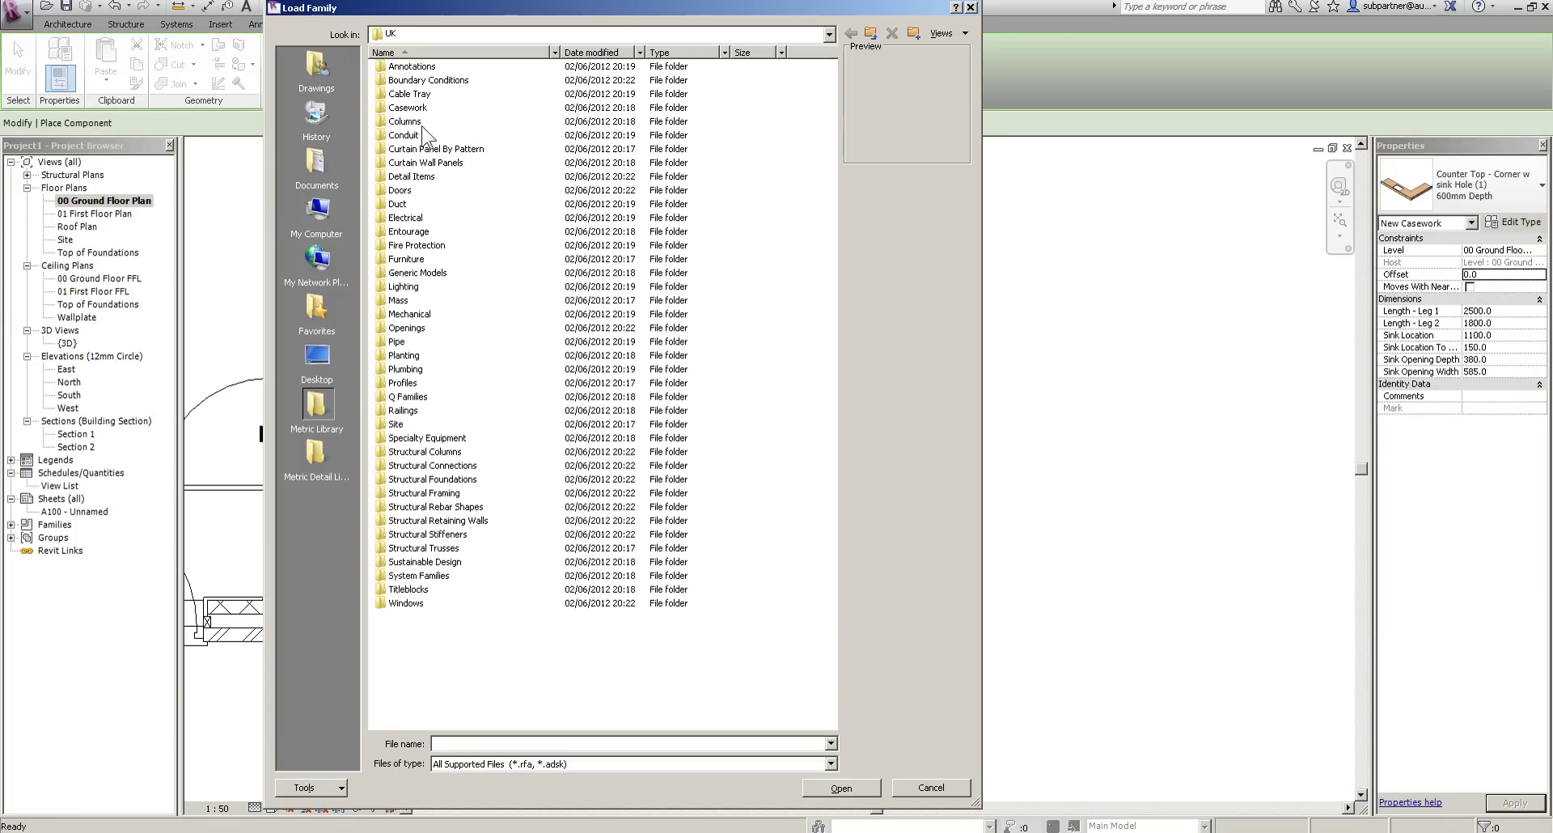
double_click(404, 370)
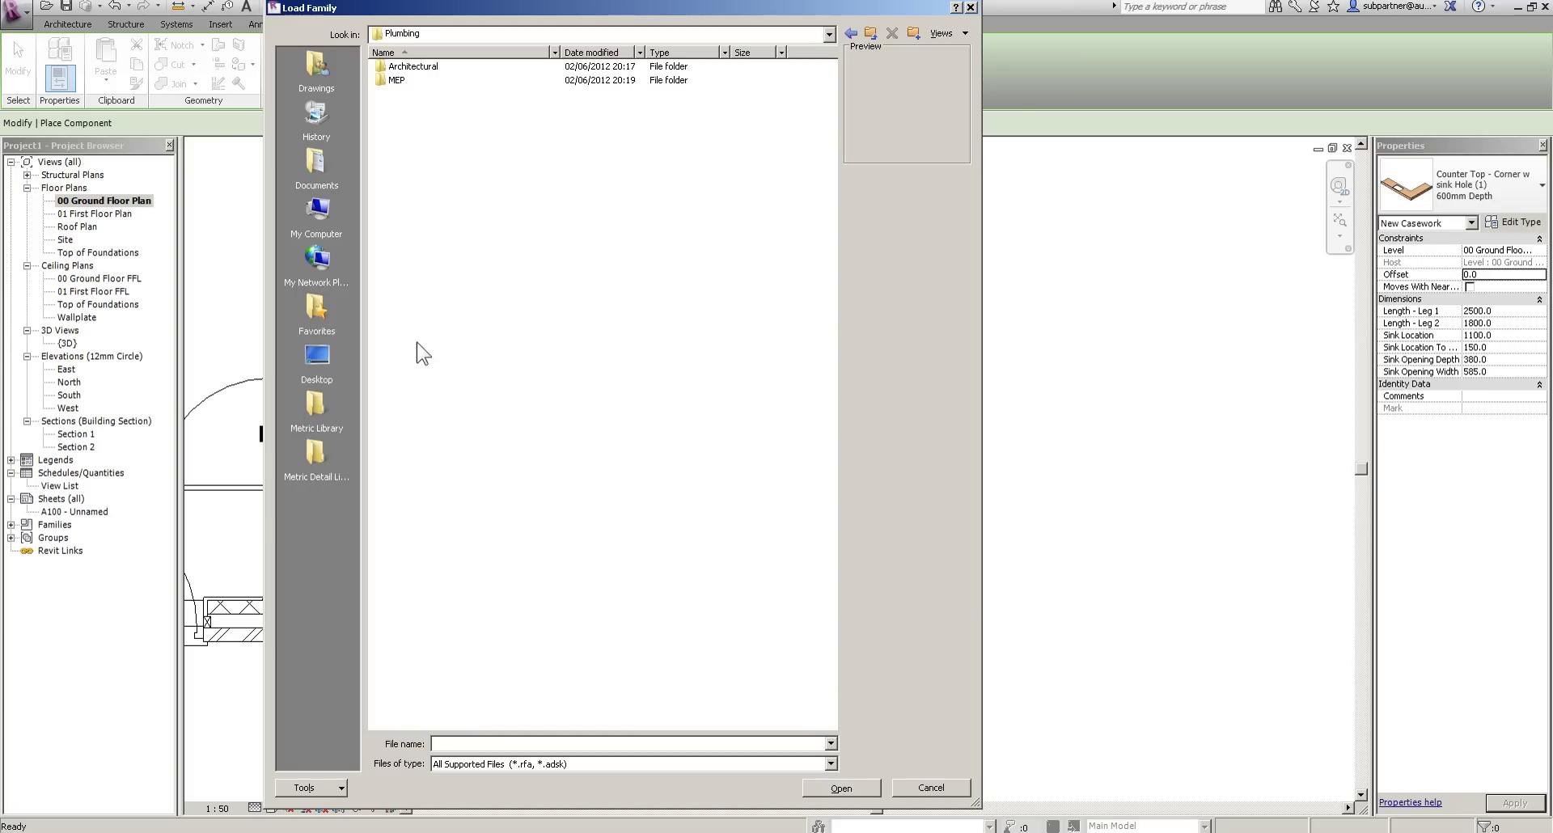
double_click(413, 67)
double_click(407, 80)
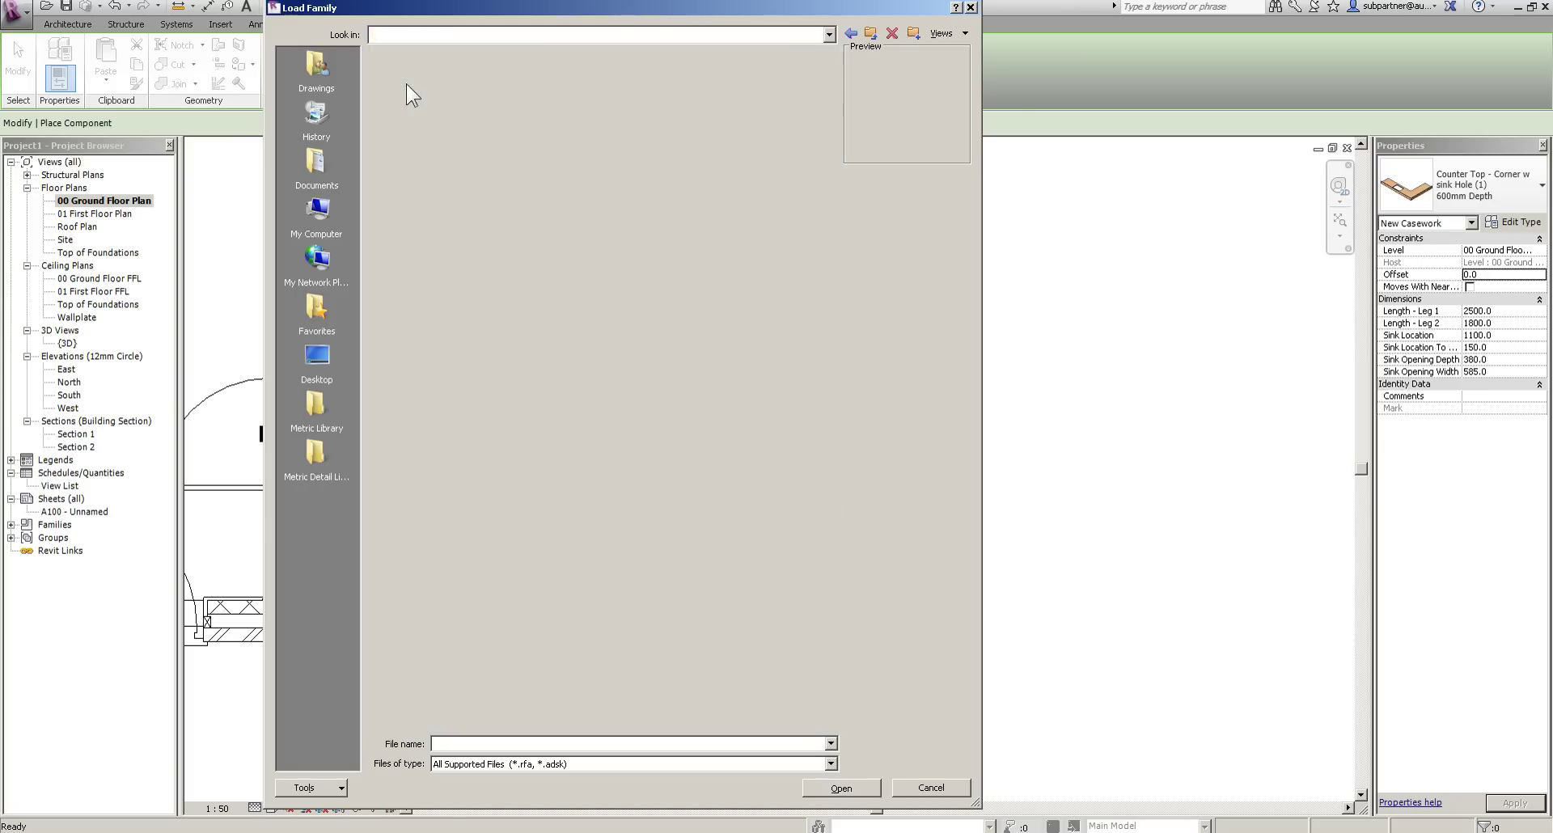
double_click(398, 121)
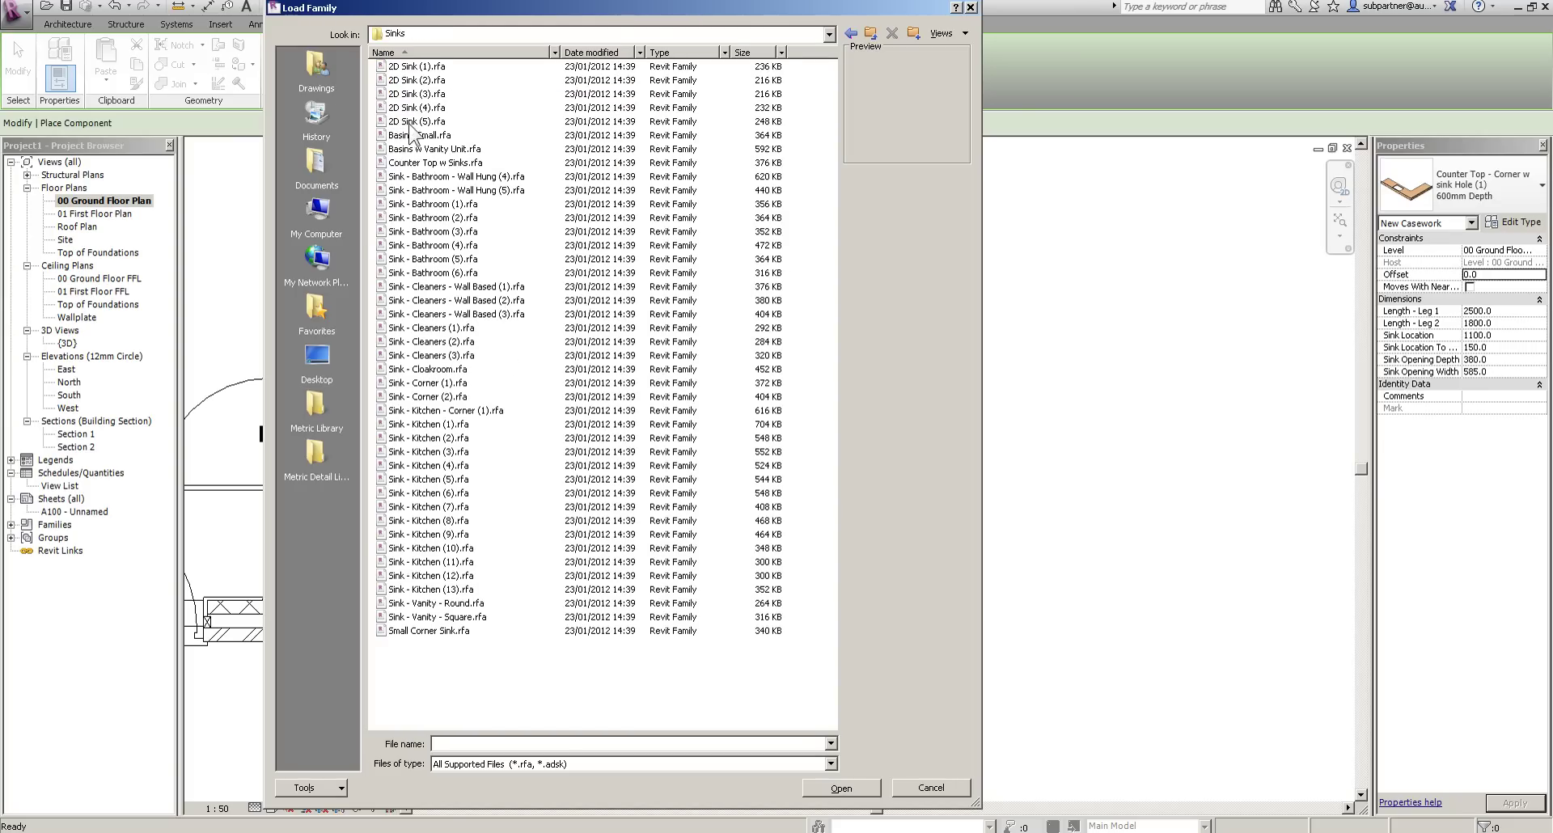
drag(446, 317, 426, 472)
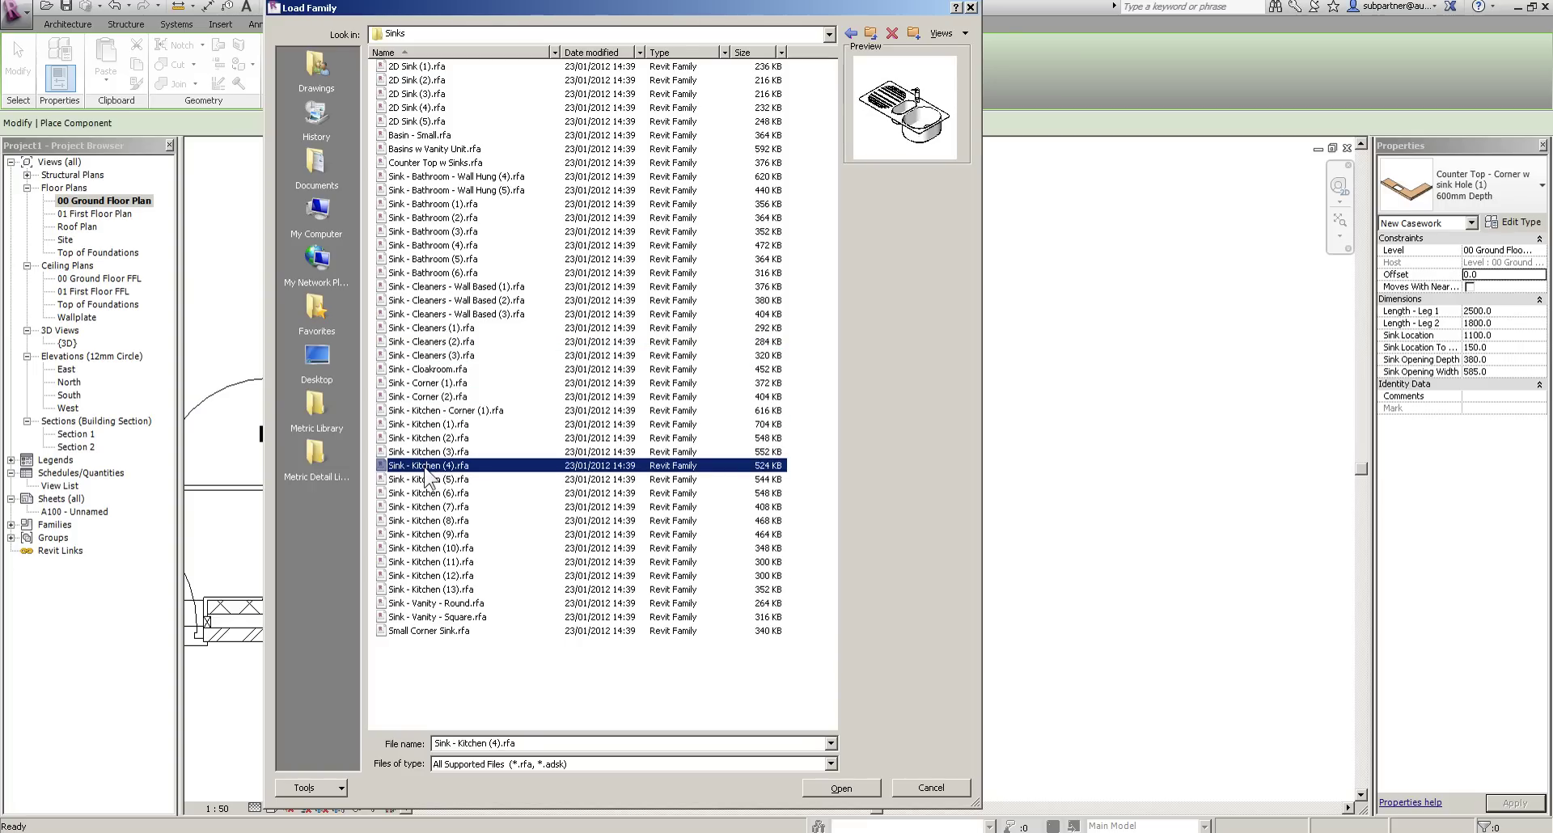
click(856, 788)
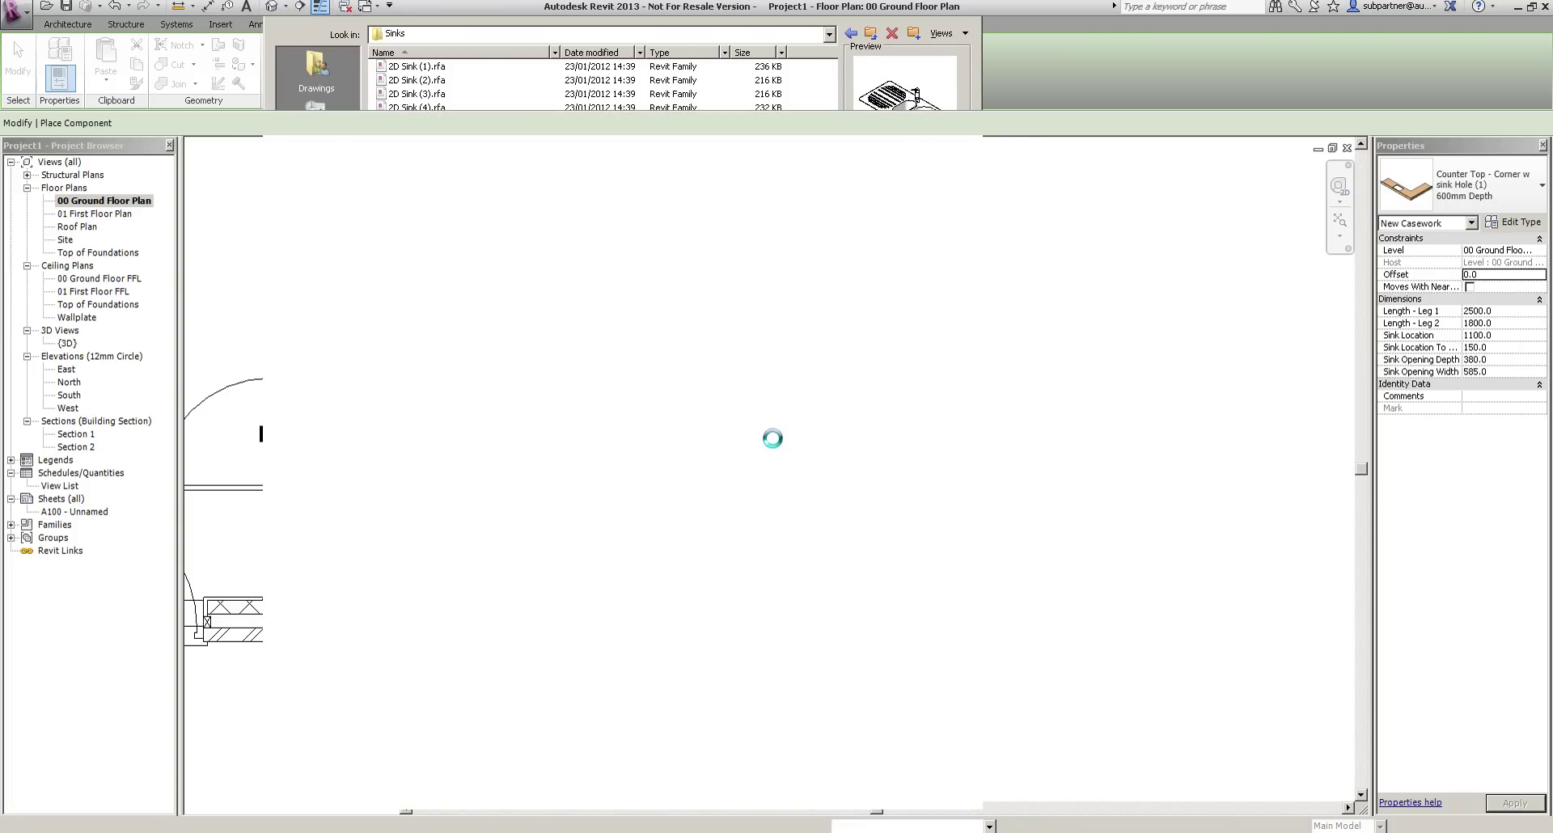
Place the 965 x 500mm sink in the counter top at window W-2, about 1540 mm from the outer wall, and mirror its tap side towards the window.
scroll(647, 566, up, 2)
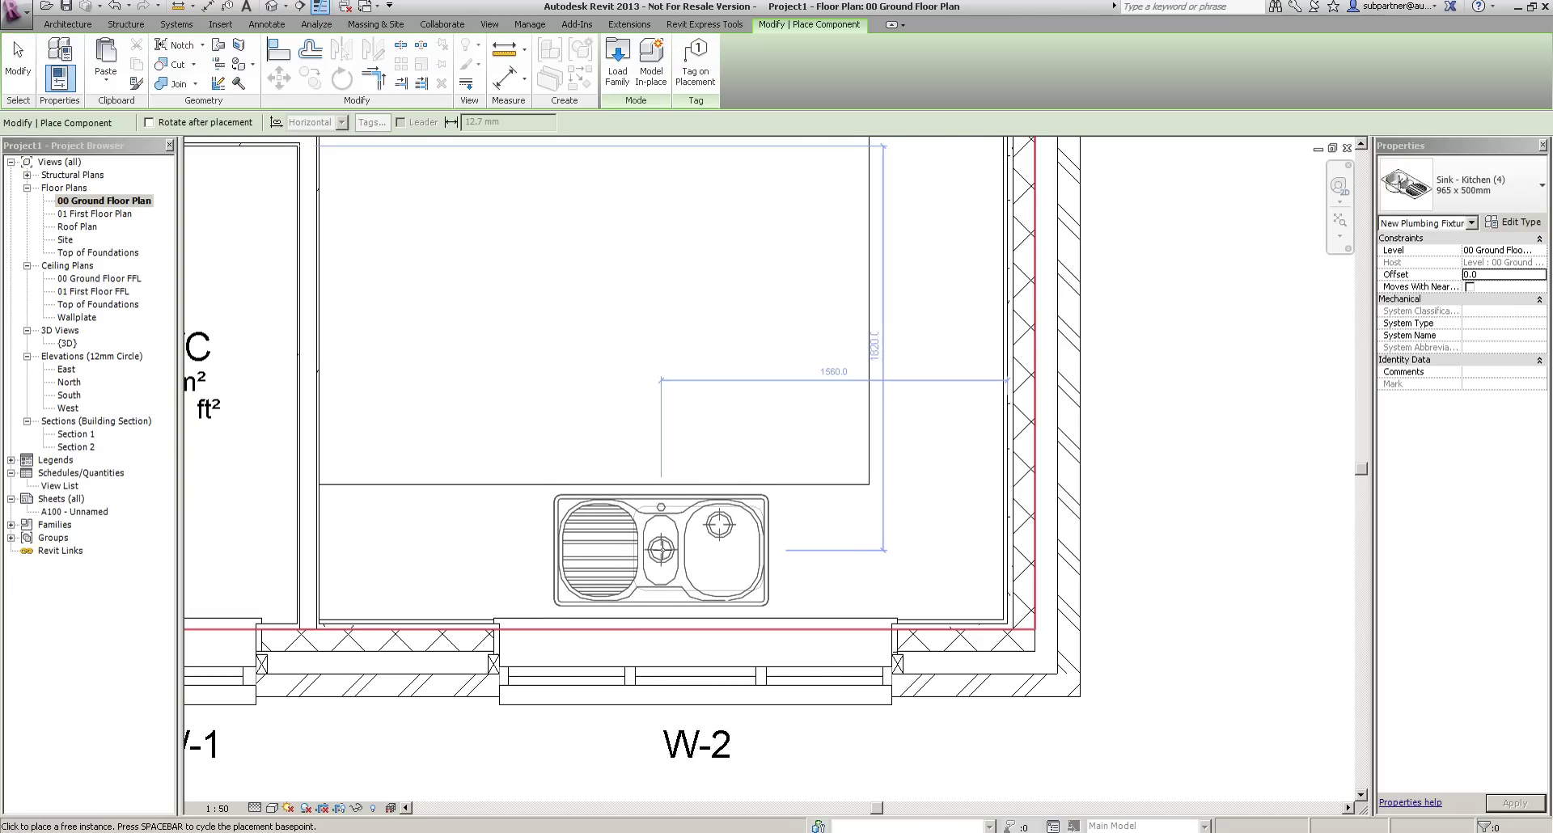
click(665, 551)
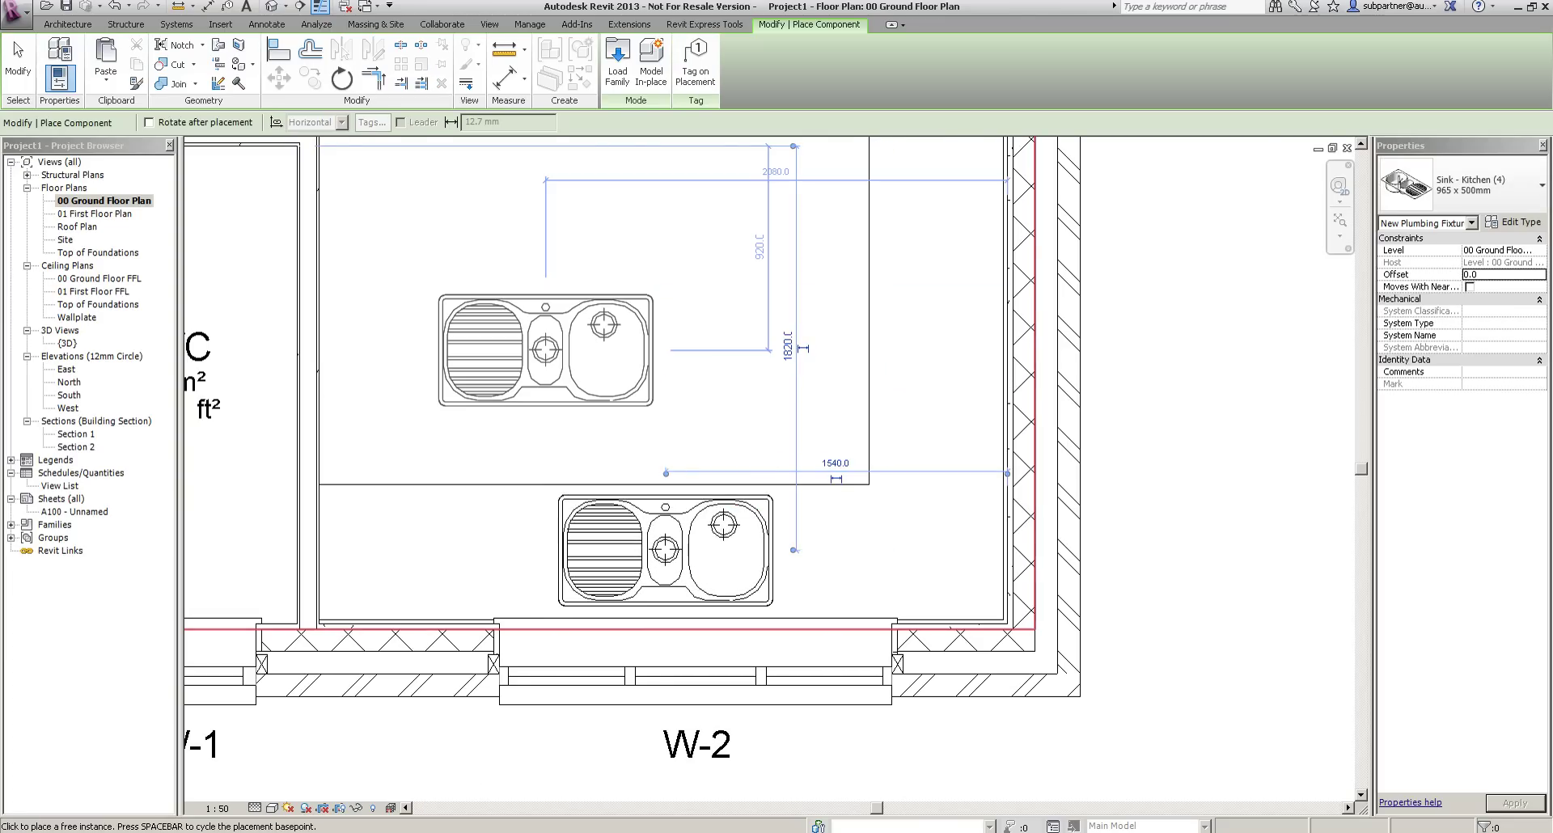
click(21, 75)
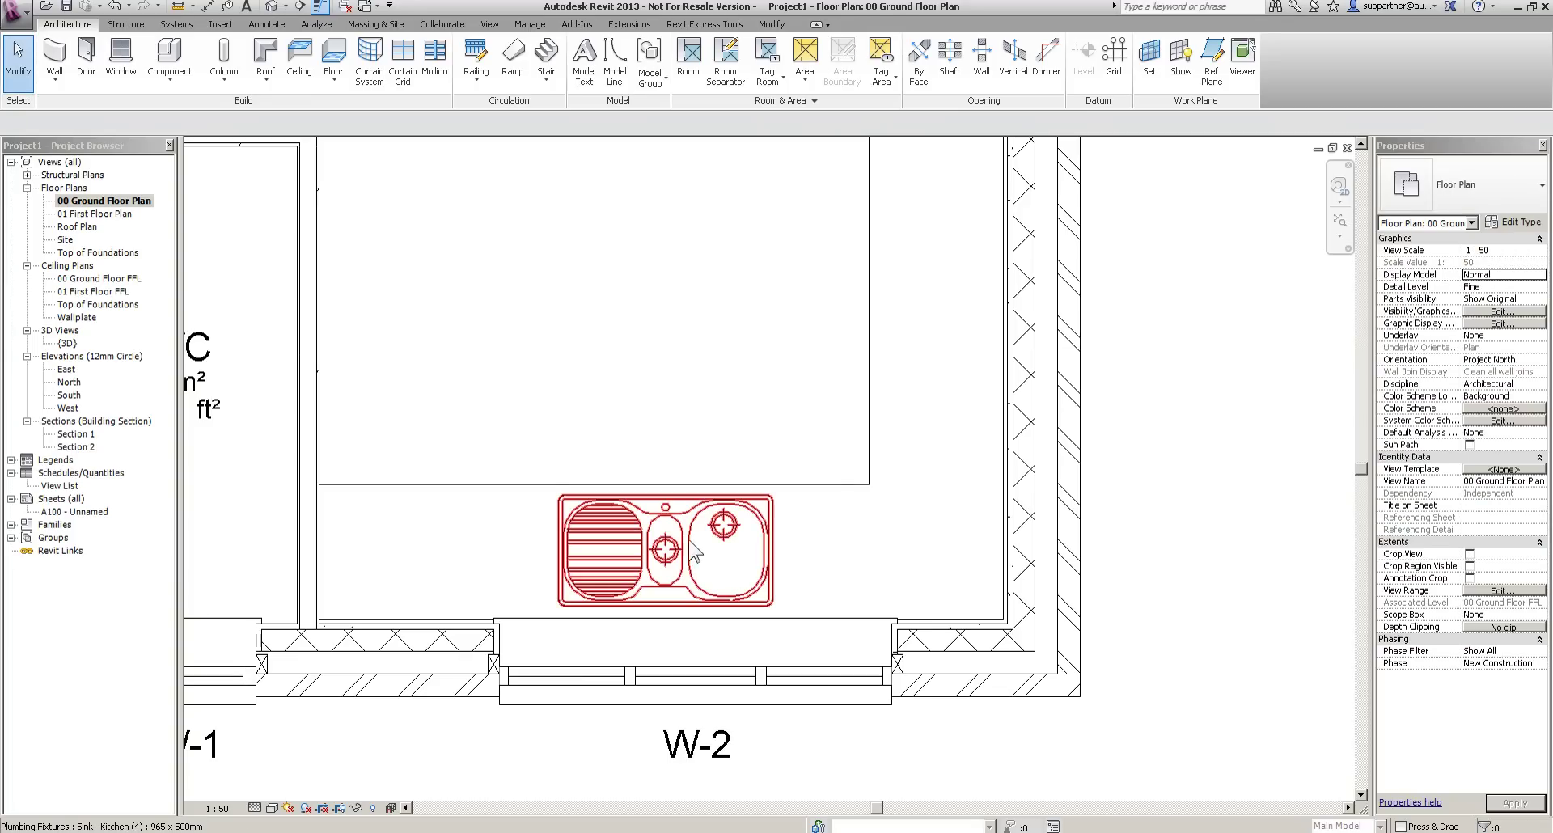
click(694, 550)
click(343, 52)
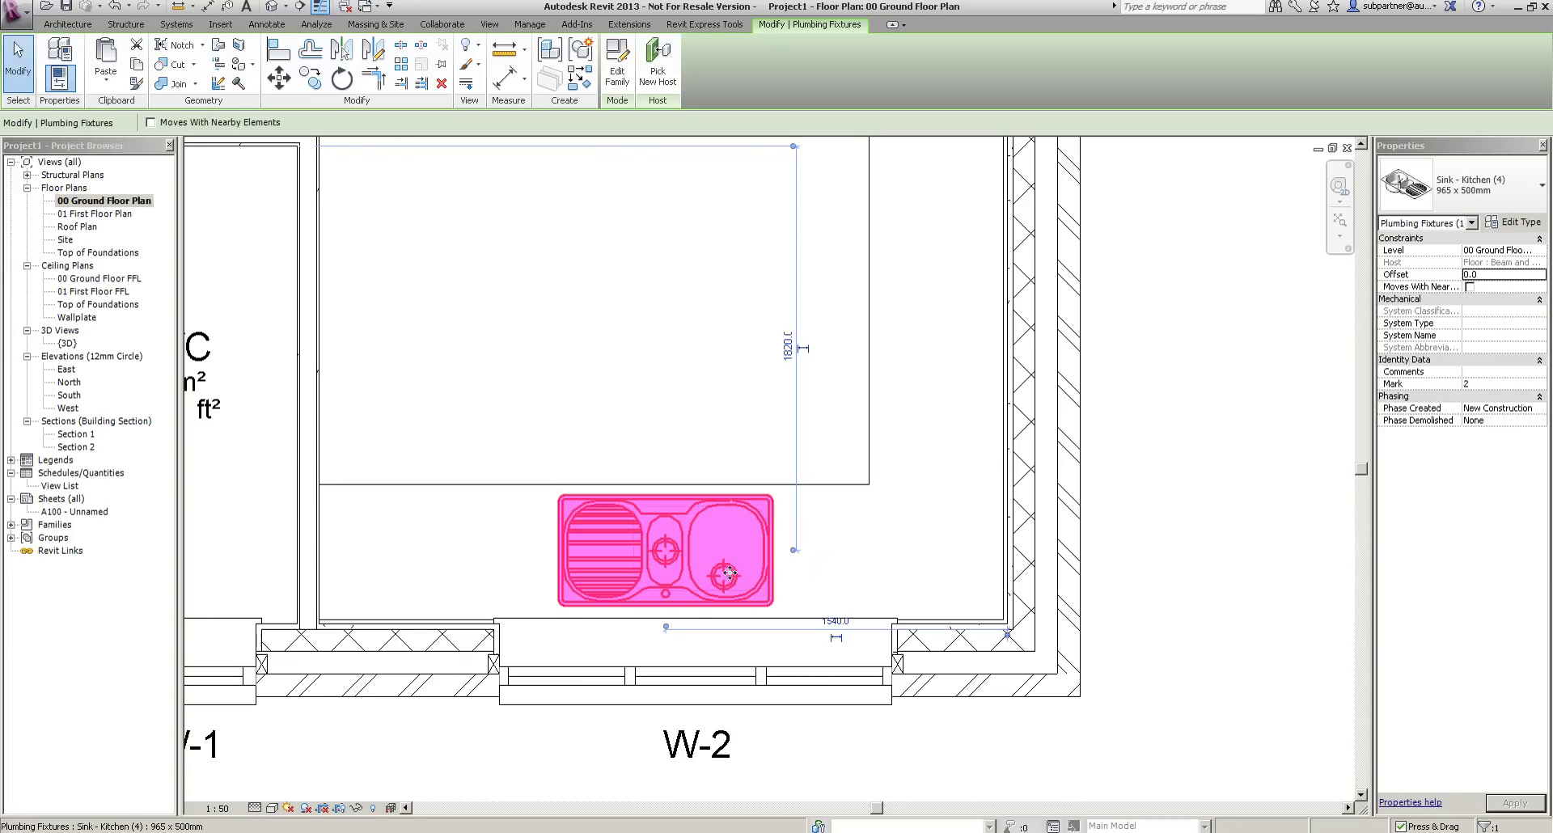
click(584, 290)
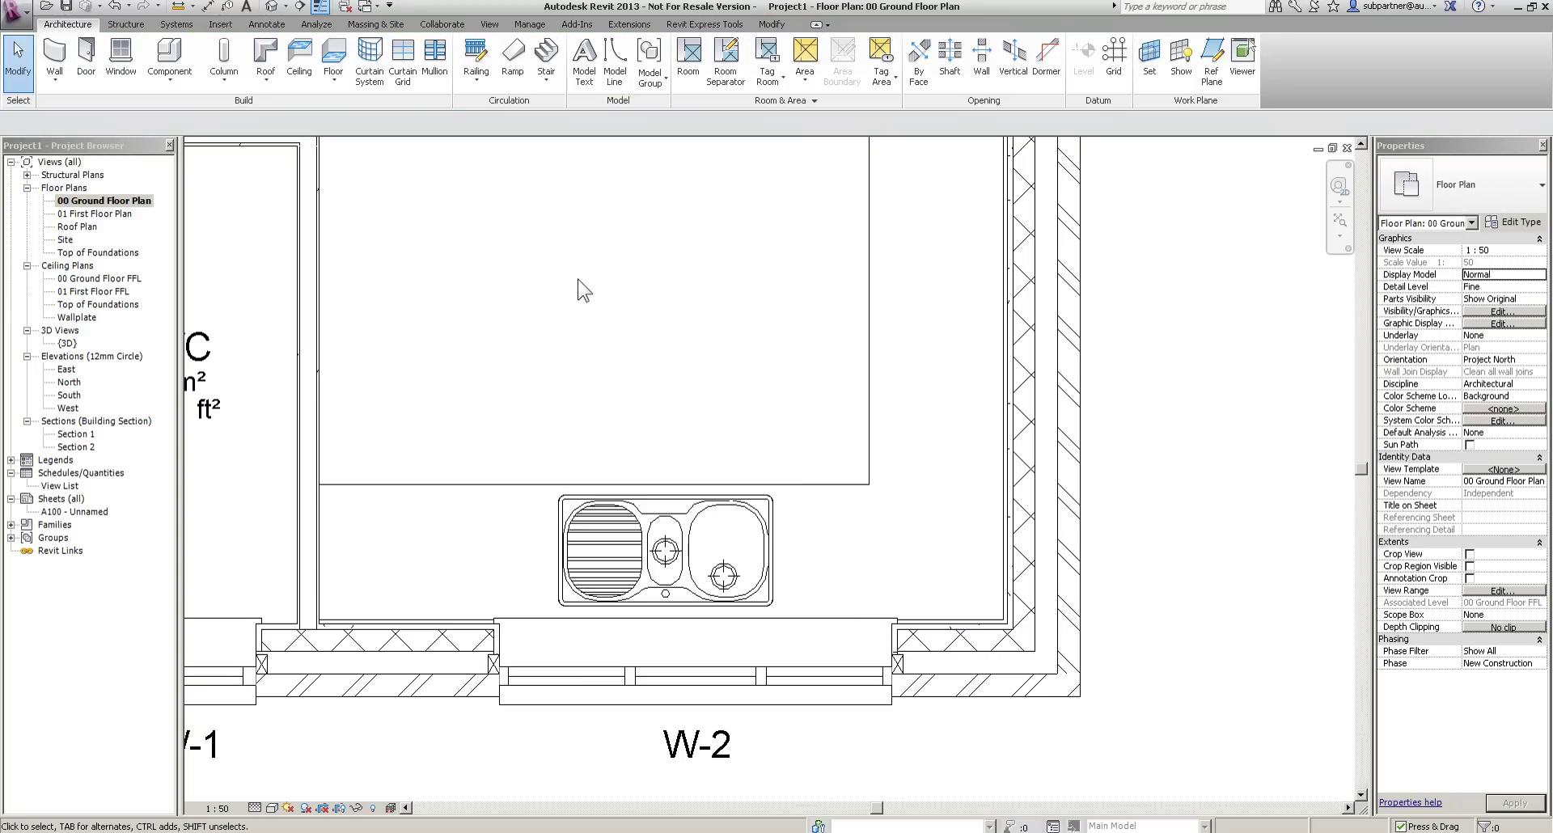
Start loading a component family and open the Wall Cabinets folder of the Casework library.
scroll(564, 509, down, 5)
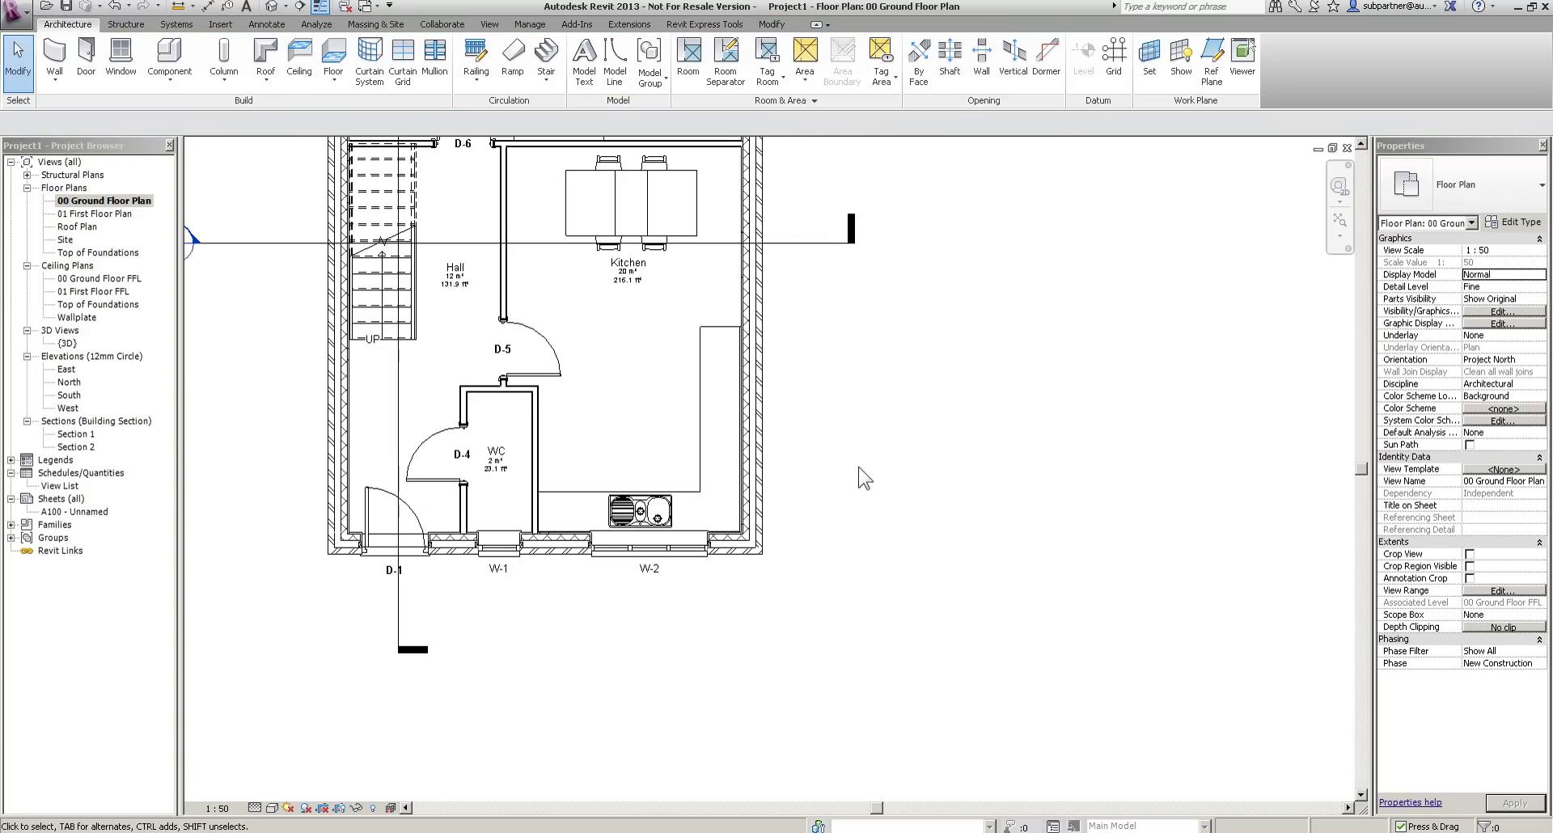
scroll(643, 326, up, 1)
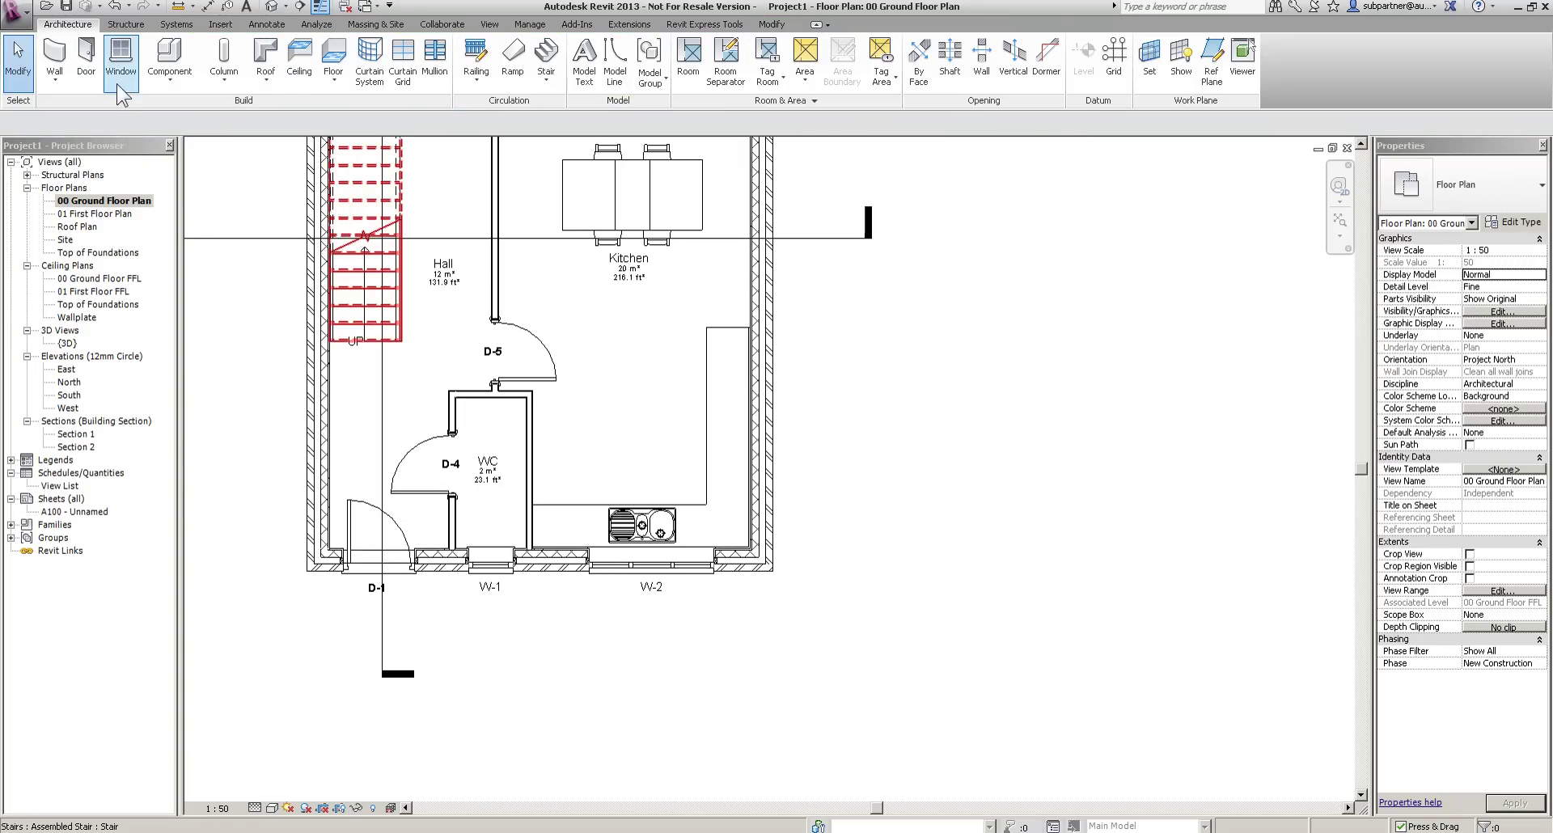
click(169, 53)
click(623, 65)
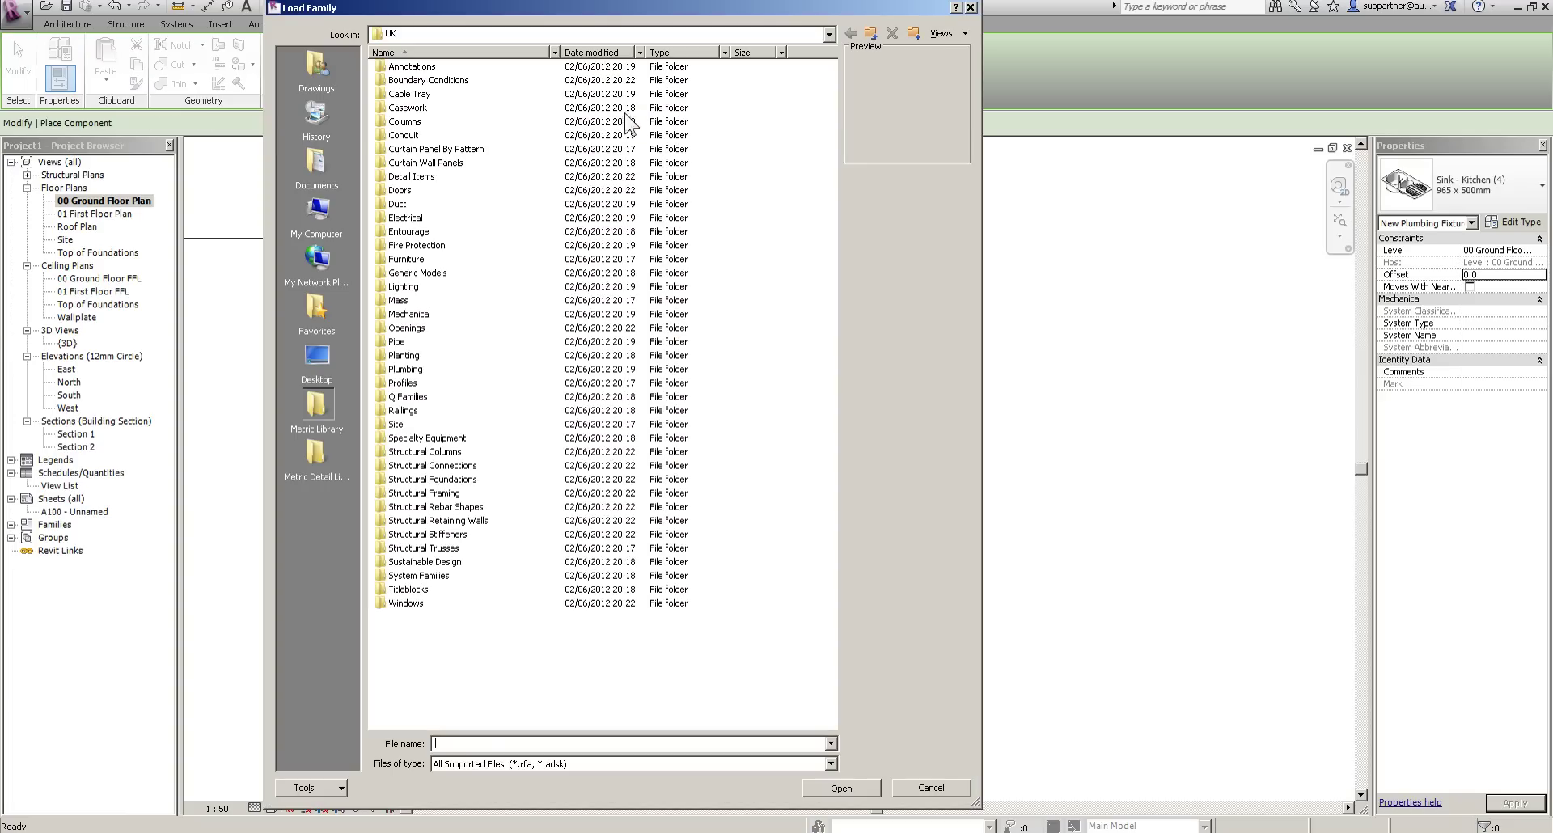
double_click(407, 108)
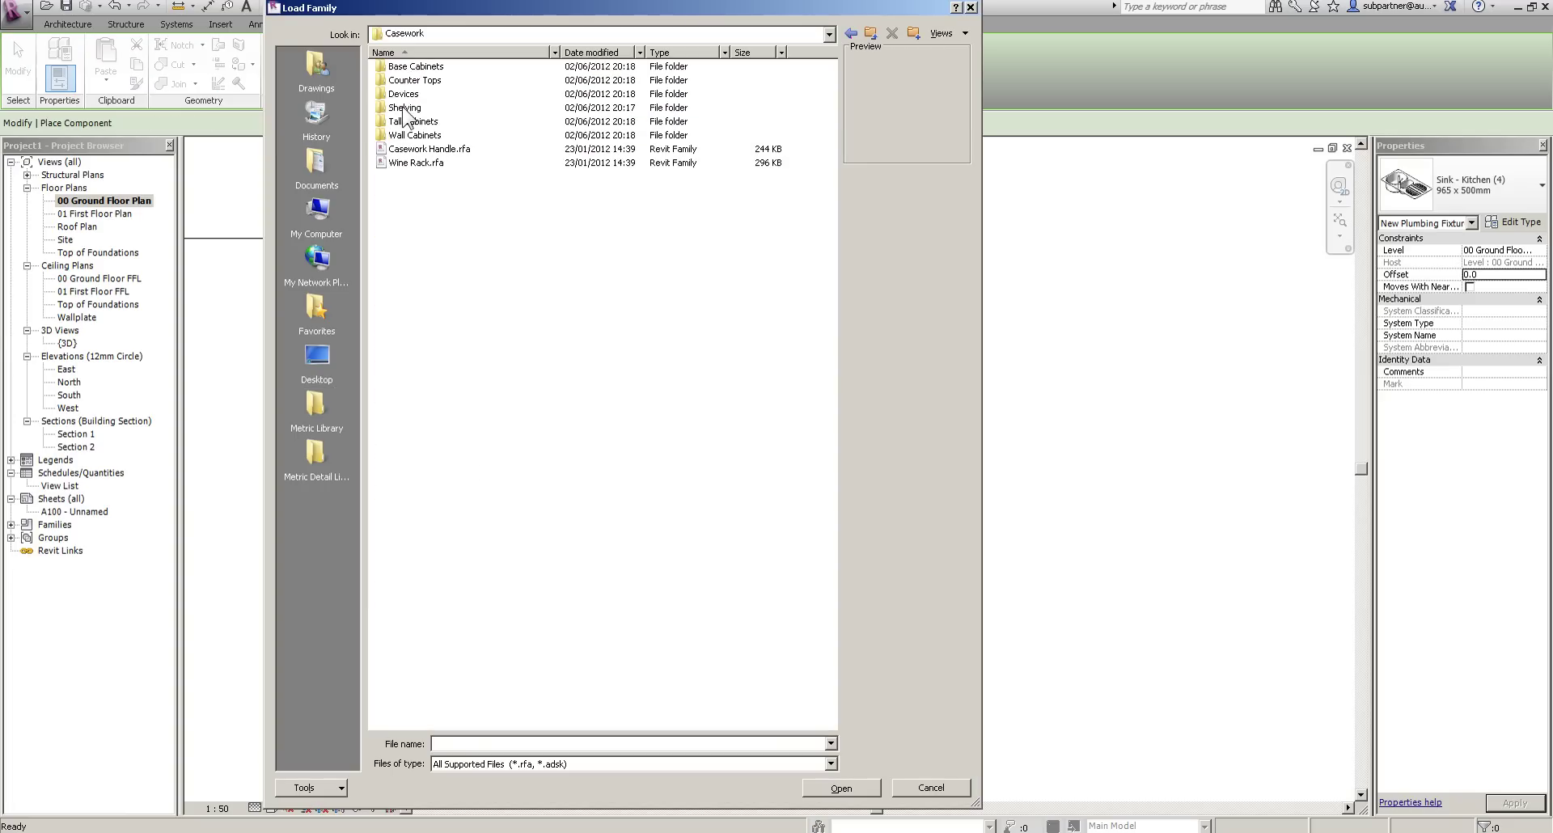
double_click(413, 135)
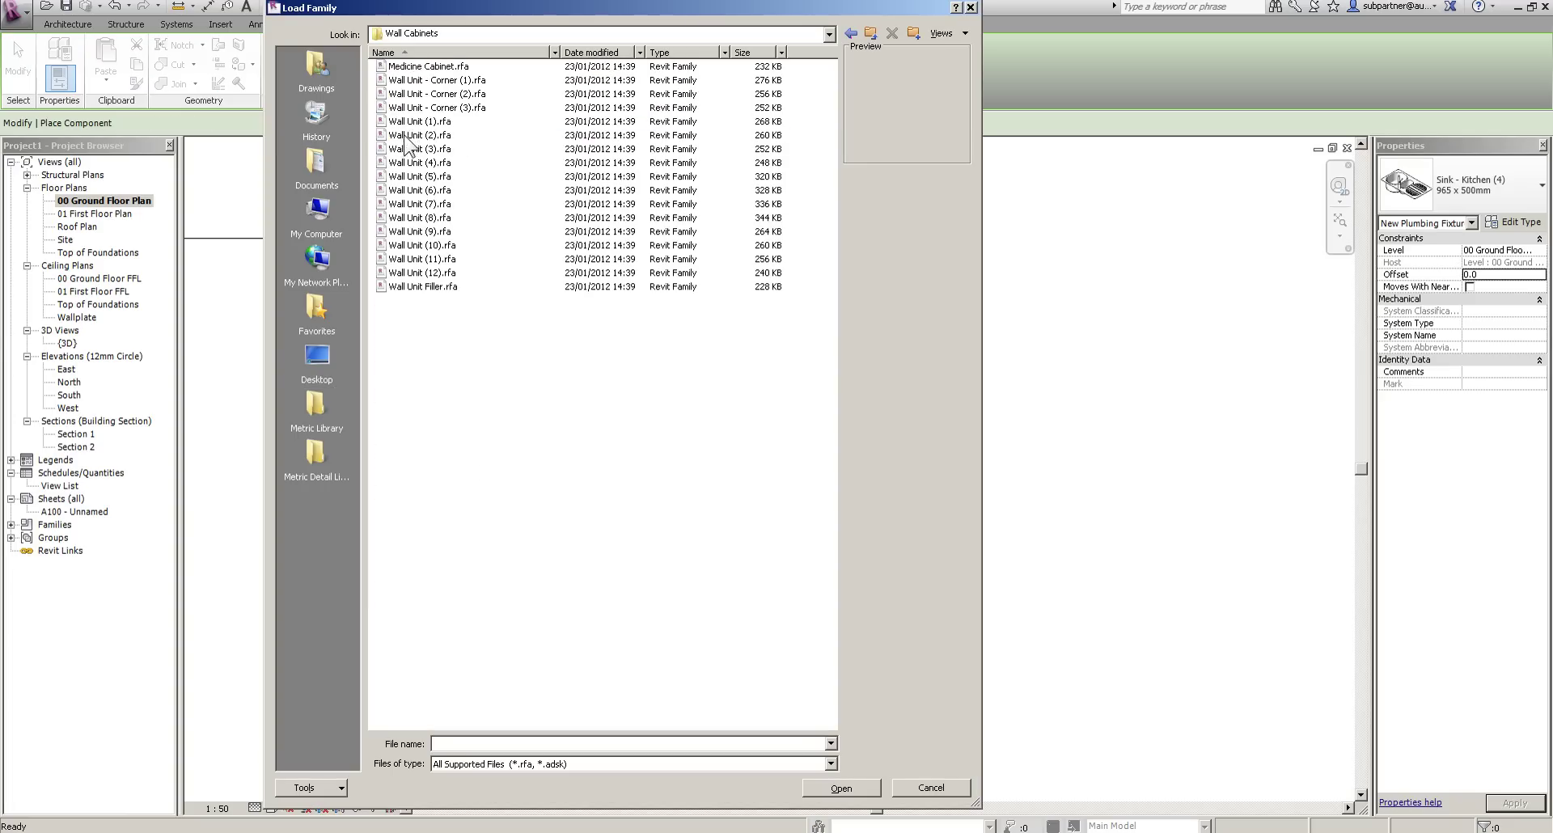
Preview the wall cabinet families and load Wall Unit (2).
key(Down)
key(Down)
key(Down)
key(Down)
key(Down)
key(Down)
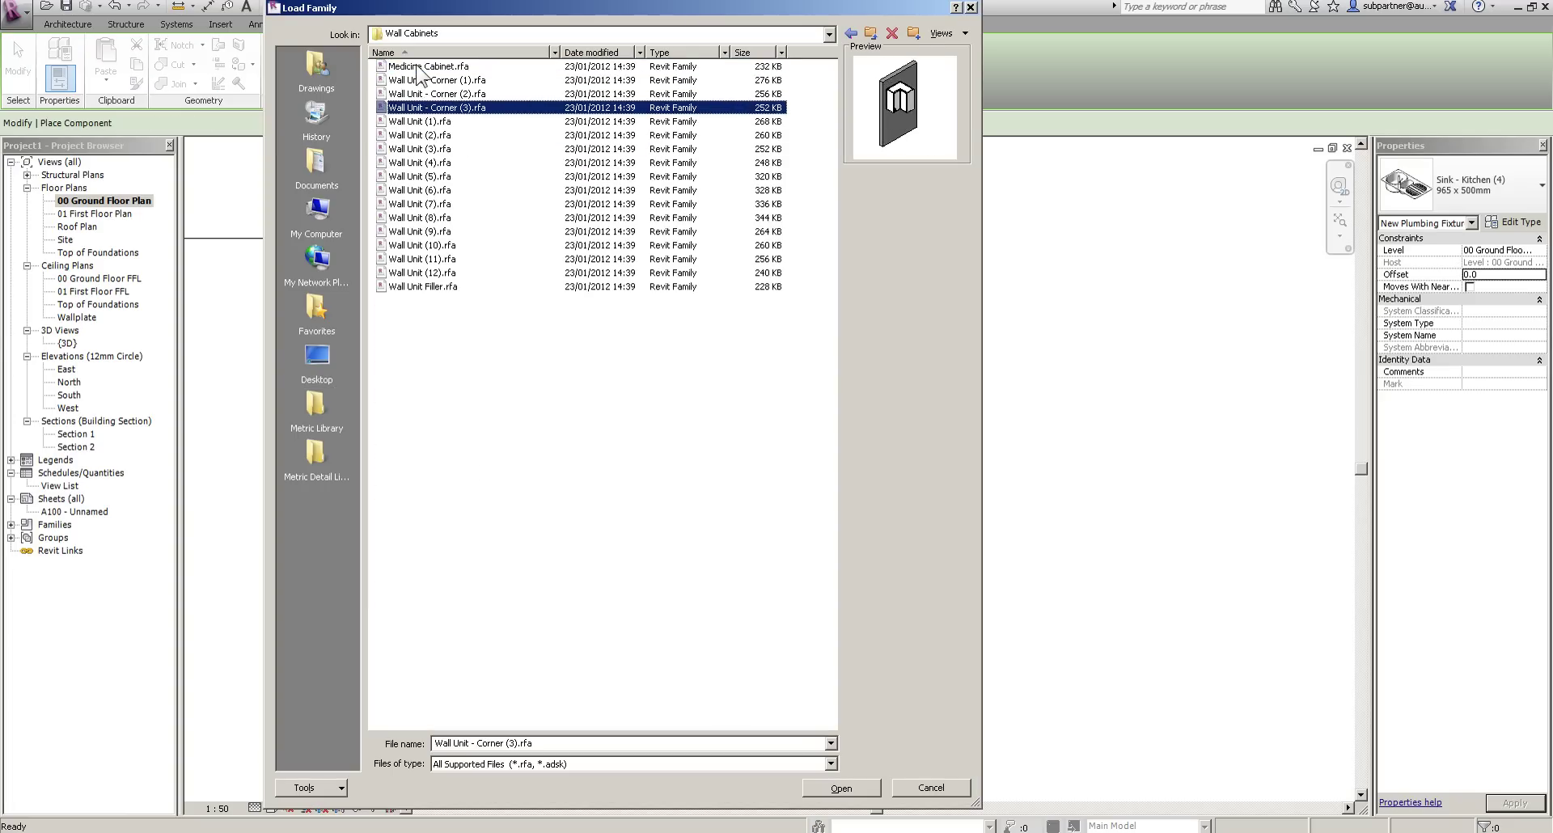
key(Down)
key(Down)
key(Down)
key(Down)
key(Down)
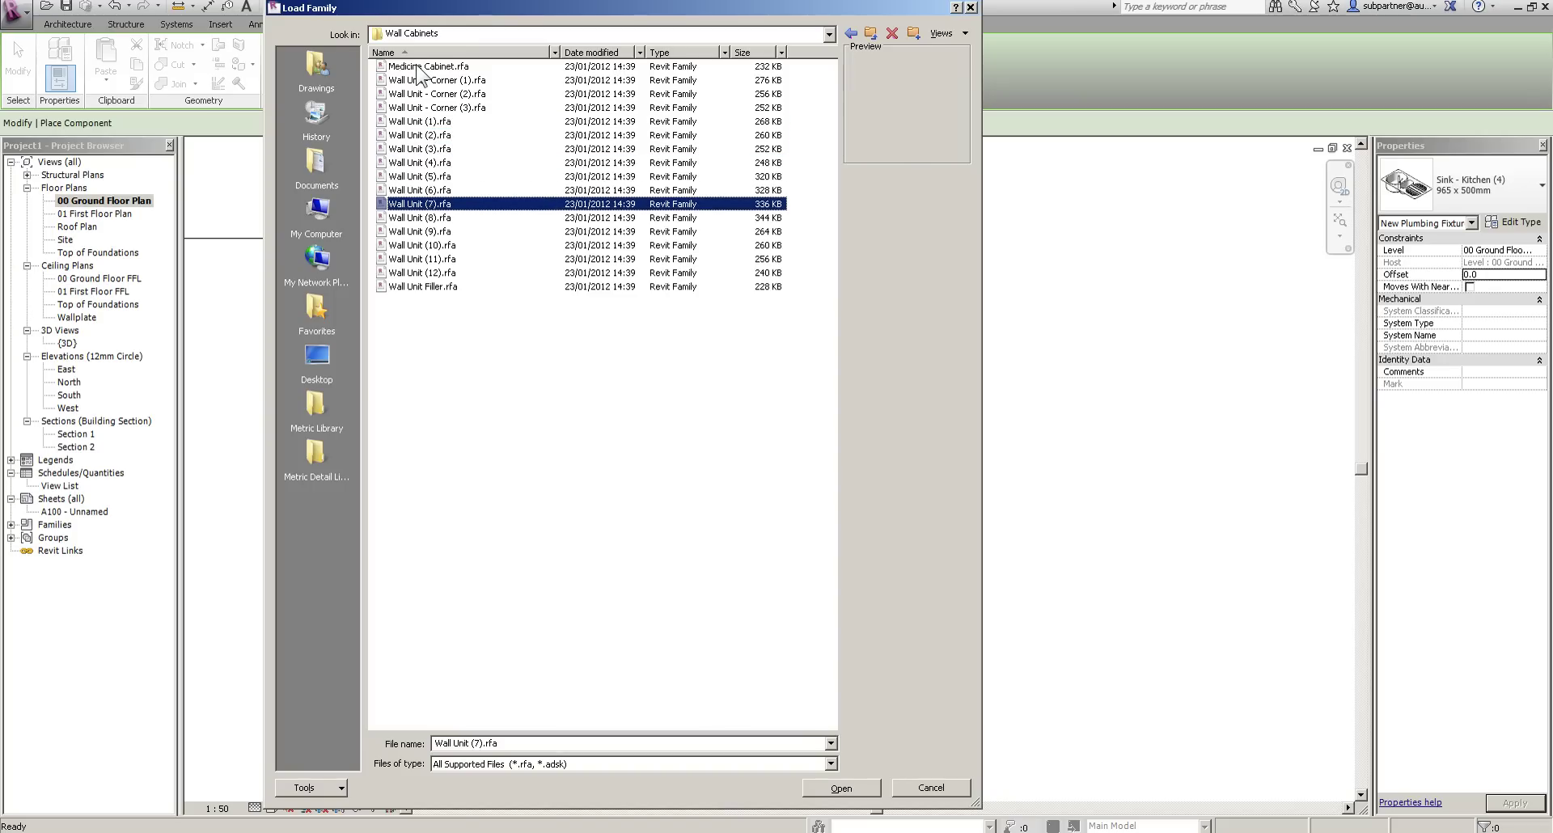
key(Up)
key(Up)
key(Up)
key(Up)
key(Up)
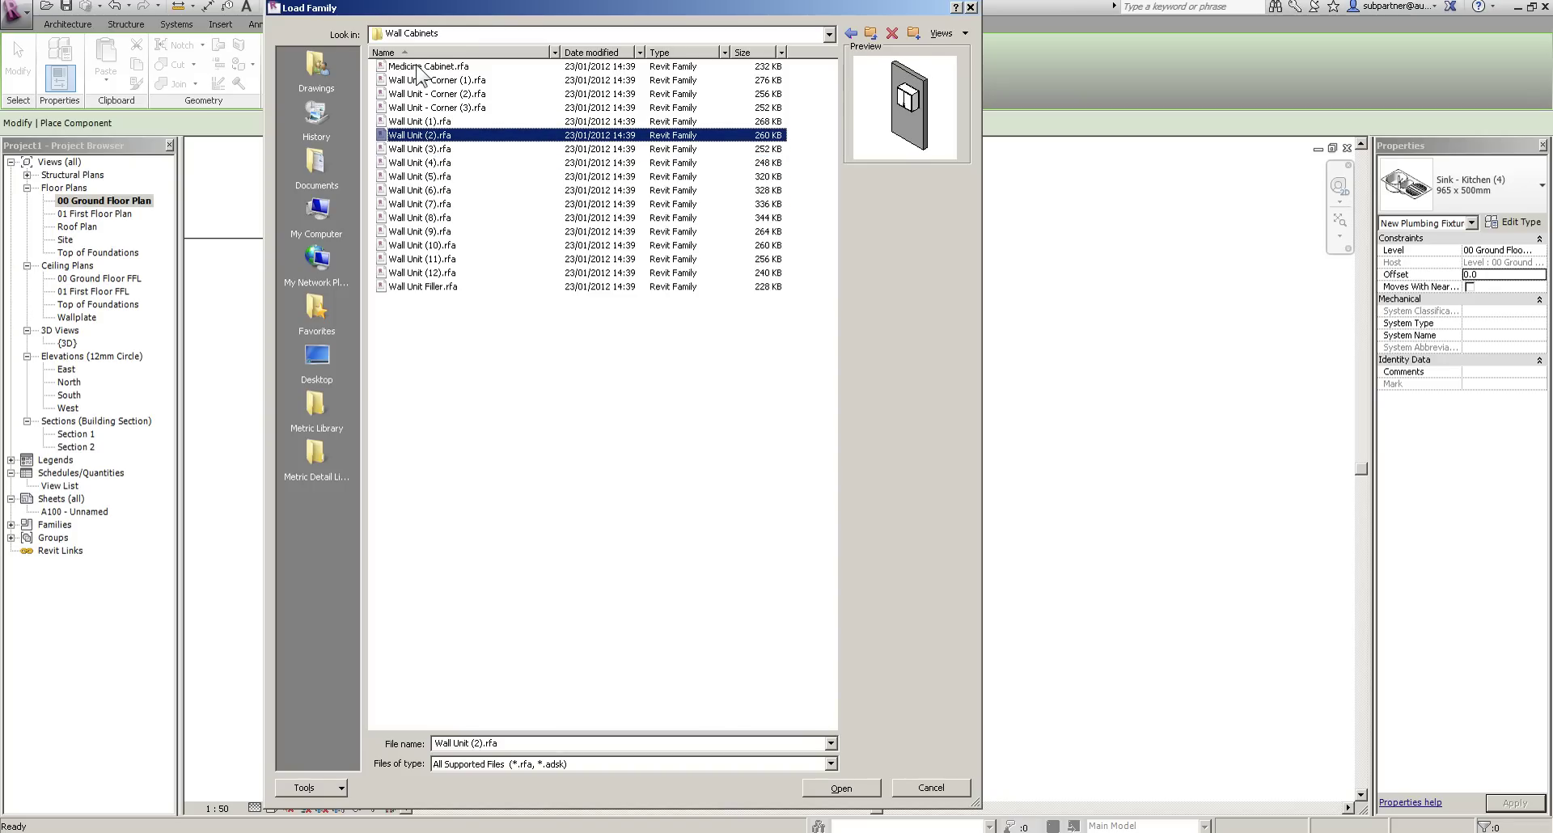
key(Return)
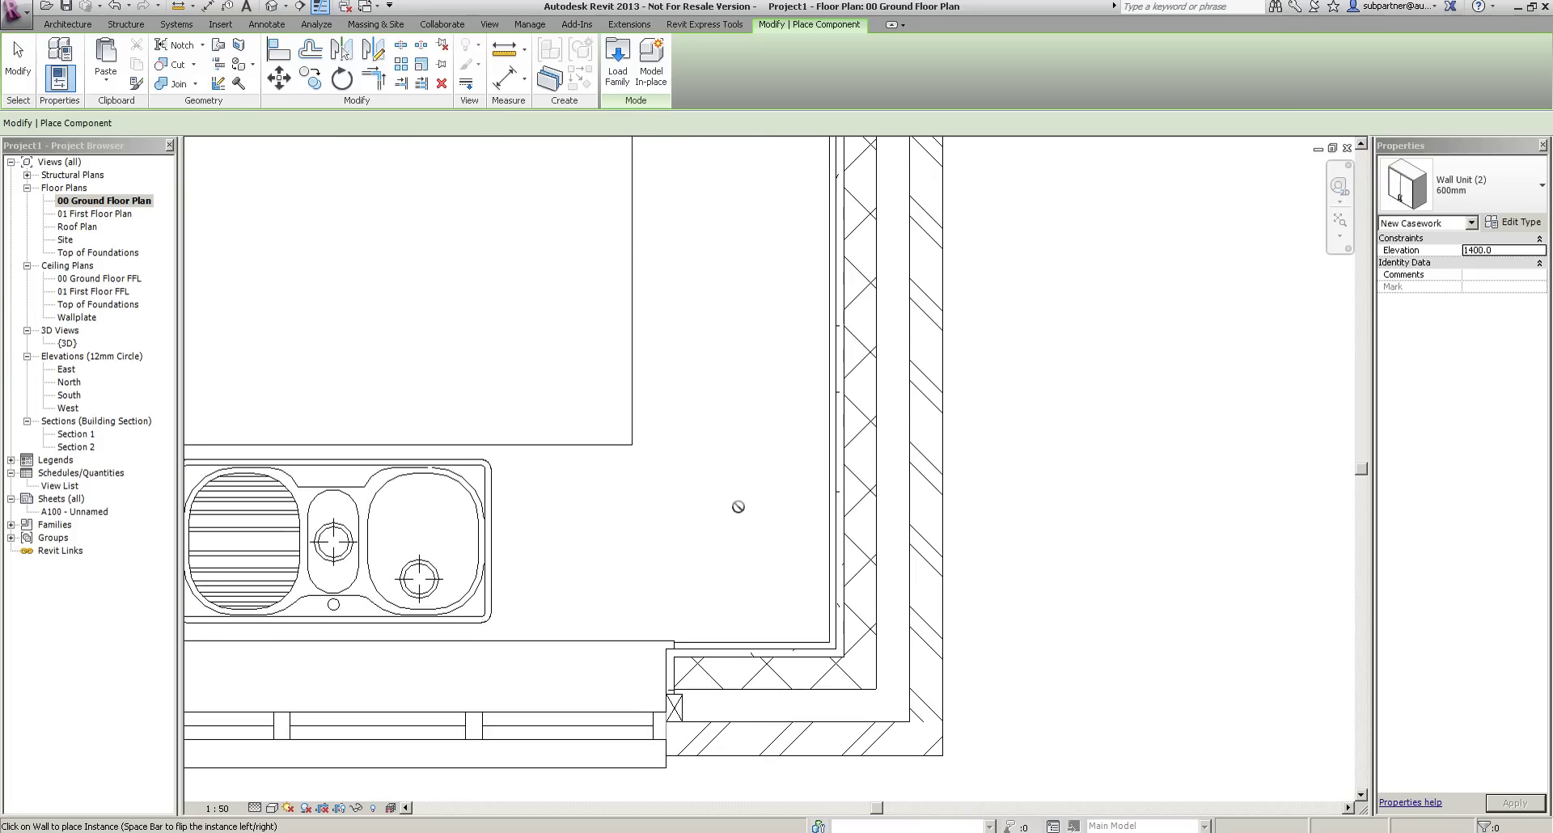
Place four 600mm wall units along the Kitchen's outer wall above the counter, two at the window corner and two at the counter's far end.
click(837, 555)
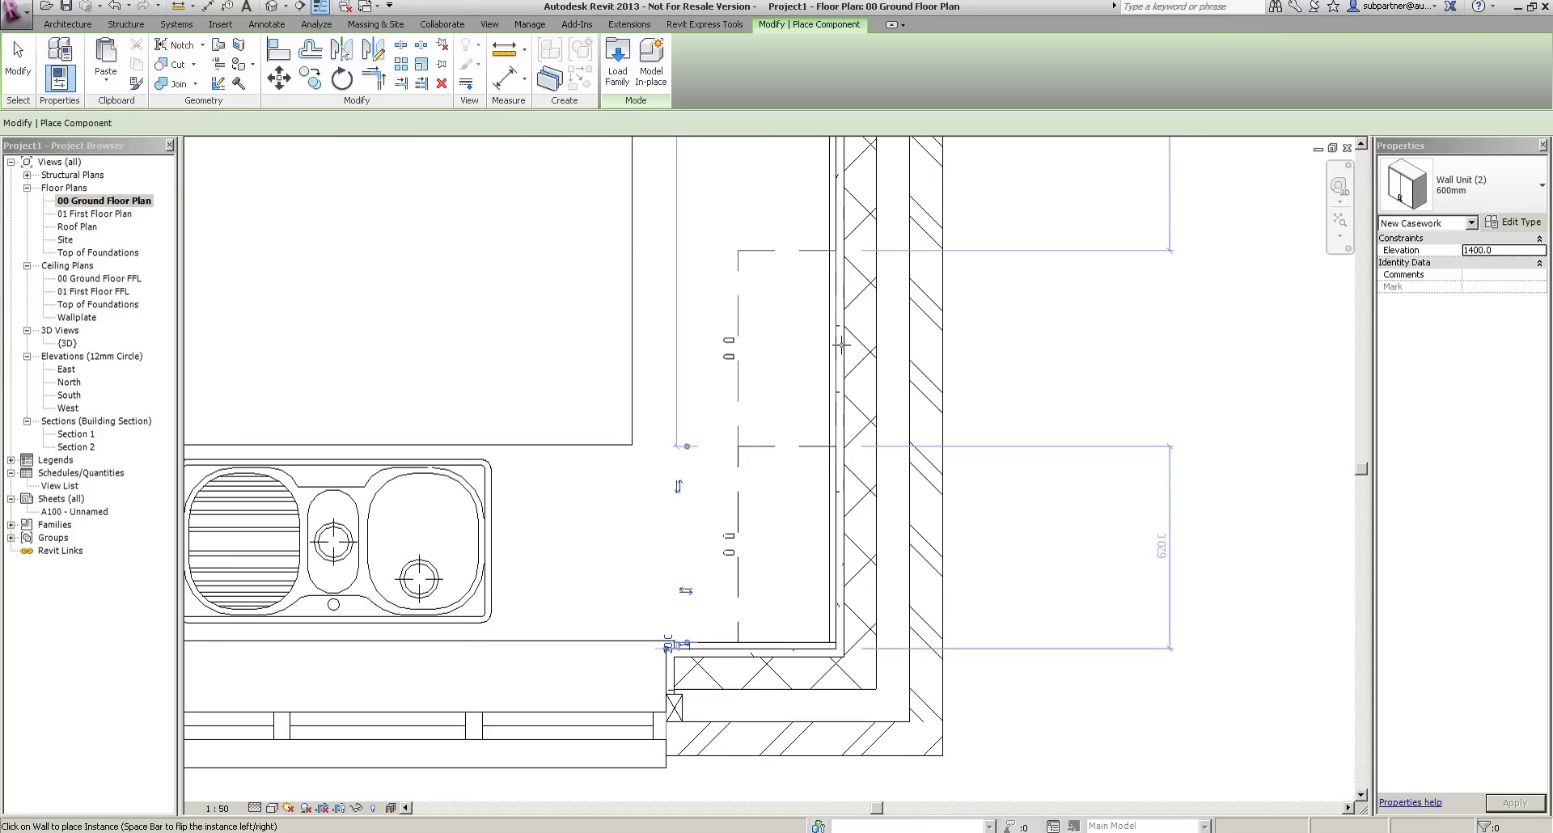
click(841, 347)
middle_drag(1135, 354, 1115, 746)
scroll(1089, 603, down, 2)
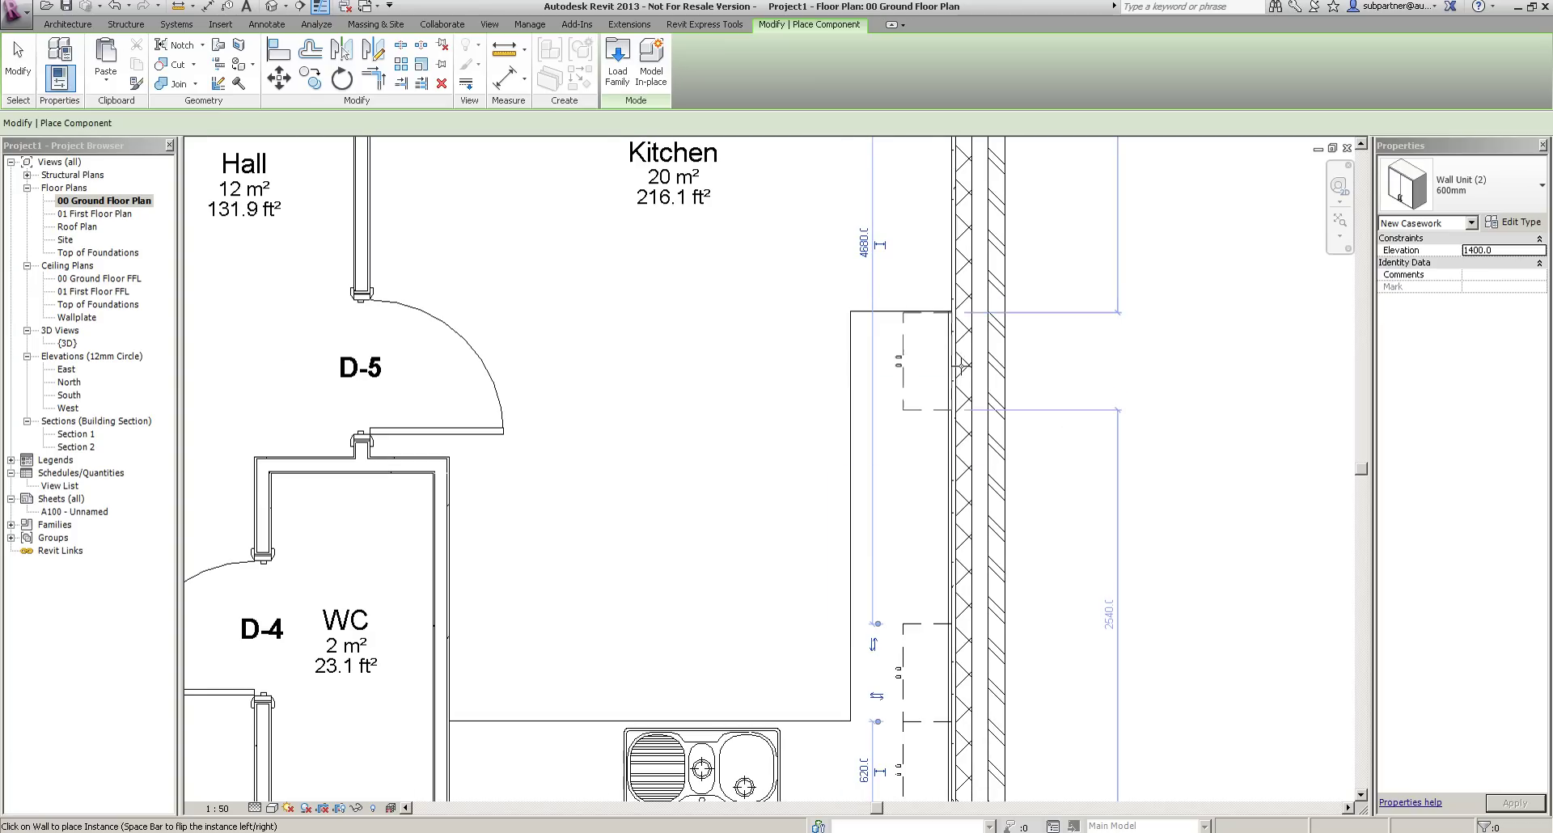
click(963, 366)
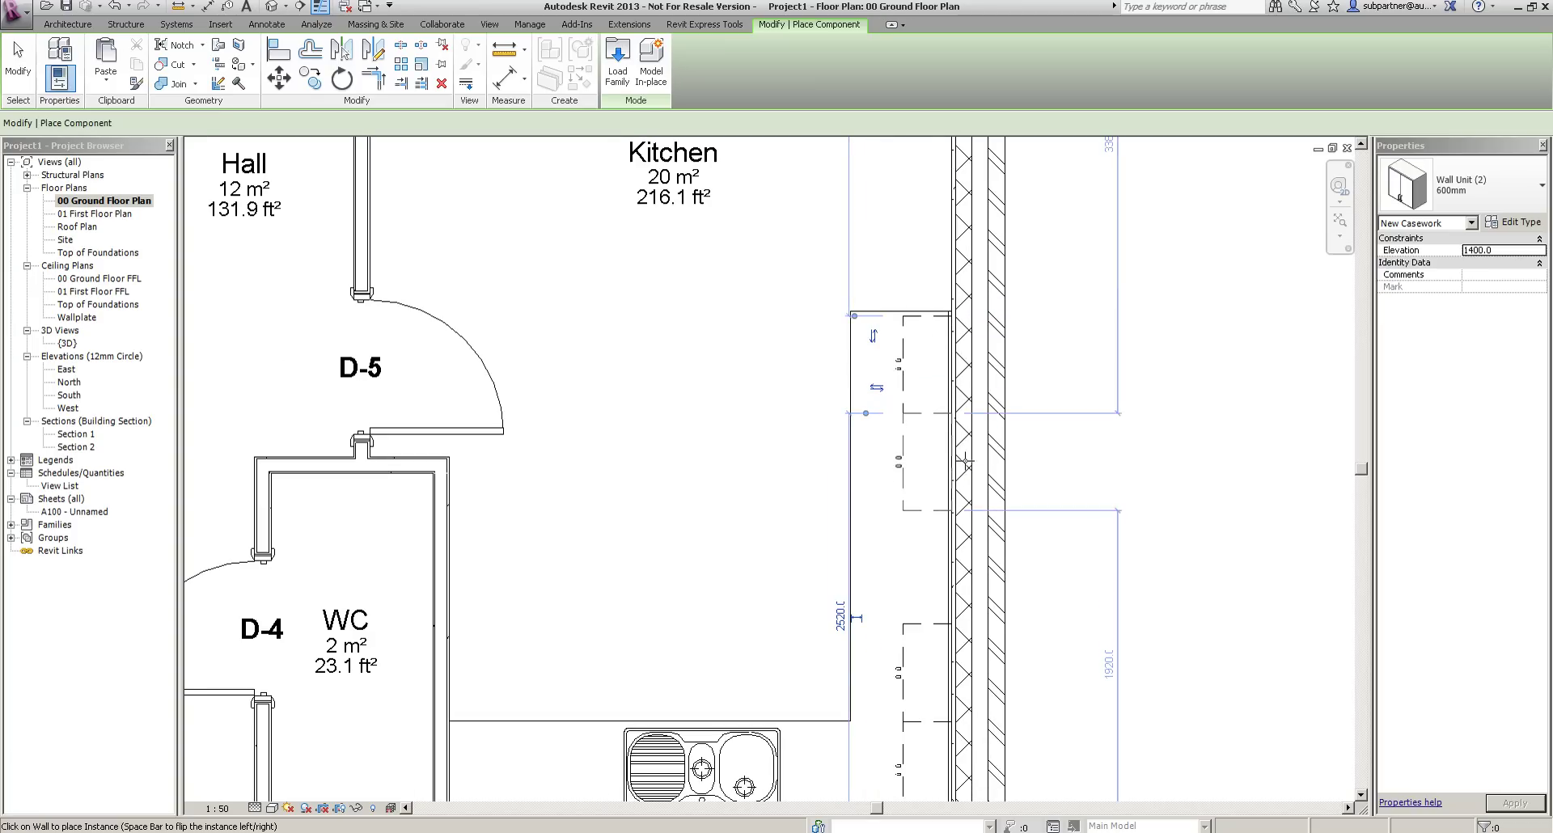
scroll(995, 364, down, 4)
key(Escape)
key(Escape)
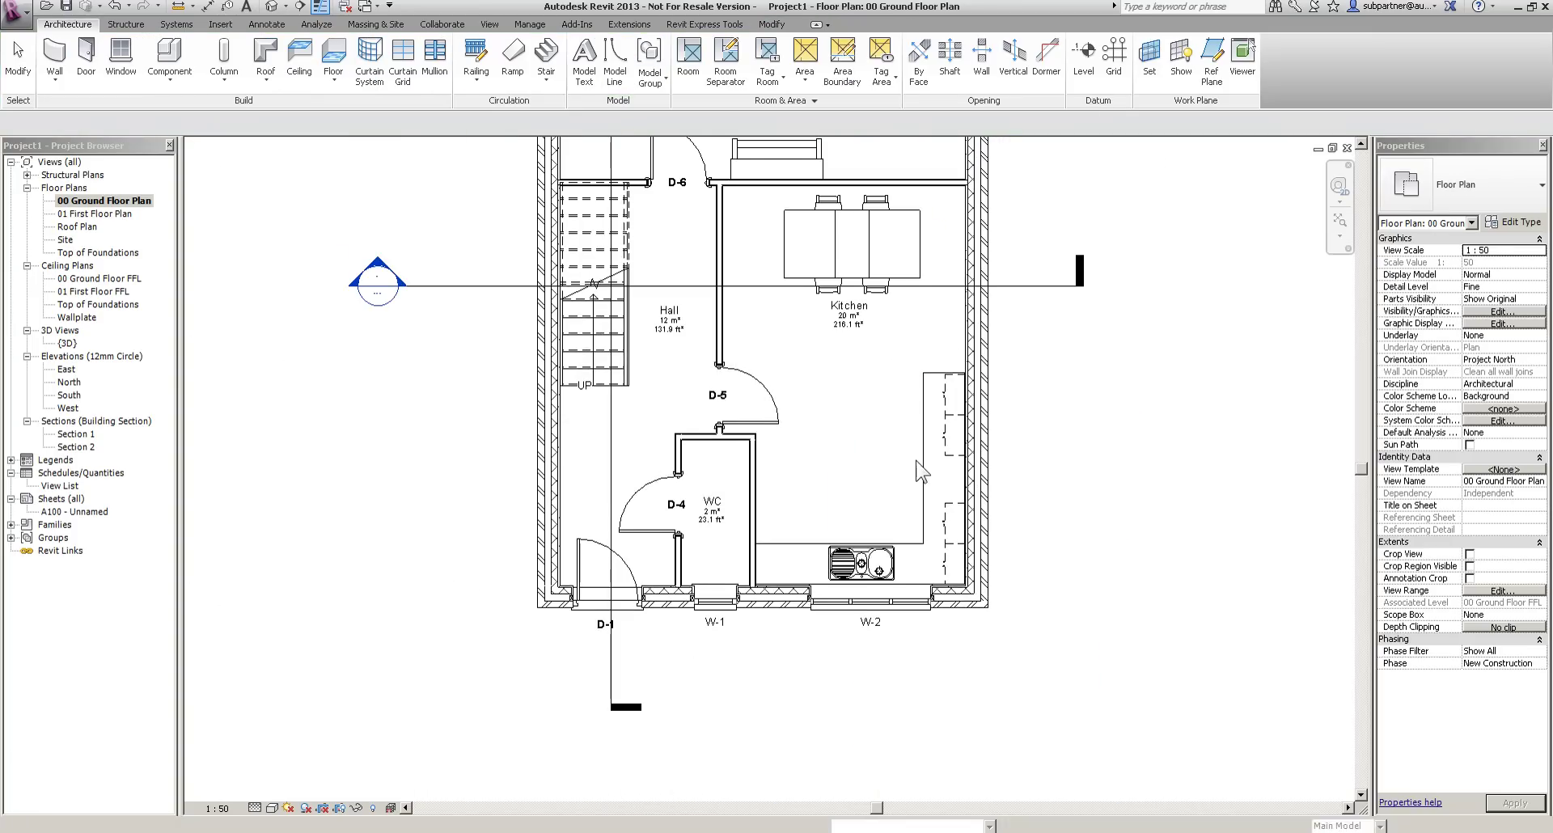
Create a perspective camera view from the Lounge corner between the outer wall and Kitchen partition, aimed diagonally past the opposite corner near W-4.
scroll(848, 474, down, 1)
scroll(858, 446, down, 1)
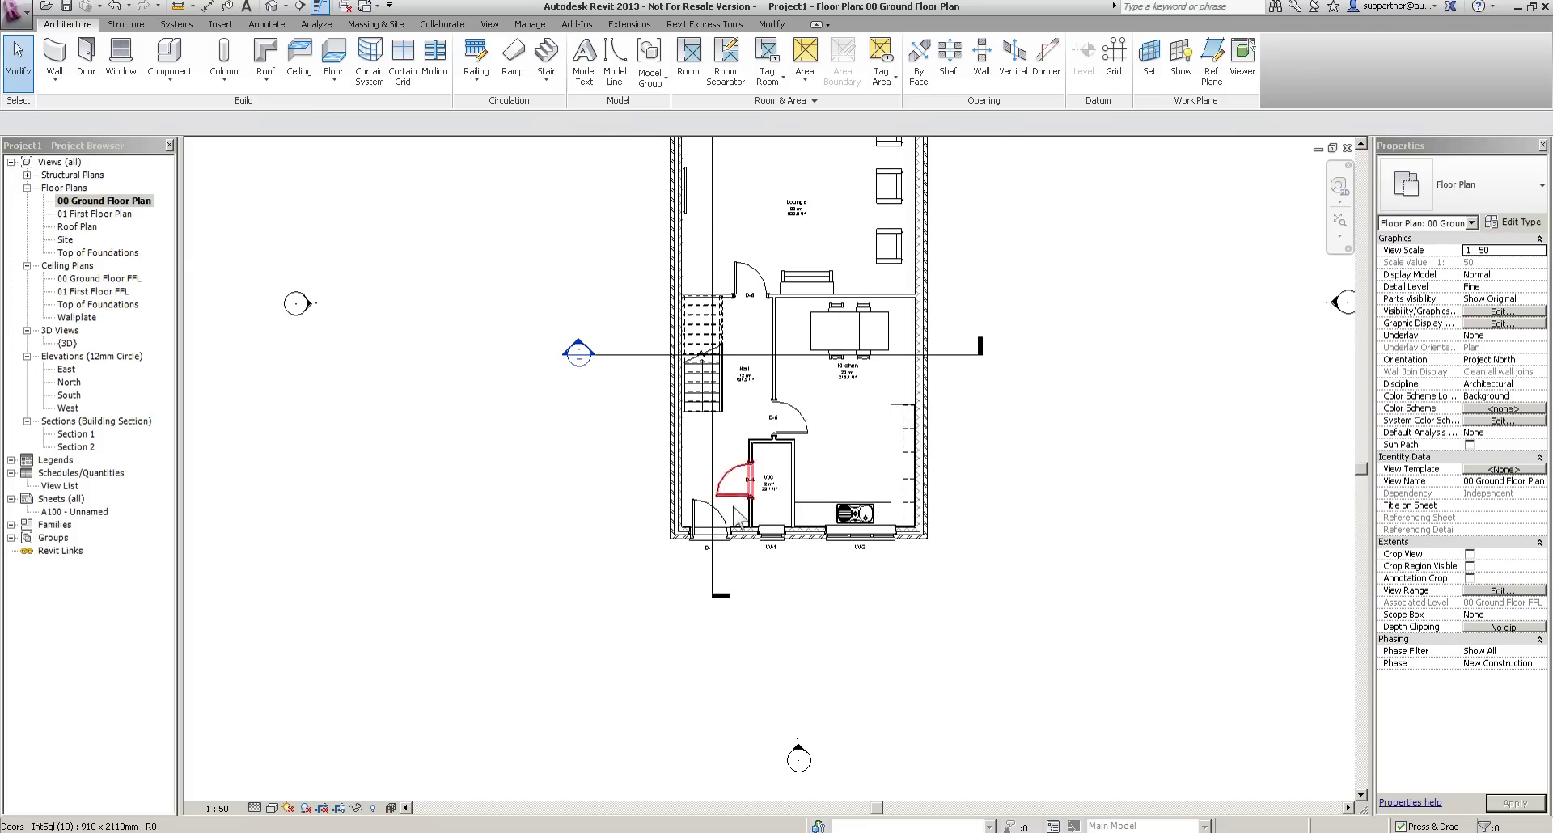
scroll(738, 516, up, 2)
scroll(801, 611, down, 2)
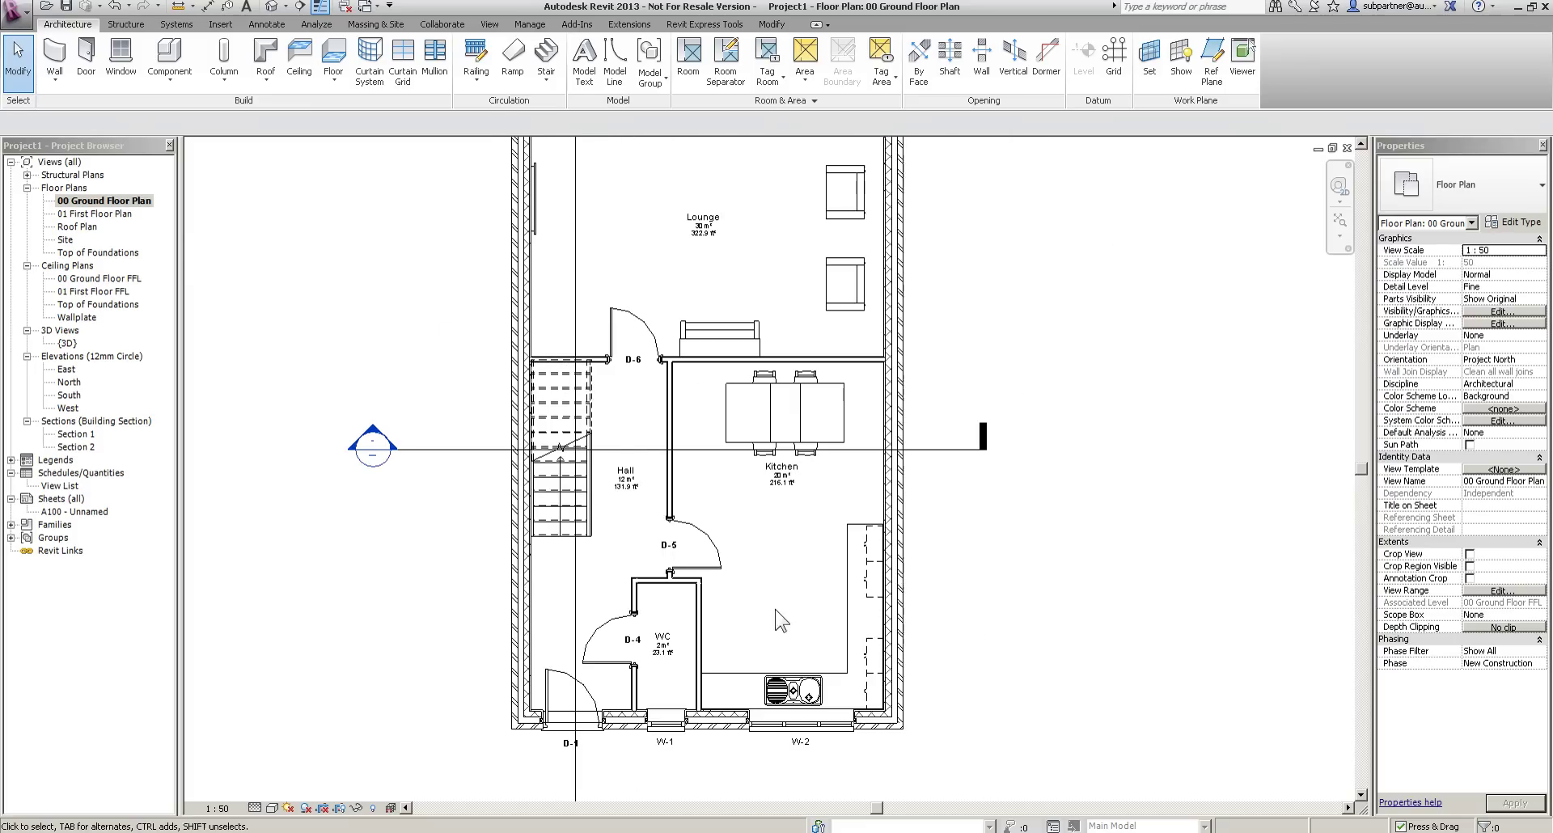
scroll(822, 537, down, 1)
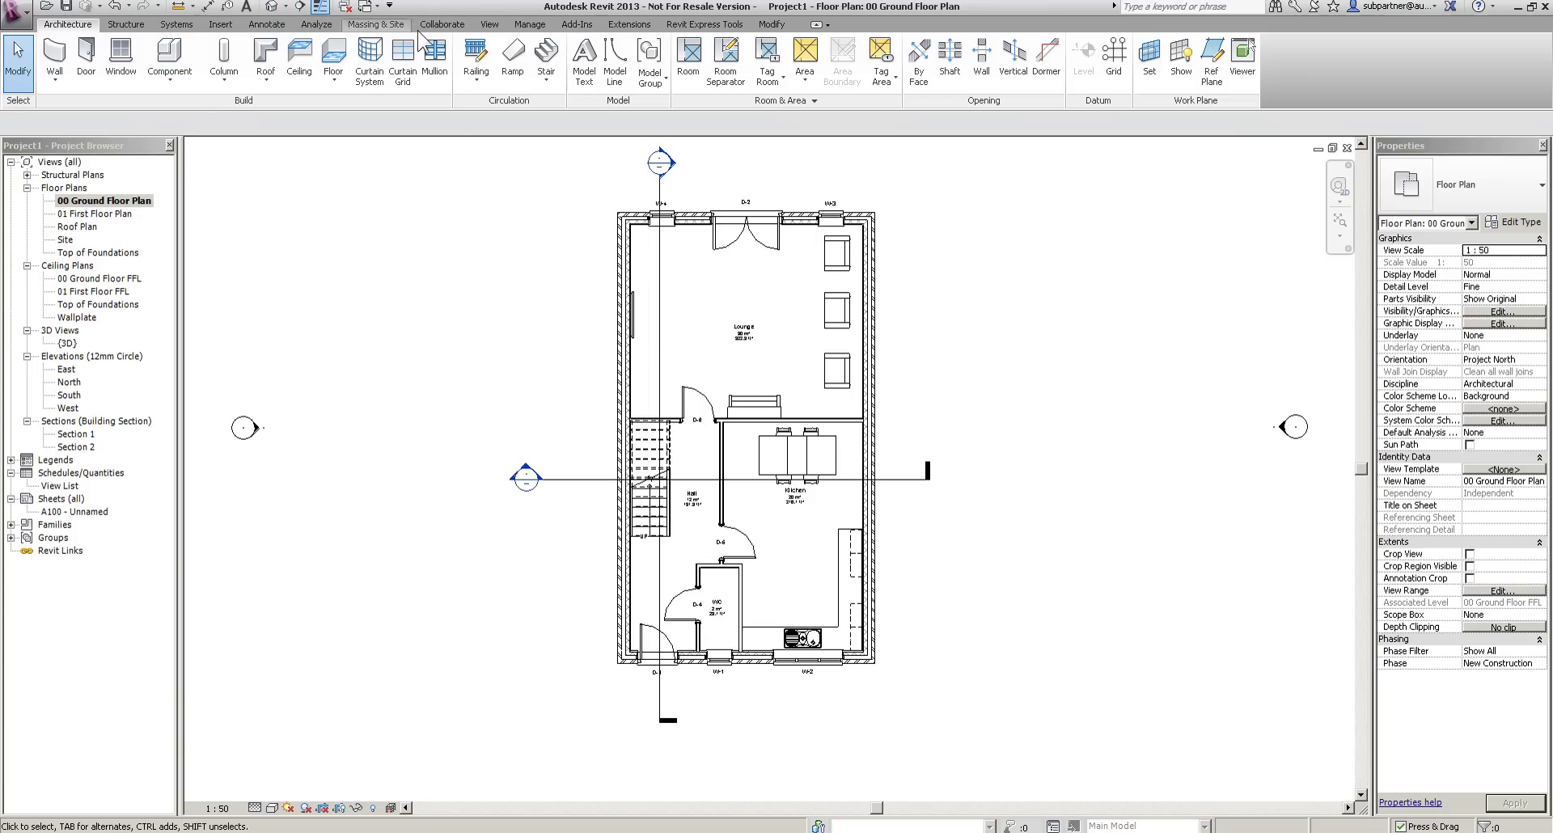
click(489, 24)
click(471, 78)
click(502, 176)
click(858, 411)
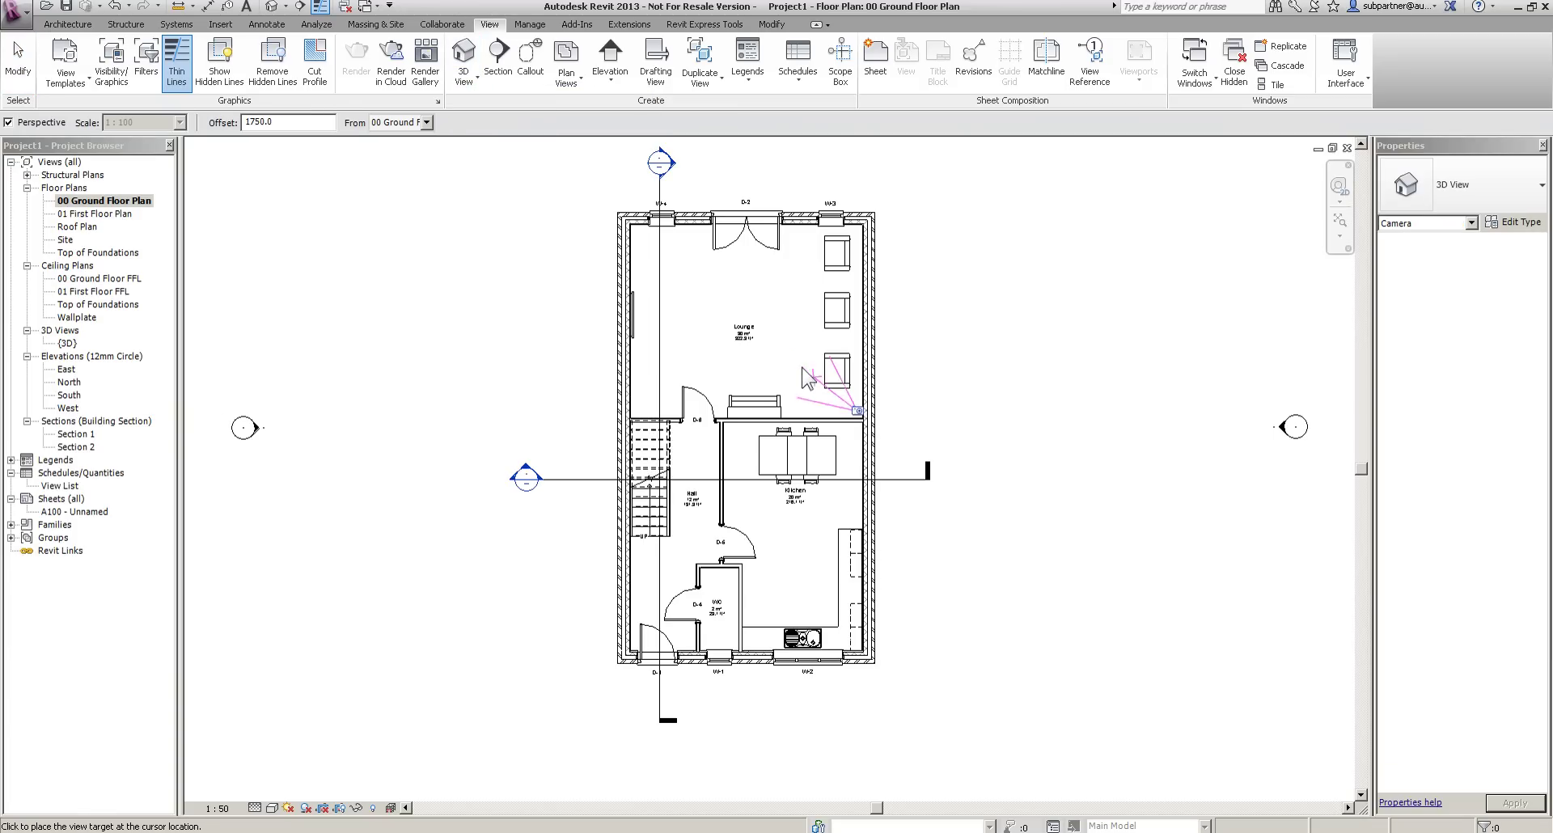
scroll(796, 361, down, 3)
scroll(668, 220, down, 3)
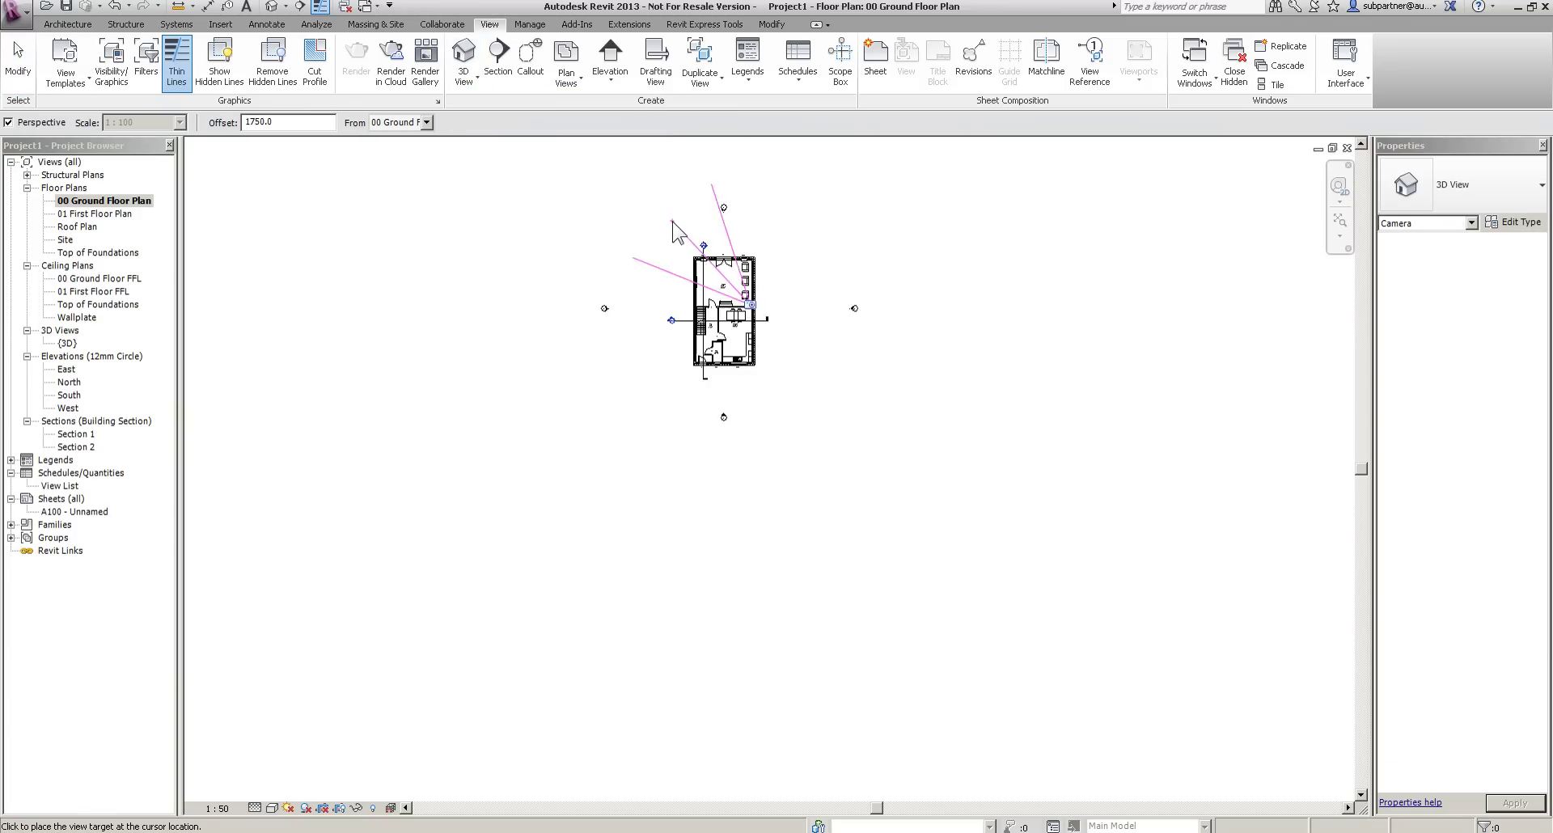
click(596, 168)
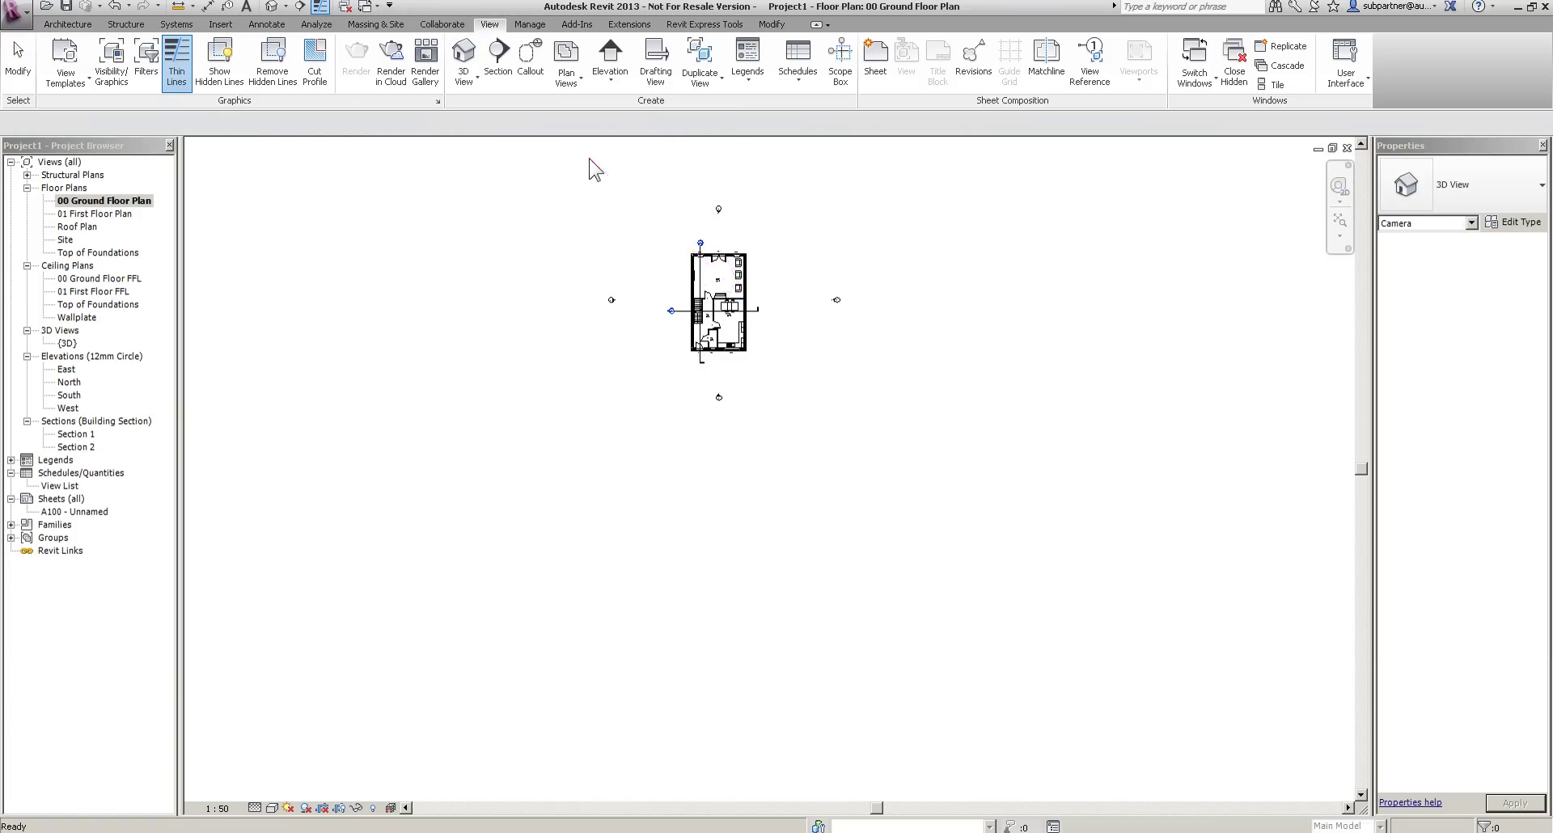
scroll(833, 281, down, 2)
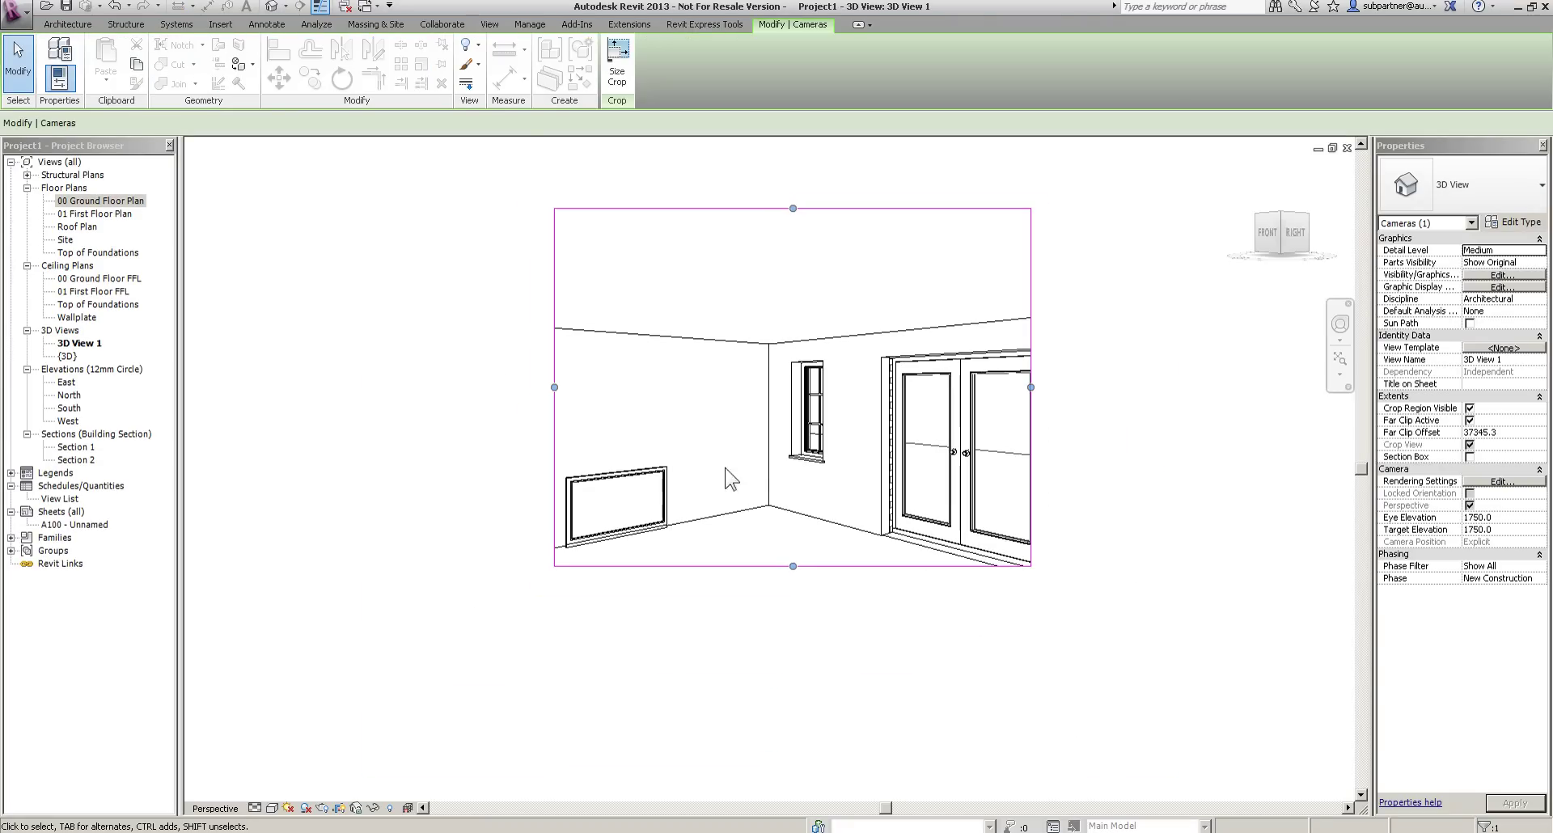
Set the 50" plasma television's offset above the ground floor level to 1000.
click(662, 474)
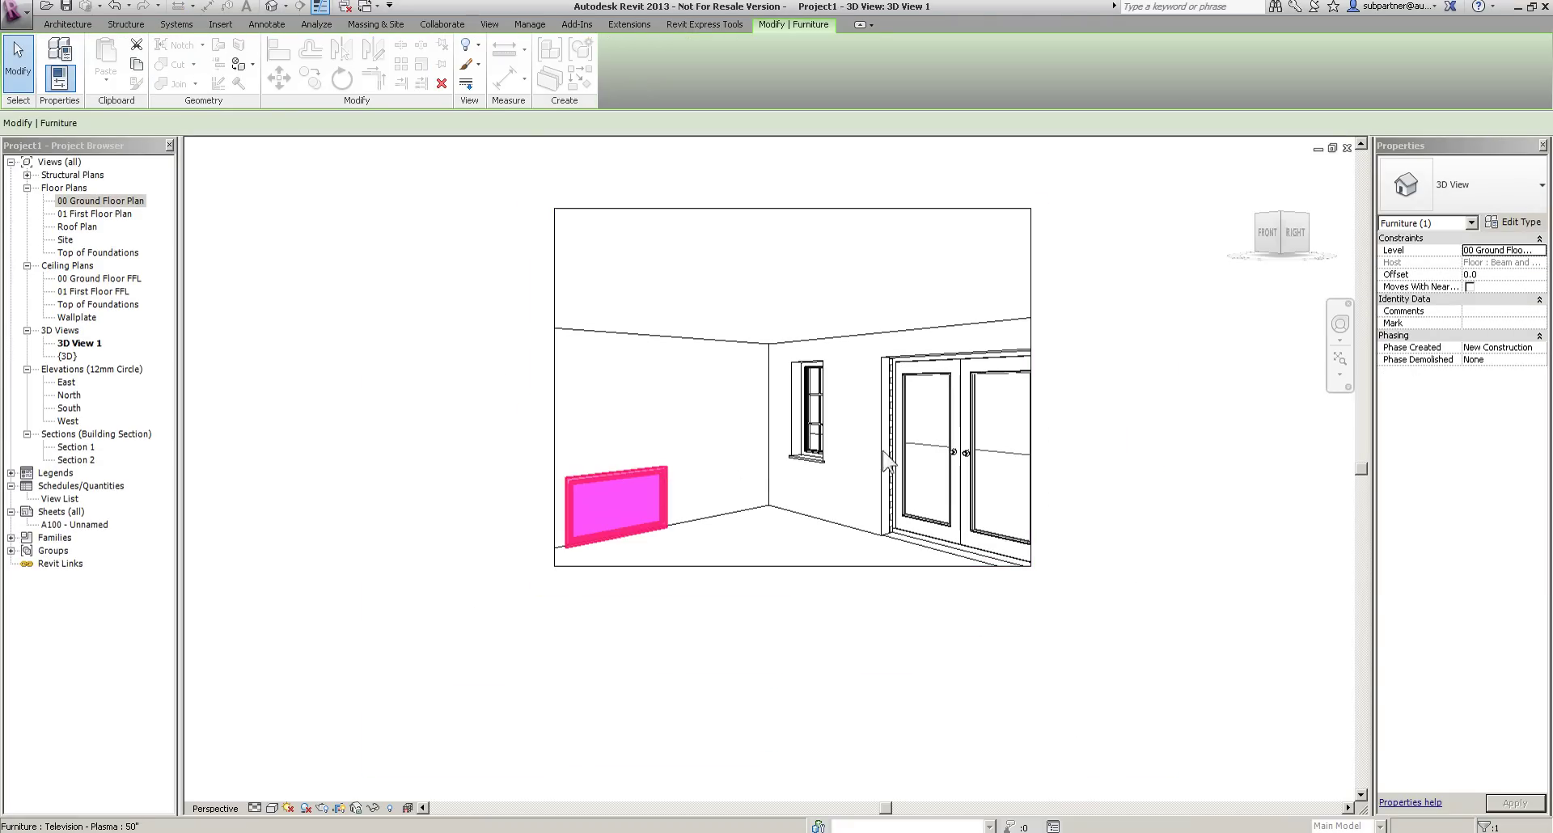
click(1498, 275)
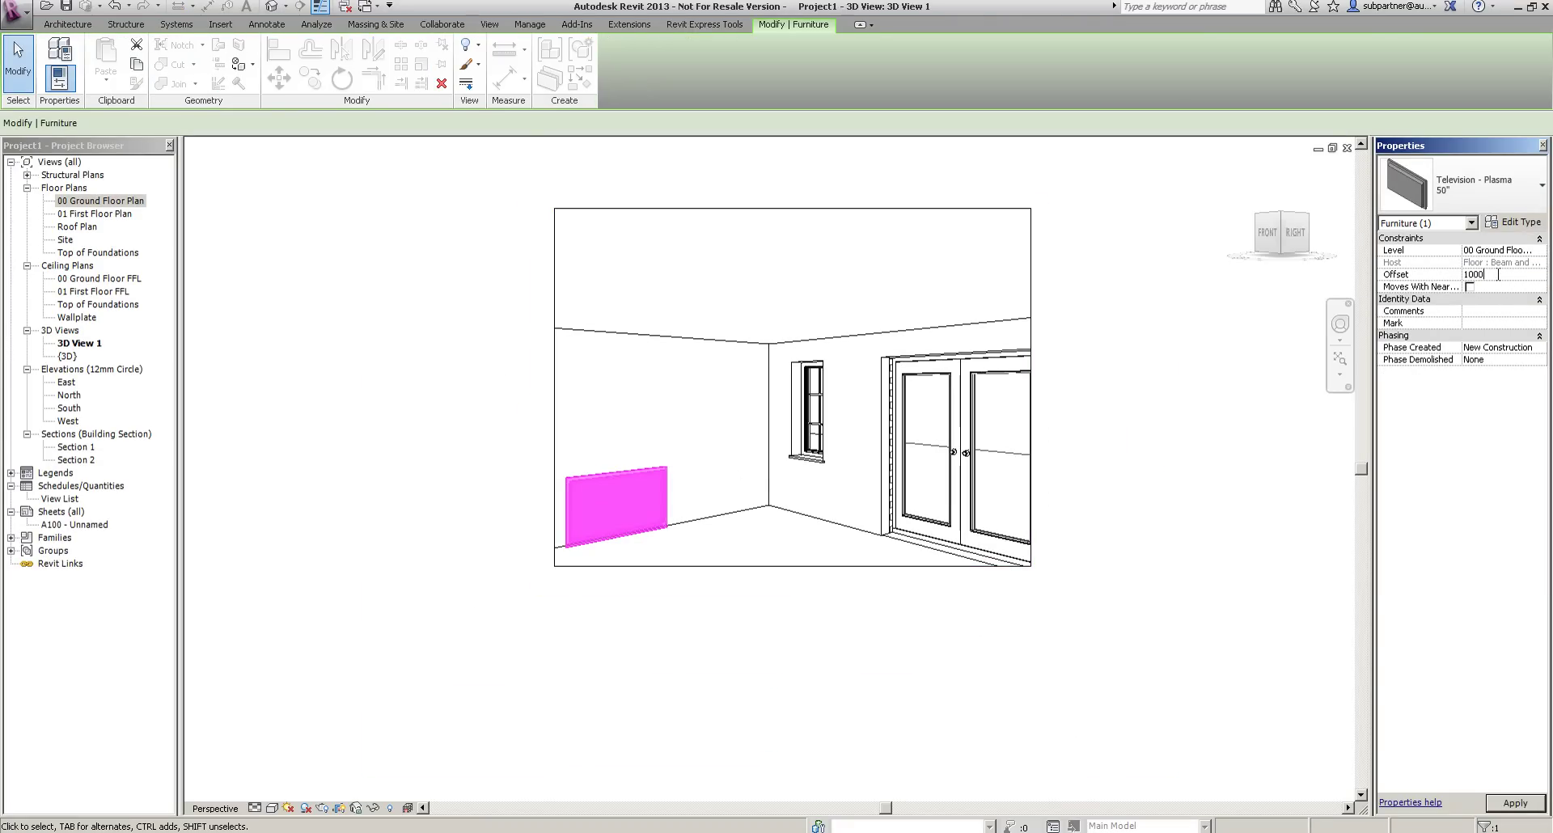
key(Return)
click(463, 405)
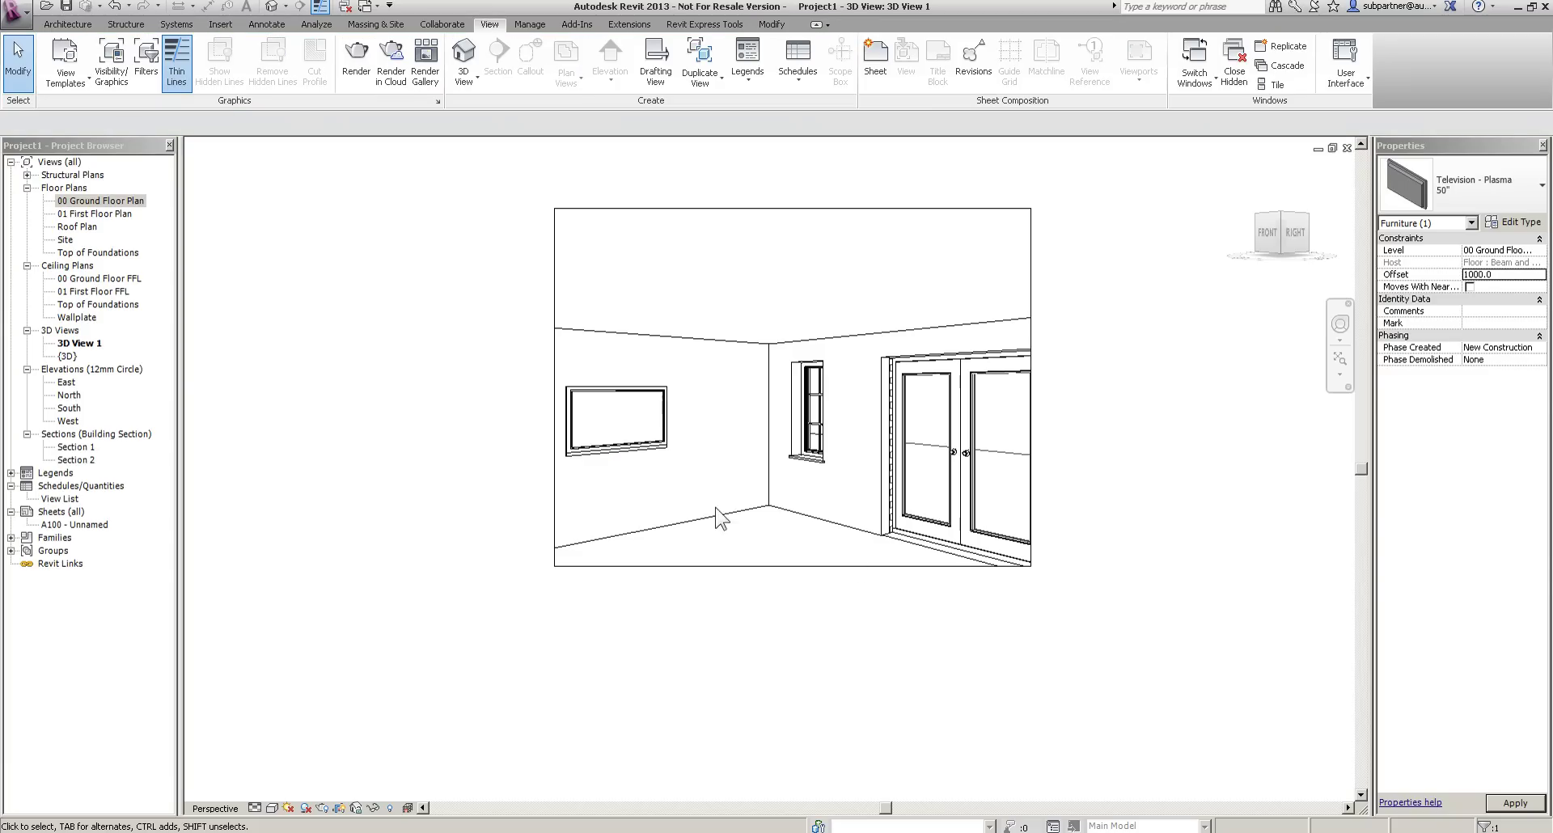
Widen the Lounge camera view's crop region on both sides and extend its lower edge to show more of the room.
click(795, 565)
drag(1032, 388, 1131, 388)
drag(554, 388, 474, 388)
drag(803, 566, 802, 648)
click(386, 376)
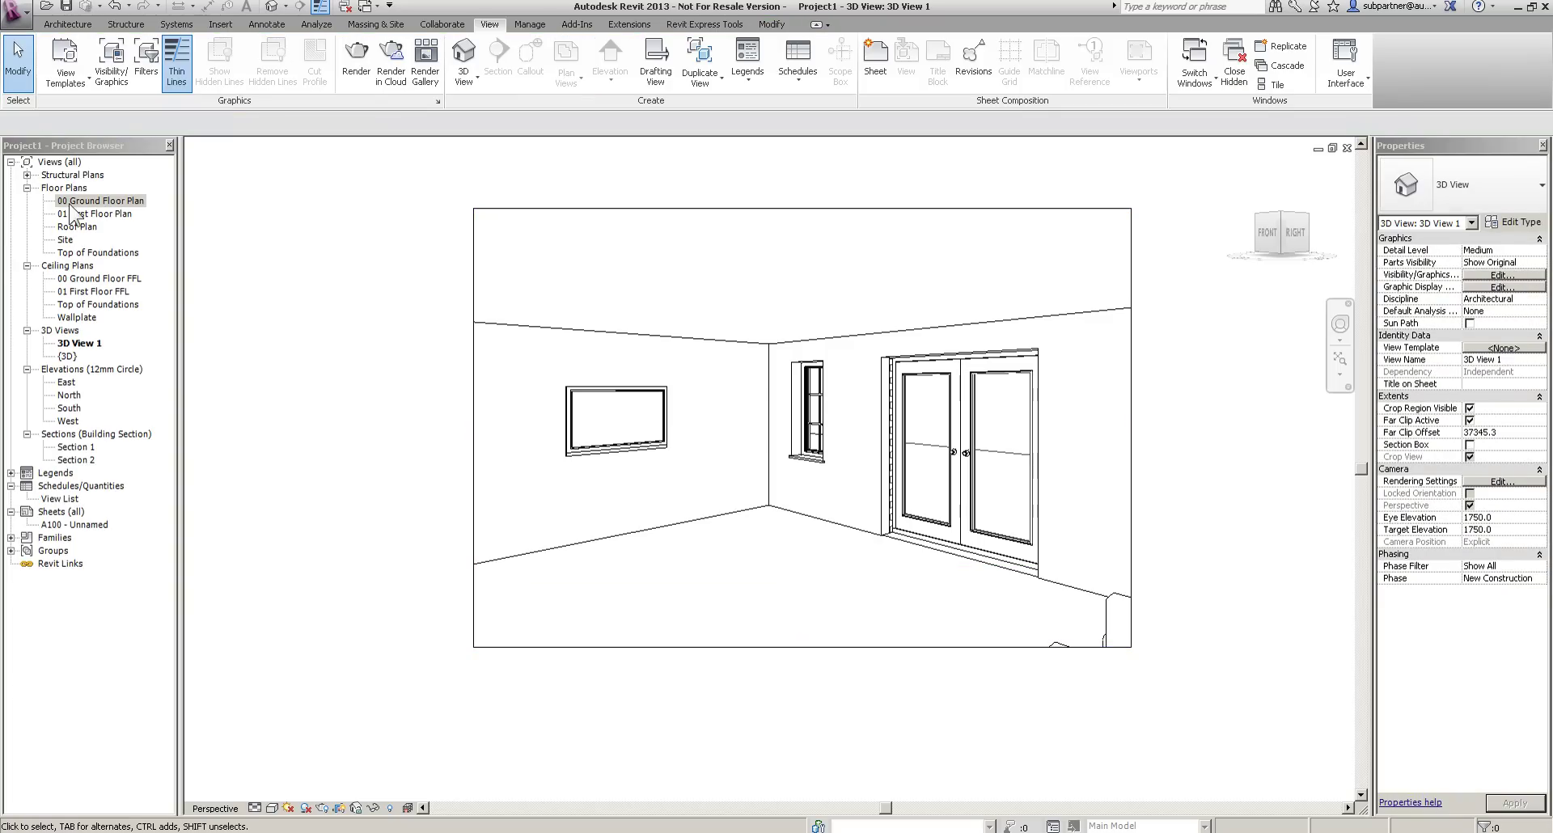
Return to the 00 Ground Floor Plan and bring up the 3D view types for another camera view.
double_click(75, 201)
click(471, 81)
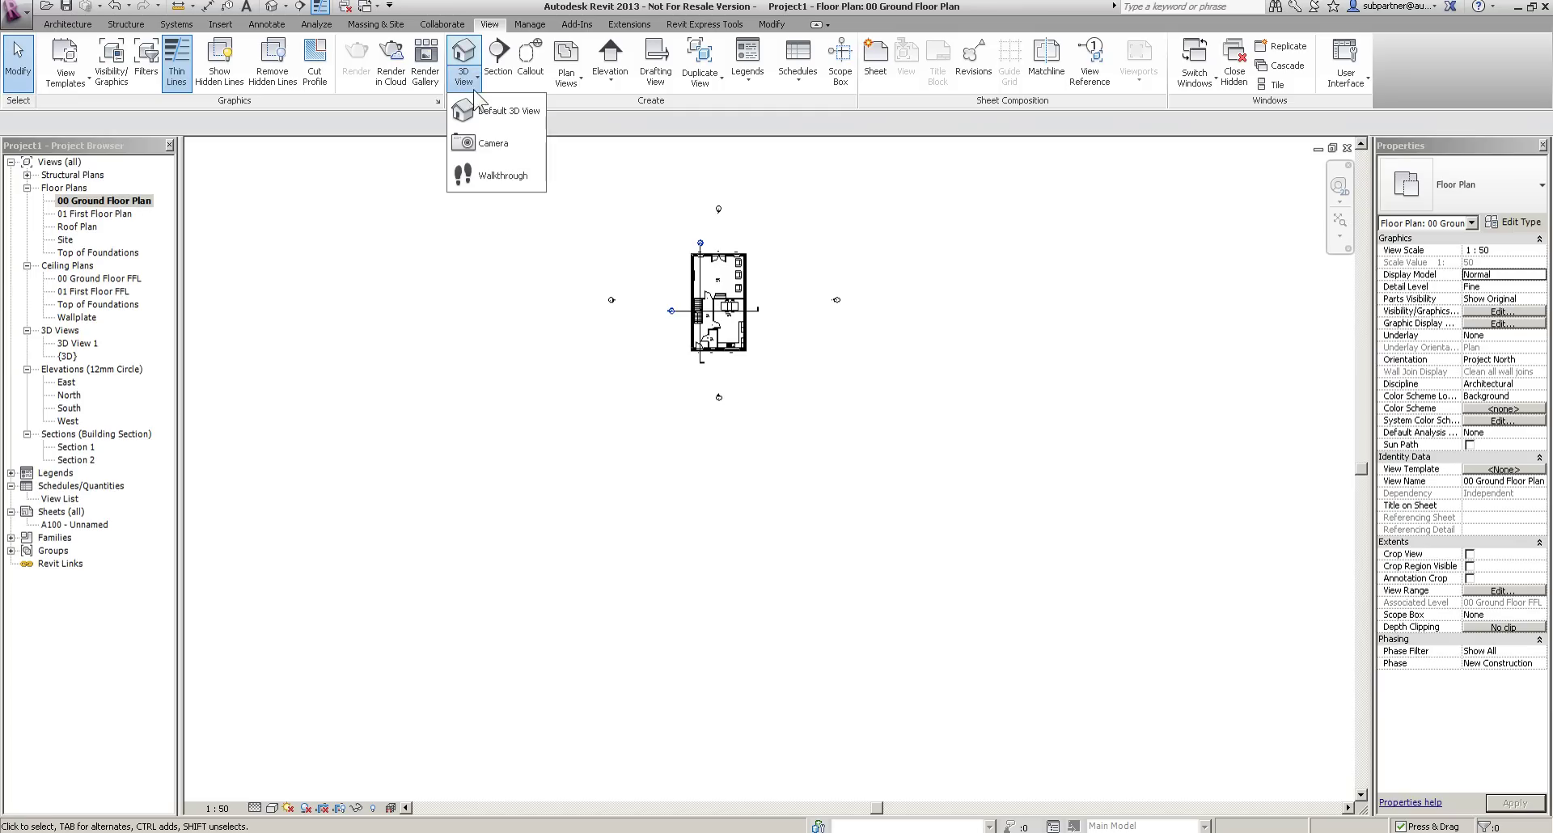
Create a camera view from the lounge's upper-left corner looking diagonally toward the lower right, and extend its crop region downward and to the left.
click(494, 146)
scroll(717, 272, up, 4)
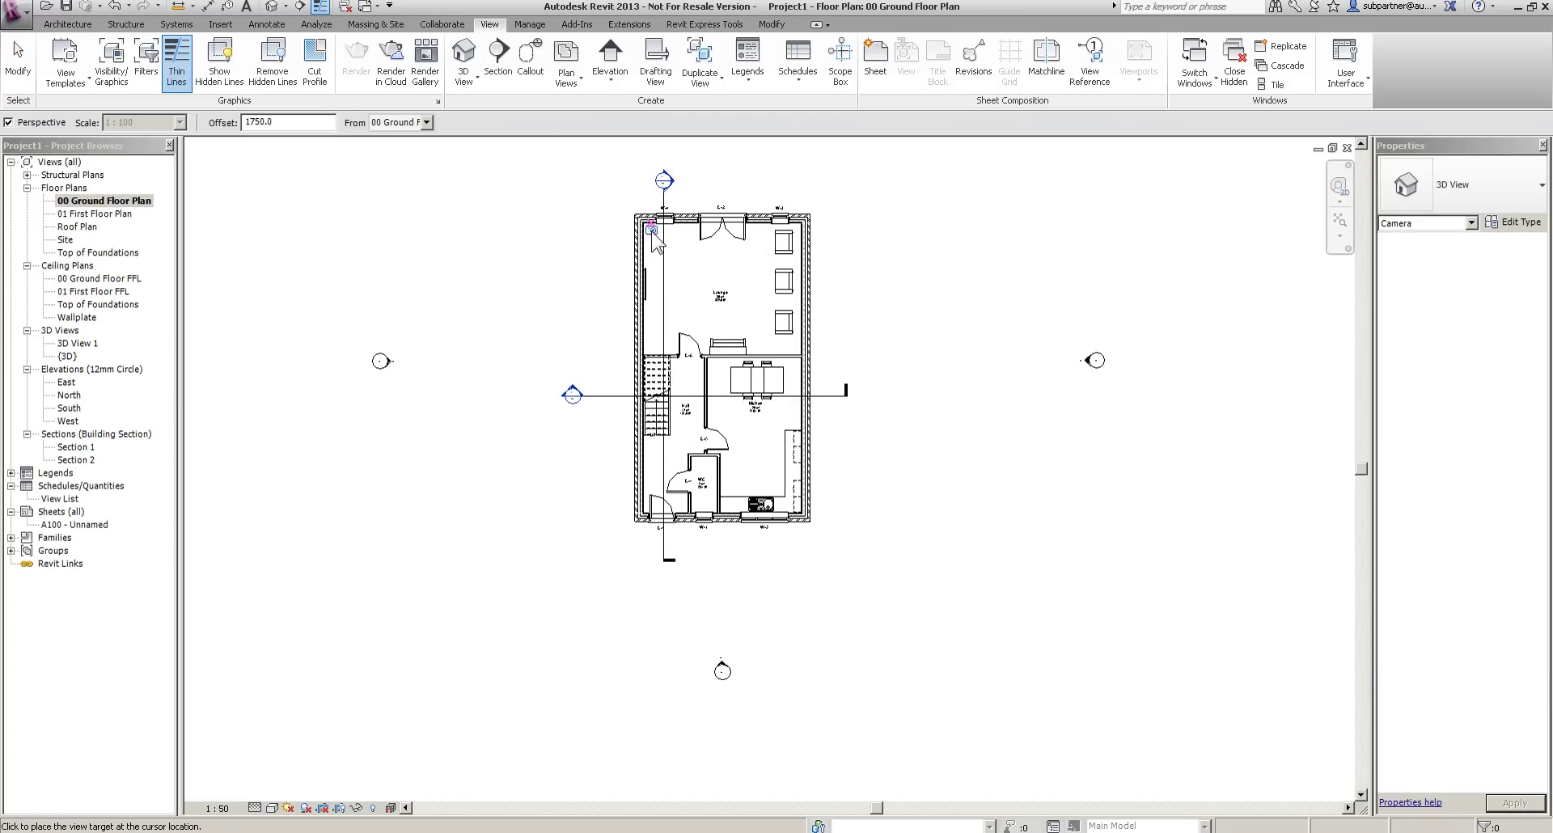
click(830, 490)
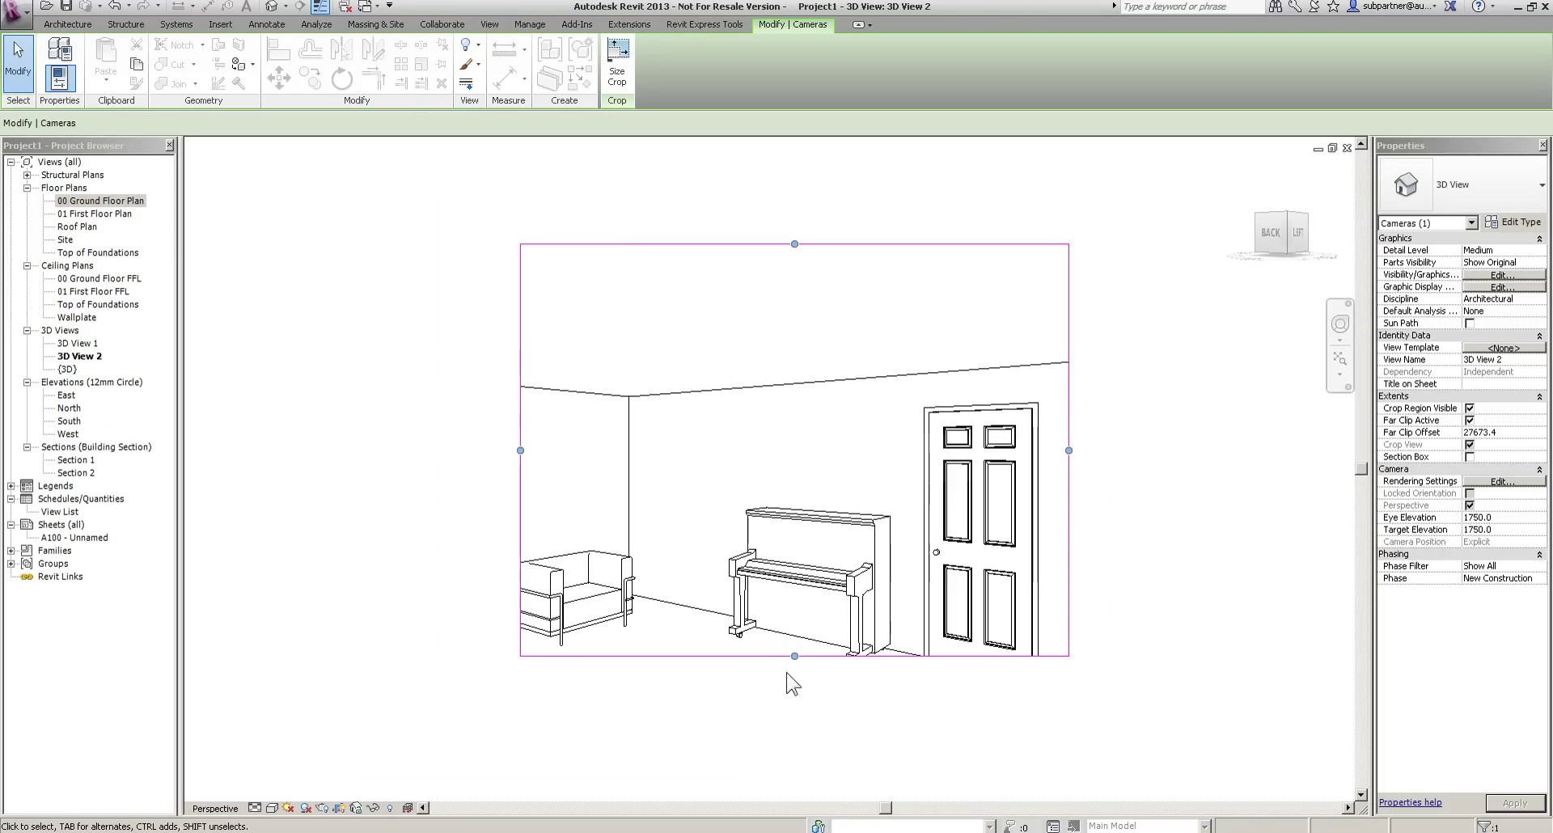
drag(795, 657, 795, 732)
drag(521, 488, 451, 488)
click(444, 305)
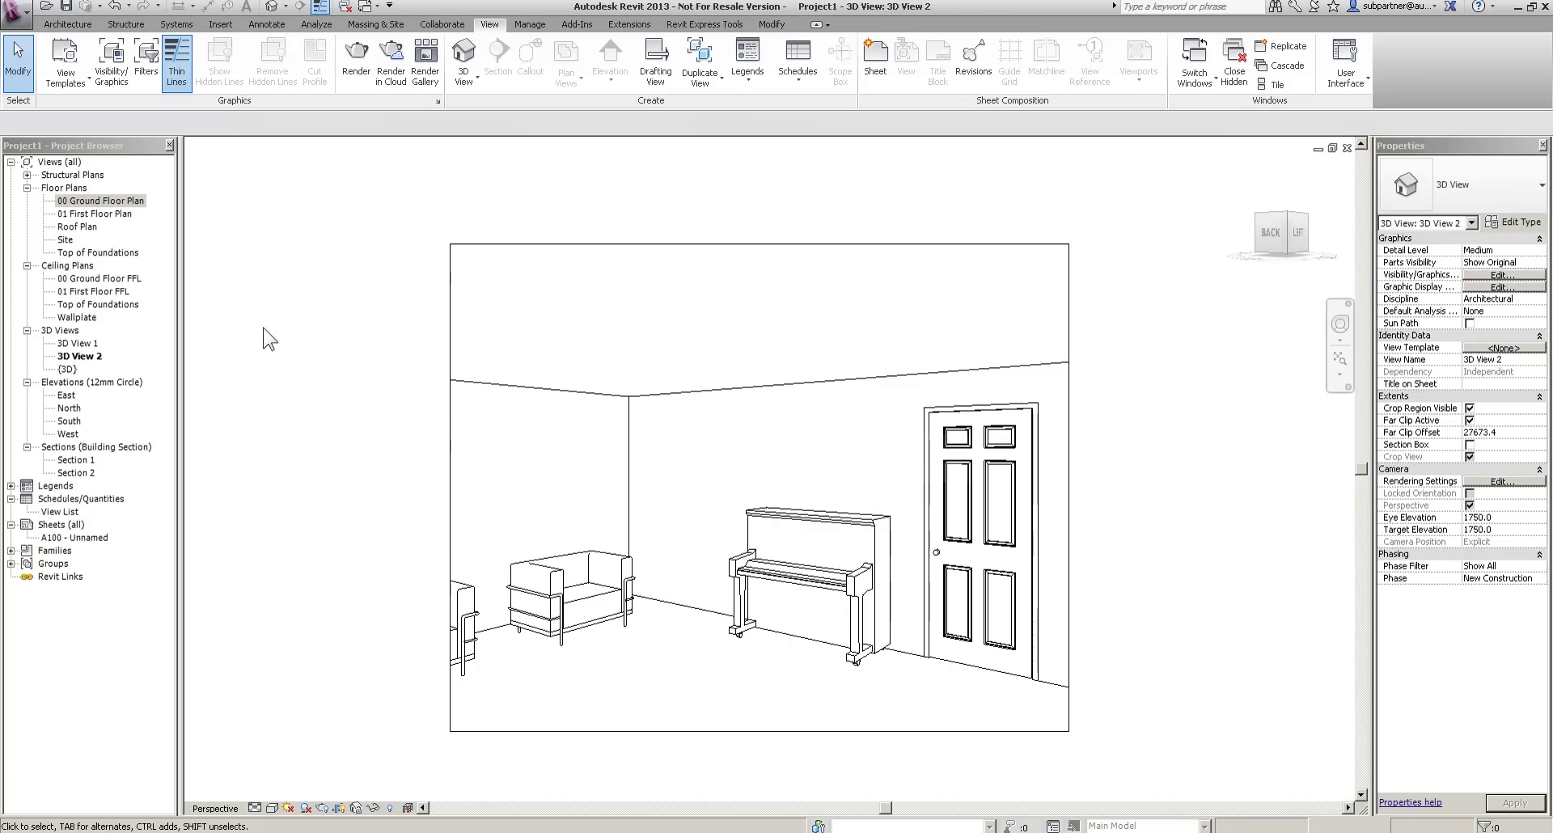
From the 00 Ground Floor Plan, place a camera in the kitchen's upper-left corner, aimed diagonally toward the sink and worktop corner.
double_click(89, 200)
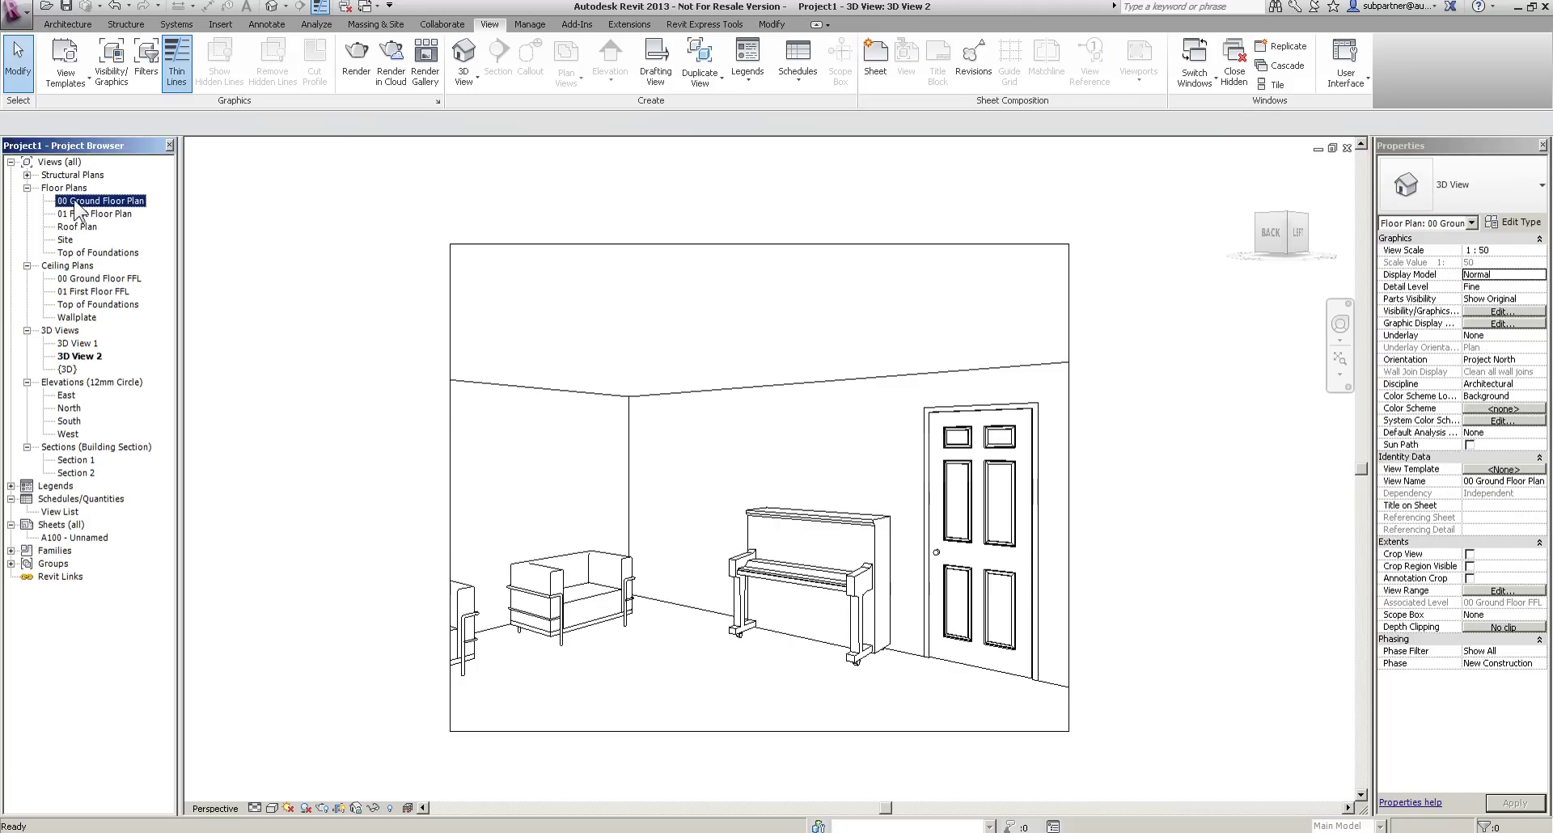
click(465, 81)
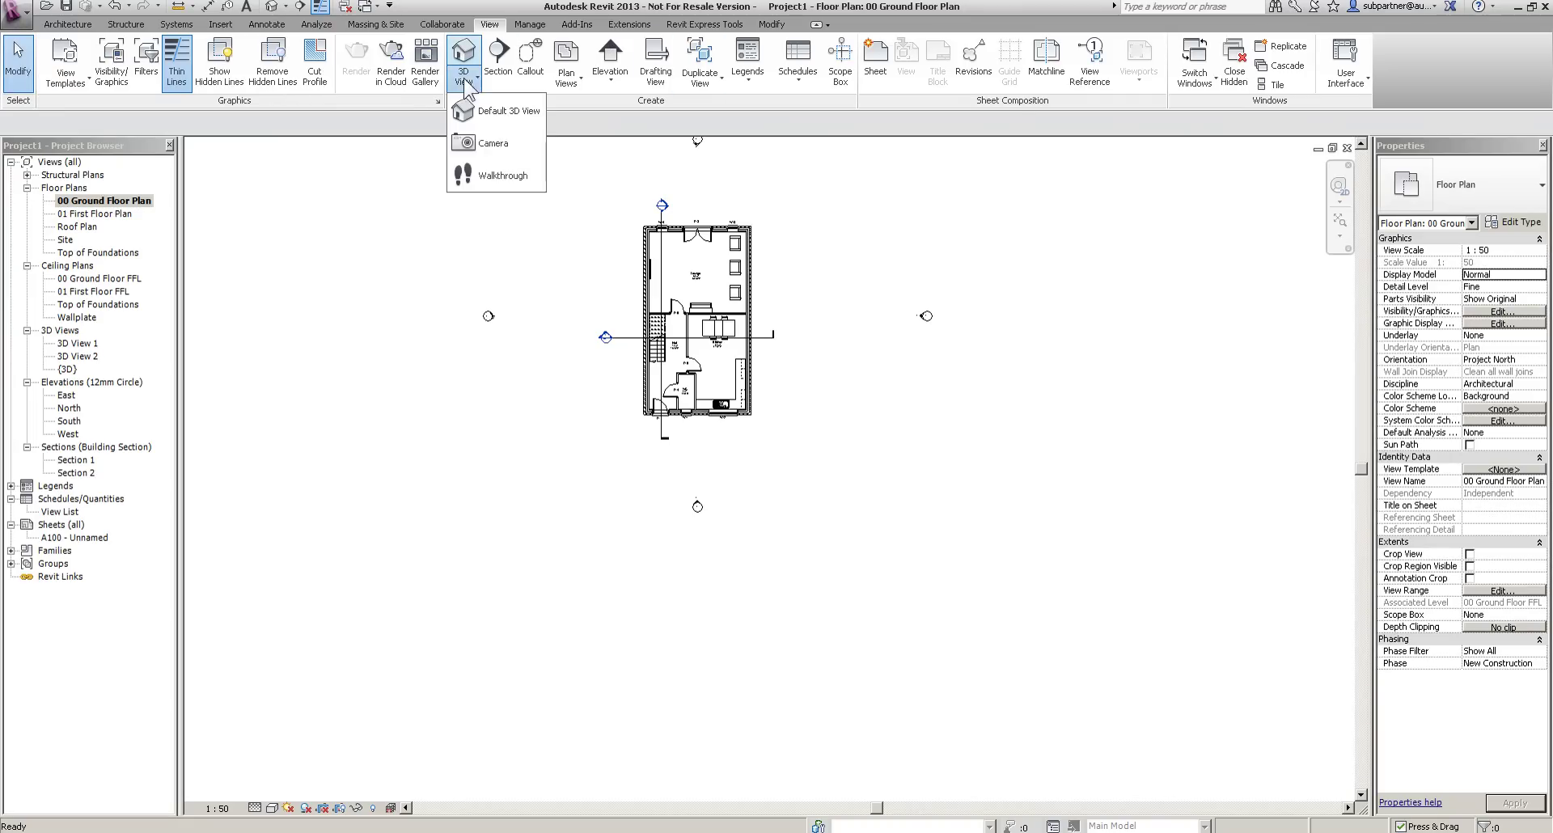
click(494, 143)
scroll(692, 307, up, 4)
click(683, 285)
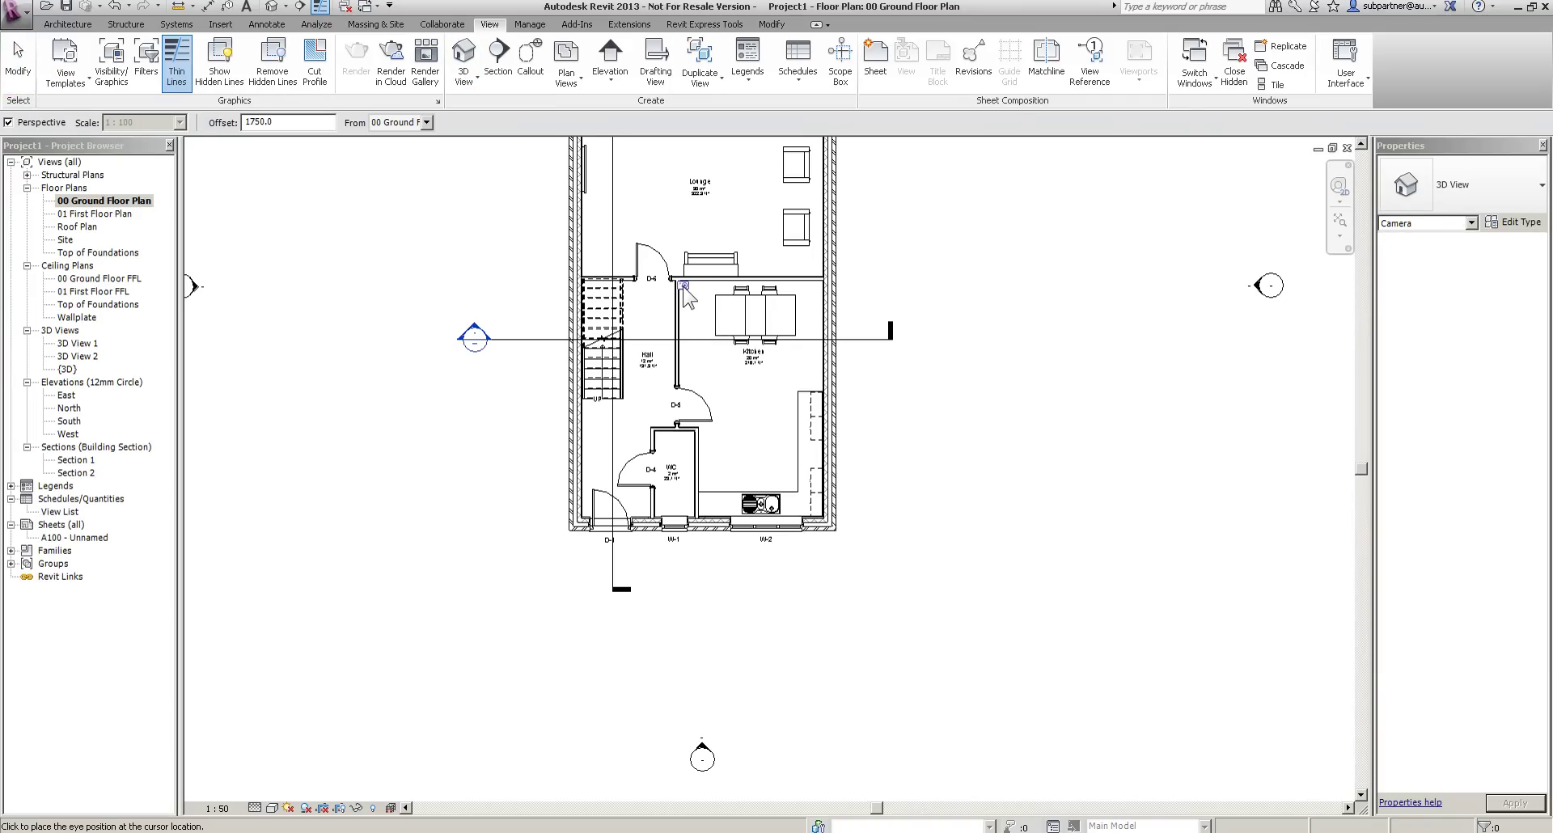
scroll(706, 325, down, 2)
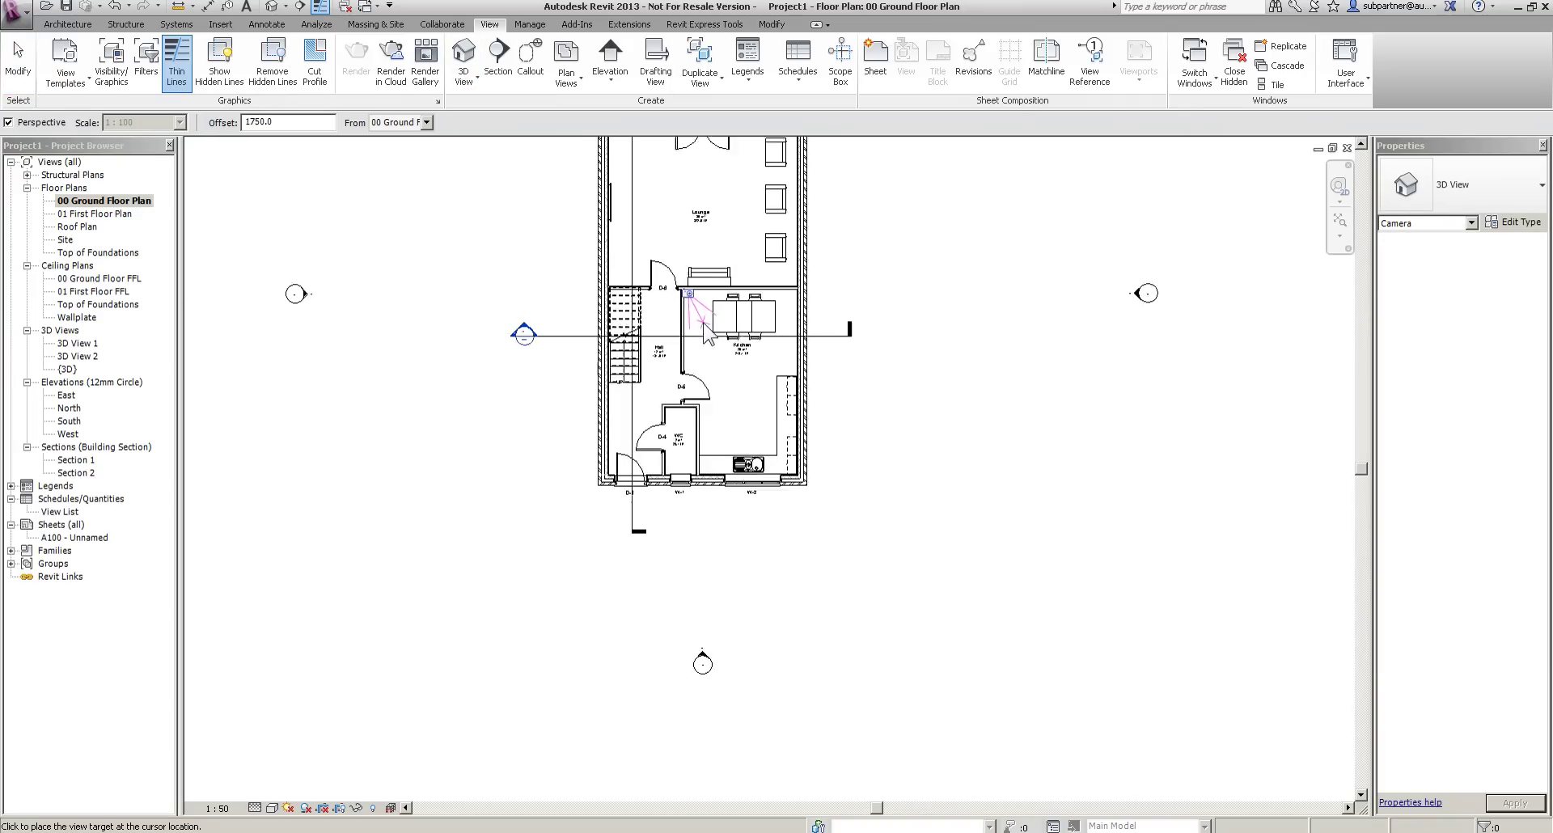
click(848, 600)
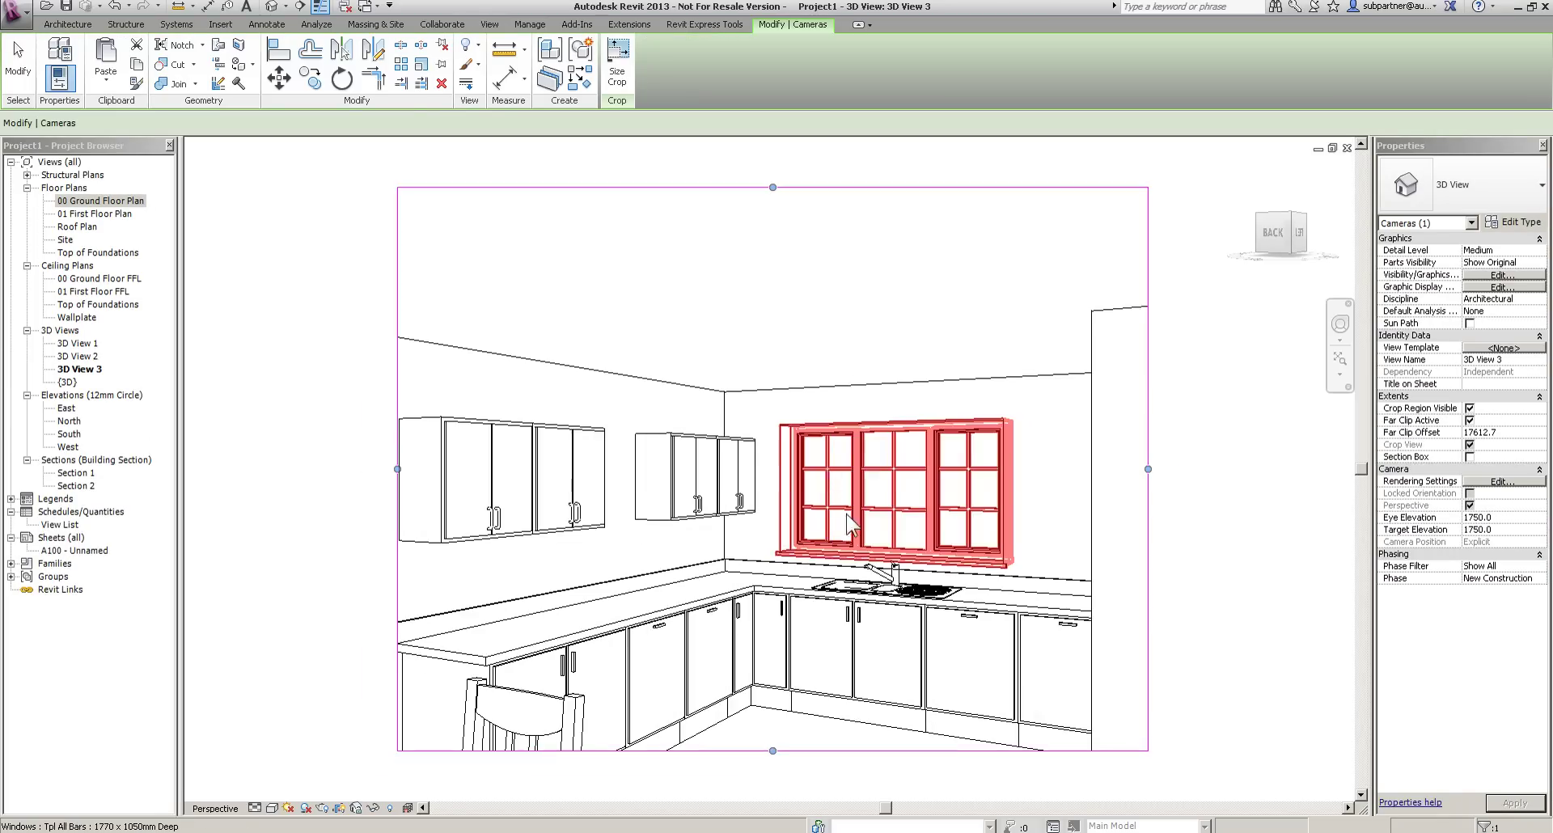
Extend the kitchen camera view's crop region downward and to the left to take in the dining chairs.
drag(792, 642, 793, 723)
drag(562, 509, 471, 509)
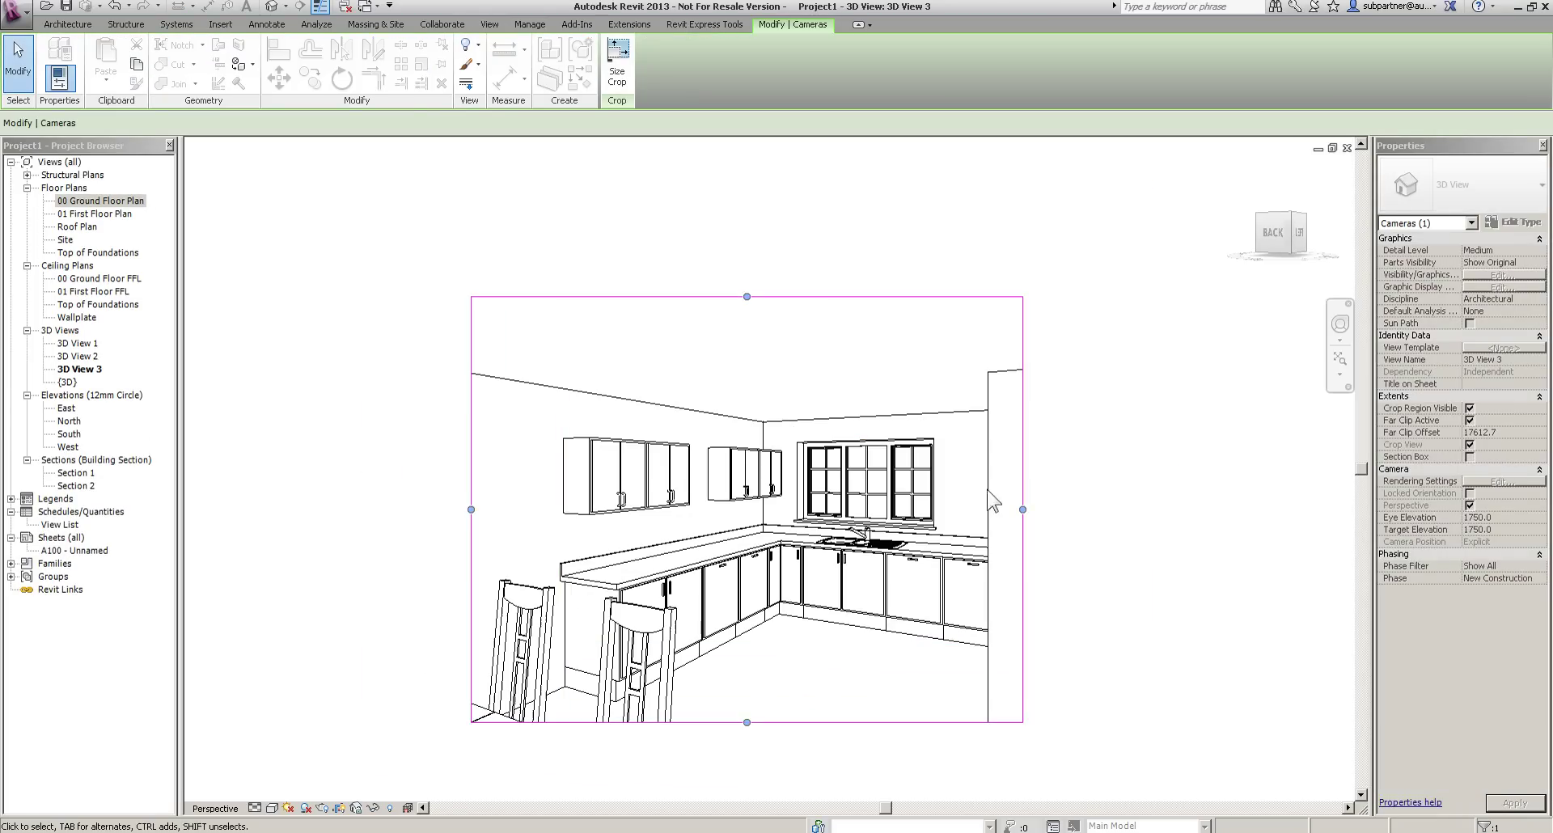
click(348, 209)
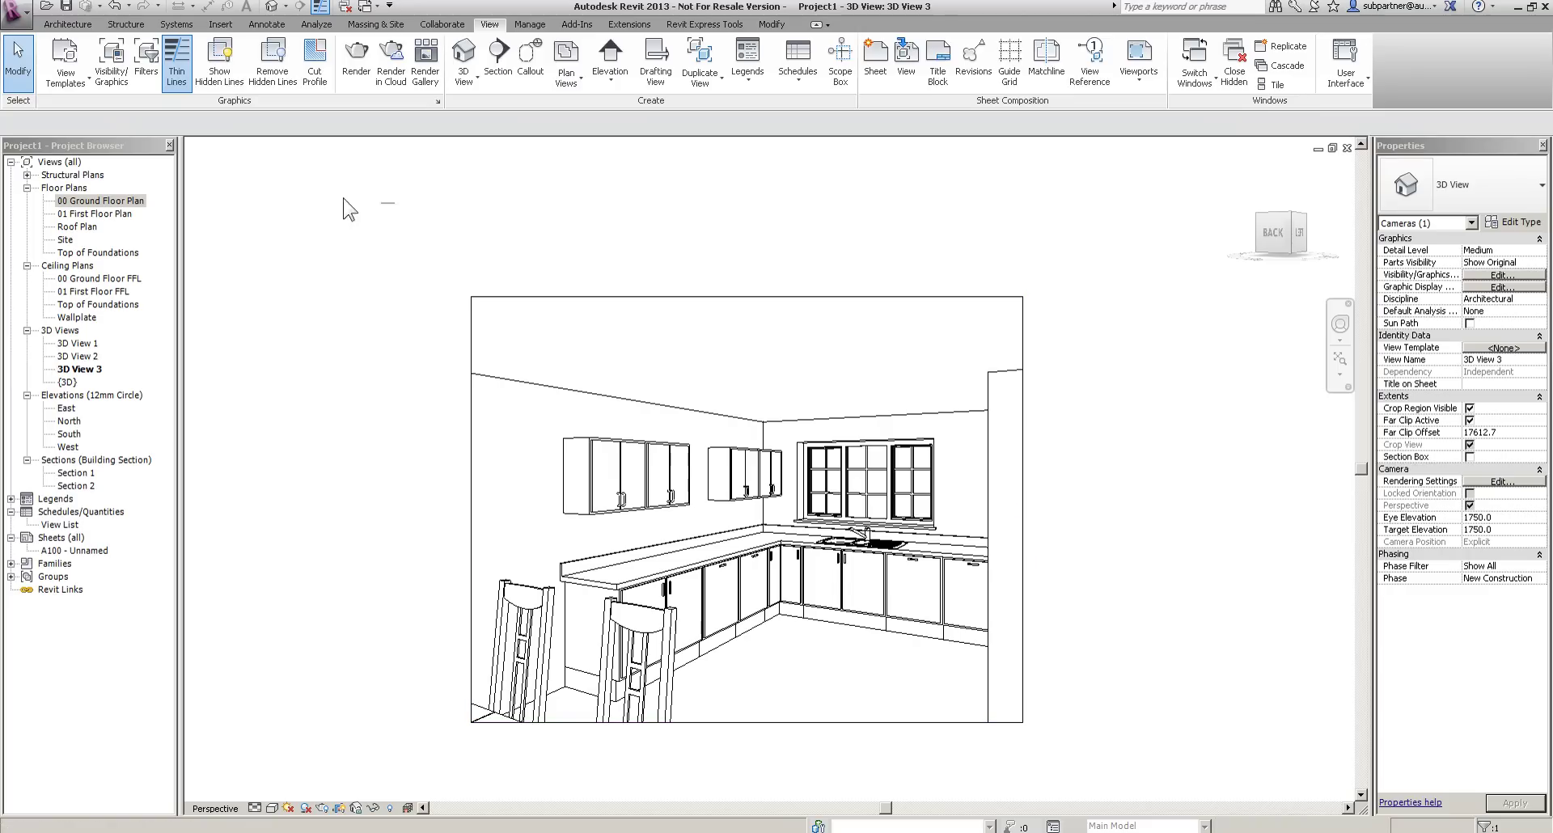
Place an elevation marker in the kitchen on the 00 Ground Floor Plan facing the sink wall, and enable its left and right directions.
double_click(100, 201)
scroll(760, 421, up, 4)
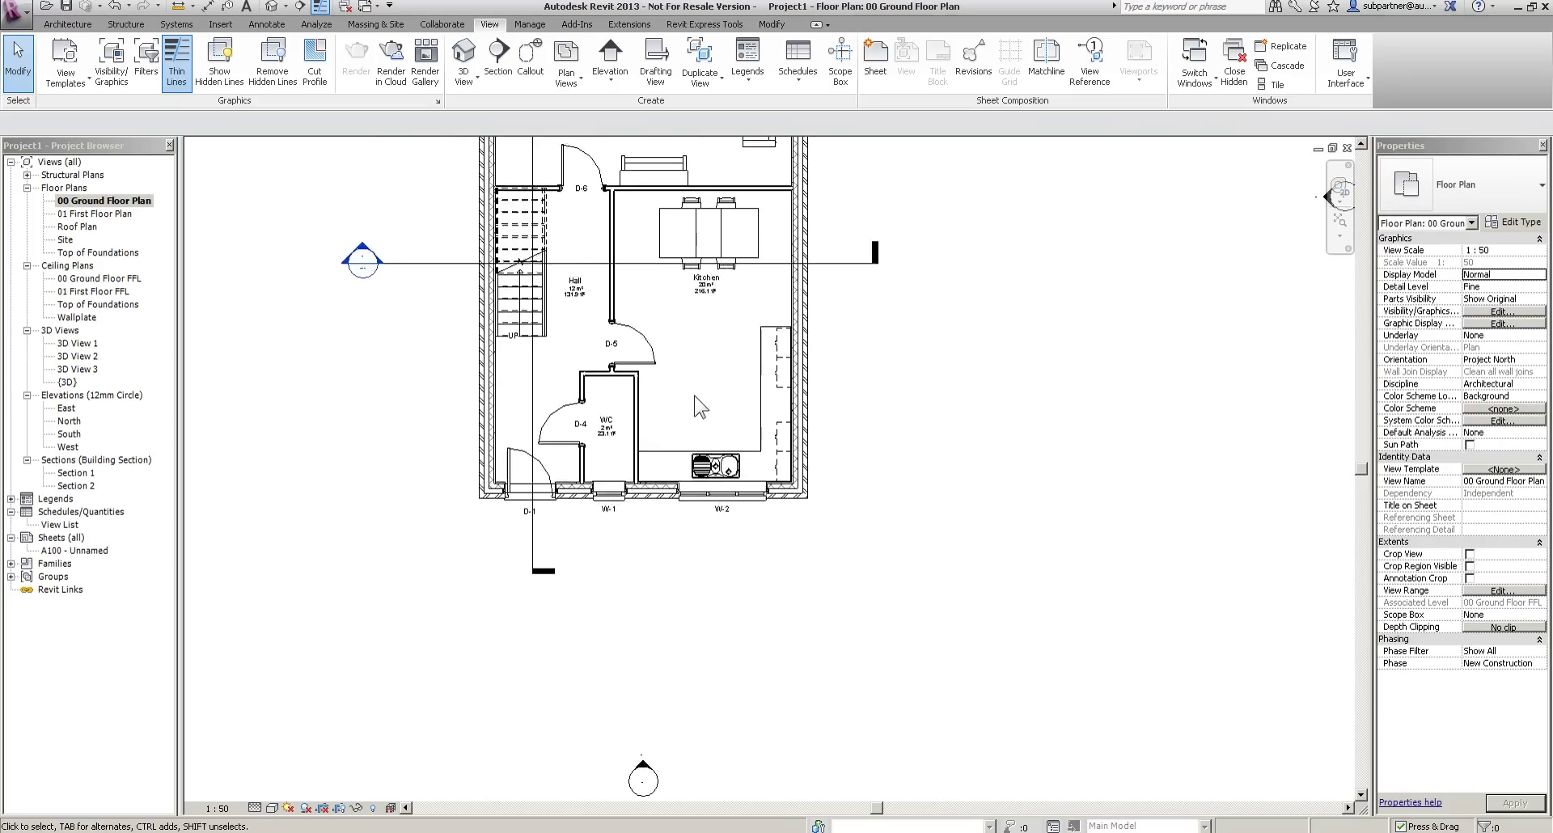
click(613, 56)
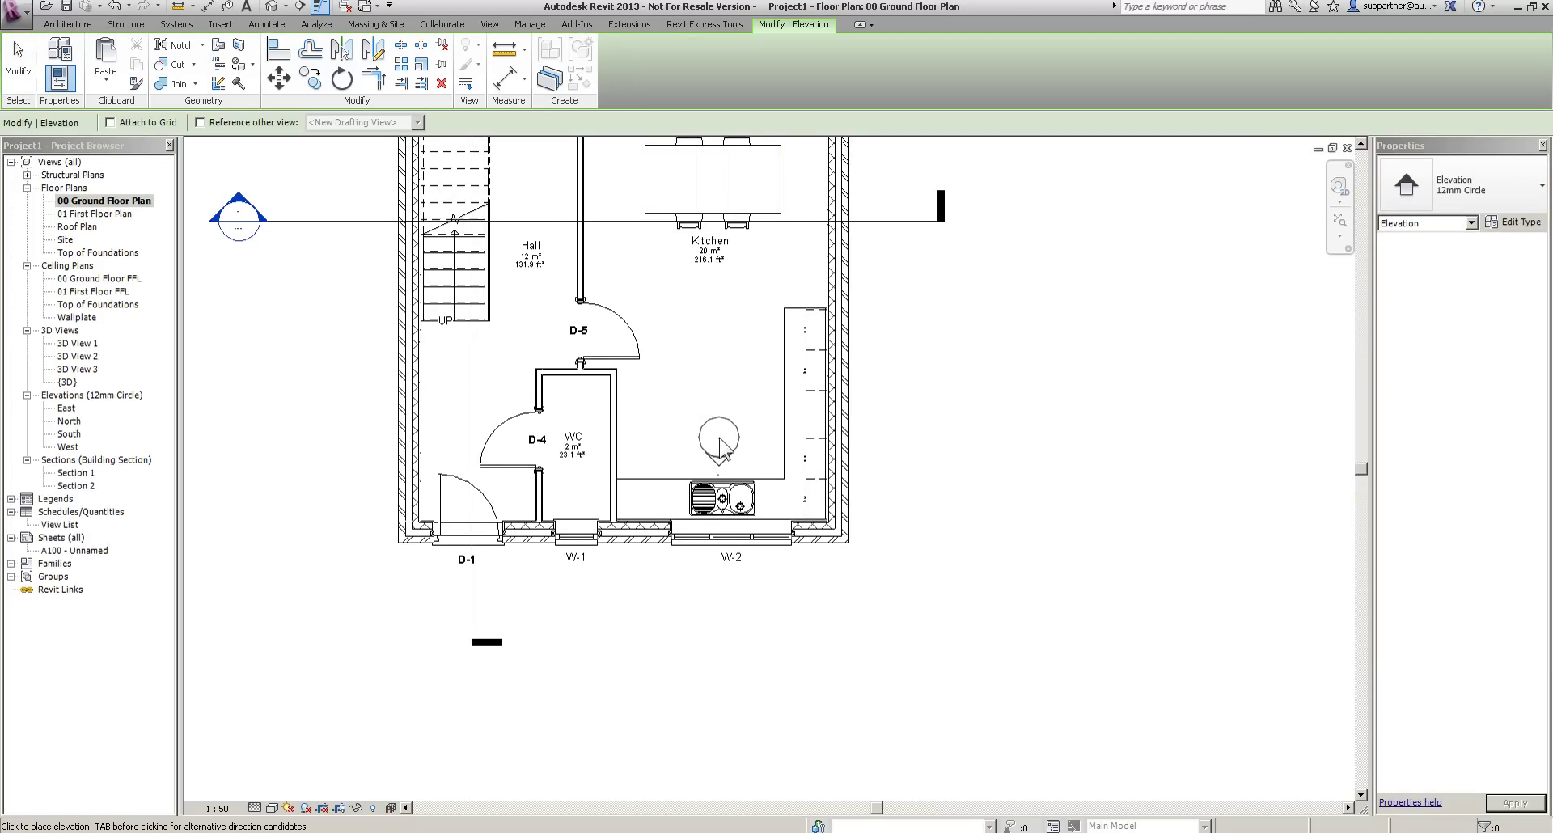
key(Escape)
key(Escape)
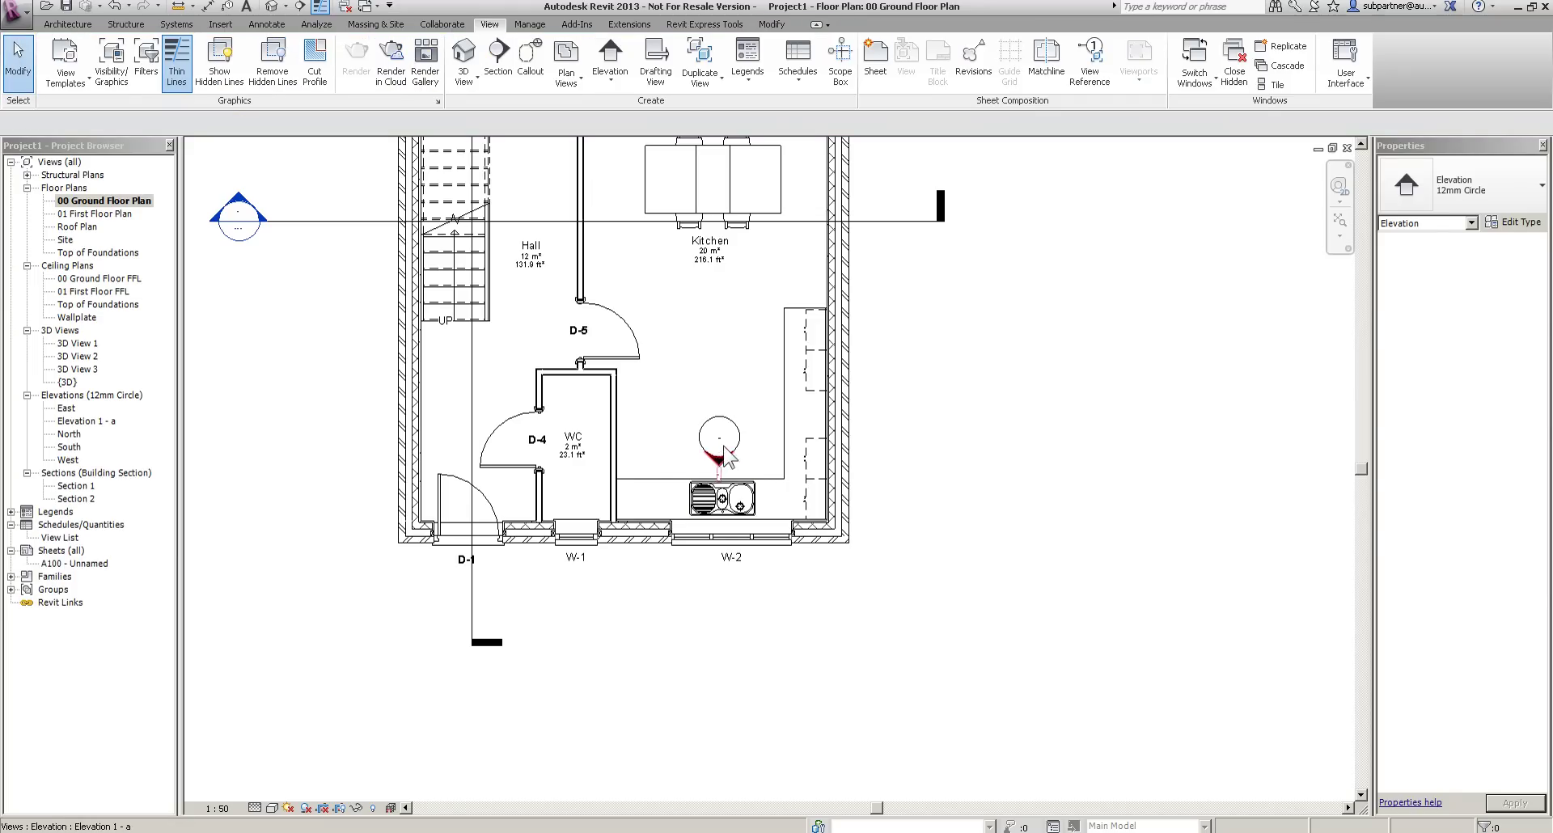
click(741, 441)
click(768, 437)
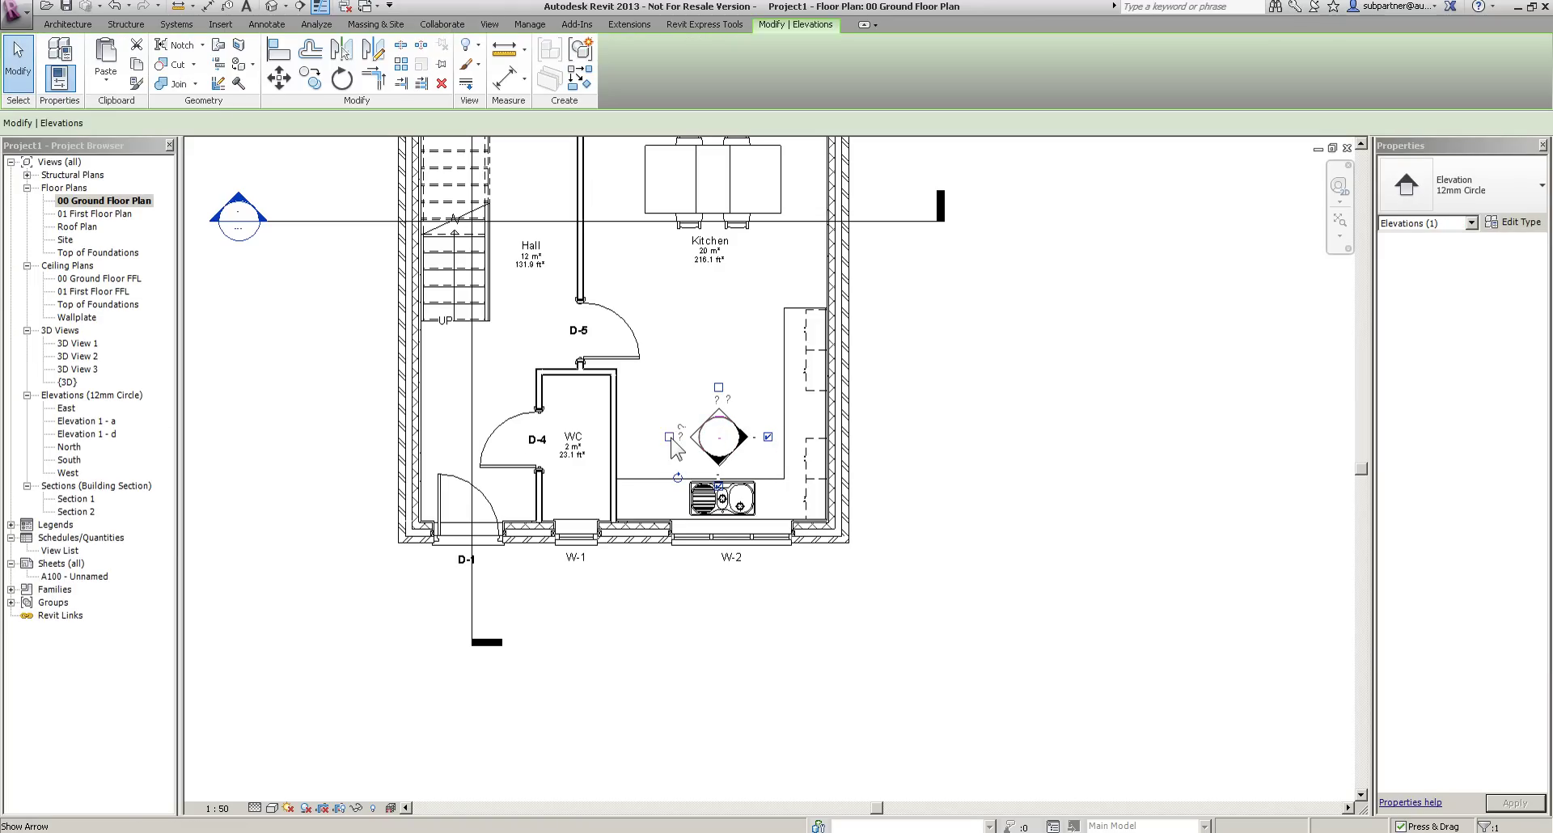
click(1060, 463)
Set the view scale of Elevation 1 - a, 1 - b and 1 - d together to 1 : 20.
click(85, 421)
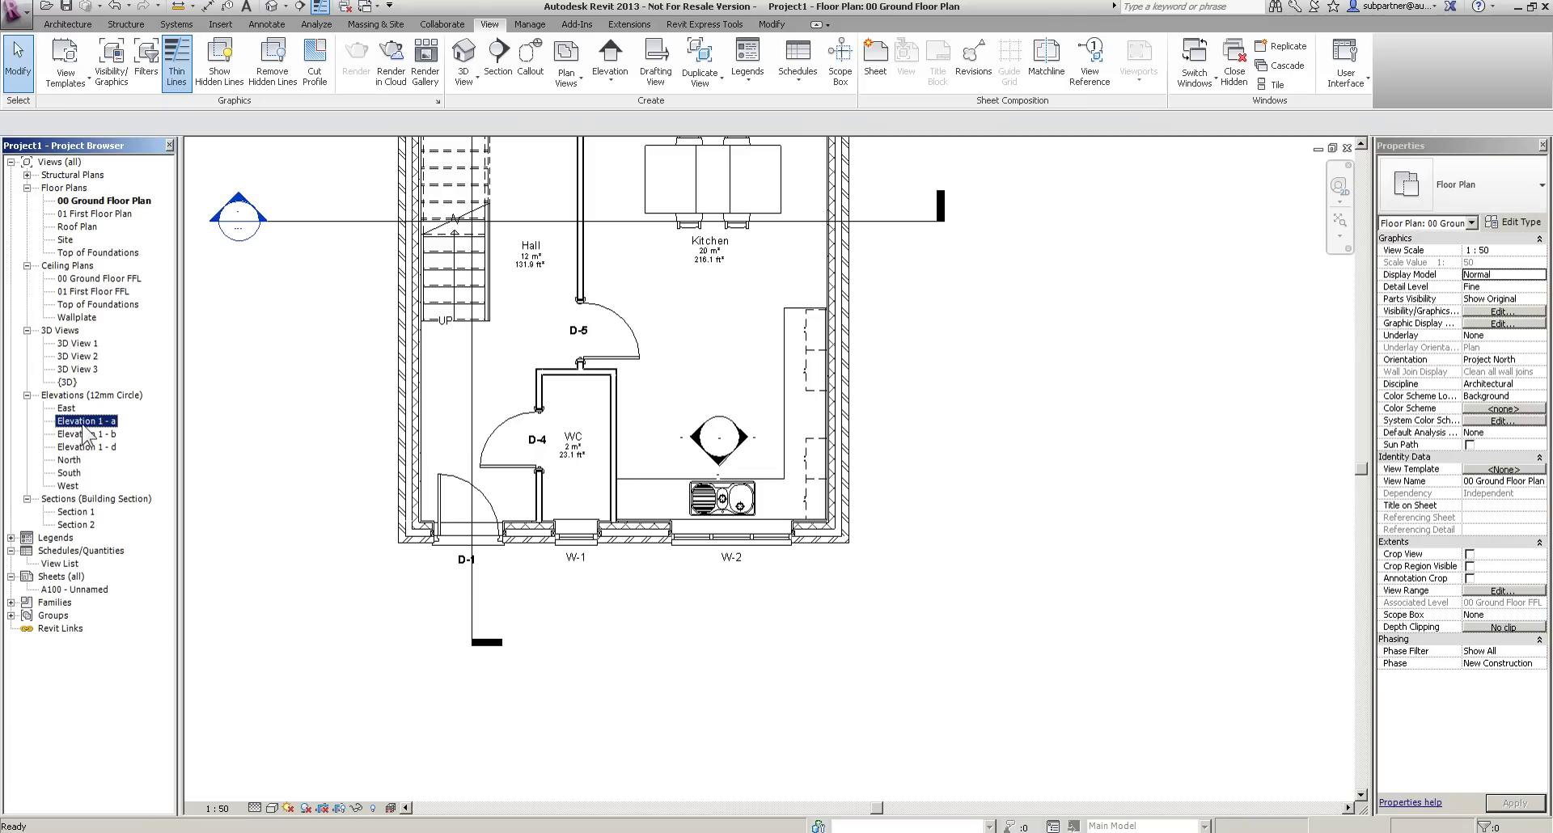
shift+click(89, 447)
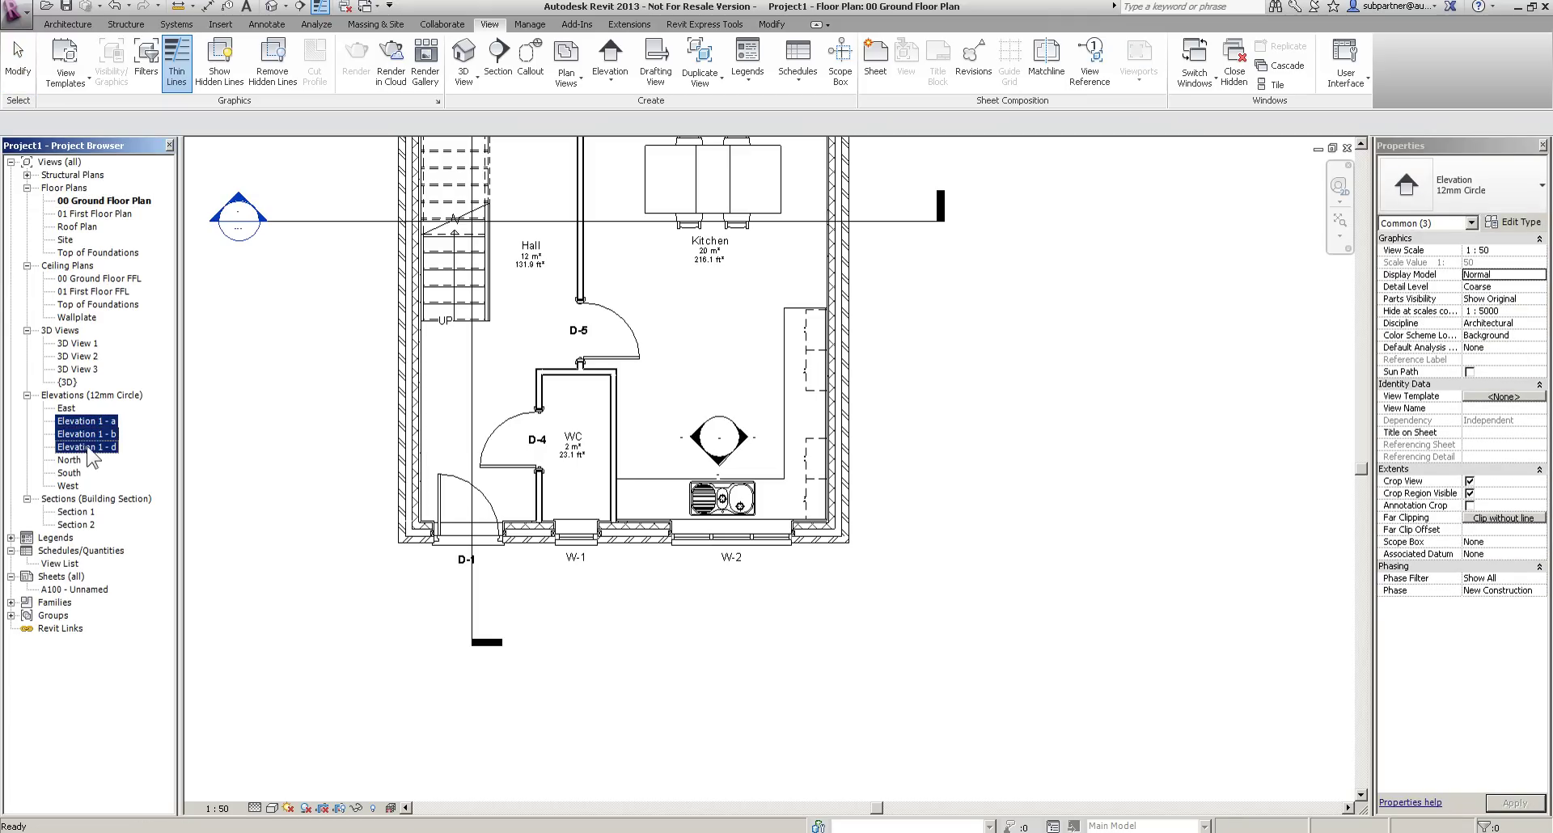
click(1536, 252)
click(1491, 266)
click(889, 483)
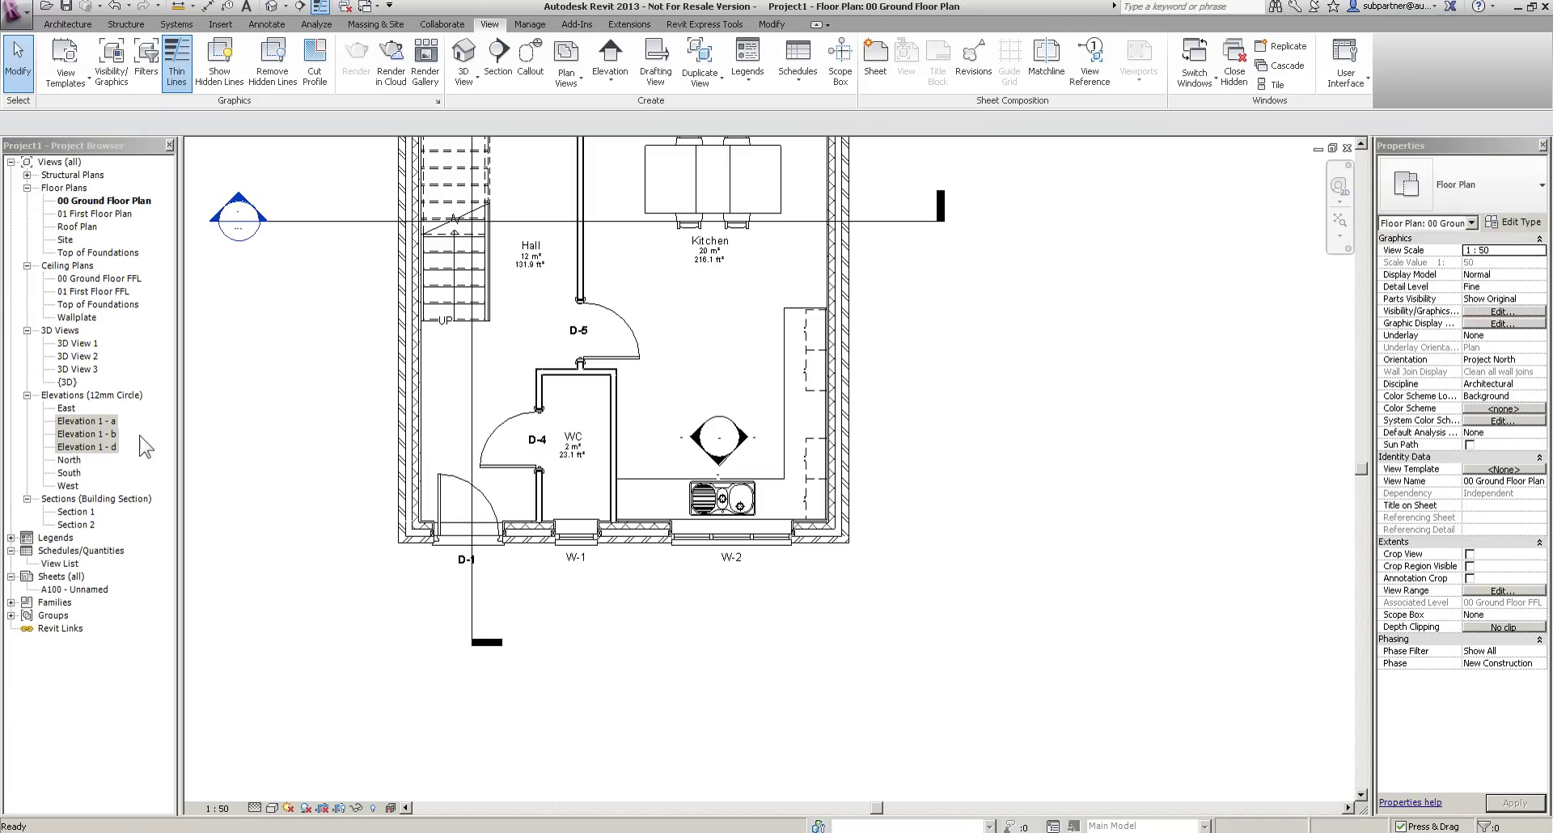
Open the three kitchen elevations, Elevation 1 - a, 1 - b and 1 - d, one after another to inspect them.
double_click(85, 422)
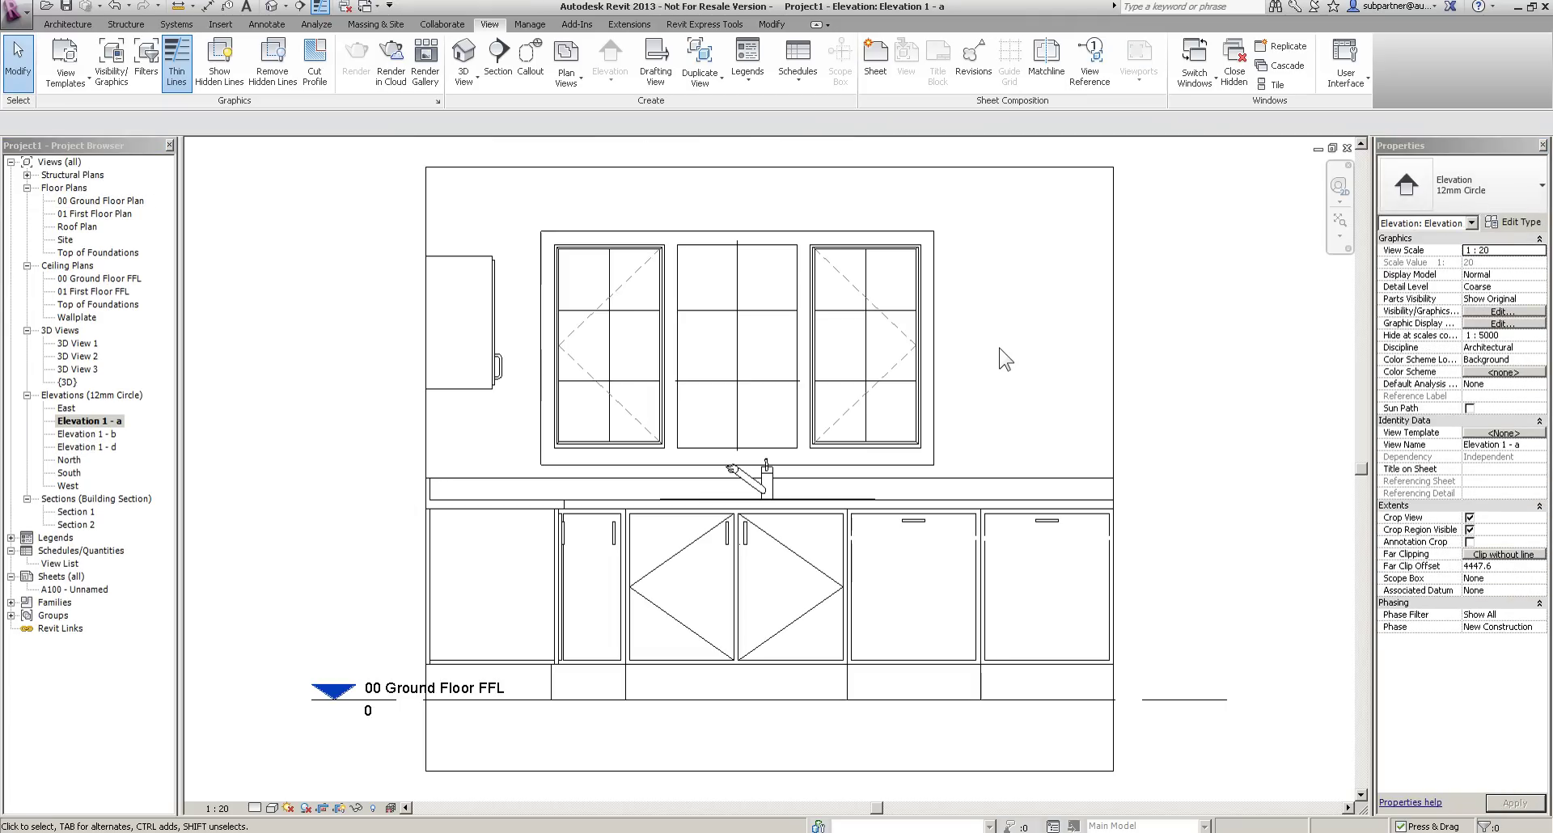
double_click(81, 434)
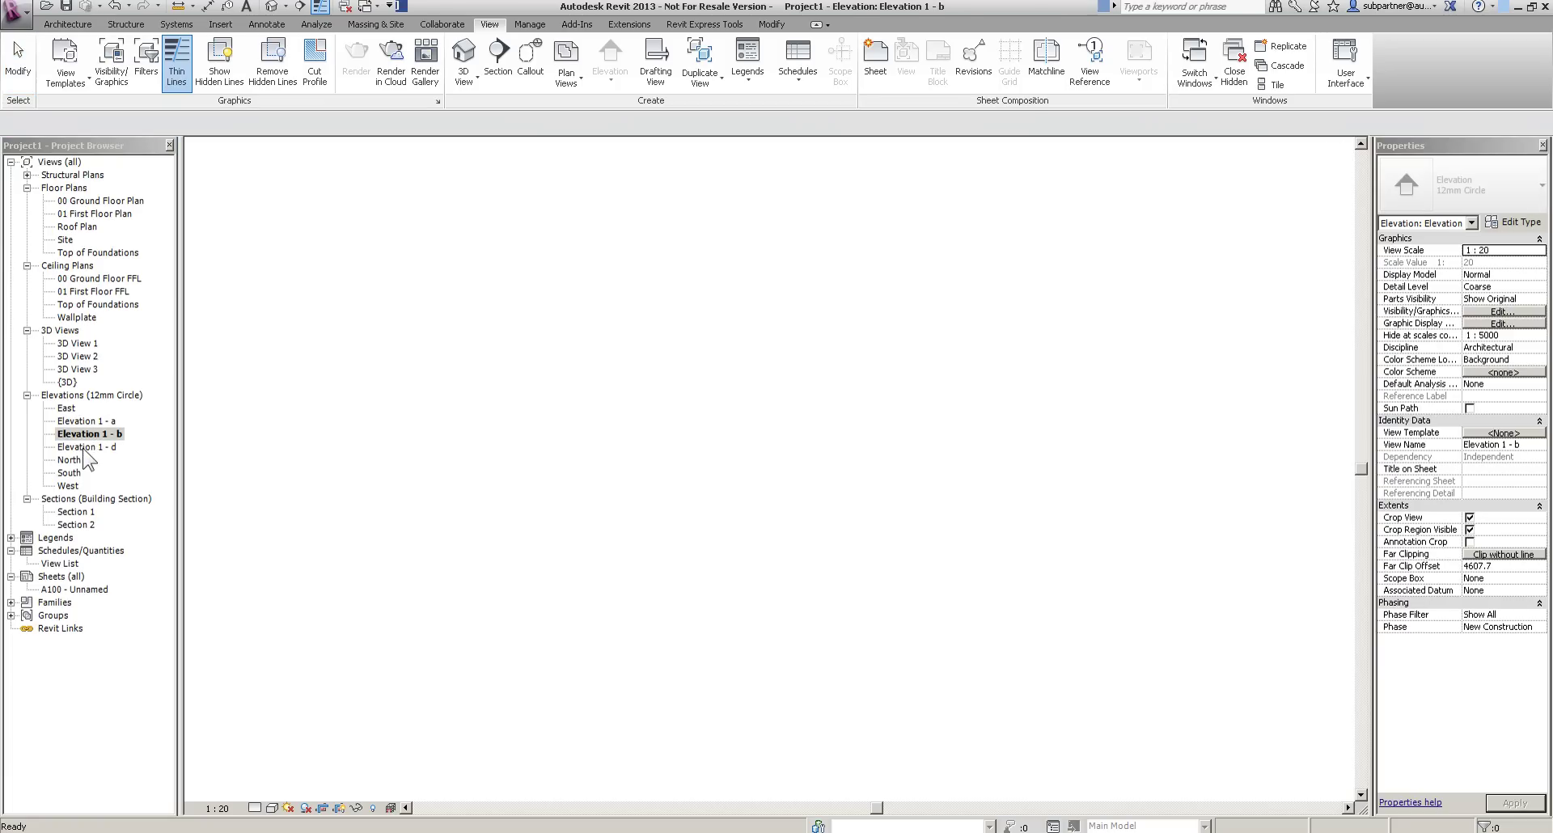
click(86, 447)
double_click(86, 450)
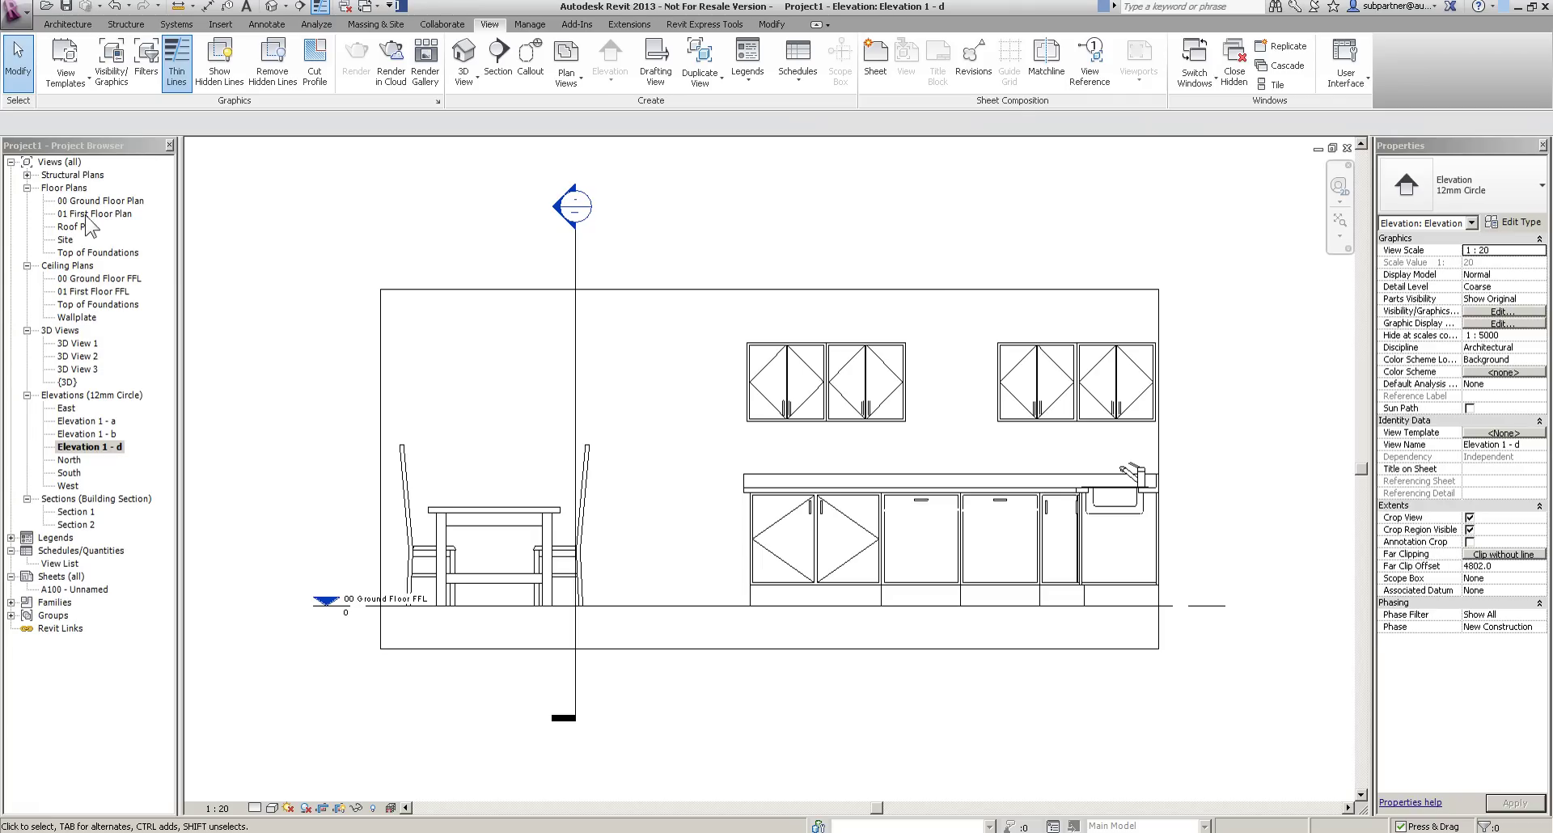
Return to the 00 Ground Floor Plan and duplicate the view without its detailing.
double_click(81, 192)
click(27, 188)
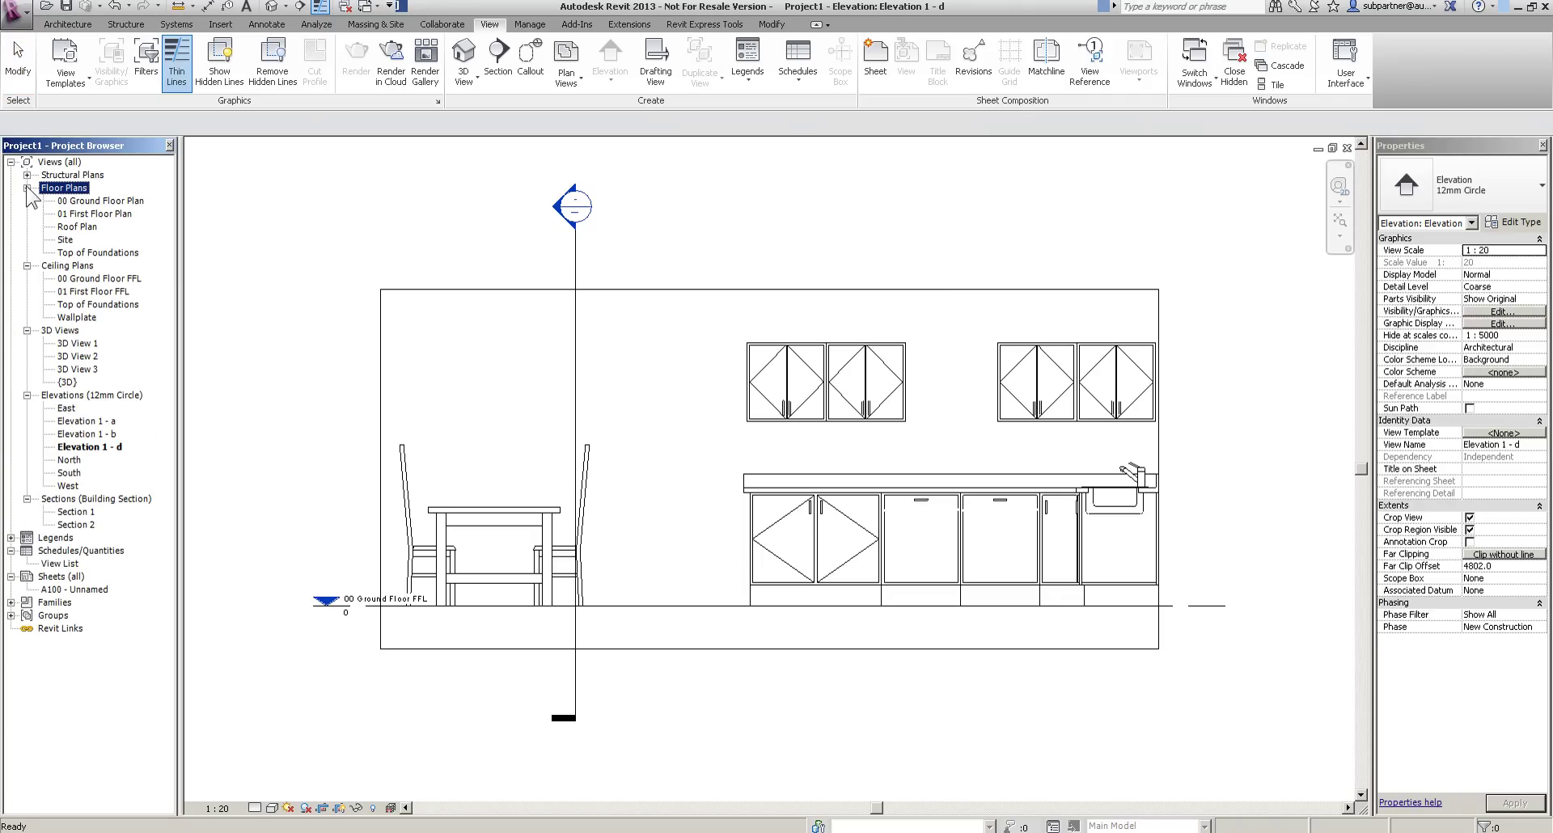
double_click(111, 200)
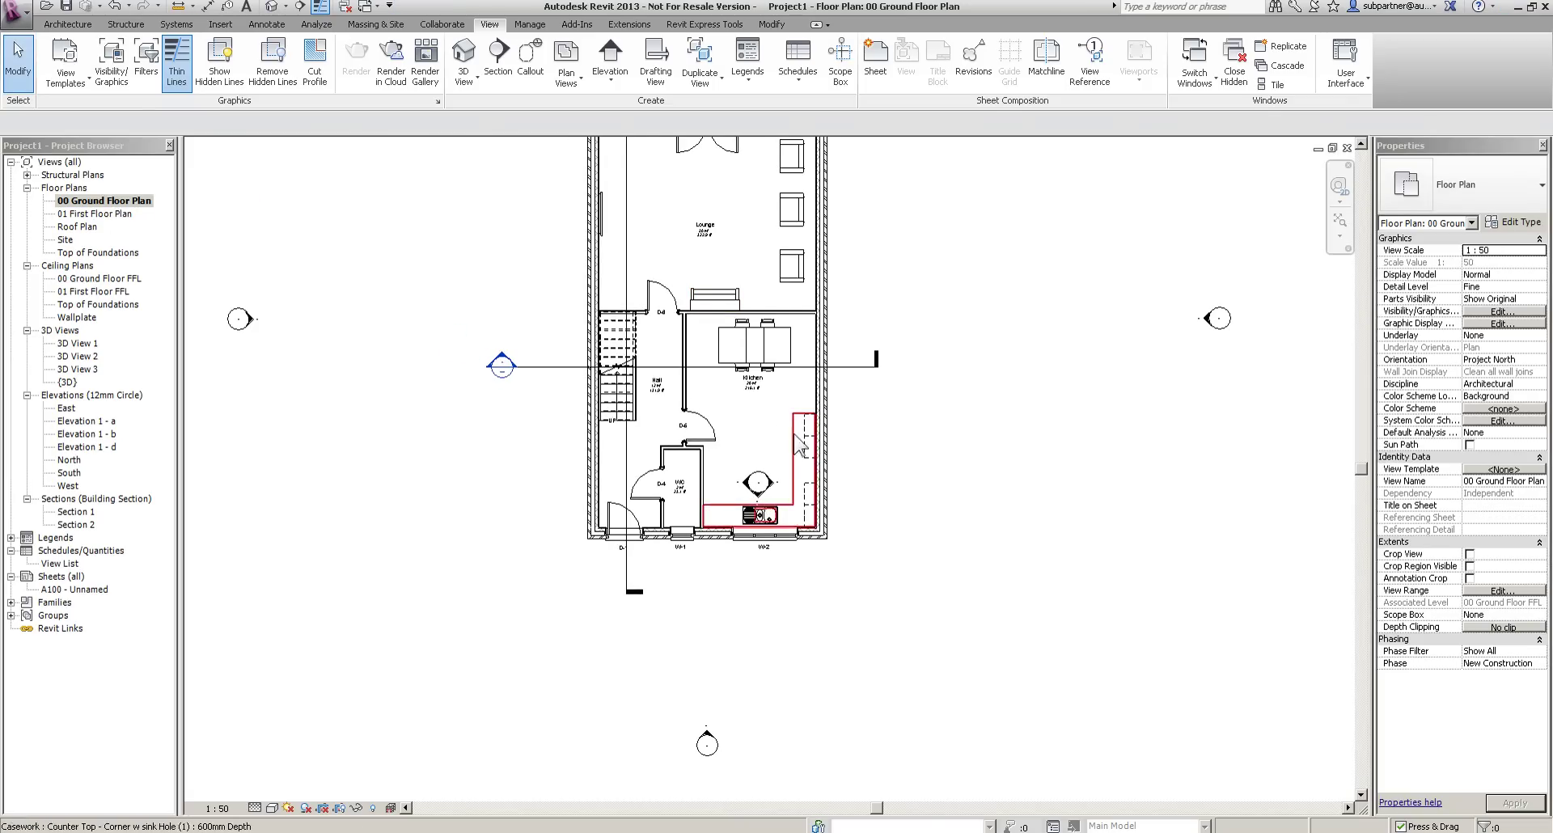
scroll(809, 470, down, 2)
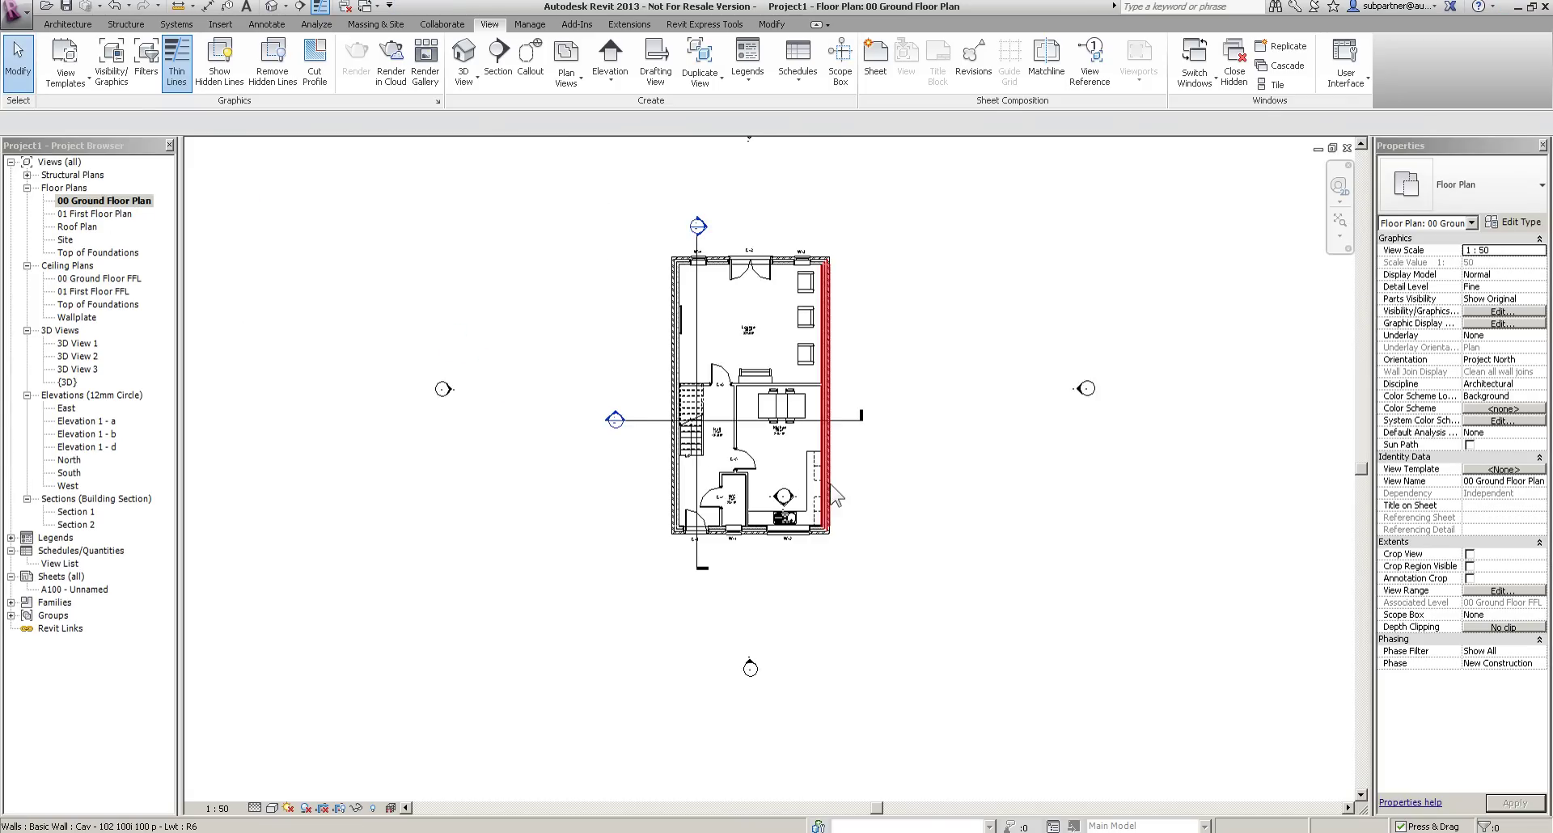
scroll(869, 305, up, 2)
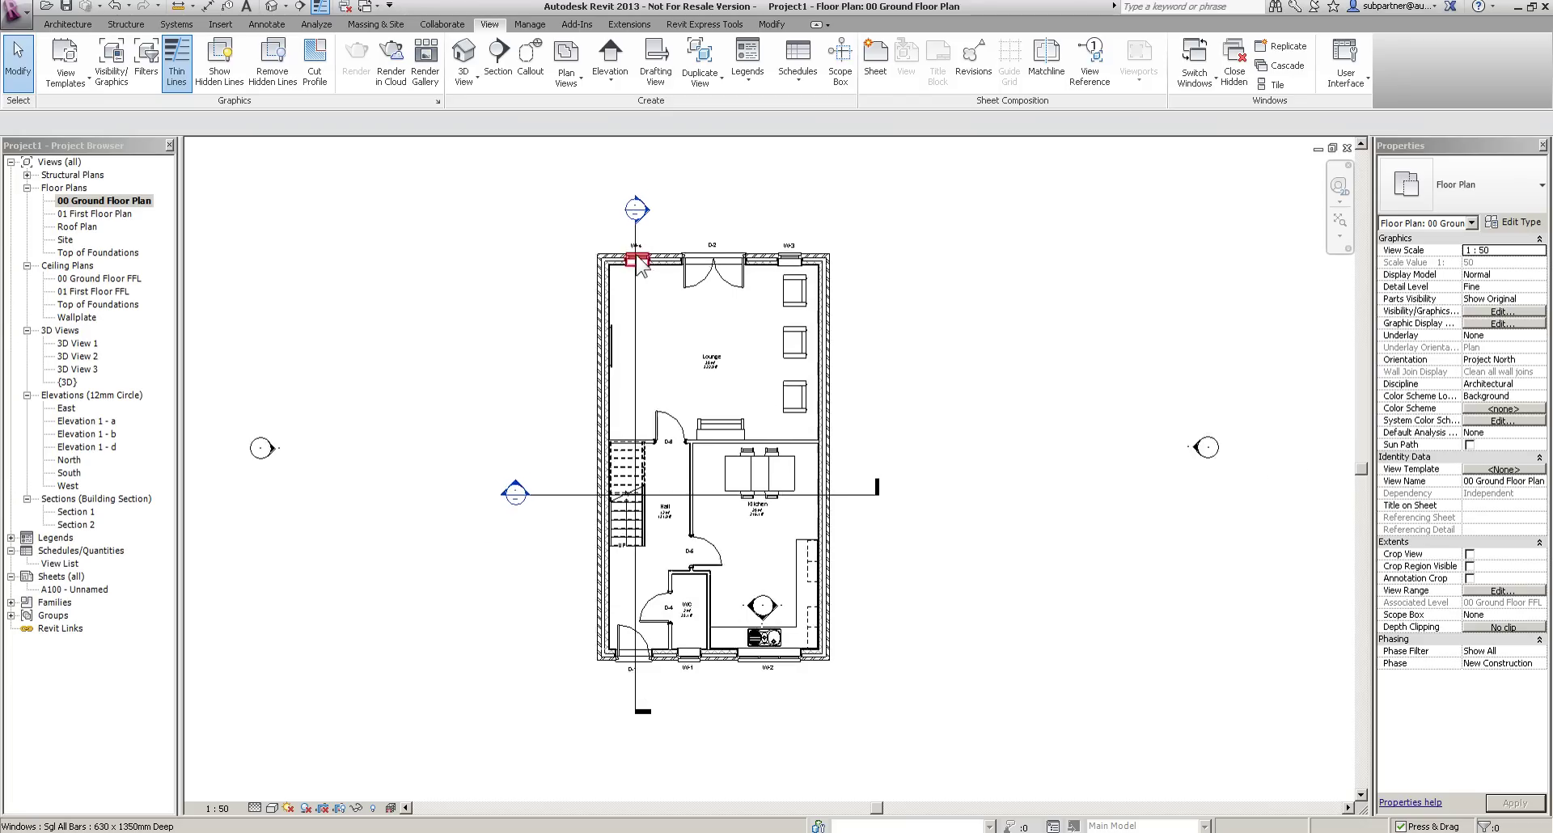
scroll(623, 255, up, 1)
right_click(88, 202)
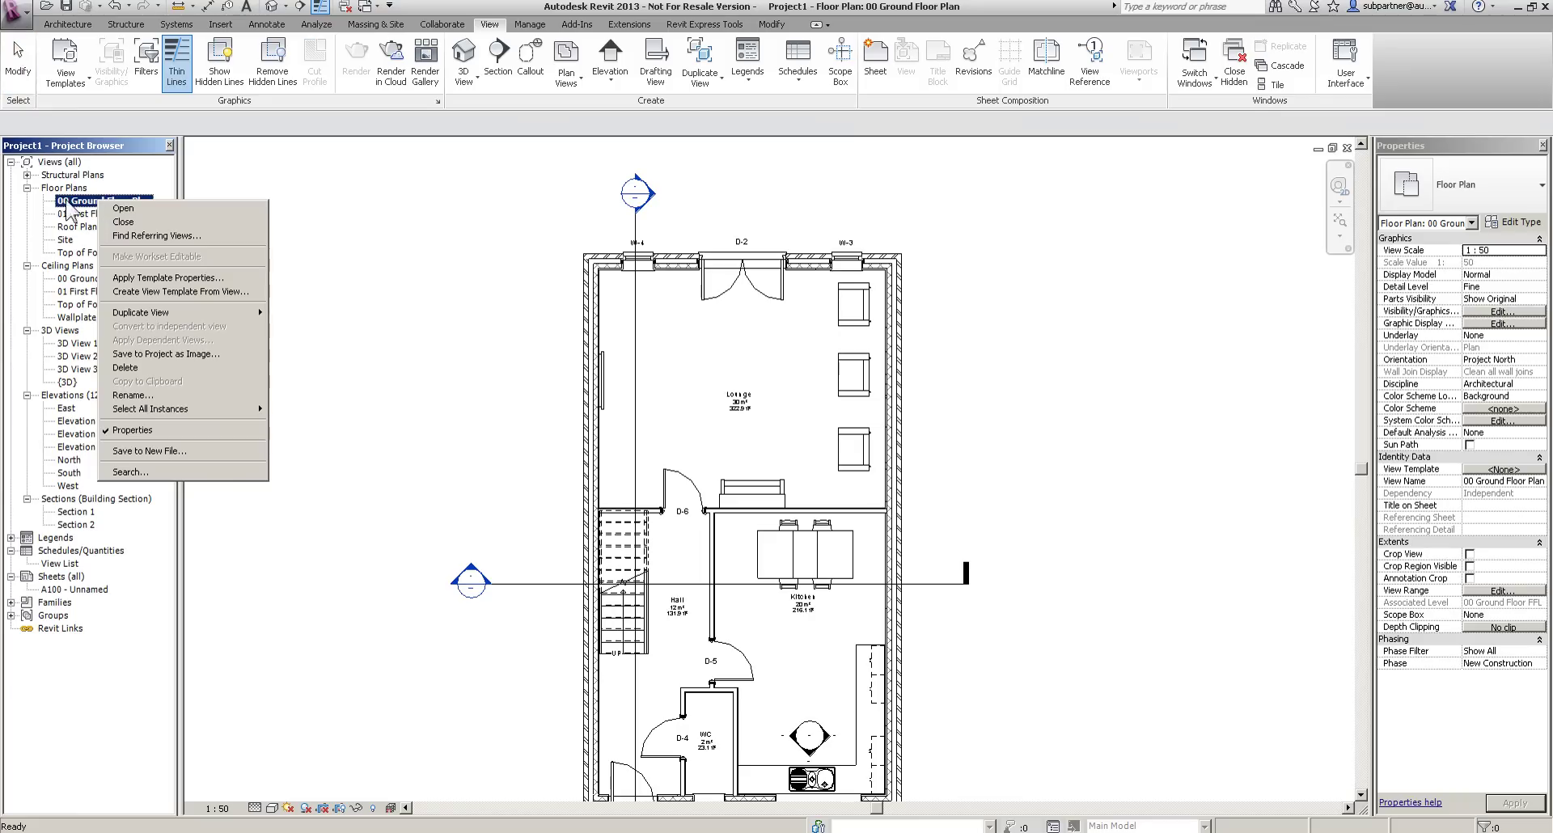
mouse_move(162, 314)
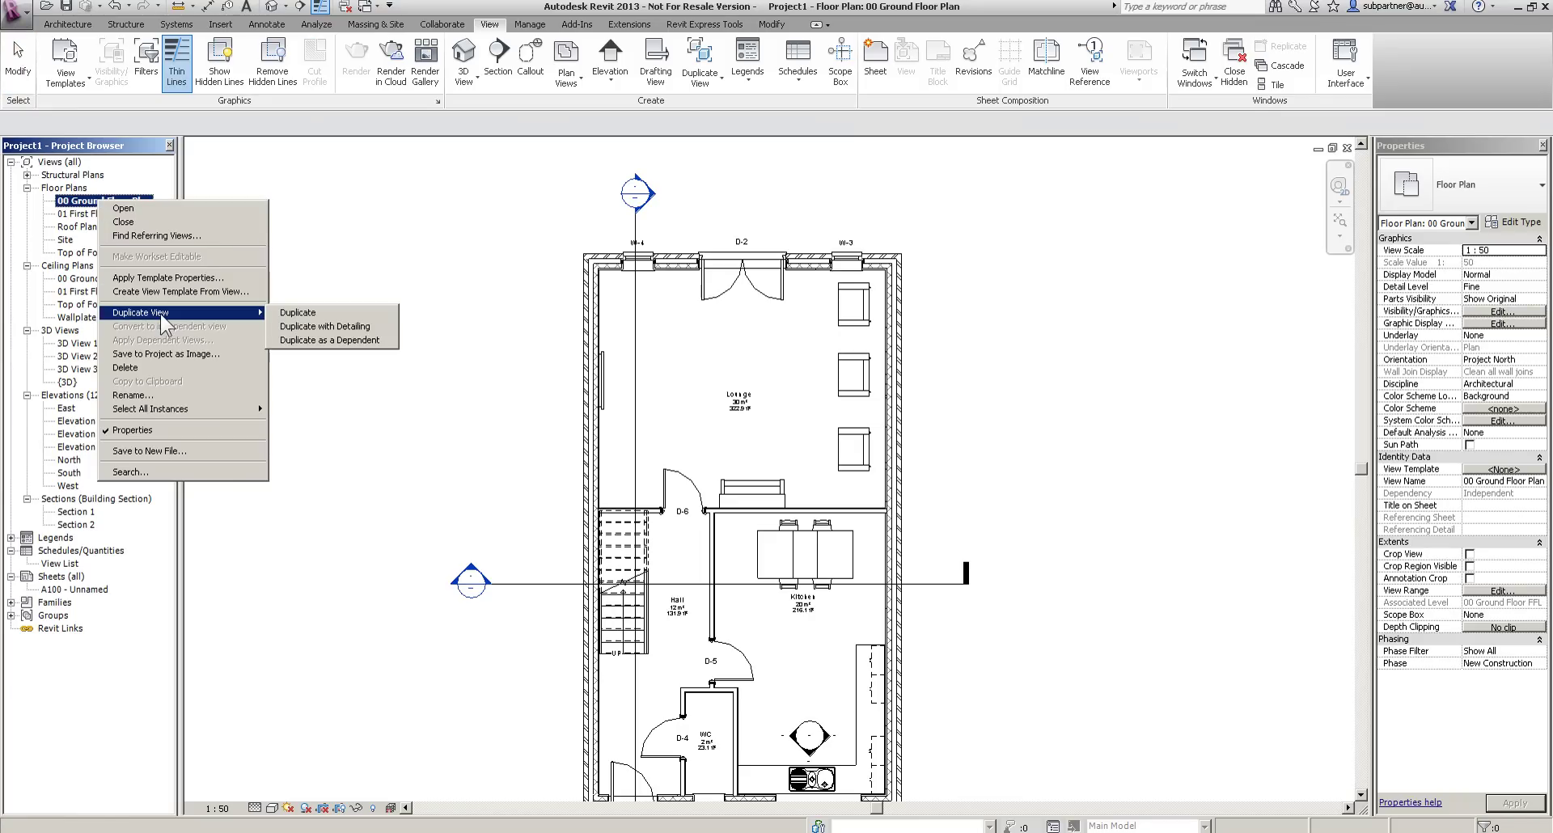
click(298, 316)
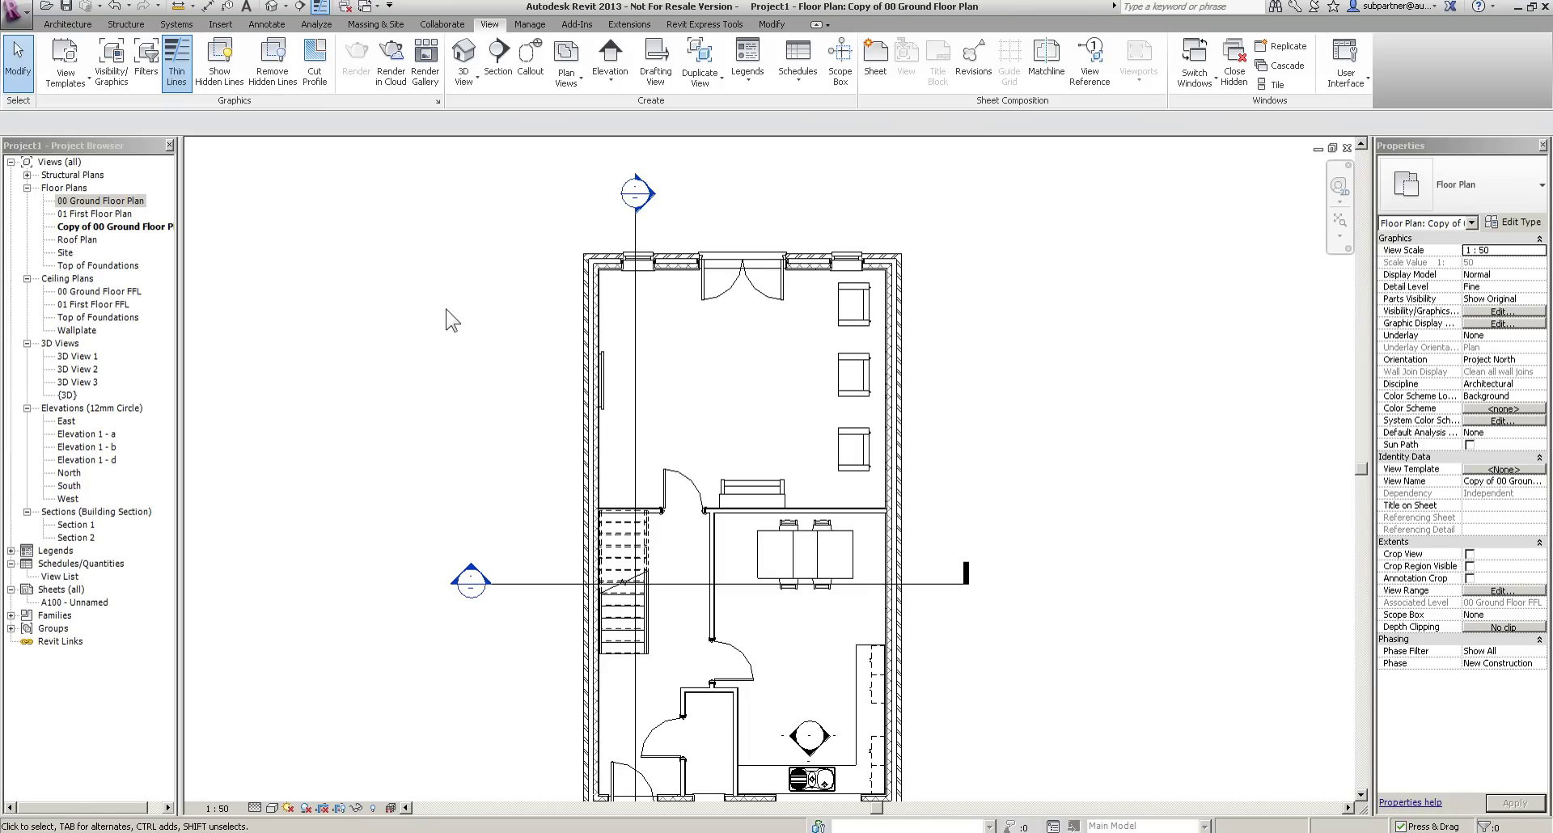
Rename the duplicated floor plan view as 00 Ground Floor furniture Plan.
click(129, 226)
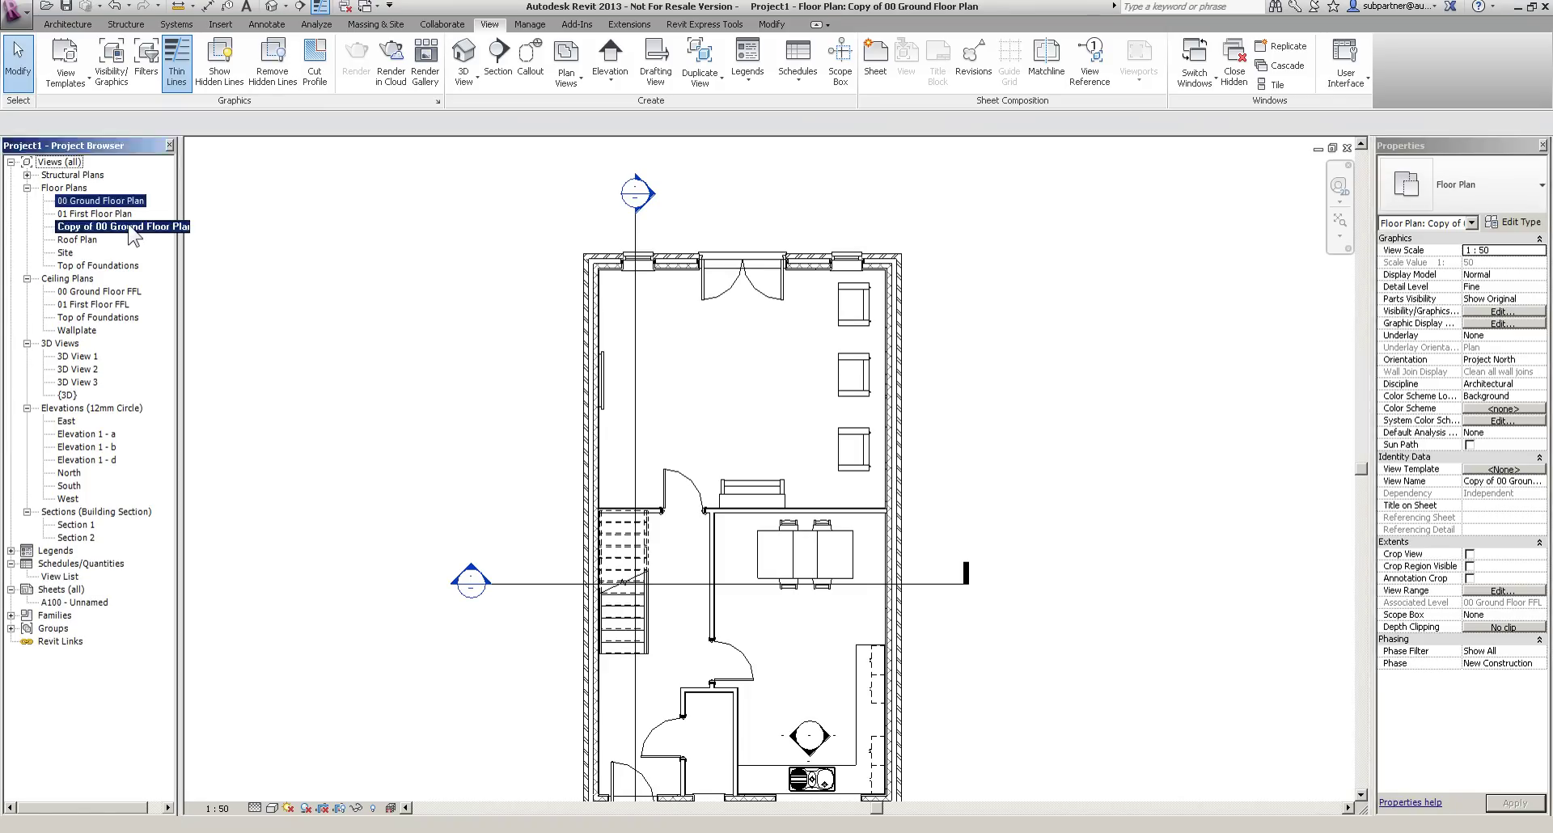
right_click(129, 227)
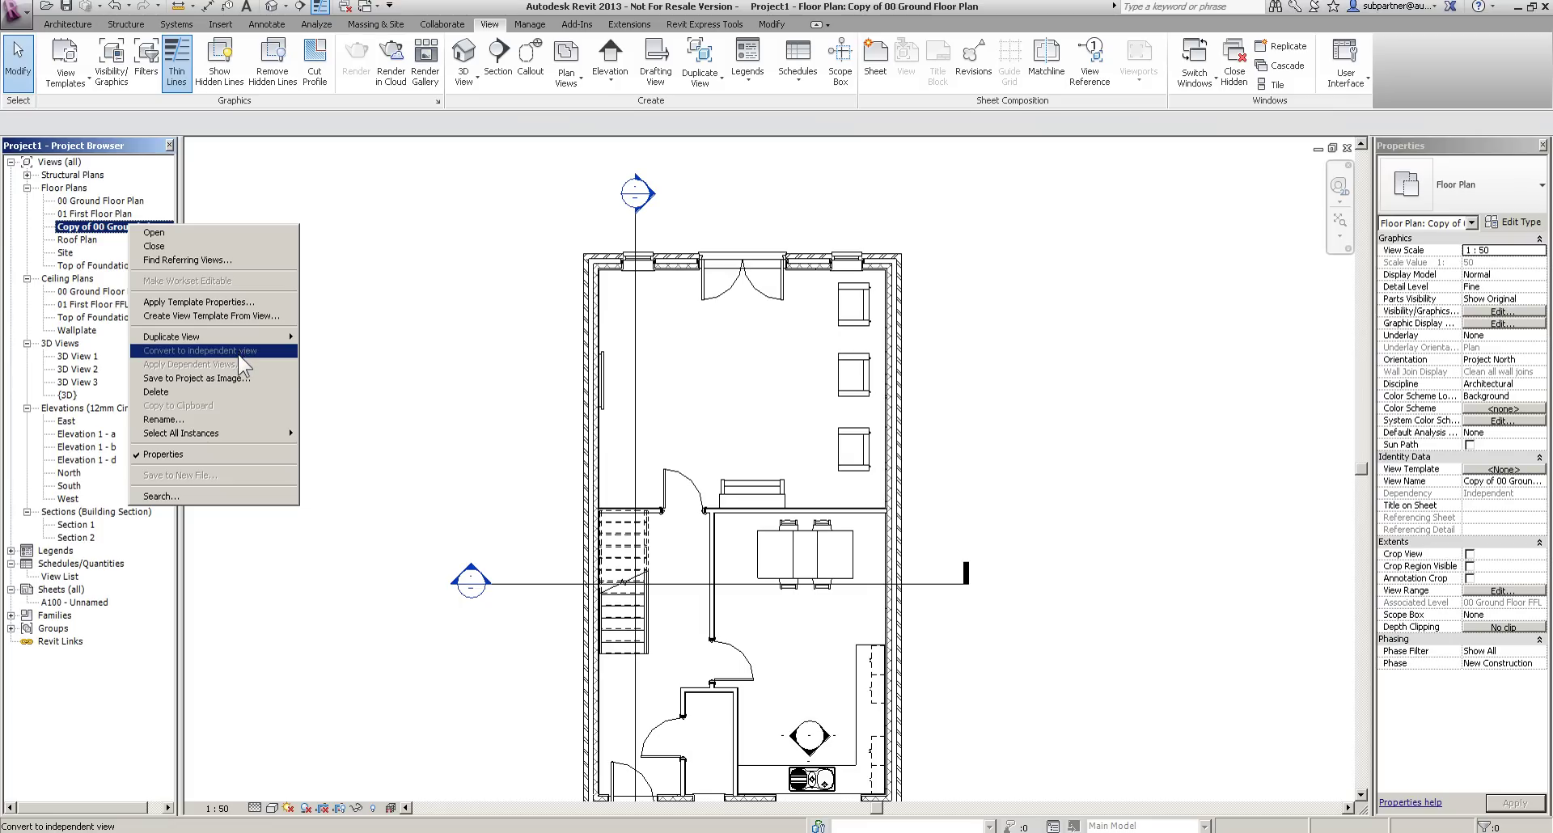
click(186, 419)
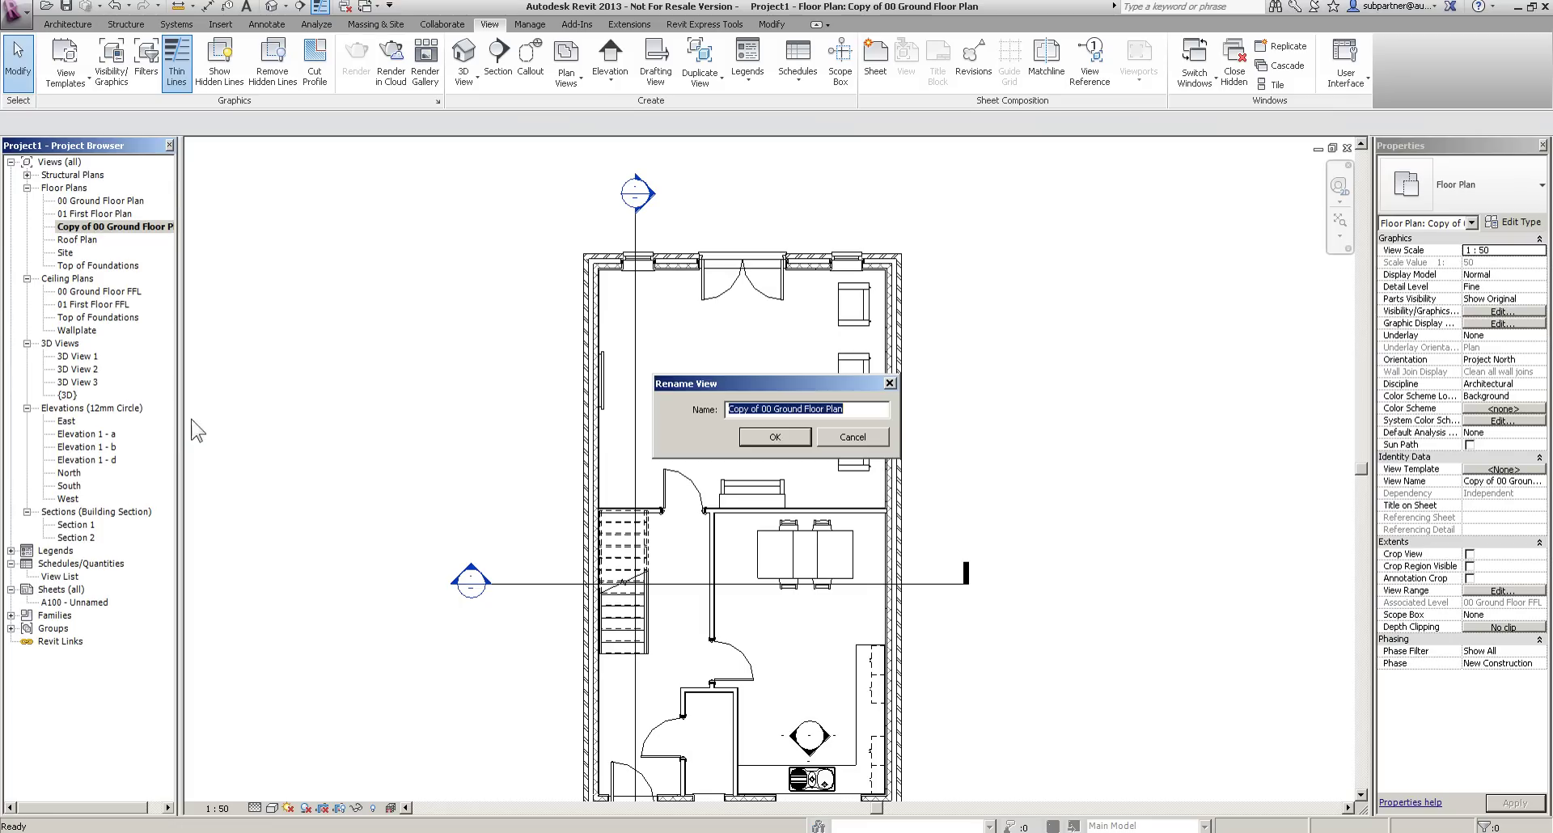
click(764, 410)
key(BackSpace)
key(BackSpace)
key(BackSpace)
key(BackSpace)
key(BackSpace)
key(BackSpace)
key(BackSpace)
key(BackSpace)
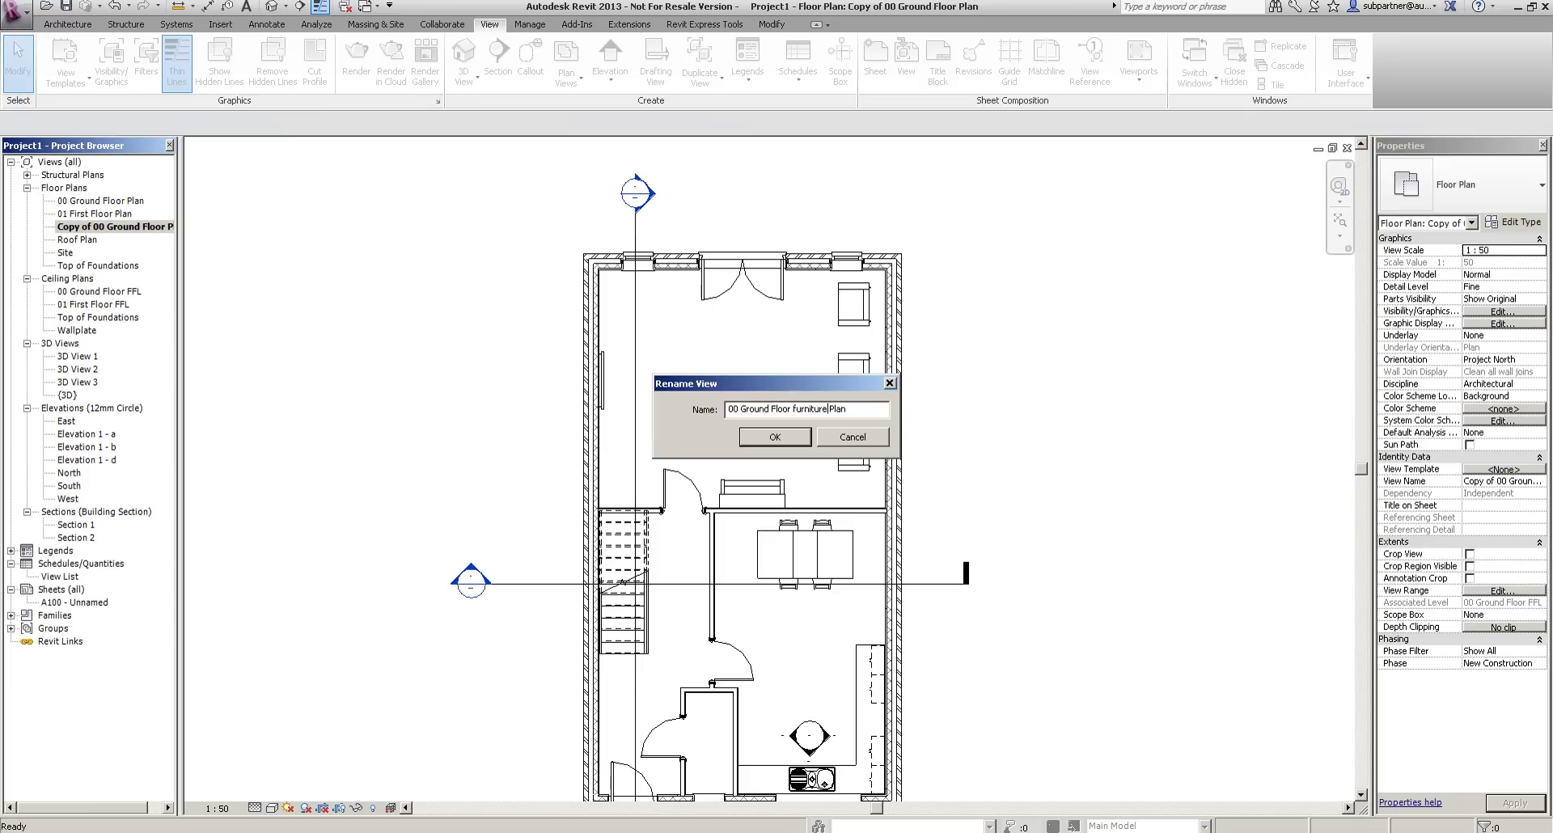
click(767, 441)
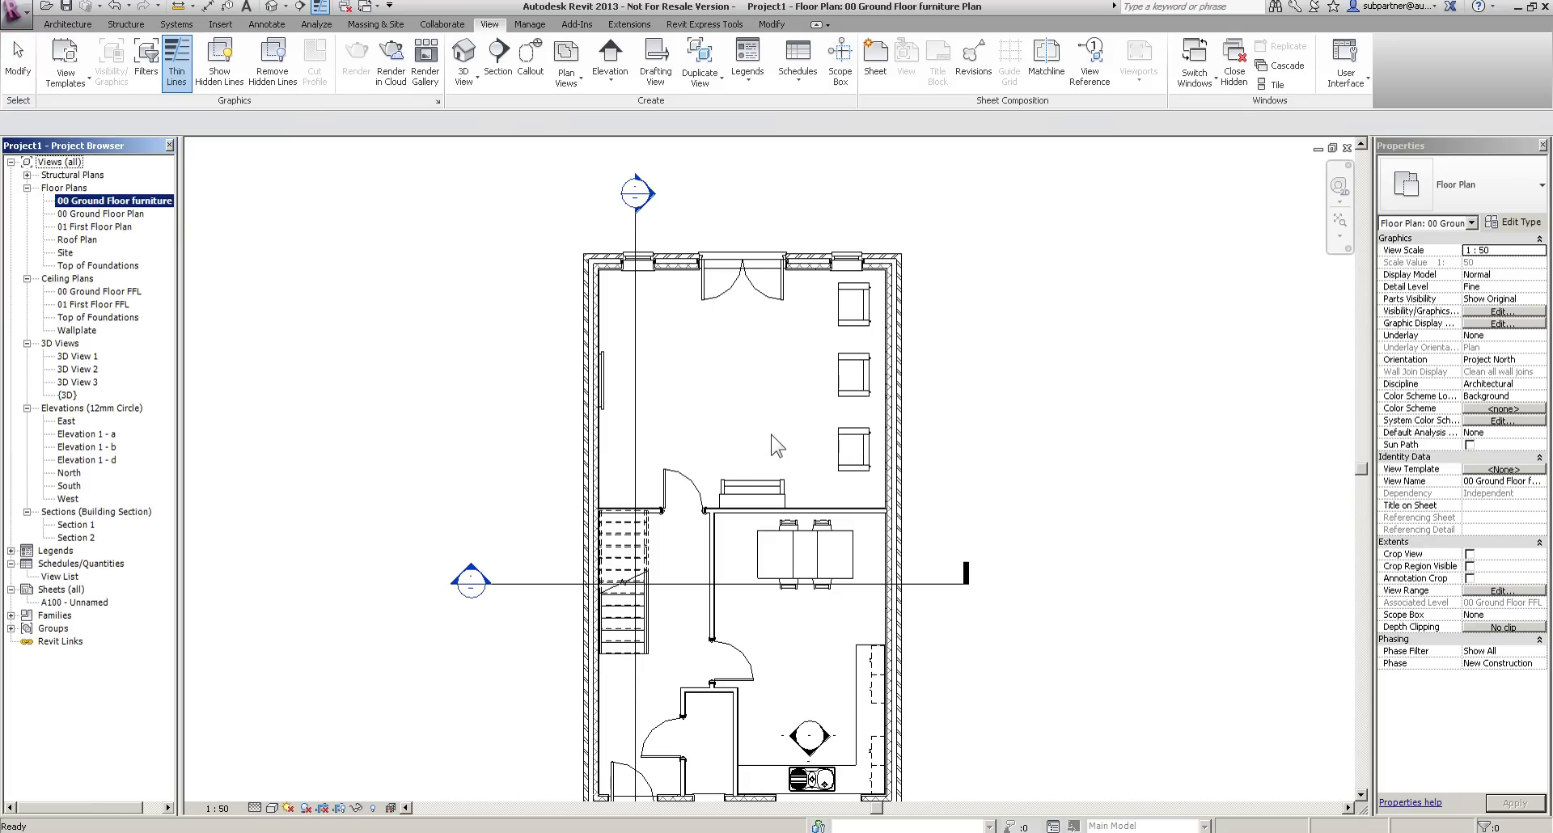
right_click(116, 200)
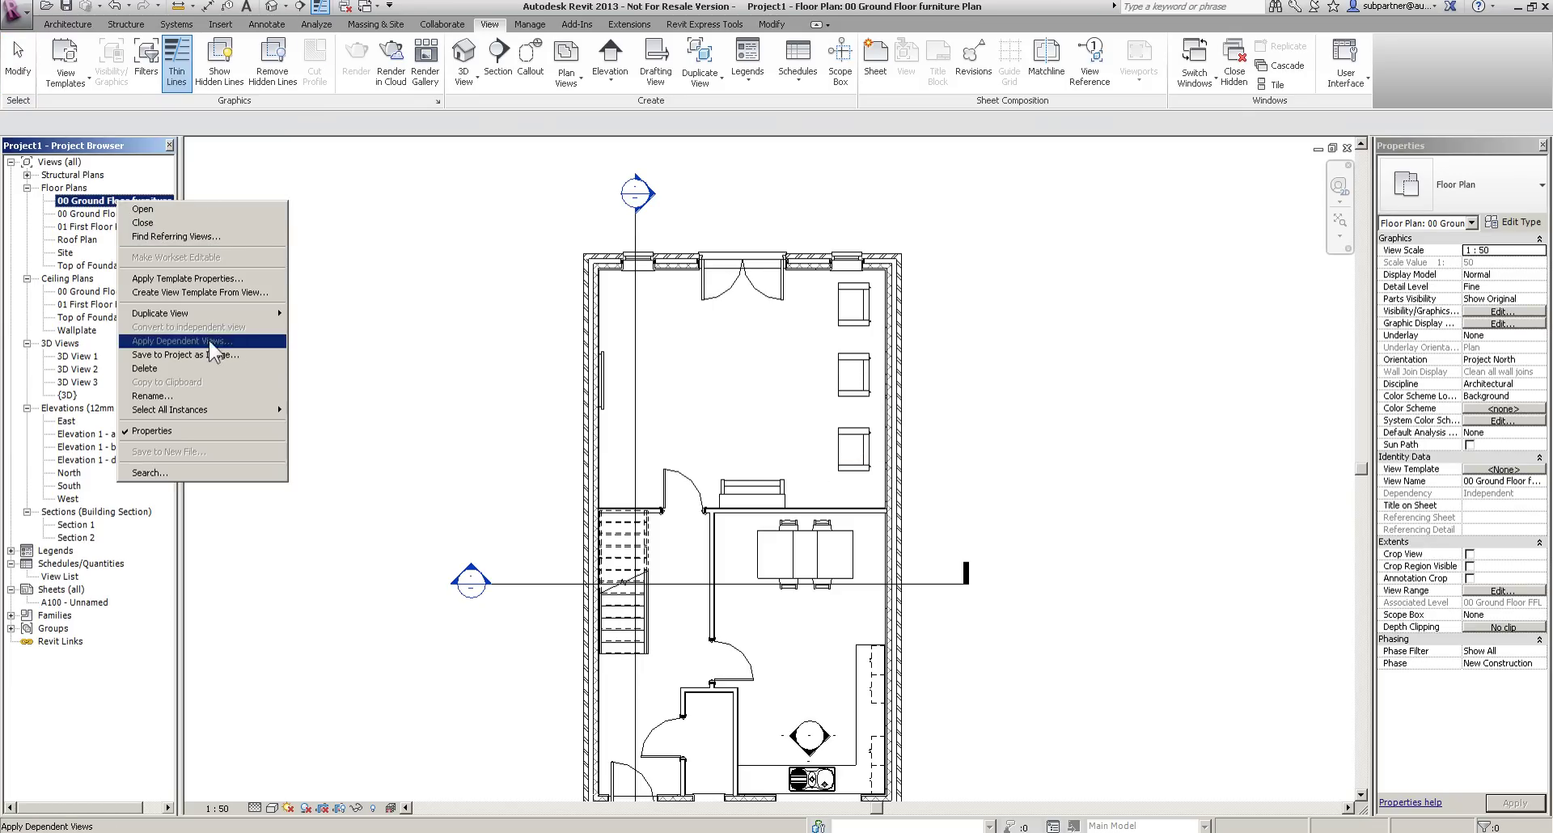
click(510, 286)
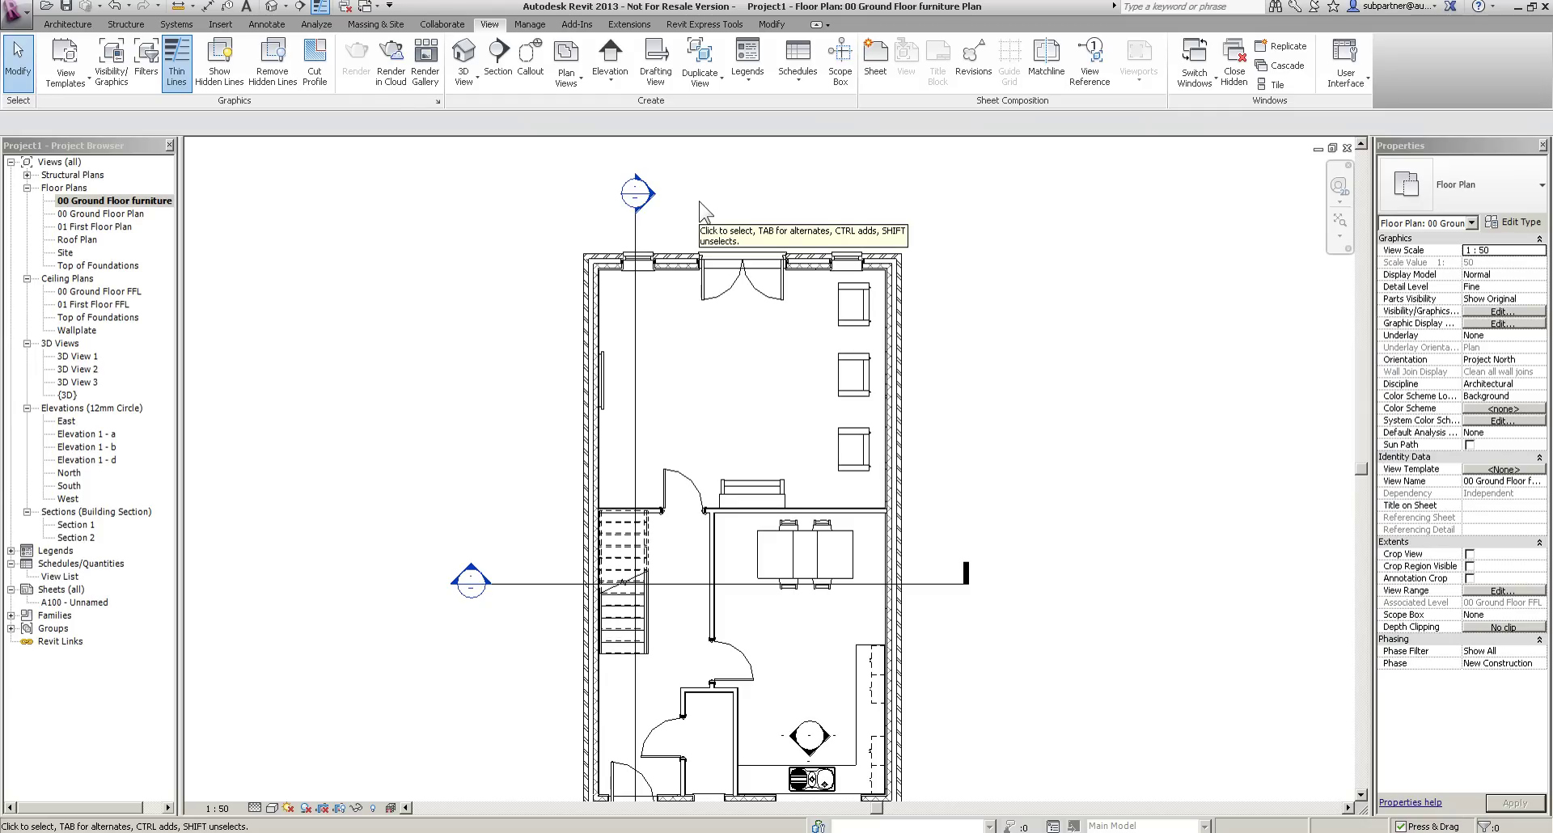
scroll(701, 212, down, 2)
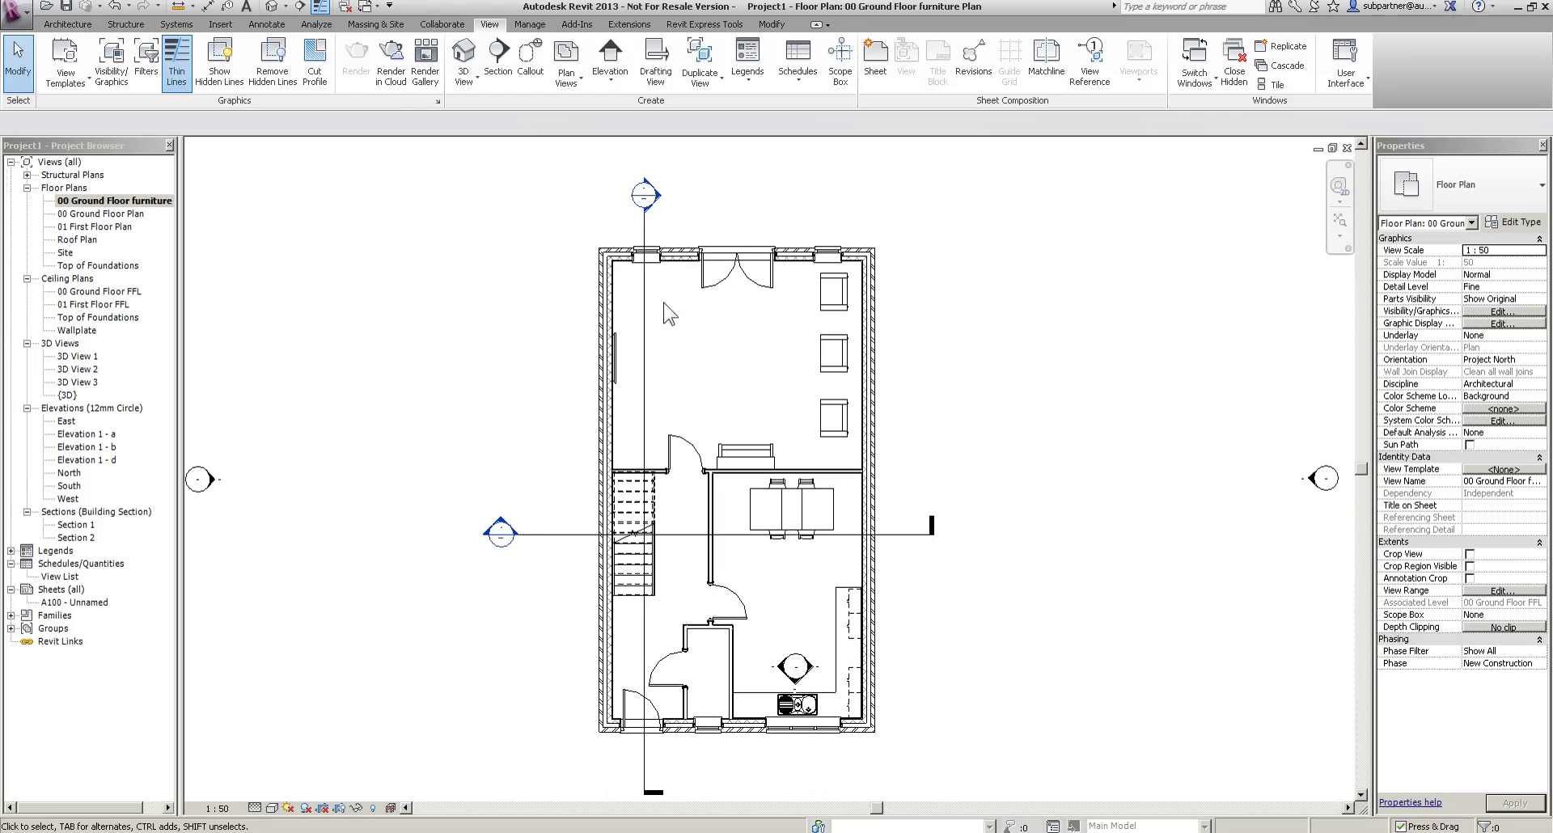
Hide the section and elevation marker categories in the 00 Ground Floor furniture Plan view.
scroll(660, 305, down, 1)
click(649, 343)
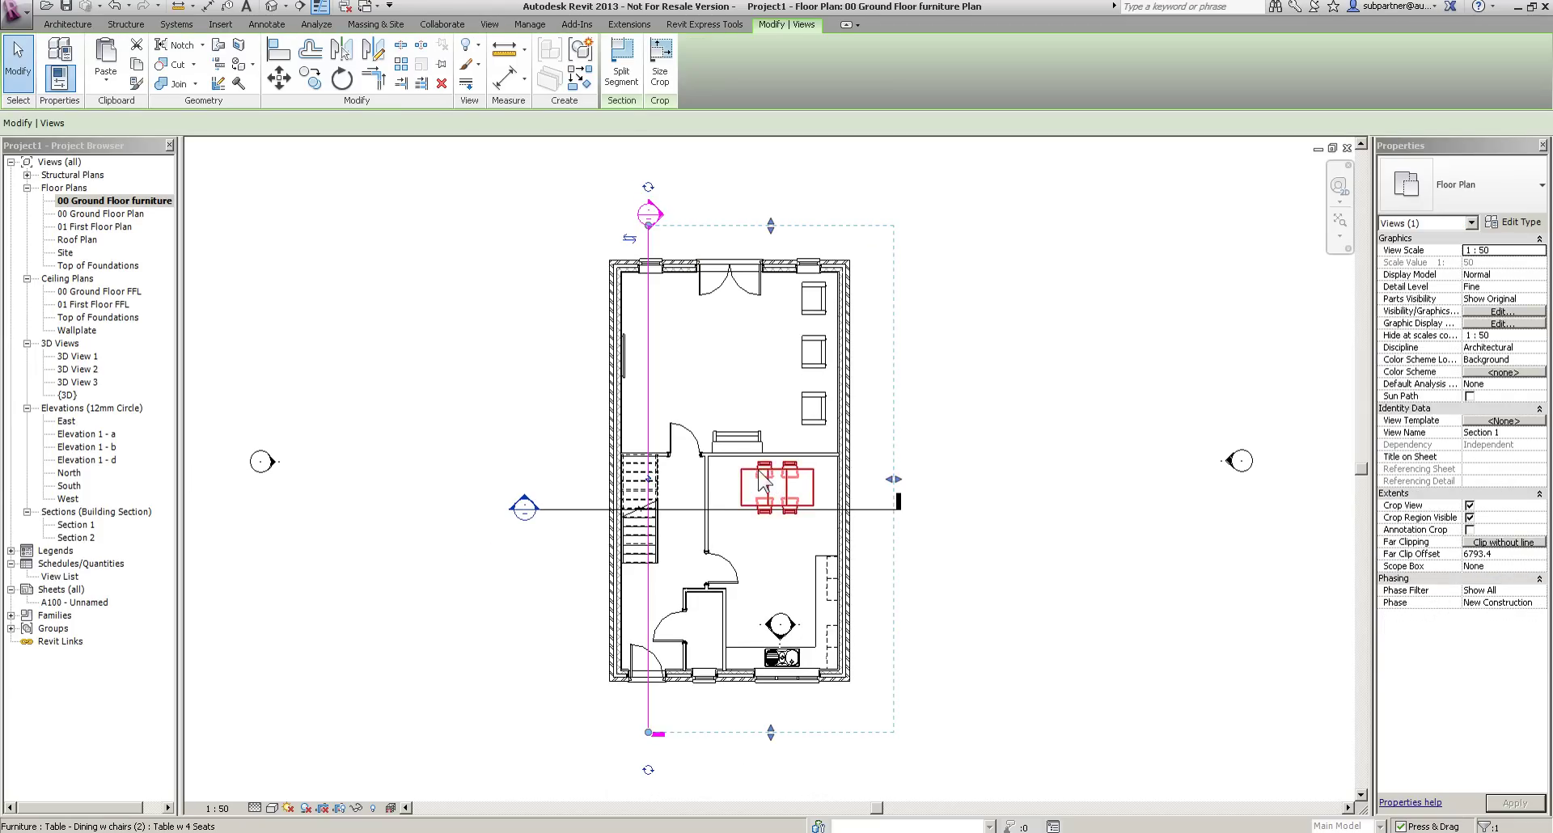
scroll(760, 470, down, 2)
ctrl+click(1087, 464)
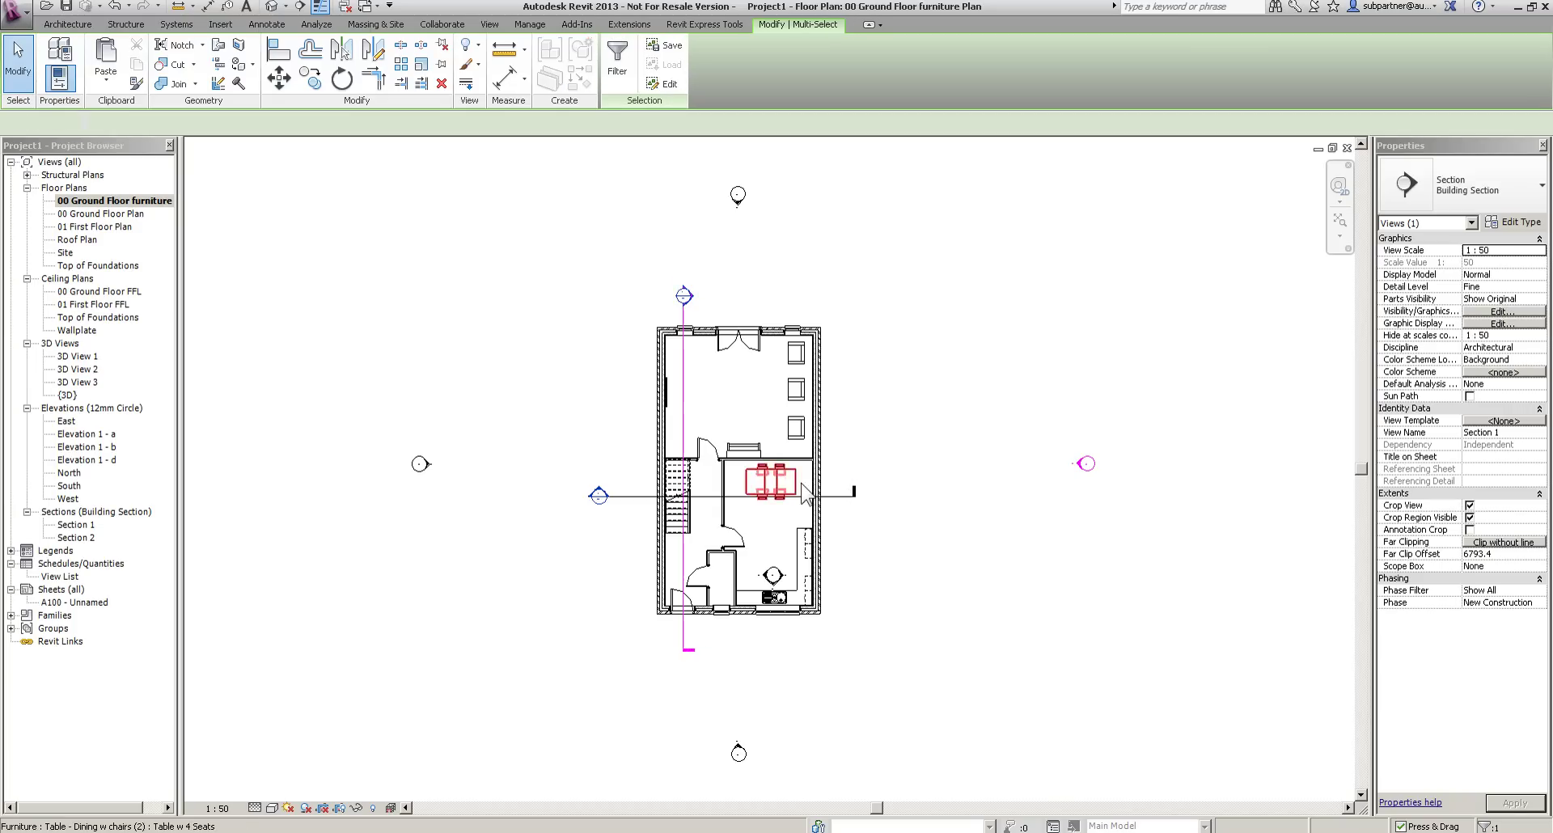
click(467, 46)
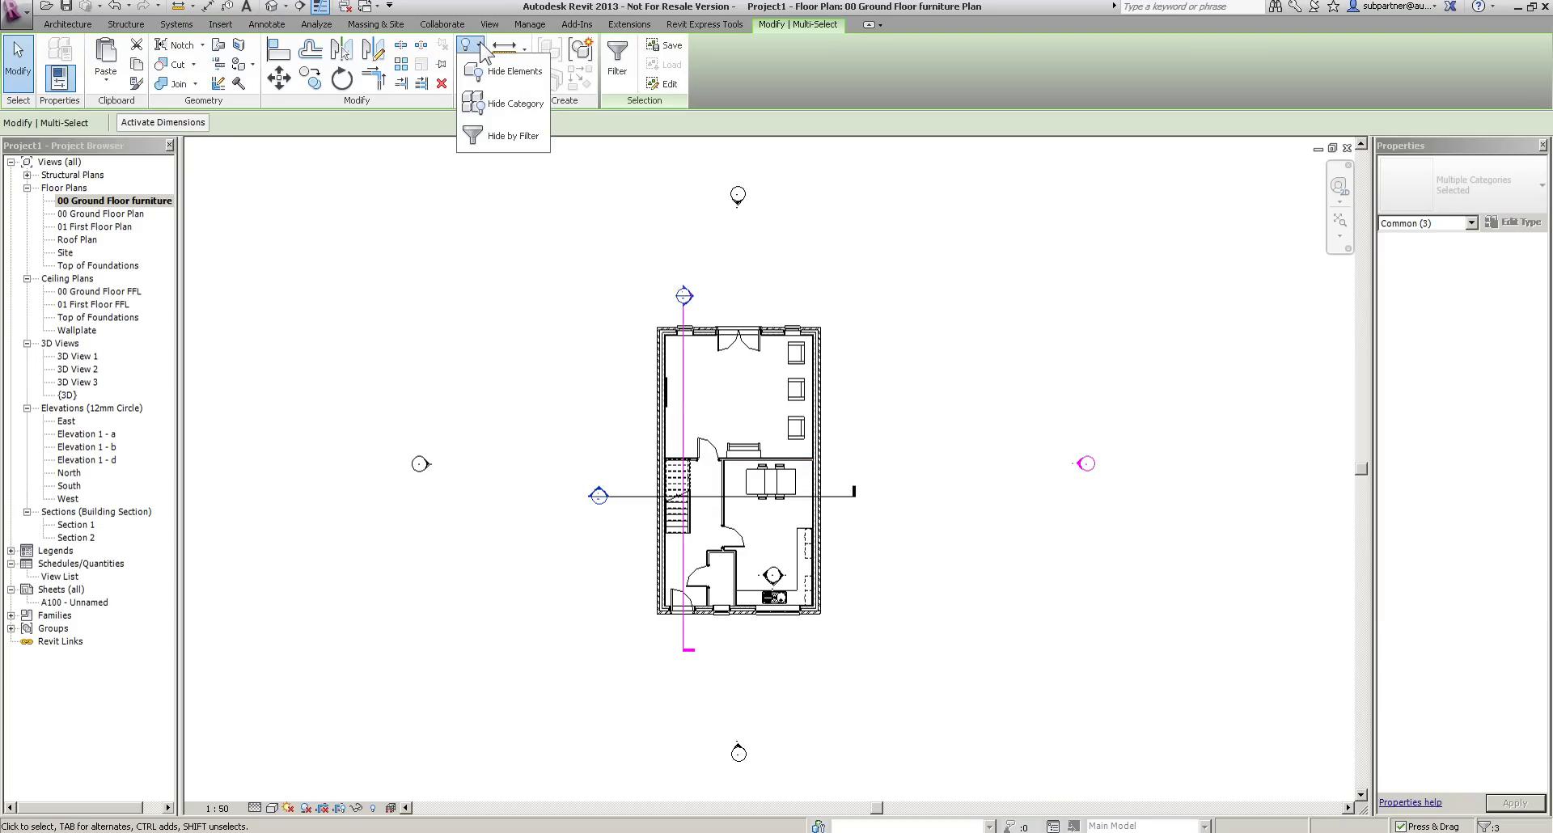
click(506, 110)
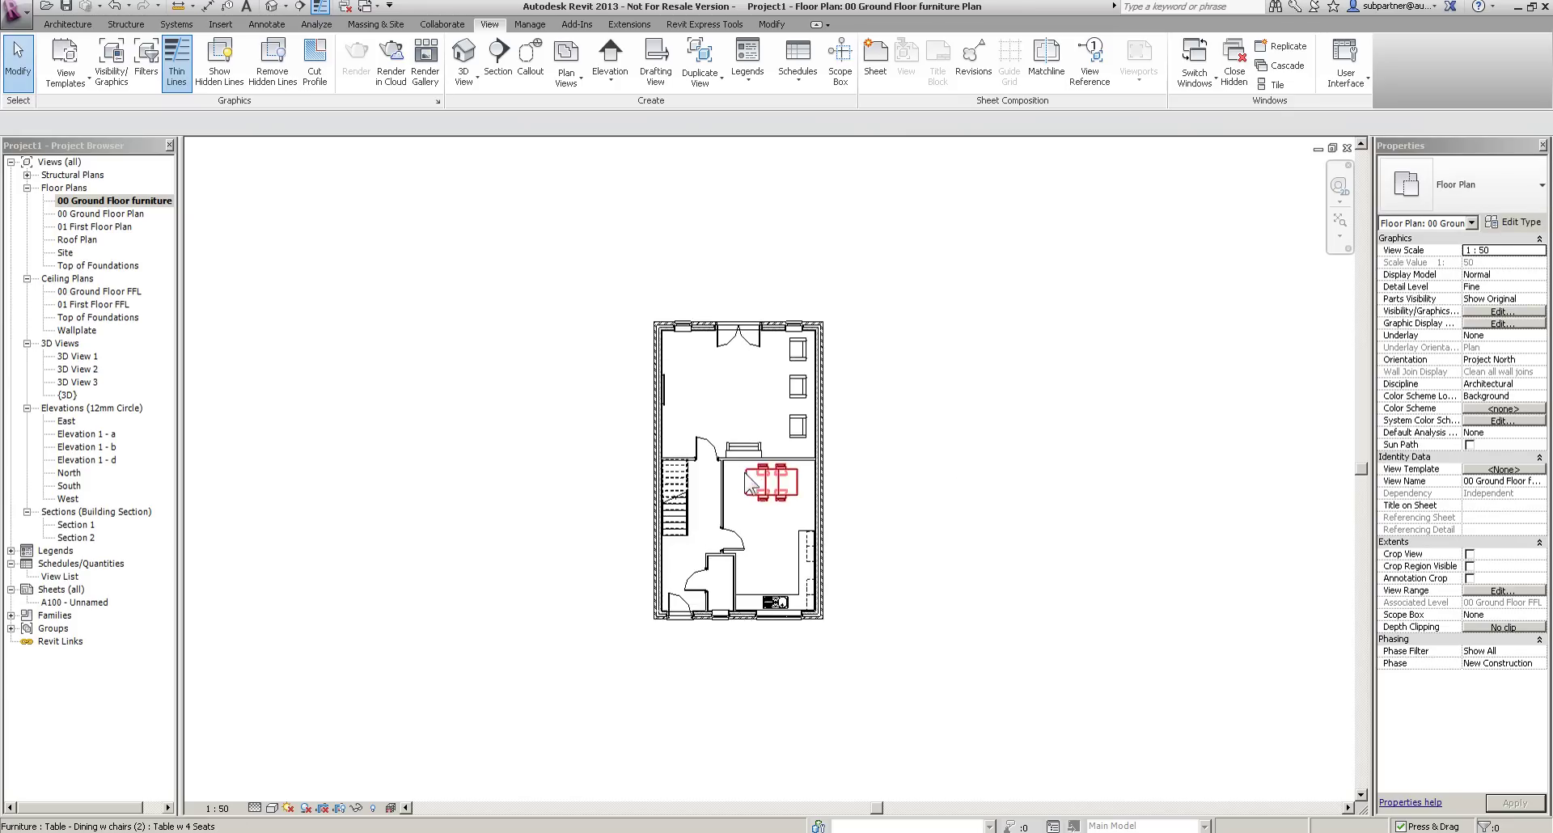
Set the furniture plan's detail level to Coarse.
scroll(750, 482, up, 2)
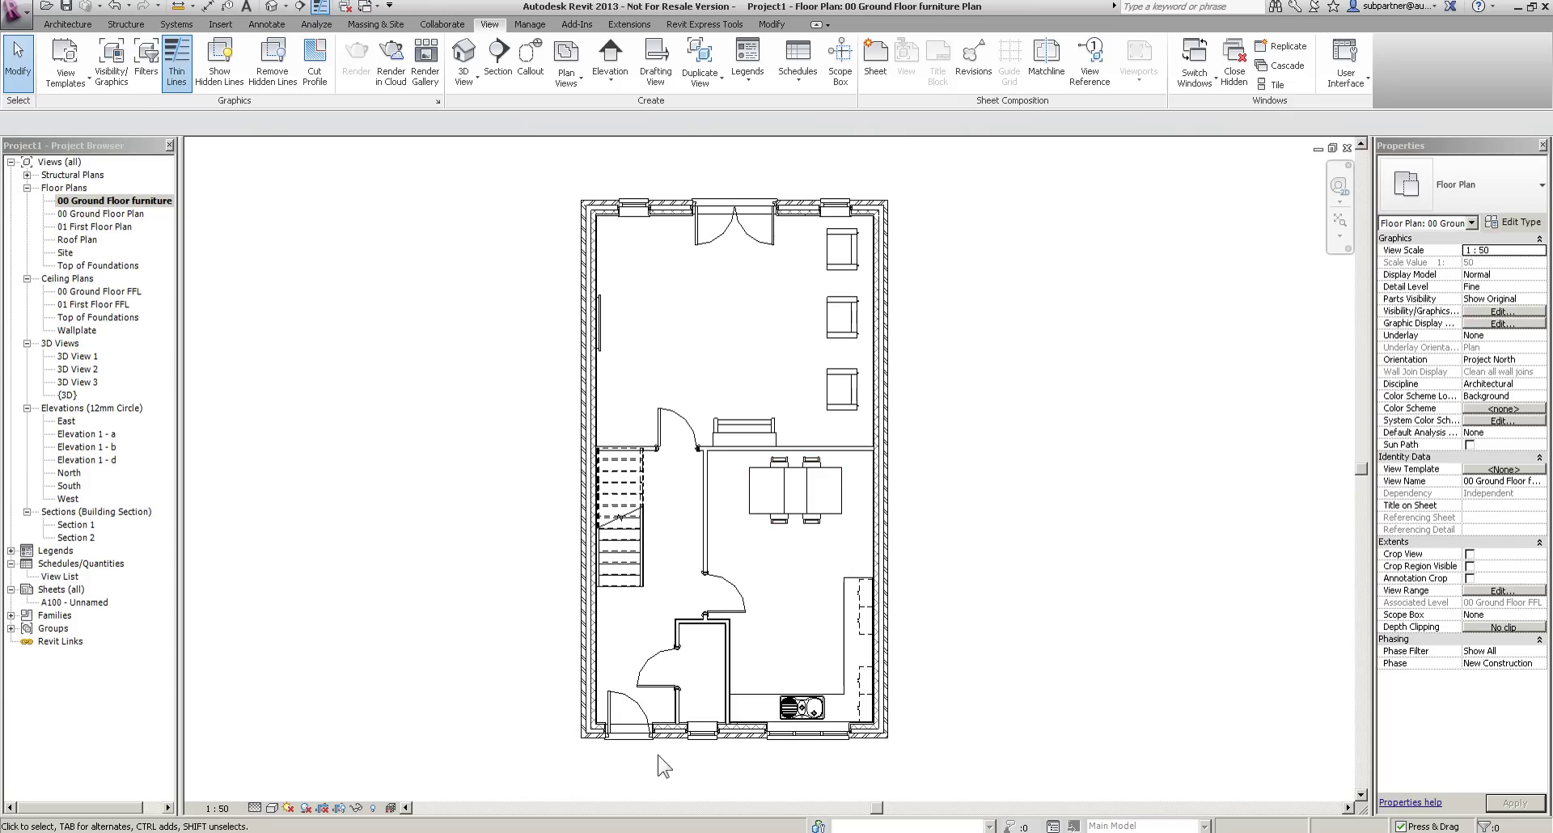
click(272, 807)
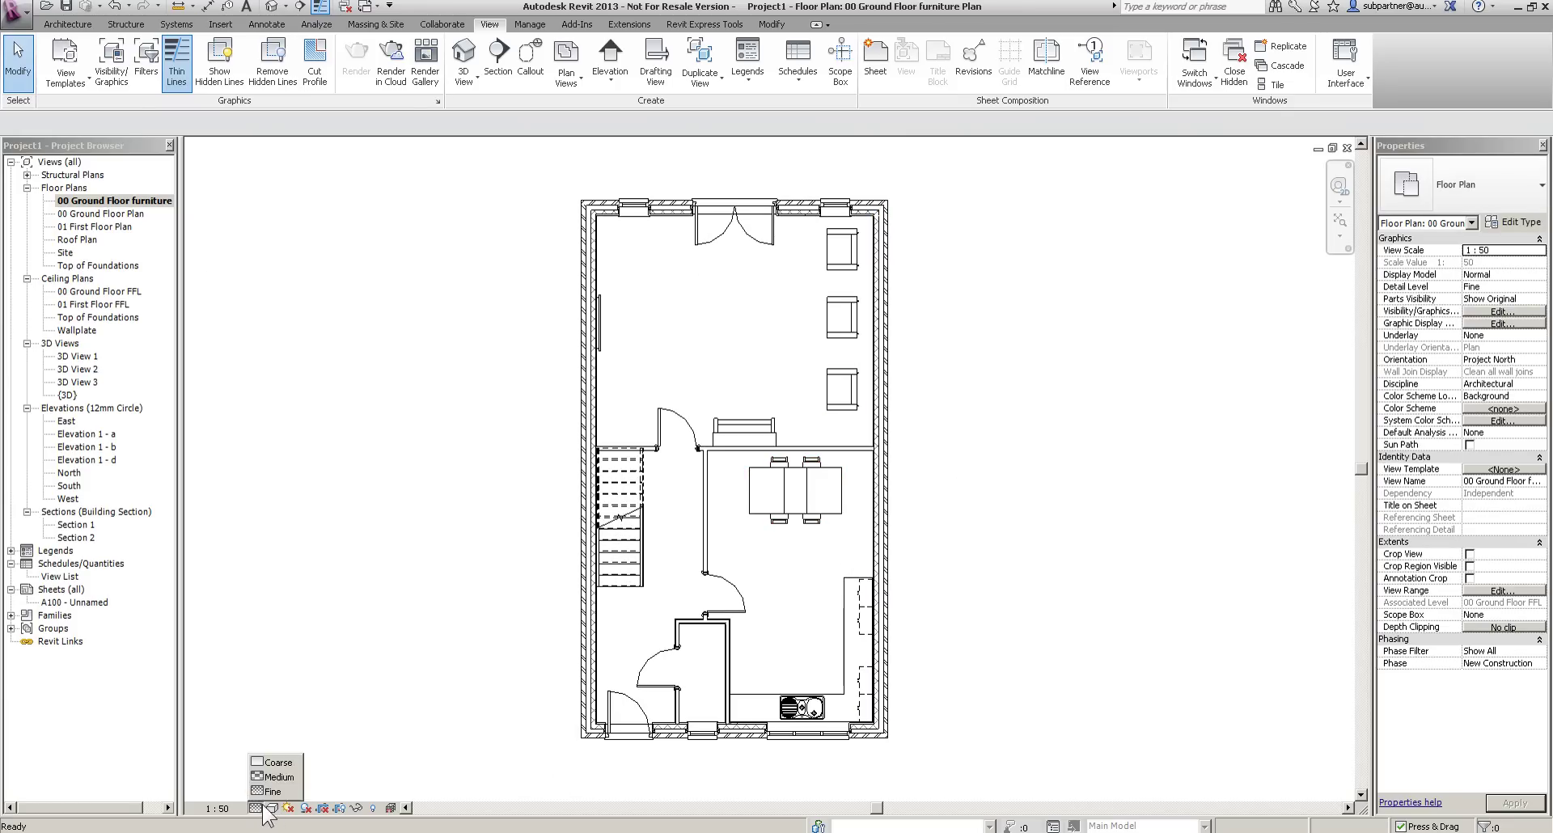
click(278, 764)
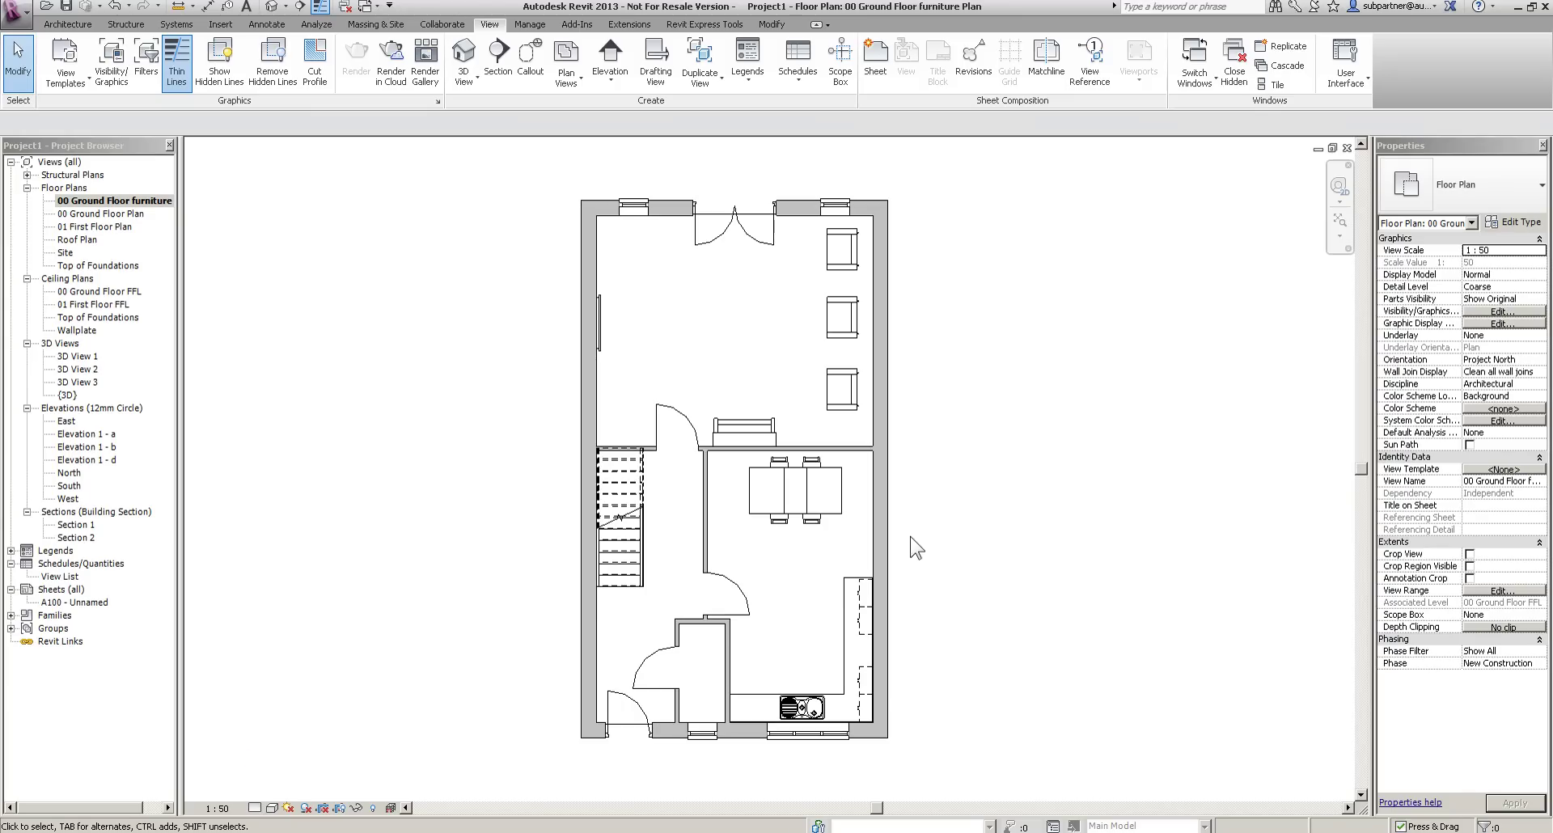
Duplicate the 00 Ground Floor furniture Plan view without detailing and hide the furniture category in the copy.
right_click(85, 201)
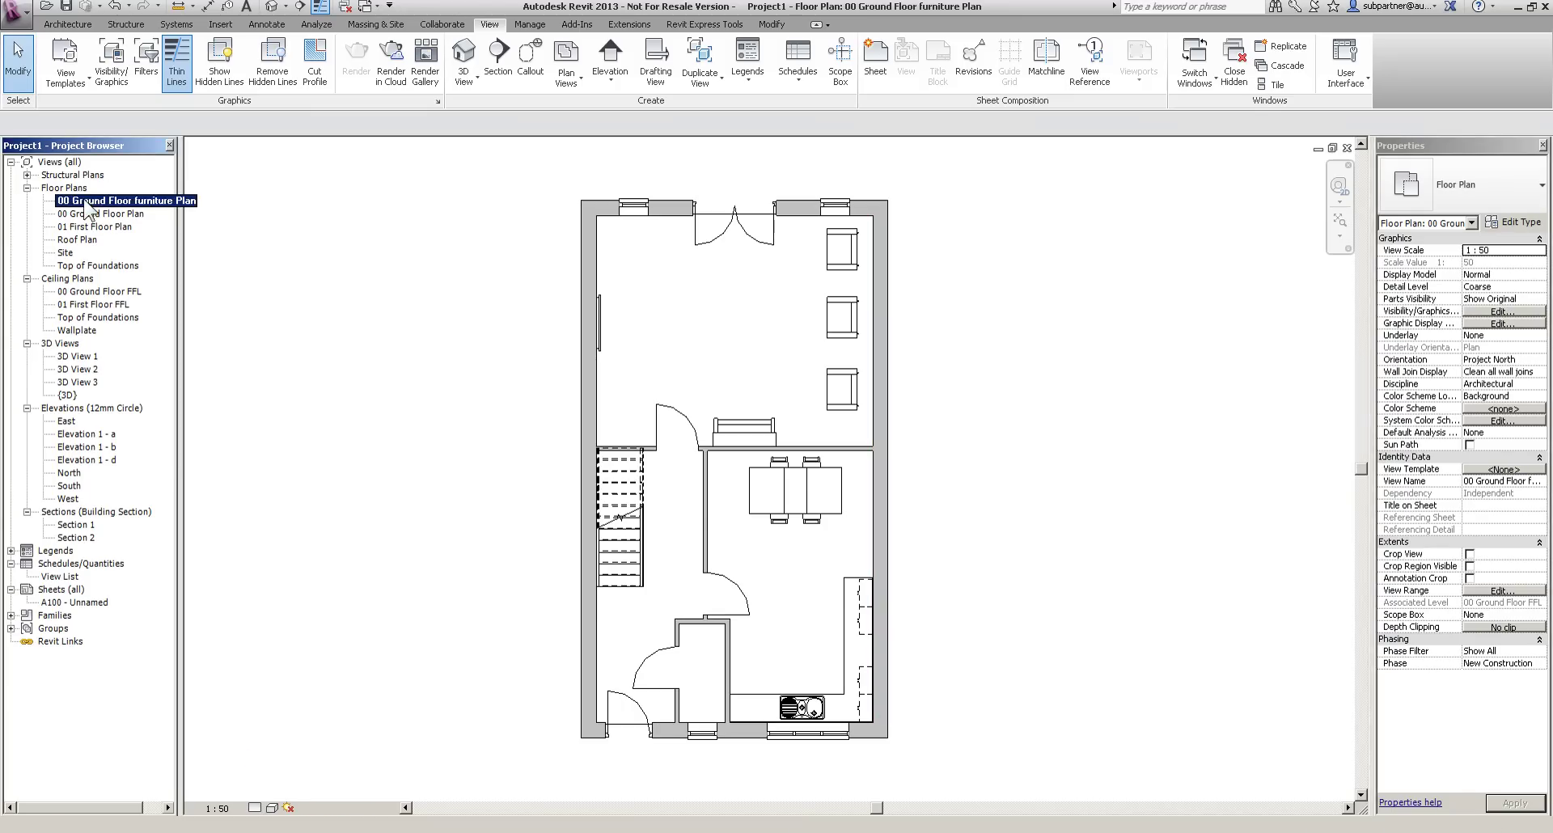
mouse_move(218, 312)
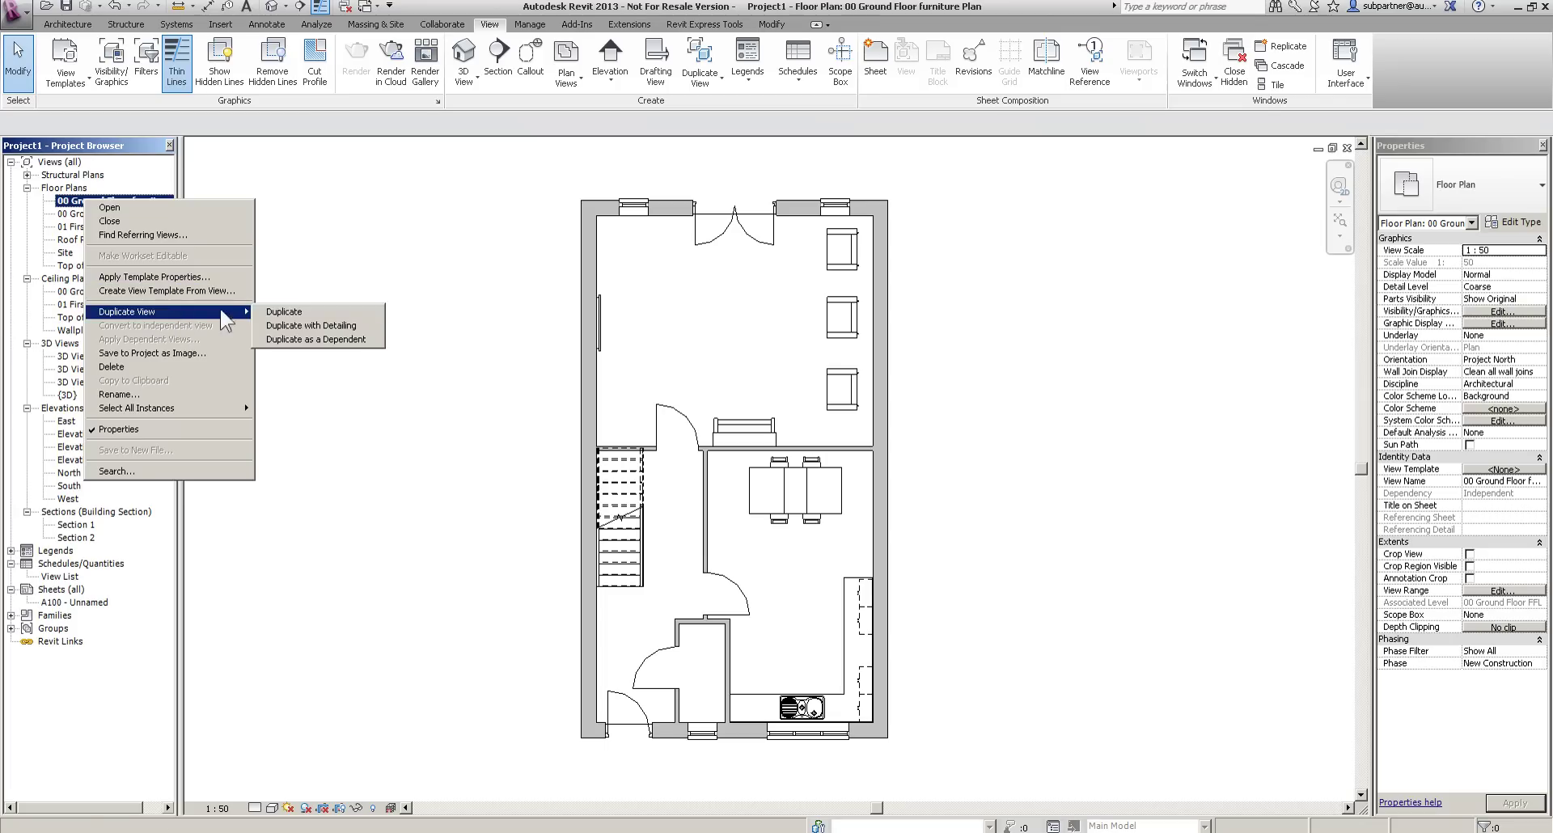
click(285, 313)
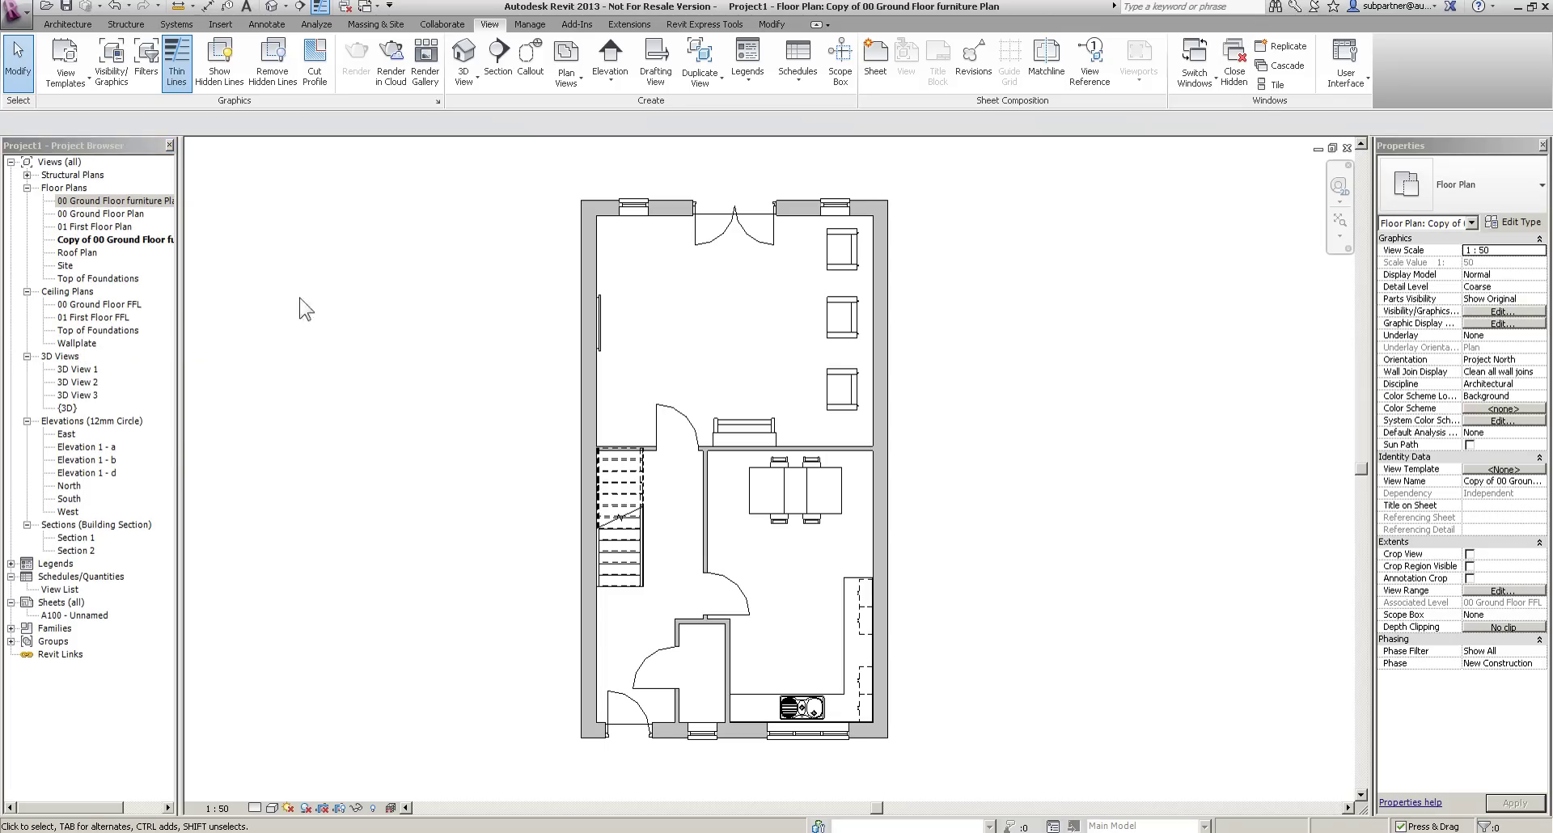
click(833, 260)
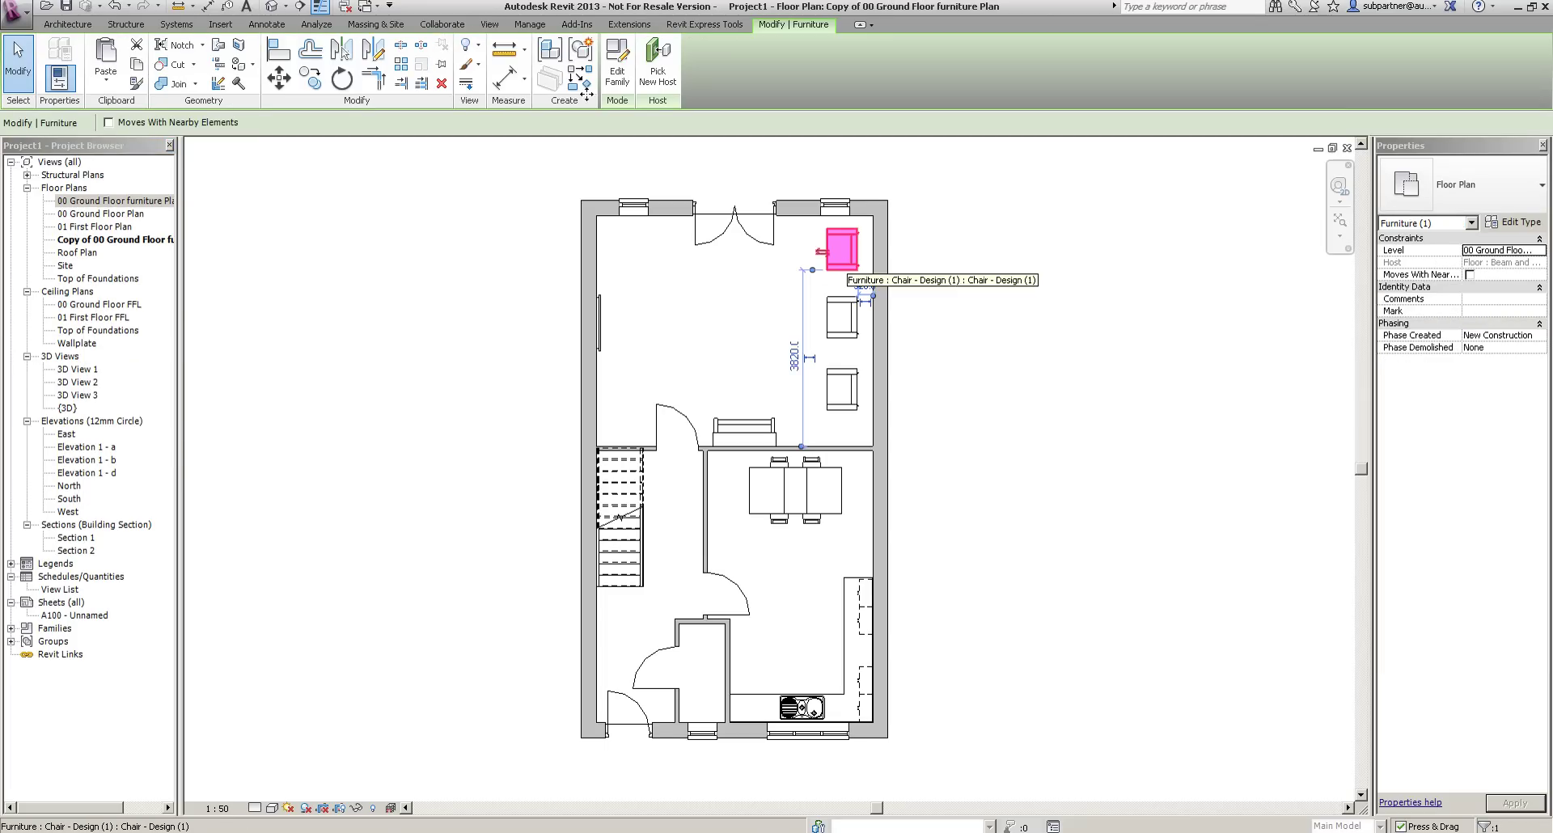
click(469, 44)
click(509, 104)
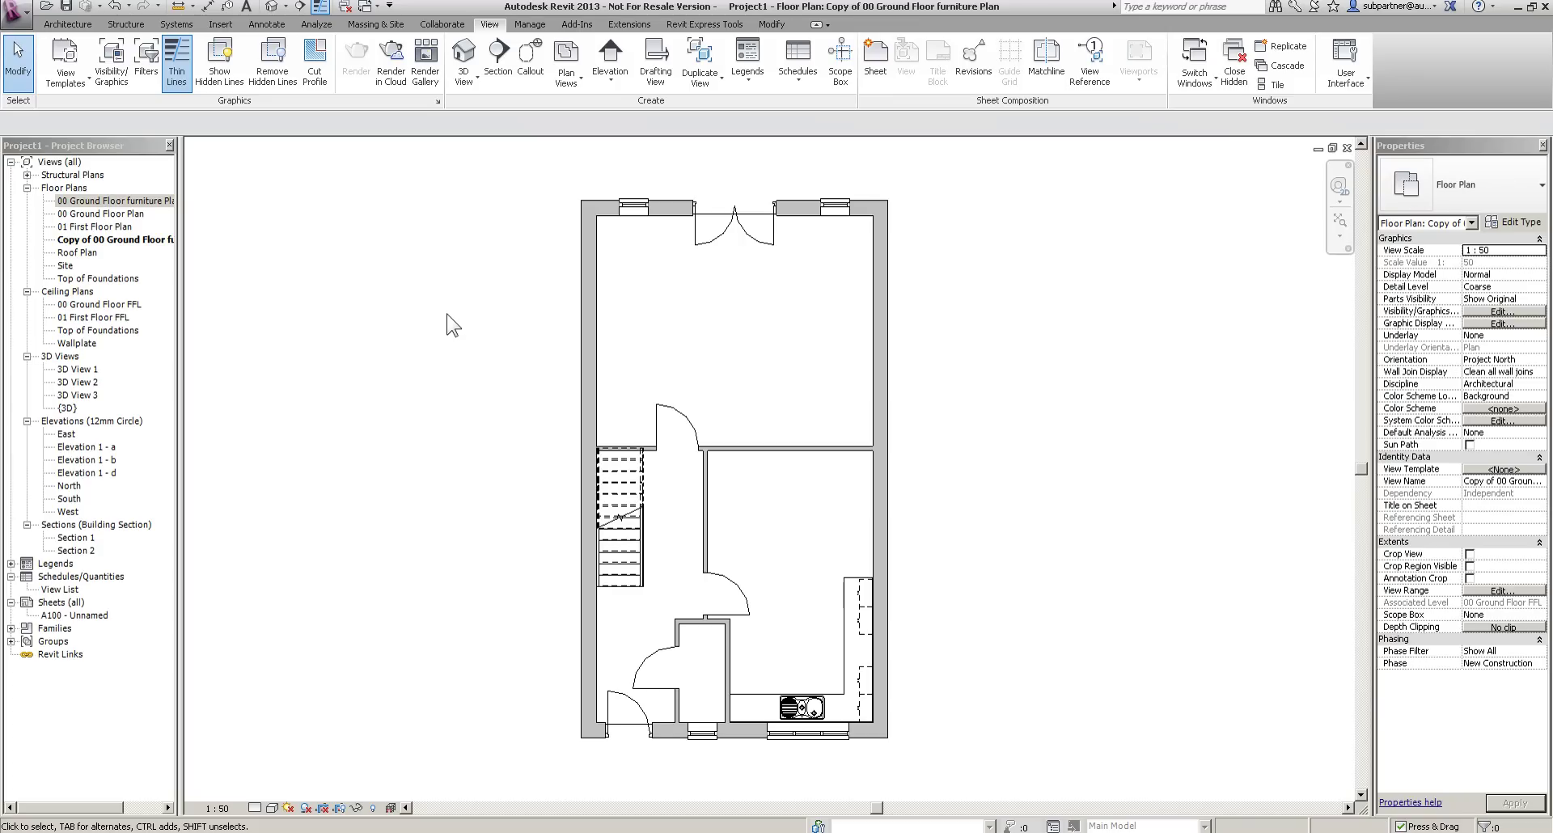
Rename the copied view as 00 Ground Floor Fire Plan.
right_click(138, 239)
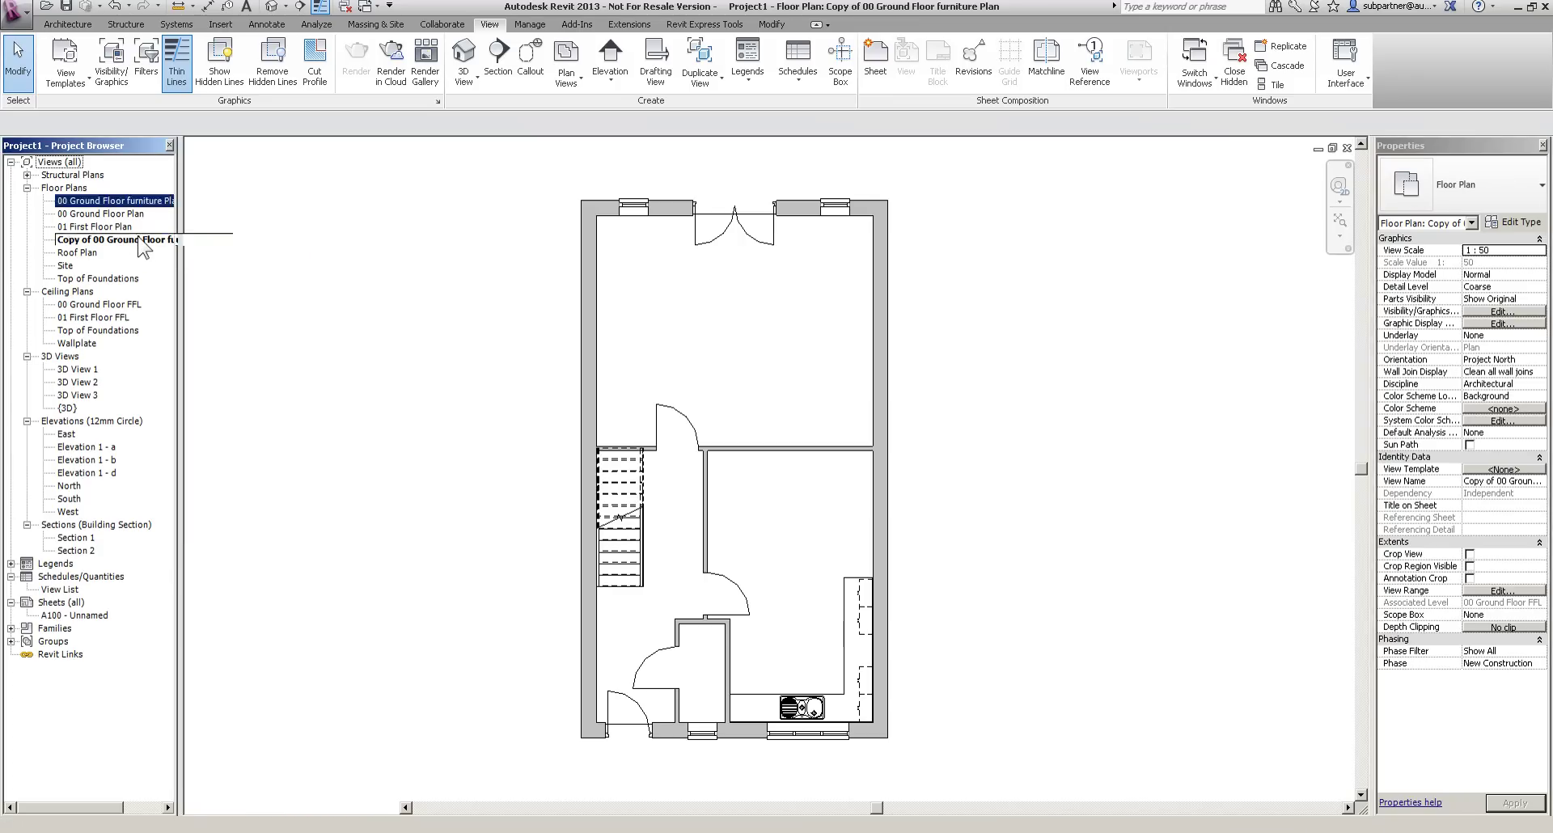
click(181, 435)
drag(762, 416, 728, 410)
key(BackSpace)
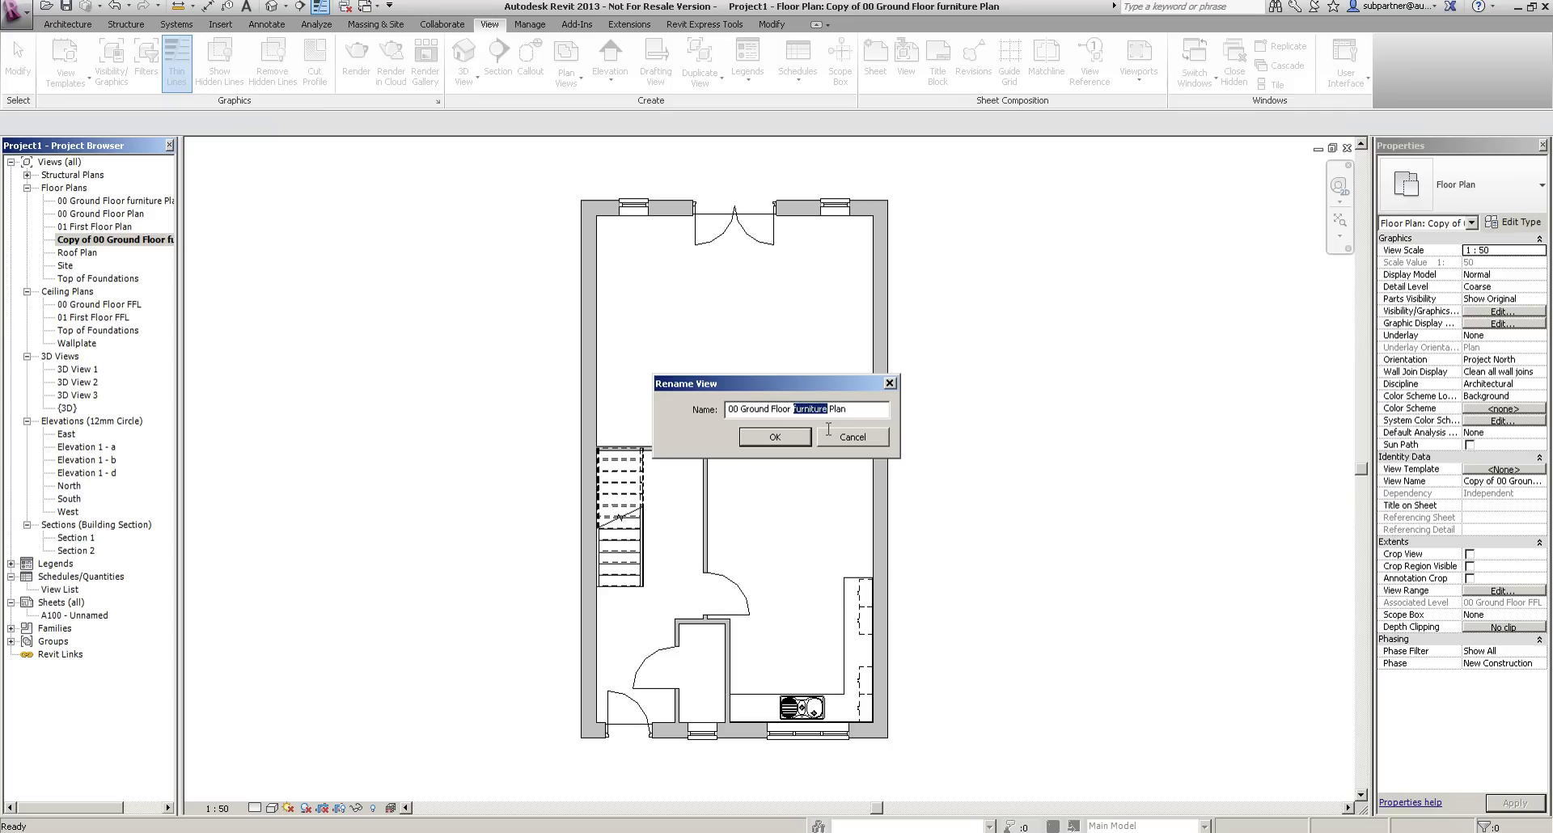
text(Fire)
key(Return)
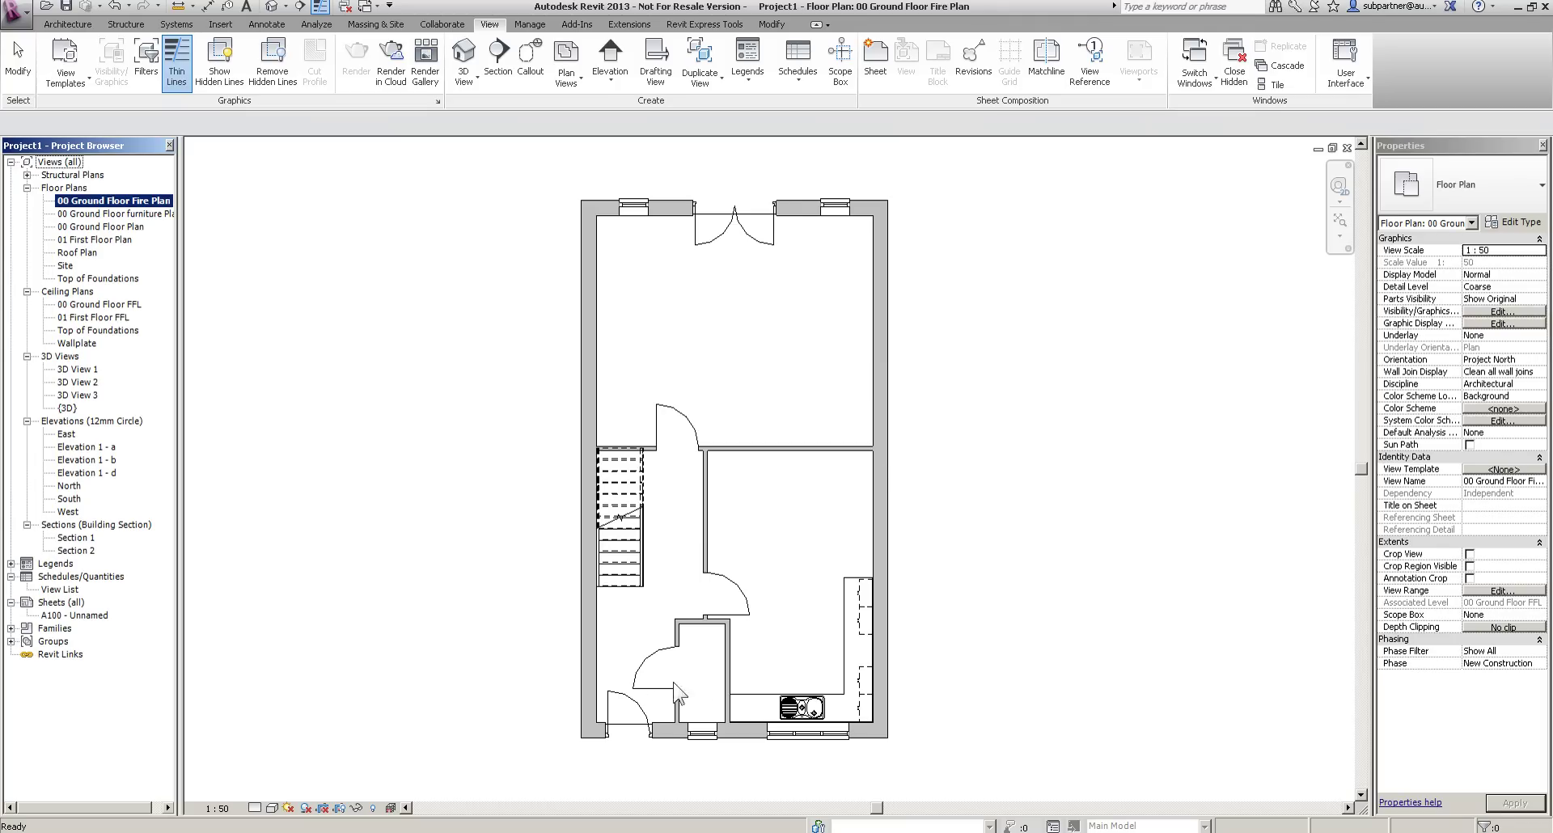
Tag all untagged doors in the fire plan with the Door Tag : Number and Rating type.
scroll(678, 679, up, 2)
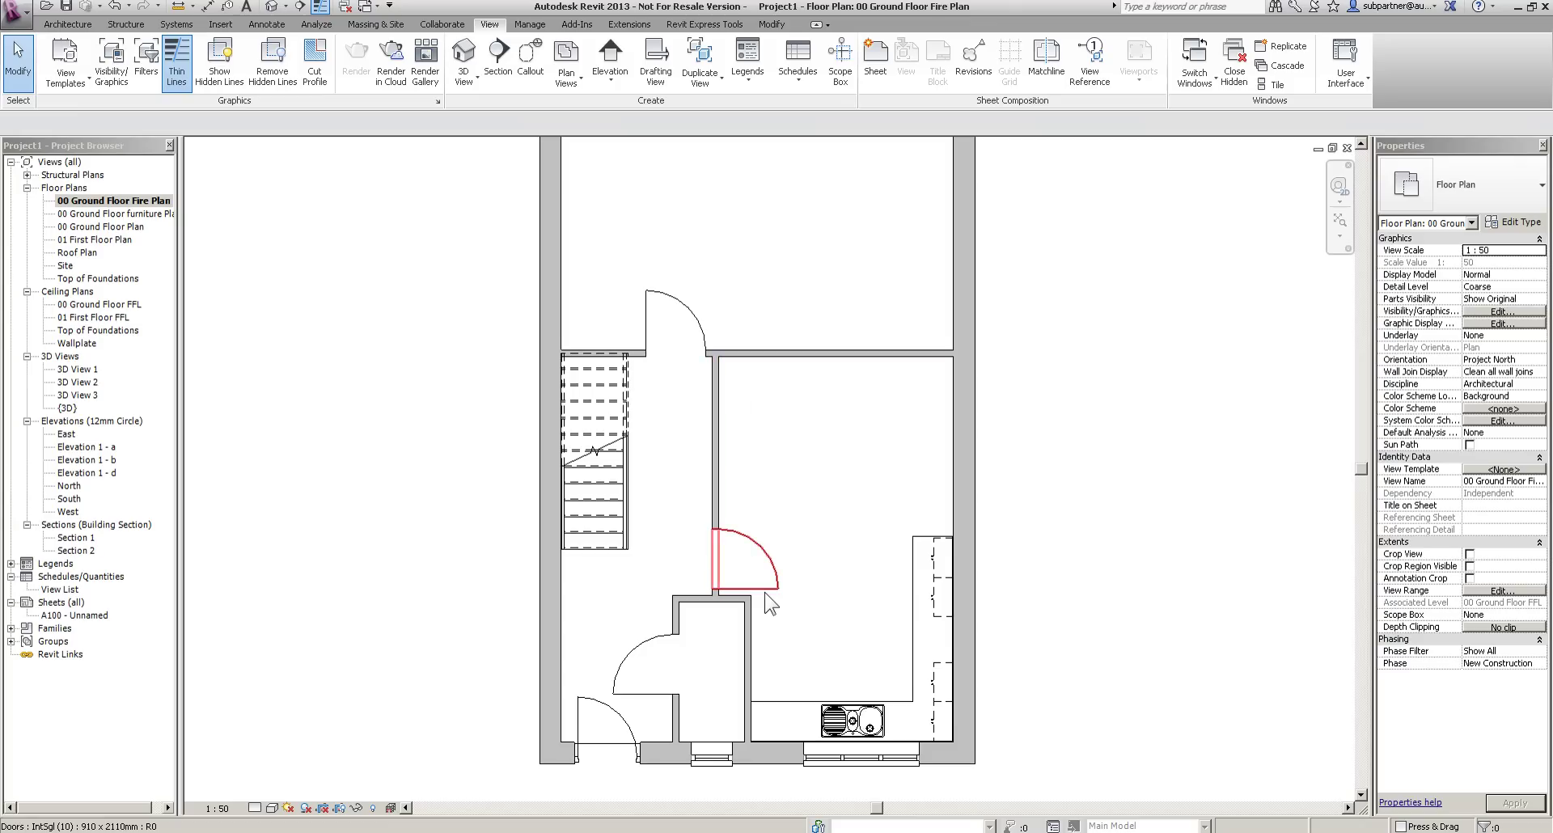
middle_drag(790, 583, 791, 572)
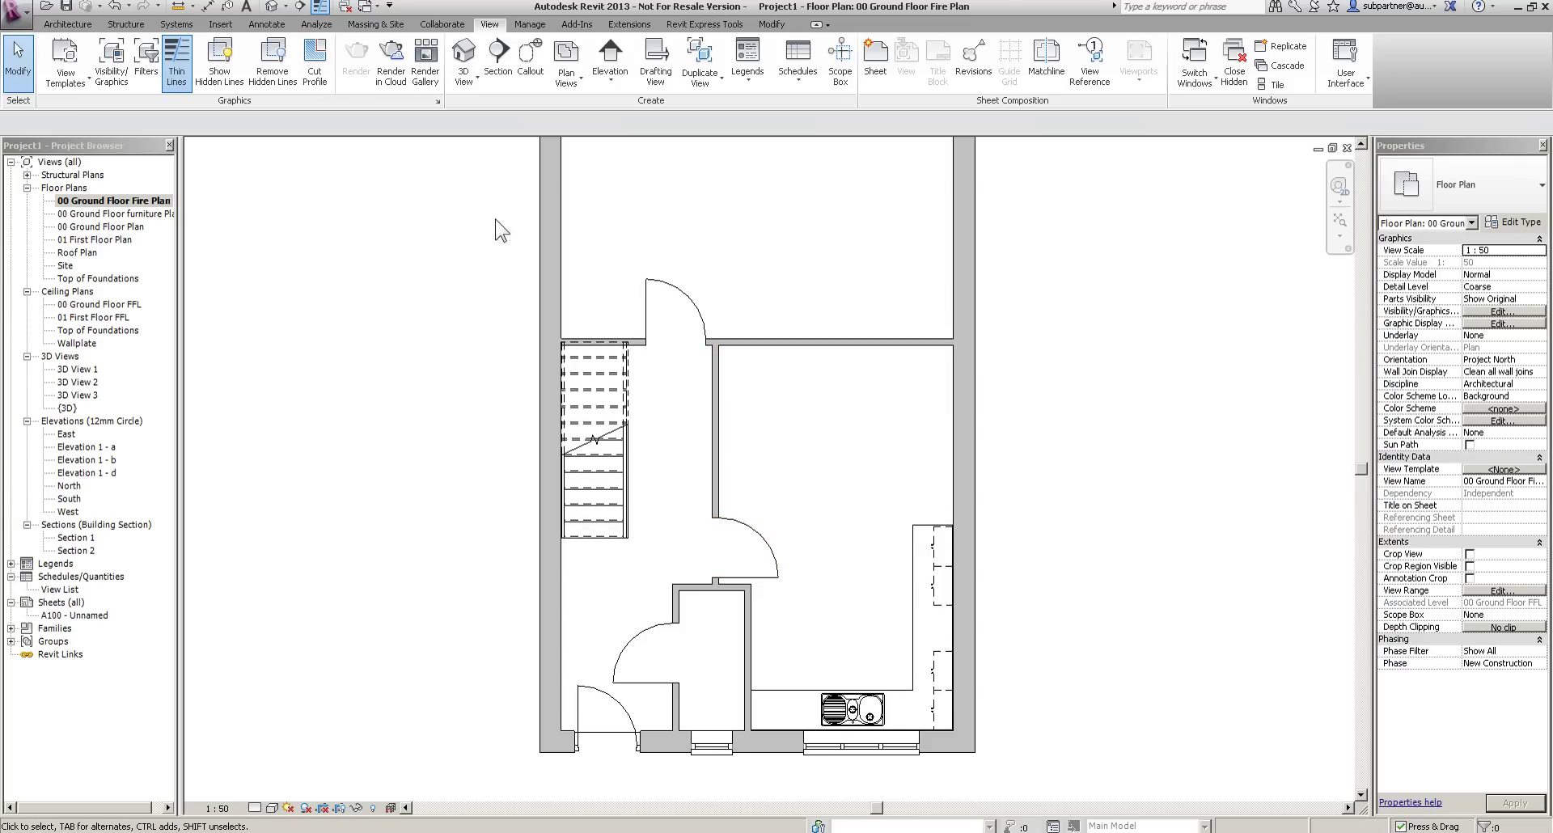
scroll(728, 301, down, 1)
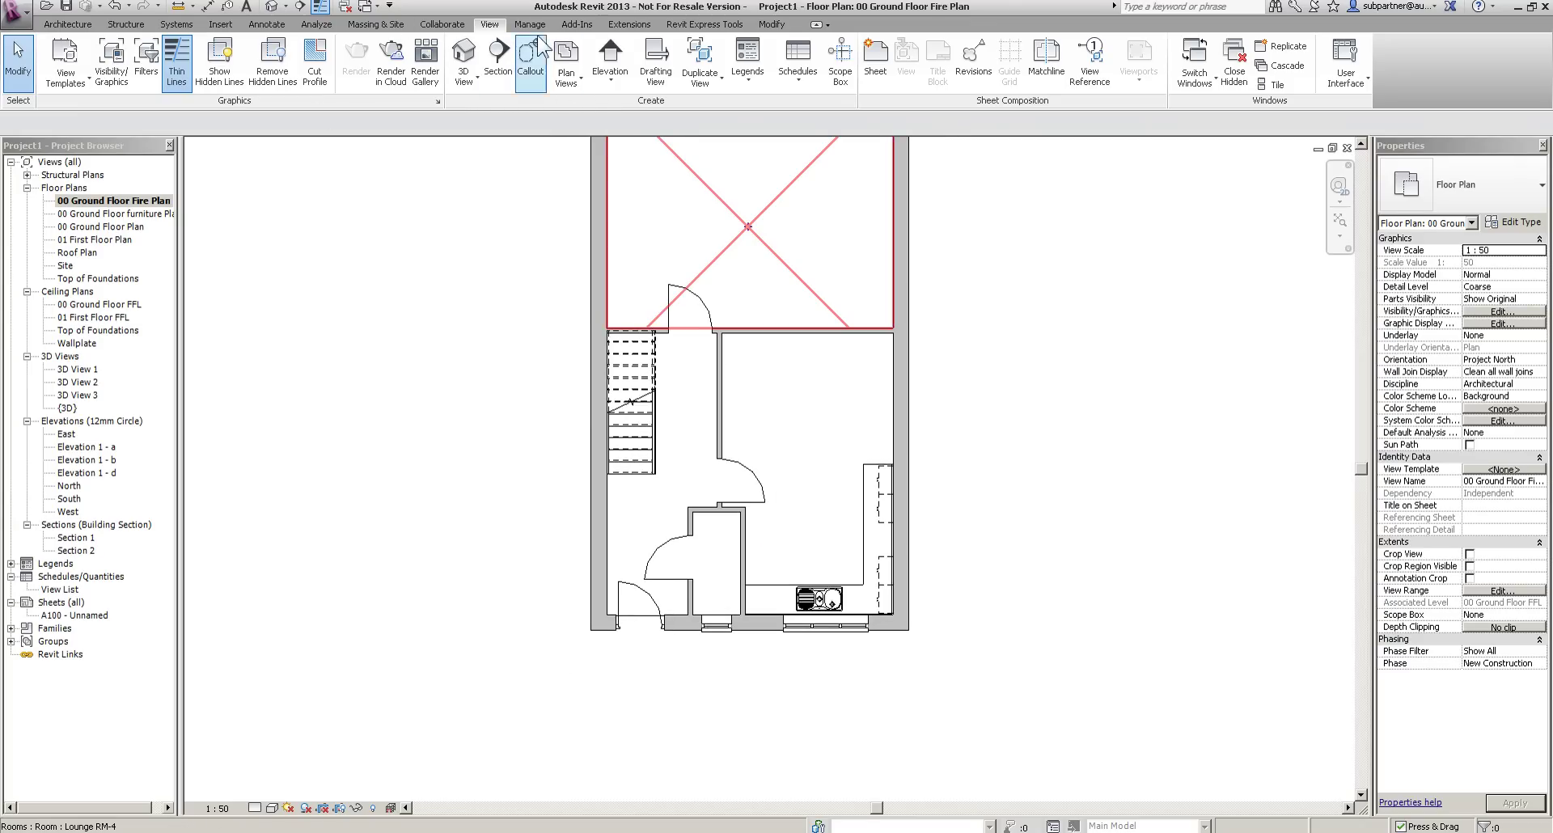
click(267, 24)
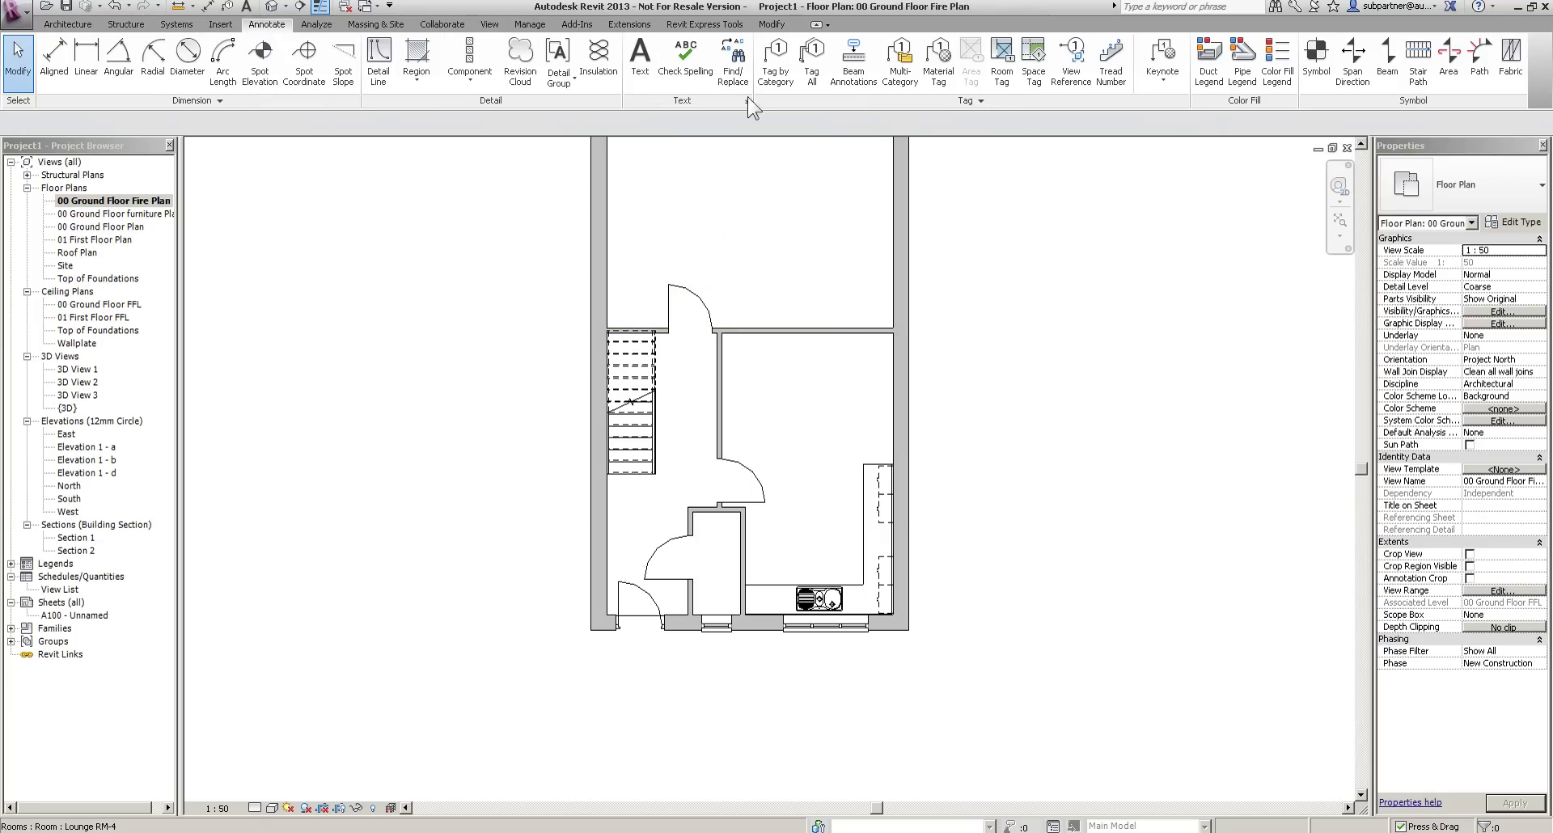
click(812, 58)
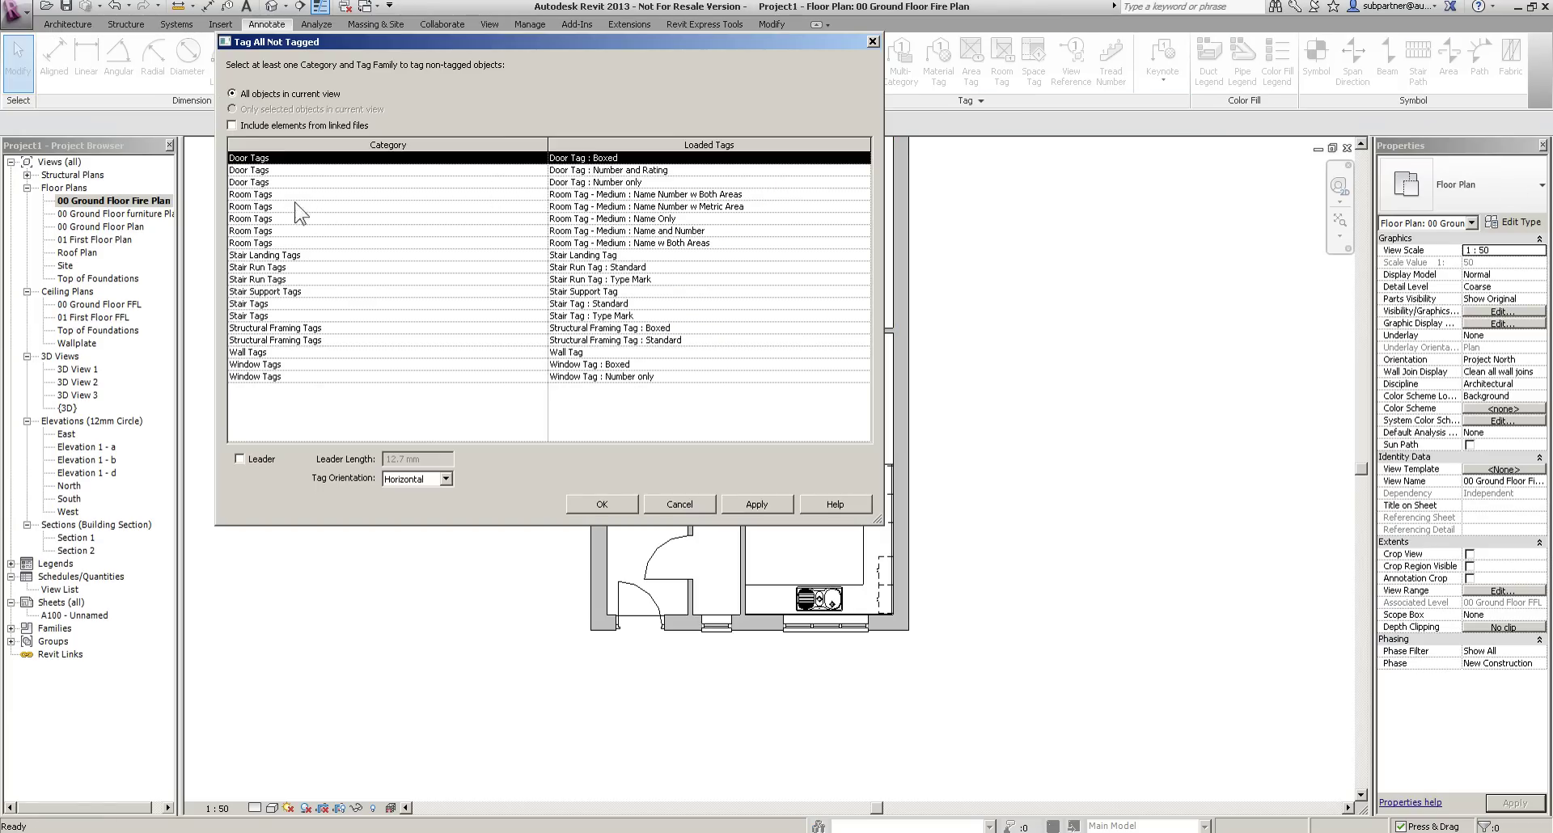
click(697, 170)
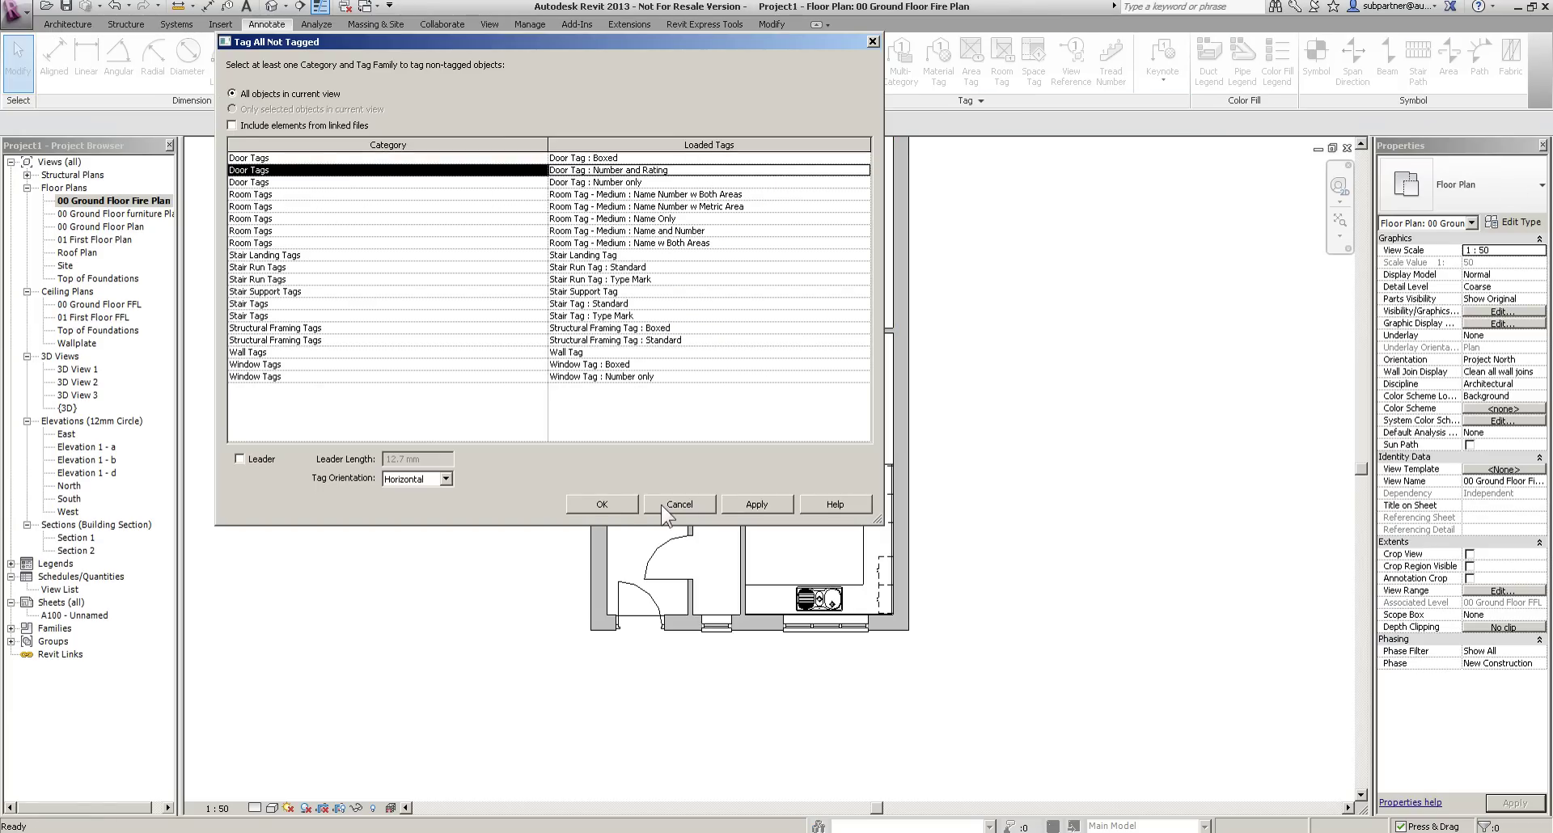
click(605, 504)
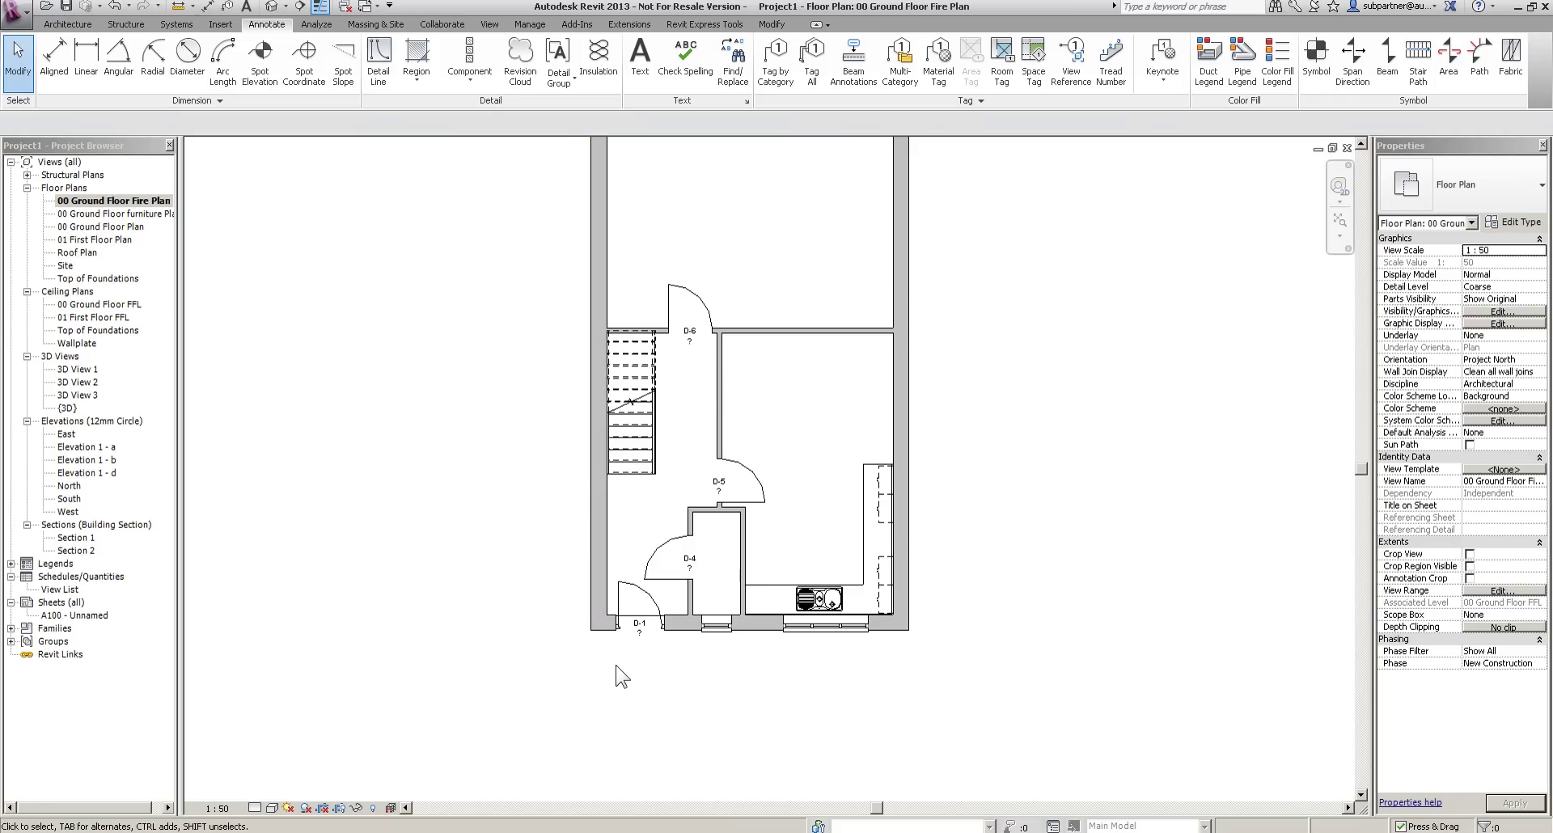
Delete the tags of the external doors, the front entrance door and the lounge's double doors, from the fire plan.
click(647, 624)
key(Delete)
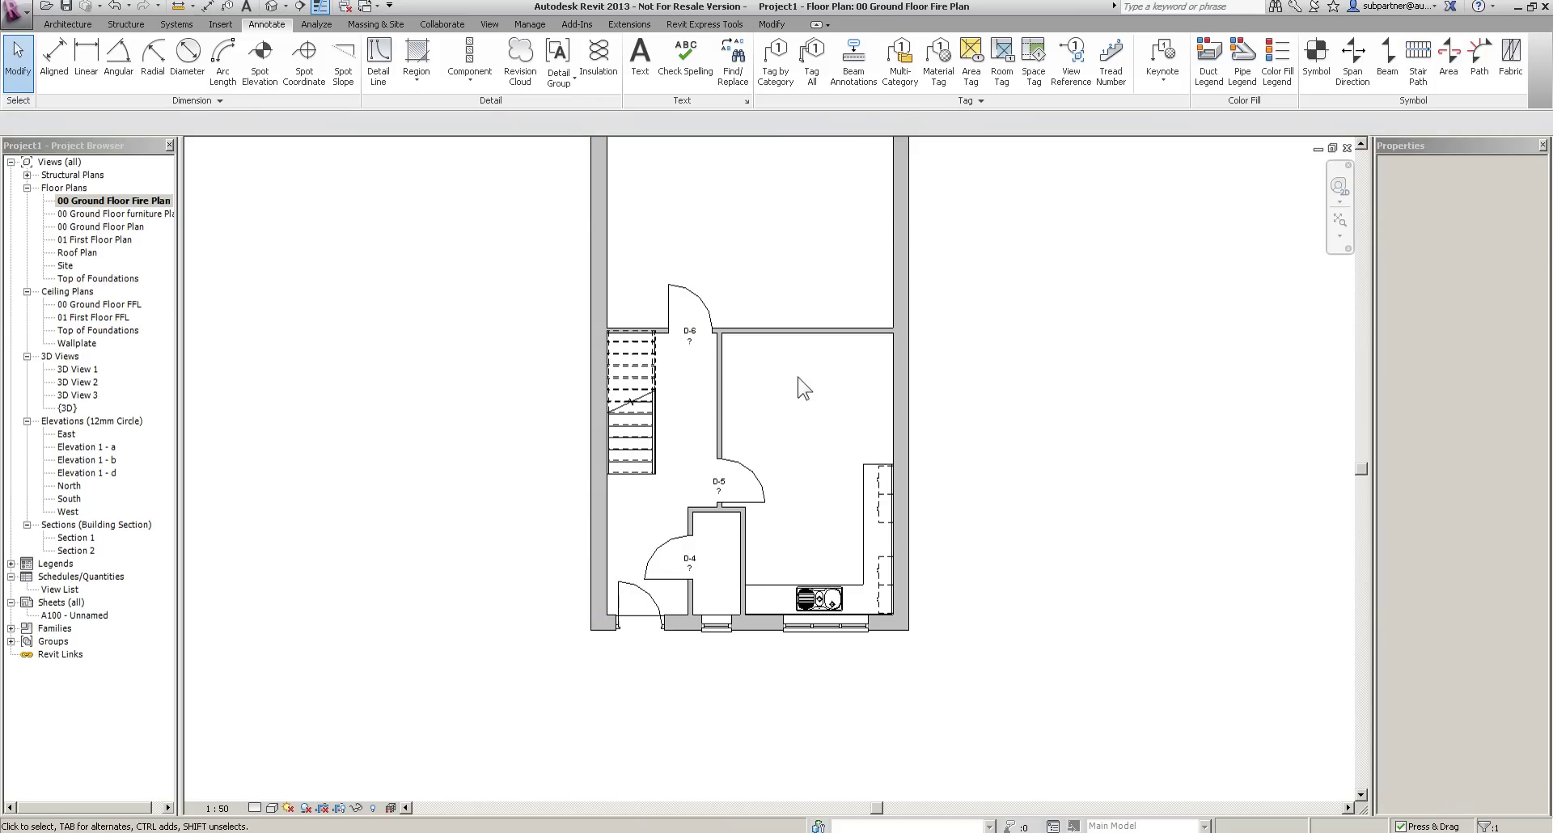
middle_drag(798, 378, 804, 554)
click(797, 299)
key(Delete)
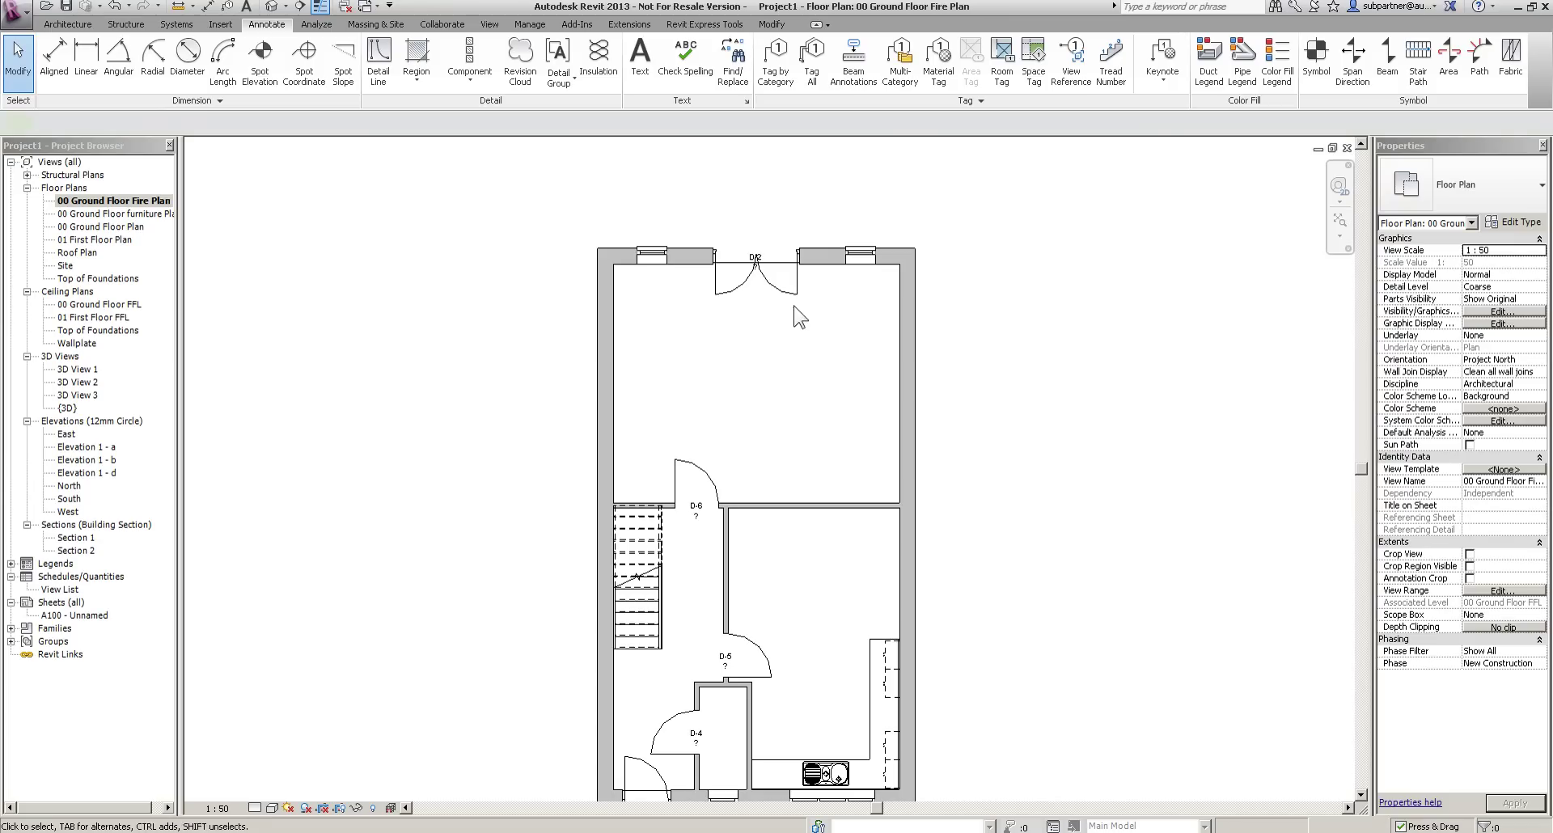
middle_drag(783, 484, 772, 364)
scroll(707, 508, up, 2)
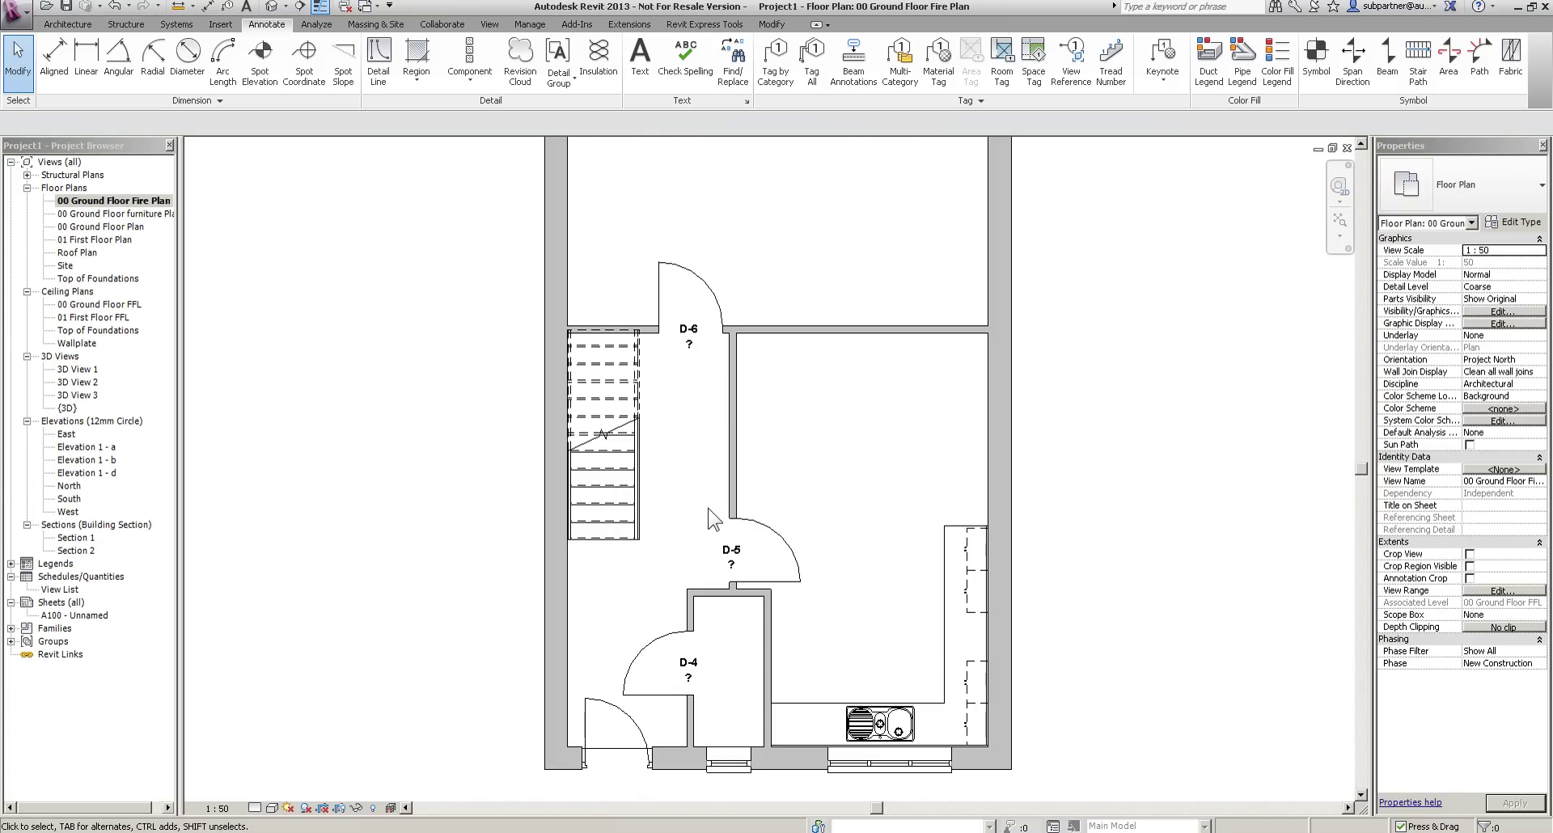
Open the 00 Ground Floor Plan and hide the furniture category in that view.
double_click(97, 228)
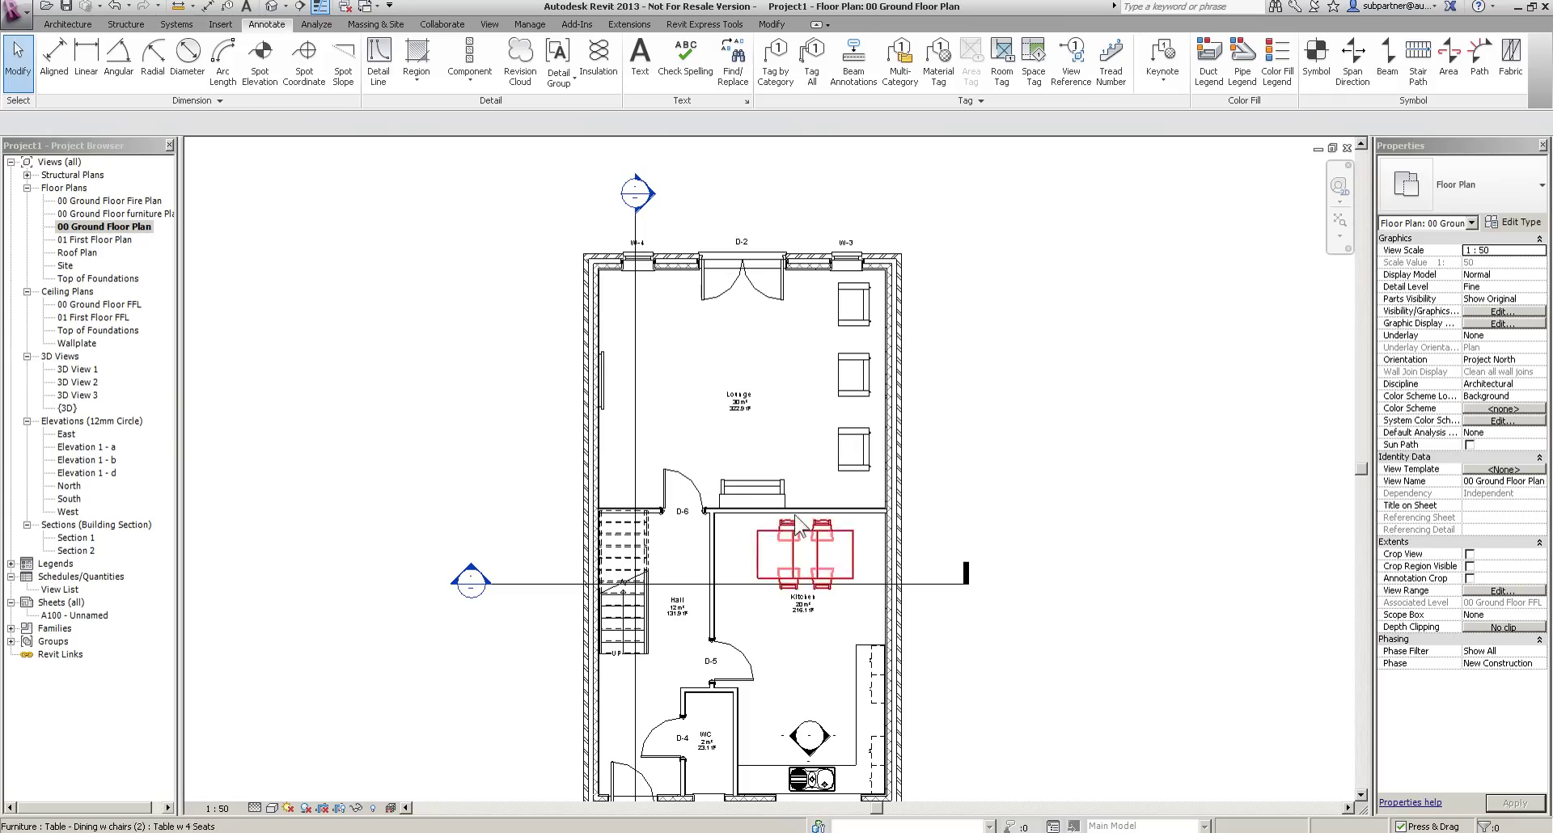
click(862, 400)
click(468, 44)
click(514, 104)
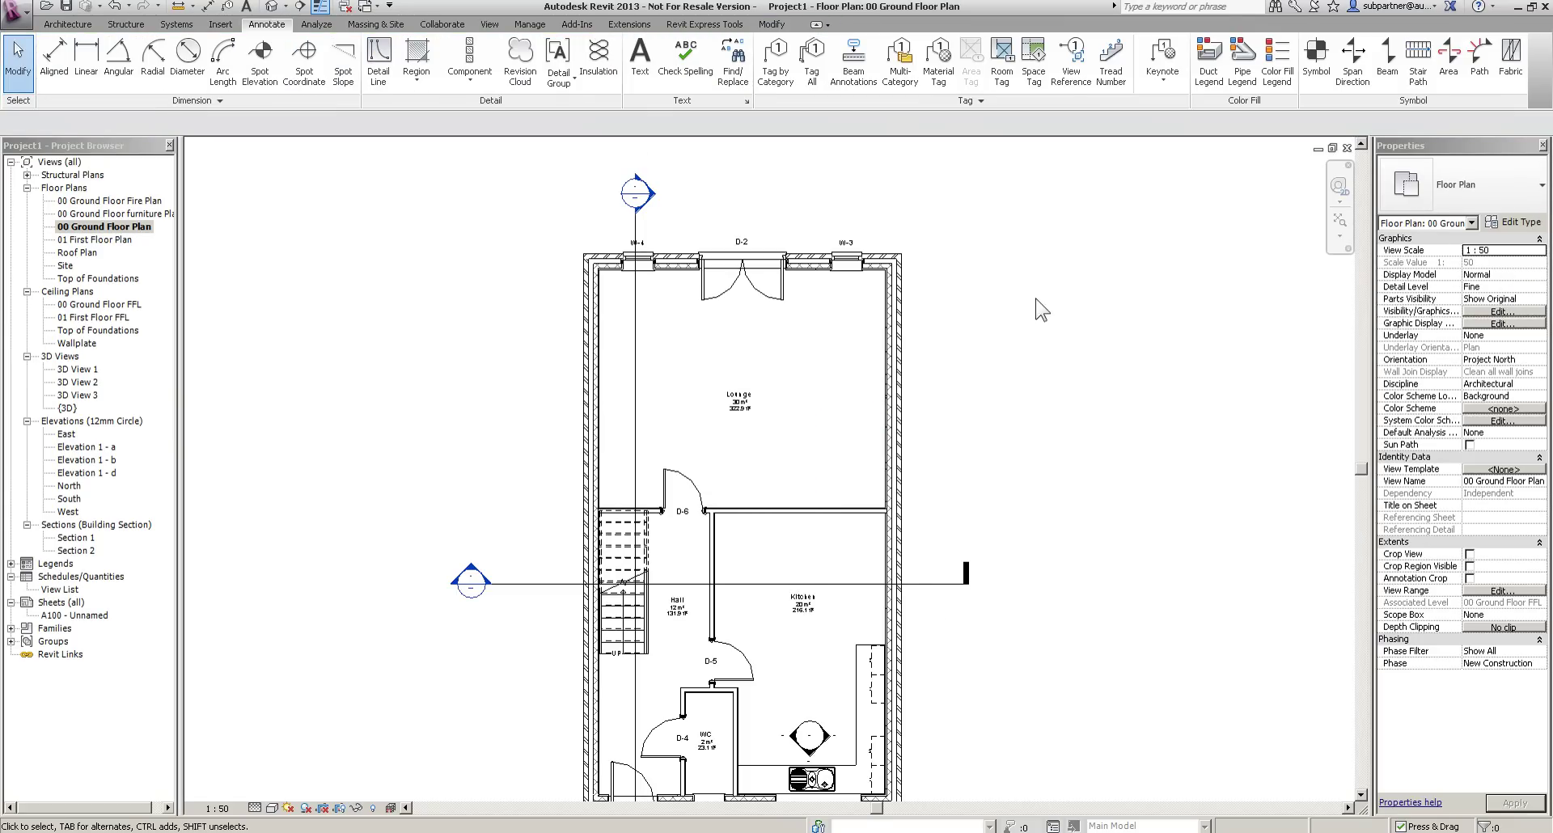
Move the Section 1 line slightly towards the lounge's side wall, keeping it through window W-4.
middle_drag(846, 571, 900, 684)
scroll(713, 308, up, 3)
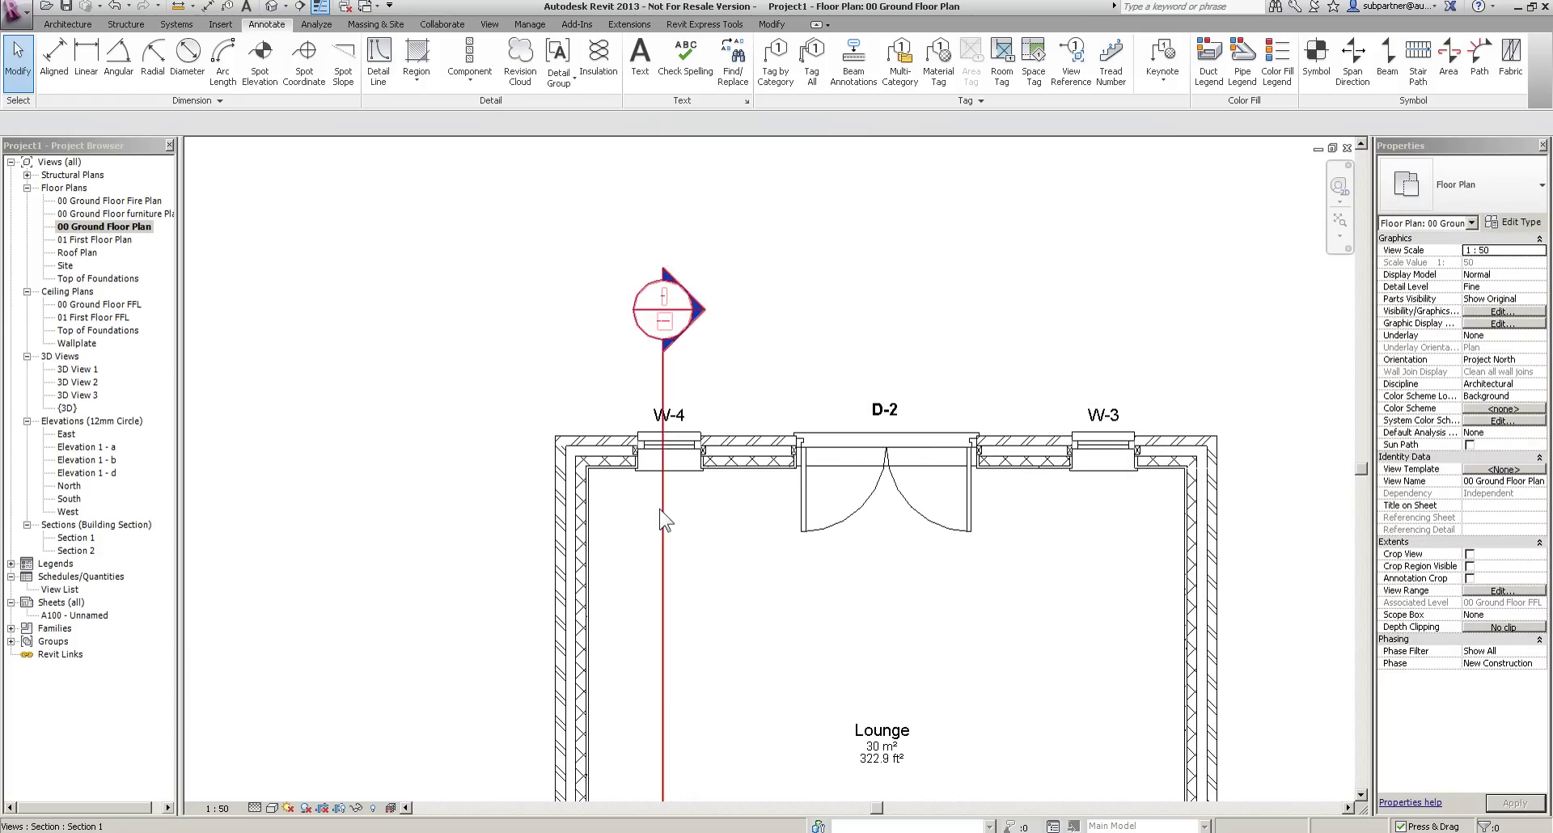
click(666, 489)
drag(666, 489, 655, 493)
click(826, 243)
Start an aligned dimension that uses Wall faces as its wall reference.
click(208, 6)
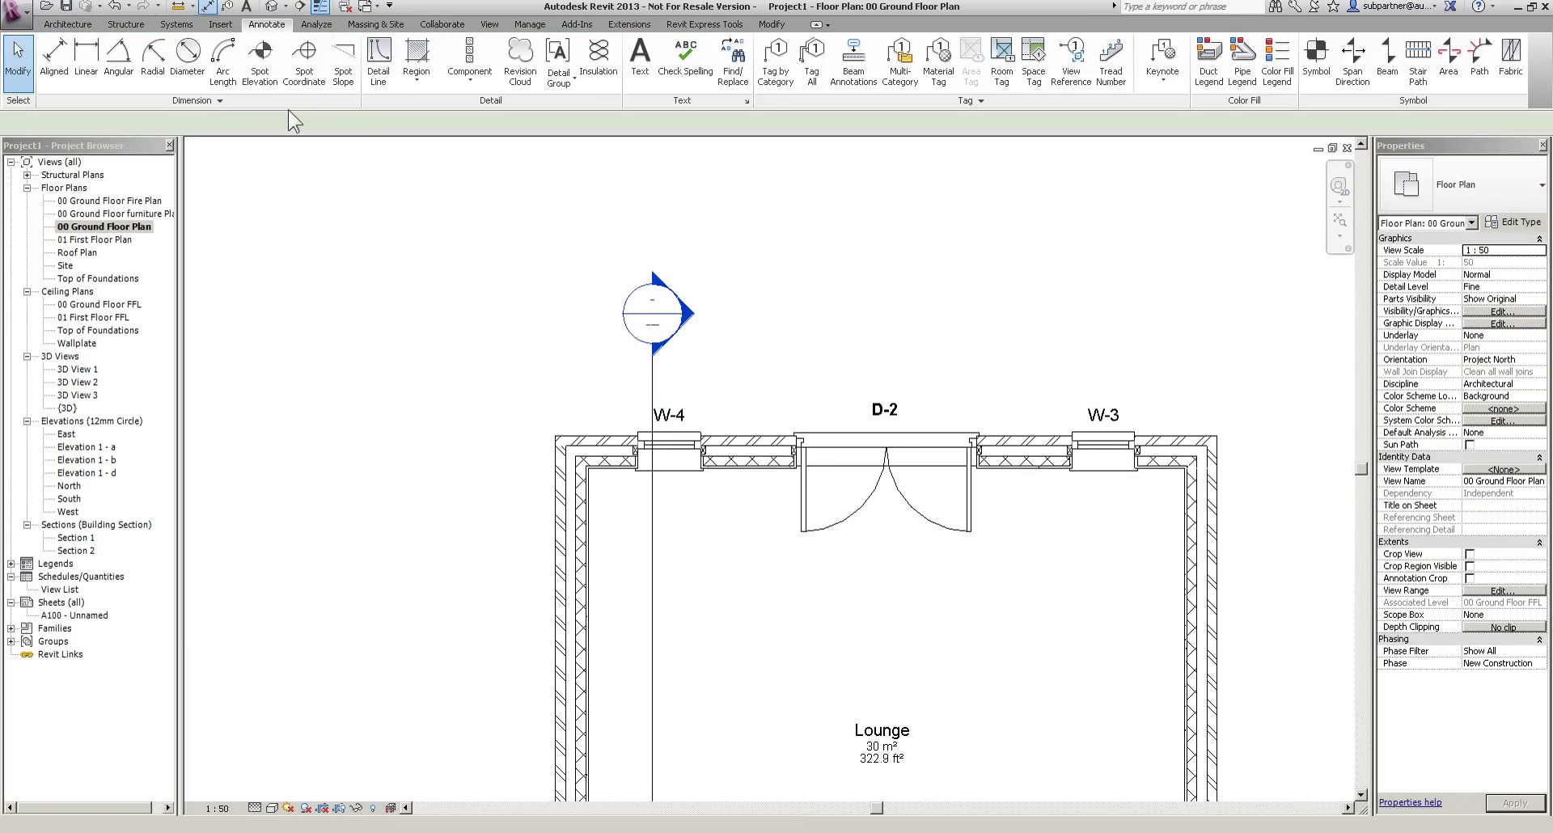
click(194, 122)
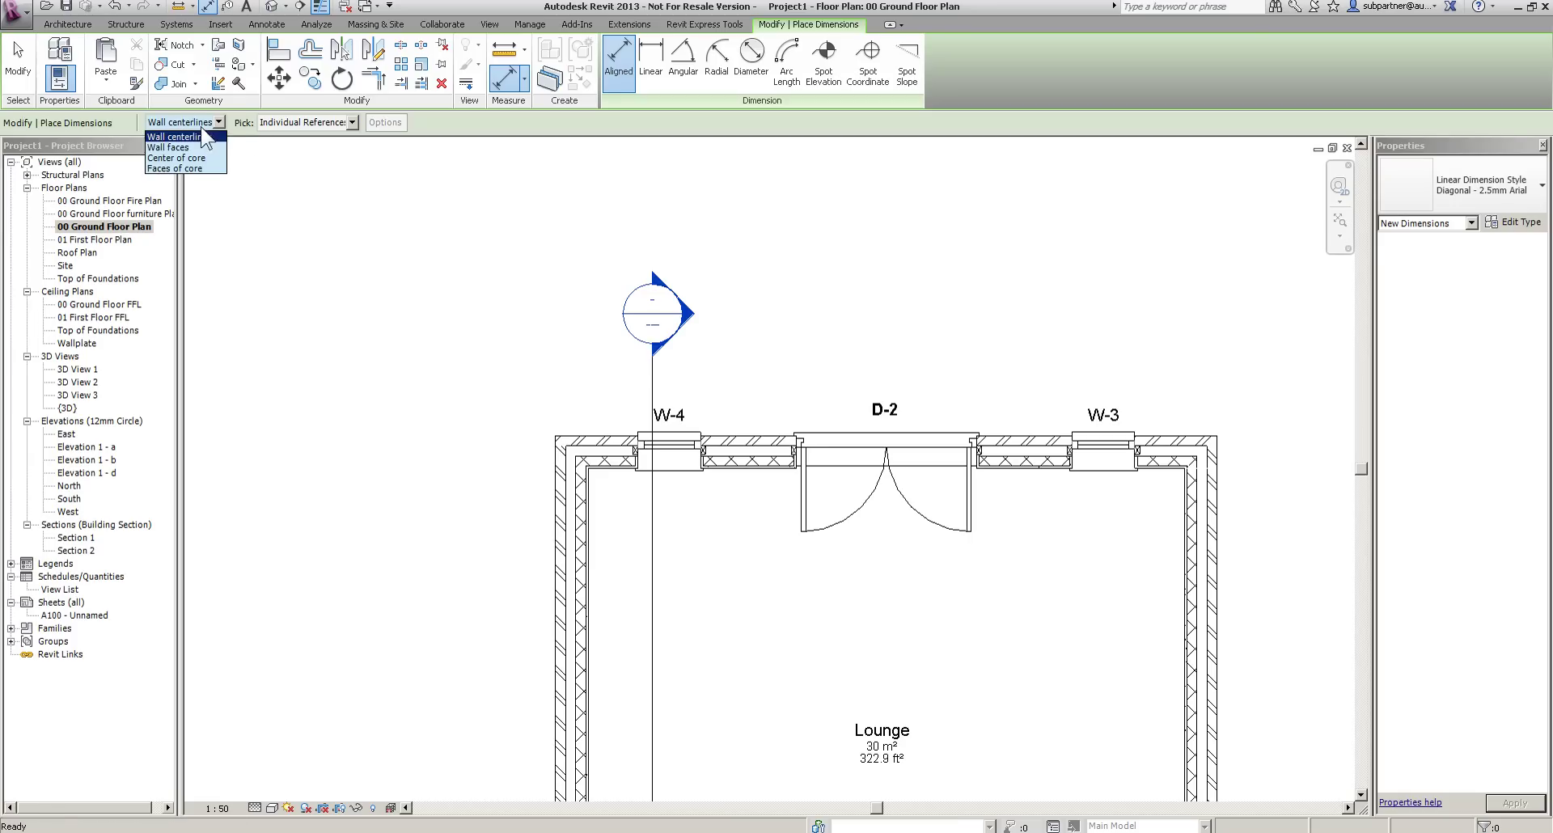
click(182, 147)
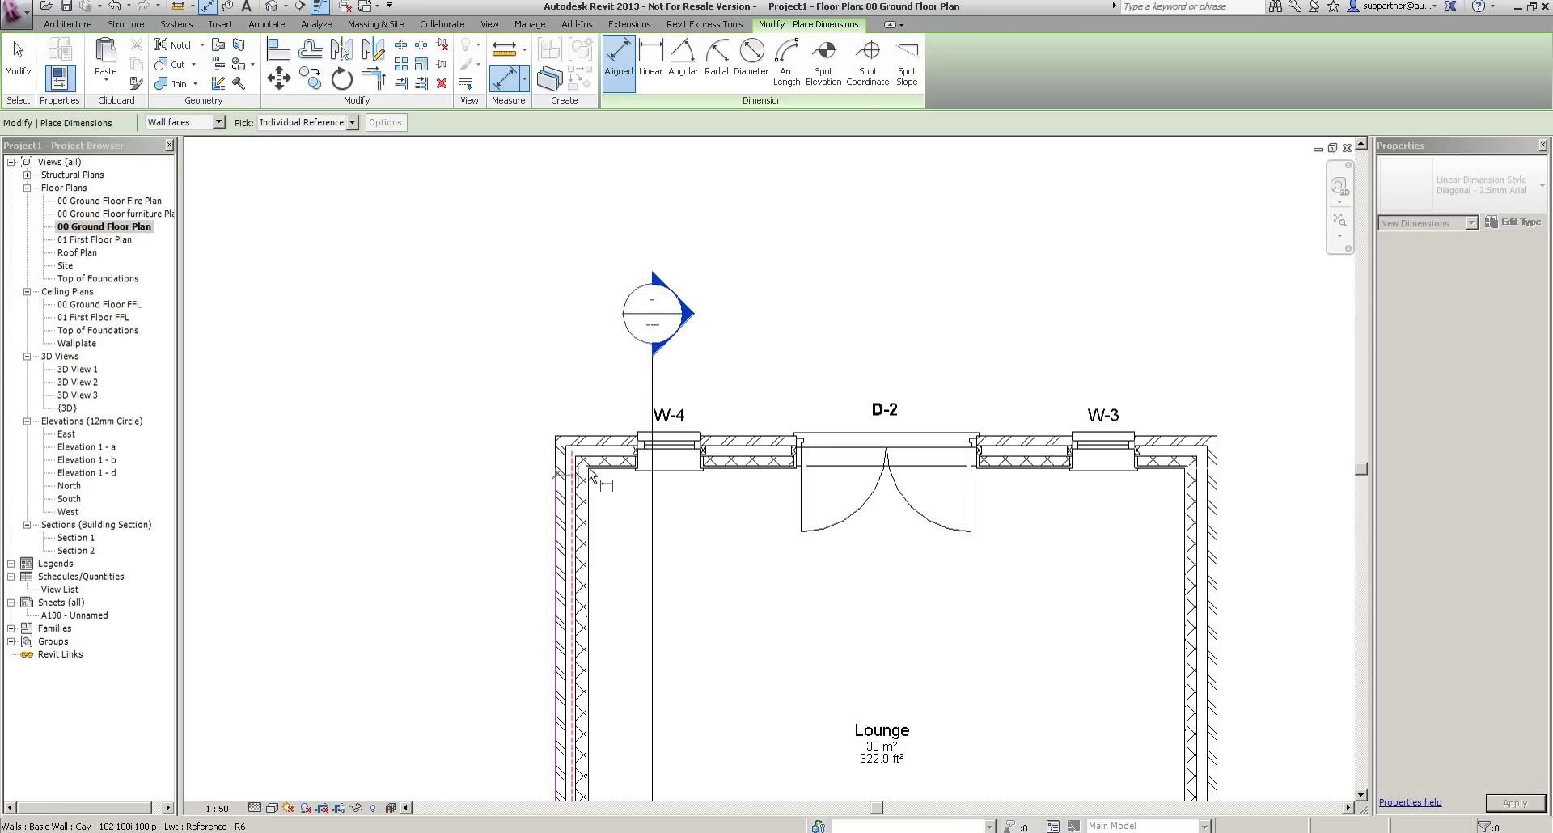
Dimension the lounge's external wall through the edges of W-4, D-2 and W-3 using individual references, and undo the dimension chain.
click(636, 455)
click(702, 455)
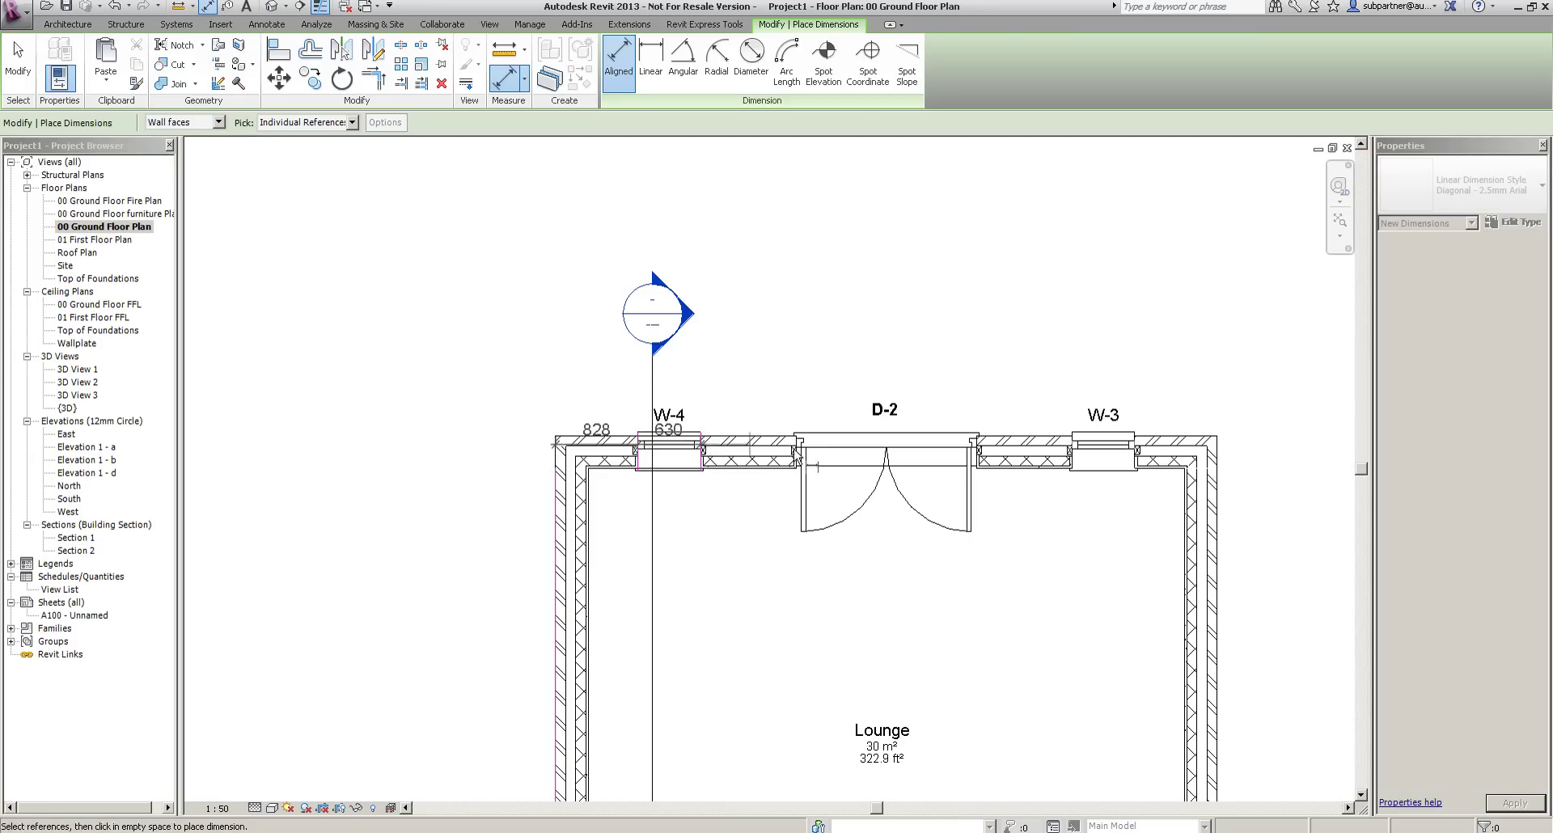
click(798, 457)
click(976, 457)
click(1070, 455)
click(1136, 454)
click(1218, 457)
click(1229, 381)
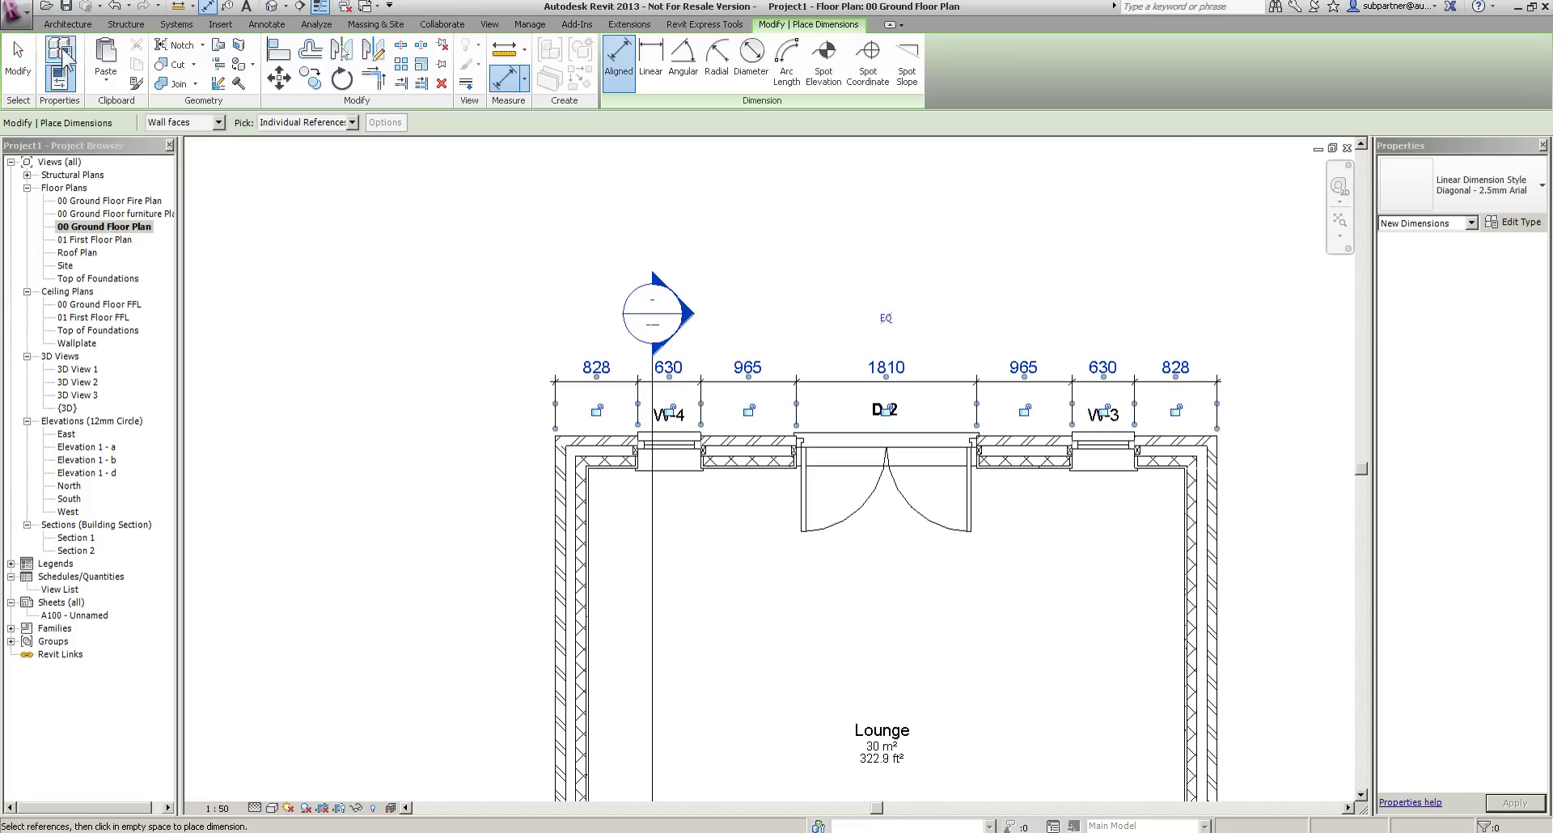
click(116, 6)
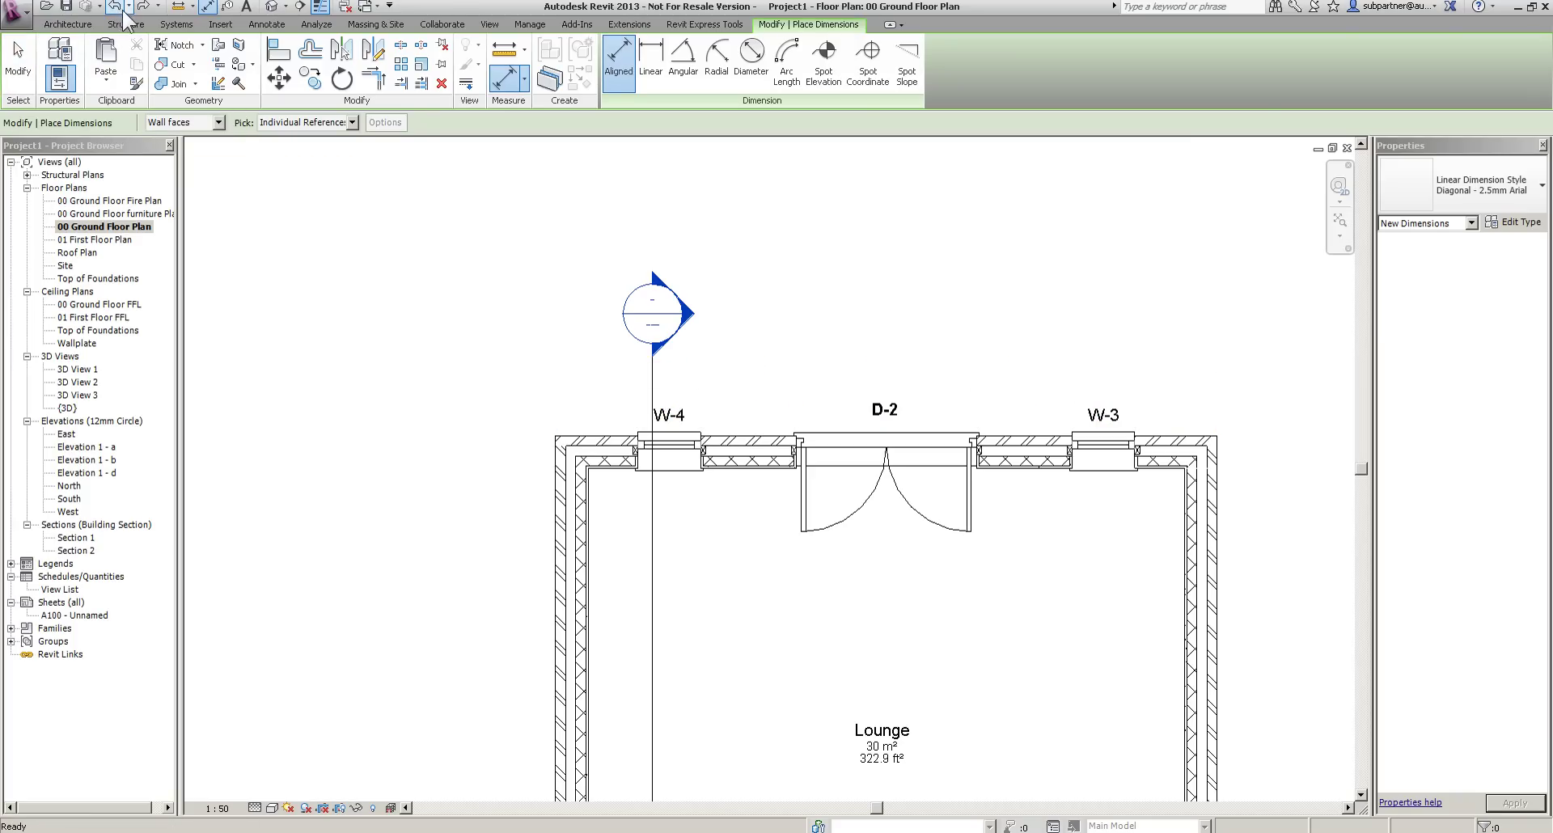
Dimension the lounge's external wall by picking Entire Walls, placing the overall dimension line beyond the door and window tags.
click(293, 124)
click(319, 143)
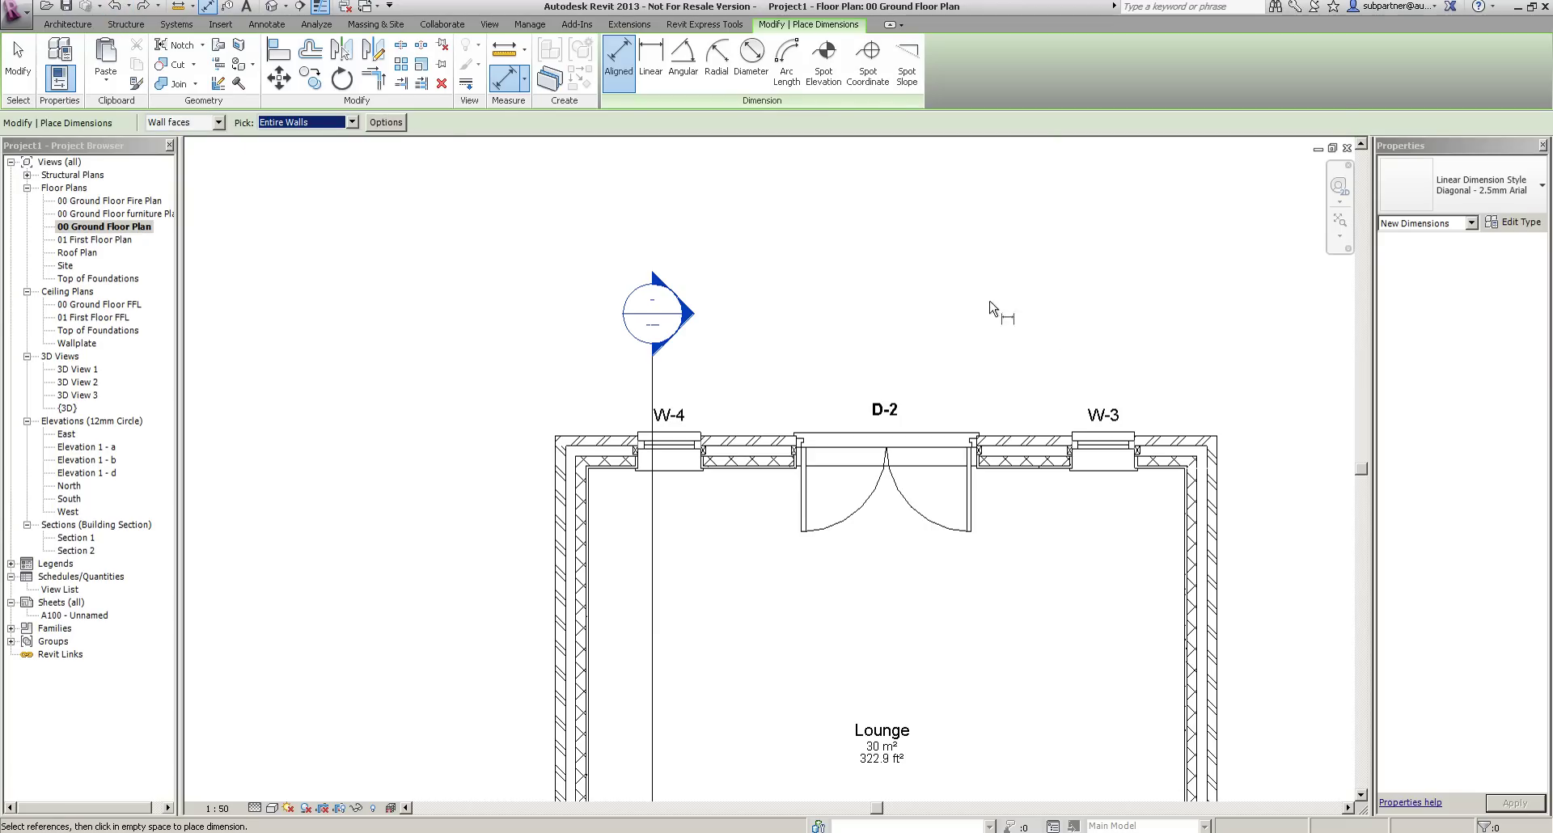
click(1040, 457)
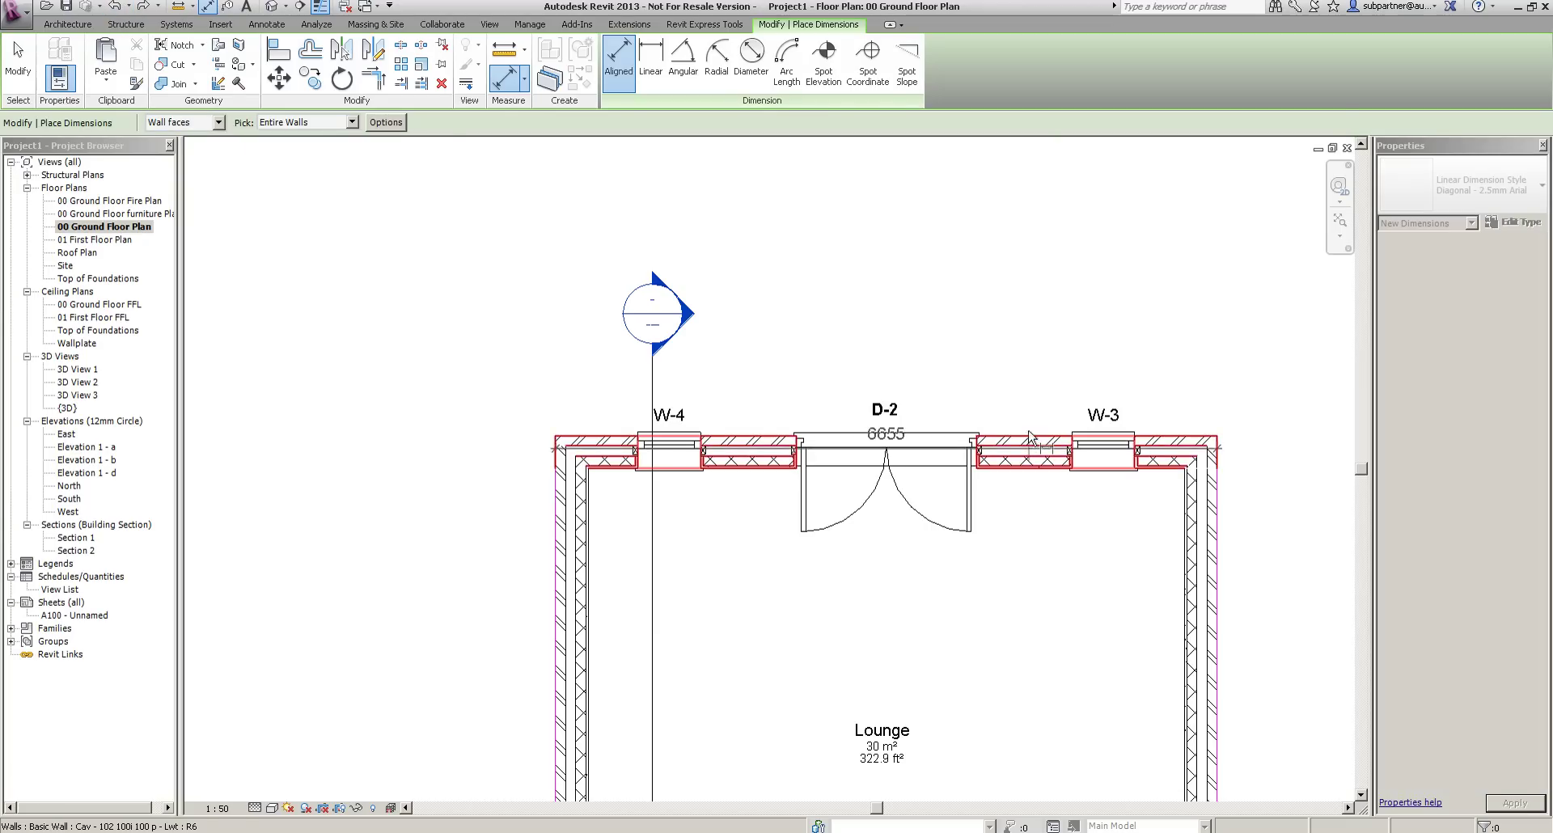
click(1044, 357)
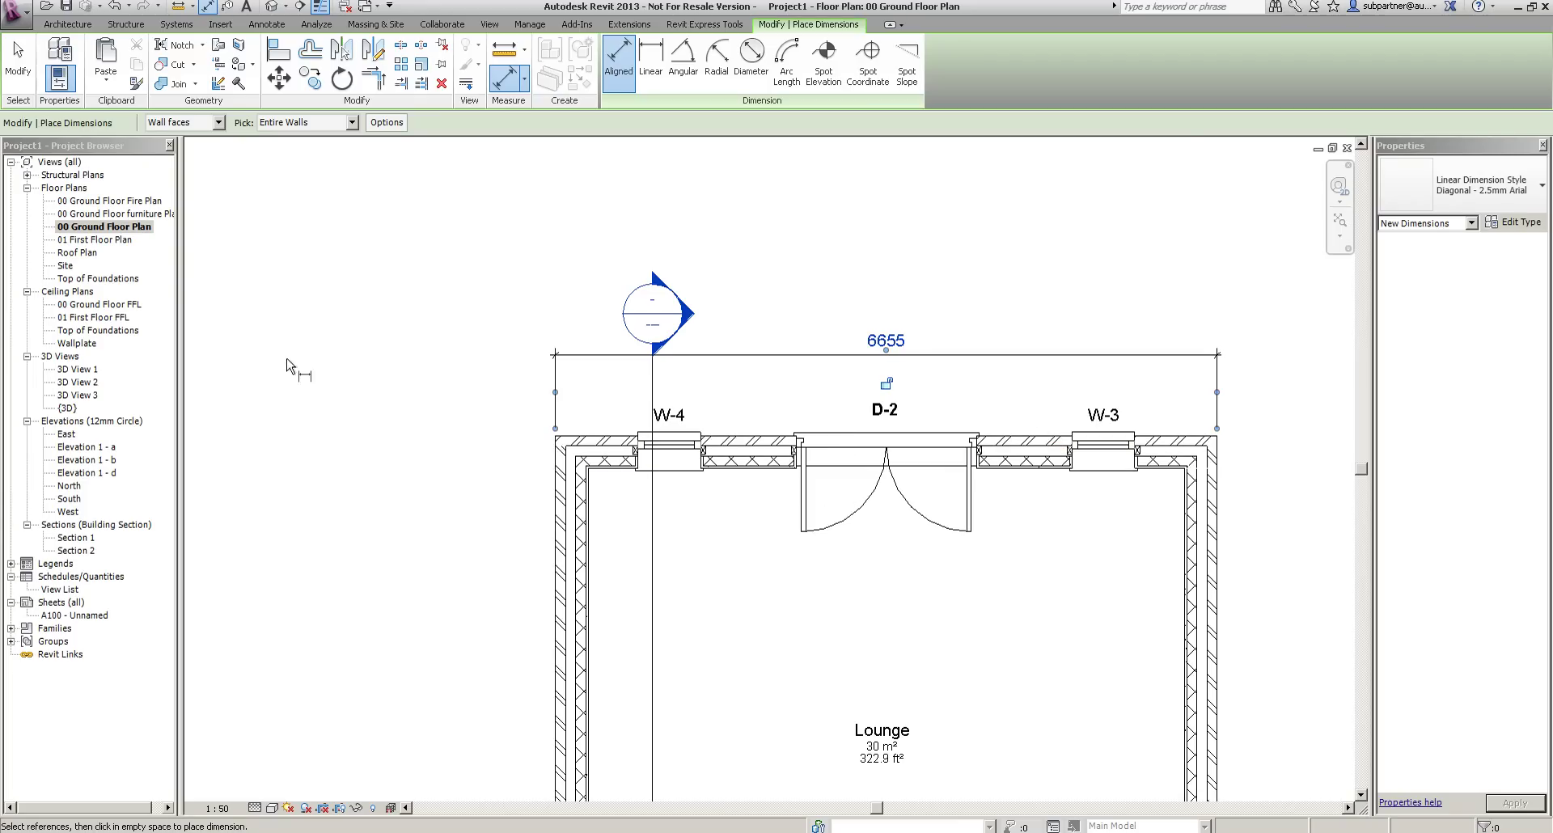
Set the automatic dimension options to Openings by Widths and add an opening dimension chain along the lounge's external wall.
click(387, 123)
click(686, 366)
click(731, 406)
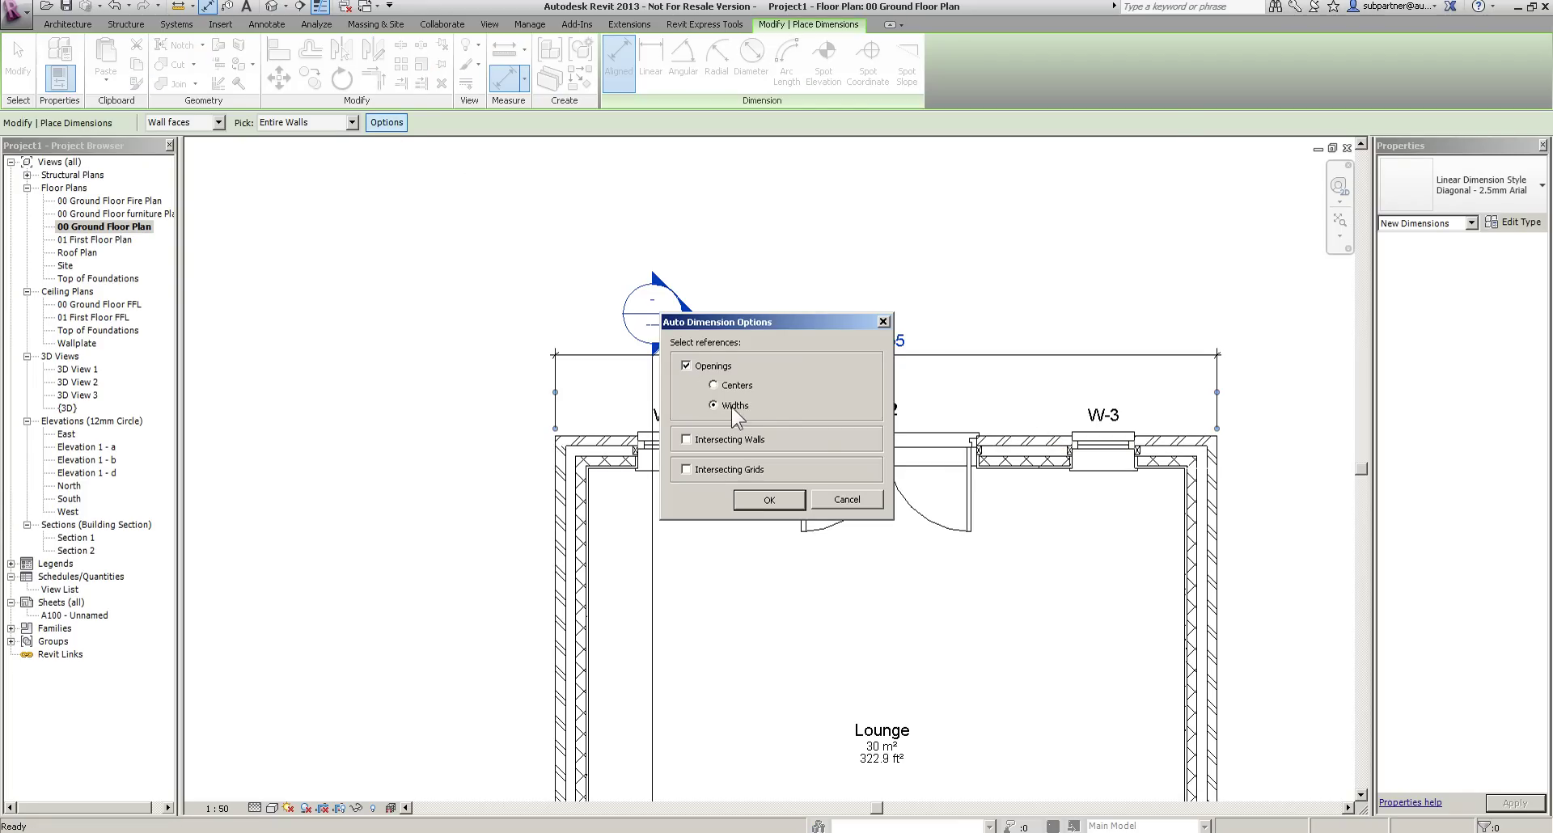
click(799, 496)
click(1007, 457)
click(1009, 388)
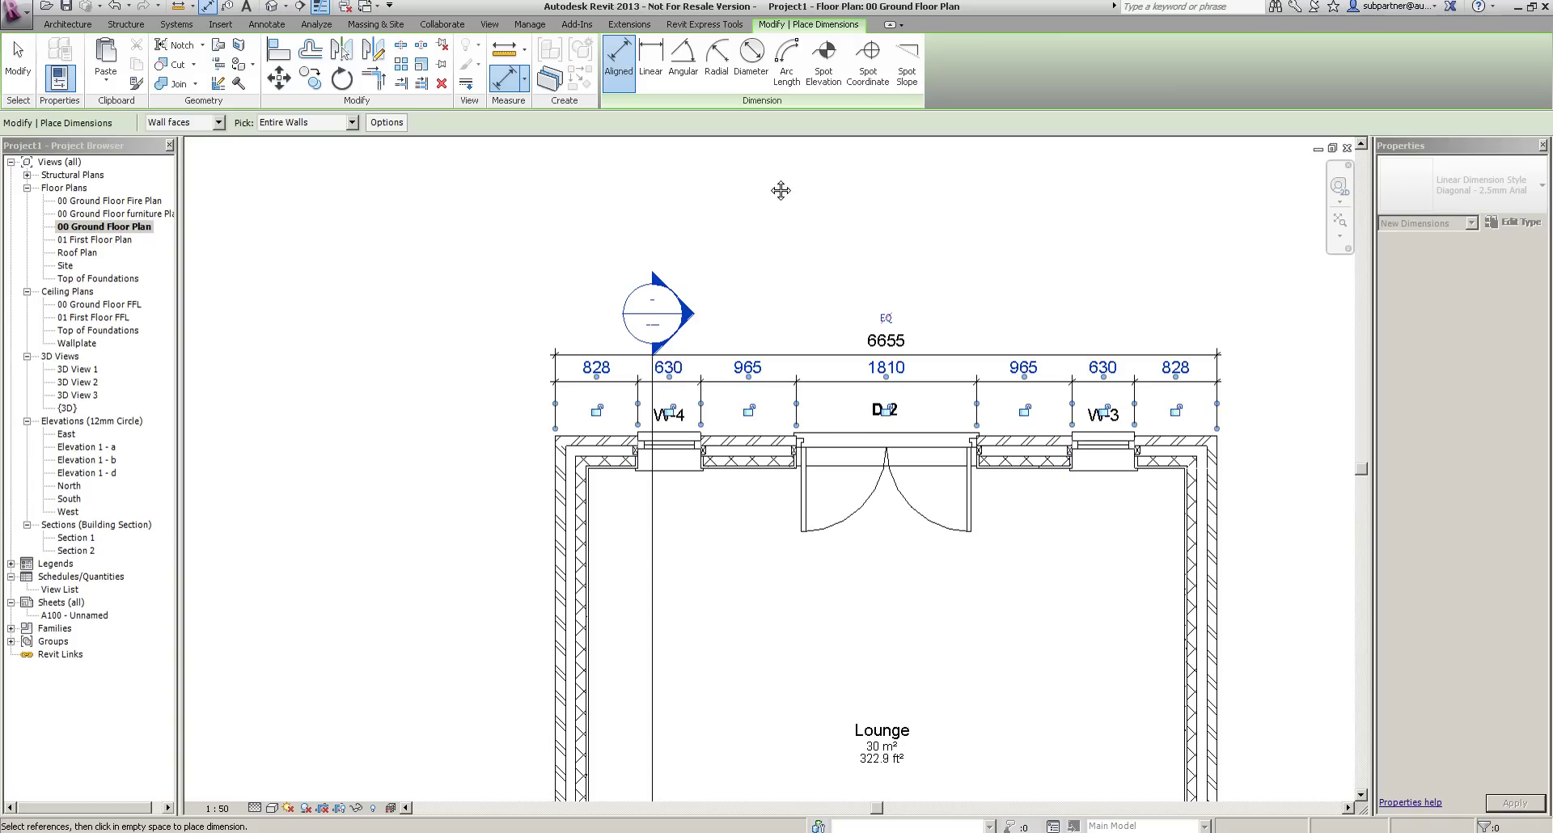
Dimension the long external wall on the staircase side and the front wall containing D-1, W-1 and W-2, placing both chains outside the house.
scroll(738, 427, down, 5)
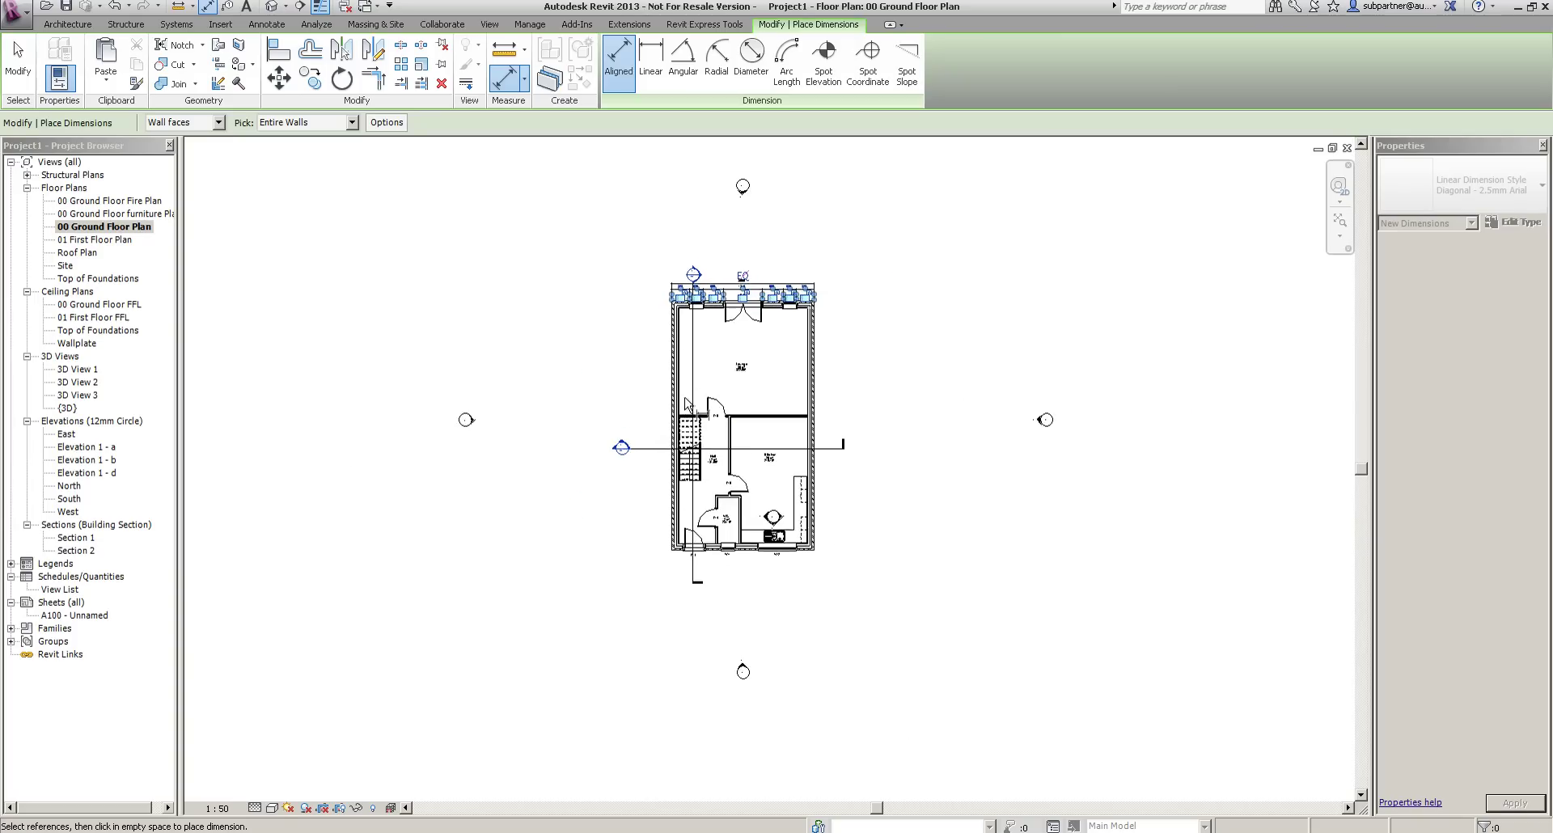
click(671, 393)
click(650, 400)
scroll(761, 742, up, 3)
click(797, 597)
click(798, 639)
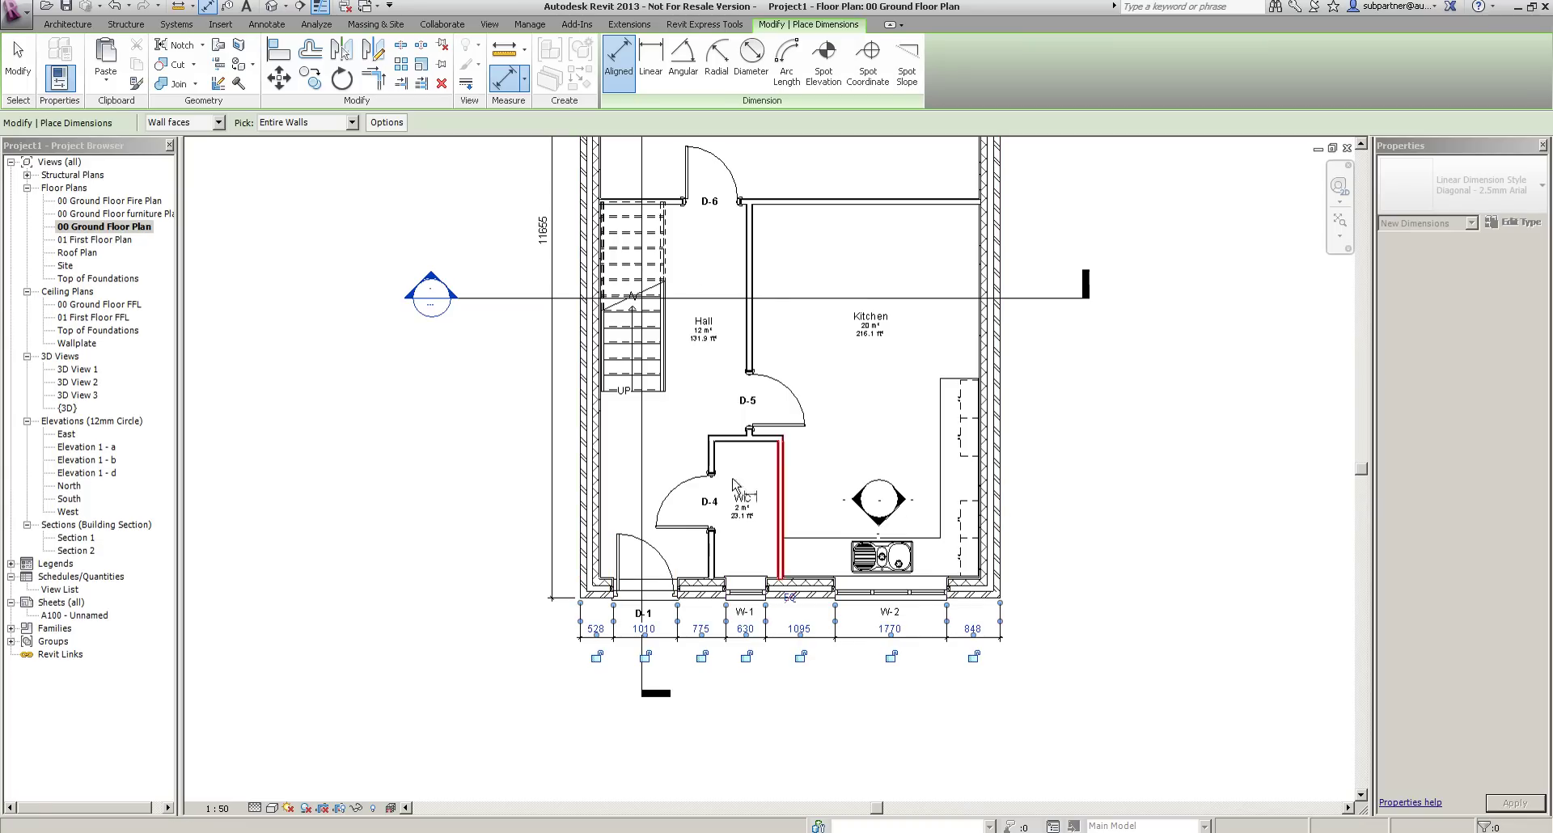
Set the wall reference to Faces of core and dimension the partition containing D-6, placing the chain inside the lounge.
middle_drag(870, 225, 884, 312)
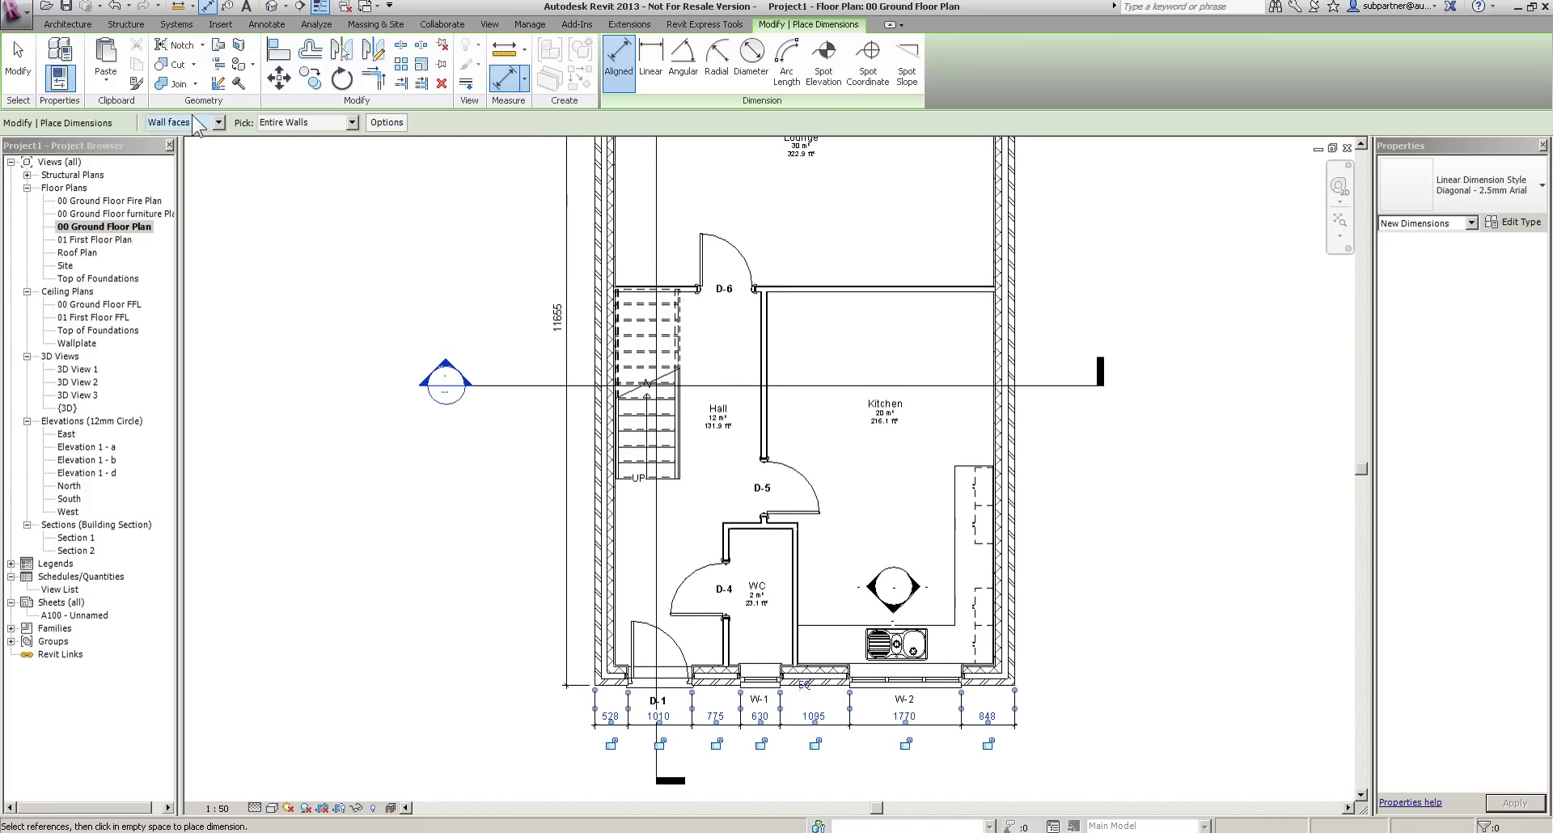
click(194, 121)
click(173, 168)
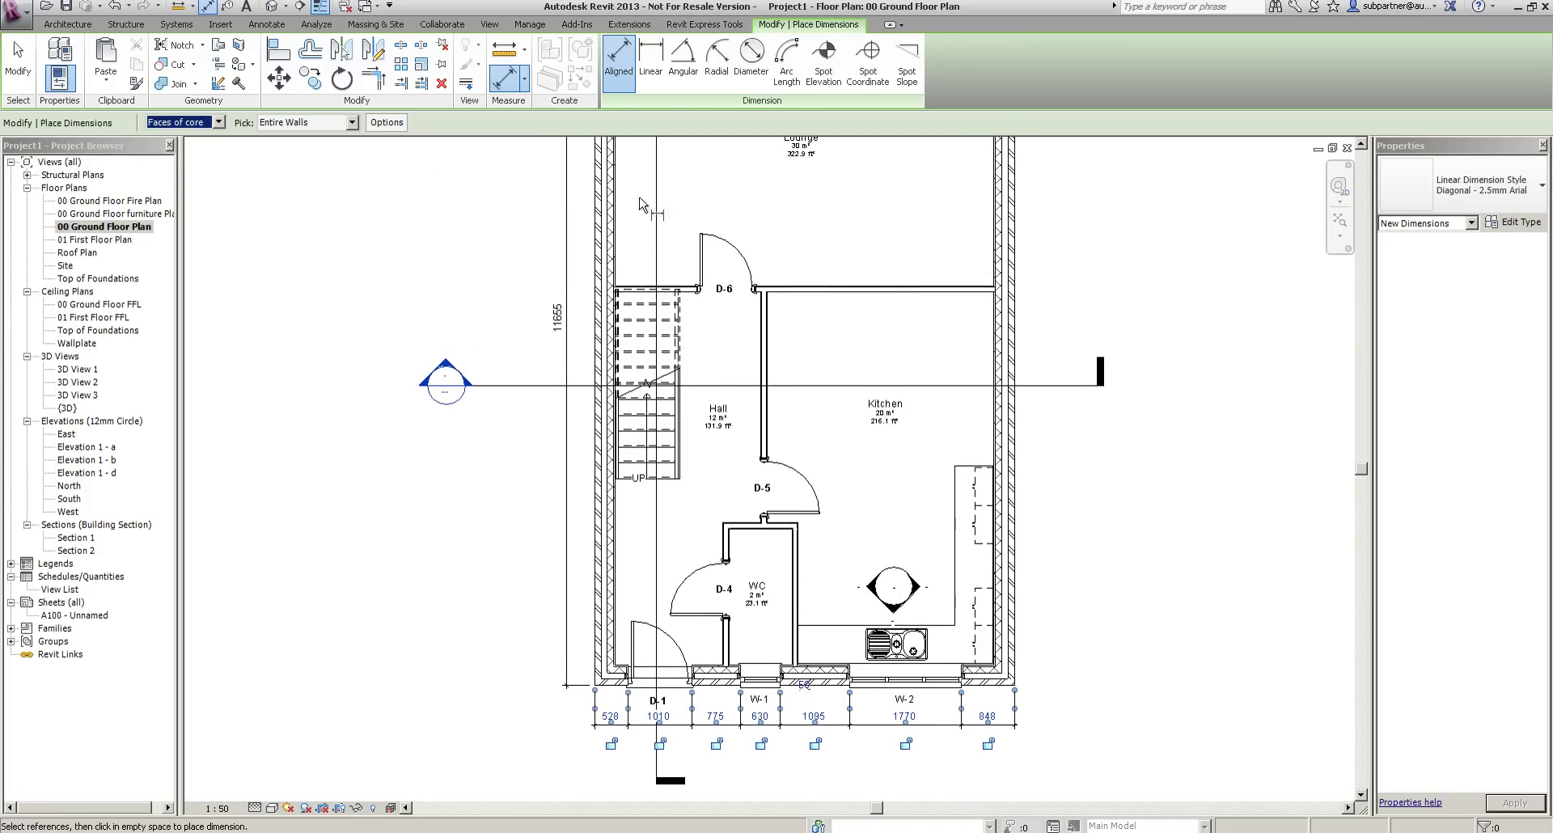
click(837, 289)
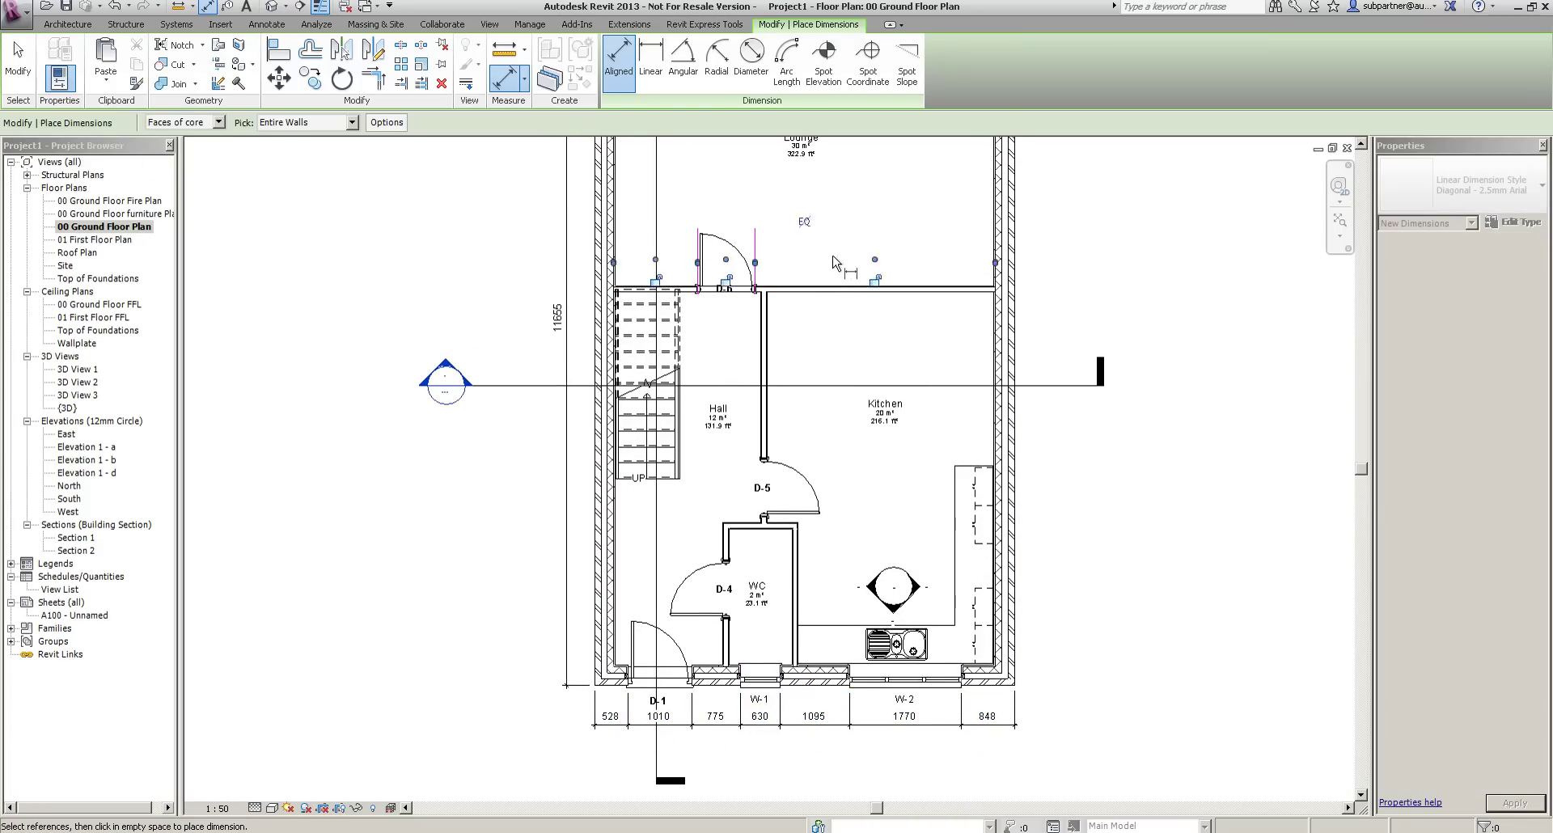
click(866, 267)
Dimension the D-5 and WC side partitions in one chain inside the kitchen, and the D-4 partition in a chain beside it.
click(763, 360)
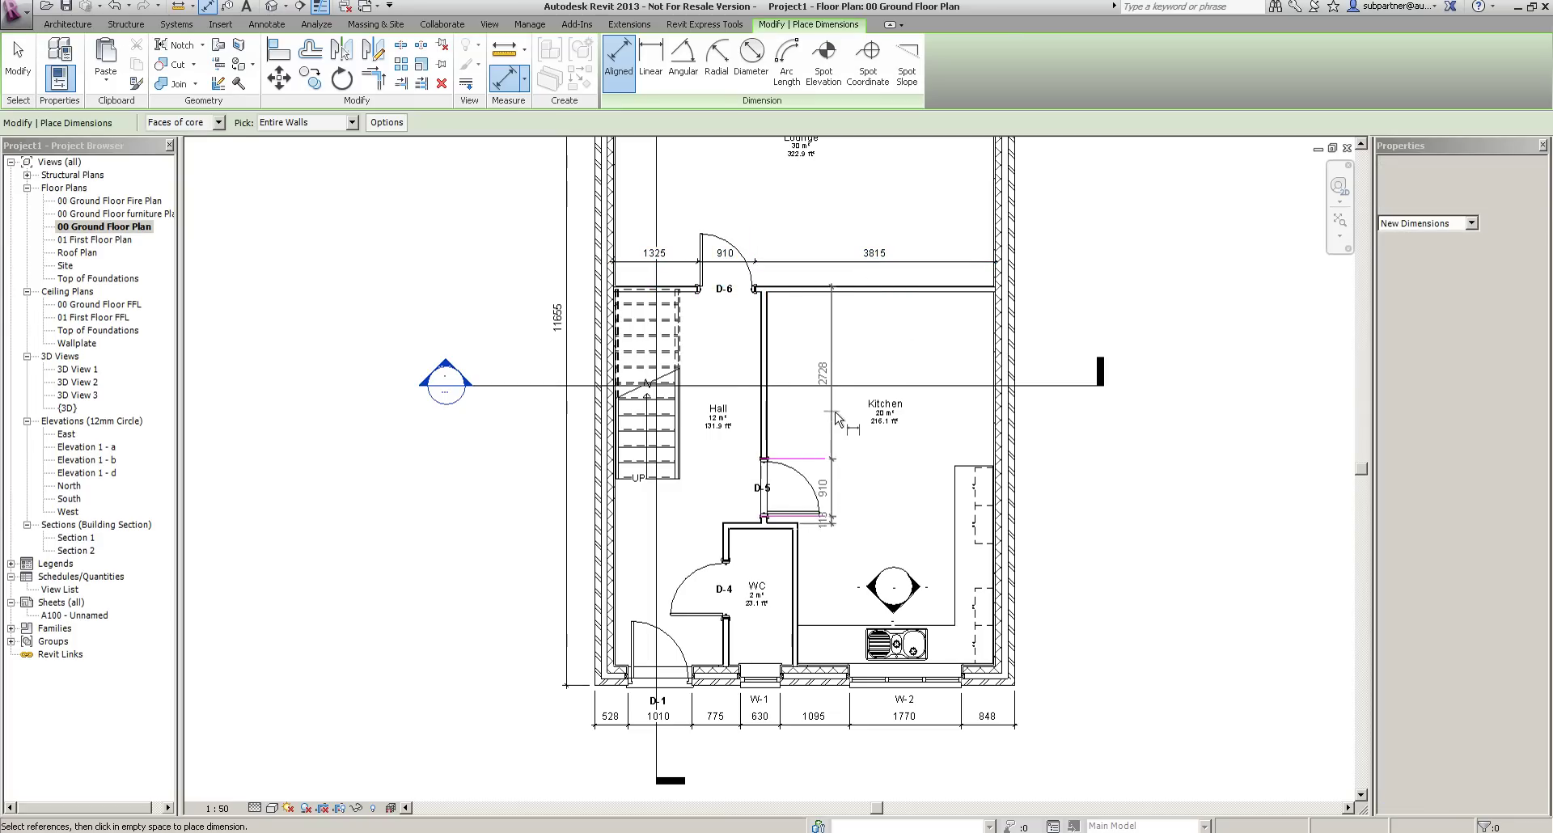
click(797, 576)
click(837, 453)
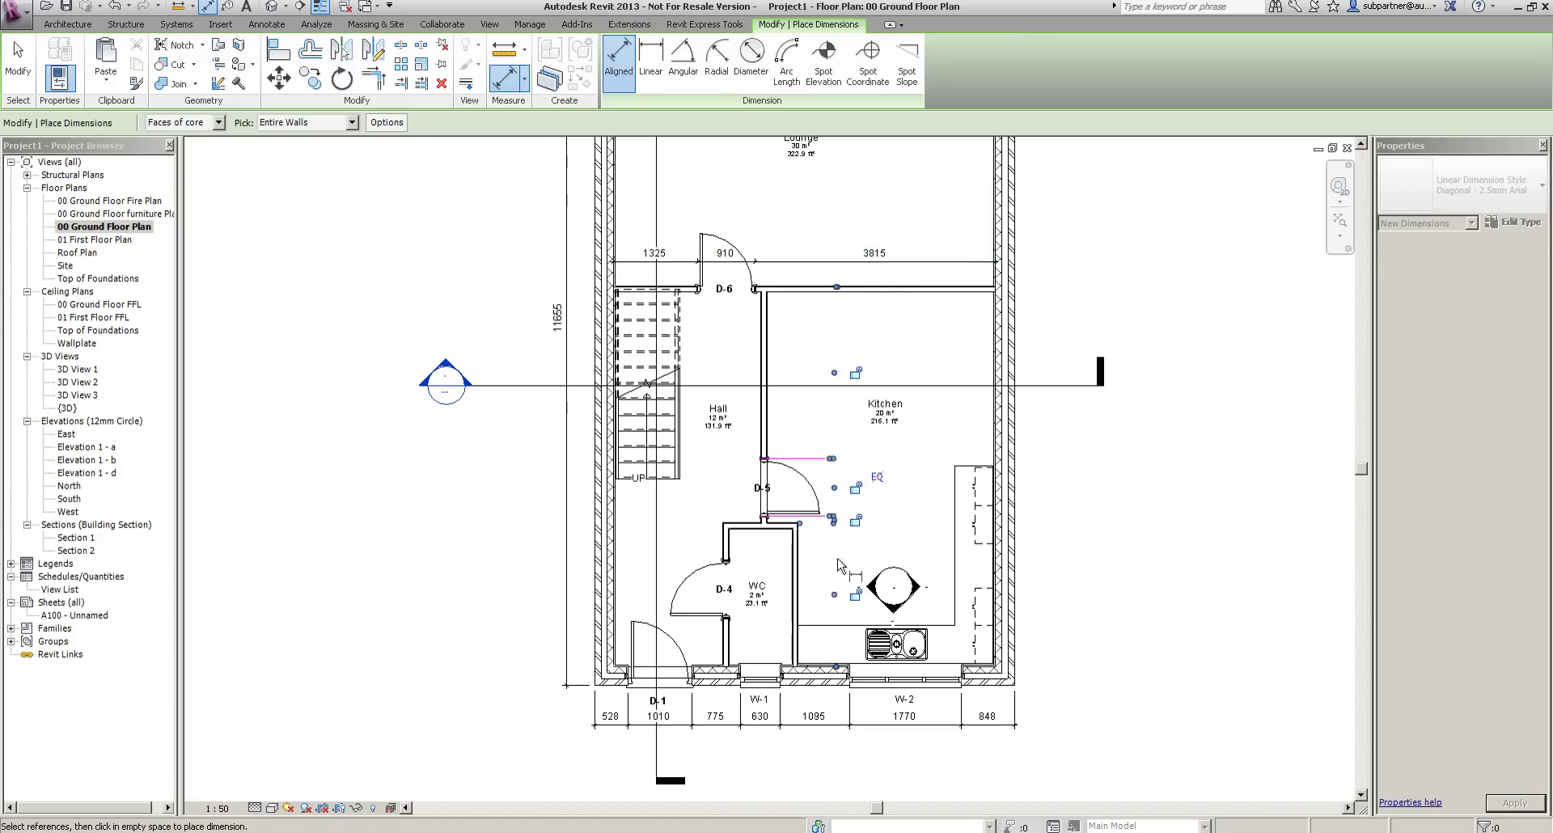
click(726, 594)
click(708, 636)
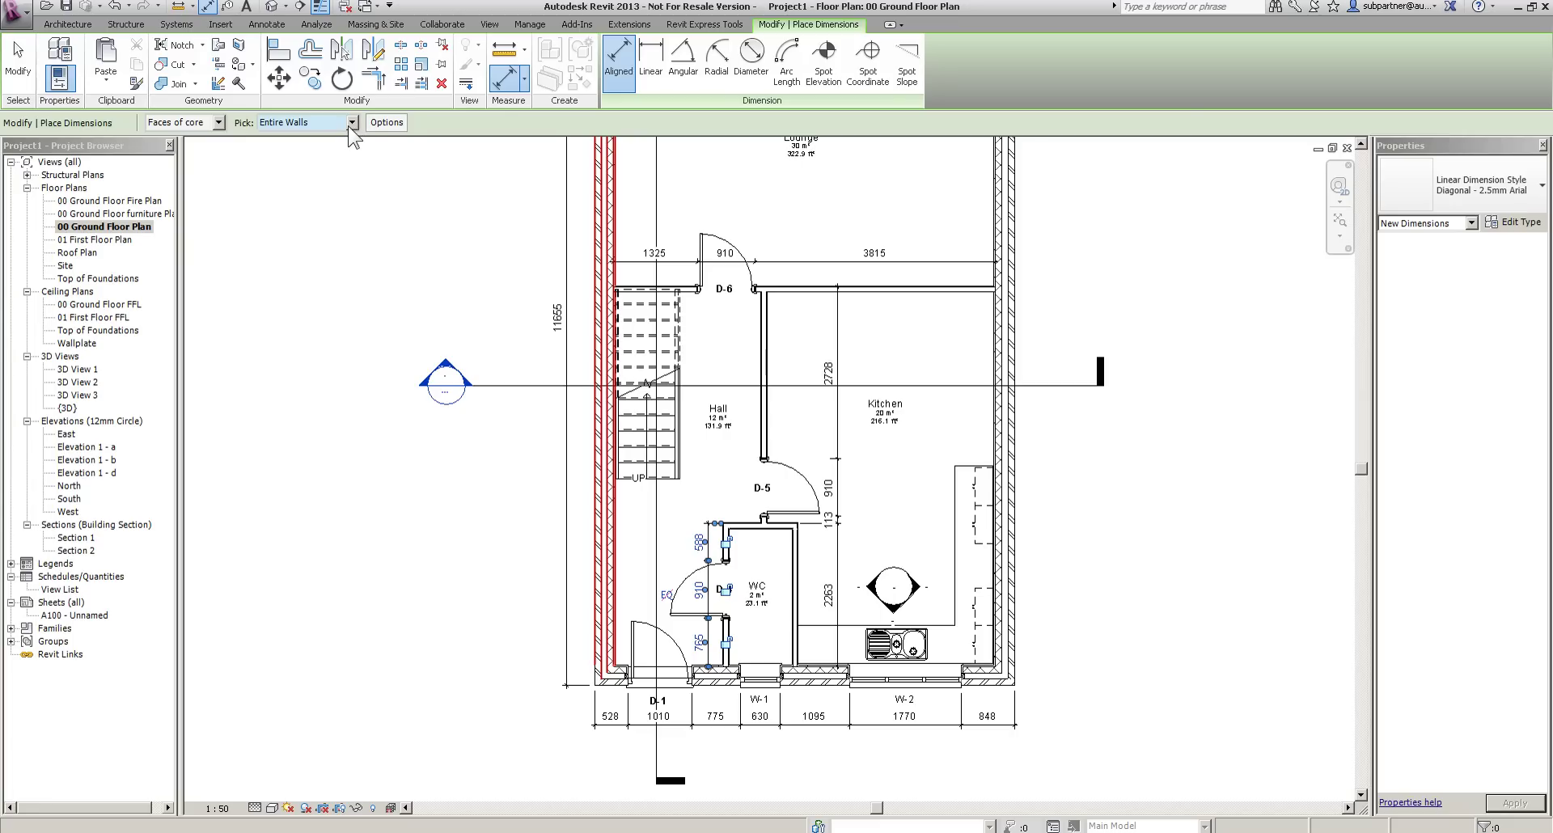
Change the automatic dimension options to Intersecting Walls without Openings and dimension the kitchen-side external wall and the D-6 partition.
click(386, 123)
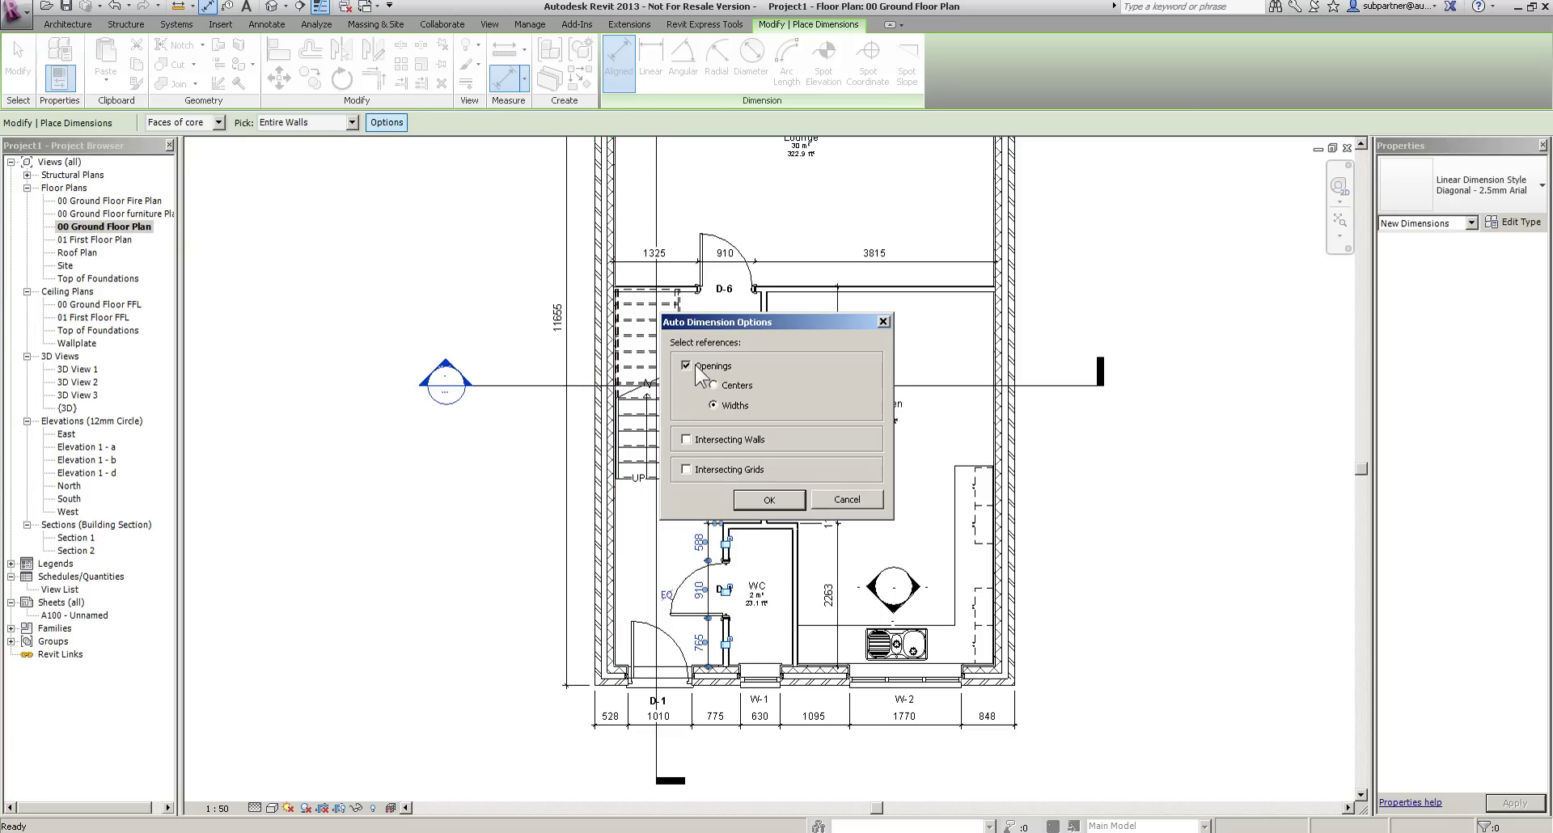
click(753, 497)
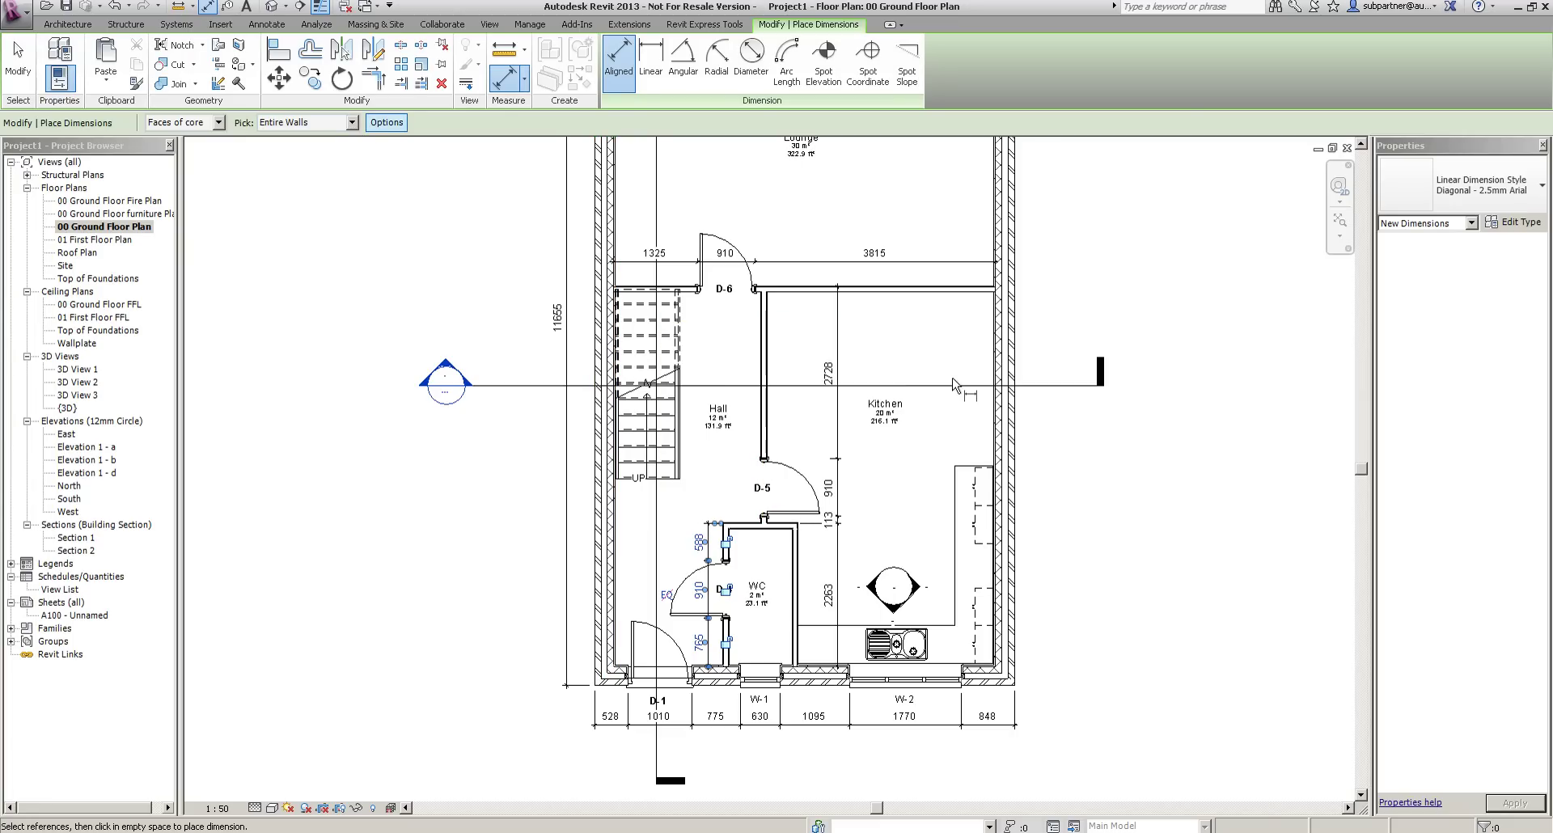
click(997, 346)
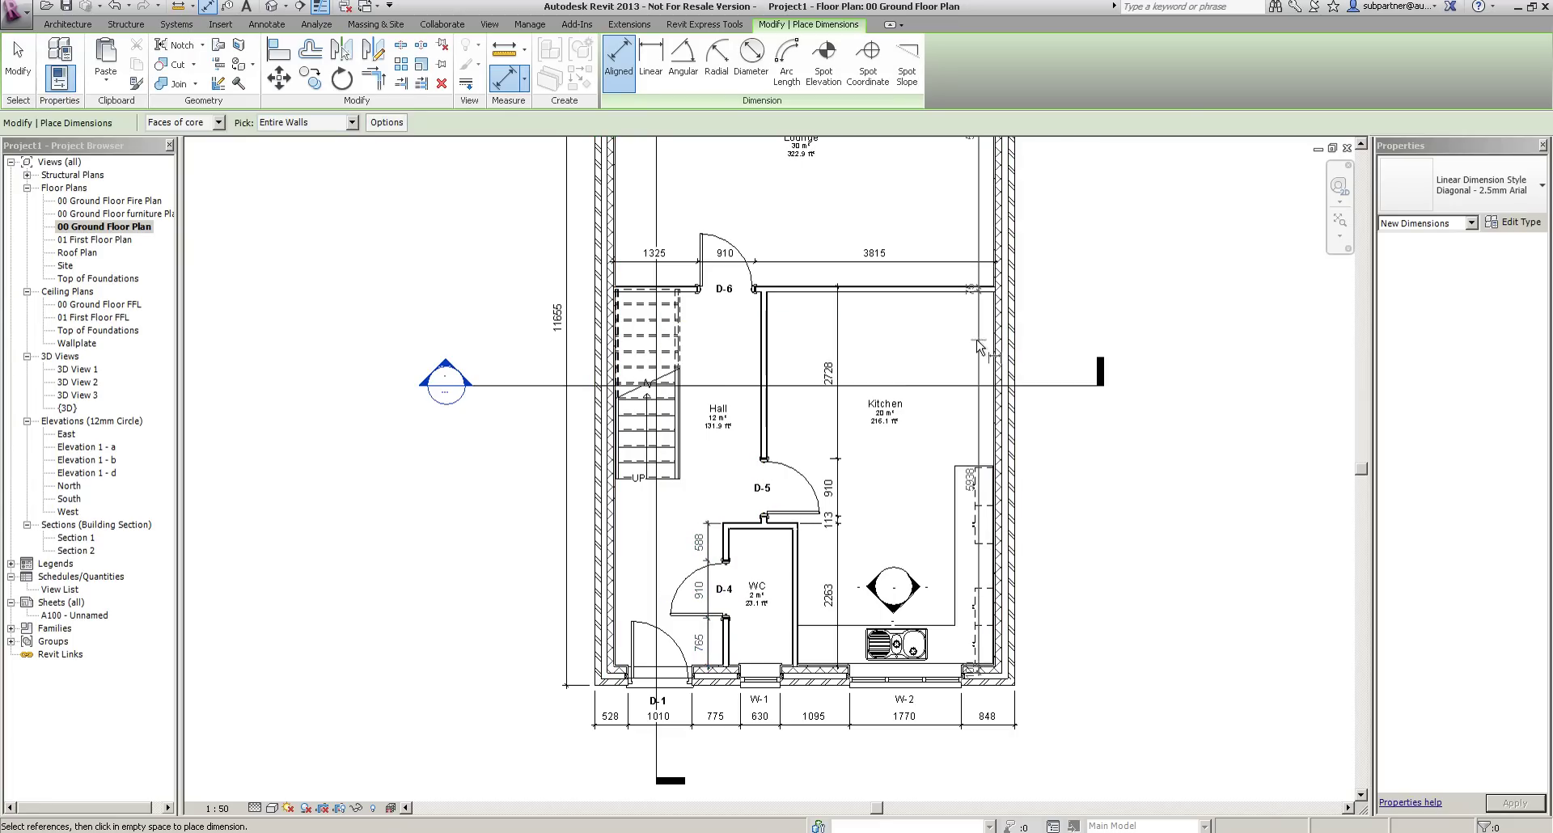
click(801, 290)
Dimension the hall-kitchen partition and the front external wall by their intersecting walls, keeping both chains inside the building, and end dimensioning.
click(763, 388)
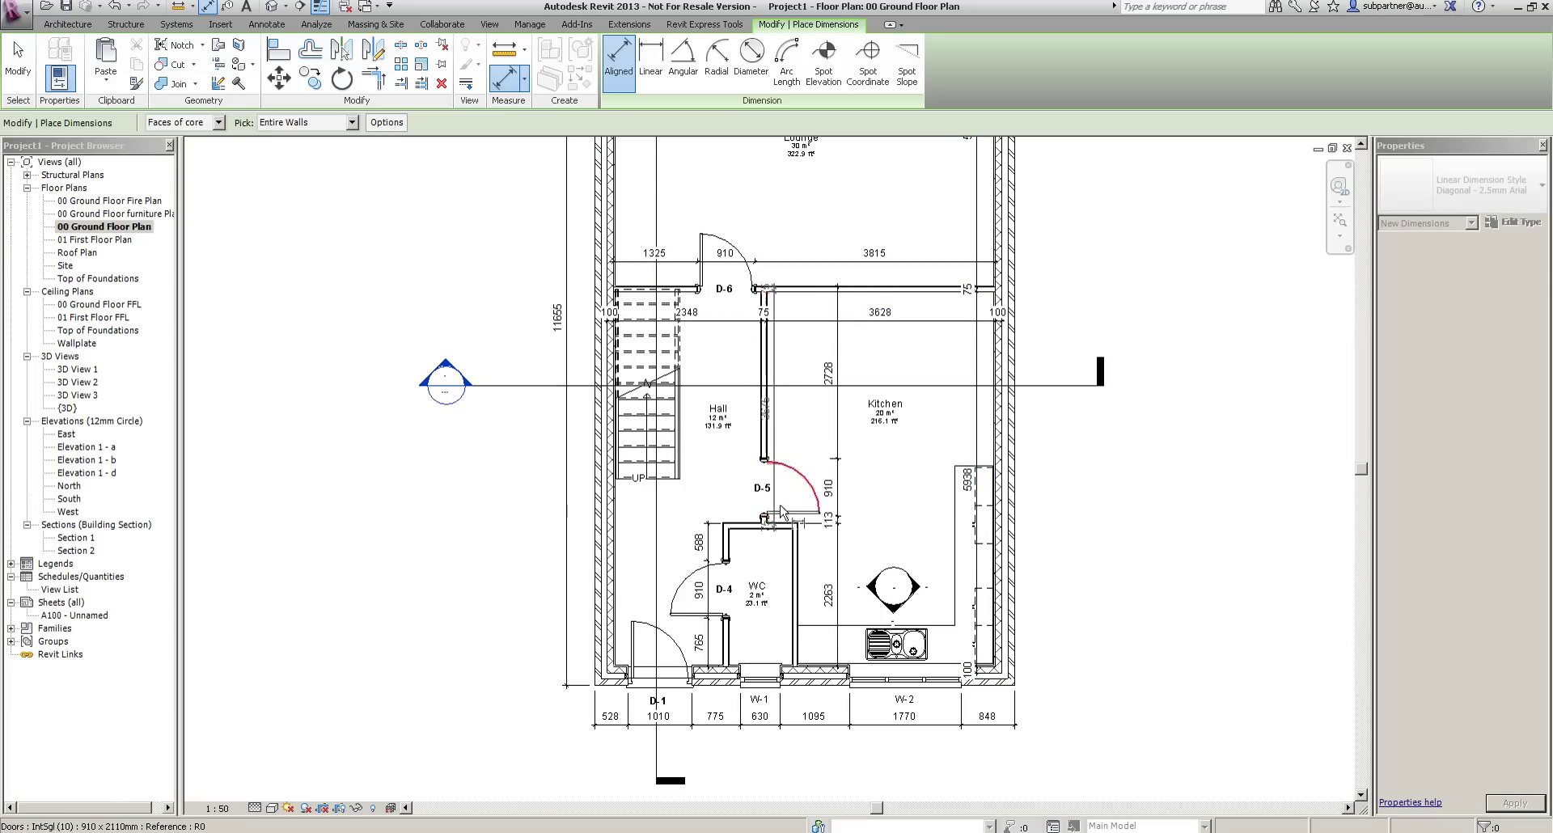
click(796, 569)
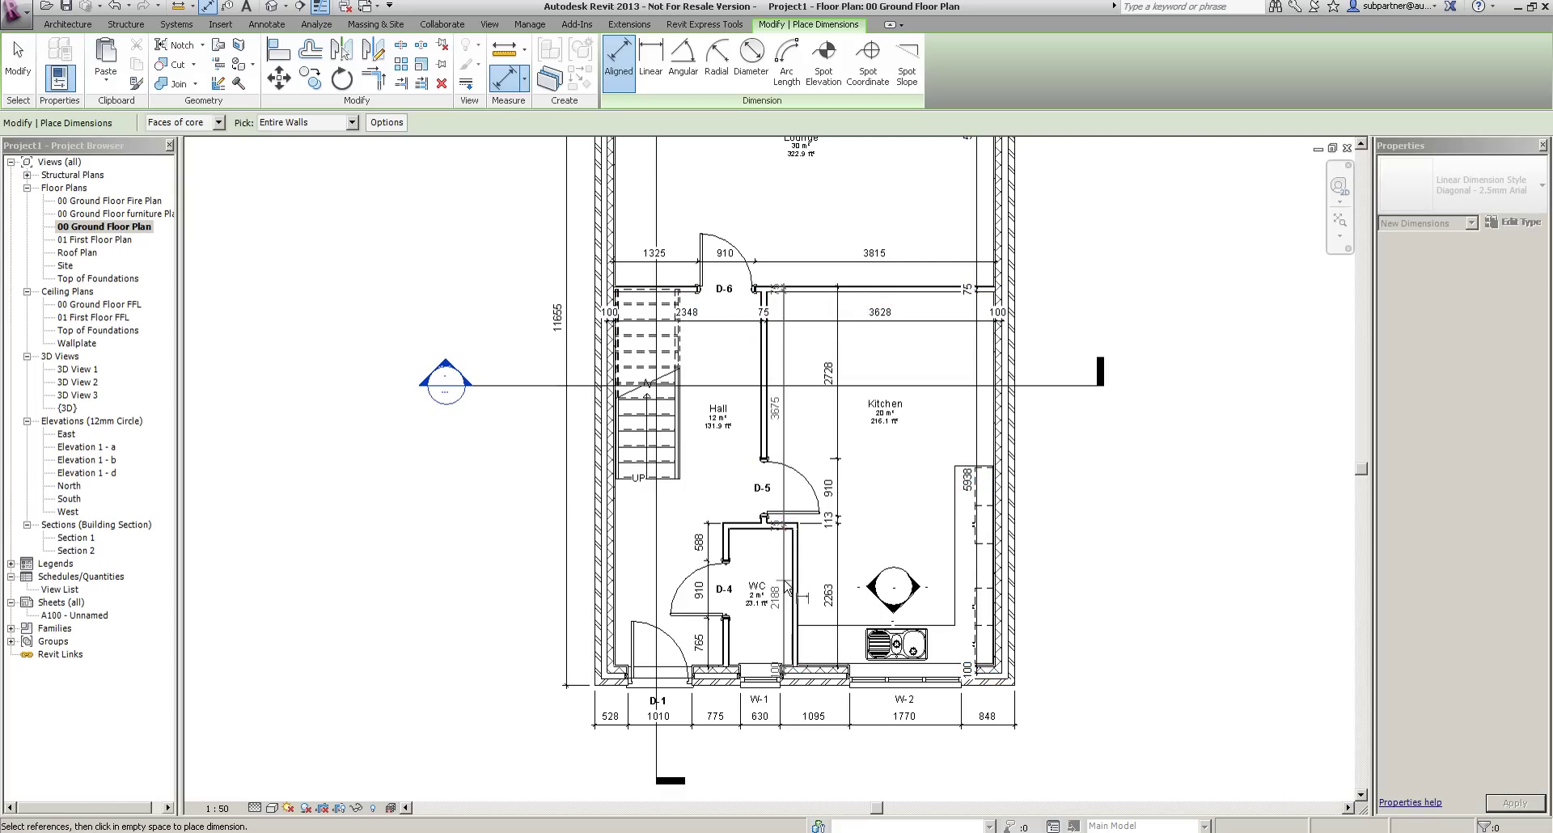
scroll(800, 702, up, 3)
click(813, 667)
click(825, 621)
key(Escape)
Move both end witness lines of the dimension chain across the hall and kitchen to the outer faces of the external walls.
scroll(966, 550, down, 2)
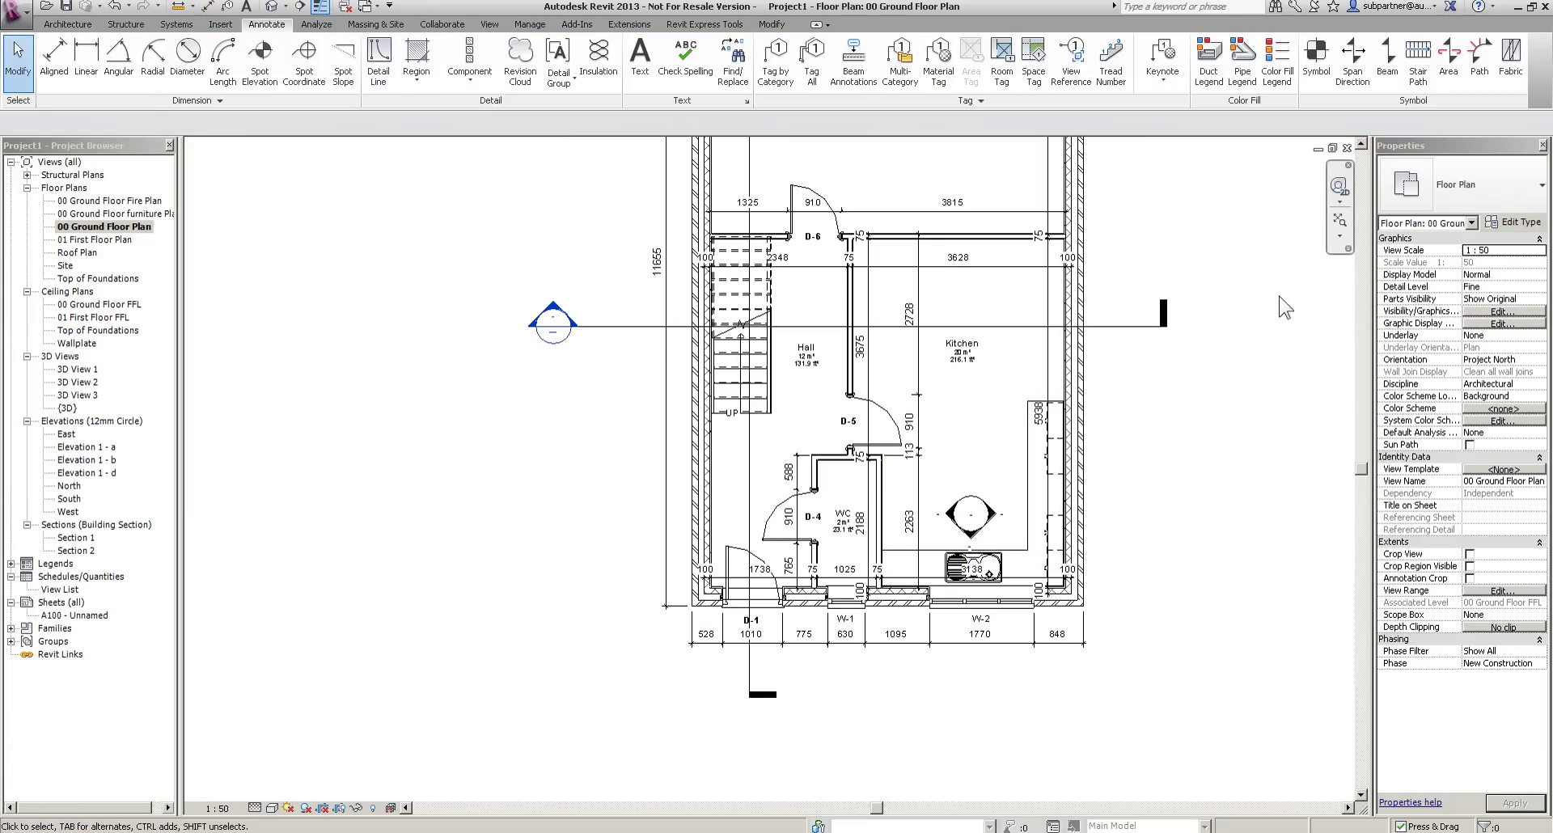
middle_drag(909, 411, 882, 525)
scroll(846, 307, up, 2)
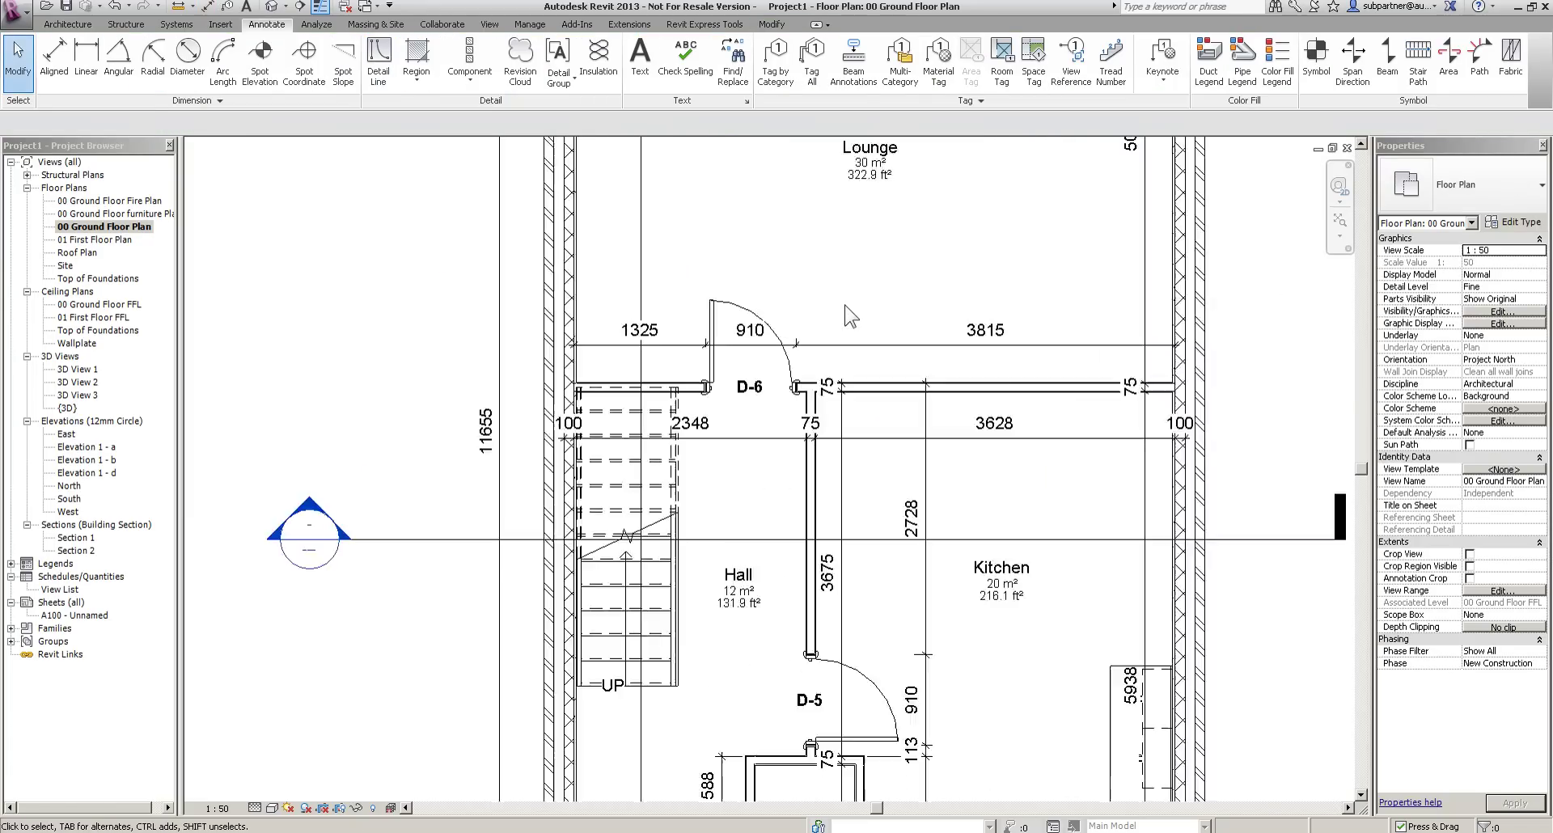
scroll(1232, 441, up, 3)
scroll(1200, 396, up, 1)
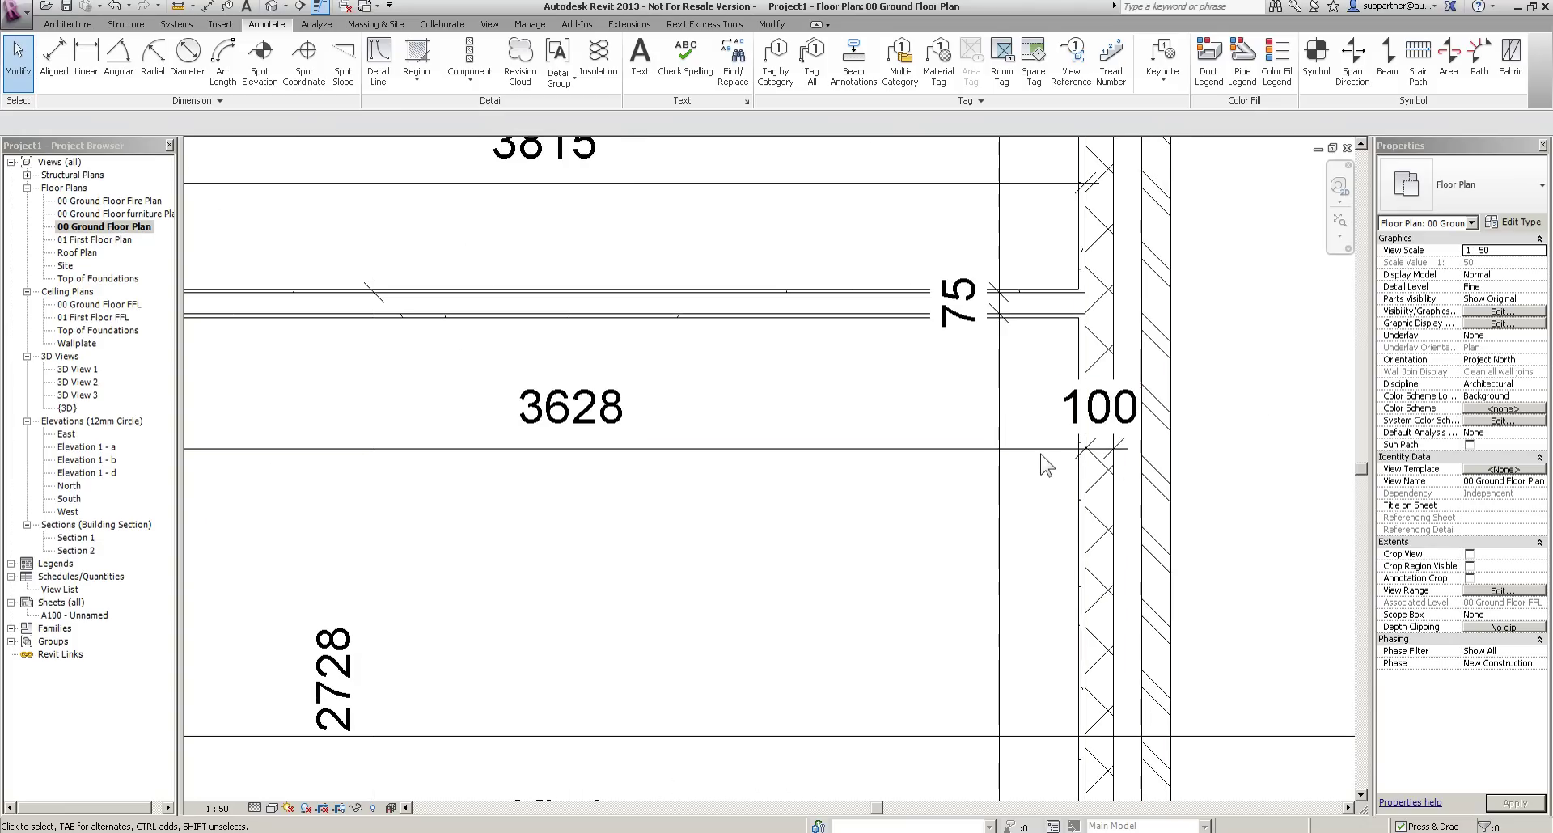
click(1045, 449)
drag(1113, 451, 1171, 451)
scroll(1170, 530, down, 4)
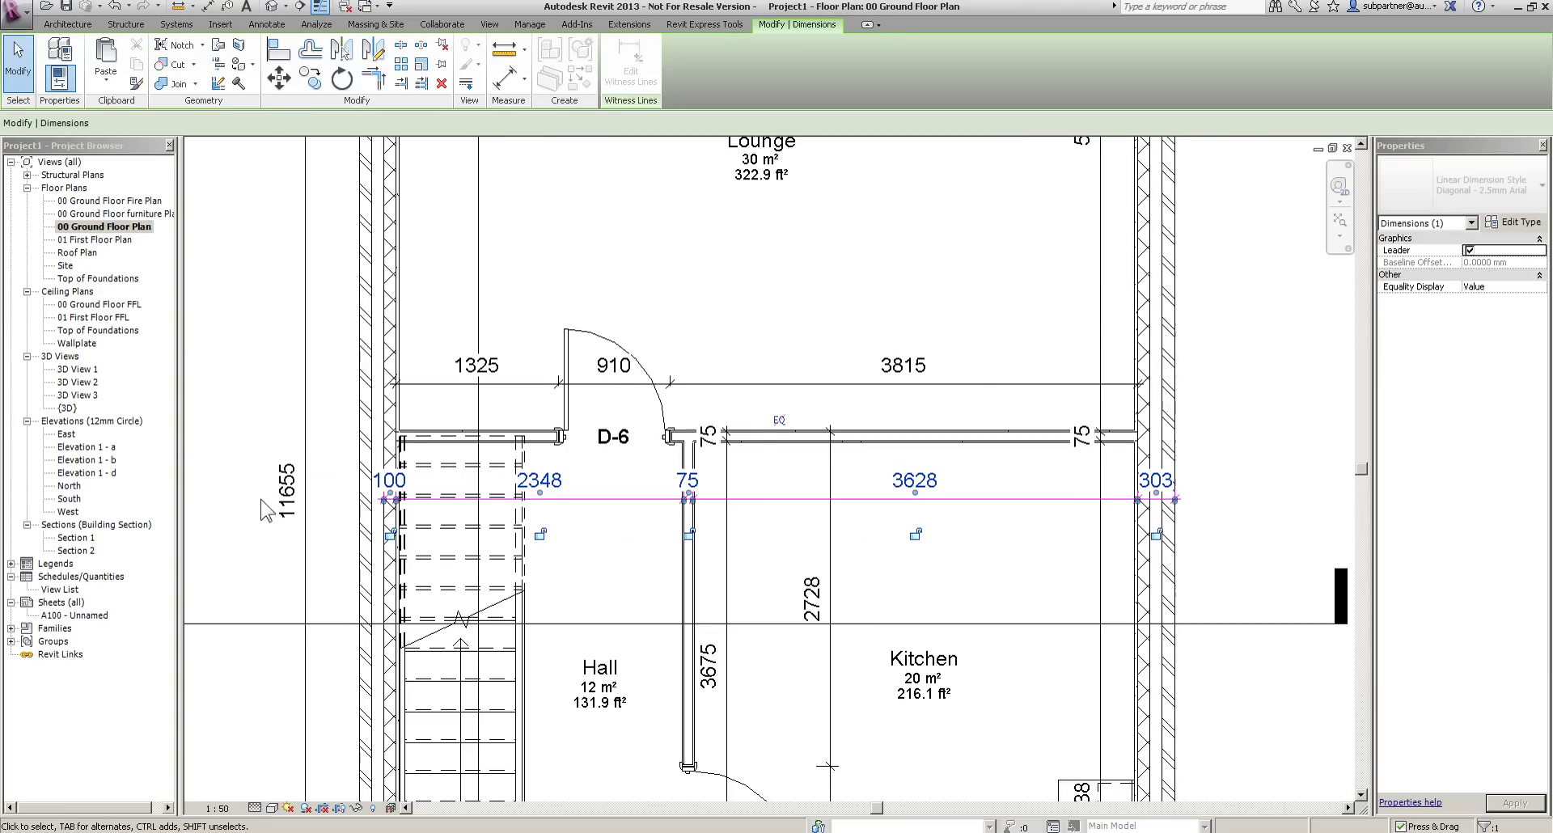
scroll(261, 499, up, 3)
scroll(441, 498, up, 1)
drag(508, 503, 454, 503)
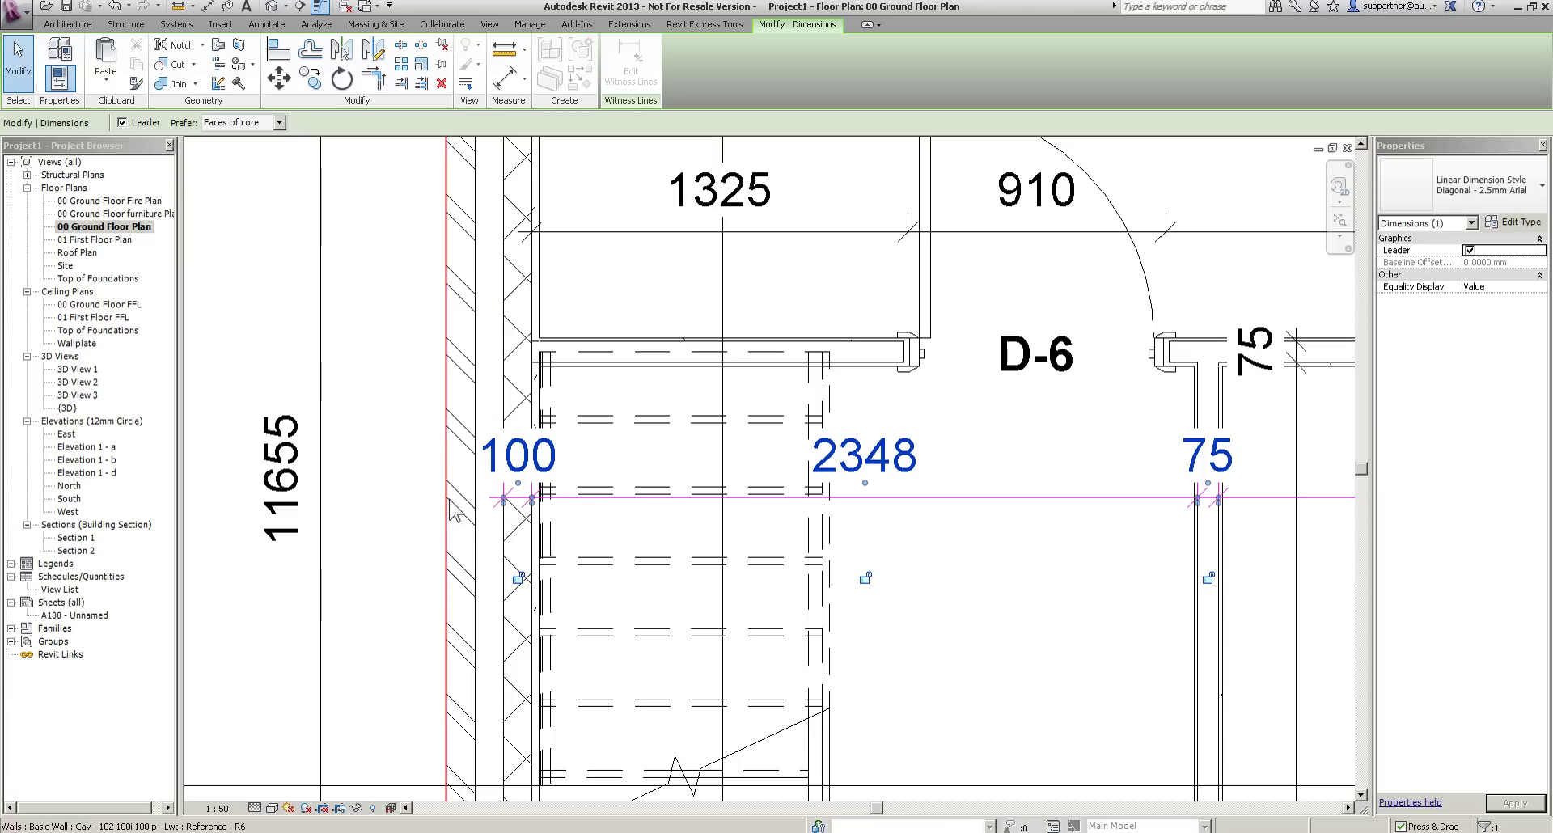
Move the 75 dimension text near the kitchen's external side wall clear of the partition, leaving it on a leader in the lounge.
scroll(434, 502, down, 2)
scroll(434, 502, down, 2)
scroll(988, 279, up, 3)
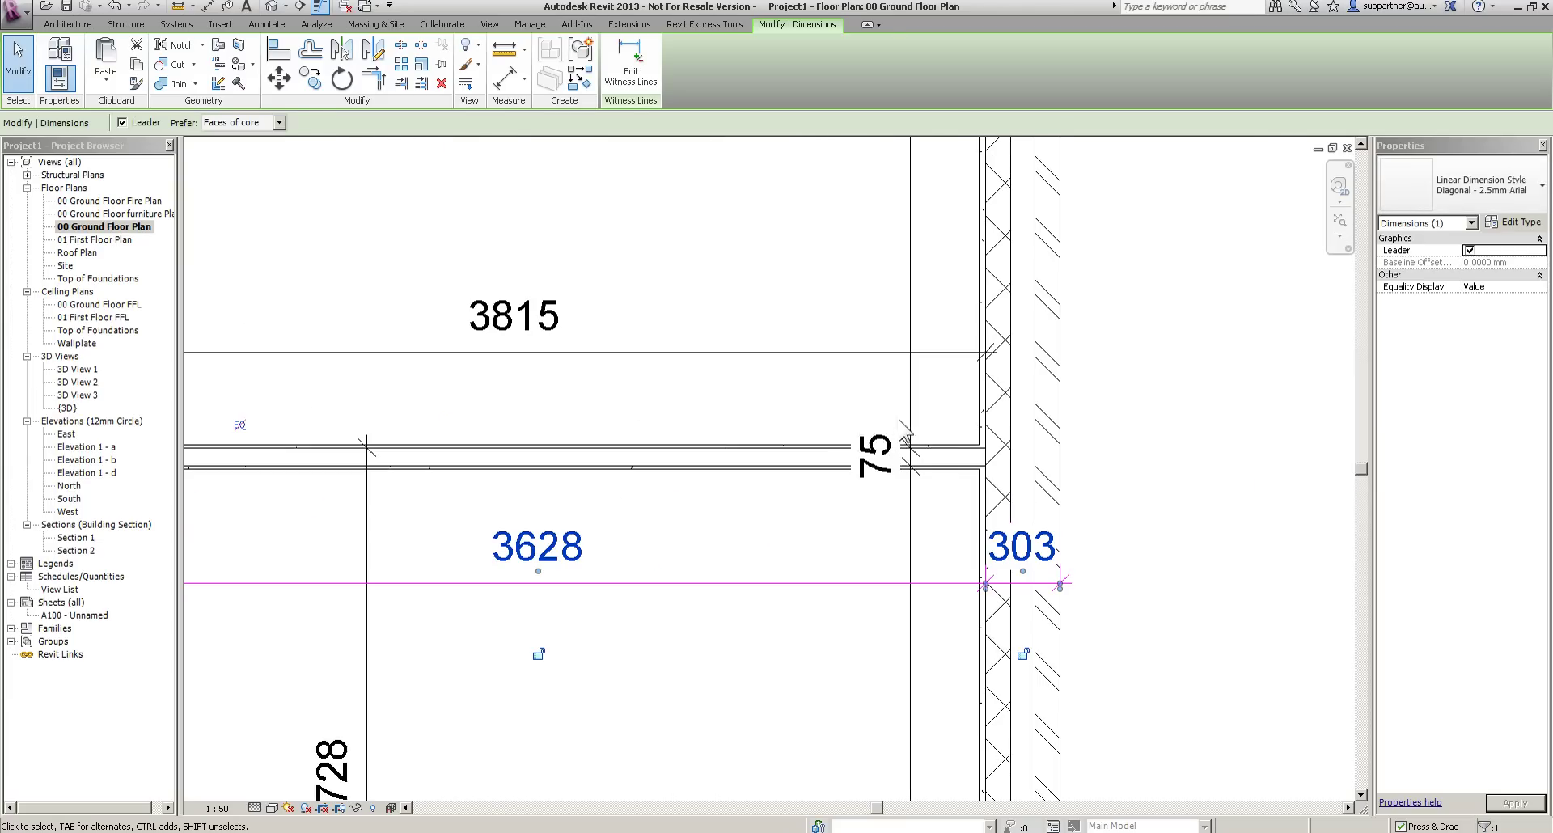
drag(890, 451, 892, 386)
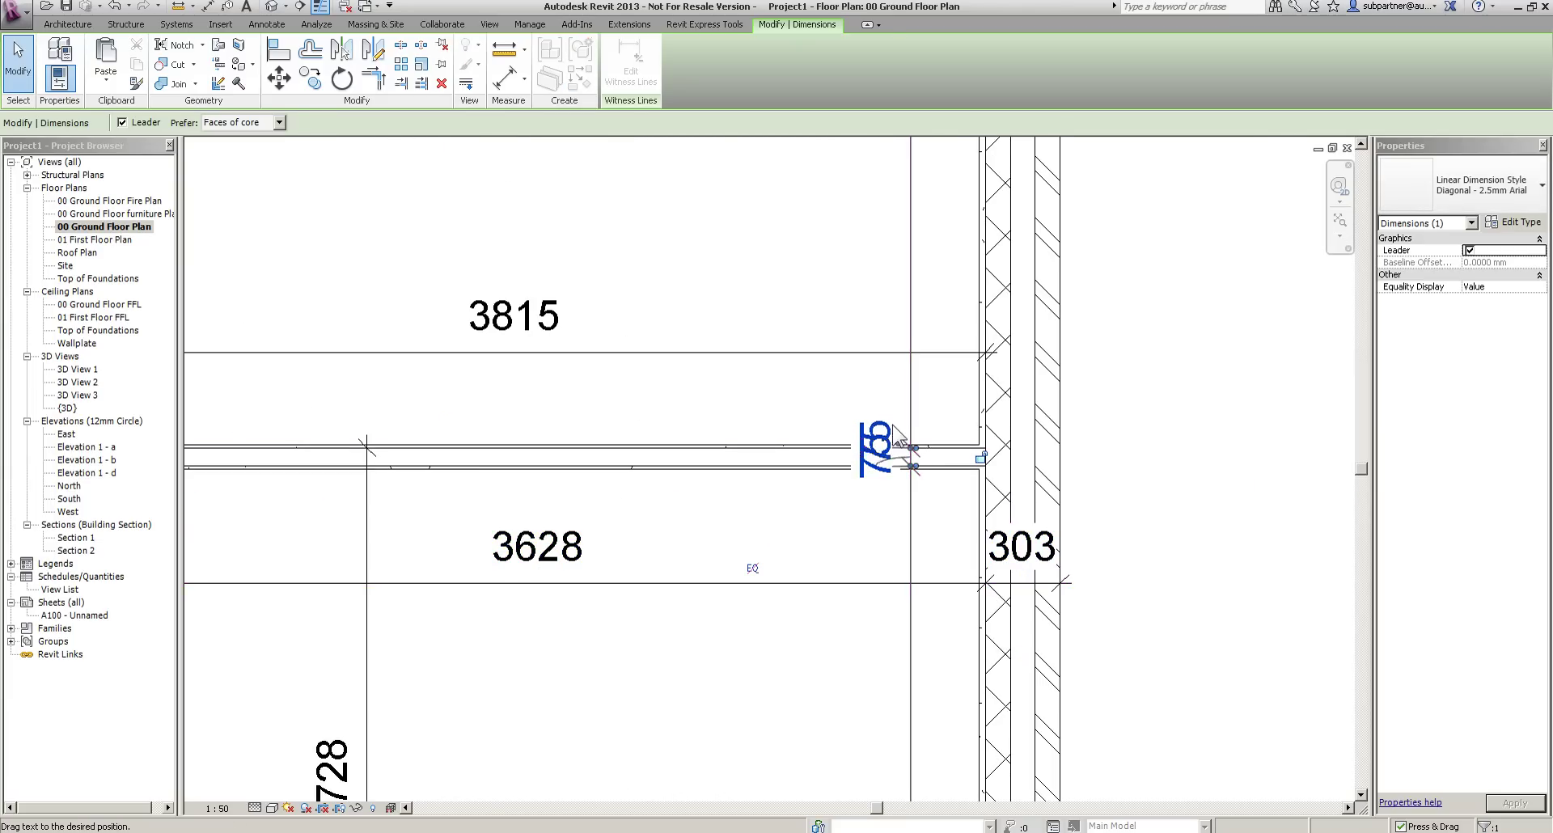
click(928, 415)
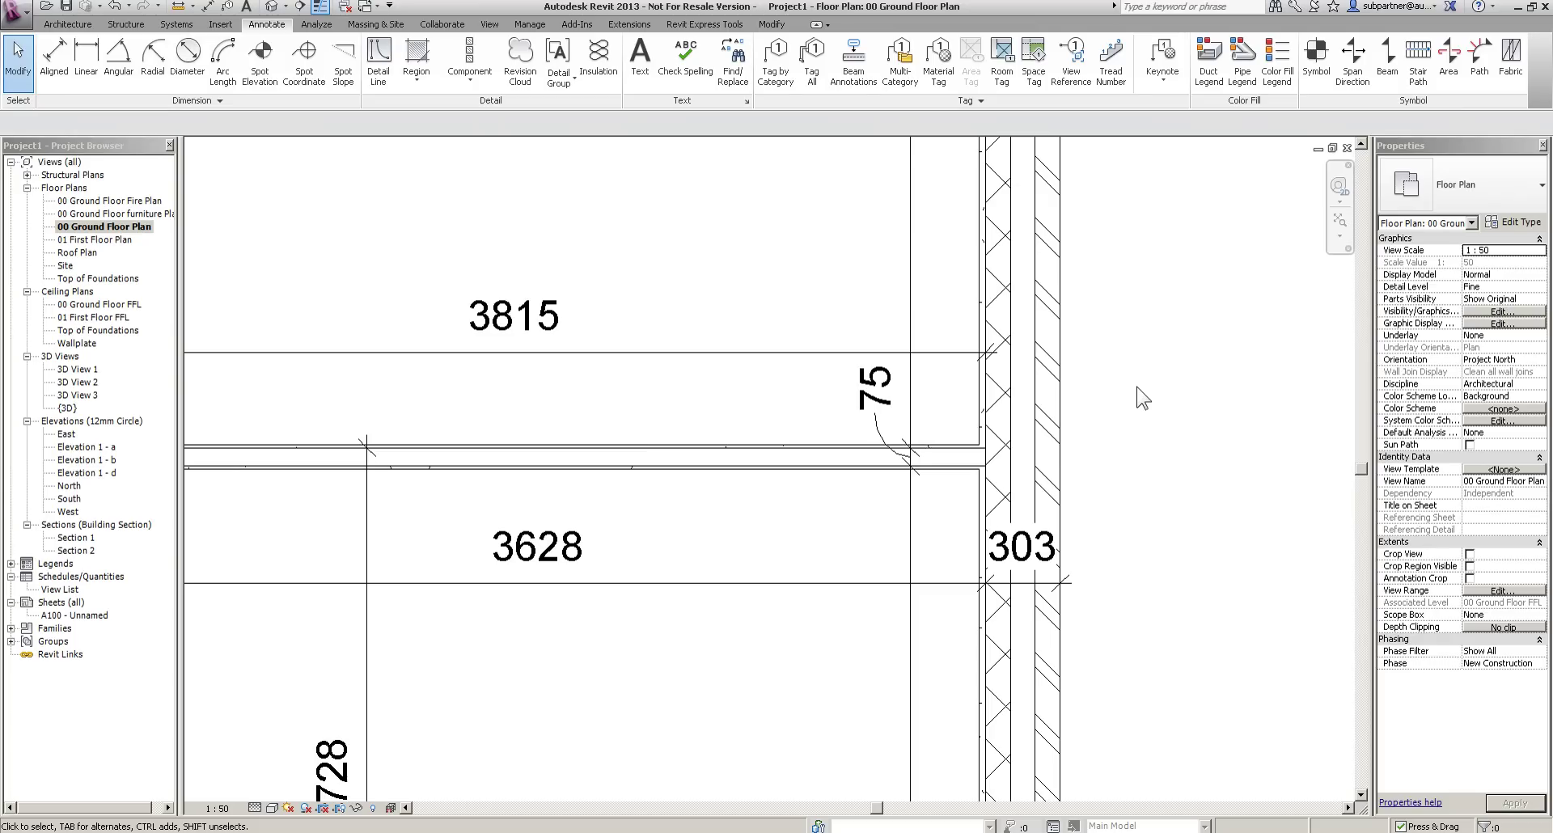
scroll(1137, 389, down, 5)
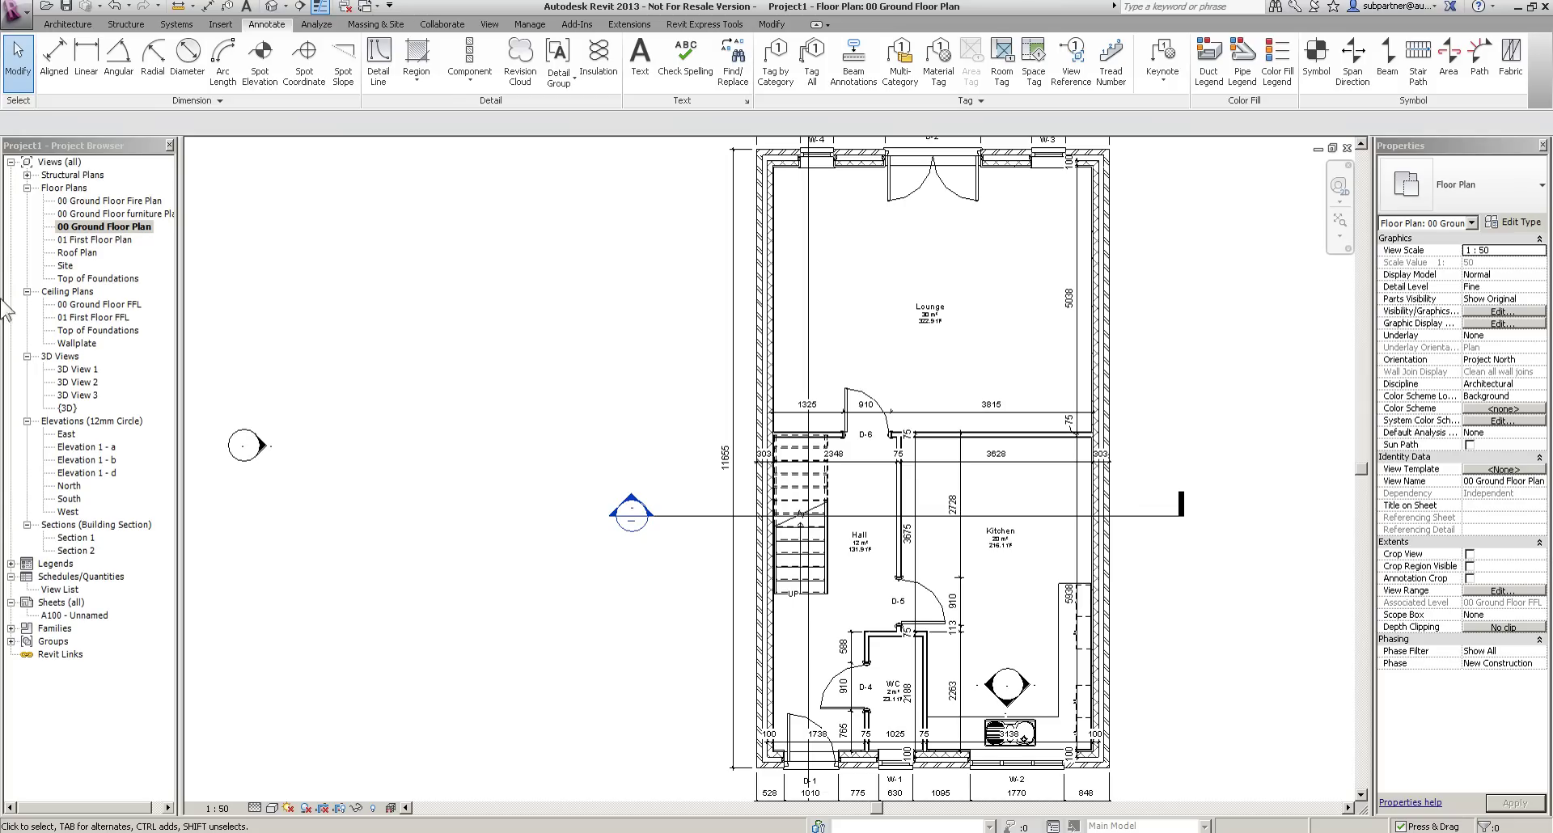
scroll(360, 311, down, 2)
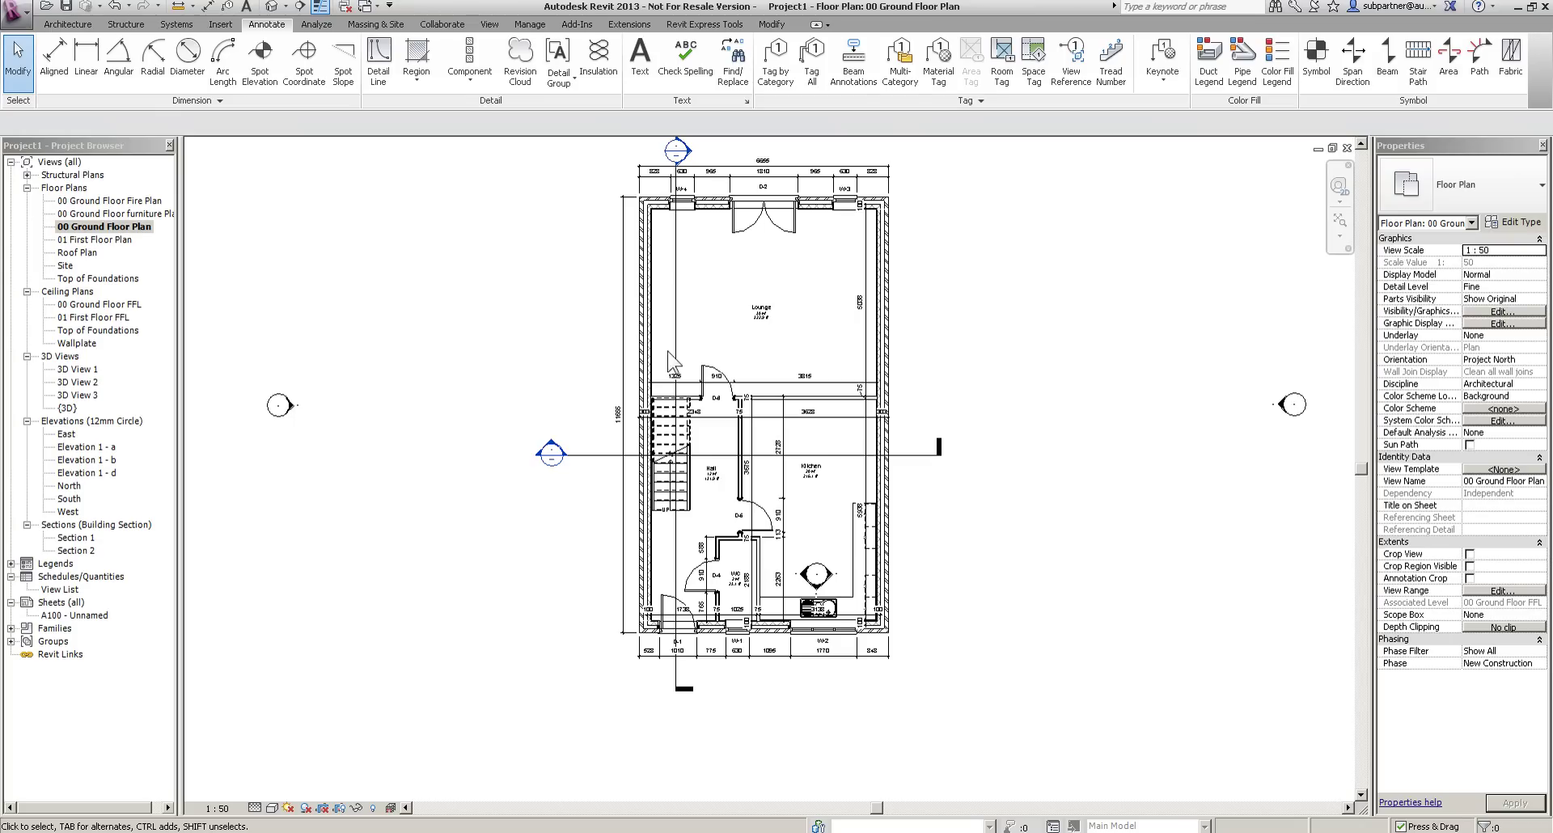
middle_drag(700, 303, 703, 320)
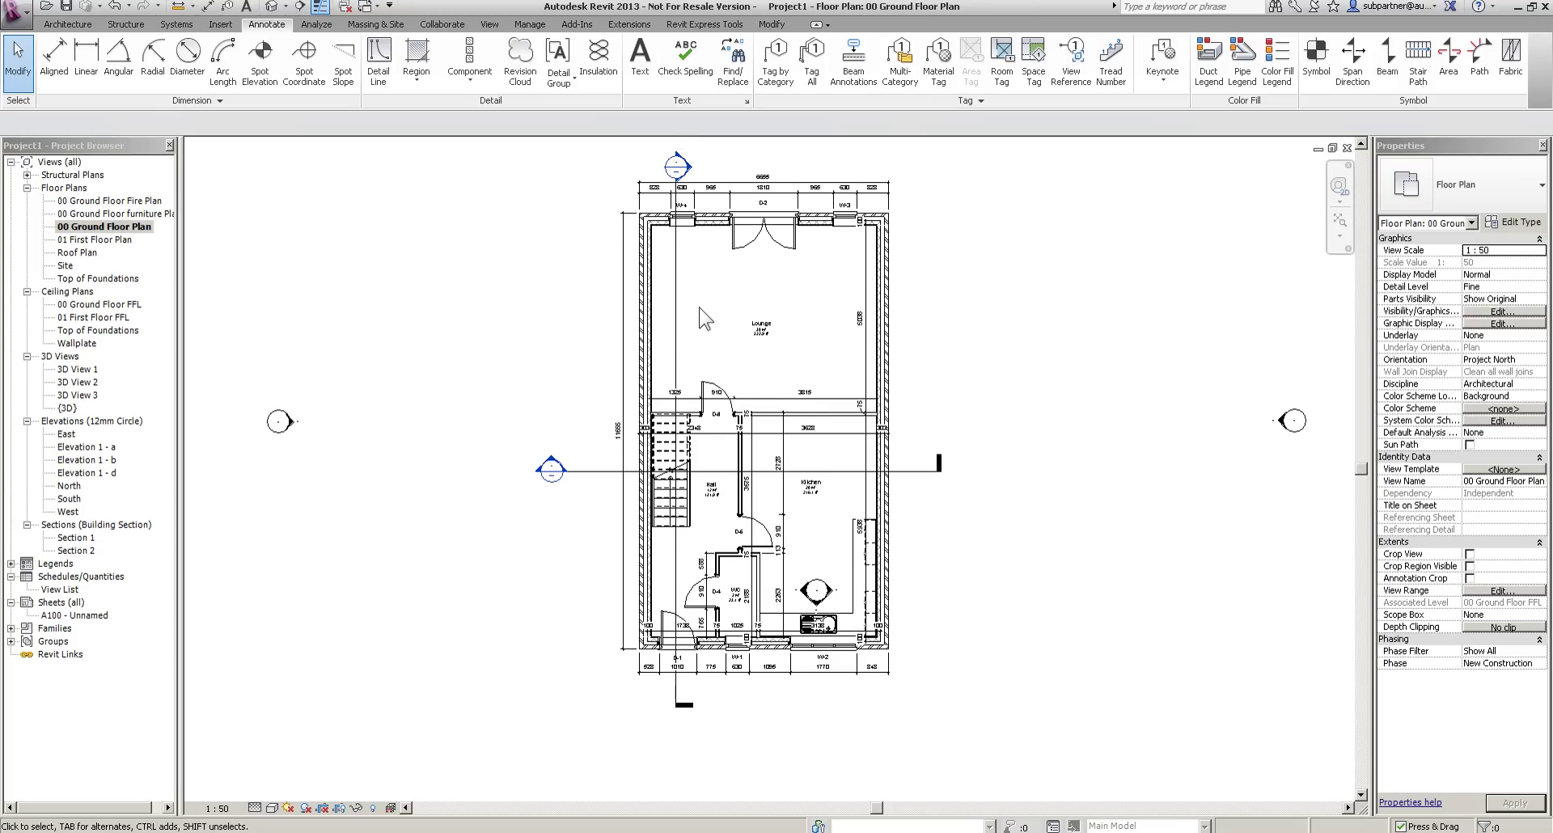
Create a Window Schedule of building components for the Windows category in the New Construction phase.
click(492, 25)
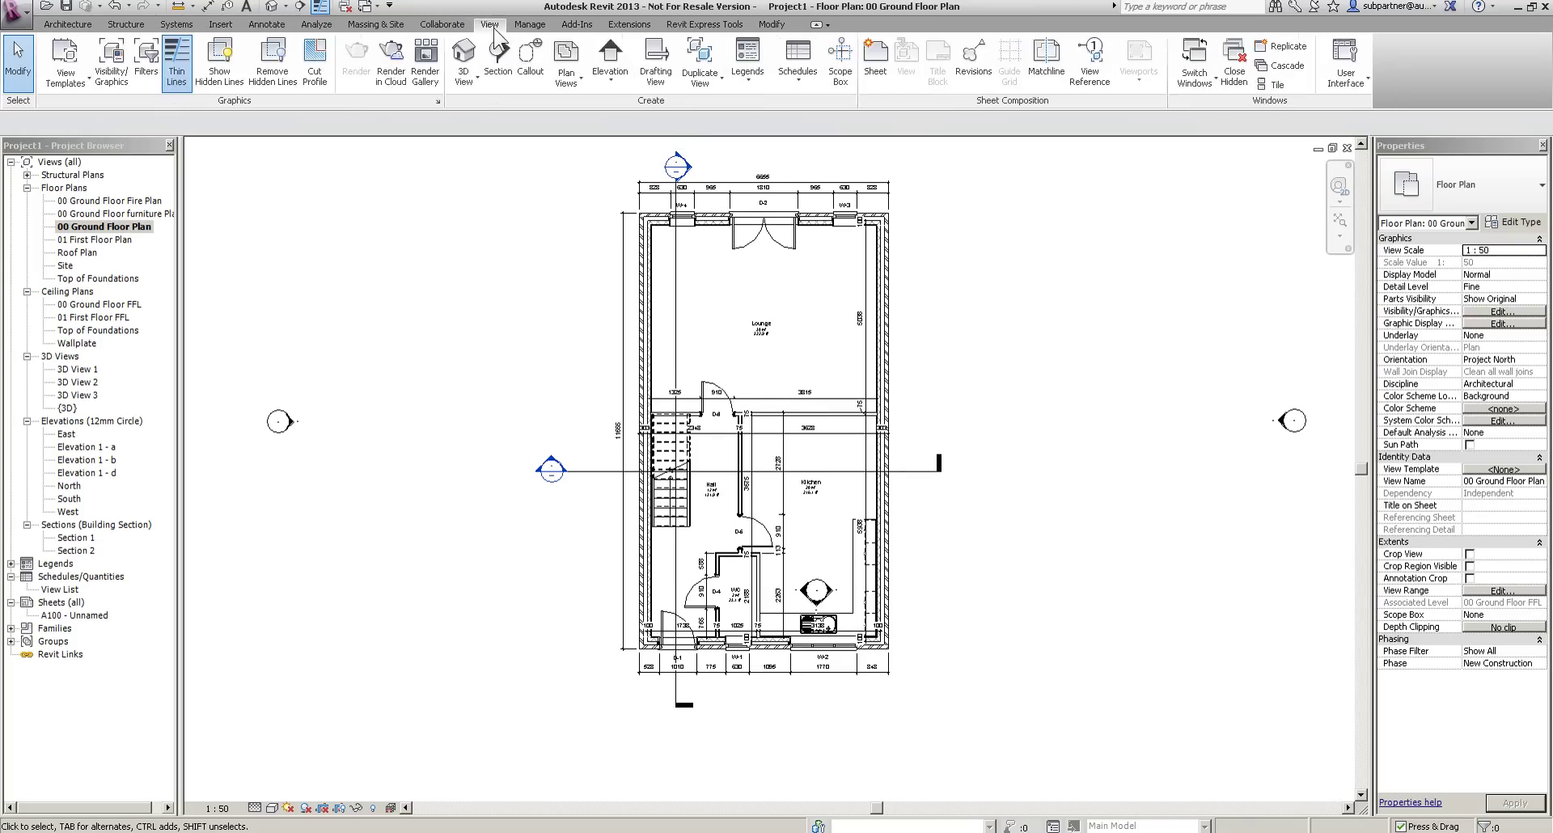
click(797, 73)
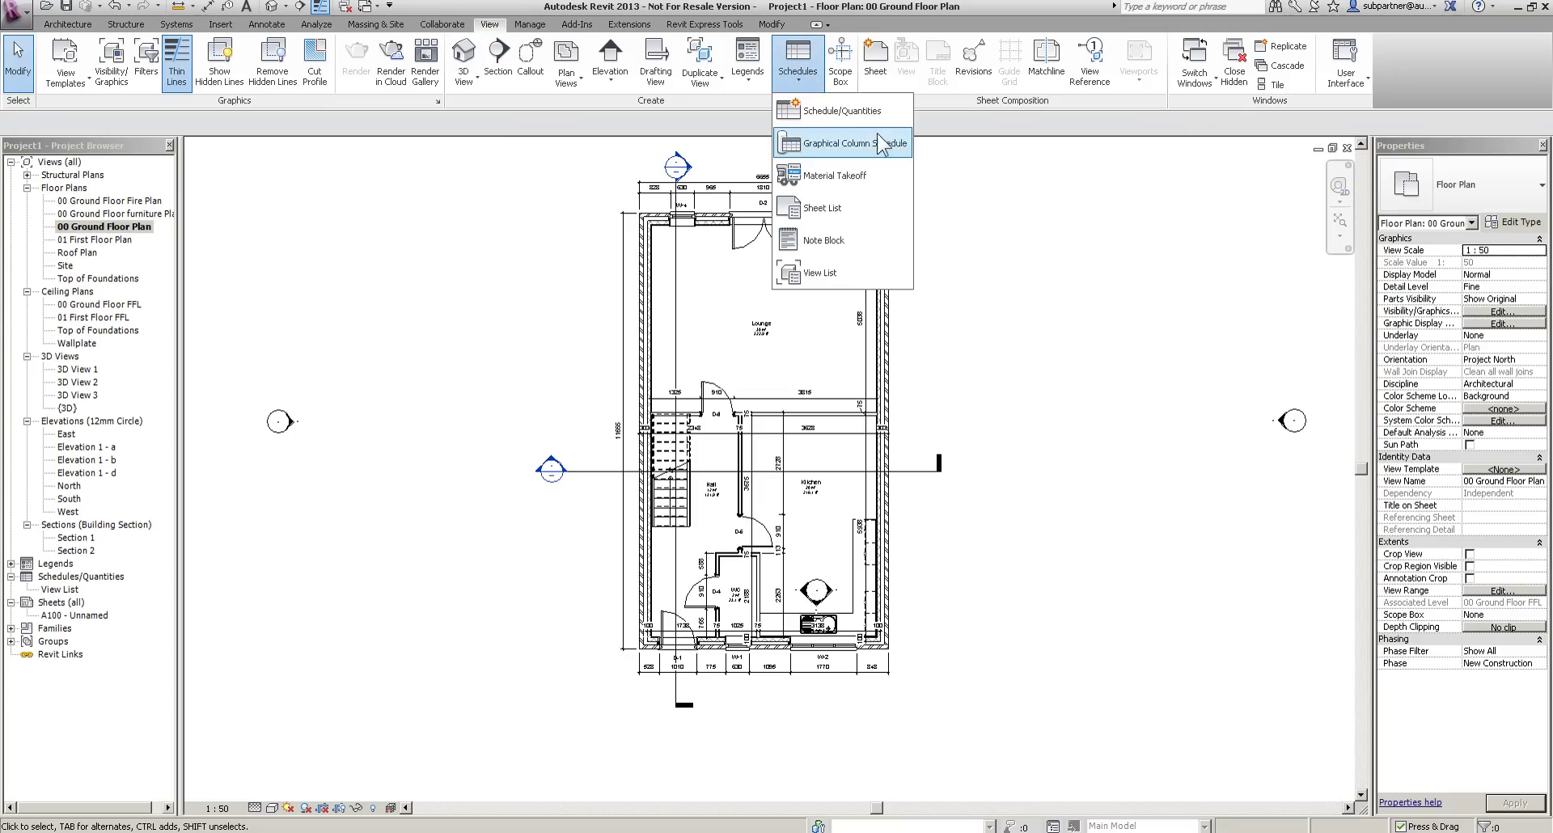
click(838, 113)
drag(758, 362, 793, 508)
click(656, 488)
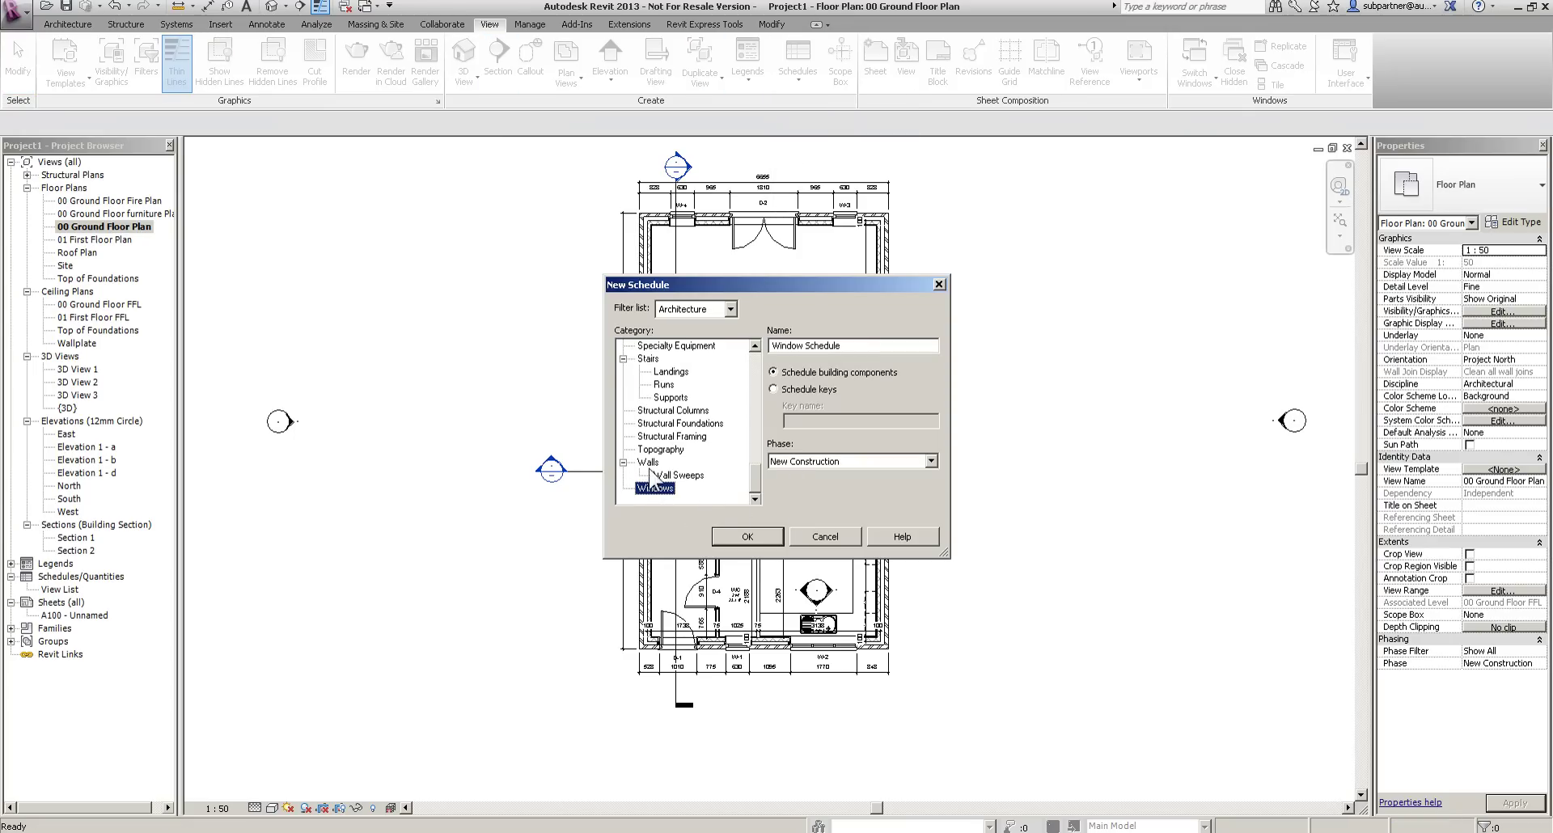
click(745, 537)
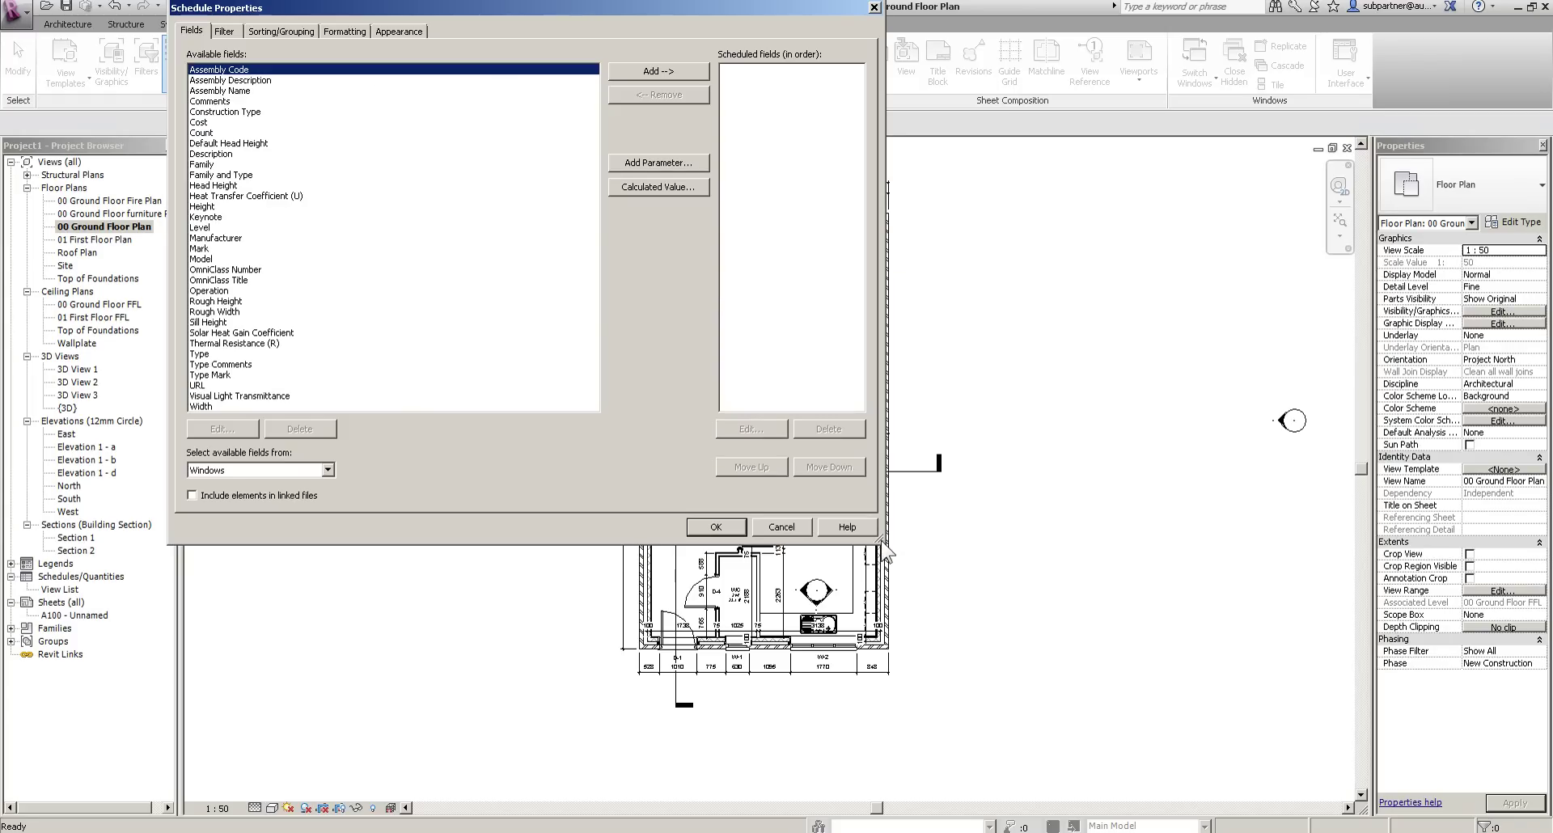
Add Mark as a scheduled field of the window schedule.
click(226, 187)
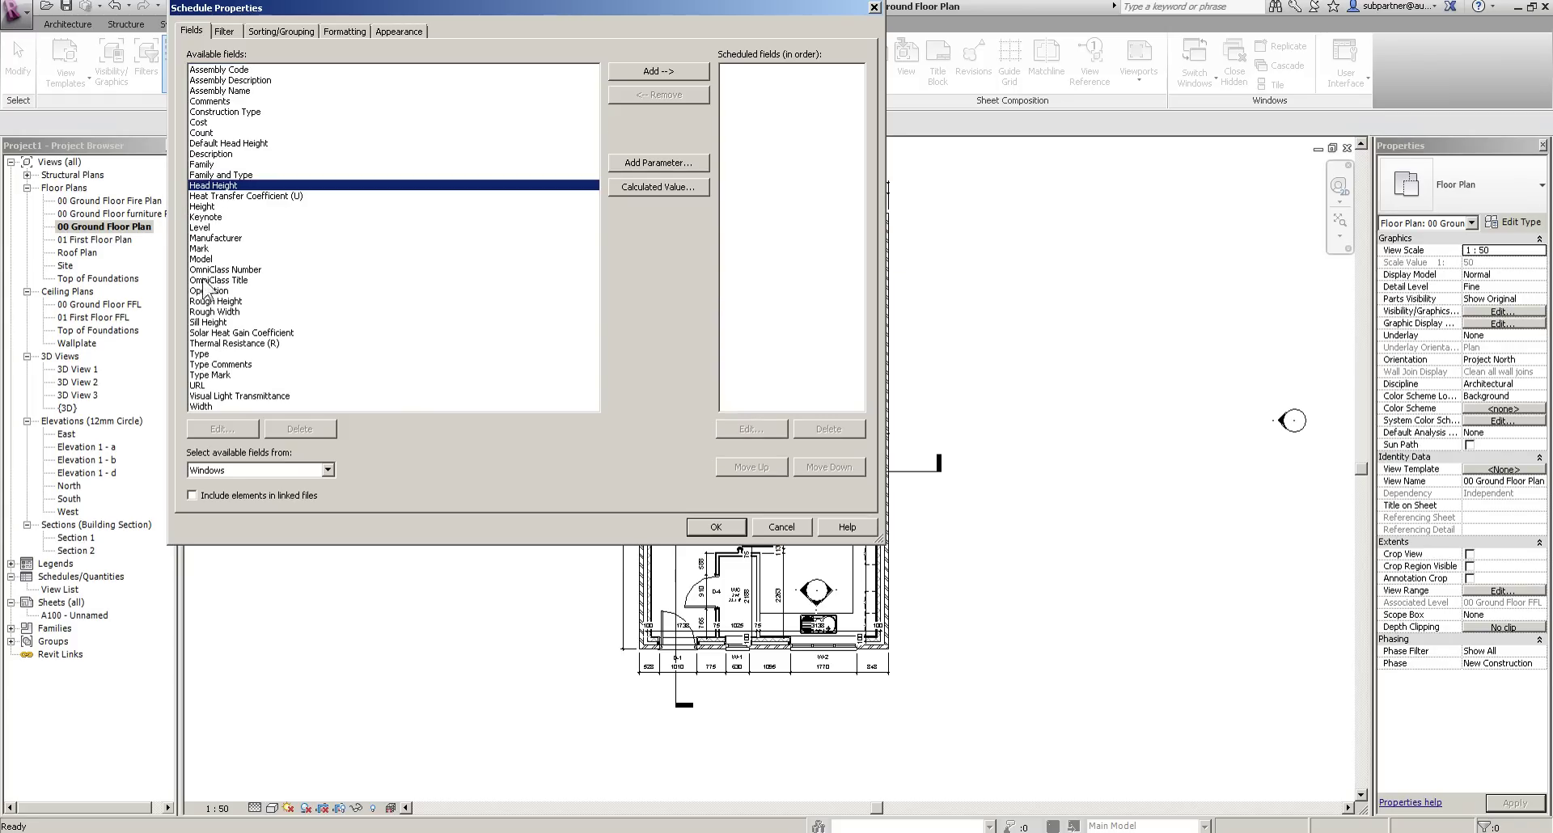
click(203, 249)
click(632, 70)
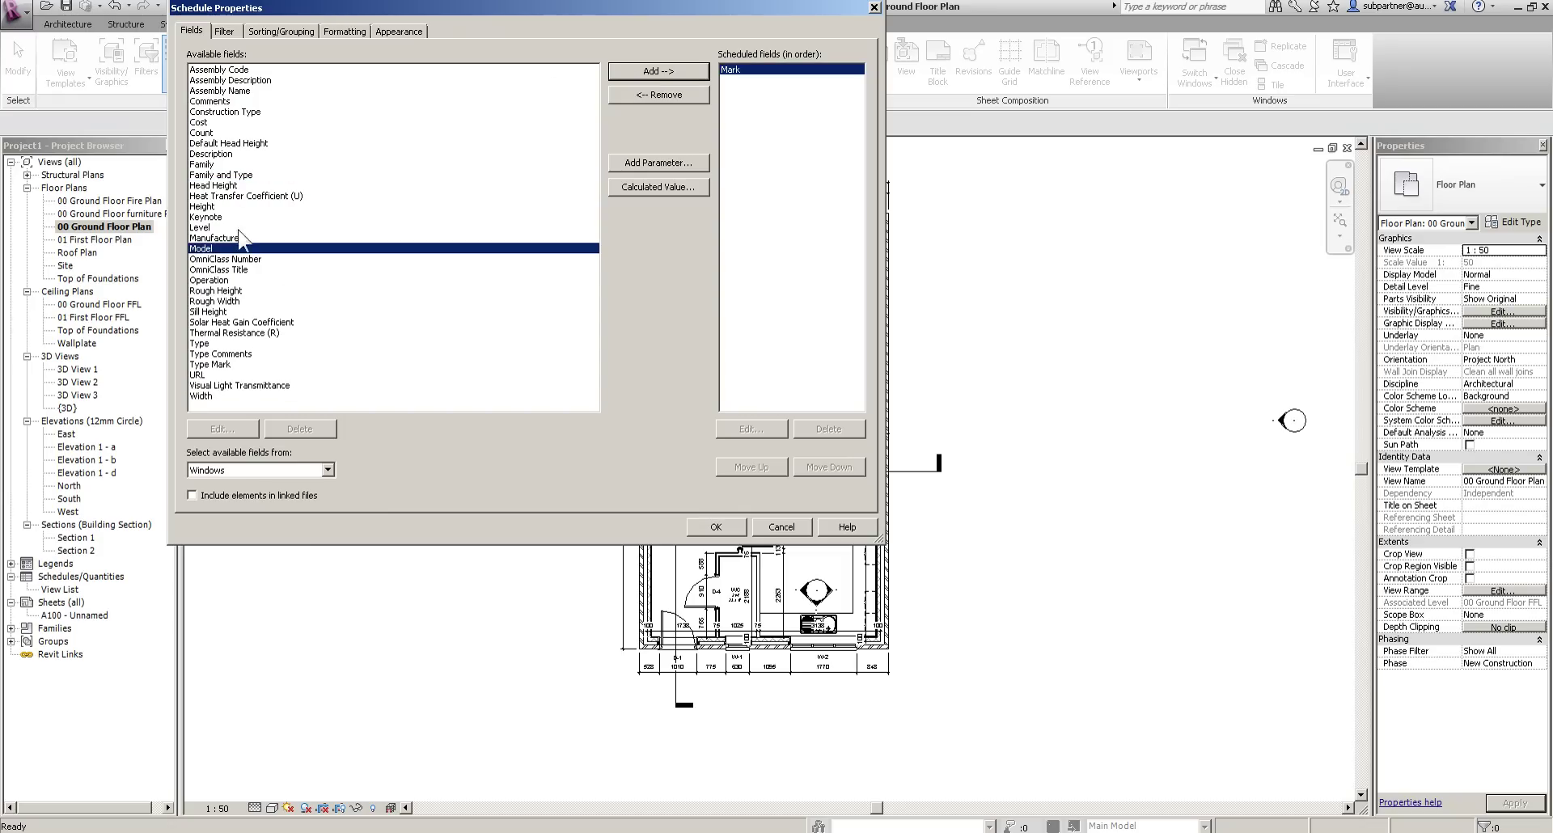
Add Type Mark, Width, Height and Level as scheduled fields of the window schedule.
click(209, 364)
click(682, 70)
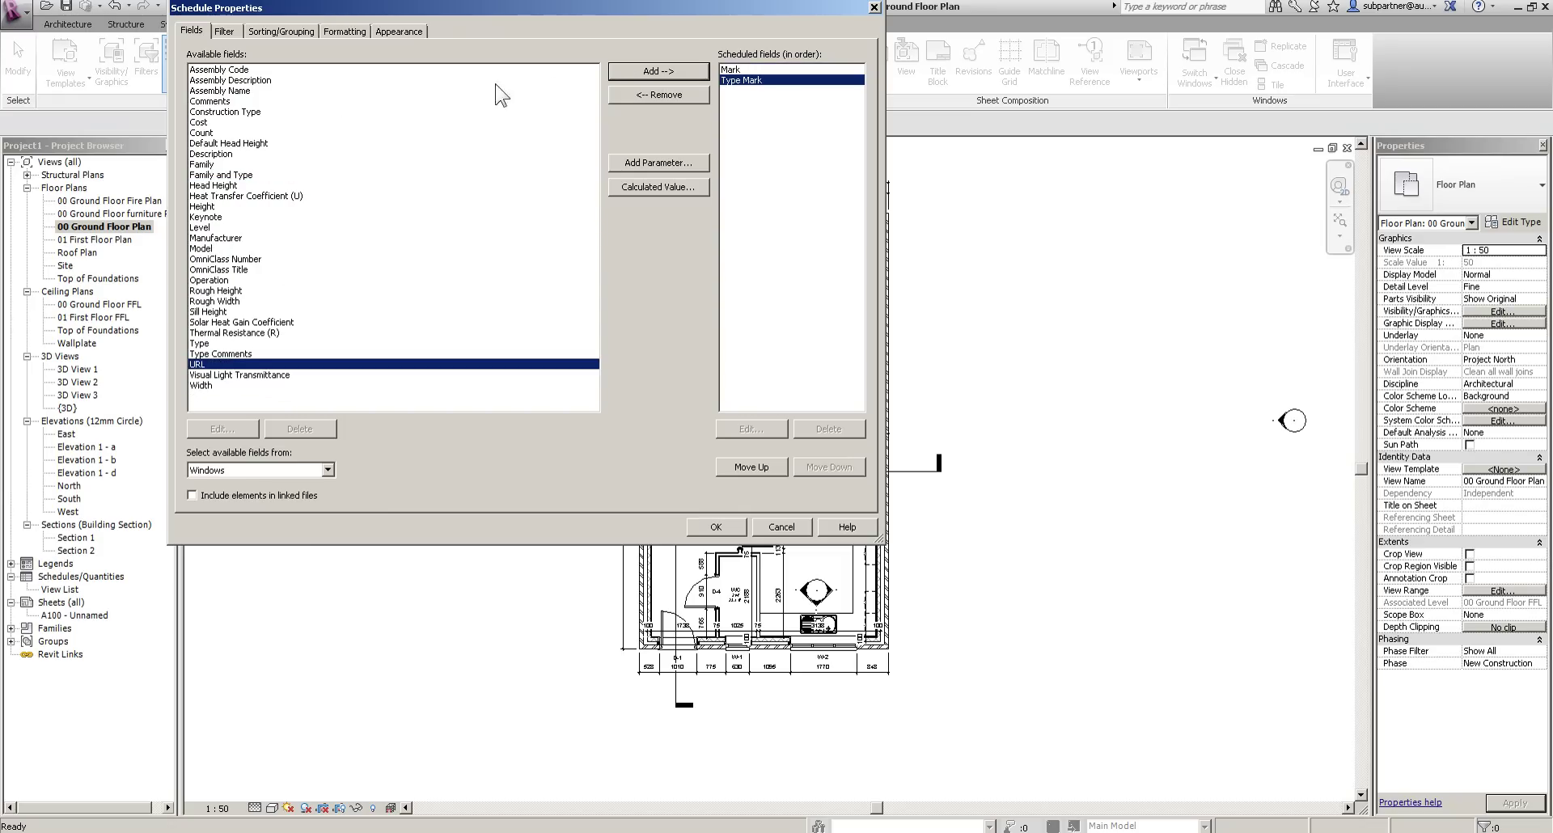
click(198, 385)
click(647, 71)
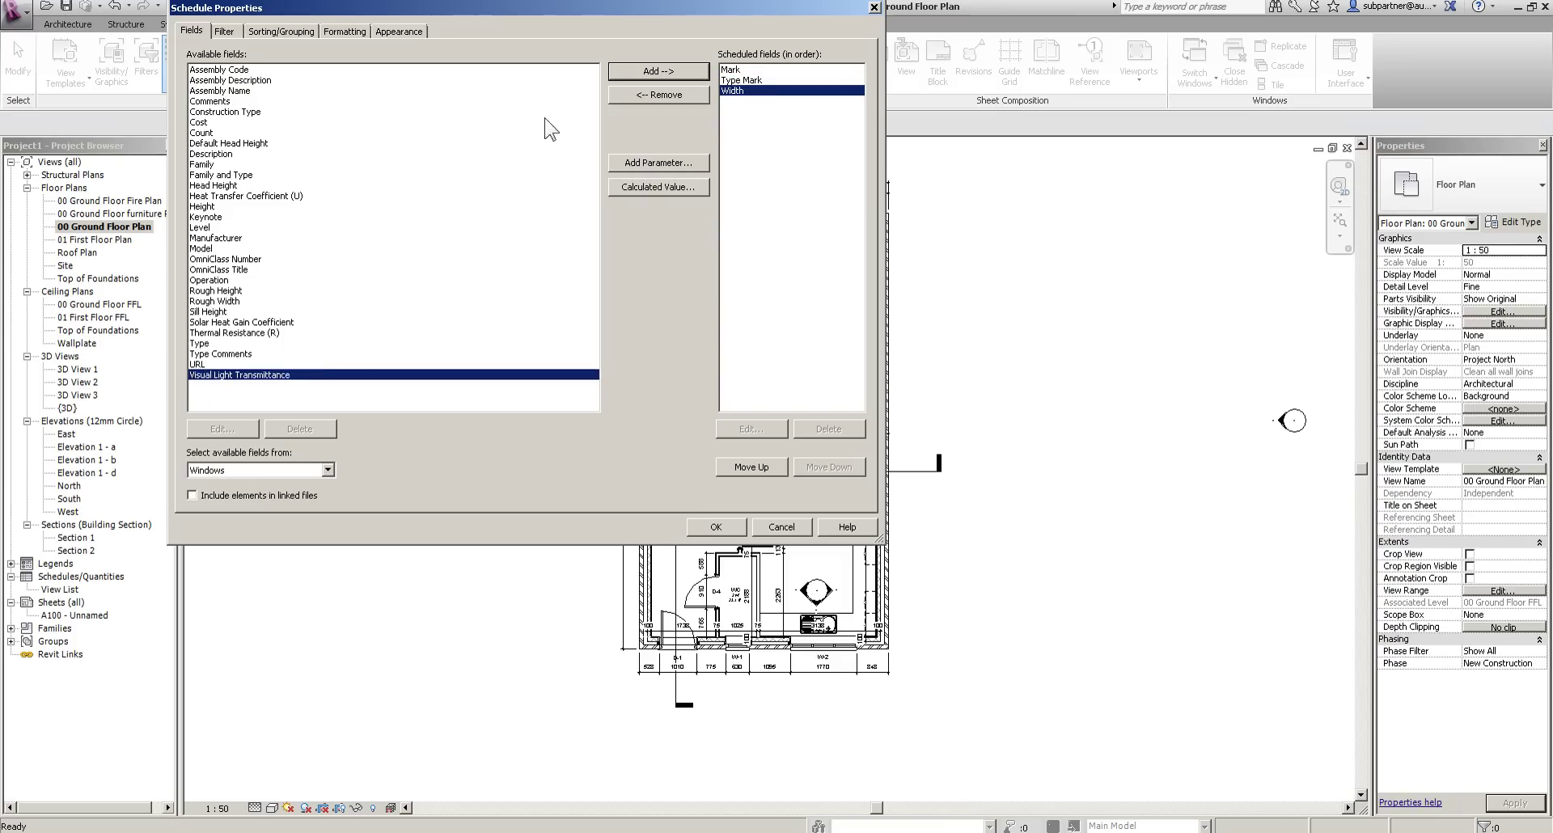
click(200, 208)
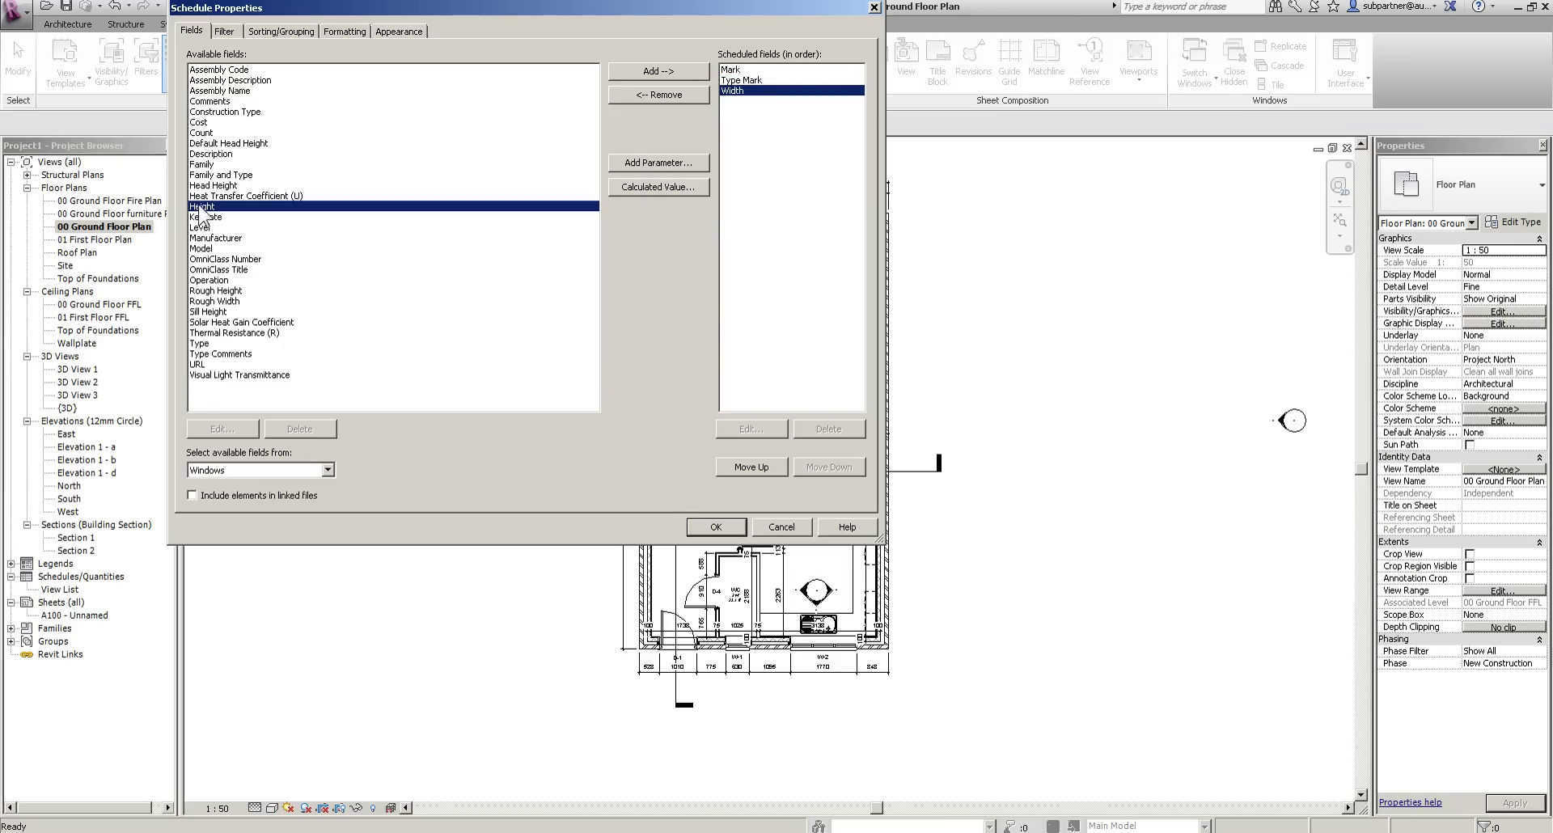
click(646, 71)
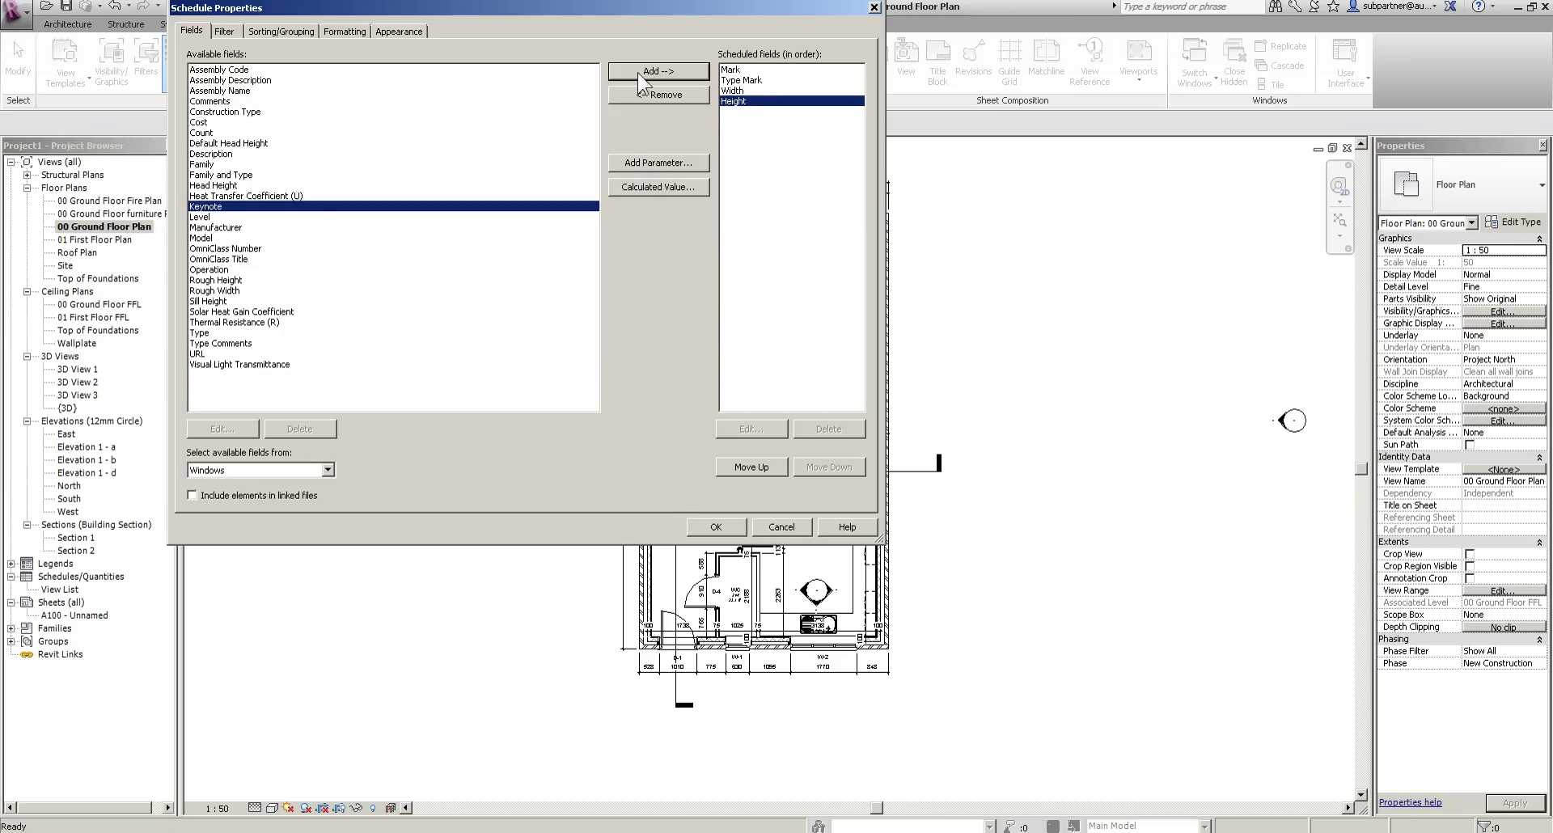
click(200, 216)
click(701, 69)
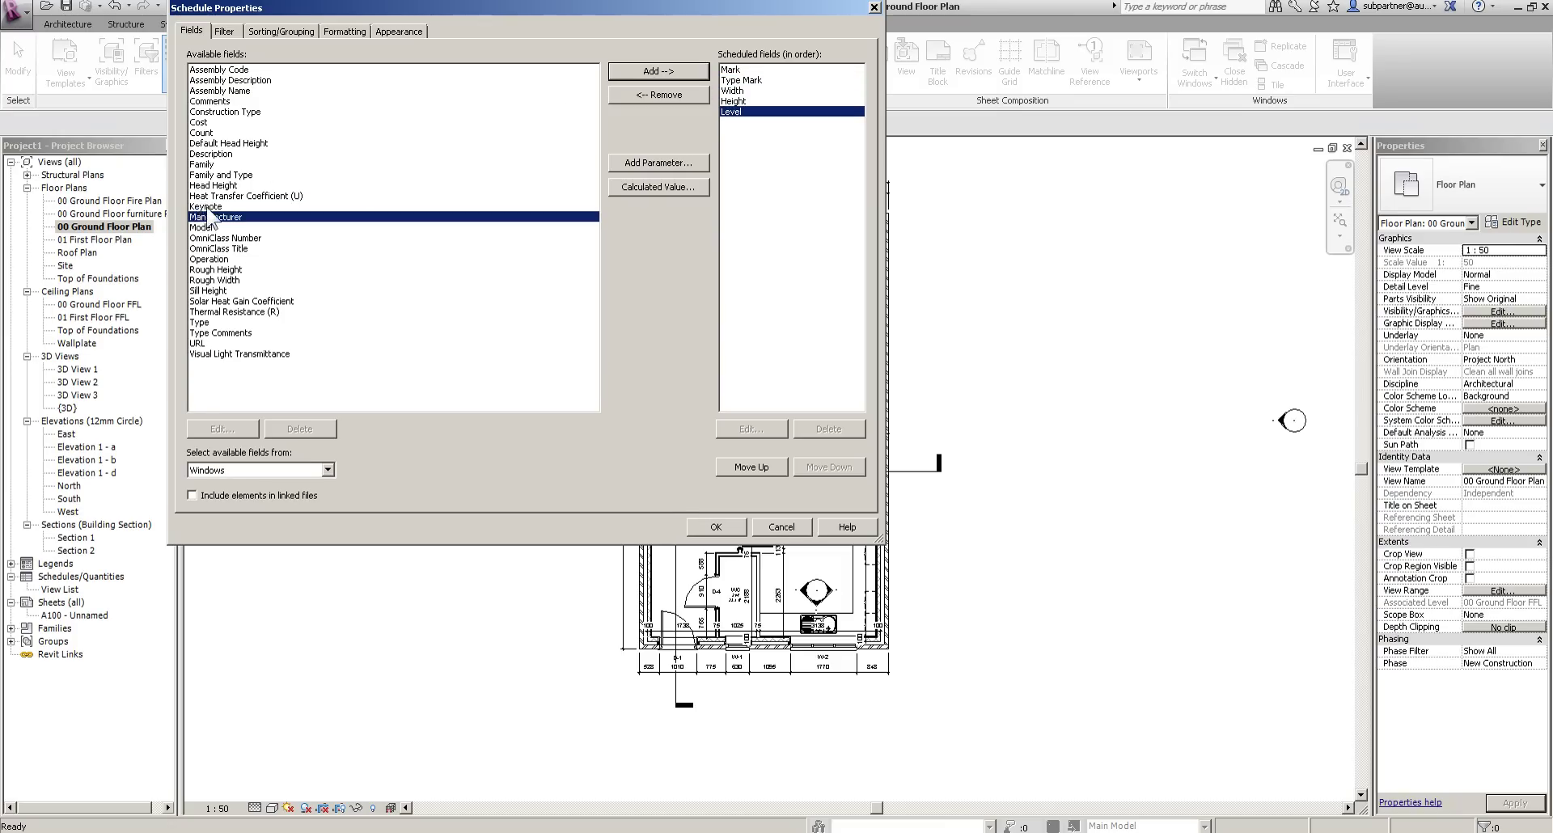
Add Head Height, Description, Family and Type, and Sill Height to the window schedule's fields.
click(207, 187)
click(647, 71)
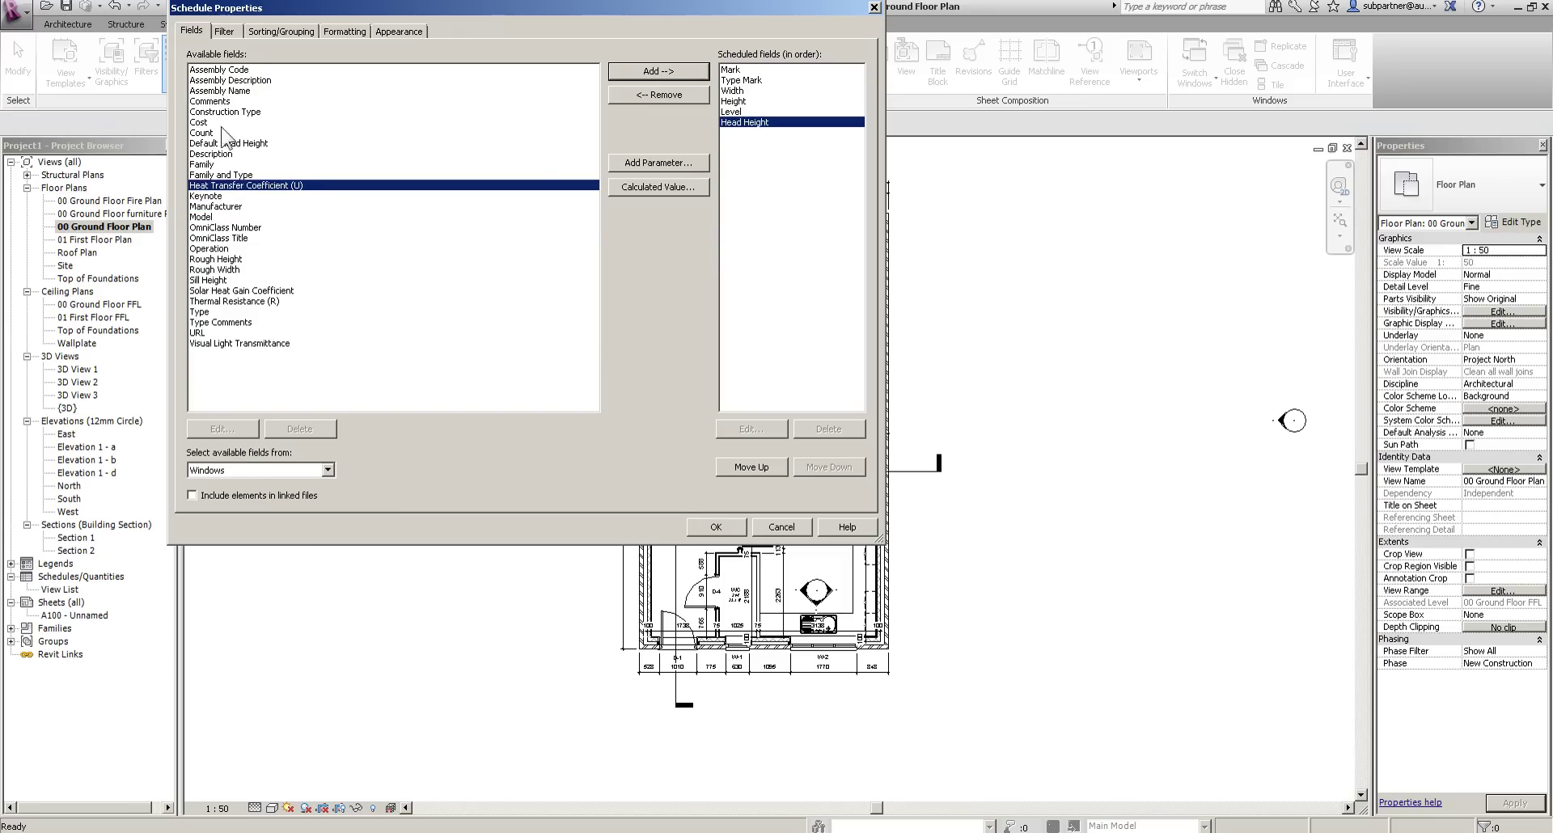
click(210, 155)
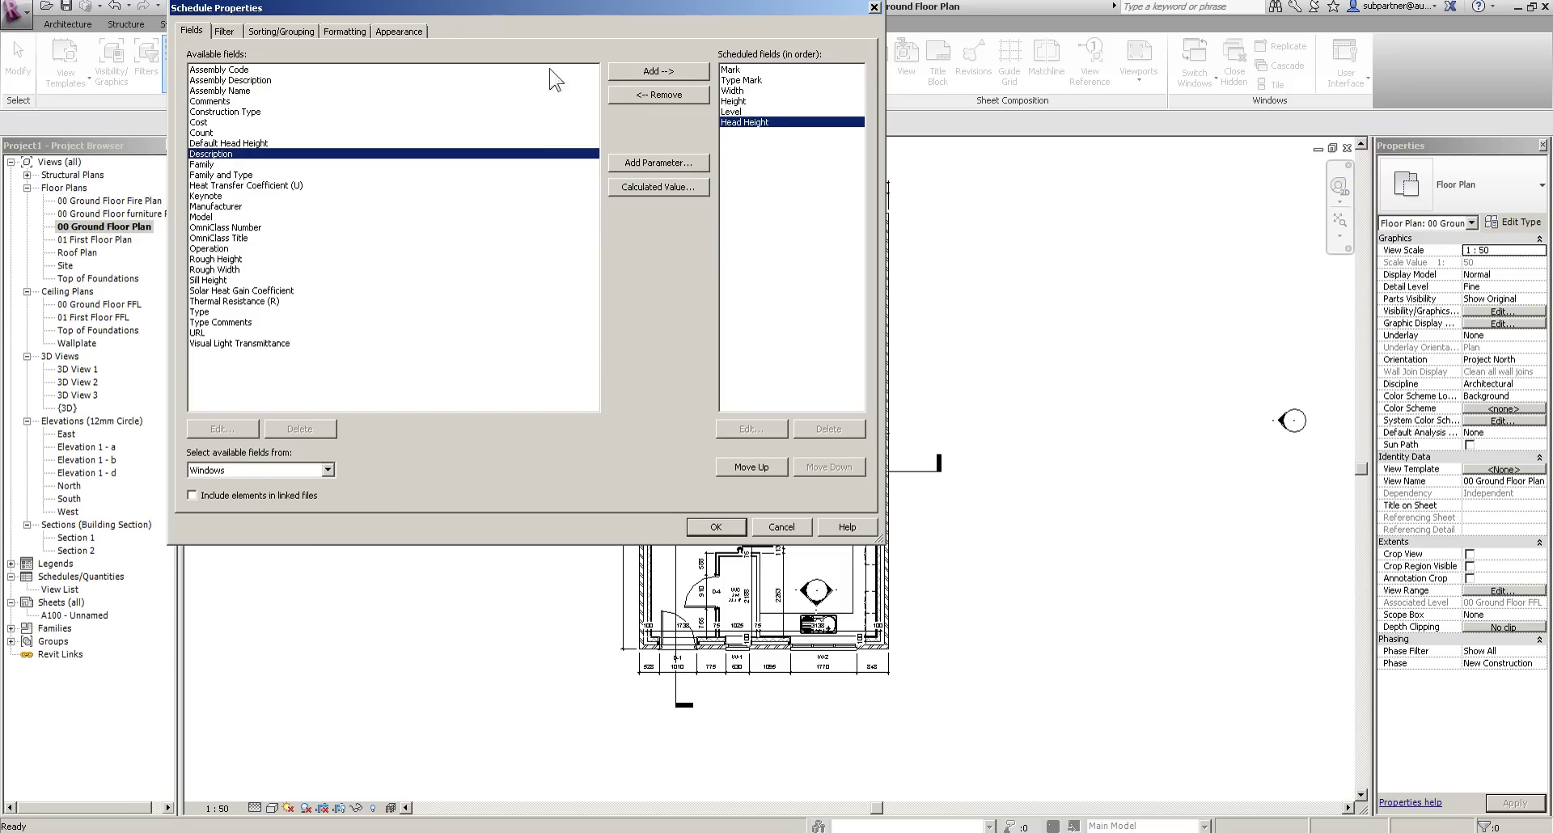
click(647, 71)
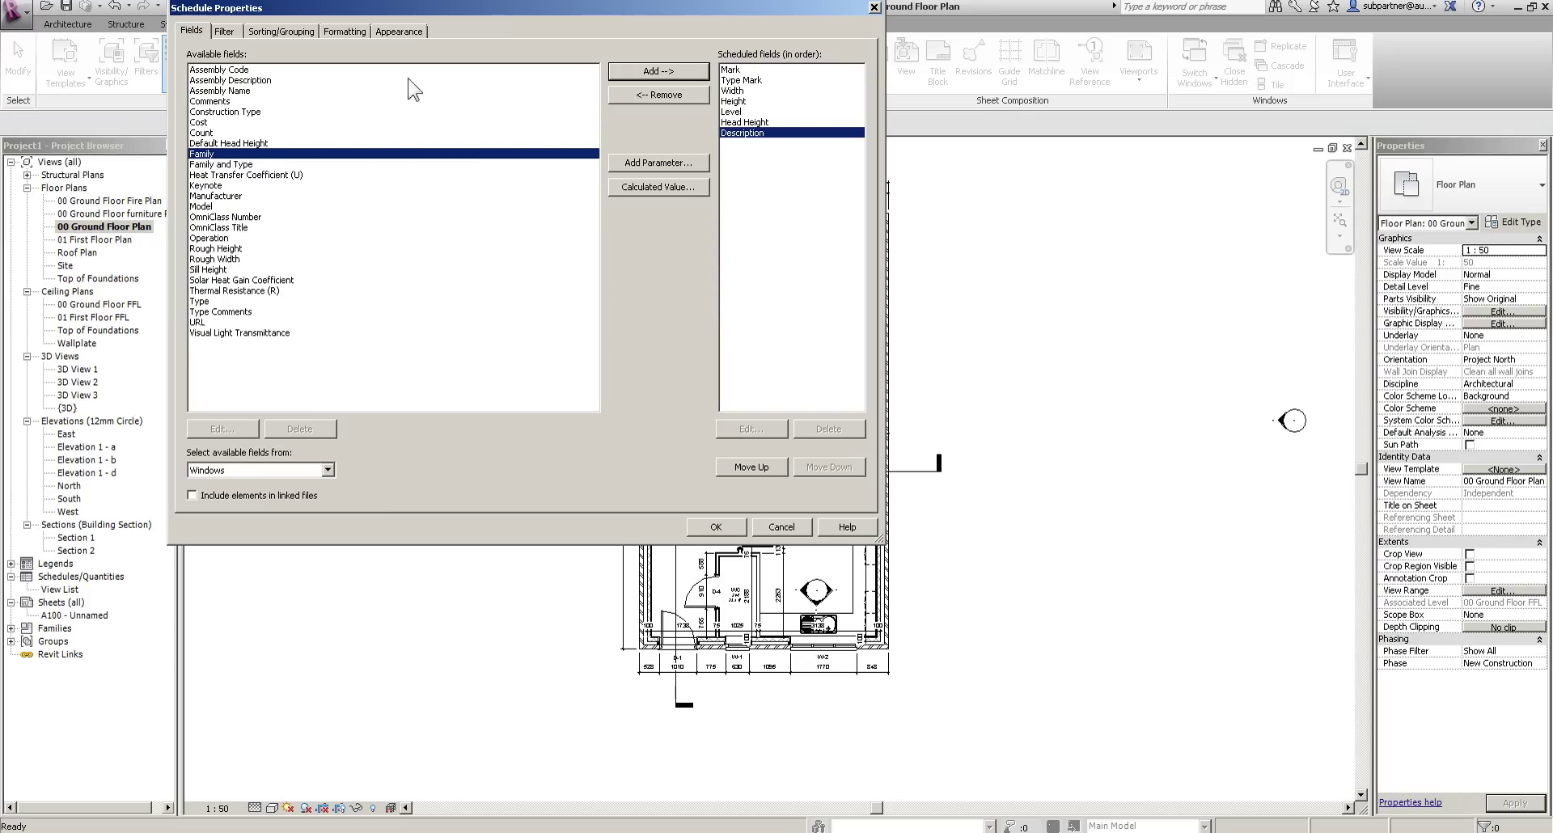
click(238, 164)
click(685, 71)
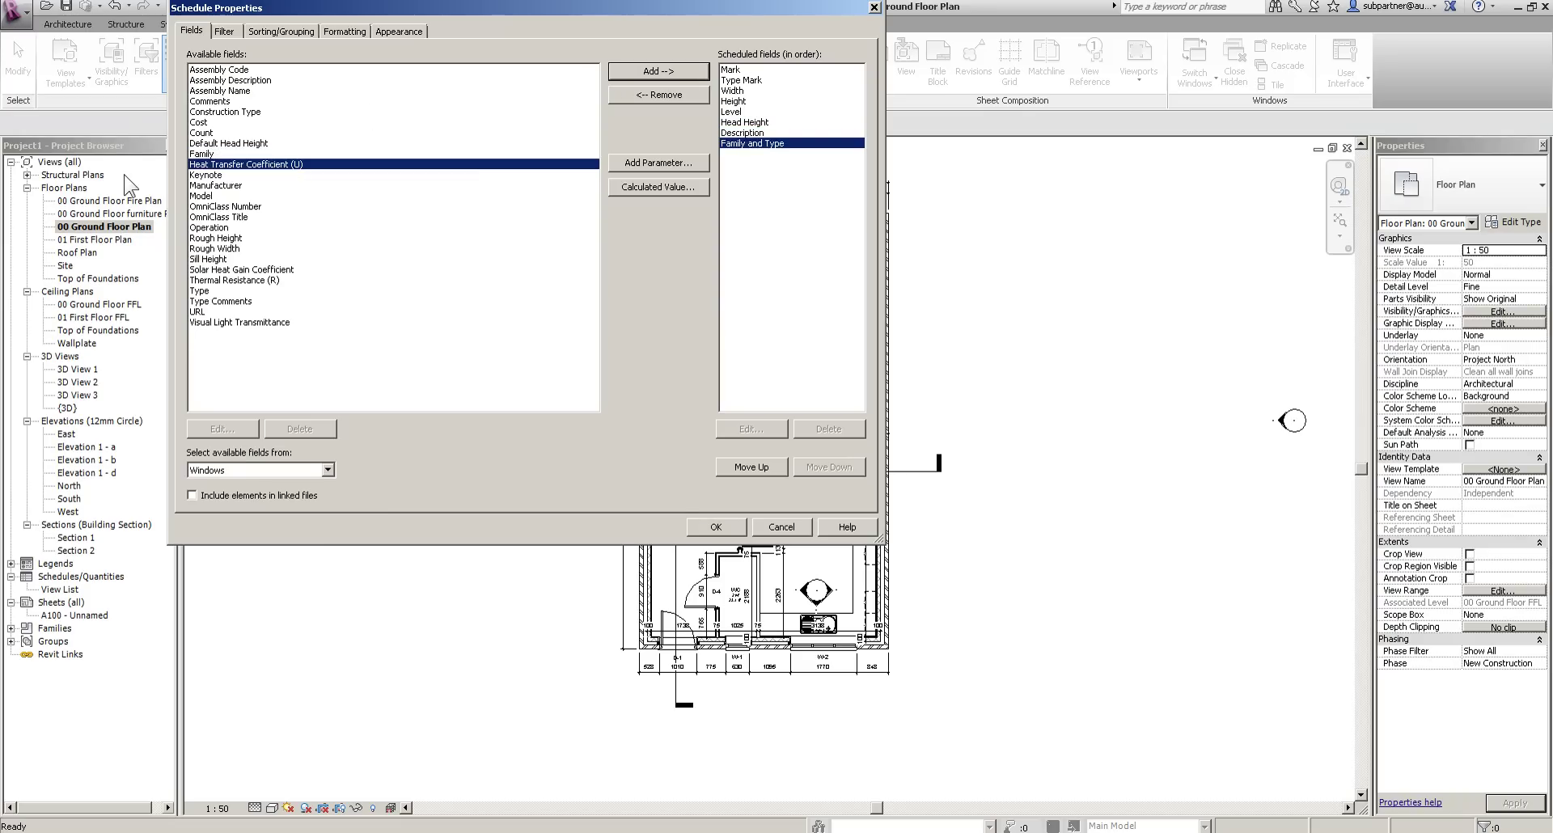
click(208, 258)
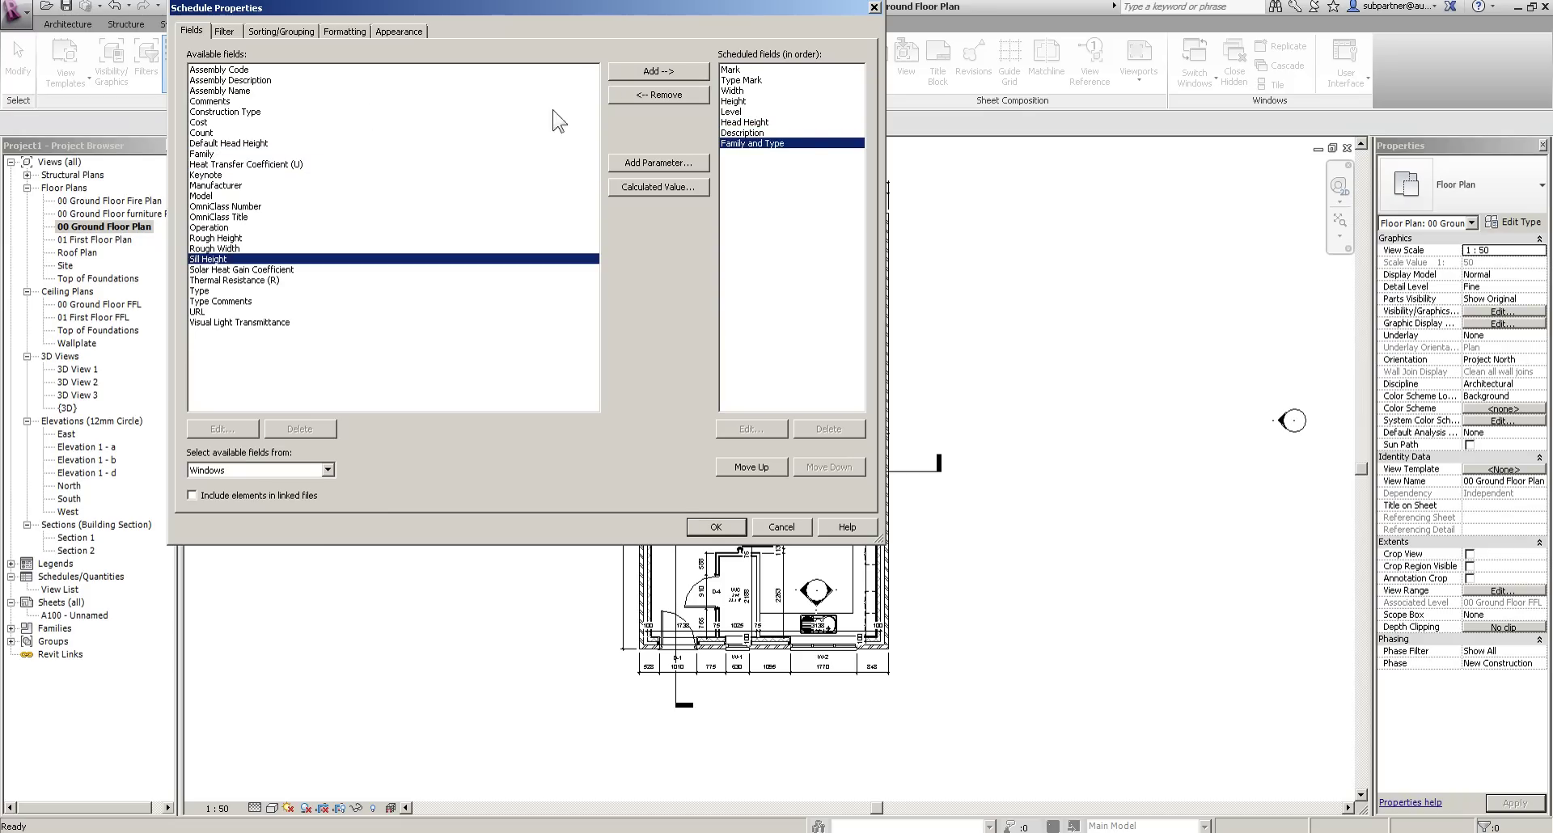
click(653, 71)
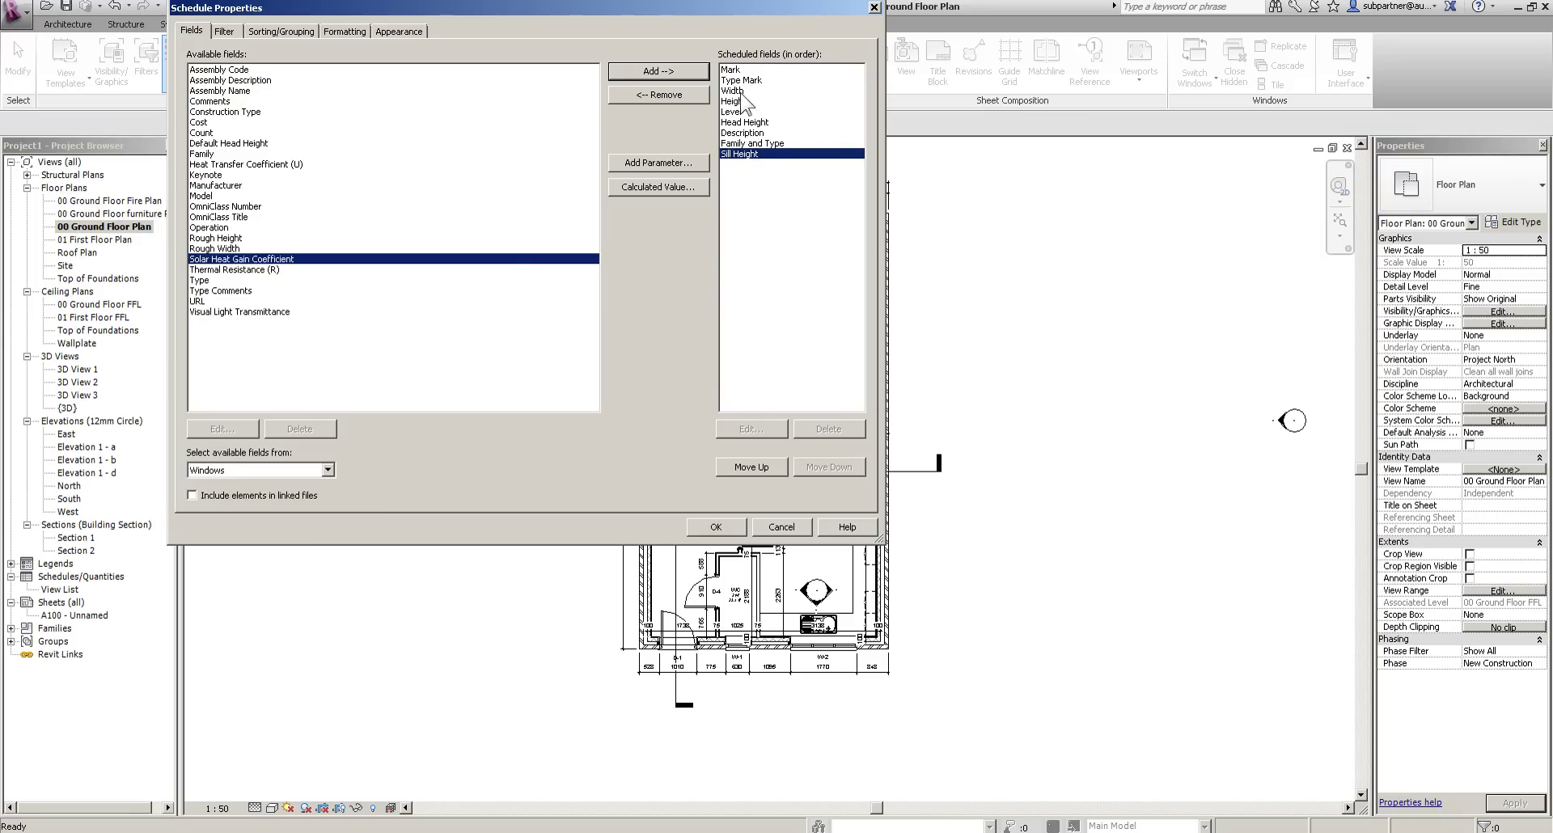
Reorder the scheduled fields so Sill Height precedes Head Height and Level follows Type Mark, and generate the schedule.
click(743, 155)
click(731, 464)
click(731, 464)
click(741, 465)
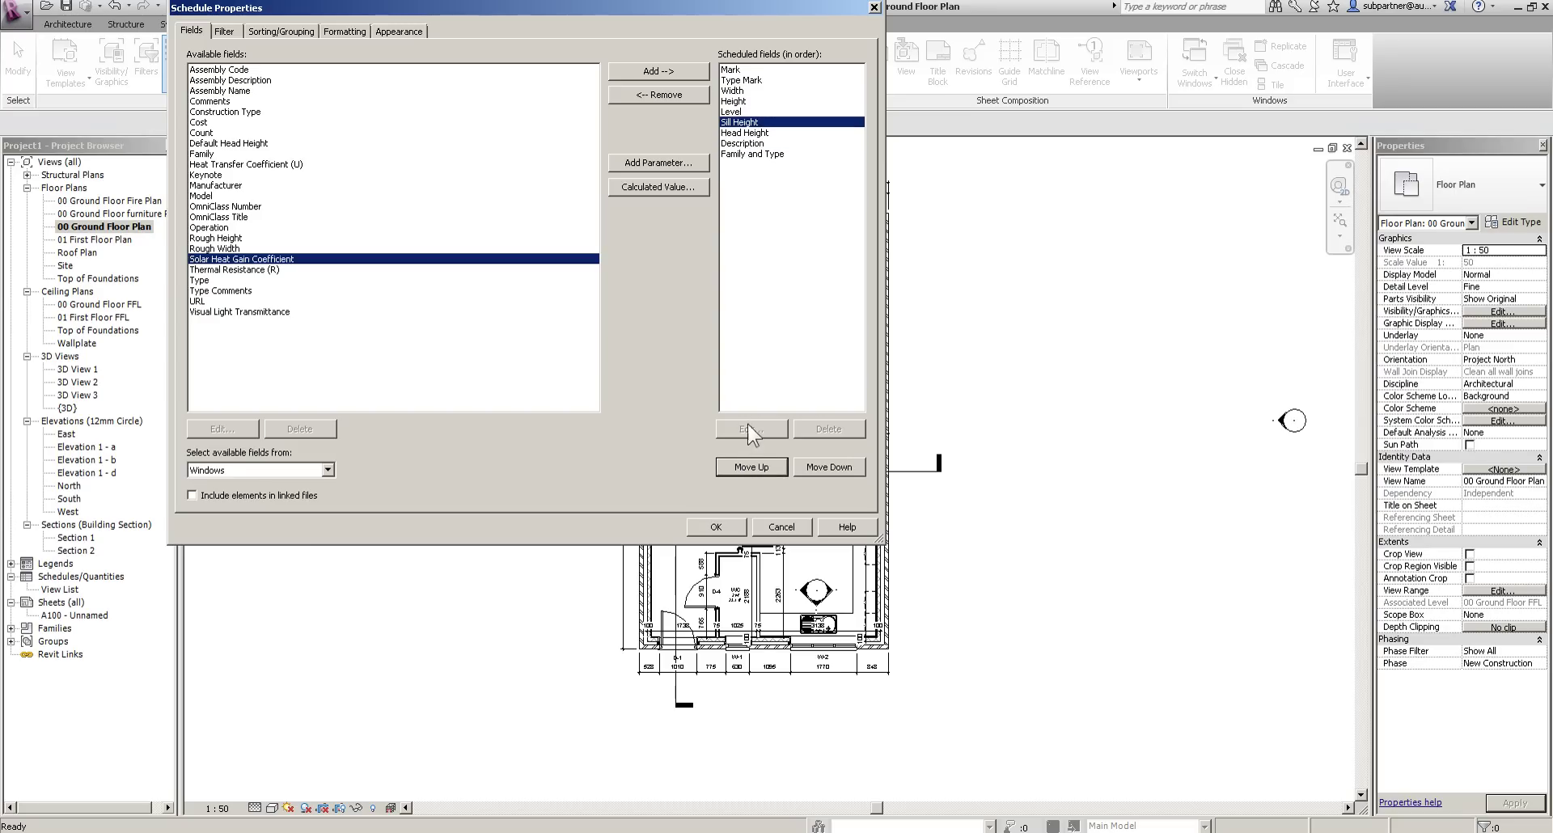
click(732, 112)
click(752, 467)
click(753, 467)
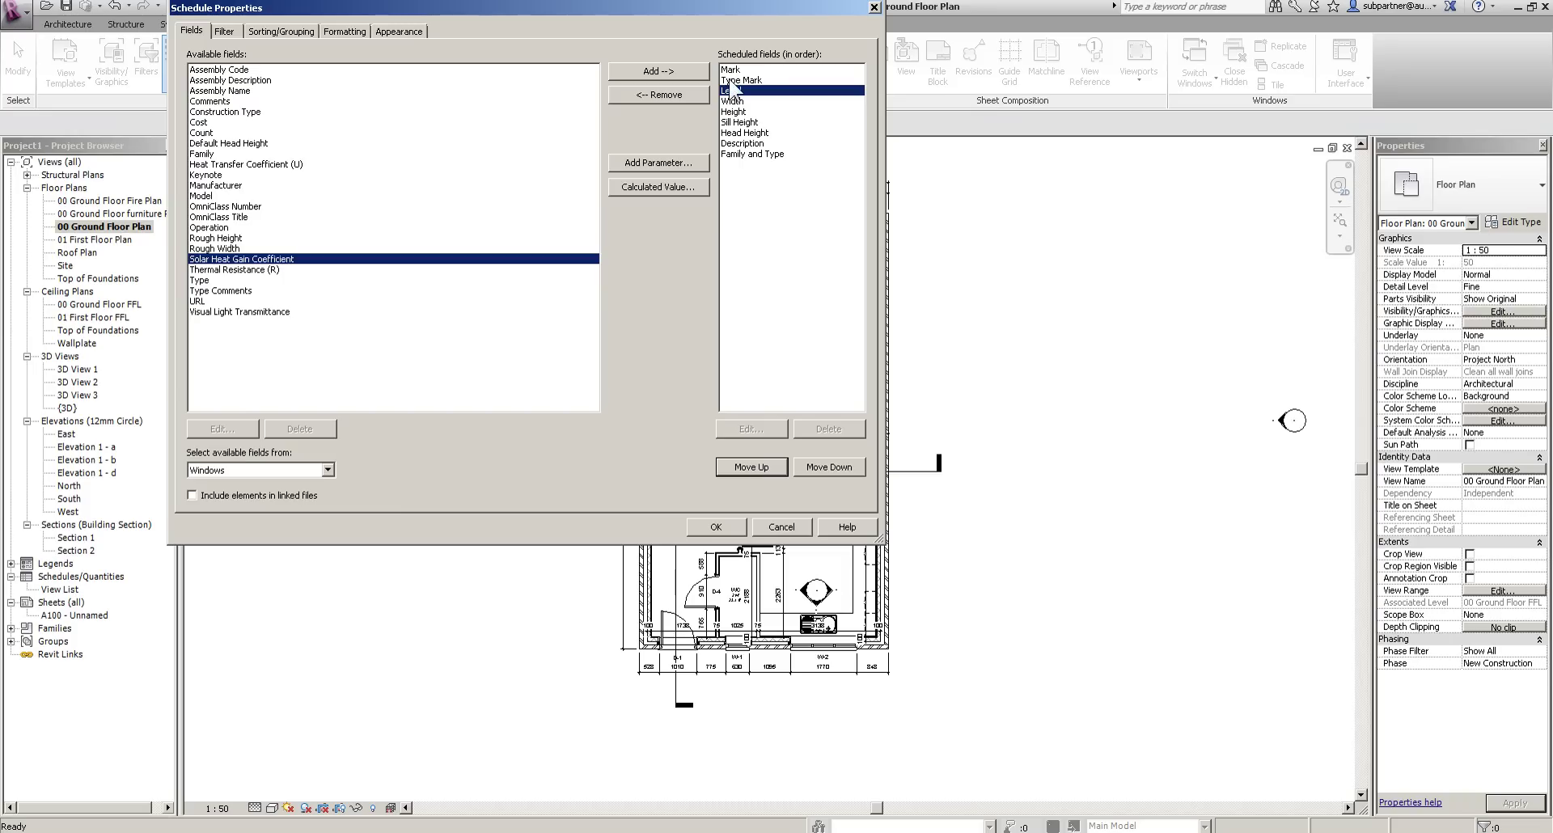
click(716, 527)
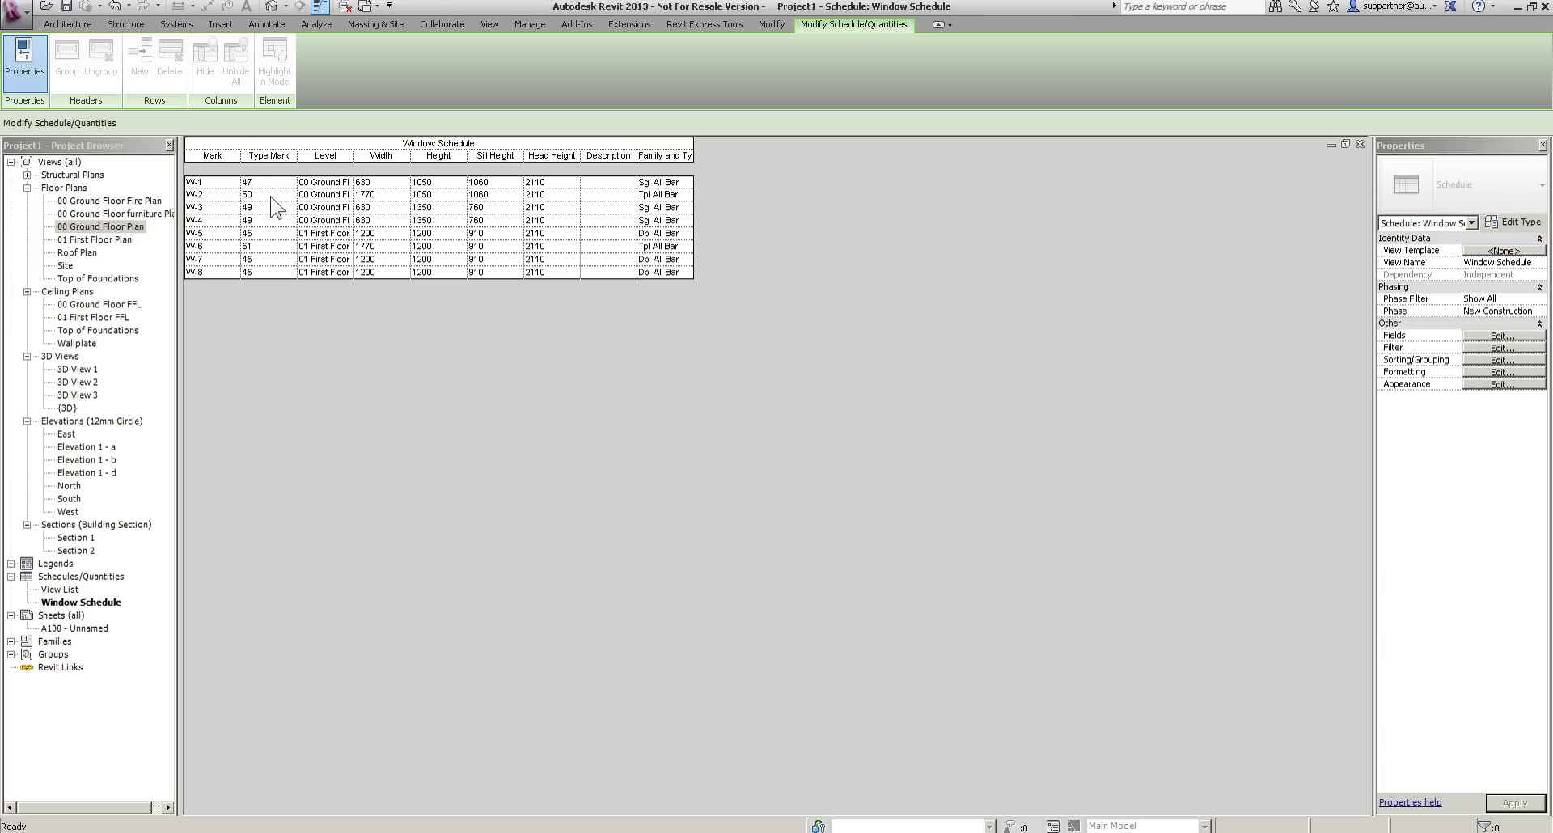
Set the Type Mark to WT-01 for window W-7's type and WT-02 for W-1's type, applying each to all its elements.
click(257, 259)
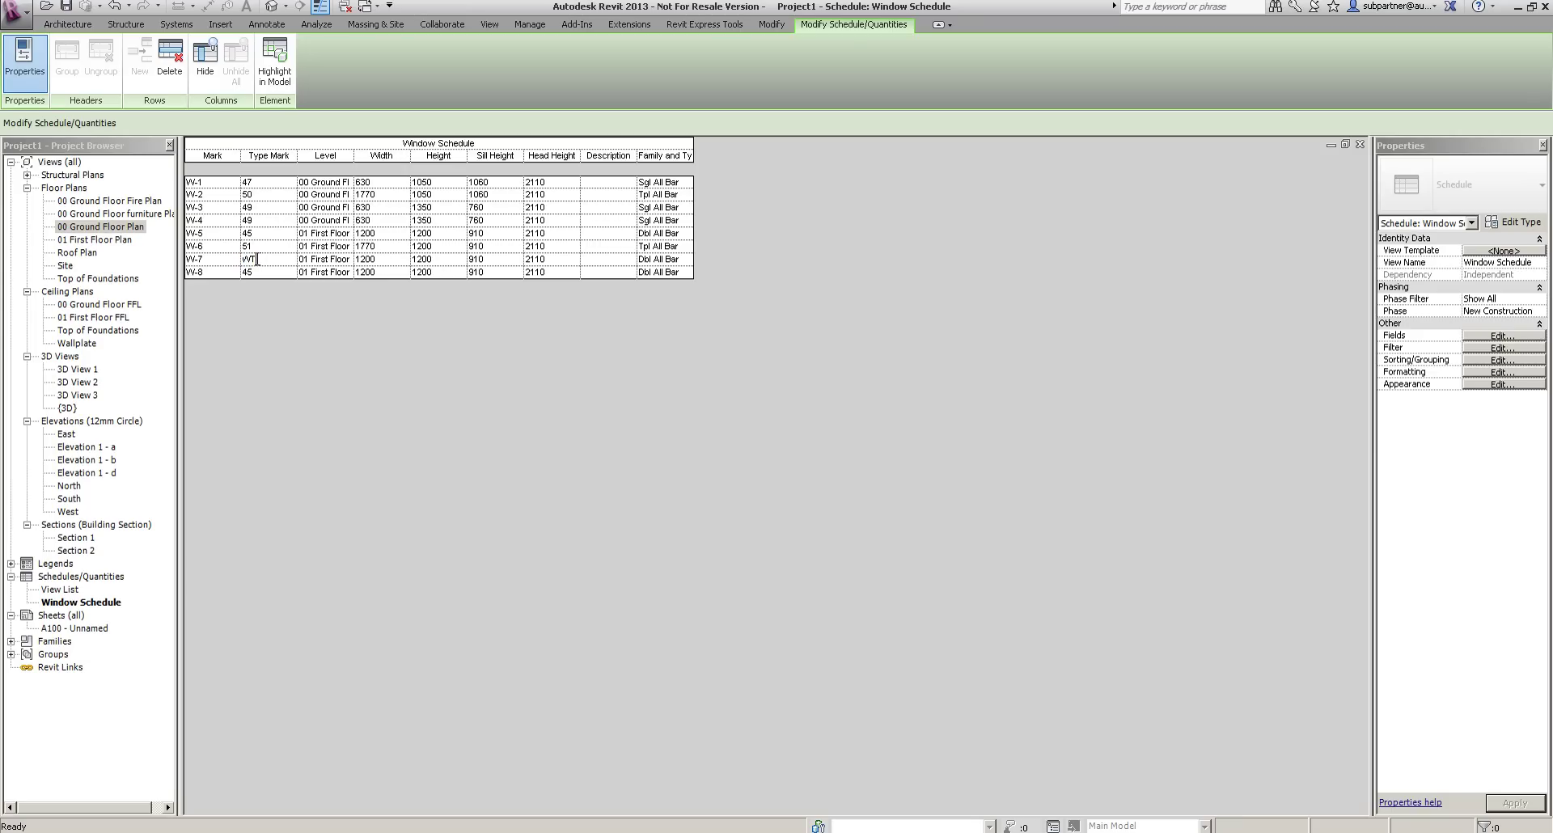
key(Return)
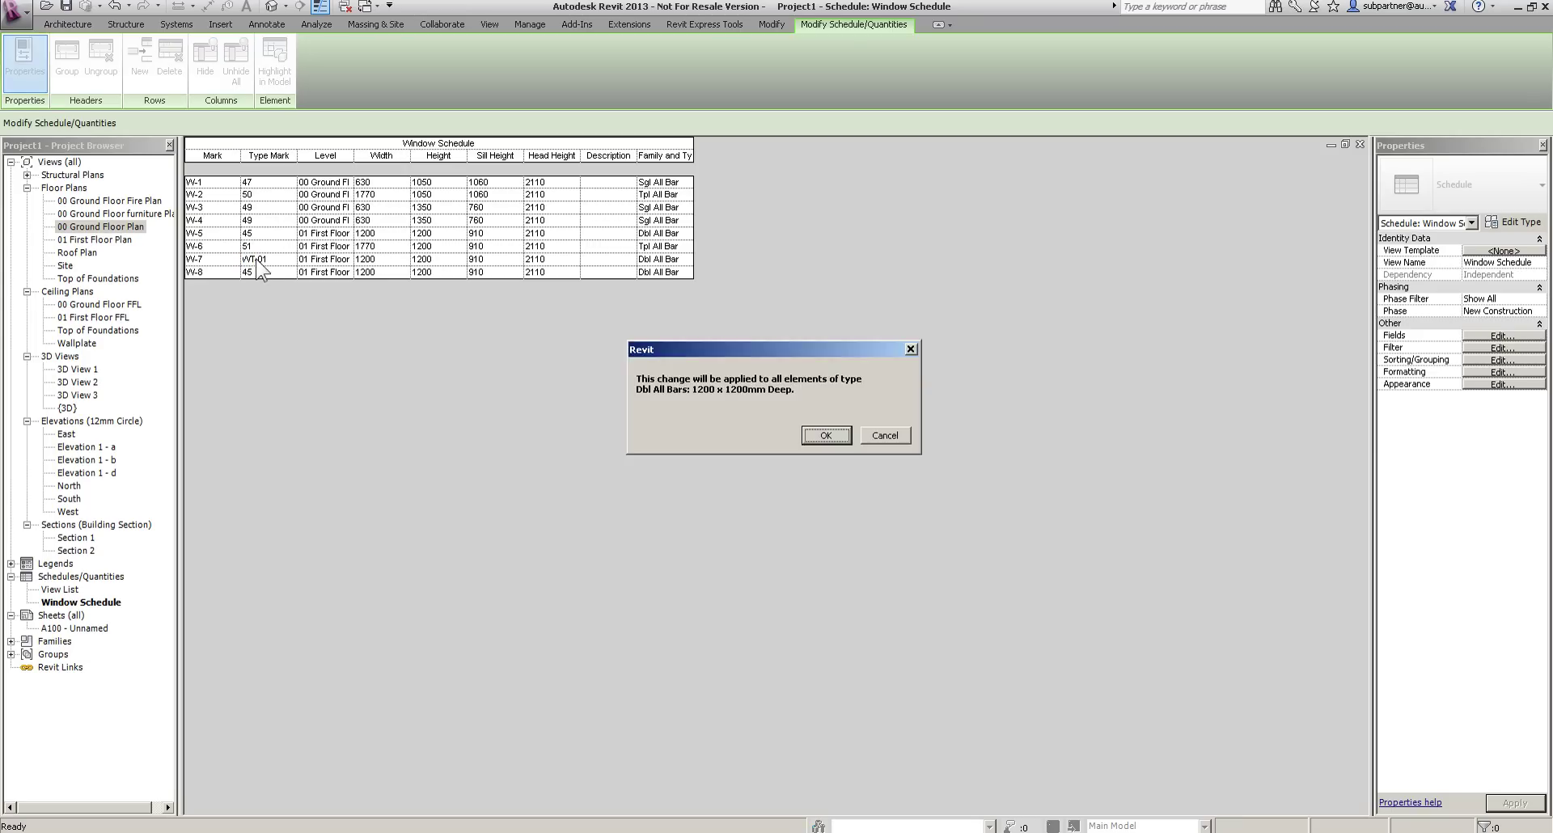
click(835, 435)
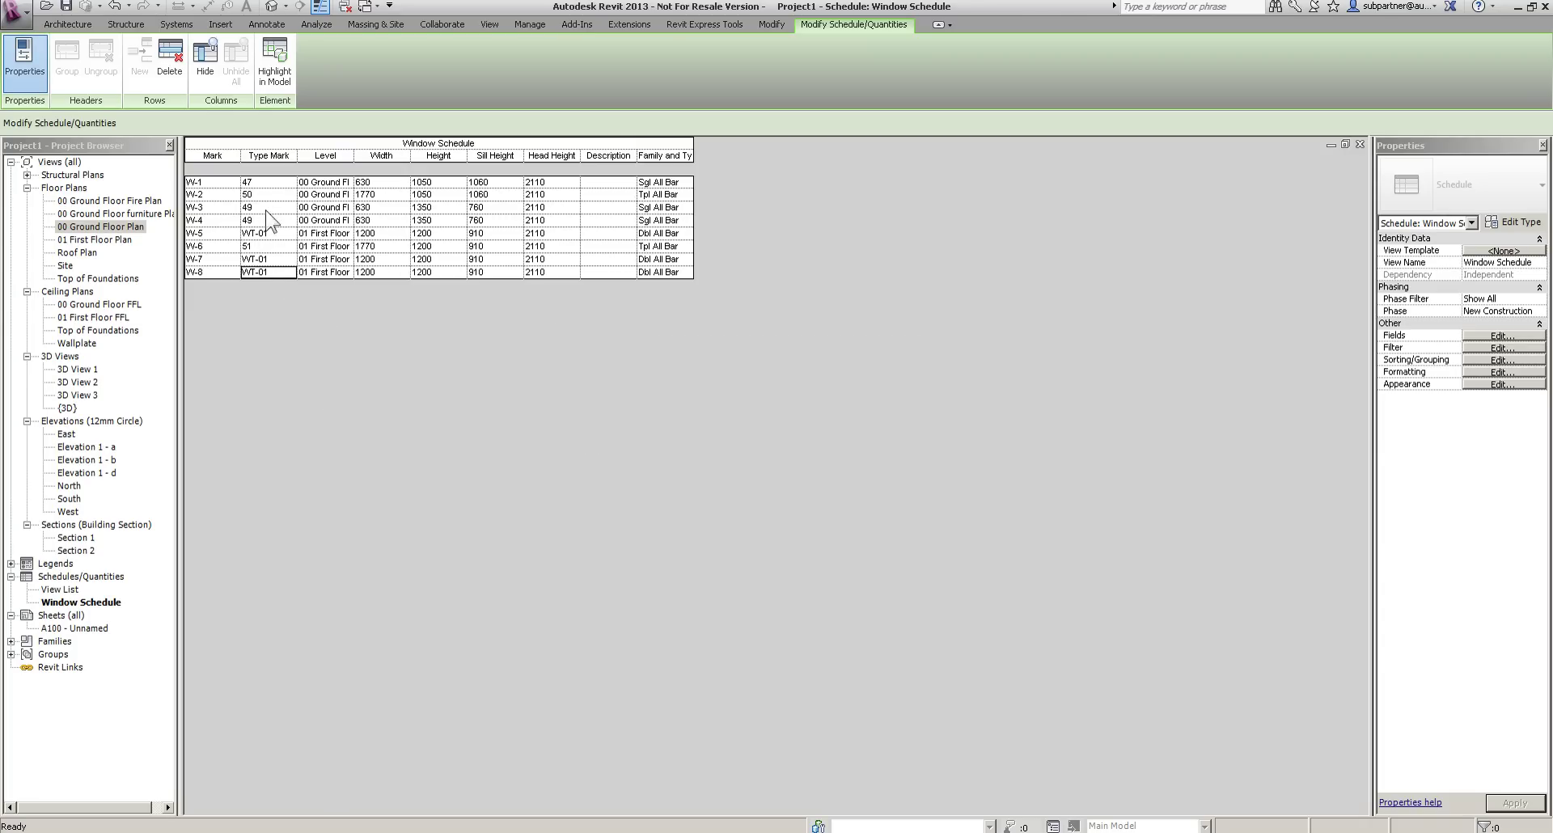
click(267, 185)
key(Return)
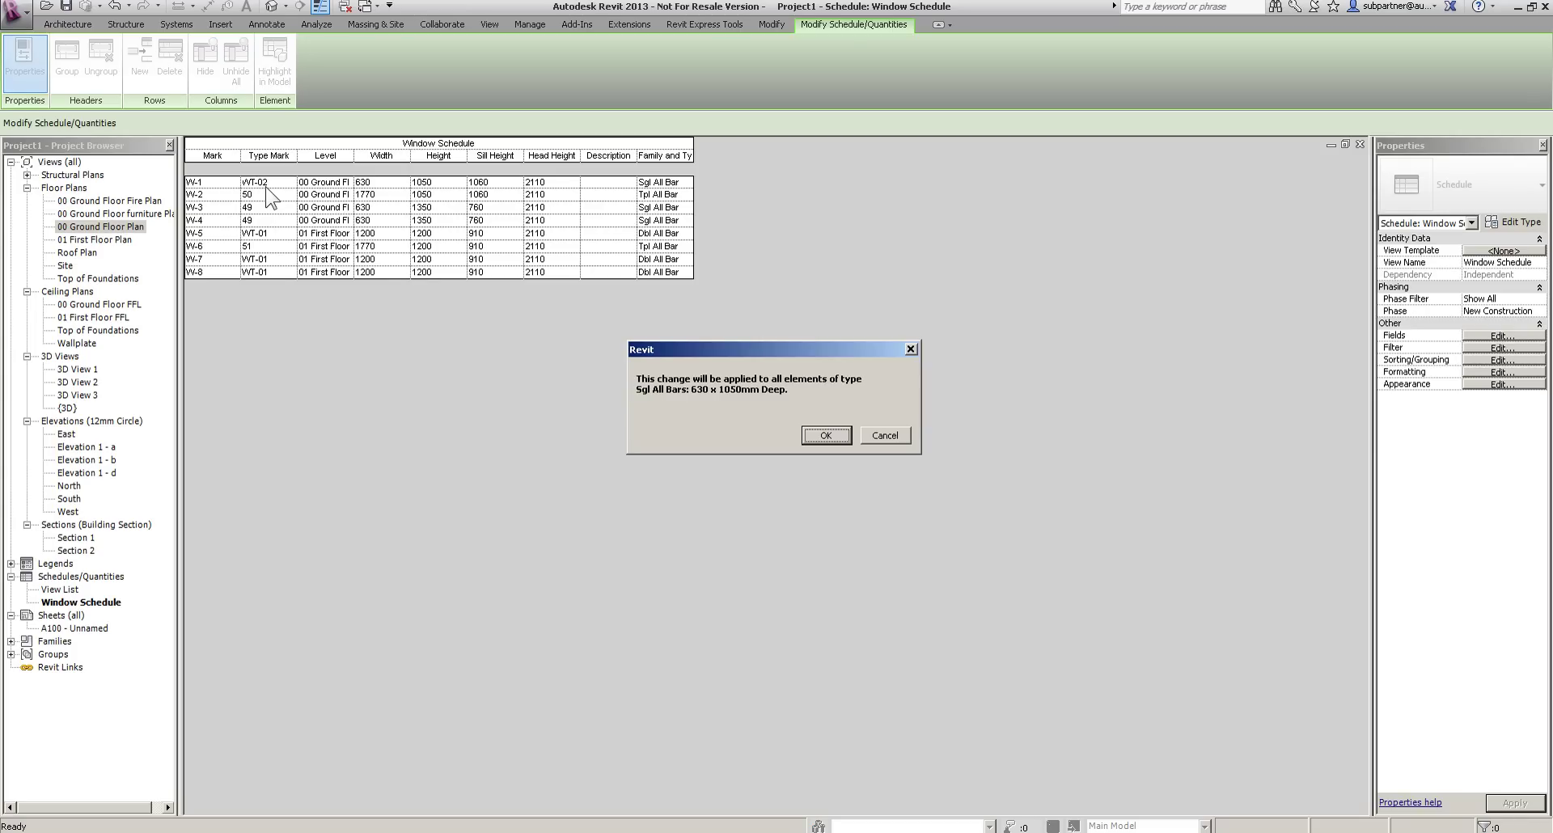
click(826, 435)
Set the Type Mark to WT-03 for window W-2's type and WT-04 for W-3's type.
click(276, 194)
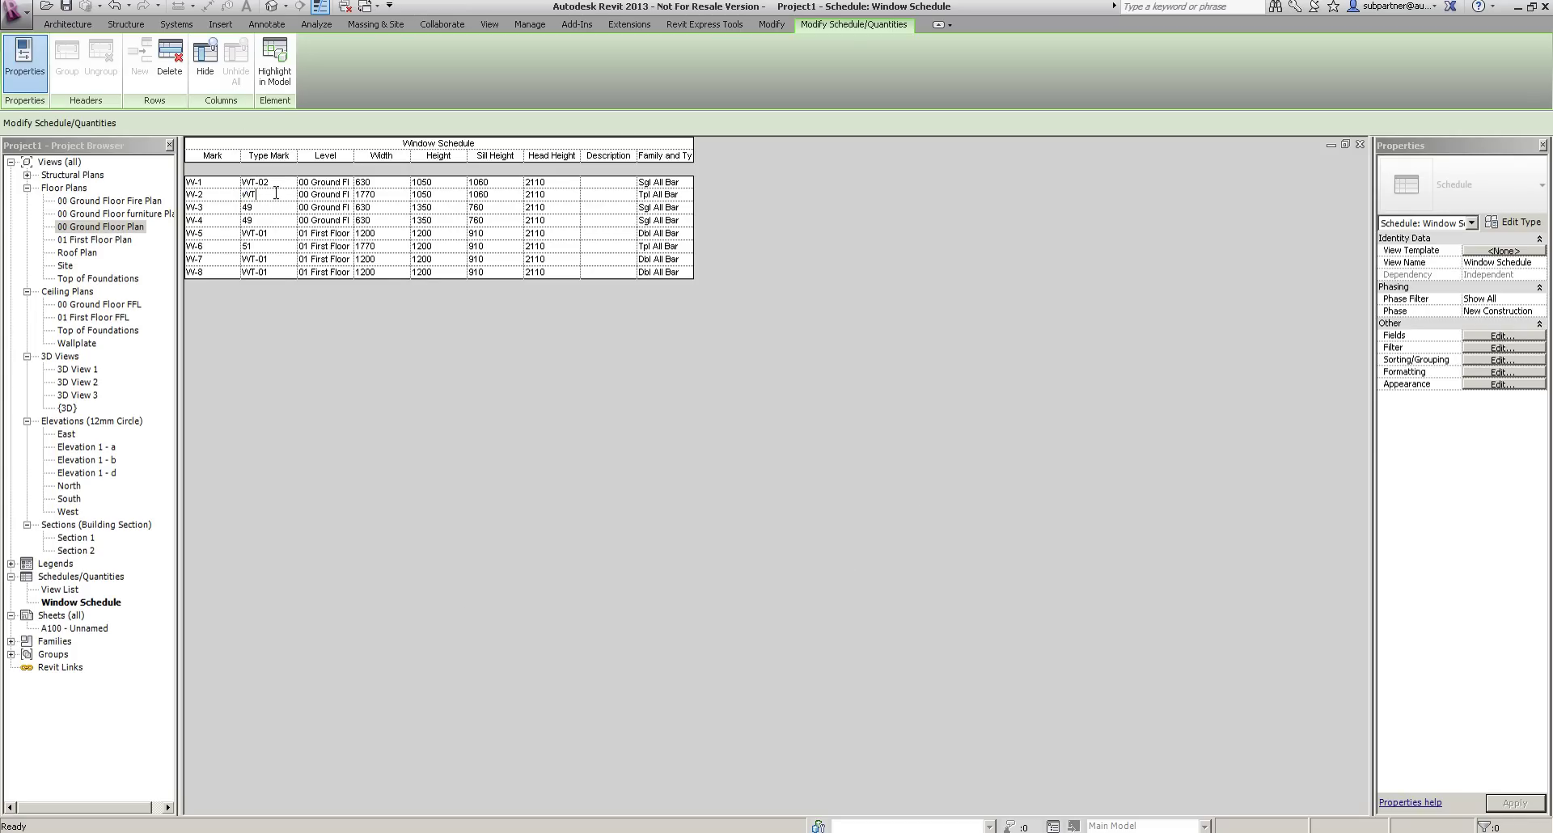
text(WT-03)
key(Return)
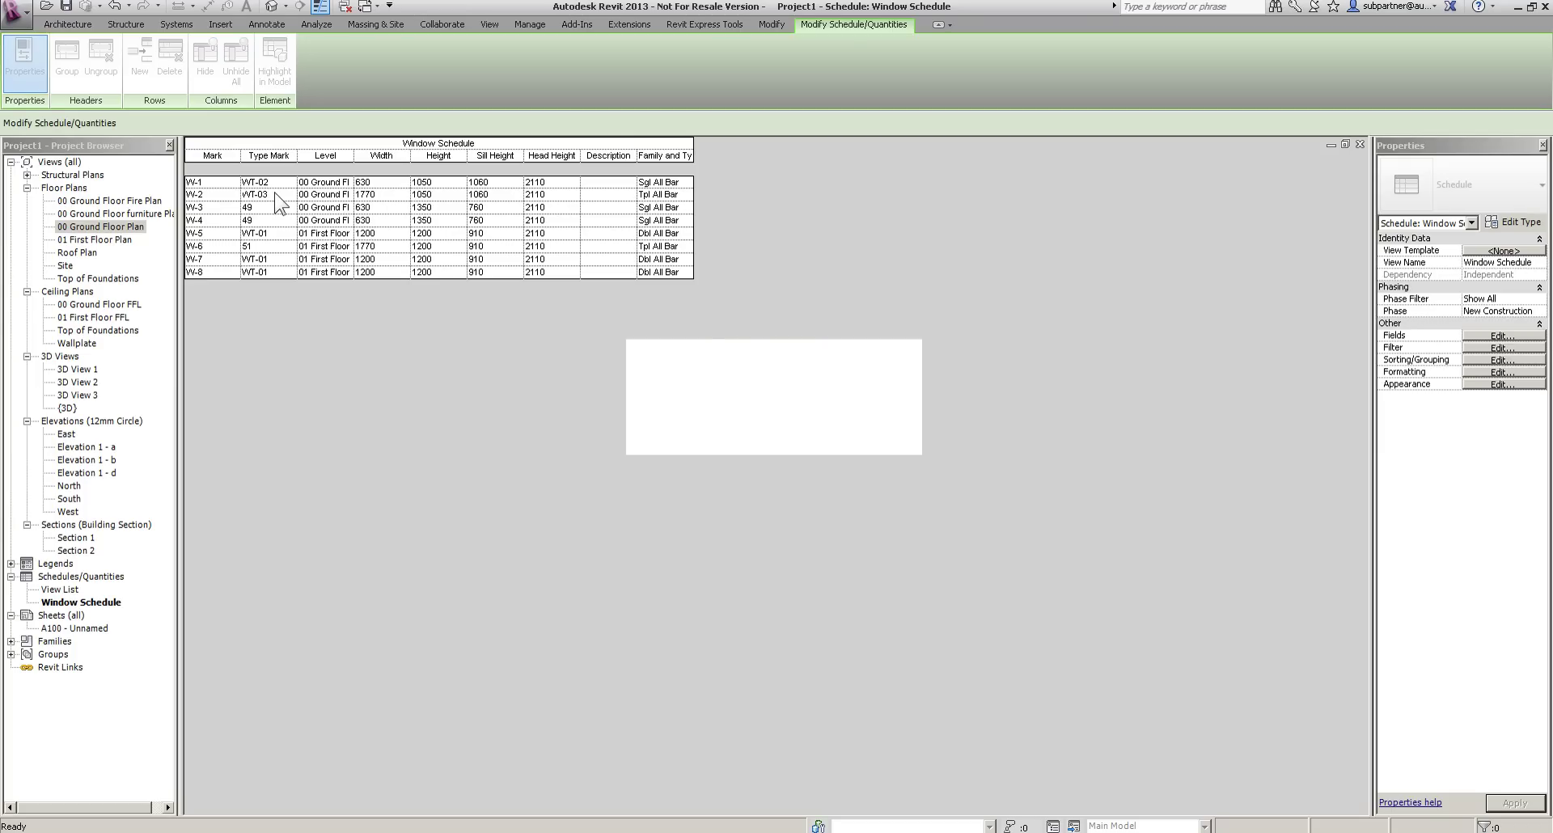
key(Return)
click(267, 207)
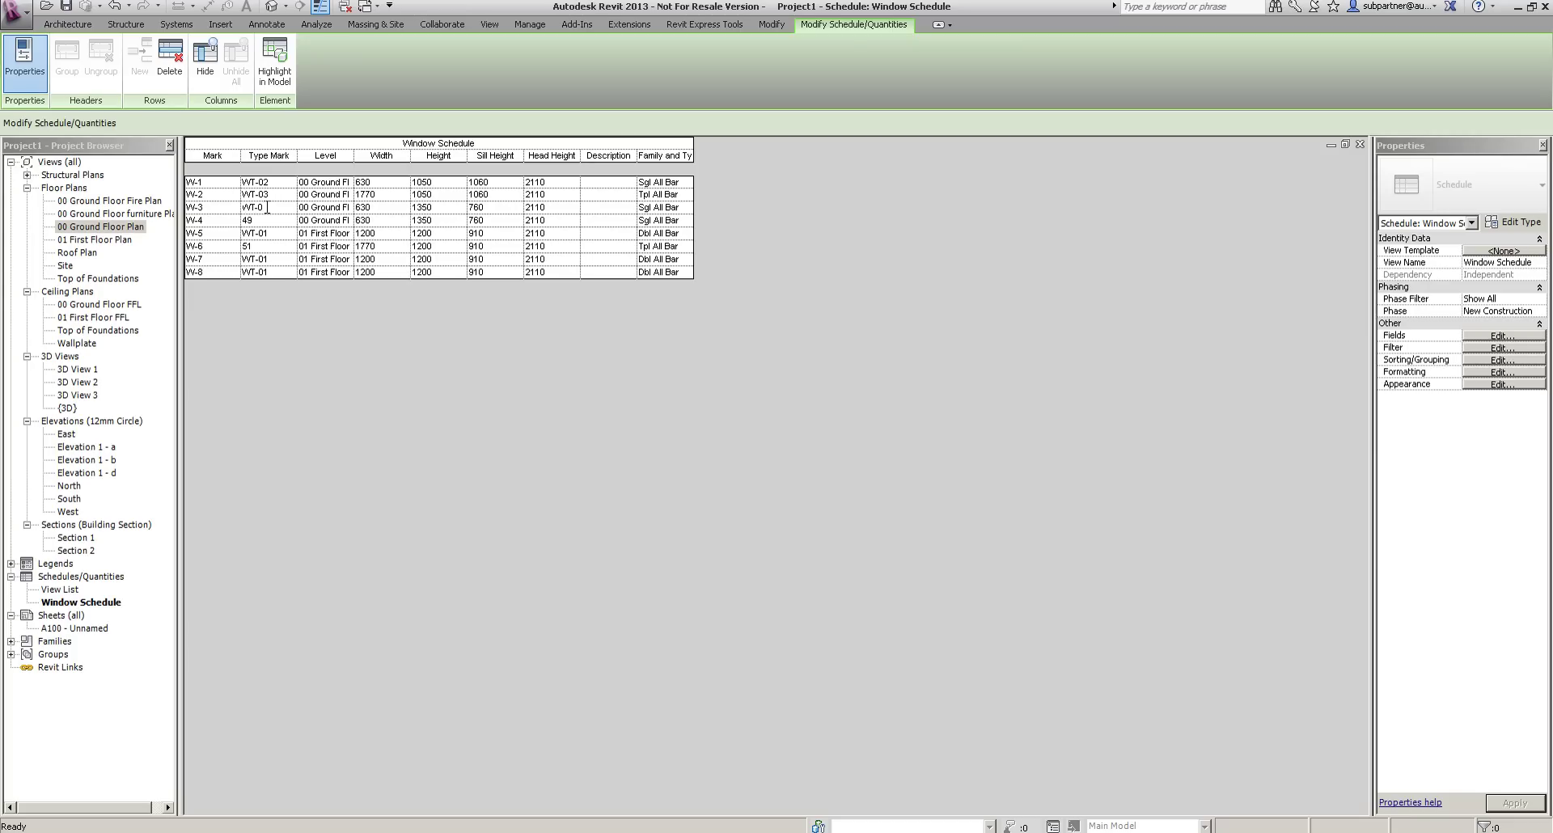
key(Return)
key(Return)
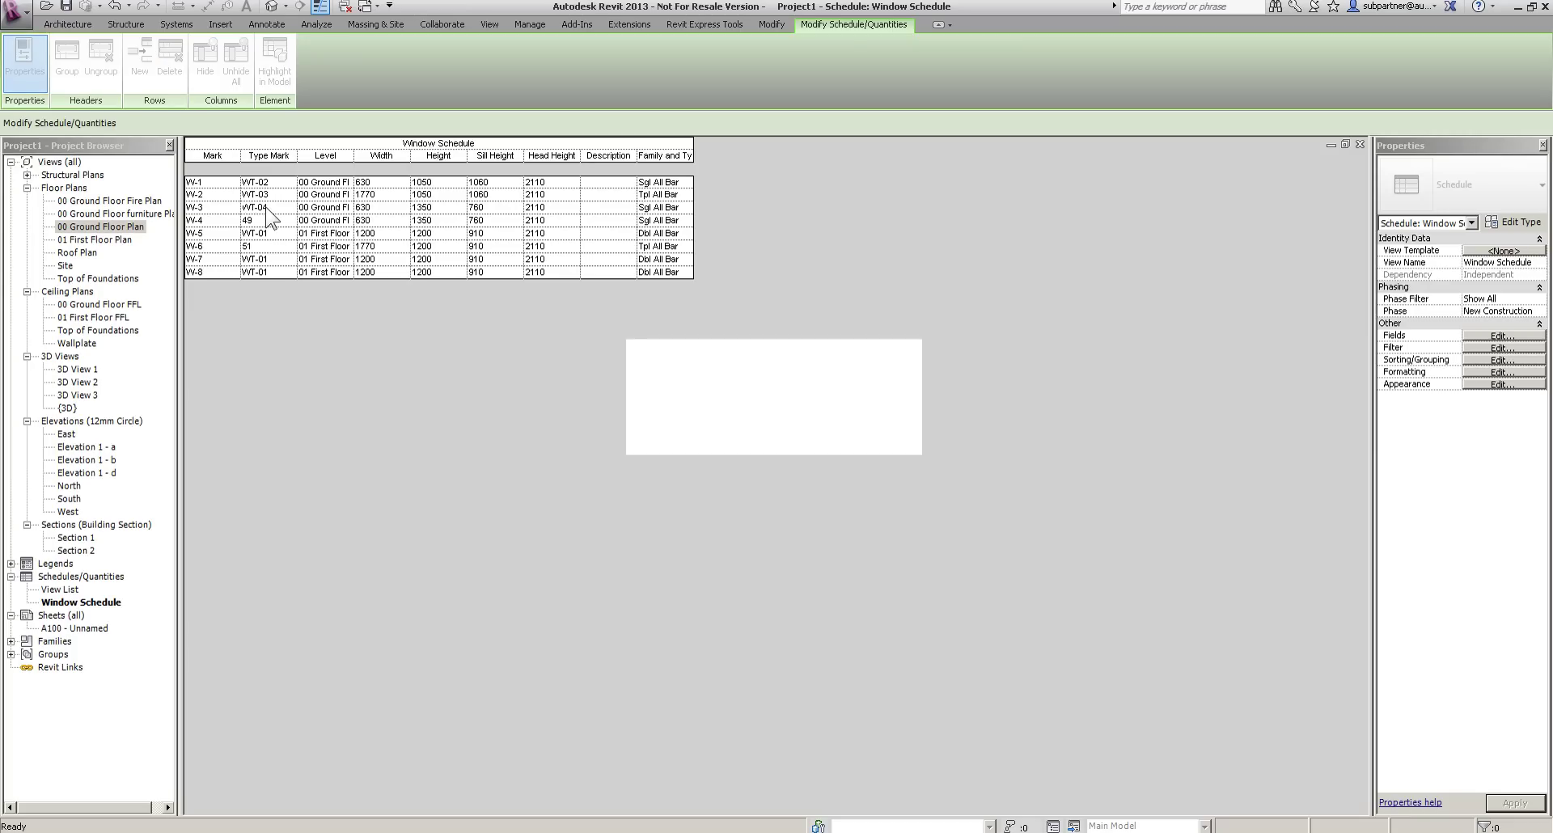
Set the Type Mark of window W-6's type to WT-05 and apply it to all elements of that type.
click(263, 246)
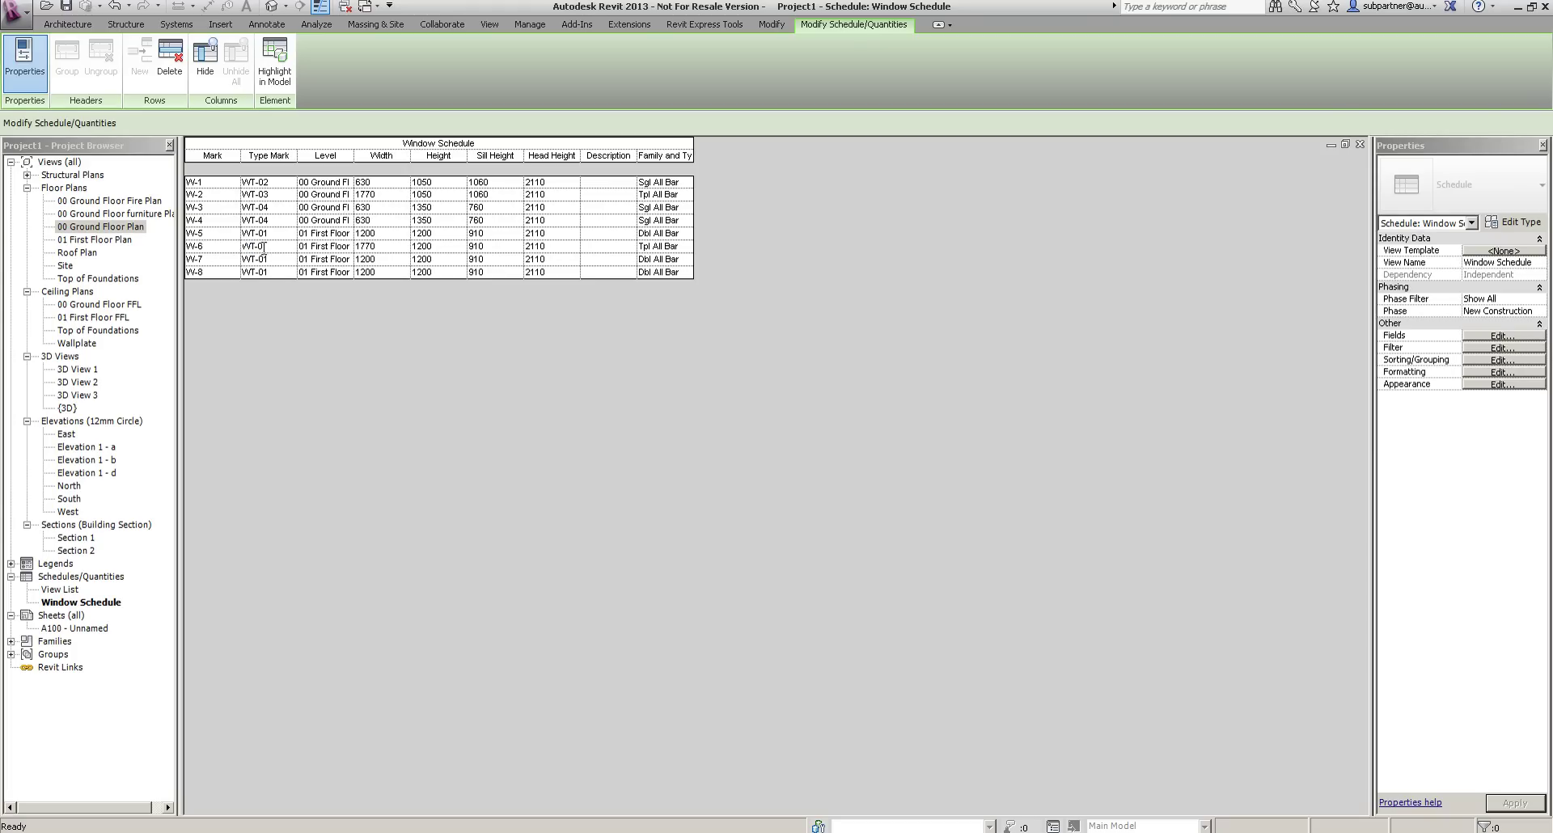
key(BackSpace)
text(5)
key(Return)
click(827, 437)
Widen the Level column to fit its text and group the Width through Head Height headers under the heading Window Size.
double_click(353, 155)
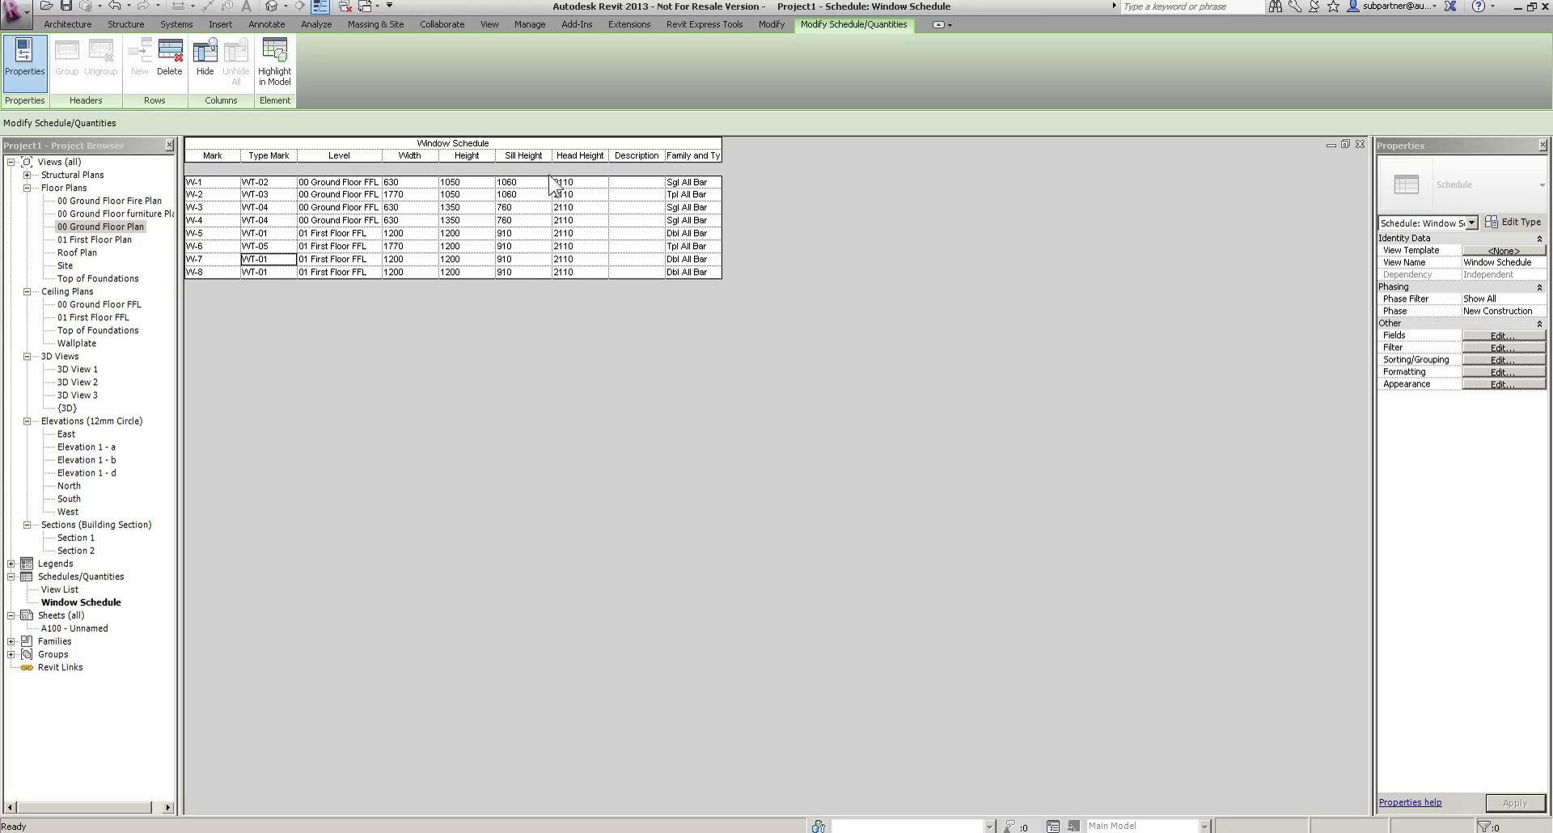
drag(416, 155, 585, 155)
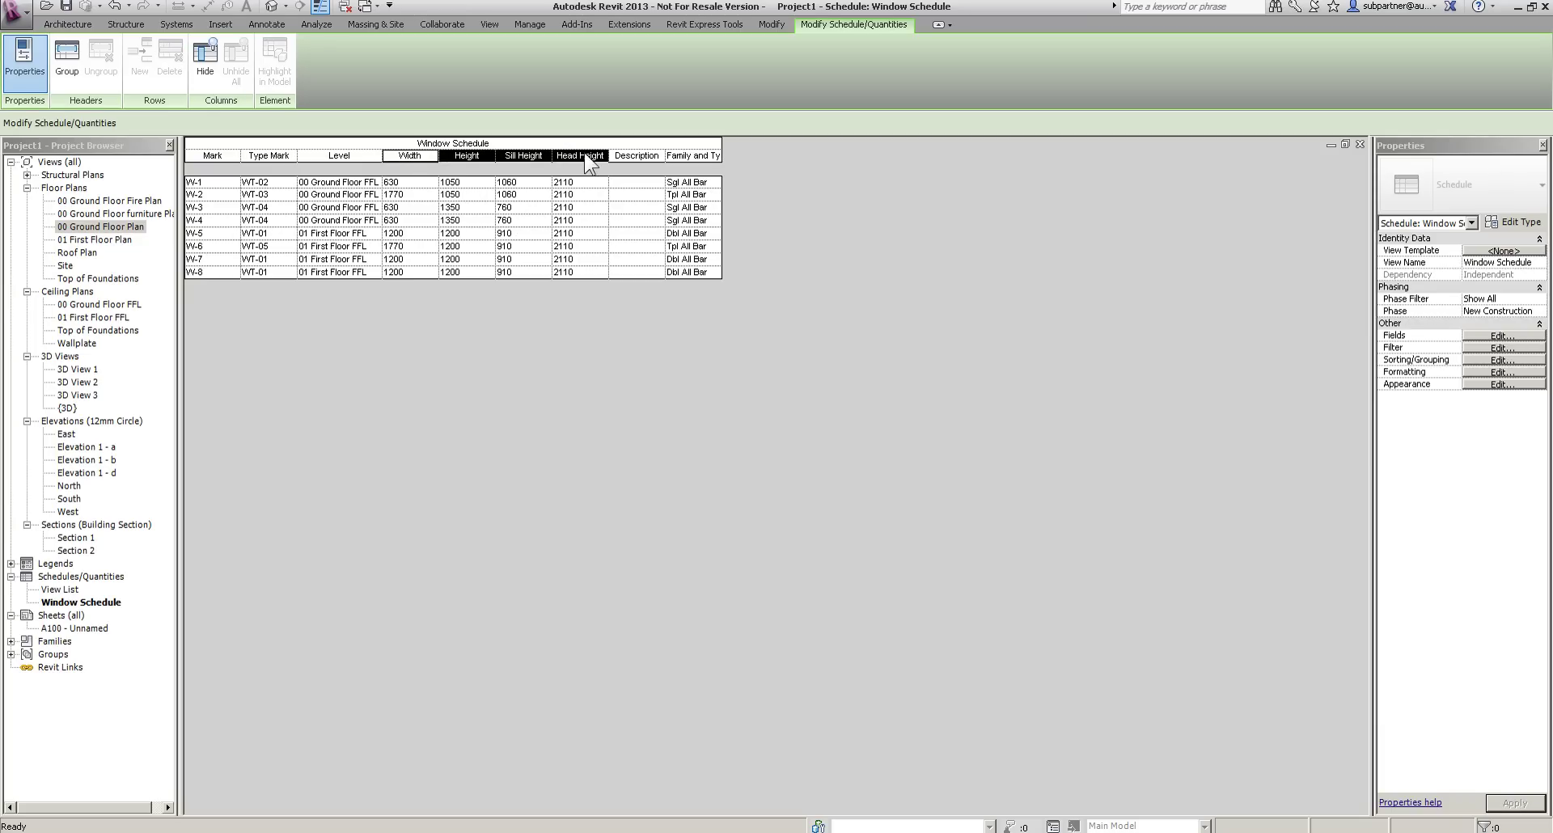
click(67, 55)
click(493, 156)
text(Window Size)
key(Return)
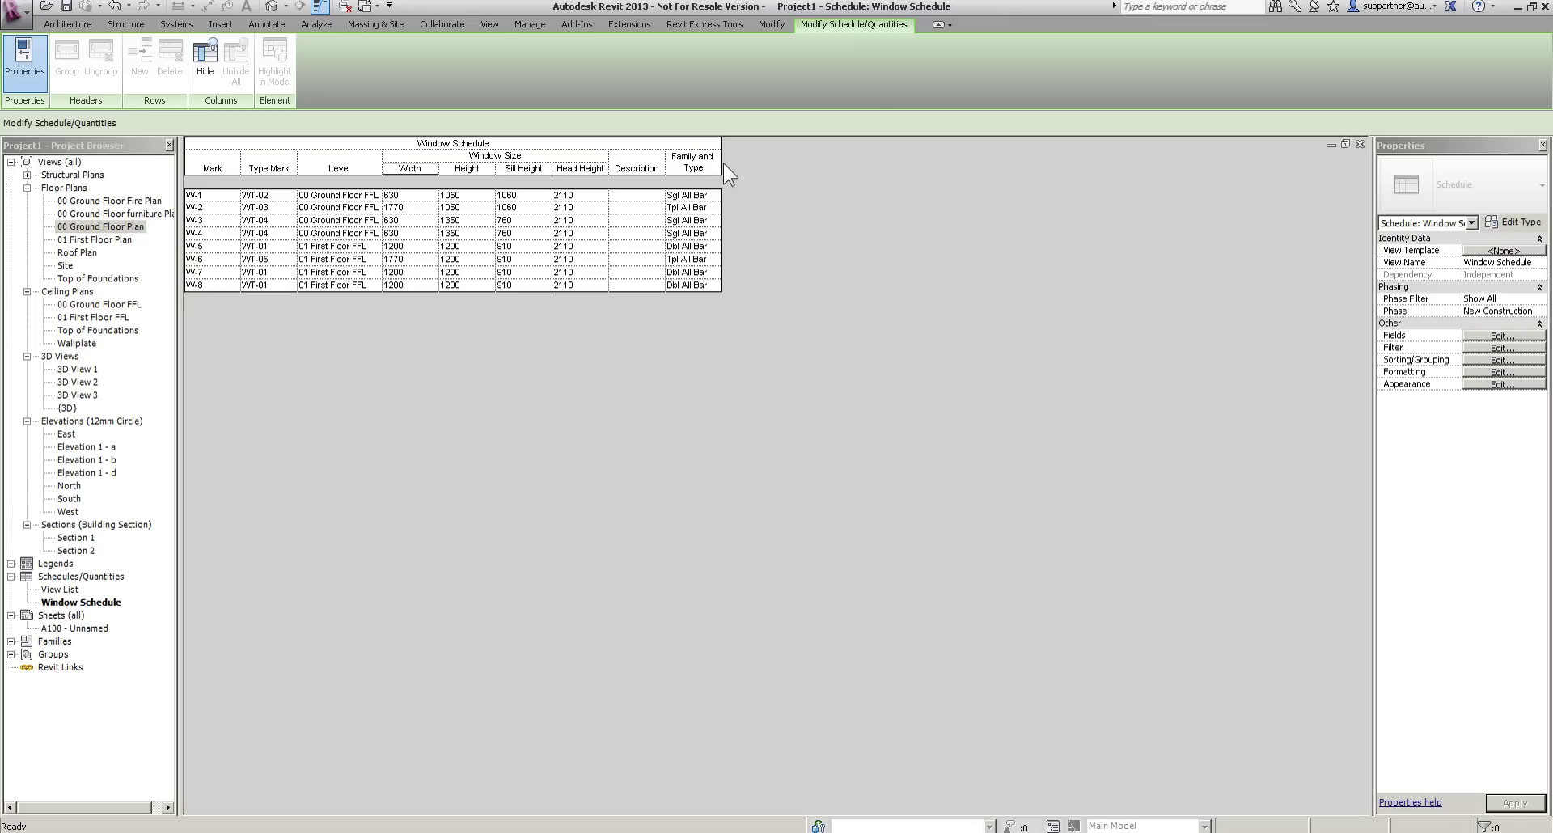
Widen the Family and Type column to fit its entries and change window W-1 to Sgl All Bars: 630 x 1350mm Deep.
drag(864, 175, 906, 175)
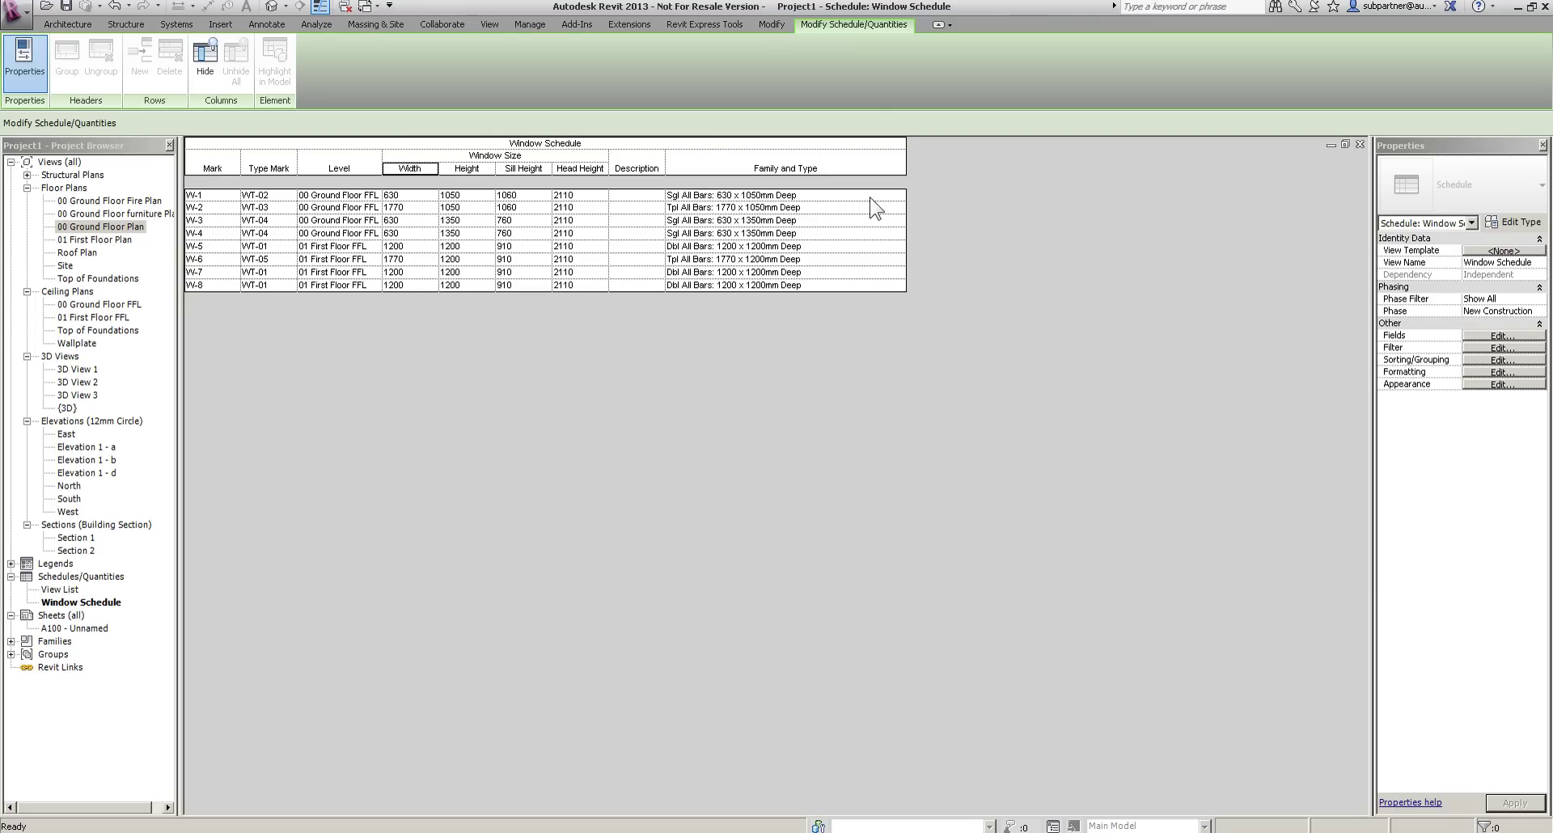
click(895, 195)
click(897, 195)
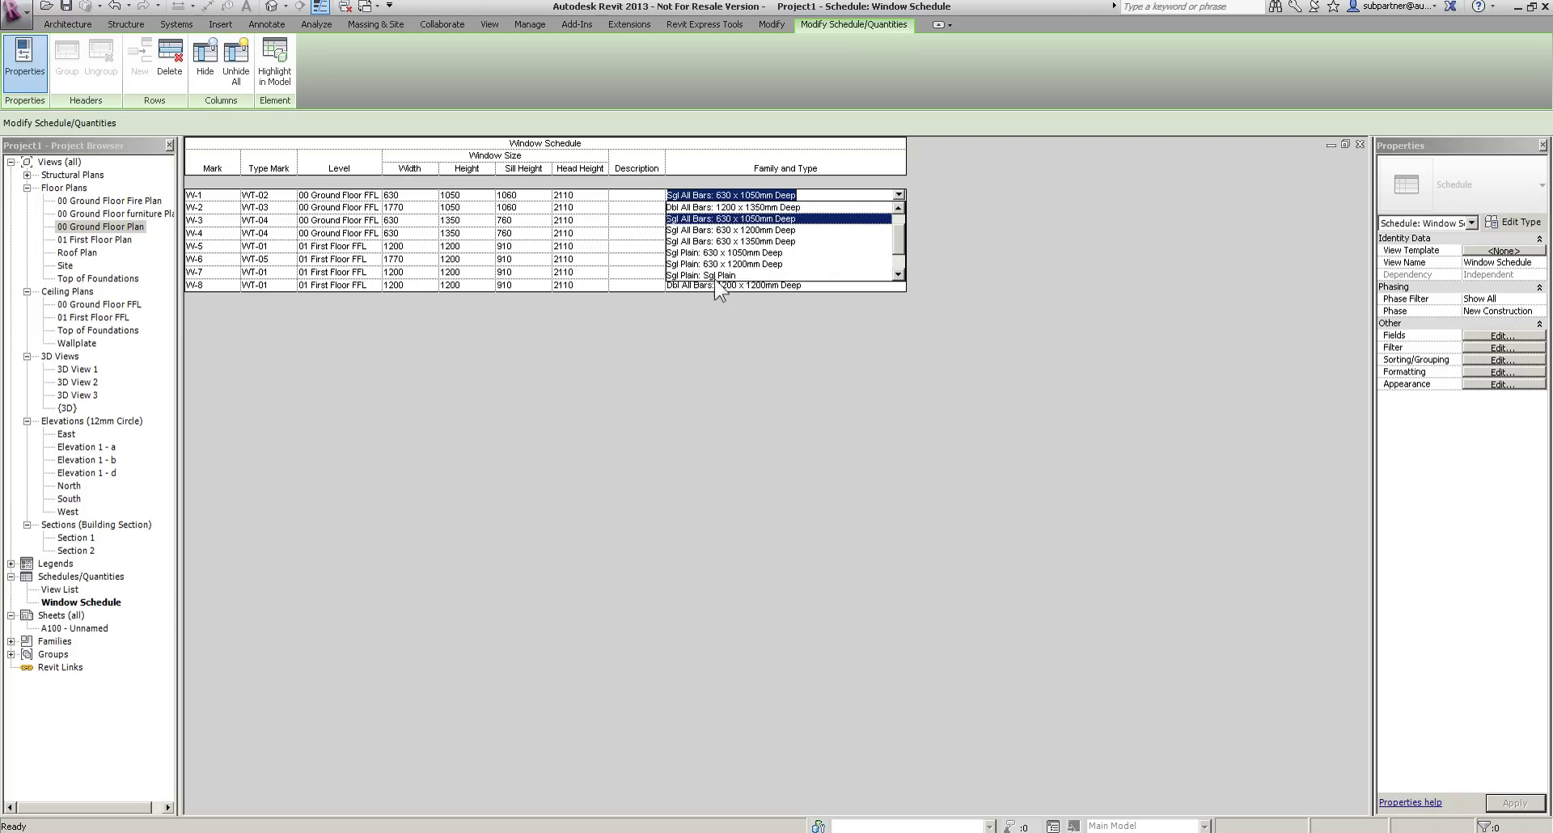
click(773, 241)
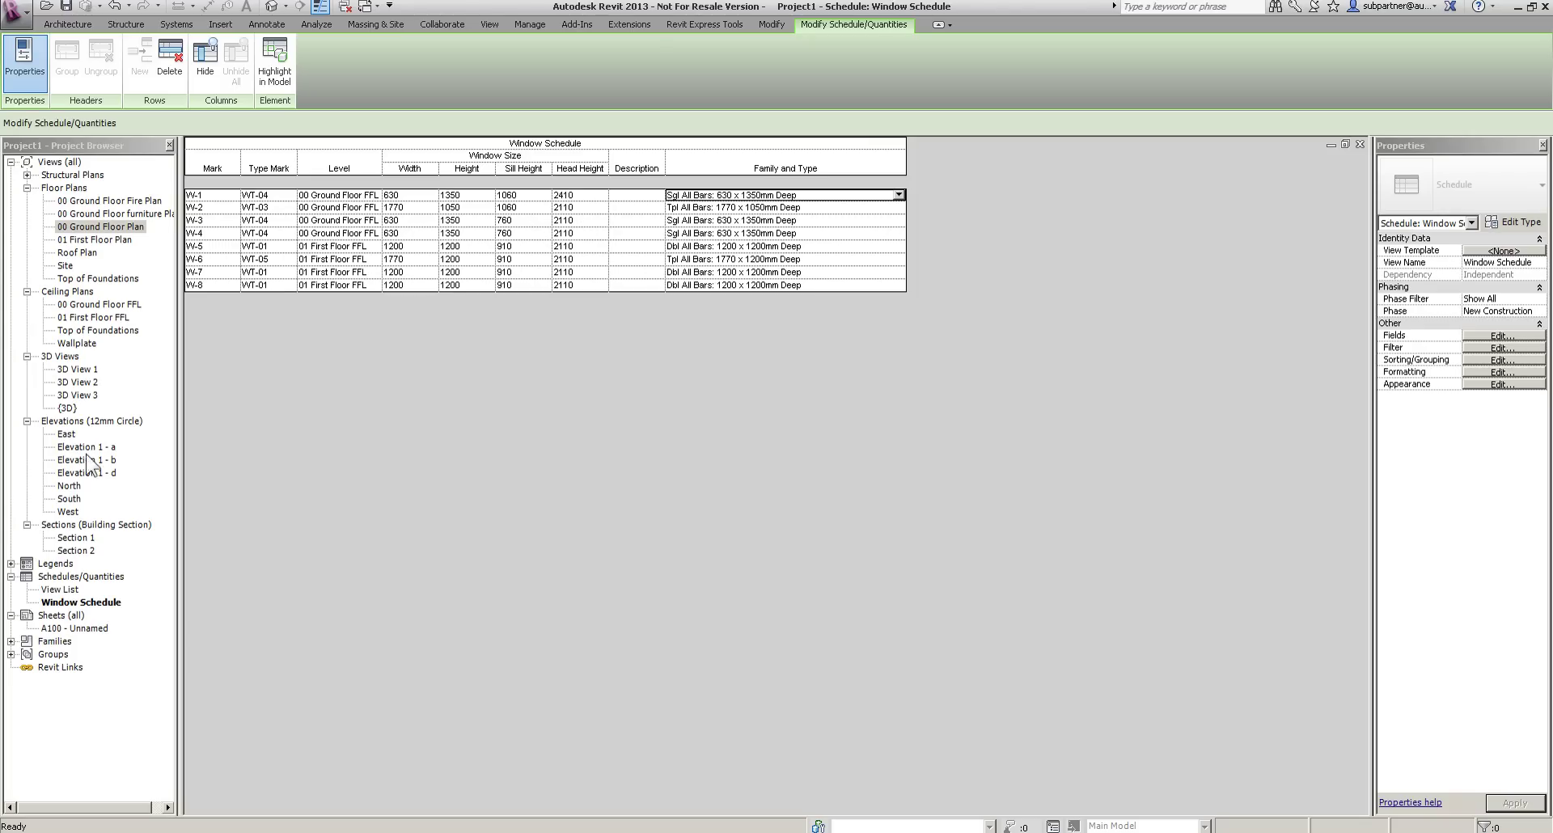
Open the South elevation and set window W-1's head height to 2110.
double_click(68, 498)
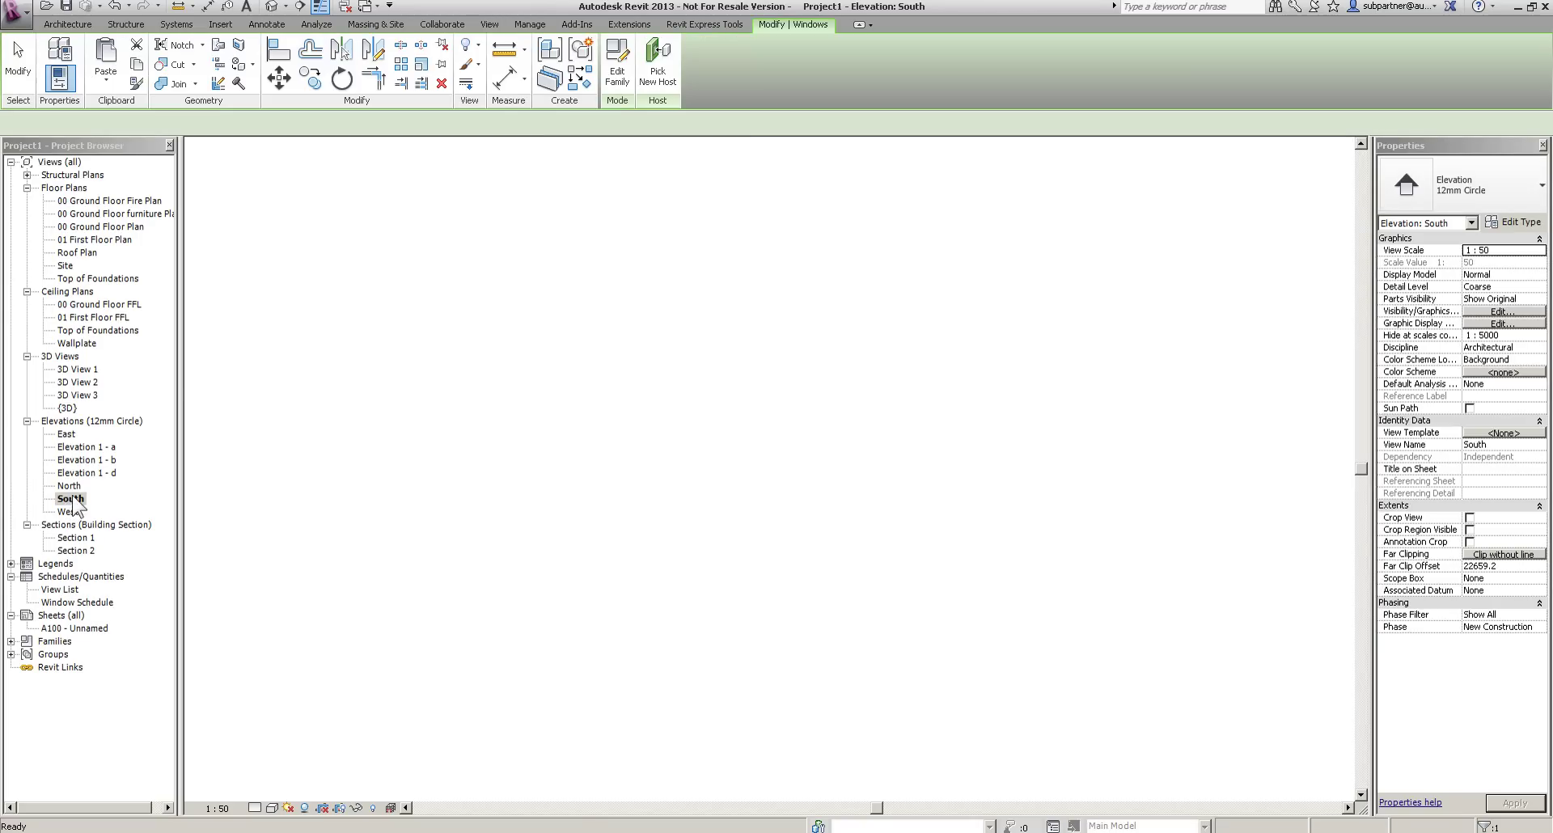
click(308, 442)
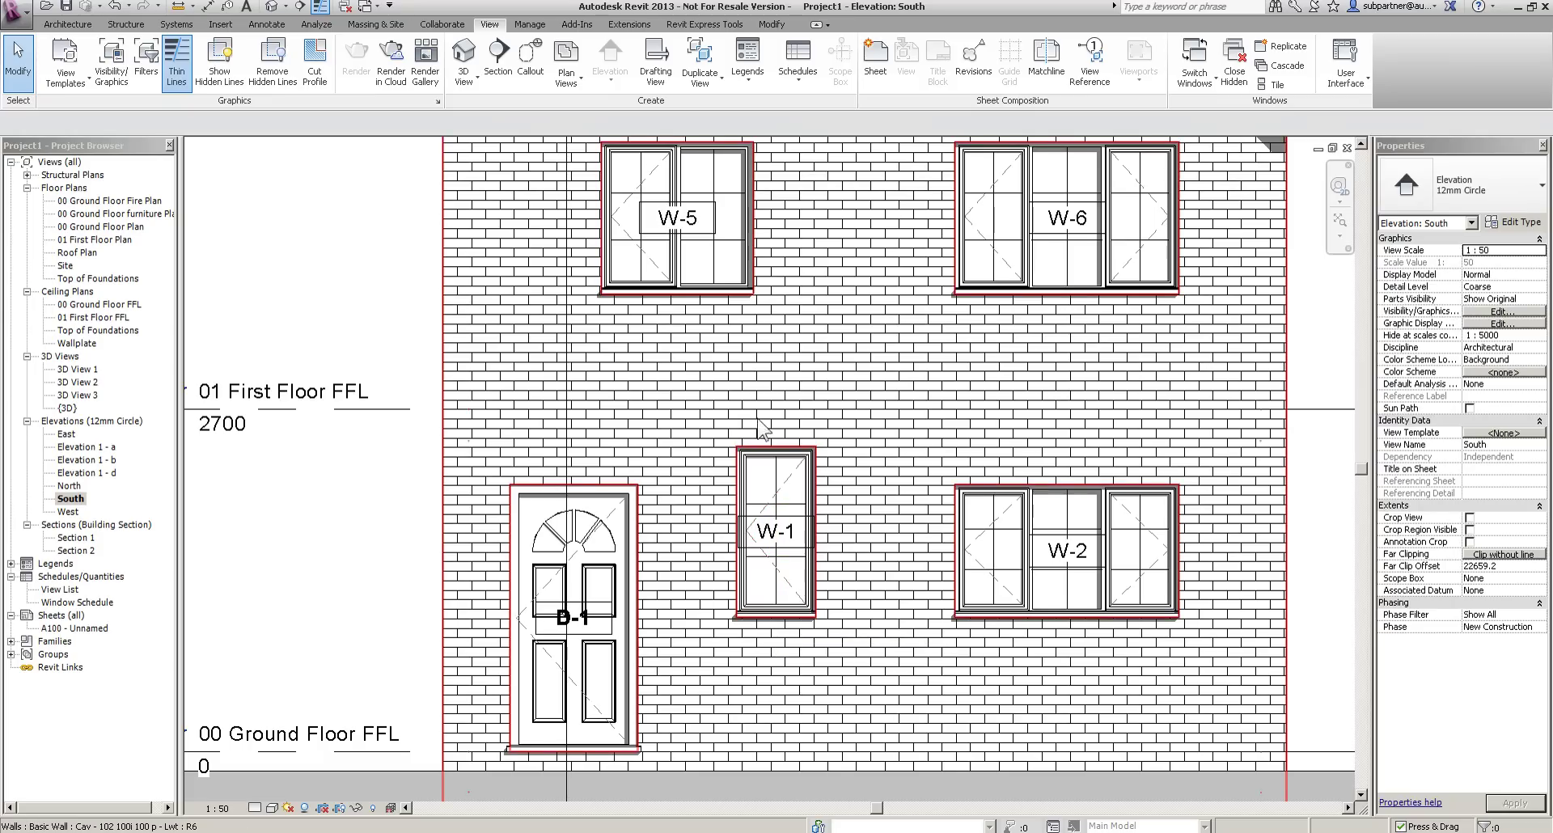
click(740, 473)
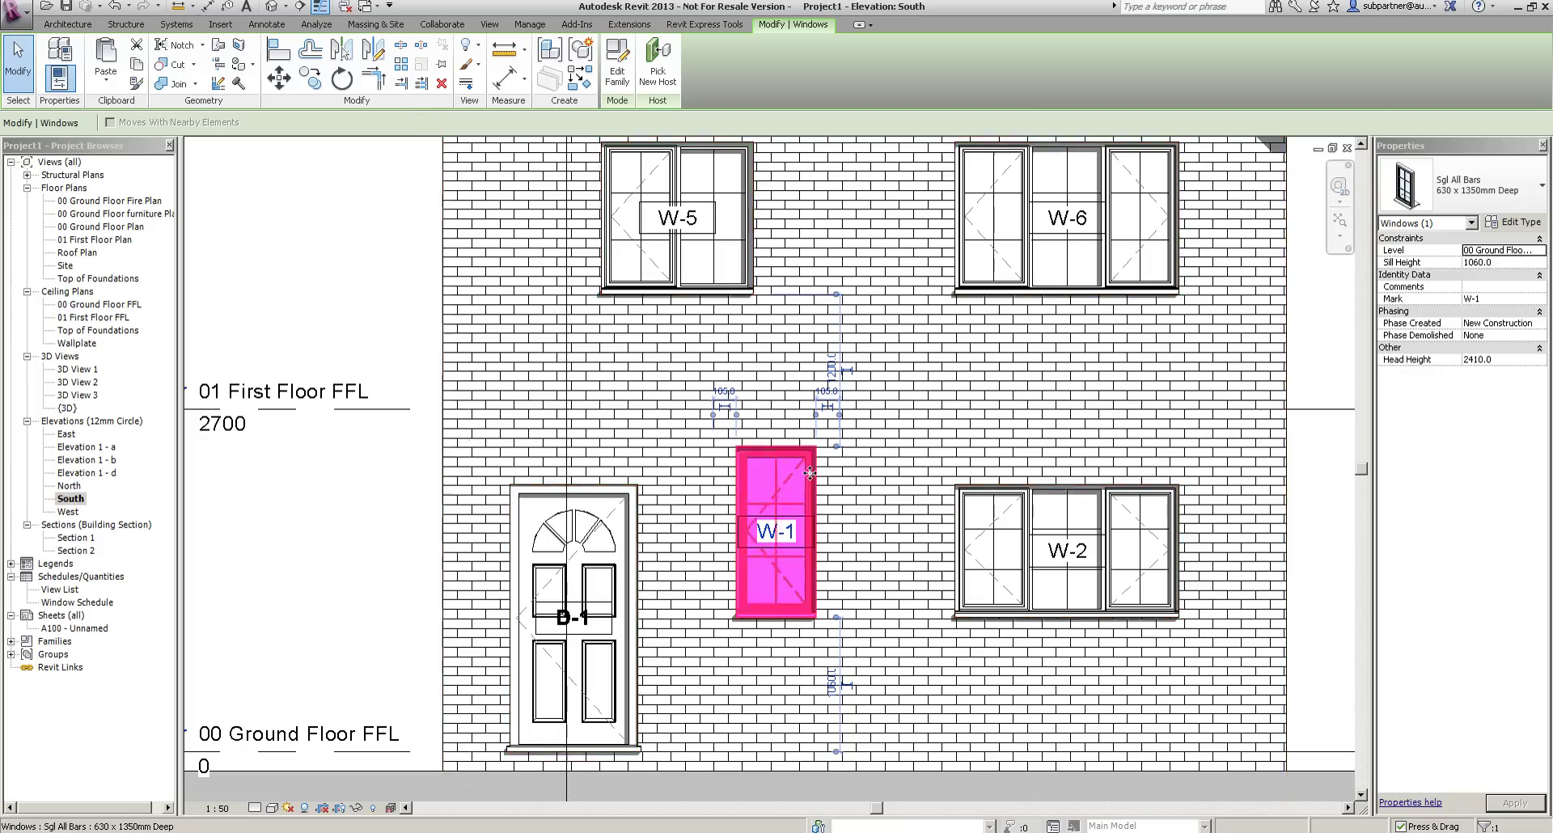
click(1517, 361)
text(21)
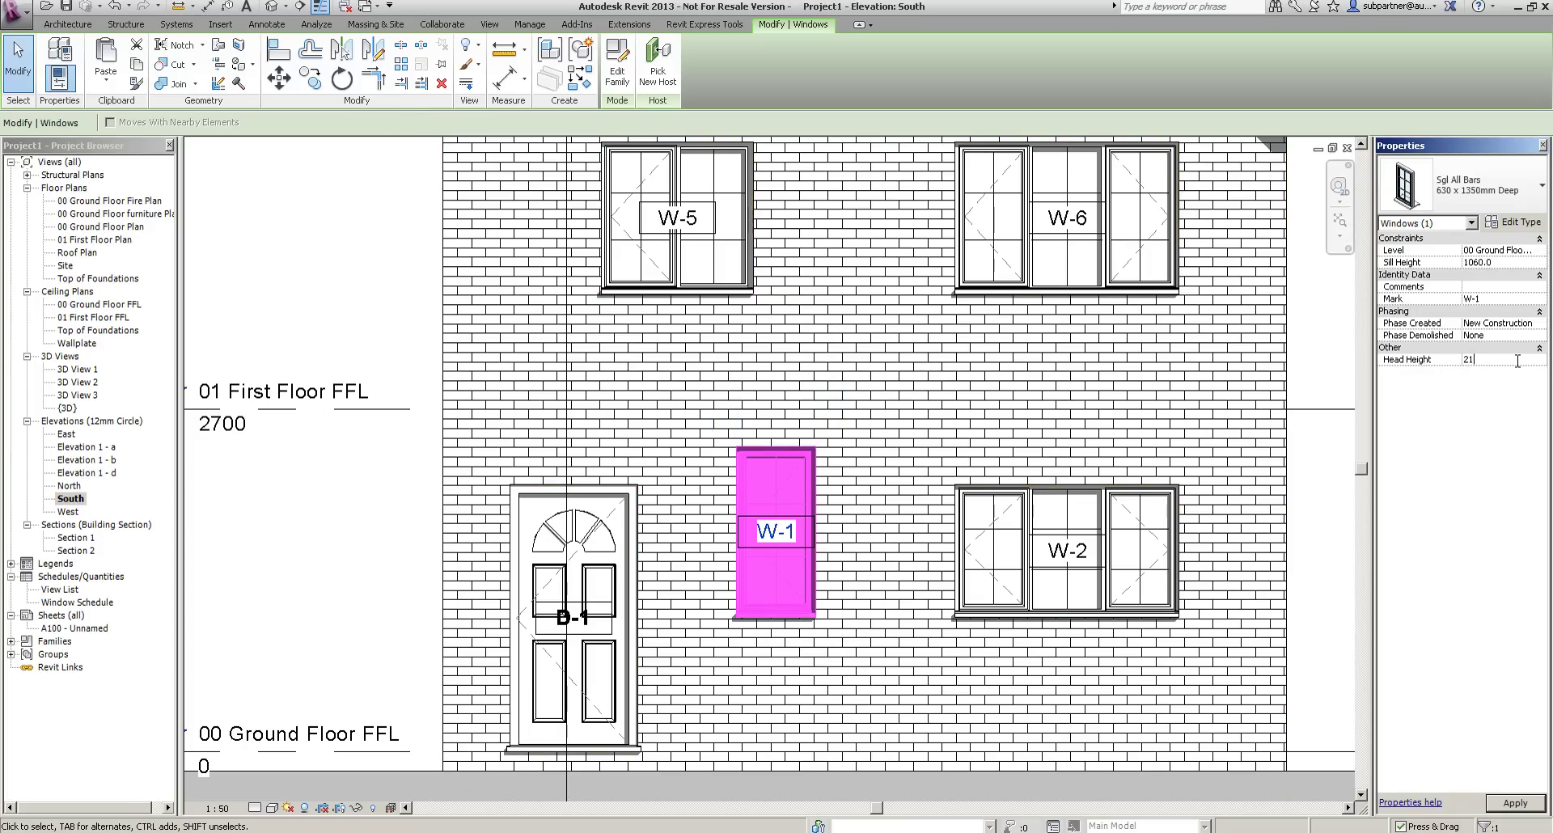
key(Return)
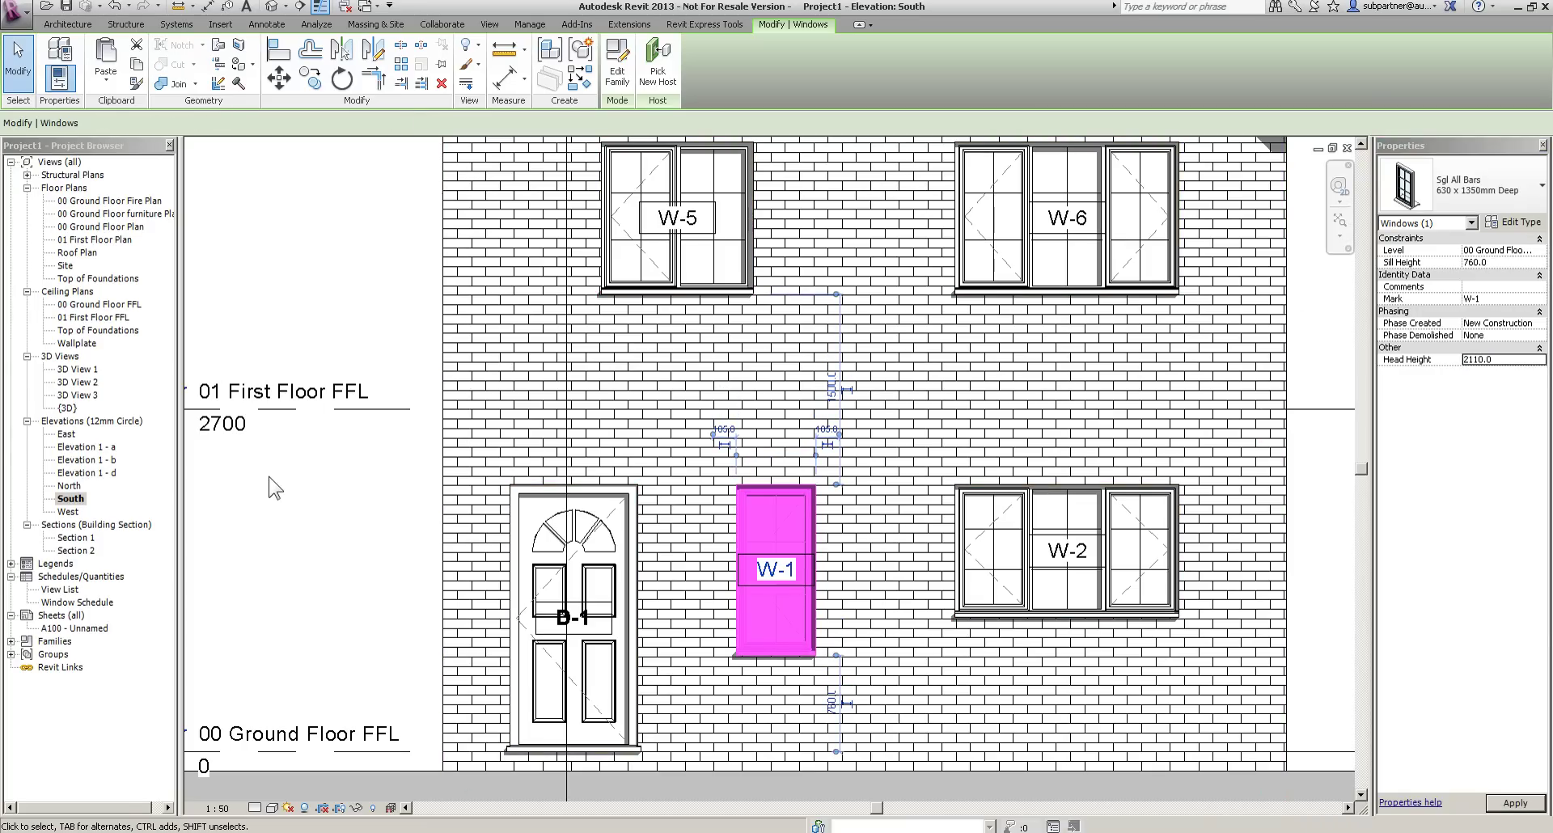
click(388, 566)
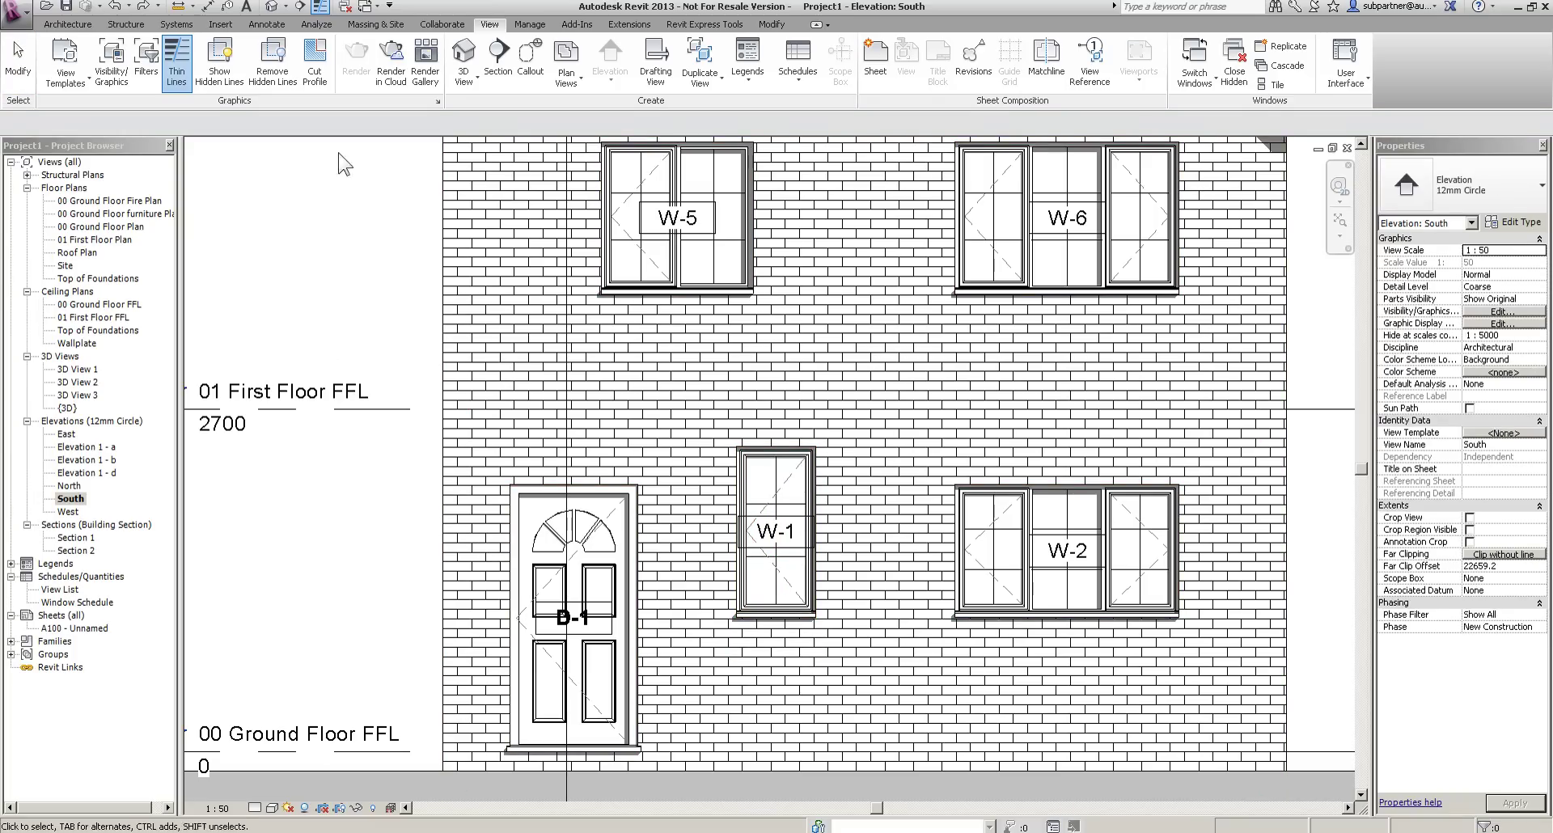
click(738, 485)
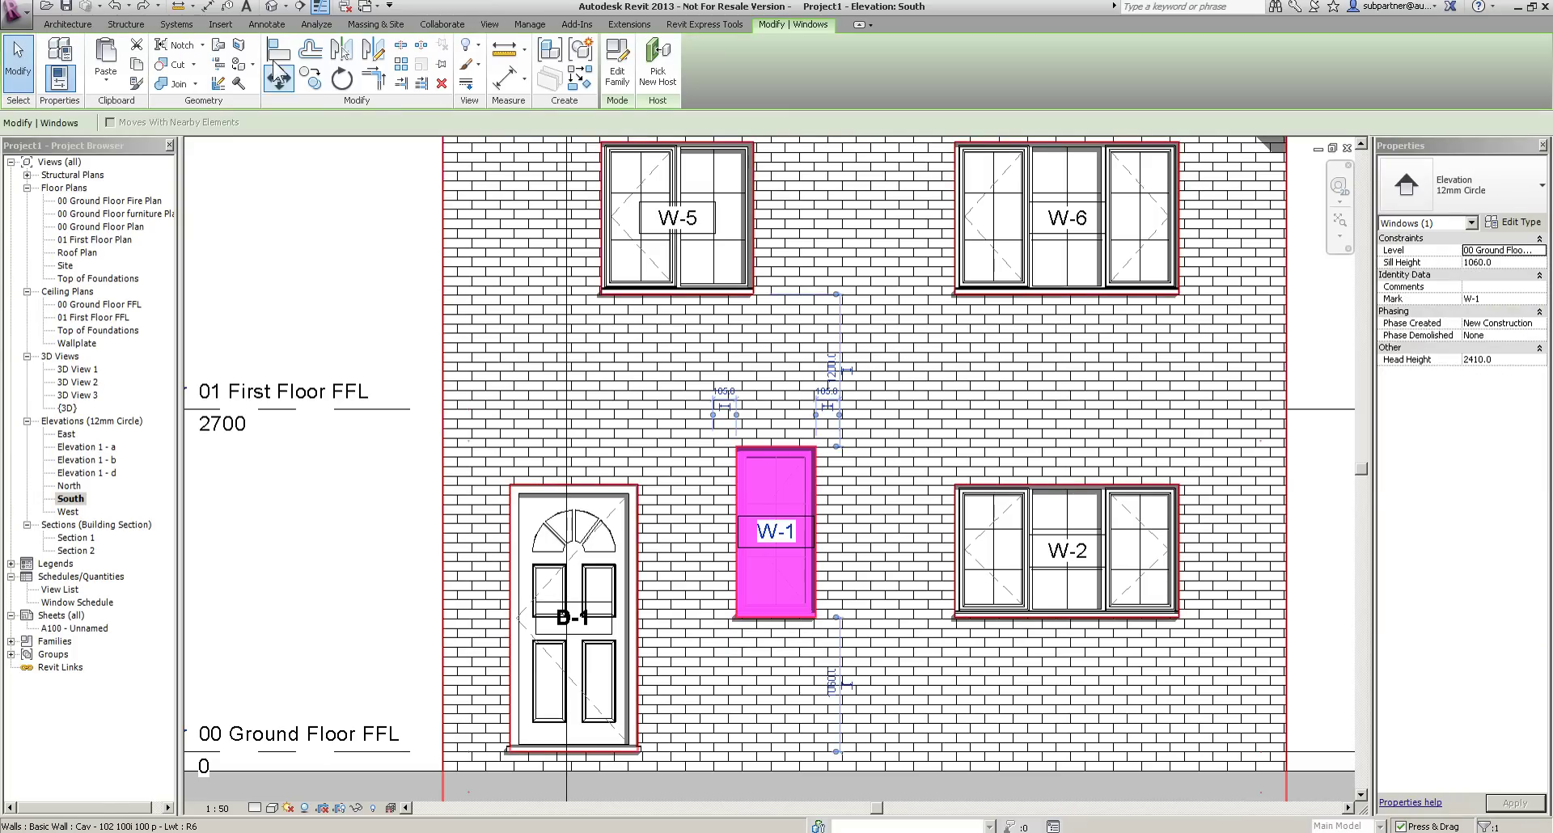
key(a)
key(l)
click(1068, 487)
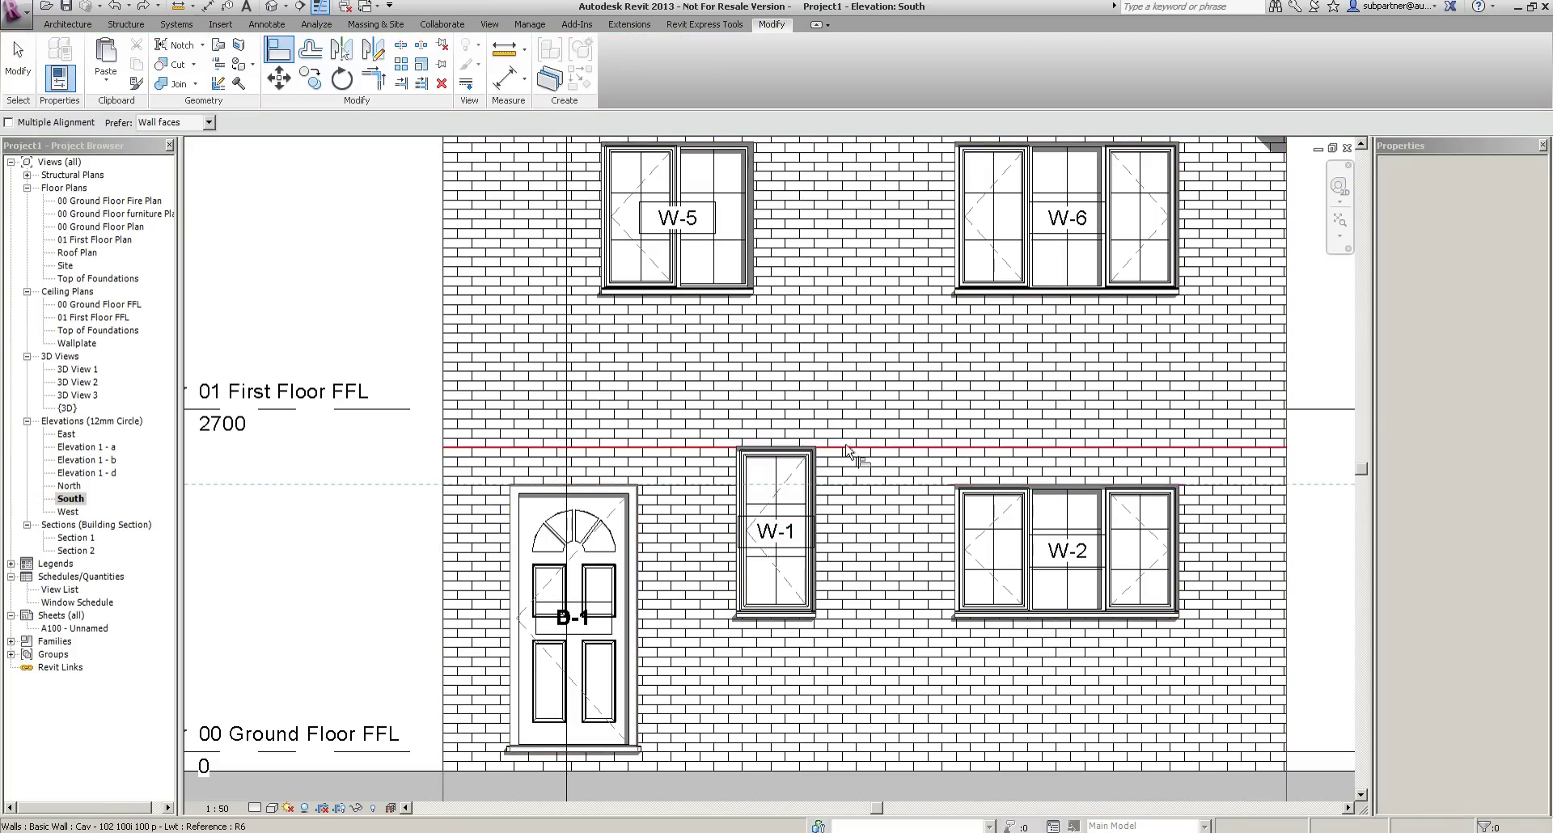
key(Escape)
key(Escape)
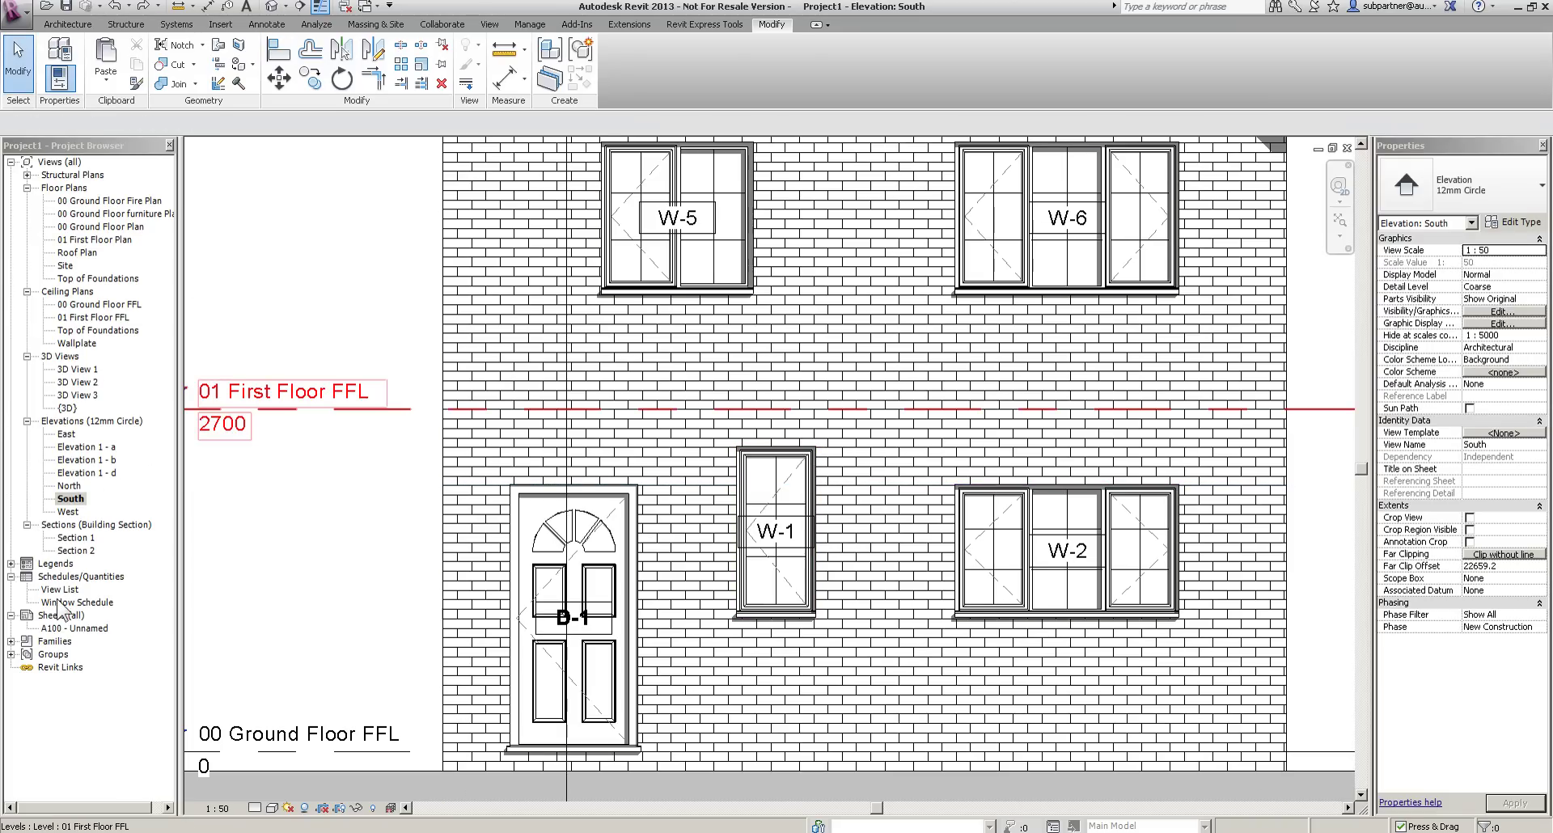
Set window W-1's head height to 2110 in the Window Schedule, and reopen the South elevation.
double_click(80, 603)
click(588, 195)
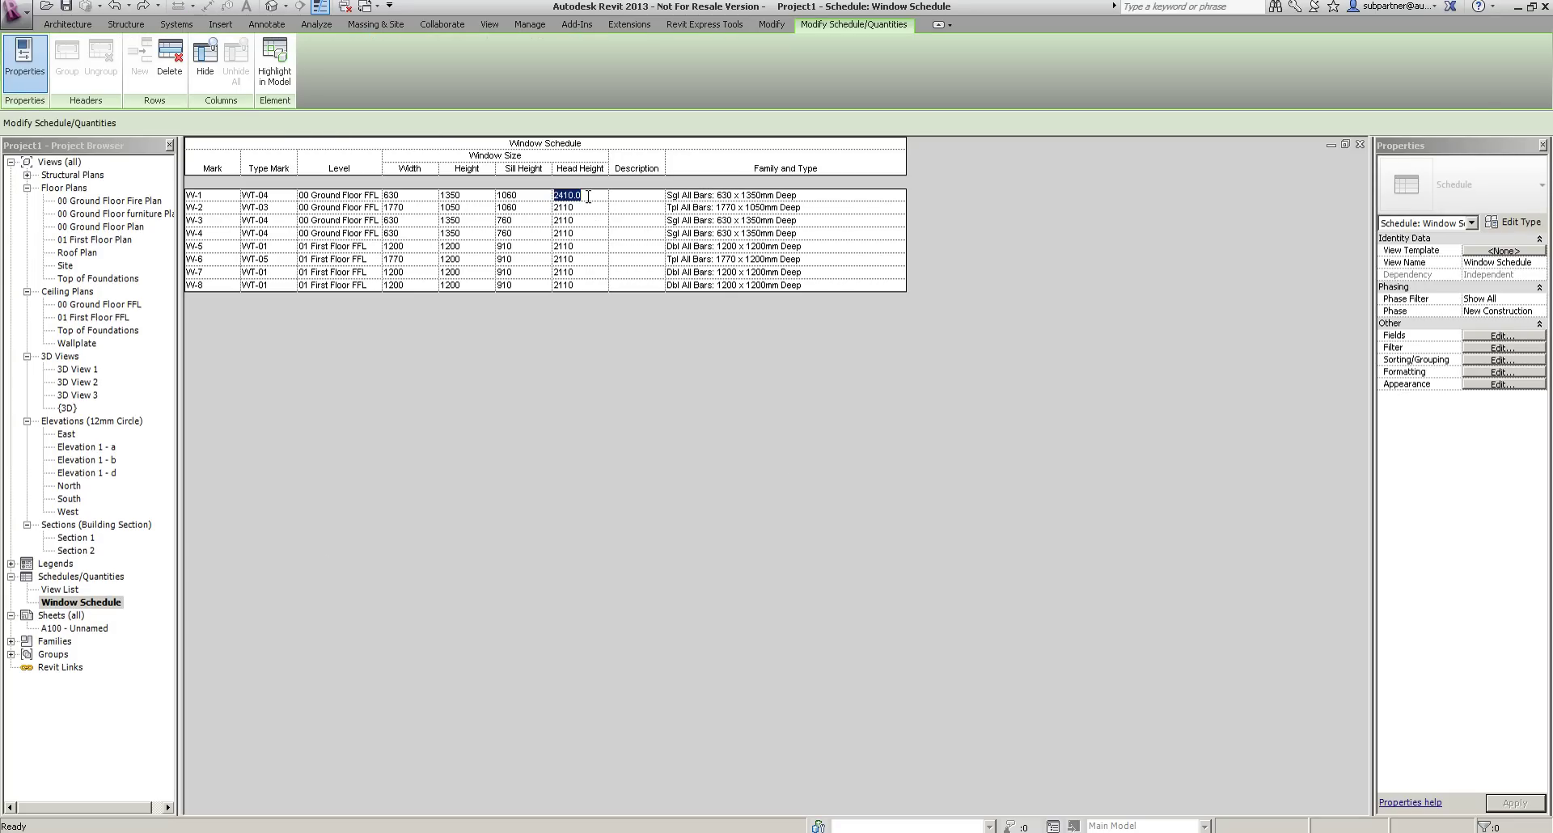
text(2110)
key(Return)
double_click(69, 498)
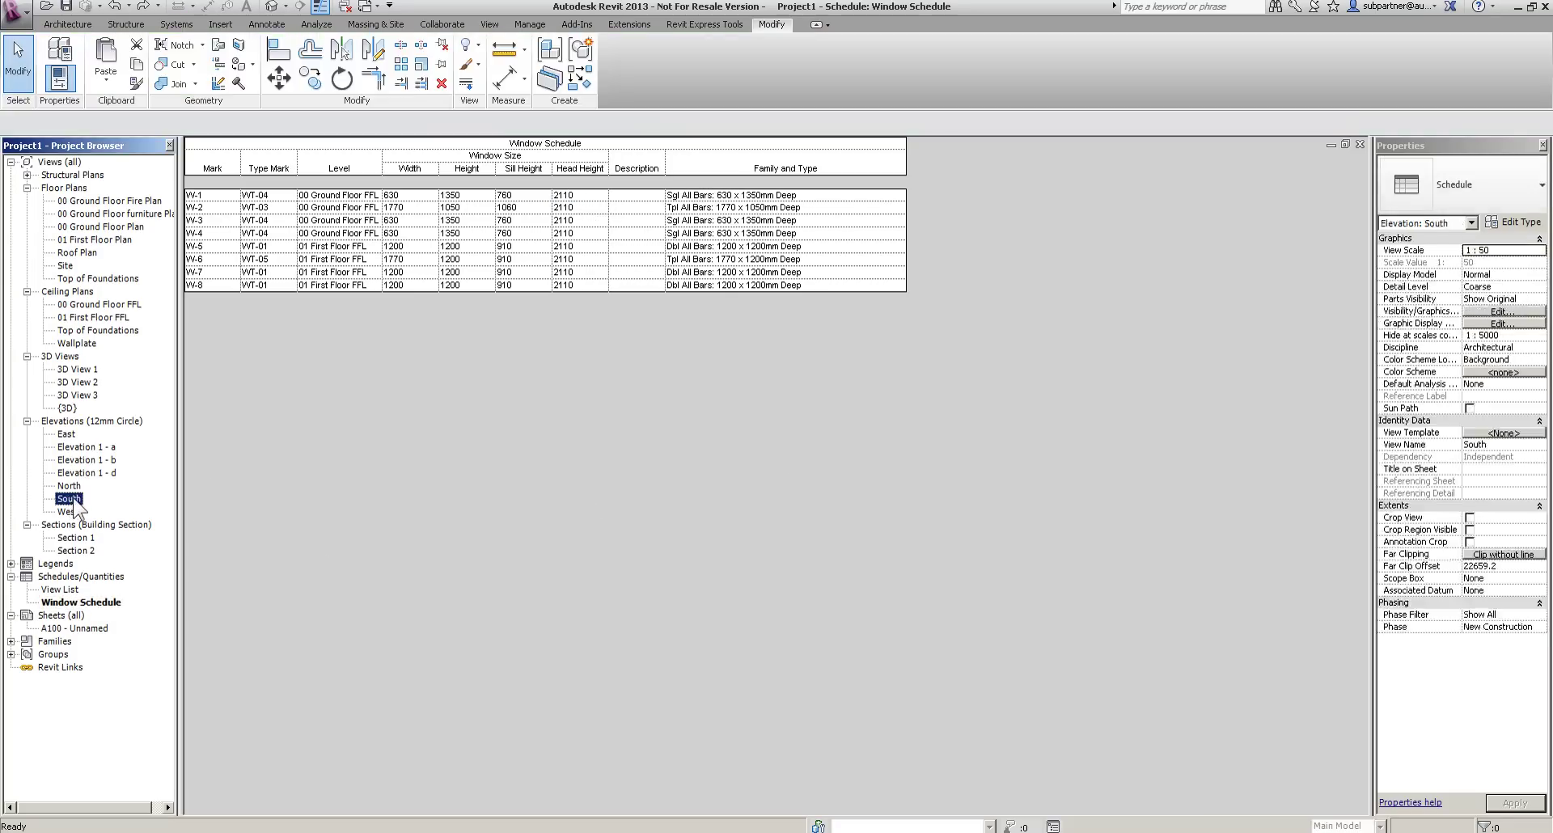
click(299, 541)
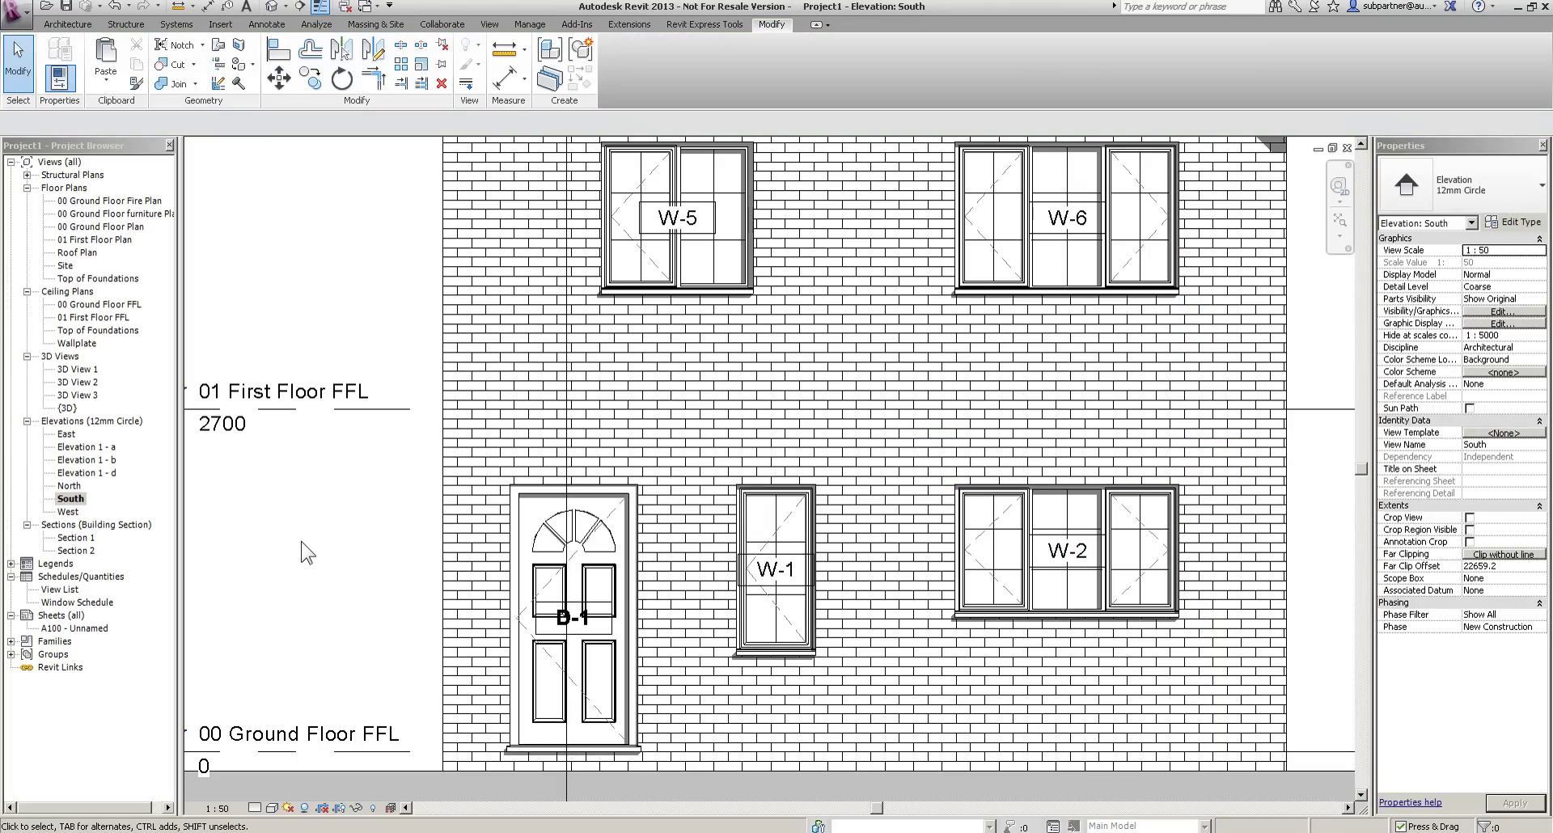
Change window W-1 in the South elevation to the Sgl All Bars type 630 x 1050mm Deep.
click(777, 543)
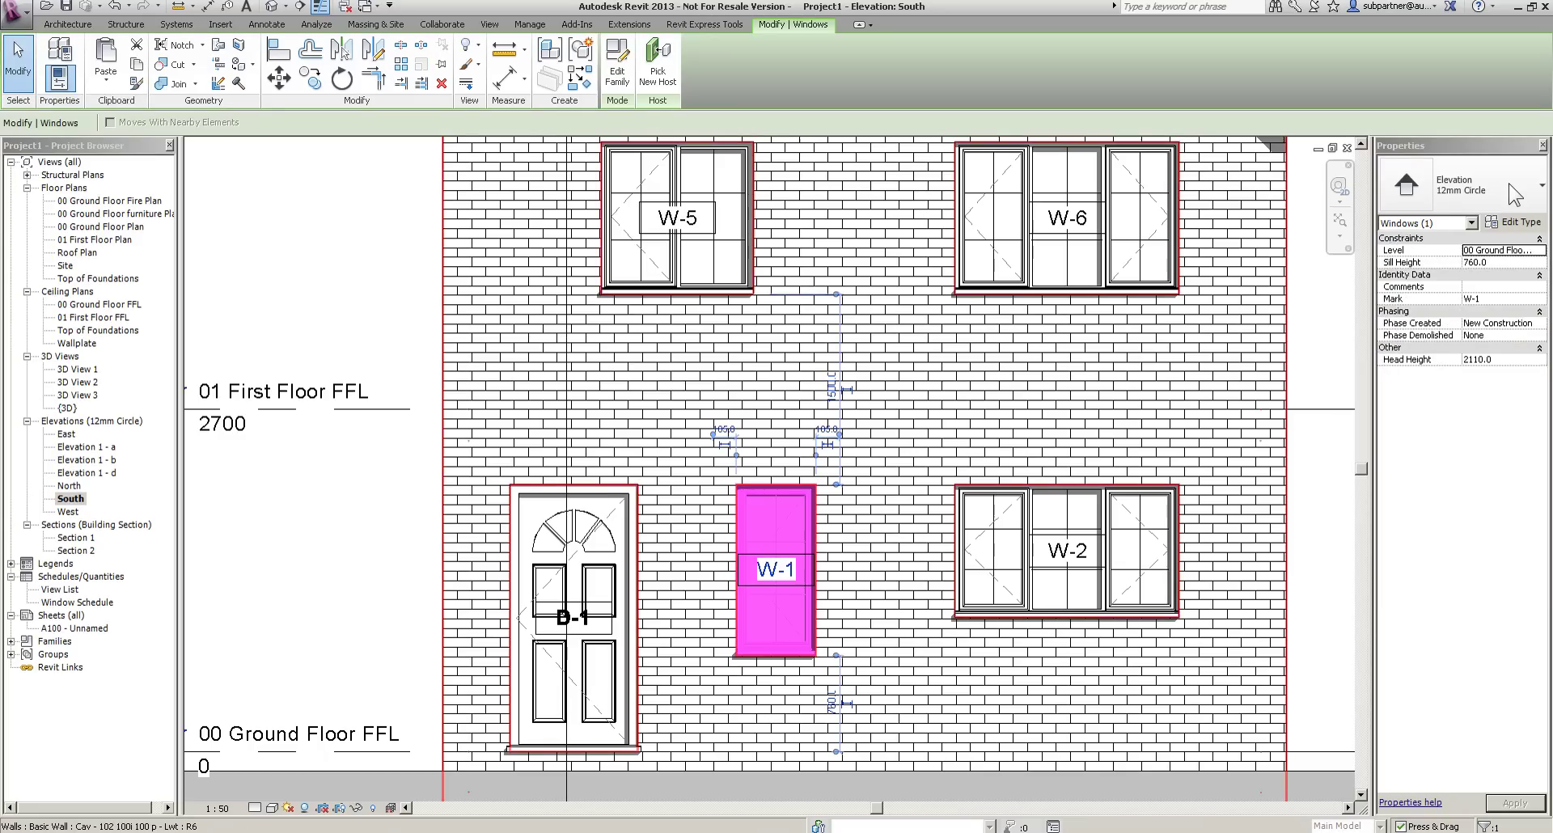
click(1456, 186)
click(1452, 324)
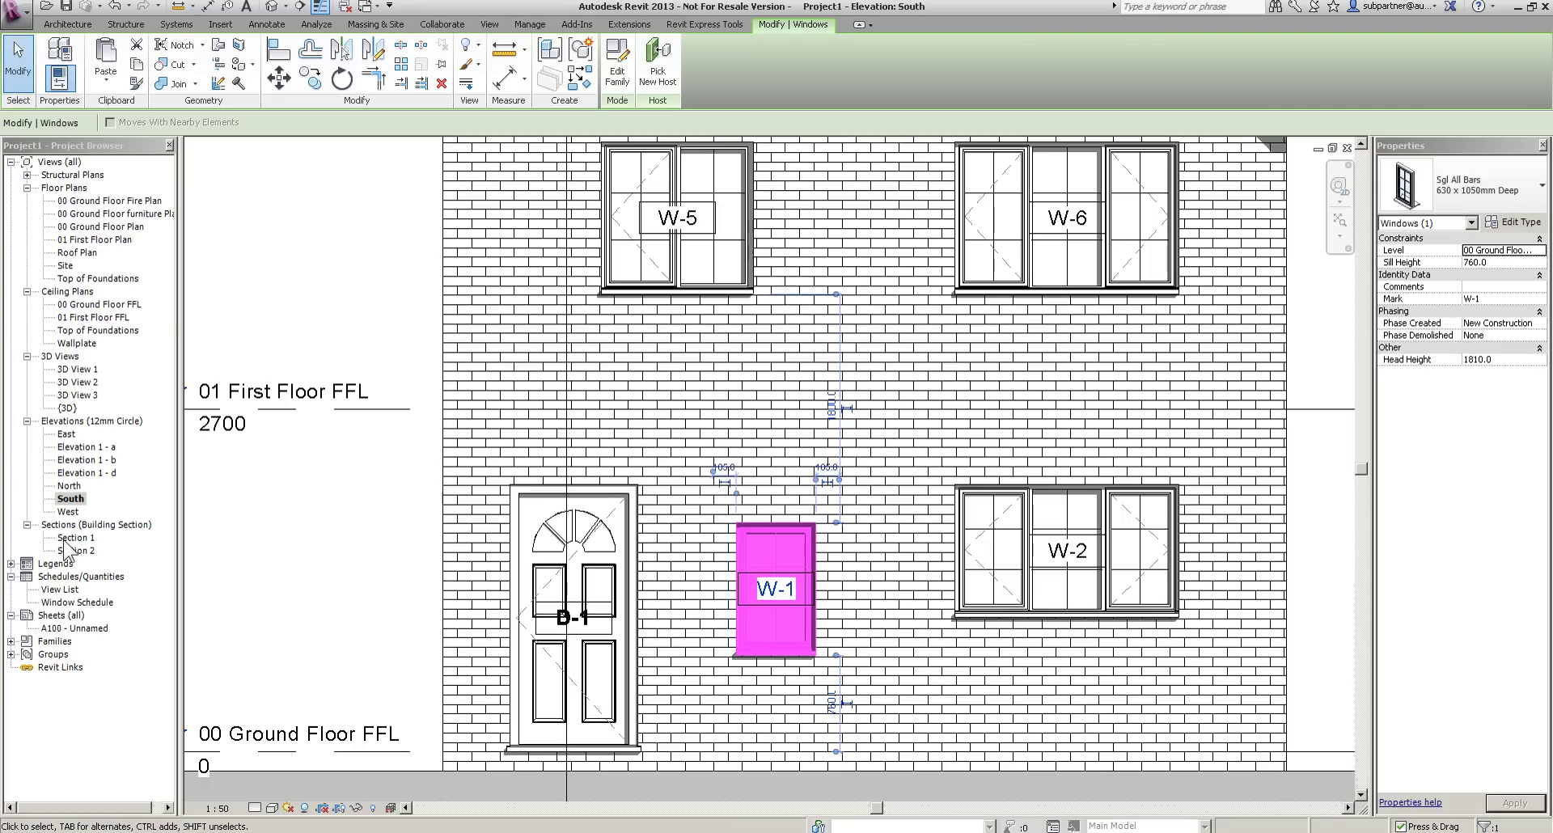
Open the Window Schedule and restore window W-1's head height to 2110.
double_click(73, 603)
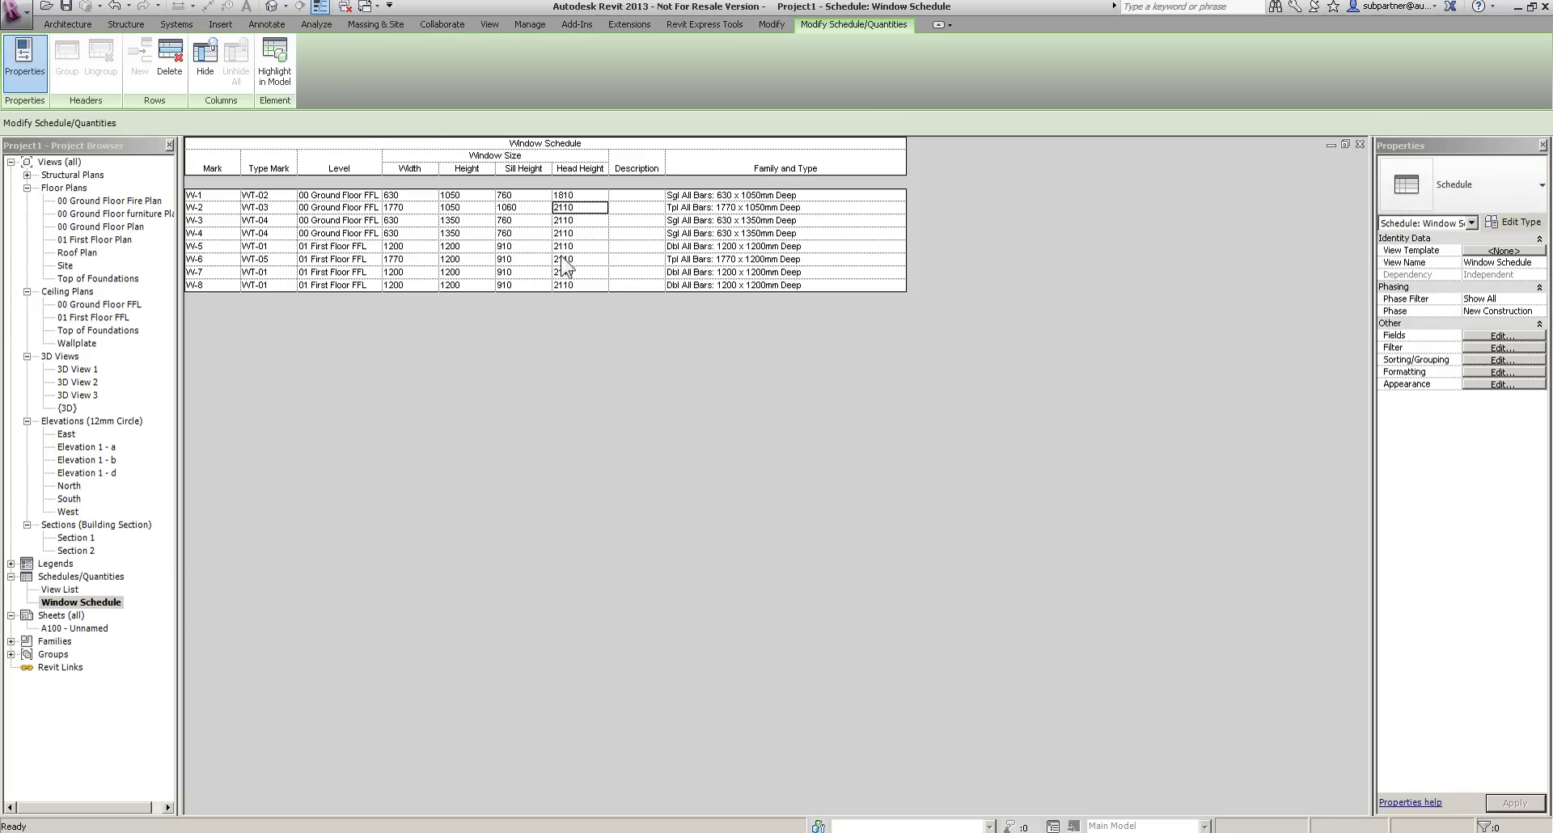
click(590, 199)
text(2110)
key(Return)
Start a new Door Schedule of building components for the Doors category and enlarge its properties dialog to show all available fields.
click(485, 24)
click(800, 70)
click(828, 109)
click(648, 475)
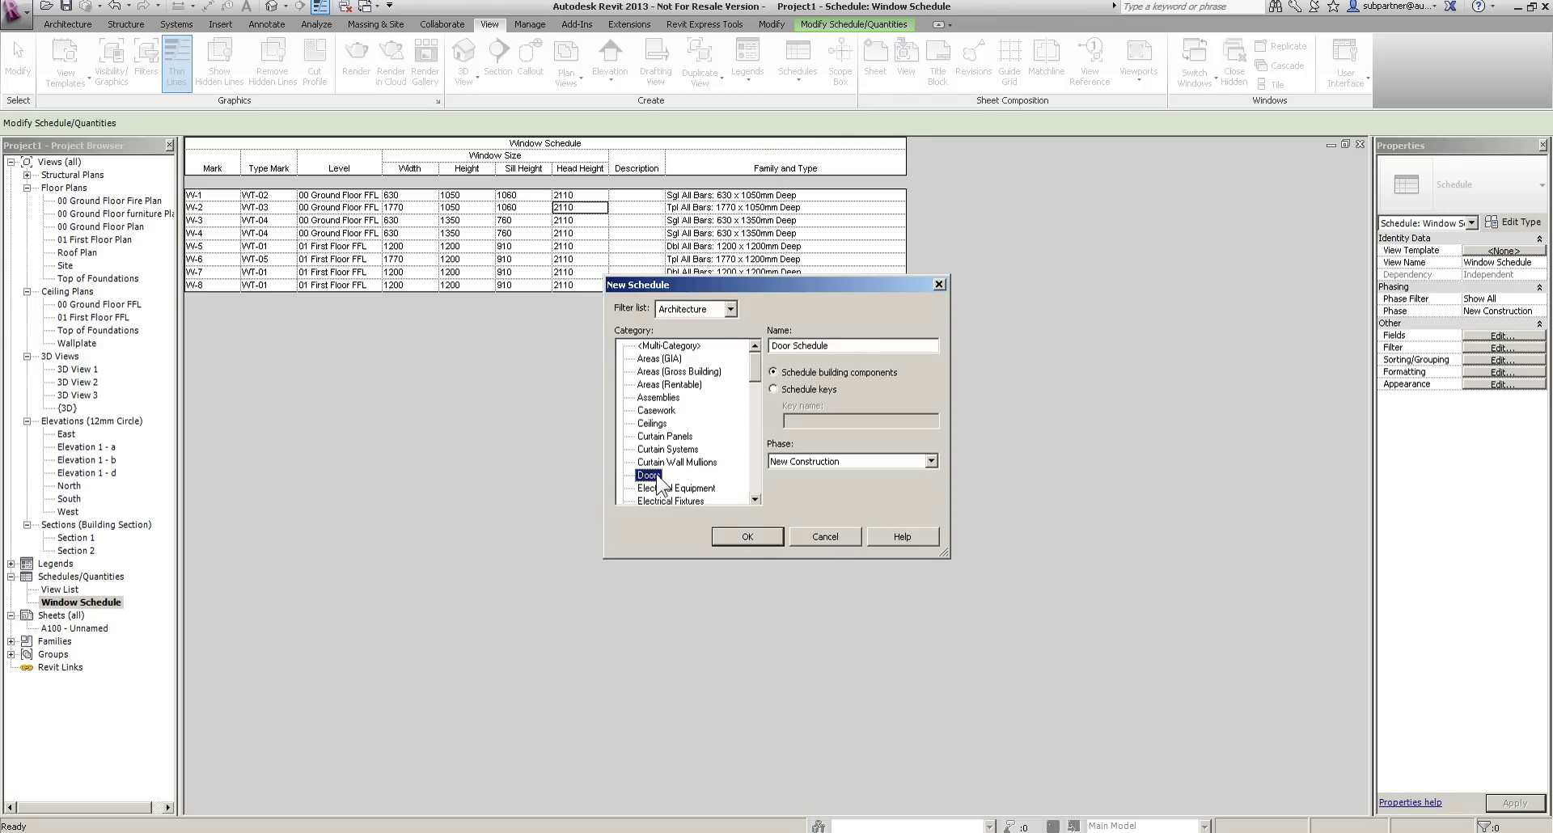
click(747, 537)
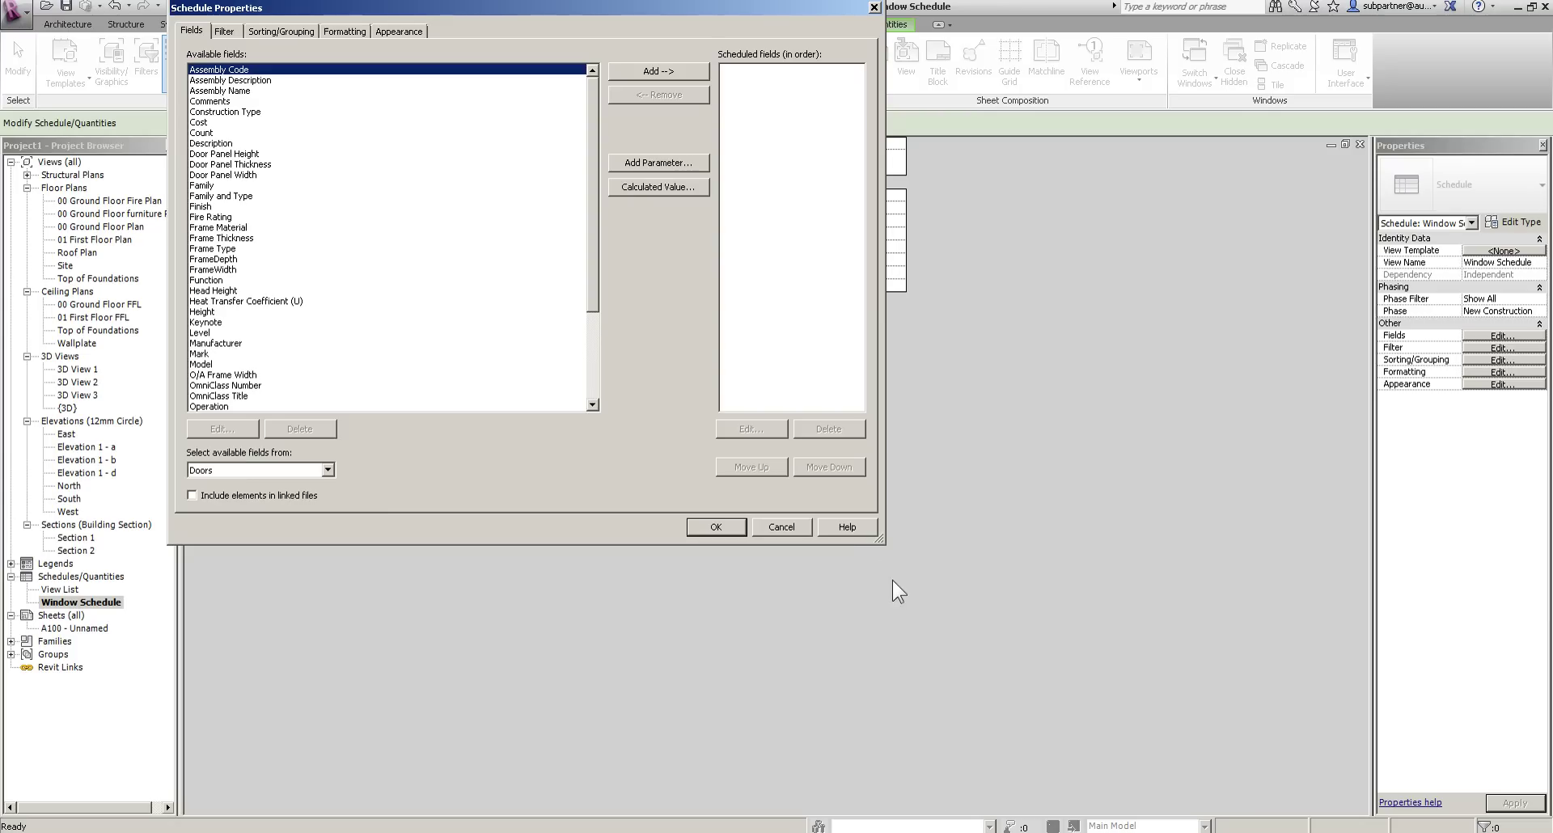
drag(890, 553, 982, 802)
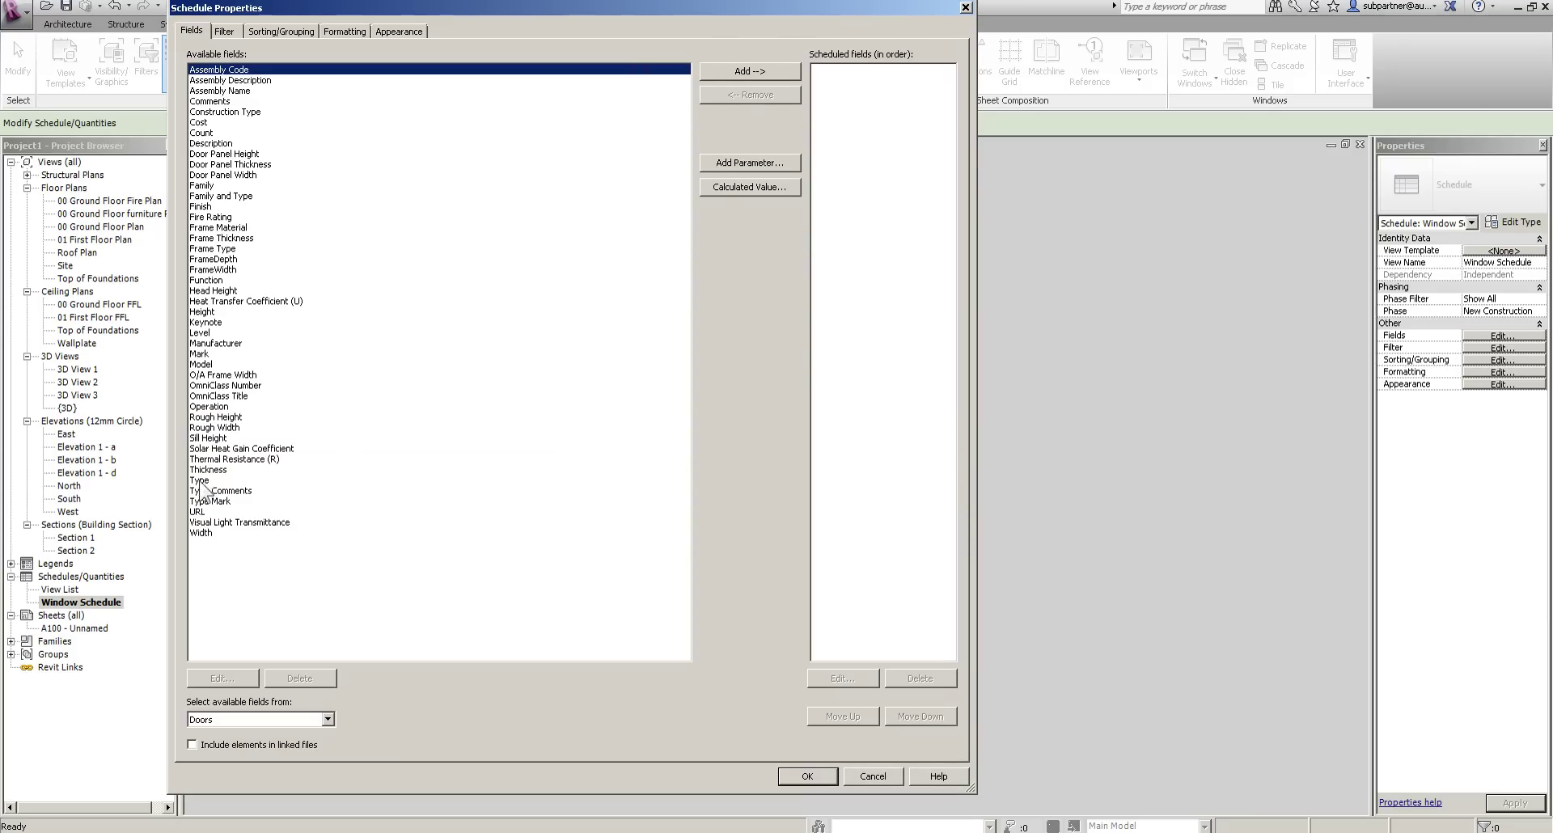
Add the Mark, Type Mark, Level and Width fields to the door schedule in that order.
click(206, 354)
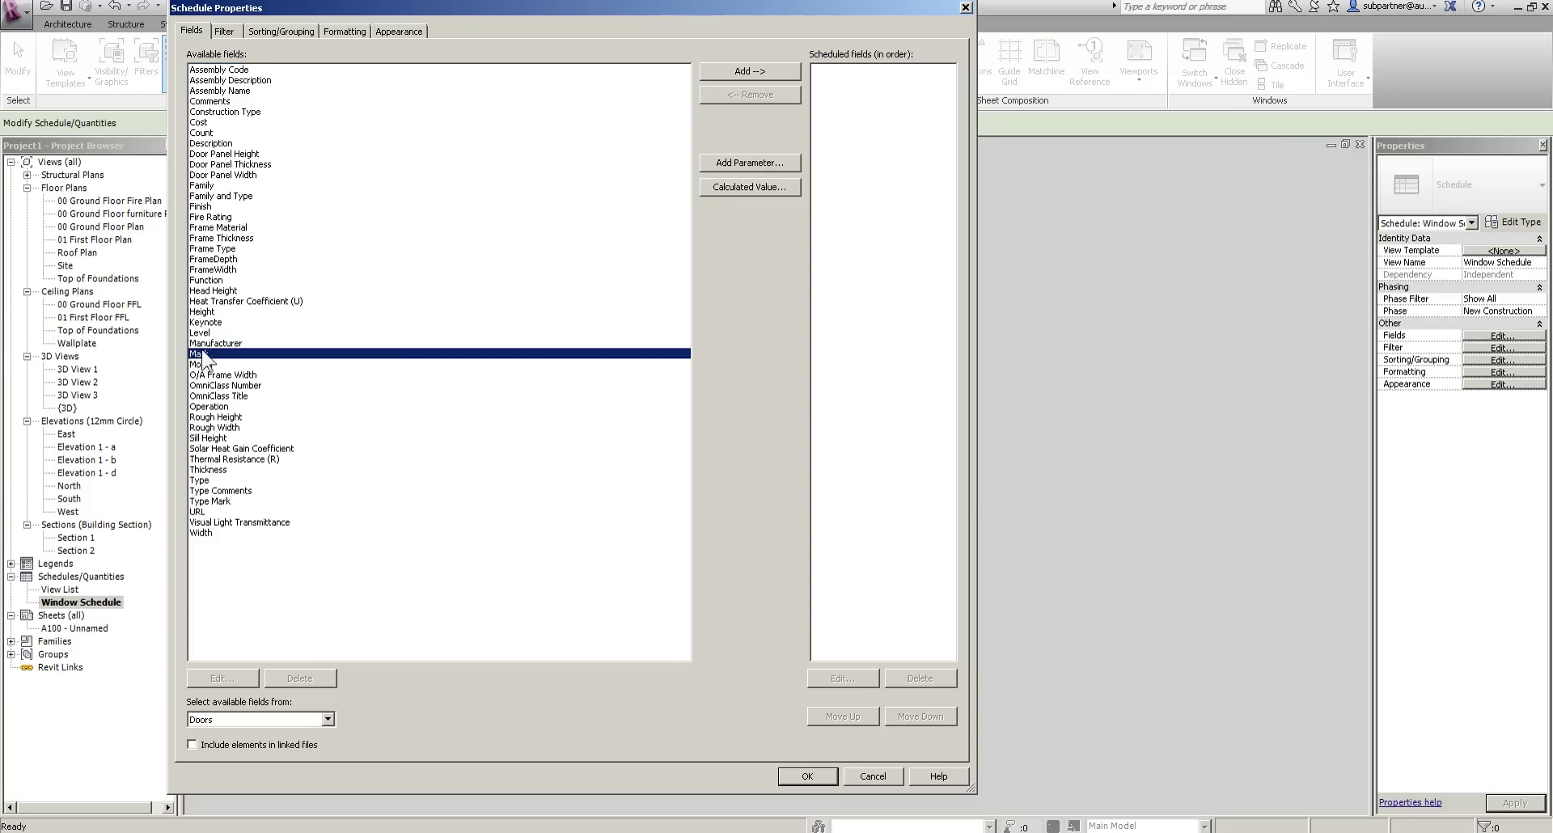
click(749, 71)
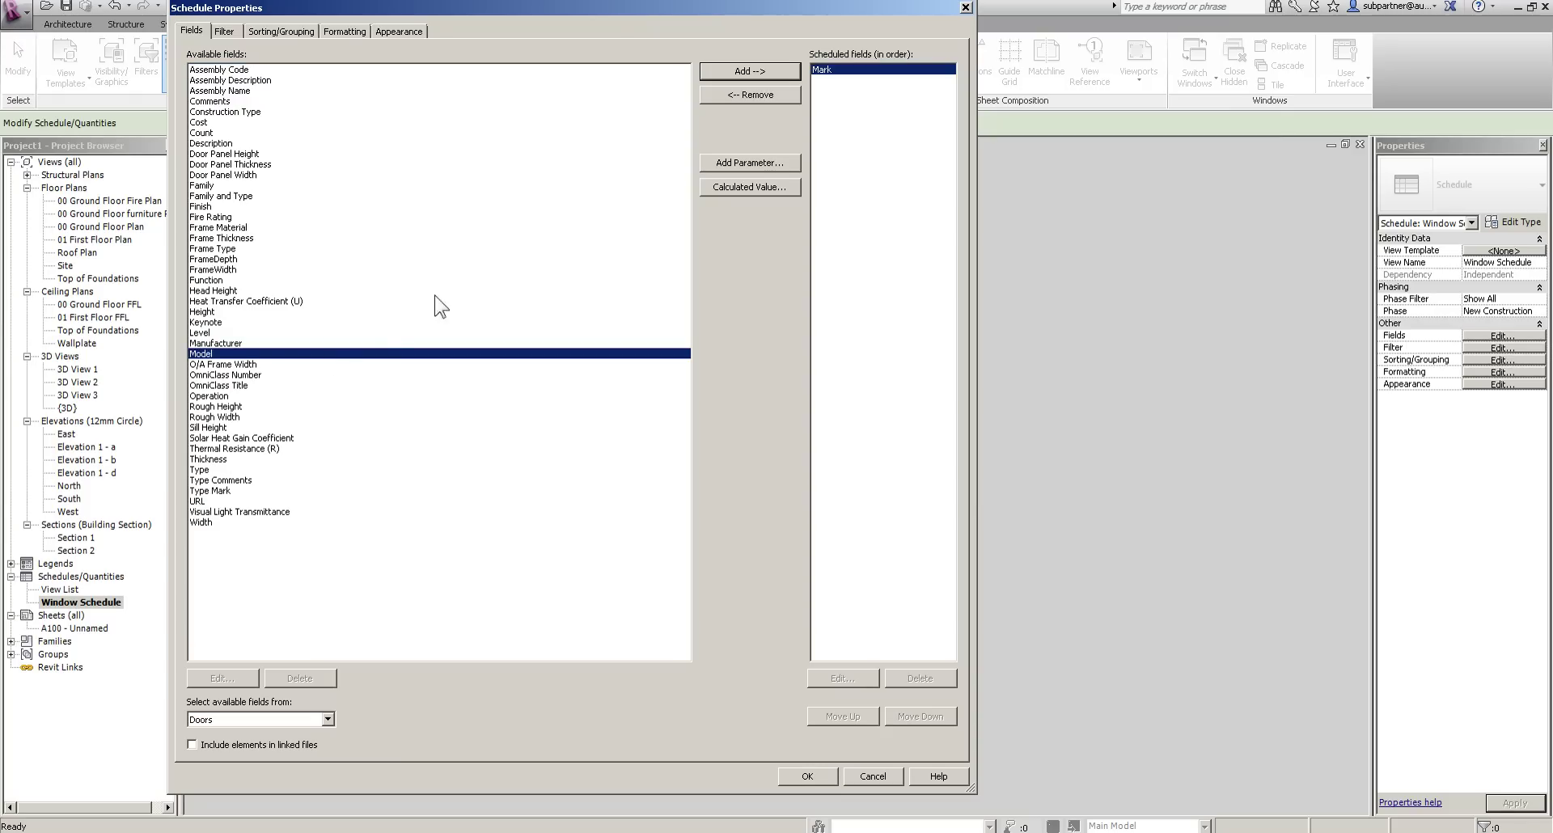
click(212, 490)
click(749, 72)
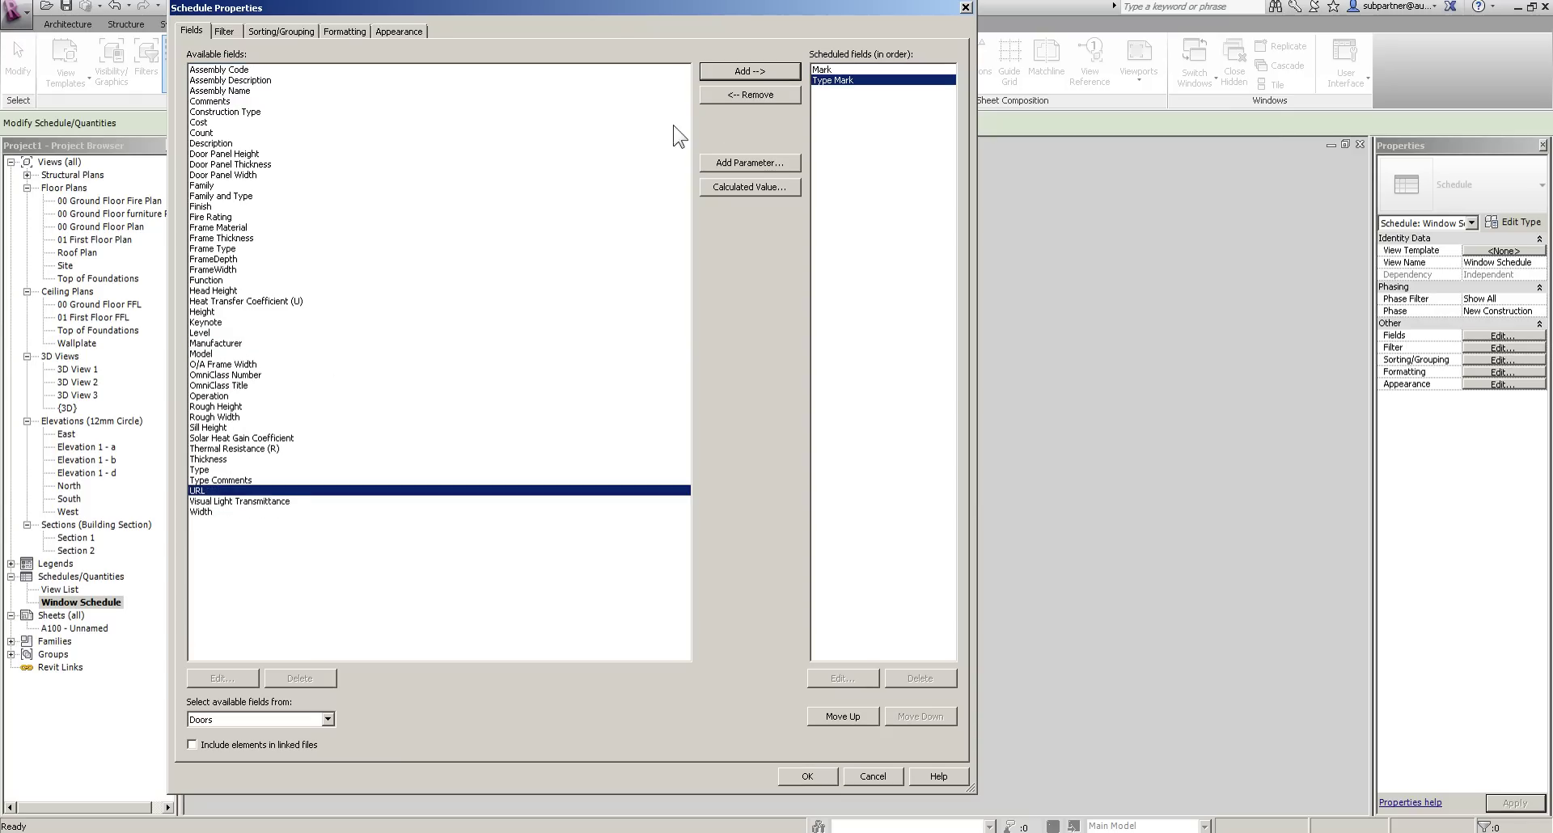
click(202, 512)
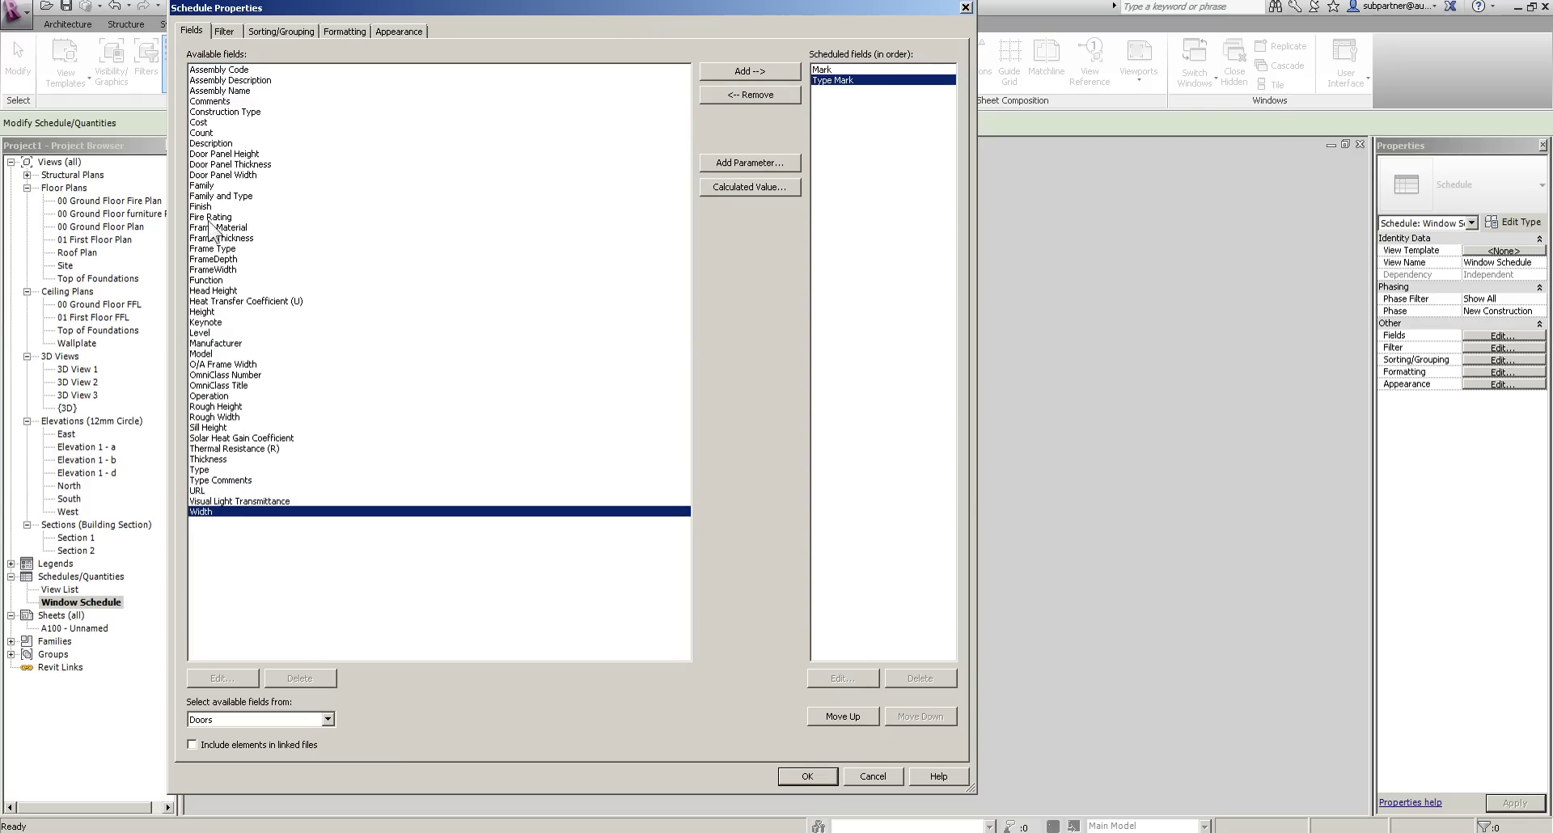
click(204, 332)
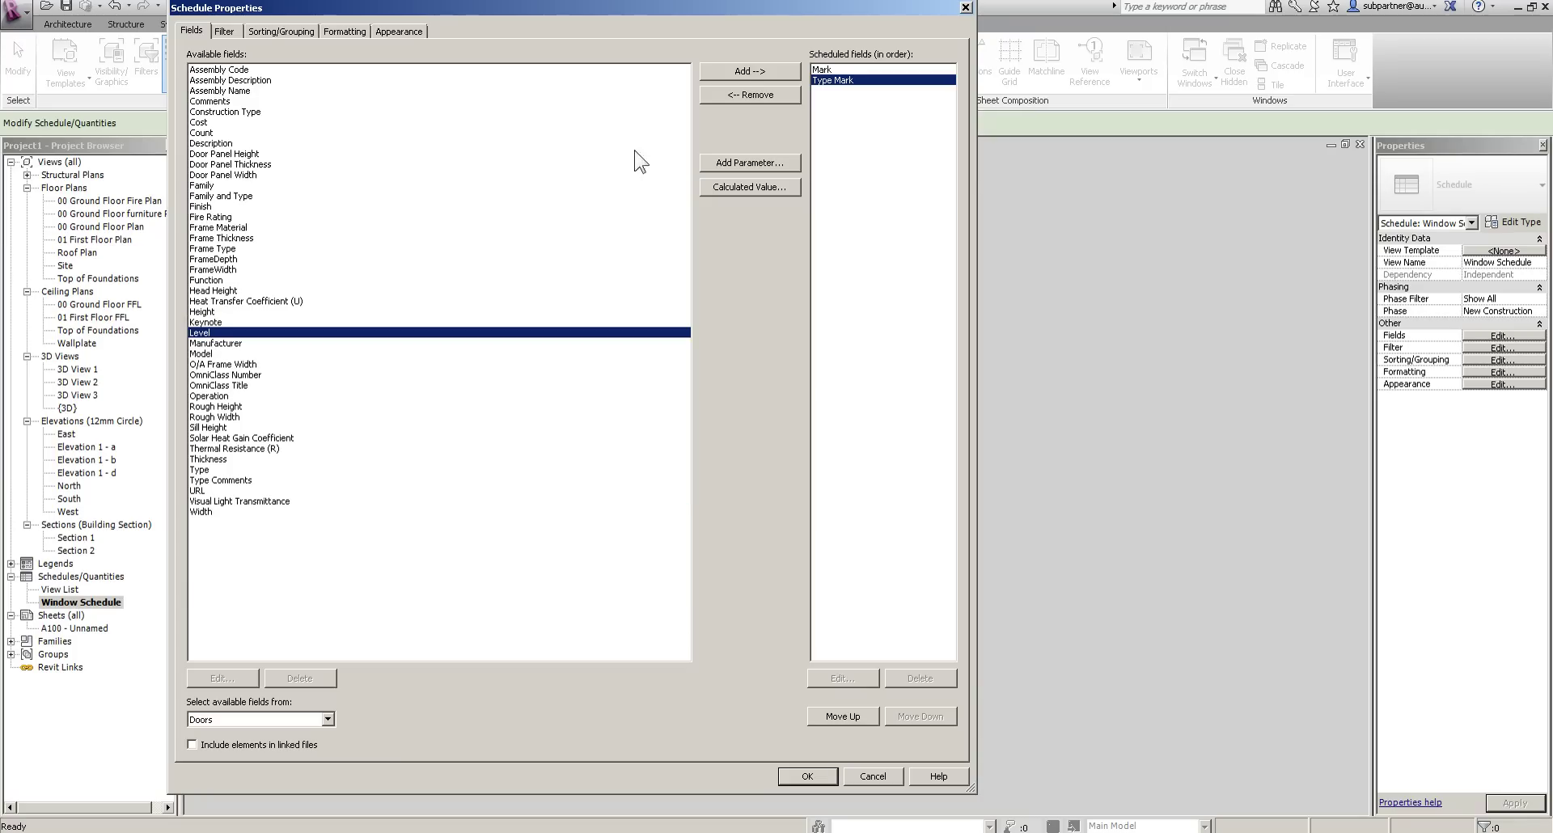
click(739, 72)
click(223, 501)
click(734, 71)
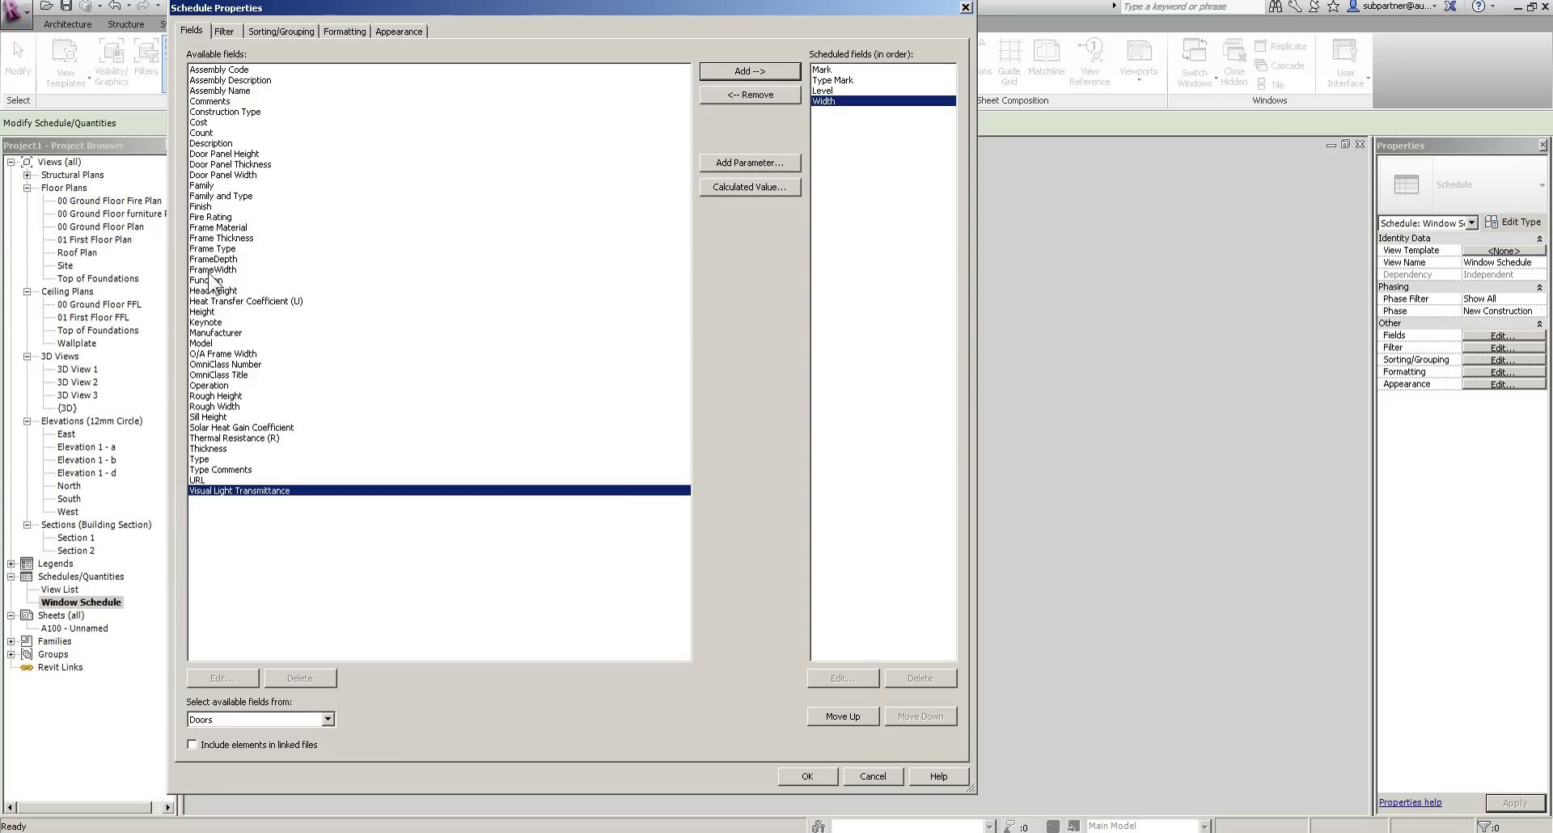
Add the Height, Fire Rating and Thickness fields to the door schedule.
click(206, 312)
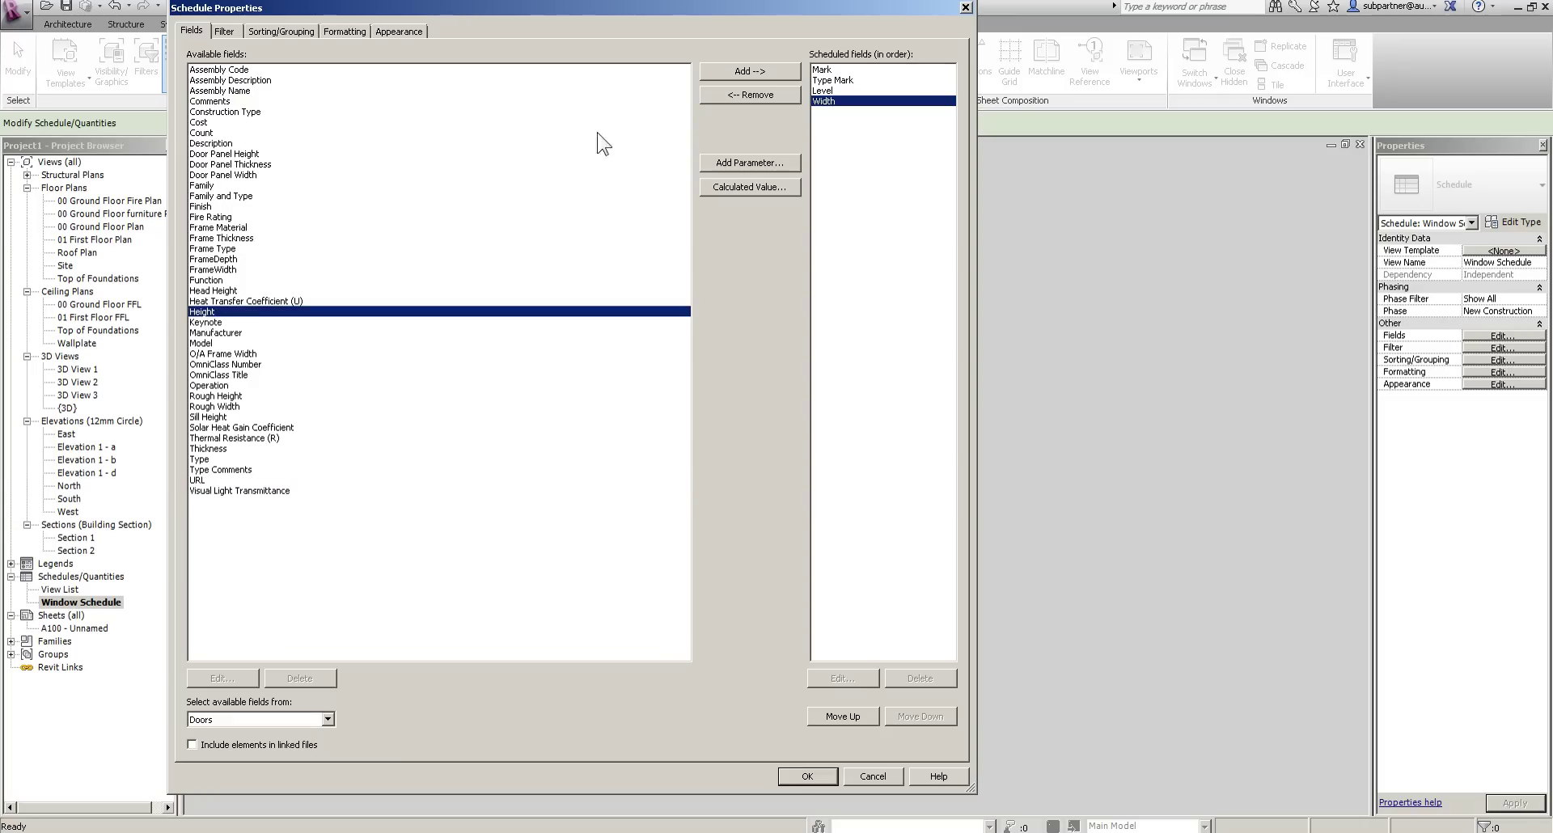
click(725, 72)
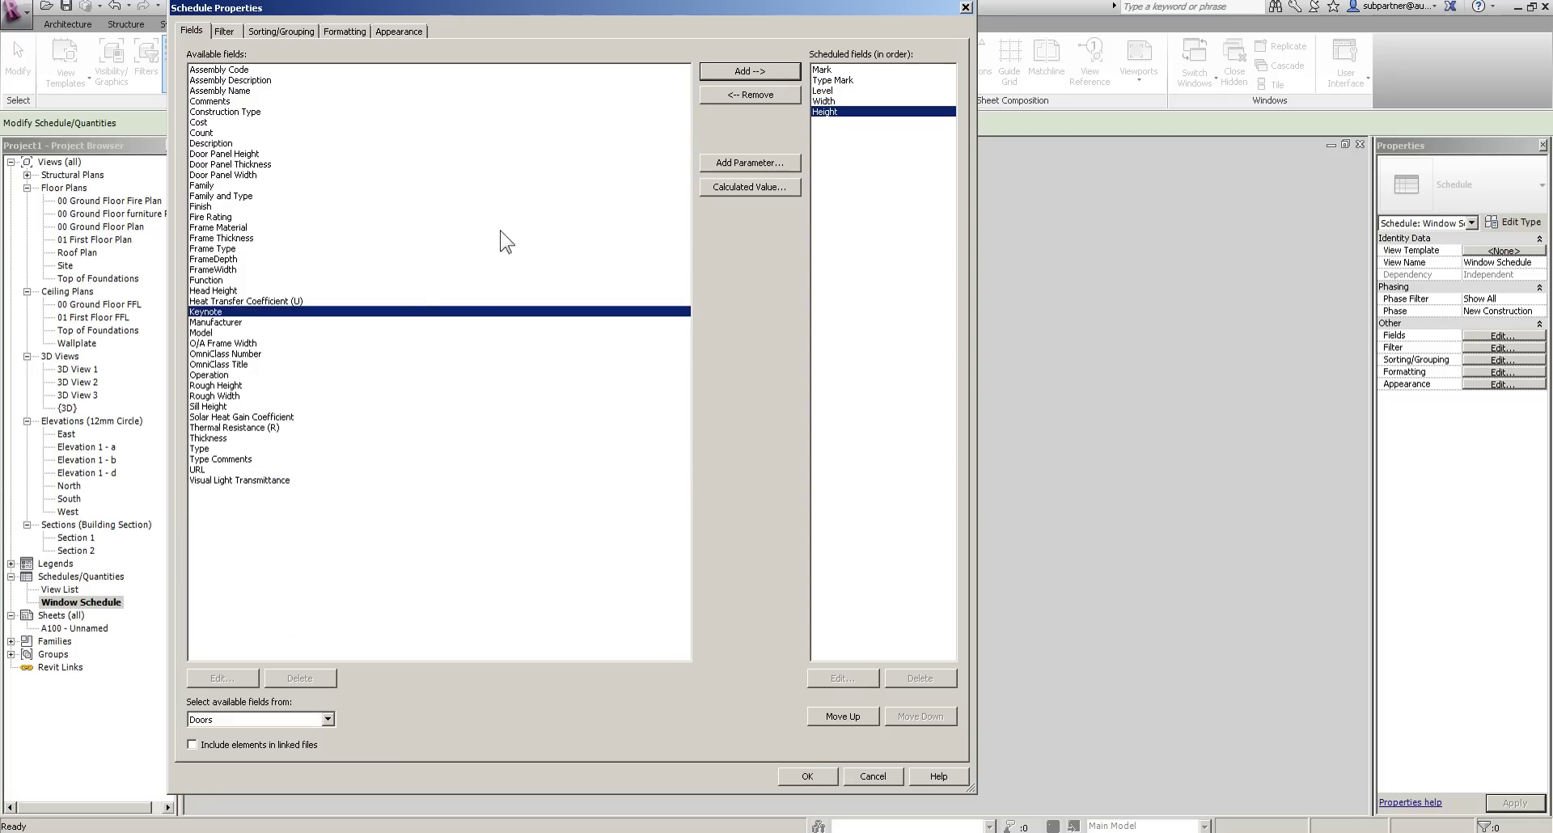
click(214, 217)
click(775, 70)
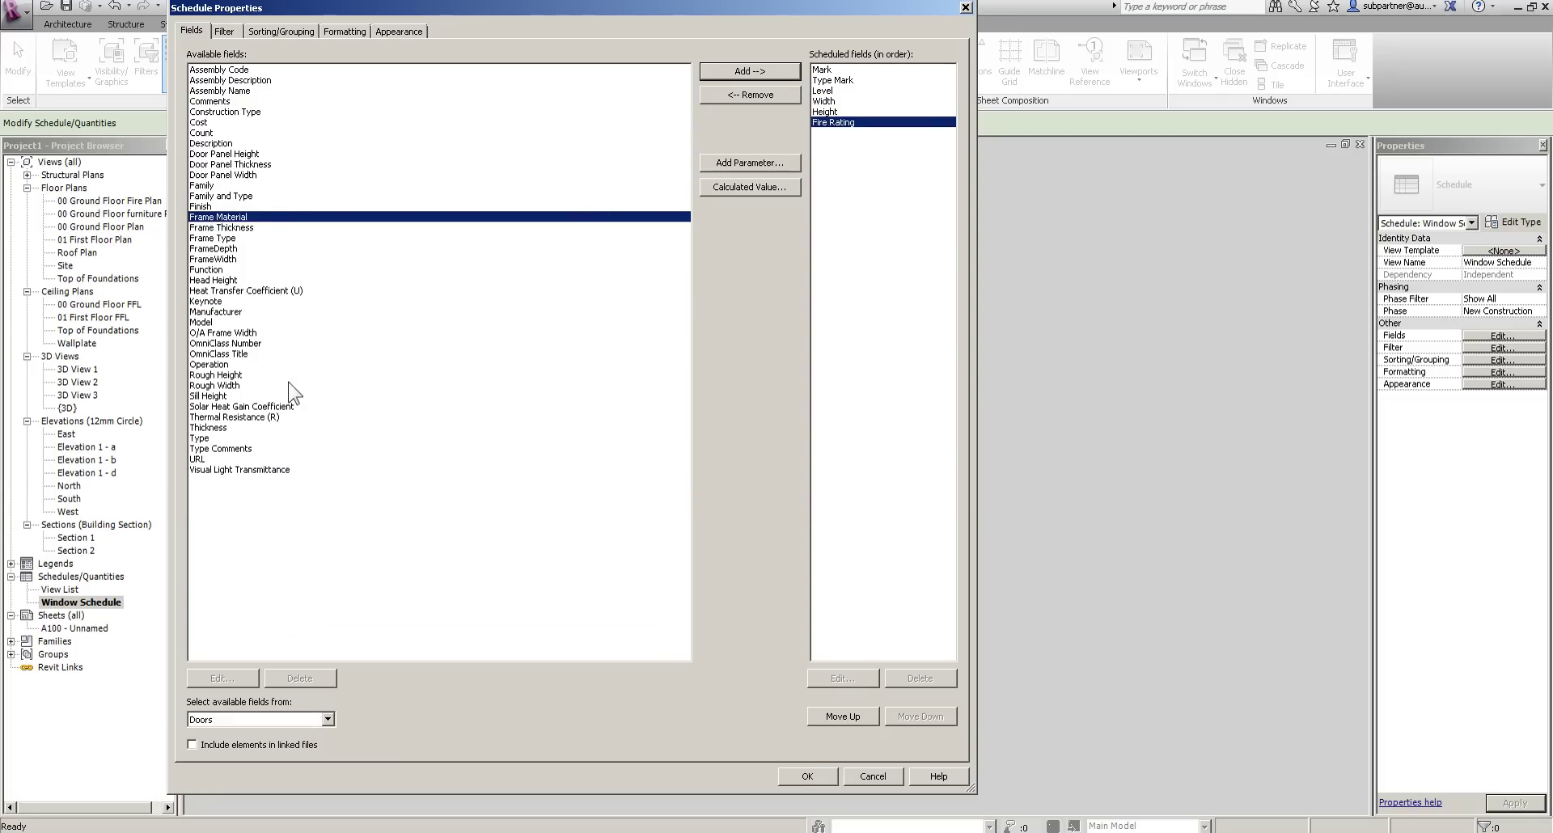
click(209, 427)
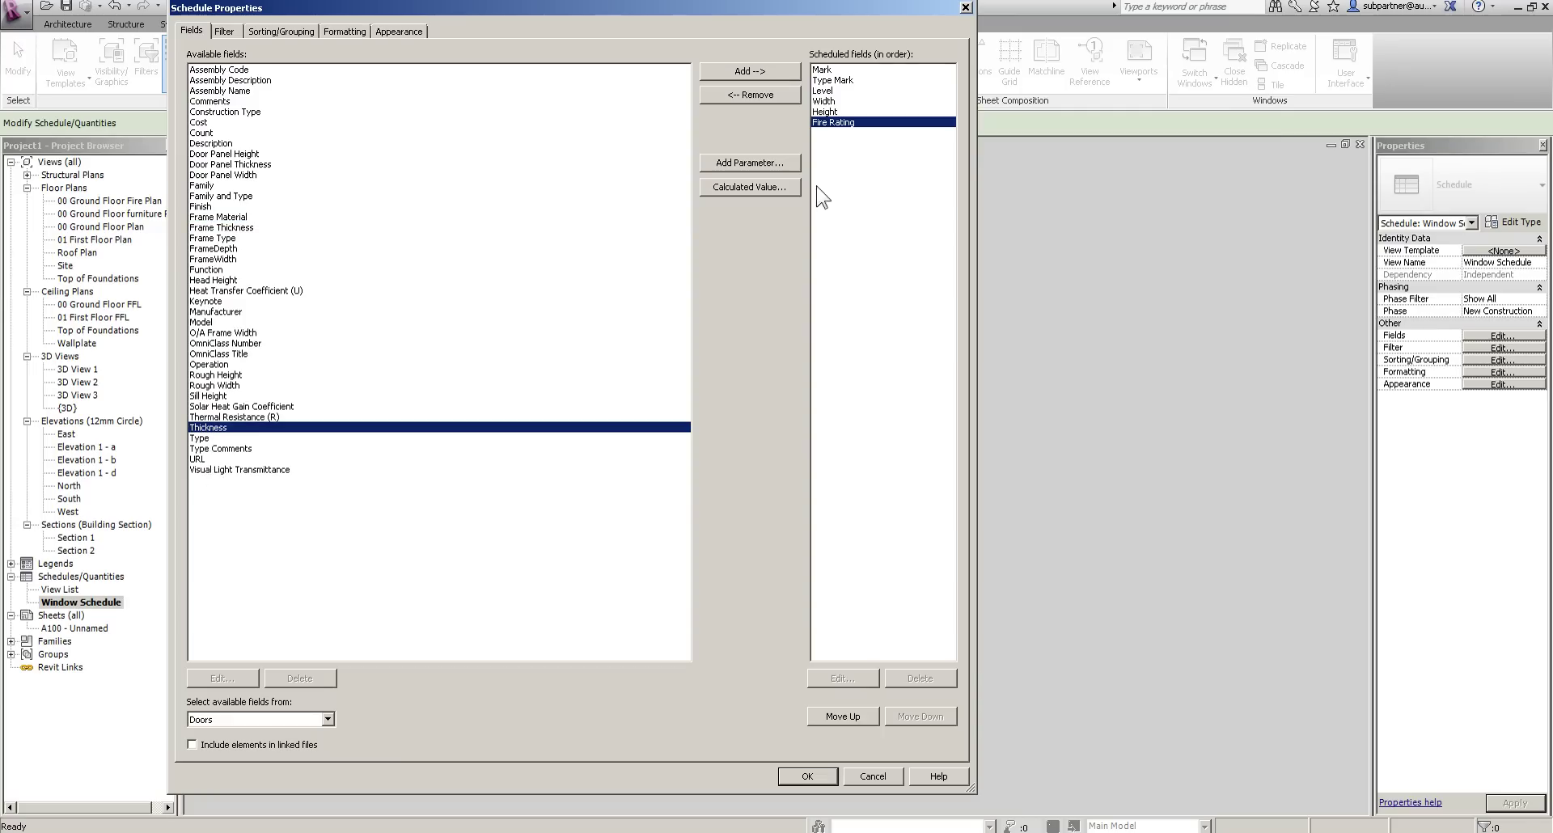
click(789, 70)
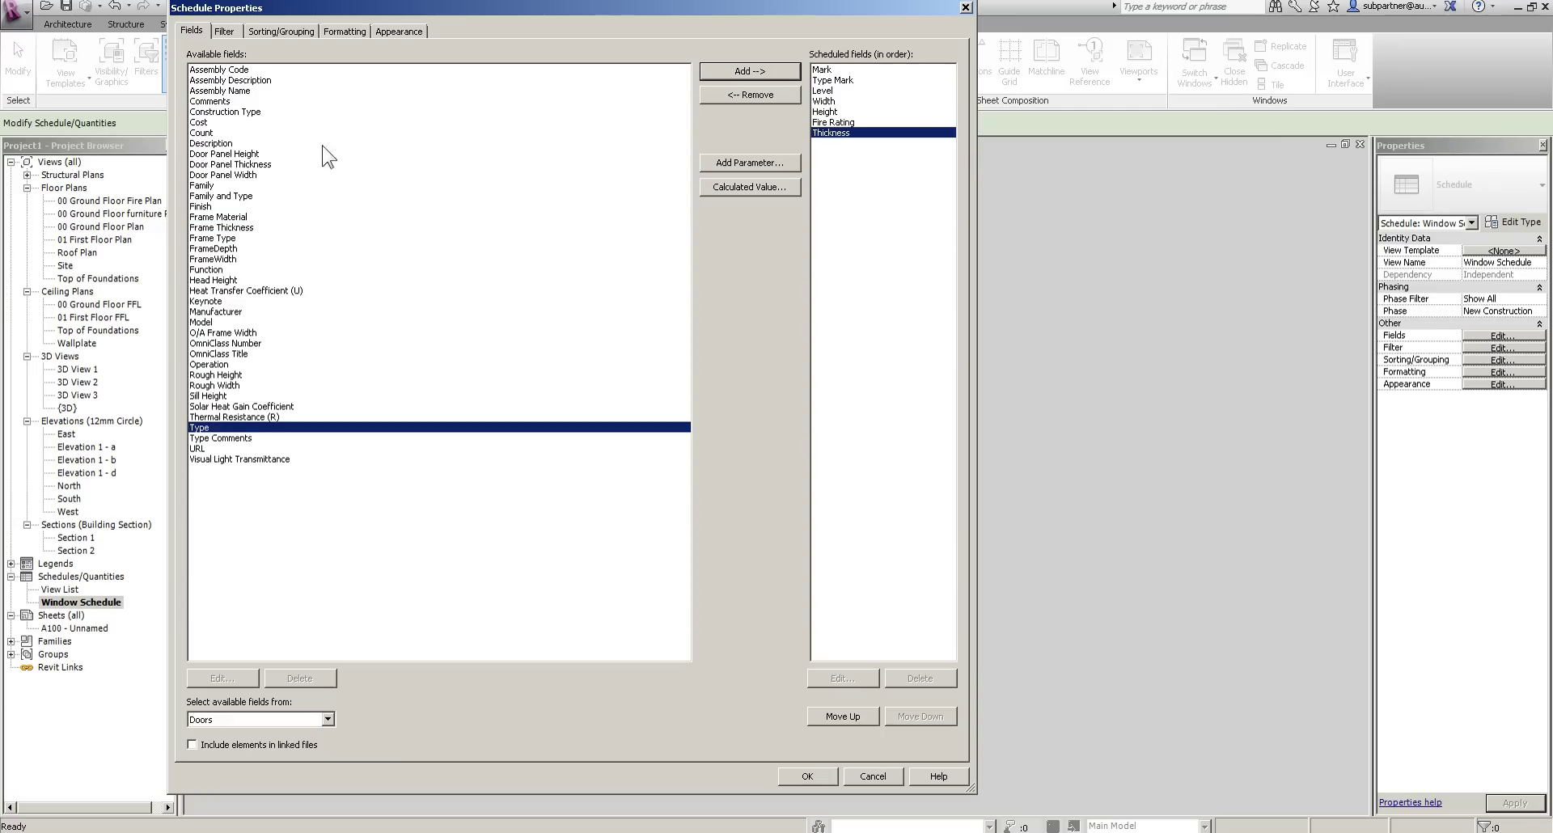
Add the Frame Material, Frame Thickness, Frame Type, FrameDepth and FrameWidth fields to the door schedule.
click(203, 207)
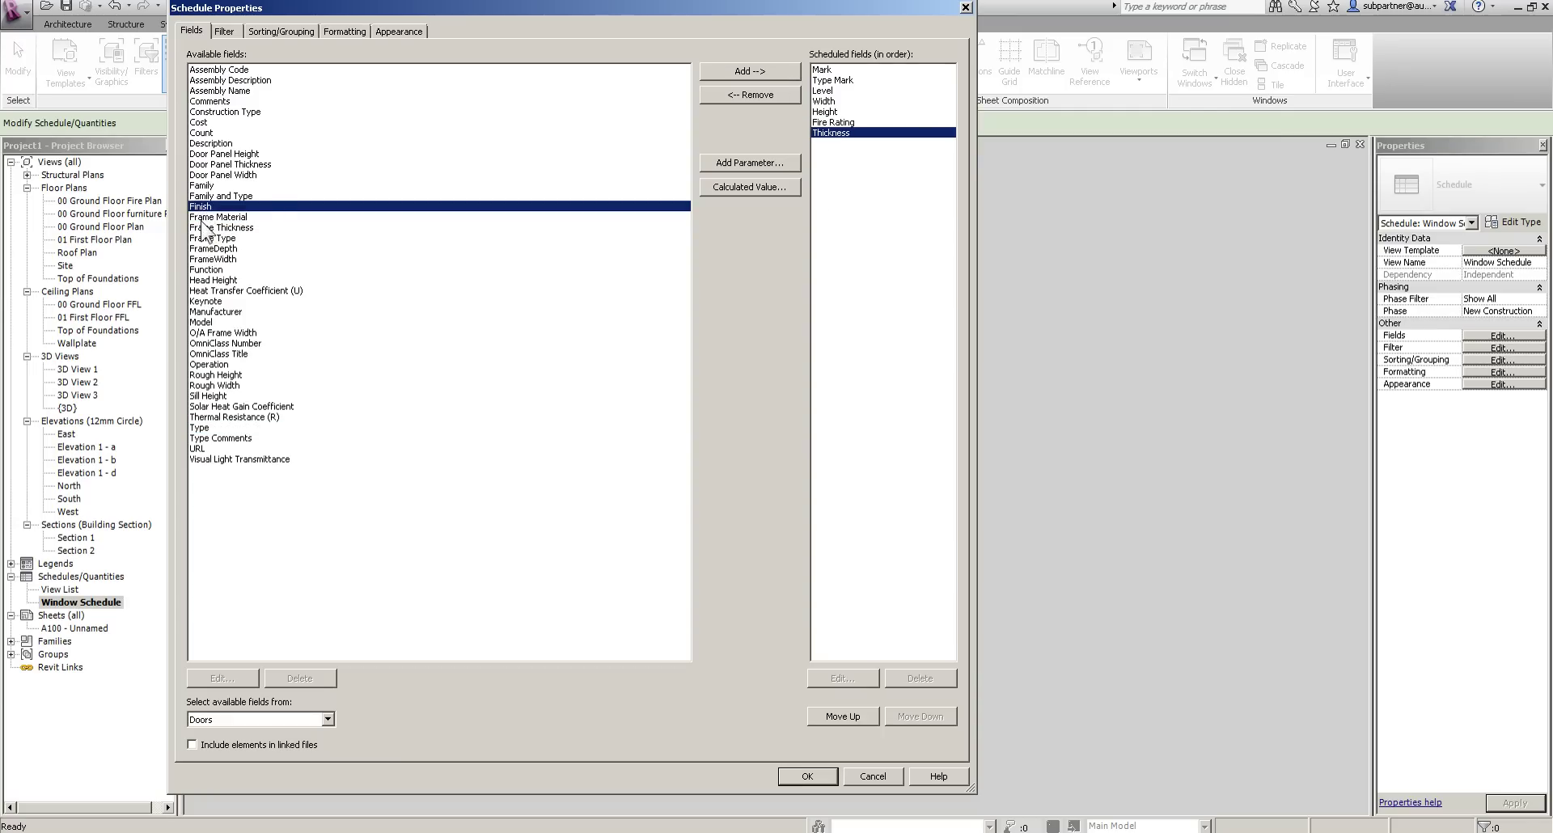
click(204, 217)
click(740, 69)
click(740, 70)
click(740, 70)
click(740, 69)
click(741, 70)
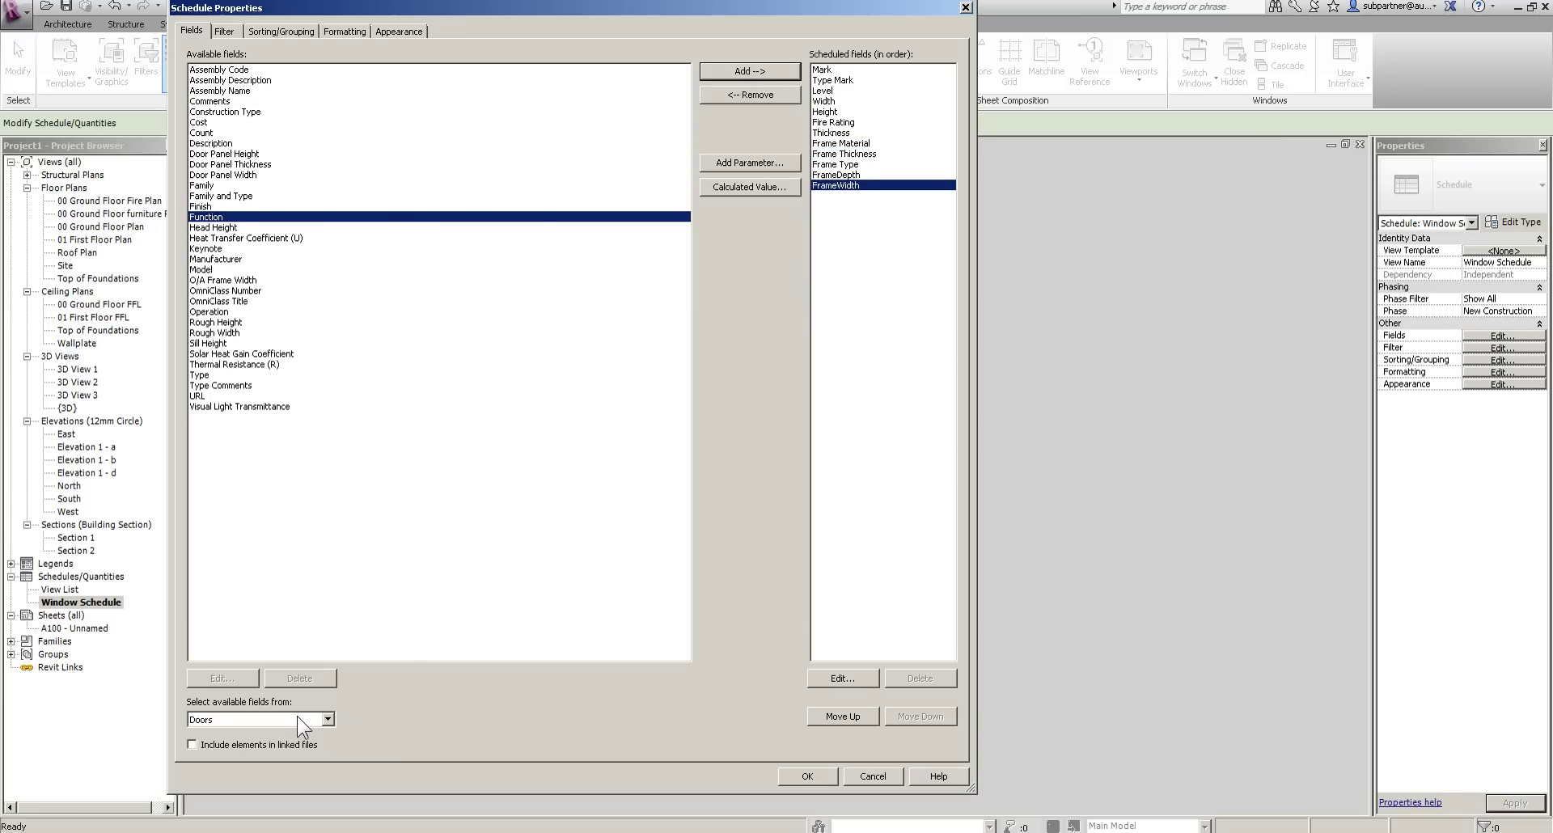
Add the From Room: Name and To Room: Name fields and generate the door schedule.
click(327, 720)
click(207, 745)
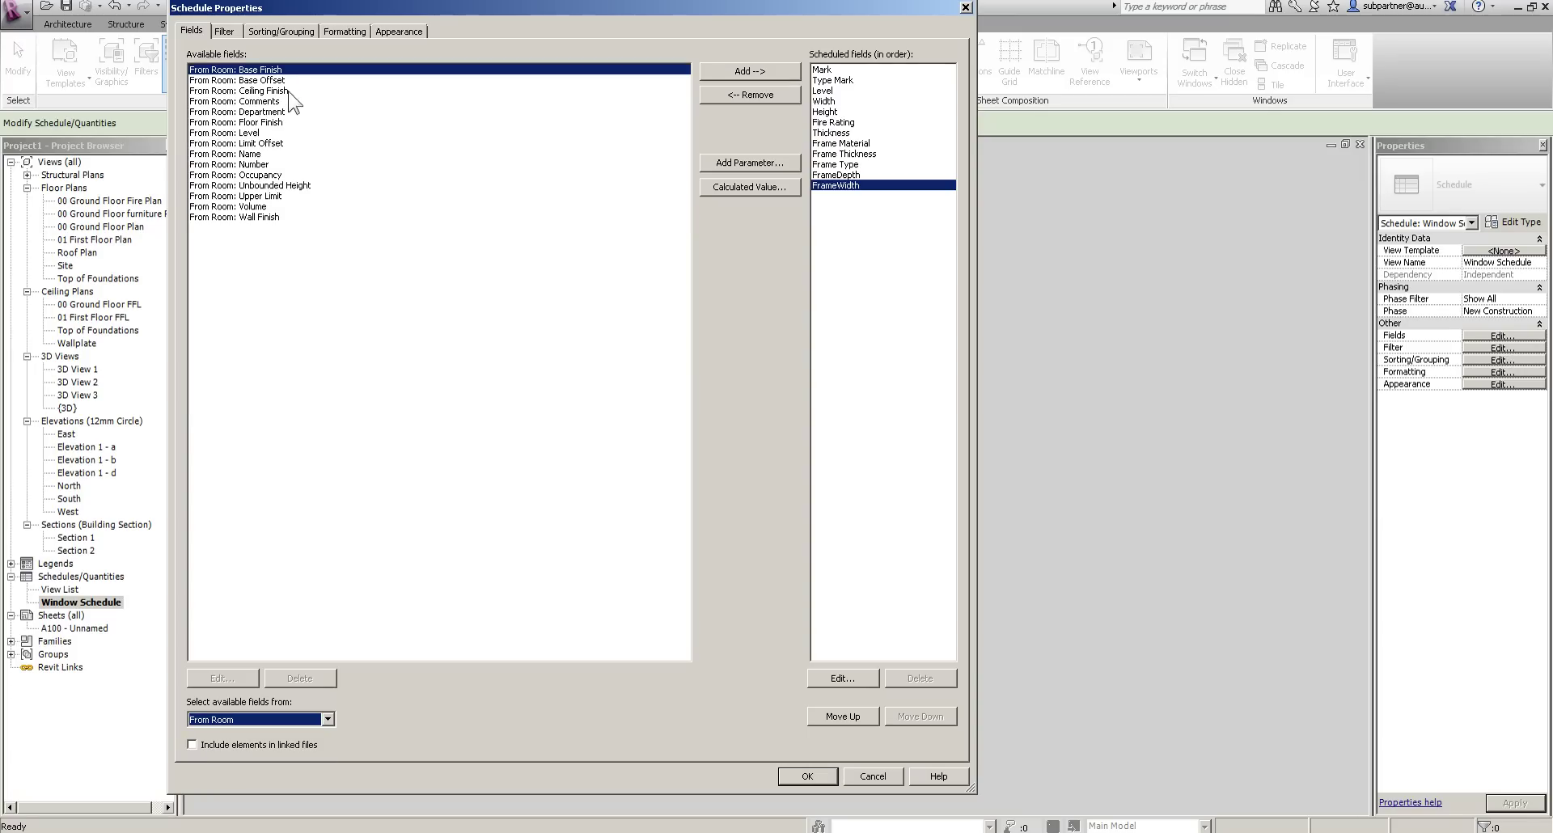
click(256, 153)
click(765, 70)
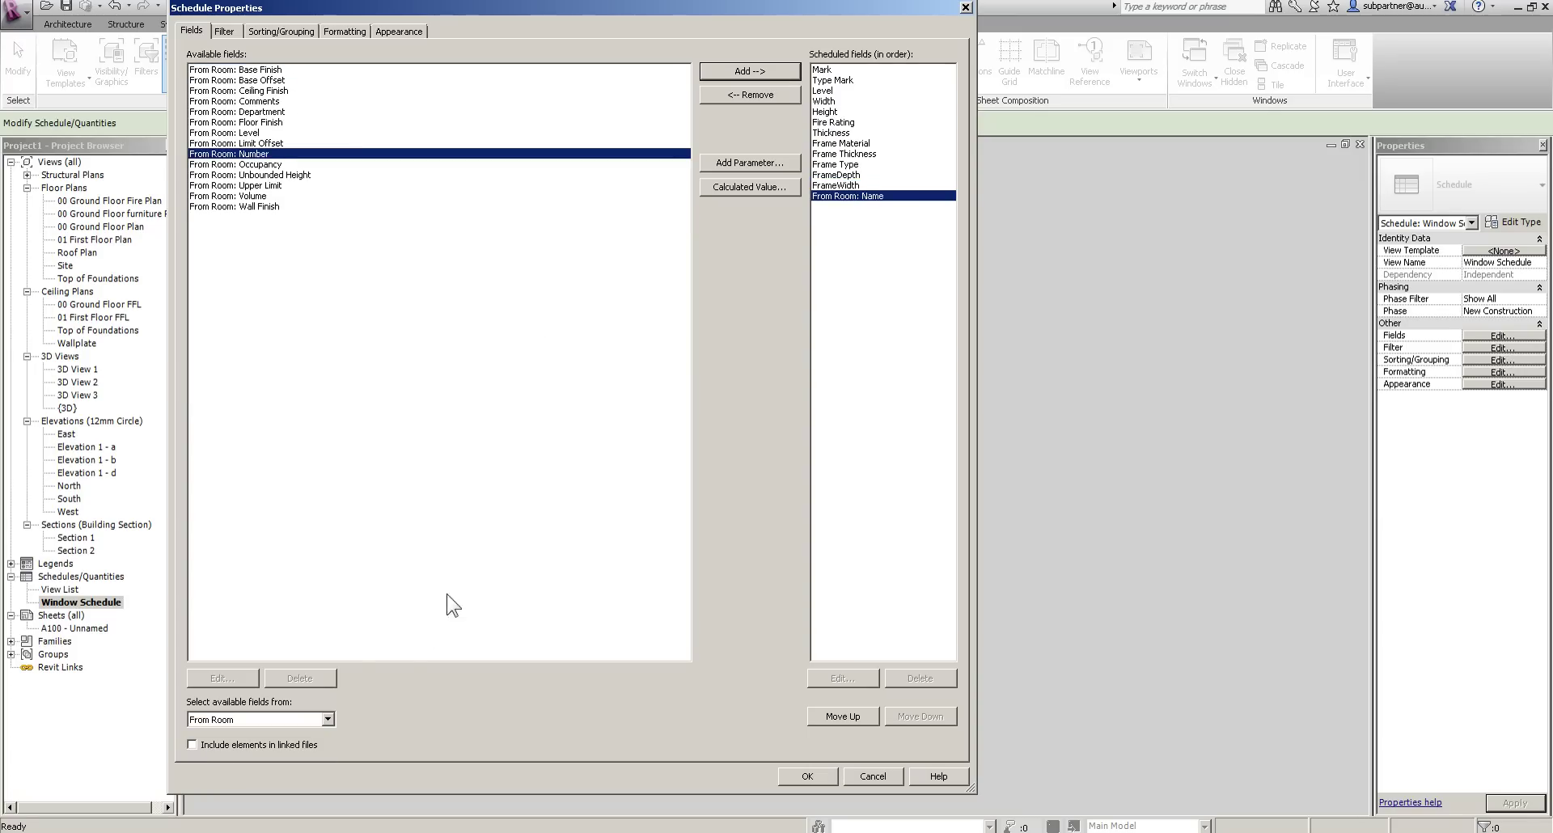
click(327, 719)
click(212, 755)
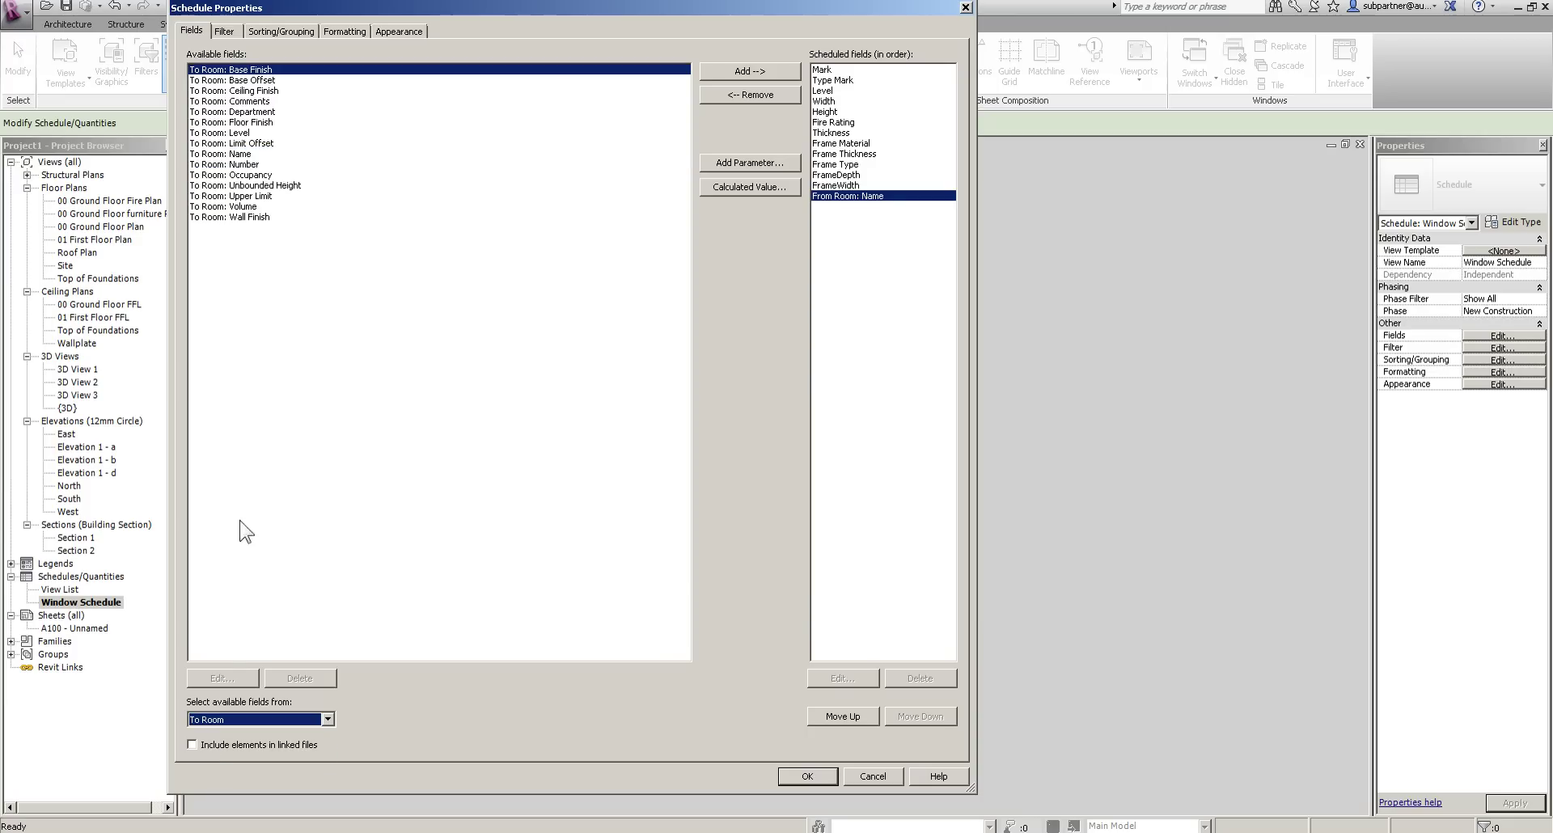
click(245, 154)
click(751, 71)
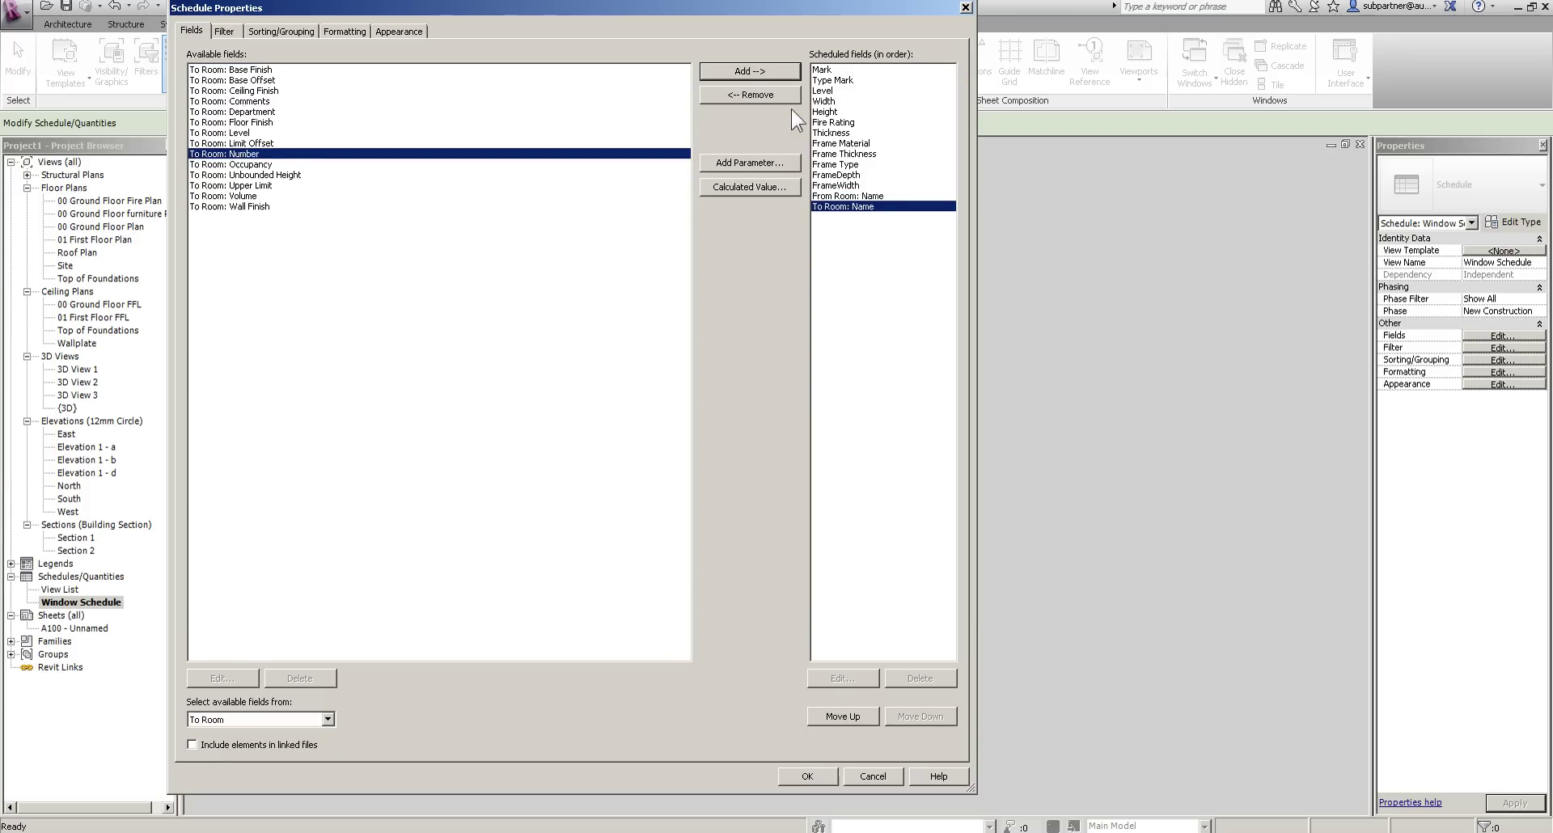
click(807, 777)
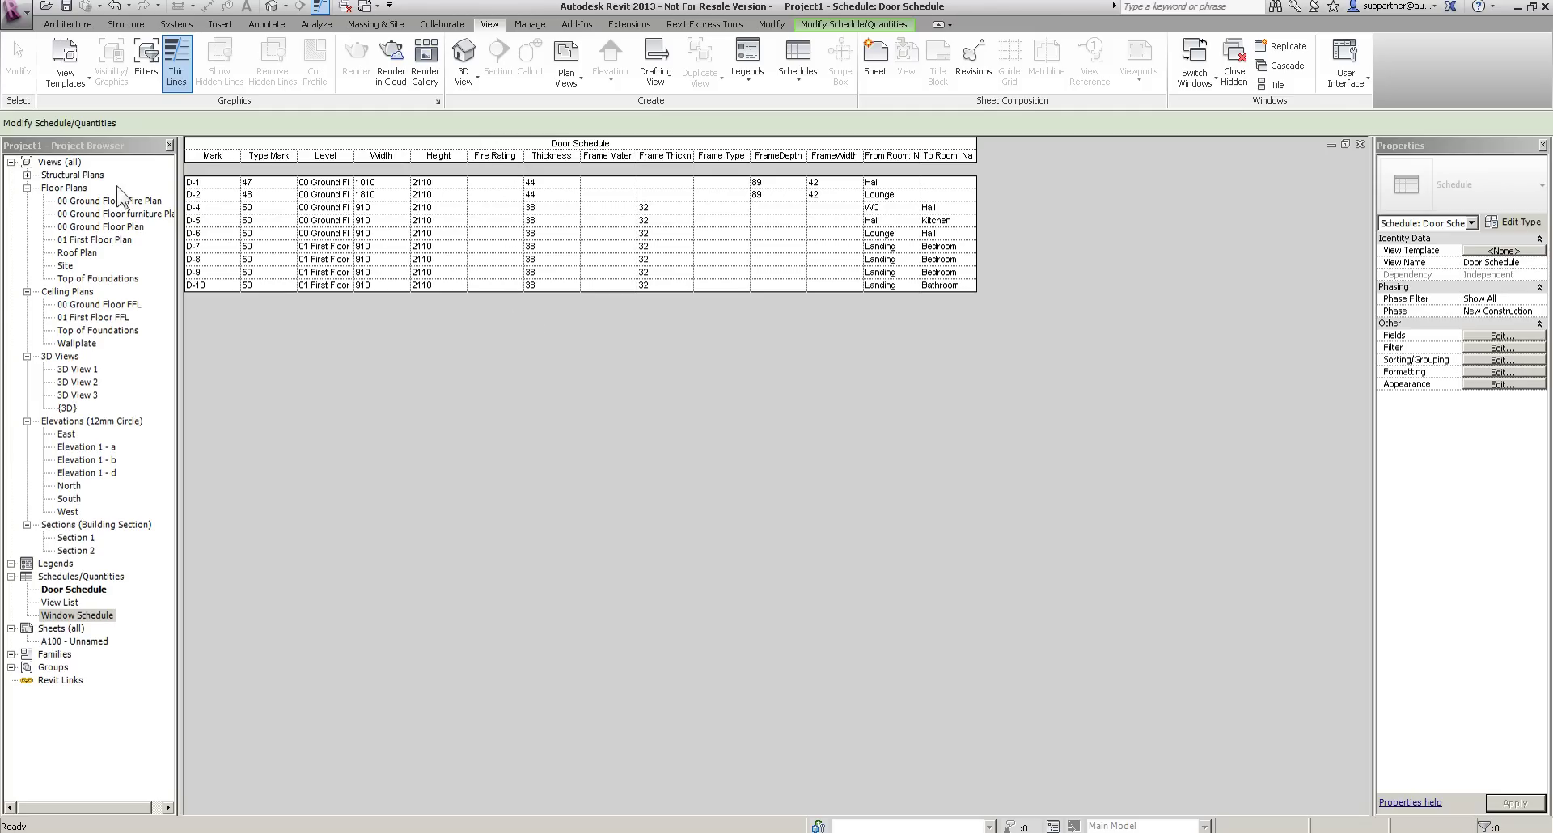
Open the 00 Ground Floor Fire Plan and set the Type Mark of door D-4's type to DT-01.
double_click(95, 202)
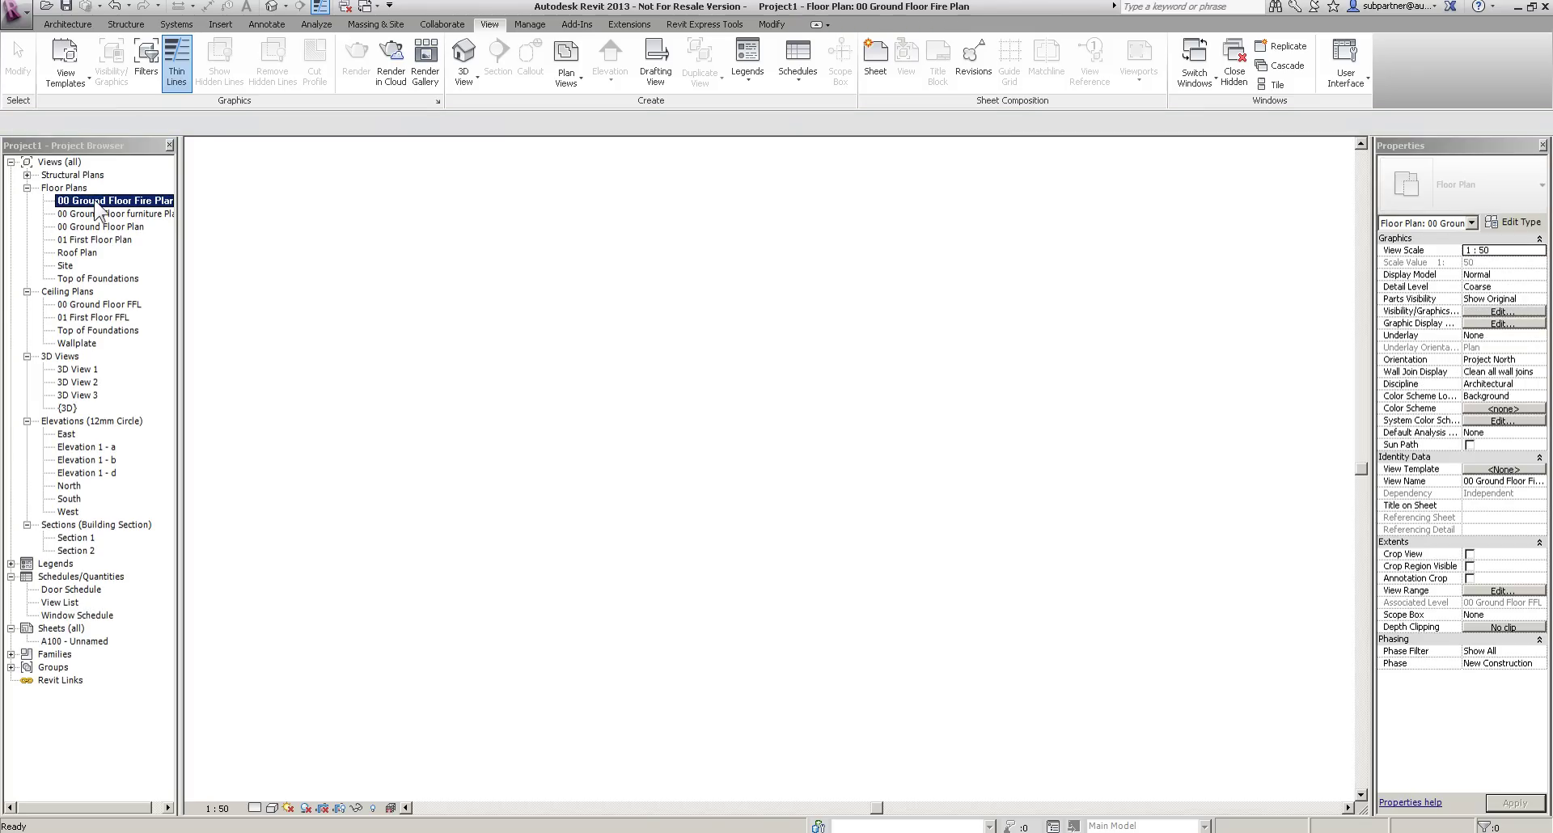
scroll(606, 703, up, 1)
click(671, 692)
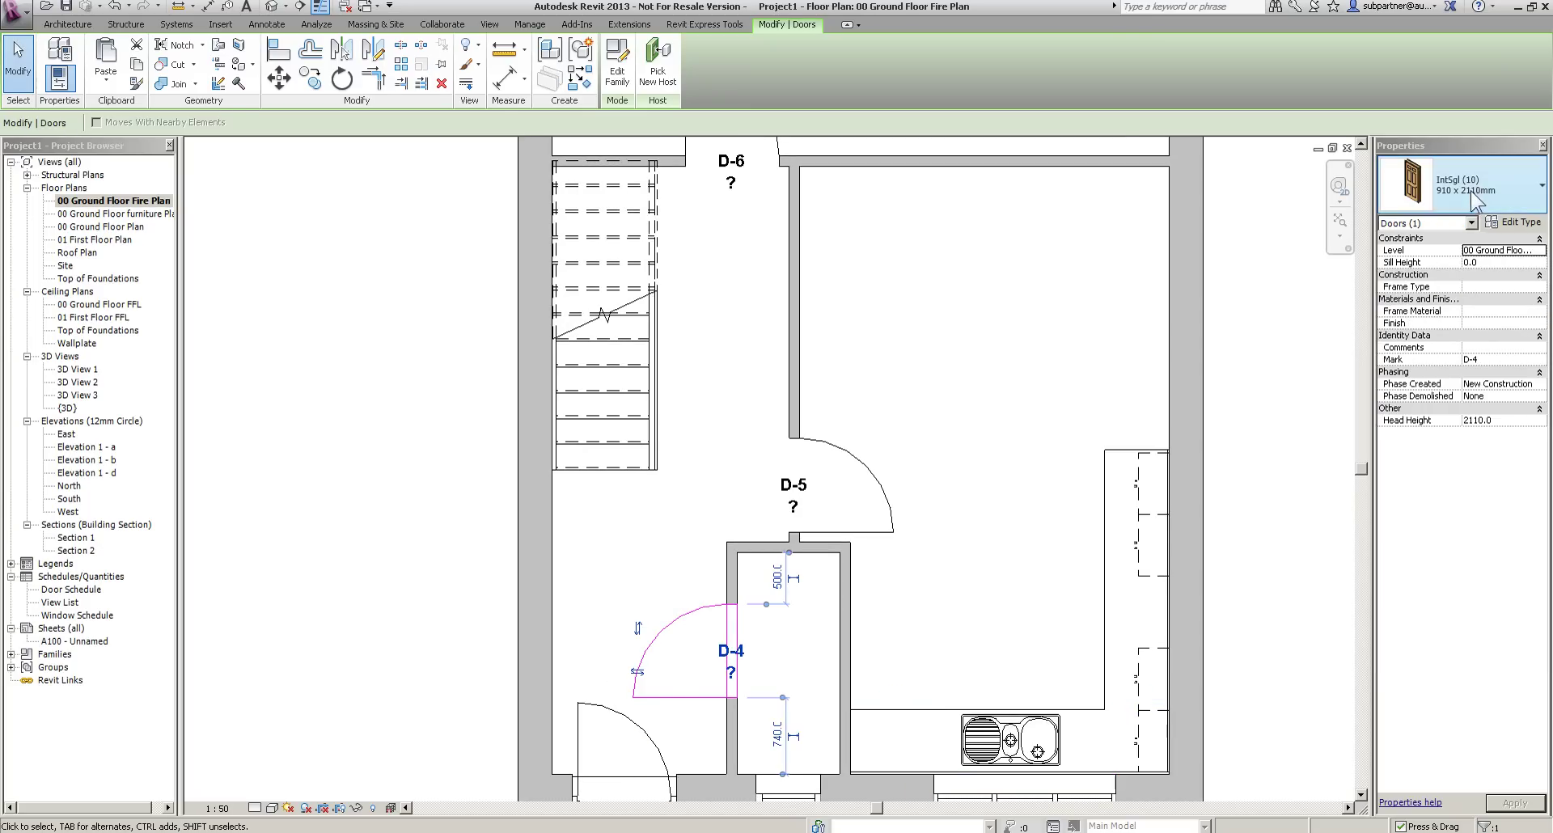
click(1521, 224)
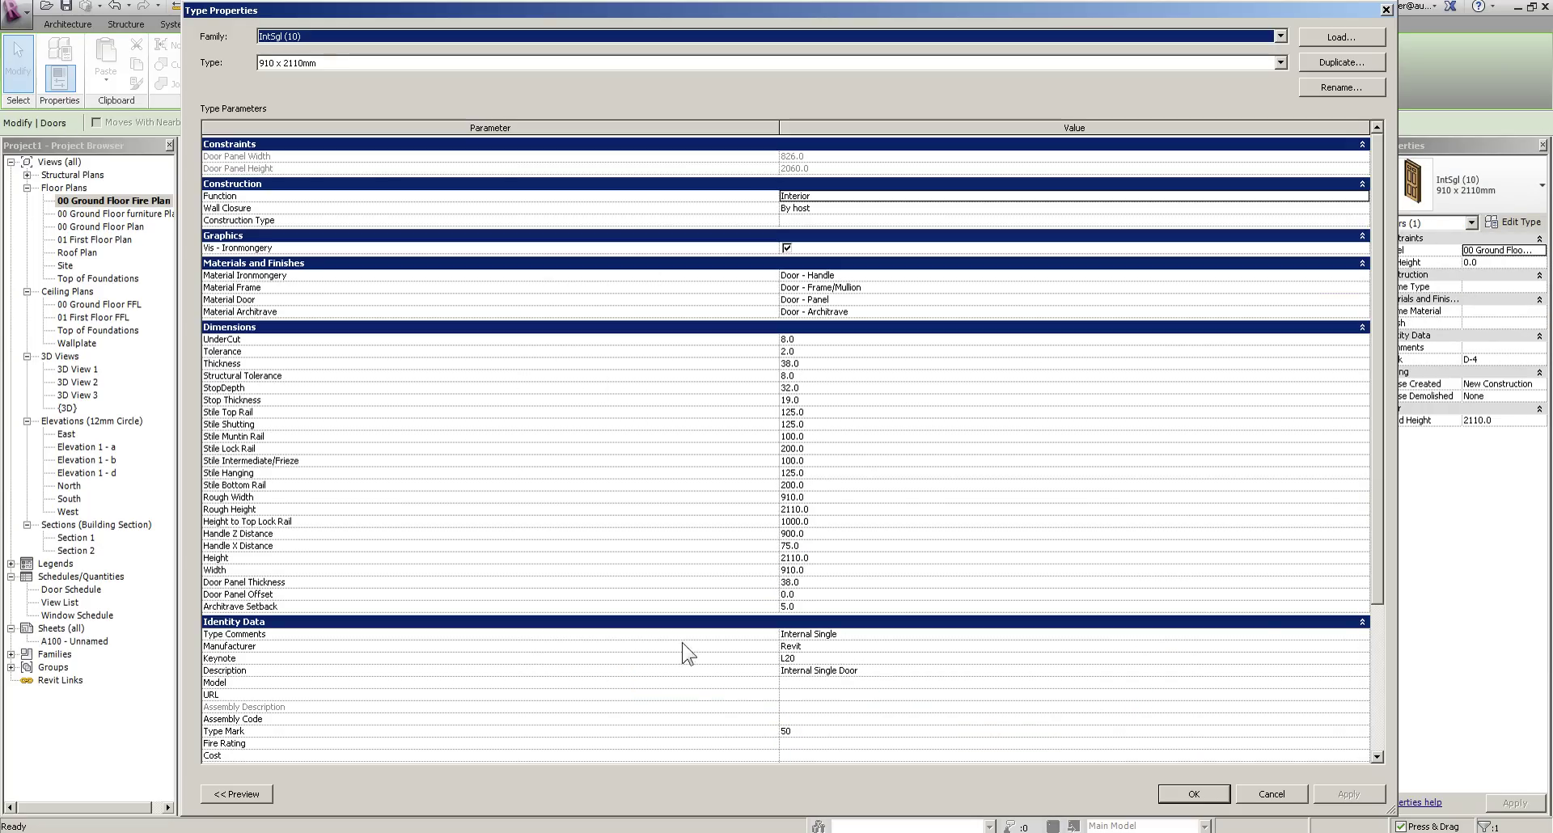
click(838, 729)
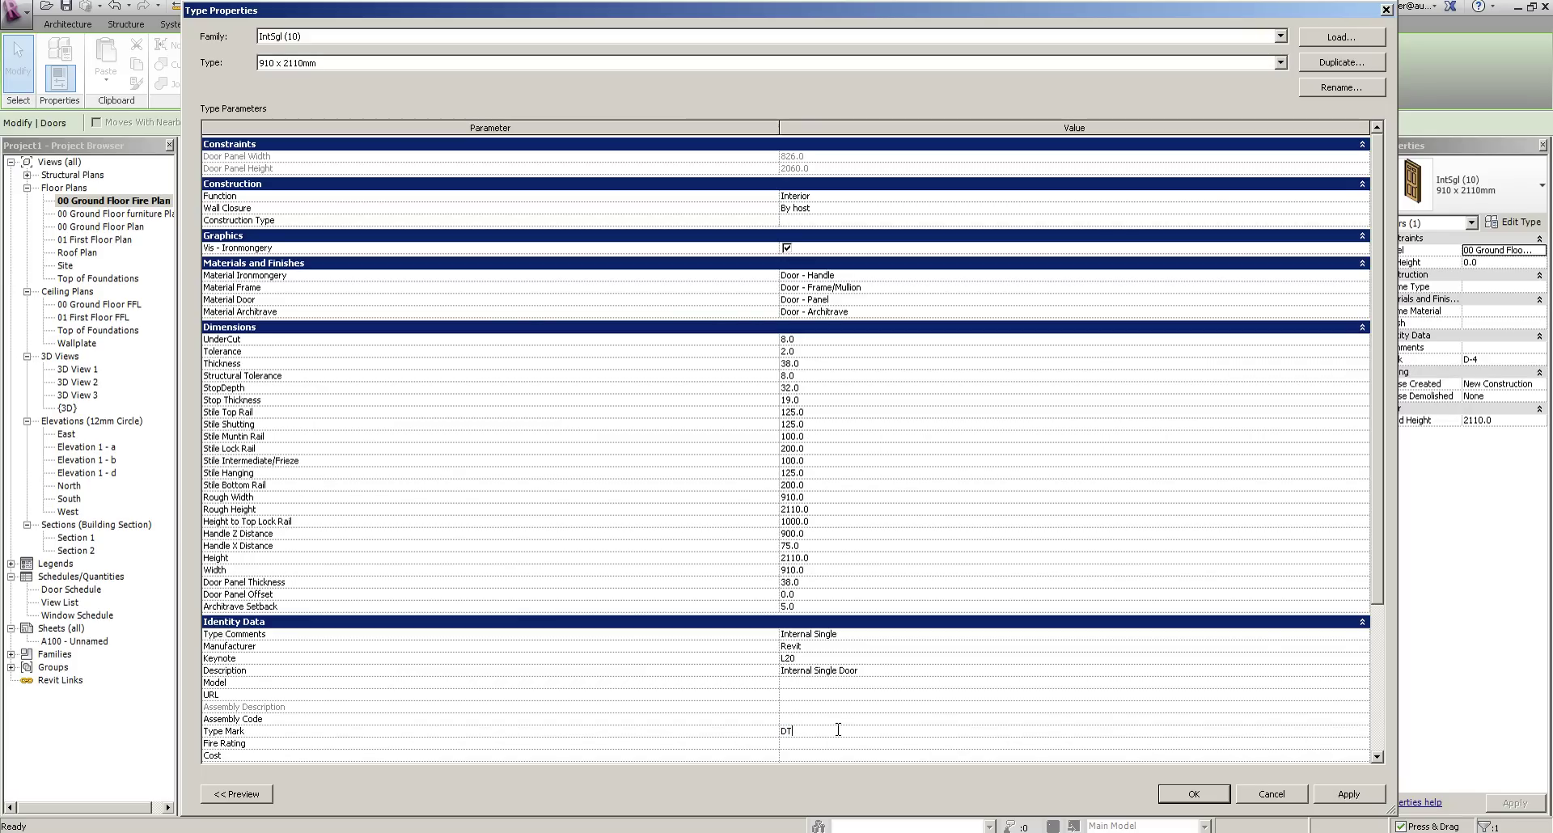
text(DT01-)
key(Return)
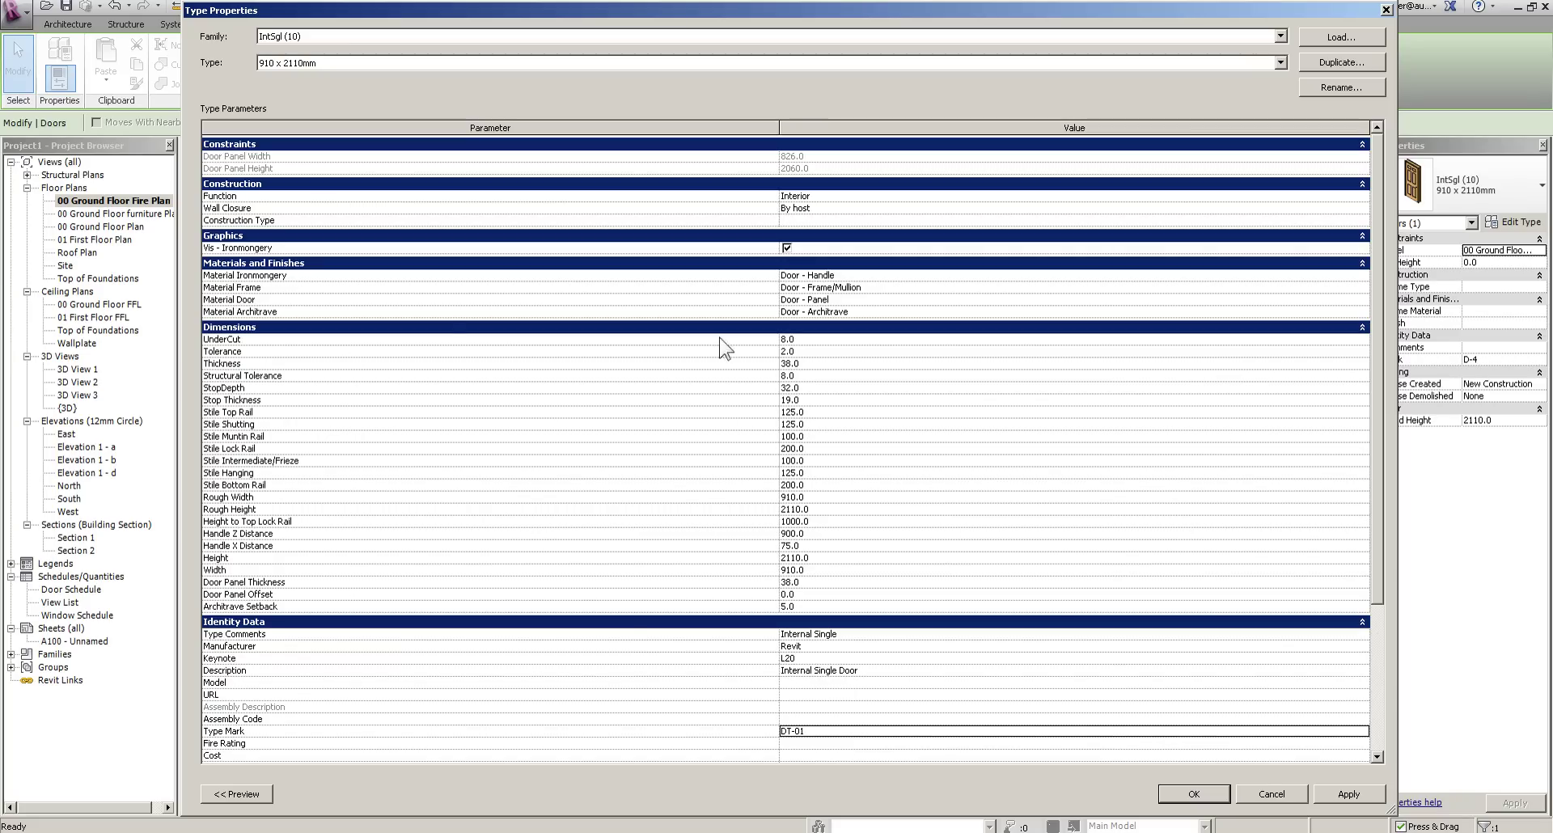
Set the Fire Rating of door D-4's type to FD30 and review the door schedule.
click(799, 744)
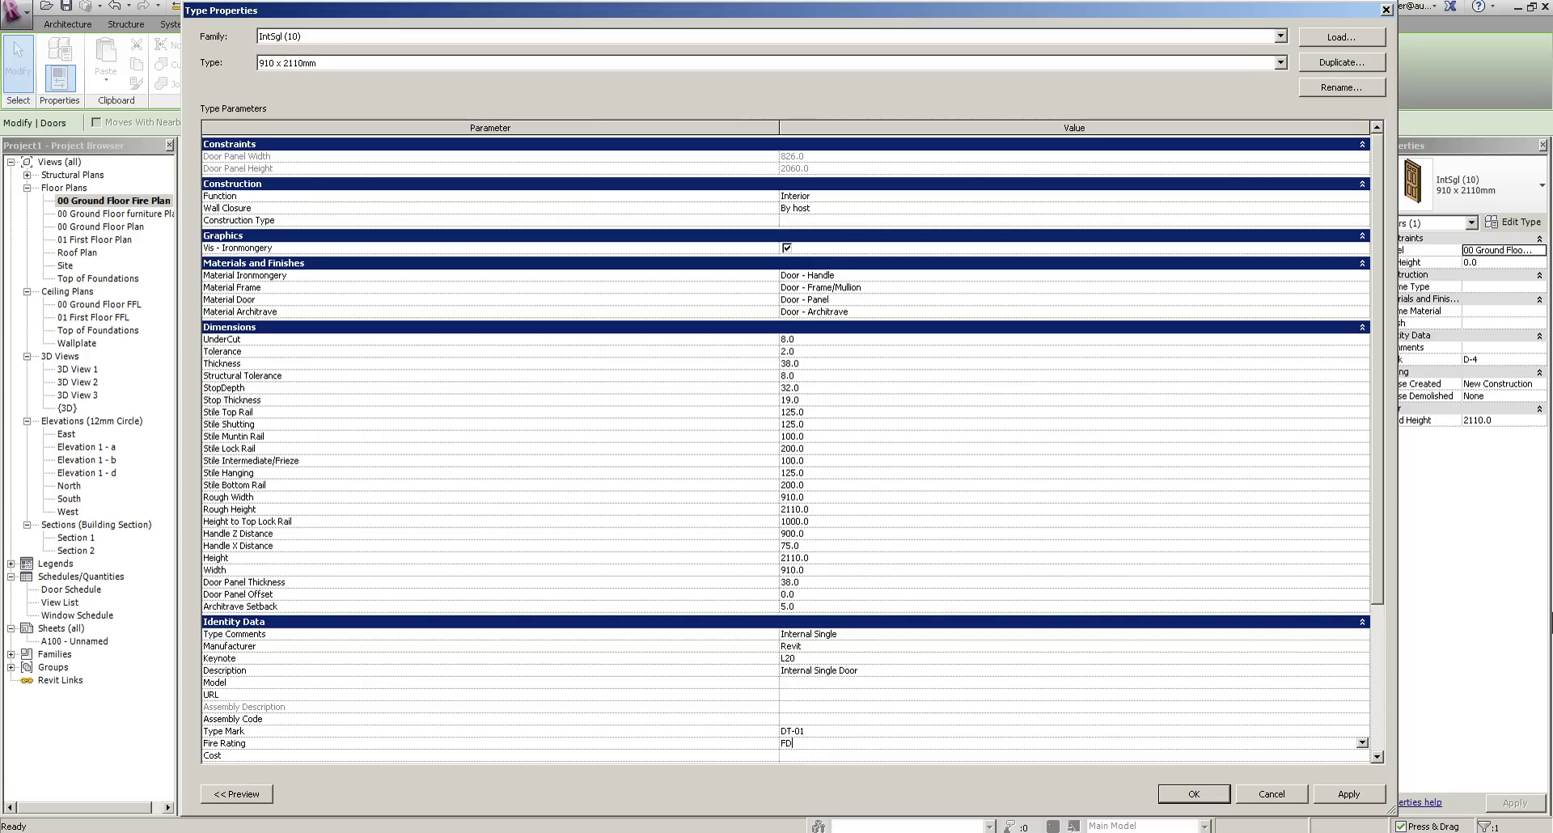
key(Return)
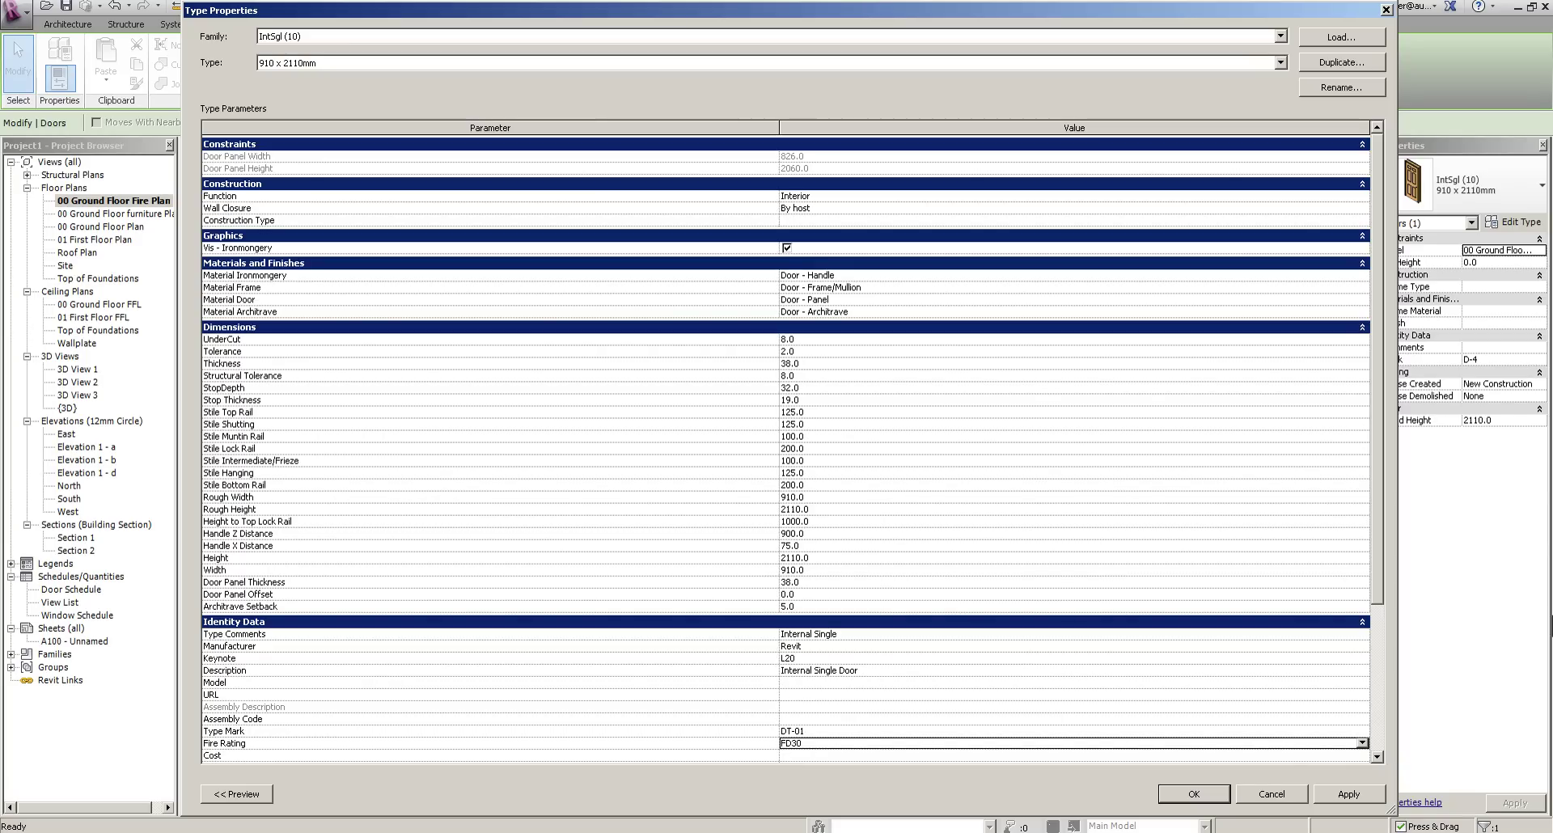
click(1194, 794)
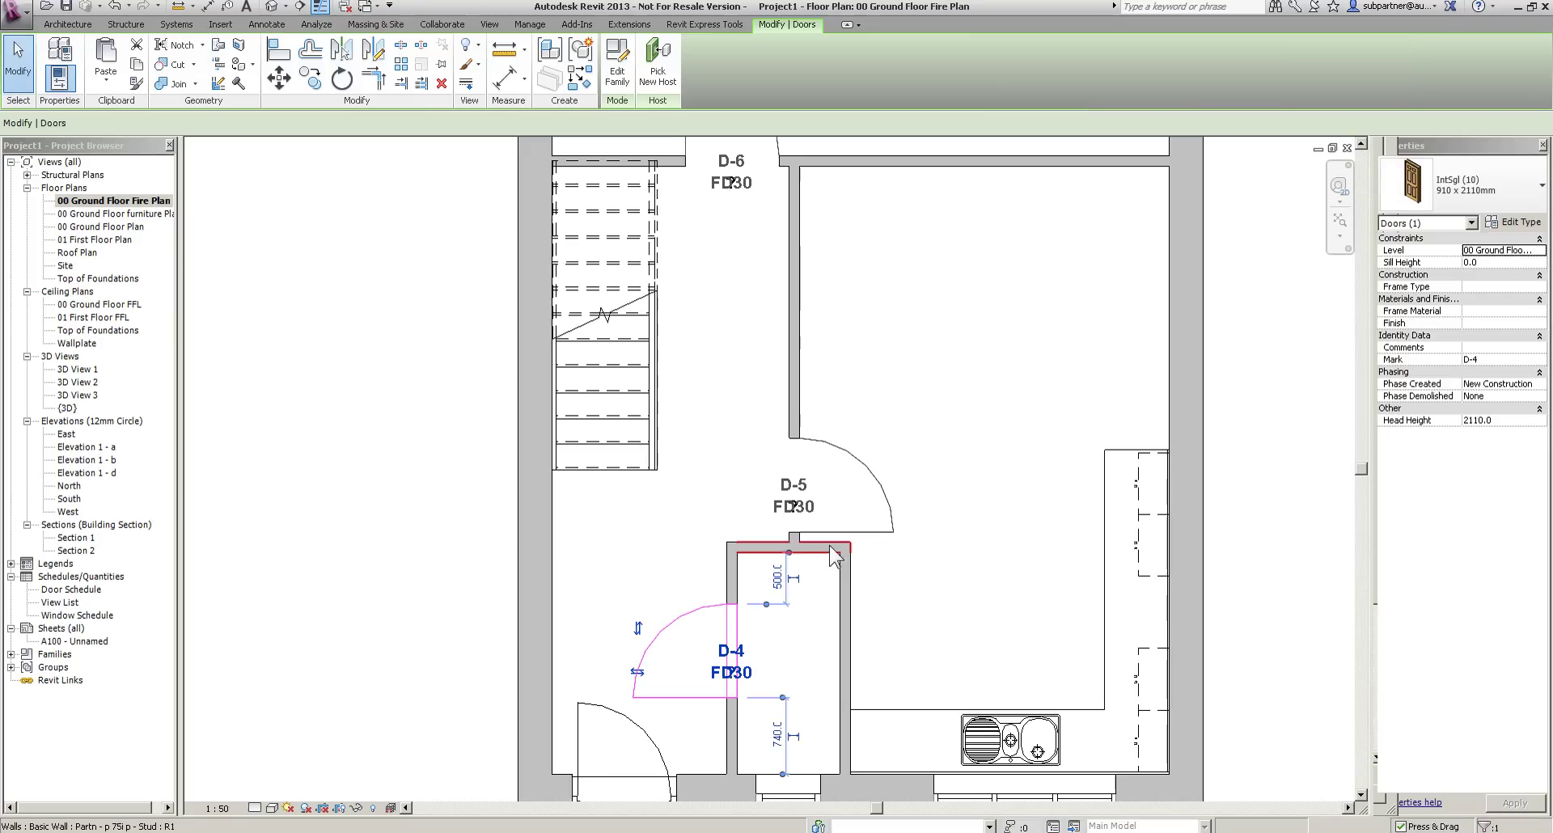
click(1024, 563)
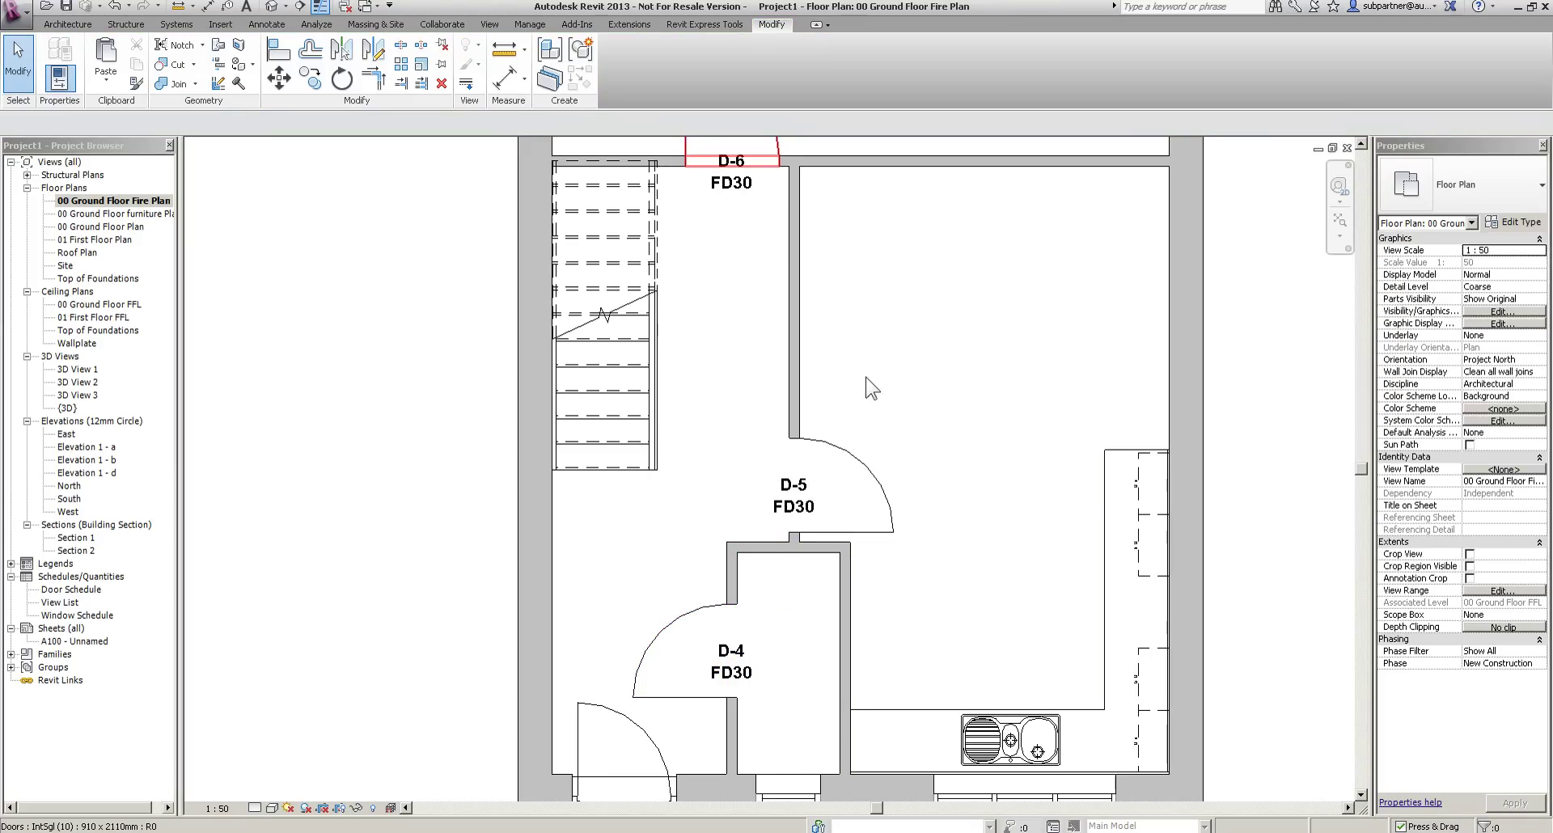
scroll(851, 470, down, 3)
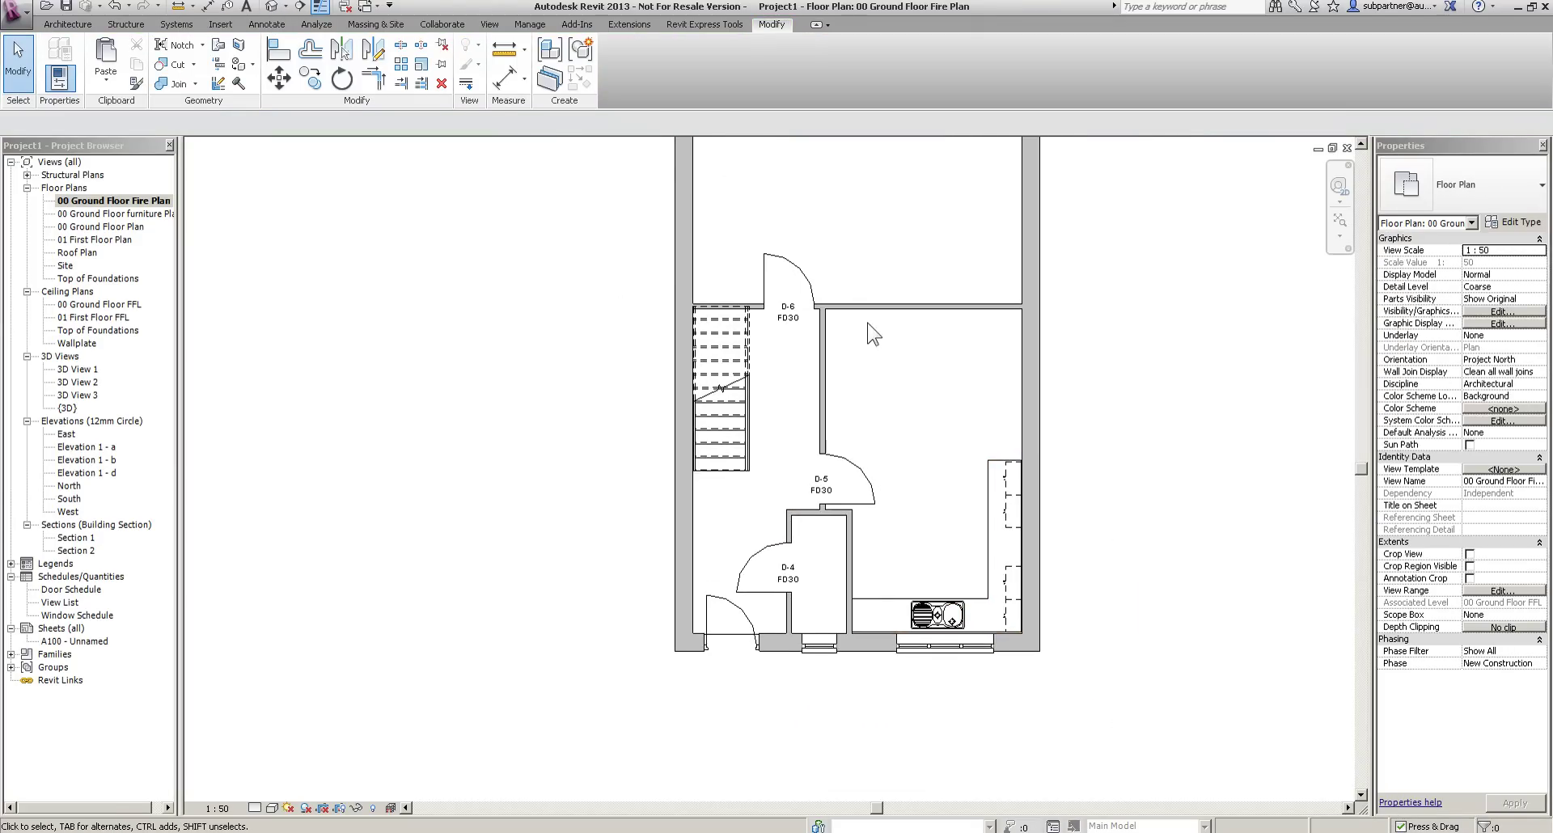
double_click(70, 589)
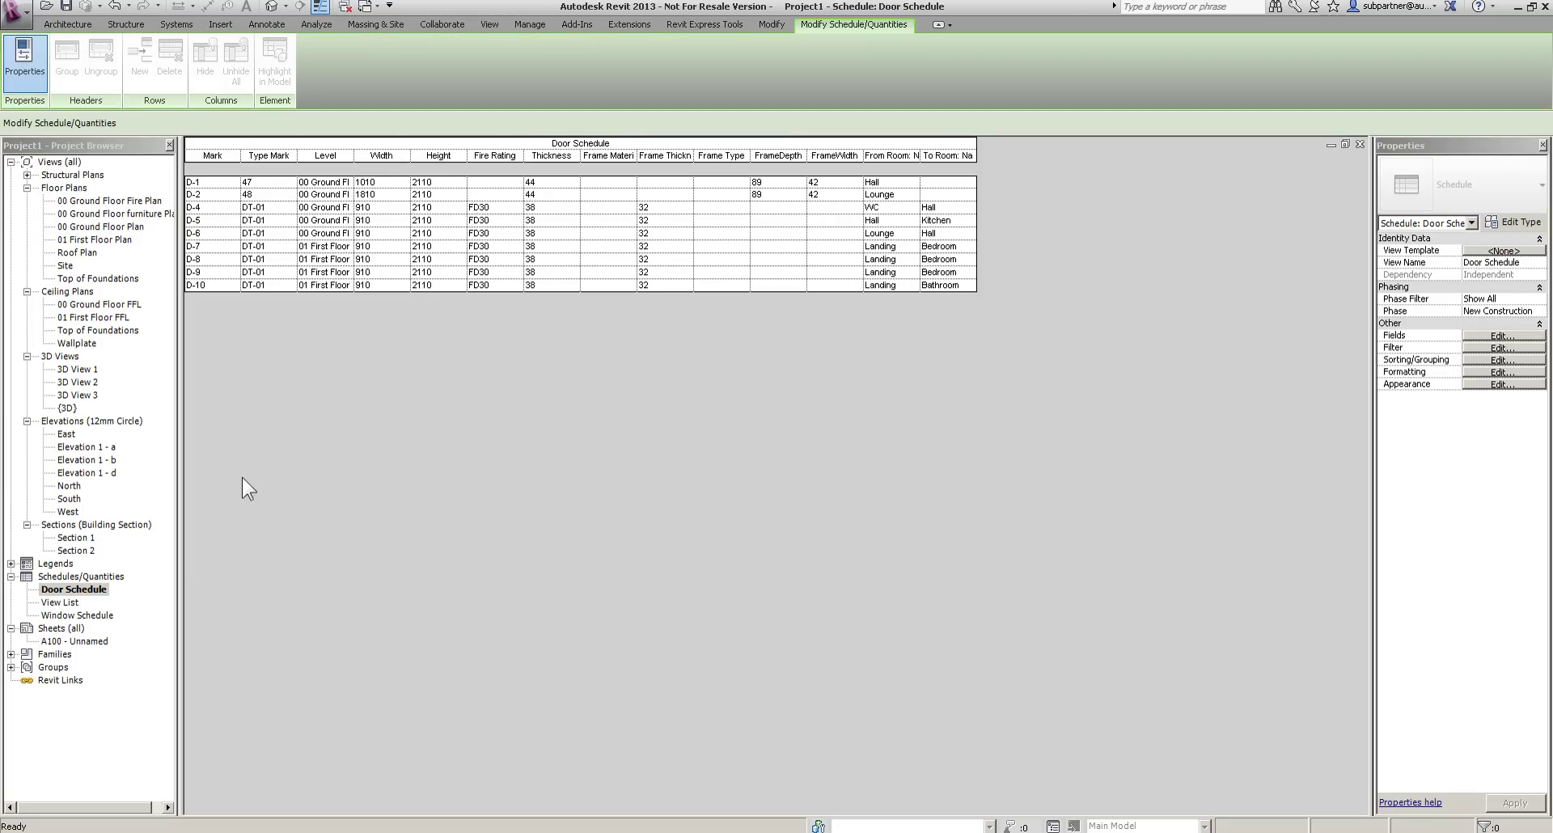
Return to the 00 Ground Floor Fire Plan and duplicate door D-5's type as 910 x 2110mm (FD60S).
double_click(94, 199)
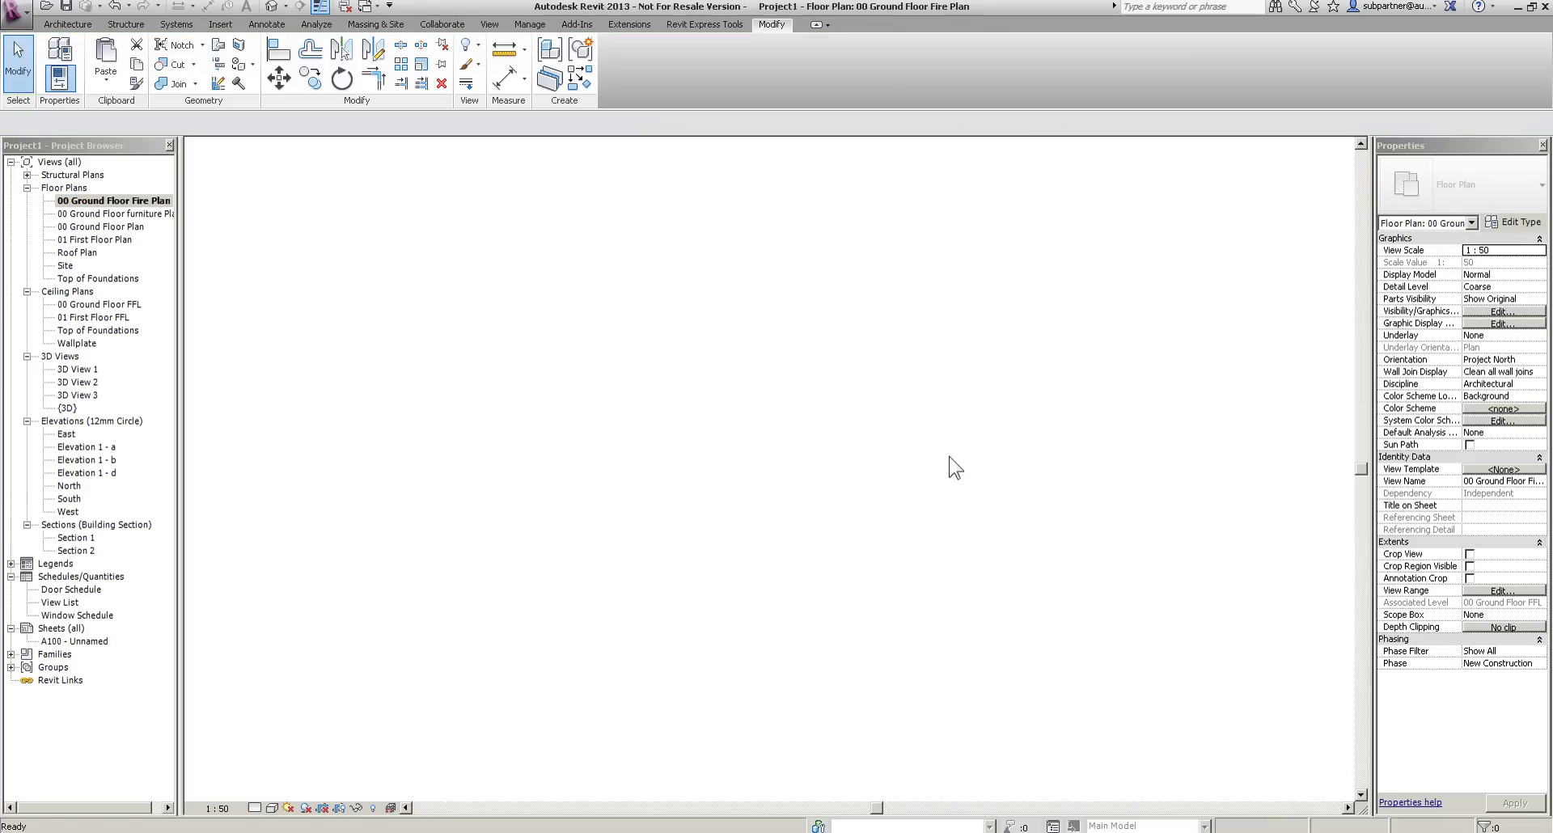
click(850, 472)
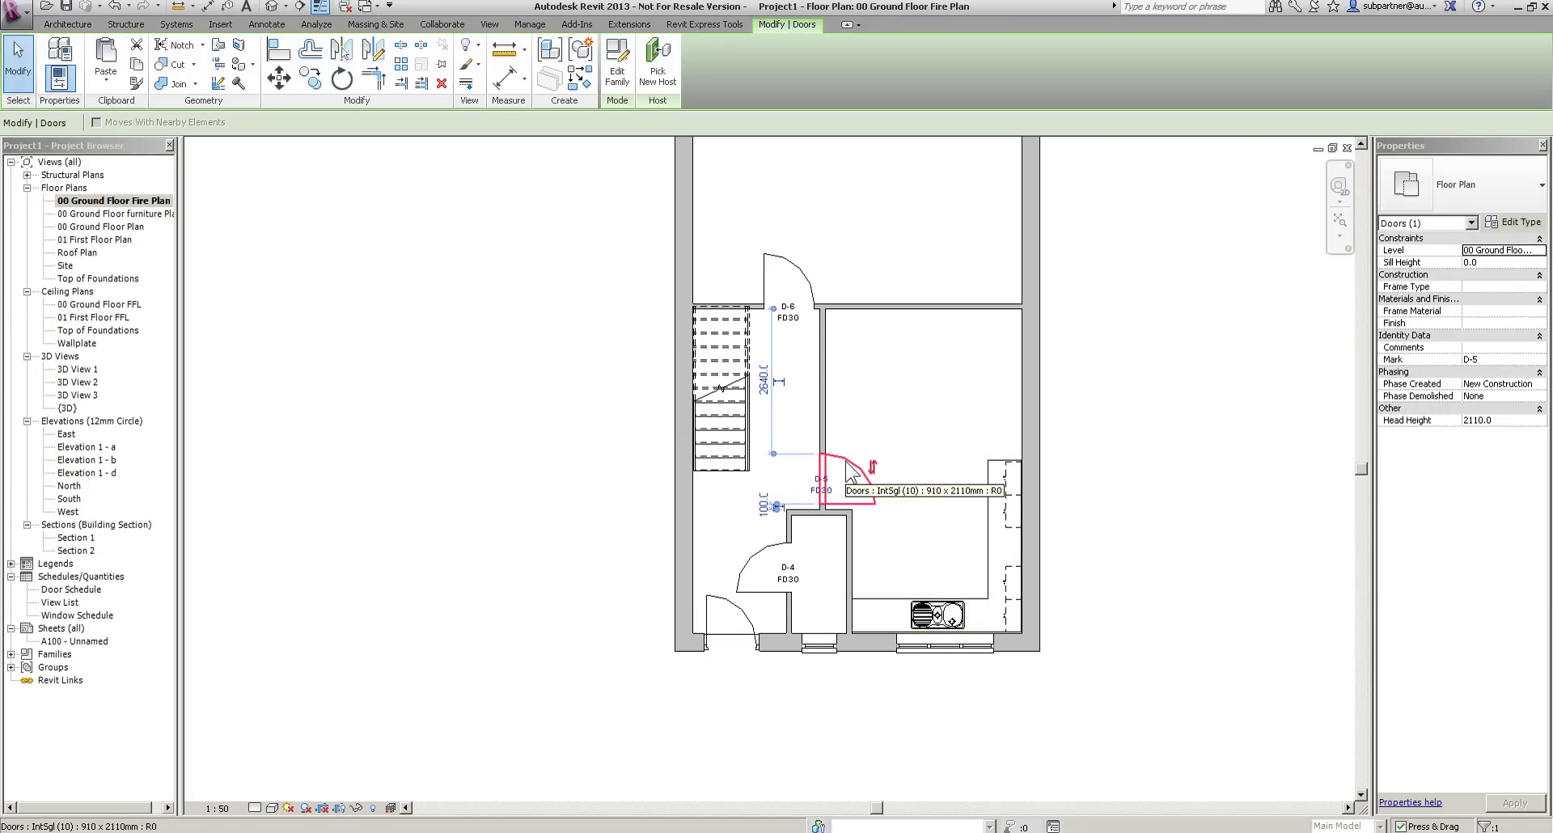
click(1516, 222)
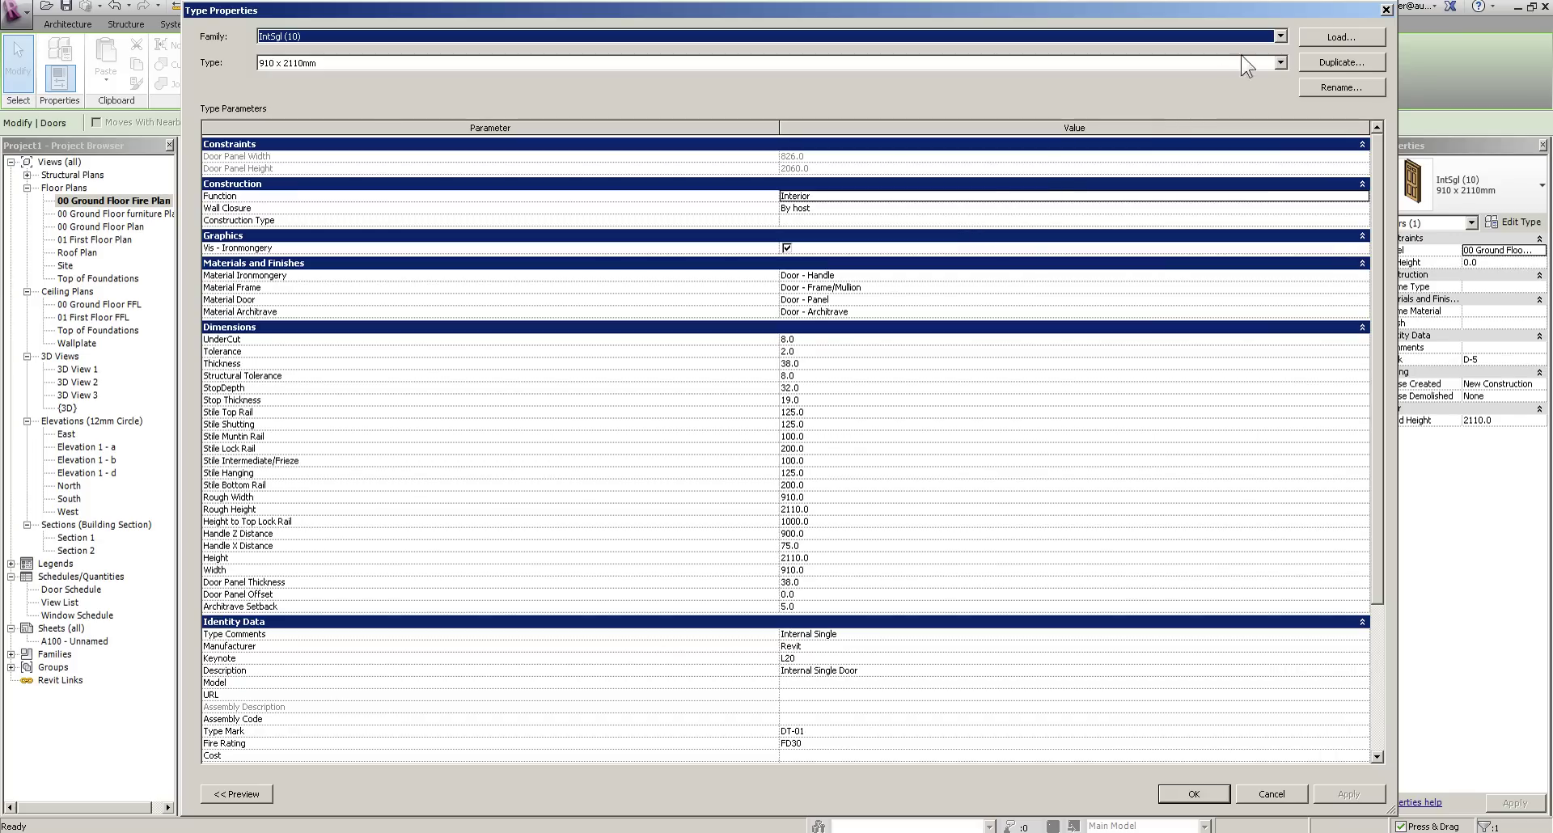
click(1359, 63)
click(827, 402)
double_click(804, 402)
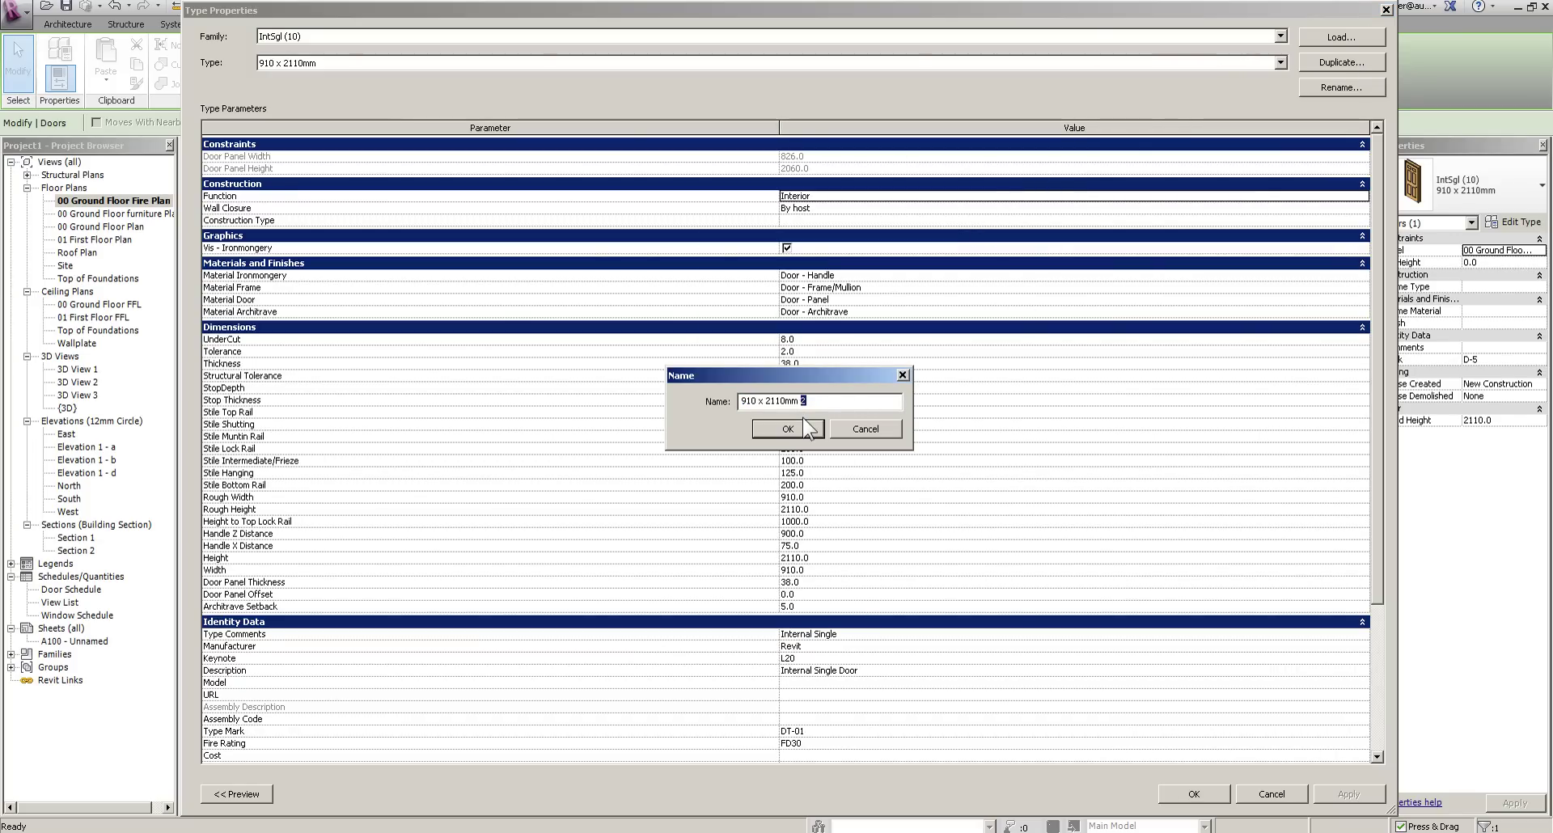
text((FD60S))
click(790, 431)
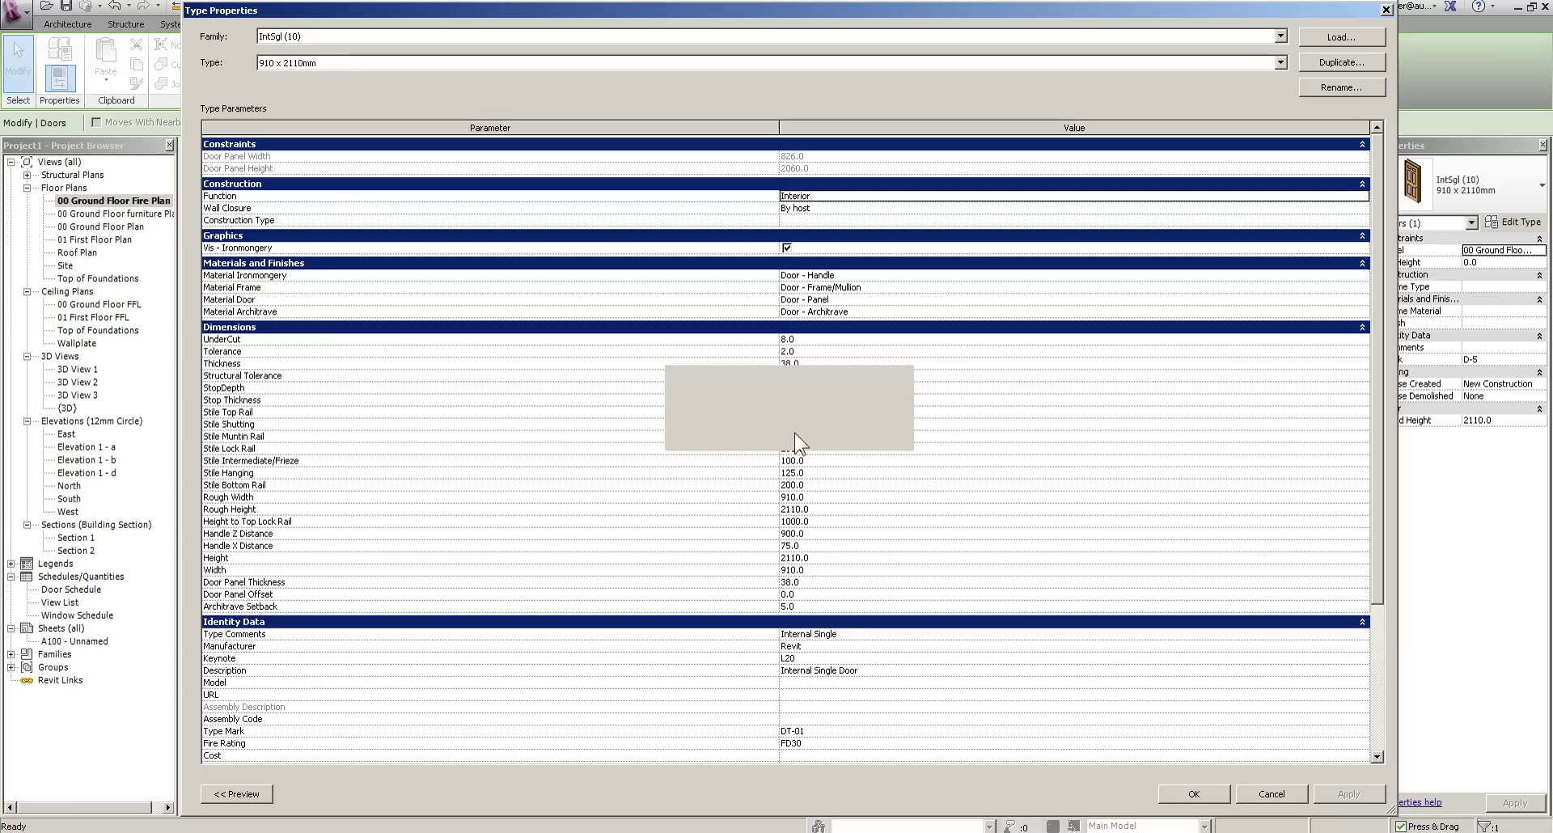
Give the duplicated door type the Type Mark DT-02 and Fire Rating FD60S, and review the door schedule.
click(810, 736)
double_click(797, 731)
text(02)
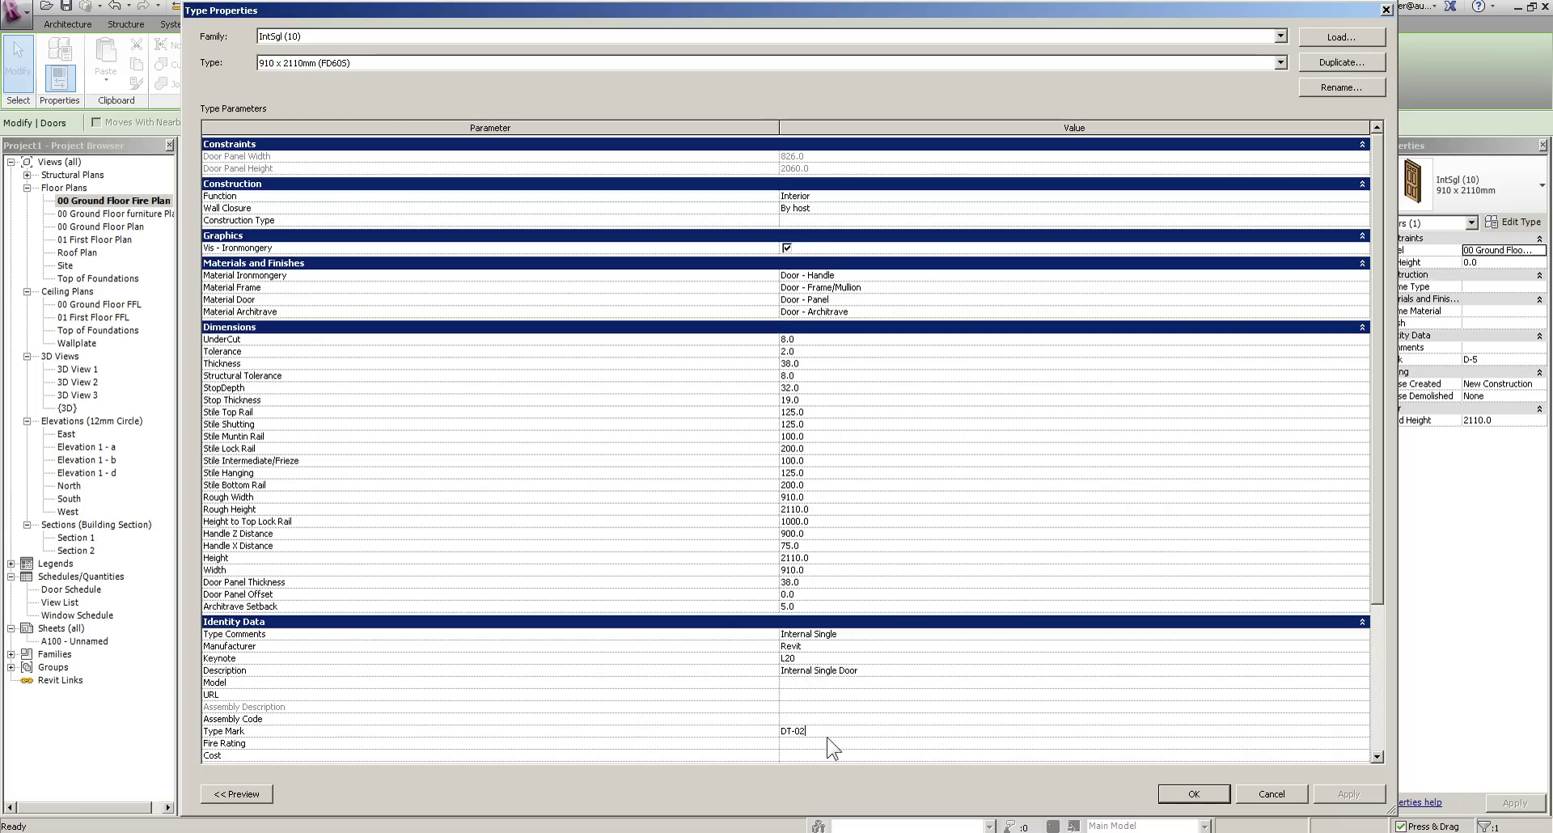
click(808, 744)
text(FD60S)
key(Return)
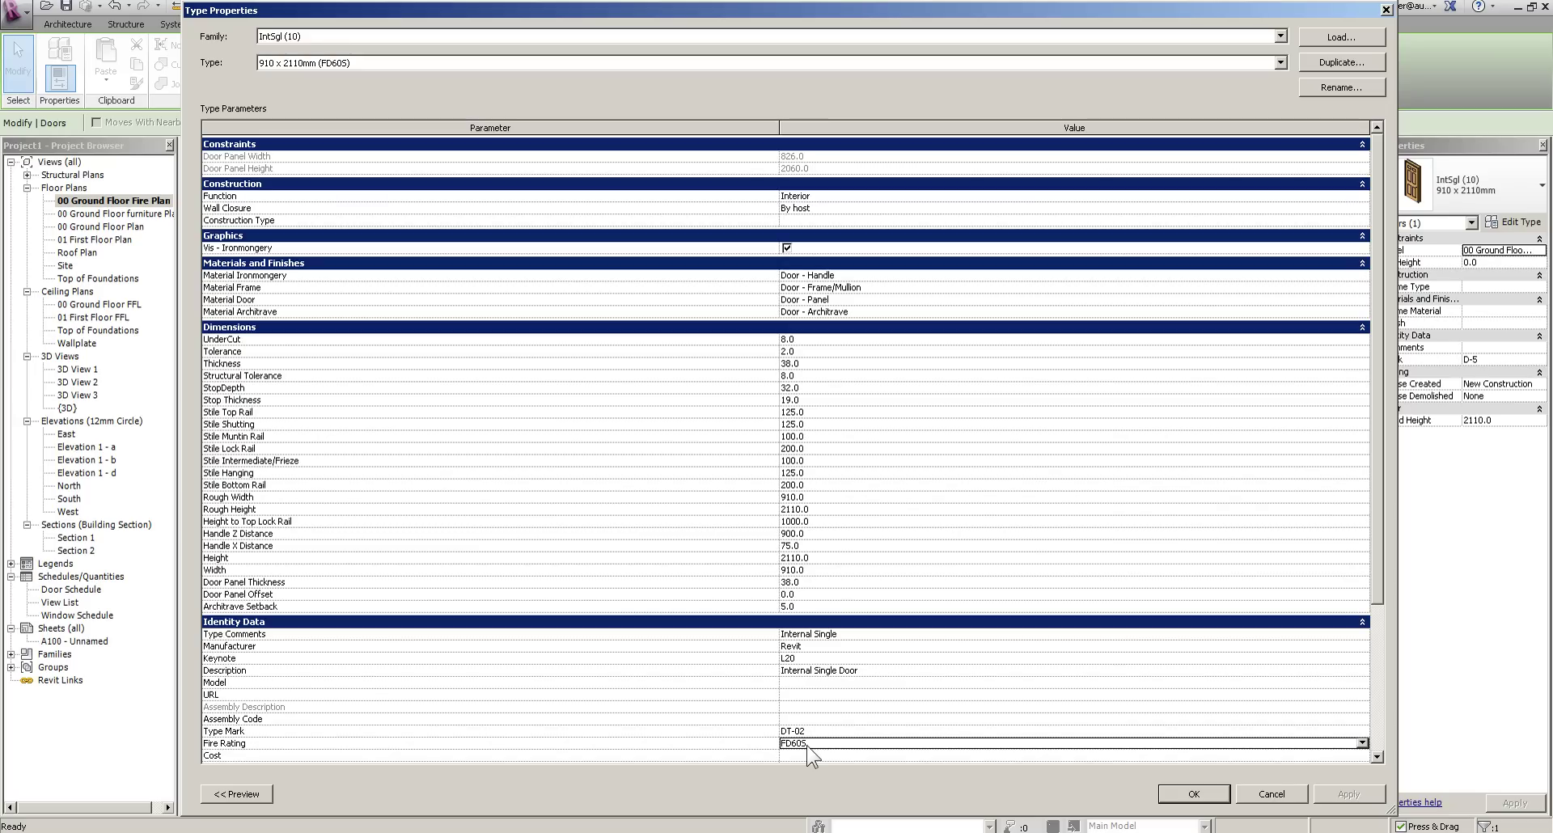
click(1183, 792)
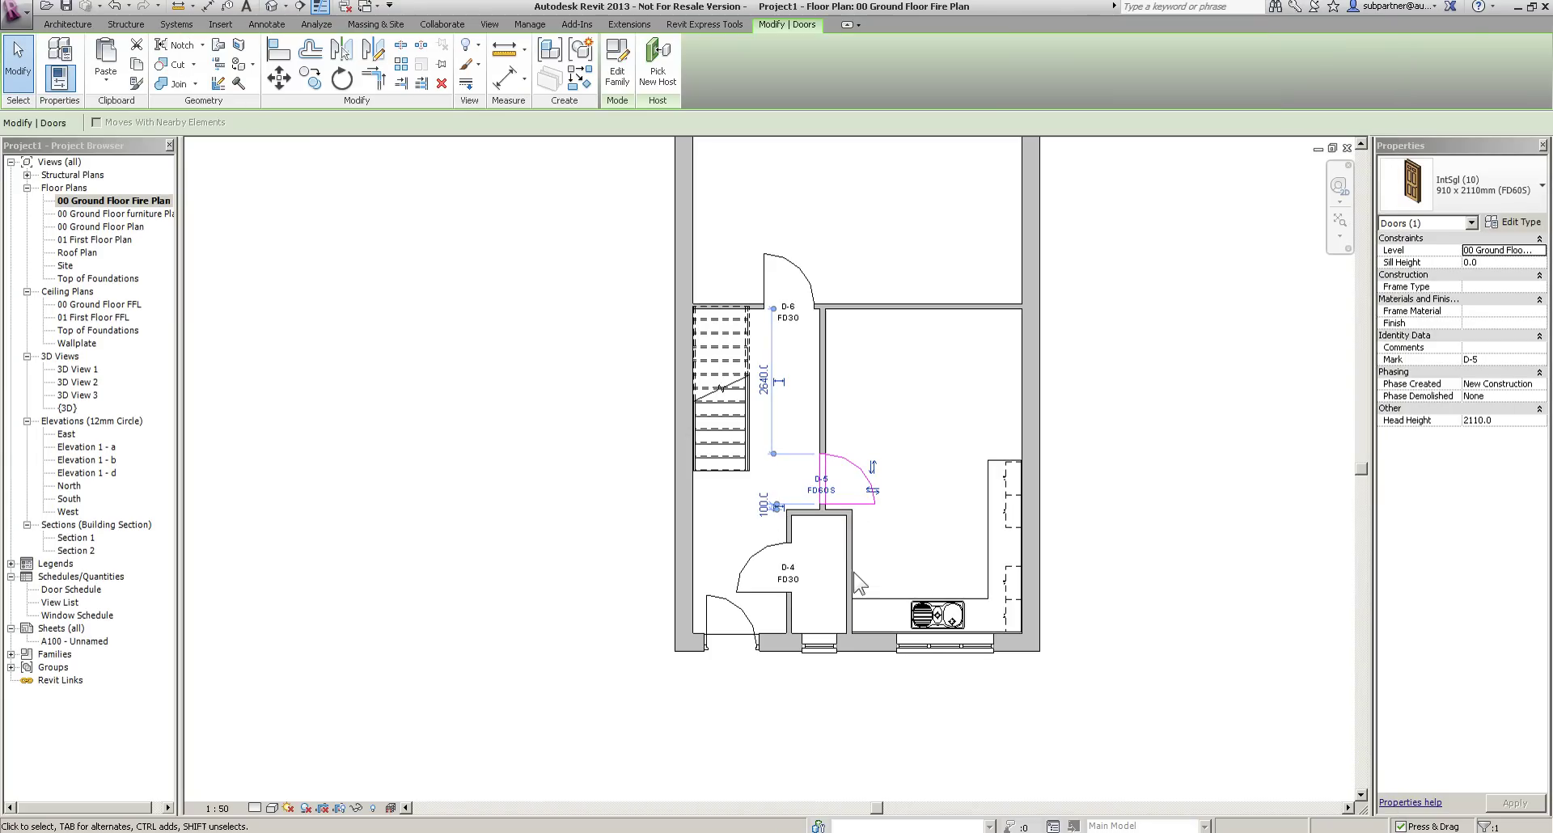
scroll(842, 508, up, 2)
click(643, 518)
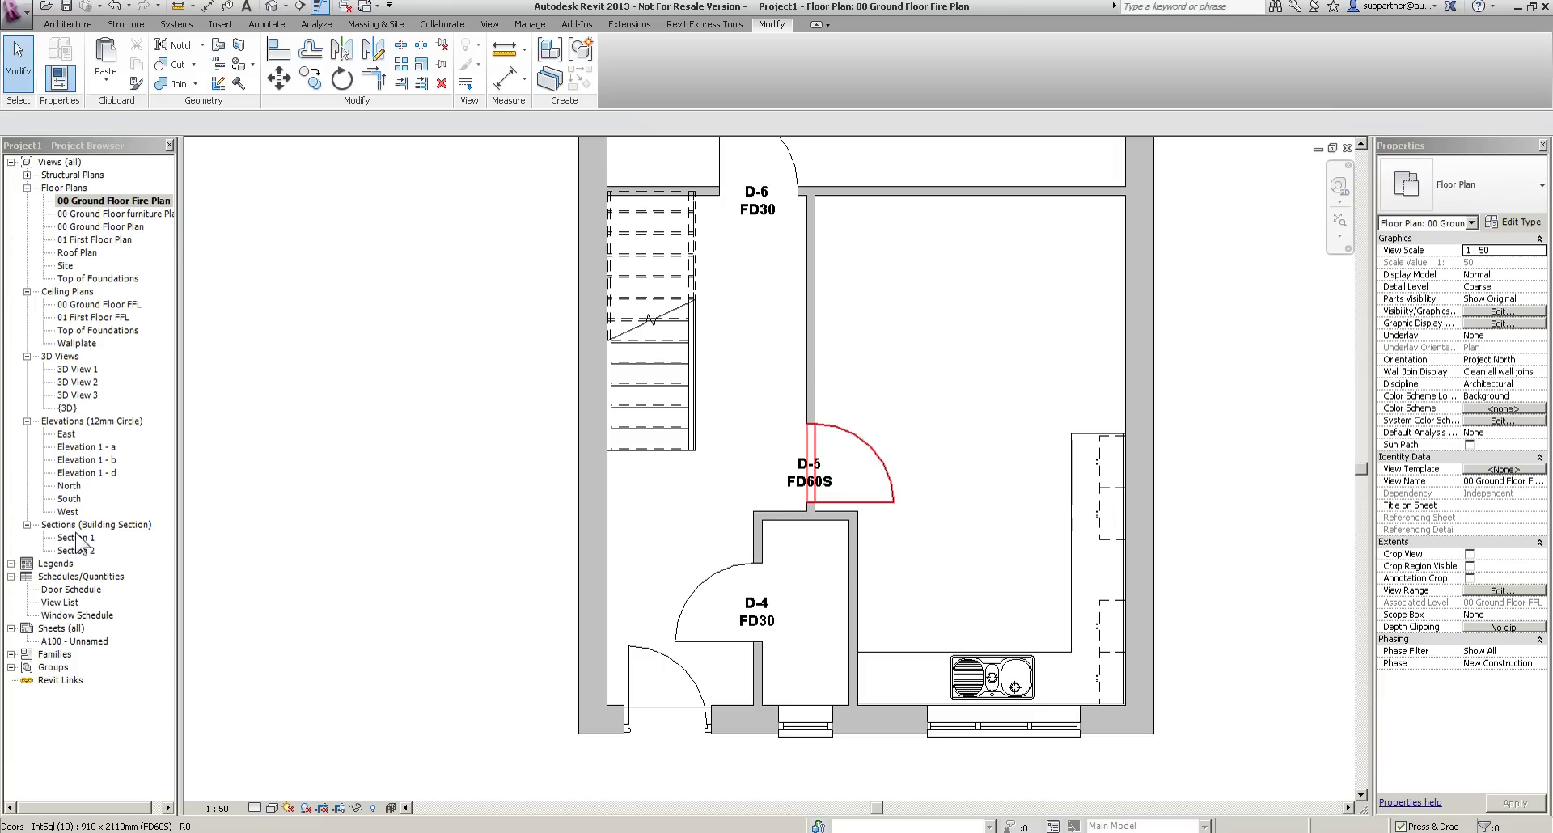
double_click(71, 590)
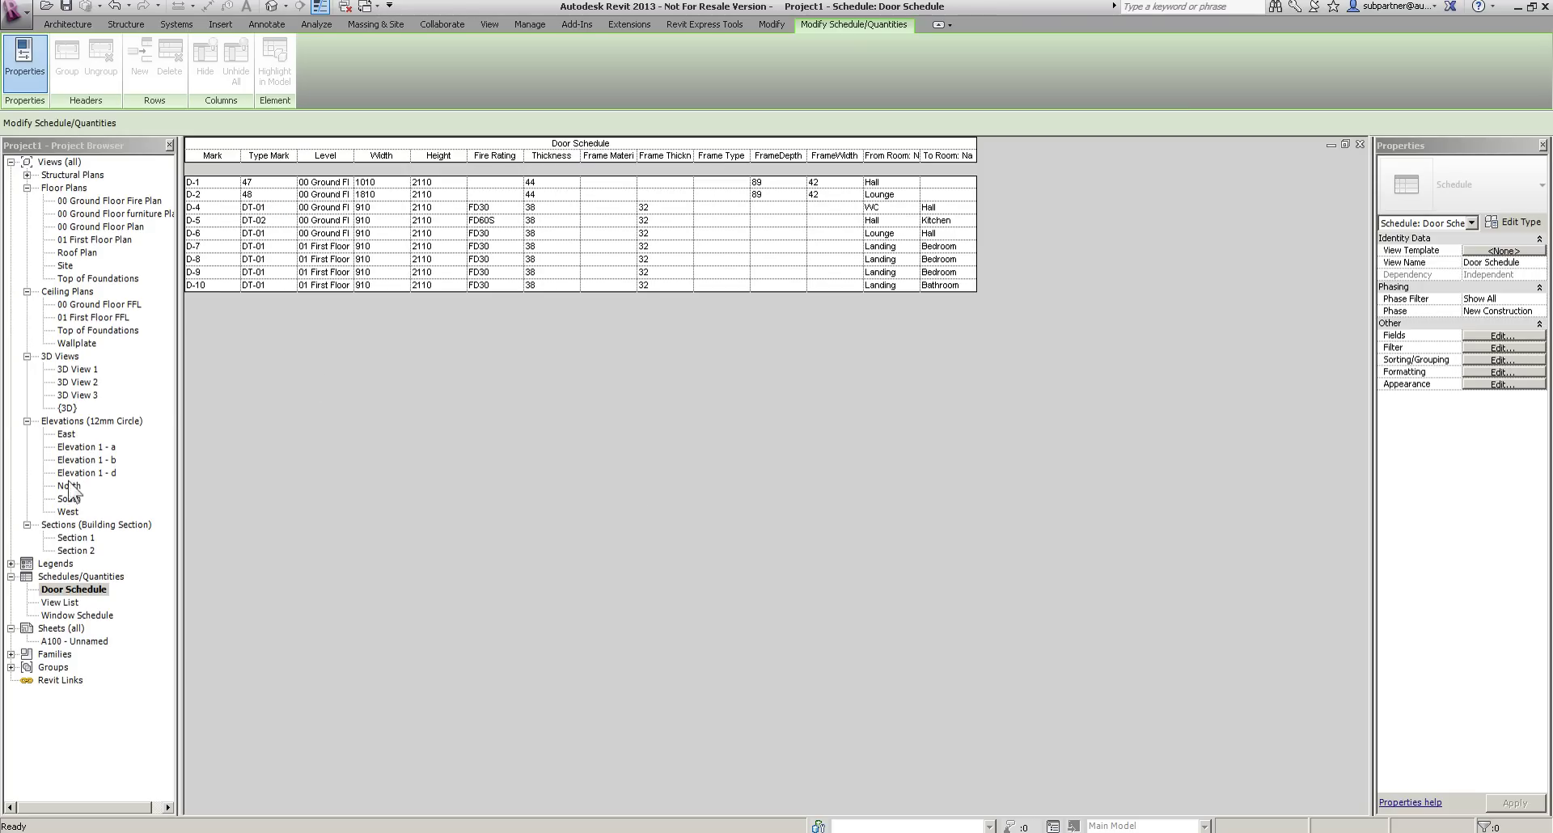
Open Section 1 and place a callout around the external wall at the first floor junction beside the Bedroom and Lounge.
double_click(77, 538)
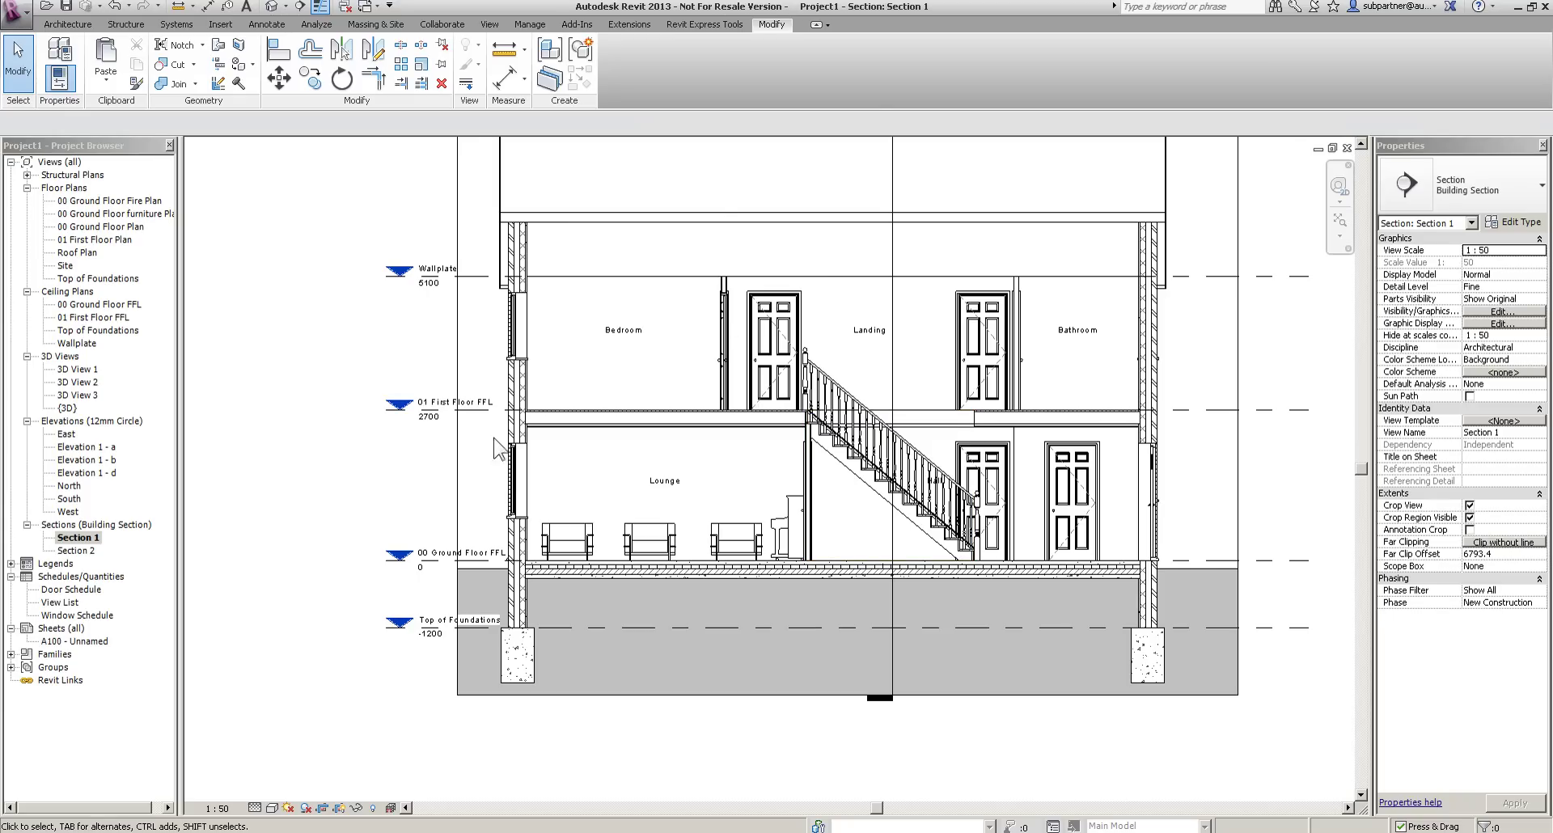
scroll(495, 441, up, 2)
click(490, 24)
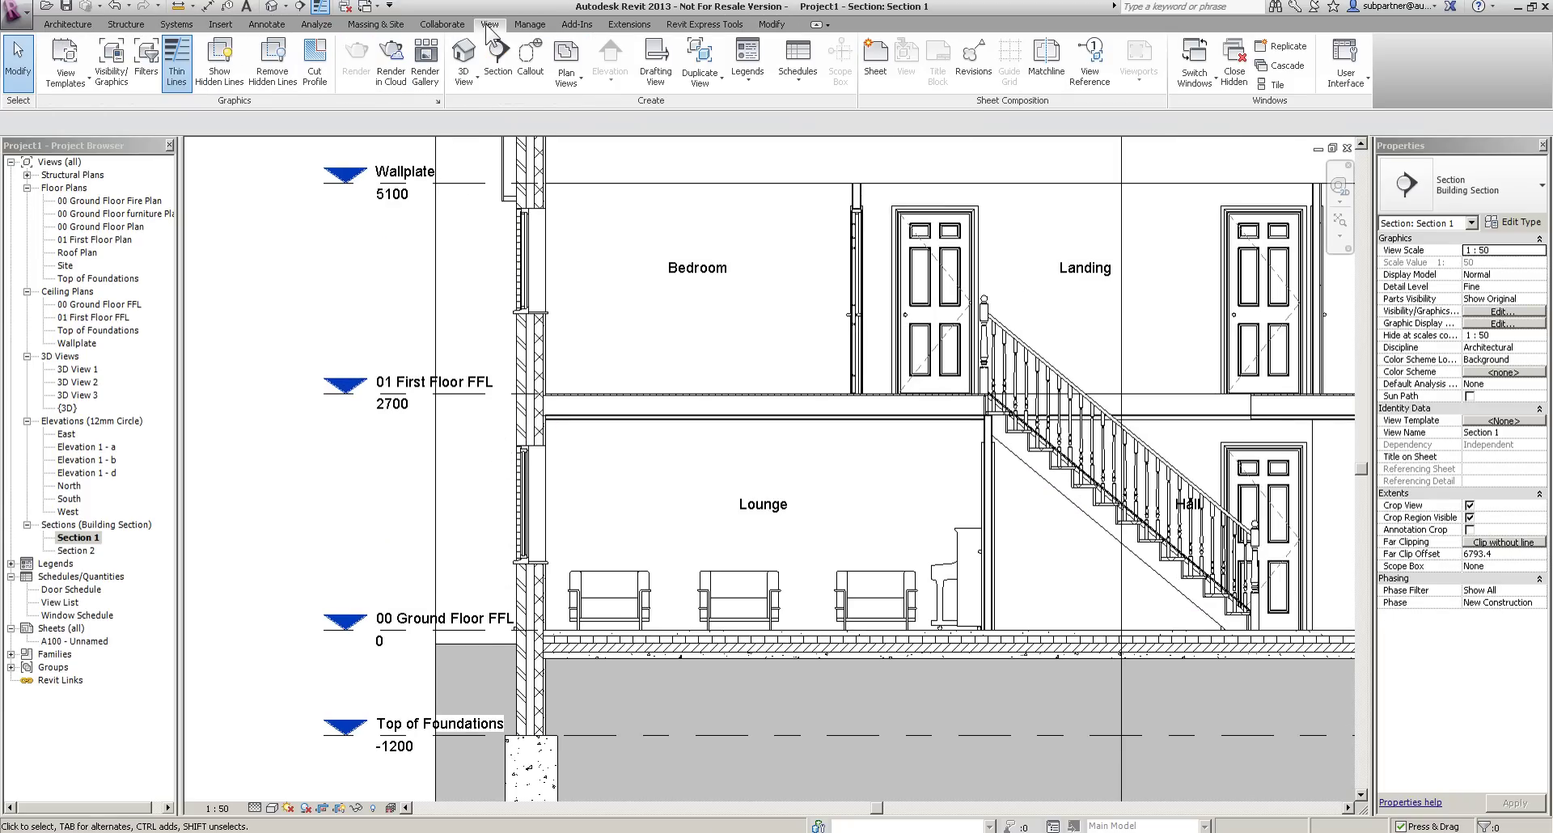
click(531, 65)
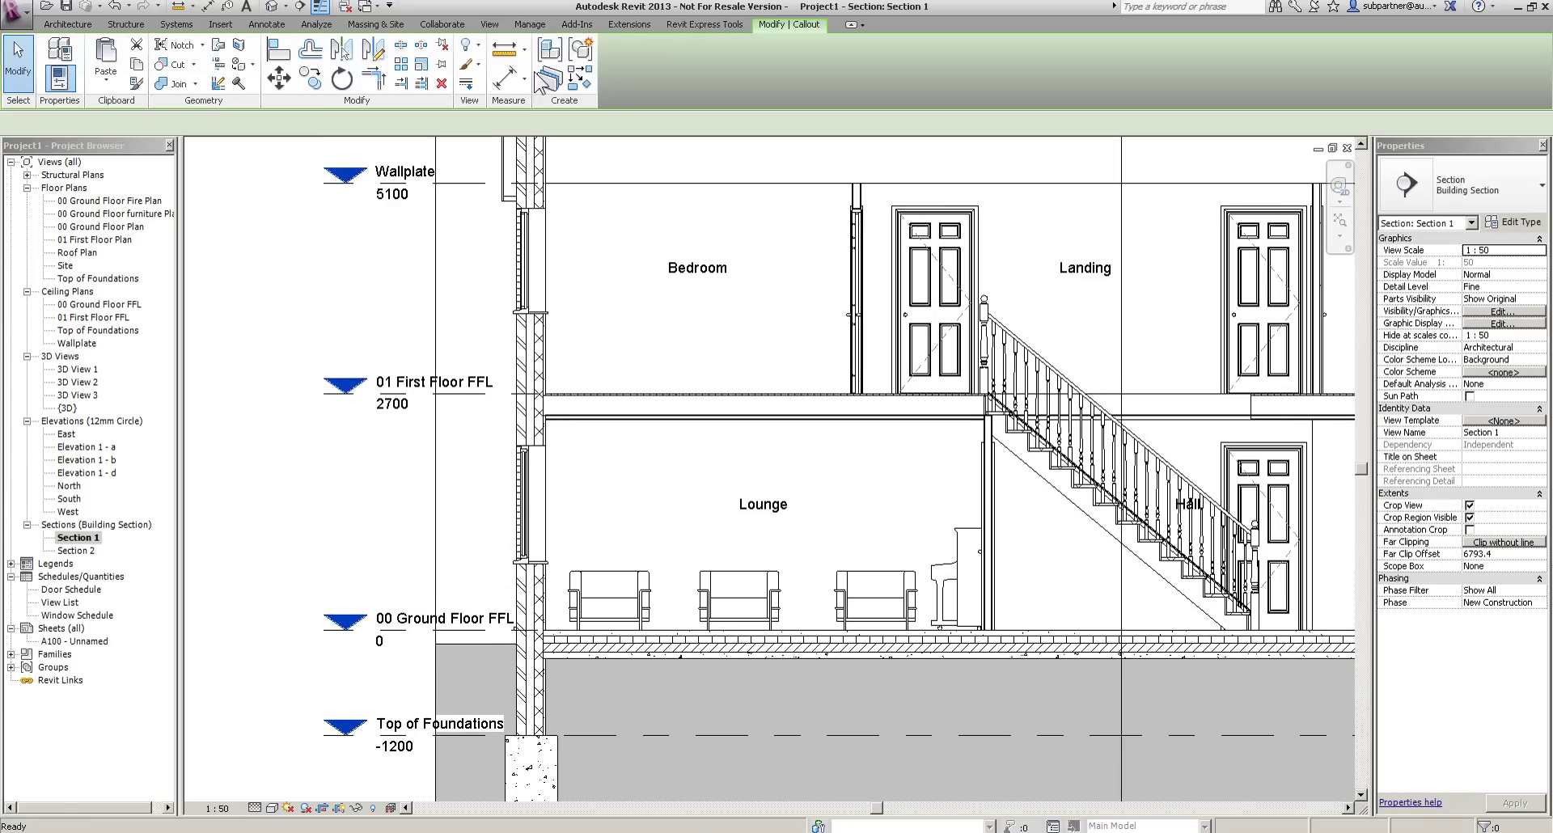
click(584, 281)
click(495, 486)
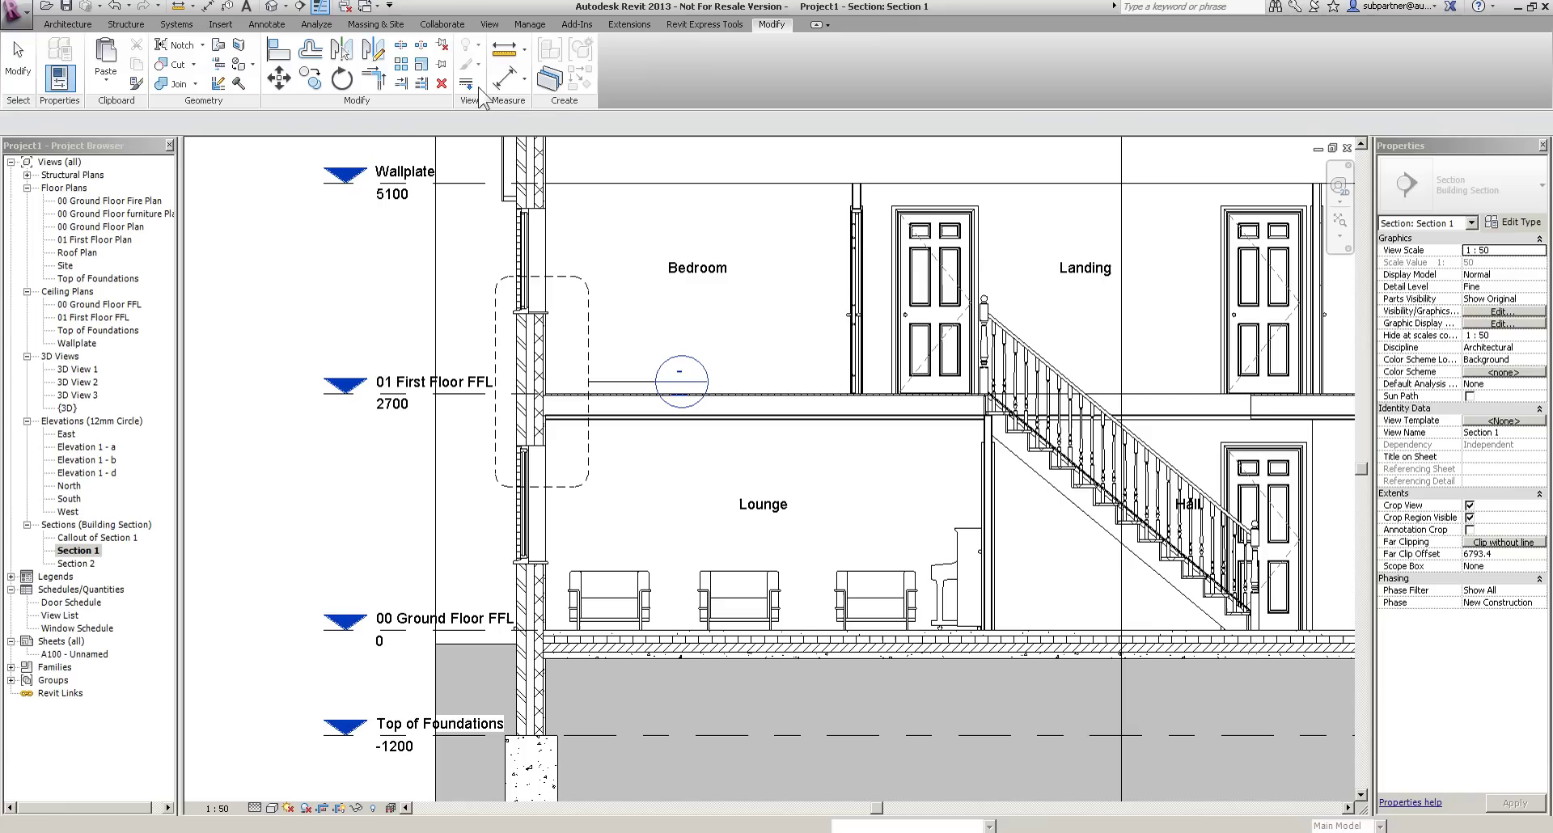
Place a second callout around the external wall and ground floor junction, and move its bubble below the floor slab.
key(Return)
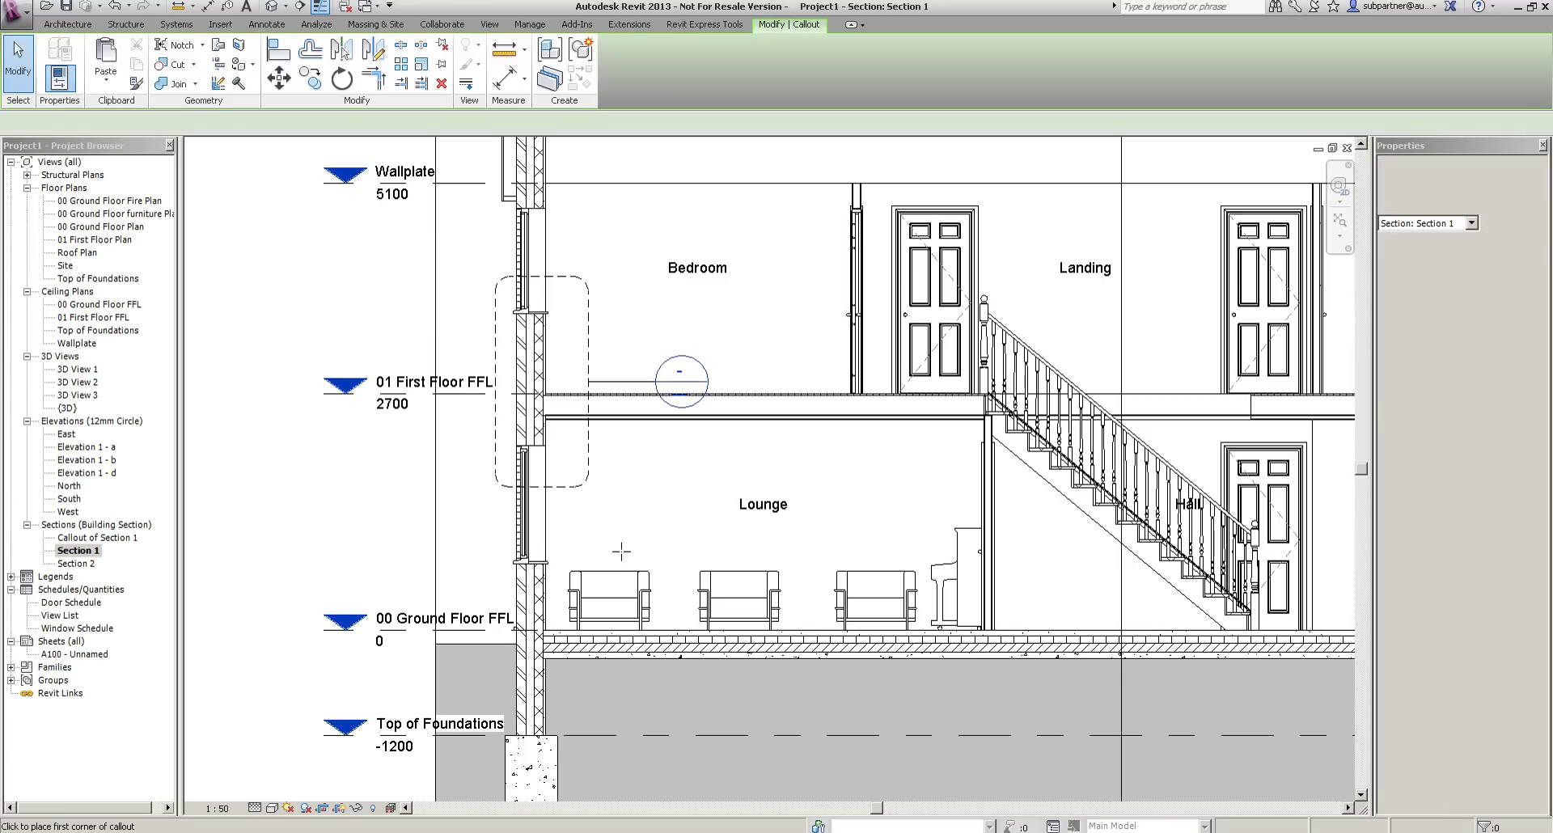
click(564, 602)
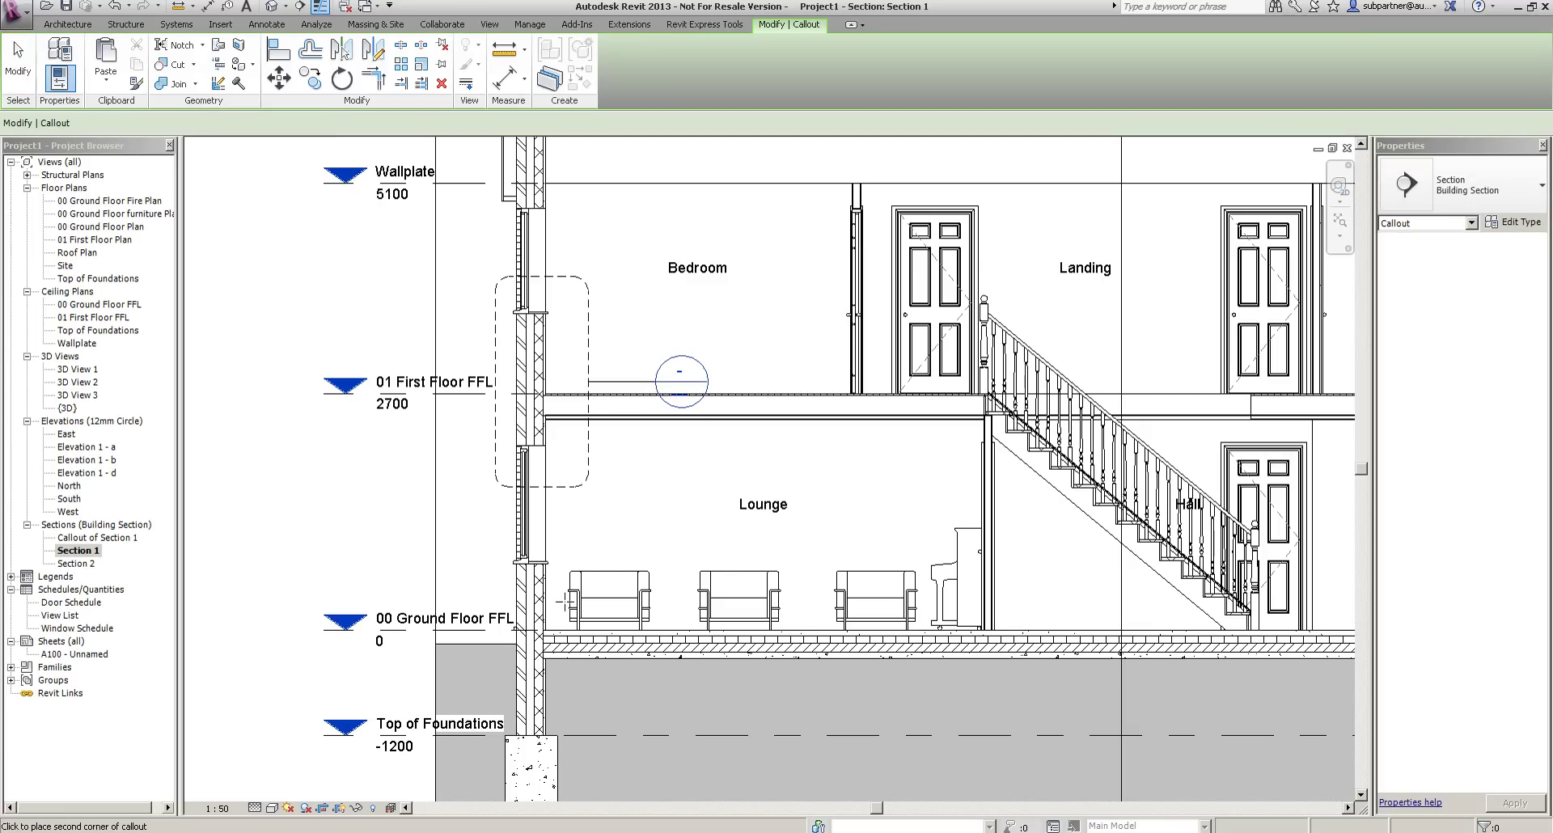
click(505, 691)
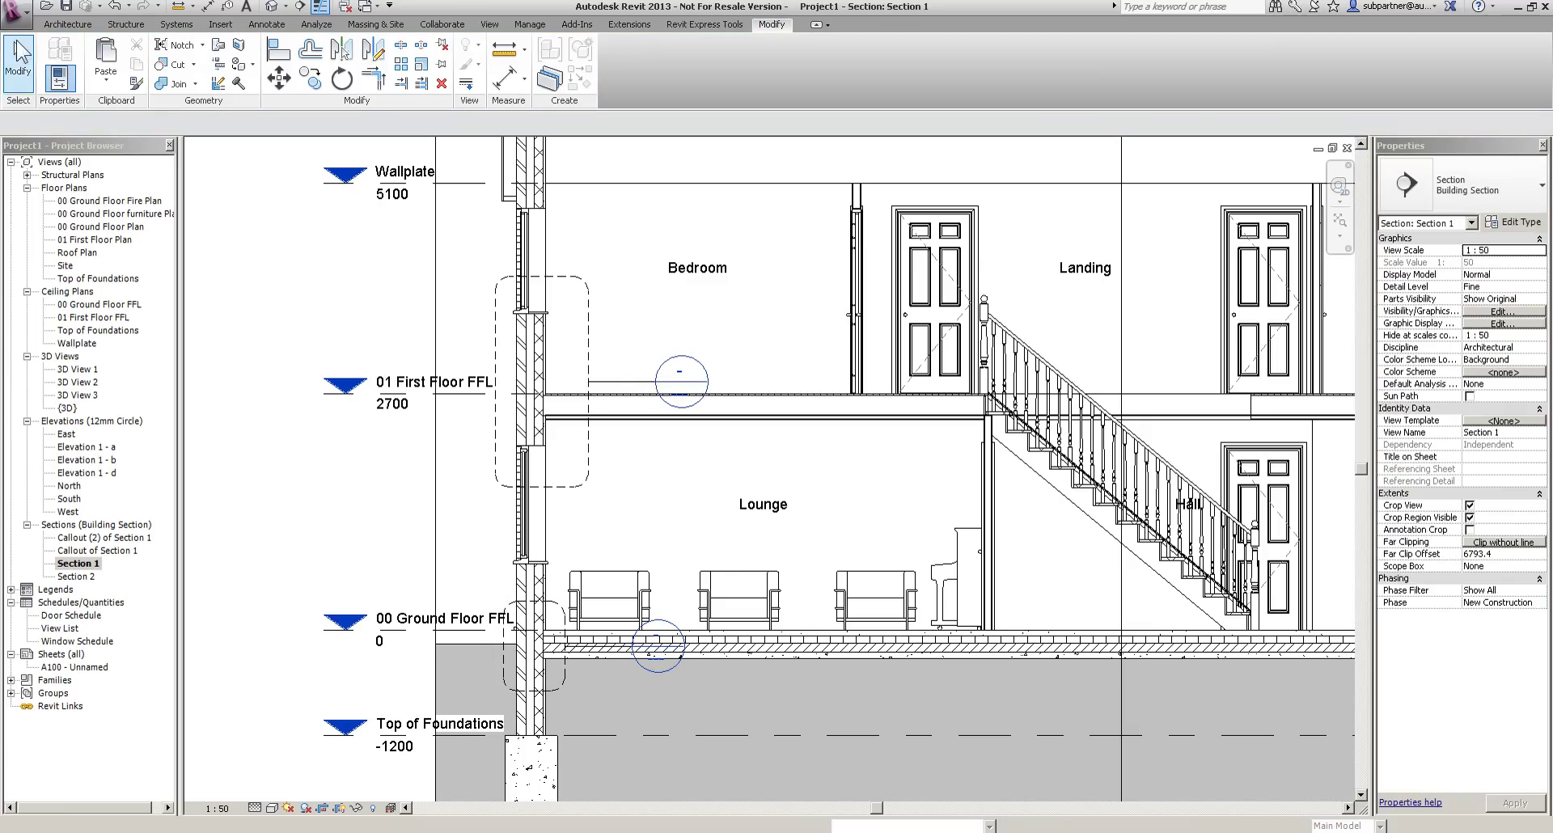
click(633, 648)
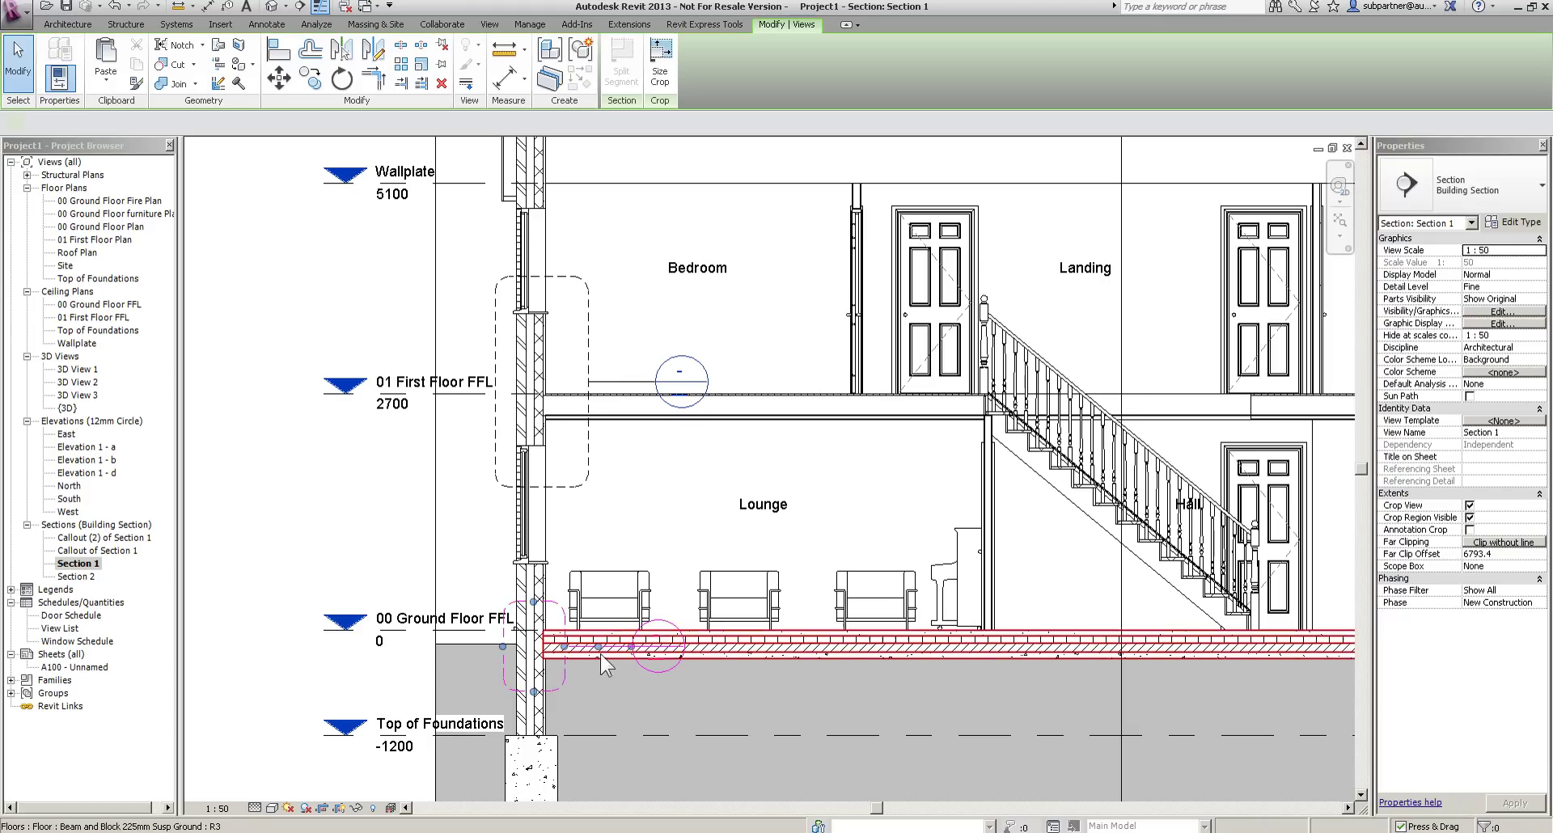
drag(635, 653, 637, 700)
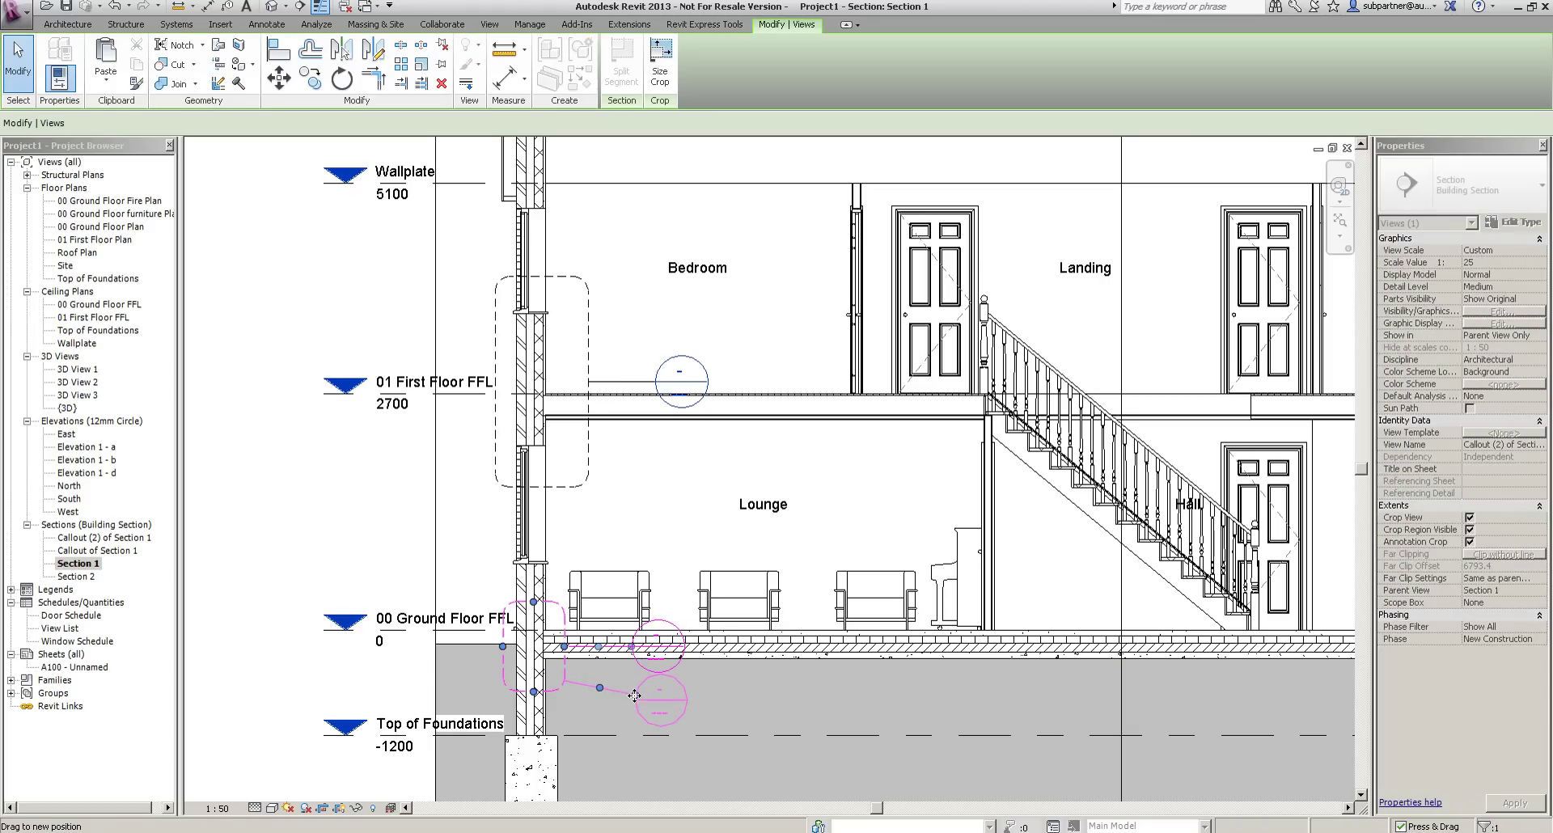
click(634, 515)
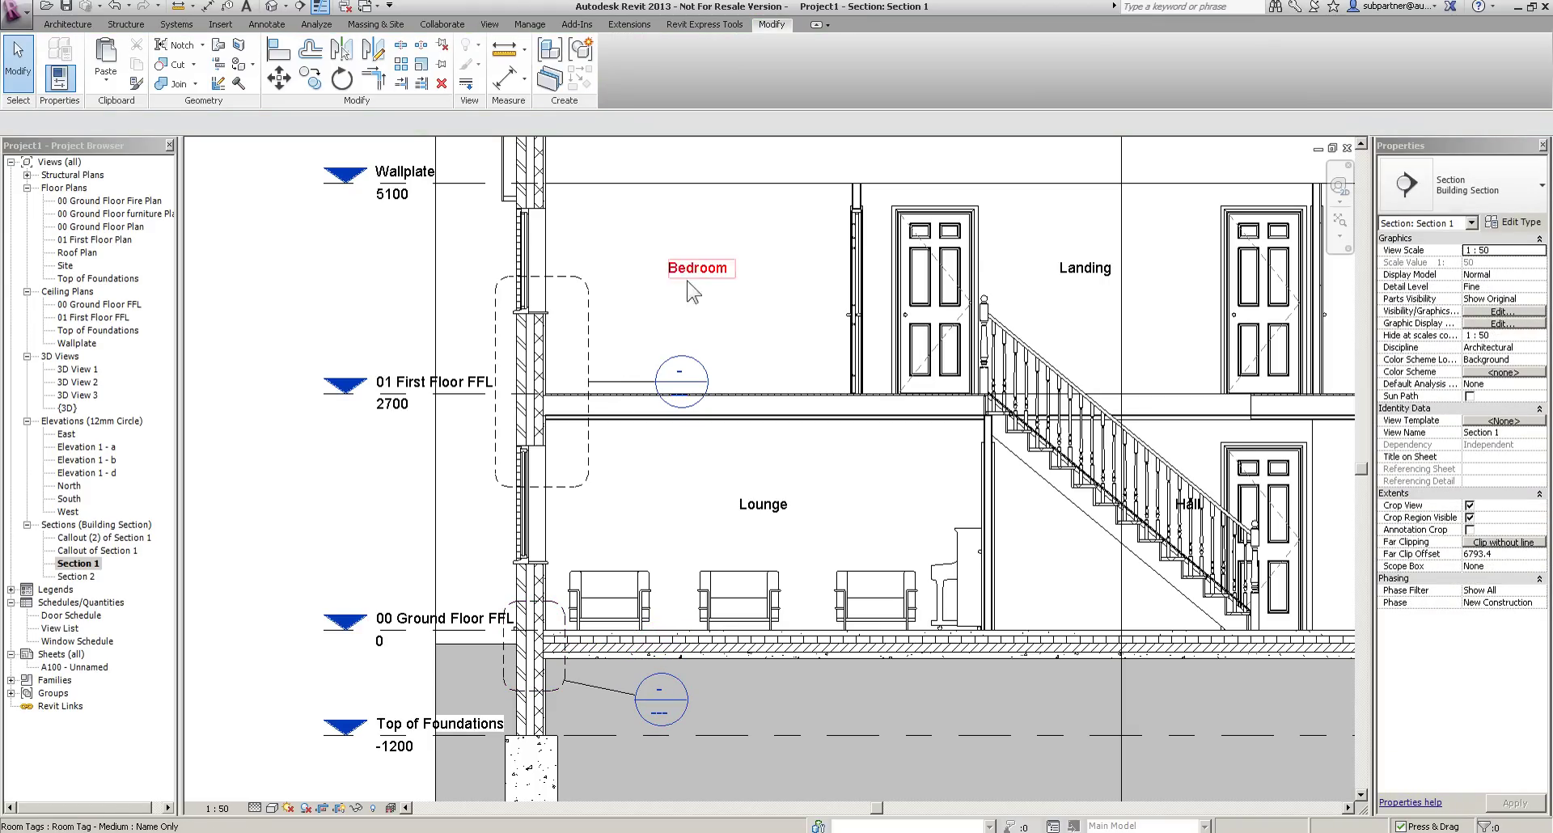
Change both callouts of Section 1 from Building Section to the Detail View type Detail.
click(89, 537)
ctrl+click(102, 551)
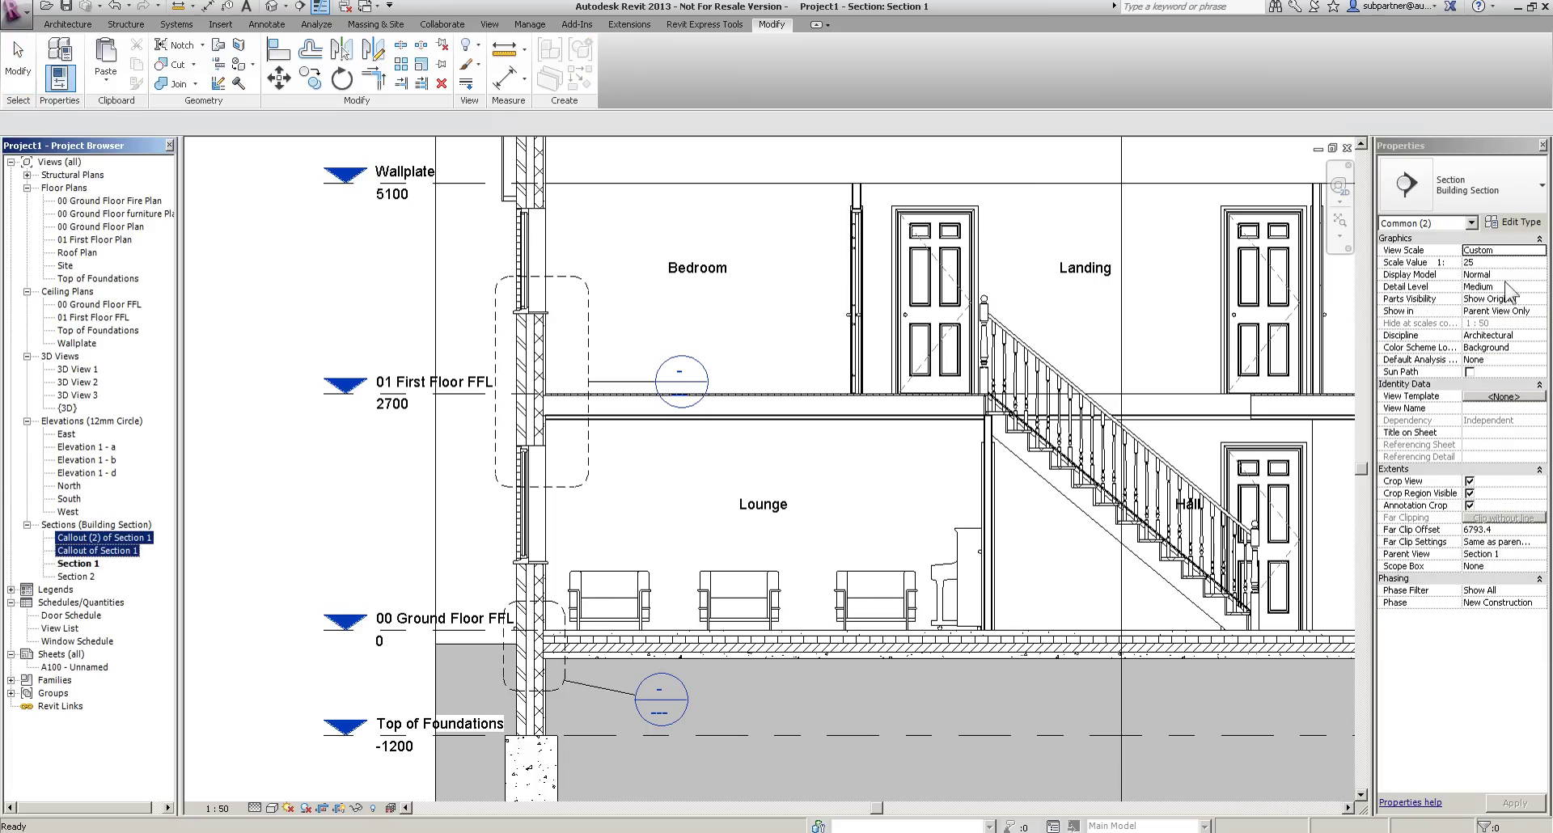
click(1503, 194)
click(1461, 254)
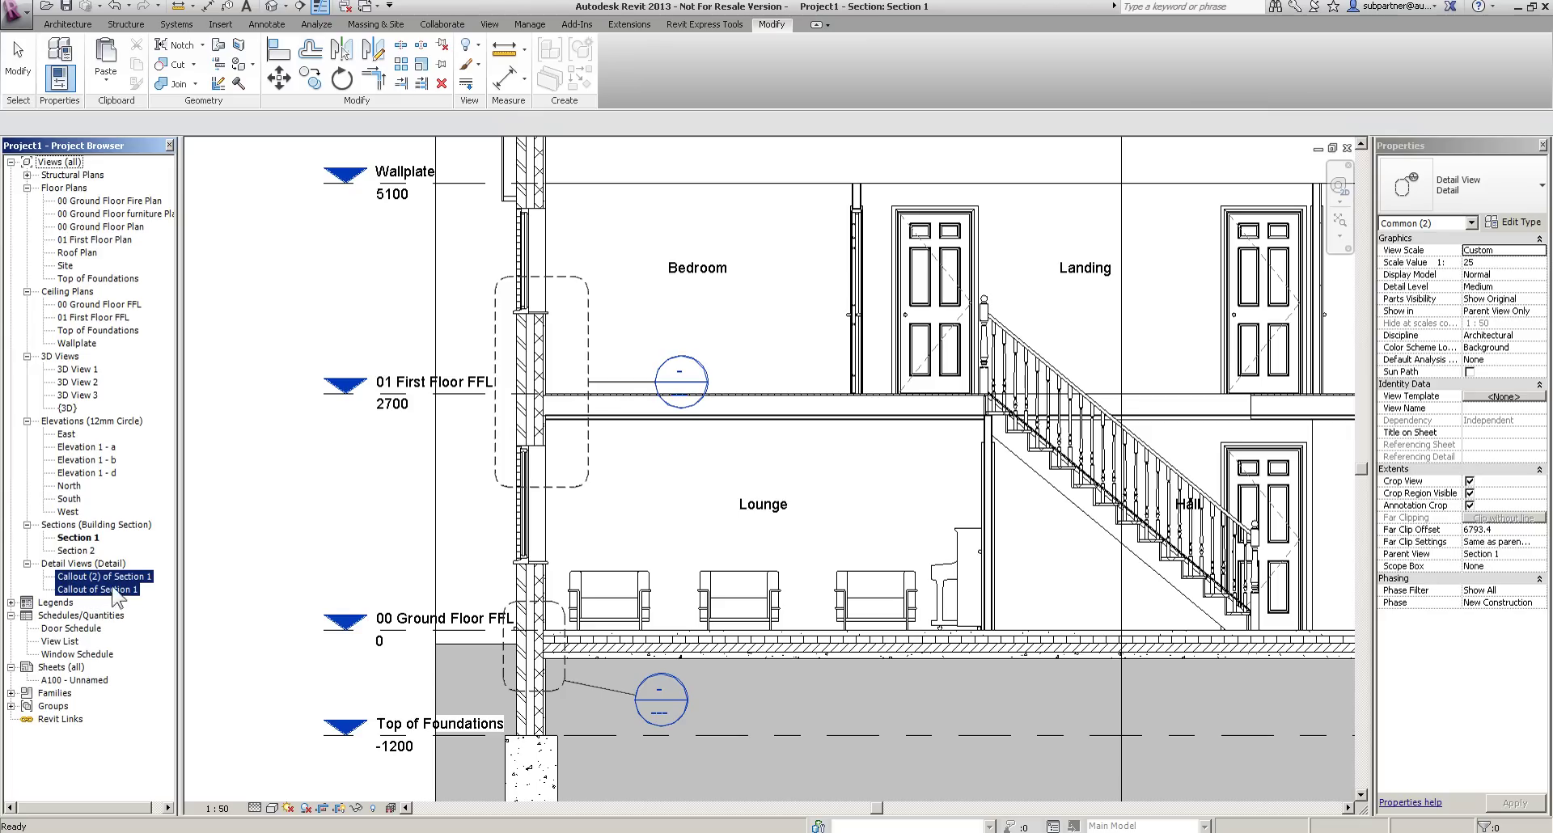
Rename the Callout (2) of Section 1 view as Detail 1.
right_click(119, 579)
click(94, 578)
right_click(92, 580)
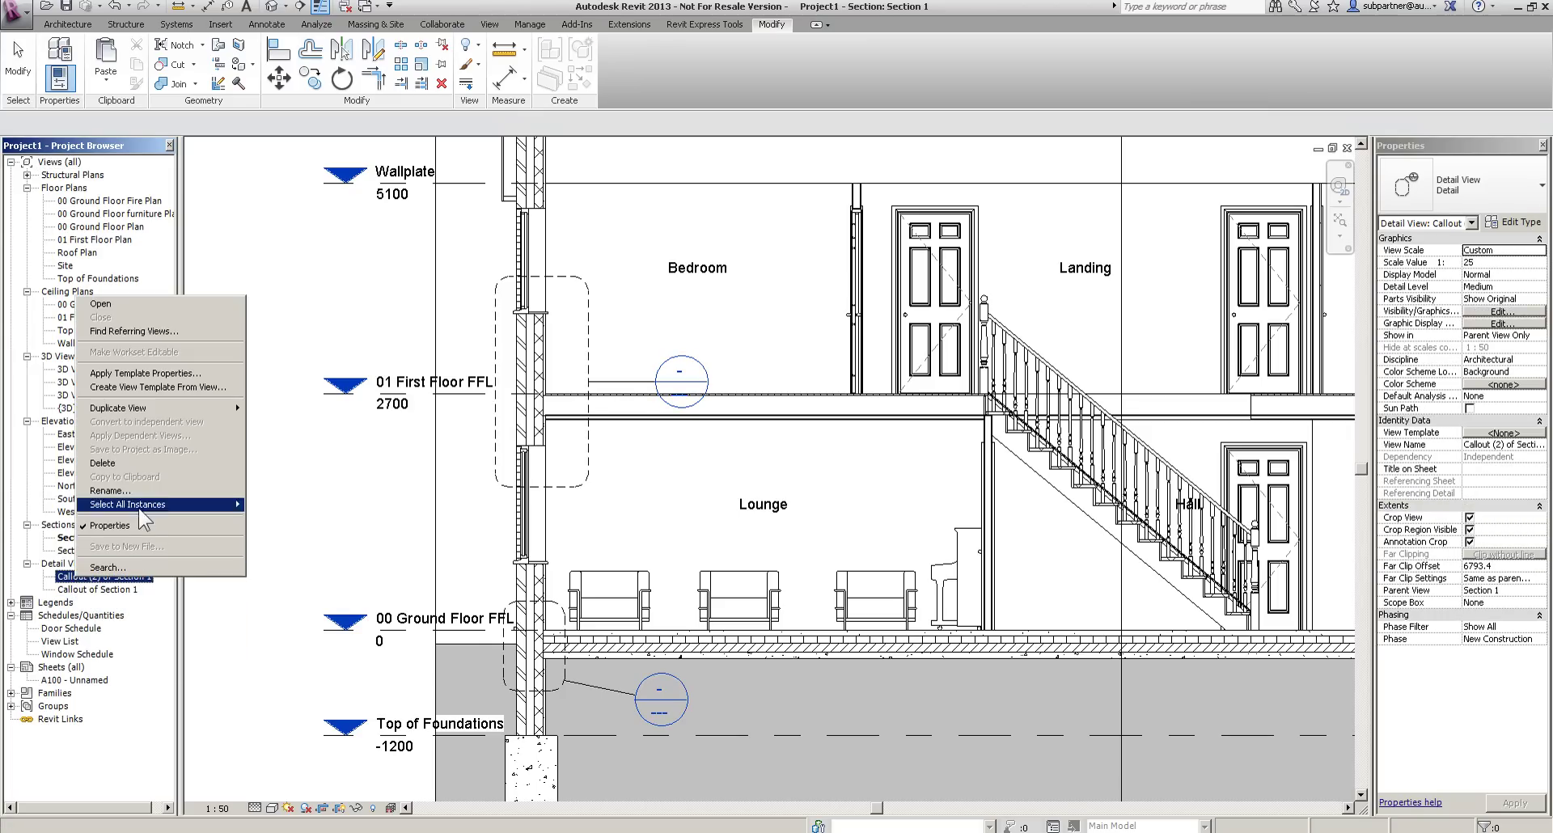
click(131, 492)
text(Detail 1)
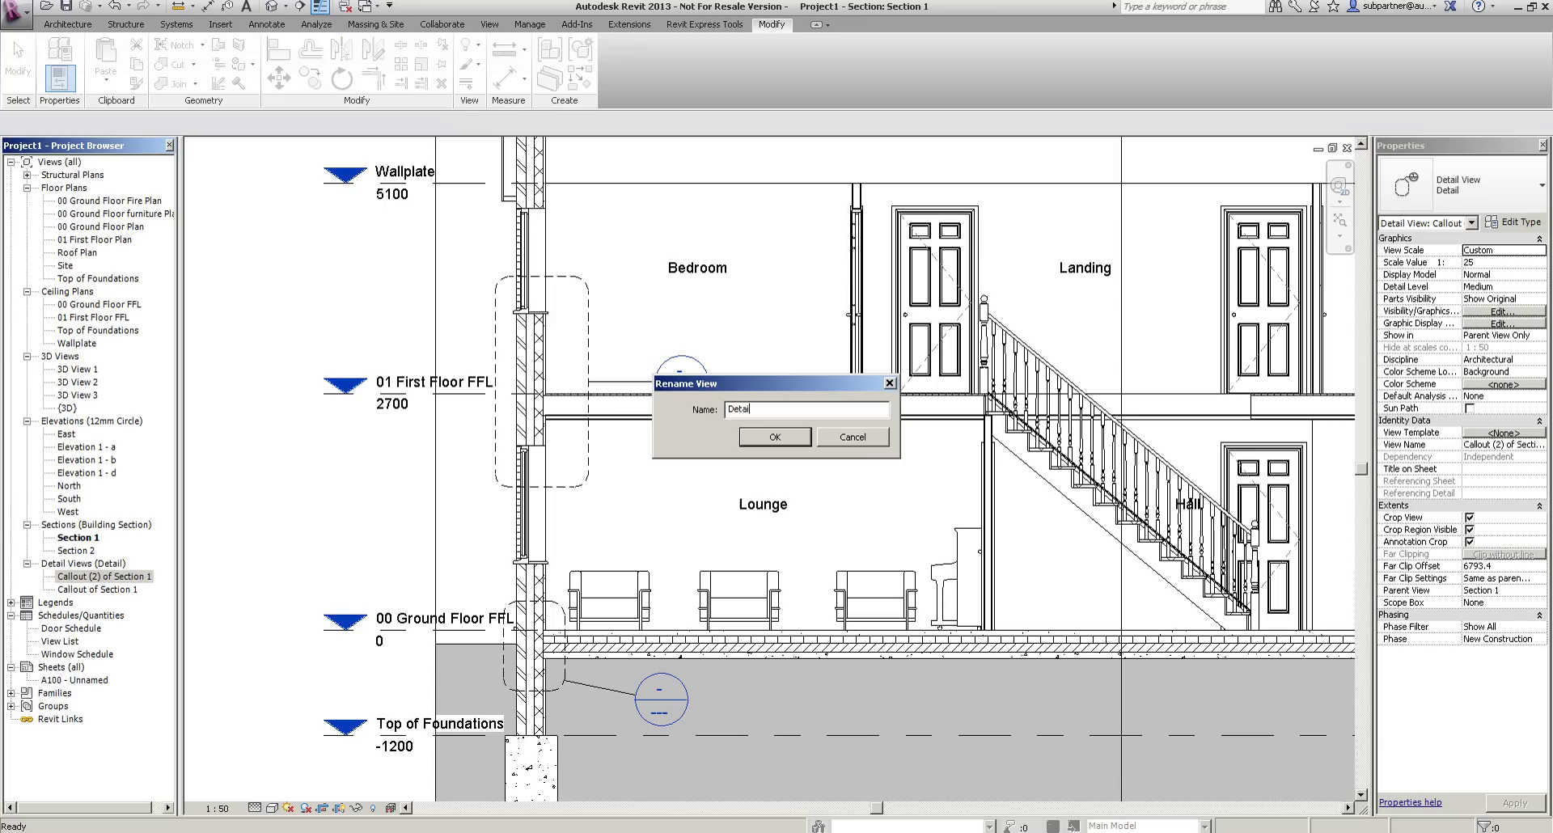
key(Return)
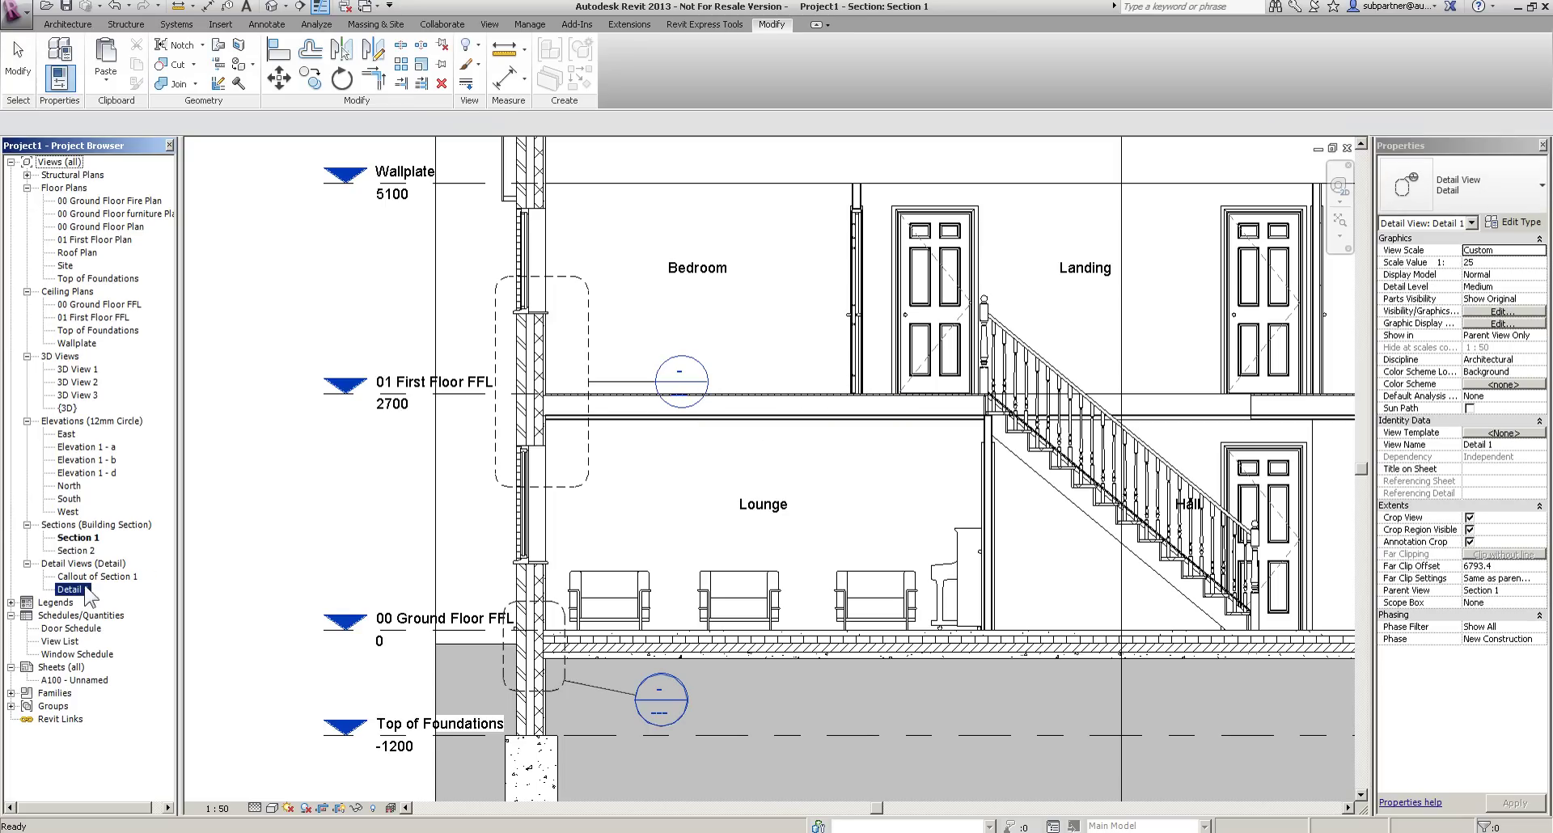
Rename the Callout of Section 1 view as Detail 2.
right_click(88, 580)
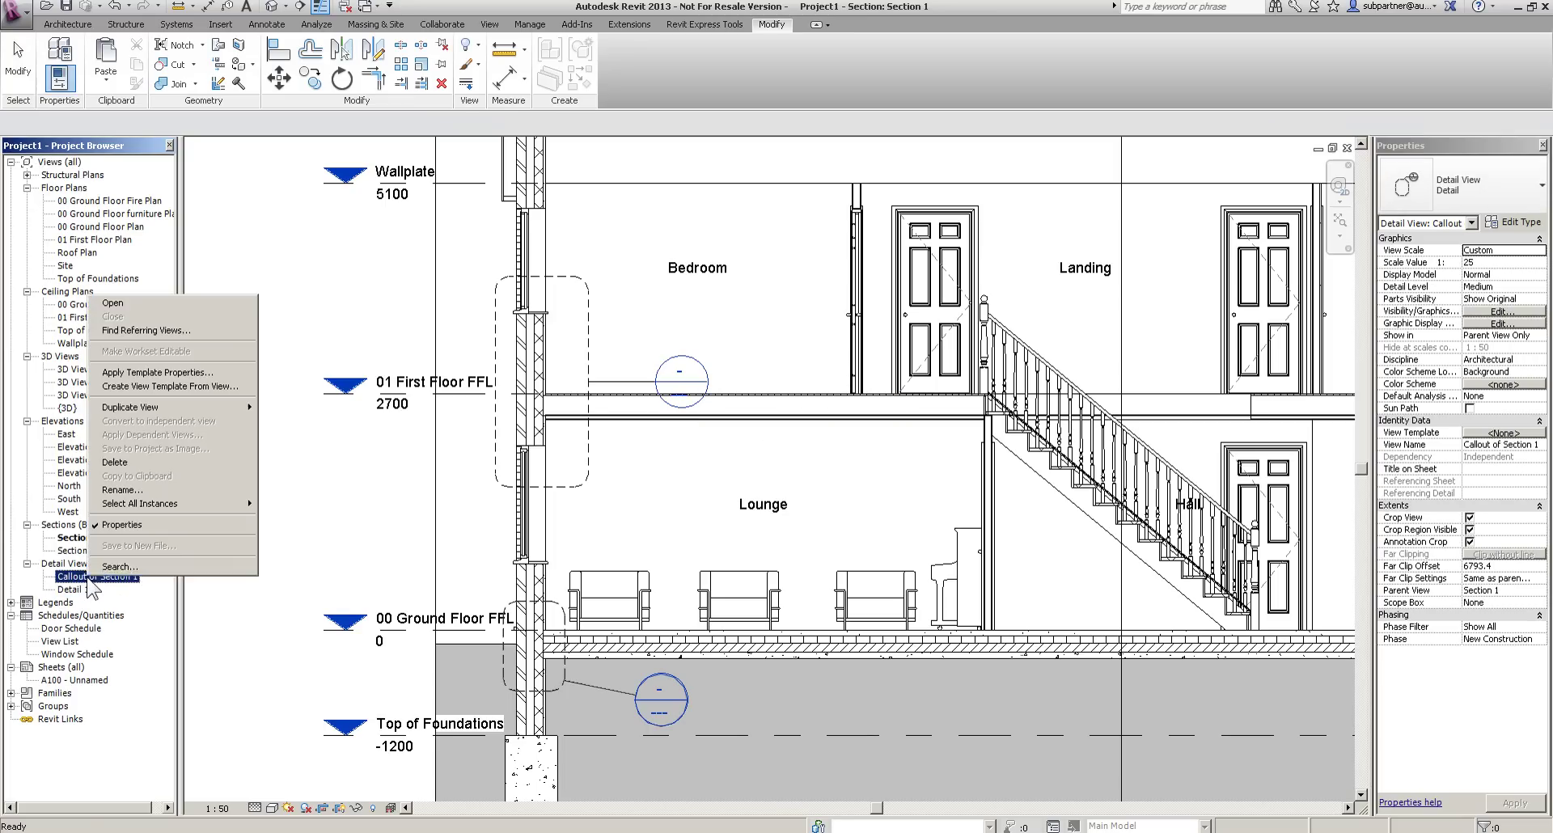
click(152, 490)
text(Detail)
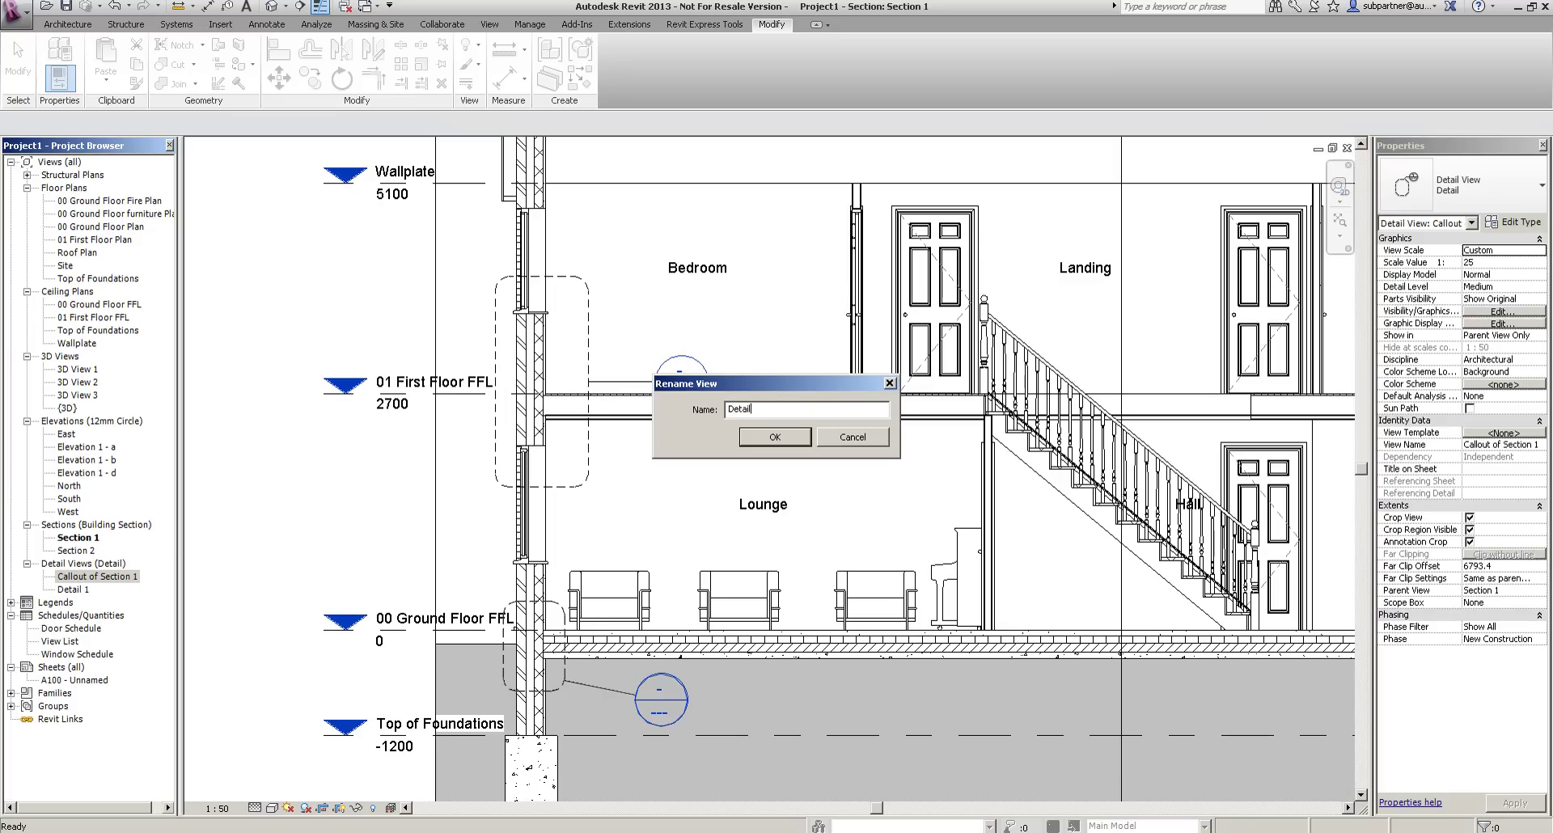
text( 2)
key(Return)
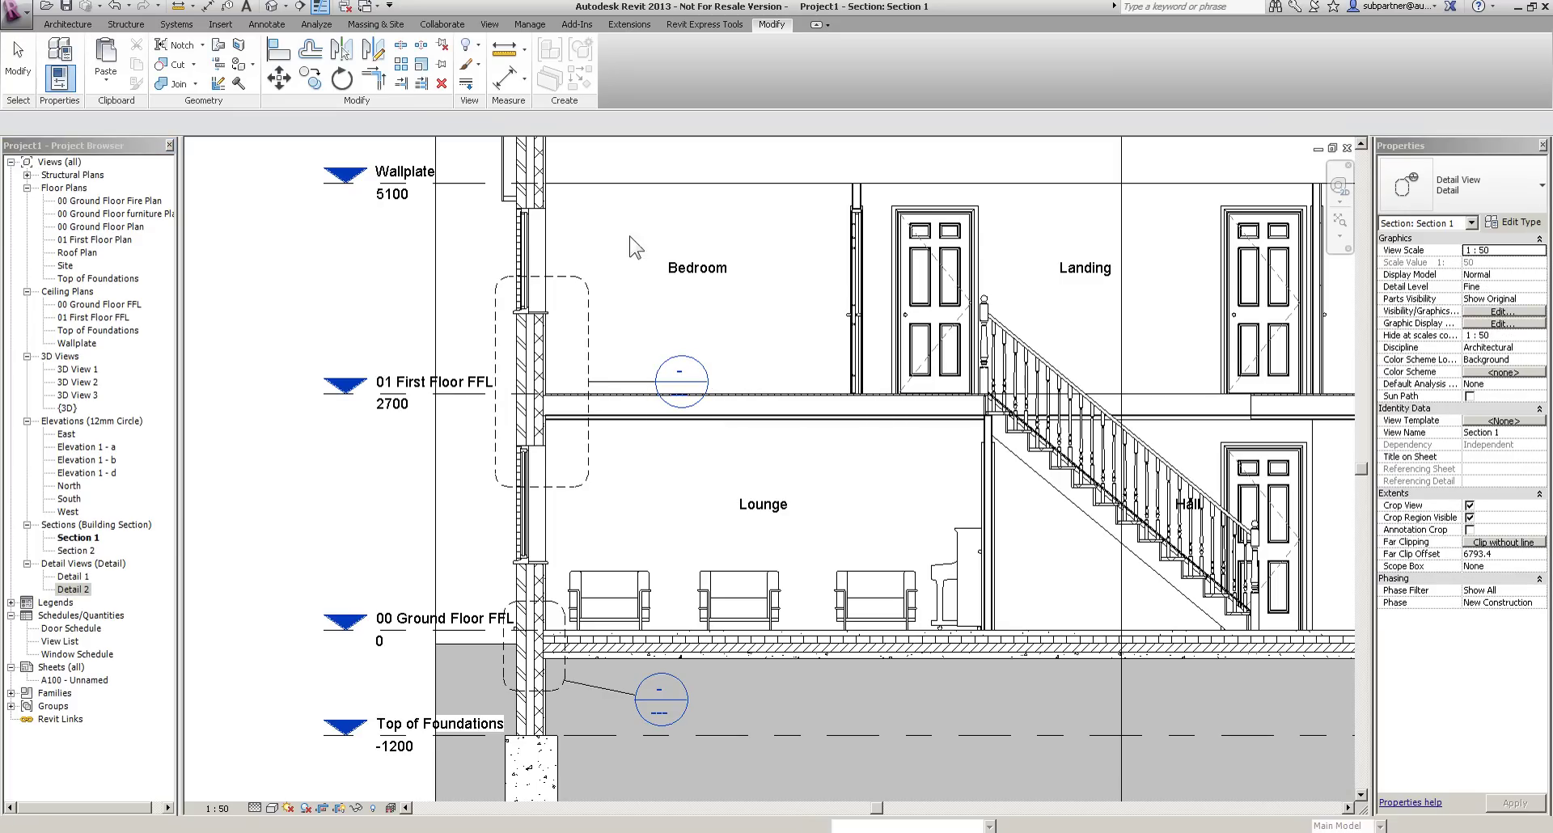
Open the Detail 2 view from its upper callout in Section 1 and set its scale to 1:10.
double_click(694, 370)
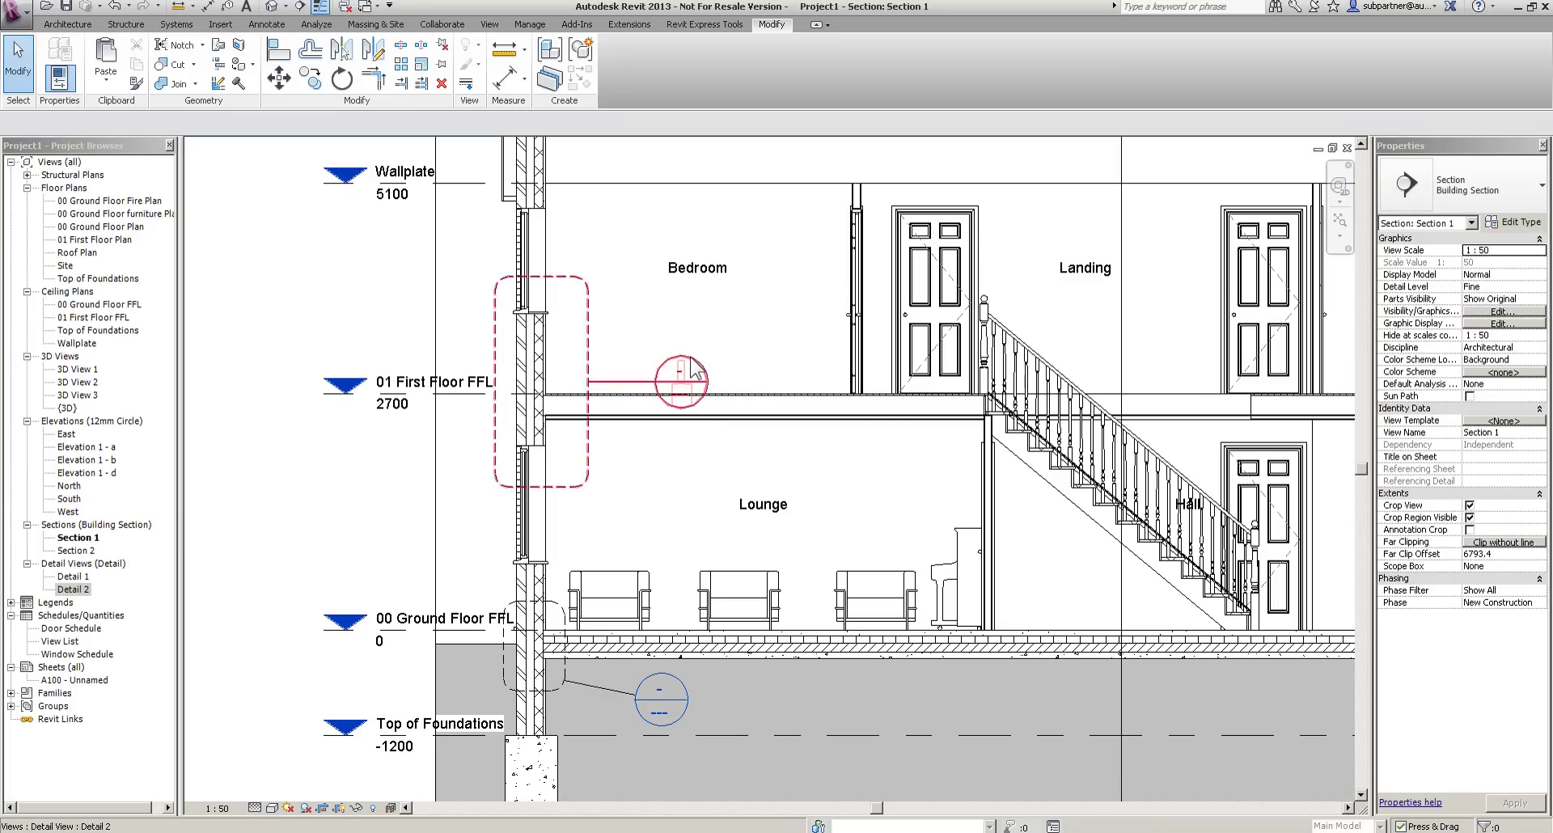
click(590, 489)
click(496, 703)
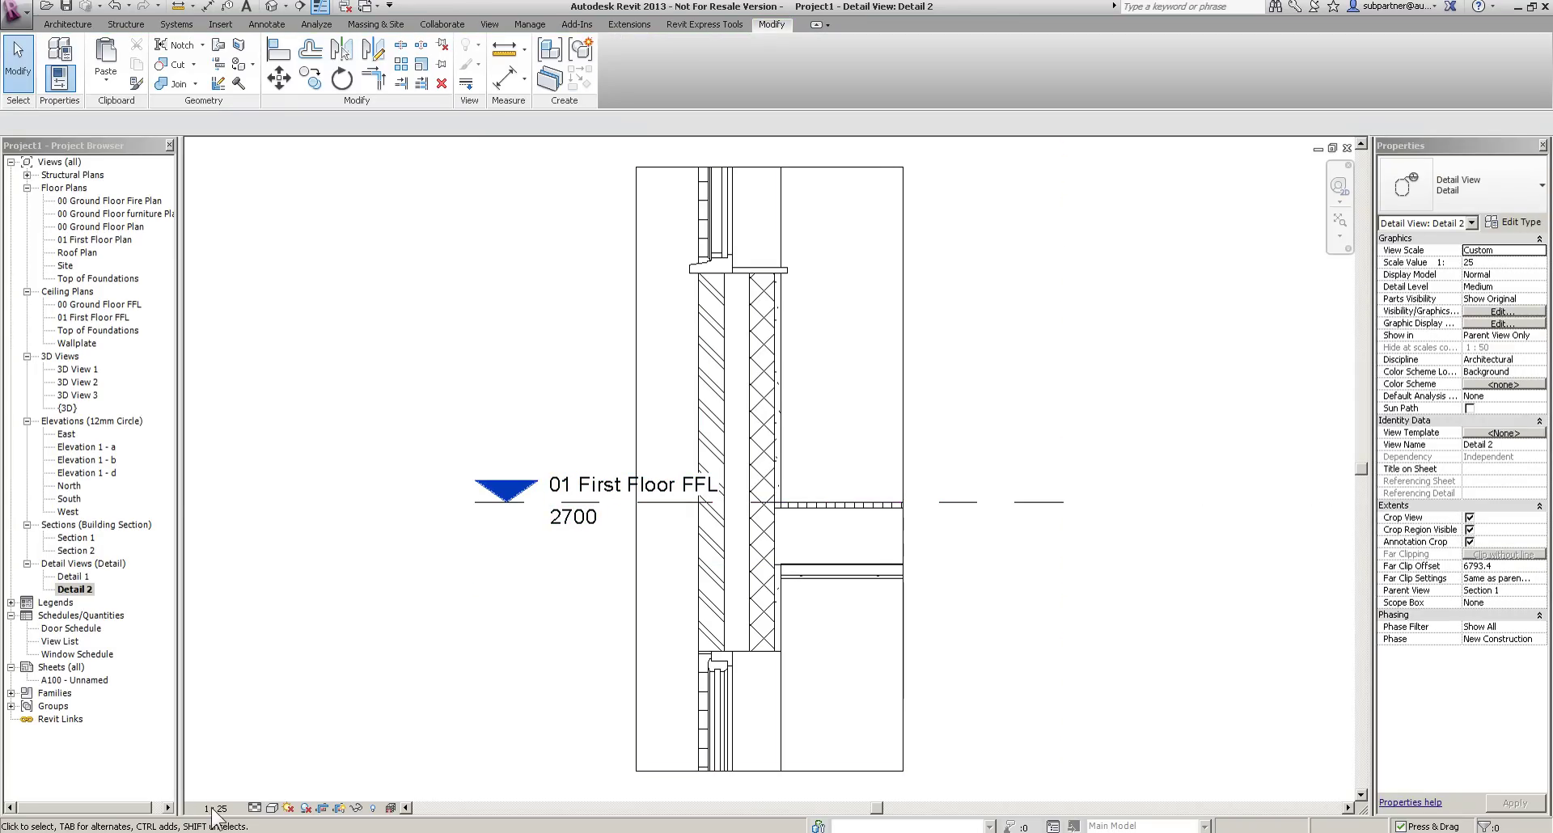
click(216, 809)
click(231, 684)
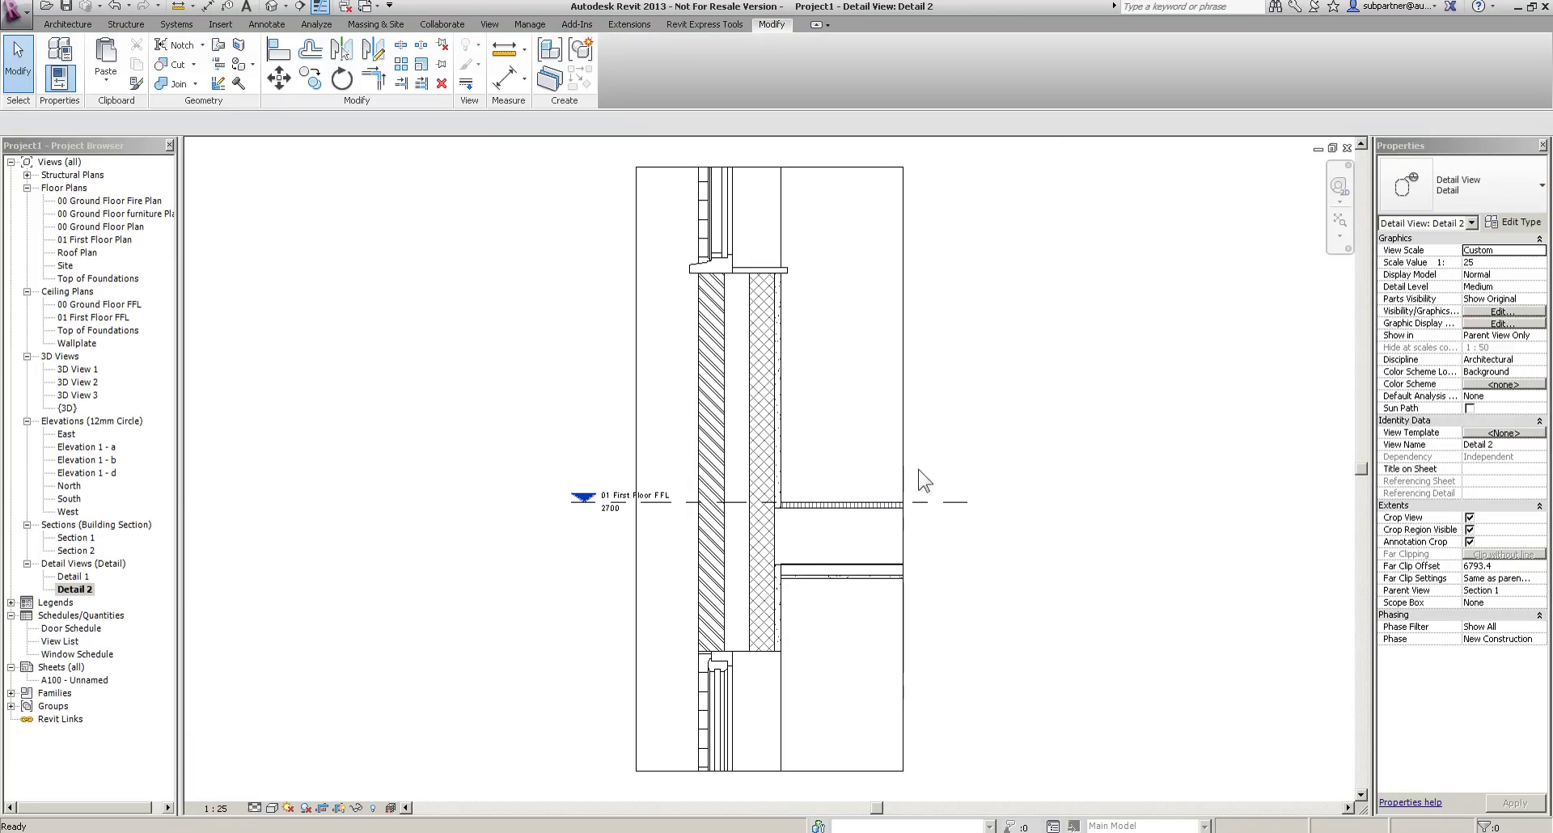
Turn off thin line display and check the line weights of the wall and first floor junction in Detail 2.
click(321, 10)
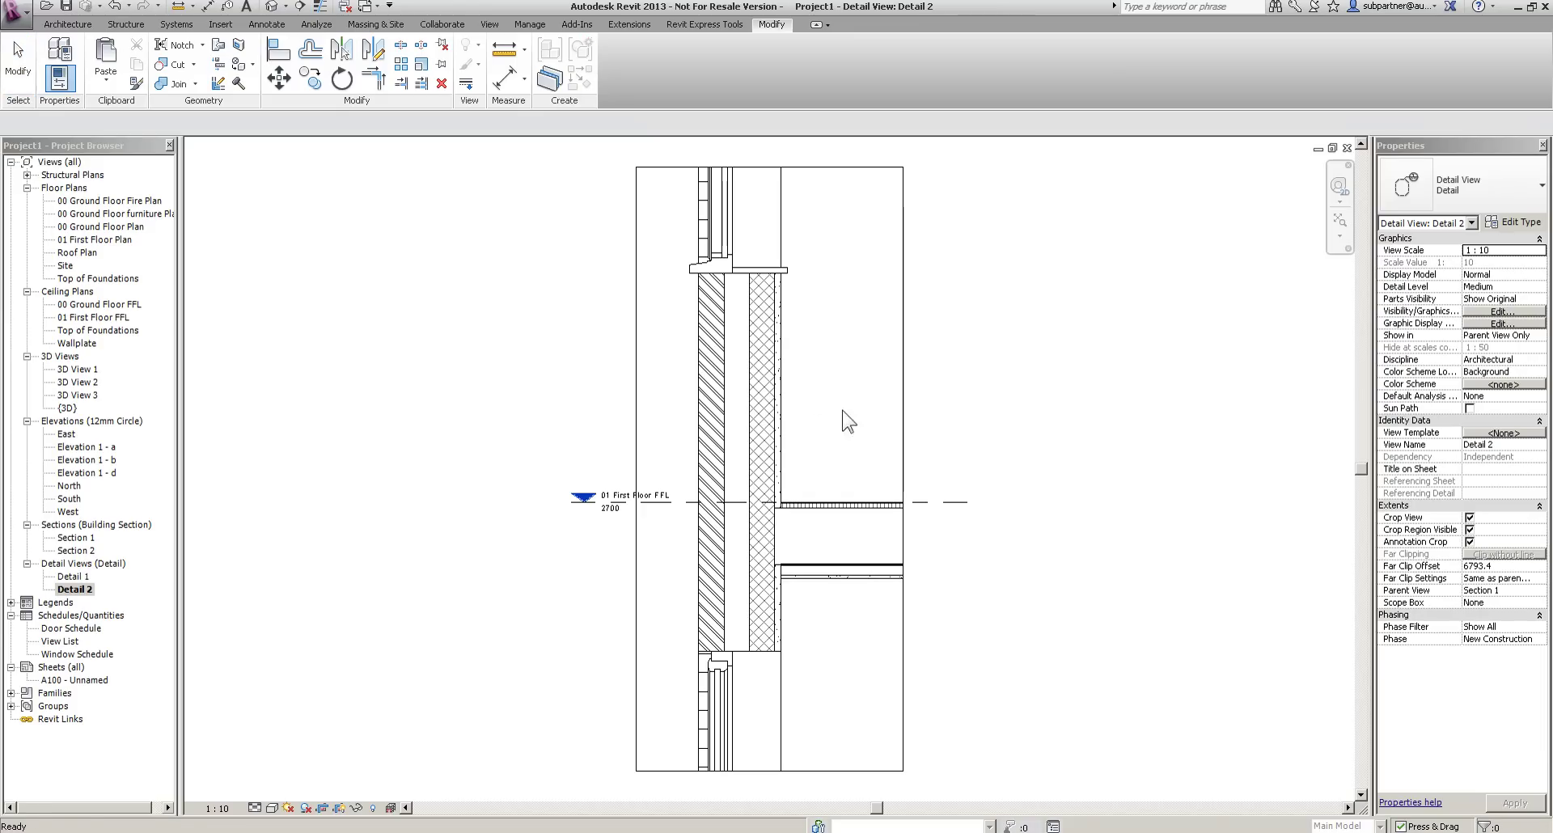
scroll(821, 372, up, 3)
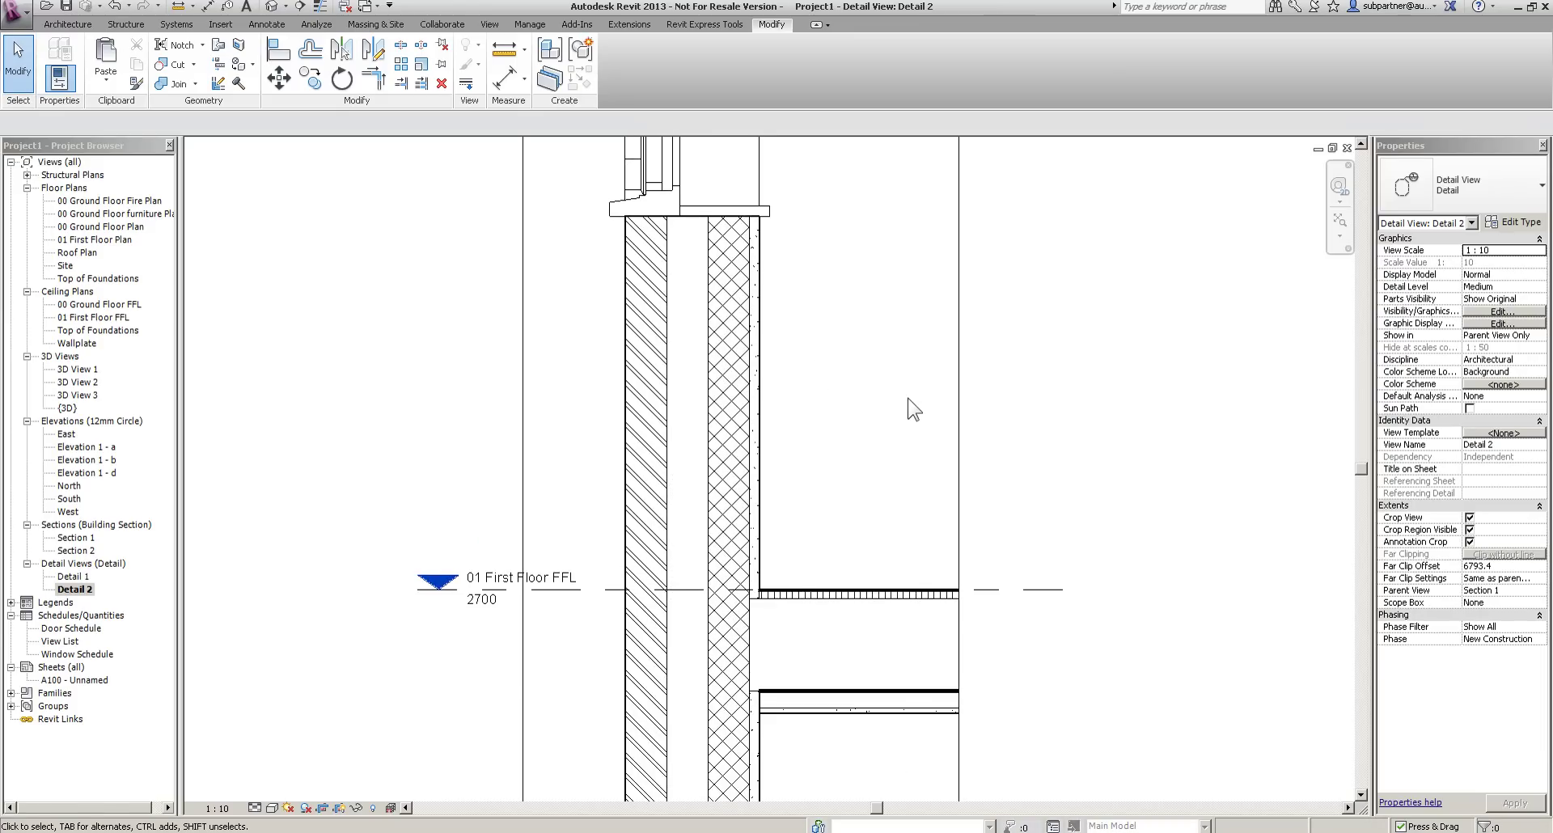
scroll(898, 400, down, 2)
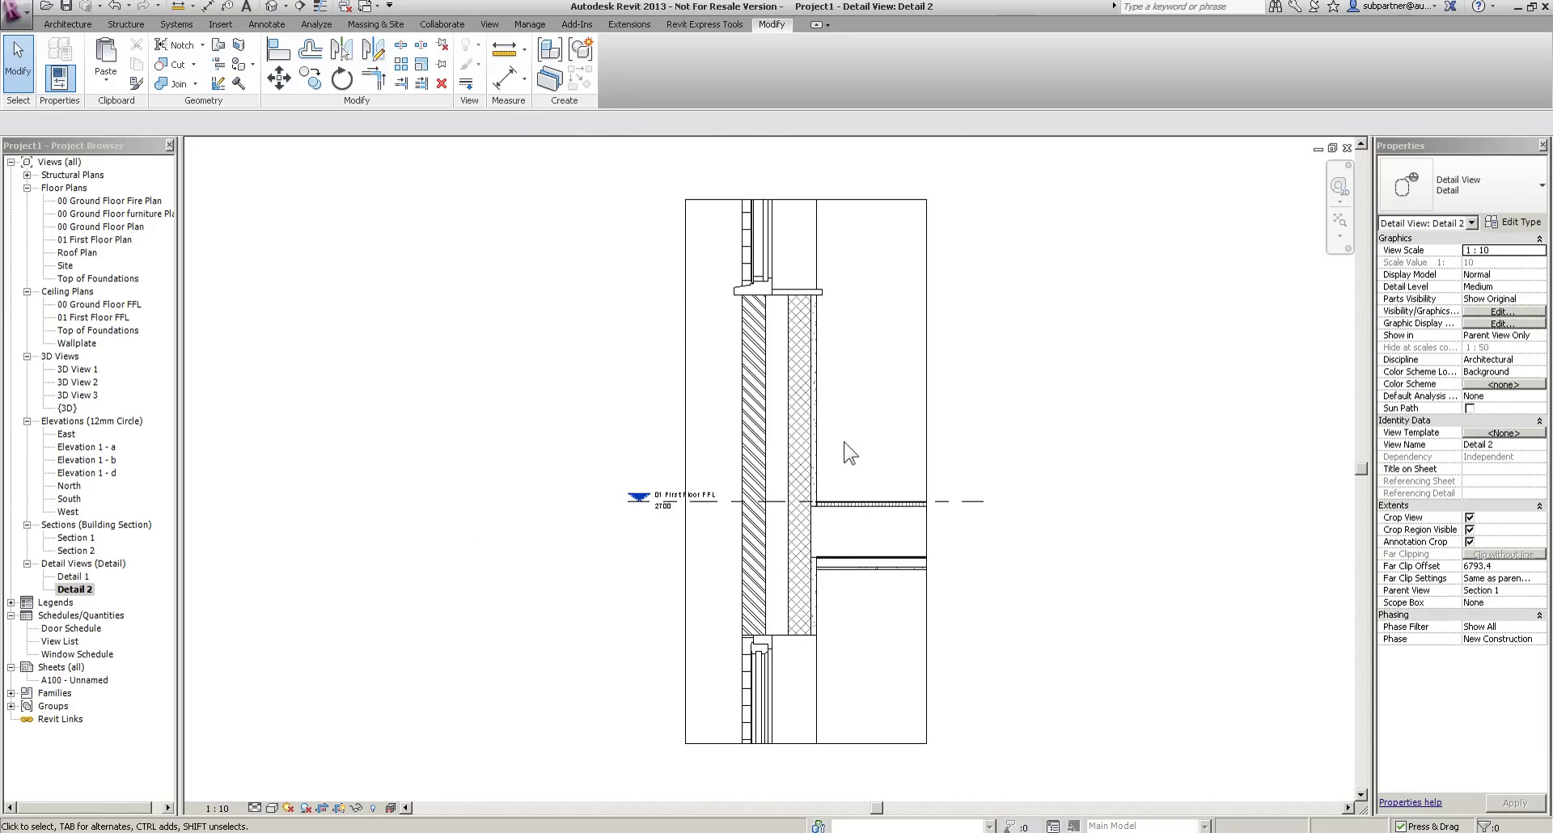
scroll(892, 484, up, 1)
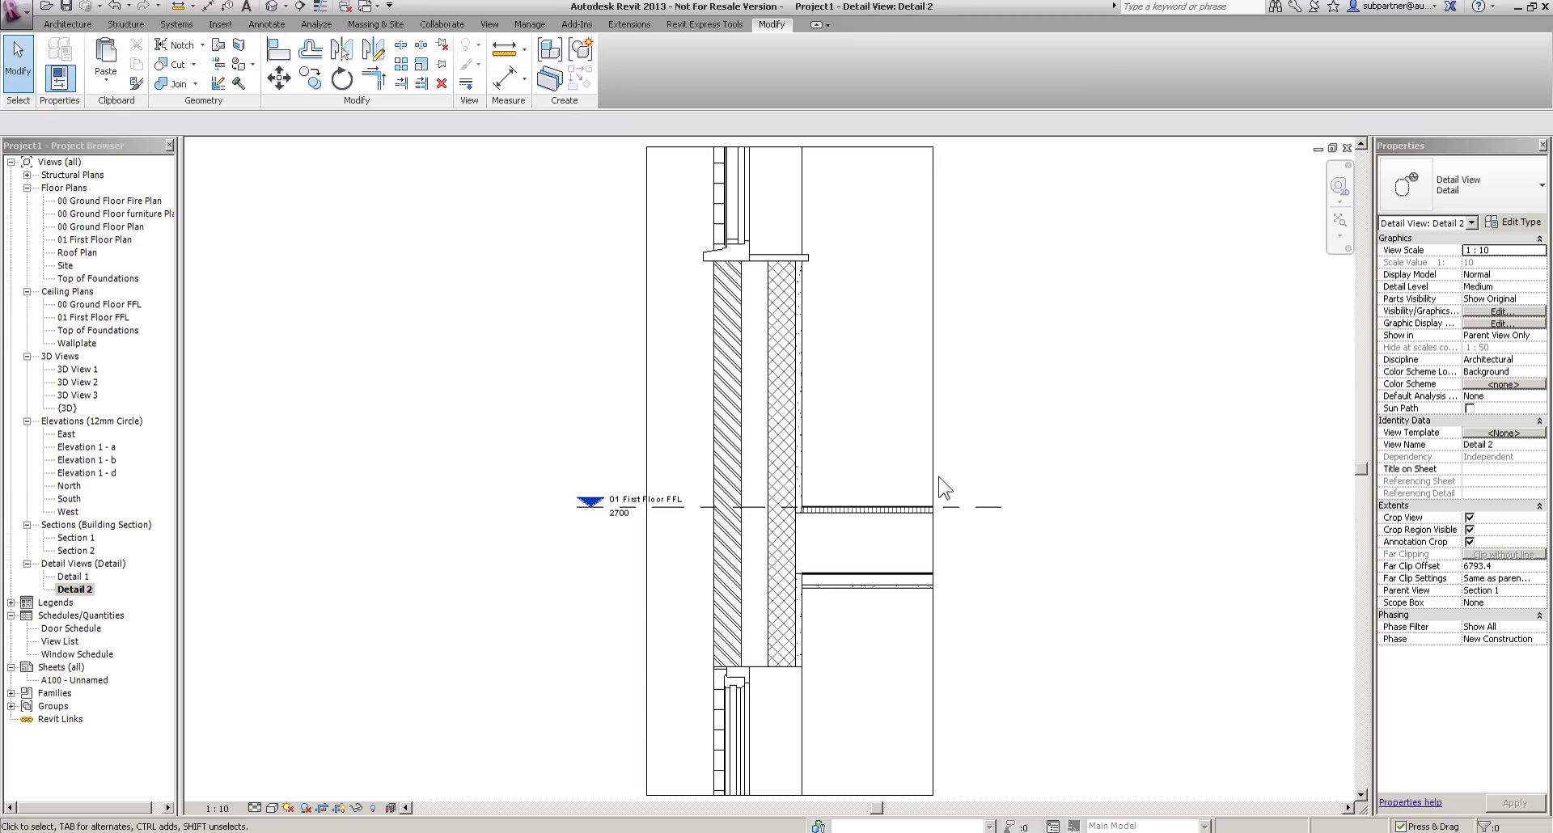
Open the Detail 1 view and set its scale to 1:5.
double_click(70, 576)
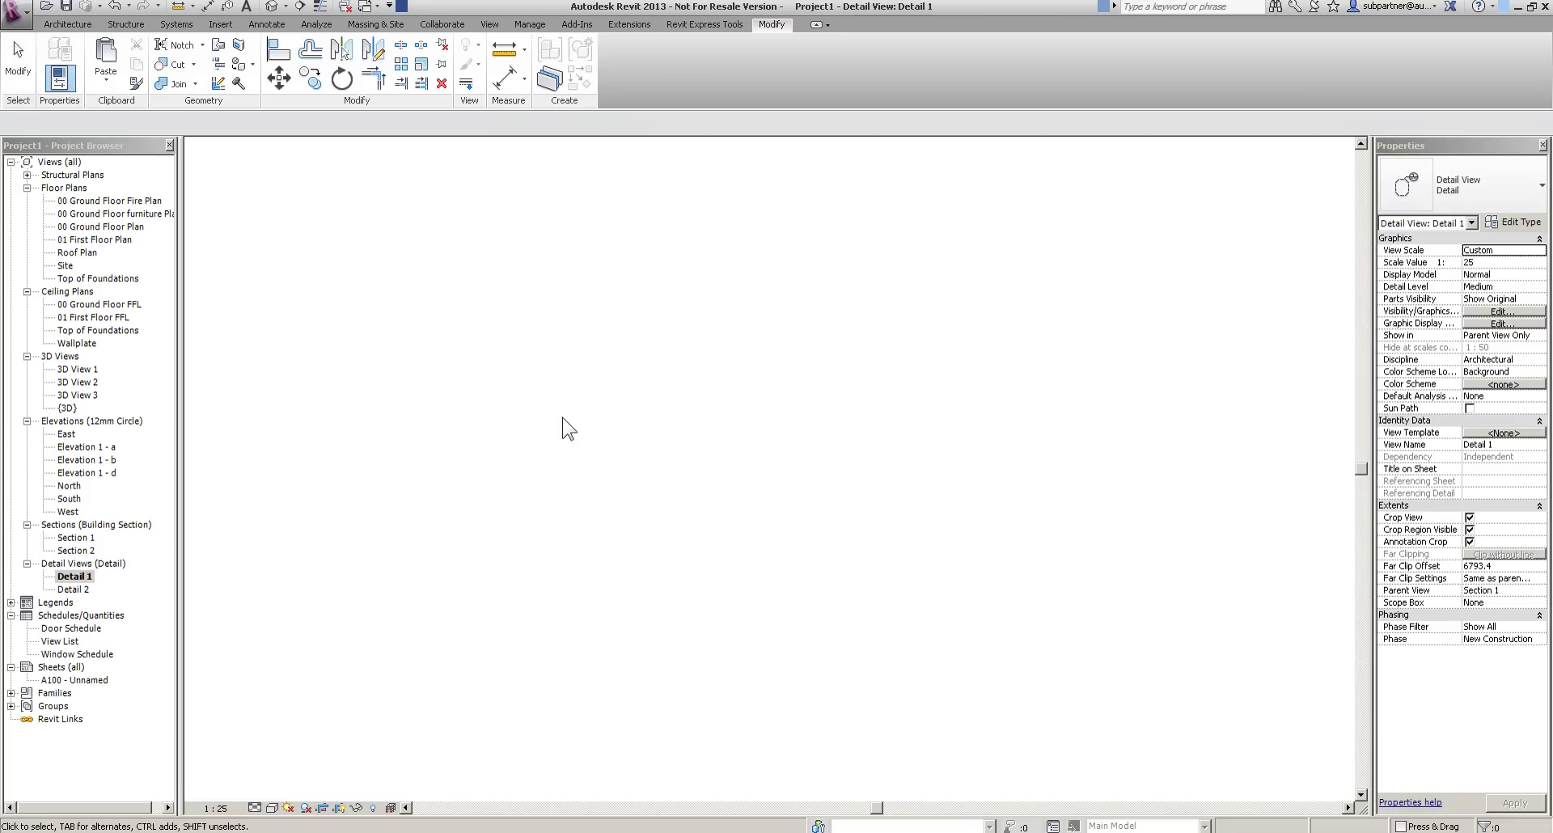
click(215, 809)
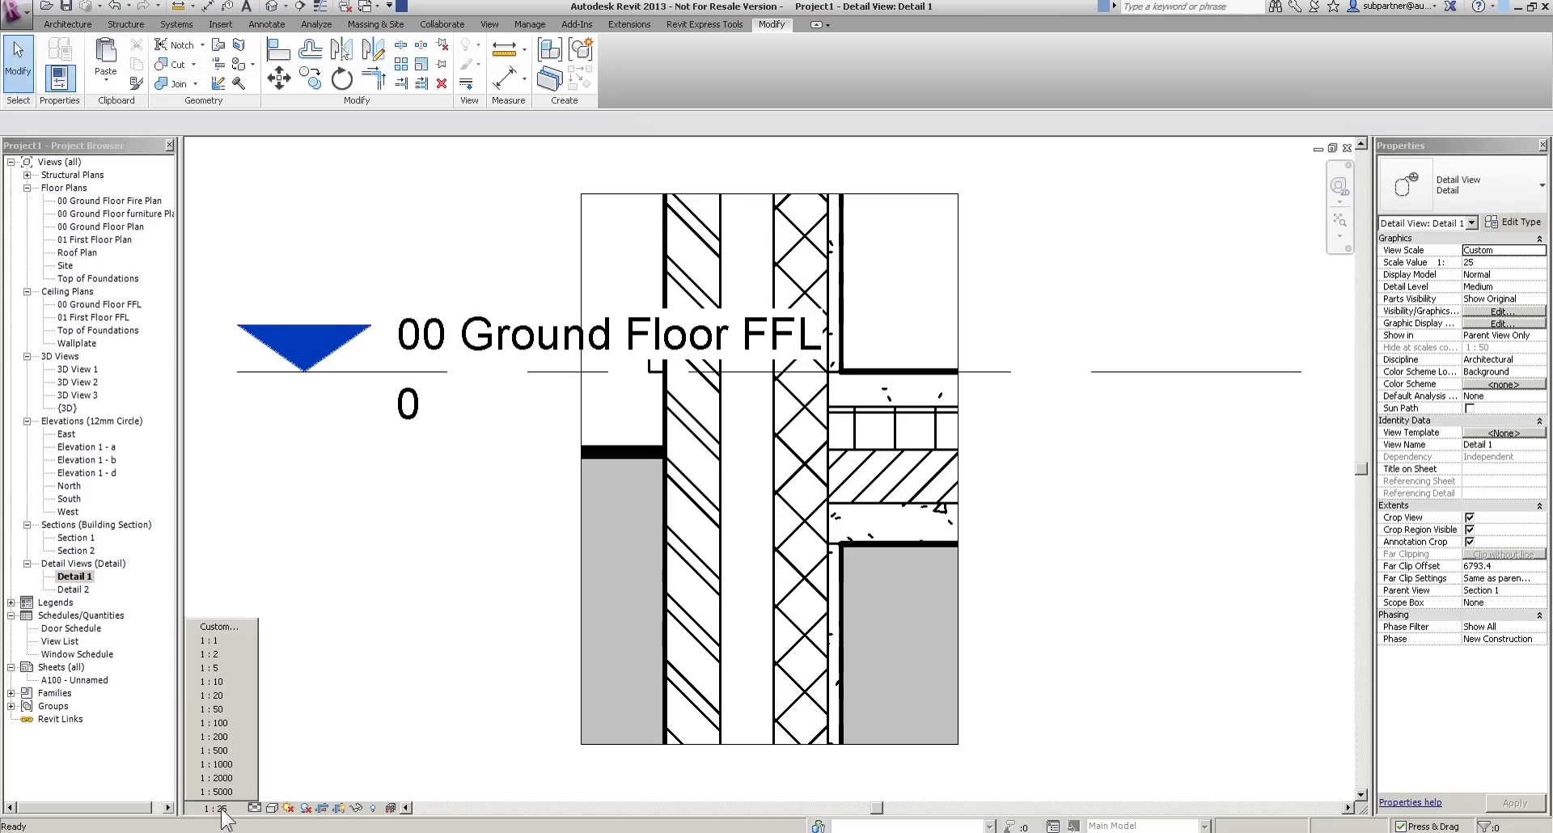
click(235, 668)
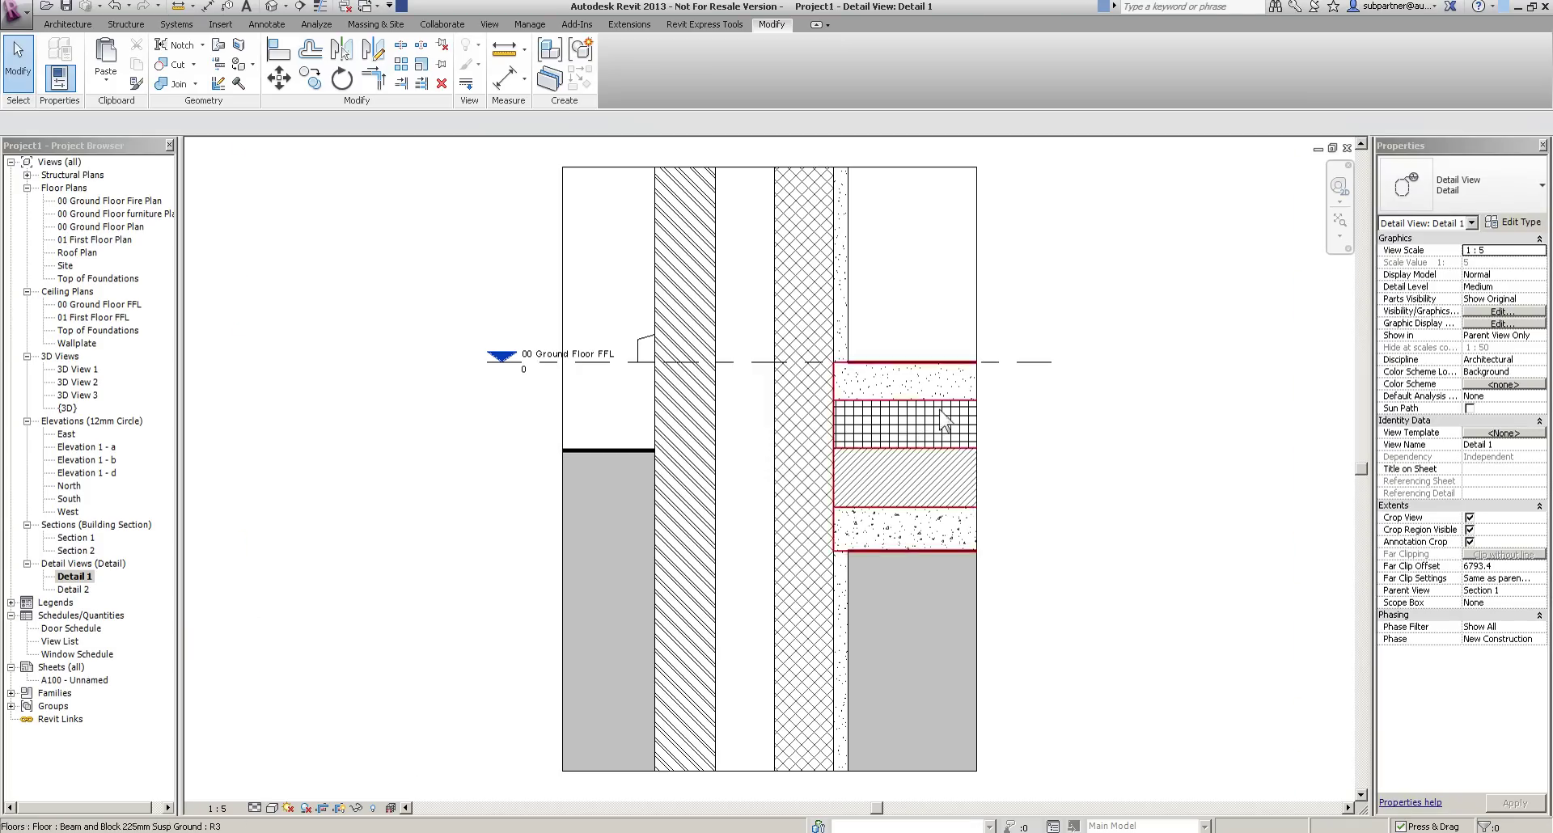
scroll(1126, 465, down, 1)
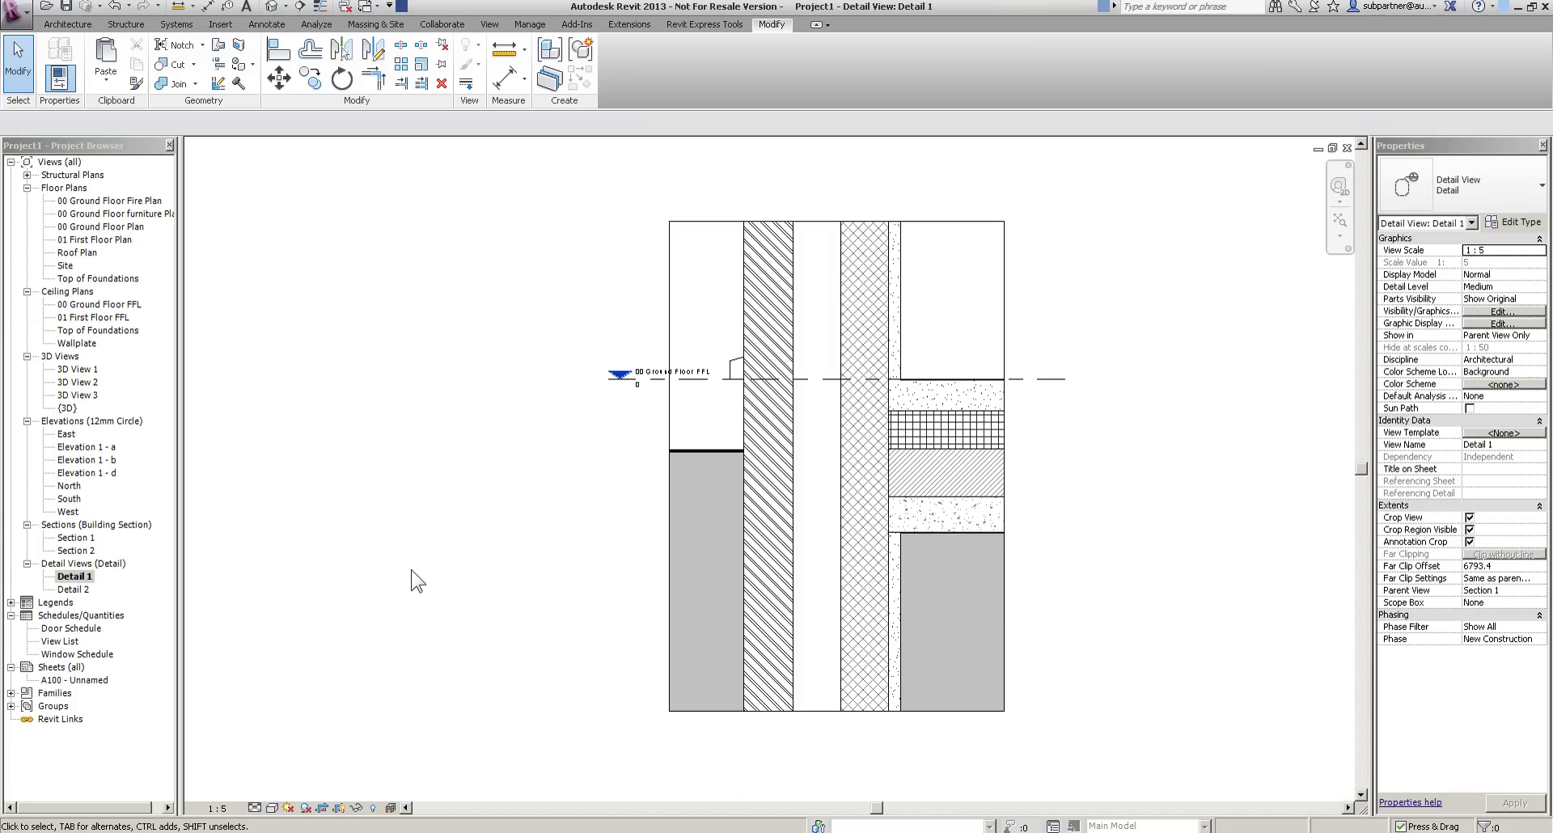
Open sheet A100 - Unnamed and enter the client's name in the title block's Owner field.
double_click(75, 680)
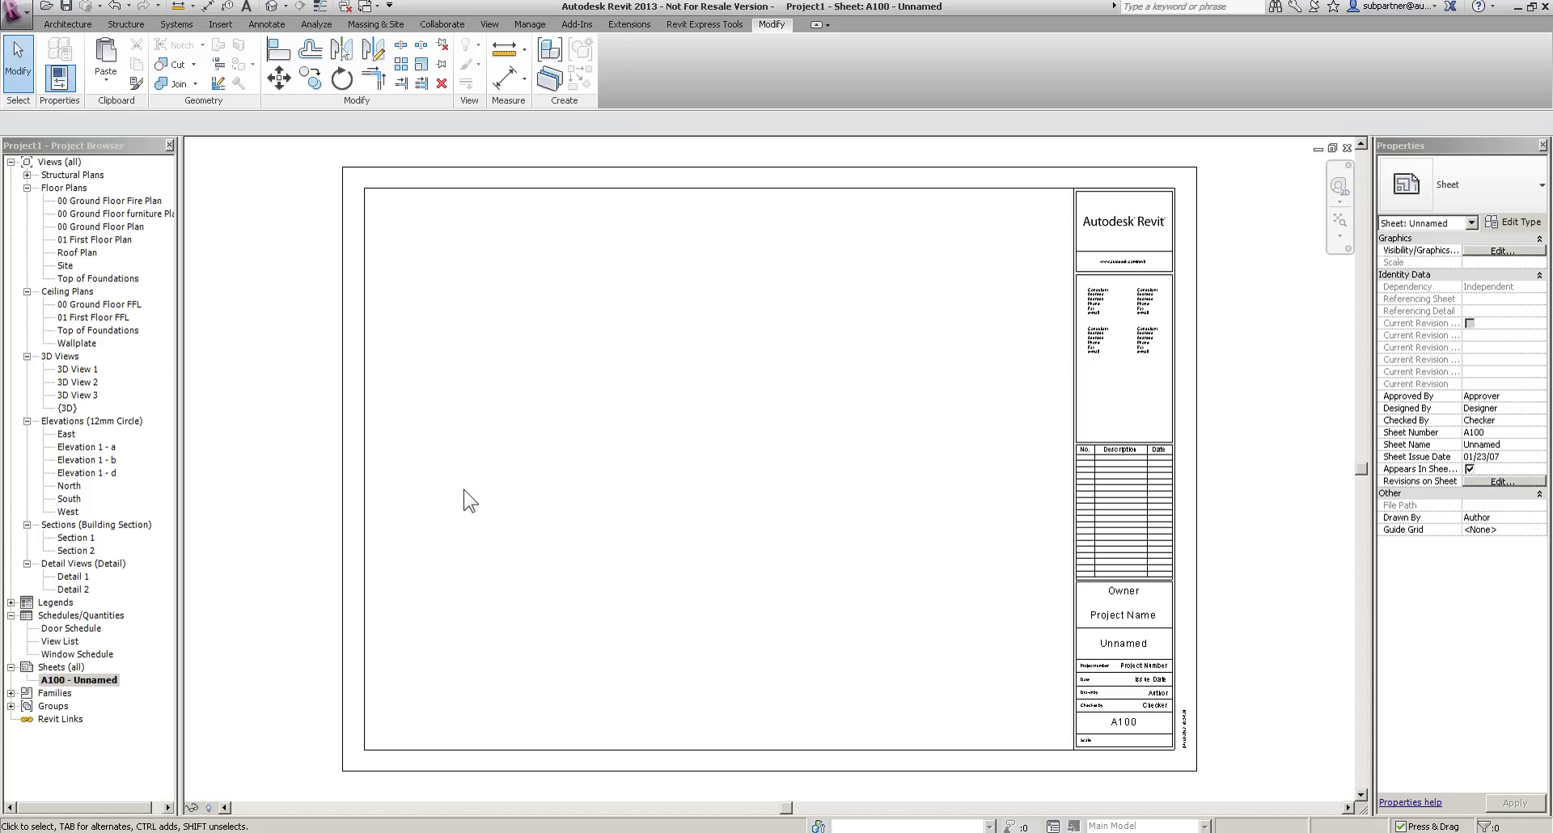
scroll(1250, 668, up, 2)
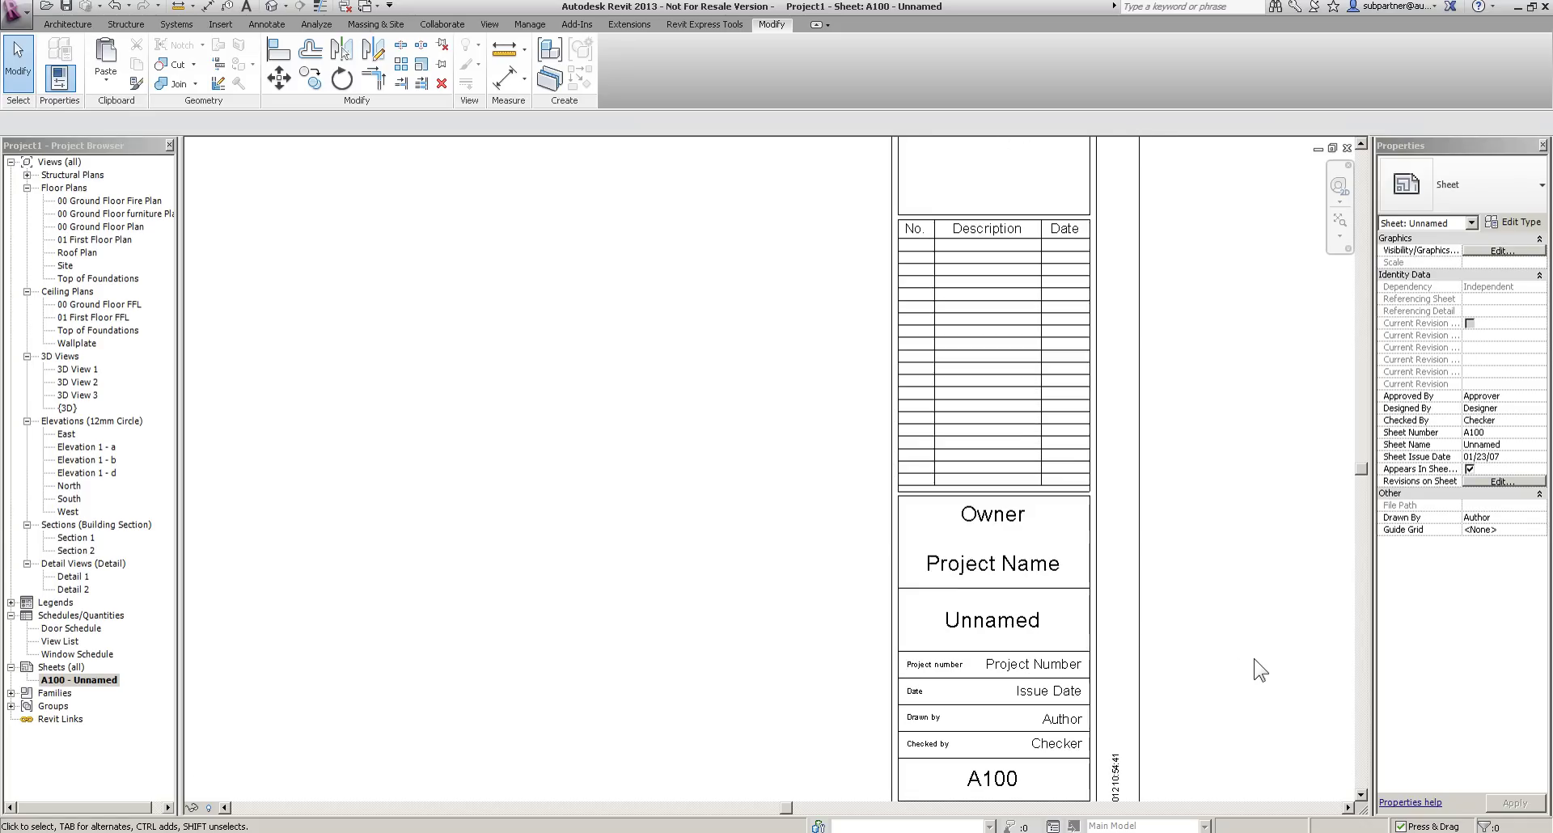
middle_drag(1012, 446, 894, 366)
click(896, 368)
click(898, 364)
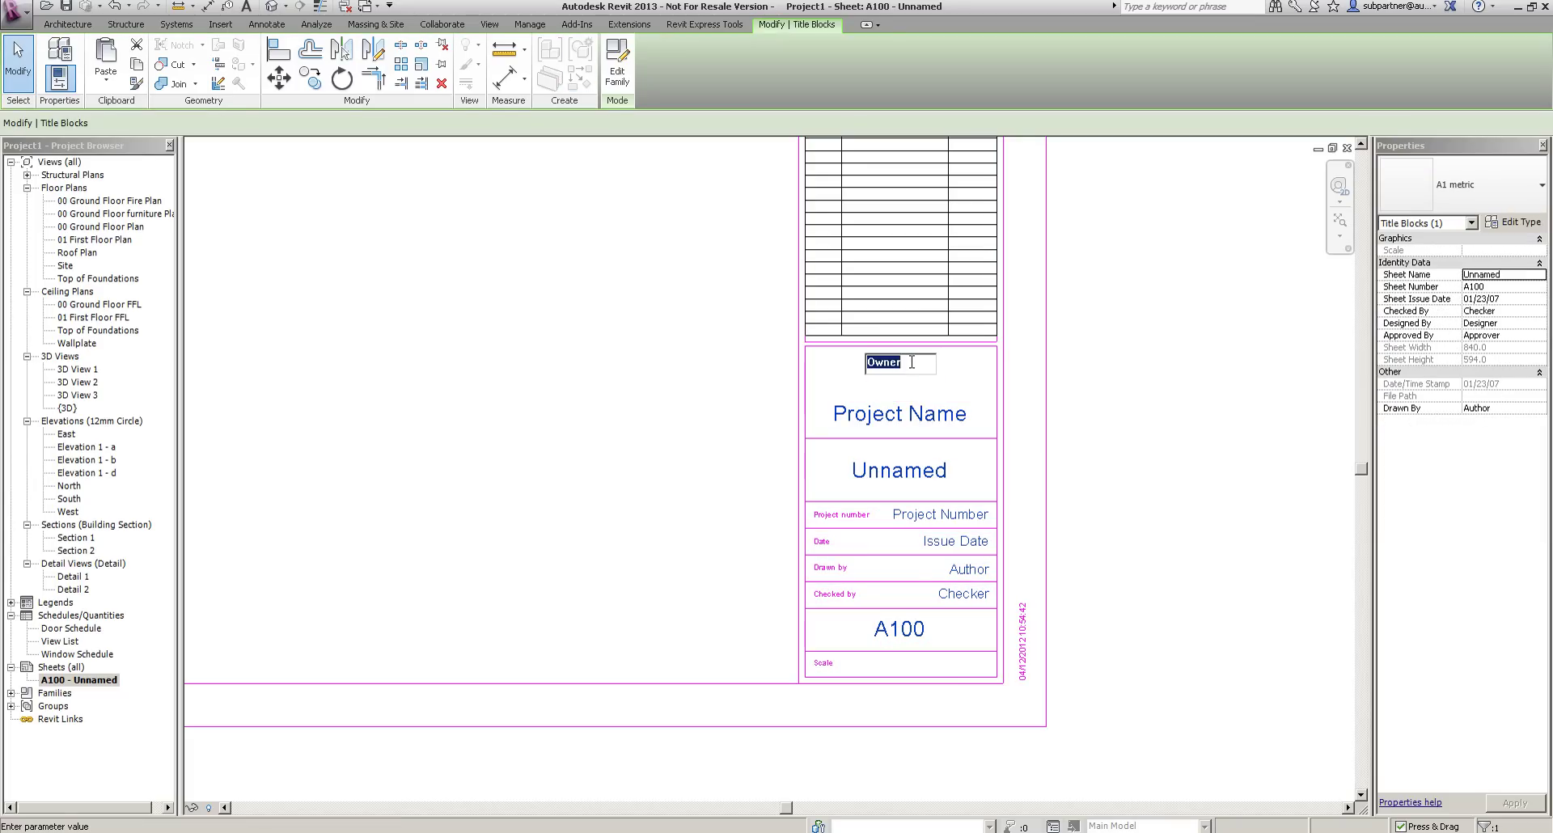
text(Mr Pars)
text(ons-Moore)
click(781, 359)
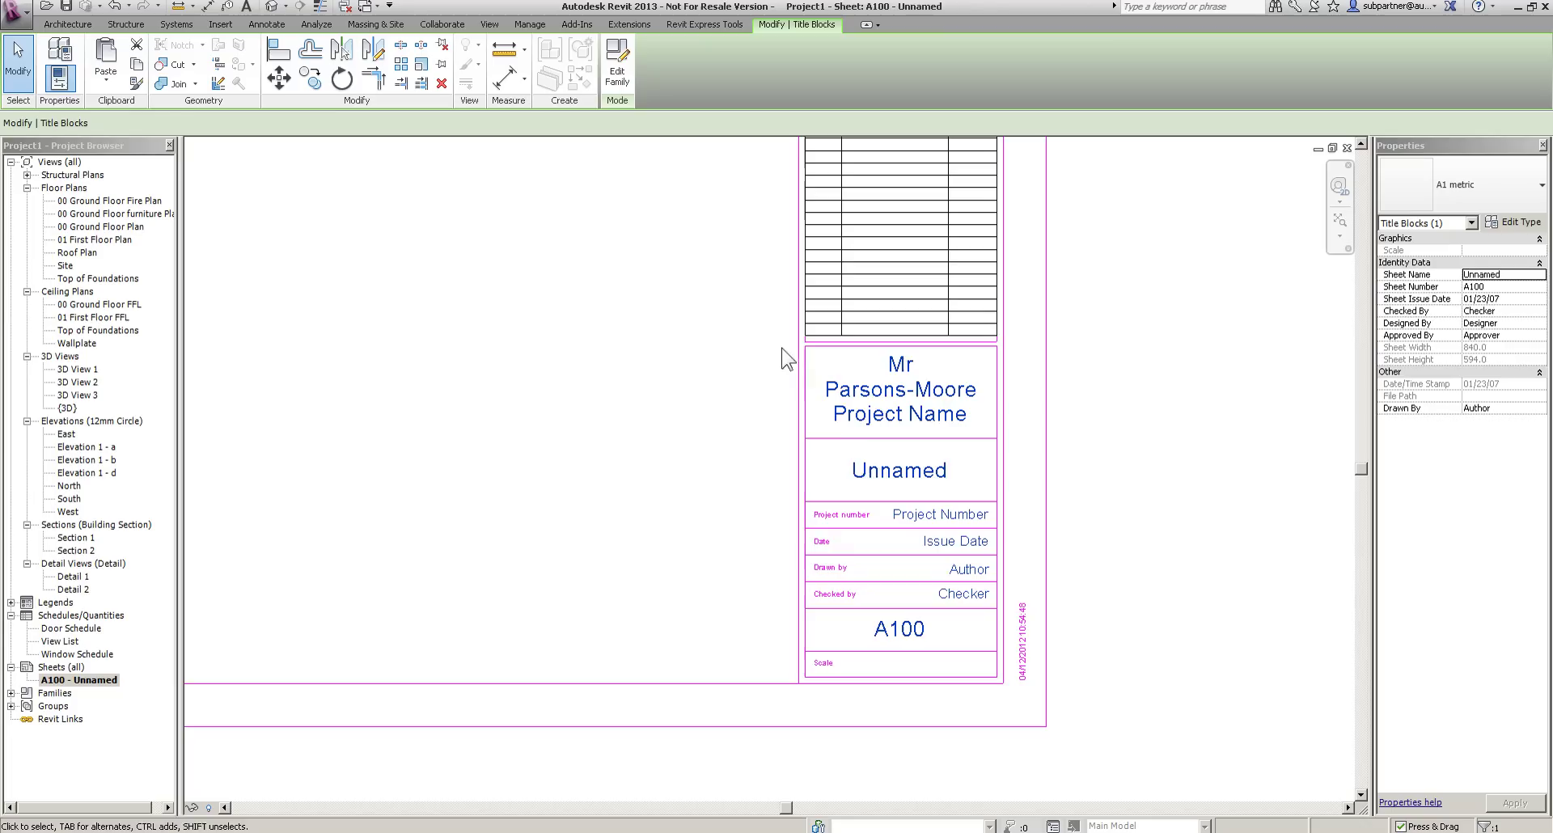
Set the title block's project name to Demo and the sheet name to Plans.
click(926, 420)
text(Demo)
click(896, 441)
click(935, 488)
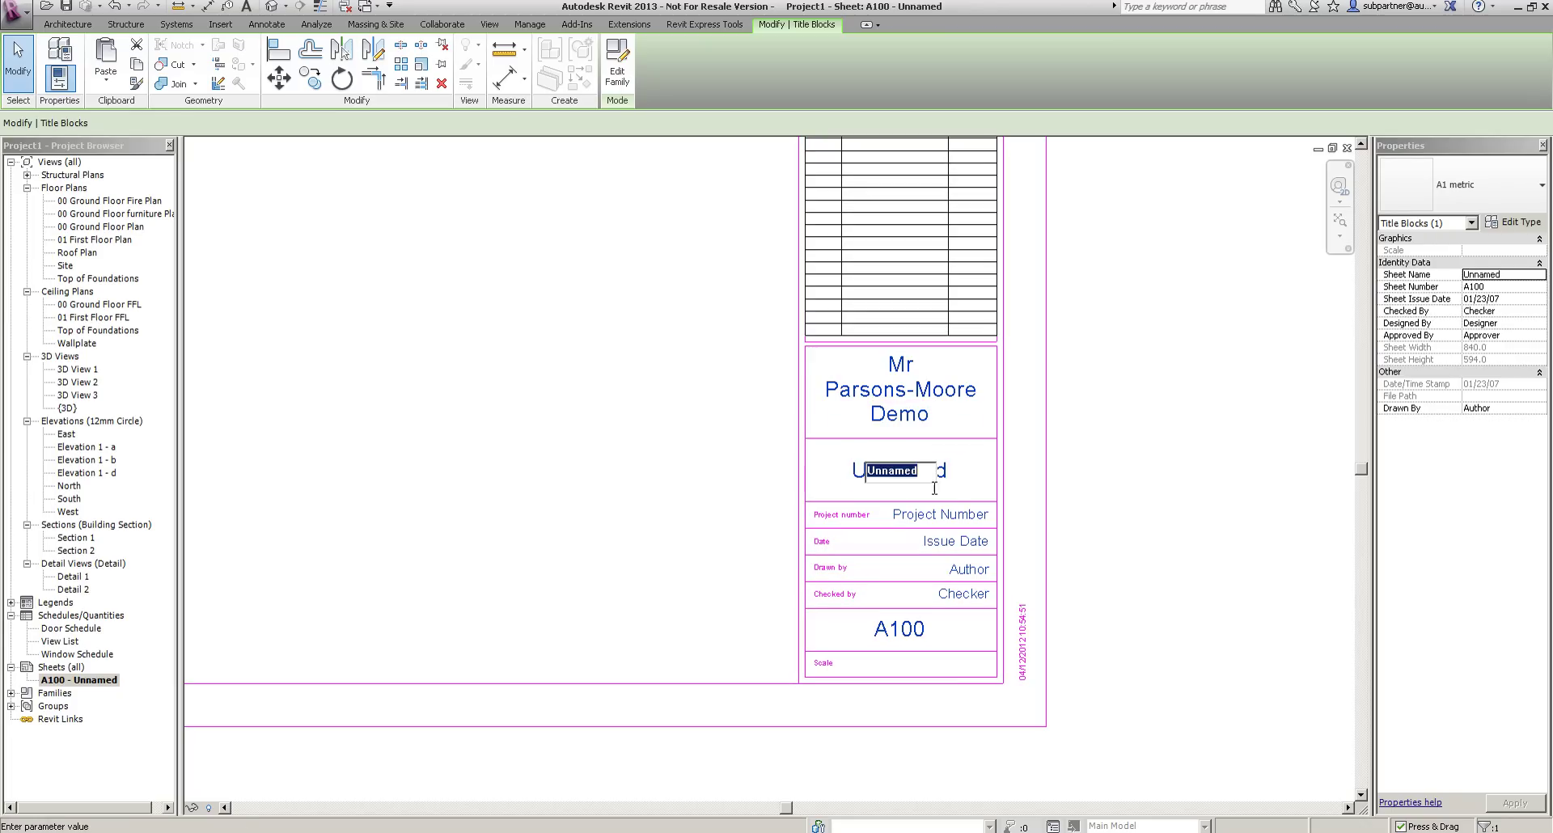
text(Plans)
click(949, 492)
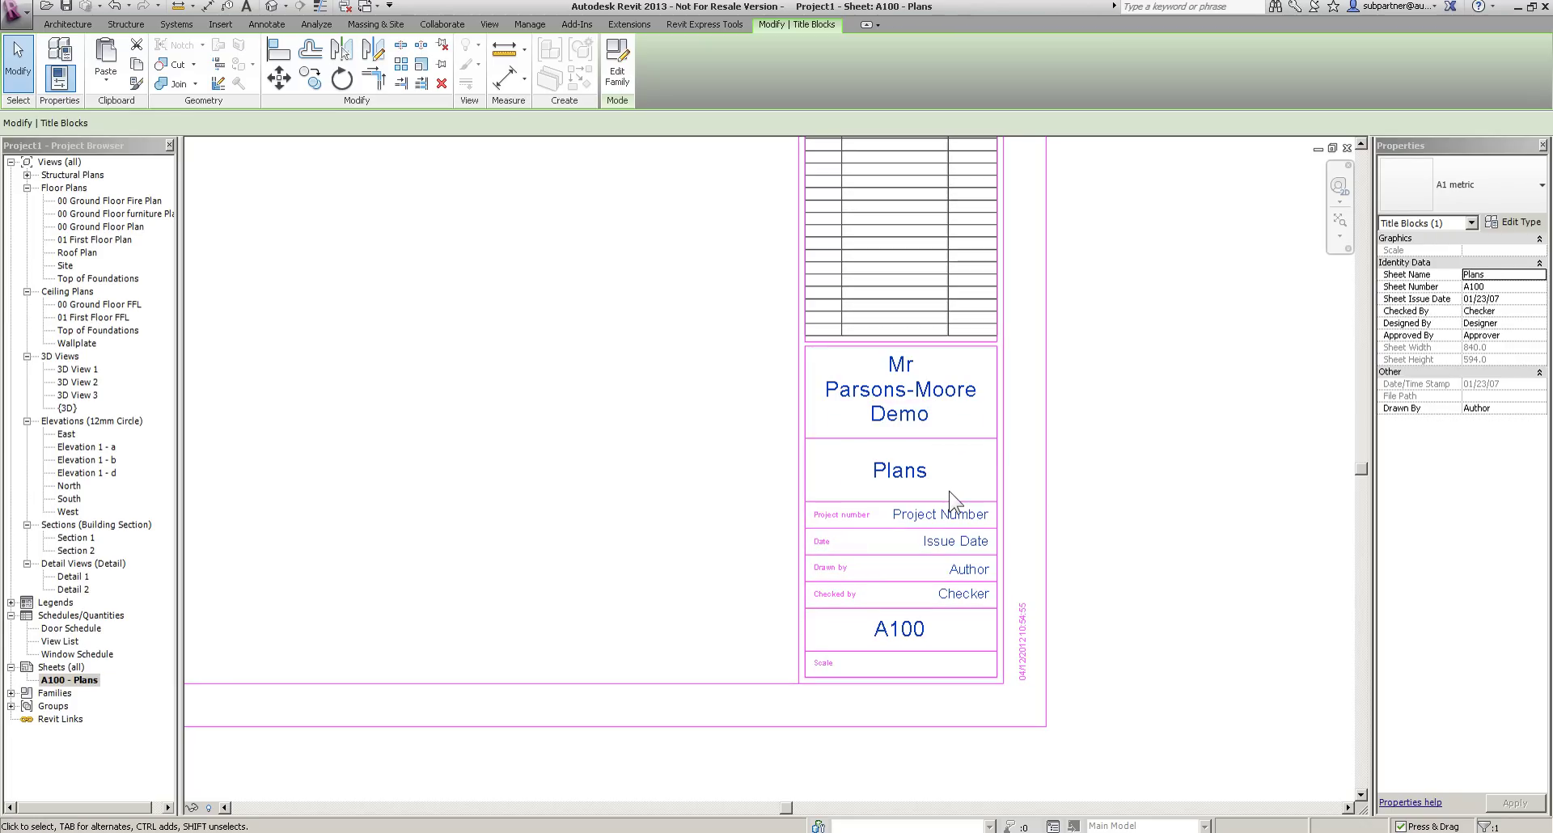
Set the title block's project number to A111011 and the sheet number to A-1.
click(948, 515)
text(A111011)
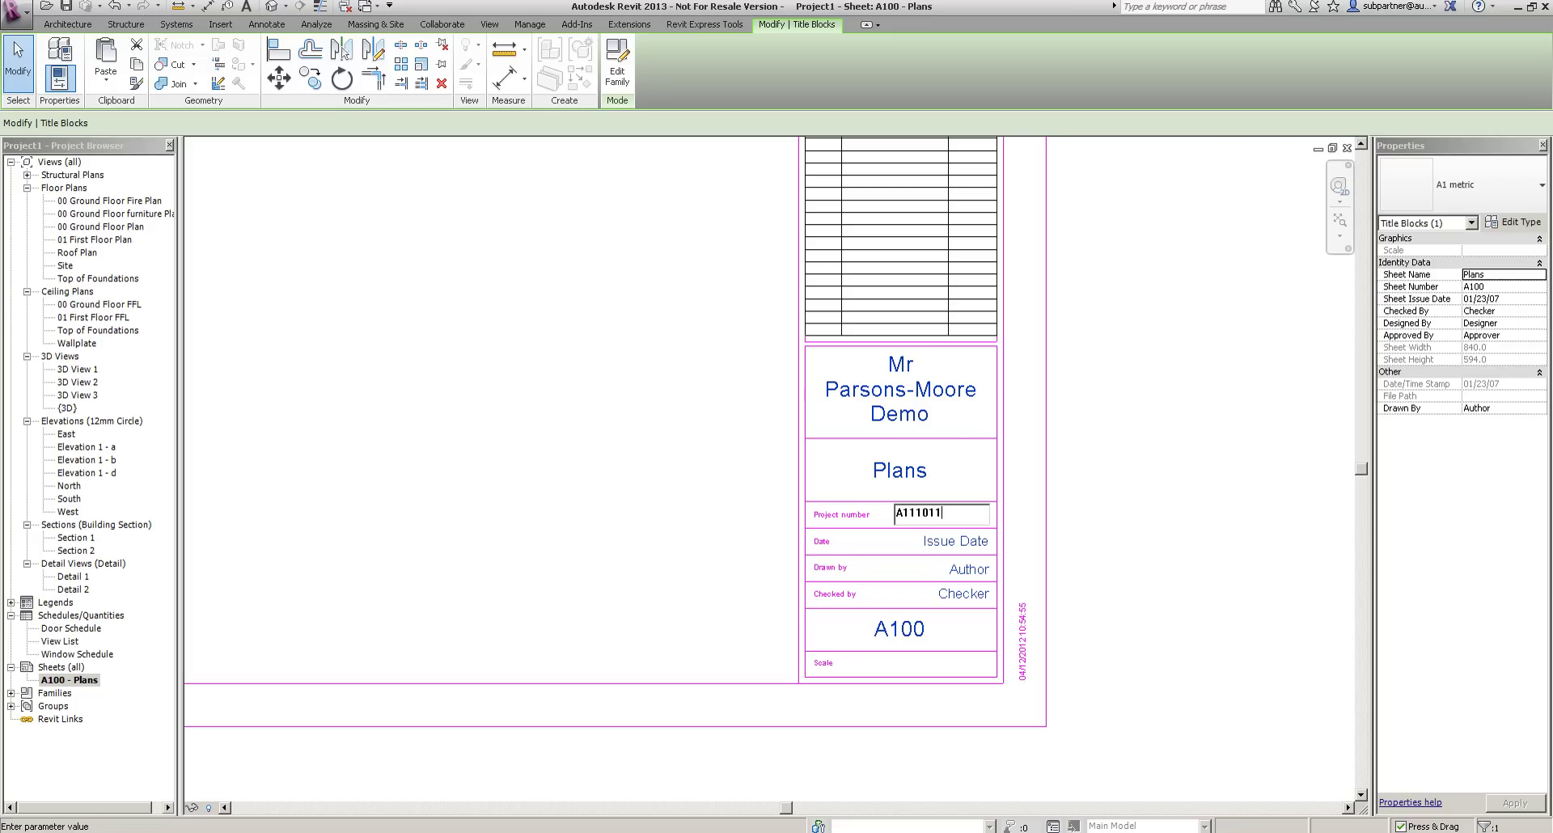
click(1102, 524)
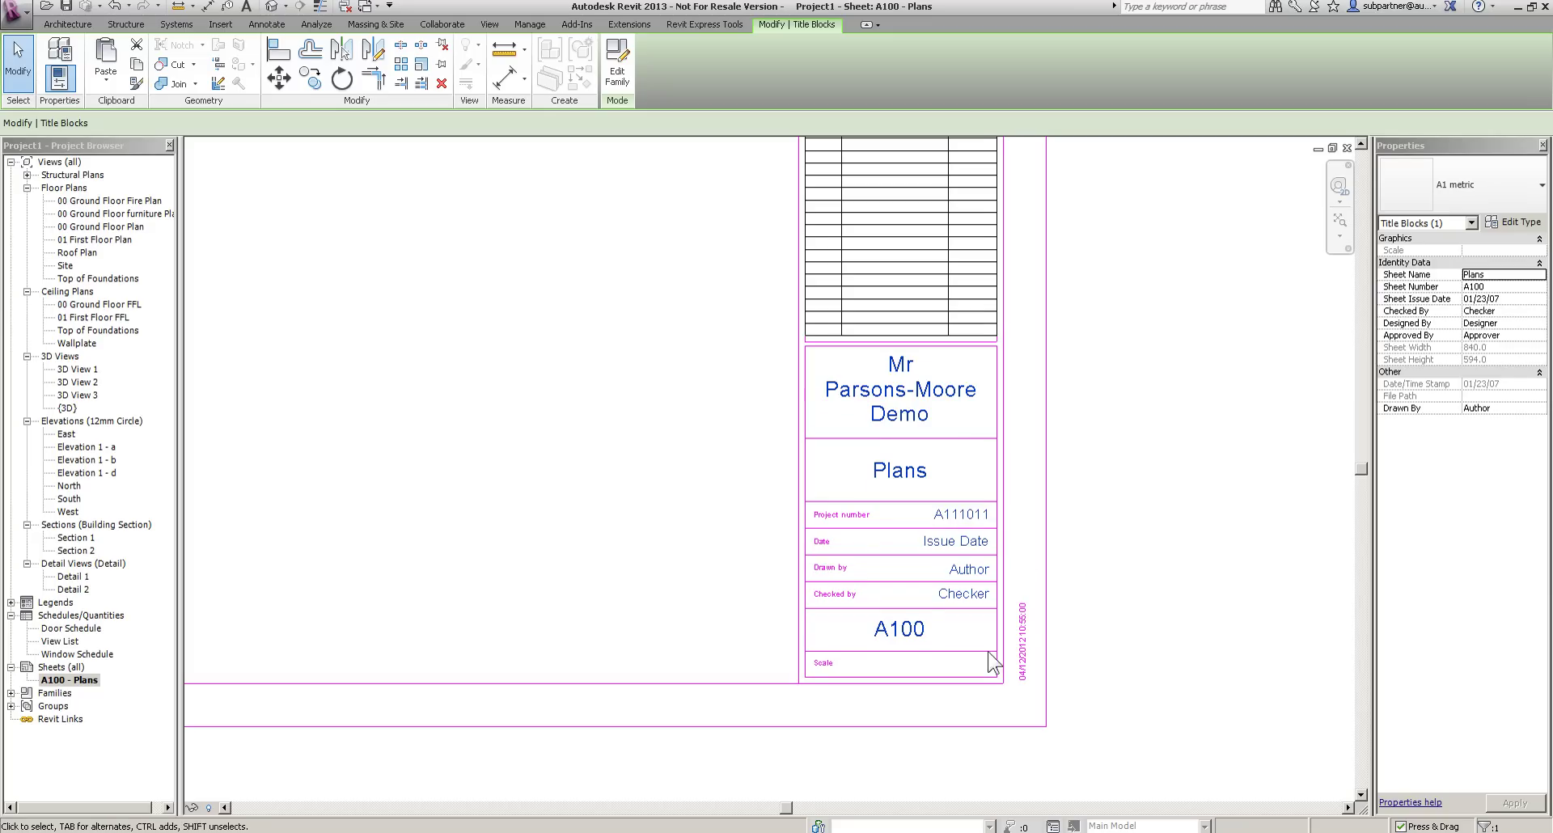
text(-1)
click(1108, 552)
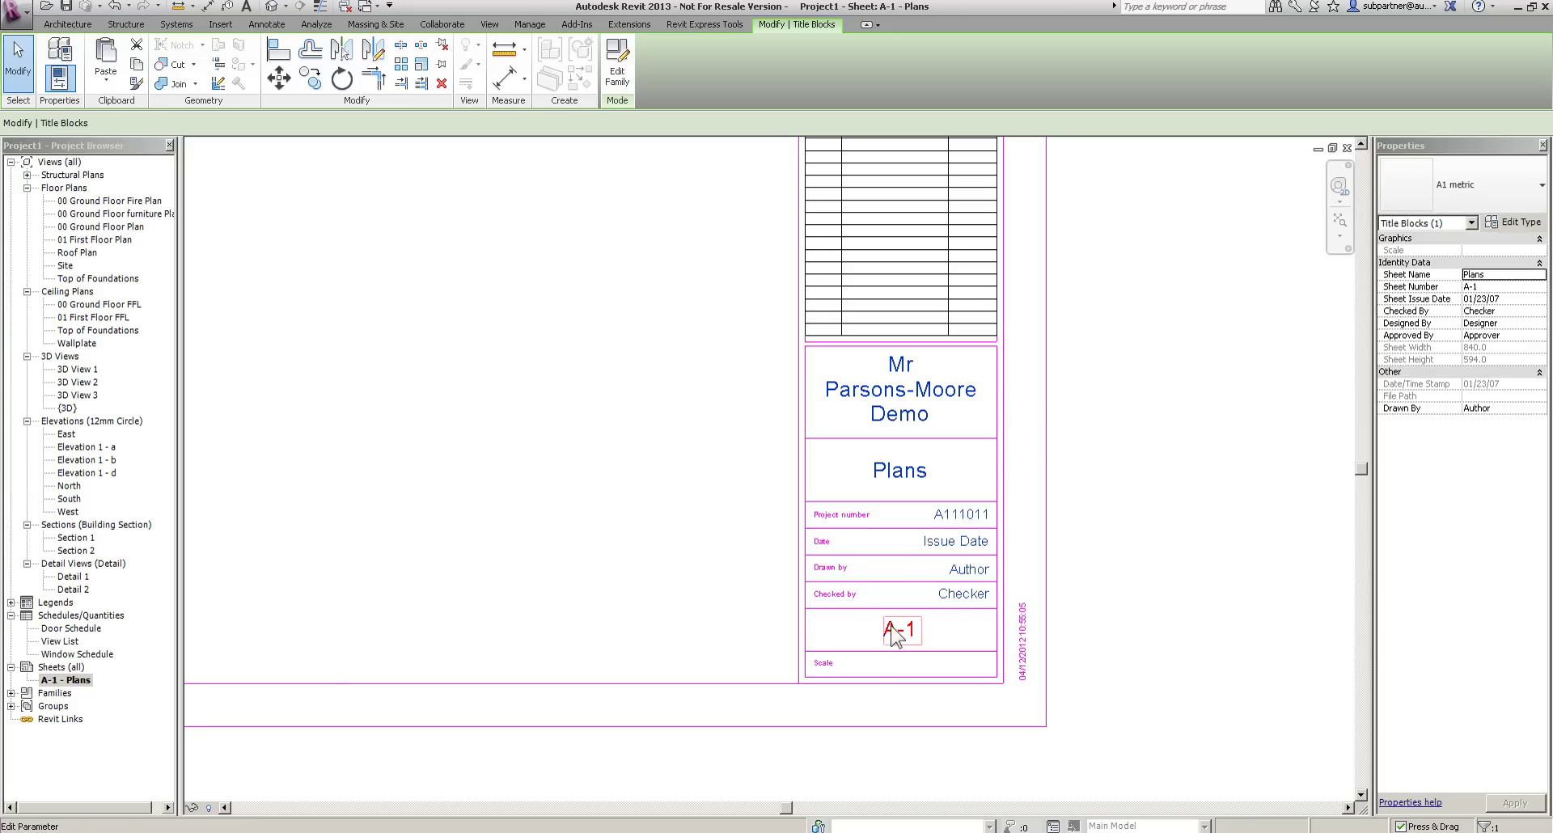
click(676, 467)
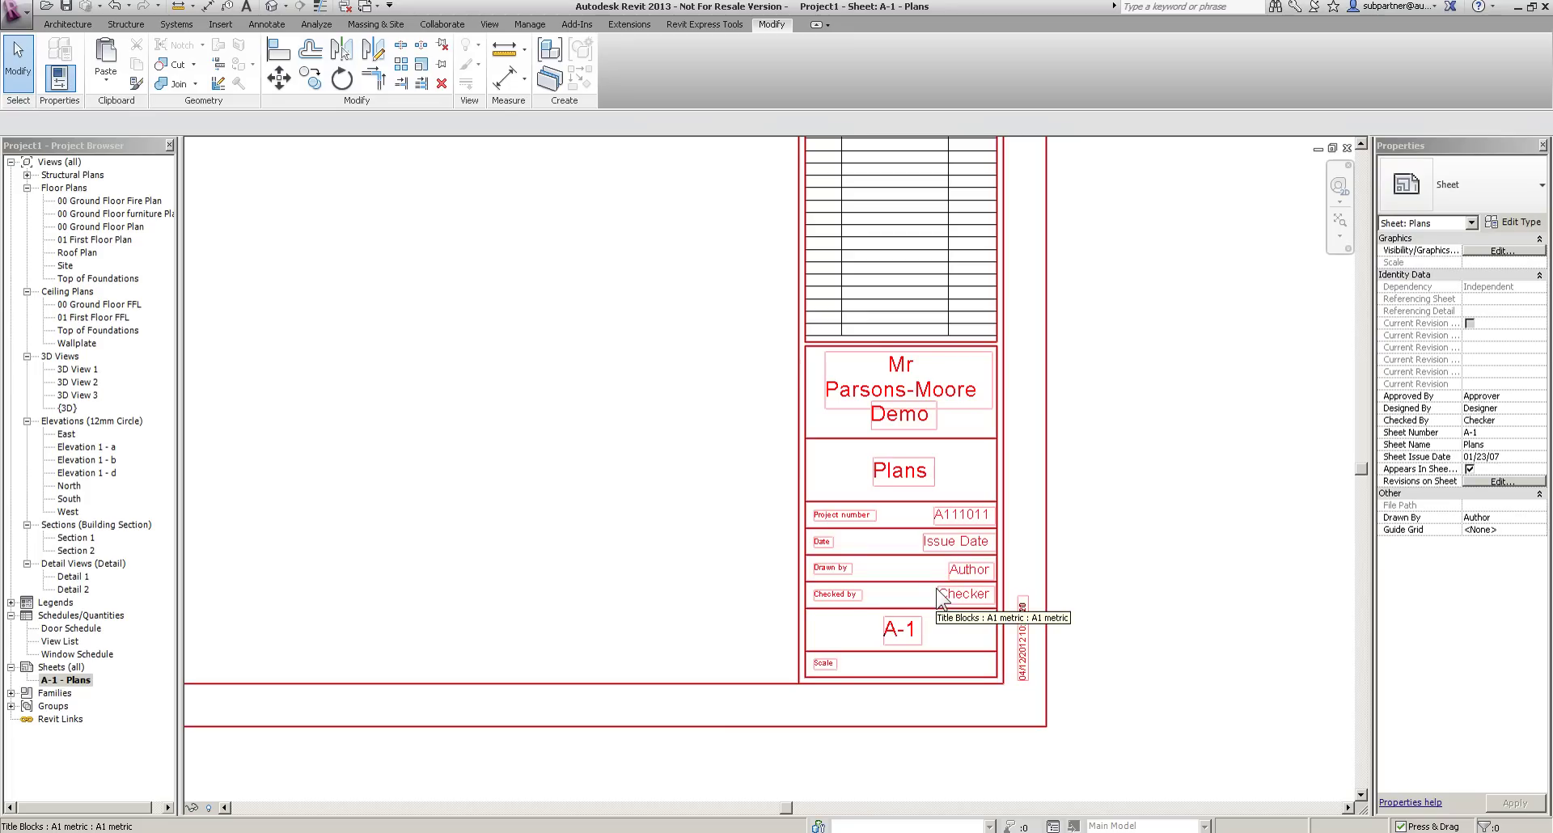
Open the 00 Ground Floor Plan and move the west and east elevation markers close to the side walls of the house.
scroll(939, 594, down, 5)
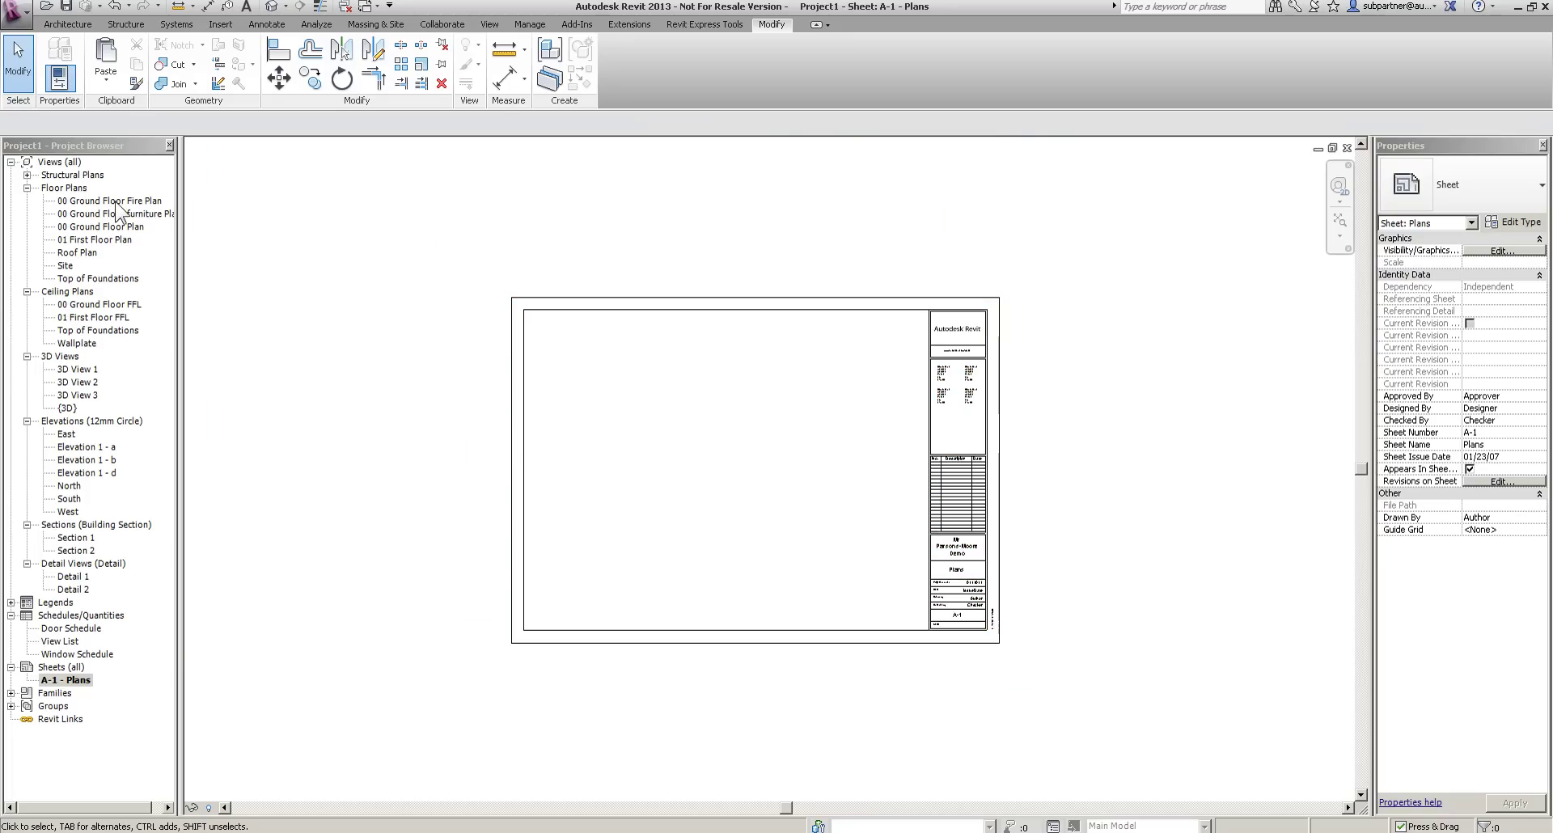
double_click(101, 227)
scroll(544, 461, down, 3)
scroll(518, 437, up, 2)
drag(389, 429, 471, 502)
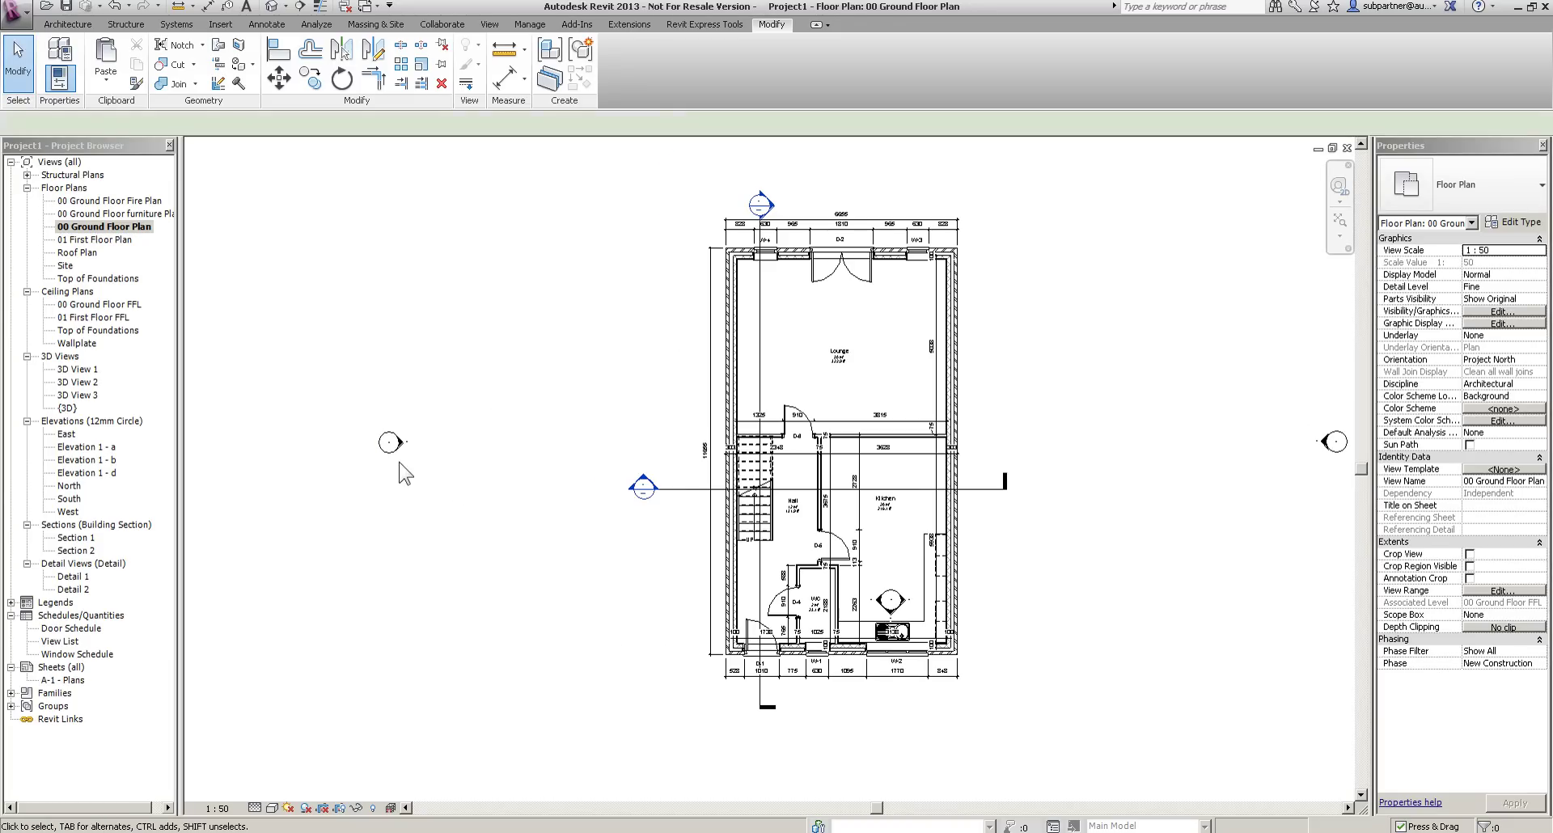
drag(678, 454, 688, 461)
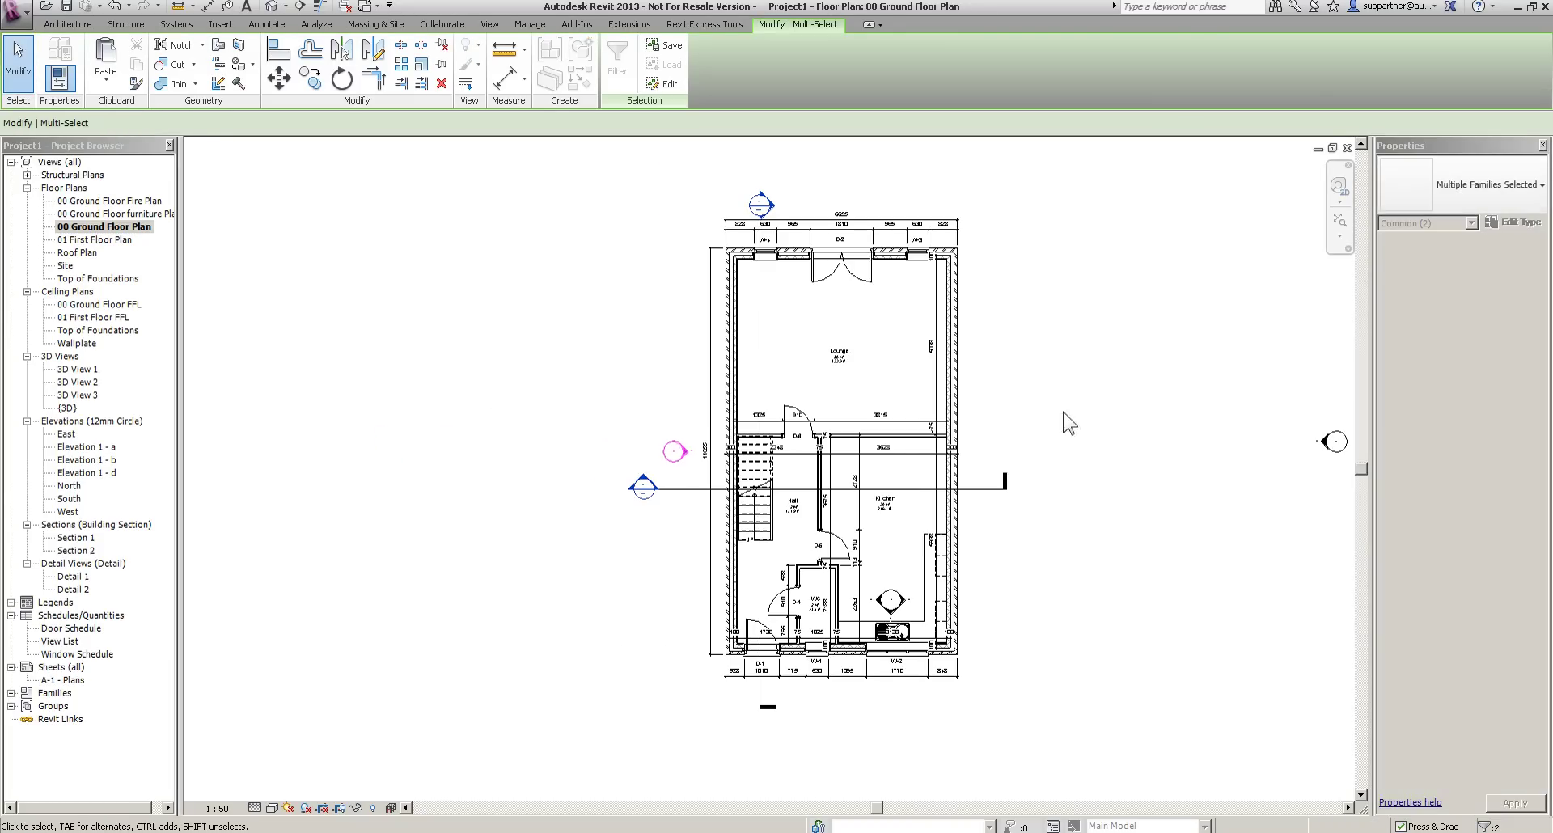
middle_drag(856, 403, 795, 409)
drag(1113, 376, 1330, 532)
drag(1275, 451, 937, 458)
scroll(885, 520, down, 3)
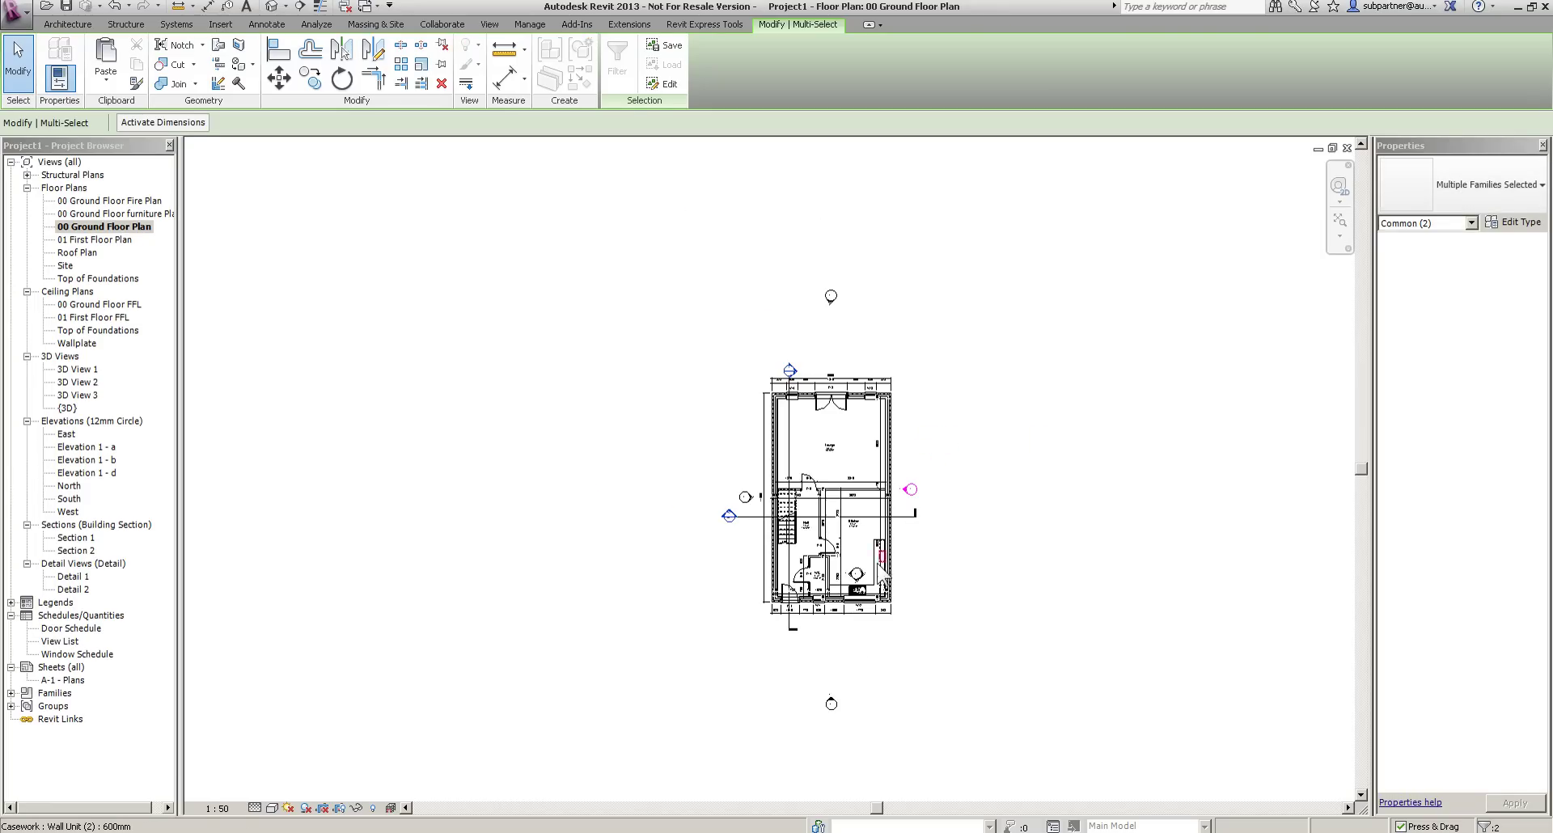
key(Escape)
Move the south and north elevation markers close to the dimensions at the front and rear of the ground floor plan.
drag(822, 708, 825, 629)
drag(795, 249, 877, 355)
drag(831, 297, 838, 364)
key(Escape)
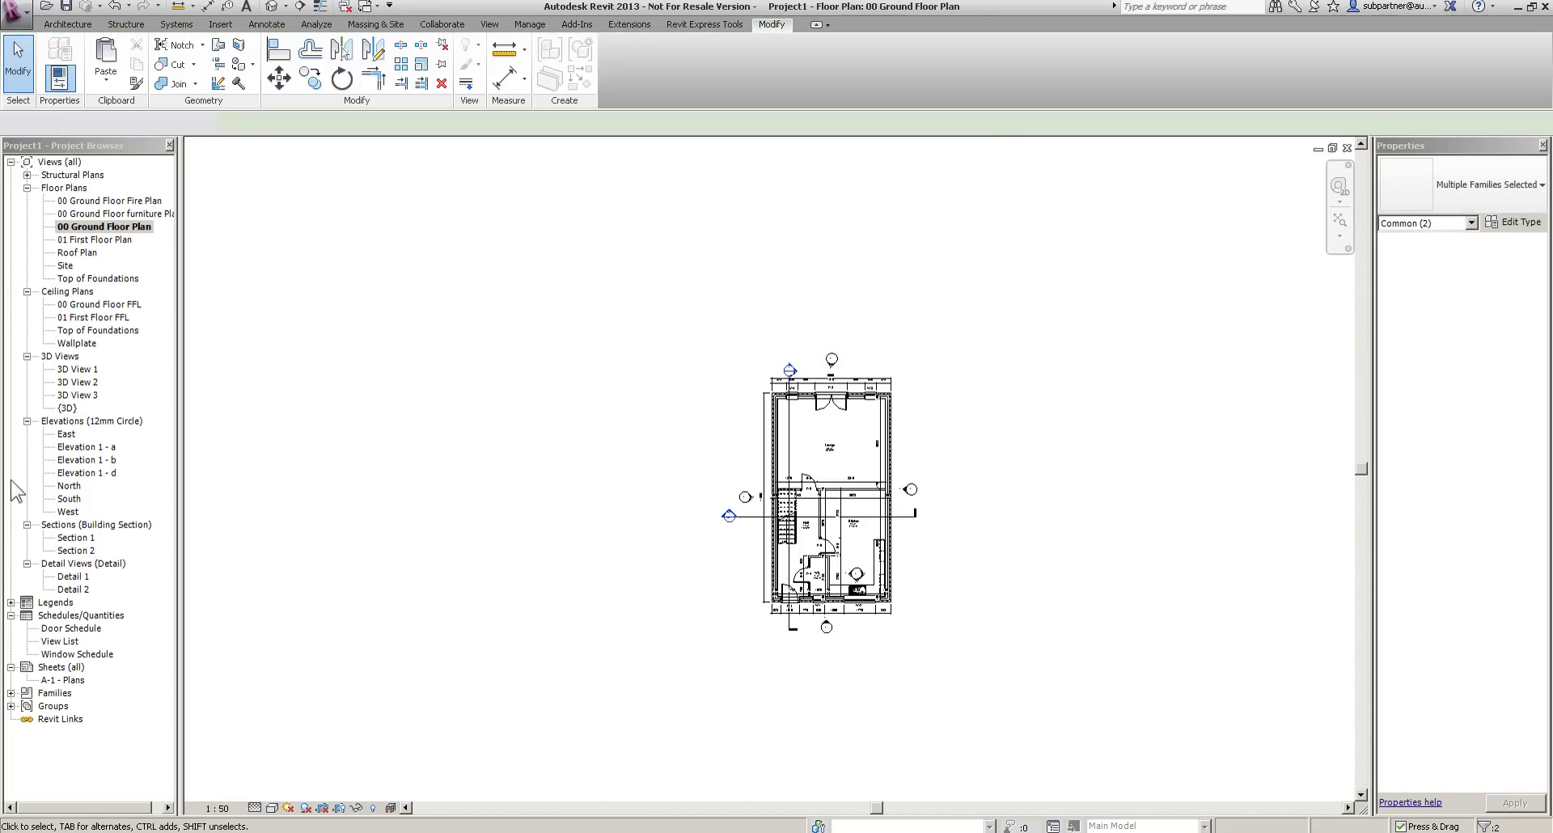
Open the 01 First Floor Plan and set its underlay to None.
double_click(97, 239)
scroll(809, 437, down, 2)
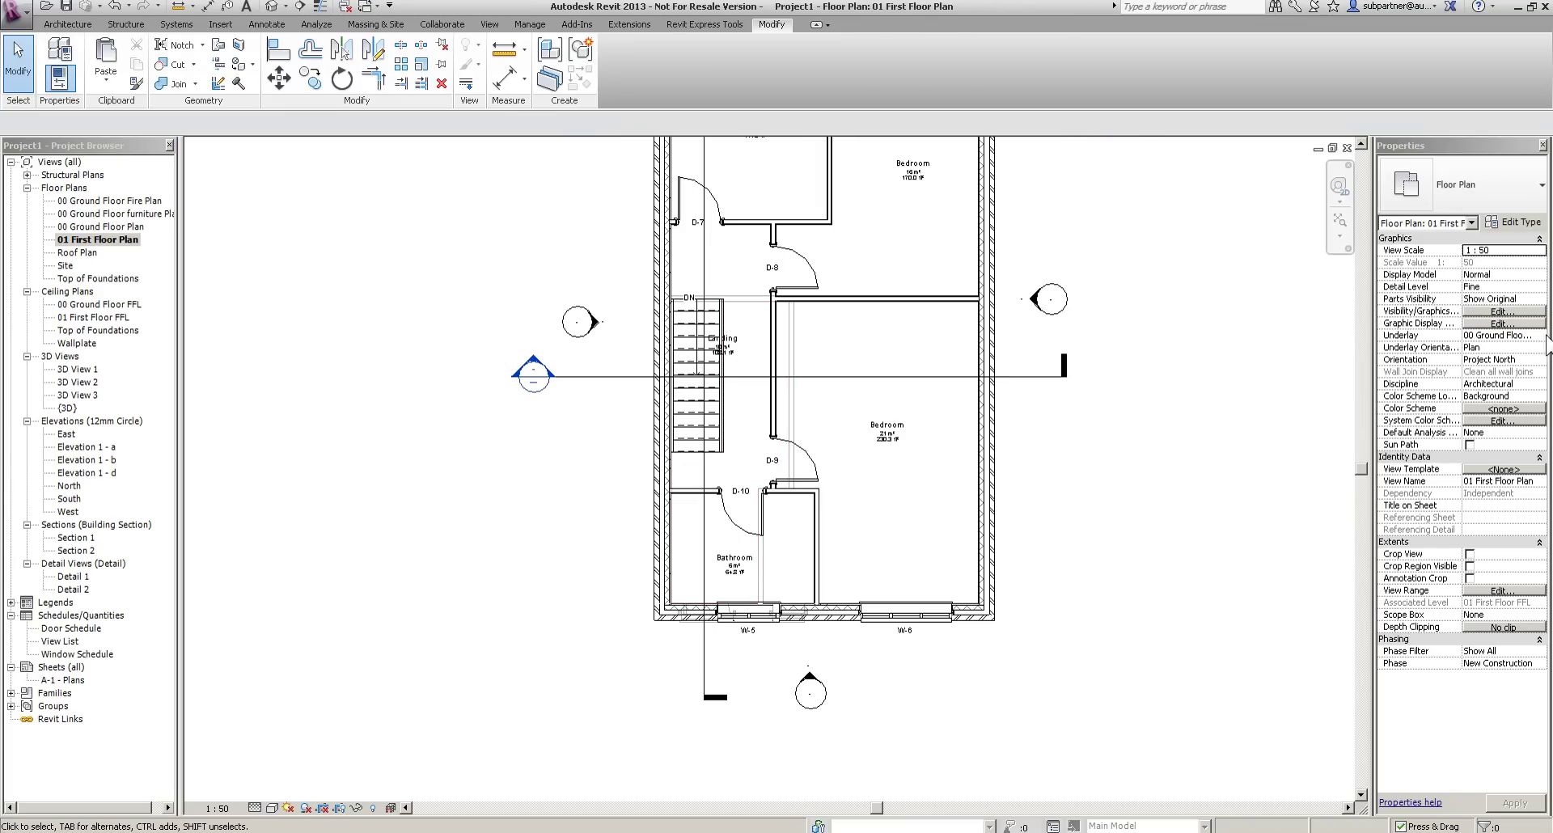
click(1521, 335)
click(1539, 335)
click(1497, 348)
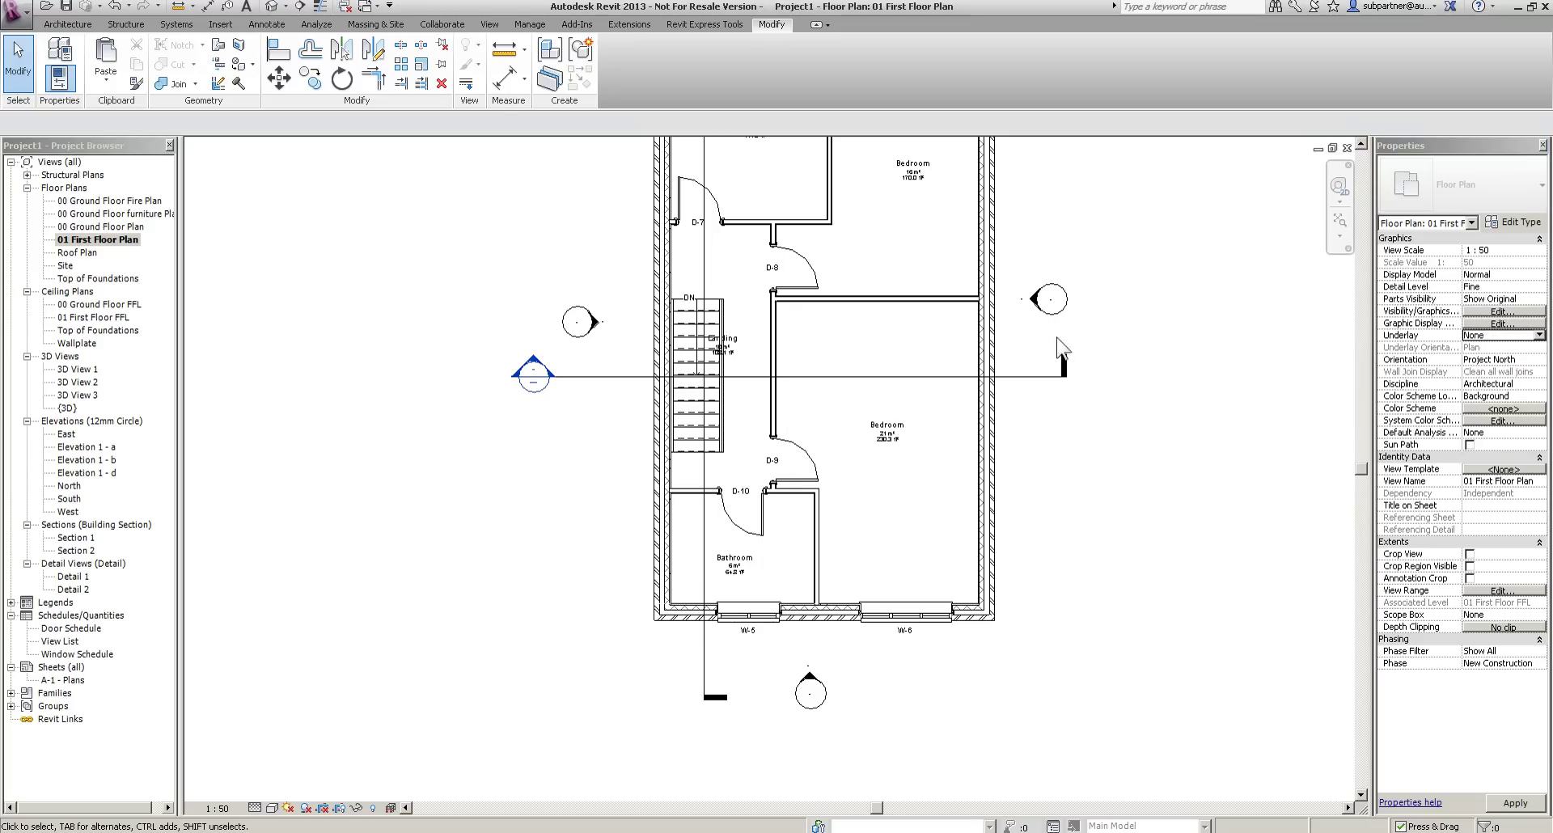
scroll(1125, 482, down, 2)
scroll(987, 387, up, 3)
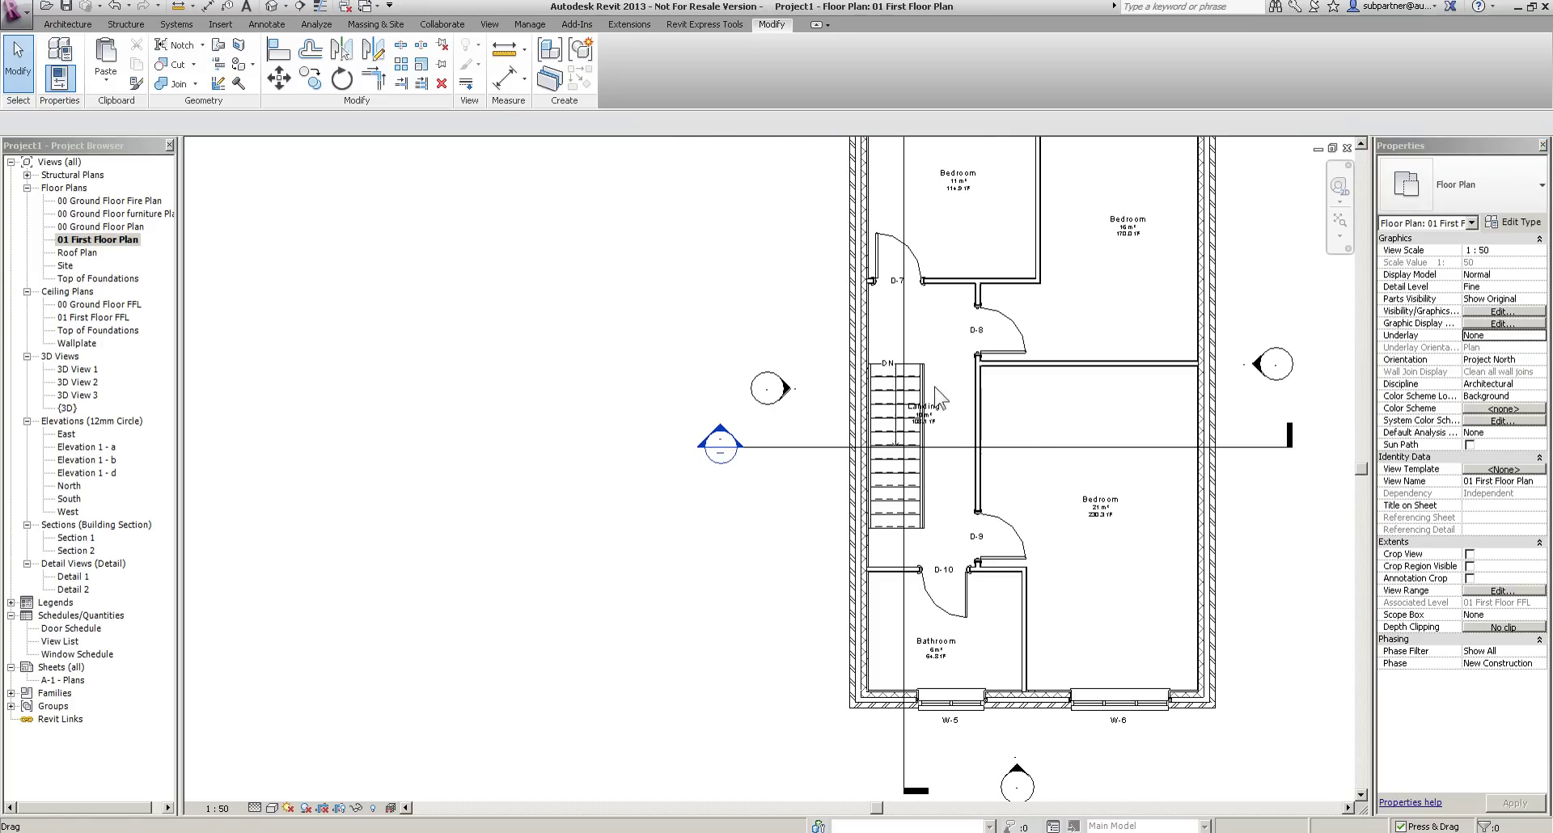
Shift the first floor partition between the landing and the bedrooms slightly towards the bedrooms.
click(981, 394)
drag(983, 394, 990, 394)
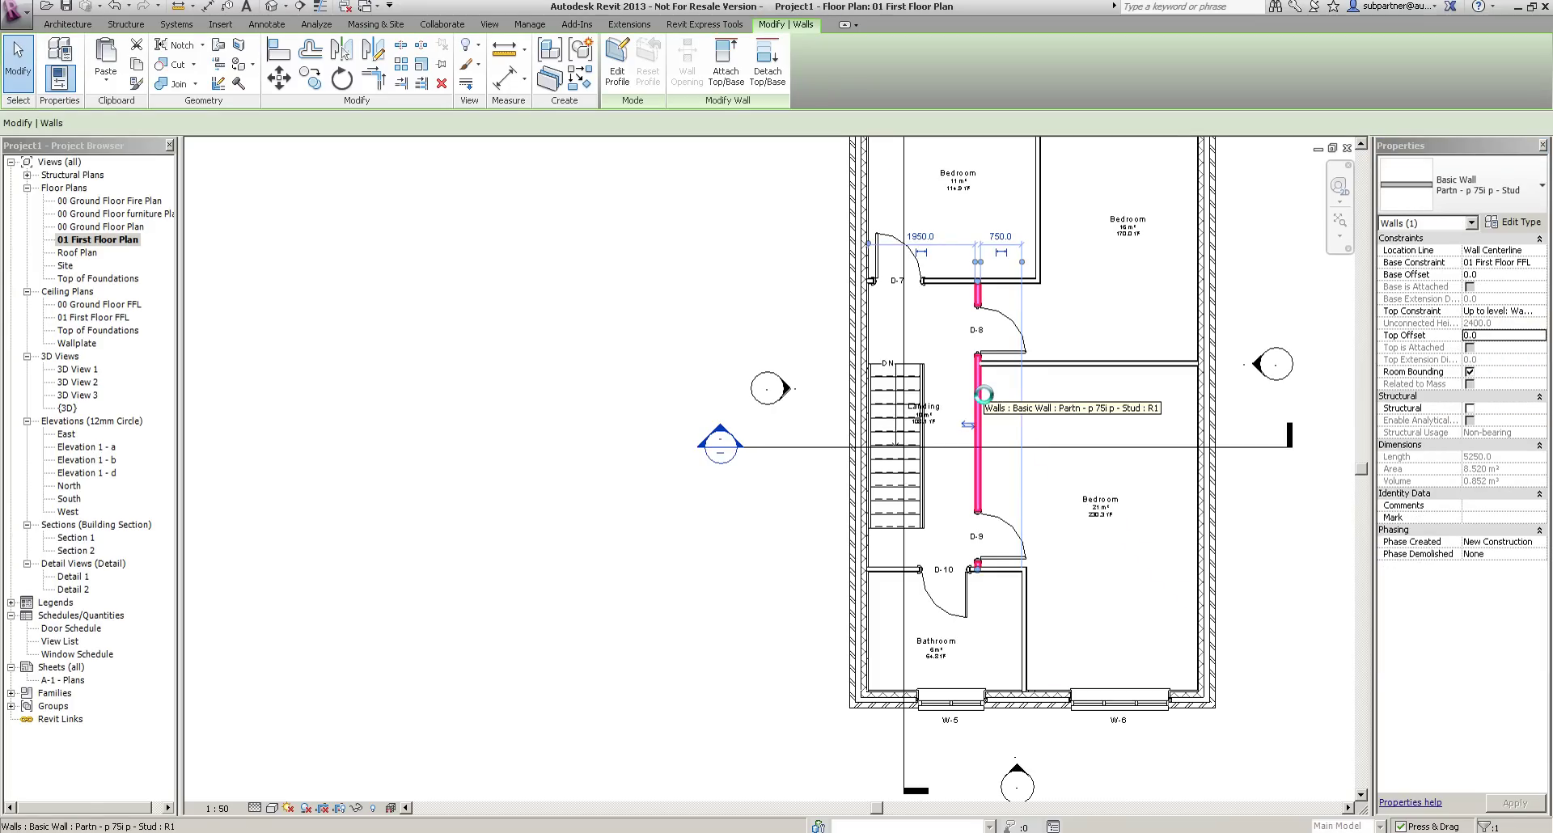
click(540, 297)
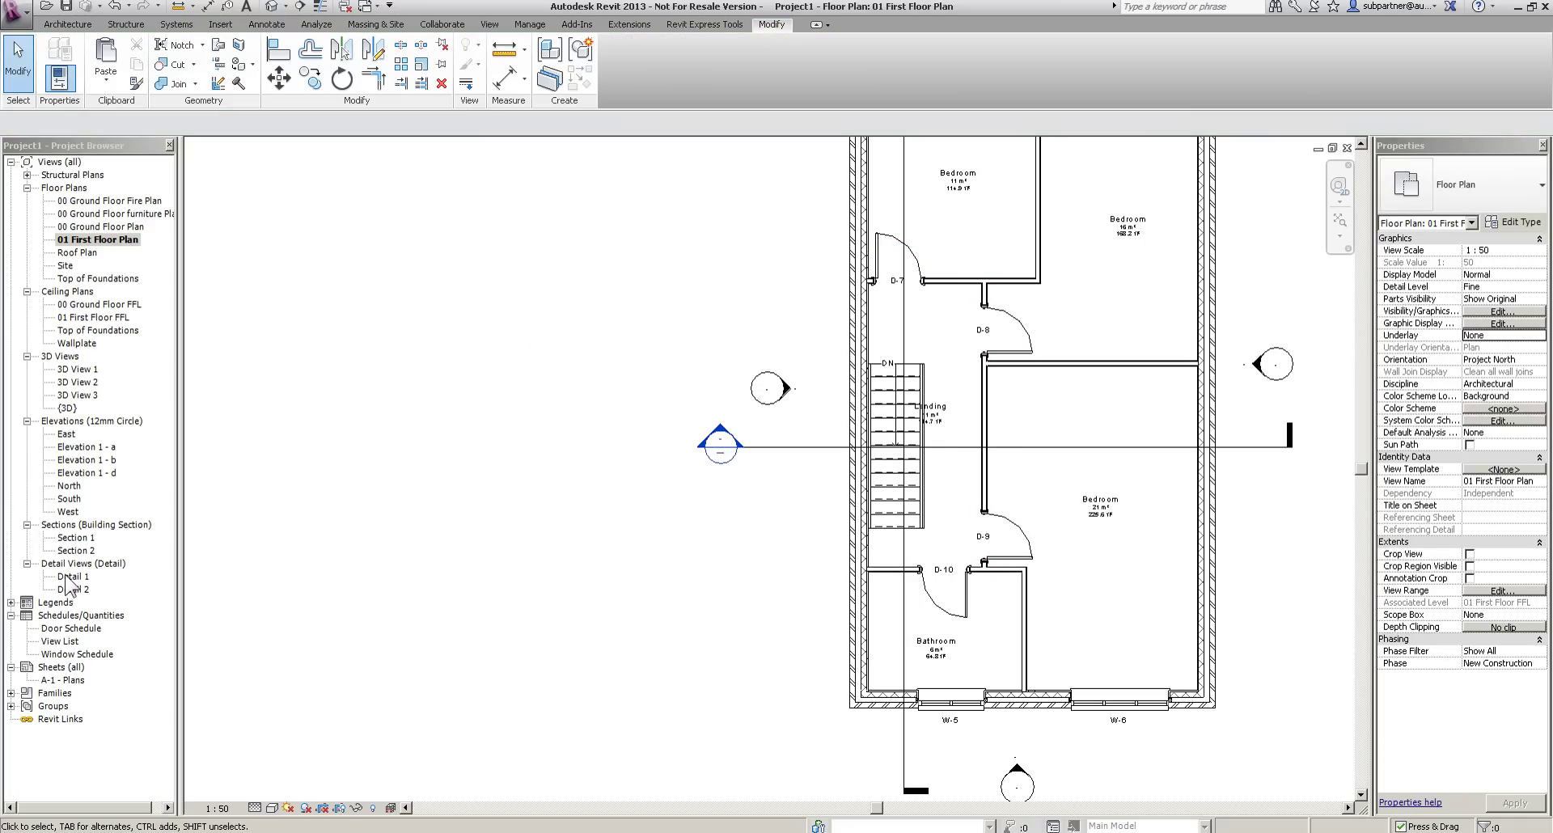
Open sheet A-1 - Plans and place the 00 Ground Floor Plan and 01 First Floor Plan side by side, aligned with each other.
double_click(48, 682)
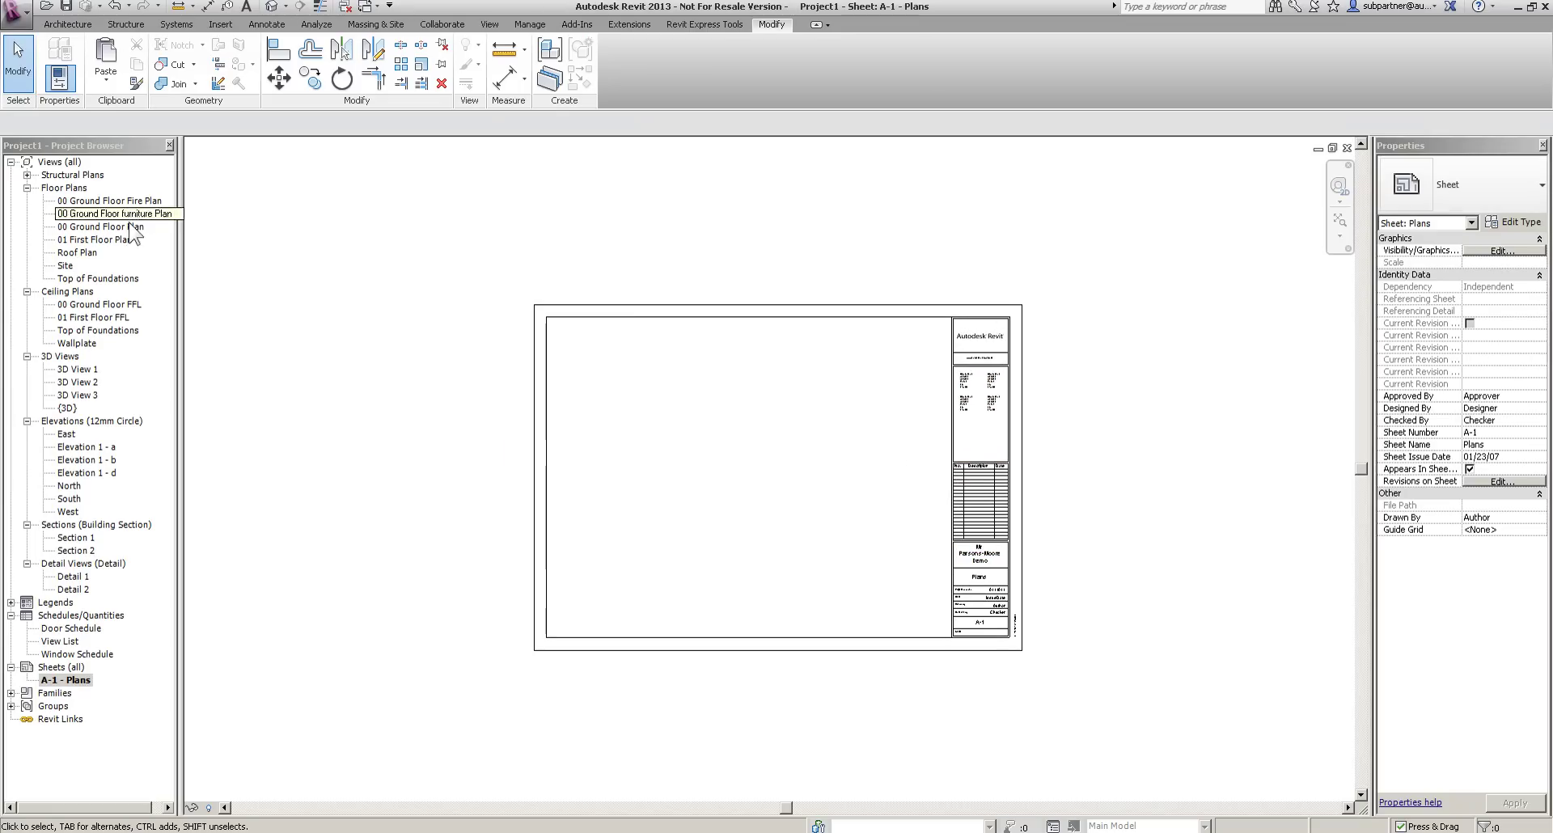
drag(122, 226, 651, 431)
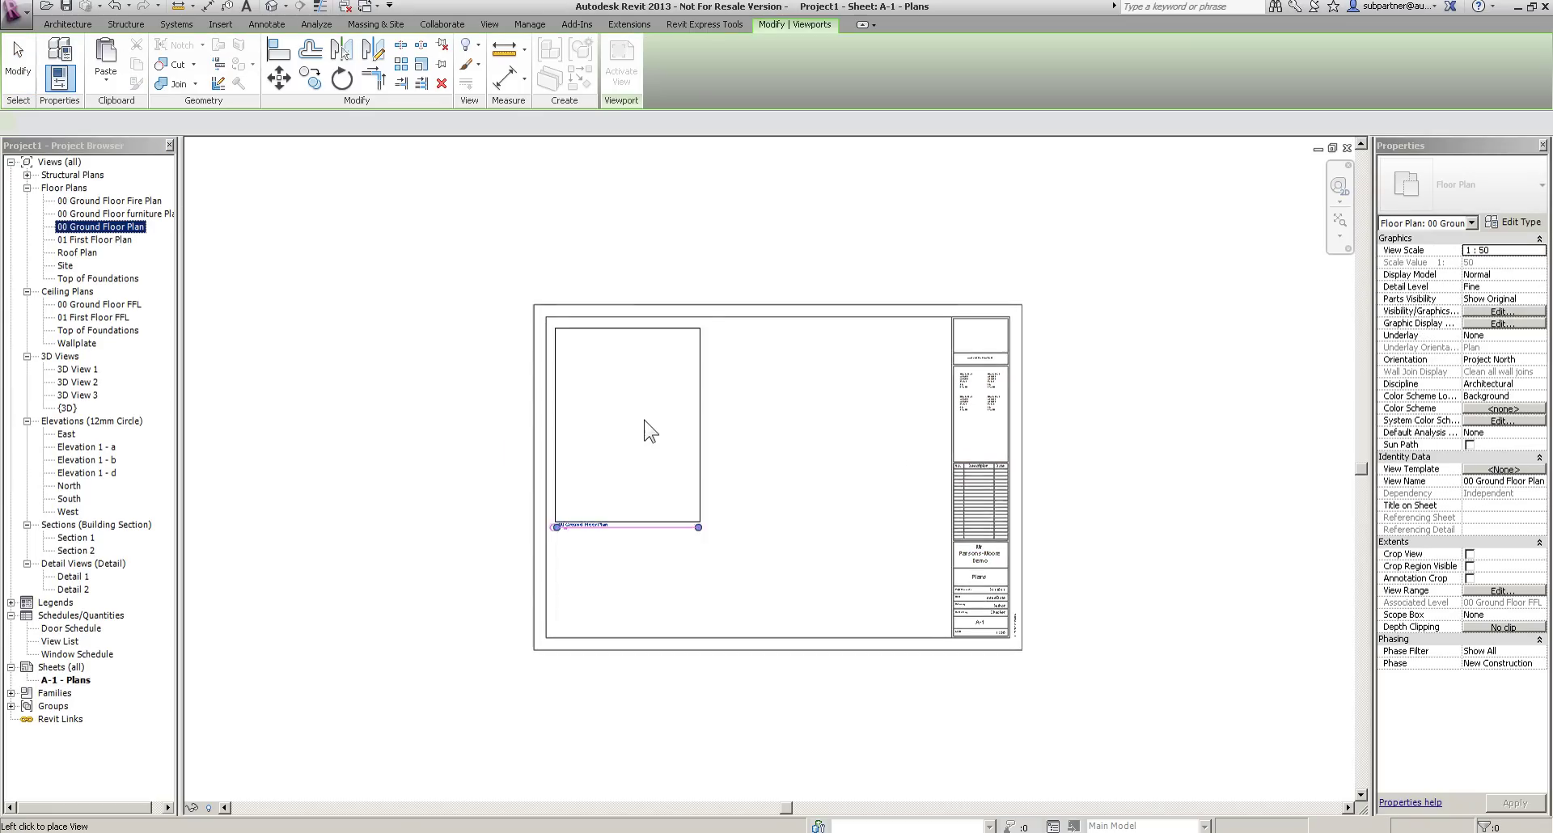
click(659, 432)
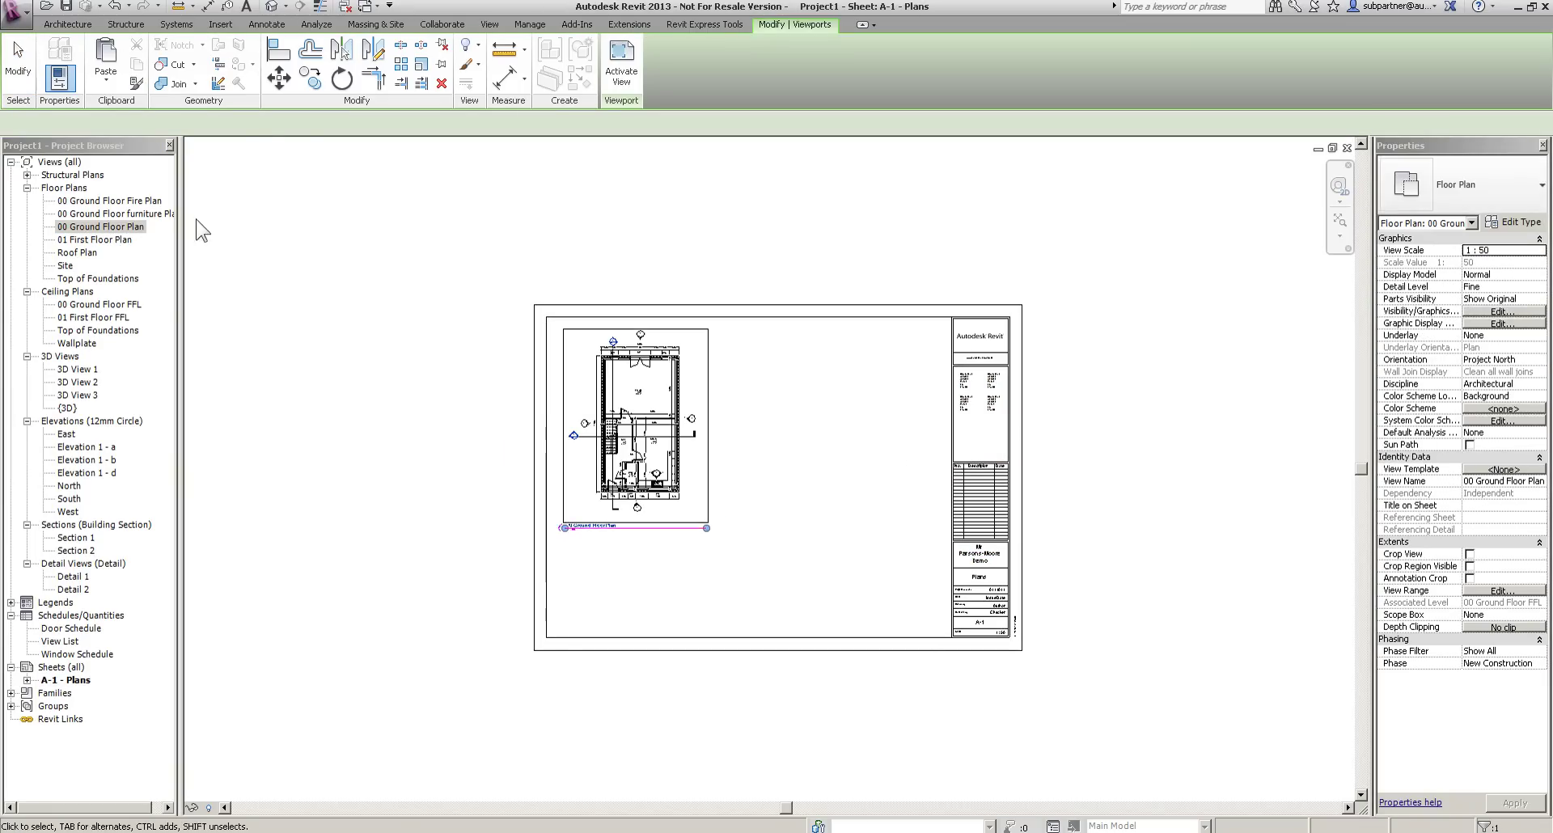
drag(89, 241, 801, 448)
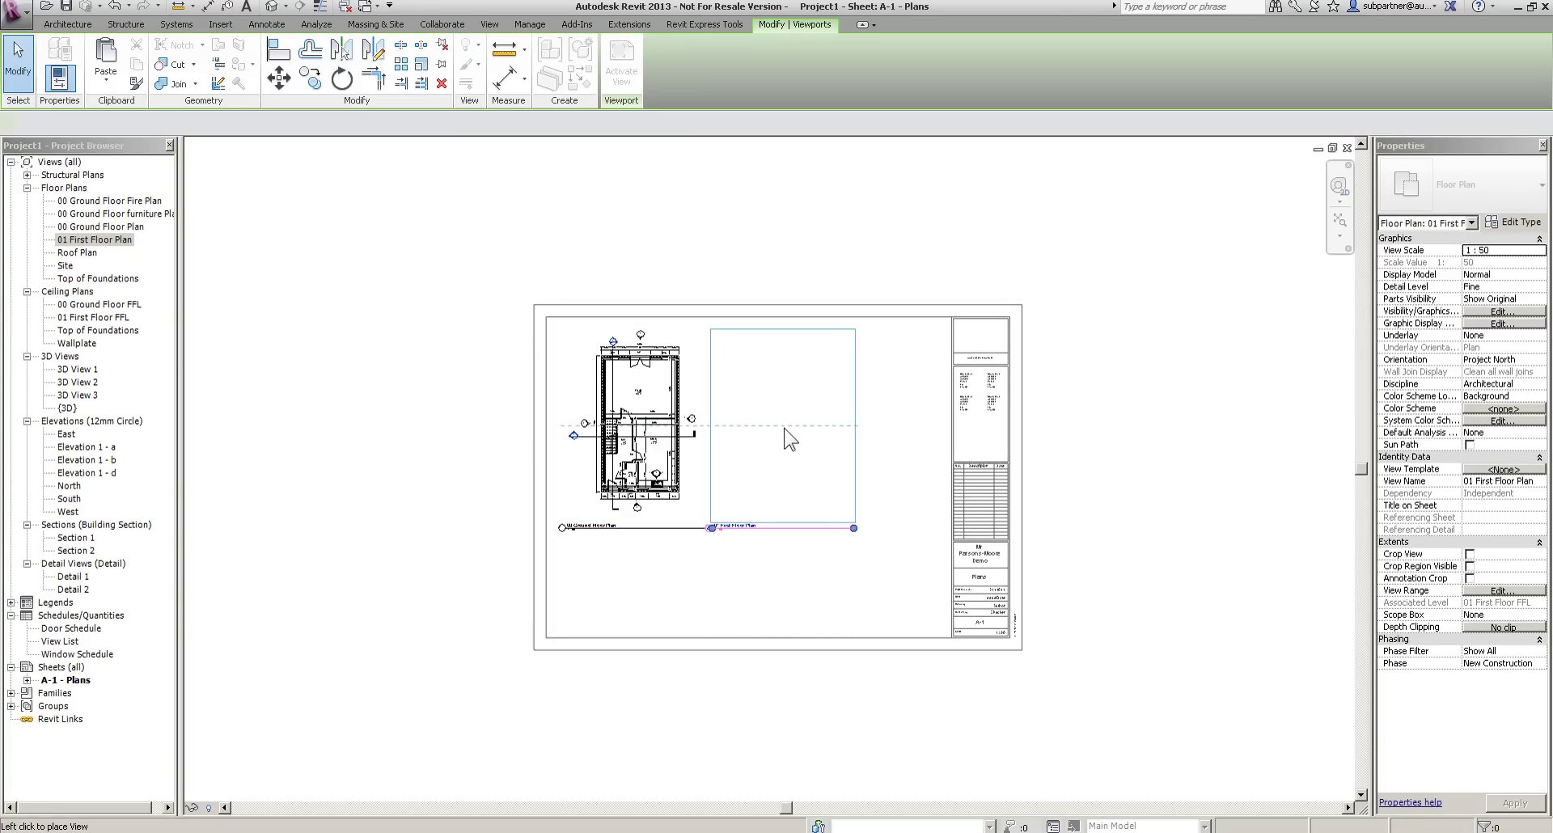
click(790, 437)
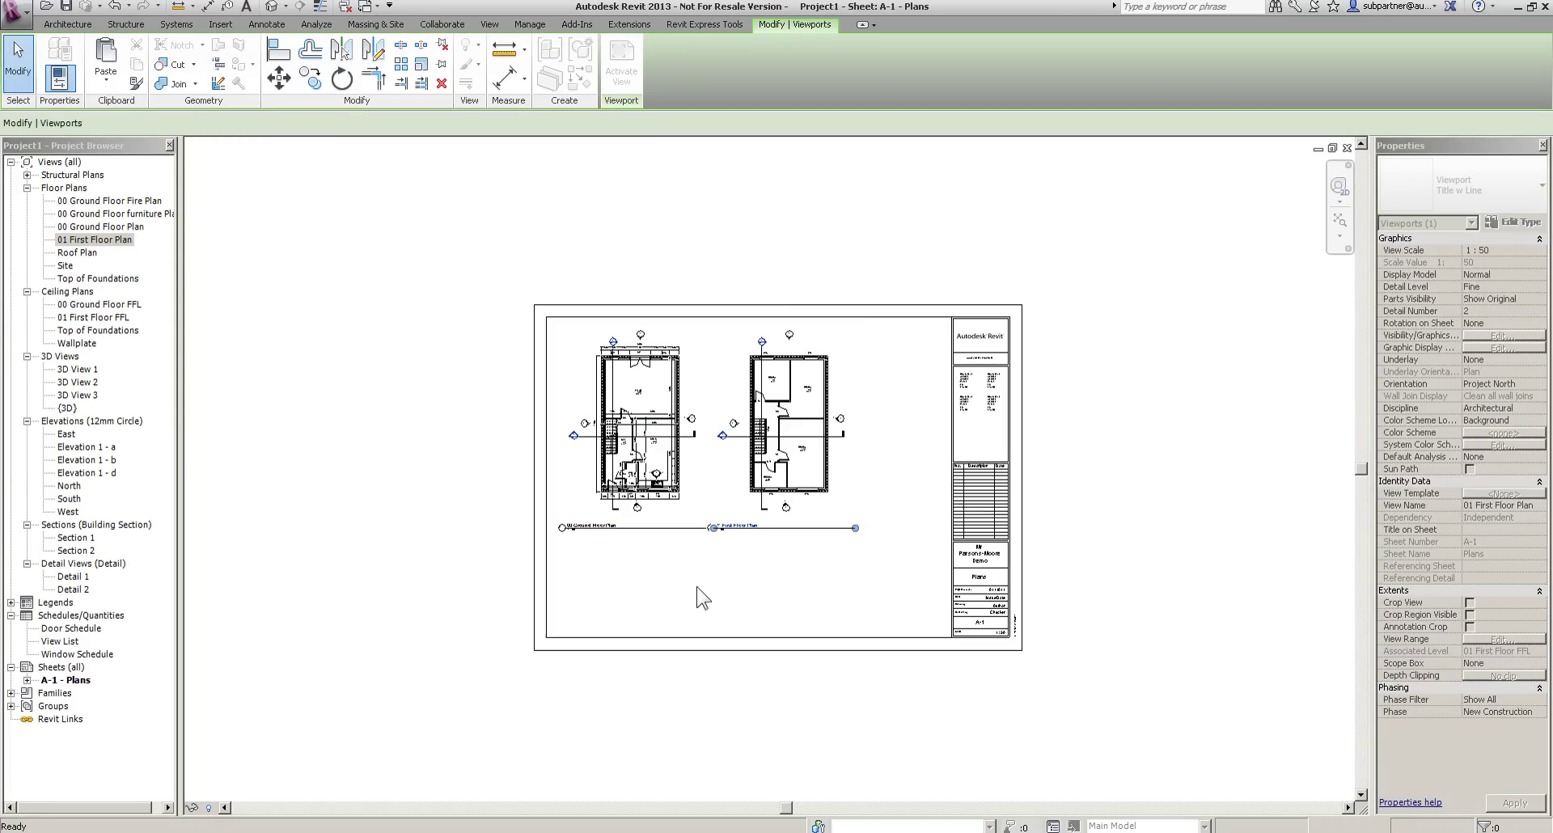
Change both floor plan viewports on the sheet to the Title No Line type.
scroll(594, 525, up, 3)
drag(953, 583, 526, 559)
click(1489, 184)
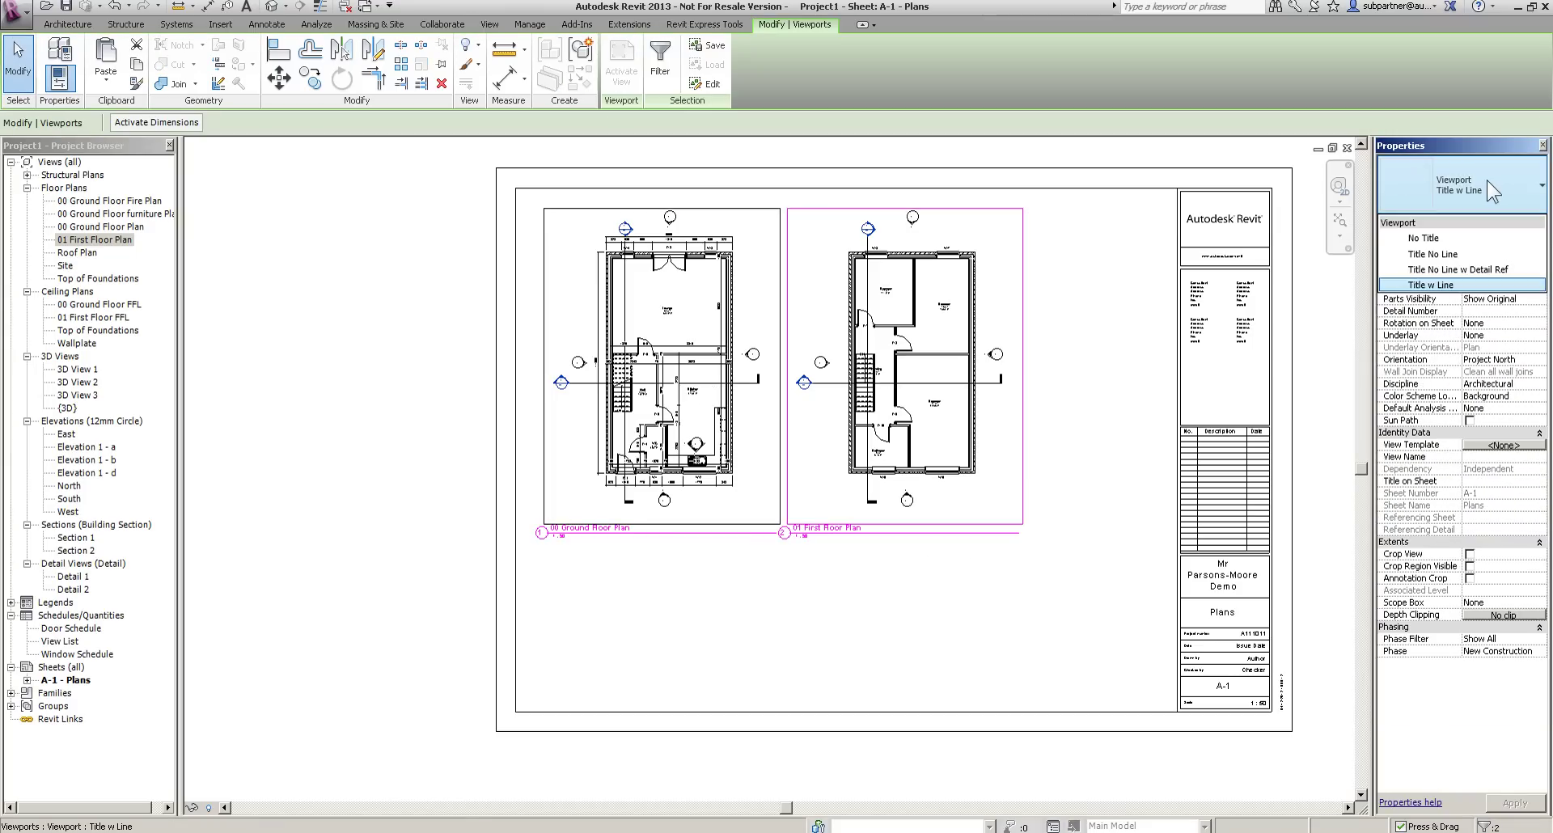
click(1433, 254)
click(757, 613)
scroll(619, 563, up, 2)
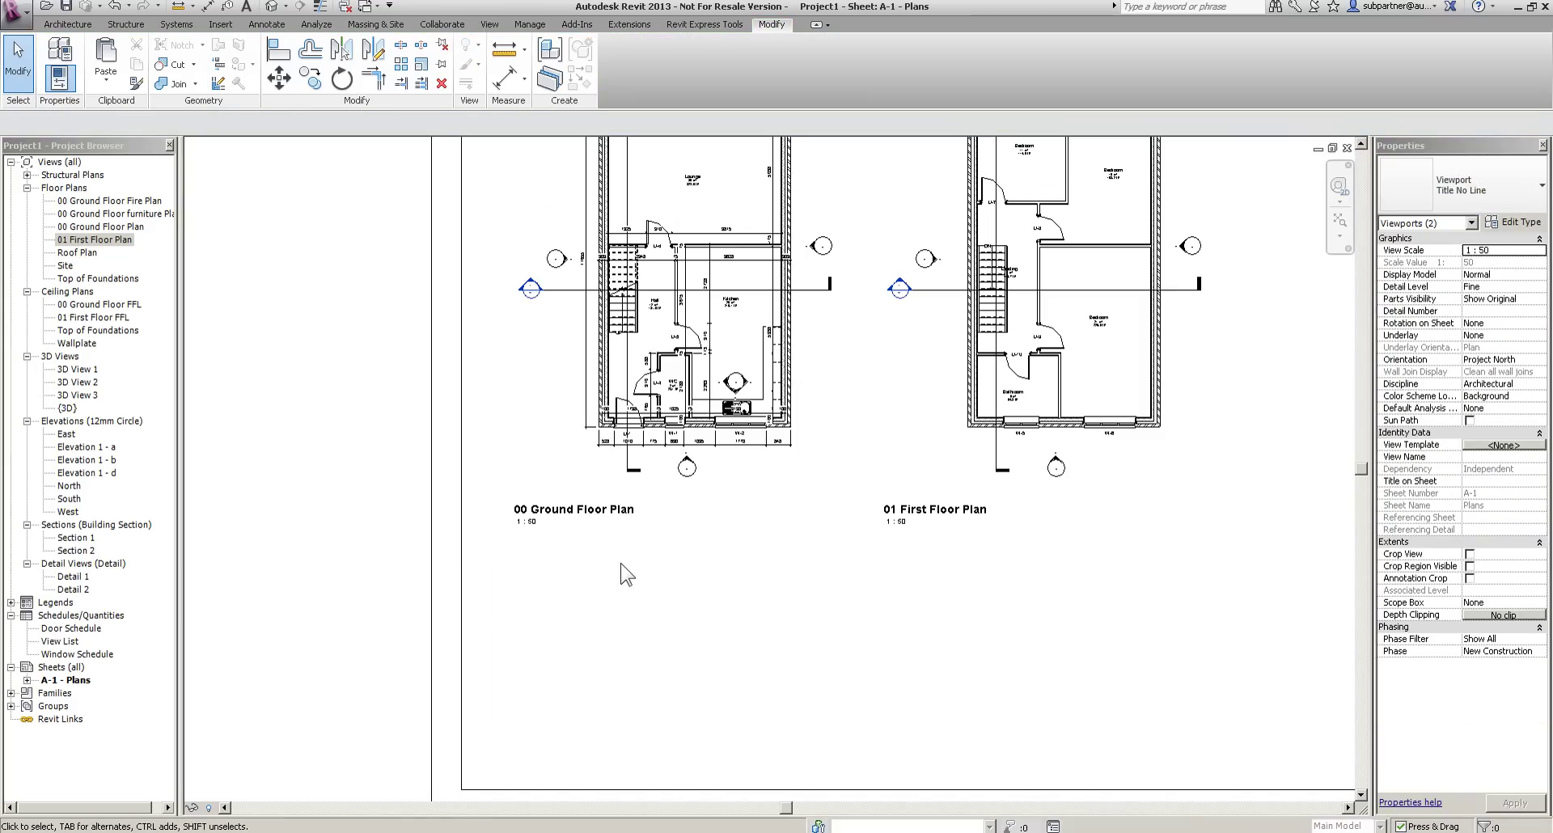
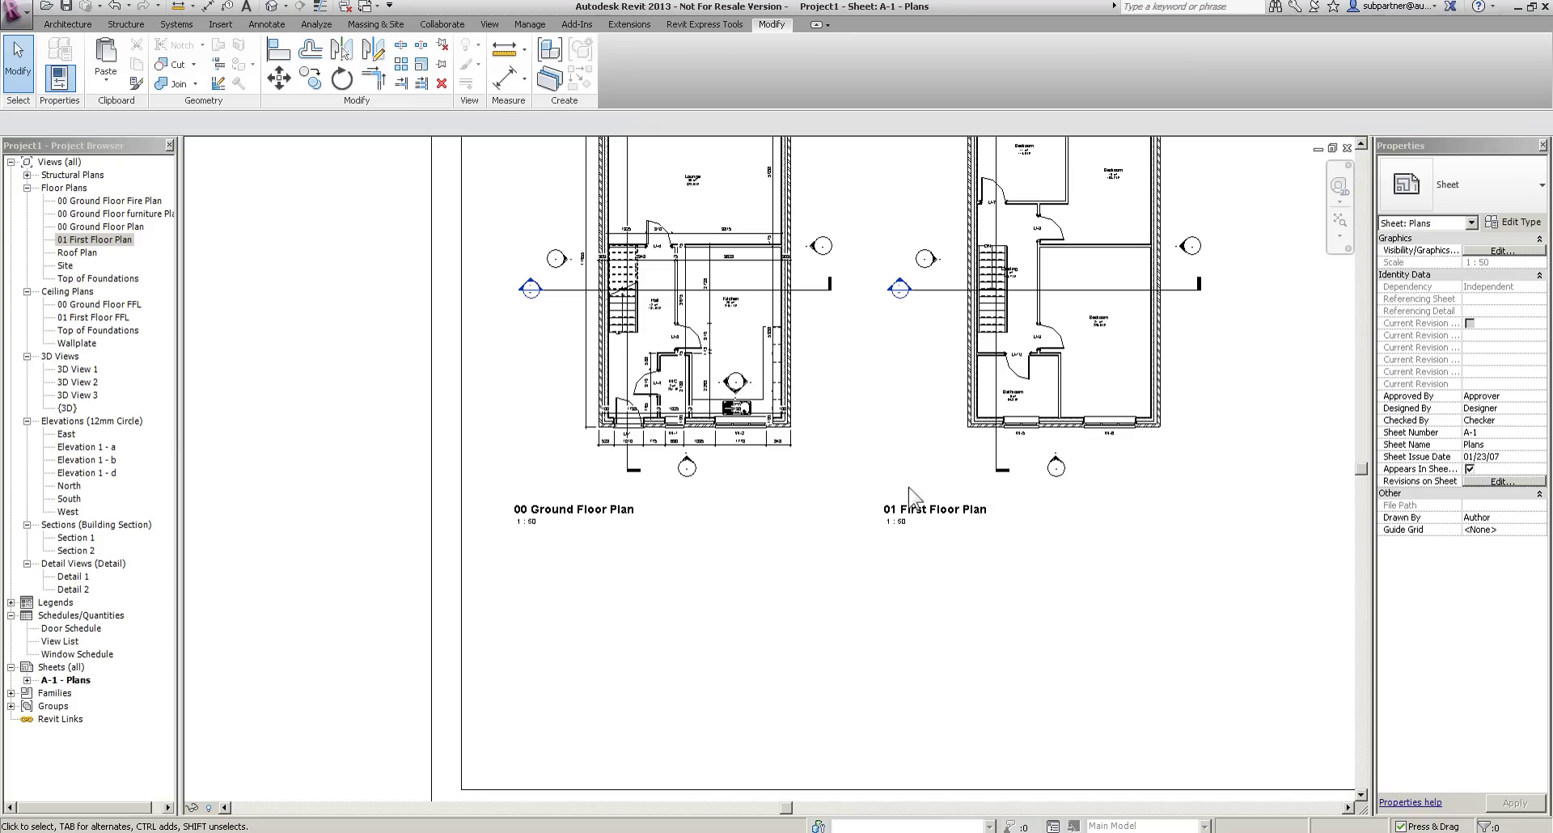
Place the Door Schedule on the sheet below the ground floor plan title.
key(z)
key(f)
scroll(792, 429, up, 5)
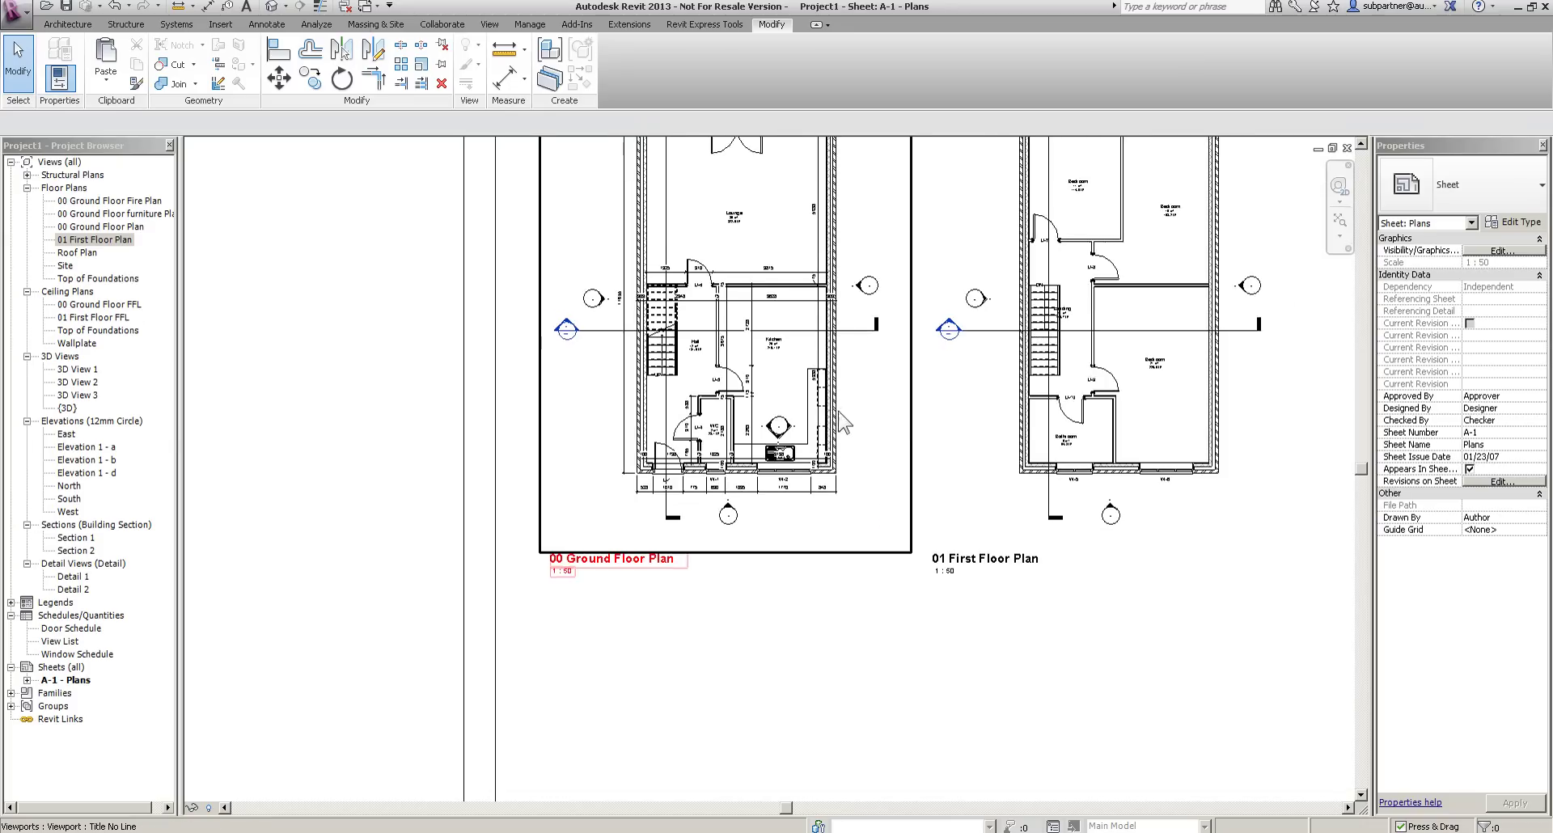
scroll(792, 428, down, 5)
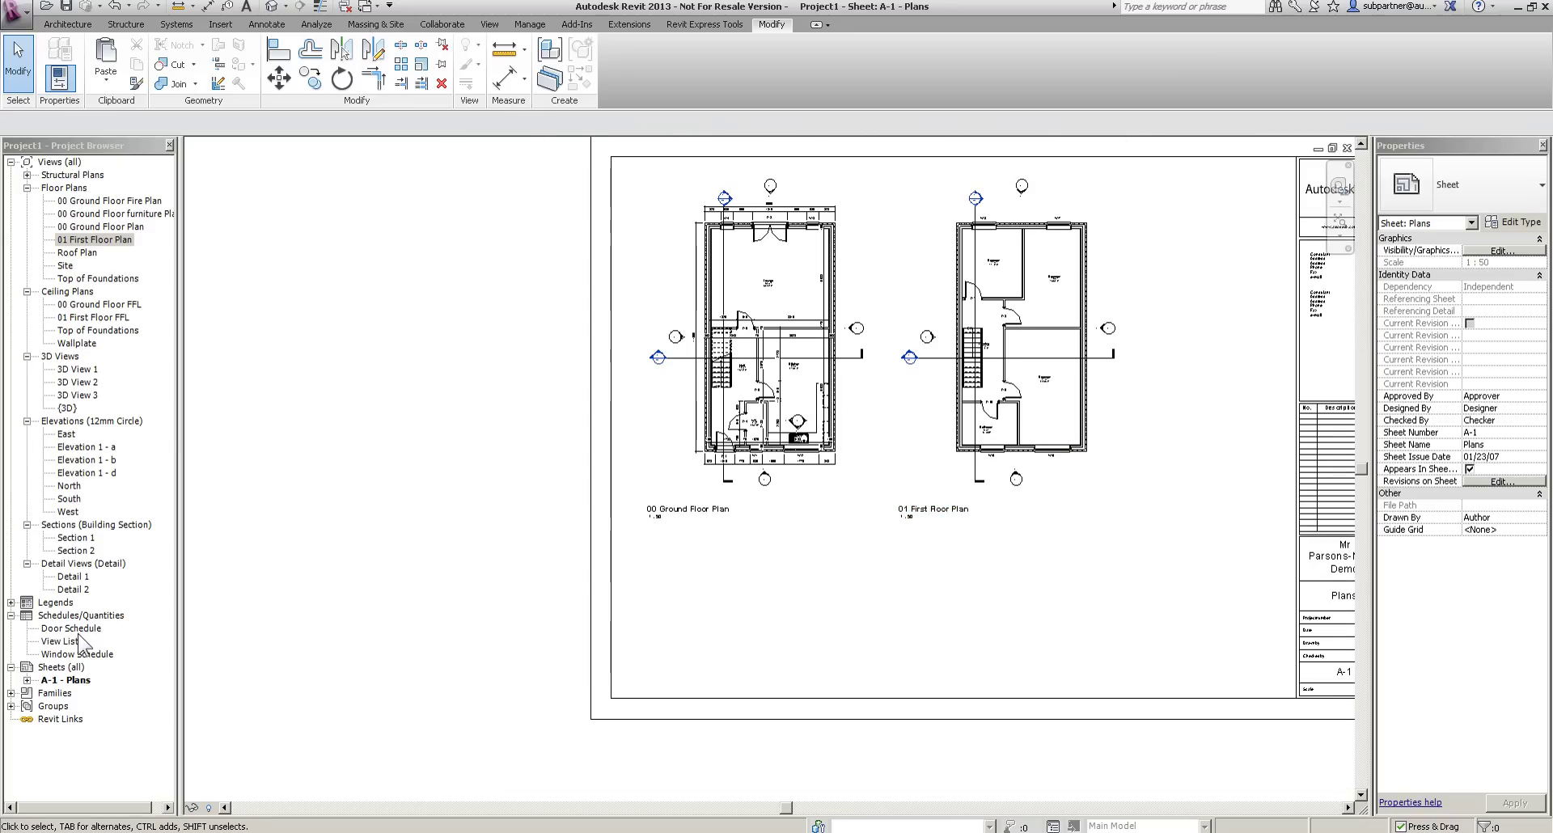
drag(71, 628, 876, 619)
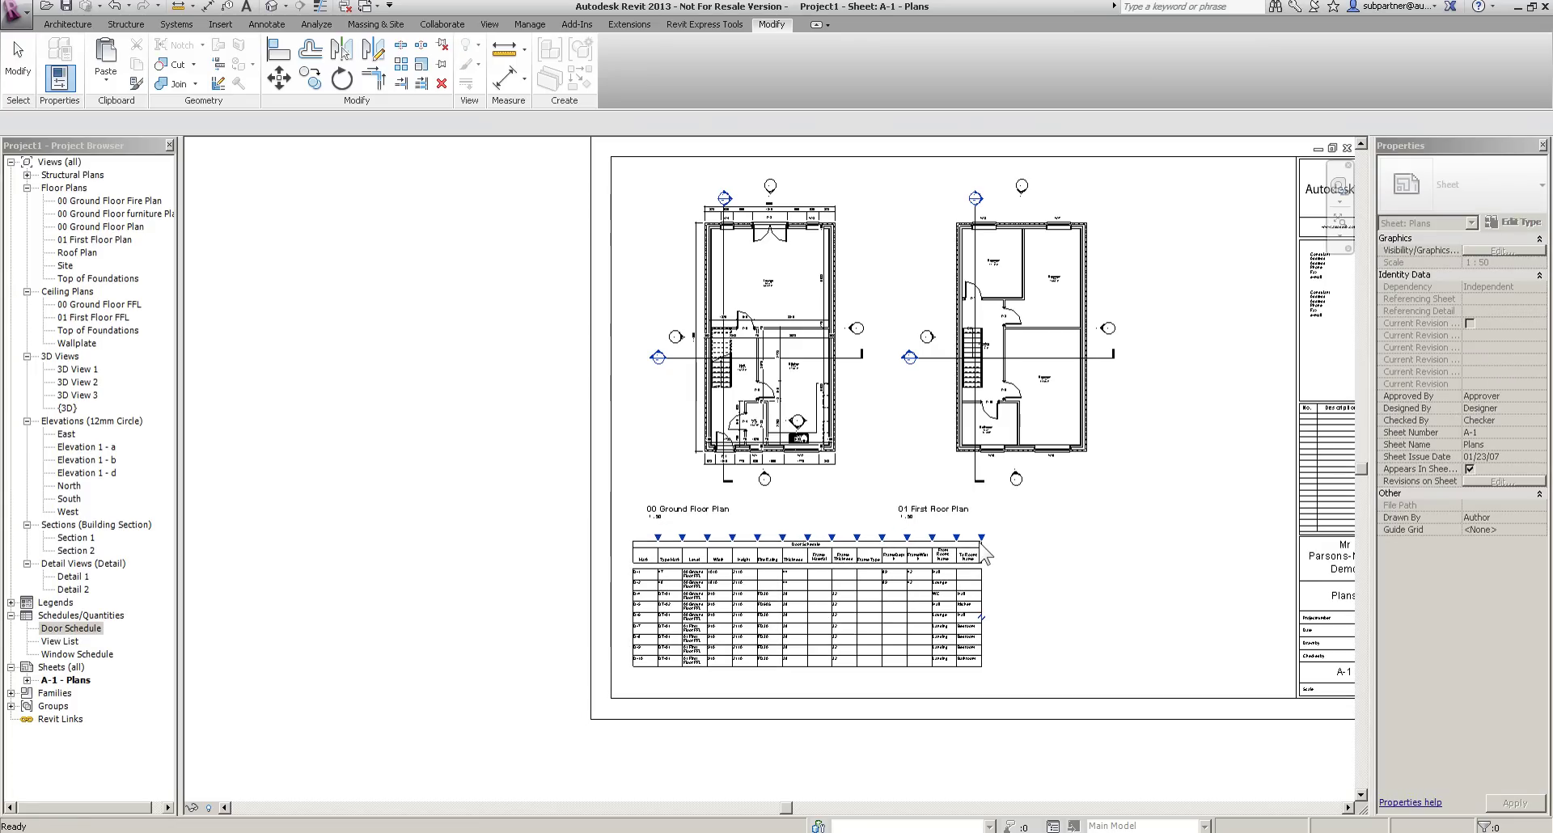
click(986, 554)
Widen the To Room: Name, From Room: Name and Level columns of the door schedule so its rows take less height.
drag(982, 538, 1058, 537)
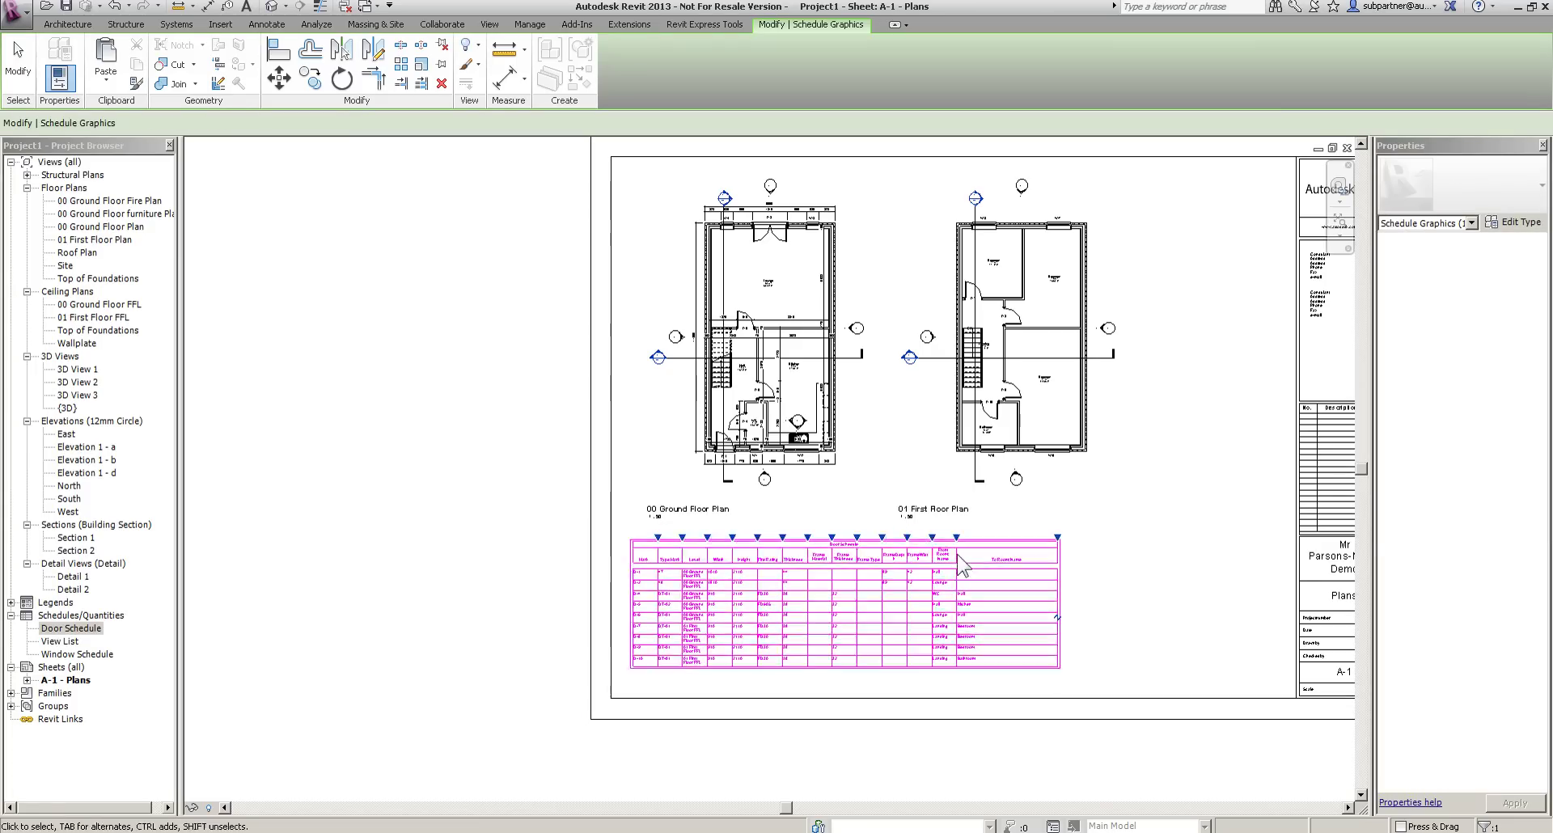
drag(958, 538, 994, 538)
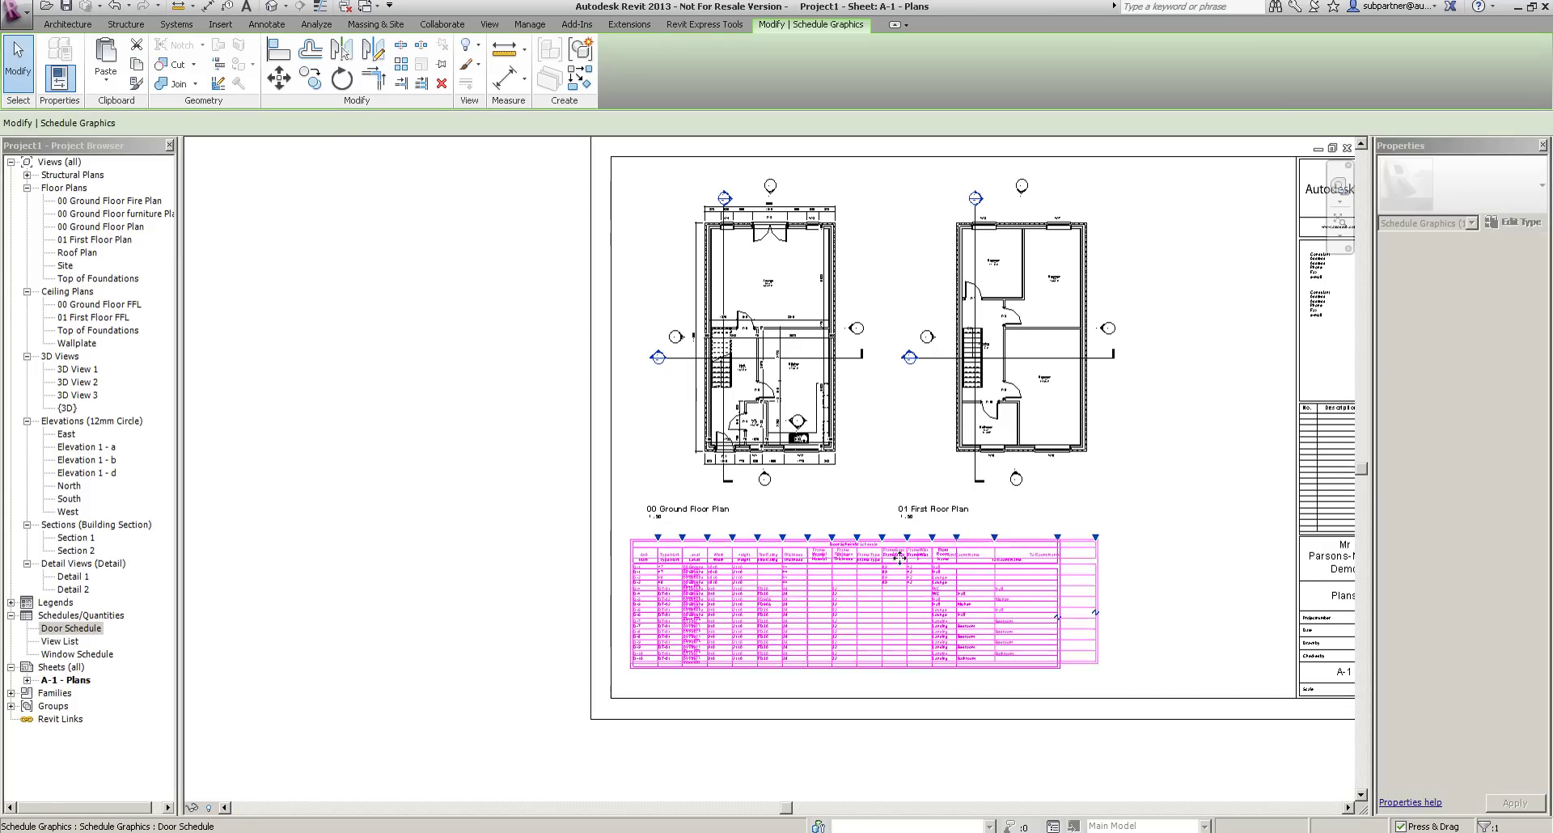
drag(709, 540, 797, 539)
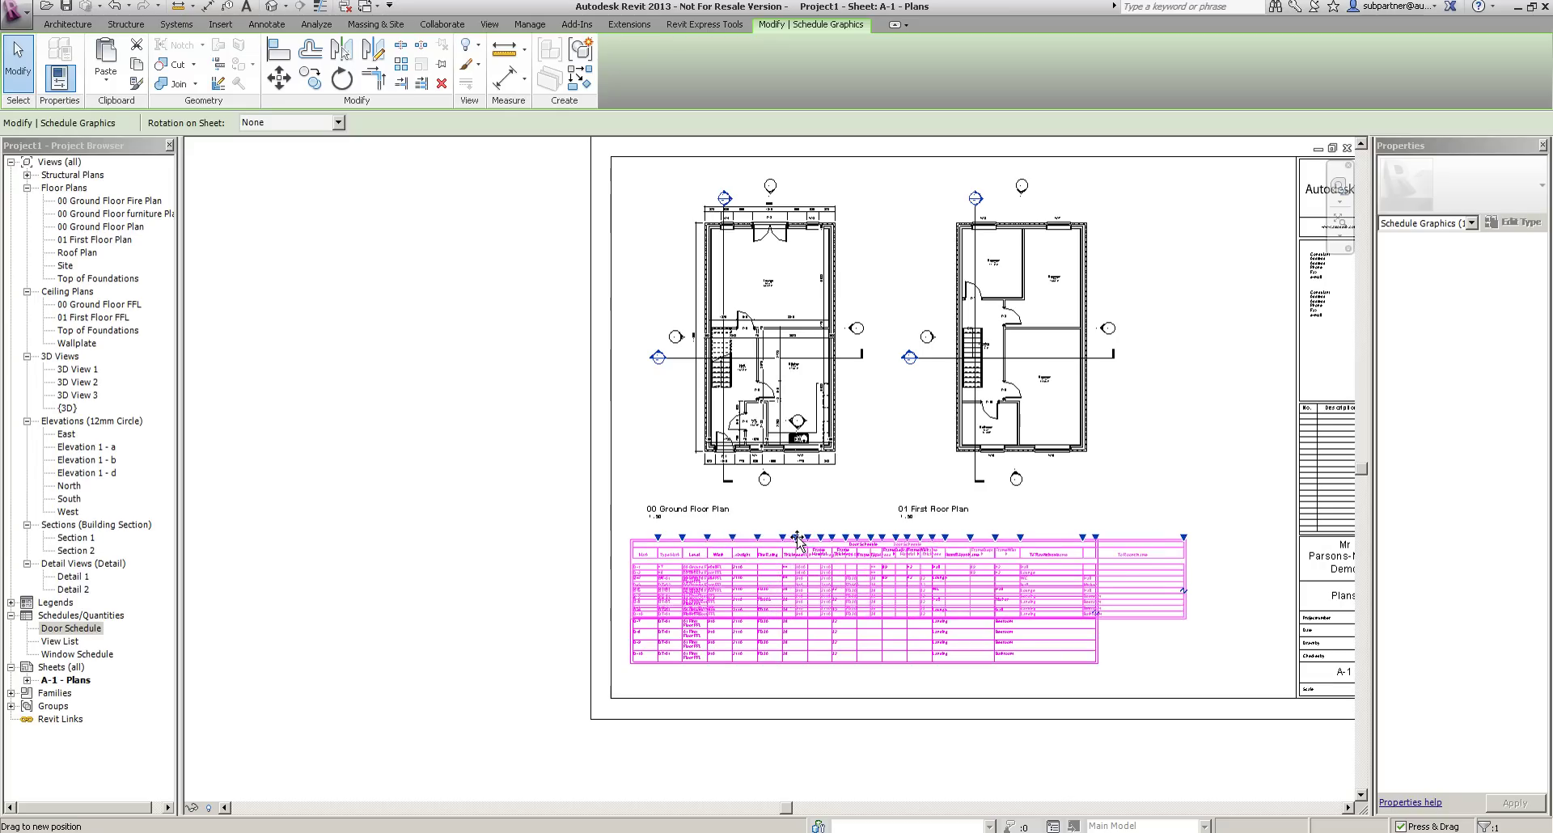
click(731, 653)
Nudge the door schedule slightly up towards the plan titles.
scroll(760, 621, up, 2)
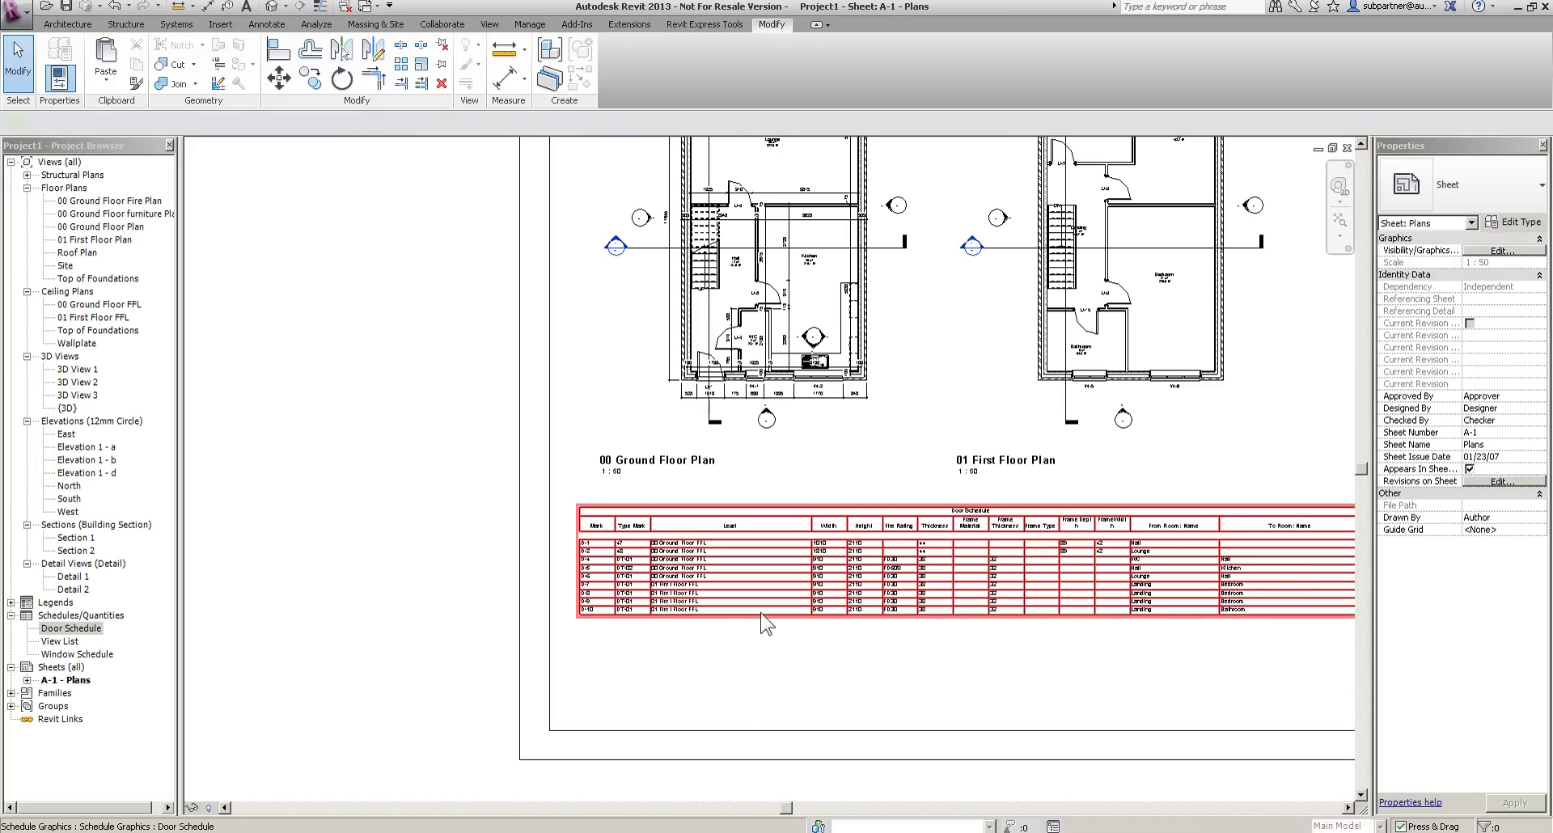
click(760, 613)
key(Up)
key(Up)
key(Up)
key(Up)
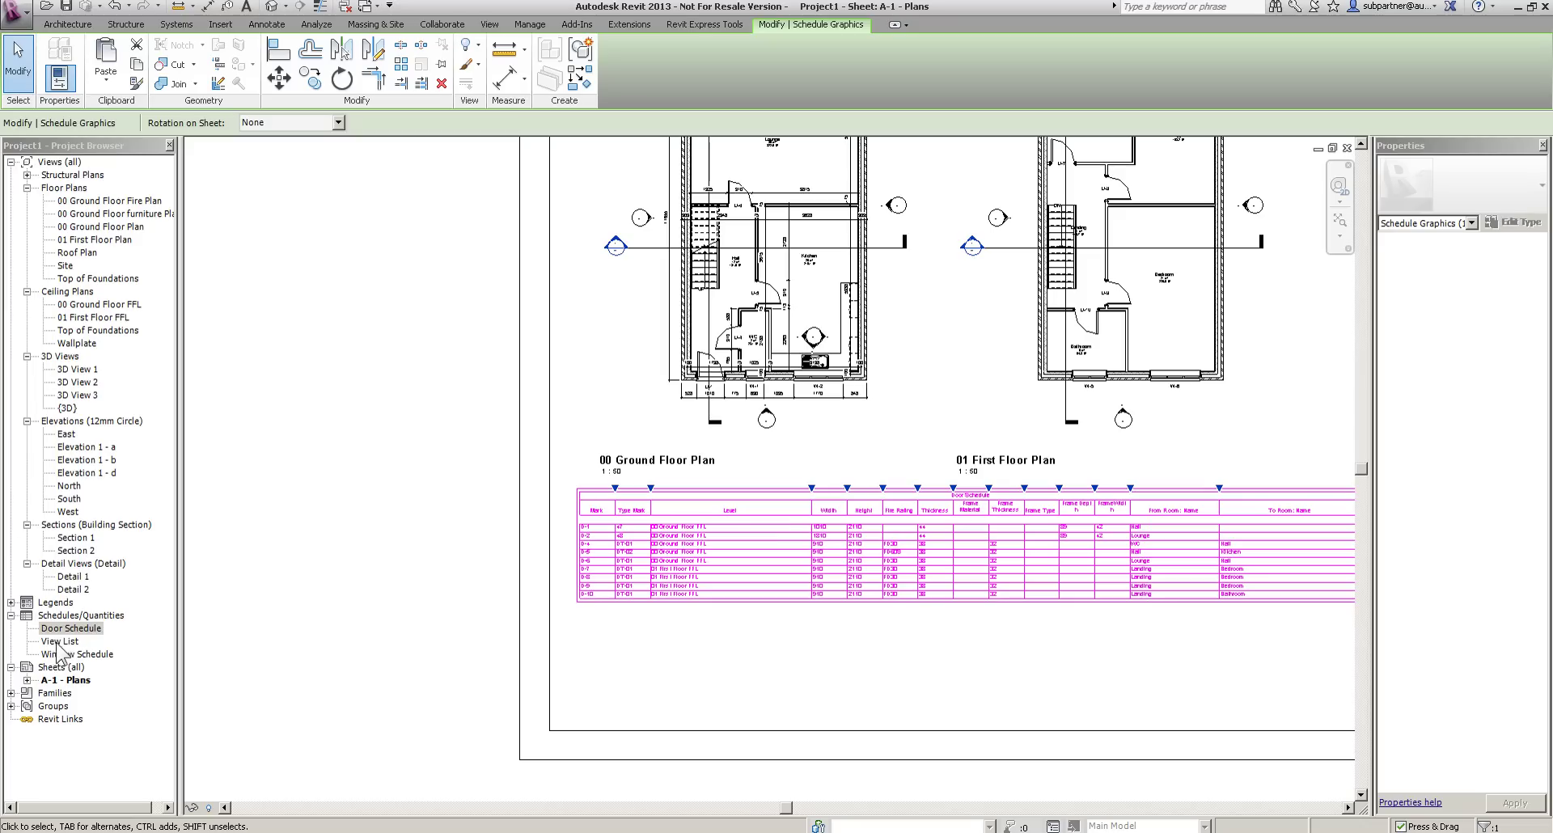
Place the Window Schedule below the door schedule and widen its Family and Type, Description and Level columns.
drag(71, 653, 647, 660)
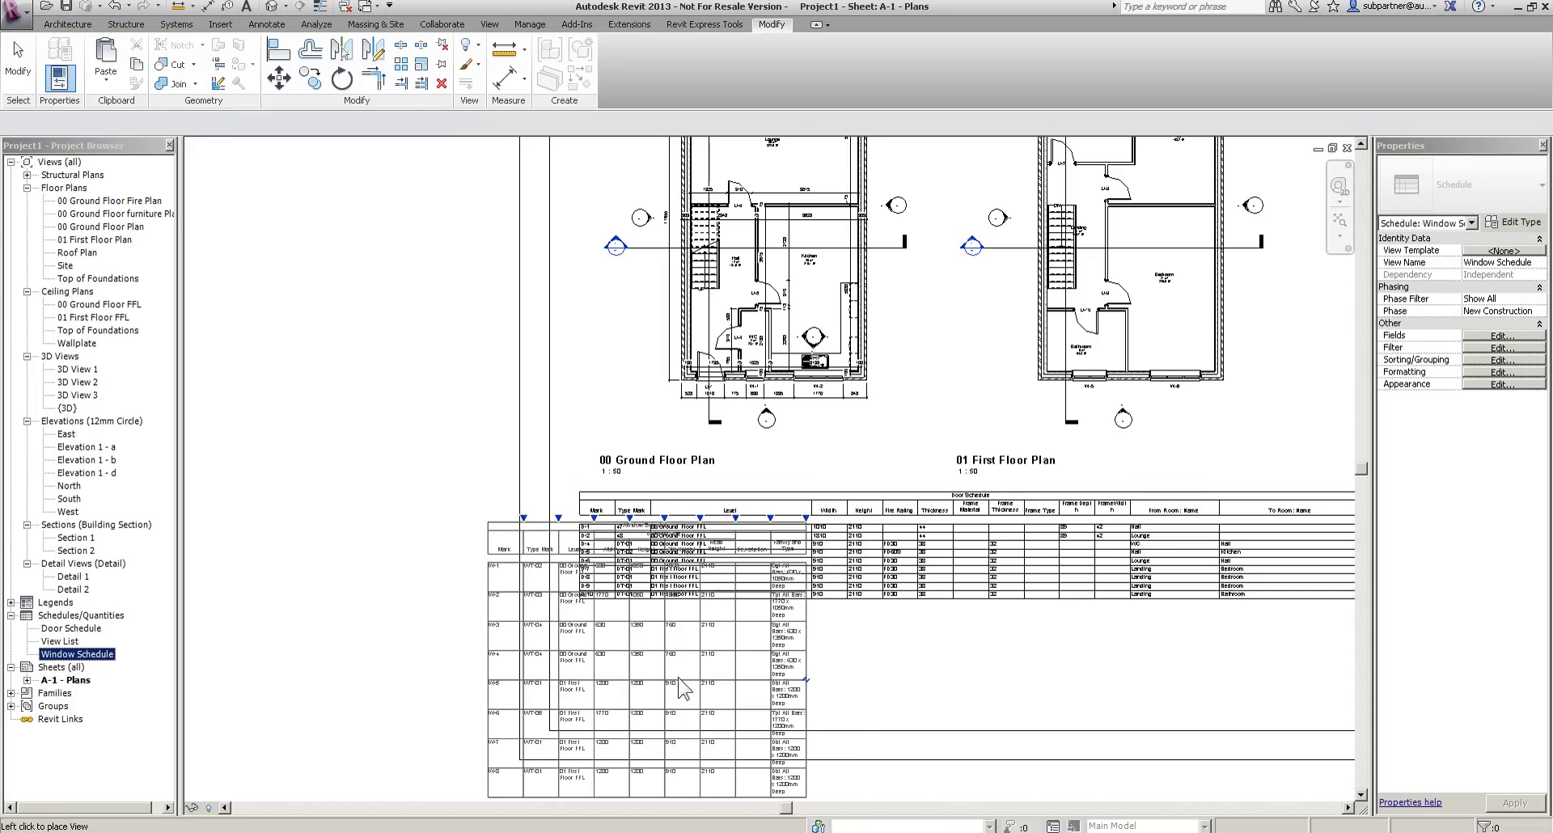
click(746, 746)
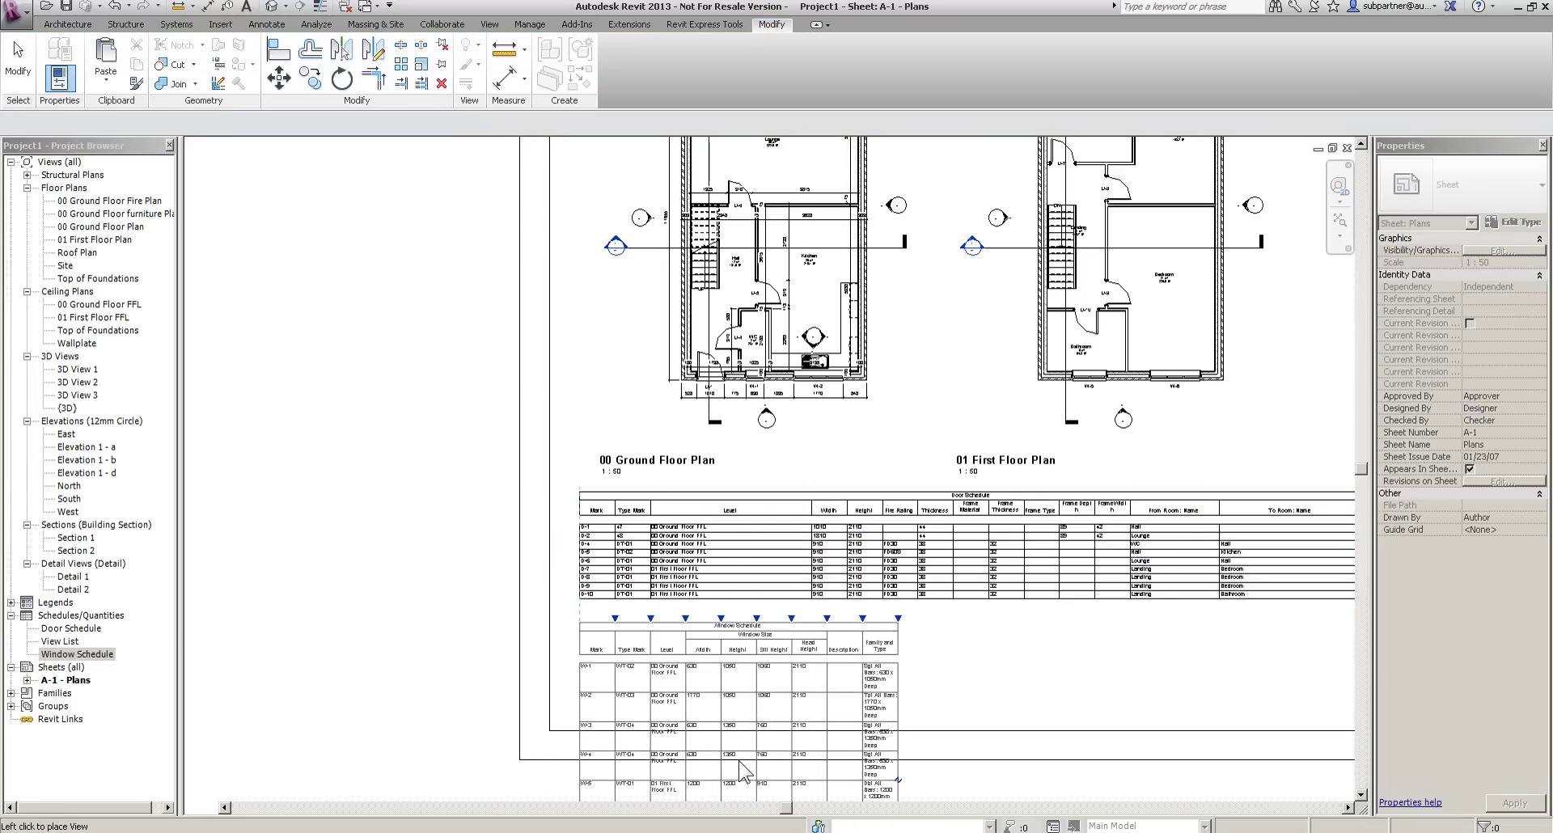
click(853, 664)
drag(897, 618, 1120, 627)
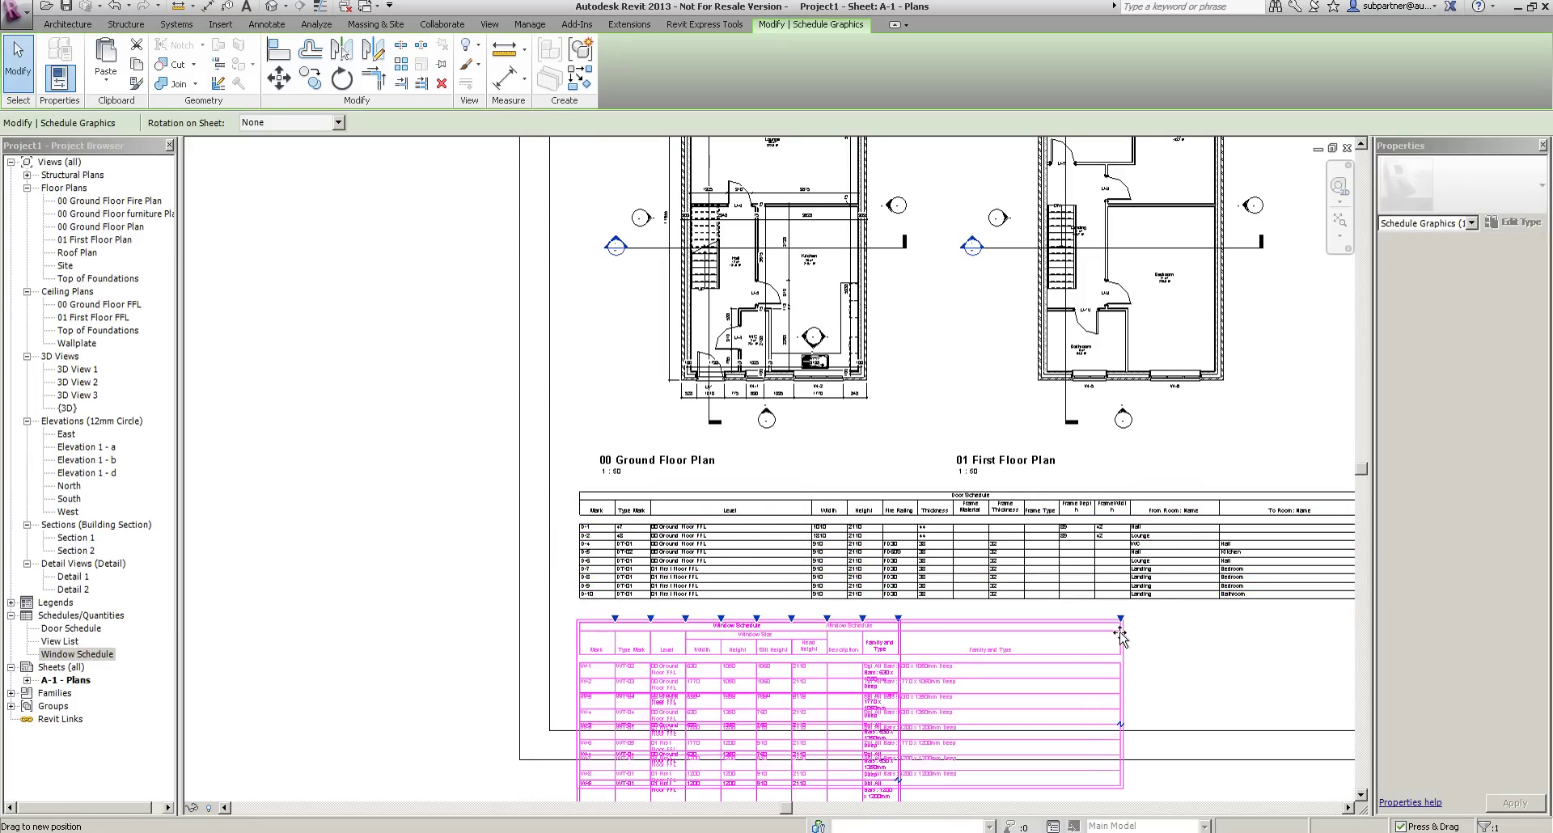
drag(863, 618, 909, 618)
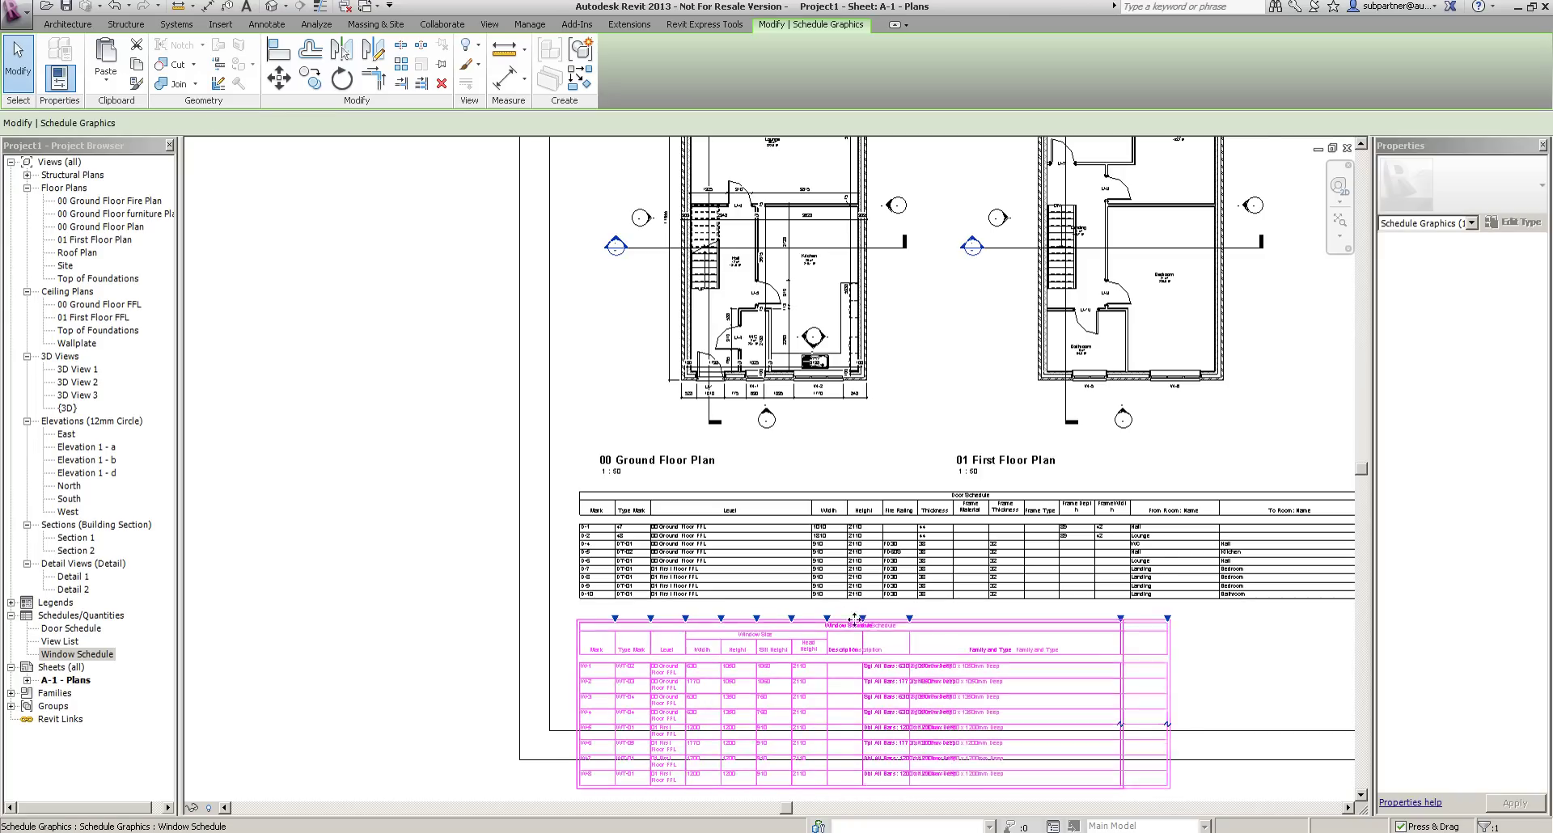
drag(685, 618, 787, 618)
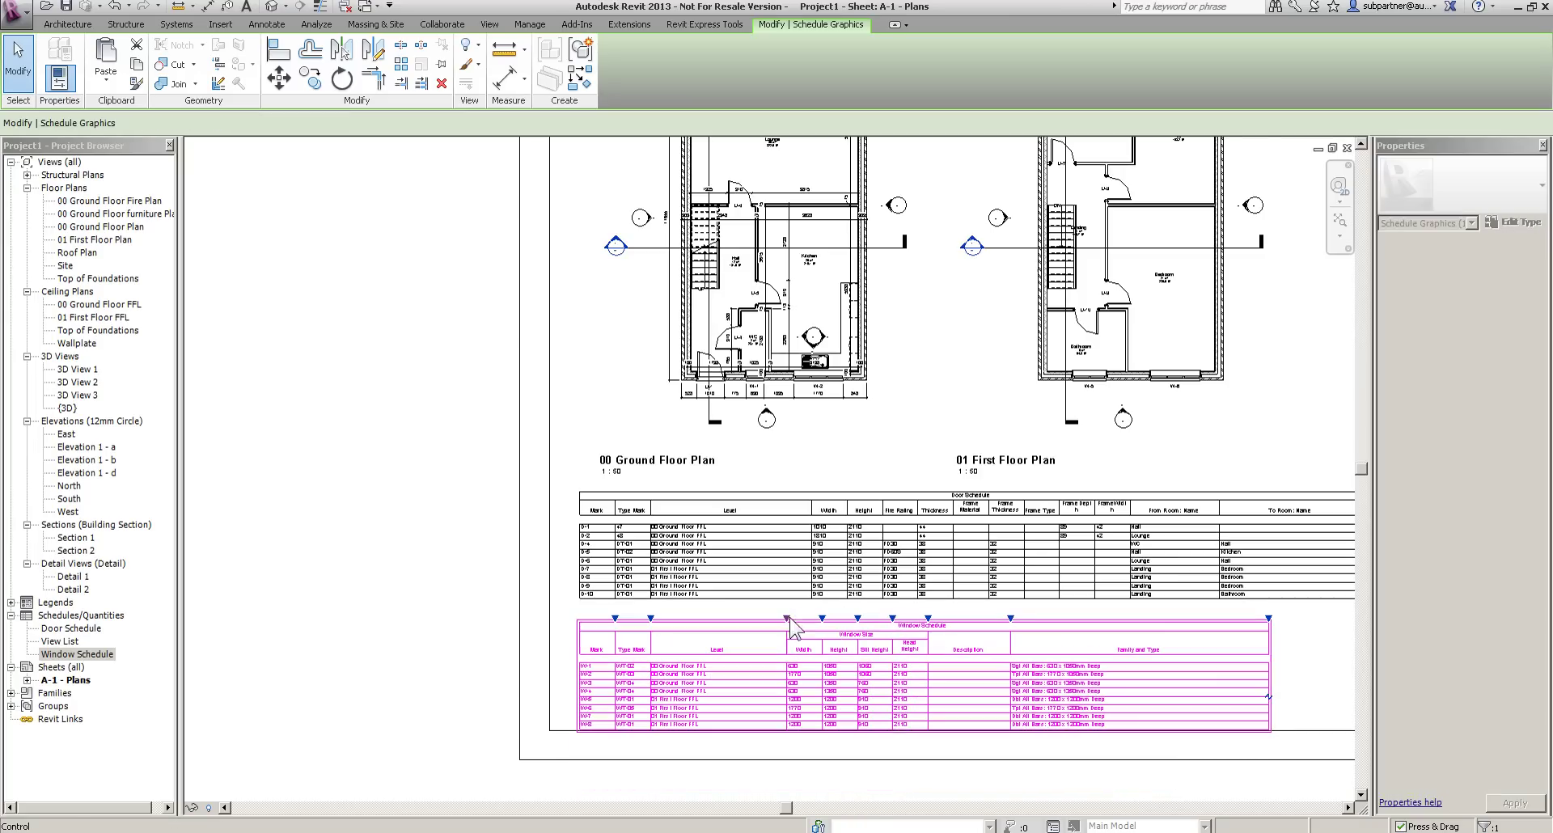
Nudge the window schedule up towards the door schedule so it sits inside the sheet border.
key(Up)
key(Up)
key(Up)
key(Up)
key(Up)
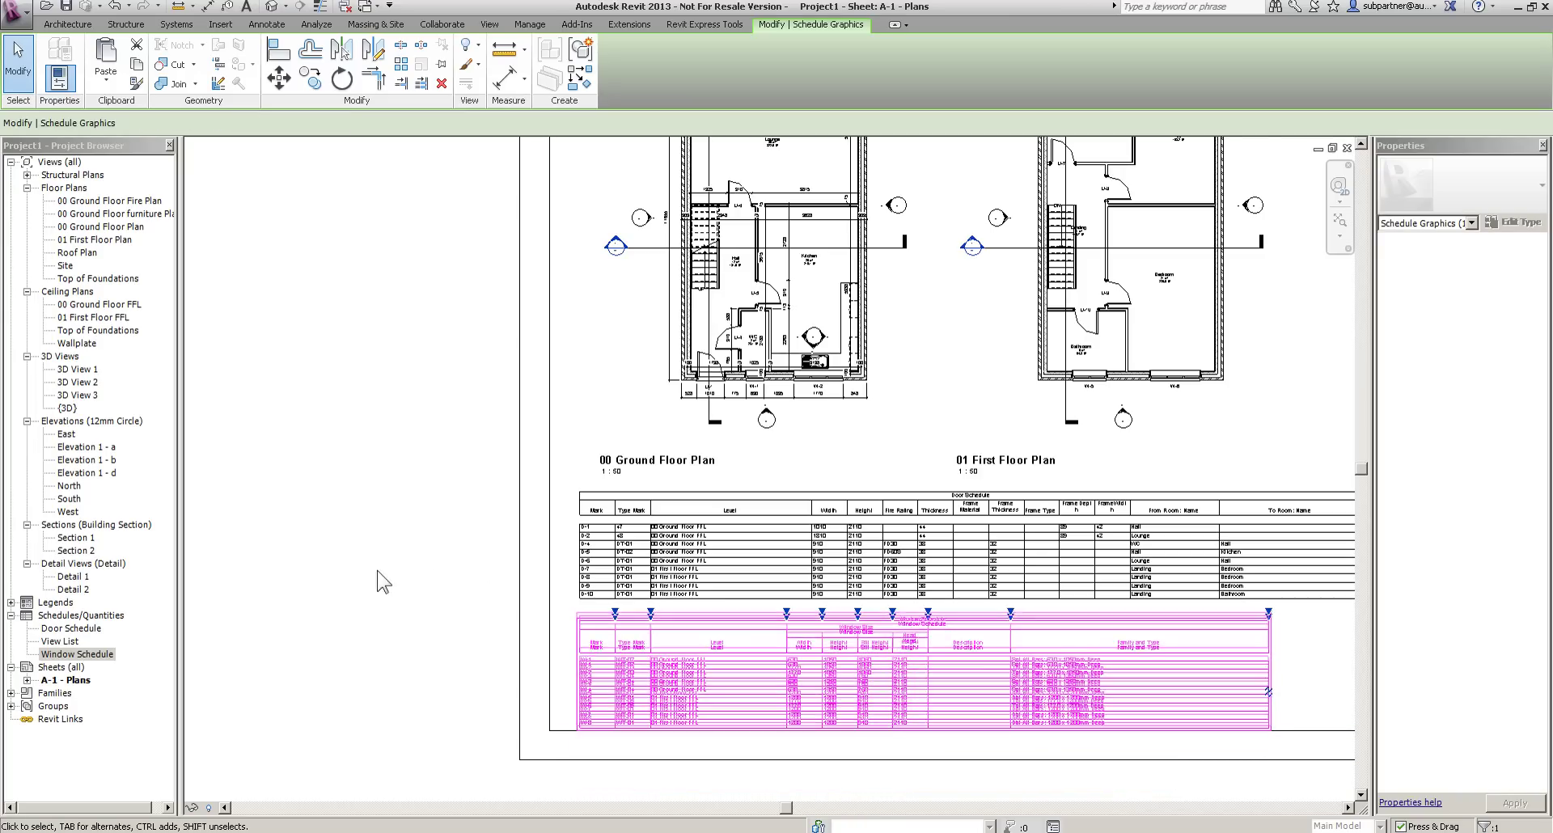
click(416, 459)
scroll(412, 473, down, 1)
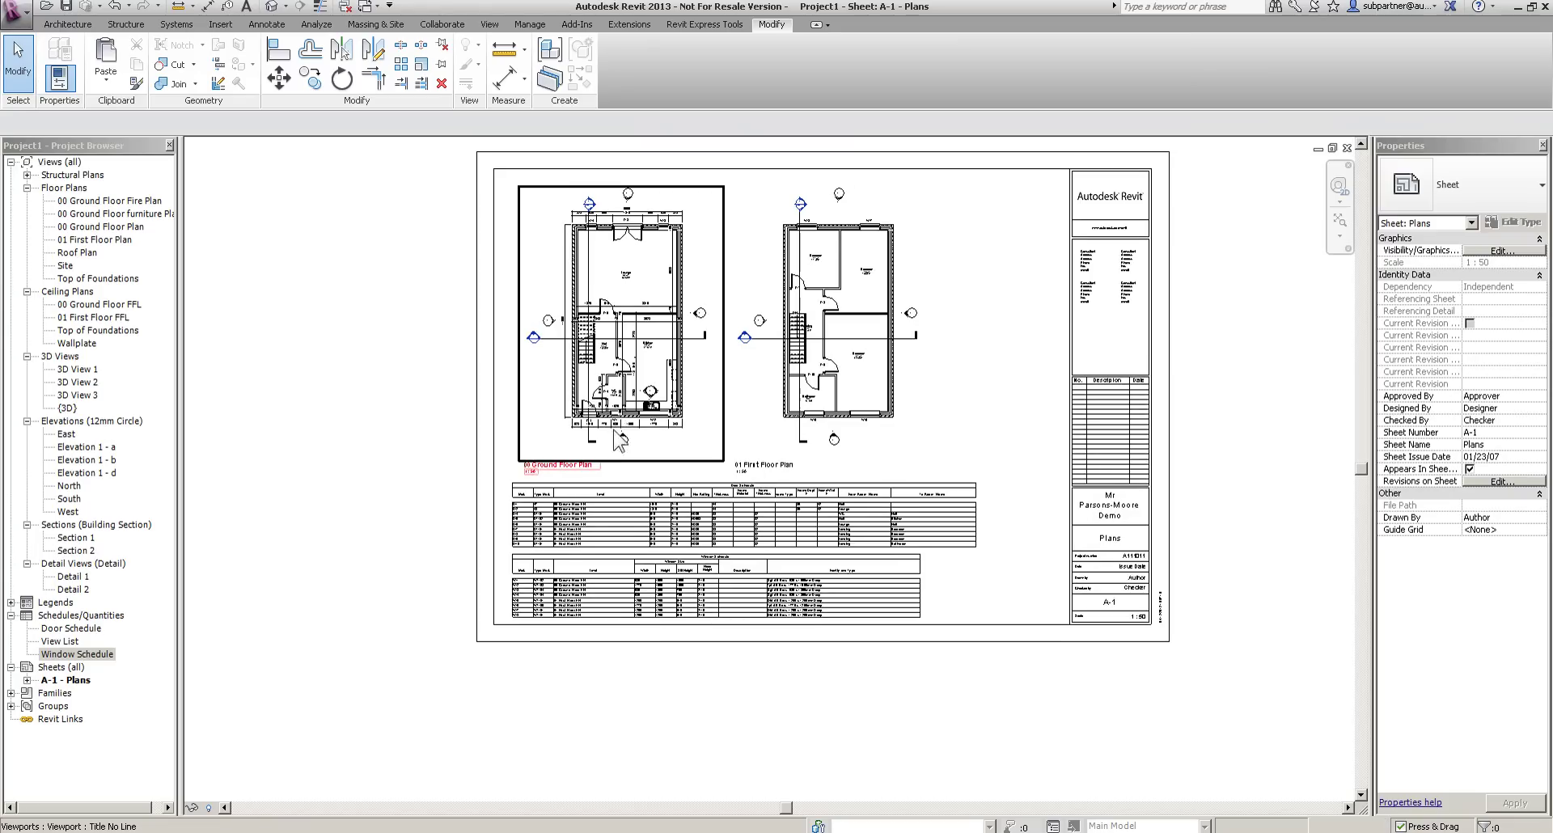
scroll(510, 518, down, 1)
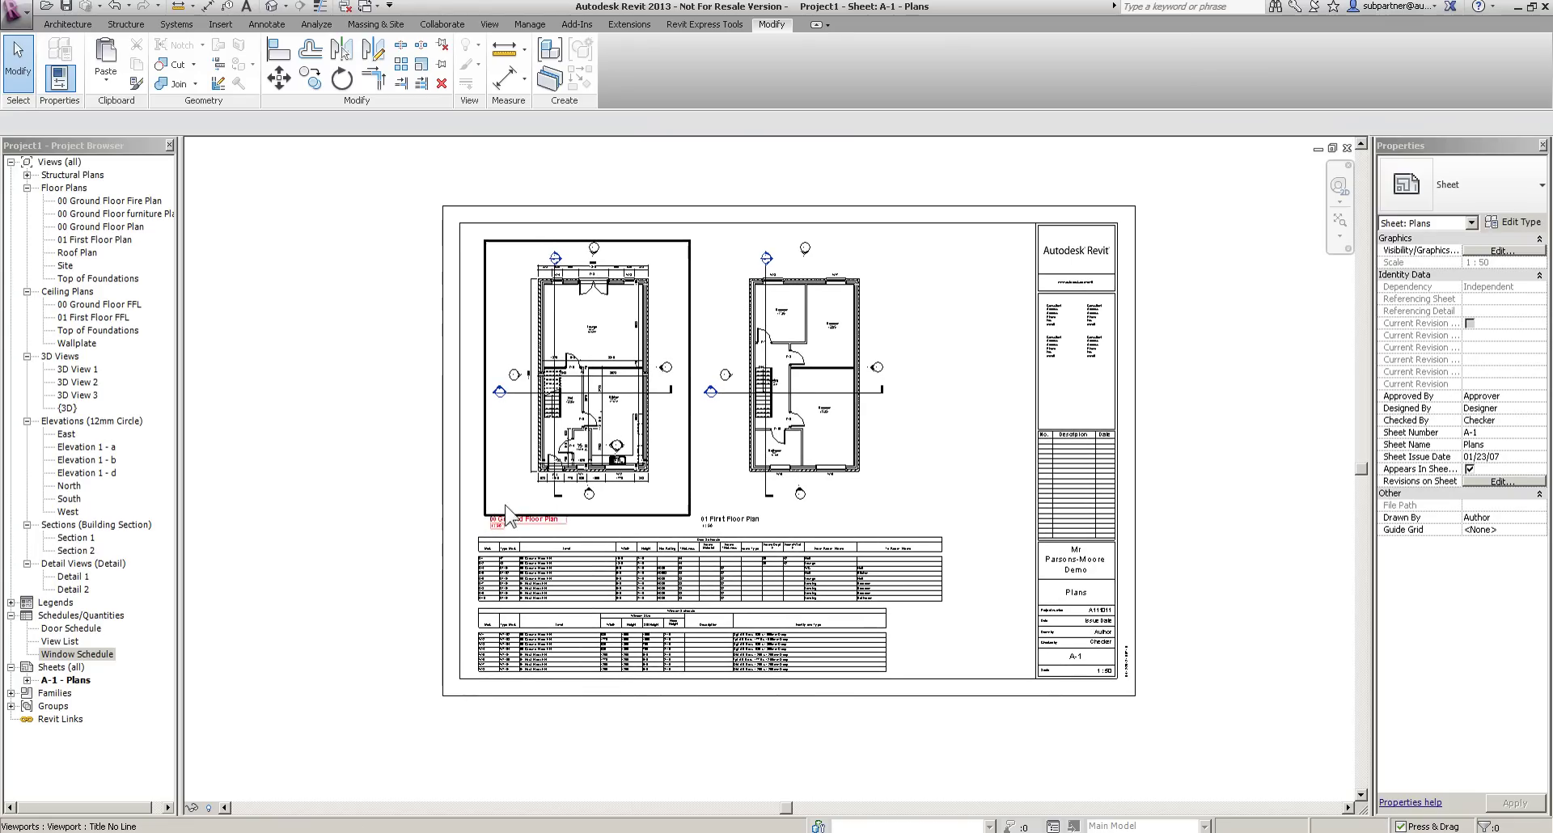
Create a new sheet with the A1 metric title block and name it Elevations 1.
right_click(60, 671)
click(105, 681)
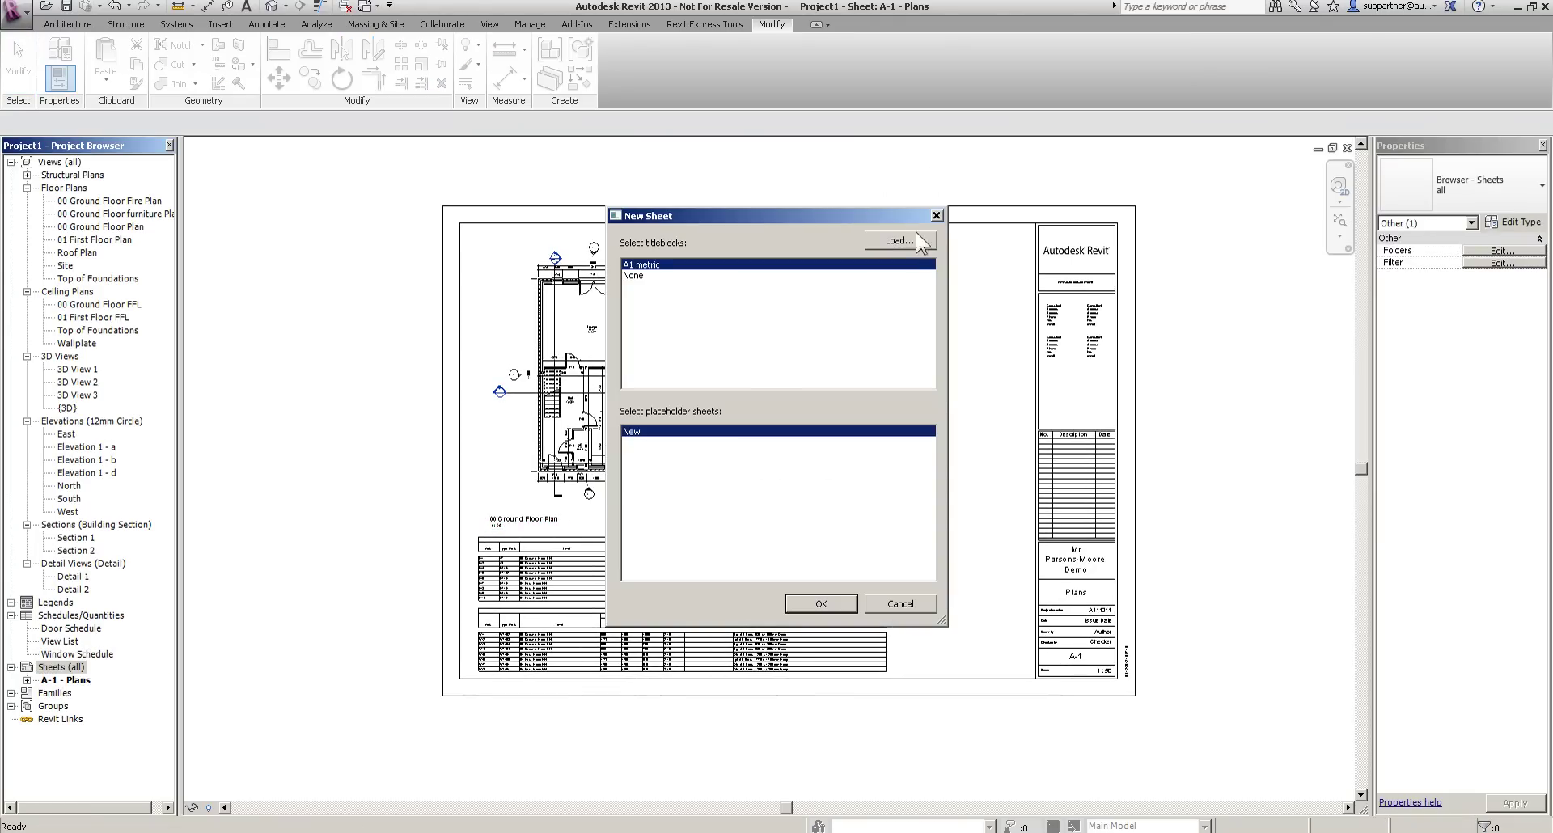
click(824, 603)
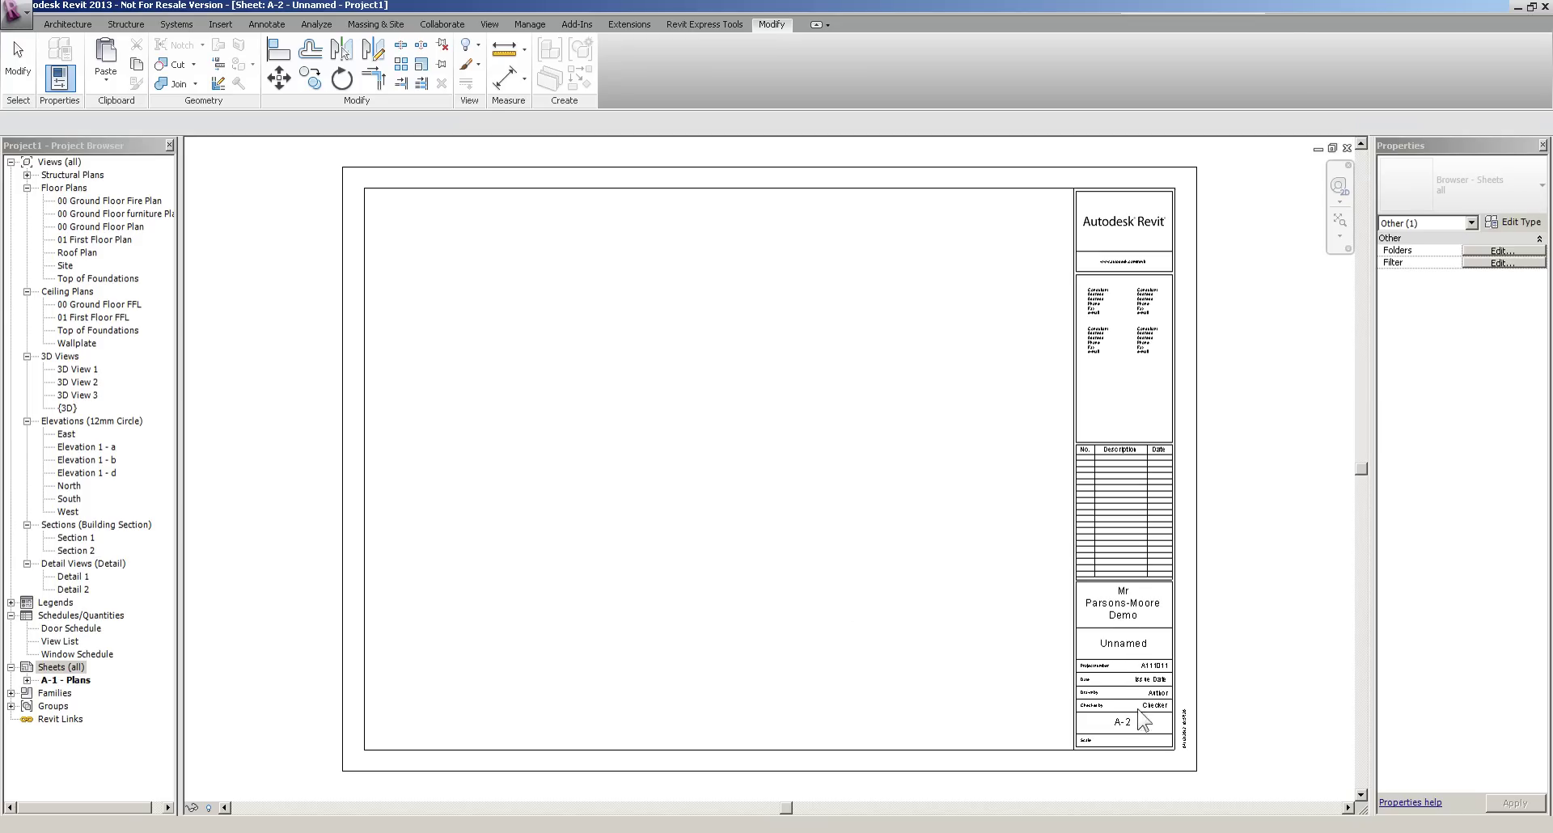
click(1118, 644)
click(1122, 645)
text(Elevation)
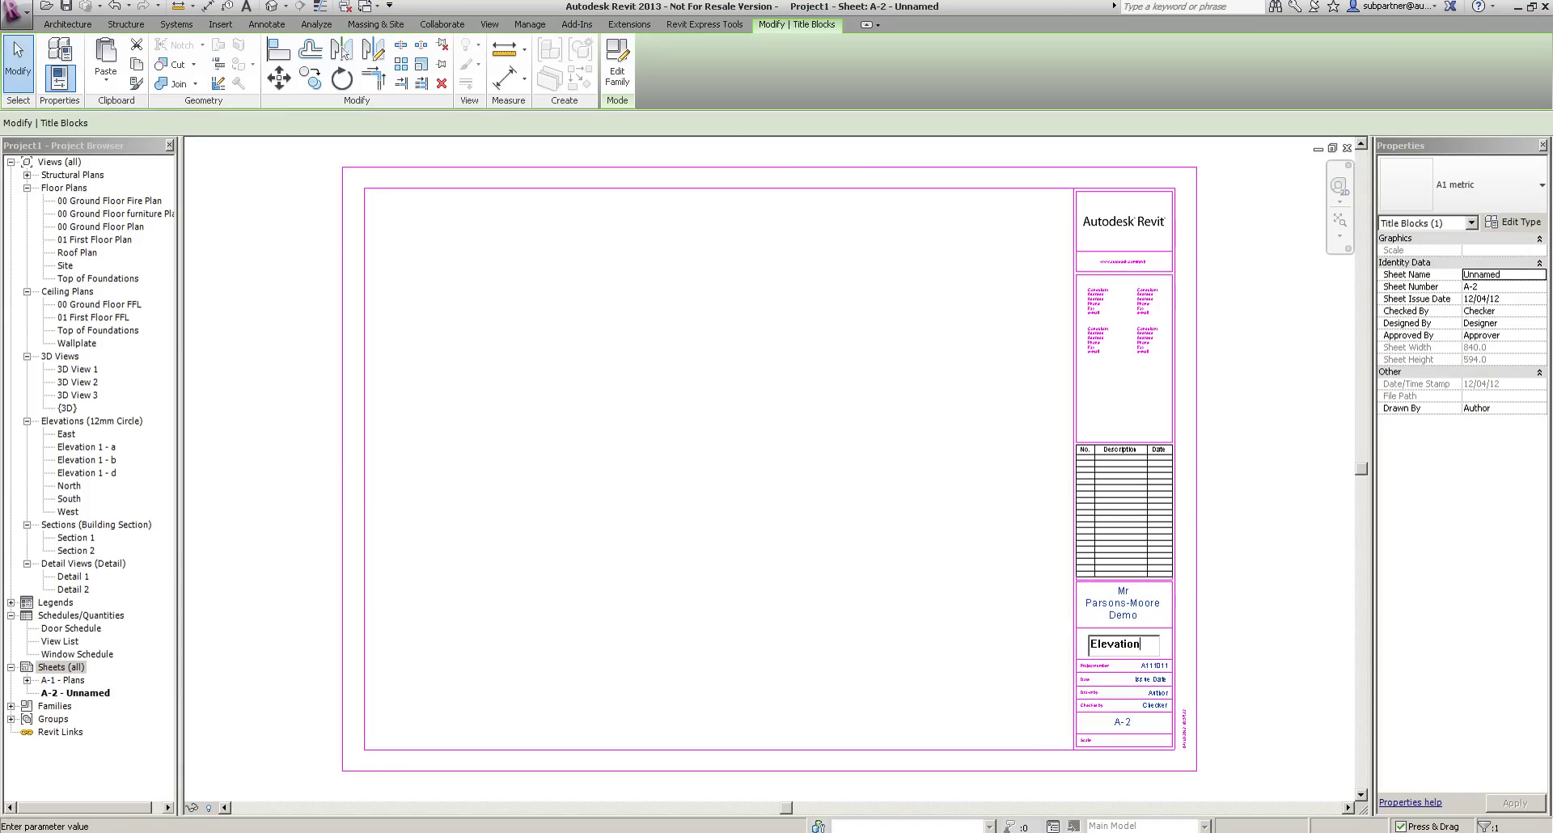
text(s 1)
key(Return)
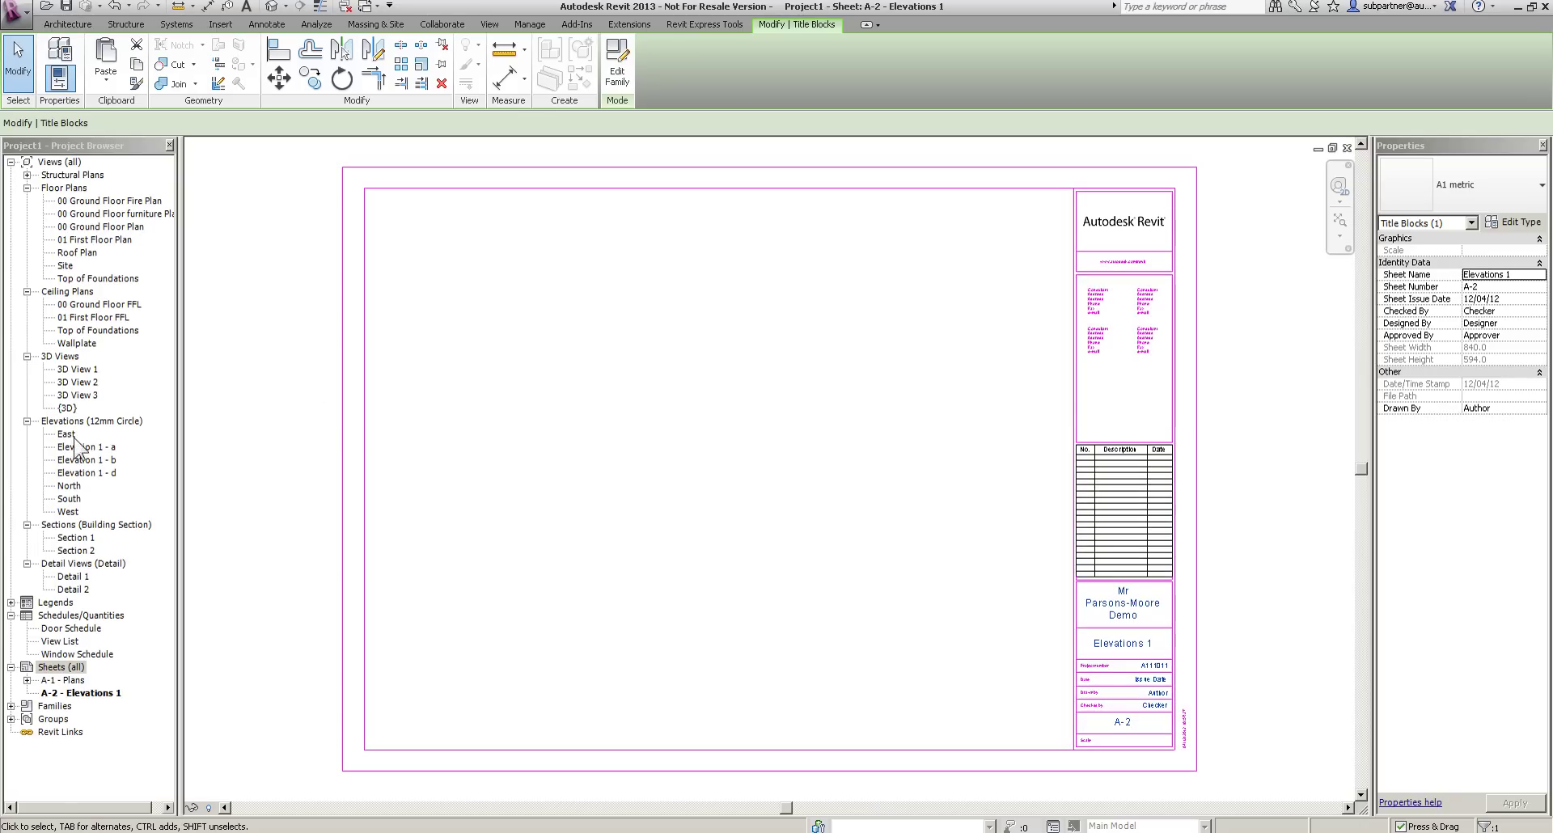
Place the South elevation on the Elevations 1 sheet, and enable Crop View and Crop Region Visible in the South view.
drag(68, 500, 590, 350)
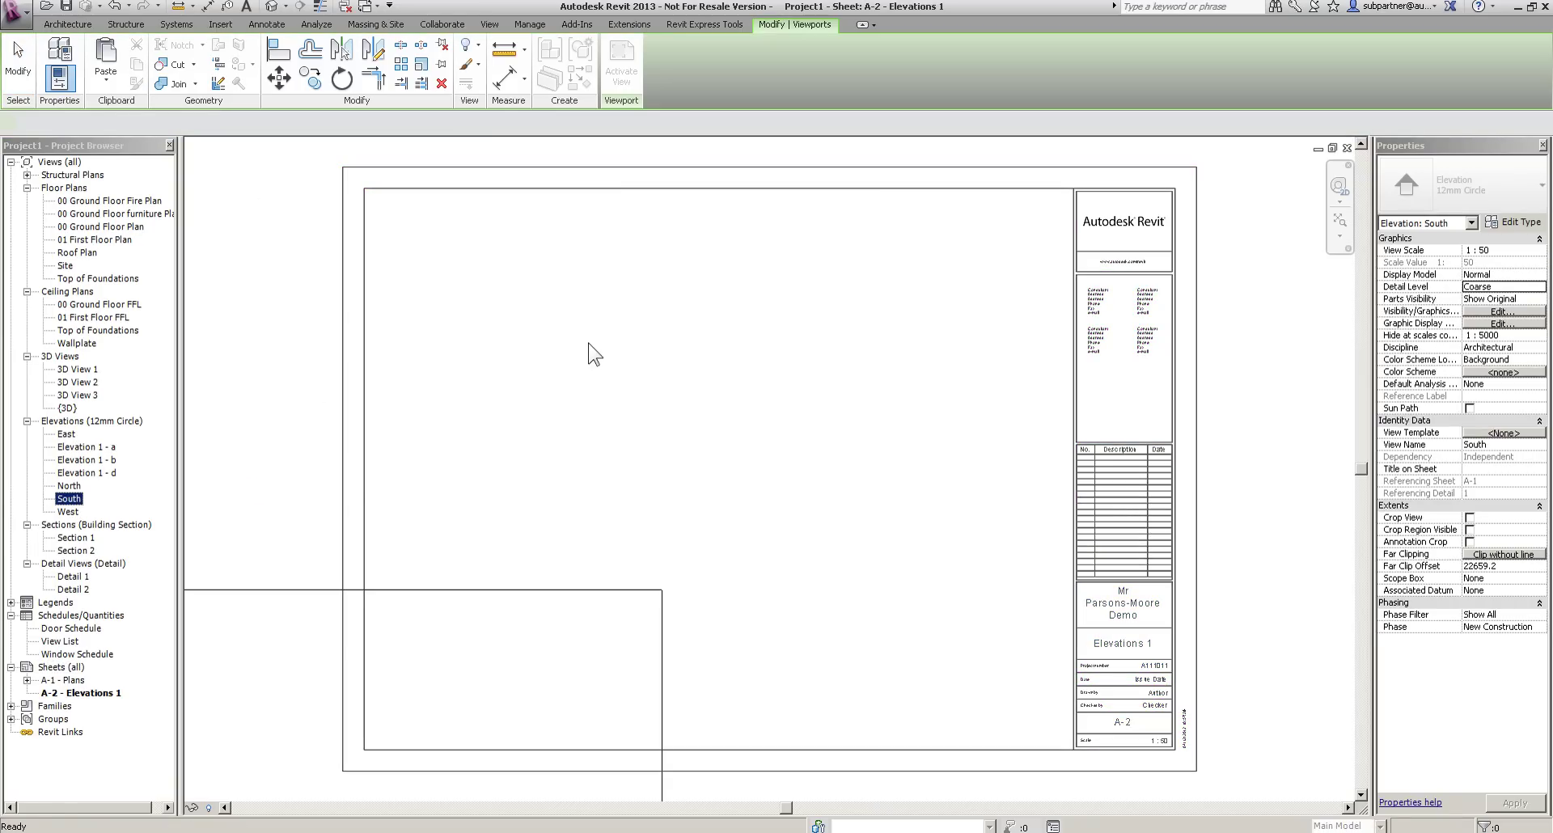
click(706, 353)
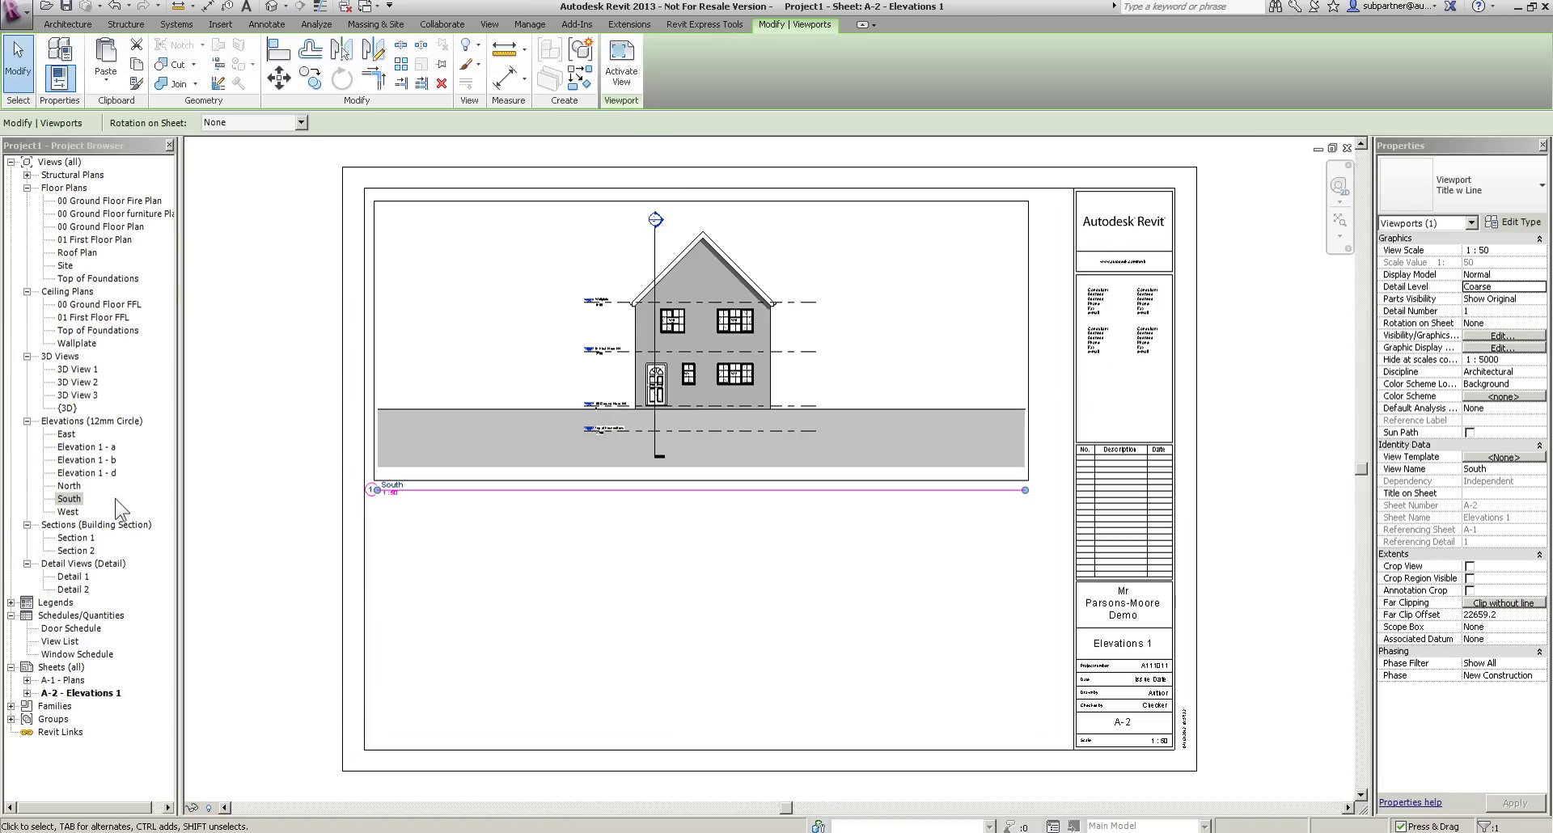
double_click(69, 498)
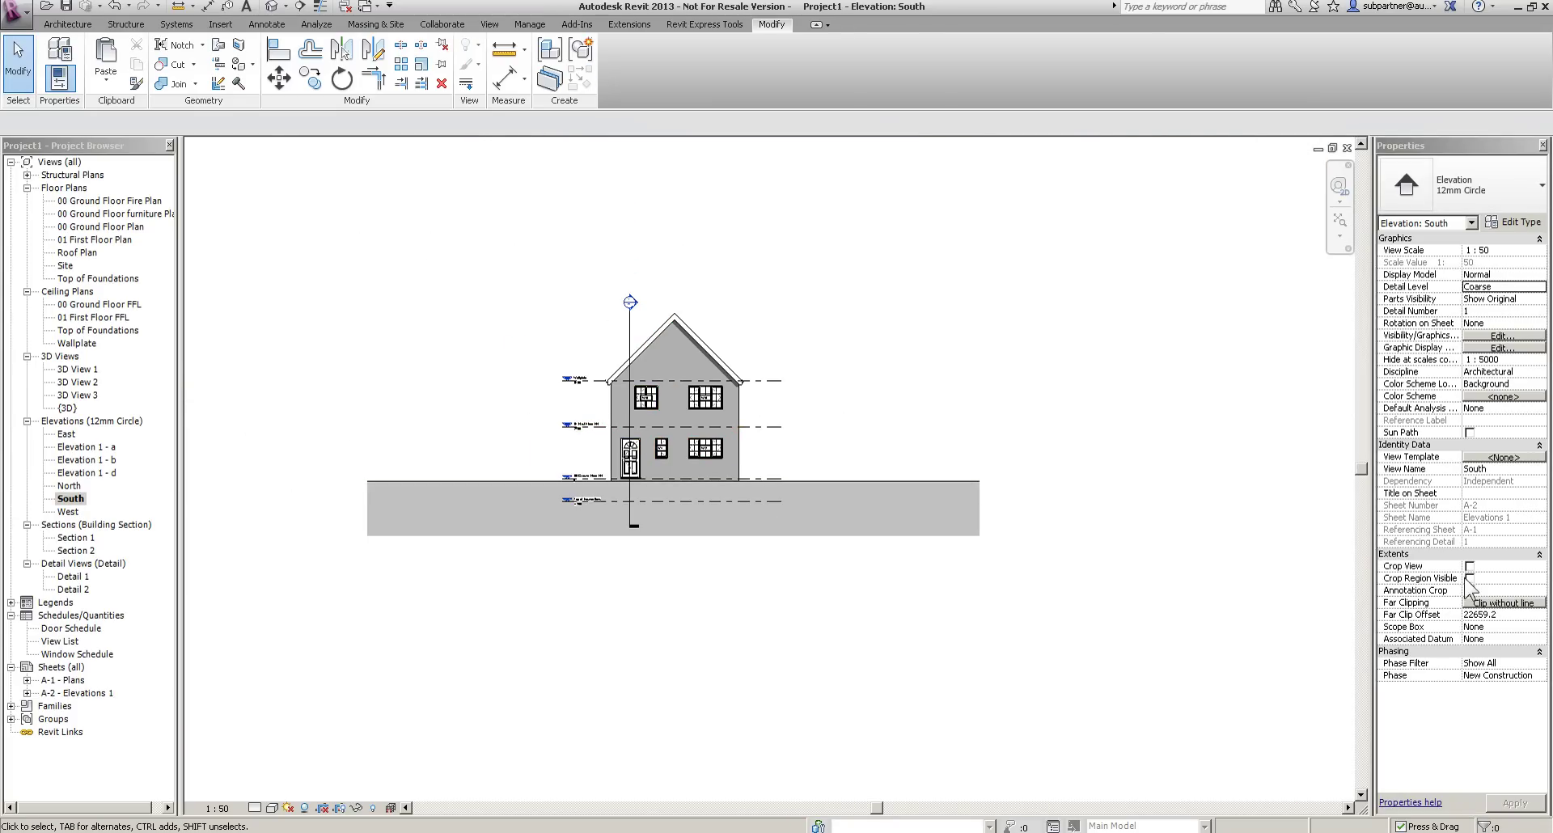
click(1470, 567)
click(1470, 578)
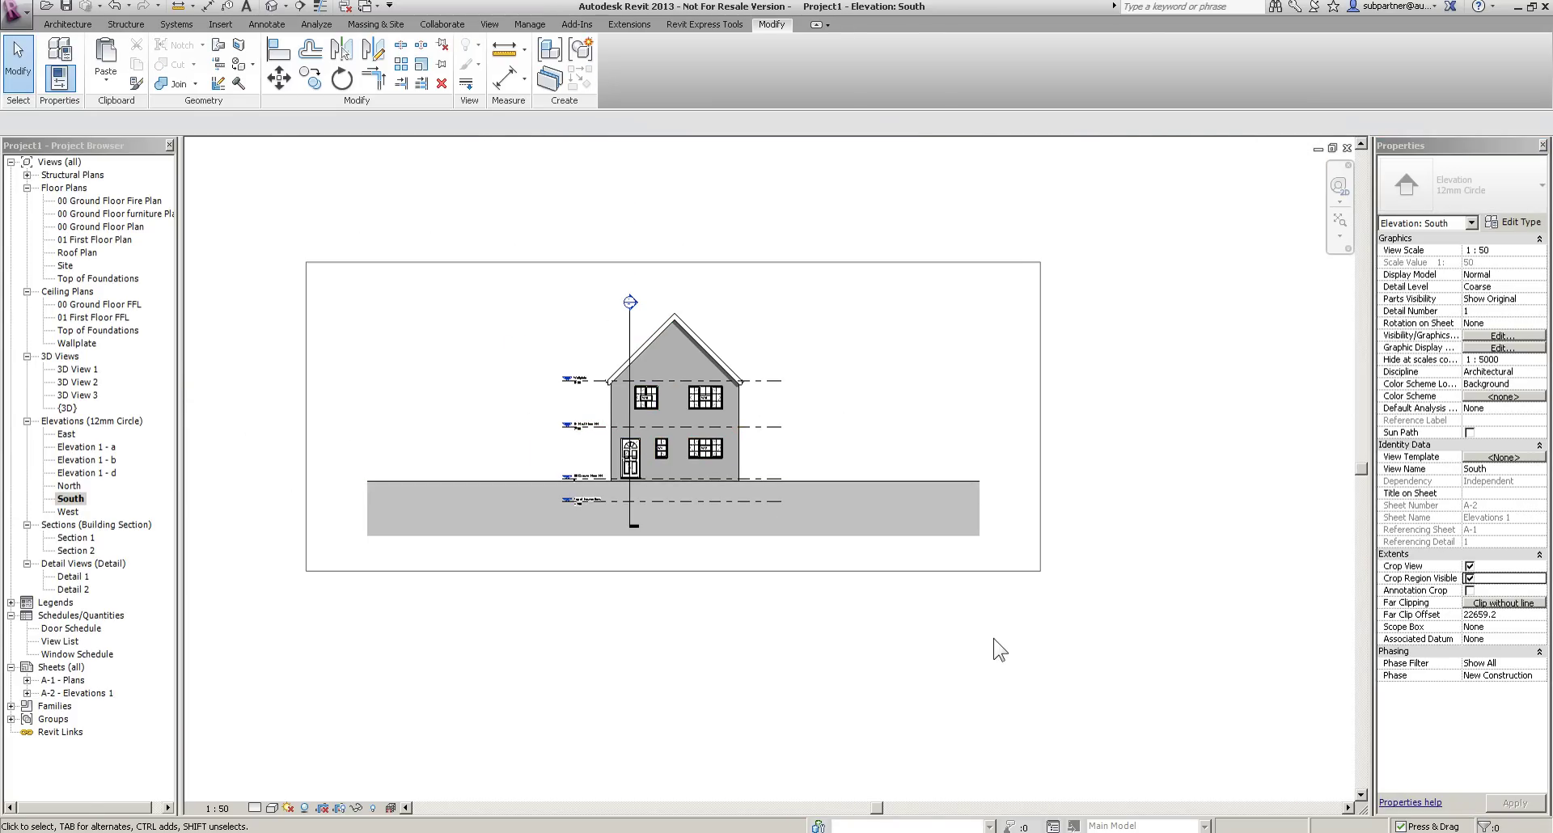
Pull both side edges of the South elevation's crop region in close to the house, keeping the level heads inside.
click(1044, 453)
drag(1041, 417, 781, 417)
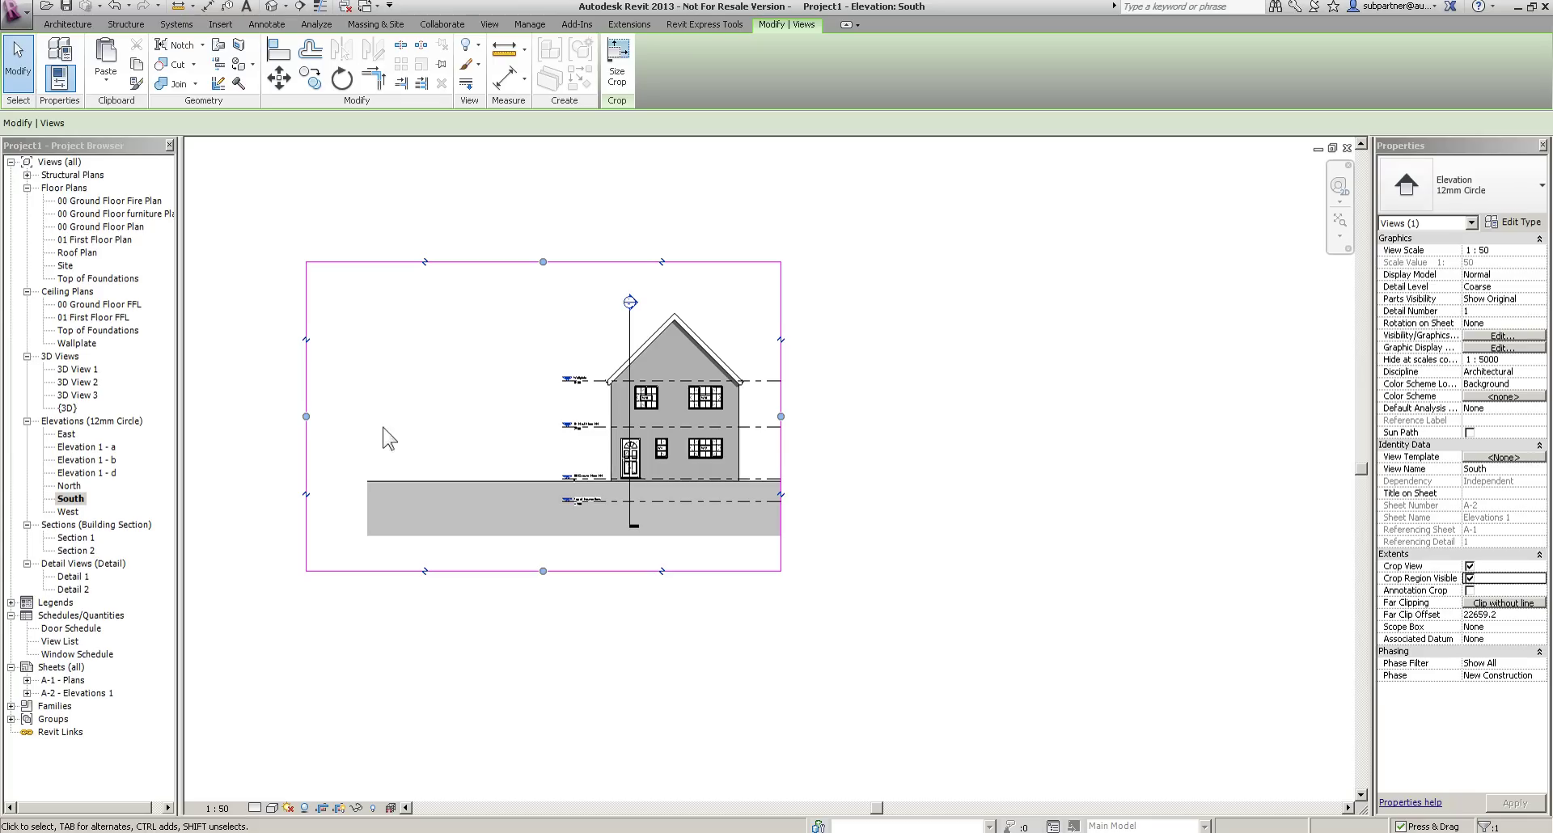
drag(307, 417, 555, 420)
click(1025, 777)
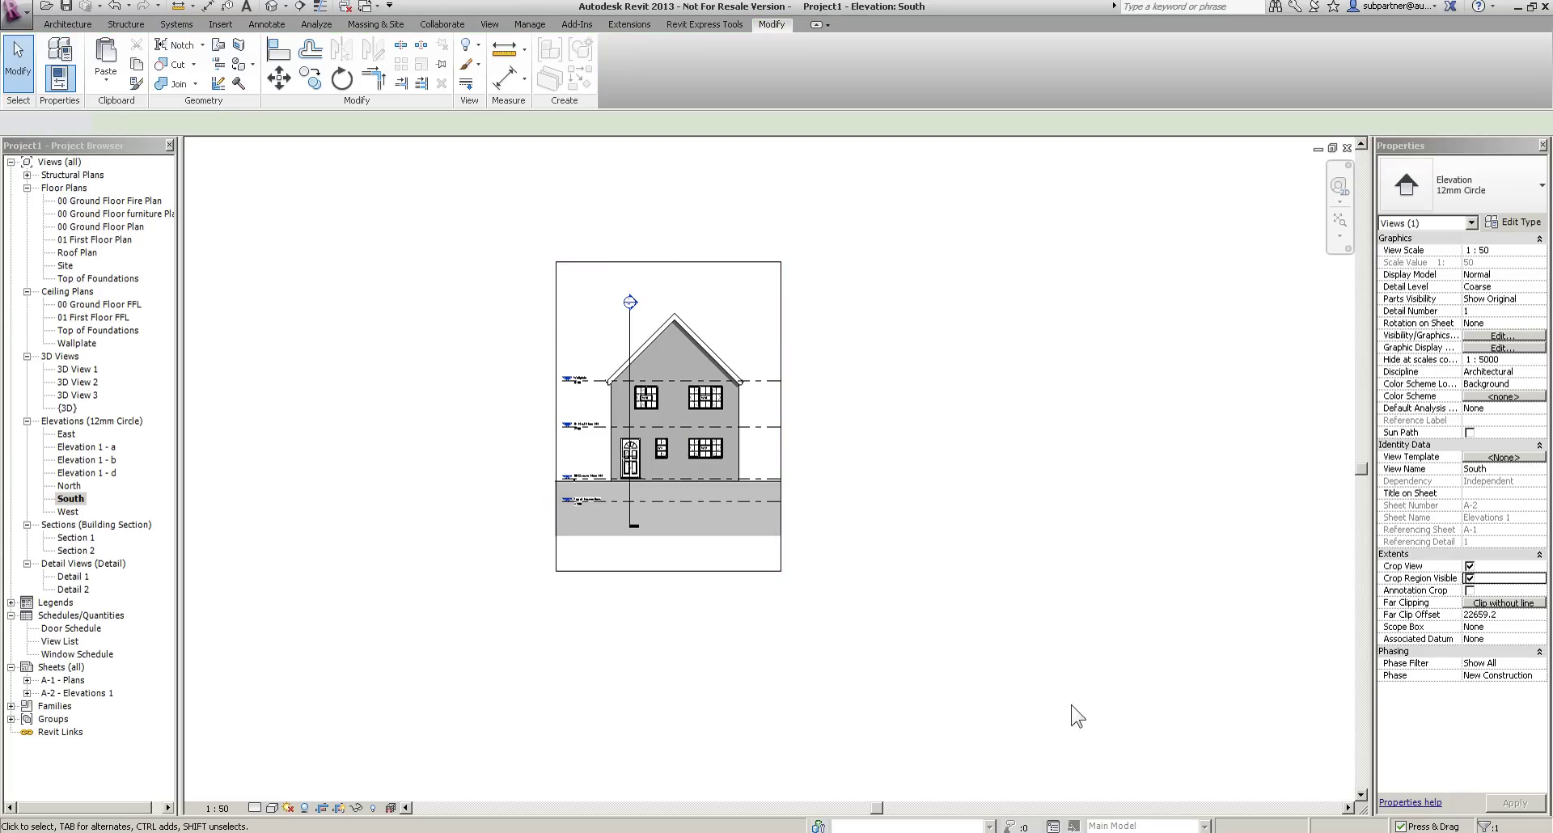
Enable Crop View and Crop Region Visible for the East, North, South and West elevations together.
ctrl+click(68, 487)
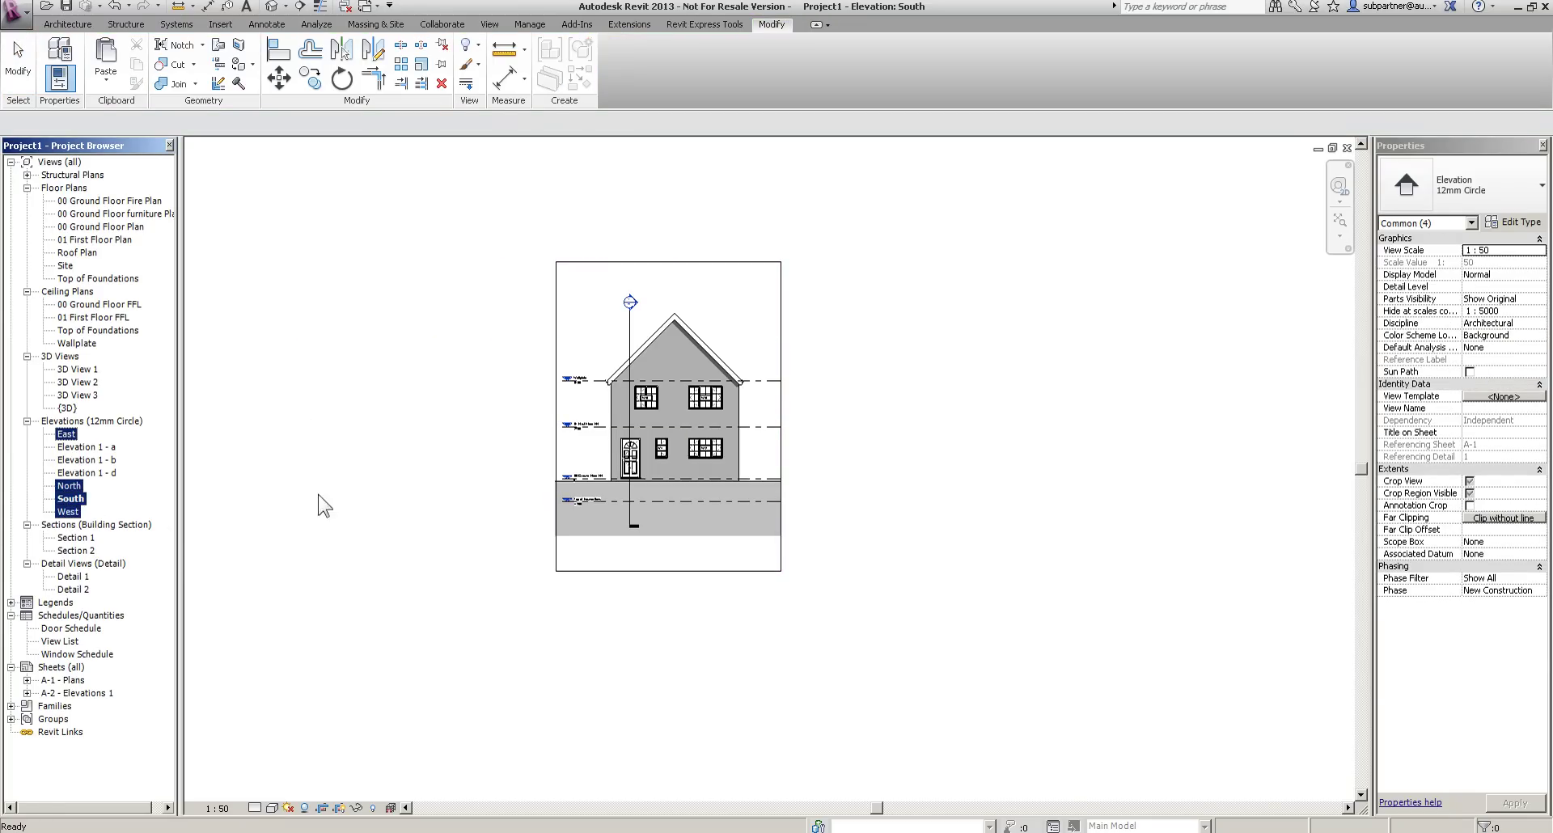
click(1470, 493)
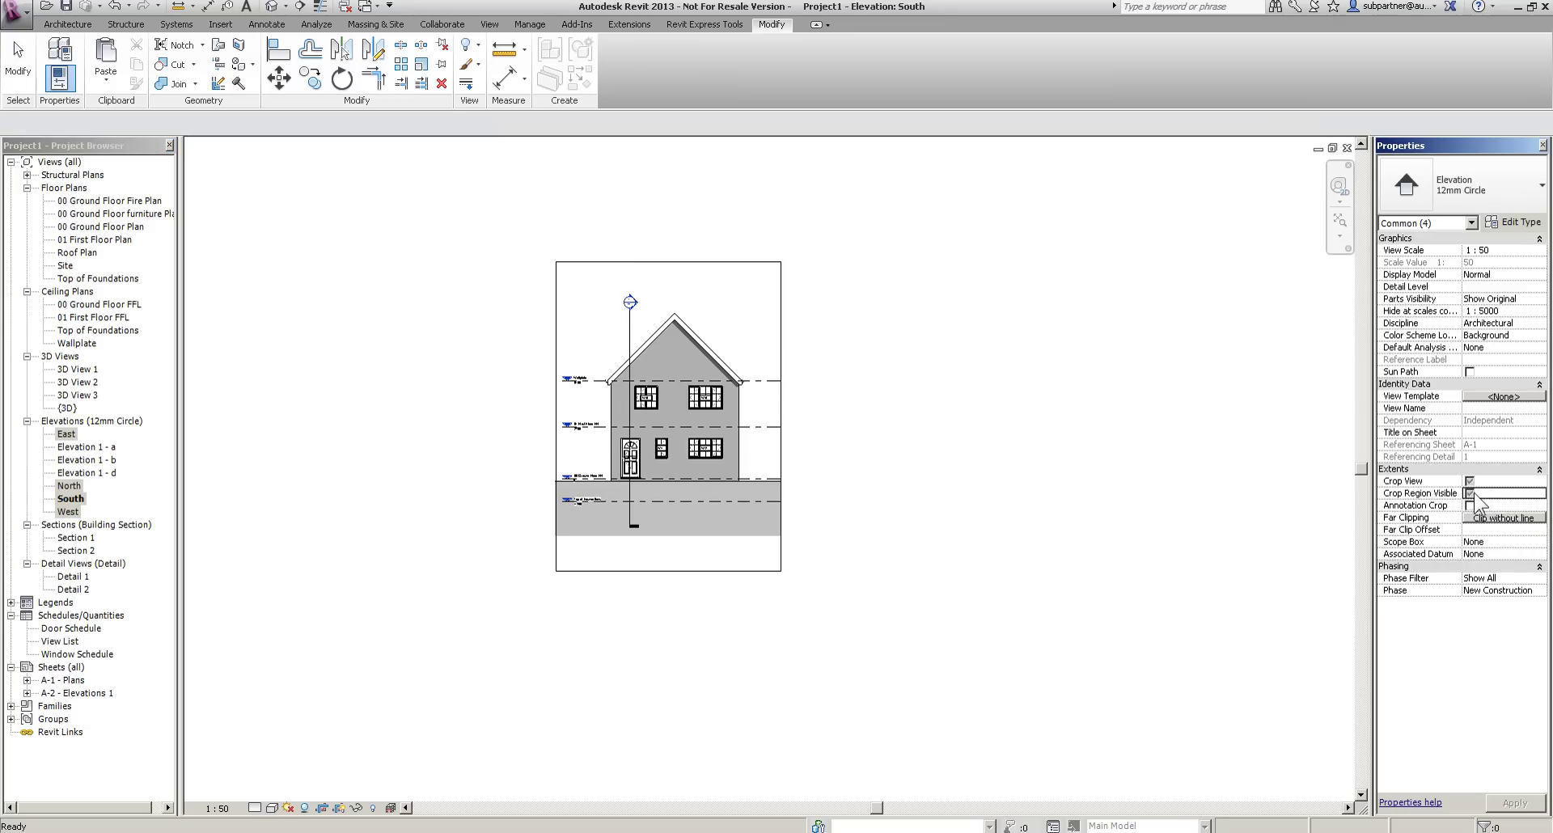
click(1470, 493)
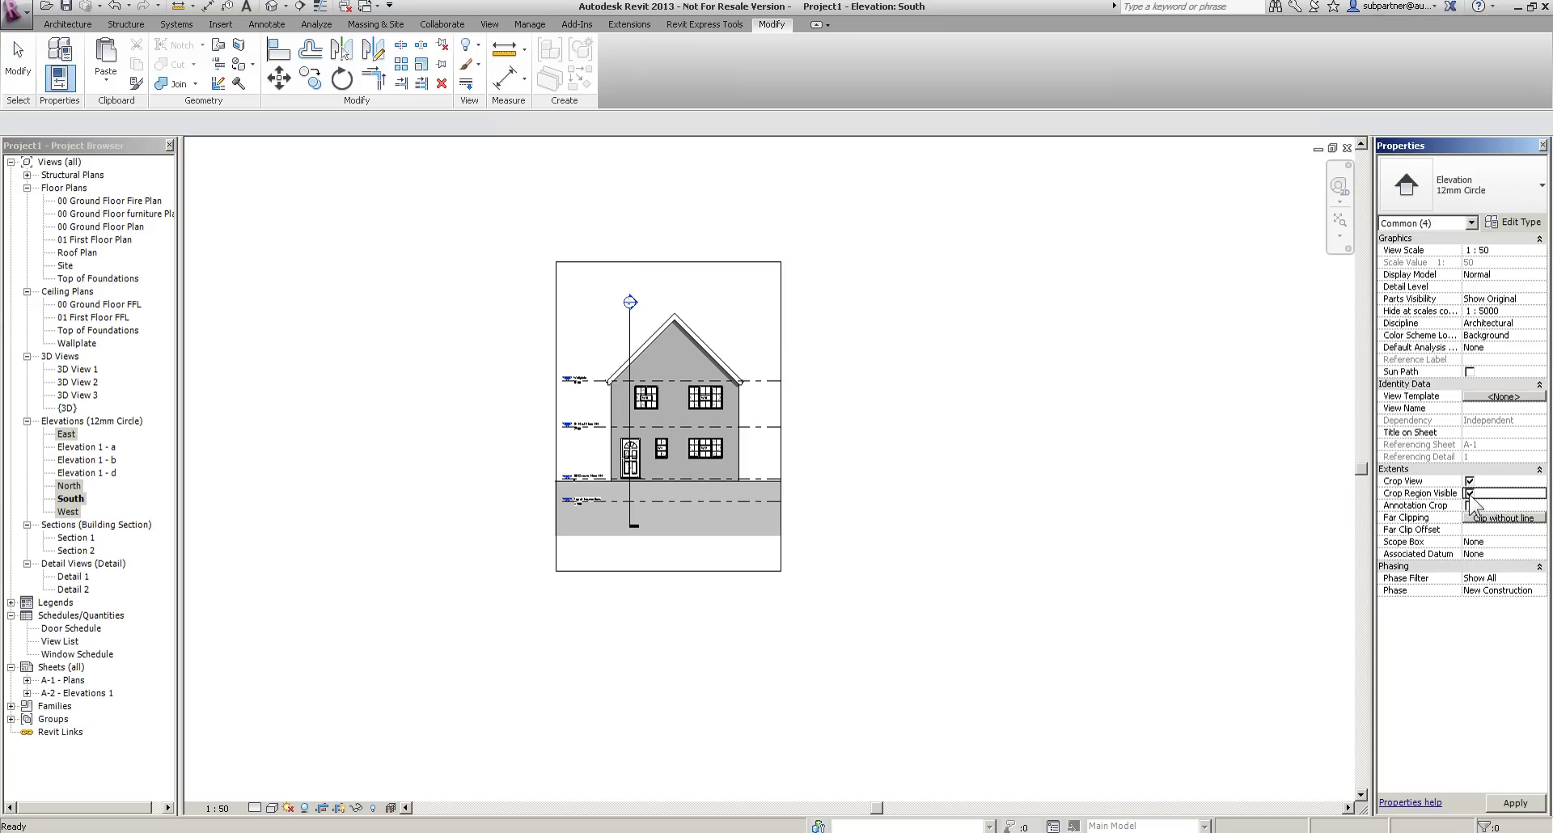
click(1037, 657)
Pull both side edges of the West elevation's crop region in close to the house, keeping the level heads inside.
double_click(68, 511)
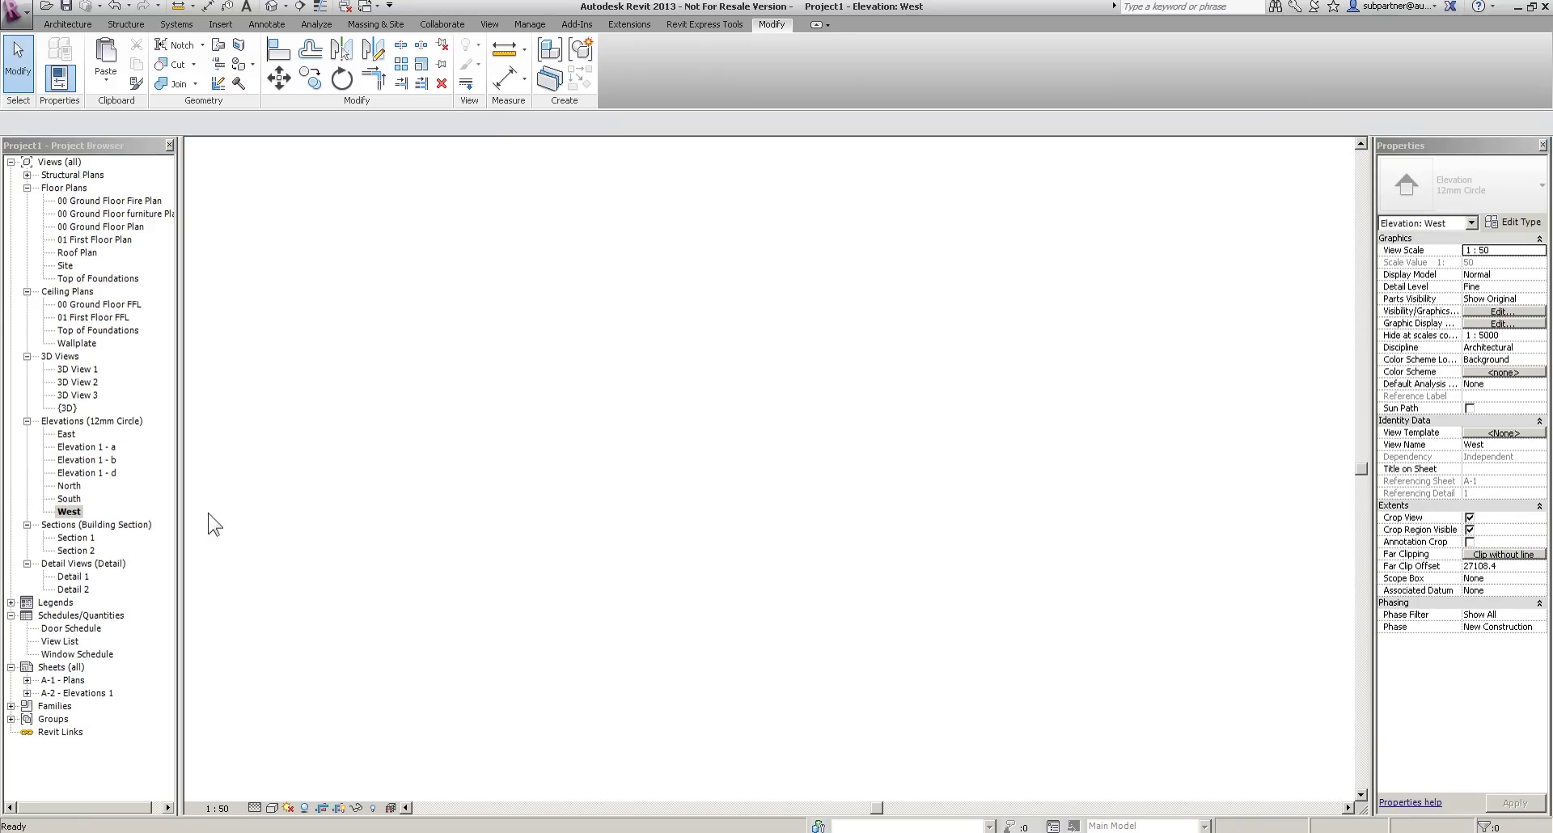
scroll(732, 457, down, 5)
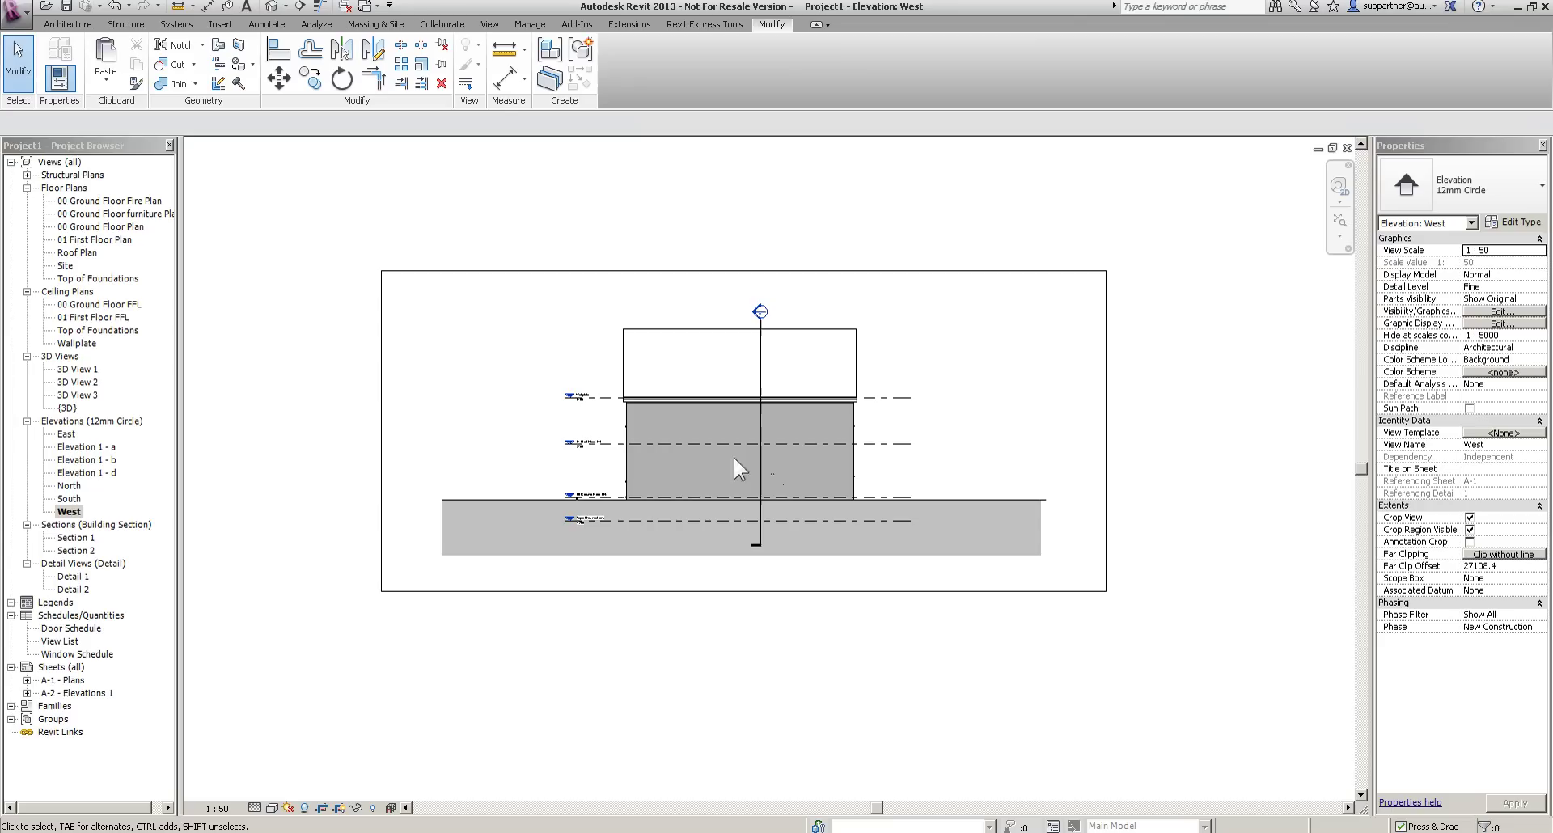
click(510, 271)
drag(449, 437, 559, 438)
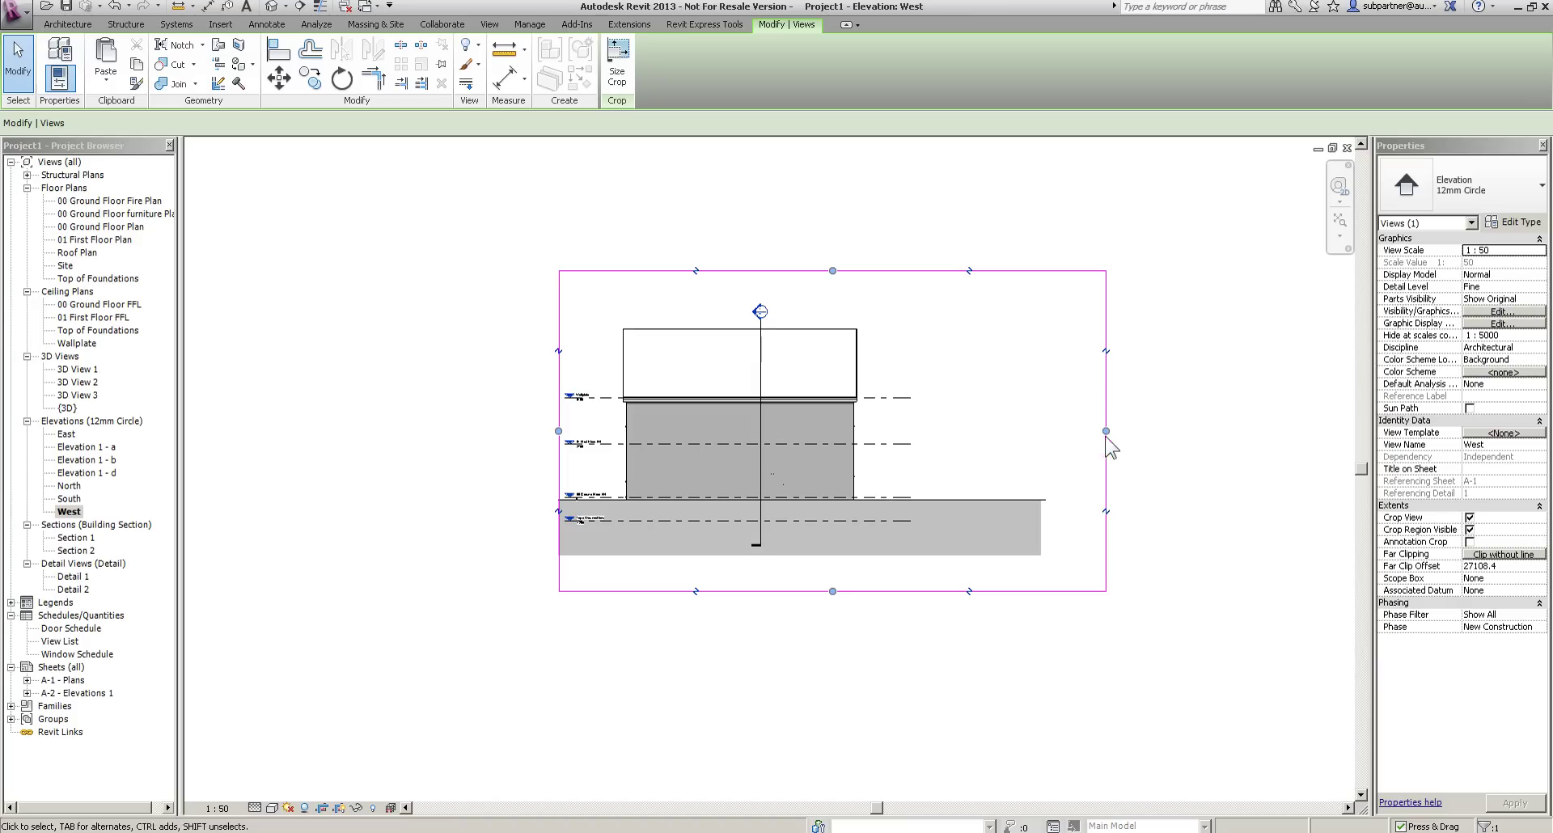
drag(1108, 441, 888, 441)
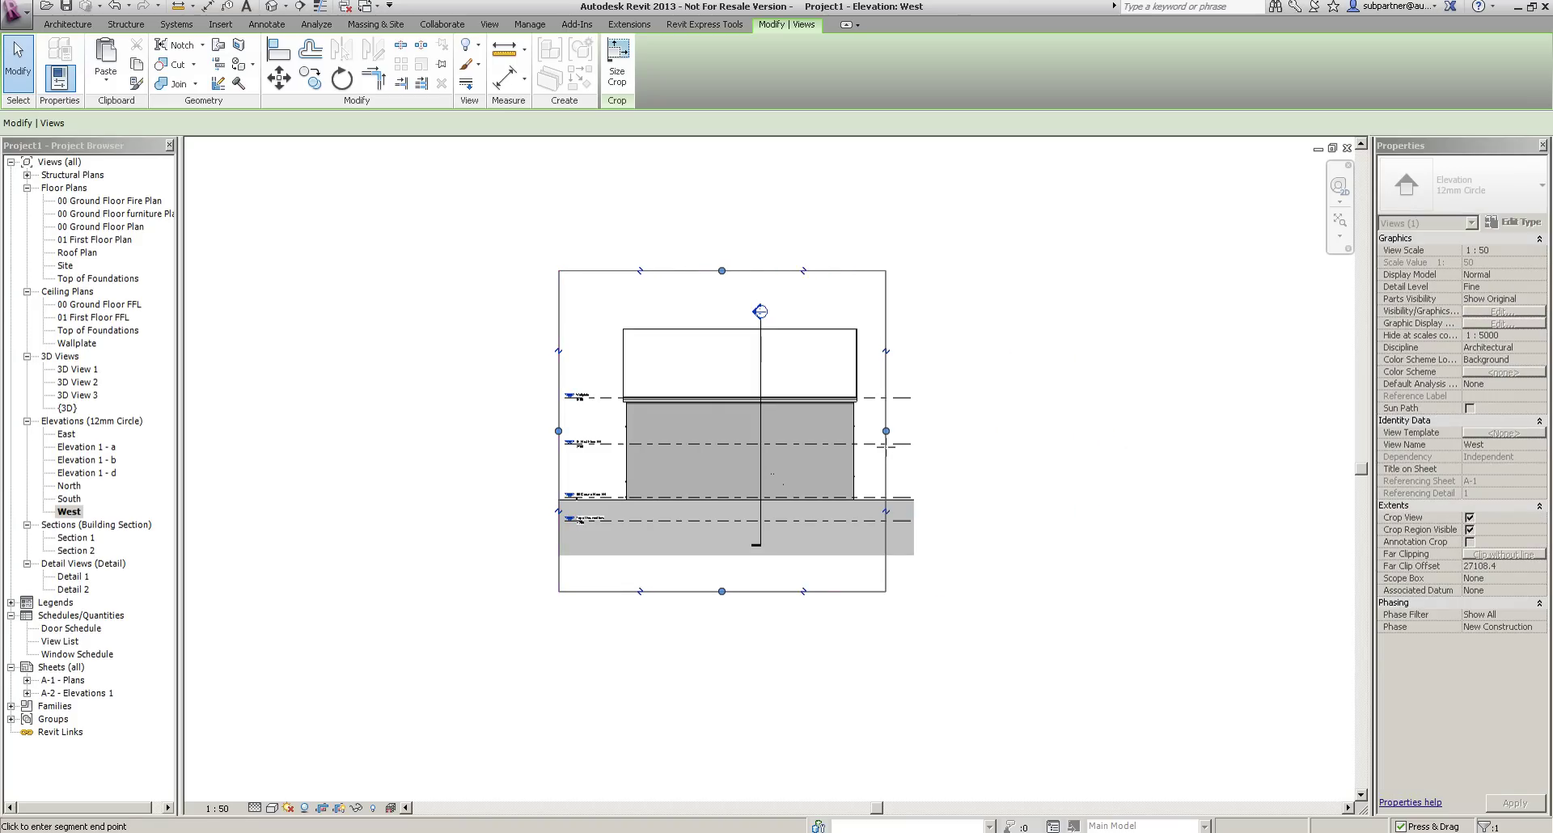
Tighten the East elevation's crop region on both sides around the house, keeping the level heads inside.
double_click(64, 434)
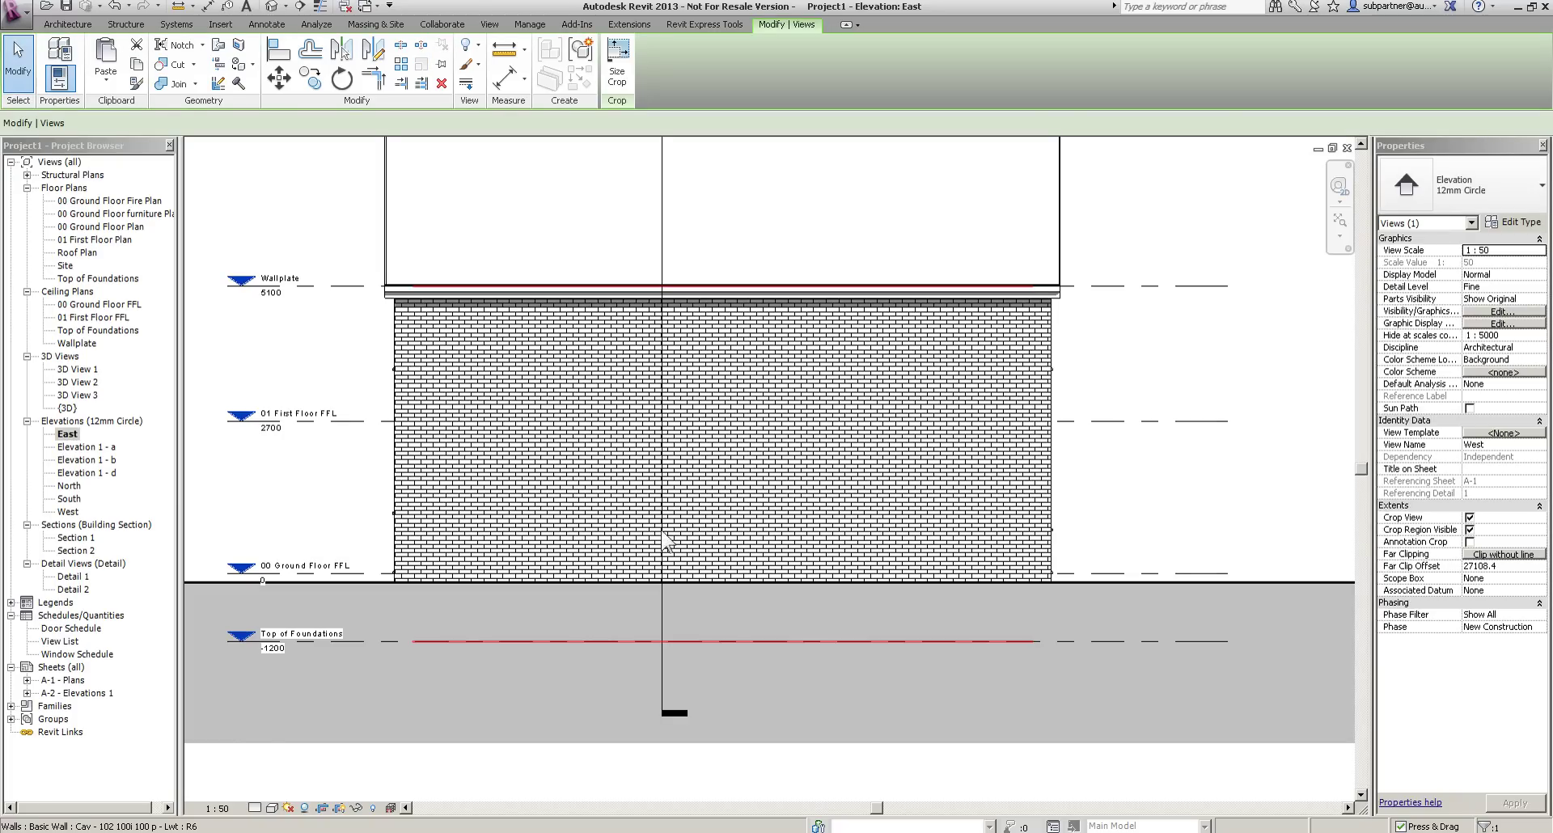
scroll(675, 553, down, 5)
click(387, 474)
drag(390, 502, 535, 503)
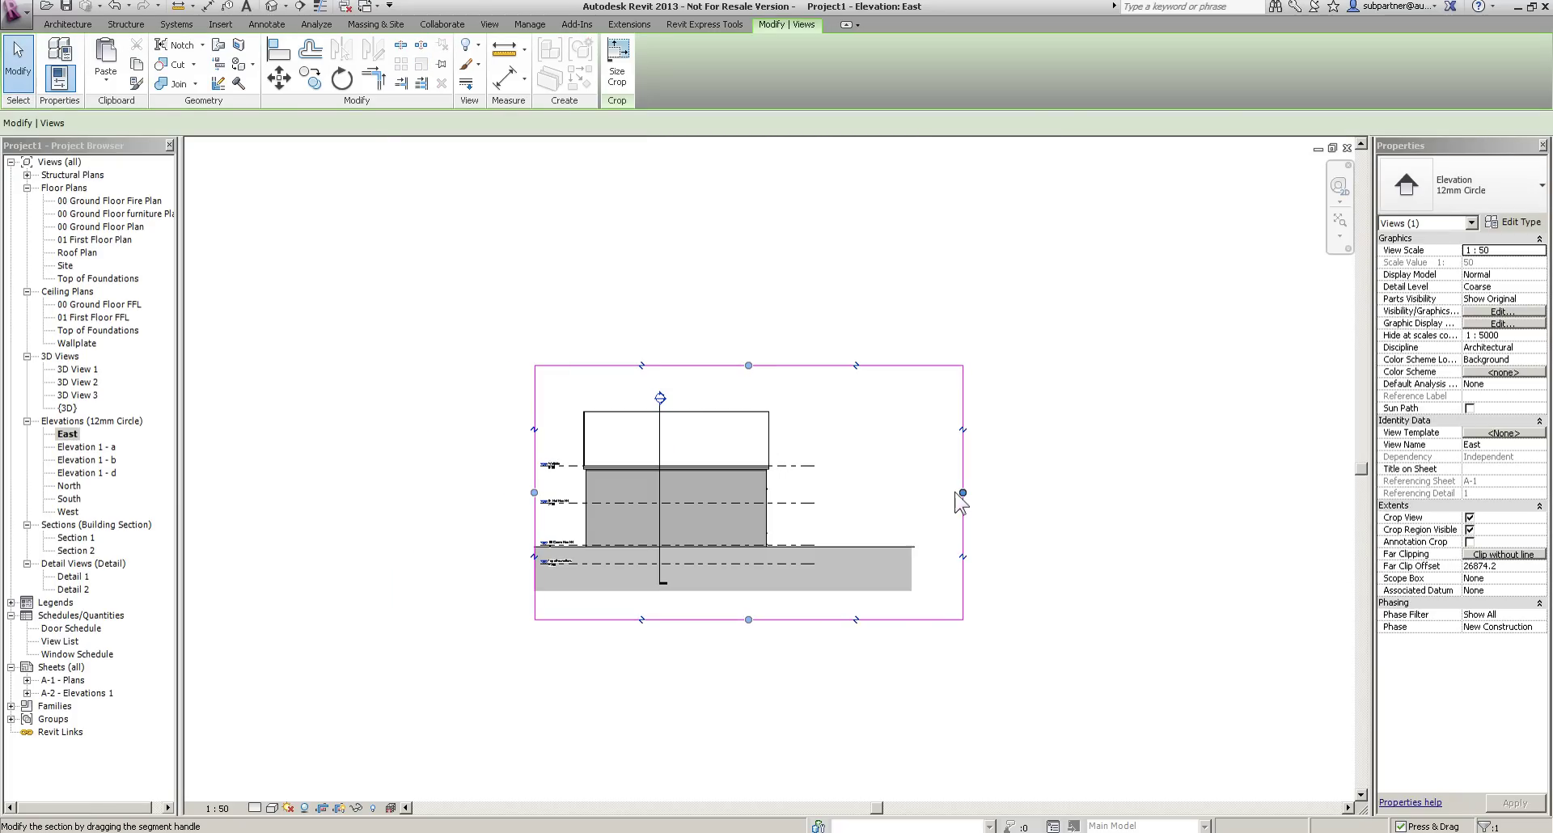
drag(963, 493, 791, 495)
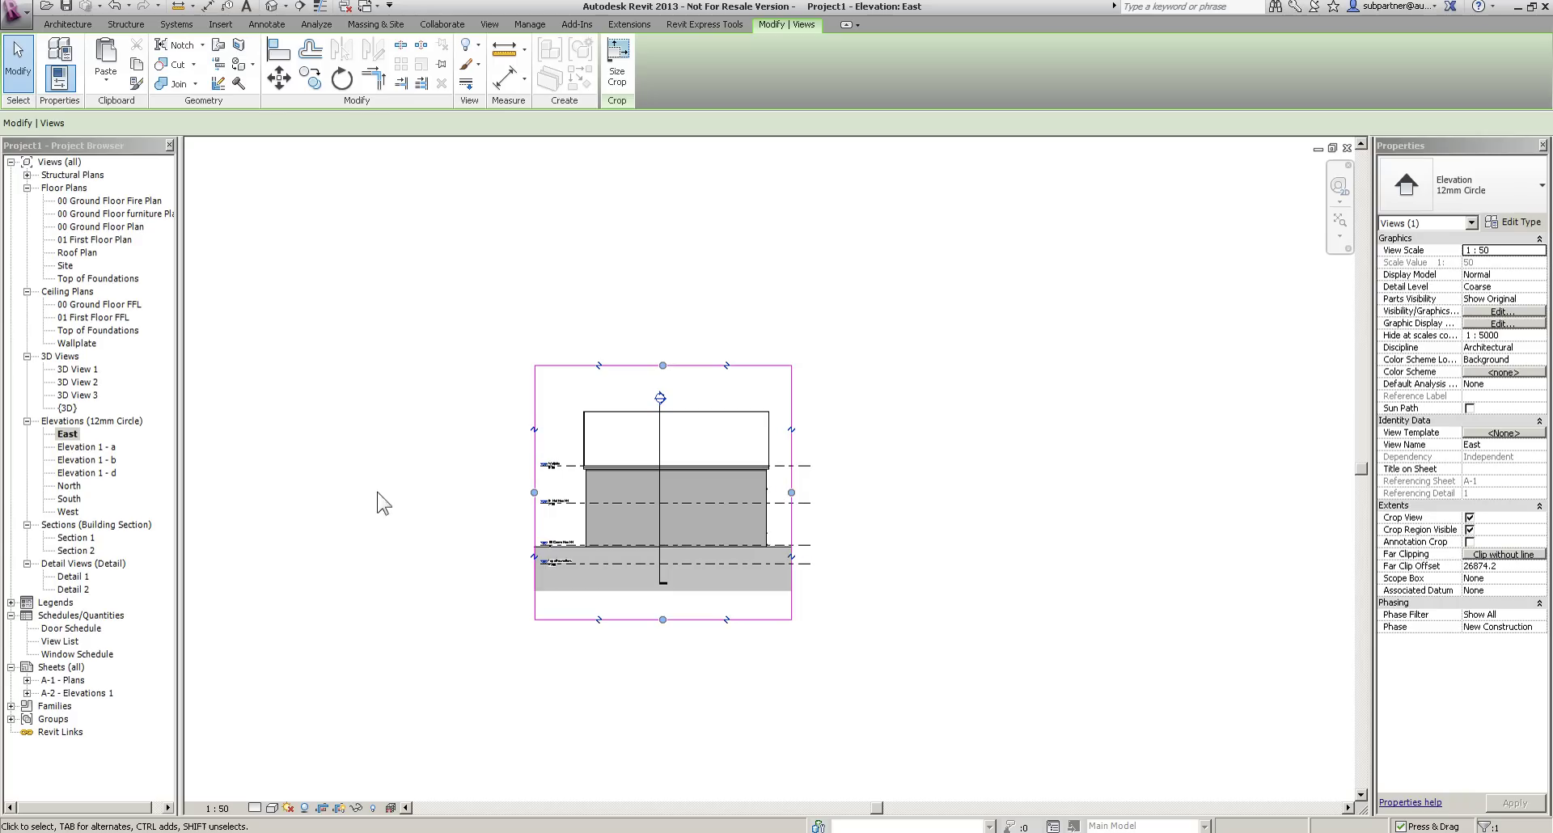
Narrow the North elevation's crop region from both sides so it closely frames the house and its level heads.
double_click(69, 487)
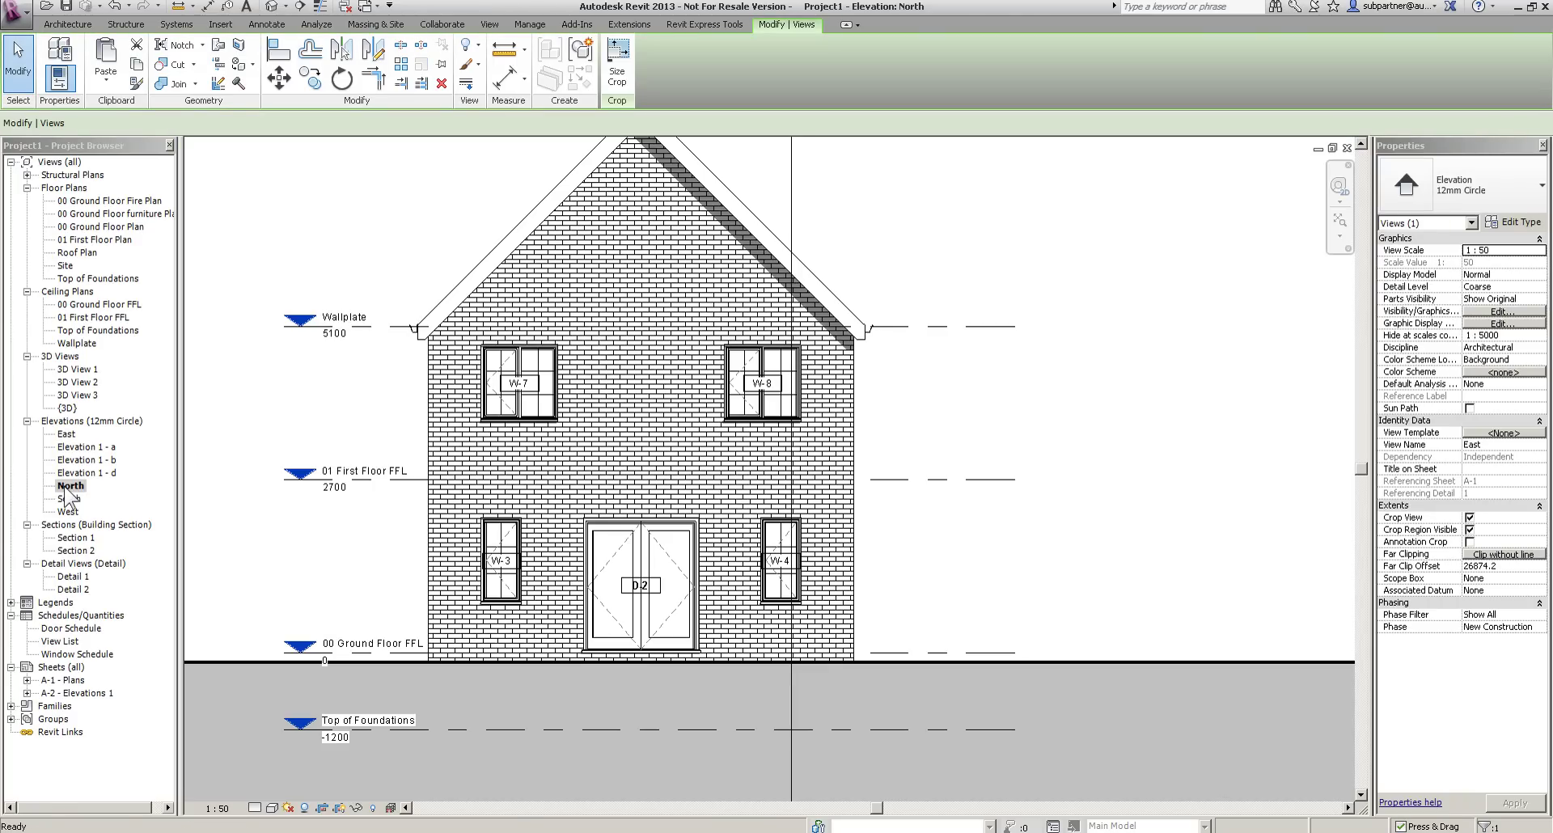
scroll(885, 506, down, 3)
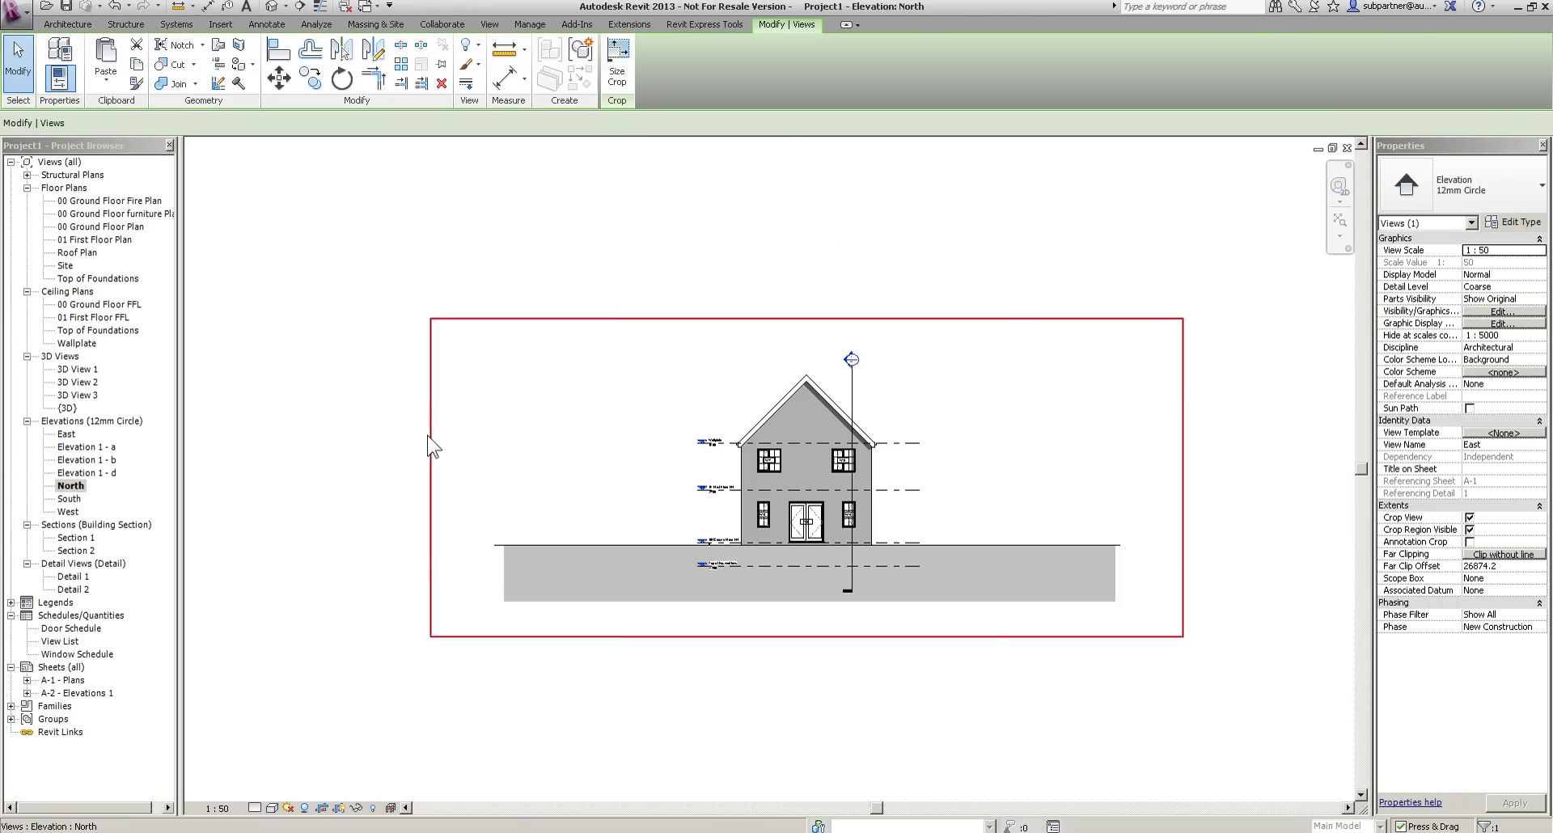
click(430, 441)
click(679, 494)
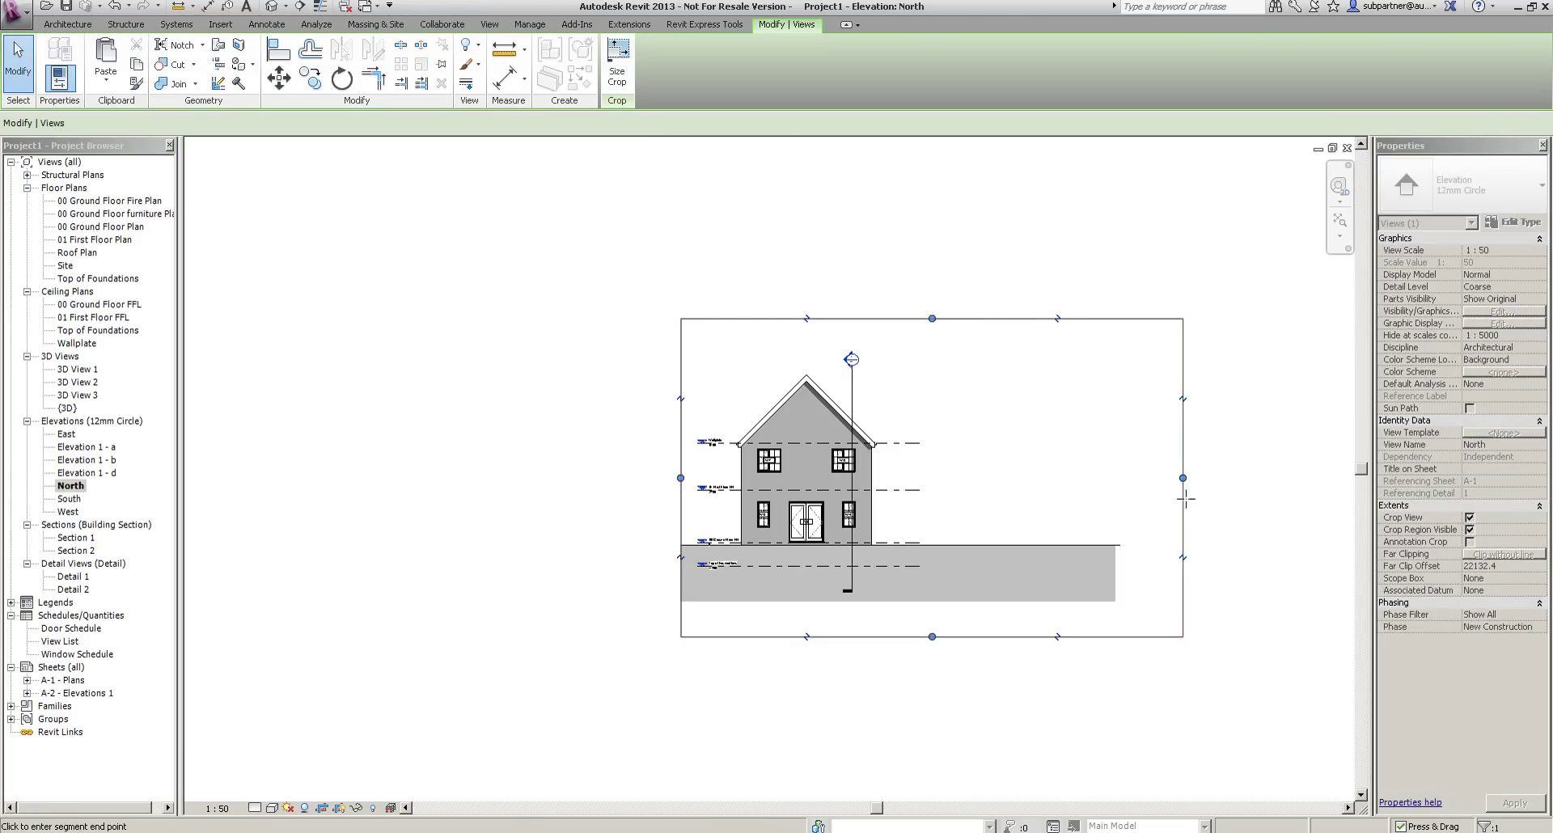
click(905, 512)
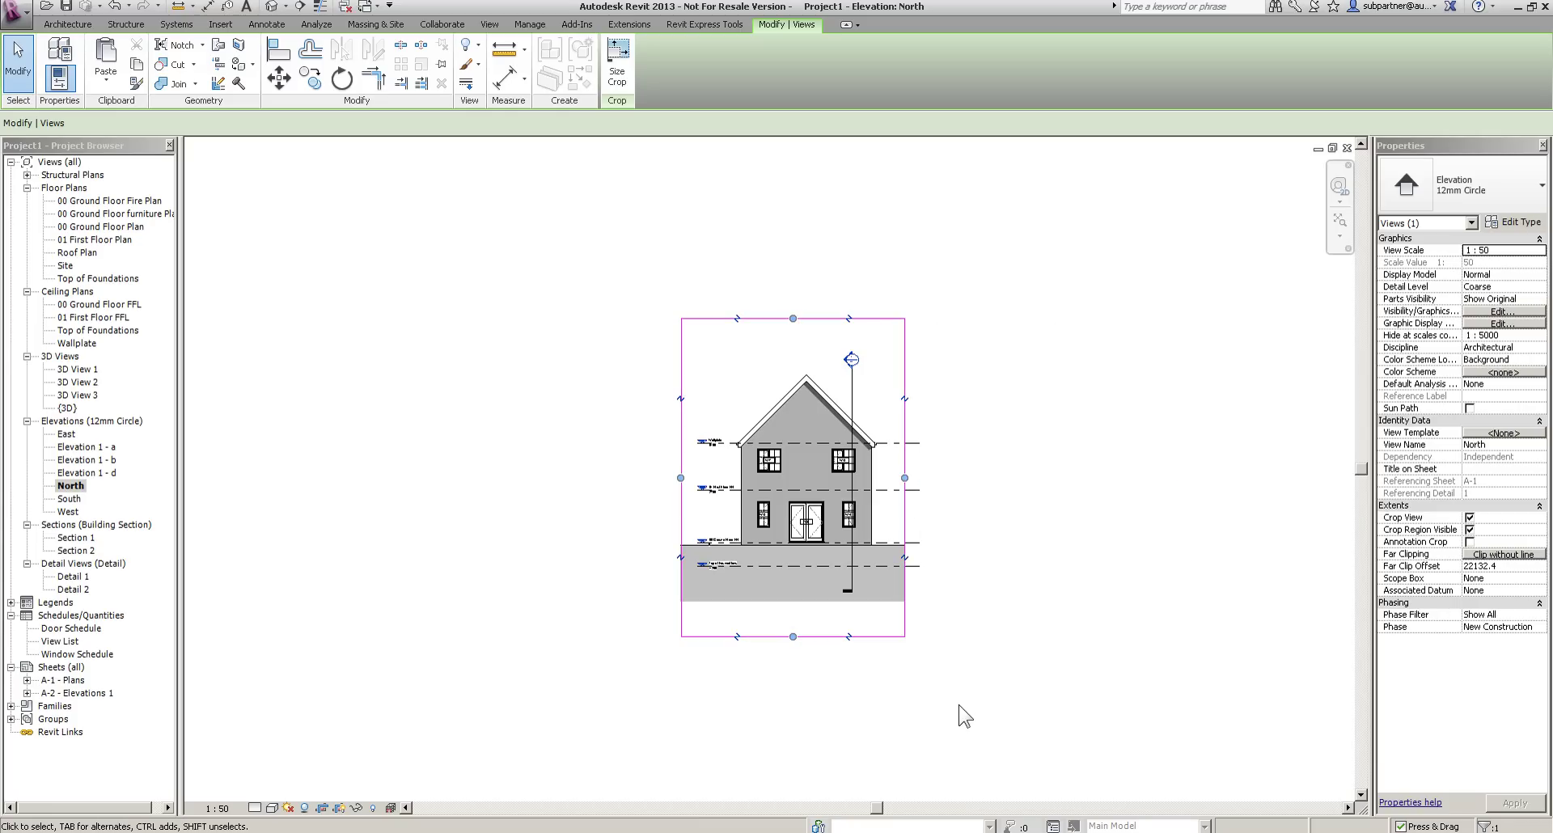
click(958, 705)
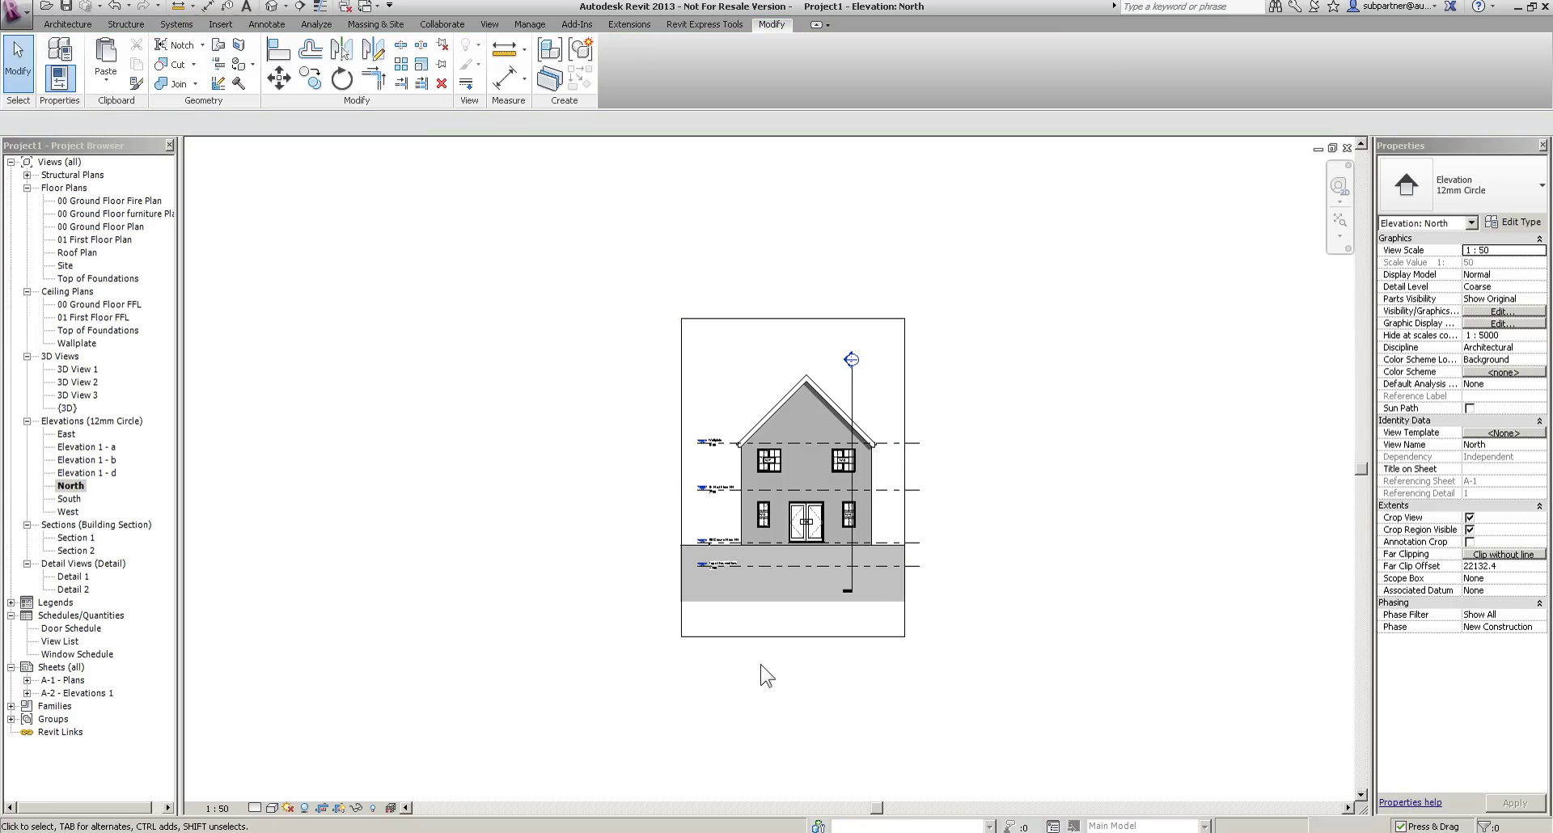
Turn off Crop Region Visible for the East, North, South and West elevations together, leaving Crop View on.
ctrl+click(69, 499)
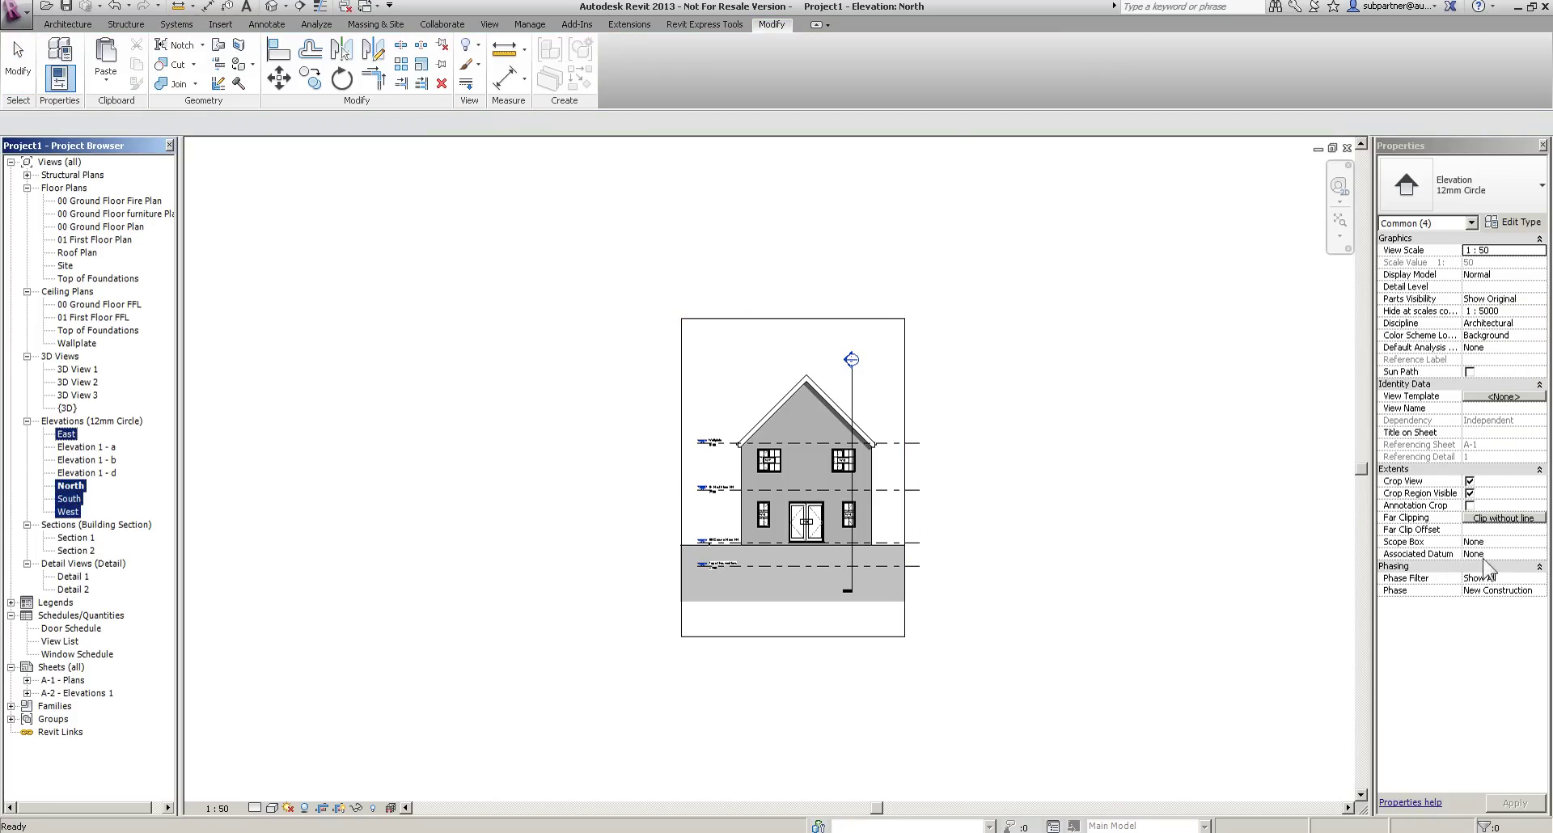
click(1470, 494)
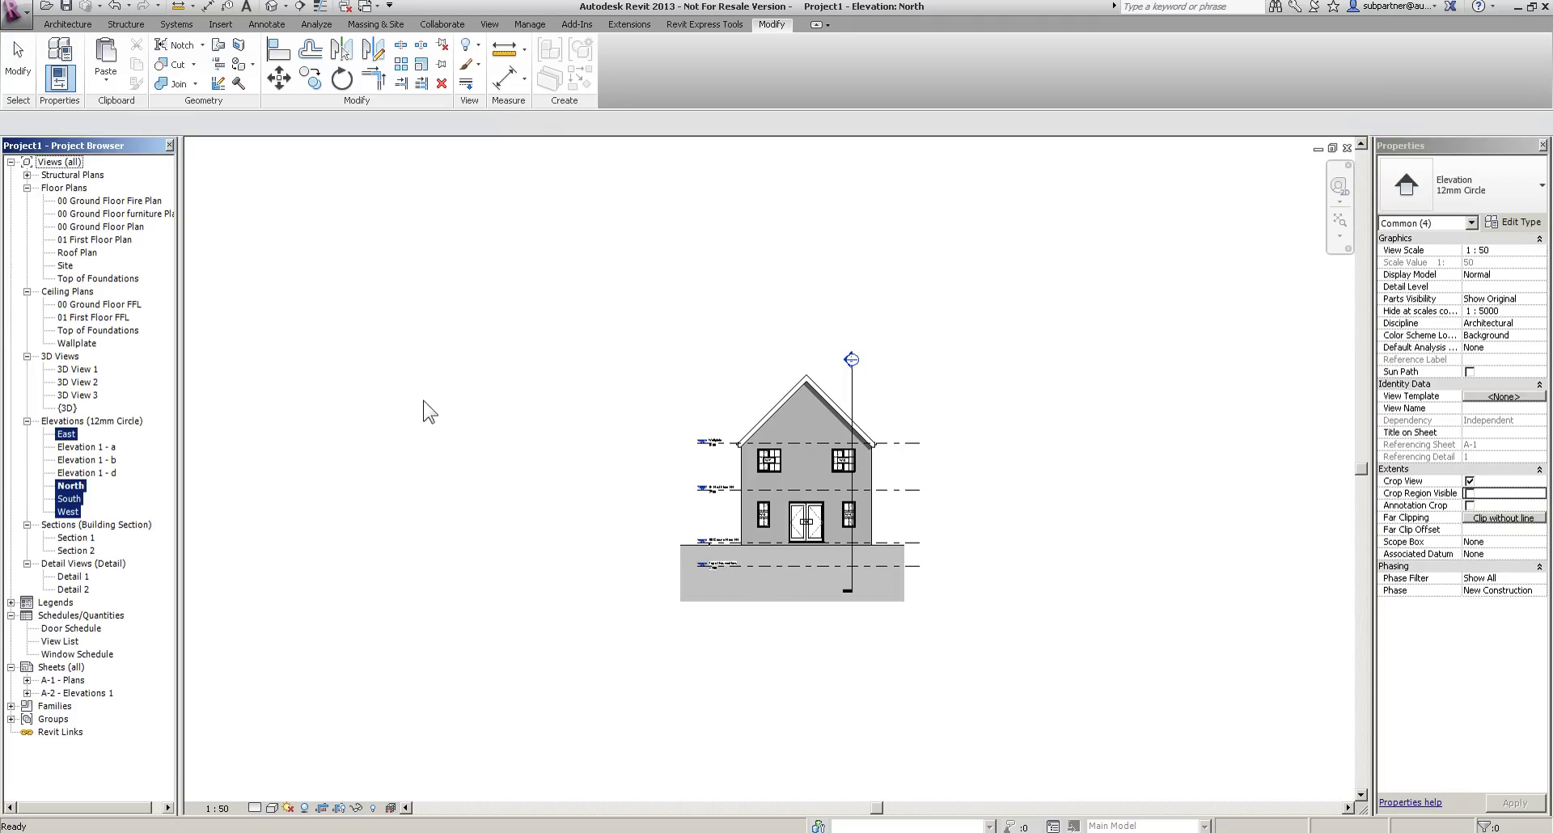
click(510, 388)
Delete the South elevation viewport with the overlong title line from the Elevations 1 sheet.
double_click(77, 694)
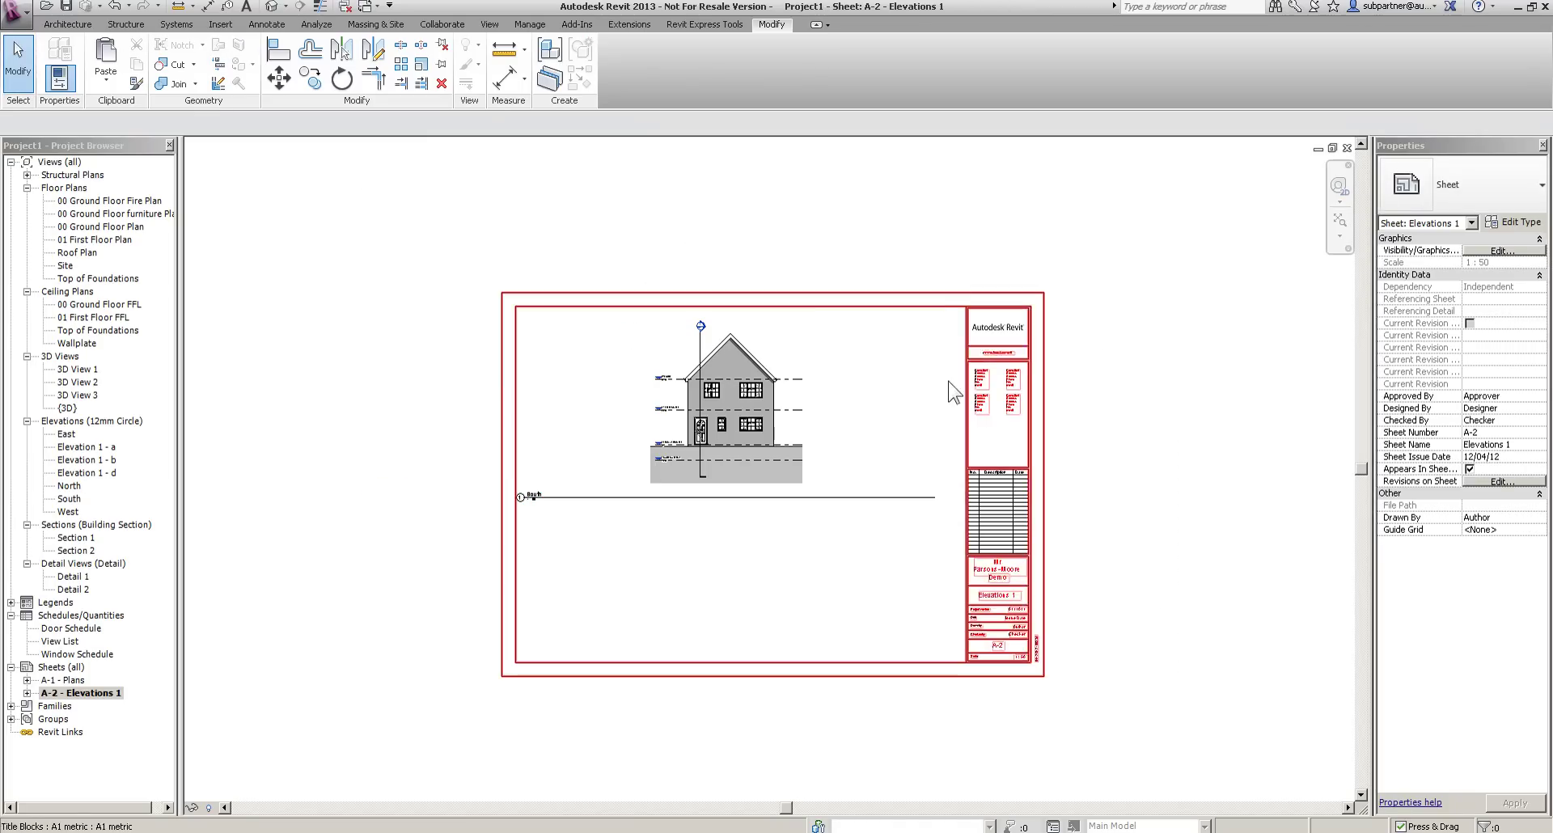
click(689, 437)
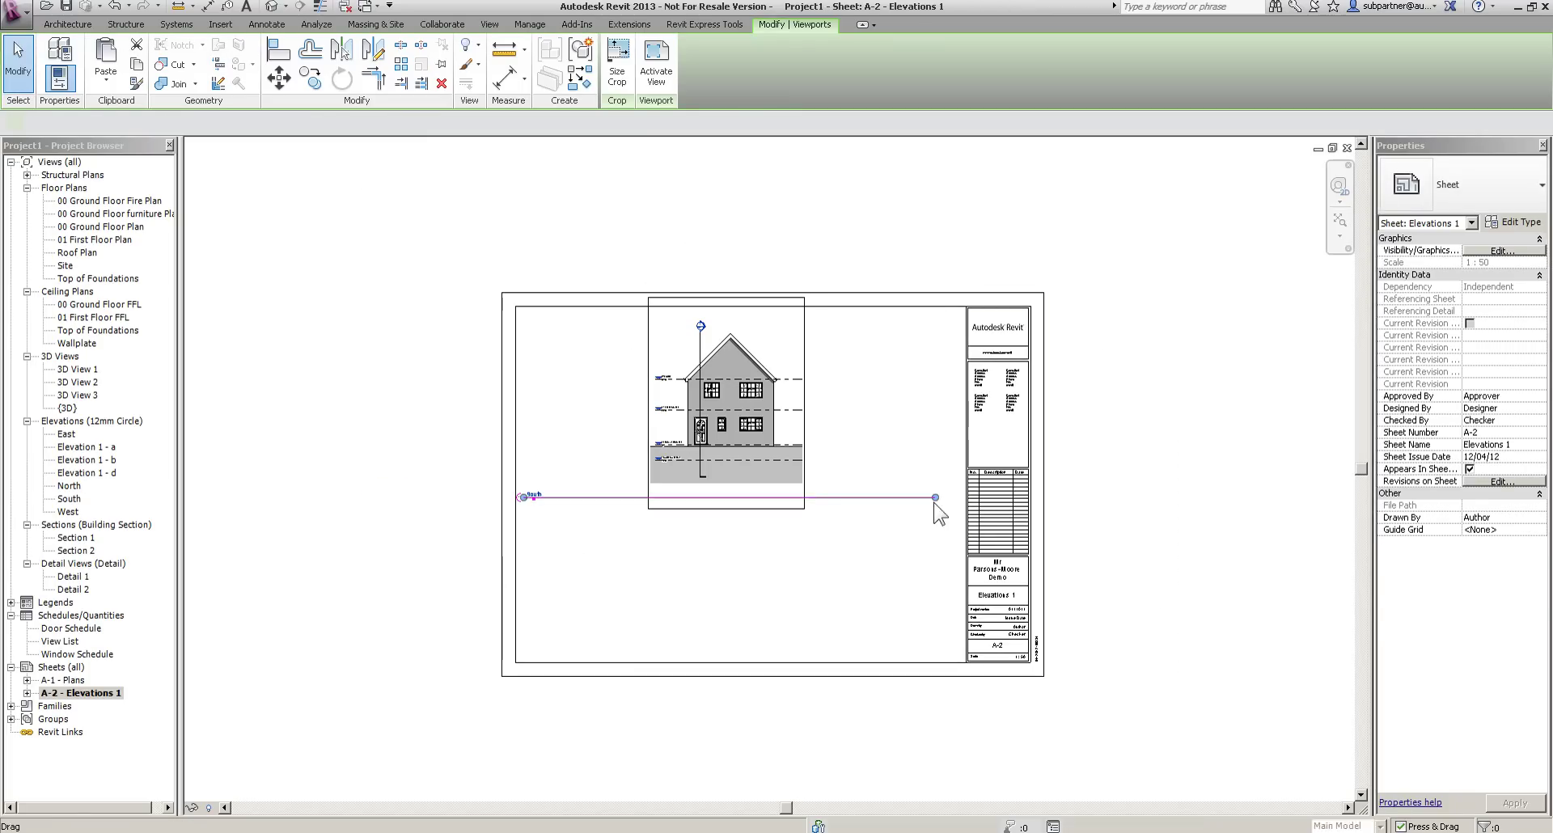
click(755, 527)
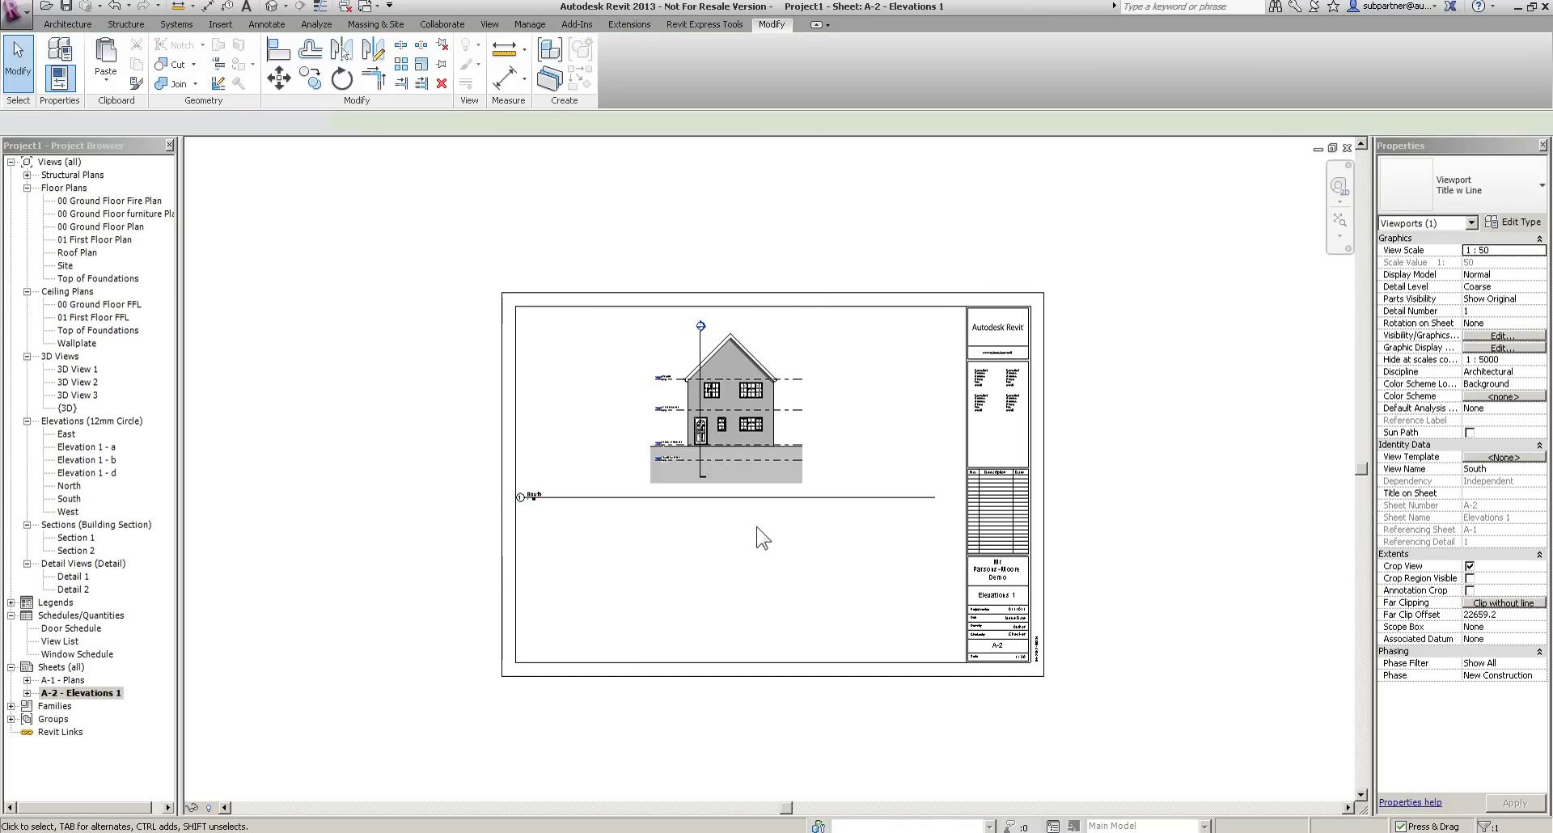
click(722, 385)
key(Delete)
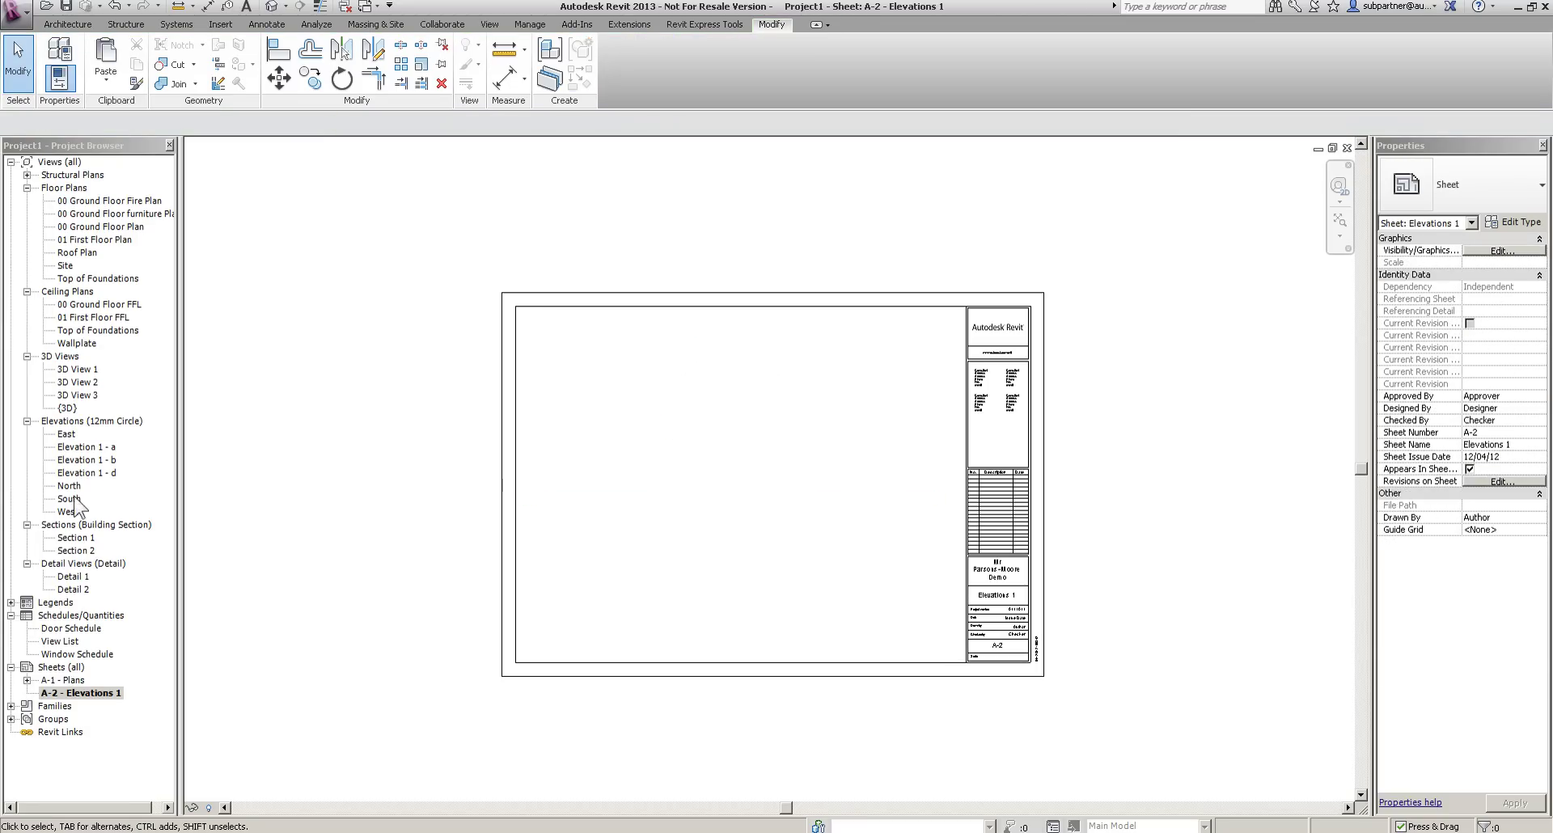
Place the South and West elevations side by side in the upper part of the Elevations 1 sheet.
drag(68, 499, 659, 434)
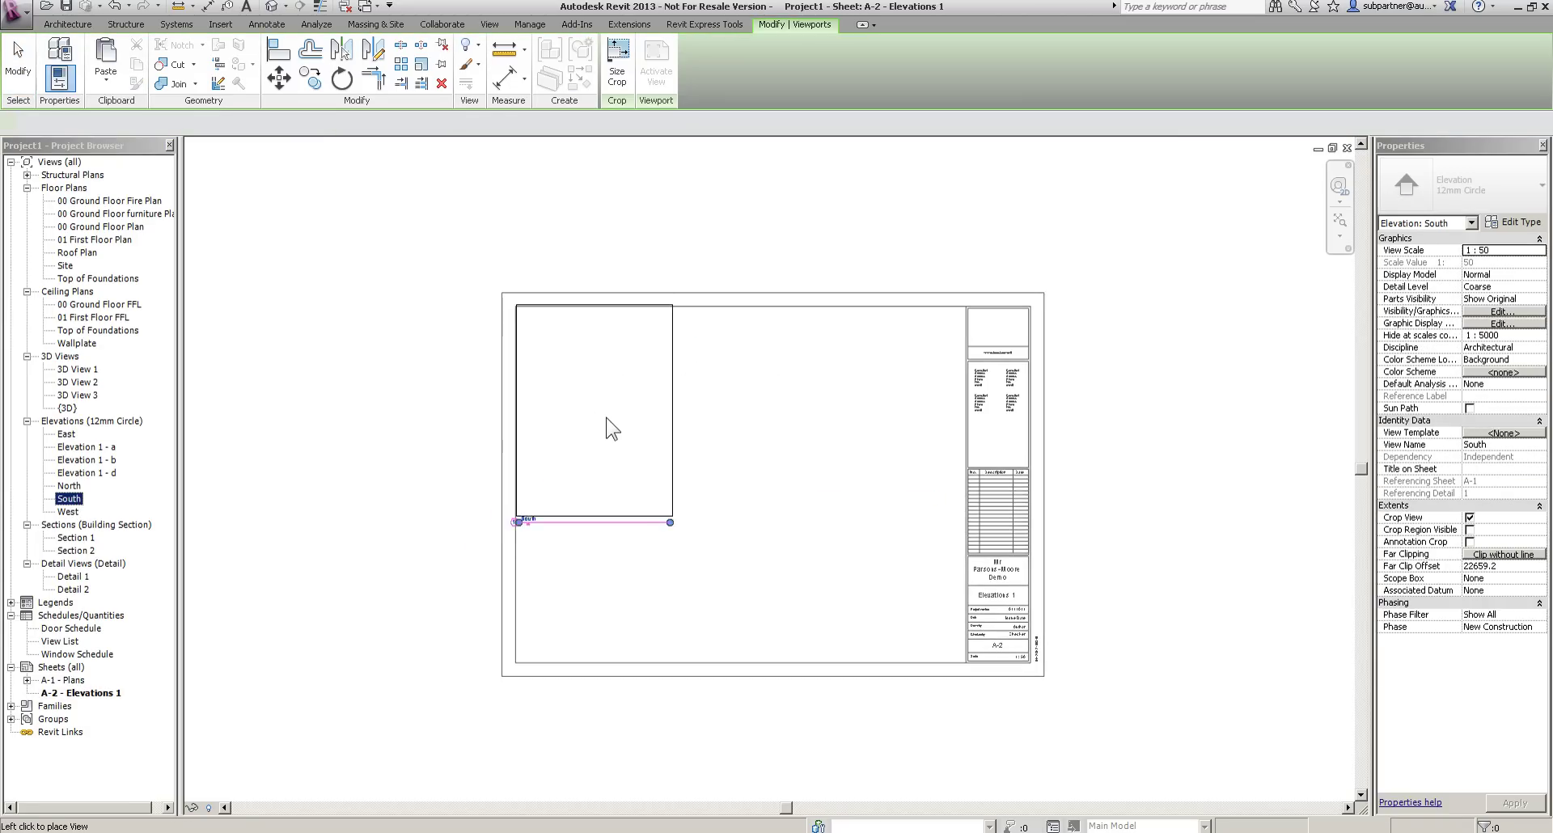
click(612, 429)
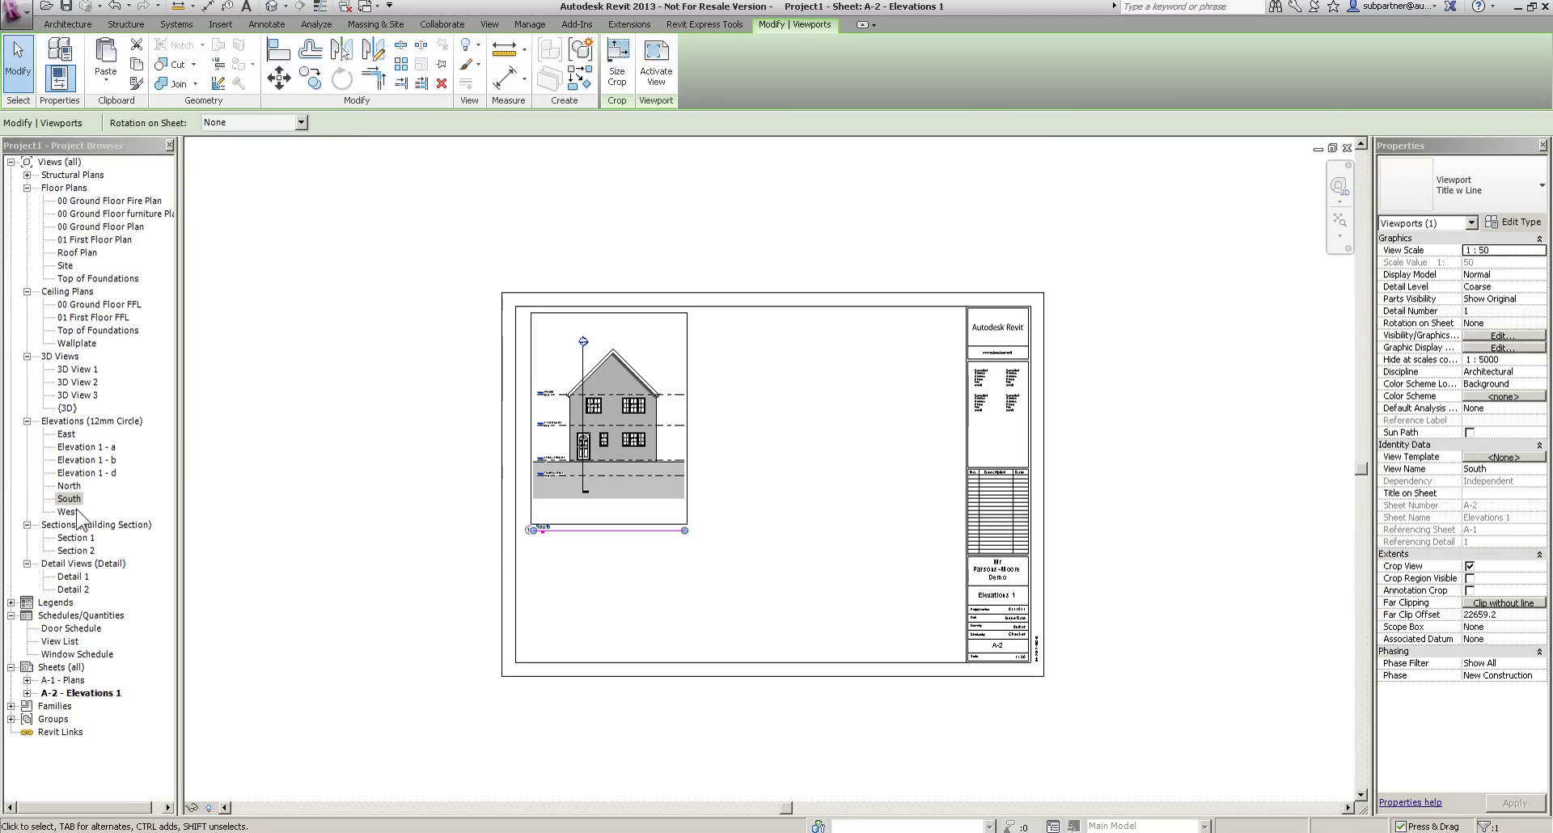
drag(68, 512, 841, 441)
click(842, 441)
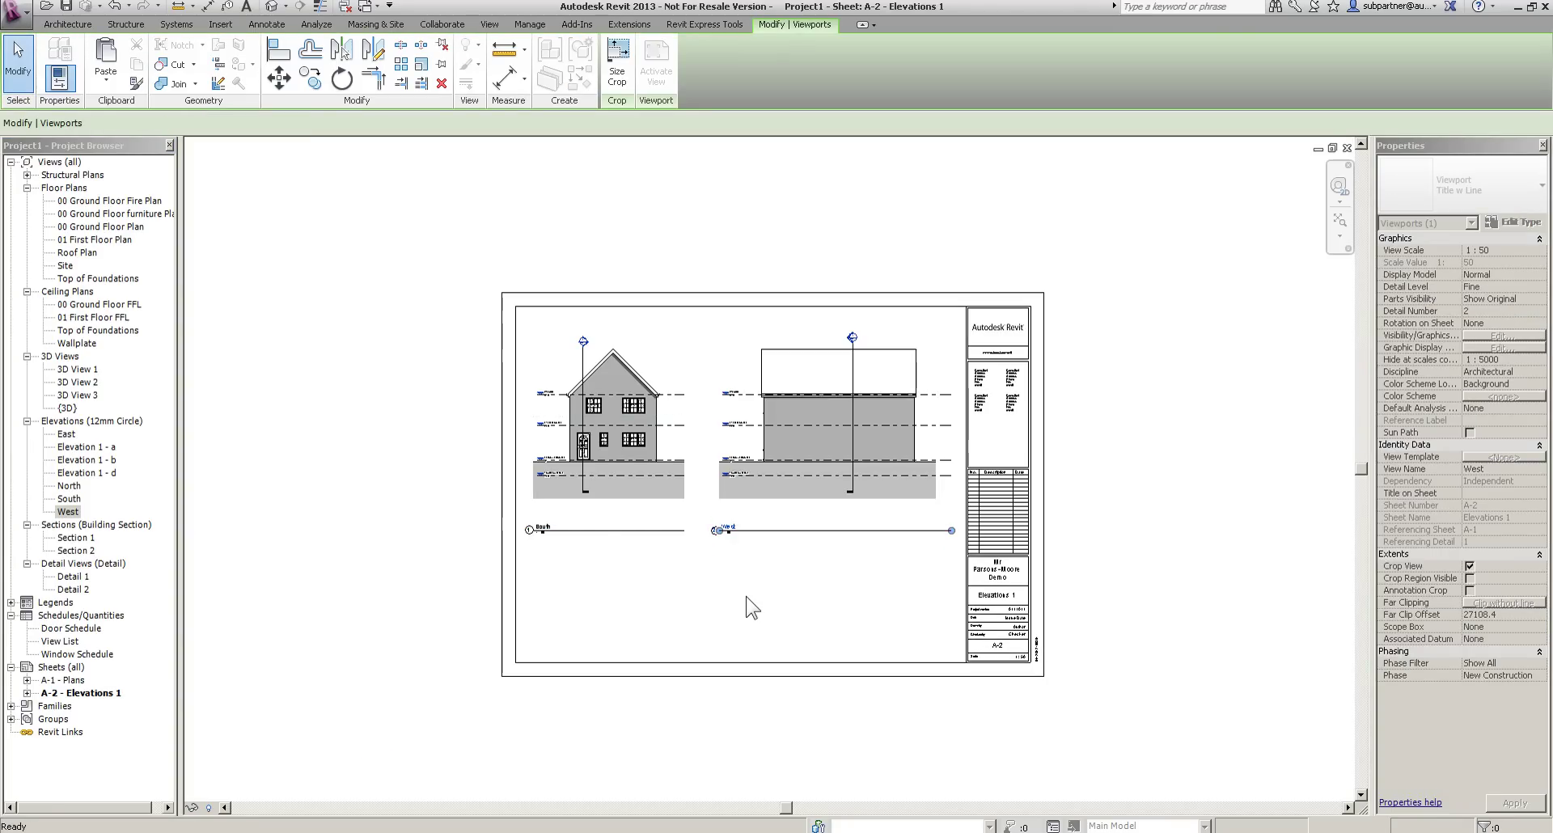
click(642, 555)
Change the South and West viewports to the Title No Line type.
scroll(832, 615, up, 2)
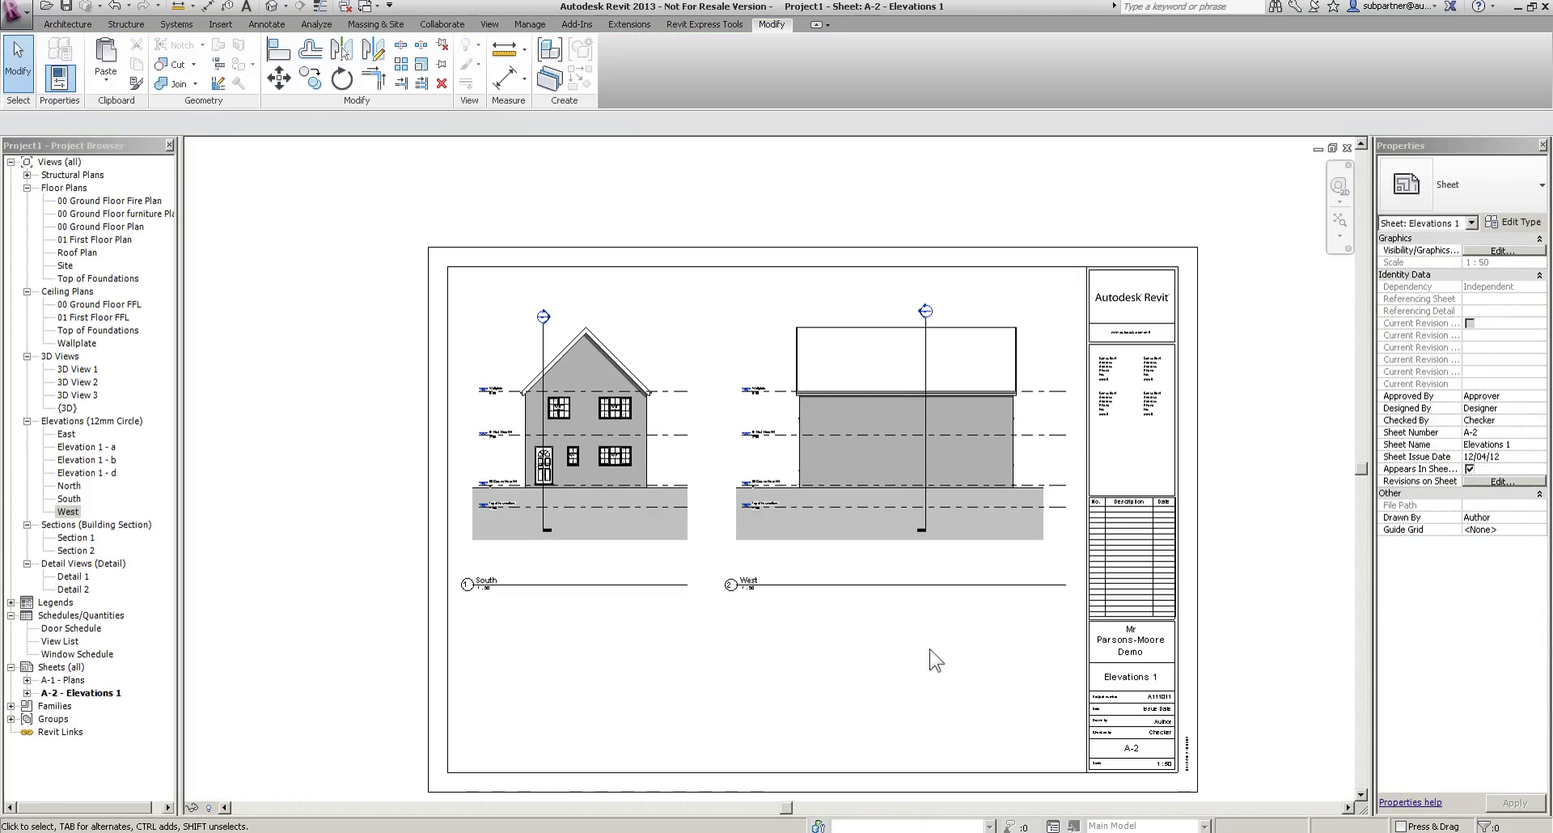
drag(812, 632, 567, 473)
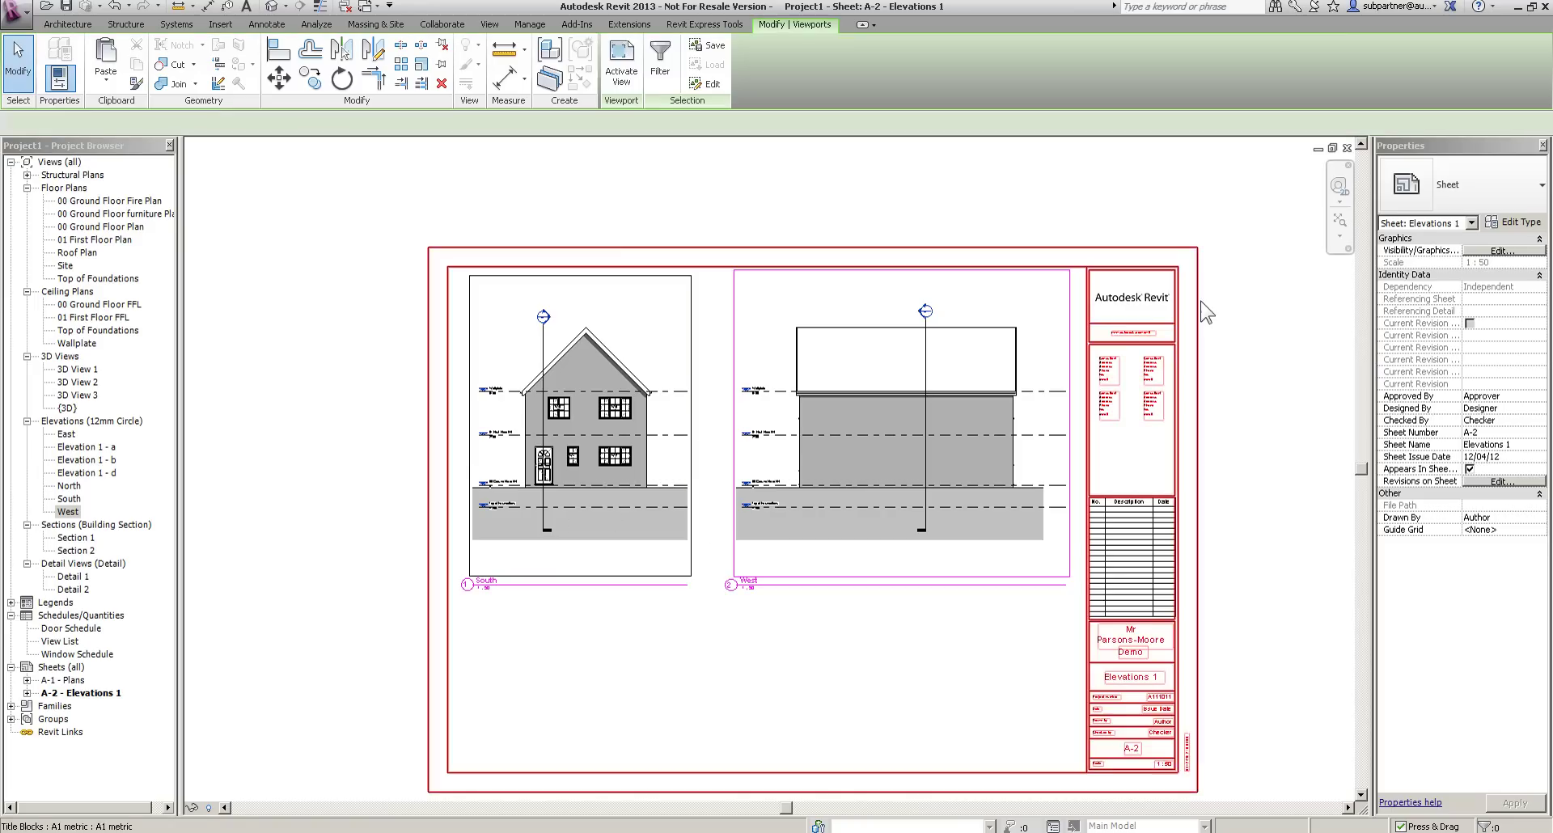
click(1469, 202)
click(1416, 270)
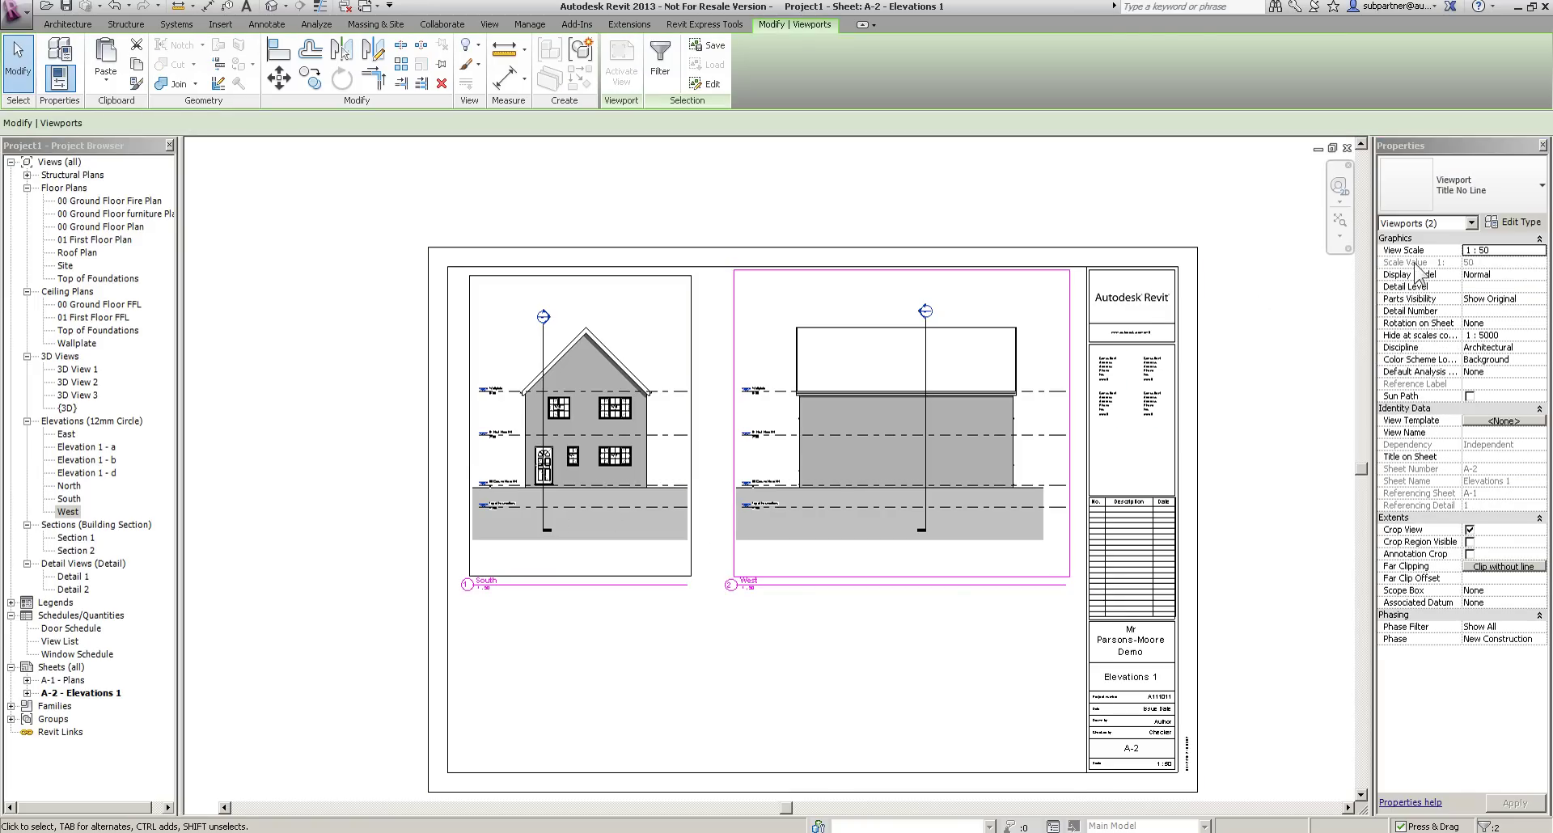
click(731, 676)
Move the South and West view titles up together to sit just beneath their elevations.
drag(825, 644, 472, 587)
click(513, 641)
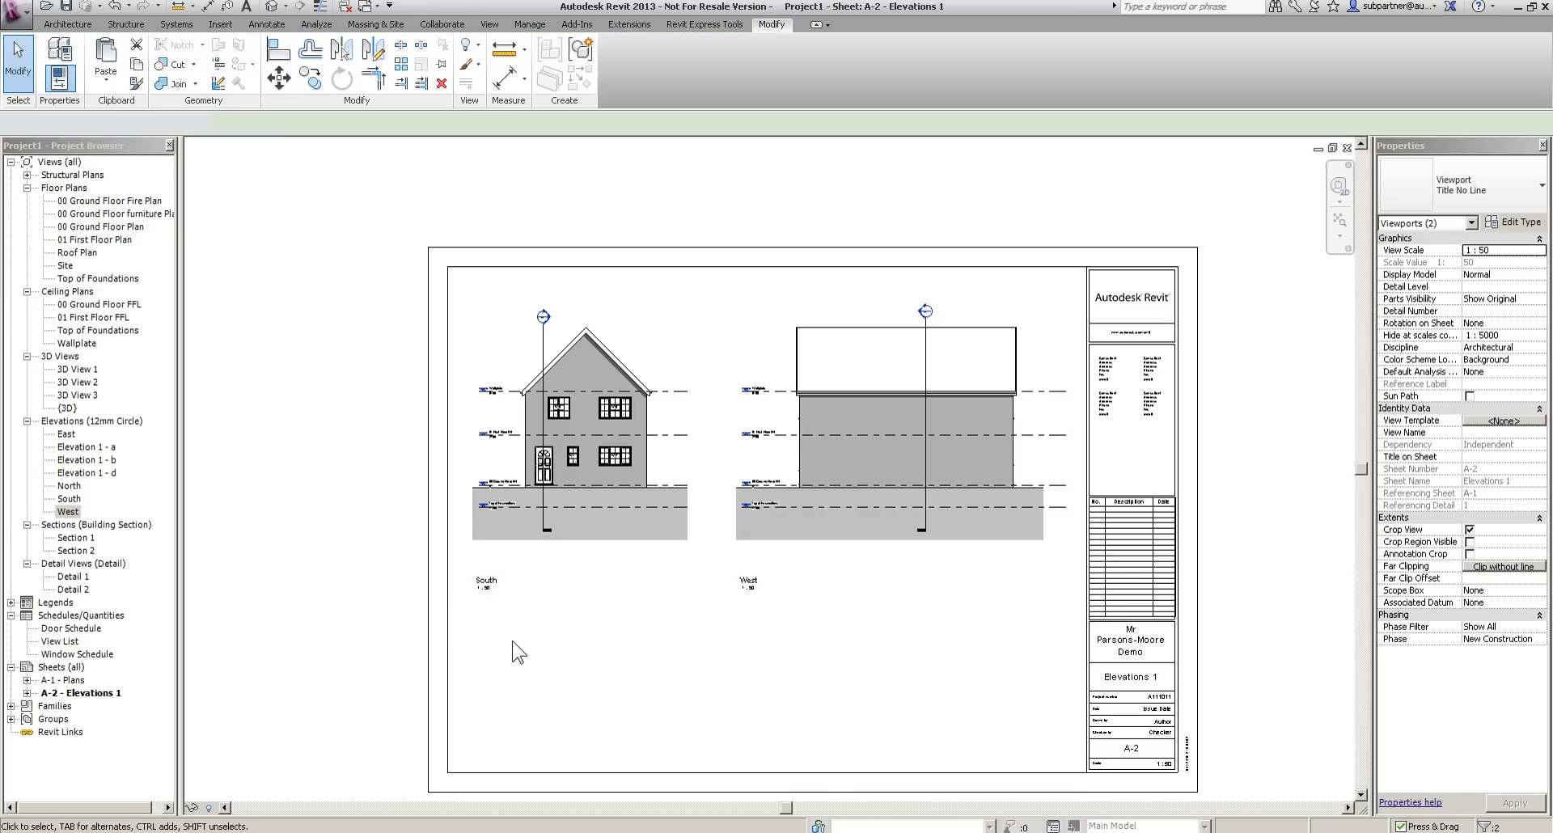
click(487, 588)
ctrl+click(749, 581)
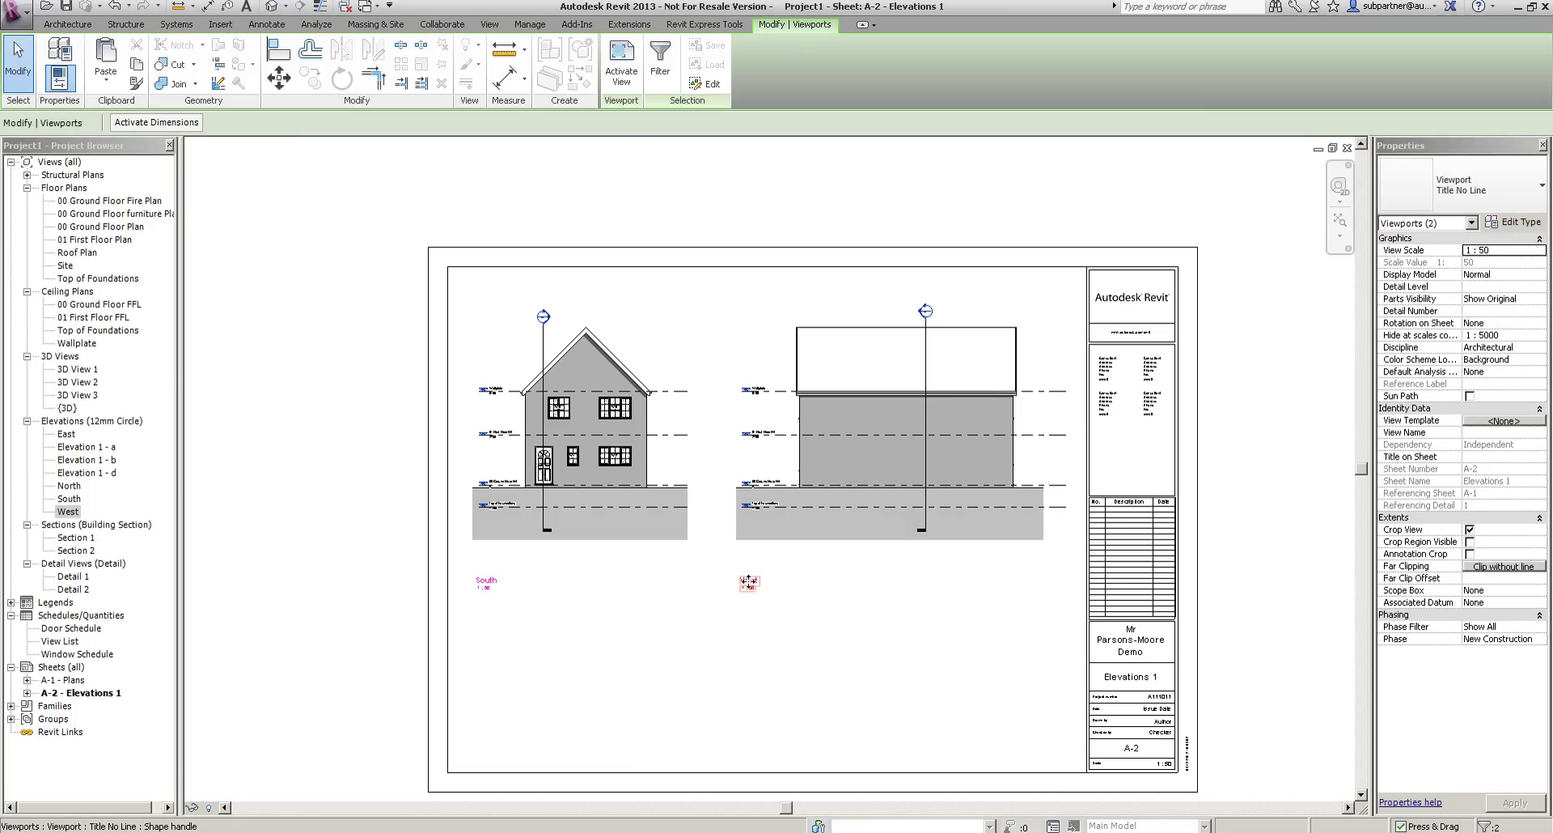
drag(750, 558, 751, 549)
click(648, 635)
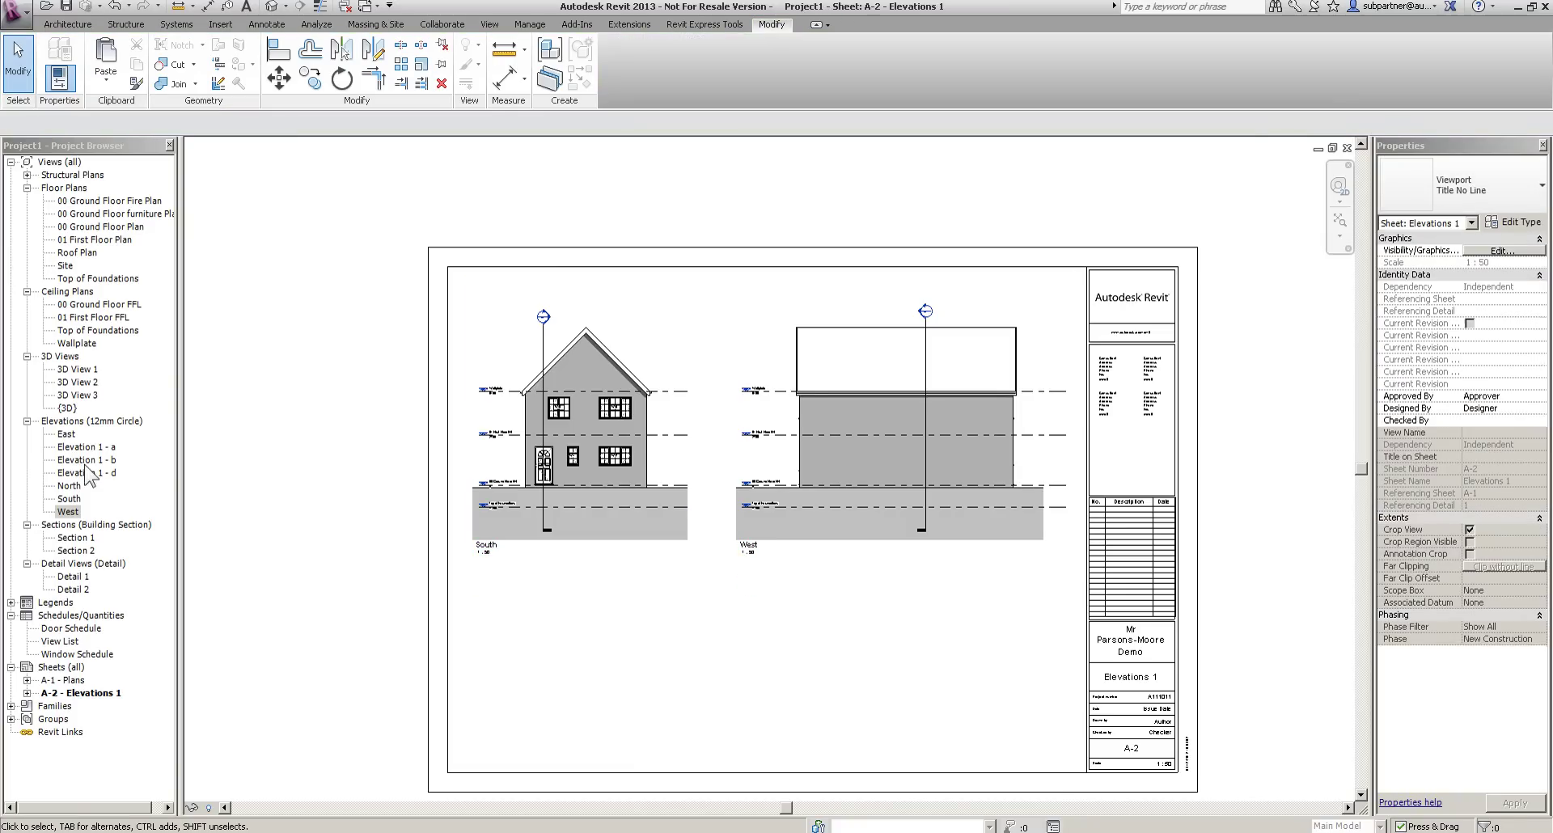
Place the East elevation beneath the South elevation on the sheet, and nudge all three viewports up towards the upper border.
drag(66, 435, 590, 582)
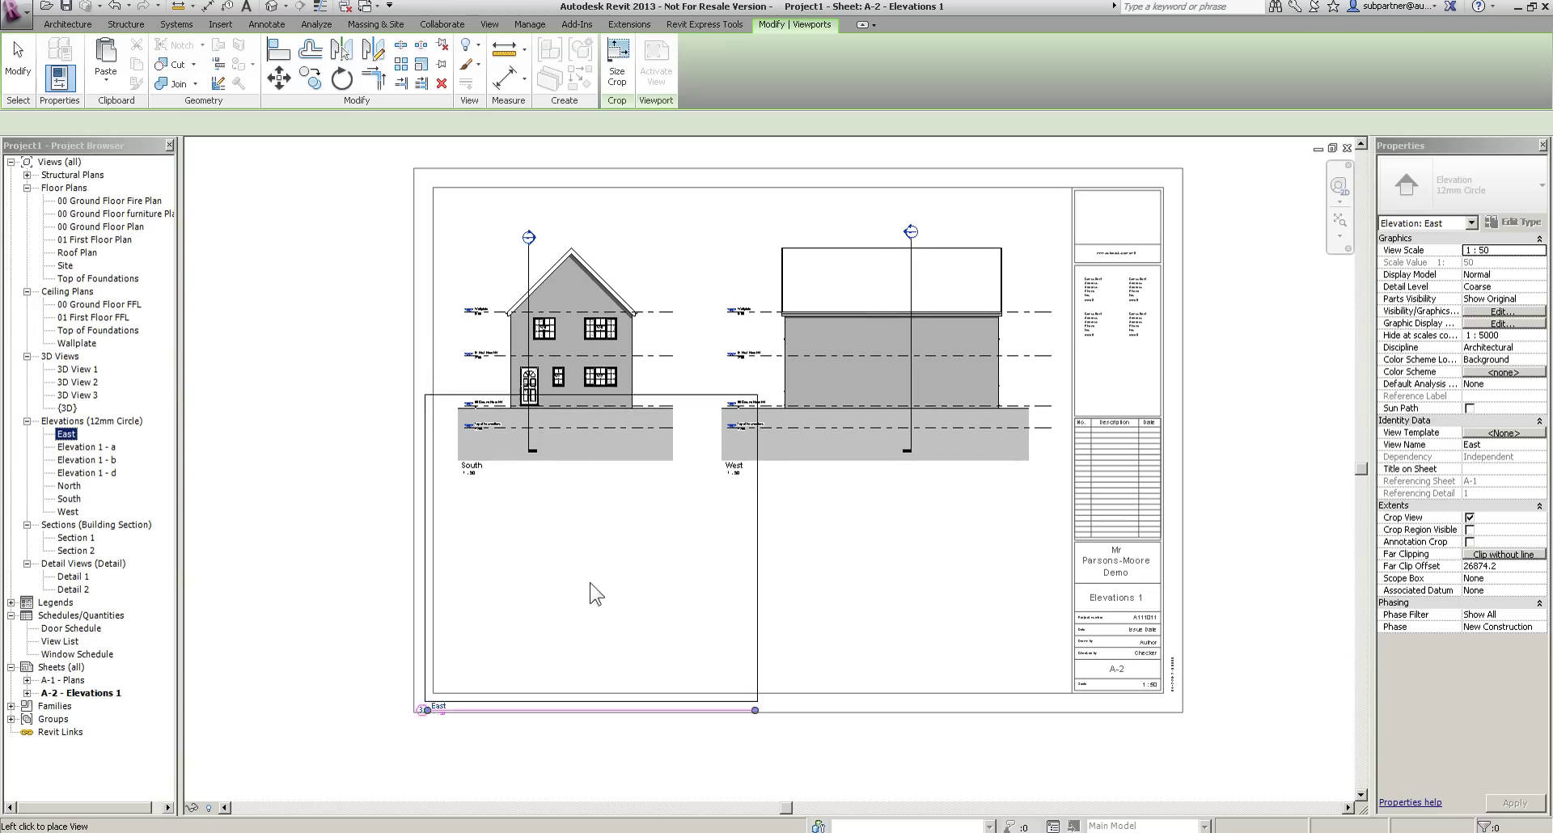
click(606, 592)
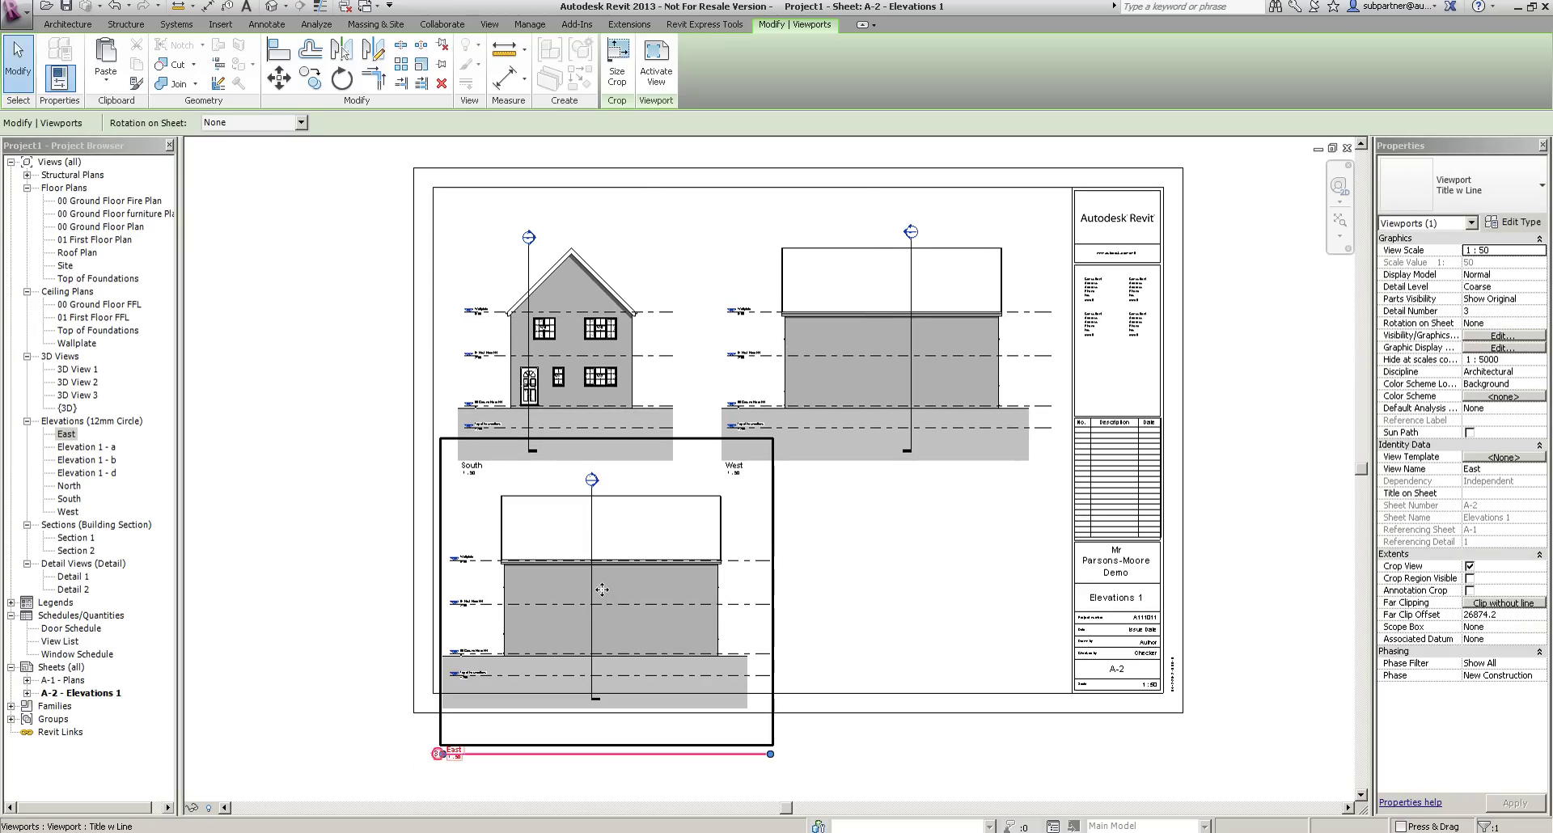
drag(976, 597, 561, 341)
key(Up)
key(Up)
key(Up)
key(Up)
key(Up)
key(Up)
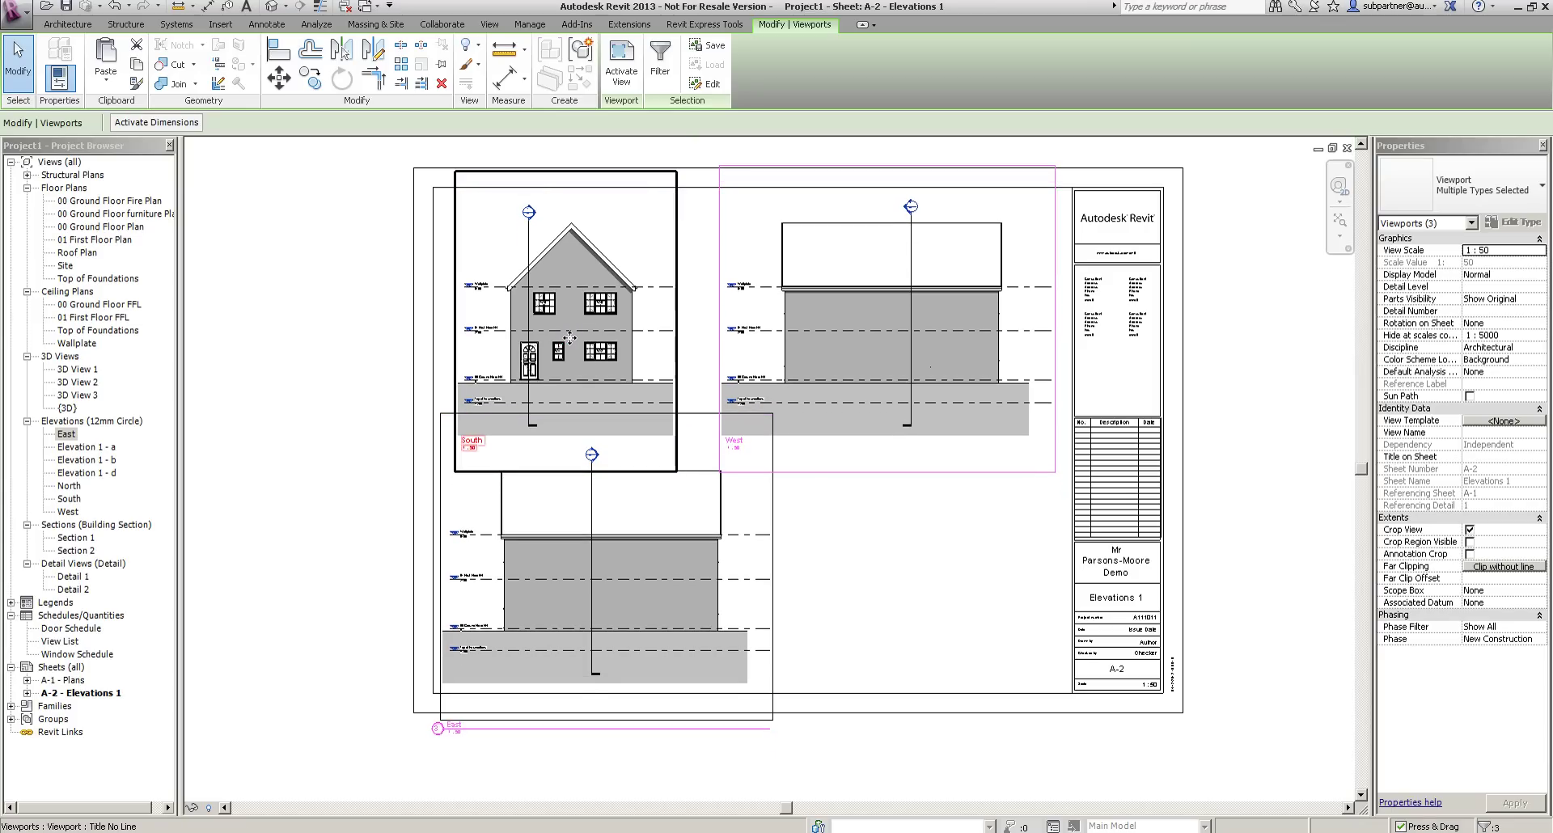
key(Up)
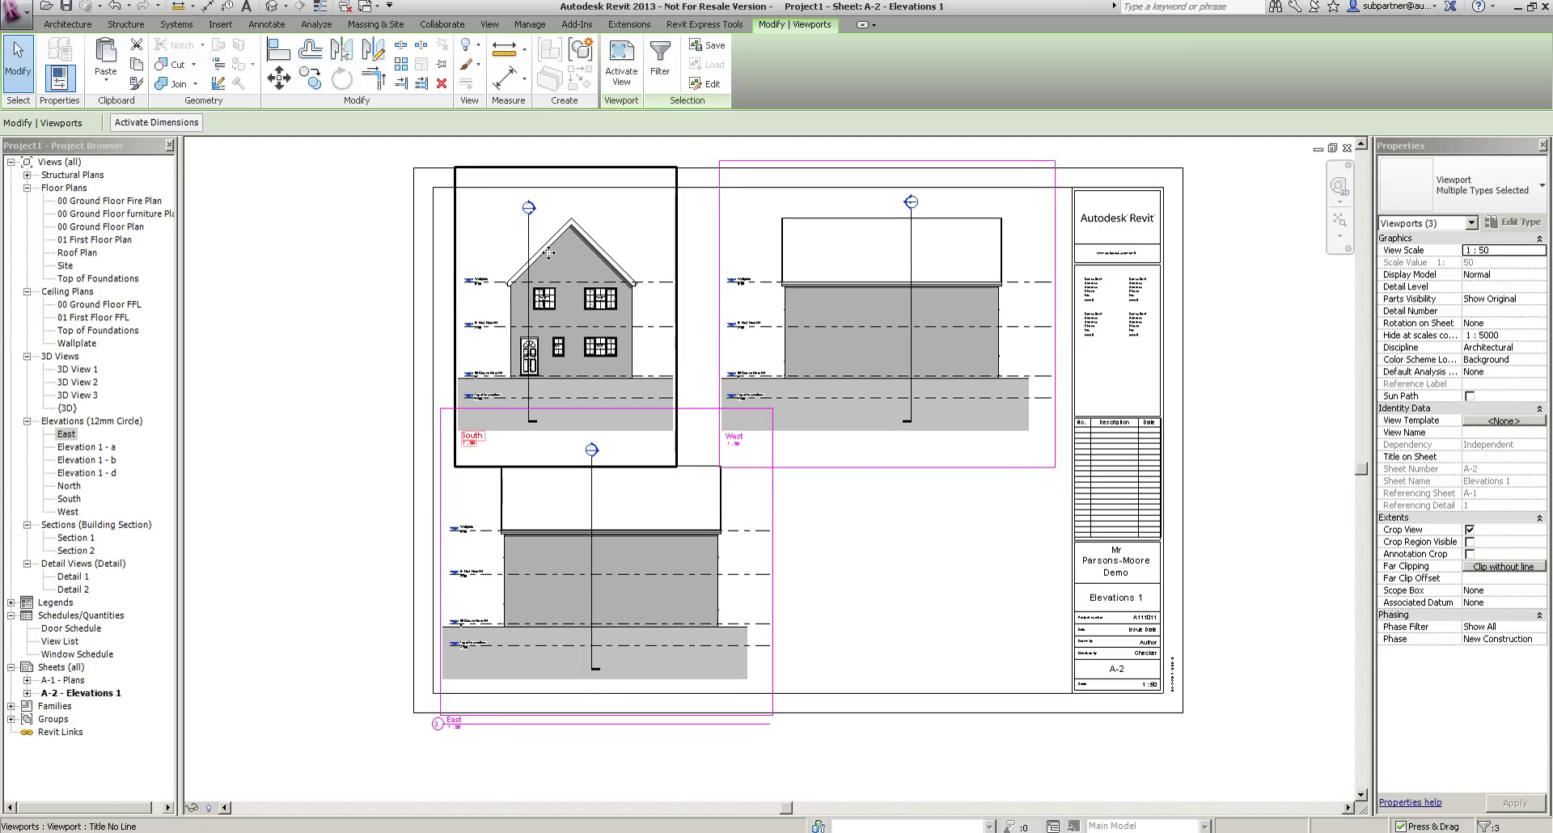
click(863, 558)
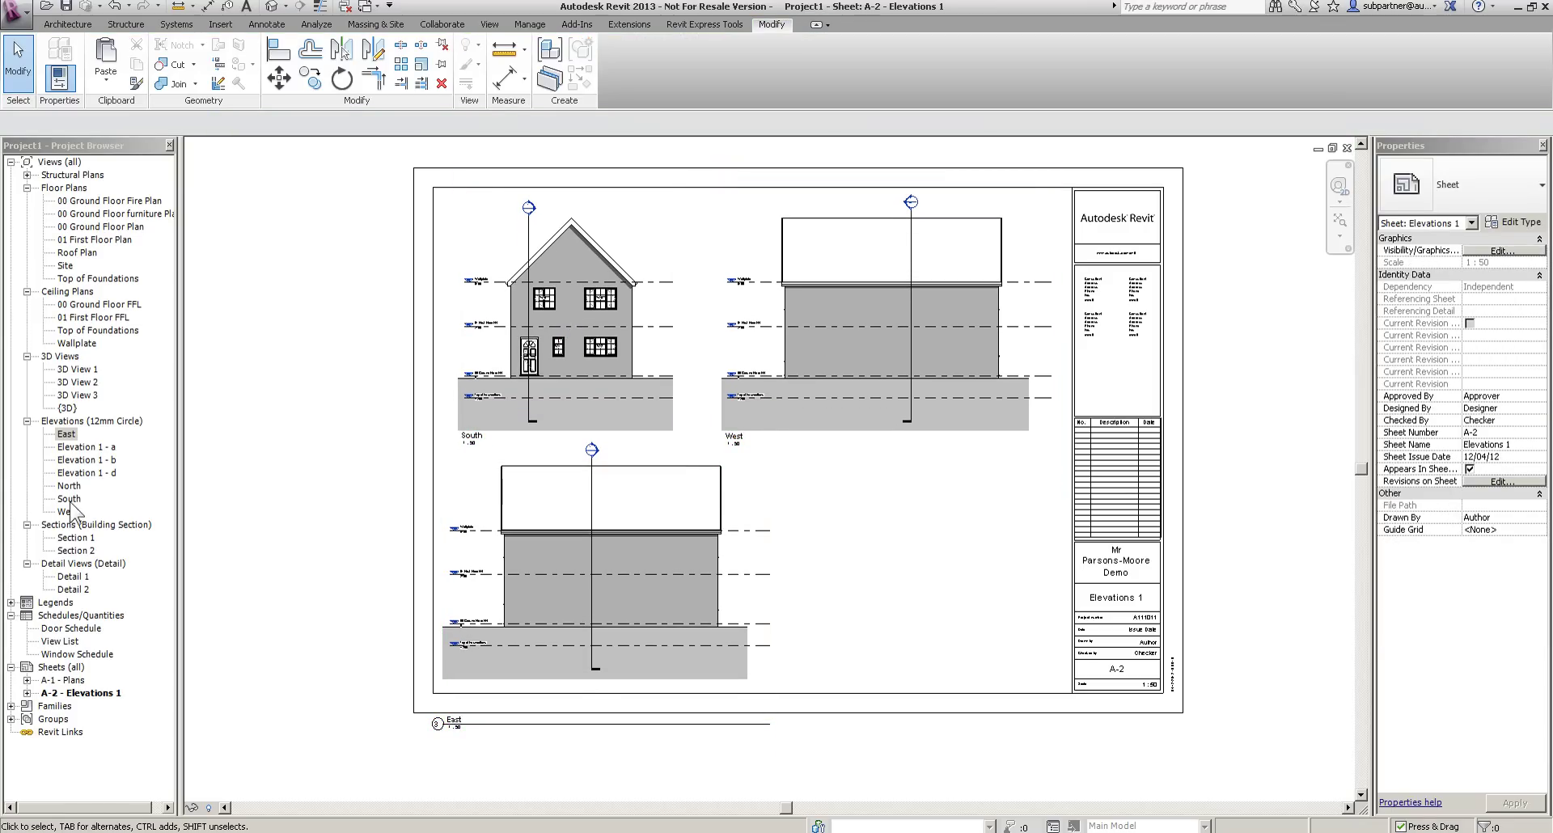
Place the North elevation beside the East elevation, beneath the West elevation on the Elevations 1 sheet.
drag(69, 486, 923, 537)
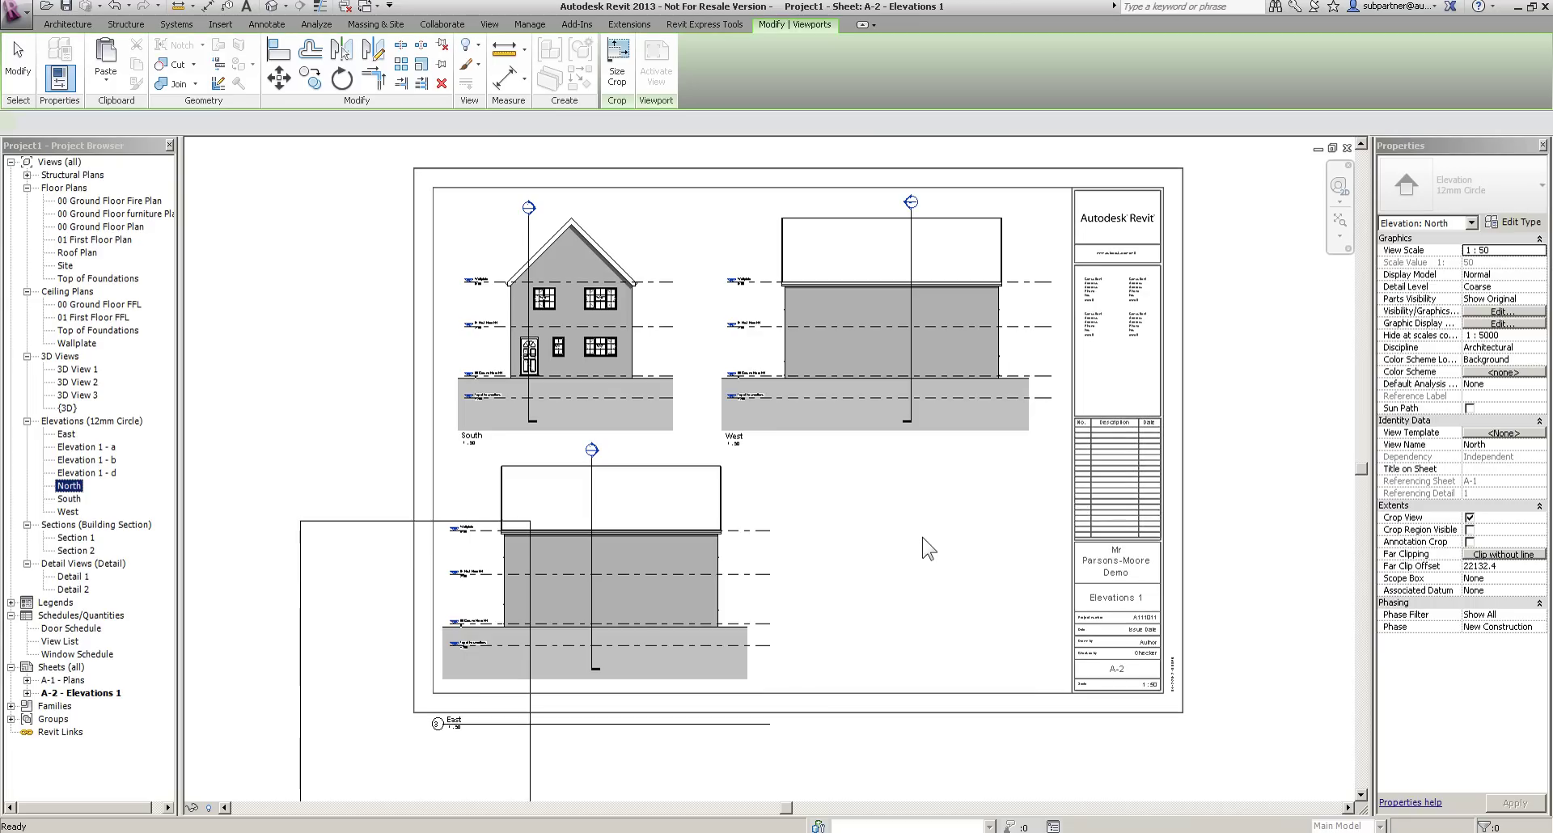
click(920, 577)
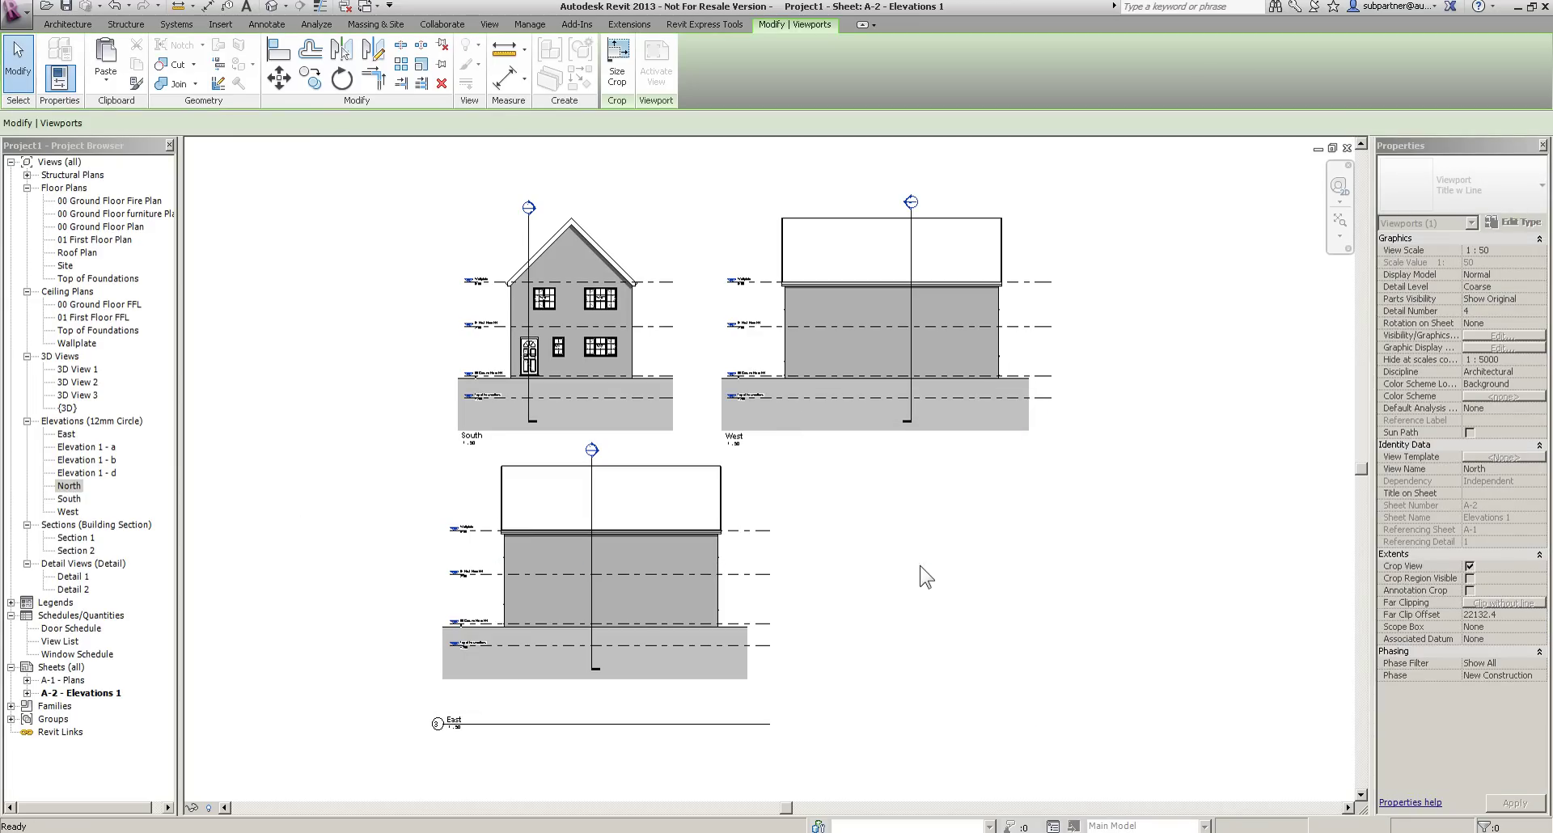
click(300, 530)
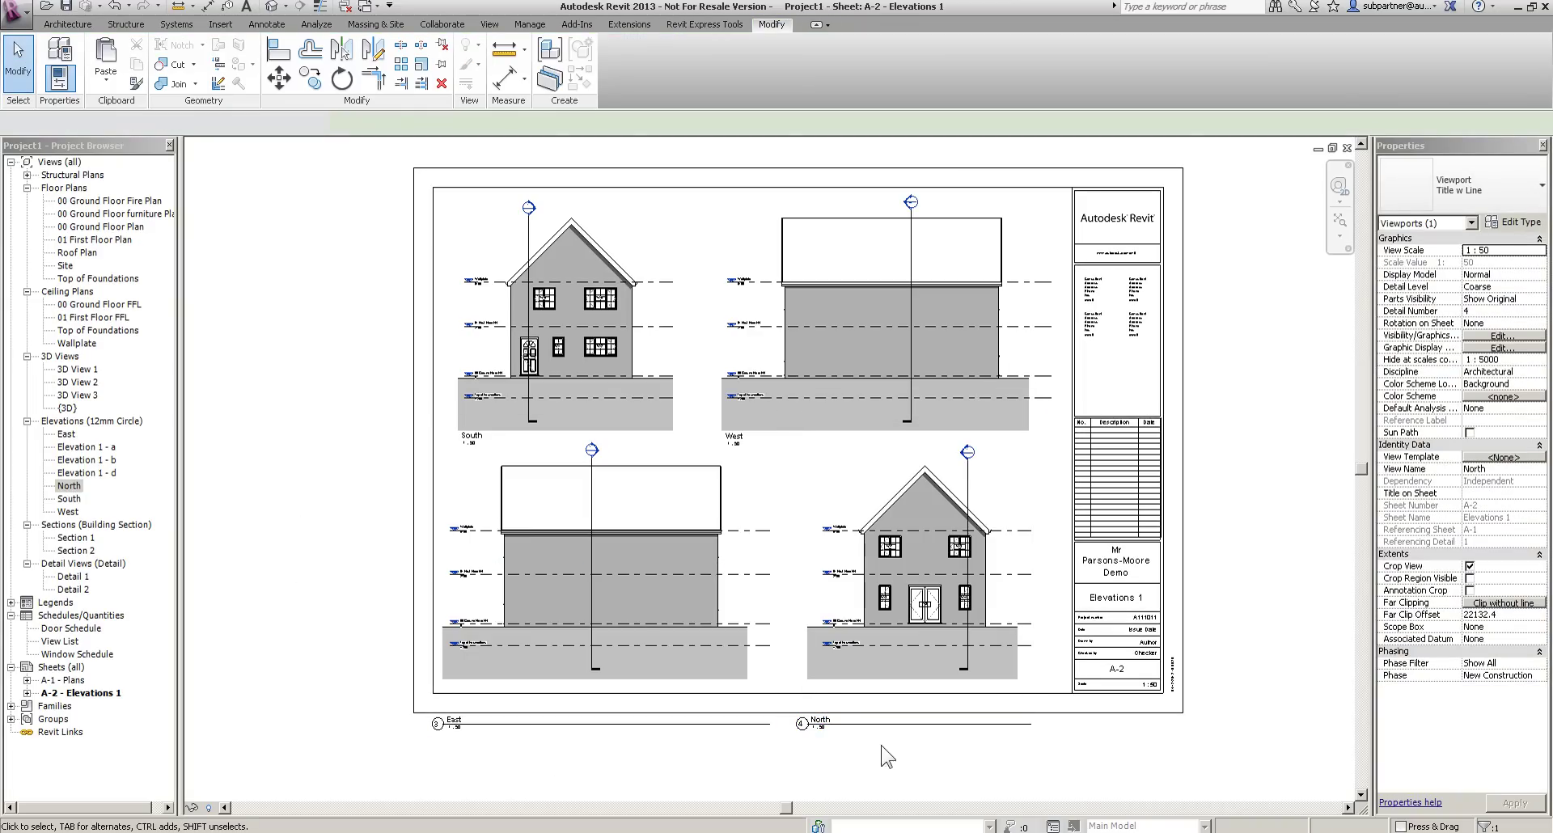
Change the East and North viewports to the Title No Line type.
click(866, 672)
ctrl+click(652, 562)
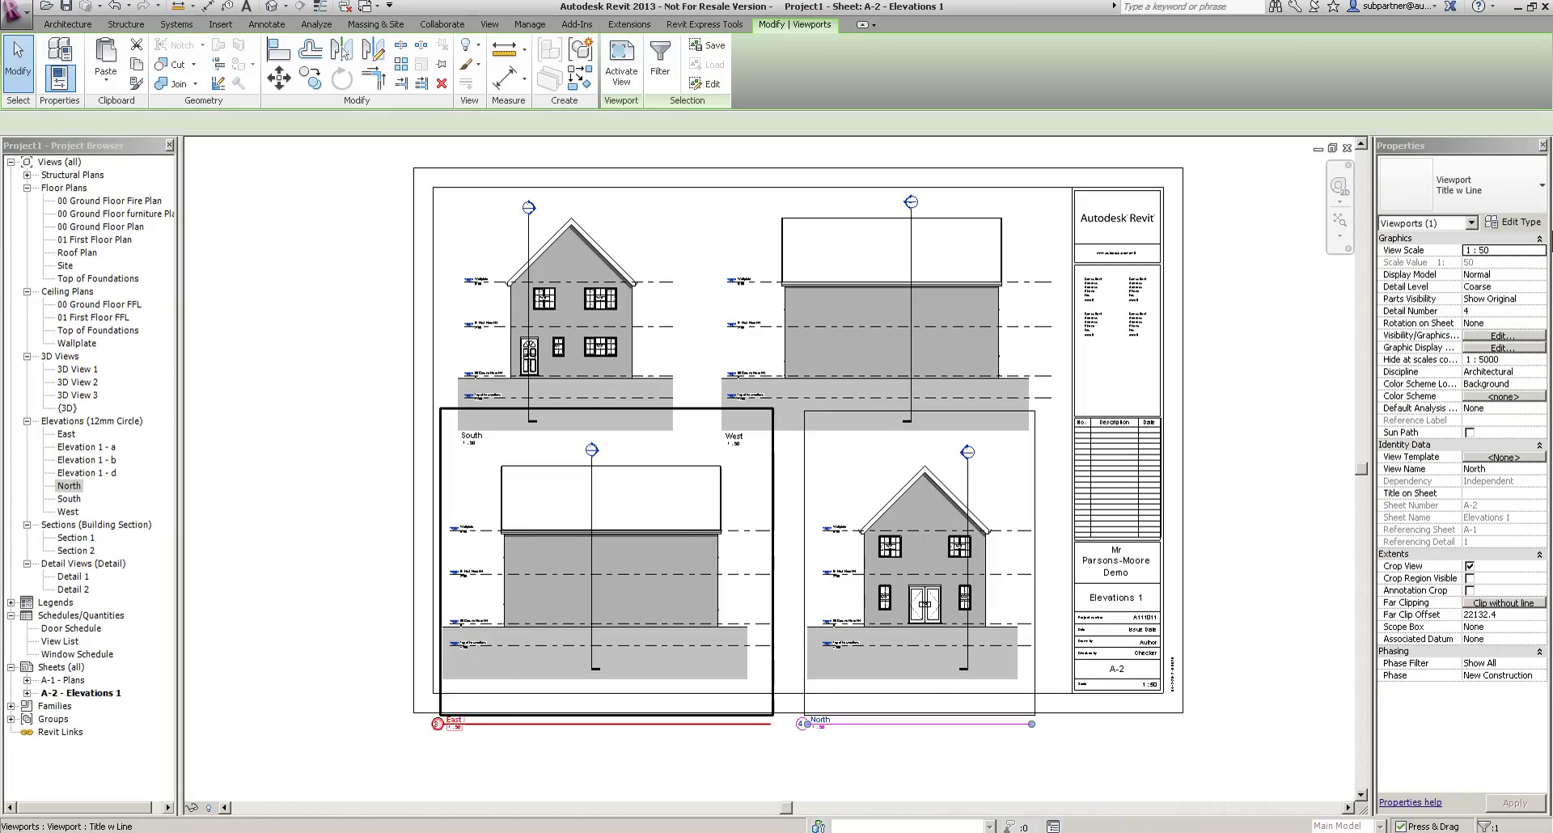
click(1460, 187)
click(1433, 254)
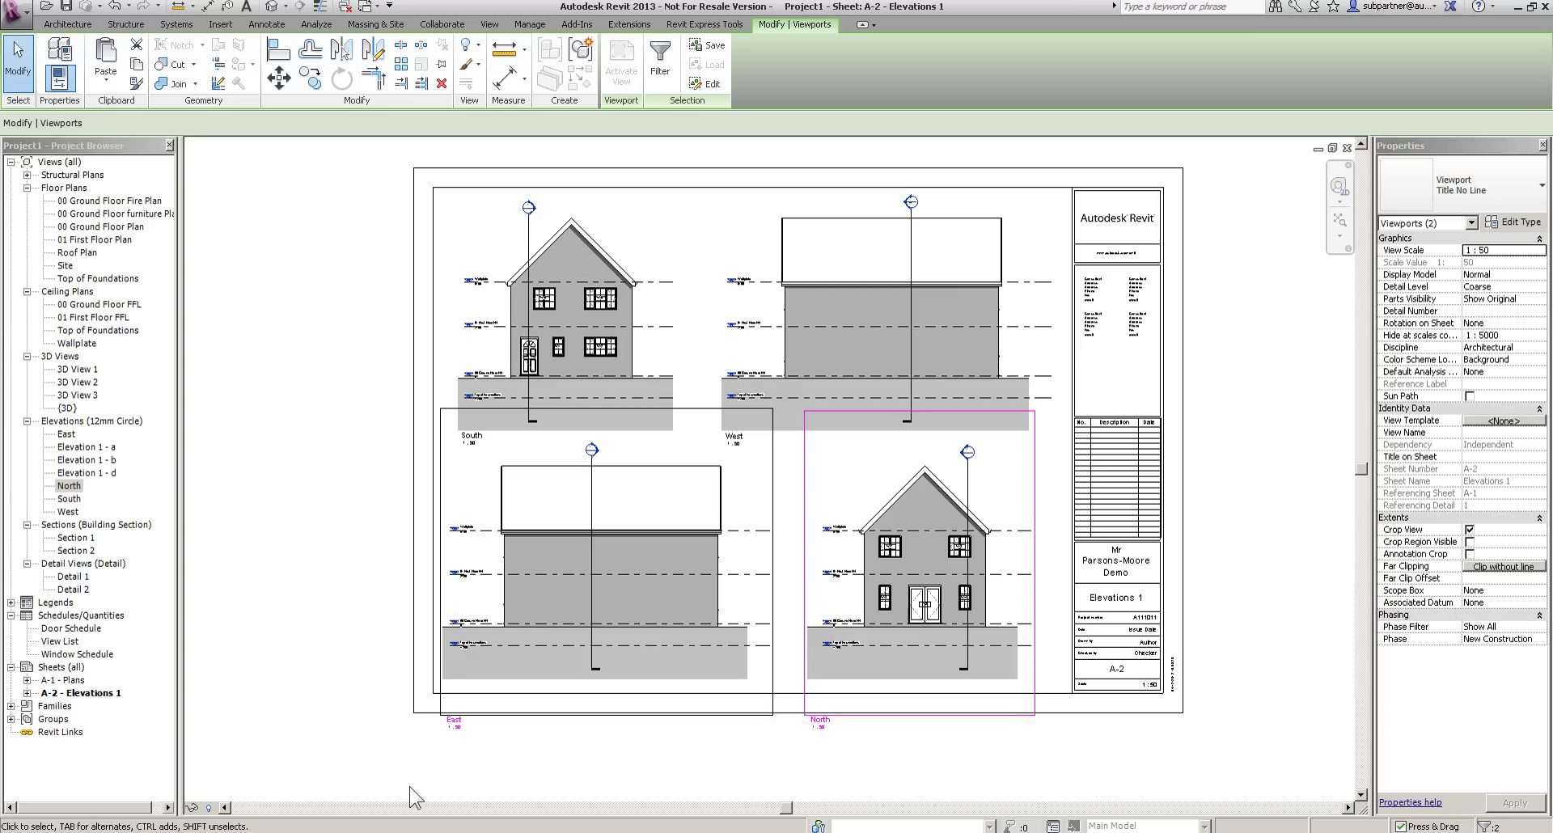
Move the East and North view titles up together so they sit just beneath their elevations inside the sheet border.
click(368, 765)
ctrl+click(820, 722)
drag(823, 722, 825, 689)
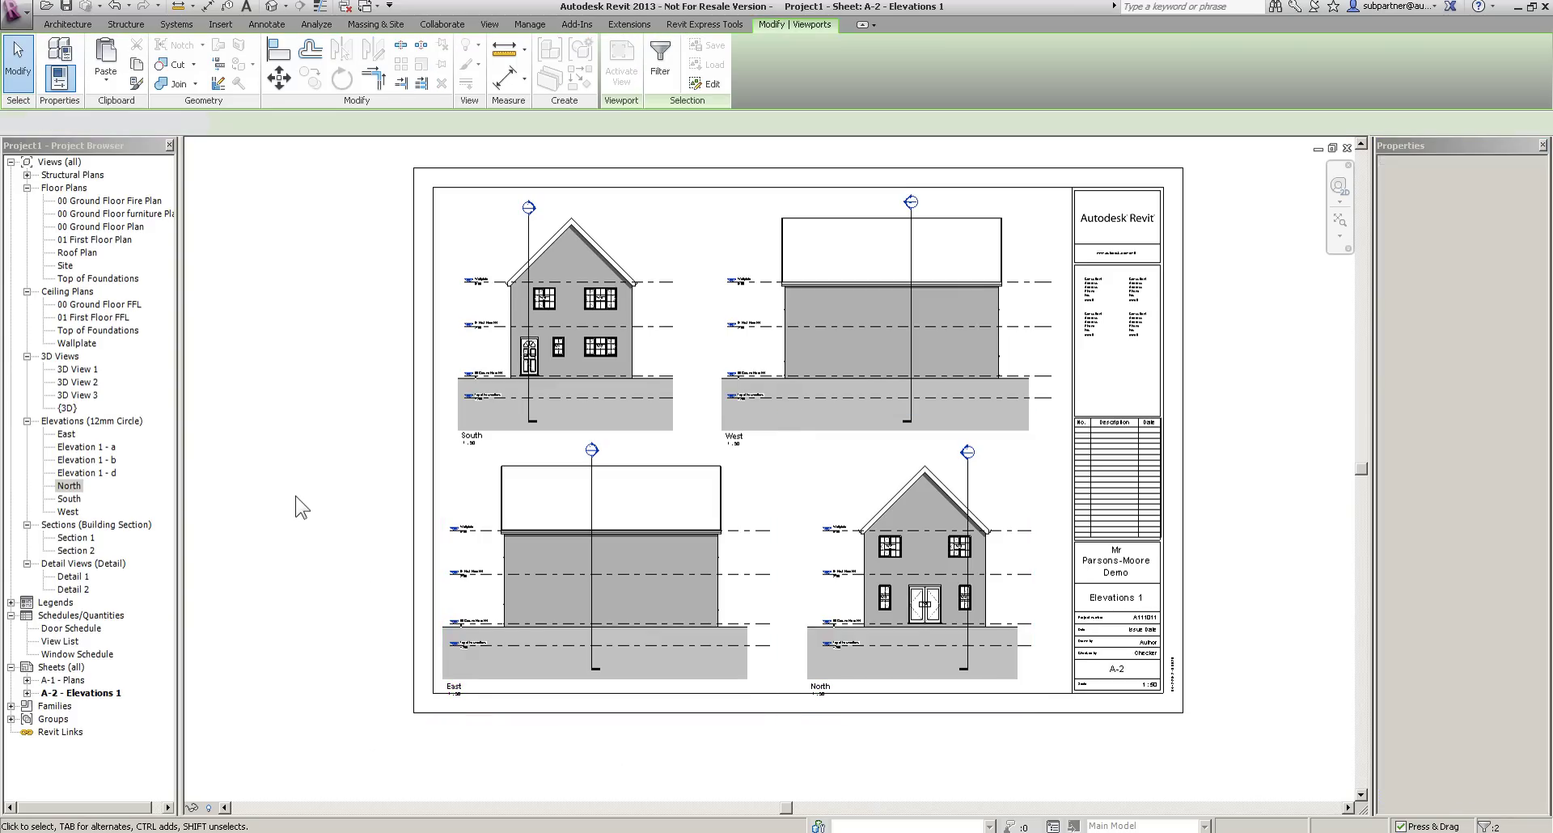
click(391, 507)
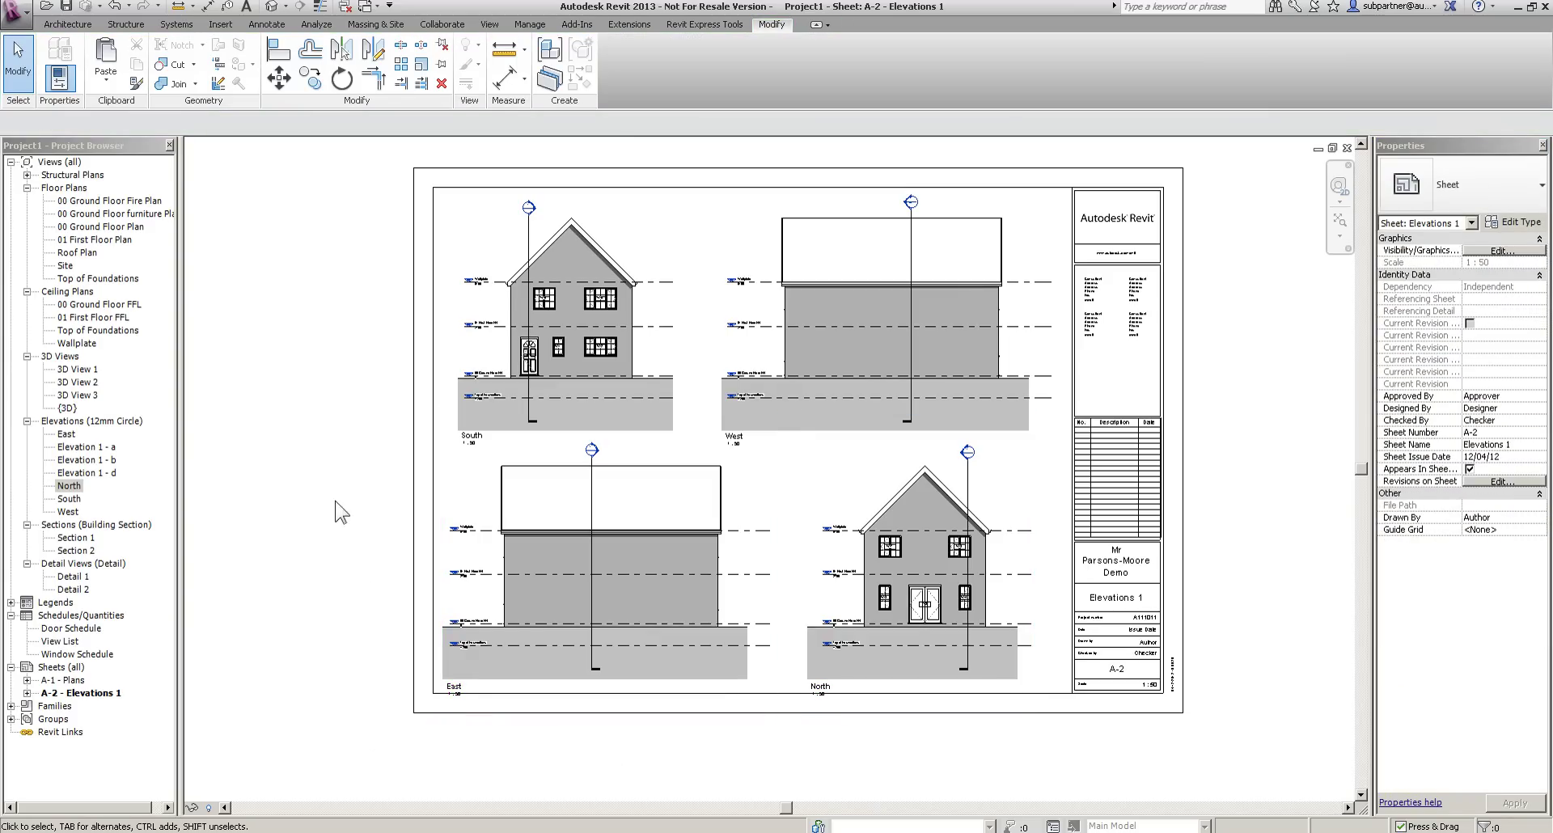
Nudge all four elevation viewports up slightly together on the sheet.
click(802, 314)
ctrl+click(637, 523)
ctrl+click(881, 542)
key(Up)
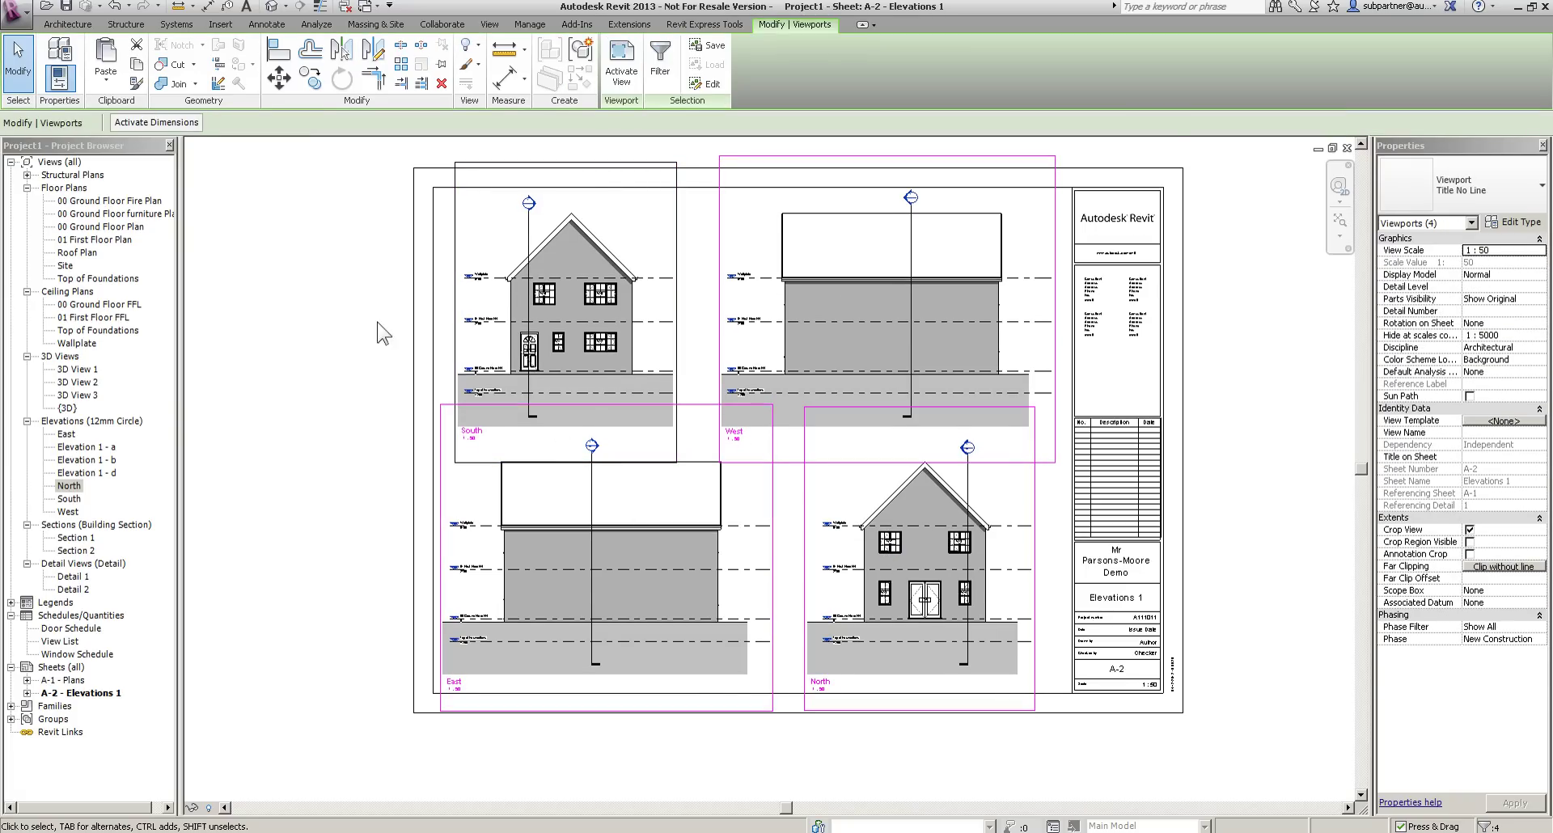
click(294, 307)
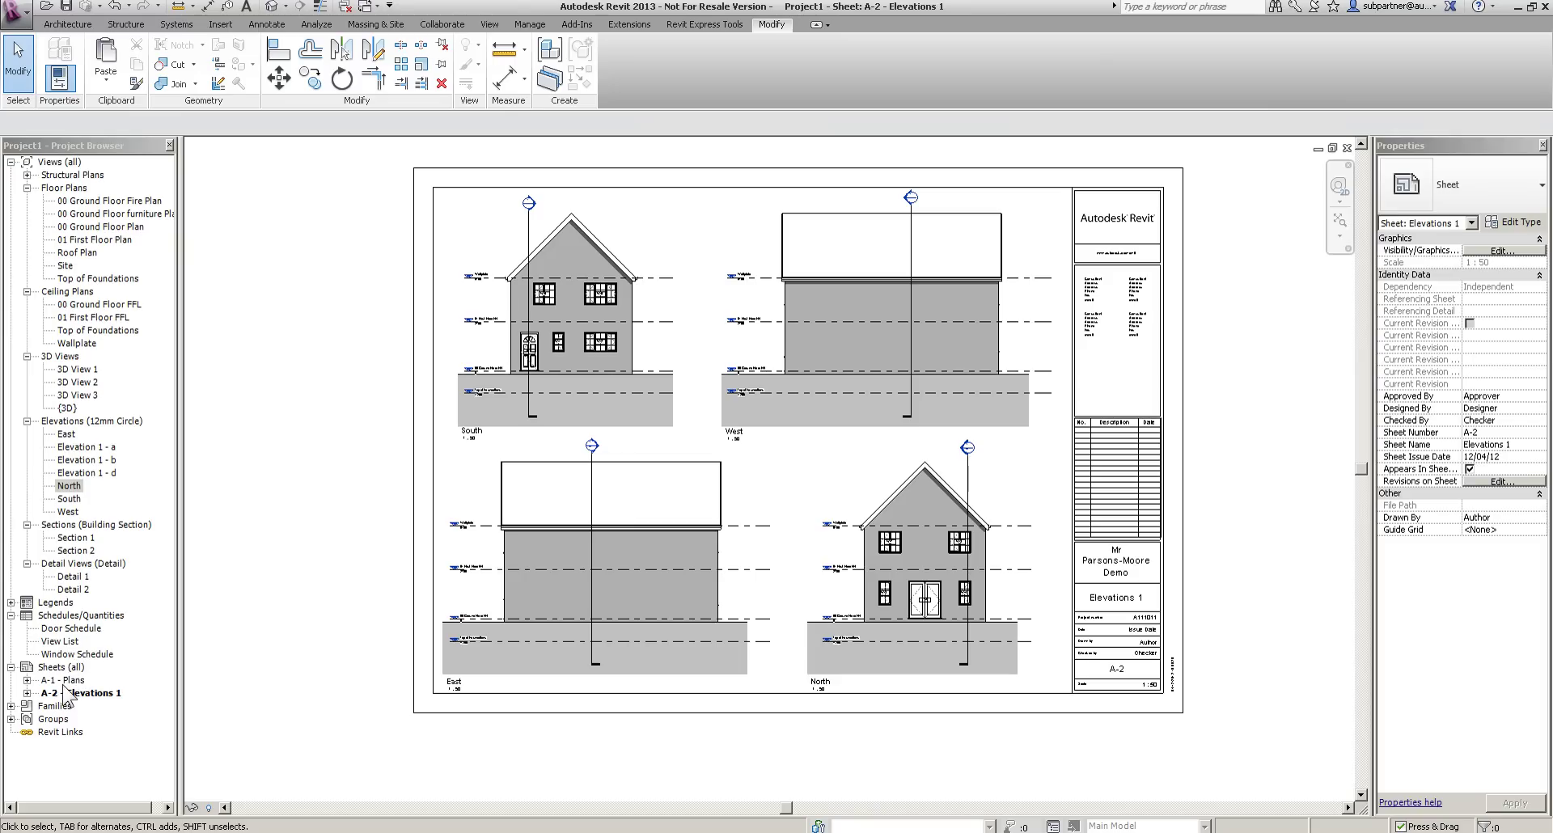
Create a new sheet with the A1 metric title block, without saving the project.
right_click(53, 669)
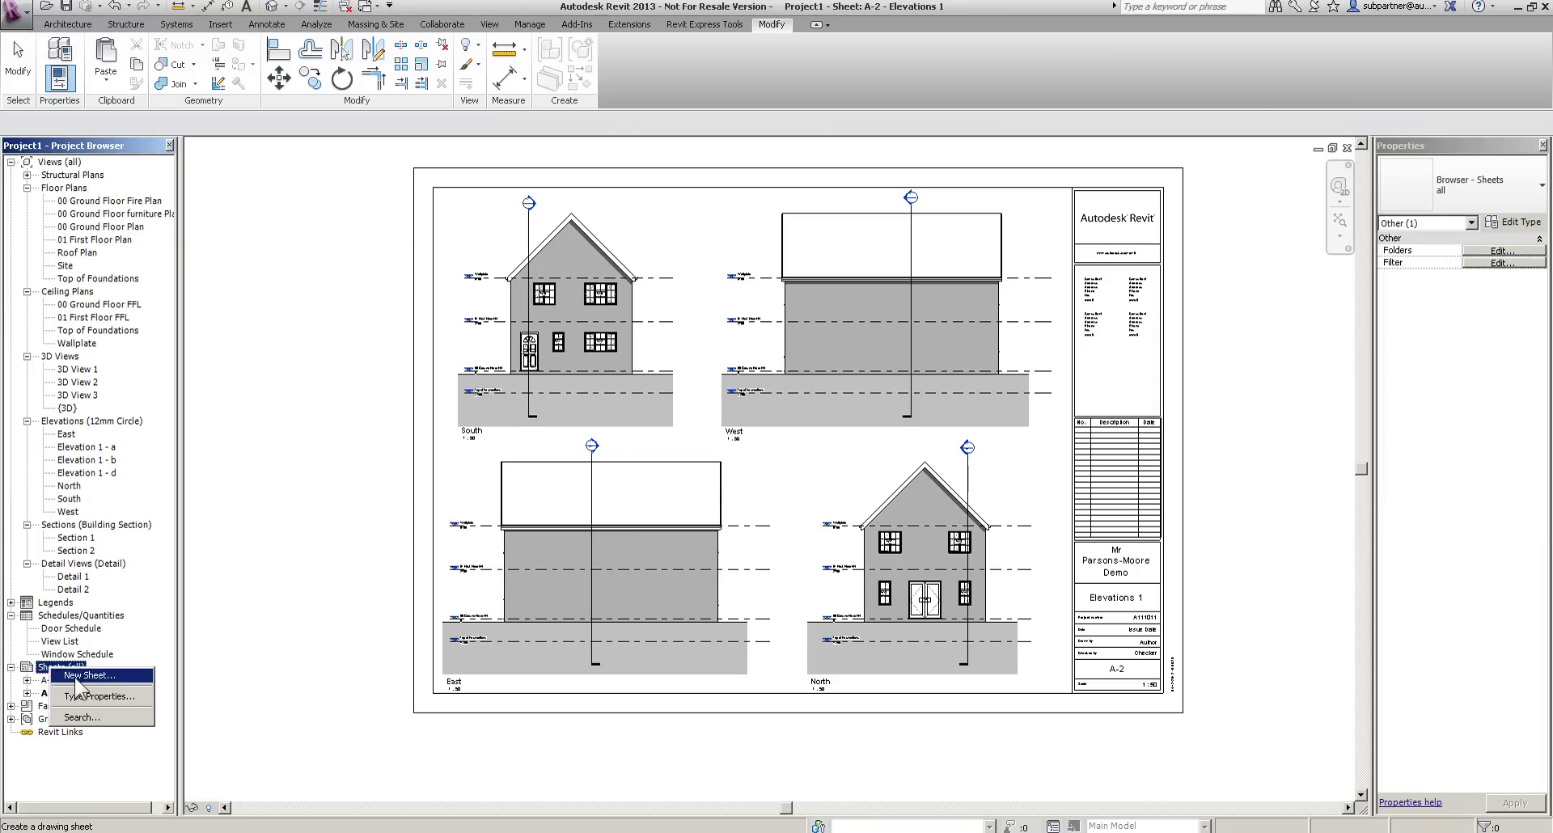
click(76, 679)
click(853, 395)
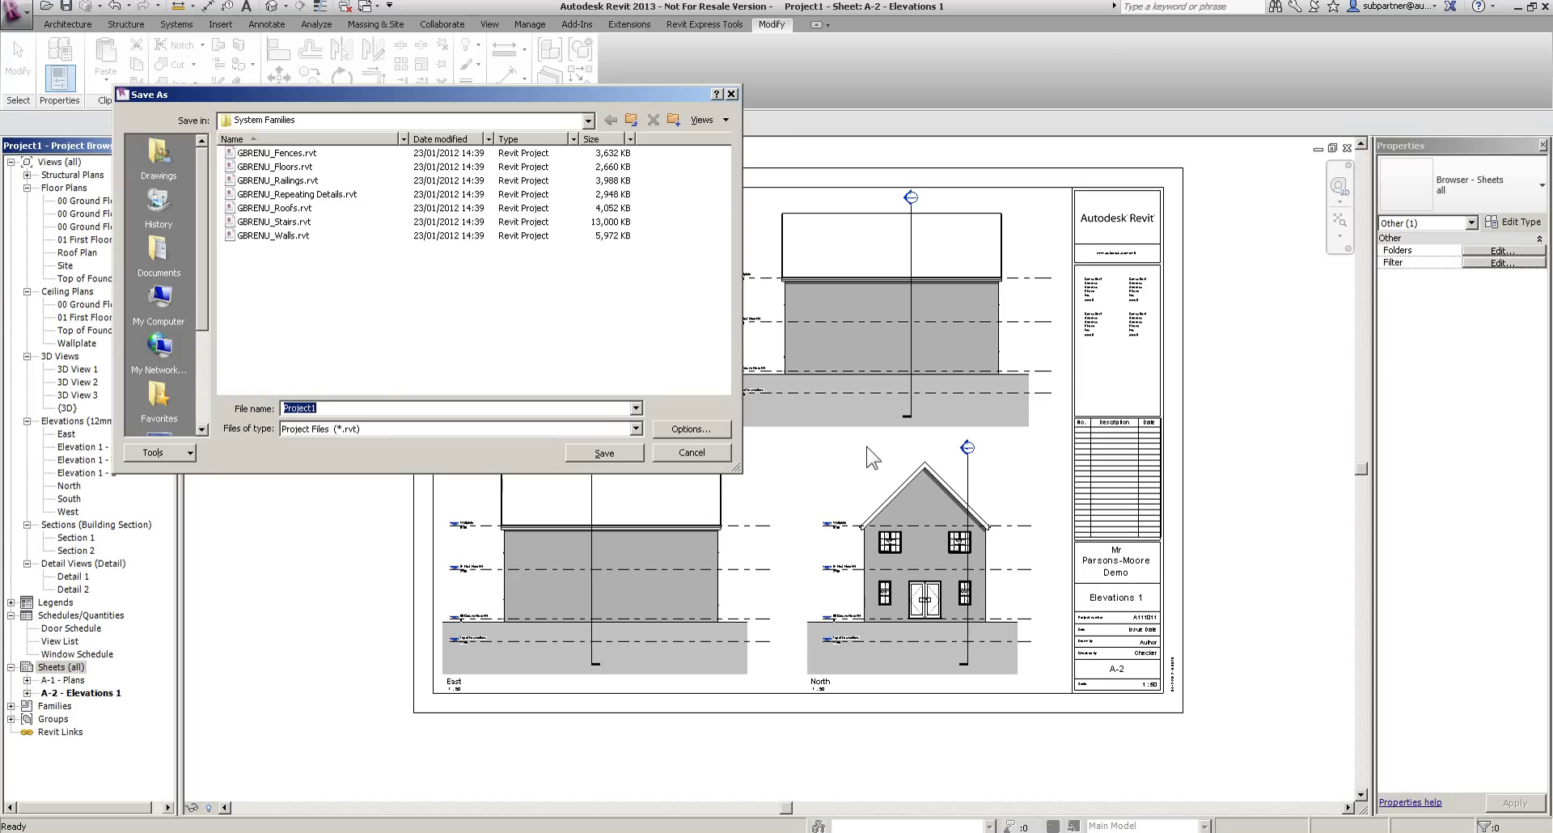
click(706, 454)
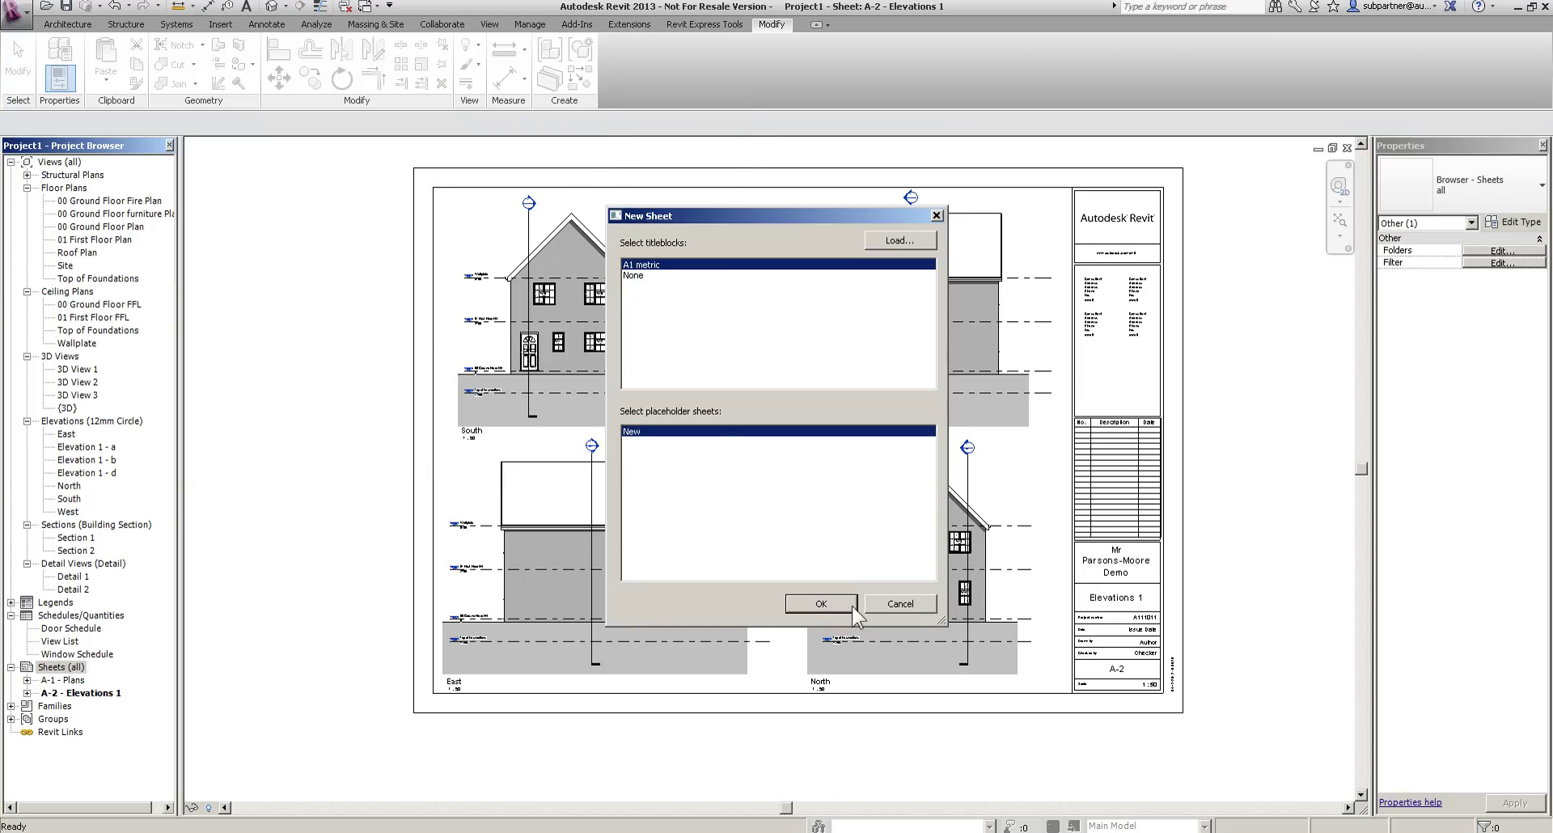
click(849, 605)
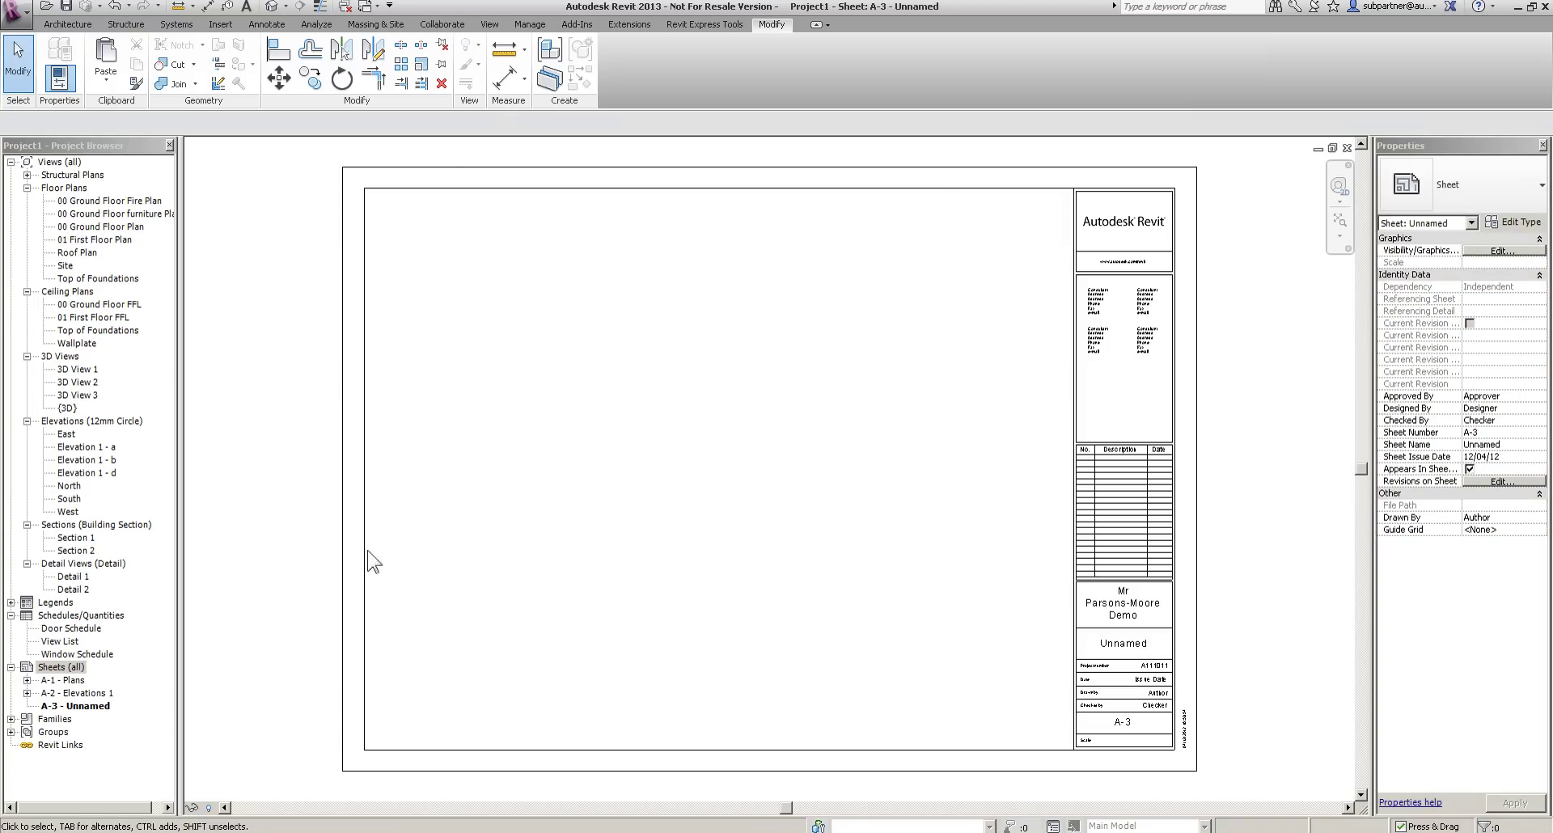
click(1125, 642)
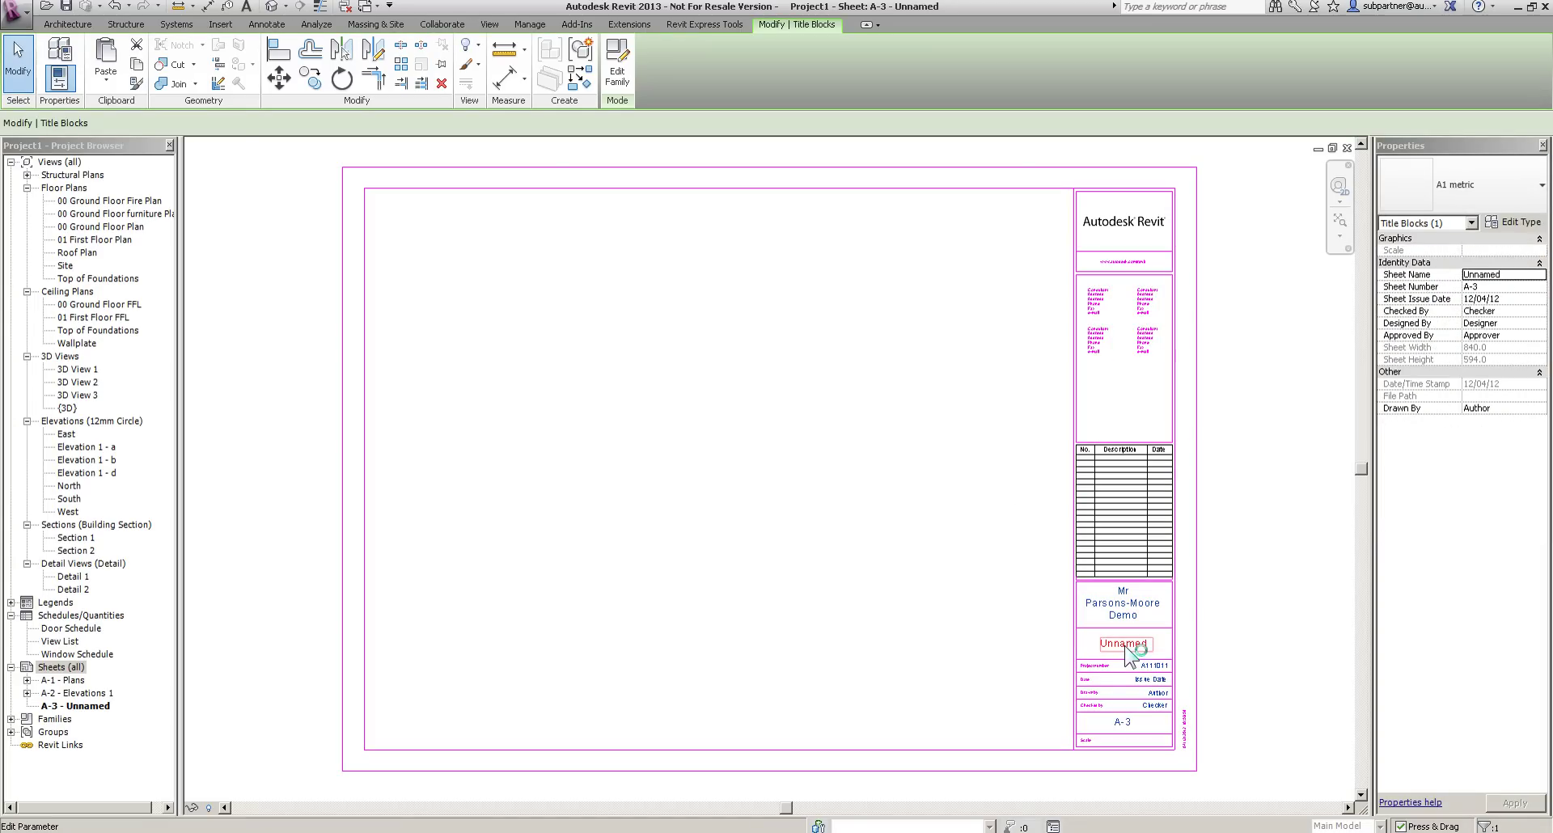
double_click(1124, 646)
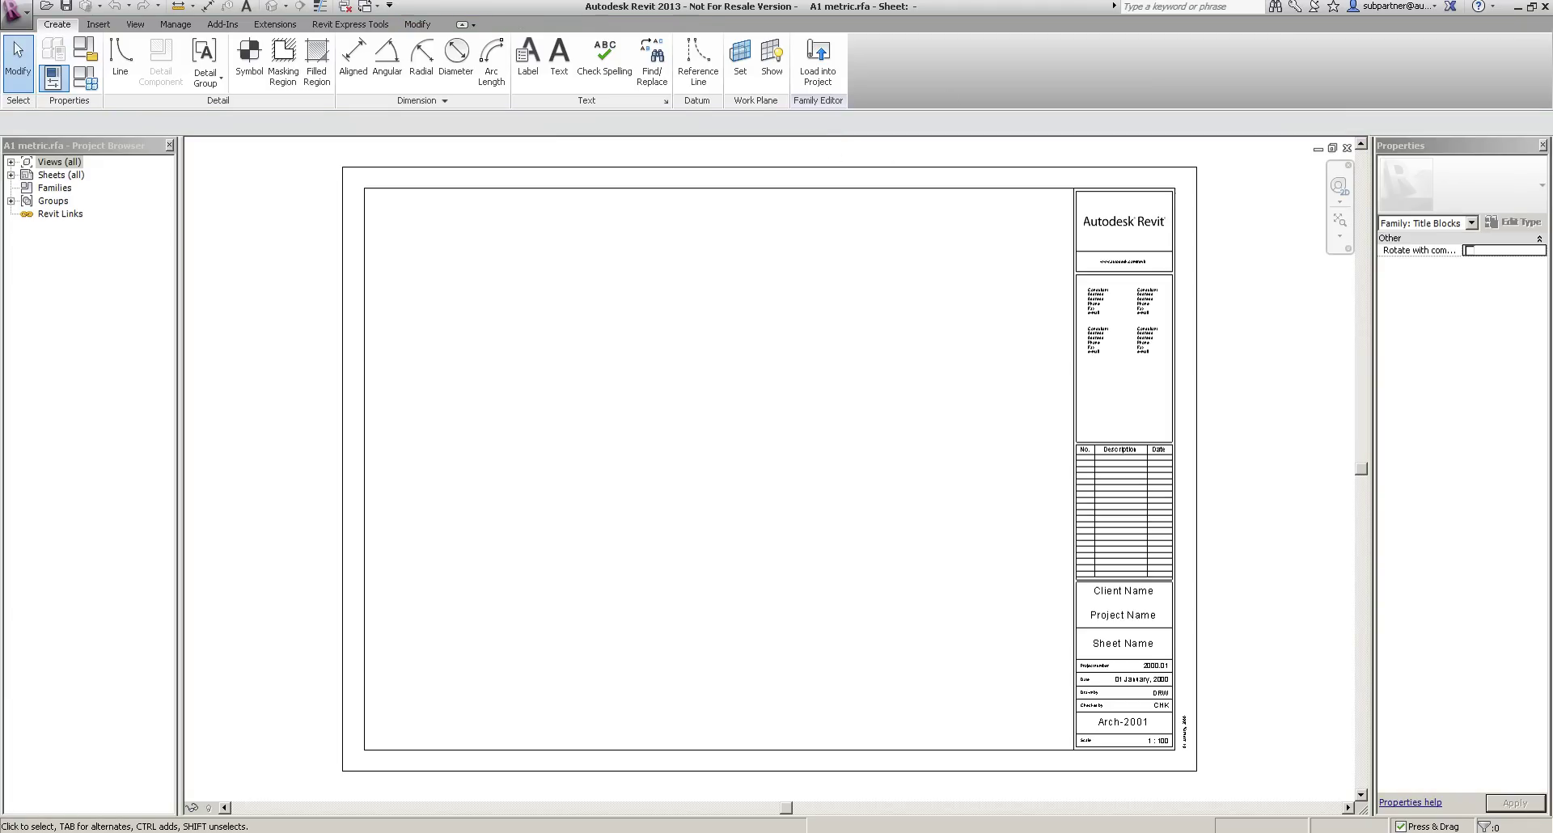
click(14, 12)
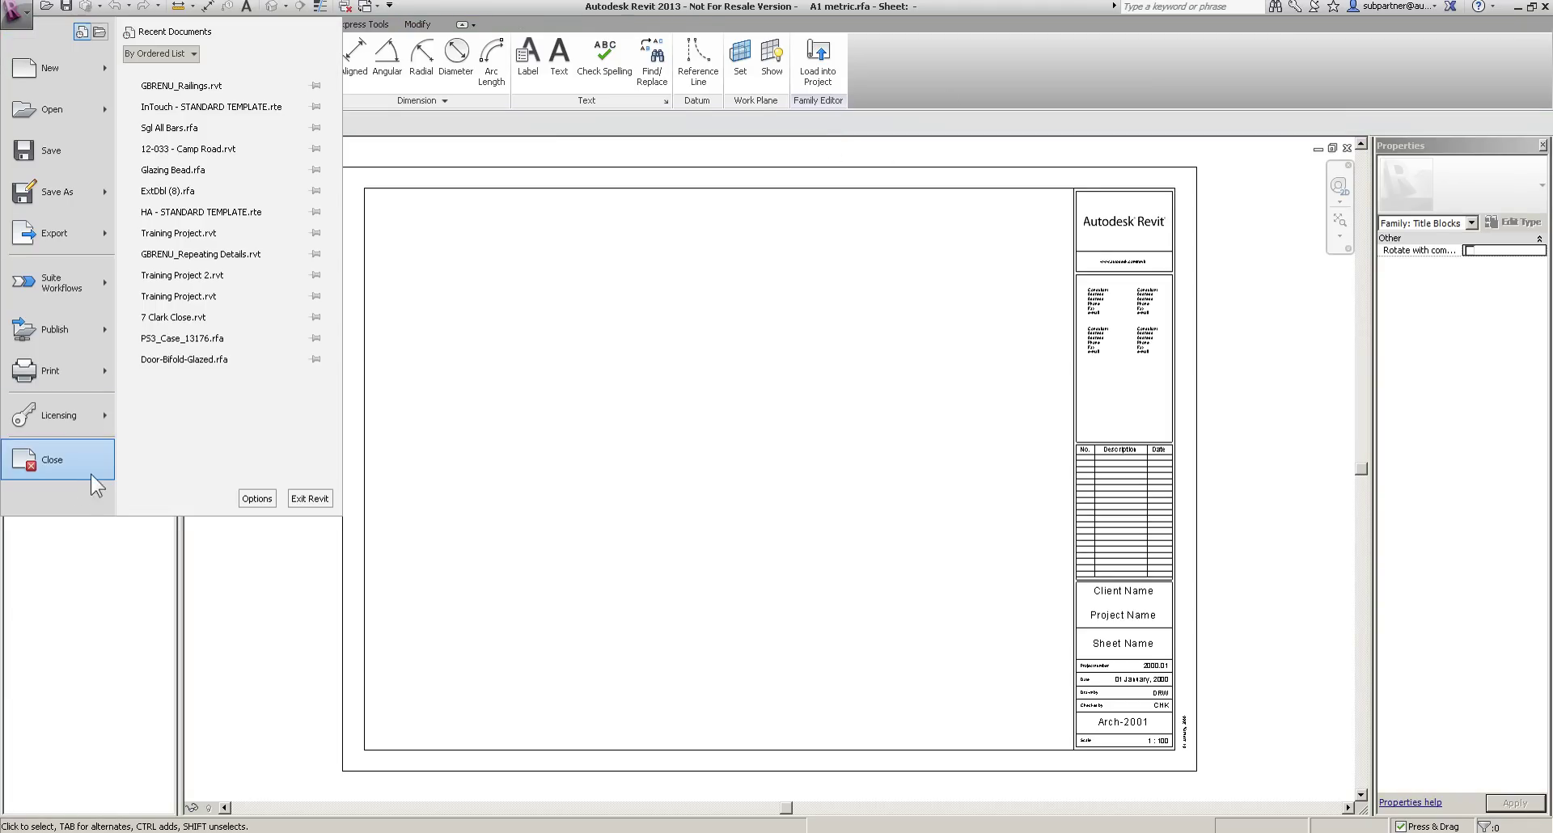
click(66, 468)
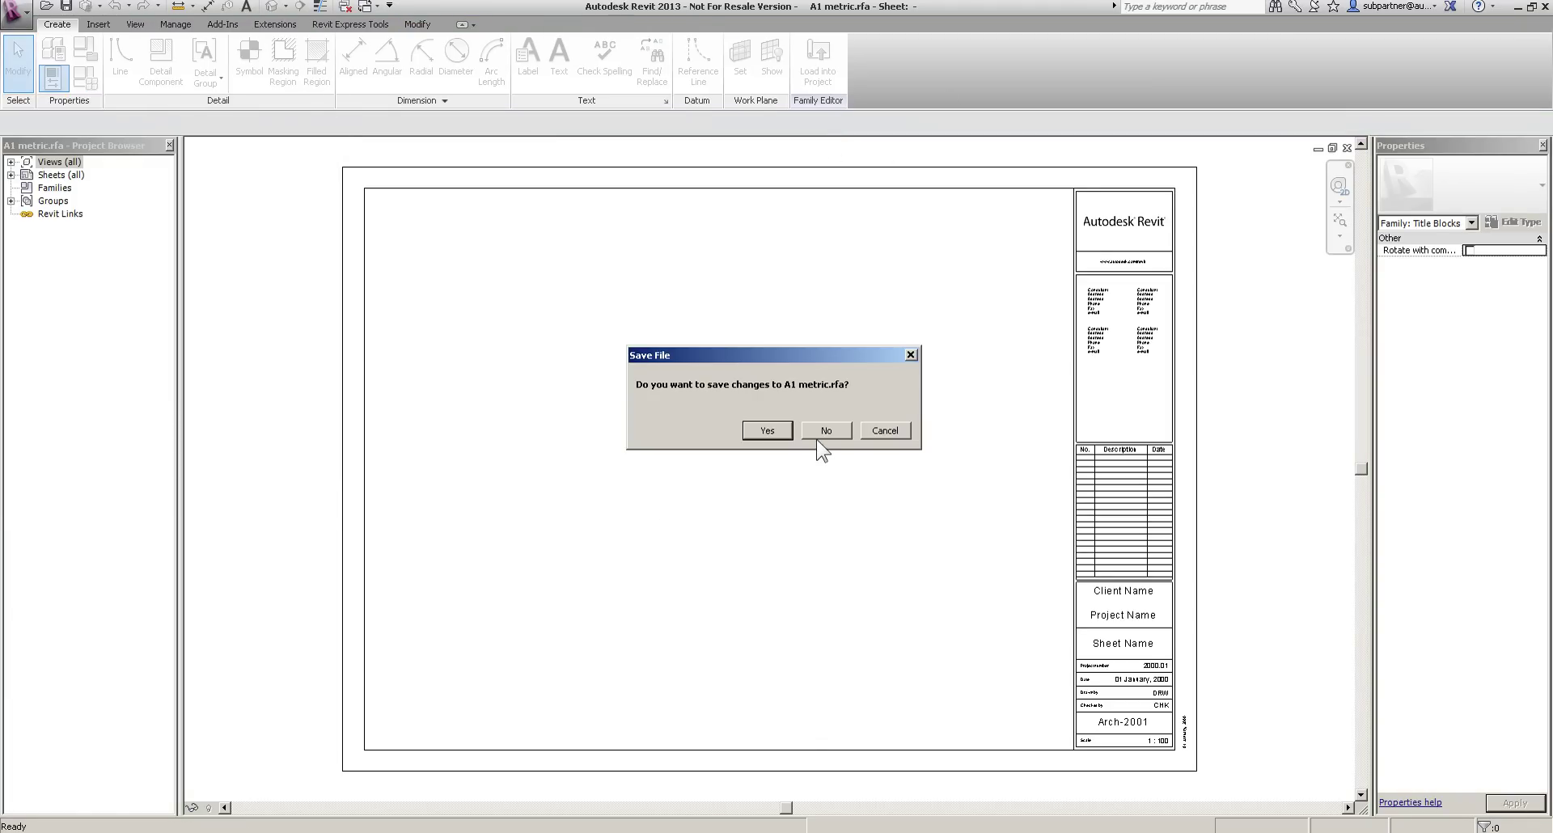
click(819, 444)
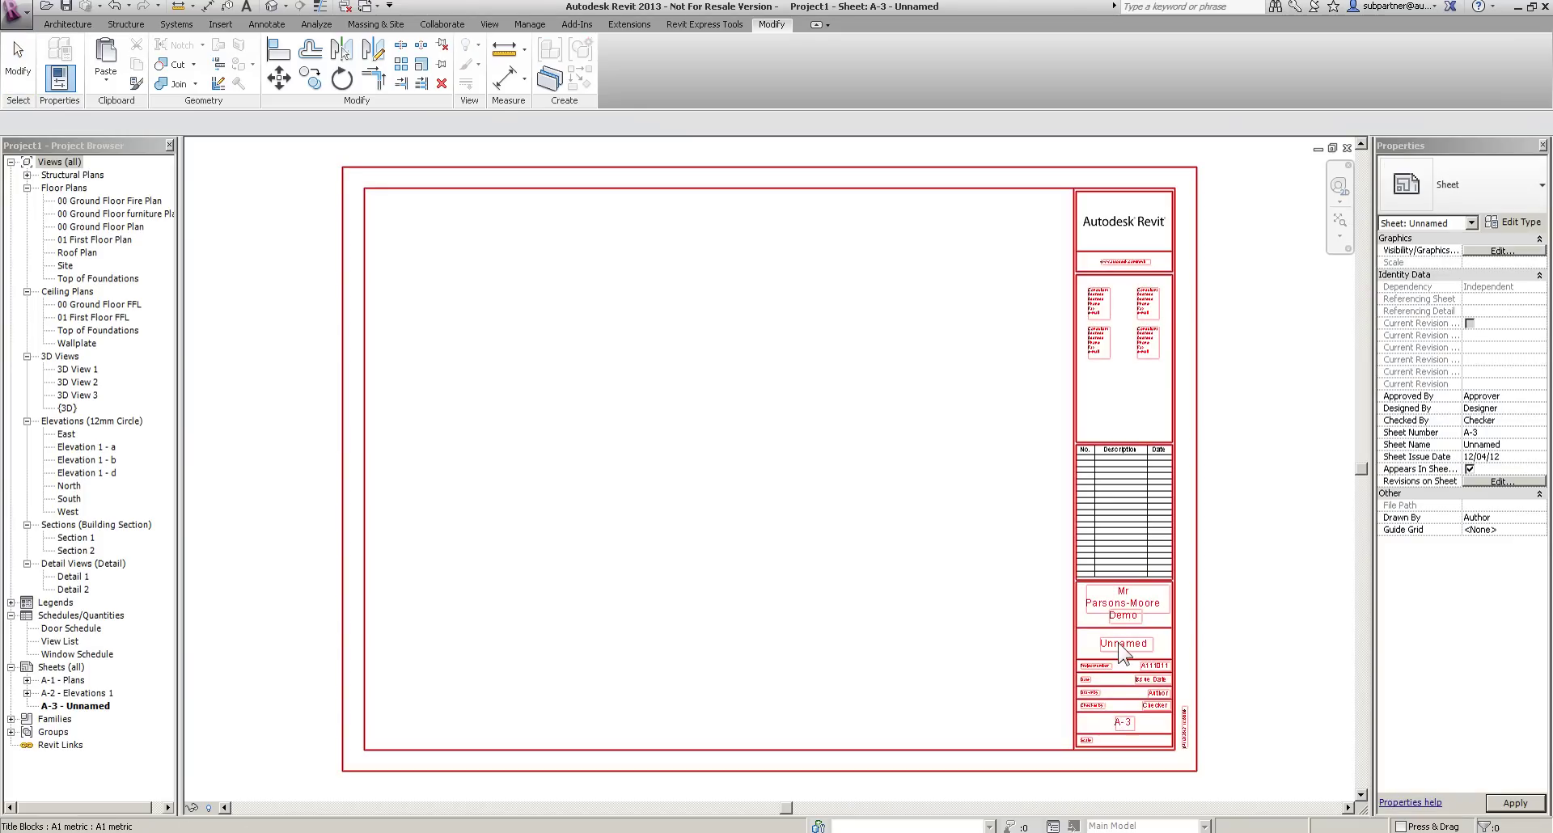
Rename the new A-3 sheet in its title block as Sections and Details.
click(1132, 664)
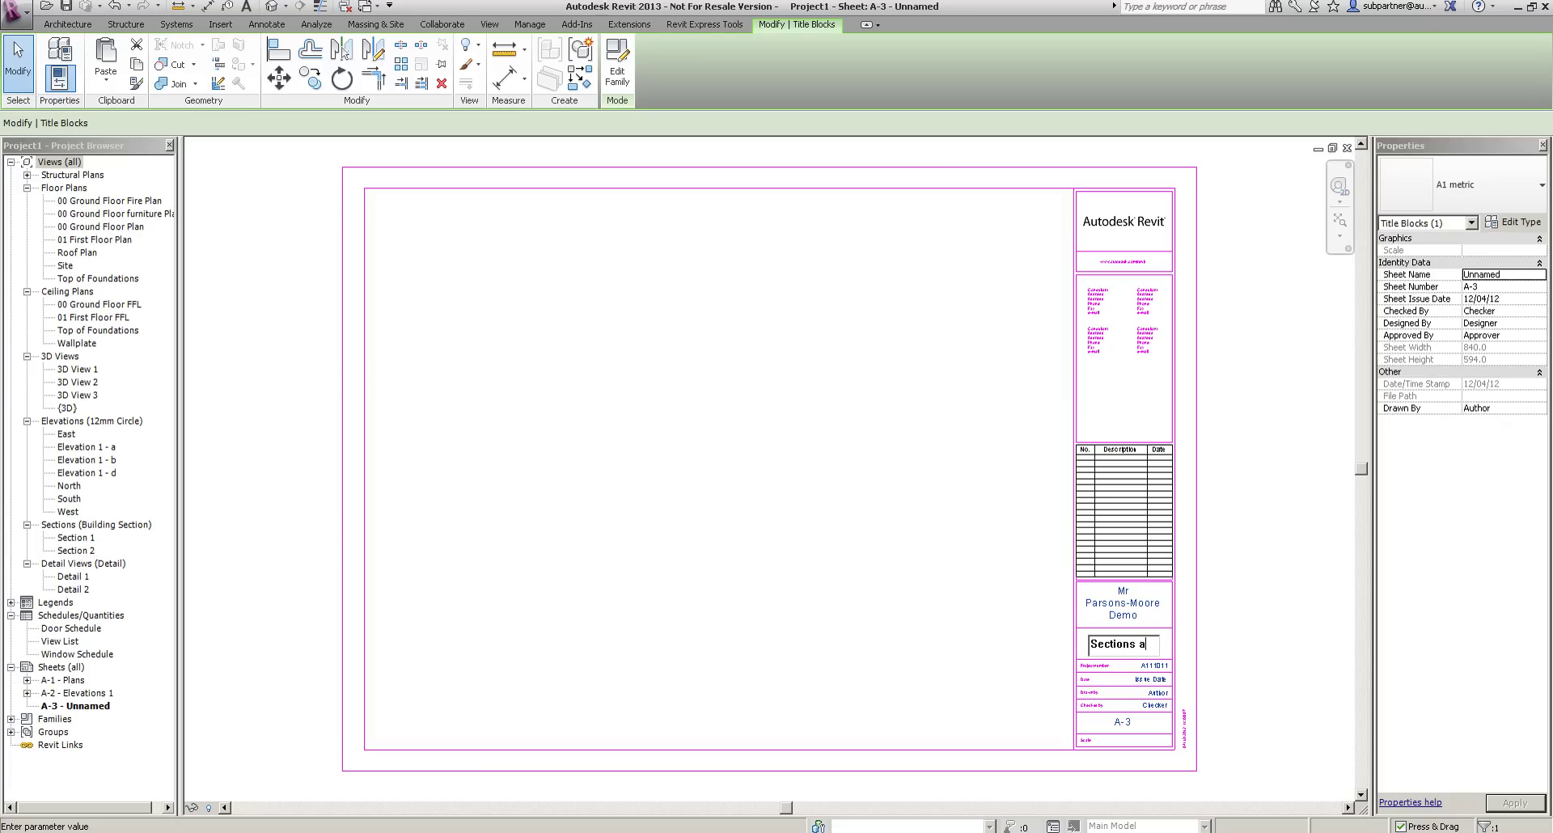
click(1139, 671)
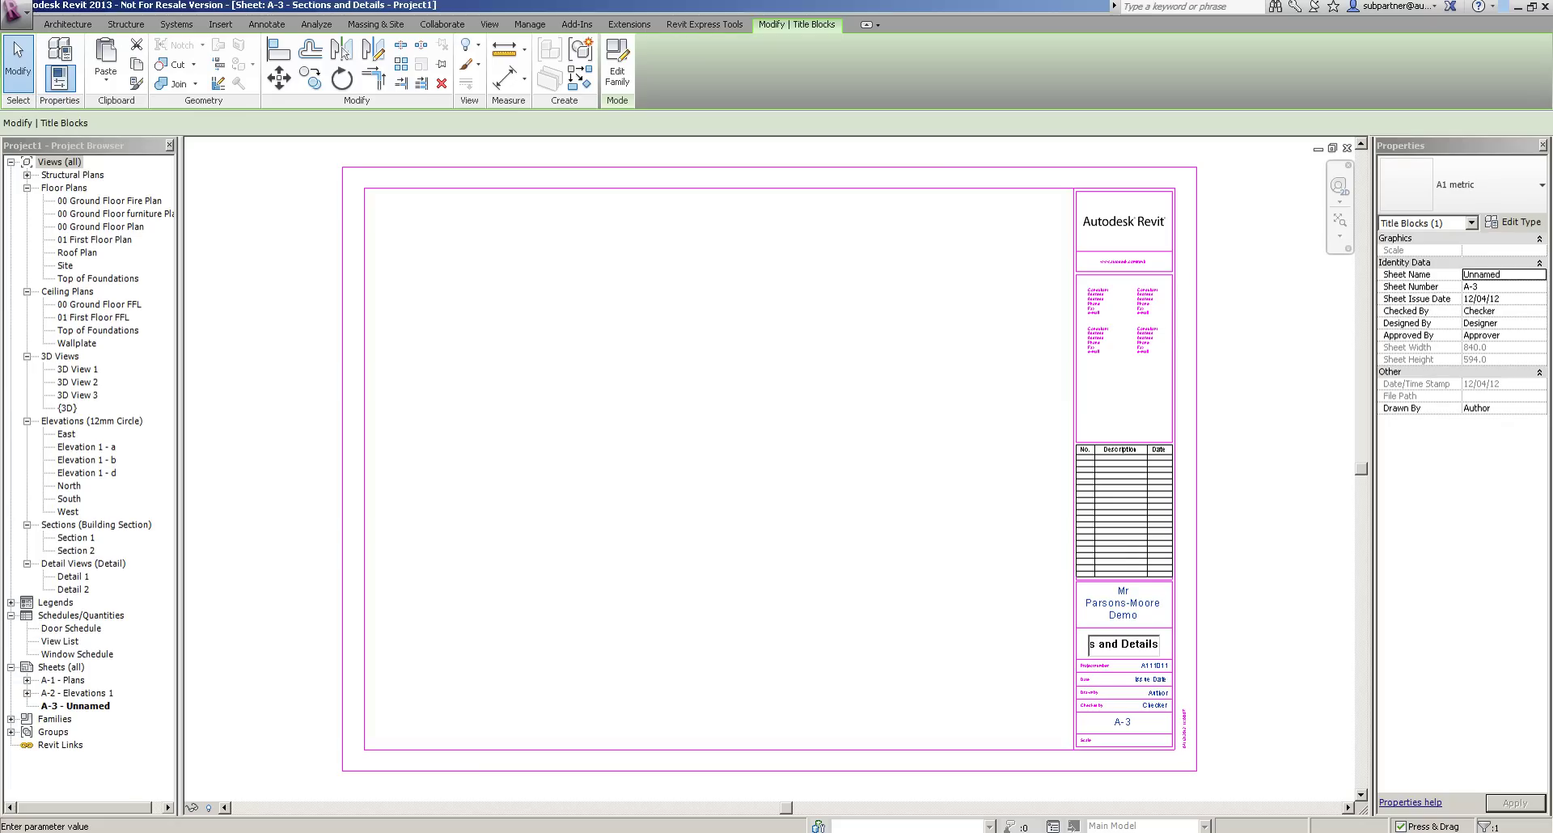
scroll(1139, 671, up, 1)
click(603, 382)
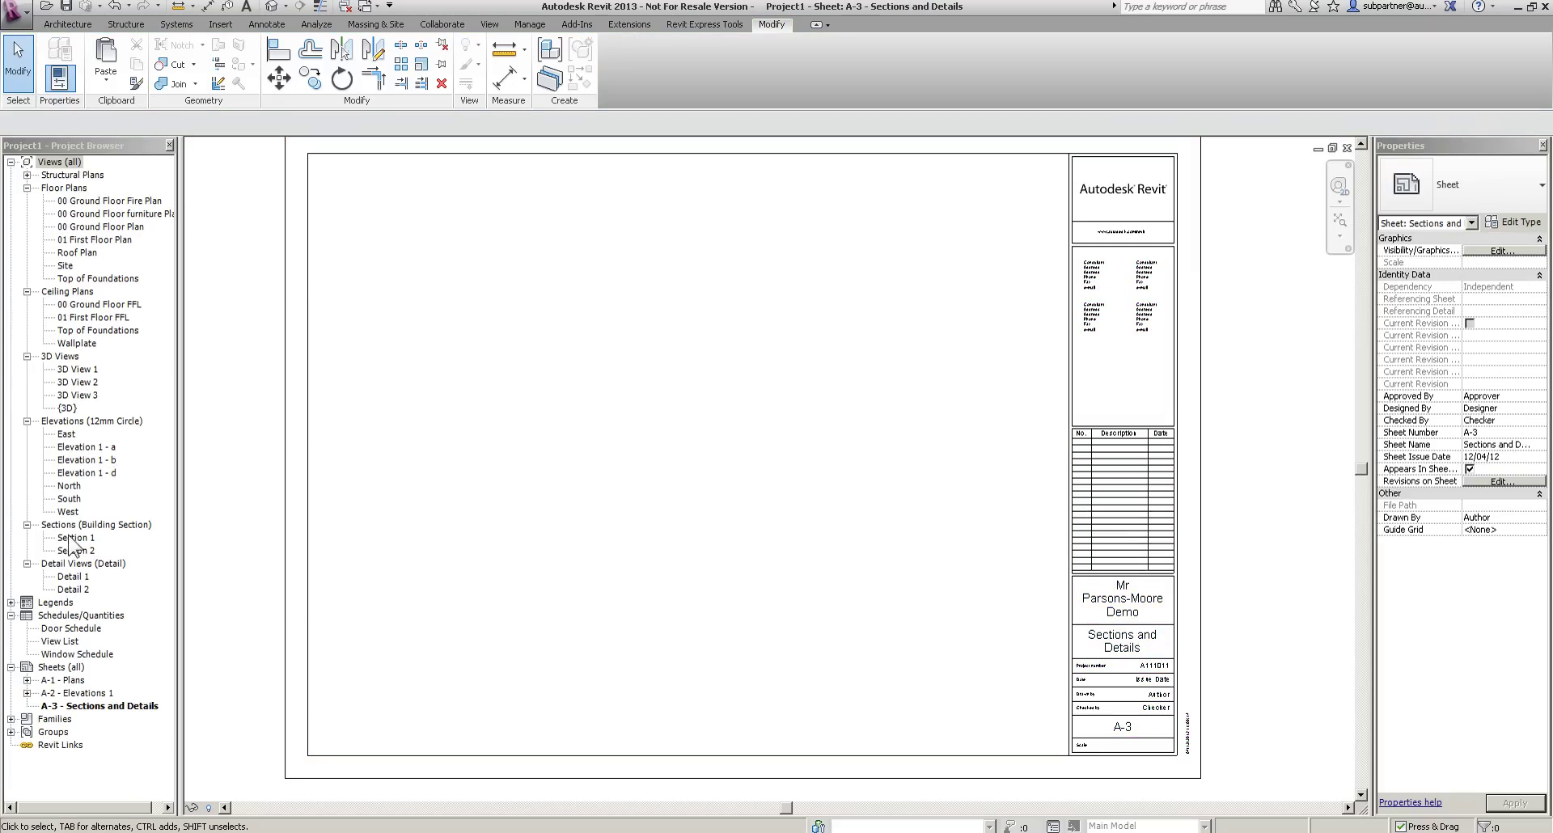
Place Detail 1 in the sheet's upper left area and Detail 2 beneath it.
drag(77, 580, 545, 357)
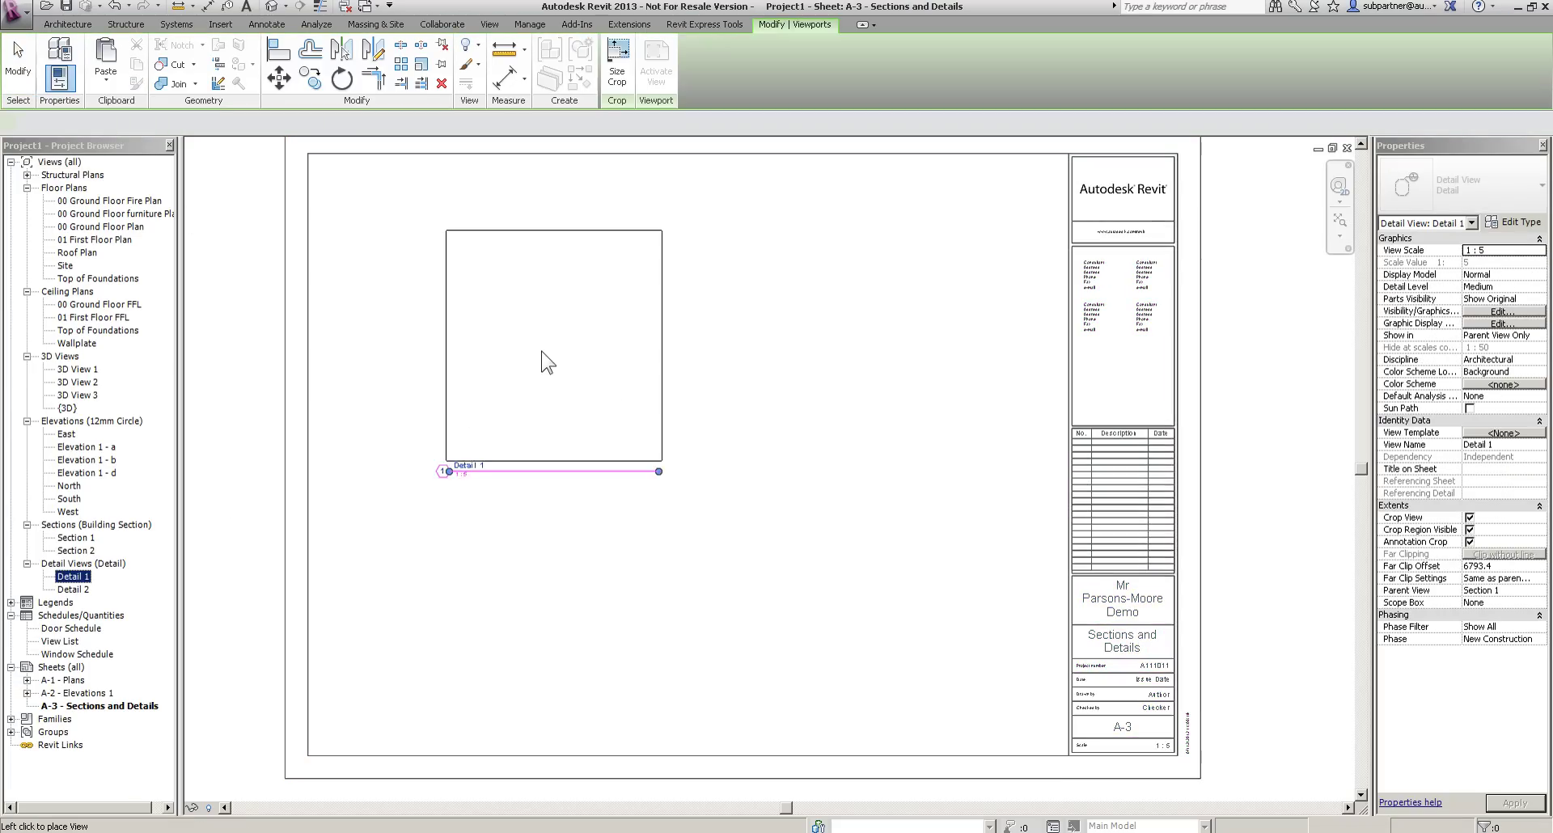
click(461, 303)
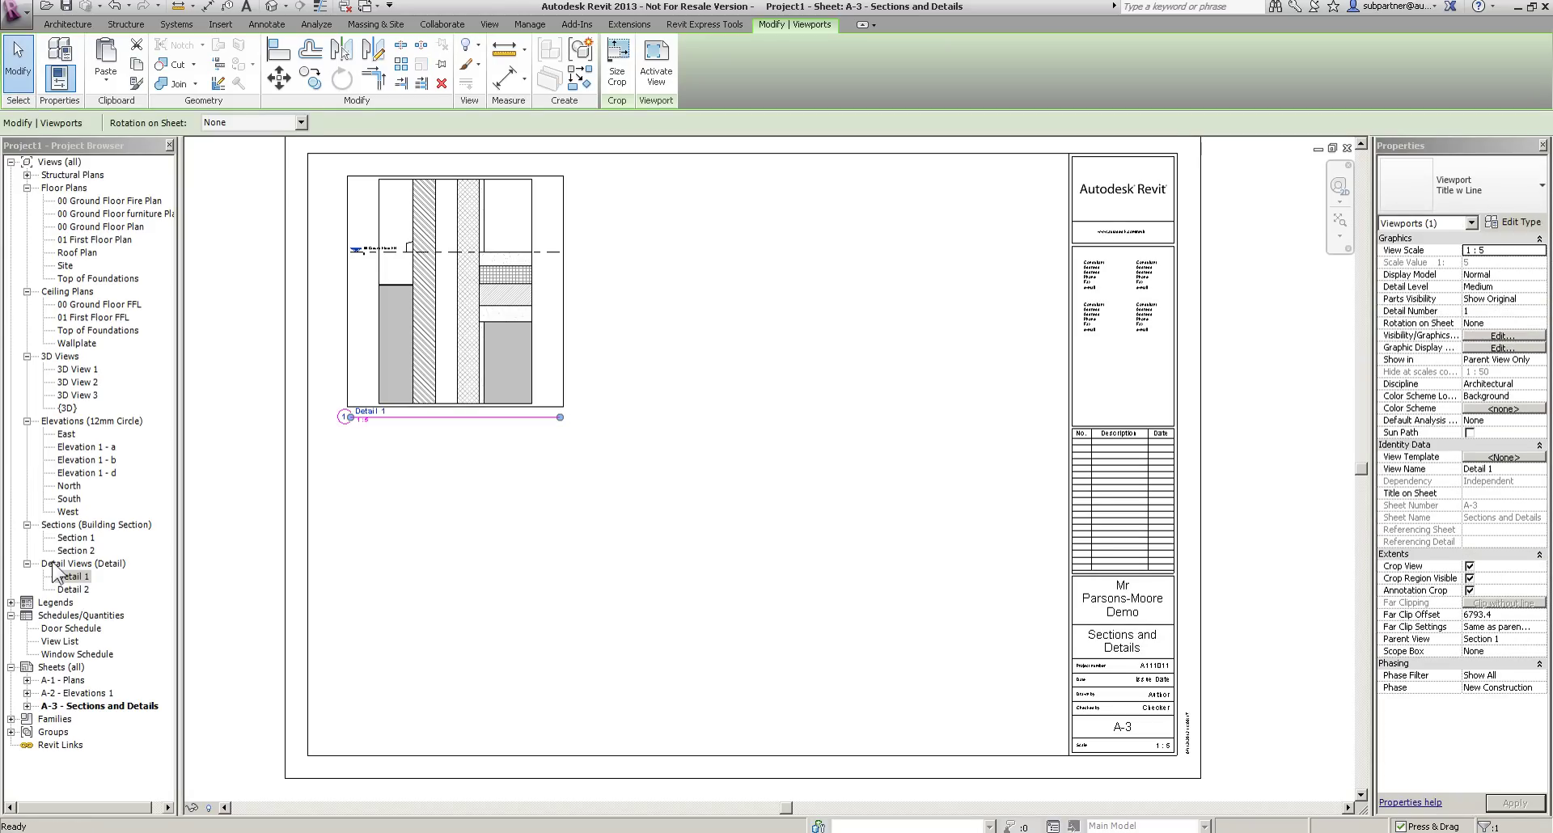
drag(71, 590, 404, 619)
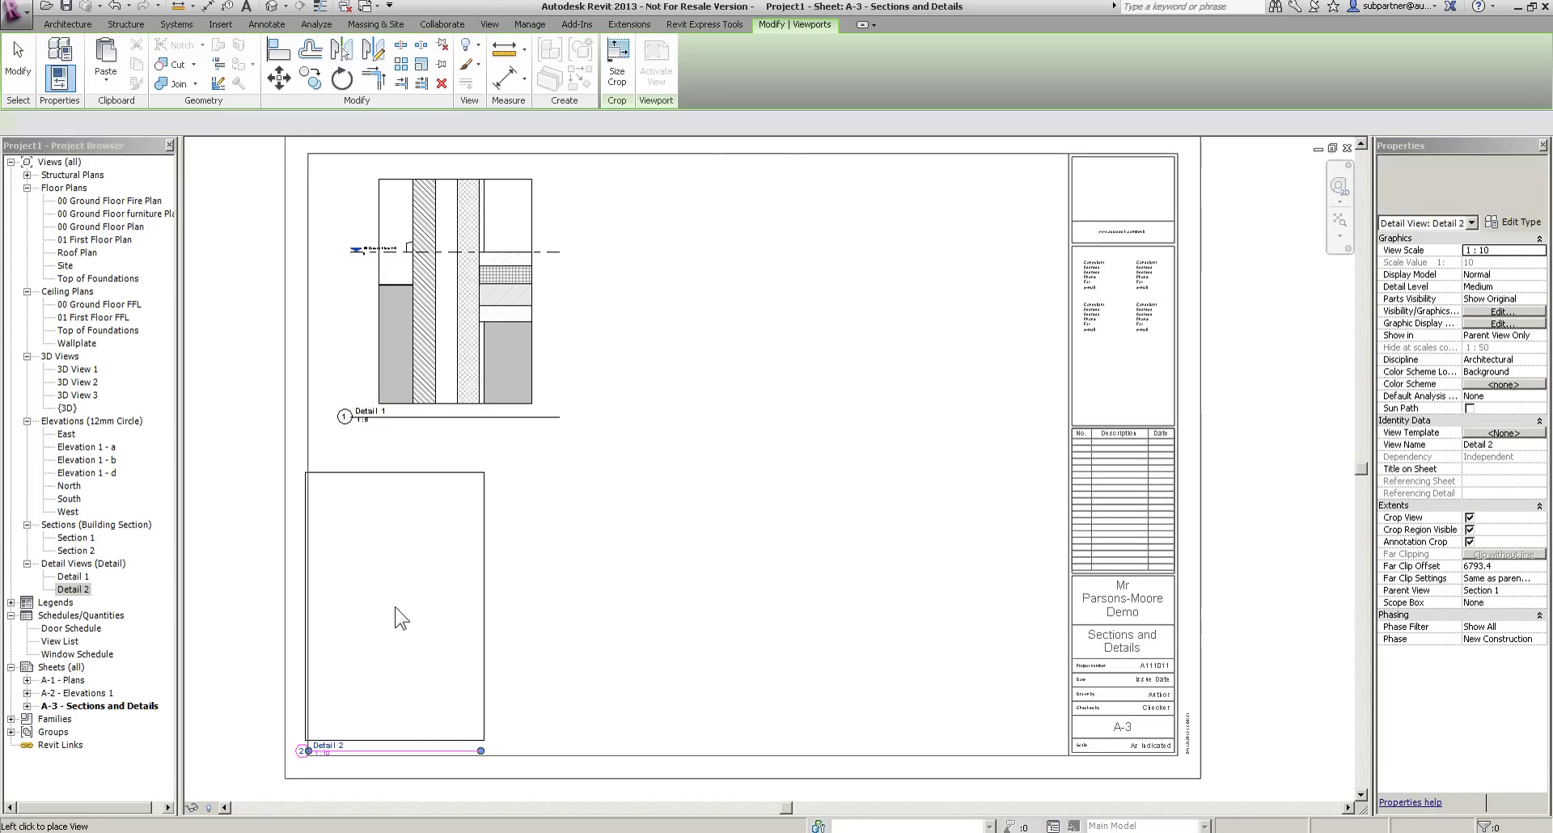
click(411, 604)
Place Section 1 near the upper border beside Detail 1, and park Section 2 outside the sheet's left border.
drag(76, 538, 794, 336)
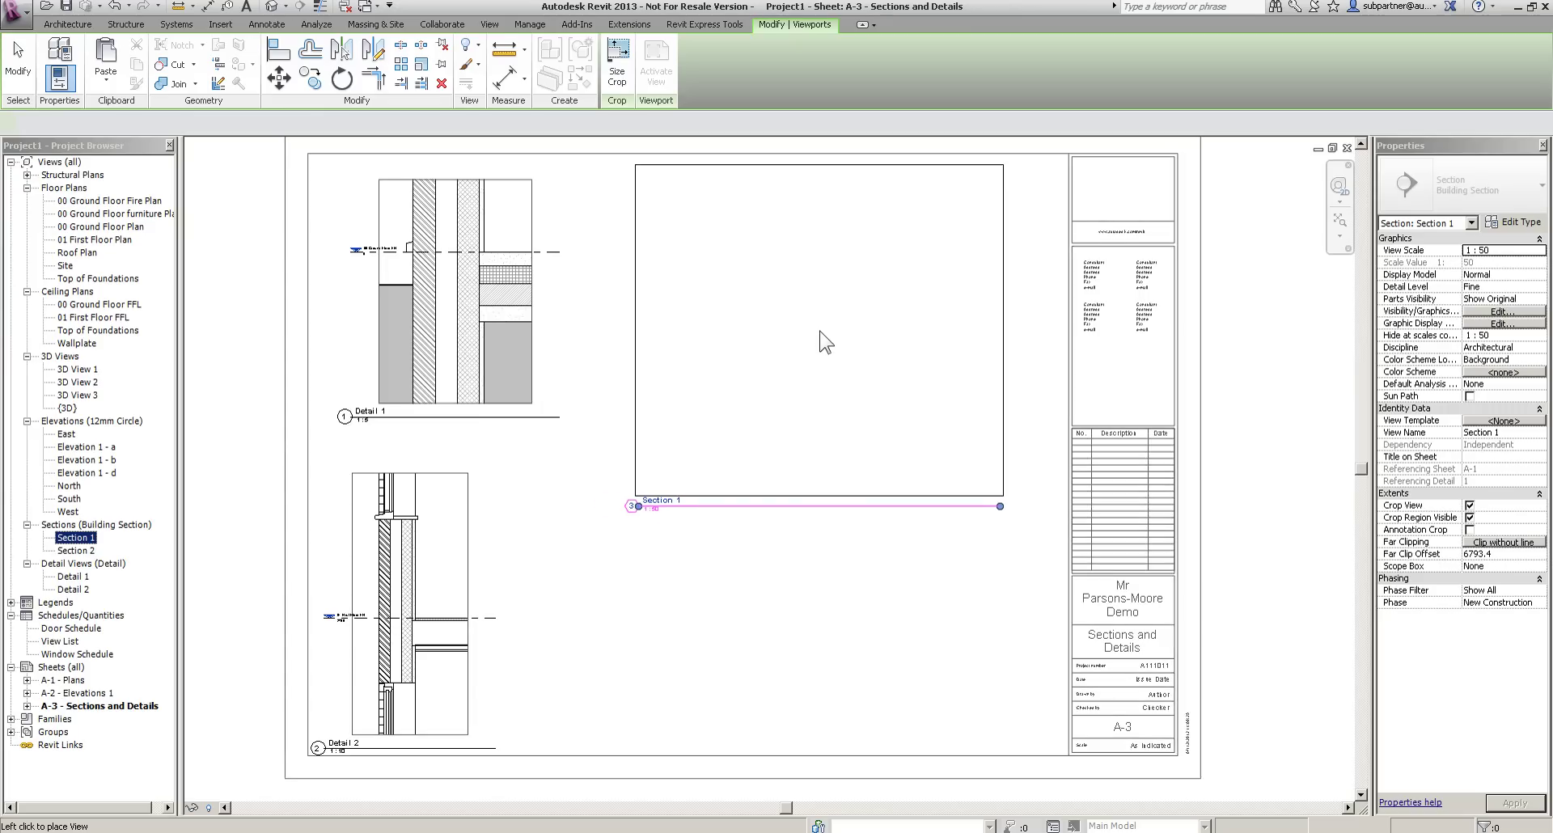
click(825, 344)
drag(75, 550, 804, 621)
middle_drag(706, 620, 818, 451)
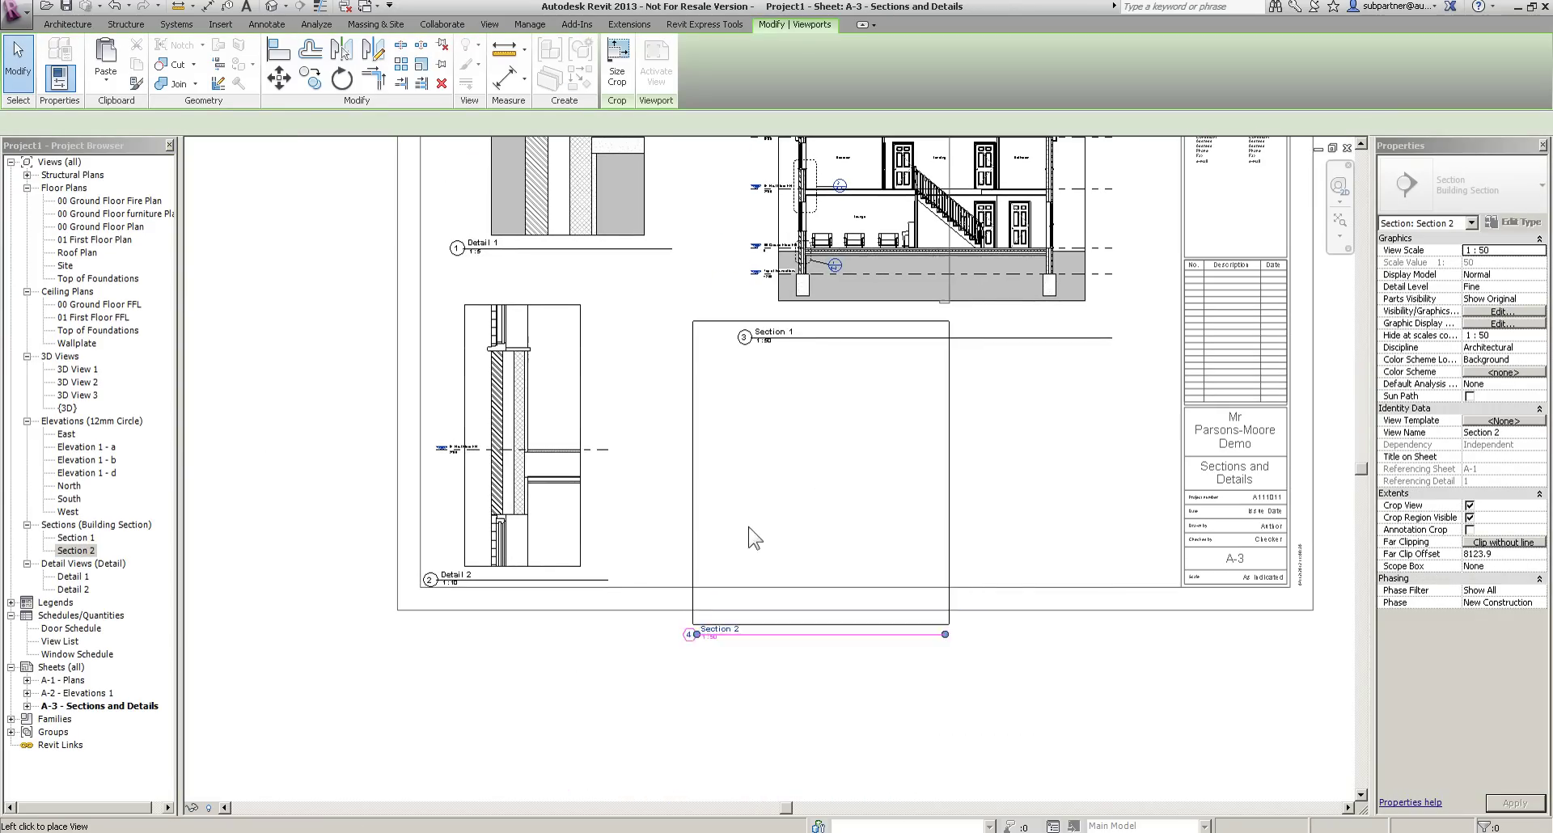
click(294, 295)
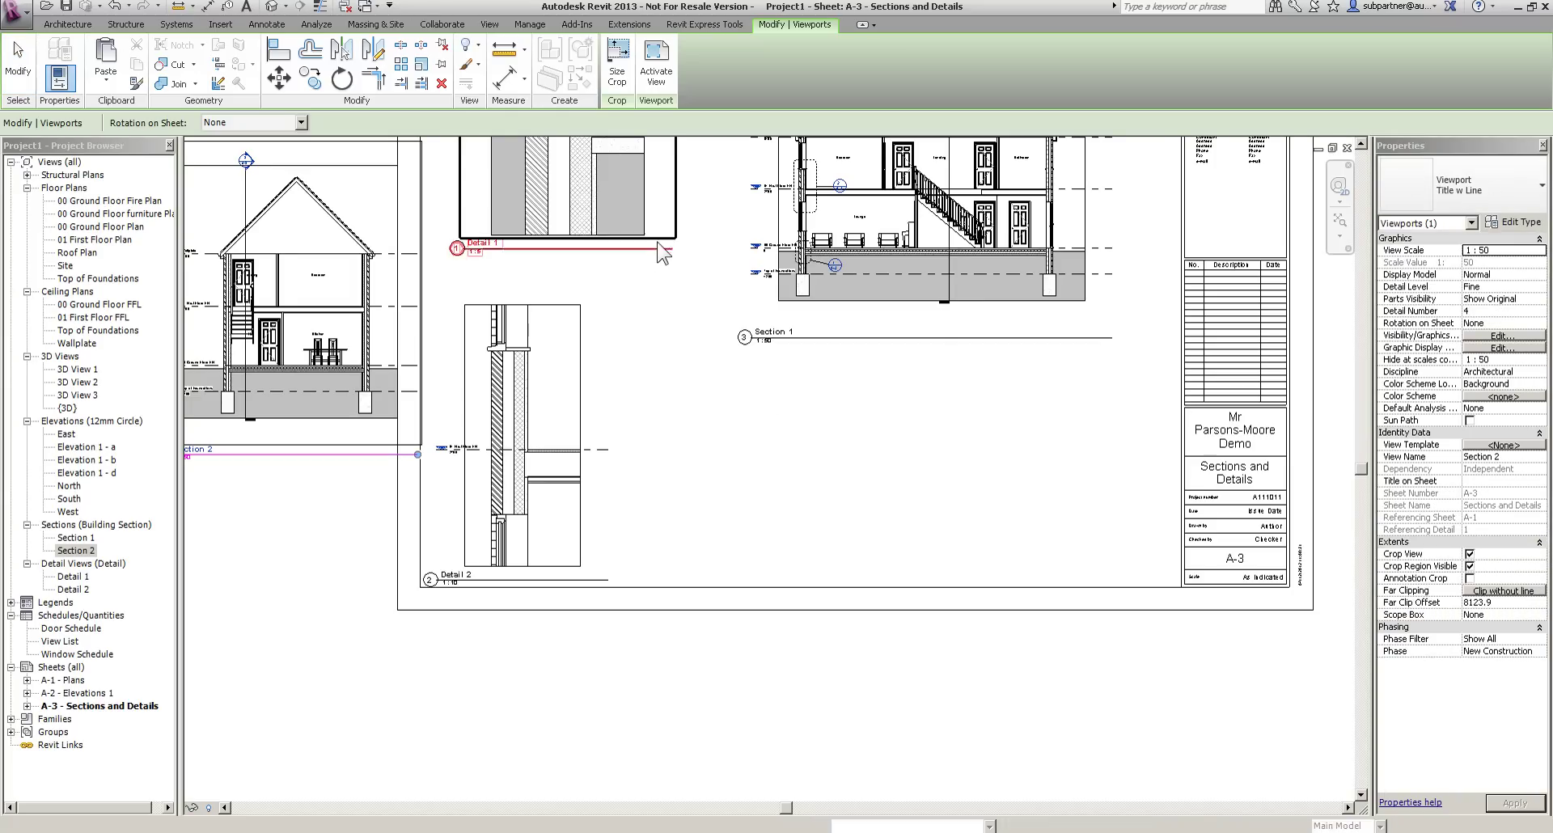
Move Detail 1 beneath Section 1, and shift Section 1 slightly up and towards the title block.
middle_drag(666, 289, 686, 447)
click(620, 295)
drag(621, 296, 1001, 574)
drag(1003, 273, 1021, 252)
drag(984, 645, 995, 627)
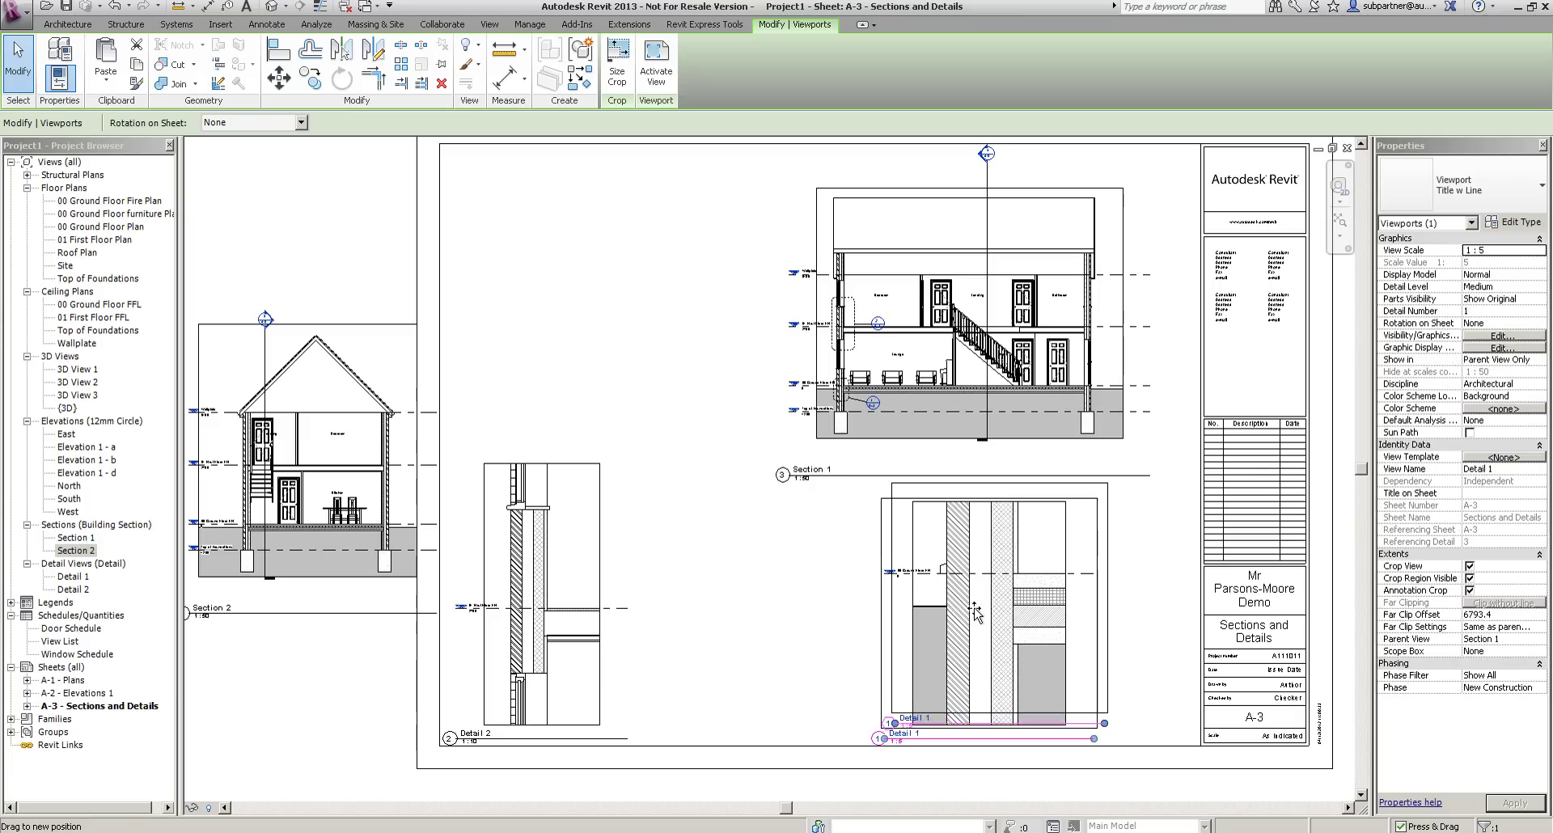
Shift Detail 2 towards the sheet centre and move Section 2 above it, level with Section 1.
drag(547, 540, 611, 541)
click(299, 452)
drag(299, 452, 612, 322)
click(770, 575)
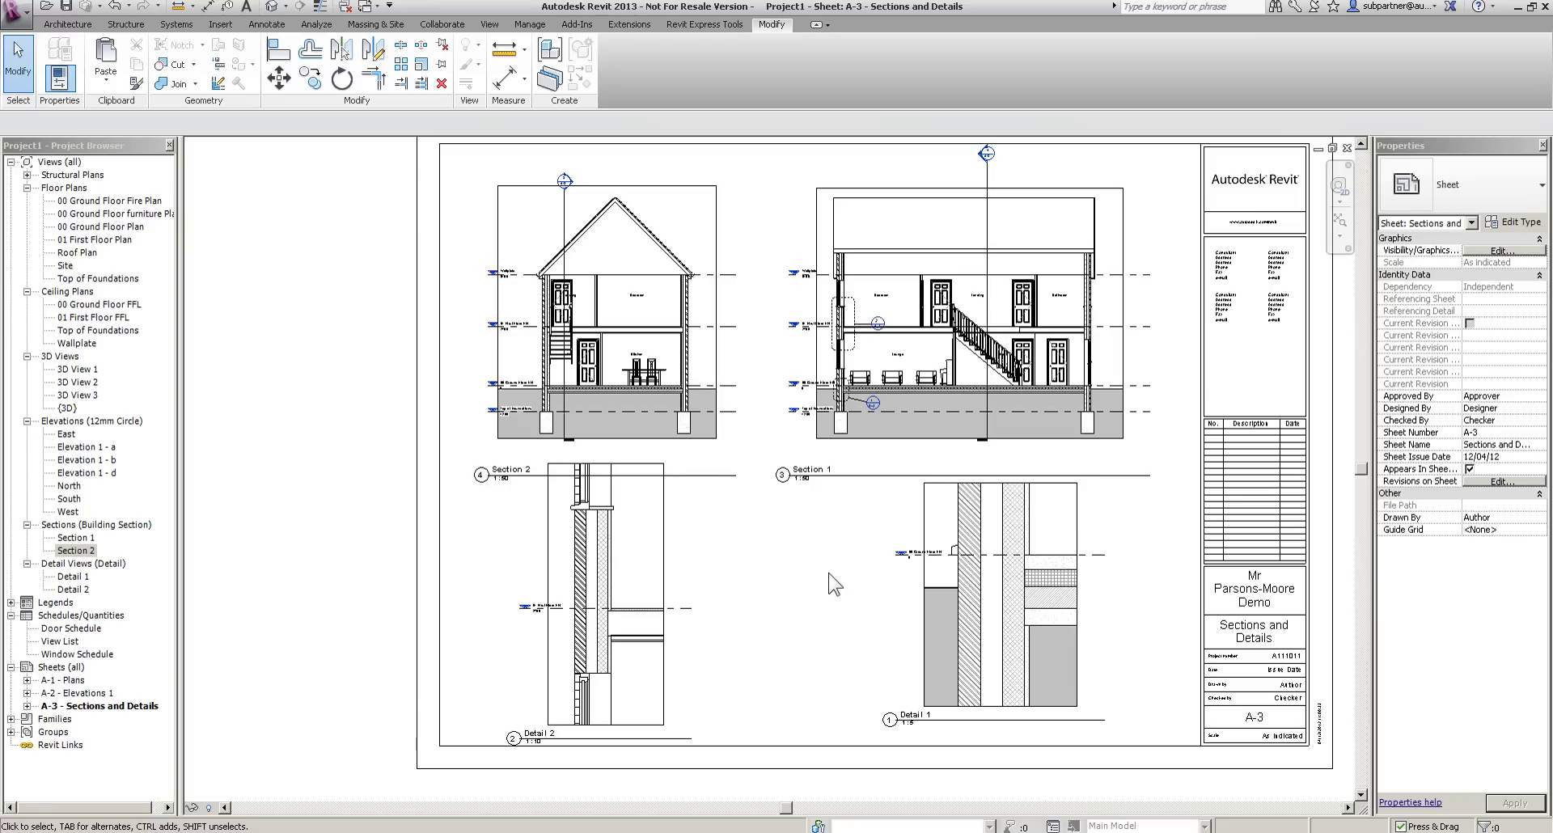
Hide the crop regions of all four section and detail viewports and change them to the Title No Line type.
drag(1059, 590, 623, 392)
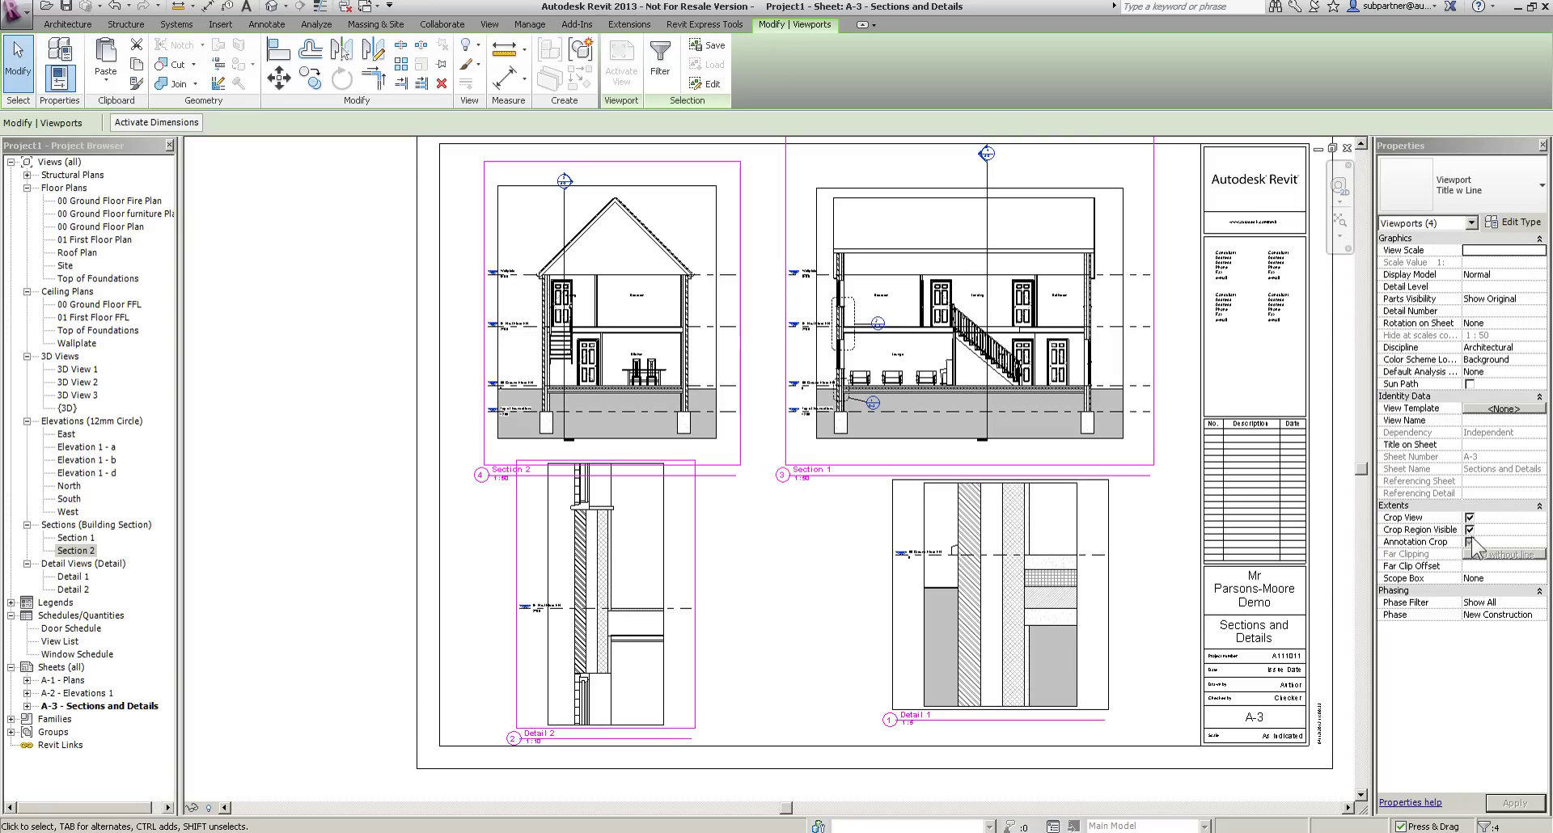
click(266, 303)
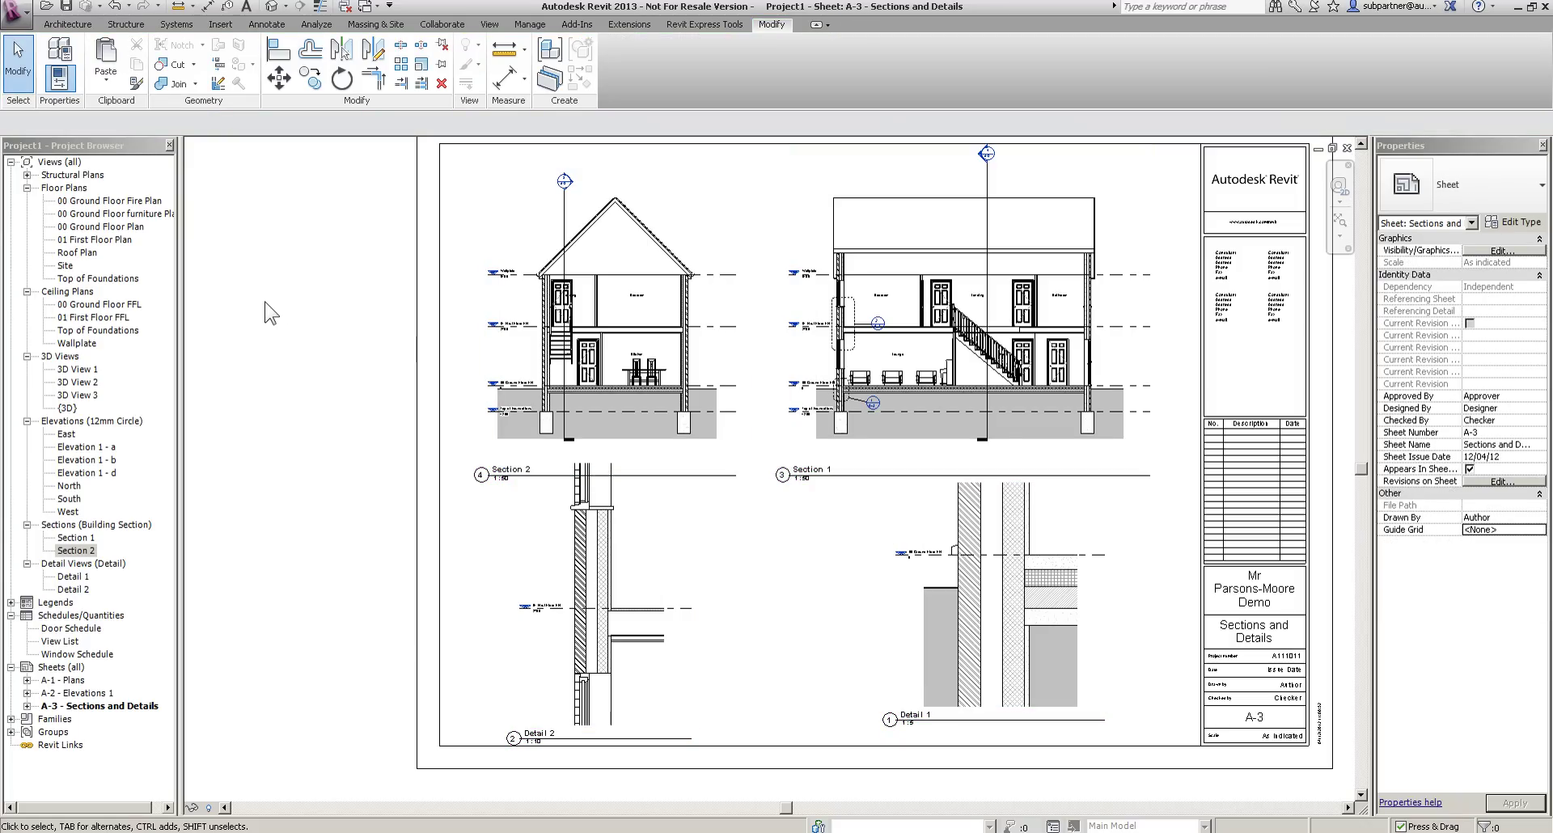
drag(1125, 639, 648, 354)
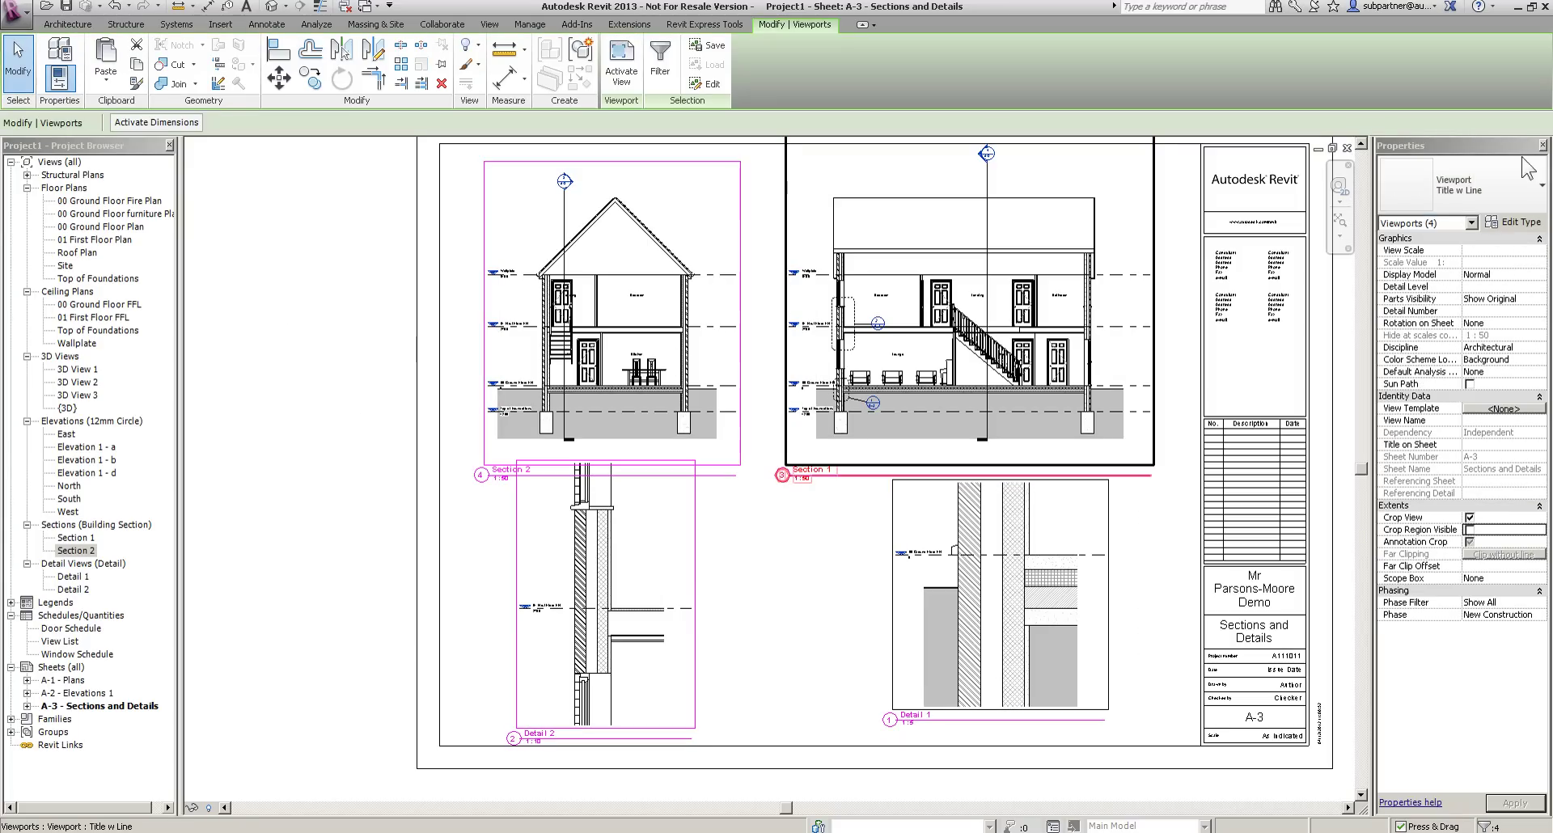
click(1495, 186)
click(1433, 254)
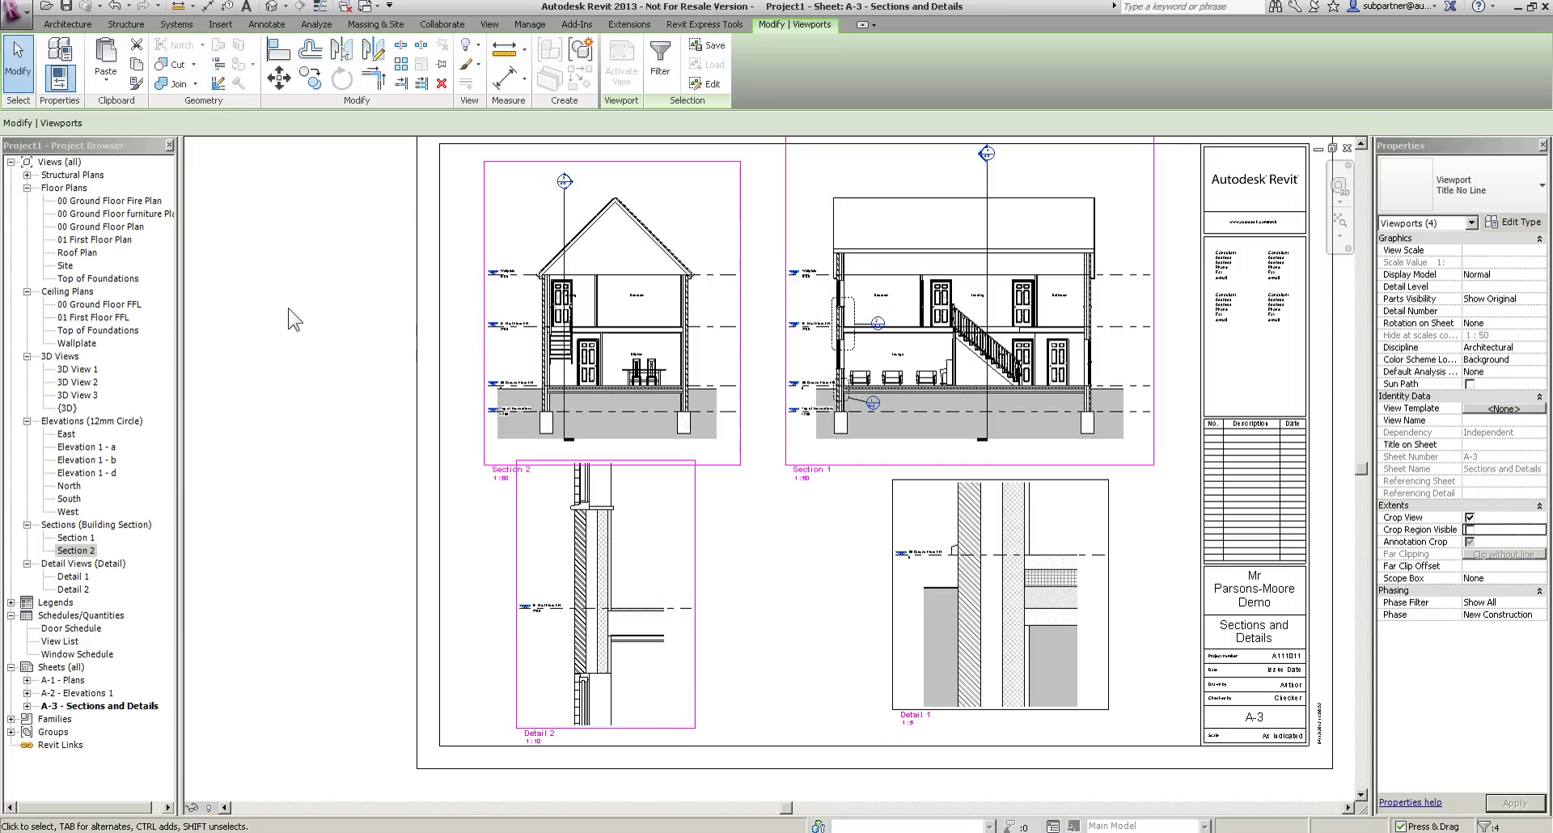
key(Escape)
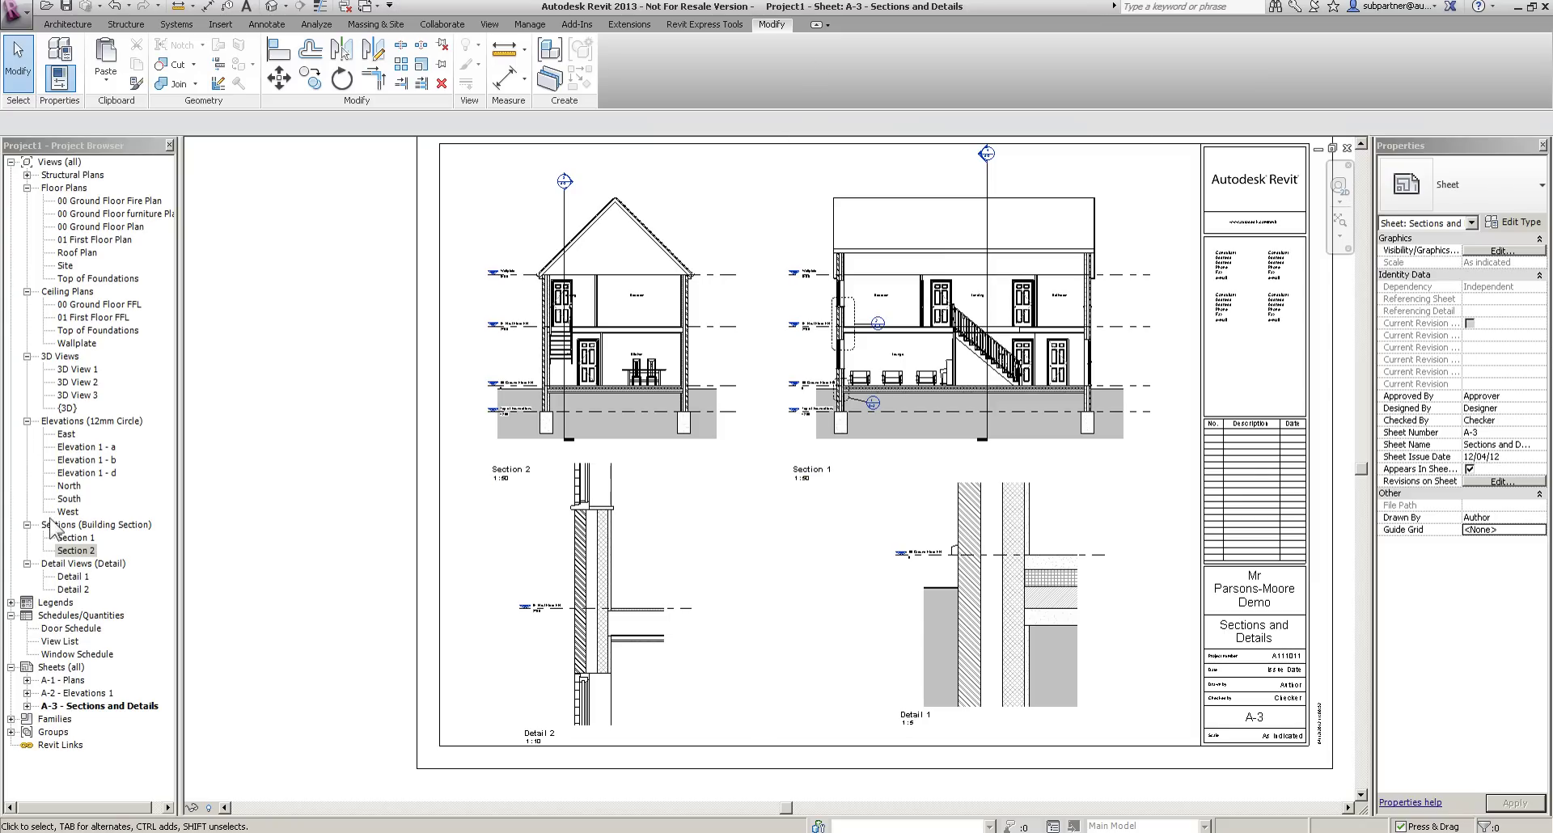
Check the view markers on sheet A-1, and change the four elevation viewports on sheet A-2 to Title No Line w Detail Ref.
double_click(65, 680)
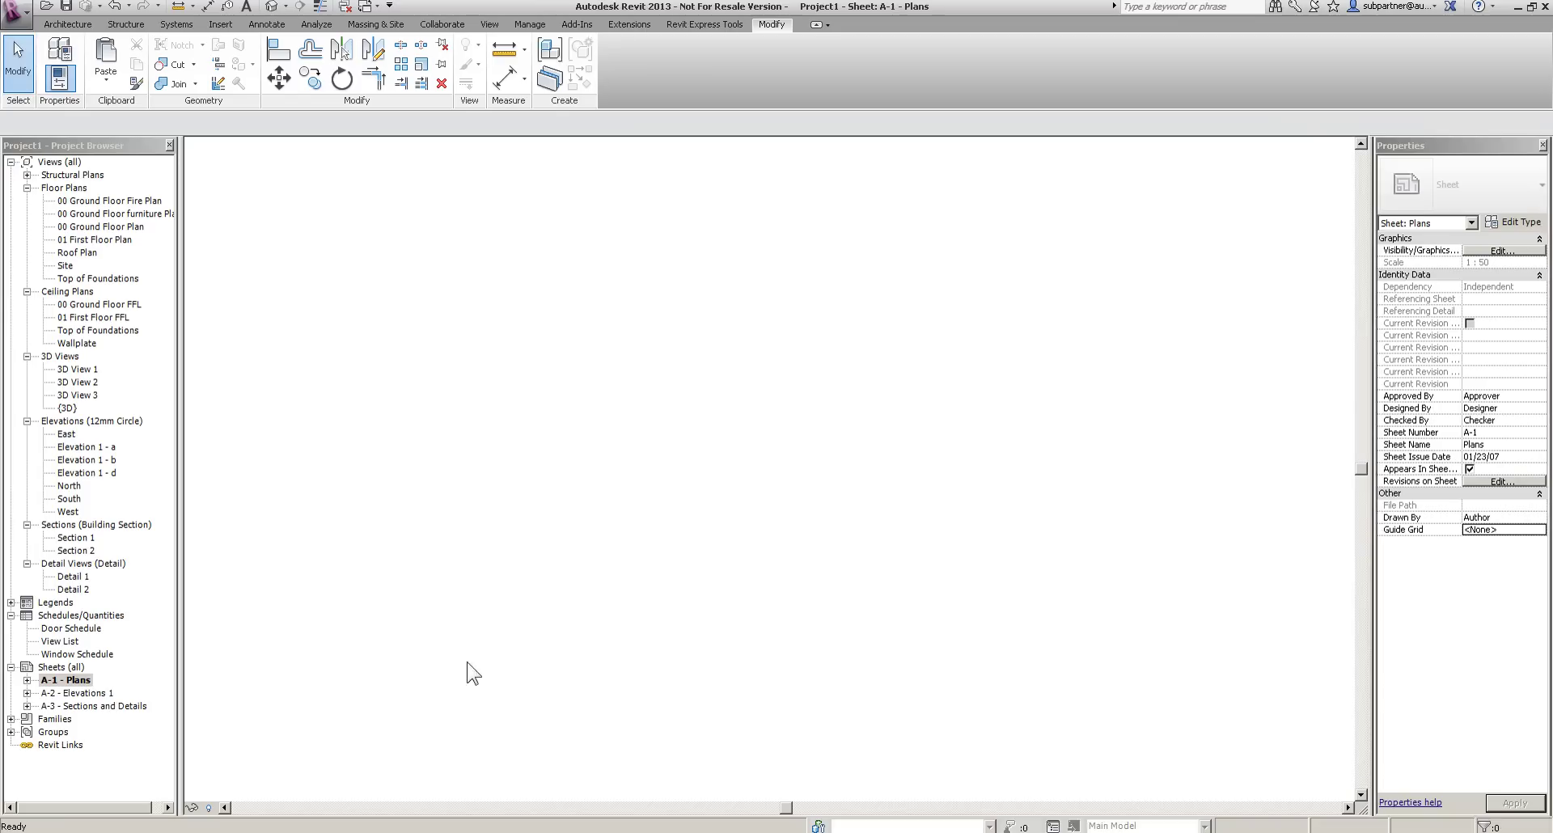
scroll(626, 298, up, 5)
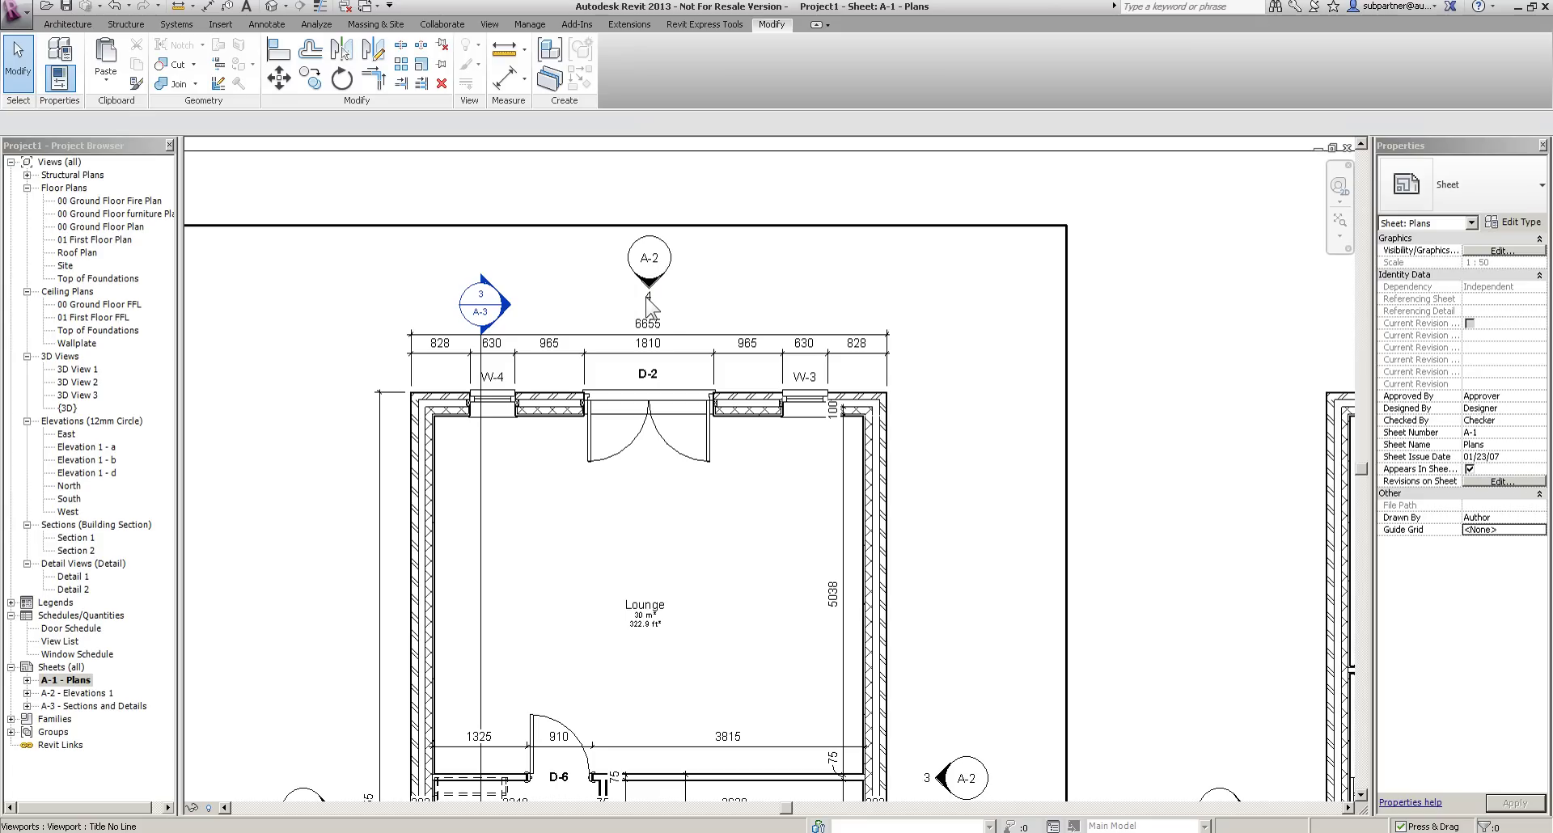
double_click(96, 692)
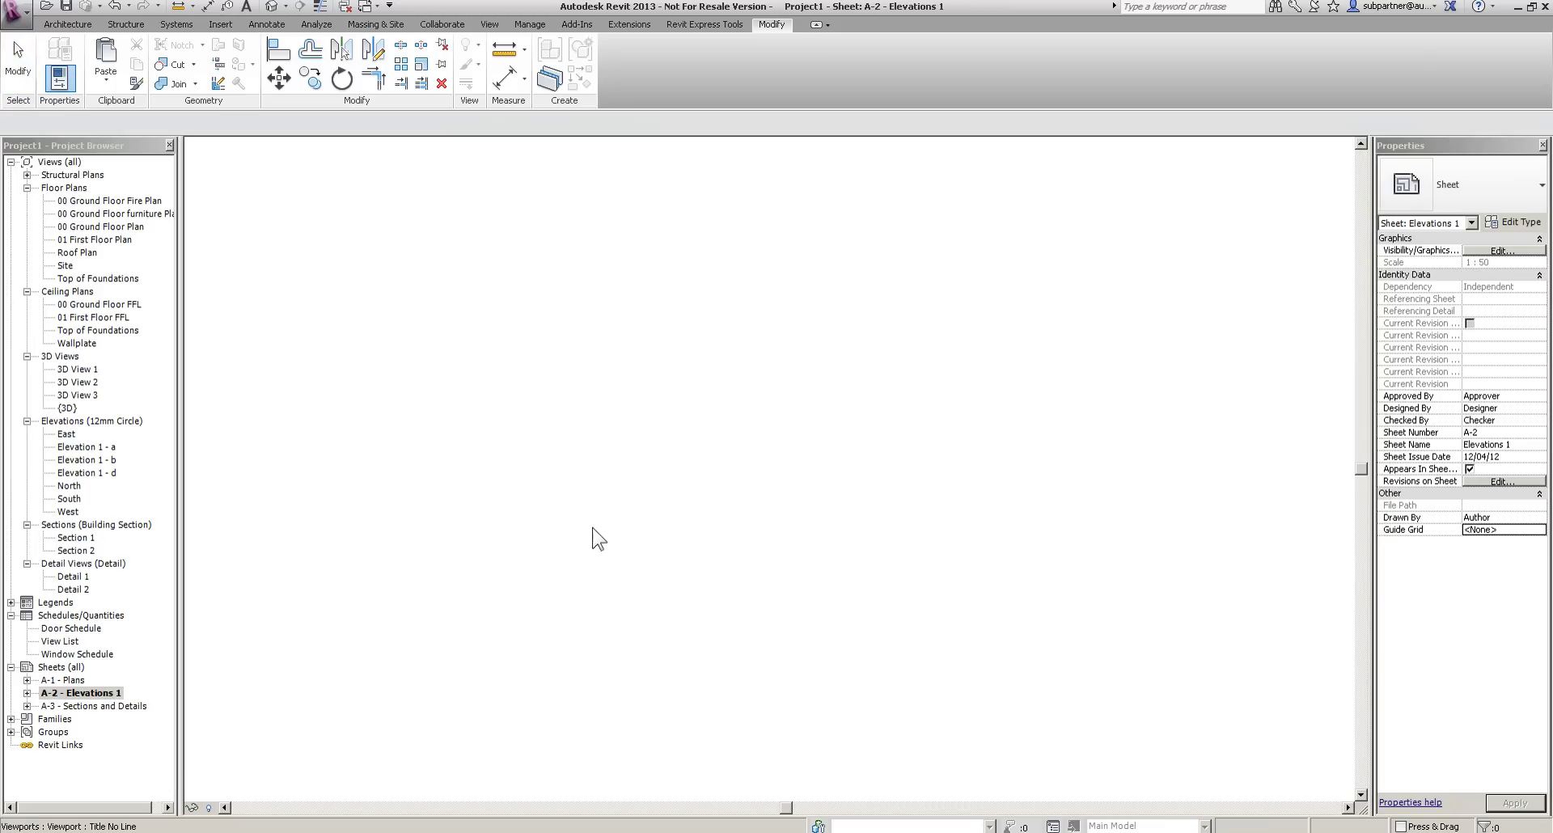
scroll(847, 714, up, 2)
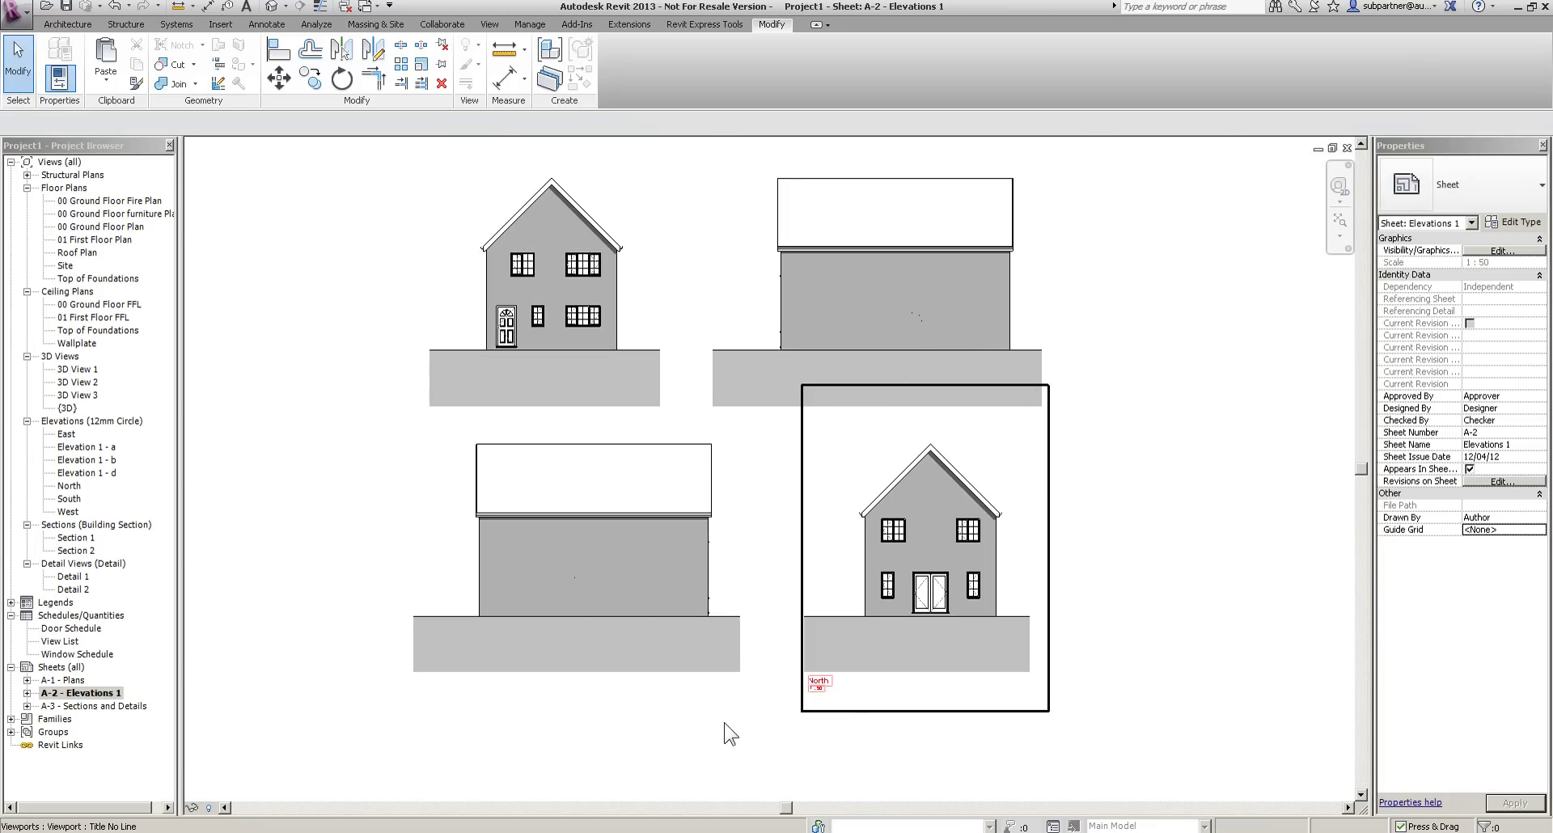
scroll(733, 712, down, 2)
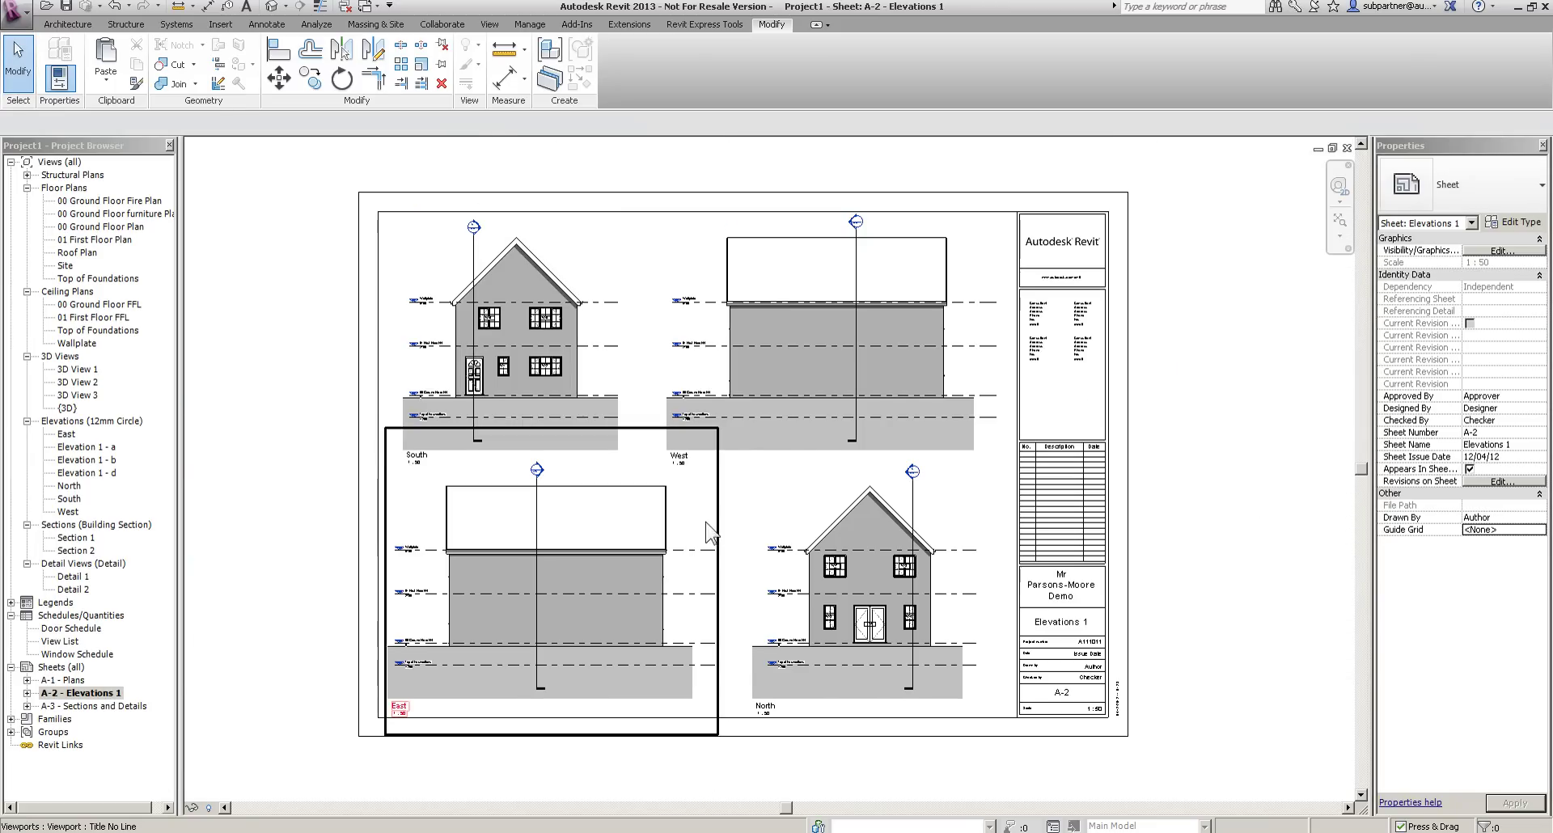
click(823, 388)
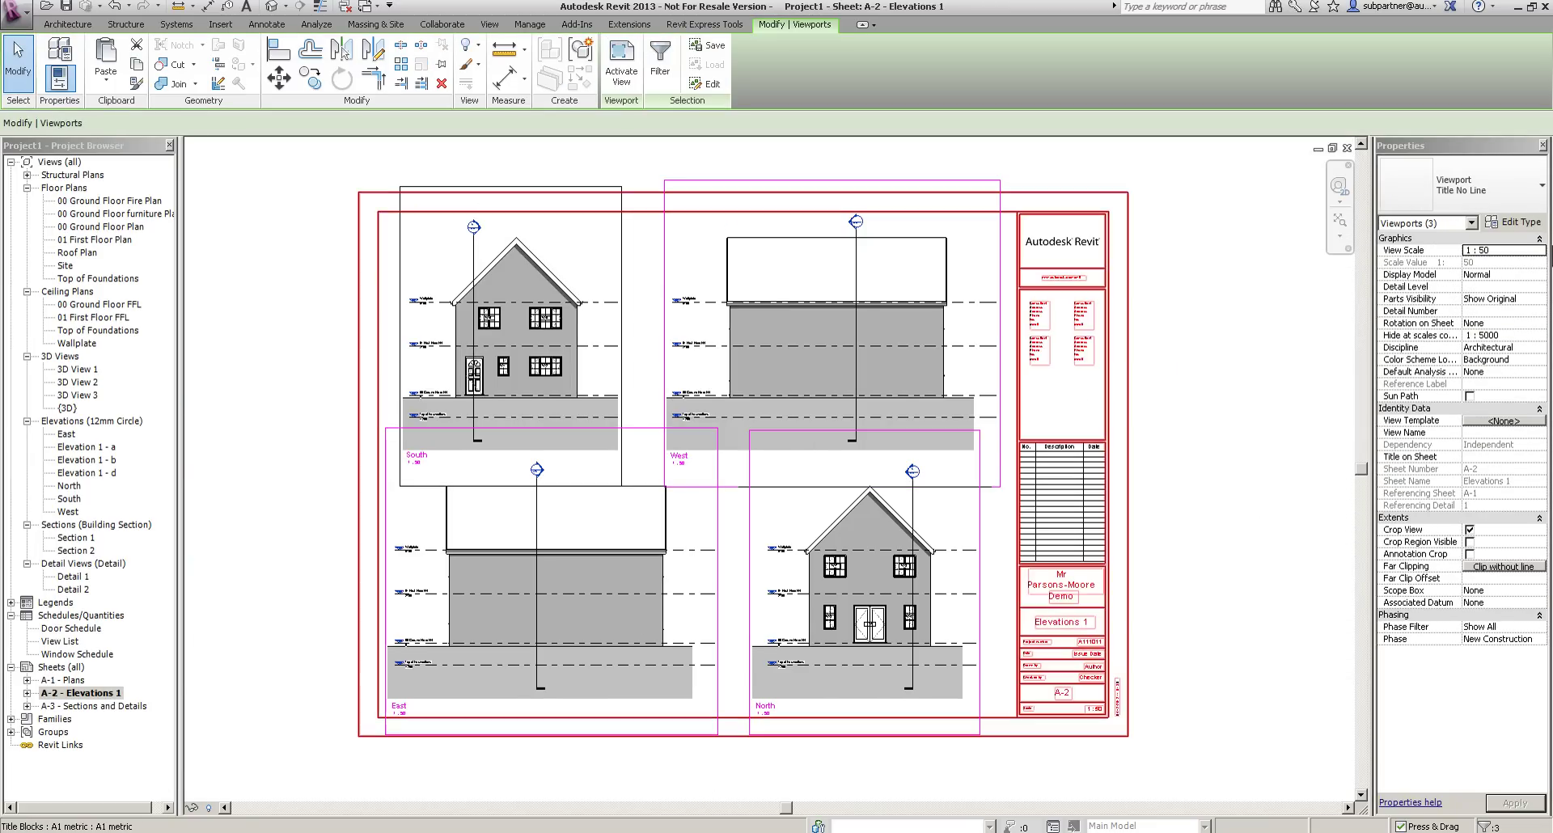
click(1461, 187)
click(1471, 272)
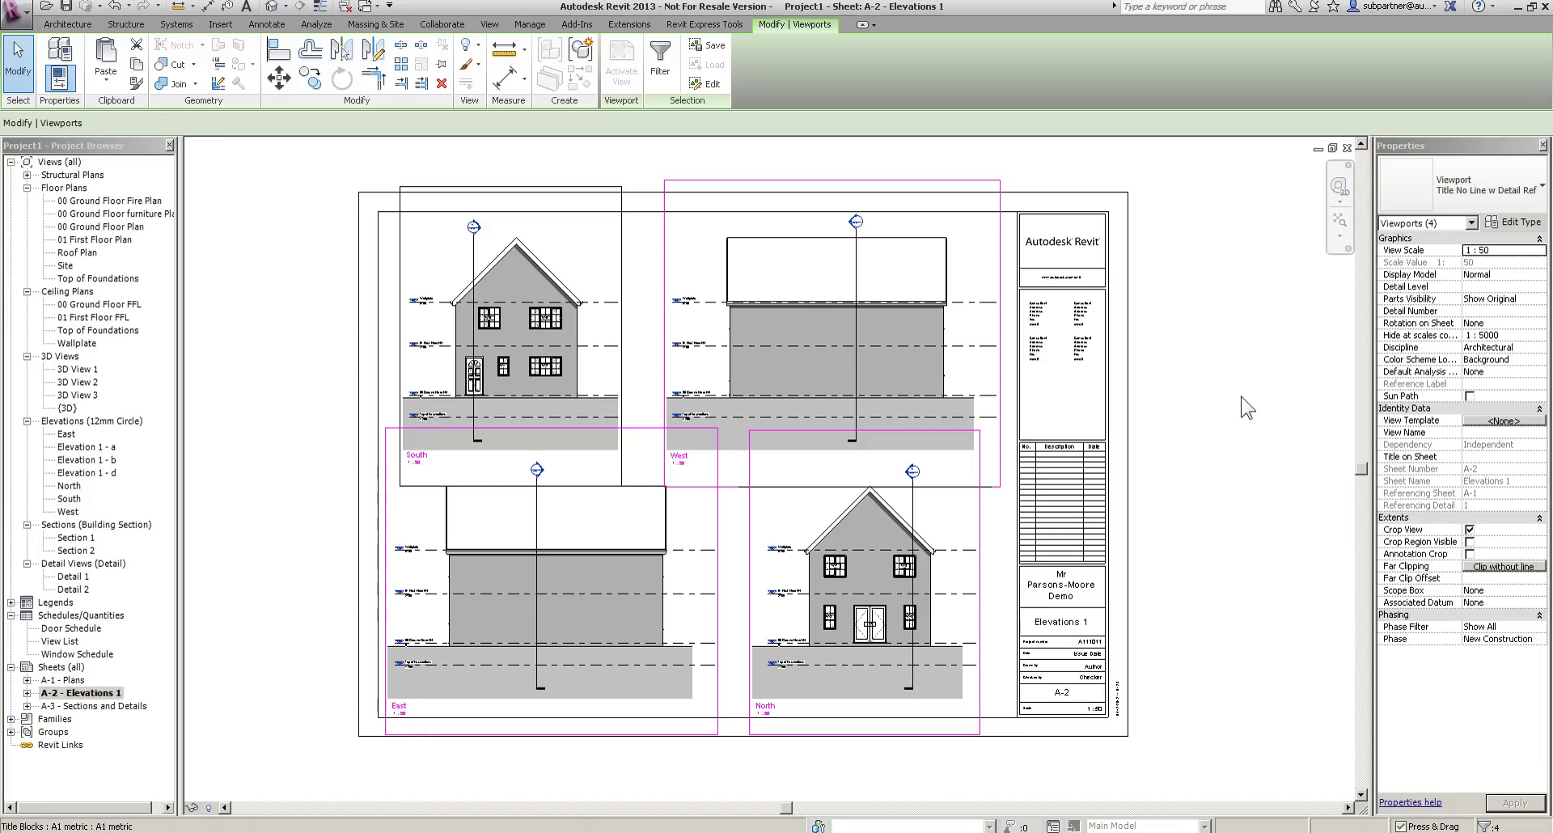
click(295, 560)
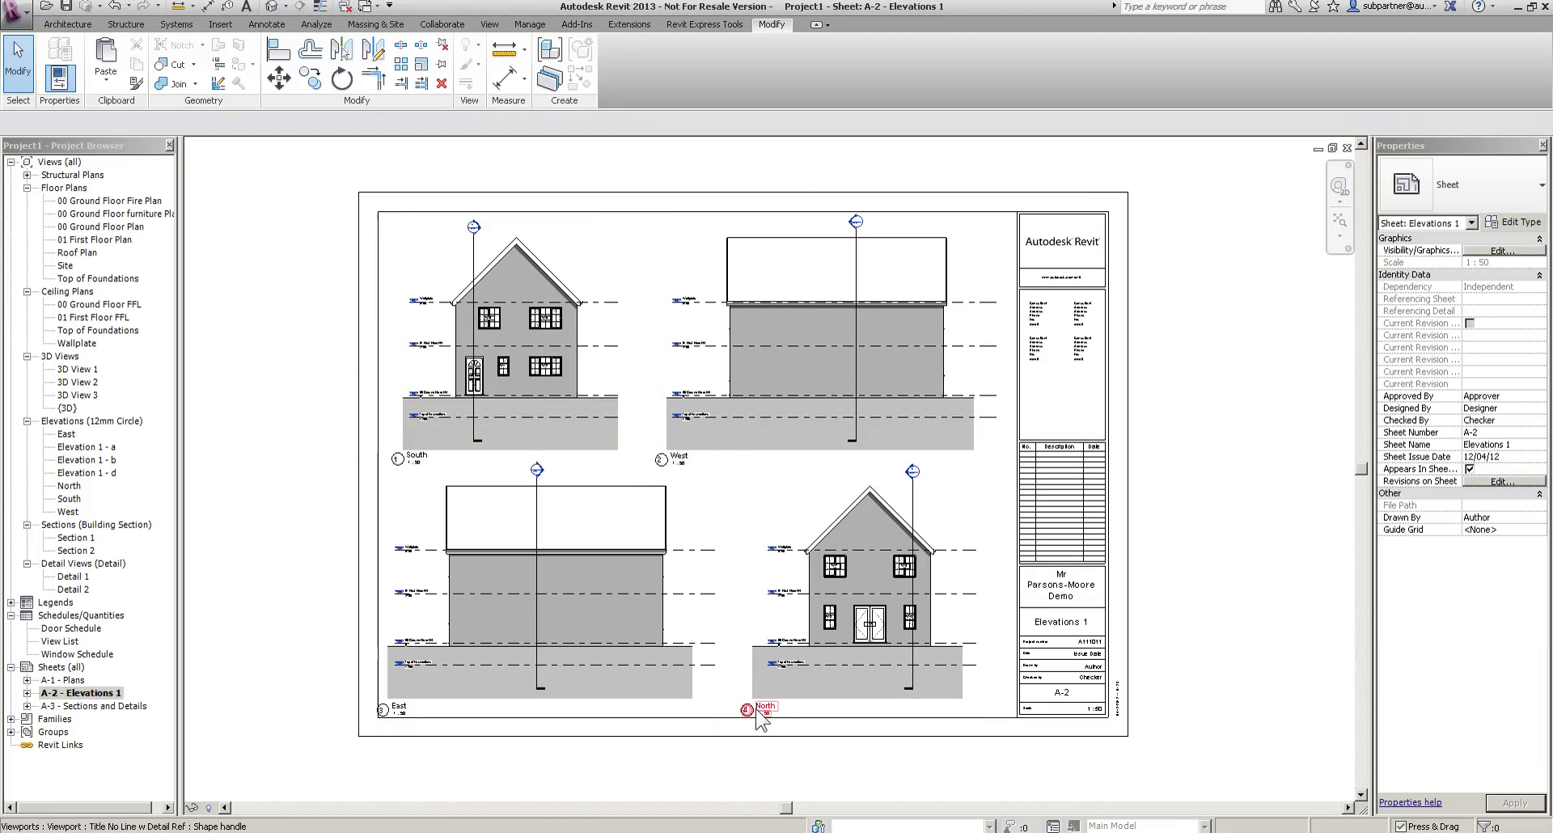
On sheet A-3, change the Section 1, Section 2 and Detail 1 viewports to the Title No Line w Detail Ref type.
double_click(80, 707)
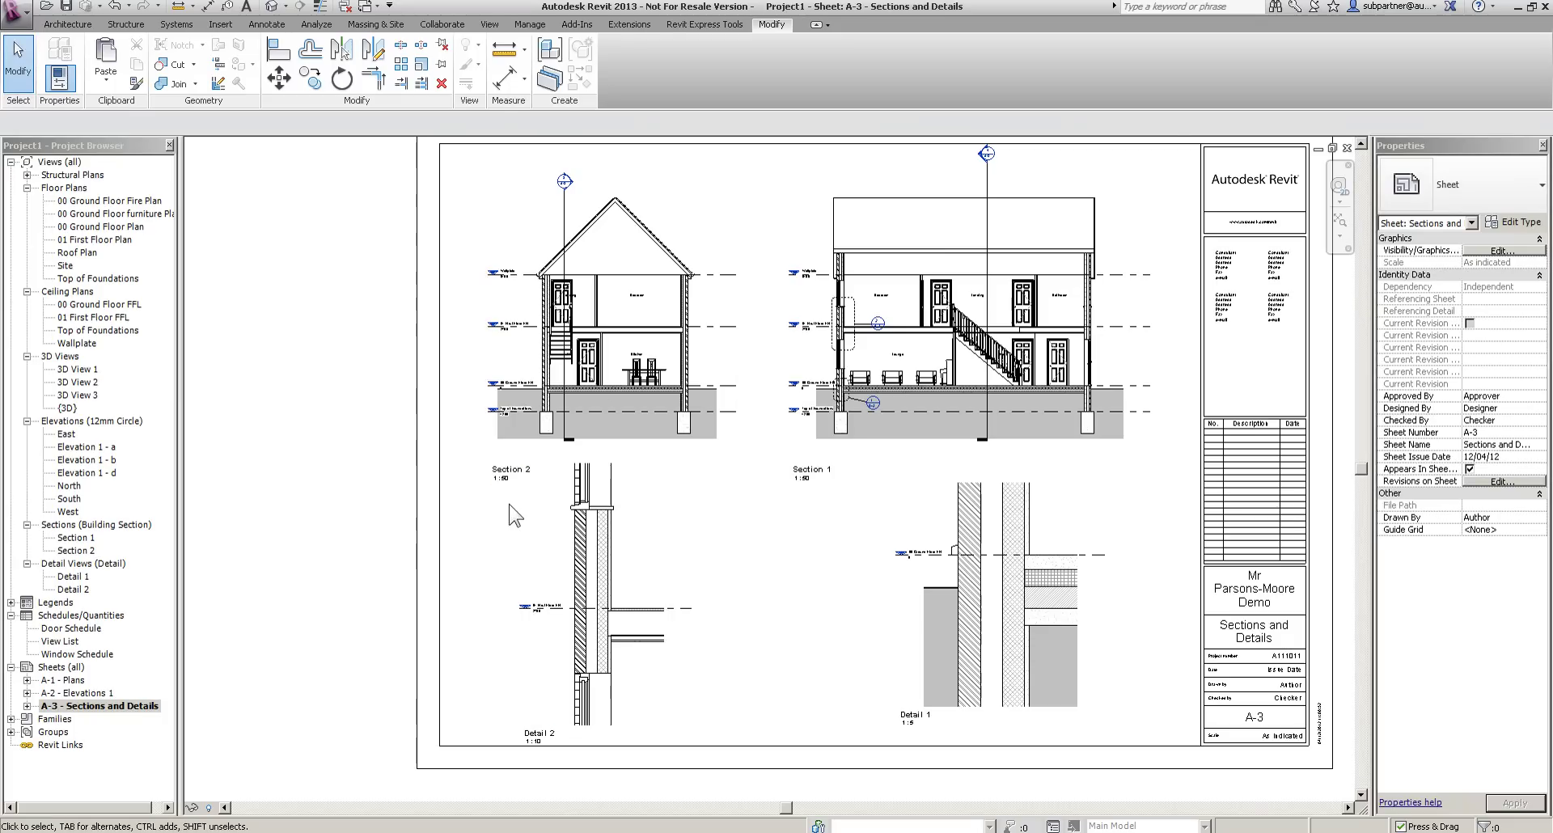
scroll(510, 505, up, 3)
click(722, 369)
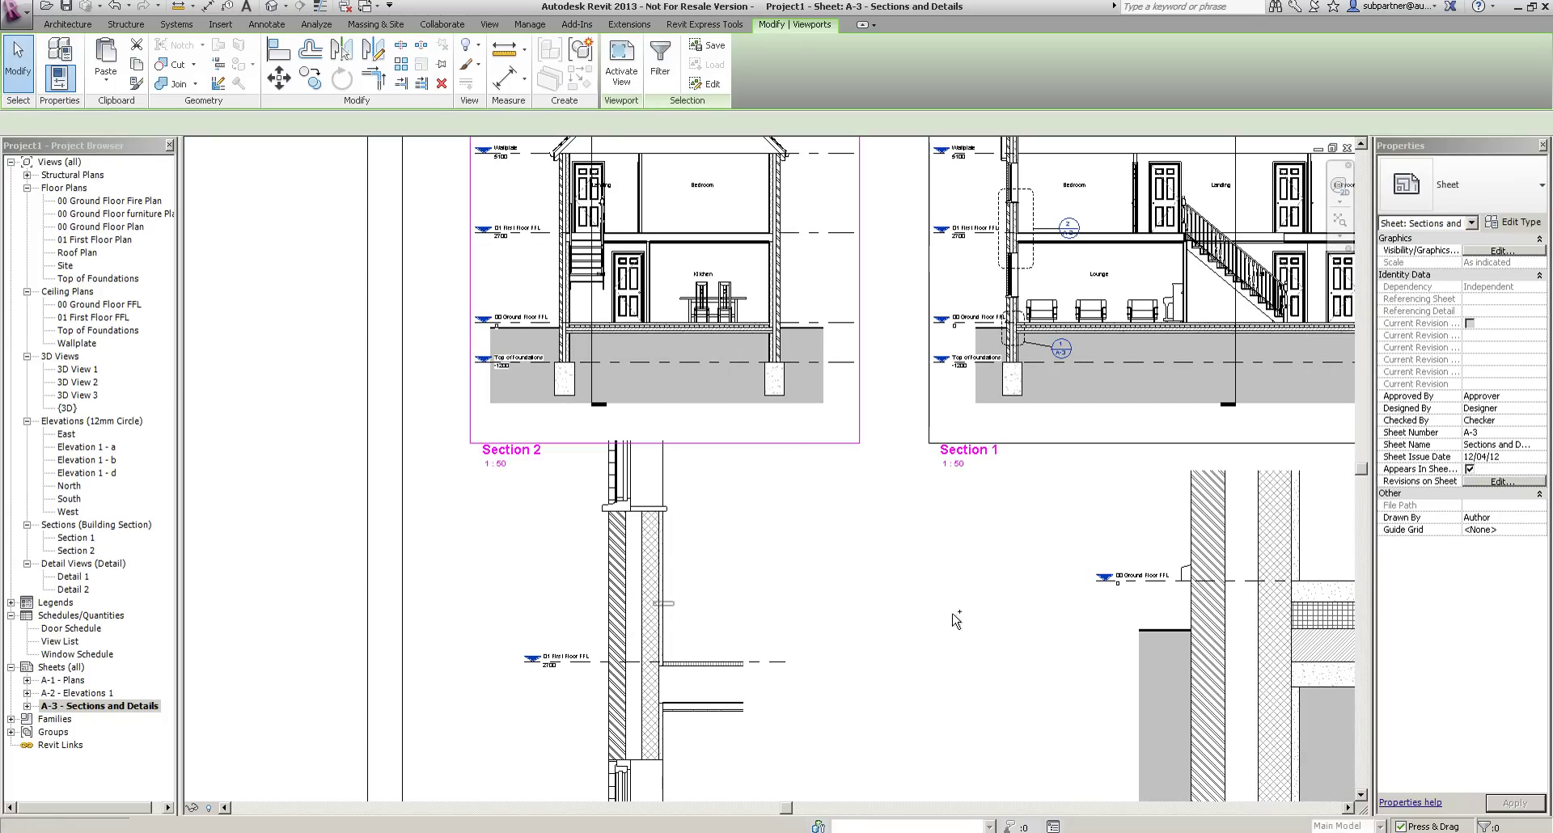
click(1462, 187)
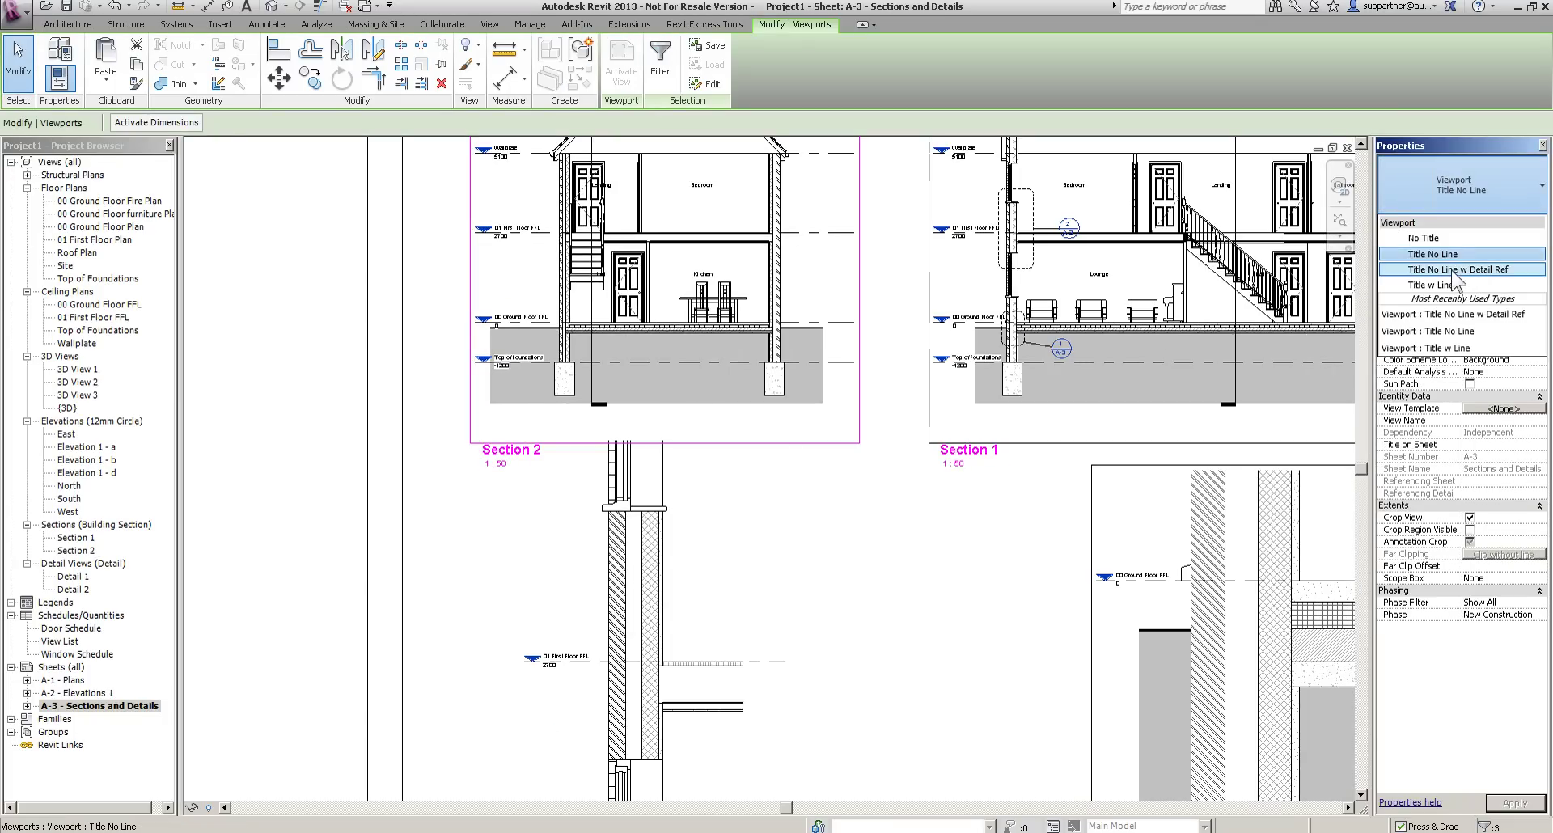
click(1491, 269)
click(274, 332)
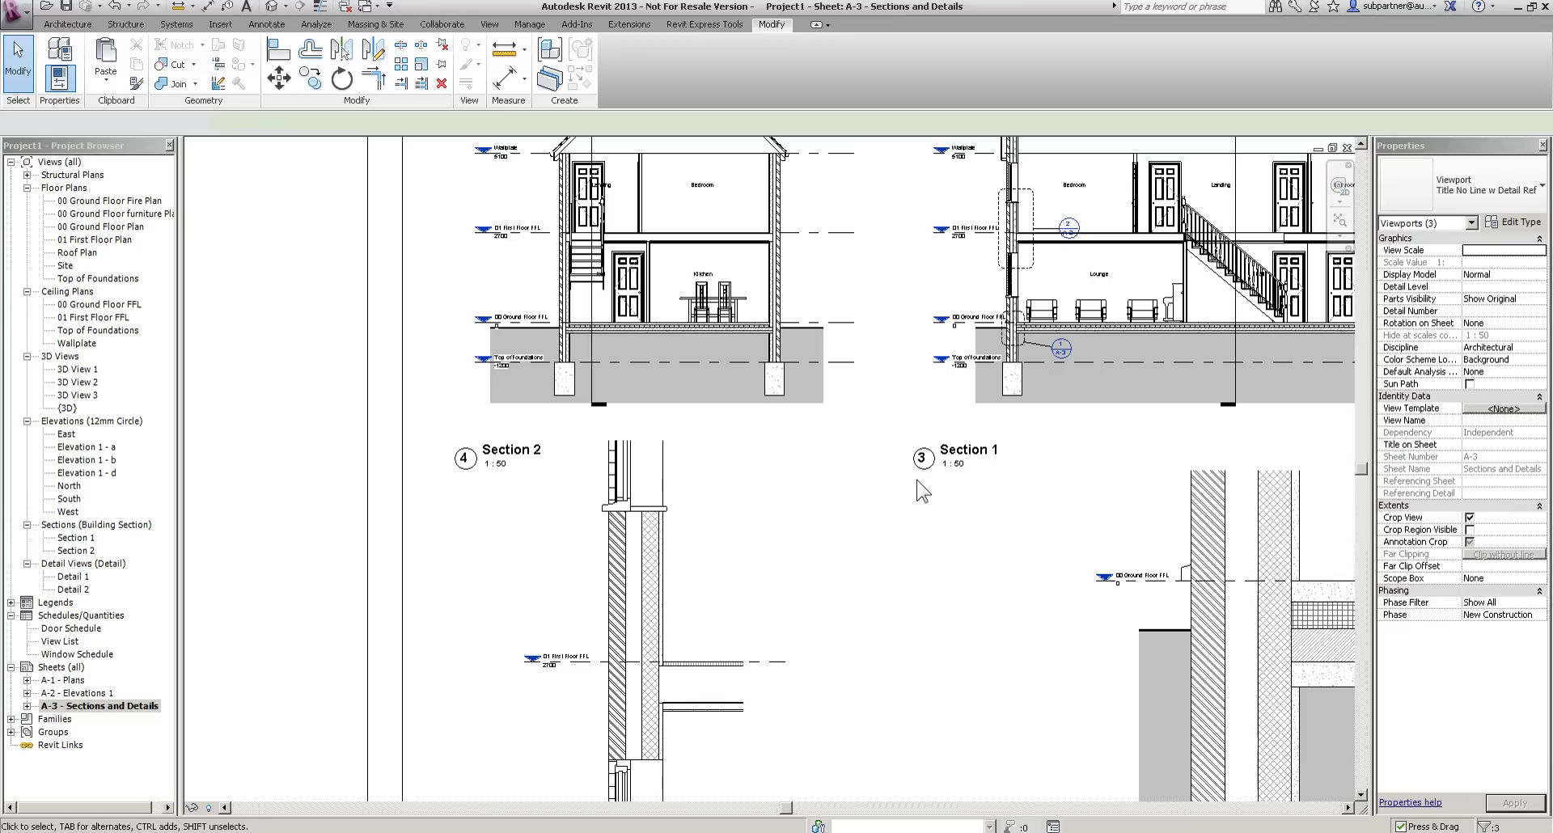
Examine the section markers and detail callouts in Section 2 and Section 1 against the viewport numbers, ending with the whole sheet in view.
middle_drag(1033, 441, 1029, 593)
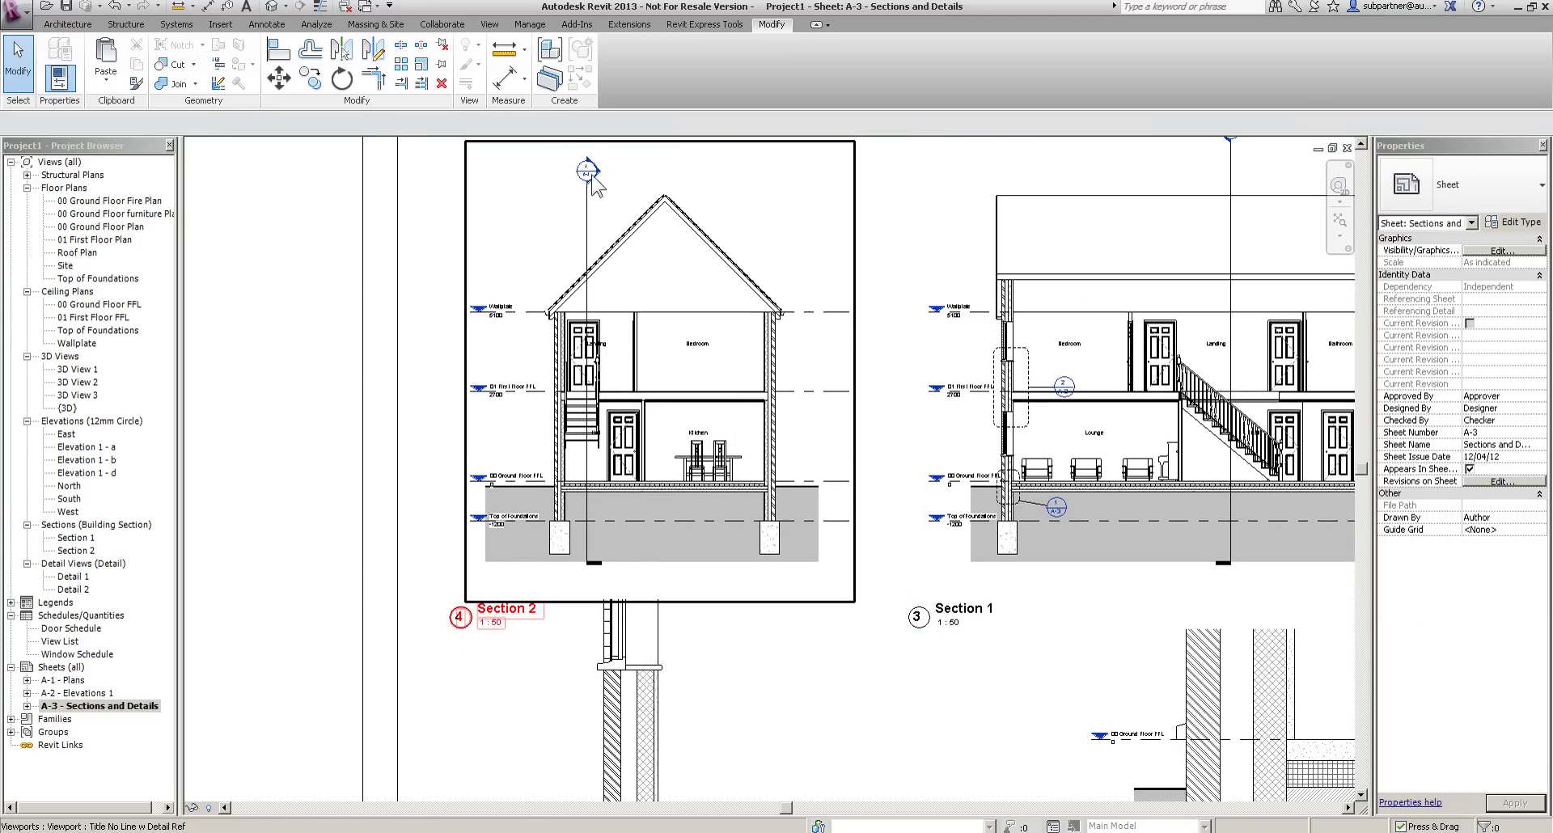
scroll(584, 182, up, 5)
scroll(579, 214, down, 5)
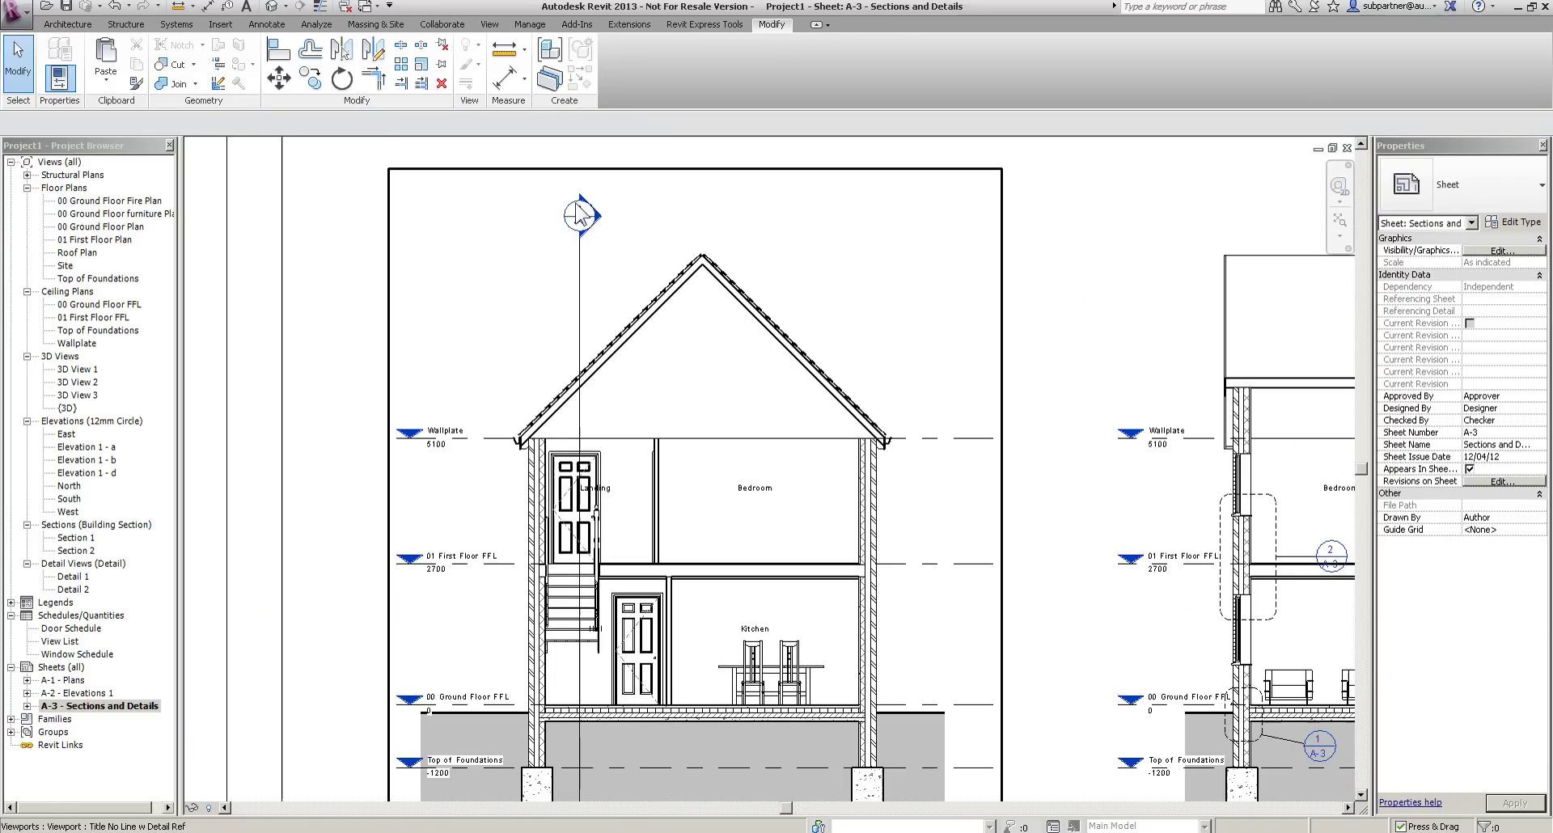
scroll(783, 316, up, 1)
middle_drag(989, 319, 645, 321)
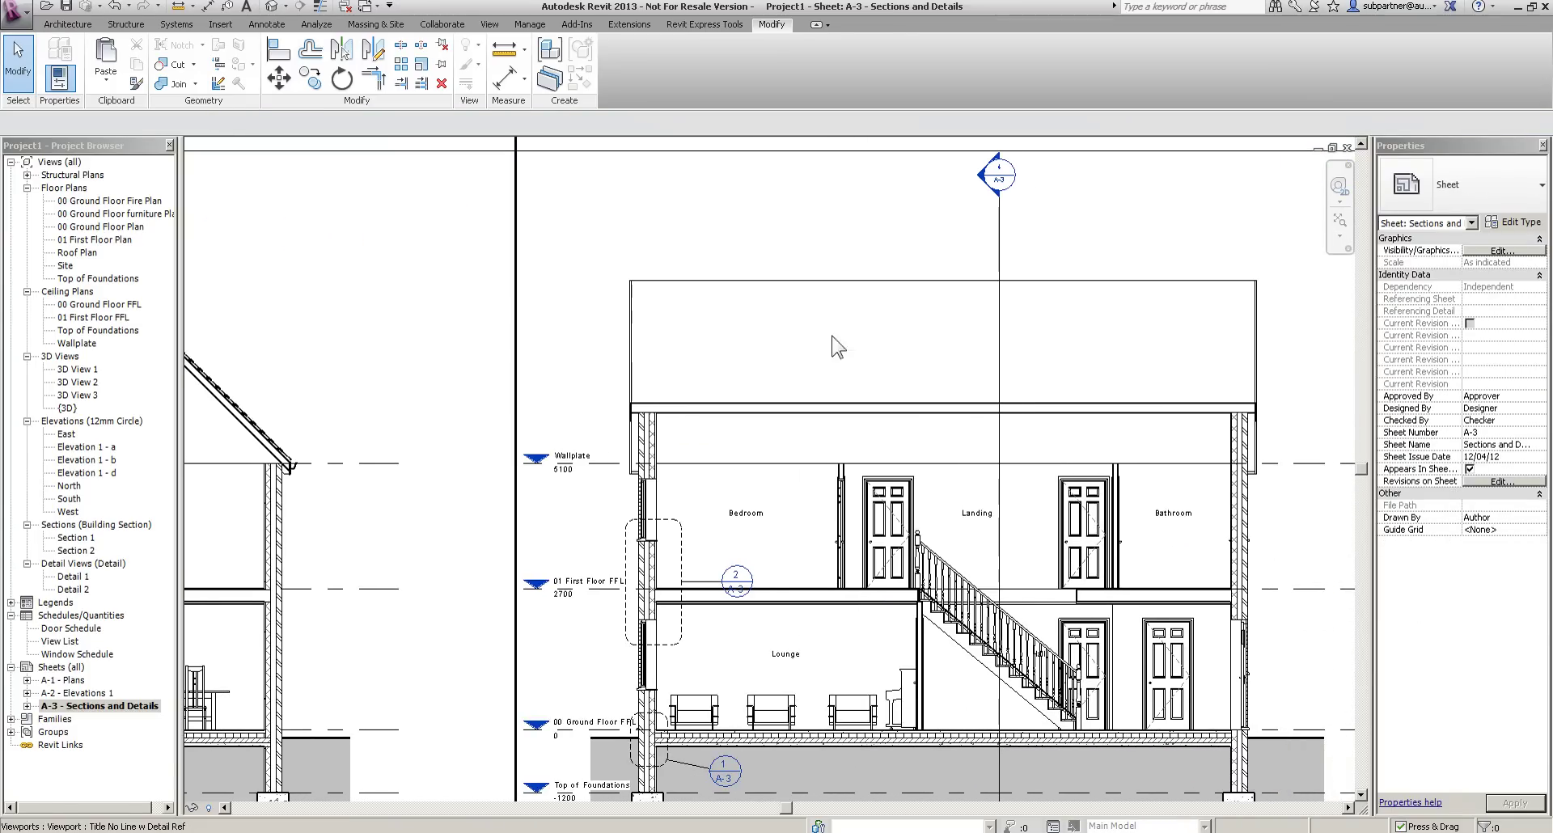
scroll(1027, 304, down, 2)
middle_drag(1021, 310, 1025, 314)
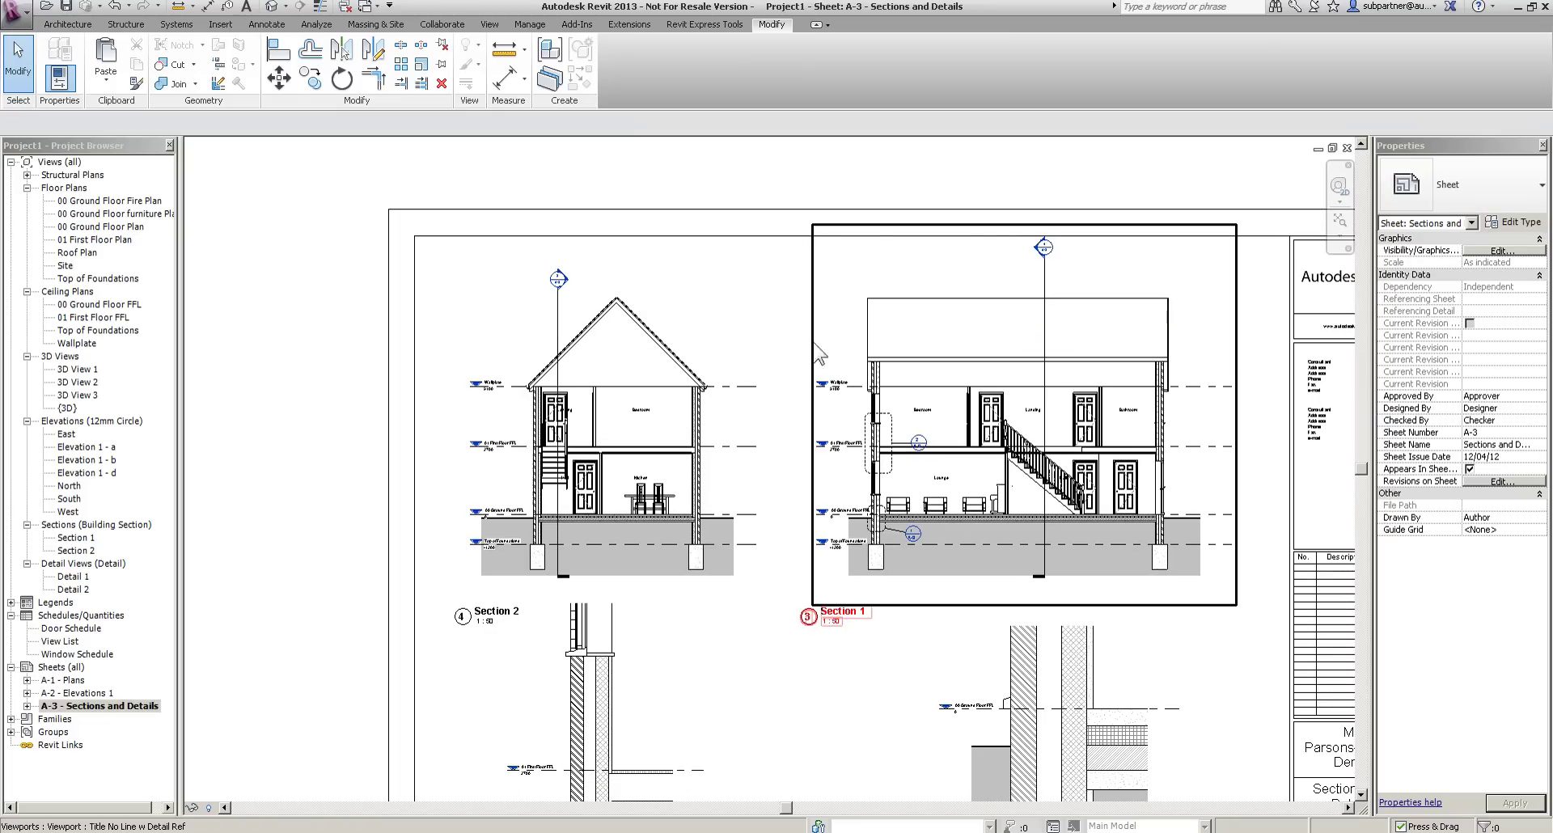
click(1341, 220)
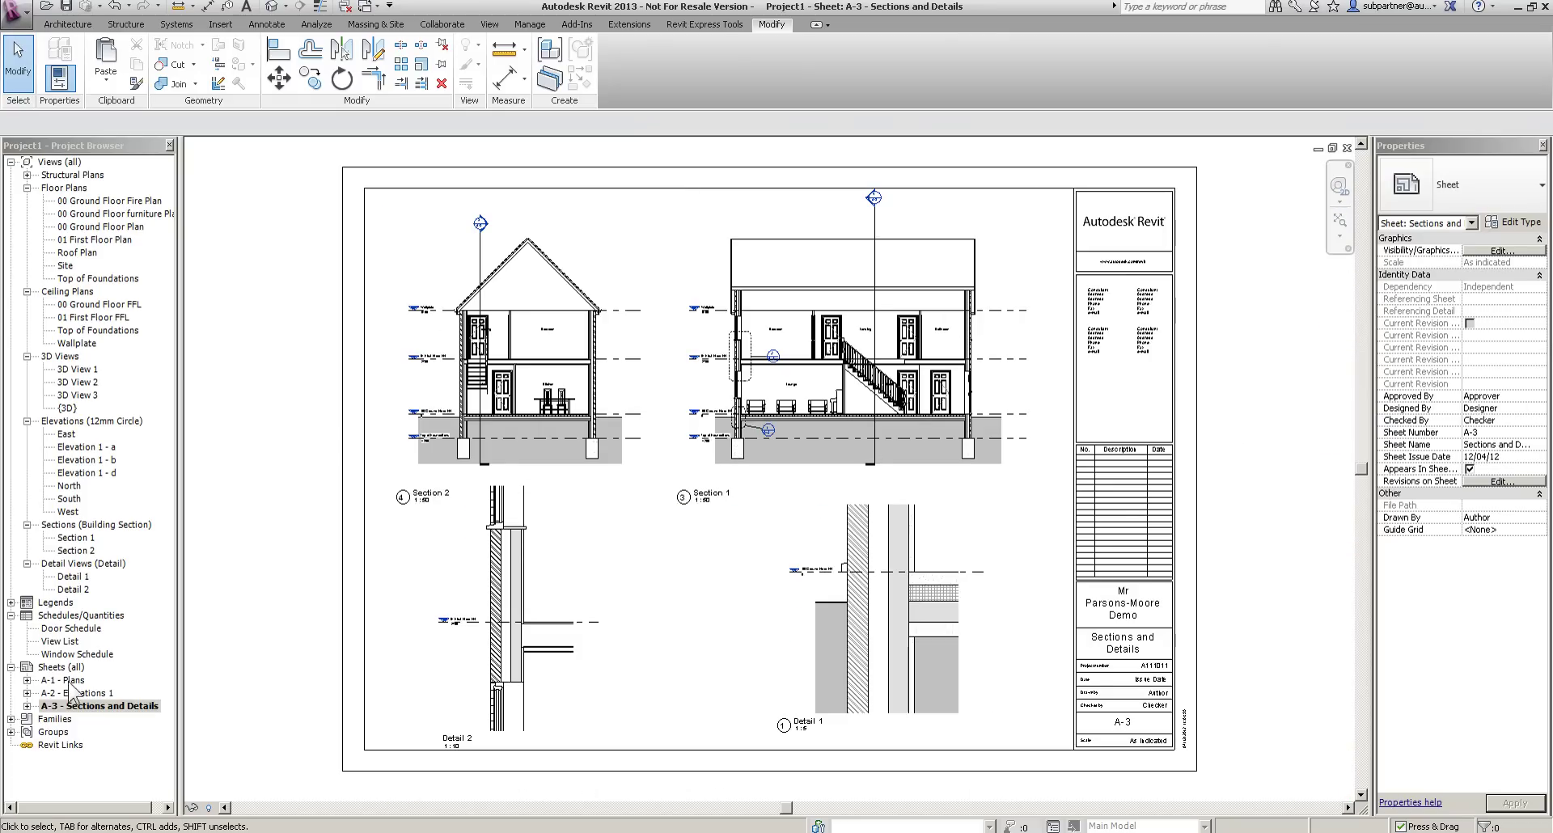
Review the finished layouts of sheets A-1 Plans, A-2 Elevations 1 and A-3 Sections and Details one after another.
double_click(69, 680)
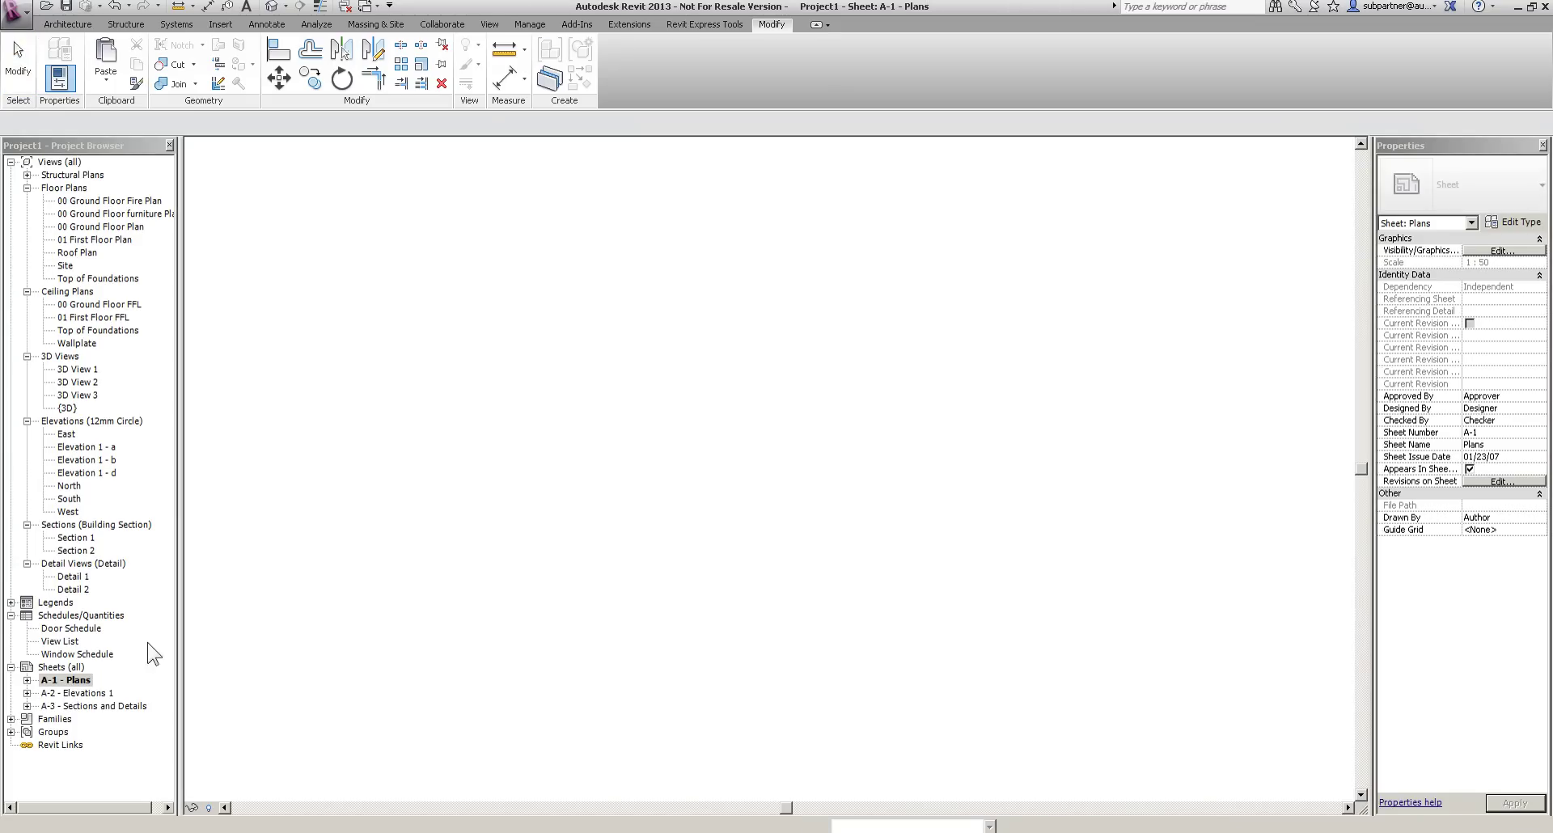
scroll(914, 472, down, 2)
middle_drag(949, 586, 679, 401)
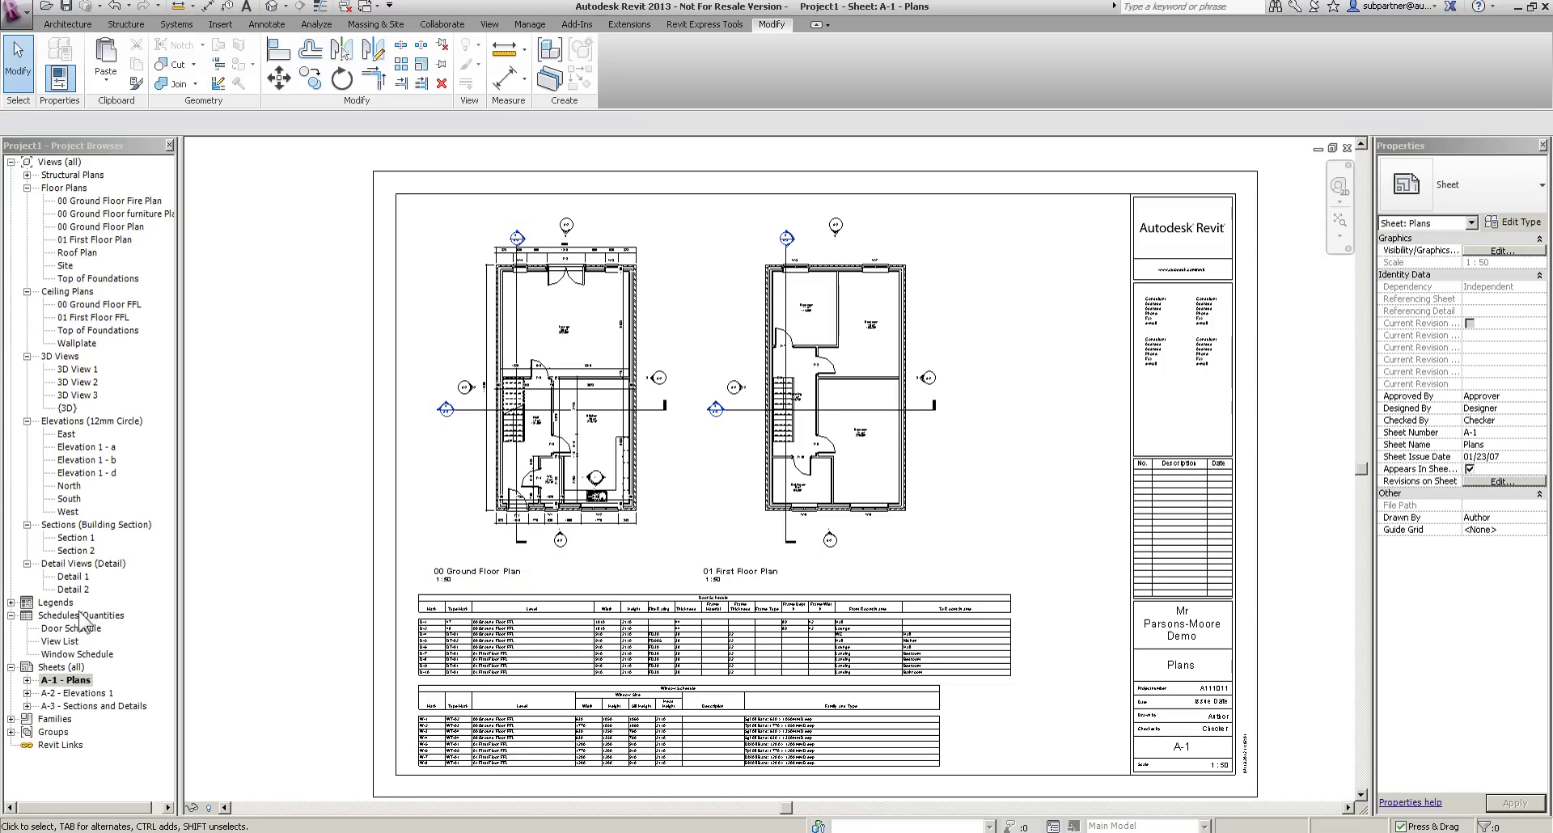
double_click(73, 694)
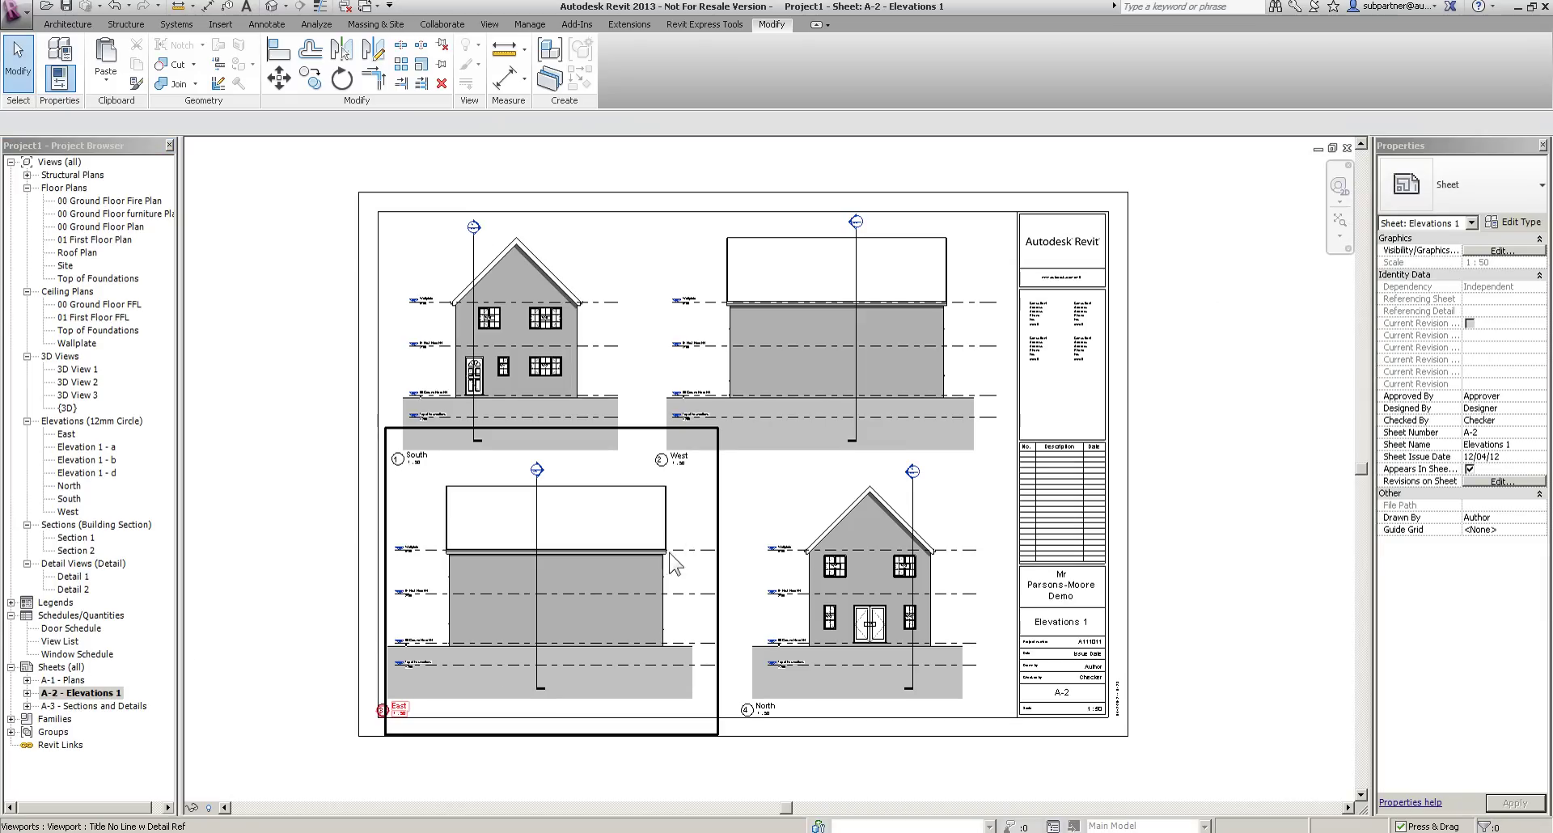
double_click(101, 706)
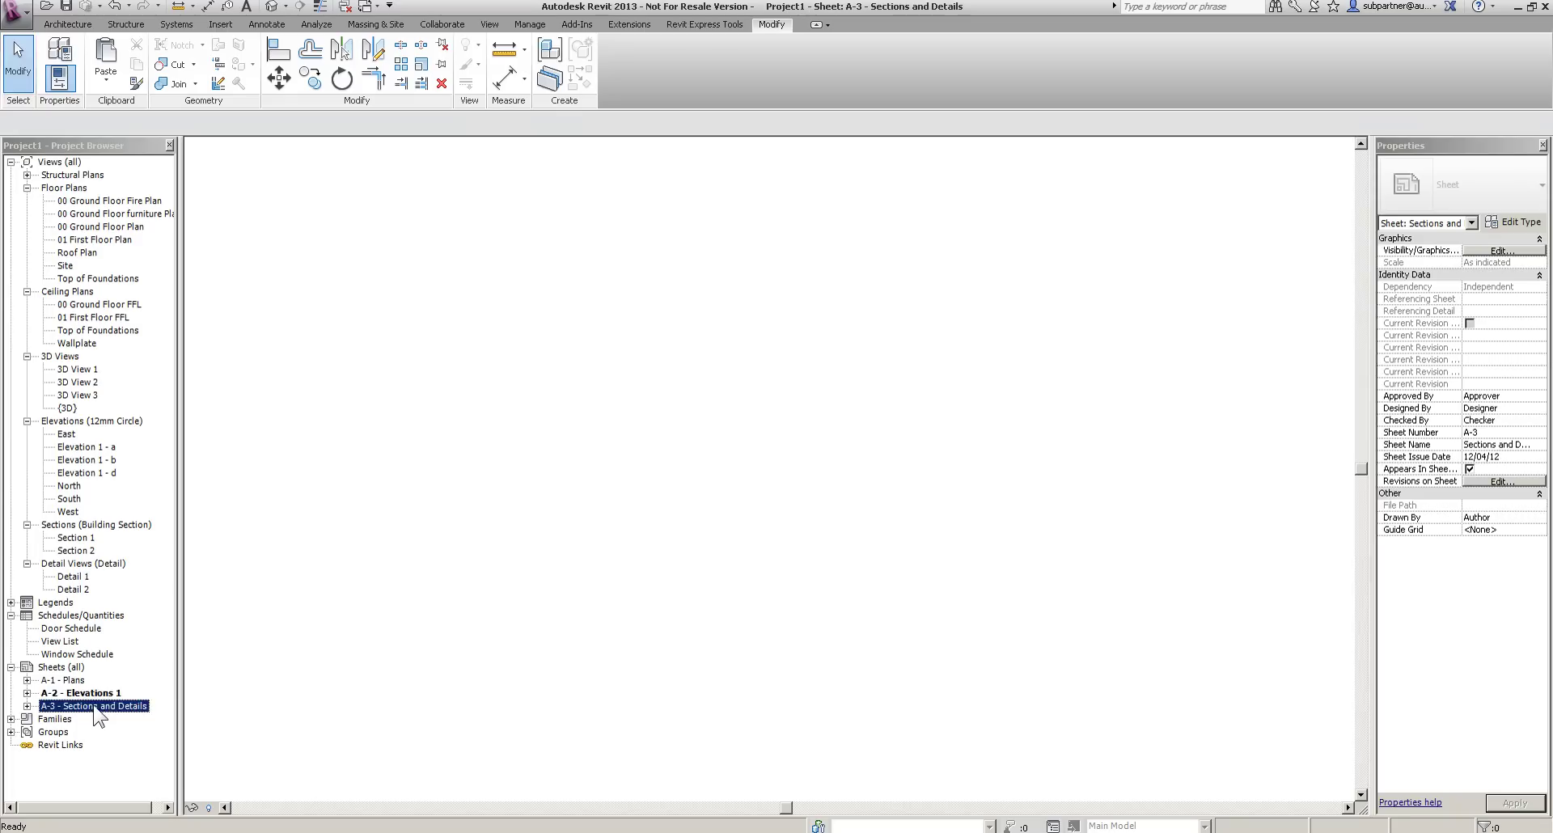